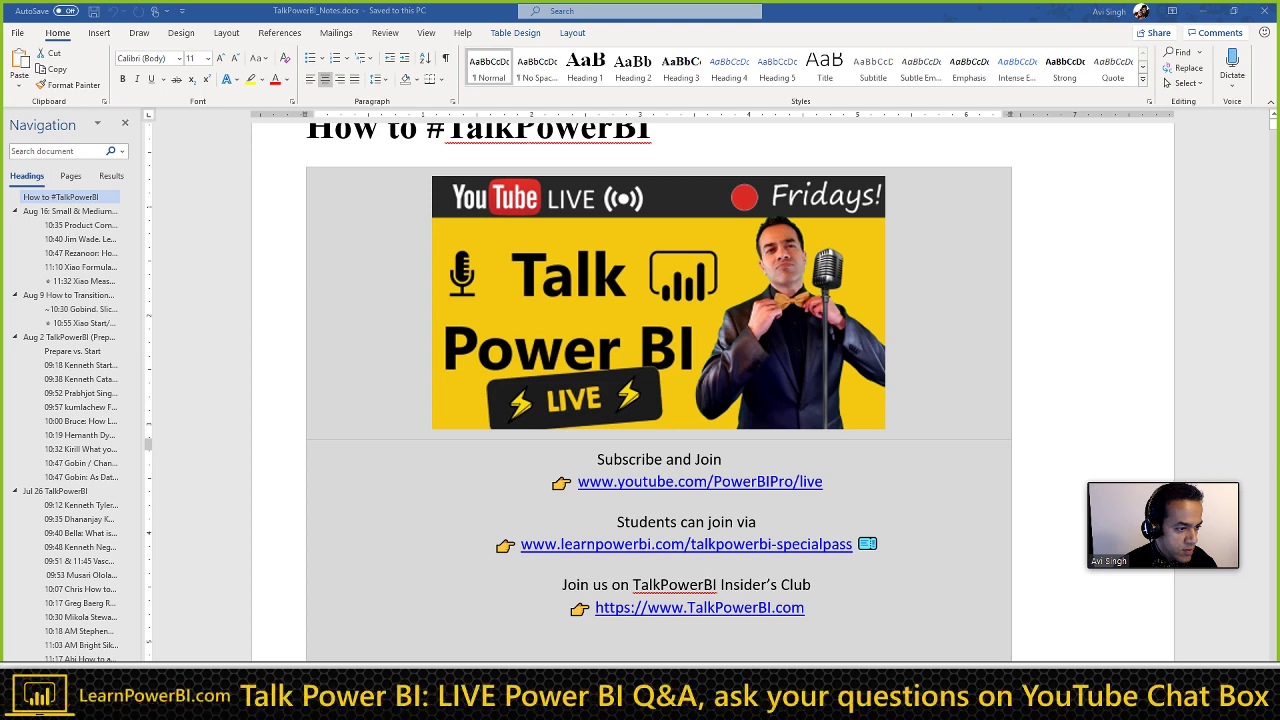
# Step: Select the Talk Power BI banner cell, then put the cursor at the end of the How to #TalkPowerBI heading
pyautogui.click(658, 300)
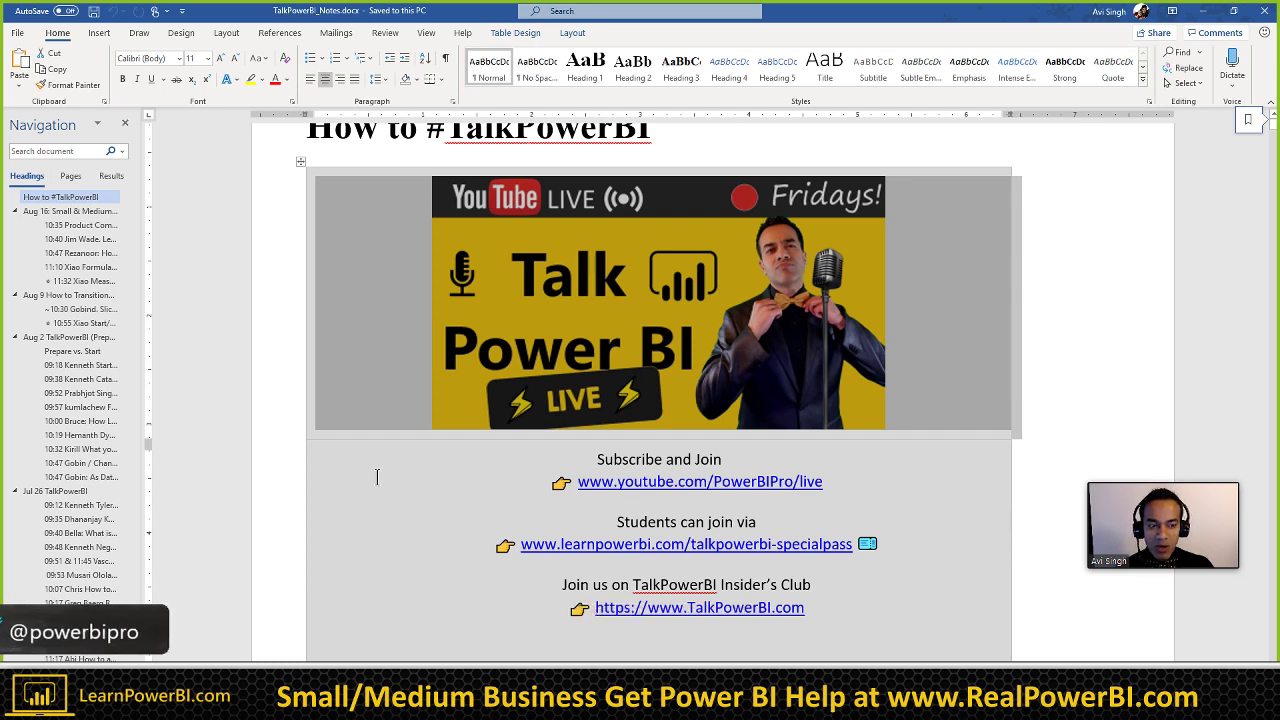
pyautogui.scroll(1, 377, 477)
pyautogui.click(657, 152)
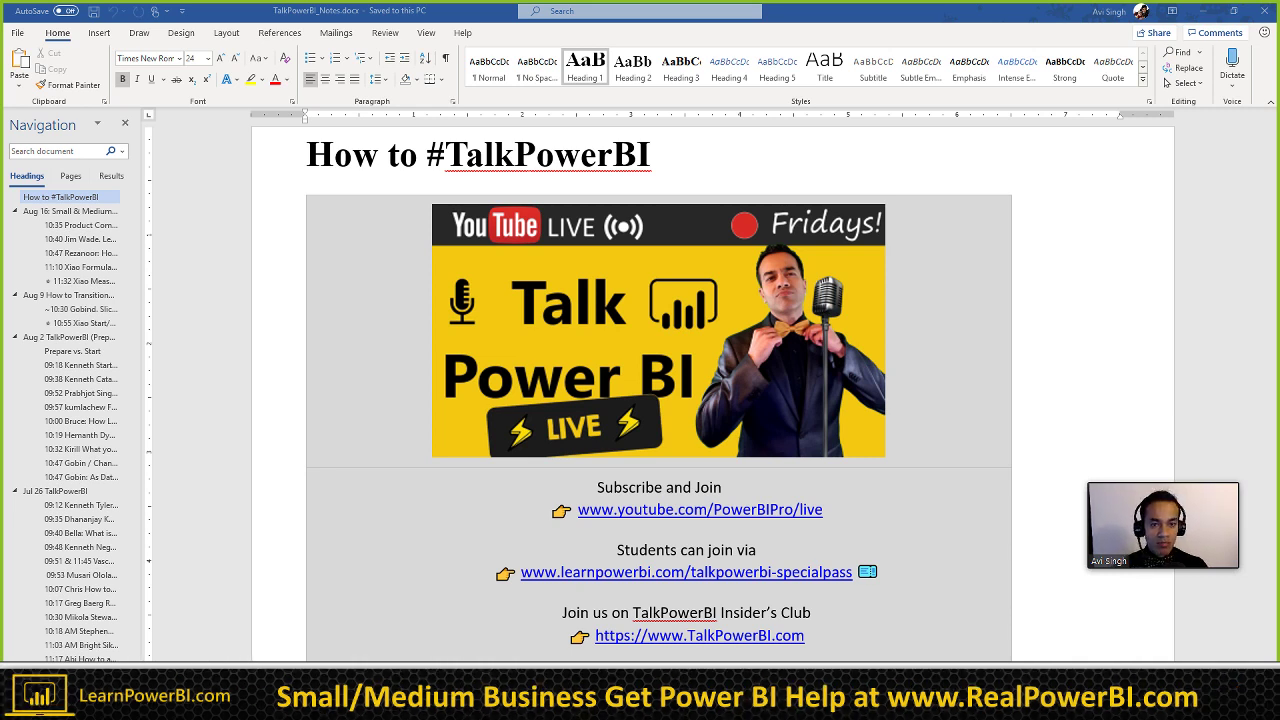
pyautogui.hotkey('alt', 'Tab')
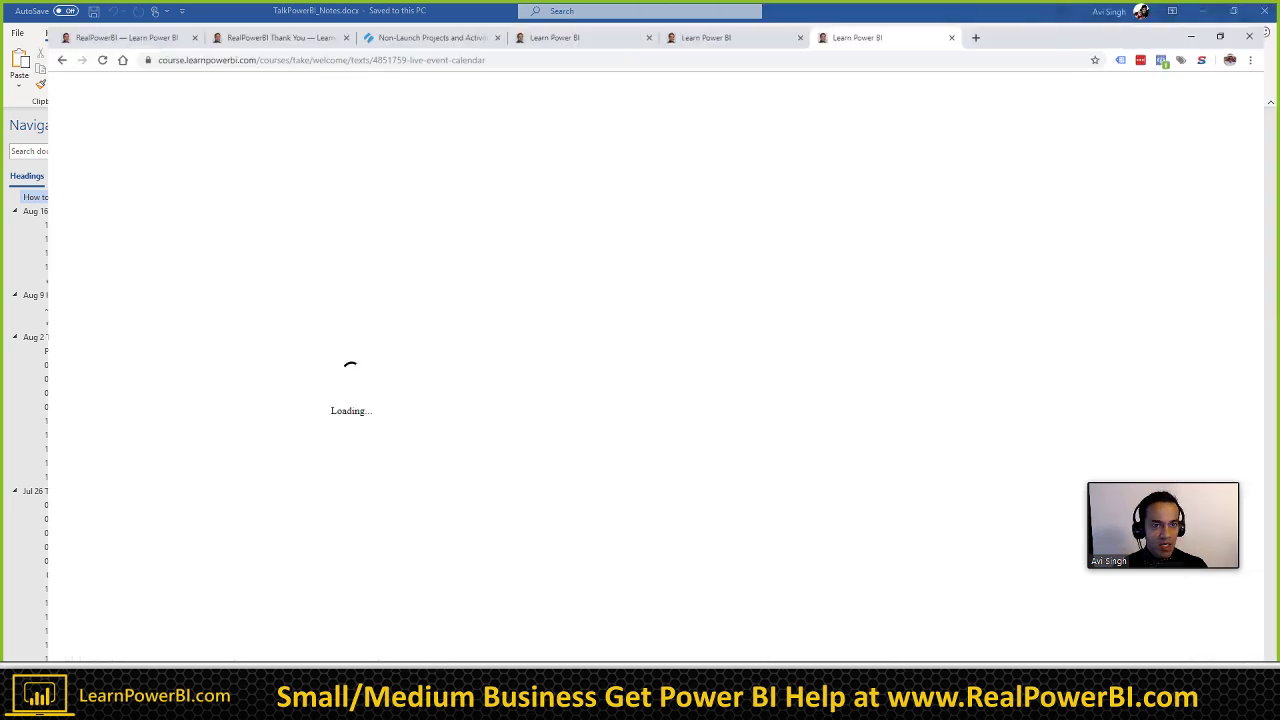
pyautogui.click(752, 10)
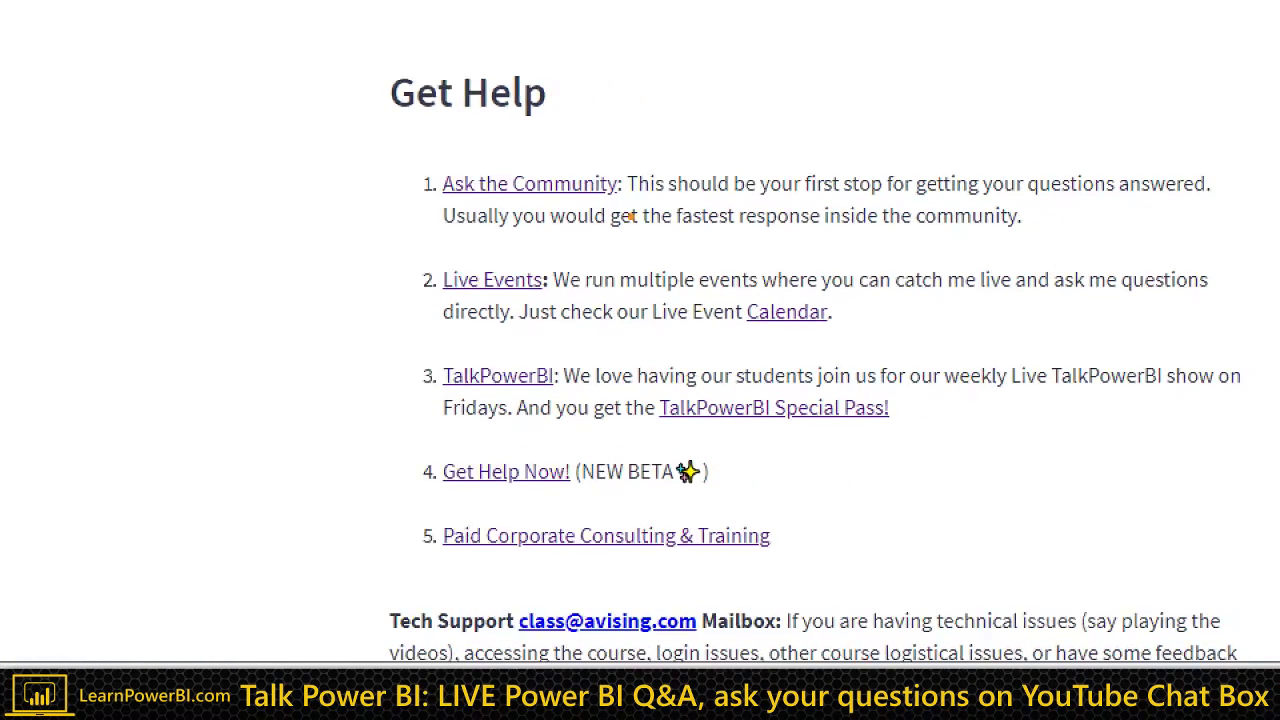
pyautogui.moveTo(628, 175); pyautogui.dragTo(897, 14)
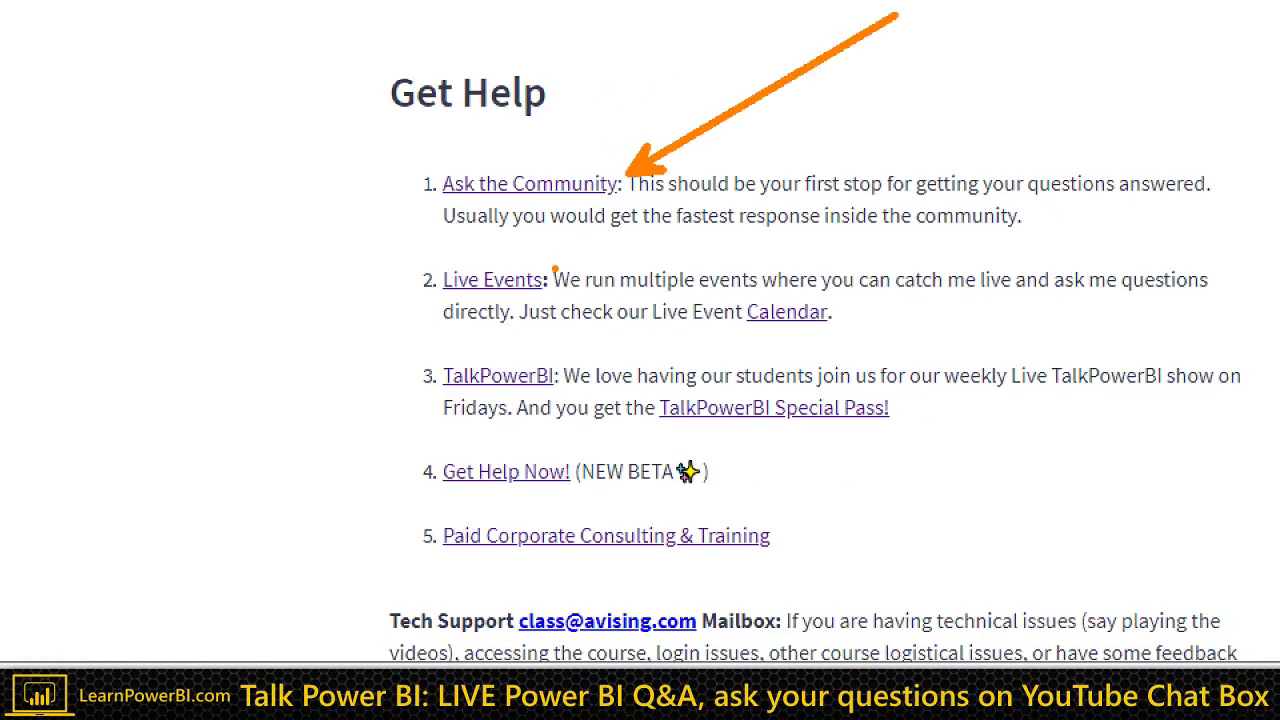
pyautogui.moveTo(556, 268); pyautogui.dragTo(800, 195)
pyautogui.moveTo(570, 362); pyautogui.dragTo(775, 242)
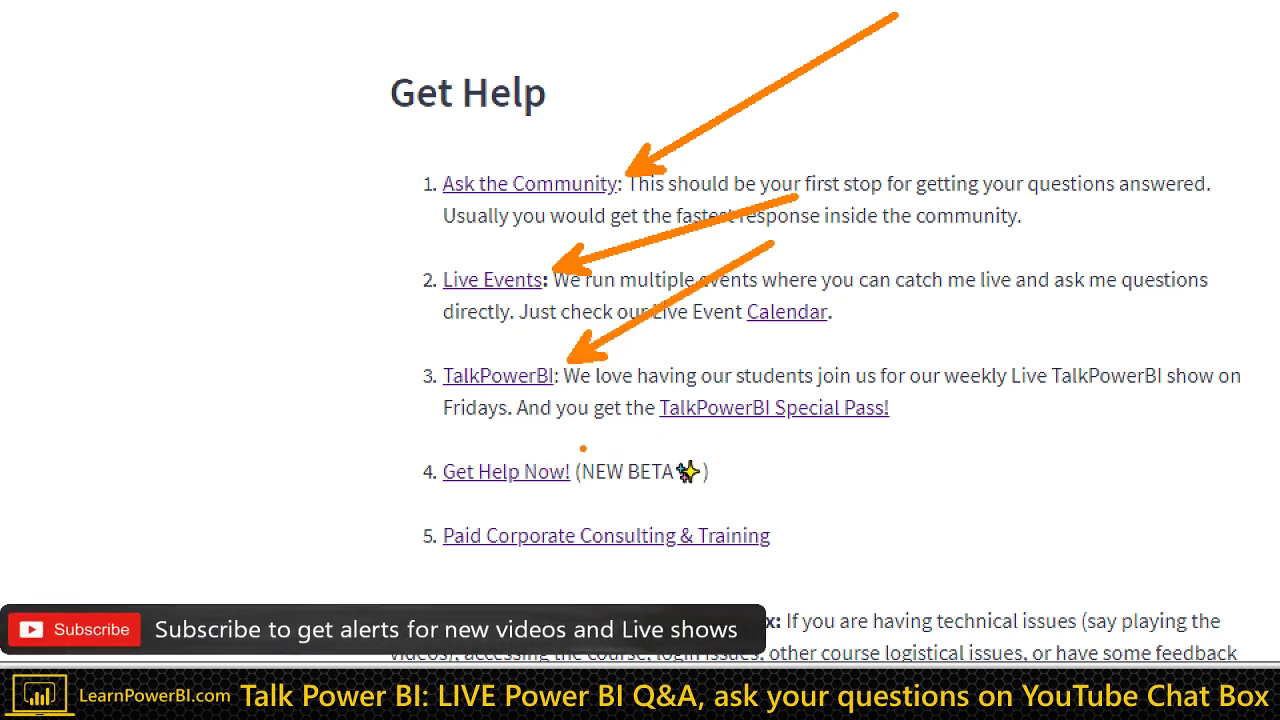
pyautogui.moveTo(572, 450); pyautogui.dragTo(690, 355)
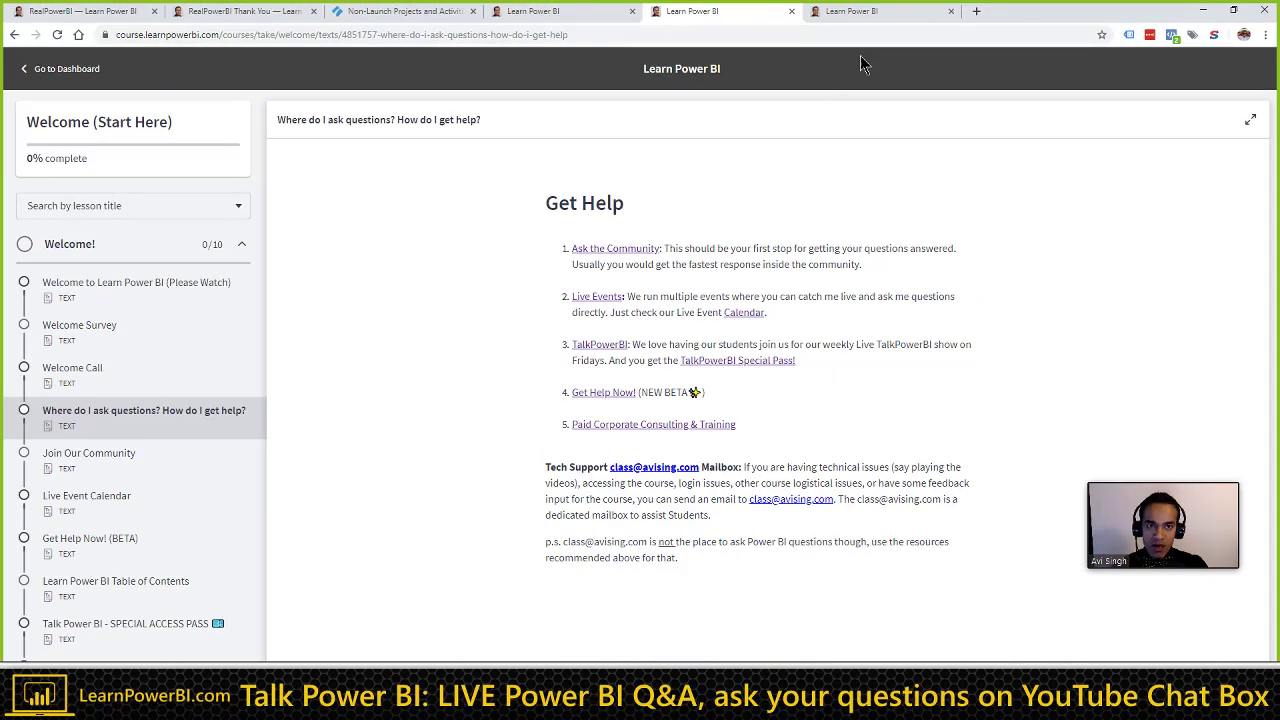
pyautogui.click(877, 17)
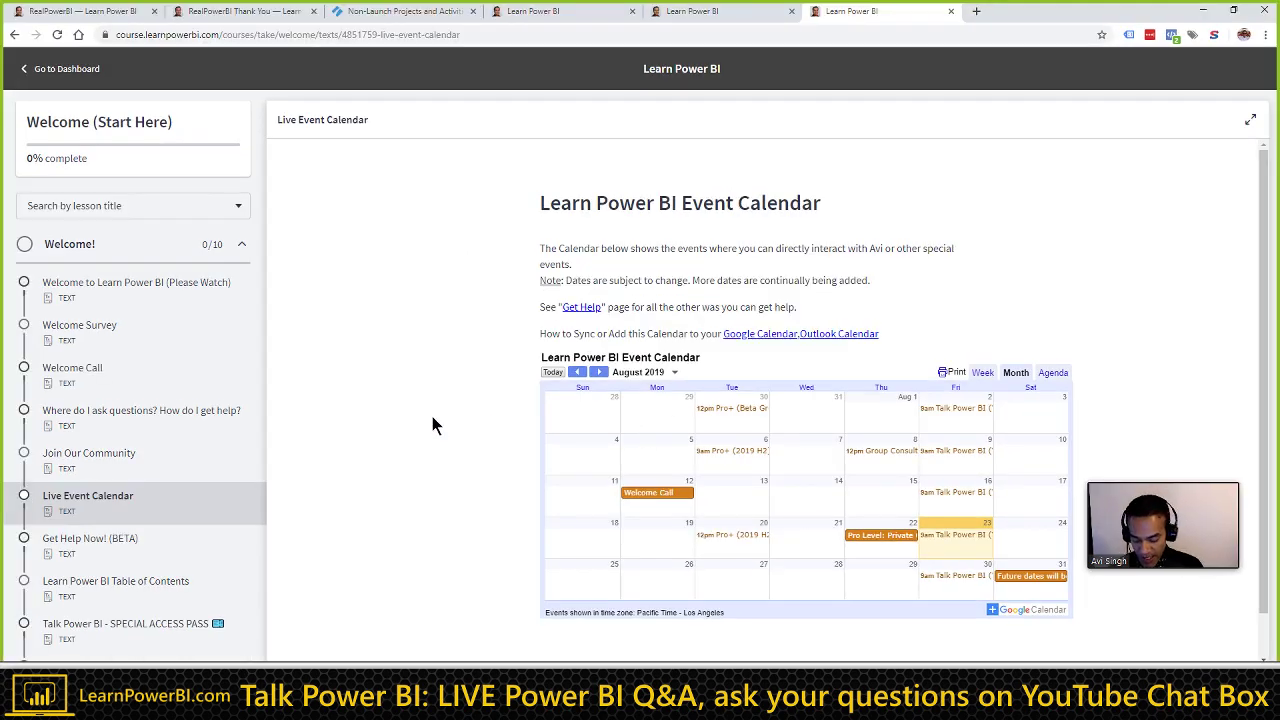
# Step: Open the learnpowerbi.com home page in a new tab, then exit to the Squarespace site configuration
pyautogui.hotkey('ctrl', 't')
pyautogui.write('learn')
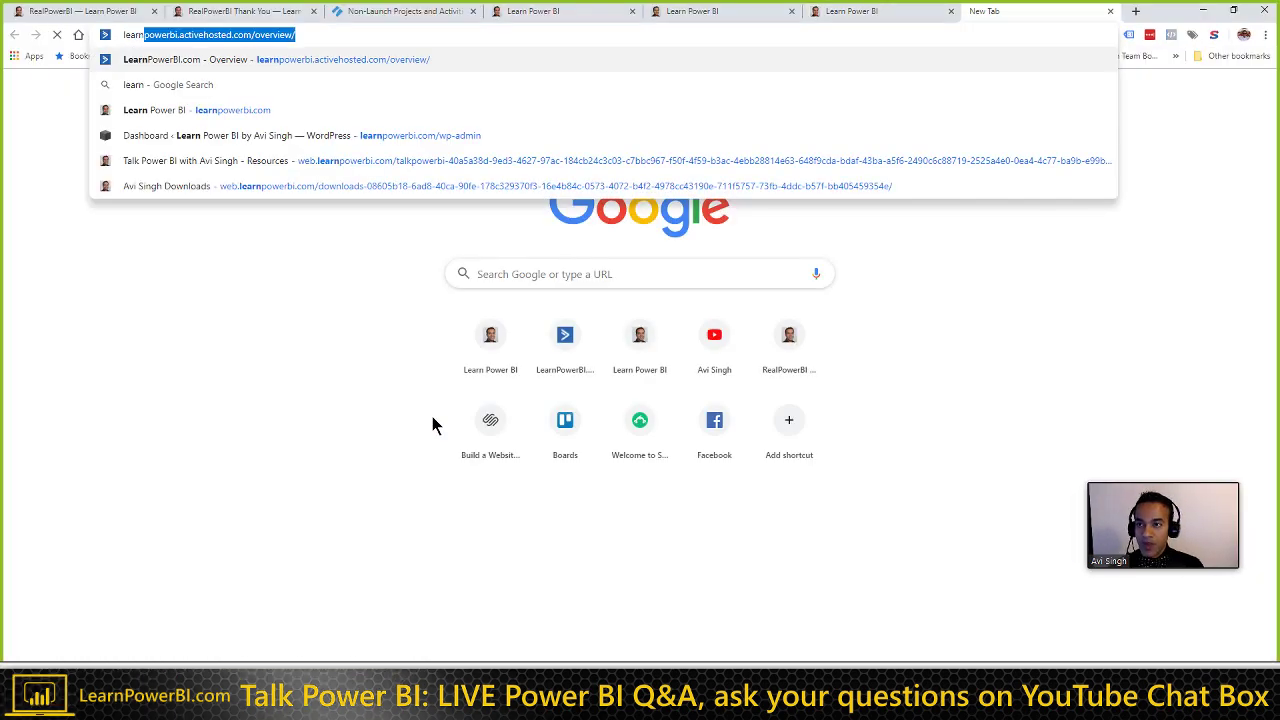
pyautogui.press('Down')
pyautogui.press('Down')
pyautogui.press('Up')
pyautogui.press('Return')
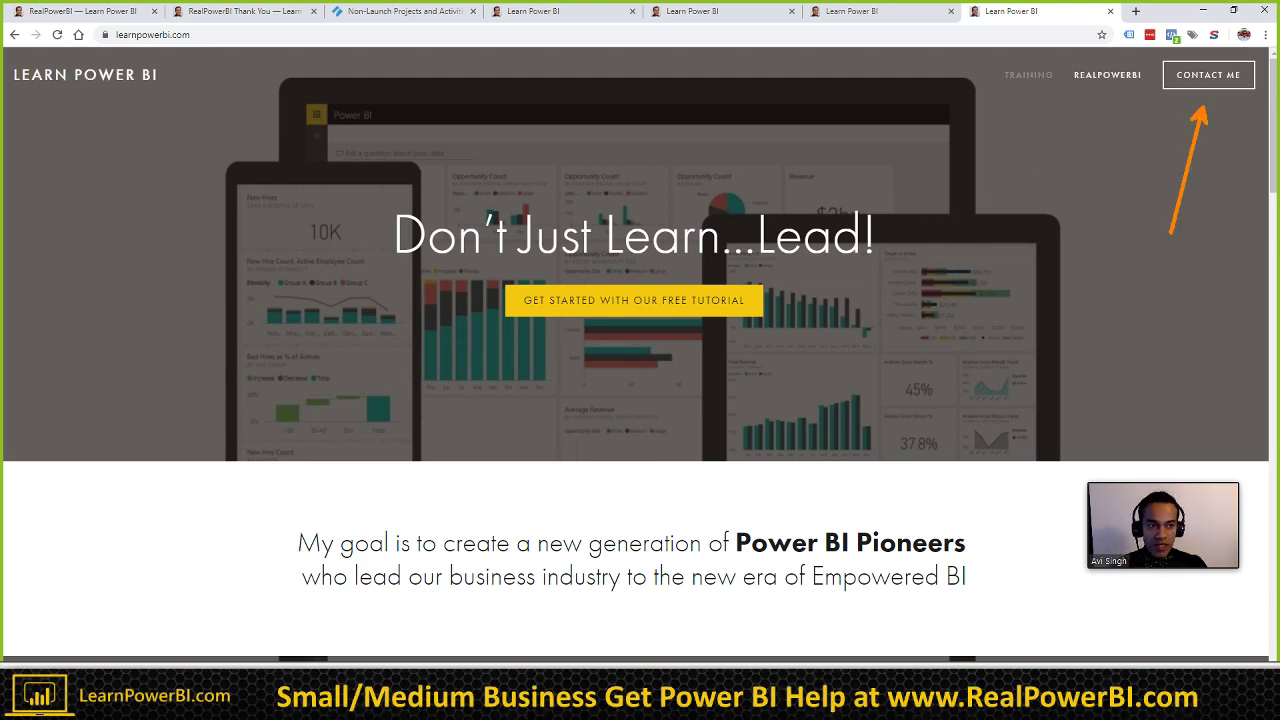
pyautogui.press('Escape')
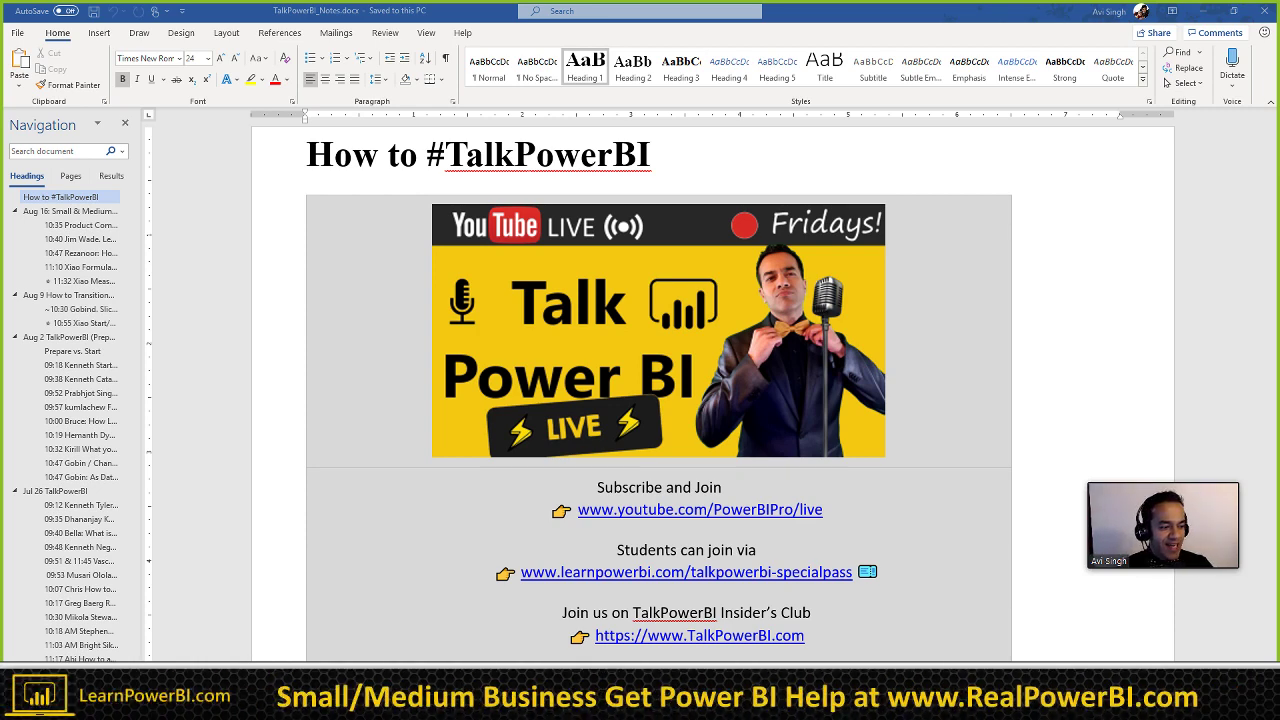
# Step: Back in Chrome, replace the Squarespace address with wisebi.co and load it
pyautogui.hotkey('alt', 'Tab')
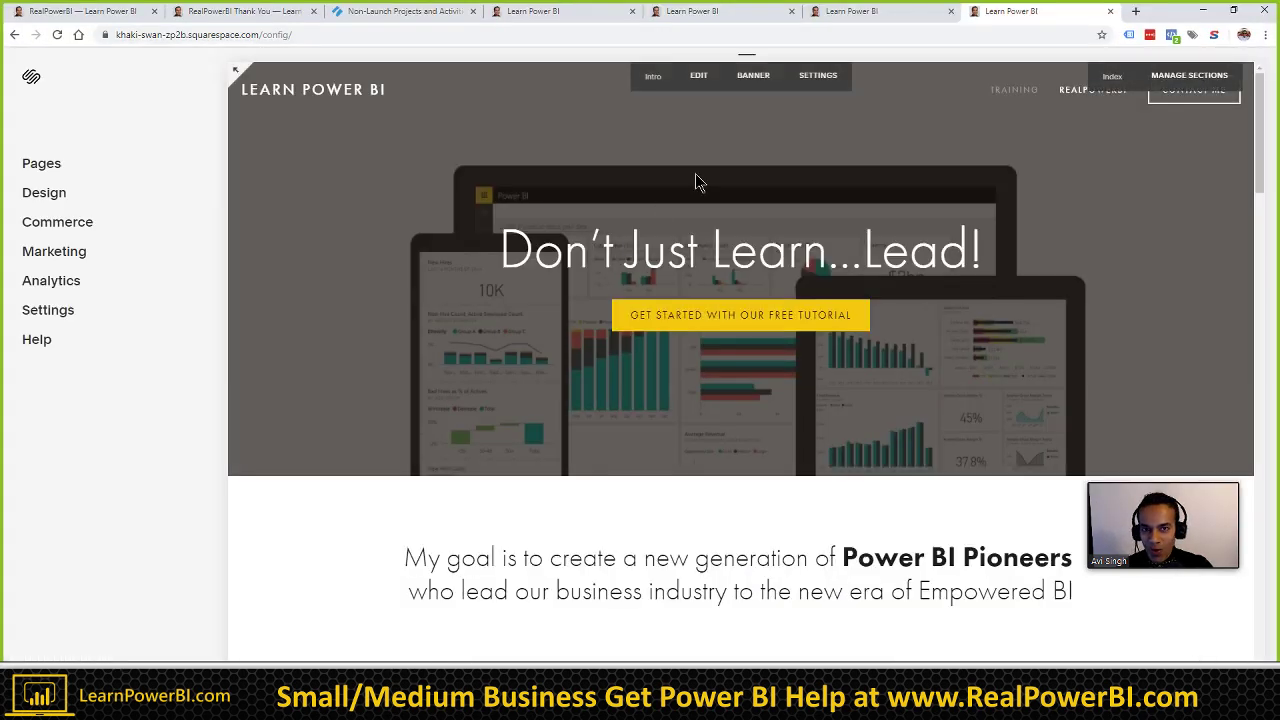
pyautogui.click(1020, 38)
pyautogui.write('wisebi')
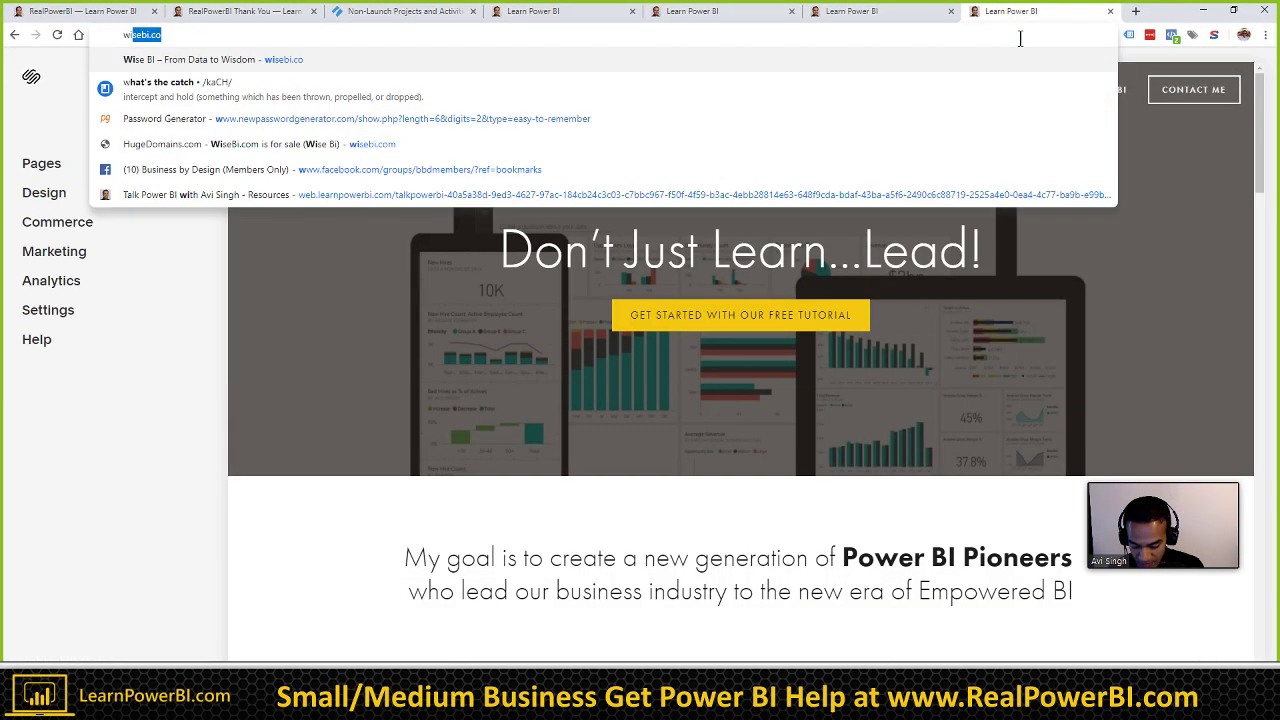
pyautogui.write('.co')
pyautogui.press('Return')
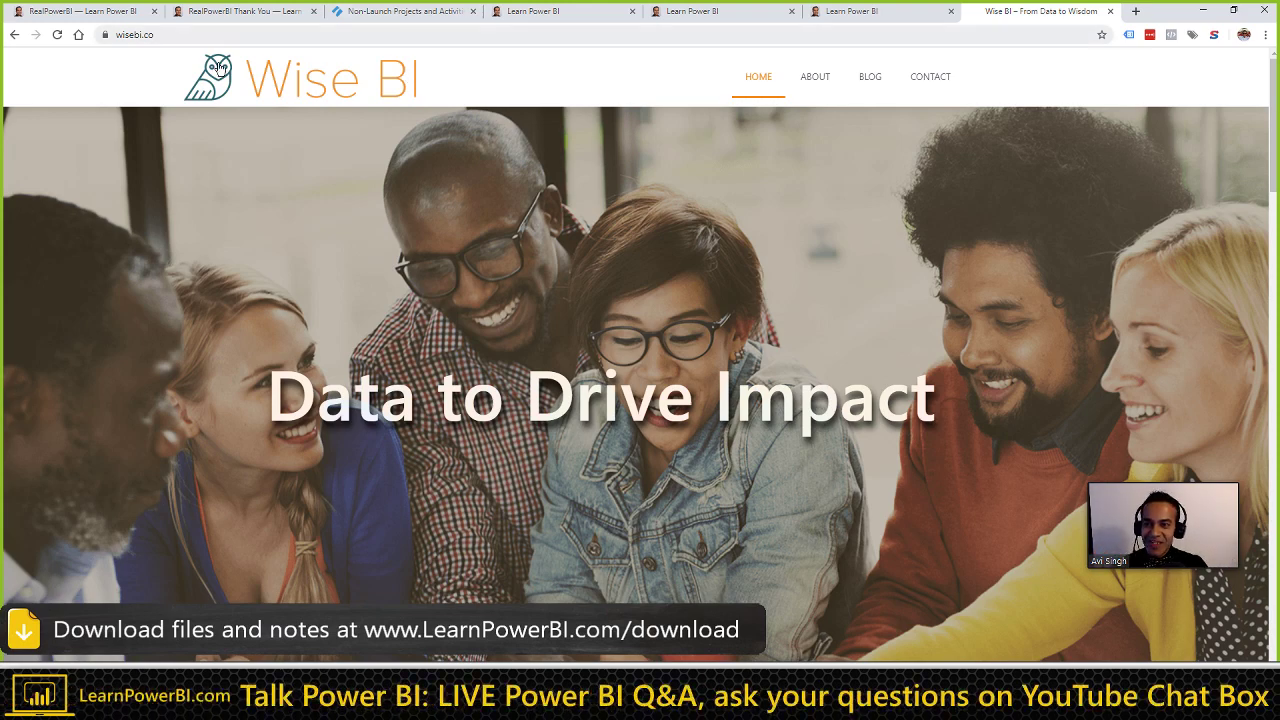
# Step: Highlight the Wise BI 'Data to Drive Impact' headline, then minimise Chrome to reveal the Word notes
pyautogui.click(221, 100)
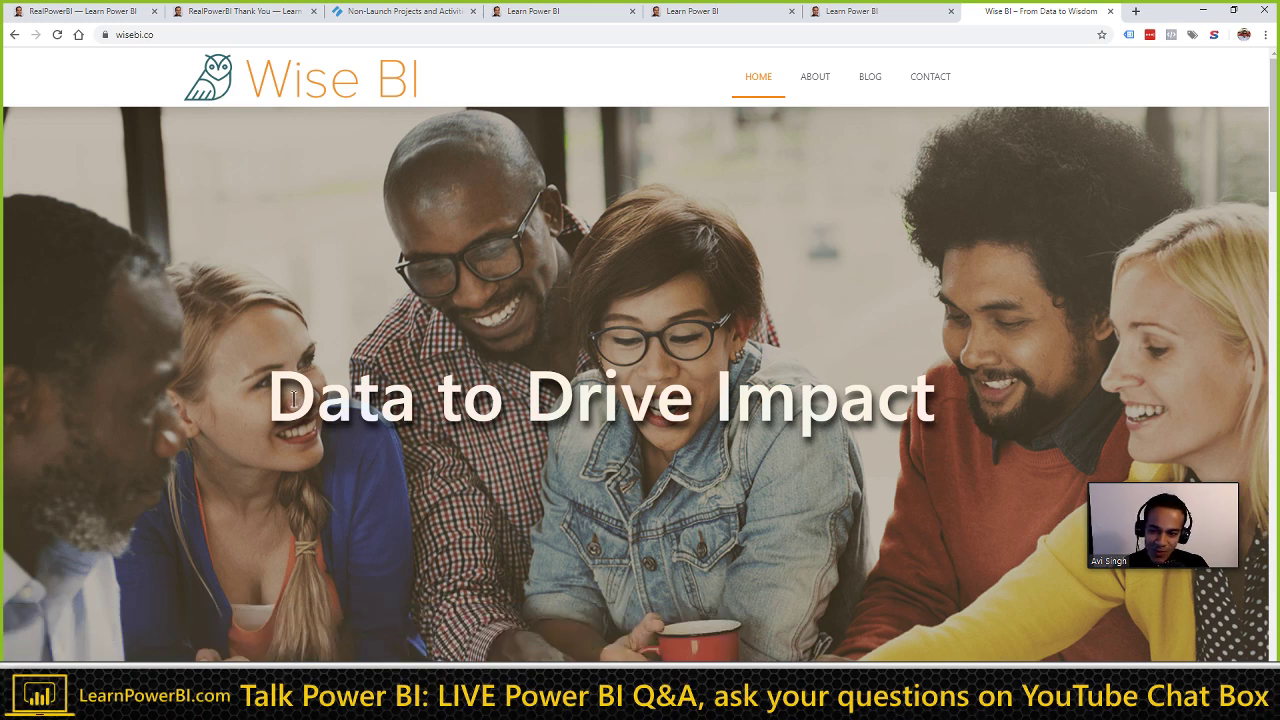
pyautogui.moveTo(276, 397); pyautogui.dragTo(925, 391)
pyautogui.click(860, 345)
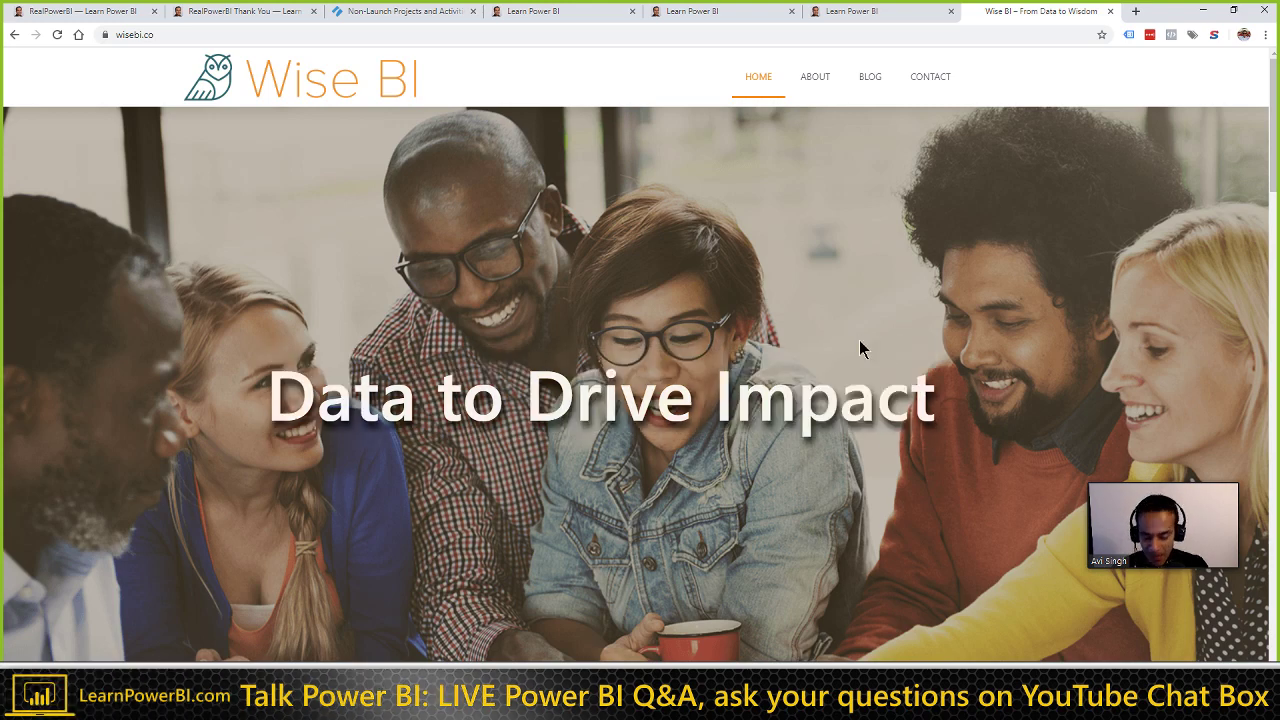
pyautogui.scroll(-1, 733, 360)
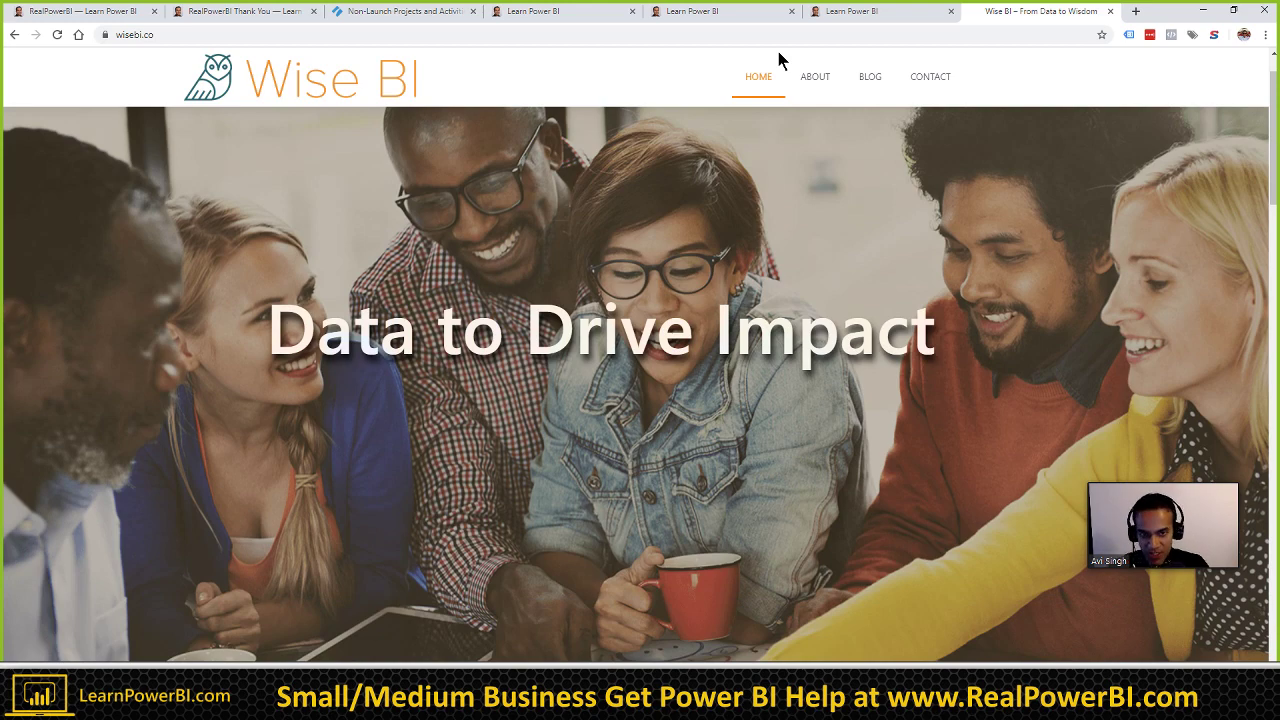
pyautogui.scroll(1, 668, 221)
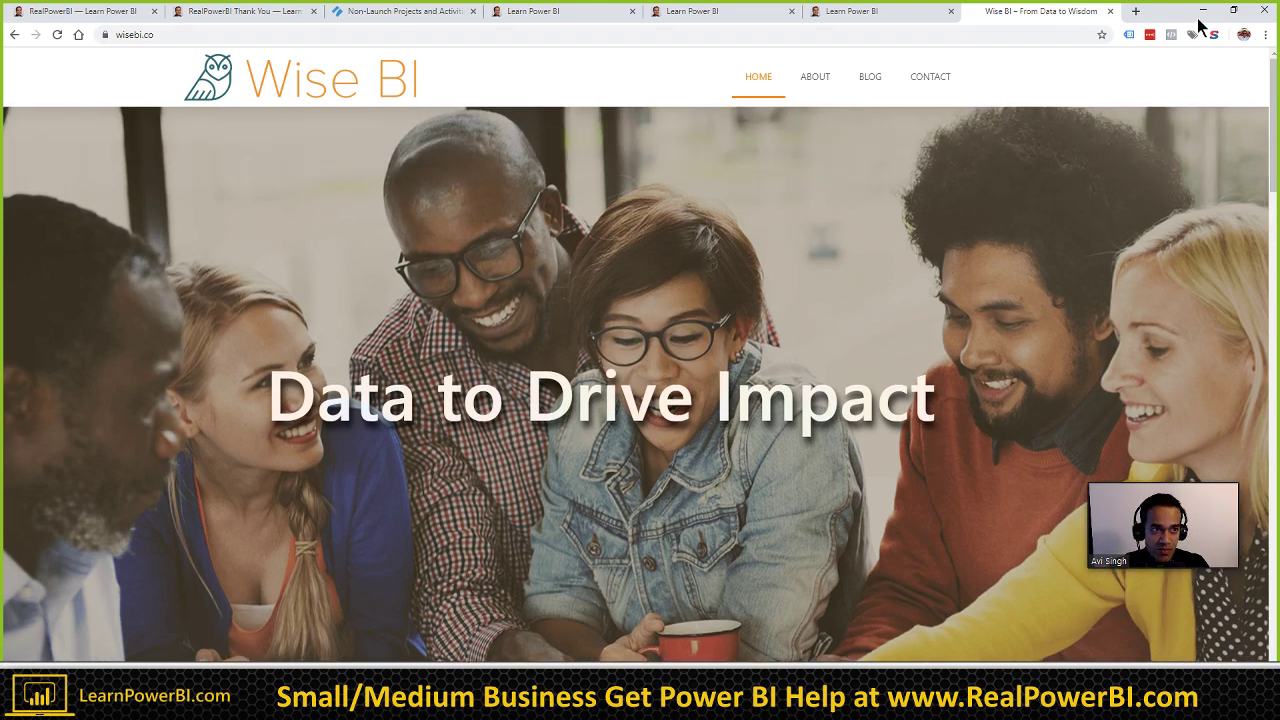
pyautogui.click(1203, 10)
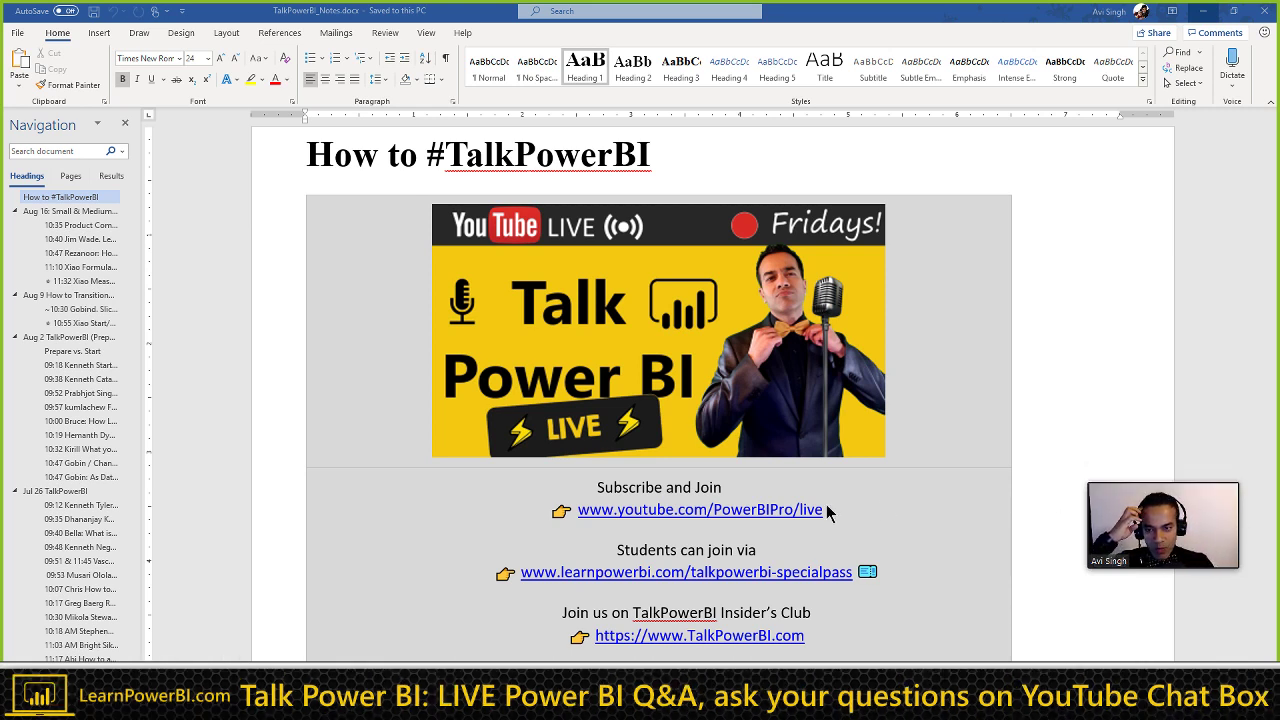
# Step: Scroll the Word notes down to the Opening #WIN to Closing #GRATITUDE list, then switch to the browser
pyautogui.scroll(-4, 484, 440)
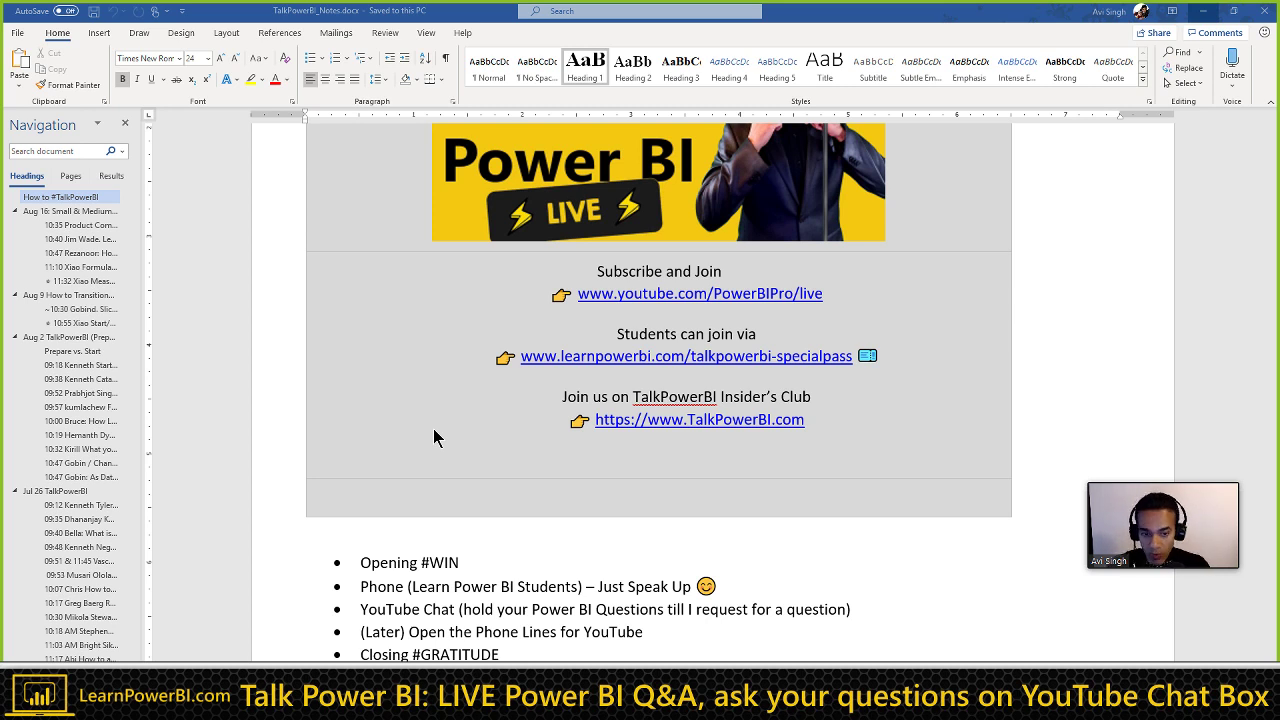
pyautogui.scroll(-1, 433, 437)
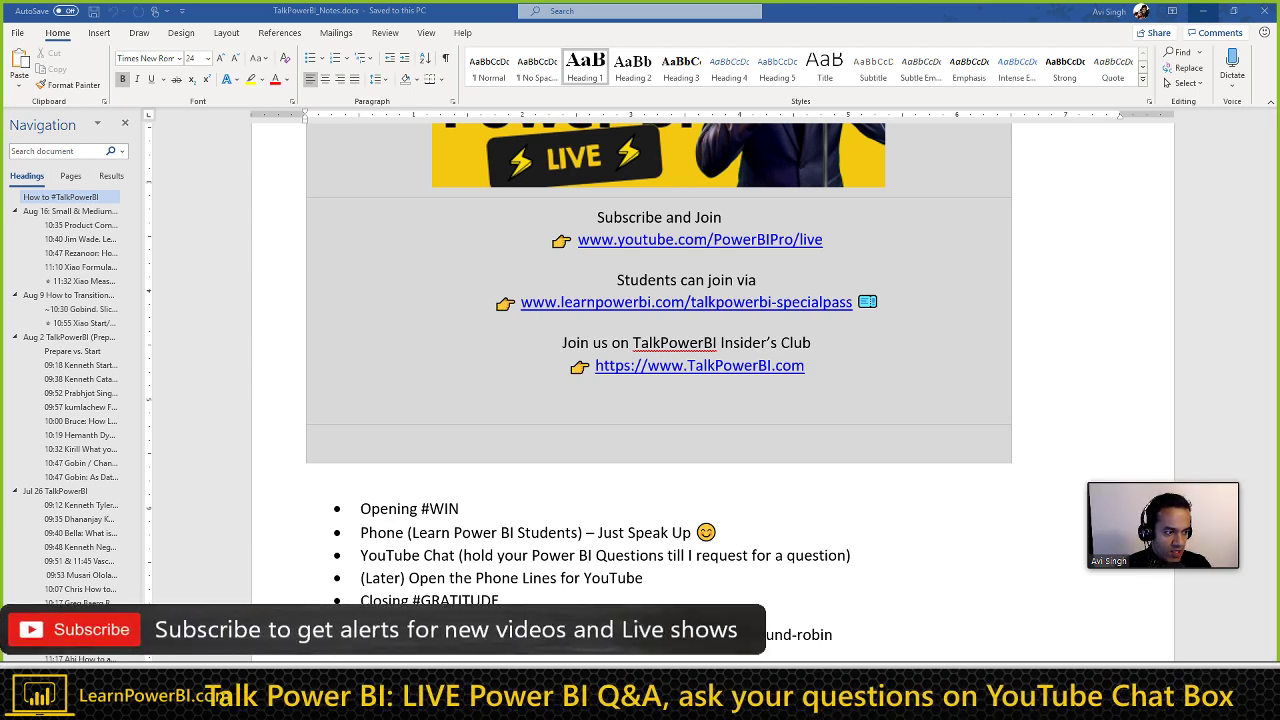
pyautogui.hotkey('alt', 'Tab')
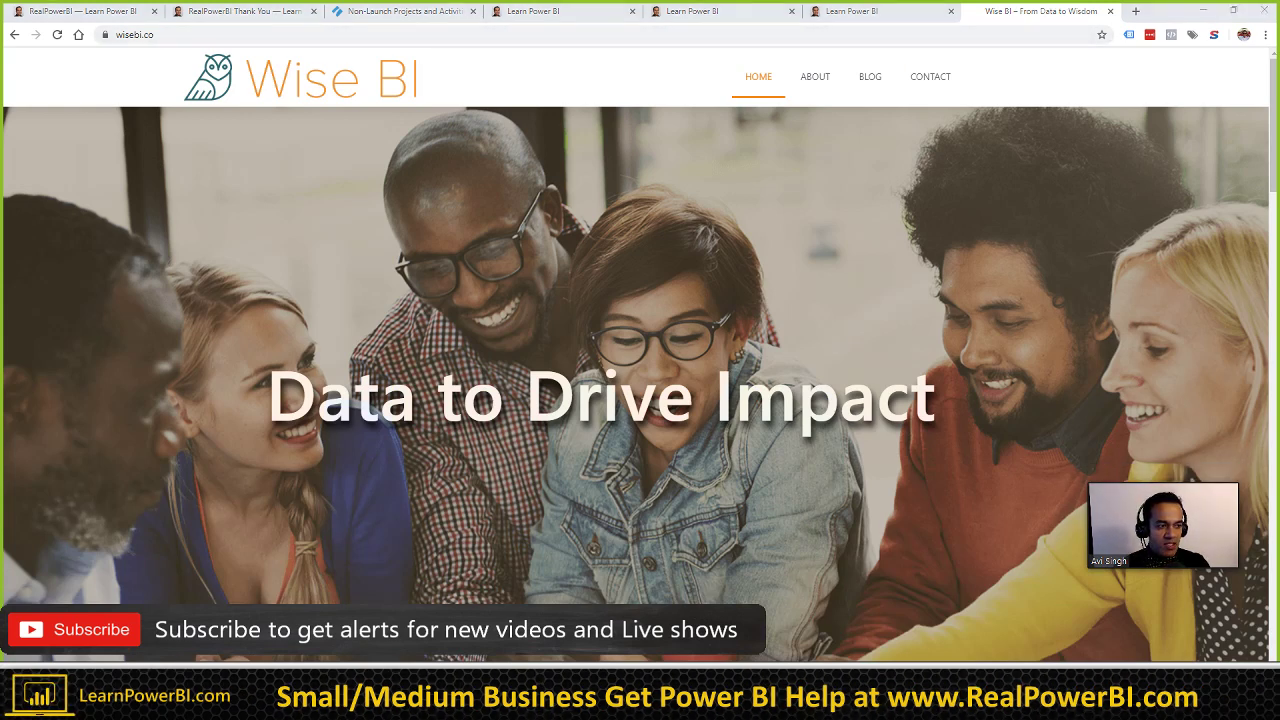
pyautogui.moveTo(1279, 207); pyautogui.dragTo(991, 208)
pyautogui.doubleClick(991, 208)
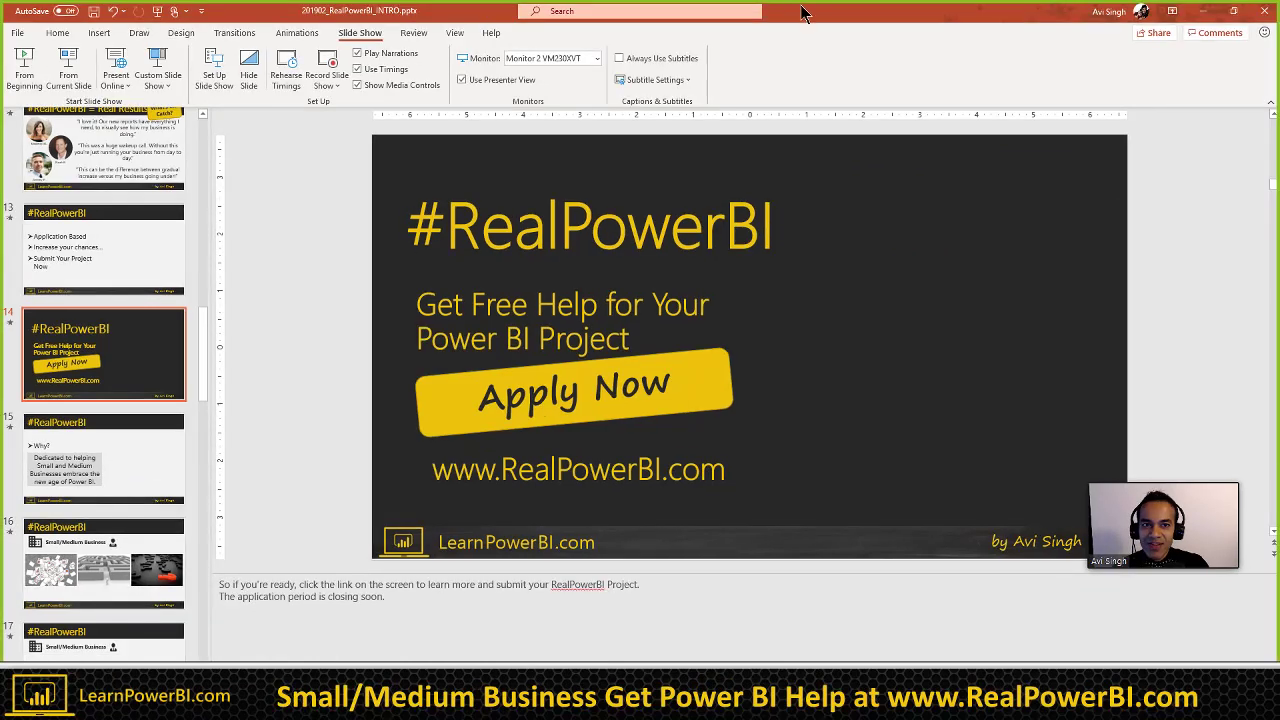
pyautogui.moveTo(803, 12); pyautogui.dragTo(512, 47)
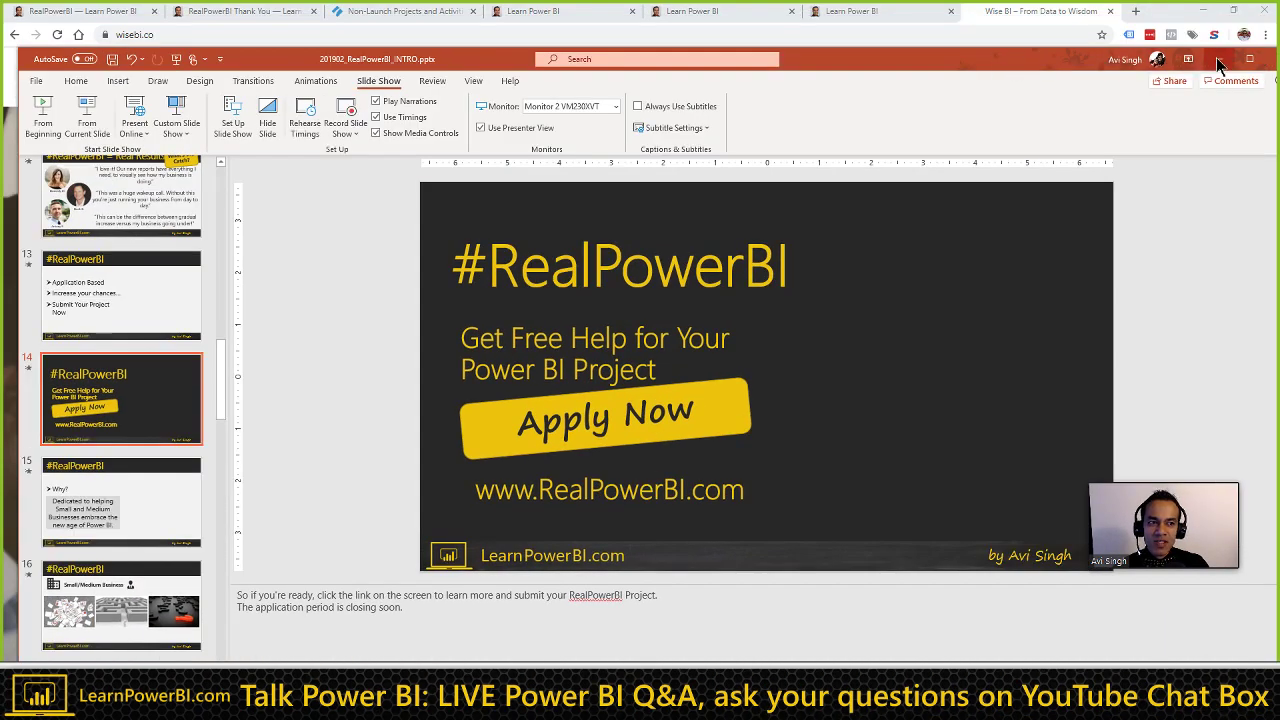
pyautogui.click(1185, 50)
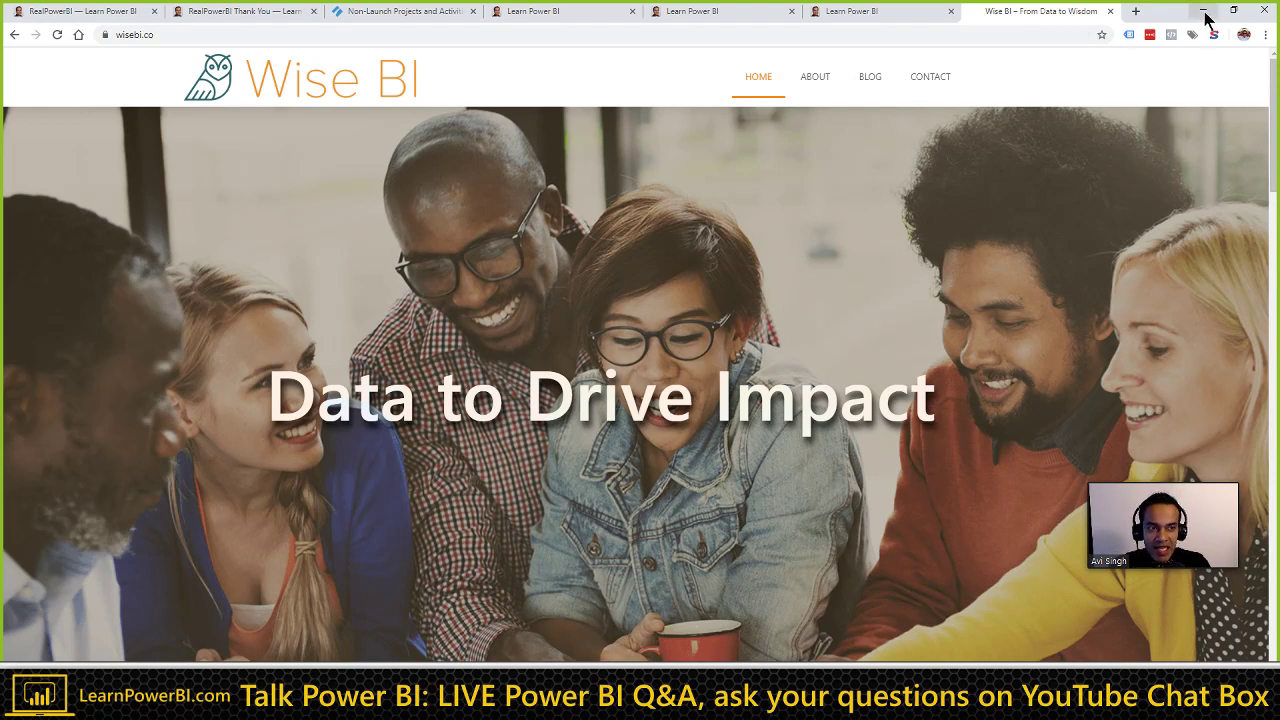
# Step: Switch to the 'RealPowerBI — Learn Power BI' tab and scroll up to its top hero section
pyautogui.click(100, 14)
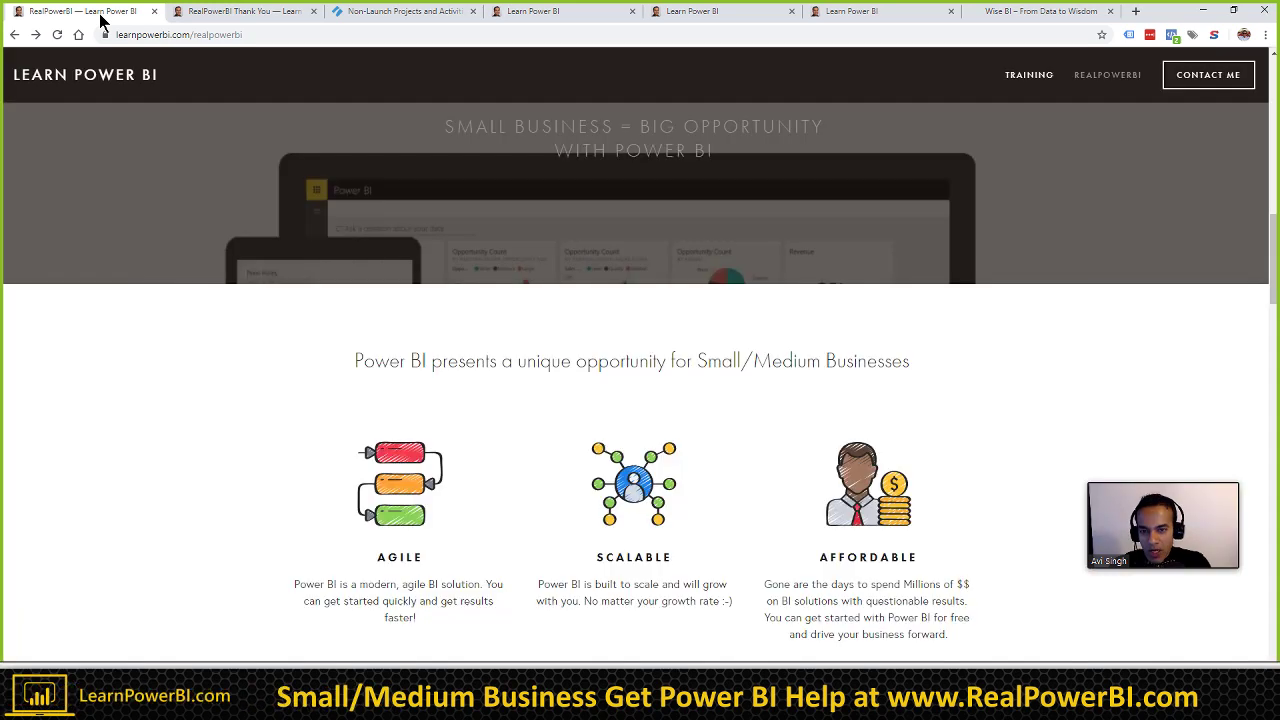
pyautogui.scroll(6, 414, 271)
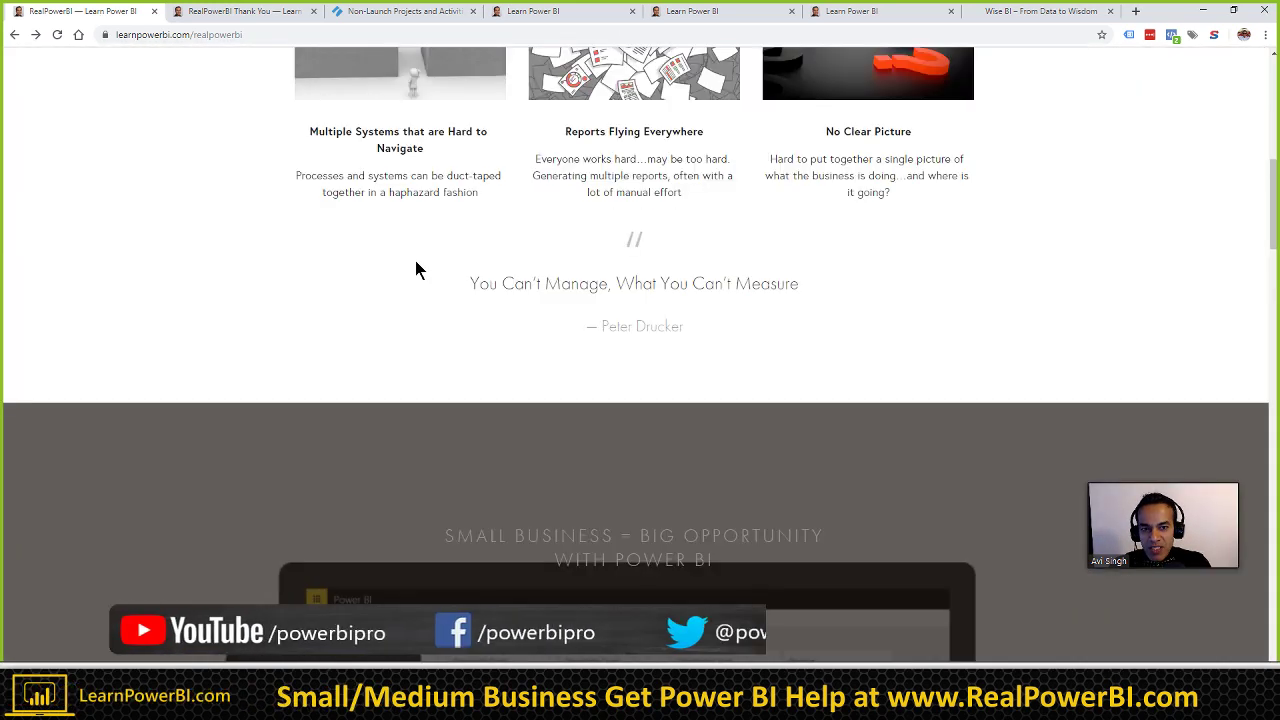
pyautogui.scroll(5, 418, 268)
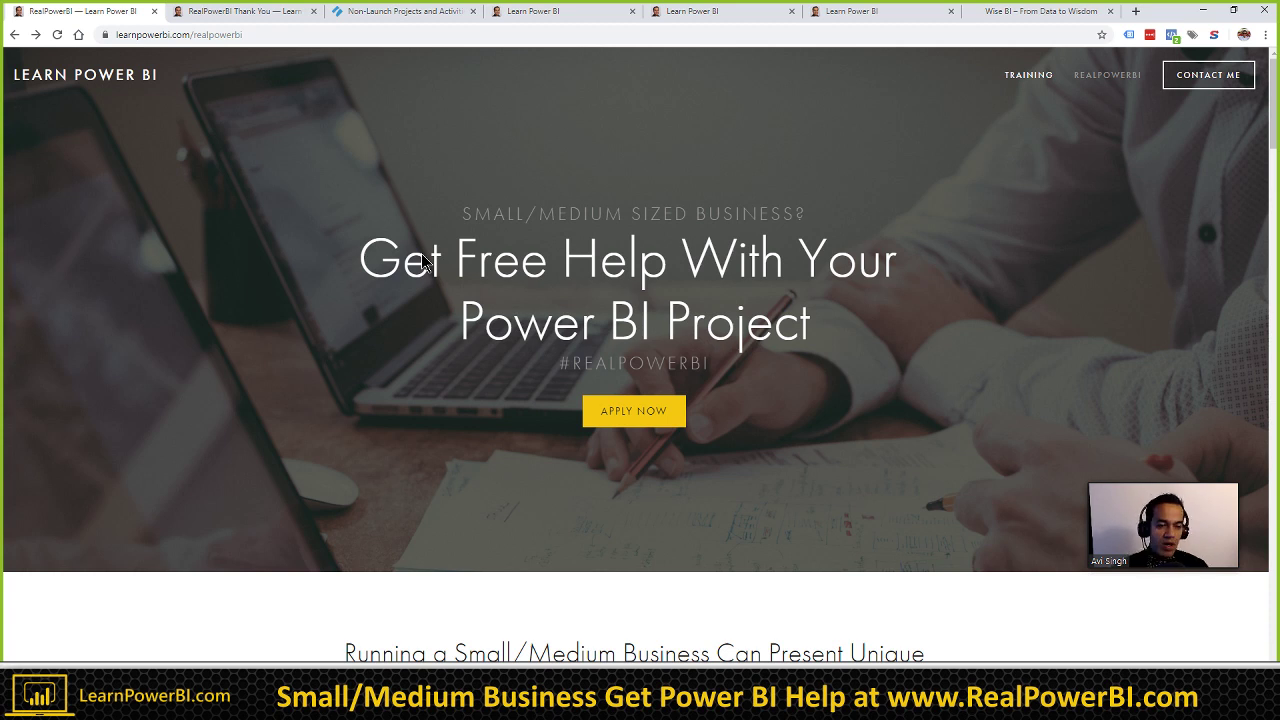
pyautogui.click(1157, 487)
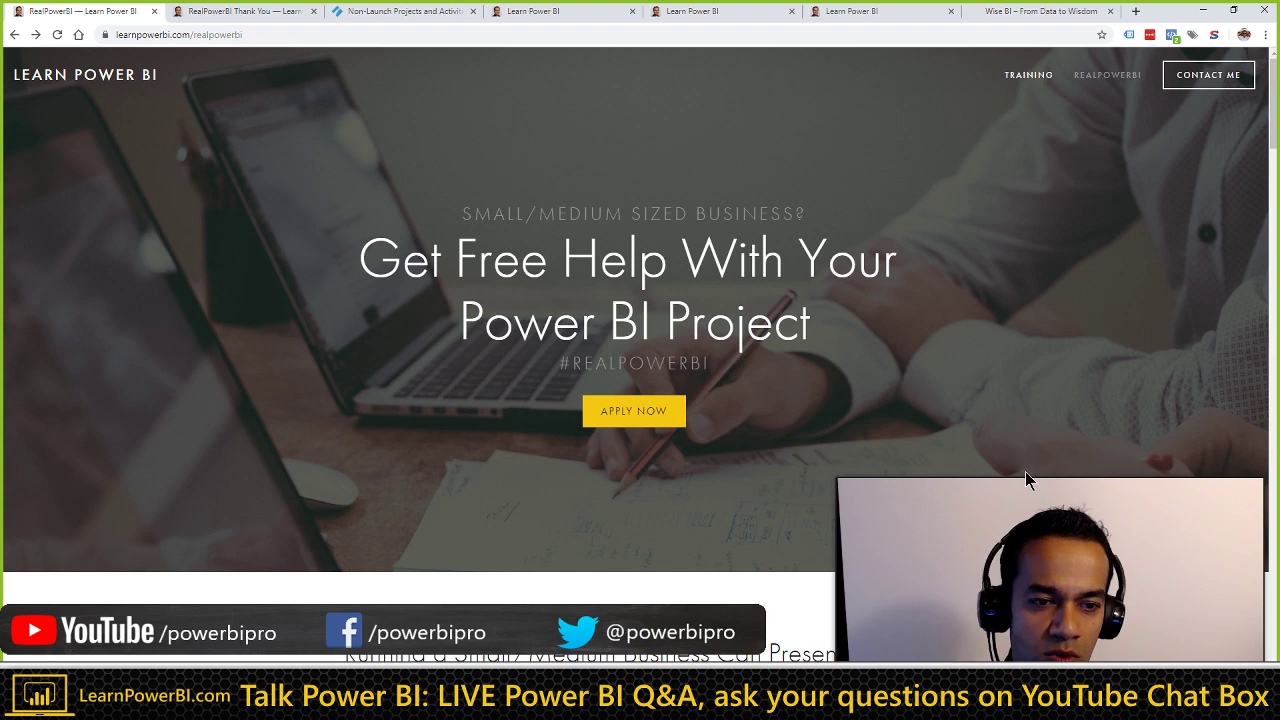
pyautogui.moveTo(1007, 473); pyautogui.dragTo(915, 250)
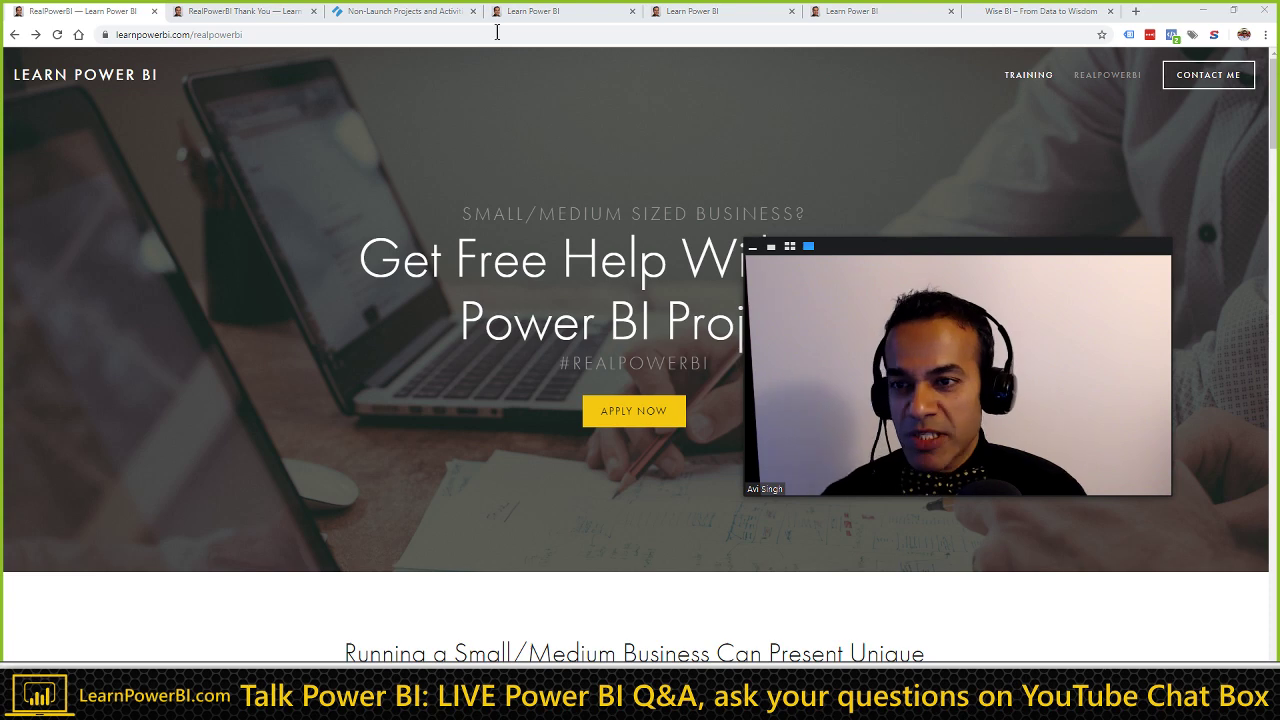
# Step: Scroll down to the three challenge cards and box the 'Multiple Systems that are Hard to Navigate' challenge
pyautogui.scroll(-1, 234, 525)
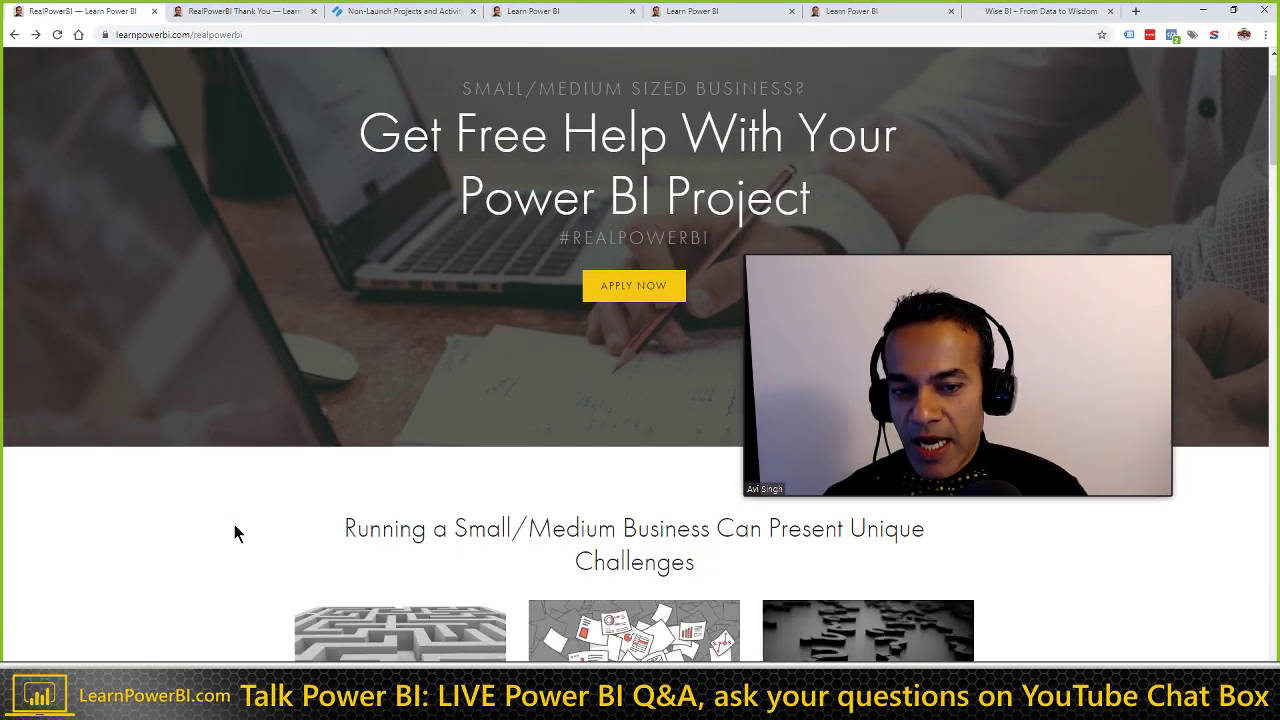
pyautogui.scroll(-1, 234, 524)
pyautogui.moveTo(868, 262); pyautogui.dragTo(945, 188)
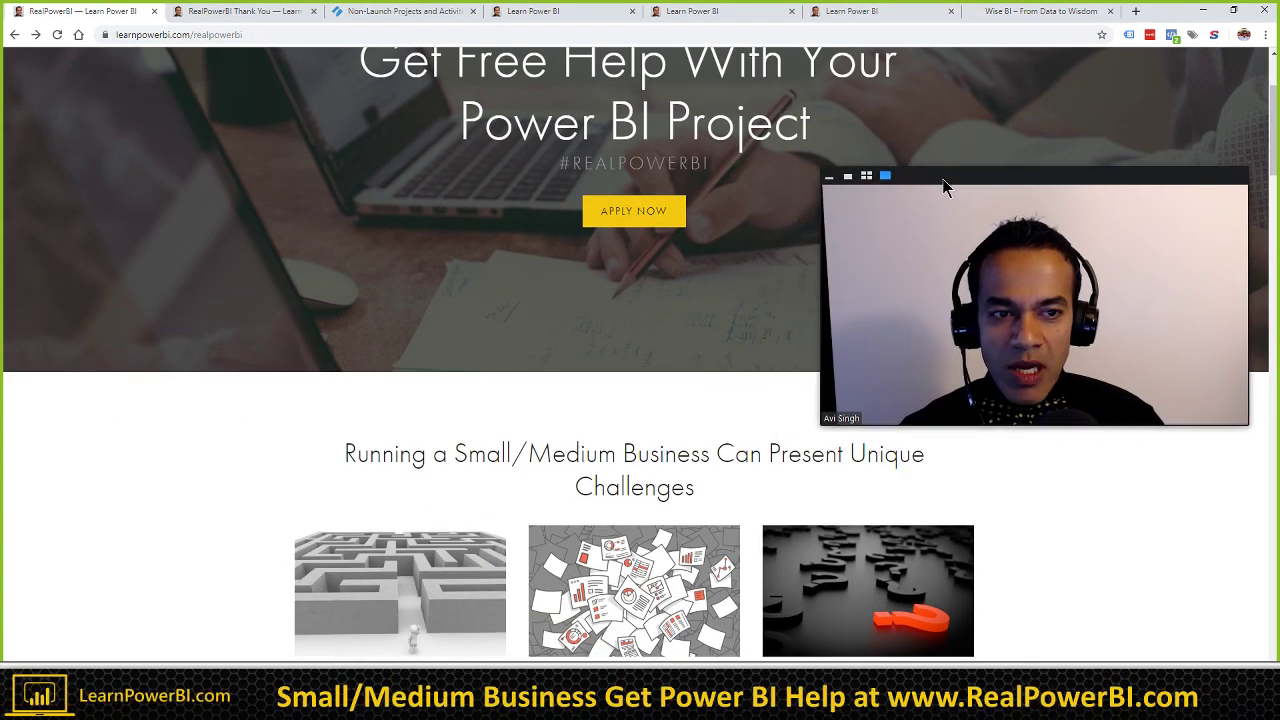
pyautogui.scroll(-1, 305, 479)
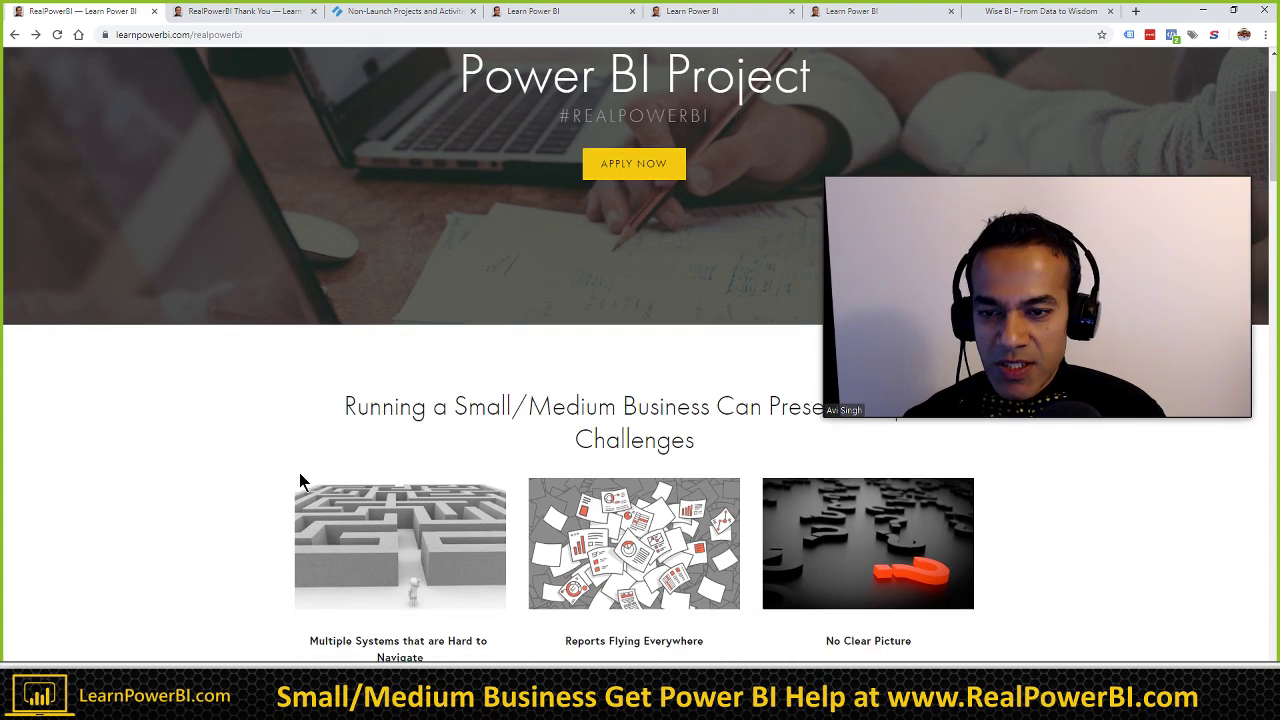
pyautogui.moveTo(904, 228)
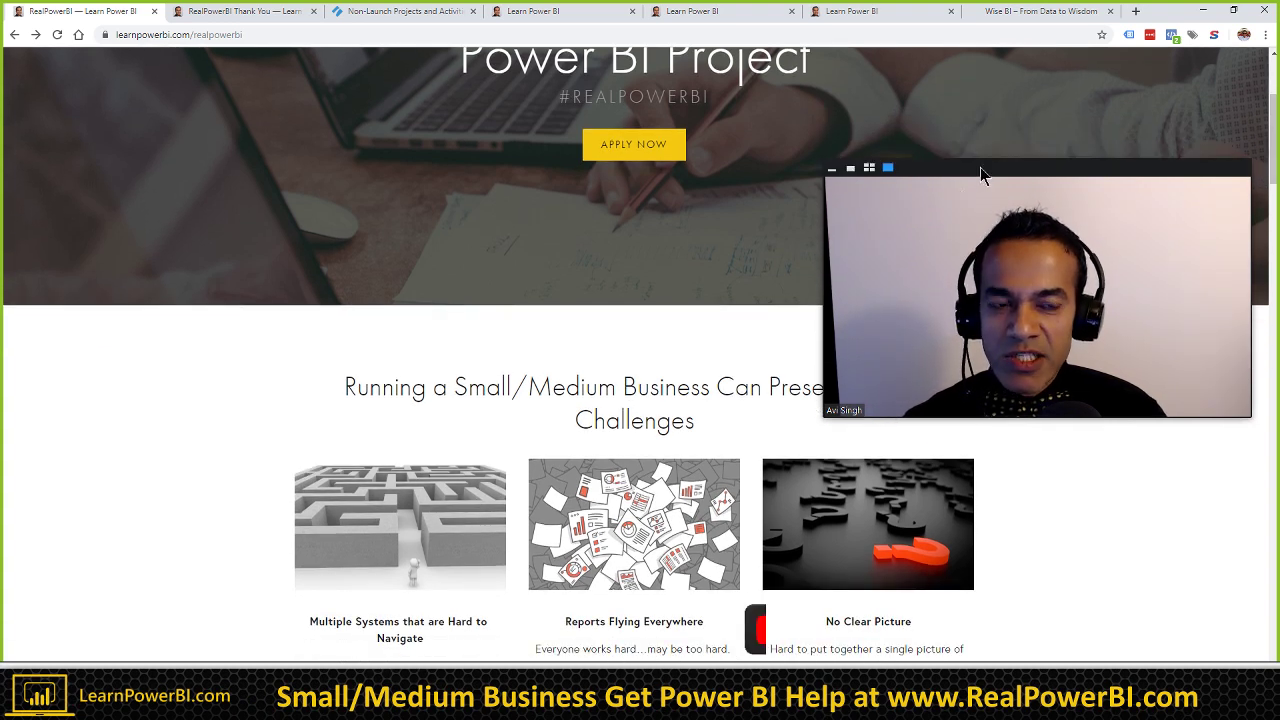
pyautogui.moveTo(980, 167); pyautogui.dragTo(987, 110)
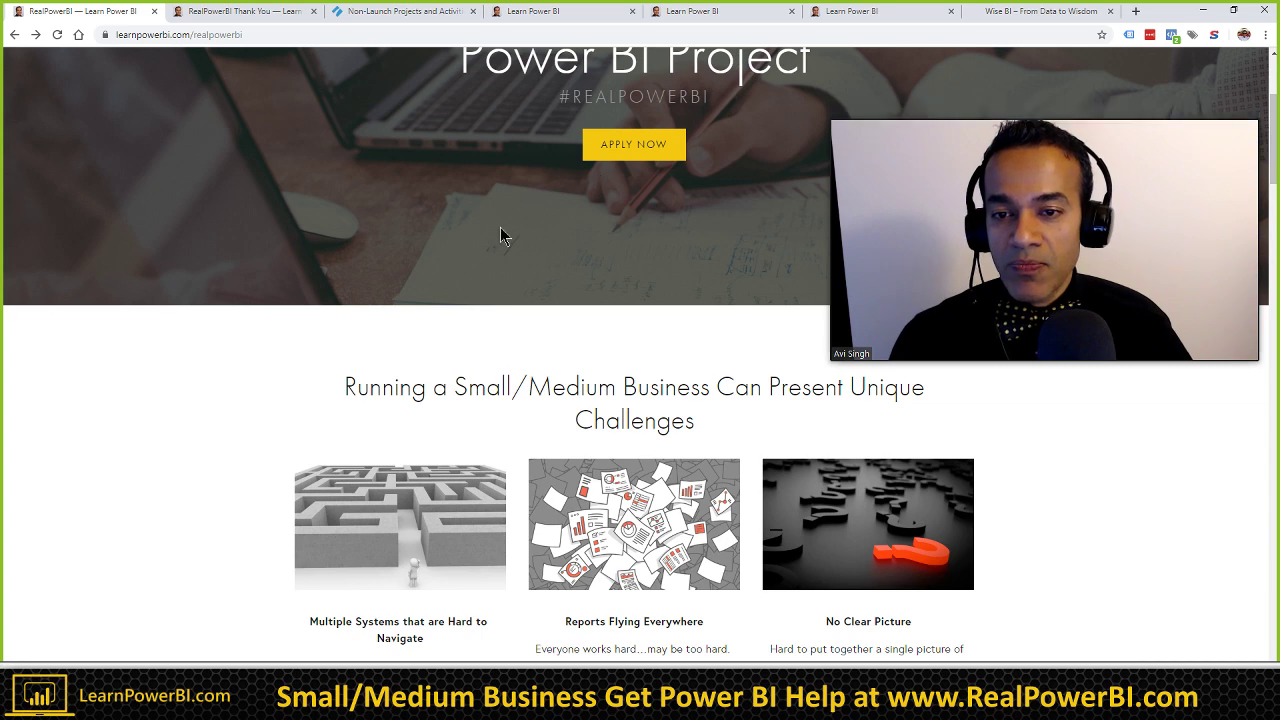
pyautogui.scroll(-1, 243, 424)
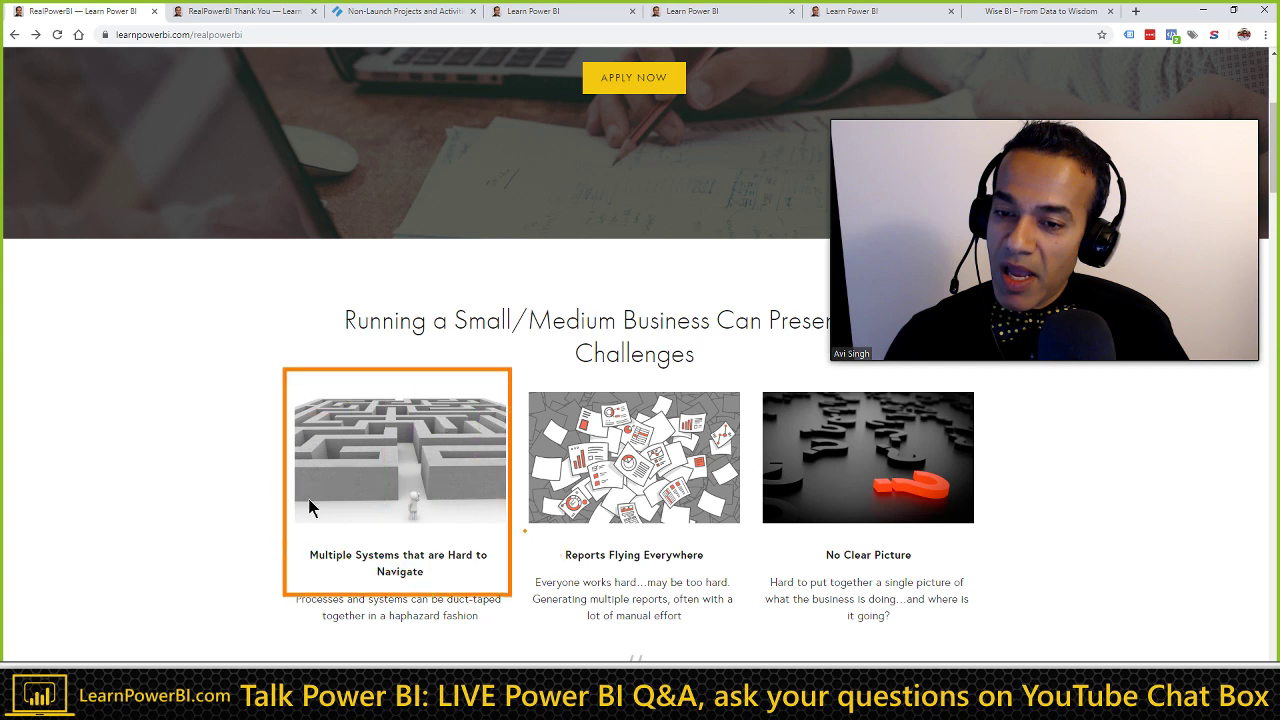
pyautogui.press('Escape')
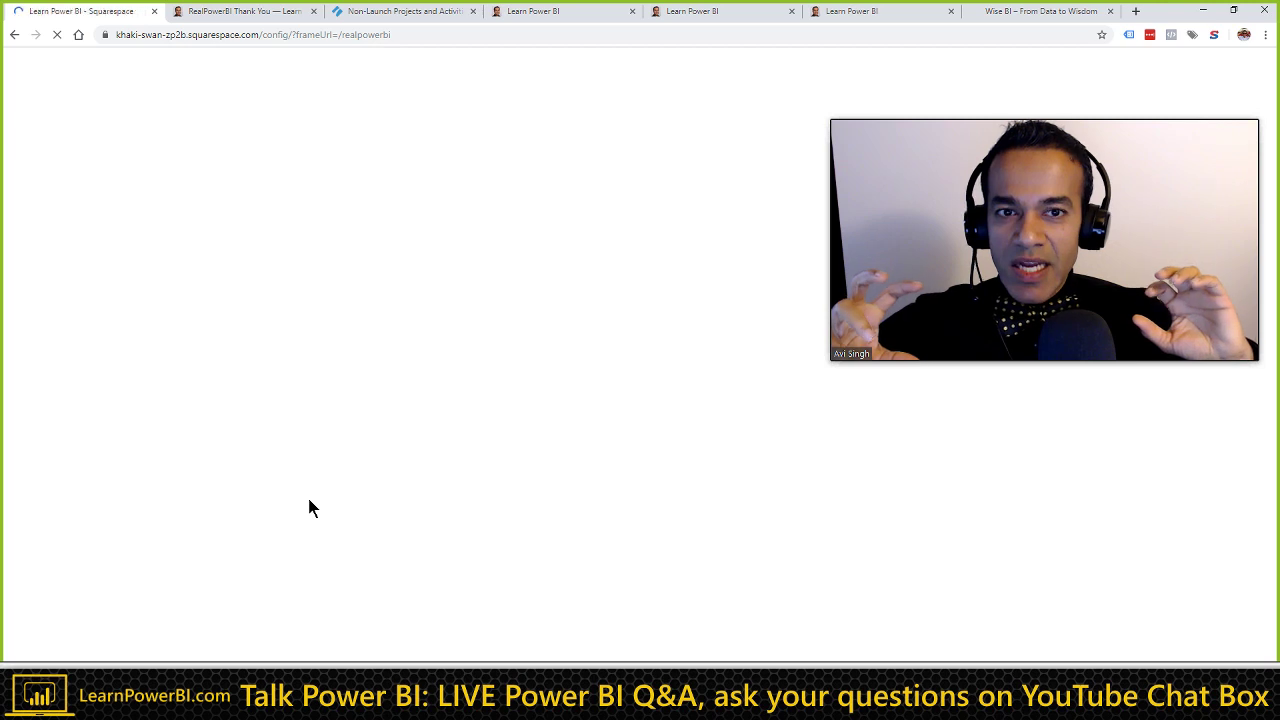
pyautogui.click(16, 36)
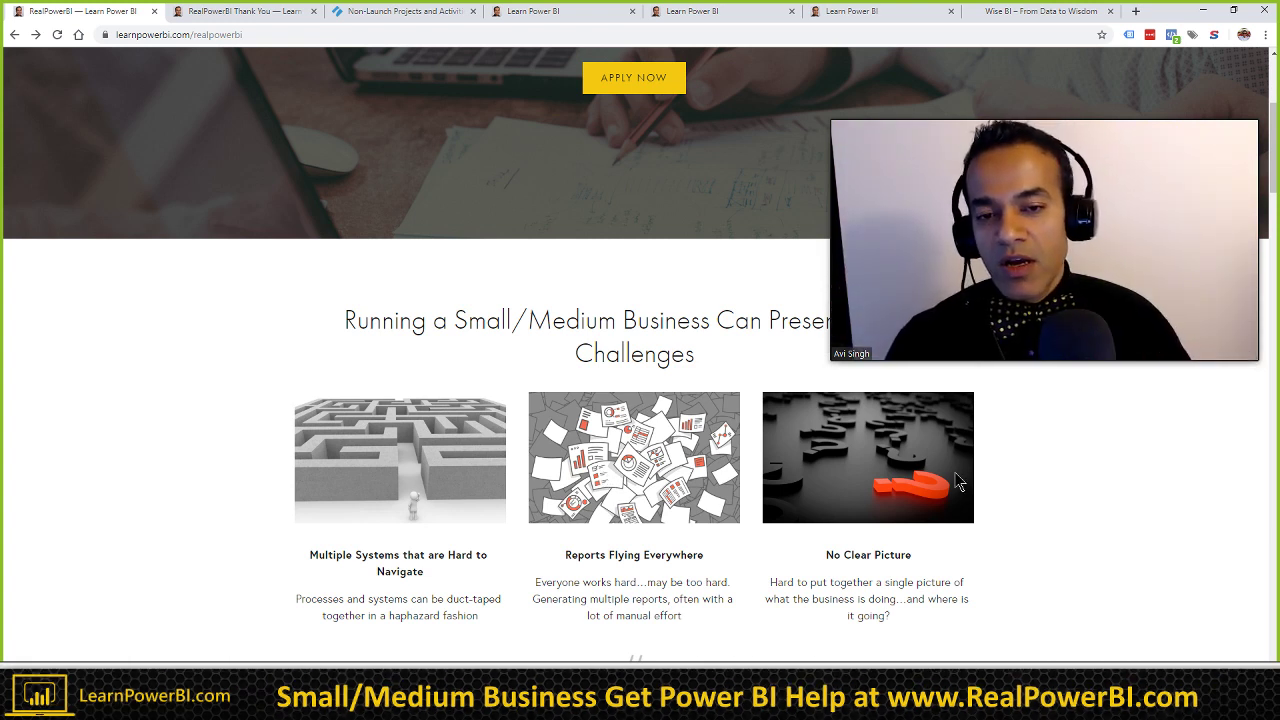
# Step: Scroll the RealPowerBI page down to the Agile, Scalable and Affordable columns
pyautogui.scroll(-2, 518, 399)
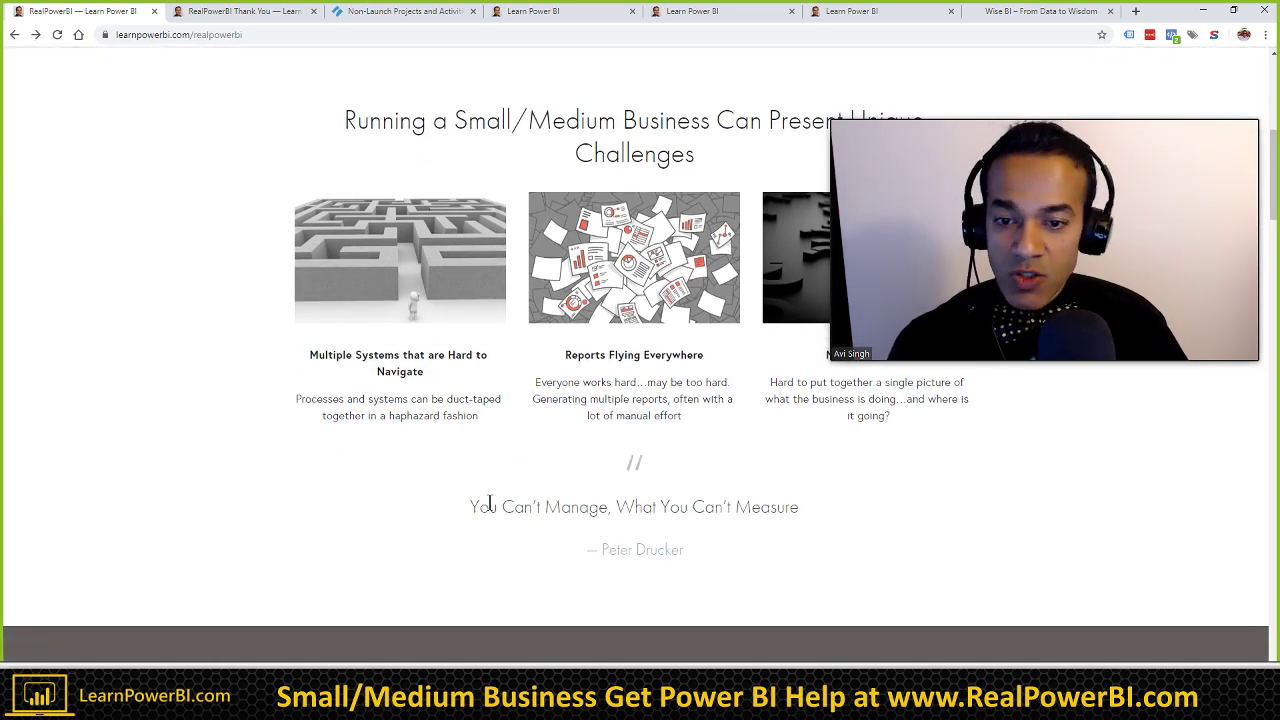
pyautogui.scroll(-3, 540, 465)
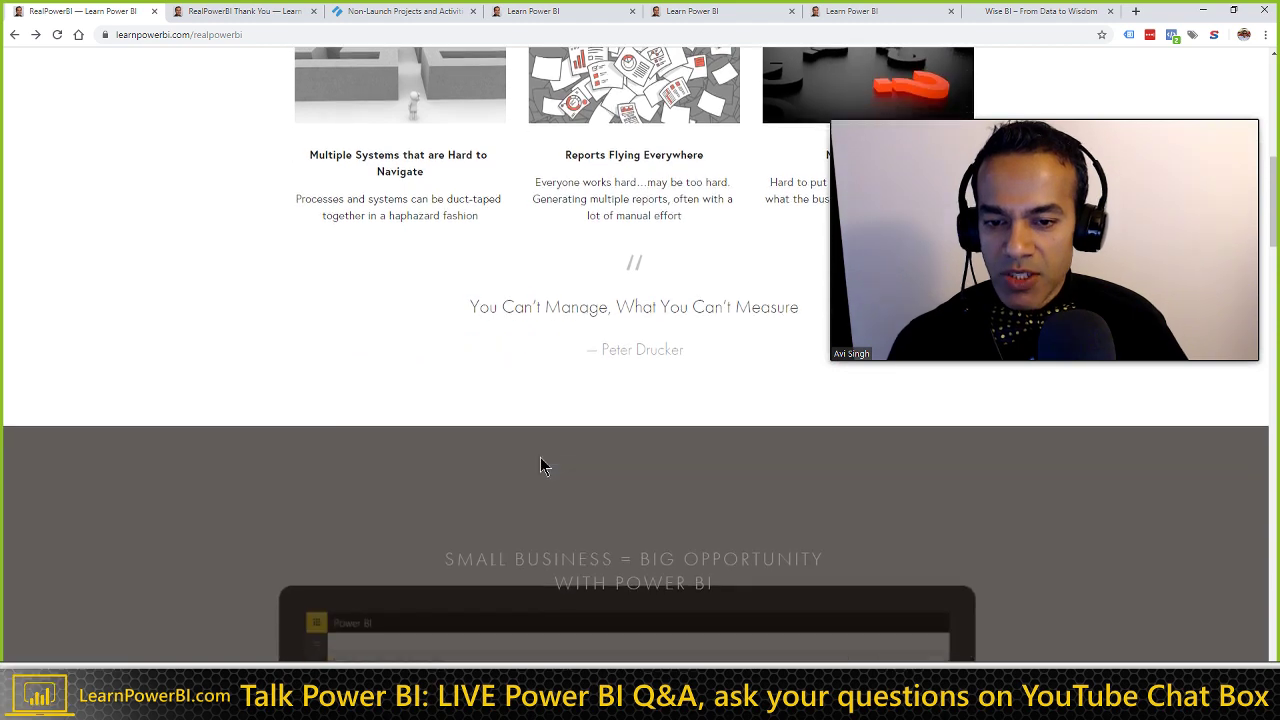
pyautogui.scroll(-2, 540, 465)
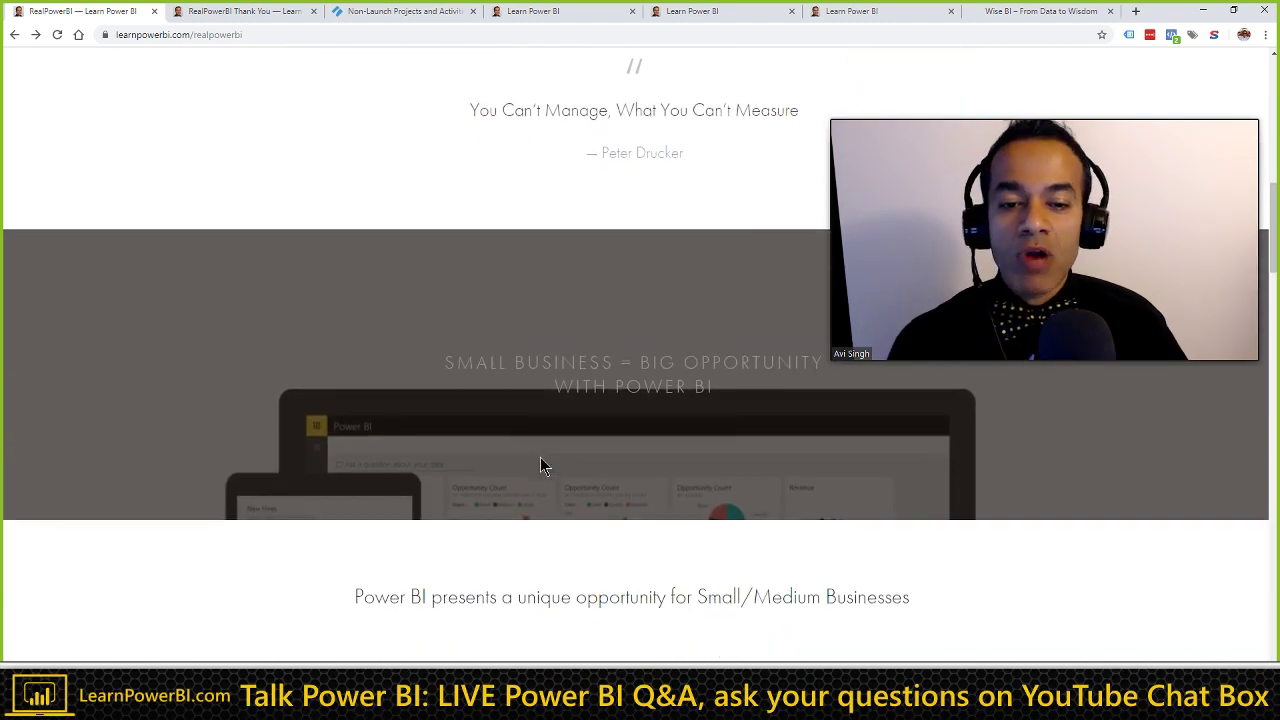
pyautogui.scroll(-1, 540, 465)
pyautogui.scroll(-2, 540, 465)
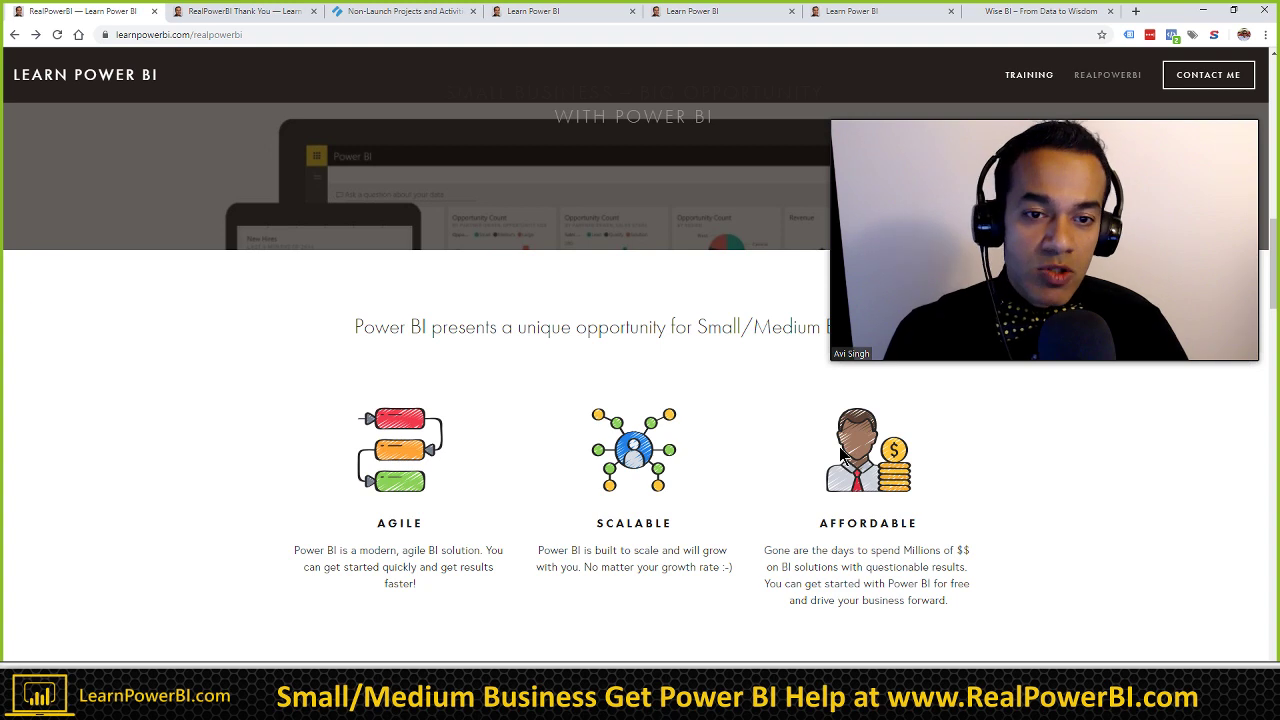
pyautogui.moveTo(897, 219)
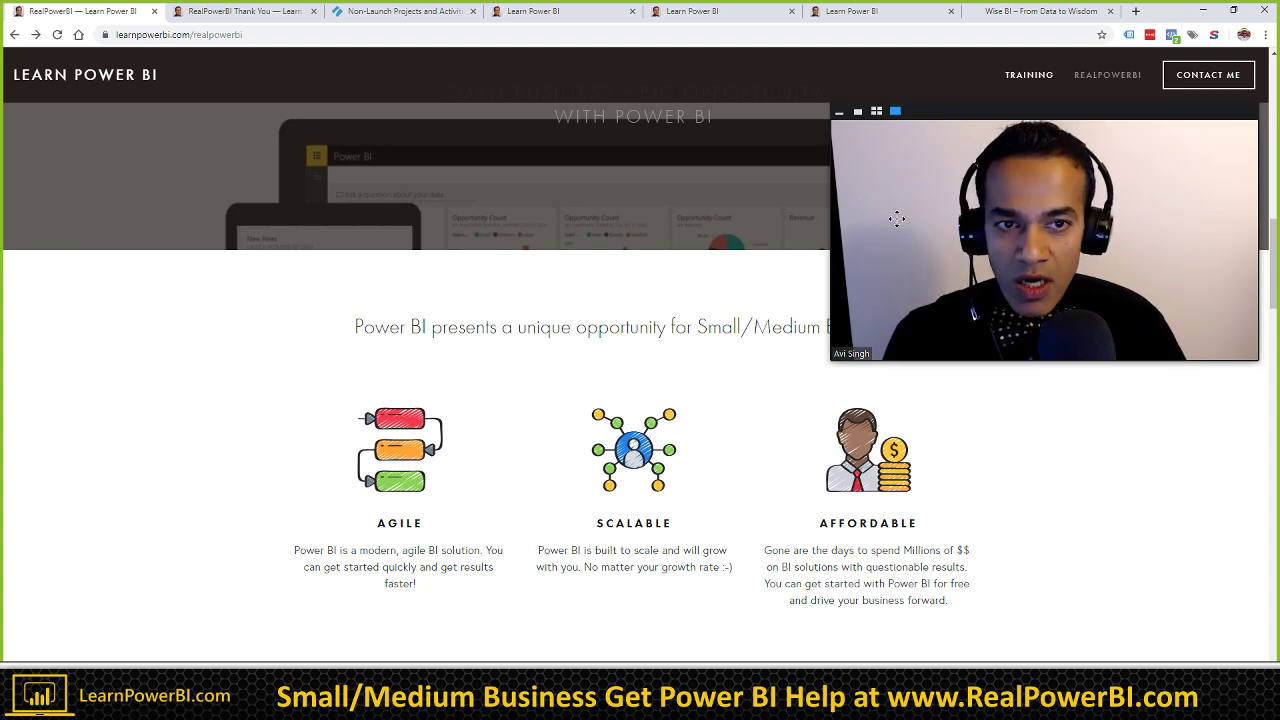
pyautogui.moveTo(959, 121); pyautogui.dragTo(1021, 120)
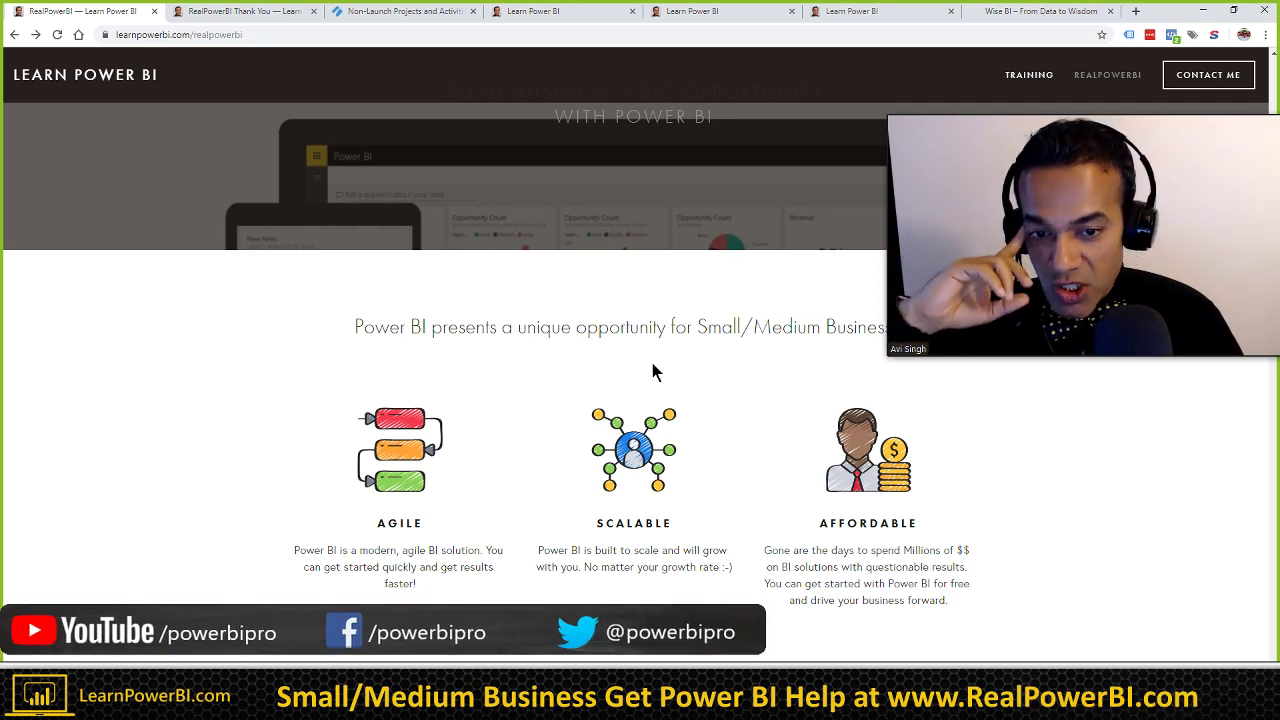
pyautogui.scroll(-1, 652, 372)
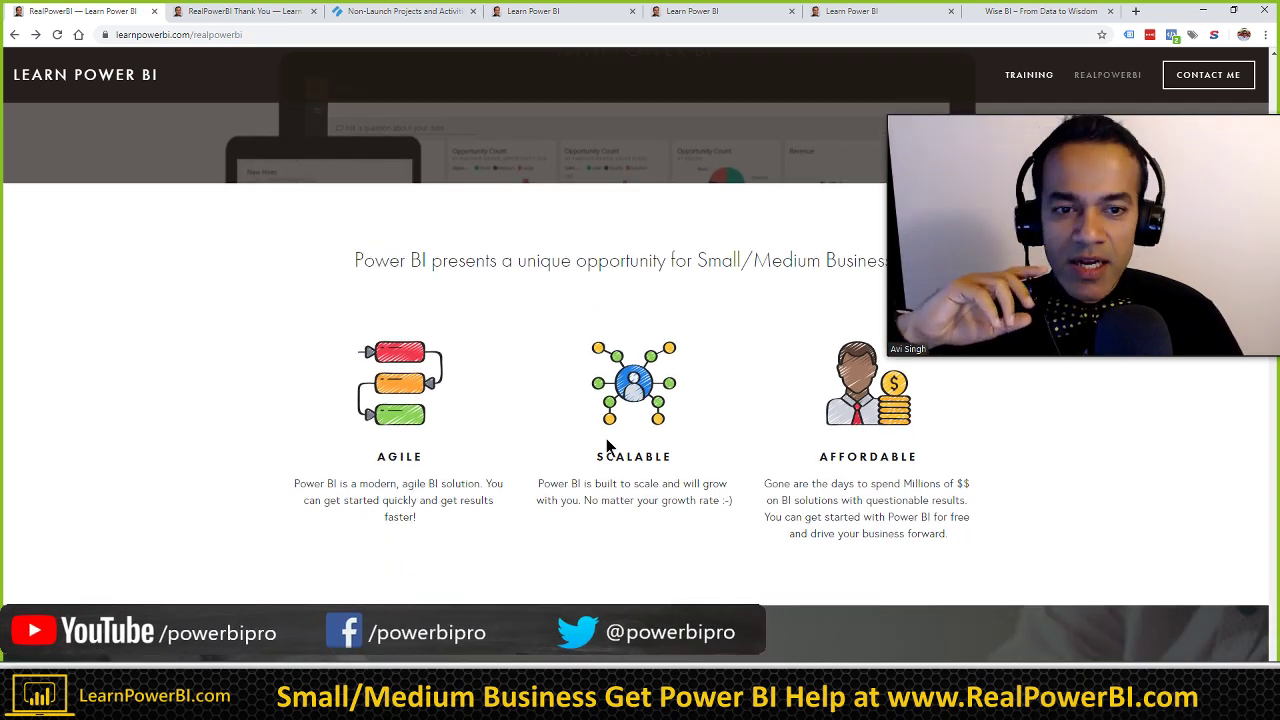
pyautogui.scroll(2, 606, 447)
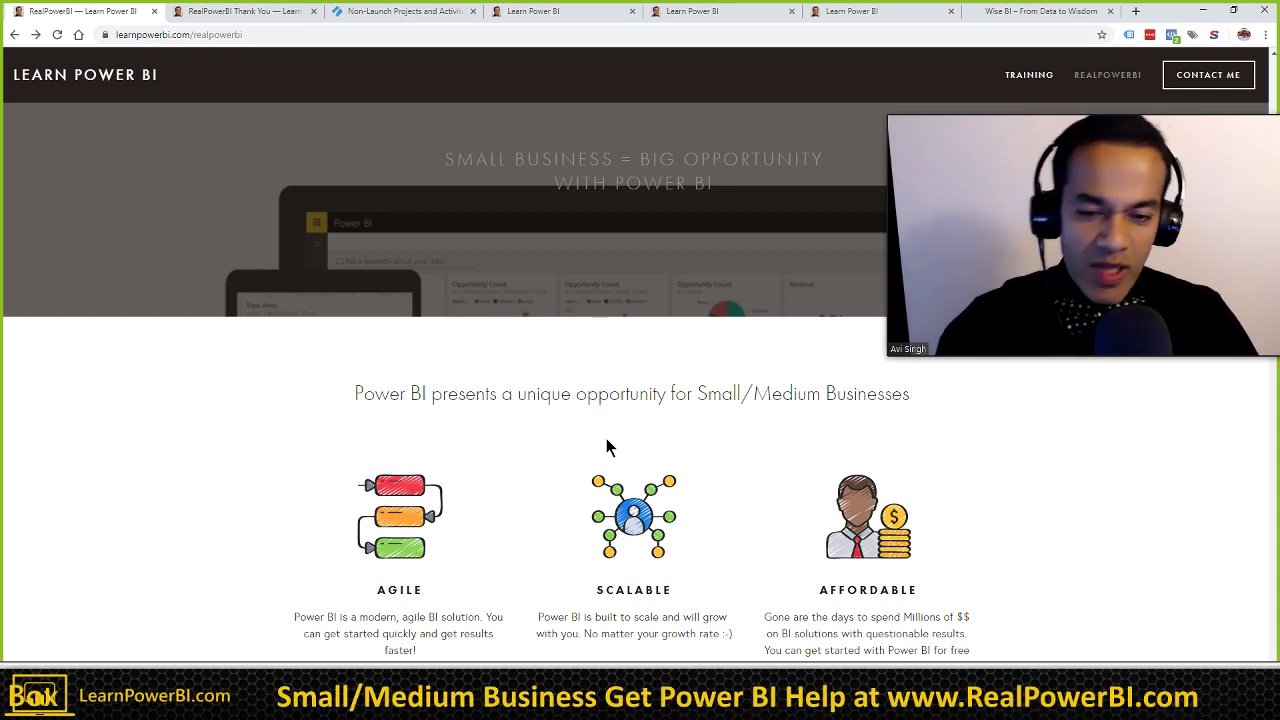
pyautogui.scroll(-1, 617, 445)
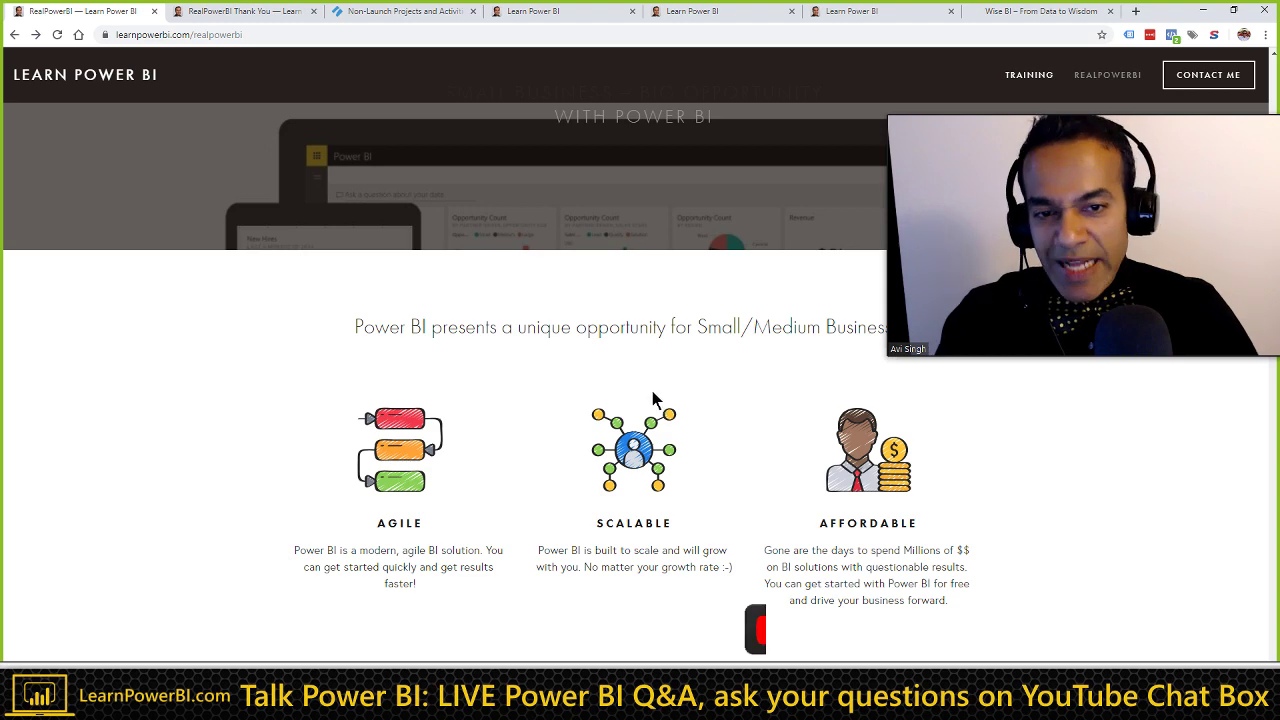
pyautogui.scroll(2, 652, 391)
pyautogui.scroll(2, 652, 392)
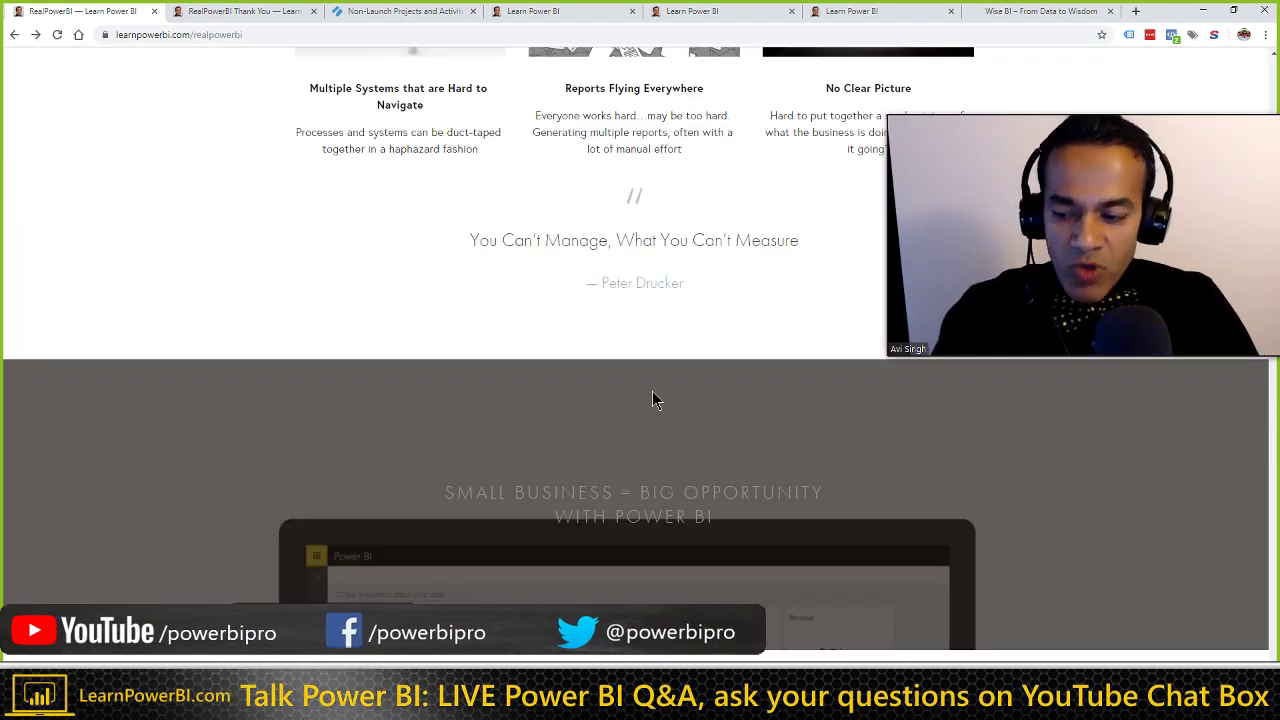
pyautogui.scroll(3, 652, 393)
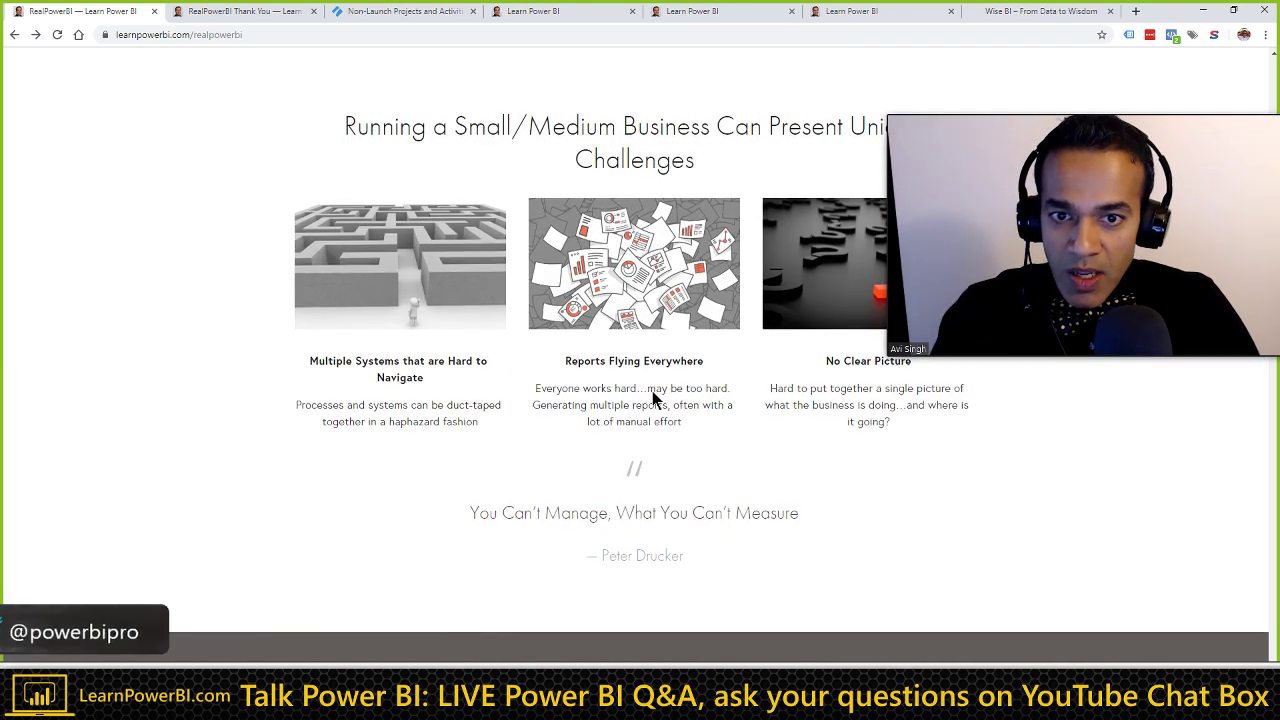
pyautogui.scroll(3, 652, 393)
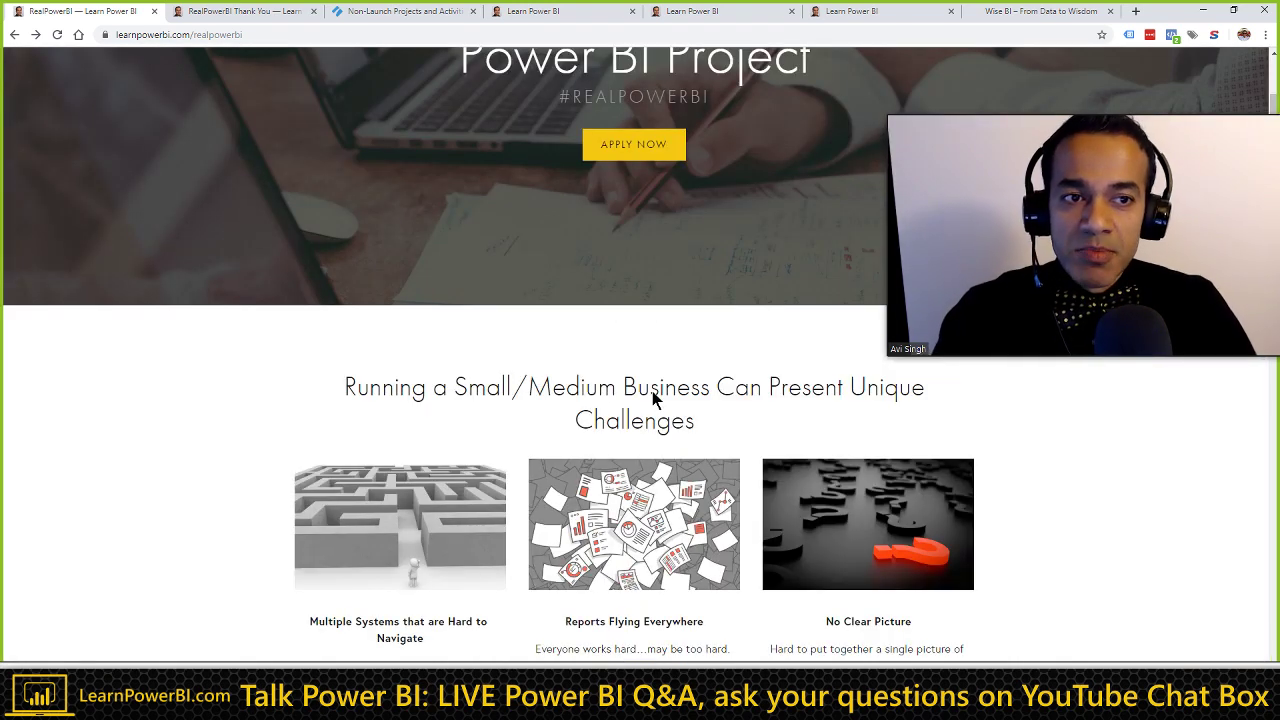
pyautogui.scroll(-2, 652, 391)
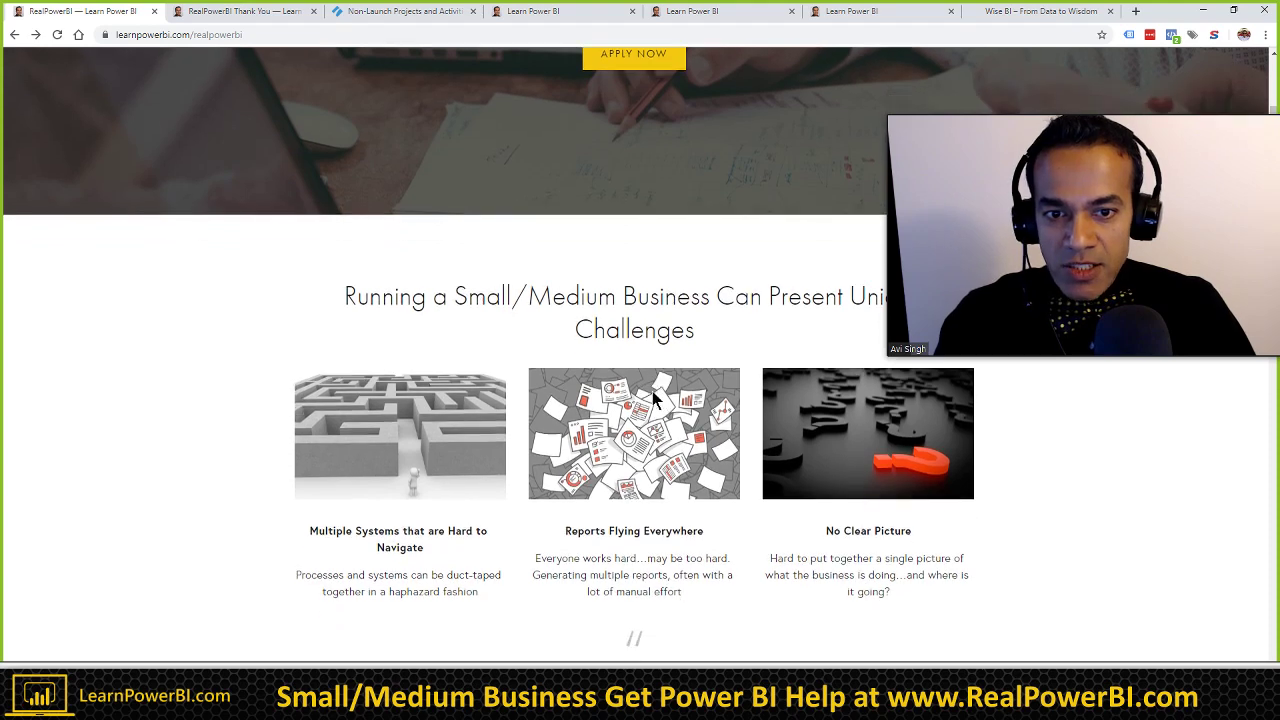
pyautogui.scroll(-4, 652, 398)
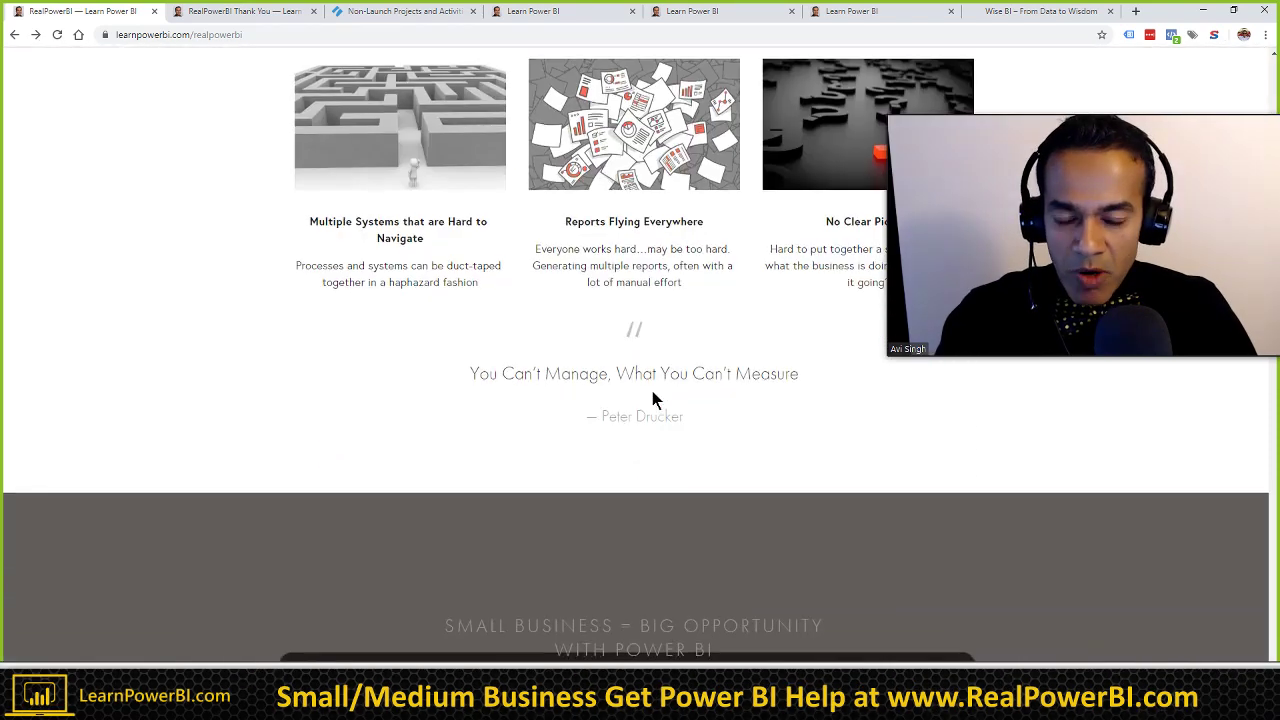
pyautogui.scroll(-1, 665, 385)
pyautogui.scroll(-1, 634, 326)
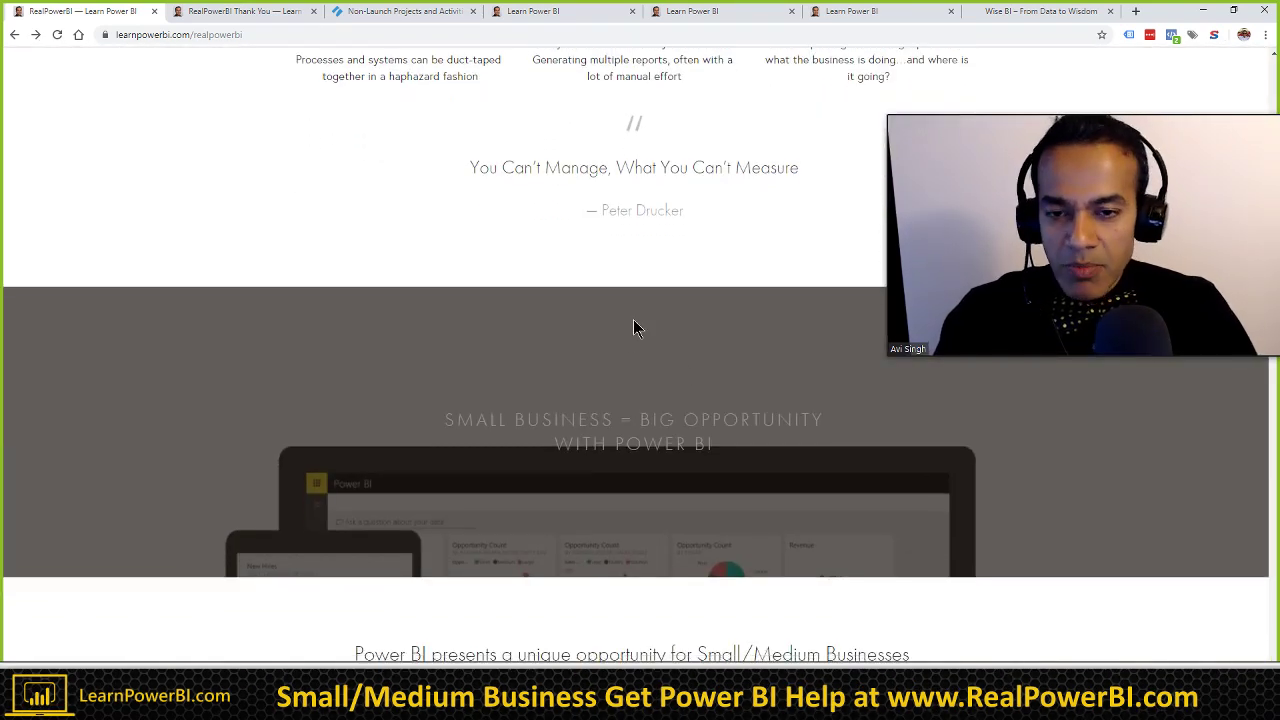
pyautogui.scroll(3, 633, 326)
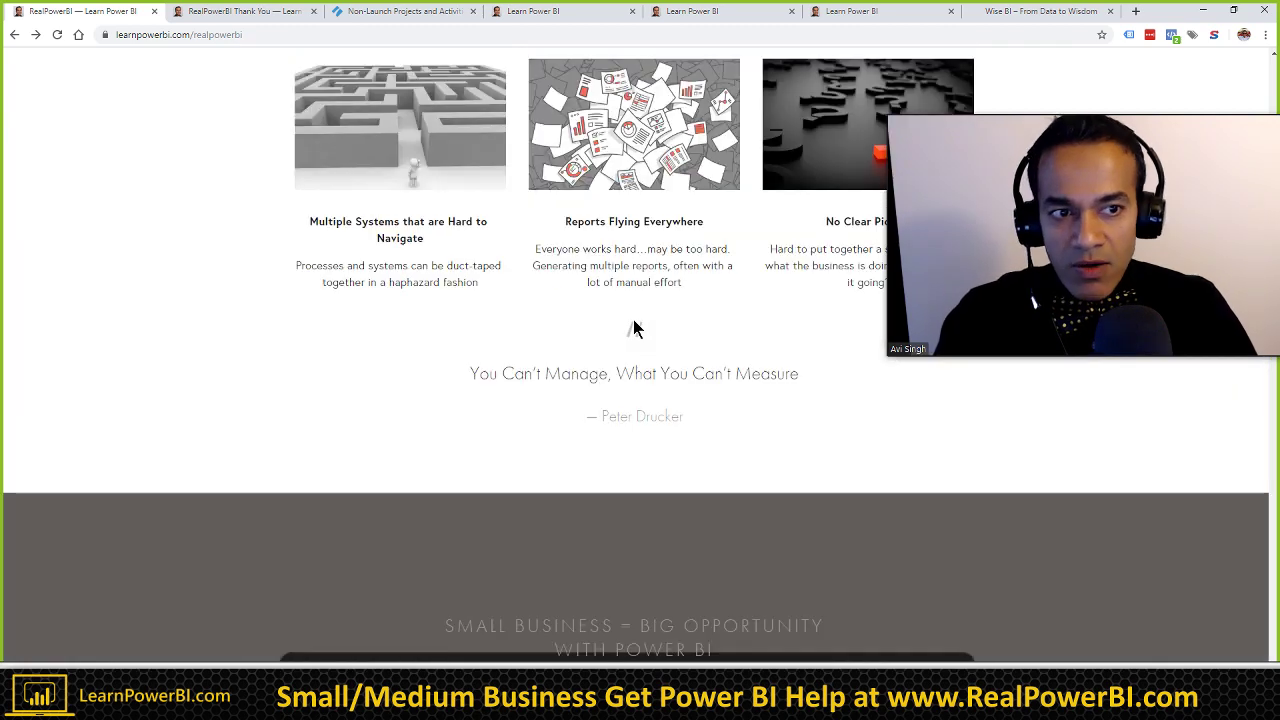
pyautogui.scroll(-2, 634, 328)
pyautogui.scroll(-1, 634, 328)
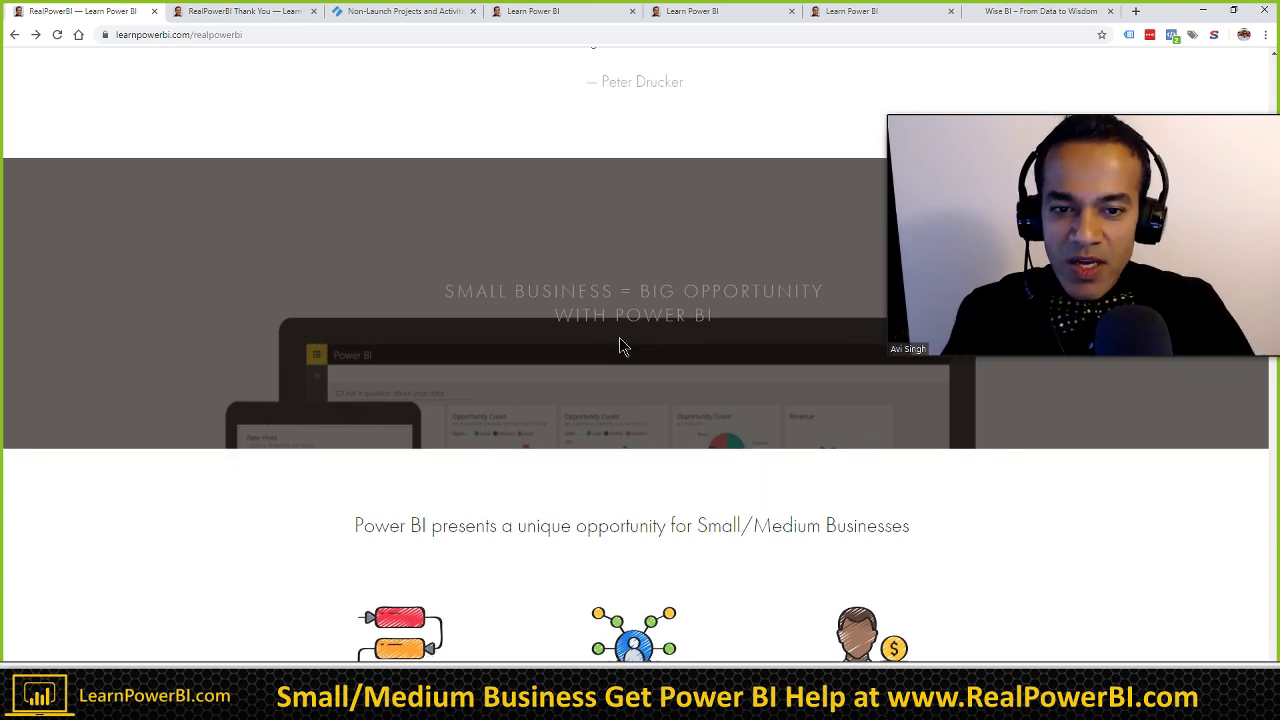
pyautogui.scroll(-1, 623, 343)
pyautogui.scroll(-2, 620, 343)
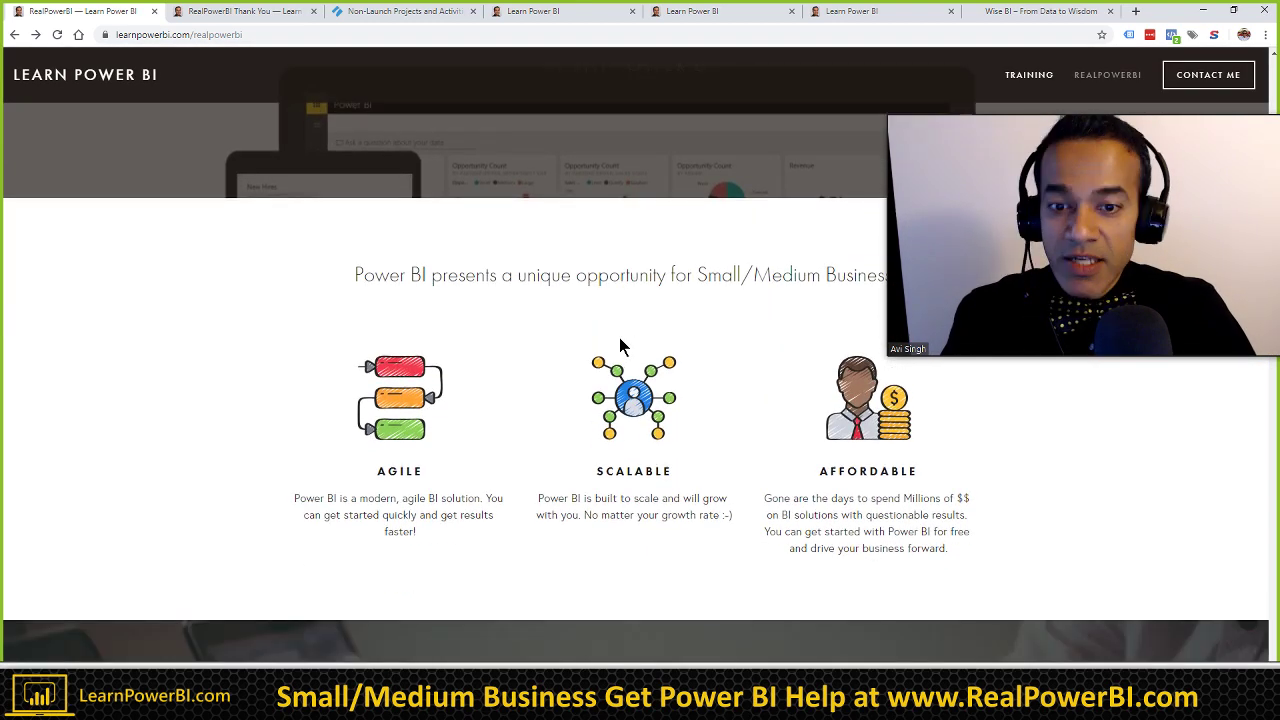
pyautogui.scroll(-2, 620, 341)
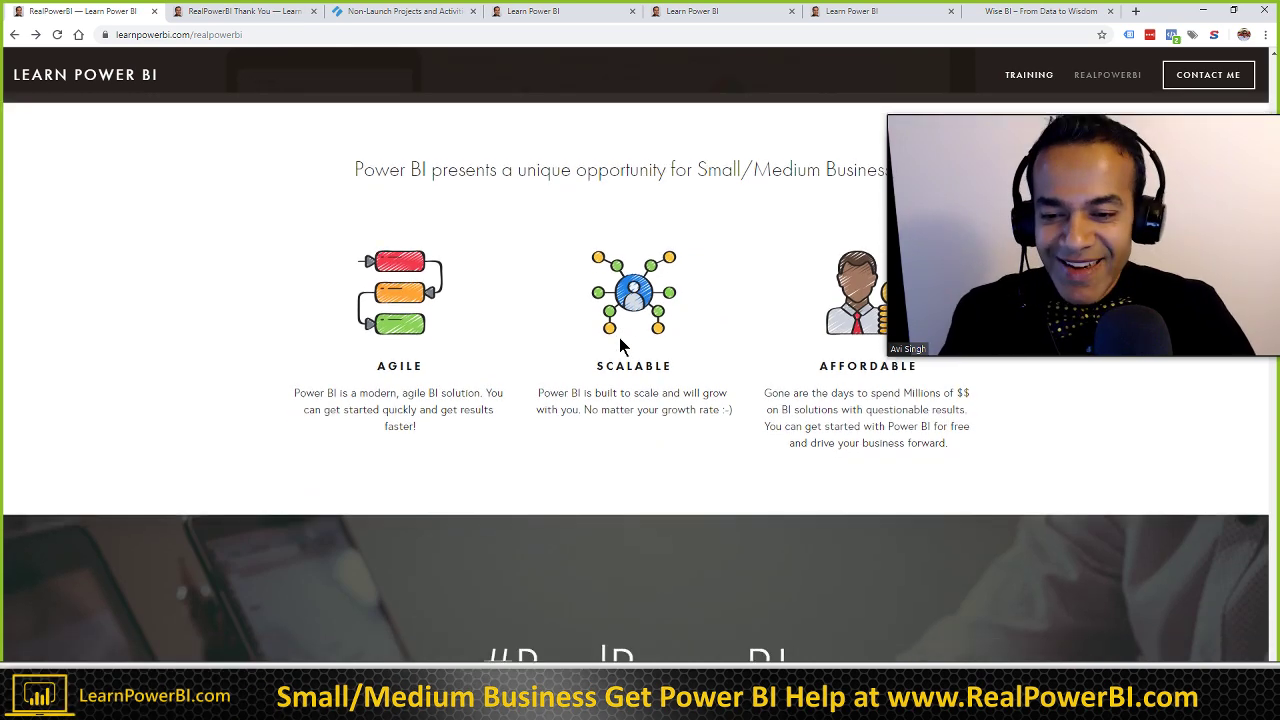
pyautogui.scroll(-1, 620, 345)
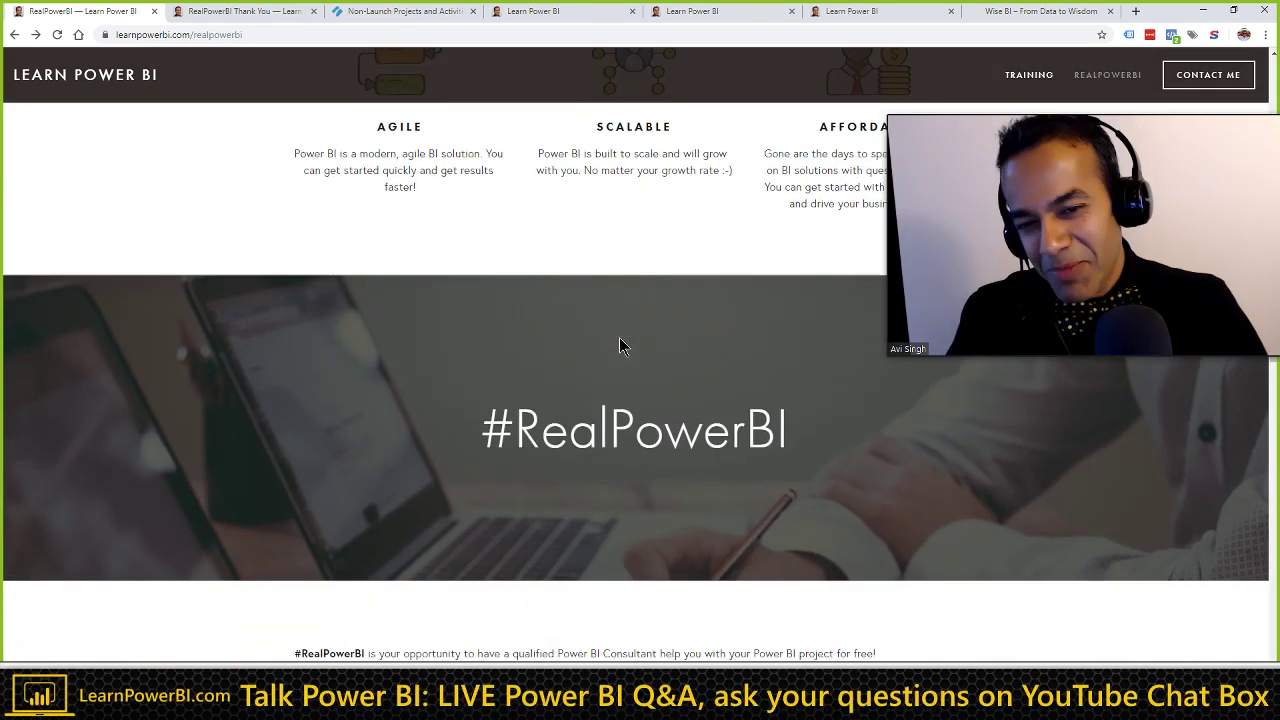
pyautogui.scroll(-1, 620, 345)
pyautogui.scroll(-2, 620, 343)
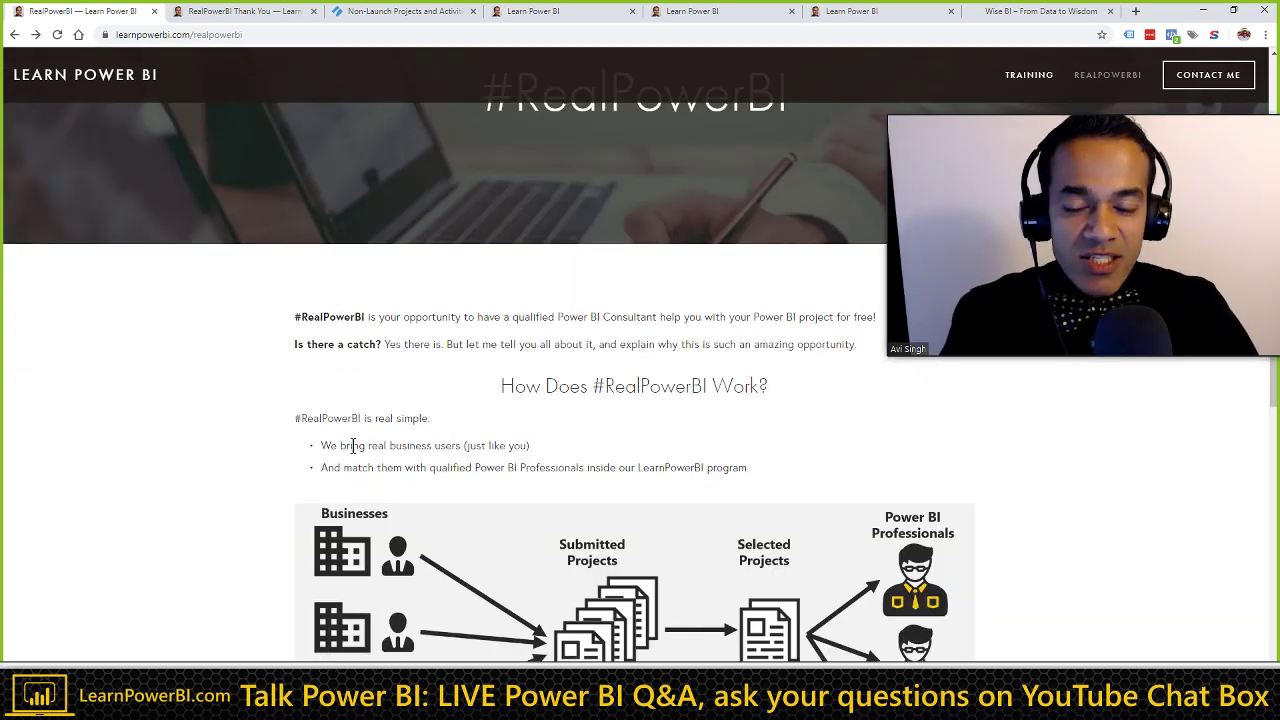
pyautogui.scroll(-1, 335, 435)
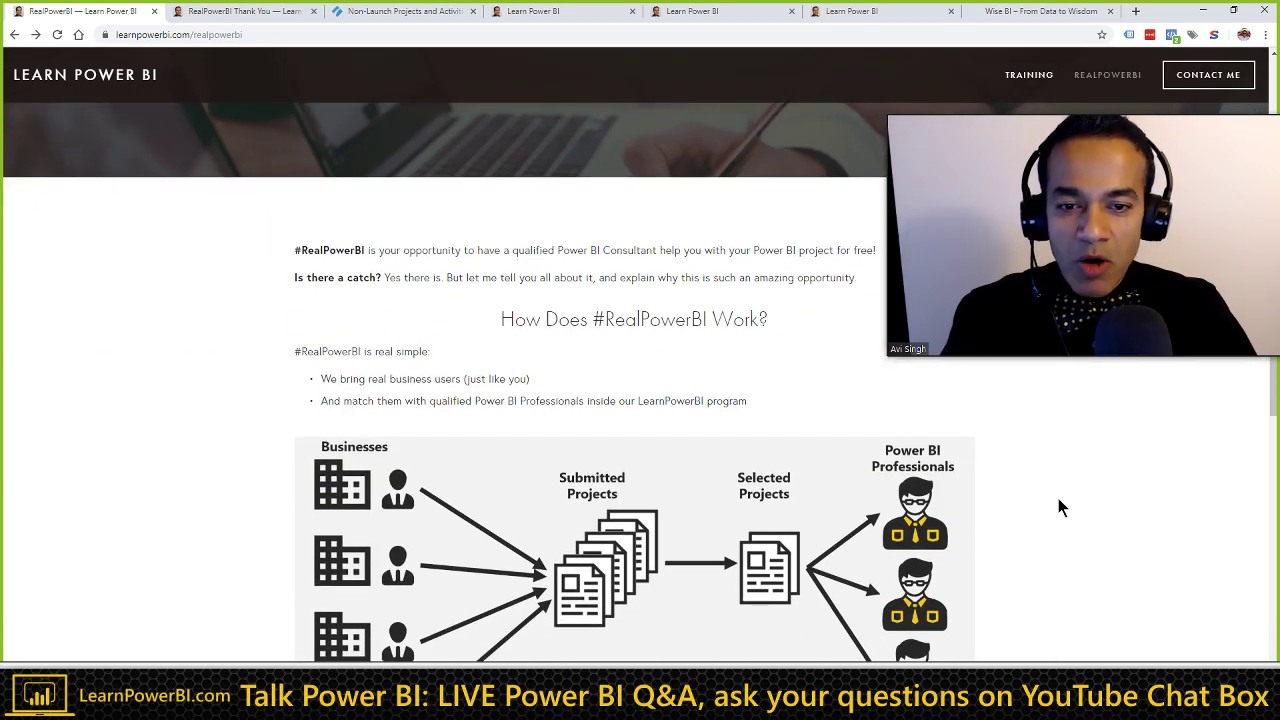
pyautogui.scroll(-1, 1063, 502)
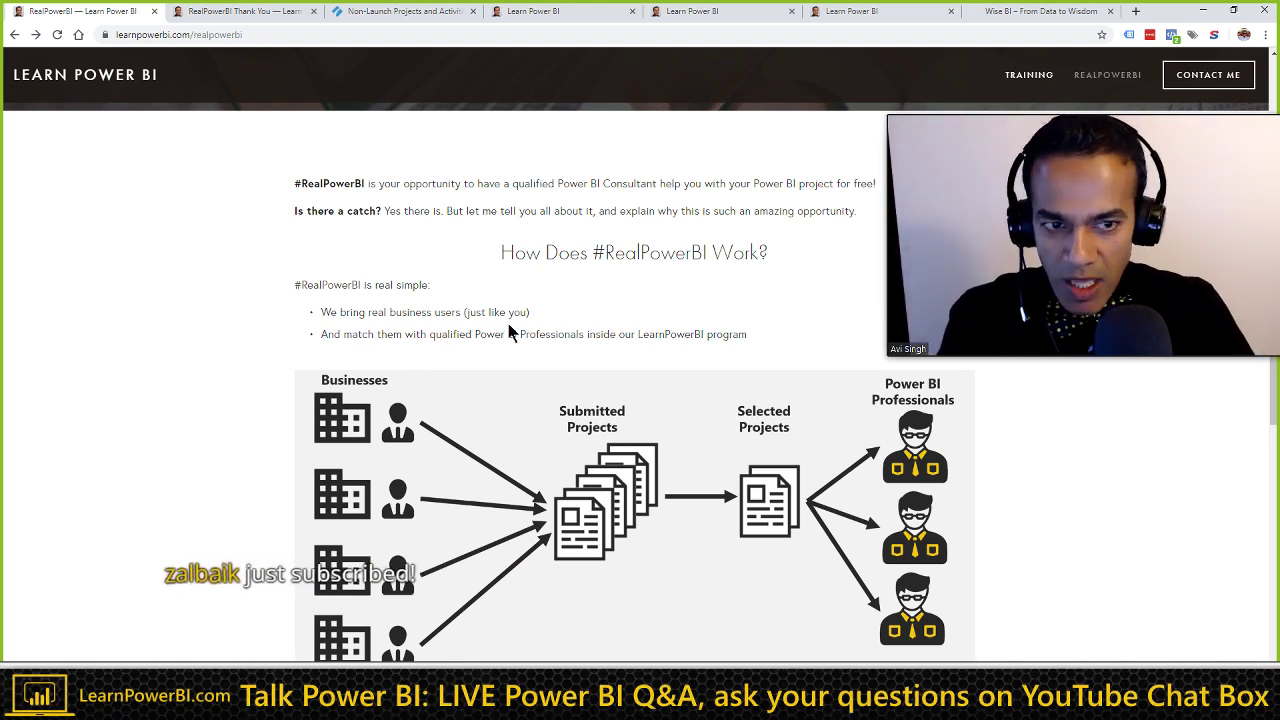
pyautogui.moveTo(1088, 134)
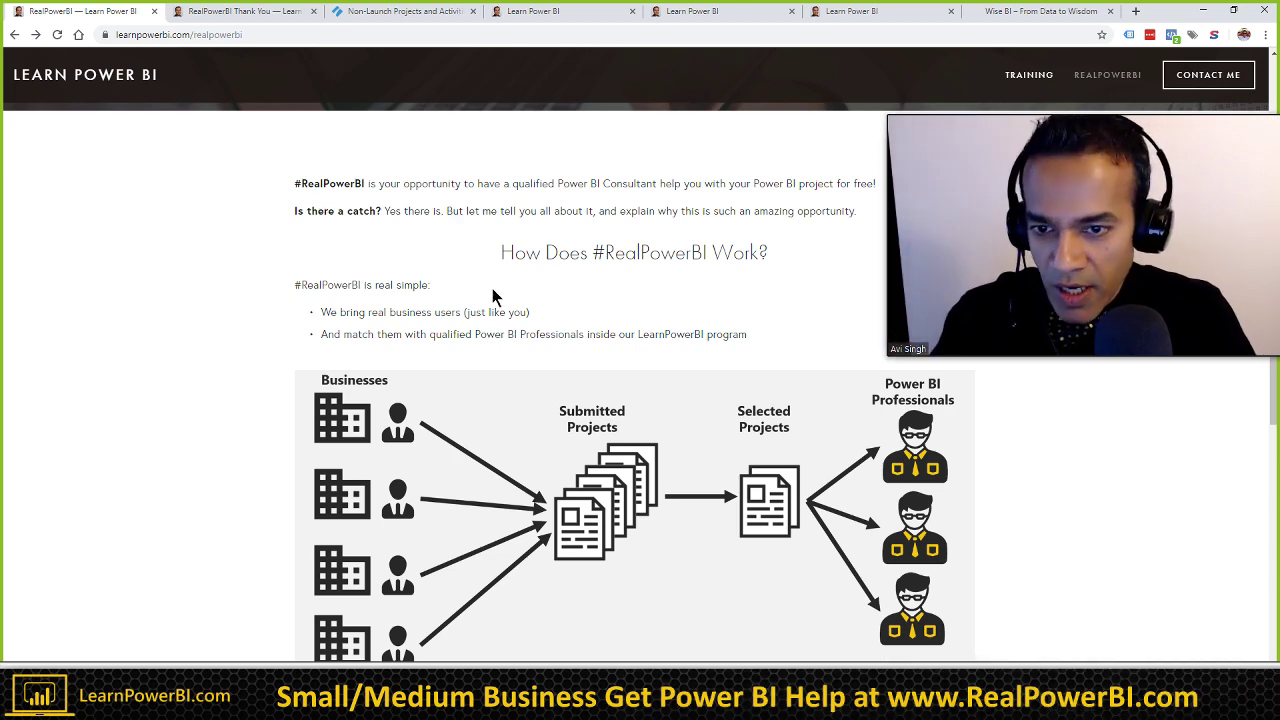
pyautogui.scroll(-1, 477, 399)
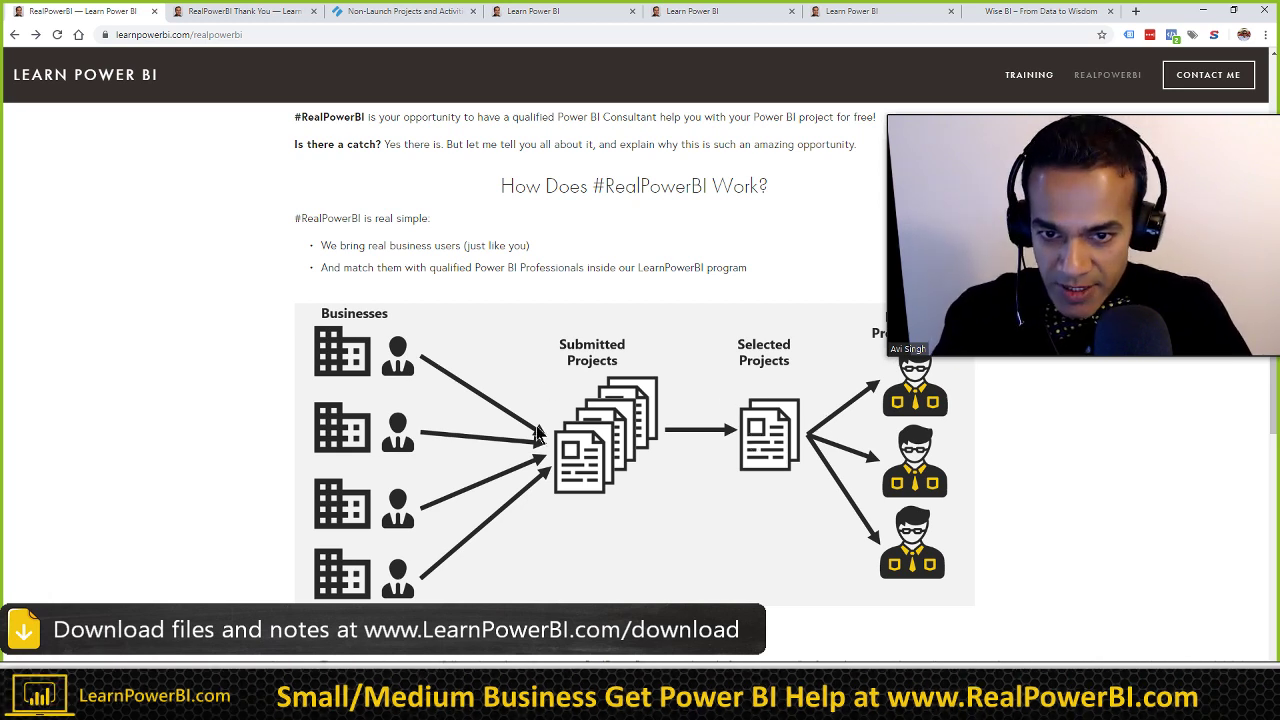
pyautogui.moveTo(1016, 125)
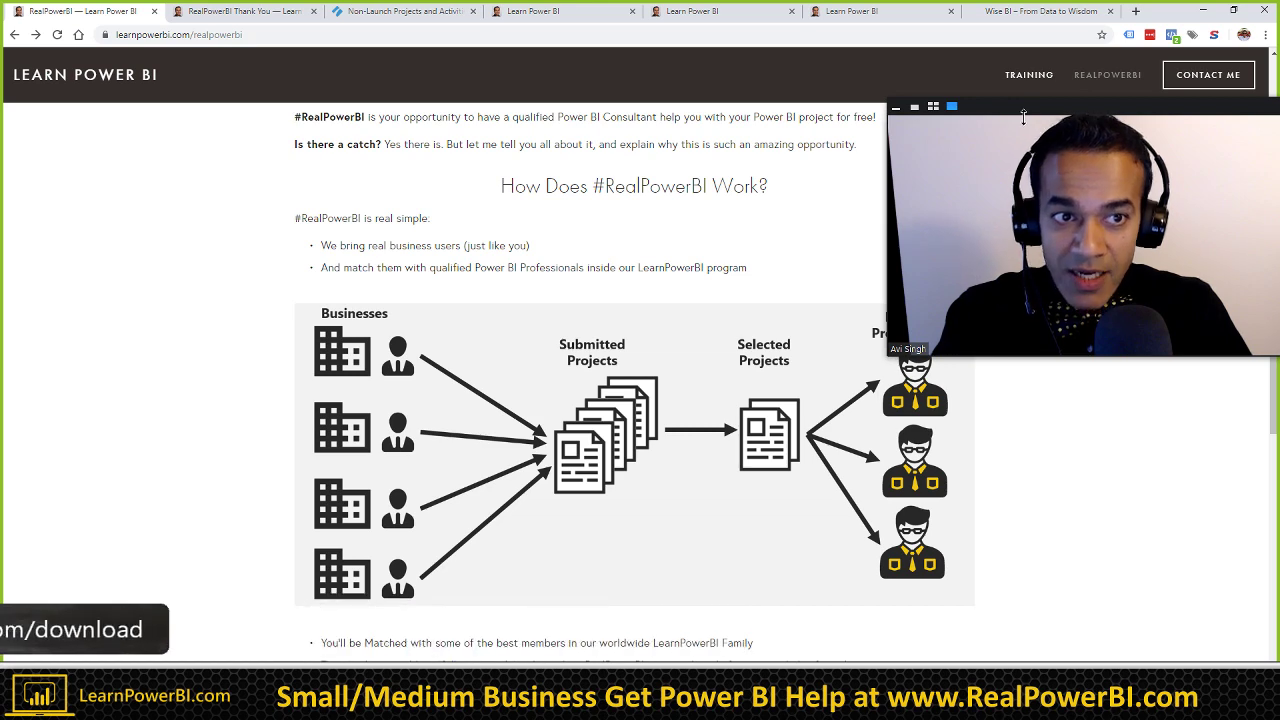
pyautogui.moveTo(1027, 111); pyautogui.dragTo(1033, 93)
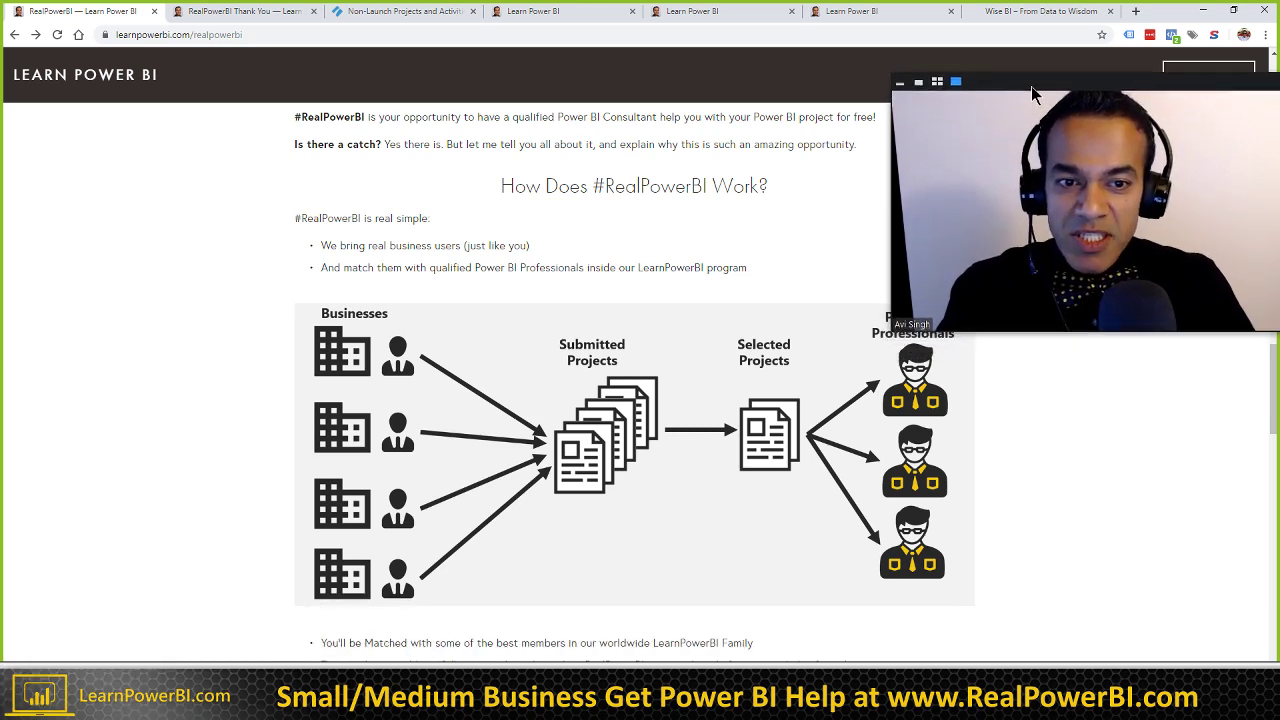
pyautogui.click(918, 82)
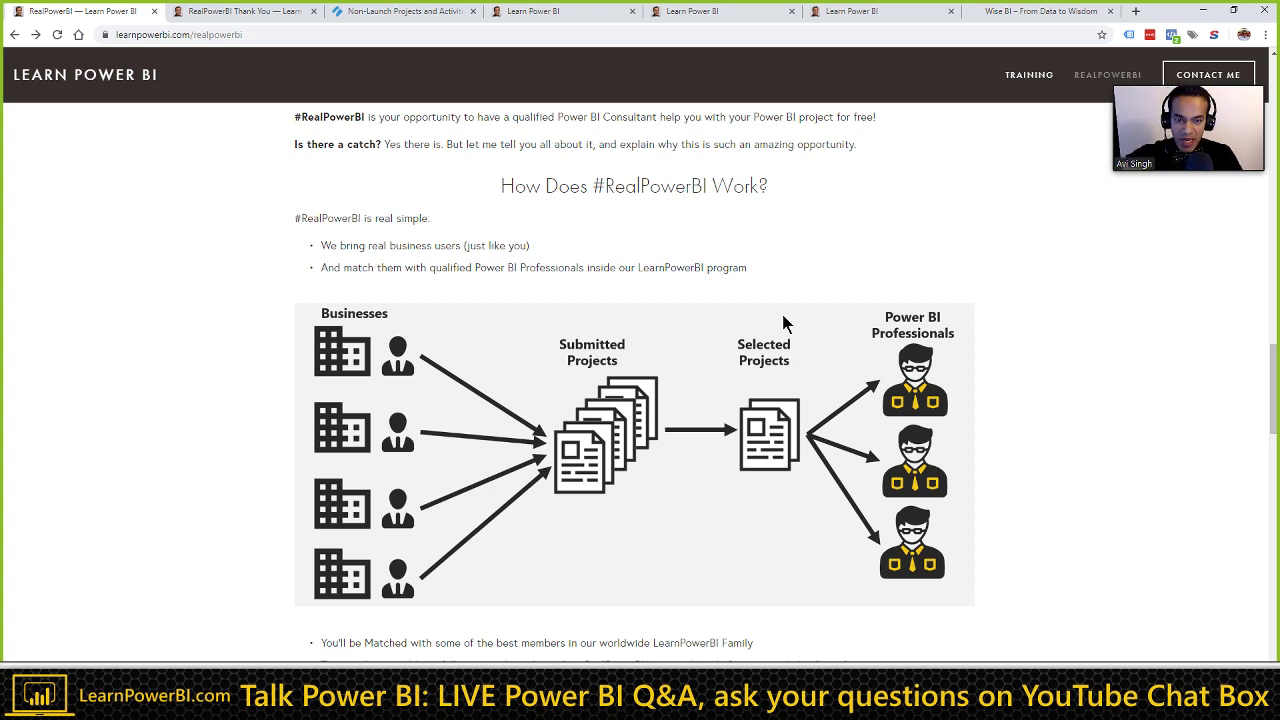
pyautogui.scroll(-1, 812, 285)
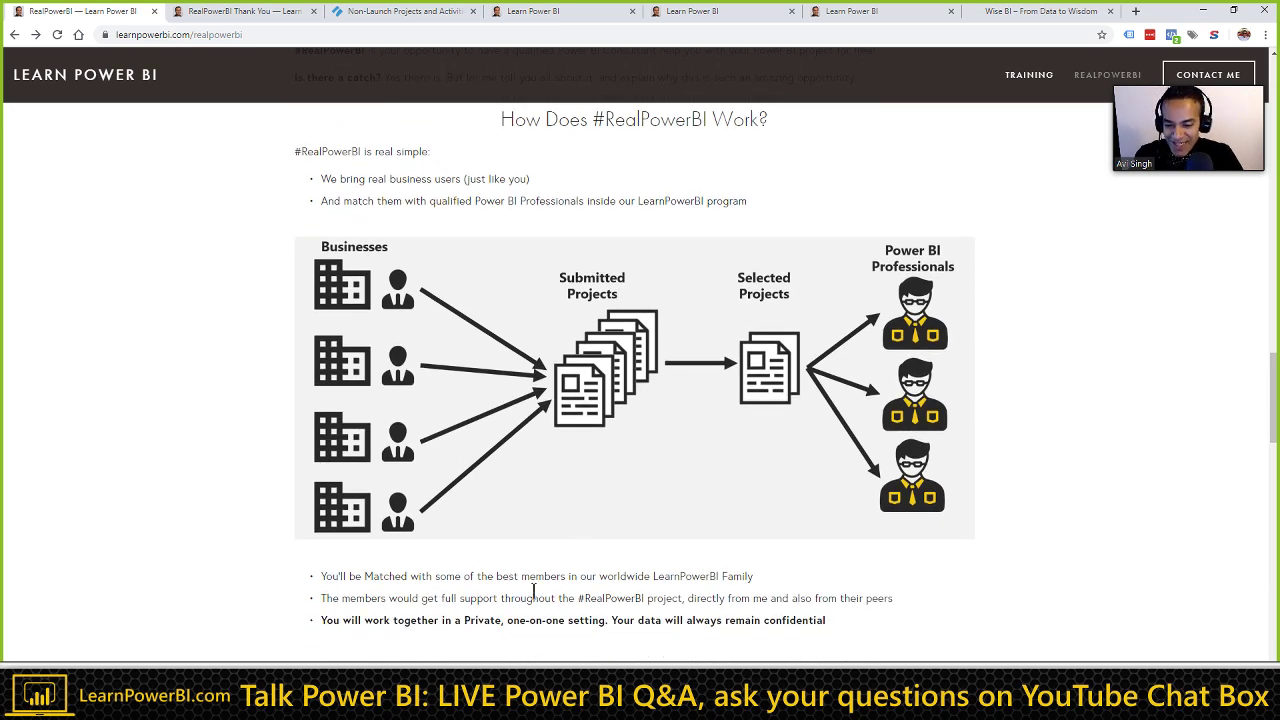
pyautogui.scroll(-1, 598, 560)
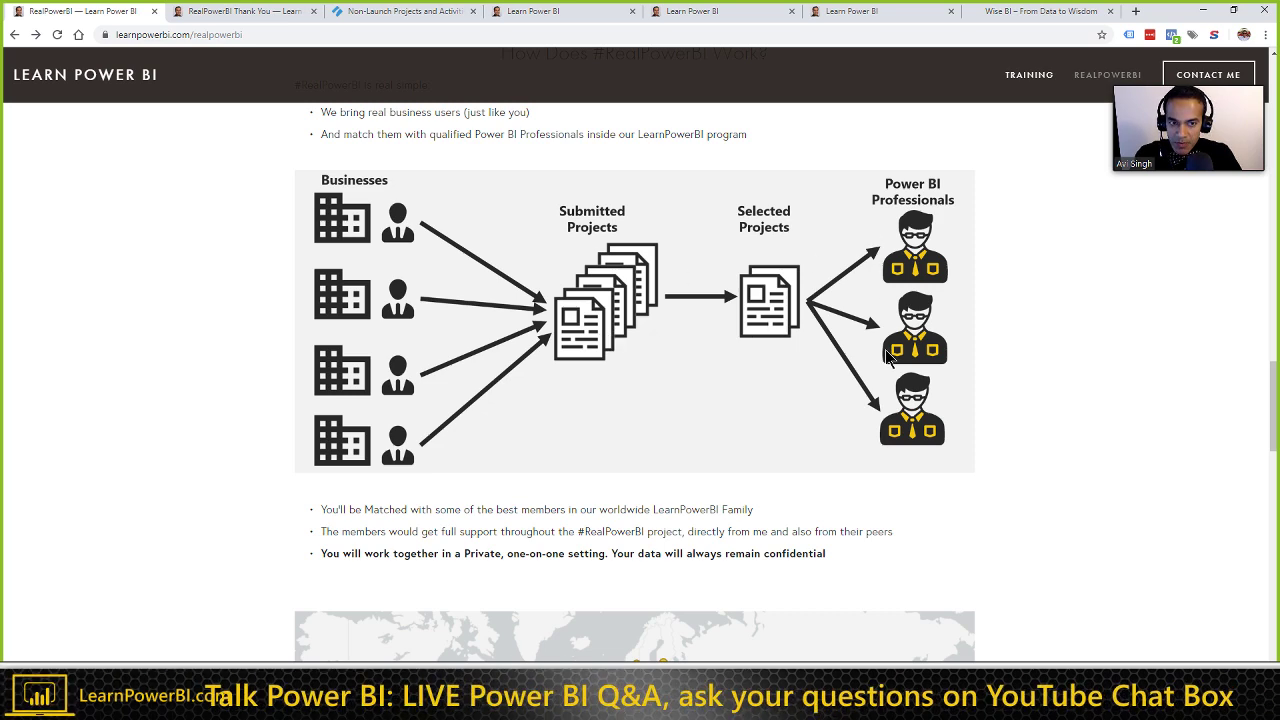
pyautogui.scroll(-1, 590, 515)
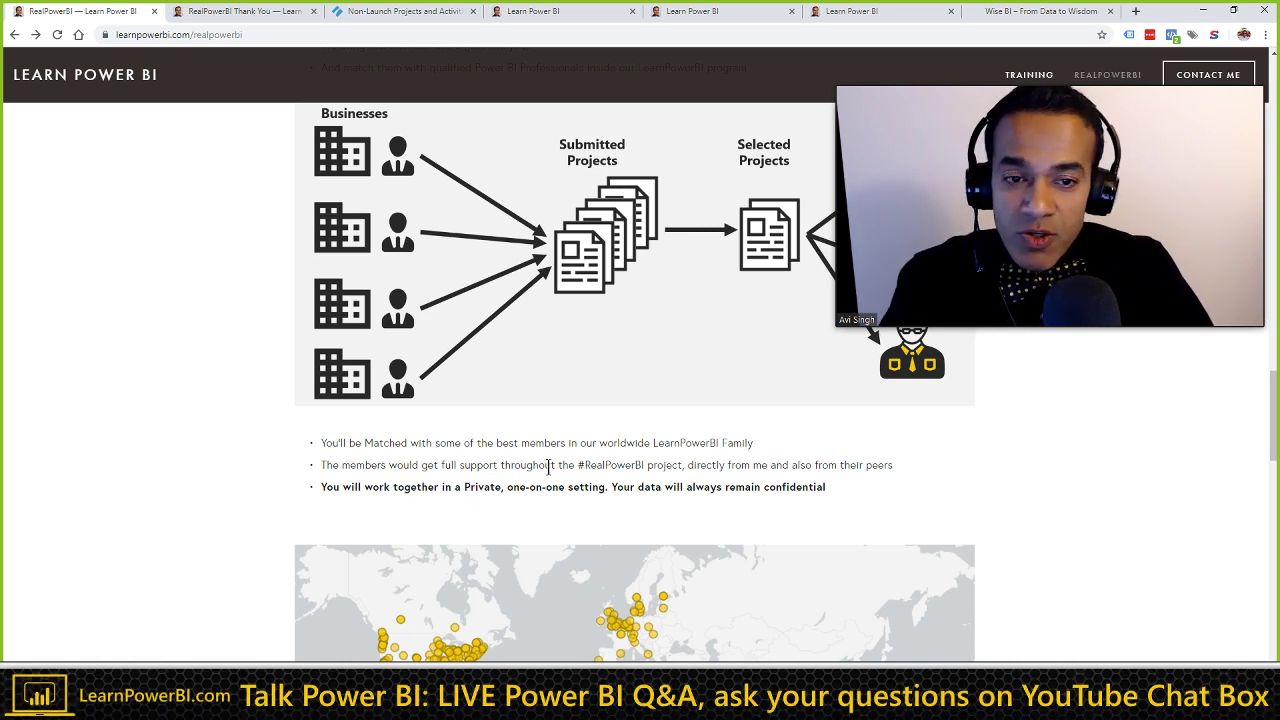
pyautogui.scroll(2, 554, 466)
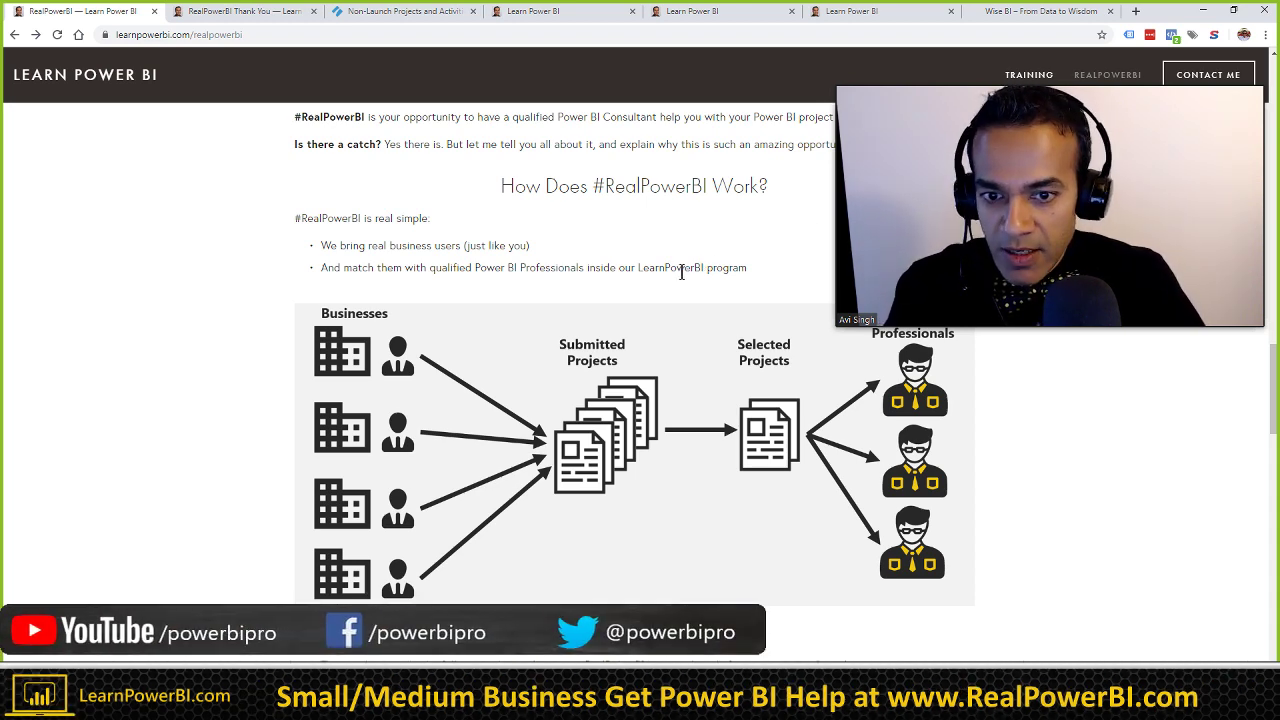
pyautogui.scroll(-1, 681, 272)
pyautogui.scroll(-1, 660, 292)
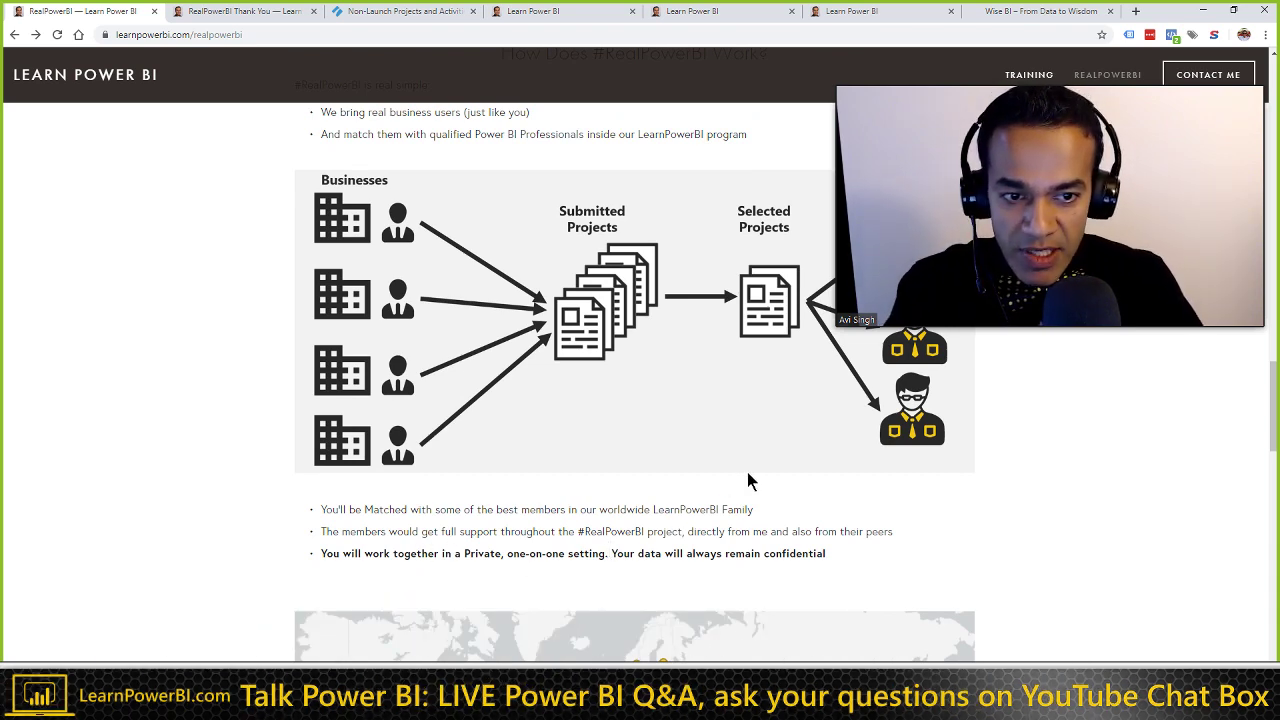
pyautogui.scroll(1, 757, 478)
pyautogui.scroll(2, 757, 478)
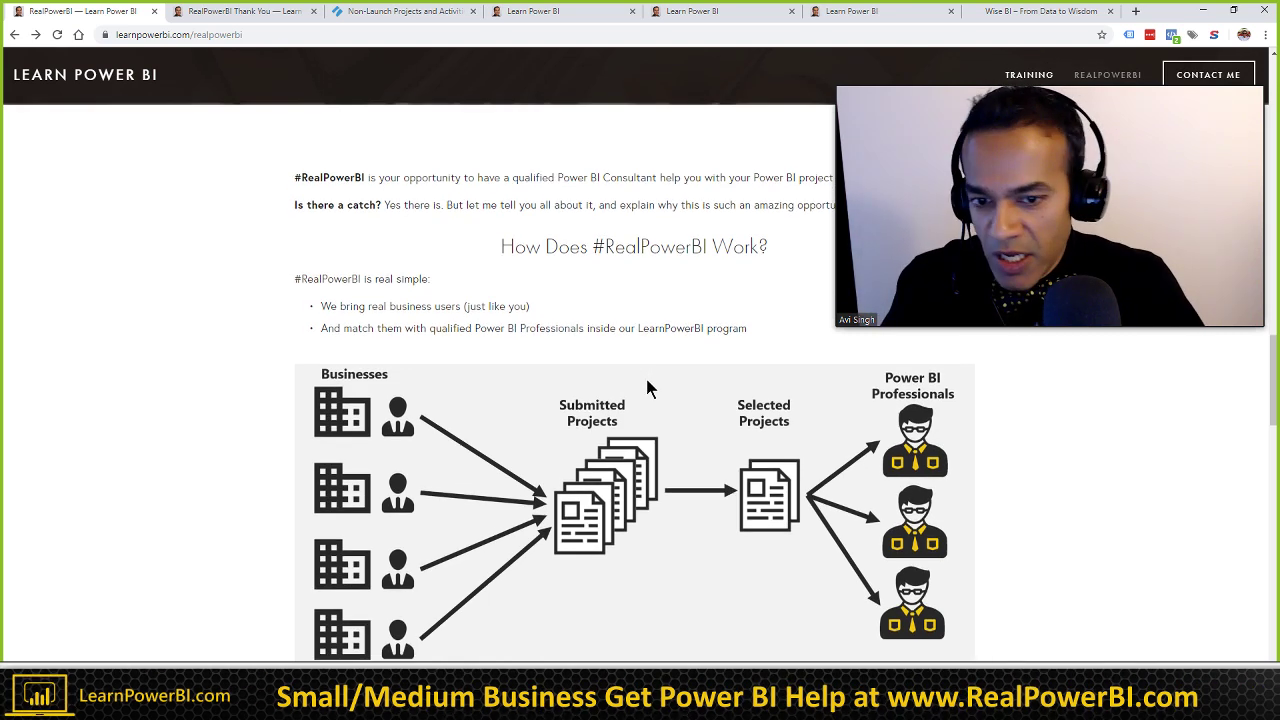
pyautogui.scroll(-1, 645, 380)
pyautogui.scroll(-1, 650, 388)
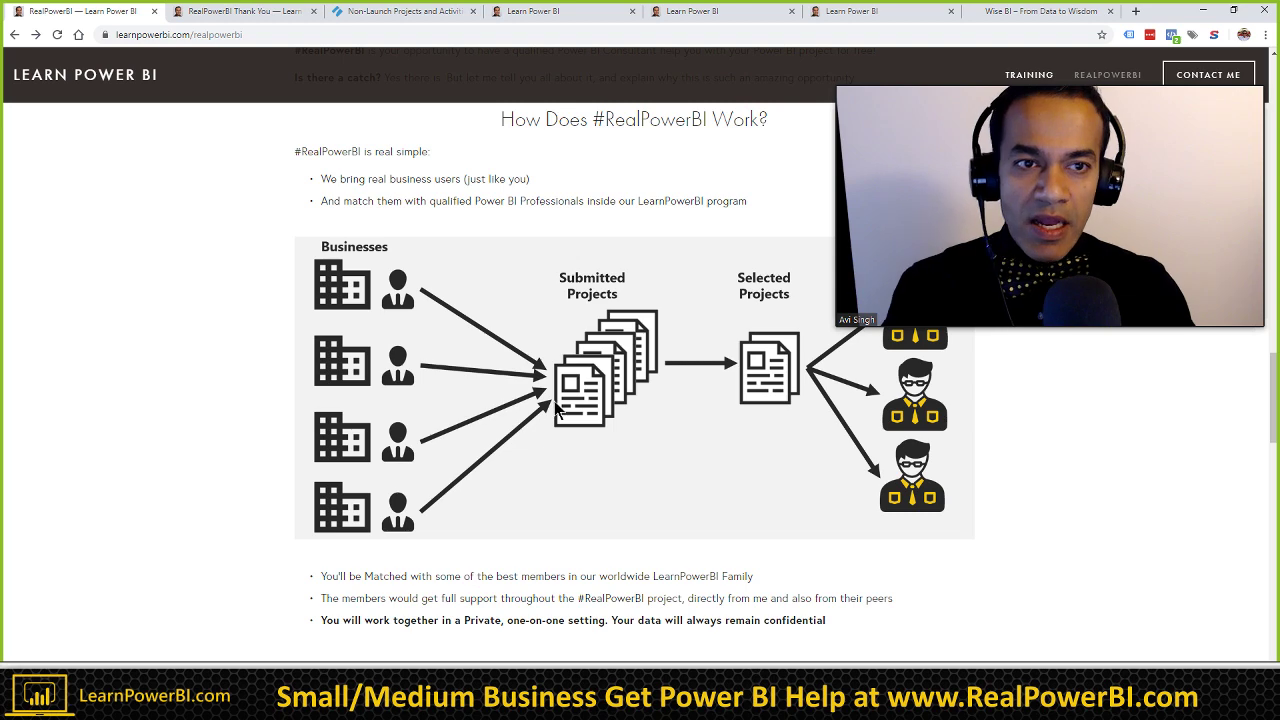
pyautogui.moveTo(1000, 134)
pyautogui.moveTo(1035, 83); pyautogui.dragTo(1036, 43)
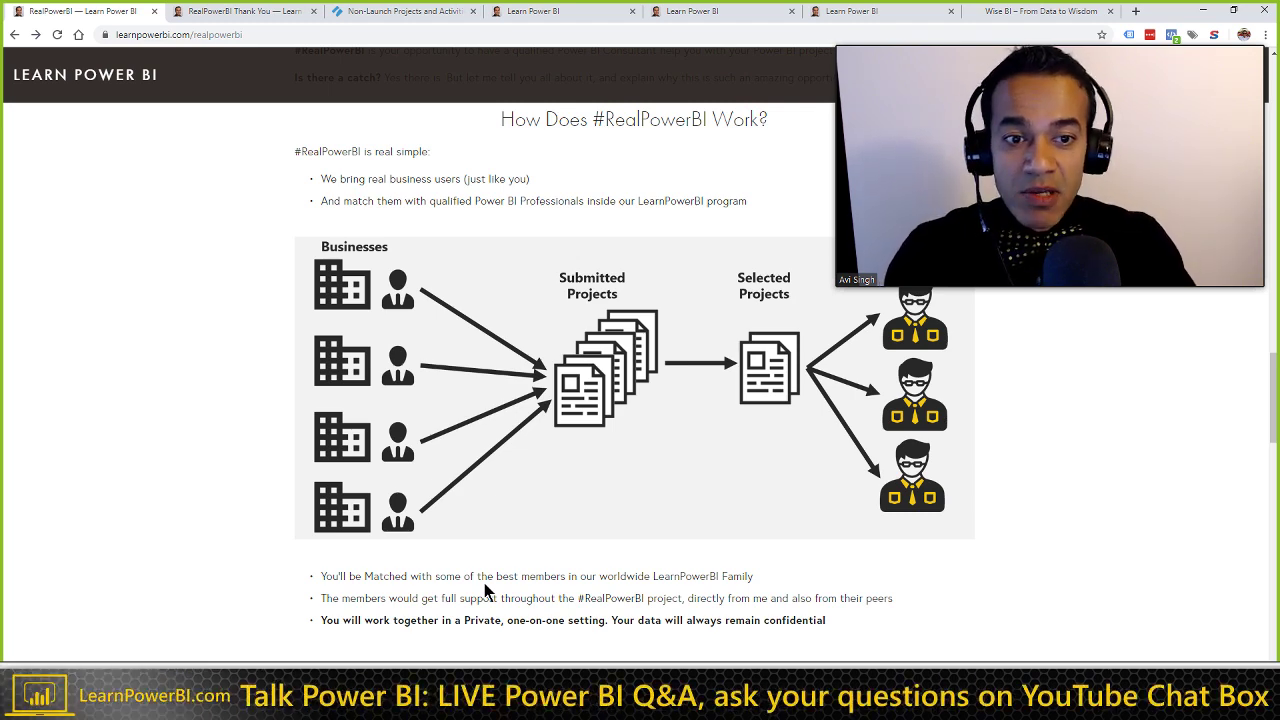
pyautogui.moveTo(969, 41); pyautogui.dragTo(1117, 33)
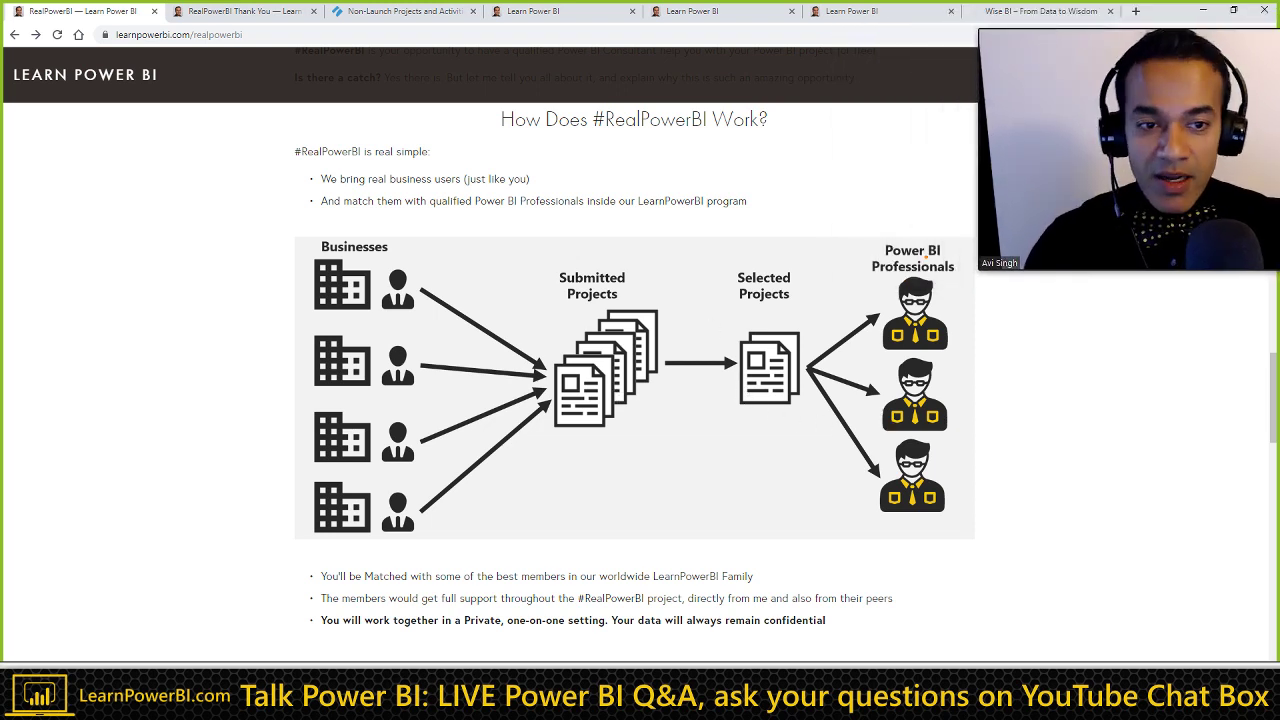
# Step: Cross out the Power BI Professionals figures, sketch a person between Submitted and Selected Projects, then reload with F5
pyautogui.moveTo(930, 258); pyautogui.dragTo(878, 496)
pyautogui.moveTo(855, 322); pyautogui.dragTo(935, 486)
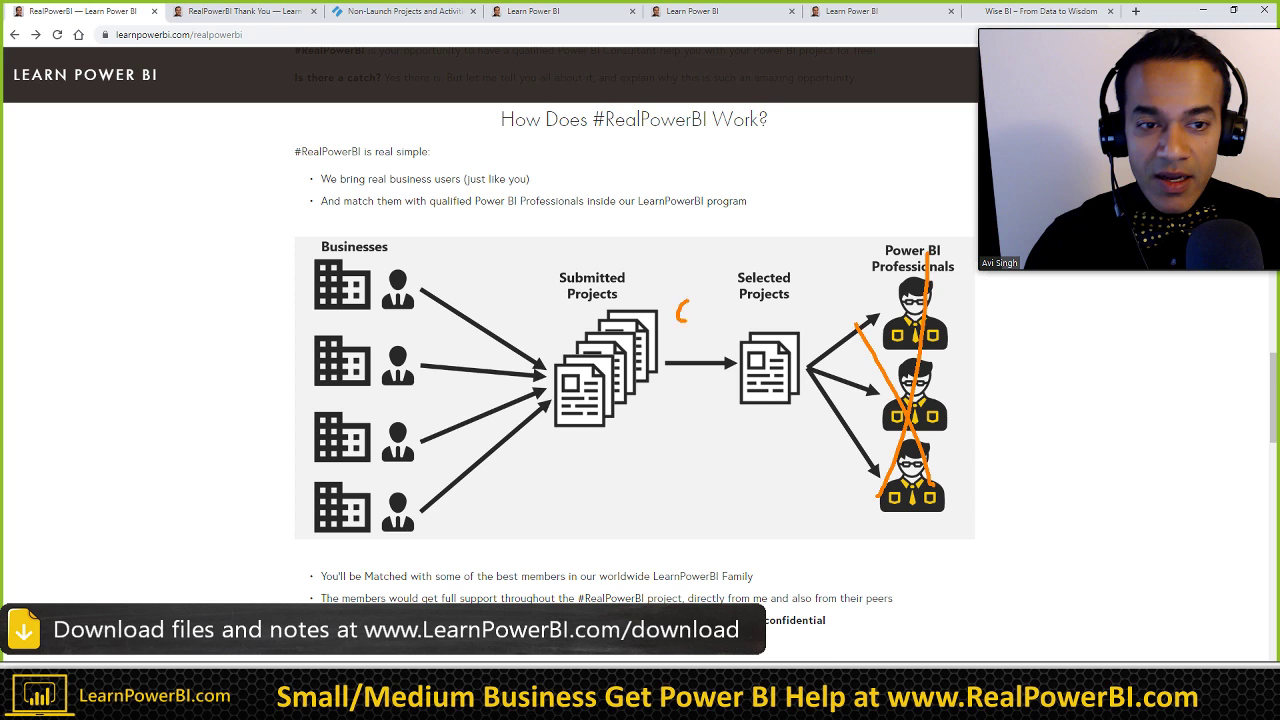
pyautogui.moveTo(684, 322)
pyautogui.mouseDown()
pyautogui.moveTo(694, 358)
pyautogui.moveTo(703, 326)
pyautogui.mouseUp()
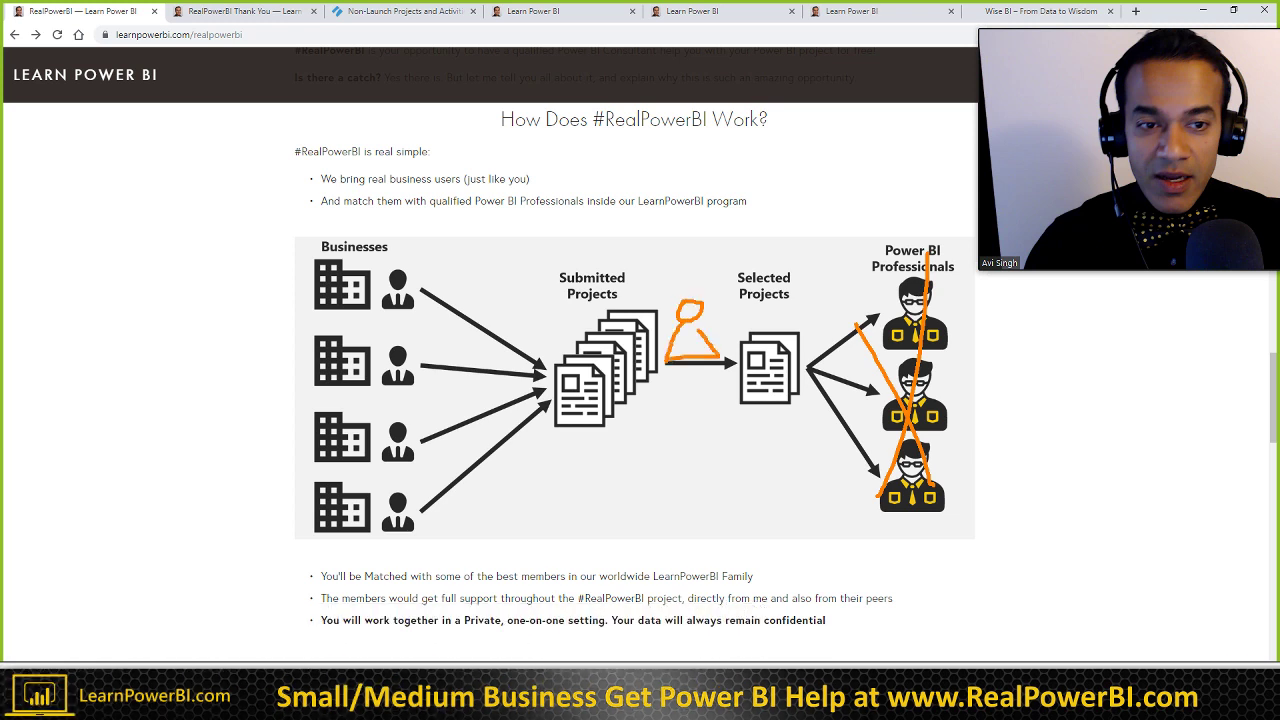
pyautogui.press('F5')
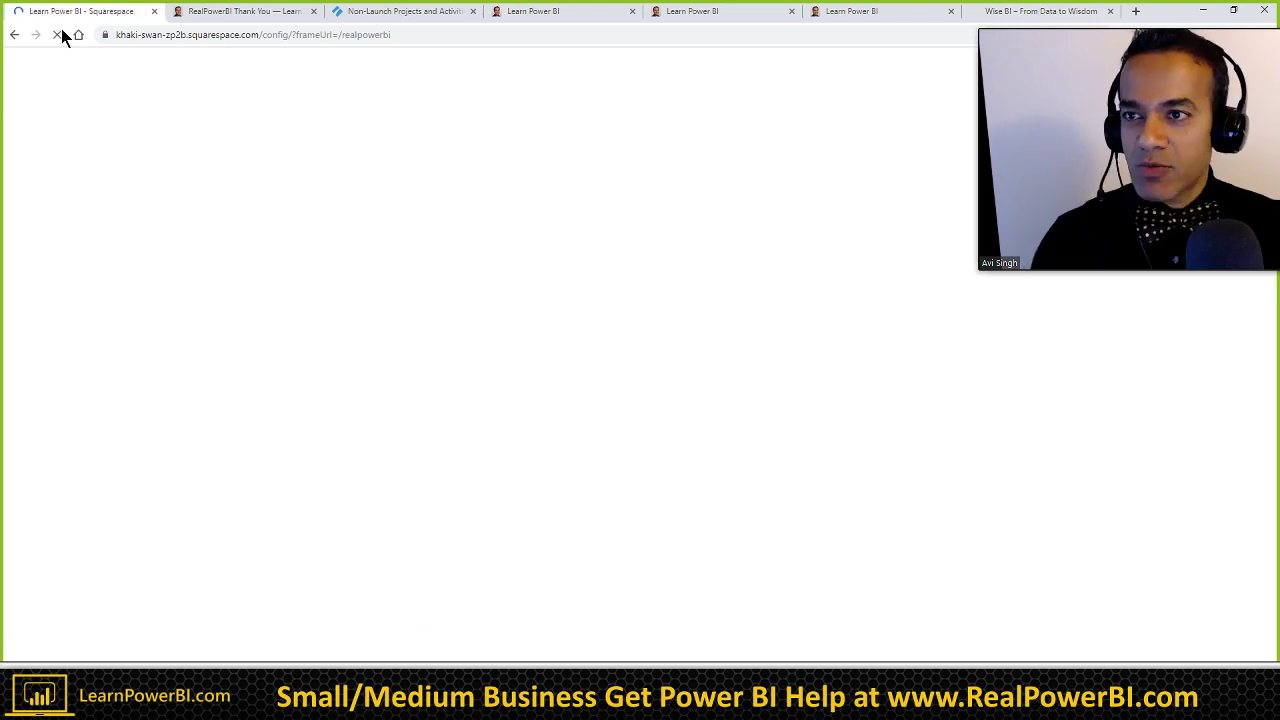
# Step: Go back to the live learnpowerbi.com/realpowerbi page, then switch to the TalkPowerBI_Notes Word document
pyautogui.click(13, 41)
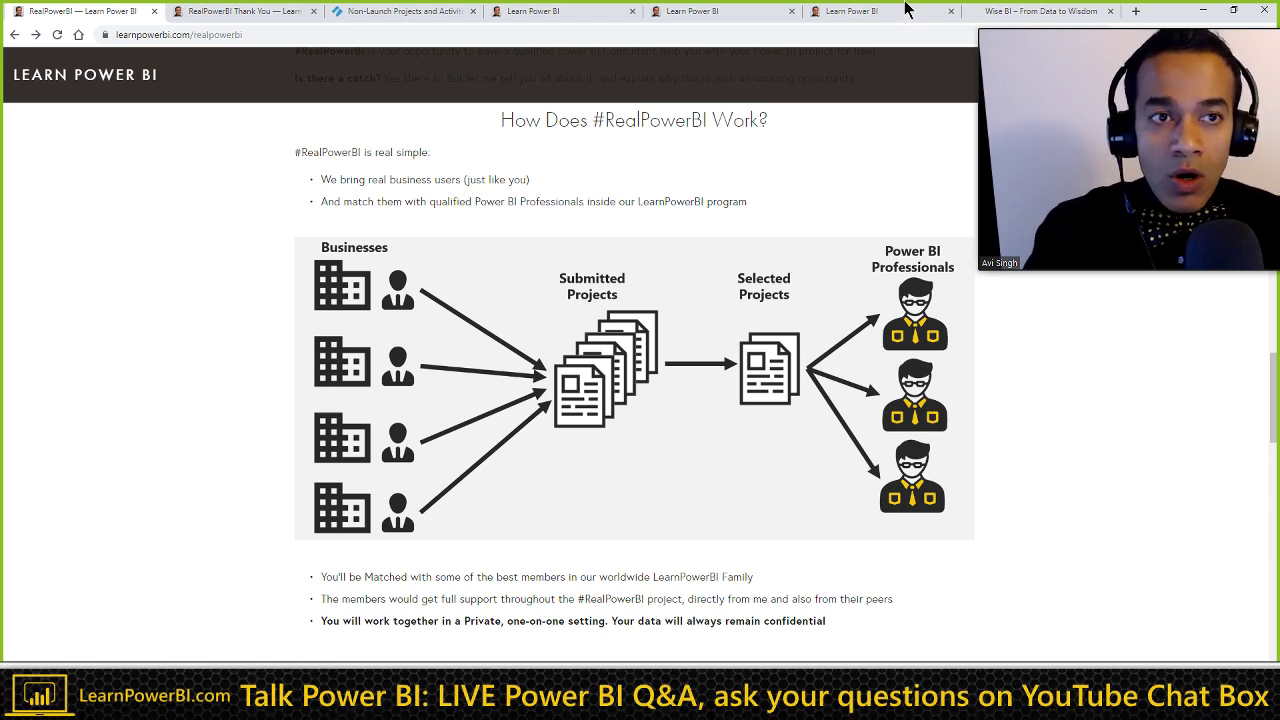
pyautogui.hotkey('alt', 'Tab')
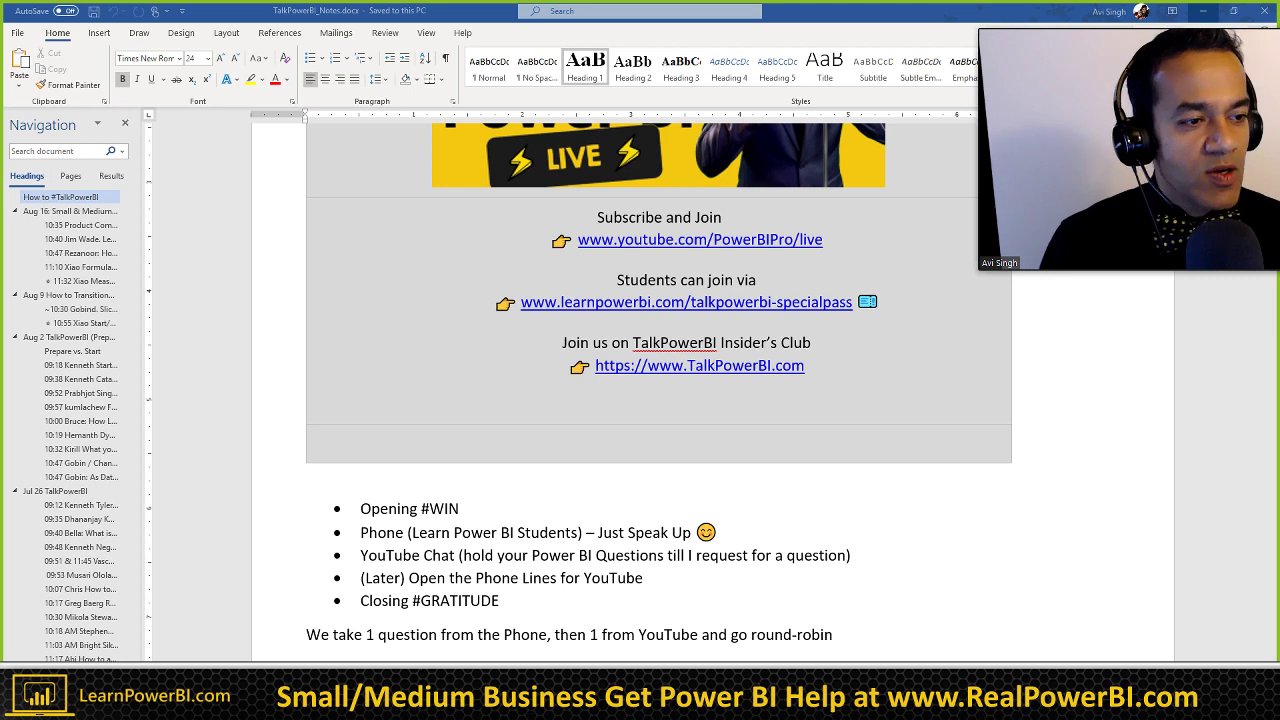
# Step: Switch from the Word notes to the Google Images results for 'bowling guard rails'
pyautogui.hotkey('alt', 'Tab')
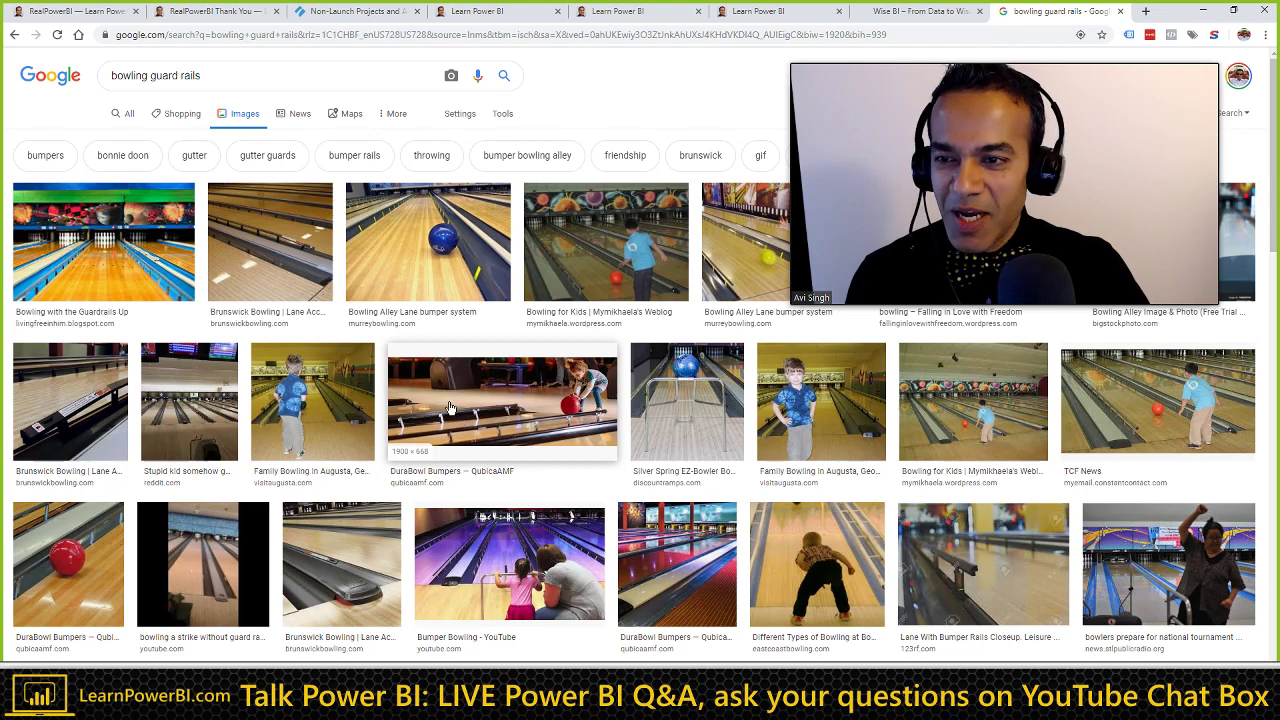
# Step: Open the 'Bowling with the Guardrails Up' image and advance to Murrey Bowling's lane bumper system image
pyautogui.click(127, 265)
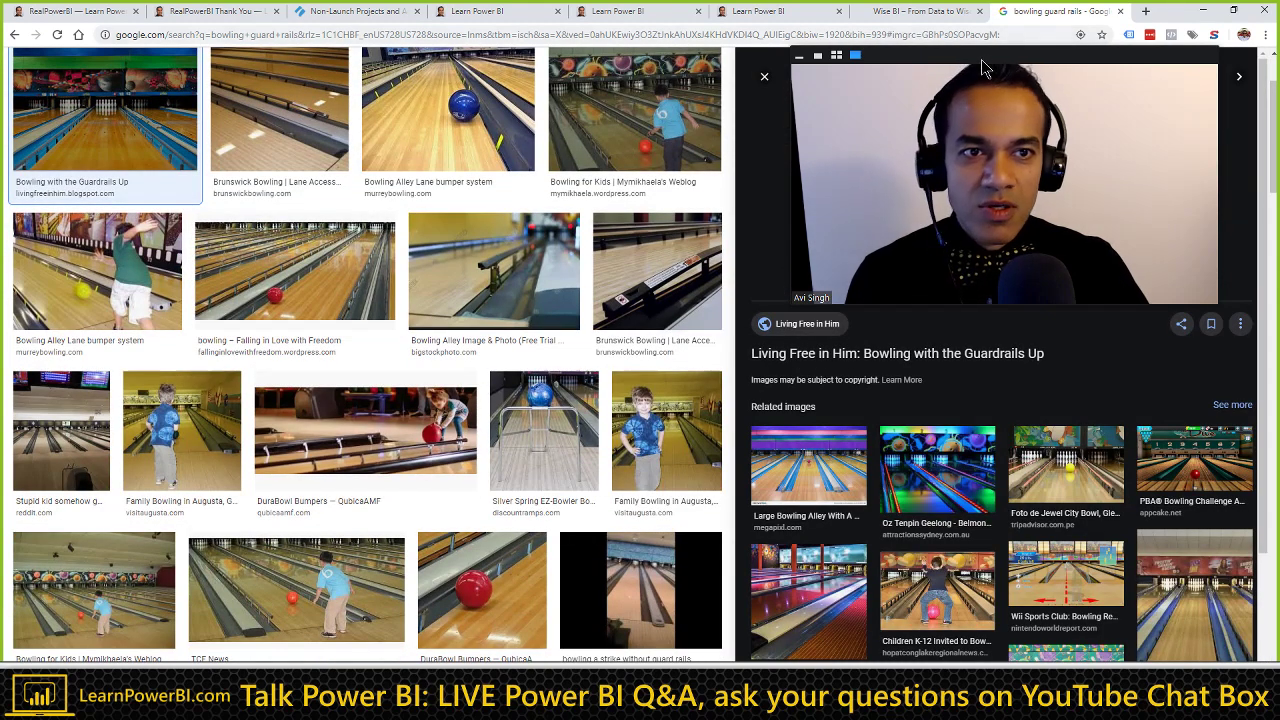
pyautogui.moveTo(918, 100); pyautogui.dragTo(405, 116)
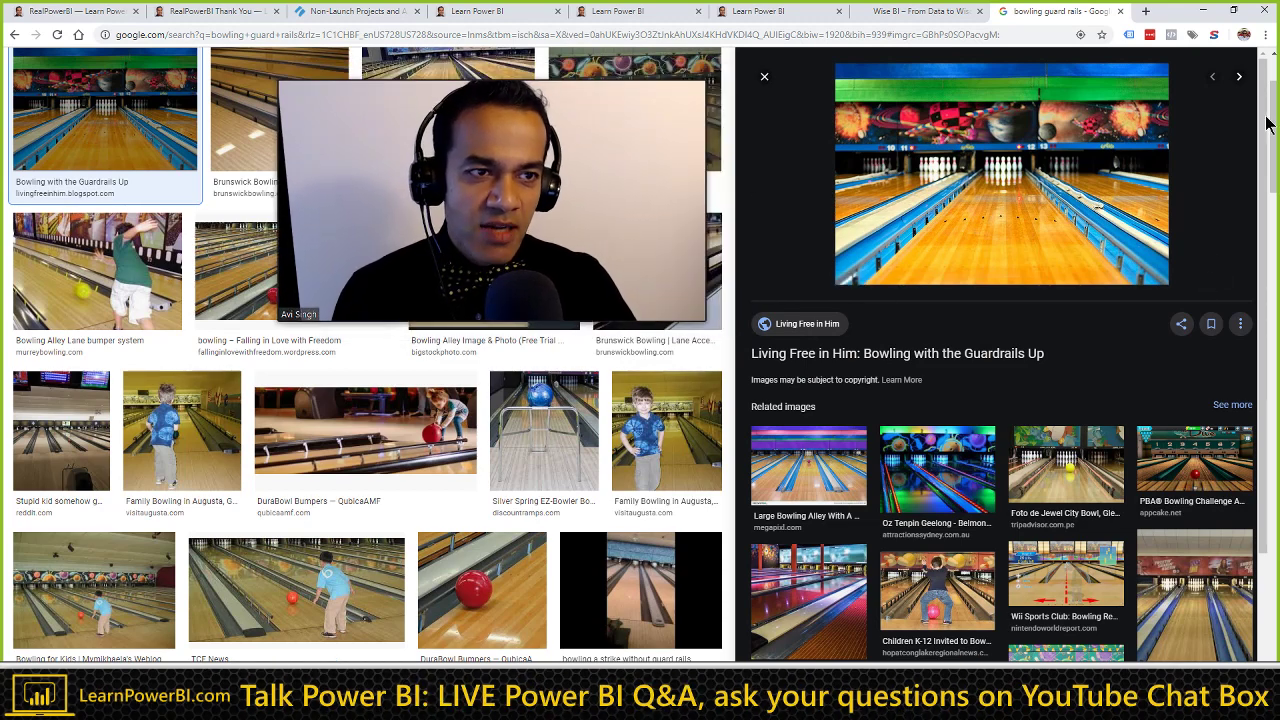
pyautogui.click(1240, 79)
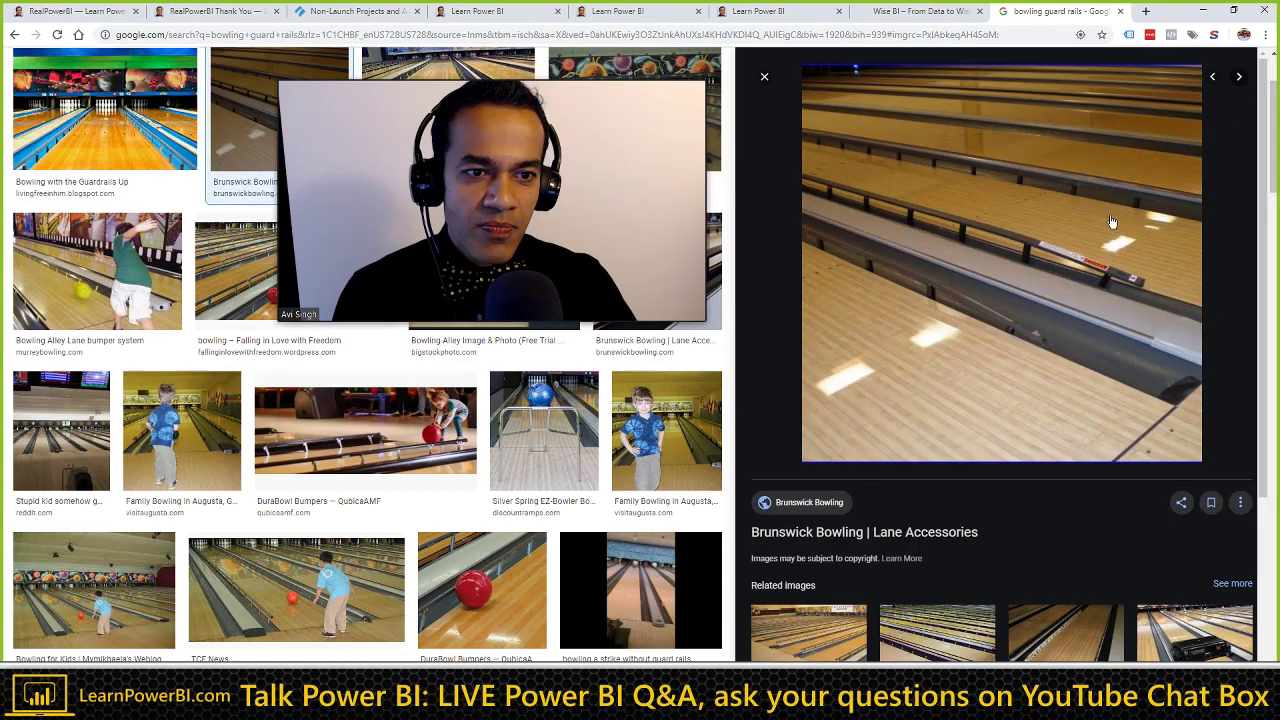
pyautogui.click(1240, 80)
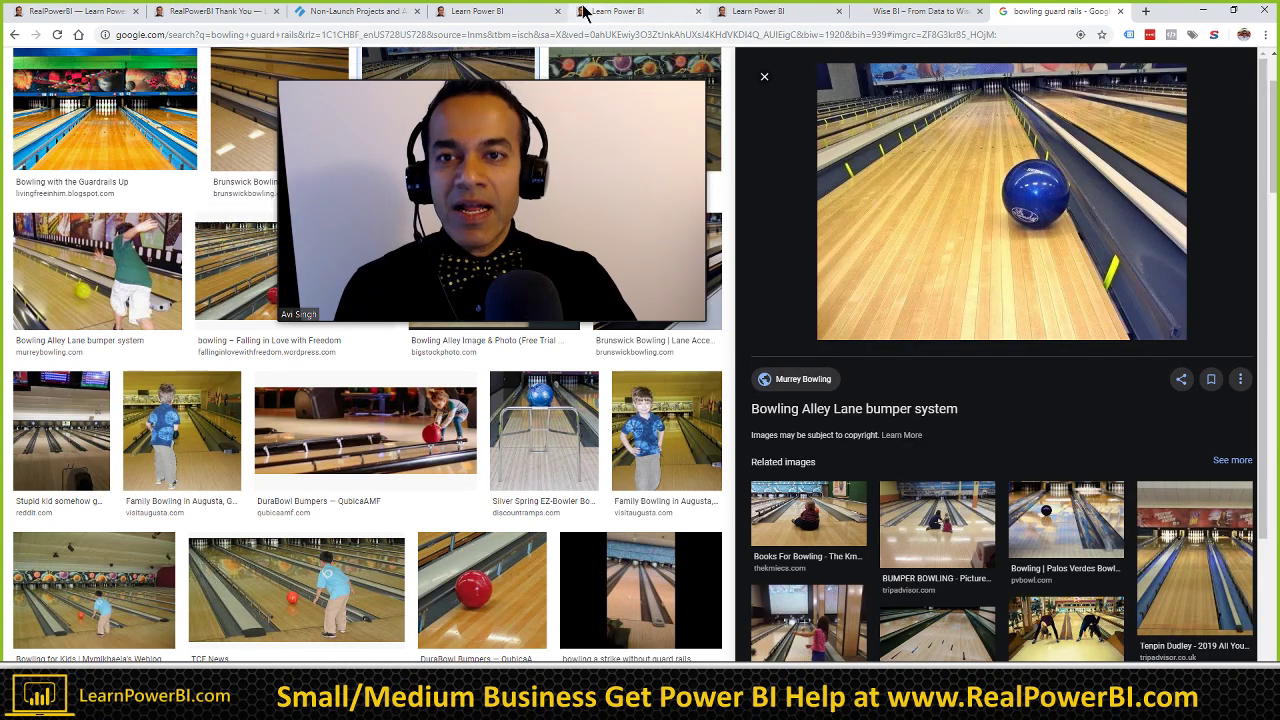
# Step: Return to the RealPowerBI Thank You page tab
pyautogui.click(121, 14)
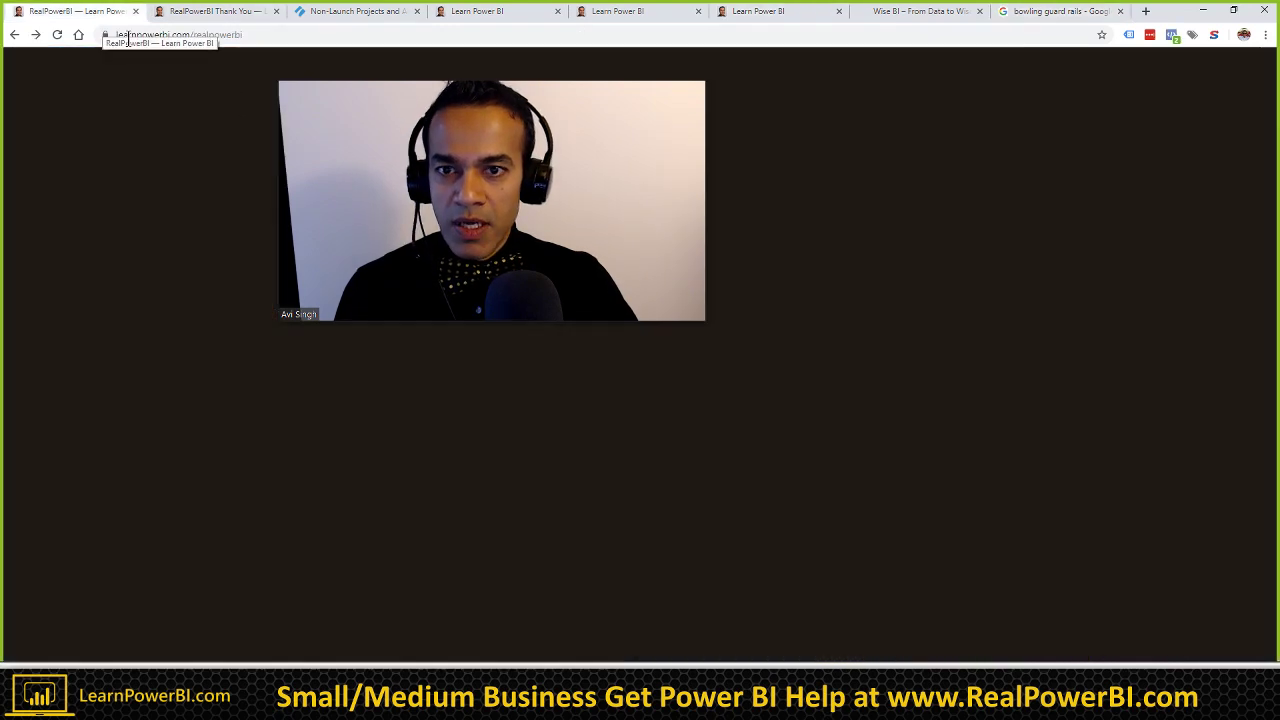
pyautogui.moveTo(531, 80); pyautogui.dragTo(1116, 39)
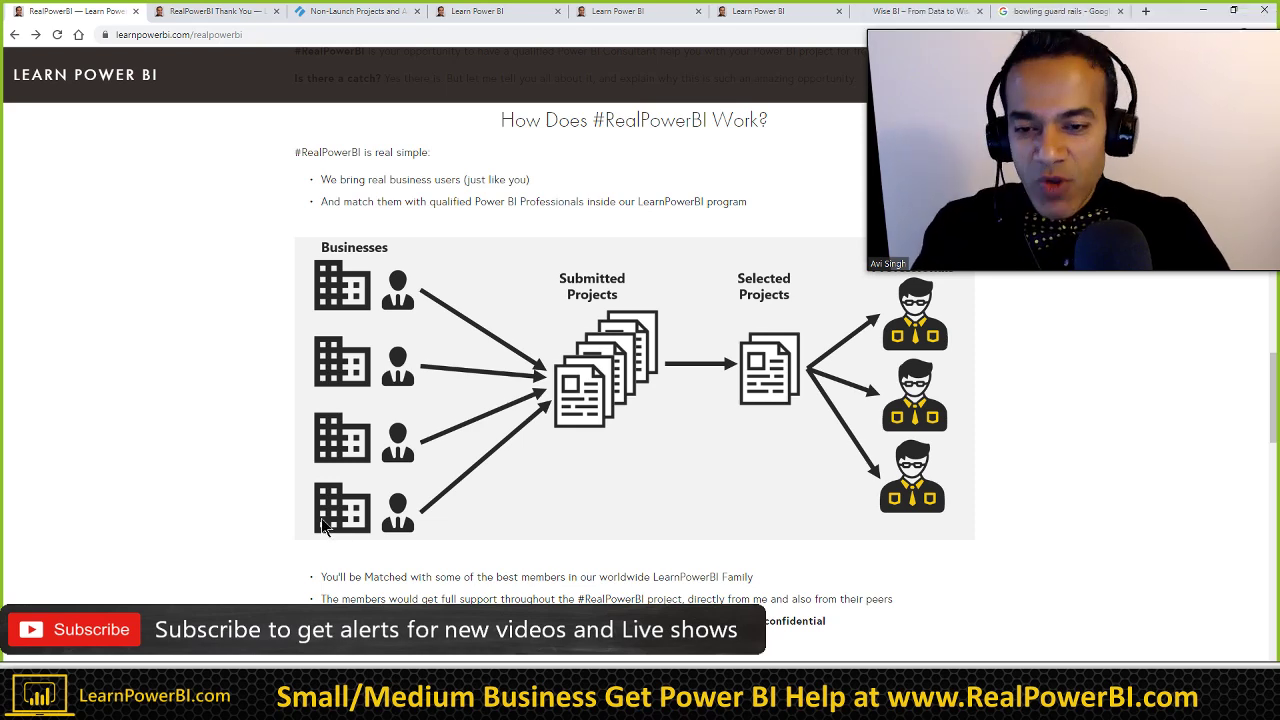
pyautogui.click(215, 11)
# Step: Read down the thank-you page to the 'Who Does What?' section
pyautogui.scroll(-1, 460, 500)
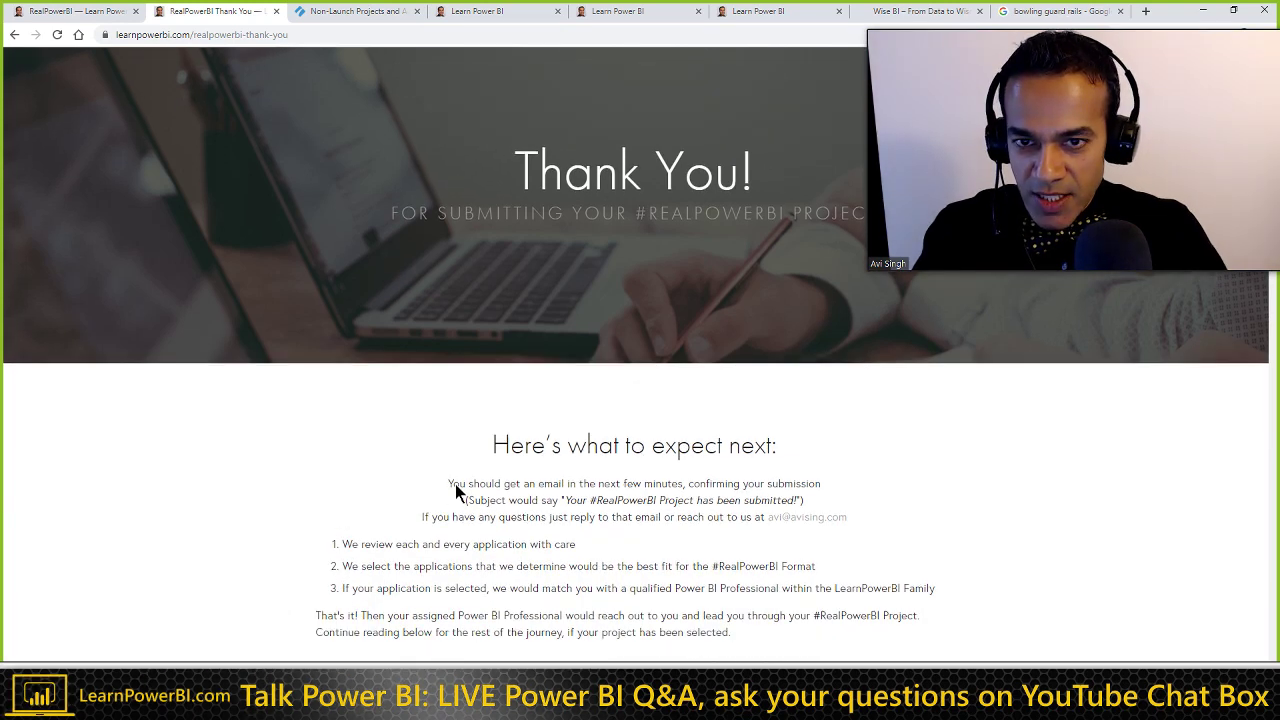
pyautogui.scroll(-5, 444, 515)
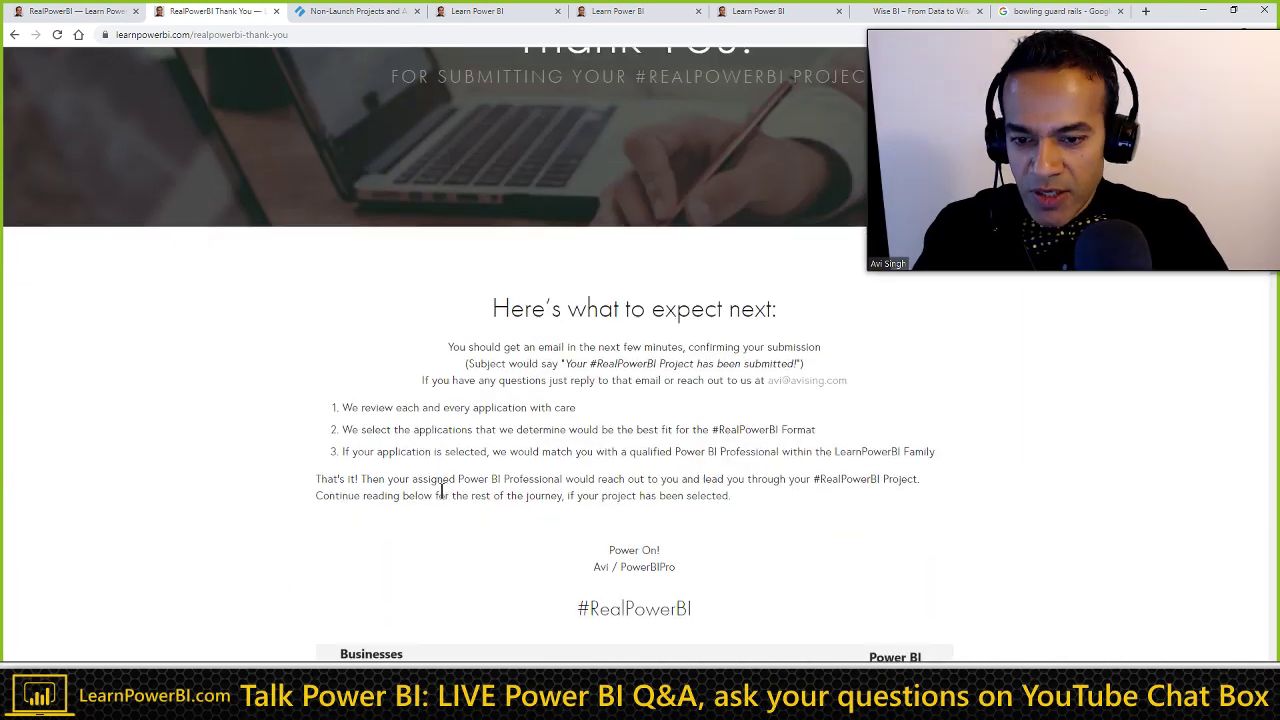
pyautogui.scroll(-3, 390, 475)
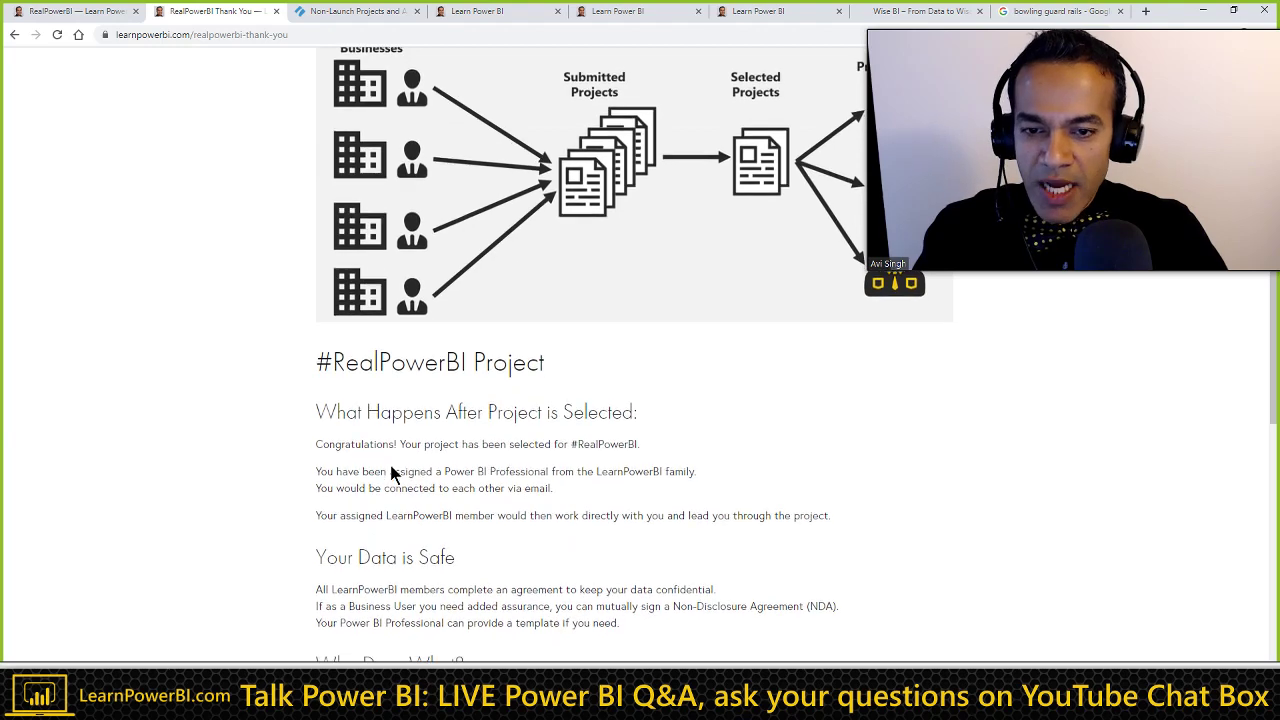
pyautogui.scroll(-2, 503, 487)
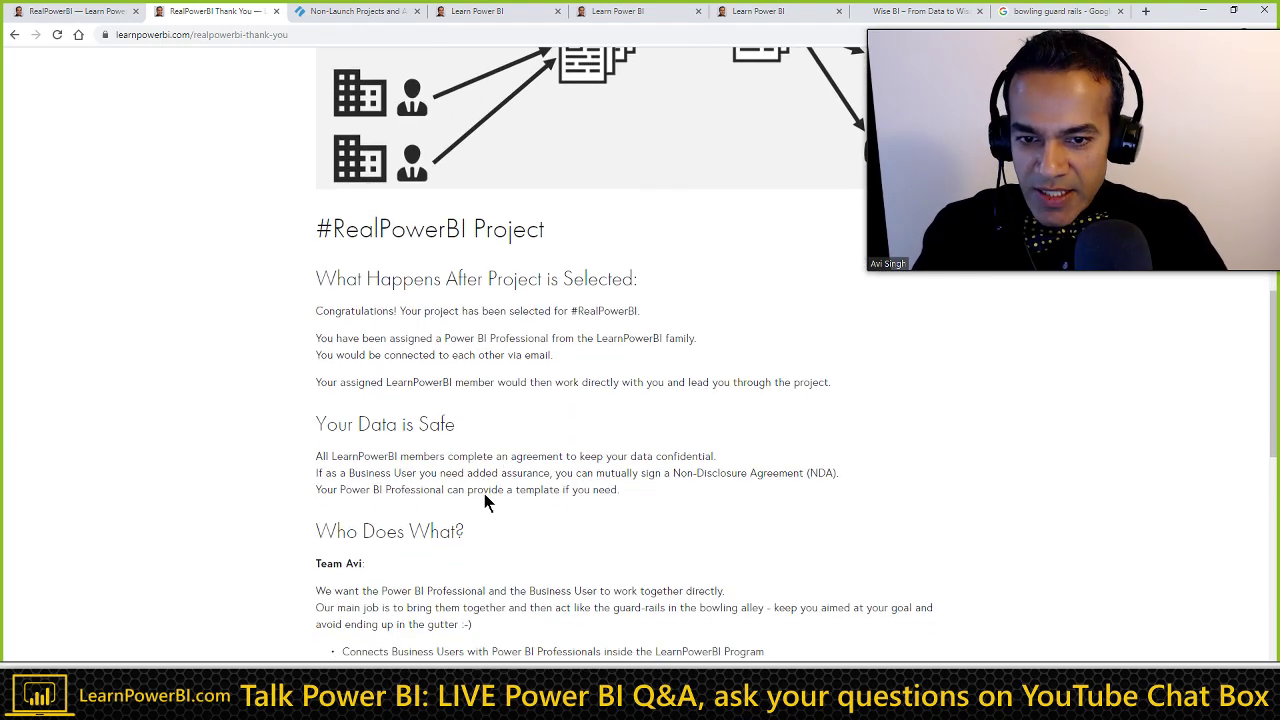
pyautogui.scroll(-2, 435, 485)
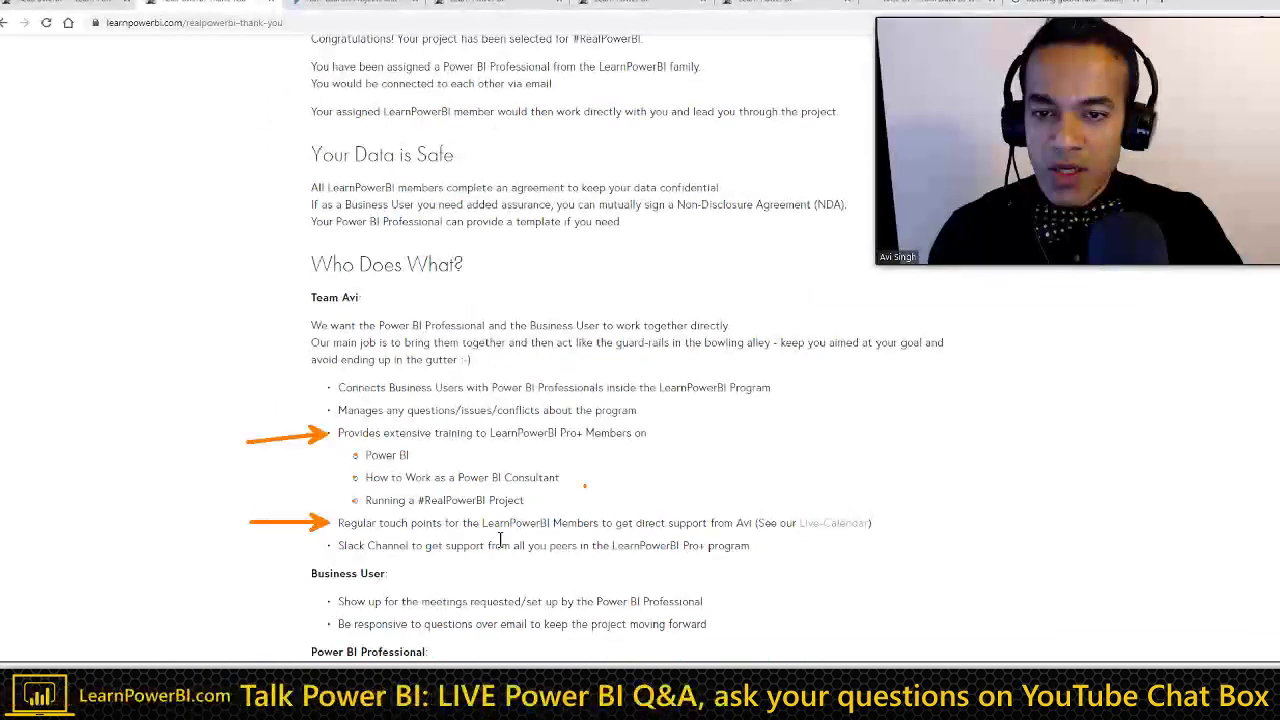
# Step: Open the Live-Calendar page in a new tab and move its event calendar to September 2019
pyautogui.keyDown('ctrl'); pyautogui.click(850, 522); pyautogui.keyUp('ctrl')
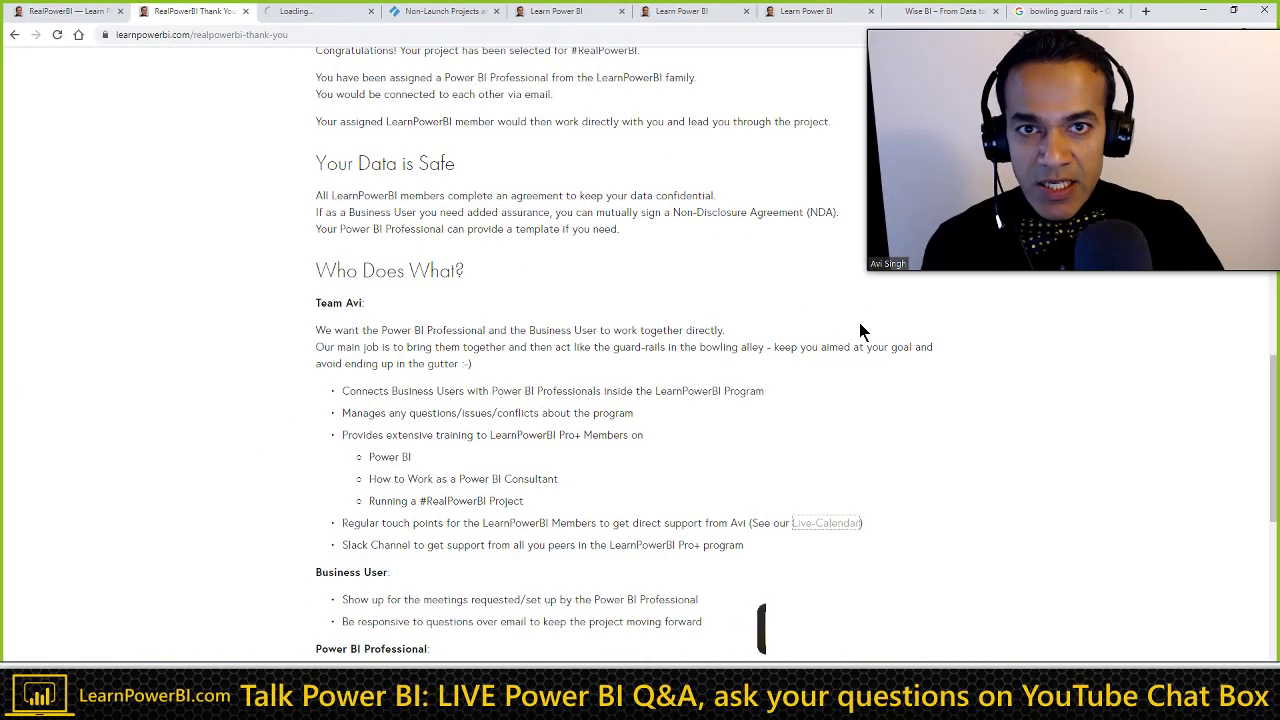
pyautogui.click(335, 14)
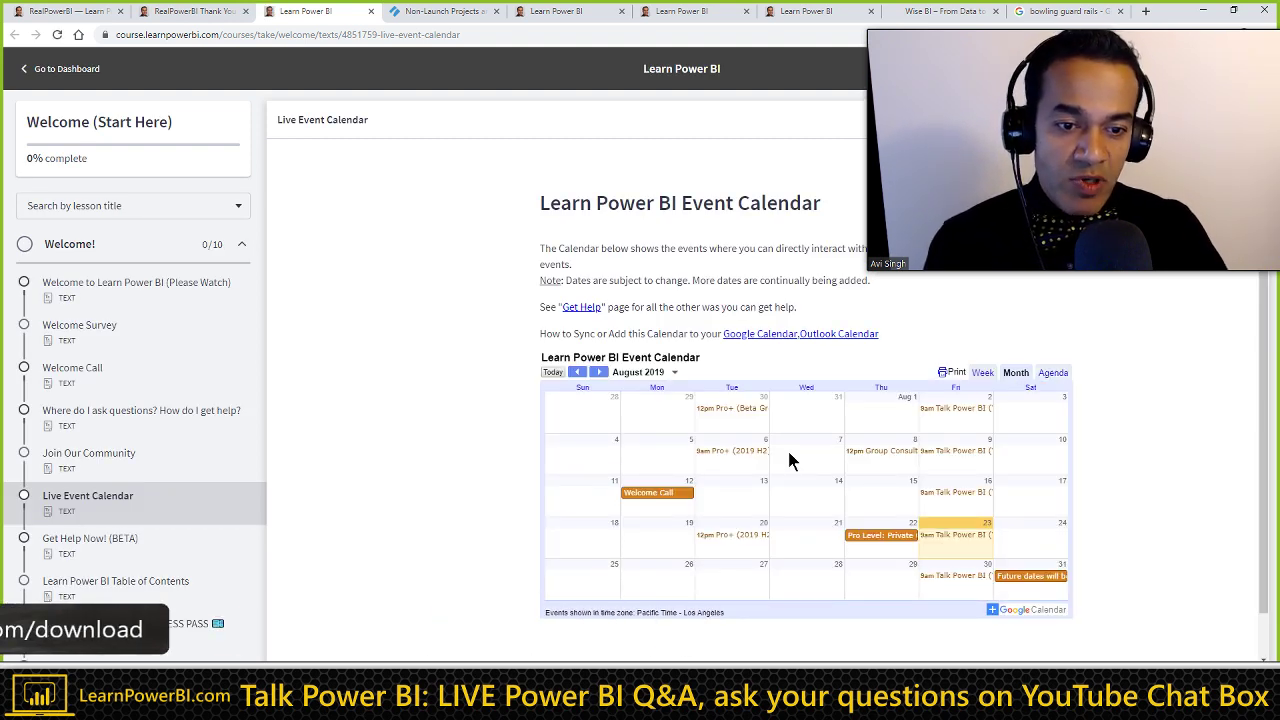
pyautogui.click(604, 373)
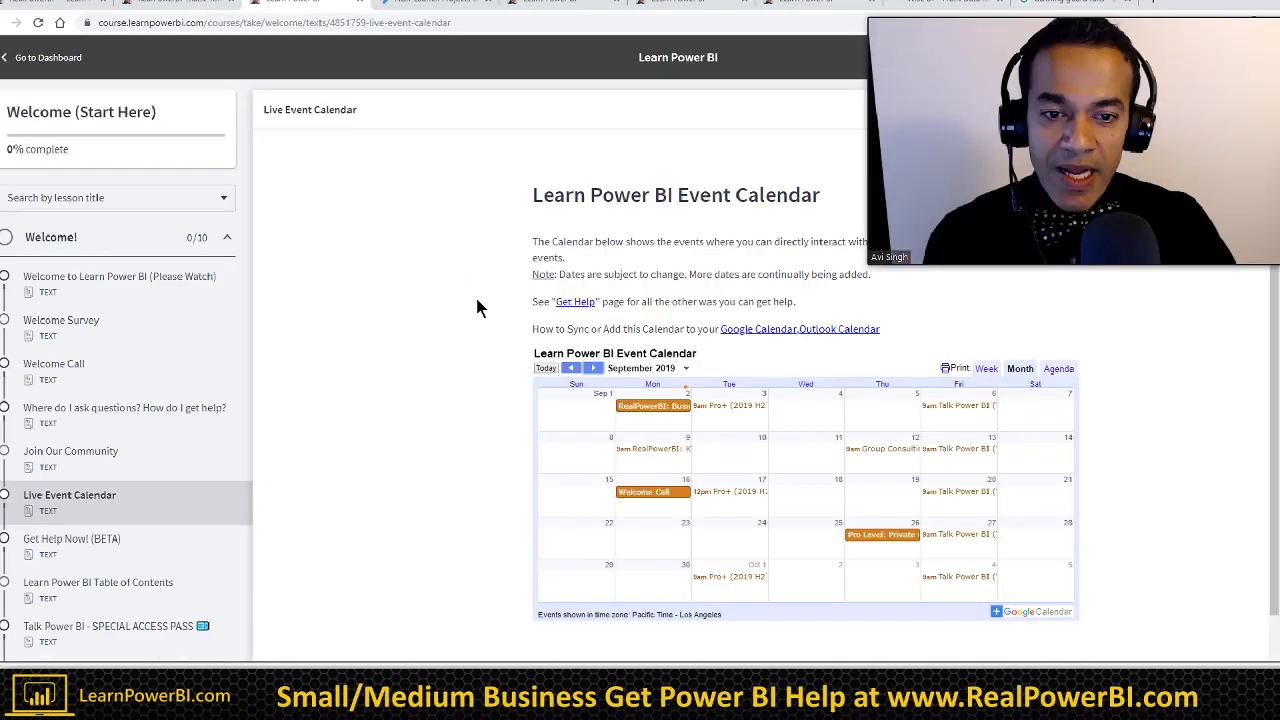
# Step: Switch back to the RealPowerBI thank-you tab and reload it with F5
pyautogui.hotkey('ctrl', 'shift', 'Tab')
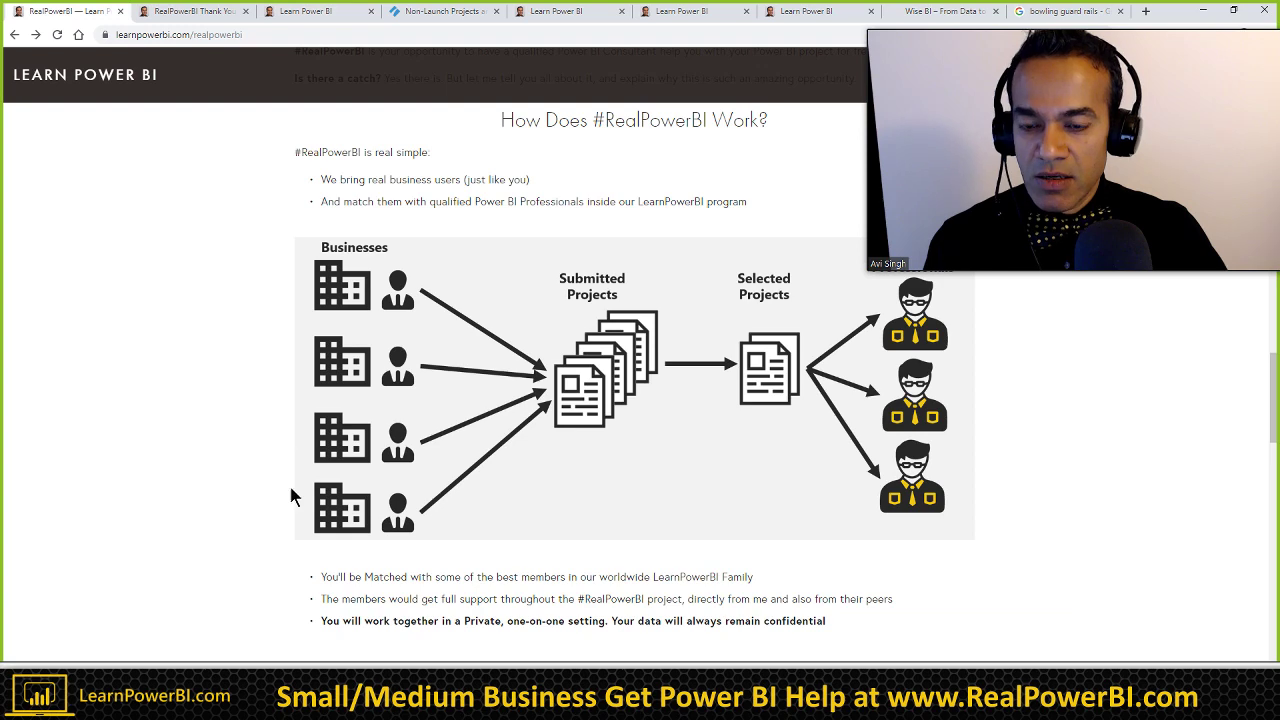
pyautogui.scroll(-5, 300, 530)
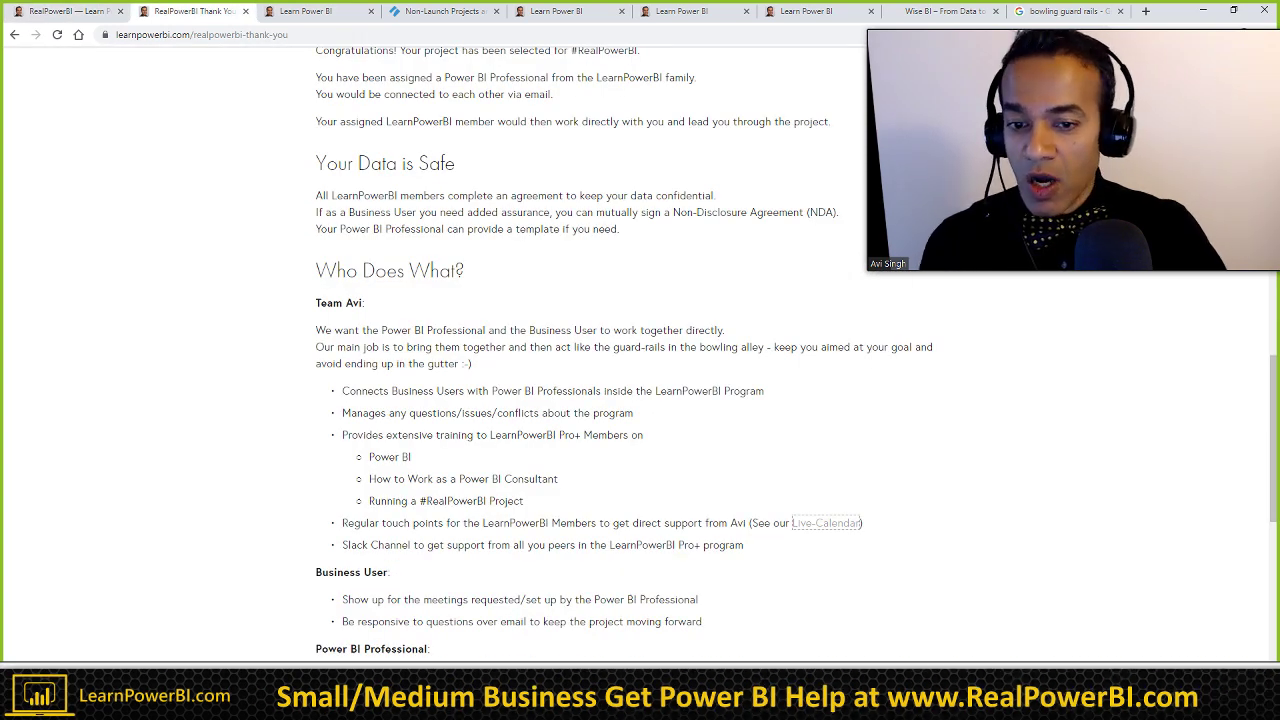
pyautogui.press('F5')
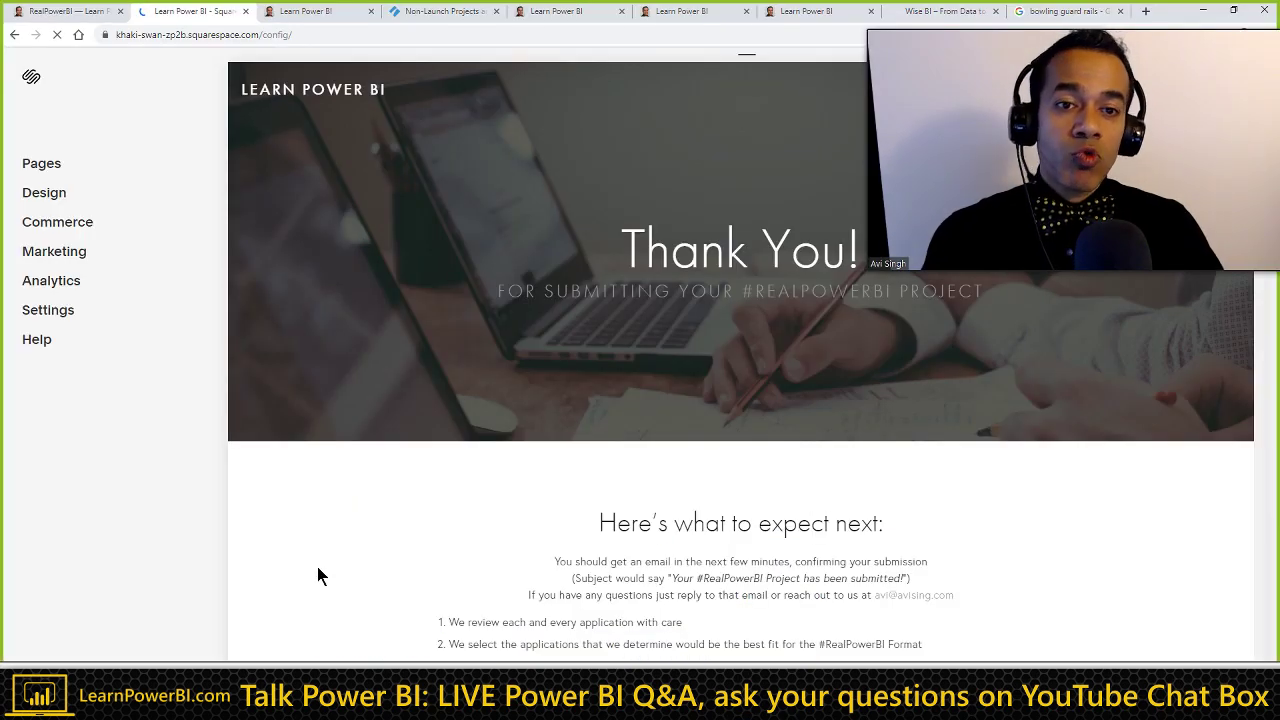
# Step: Go back to the published page, review the Power BI Professional duties, then return to 'How Does #RealPowerBI Work?'
pyautogui.click(15, 40)
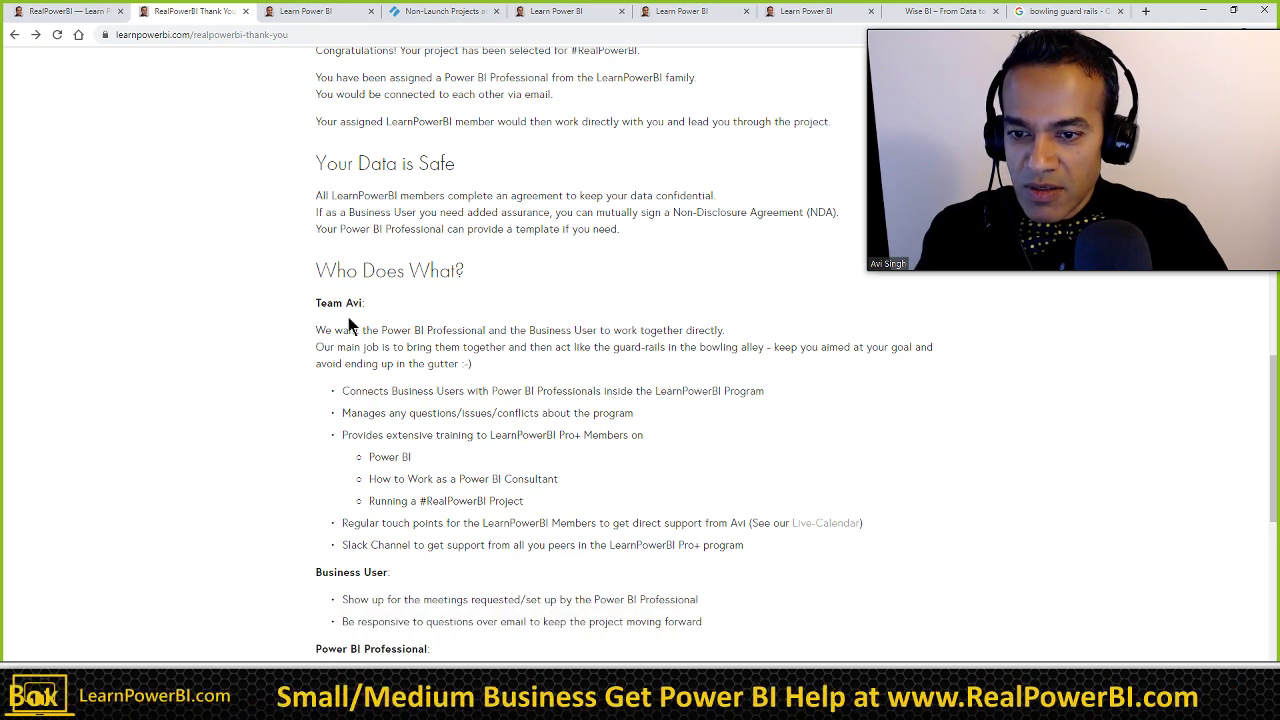
pyautogui.scroll(-1, 343, 497)
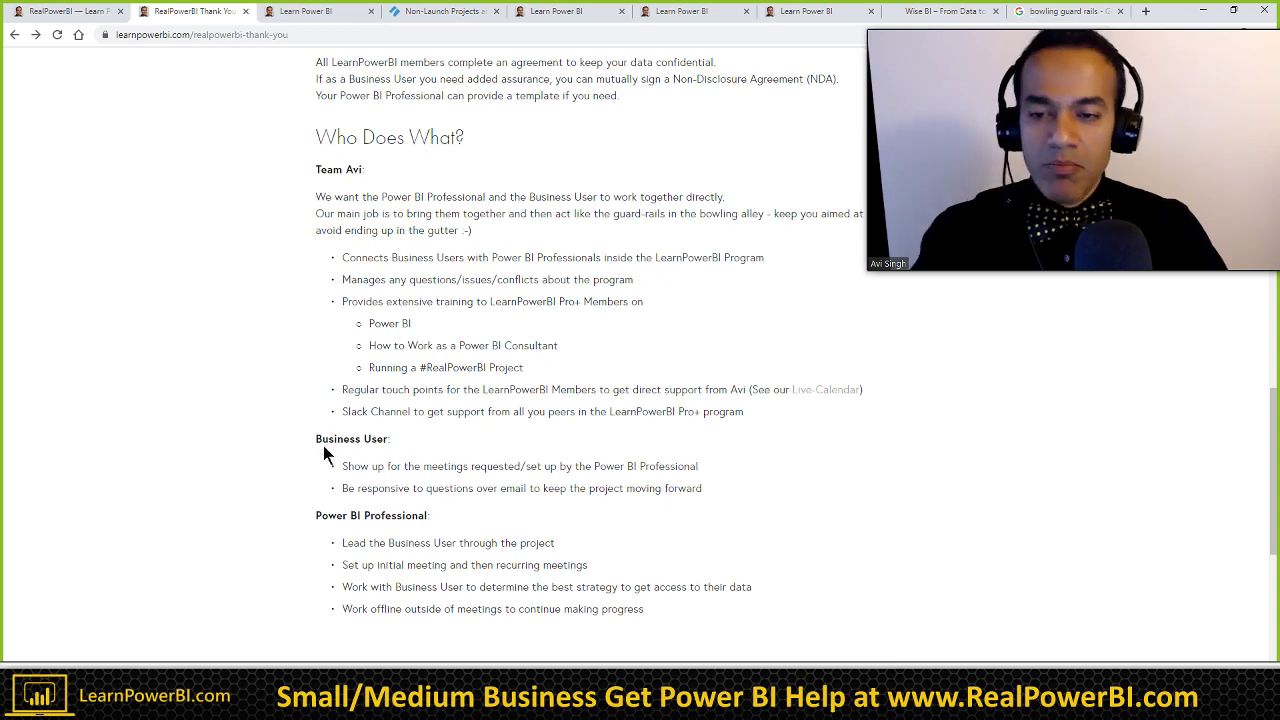
pyautogui.click(82, 20)
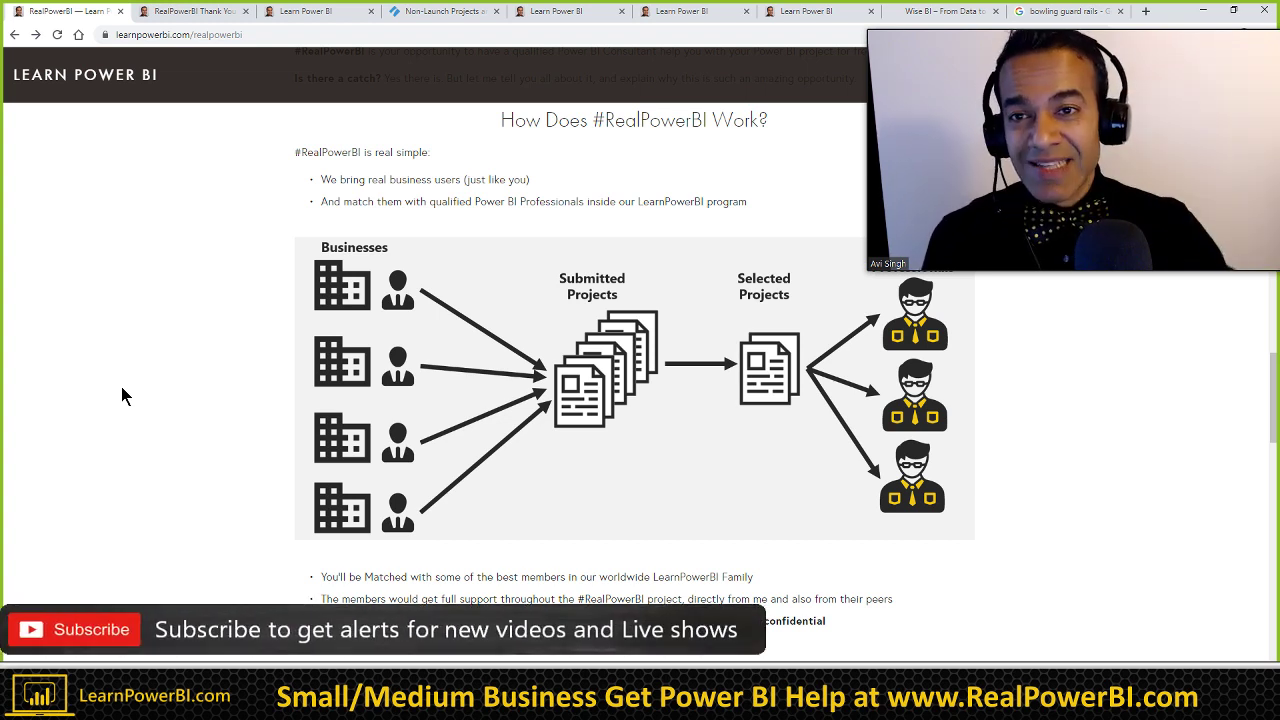
# Step: Open youtube.com/PowerBIPro in a new tab, browse its upcoming live streams, then return to RealPowerBI
pyautogui.hotkey('ctrl', 't')
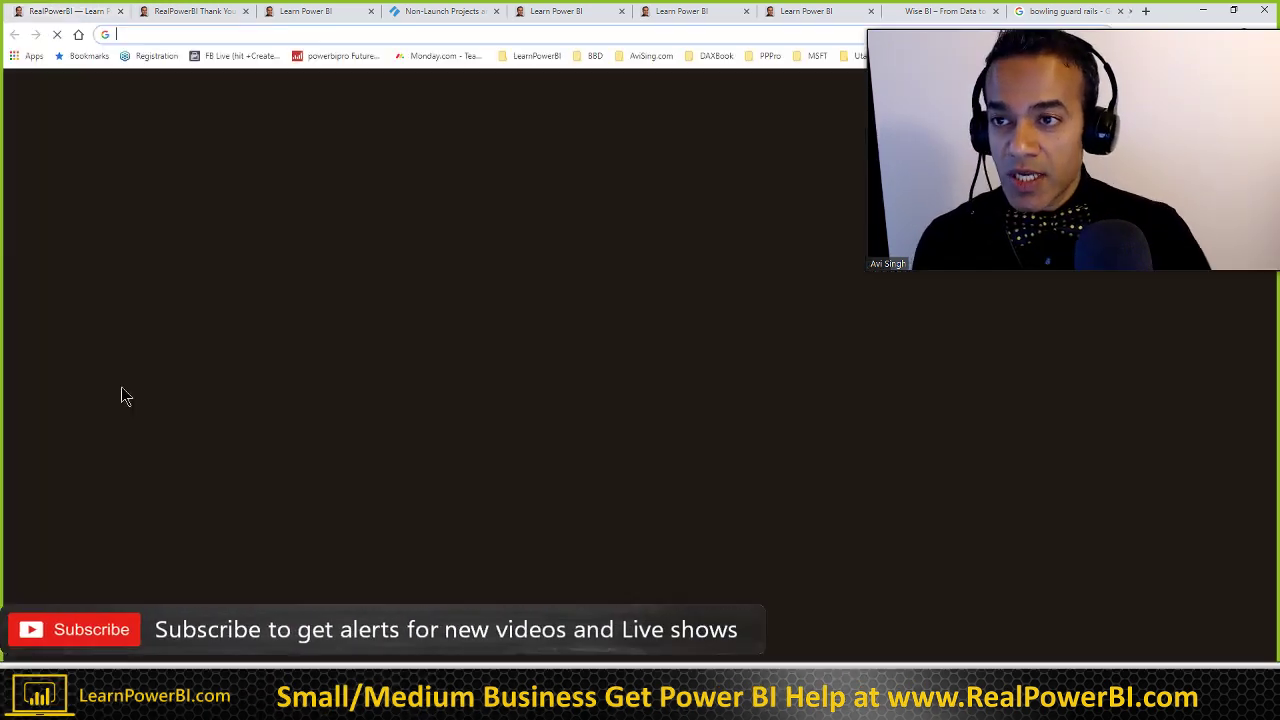
pyautogui.write('you')
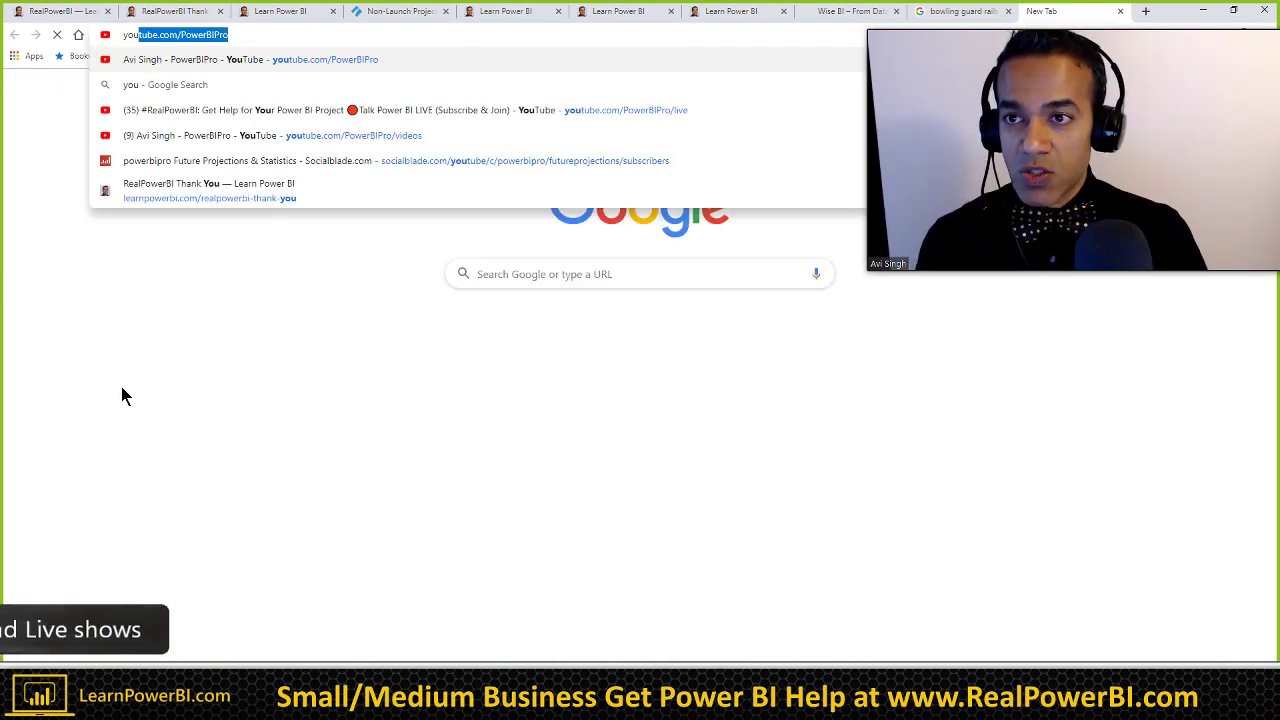
pyautogui.press('Return')
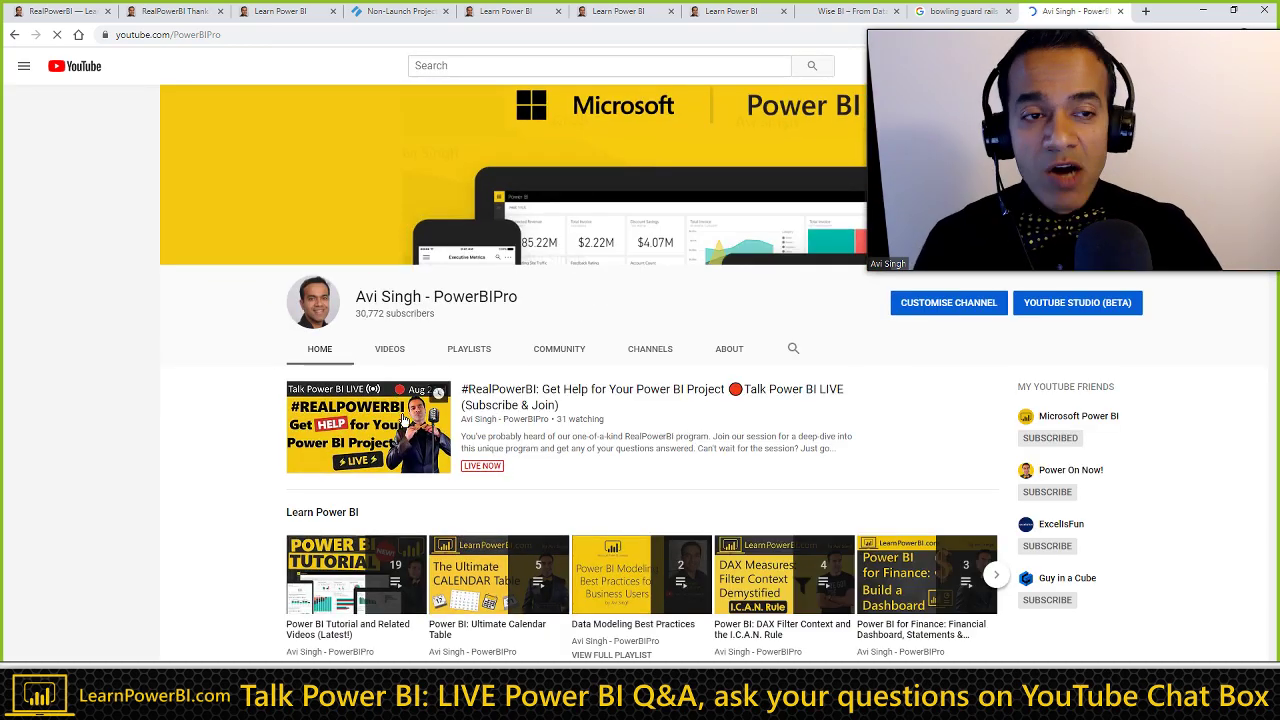
pyautogui.scroll(-15, 405, 425)
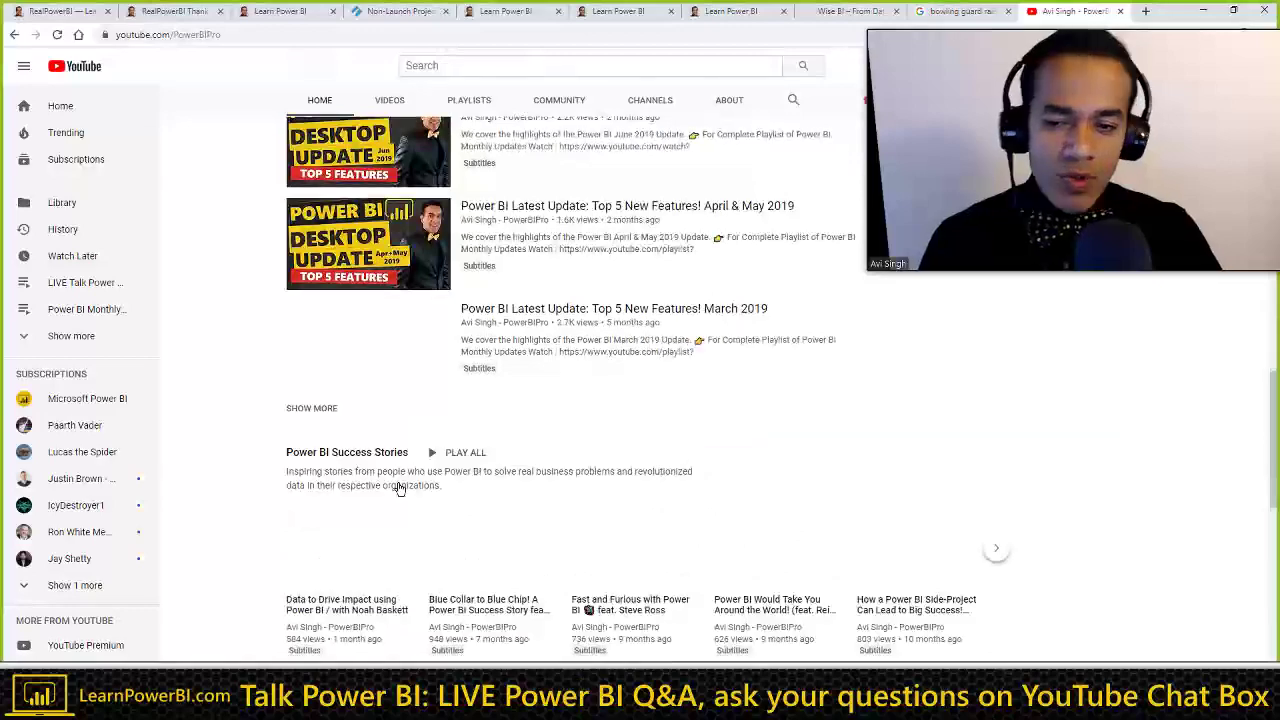
pyautogui.scroll(-15, 398, 487)
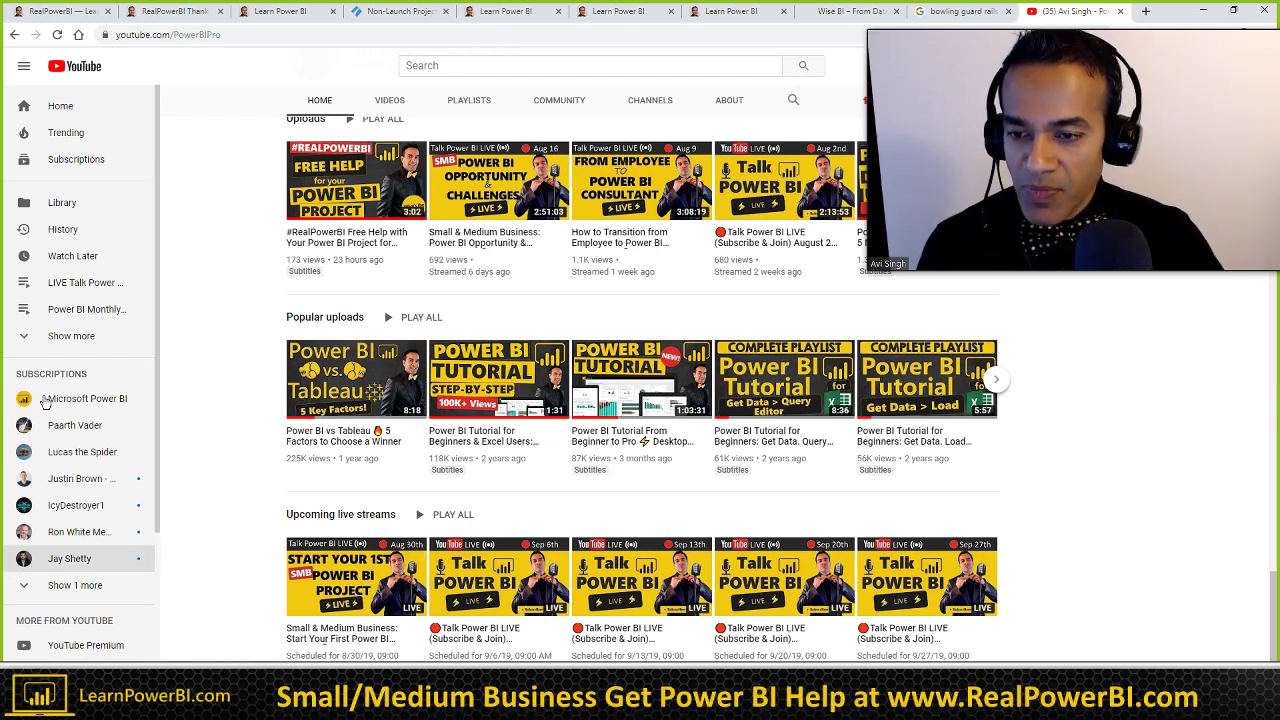
pyautogui.click(58, 12)
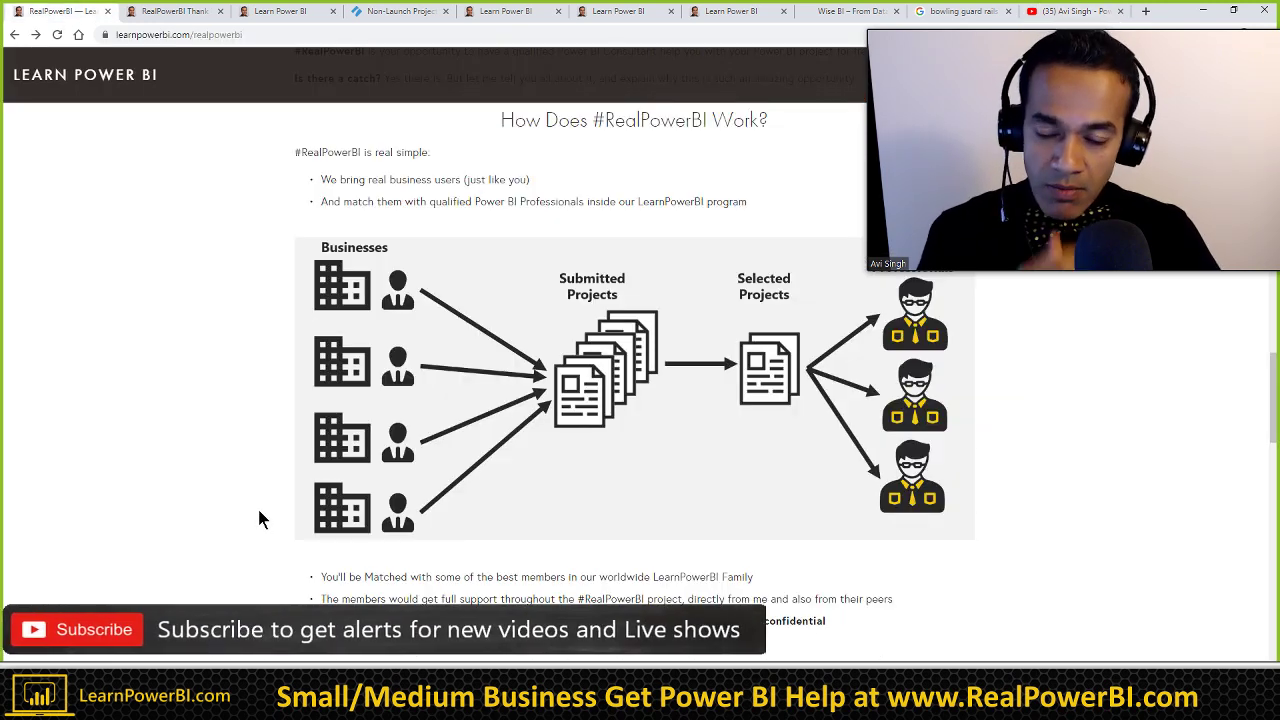
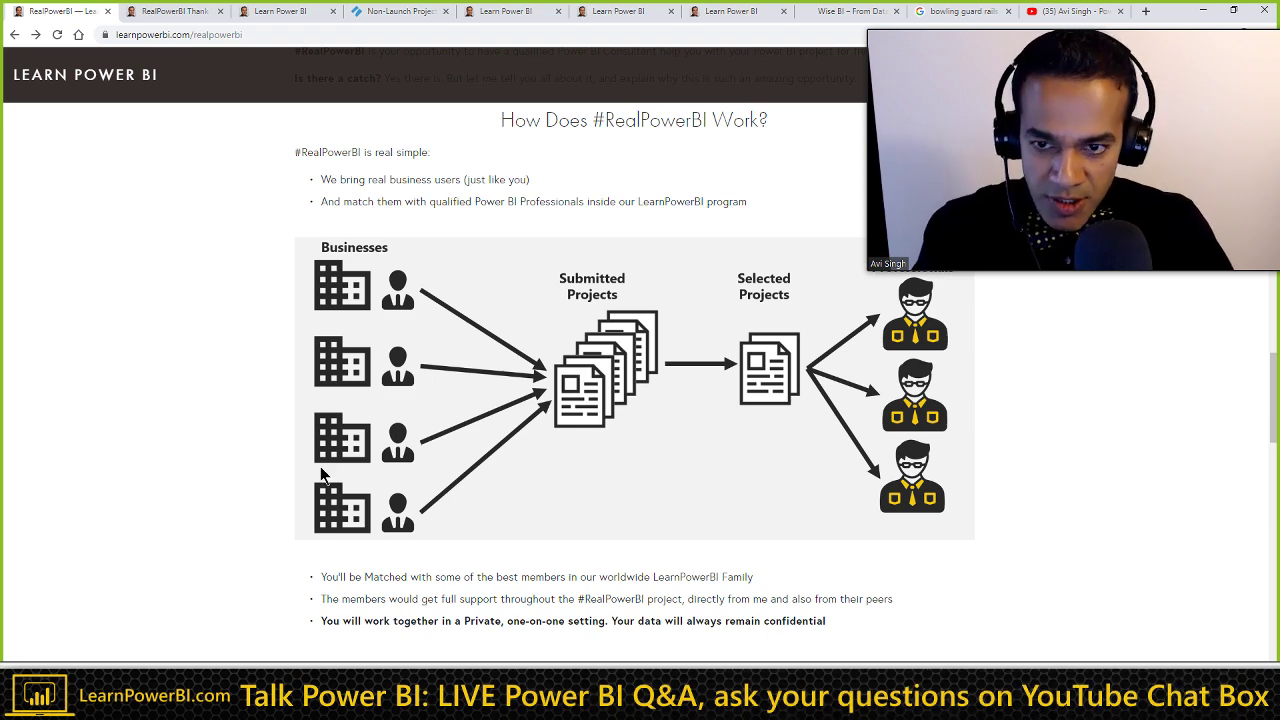
# Step: Switch to the RealPowerBI thank-you tab and scroll down to the 'Power BI = Agile BI' principles
pyautogui.click(171, 11)
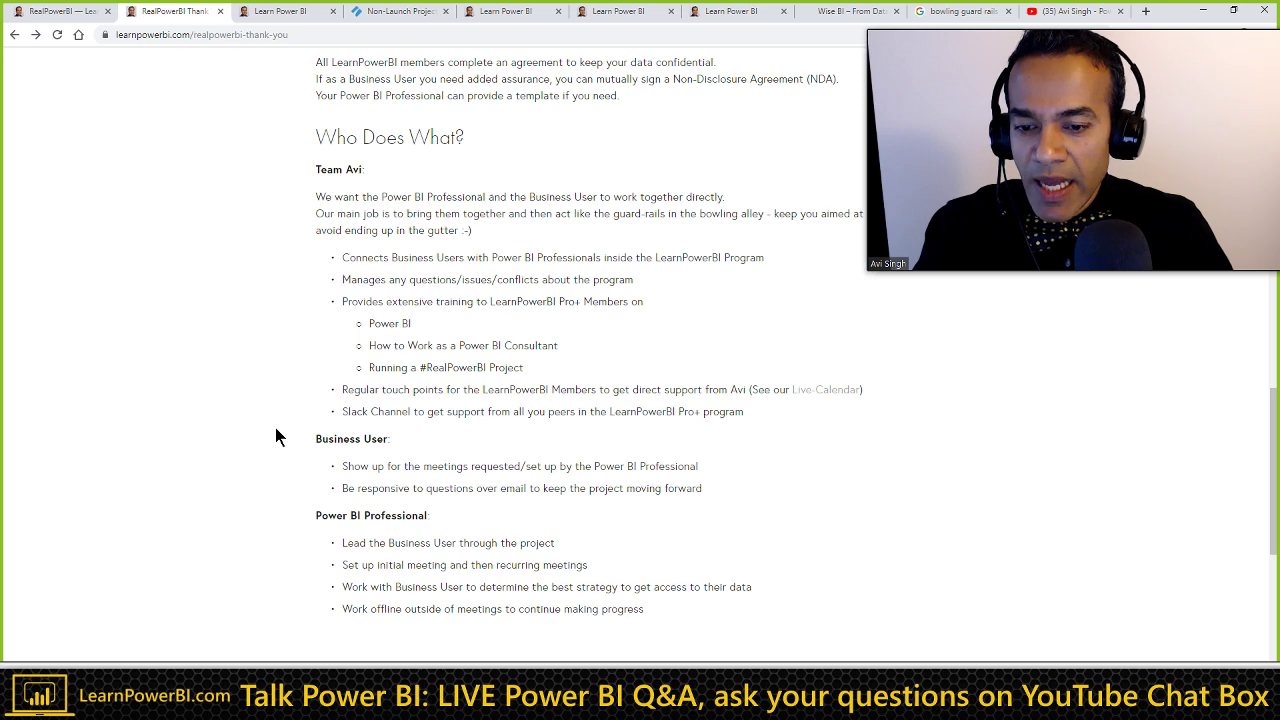
pyautogui.scroll(-2, 276, 432)
pyautogui.scroll(-2, 460, 516)
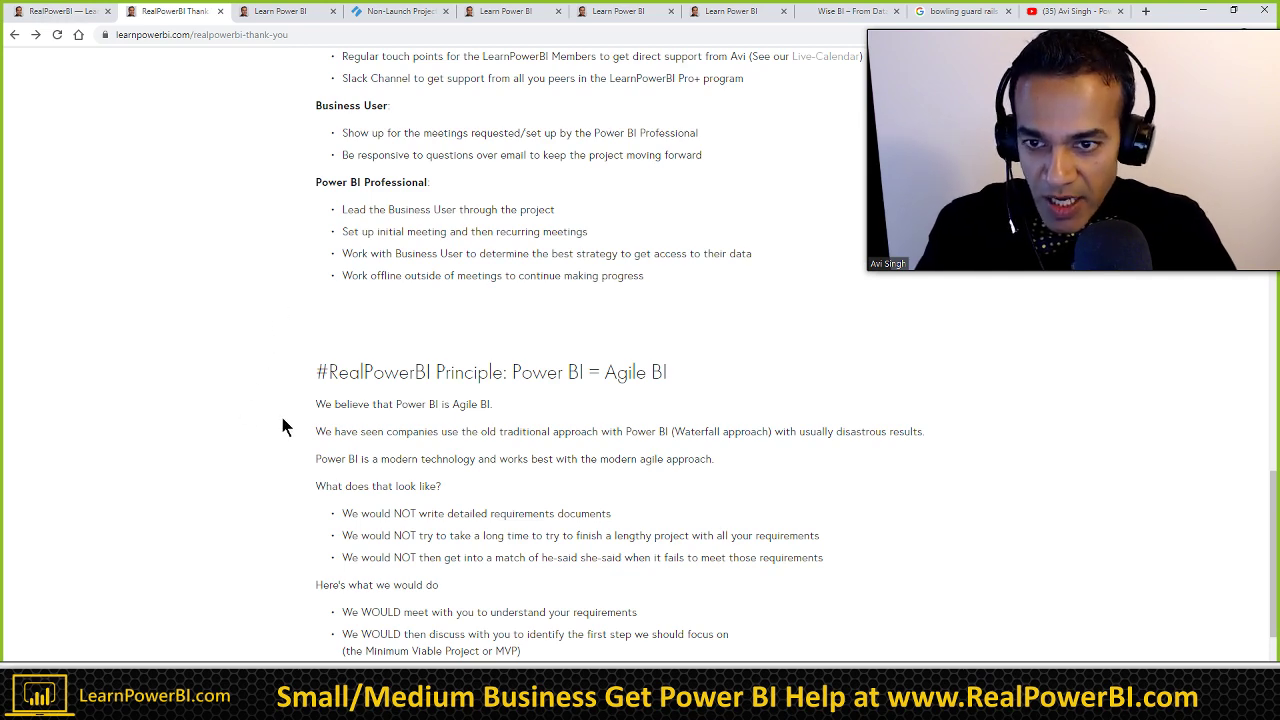
pyautogui.scroll(-1, 301, 422)
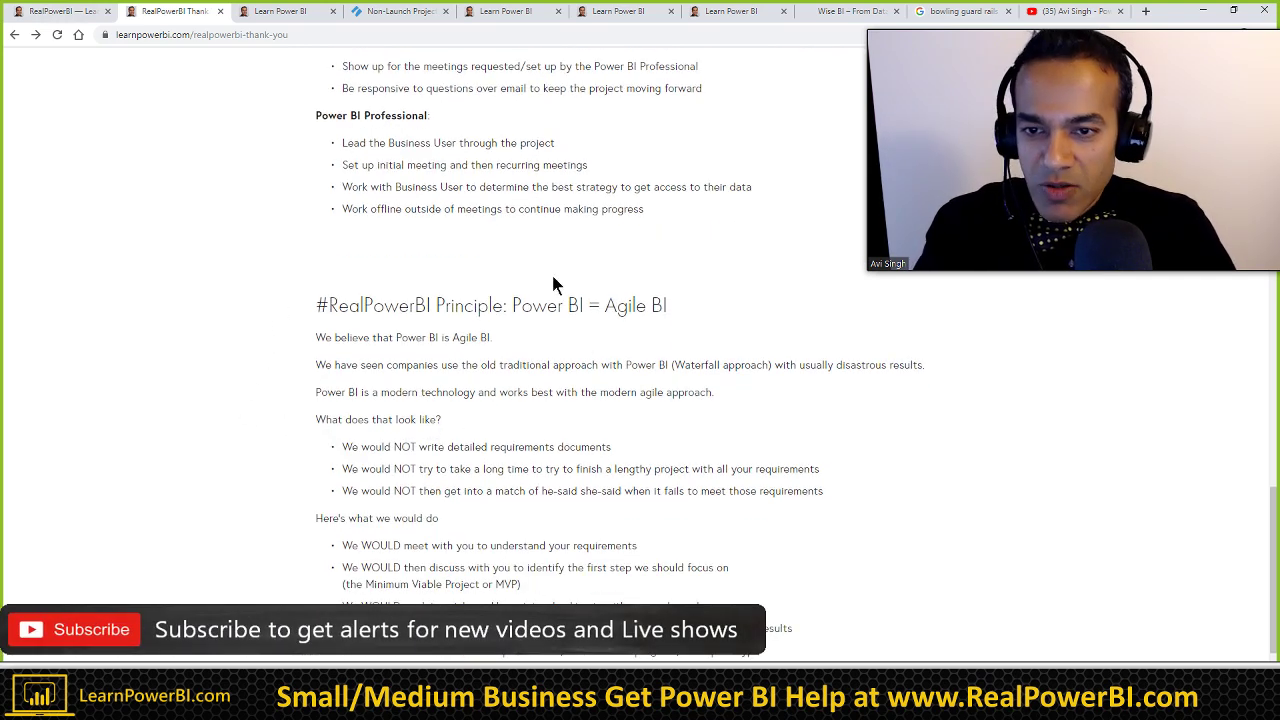
pyautogui.scroll(-3, 457, 406)
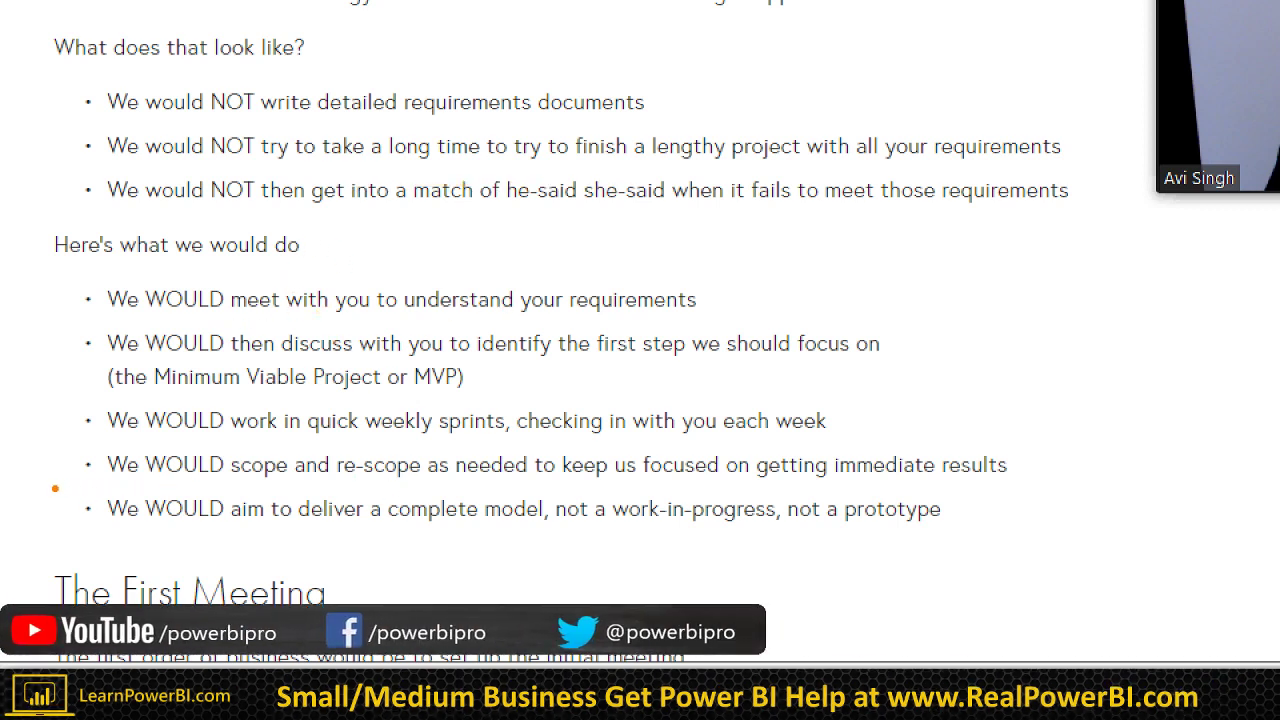
pyautogui.moveTo(52, 489)
pyautogui.mouseDown()
pyautogui.moveTo(331, 522)
pyautogui.moveTo(969, 548)
pyautogui.mouseUp()
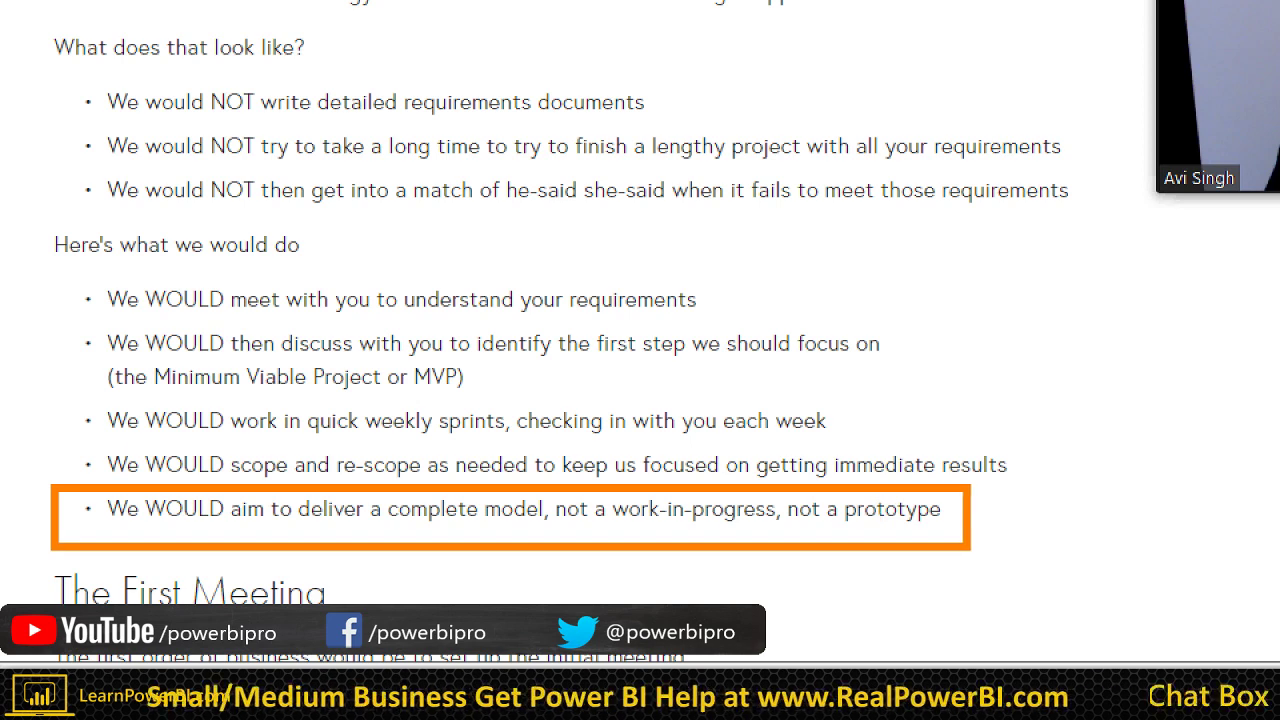
# Step: Leave the Squarespace editor and go back to the published thank-you page
pyautogui.press('Escape')
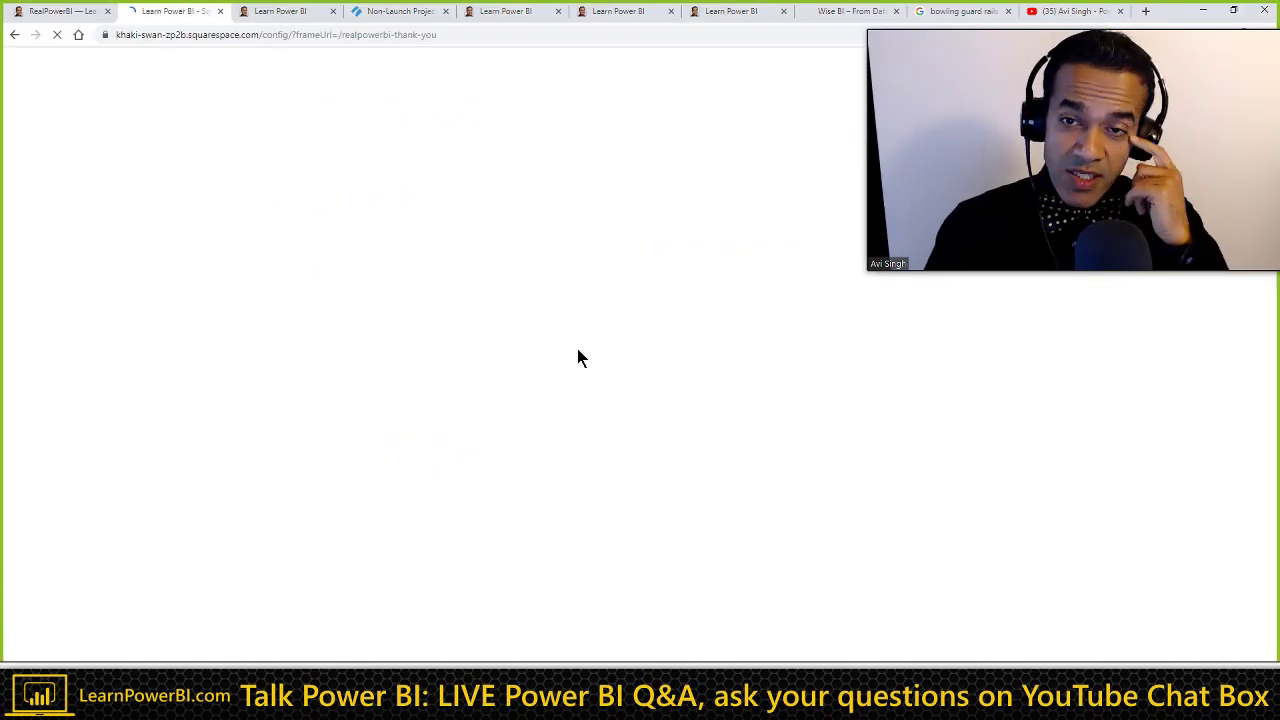
pyautogui.click(12, 36)
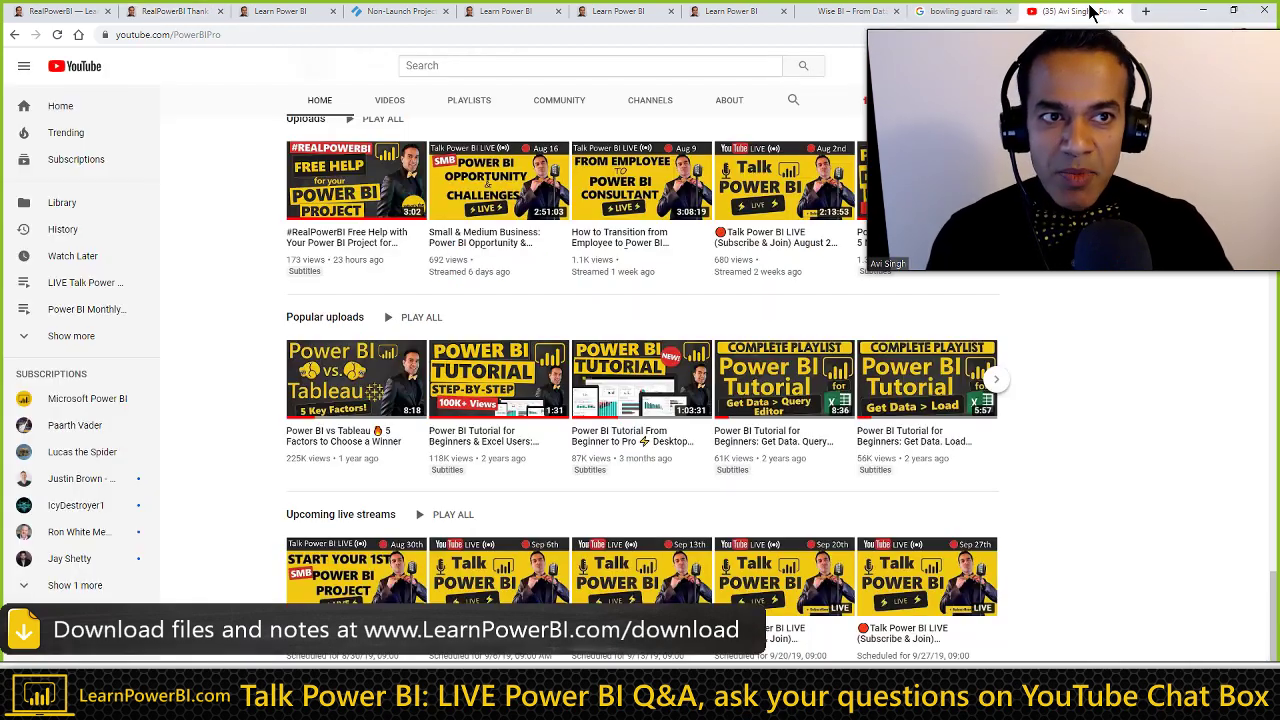
pyautogui.click(1082, 11)
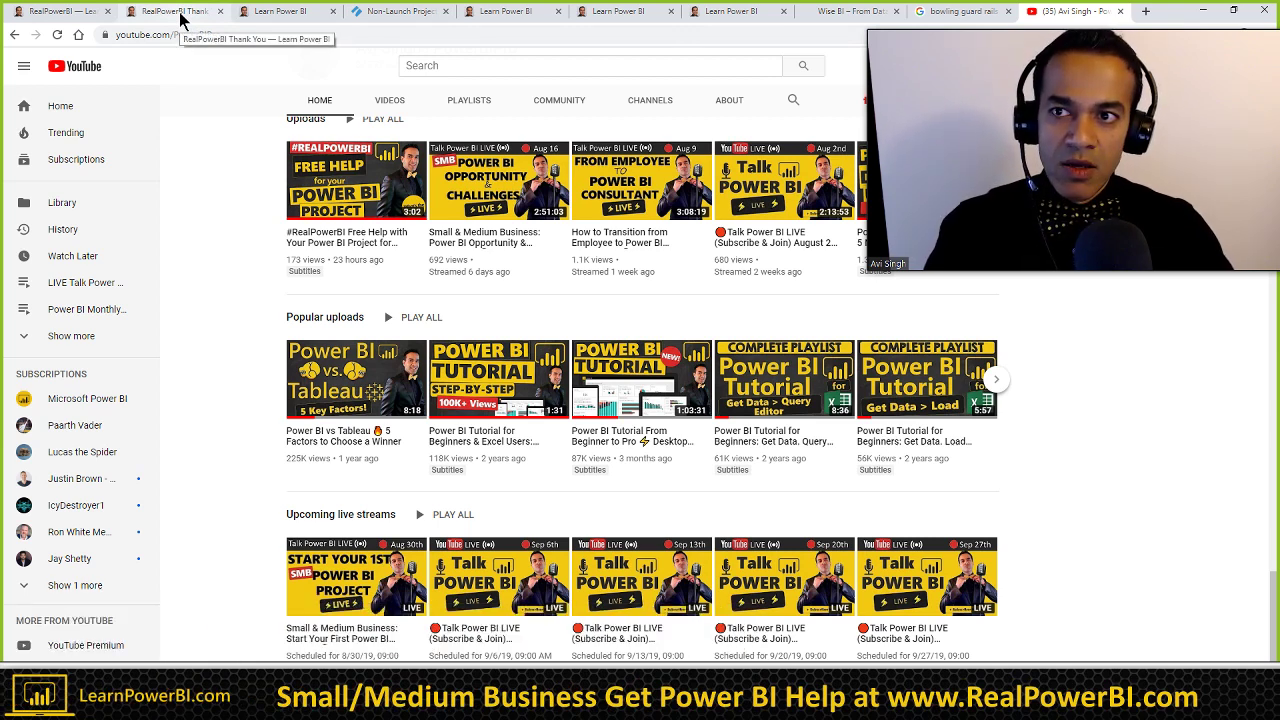
pyautogui.click(180, 12)
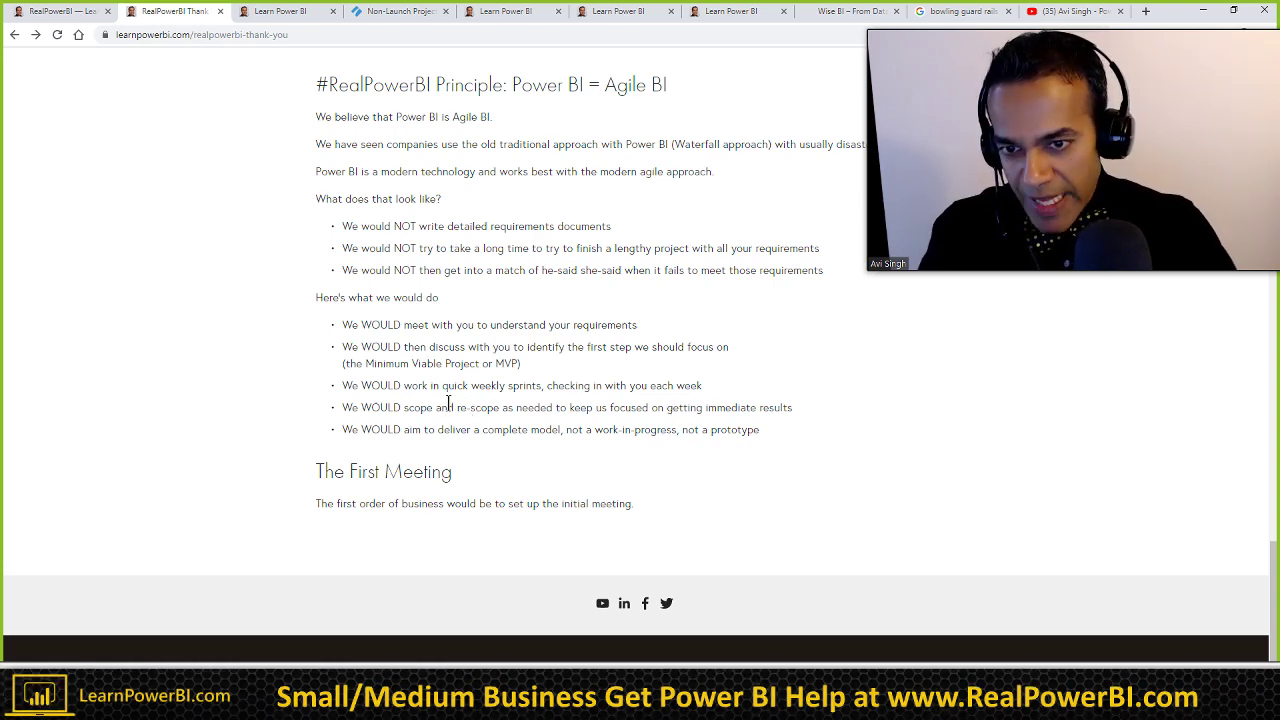
pyautogui.scroll(5, 448, 402)
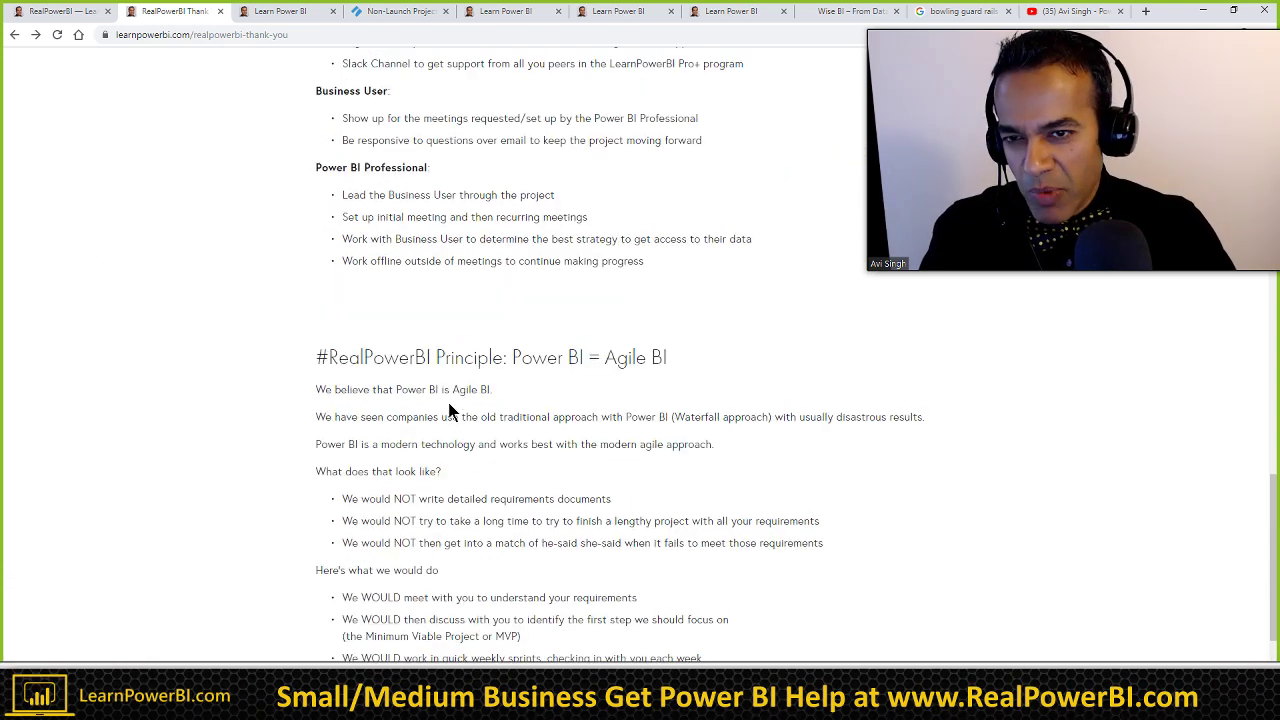
pyautogui.scroll(8, 449, 405)
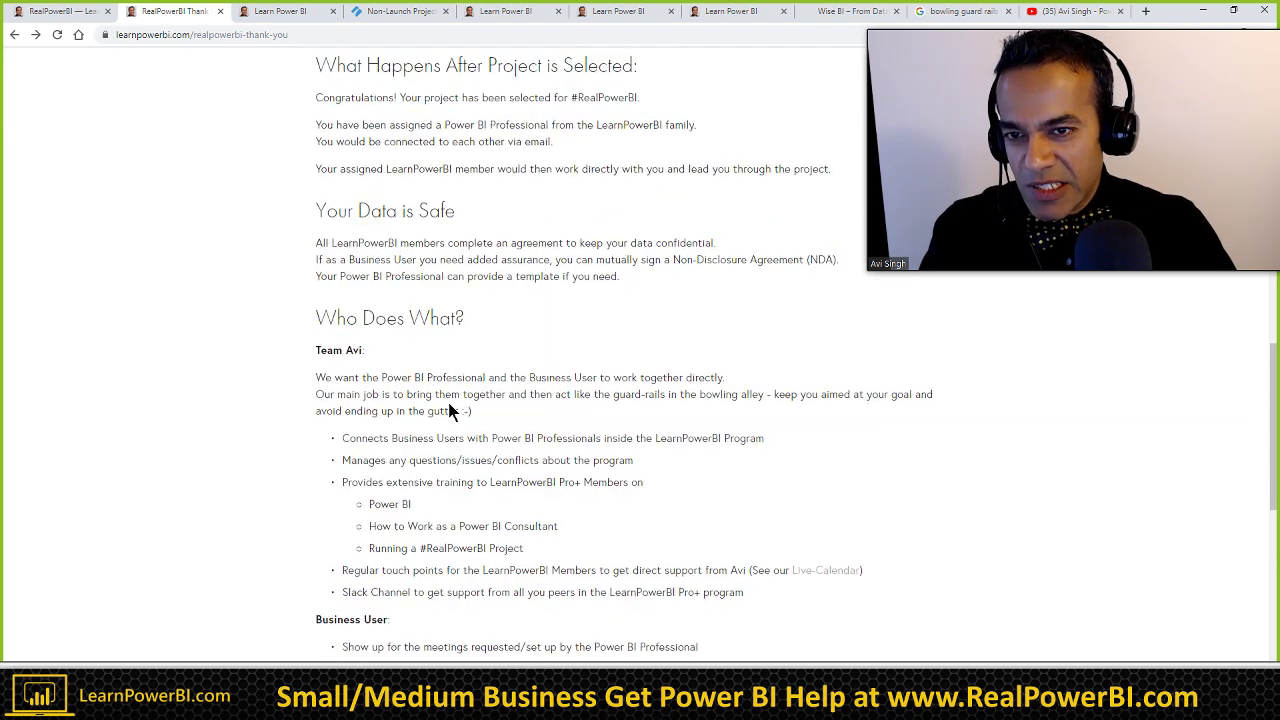
pyautogui.scroll(10, 449, 411)
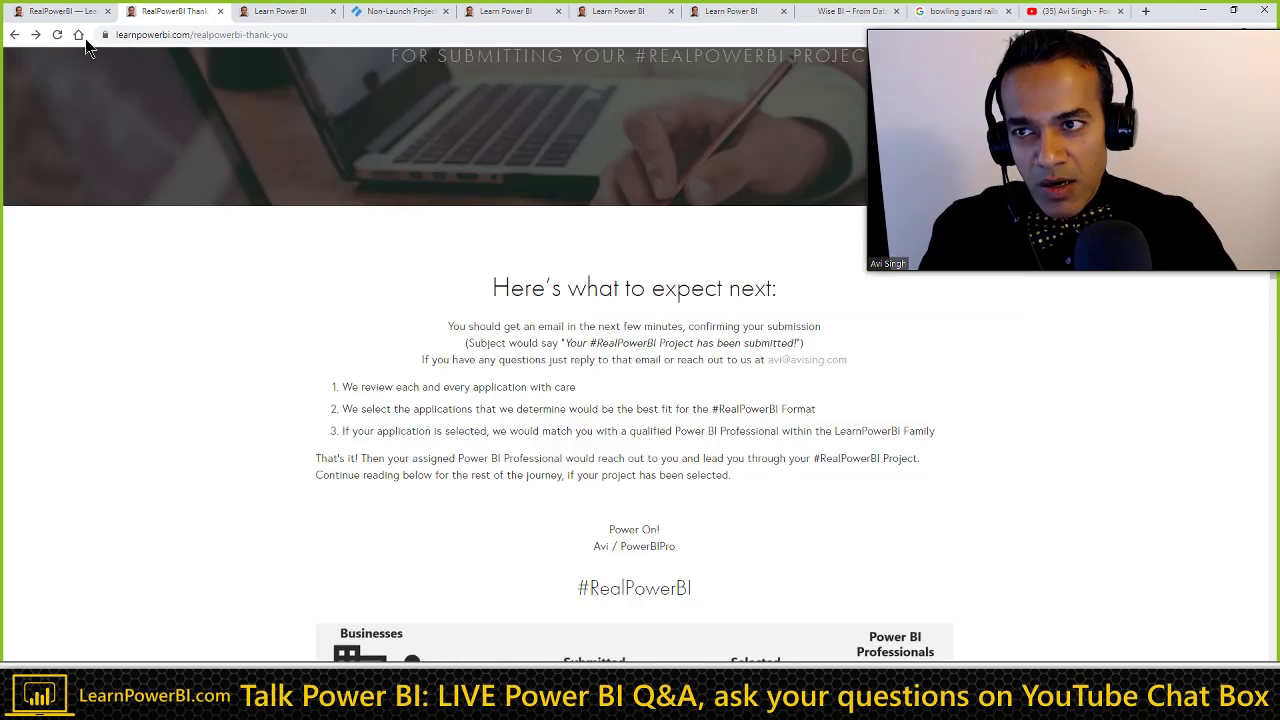
# Step: Switch to the 'RealPowerBI — Learn Power BI' tab and scroll up to the #RealPowerBI banner
pyautogui.click(62, 12)
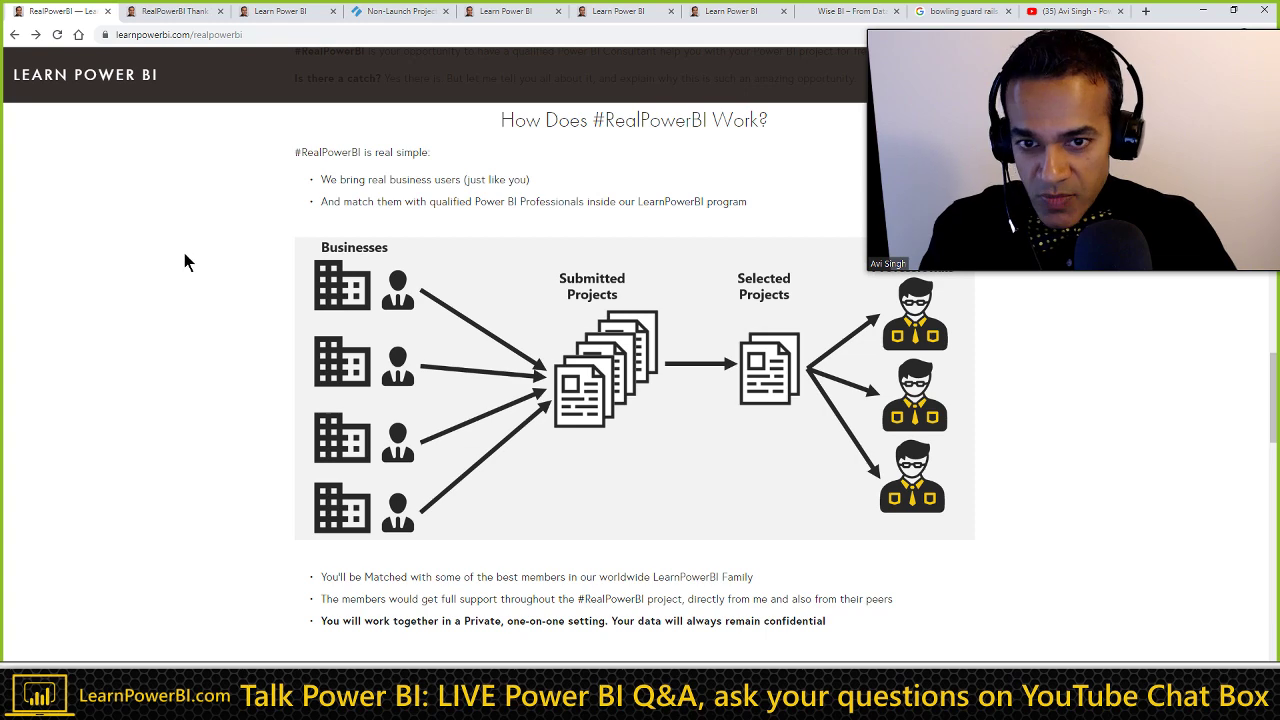
pyautogui.scroll(1, 184, 255)
pyautogui.scroll(3, 184, 262)
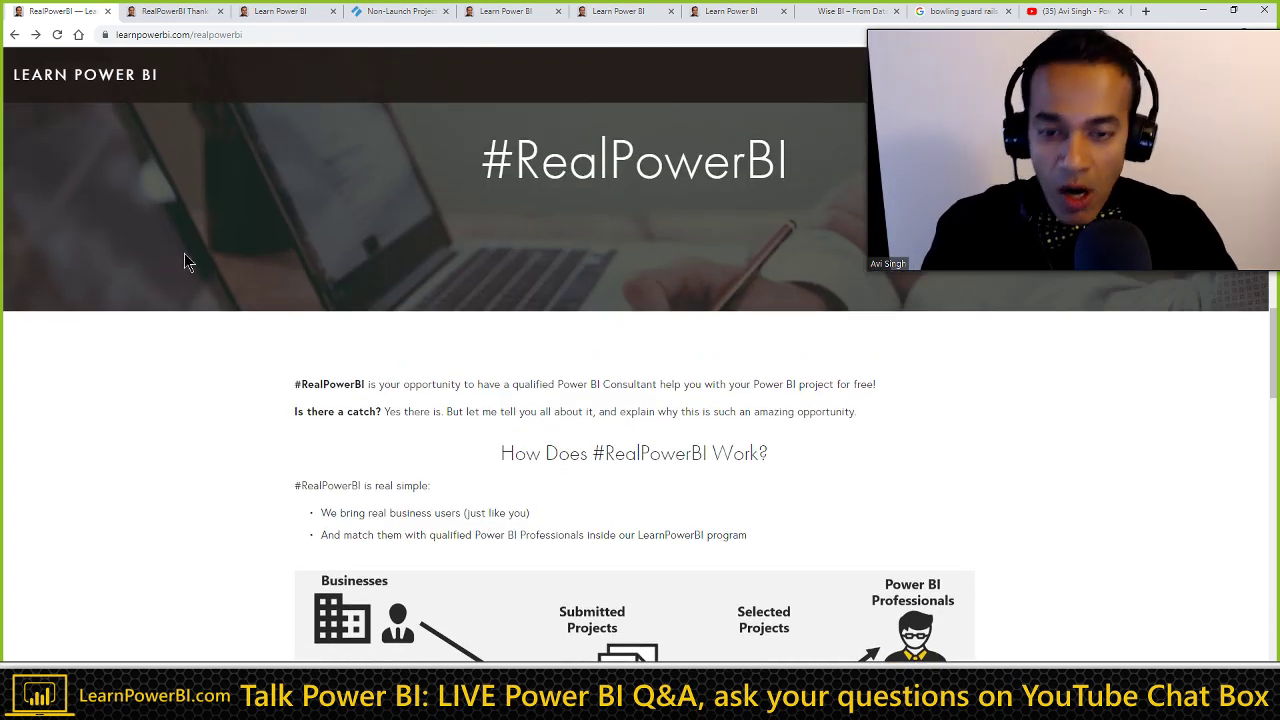
pyautogui.scroll(2, 185, 256)
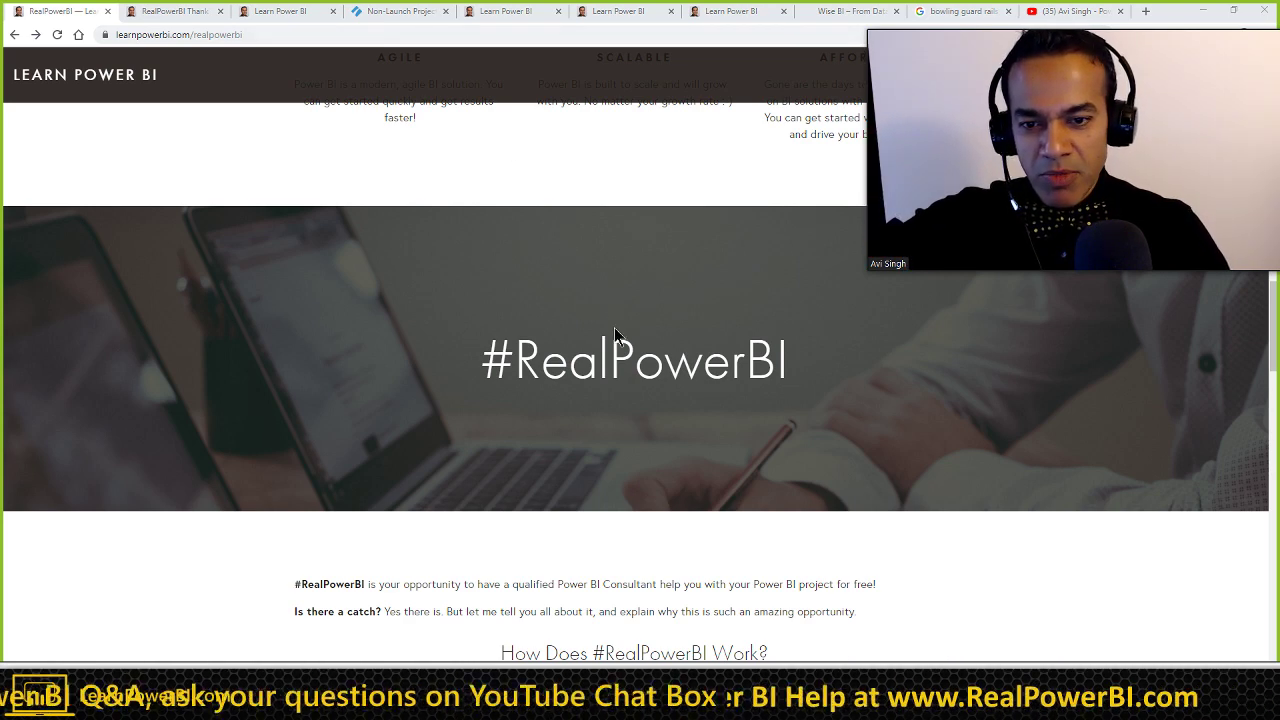
pyautogui.scroll(-2, 588, 366)
pyautogui.scroll(-15, 573, 371)
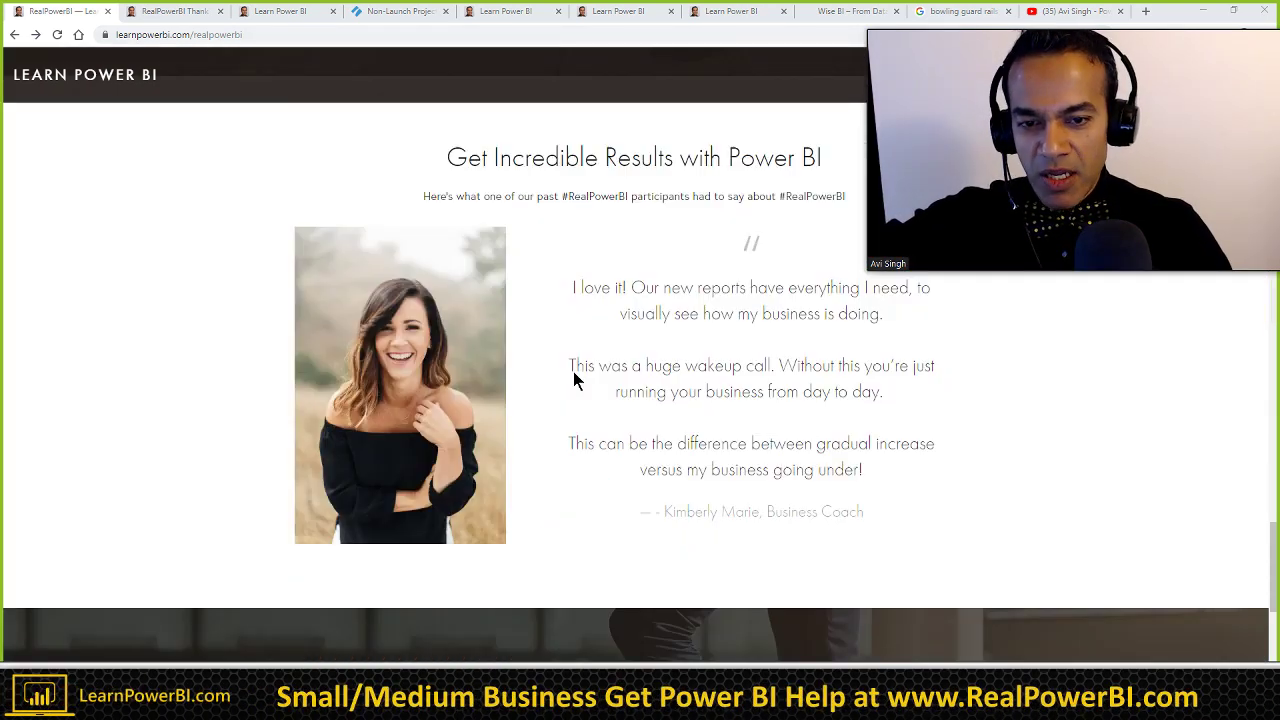
pyautogui.scroll(-5, 572, 371)
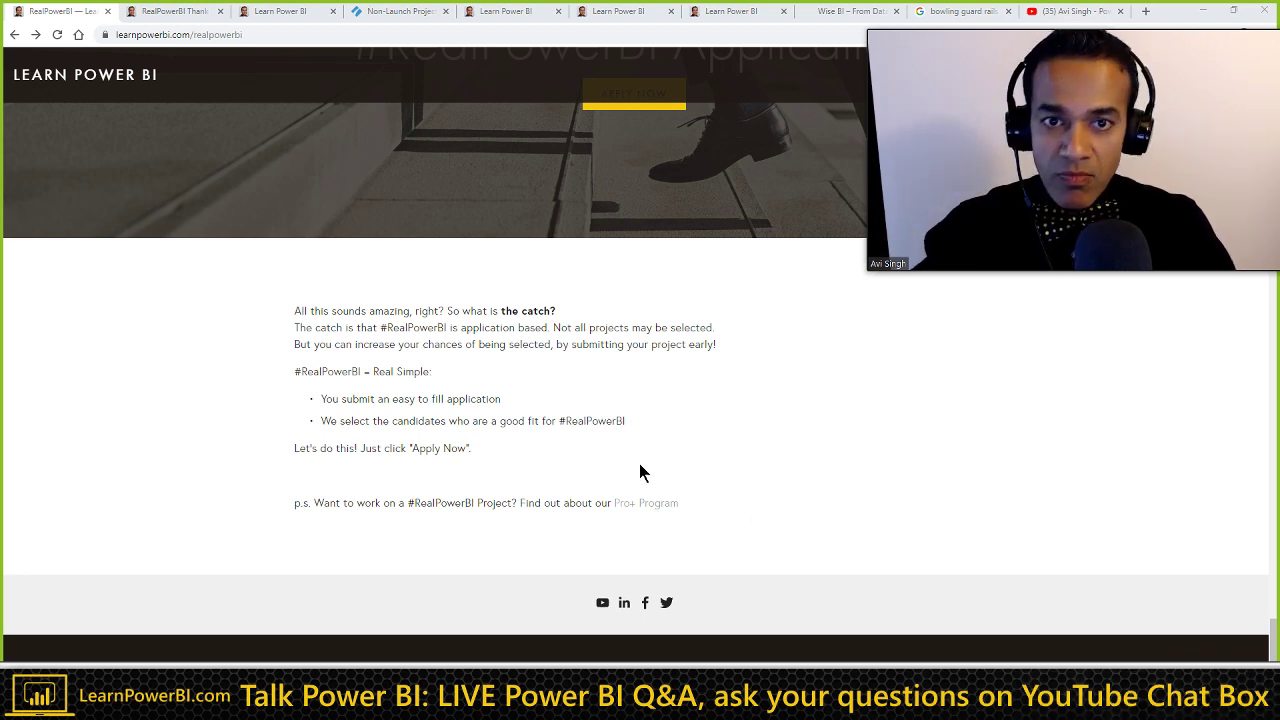
pyautogui.scroll(1, 639, 463)
pyautogui.scroll(10, 614, 441)
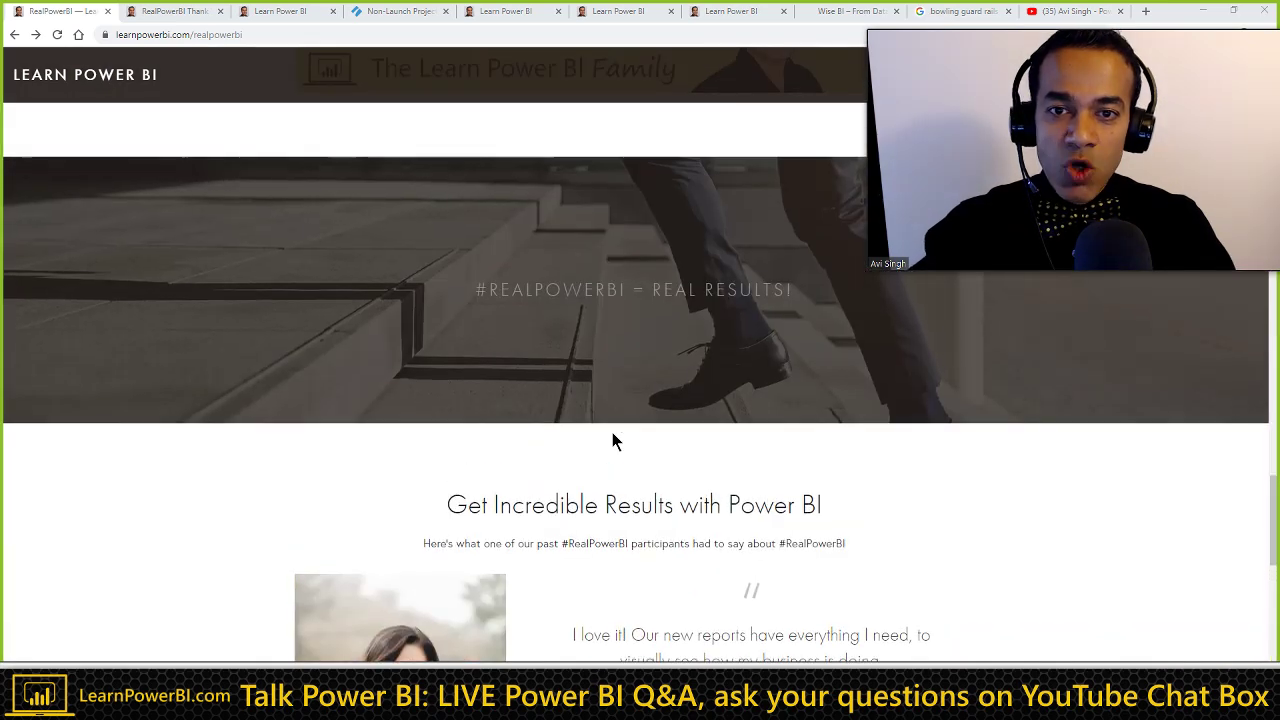
pyautogui.scroll(6, 614, 441)
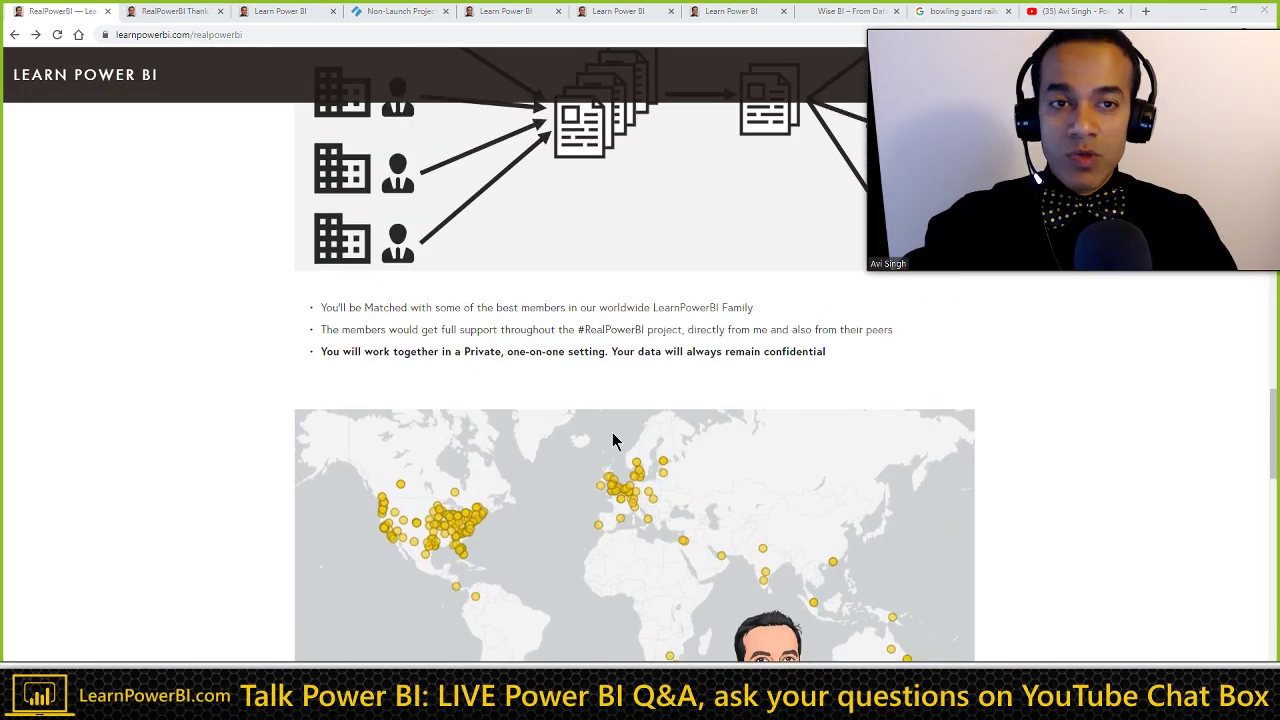
pyautogui.scroll(3, 614, 441)
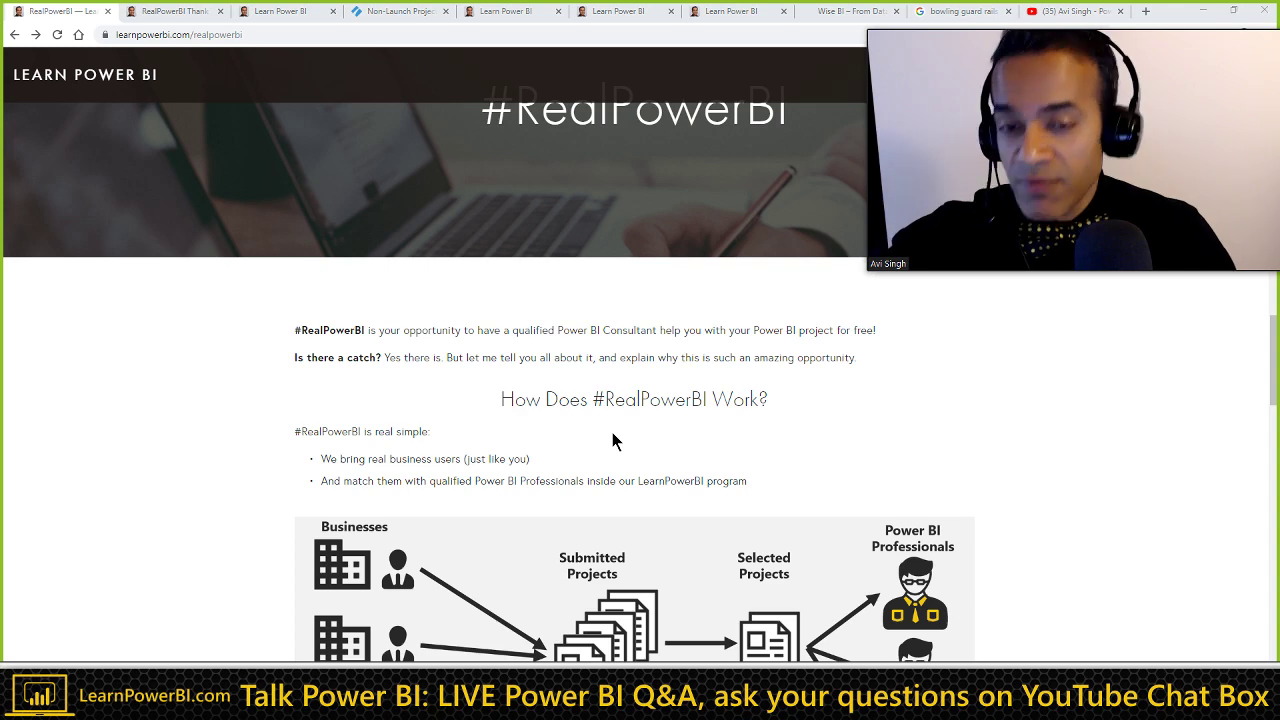
pyautogui.scroll(5, 613, 435)
pyautogui.scroll(15, 613, 441)
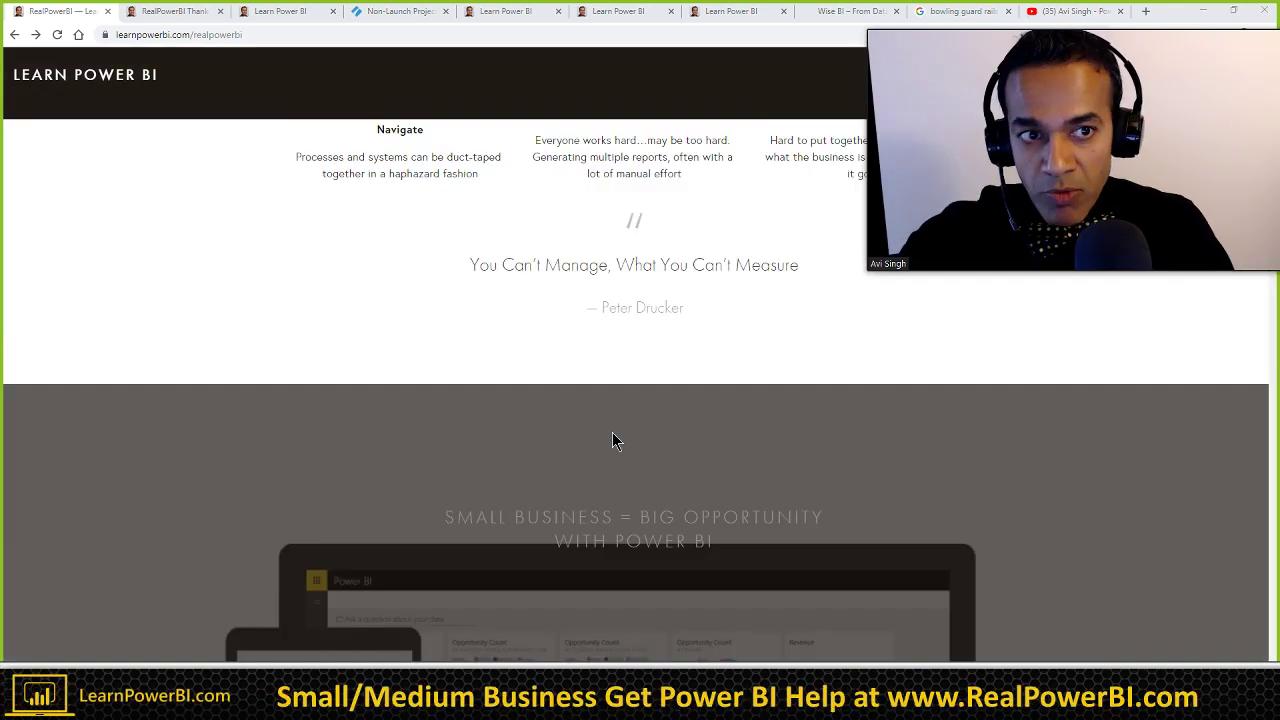
pyautogui.scroll(1, 613, 441)
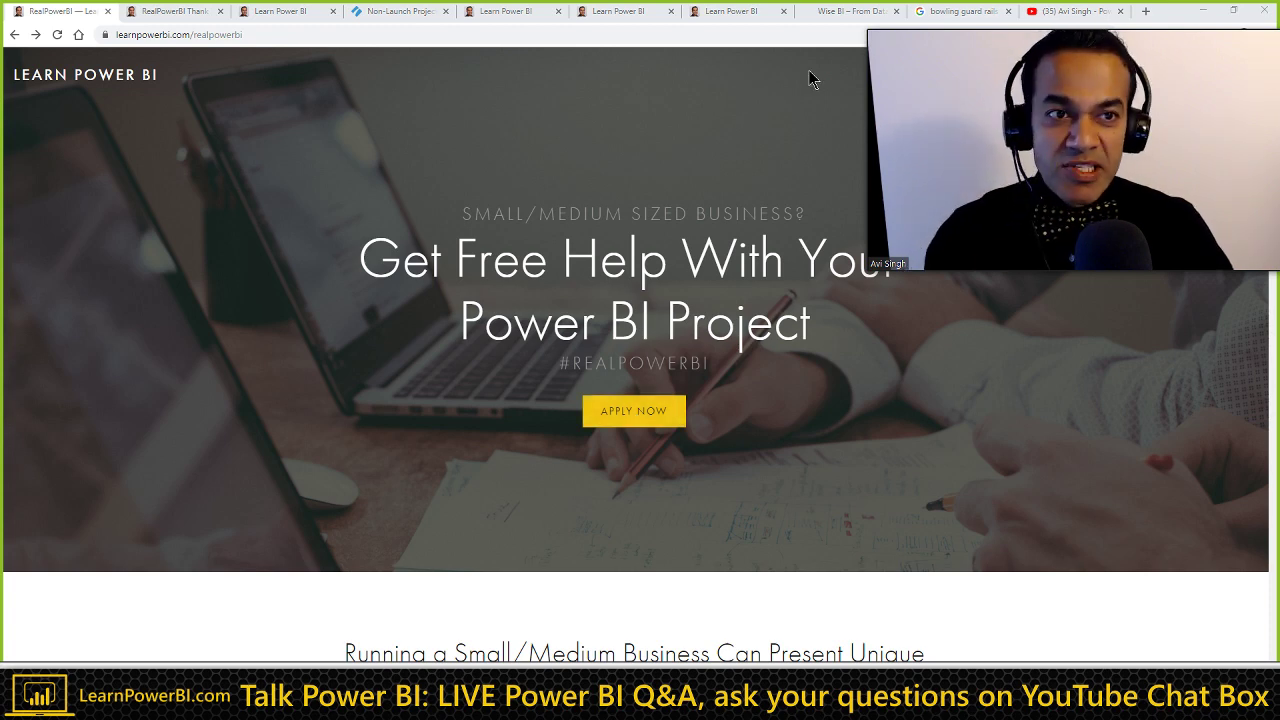
pyautogui.click(1066, 14)
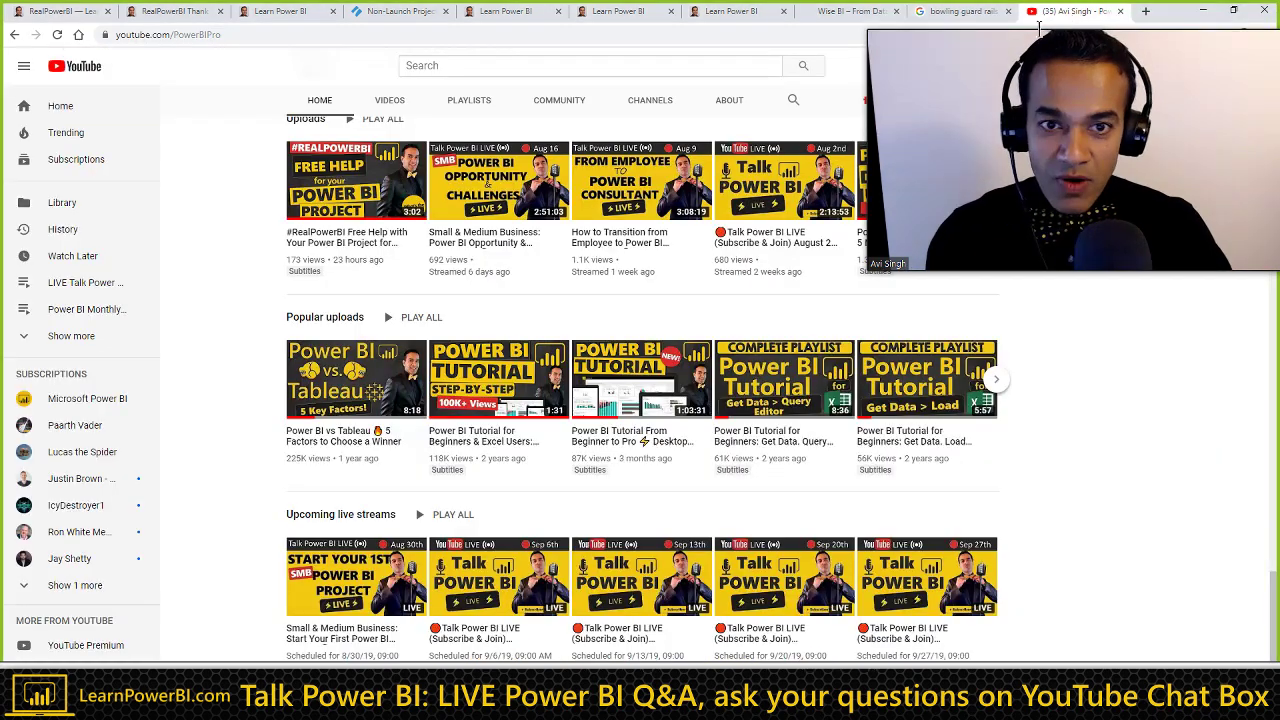
pyautogui.scroll(2, 535, 198)
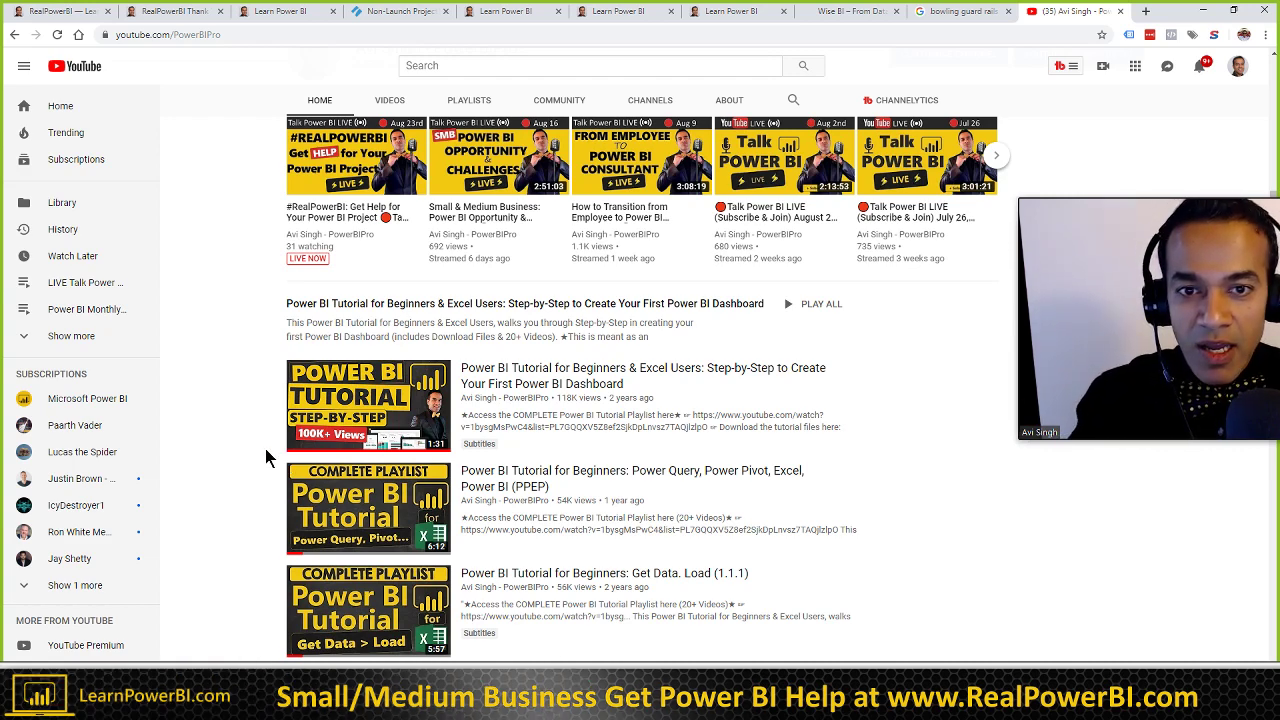
pyautogui.scroll(4, 265, 448)
pyautogui.scroll(3, 263, 453)
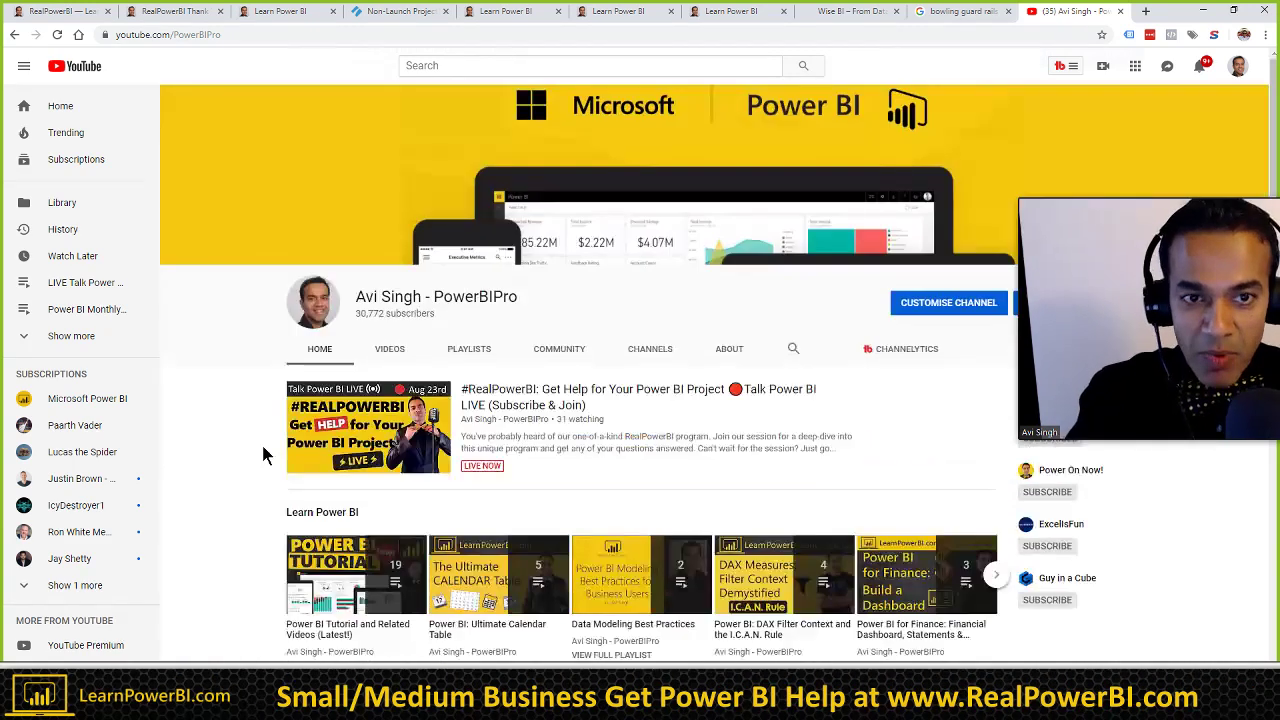
pyautogui.click(790, 350)
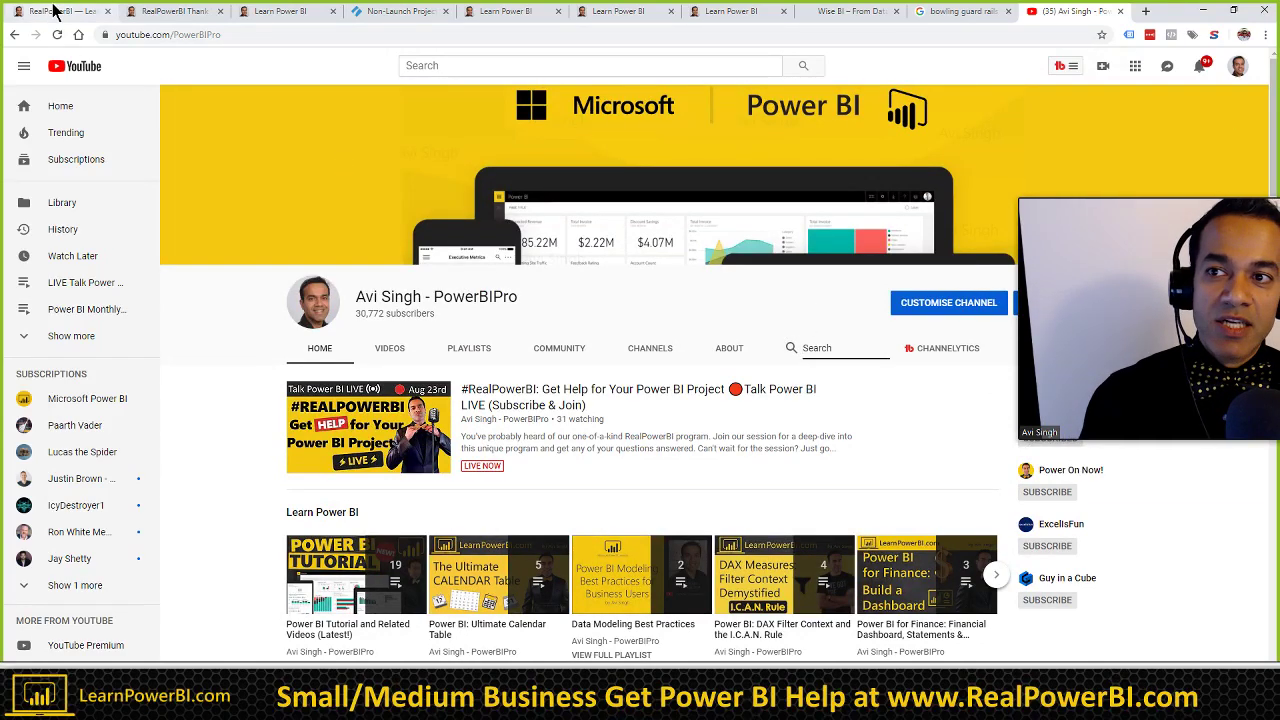
pyautogui.click(46, 14)
# Step: Scroll the RealPowerBI landing page down to the small-business pain points and Drucker quote
pyautogui.scroll(-5, 362, 369)
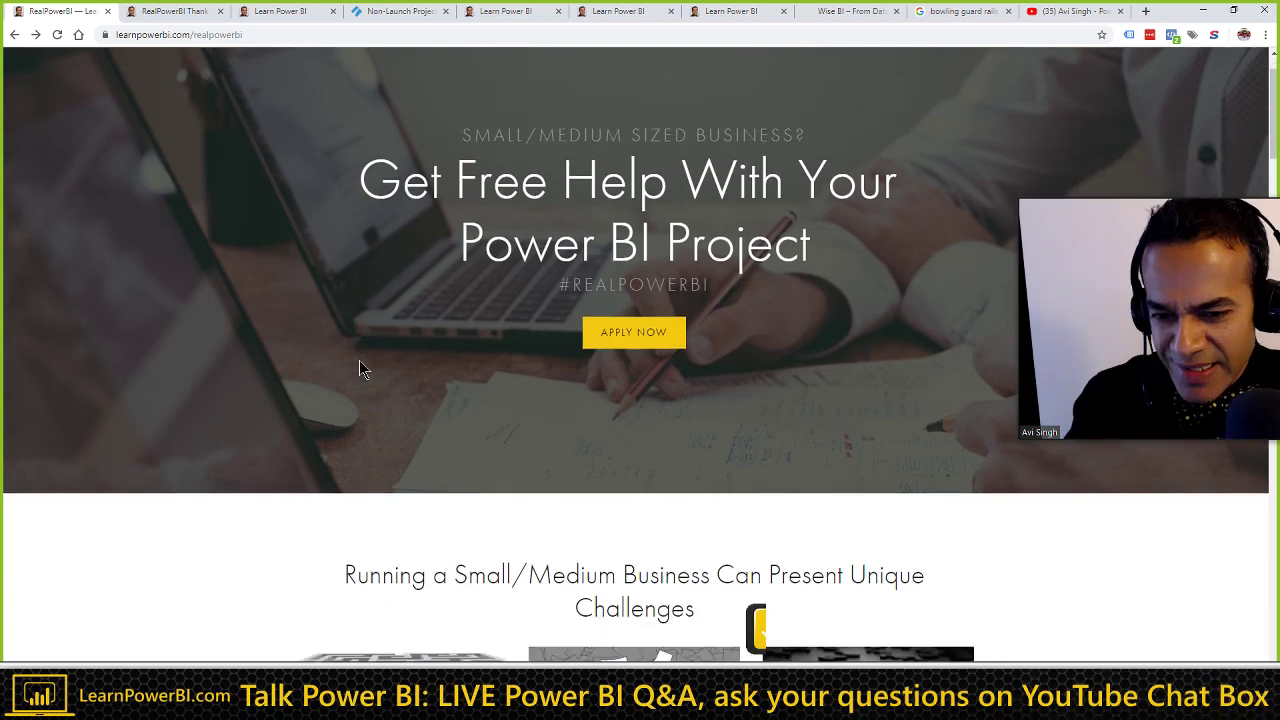
pyautogui.scroll(-2, 362, 369)
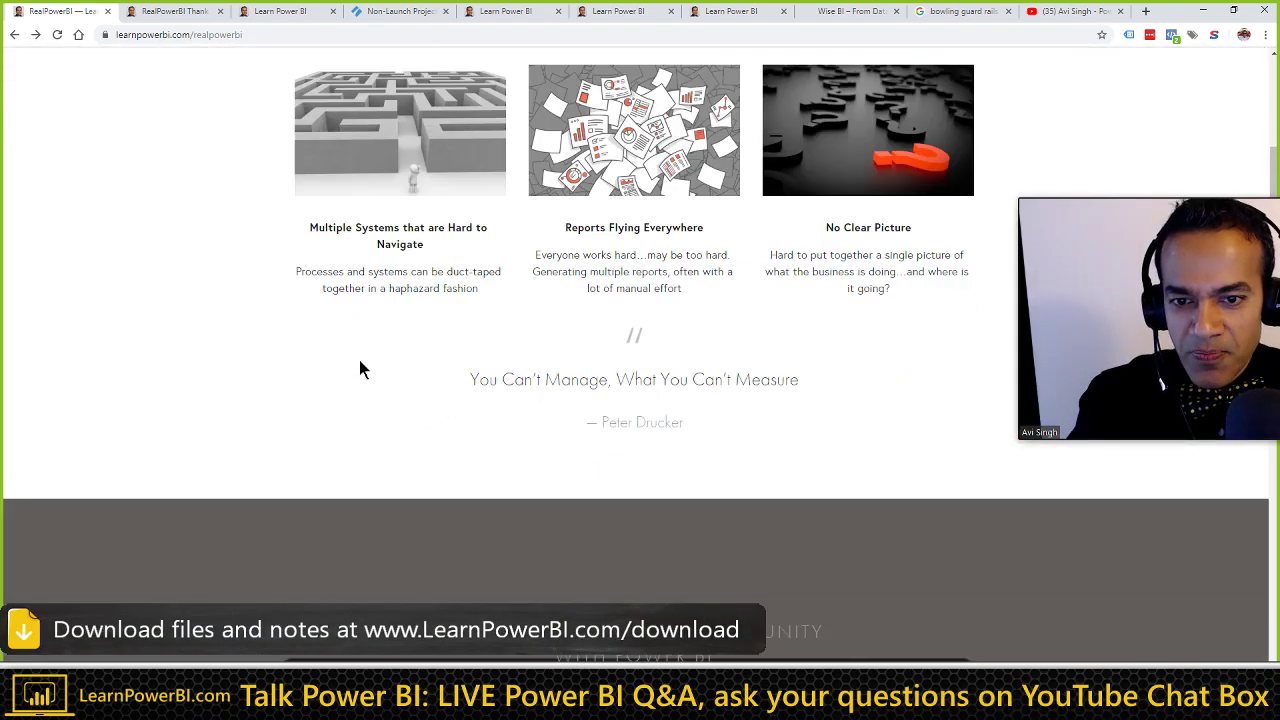
pyautogui.scroll(-1, 362, 370)
pyautogui.scroll(-1, 362, 369)
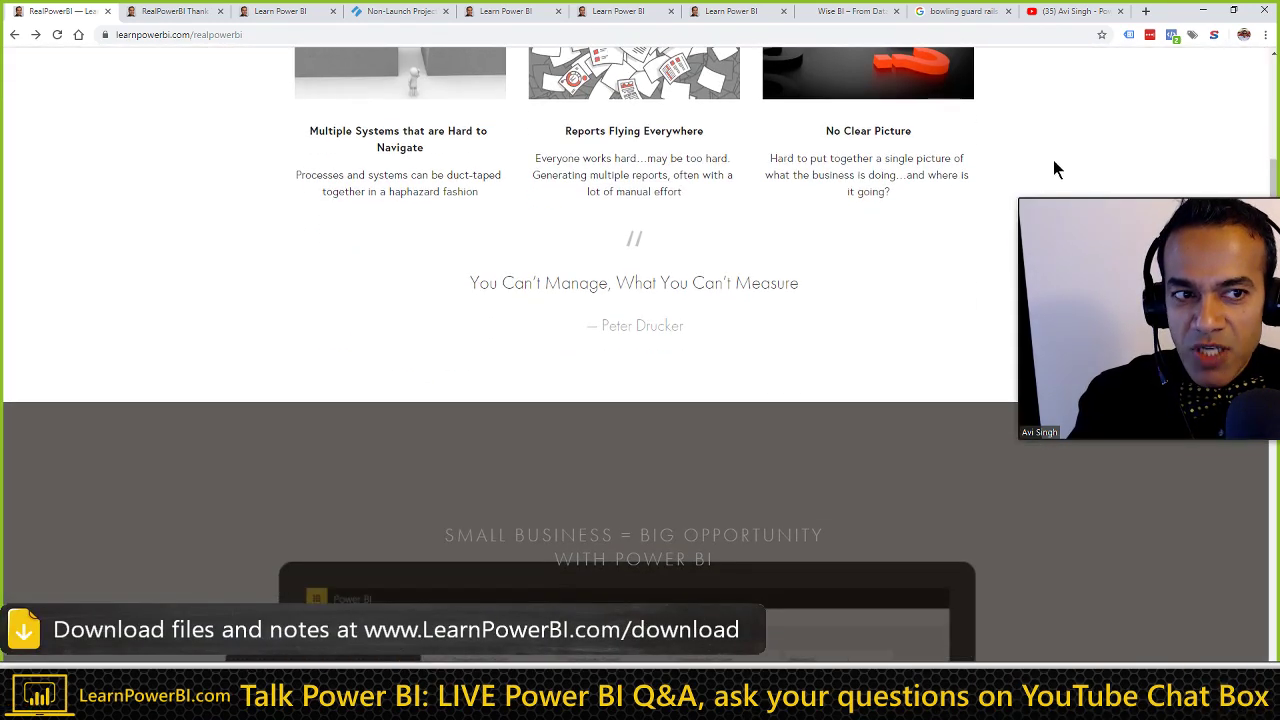
pyautogui.moveTo(1127, 192); pyautogui.dragTo(1015, 86)
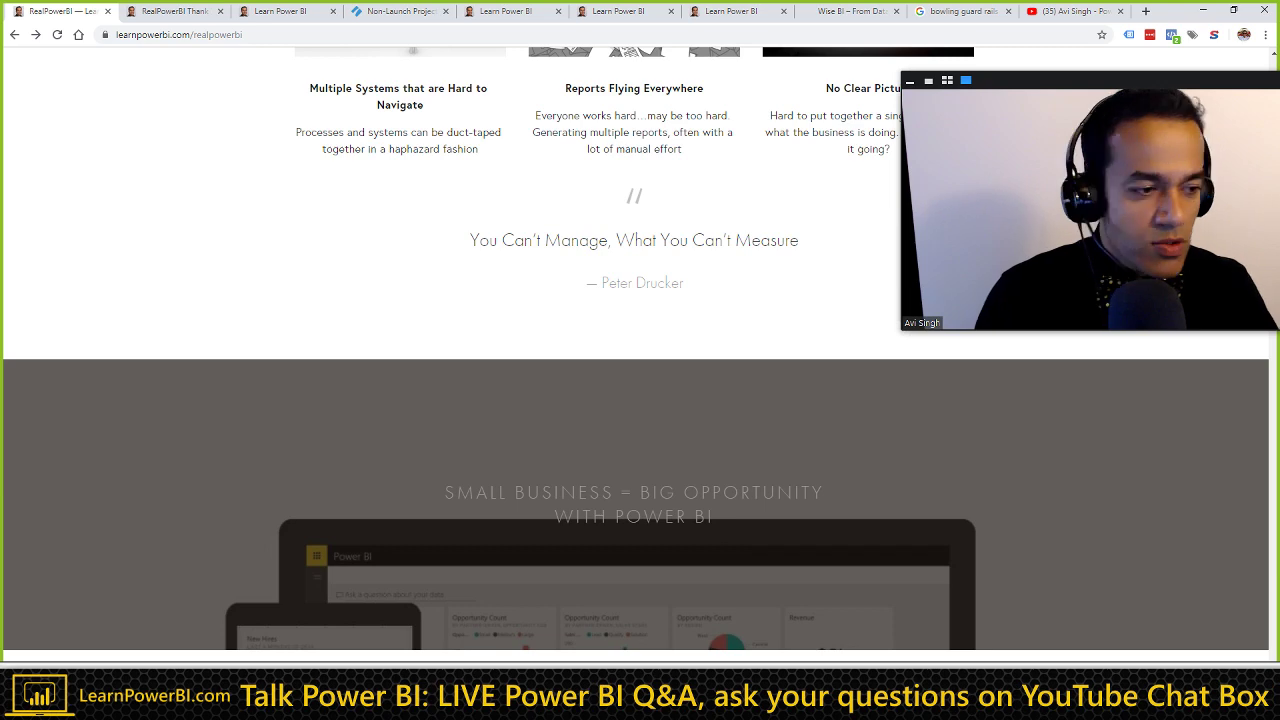
pyautogui.hotkey('alt', 'Tab')
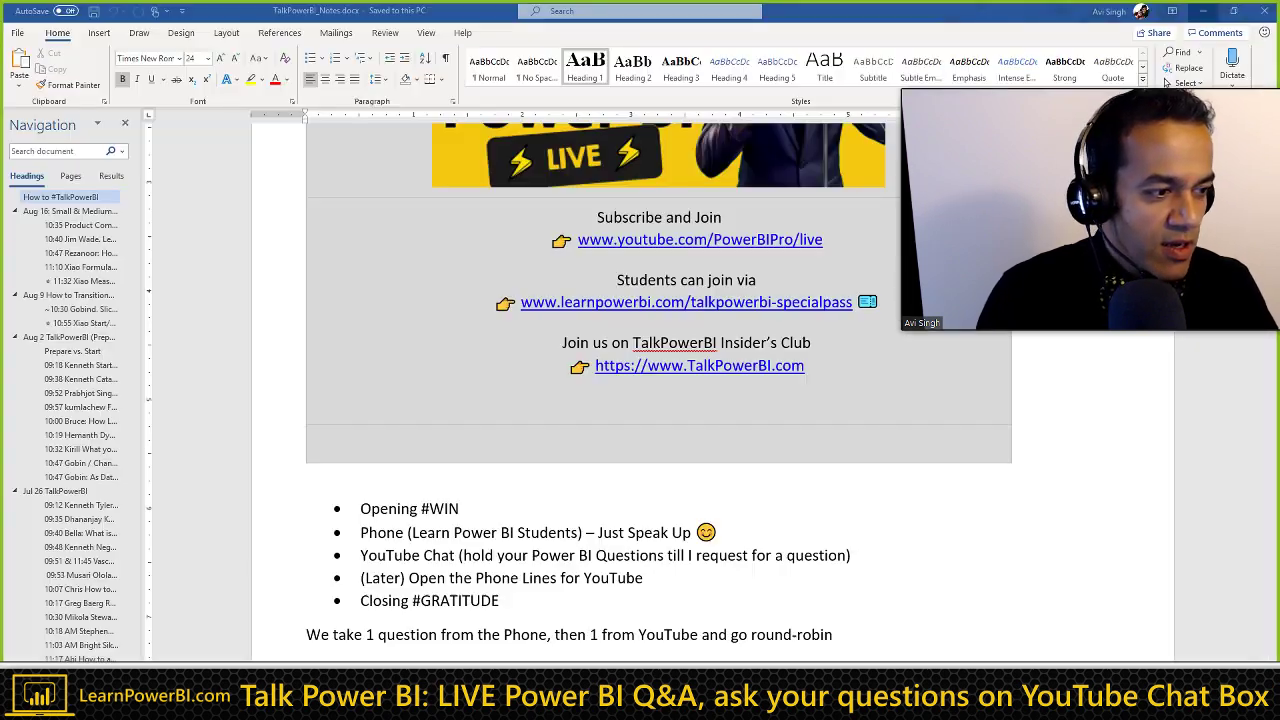
pyautogui.scroll(-2, 545, 495)
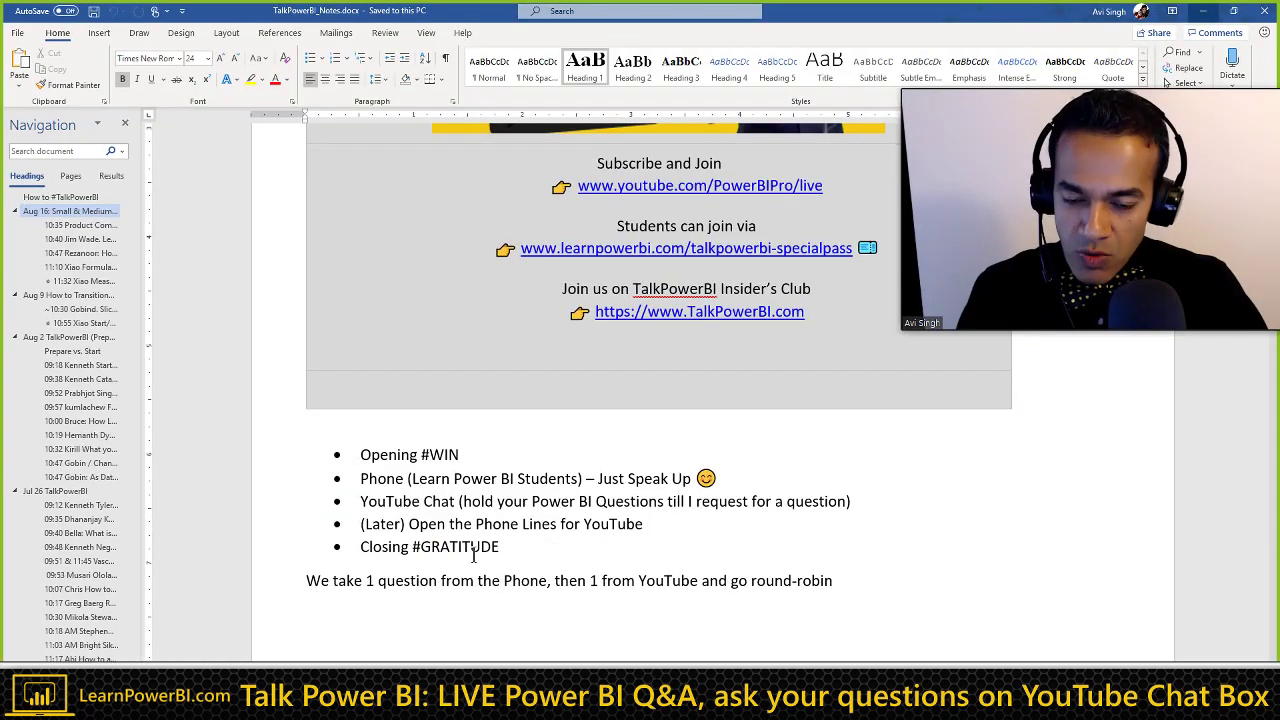
pyautogui.click(512, 547)
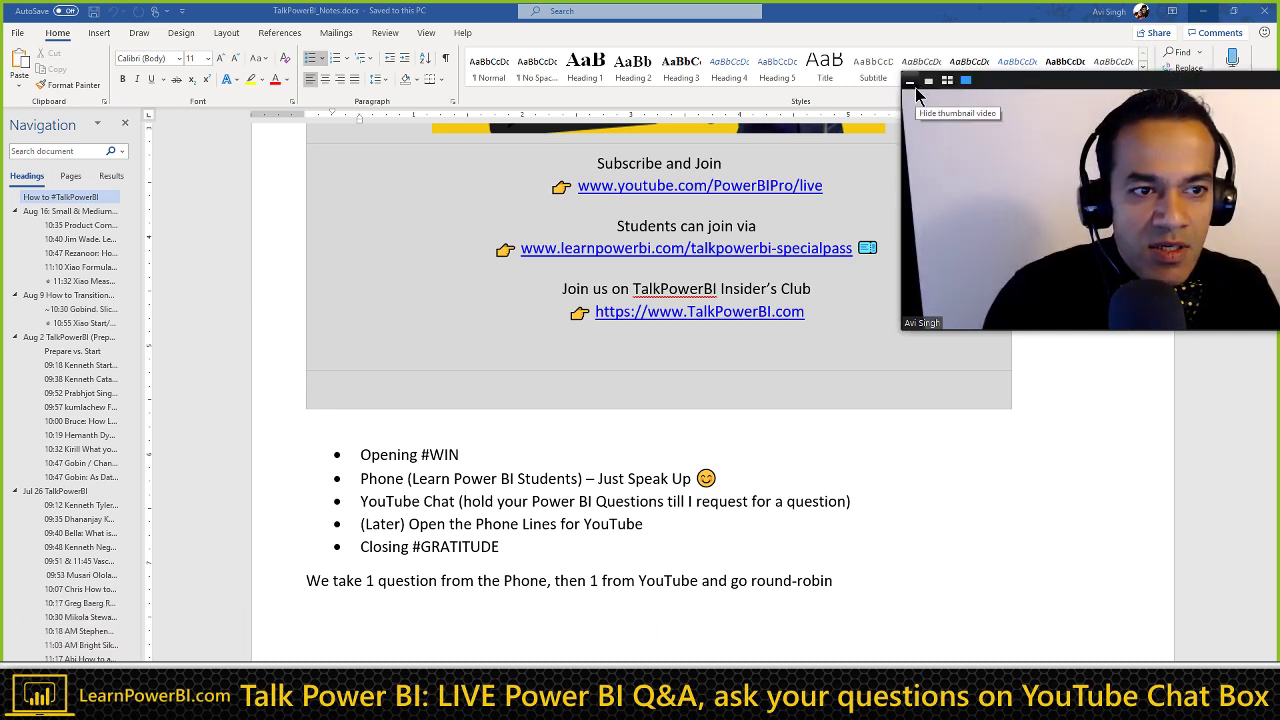
# Step: Shrink the self-view, switch to speaker view, unpin the host's video and exit Zoom full screen
pyautogui.click(912, 84)
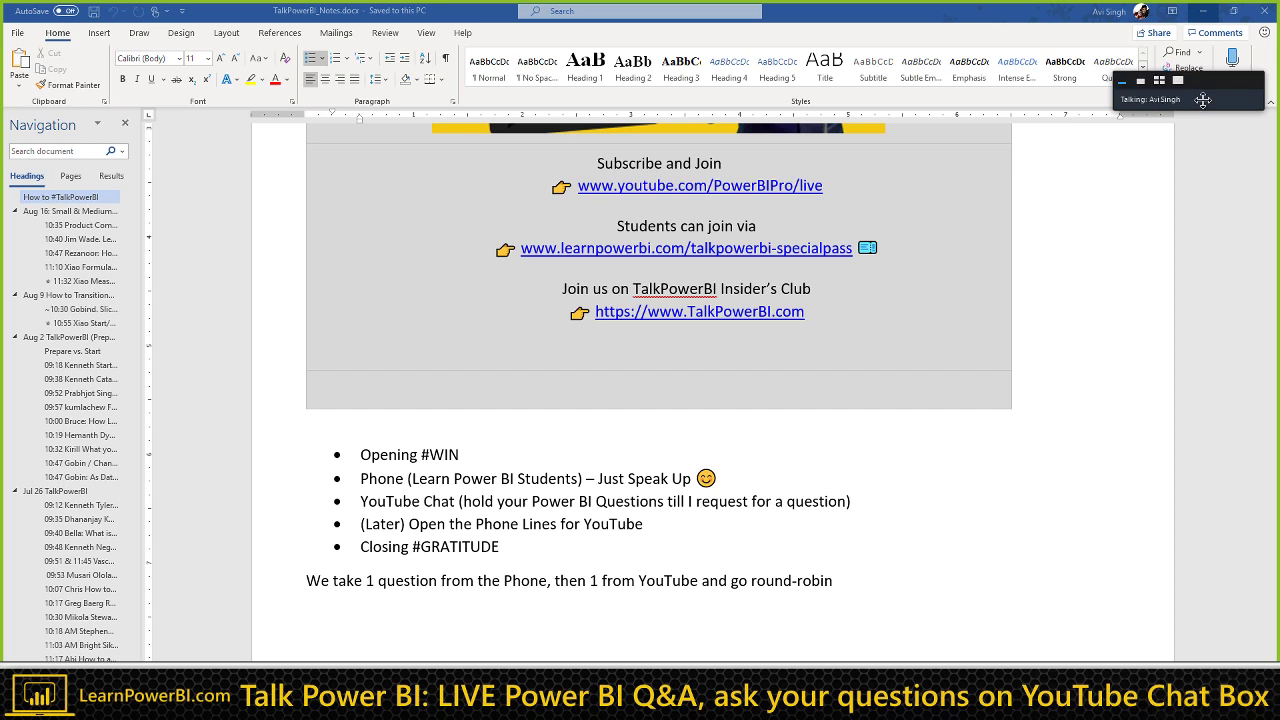
pyautogui.click(1166, 94)
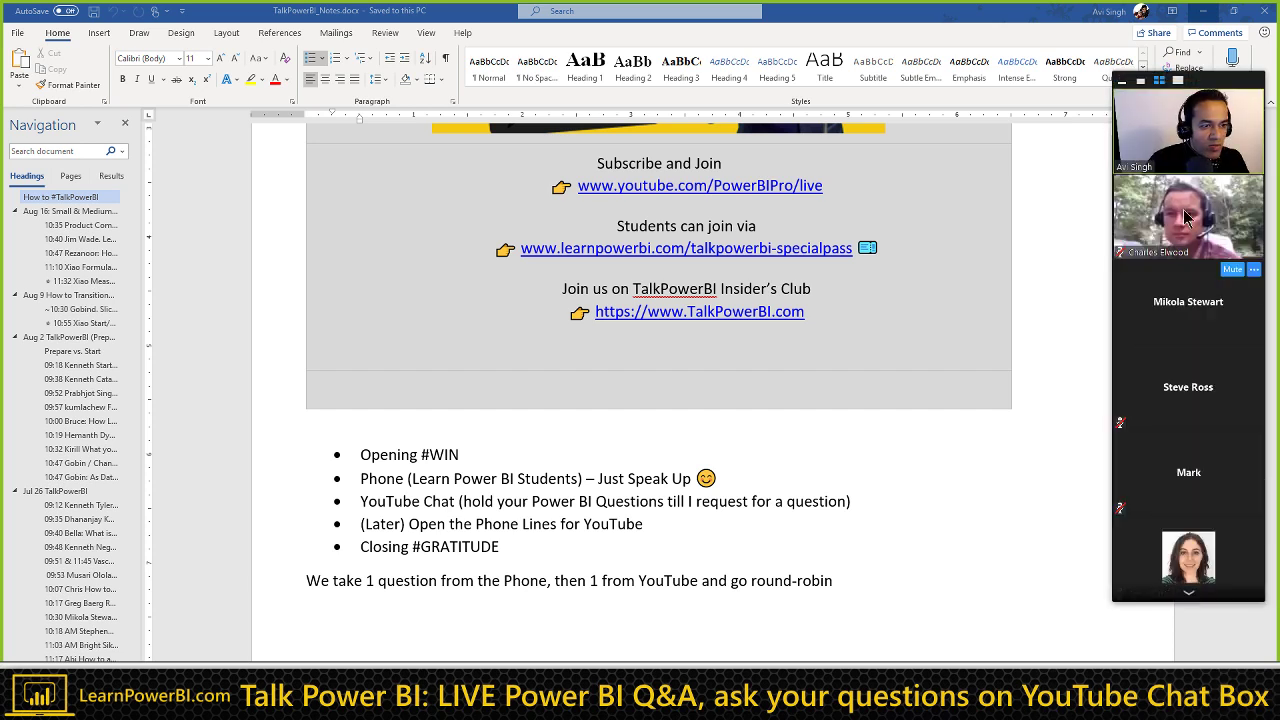
pyautogui.click(1168, 84)
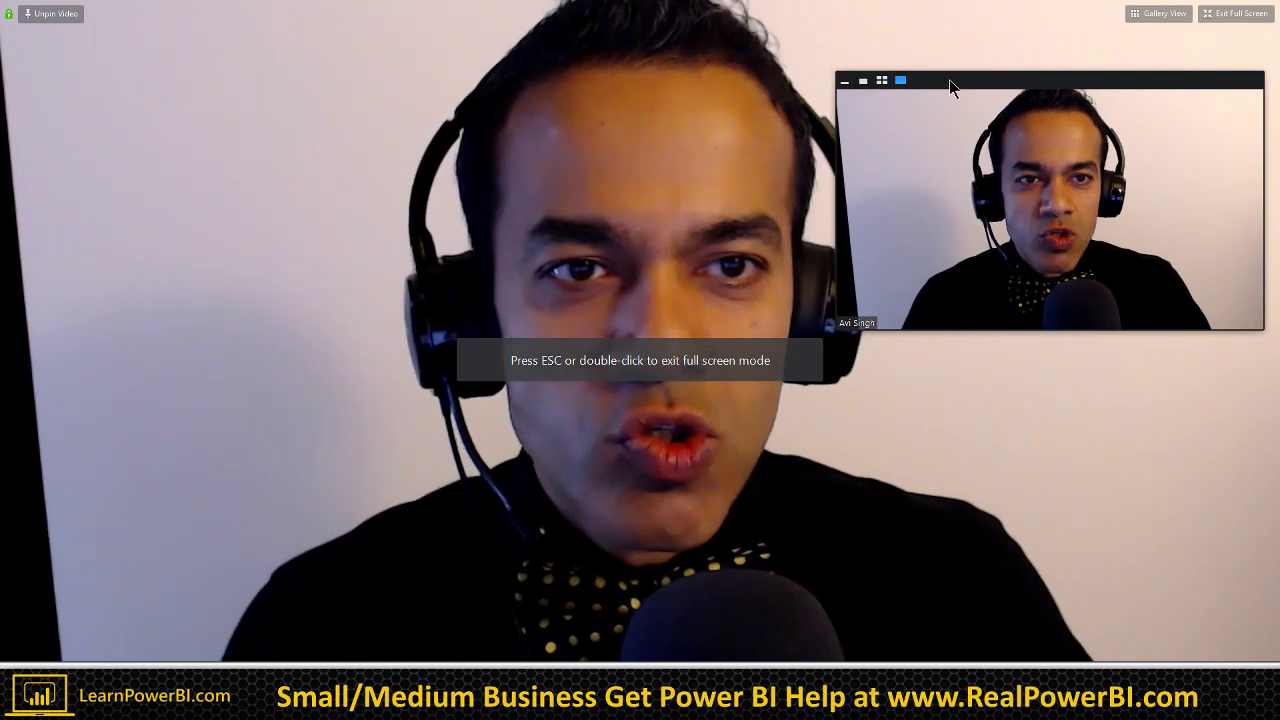
pyautogui.click(70, 13)
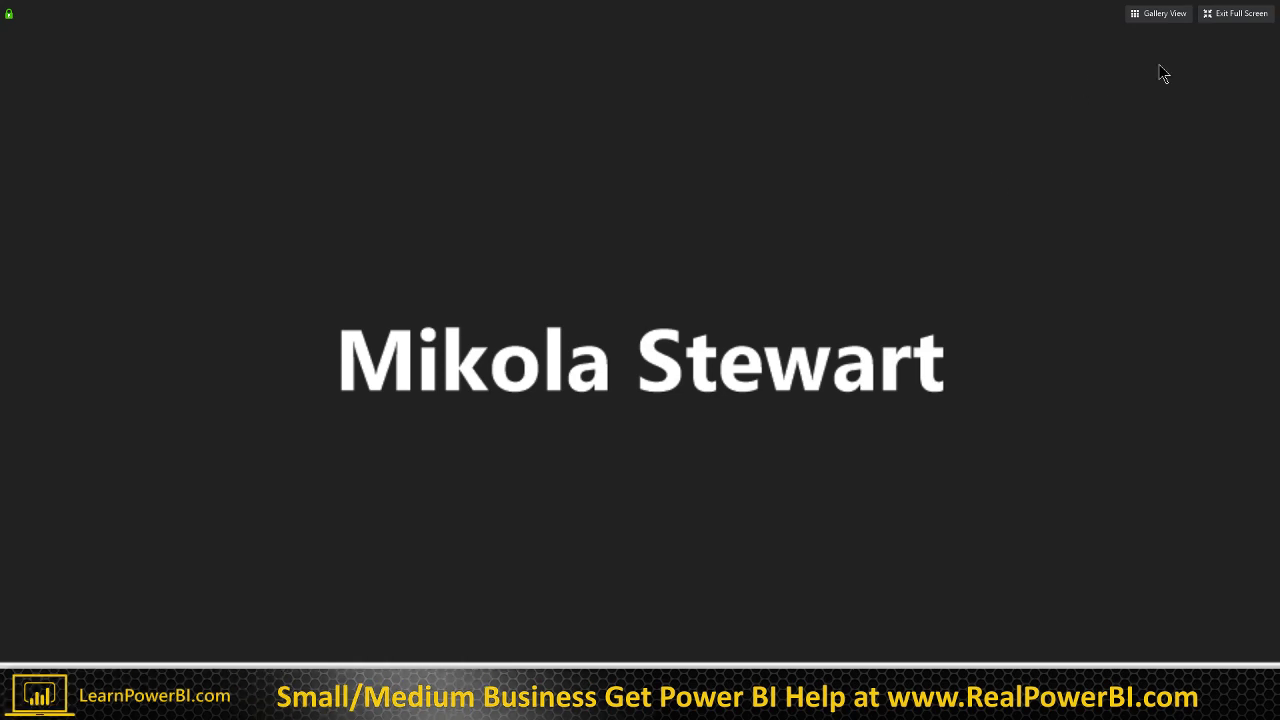
pyautogui.click(1237, 13)
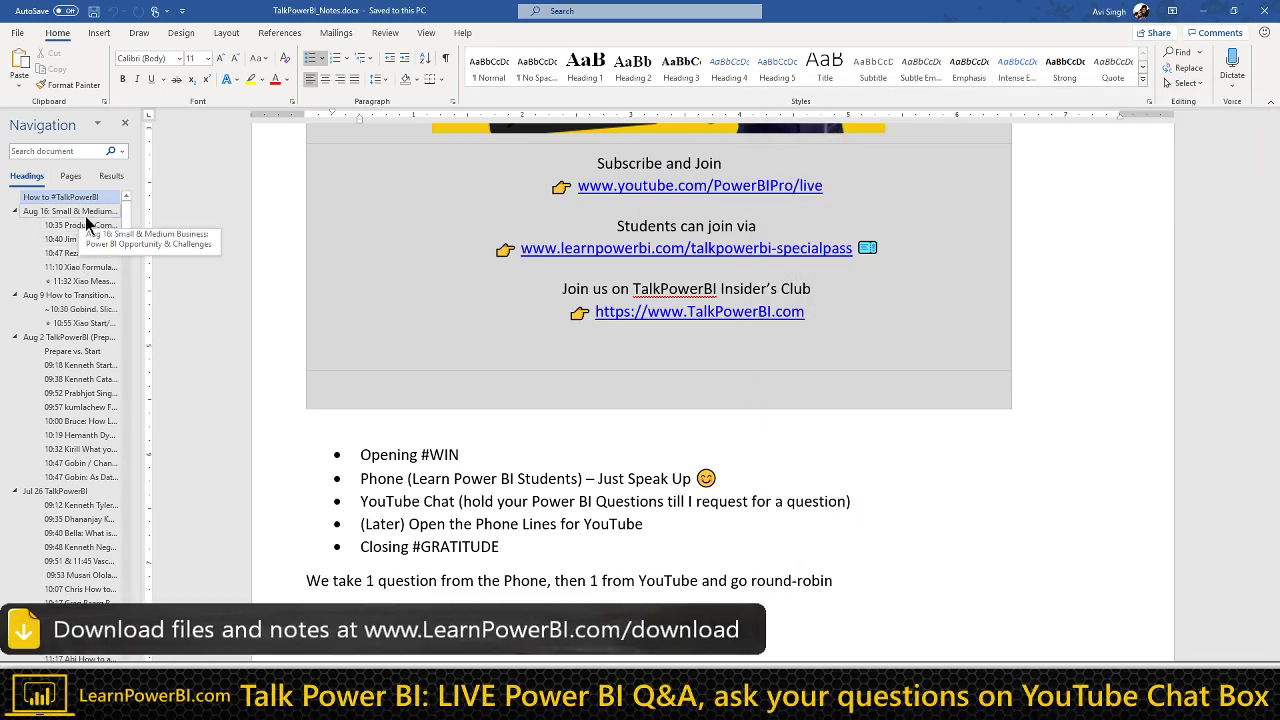
# Step: Insert a Heading 1 line above the Aug 16 section reading 'Aug 23: RealPowerBI'
pyautogui.click(84, 215)
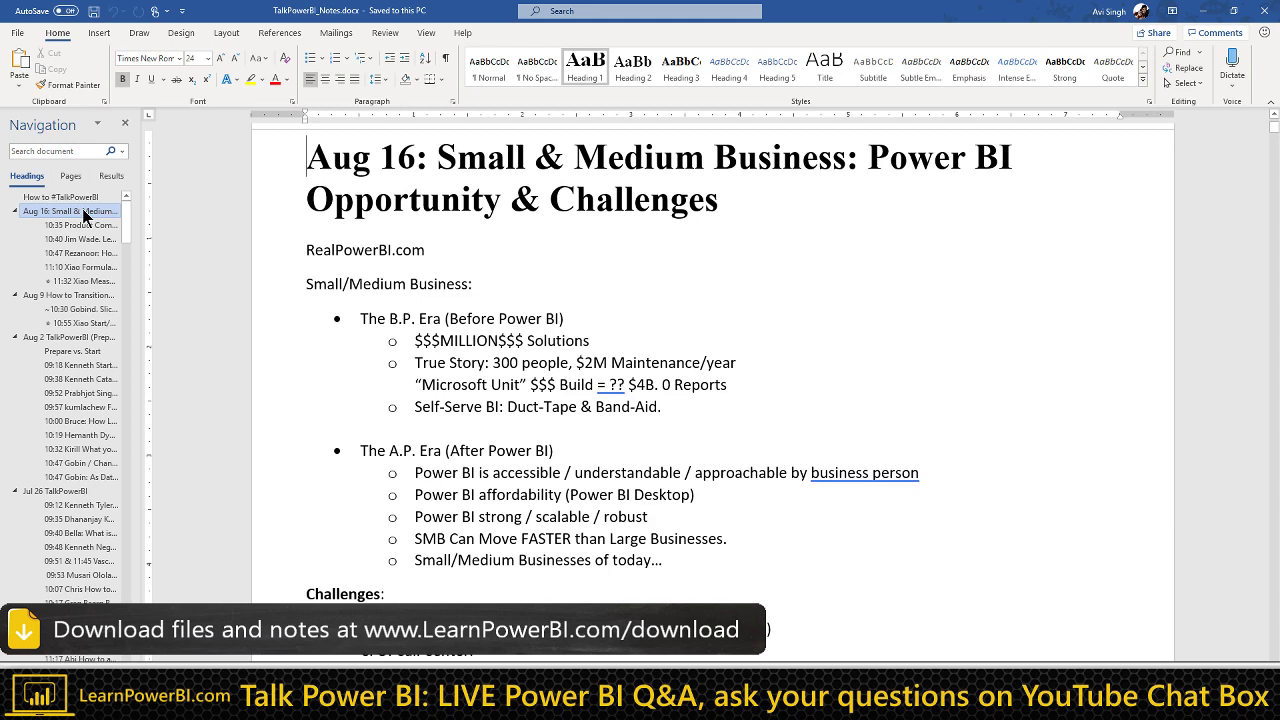
pyautogui.press('Return')
pyautogui.press('Up')
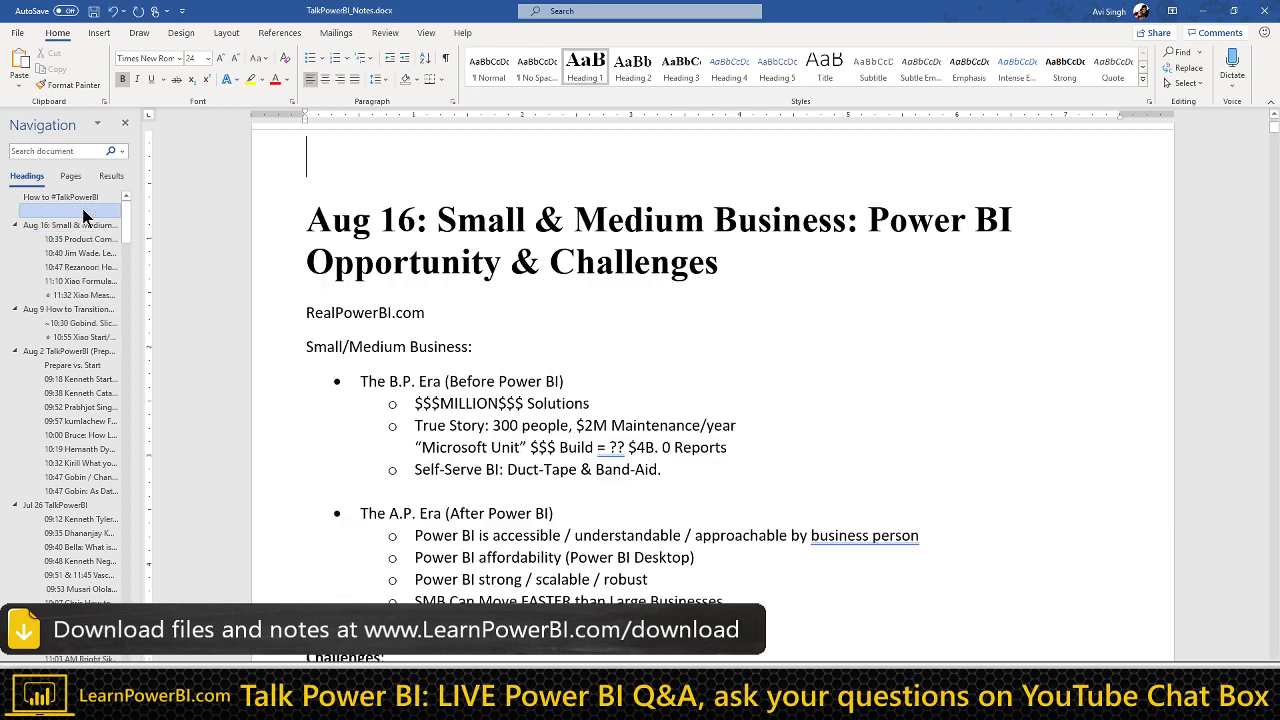
pyautogui.write('Aug 23: ')
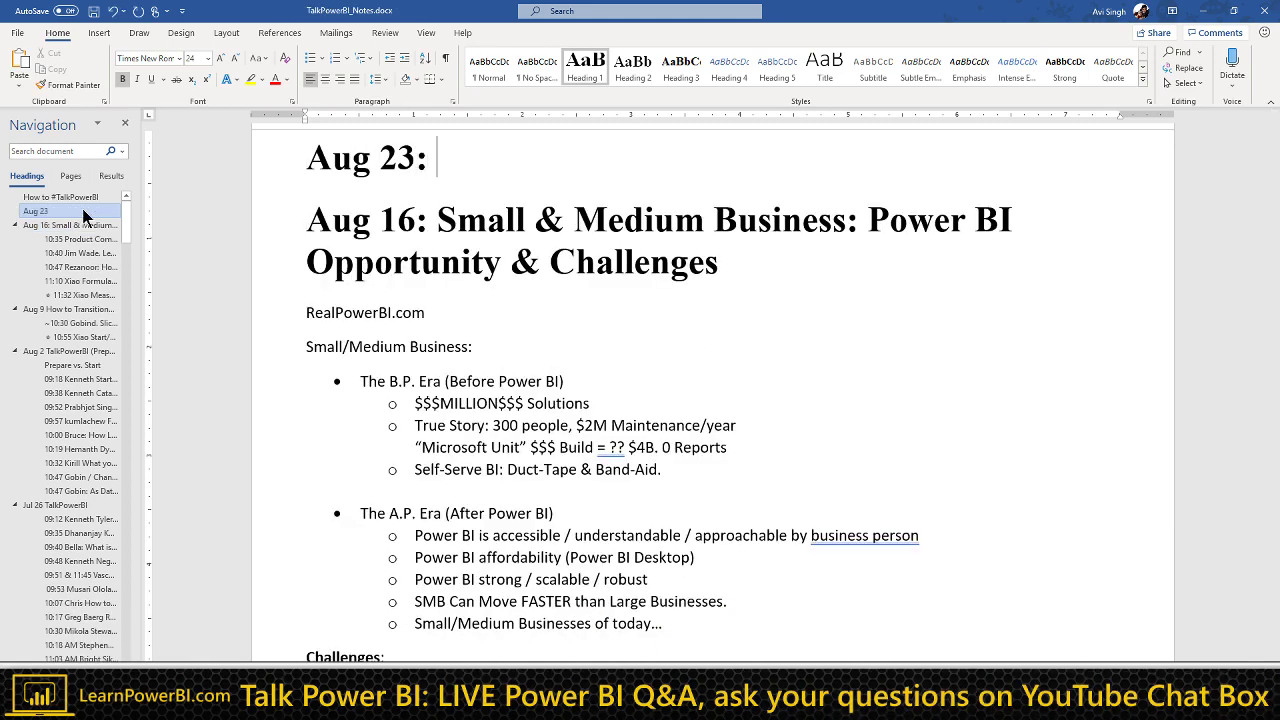
pyautogui.write('RealPowerBI')
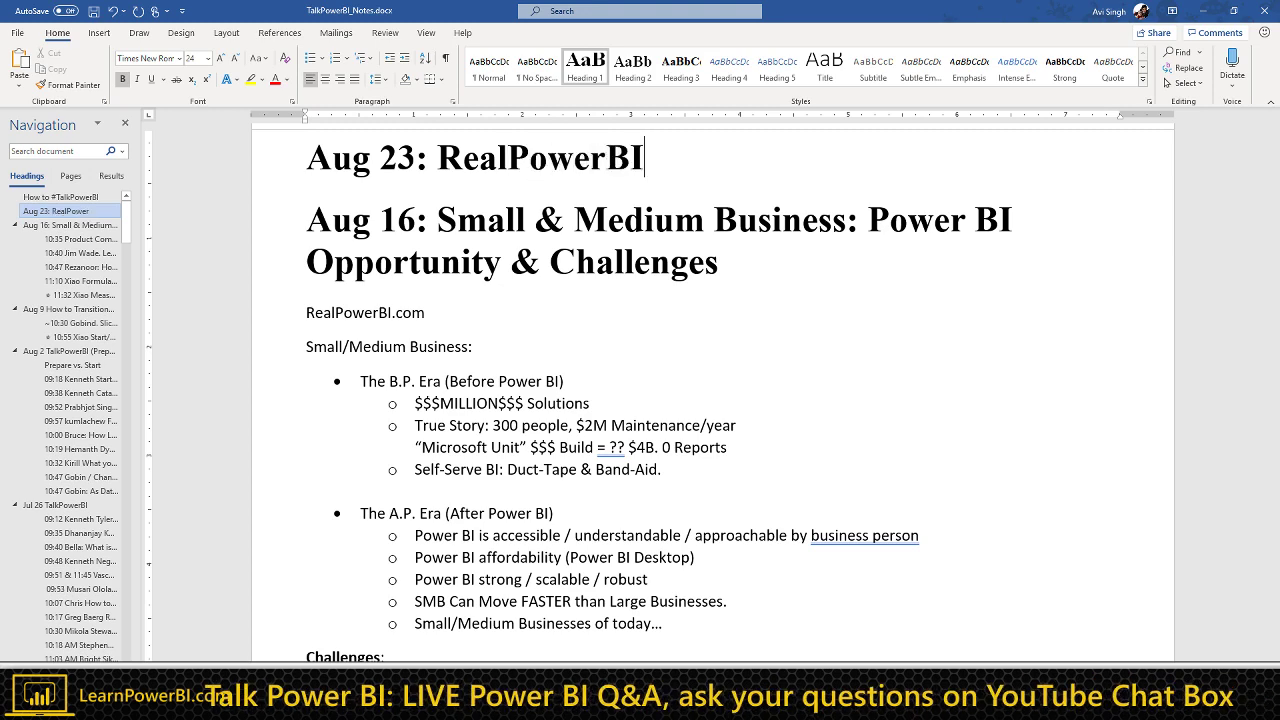
# Step: Add a Heading 3 line '09:45 … PATH Function, Parent-Child #IDEA' under Aug 23, naming the asker
pyautogui.press('Return')
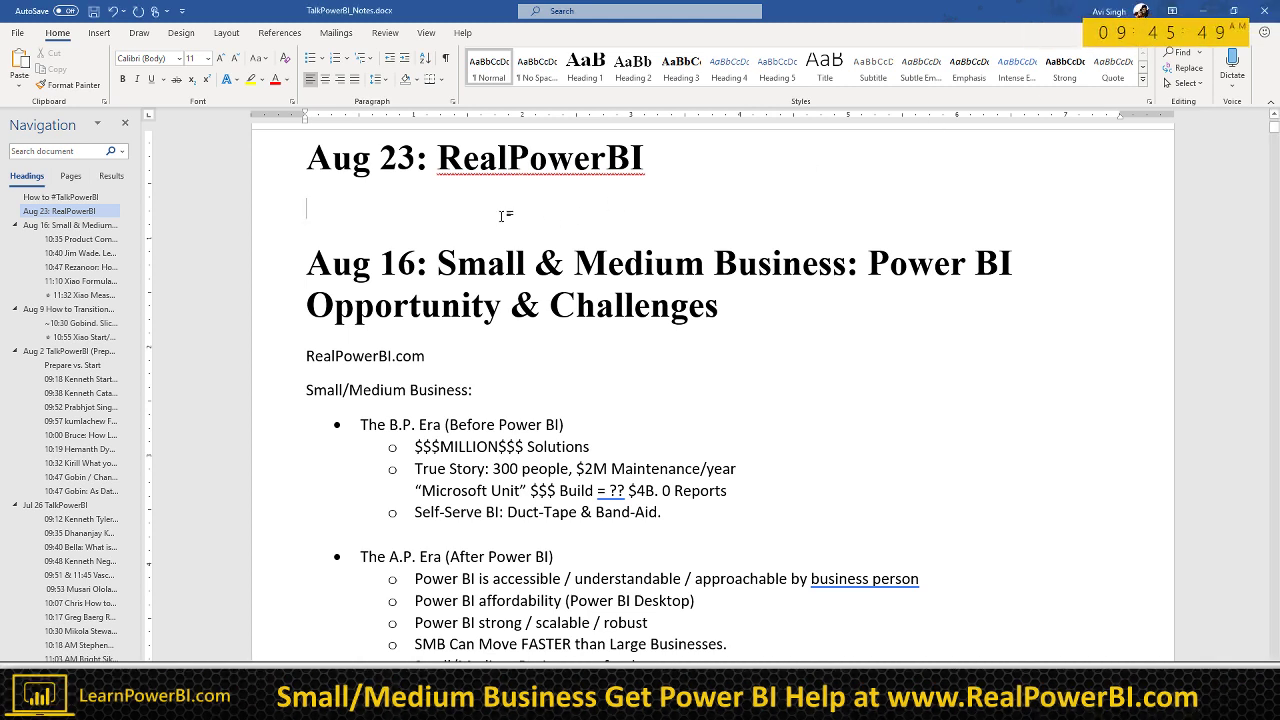
pyautogui.write('09:45 Mikola')
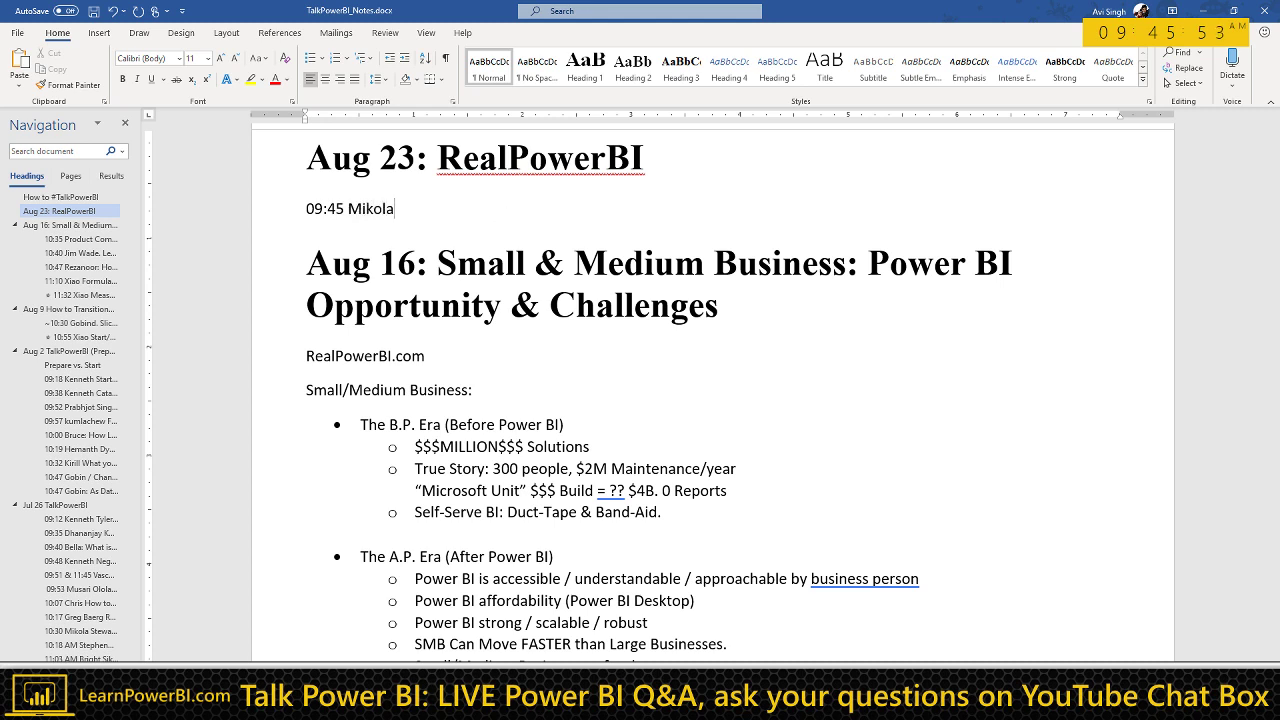
pyautogui.press('Return')
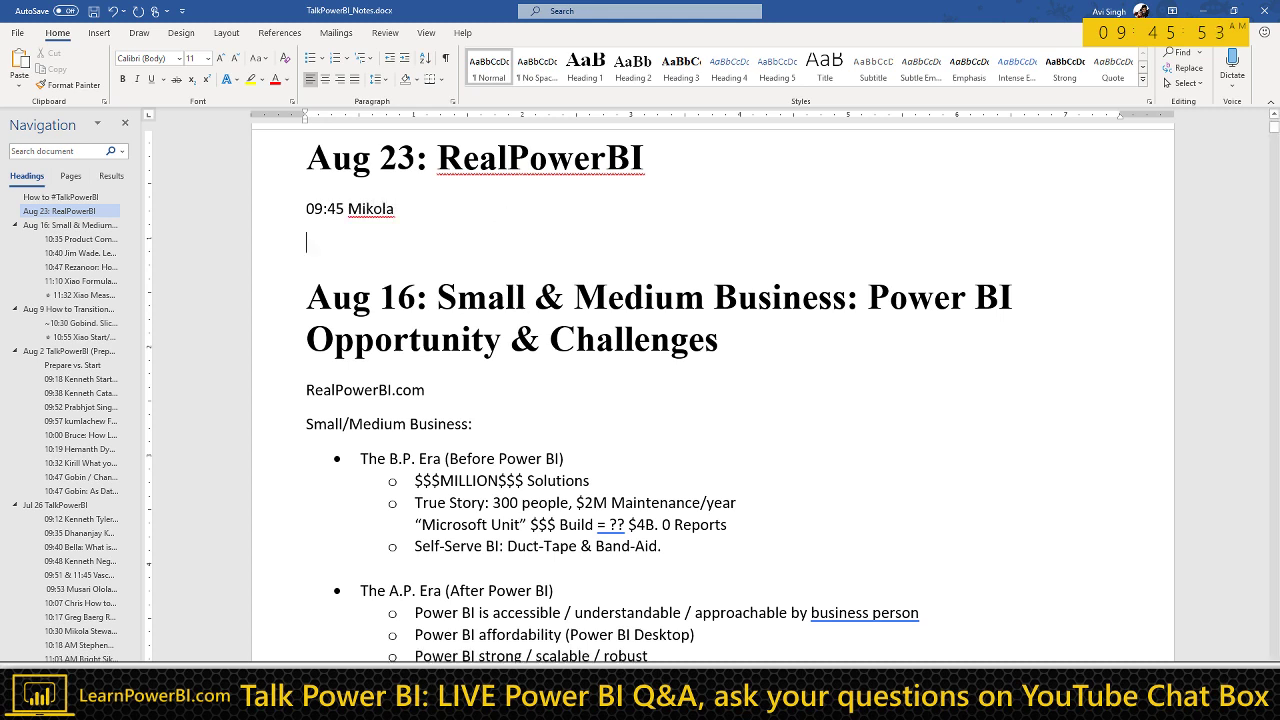
pyautogui.write('45 Mikola PATH F')
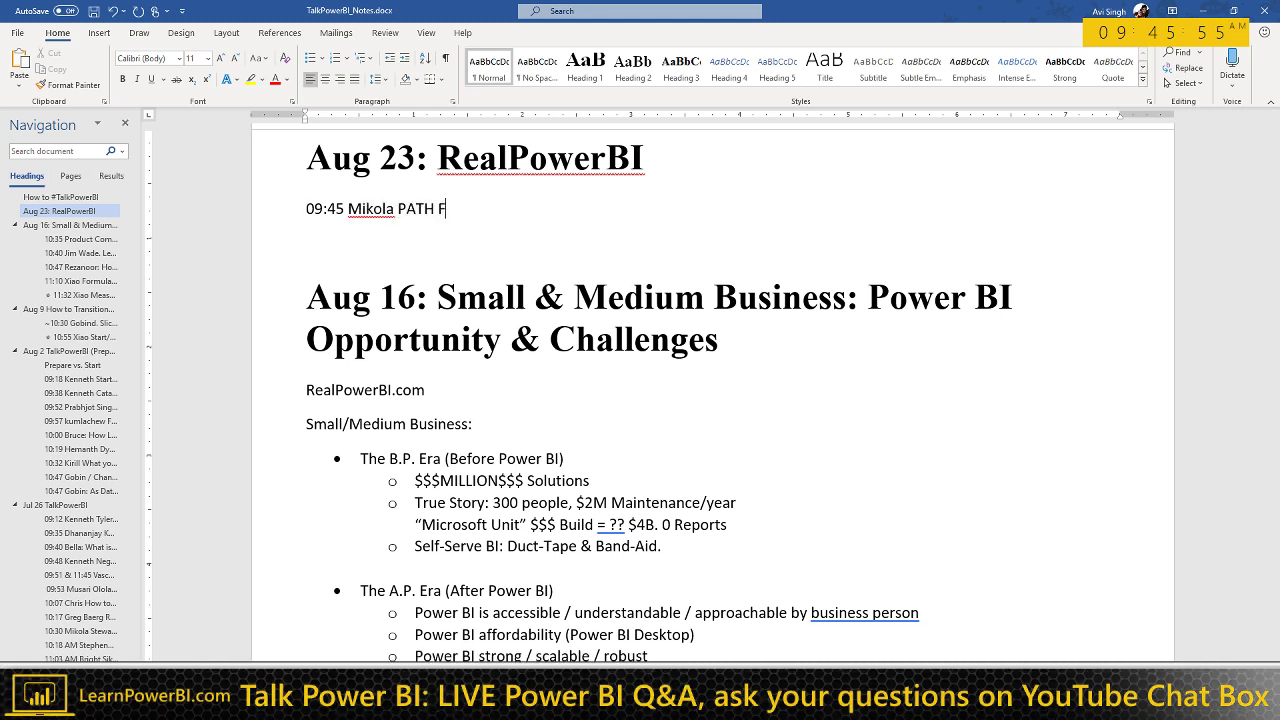
pyautogui.write('unction, Parent-Child')
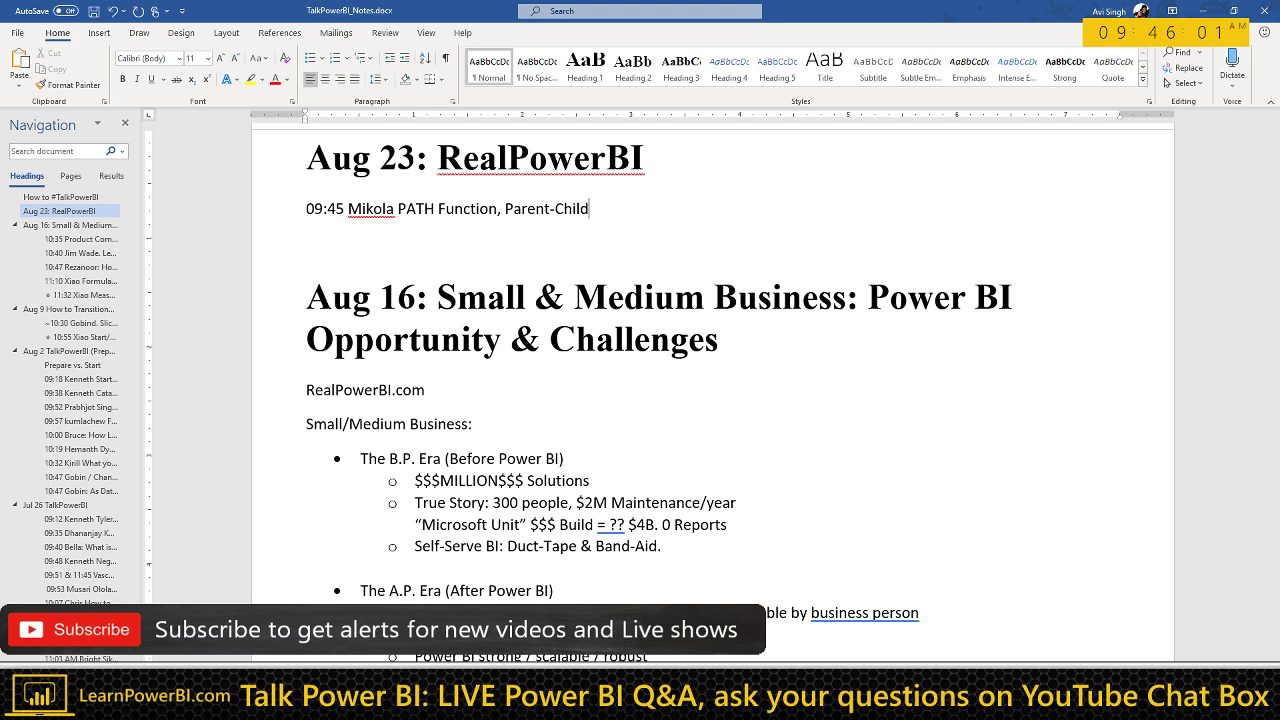
pyautogui.hotkey('ctrl', 'alt', '2')
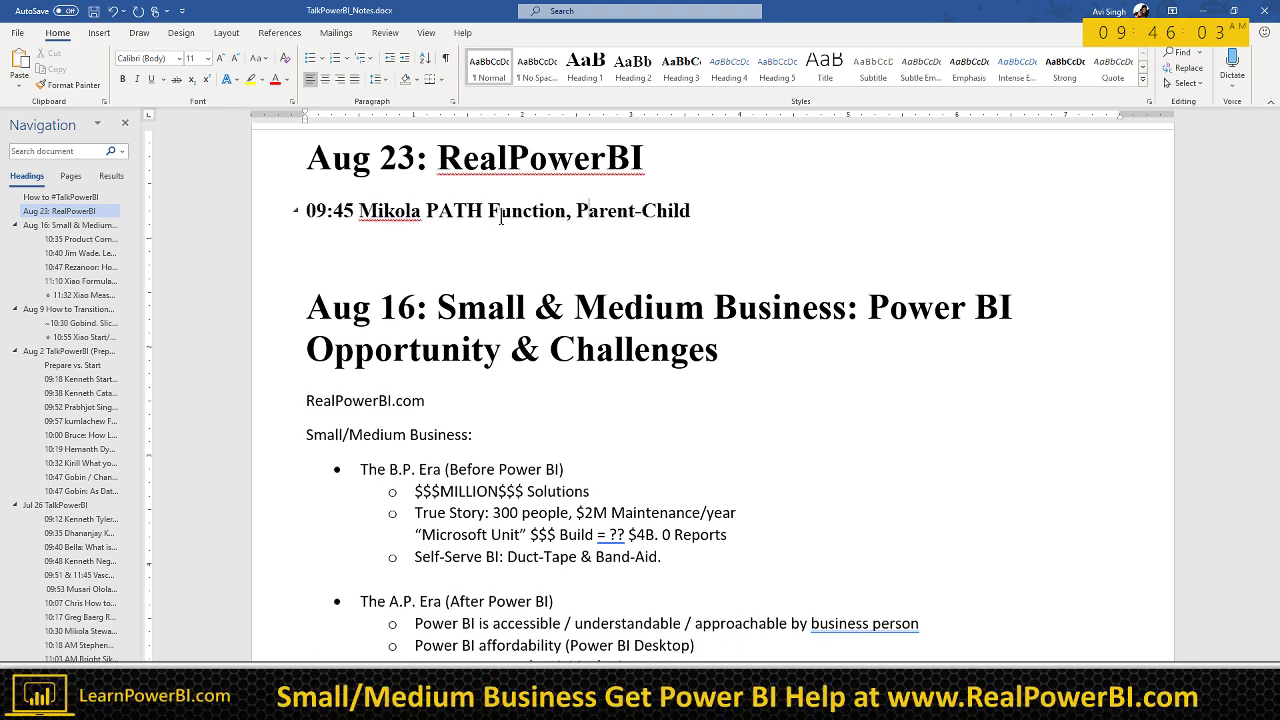
pyautogui.write('#IDE')
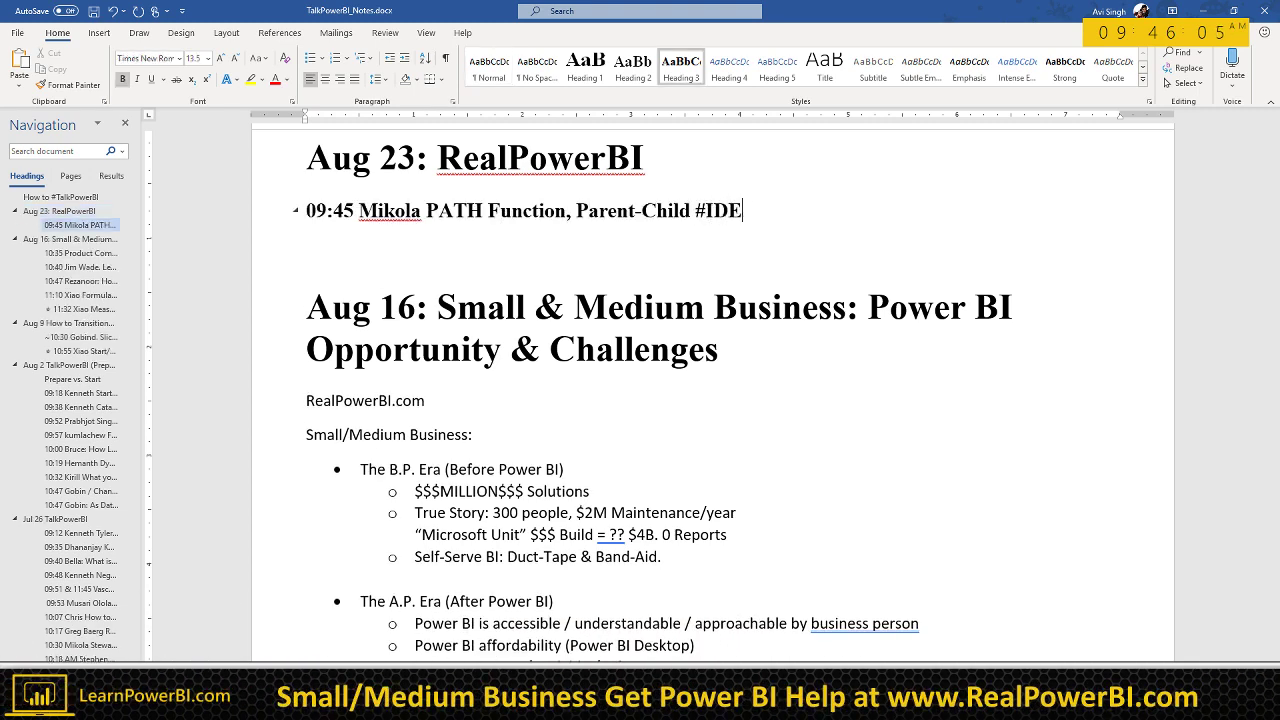
pyautogui.write('A')
pyautogui.press('Return')
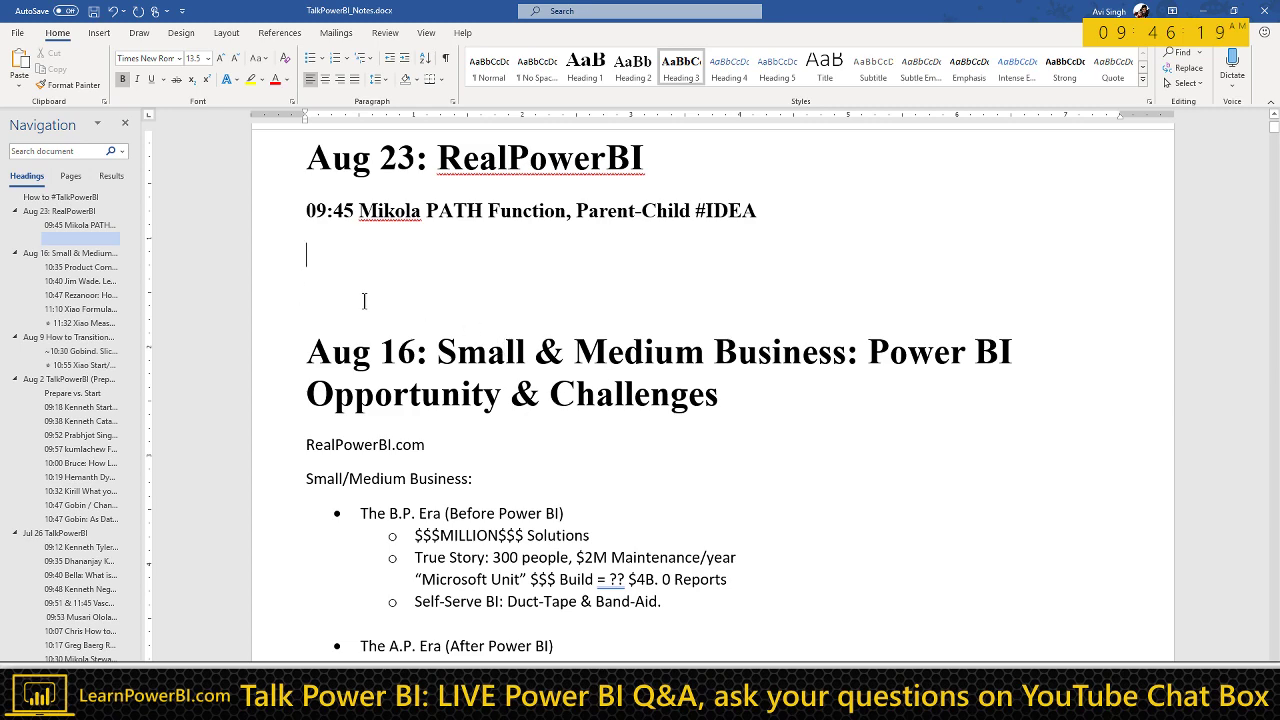
pyautogui.scroll(1, 364, 301)
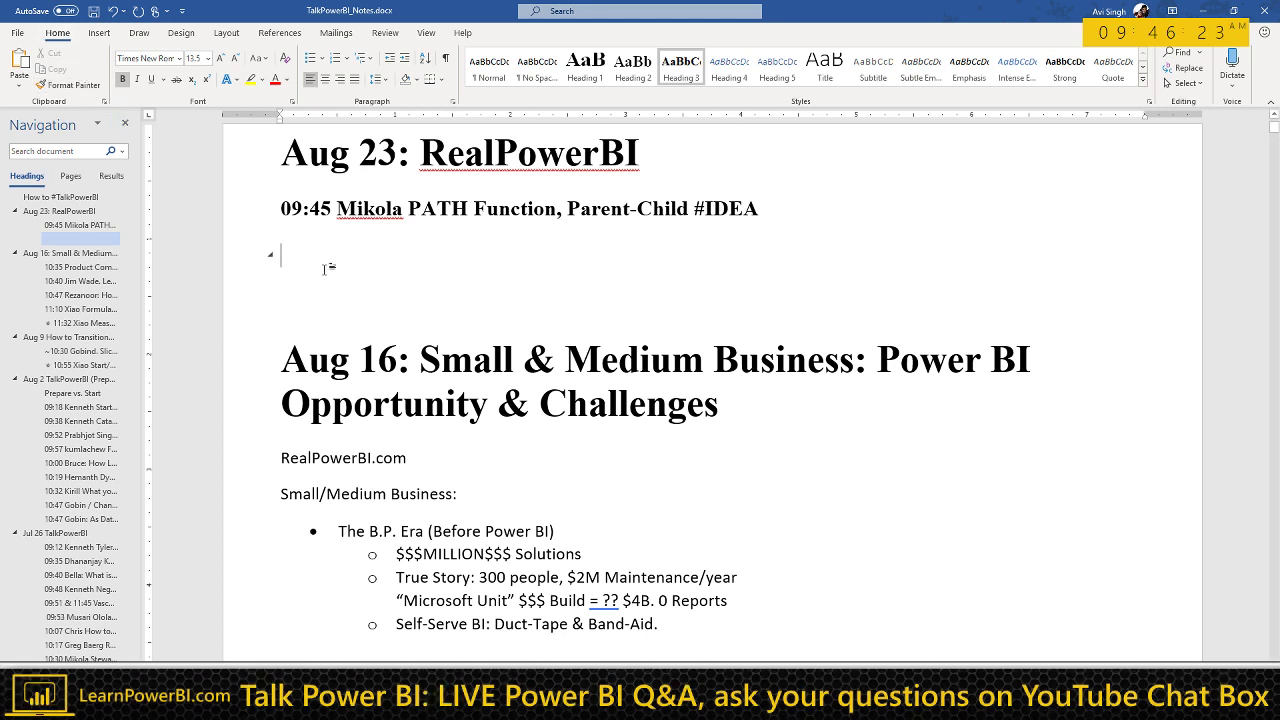
# Step: Start a normal-text bullet list with 'Parent-Child' and 'Org Hierarchy'
pyautogui.hotkey('ctrl', 'shift', 'n')
pyautogui.write('* Parent')
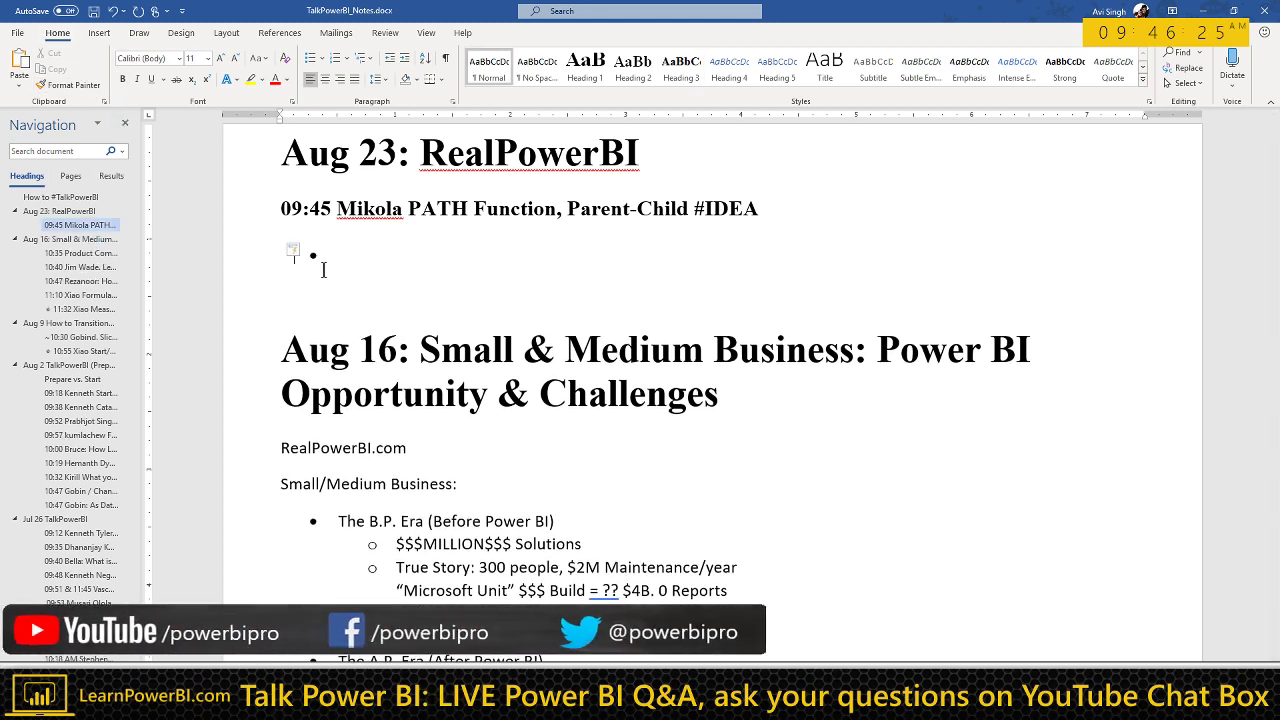
pyautogui.write('-Chil')
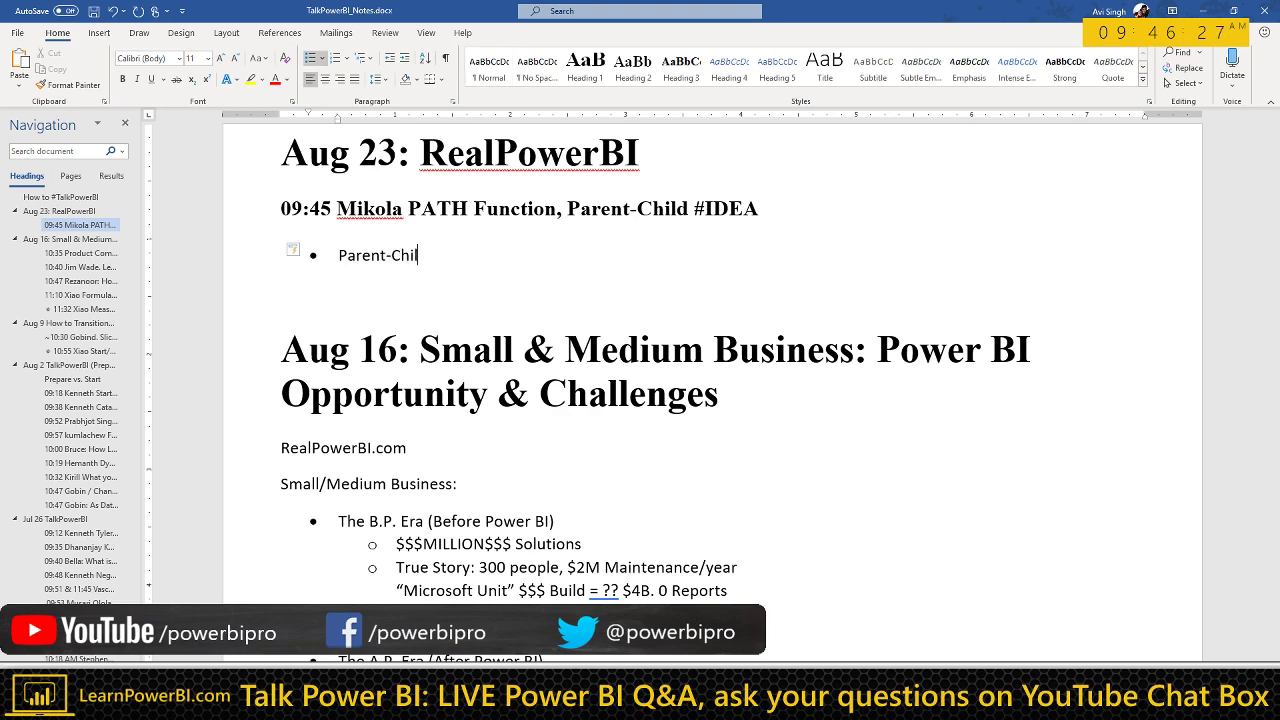
pyautogui.write('d')
pyautogui.press('Return')
pyautogui.scroll(2, 730, 390)
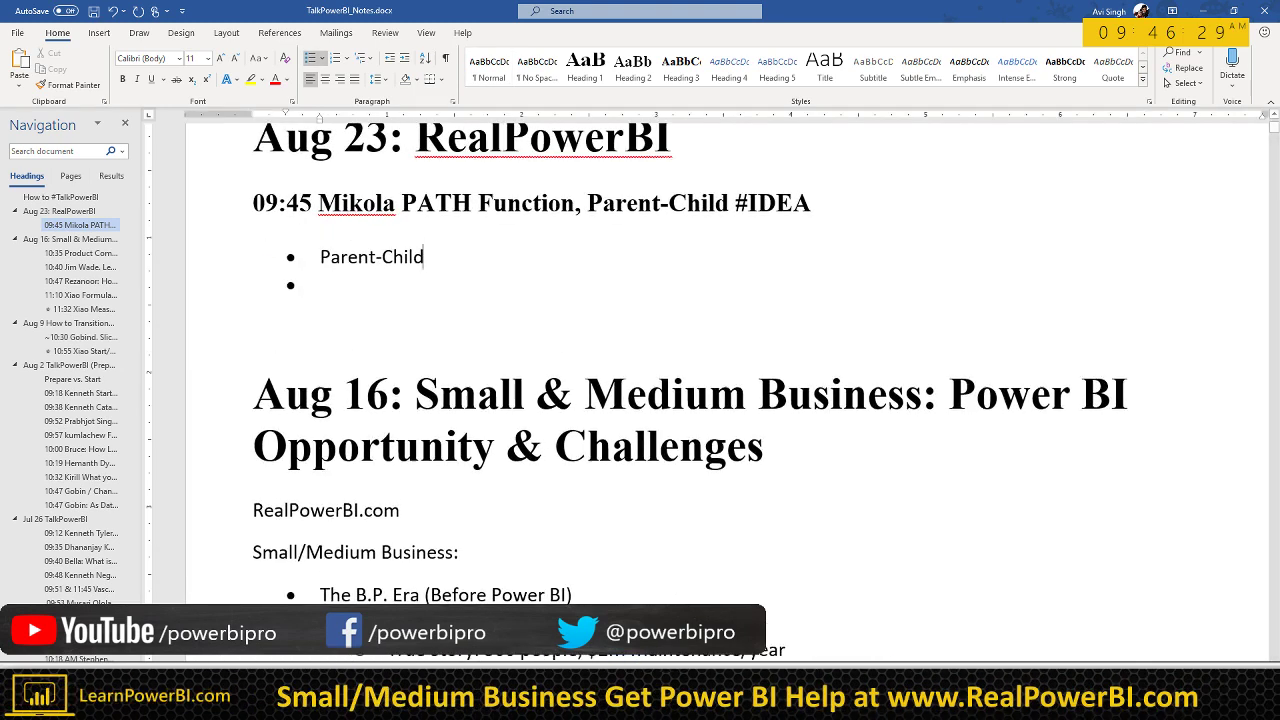
pyautogui.write('Org ')
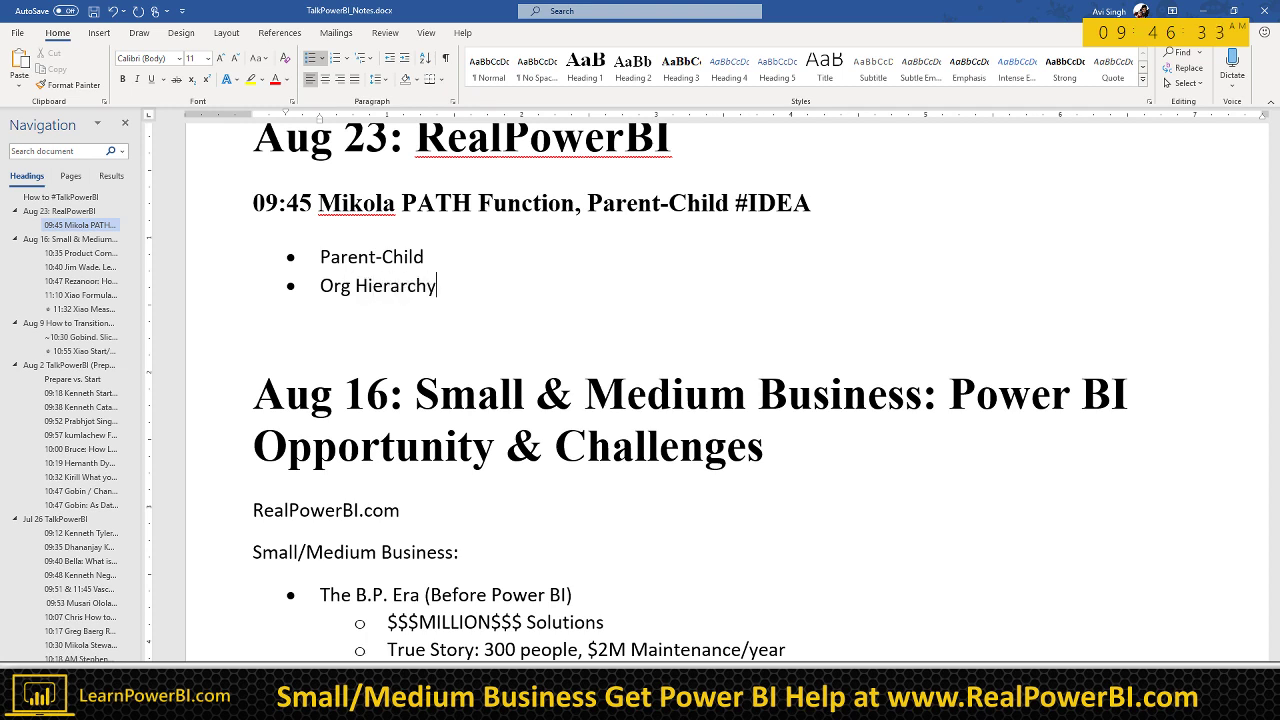
pyautogui.write('Hierarchy')
pyautogui.press('Return')
pyautogui.press('Return')
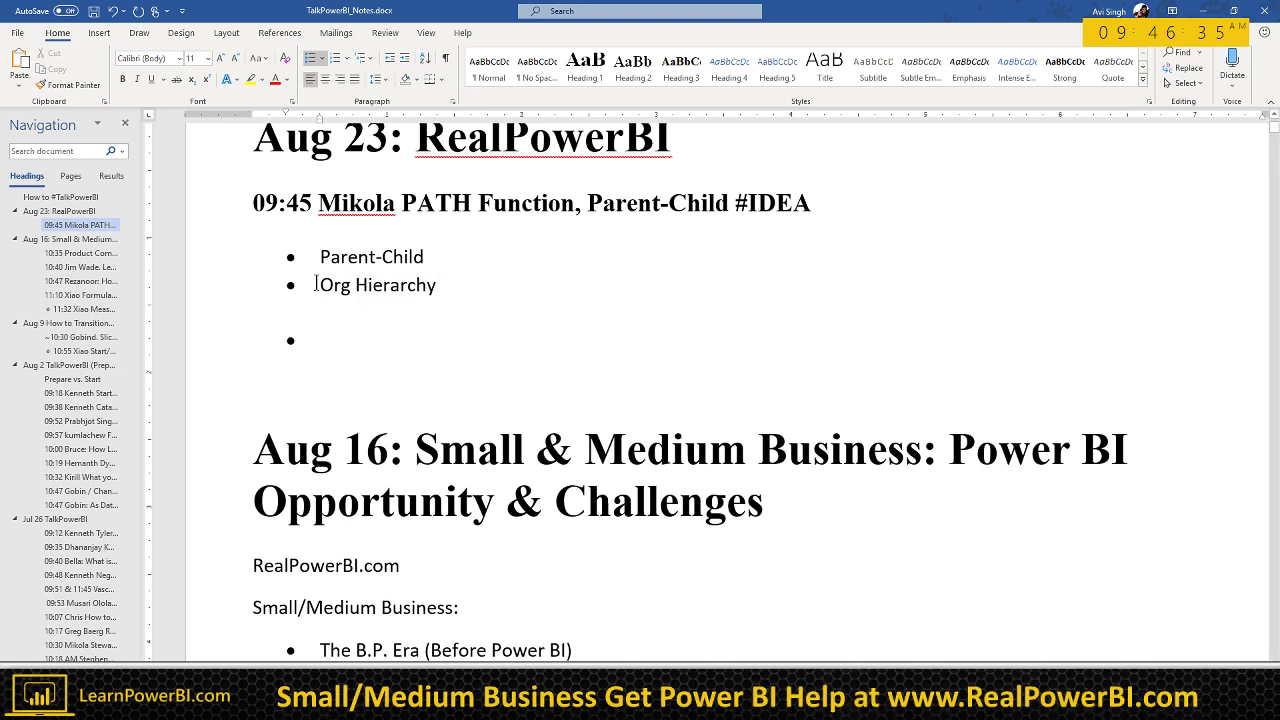
# Step: Add a CEO bullet with an indented CFO sub-bullet, each with a name, plus '...' placeholders
pyautogui.write('CEO = ')
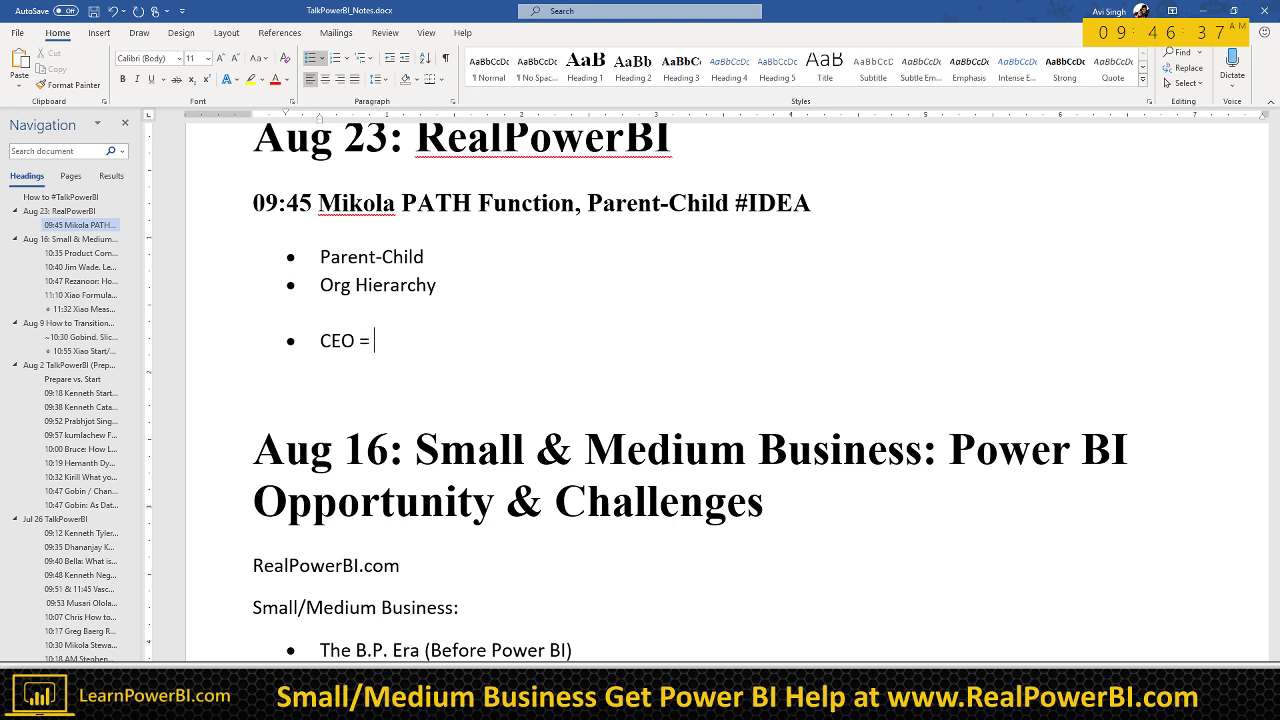
pyautogui.write('James')
pyautogui.press('Return')
pyautogui.press('Tab')
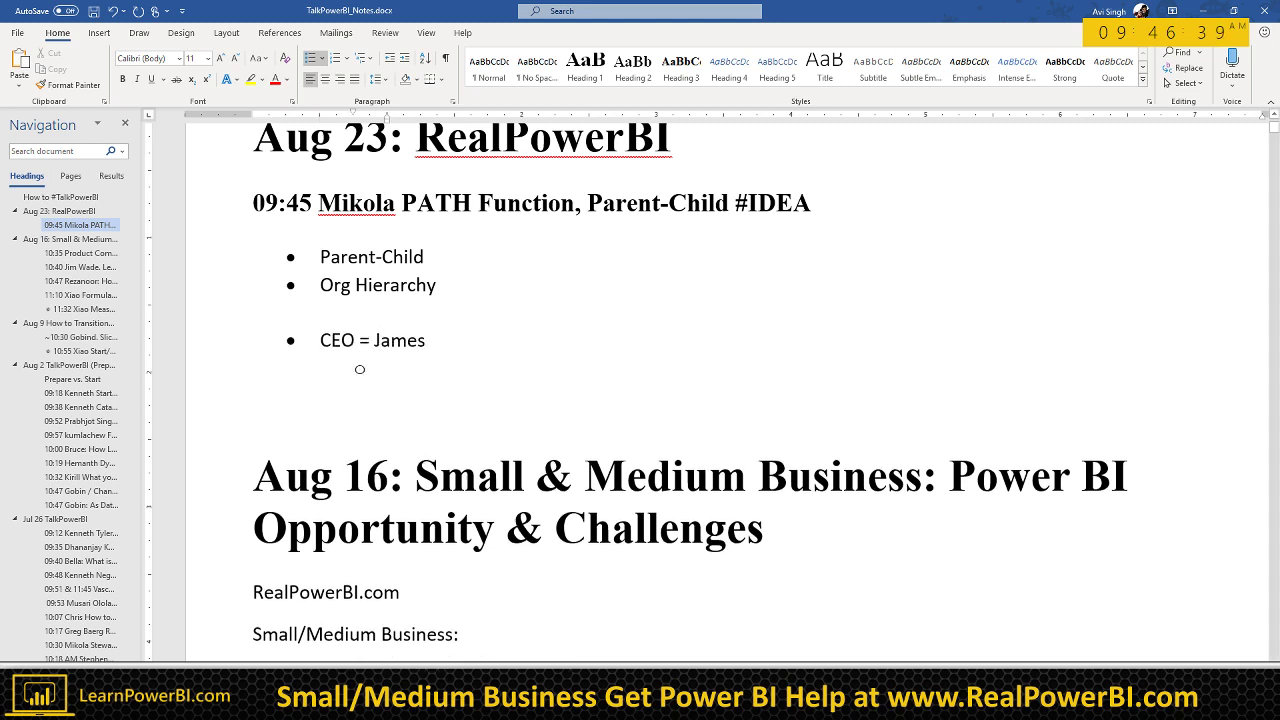
pyautogui.write('E')
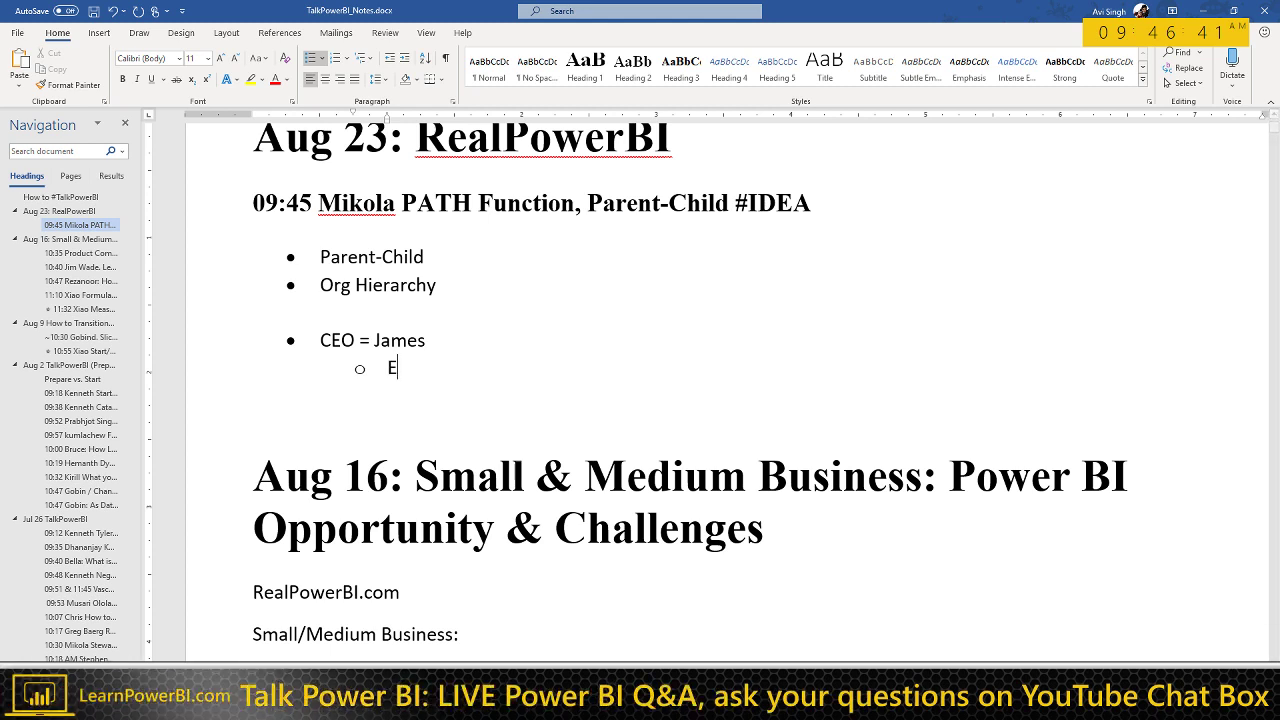
pyautogui.write('xecutive')
pyautogui.hotkey('ctrl', 'shift', 'Left')
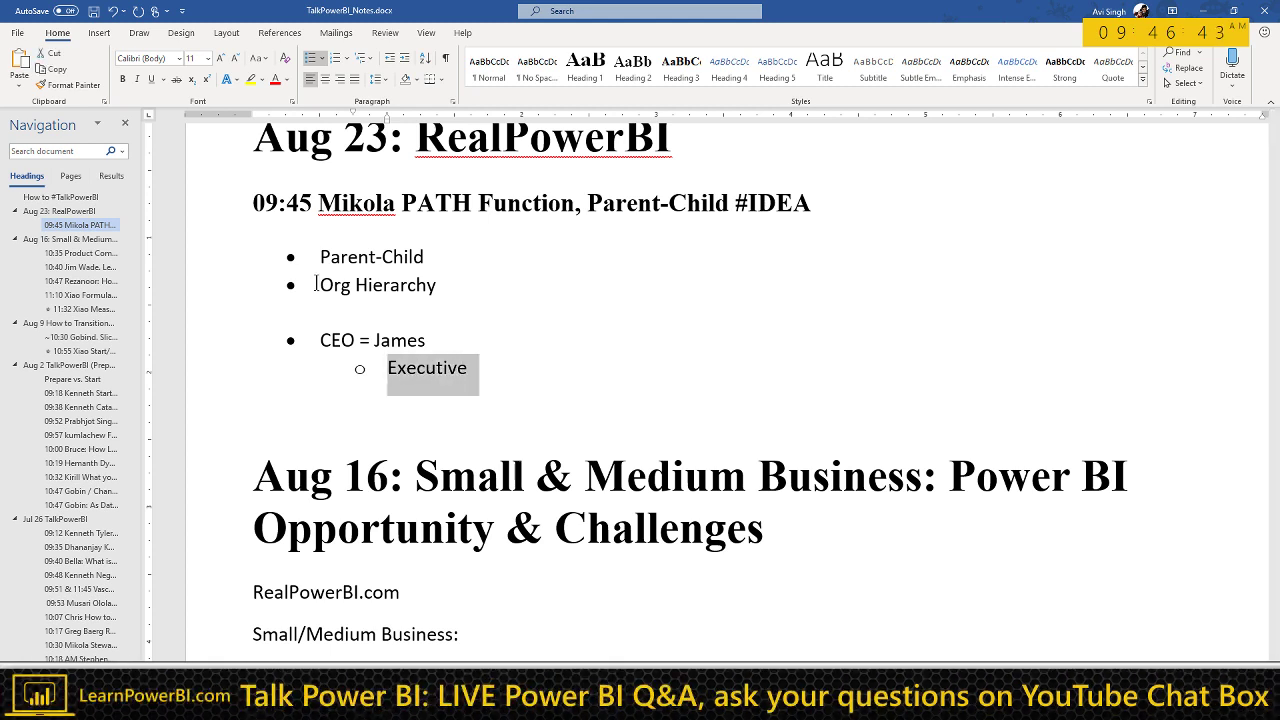
pyautogui.write('CFO =')
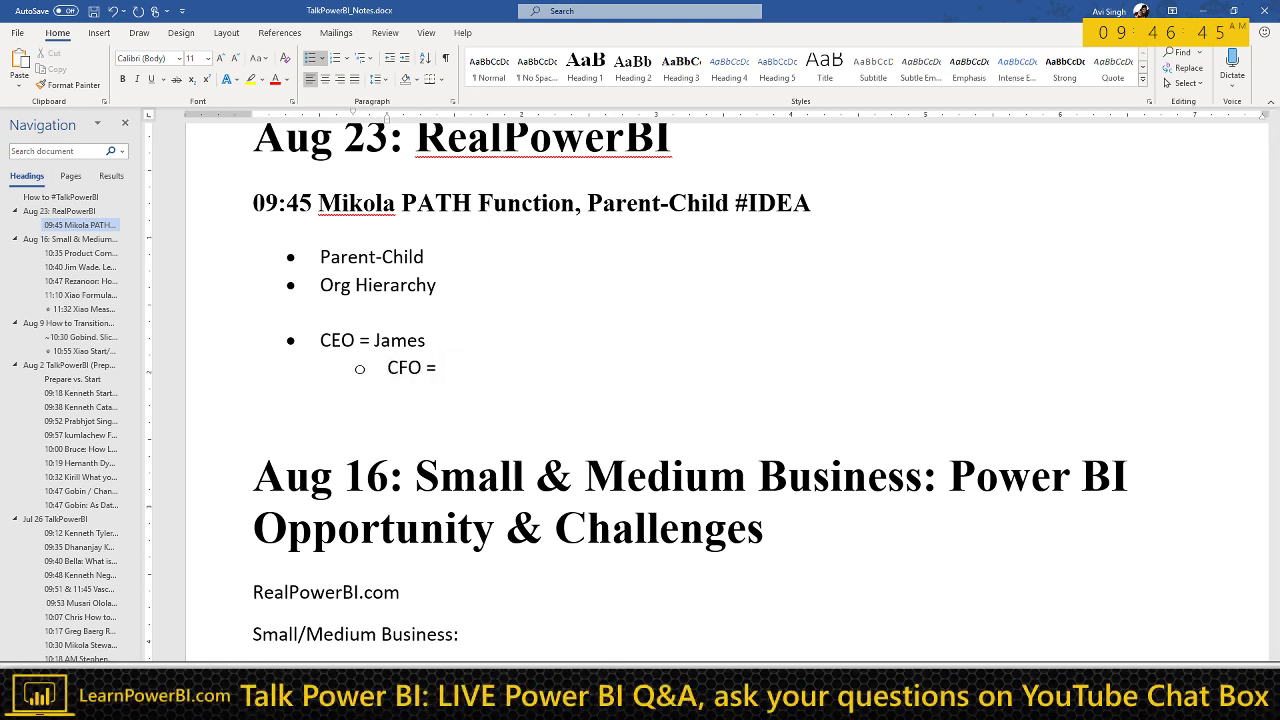
pyautogui.write(' Steve')
pyautogui.press('Return')
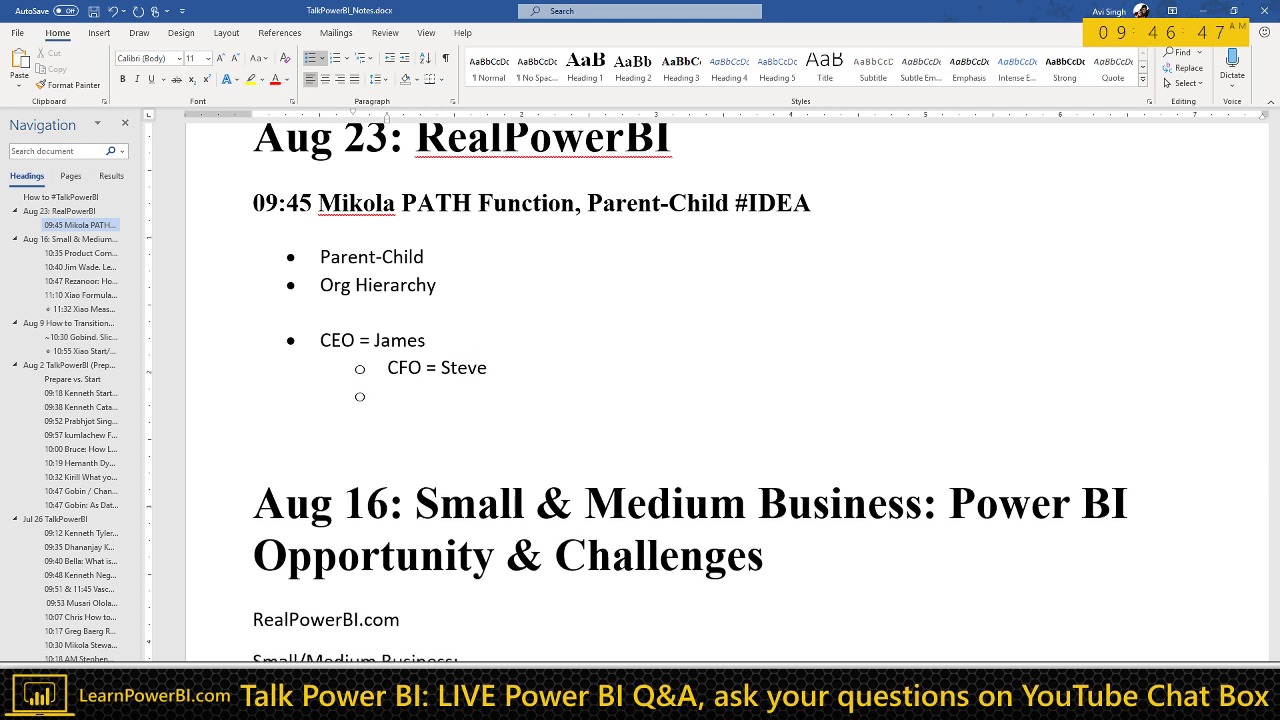
pyautogui.write('...')
pyautogui.press('Return')
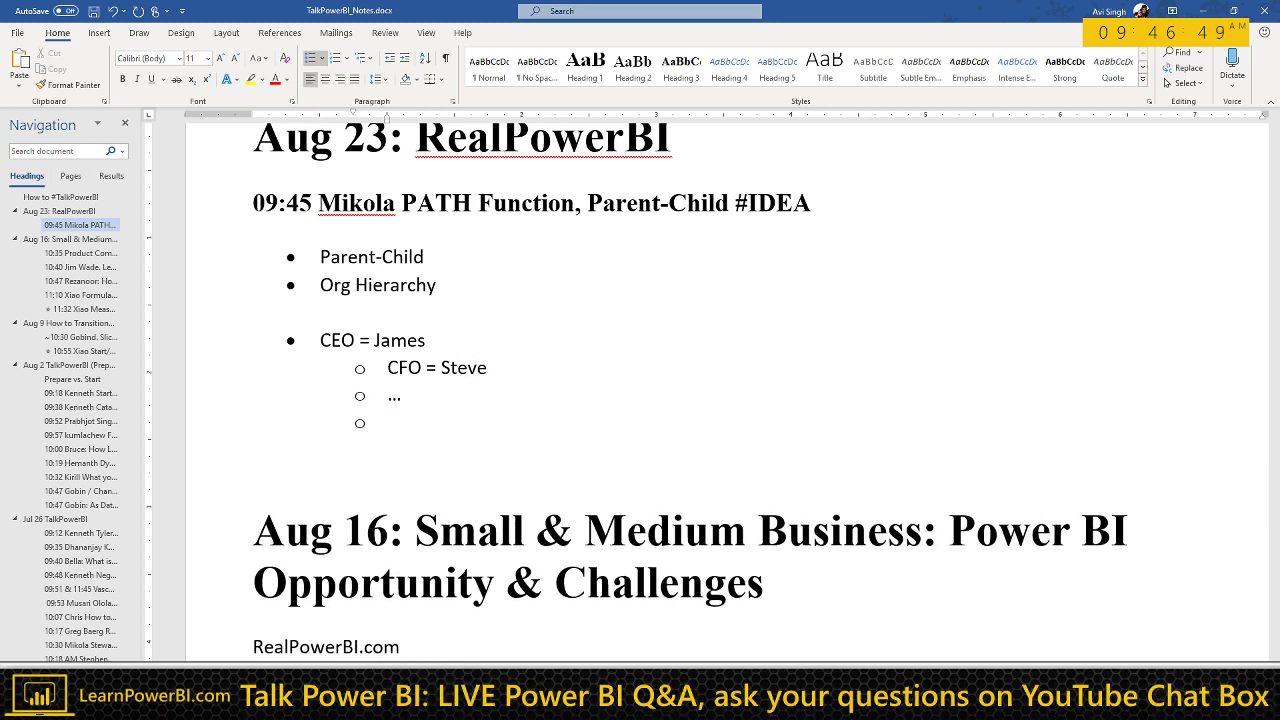
# Step: Nest a named Finance Analyst bullet beneath the CFO and end with a blank paragraph
pyautogui.press('End')
pyautogui.press('Return')
pyautogui.press('Tab')
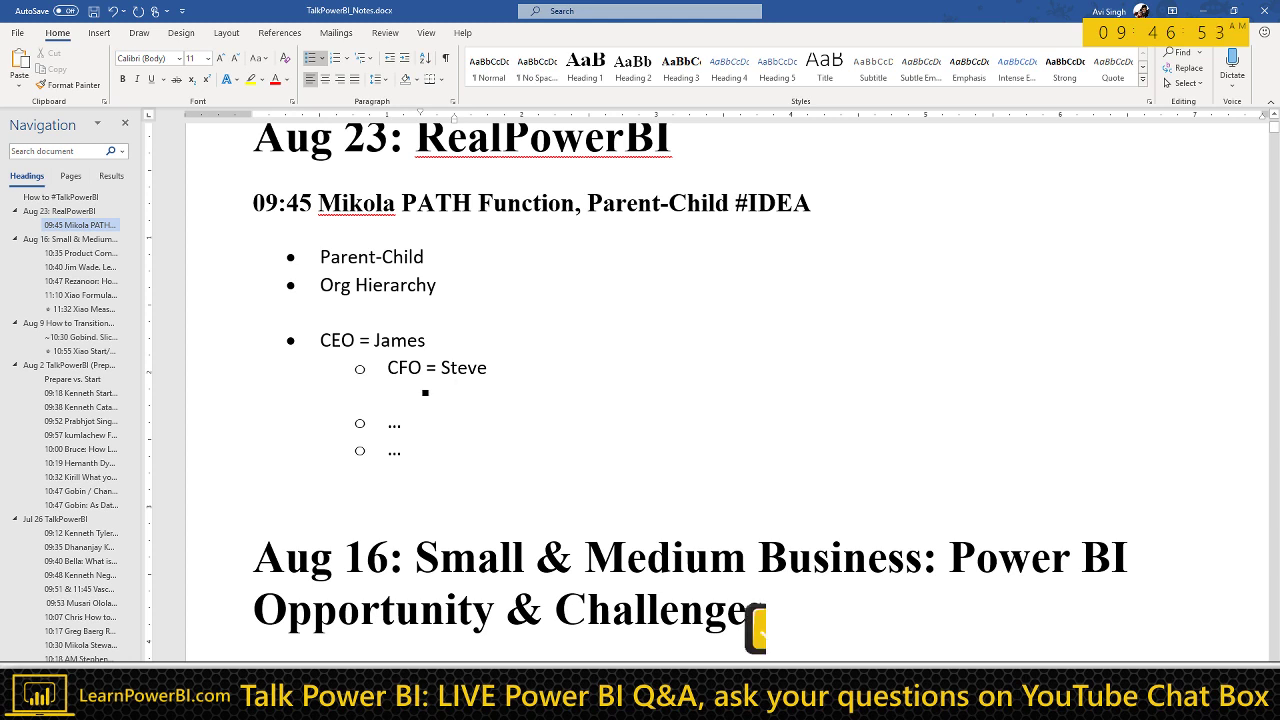
pyautogui.write('Finance Analyst =')
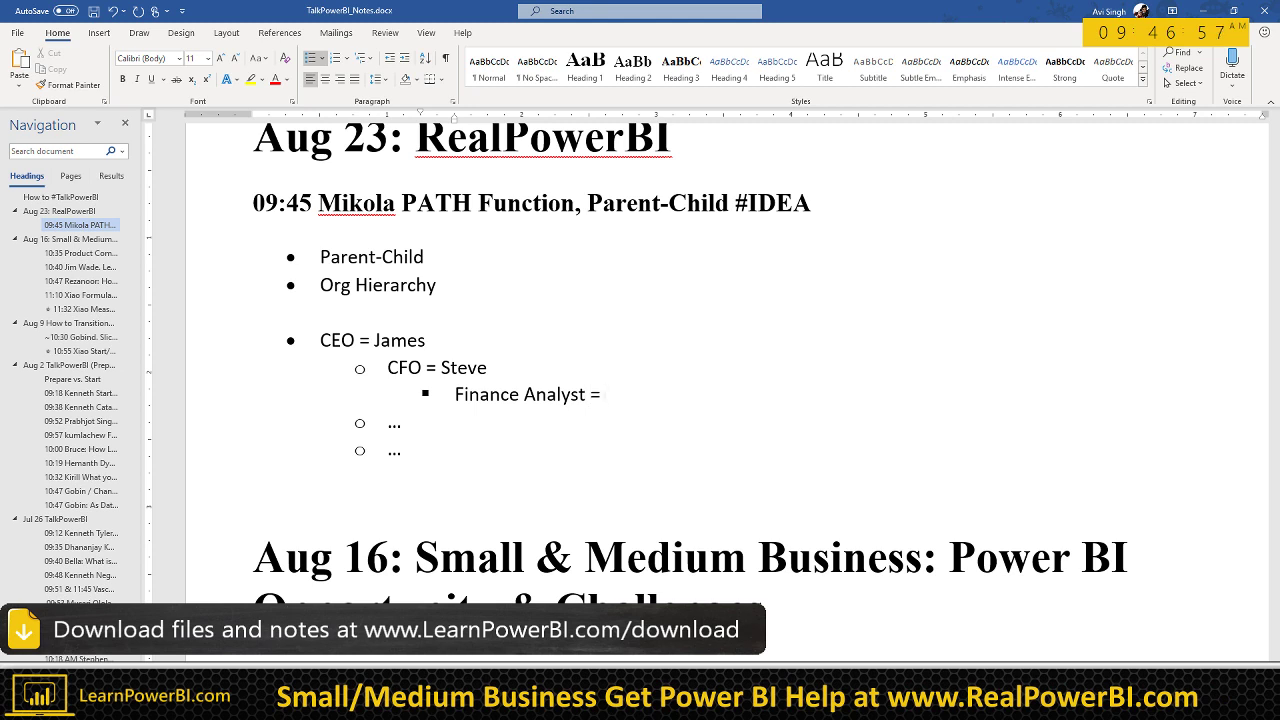
pyautogui.write(' Joa')
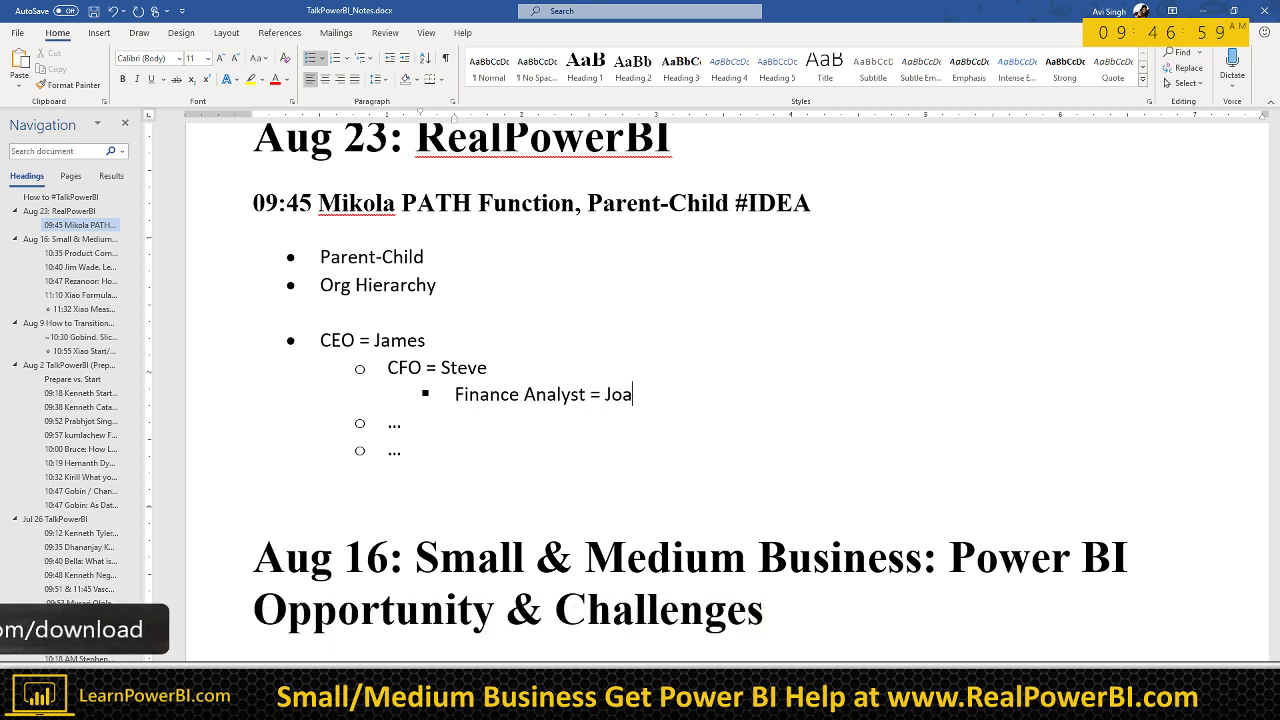
pyautogui.write('nne')
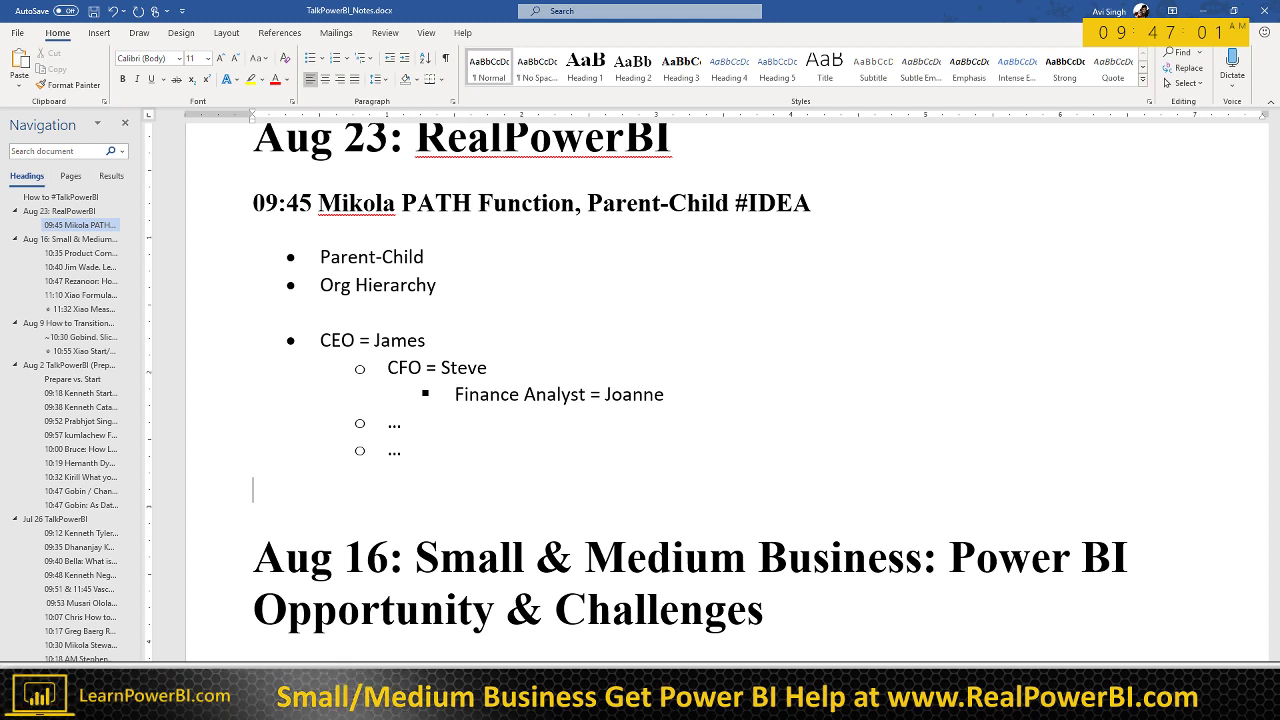
pyautogui.press('Return')
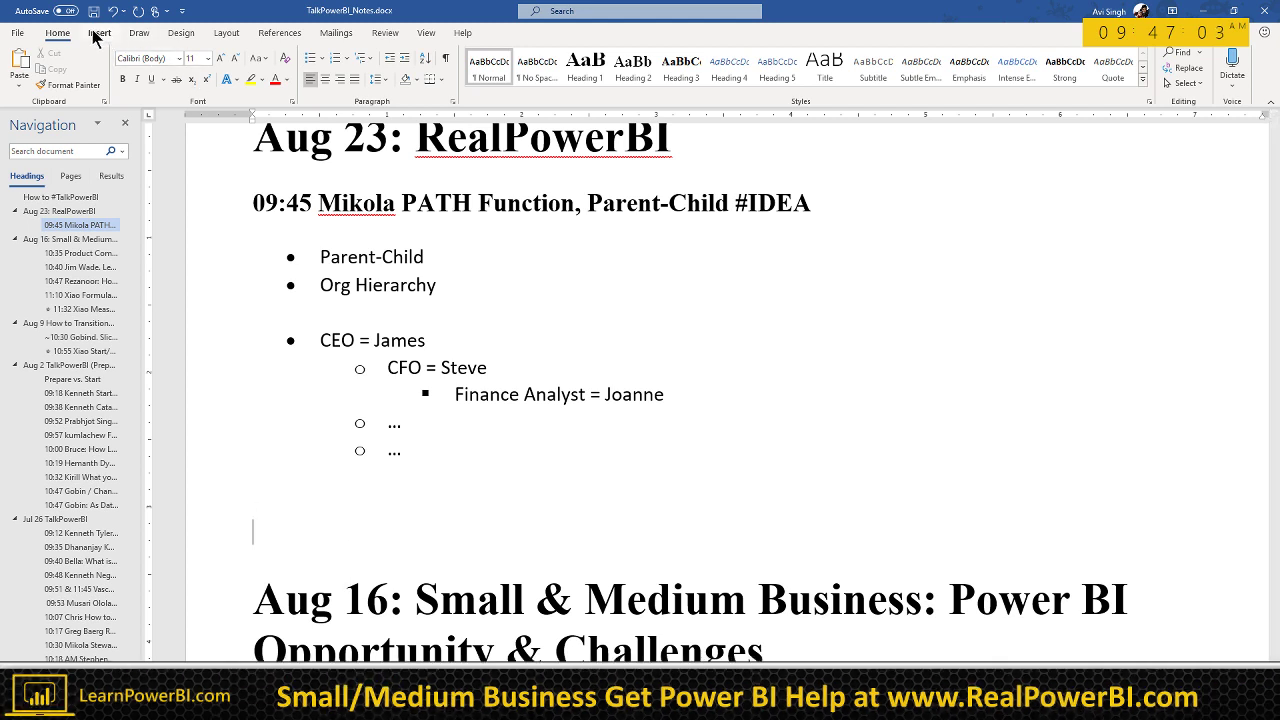
# Step: Insert a 3x3 table with headers Emp Name, Emp ID and Manager ID
pyautogui.click(99, 32)
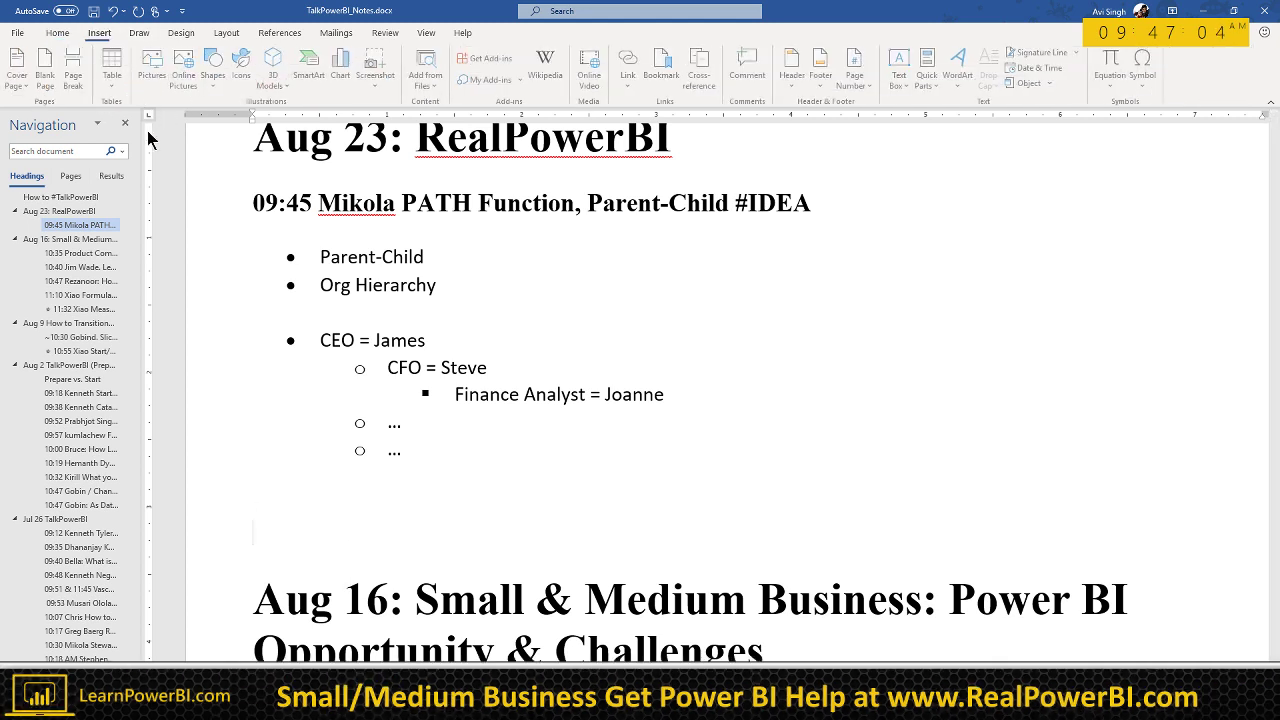
pyautogui.click(114, 80)
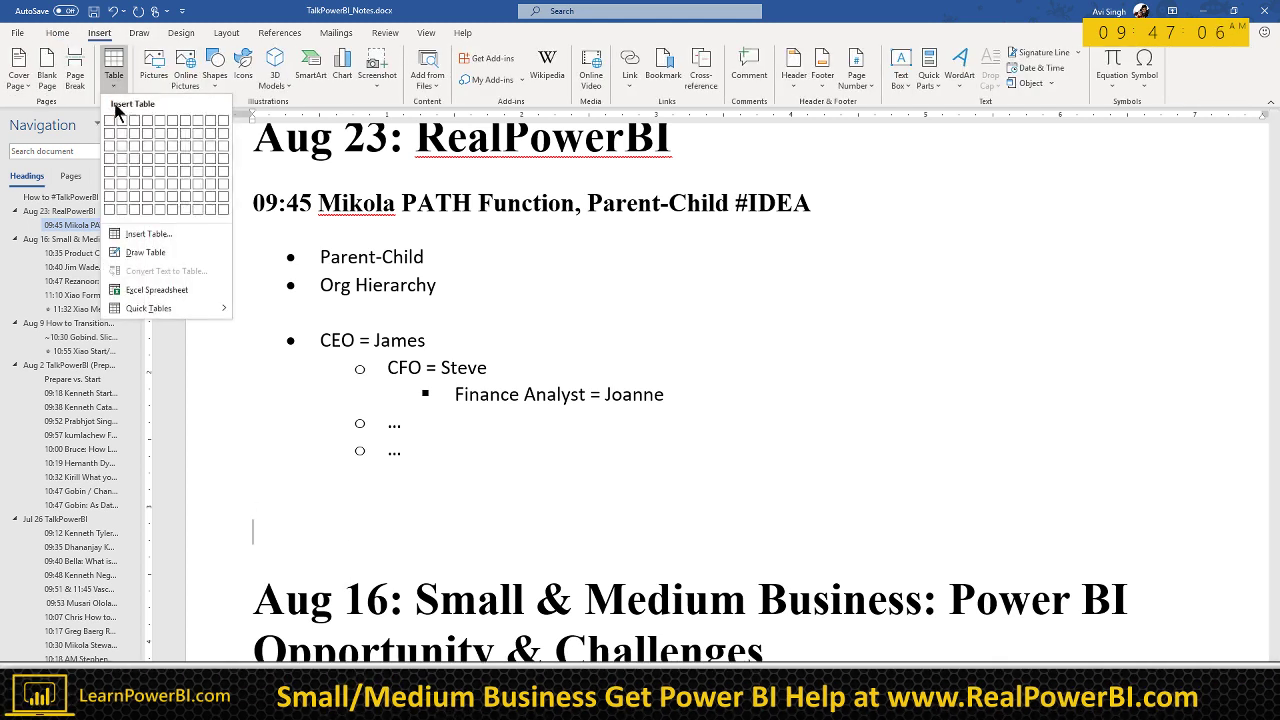
pyautogui.click(133, 152)
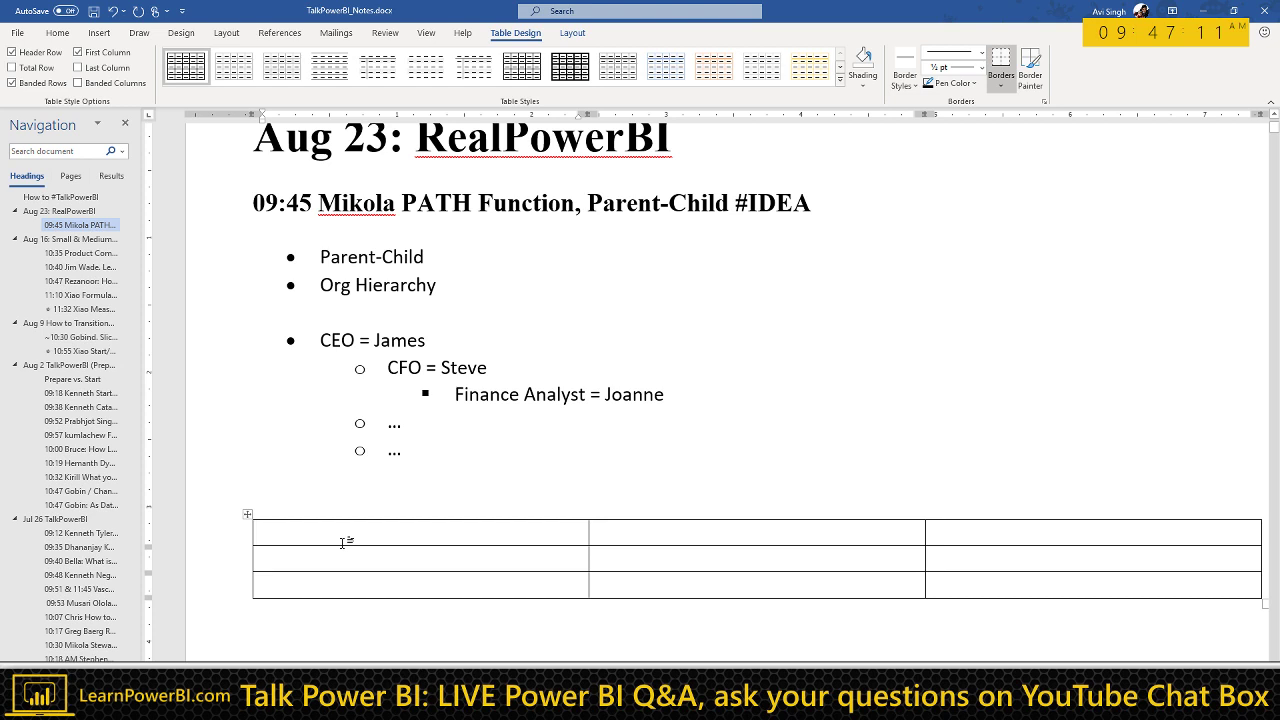
pyautogui.write('Emp')
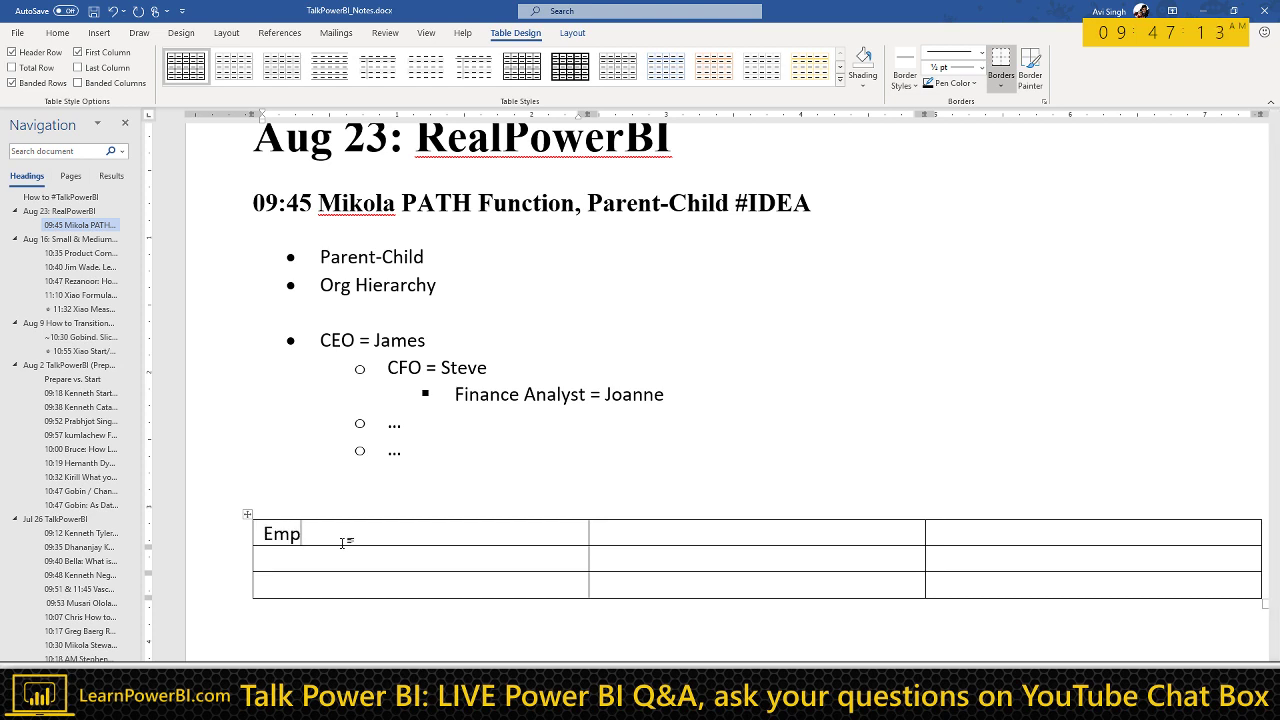
pyautogui.write(' Name')
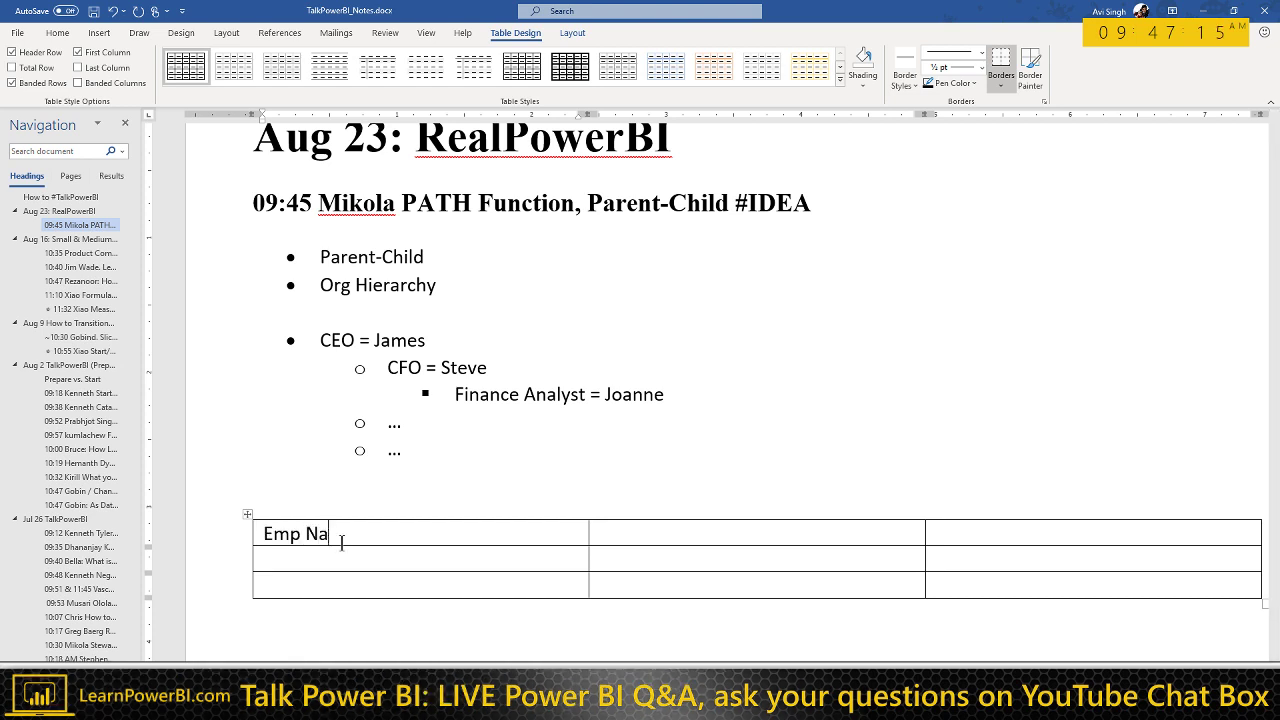
pyautogui.press('Tab')
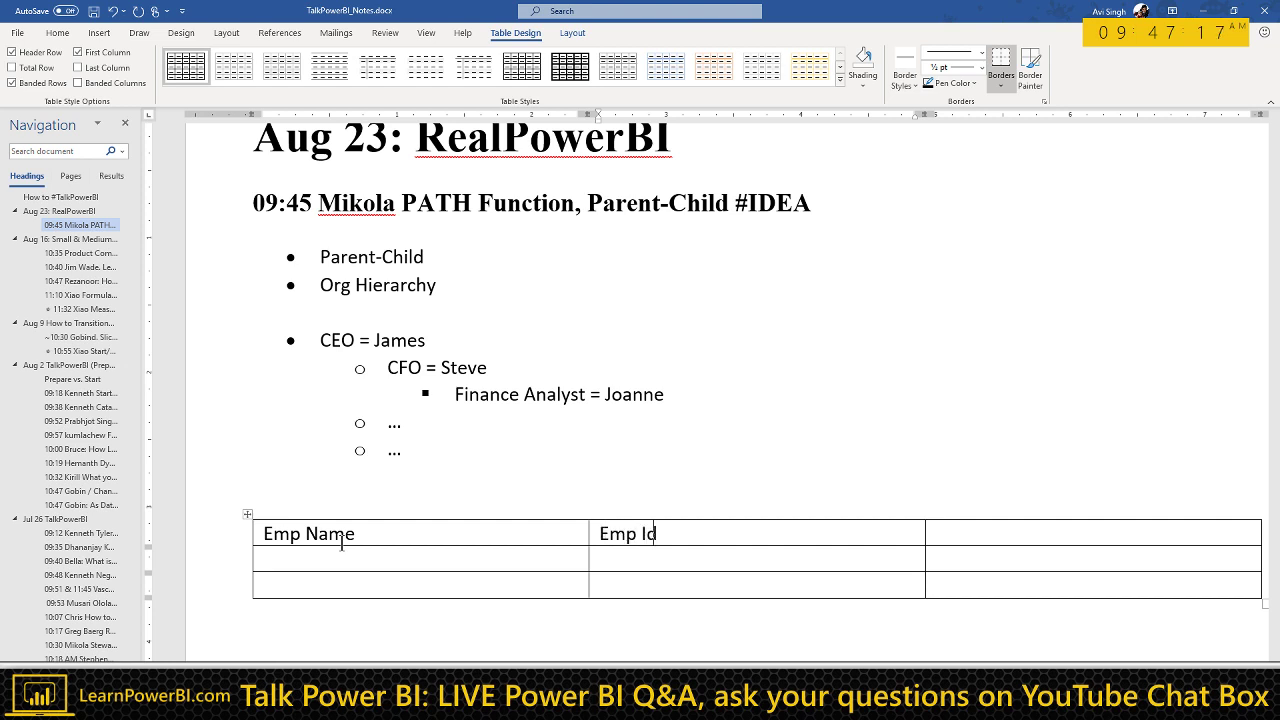
pyautogui.write('Emp ID')
pyautogui.press('Tab')
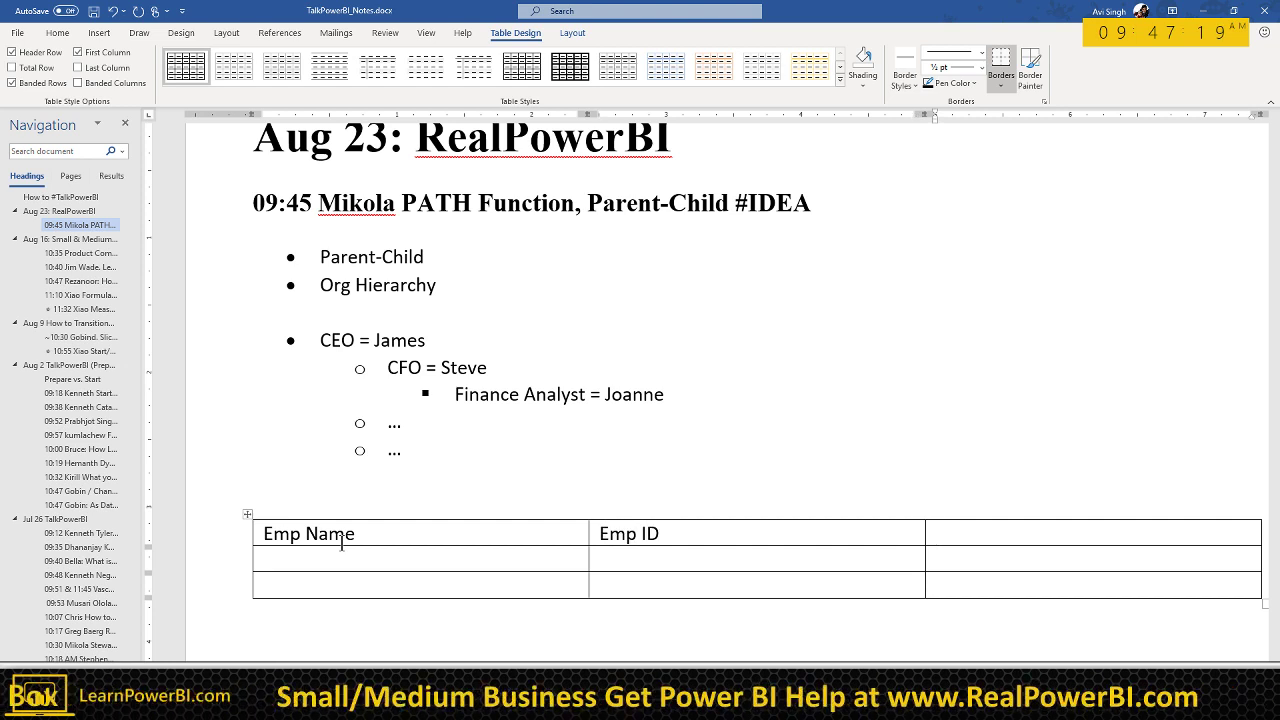
pyautogui.write('Manager ID')
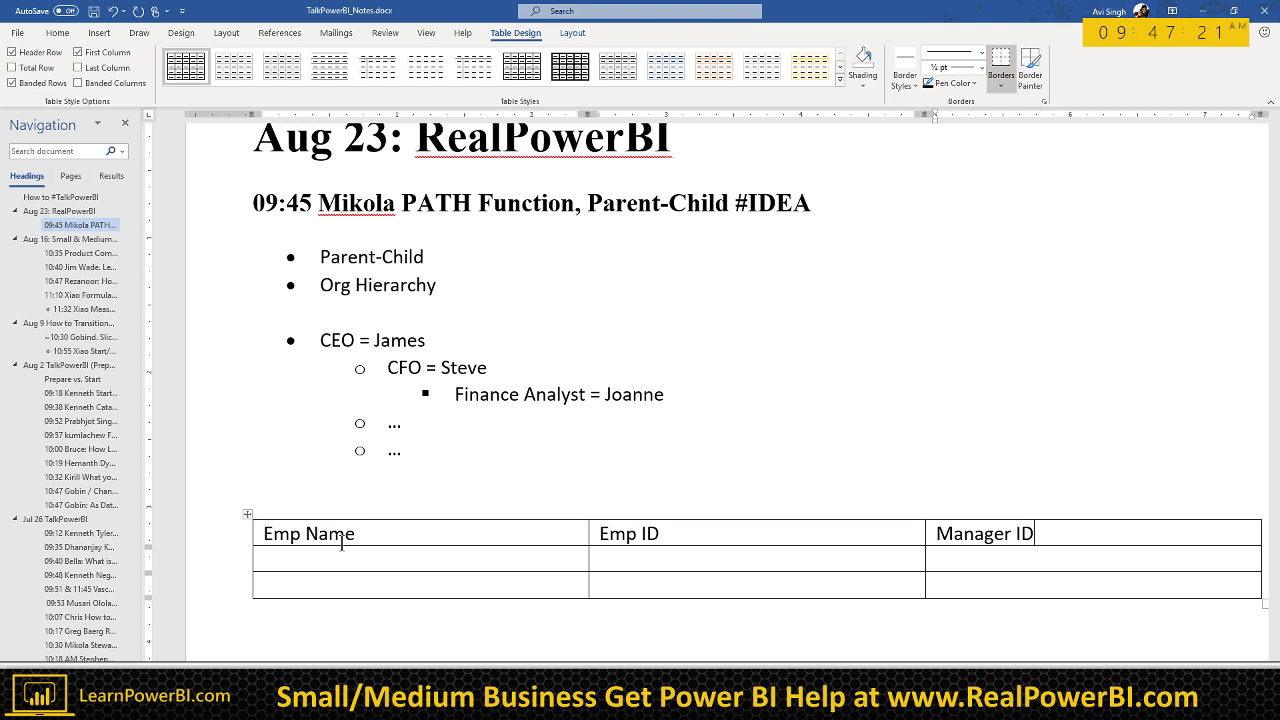
# Step: Fill three employee rows with names, IDs 001–003 and their manager IDs
pyautogui.click(323, 559)
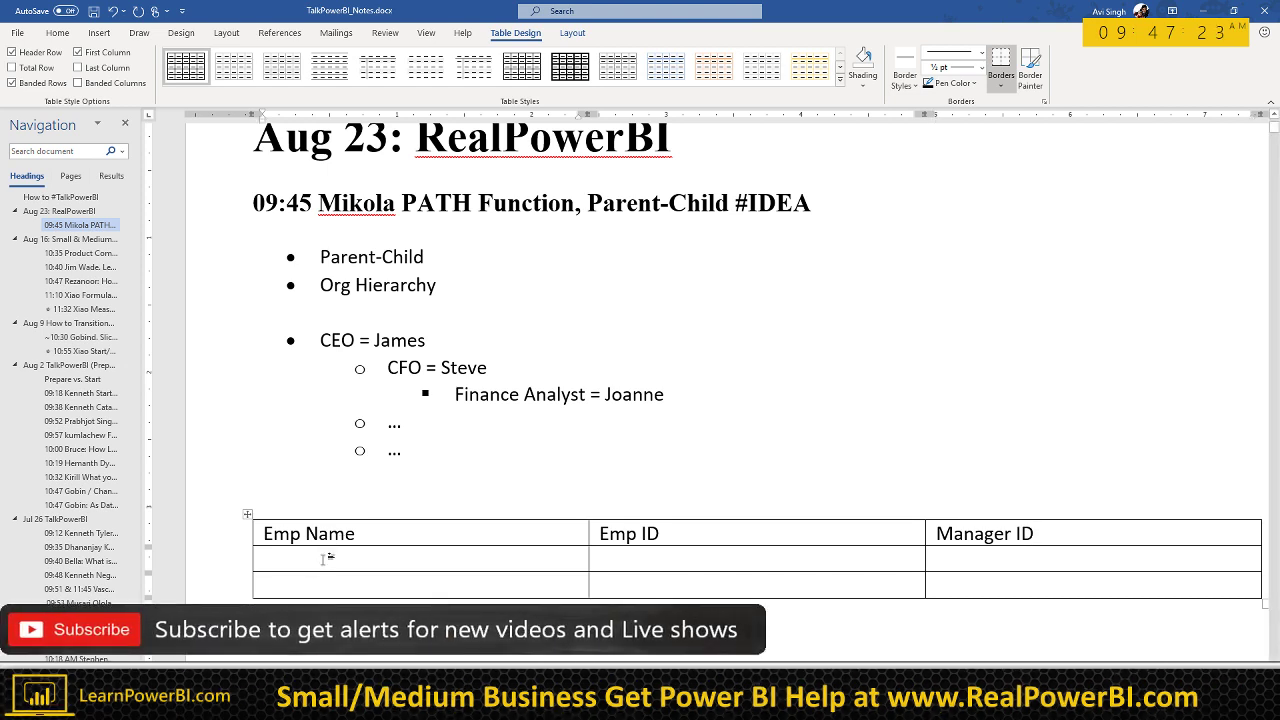
pyautogui.write('James')
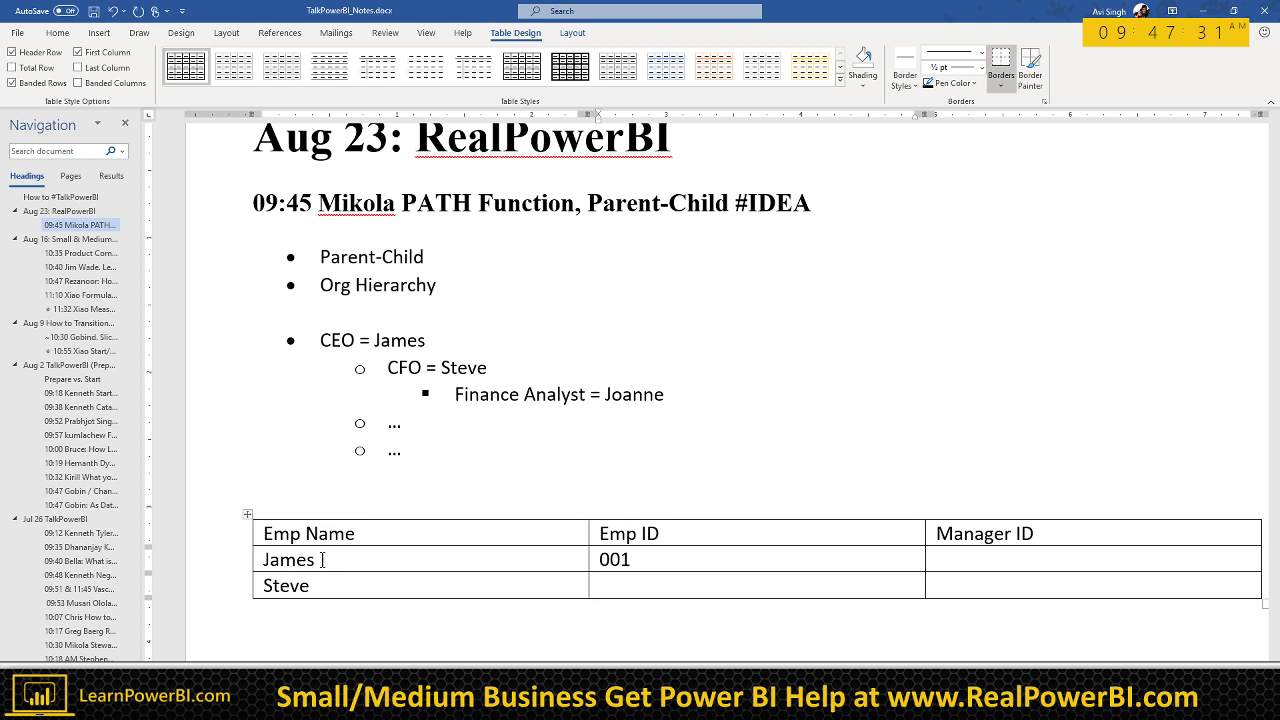
pyautogui.write('002')
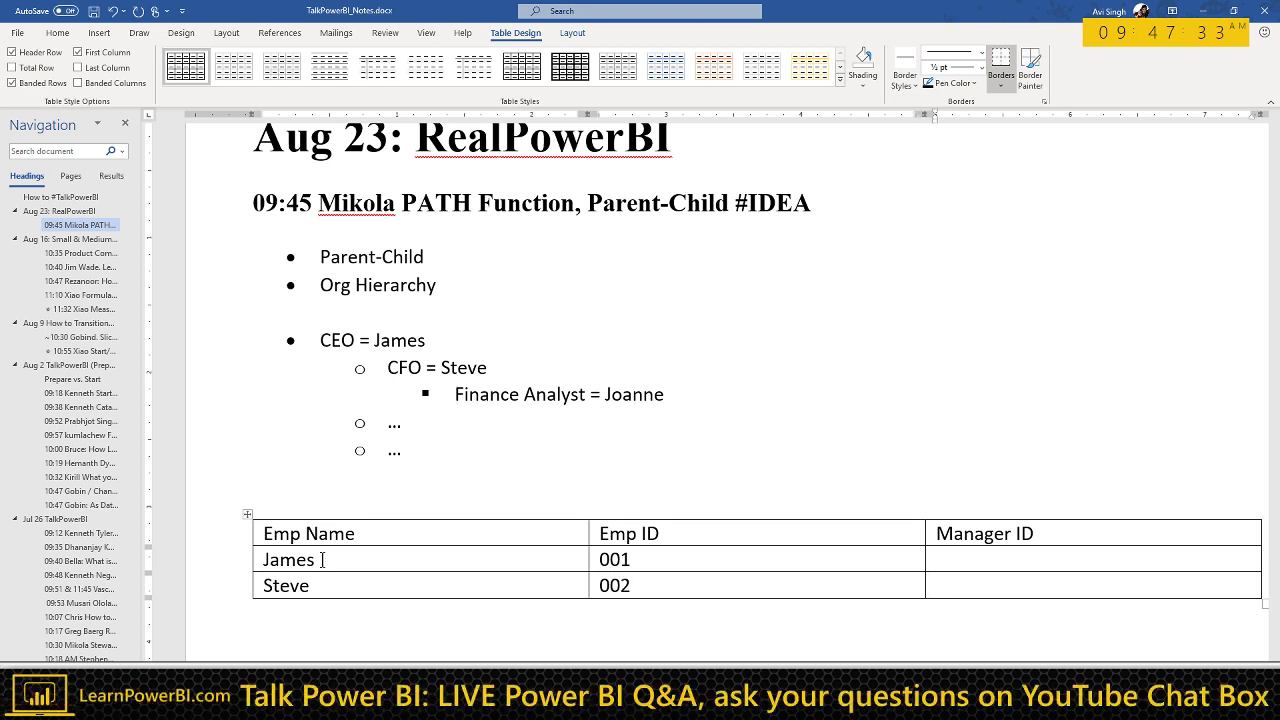
pyautogui.press('Tab')
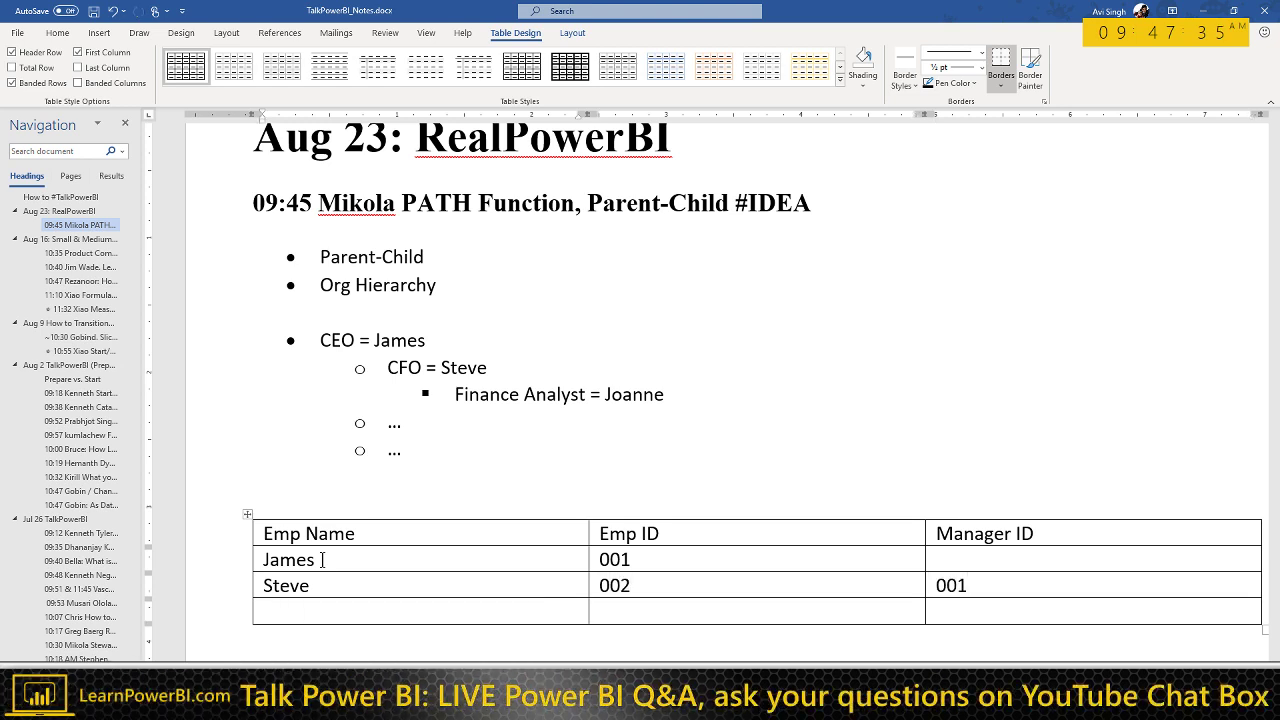
pyautogui.write('Joanne')
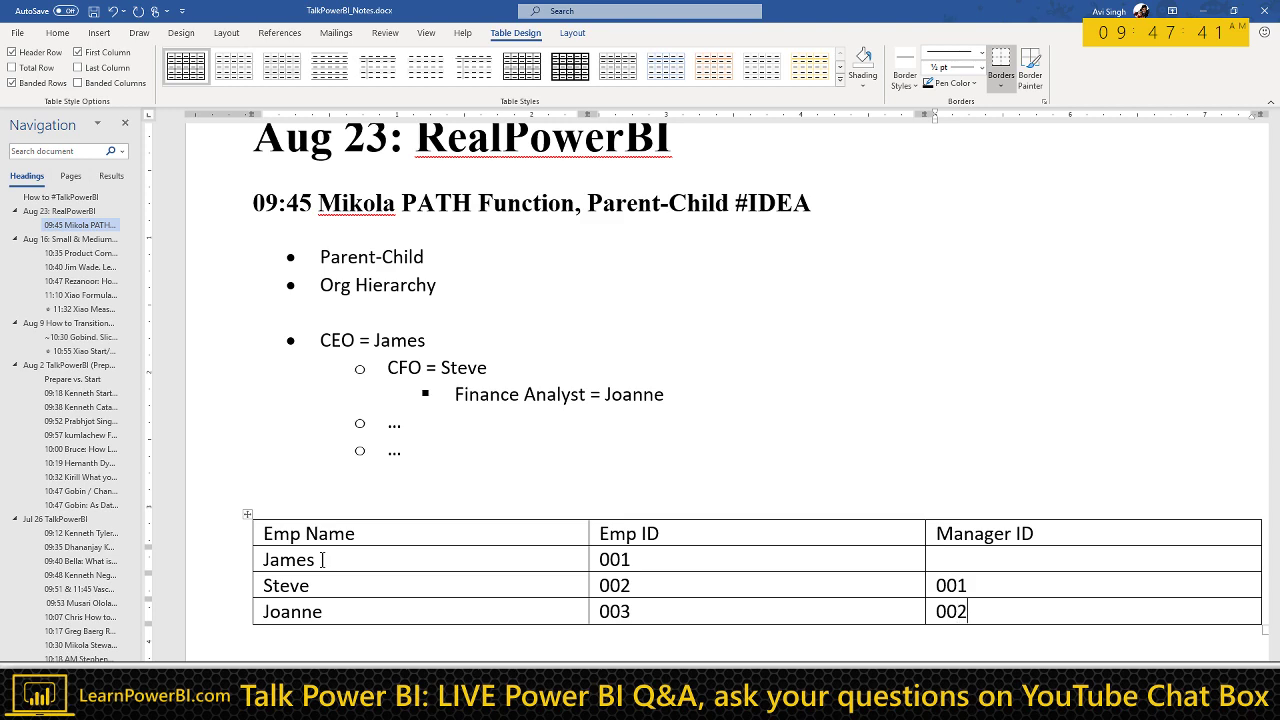
pyautogui.click(351, 487)
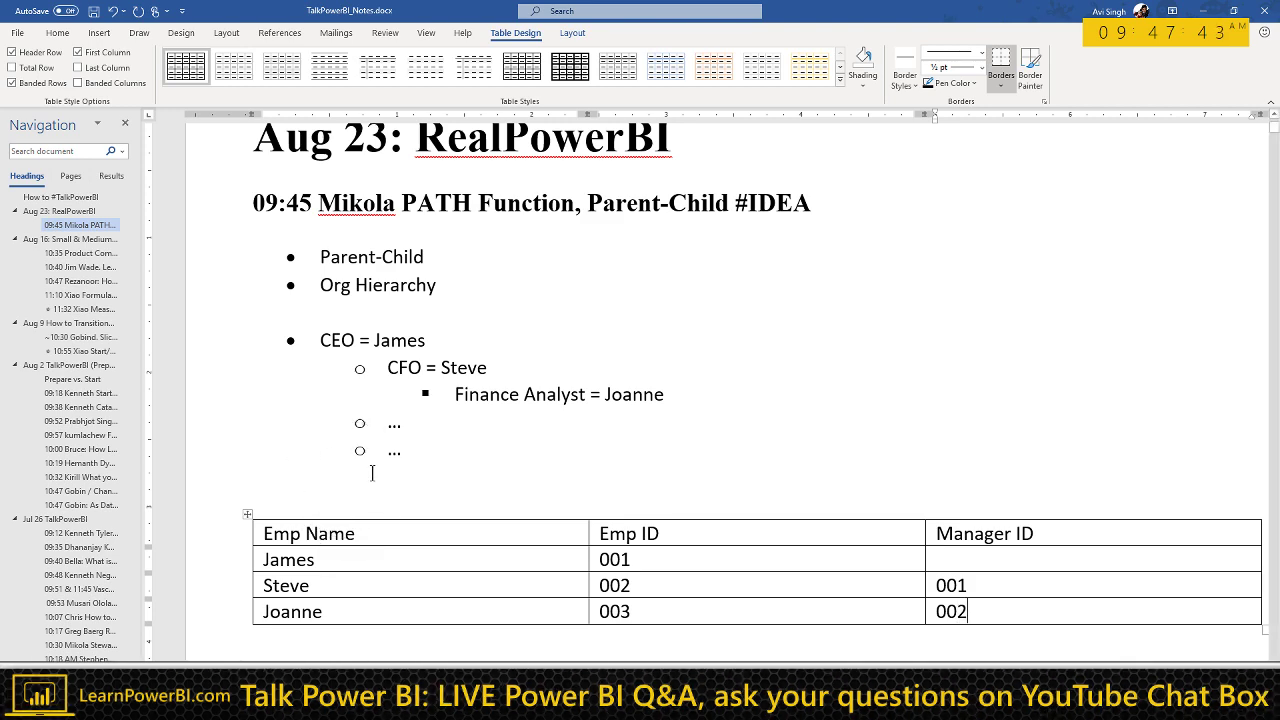
pyautogui.keyDown('ctrl'); pyautogui.scroll(-1, 372, 473); pyautogui.keyUp('ctrl')
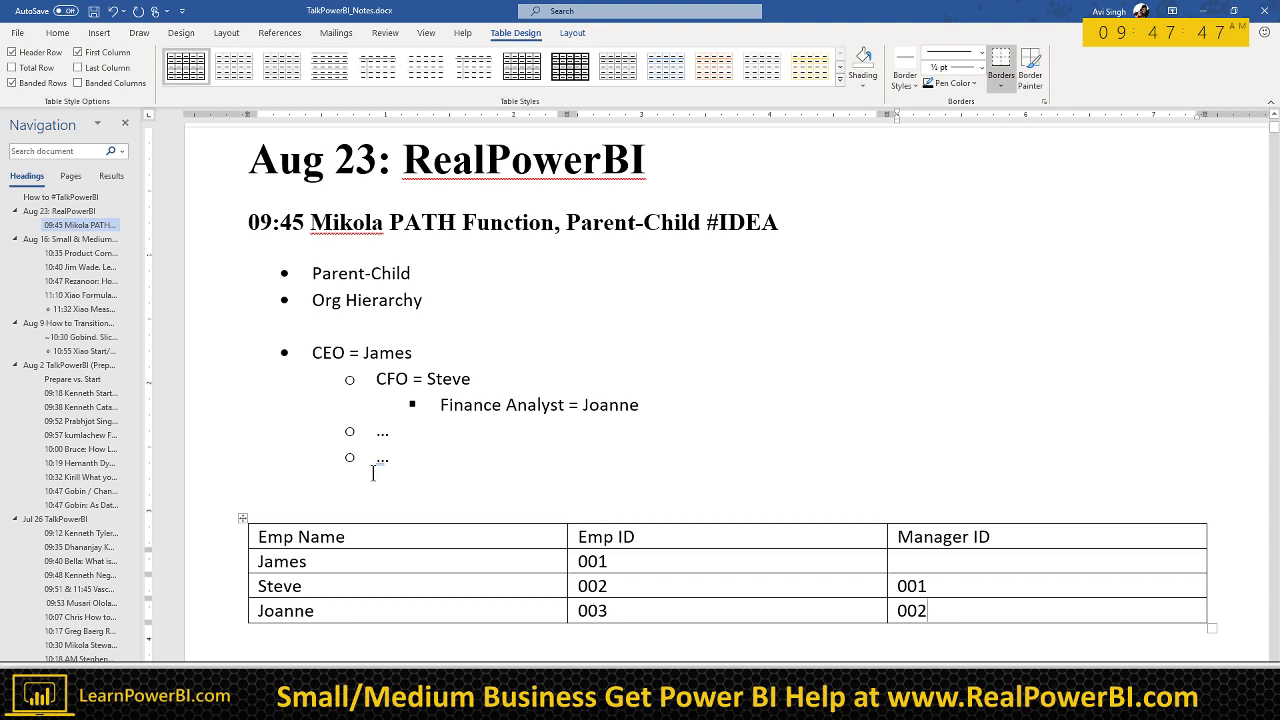
pyautogui.click(442, 268)
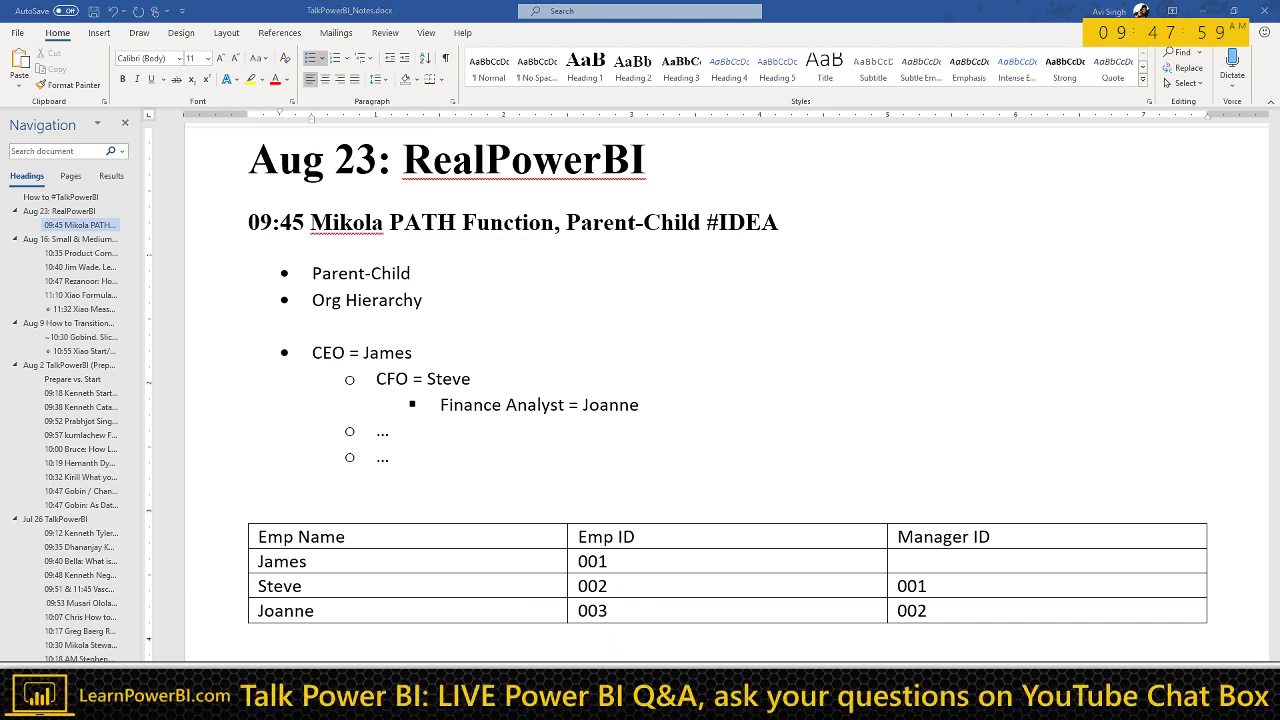
pyautogui.hotkey('alt', 'Tab')
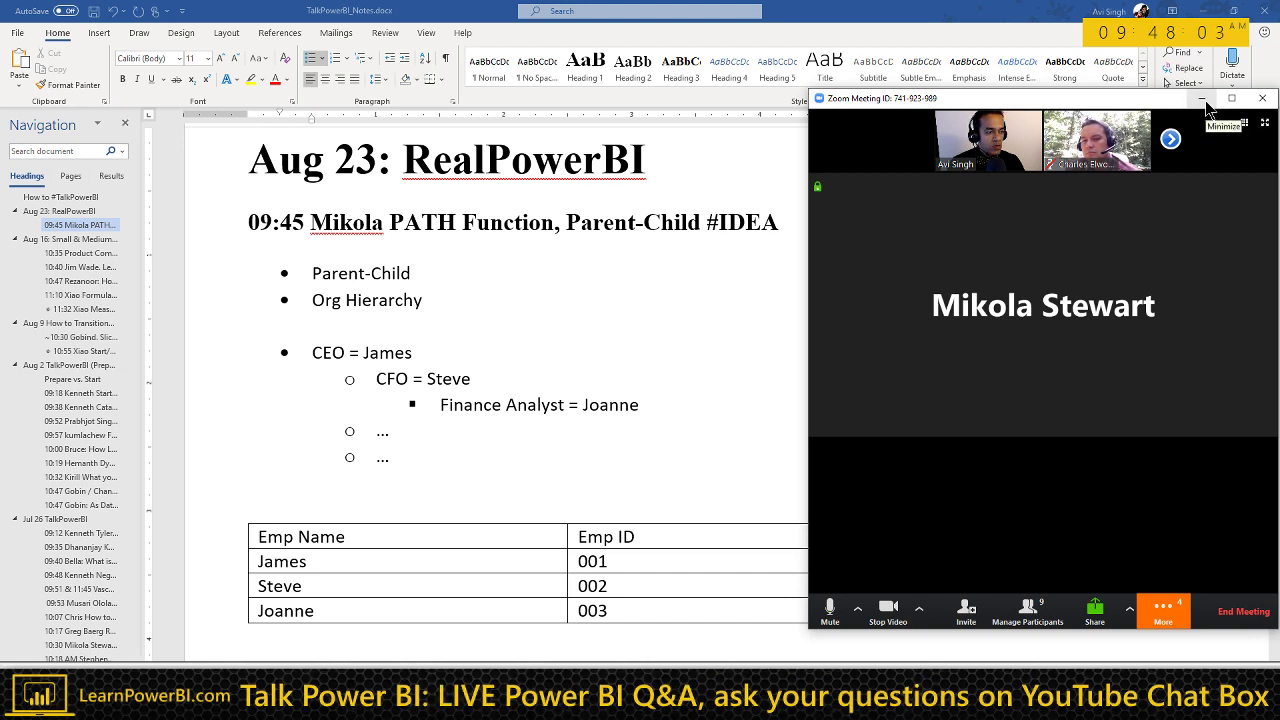
pyautogui.click(1203, 98)
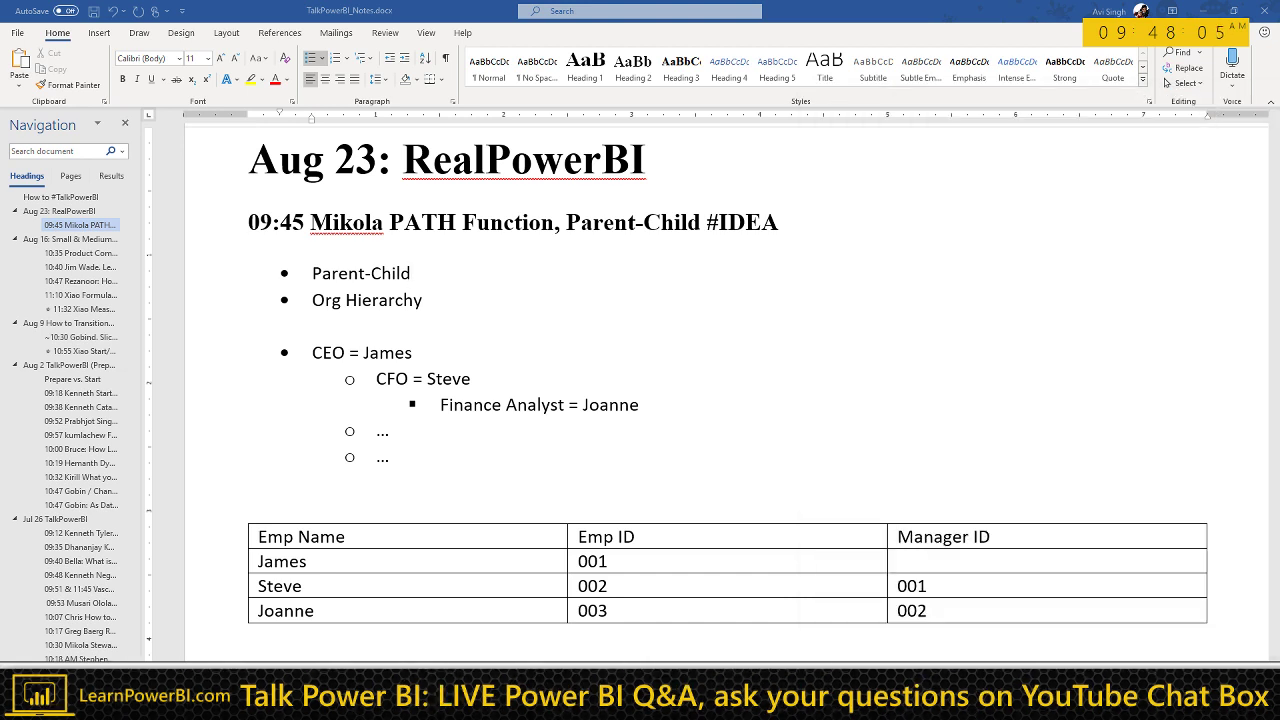
pyautogui.click(1178, 265)
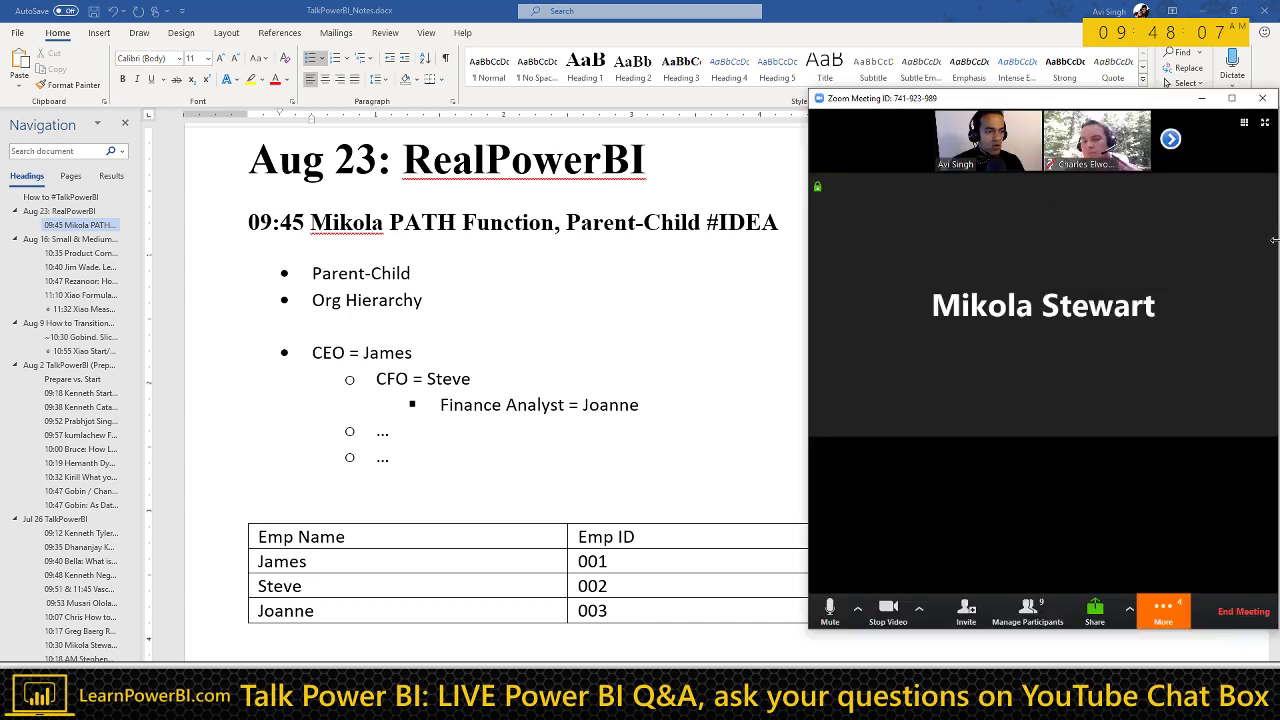
pyautogui.click(1032, 120)
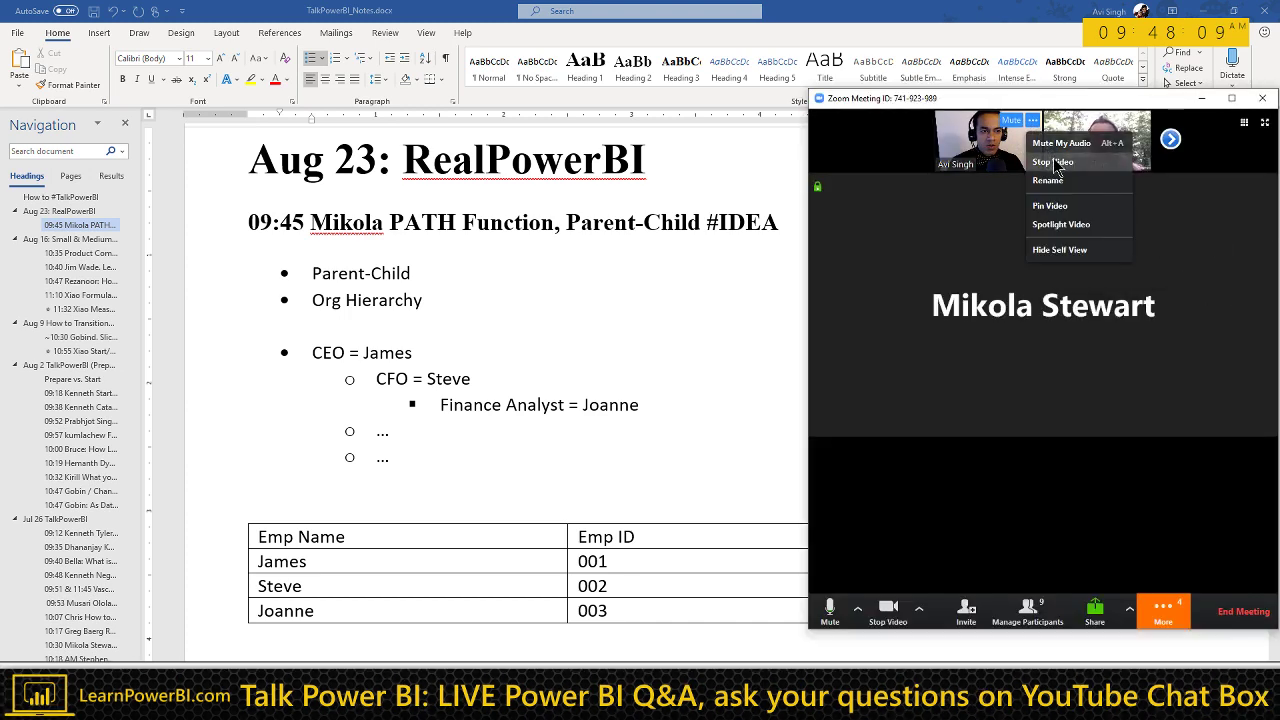
pyautogui.click(1063, 207)
pyautogui.click(1203, 98)
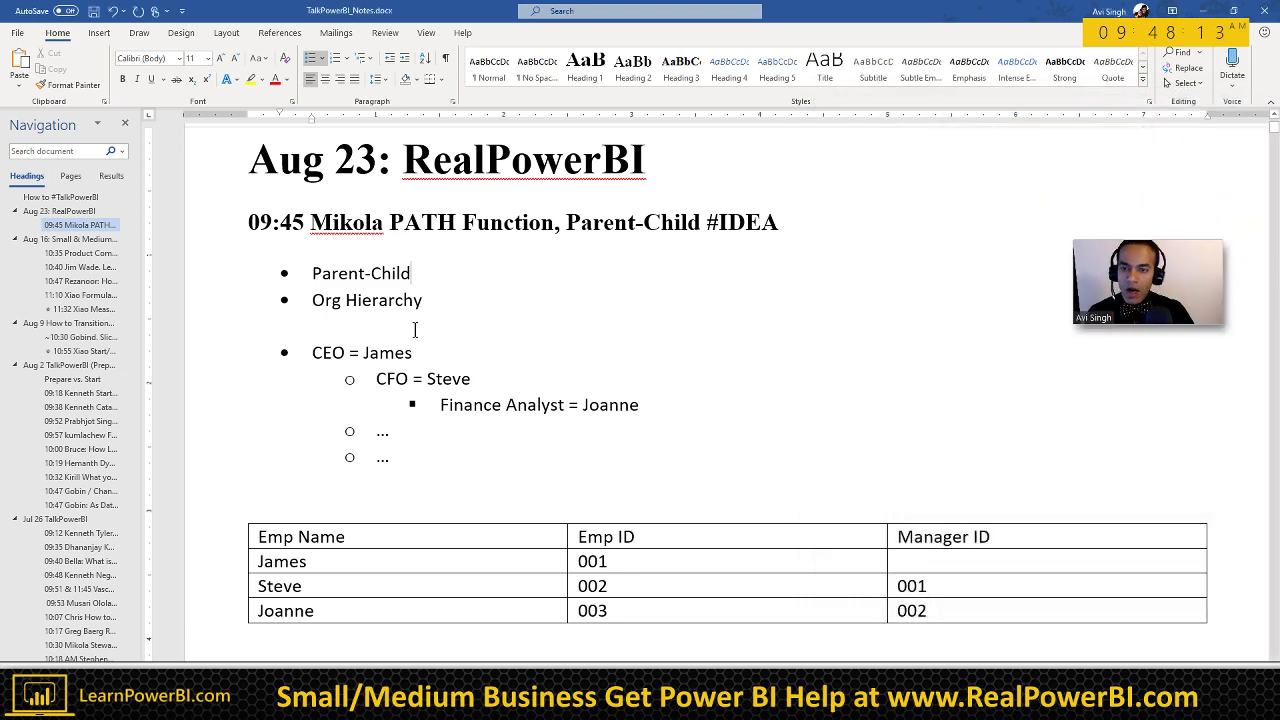
pyautogui.click(491, 302)
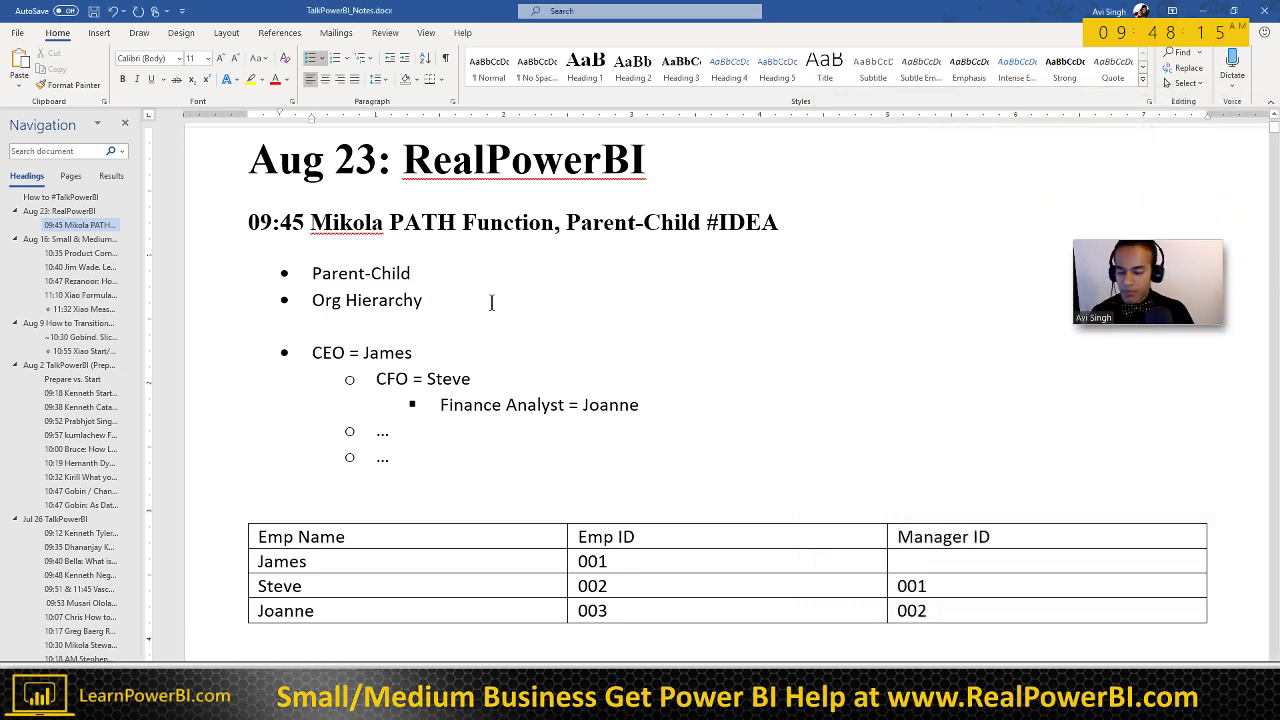
pyautogui.hotkey('shift', 'Down')
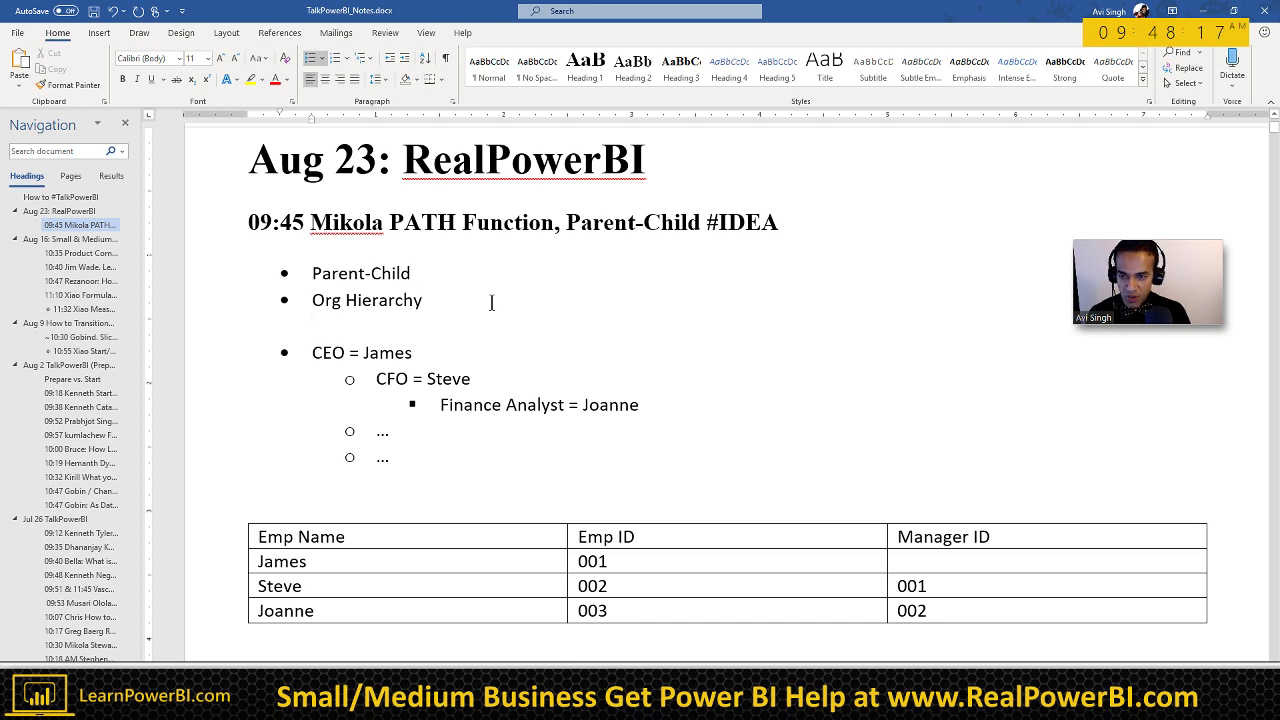
pyautogui.press('Tab')
pyautogui.hotkey('shift', 'Tab')
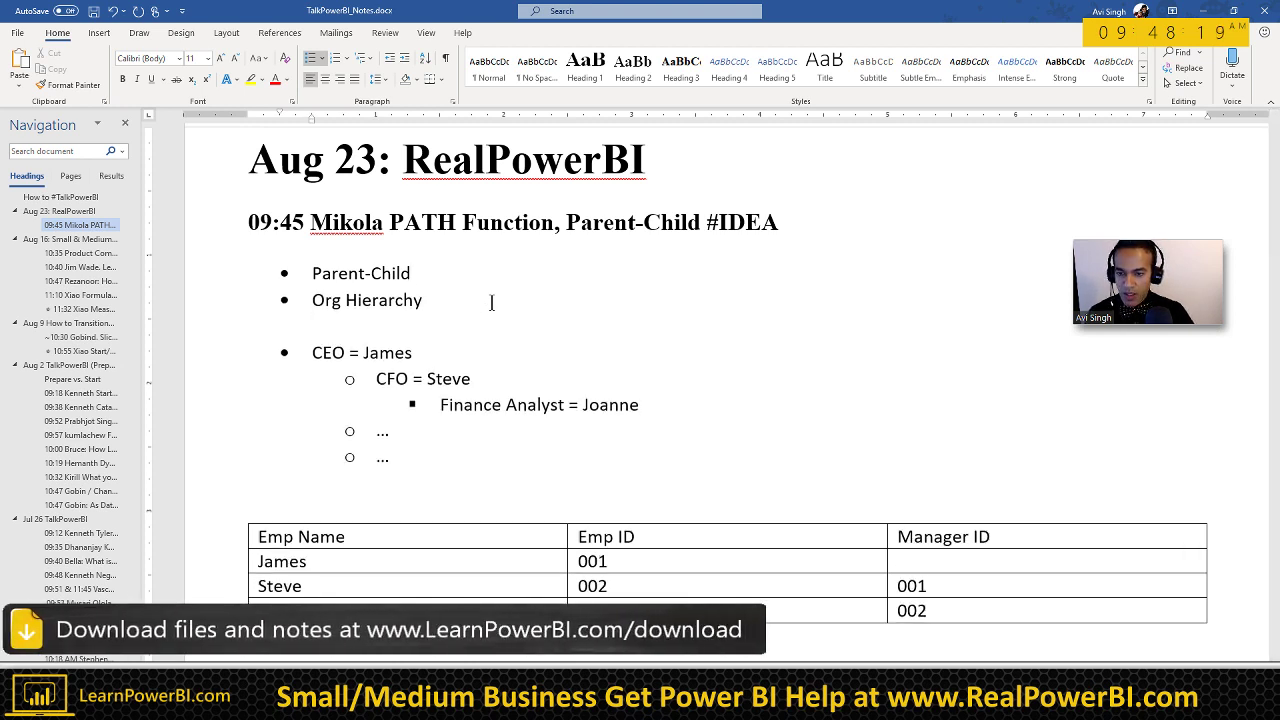
# Step: Add an indented 'Microsoft' sub-bullet under Parent-Child
pyautogui.click(321, 260)
pyautogui.press('End')
pyautogui.press('Return')
pyautogui.press('Tab')
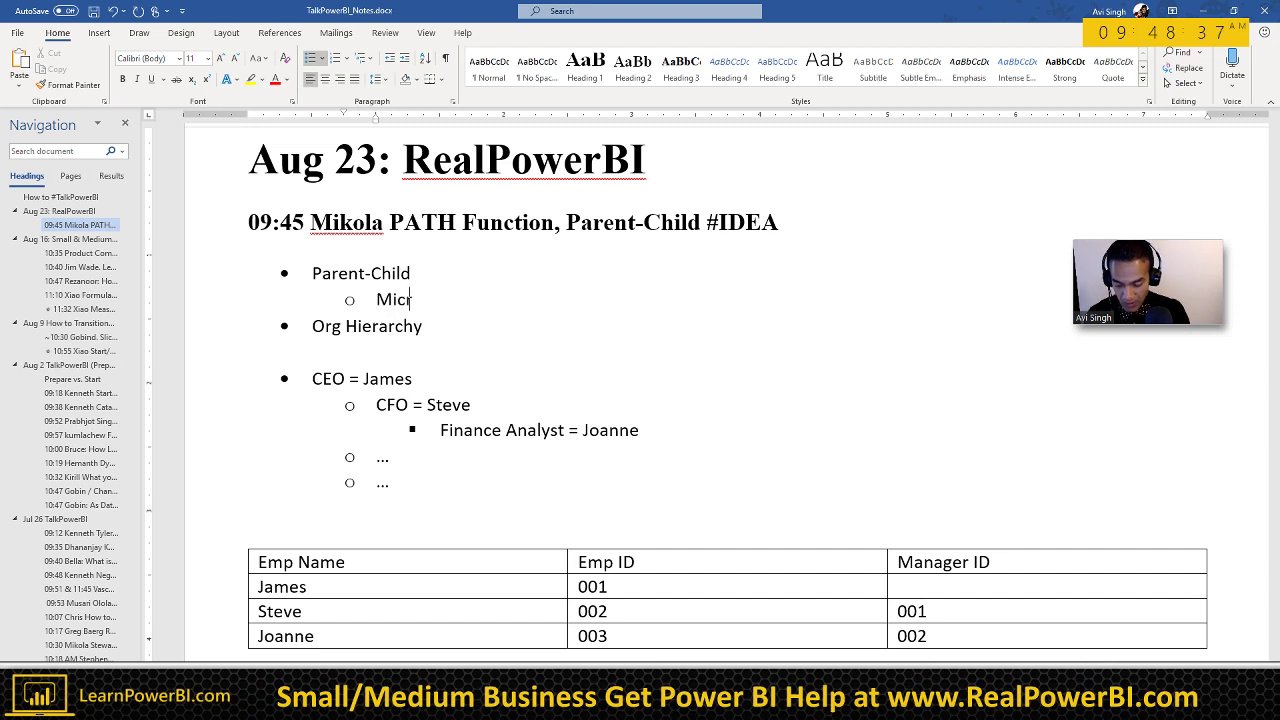
pyautogui.write('osoft')
# Step: Nest 'Microsoft LATAM' and 'Microsoft (Account Manager)' bullets beneath the Microsoft sub-bullet
pyautogui.press('Return')
pyautogui.press('Tab')
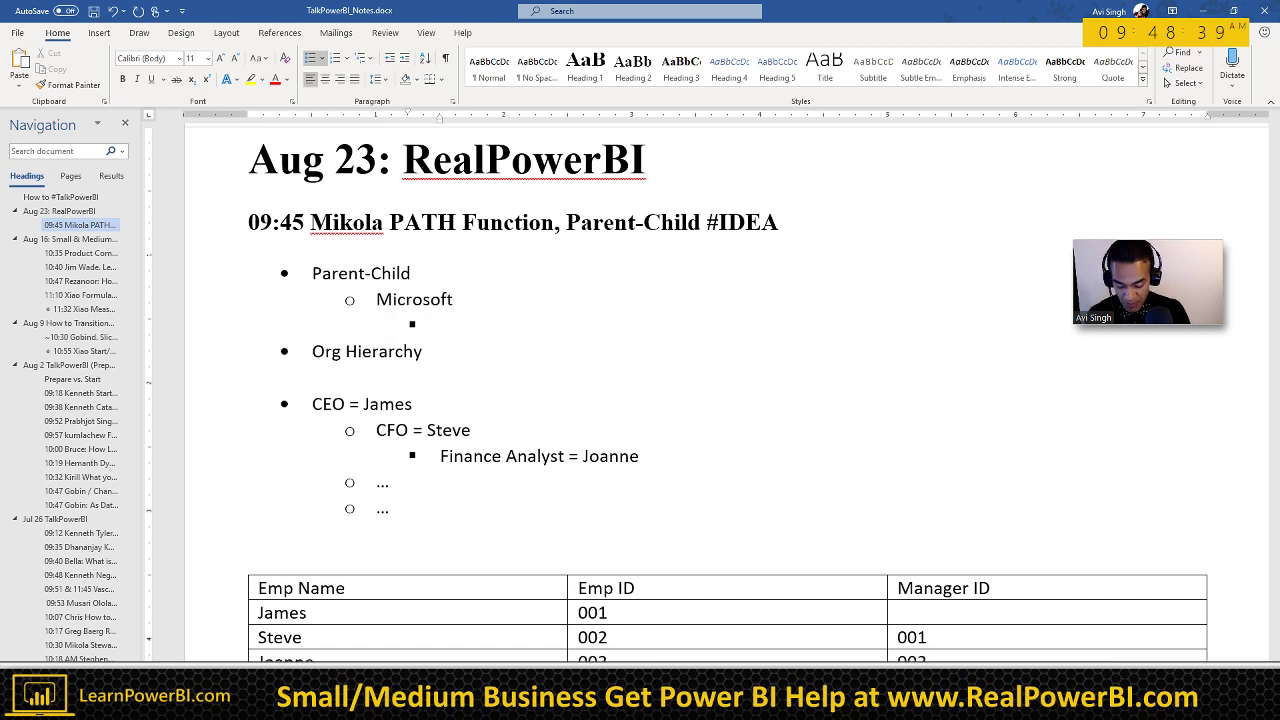
pyautogui.write('Microsoft')
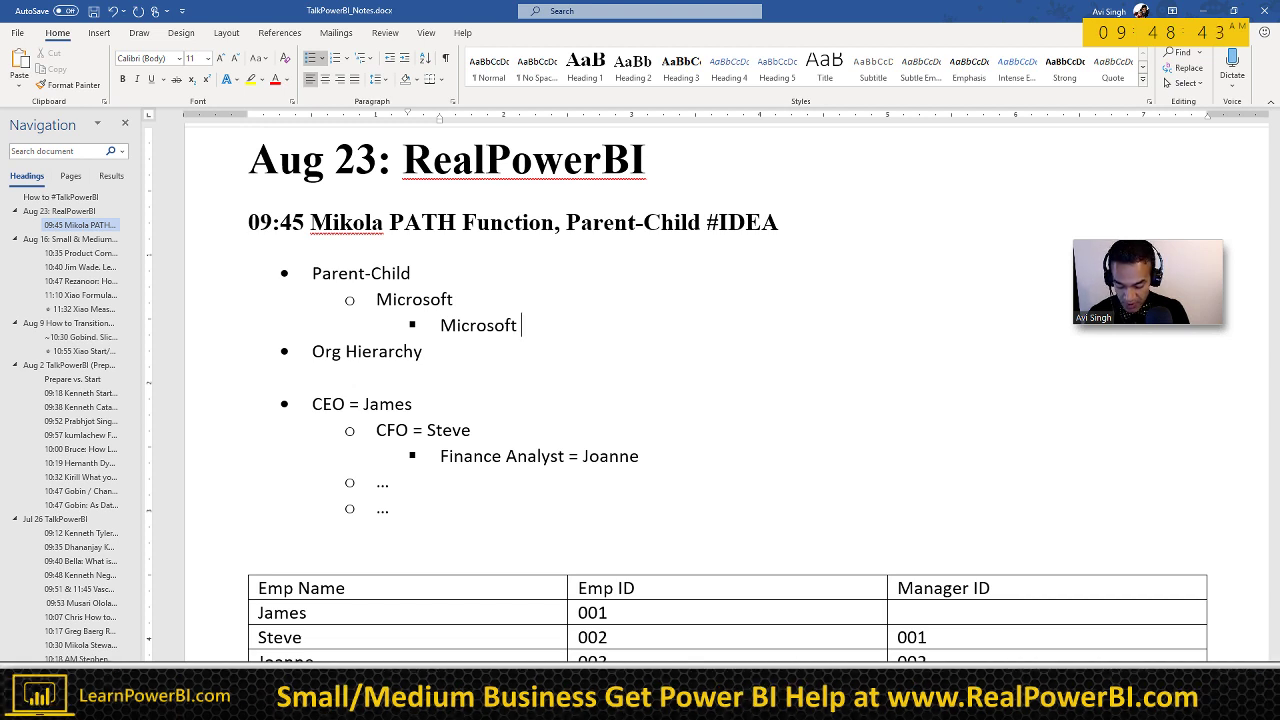
pyautogui.write('LA')
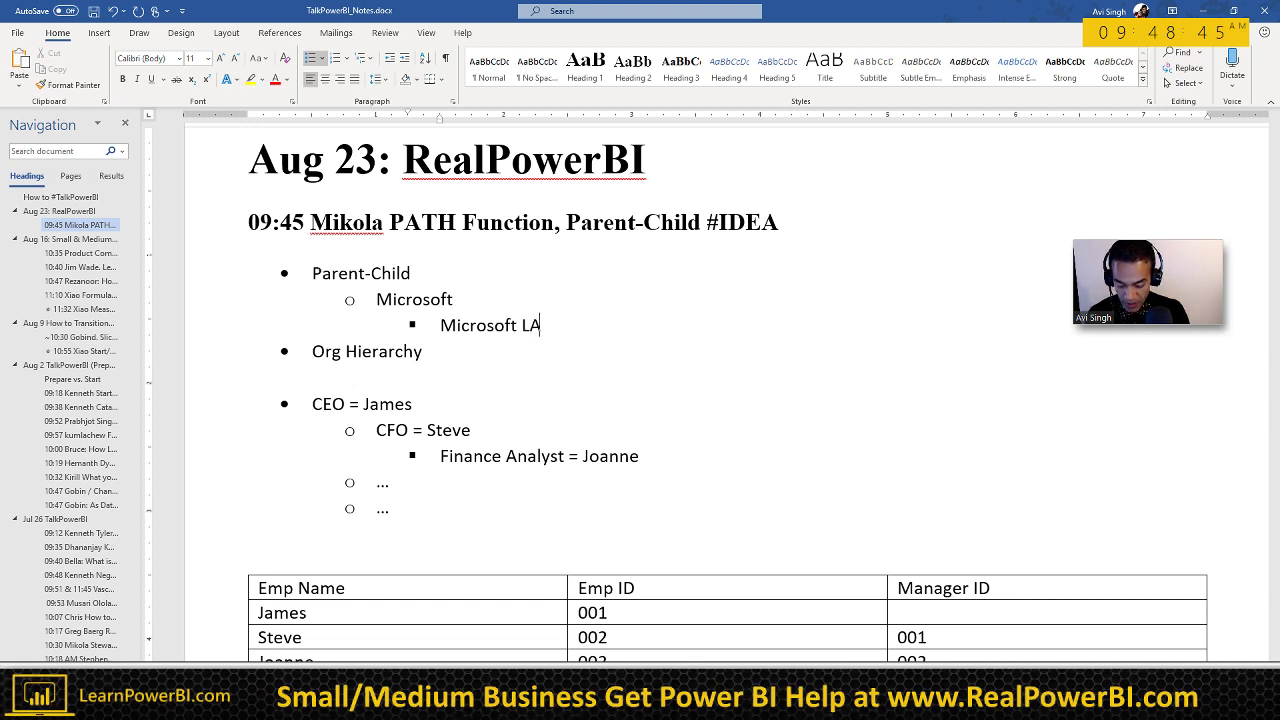
pyautogui.write('TAM')
pyautogui.press('Return')
pyautogui.write('Microsoft')
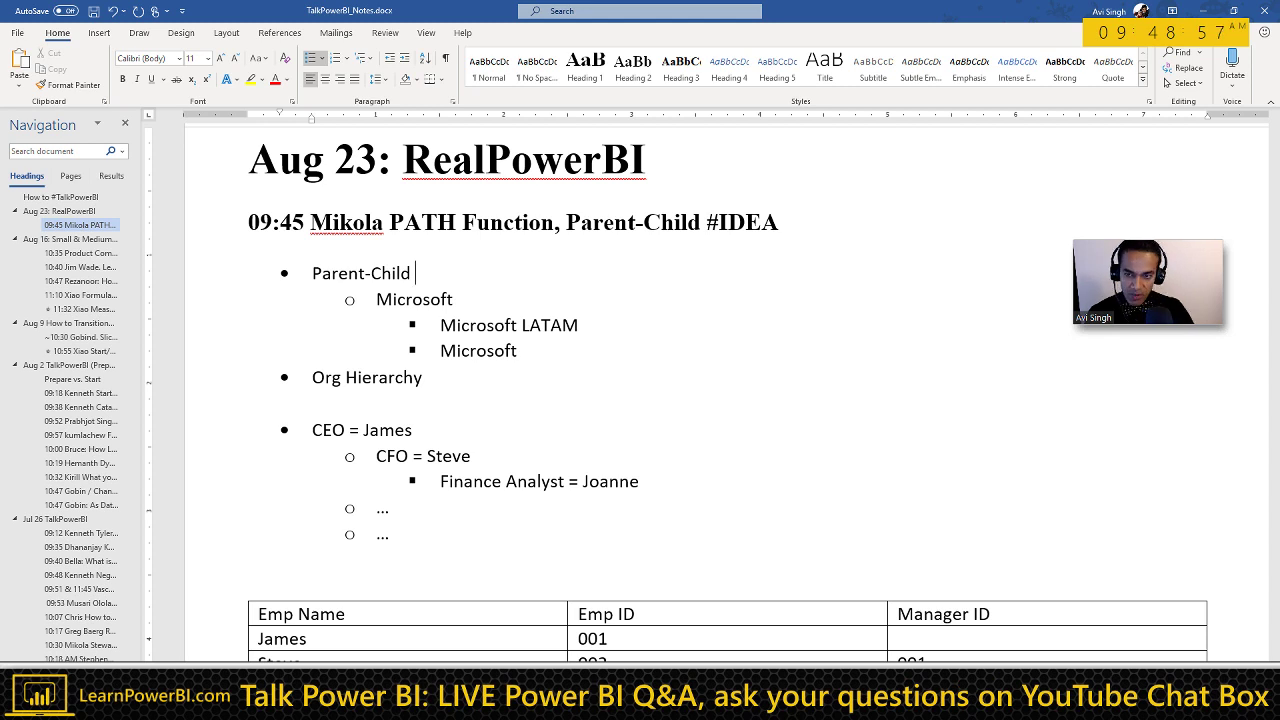
pyautogui.write('(Account ')
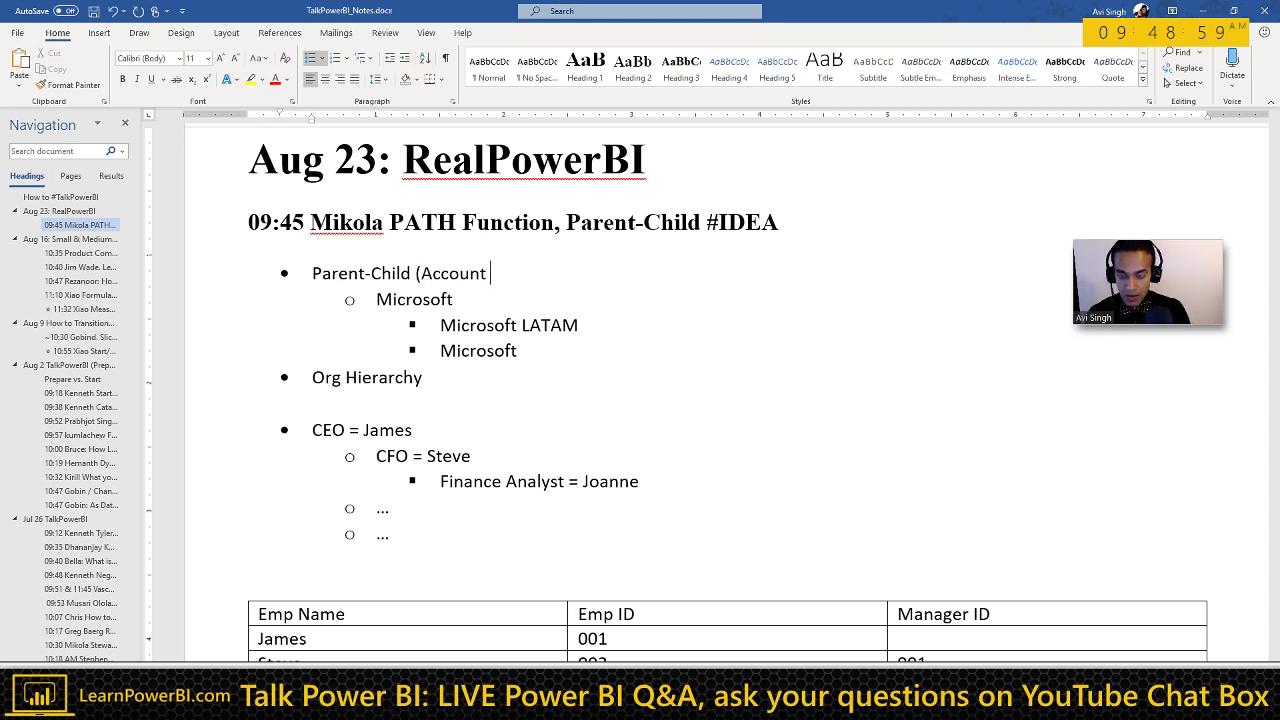
pyautogui.write('Manager)')
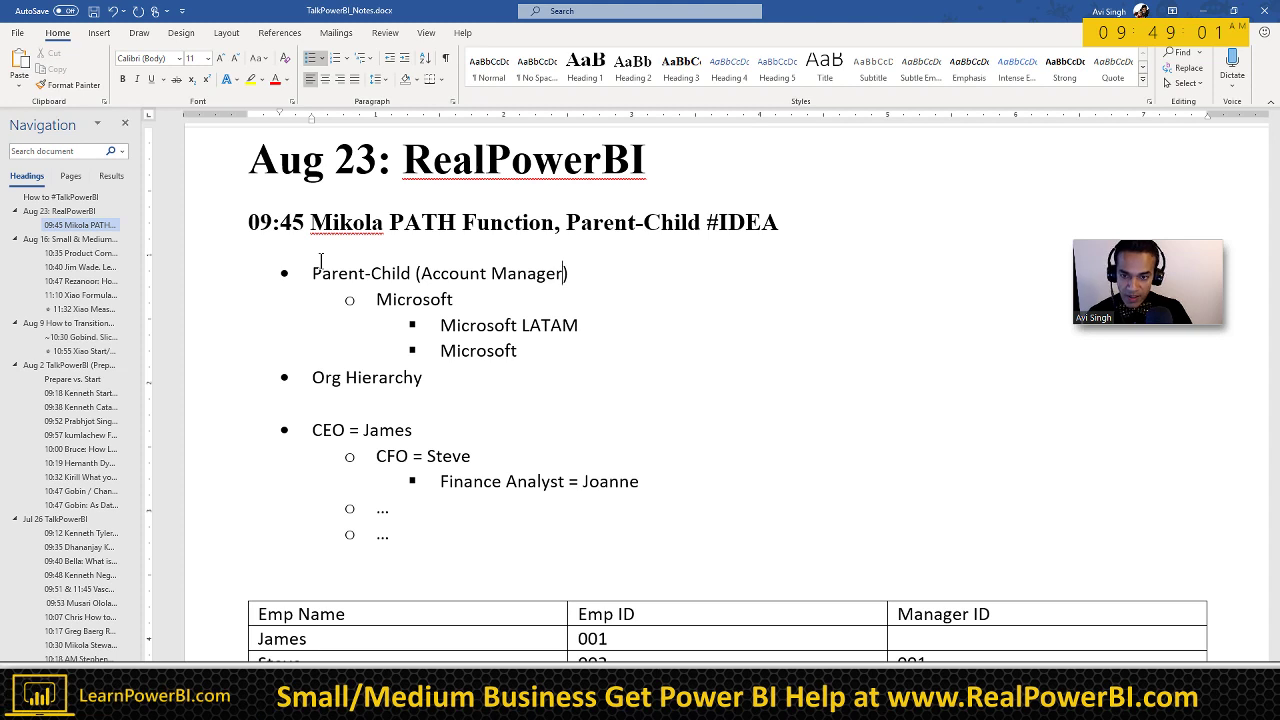
# Step: Insert 'Sales' before Account in the Parent-Child bullet's (Account Manager) label
pyautogui.hotkey('ctrl', 'Left')
pyautogui.hotkey('ctrl', 'Left')
pyautogui.hotkey('ctrl', 'Left')
pyautogui.write('Sales')
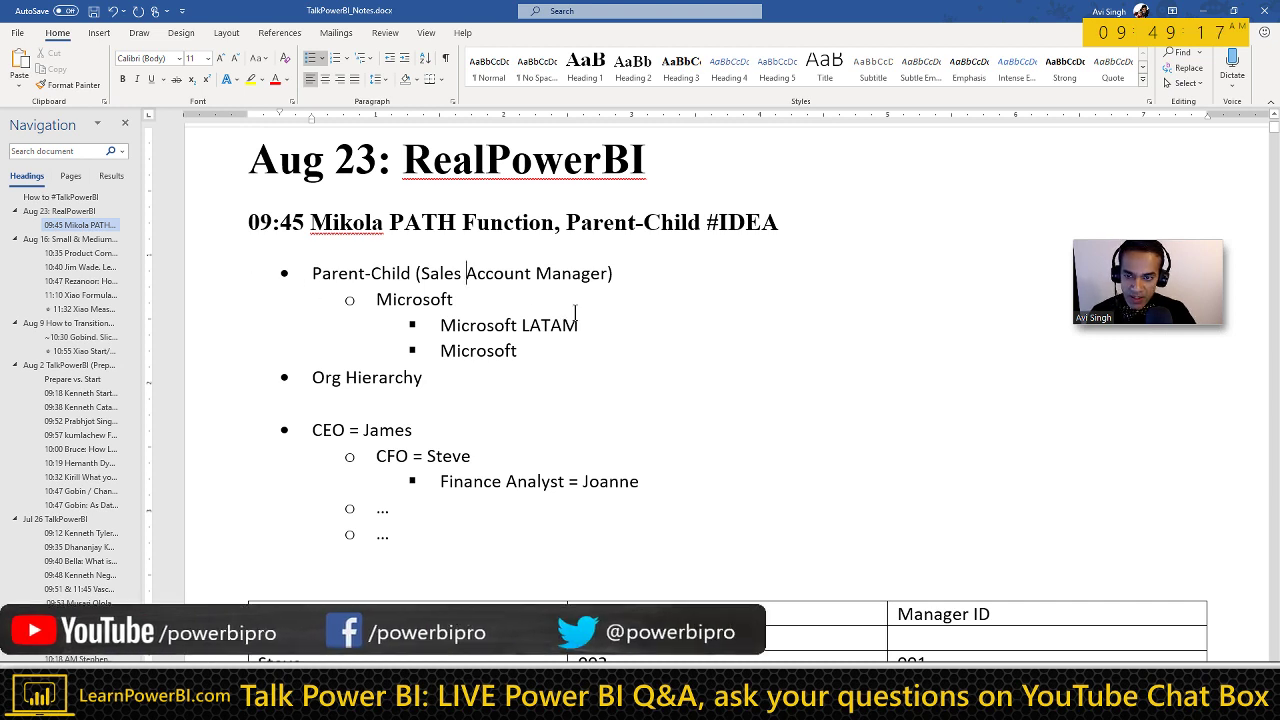
pyautogui.click(466, 273)
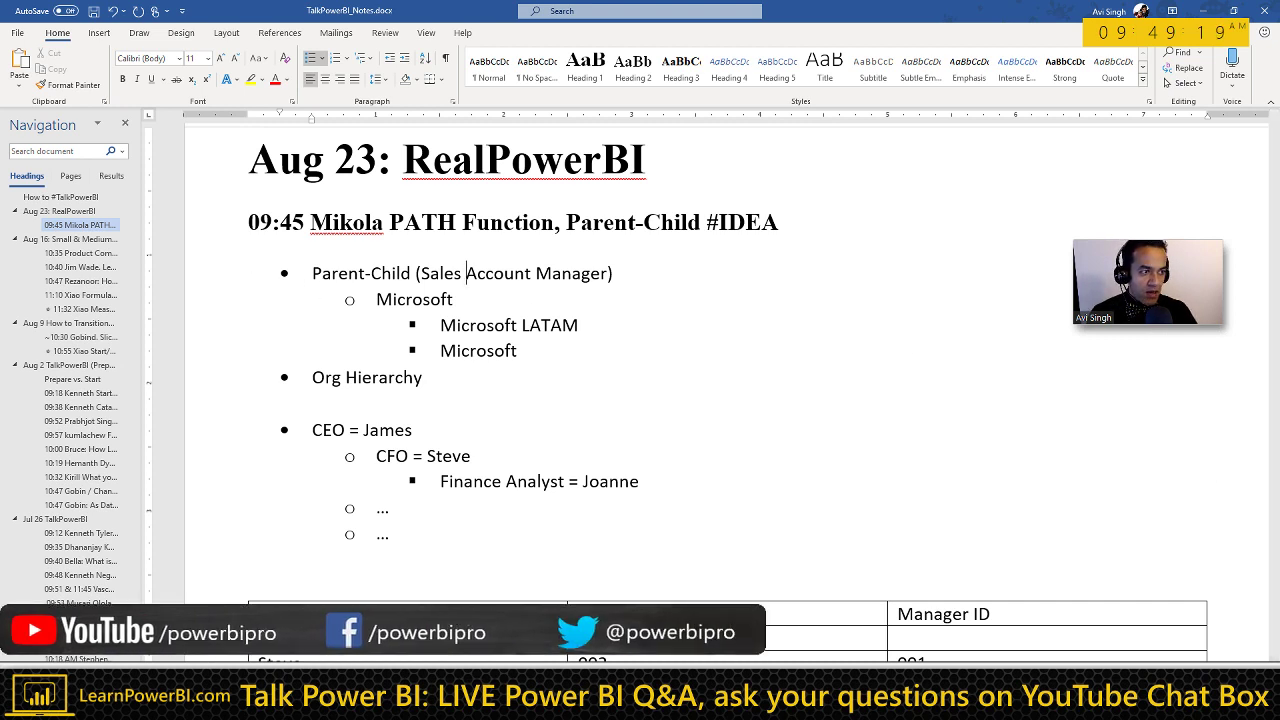
# Step: Append the contact's name '@ Labelmaster' to the Parent-Child line, then switch to Chrome
pyautogui.click(637, 266)
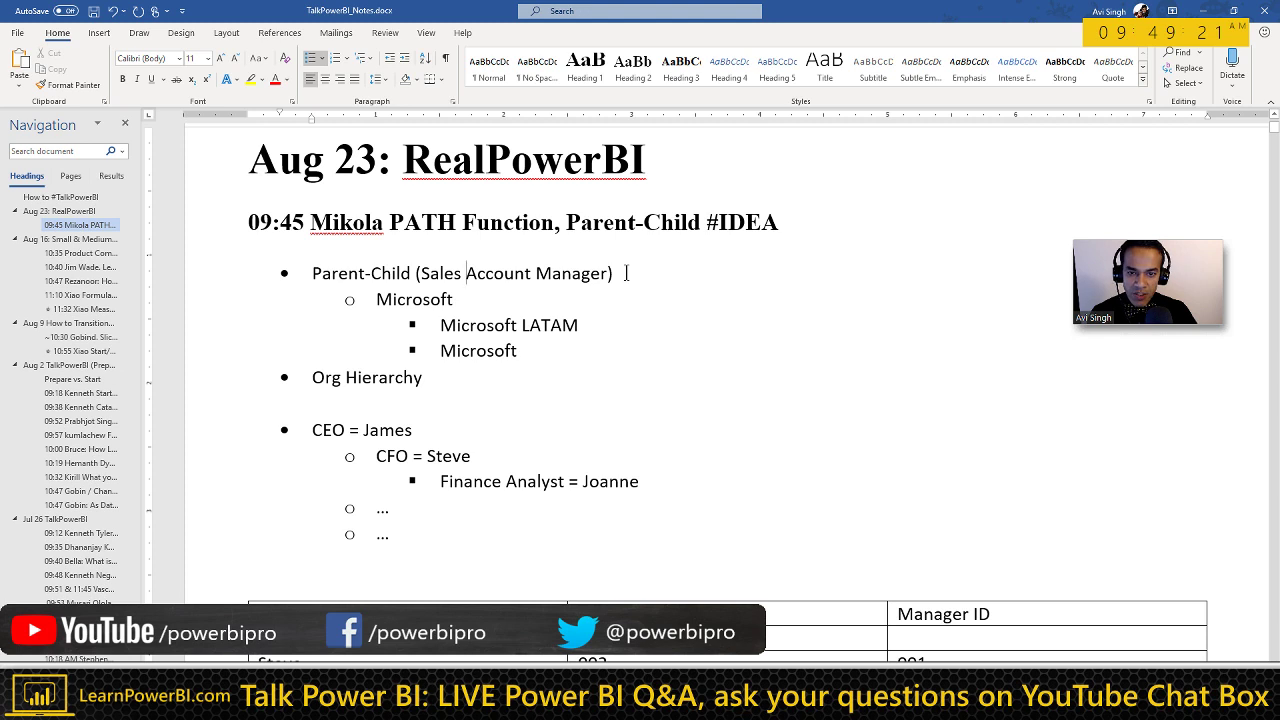
pyautogui.write('. ')
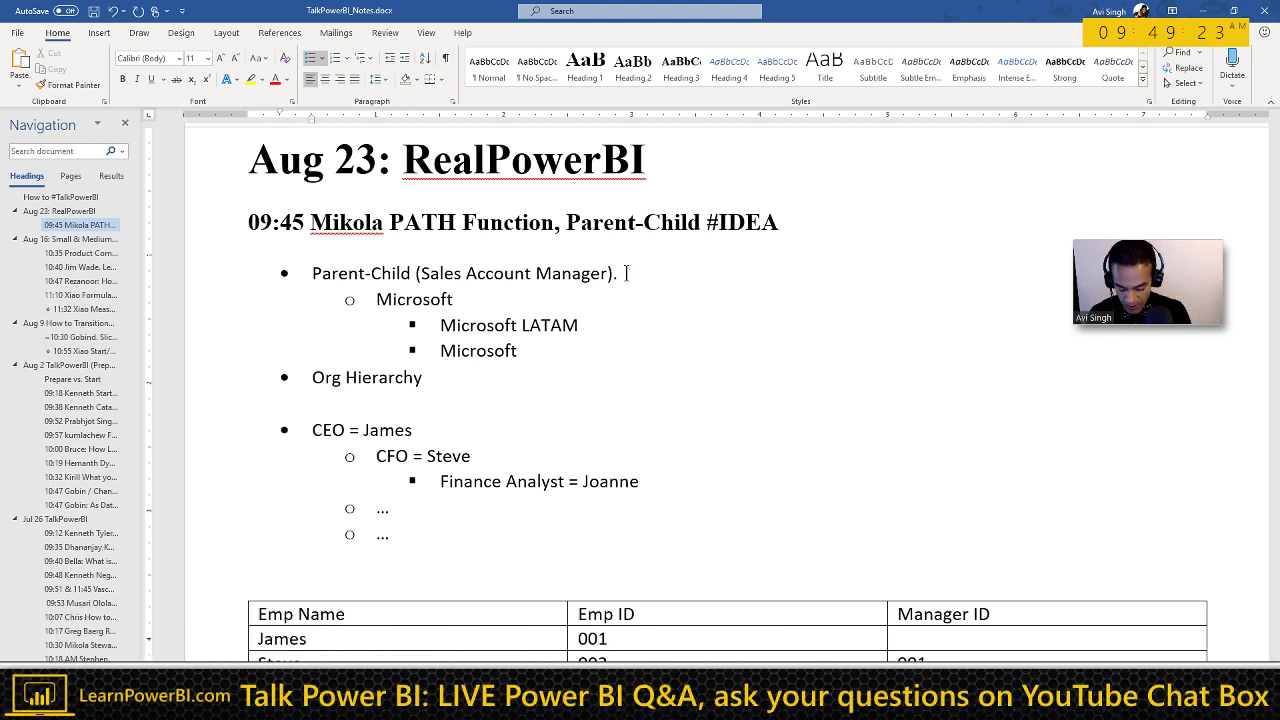
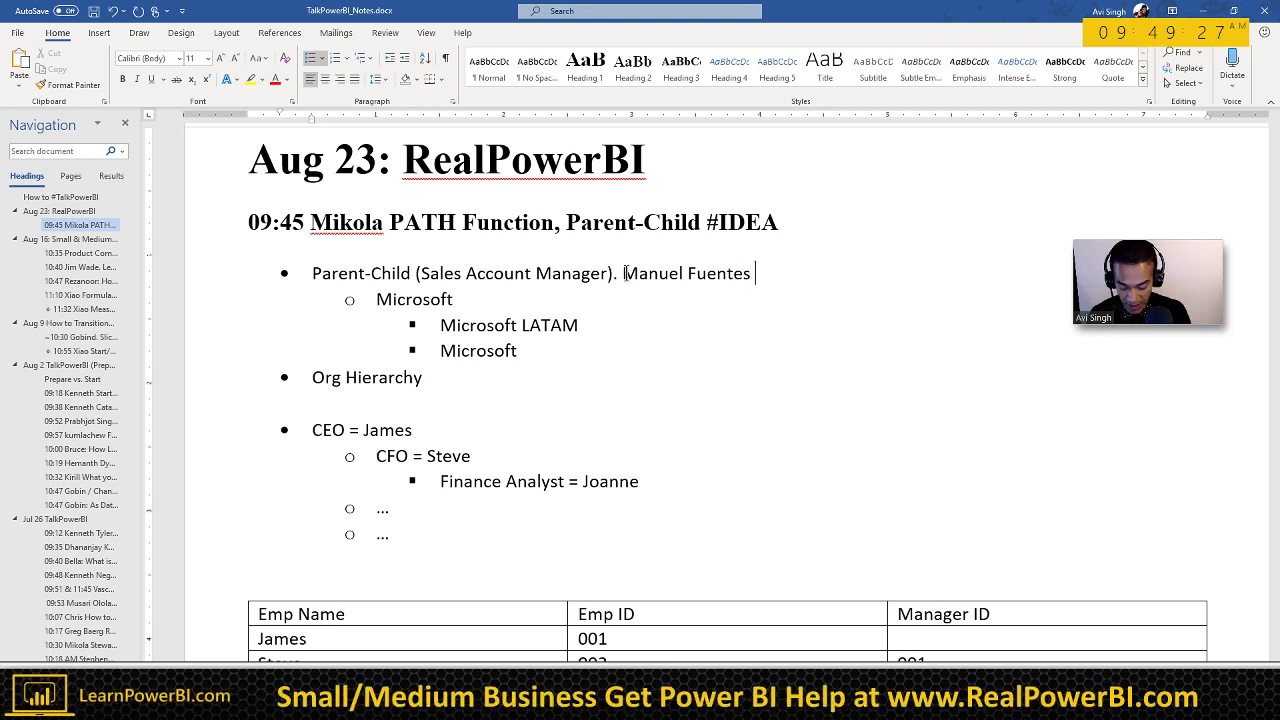
pyautogui.write(' @ Label')
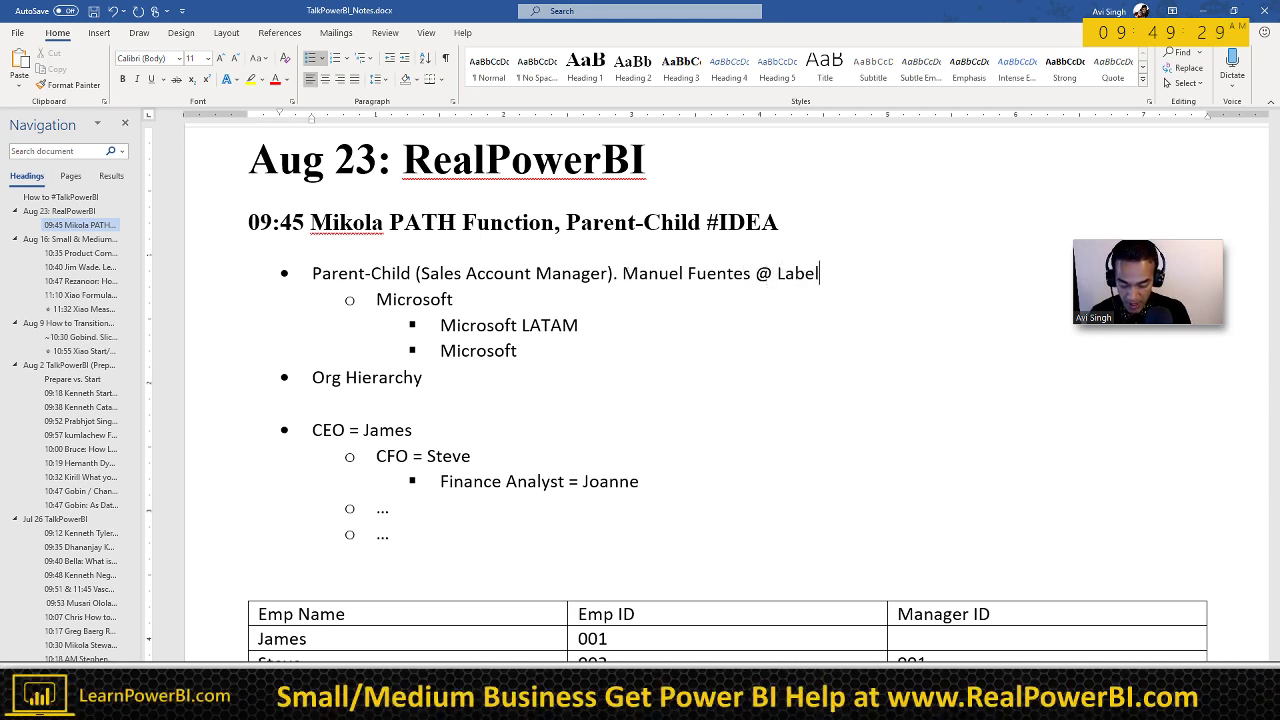
pyautogui.write('master')
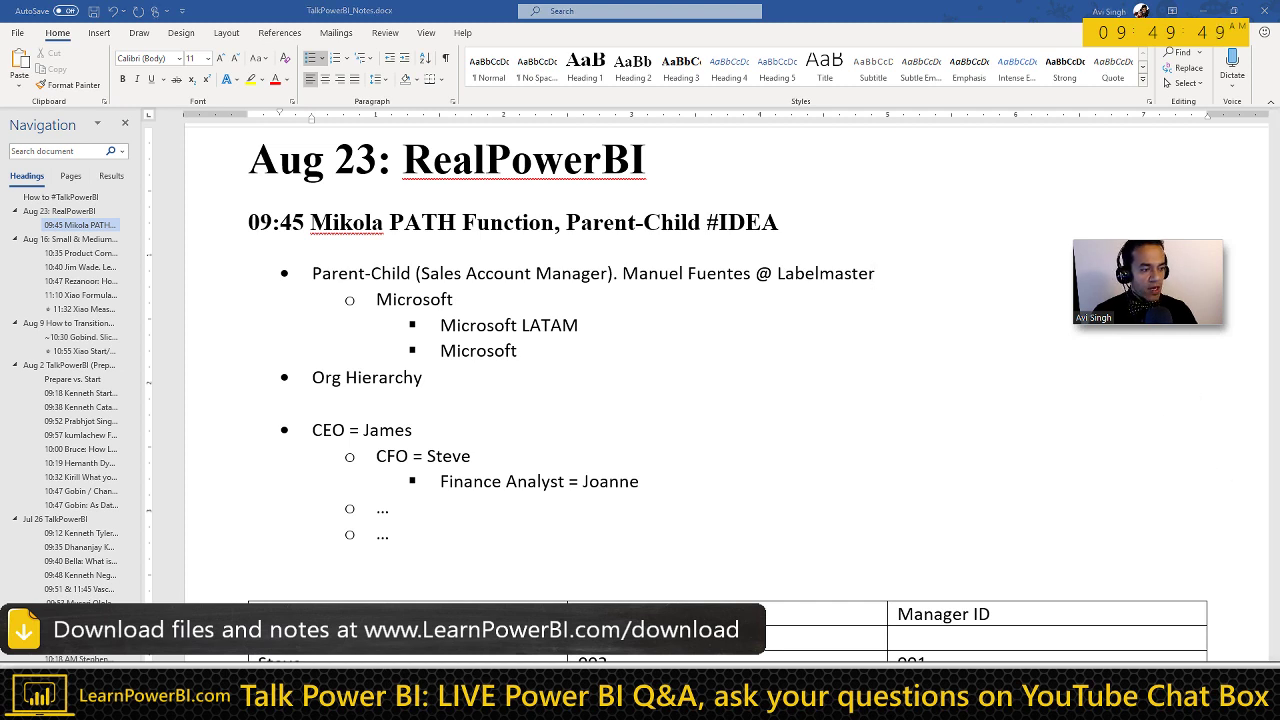
pyautogui.hotkey('alt', 'Tab')
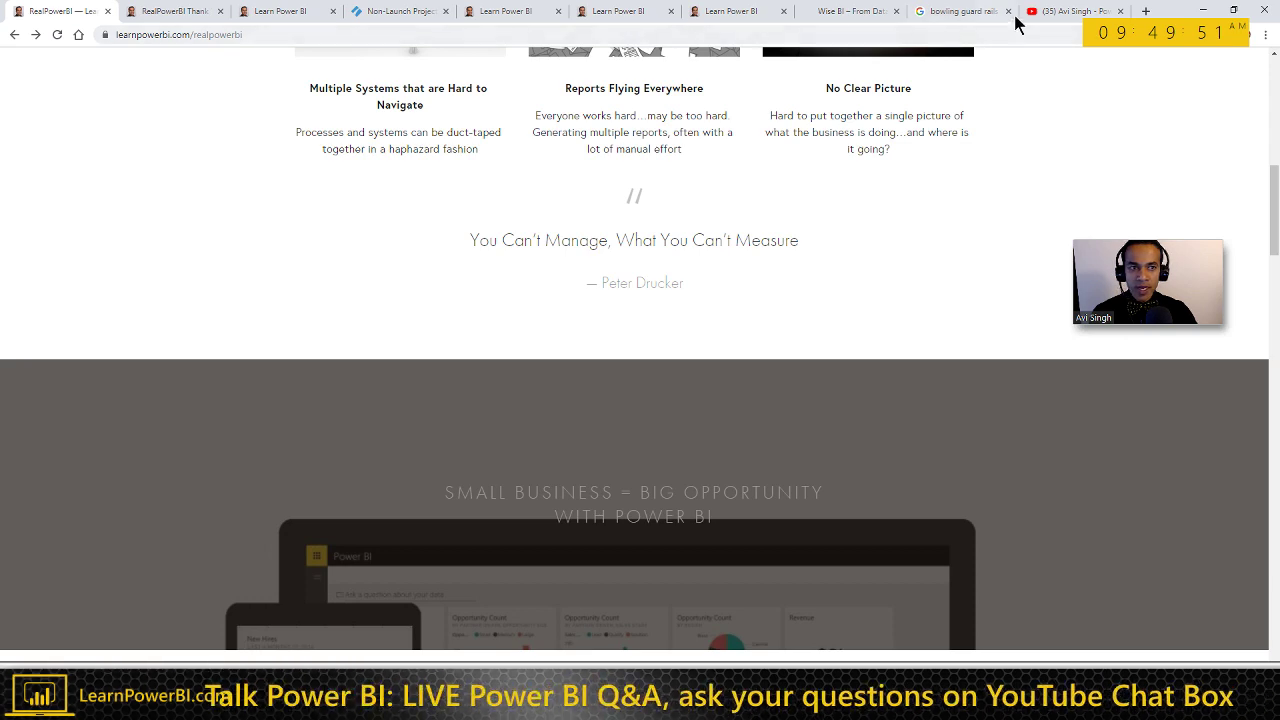
# Step: Search the PowerBIPro YouTube channel for 'Sales', then return to the Word notes
pyautogui.click(1063, 18)
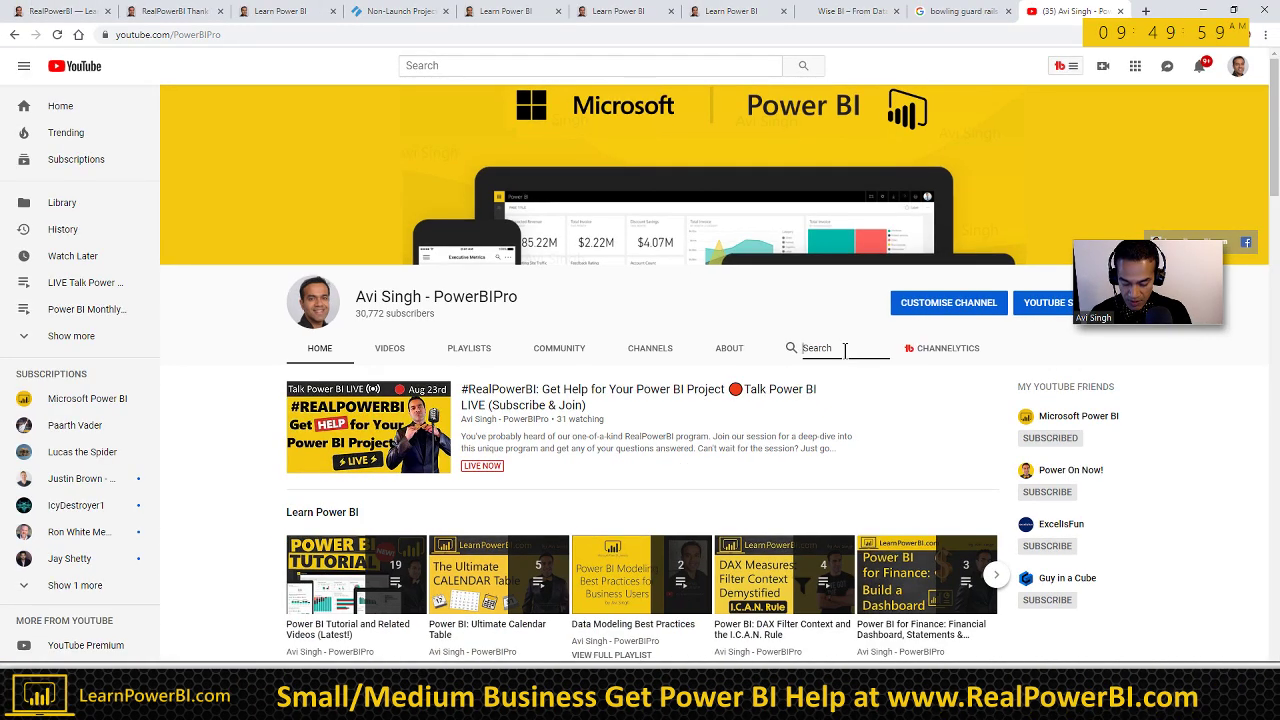
pyautogui.click(844, 349)
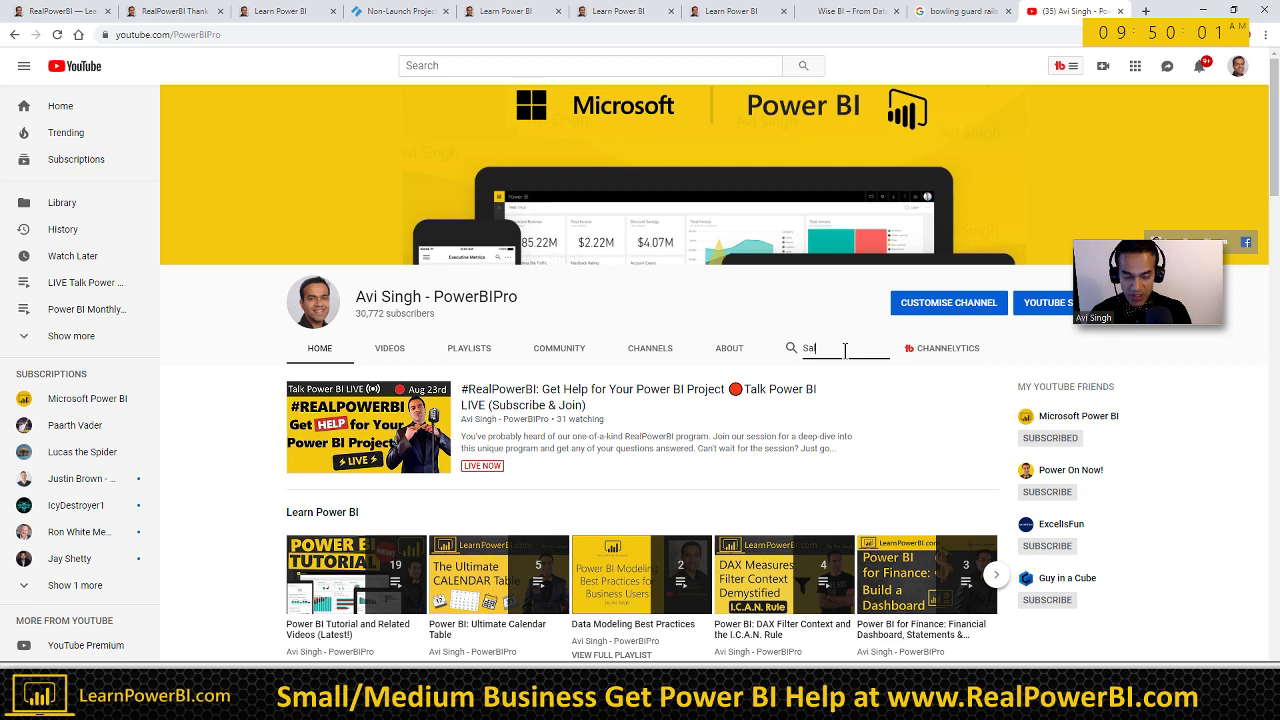
pyautogui.press('Return')
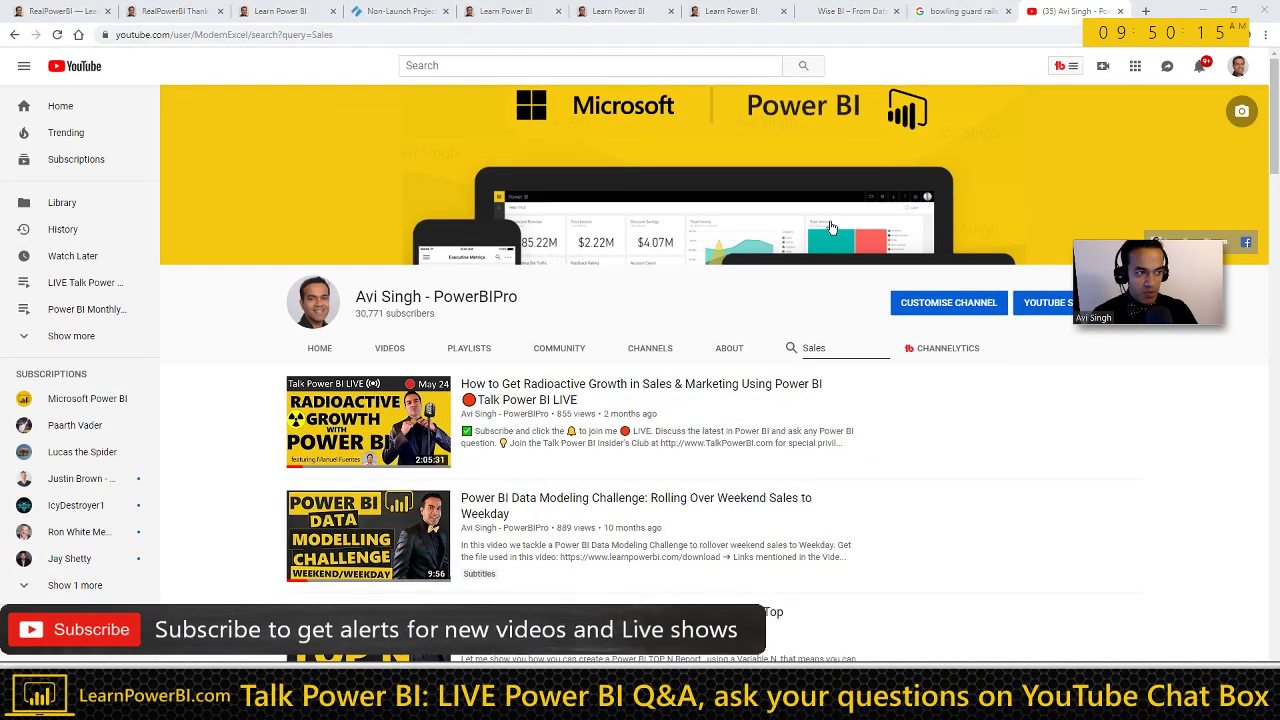
pyautogui.hotkey('alt', 'Tab')
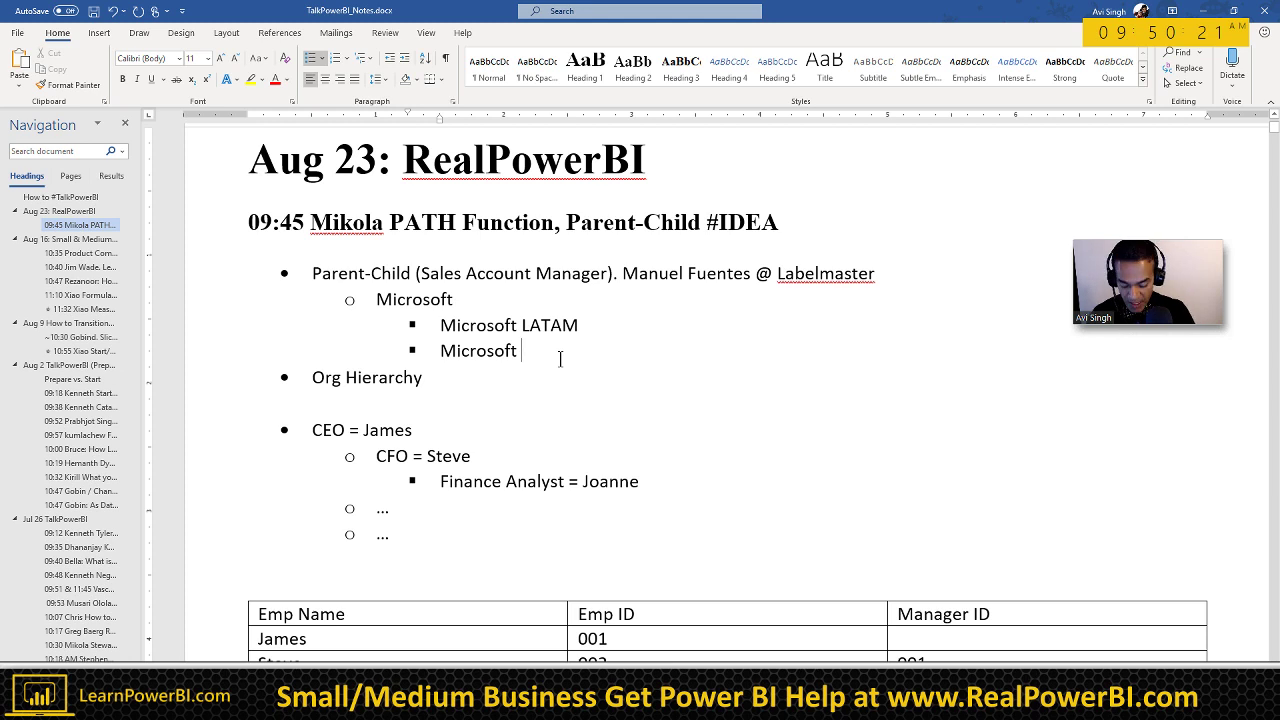
# Step: Rename the second regional bullet to Microsoft APAC
pyautogui.write('PAC')
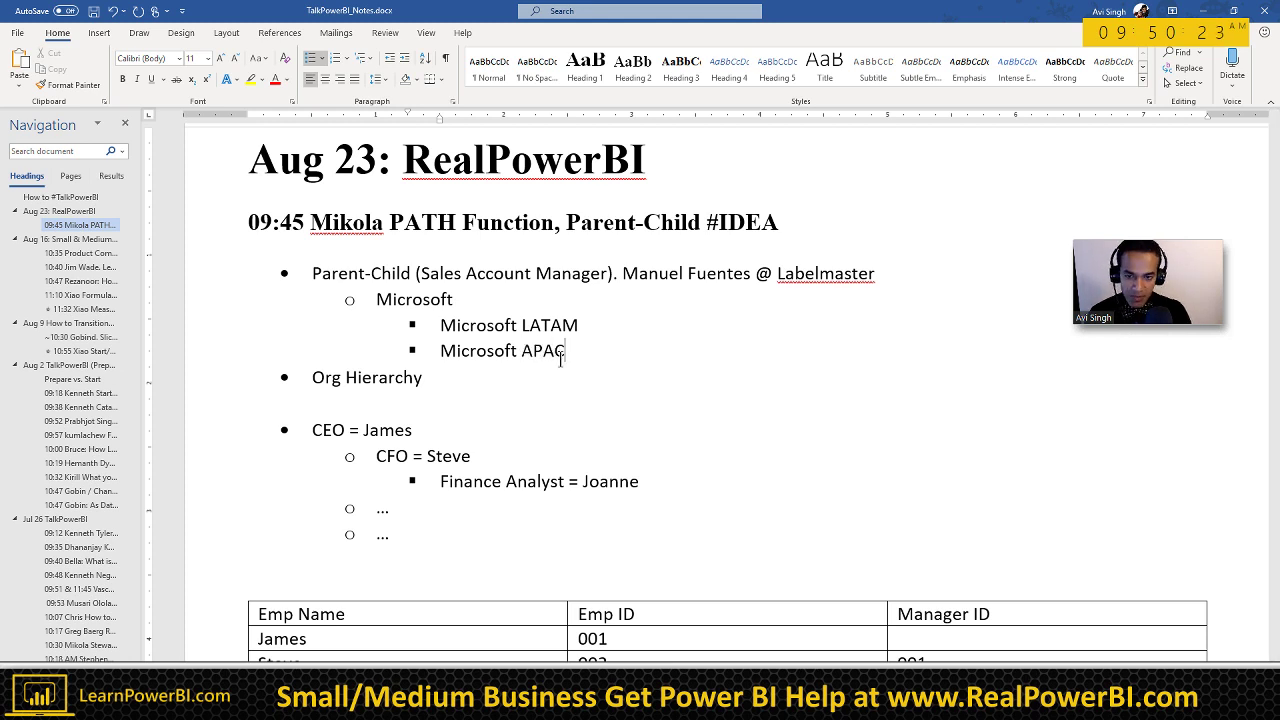
pyautogui.scroll(-1, 560, 400)
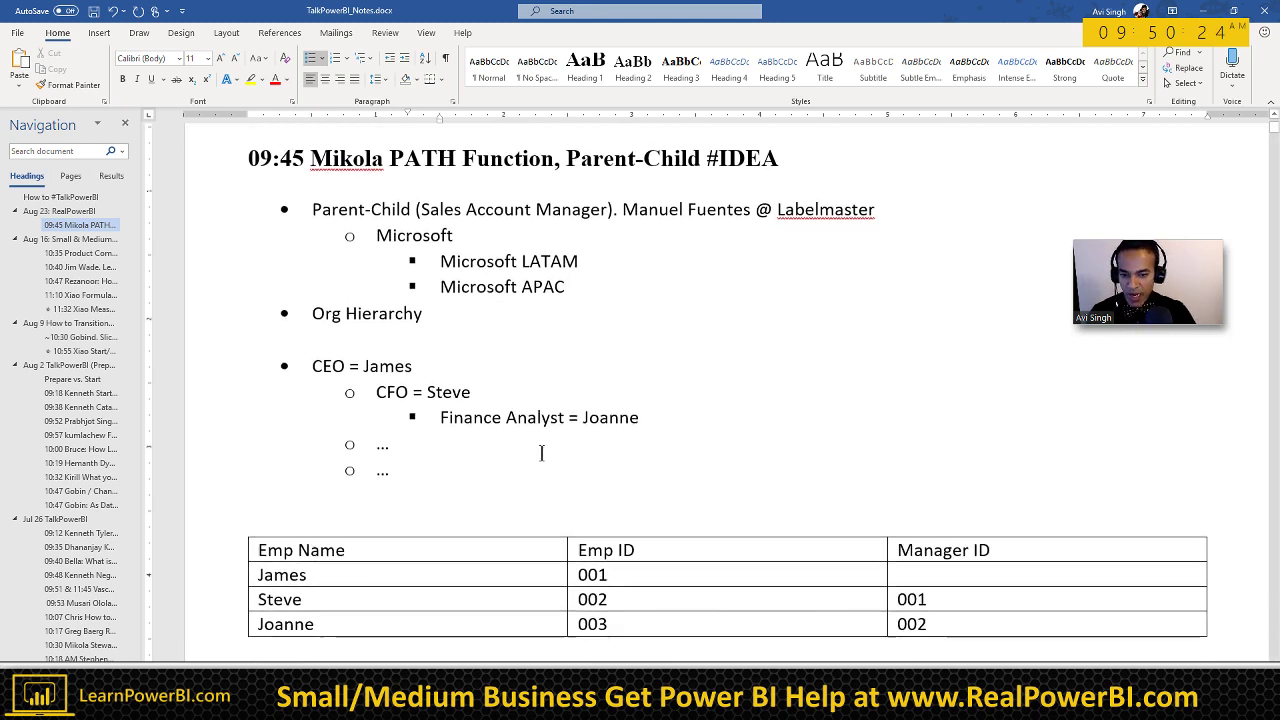
pyautogui.click(391, 517)
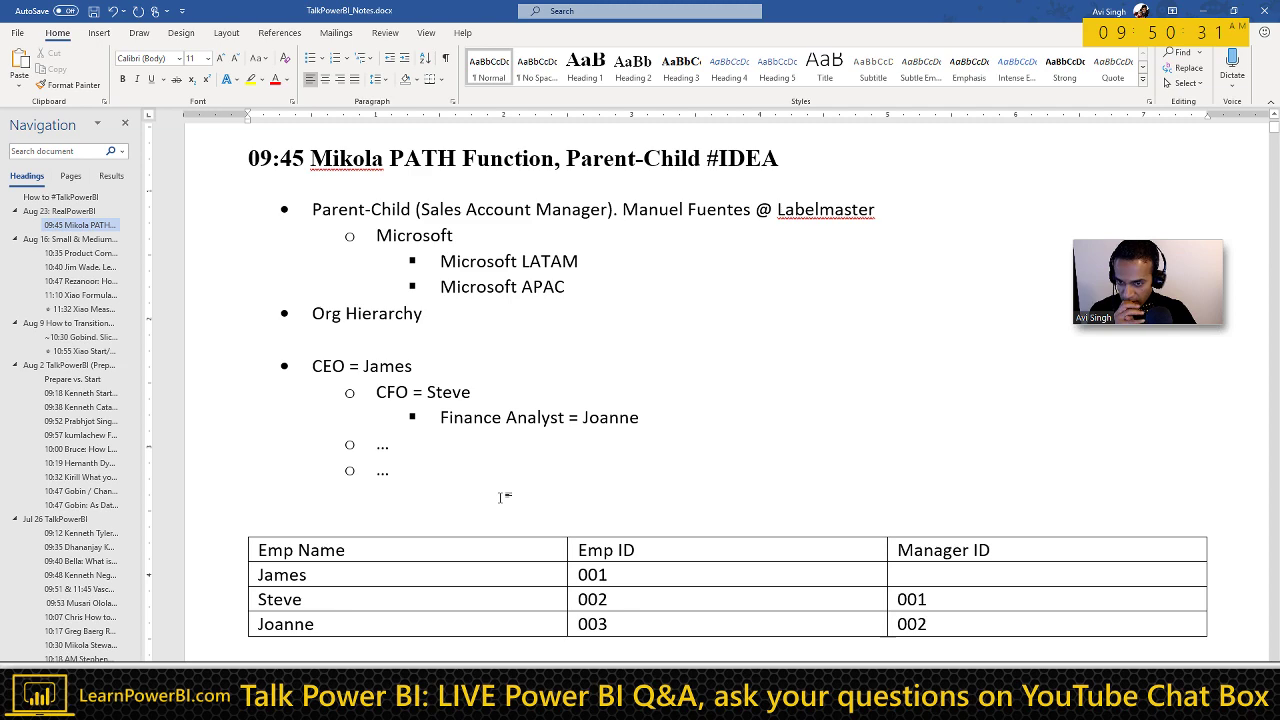
# Step: Collapse the ribbon to give the notes more room and bring up the Zoom meeting window
pyautogui.keyDown('ctrl'); pyautogui.scroll(-2, 410, 395); pyautogui.keyUp('ctrl')
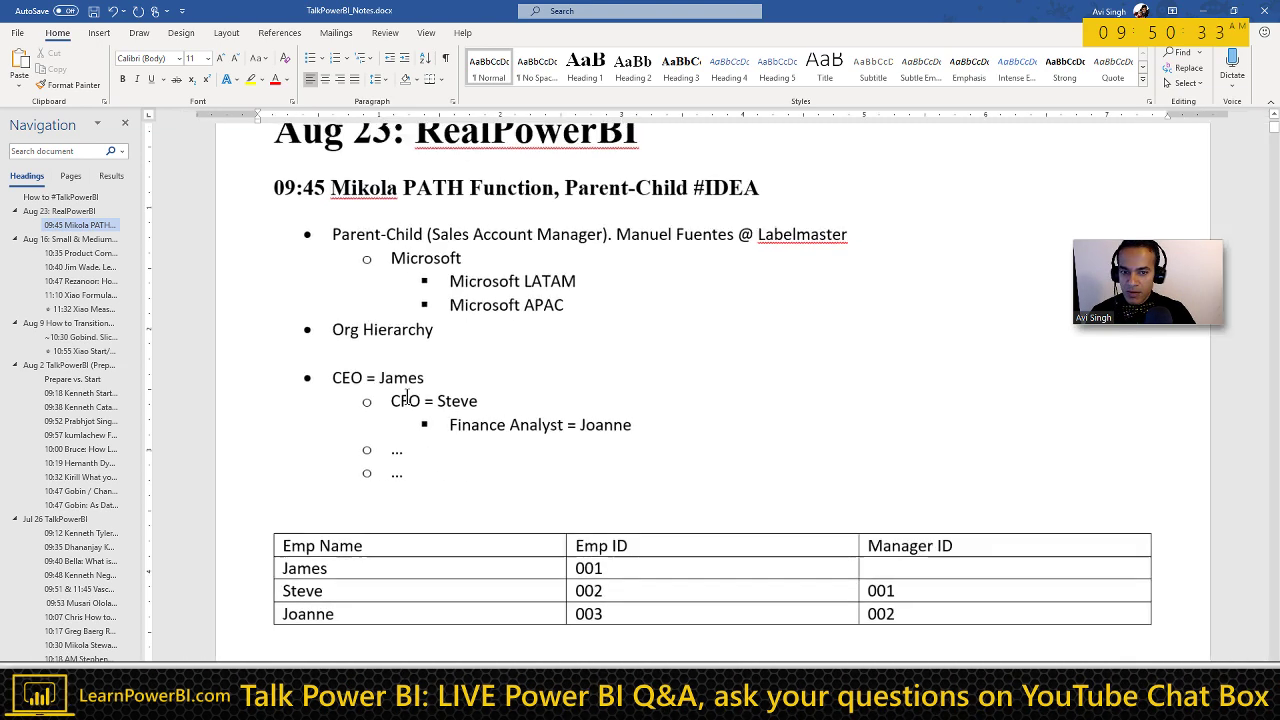
pyautogui.doubleClick(57, 32)
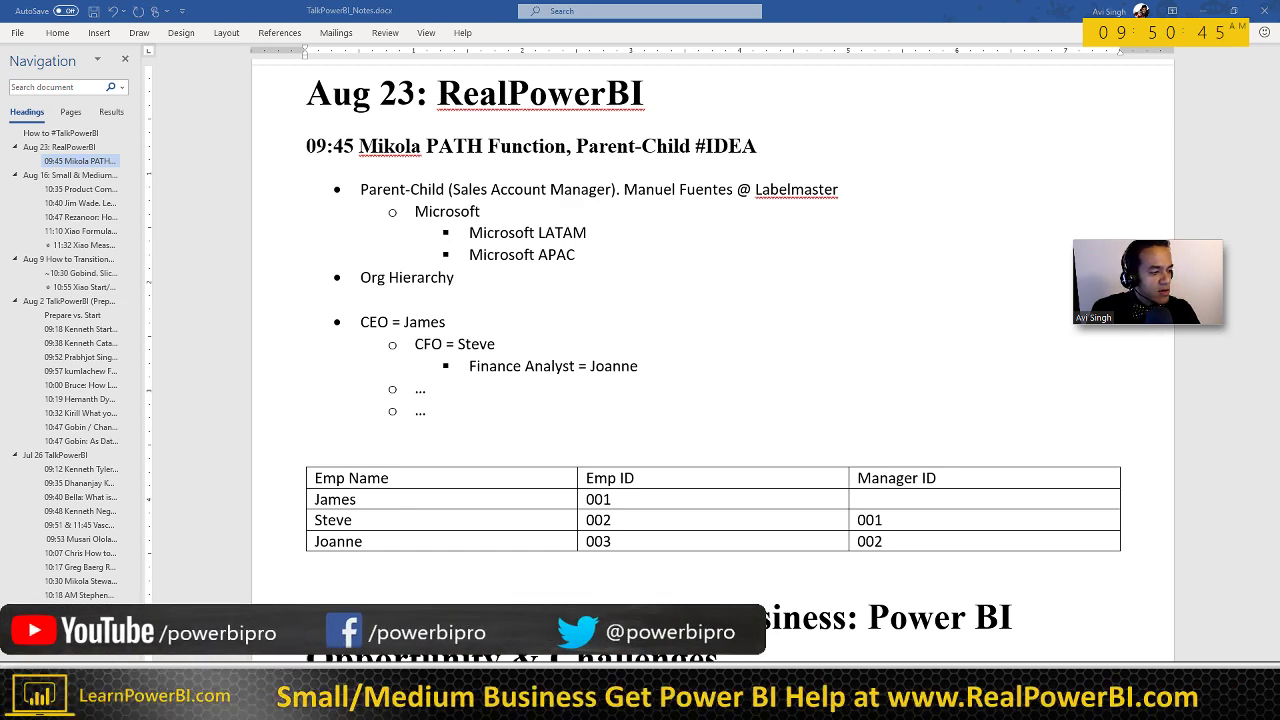
pyautogui.doubleClick(1210, 322)
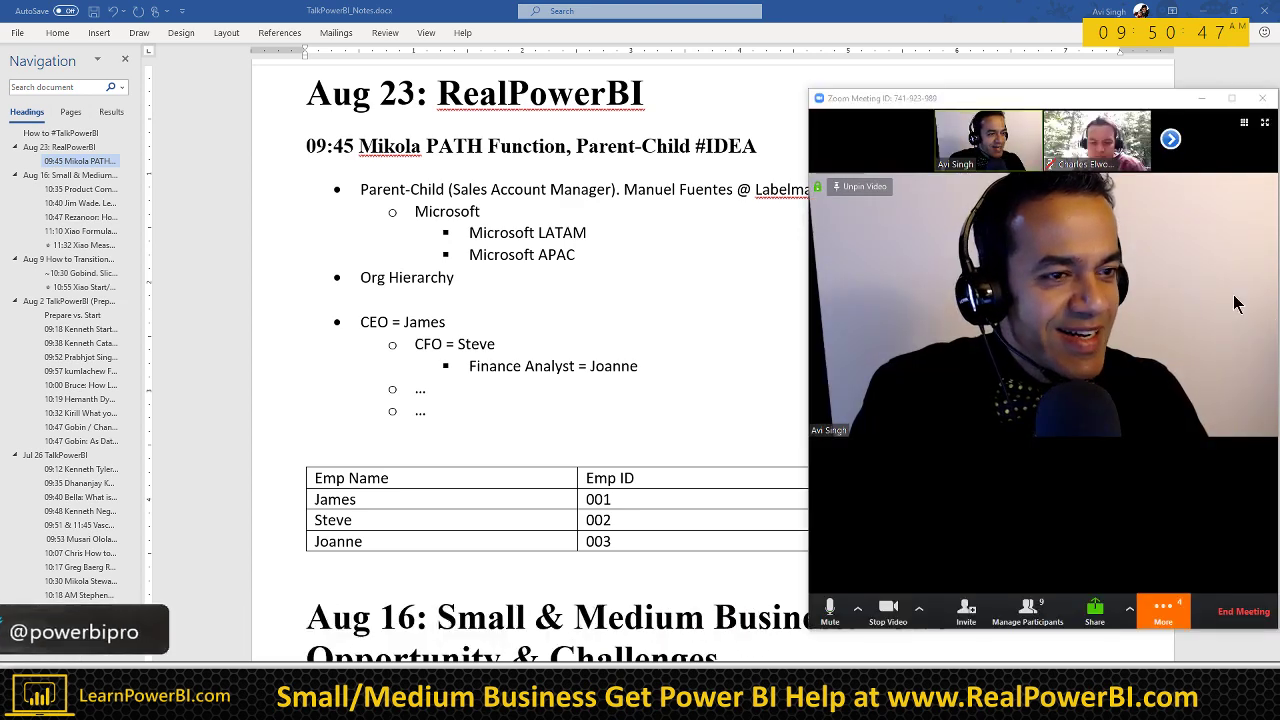
# Step: Share Screen 2 in Zoom and reduce the speaker video to a small thumbnail
pyautogui.click(1095, 614)
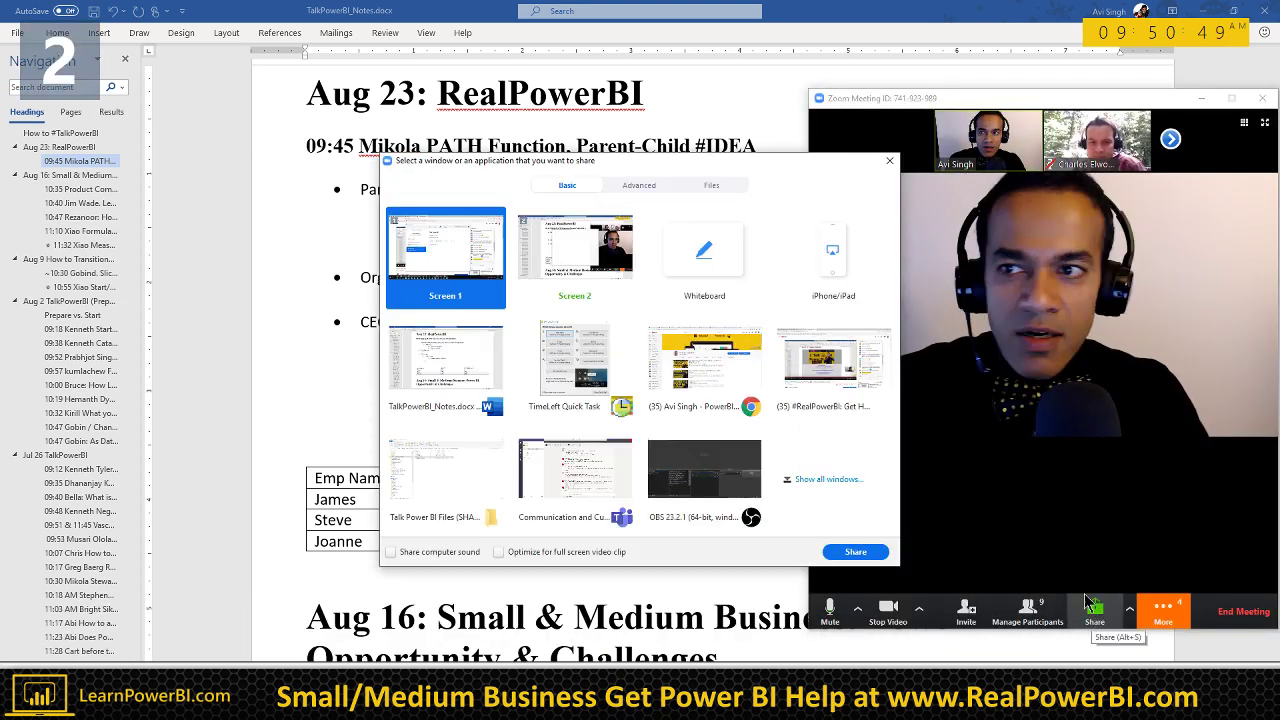
pyautogui.click(862, 558)
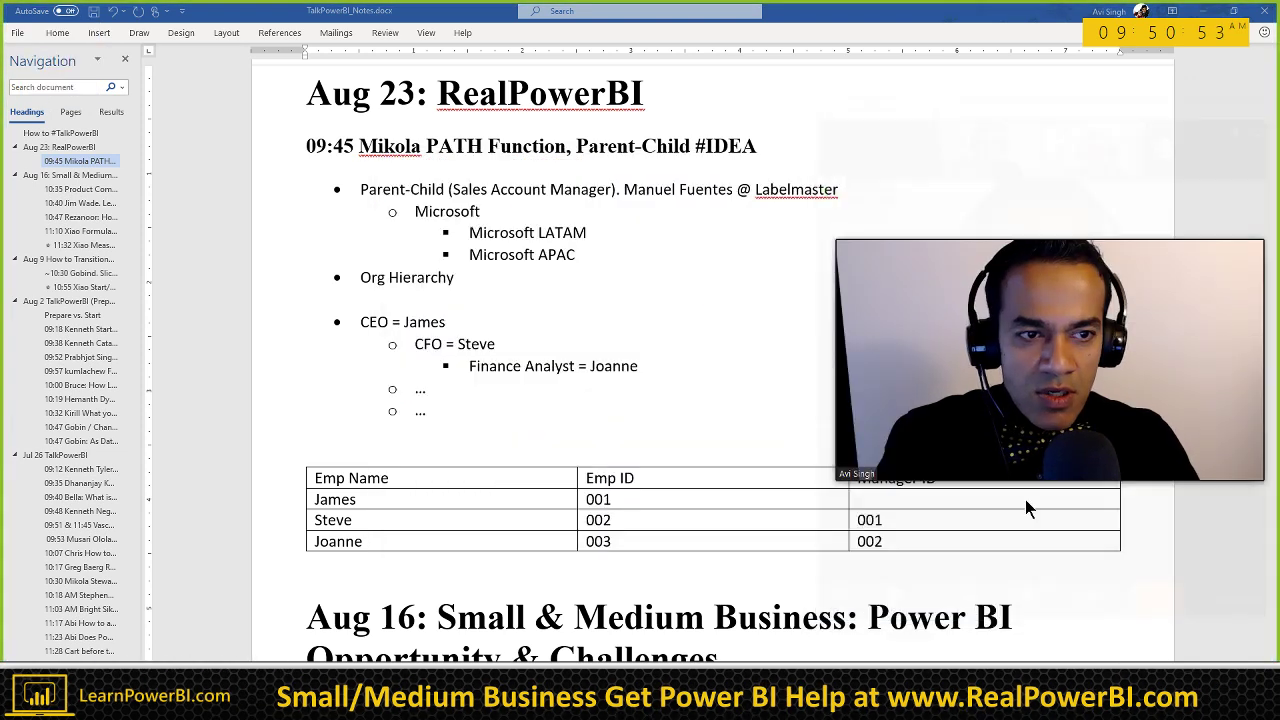
pyautogui.click(864, 238)
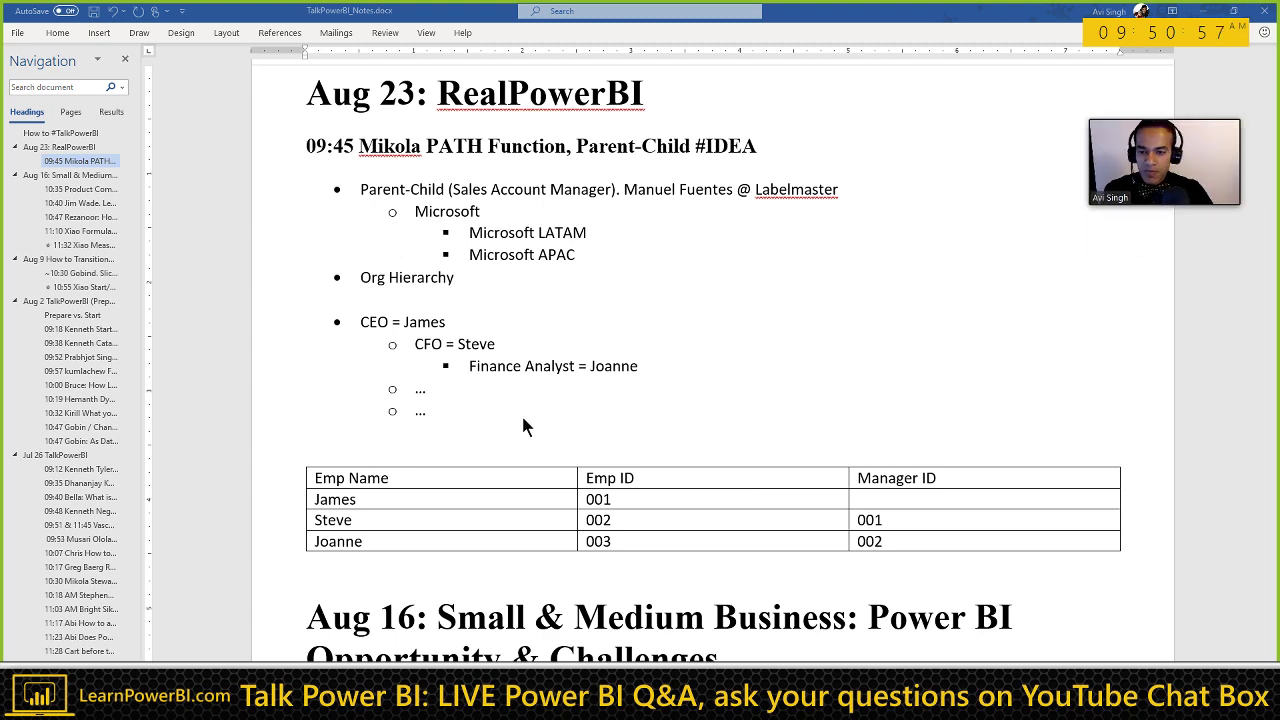
# Step: Narrow the Emp Name and Emp ID columns so Manager ID gets wider
pyautogui.click(484, 432)
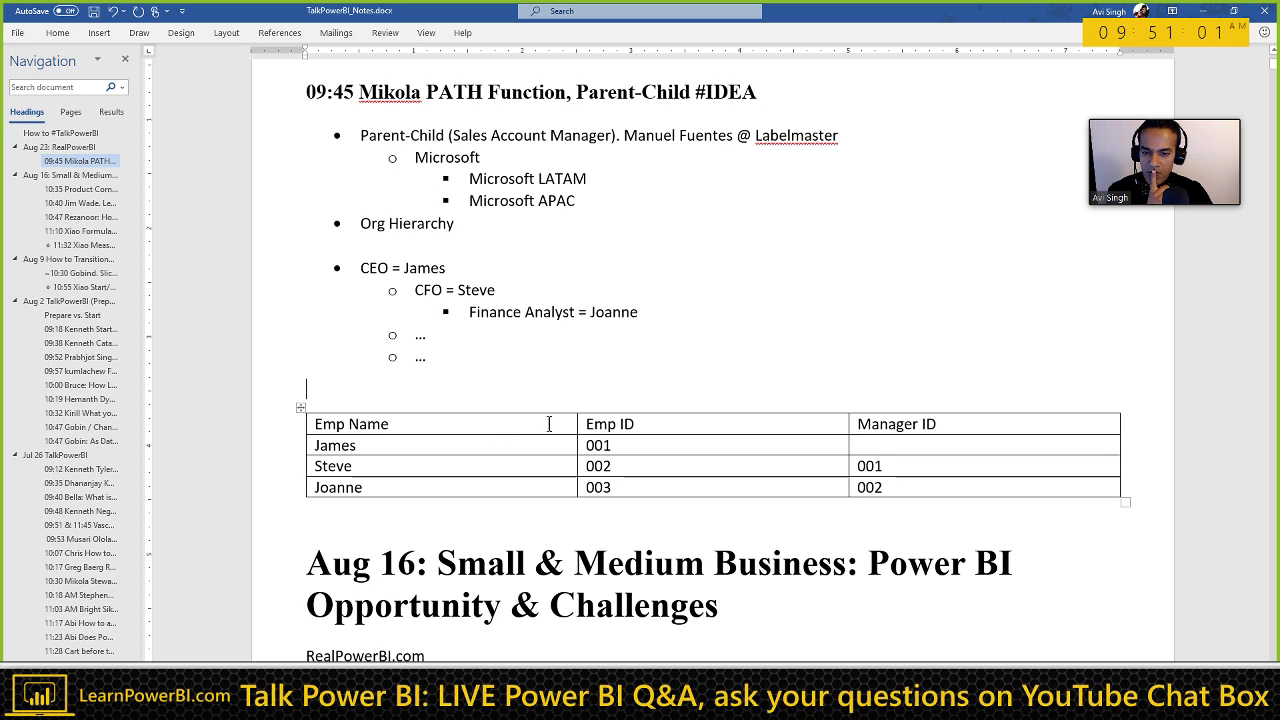
pyautogui.moveTo(577, 423); pyautogui.dragTo(466, 423)
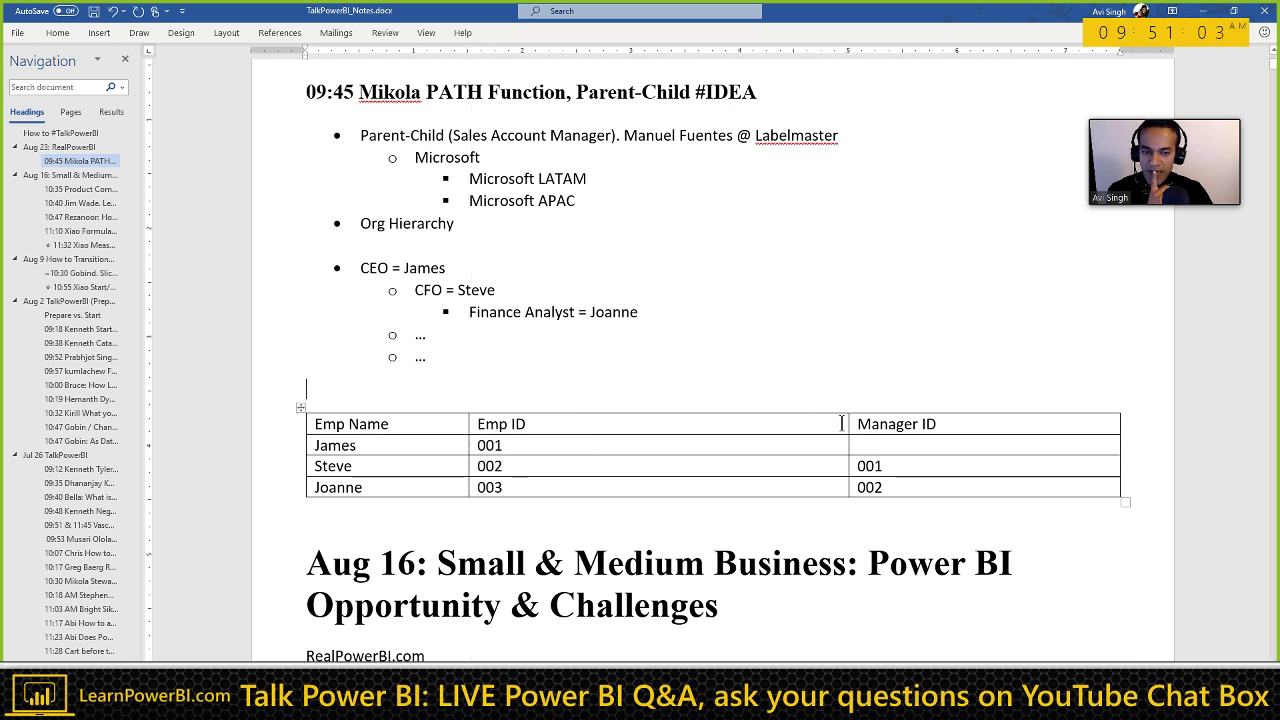
pyautogui.moveTo(848, 423); pyautogui.dragTo(597, 434)
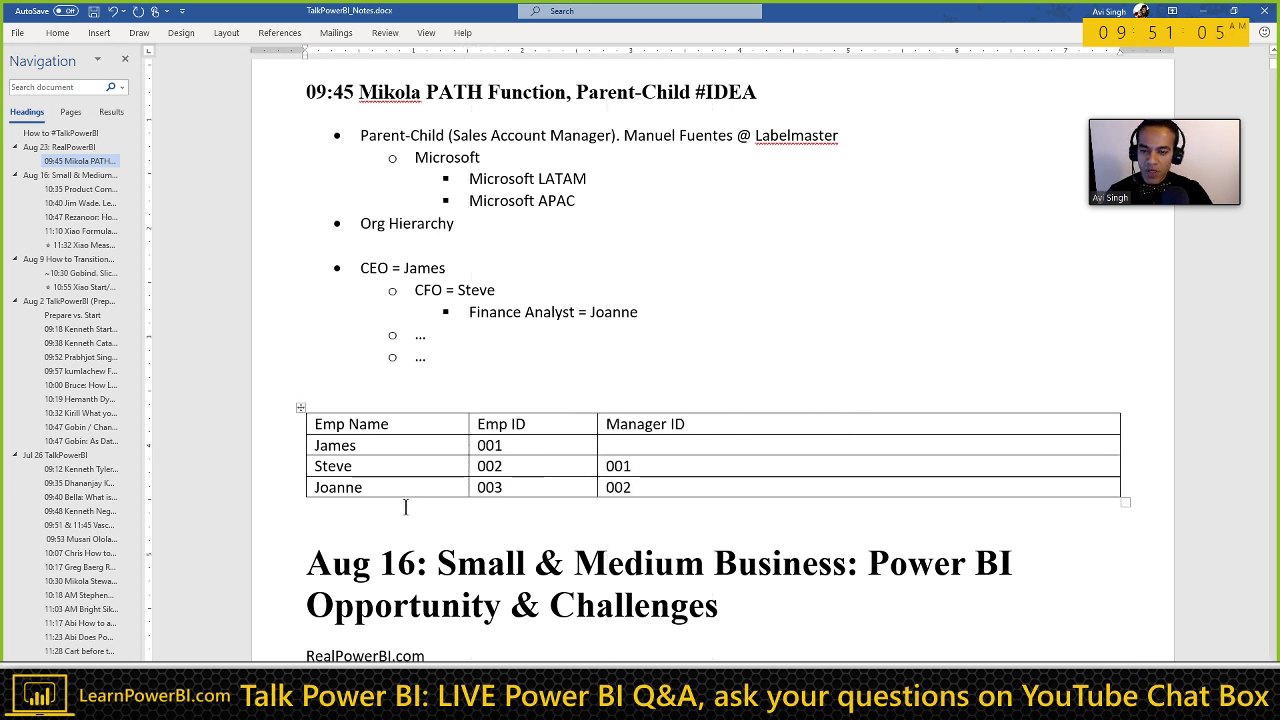
# Step: Select the employee table and add a blank line above it
pyautogui.moveTo(360, 428); pyautogui.dragTo(630, 495)
pyautogui.hotkey('ctrl', 'c')
pyautogui.click(430, 398)
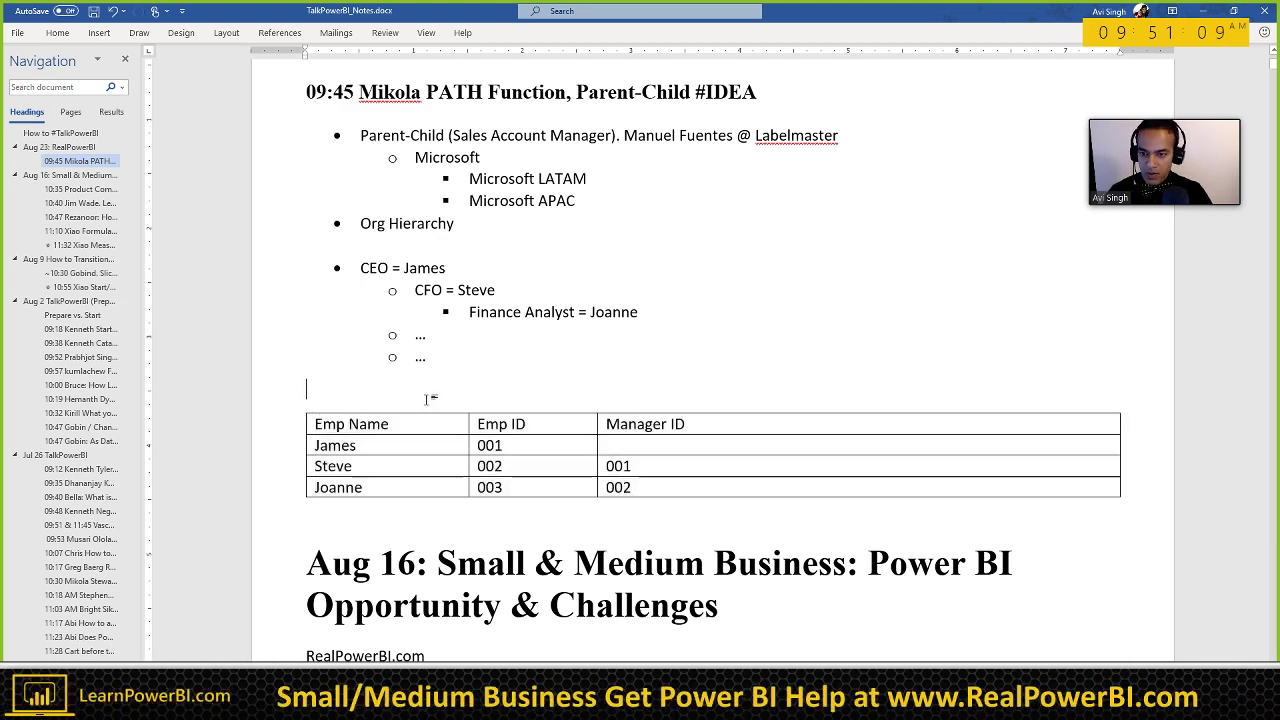
pyautogui.press('Return')
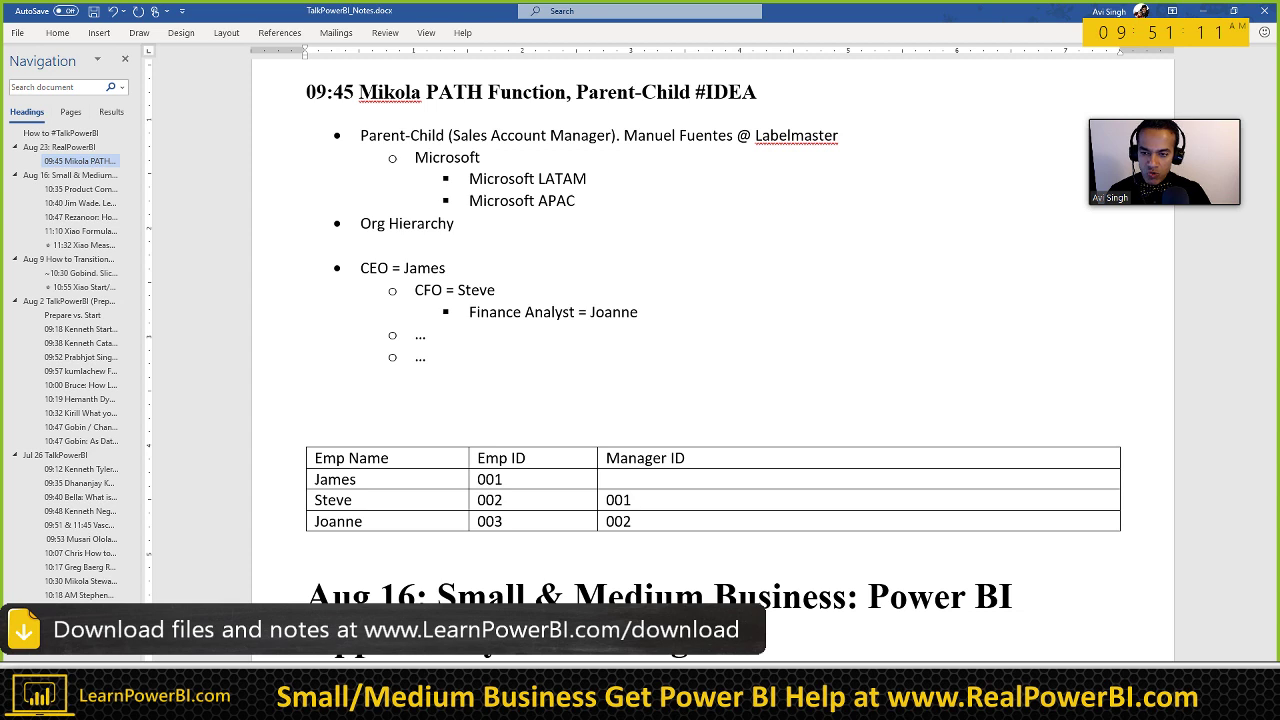
# Step: Paste a copy of the Emp table right below the original, undoing the misplaced pastes
pyautogui.hotkey('ctrl', 'v')
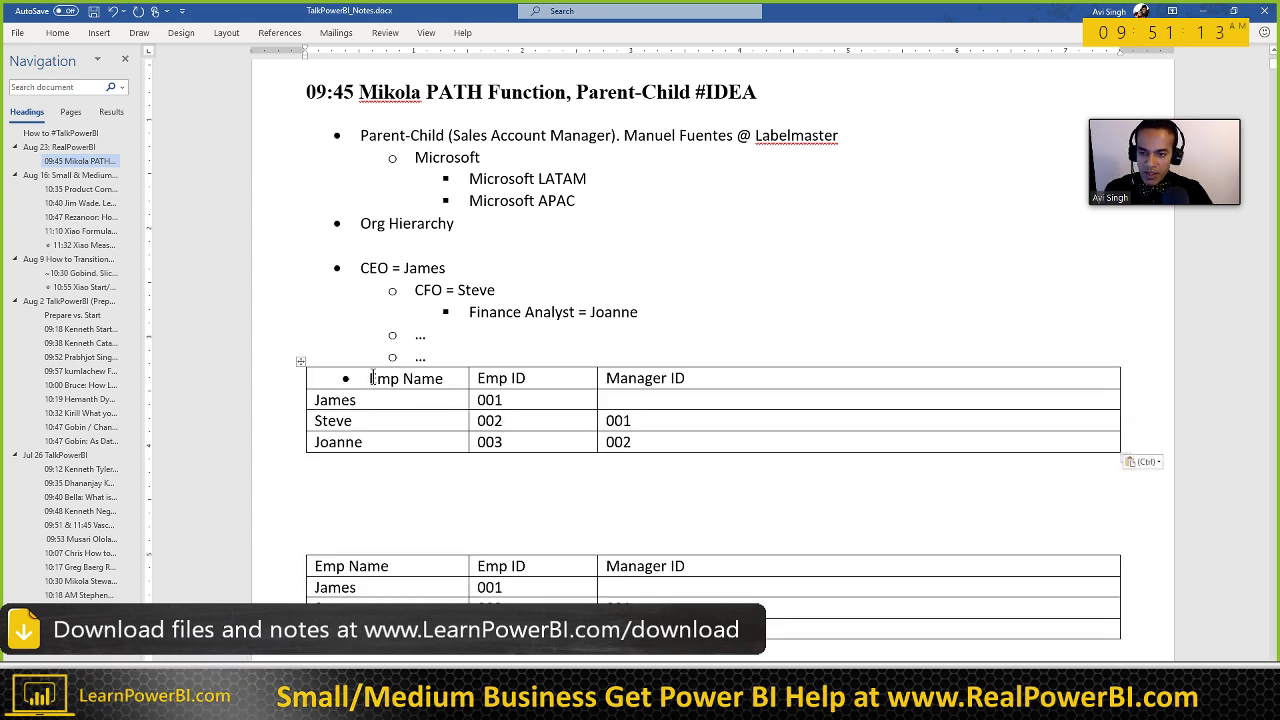
pyautogui.press('ctrl')
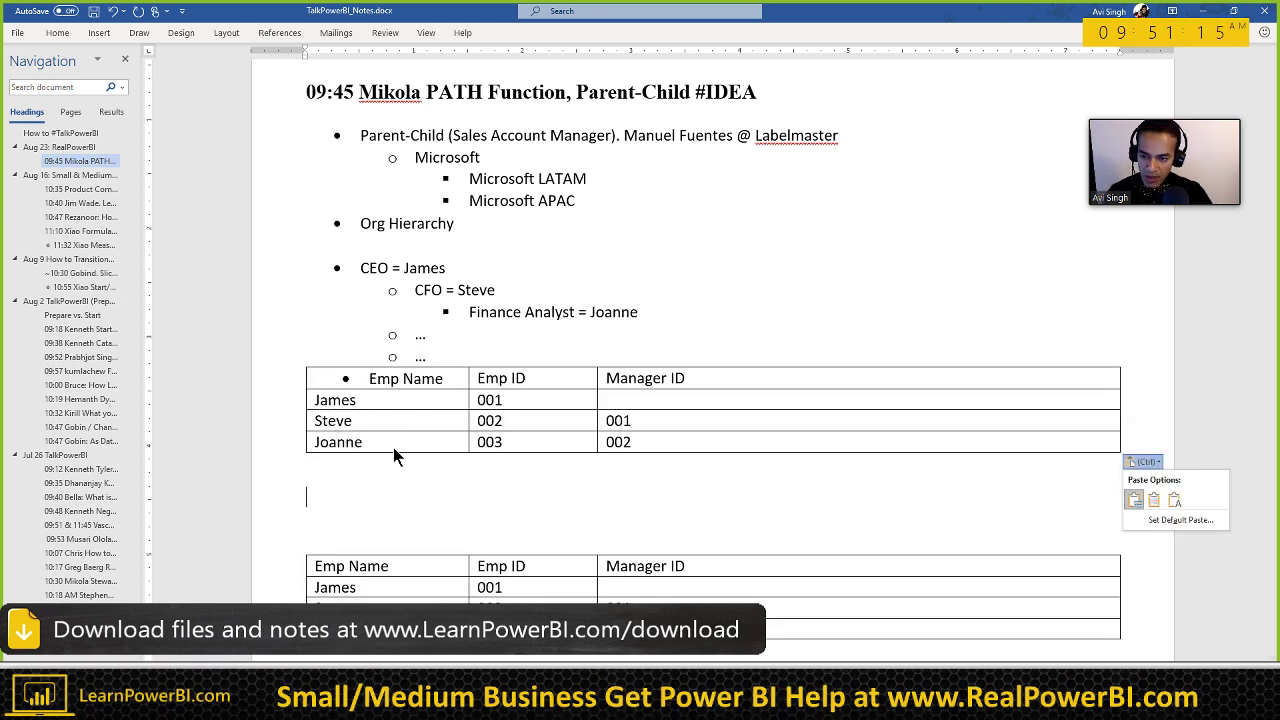
pyautogui.press('Escape')
pyautogui.hotkey('ctrl', 'z')
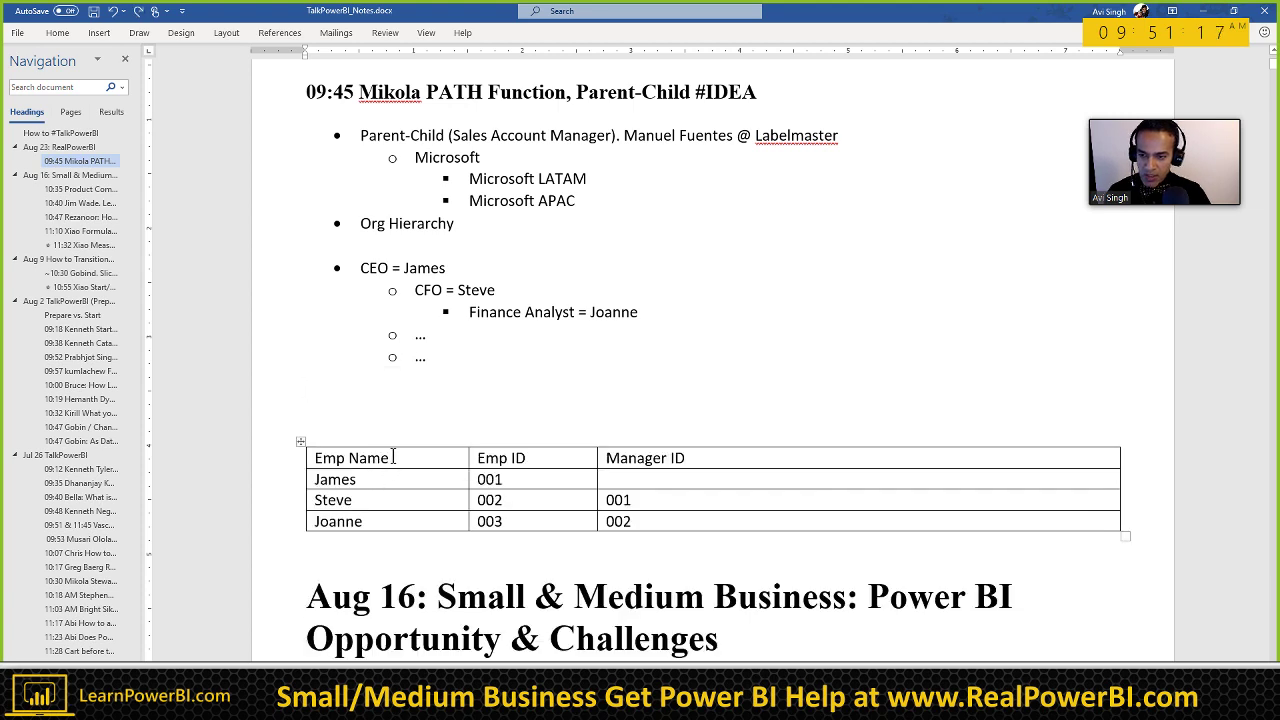
pyautogui.hotkey('ctrl', 'v')
pyautogui.click(397, 423)
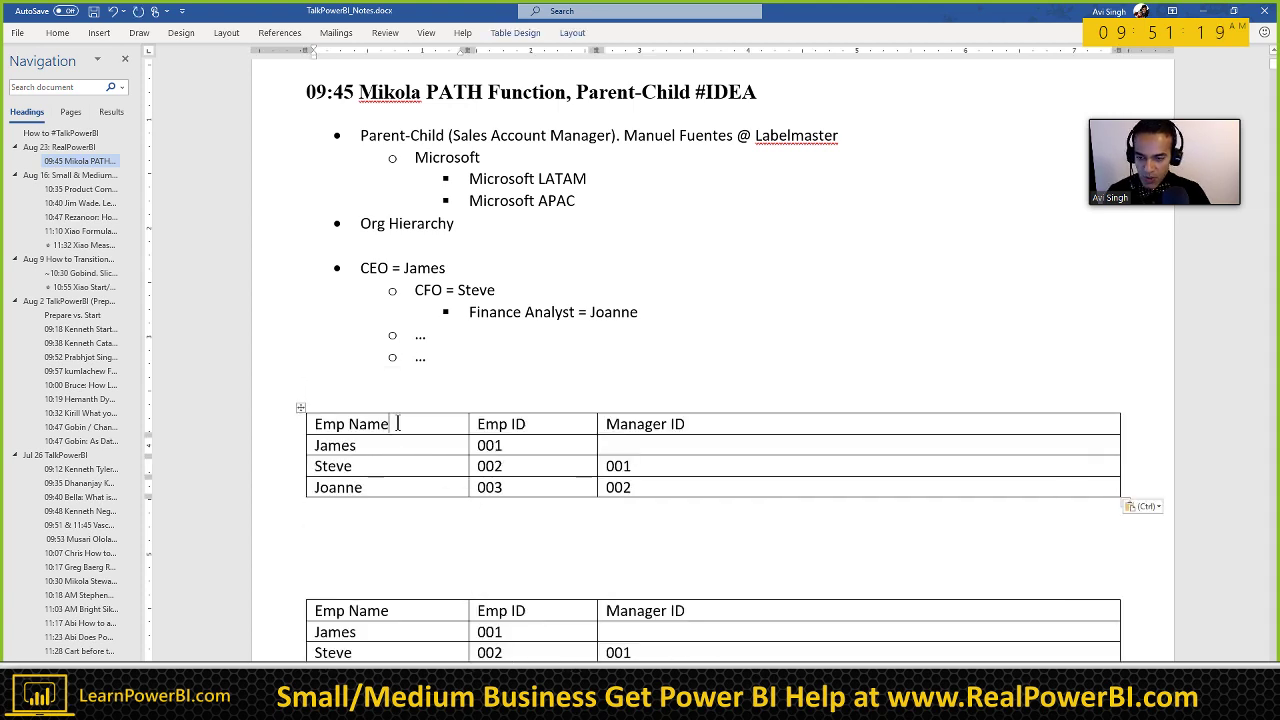
pyautogui.hotkey('ctrl', 'z')
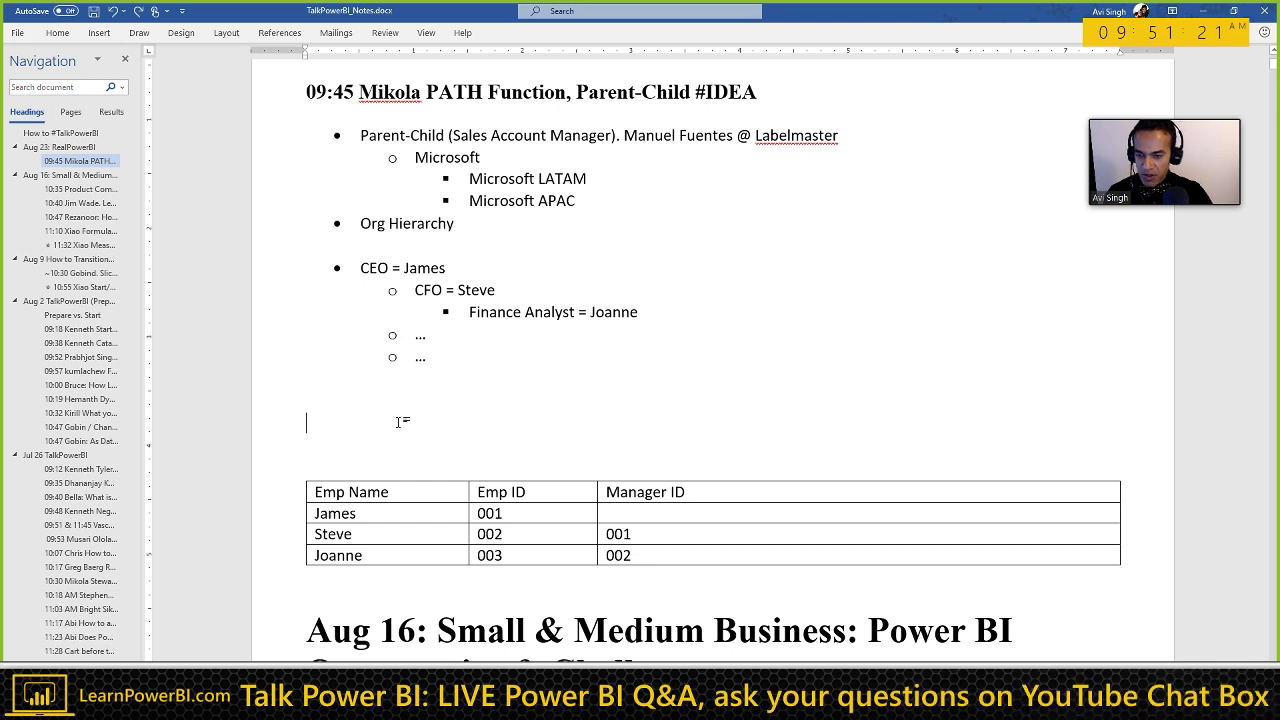
pyautogui.press('BackSpace')
pyautogui.press('BackSpace')
pyautogui.click(356, 445)
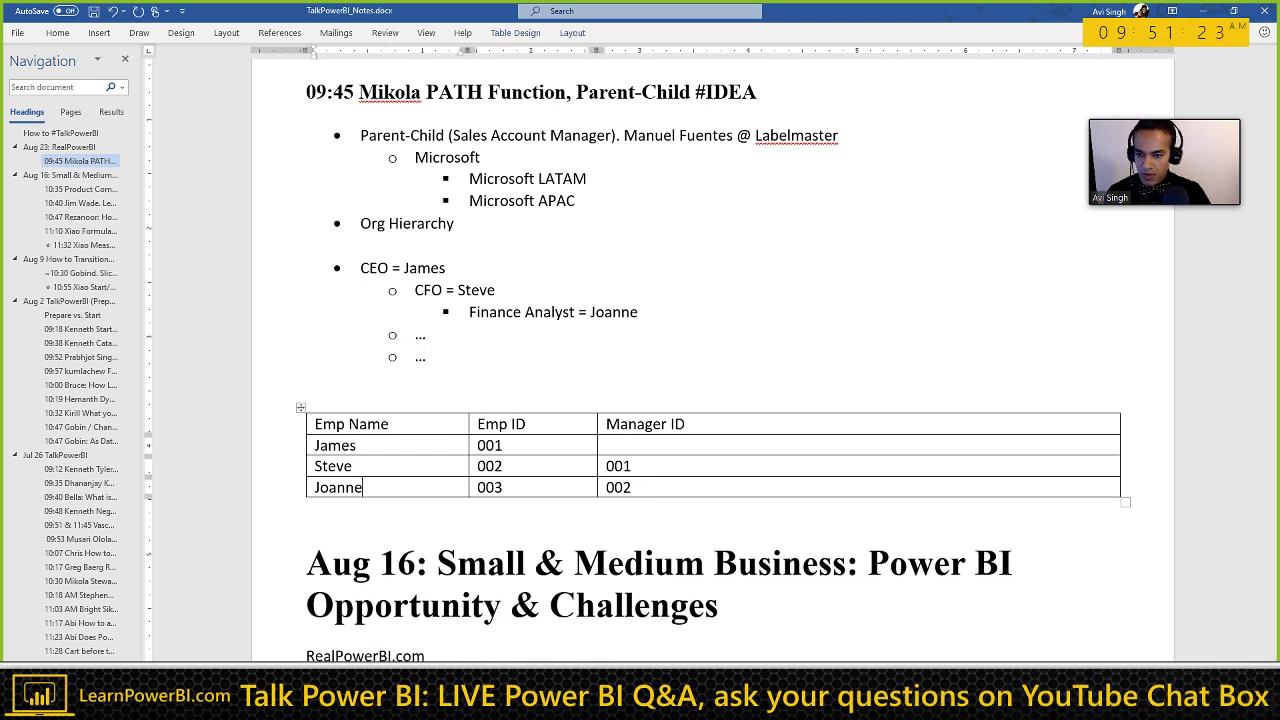
pyautogui.hotkey('ctrl', 'v')
pyautogui.scroll(-1, 408, 443)
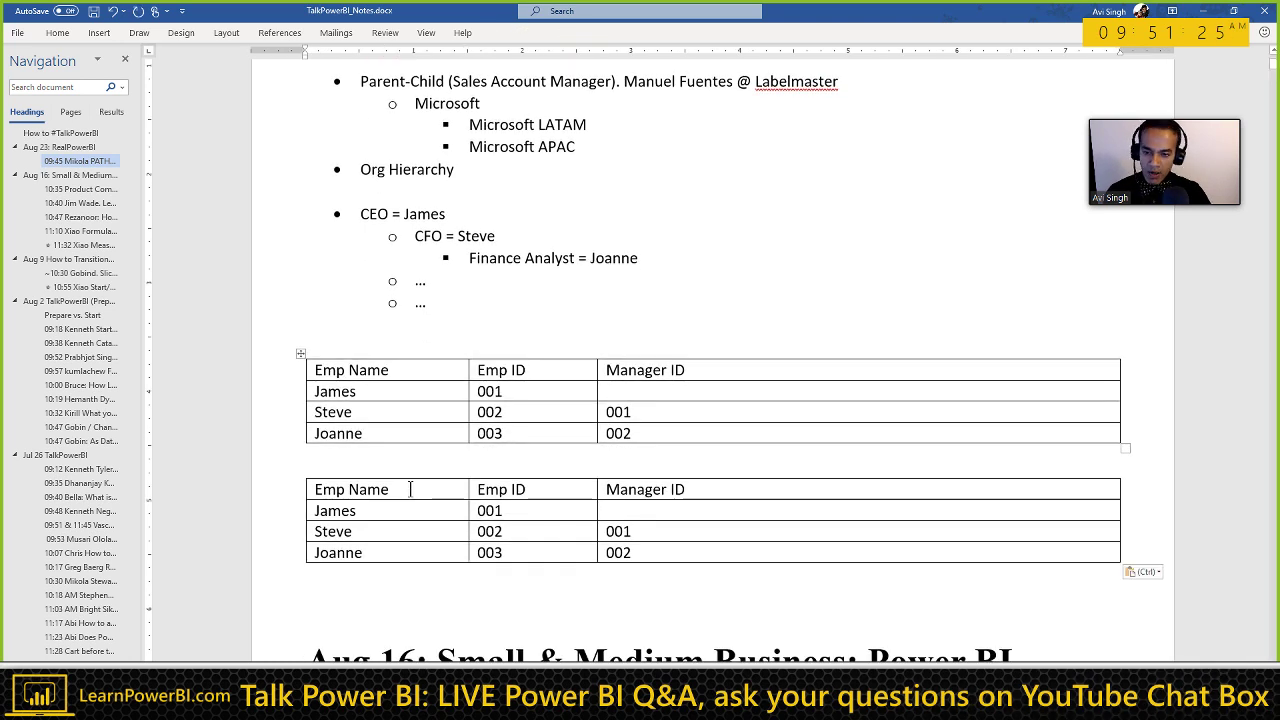
# Step: Make the original Emp table's text light grey, leaving the copy below black
pyautogui.moveTo(340, 372); pyautogui.dragTo(646, 431)
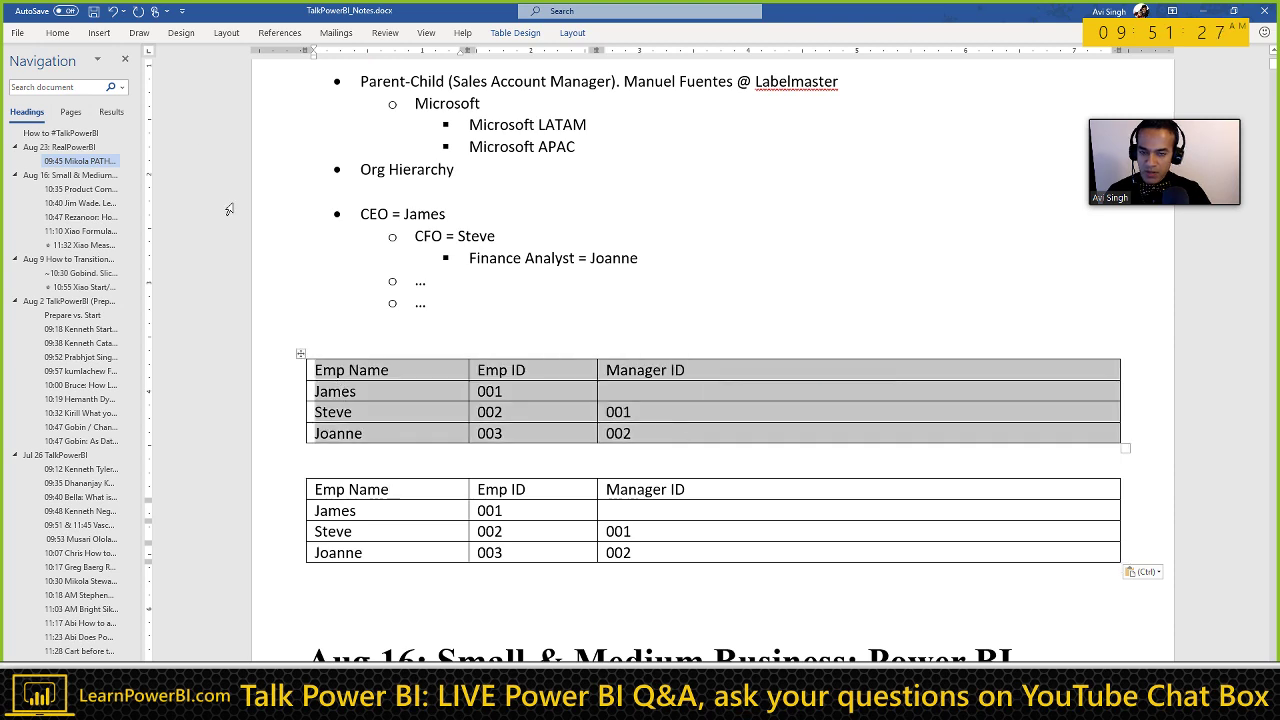
pyautogui.click(68, 33)
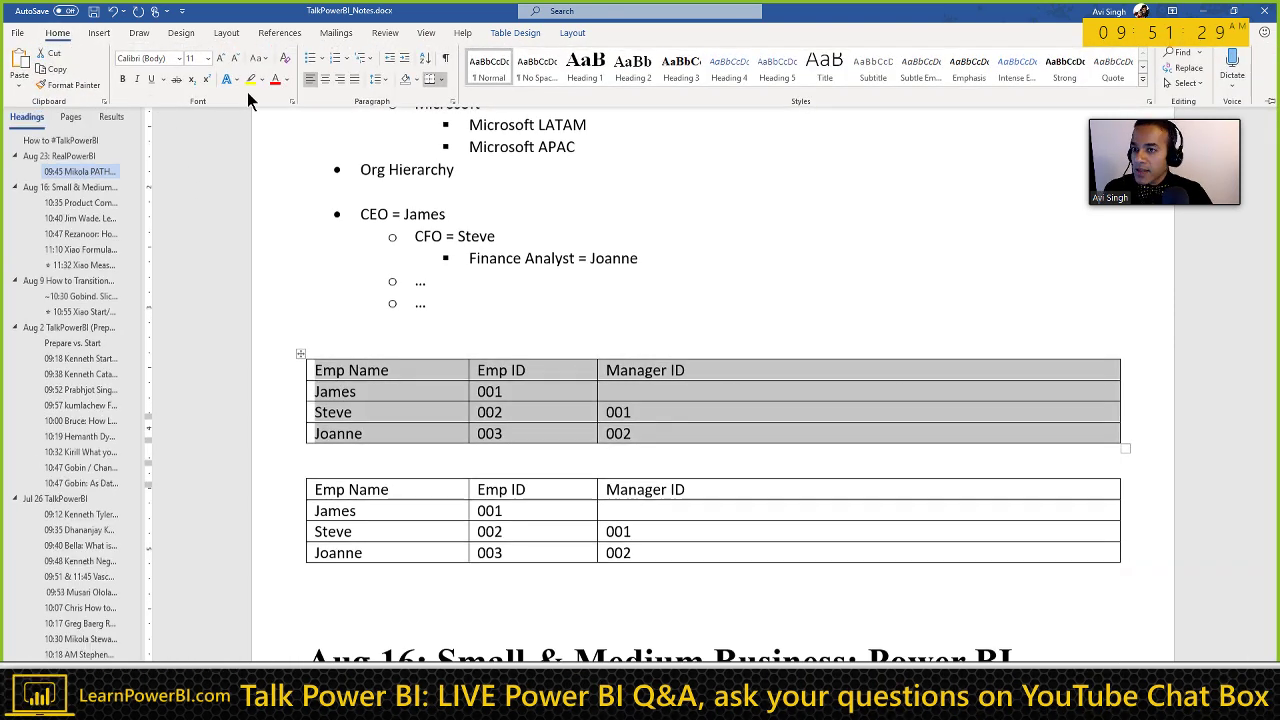
pyautogui.click(287, 80)
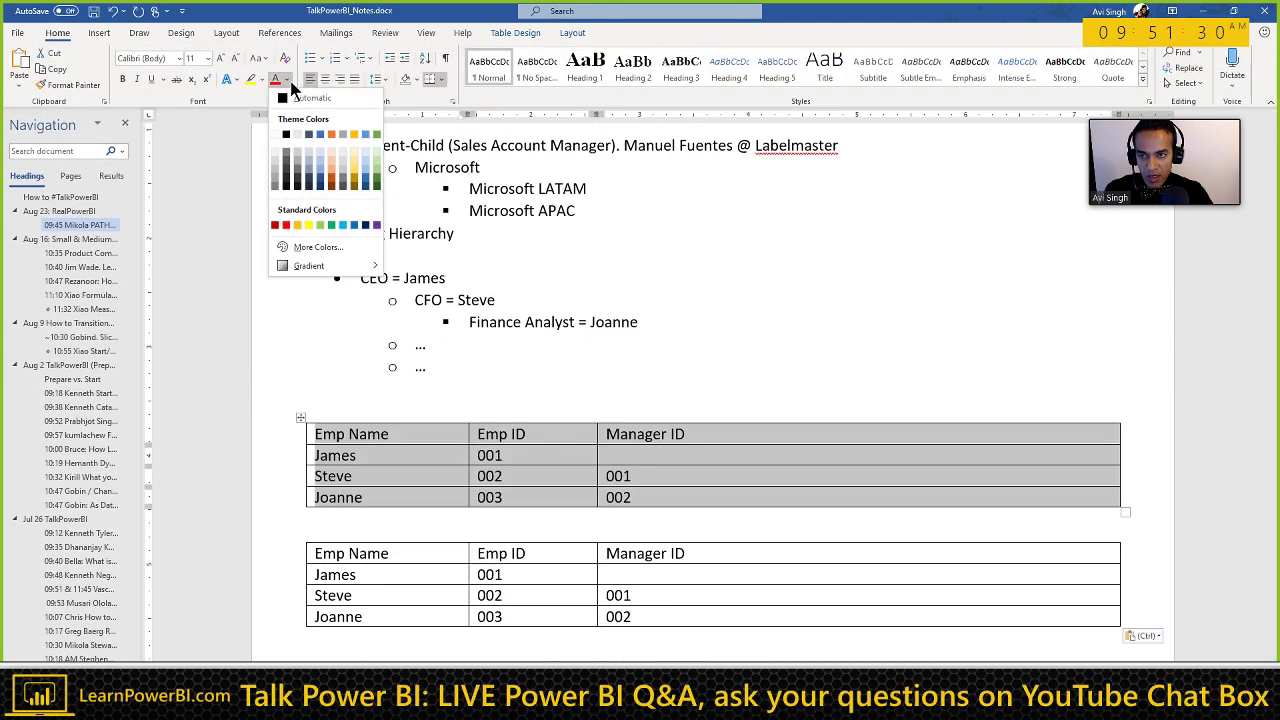
pyautogui.click(289, 160)
pyautogui.click(425, 357)
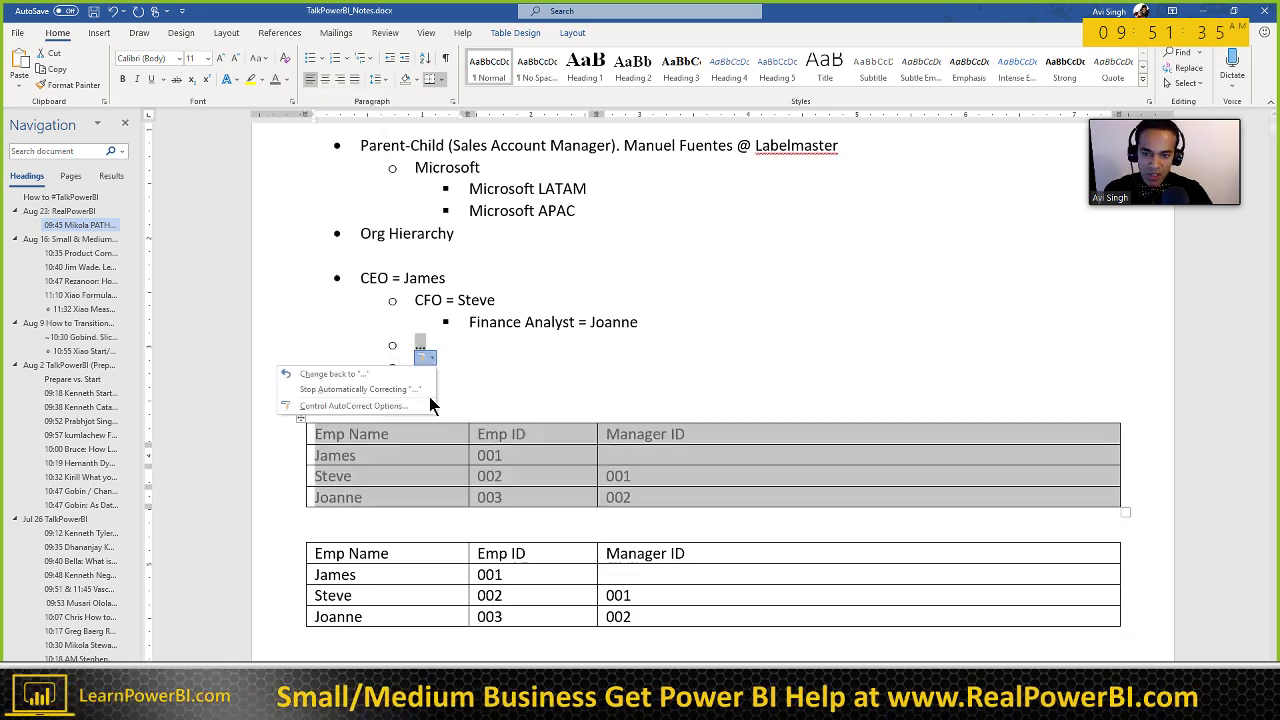
pyautogui.scroll(-3, 442, 448)
pyautogui.click(440, 422)
pyautogui.scroll(-1, 403, 477)
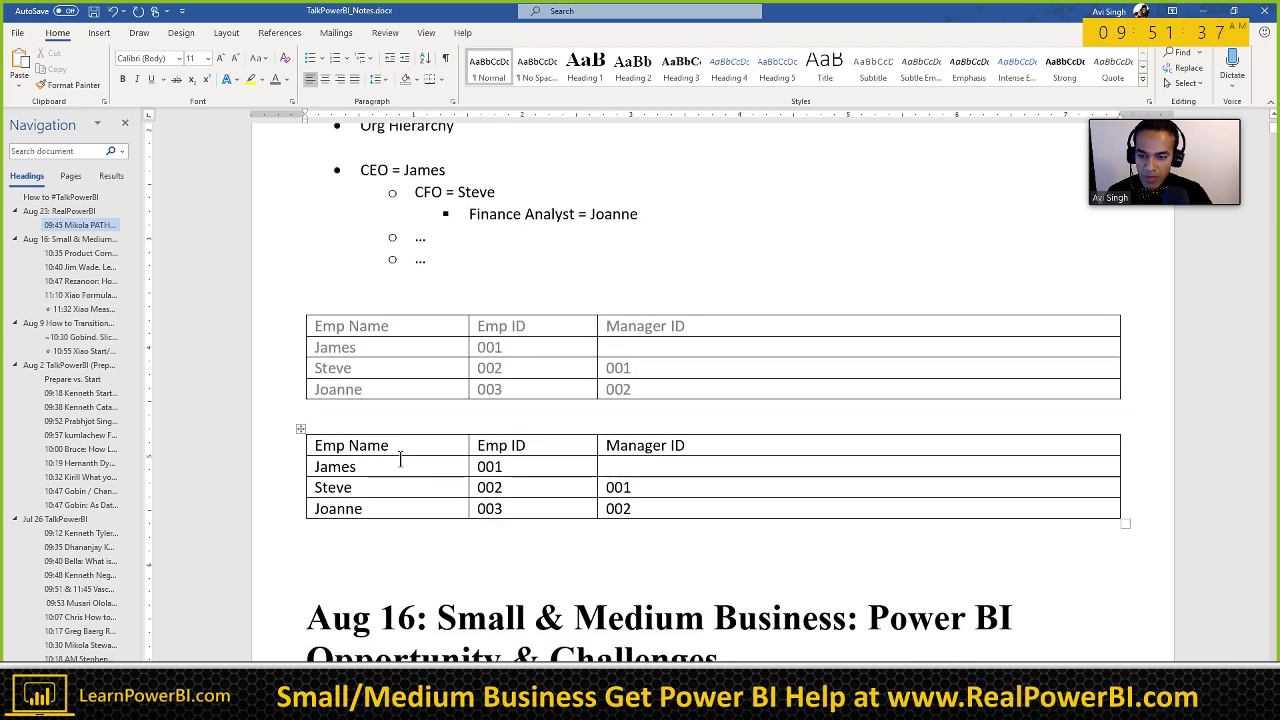
pyautogui.click(354, 562)
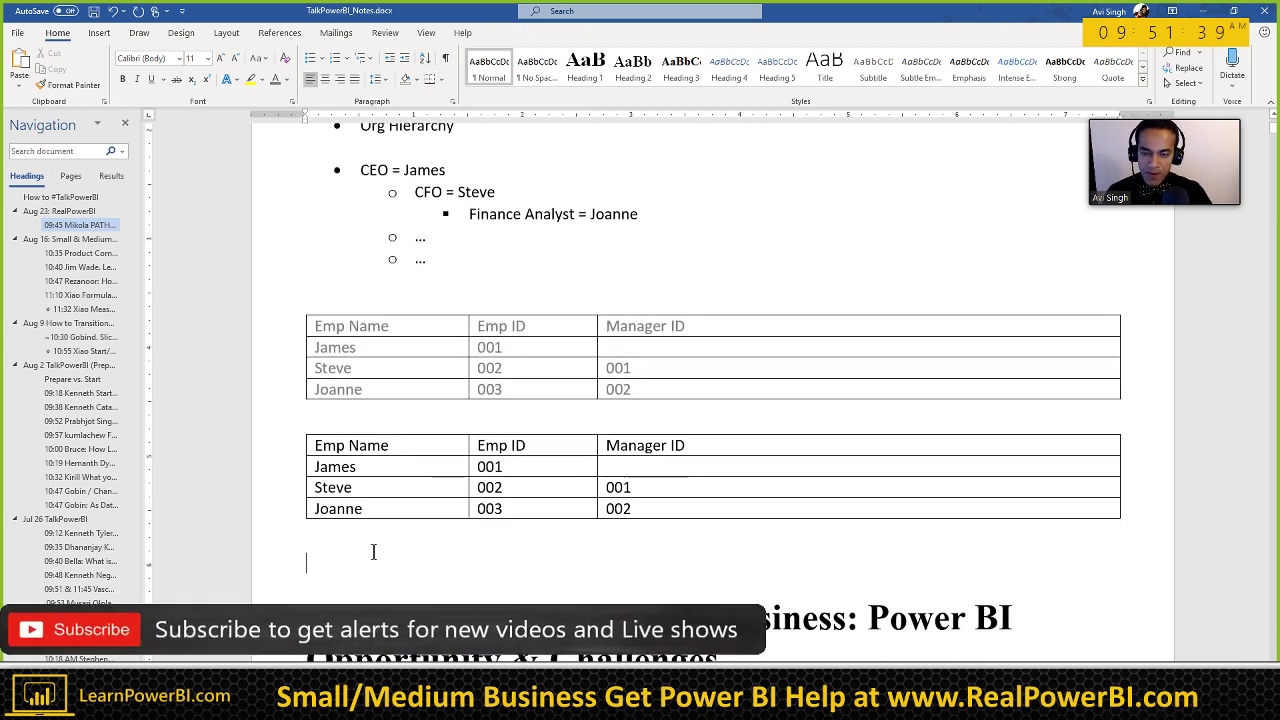
# Step: Rename the copied table's headers to Company ID, Company Name and Parent Company ID
pyautogui.tripleClick(410, 450)
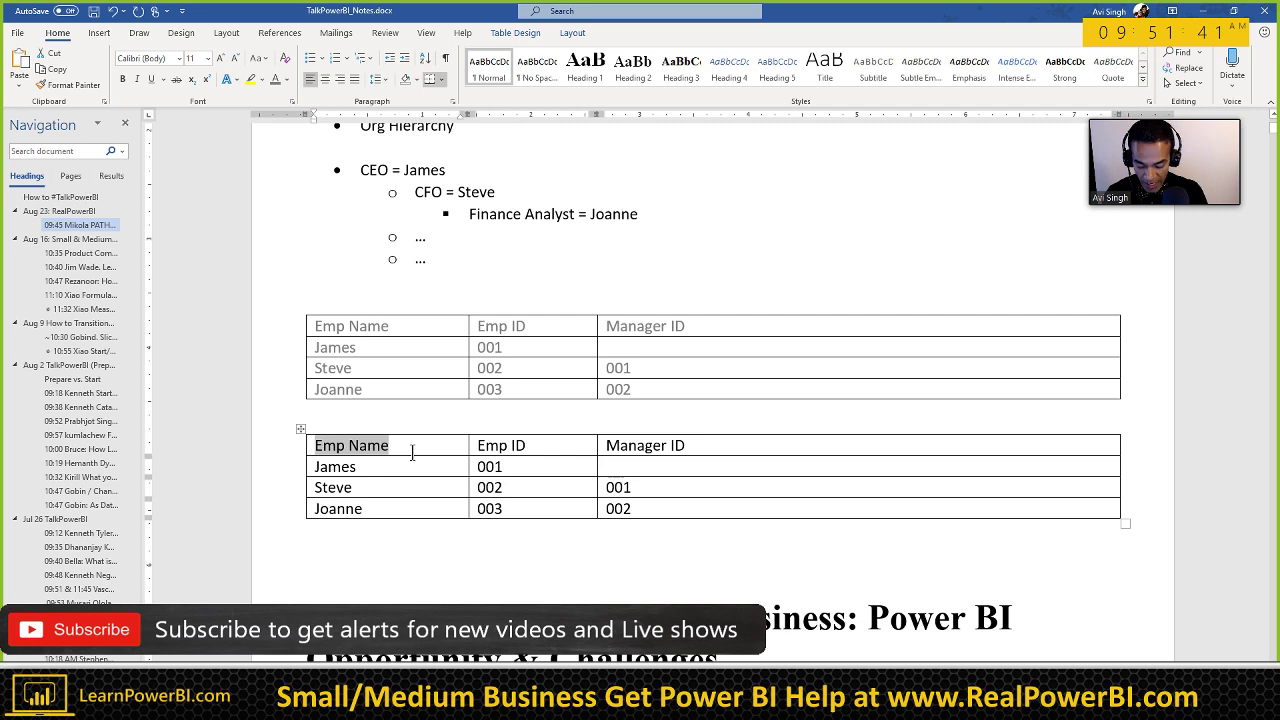
pyautogui.write('Compny')
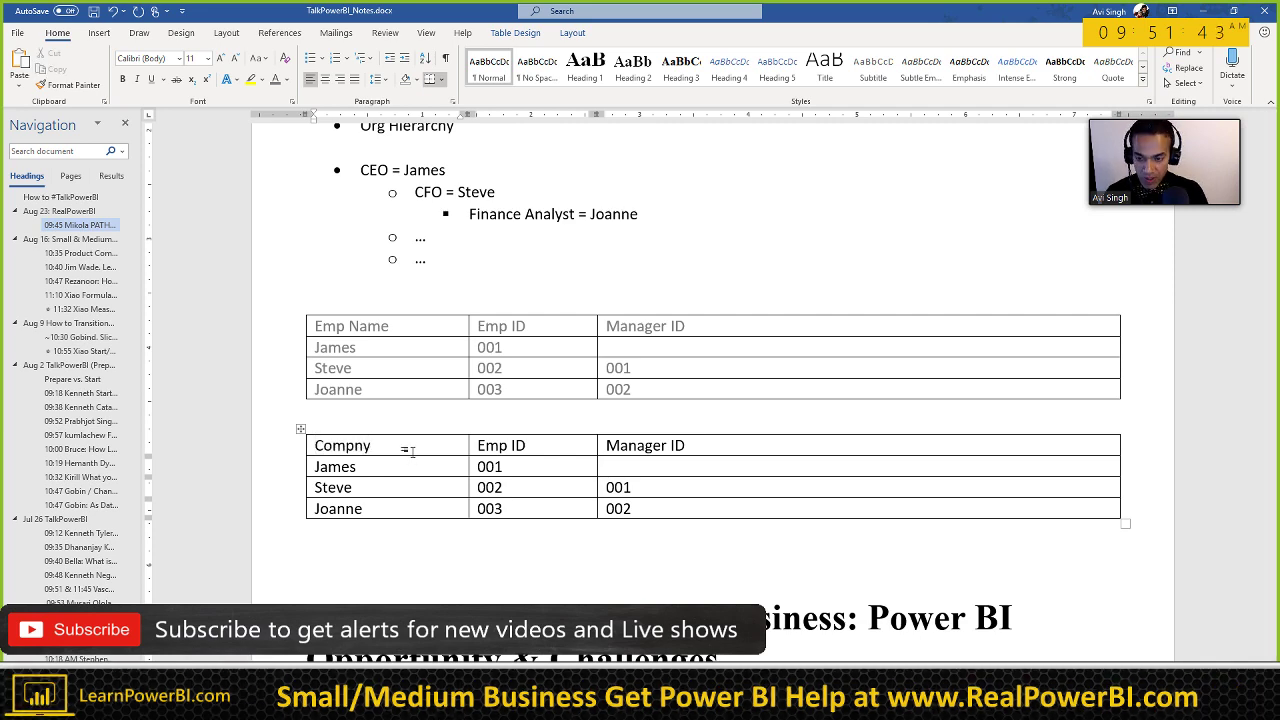
pyautogui.doubleClick(411, 452)
pyautogui.write('Compan')
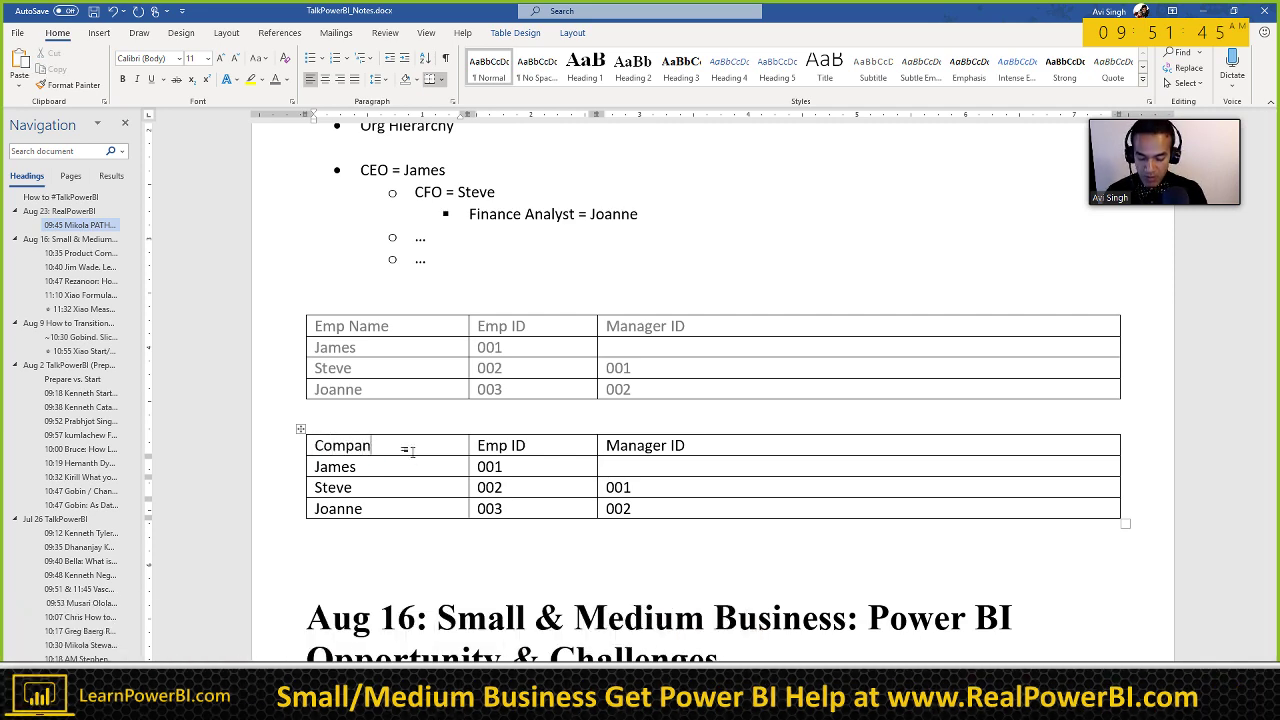
pyautogui.write('y ID')
pyautogui.tripleClick(411, 452)
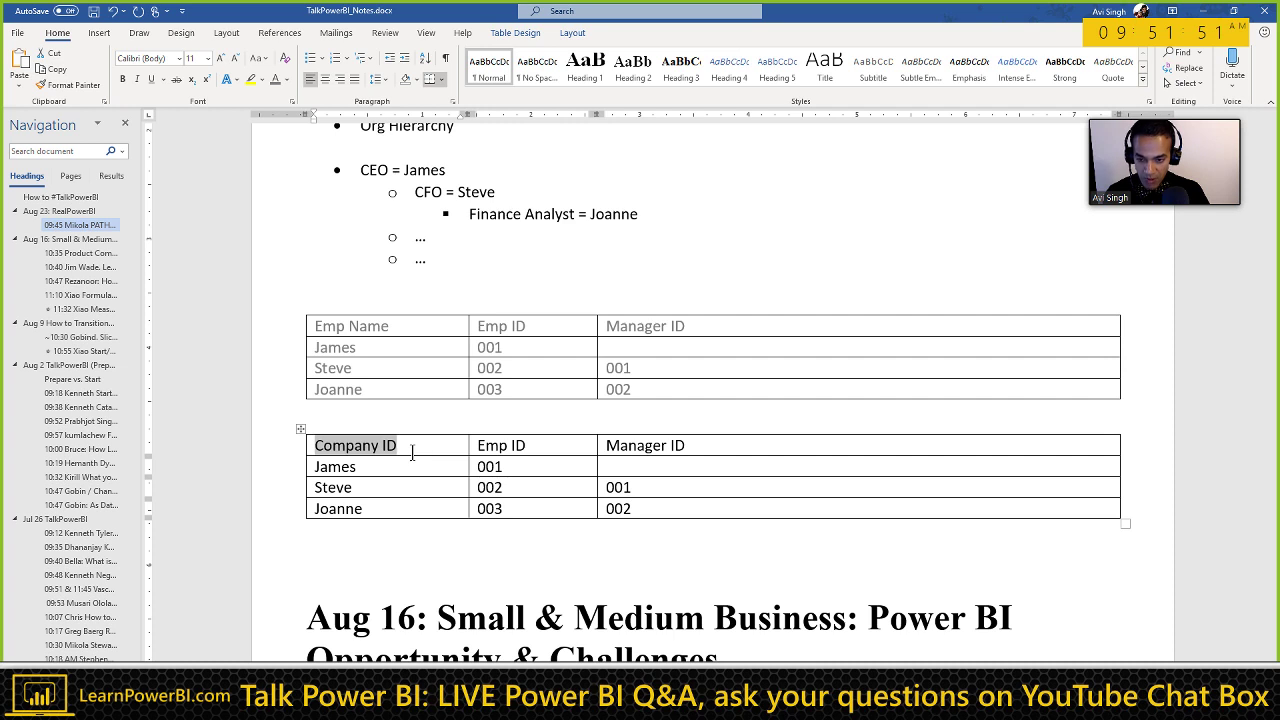
pyautogui.press('Tab')
pyautogui.write('Com')
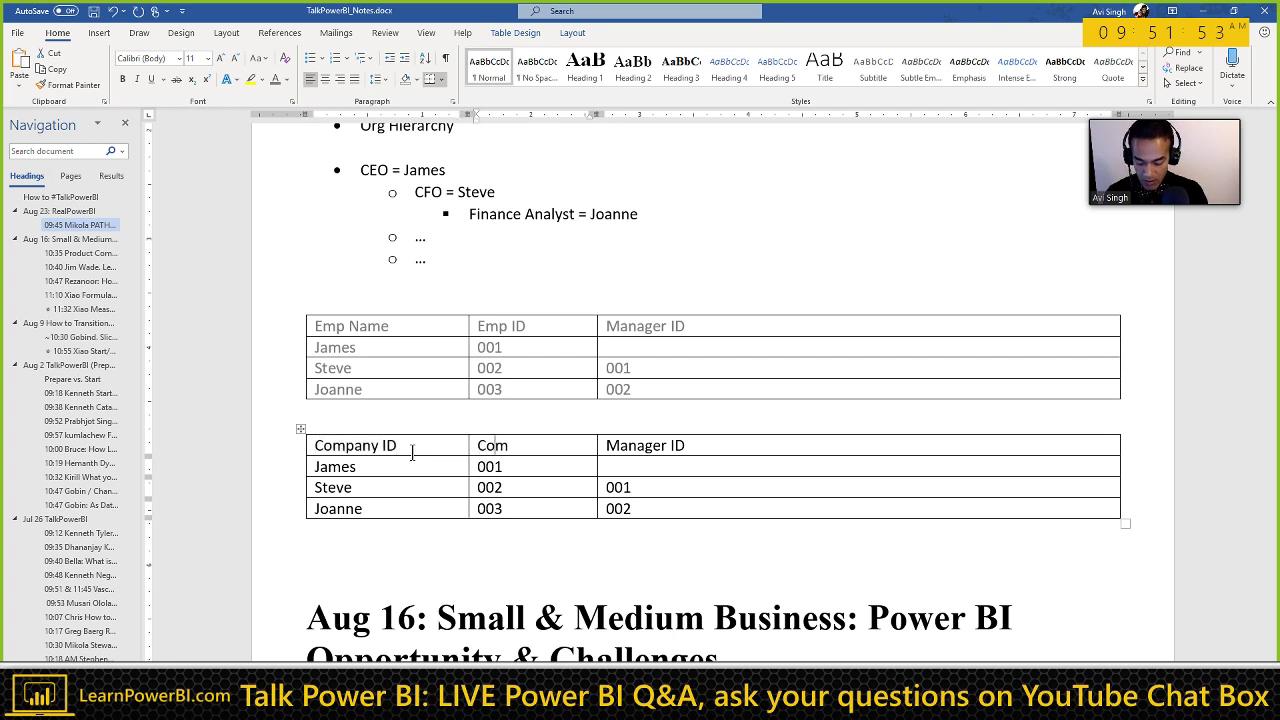
pyautogui.write('pany Name')
pyautogui.press('Tab')
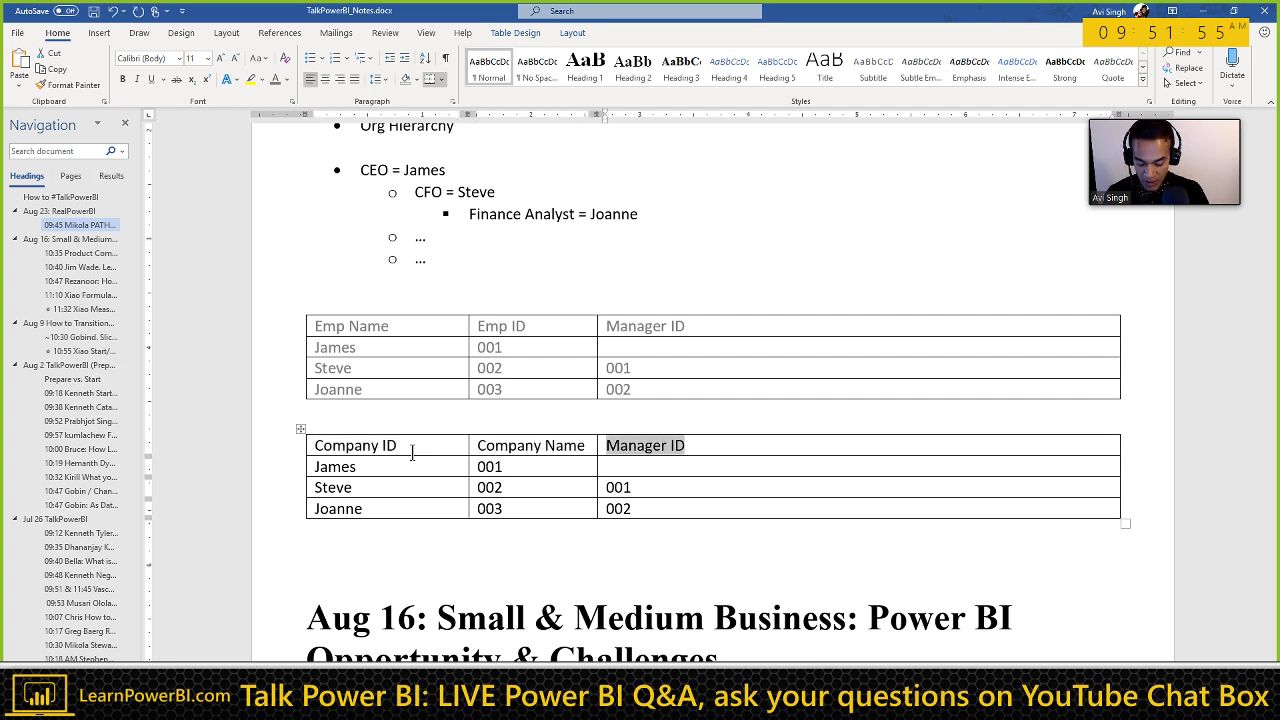
pyautogui.write('Parent Company')
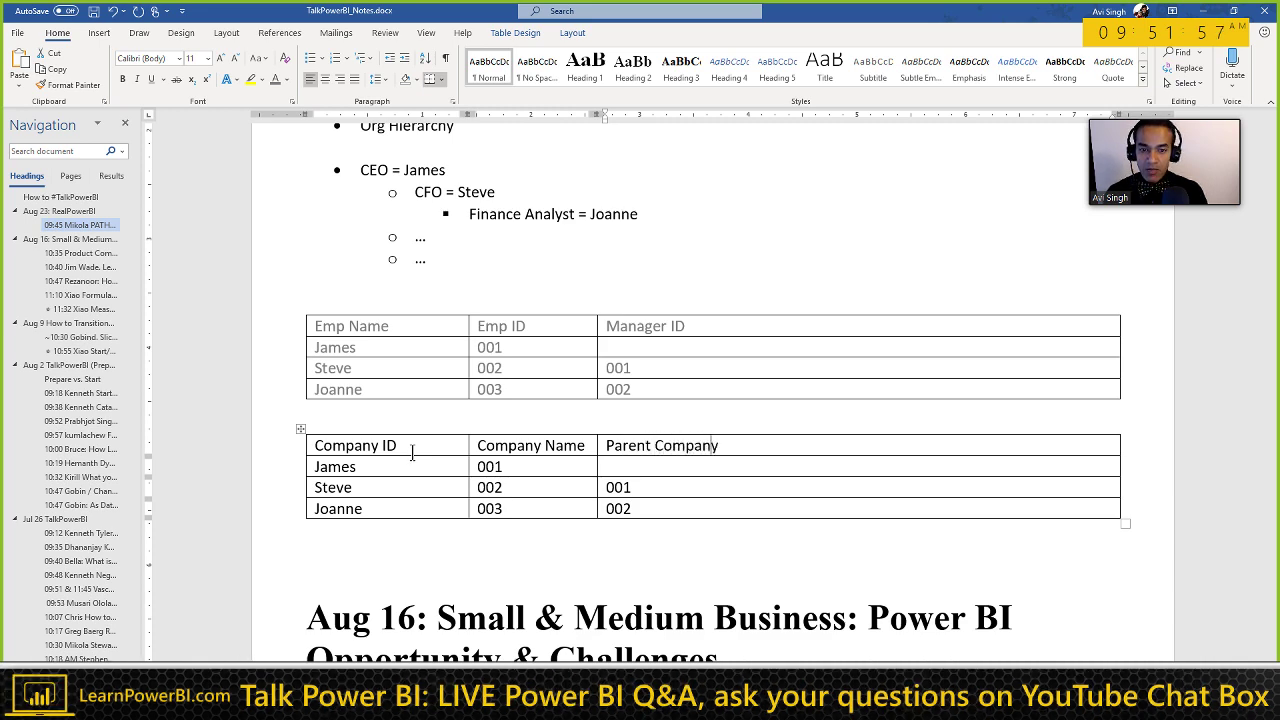
pyautogui.write(' ID')
# Step: Swap the first two headers so they read Company Name and Company ID
pyautogui.click(411, 452)
pyautogui.press('BackSpace')
pyautogui.press('BackSpace')
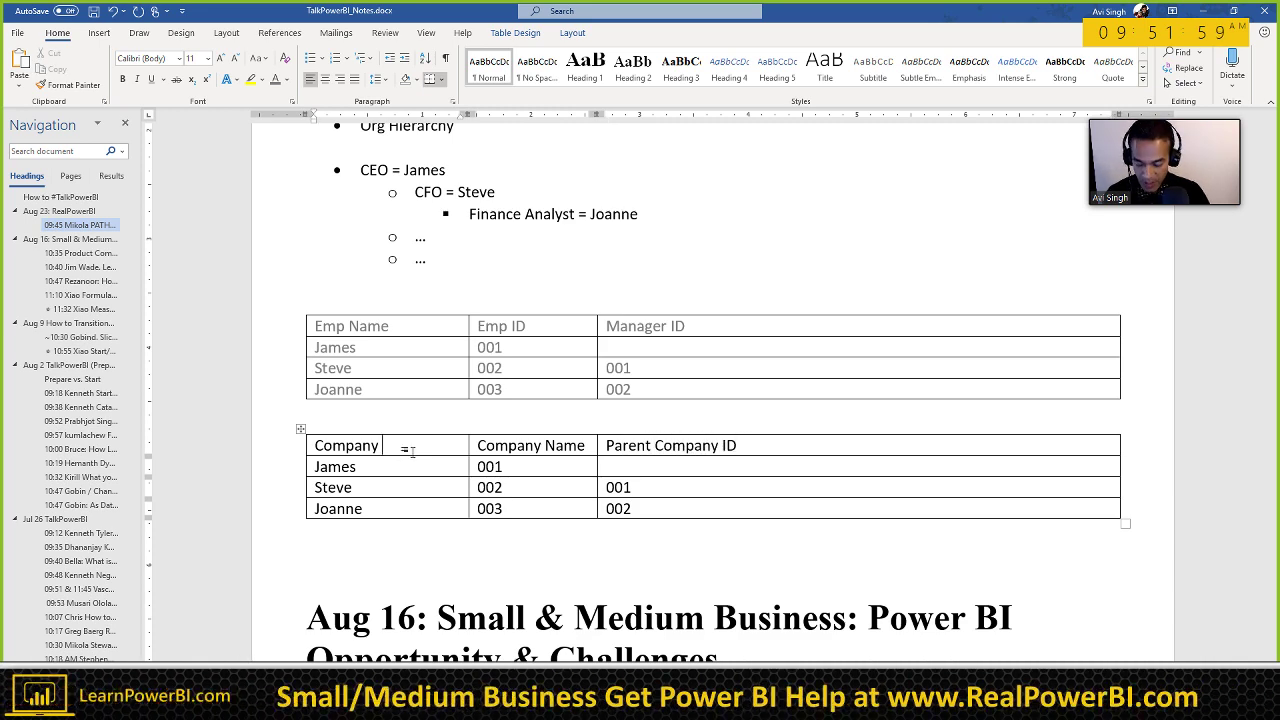
pyautogui.write('Name')
pyautogui.press('Tab')
pyautogui.press('Right')
pyautogui.hotkey('ctrl', 'shift', 'Left')
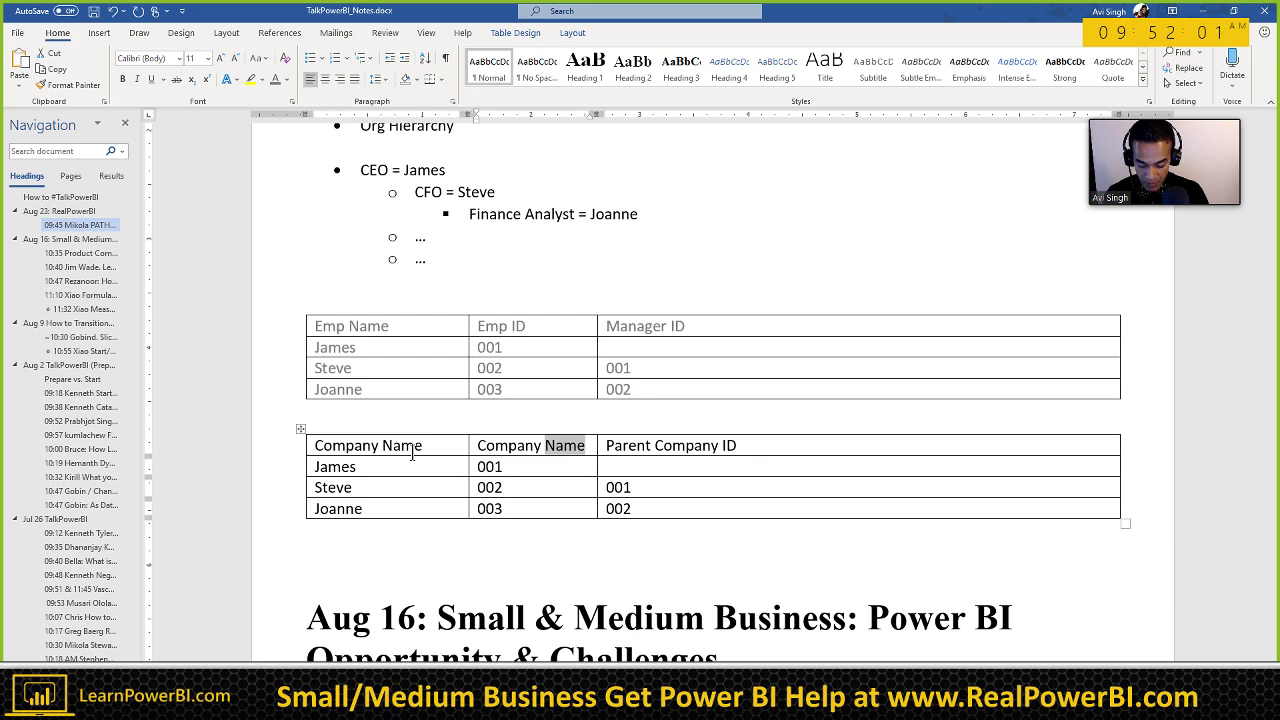
pyautogui.write('ID')
pyautogui.press('Tab')
pyautogui.press('Tab')
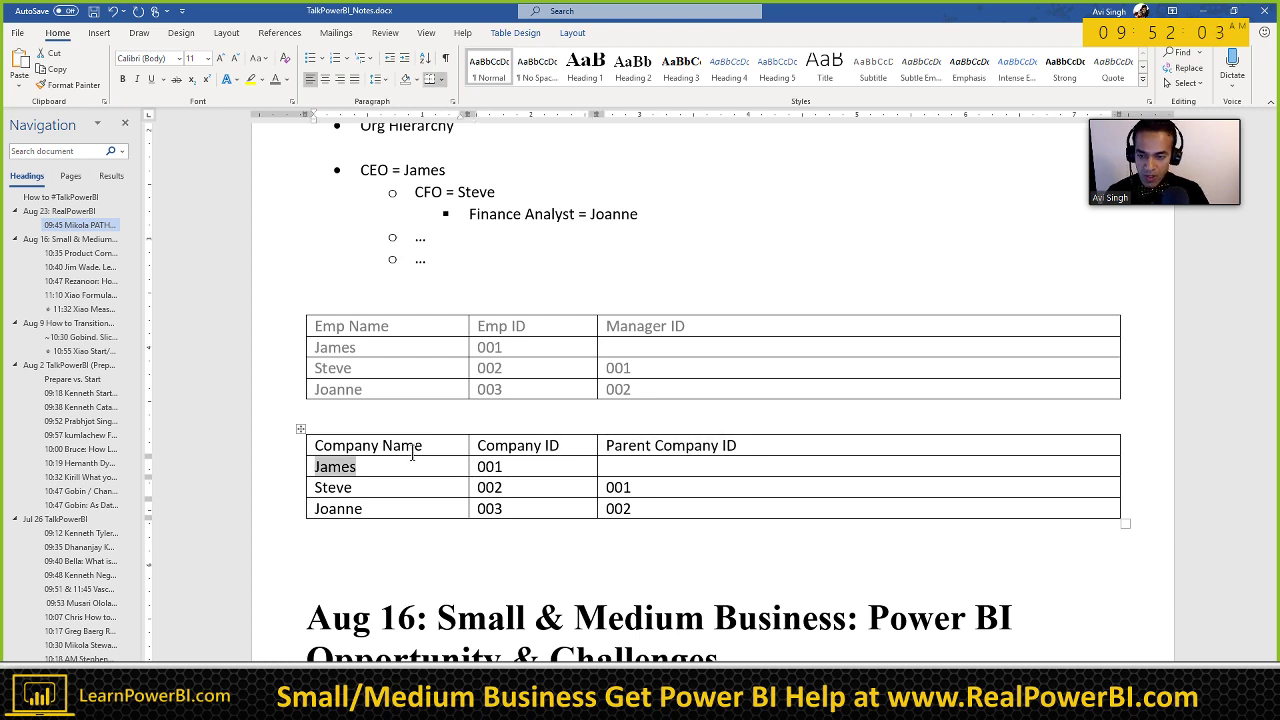
# Step: Replace James in the first row with Microsoft LATAM, Company ID 002
pyautogui.write('Microsof')
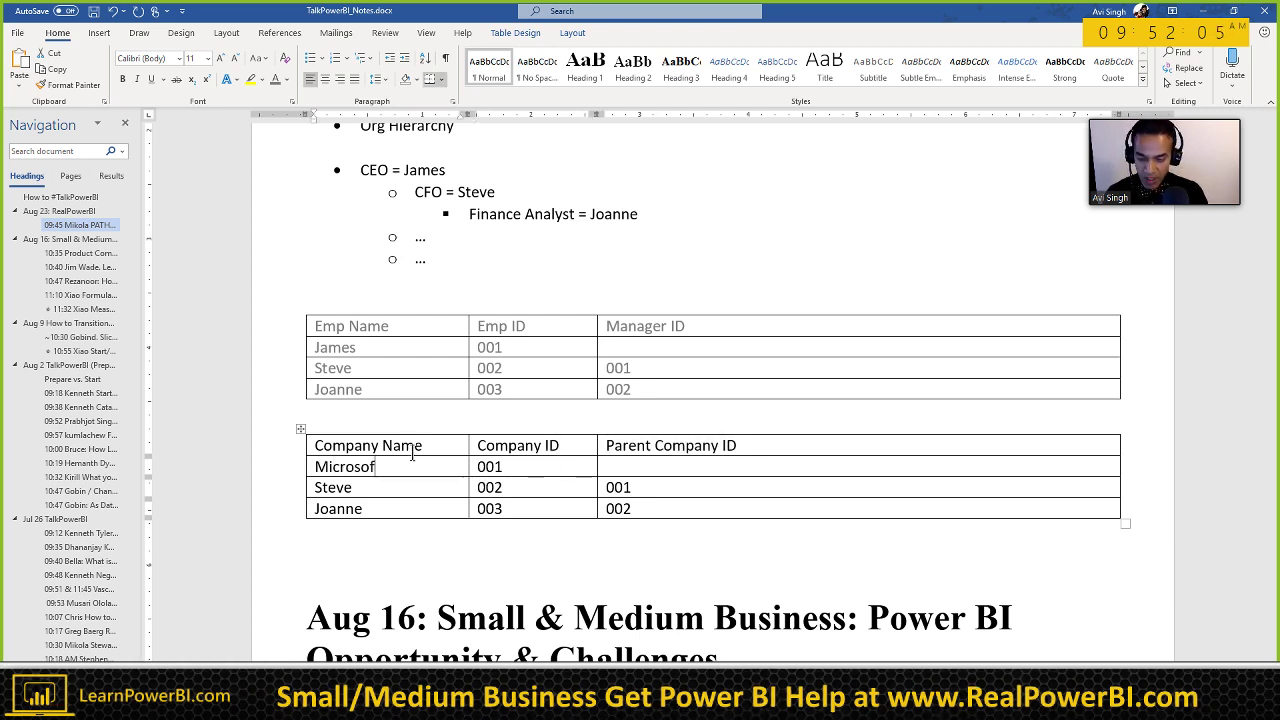
pyautogui.write('t LATAM')
pyautogui.press('Tab')
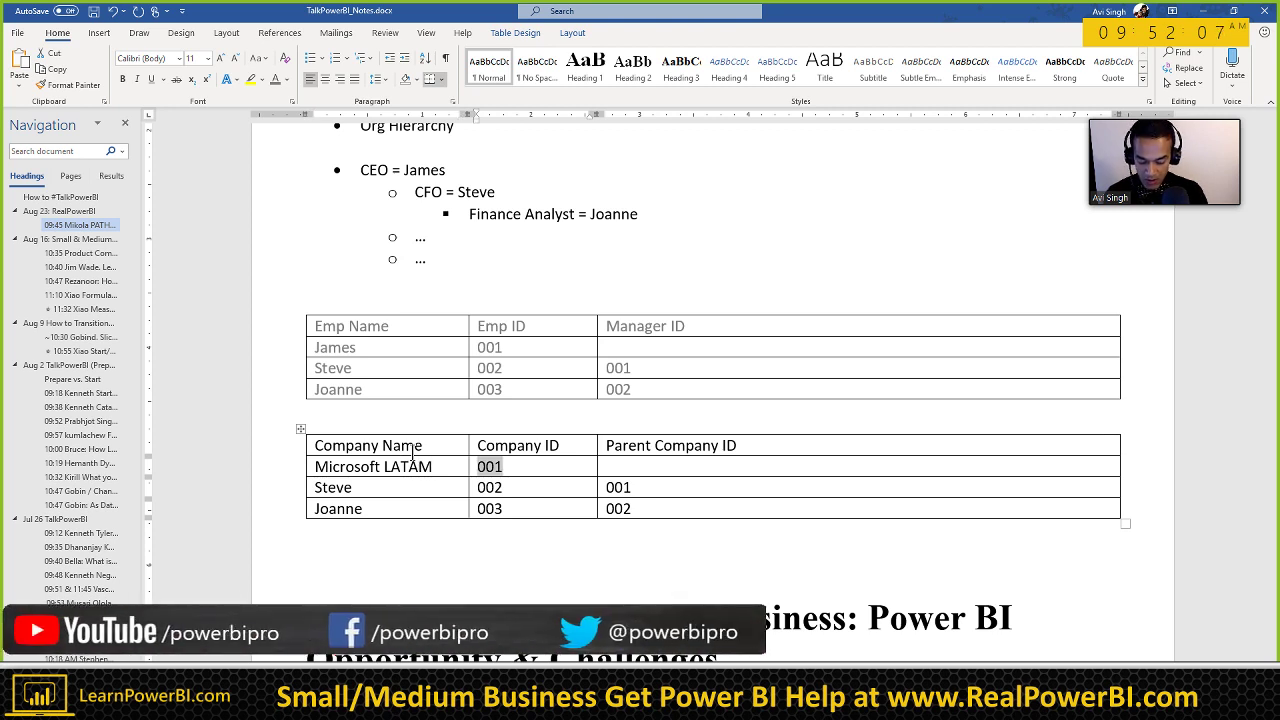
pyautogui.write('002')
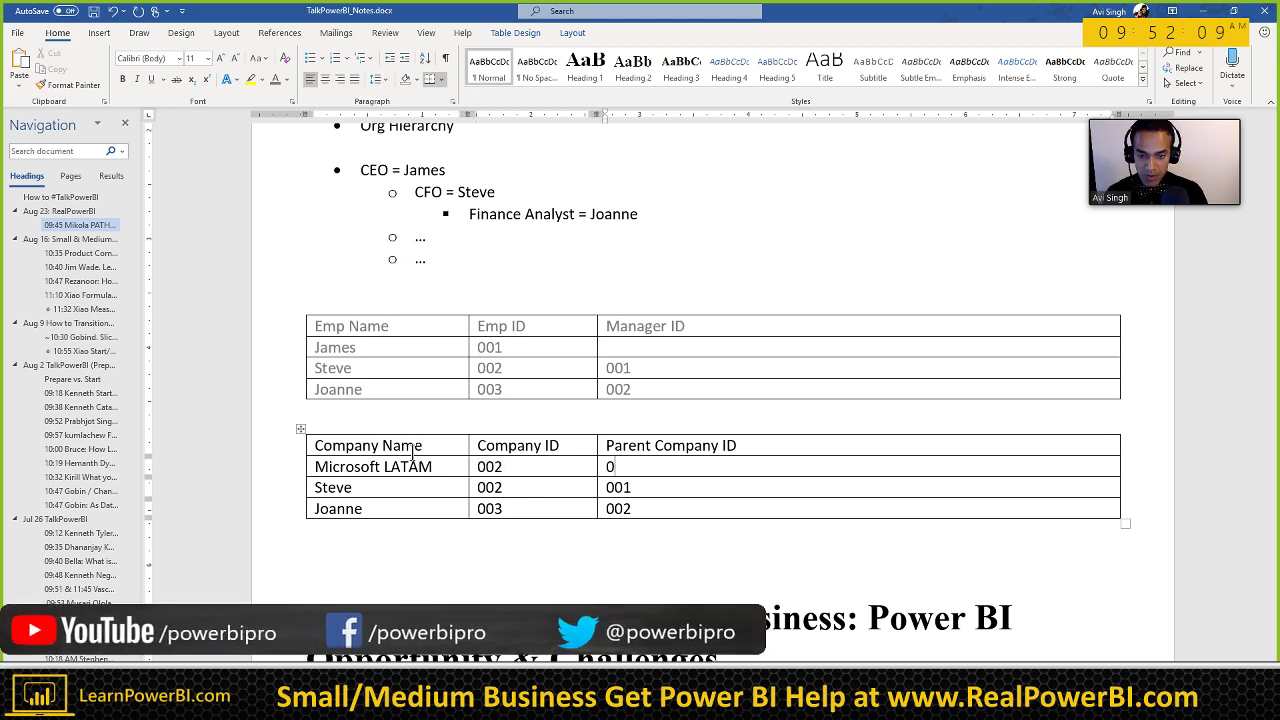
# Step: Insert a Microsoft 001 row above Microsoft LATAM
pyautogui.click(572, 32)
pyautogui.click(231, 78)
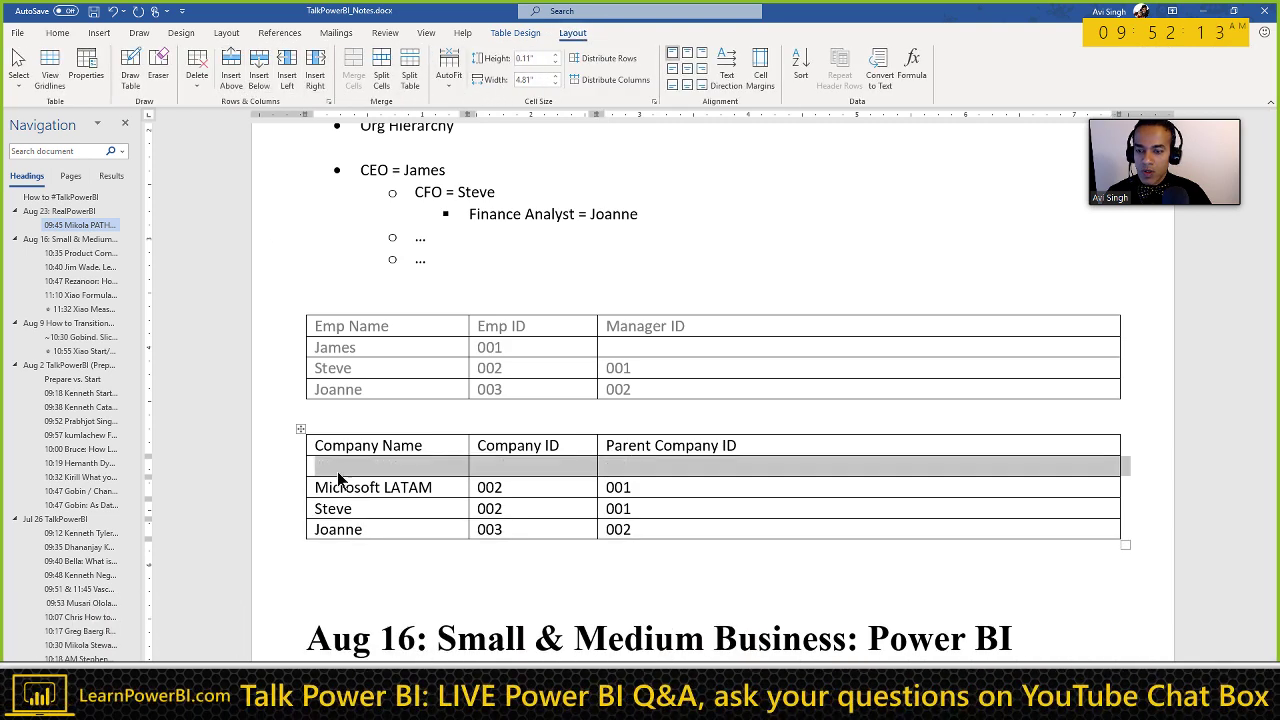
pyautogui.click(360, 466)
pyautogui.write('Microso')
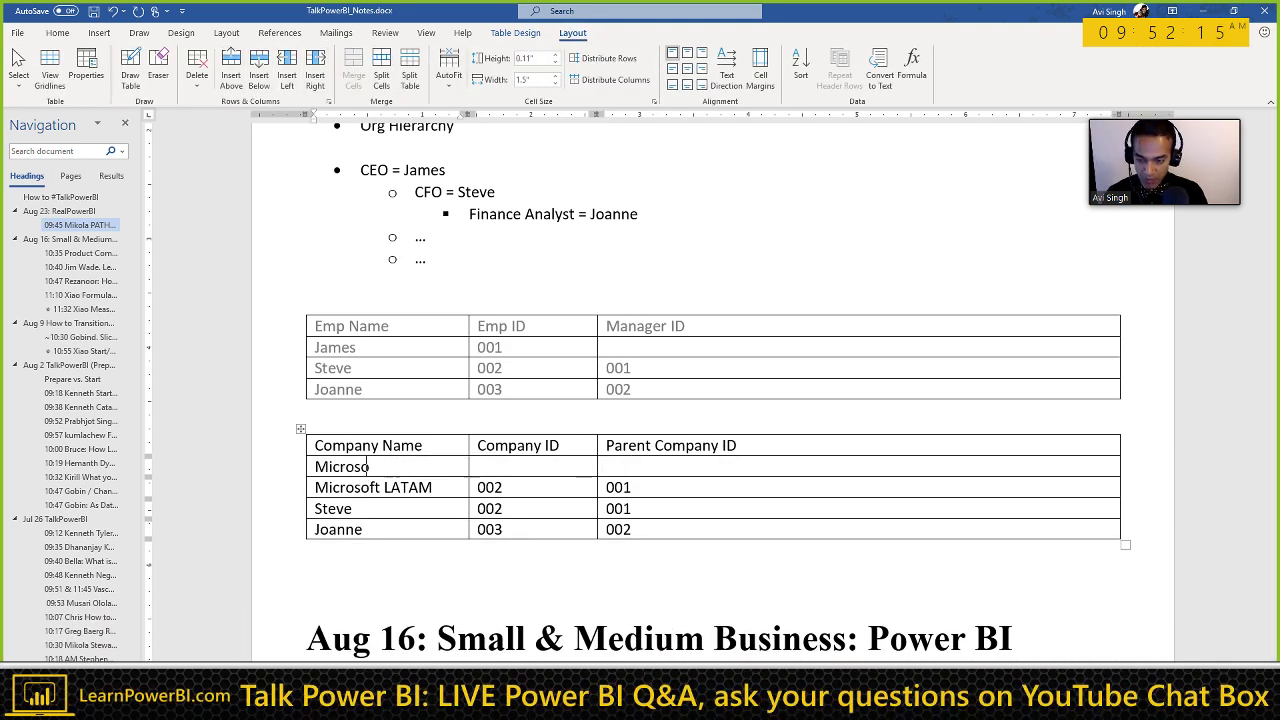
pyautogui.write('ft 001')
pyautogui.press('Tab')
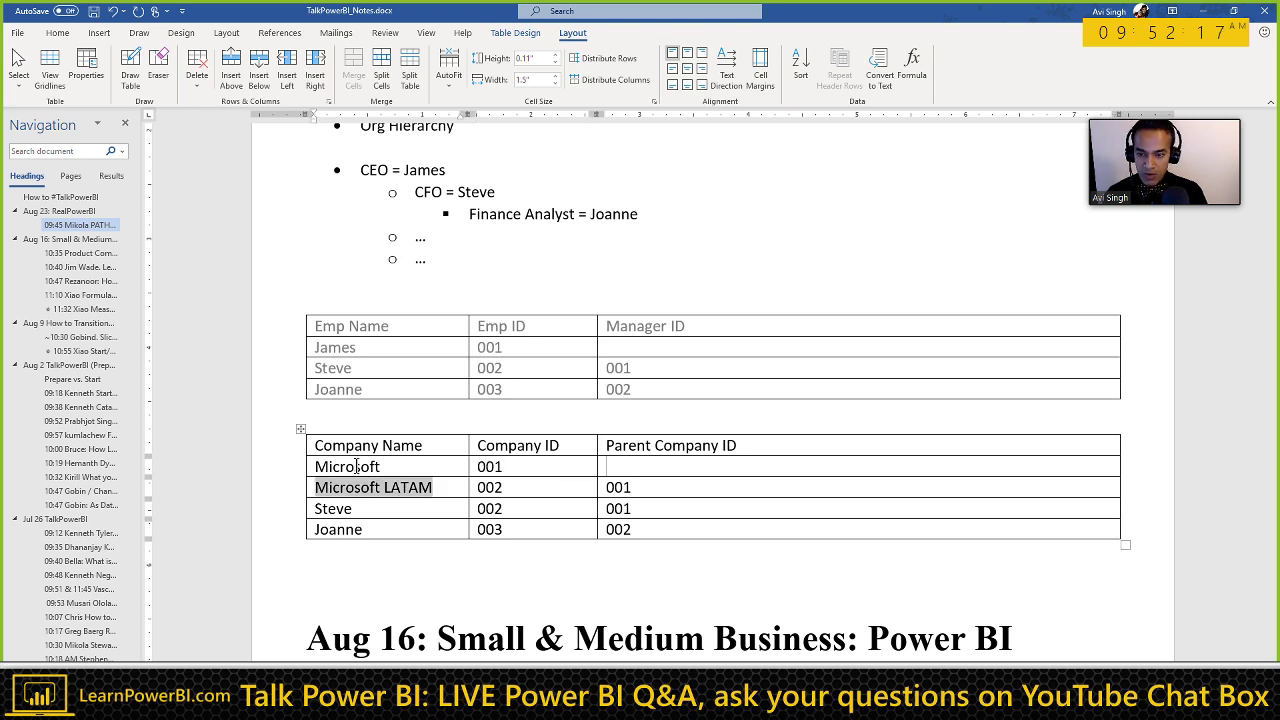
# Step: Turn the Steve and Joanne rows into Microsoft EMEA 003 and Microsoft APAC 004 with parent 001
pyautogui.press('Tab')
pyautogui.press('Tab')
pyautogui.press('Tab')
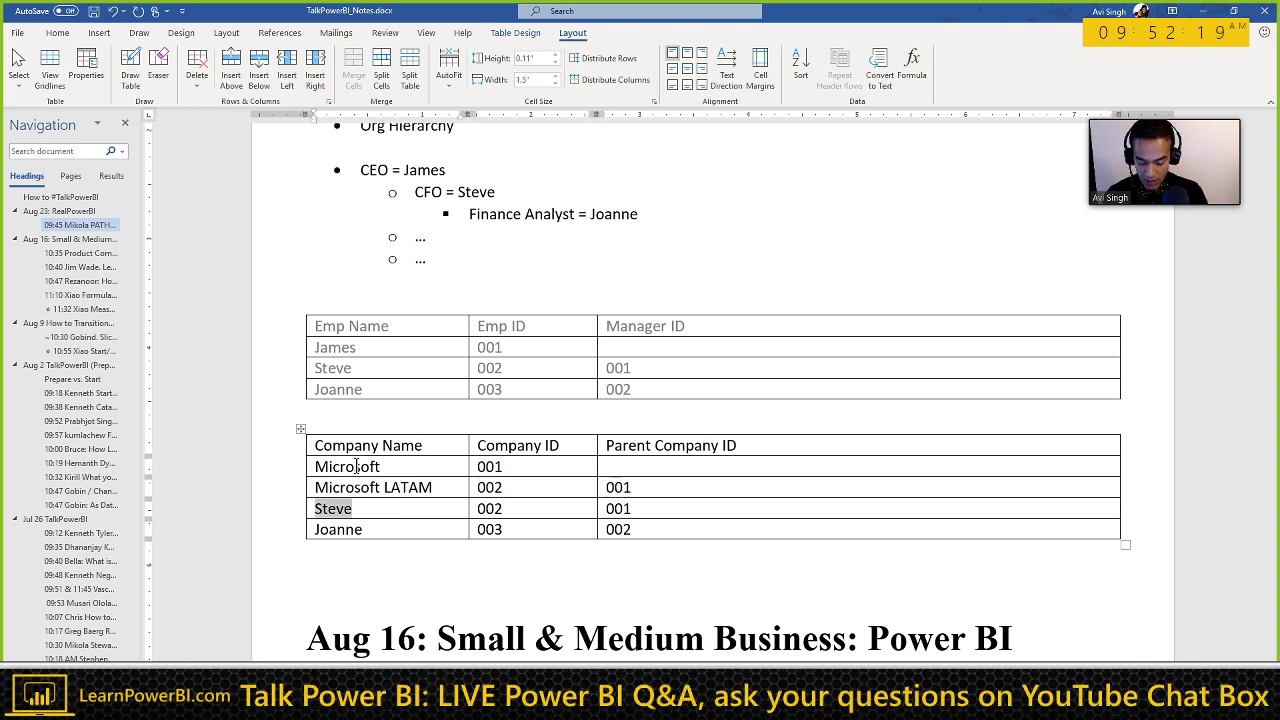
pyautogui.write('Microsoft E')
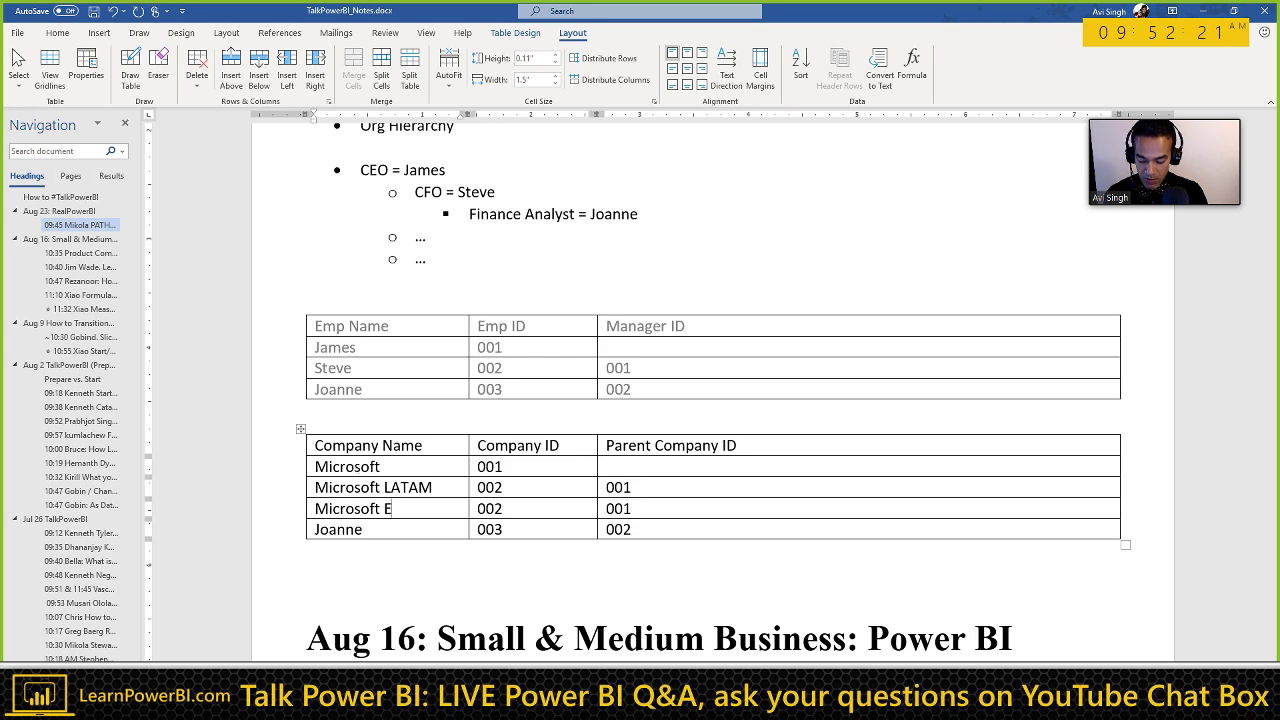
pyautogui.write('MEA')
pyautogui.hotkey('shift', 'Home')
pyautogui.write('Microsoft A')
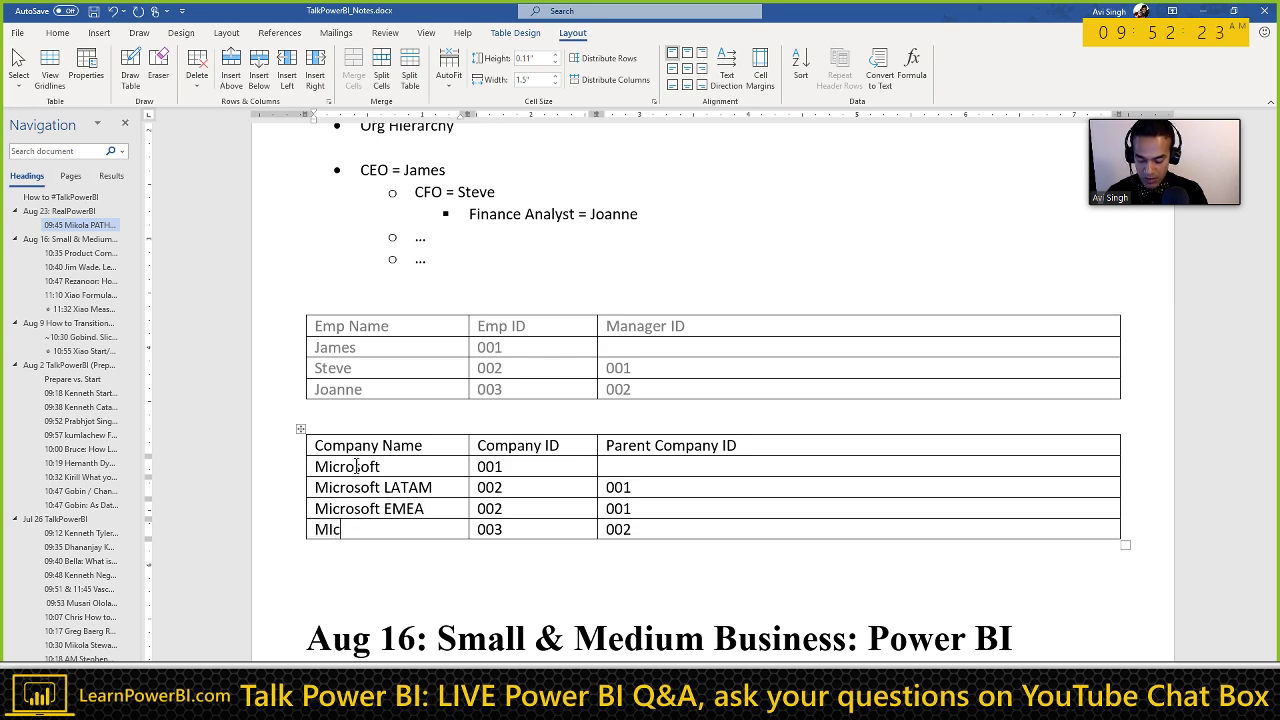
pyautogui.press('Tab')
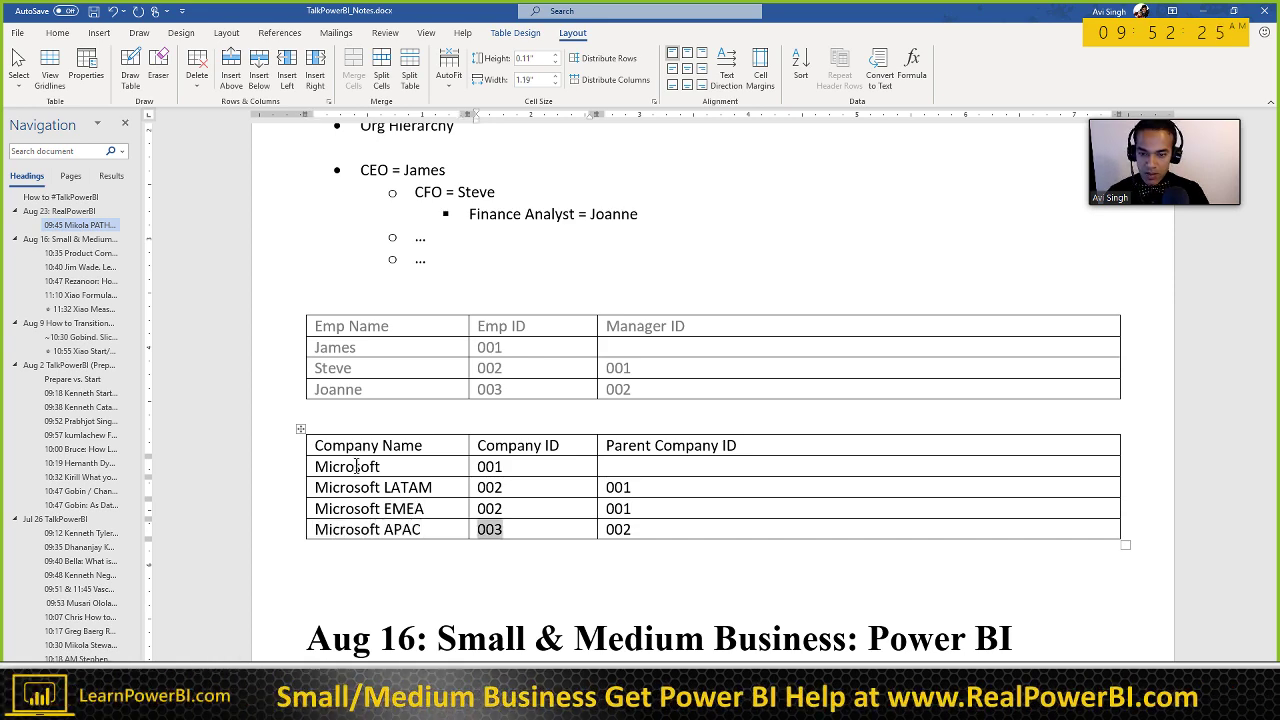
pyautogui.press('Up')
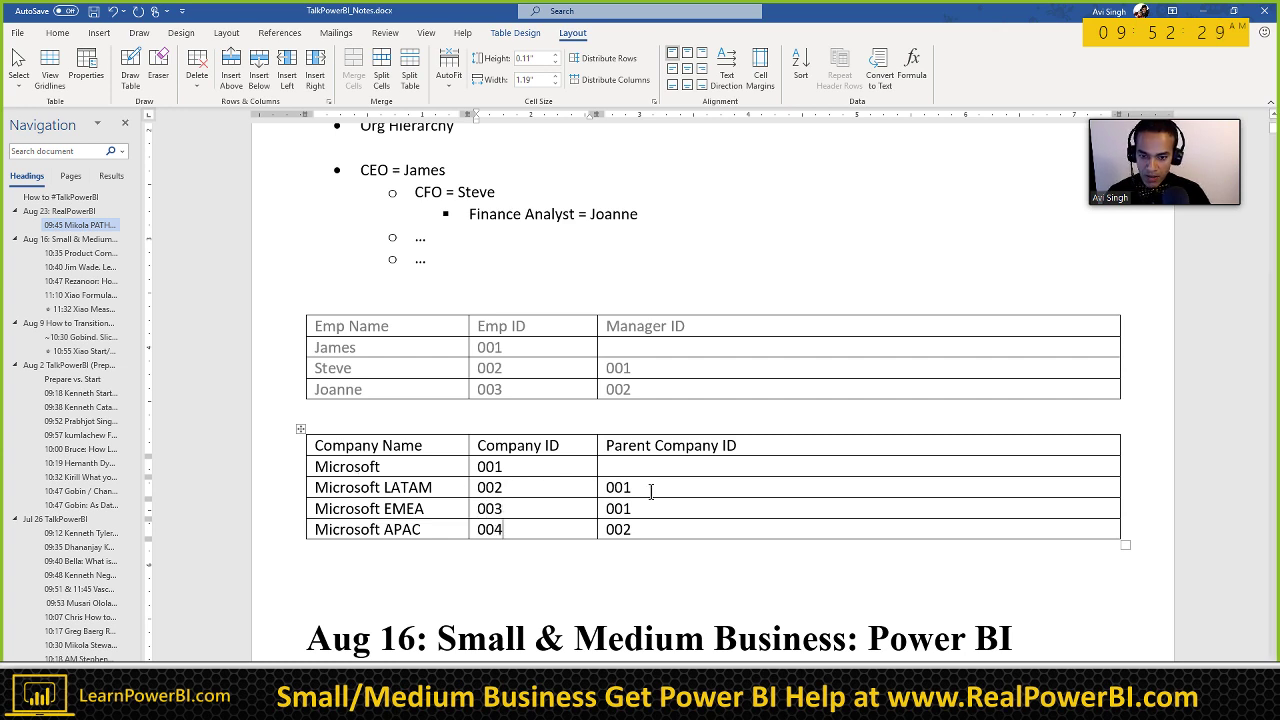
pyautogui.write('001')
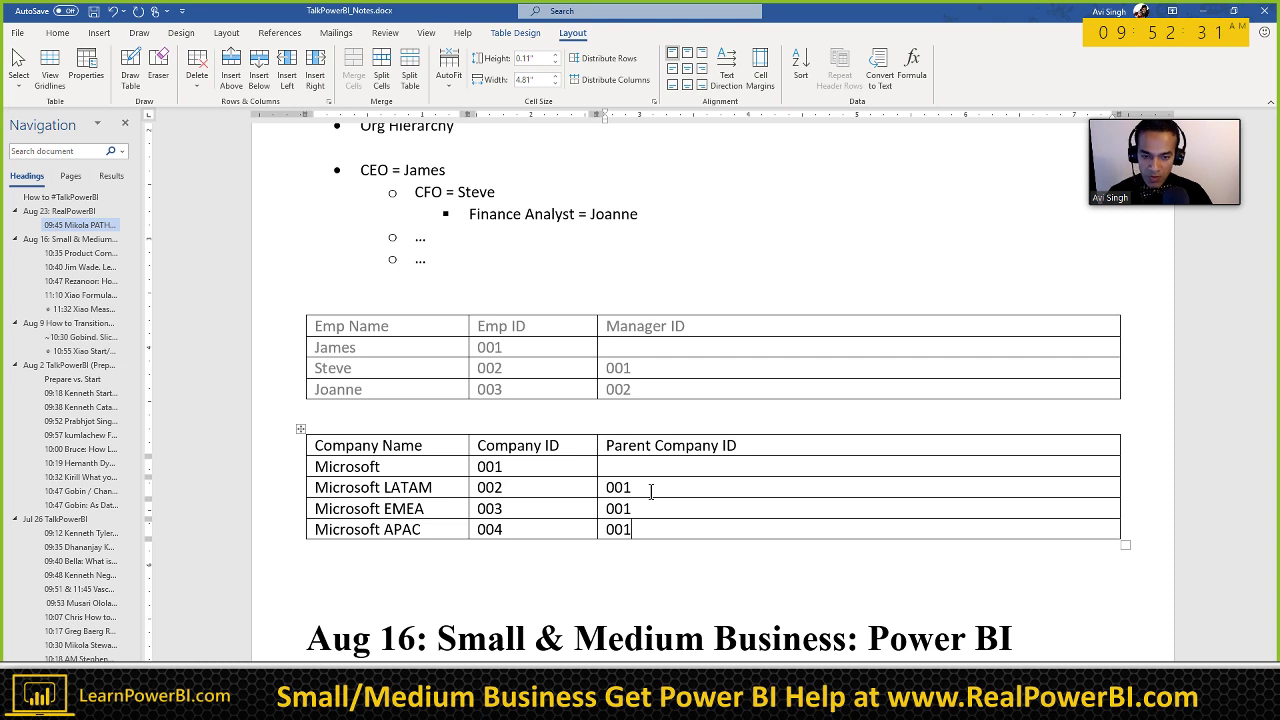
pyautogui.click(745, 436)
pyautogui.click(749, 449)
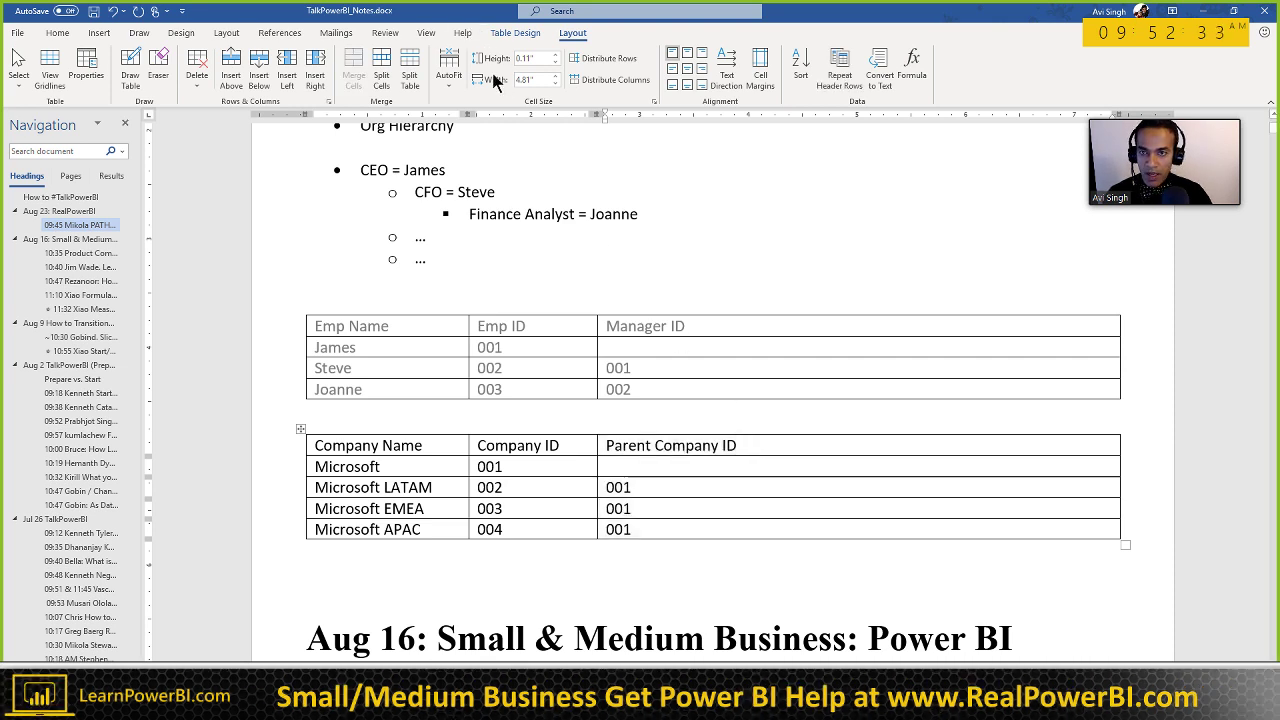
# Step: Add a right-hand column headed 'Relationship Owner (Account Manager)', narrowing Parent Company ID
pyautogui.click(314, 72)
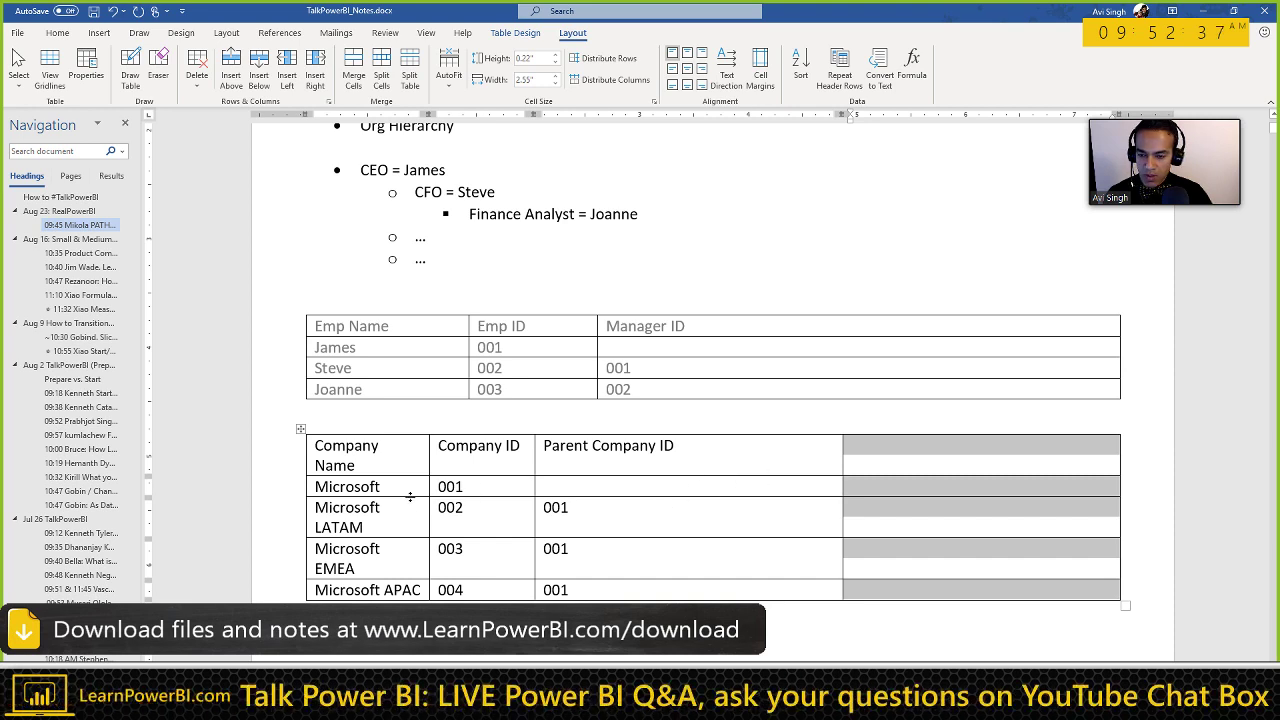
pyautogui.click(381, 467)
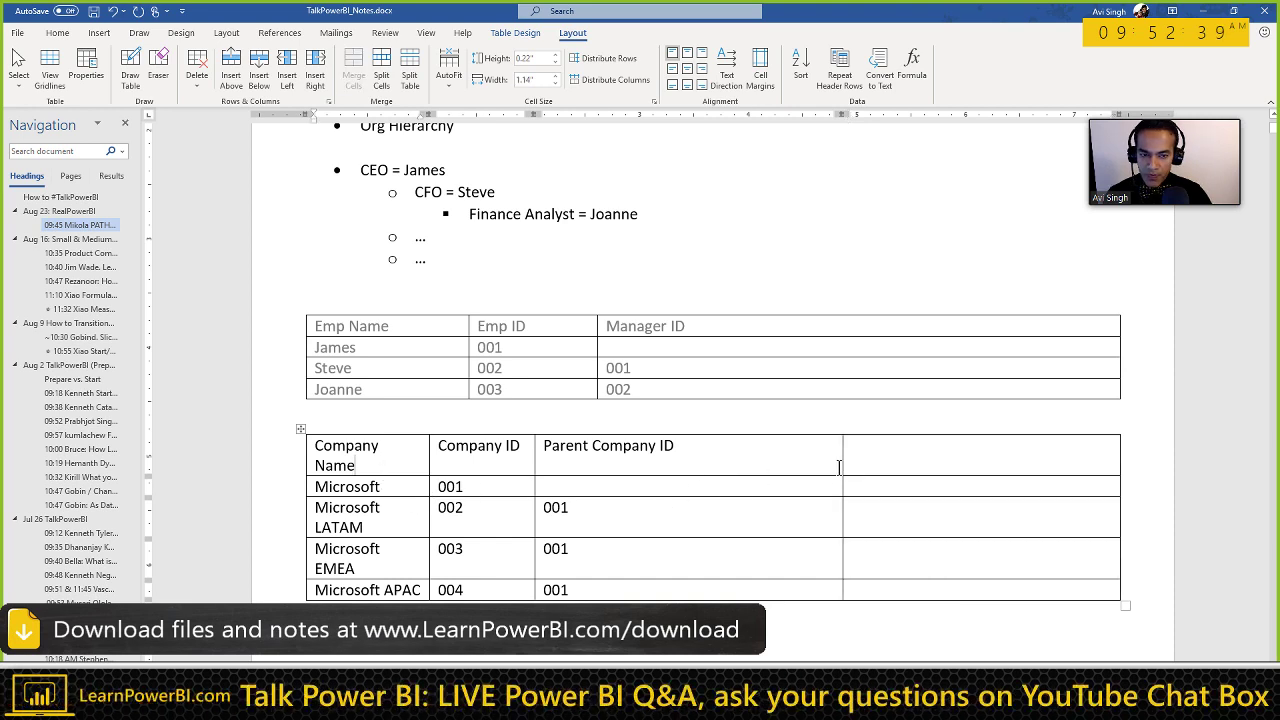
pyautogui.moveTo(839, 467); pyautogui.dragTo(693, 451)
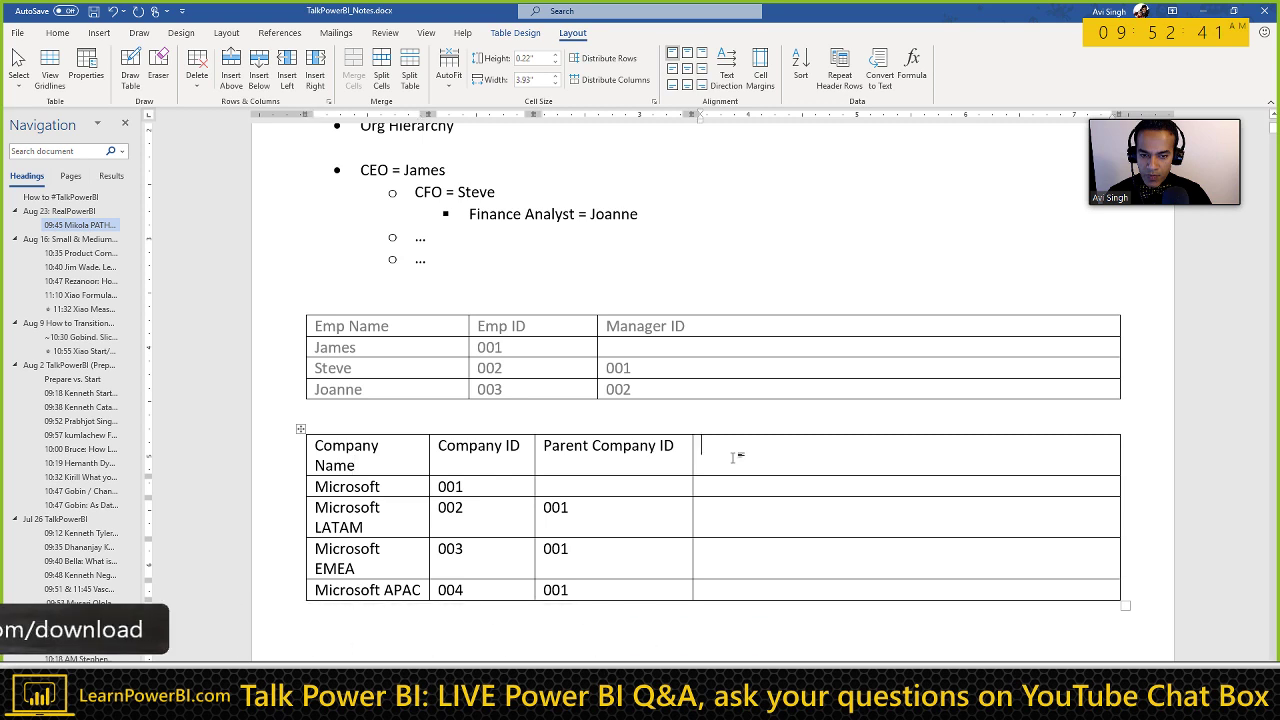
pyautogui.click(735, 457)
pyautogui.write('Relation')
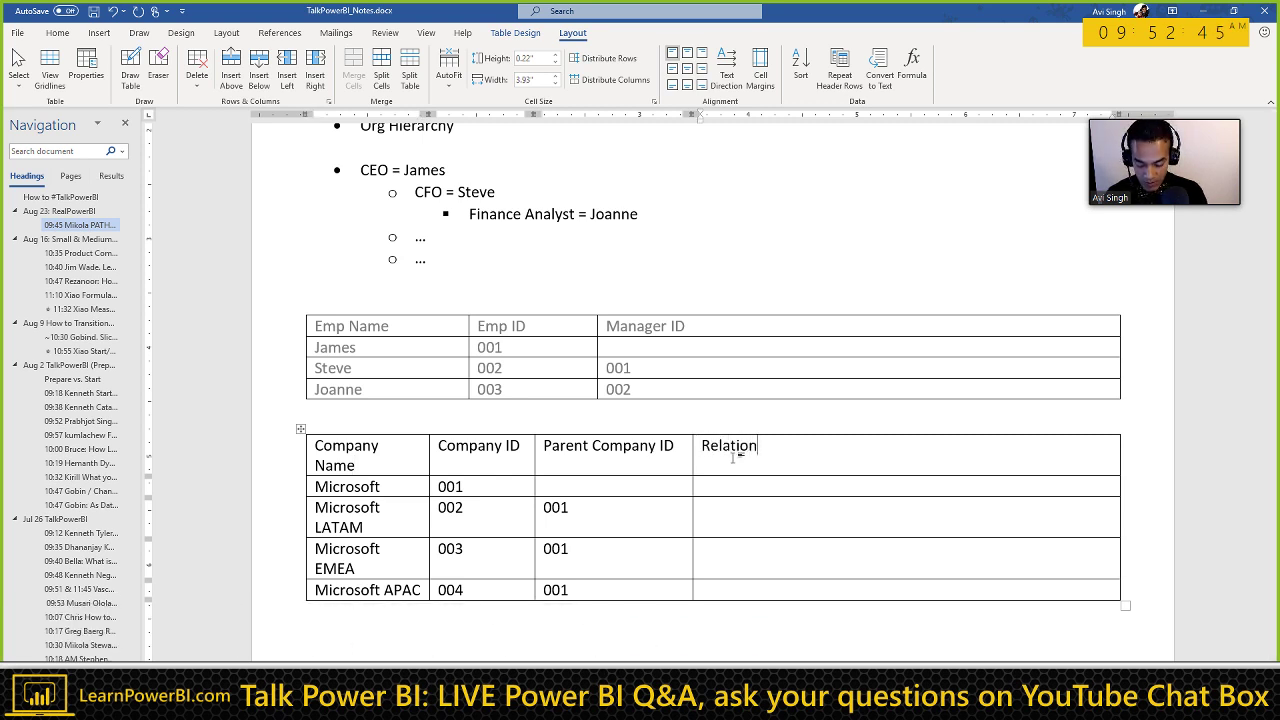
pyautogui.write('ship Owner (A')
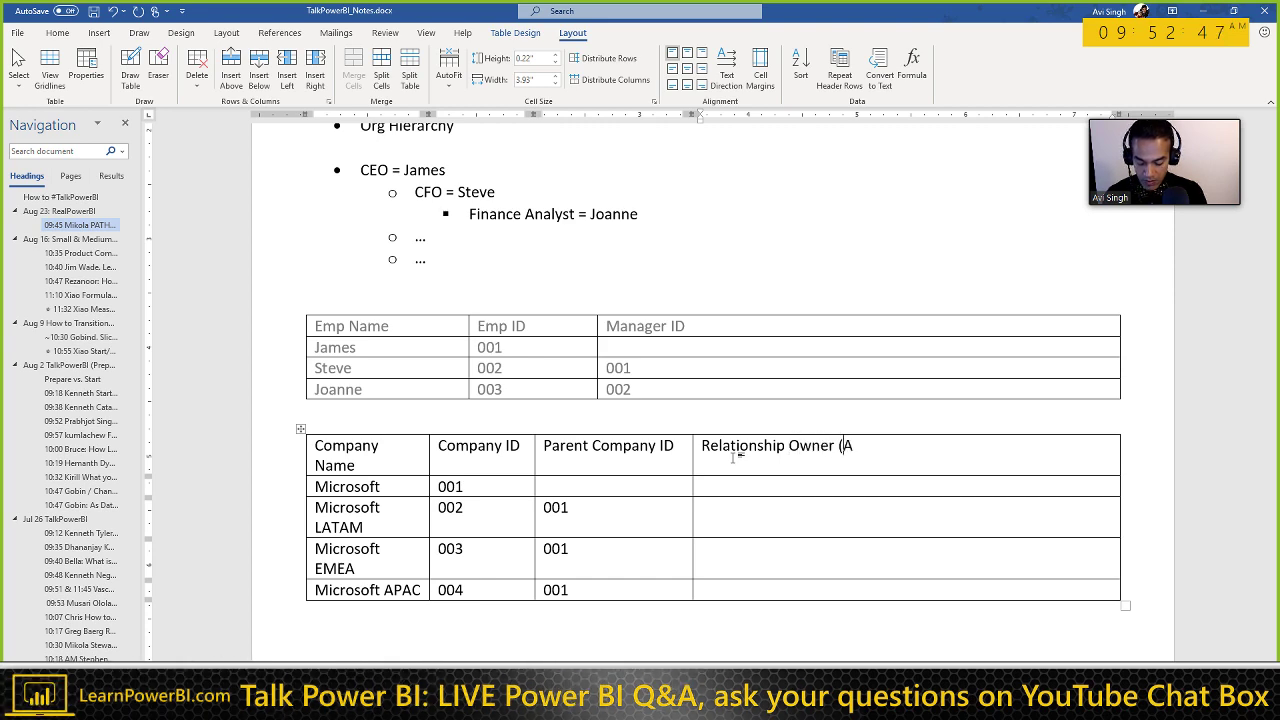
pyautogui.write('ccount Manager)')
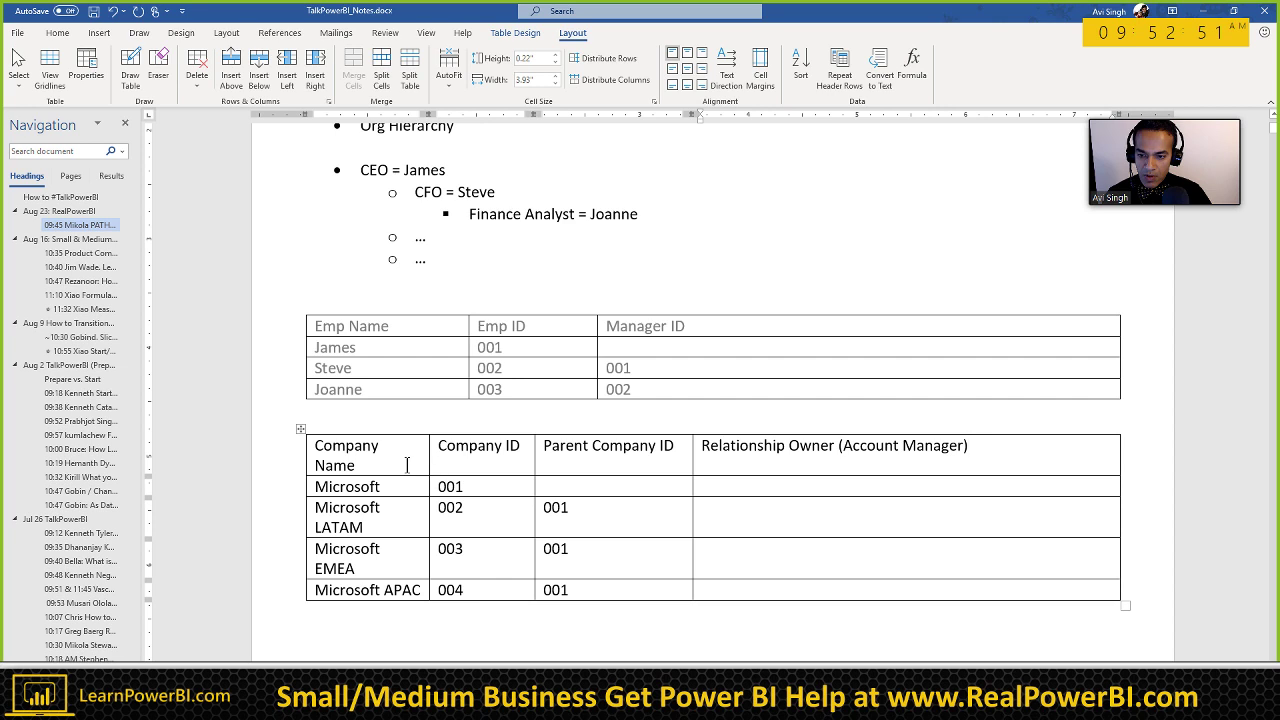
# Step: Shrink the font of the company table's header row
pyautogui.moveTo(407, 465); pyautogui.dragTo(793, 454)
pyautogui.click(373, 455)
pyautogui.hotkey('ctrl', 'shift', ',')
pyautogui.hotkey('ctrl', 'shift', ',')
pyautogui.hotkey('ctrl', 'shift', ',')
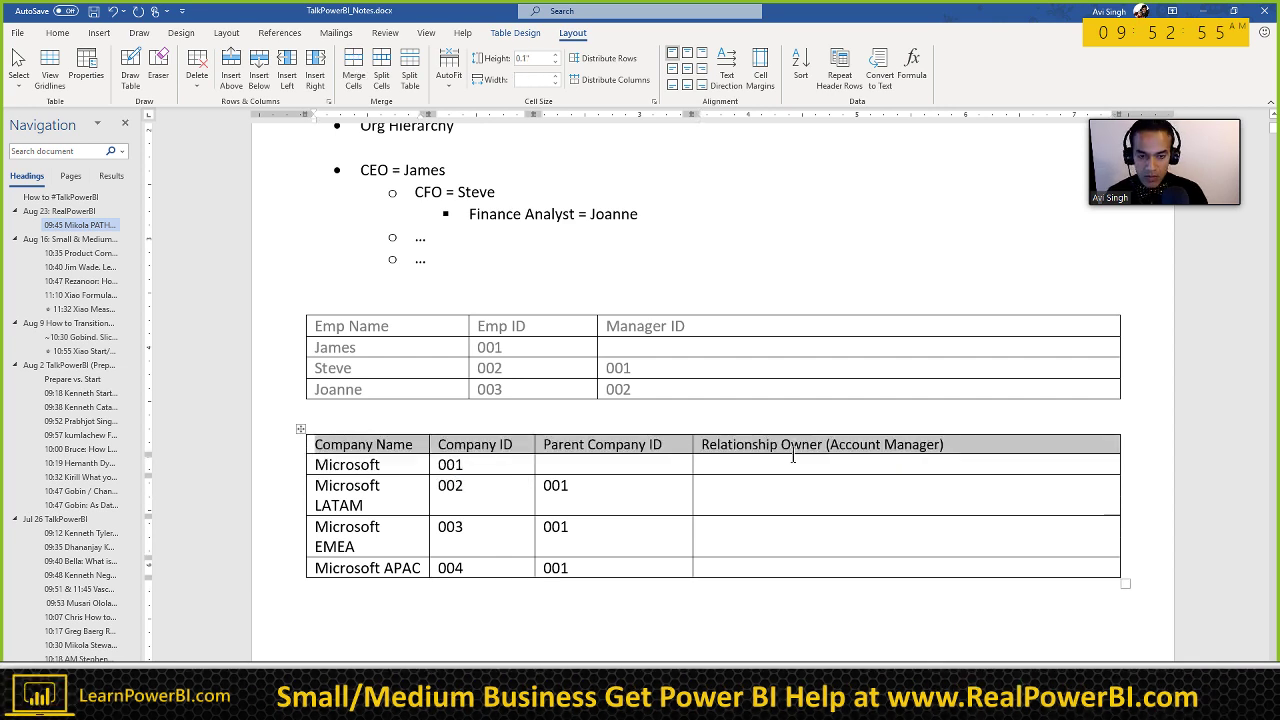
pyautogui.click(778, 459)
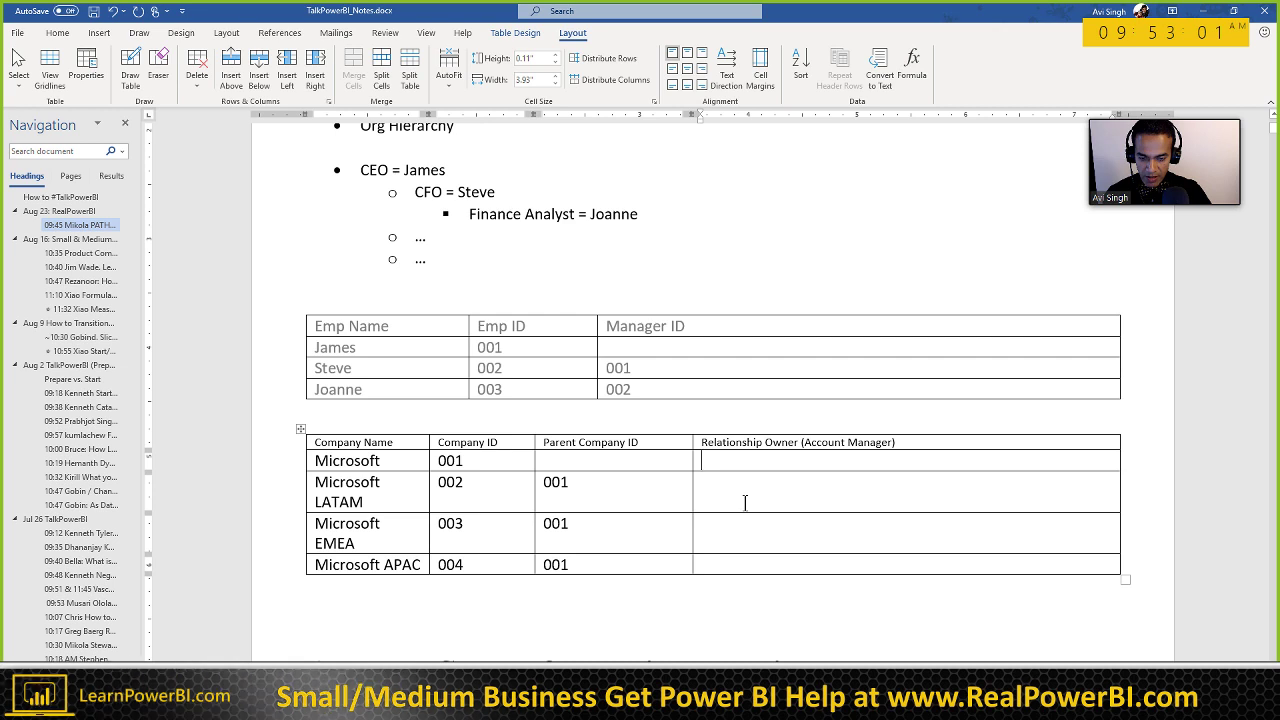
# Step: Enter owners James, Joanna, Sam and Laura, then widen the Company Name column so names fit
pyautogui.write('J')
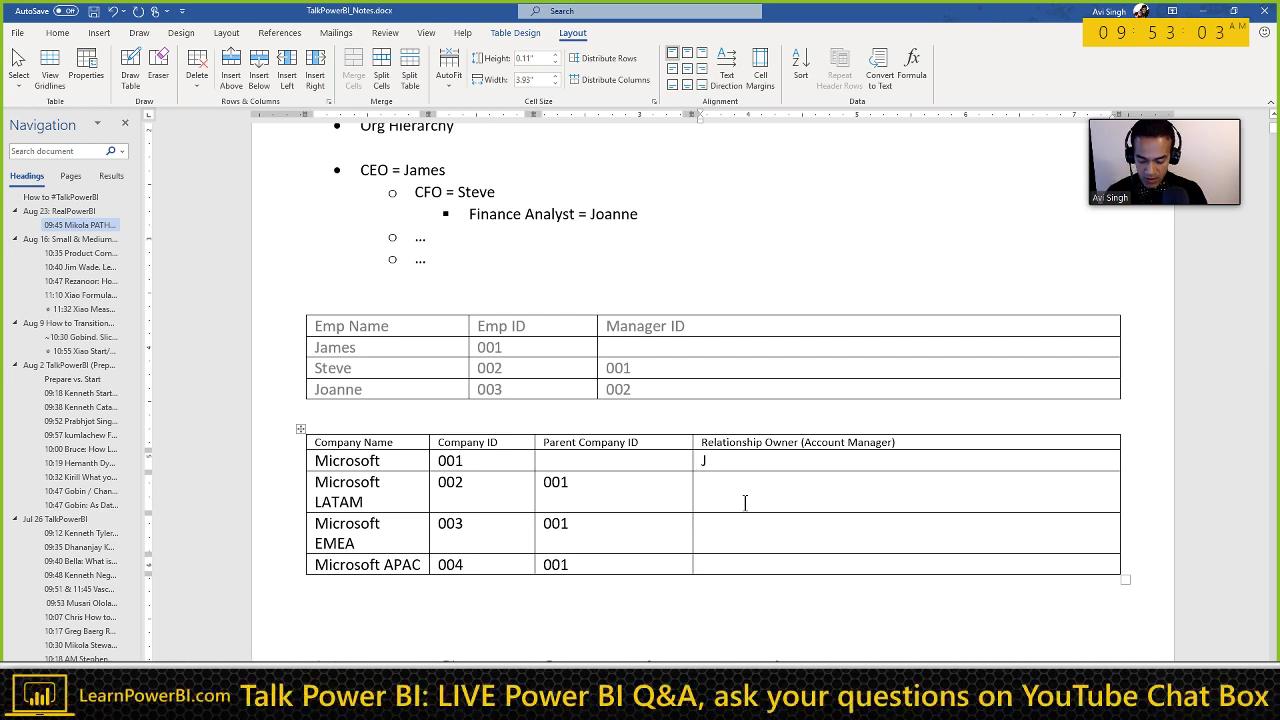
pyautogui.write('ames')
pyautogui.click(745, 502)
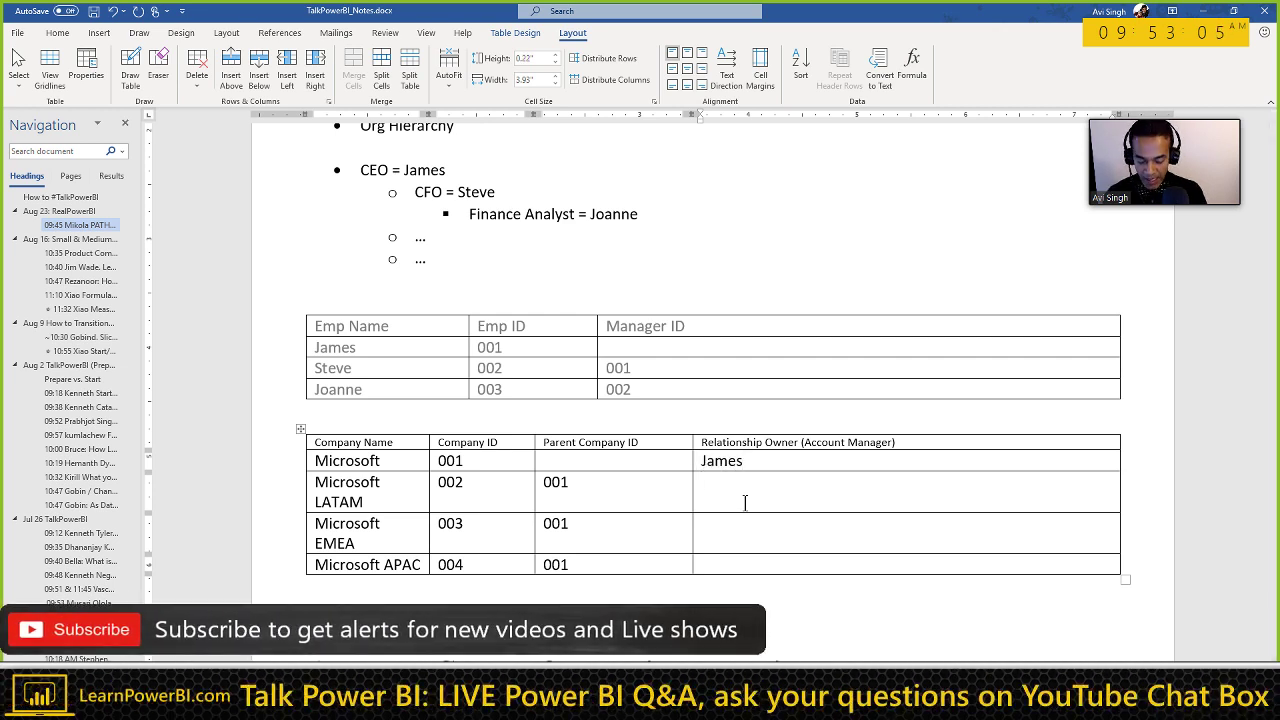
pyautogui.write('Joanna')
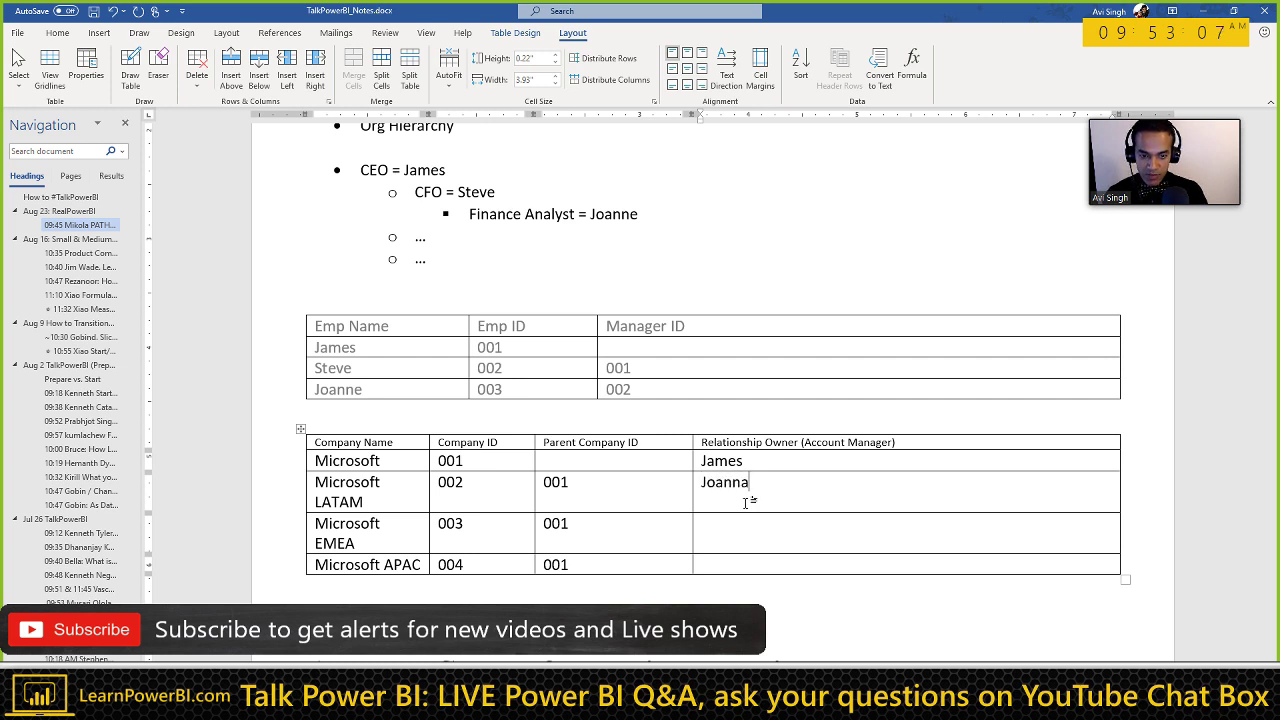
pyautogui.write('Sam')
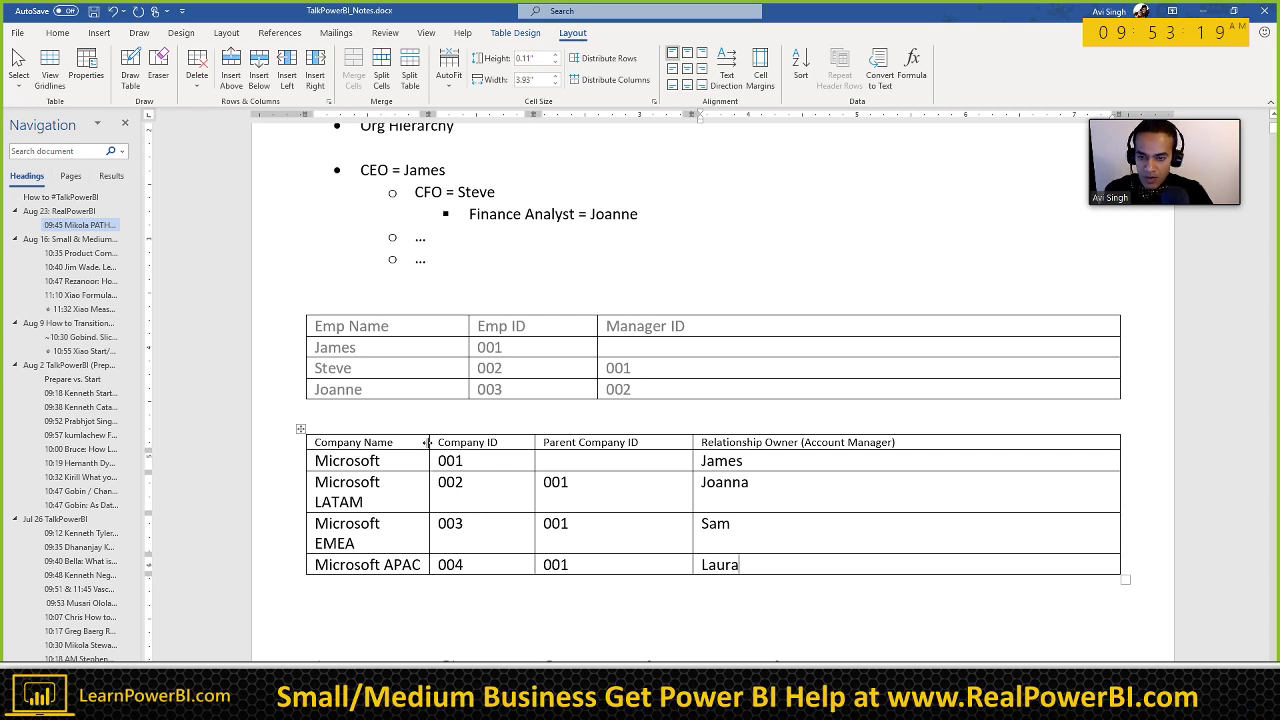
pyautogui.moveTo(428, 442); pyautogui.dragTo(447, 442)
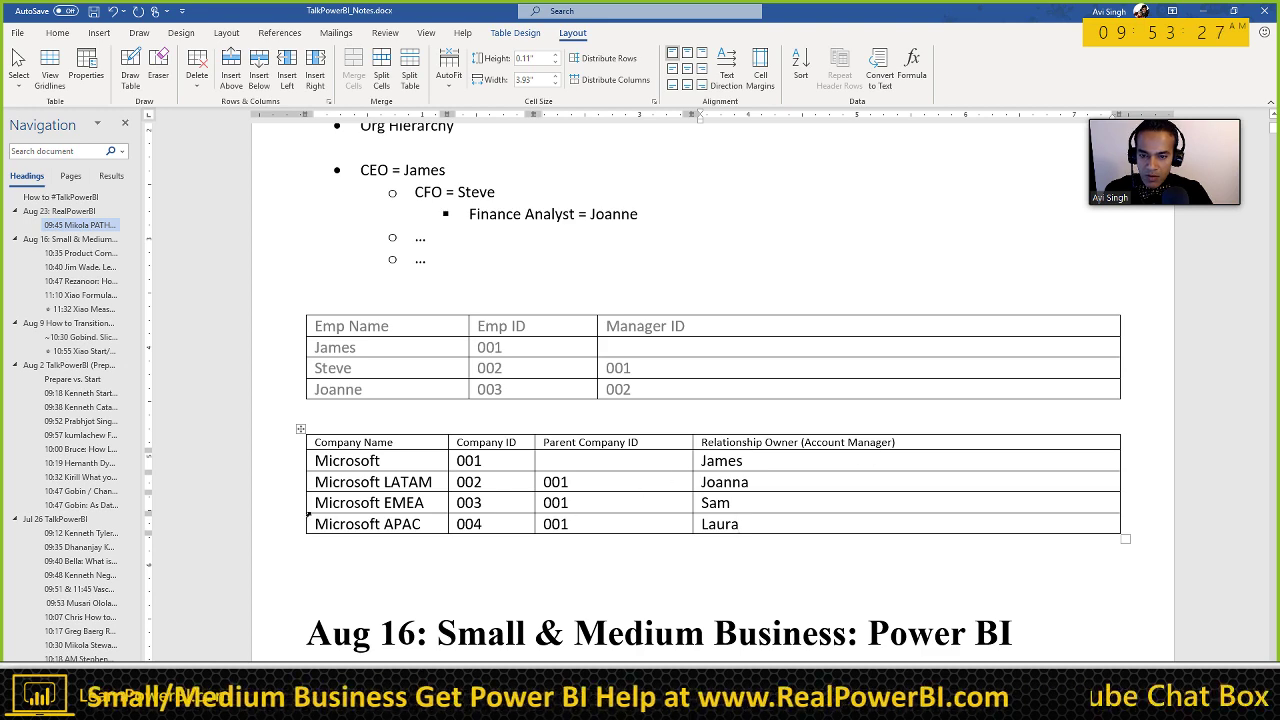
# Step: Select the entire company table in the Word notes and copy it
pyautogui.moveTo(331, 443); pyautogui.dragTo(500, 484)
pyautogui.moveTo(617, 503); pyautogui.dragTo(688, 523)
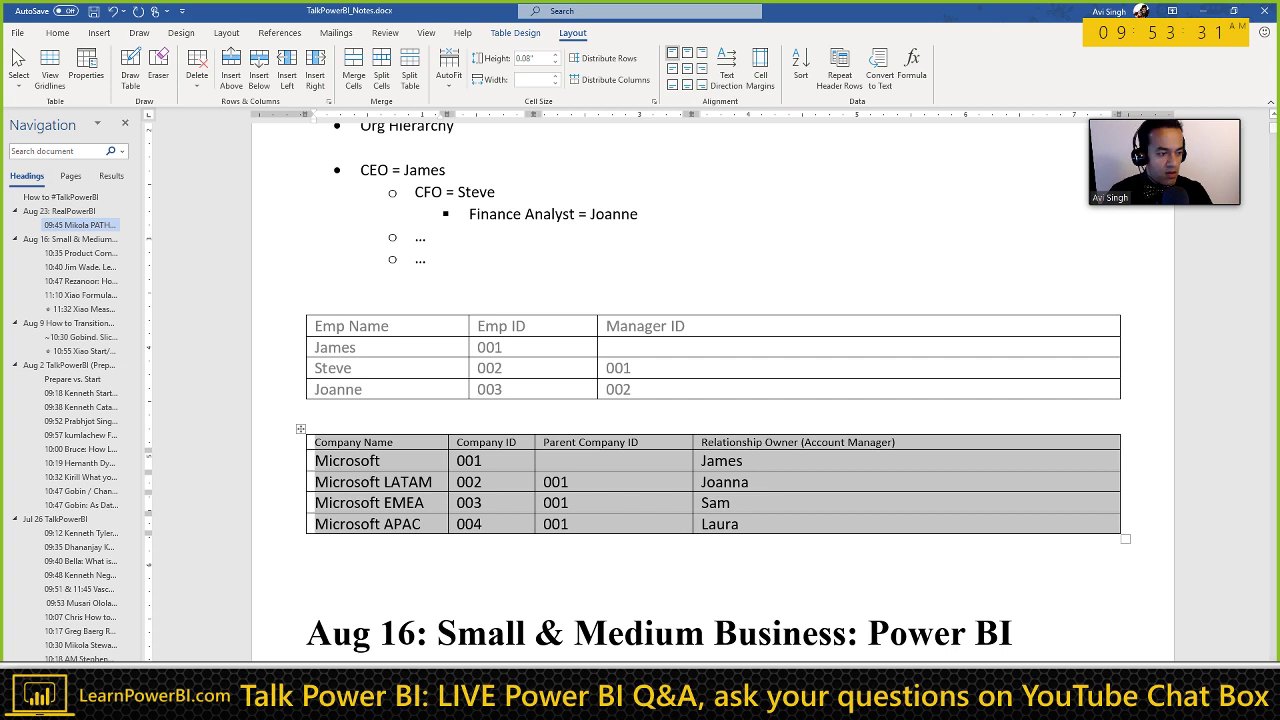
pyautogui.press('Right')
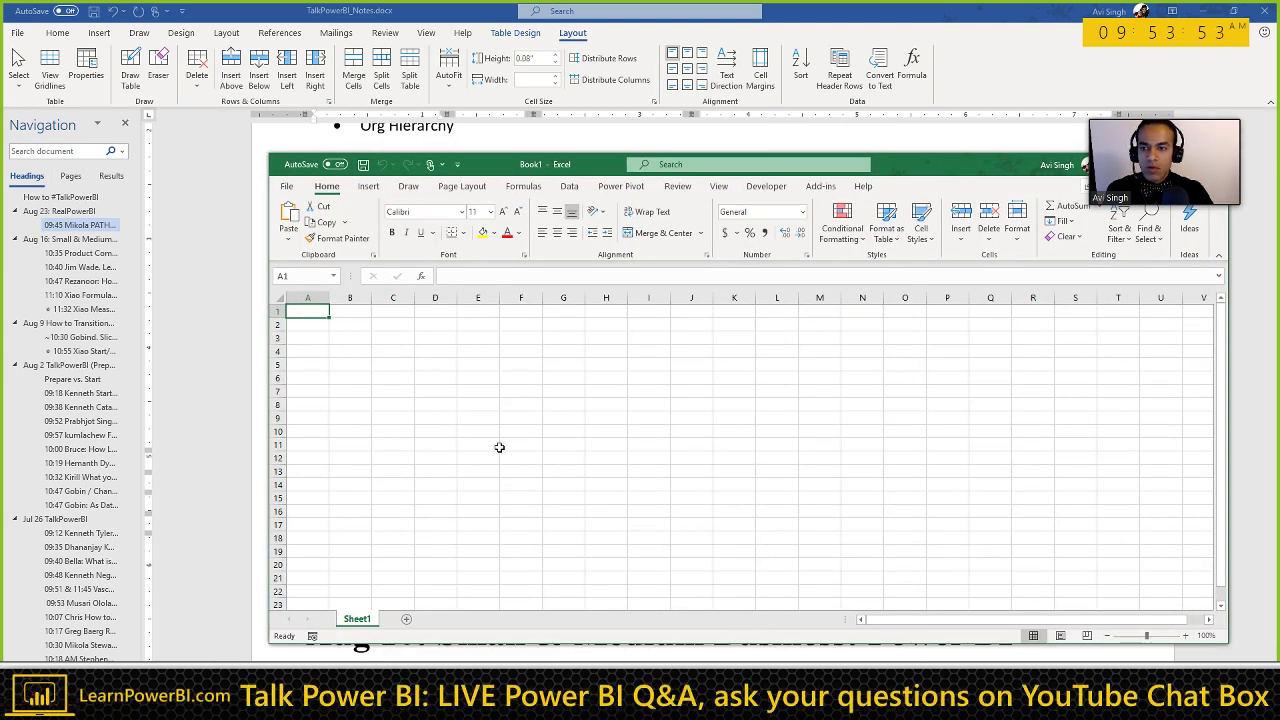
# Step: Paste the company table at A1 of the maximized workbook with Match Destination Formatting
pyautogui.doubleClick(945, 166)
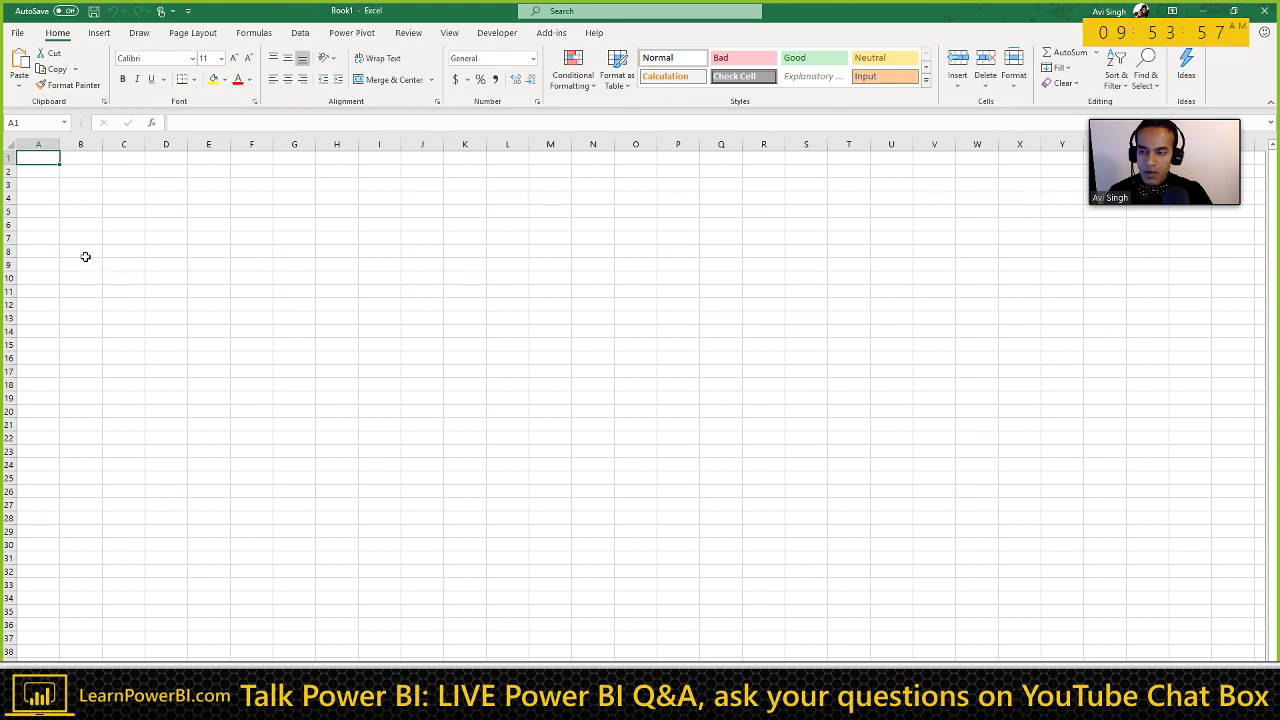
pyautogui.write('Company Name\tCompany ID\tParent Company ID\tRelationship Owner (Account Manager) Microsoft\t1\t\tJames Microsoft LATAM\t2\t1\tJoanna Microsoft EMEA\t3\t1\tSam Microsoft APAC\t4\t1\tLaura')
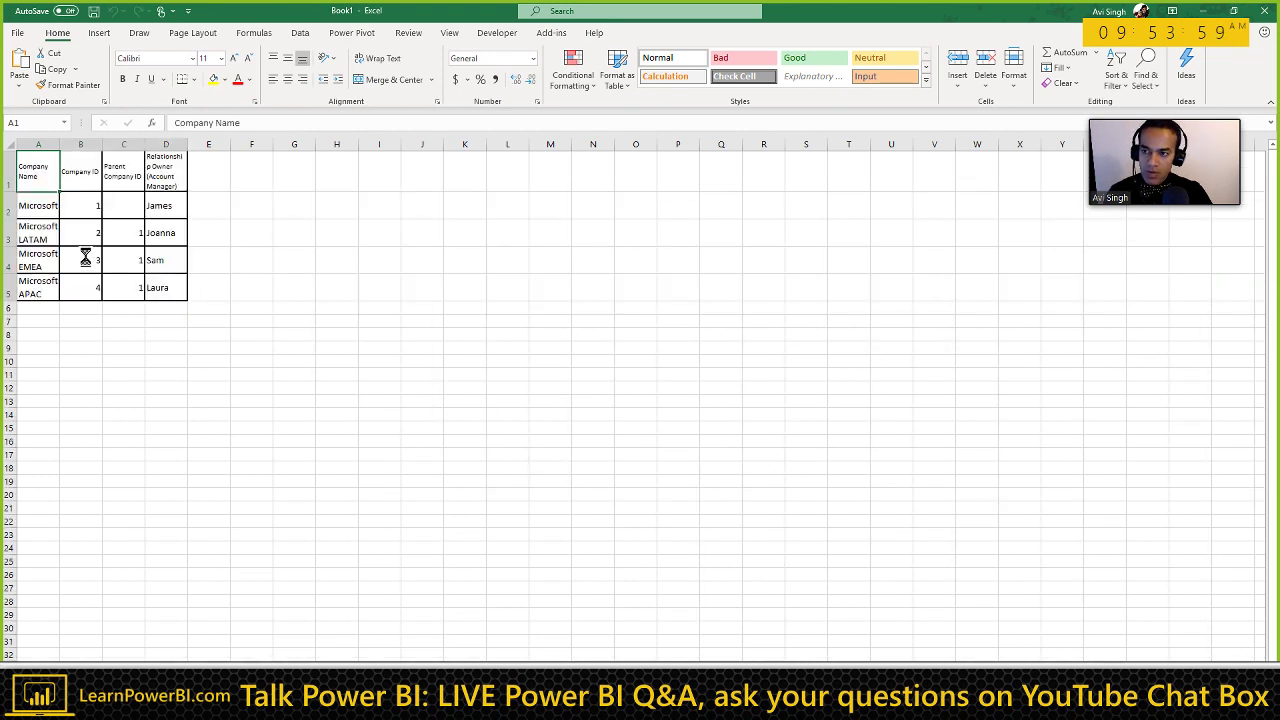
pyautogui.click(218, 313)
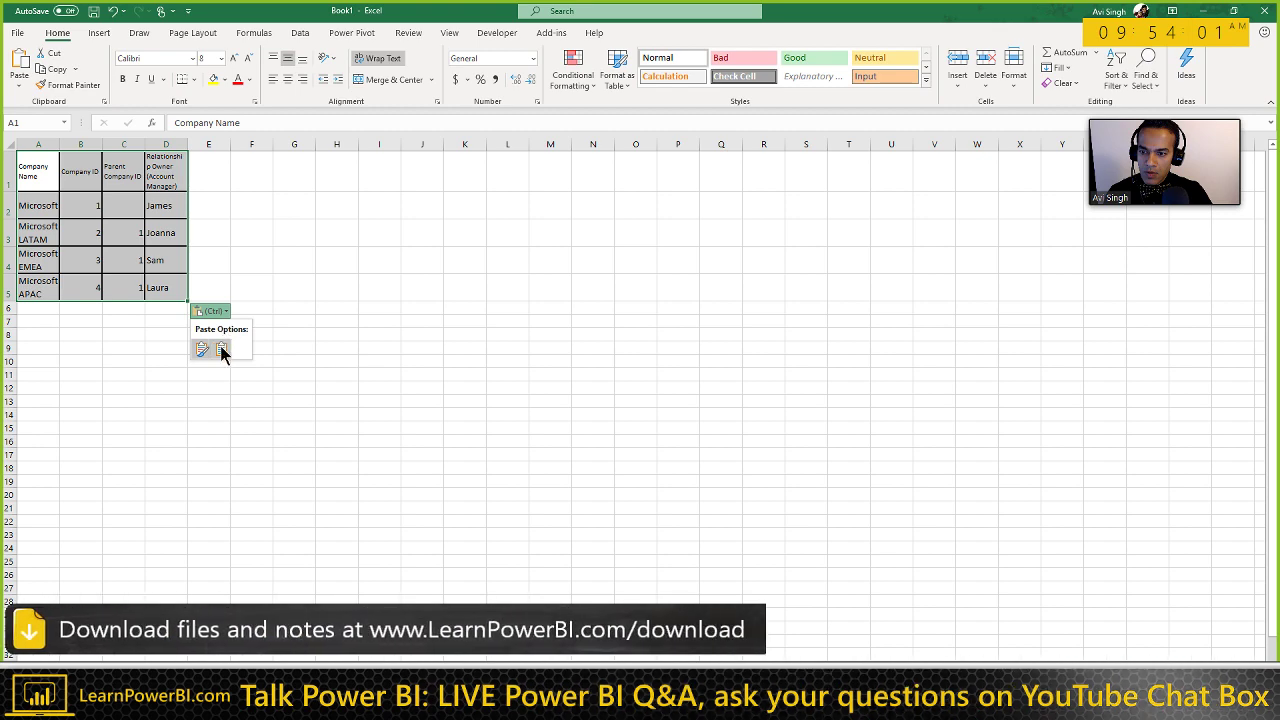
pyautogui.click(221, 348)
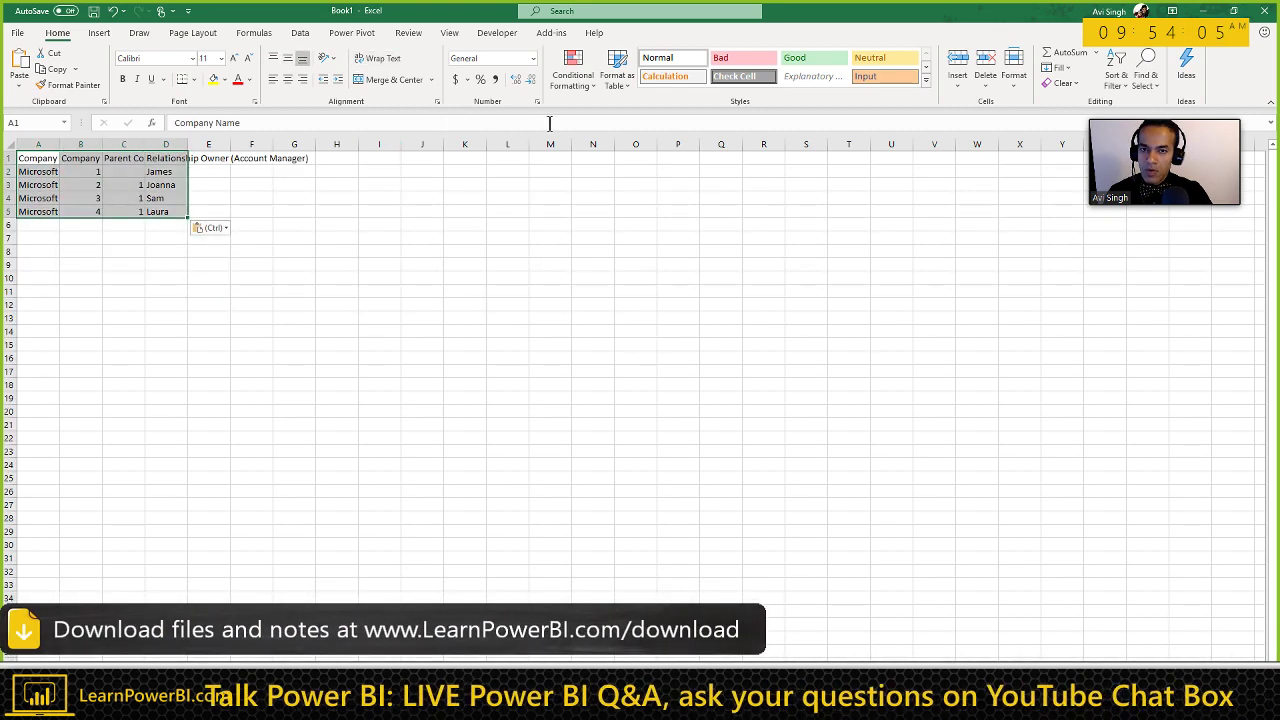
# Step: Format A1:D5 as a light banded Excel table with headers
pyautogui.click(631, 84)
pyautogui.click(622, 146)
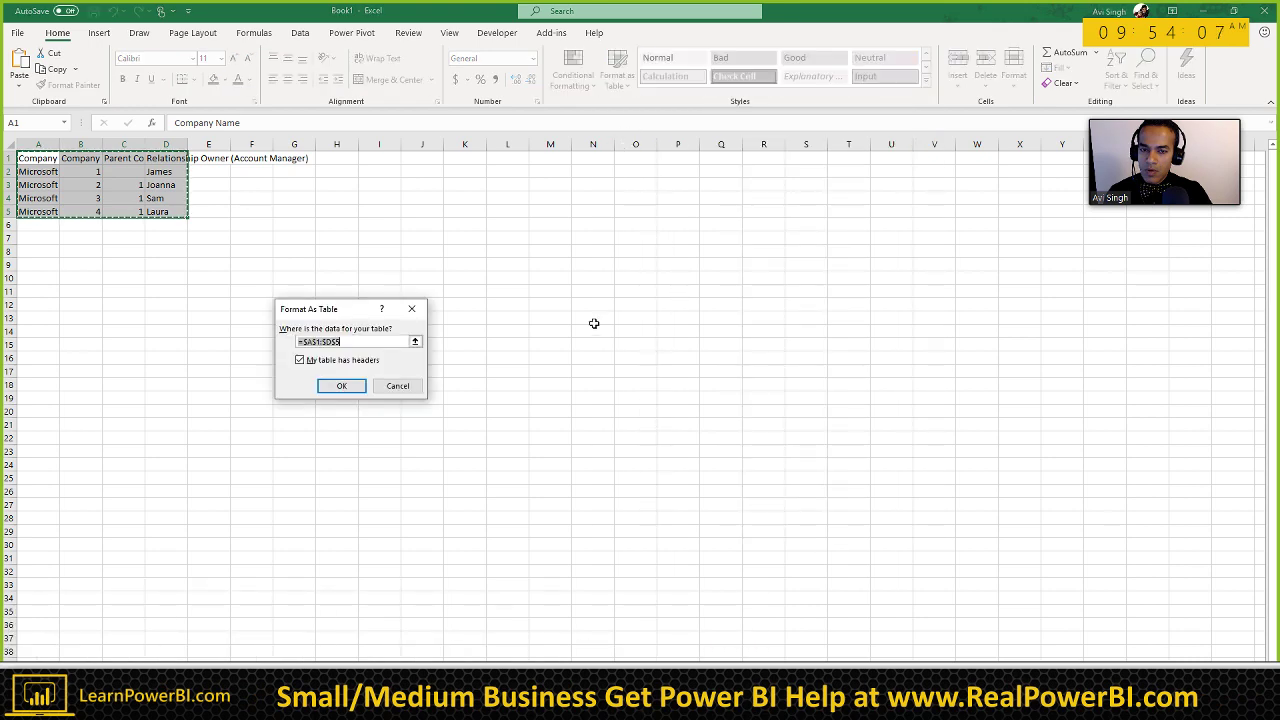
pyautogui.click(366, 380)
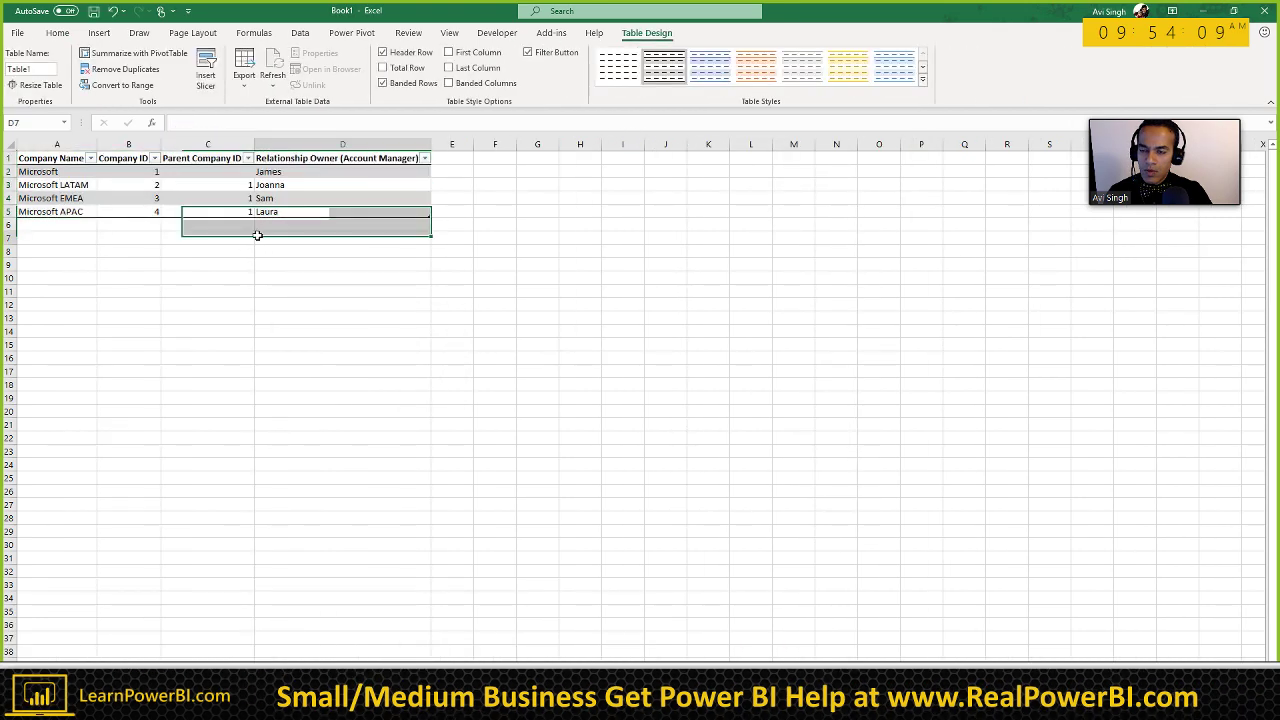
pyautogui.click(258, 237)
pyautogui.scroll(3, 257, 240)
pyautogui.scroll(1, 256, 260)
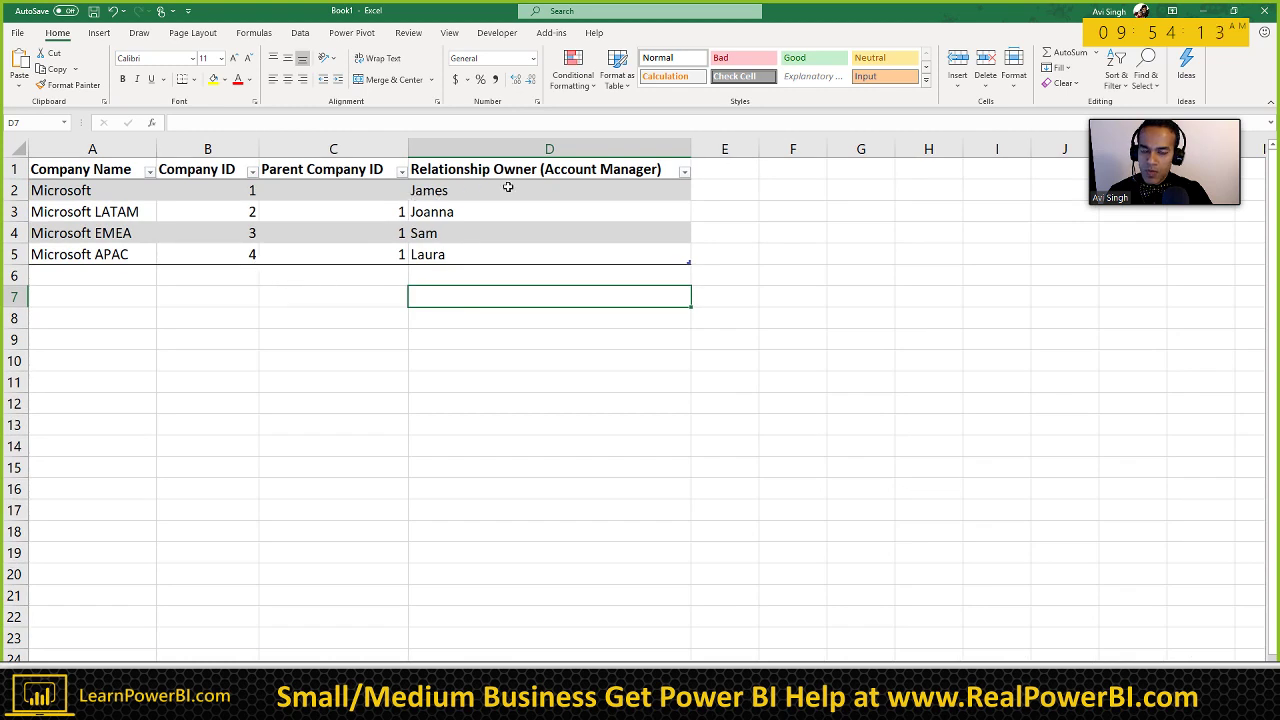
# Step: Narrow column D and add an autofitted 'Company Level 1' header in E1
pyautogui.moveTo(690, 148); pyautogui.dragTo(674, 148)
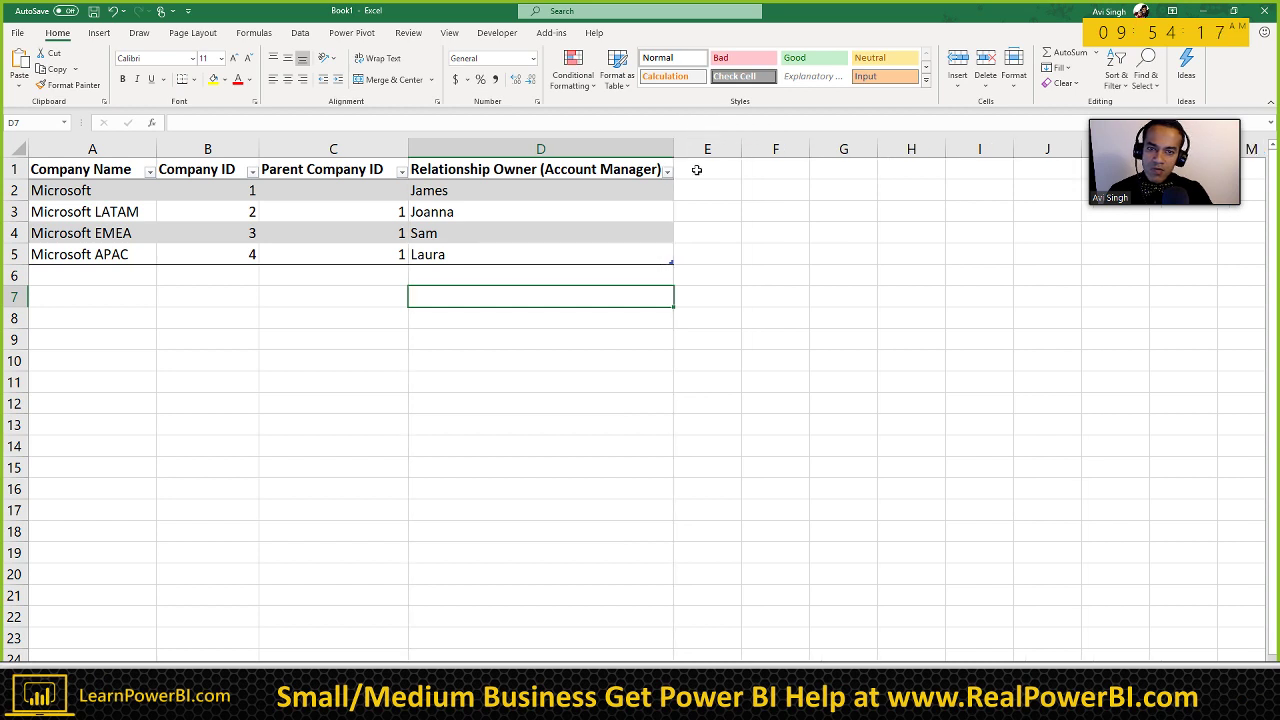
pyautogui.click(696, 170)
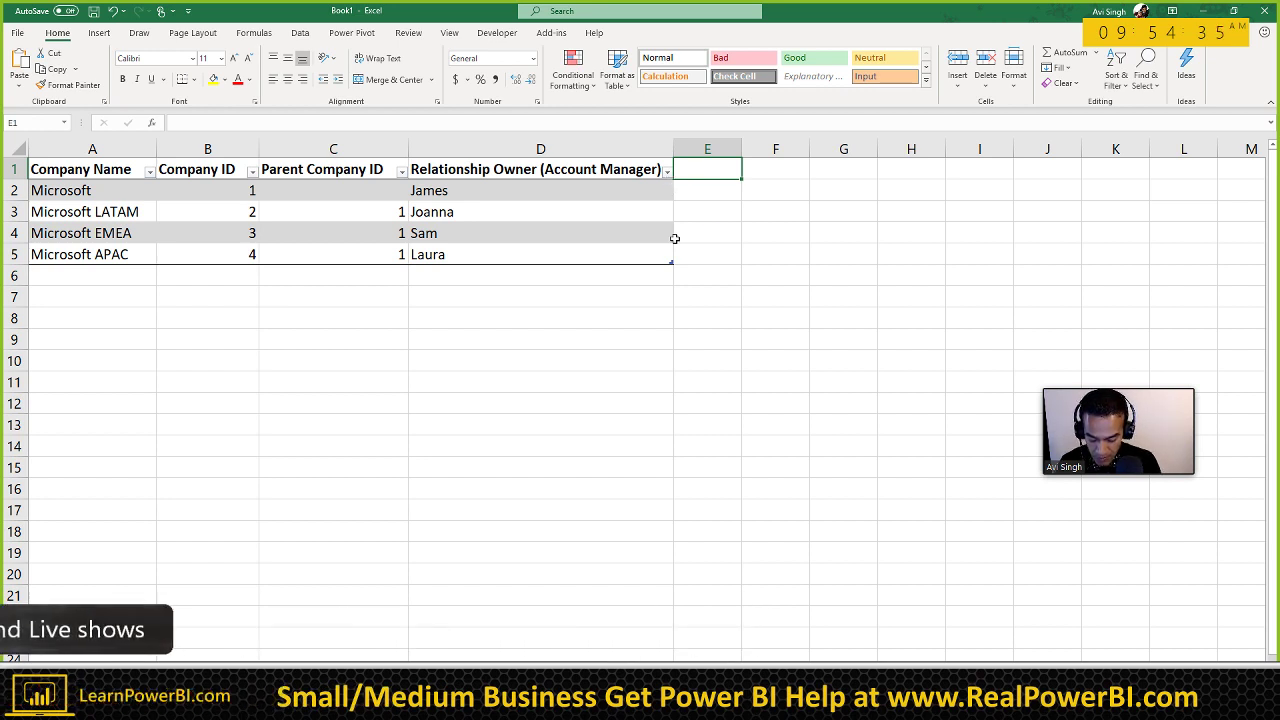
pyautogui.write('Company Level 1')
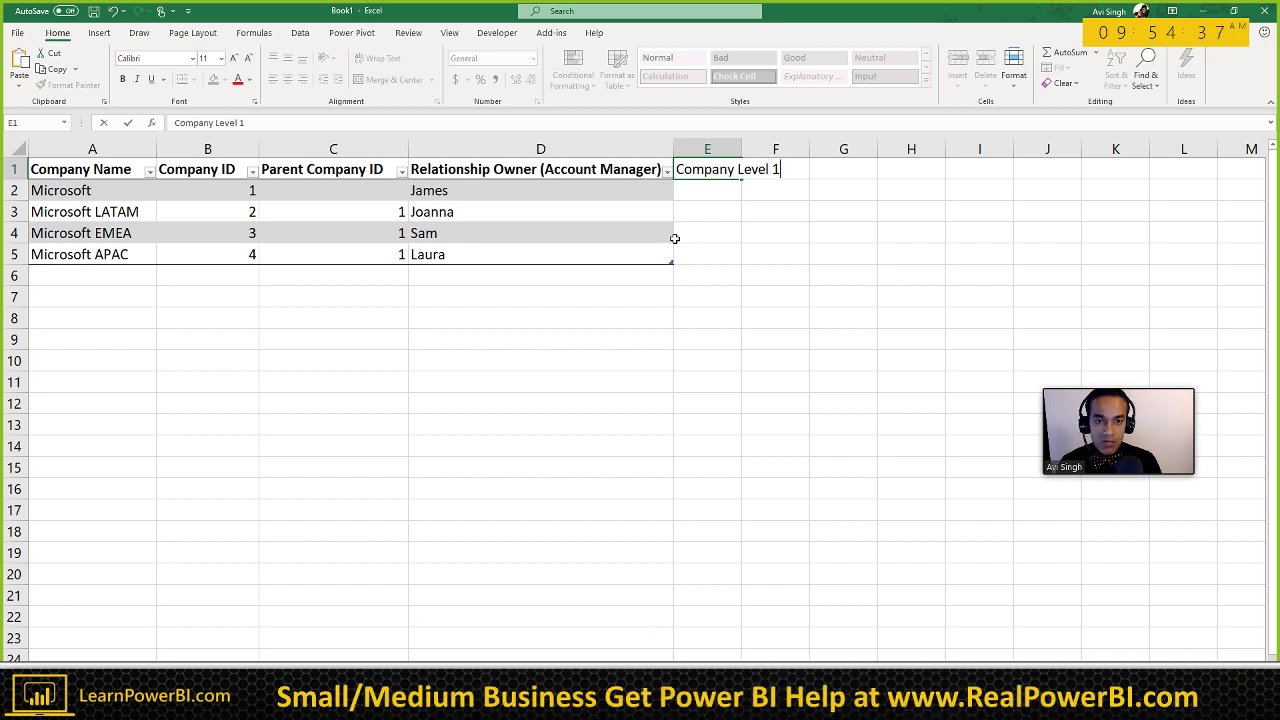
pyautogui.press('Return')
pyautogui.doubleClick(741, 149)
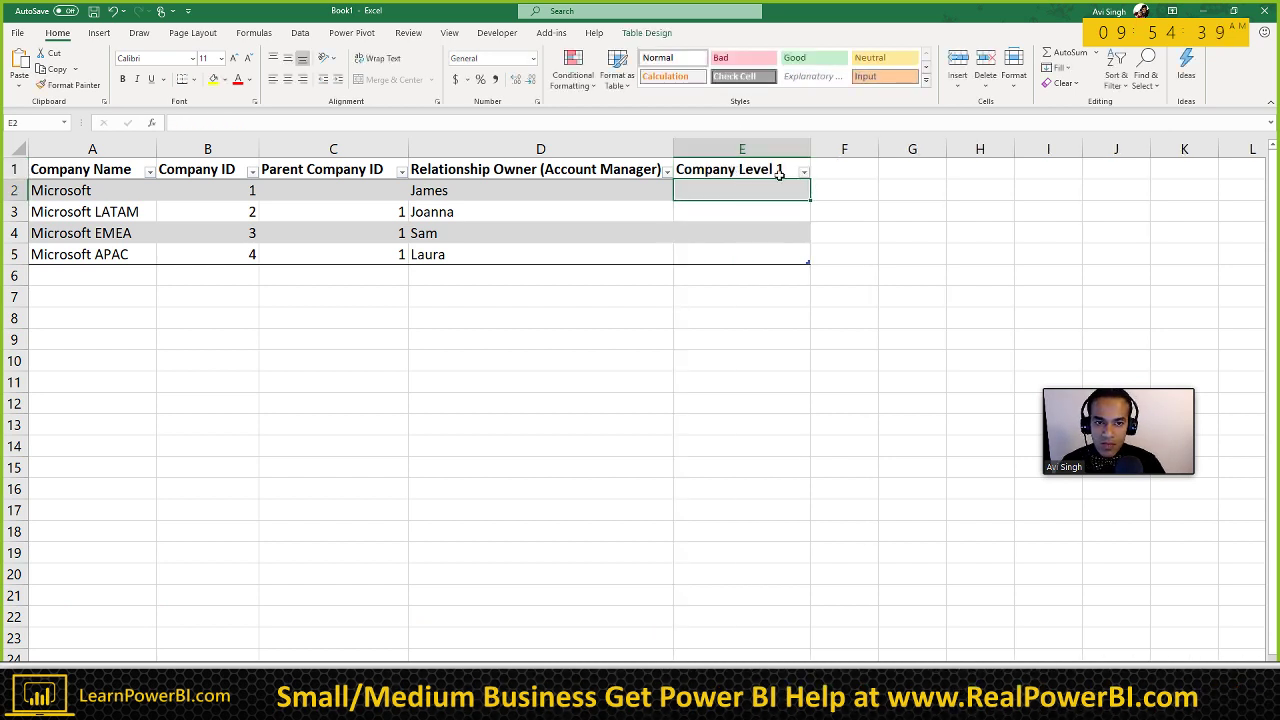
# Step: Add an autofitted 'Company Level 2' header in F1, then switch to Word
pyautogui.click(818, 169)
pyautogui.write('Company L')
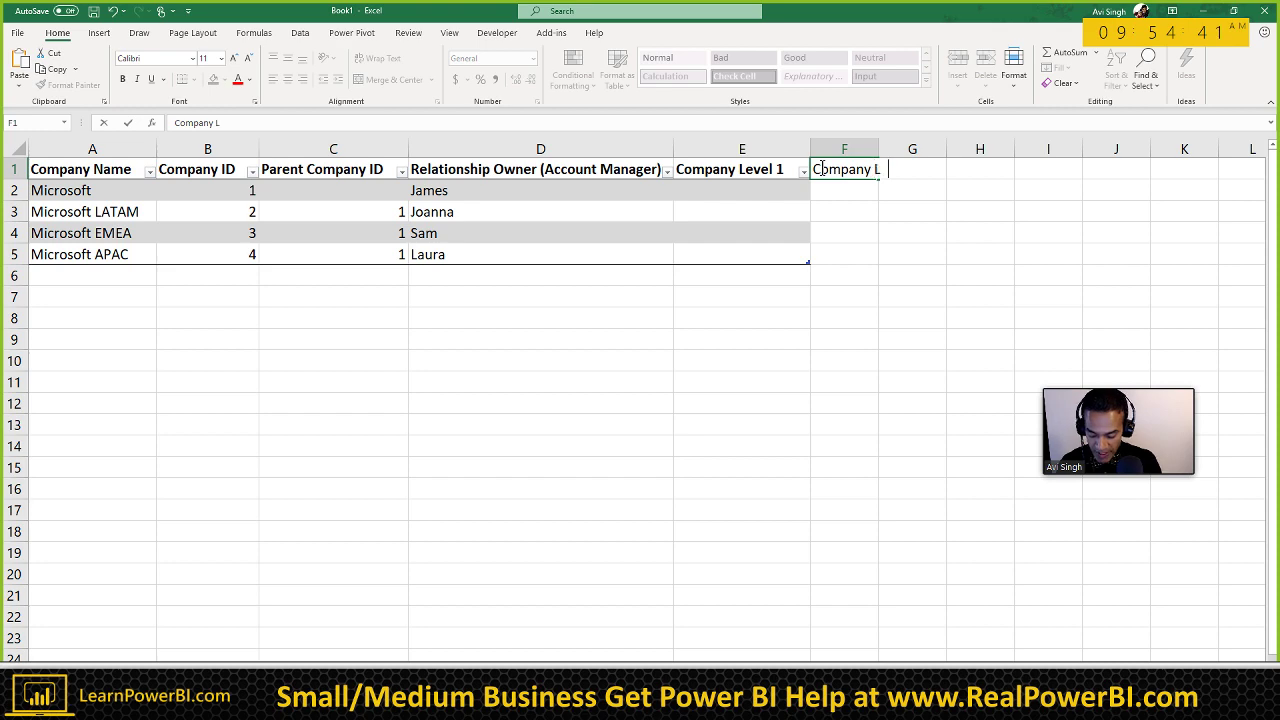
pyautogui.write('evel 2')
pyautogui.press('Return')
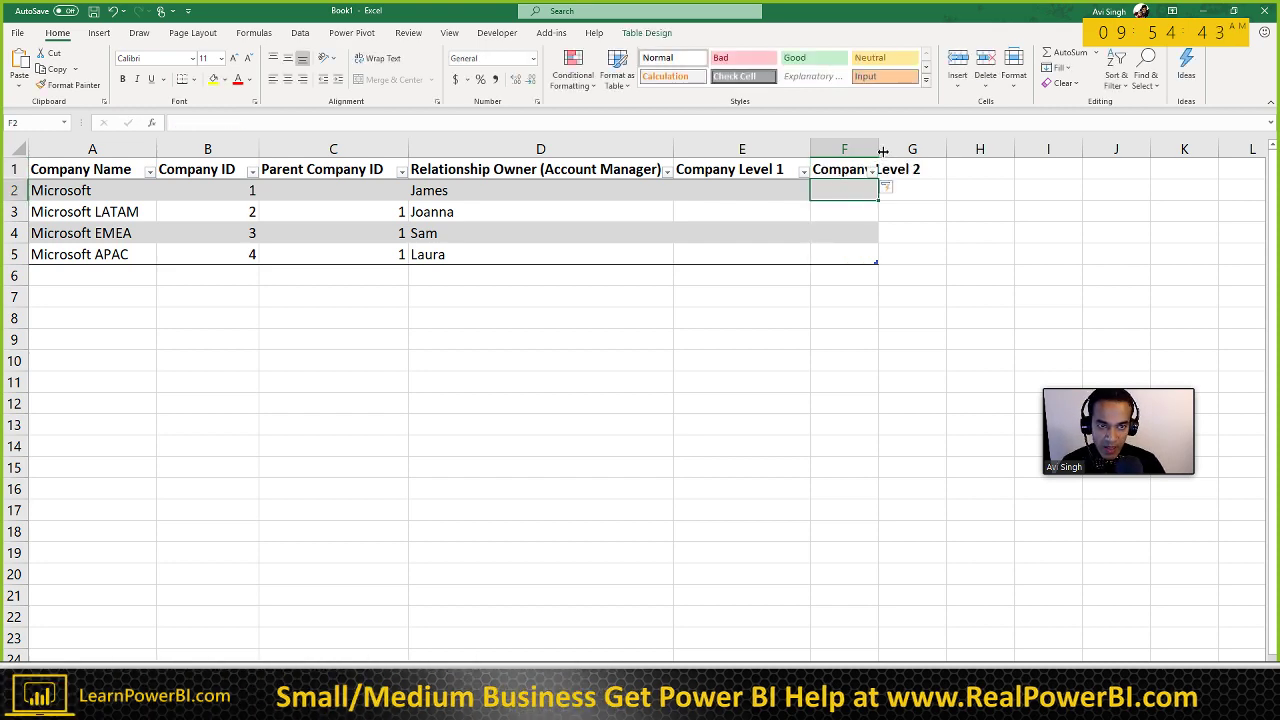
pyautogui.doubleClick(879, 149)
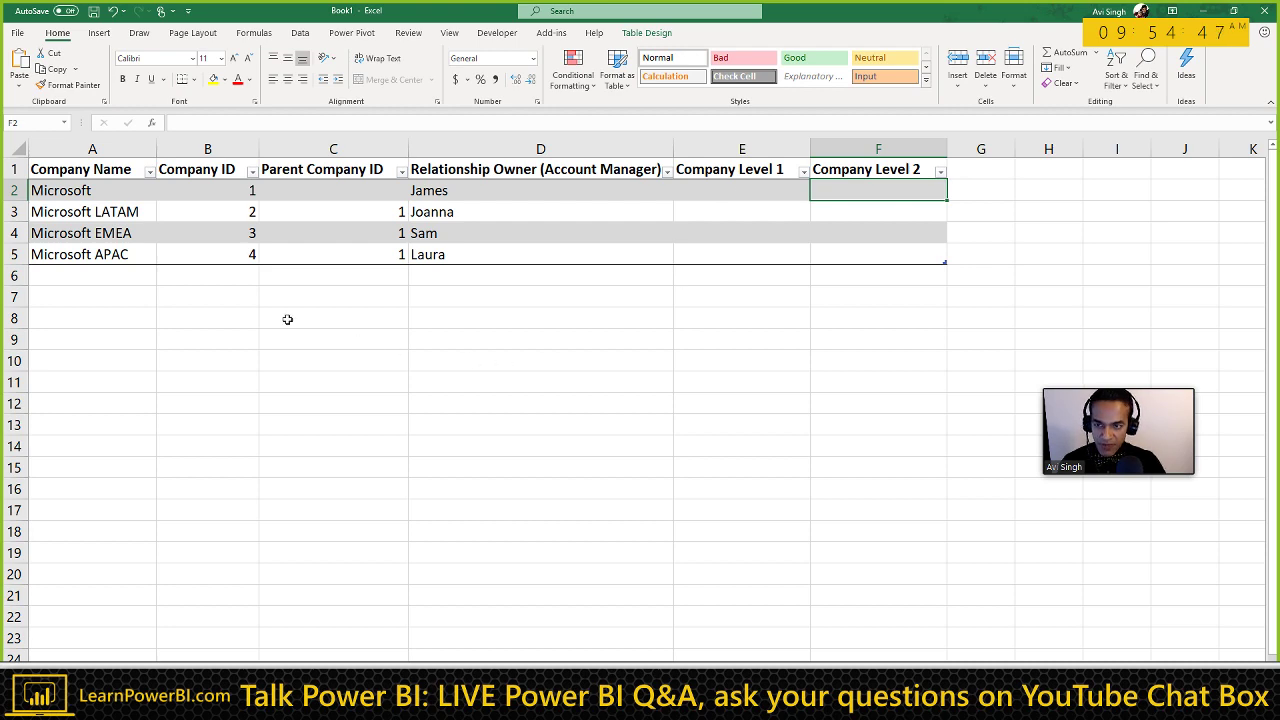
pyautogui.hotkey('alt', 'Tab')
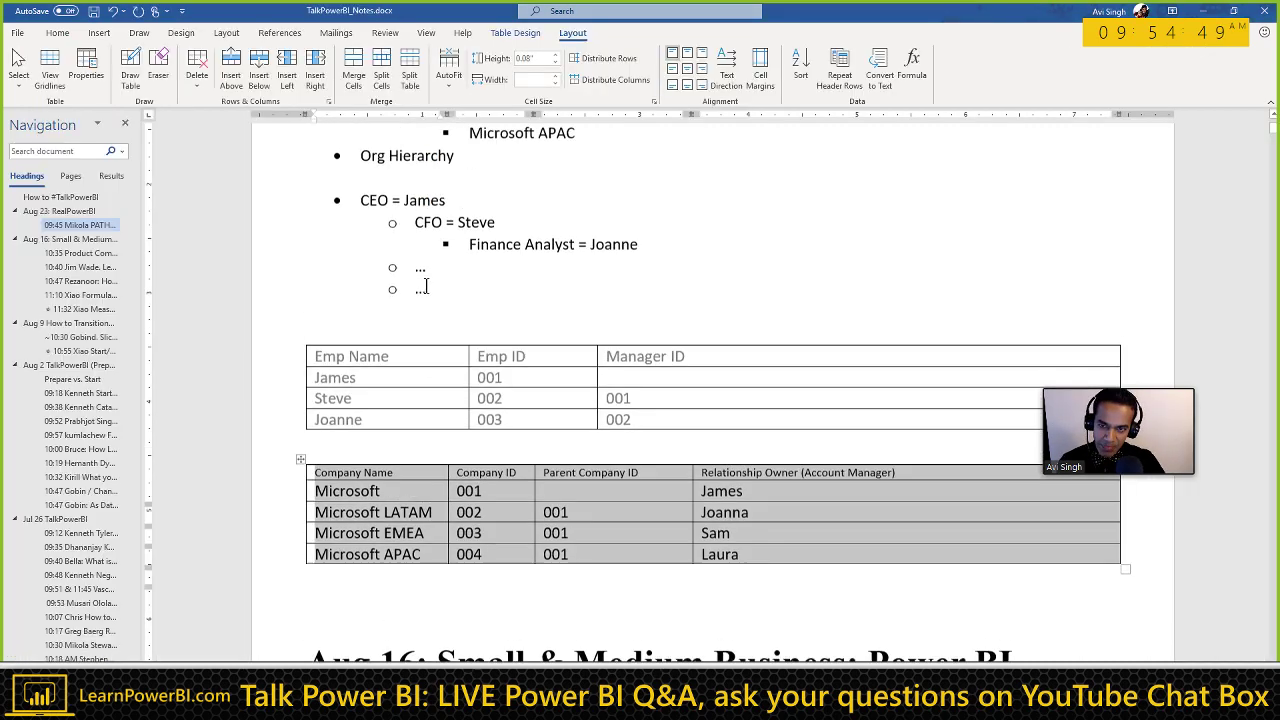
# Step: Scroll up through the Word notes to review the parent-child section above the table
pyautogui.scroll(1, 517, 286)
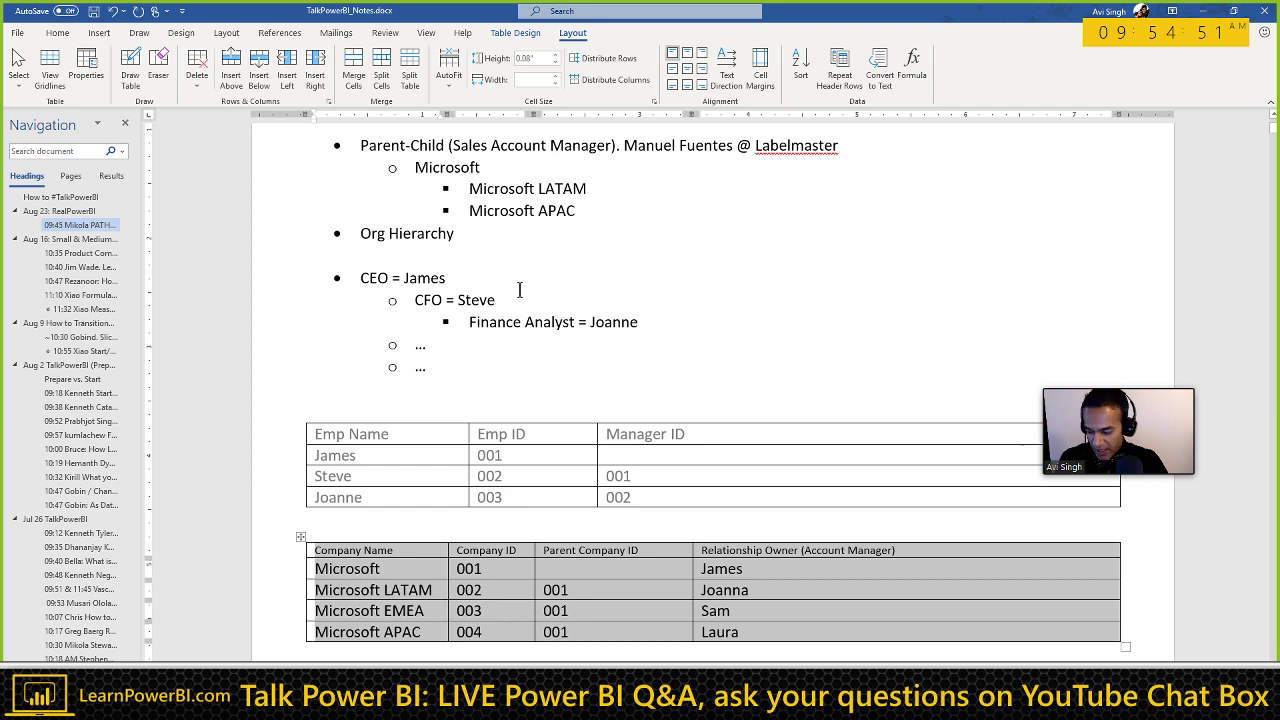
pyautogui.click(476, 241)
pyautogui.scroll(1, 476, 241)
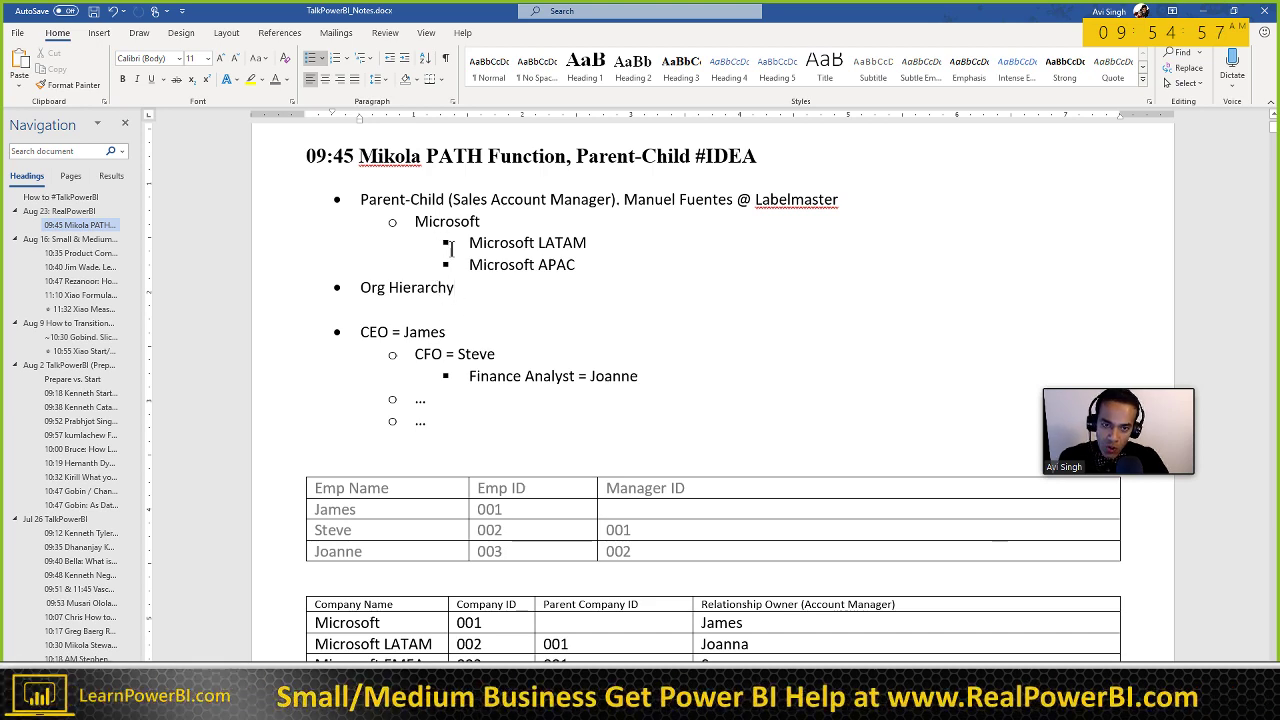
# Step: Back in Excel, inspect the Company Level 1 and 2 header and cells, then return to Word
pyautogui.hotkey('alt', 'Tab')
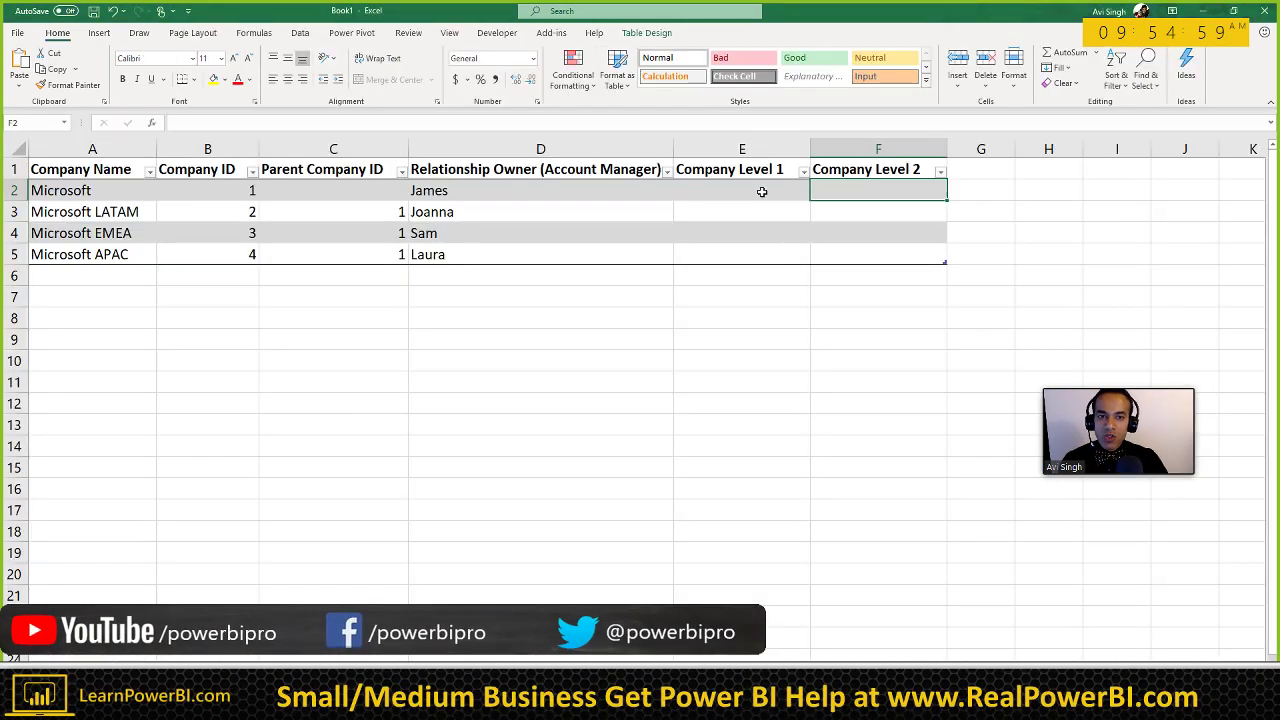
pyautogui.click(725, 188)
pyautogui.click(125, 318)
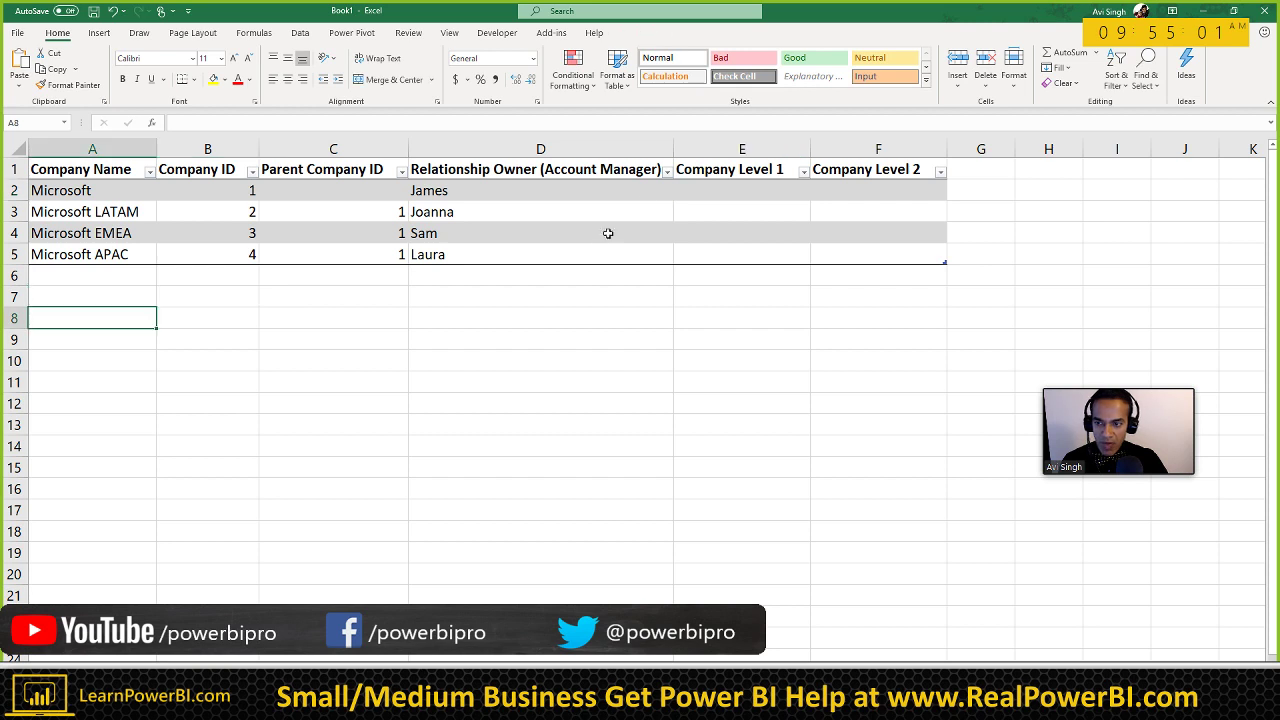
pyautogui.click(724, 172)
pyautogui.click(878, 170)
pyautogui.click(981, 171)
pyautogui.click(1048, 170)
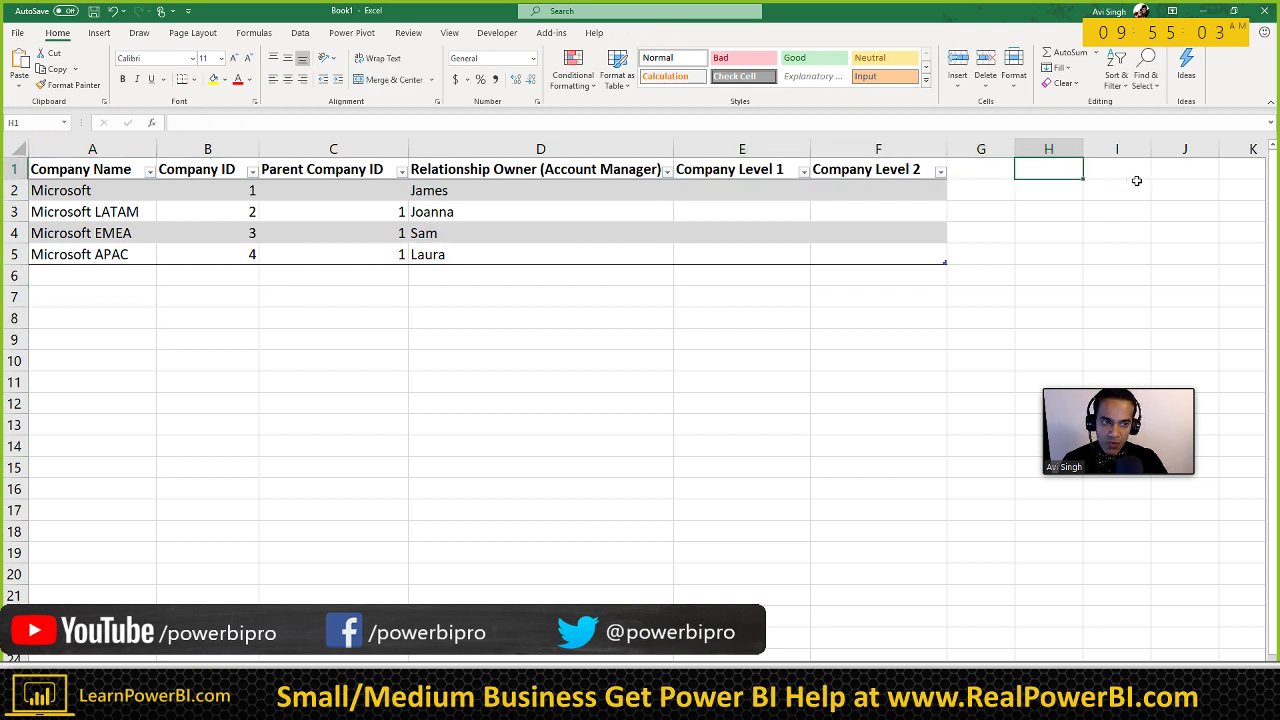
pyautogui.click(763, 172)
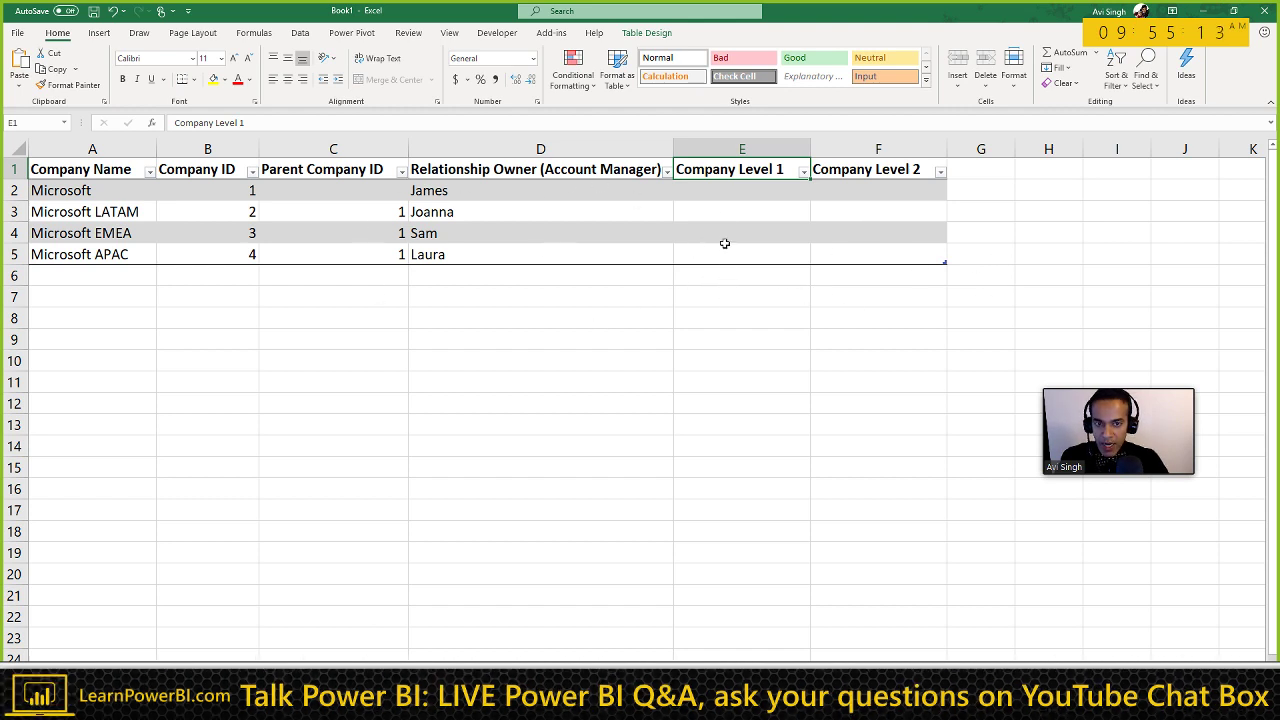
pyautogui.click(735, 195)
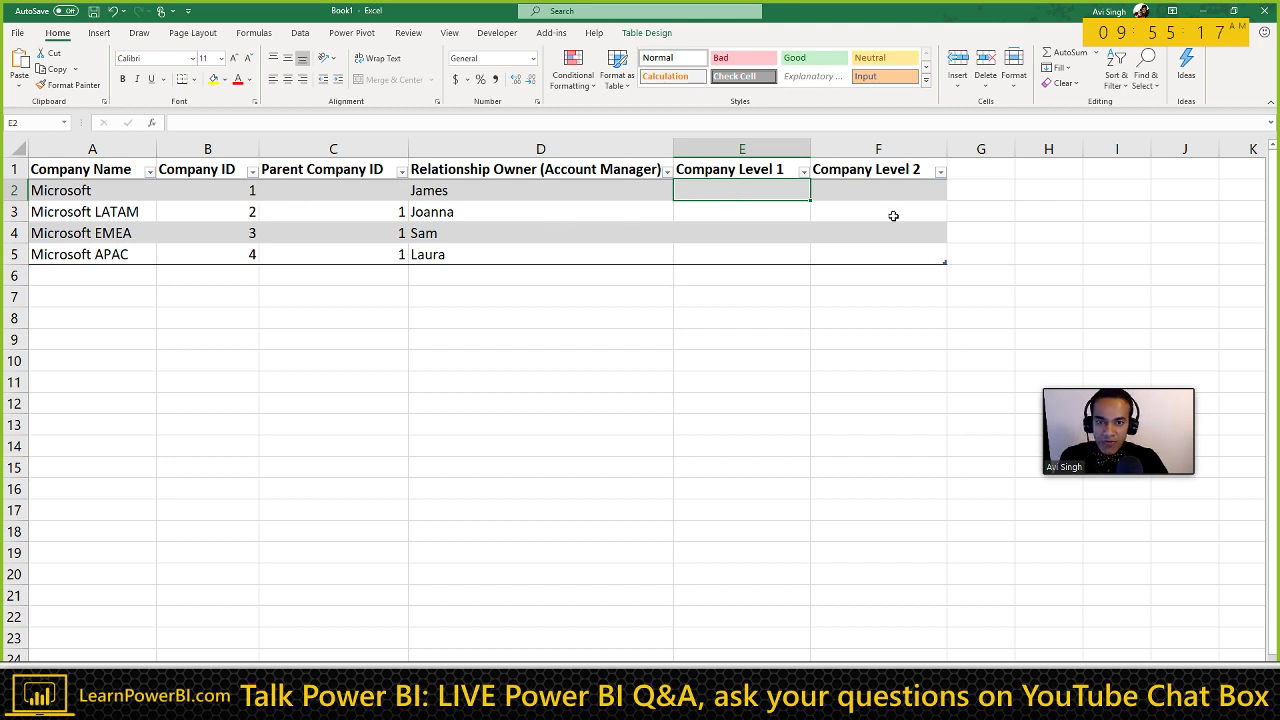
pyautogui.click(135, 338)
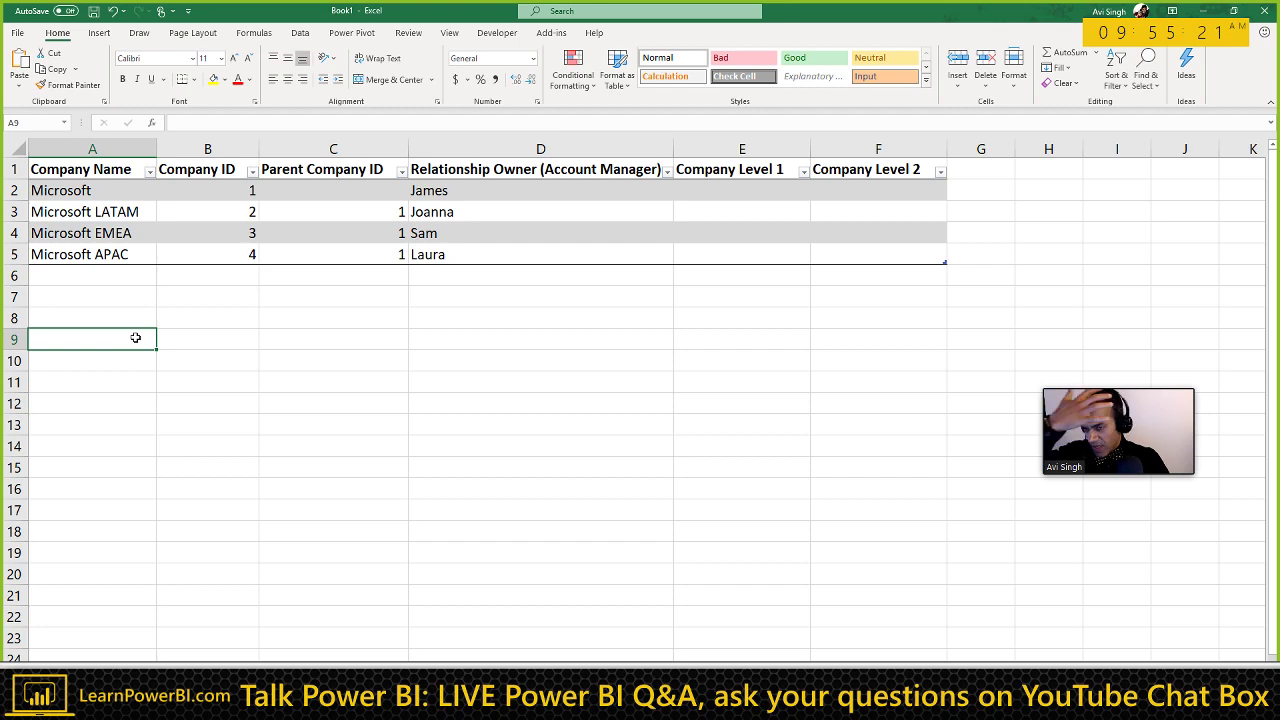
pyautogui.hotkey('alt', 'Tab')
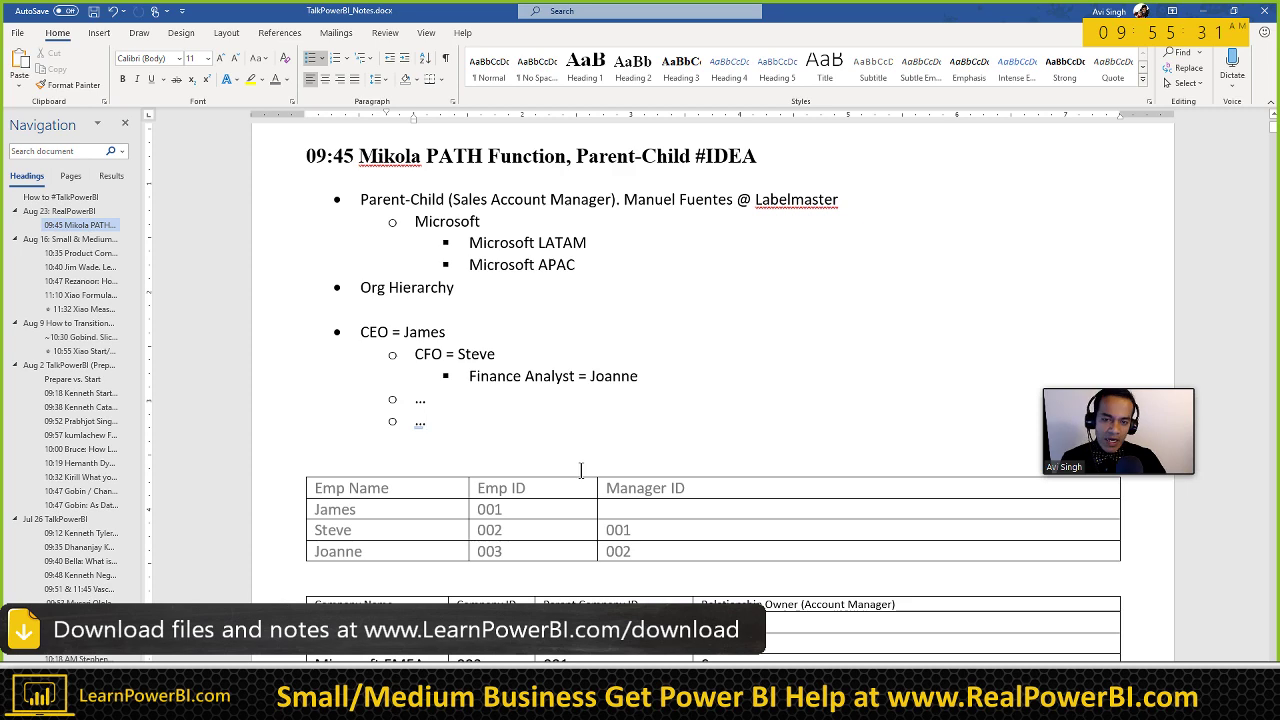
# Step: Switch from the Word notes back to the Excel Book1 workbook
pyautogui.hotkey('alt', 'Tab')
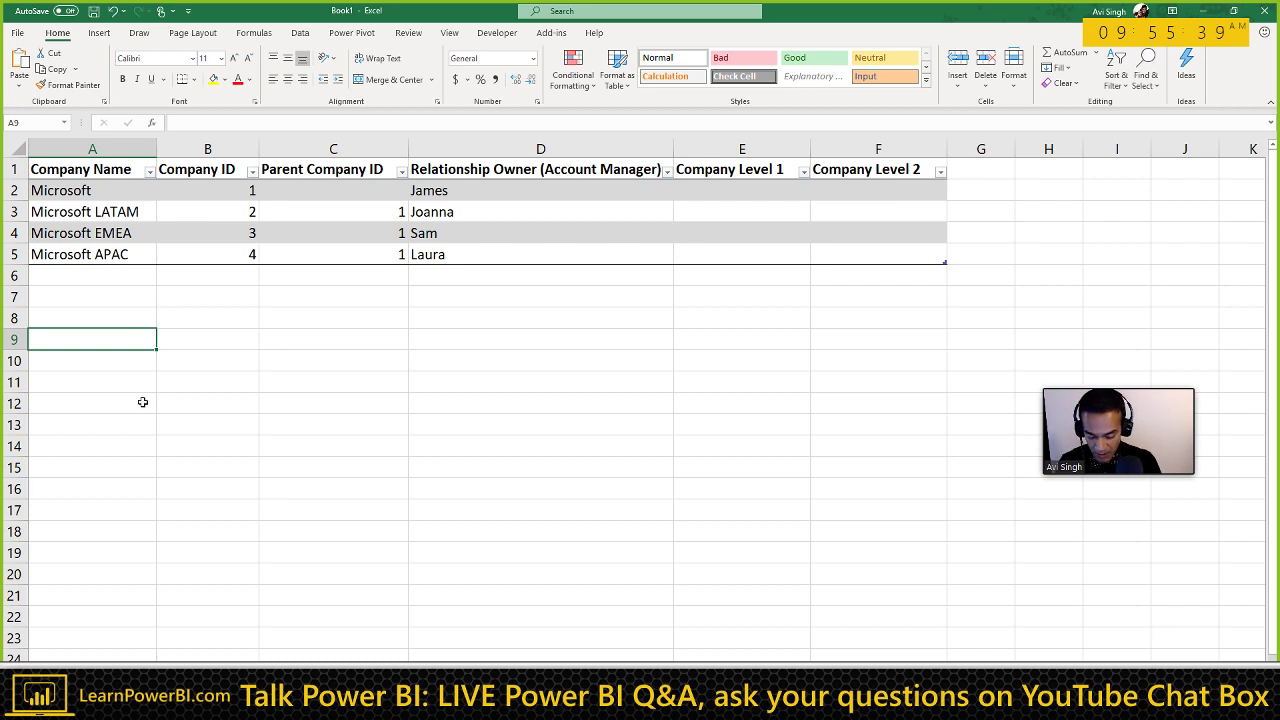
# Step: Type sample labels Coutnry, State and Zip across A9:C9
pyautogui.write('Coutnry')
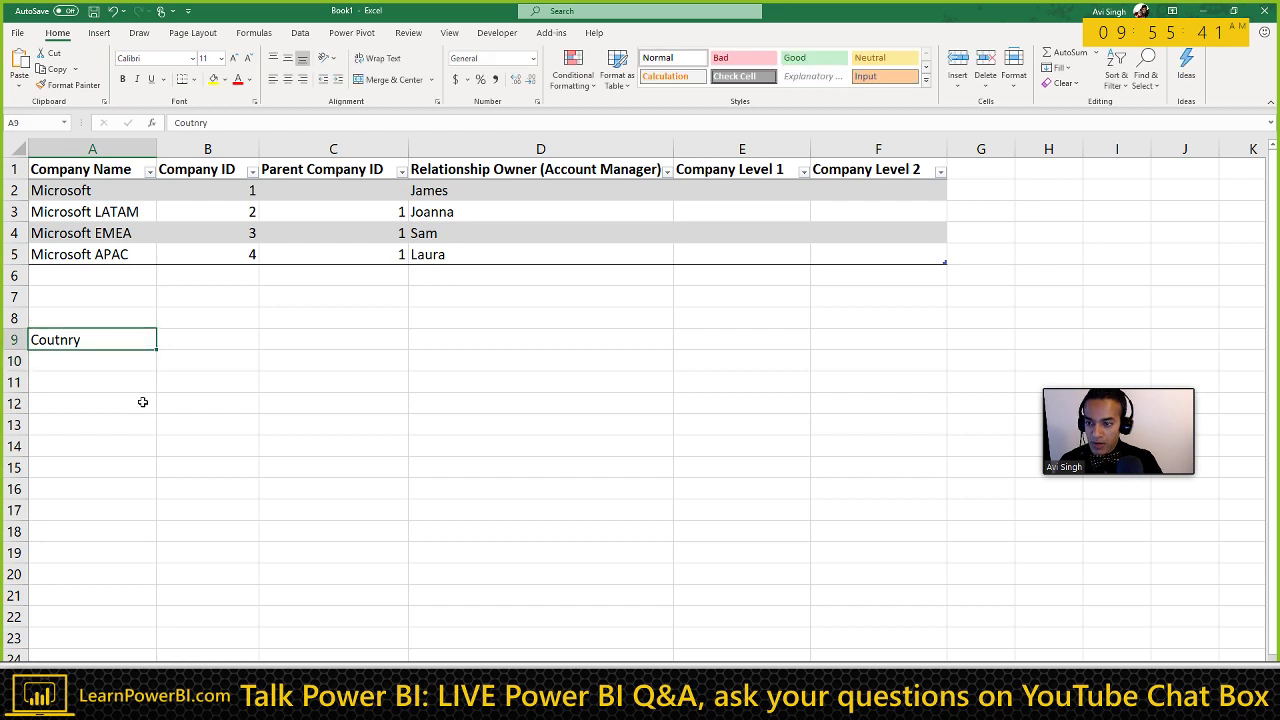
pyautogui.press('Tab')
pyautogui.write('State')
pyautogui.press('Tab')
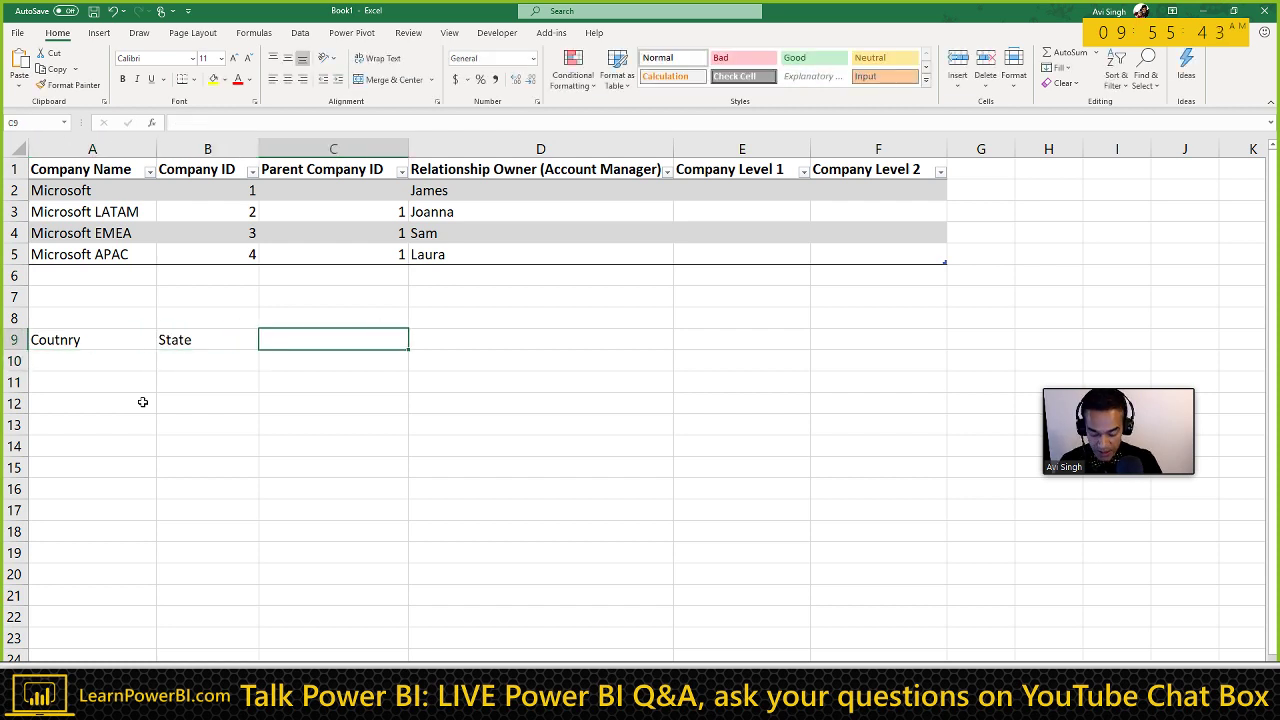
pyautogui.write('Zip')
pyautogui.press('Return')
# Step: Select the row 9 labels and delete Zip from C9
pyautogui.moveTo(109, 336); pyautogui.dragTo(303, 340)
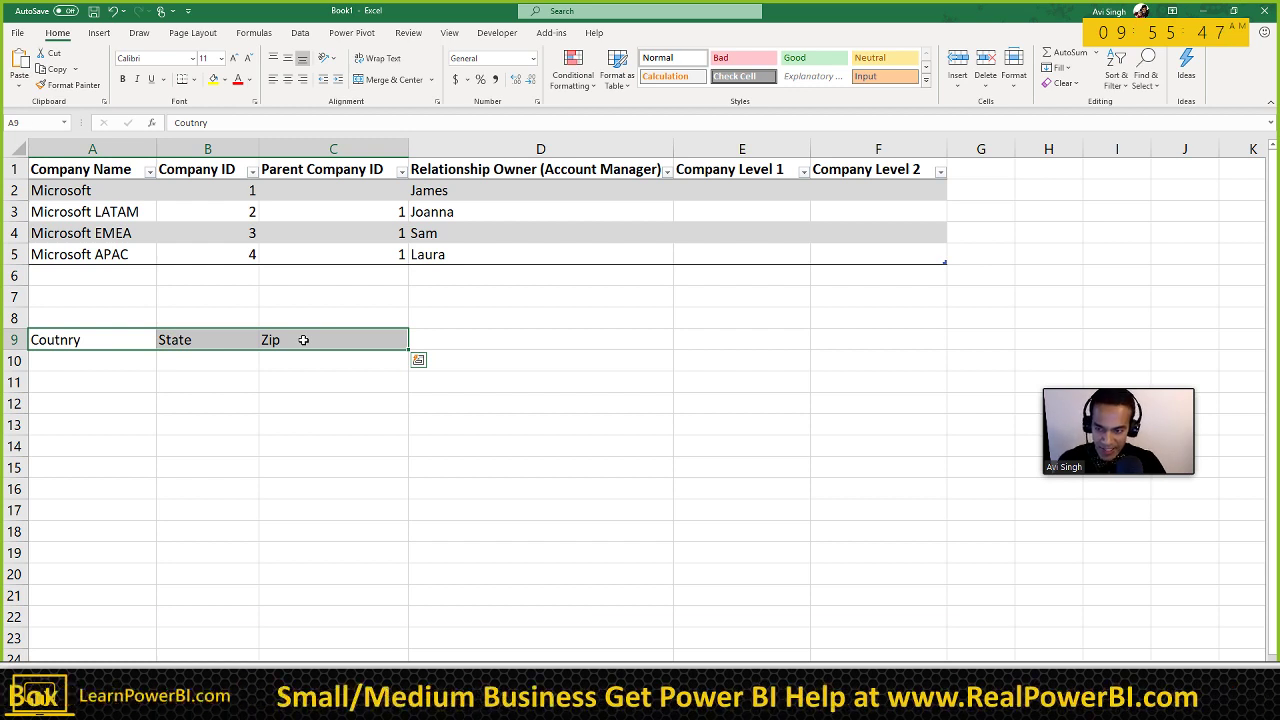
pyautogui.click(133, 371)
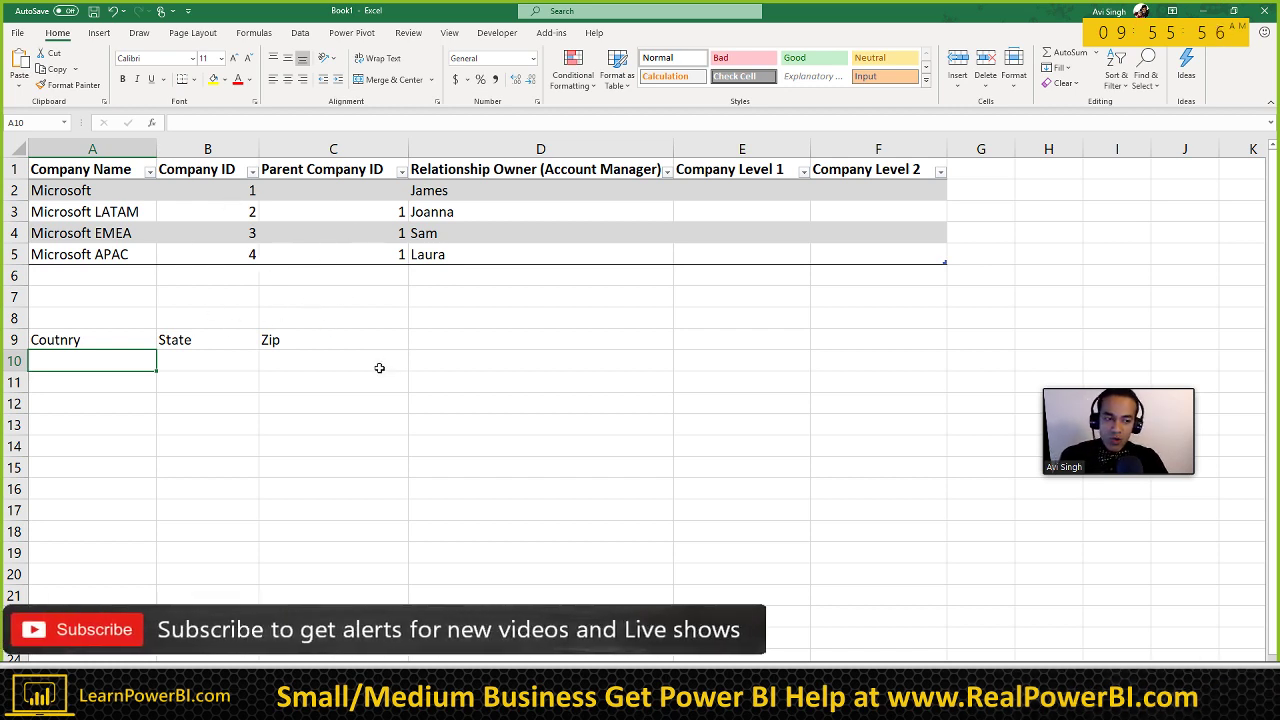
pyautogui.click(124, 343)
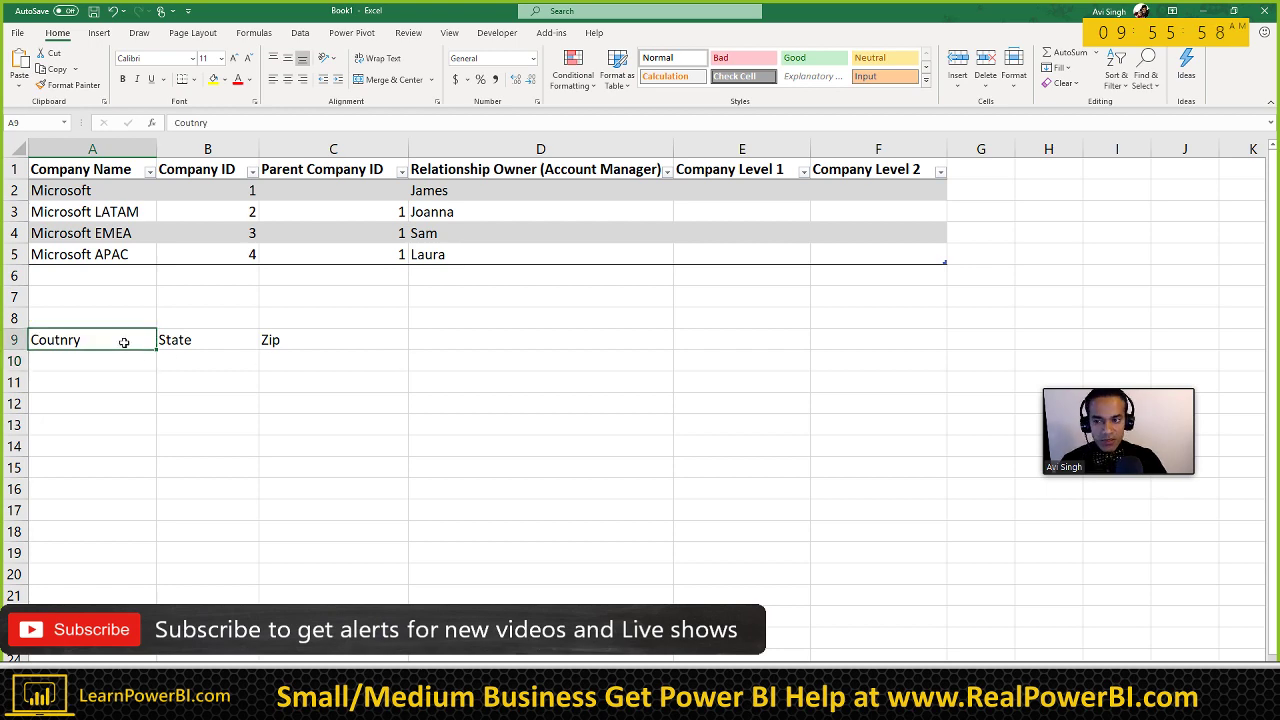
pyautogui.keyDown('shift'); pyautogui.click(310, 350); pyautogui.keyUp('shift')
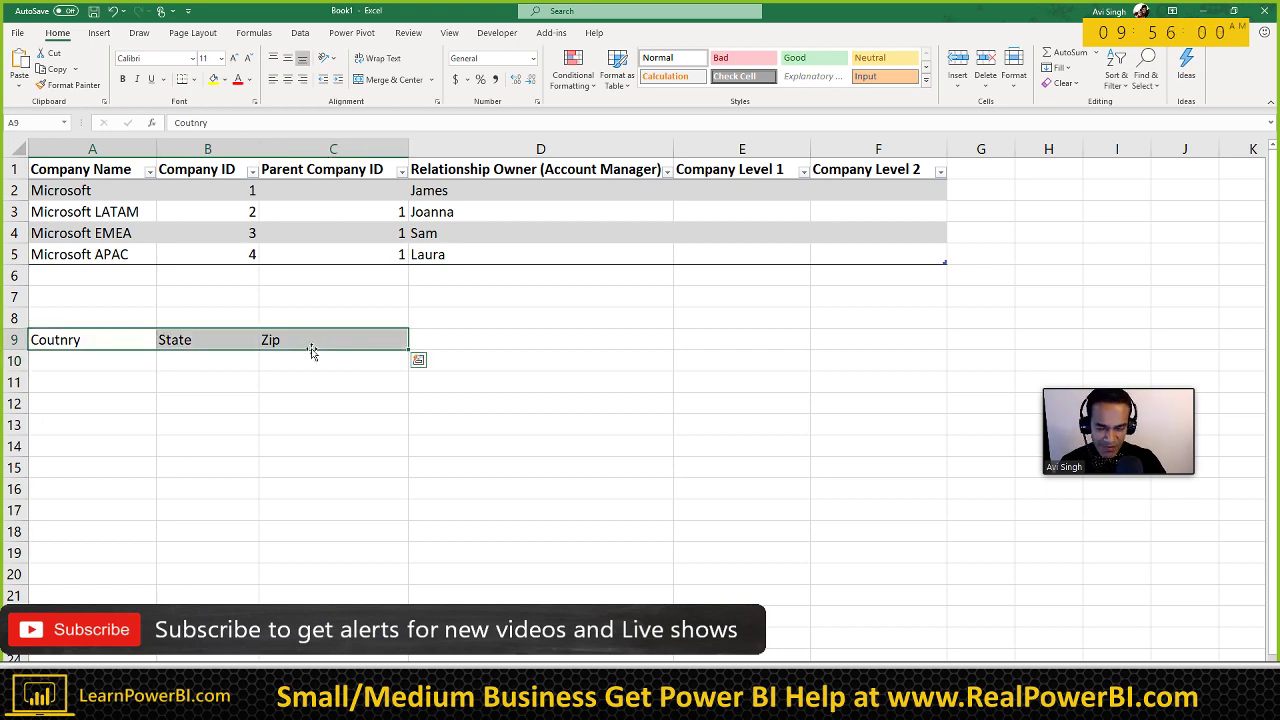
pyautogui.click(105, 359)
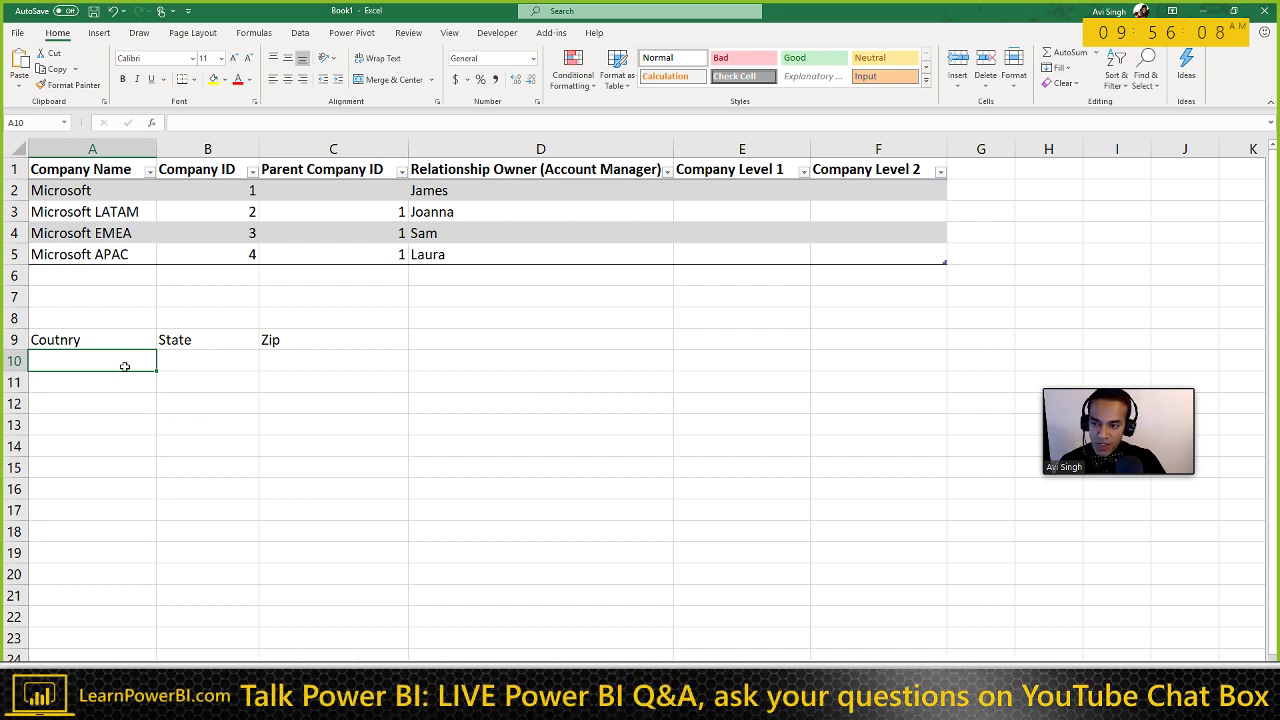
pyautogui.click(293, 343)
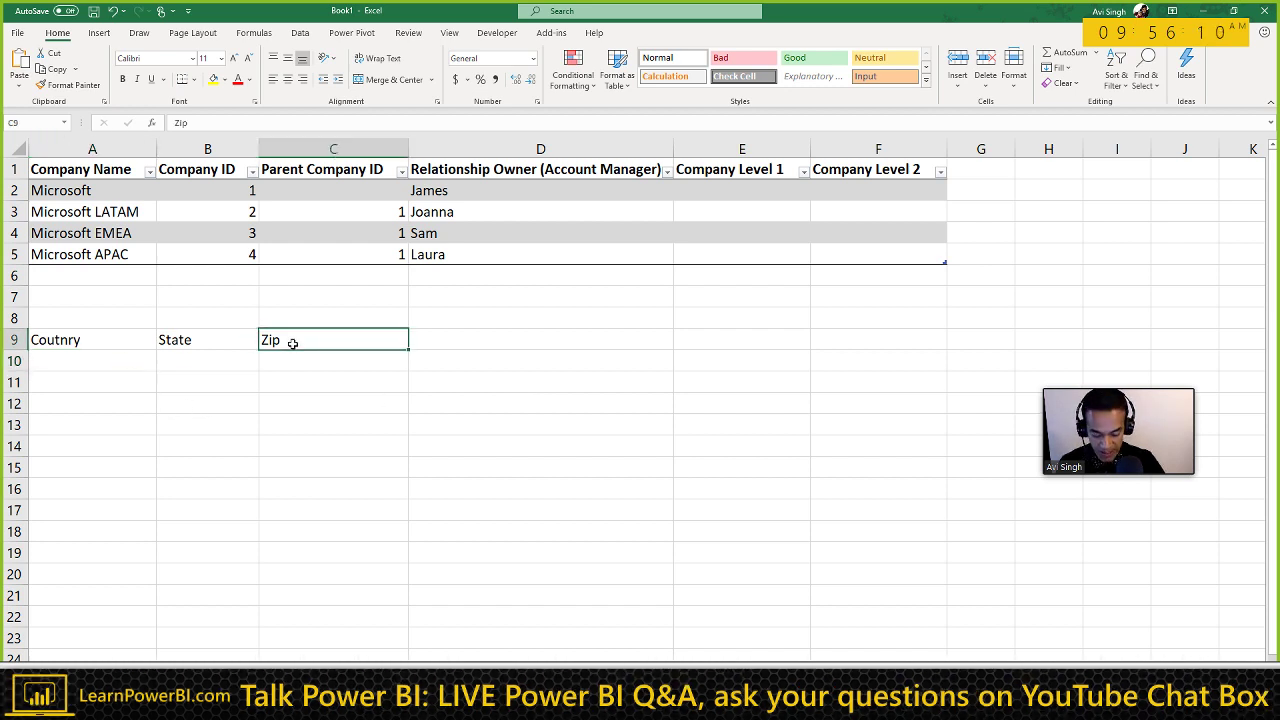
pyautogui.press('Delete')
pyautogui.click(90, 362)
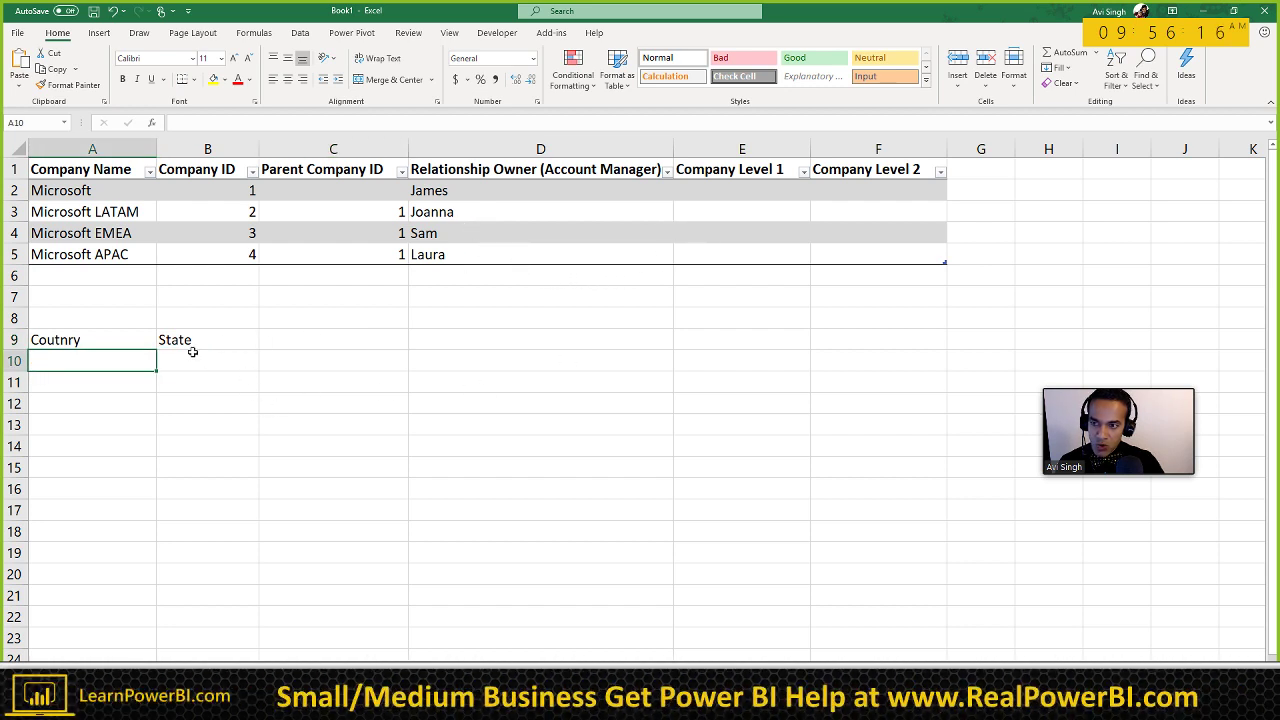
# Step: Delete the Coutnry and State labels from A9:B9
pyautogui.click(115, 187)
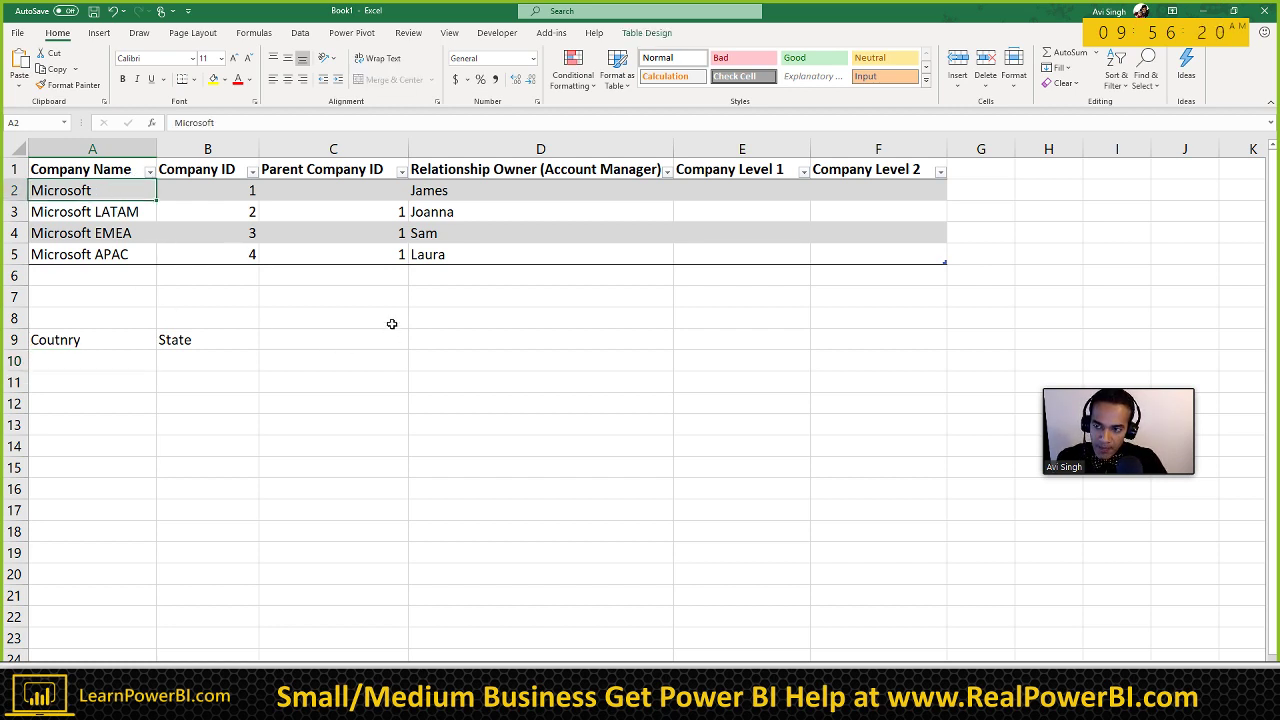
pyautogui.moveTo(100, 343); pyautogui.dragTo(191, 342)
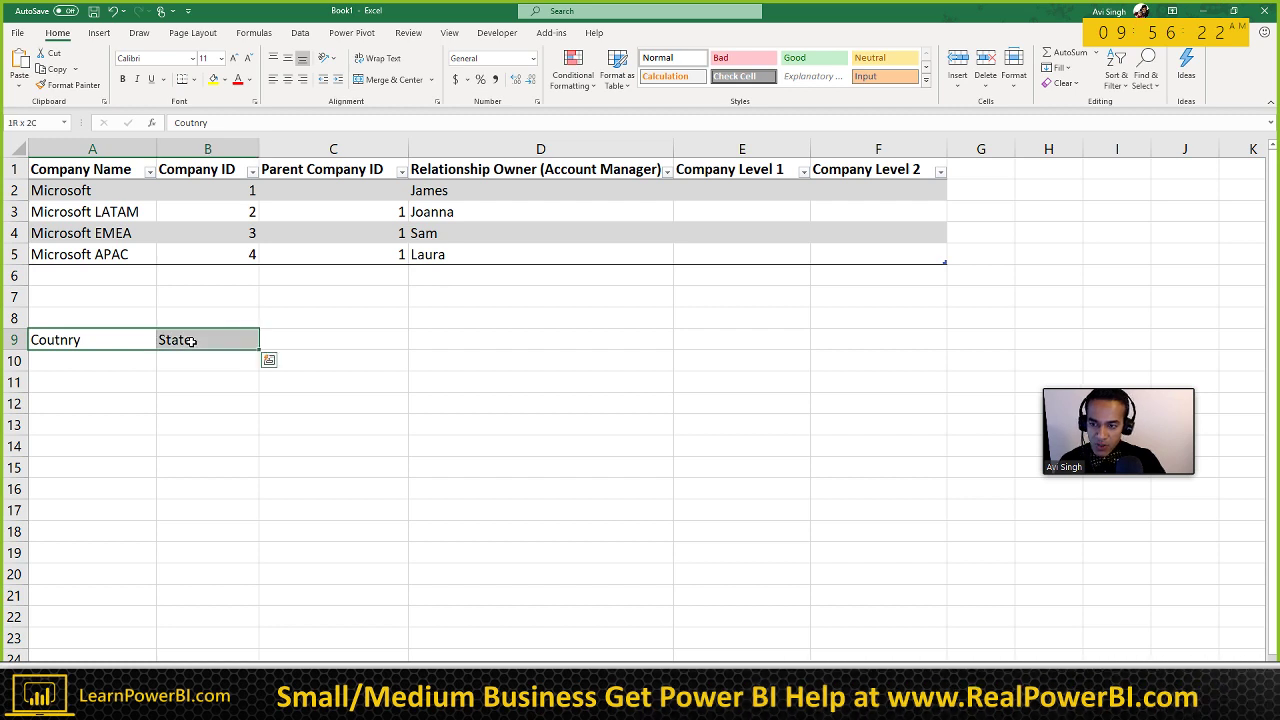
pyautogui.press('Delete')
pyautogui.click(206, 320)
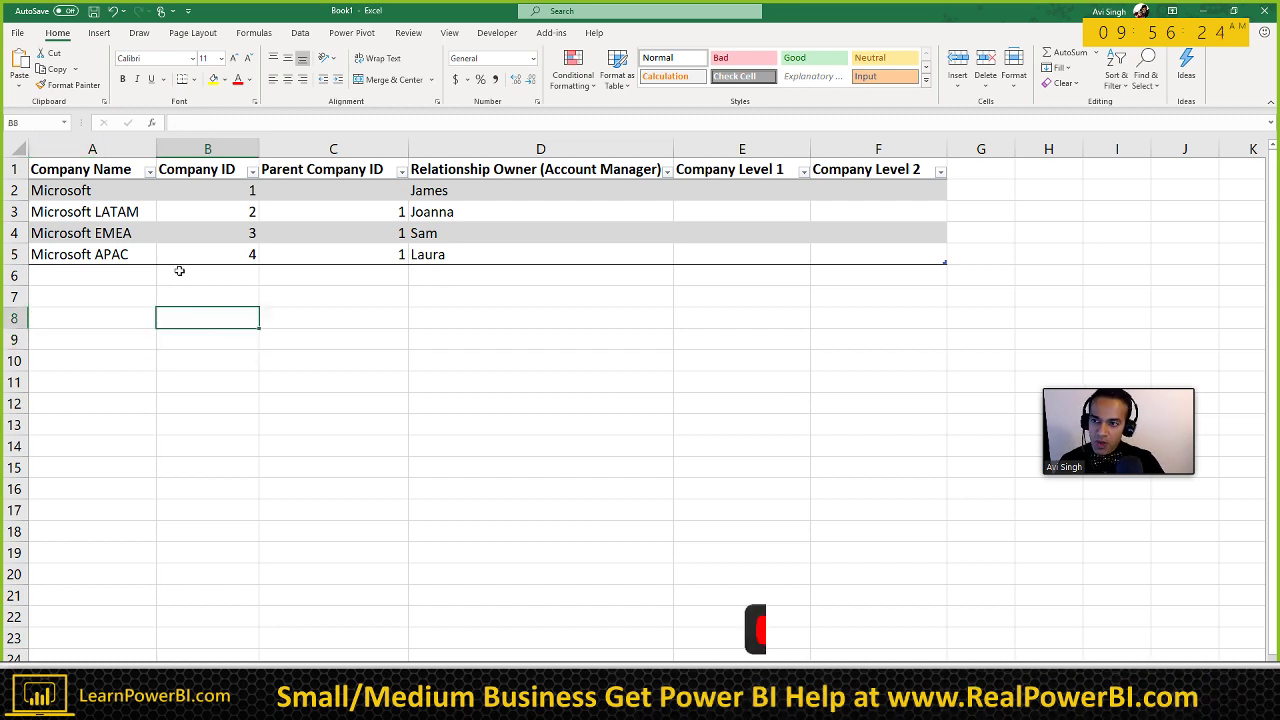
# Step: Enter Microsoft in E2 and copy it down the Company Level 1 column
pyautogui.click(115, 195)
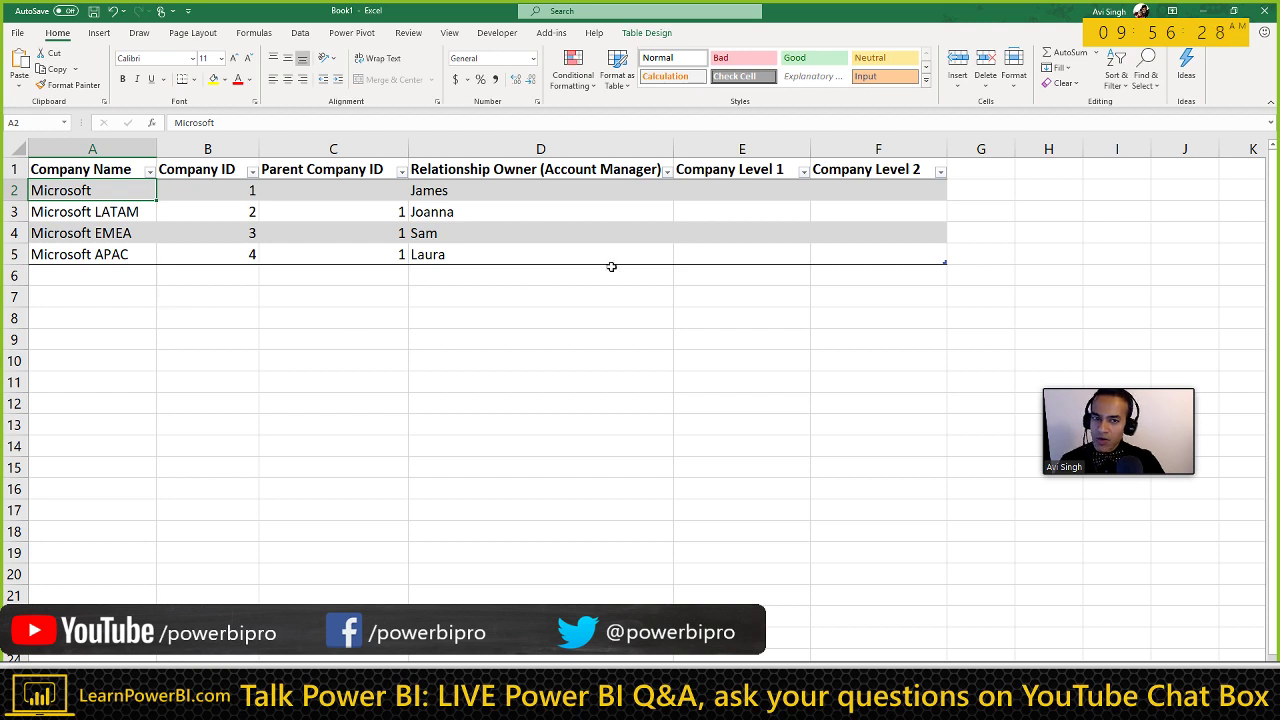
pyautogui.click(717, 190)
pyautogui.write('Micros')
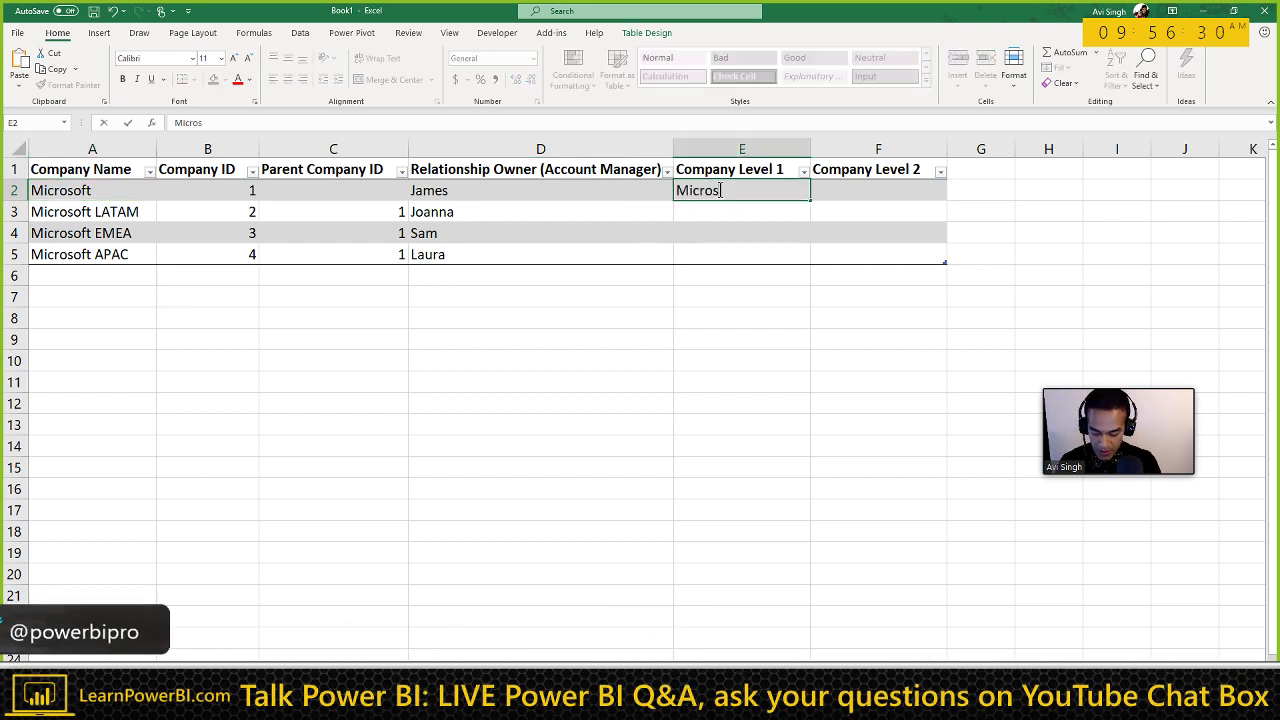
pyautogui.write('oft')
pyautogui.press('Return')
pyautogui.click(720, 190)
pyautogui.hotkey('ctrl', 'c')
pyautogui.press('Down')
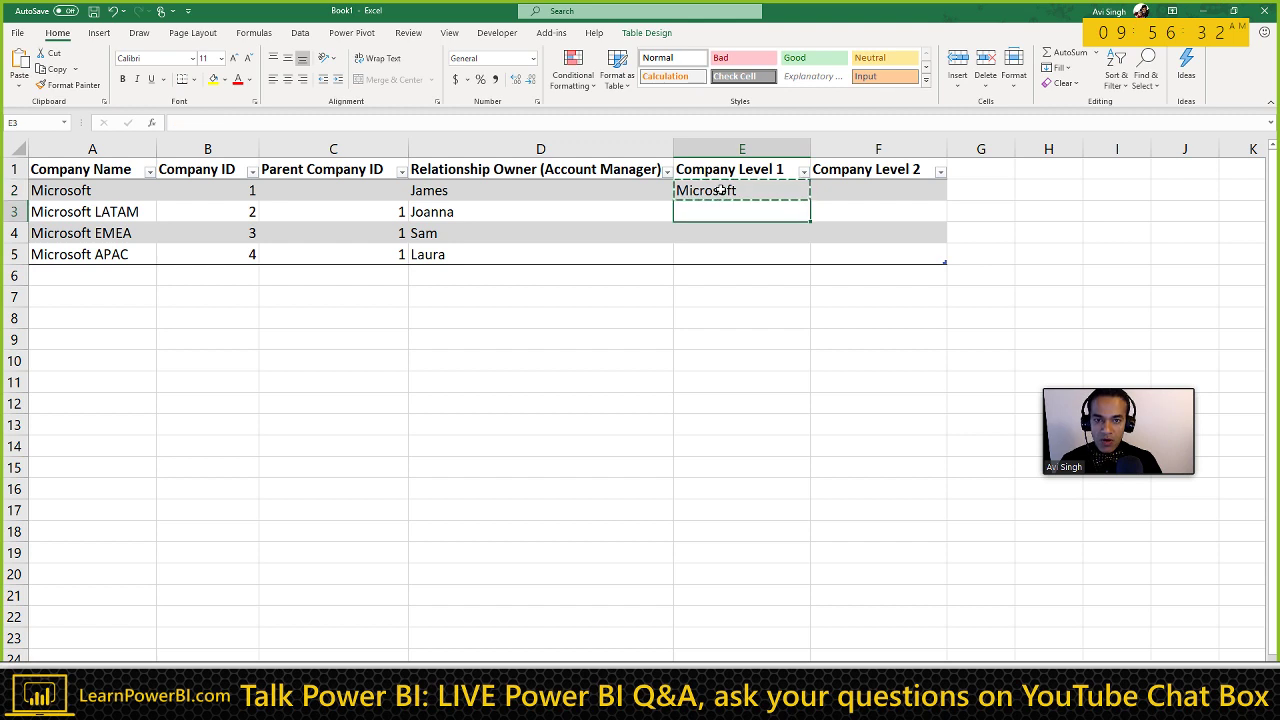
pyautogui.hotkey('ctrl', 'v')
pyautogui.press('Down')
pyautogui.hotkey('ctrl', 'v')
pyautogui.press('Down')
pyautogui.hotkey('ctrl', 'v')
pyautogui.press('Down')
pyautogui.press('Escape')
# Step: Copy the regional company names from A3:A5 into Company Level 2 cells F3:F5
pyautogui.click(805, 190)
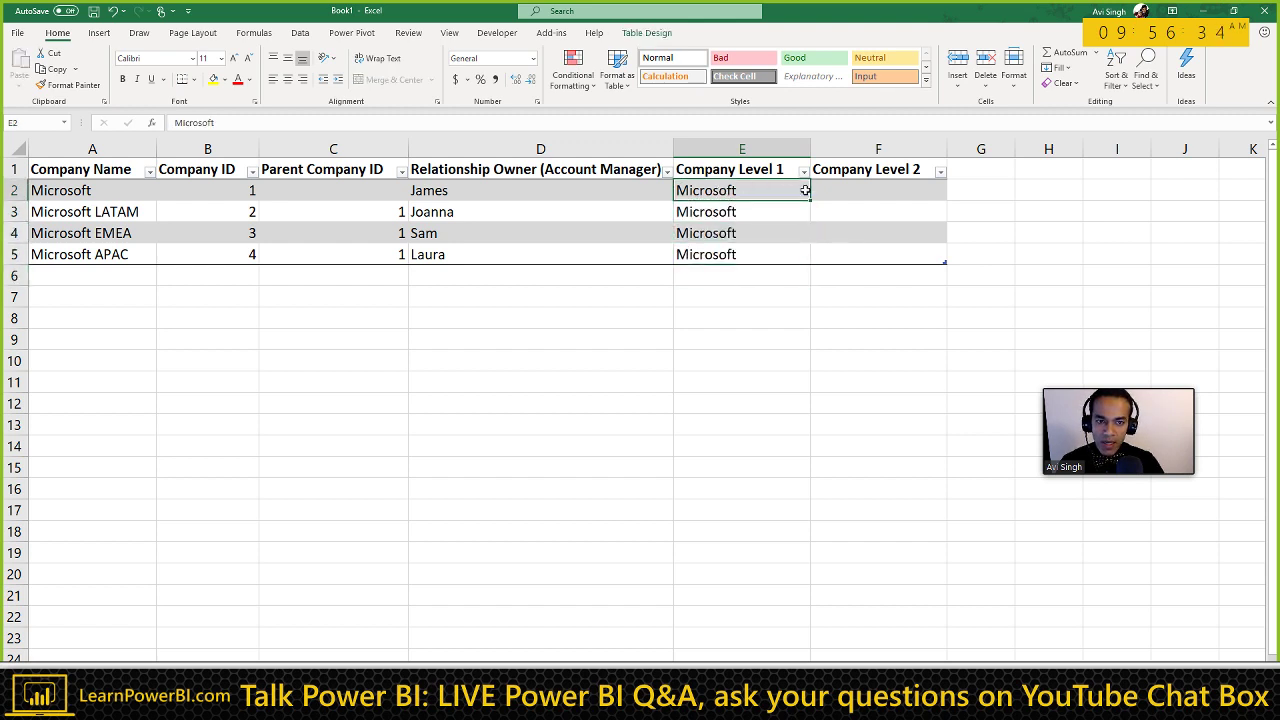
pyautogui.moveTo(819, 190); pyautogui.dragTo(822, 190)
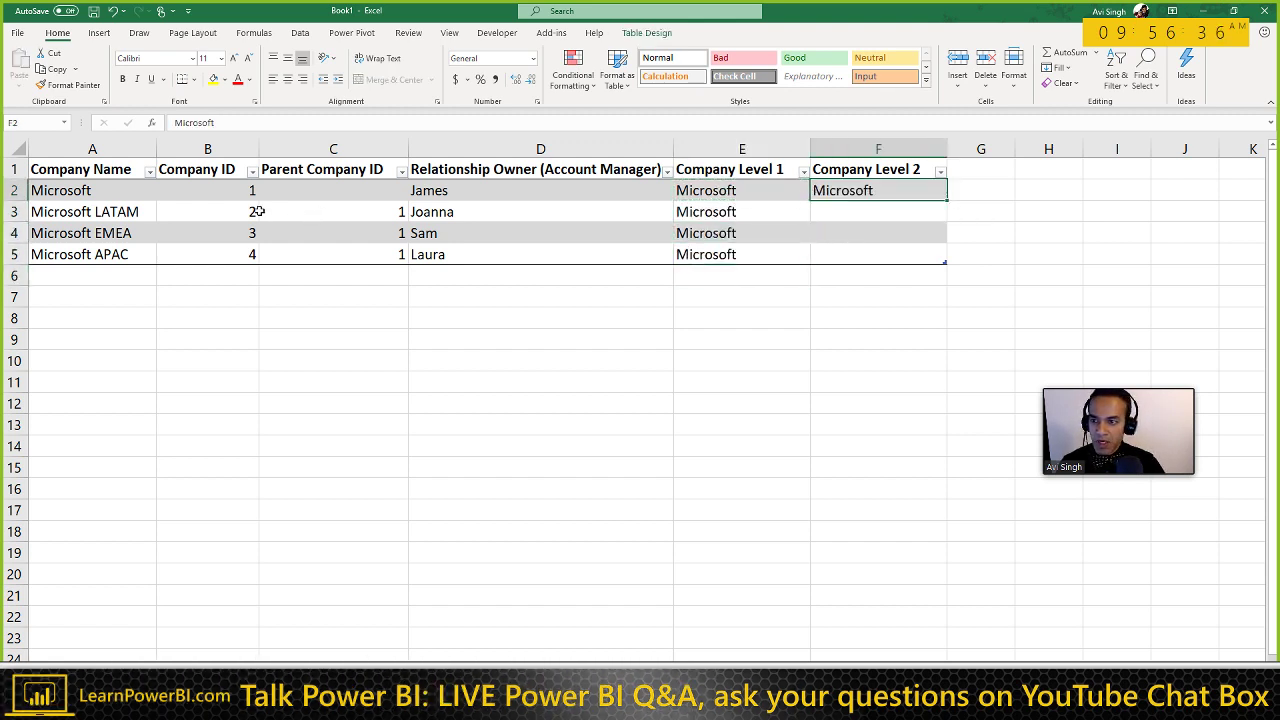
pyautogui.click(128, 212)
pyautogui.moveTo(125, 232); pyautogui.dragTo(117, 256)
pyautogui.hotkey('ctrl', 'c')
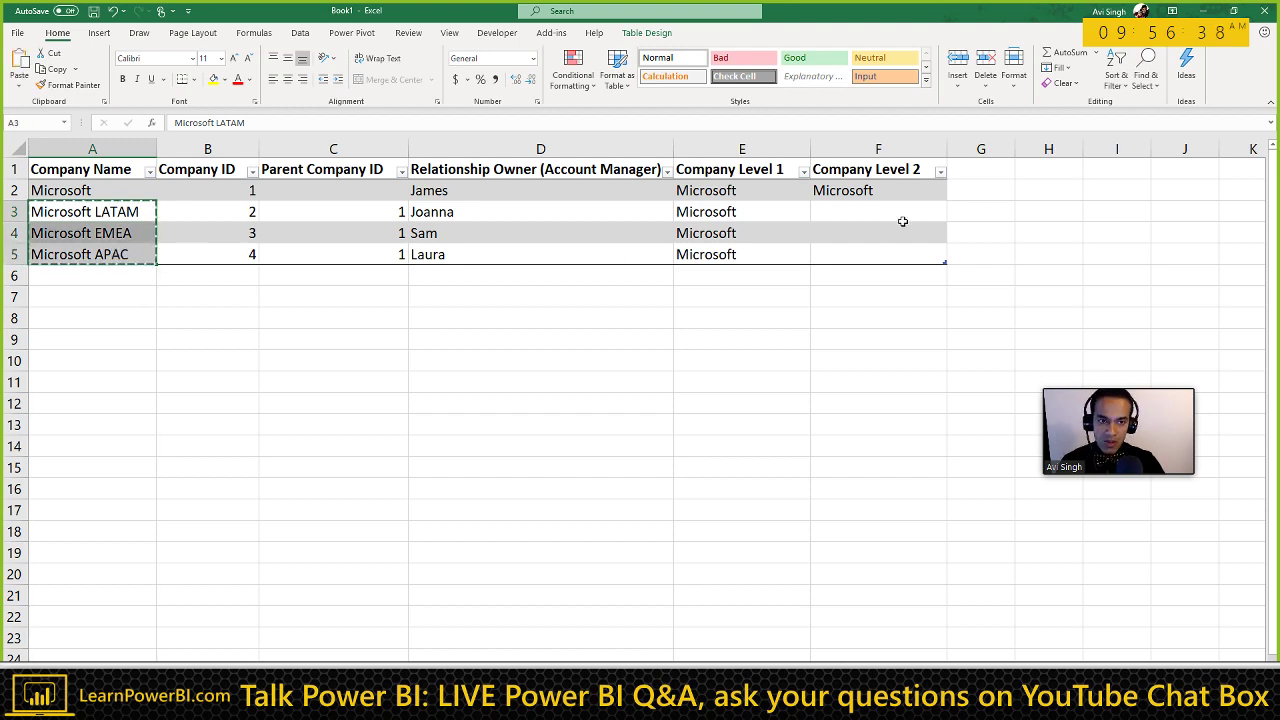
pyautogui.click(896, 212)
pyautogui.hotkey('ctrl', 'v')
pyautogui.click(889, 190)
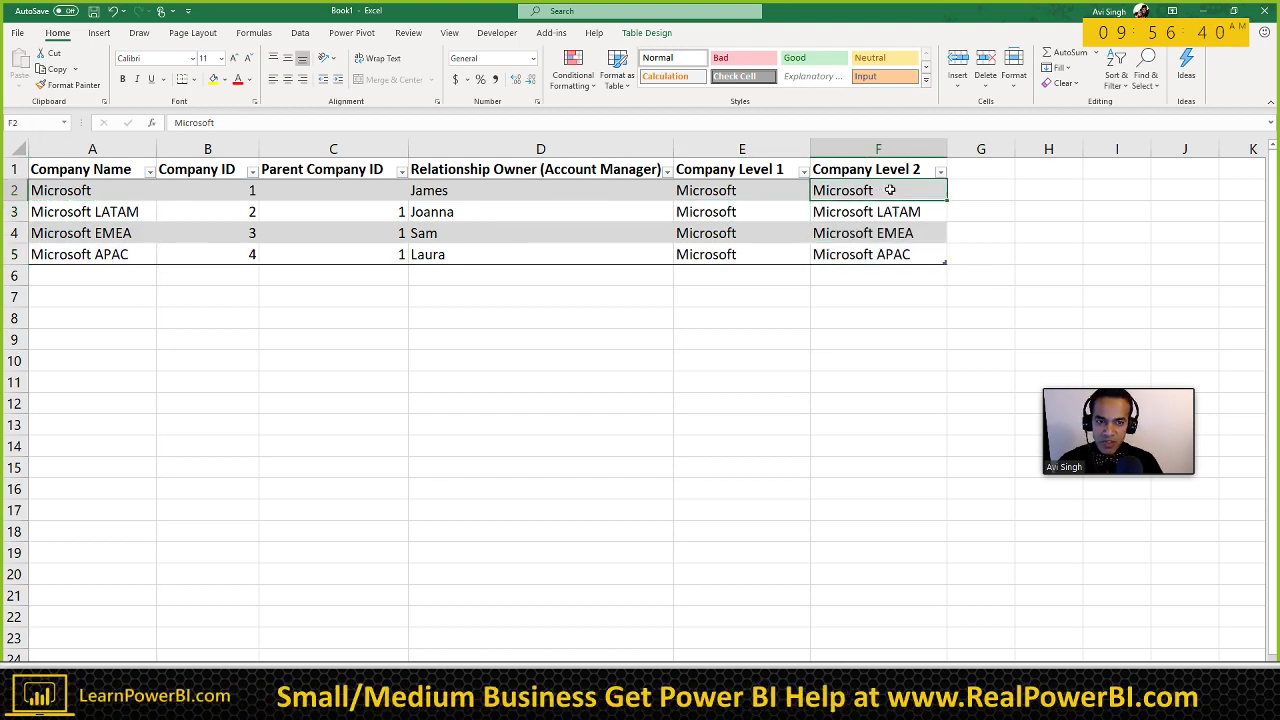
pyautogui.press('Delete')
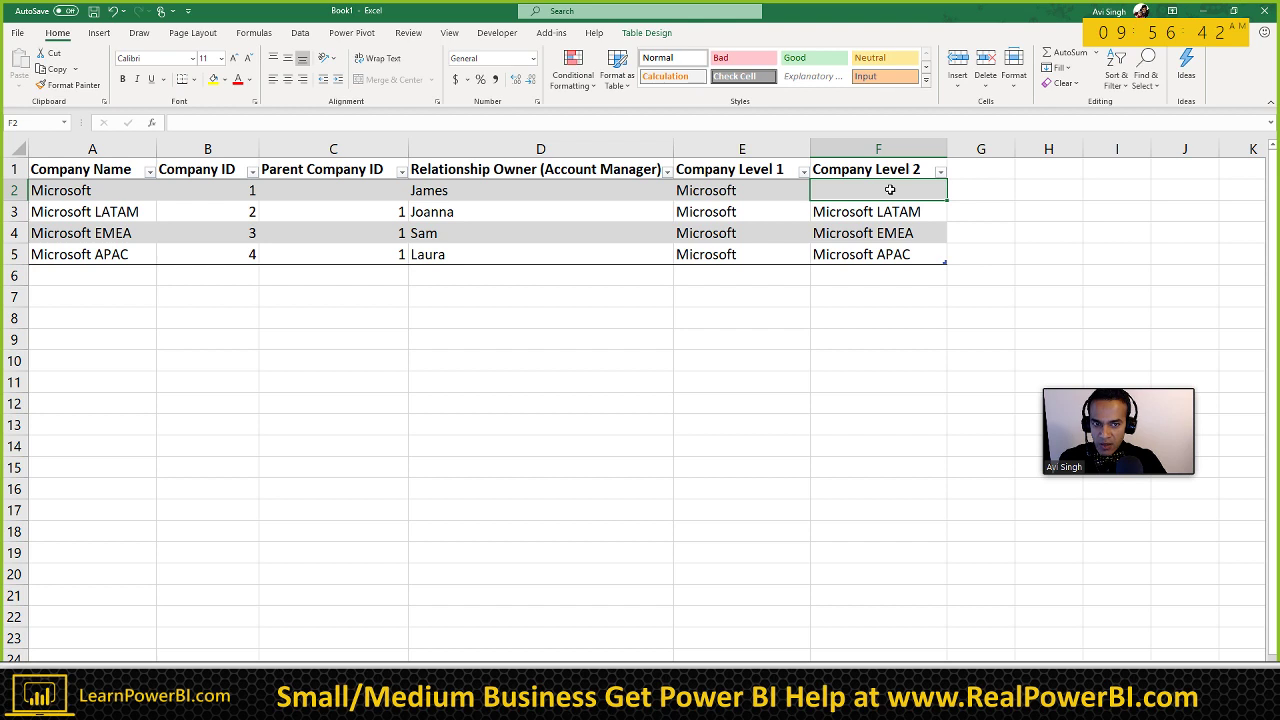
pyautogui.click(881, 212)
pyautogui.click(871, 233)
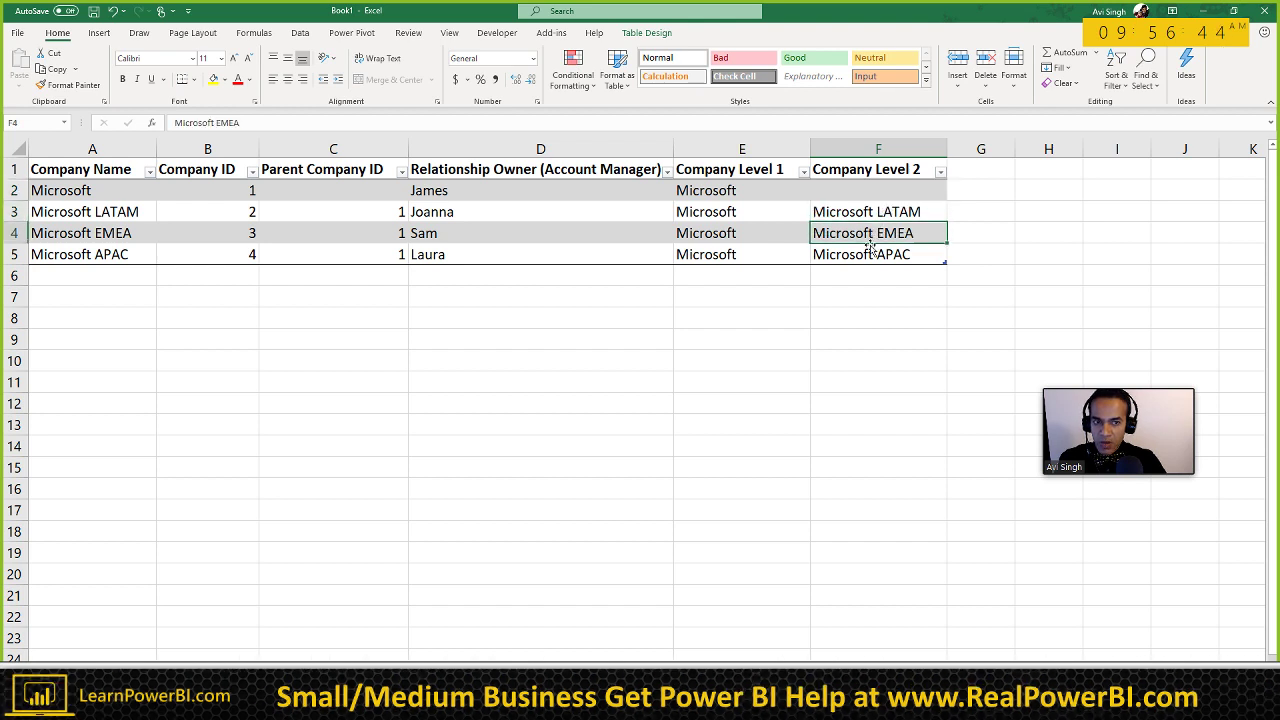
pyautogui.click(862, 255)
# Step: Copy Microsoft from E2 into F2 as the parent's own Level 2 name
pyautogui.click(872, 190)
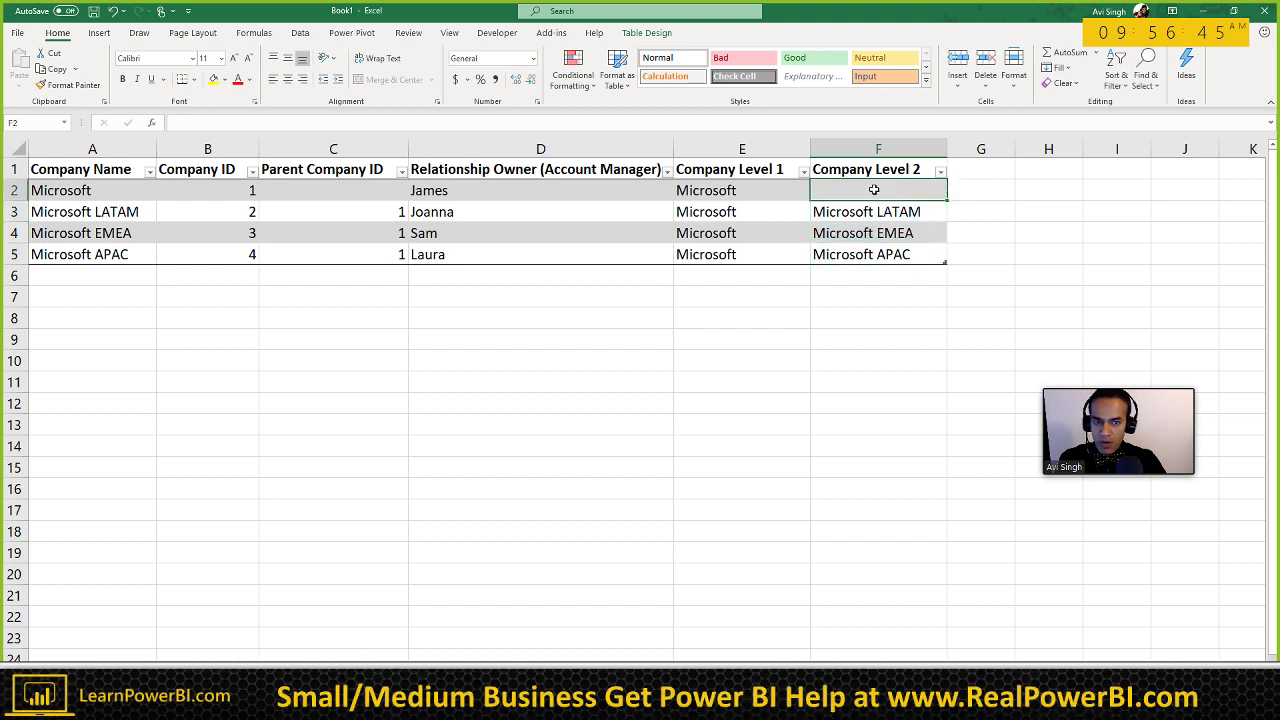
pyautogui.click(772, 190)
pyautogui.hotkey('ctrl', 'c')
pyautogui.press('Right')
pyautogui.press('Return')
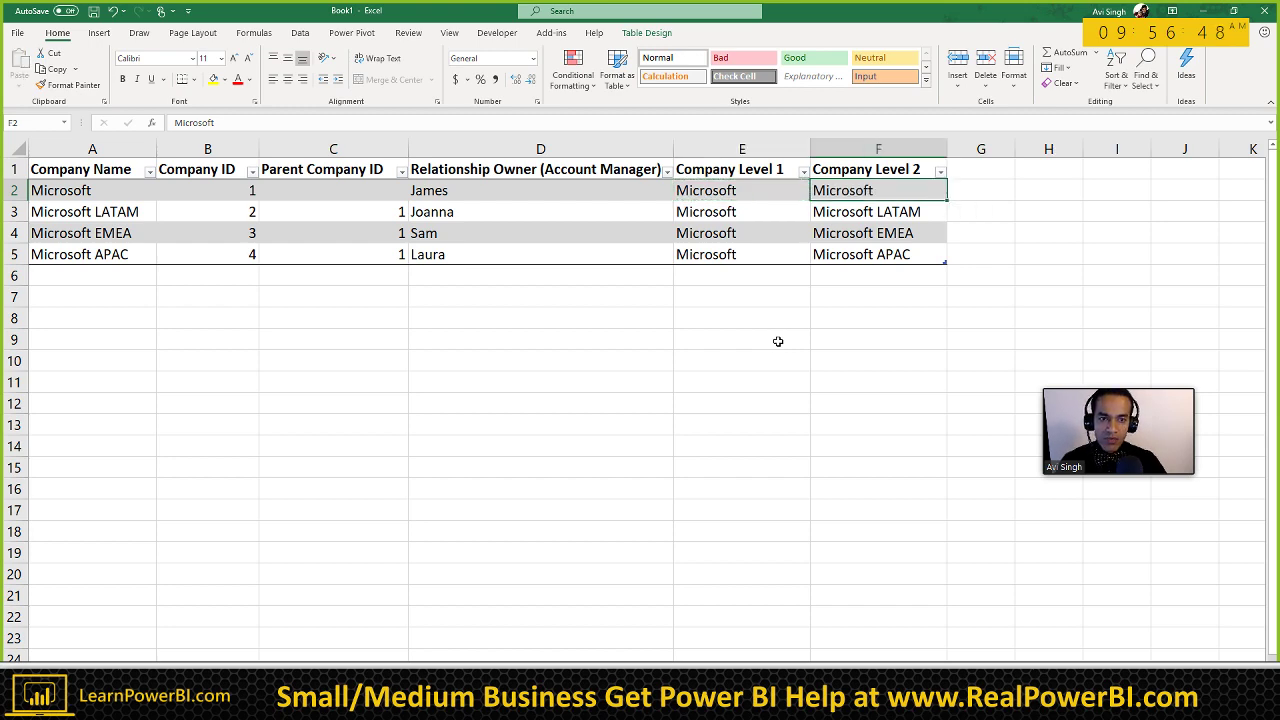
pyautogui.click(117, 346)
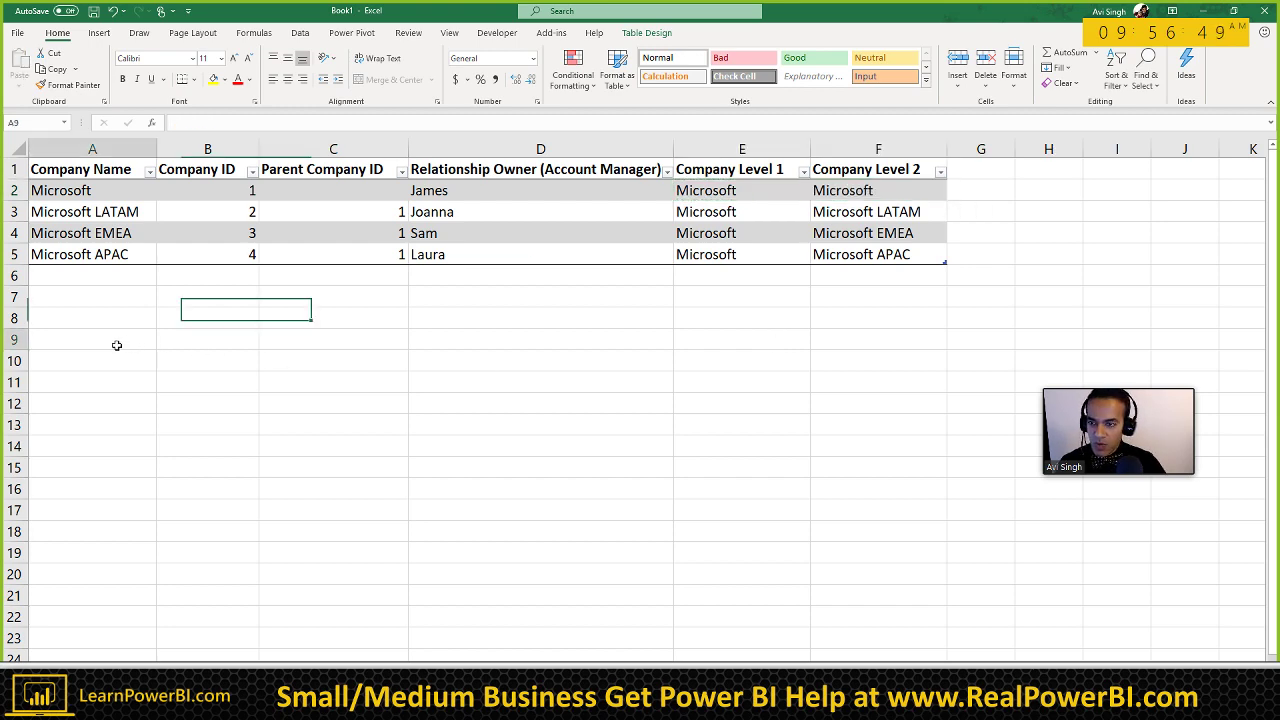
pyautogui.click(700, 233)
# Step: Insert a PivotTable from the company table on the existing sheet at cell A8
pyautogui.click(97, 33)
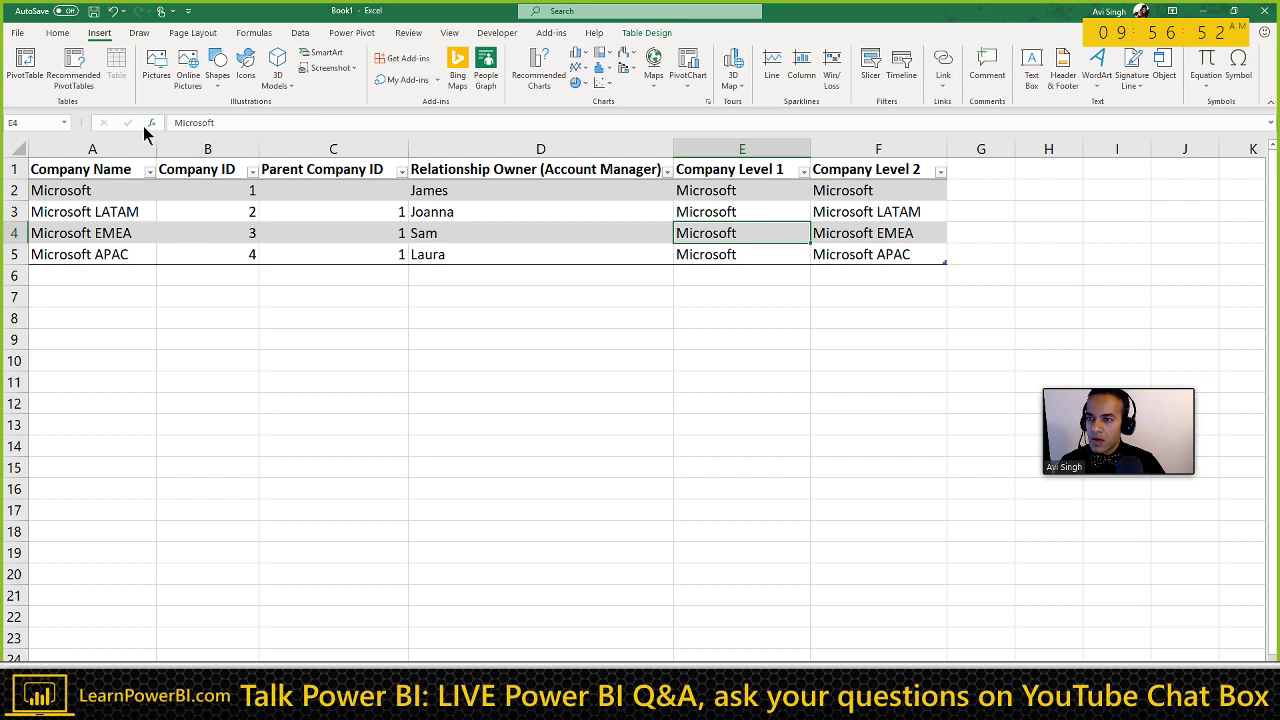
pyautogui.click(28, 68)
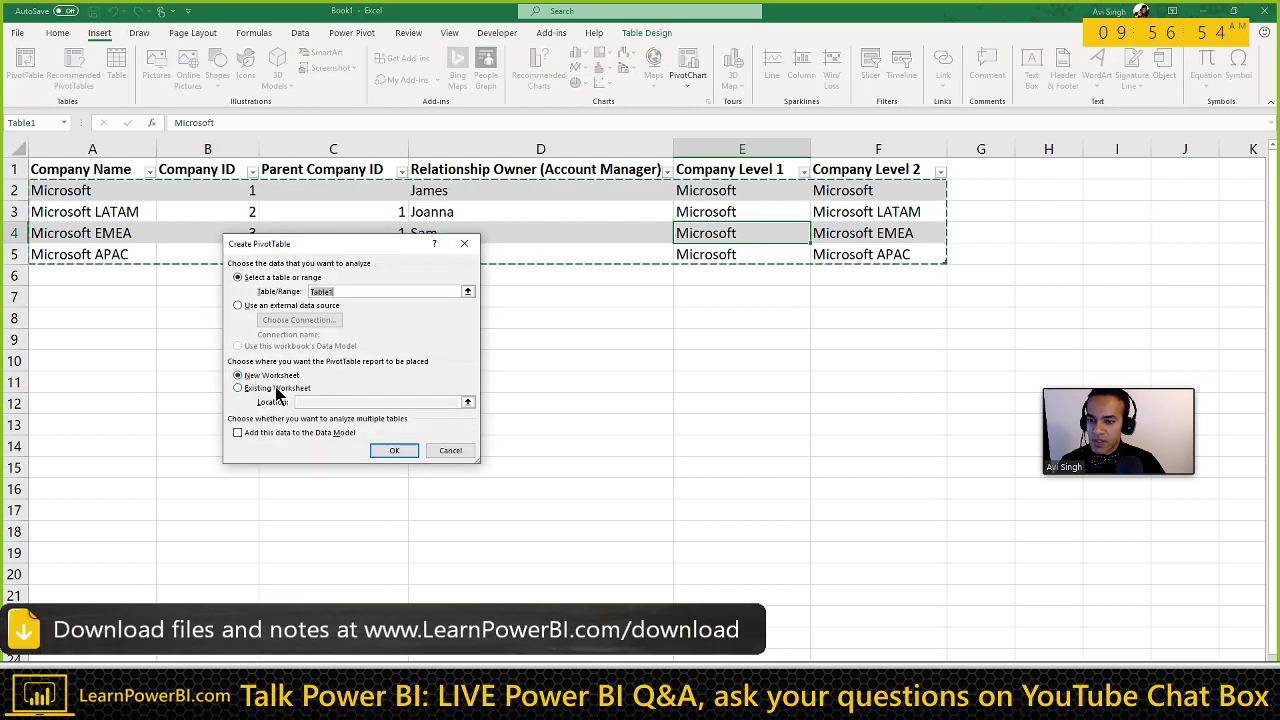
pyautogui.click(276, 388)
pyautogui.click(467, 402)
pyautogui.click(104, 318)
pyautogui.press('Return')
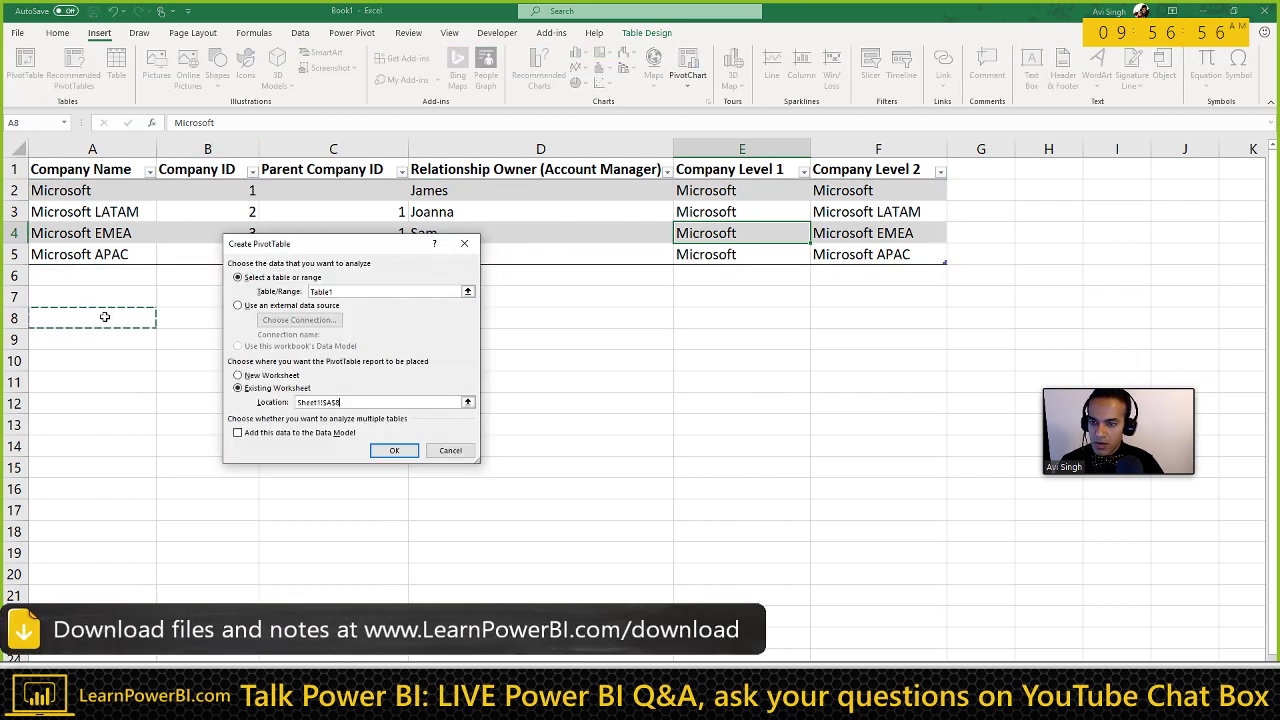
pyautogui.click(394, 450)
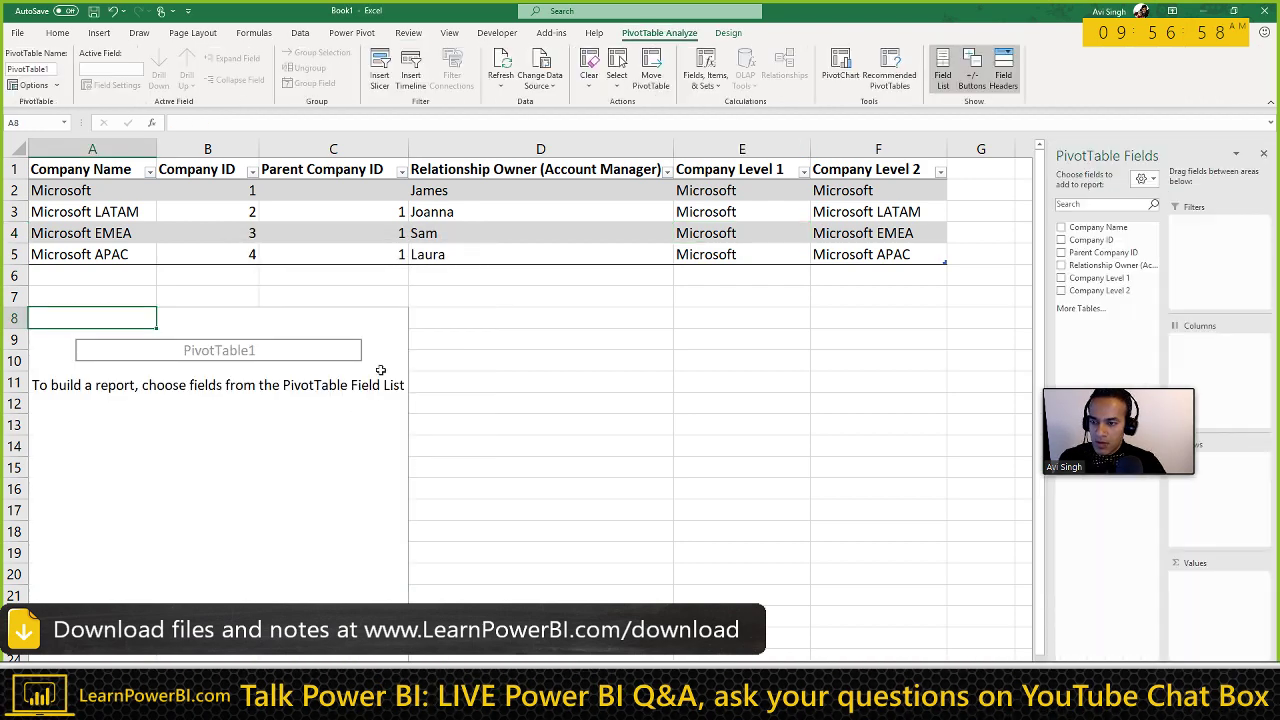
# Step: Put Company Level 1 then Company Level 2 in Rows and count Company Name in Values
pyautogui.click(1110, 278)
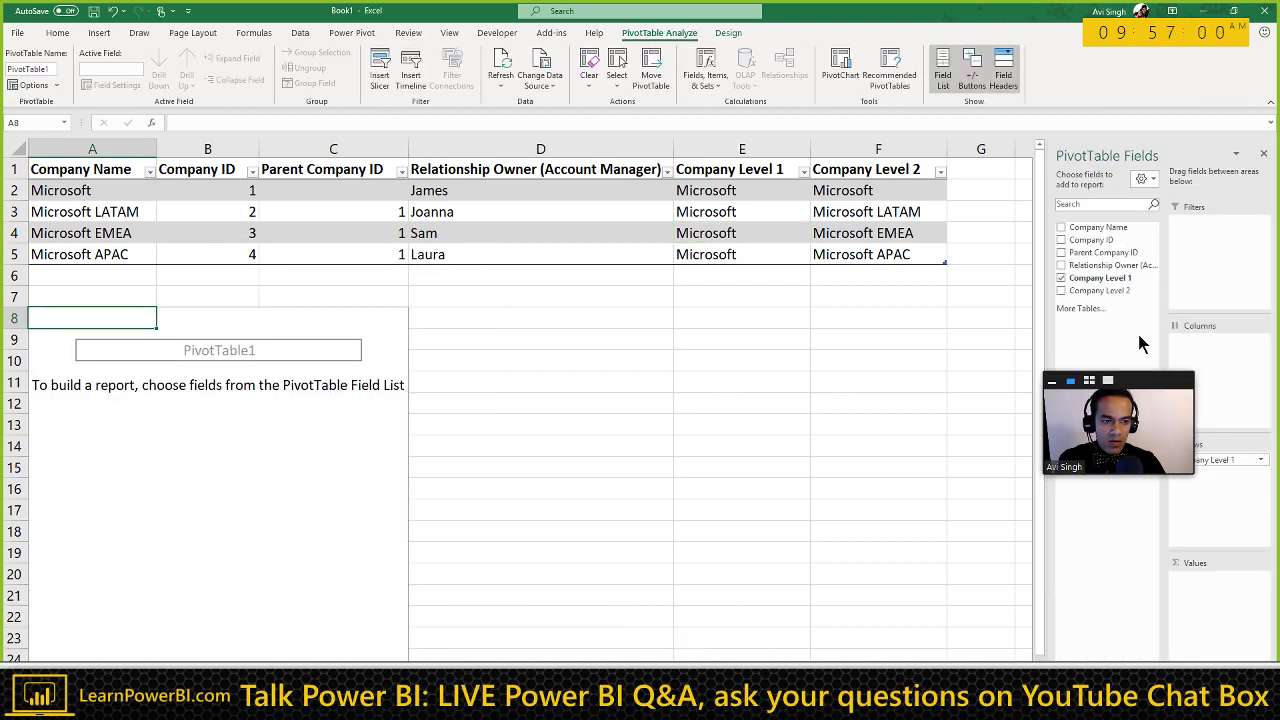
pyautogui.moveTo(1117, 291); pyautogui.dragTo(1224, 495)
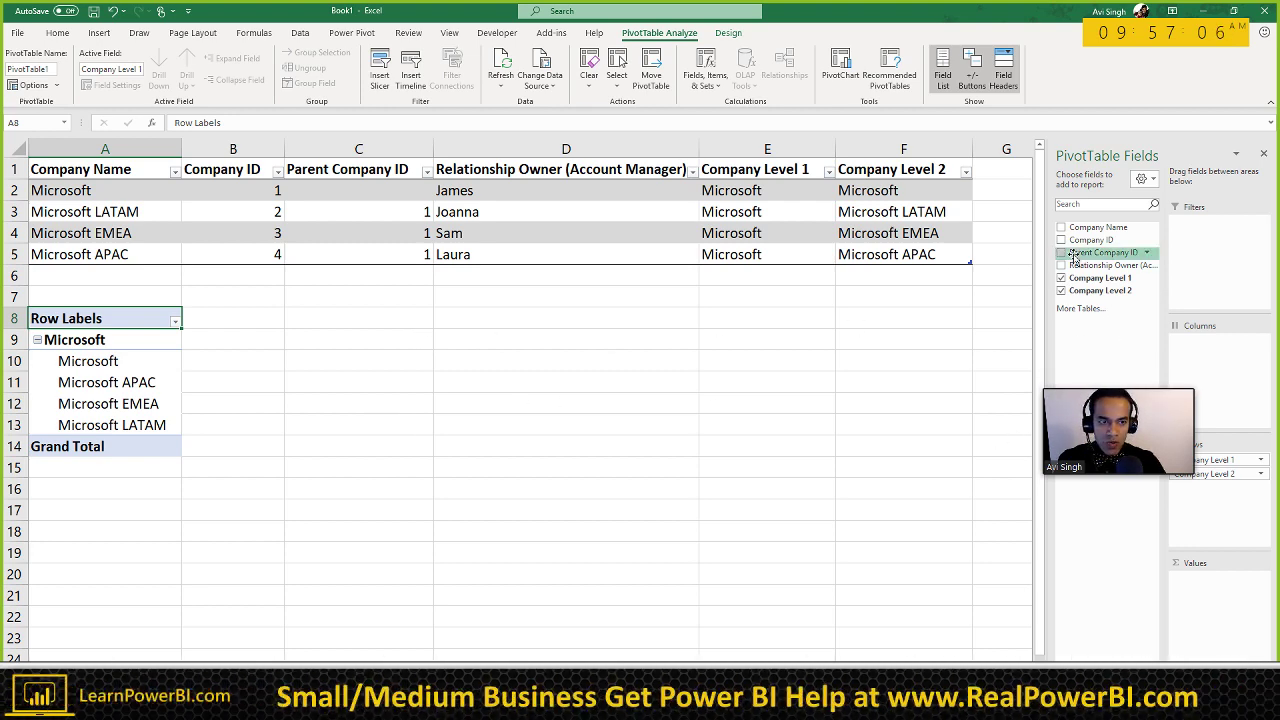
pyautogui.moveTo(1098, 227); pyautogui.dragTo(1215, 578)
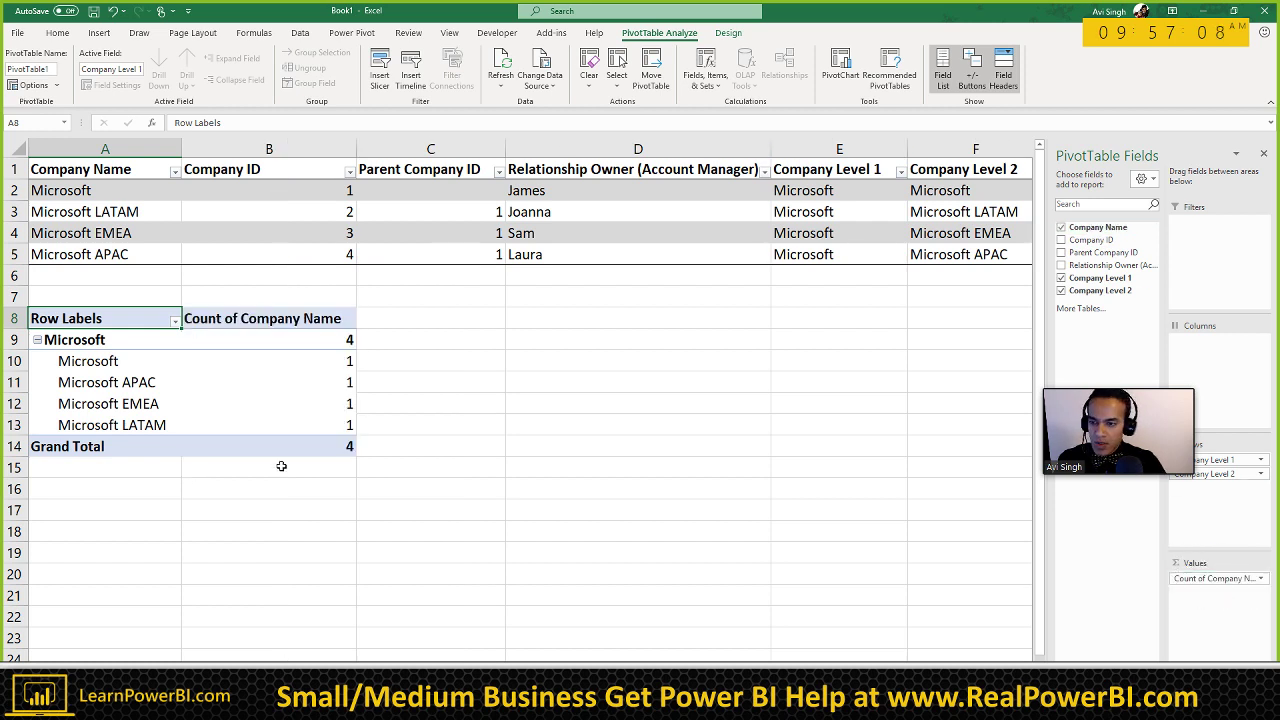
pyautogui.click(147, 363)
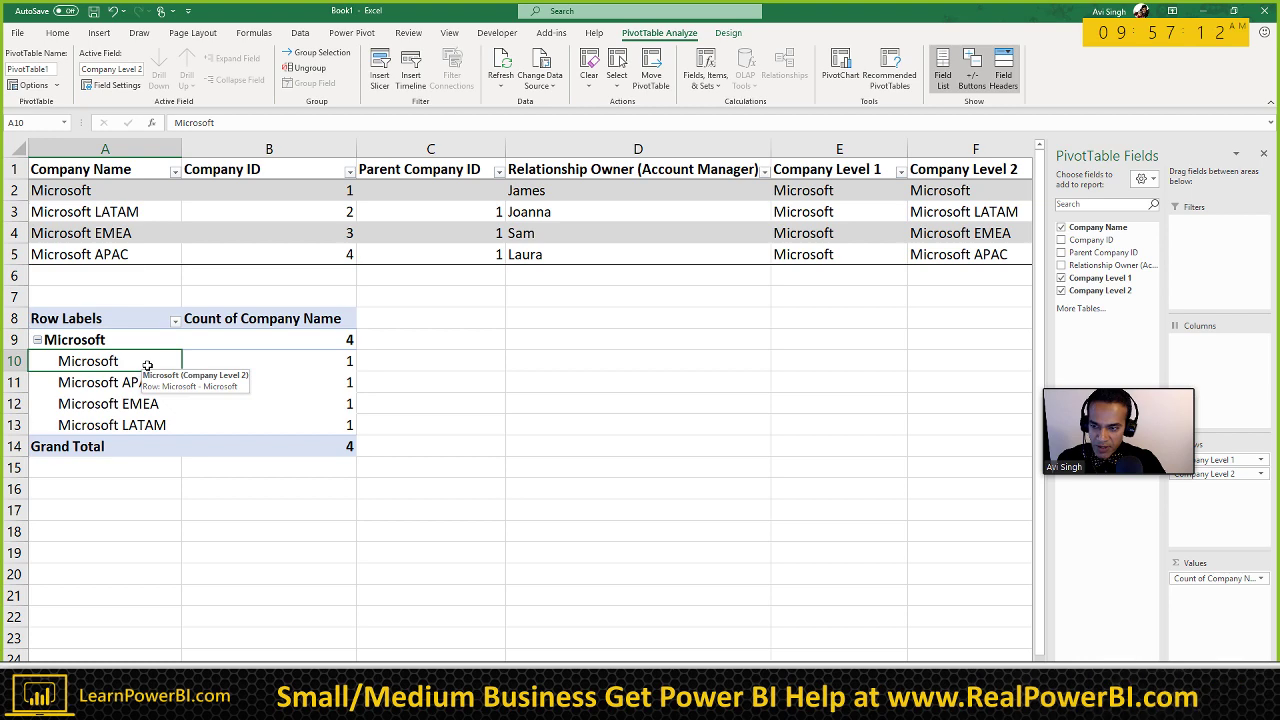
pyautogui.click(400, 364)
# Step: Enter the heading 'Relationship Owner' in C8 beside the pivot table
pyautogui.click(395, 326)
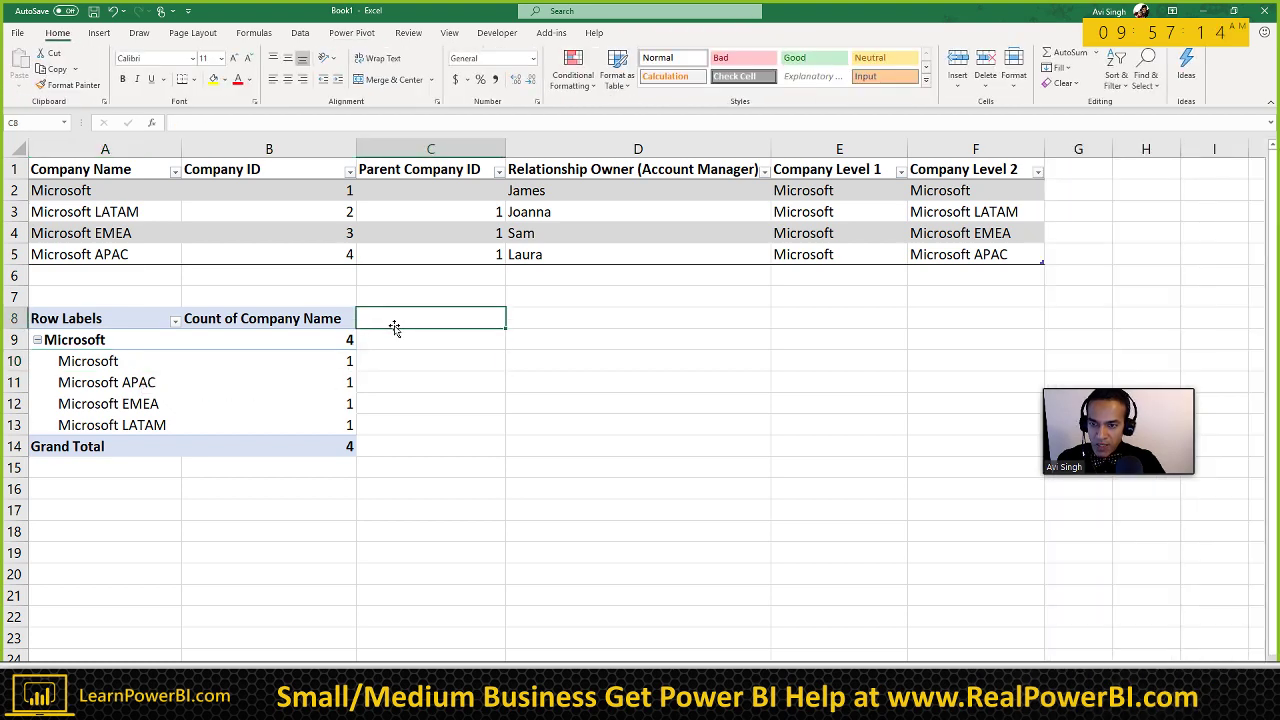
pyautogui.write('Account')
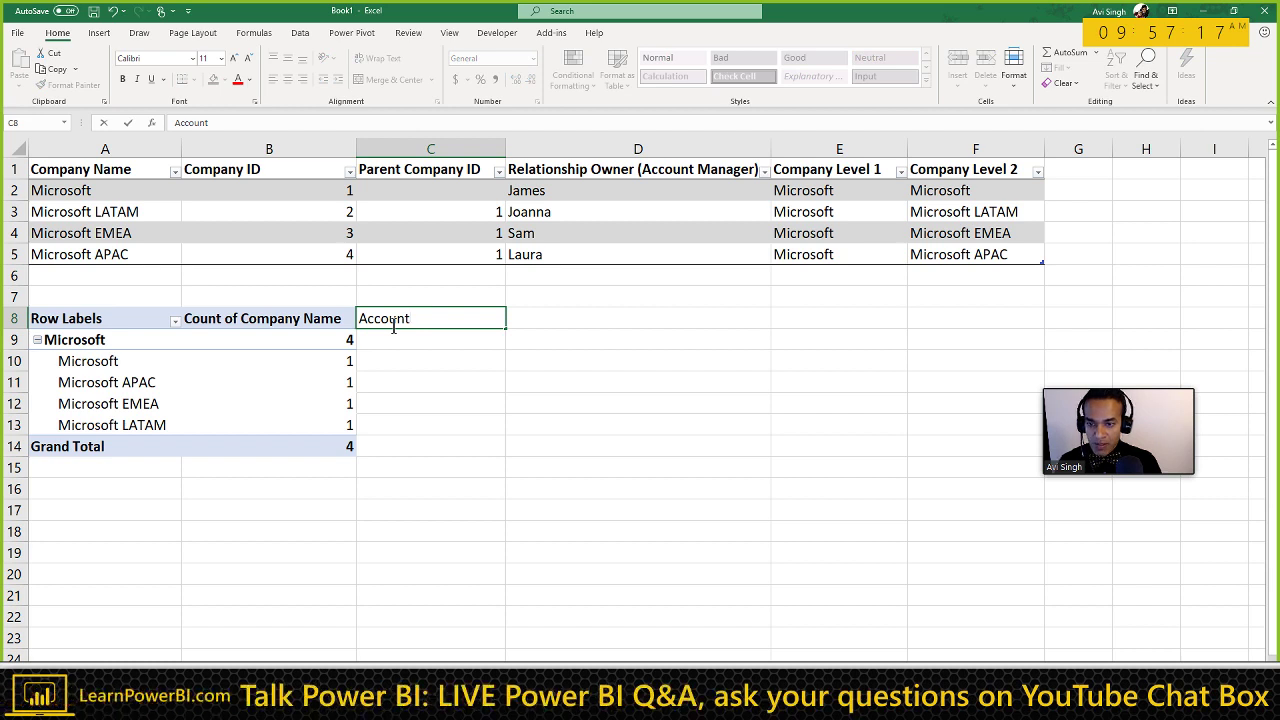
pyautogui.press('Escape')
pyautogui.write('Rel')
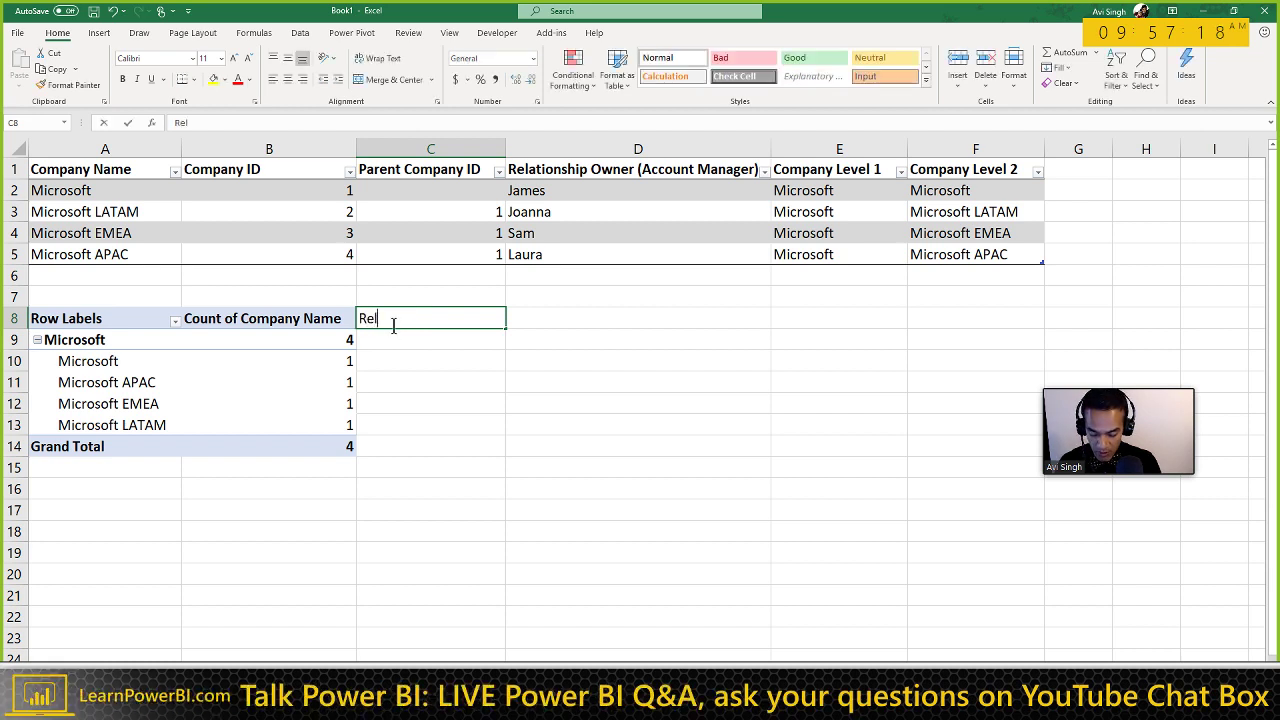
pyautogui.write('ationship Owner')
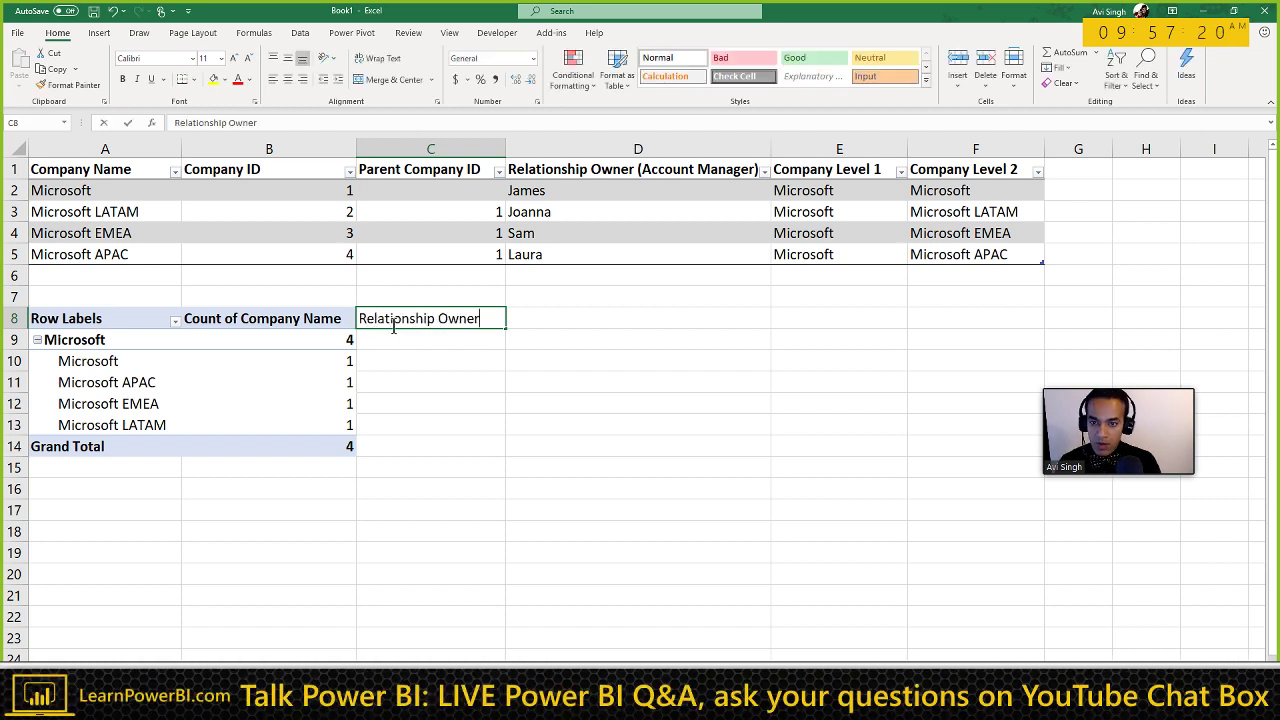
pyautogui.press('Return')
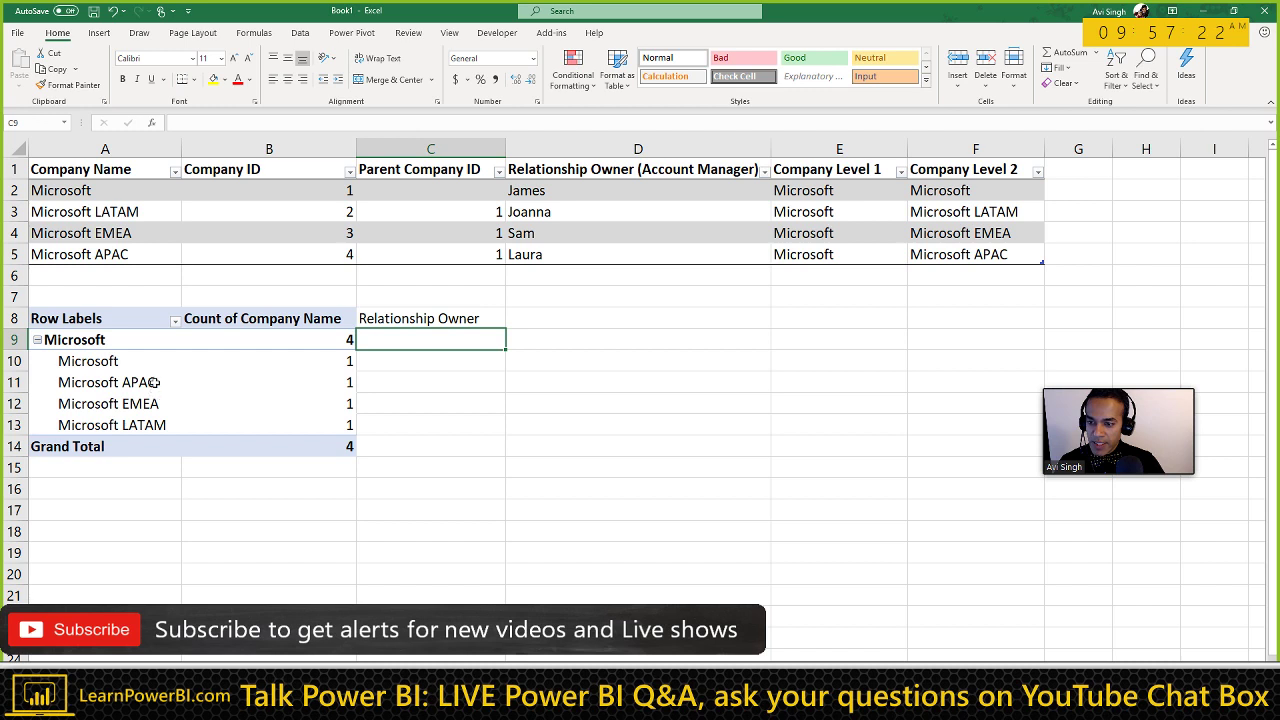
# Step: Copy owners Joanna, Sam and Laura from D3:D5 and select C11 as destination
pyautogui.moveTo(533, 213); pyautogui.dragTo(525, 255)
pyautogui.hotkey('ctrl', 'c')
pyautogui.click(409, 383)
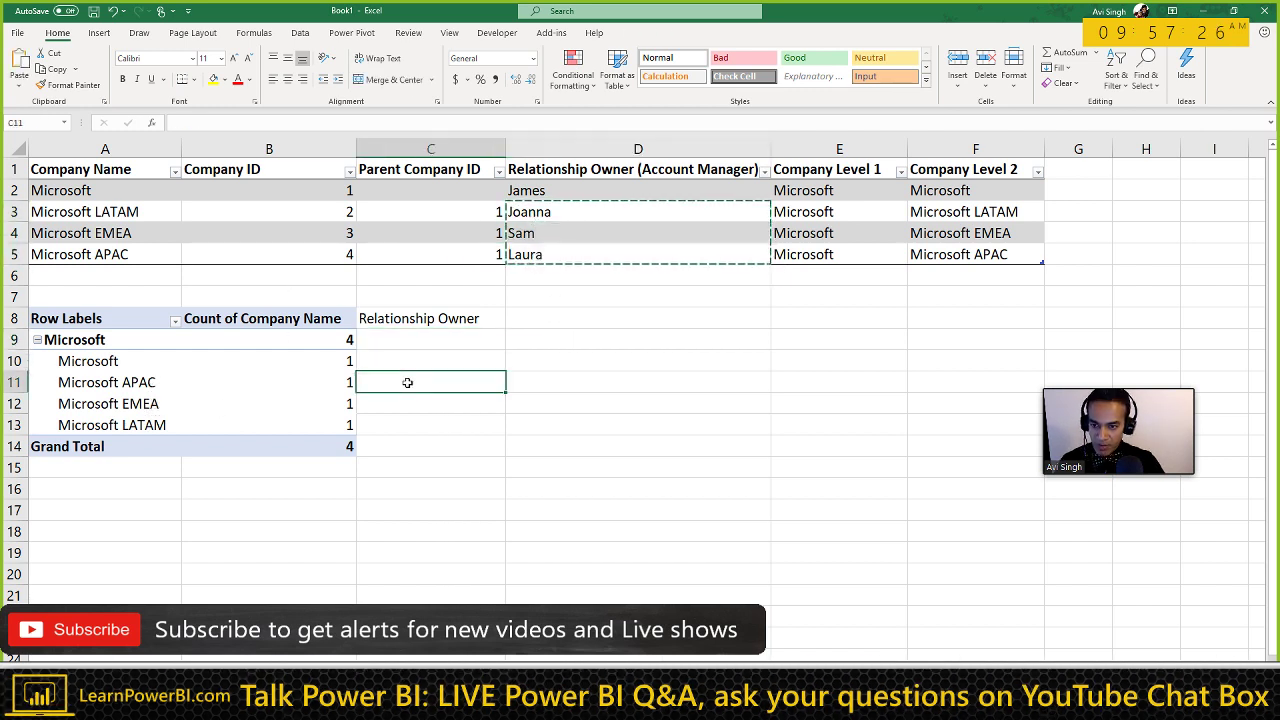
# Step: Paste Joanna, Sam and Laura as values into C11:C13
pyautogui.hotkey('ctrl', 'alt', 'v')
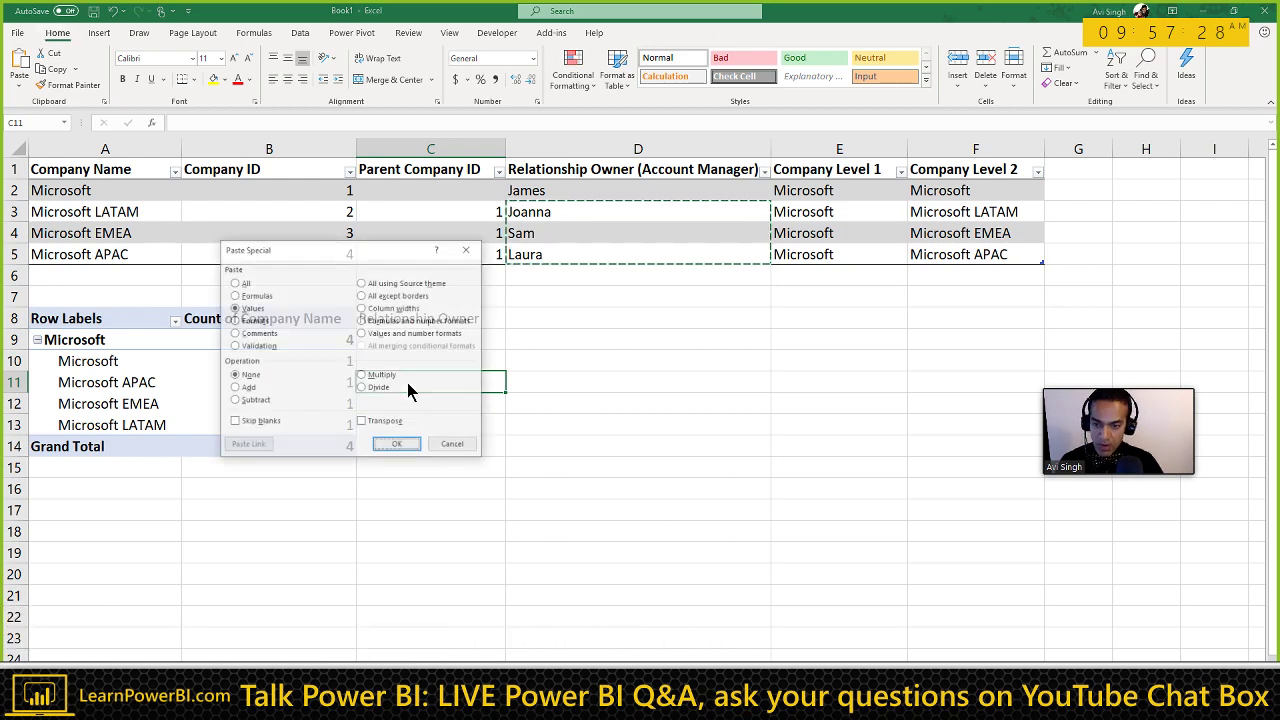
pyautogui.press('Return')
pyautogui.press('Escape')
# Step: Look up Microsoft's owner in the source table and enter James in C9 and C10
pyautogui.click(383, 360)
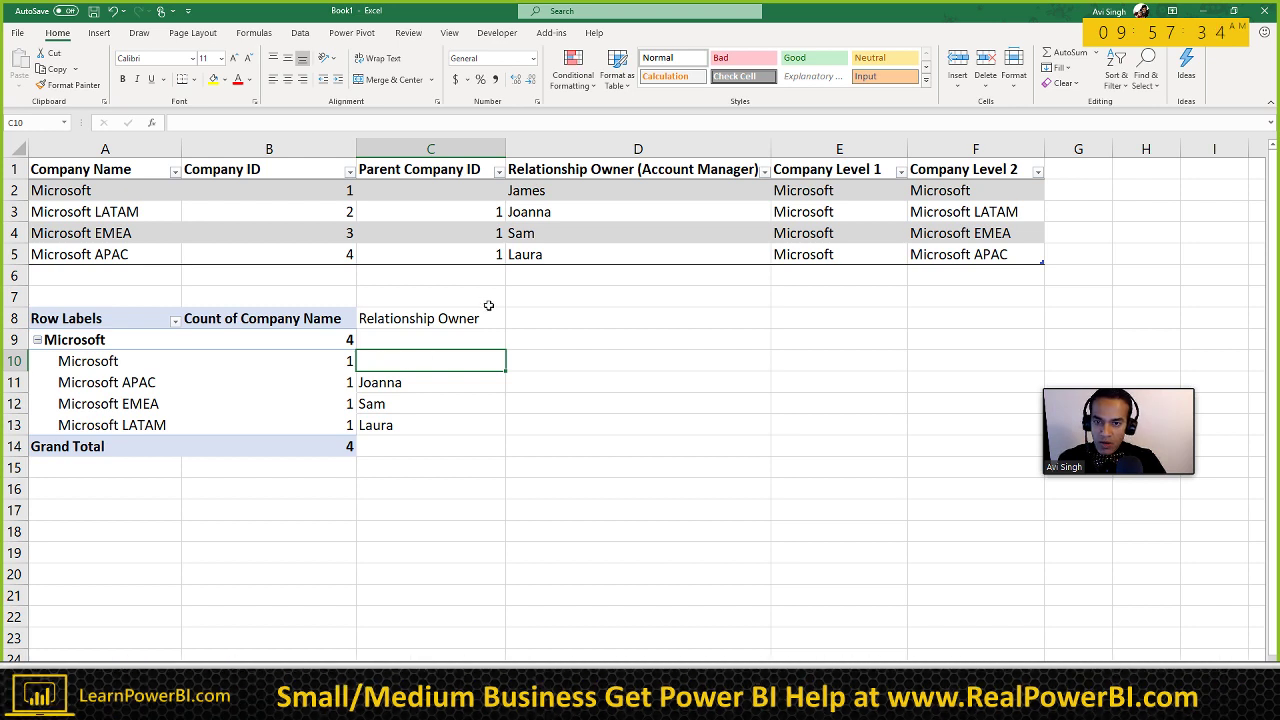
pyautogui.click(402, 339)
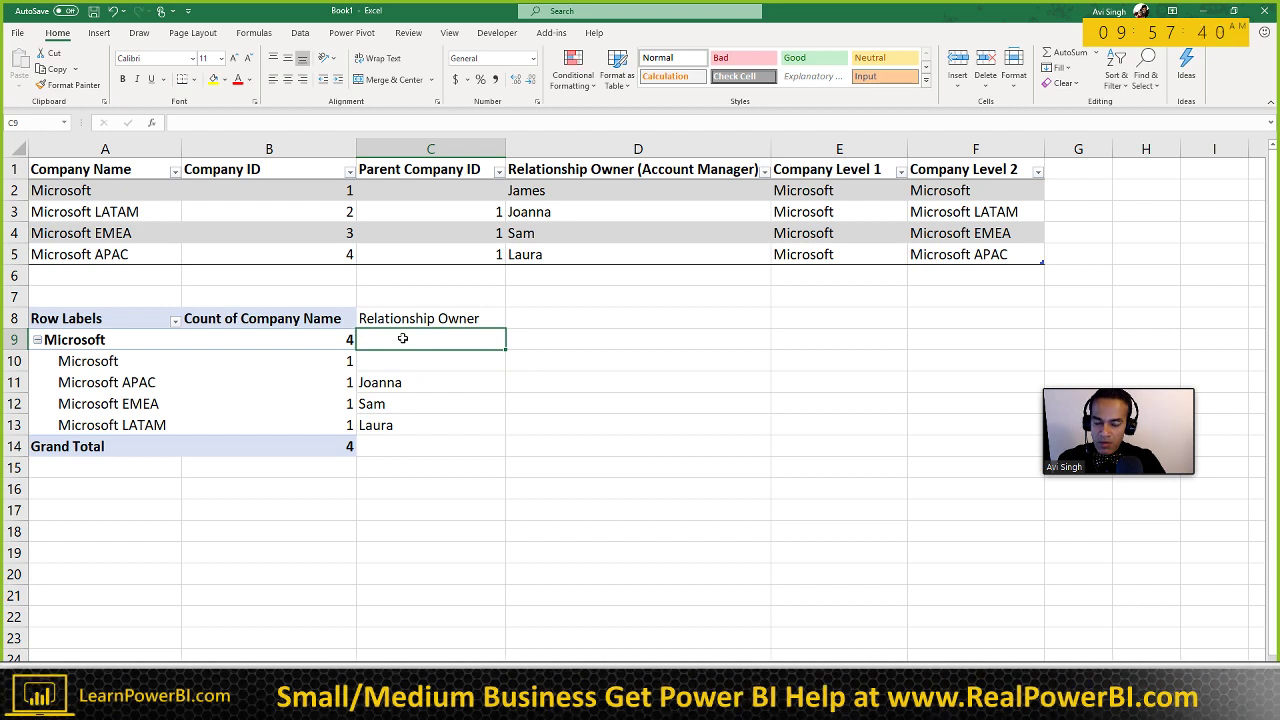
pyautogui.click(150, 191)
pyautogui.click(553, 192)
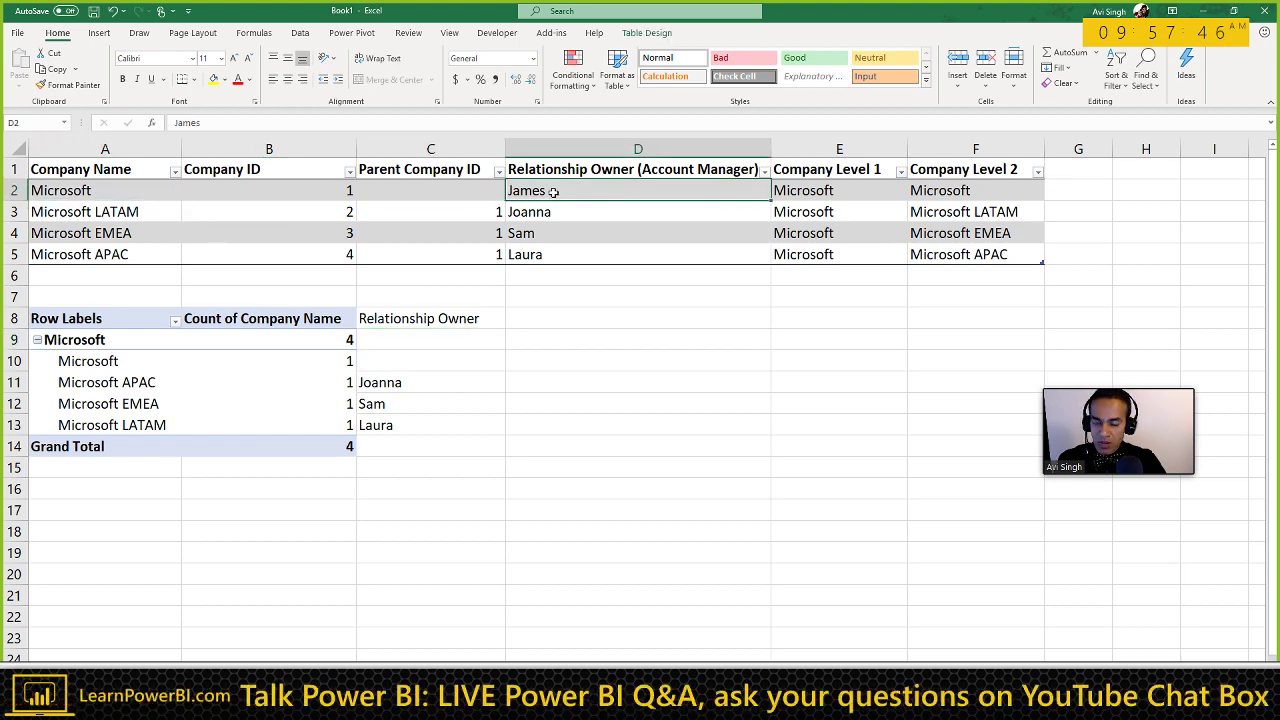
pyautogui.click(397, 344)
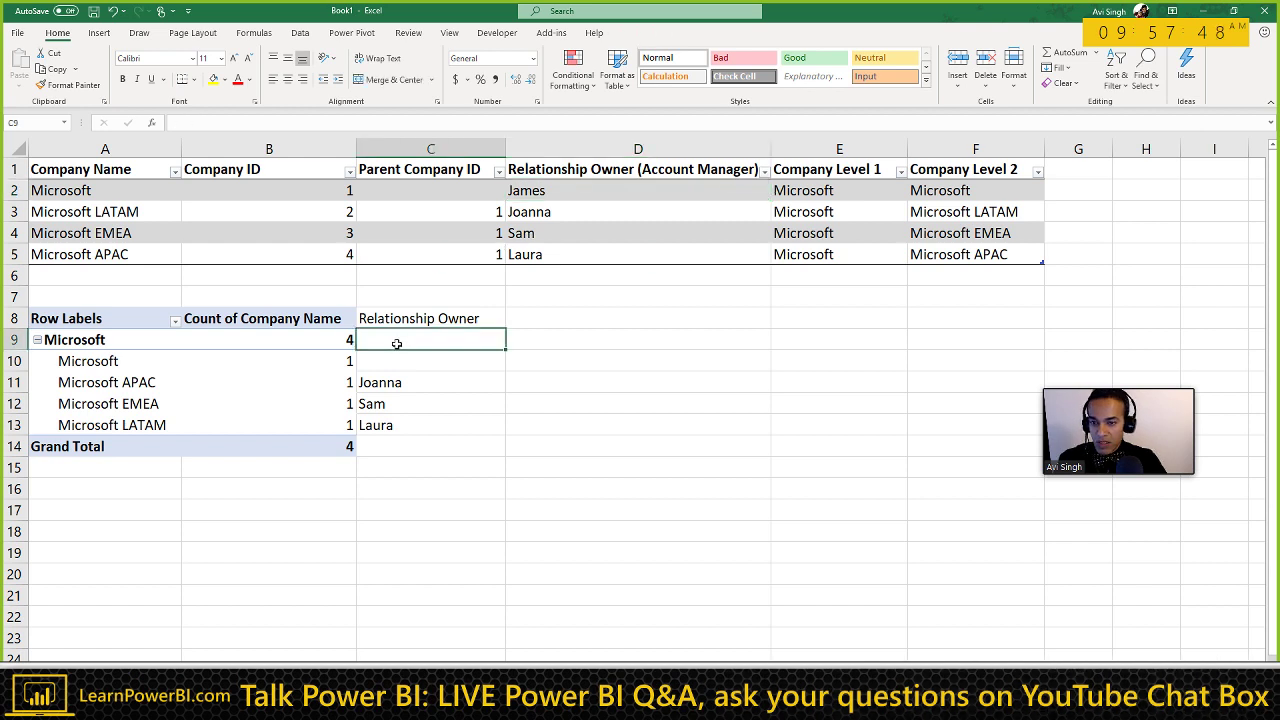
pyautogui.write('James')
pyautogui.press('Return')
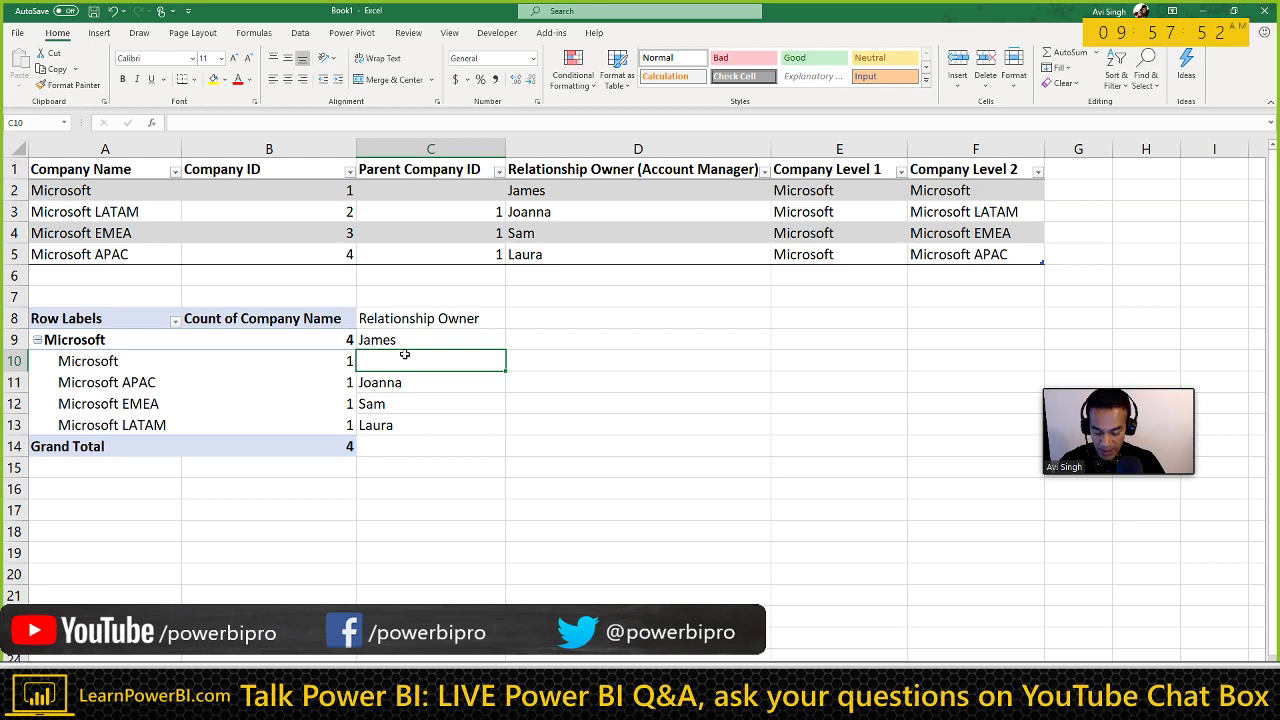
pyautogui.write('James')
pyautogui.press('Return')
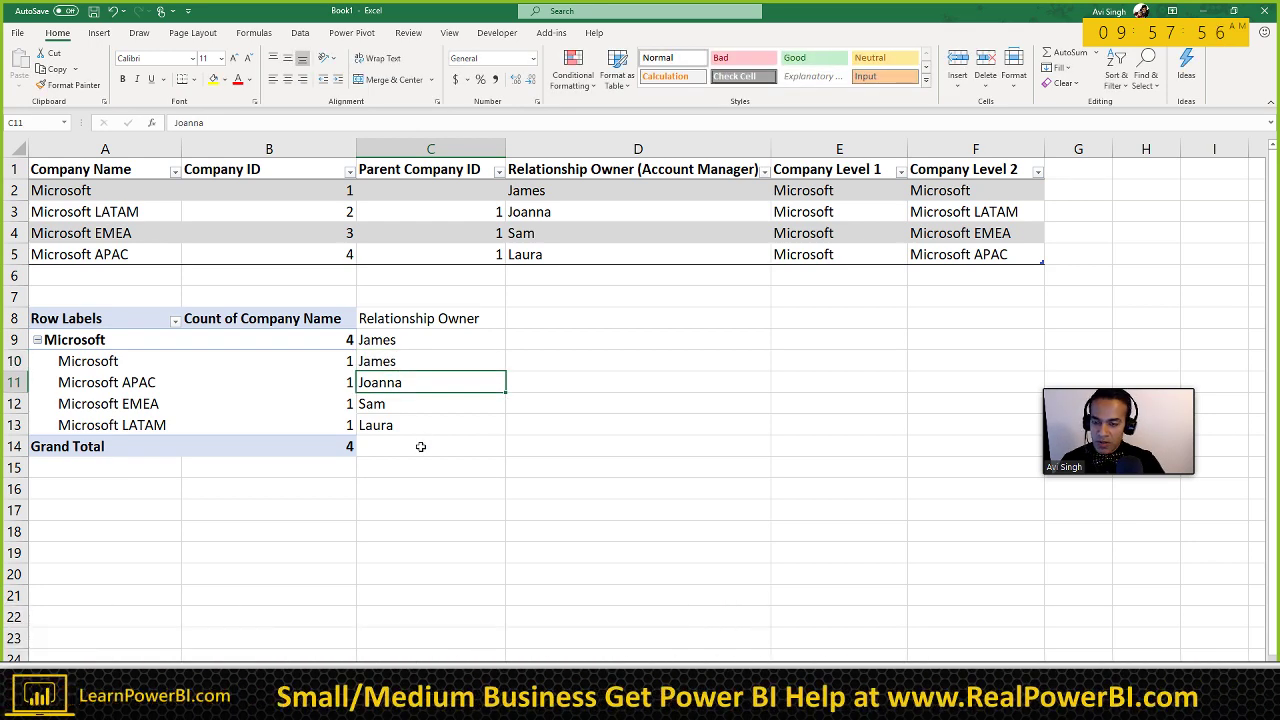
# Step: Cross-check the Microsoft pivot rows against owner James in the source table
pyautogui.click(115, 361)
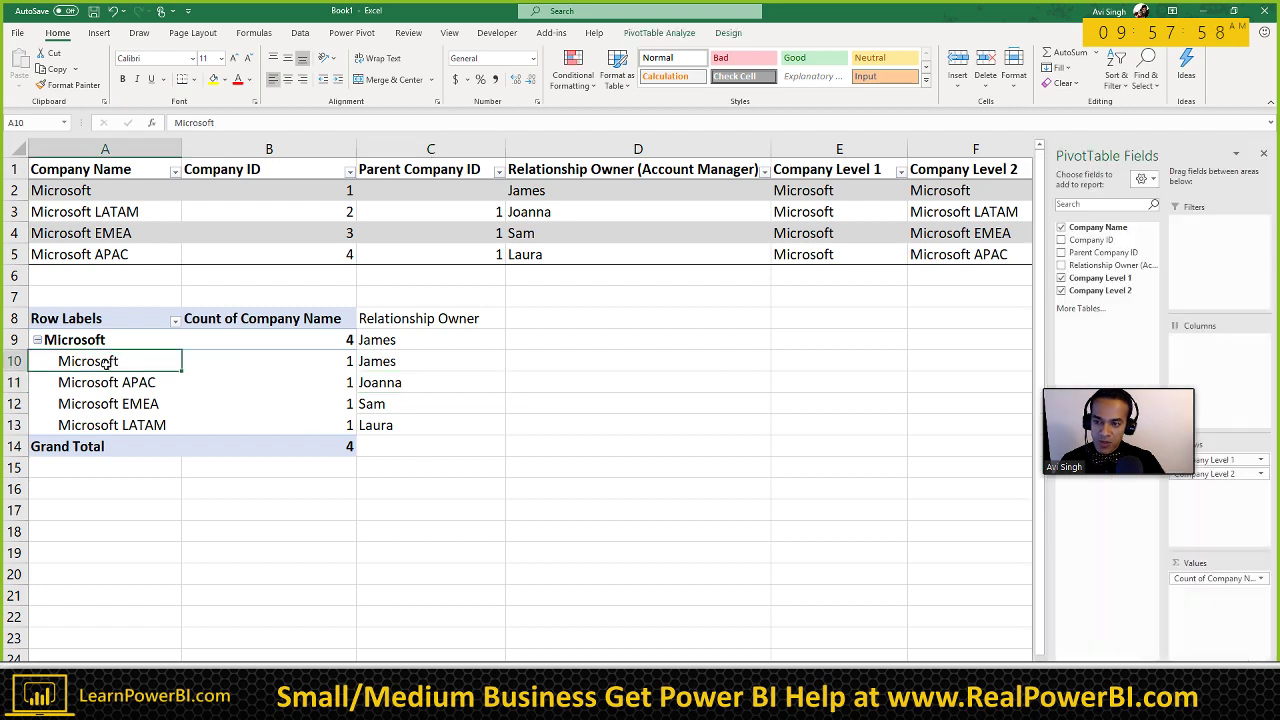
pyautogui.click(14, 361)
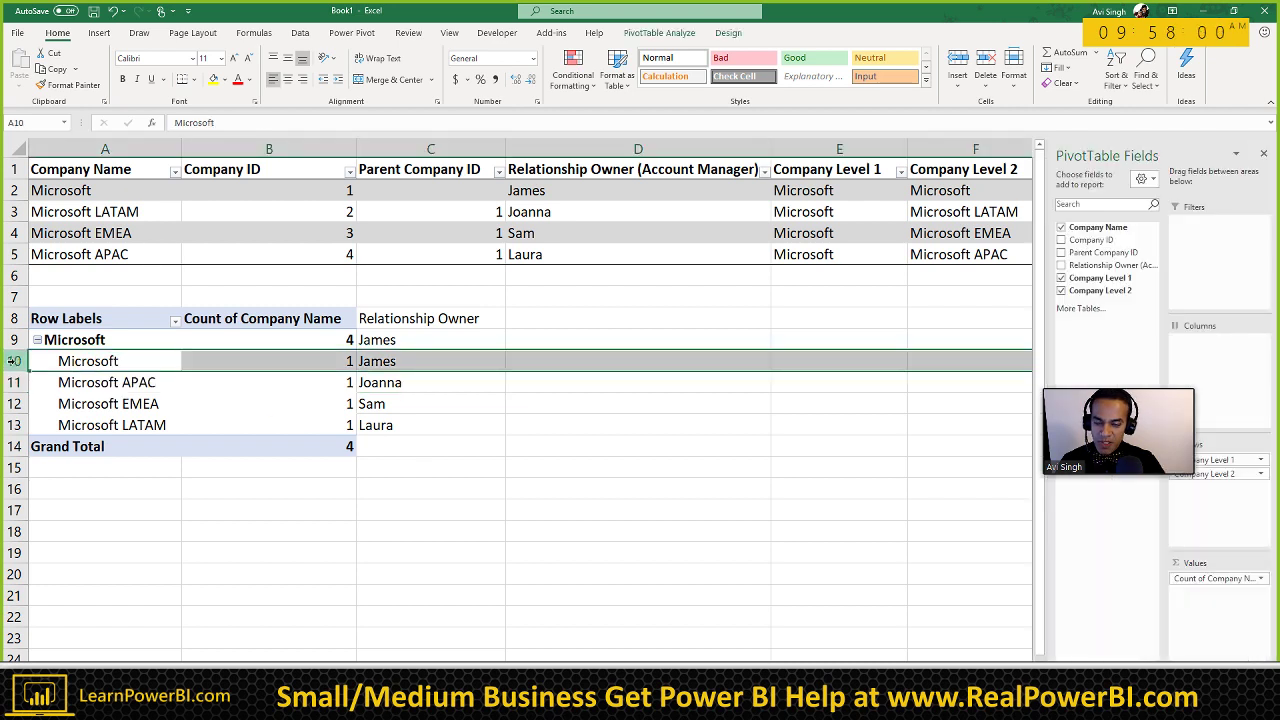
pyautogui.click(405, 358)
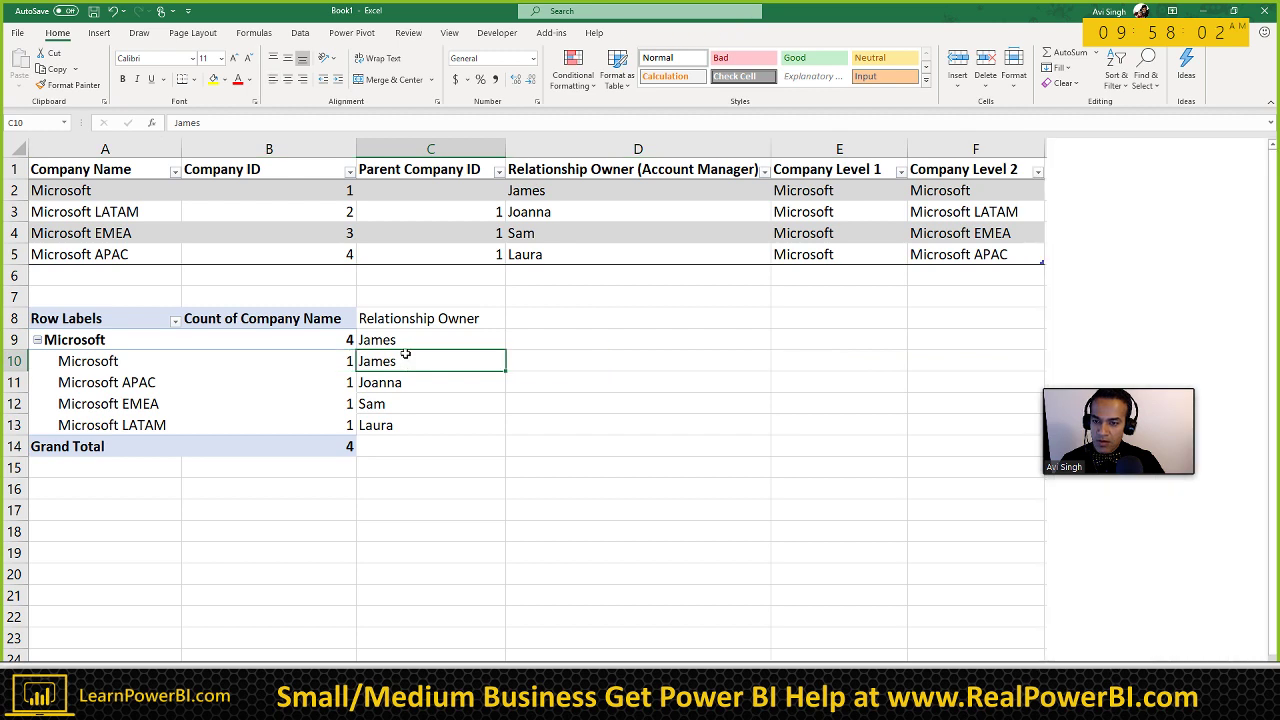
pyautogui.click(409, 342)
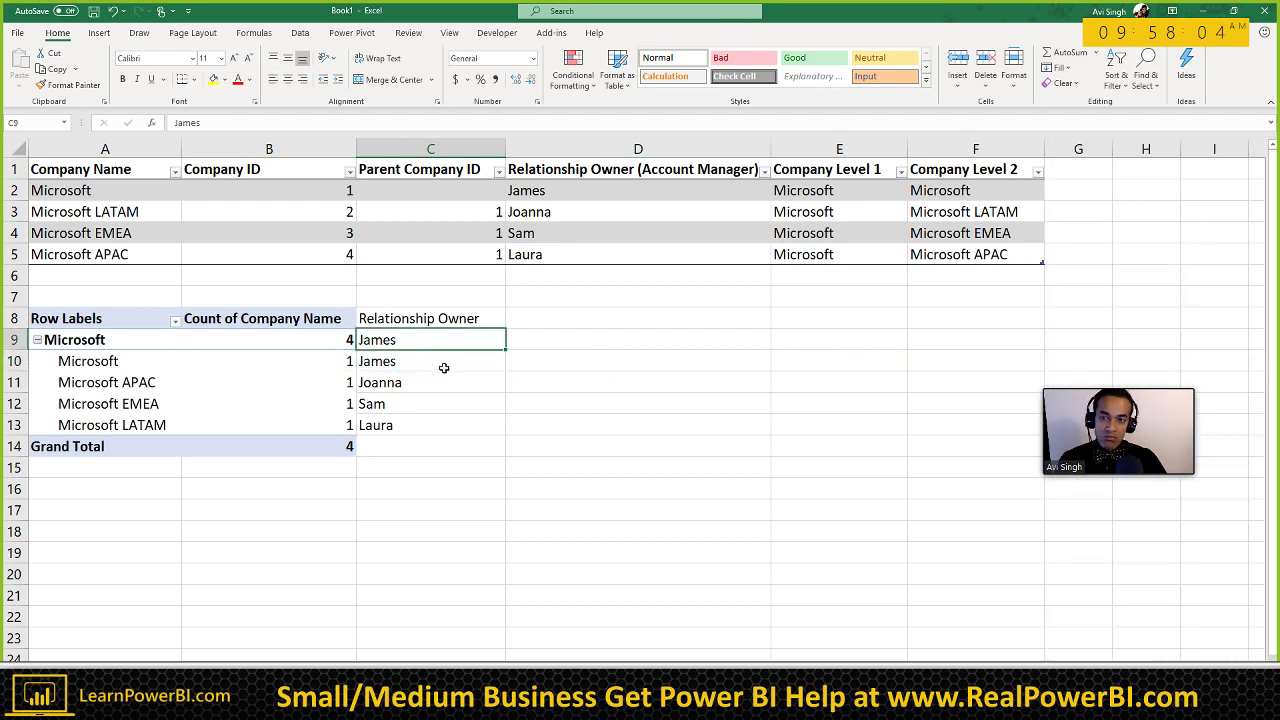
pyautogui.click(128, 189)
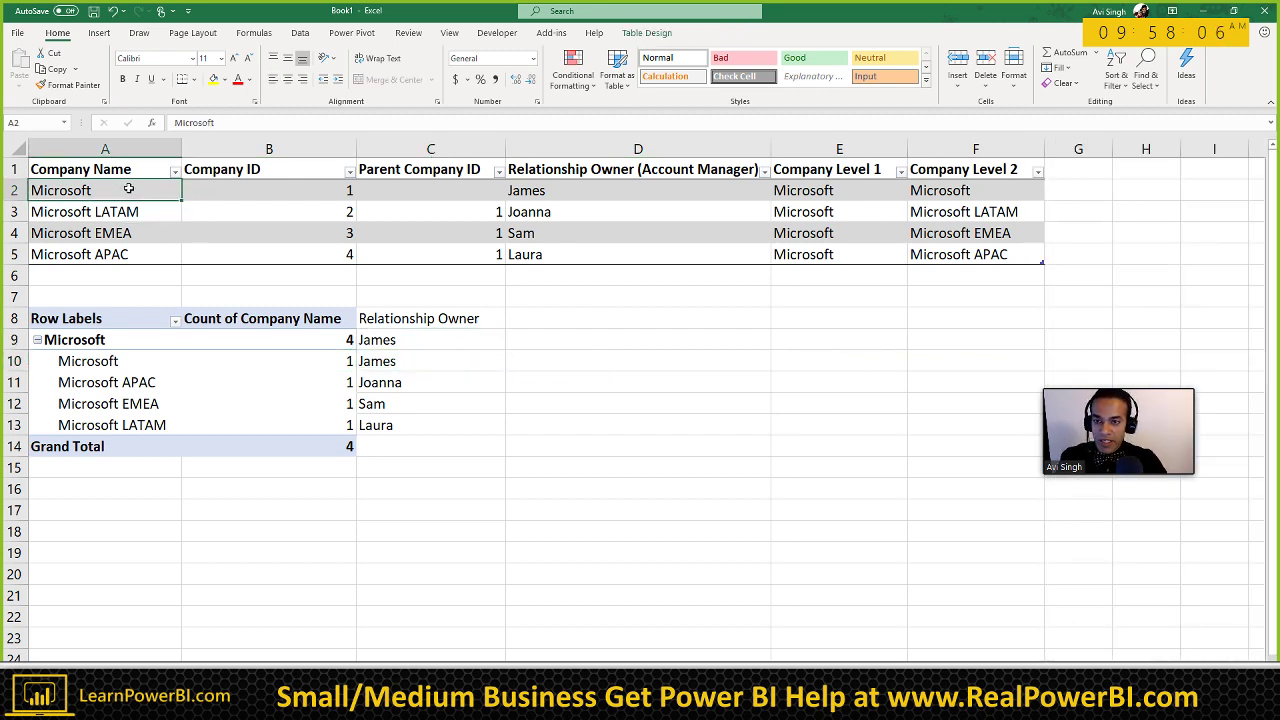
pyautogui.click(538, 194)
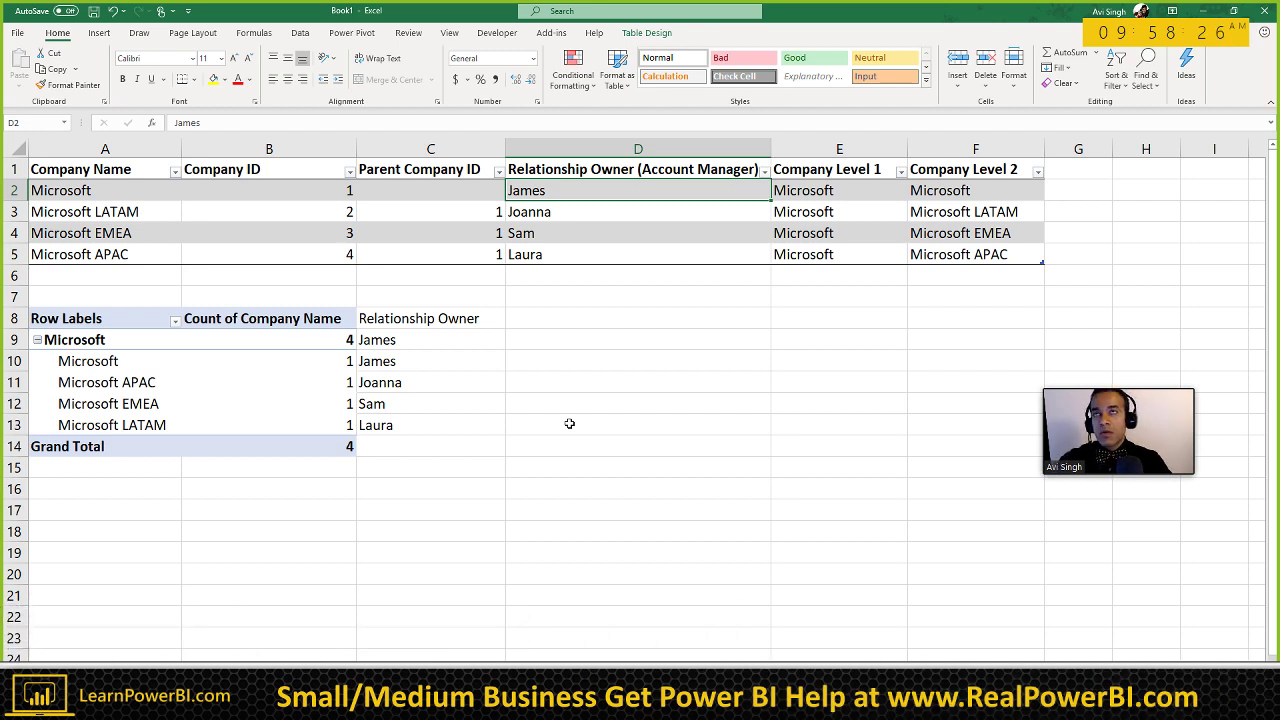
pyautogui.click(152, 362)
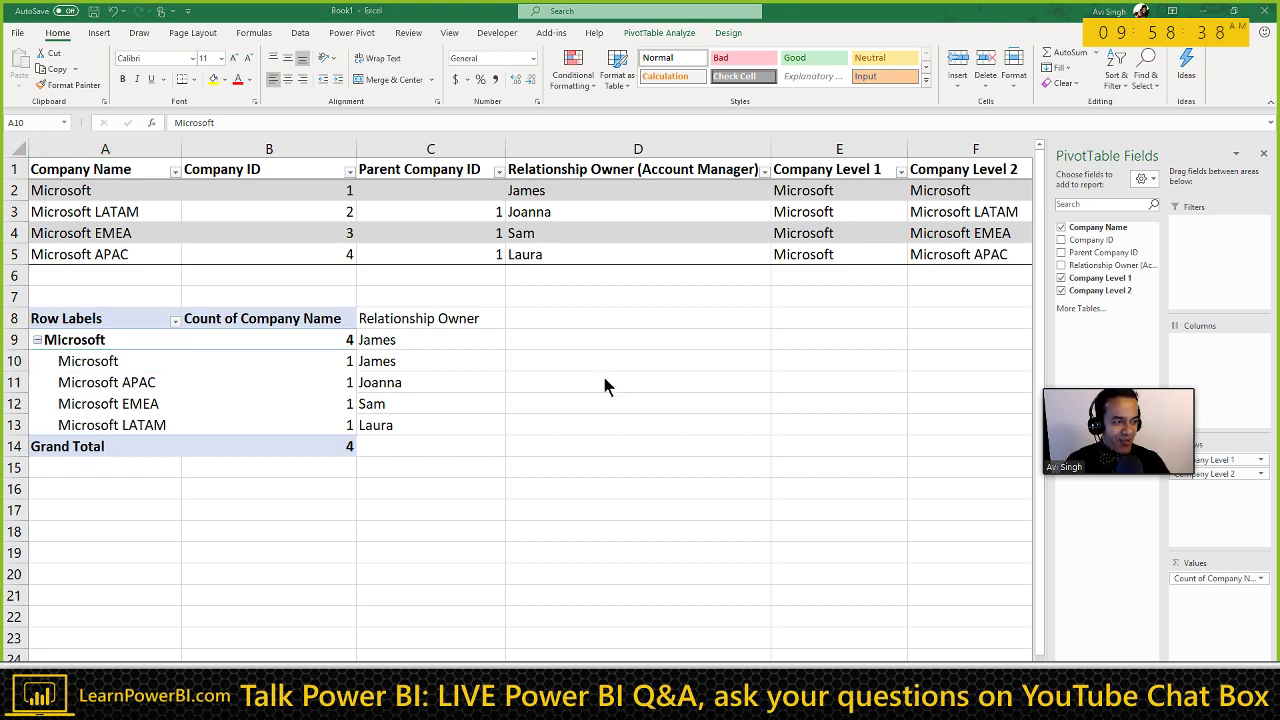
pyautogui.hotkey('alt', 'Tab')
pyautogui.hotkey('alt', 'Tab')
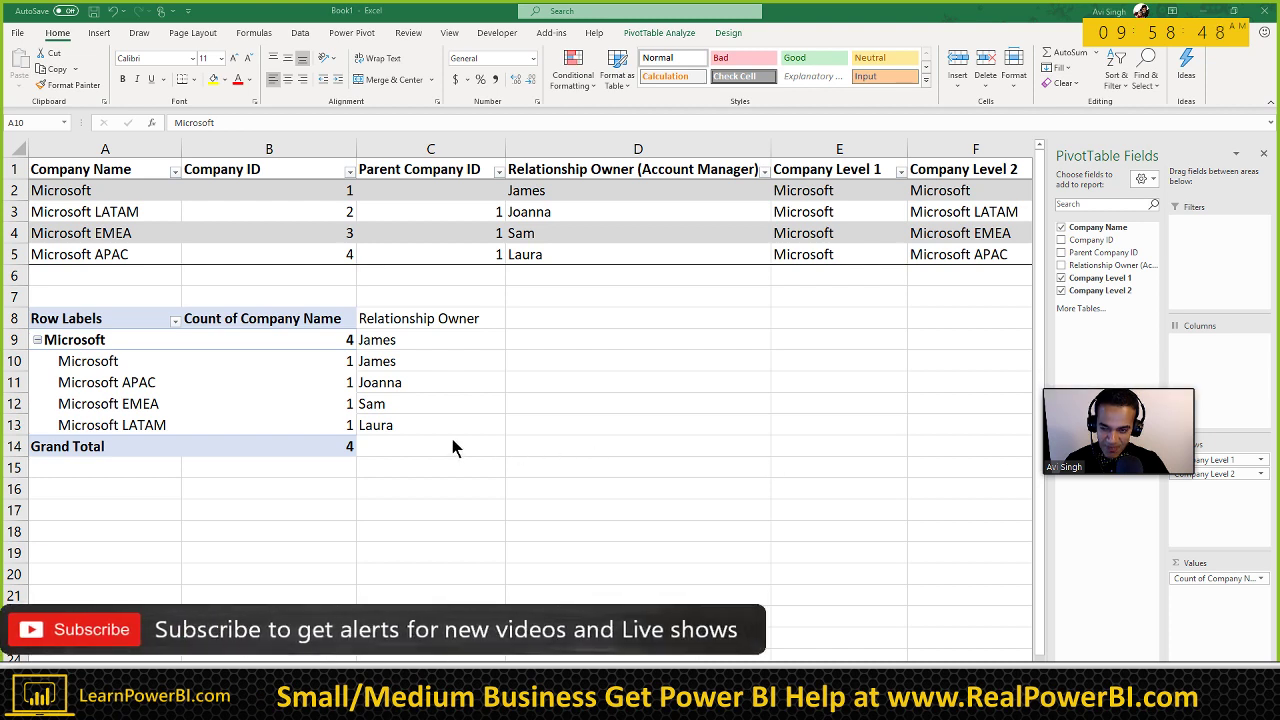
pyautogui.click(151, 361)
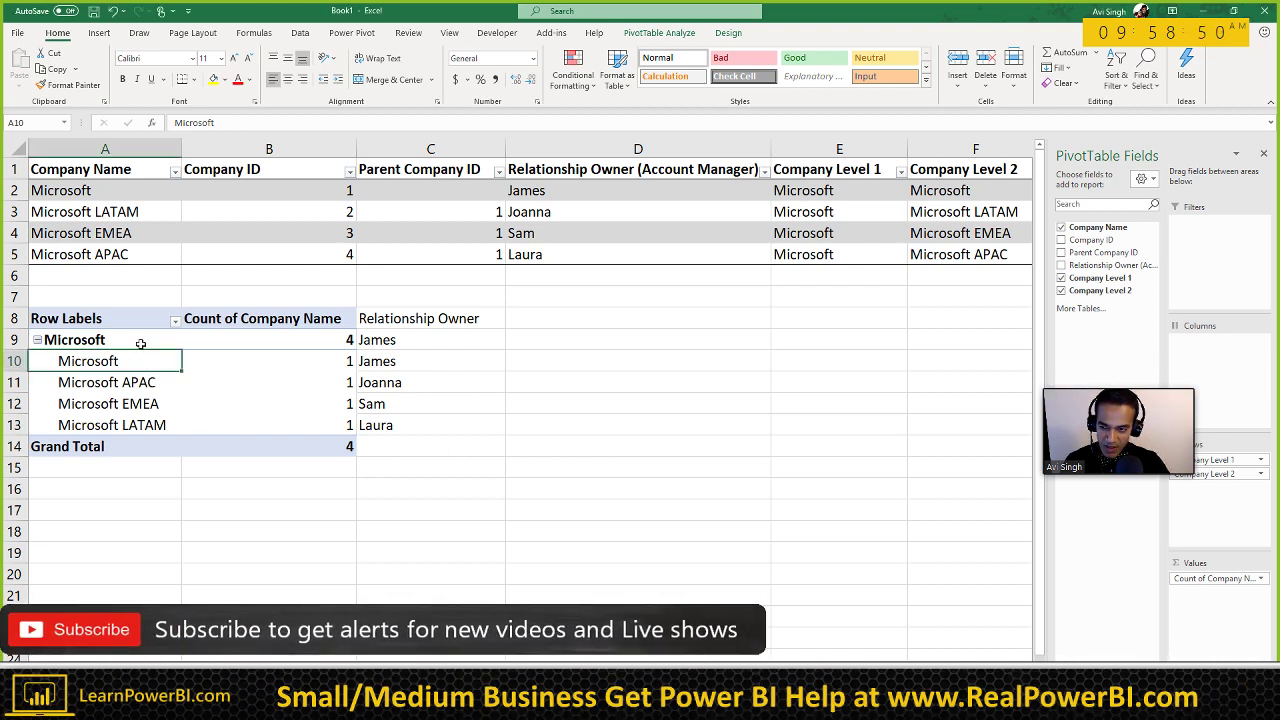
pyautogui.click(141, 341)
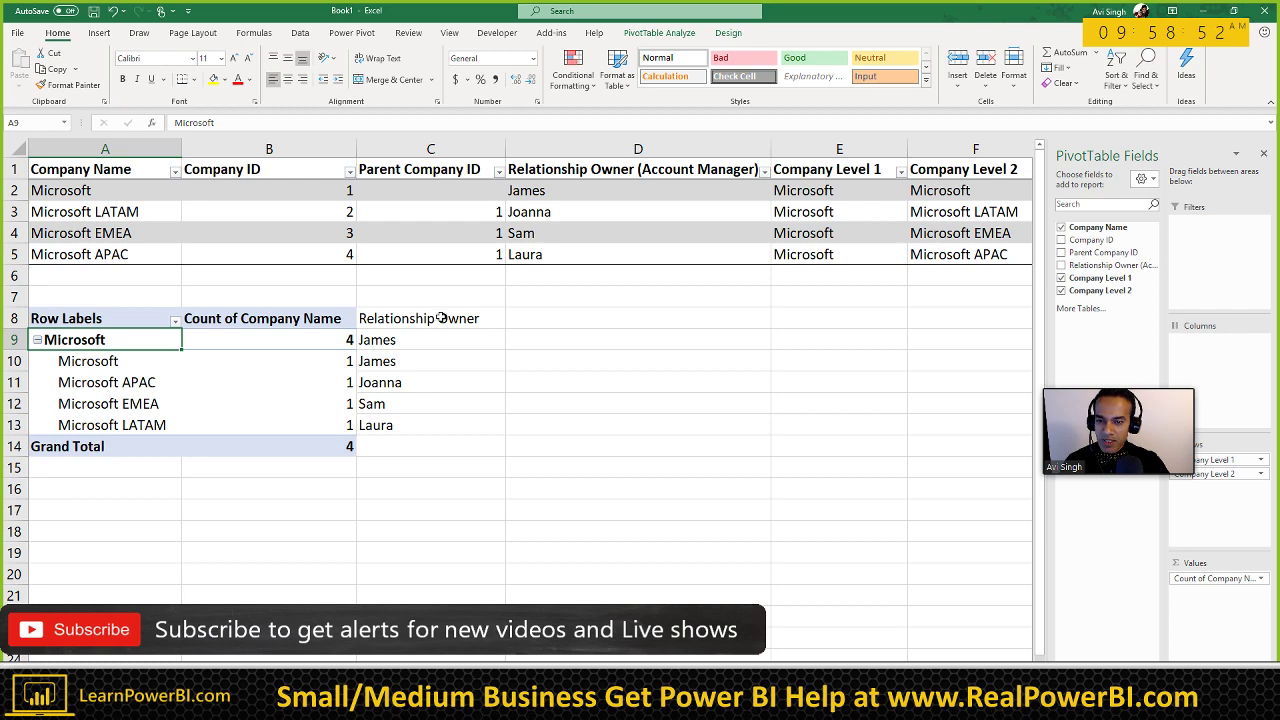
# Step: Move the Relationship Owner list from C8:C13 to E8:E13
pyautogui.moveTo(441, 317); pyautogui.dragTo(429, 423)
pyautogui.hotkey('ctrl', 'c')
pyautogui.press('Right')
pyautogui.press('Right')
pyautogui.press('Right')
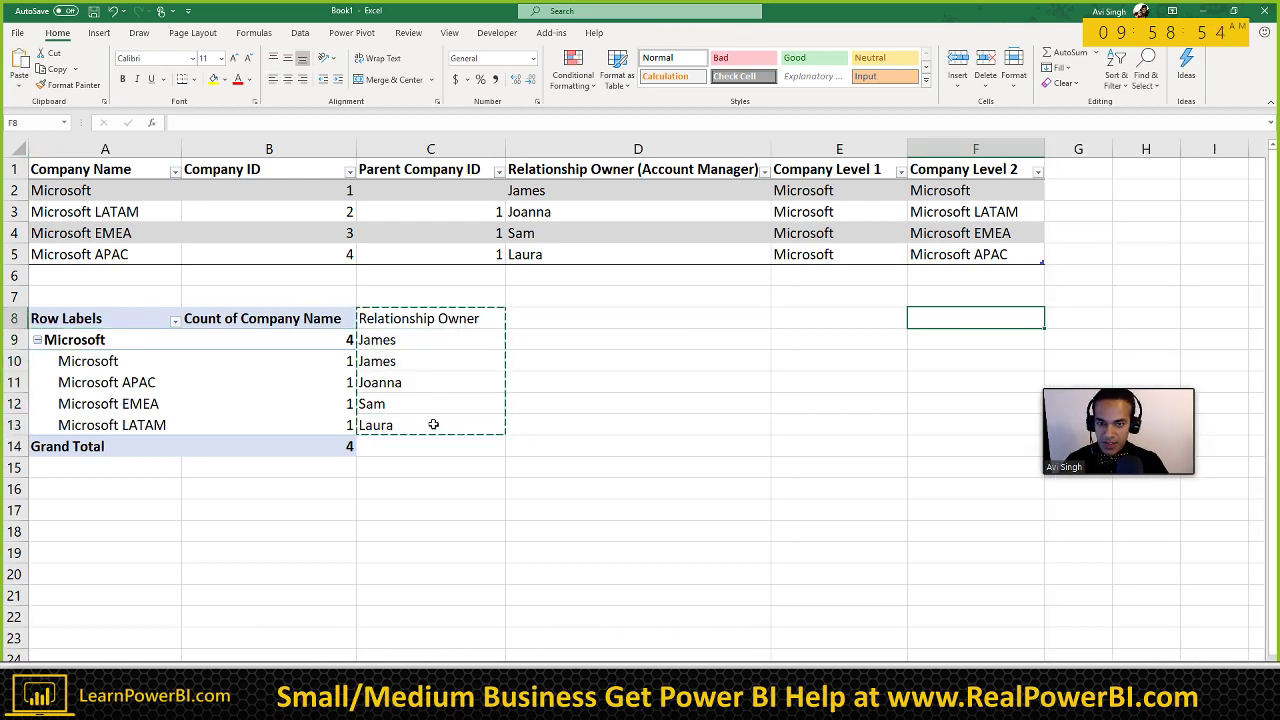
pyautogui.press('Left')
pyautogui.hotkey('ctrl', 'v')
# Step: Switch the pivot table's report layout to Tabular Form
pyautogui.click(289, 378)
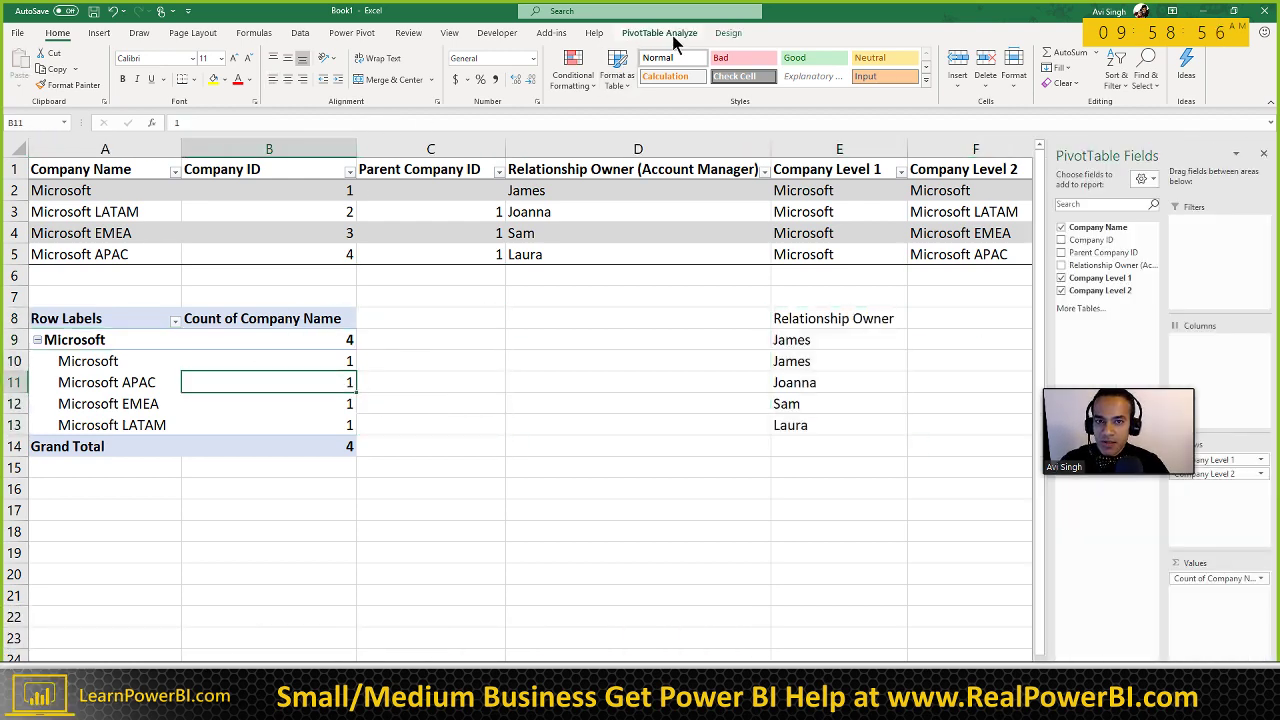
pyautogui.click(728, 33)
pyautogui.click(95, 75)
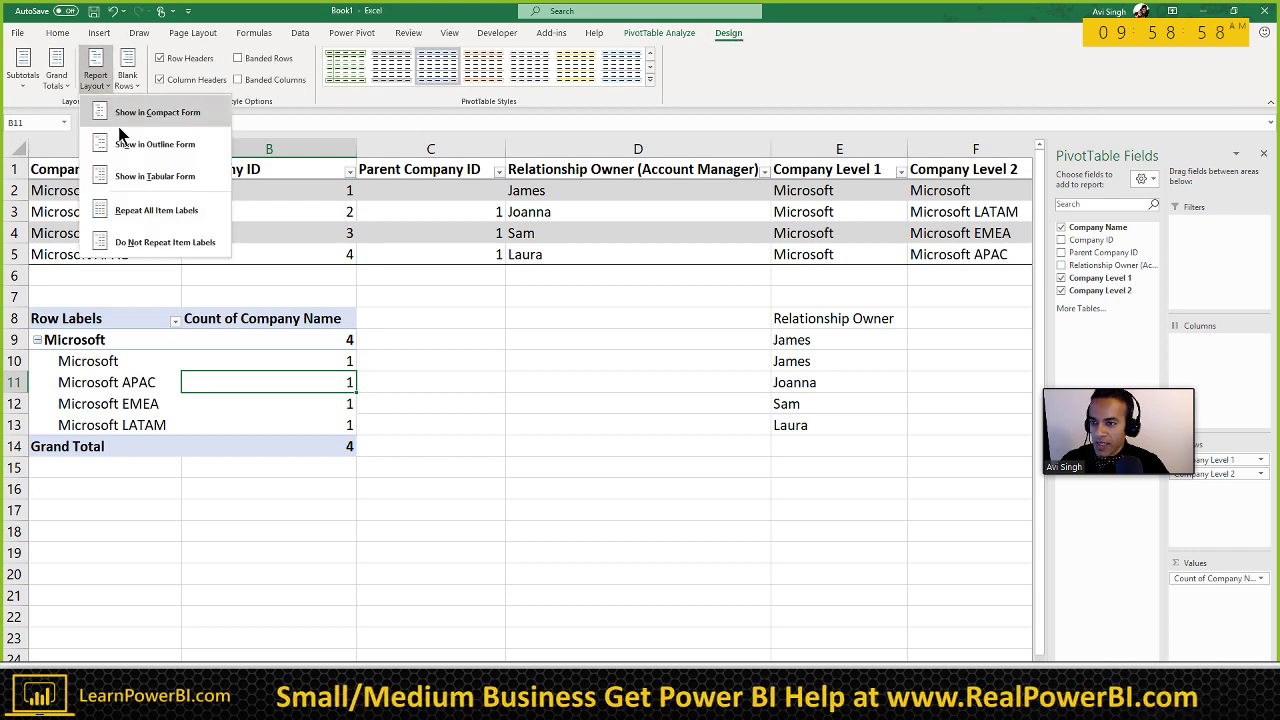
pyautogui.click(155, 176)
pyautogui.click(208, 514)
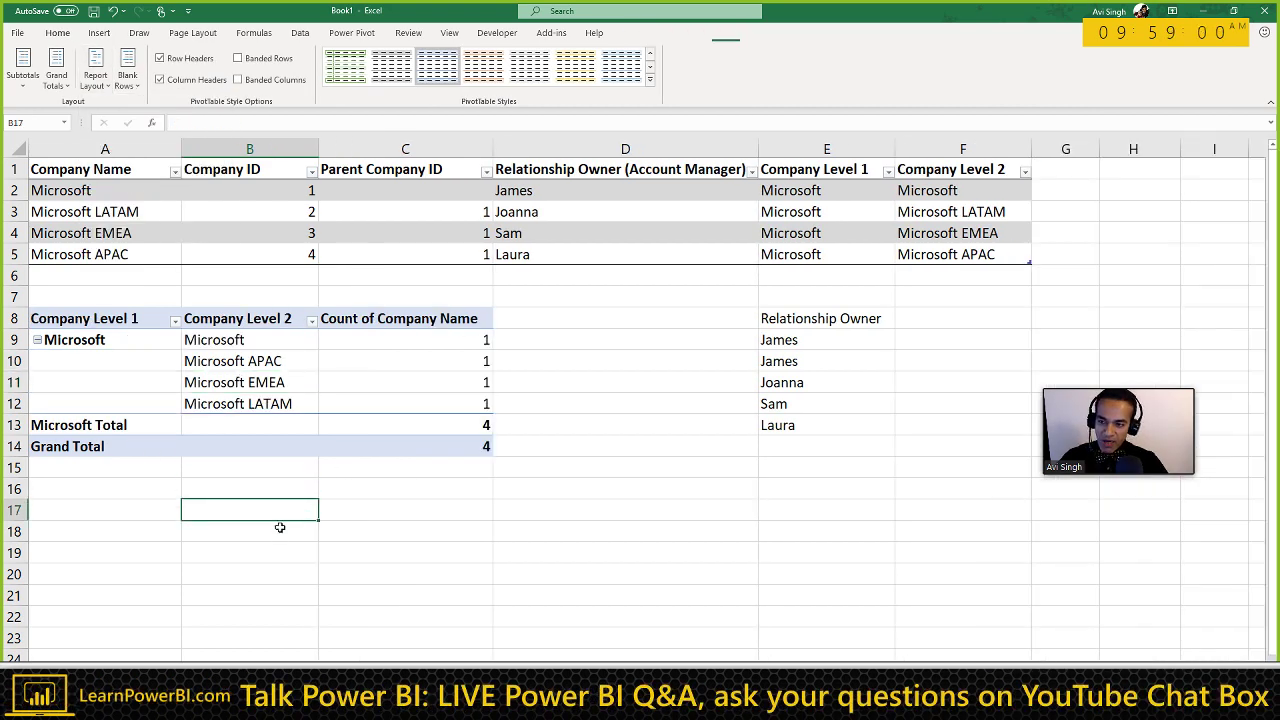
pyautogui.click(241, 341)
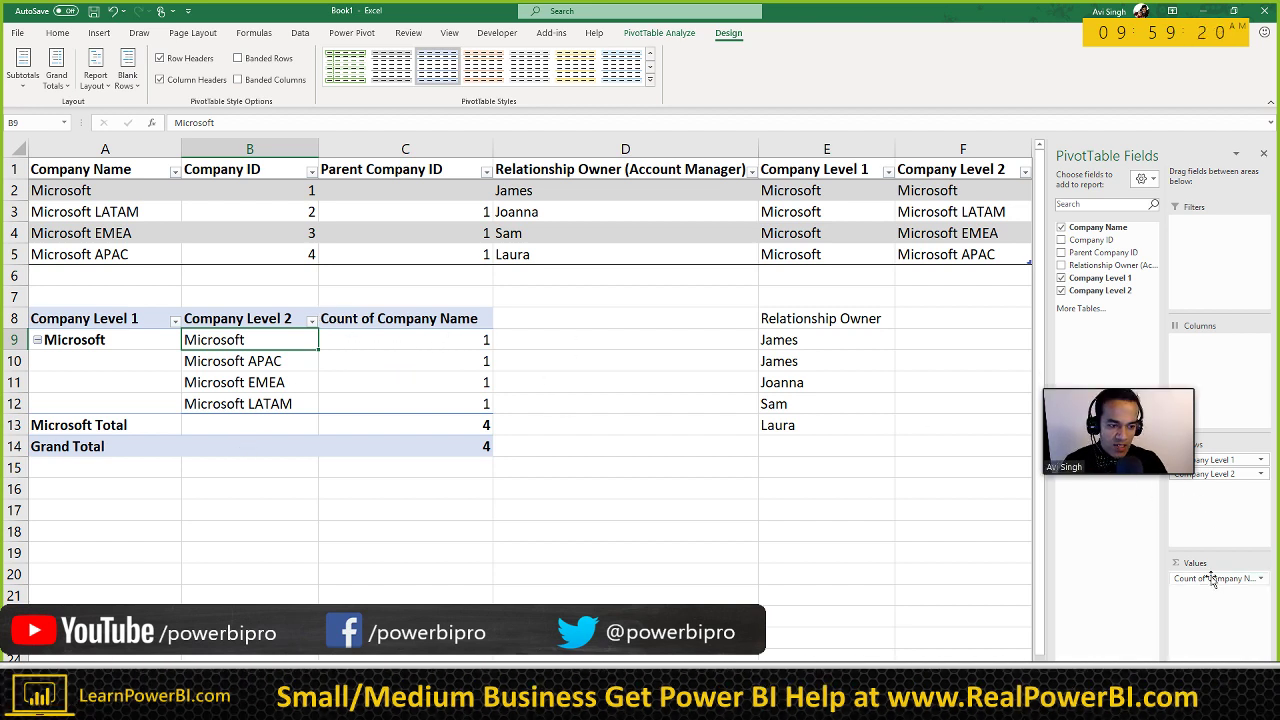
# Step: Add Relationship Owner to the pivot rows and set subtotals to Do Not Show
pyautogui.moveTo(1080, 375); pyautogui.dragTo(942, 427)
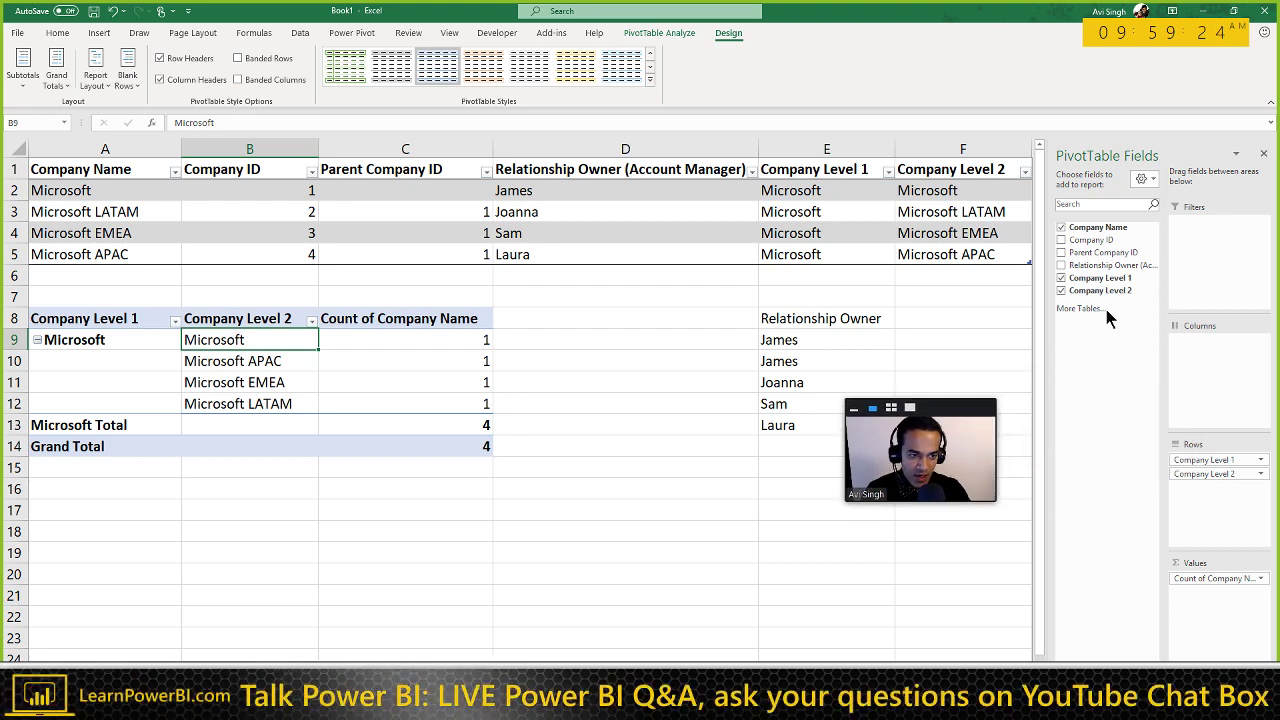
pyautogui.click(1062, 265)
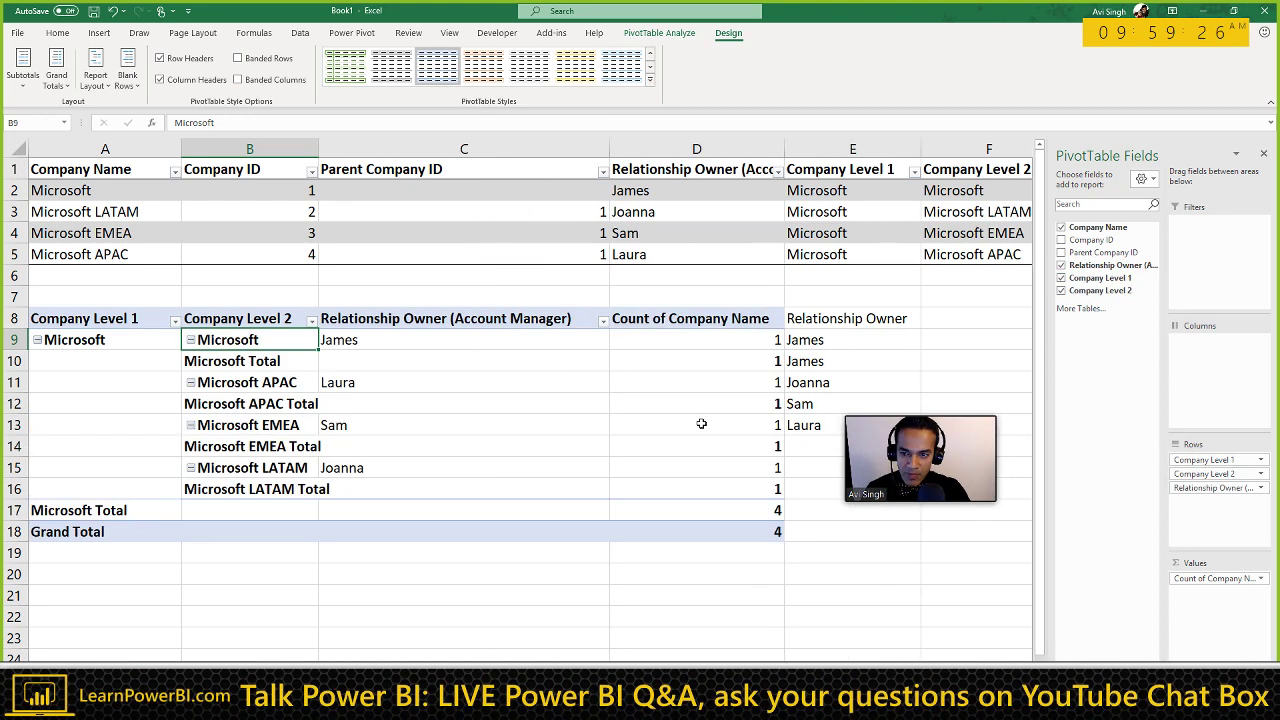
pyautogui.click(95, 70)
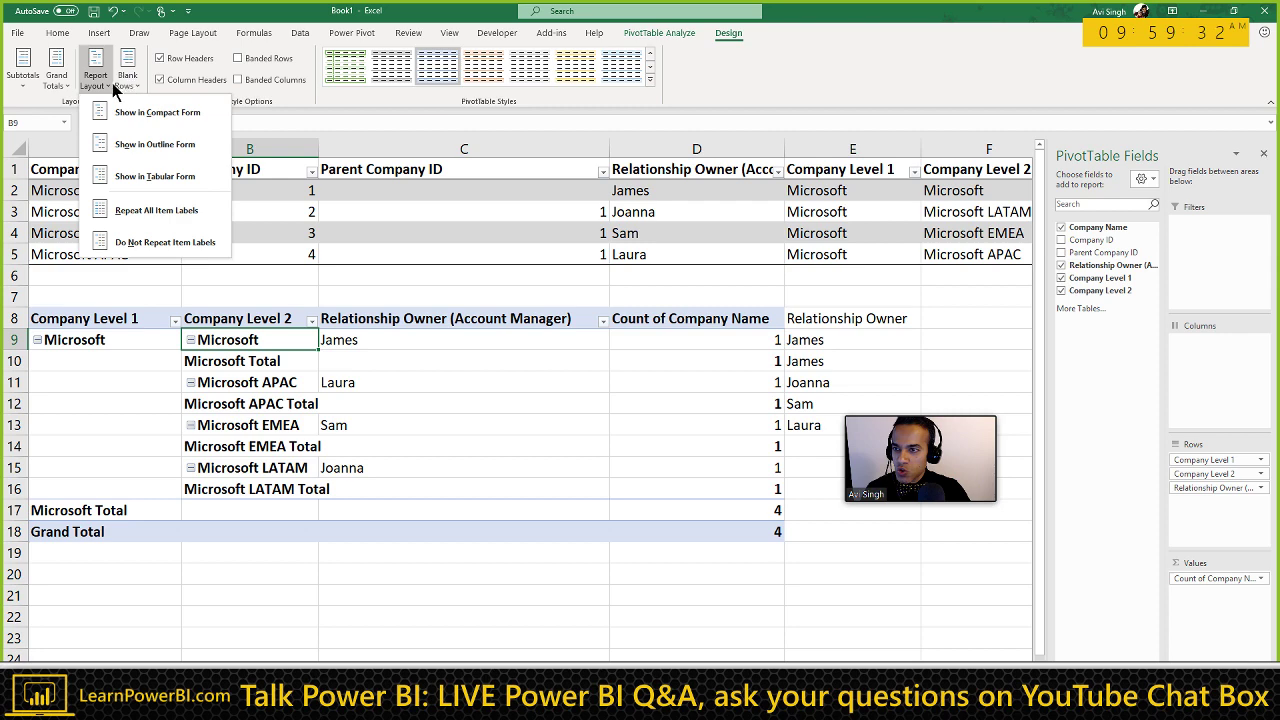
pyautogui.click(22, 75)
pyautogui.click(60, 112)
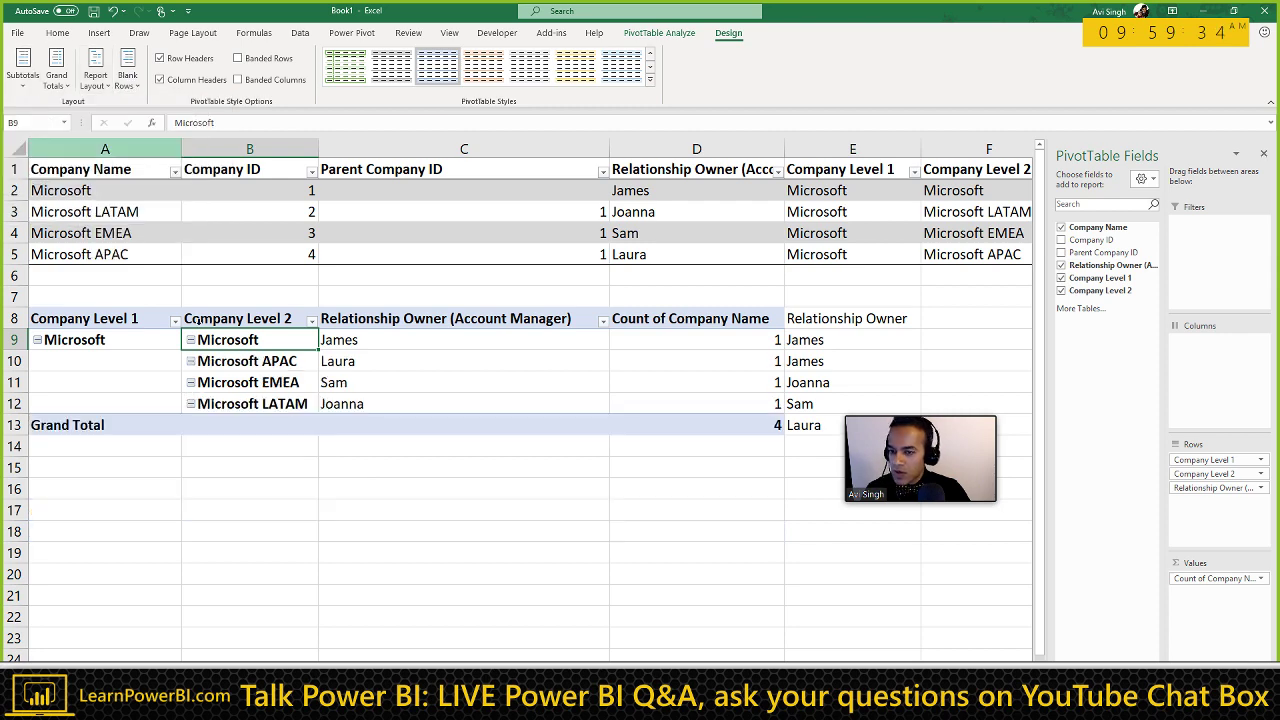
pyautogui.click(380, 446)
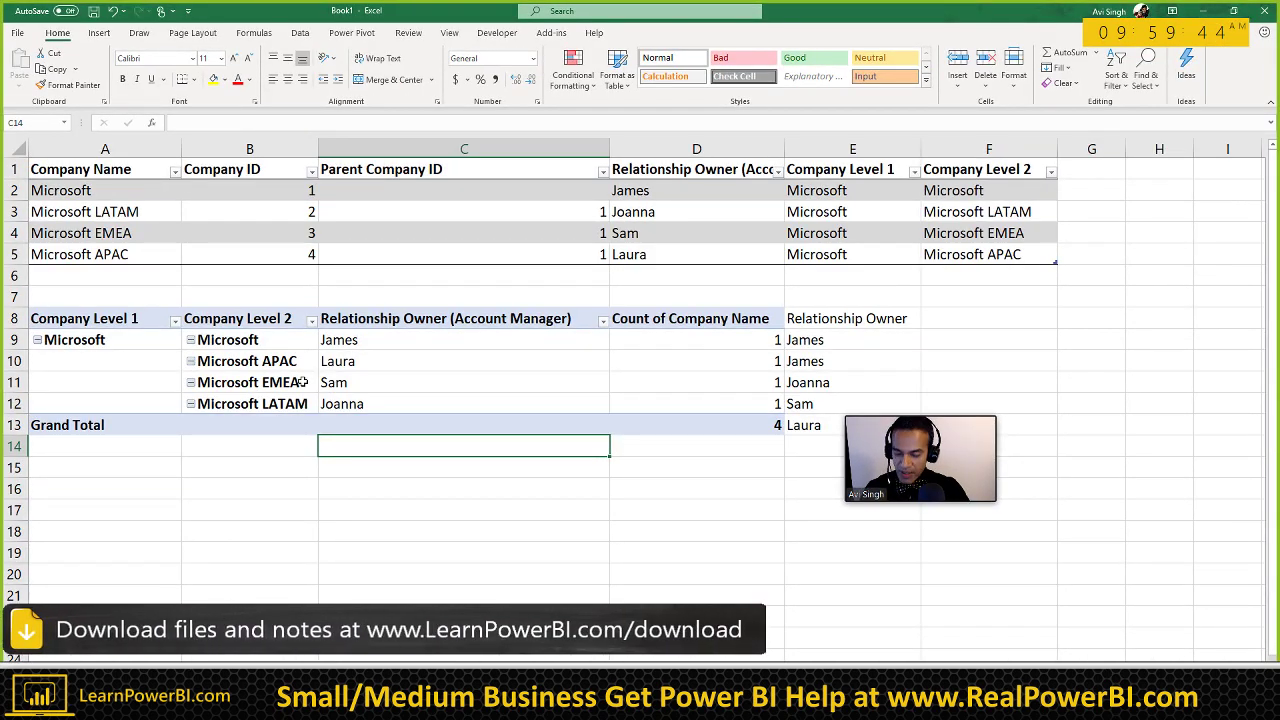
# Step: Try showing subtotals at the bottom of each group, then undo it
pyautogui.click(150, 340)
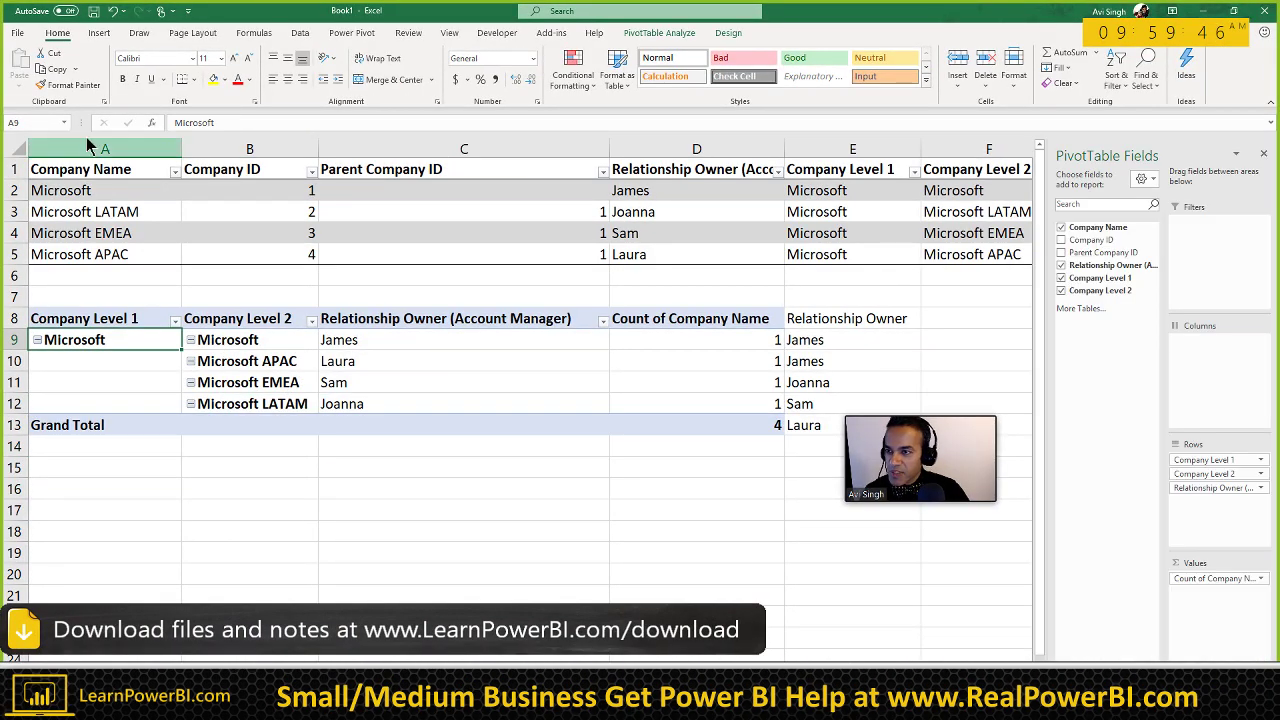
pyautogui.click(727, 34)
pyautogui.click(23, 72)
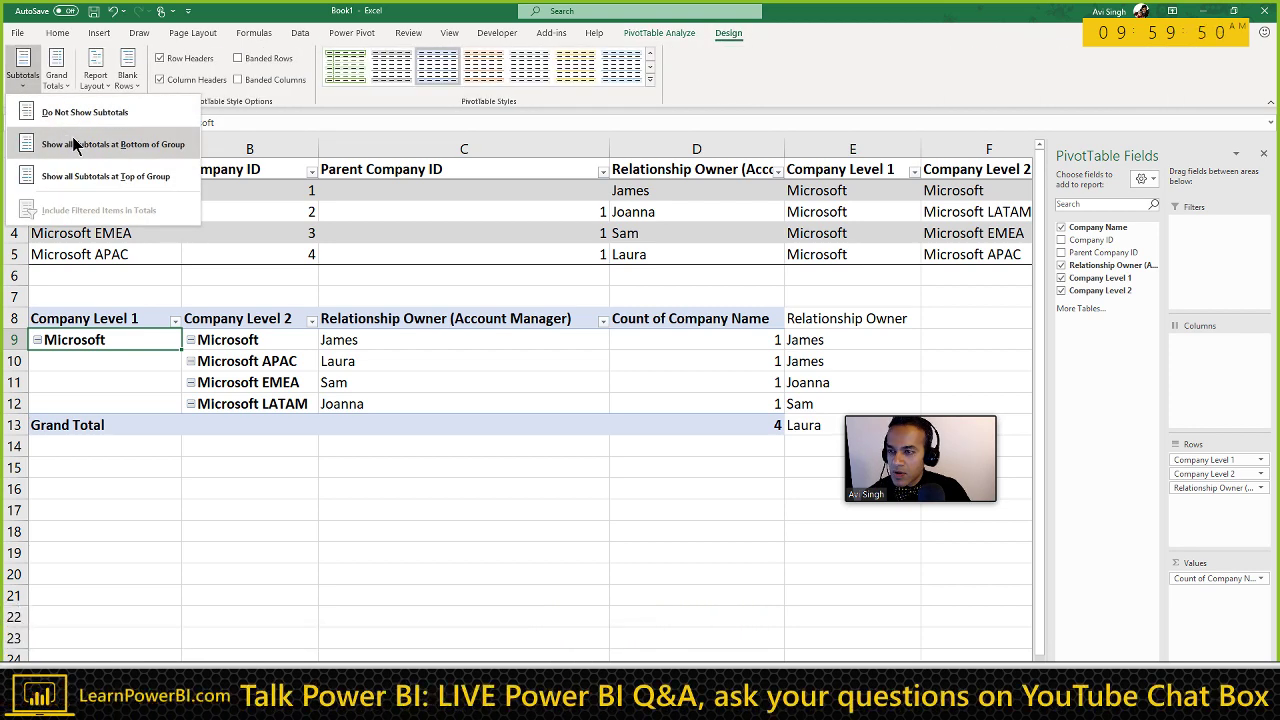
pyautogui.click(73, 144)
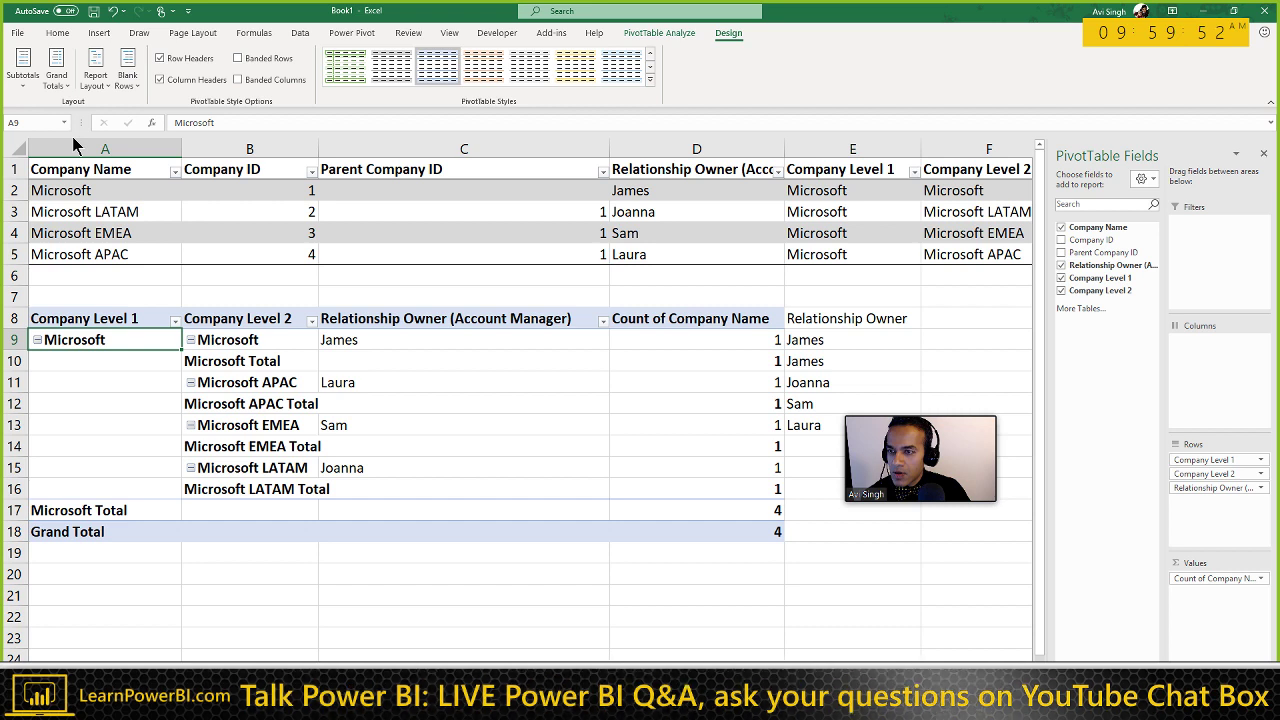
pyautogui.hotkey('ctrl', 'z')
# Step: Open the Microsoft Company Level 1 item's context menu and dismiss it unchanged
pyautogui.rightClick(120, 343)
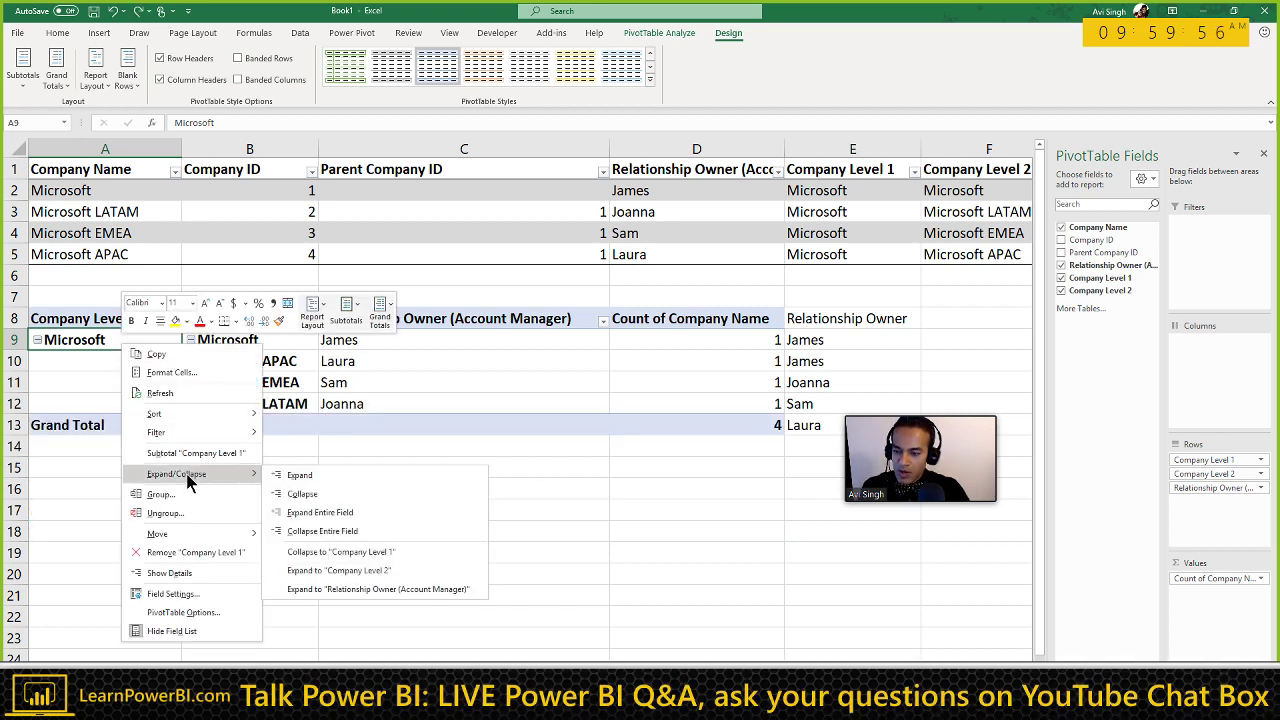
pyautogui.click(378, 447)
pyautogui.click(378, 447)
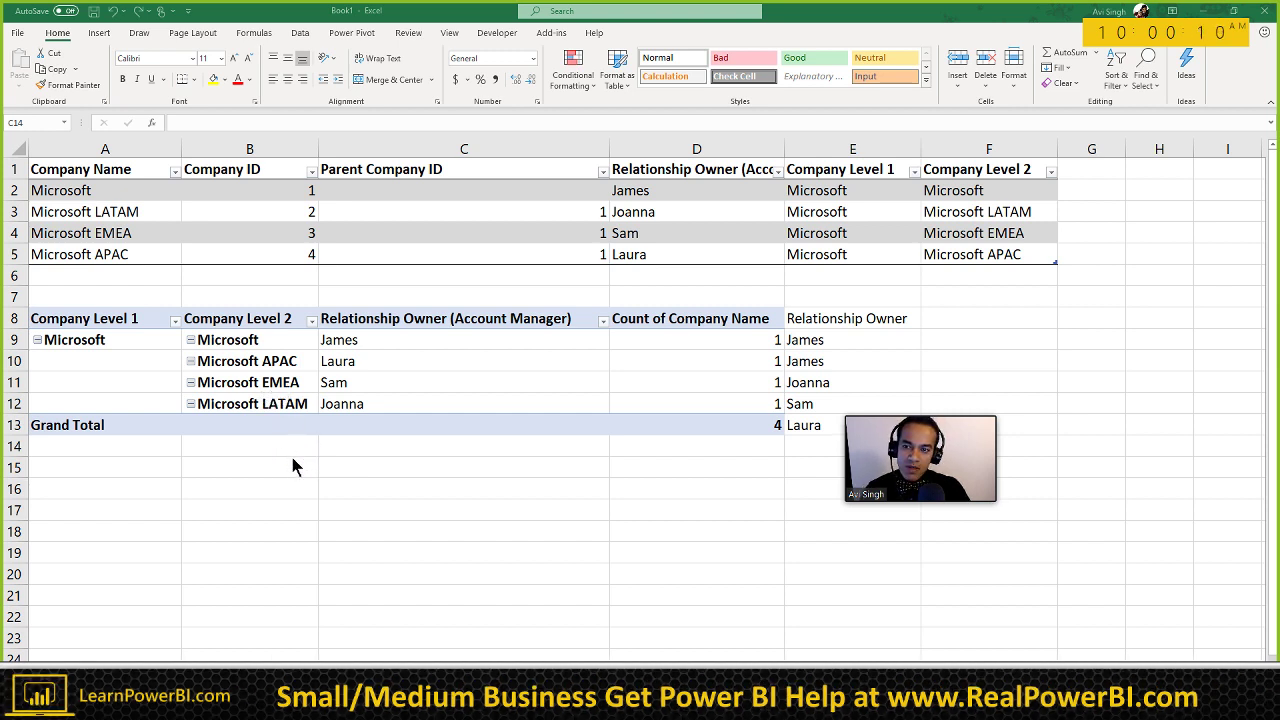
pyautogui.click(118, 341)
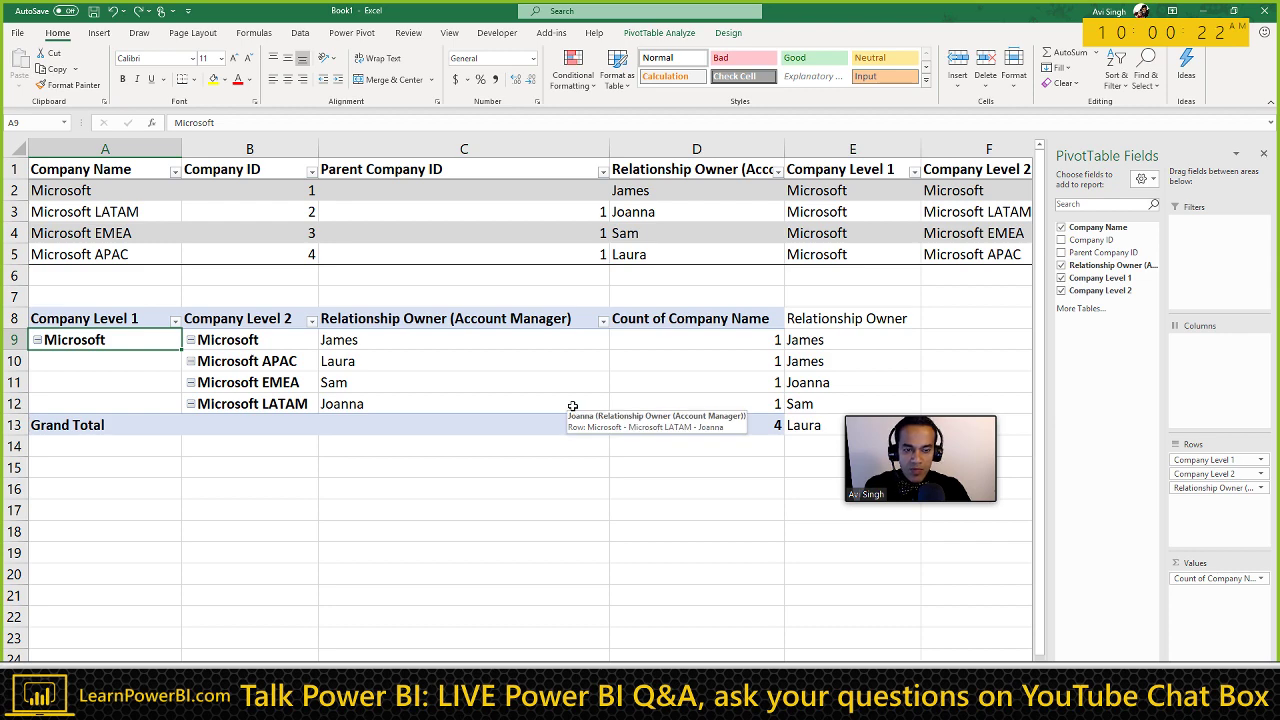
# Step: Set the pivot table to Compact Form, undoing an accidental move of Relationship Owner
pyautogui.click(434, 350)
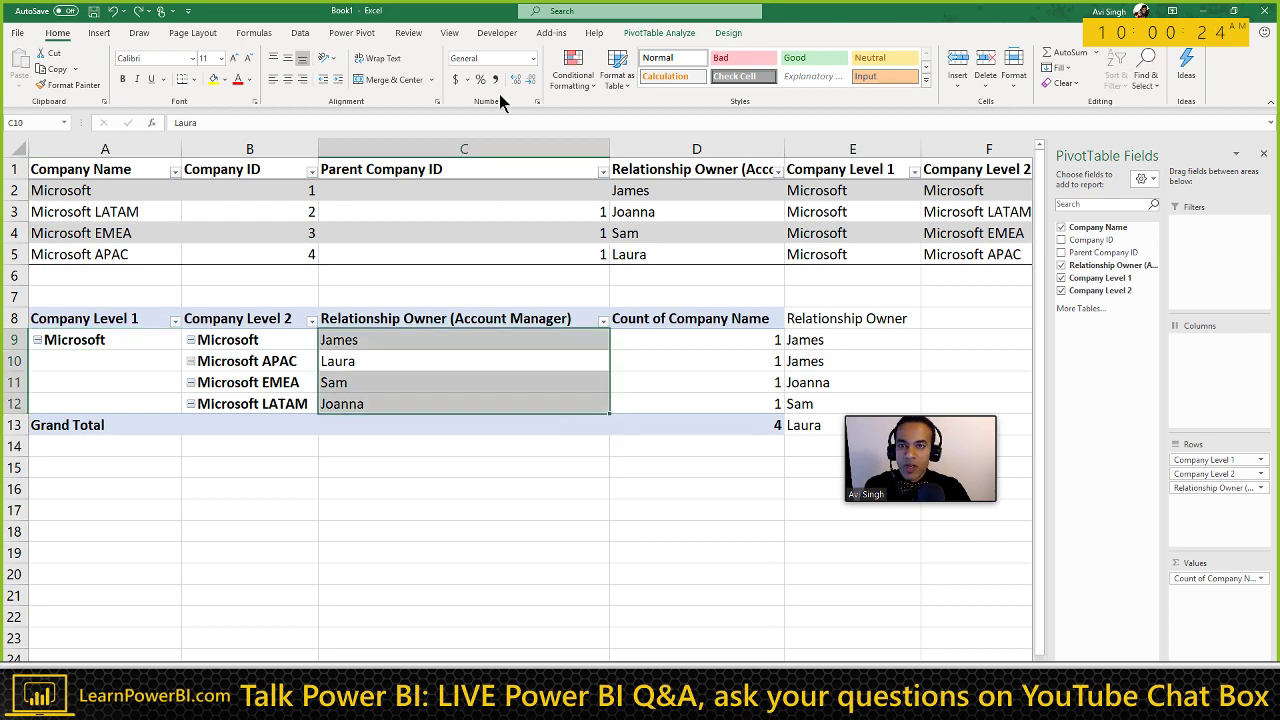
pyautogui.click(728, 32)
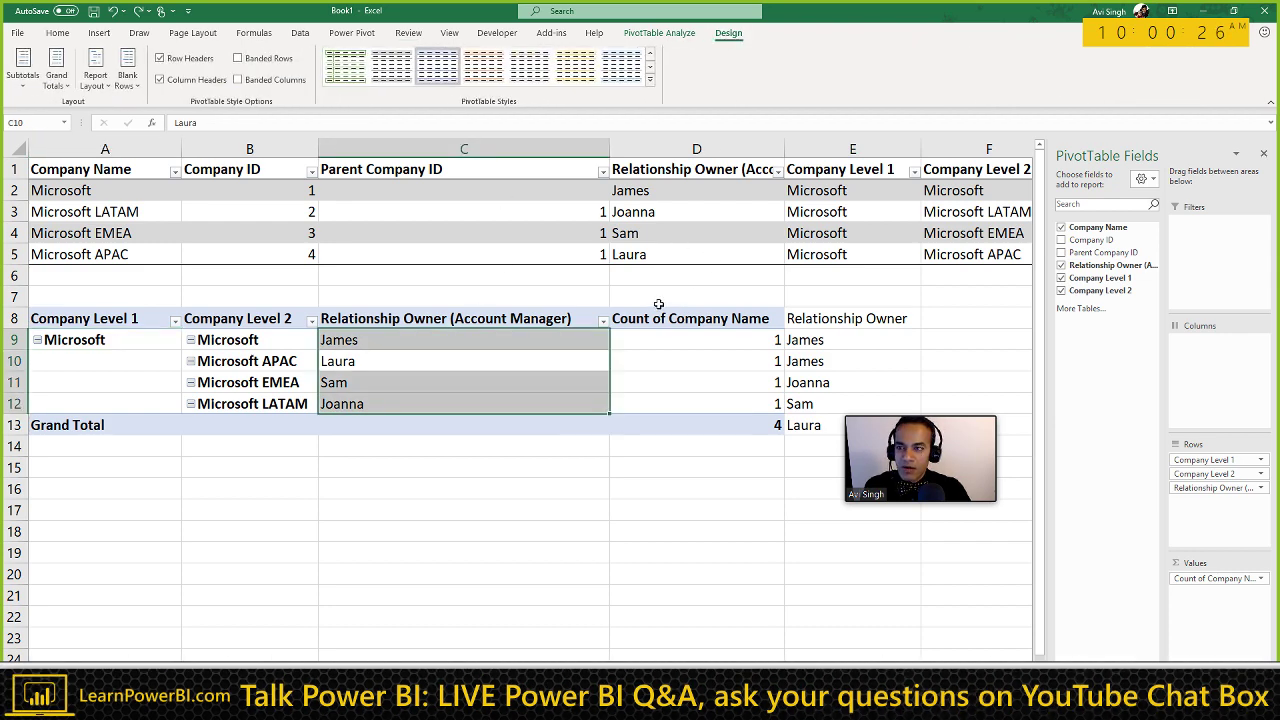
pyautogui.click(342, 340)
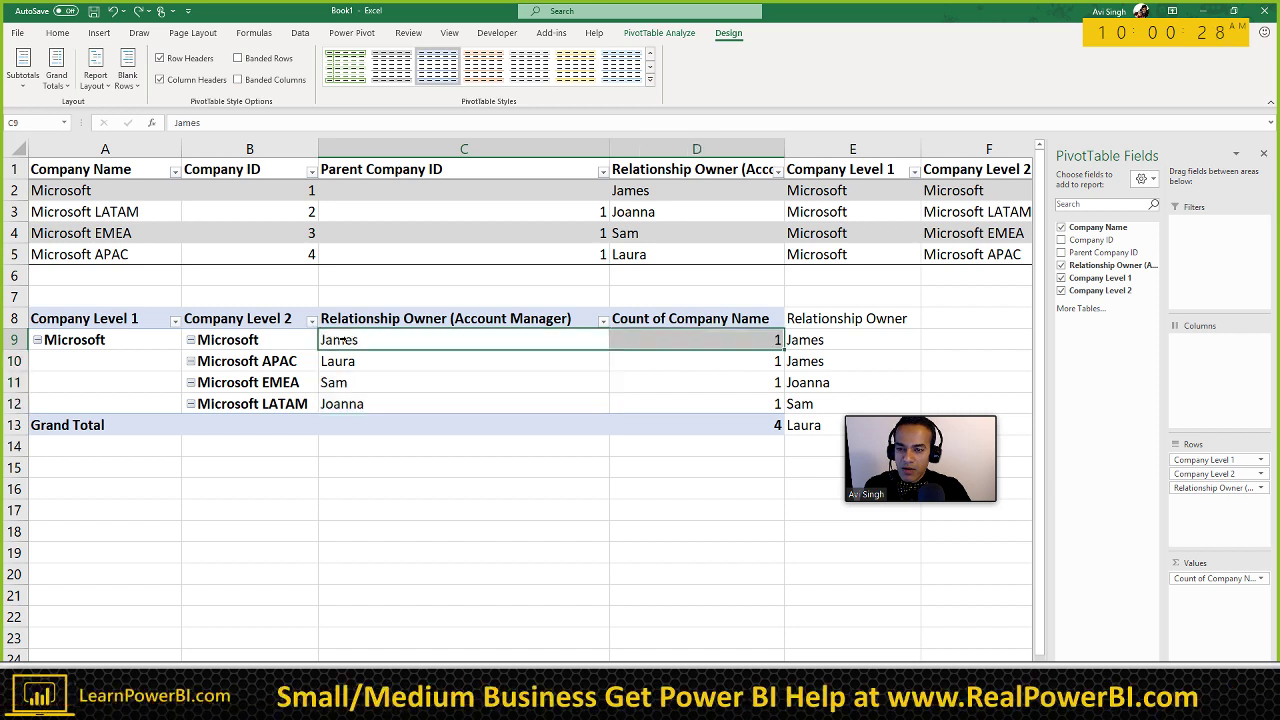
pyautogui.click(104, 88)
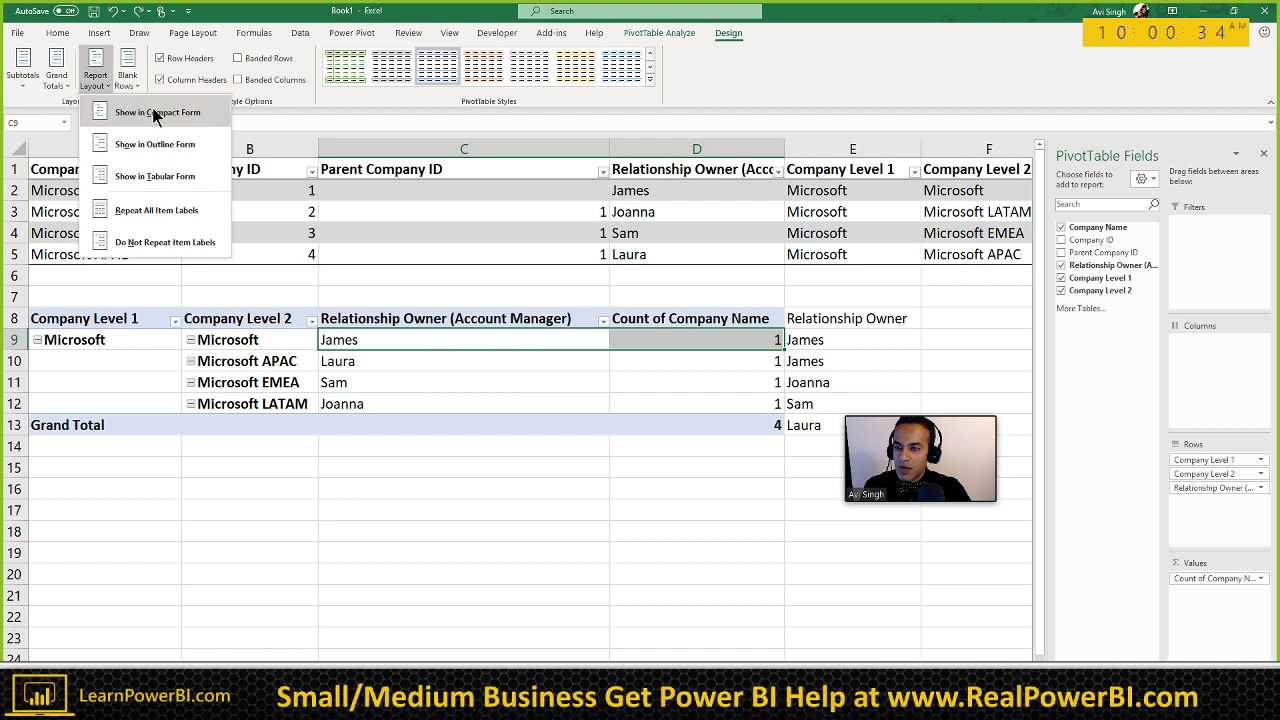
pyautogui.click(150, 178)
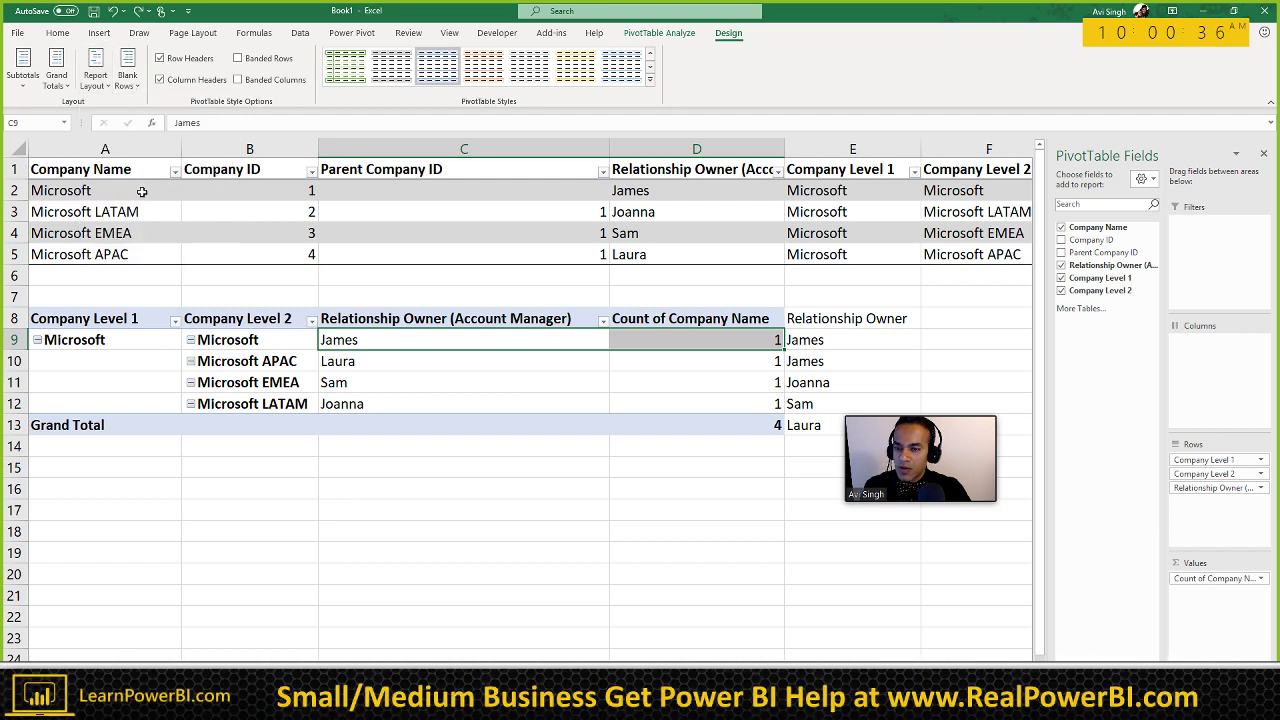
pyautogui.click(96, 66)
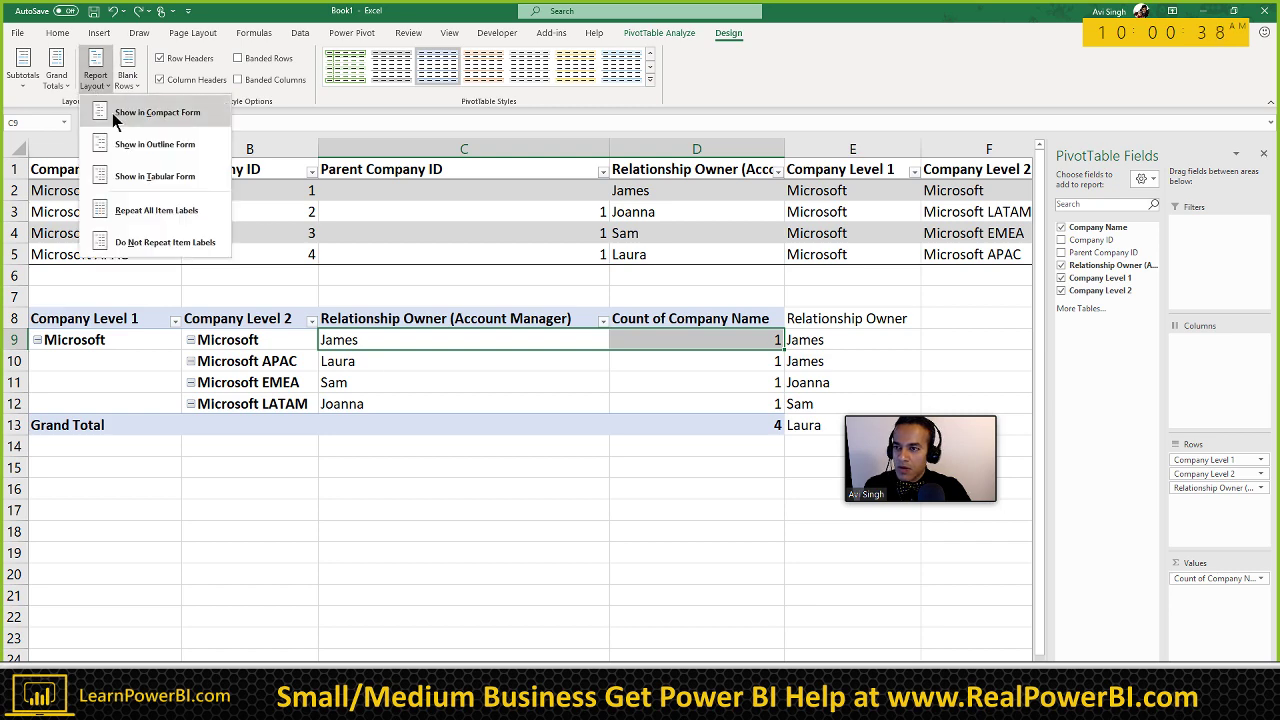
pyautogui.click(115, 114)
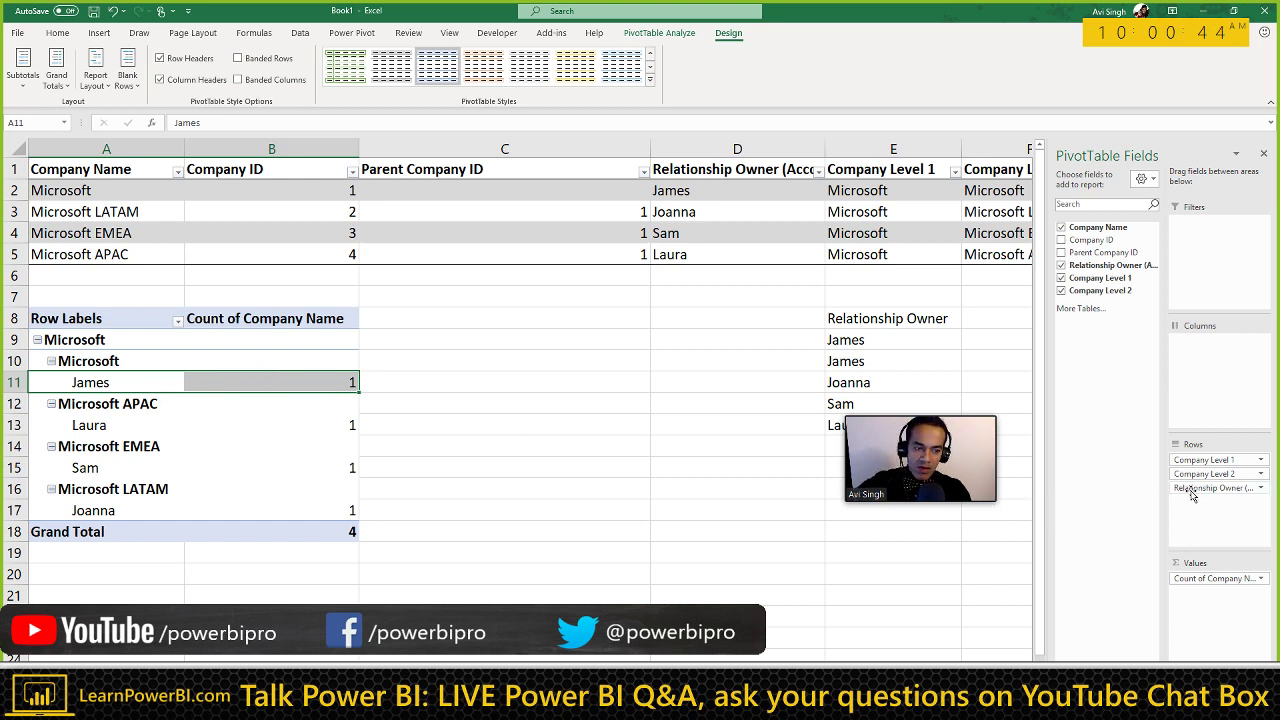
pyautogui.moveTo(1217, 608); pyautogui.dragTo(1217, 608)
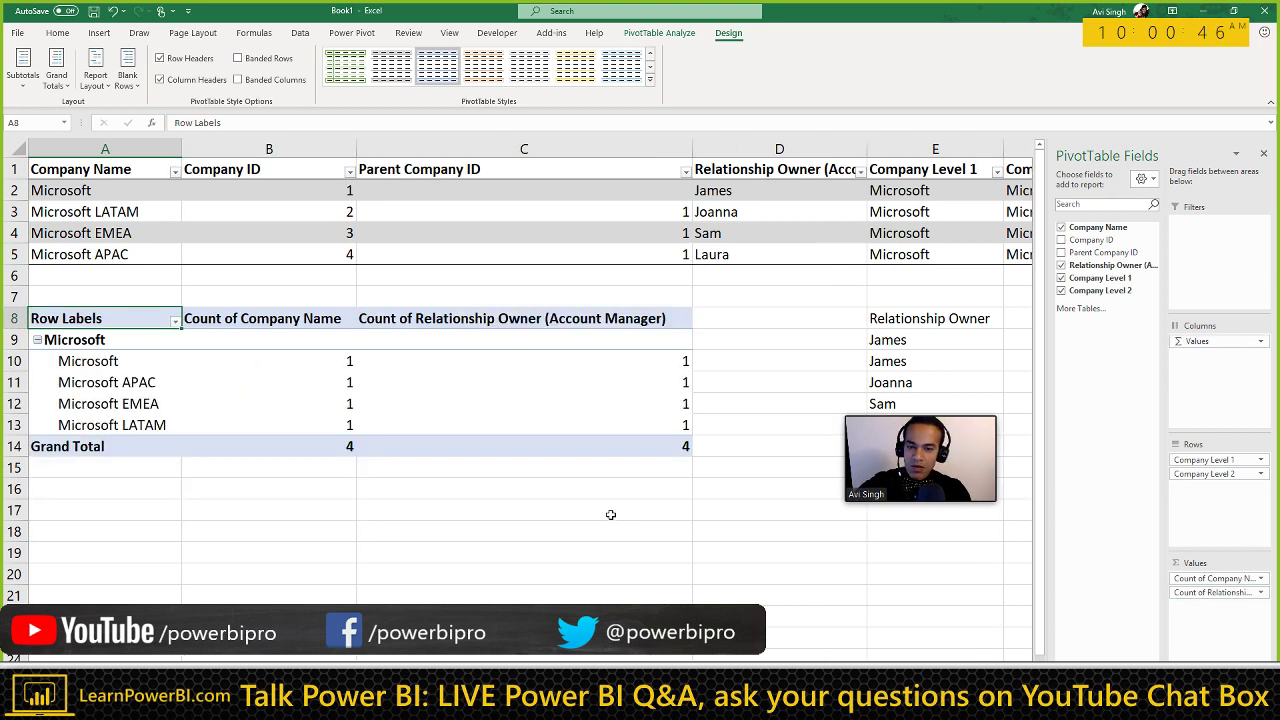
pyautogui.hotkey('ctrl', 'z')
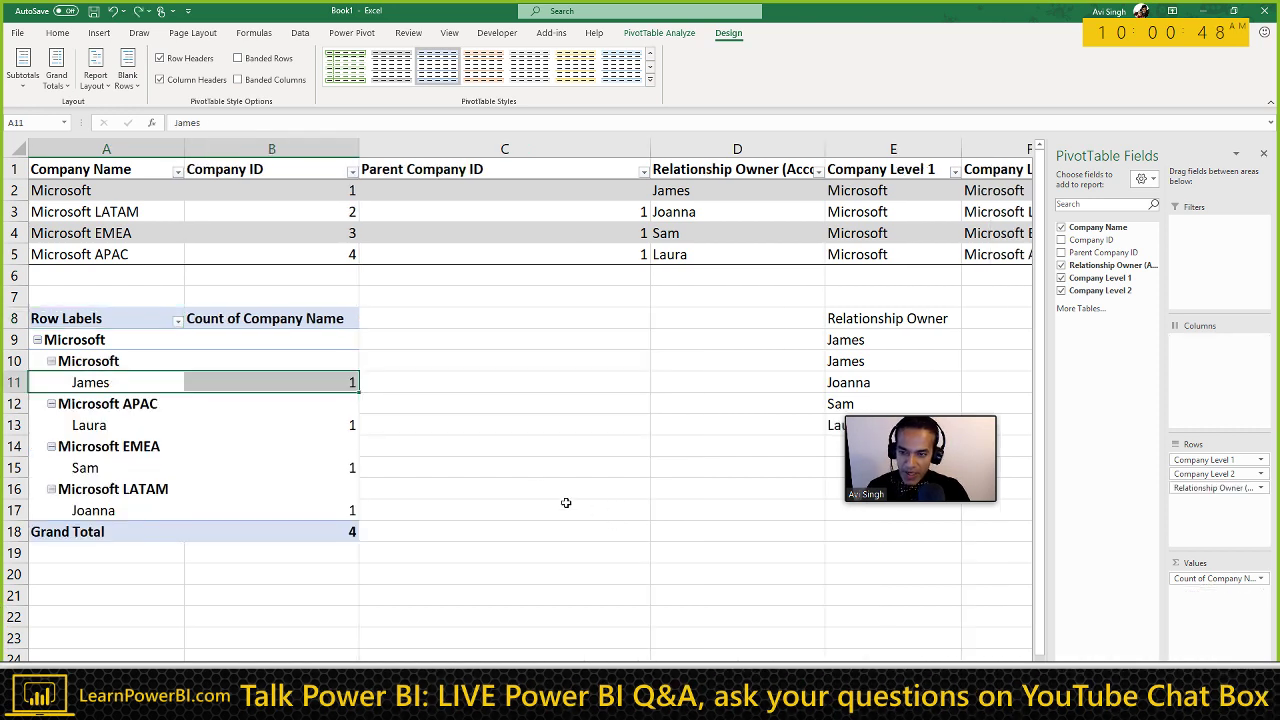
pyautogui.click(385, 386)
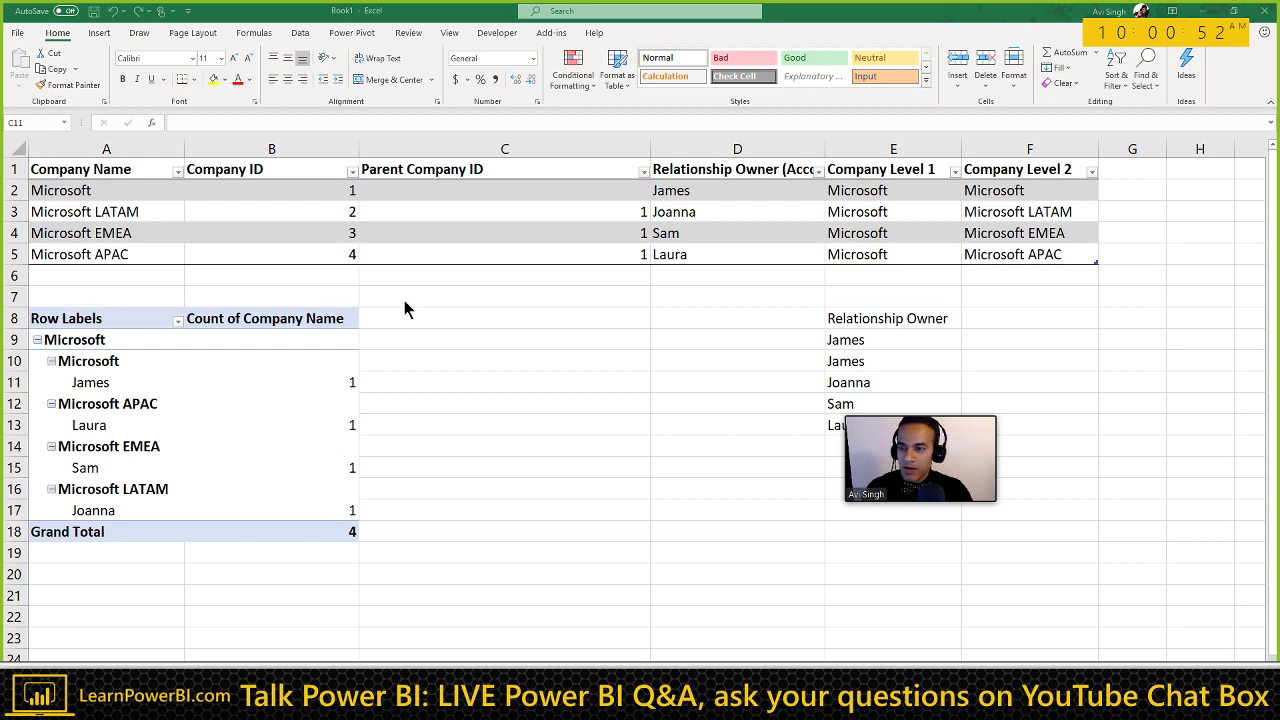
# Step: Copy the company table A1:F5 and switch to Power BI Desktop
pyautogui.click(100, 170)
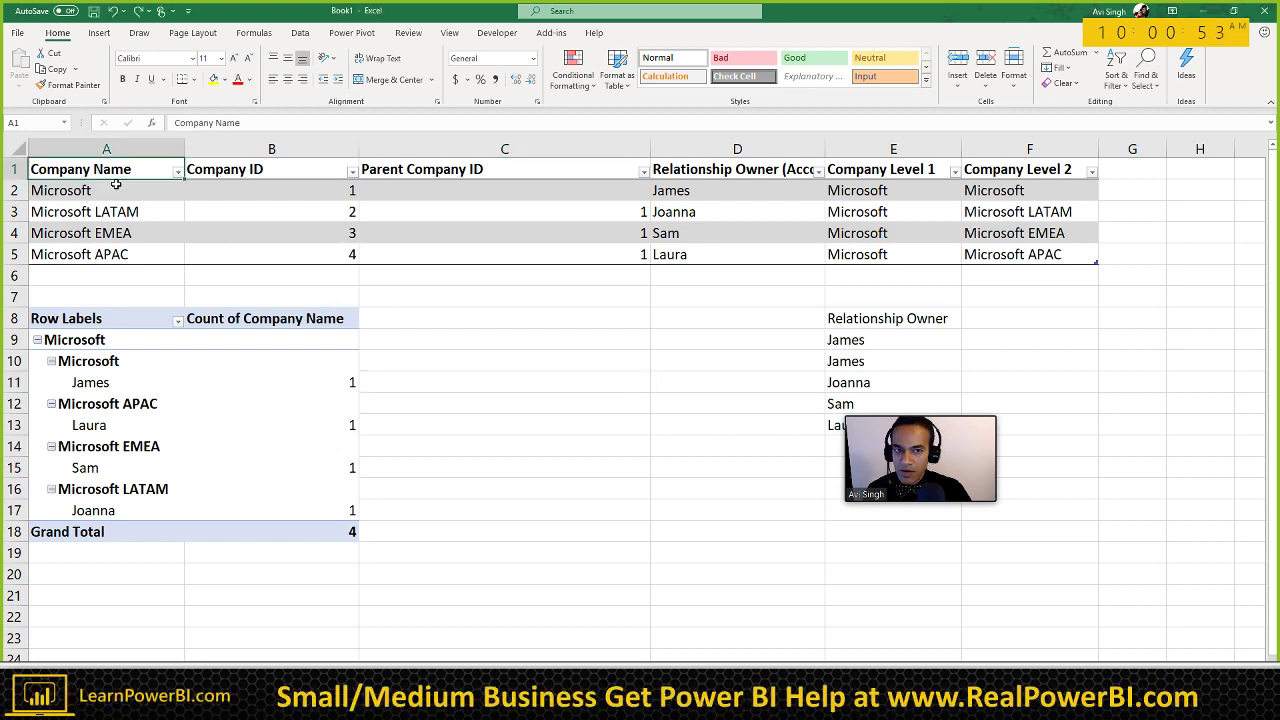
pyautogui.keyDown('shift'); pyautogui.click(990, 250); pyautogui.keyUp('shift')
pyautogui.hotkey('ctrl', 'c')
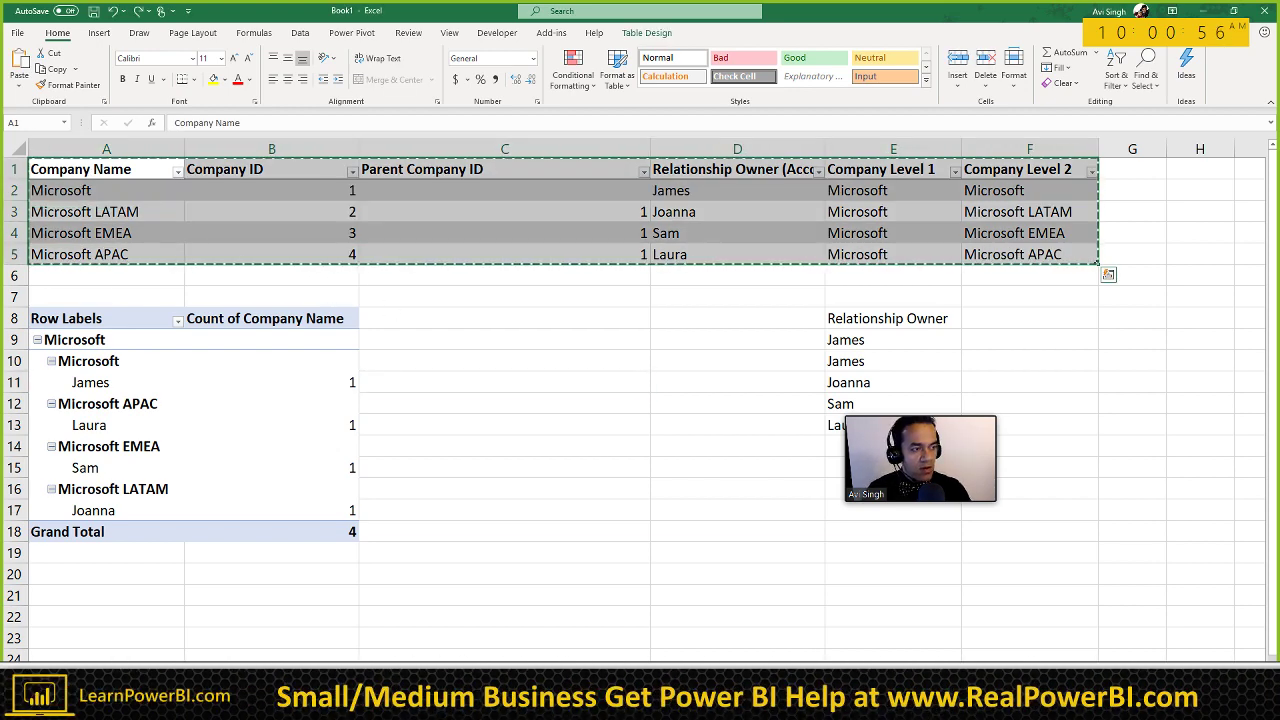
pyautogui.hotkey('alt', 'Tab')
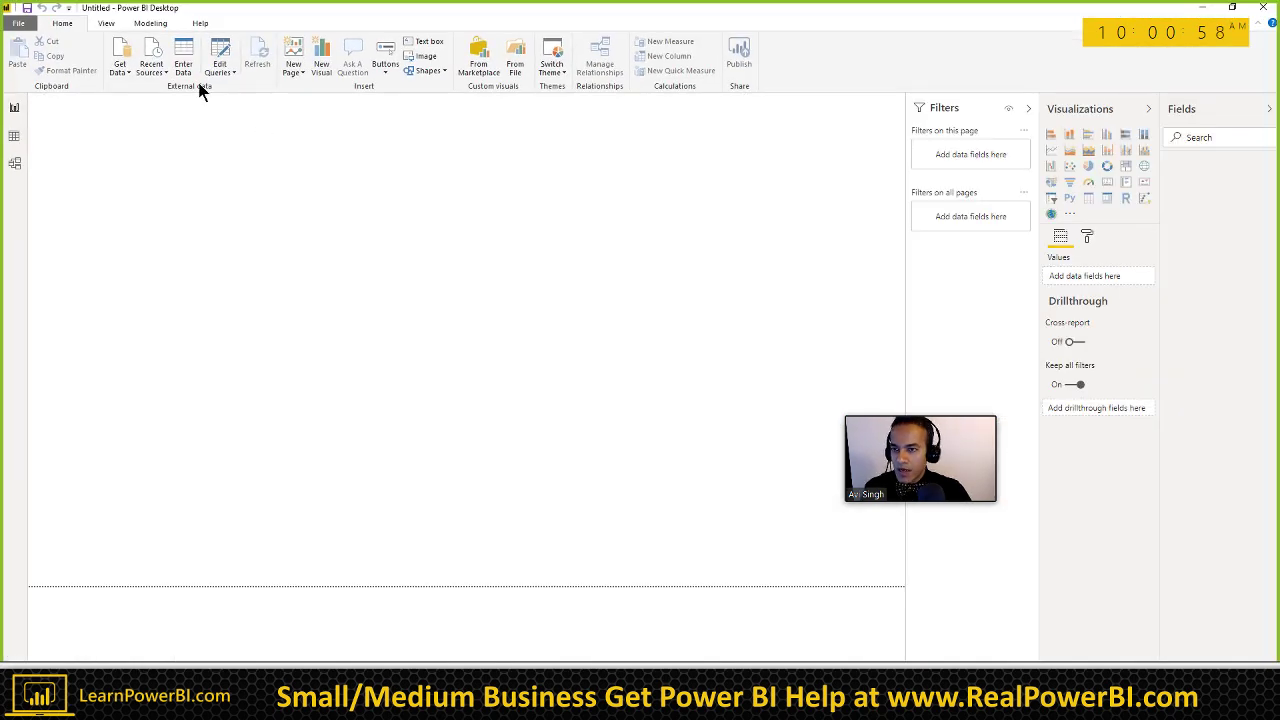
# Step: Paste the company table into Enter Data, name it 'Miko', and load it
pyautogui.click(186, 66)
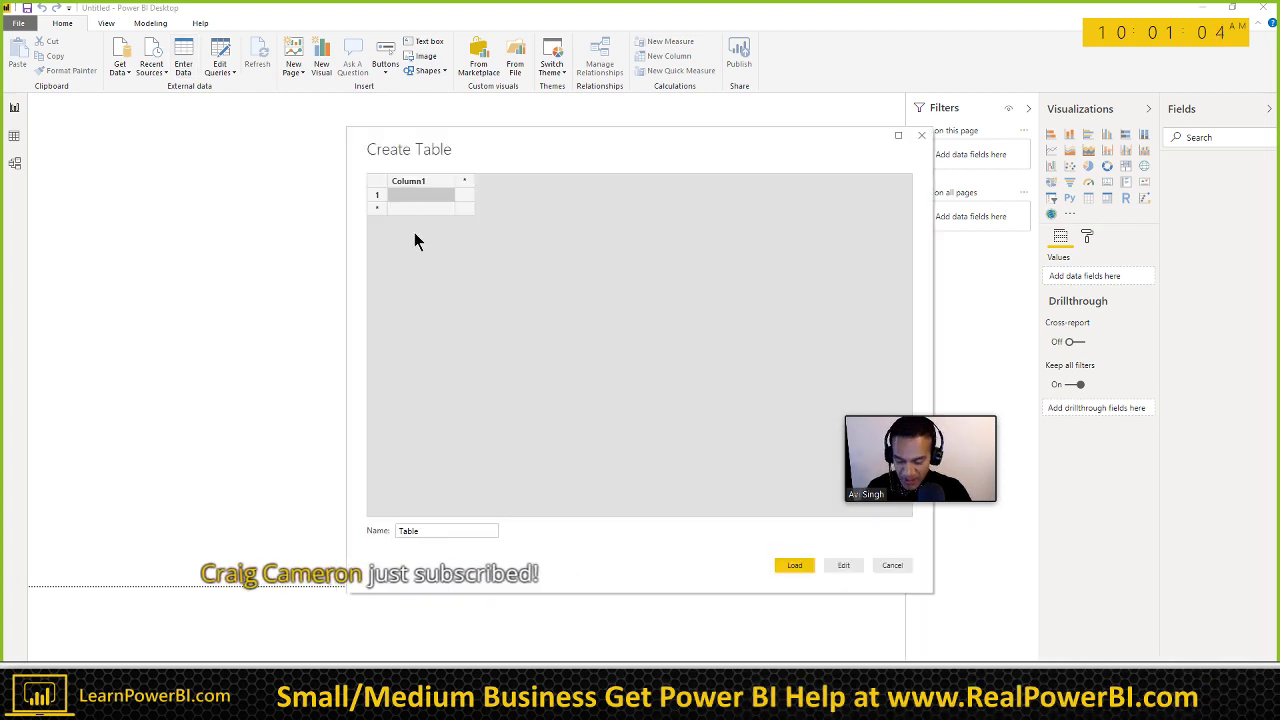
pyautogui.hotkey('ctrl', 'v')
pyautogui.click(440, 531)
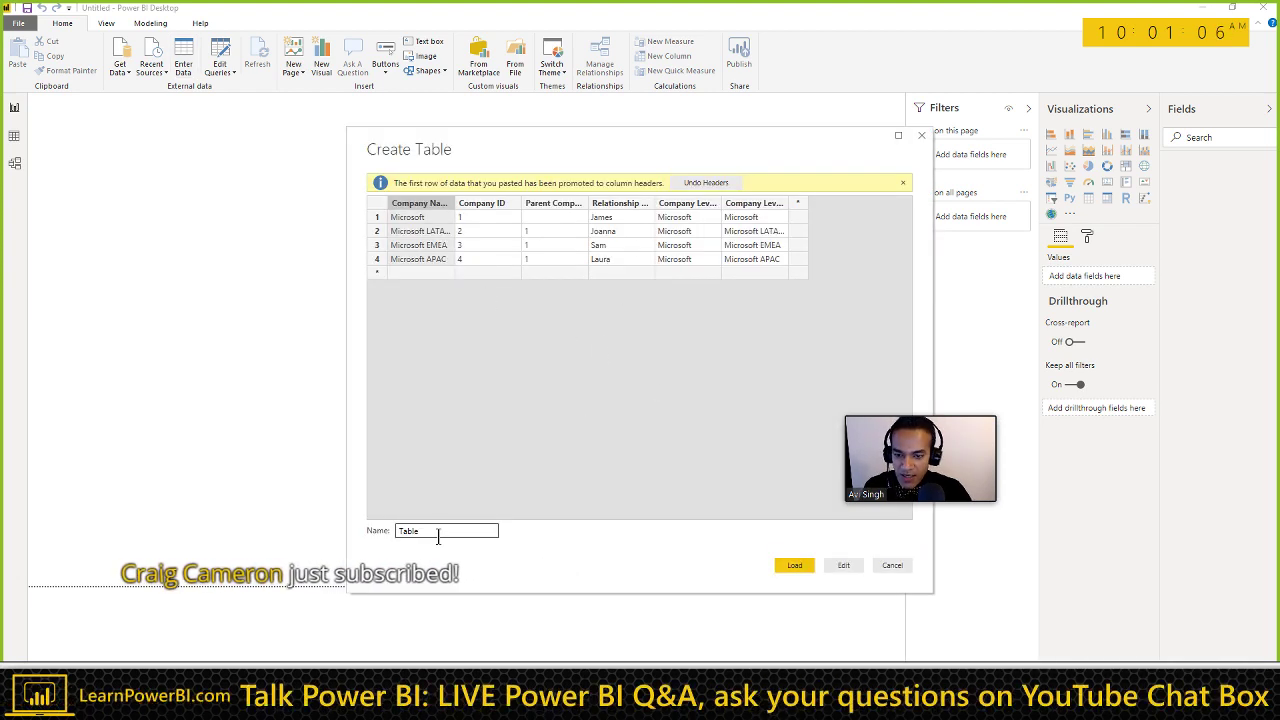
pyautogui.doubleClick(440, 531)
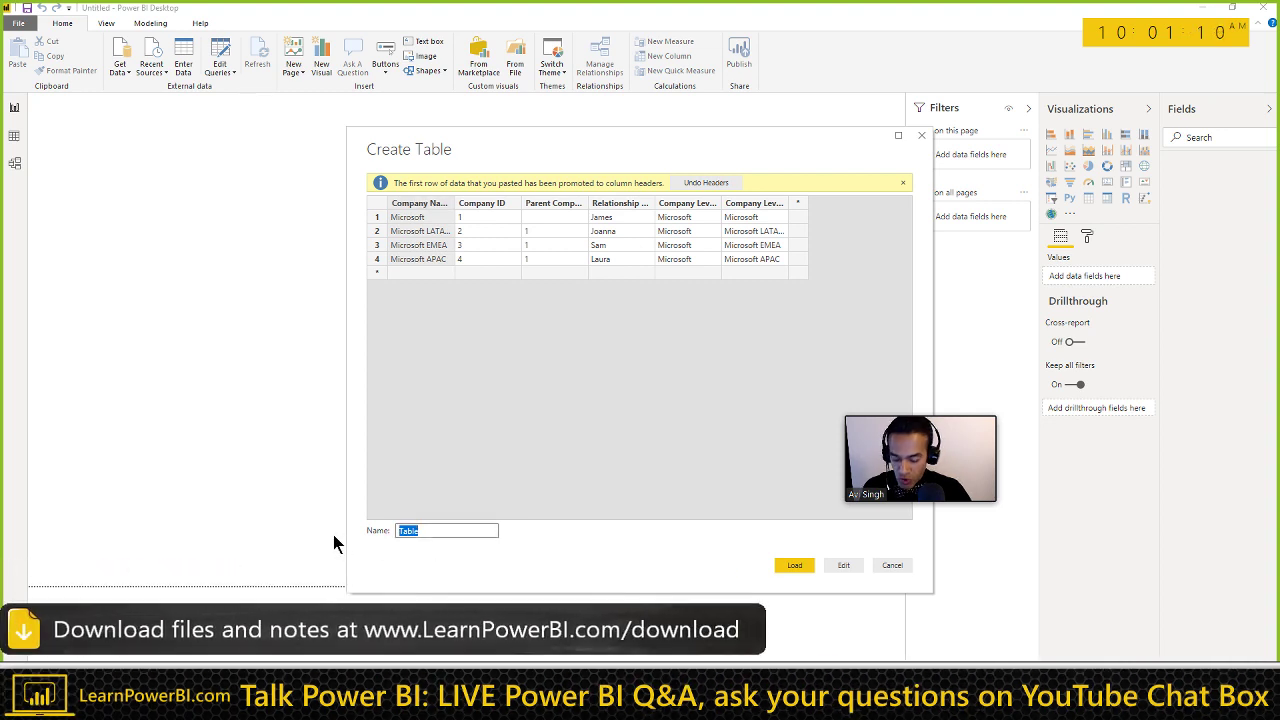
pyautogui.write('Sa')
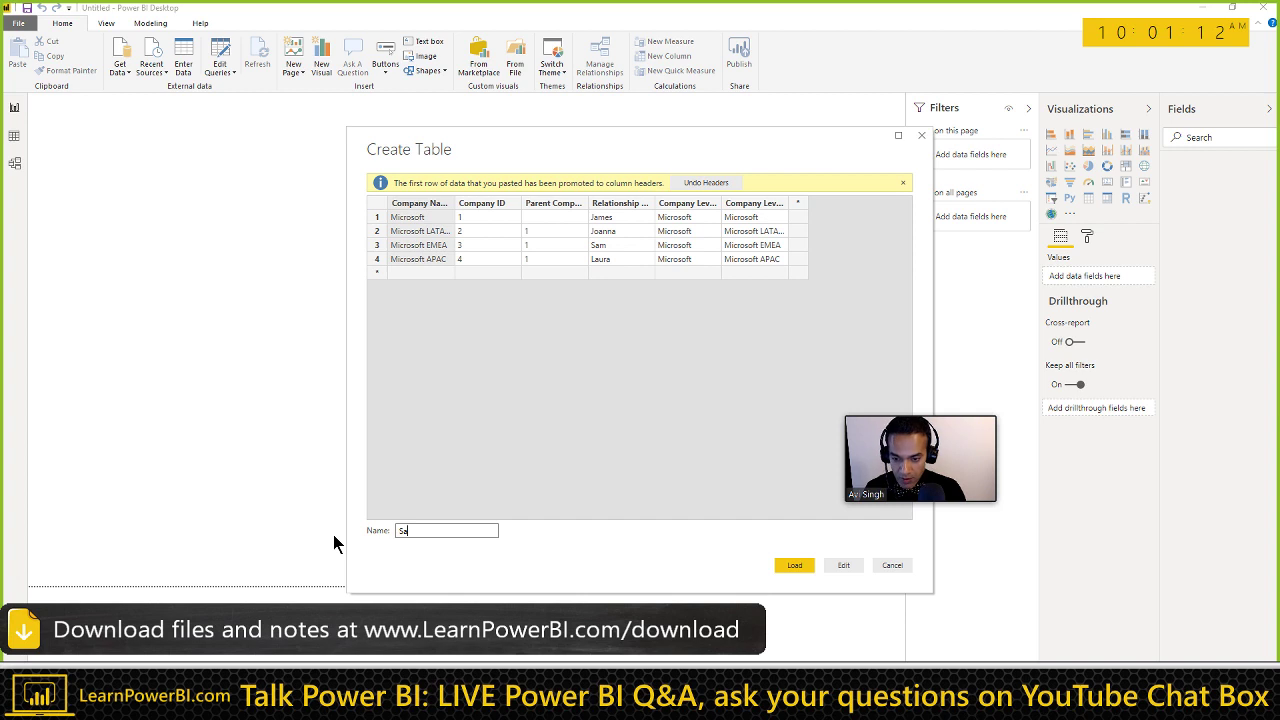
pyautogui.press('BackSpace')
pyautogui.press('BackSpace')
pyautogui.write('Miko')
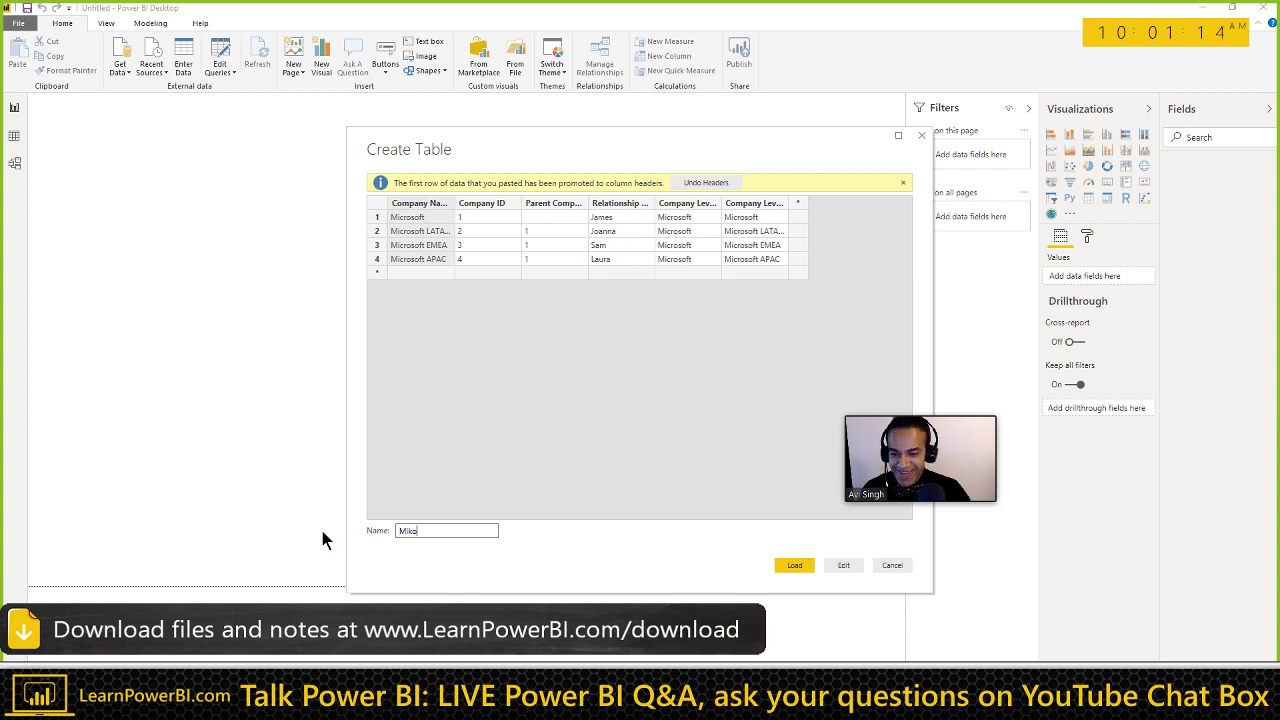
pyautogui.click(797, 566)
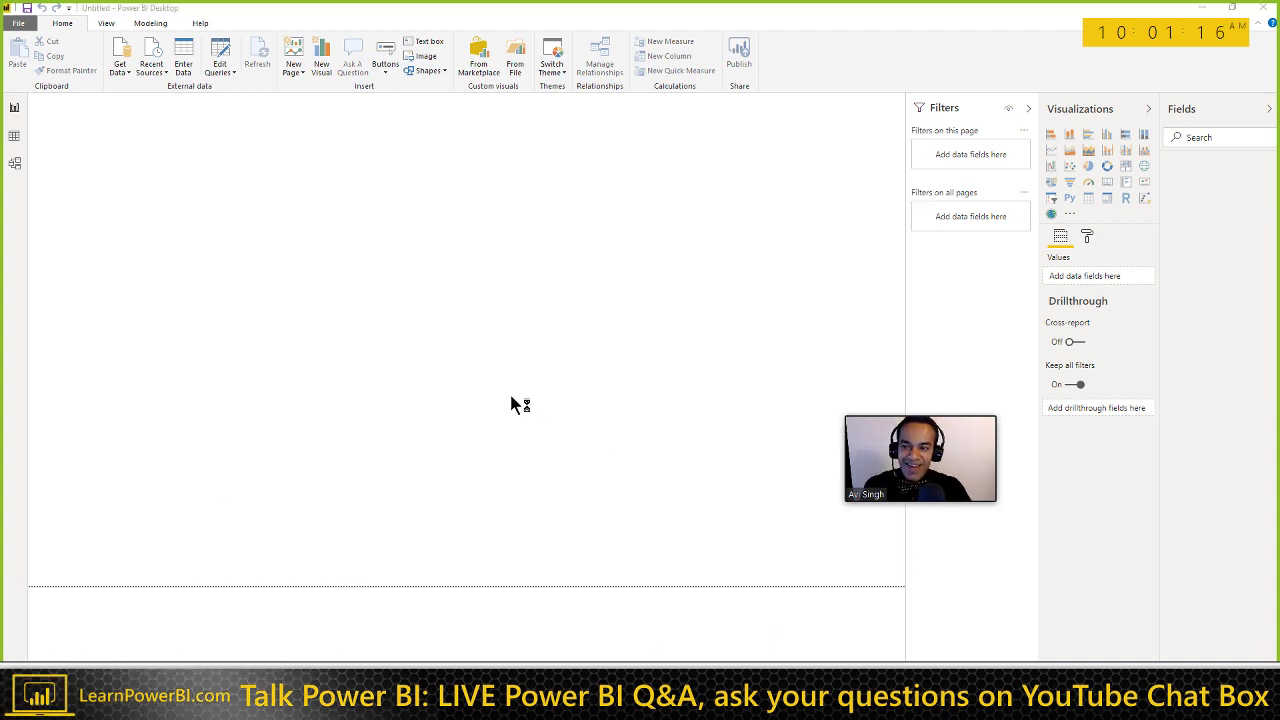
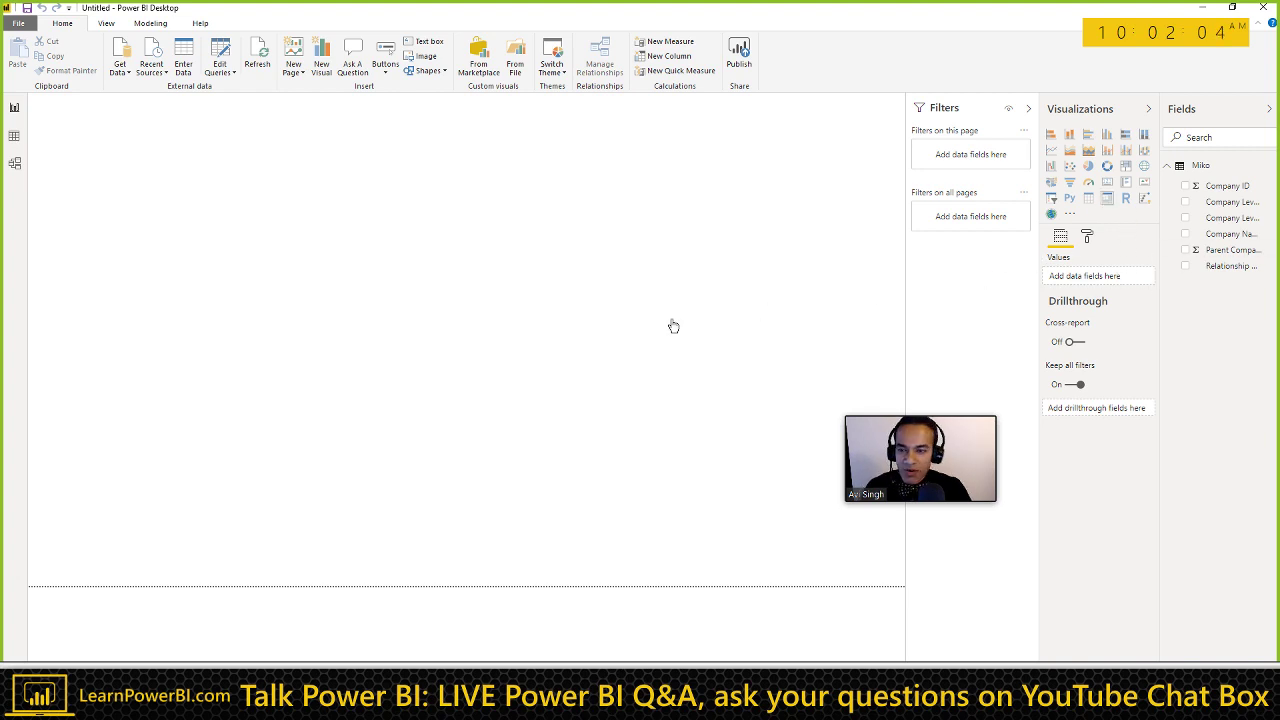
# Step: Widen the field list so the full field names are readable
pyautogui.click(1092, 238)
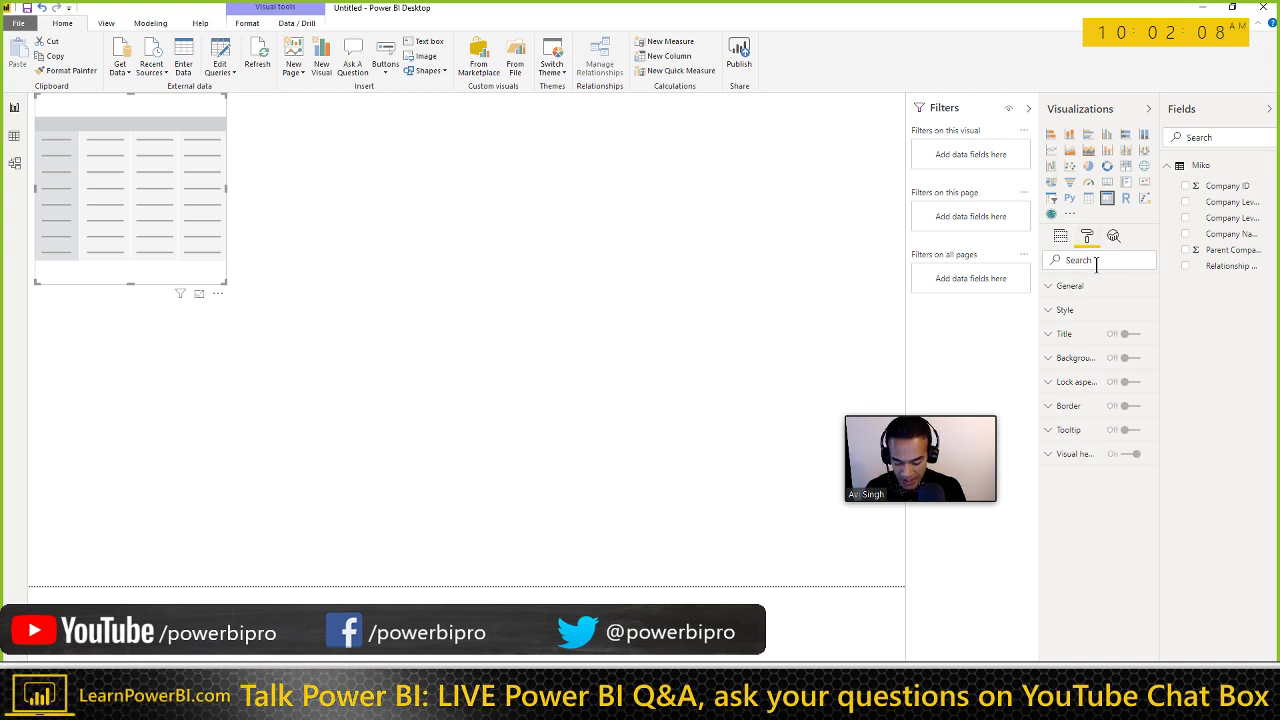
pyautogui.write('size')
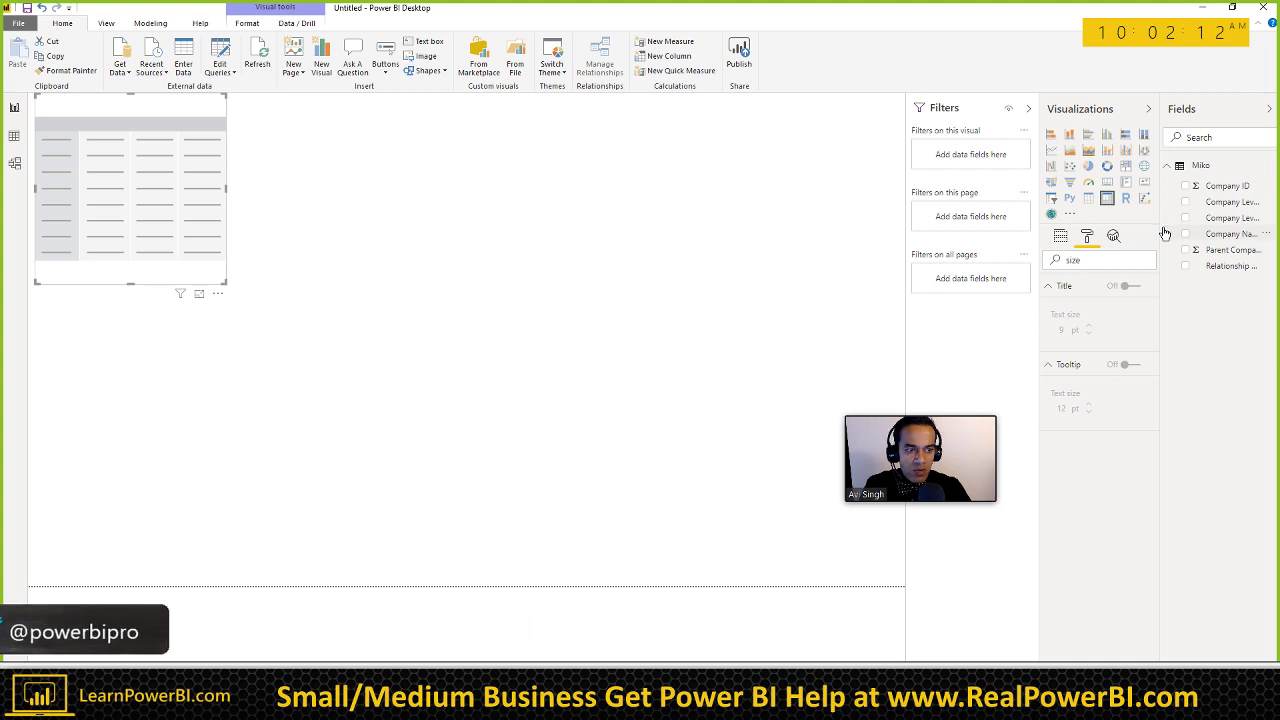
pyautogui.moveTo(1160, 228); pyautogui.dragTo(1093, 233)
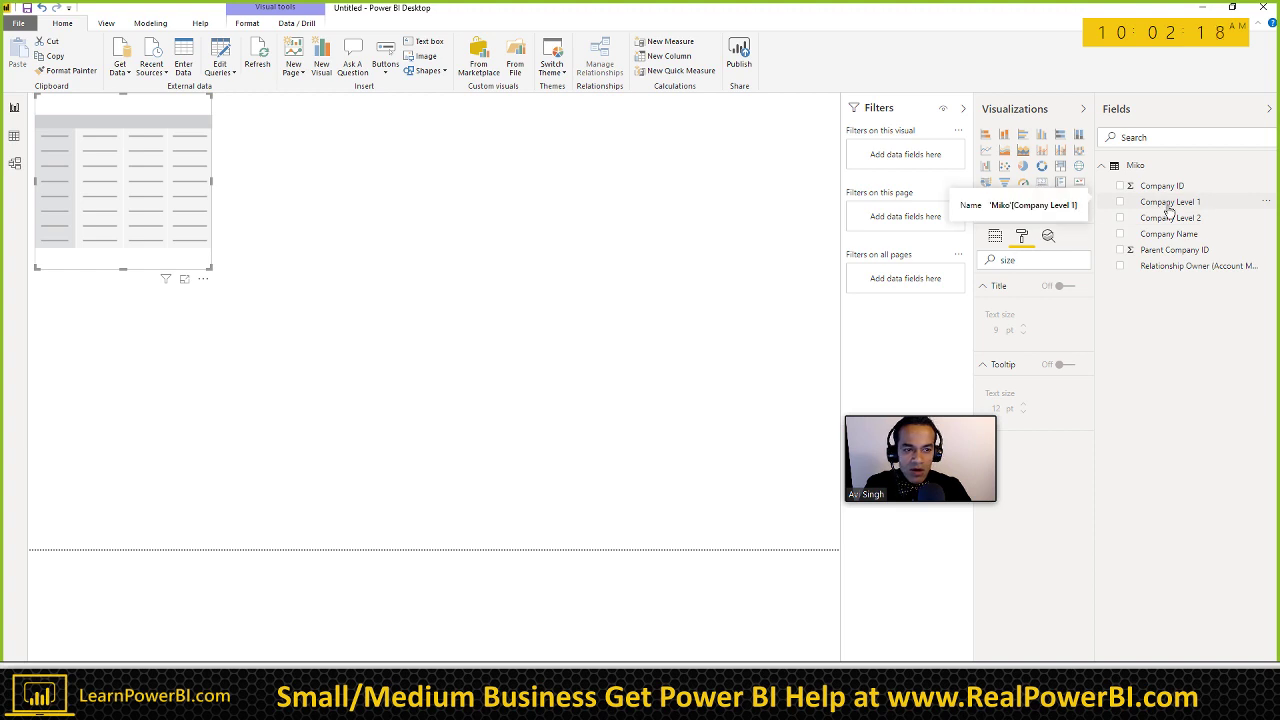
pyautogui.click(995, 238)
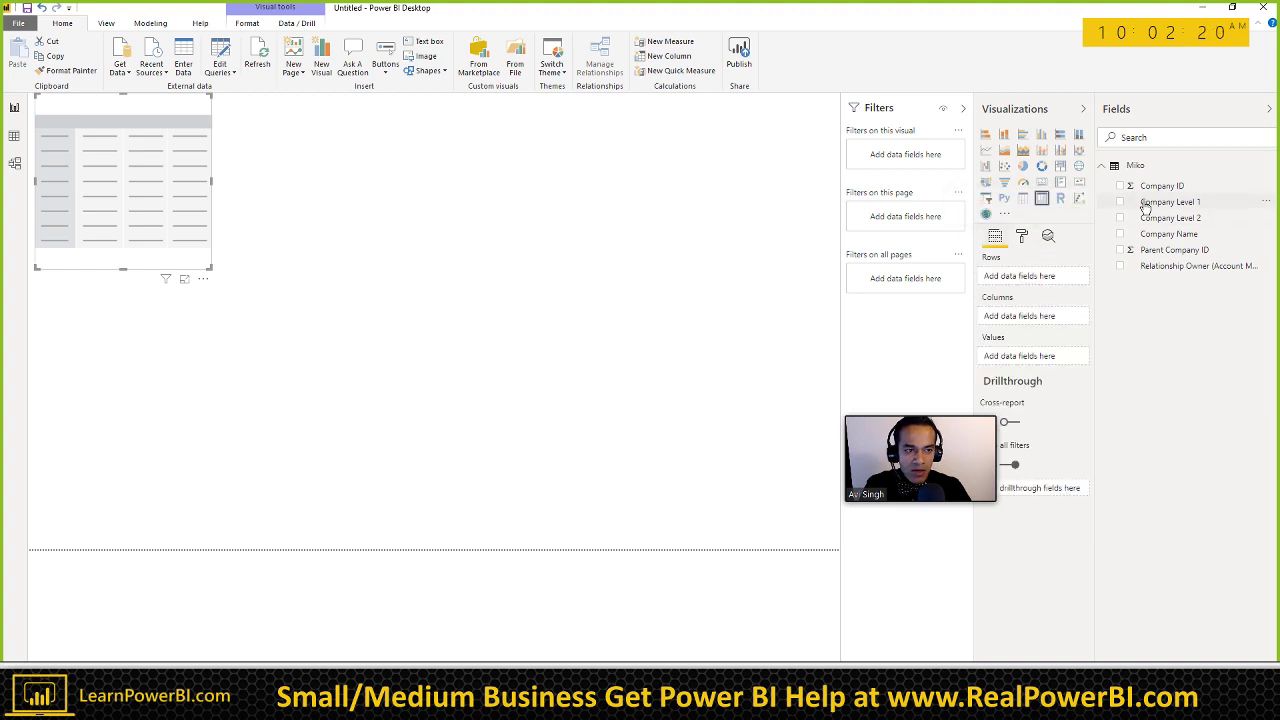
# Step: Put Company Level 1 and Company Level 2 in the matrix Rows and enlarge the visual
pyautogui.moveTo(1170, 205); pyautogui.dragTo(1049, 260)
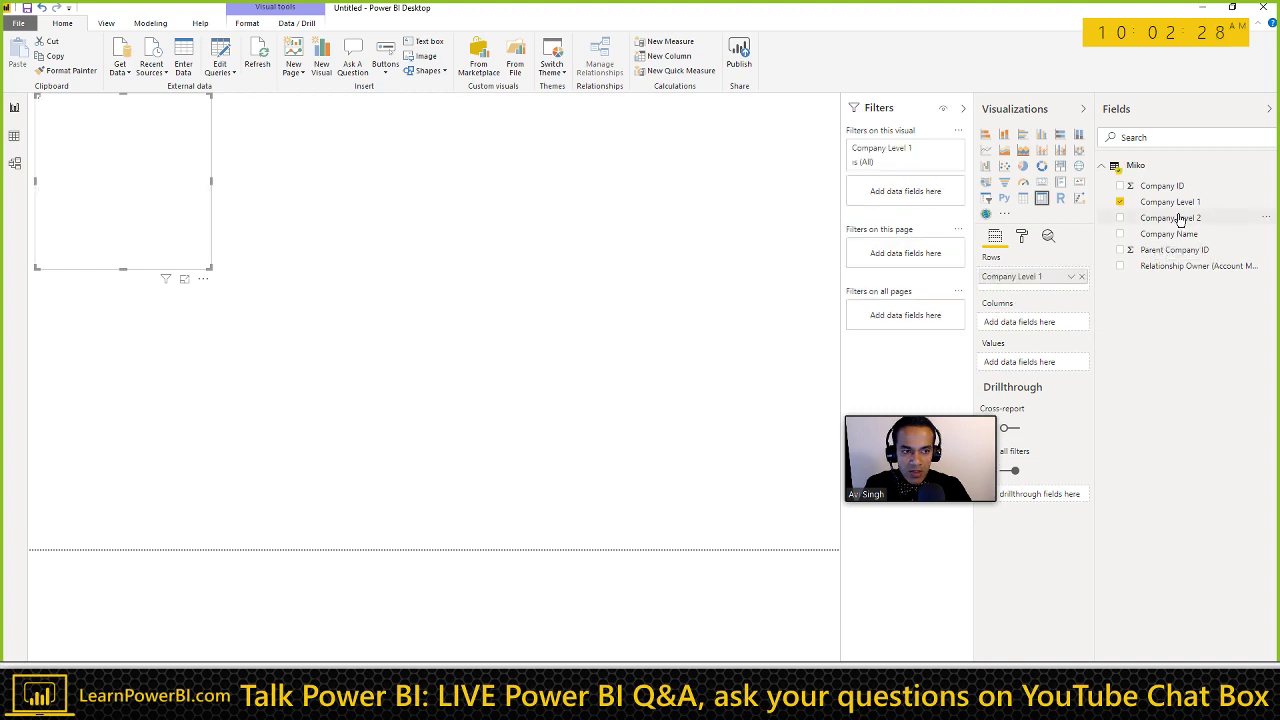
pyautogui.moveTo(1176, 218); pyautogui.dragTo(1017, 313)
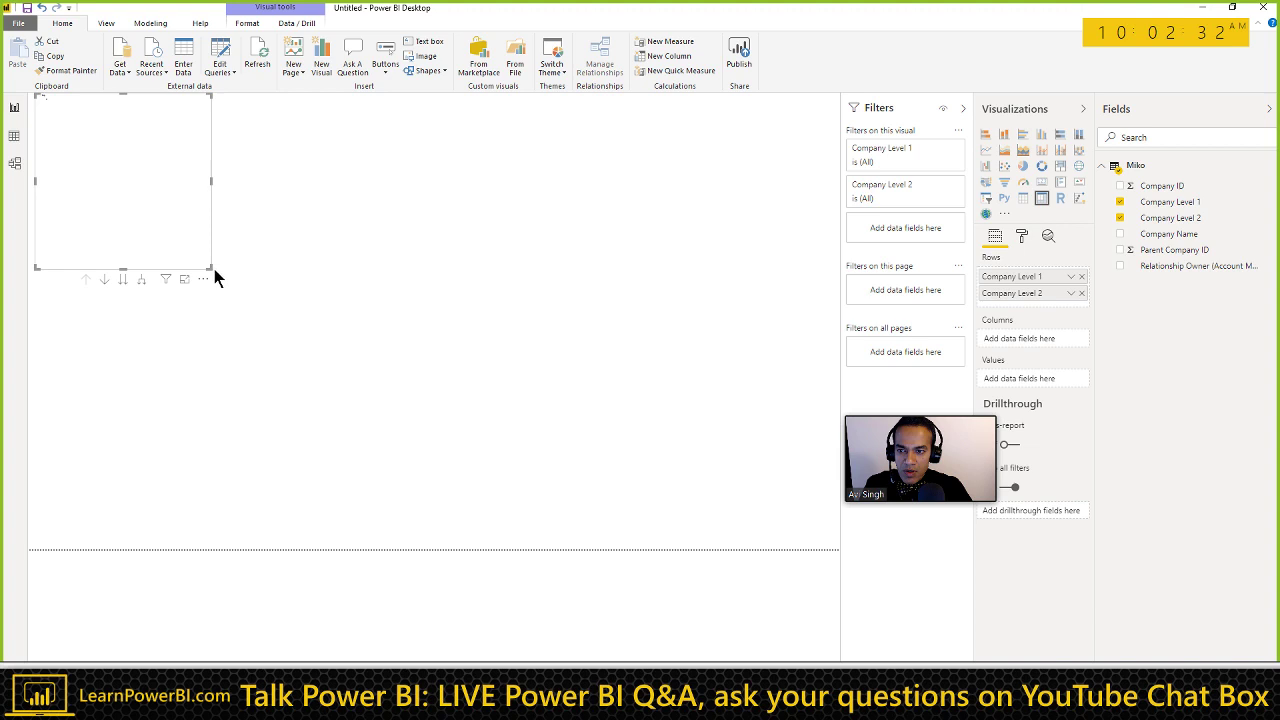
pyautogui.moveTo(212, 269); pyautogui.dragTo(248, 295)
pyautogui.moveTo(407, 401); pyautogui.dragTo(410, 396)
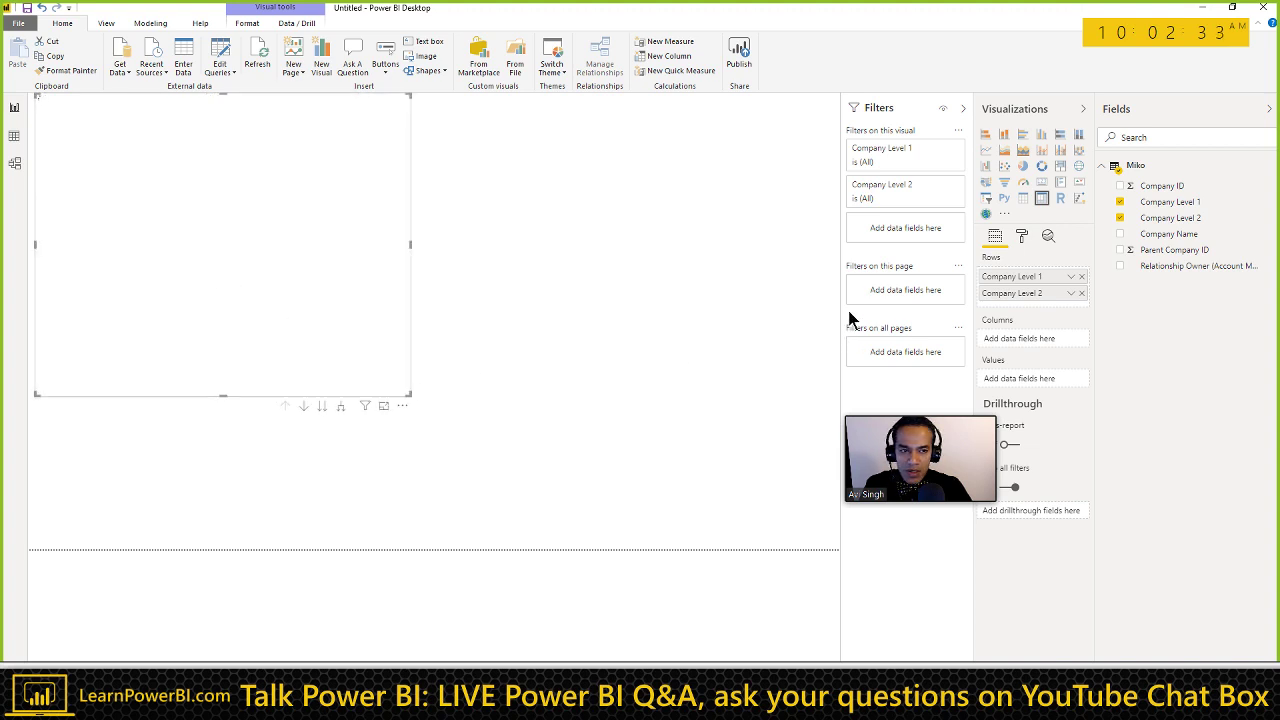
# Step: Set the matrix text size to 15 pt
pyautogui.click(1021, 235)
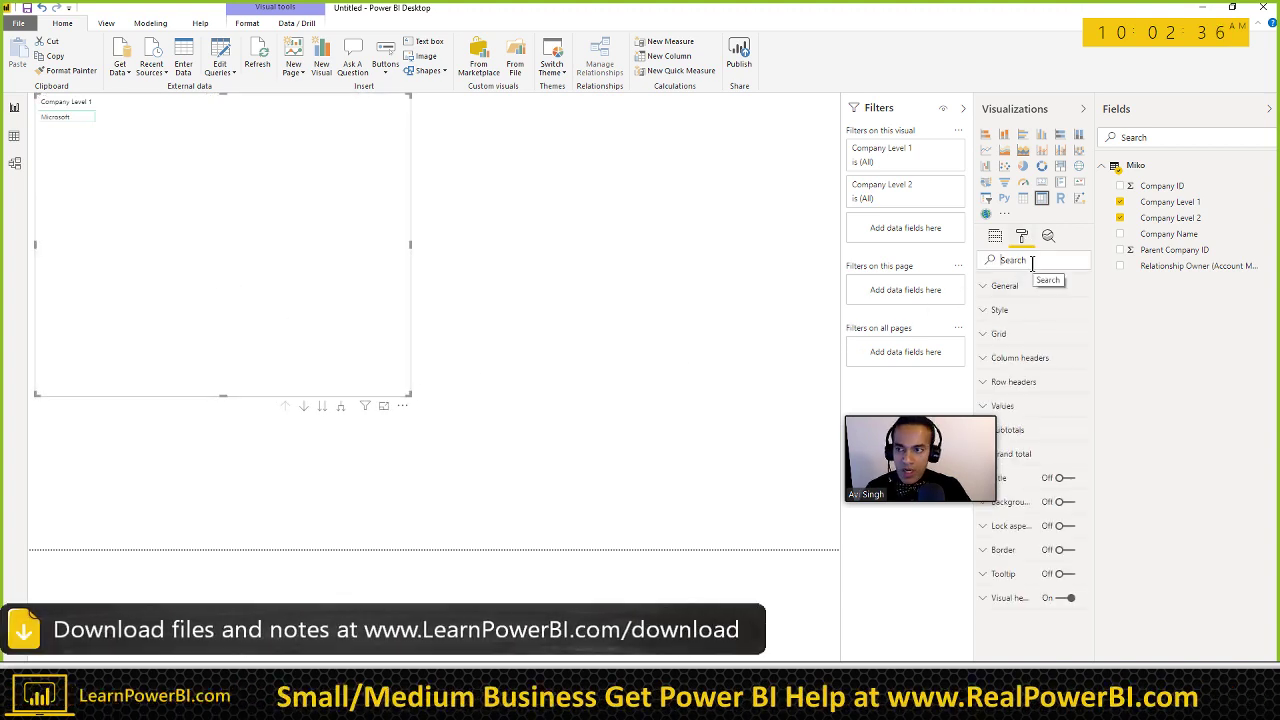
pyautogui.click(1032, 261)
pyautogui.write('size')
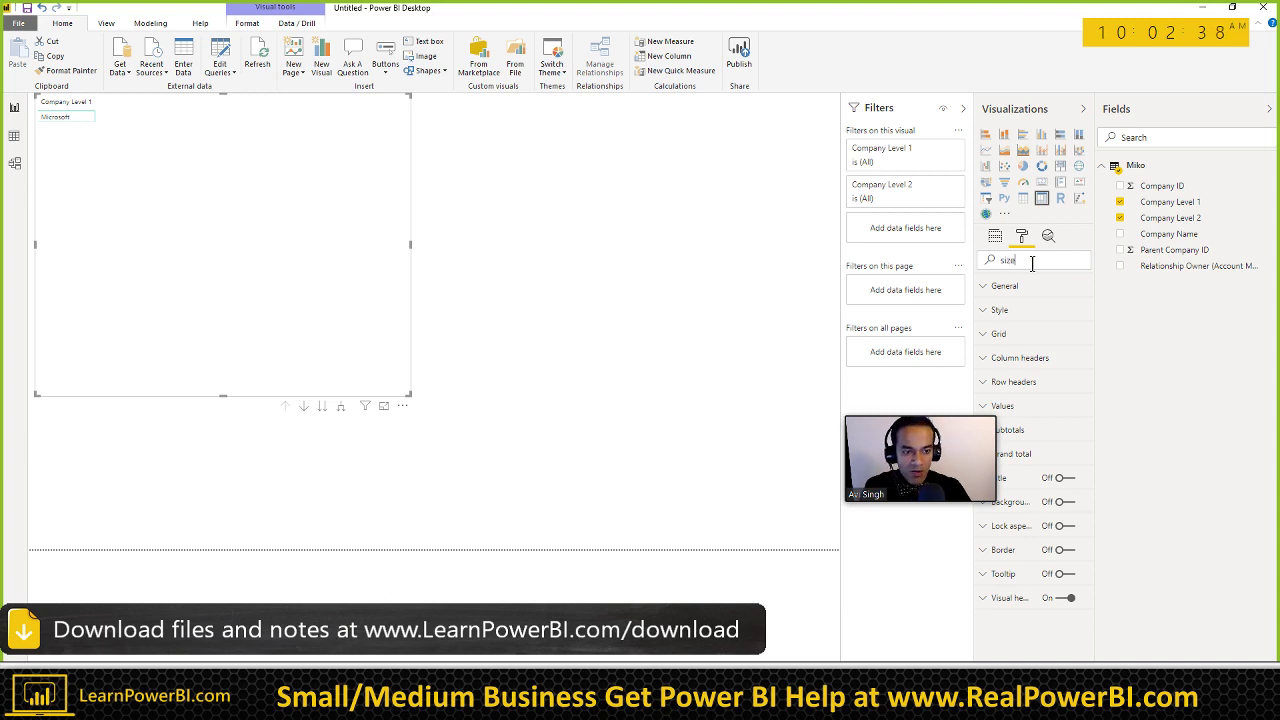
pyautogui.moveTo(897, 428)
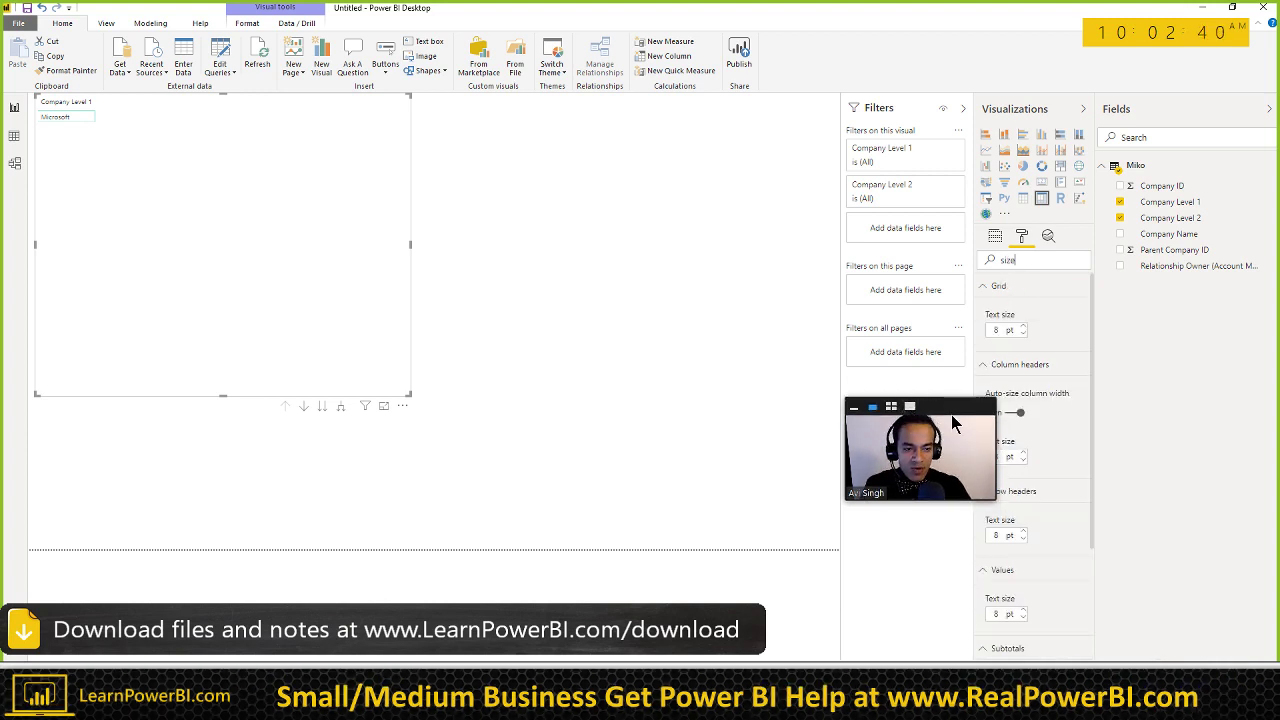
pyautogui.click(951, 412)
pyautogui.click(939, 410)
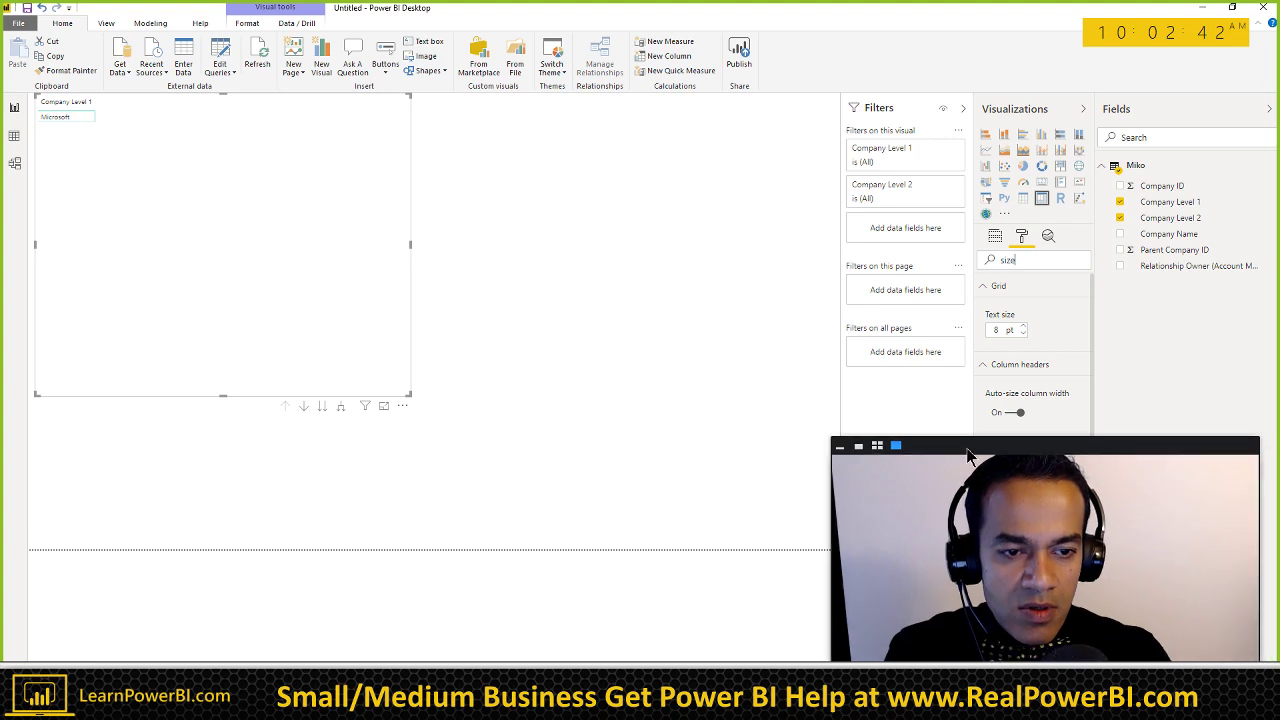
pyautogui.click(1023, 332)
pyautogui.click(1023, 330)
pyautogui.click(1023, 330)
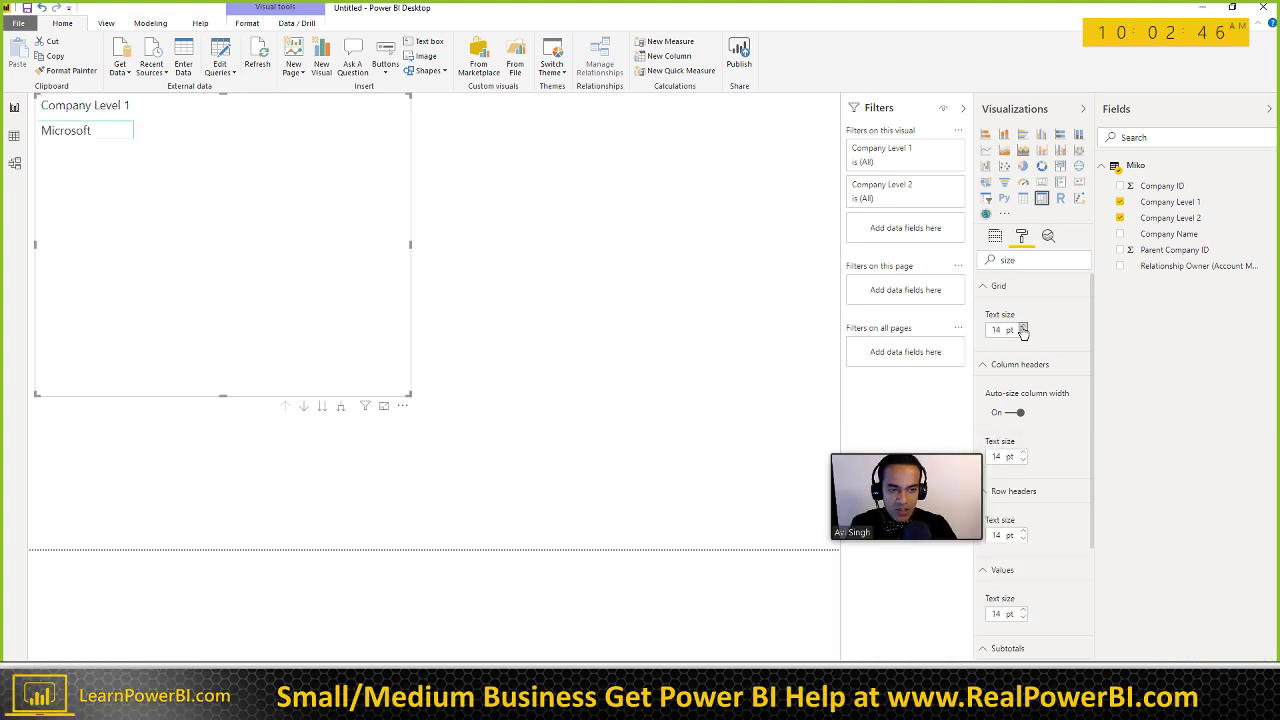
# Step: Turn on row header +/- icons, expand Microsoft, and add Relationship Owner as a third row
pyautogui.doubleClick(1012, 259)
pyautogui.write('+')
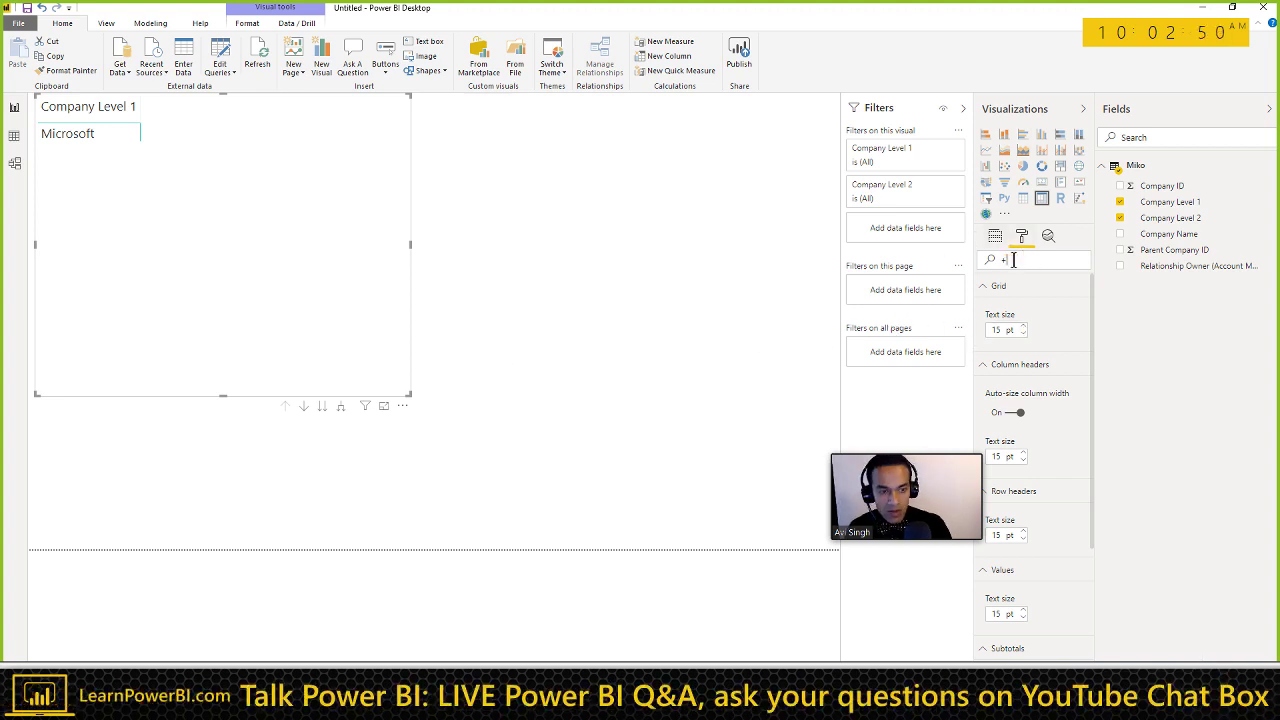
pyautogui.click(1016, 334)
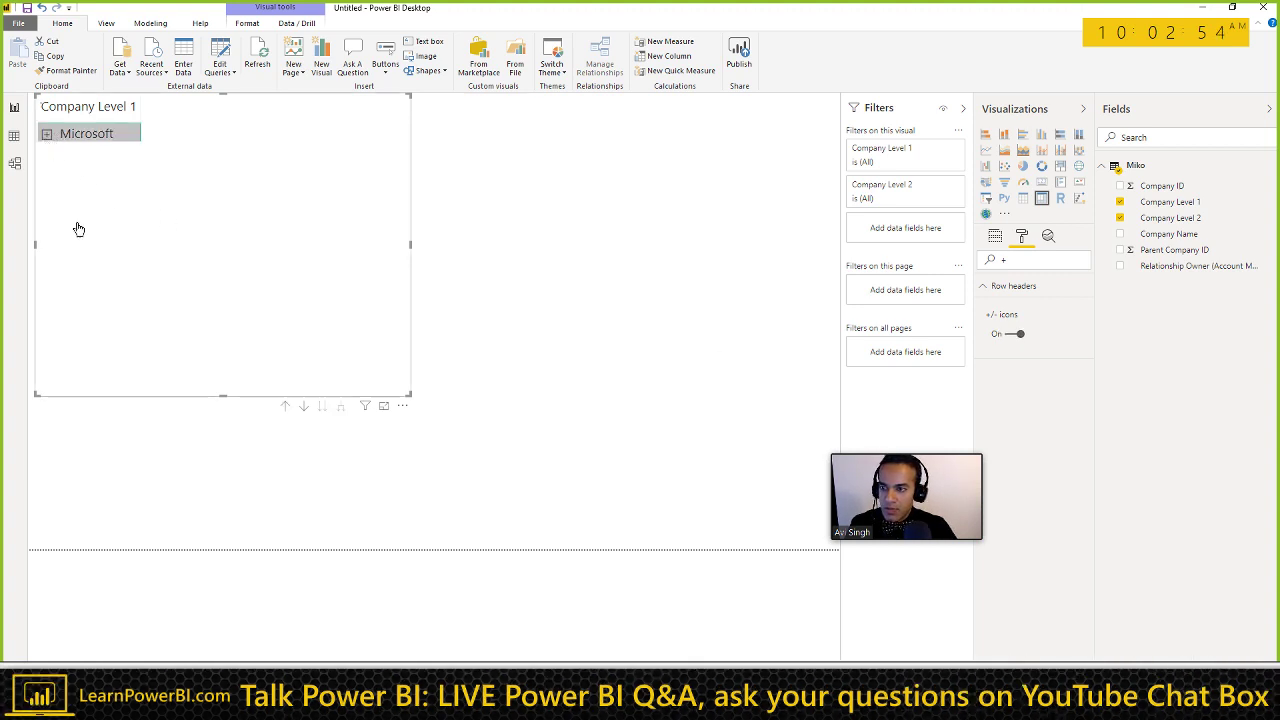
pyautogui.click(43, 136)
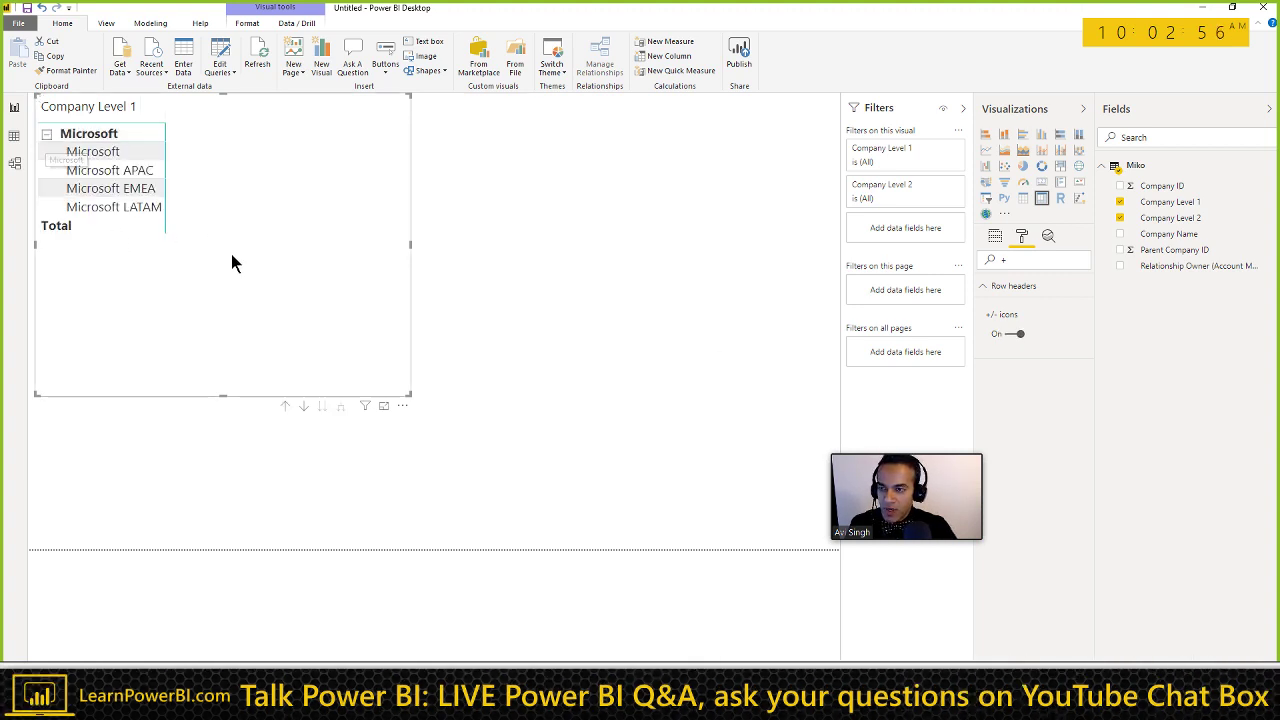
pyautogui.click(994, 243)
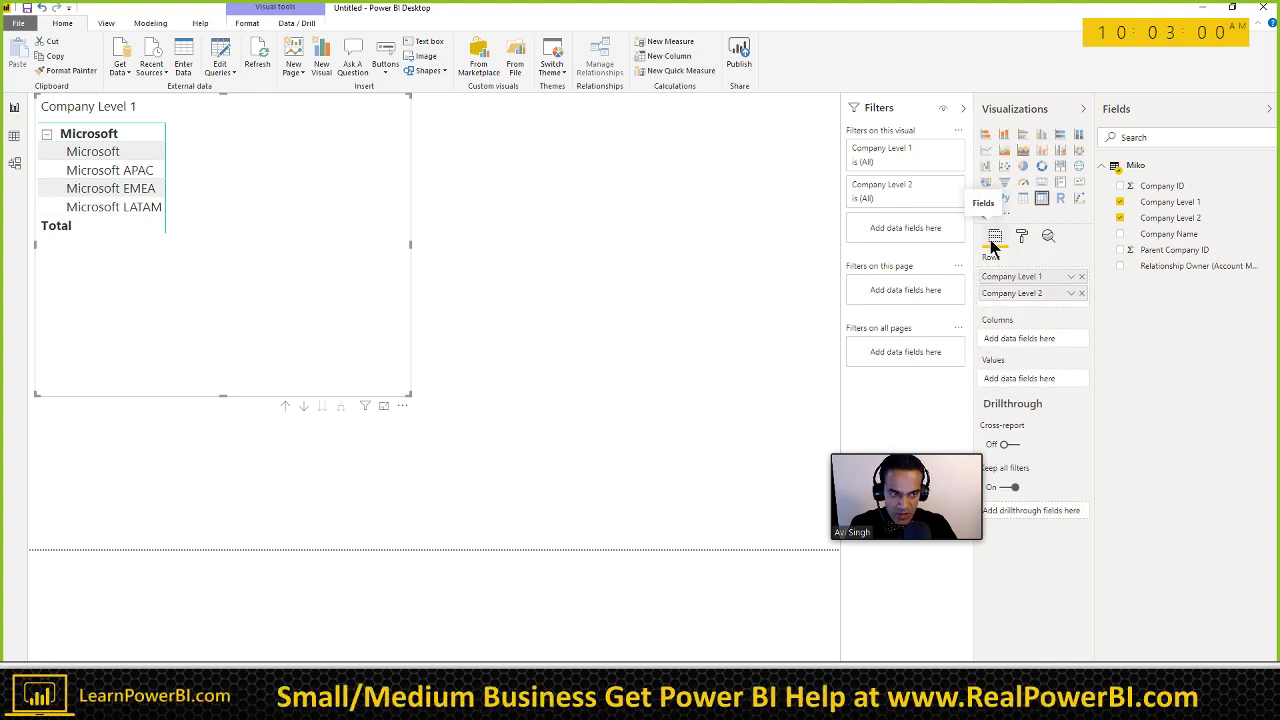
pyautogui.moveTo(1153, 268); pyautogui.dragTo(1049, 321)
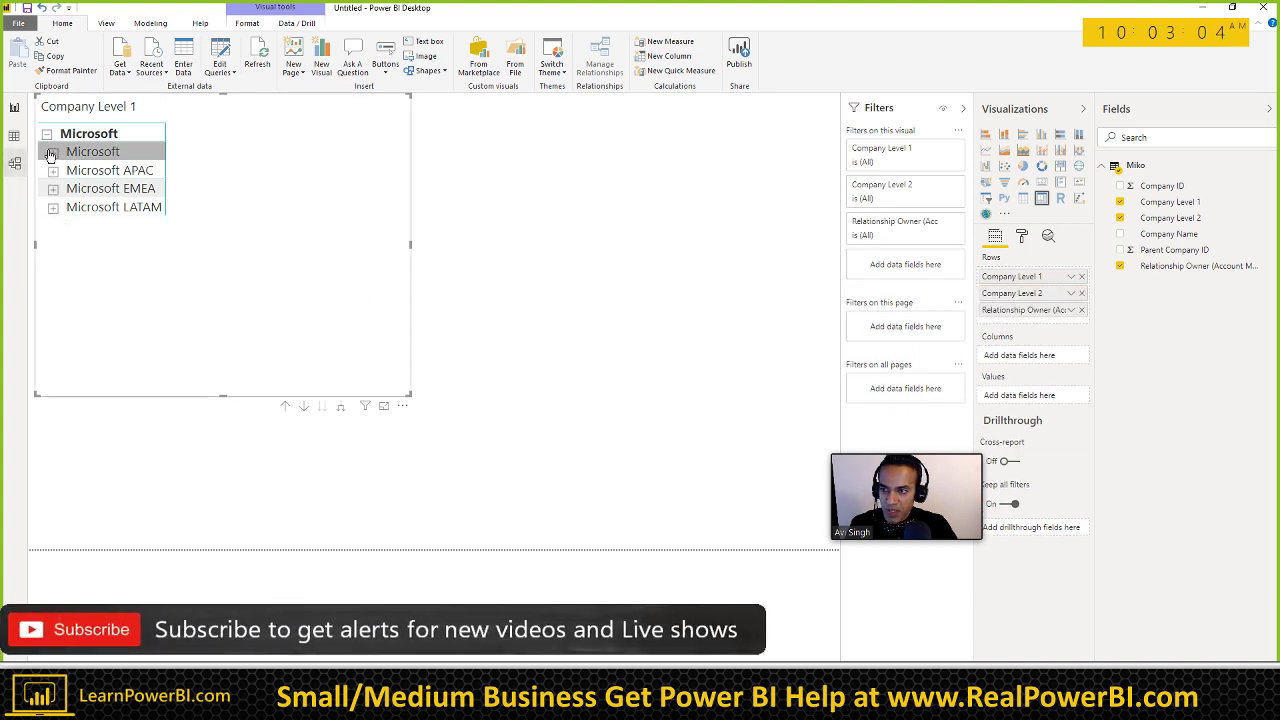
# Step: Move Relationship Owner into Values as First Relationship Owner, widen the matrix, then switch to Word
pyautogui.click(52, 153)
pyautogui.click(55, 155)
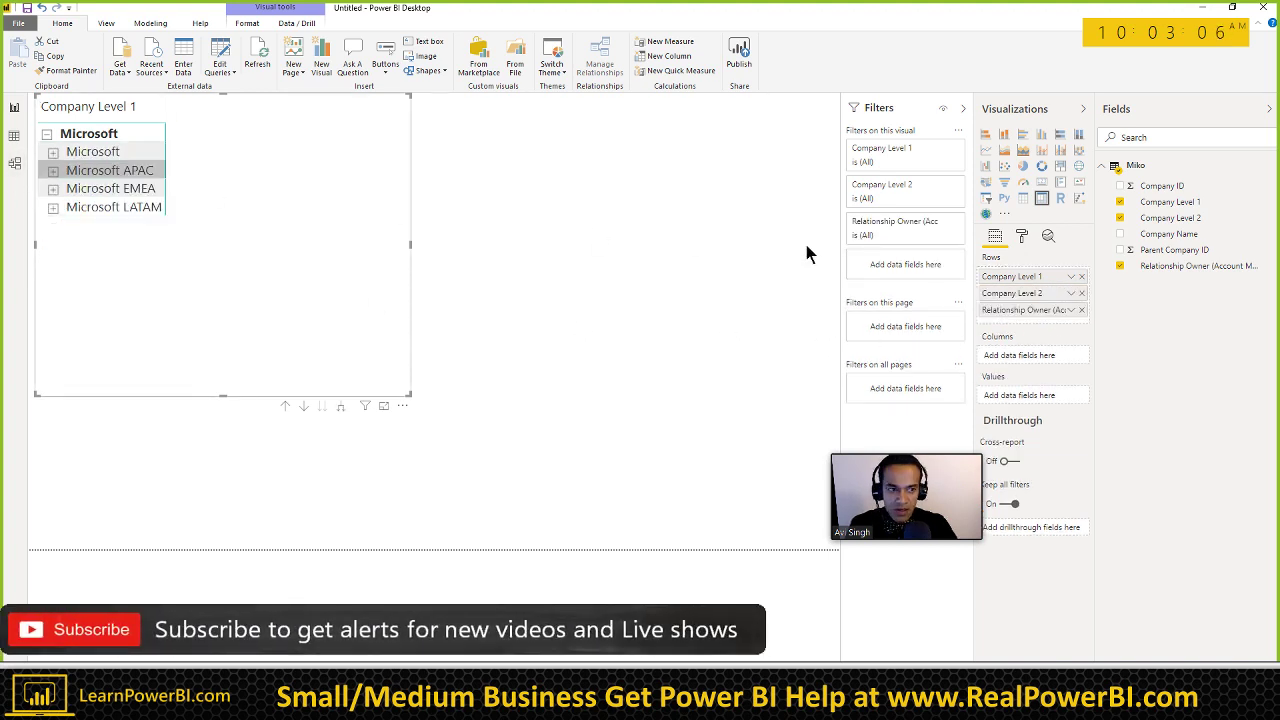
pyautogui.moveTo(1003, 310); pyautogui.dragTo(1020, 395)
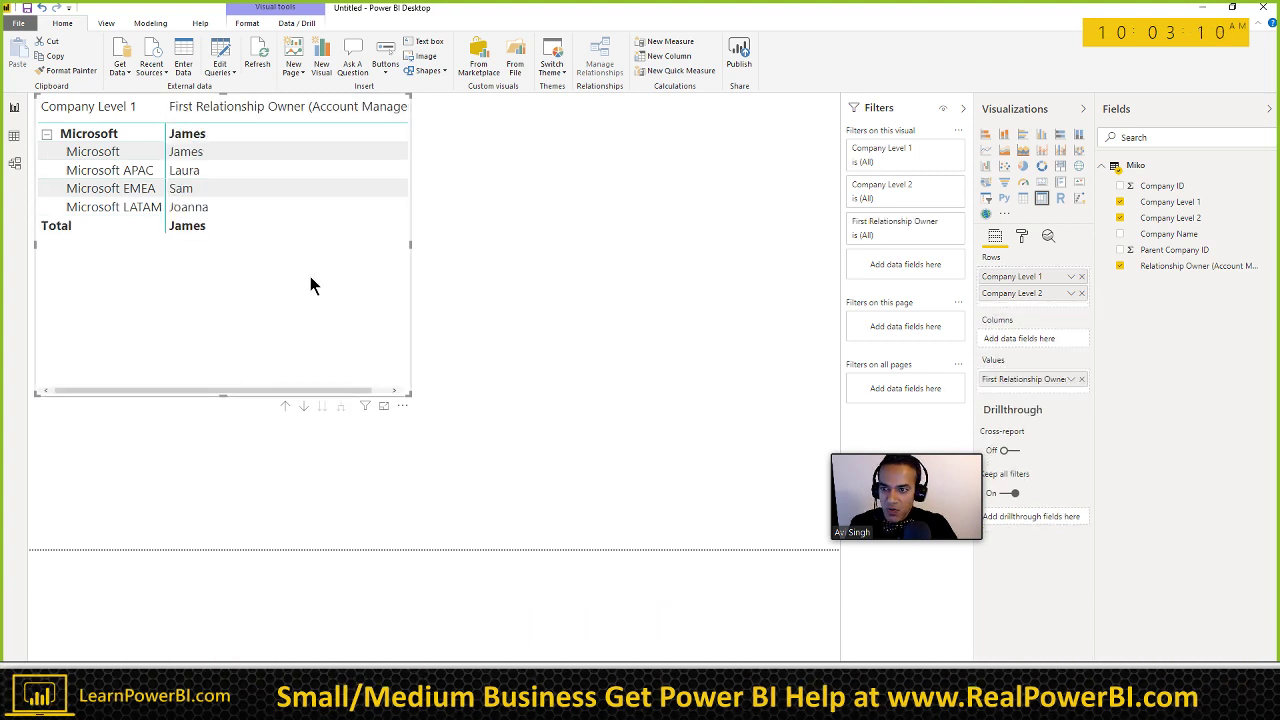
pyautogui.moveTo(410, 396); pyautogui.dragTo(601, 346)
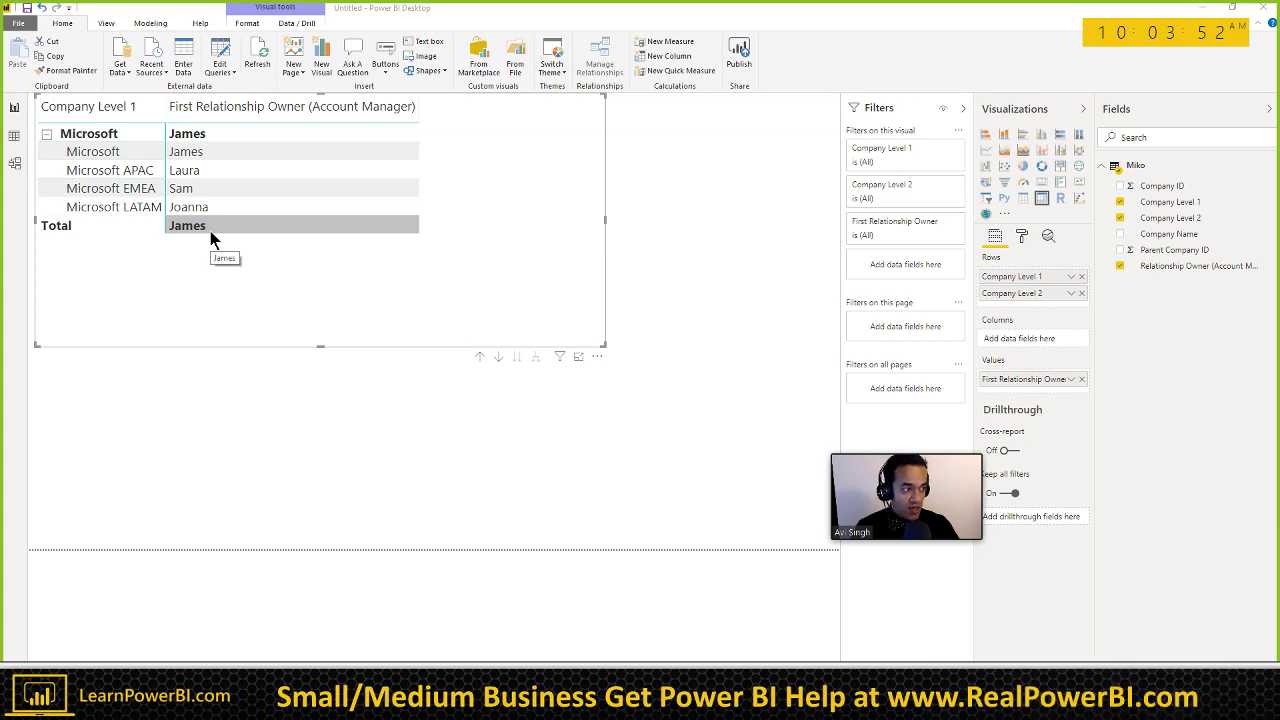
pyautogui.hotkey('alt', 'Tab')
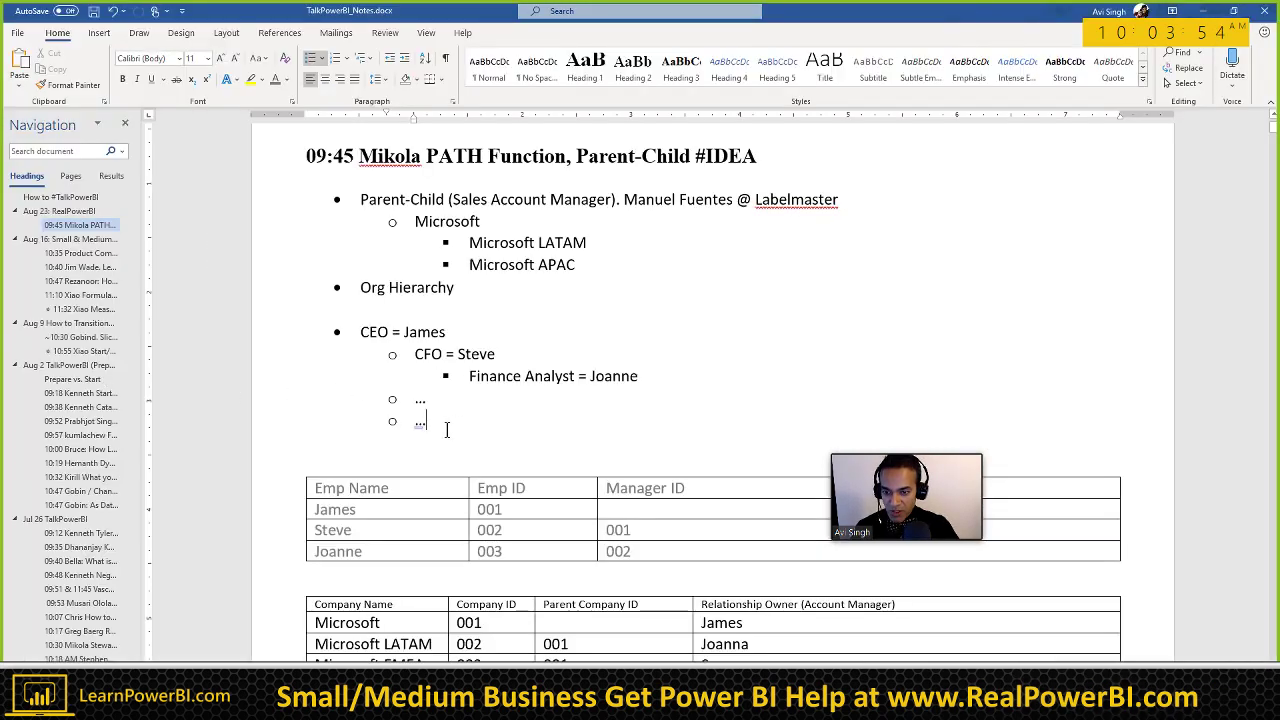
# Step: Add a 'Default' bullet with 'FIRSTNONBLANK' and 'SELECTEDVALUE()' sub-bullets
pyautogui.press('Return')
pyautogui.press('Return')
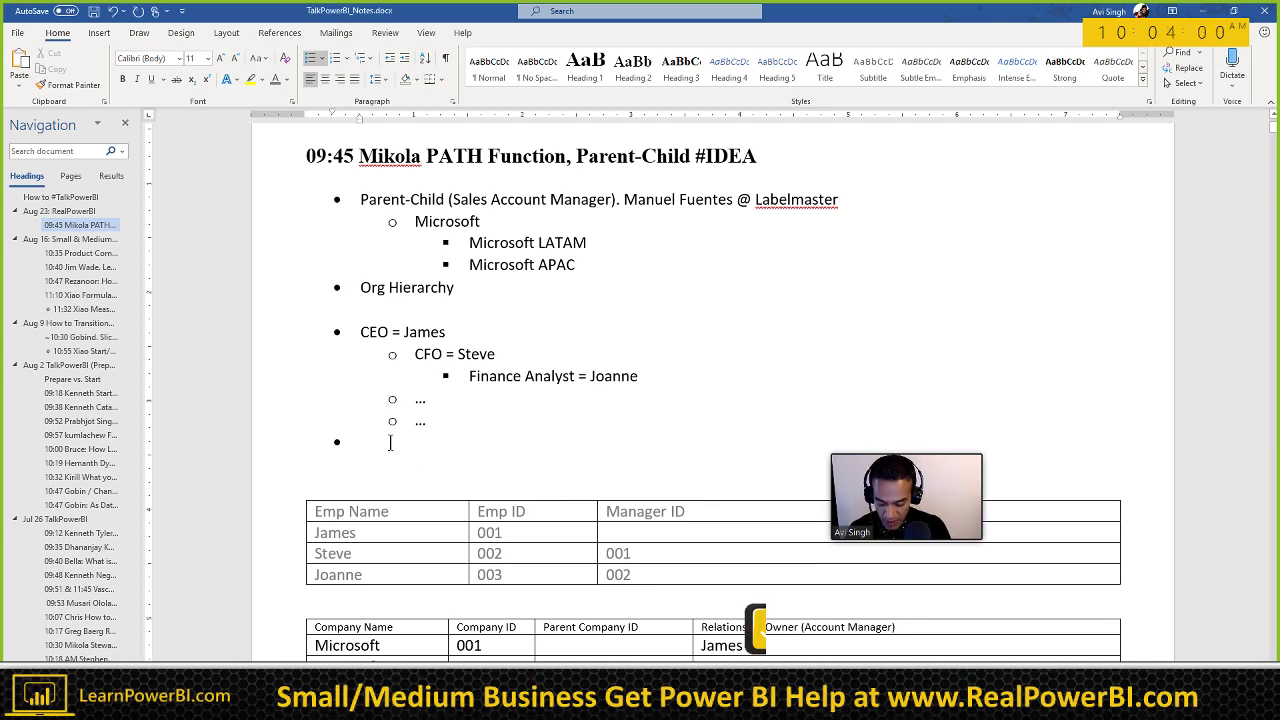
pyautogui.write('Default')
pyautogui.press('Return')
pyautogui.press('Tab')
pyautogui.write('F')
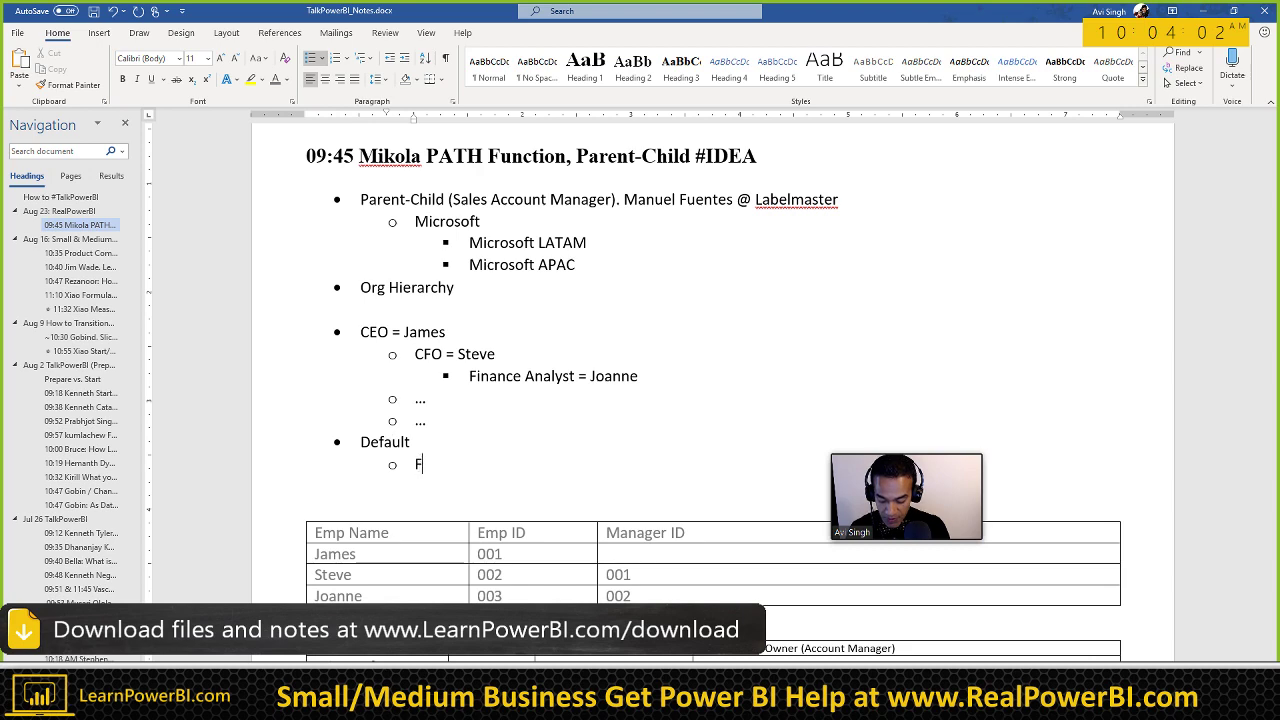
pyautogui.write('IRSTNONBLANK')
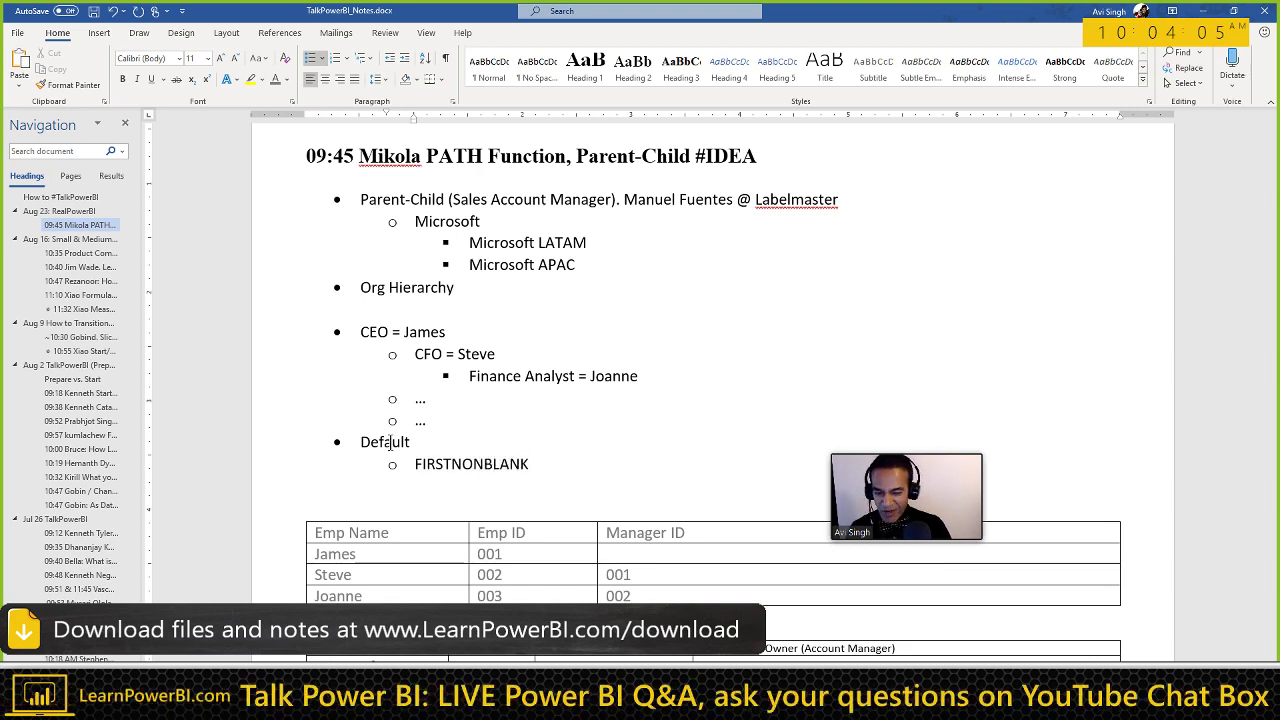
pyautogui.press('Return')
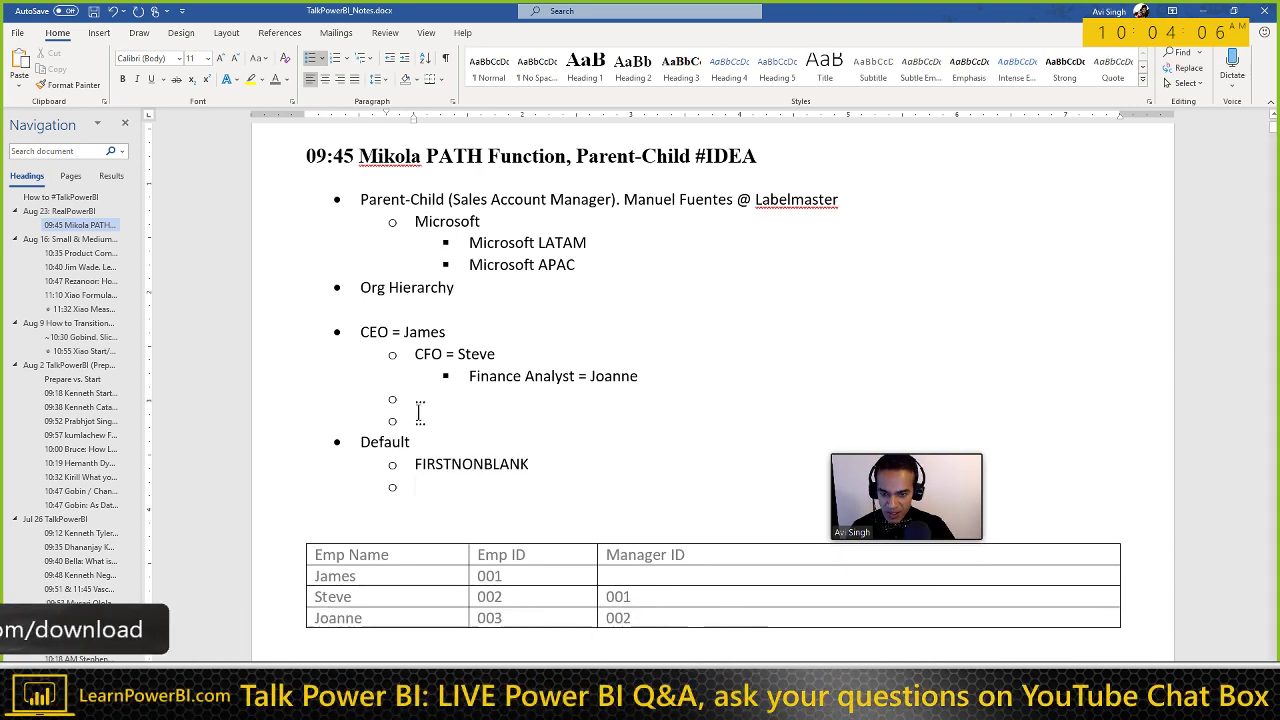
pyautogui.scroll(-1, 437, 437)
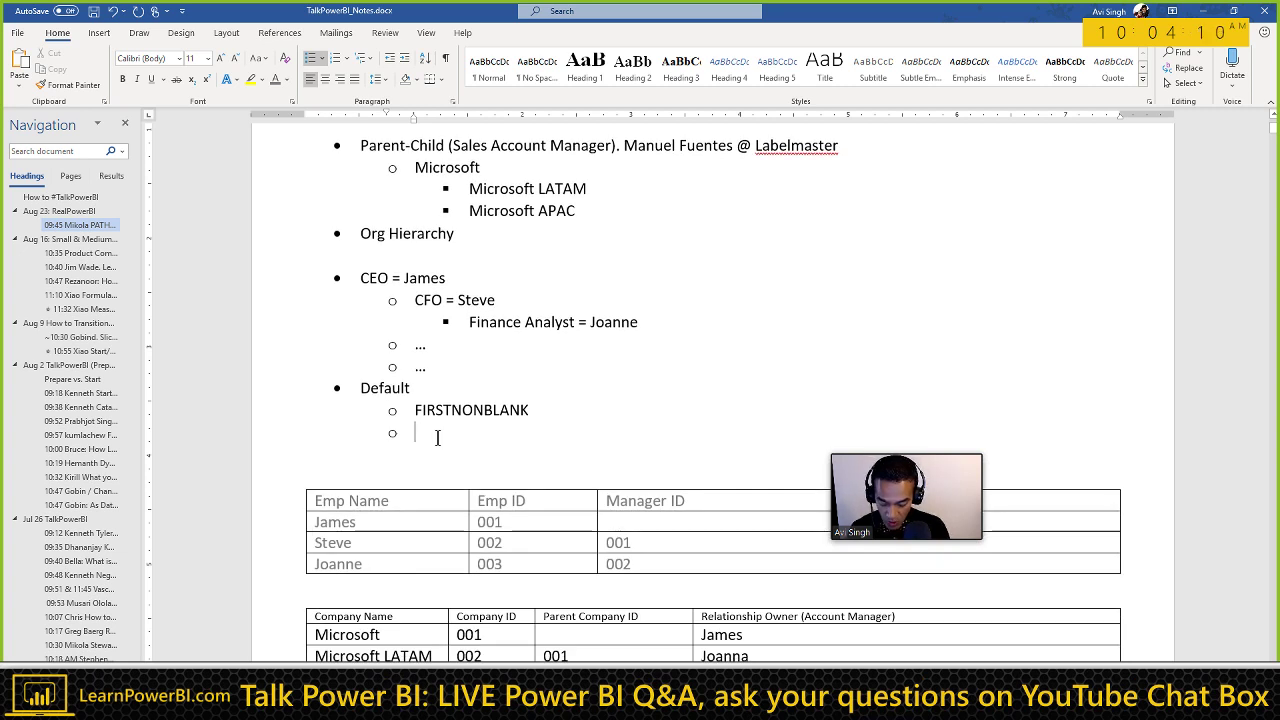
pyautogui.write('SELE')
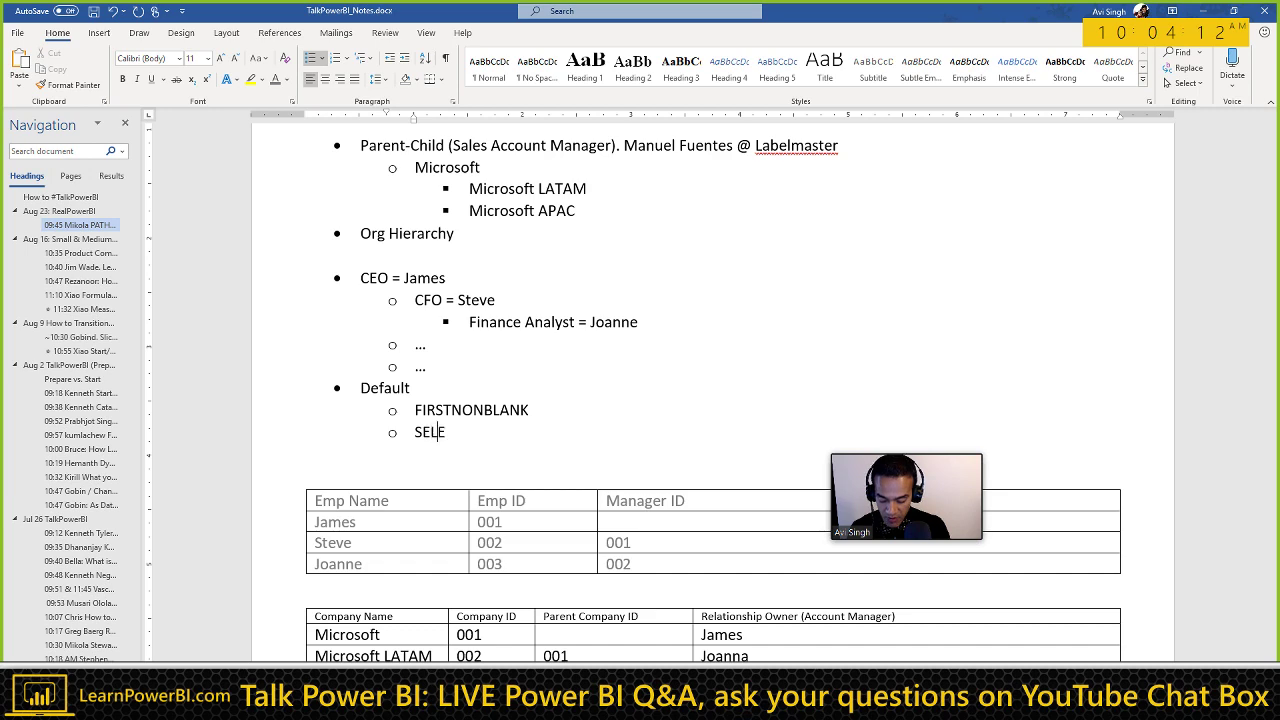
pyautogui.write('CTEDVALUE')
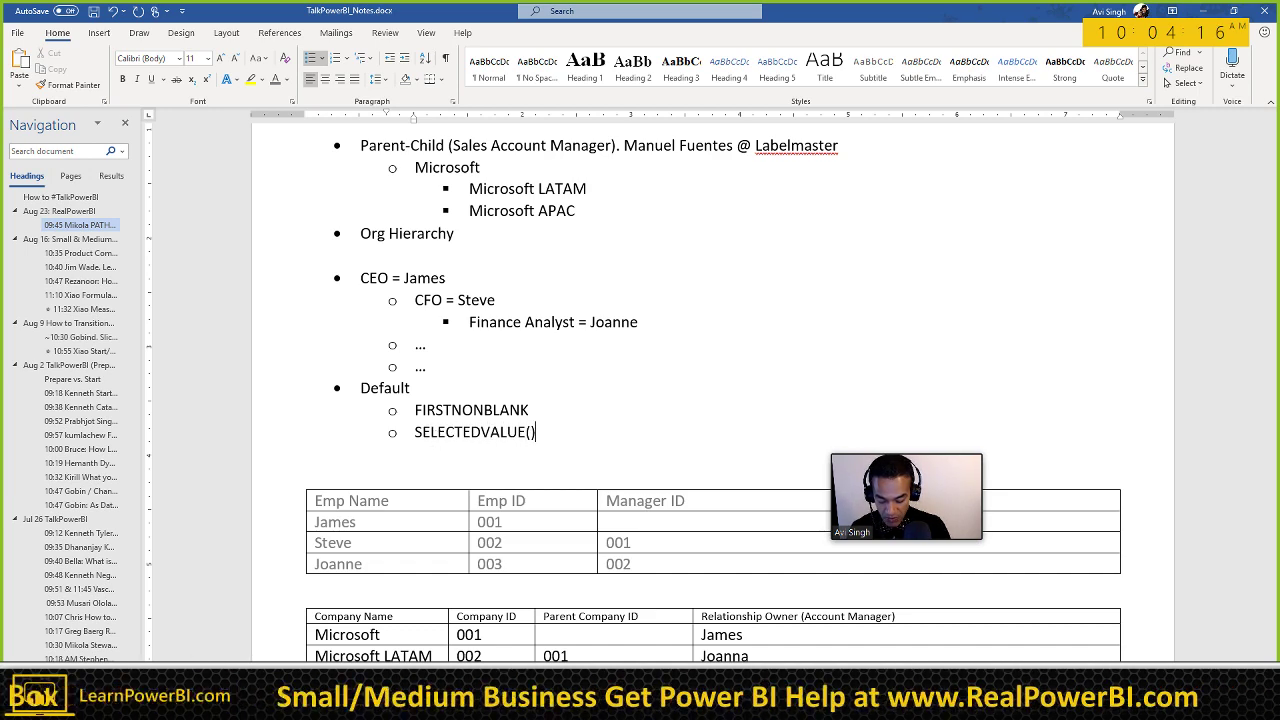
# Step: Under SELECTEDVALUE(), note 'If one value = show it' and 'Else = "Multiple Owners"'
pyautogui.hotkey('shift', 'Return')
pyautogui.write('If')
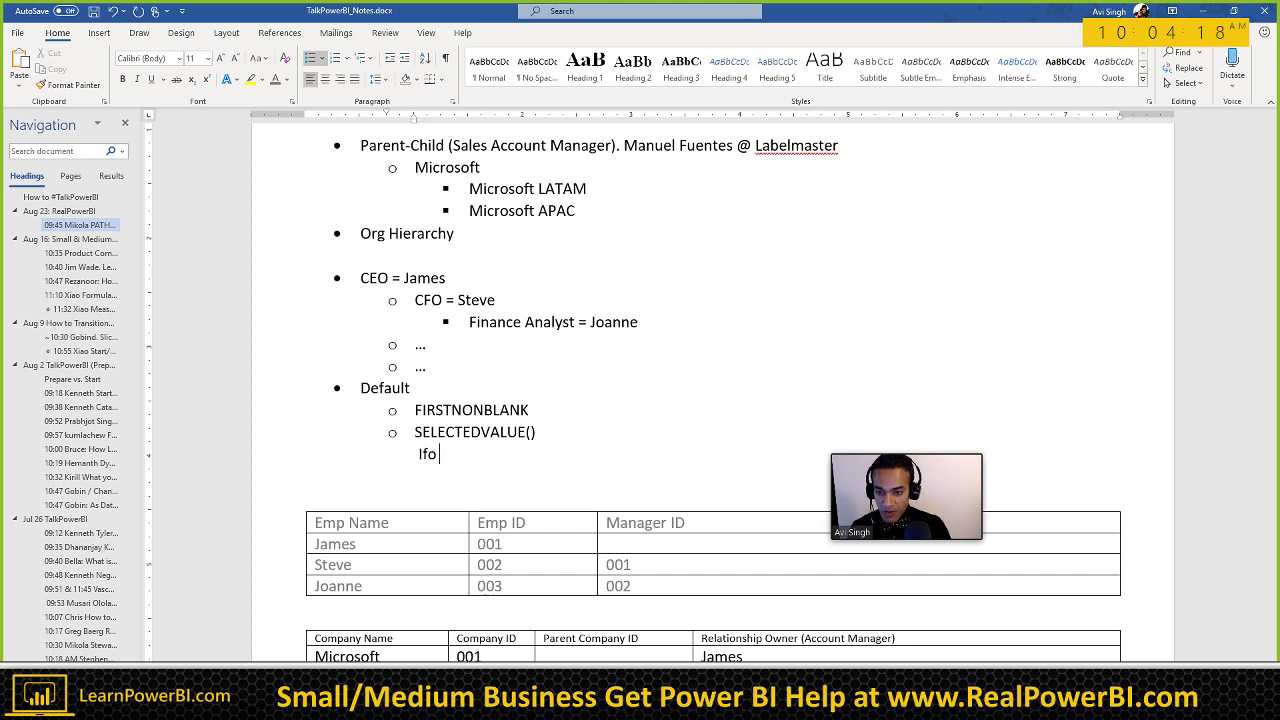
pyautogui.write(' one value = show it')
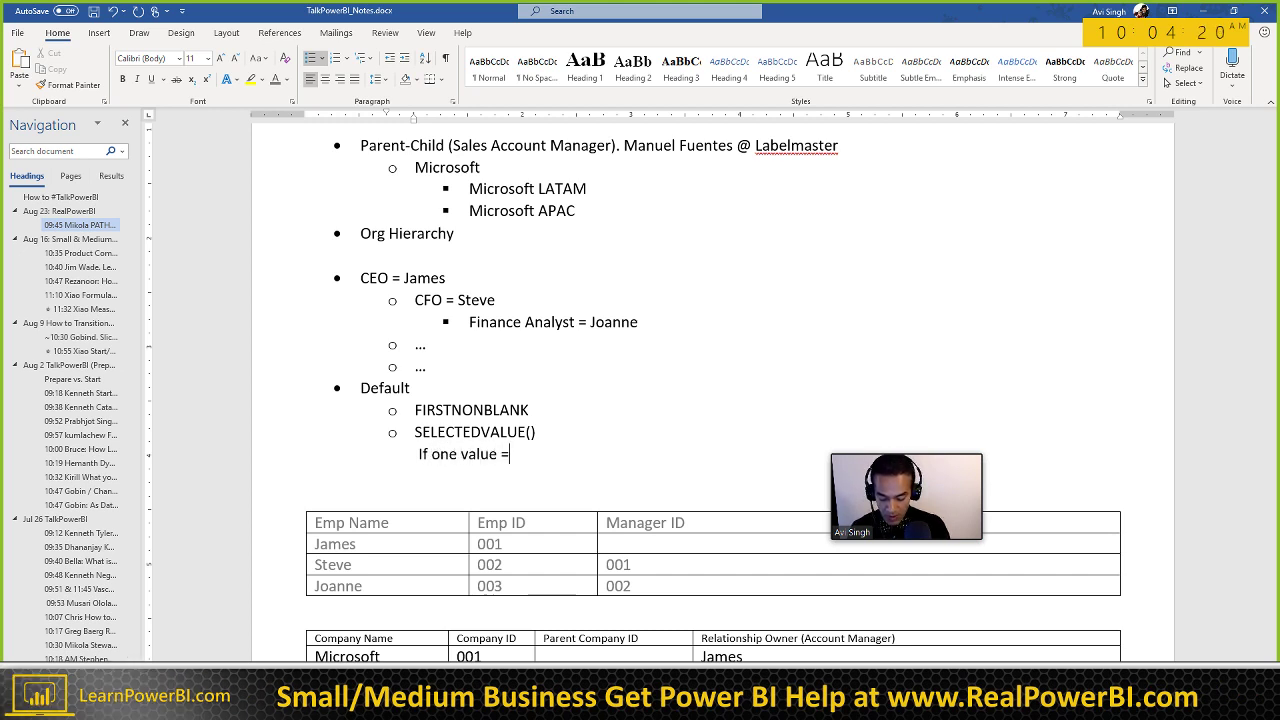
pyautogui.write('lse ')
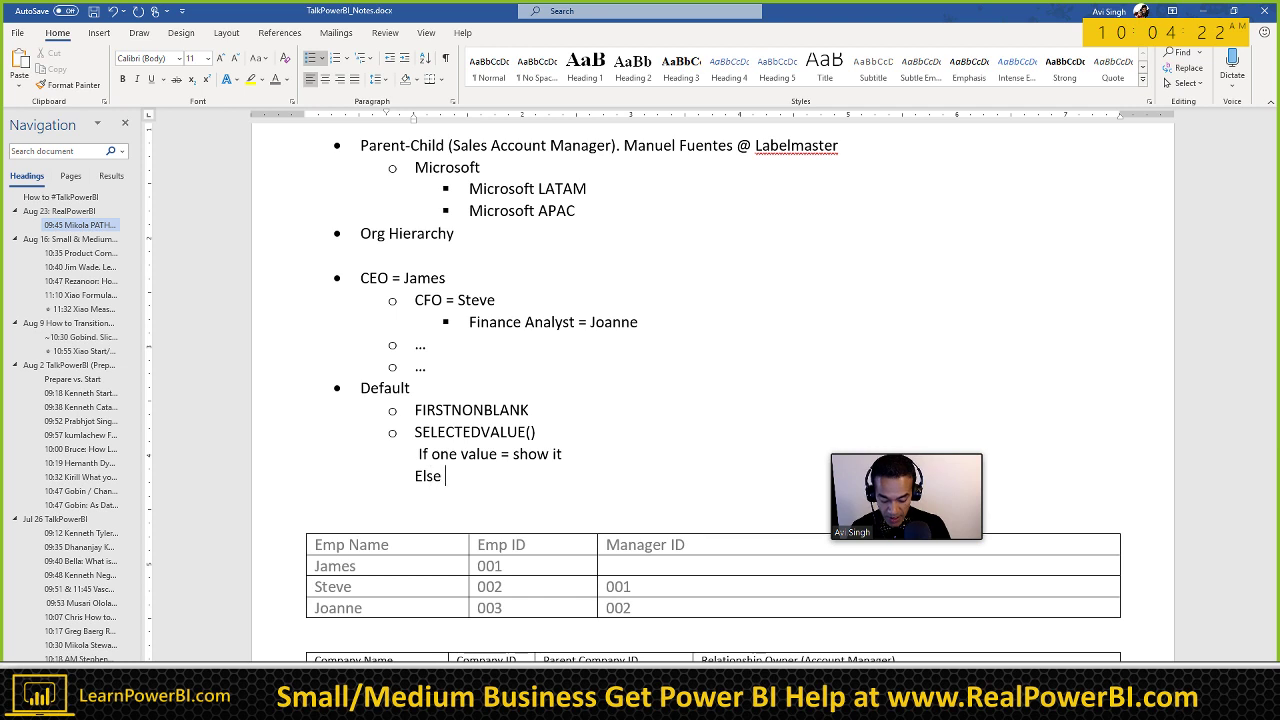
pyautogui.write('= "Multiple V')
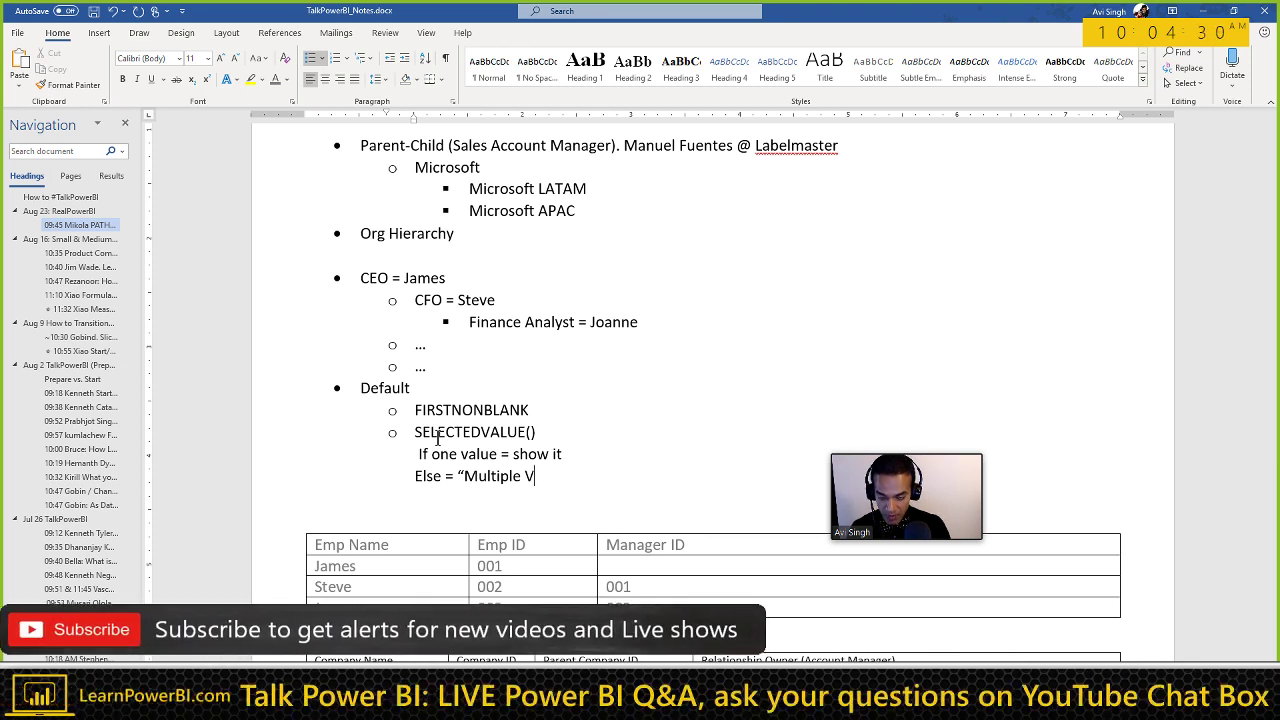
pyautogui.press('BackSpace')
pyautogui.write('own')
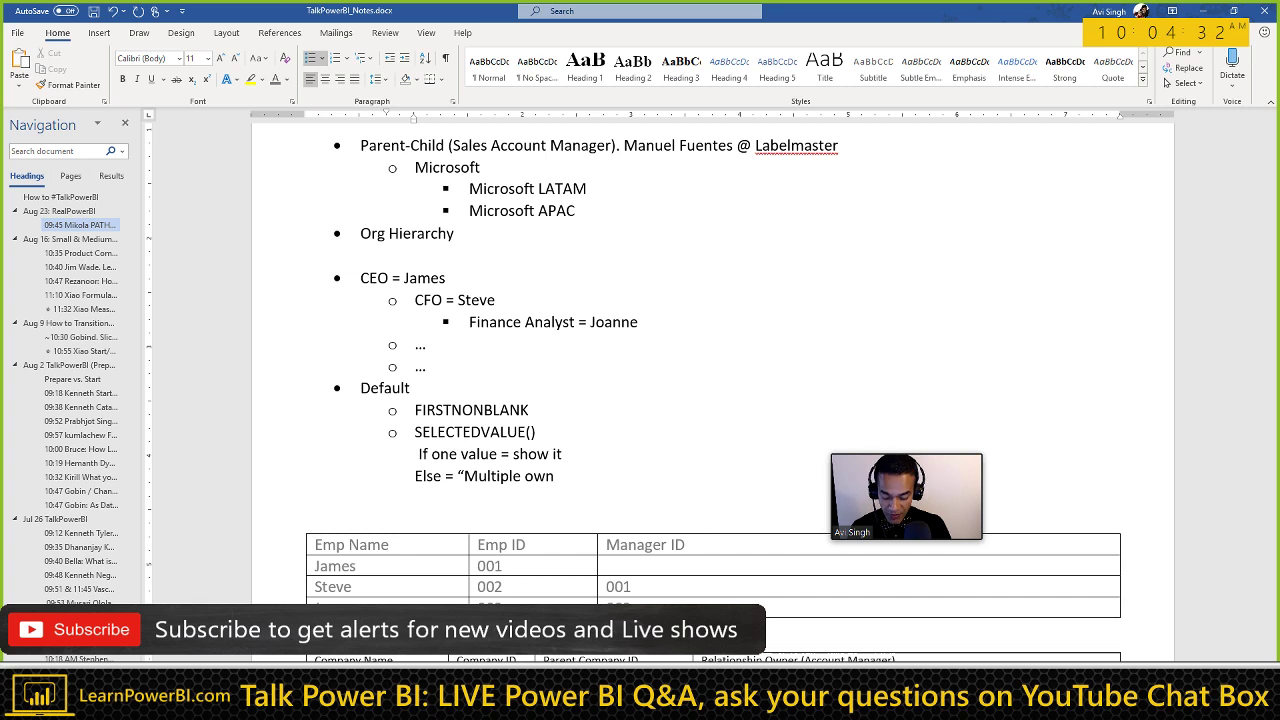
pyautogui.press('BackSpace')
pyautogui.press('BackSpace')
pyautogui.write('wners"')
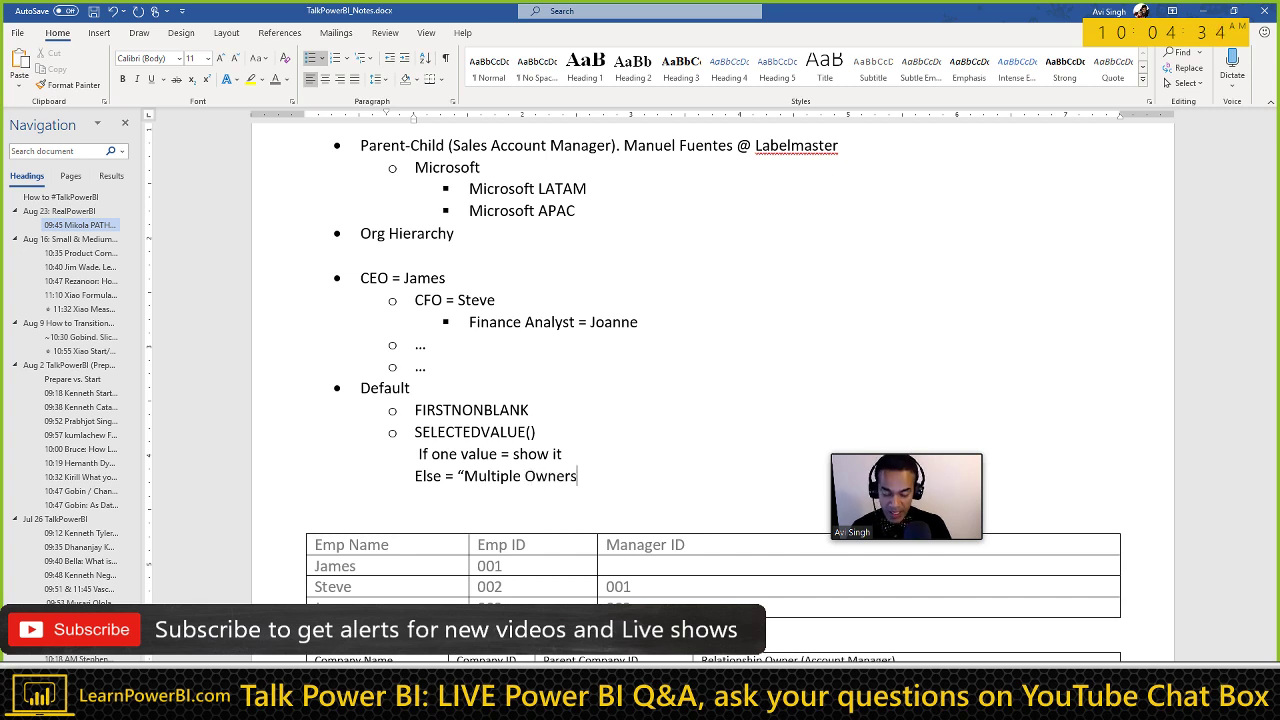
pyautogui.press('Return')
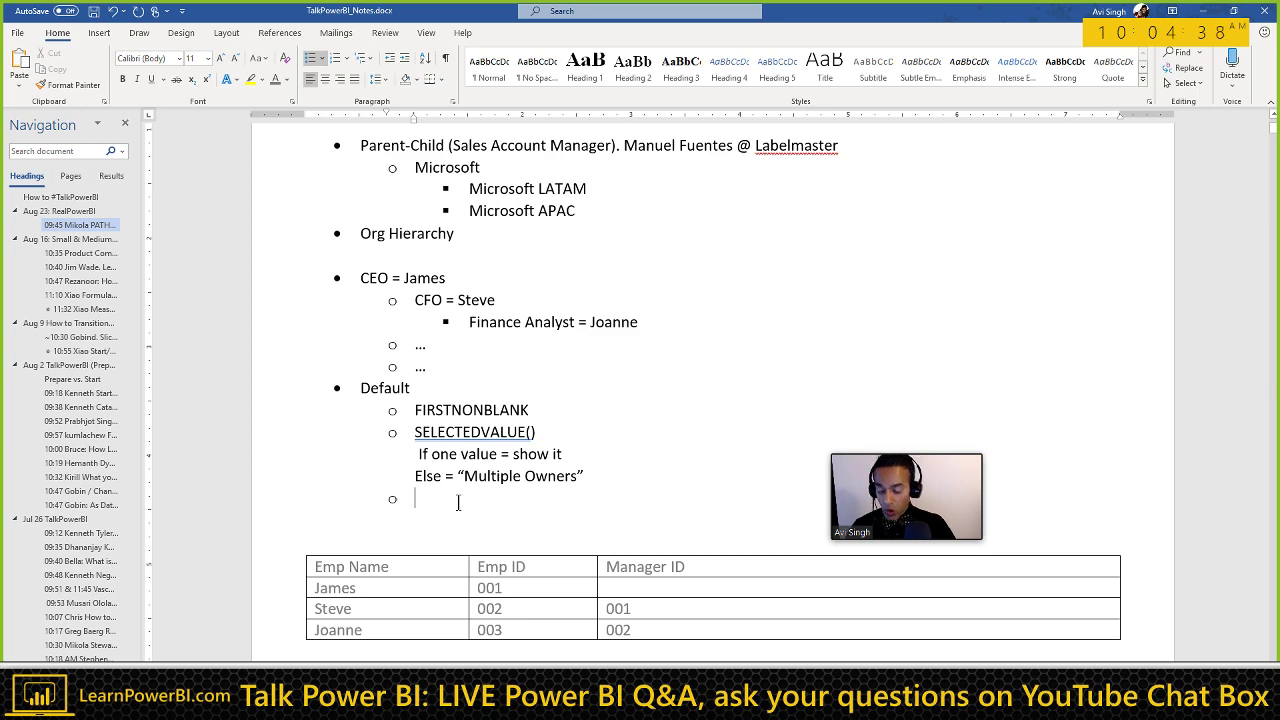
# Step: Add 'Show all names of owners' followed by an en-dashed '–or–' on its own line
pyautogui.write('Show all ')
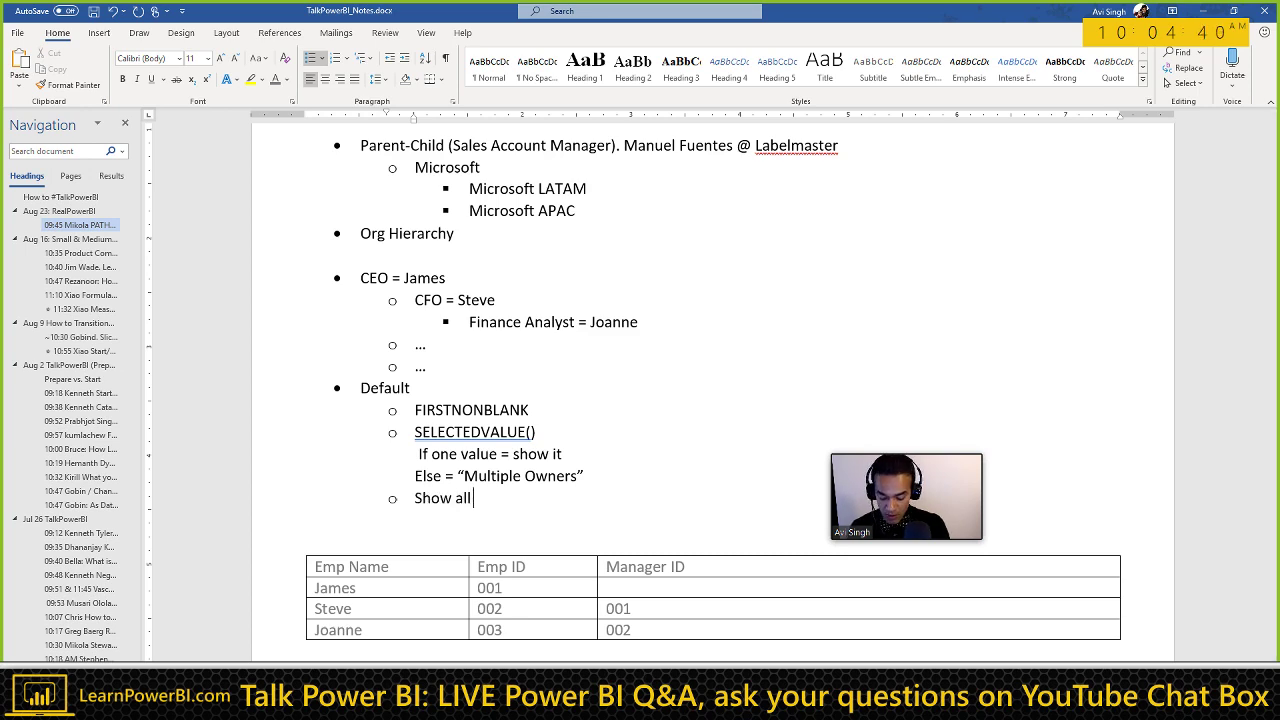
pyautogui.write('names')
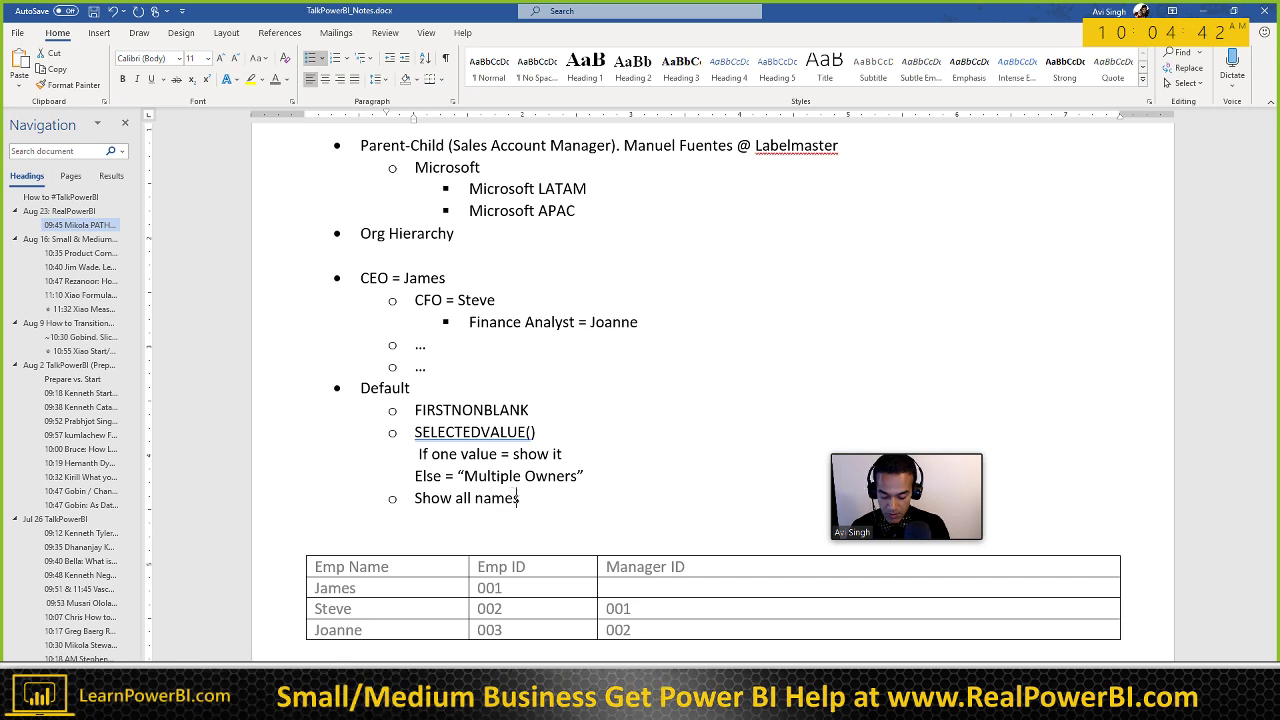
pyautogui.write(' of owners or ')
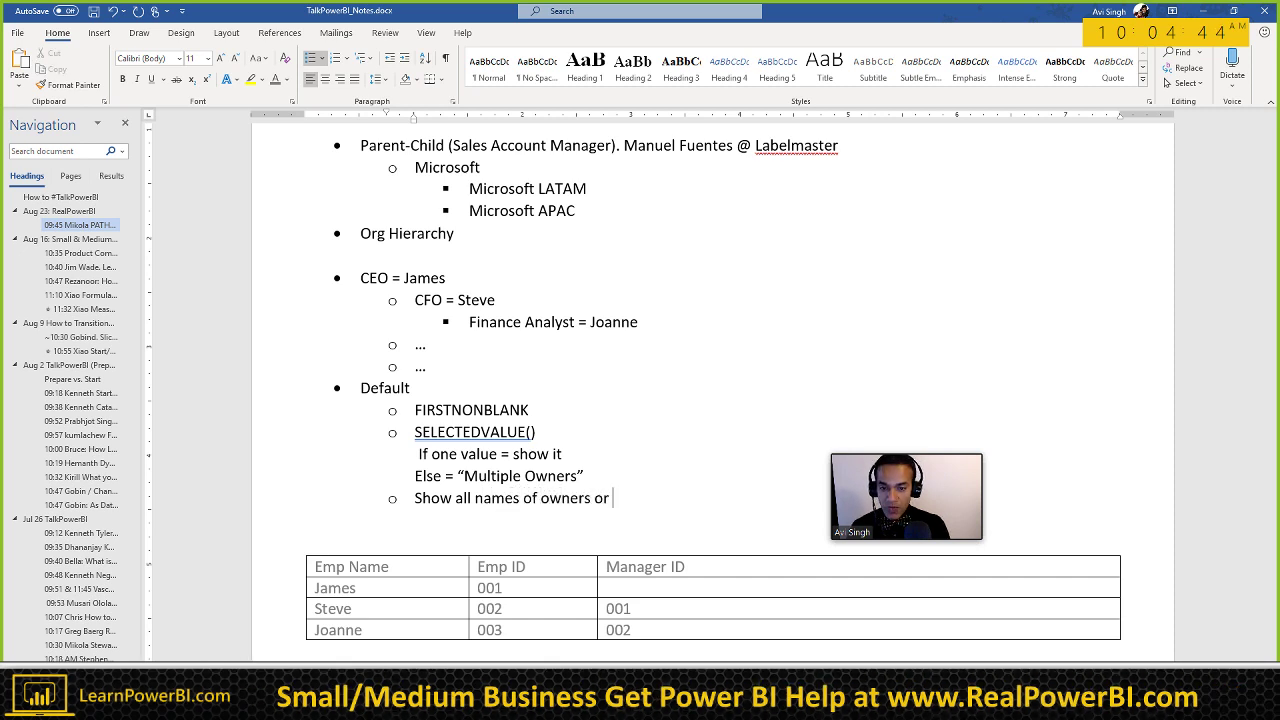
pyautogui.write('--')
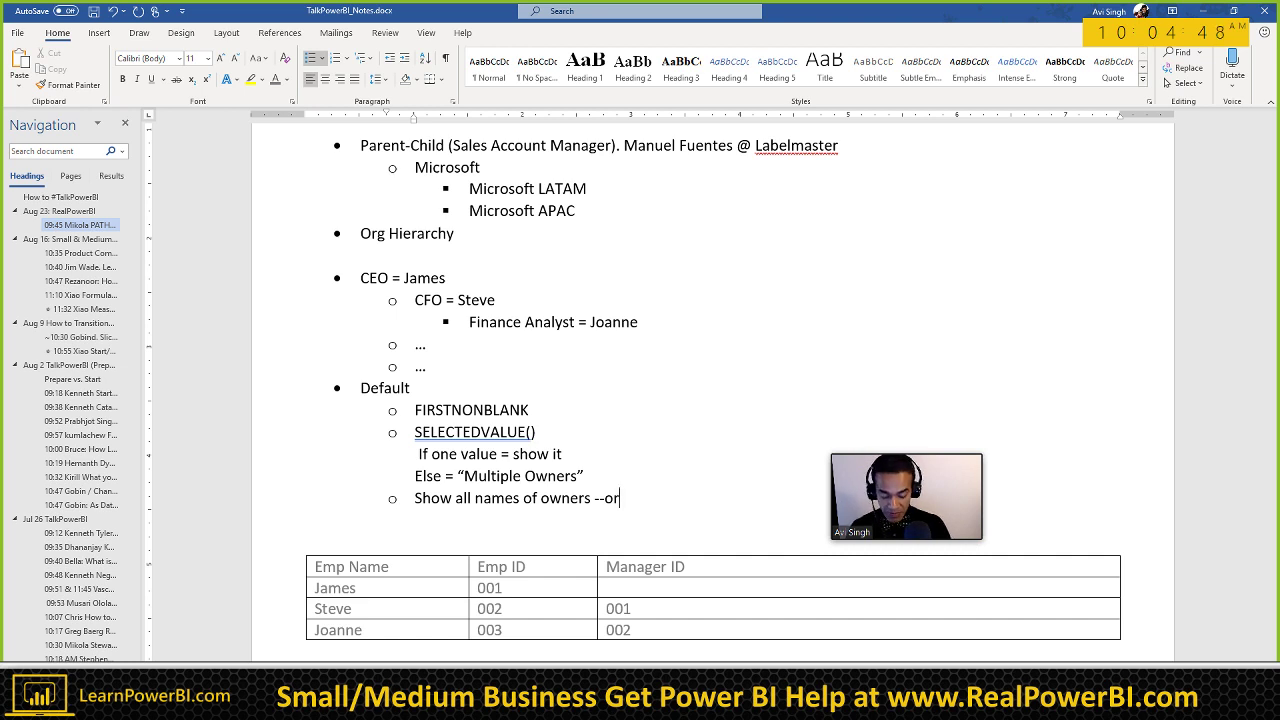
pyautogui.press('Left')
pyautogui.press('Left')
pyautogui.press('Left')
pyautogui.press('Left')
pyautogui.hotkey('shift', 'Left')
pyautogui.hotkey('ctrl', 'c')
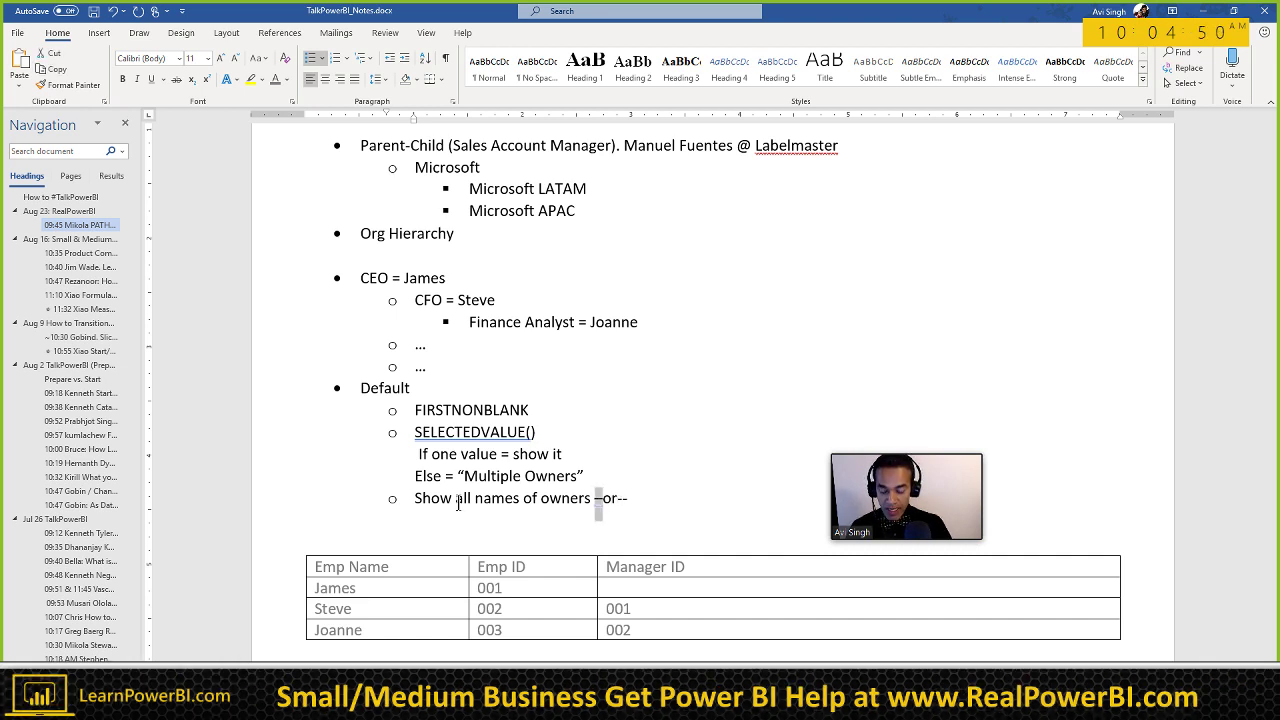
pyautogui.press('End')
pyautogui.press('BackSpace')
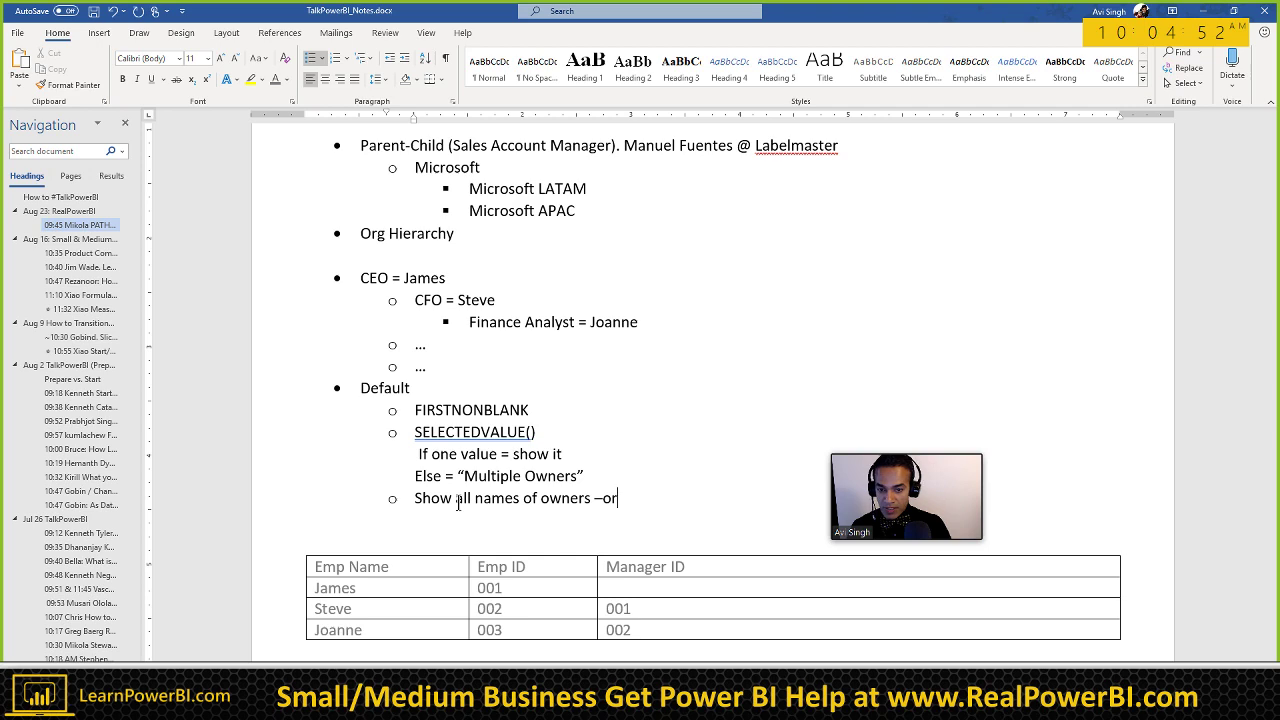
pyautogui.hotkey('ctrl', 'v')
pyautogui.hotkey('shift', 'Return')
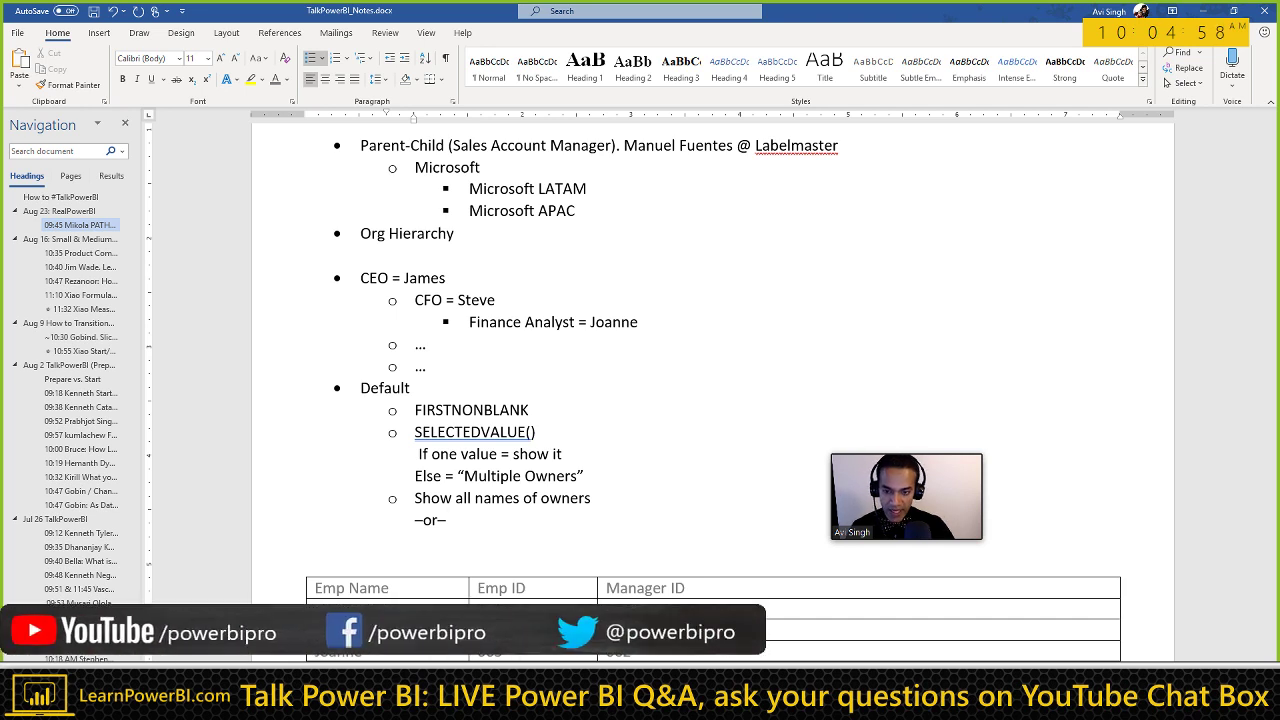
# Step: Add 'Select based on some criterion (majority owner)' and switch to the Excel workbook
pyautogui.scroll(-1, 503, 500)
pyautogui.write('Select')
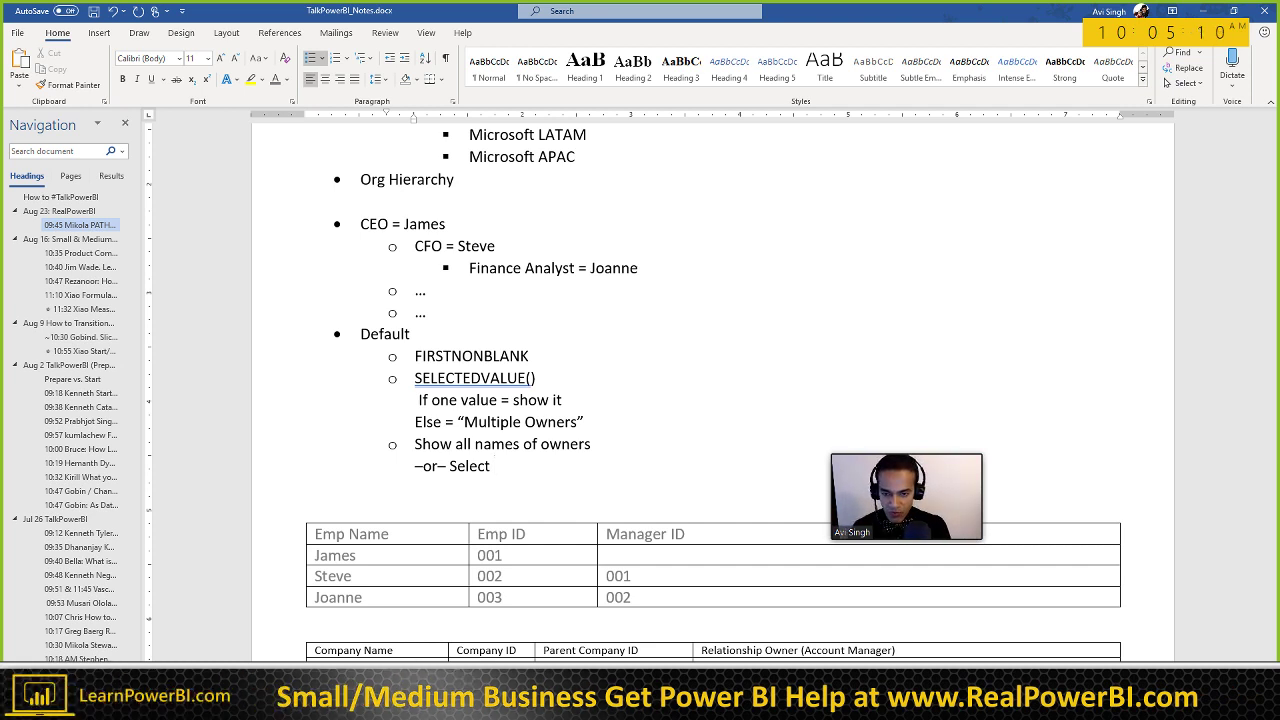
pyautogui.write('based on some criterio')
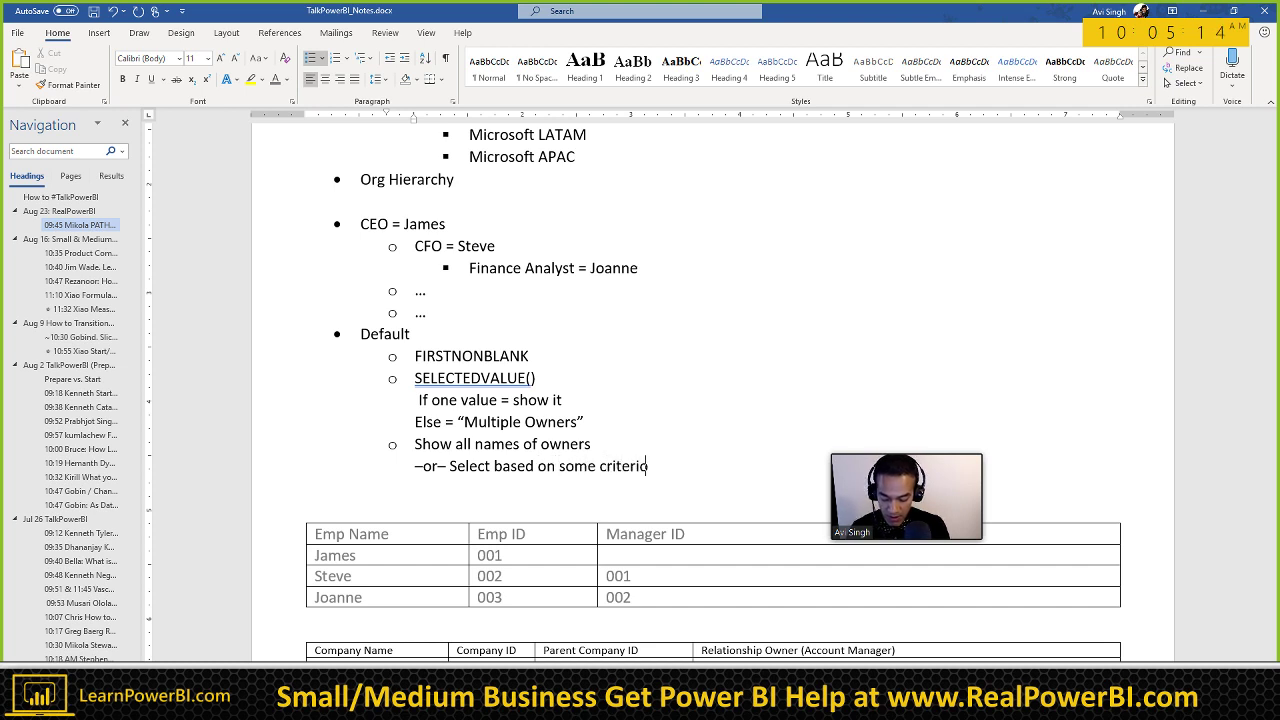
pyautogui.write('n (major')
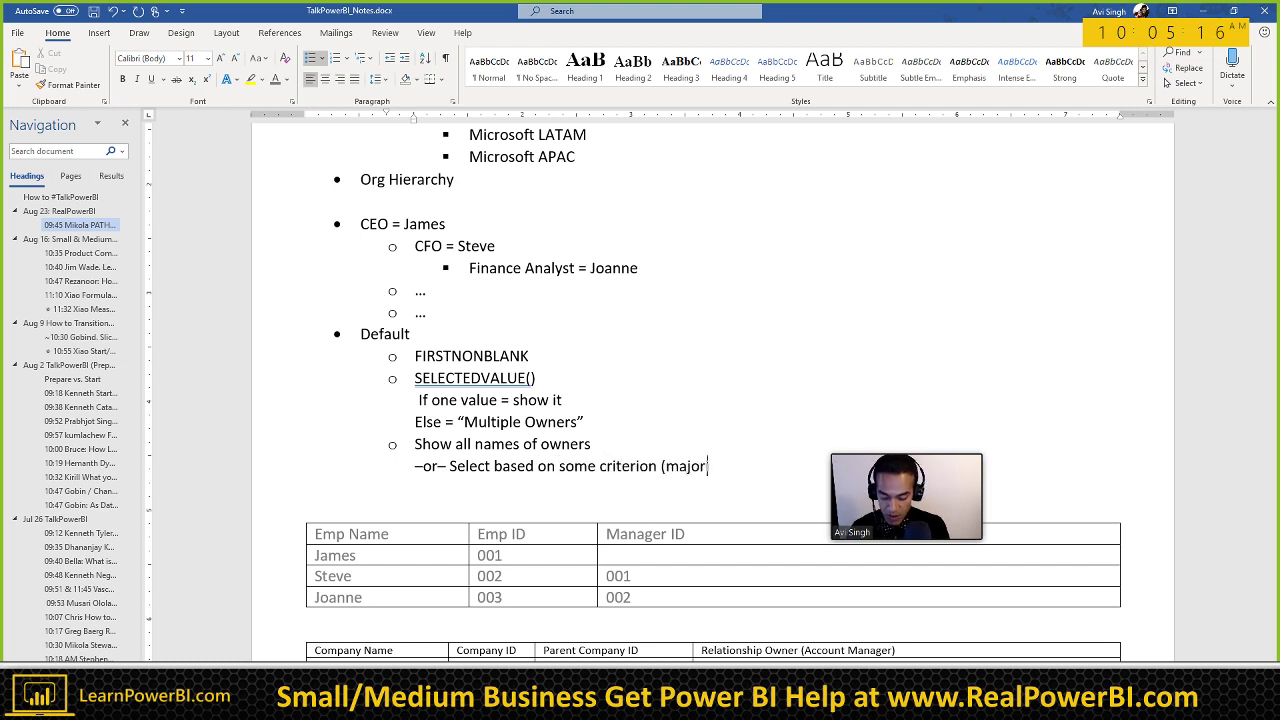
pyautogui.write('ity owner)')
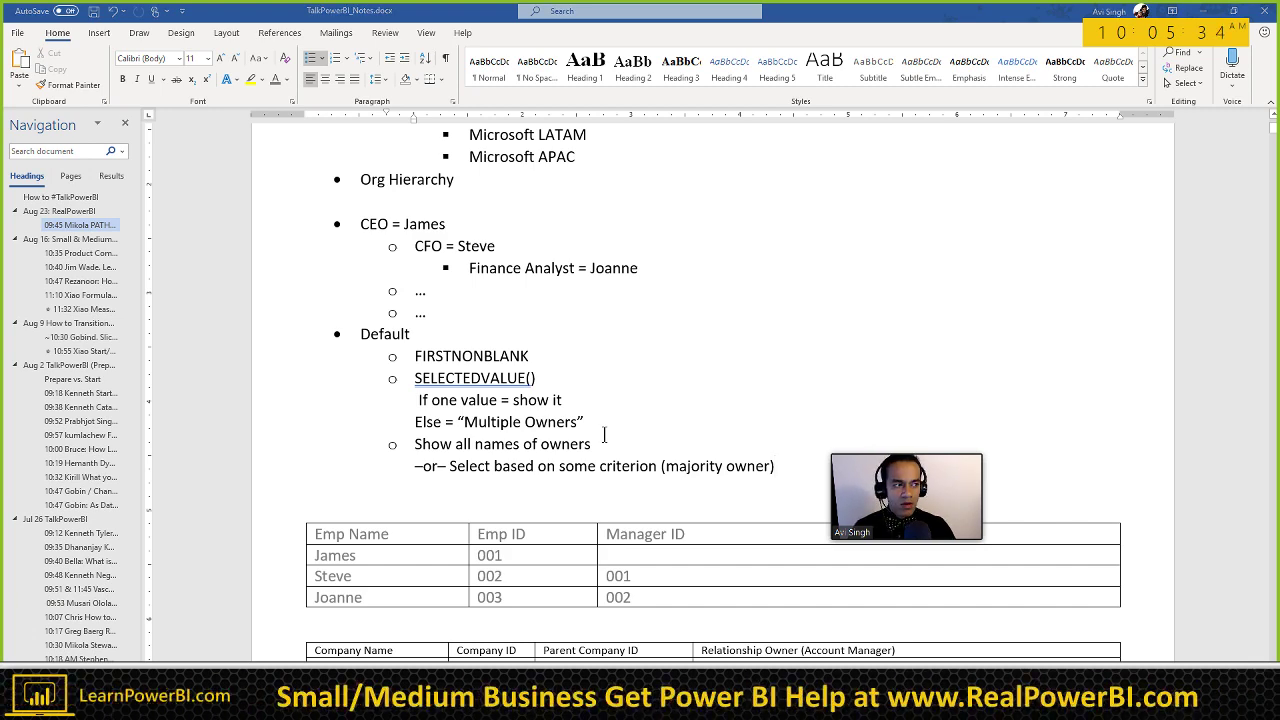
pyautogui.hotkey('alt', 'Tab')
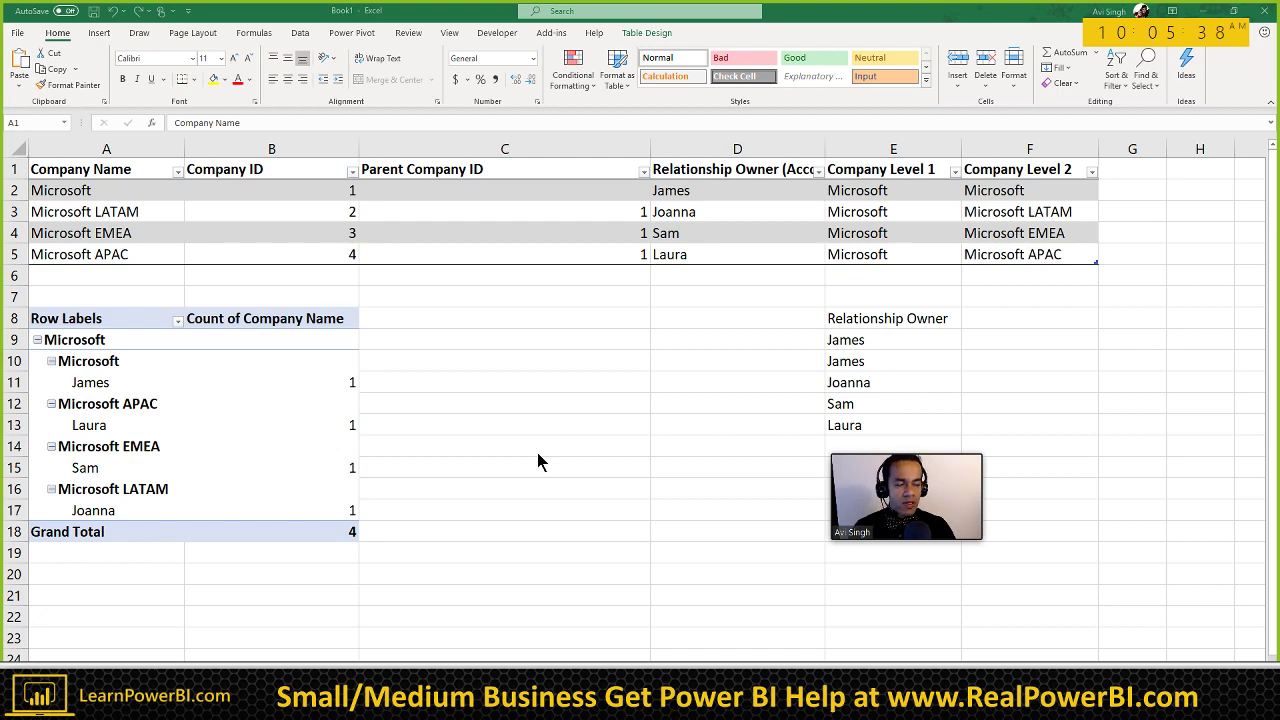
# Step: Add the note 'Select Owner based on Company Level 1', then return to Power BI Desktop
pyautogui.hotkey('alt', 'Tab')
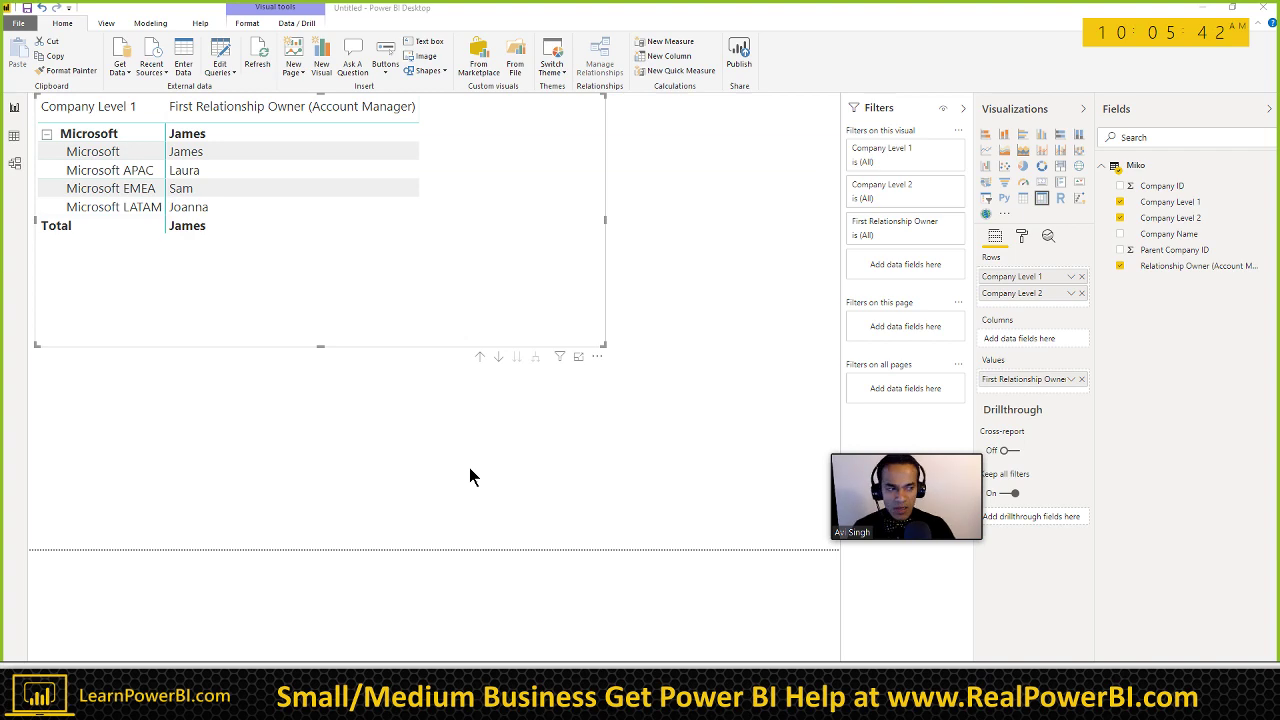
pyautogui.hotkey('alt', 'Tab')
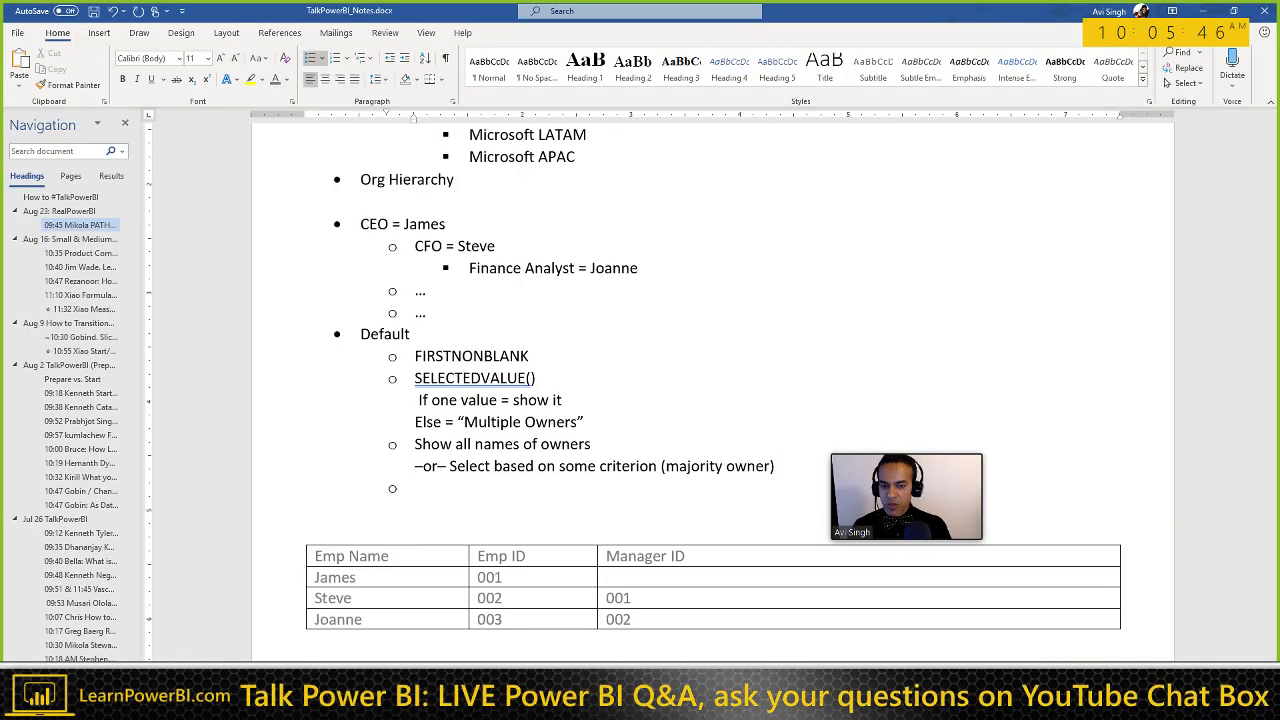
pyautogui.write('Select ')
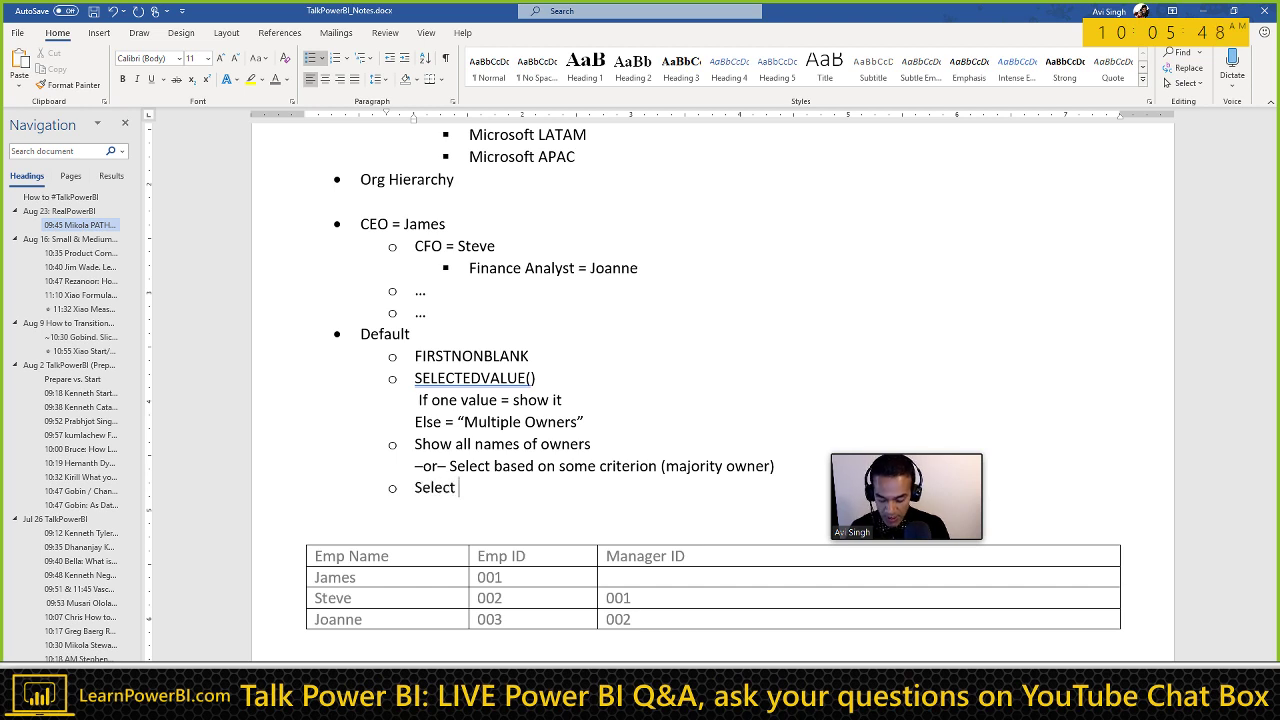
pyautogui.write('Owner bas')
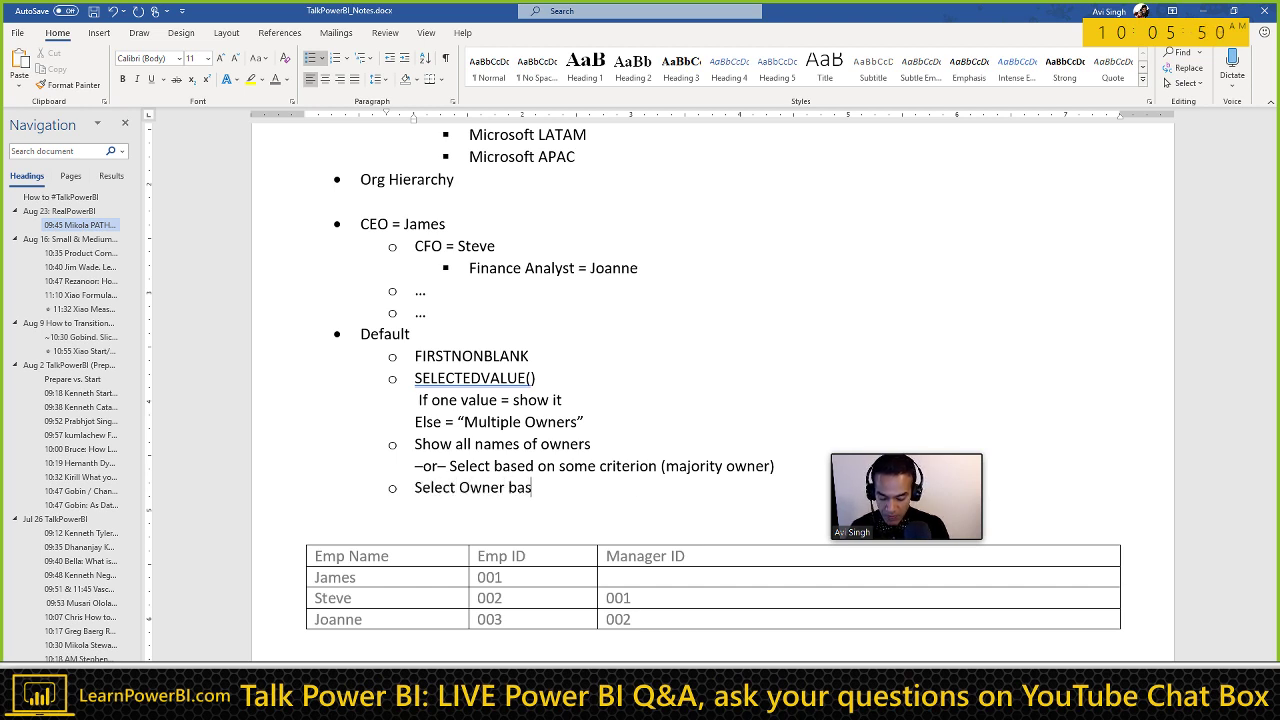
pyautogui.write('ed on Company ')
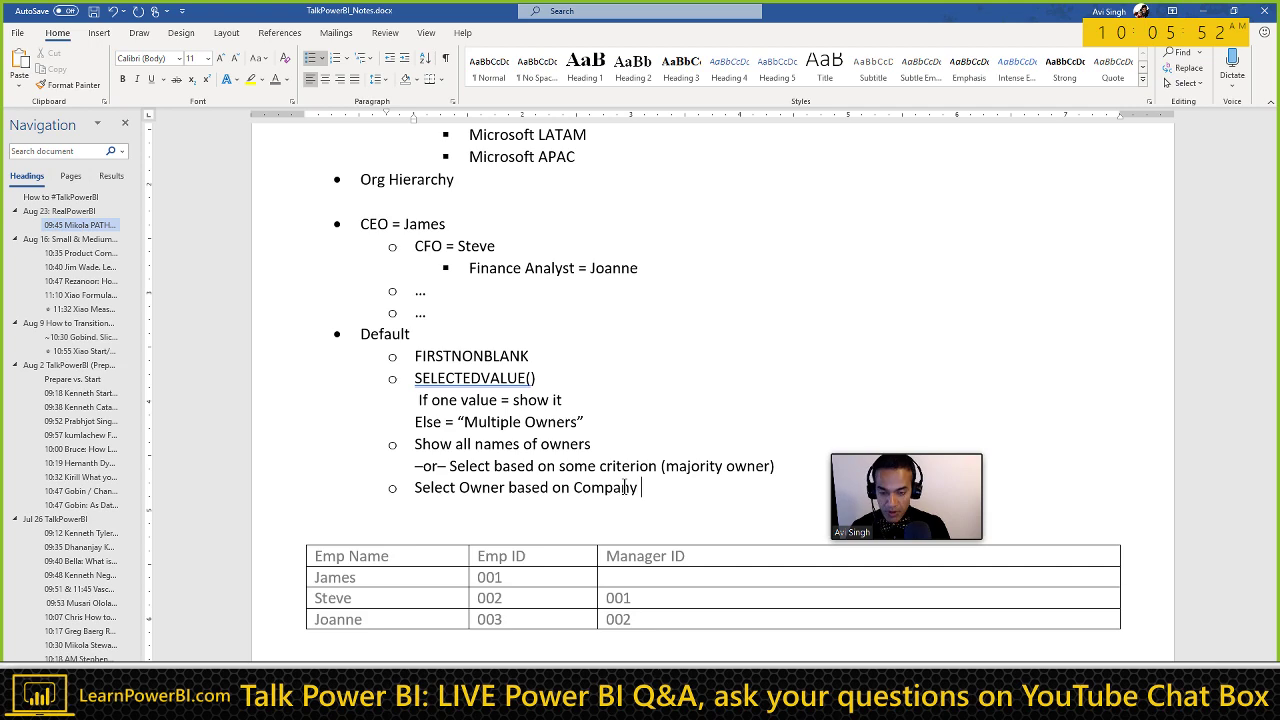
pyautogui.write('Level 1')
pyautogui.hotkey('alt', 'Tab')
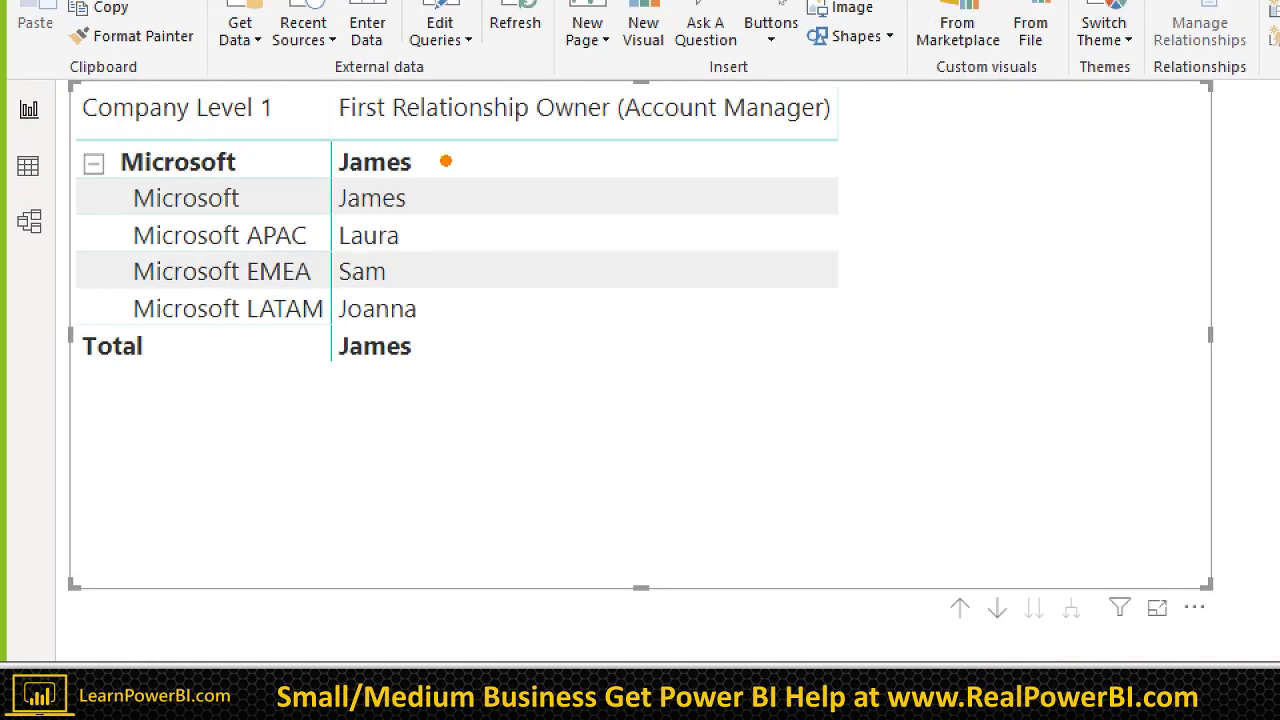
# Step: Adjust the matrix, check the First Relationship Owner field options, and open the Power Query Editor
pyautogui.moveTo(223, 132); pyautogui.dragTo(354, 132)
pyautogui.moveTo(429, 353); pyautogui.dragTo(657, 347)
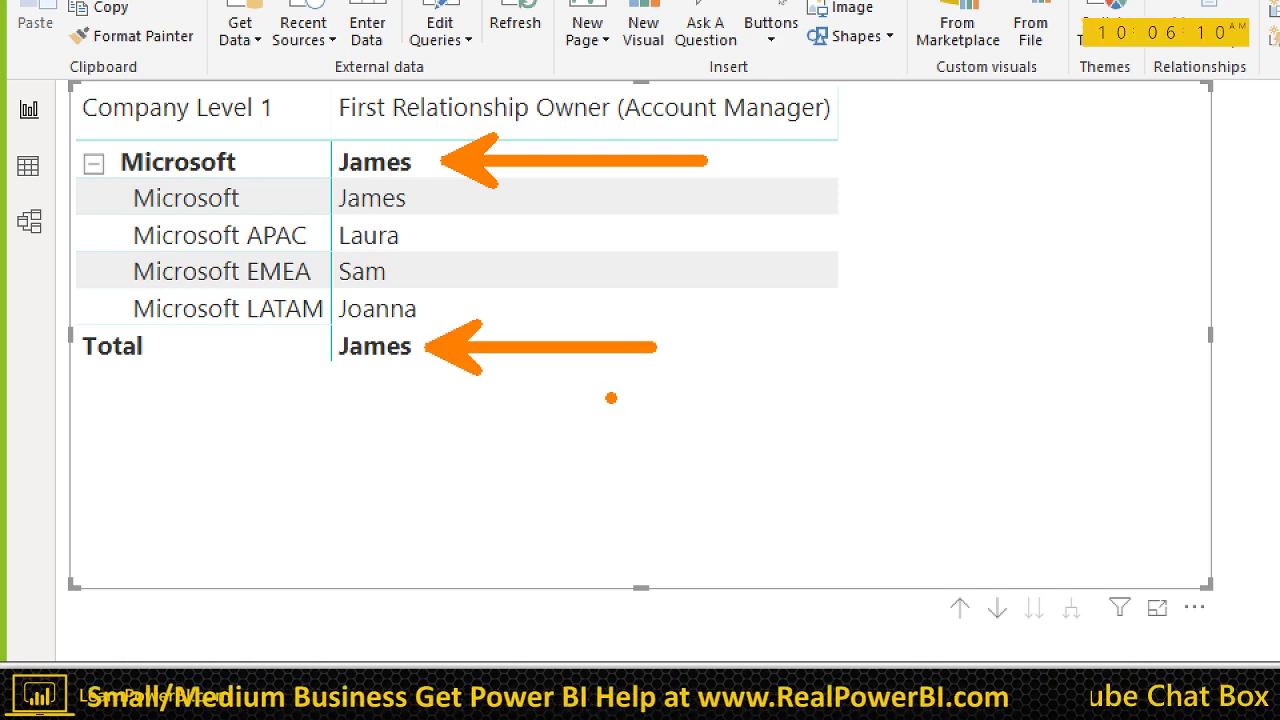
pyautogui.press('Escape')
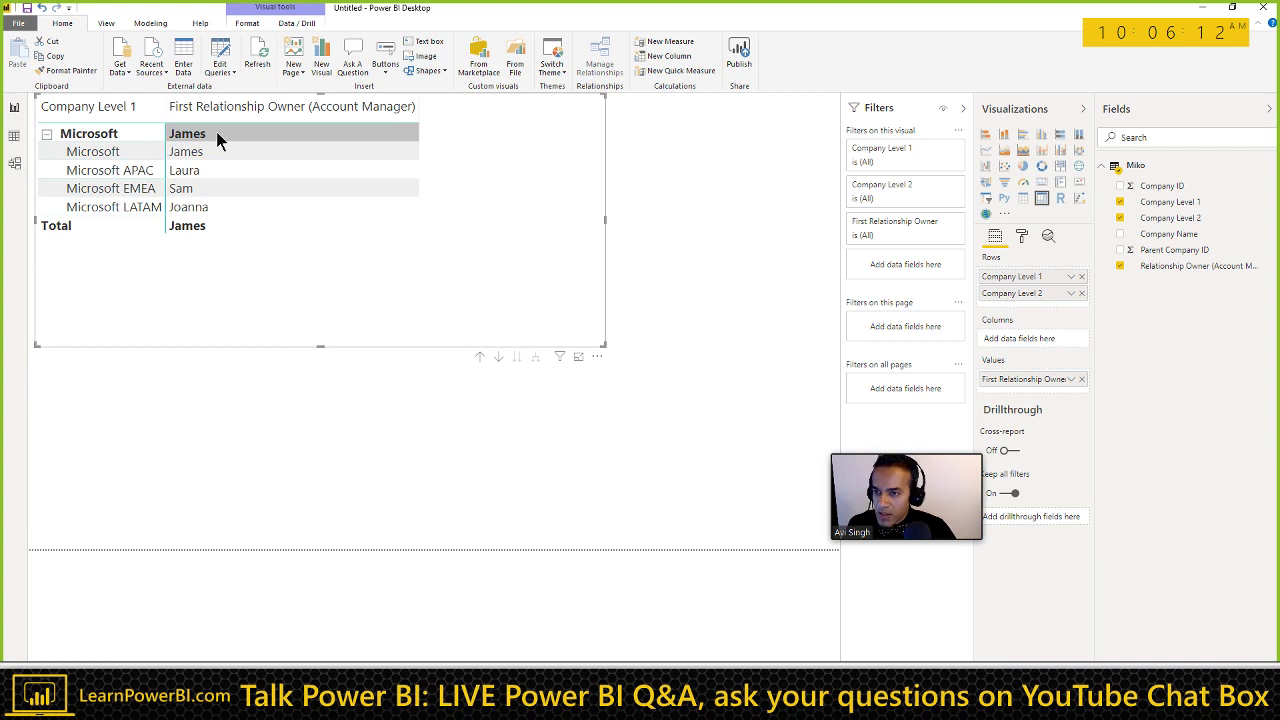
pyautogui.click(1070, 380)
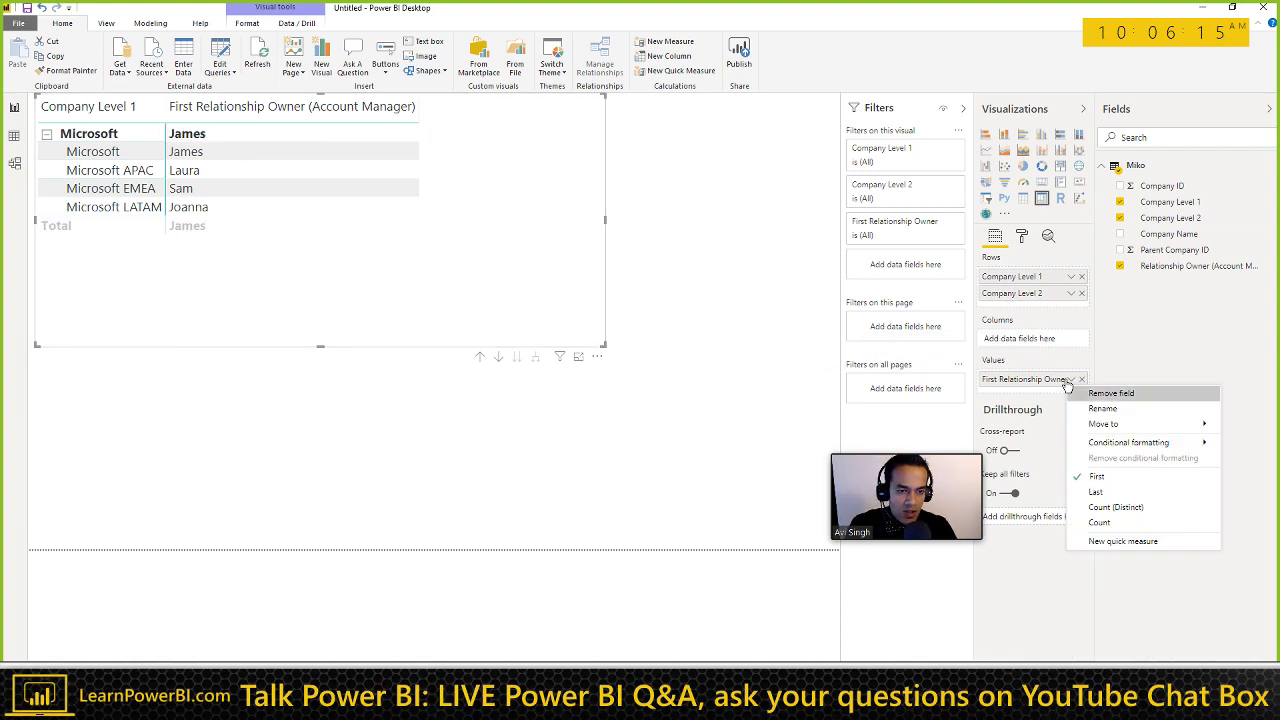
pyautogui.click(670, 365)
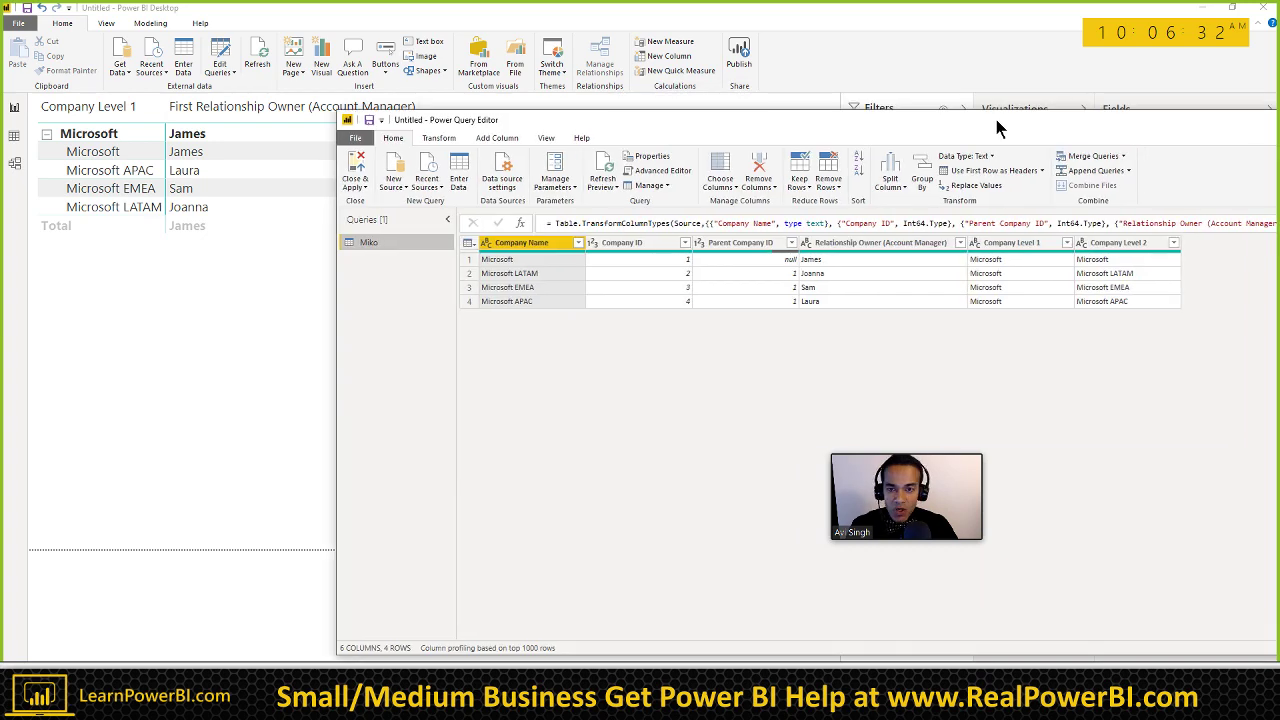
# Step: In the Source step's Create Table, change the first owner from James to Zoe and apply
pyautogui.doubleClick(996, 120)
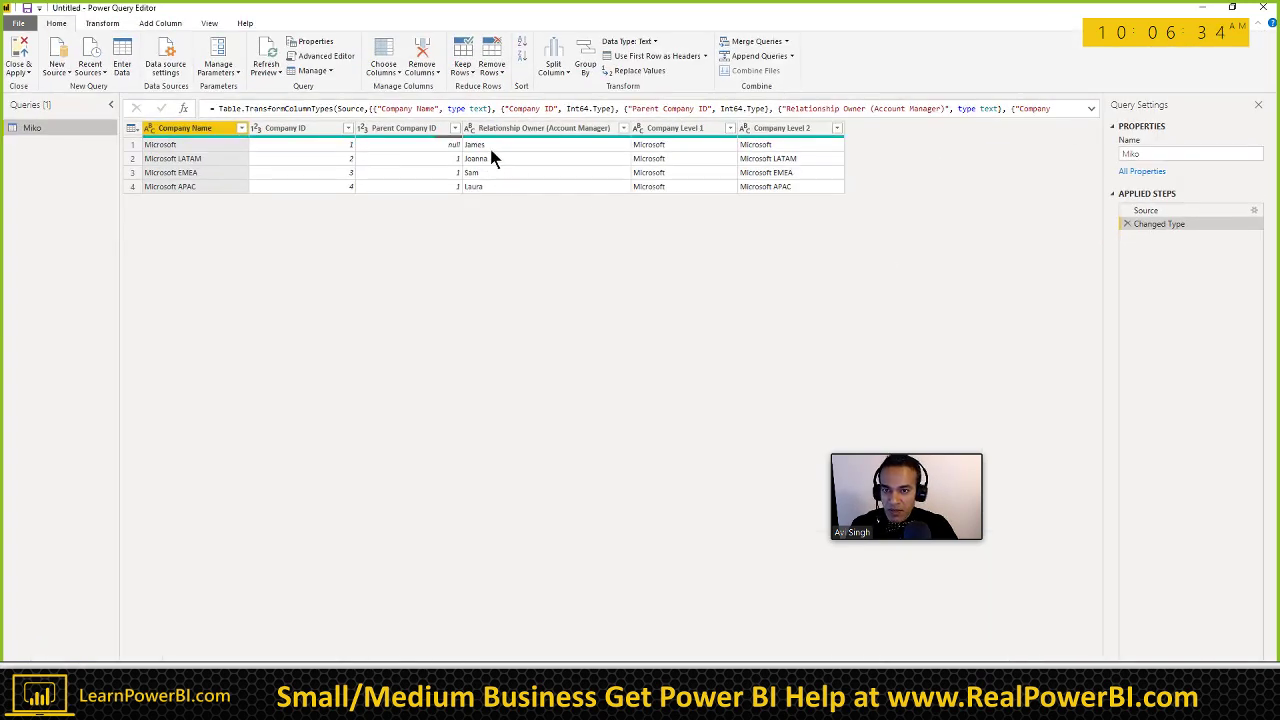
pyautogui.click(1174, 210)
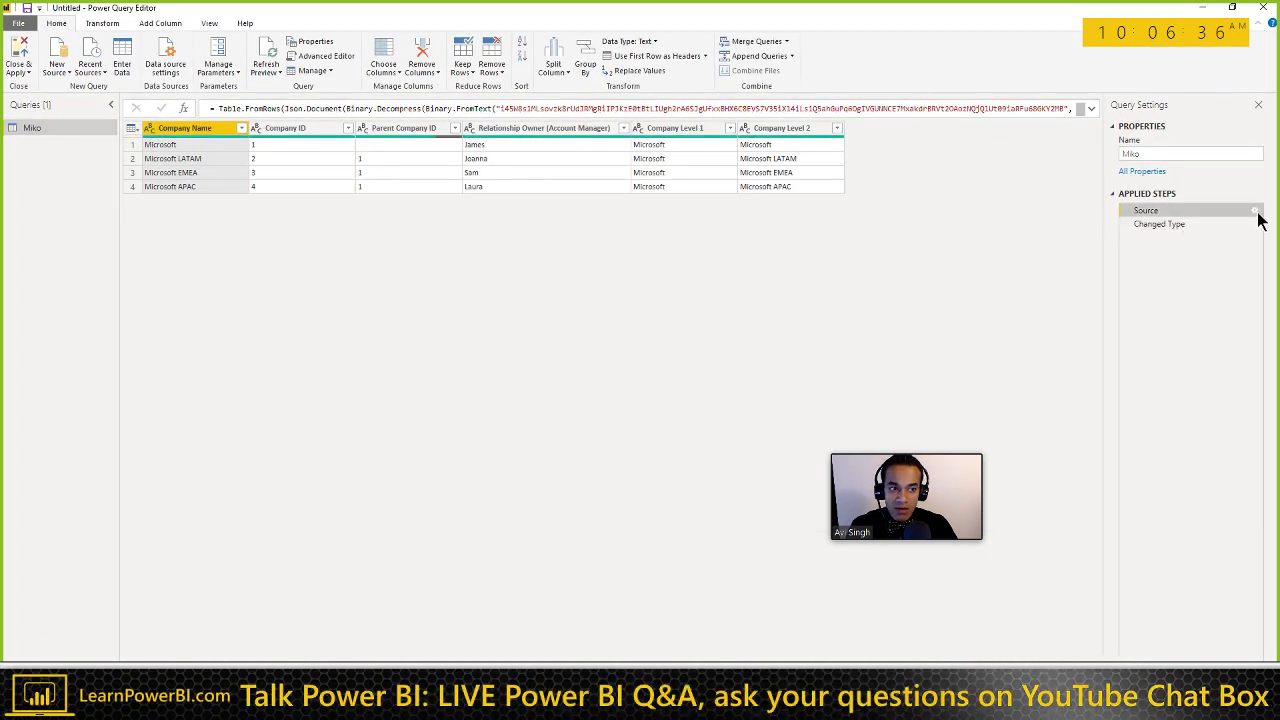
pyautogui.click(1255, 211)
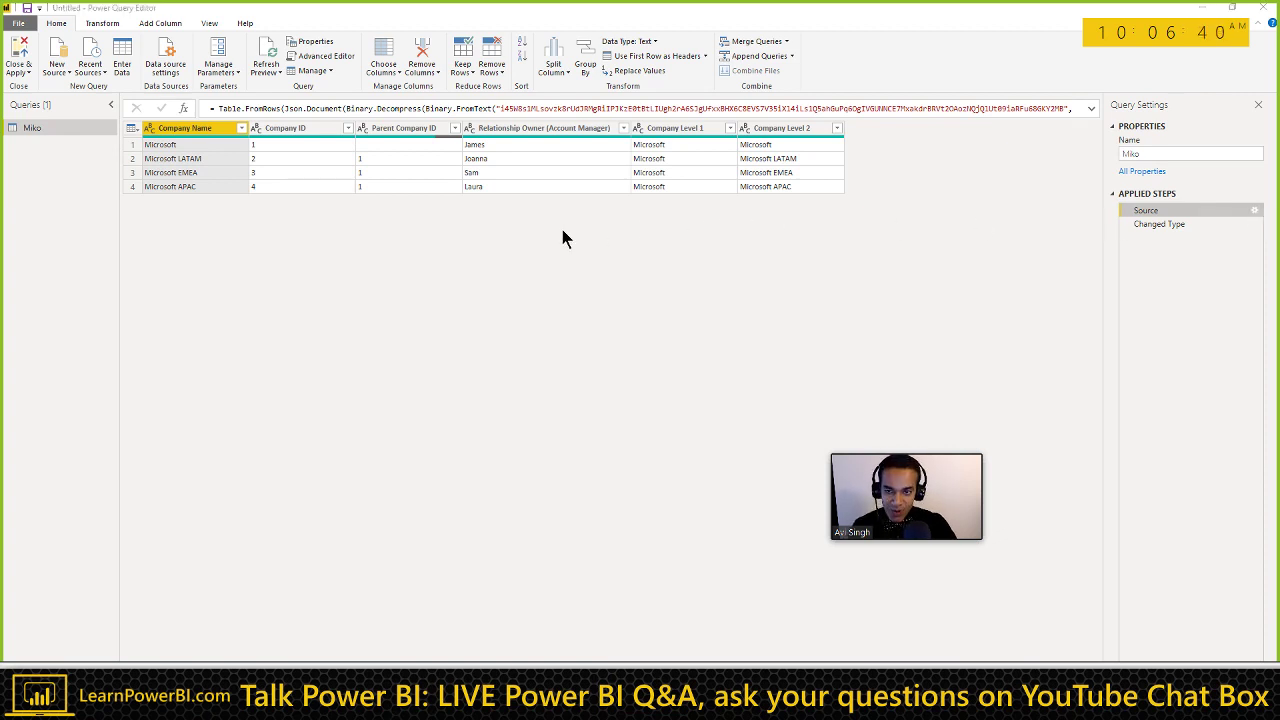
pyautogui.click(600, 198)
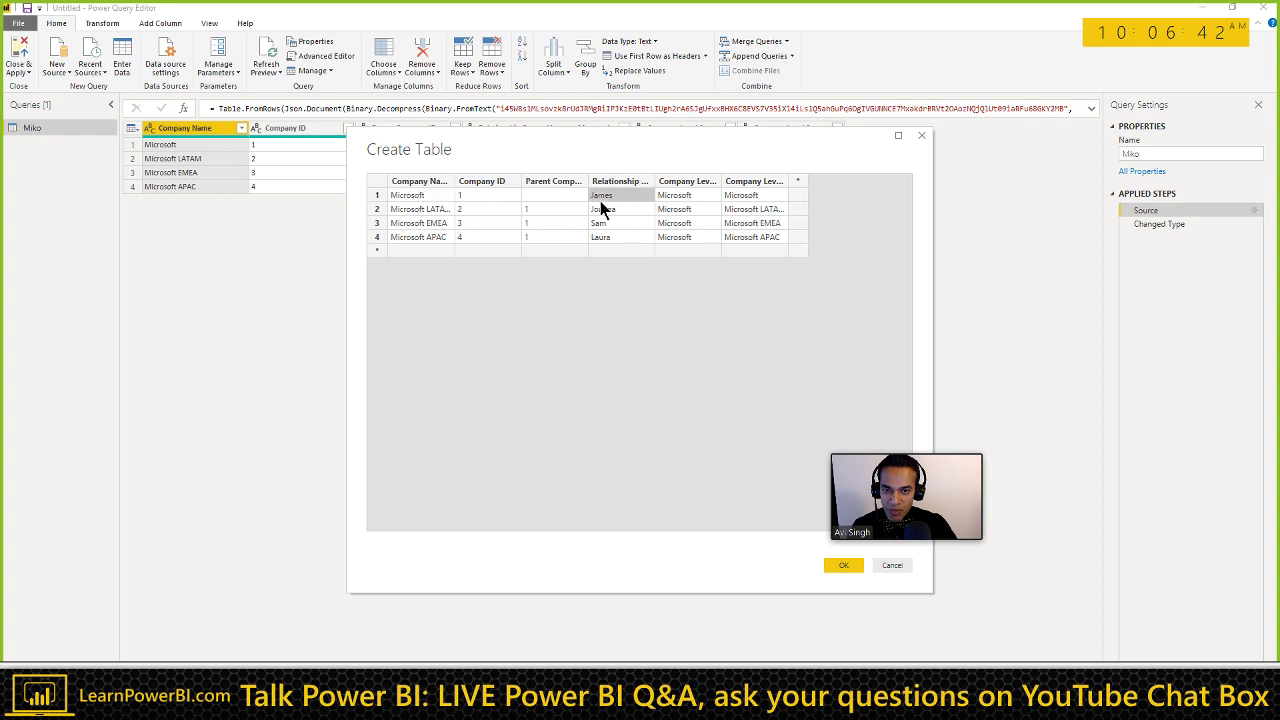
pyautogui.write('Zoe')
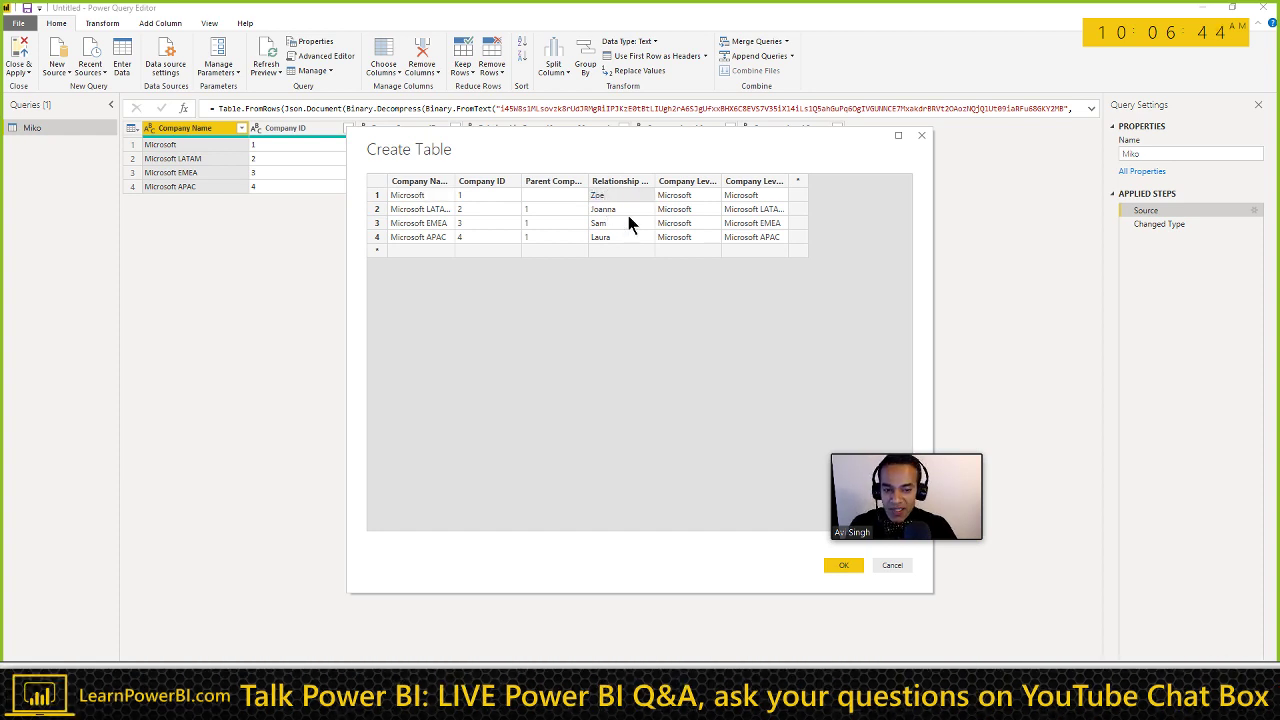
pyautogui.click(842, 566)
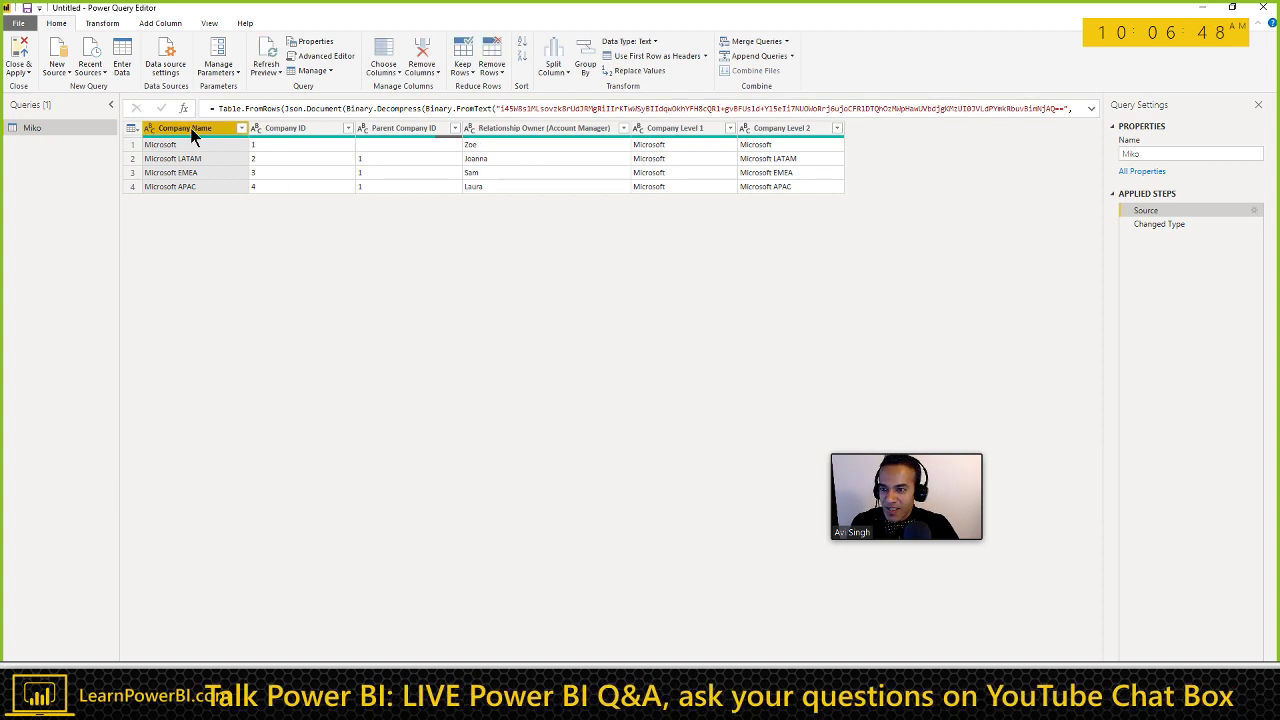
pyautogui.click(22, 50)
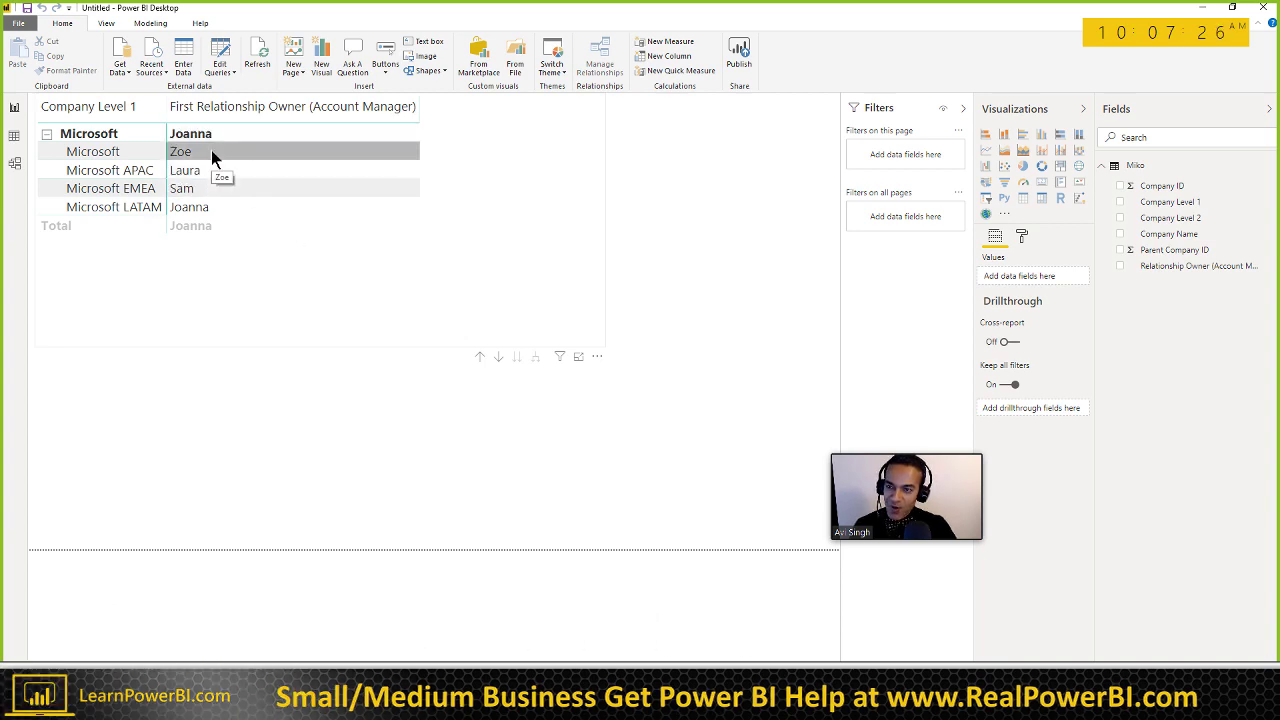
pyautogui.hotkey('alt', 'Tab')
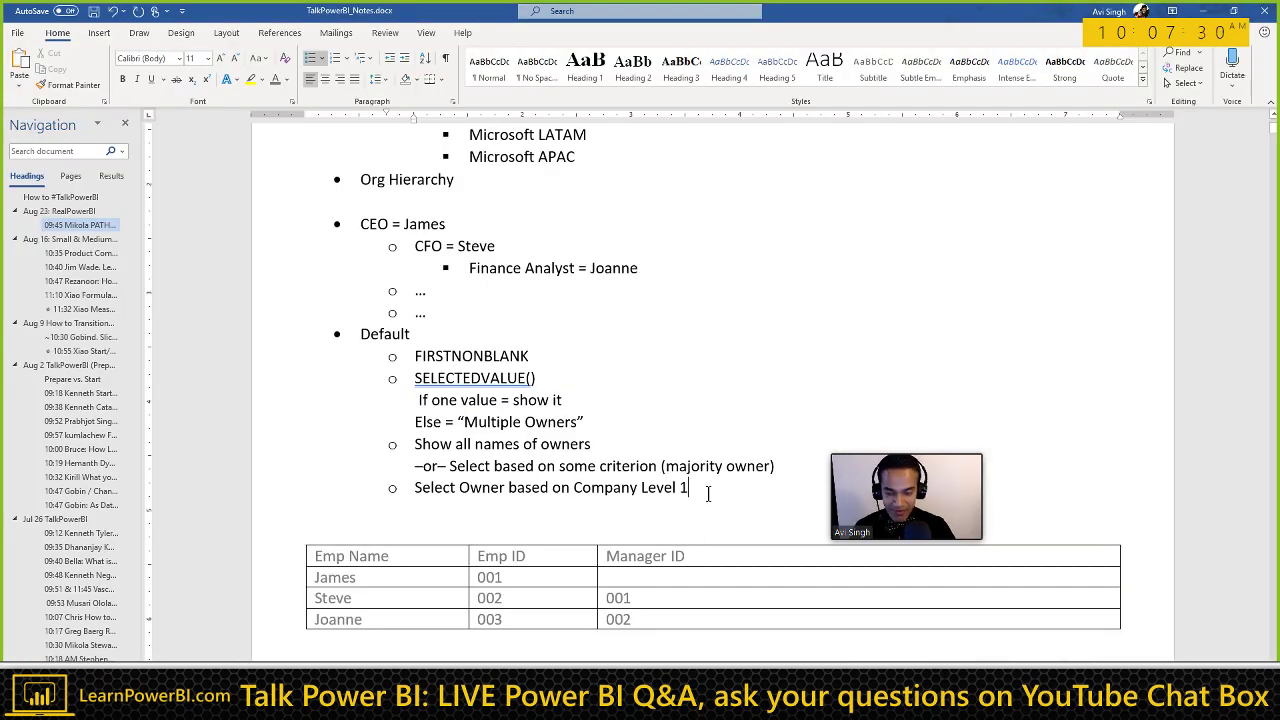
pyautogui.hotkey('shift', 'Home')
pyautogui.hotkey('alt', 'Tab')
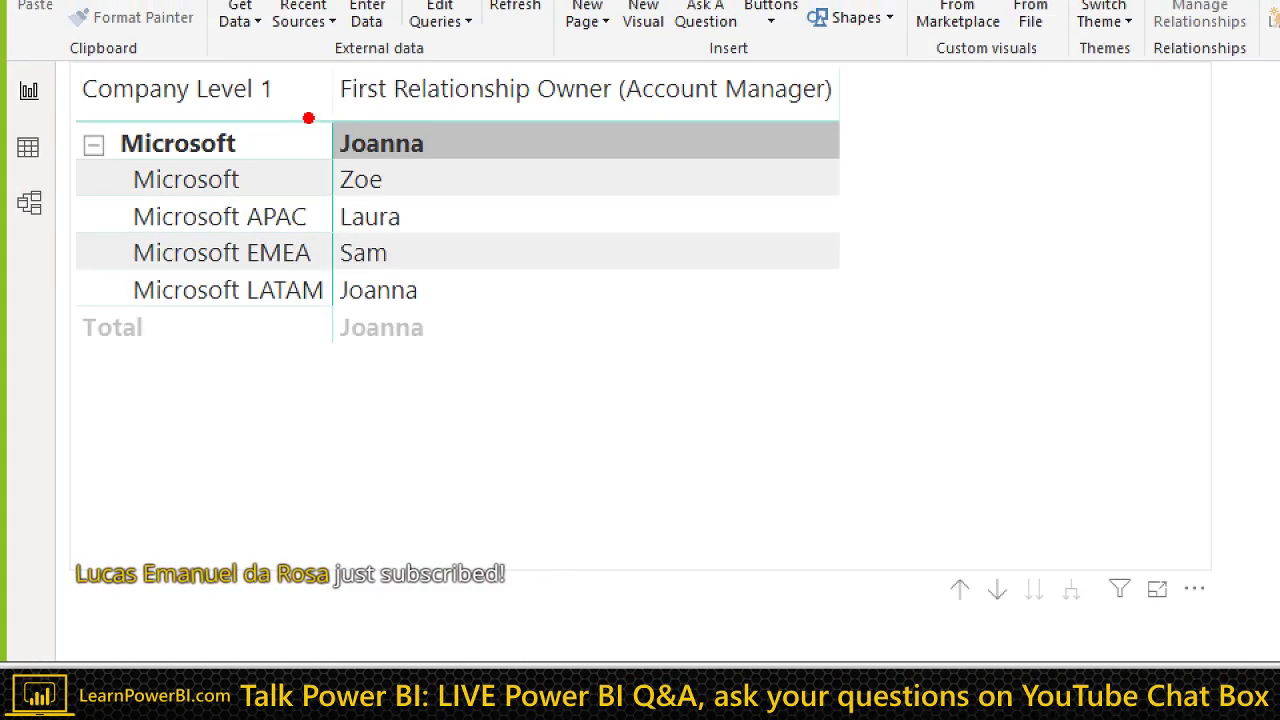
pyautogui.moveTo(310, 112); pyautogui.dragTo(470, 166)
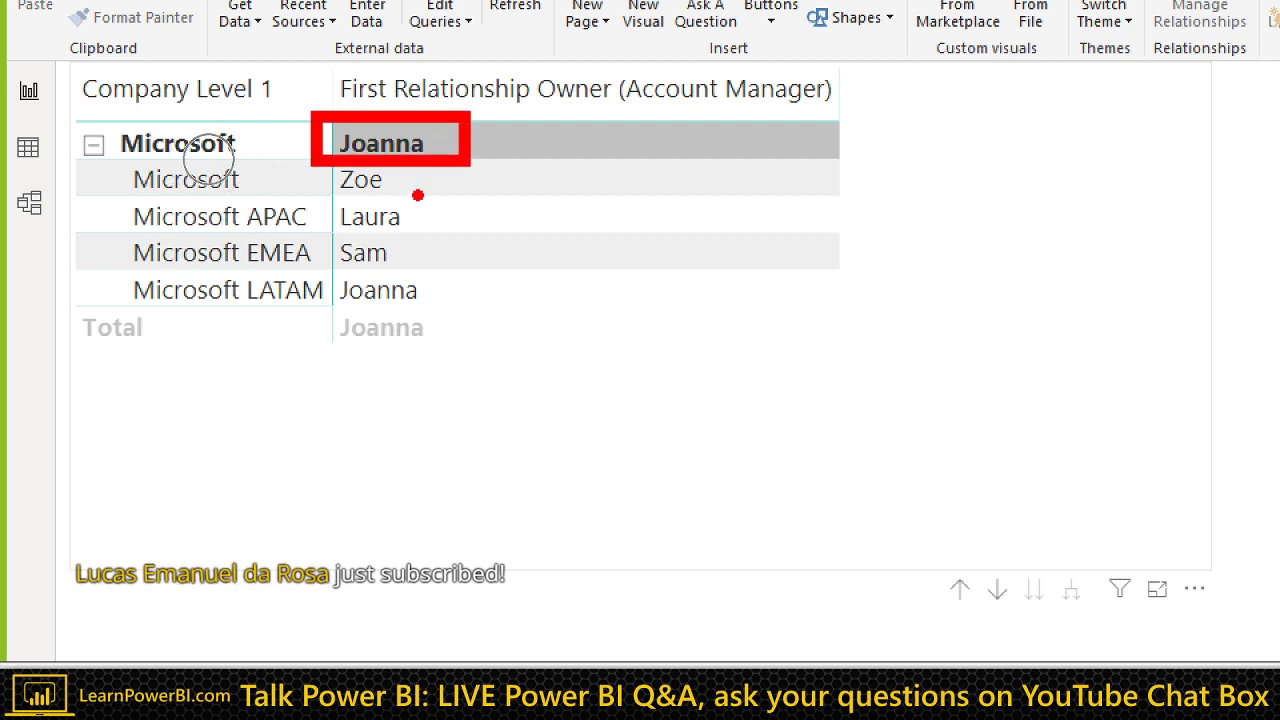
pyautogui.press('g')
pyautogui.moveTo(384, 182); pyautogui.dragTo(628, 181)
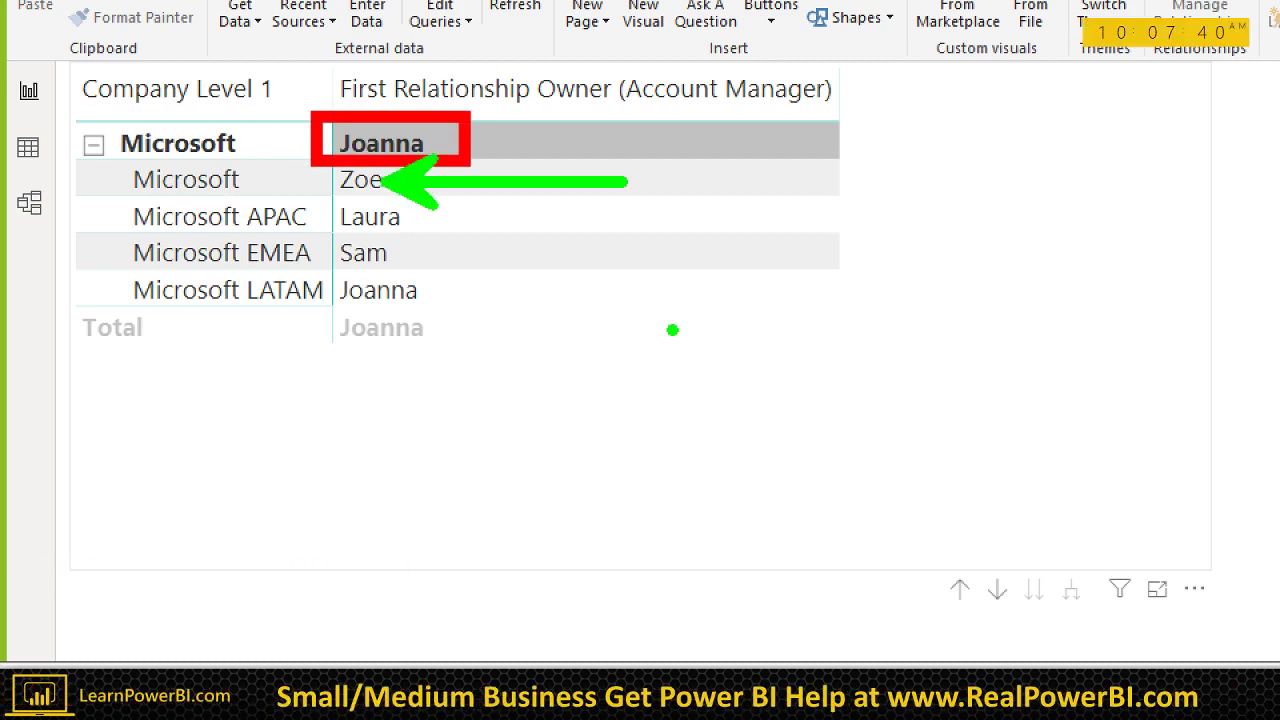
pyautogui.moveTo(92, 291)
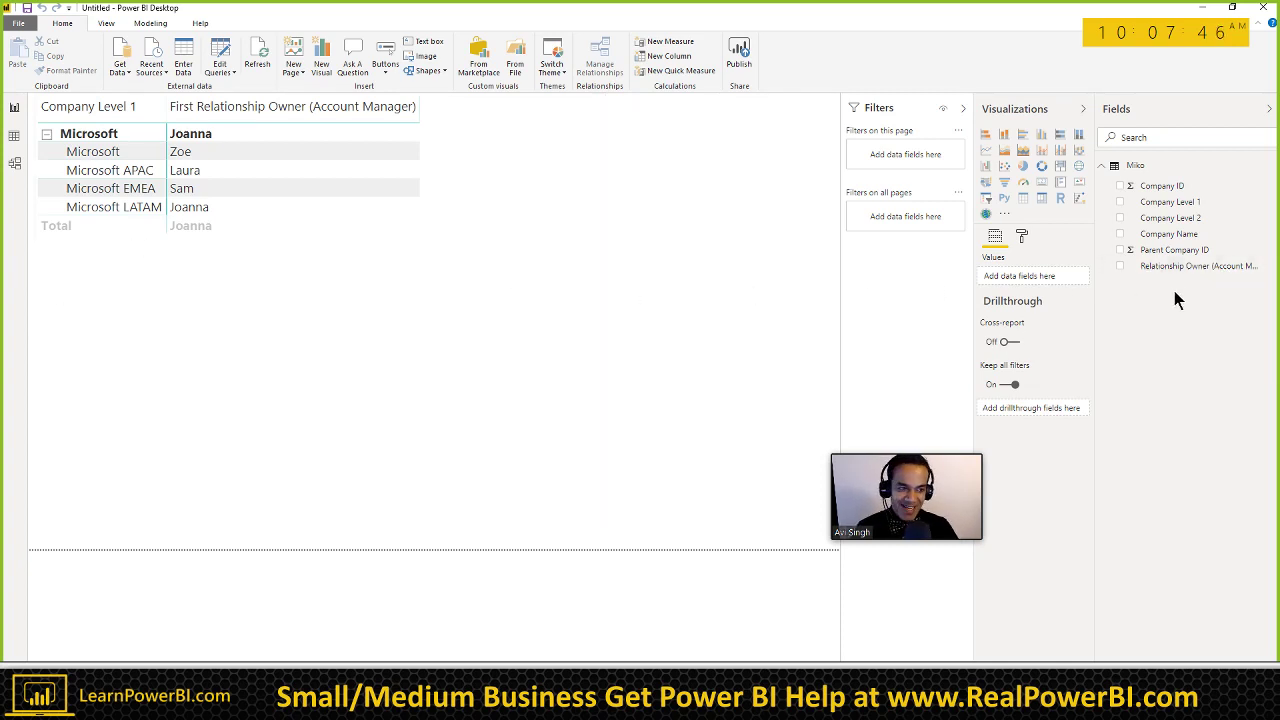
pyautogui.moveTo(1185, 266); pyautogui.dragTo(657, 361)
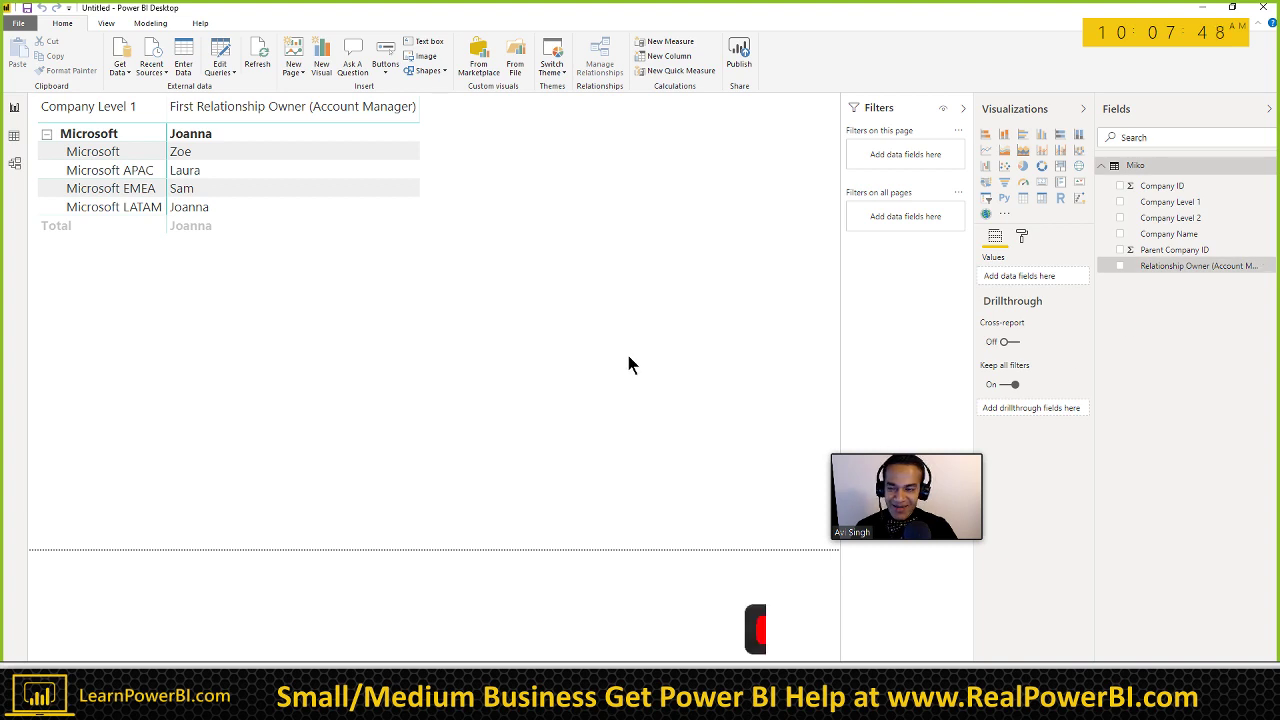
pyautogui.moveTo(598, 350)
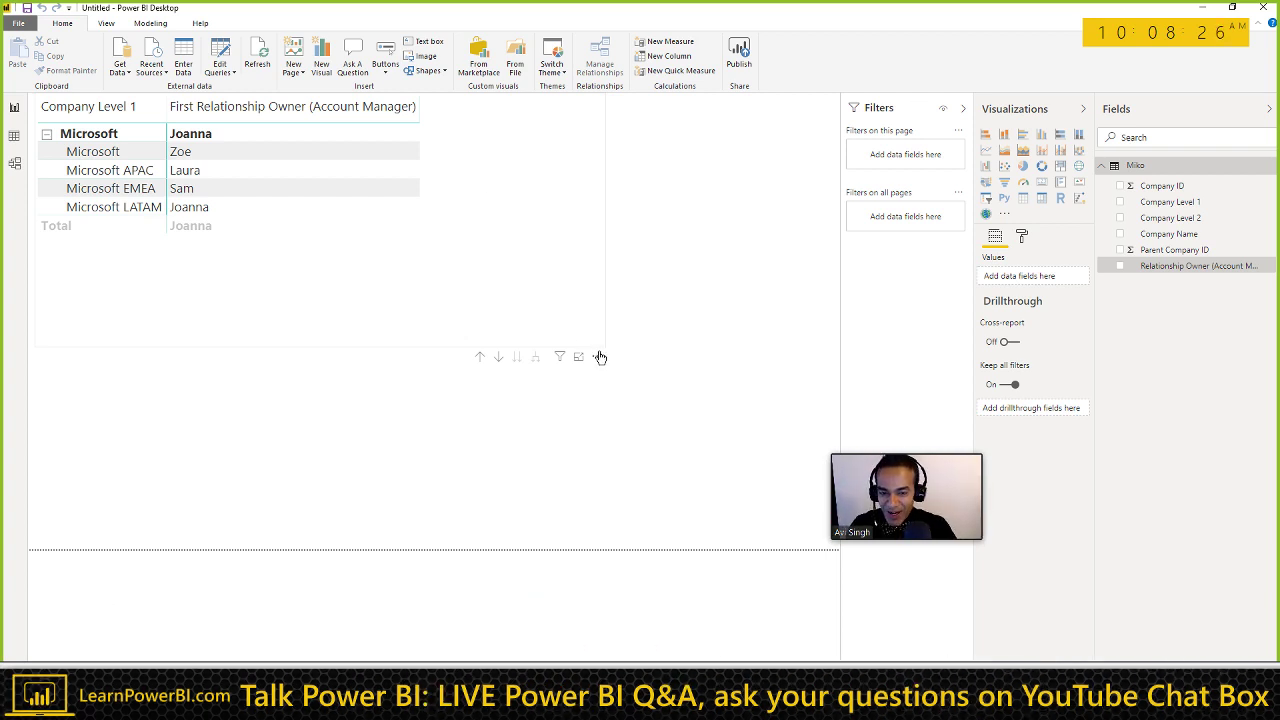
# Step: Move the matrix up the page and shrink it to fit its contents
pyautogui.hotkey('ctrl', 'z')
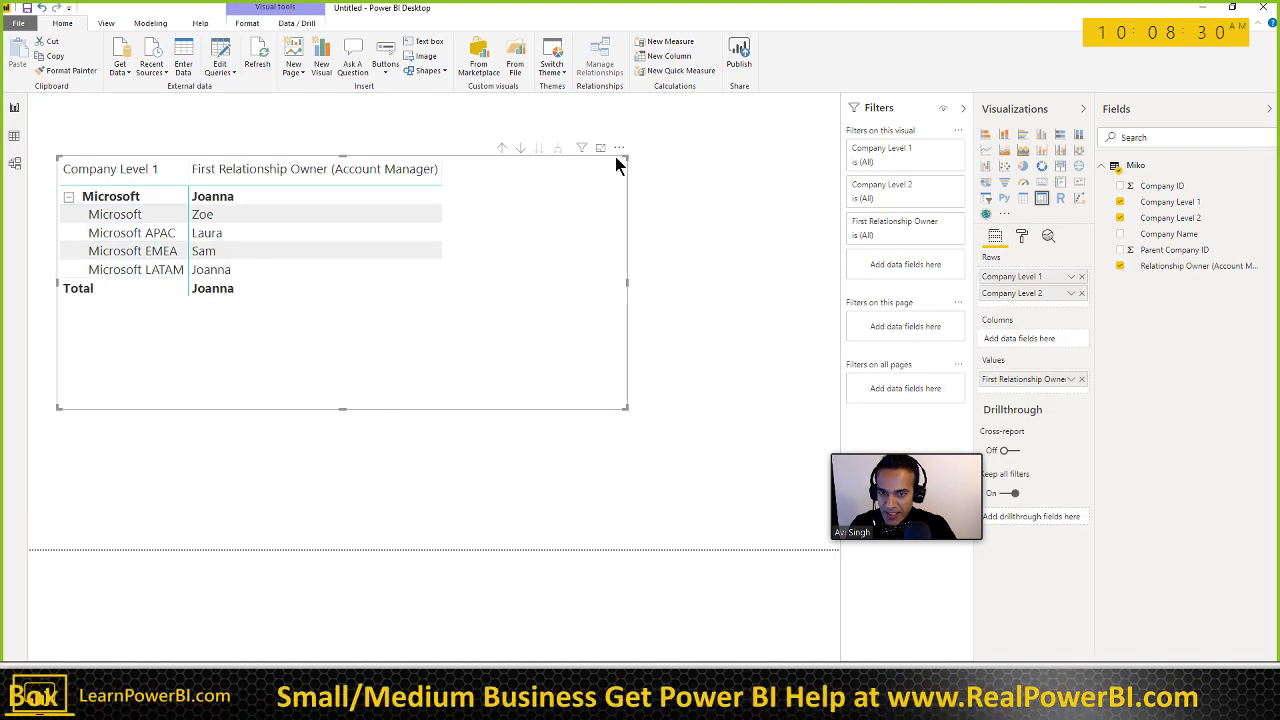
pyautogui.moveTo(615, 156); pyautogui.dragTo(619, 110)
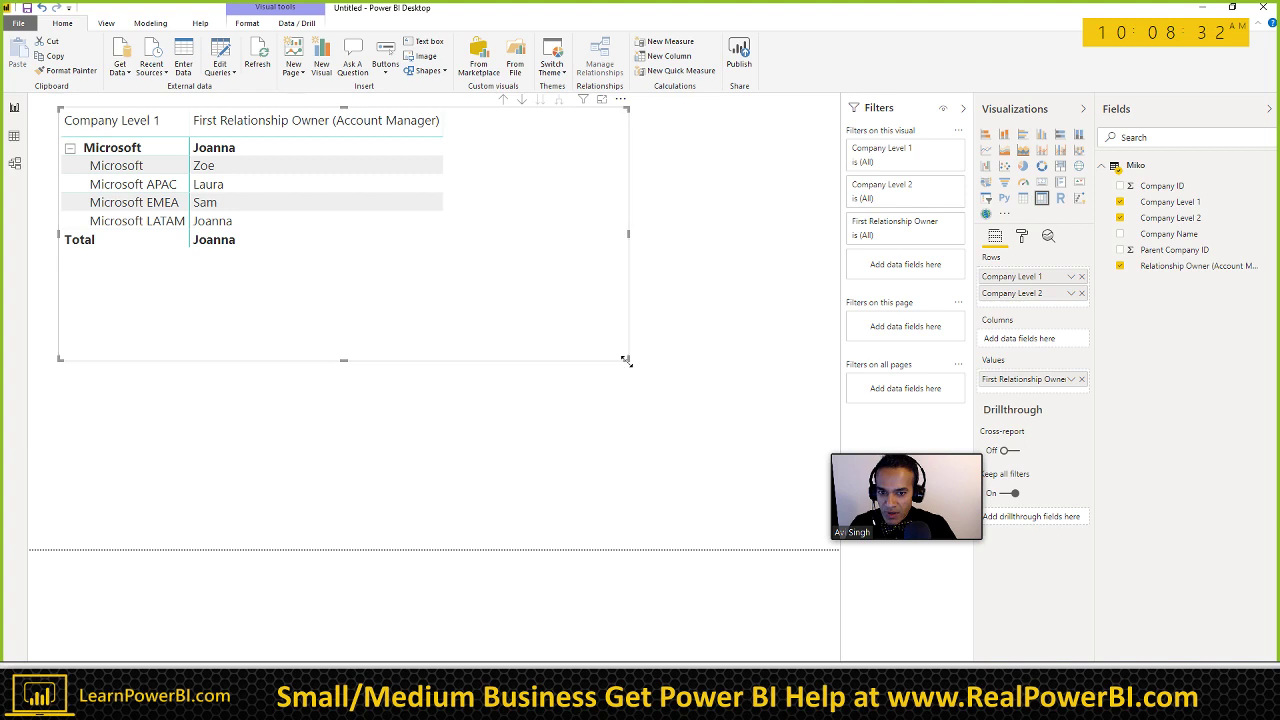
pyautogui.moveTo(628, 361); pyautogui.dragTo(580, 273)
pyautogui.click(519, 303)
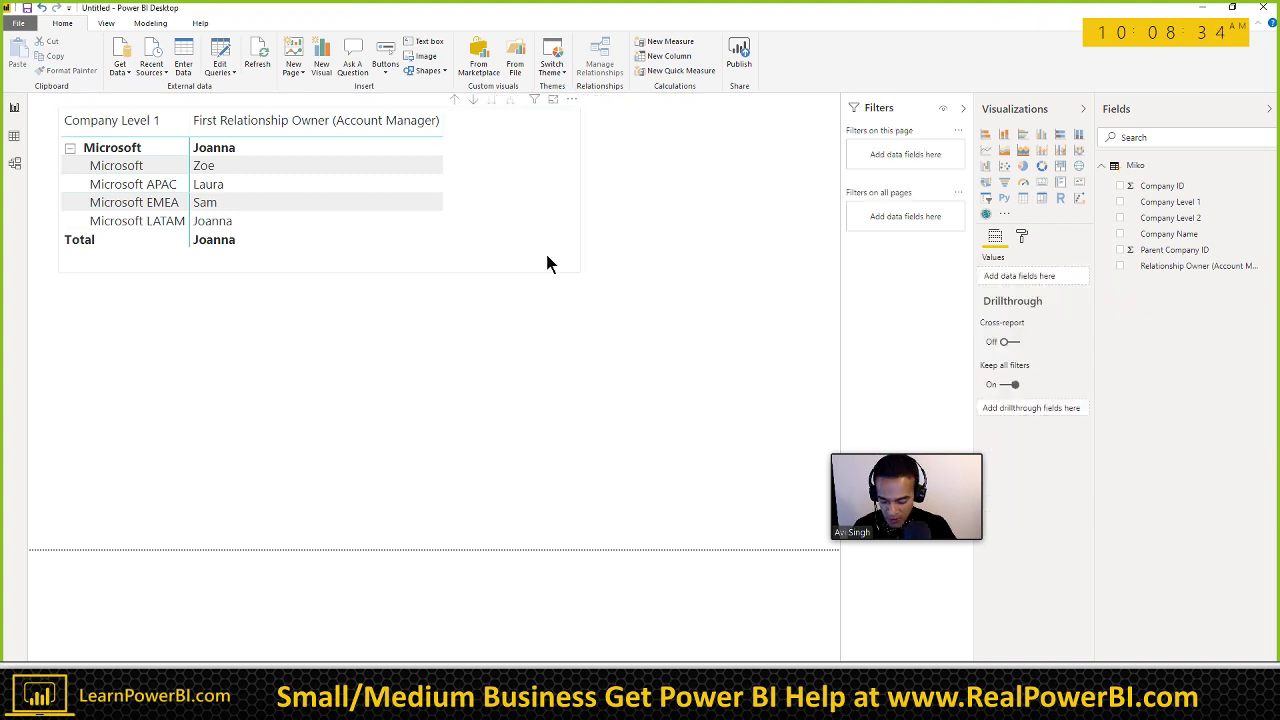
pyautogui.click(546, 260)
pyautogui.moveTo(566, 160); pyautogui.dragTo(573, 167)
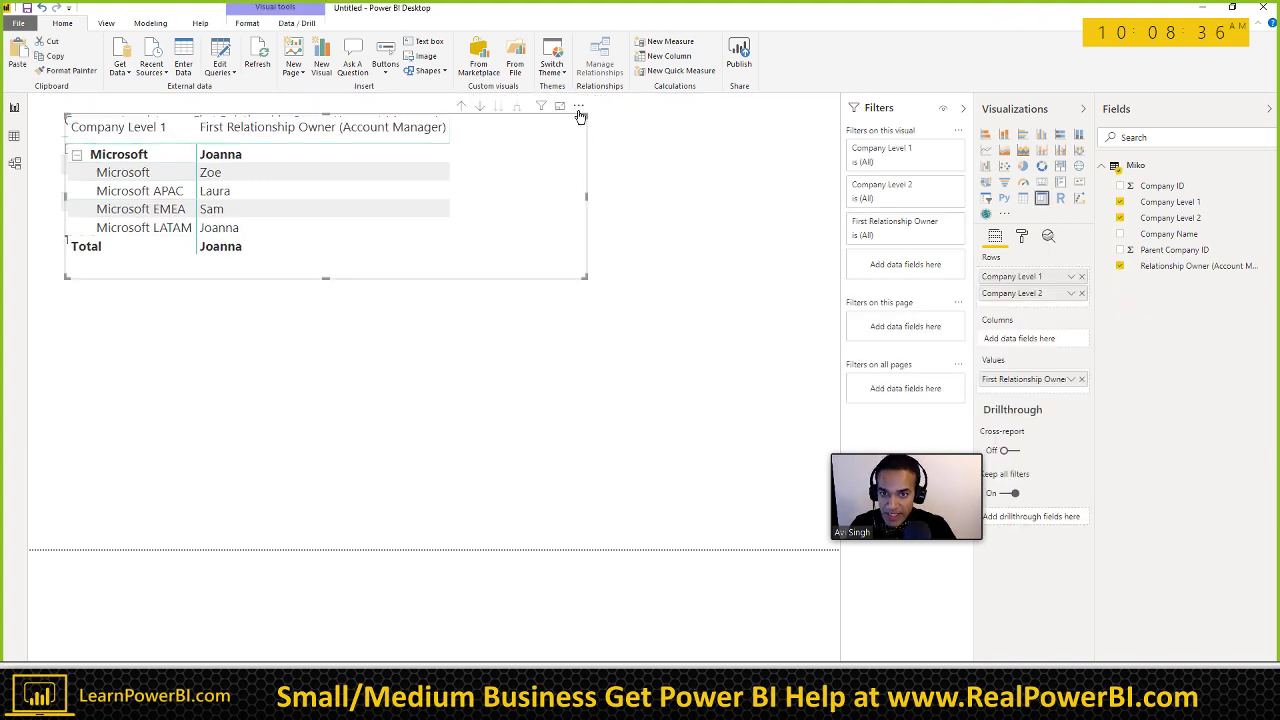
# Step: Copy the matrix and place the duplicate below the original
pyautogui.hotkey('ctrl', 'c')
pyautogui.hotkey('ctrl', 'v')
pyautogui.moveTo(580, 117); pyautogui.dragTo(558, 266)
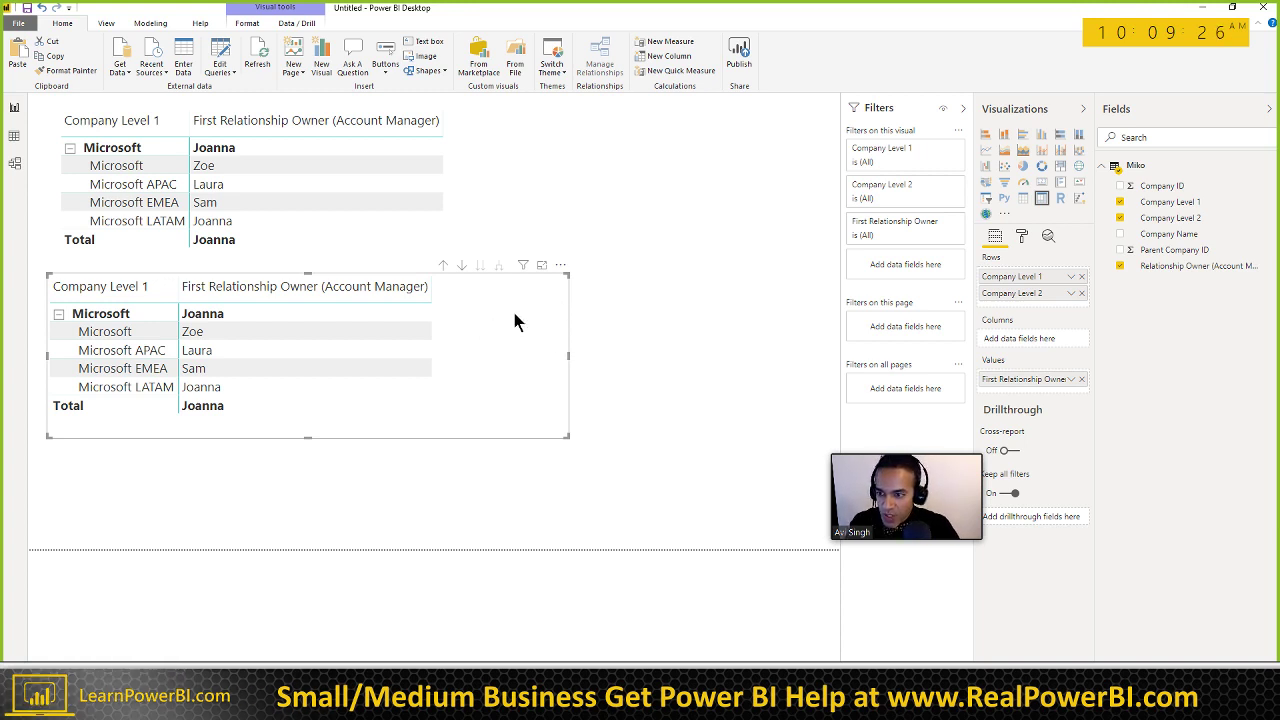
# Step: Convert the lower copy to a Table visual with Totals off, and shift it down slightly
pyautogui.click(1022, 198)
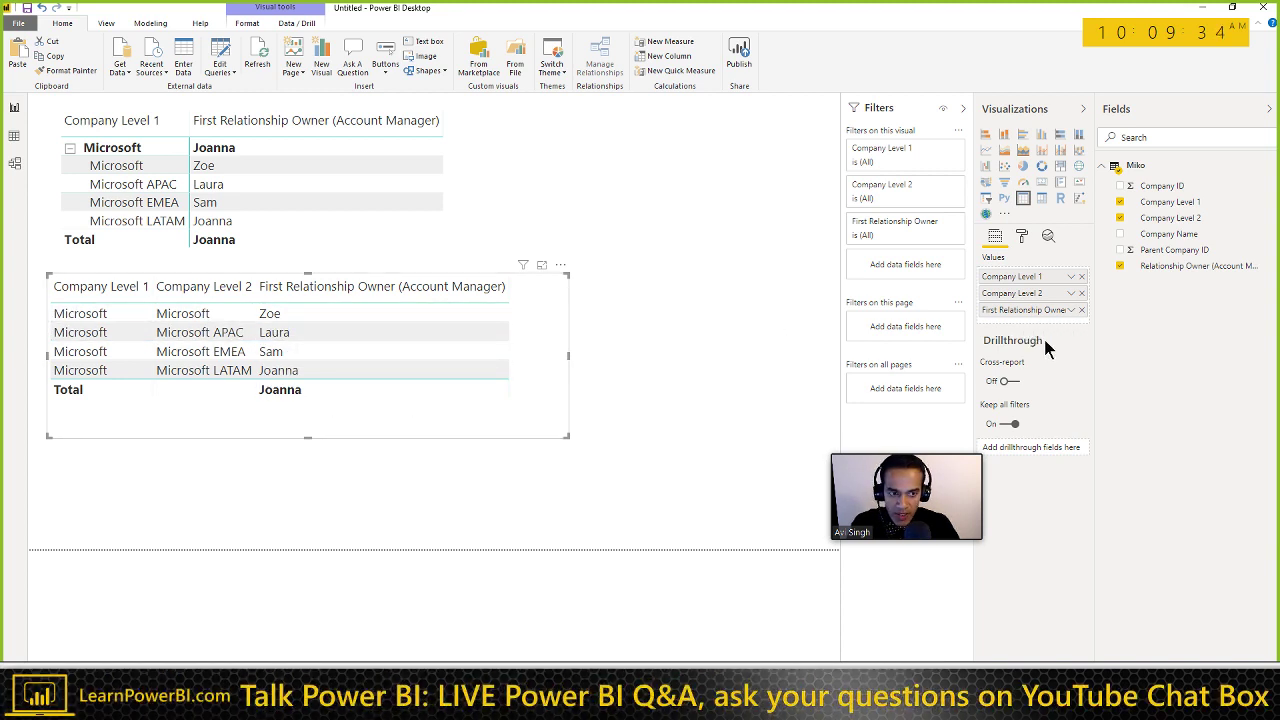
pyautogui.click(1022, 237)
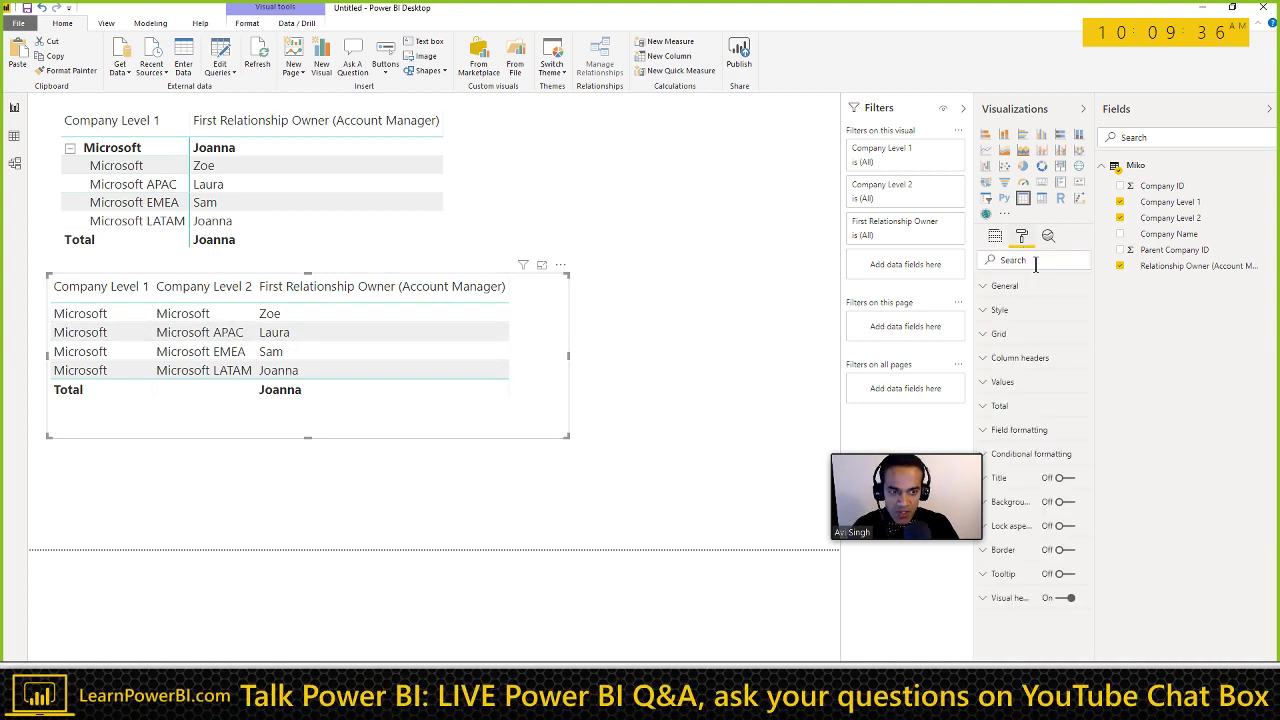
pyautogui.click(1002, 407)
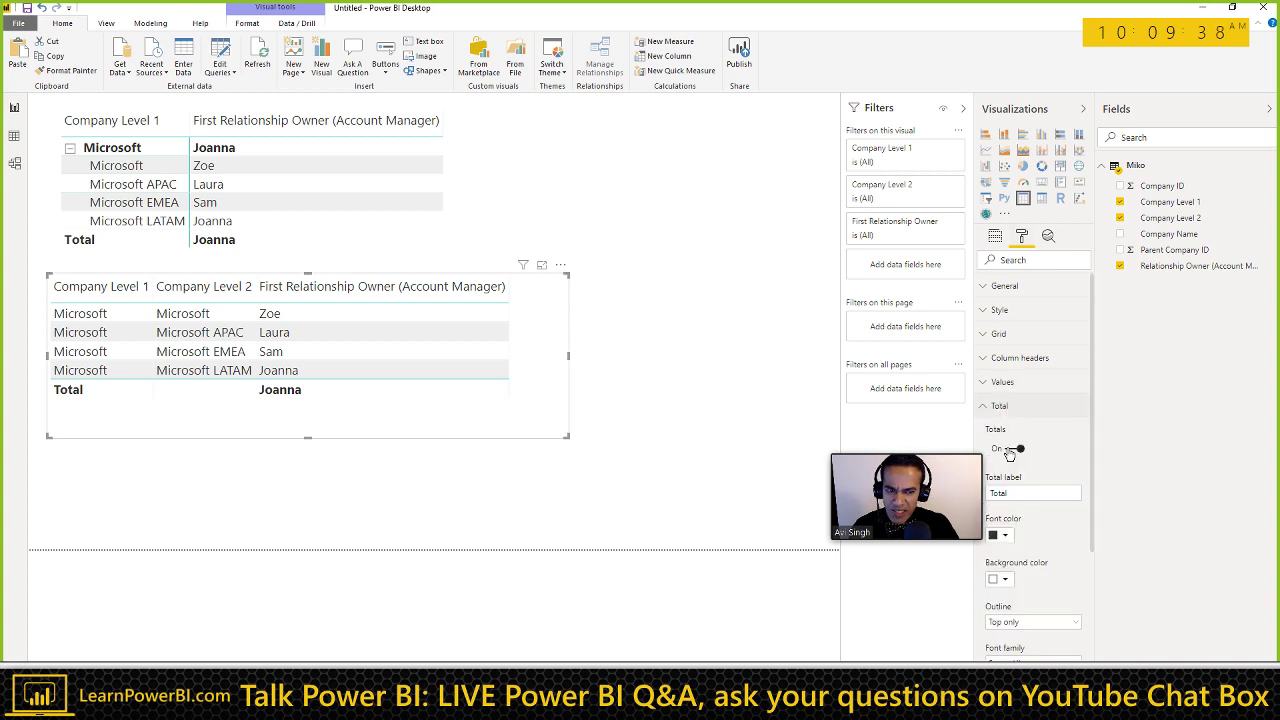
pyautogui.click(1014, 449)
pyautogui.moveTo(487, 430); pyautogui.dragTo(496, 468)
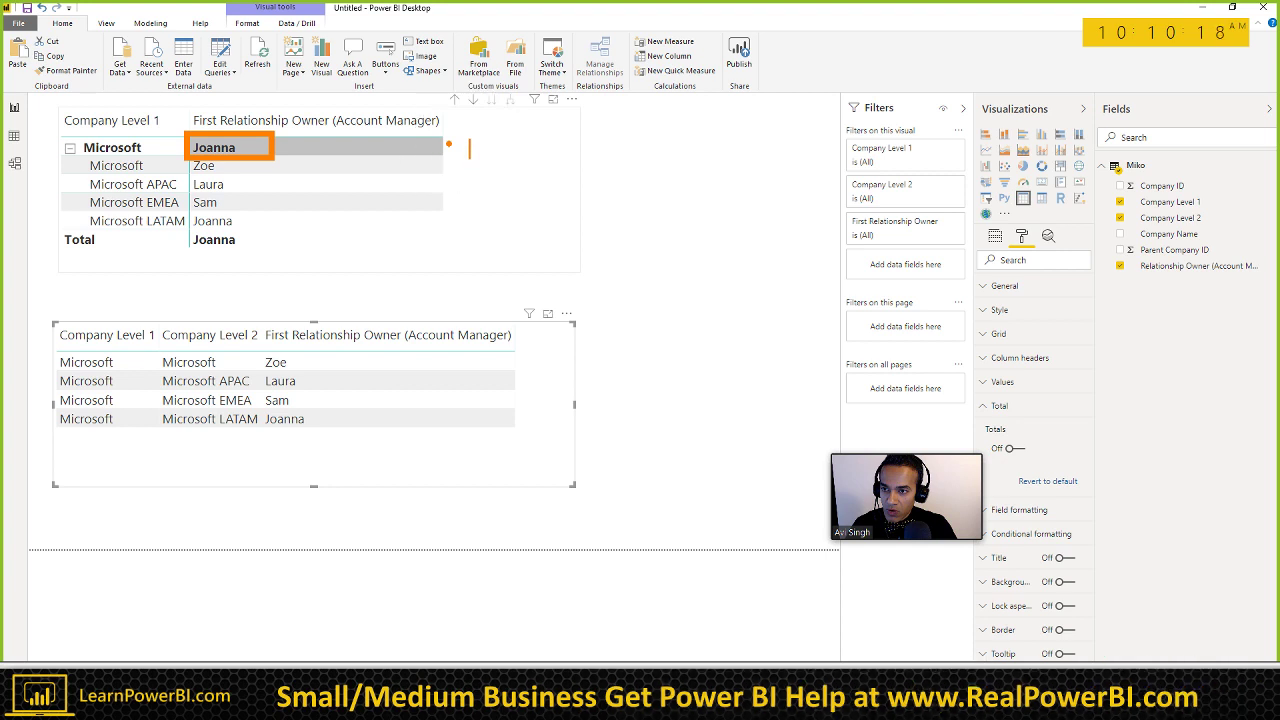
pyautogui.click(469, 148)
pyautogui.write('5 10 15  ')
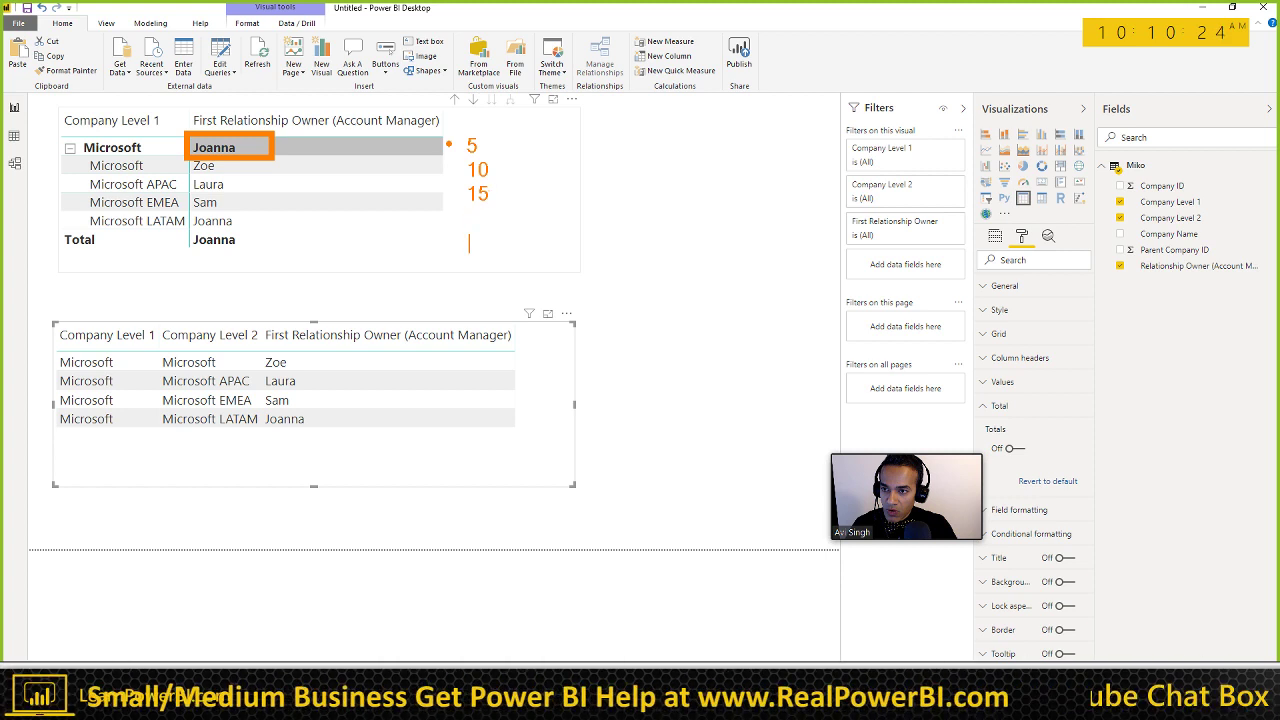
pyautogui.write('1')
pyautogui.press('BackSpace')
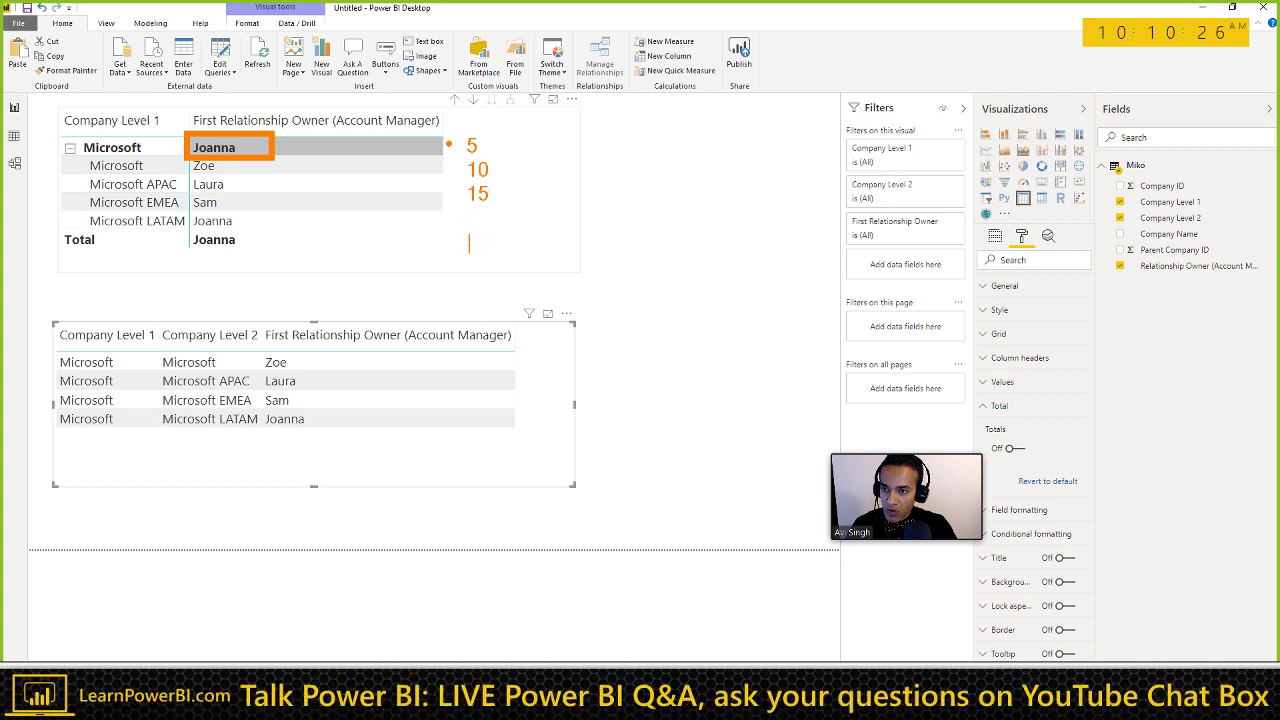
pyautogui.write('79')
pyautogui.press('BackSpace')
pyautogui.press('BackSpace')
pyautogui.write('13')
pyautogui.moveTo(489, 232)
pyautogui.mouseDown()
pyautogui.moveTo(465, 222)
pyautogui.moveTo(478, 266)
pyautogui.moveTo(530, 190)
pyautogui.moveTo(516, 145)
pyautogui.mouseUp()
pyautogui.press('Escape')
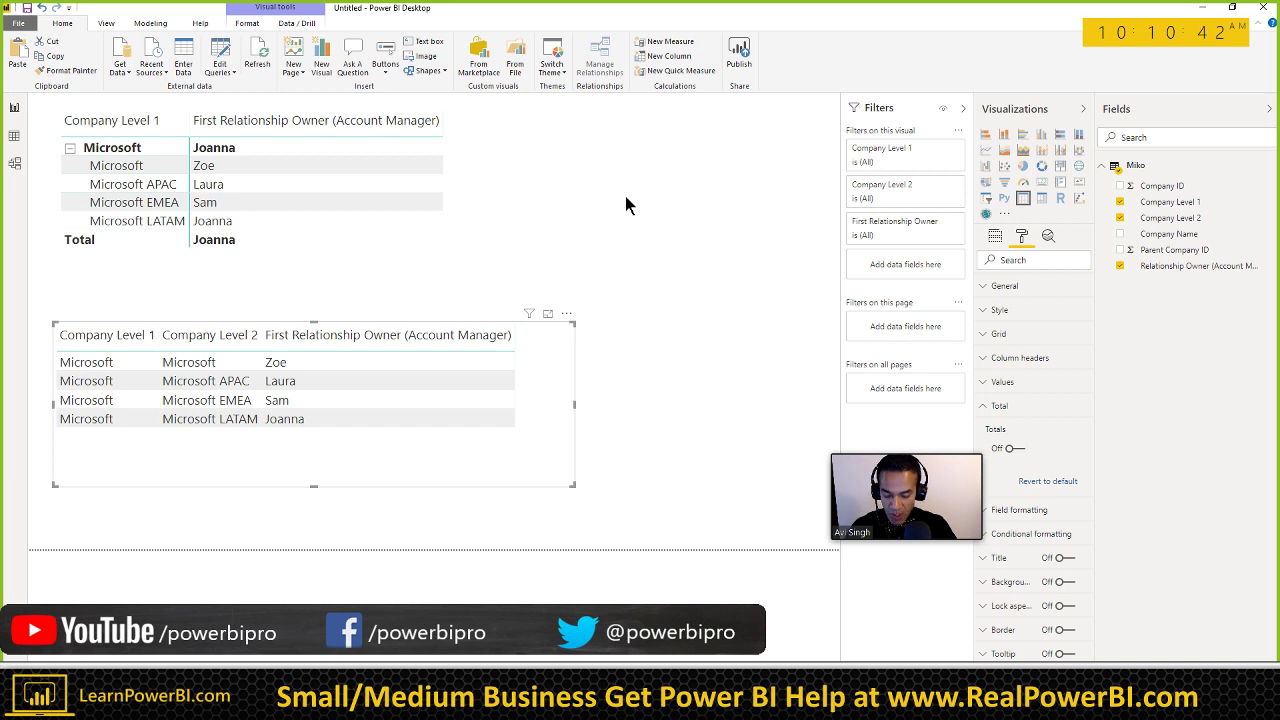
pyautogui.hotkey('ctrl', '2')
pyautogui.press('t')
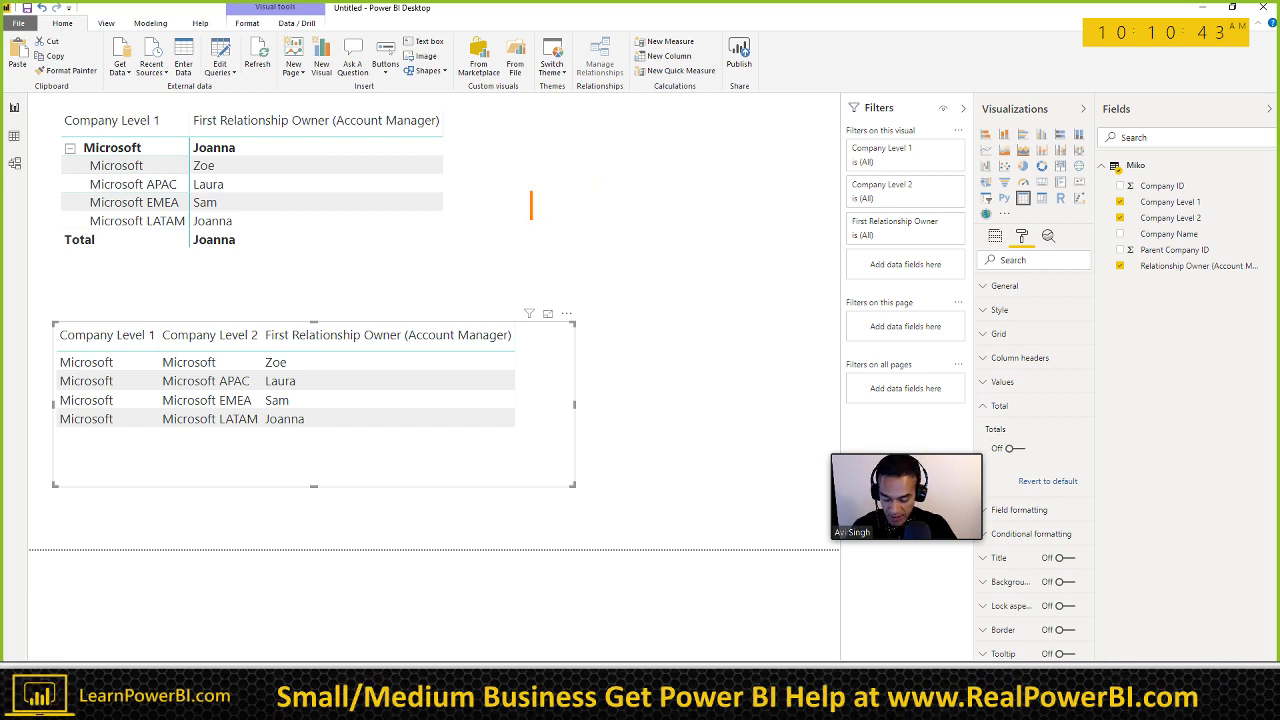
pyautogui.write('I.C.A.N')
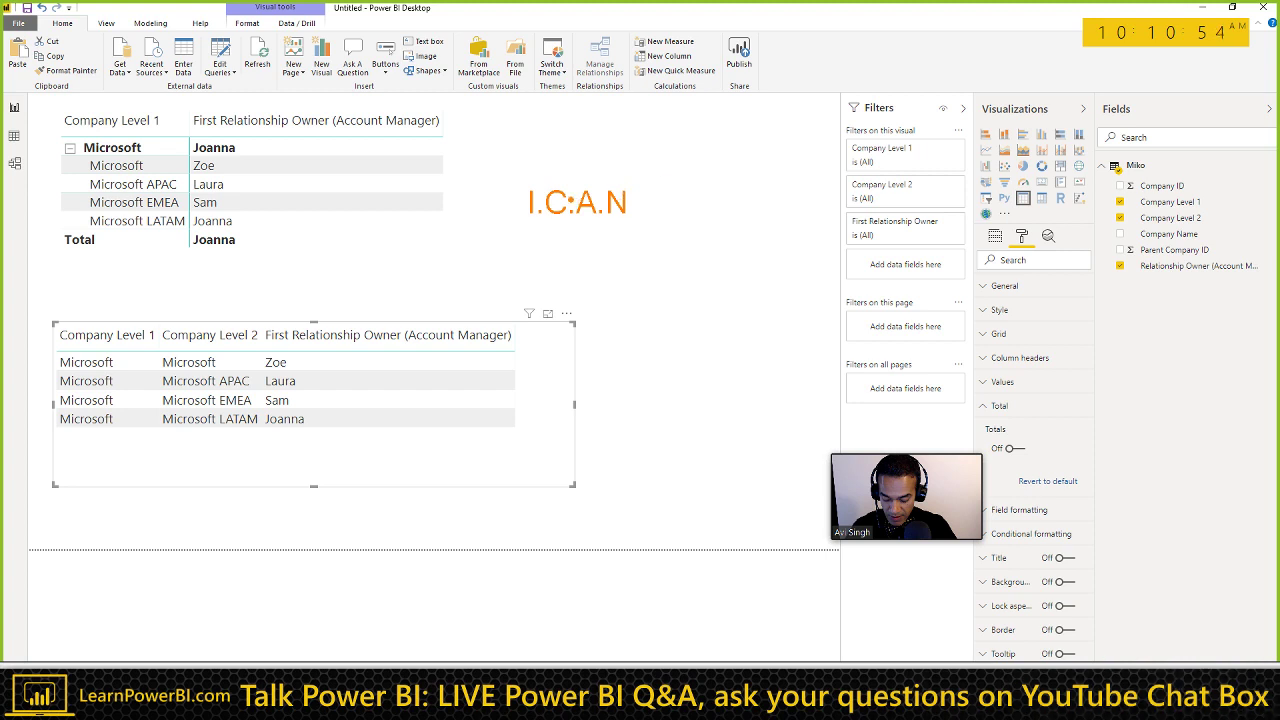
pyautogui.moveTo(528, 178); pyautogui.dragTo(531, 121)
pyautogui.hotkey('ctrl', 'z')
pyautogui.moveTo(556, 183)
pyautogui.mouseDown()
pyautogui.moveTo(556, 105)
pyautogui.moveTo(584, 180)
pyautogui.mouseUp()
pyautogui.hotkey('ctrl', 'z')
pyautogui.hotkey('ctrl', 'z')
pyautogui.moveTo(608, 108); pyautogui.dragTo(608, 178)
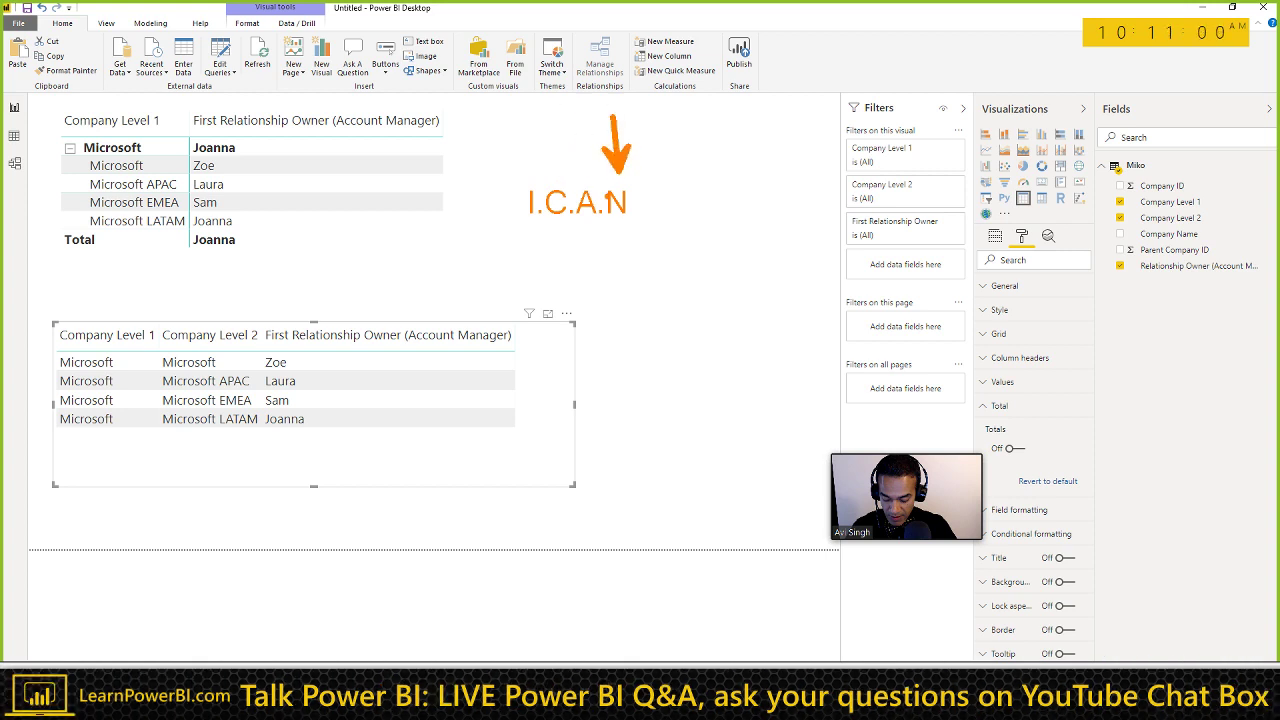
pyautogui.press('Escape')
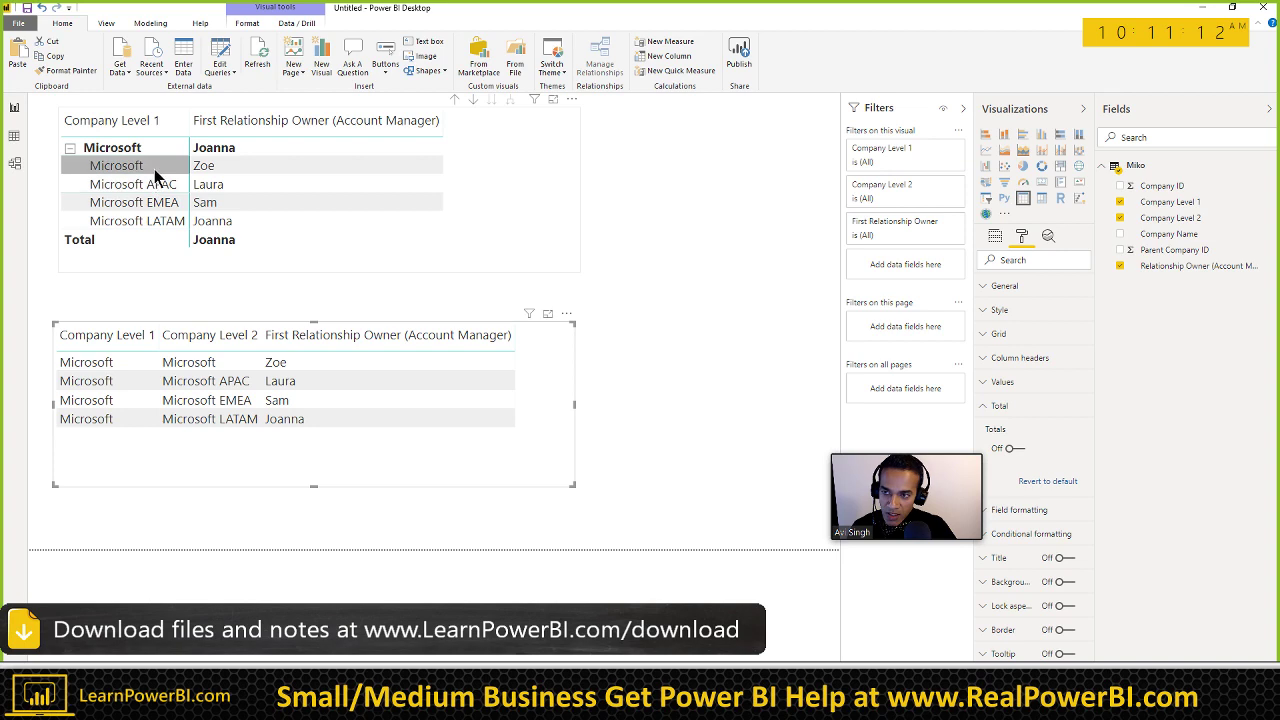
pyautogui.click(228, 165)
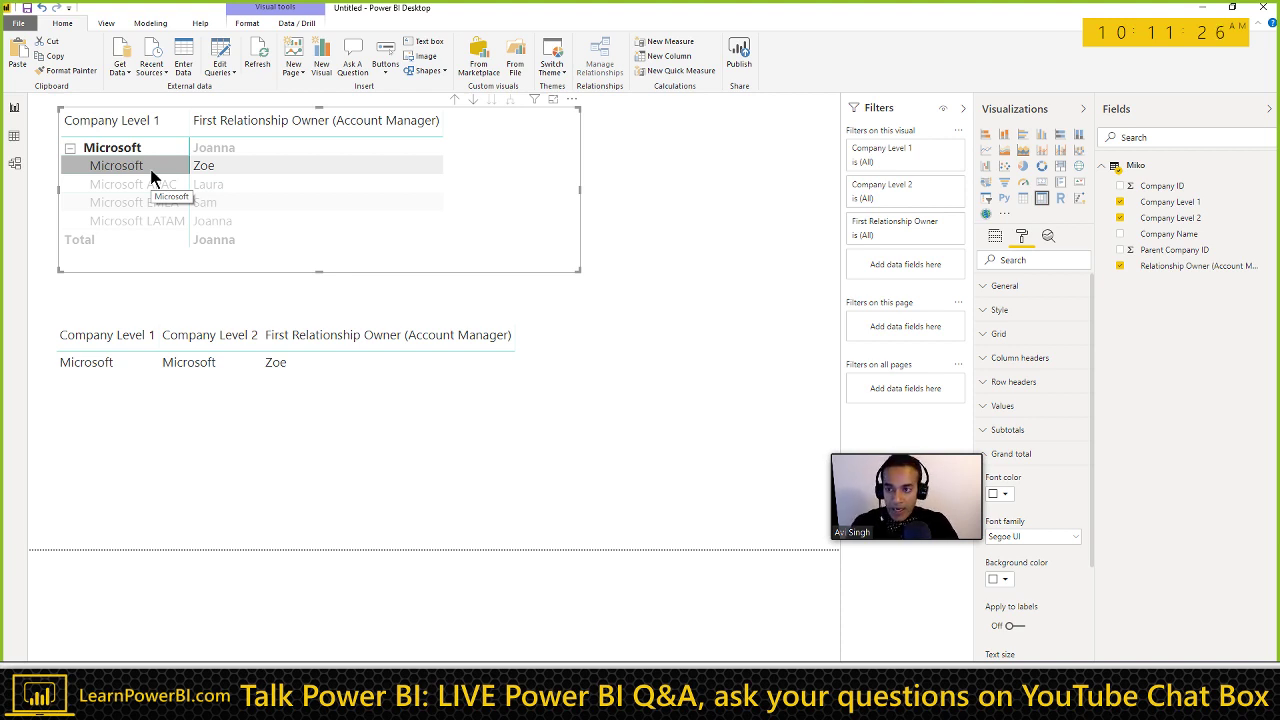
pyautogui.click(151, 169)
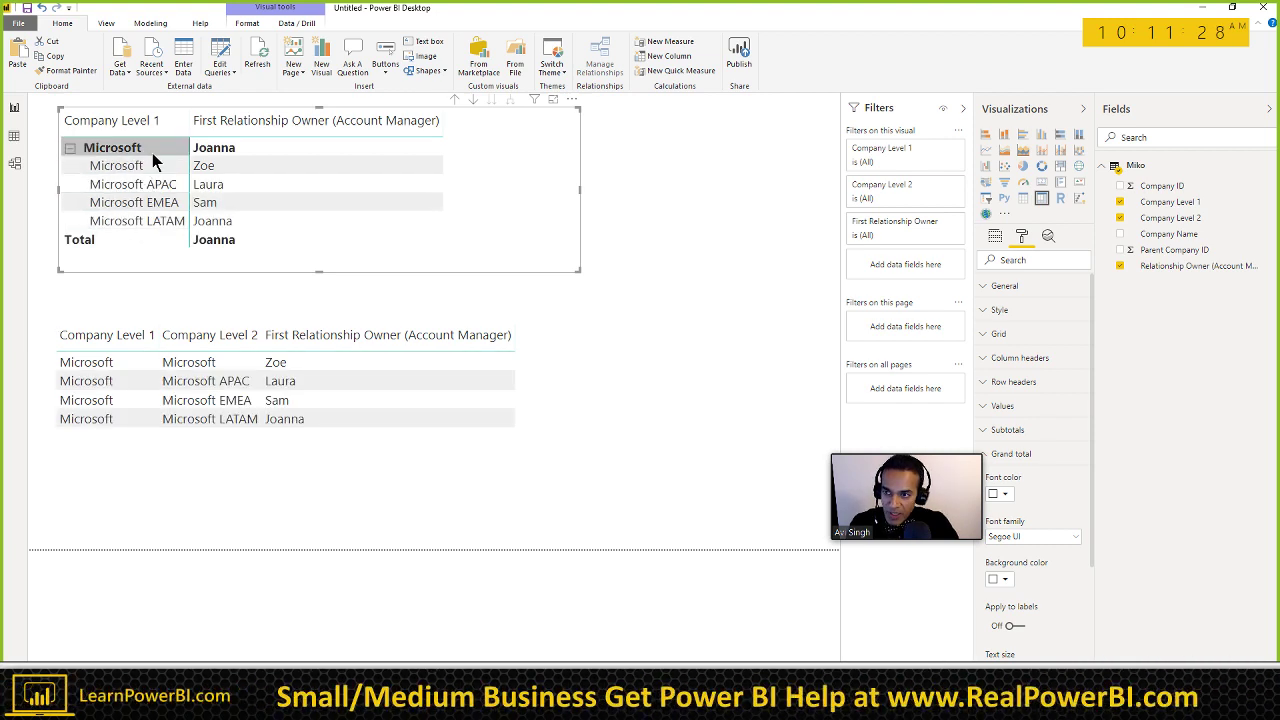
pyautogui.click(158, 148)
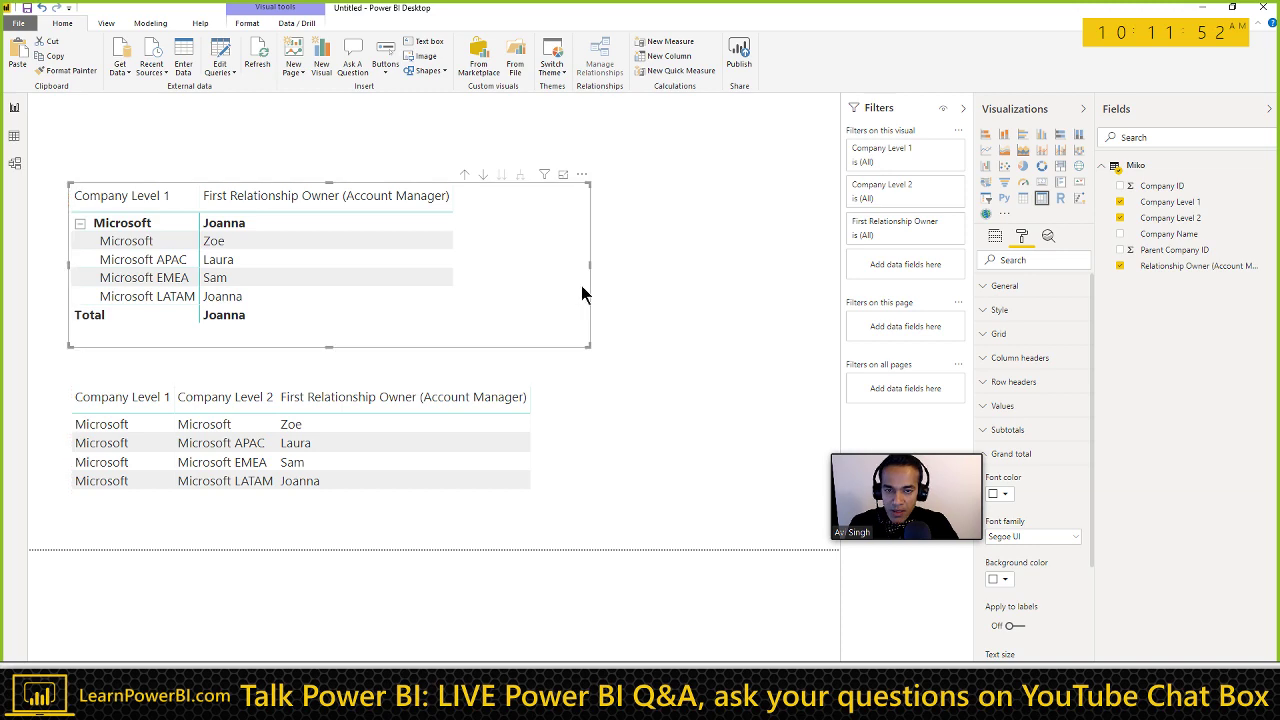
# Step: Browse the report's Save As dialog via This PC to the VideoEditing team site, then switch to Word
pyautogui.click(1176, 268)
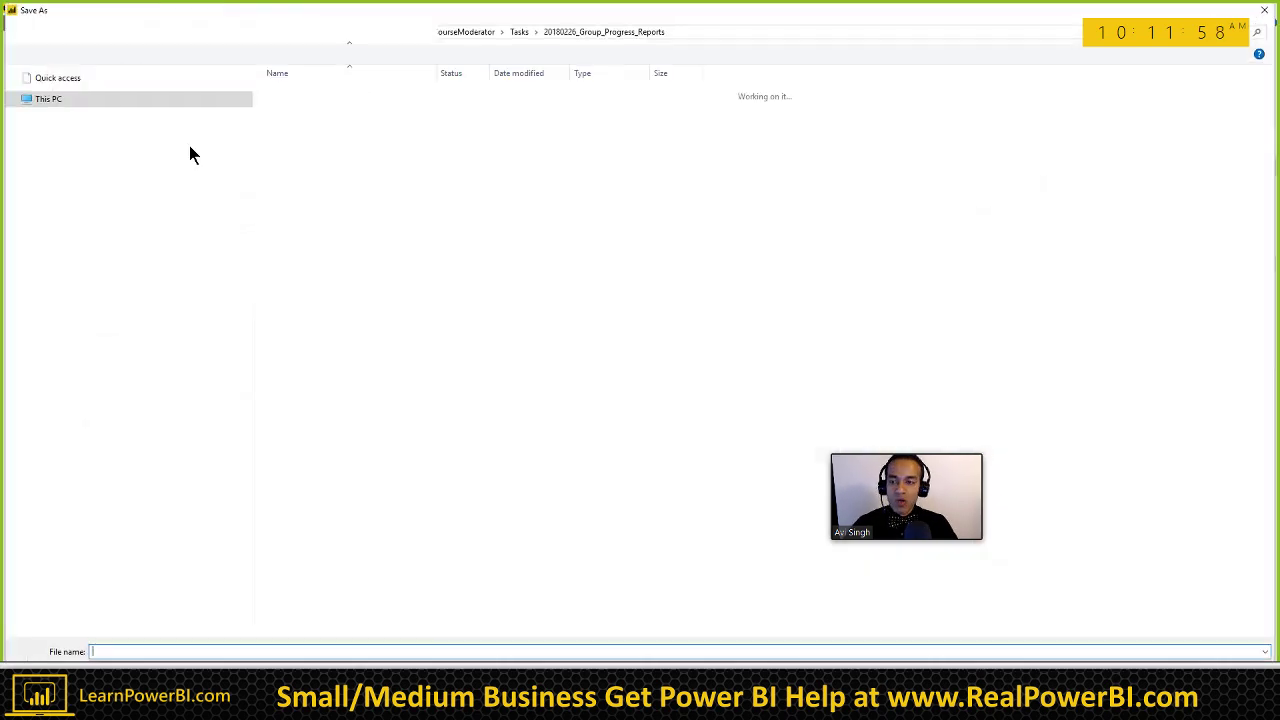
pyautogui.click(249, 92)
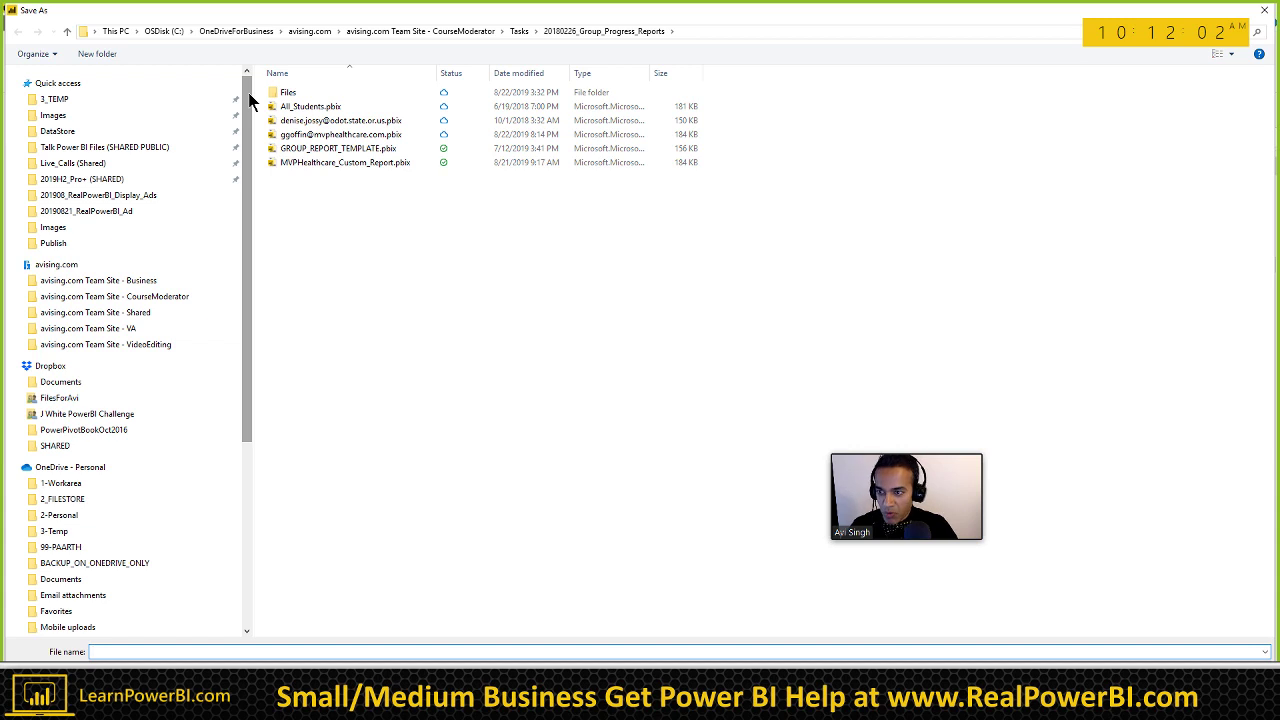
pyautogui.click(158, 344)
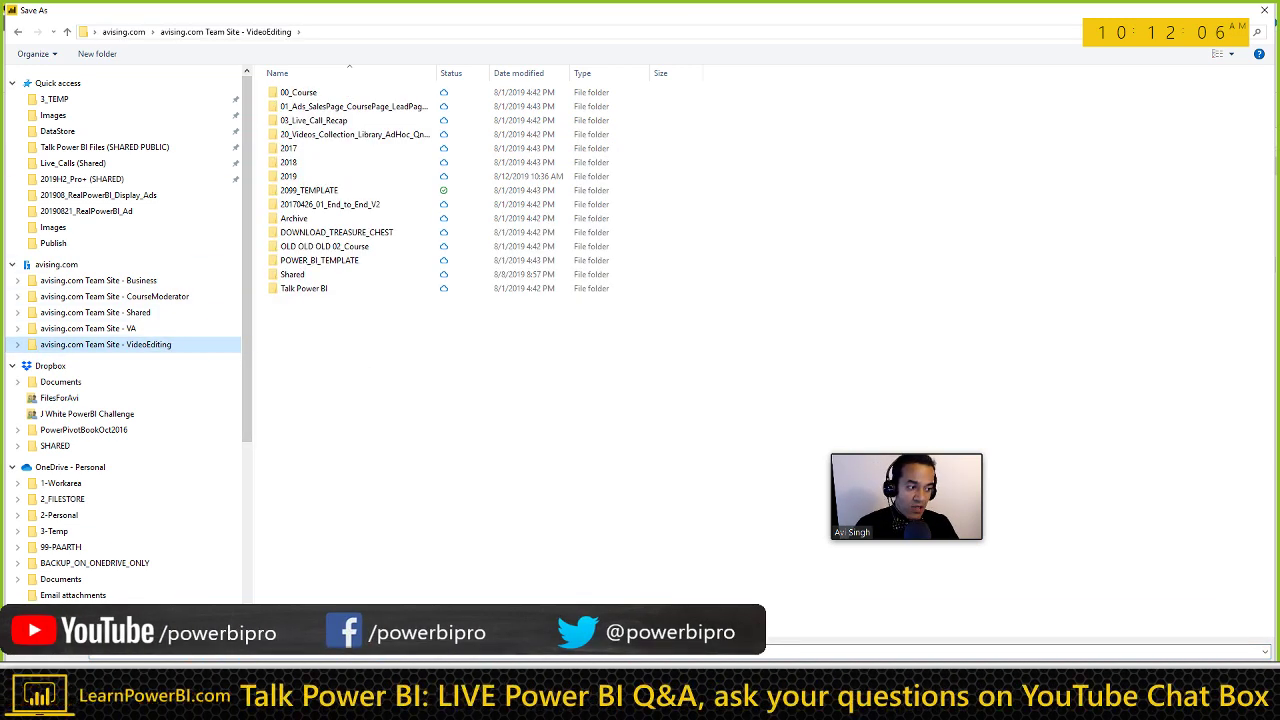
pyautogui.hotkey('alt', 'Tab')
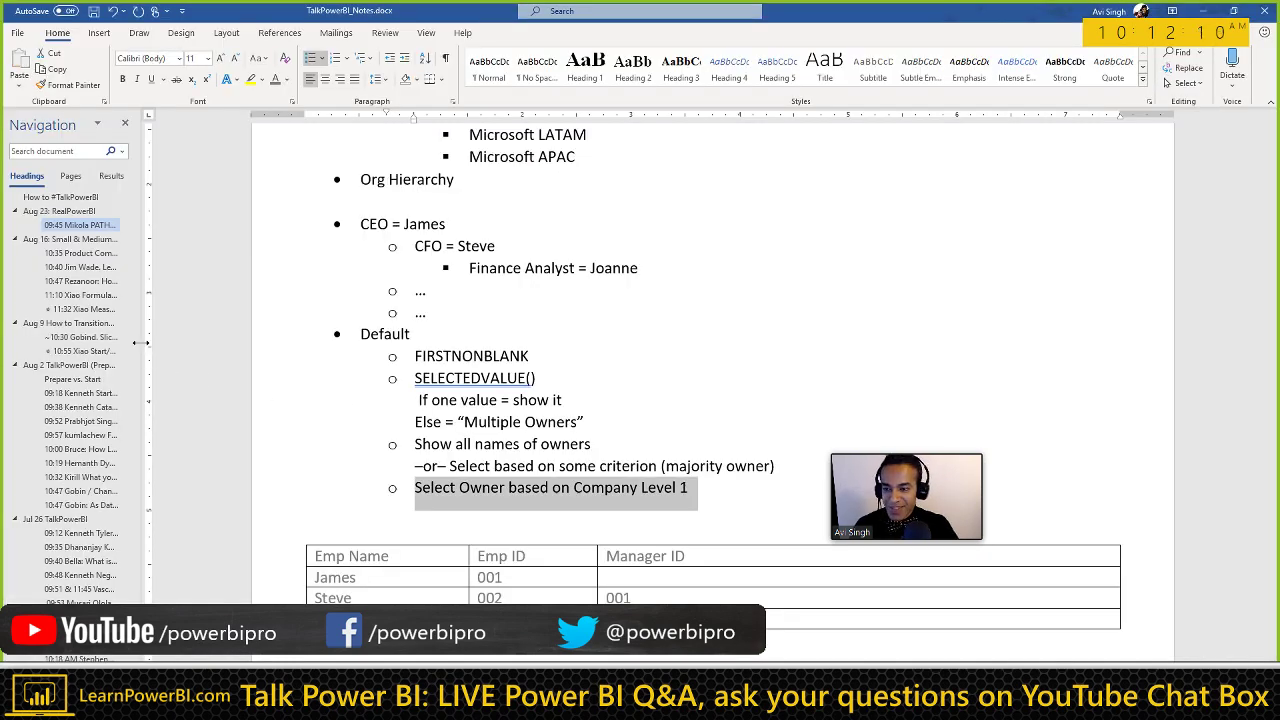
# Step: Widen Word's Navigation pane and jump to the Measures vs. Columns and task Start/Finish Time sections
pyautogui.moveTo(148, 350); pyautogui.dragTo(292, 345)
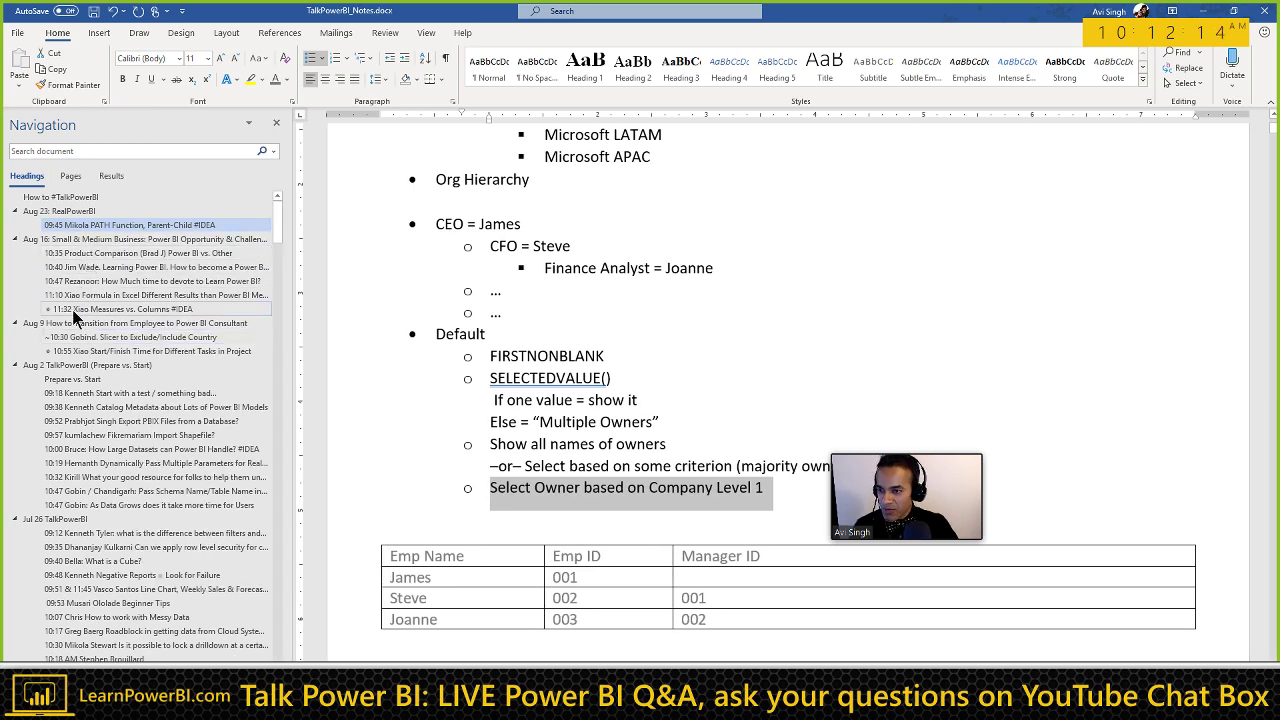
pyautogui.click(118, 308)
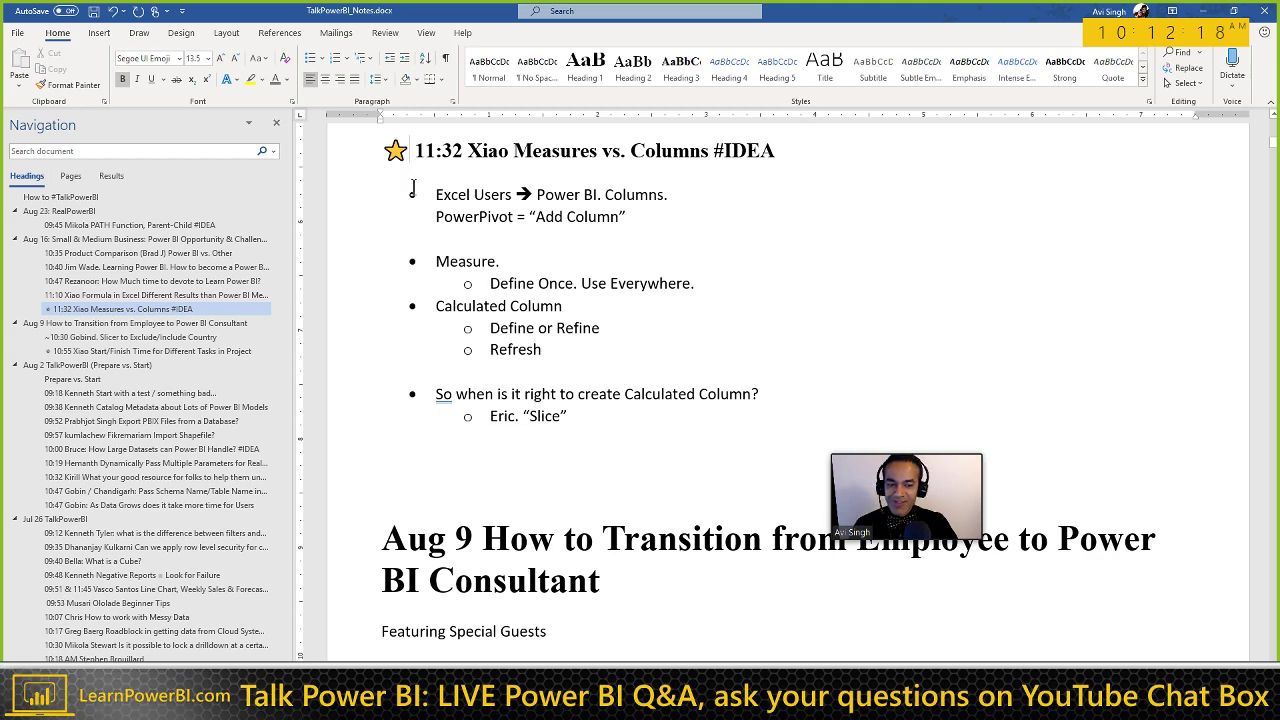
pyautogui.hotkey('shift', 'Left')
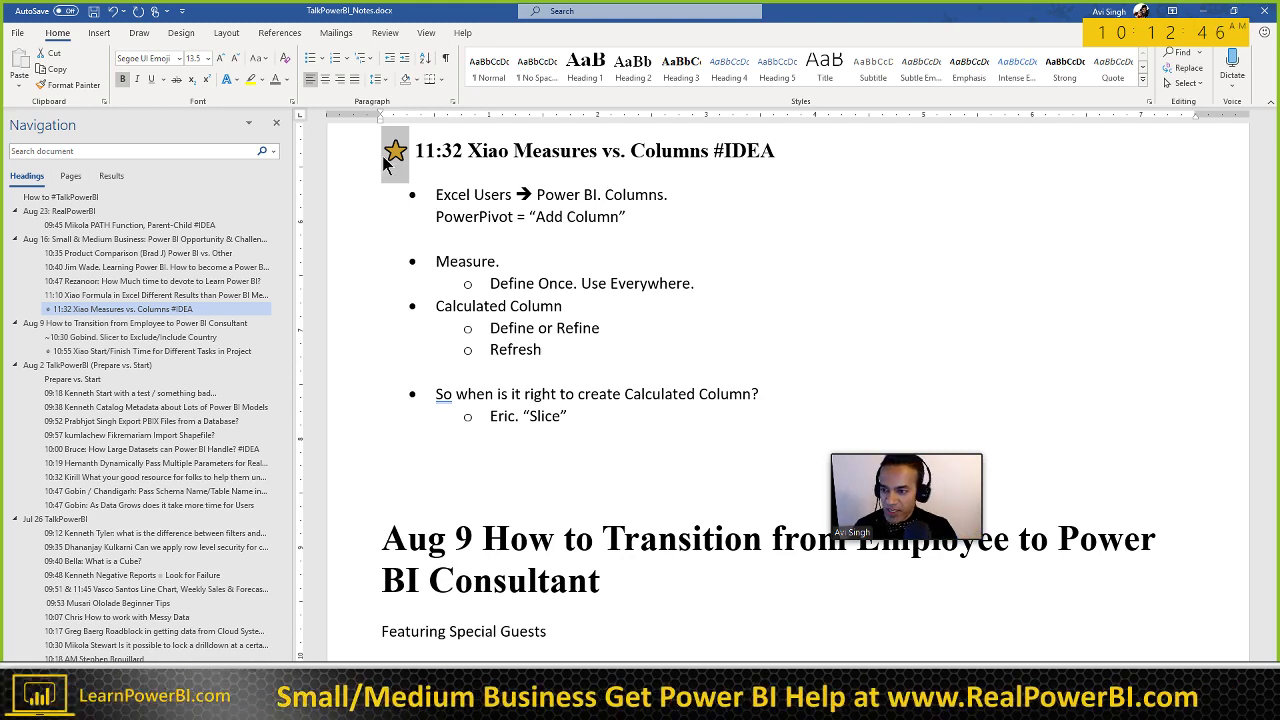
pyautogui.click(100, 351)
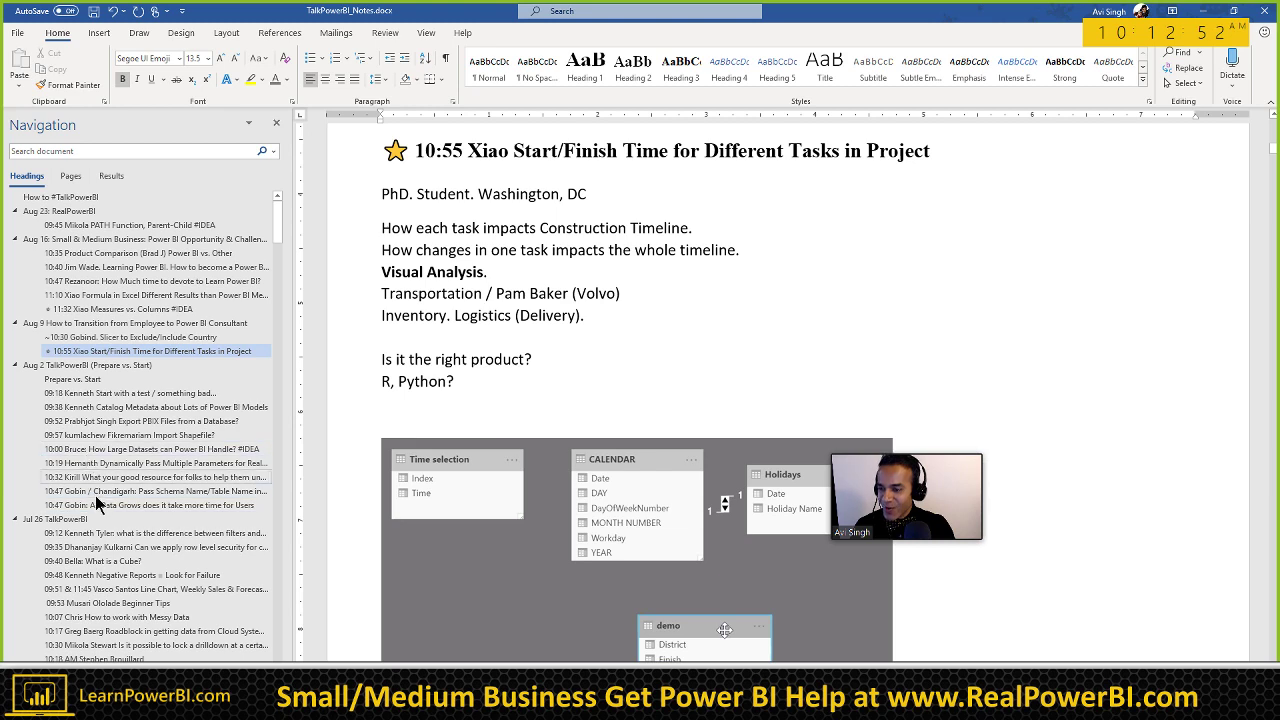
pyautogui.scroll(-4, 95, 495)
pyautogui.scroll(4, 95, 495)
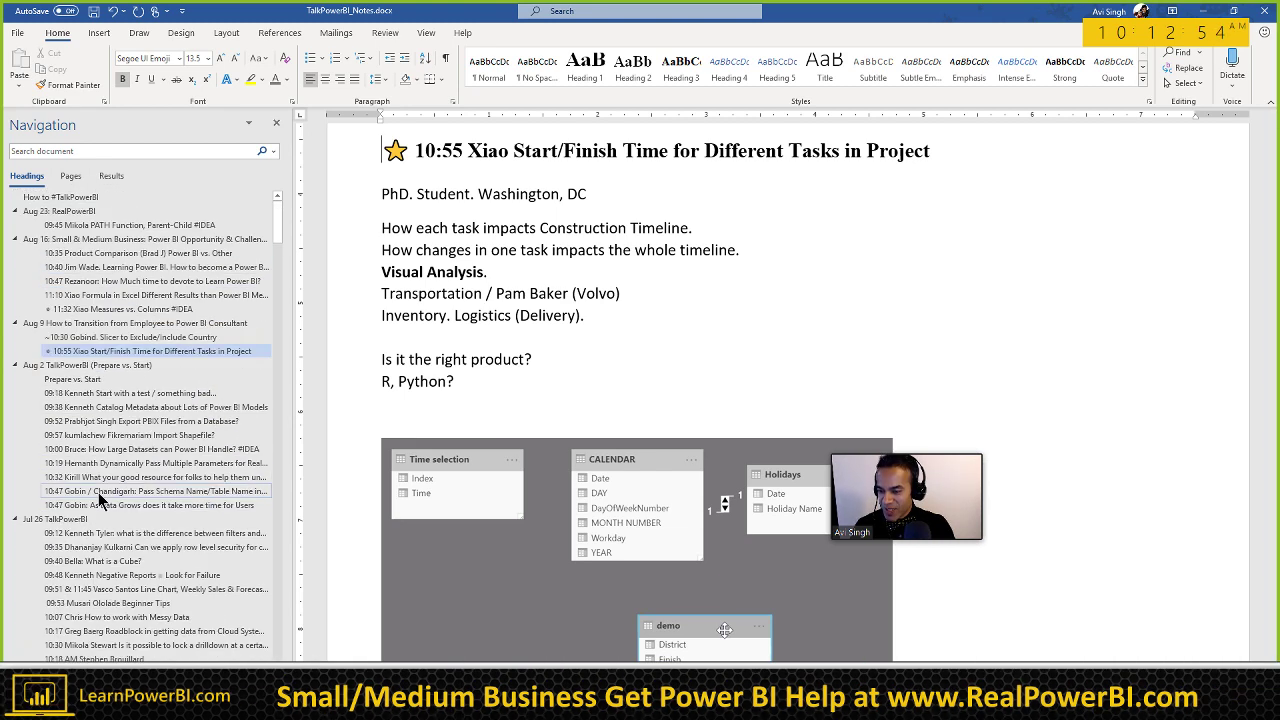
pyautogui.click(96, 198)
# Step: Save the report in Talk Power BI Files (SHARED PUBLIC) > 2019_Files under a 20190823 Hierarchy_Sales_Relationship_Owner name
pyautogui.press('F12')
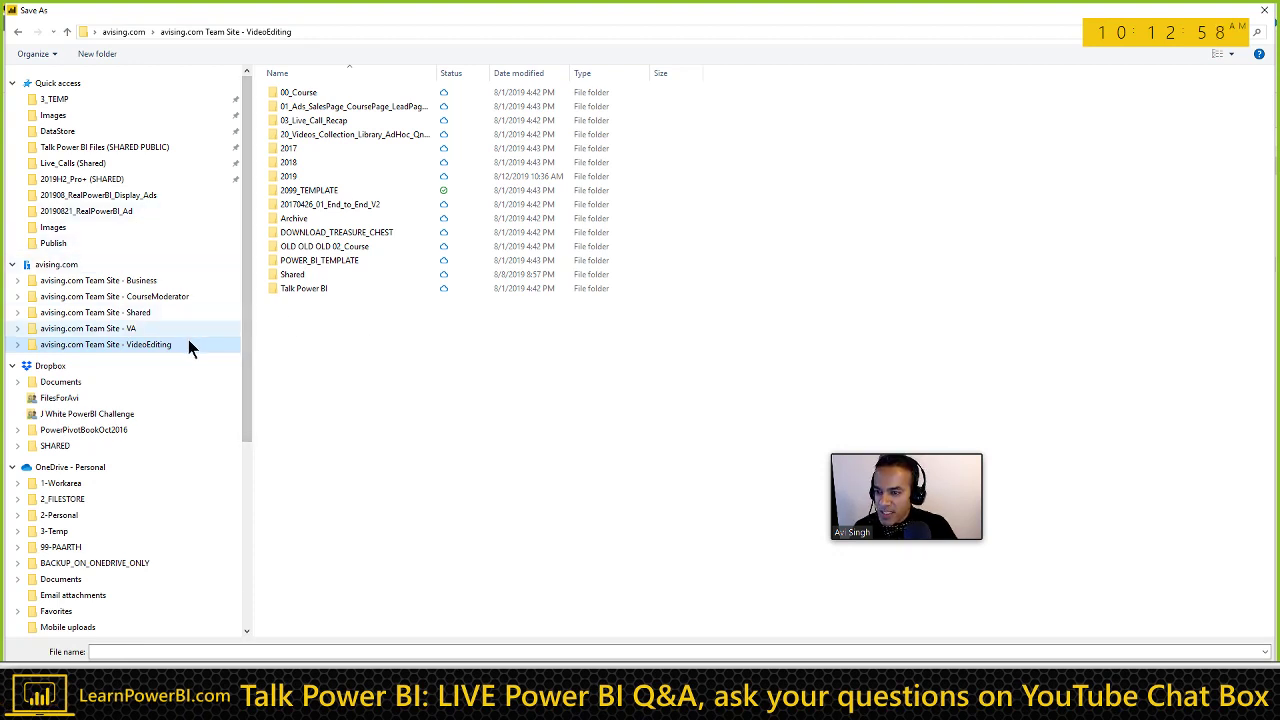
pyautogui.click(165, 148)
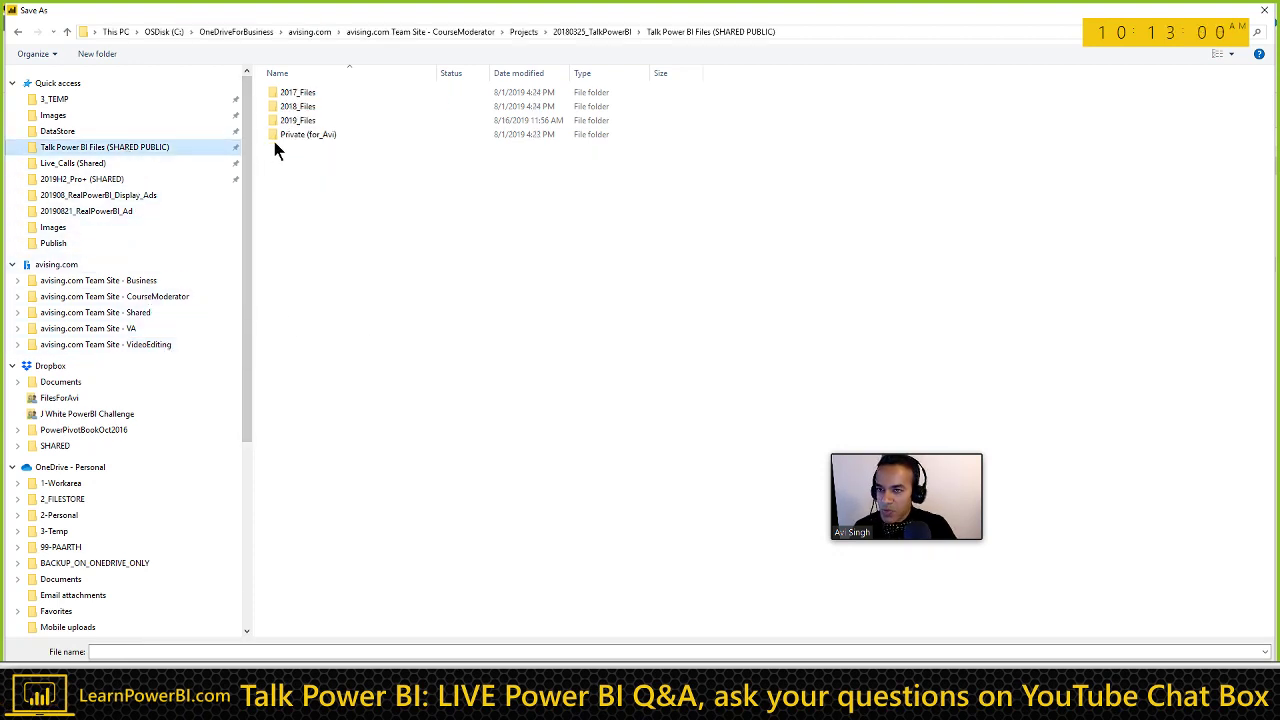
pyautogui.click(305, 121)
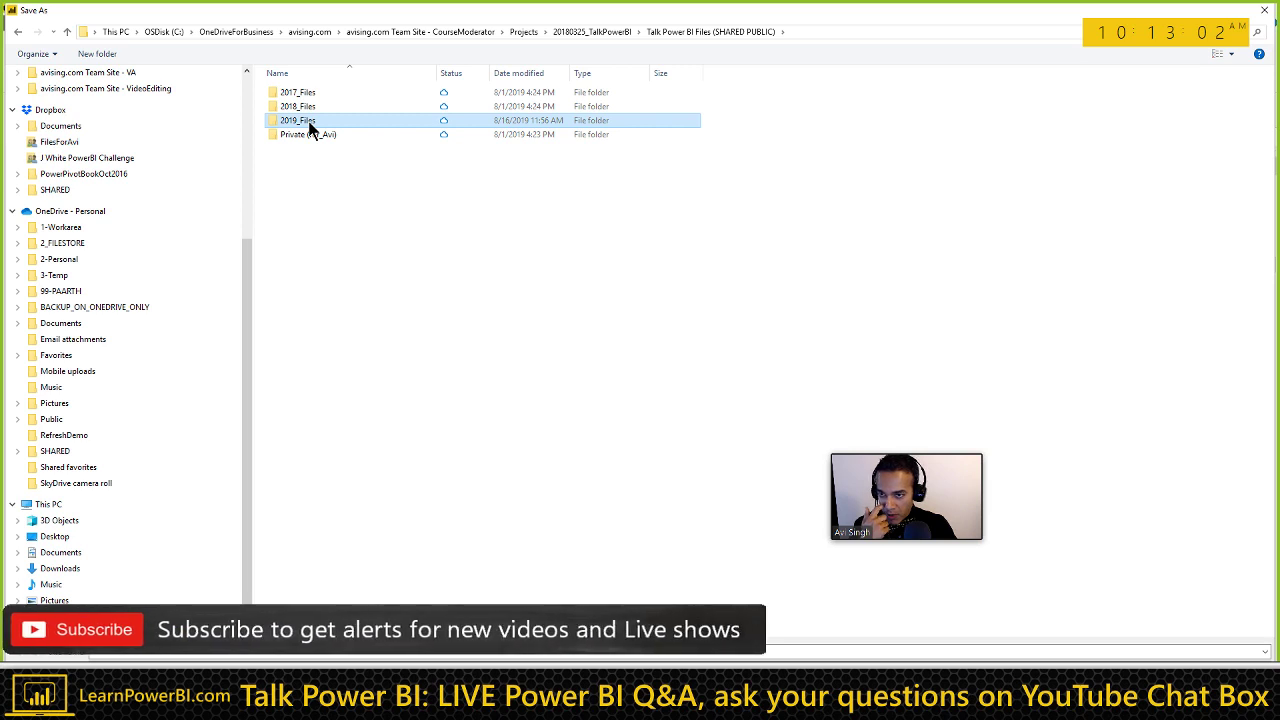
pyautogui.doubleClick(309, 122)
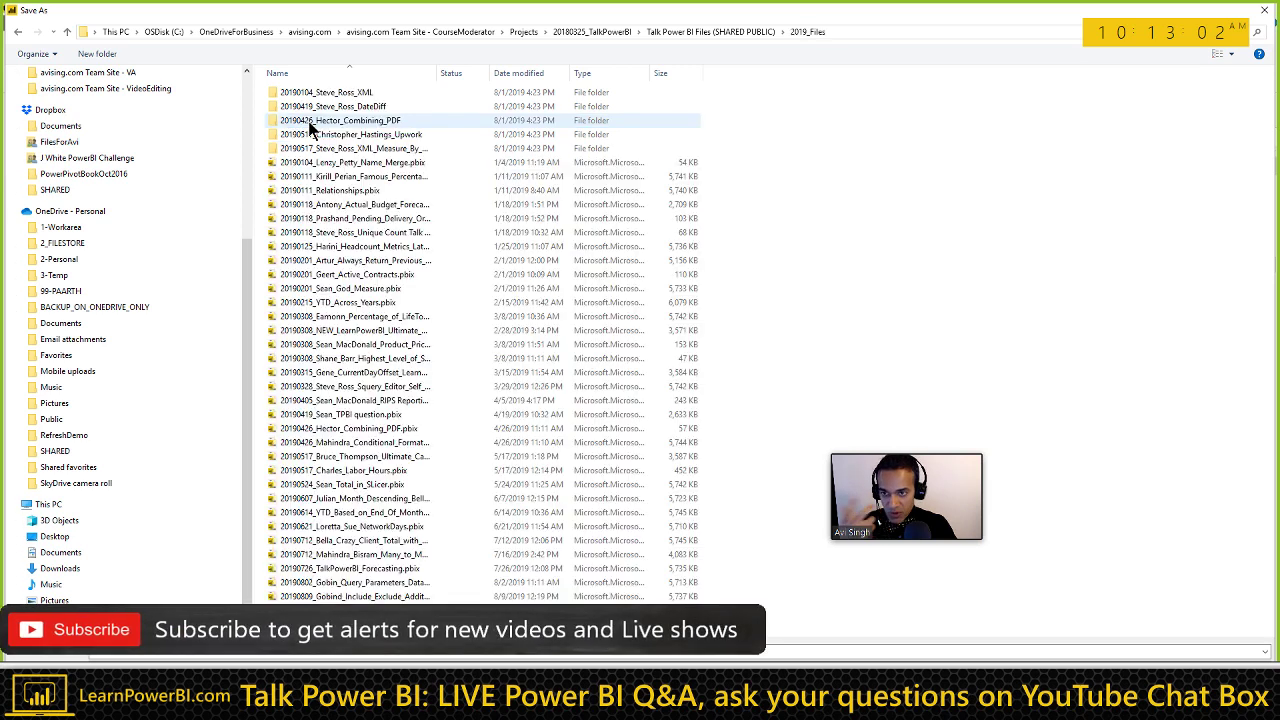
pyautogui.click(259, 656)
pyautogui.write('2019')
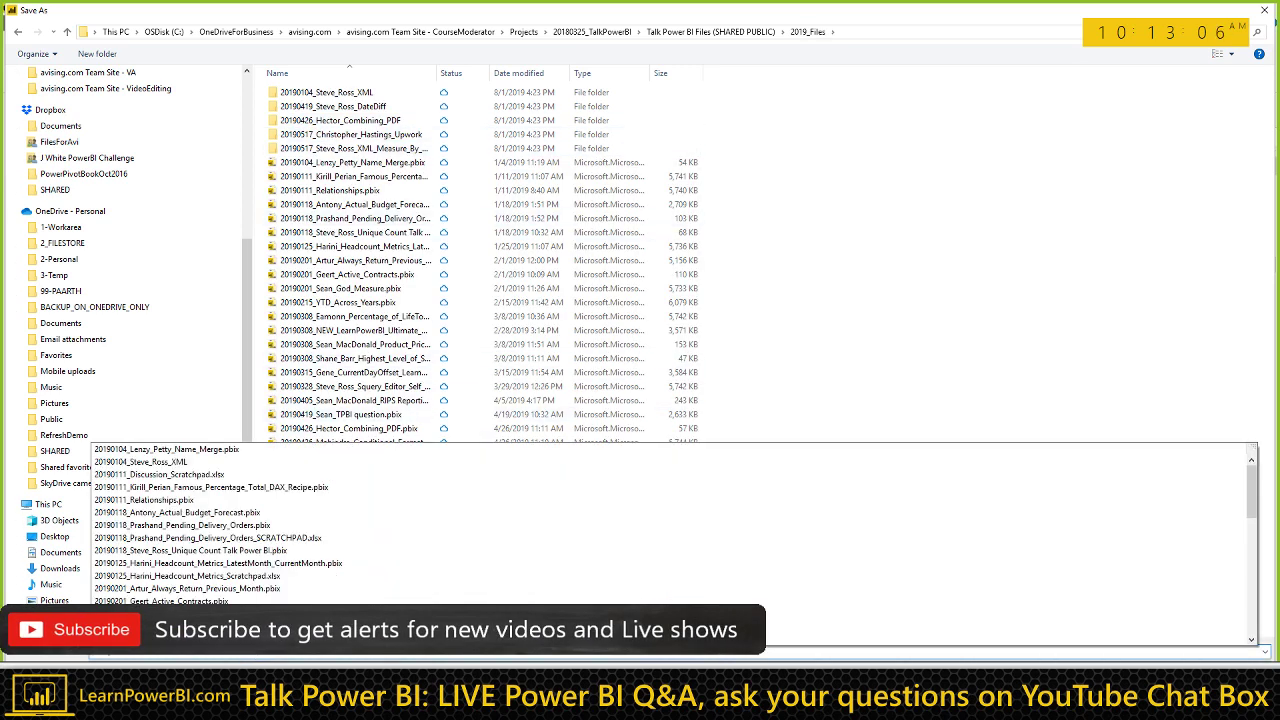
pyautogui.write('0823_Mike_')
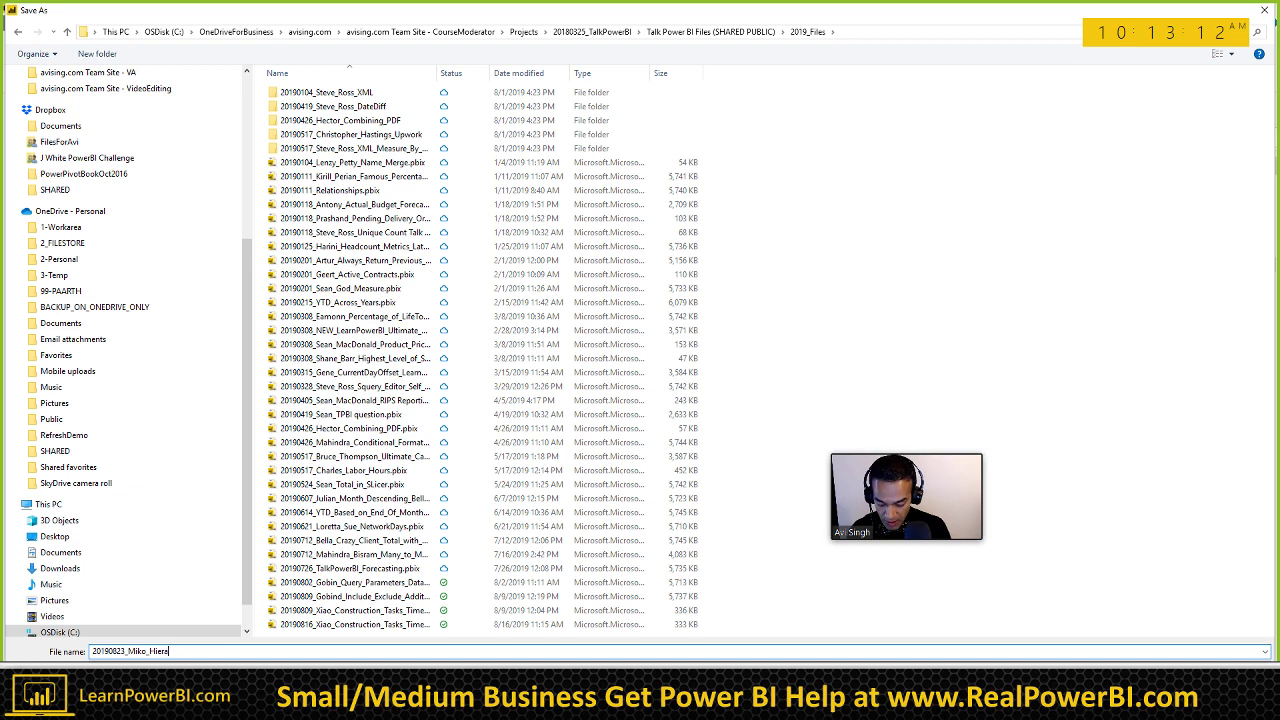
pyautogui.write(' Hierarchy_Sales_R')
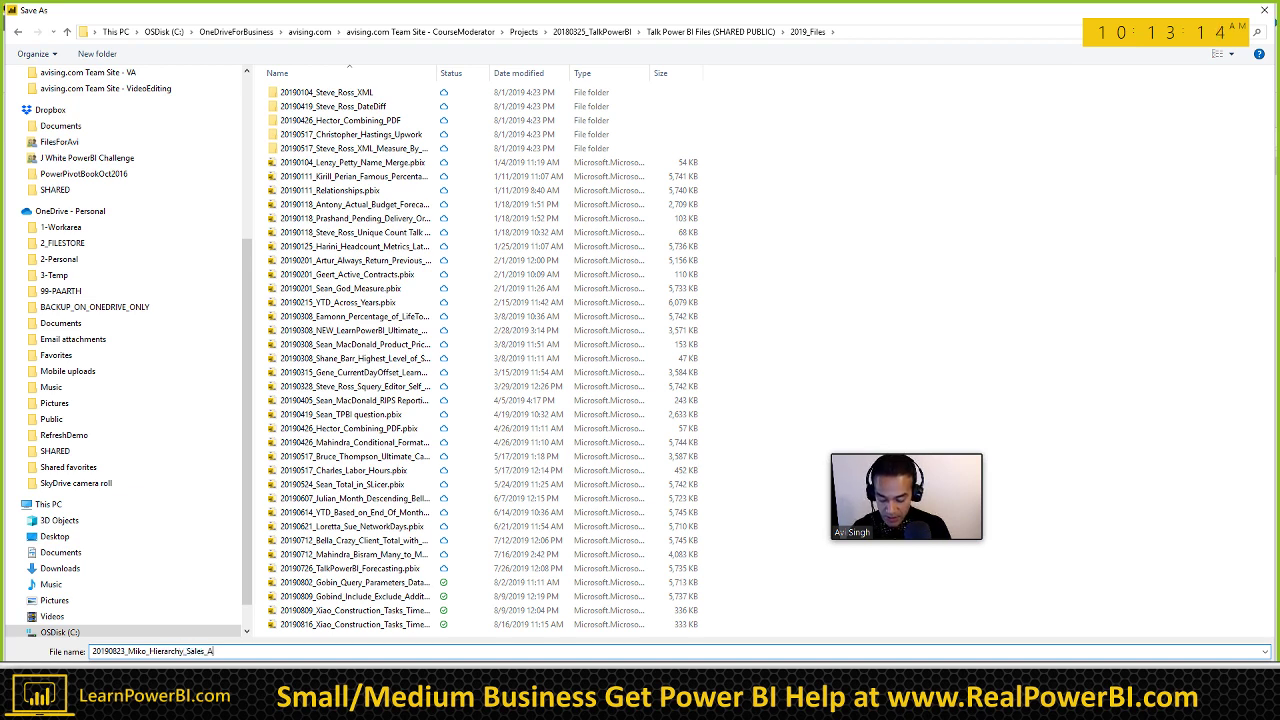
pyautogui.write('elationship_Owner')
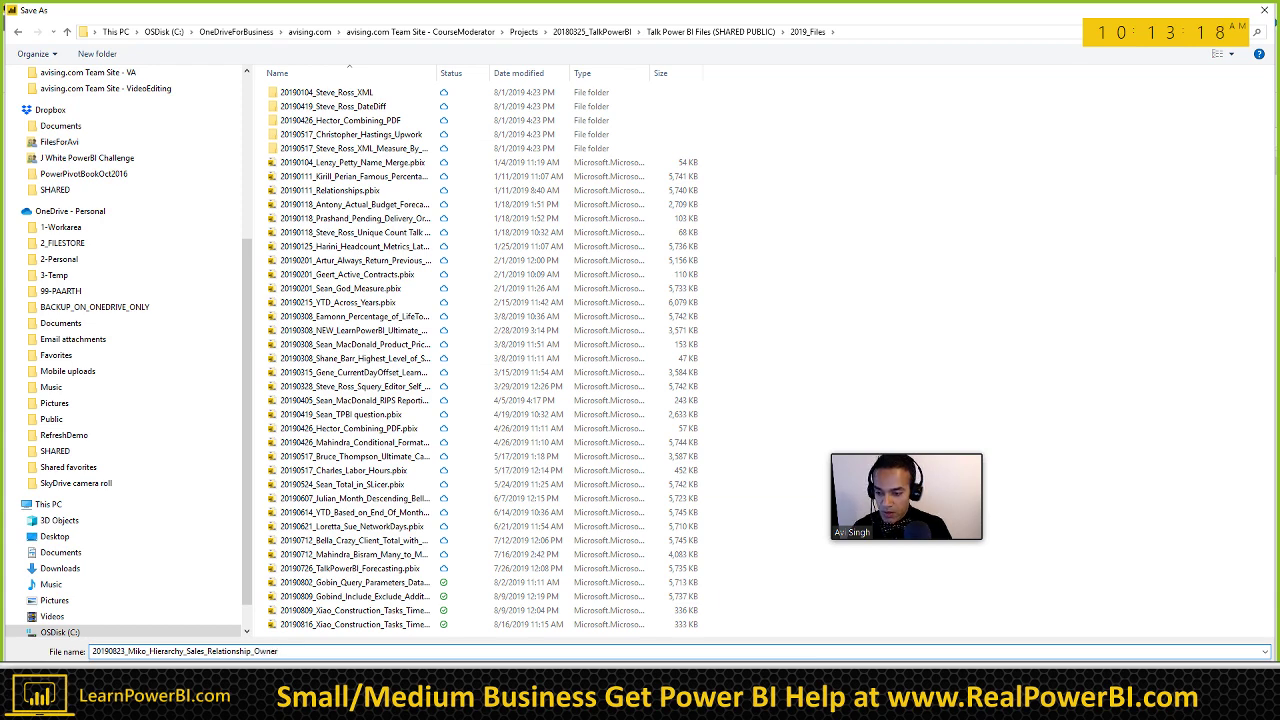
pyautogui.press('Return')
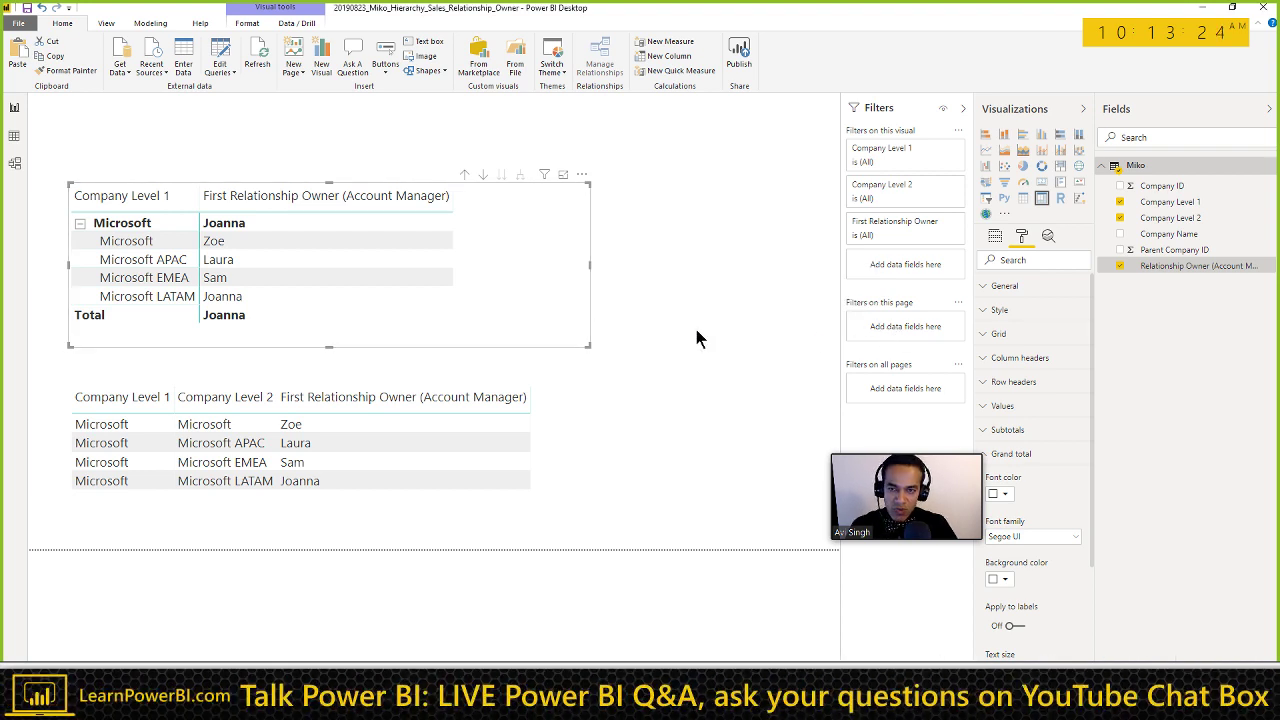
# Step: Create a new measure from the Modeling tab and begin its definition with 'LevelSelected ='
pyautogui.click(166, 24)
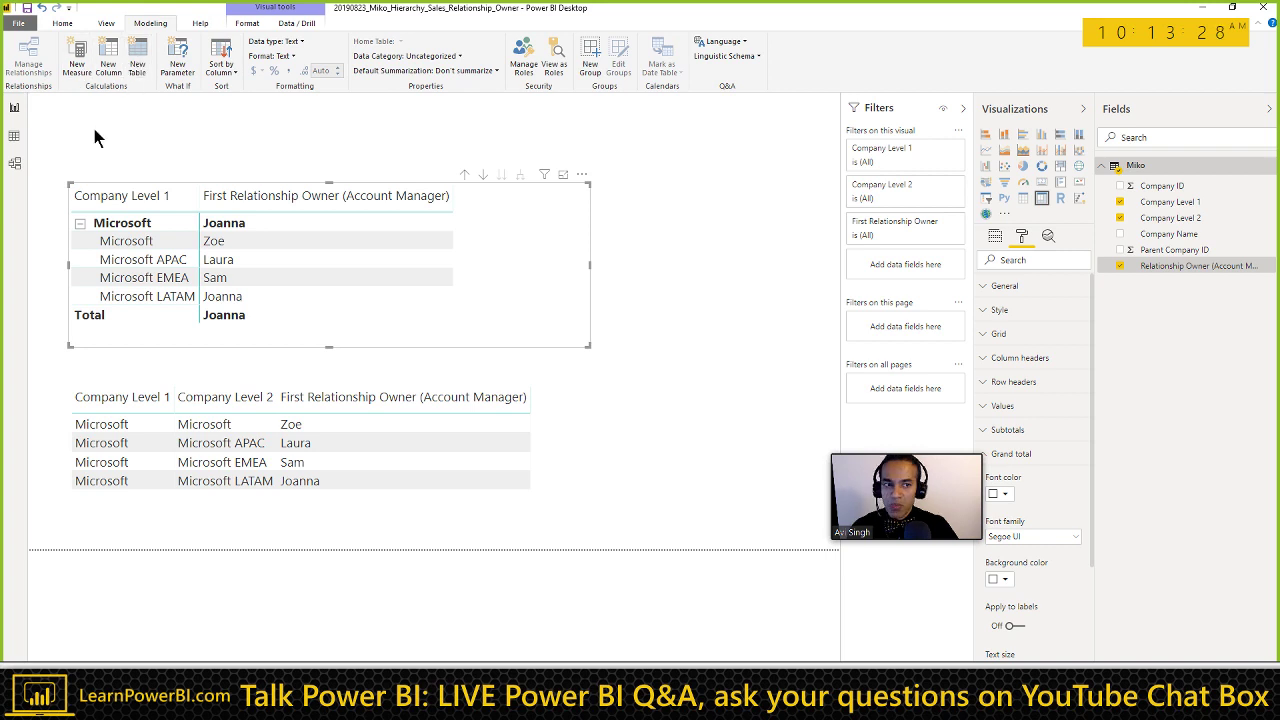
pyautogui.click(108, 66)
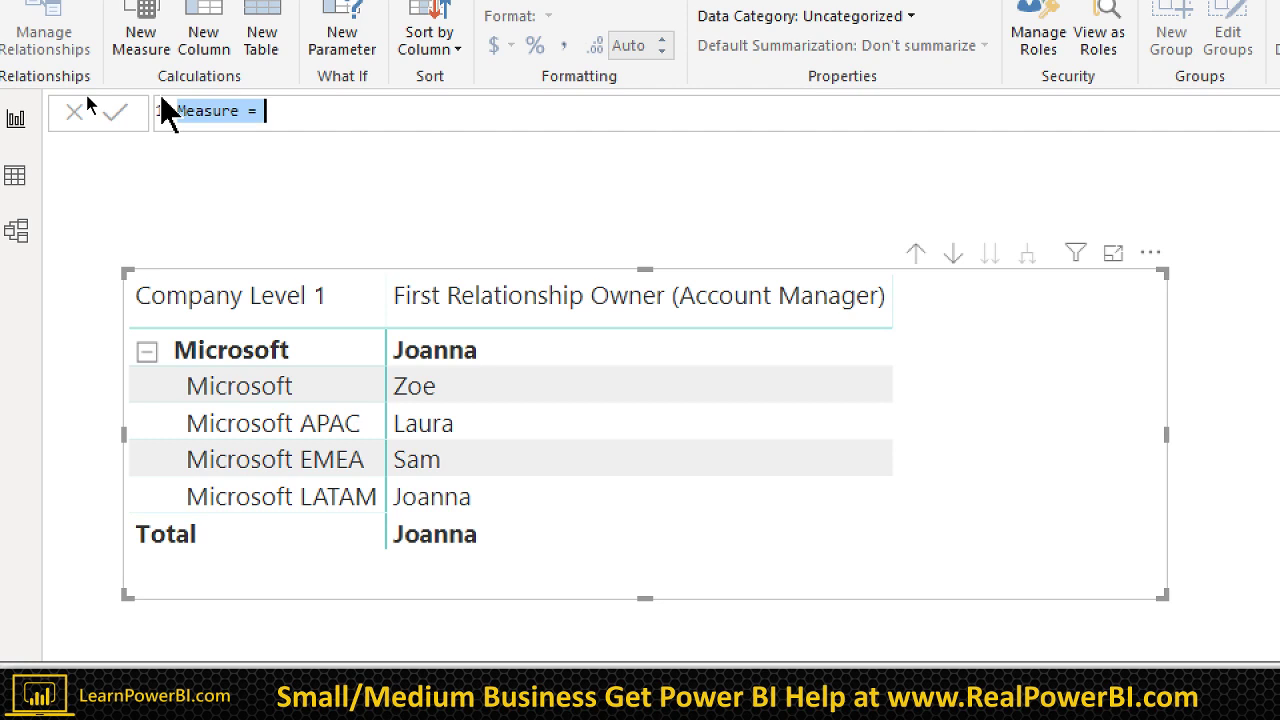
pyautogui.write('Leve')
pyautogui.write('1')
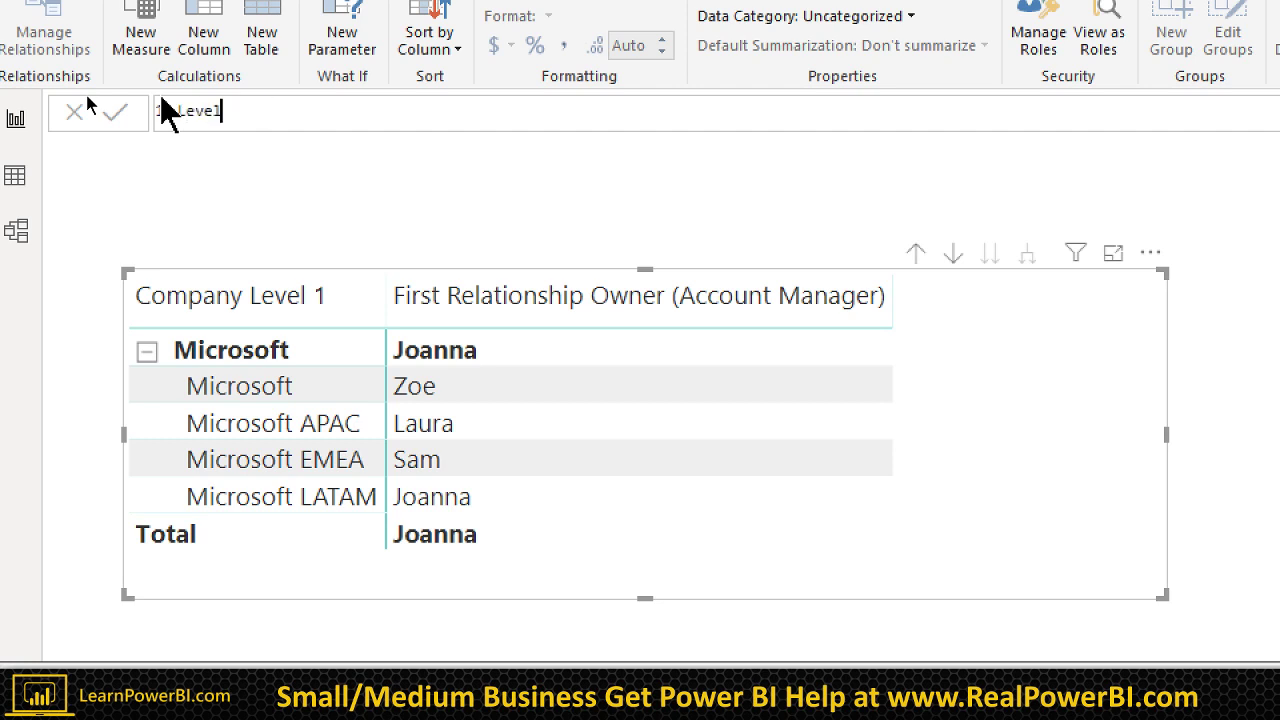
pyautogui.write('Selected ')
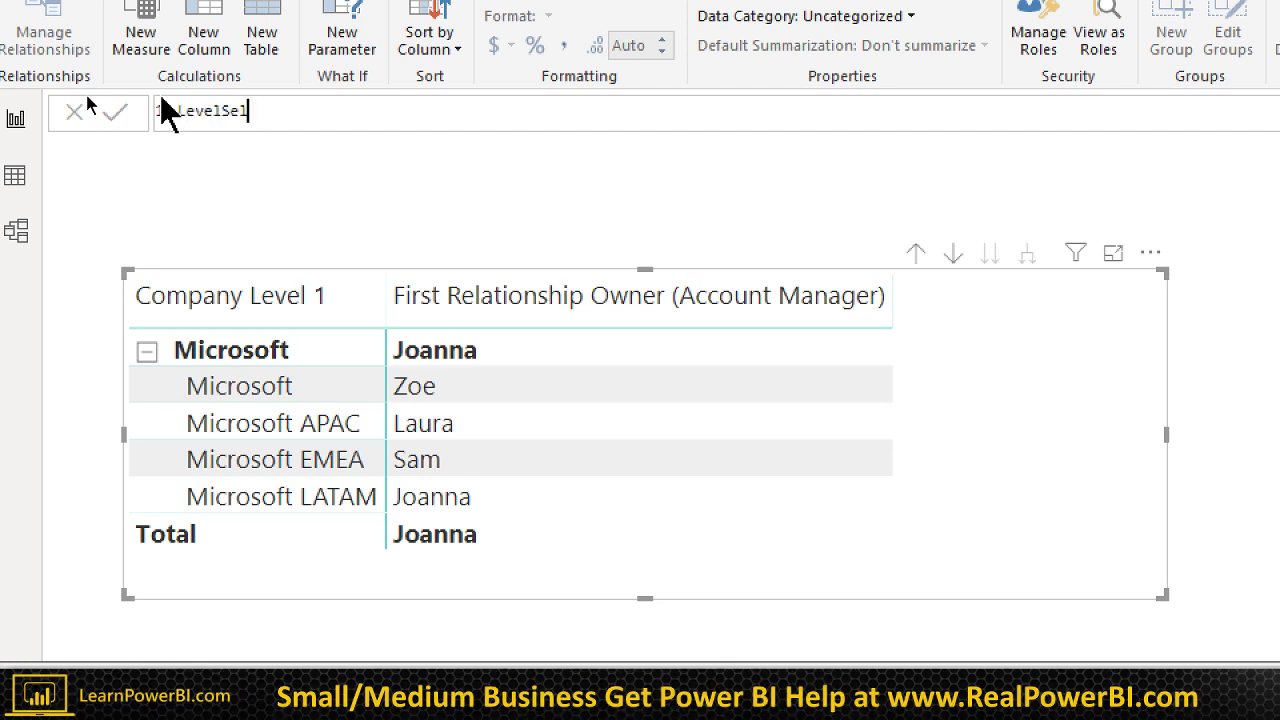
pyautogui.write('=')
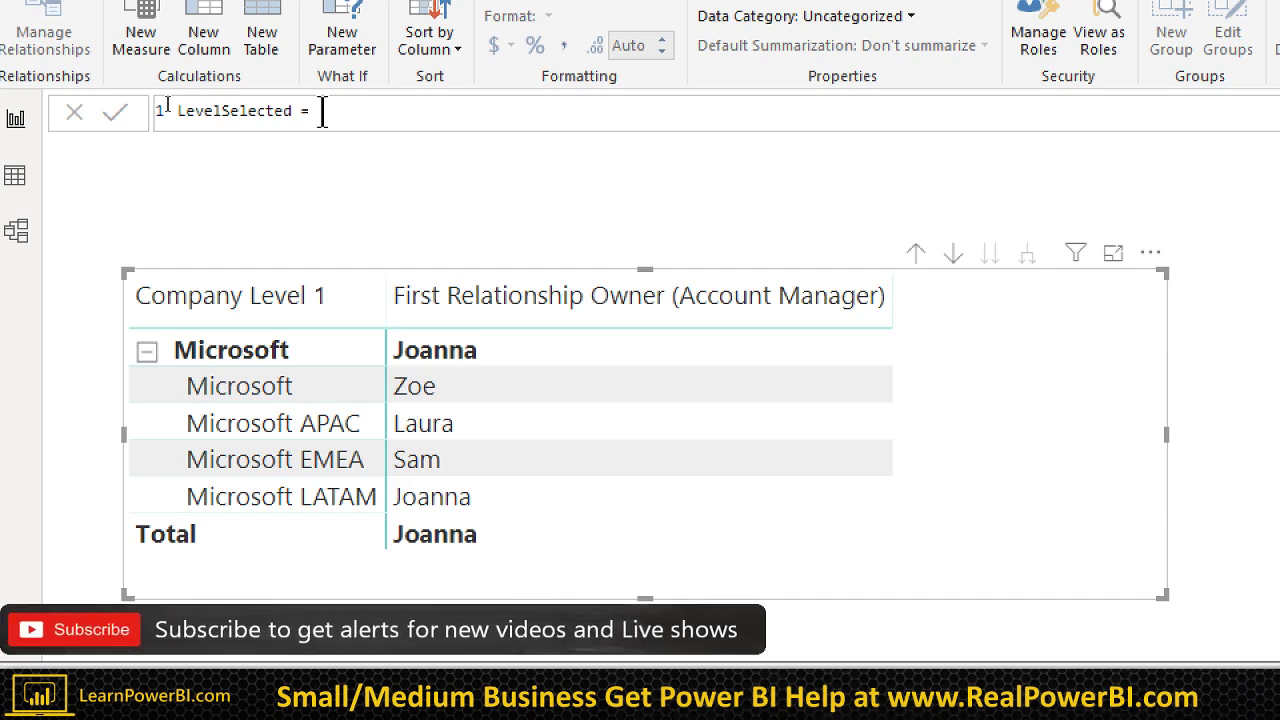
# Step: Define LevelSelected = ISFILTERED(Miko[Company Level 2]) and add it as a matrix column
pyautogui.write('FIL')
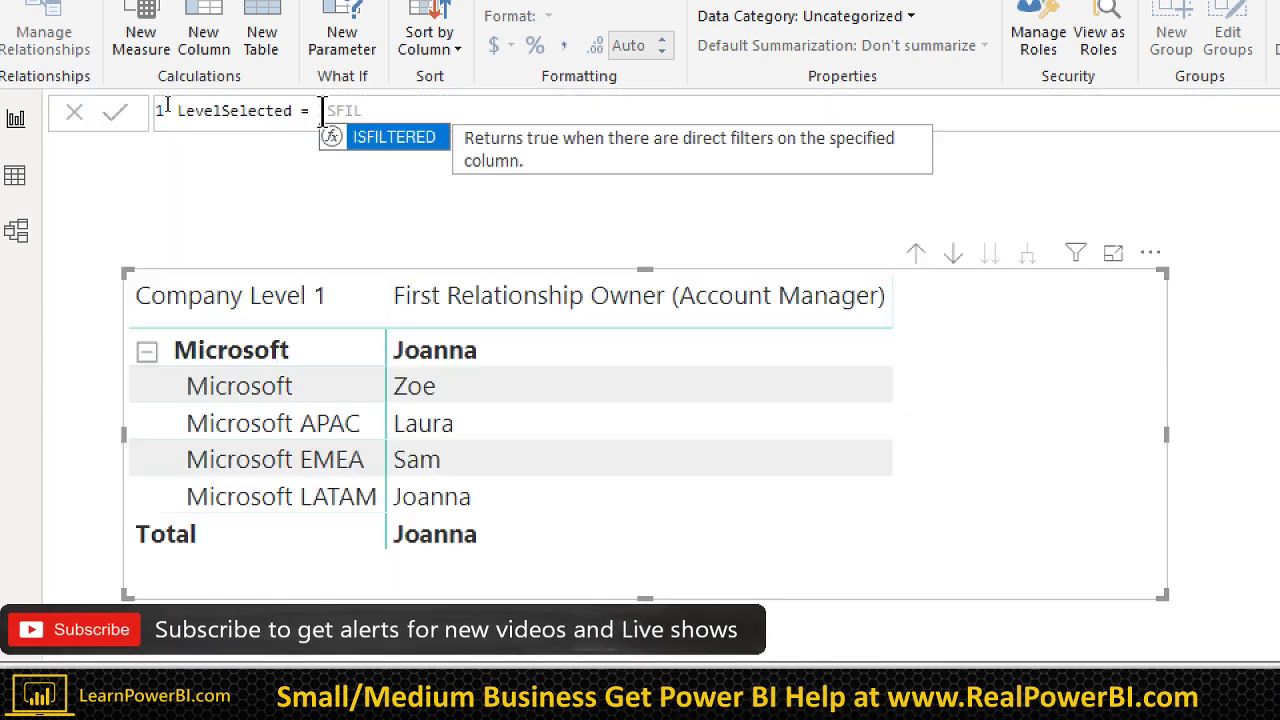
pyautogui.press('Tab')
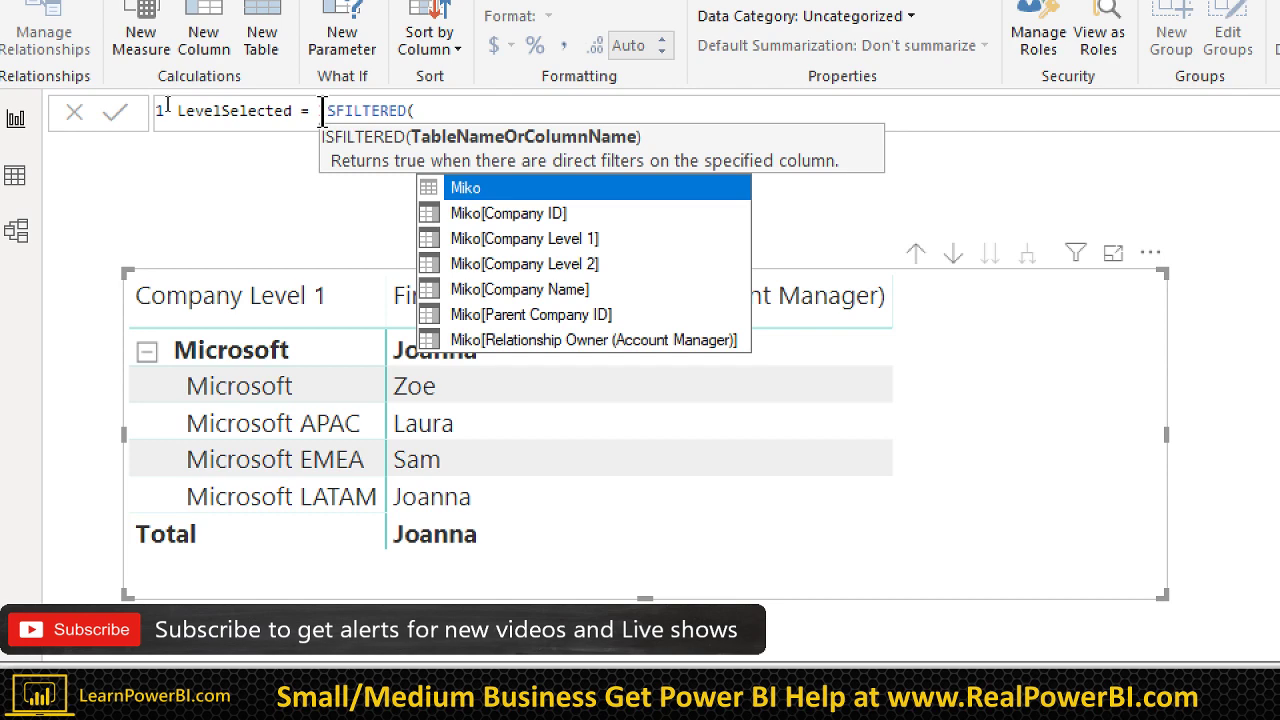
pyautogui.press('Down')
pyautogui.press('Down')
pyautogui.press('Down')
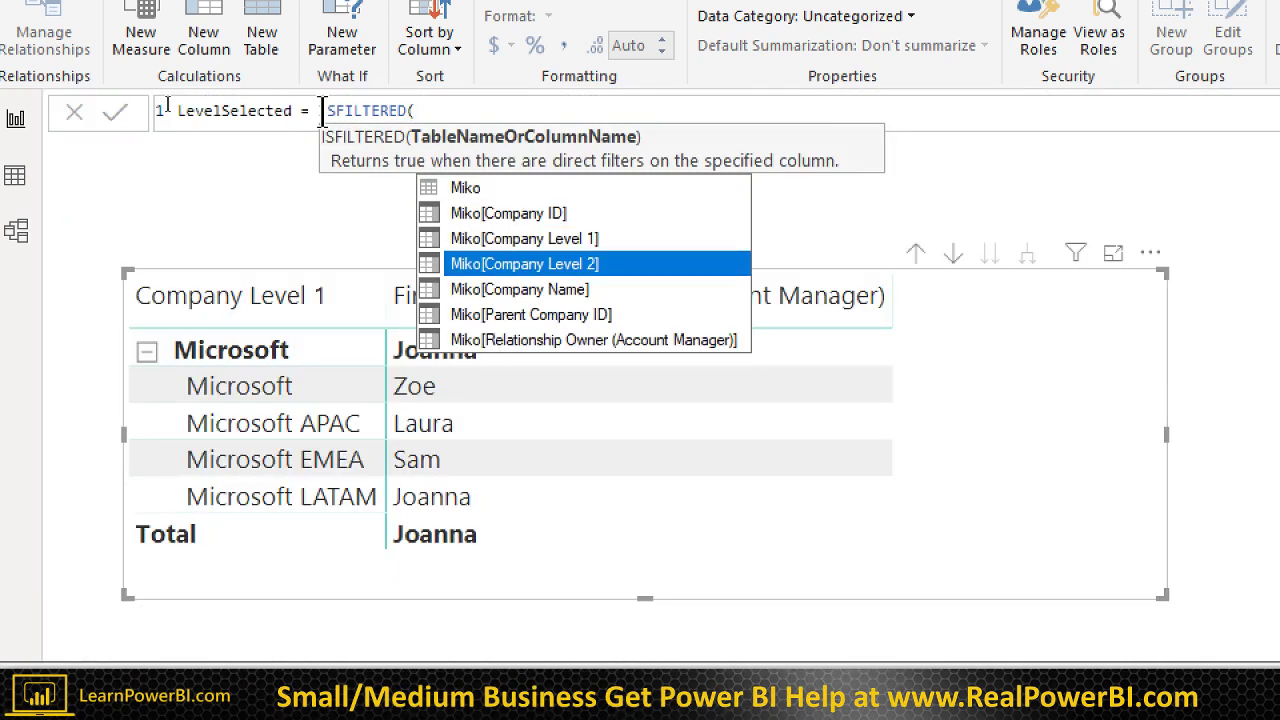
pyautogui.press('Tab')
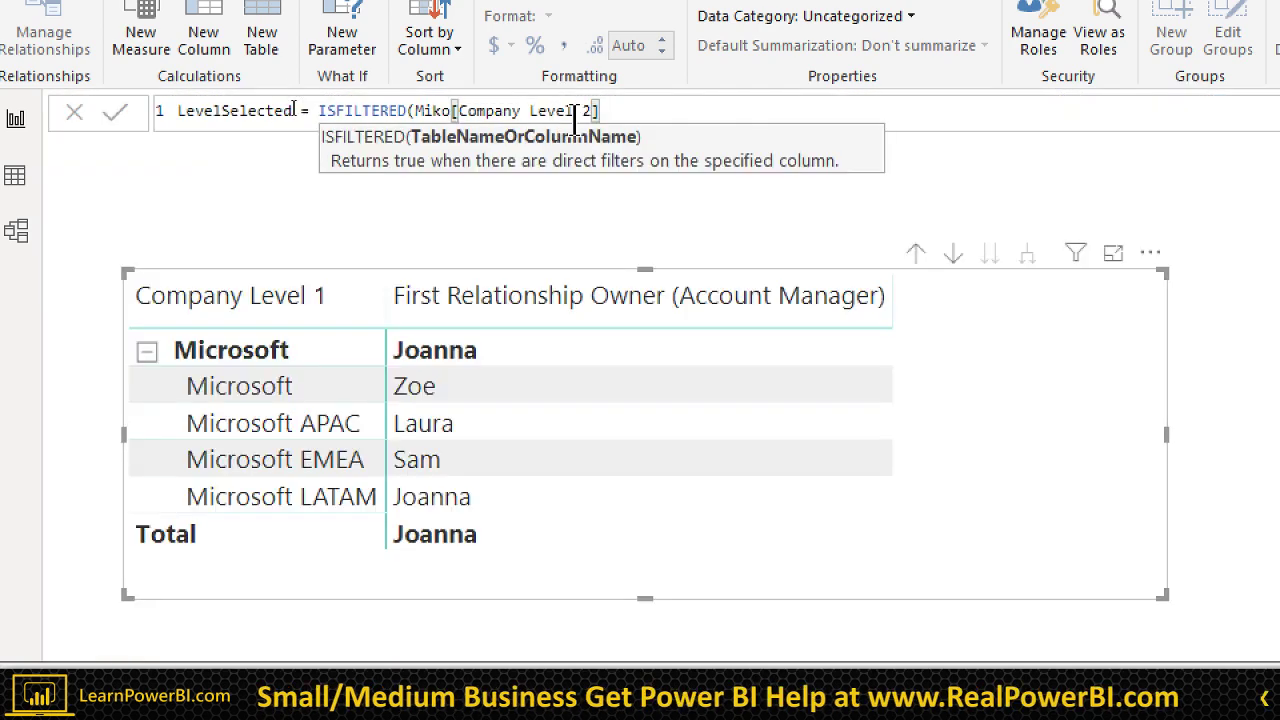
pyautogui.write(')')
pyautogui.press('Return')
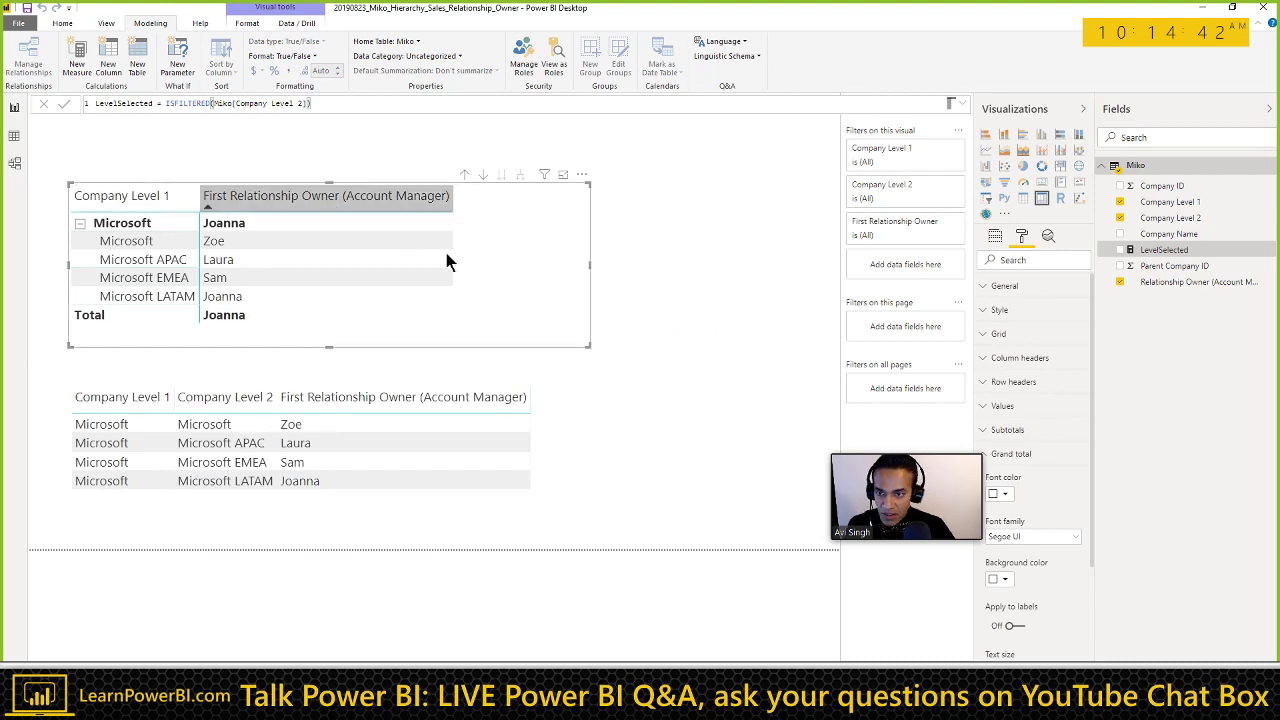
pyautogui.moveTo(1162, 250); pyautogui.dragTo(505, 291)
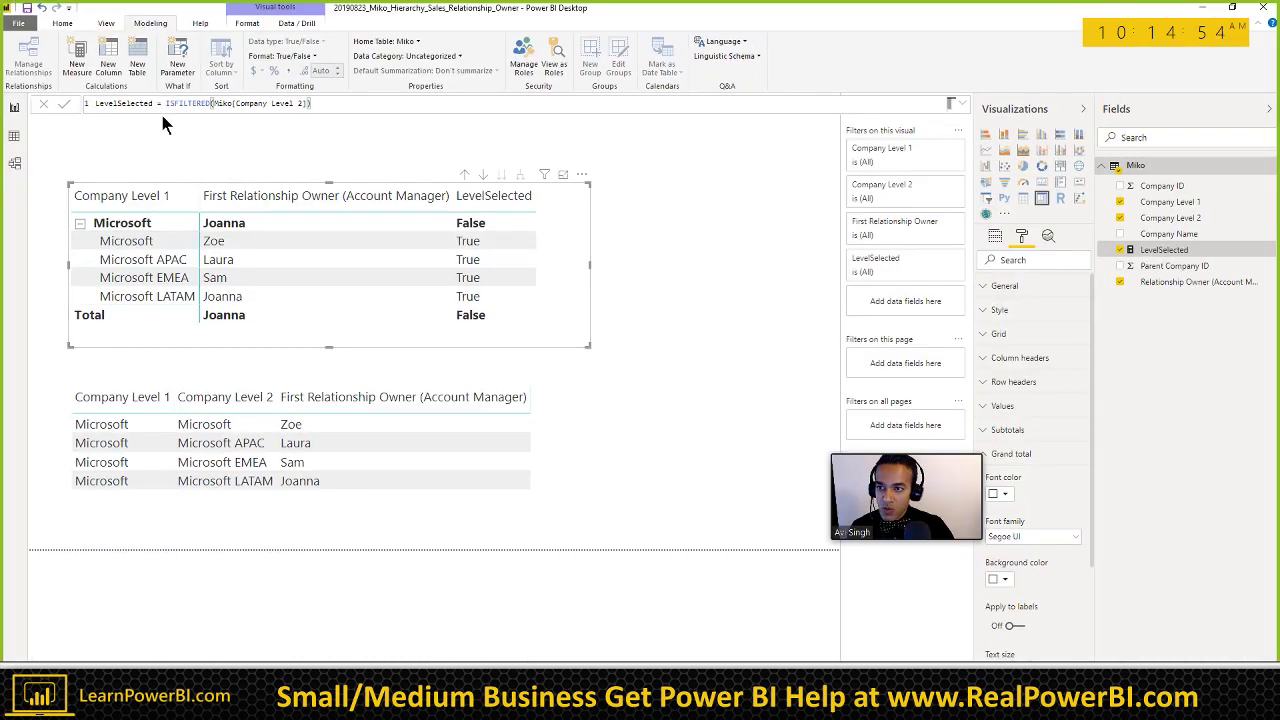
pyautogui.click(166, 110)
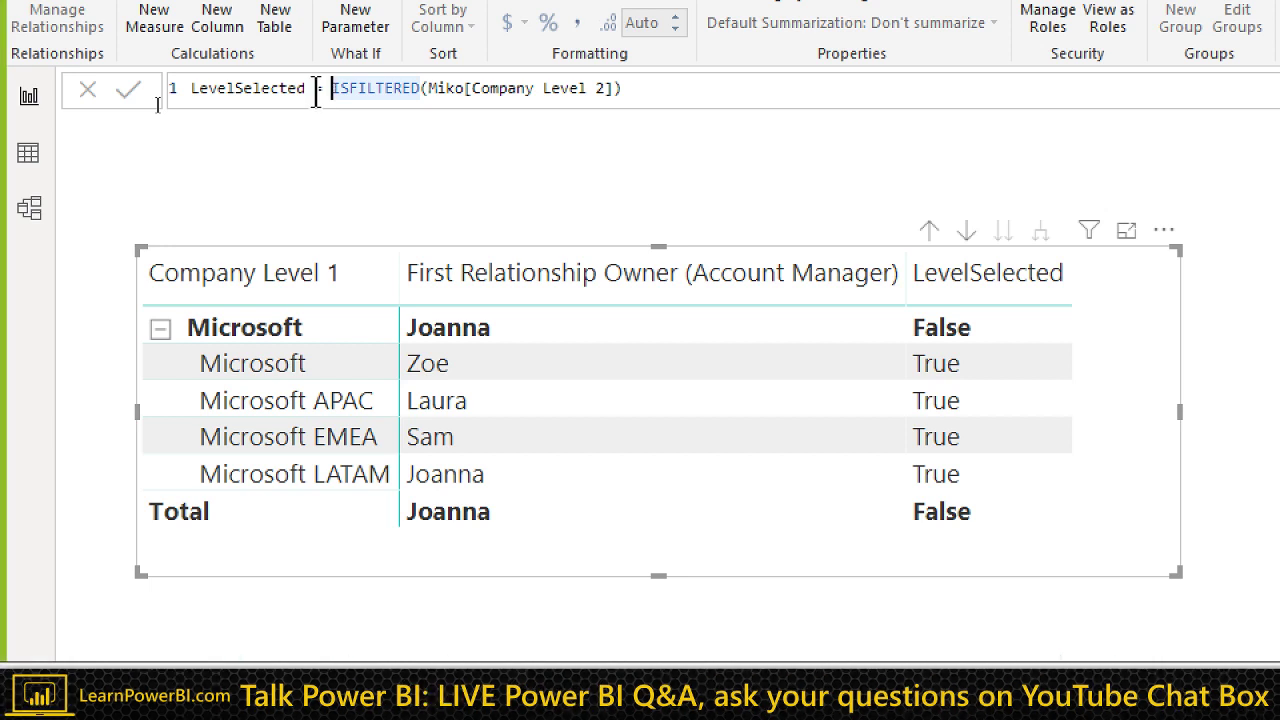
# Step: Try wrapping the ISFILTERED(Miko[Company Level 2]) check in SWITCH(TRUE(), ...), then remove the wrapper
pyautogui.write('SWITCH')
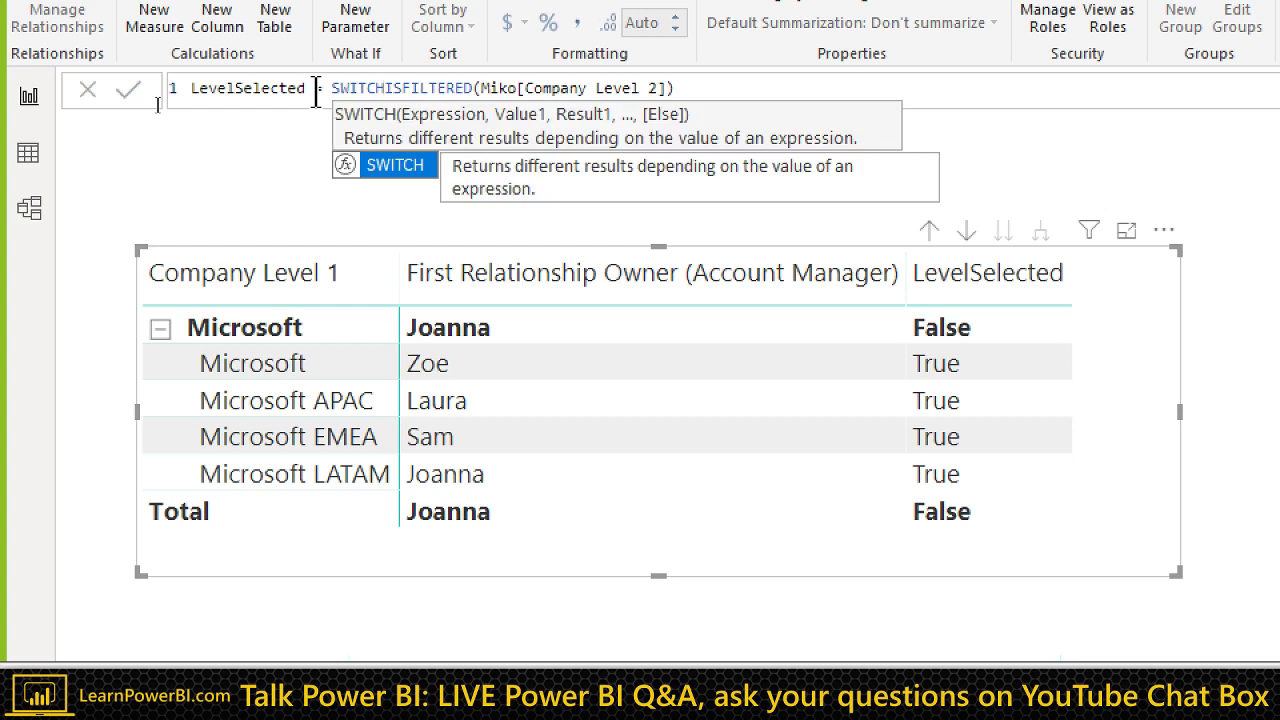
pyautogui.write('(')
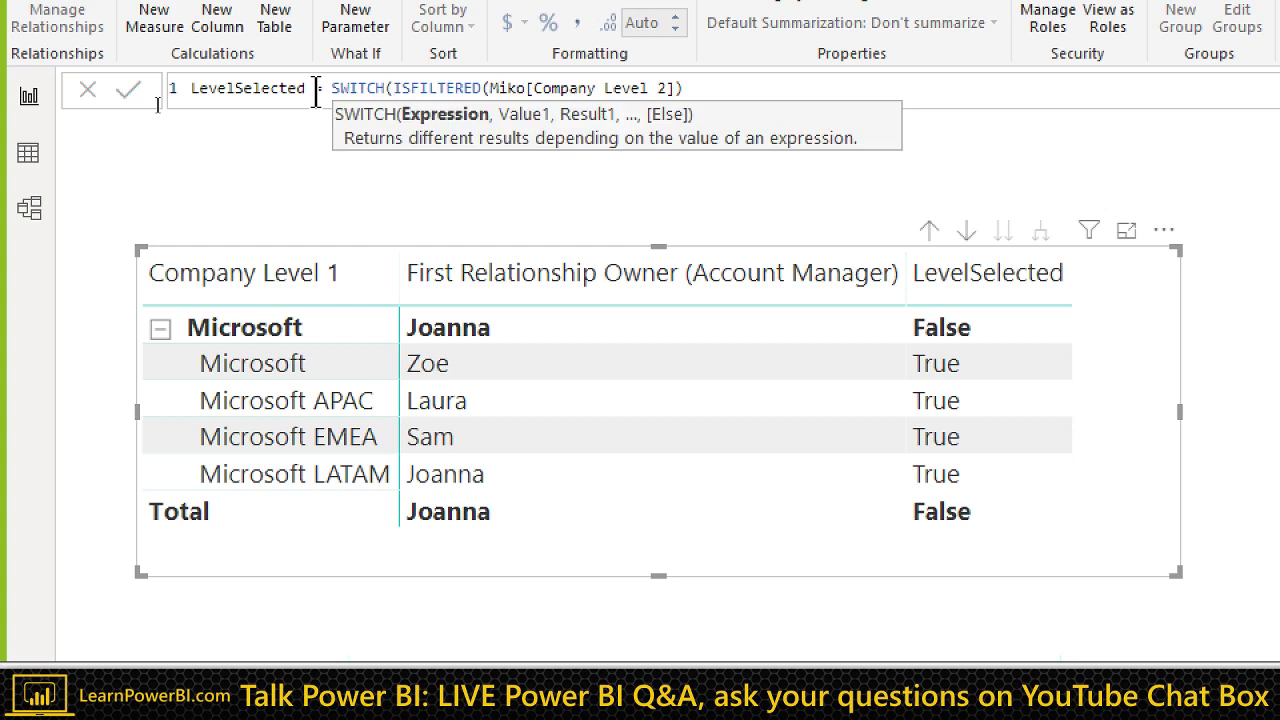
pyautogui.write('TRUE')
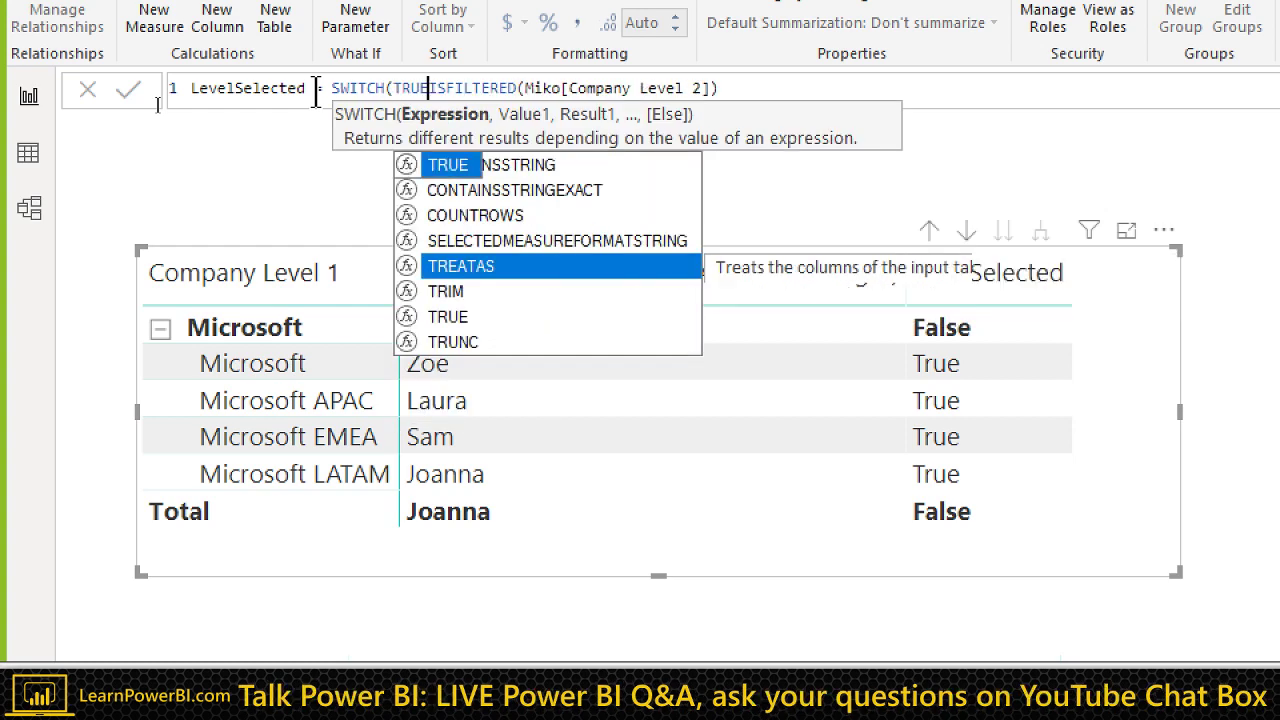
pyautogui.write('() ')
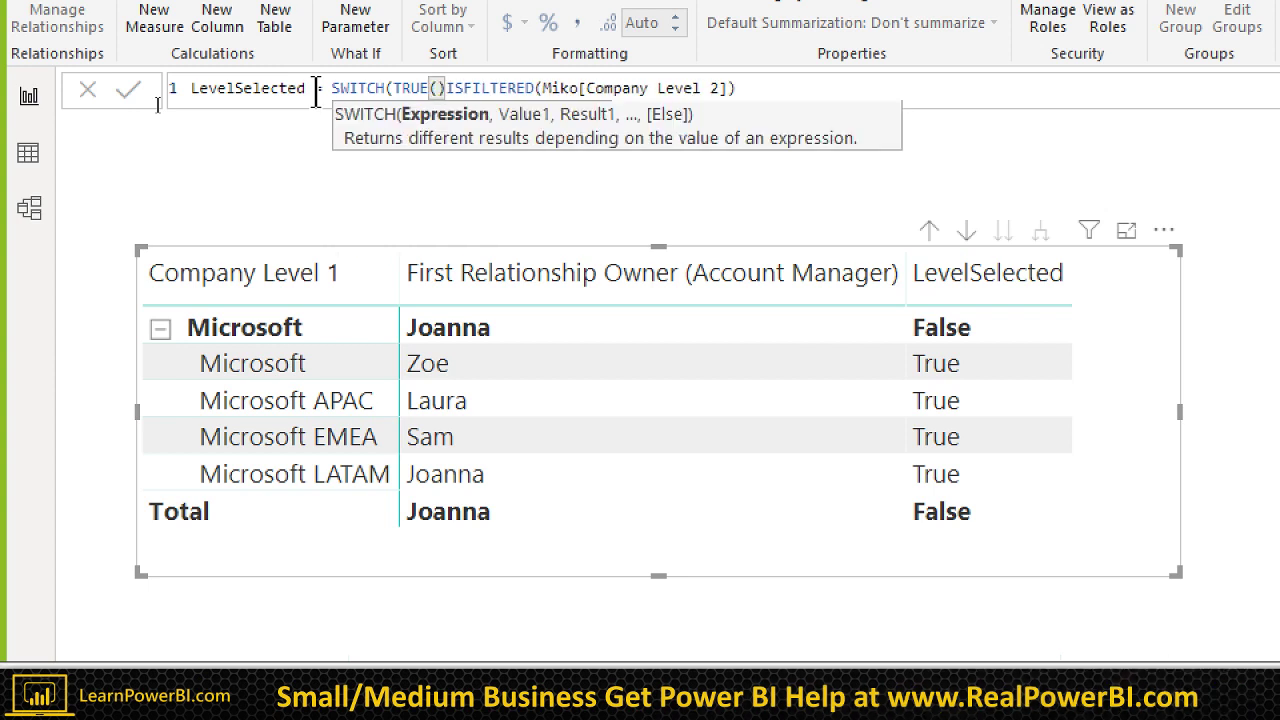
pyautogui.write(',')
pyautogui.press('Left')
pyautogui.hotkey('shift', 'Return')
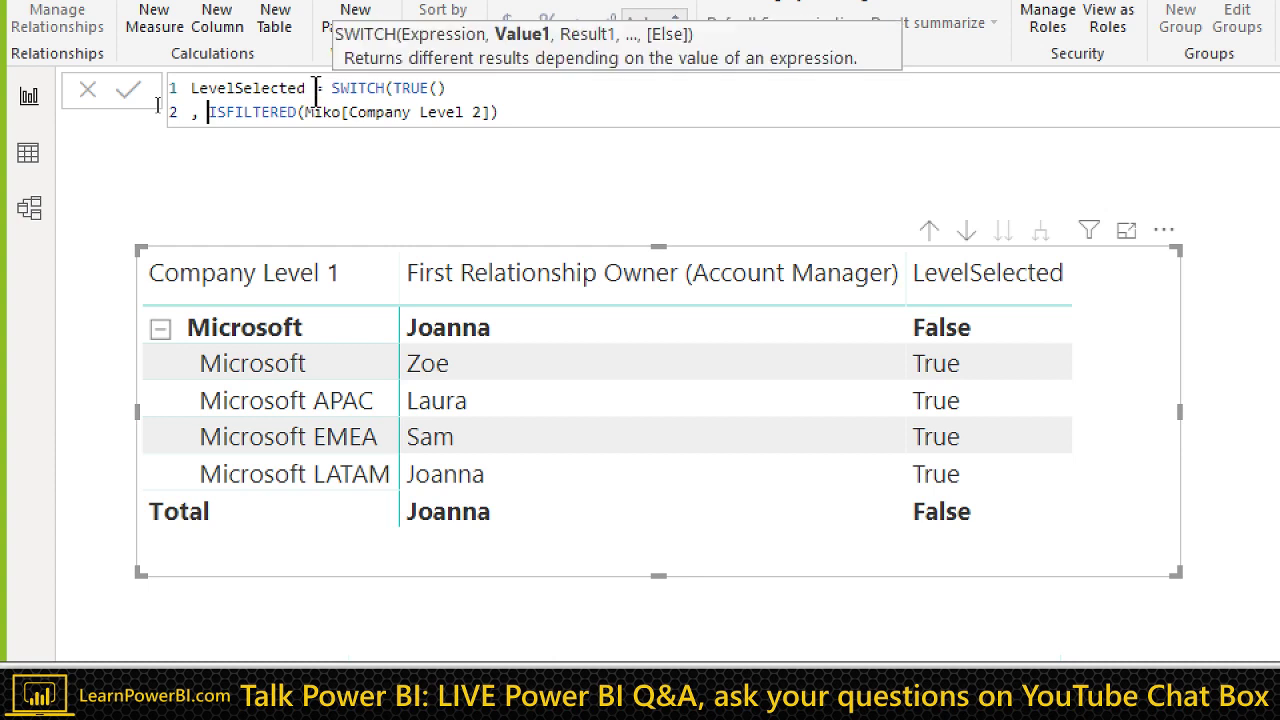
pyautogui.press('End')
pyautogui.press('Left')
pyautogui.press('Left')
pyautogui.press('Left')
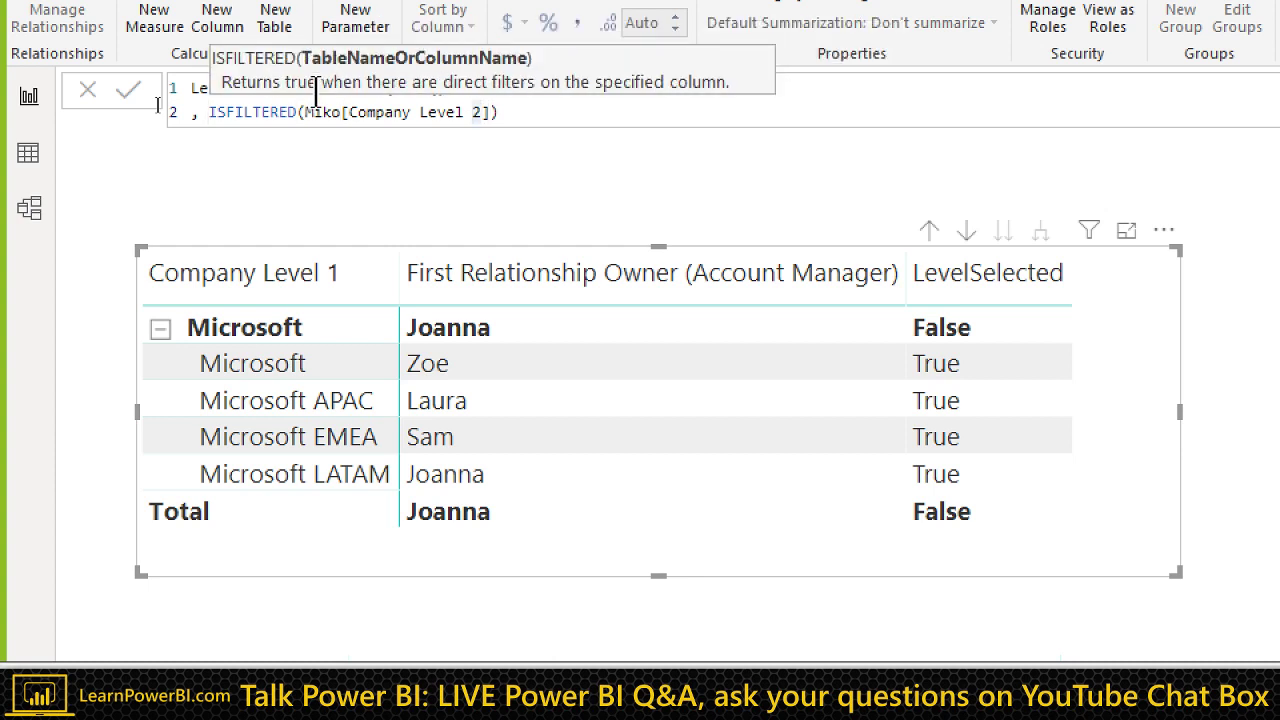
pyautogui.press('Delete')
pyautogui.write('1')
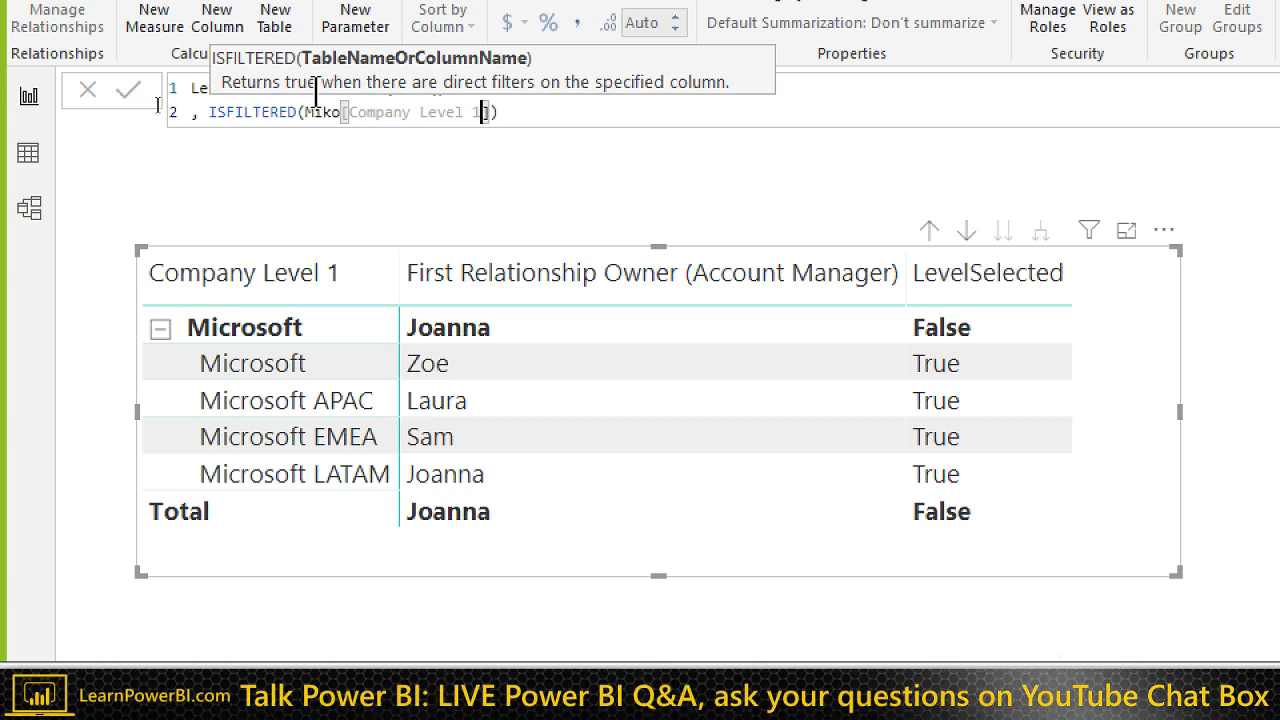
pyautogui.press('BackSpace')
pyautogui.write('2')
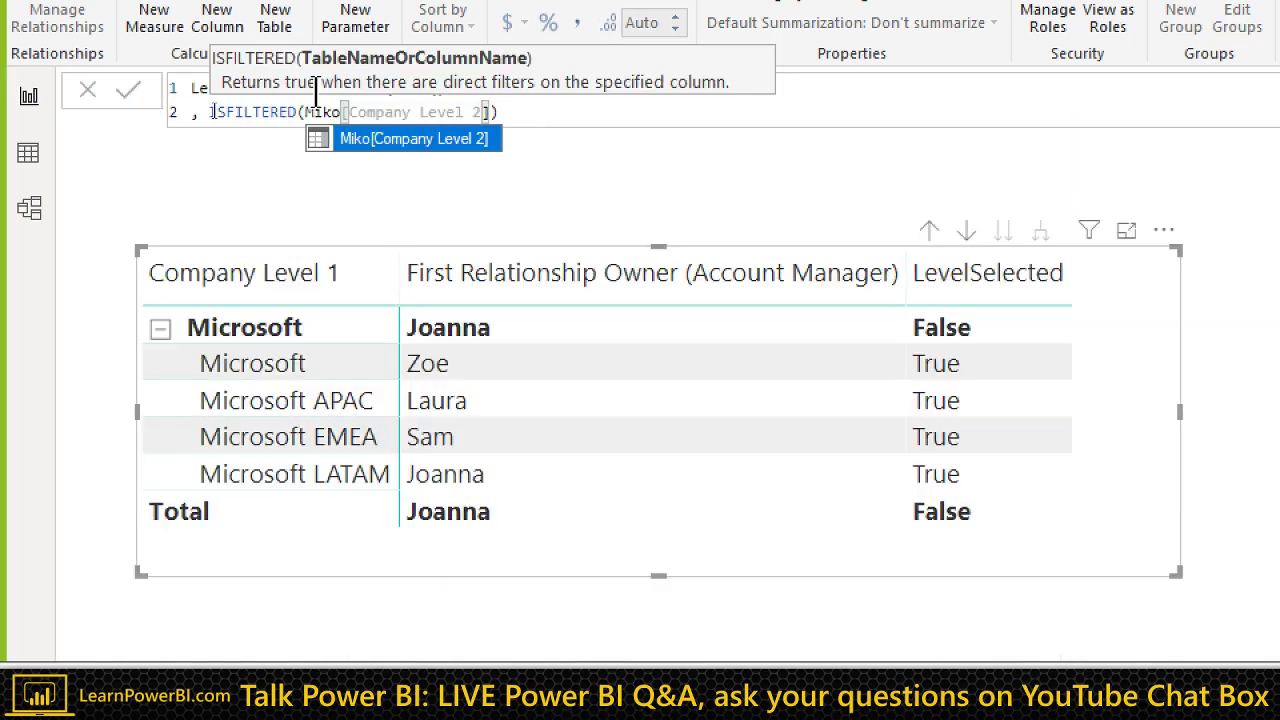
pyautogui.click(525, 112)
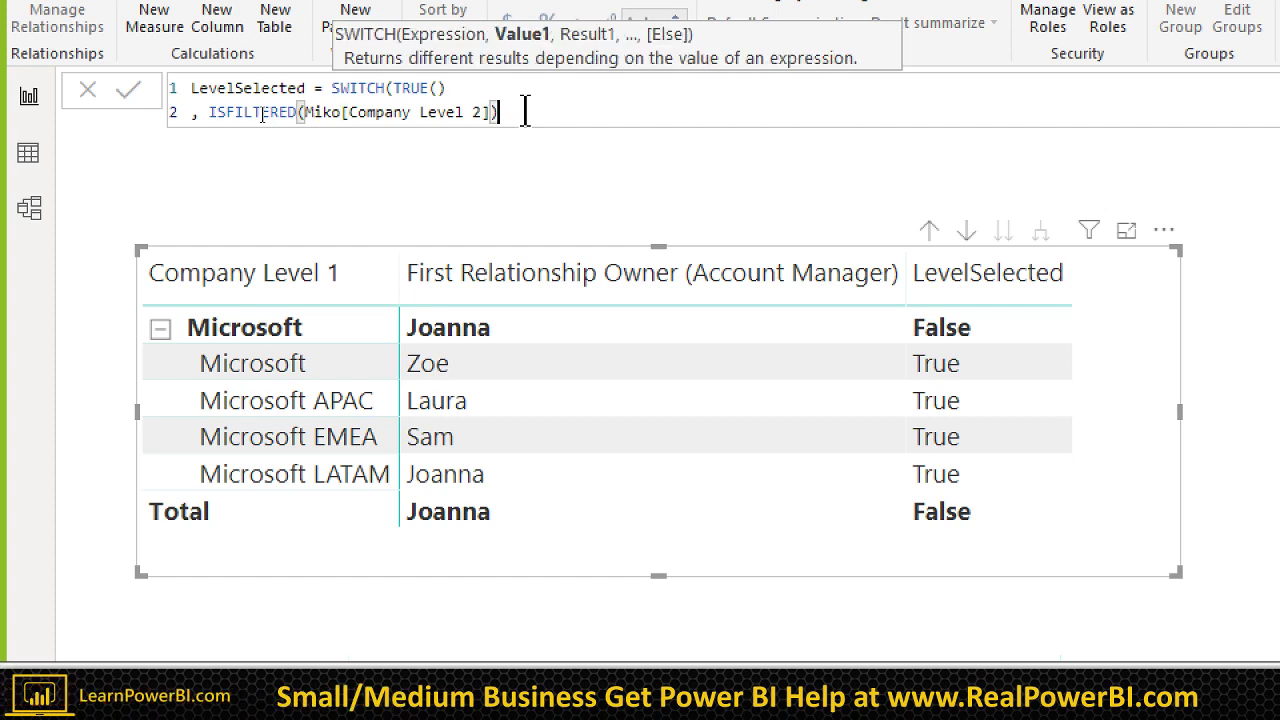
pyautogui.press('Up')
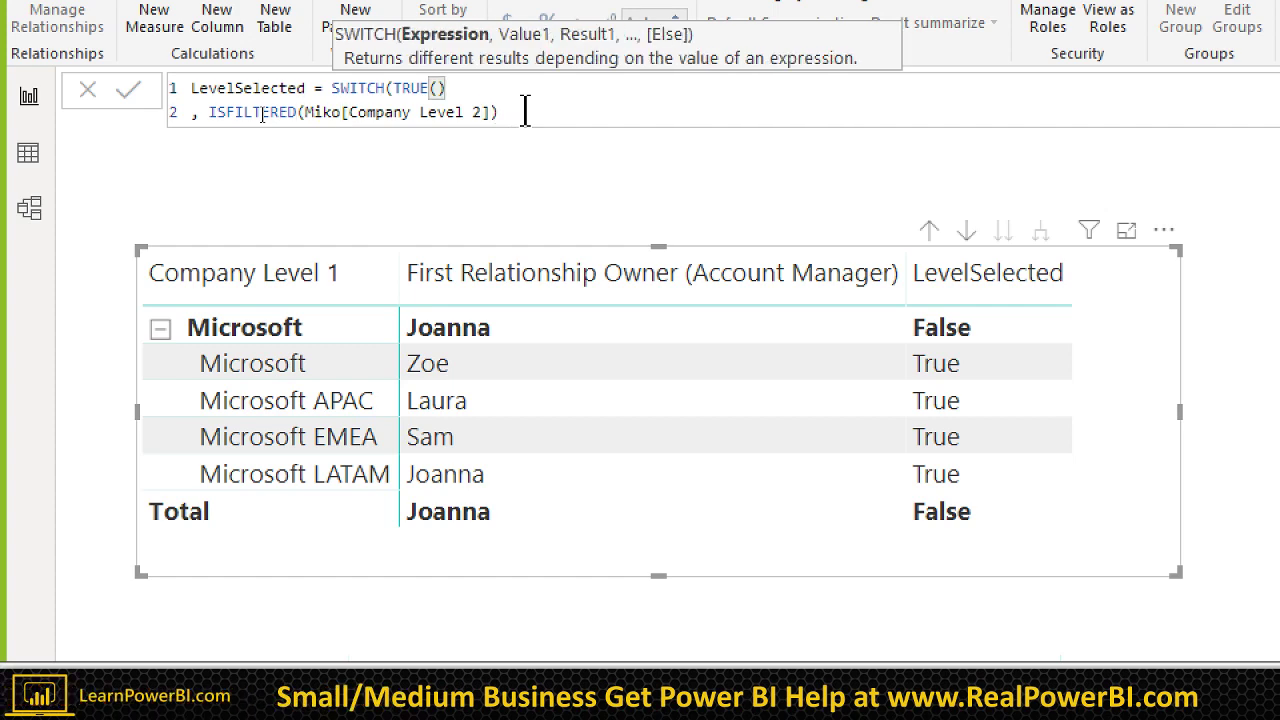
pyautogui.press('Down')
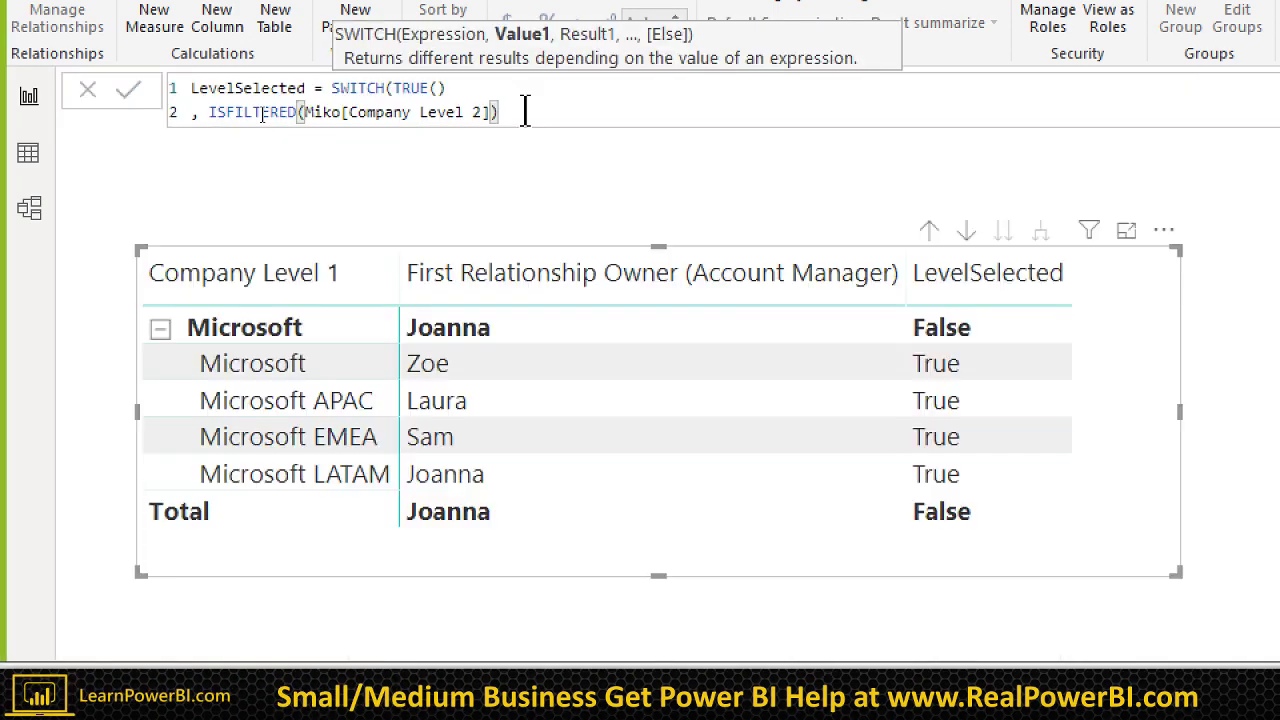
pyautogui.press('Up')
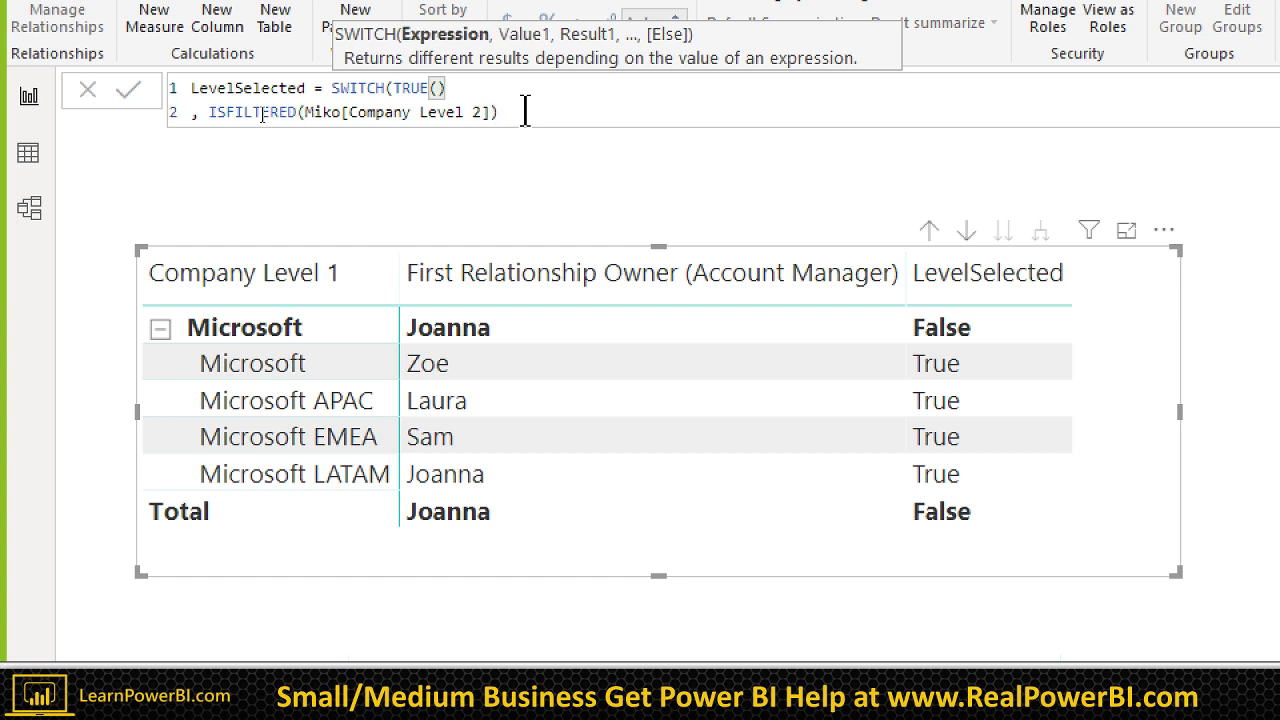
pyautogui.hotkey('shift', 'Left')
pyautogui.hotkey('shift', 'Left')
pyautogui.hotkey('shift', 'Left')
pyautogui.hotkey('shift', 'Left')
pyautogui.hotkey('shift', 'Left')
pyautogui.hotkey('shift', 'Left')
pyautogui.hotkey('shift', 'Left')
pyautogui.hotkey('shift', 'Left')
pyautogui.hotkey('shift', 'Left')
pyautogui.hotkey('shift', 'Left')
pyautogui.hotkey('shift', 'Left')
pyautogui.hotkey('shift', 'Left')
pyautogui.hotkey('shift', 'Left')
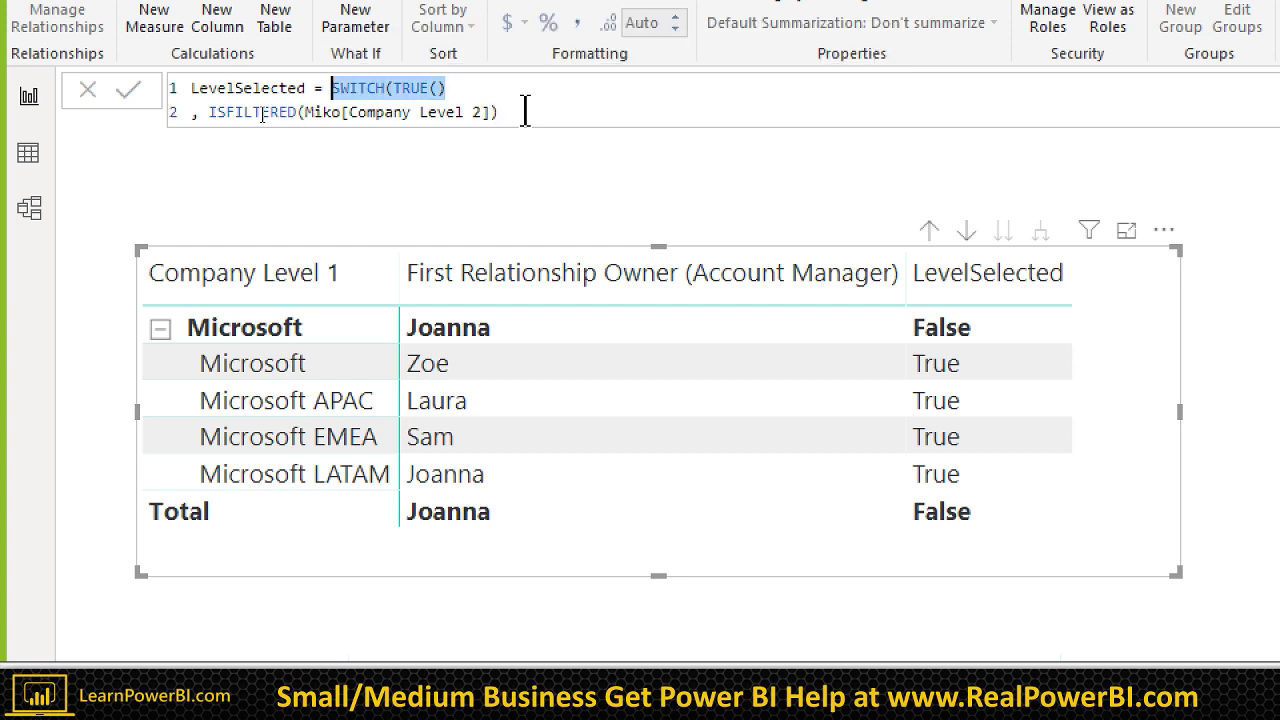
pyautogui.press('BackSpace')
# Step: Rework the formula as an IF returning 2 for the Company Level 2 check, then select IF for replacement
pyautogui.write('IF')
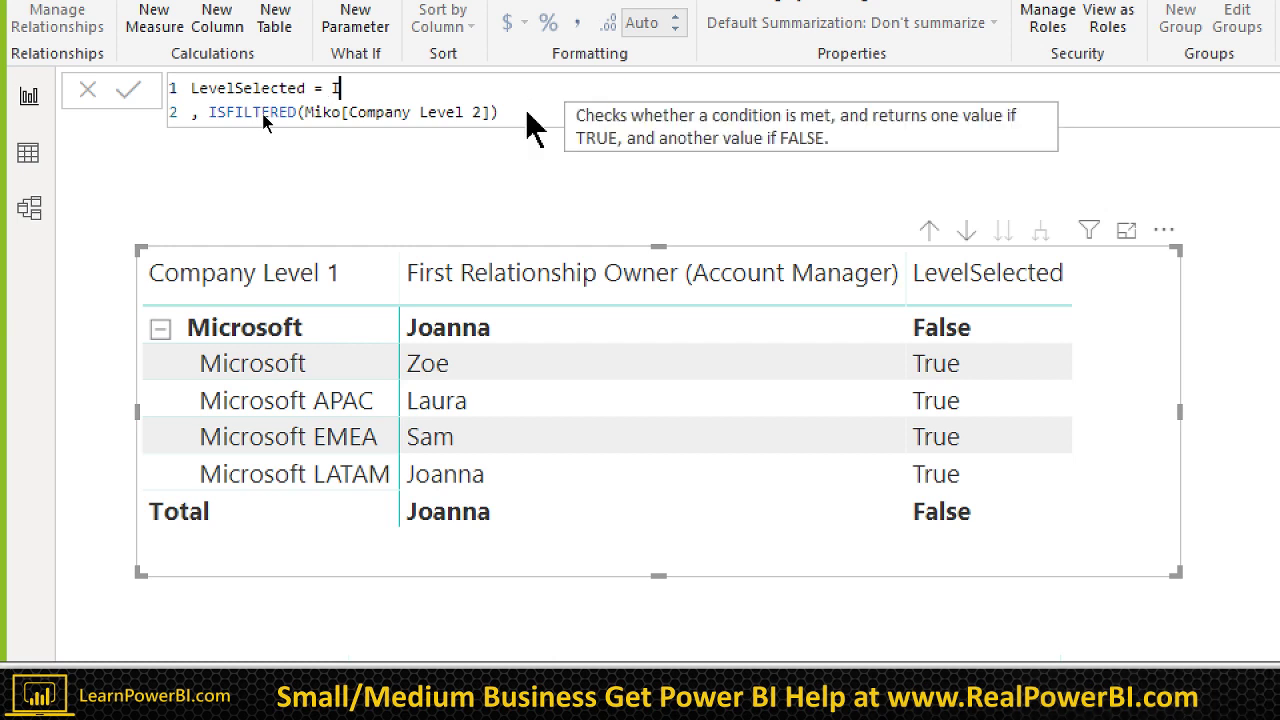
pyautogui.press('Delete')
pyautogui.press('Delete')
pyautogui.press('Delete')
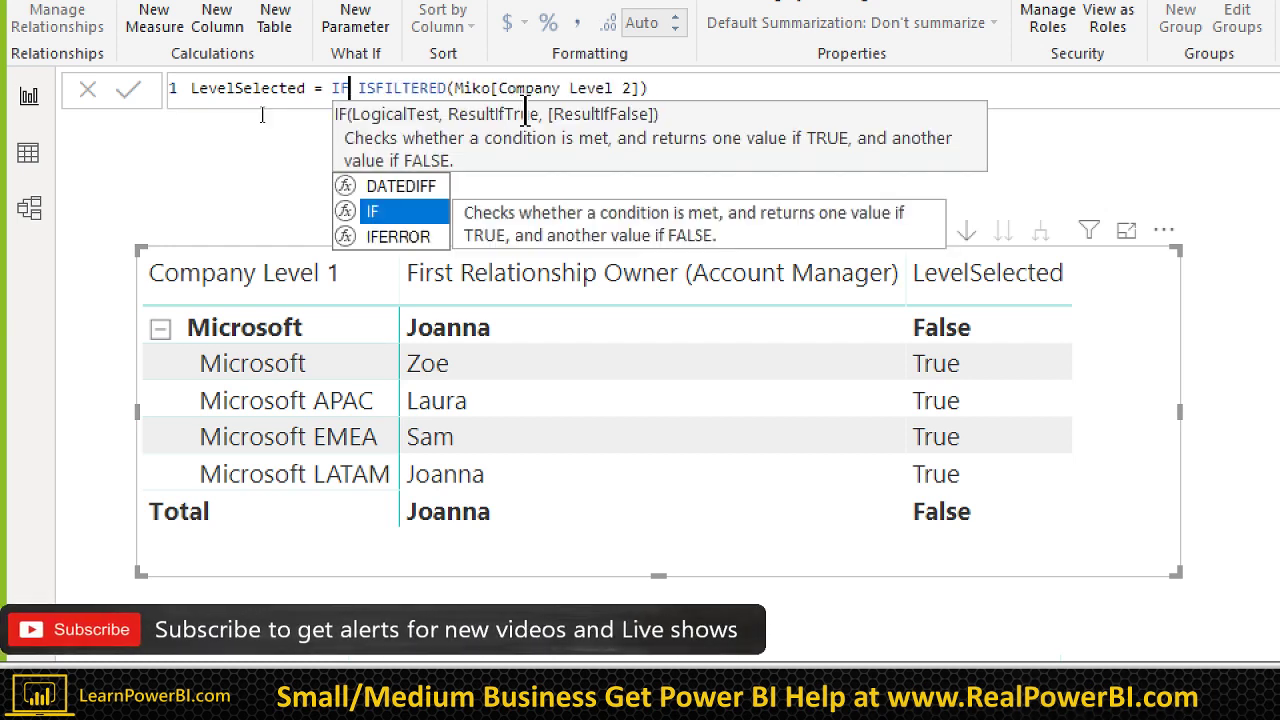
pyautogui.write('(')
pyautogui.press('Right')
pyautogui.press('Right')
pyautogui.press('Right')
pyautogui.press('Right')
pyautogui.press('Right')
pyautogui.press('Right')
pyautogui.press('Right')
pyautogui.press('Right')
pyautogui.press('Right')
pyautogui.press('Right')
pyautogui.press('Right')
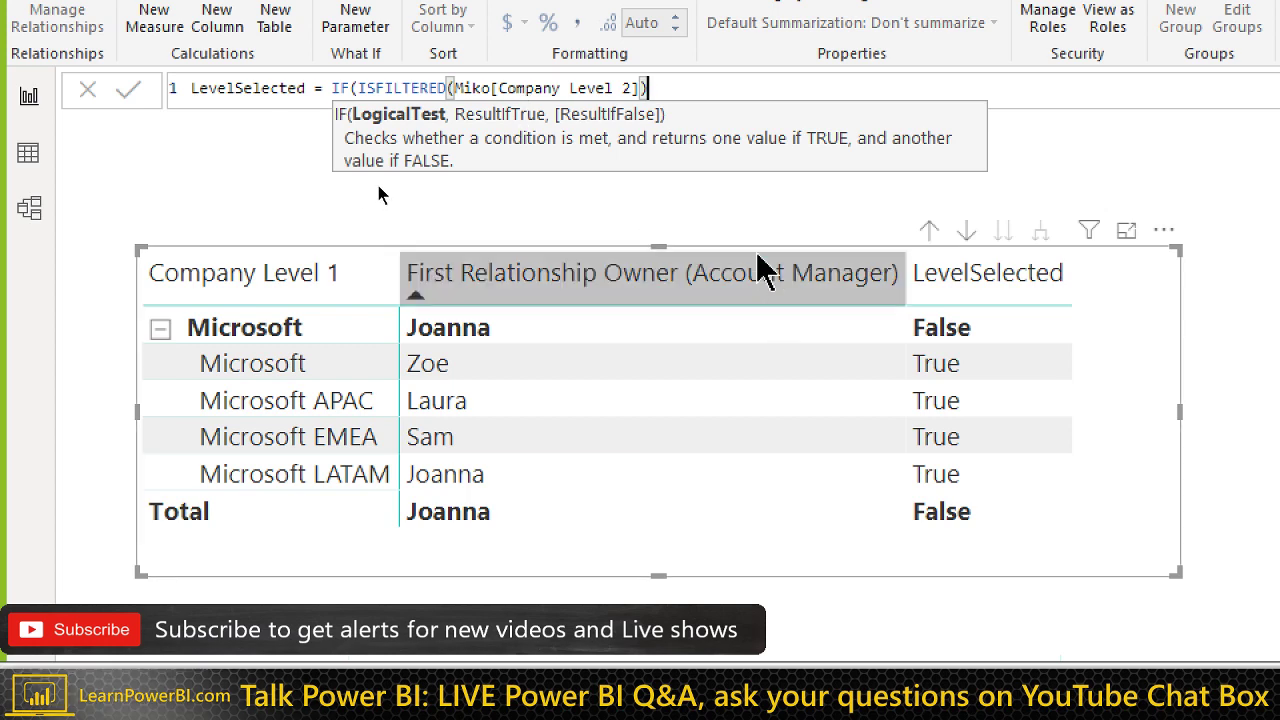
pyautogui.press('End')
pyautogui.write(', ')
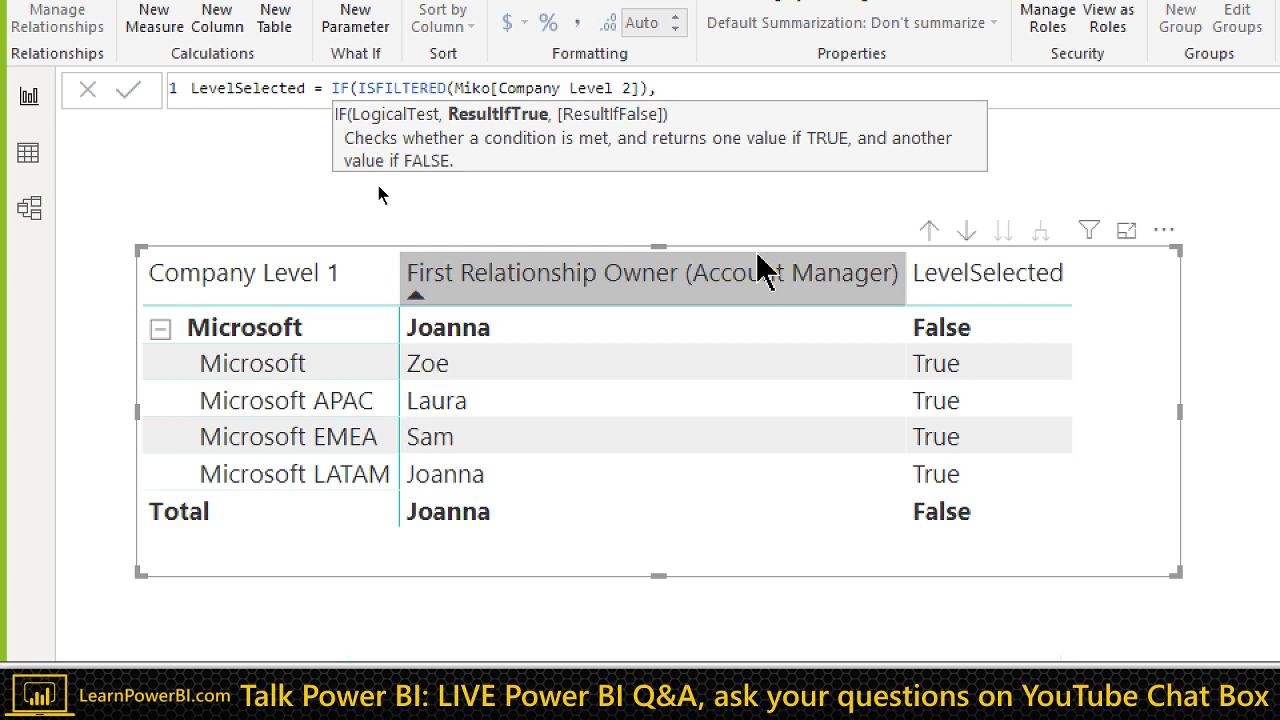
pyautogui.write('2,')
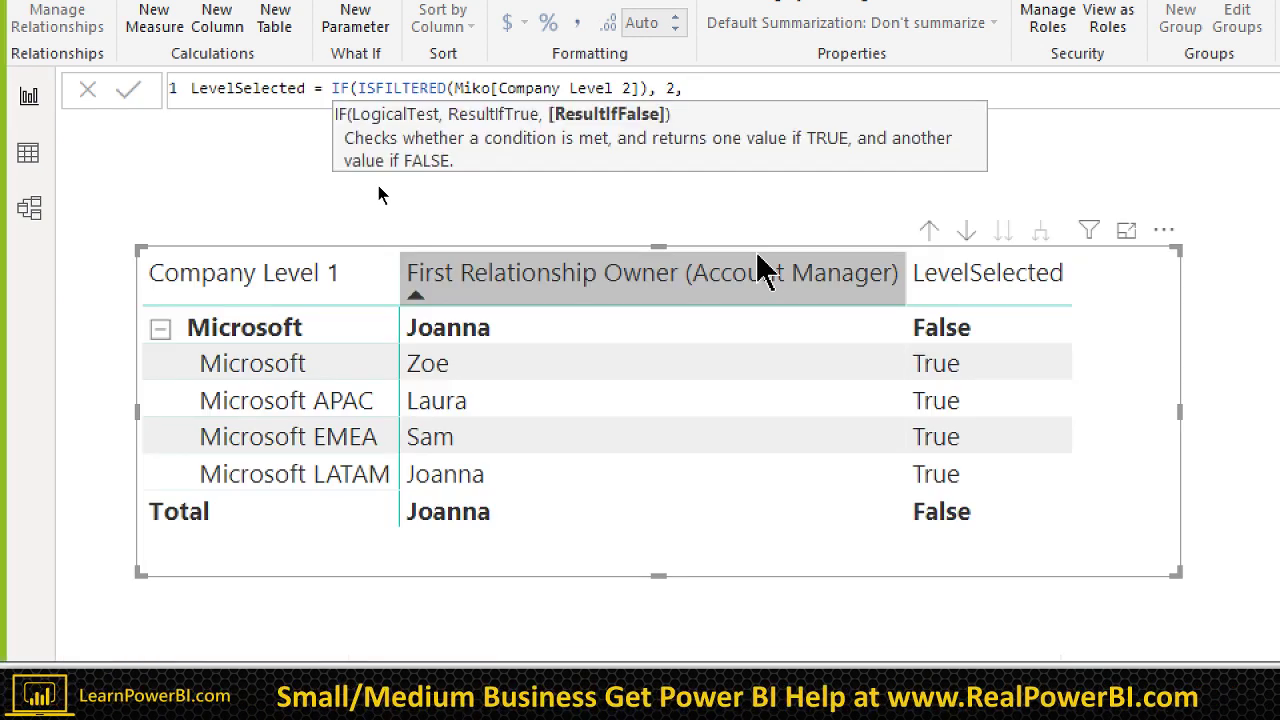
pyautogui.press('Home')
pyautogui.hotkey('ctrl', 'Right')
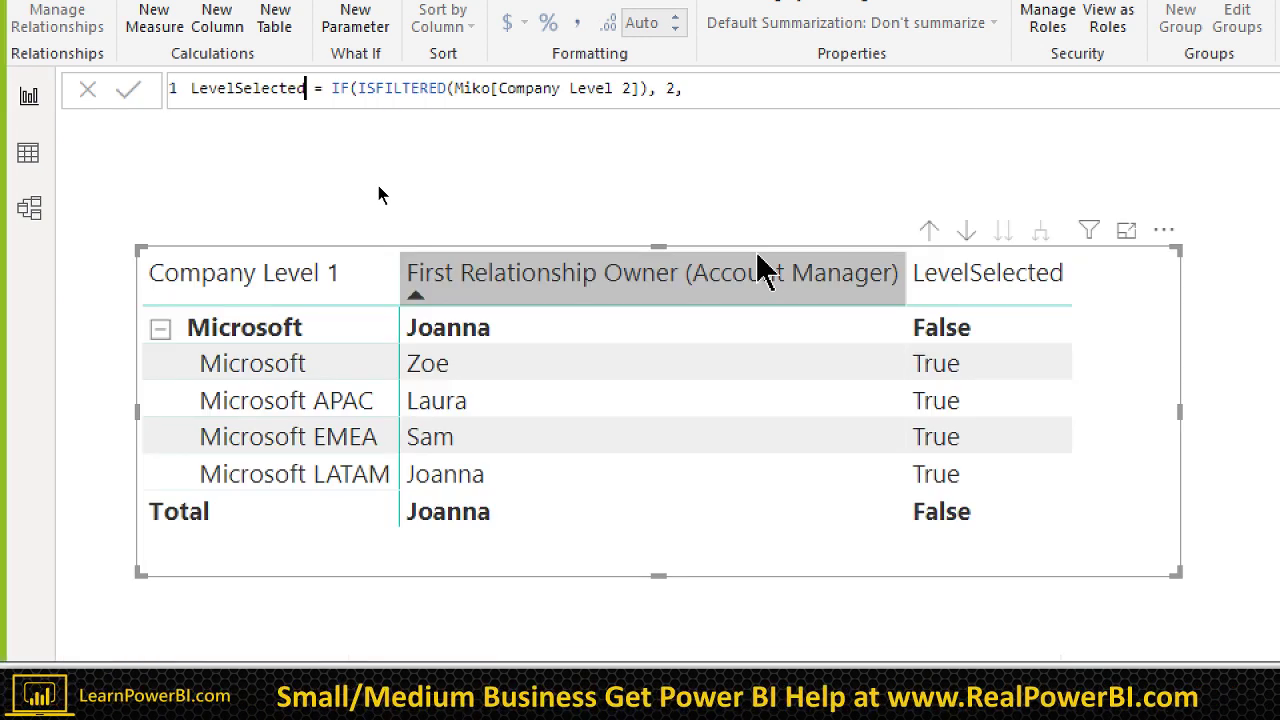
pyautogui.hotkey('ctrl', 'Right')
pyautogui.hotkey('shift', 'Right')
pyautogui.hotkey('shift', 'Right')
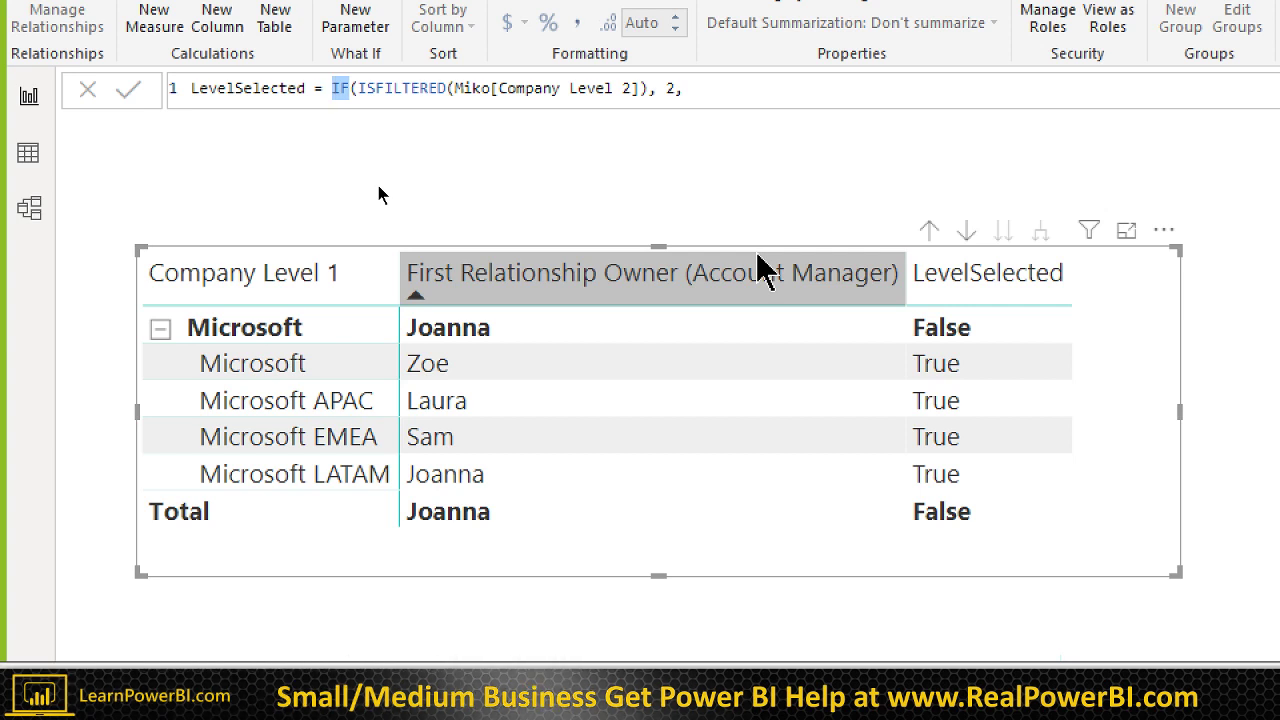
# Step: Rewrite it as SWITCH(TRUE(), with the Company Level 2 condition on its own line, duplicated below
pyautogui.write('SWITCH(TRUE()')
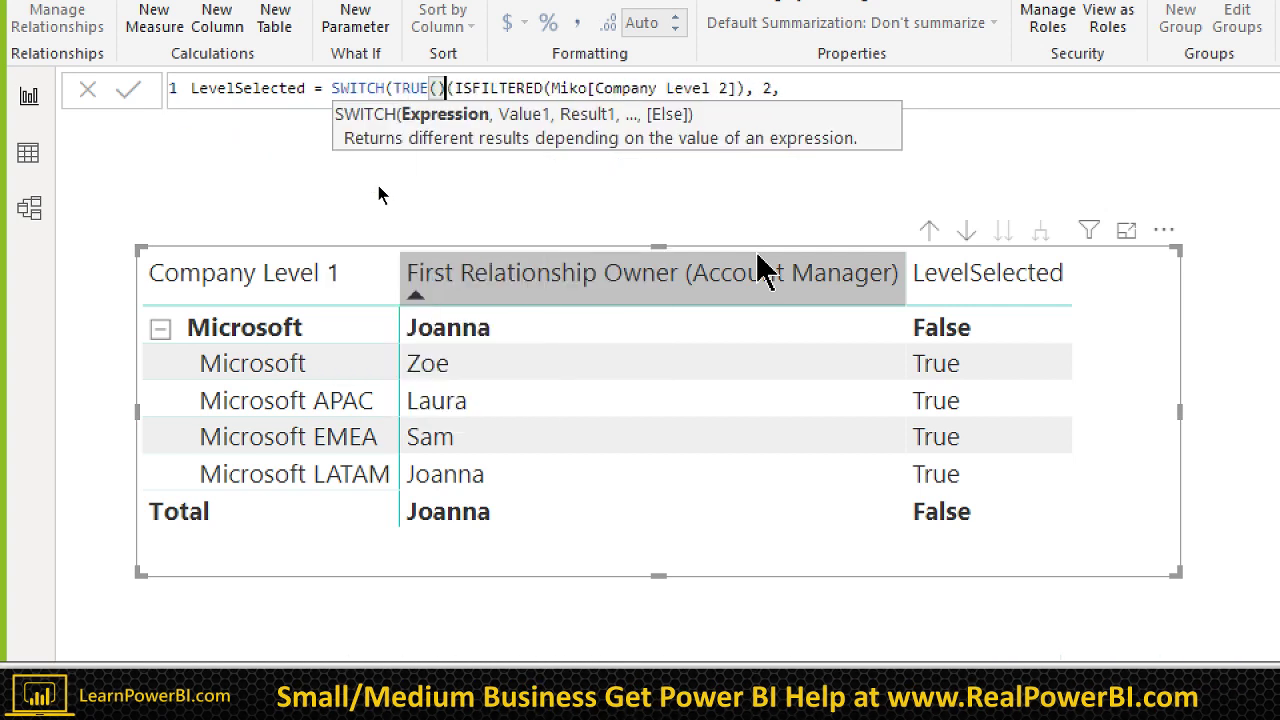
pyautogui.write(',')
pyautogui.press('Left')
pyautogui.hotkey('shift', 'Return')
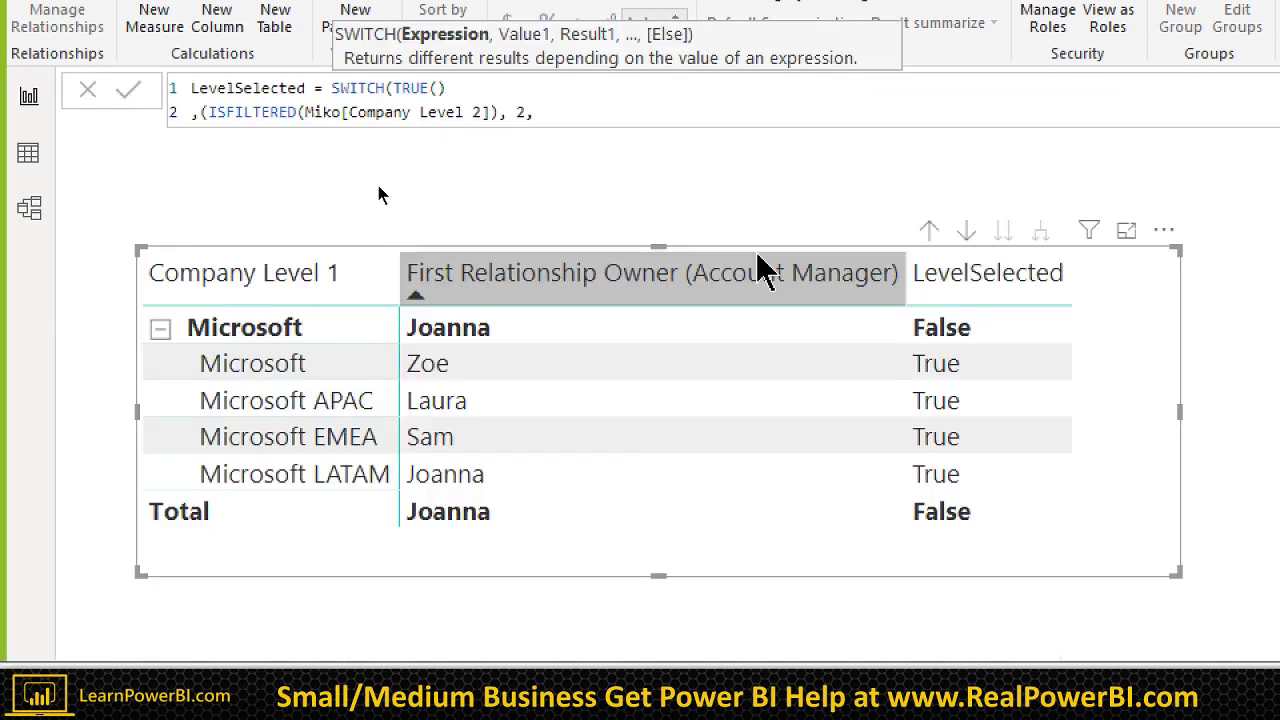
pyautogui.press('Right')
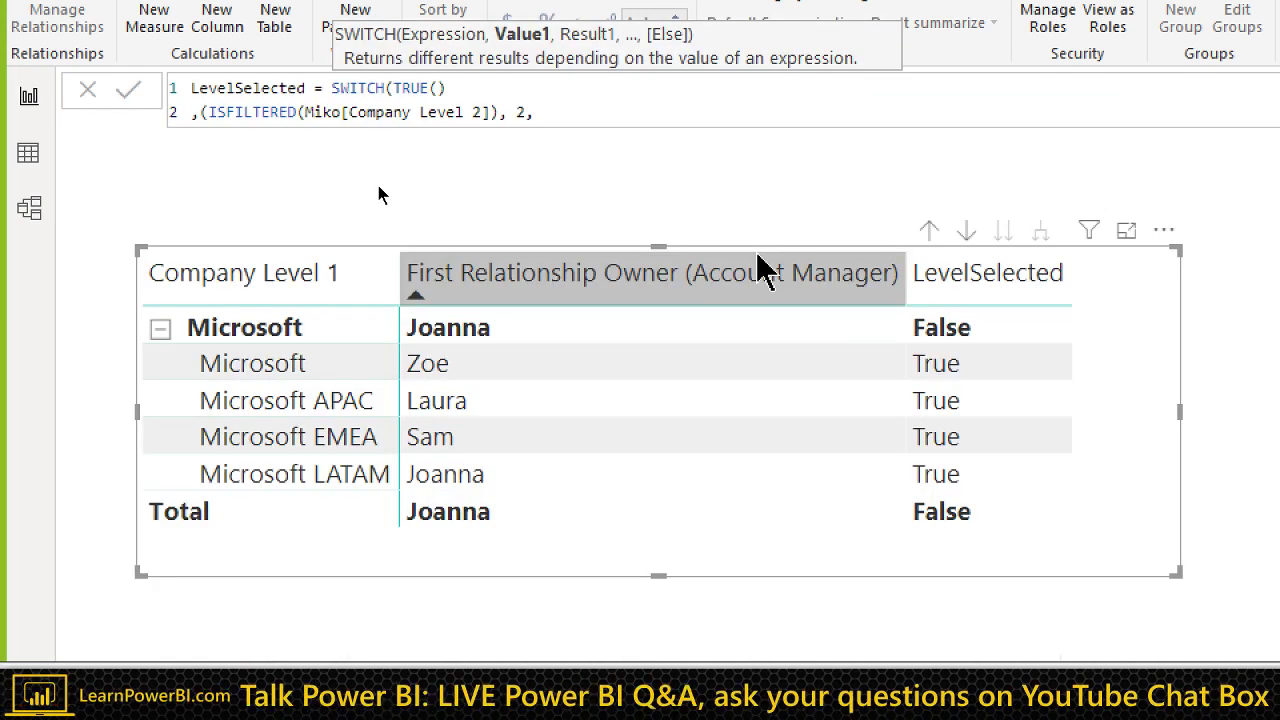
pyautogui.press('Delete')
pyautogui.press('Home')
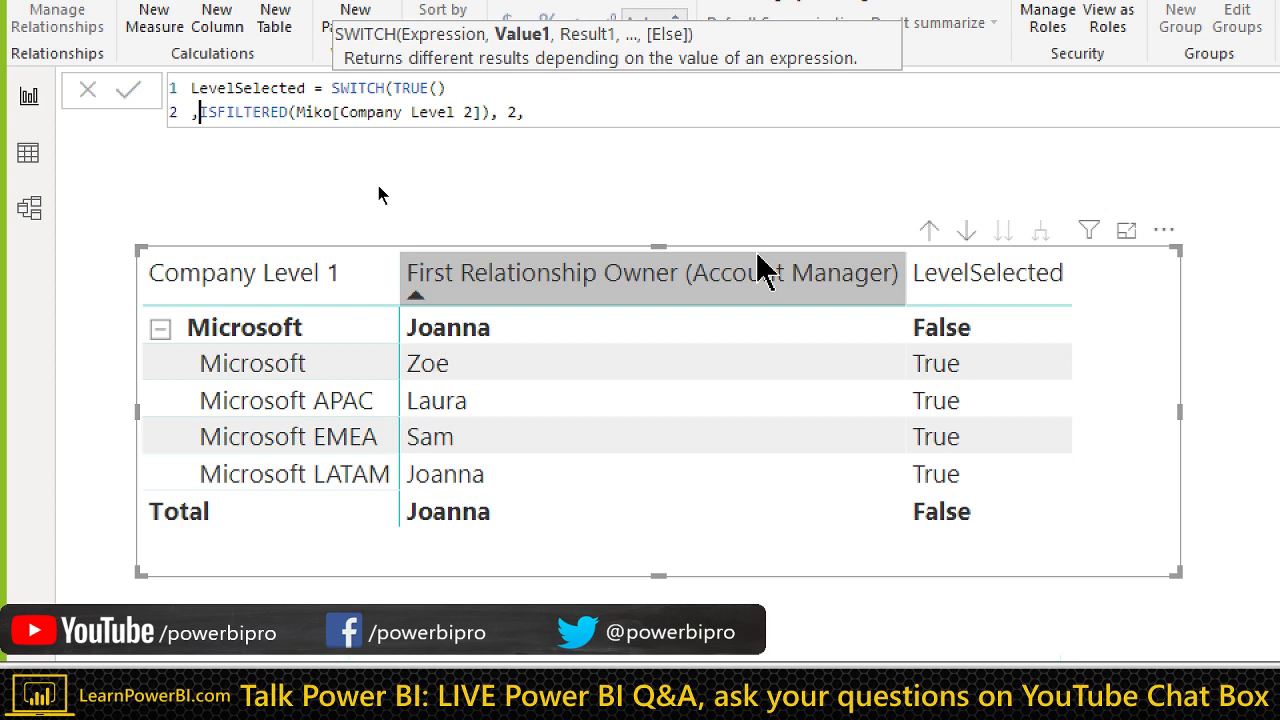
pyautogui.hotkey('shift', 'End')
pyautogui.hotkey('ctrl', 'c')
pyautogui.press('End')
pyautogui.hotkey('shift', 'Return')
pyautogui.hotkey('ctrl', 'v')
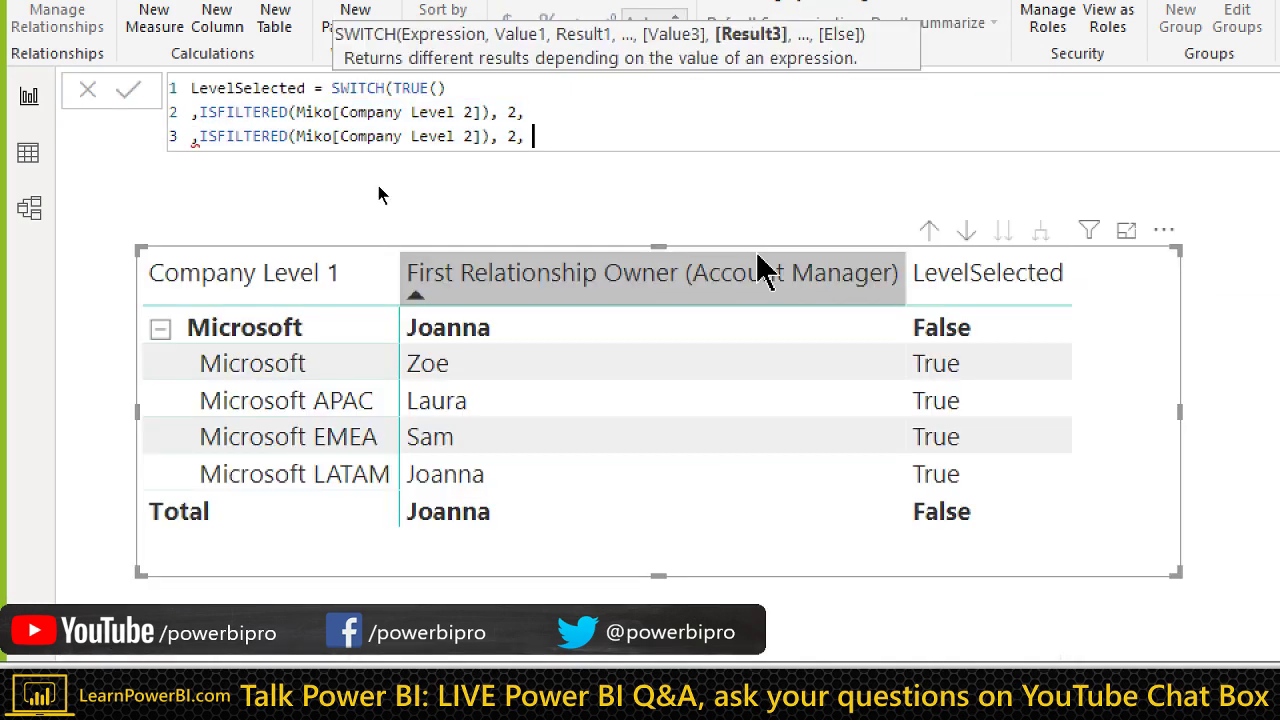
# Step: Change the third line to check Company Level 1 and return 1, cleaning up stray commas
pyautogui.press('Left')
pyautogui.press('Left')
pyautogui.press('Left')
pyautogui.press('Left')
pyautogui.press('Left')
pyautogui.press('Left')
pyautogui.press('Left')
pyautogui.press('Left')
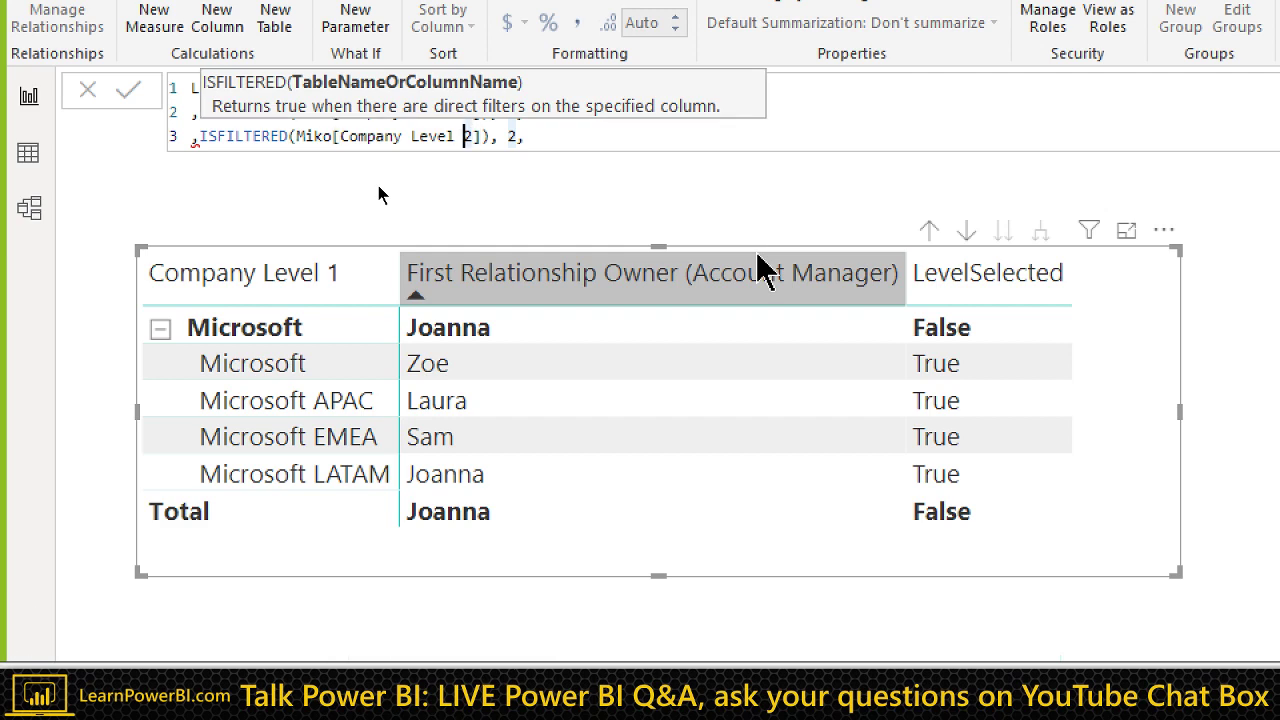
pyautogui.press('Delete')
pyautogui.write('1')
pyautogui.press('End')
pyautogui.press('Left')
pyautogui.press('Left')
pyautogui.press('Left')
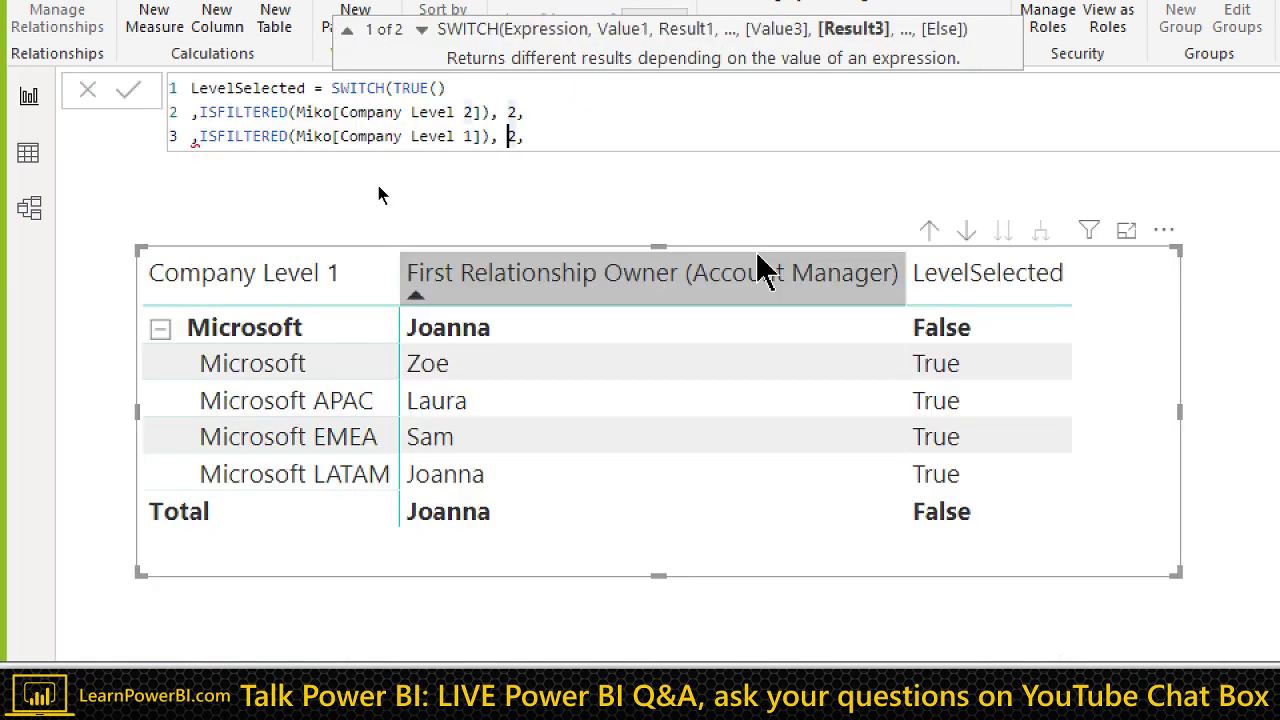
pyautogui.press('Delete')
pyautogui.write('1')
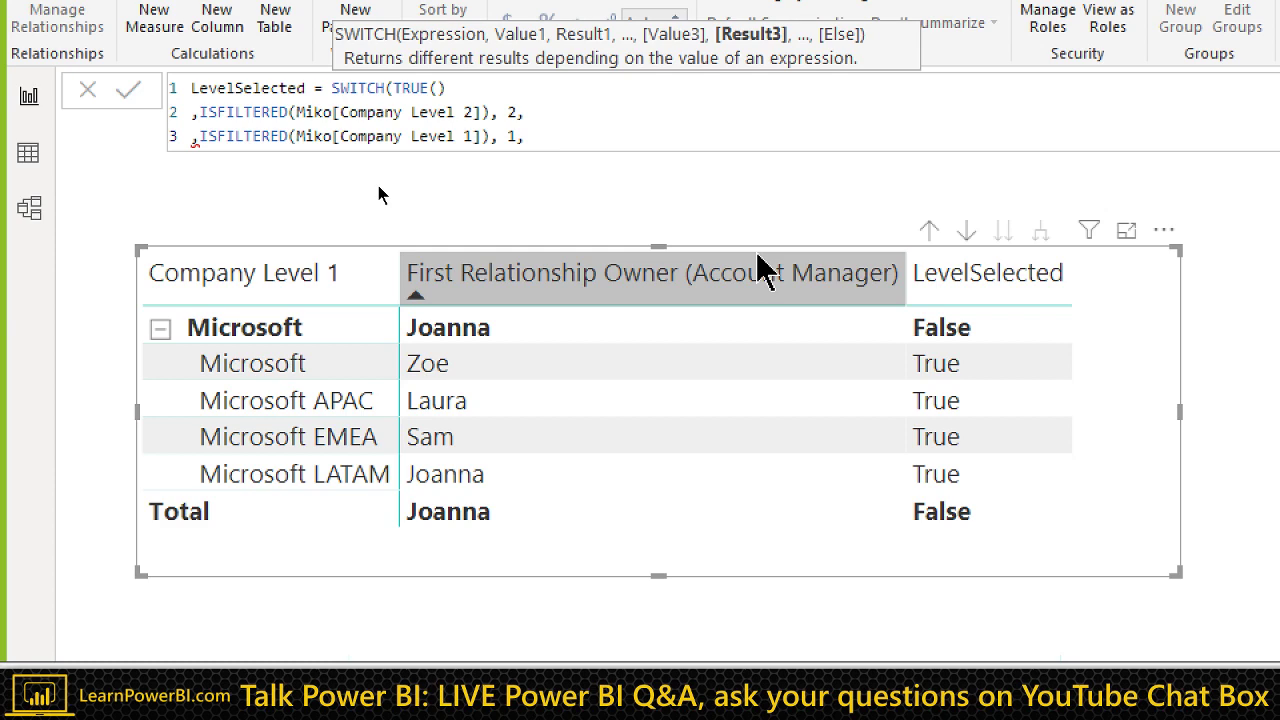
pyautogui.press('End')
pyautogui.press('BackSpace')
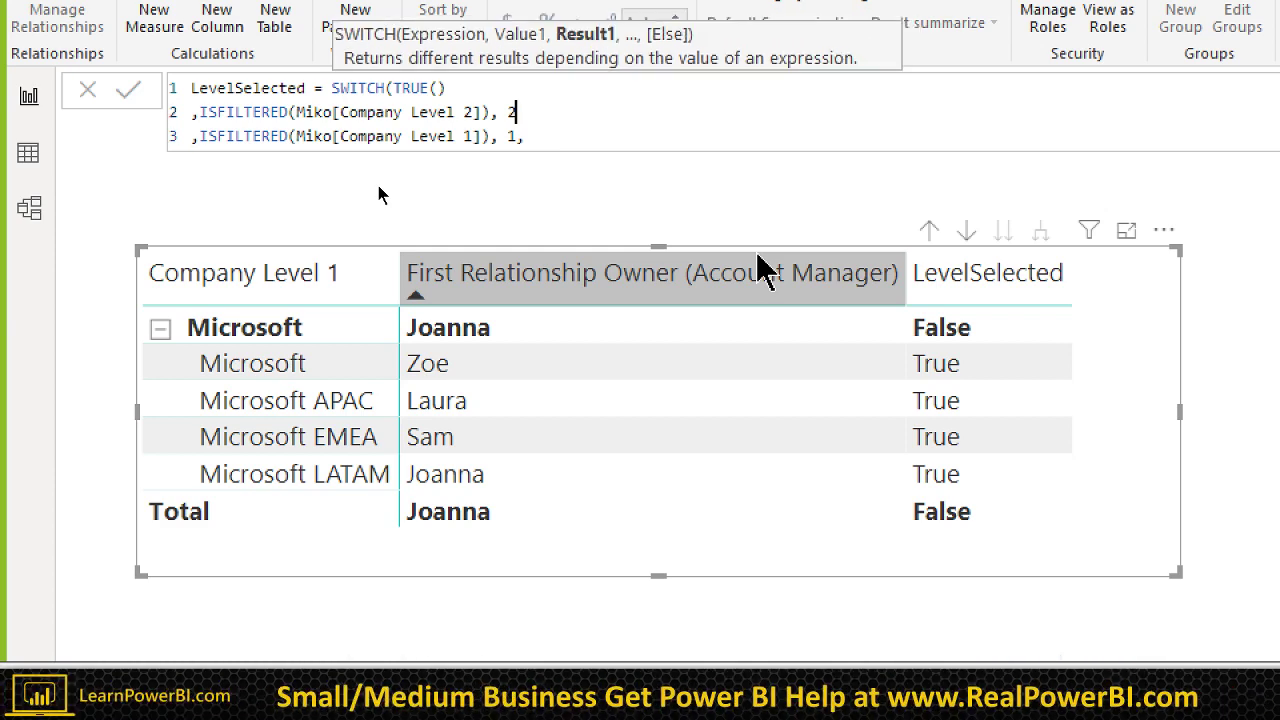
pyautogui.press('BackSpace')
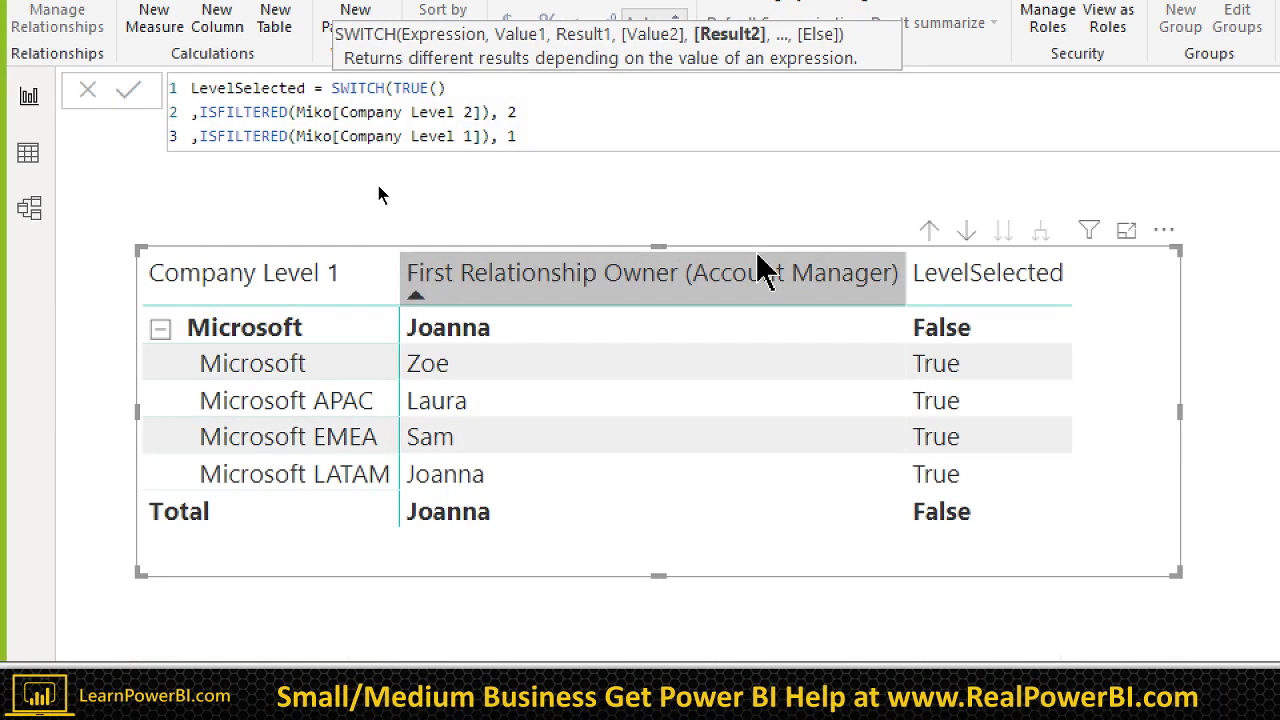
# Step: Add a BLANK() fallback, close the SWITCH, commit LevelSelected and select it in Fields
pyautogui.press('Return')
pyautogui.write(', BLANK()')
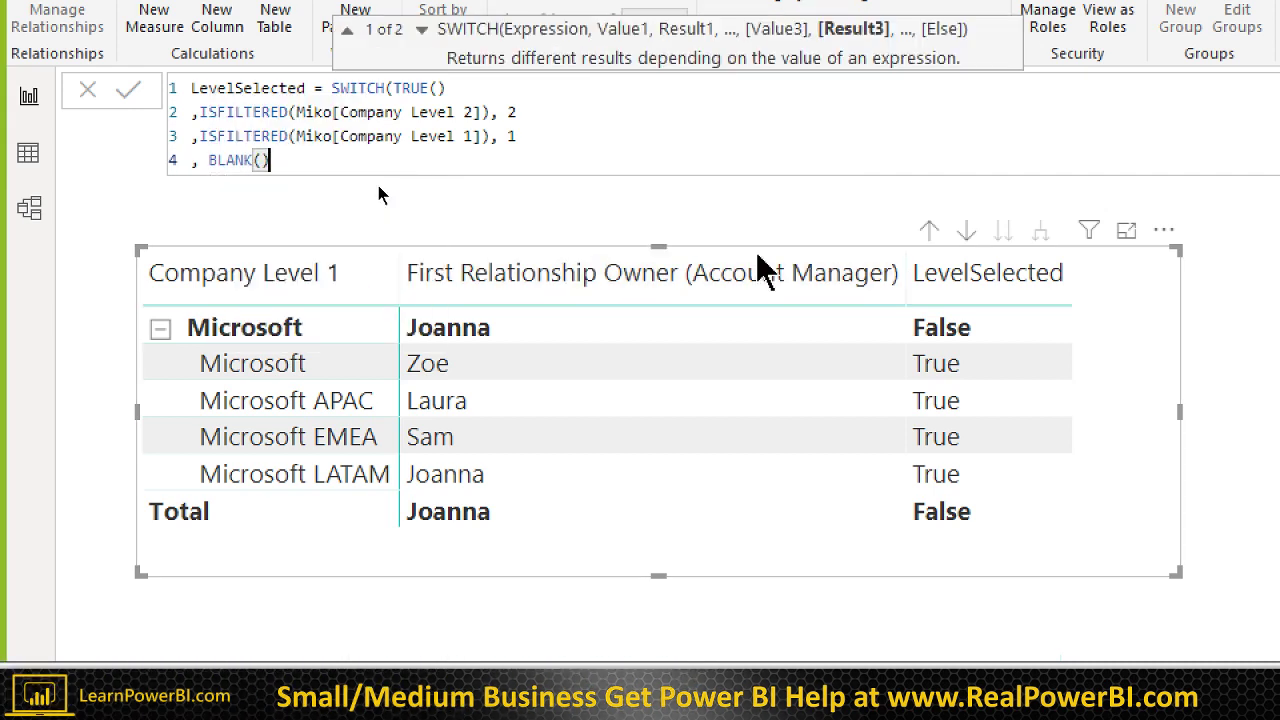
pyautogui.press('Return')
pyautogui.write(')')
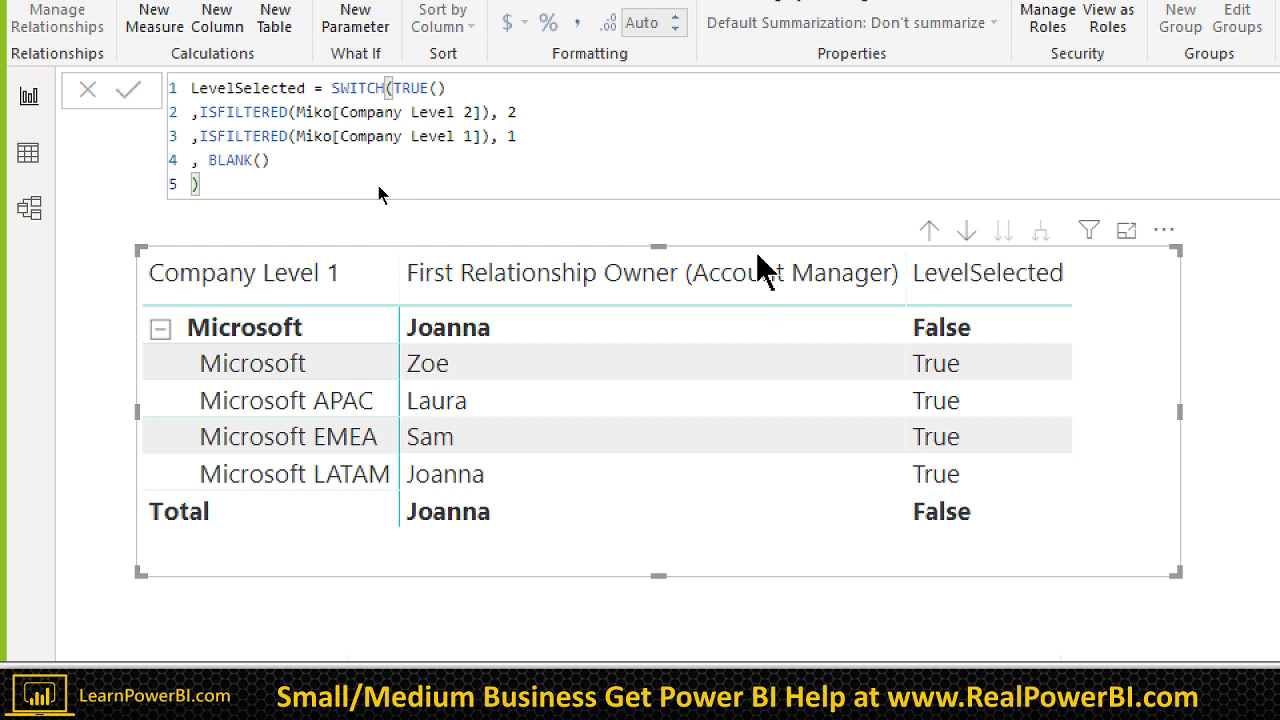
pyautogui.press('Return')
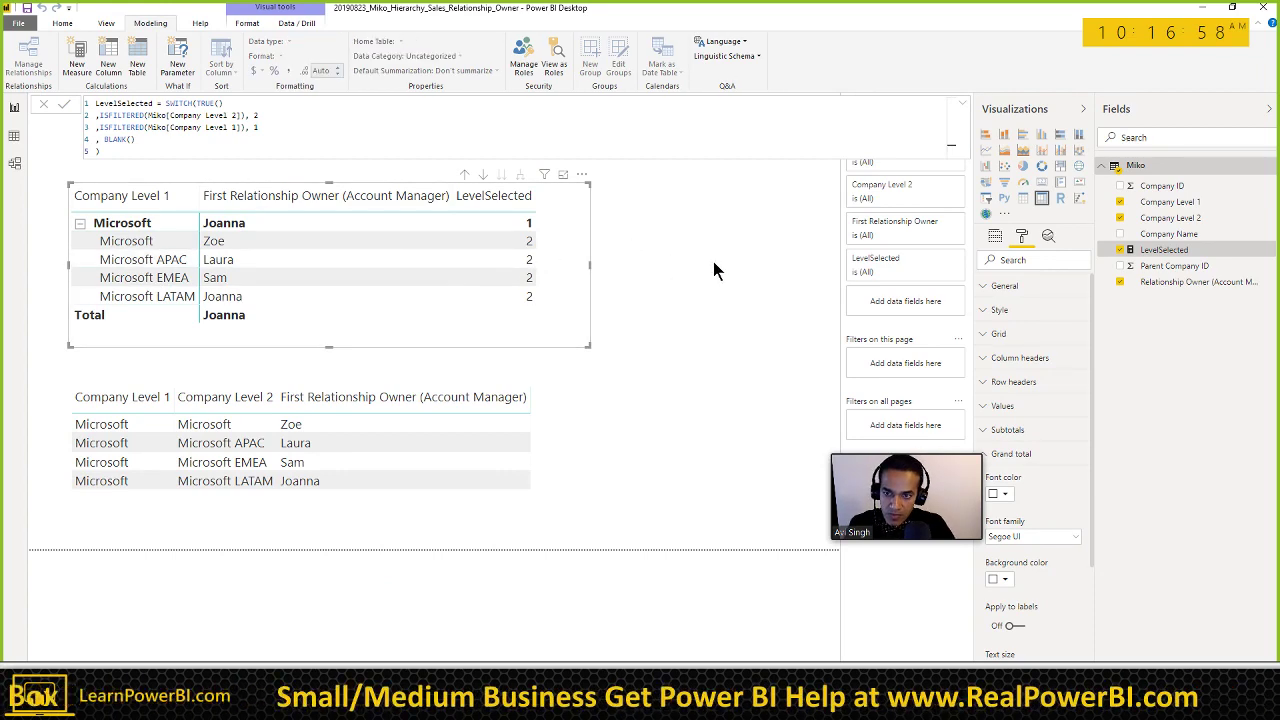
pyautogui.click(657, 262)
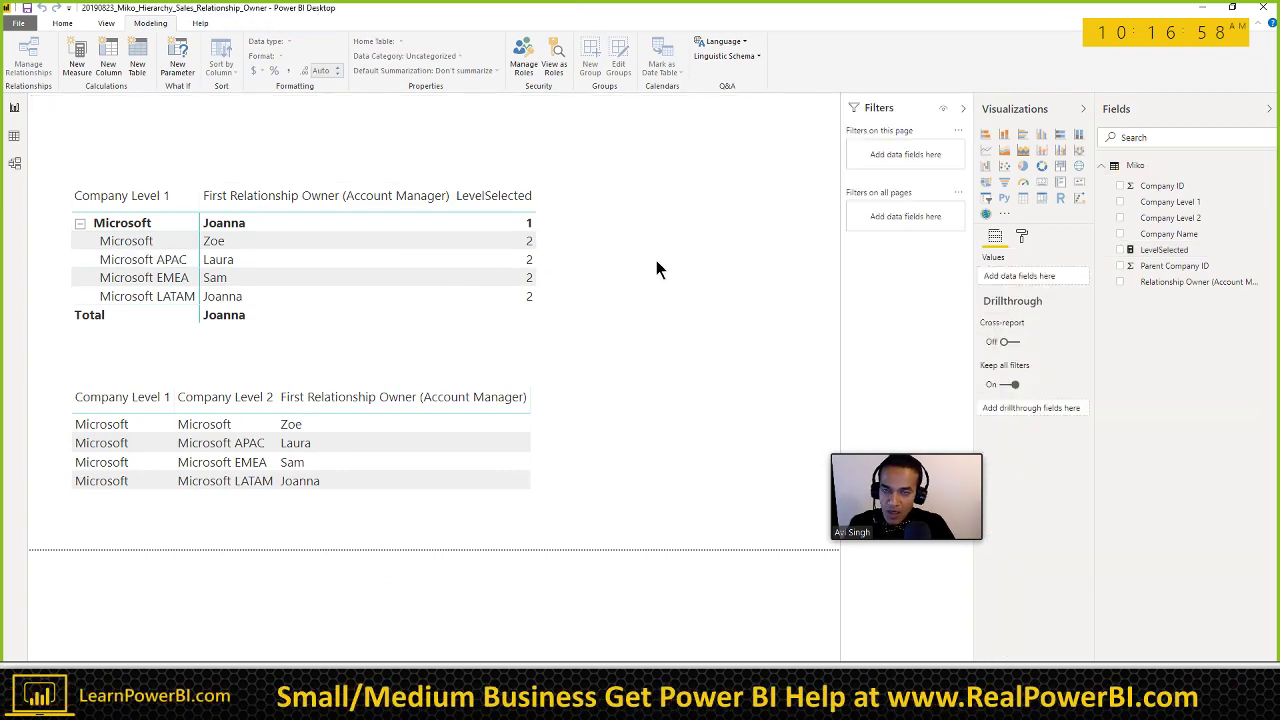
pyautogui.click(1176, 251)
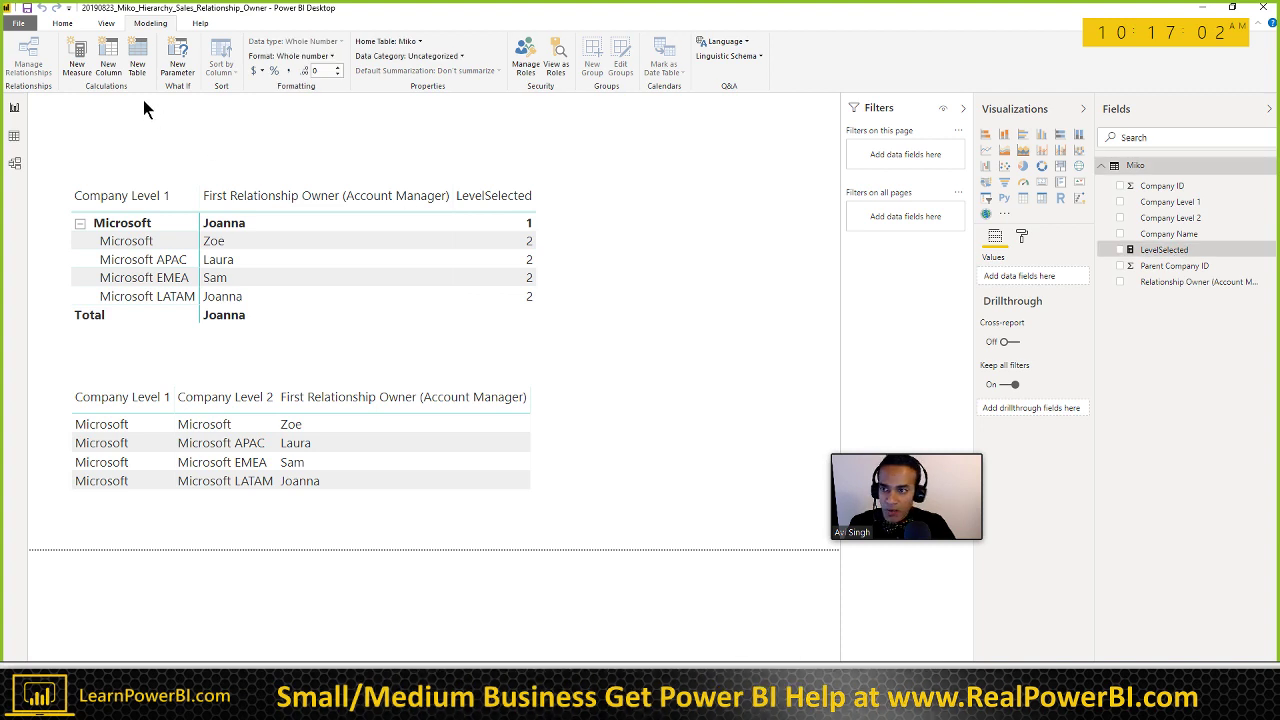
# Step: Create measure Level1 Relationship Owner with VAR selectedCompanyLevel1 = SELECTEDVALUE(Miko[Company Level 1])
pyautogui.click(78, 66)
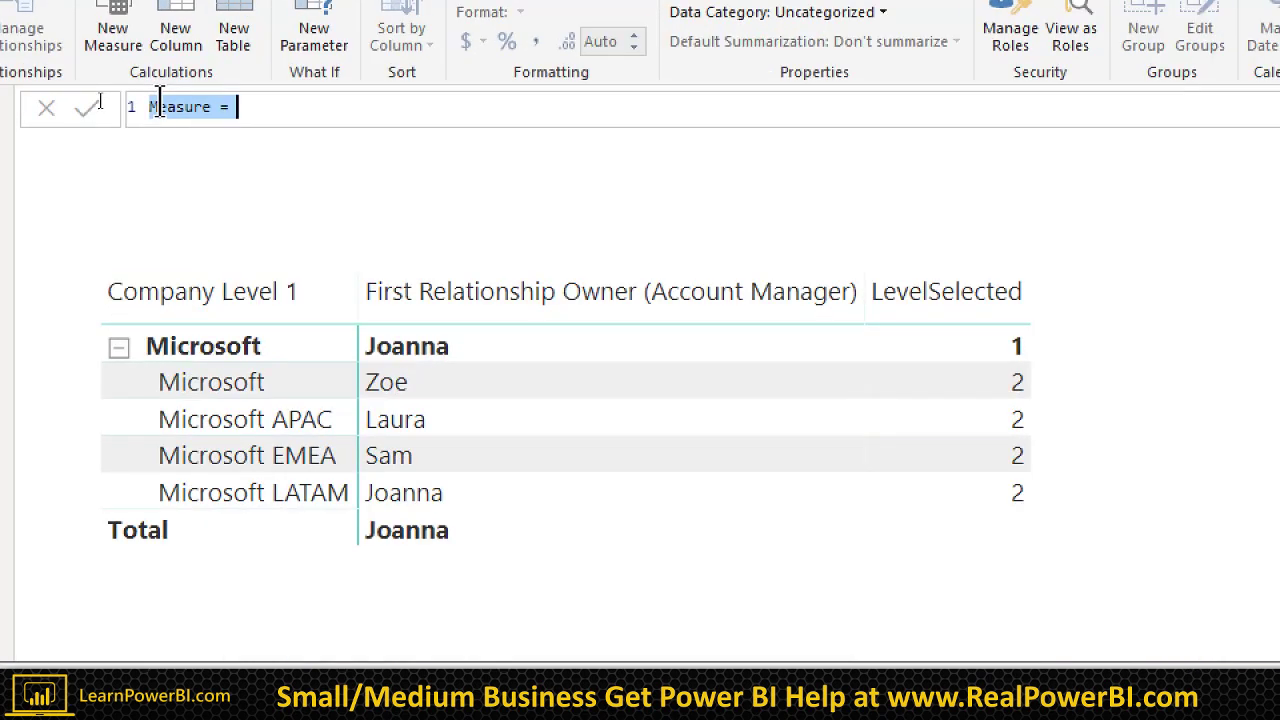
pyautogui.write('Level1 Relati')
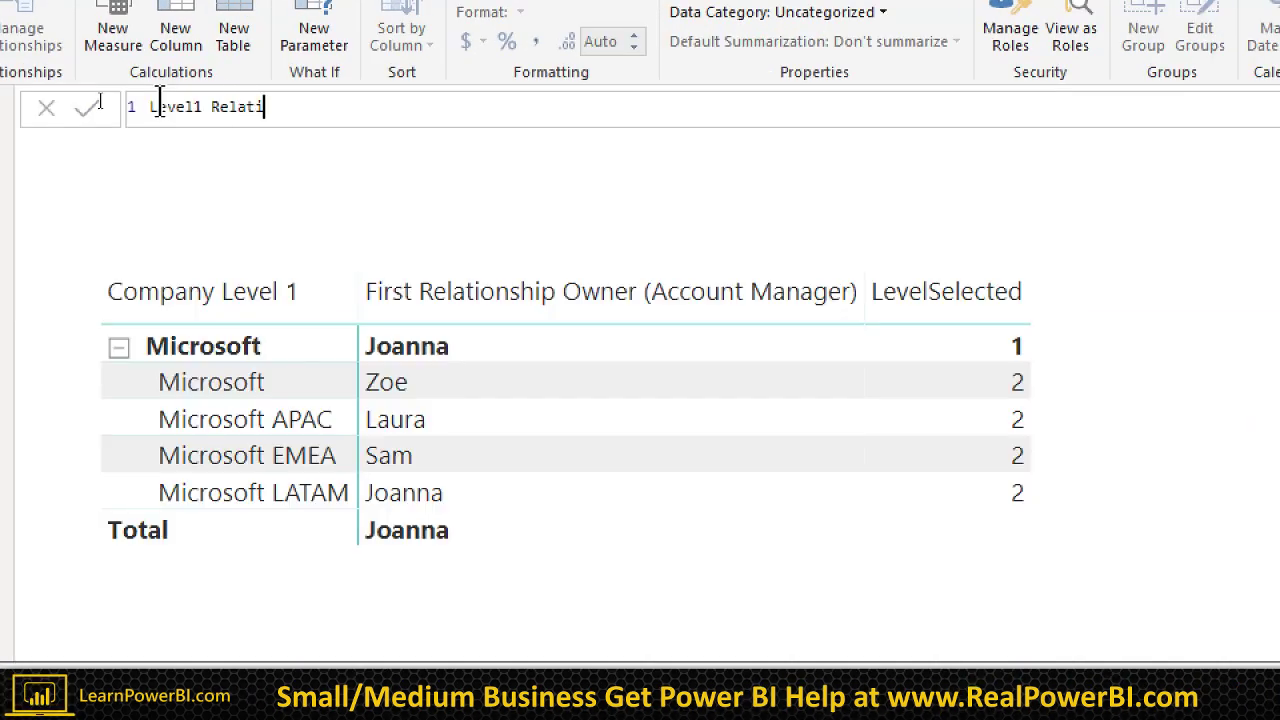
pyautogui.write('onship Owner =')
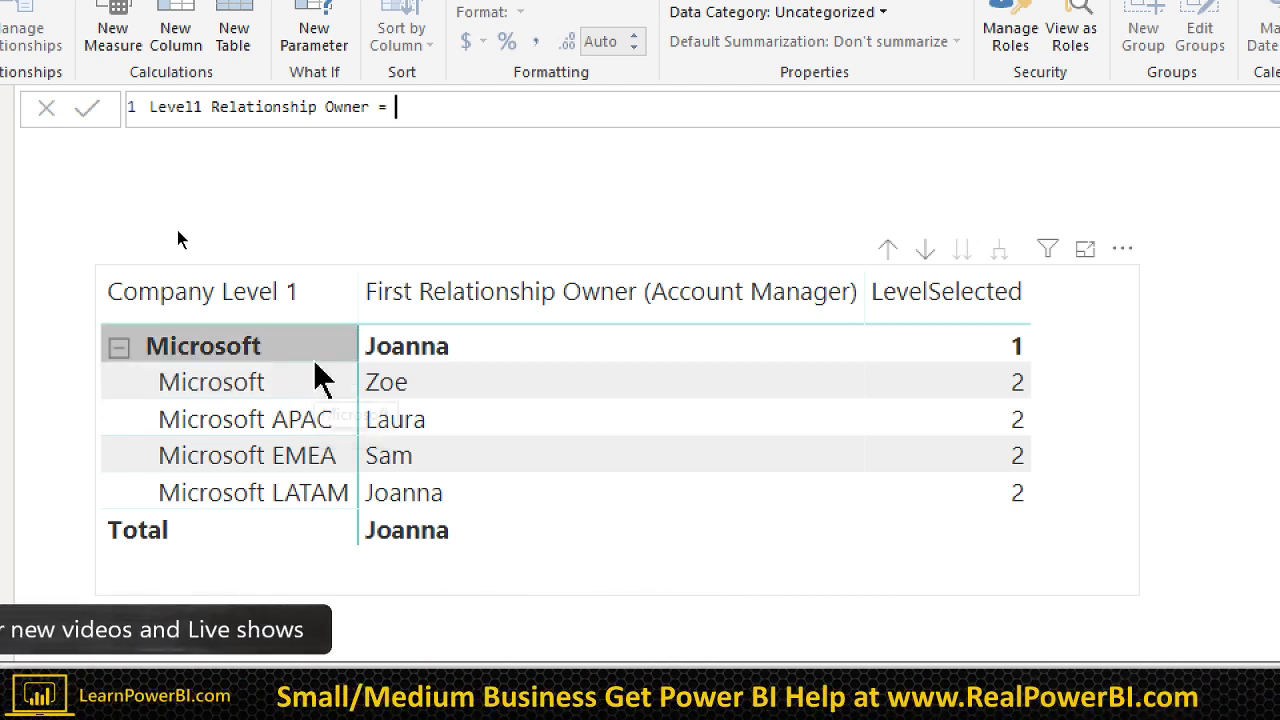
pyautogui.write('VAR selectedCompanyLev')
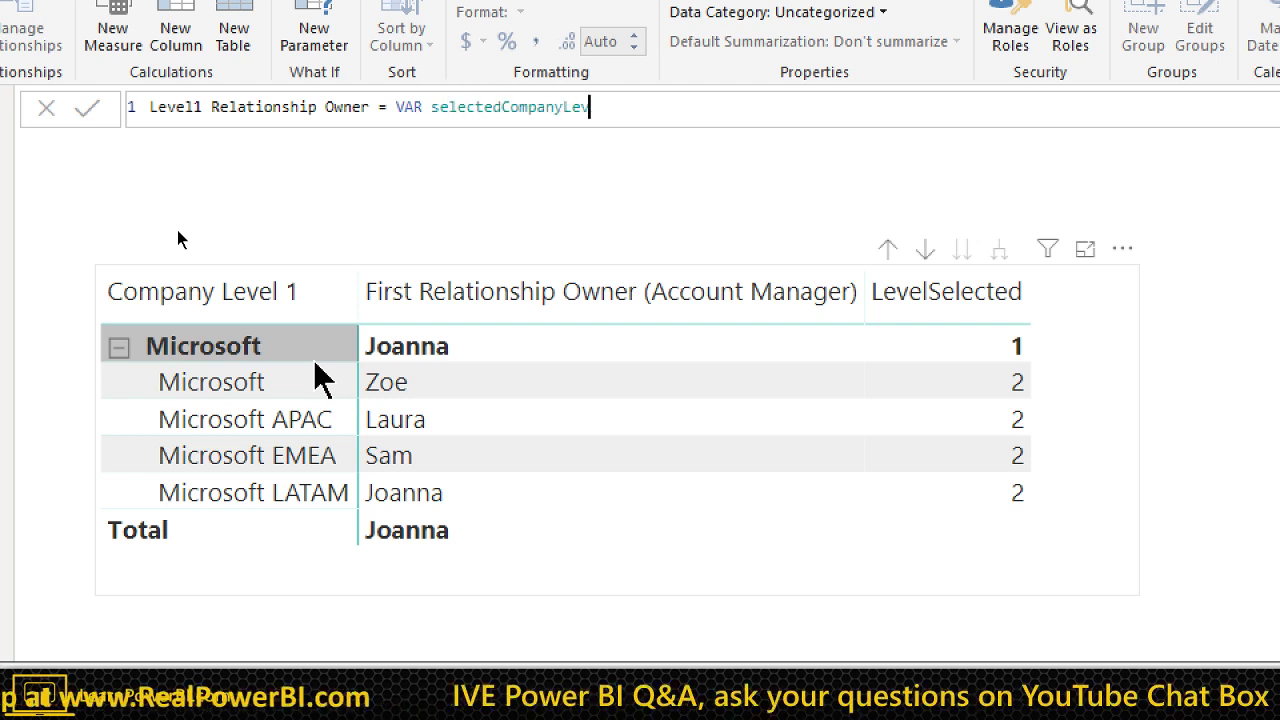
pyautogui.write('el1 = ')
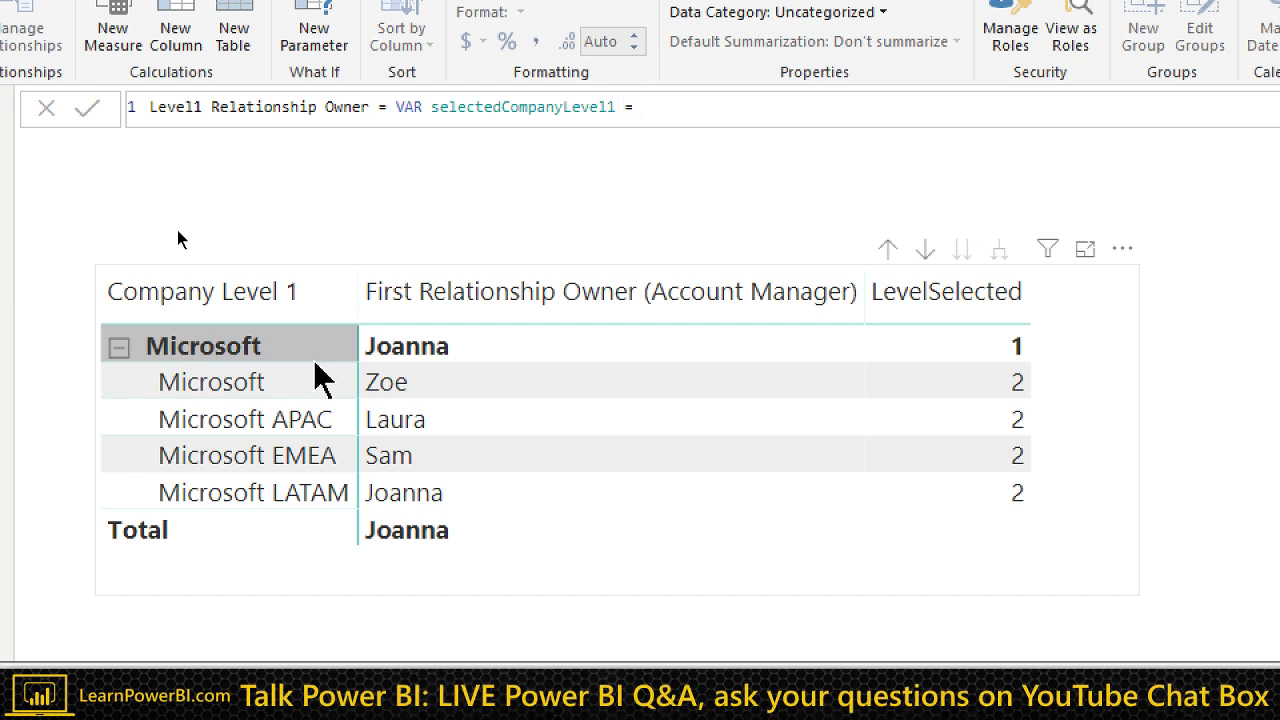
pyautogui.write('SELECTEDVAL')
pyautogui.write('UE(')
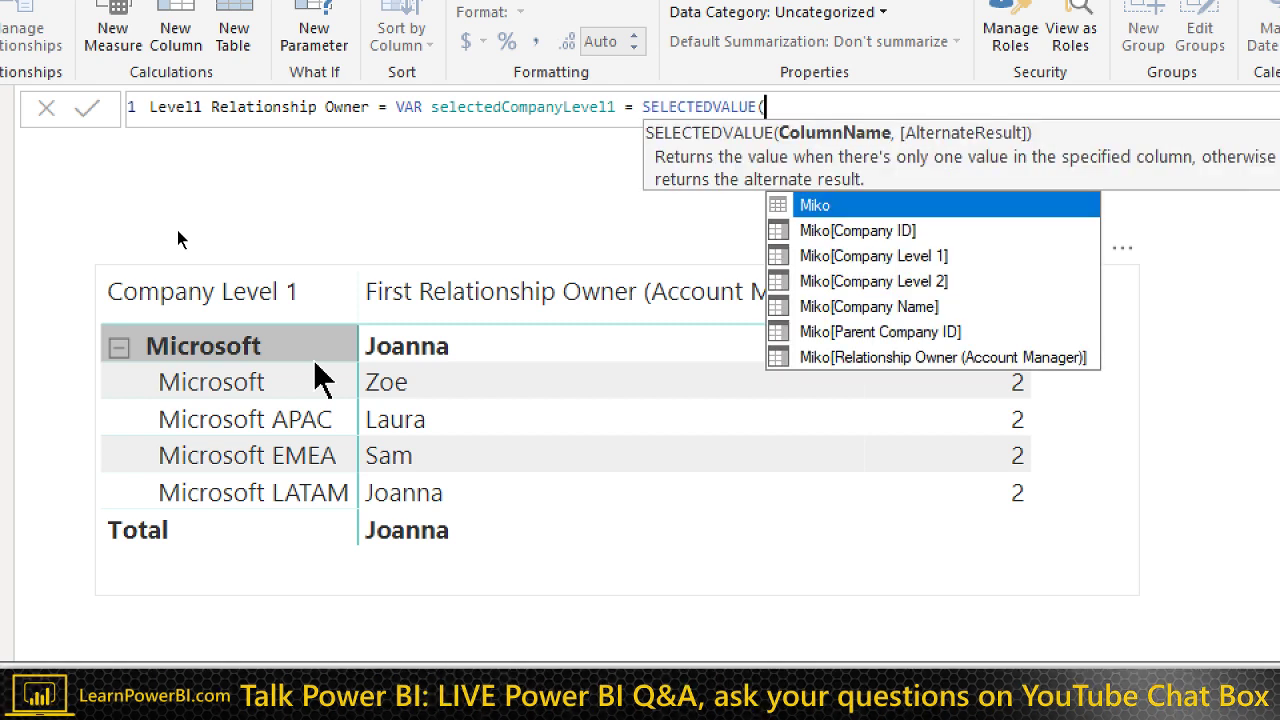
pyautogui.write('Company')
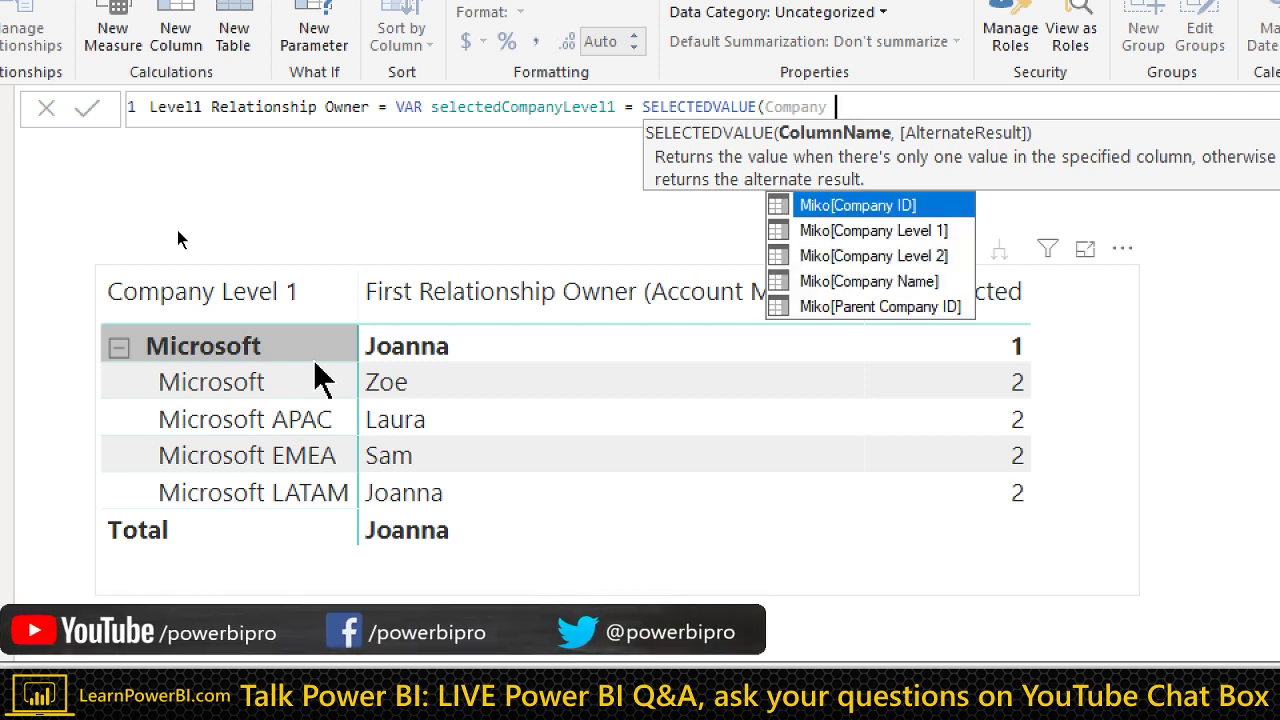
pyautogui.press('Down')
pyautogui.press('Tab')
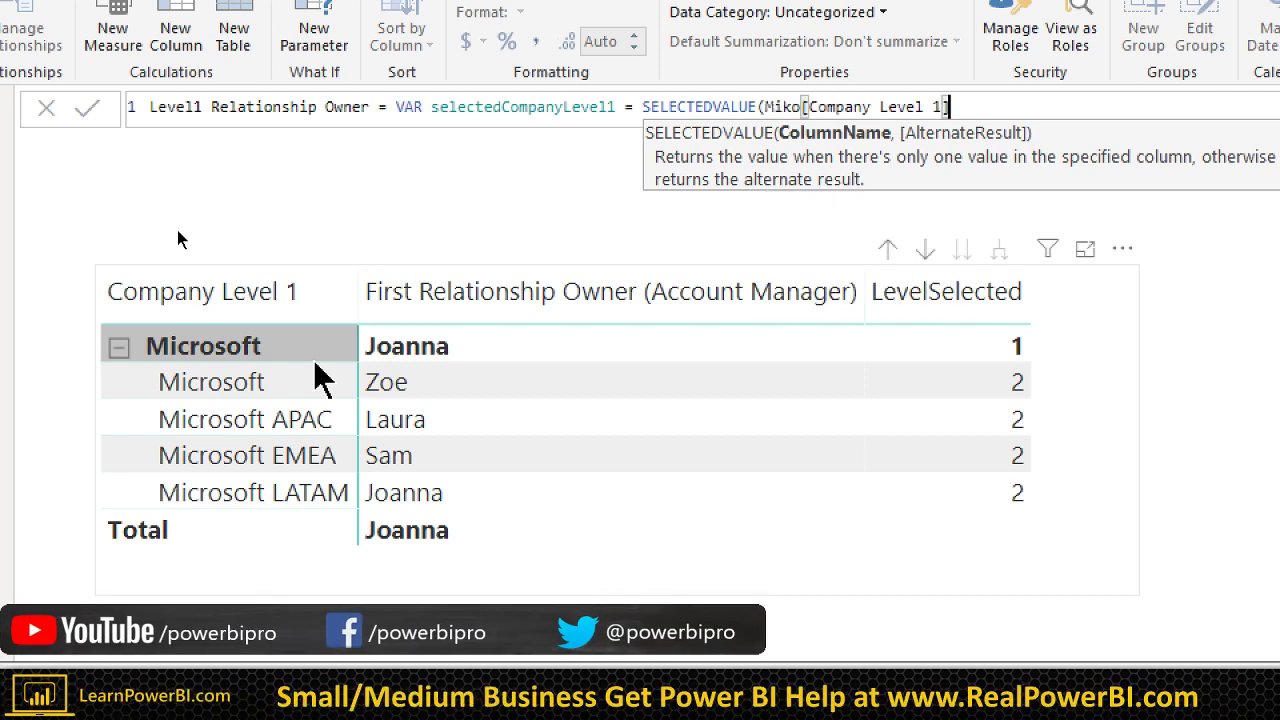
pyautogui.write(')')
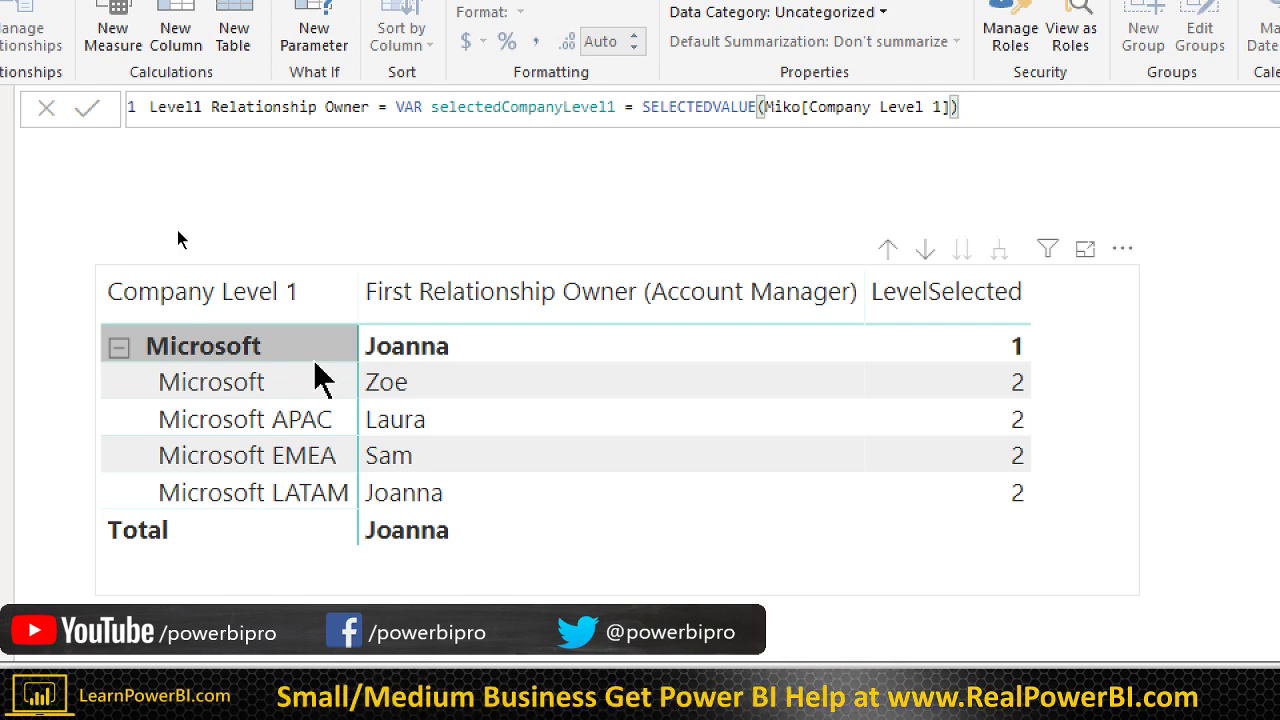
# Step: Add RETURN selectedCompanyLevel1 on a second line and commit the measure
pyautogui.hotkey('shift', 'Return')
pyautogui.write('R')
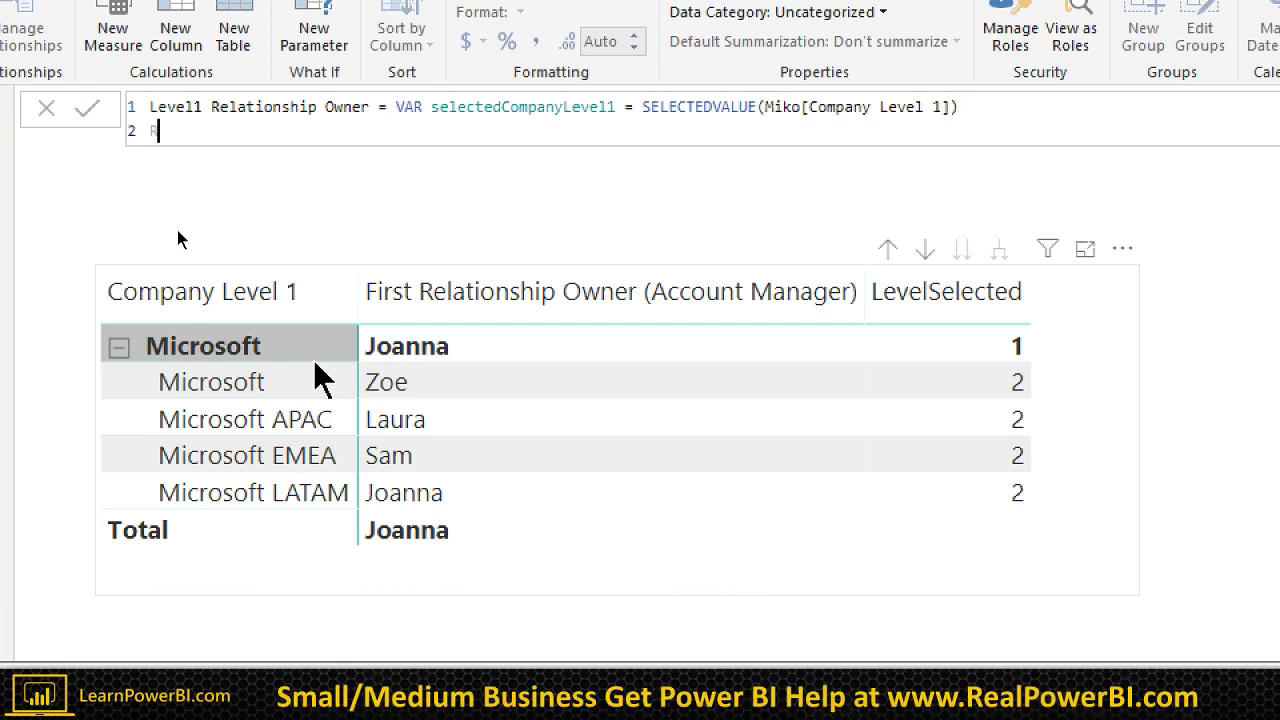
pyautogui.write('ETURN sle')
pyautogui.press('BackSpace')
pyautogui.press('BackSpace')
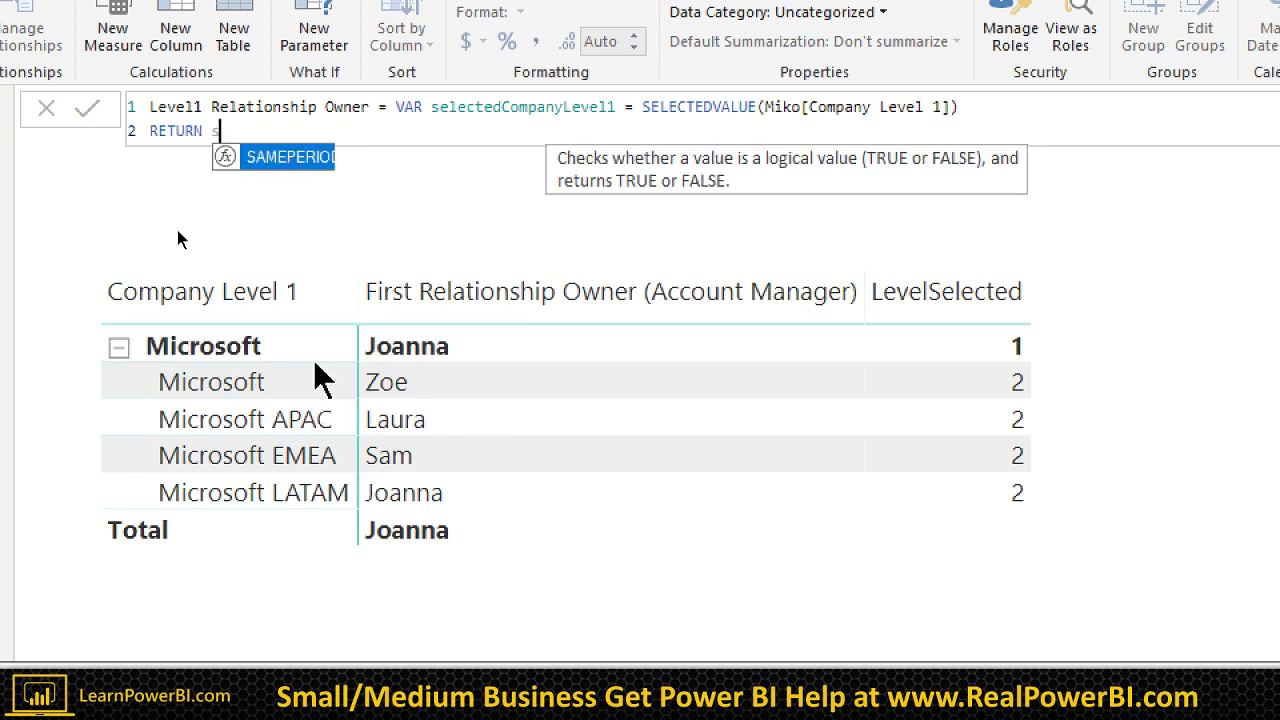
pyautogui.write('el')
pyautogui.press('Down')
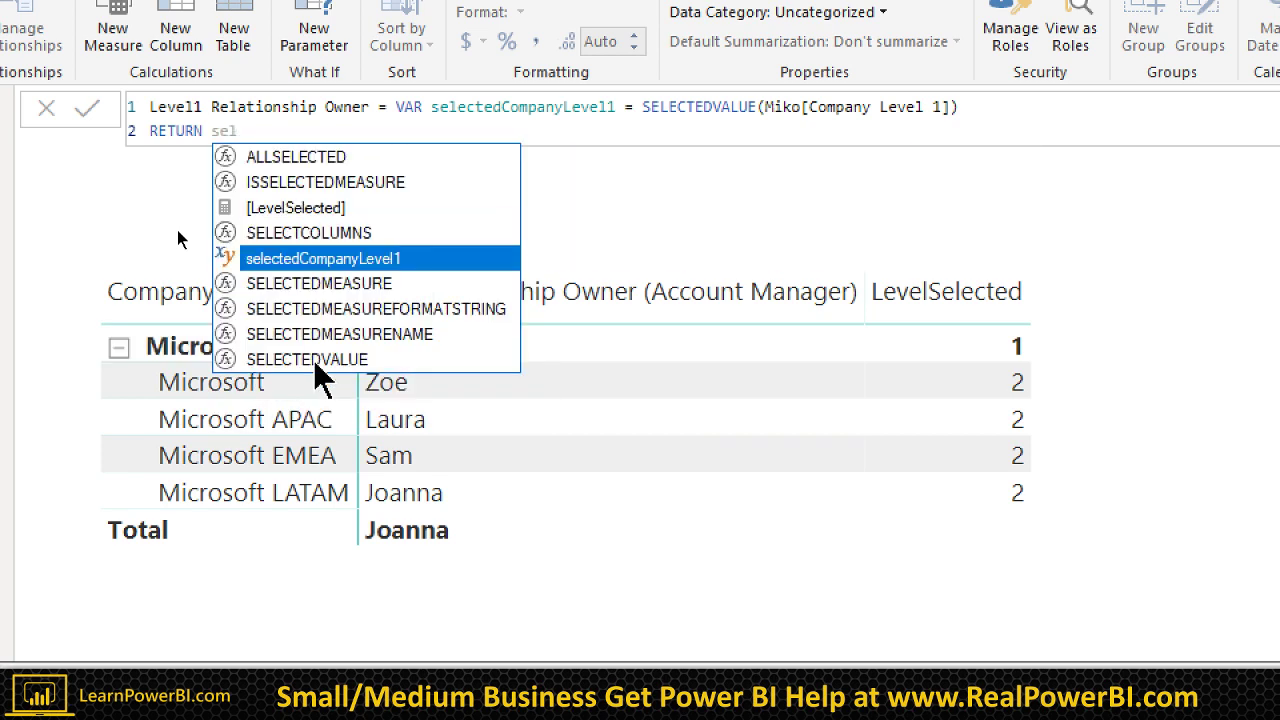
pyautogui.press('Tab')
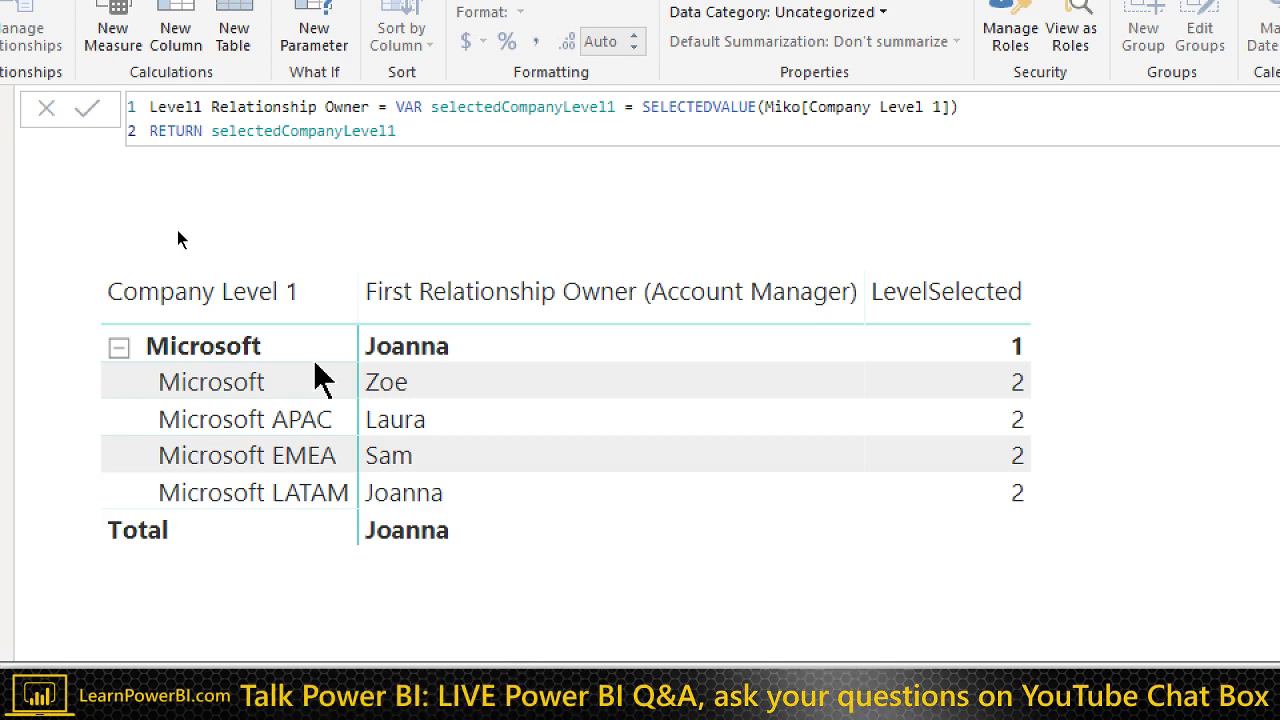
pyautogui.press('Return')
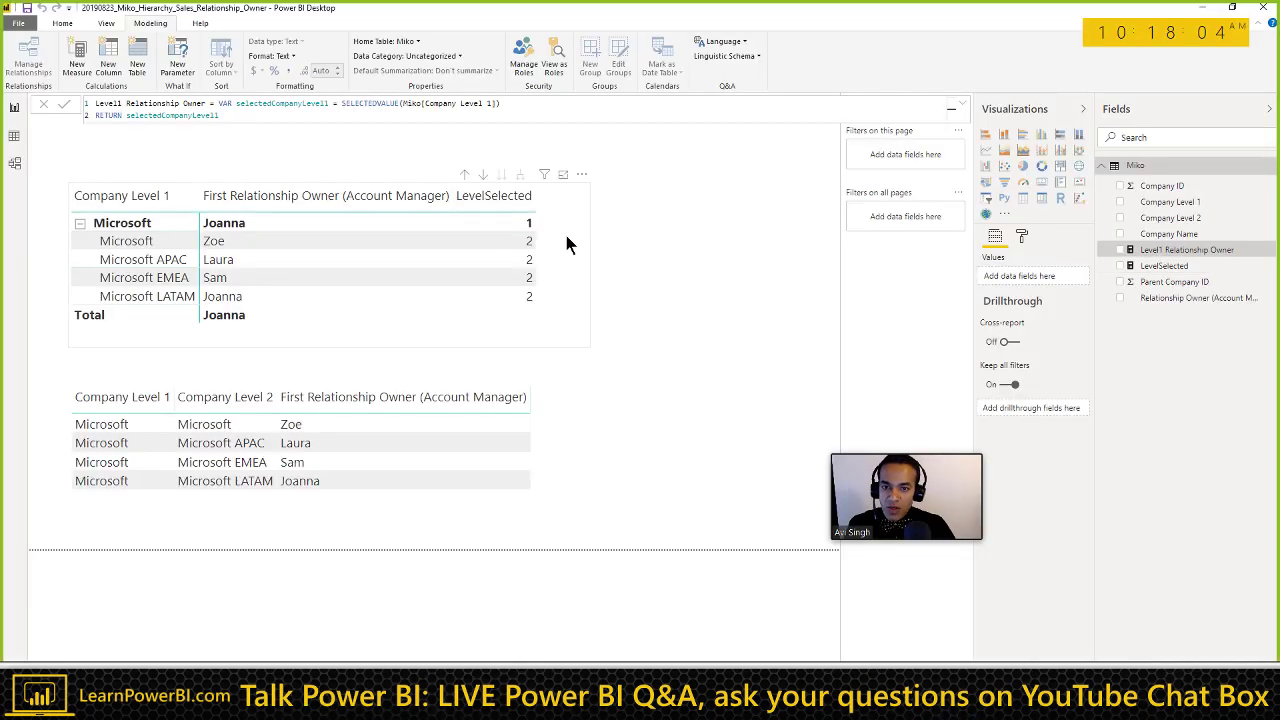
# Step: Add Level1 Relationship Owner to the matrix values, widen the visual, and review its formula
pyautogui.click(450, 255)
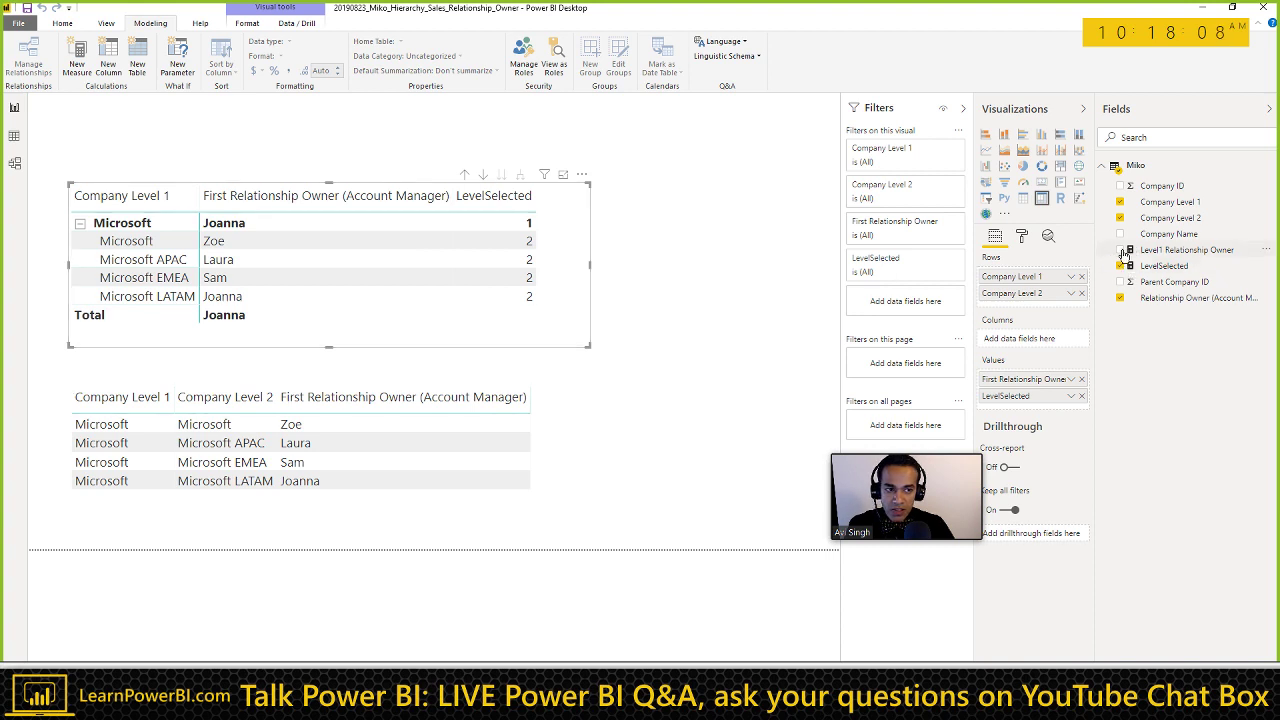
pyautogui.moveTo(1150, 250); pyautogui.dragTo(743, 268)
pyautogui.click(591, 350)
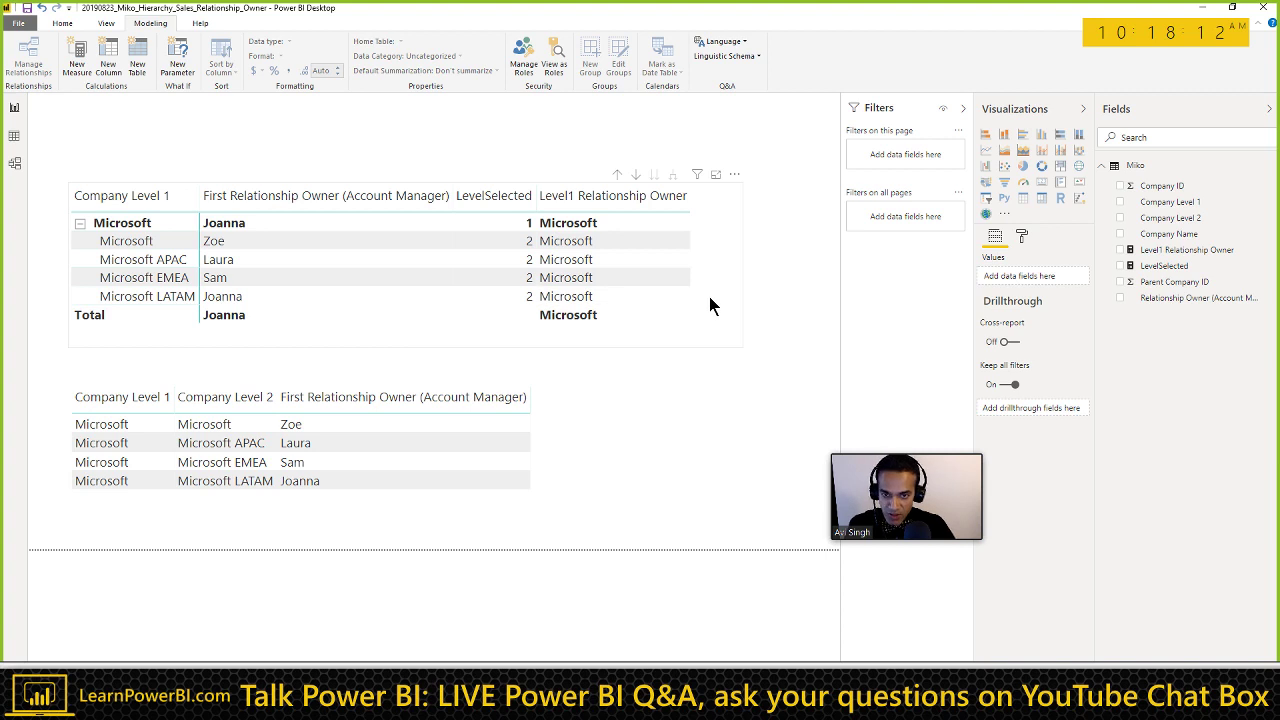
pyautogui.click(1137, 252)
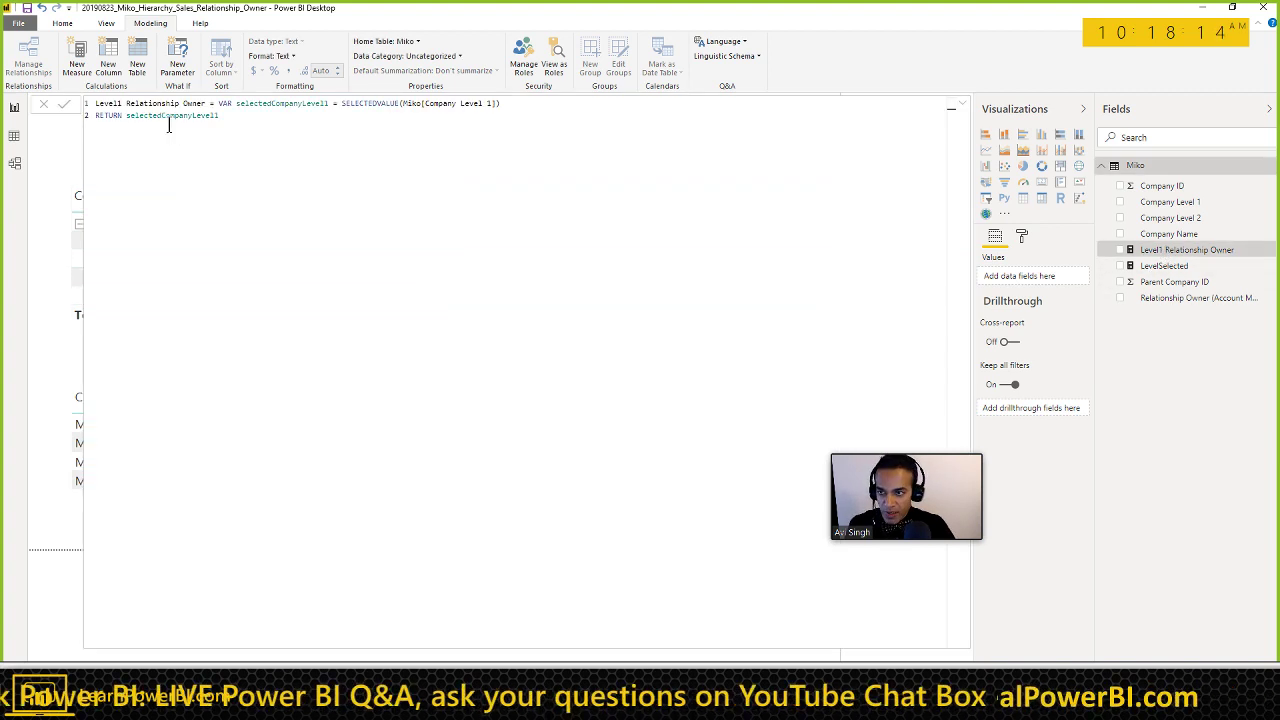
pyautogui.click(962, 103)
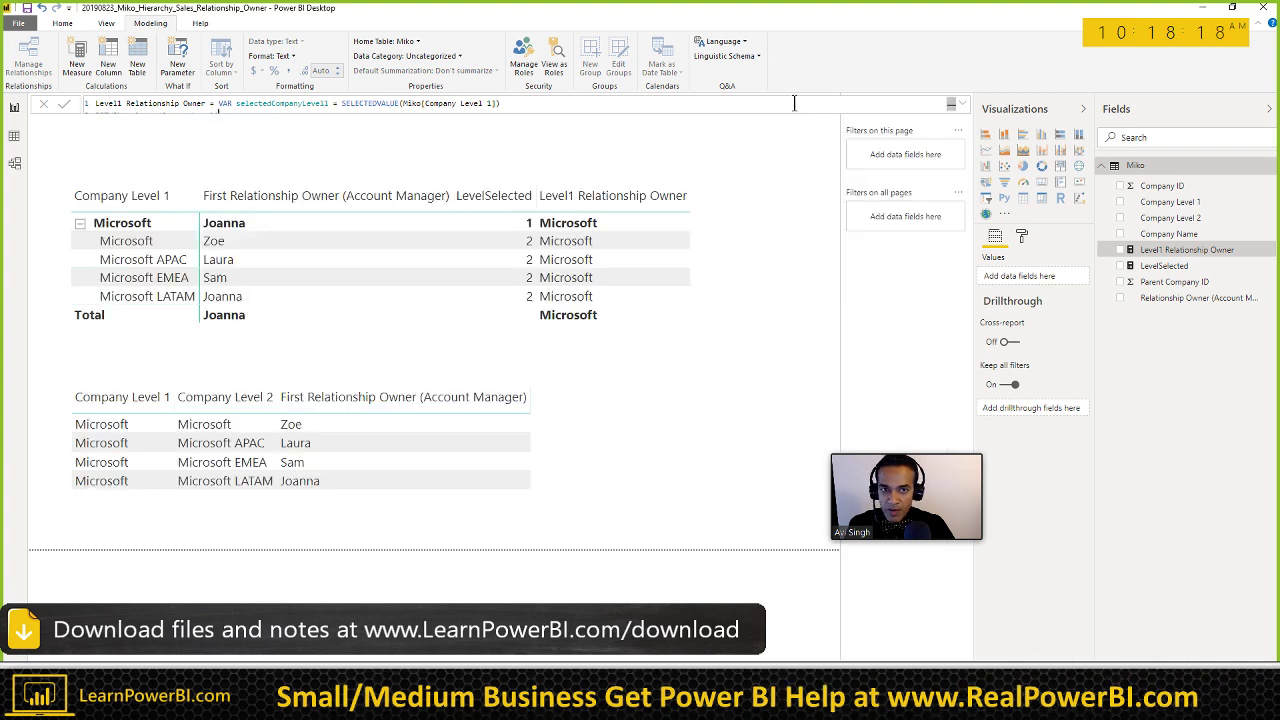
pyautogui.click(958, 106)
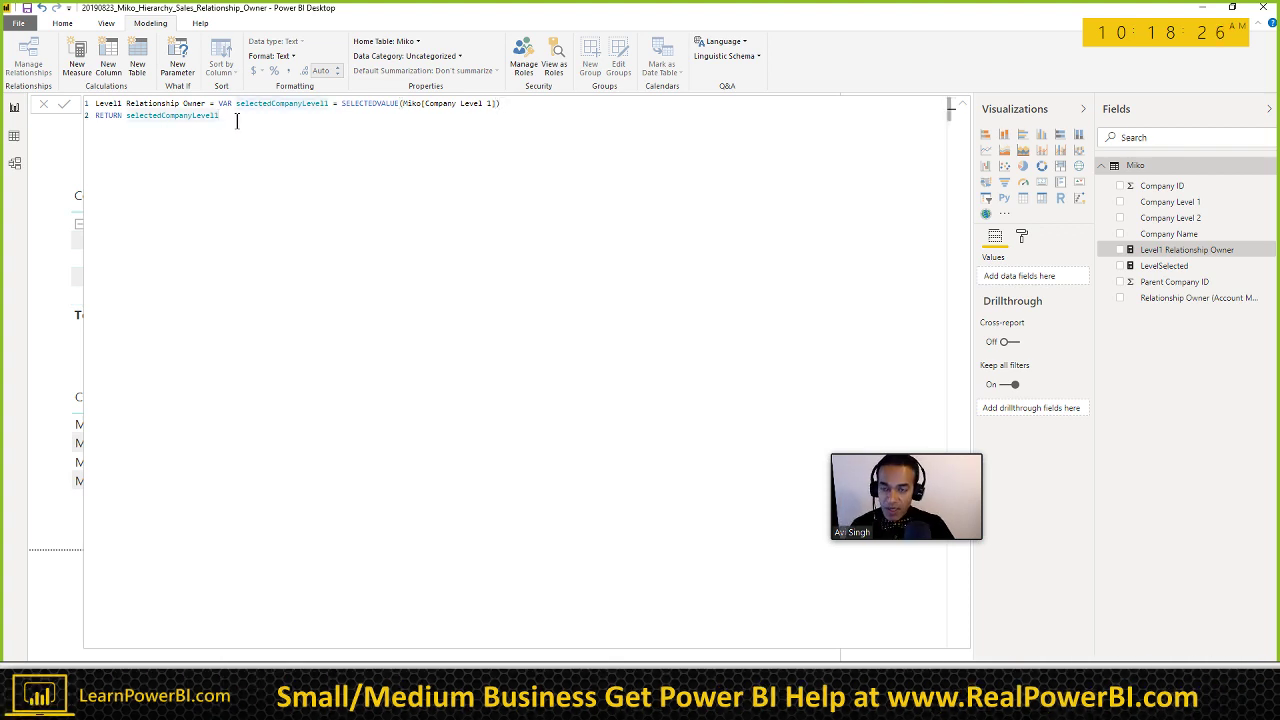
pyautogui.press('Return')
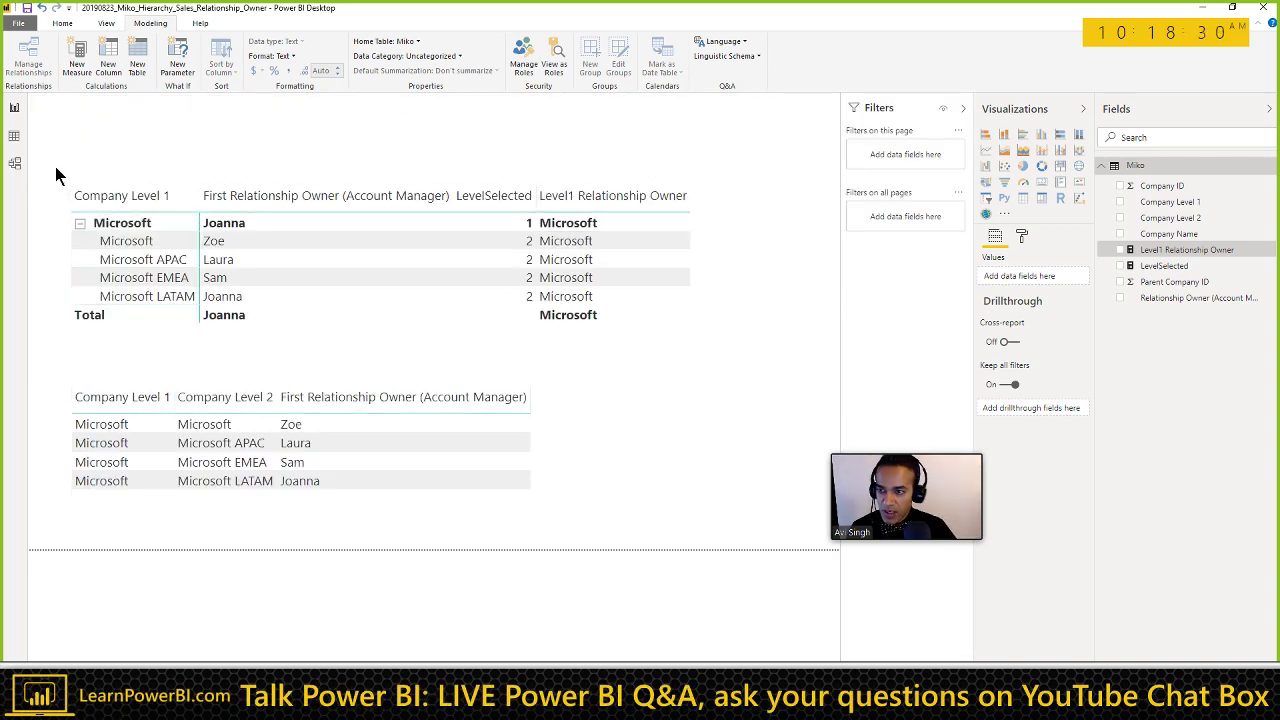
pyautogui.press('Print')
pyautogui.moveTo(63, 177); pyautogui.dragTo(731, 520)
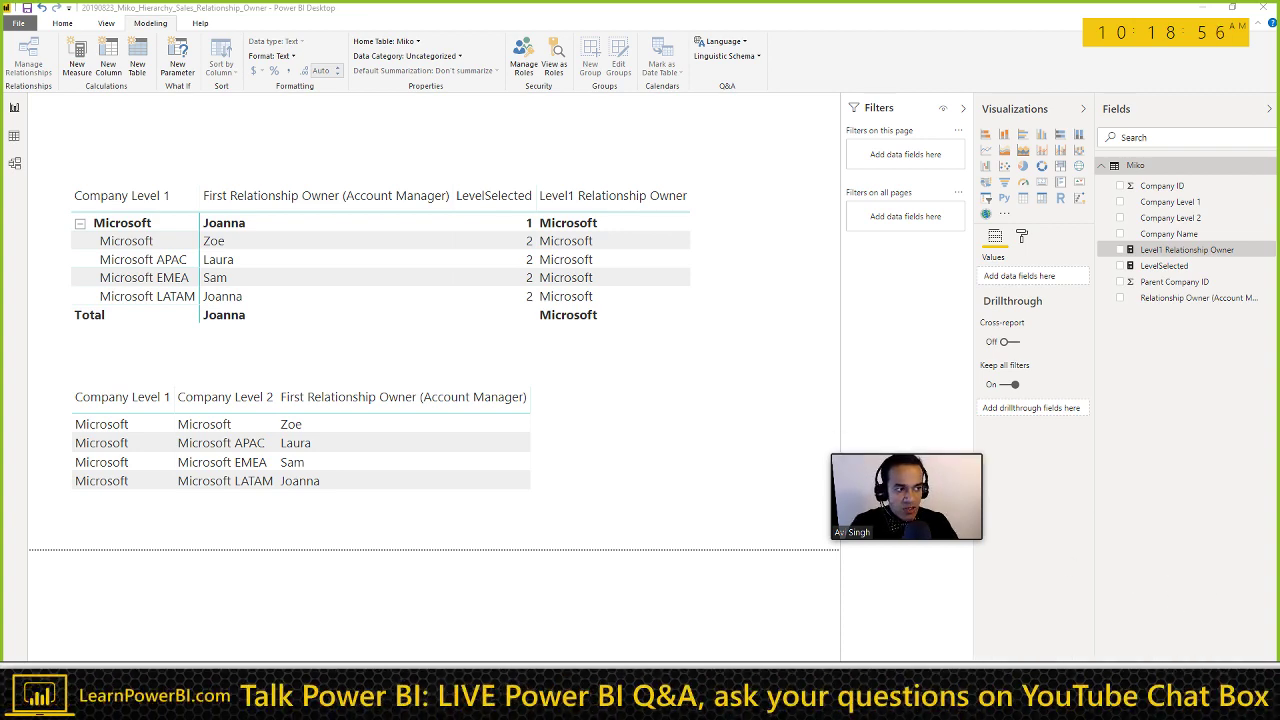
# Step: Close the old screenshot and capture the matrix report area as a new Snagit image
pyautogui.moveTo(1043, 172); pyautogui.dragTo(589, 152)
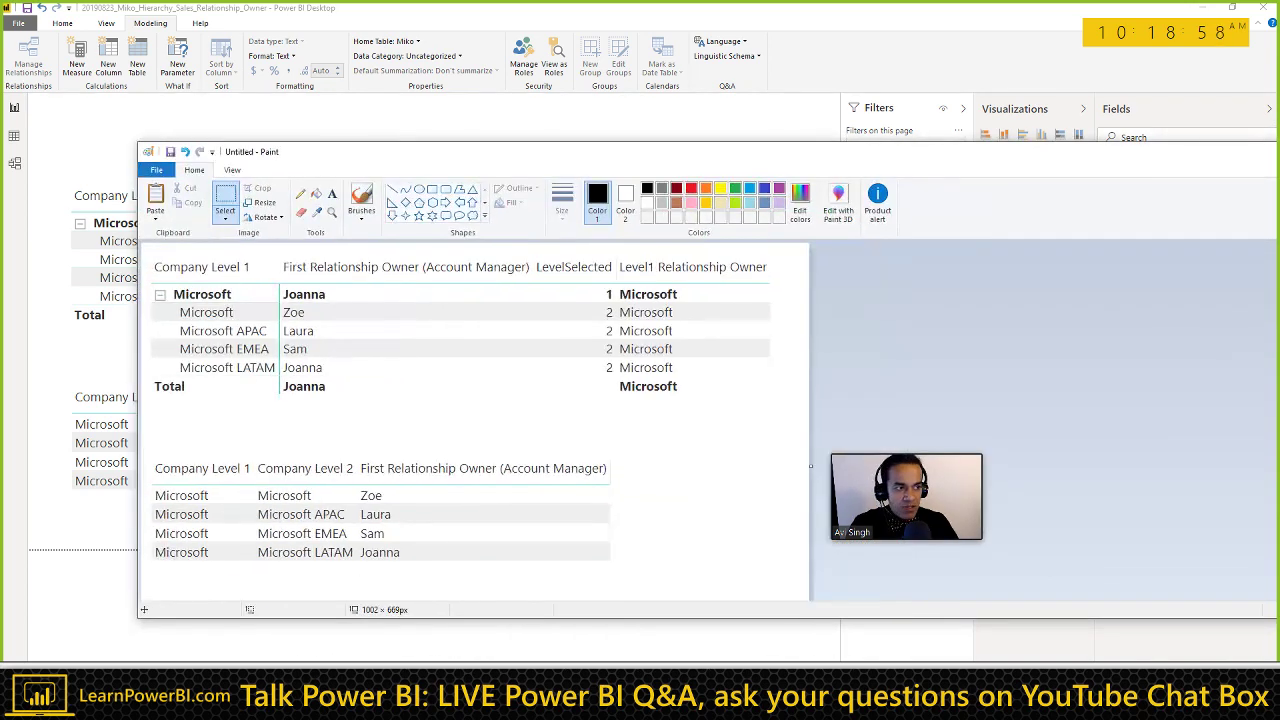
pyautogui.click(986, 134)
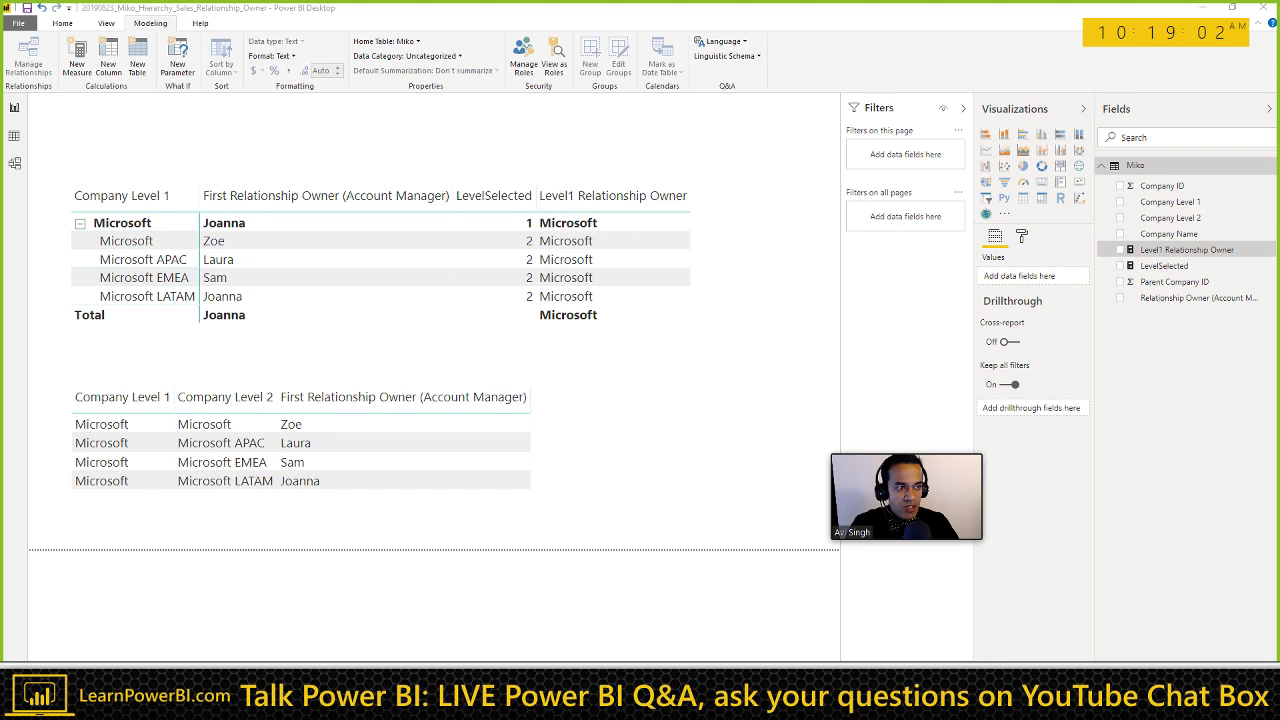
pyautogui.press('Print')
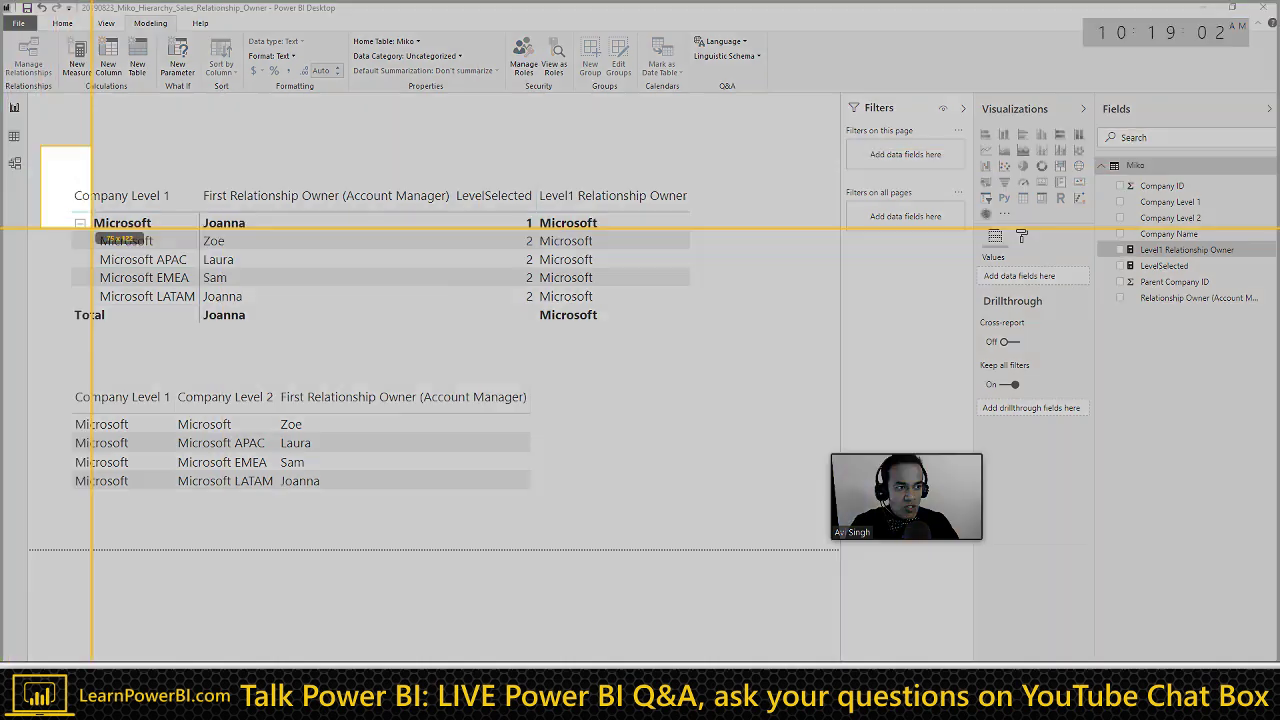
pyautogui.moveTo(91, 229); pyautogui.dragTo(772, 530)
pyautogui.click(57, 554)
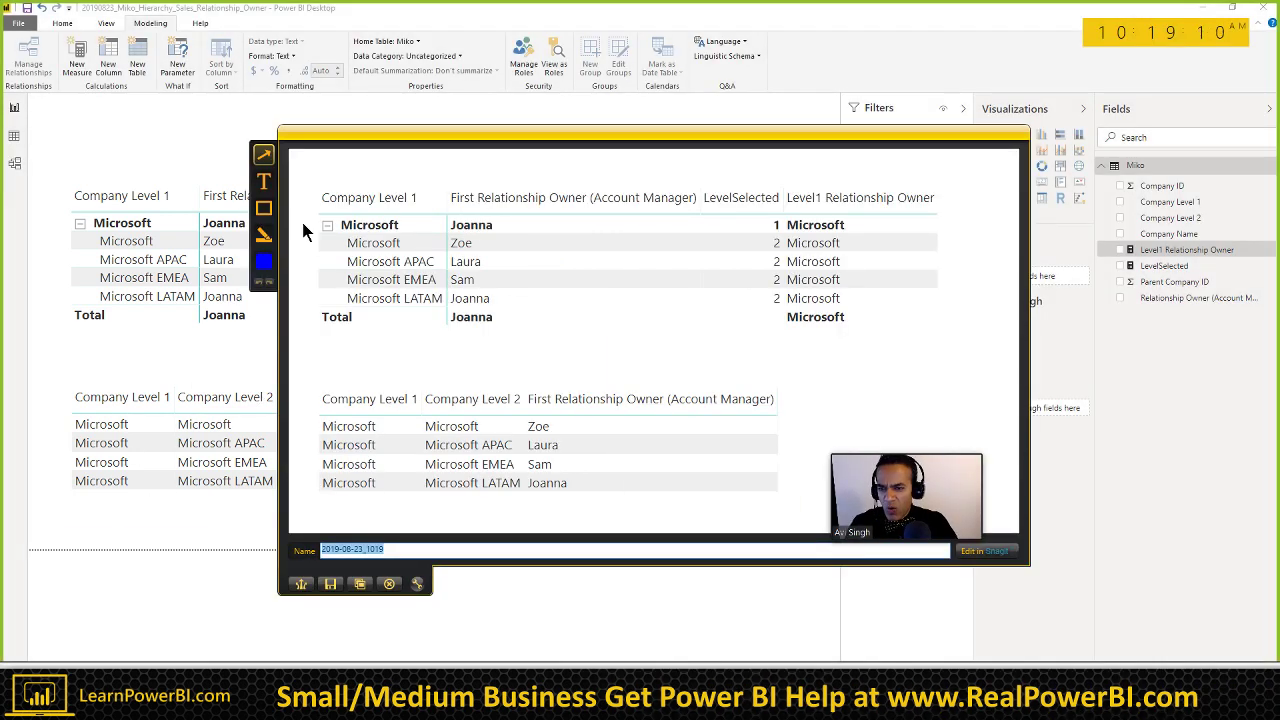
# Step: Annotate the capture with two rectangles, an 'aasdasd' text note and an arrow, then close the editor
pyautogui.click(263, 208)
pyautogui.moveTo(330, 183); pyautogui.dragTo(448, 277)
pyautogui.moveTo(528, 236); pyautogui.dragTo(612, 284)
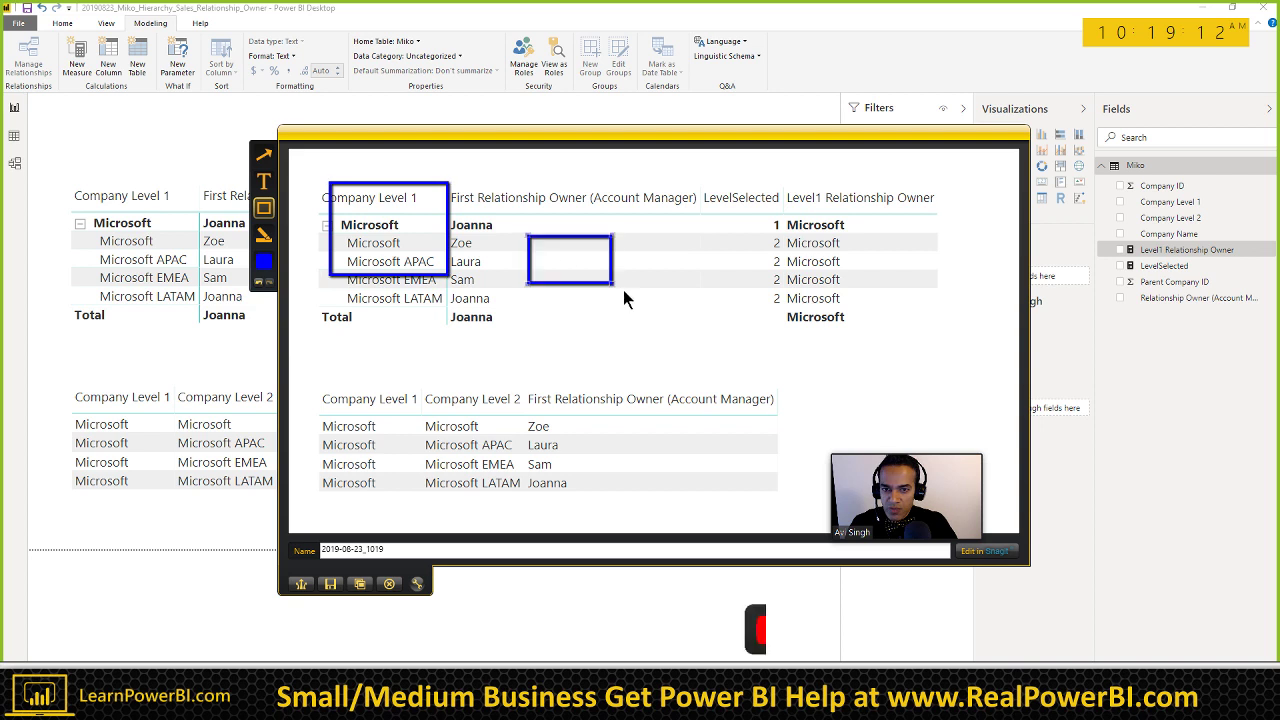
pyautogui.click(263, 181)
pyautogui.moveTo(714, 233); pyautogui.dragTo(894, 312)
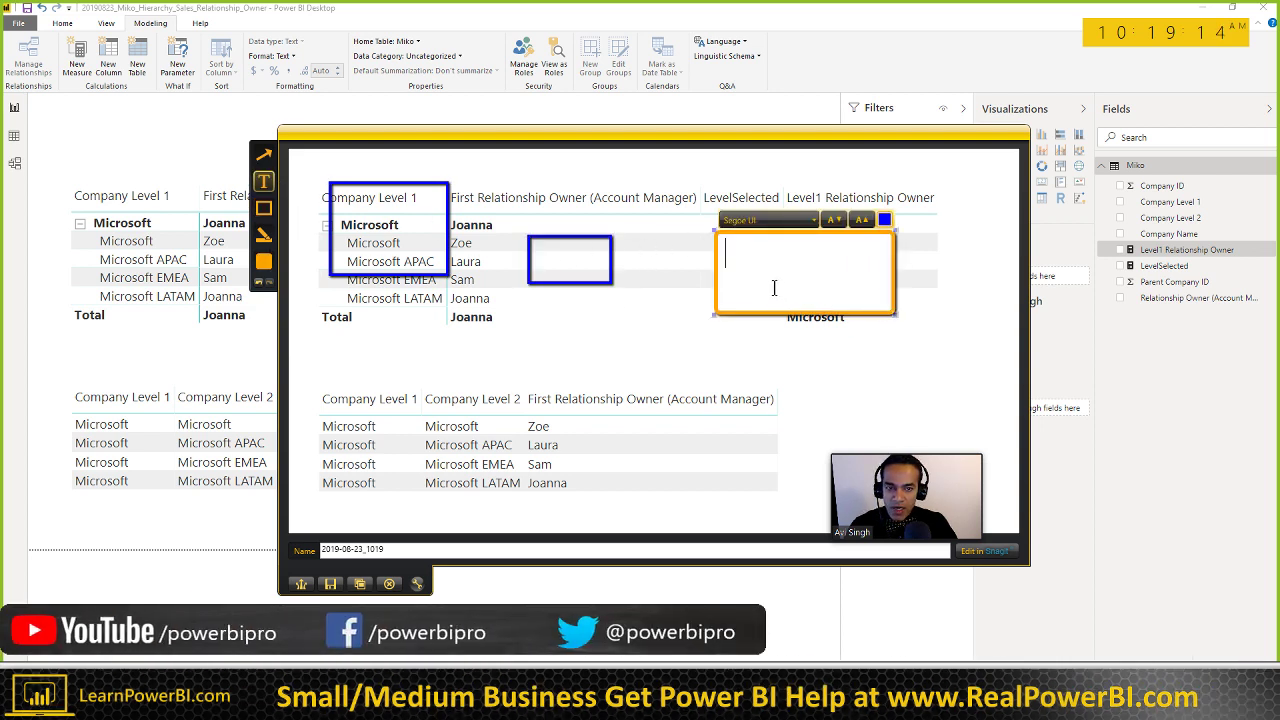
pyautogui.write('aasdasd')
pyautogui.press('Escape')
pyautogui.click(263, 154)
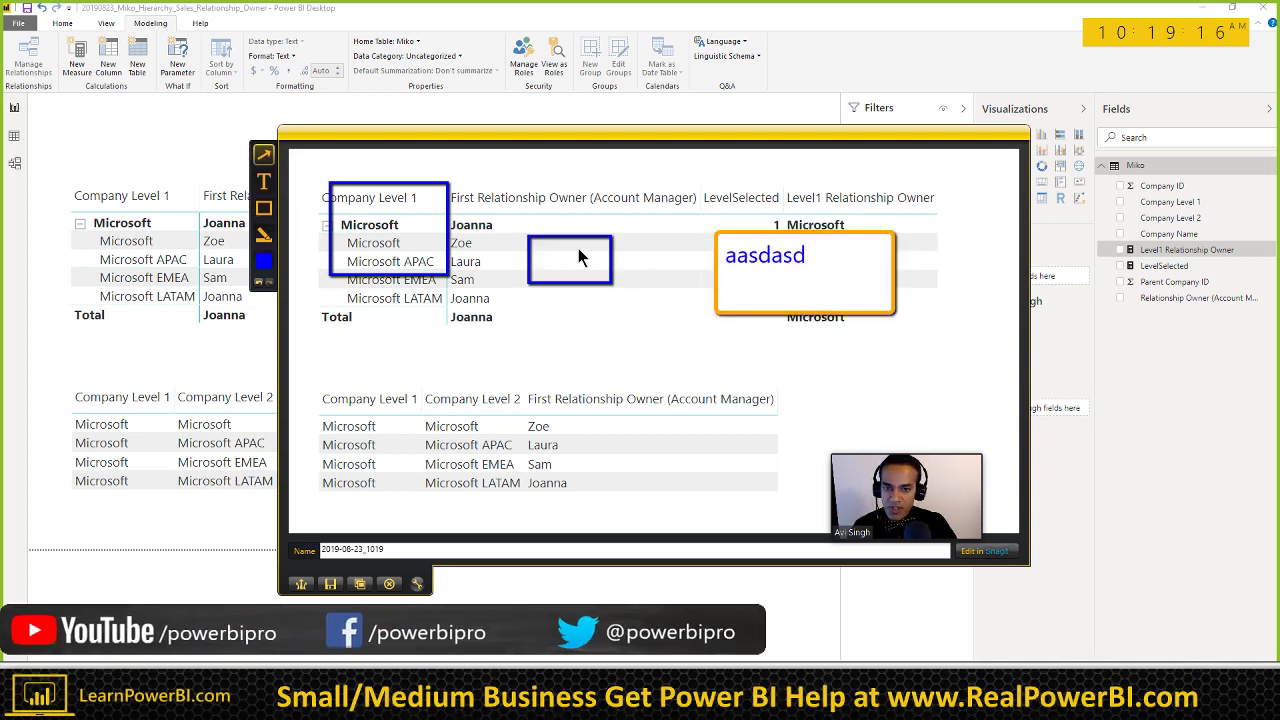
pyautogui.moveTo(714, 263); pyautogui.dragTo(636, 264)
pyautogui.click(389, 583)
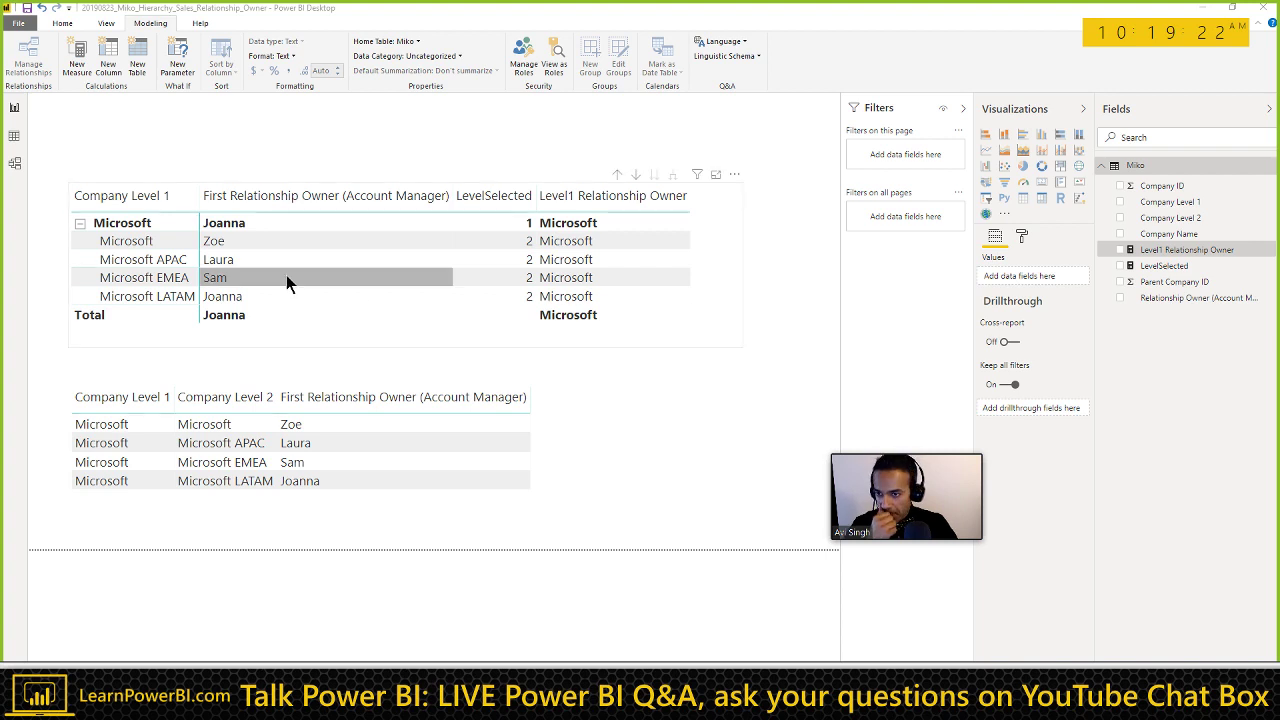
pyautogui.click(603, 170)
pyautogui.click(1021, 238)
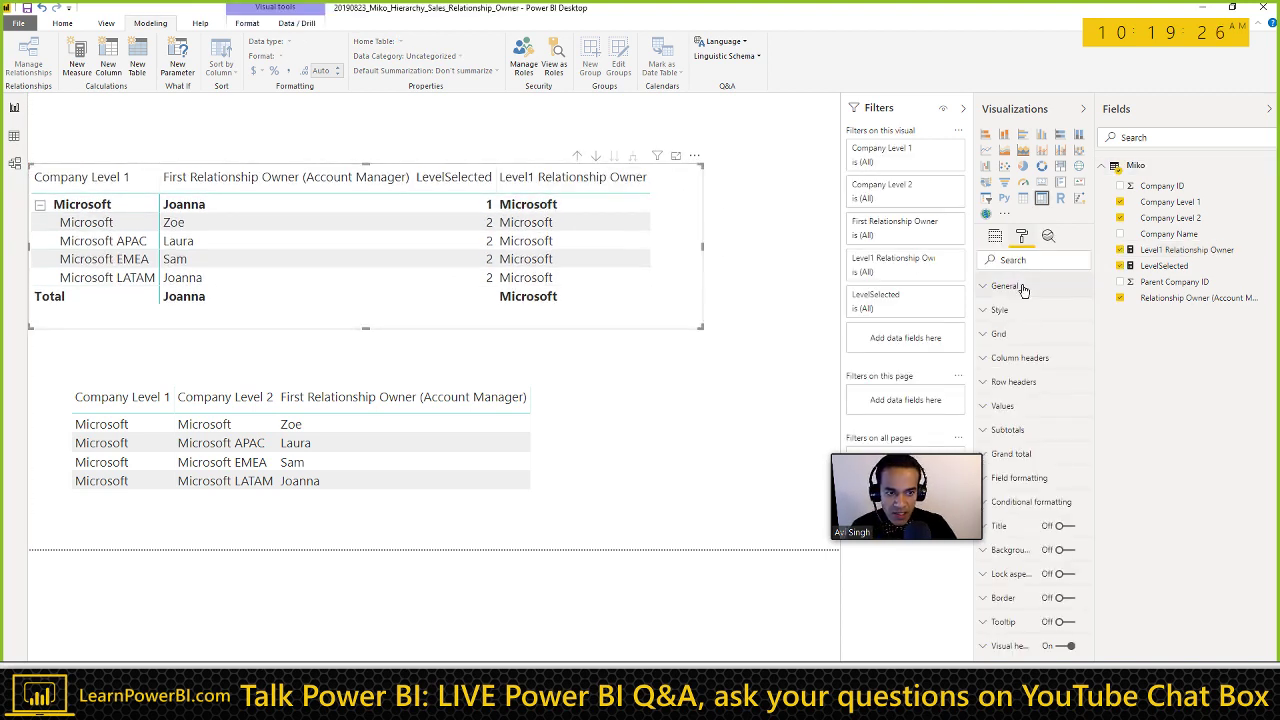
pyautogui.click(1160, 250)
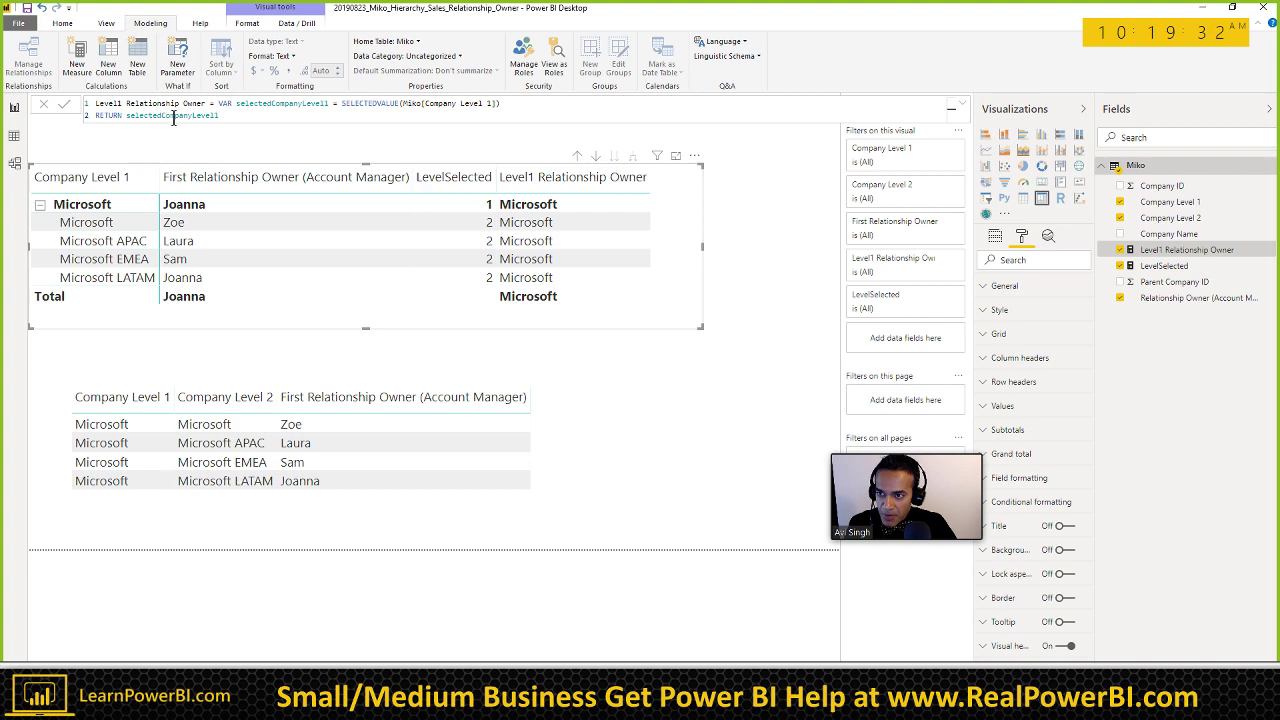
pyautogui.doubleClick(201, 116)
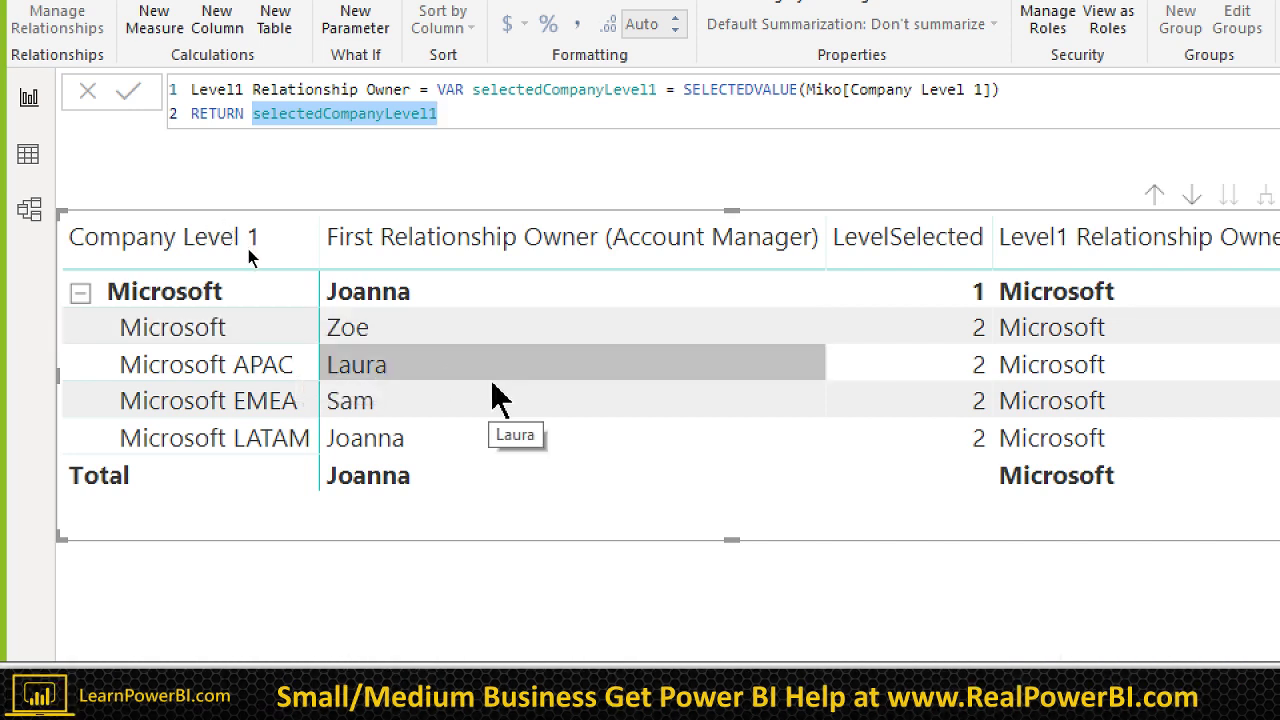
pyautogui.press('Escape')
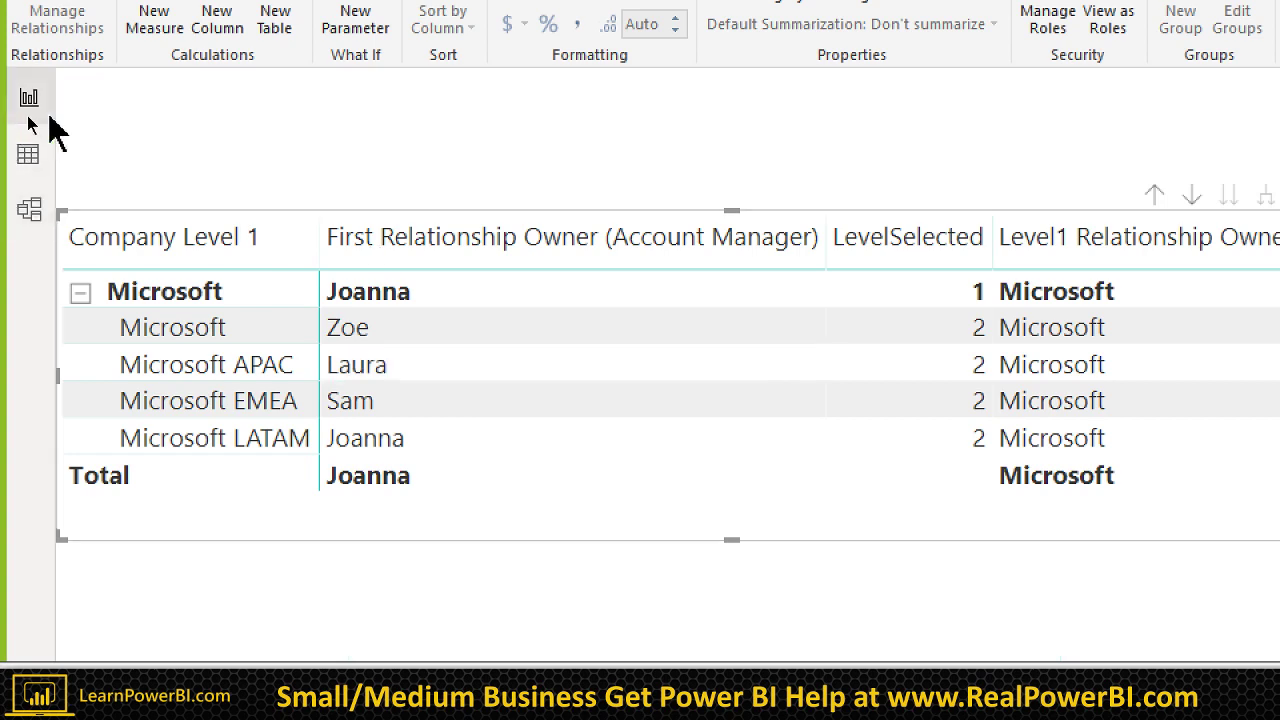
pyautogui.click(40, 145)
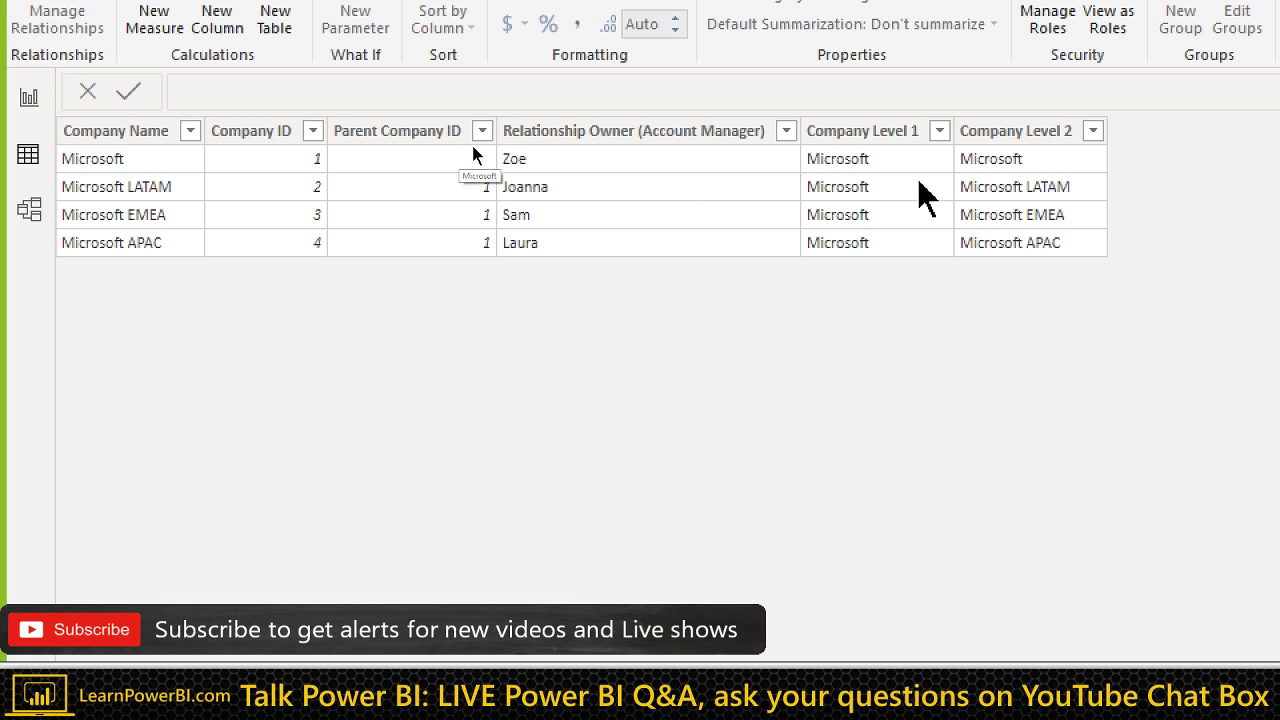
pyautogui.click(985, 178)
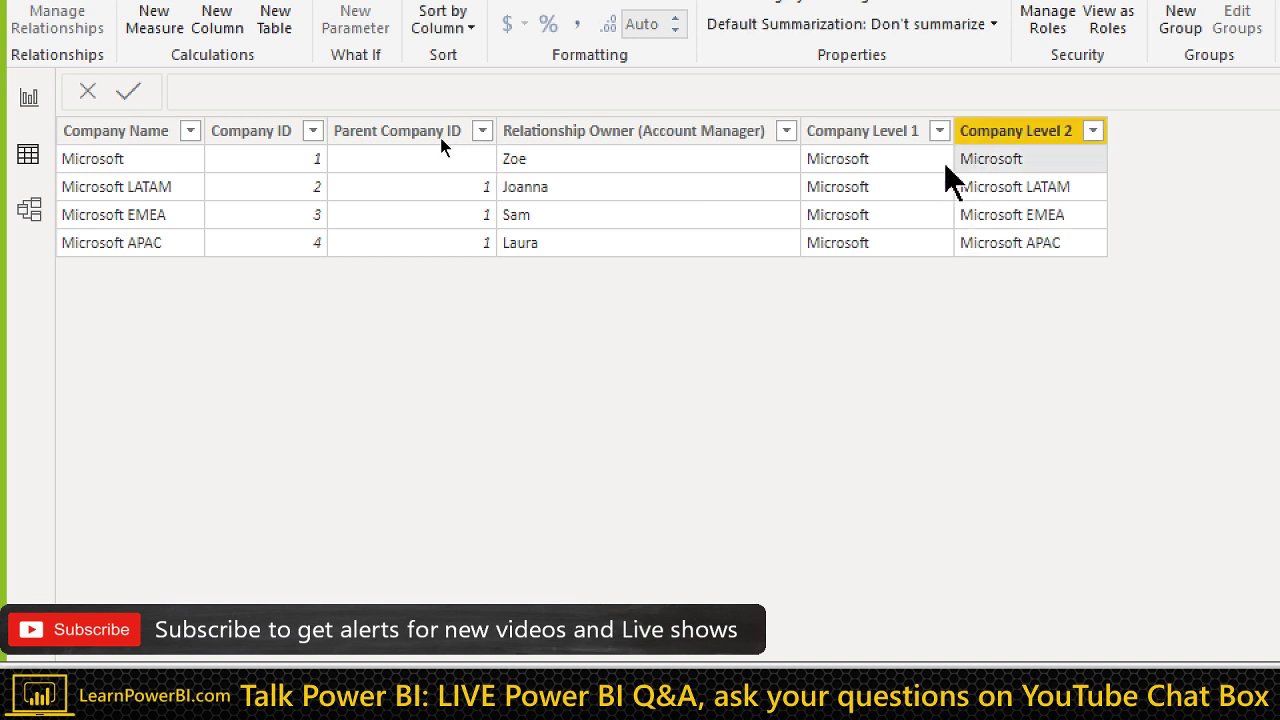
pyautogui.press('Left')
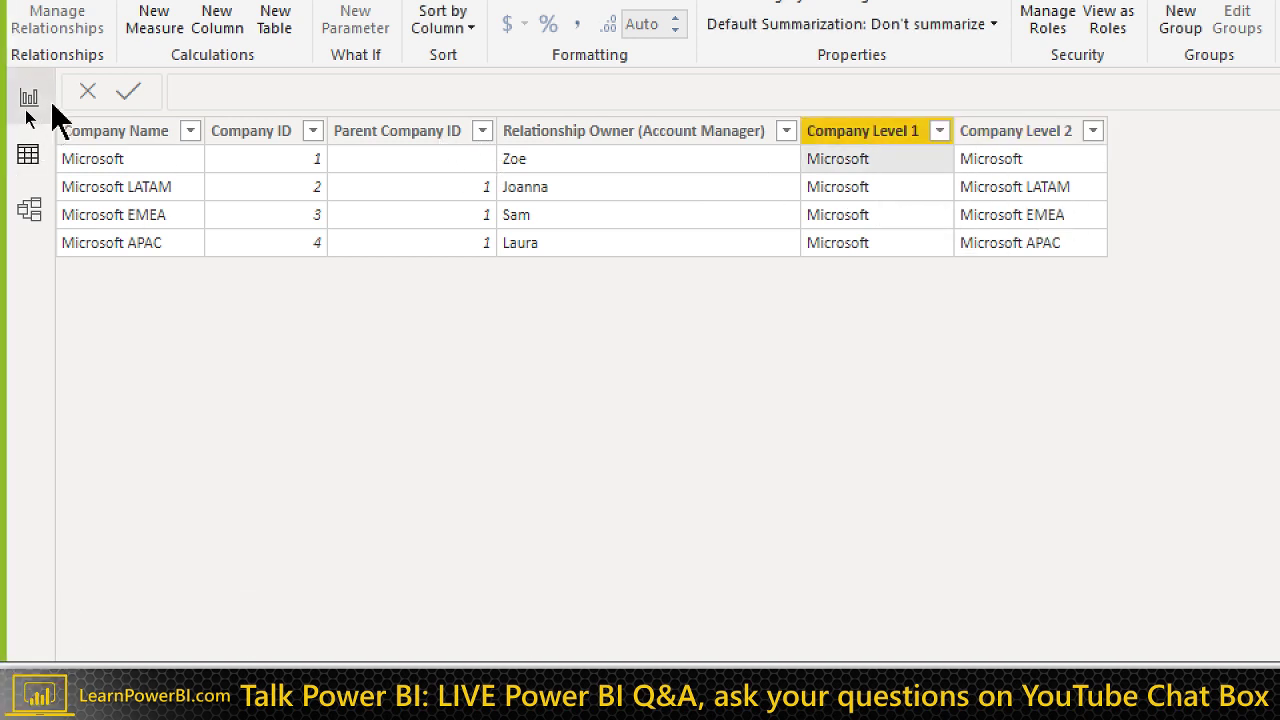
pyautogui.click(29, 100)
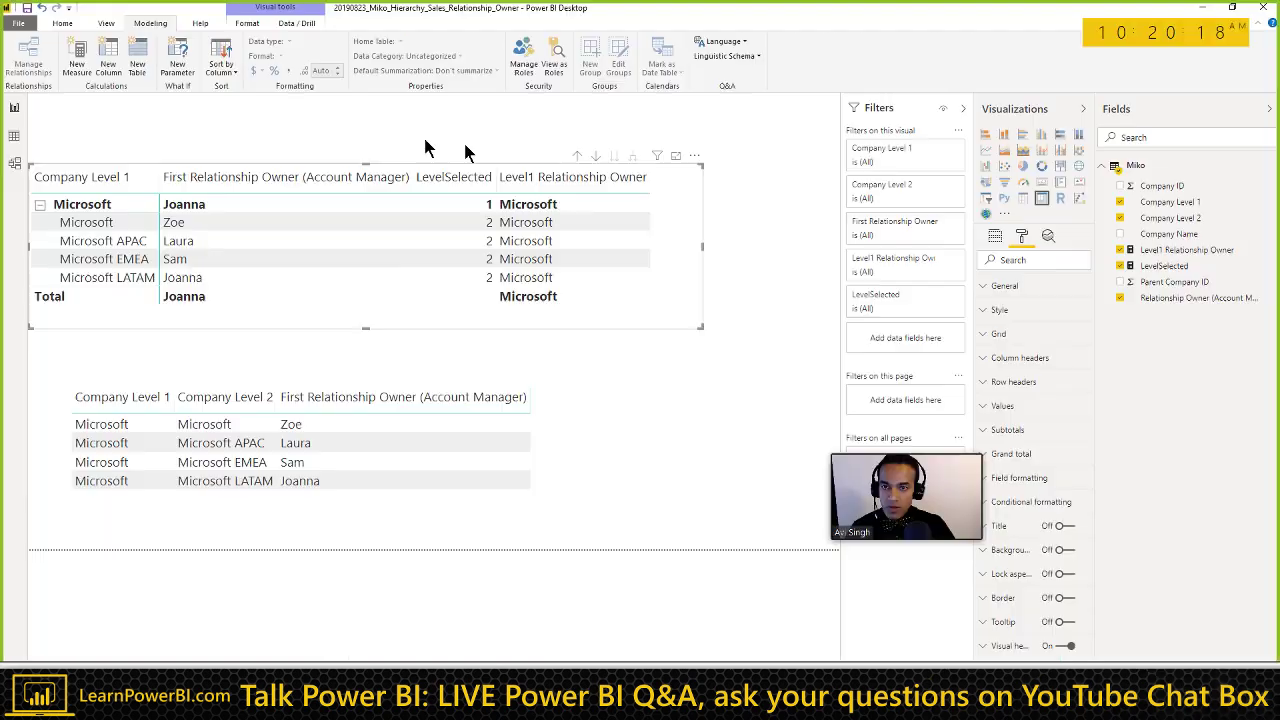
# Step: In Level1 Relationship Owner, replace the returned variable with FILTER(ALL(Miko), …)
pyautogui.click(1160, 250)
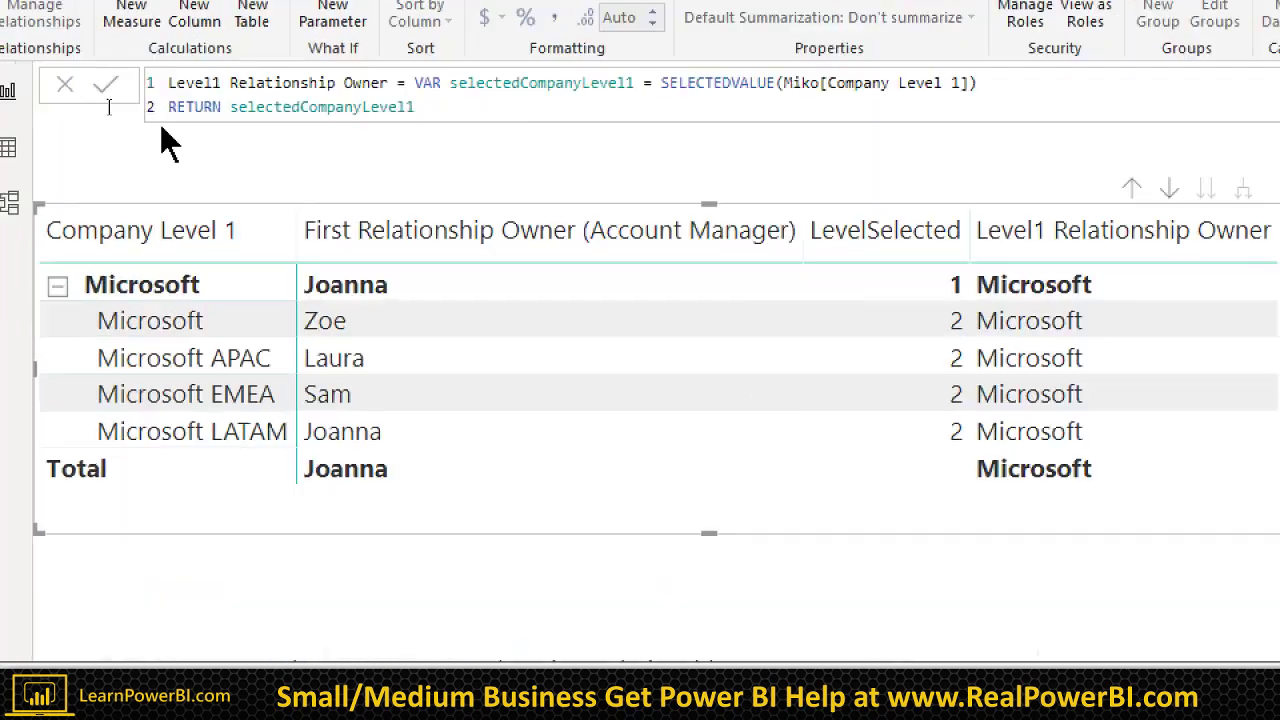
pyautogui.doubleClick(306, 113)
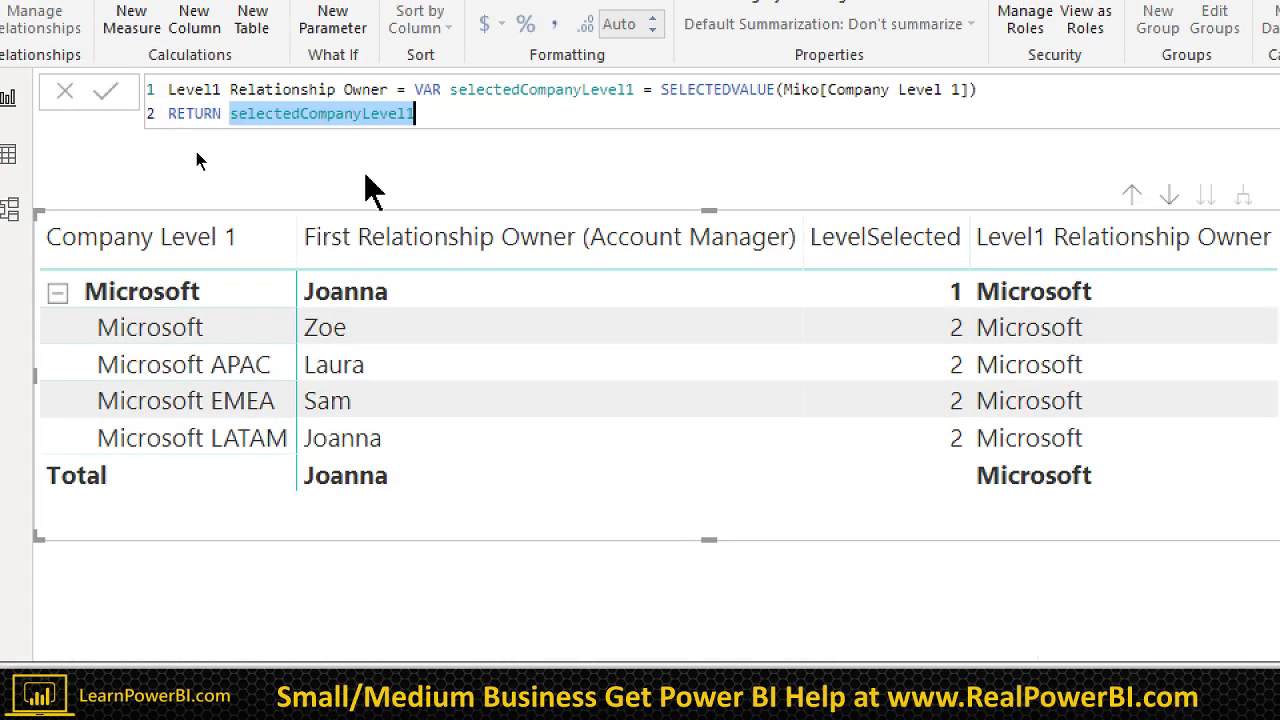
pyautogui.press('BackSpace')
pyautogui.write('FILTER')
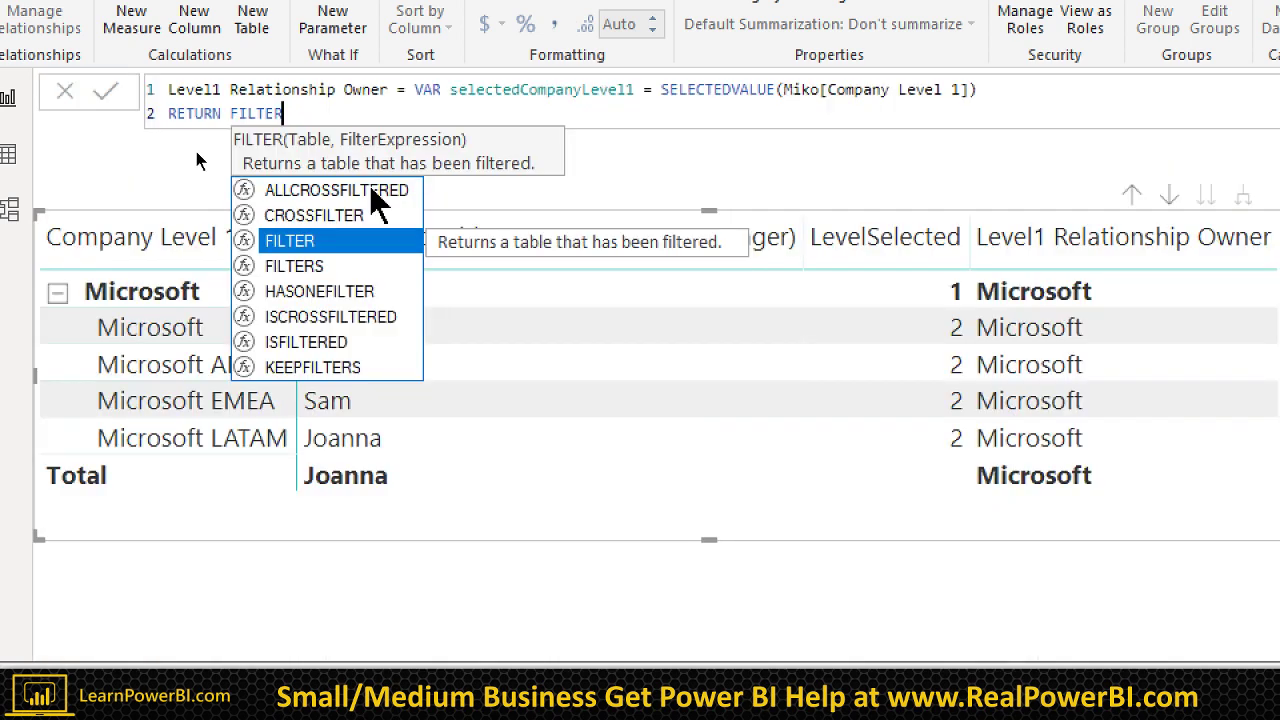
pyautogui.write('(')
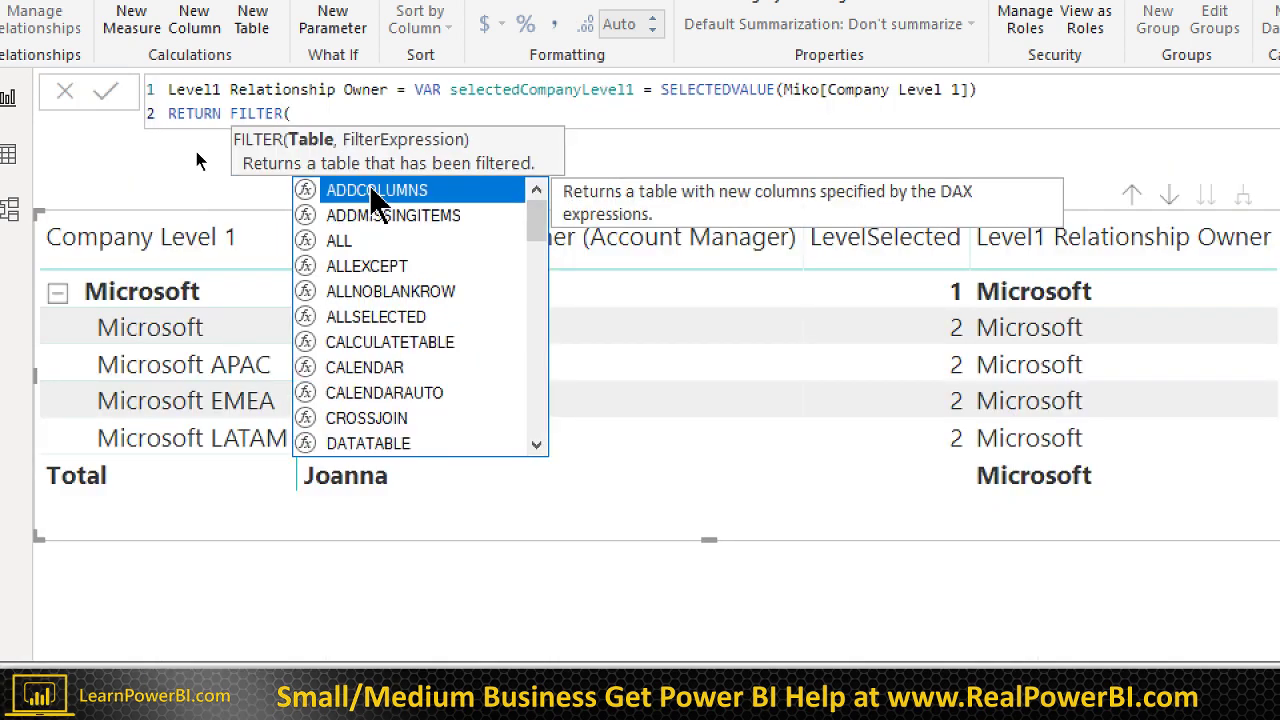
pyautogui.write('Mik')
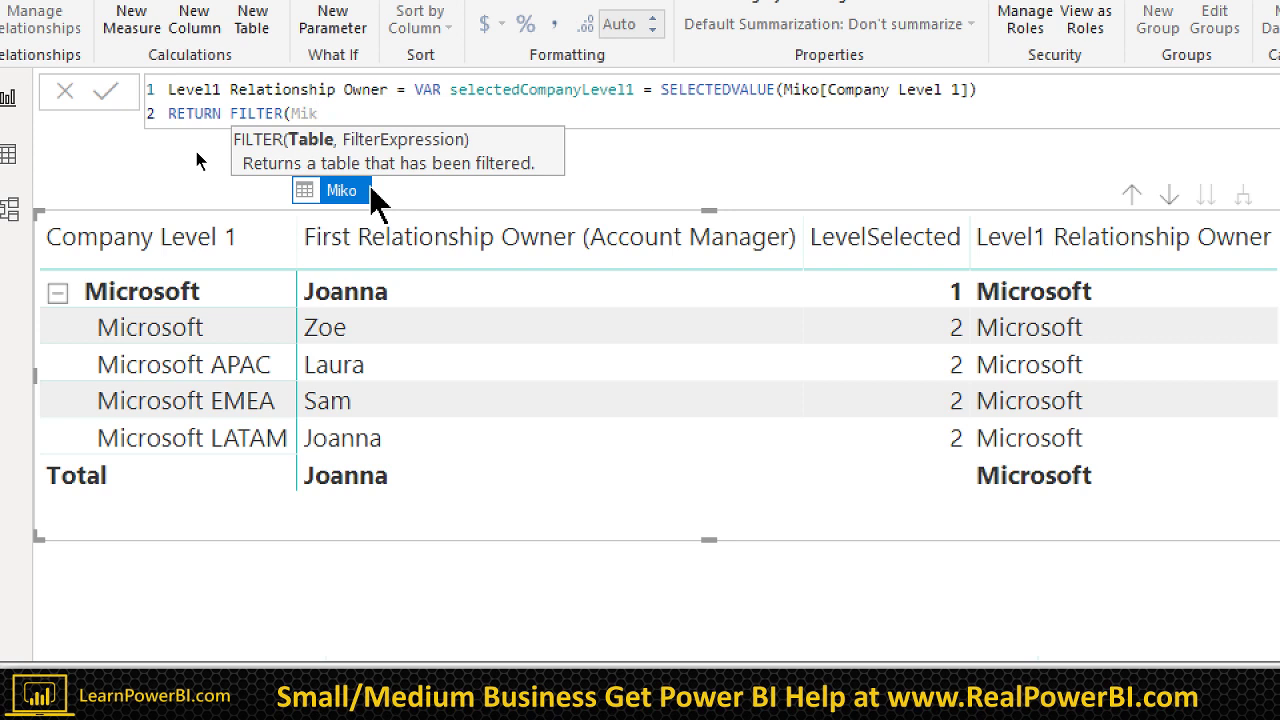
pyautogui.write('o')
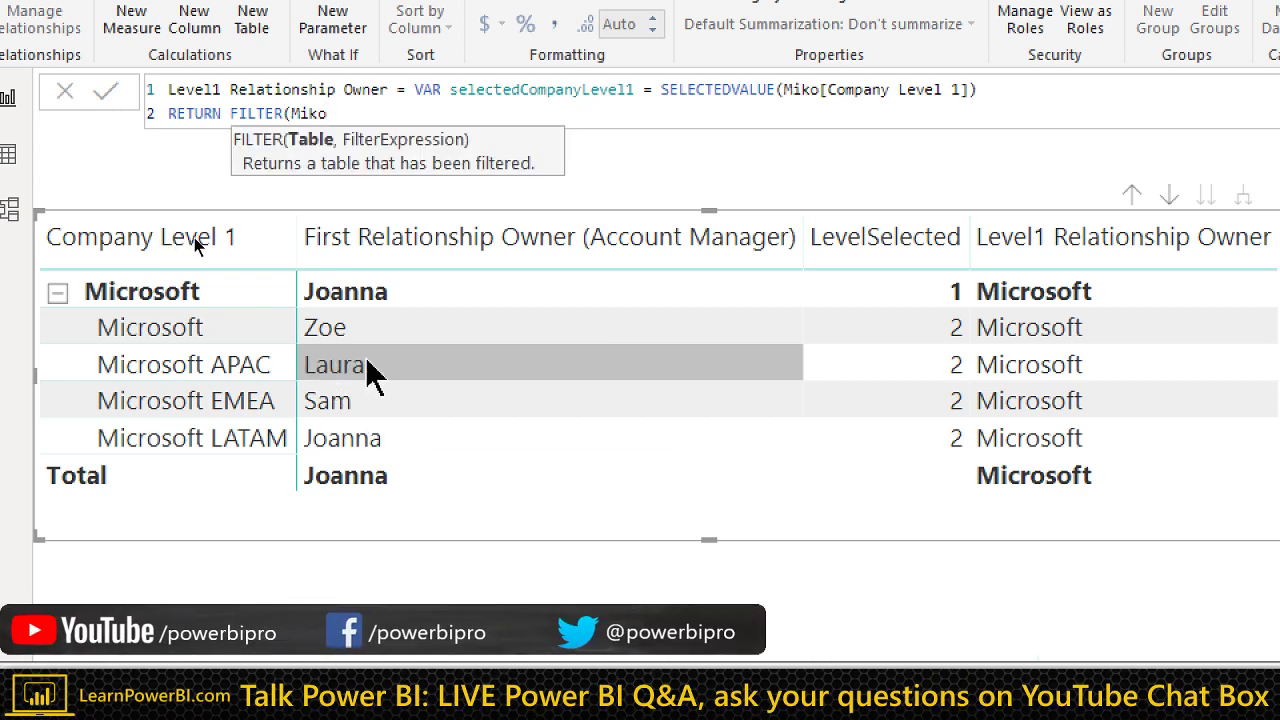
pyautogui.hotkey('ctrl', 'Left')
pyautogui.write('ALL(')
pyautogui.press('Escape')
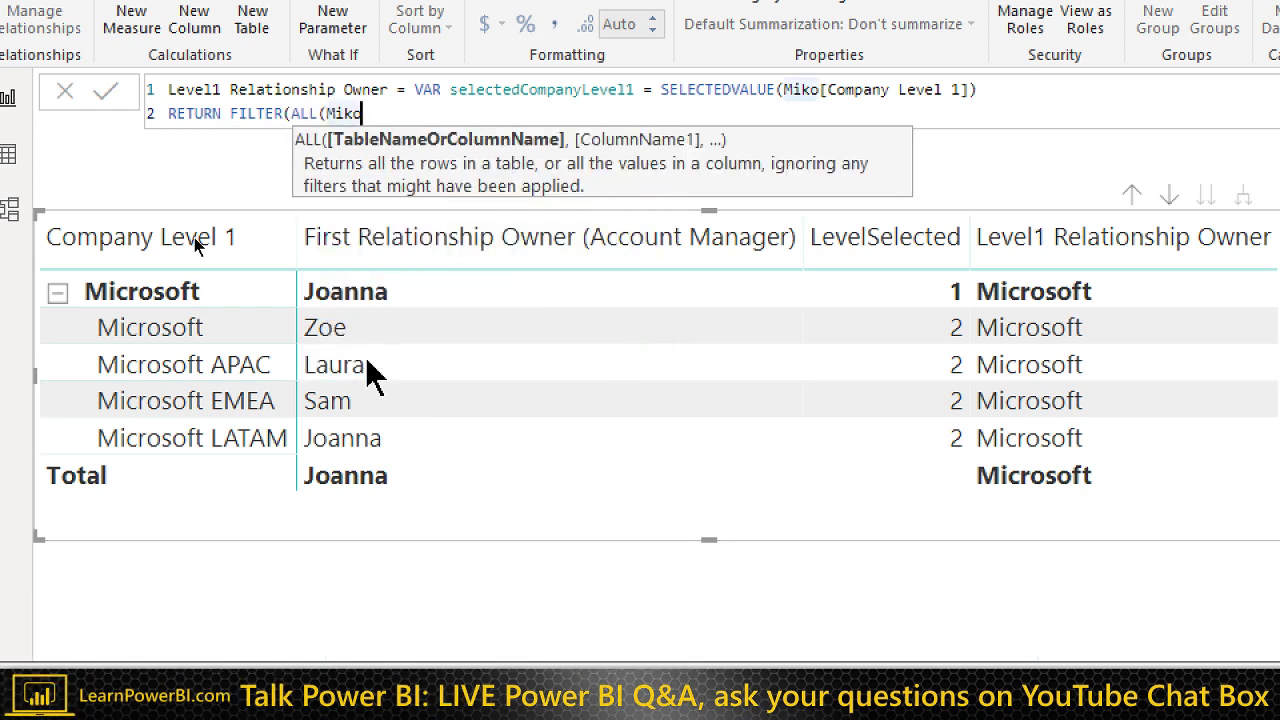
pyautogui.press('End')
pyautogui.write('),')
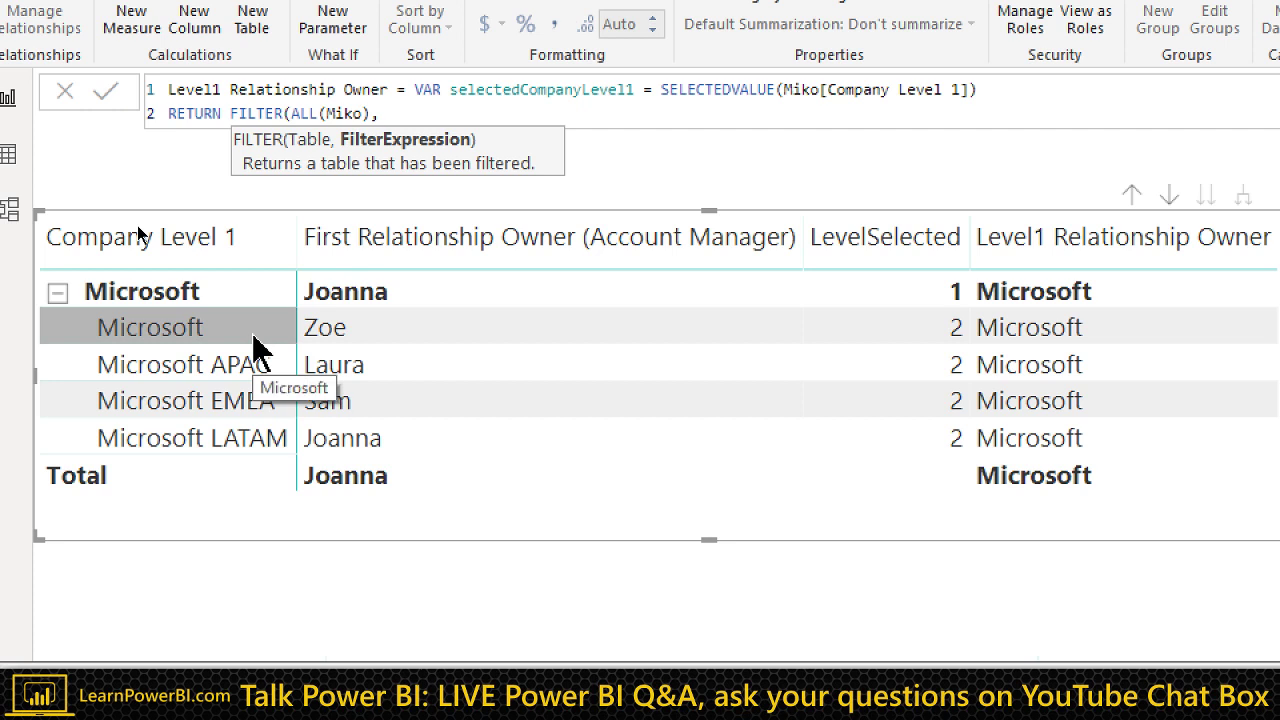
# Step: Add the filter condition Miko[Company Level 2] = selectedCompanyLevel1
pyautogui.write('Compa')
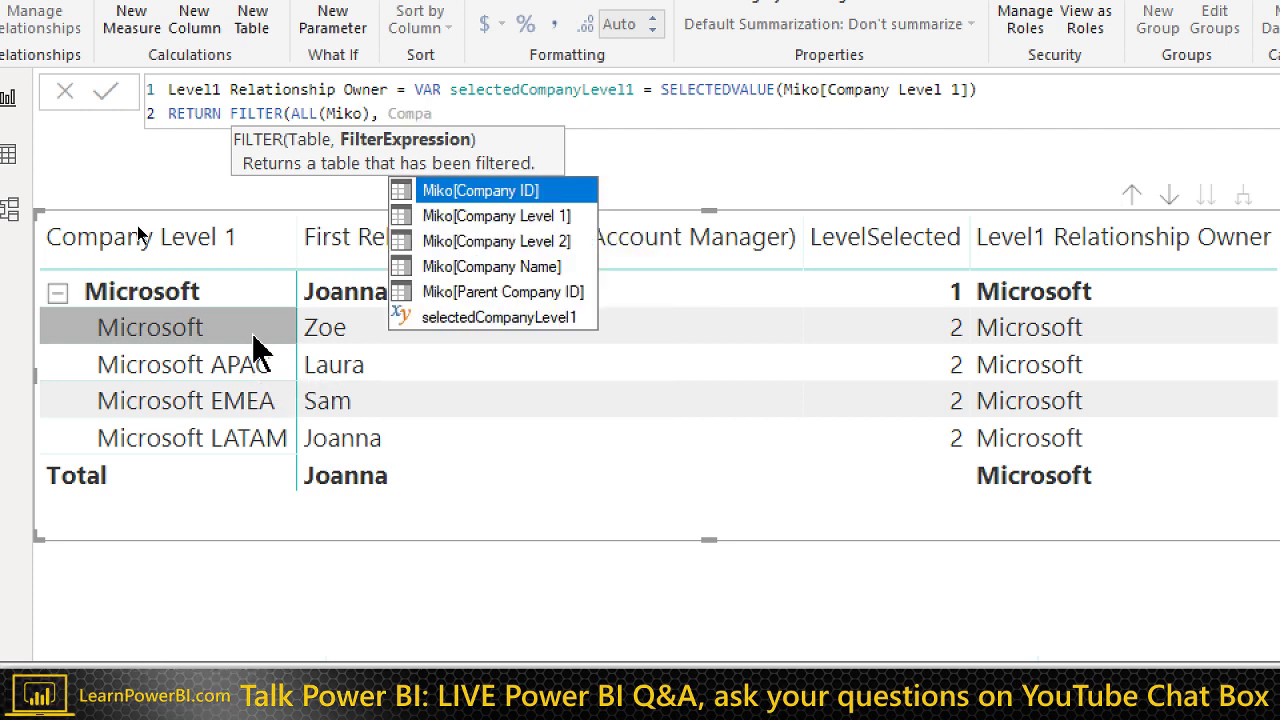
pyautogui.press('Down')
pyautogui.press('Down')
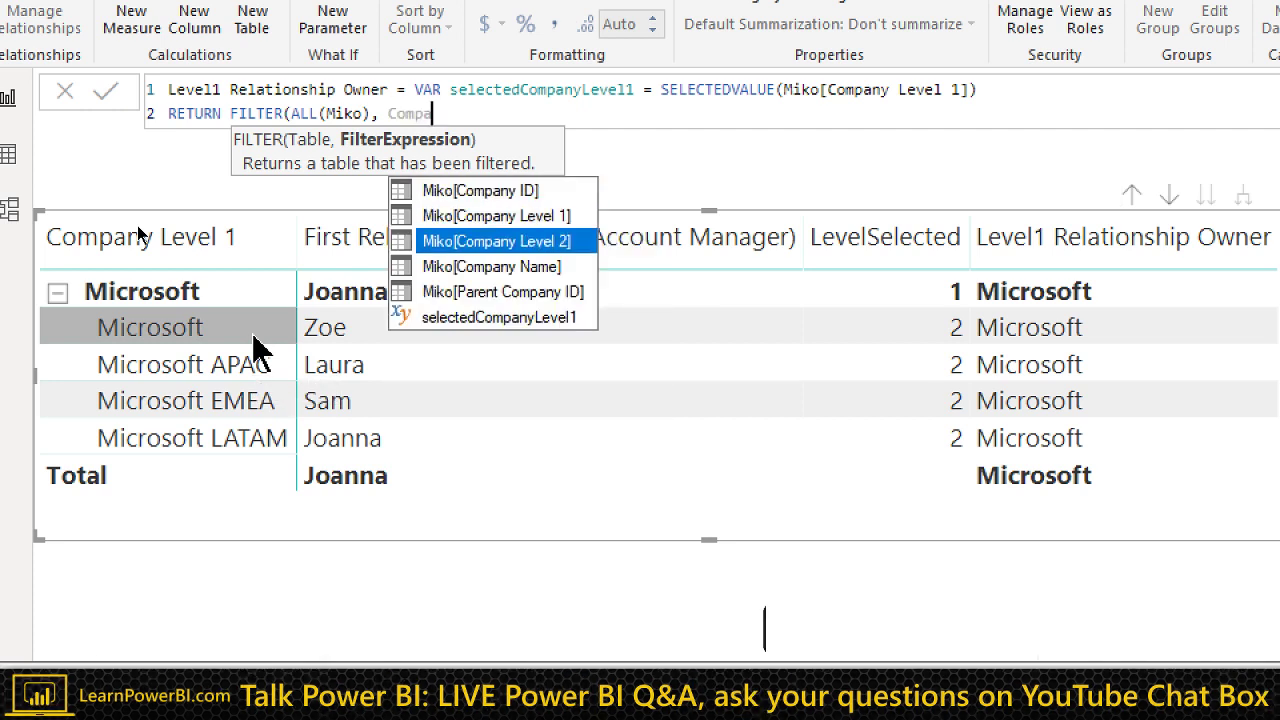
pyautogui.press('Tab')
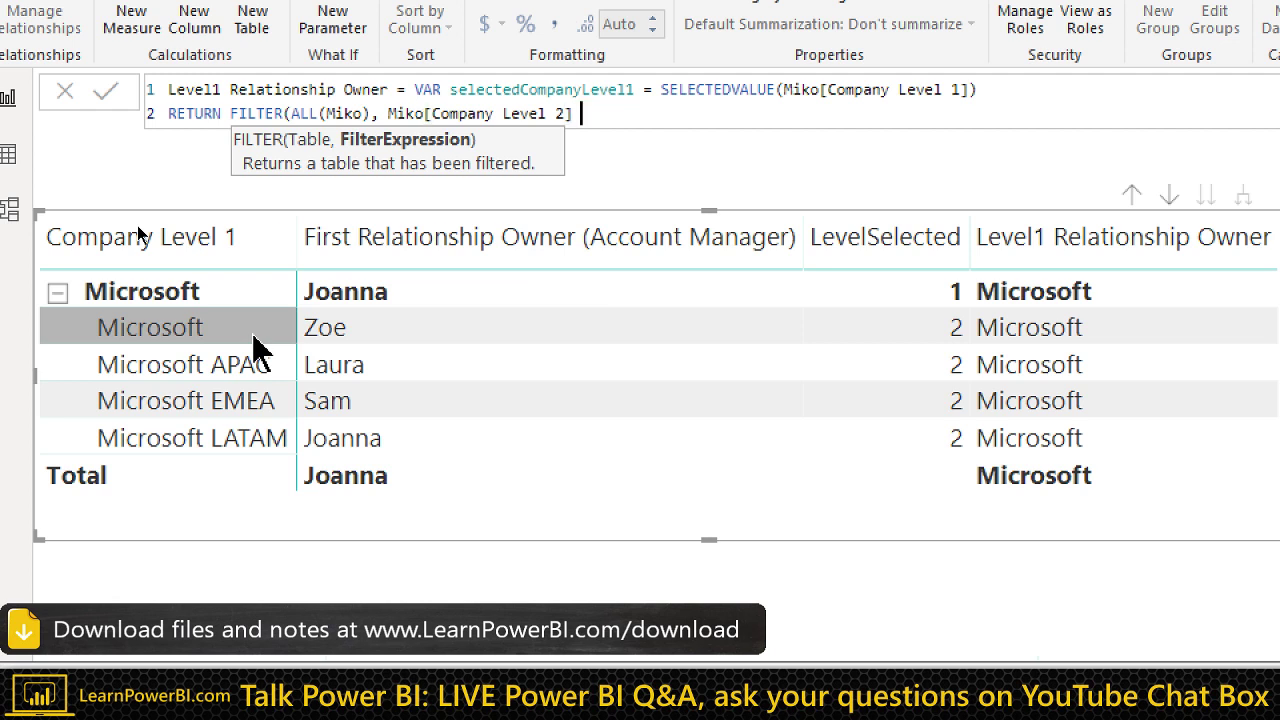
pyautogui.write('= sele')
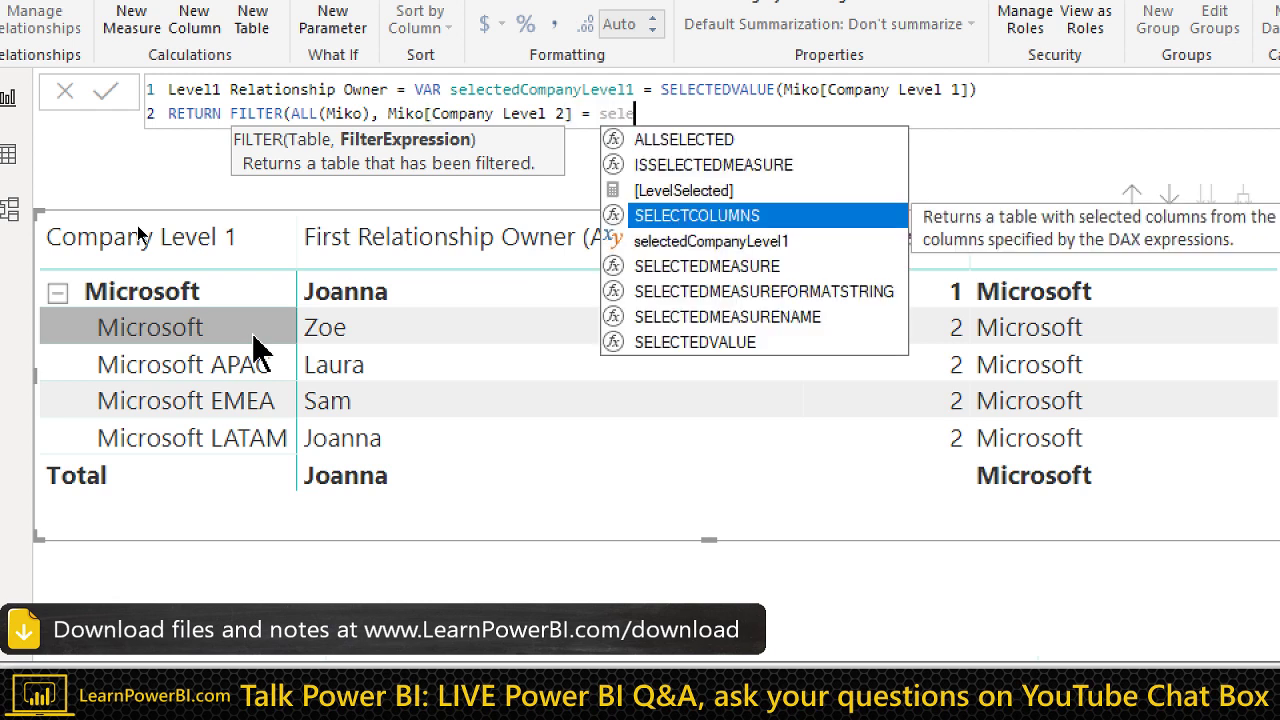
pyautogui.press('Down')
pyautogui.press('Tab')
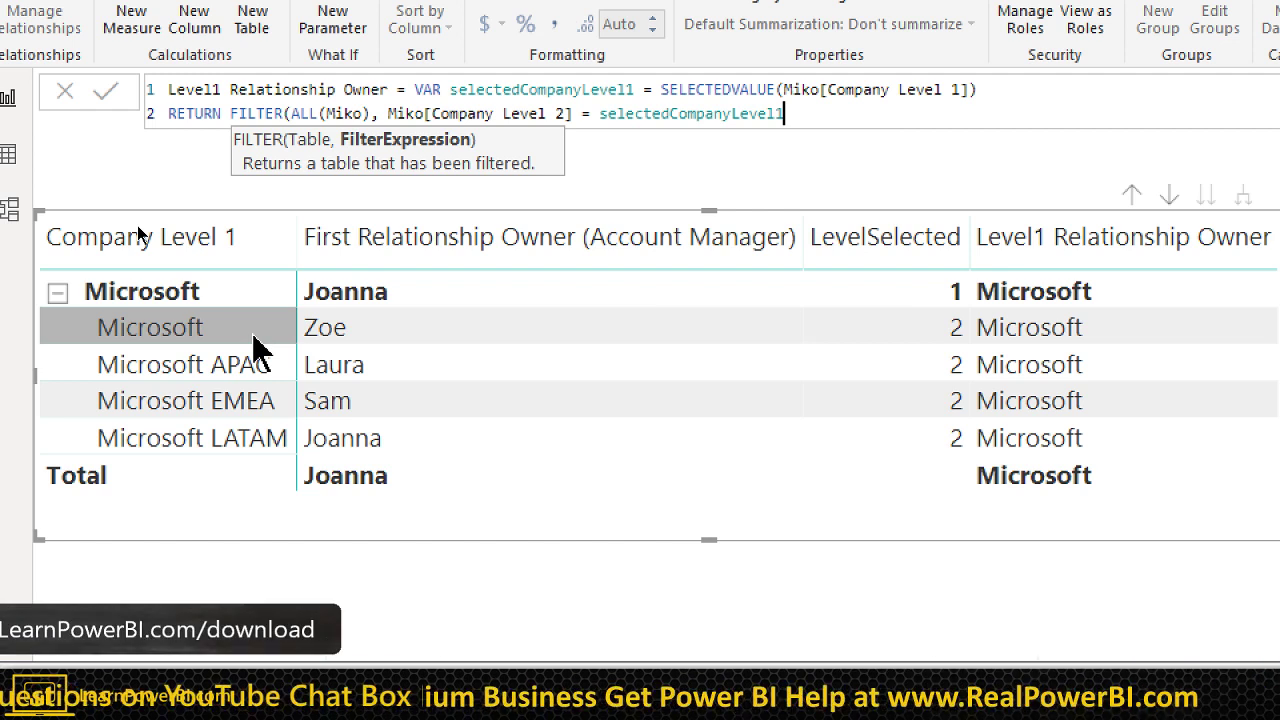
pyautogui.write(')')
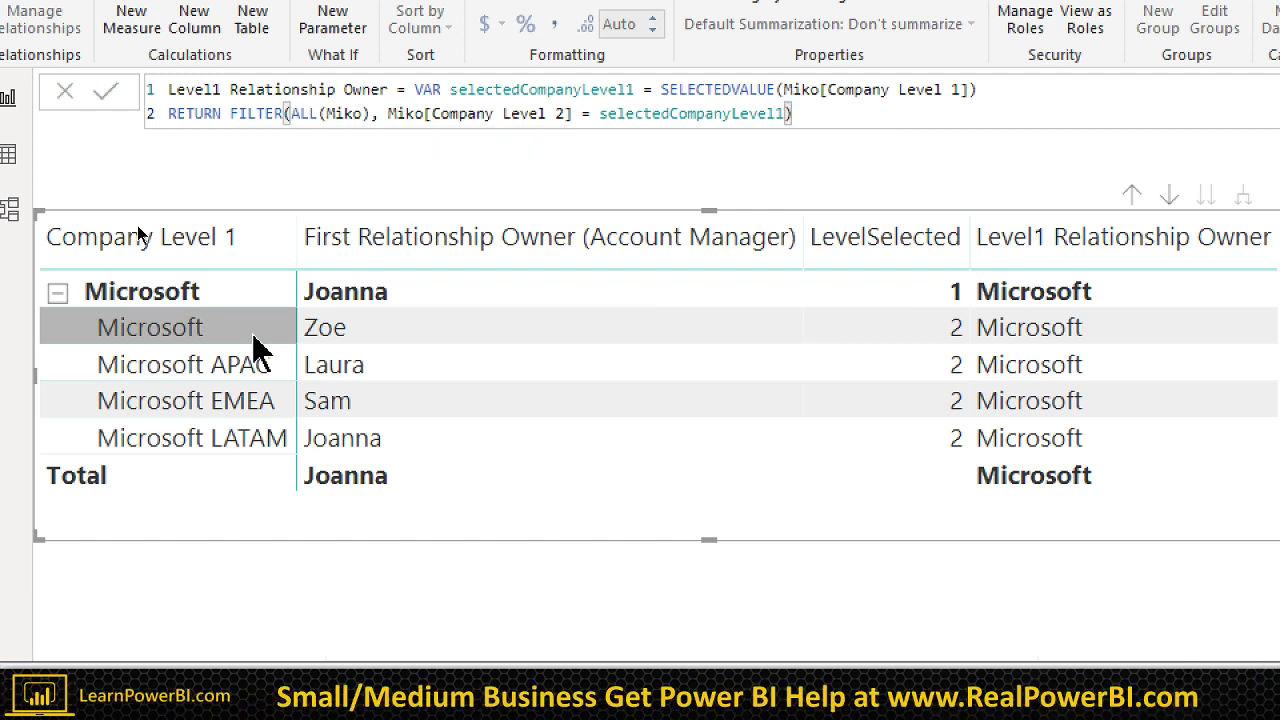
# Step: Wrap the FILTER expression in COUNTROWS and commit the measure
pyautogui.press('Home')
pyautogui.hotkey('ctrl', 'Right')
pyautogui.press('Right')
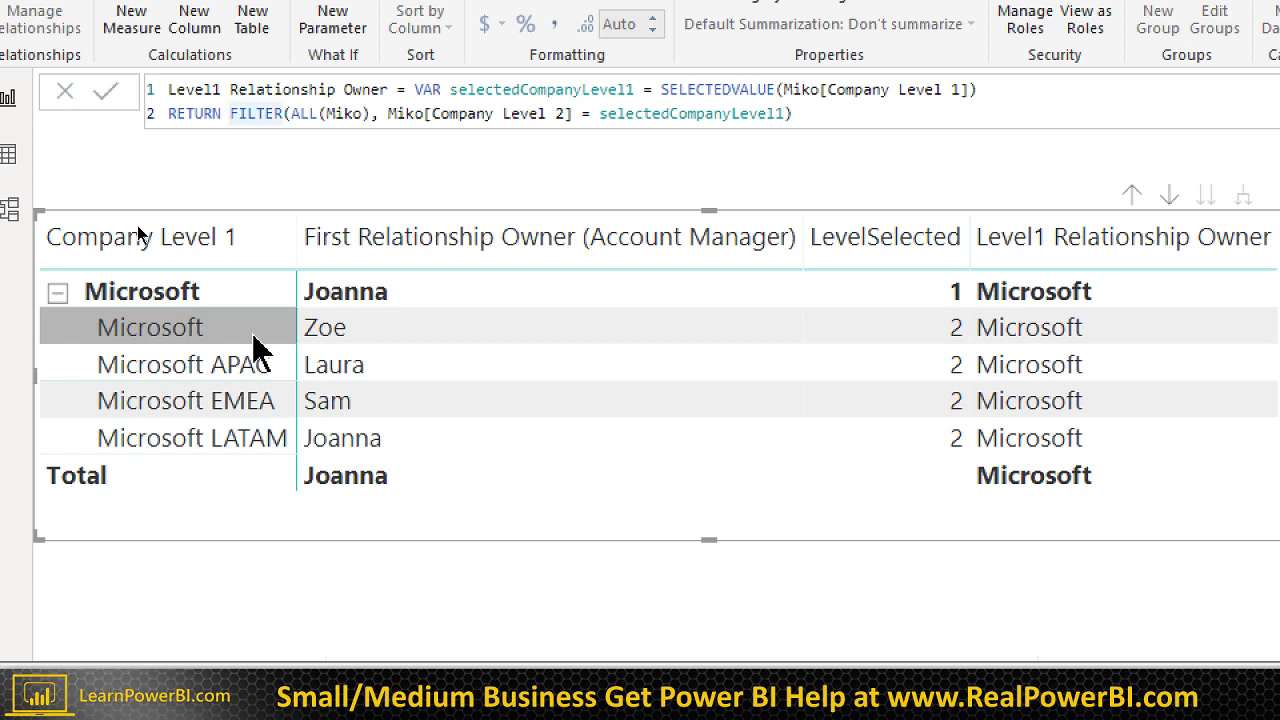
pyautogui.write('COUNTROWS(')
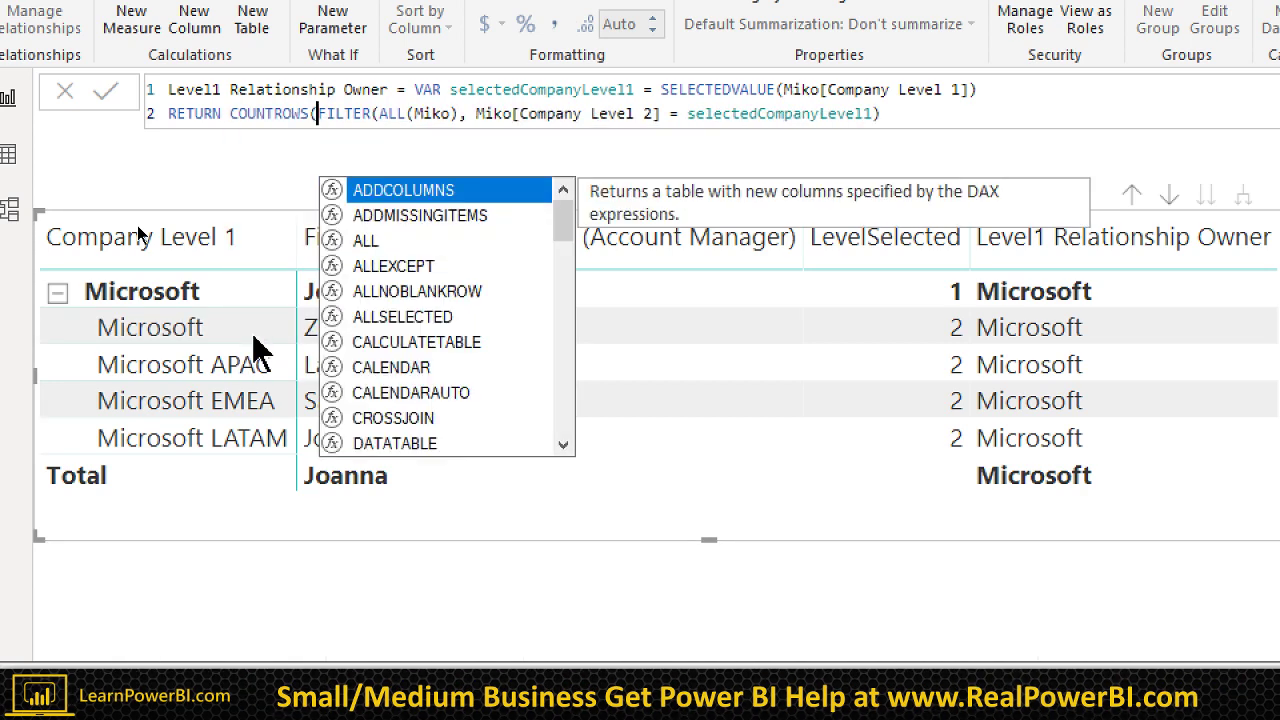
pyautogui.press('End')
pyautogui.write(')')
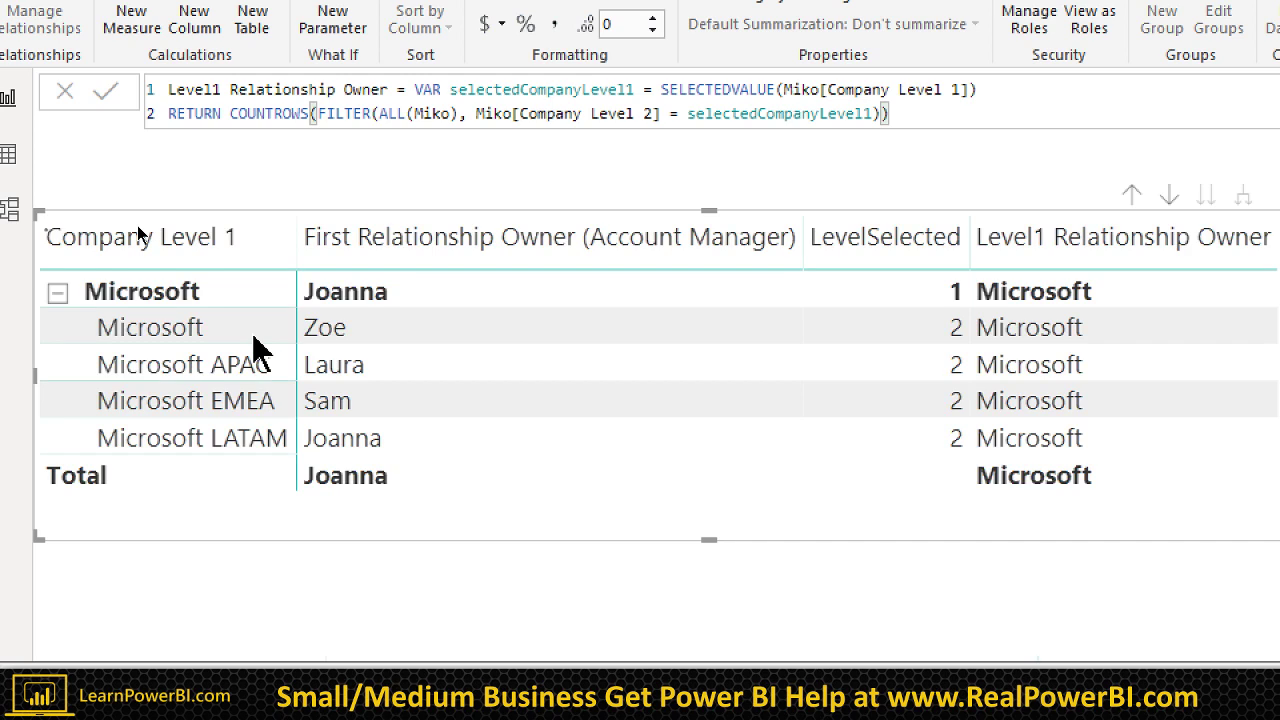
pyautogui.press('Return')
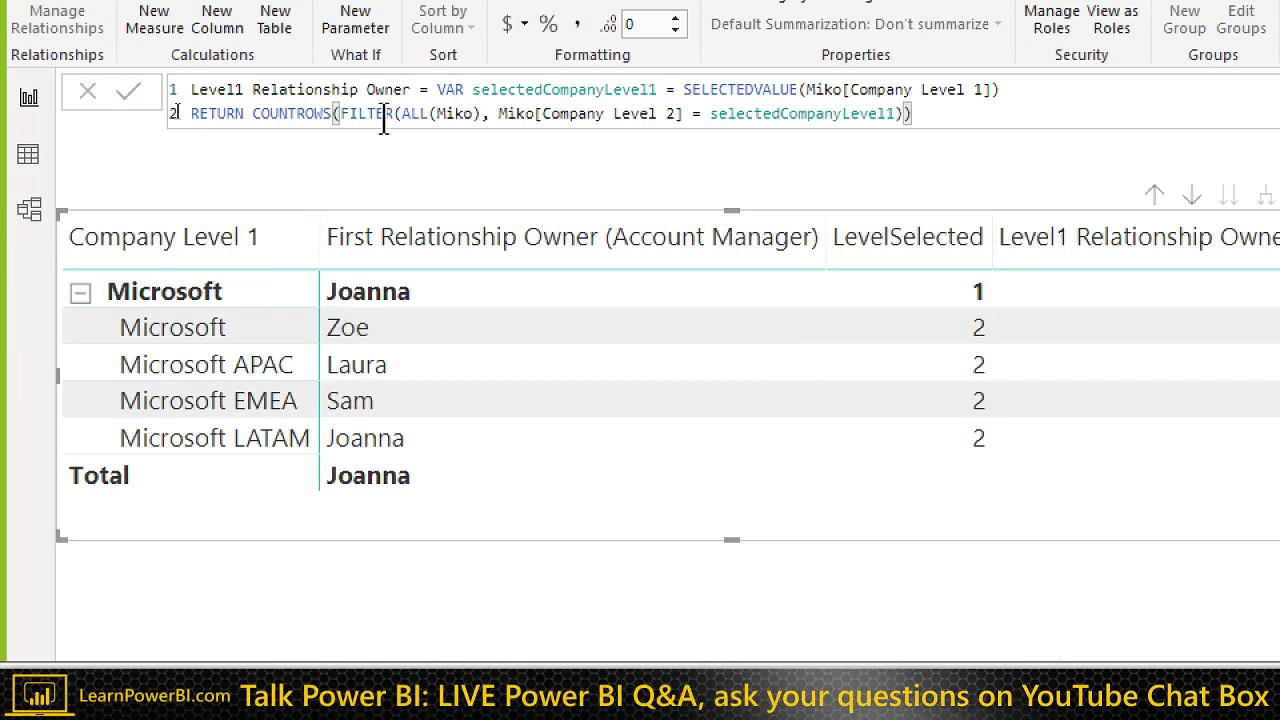
# Step: Replace COUNTROWS with CALCULATE, moving the FILTER argument onto its own line
pyautogui.doubleClick(299, 115)
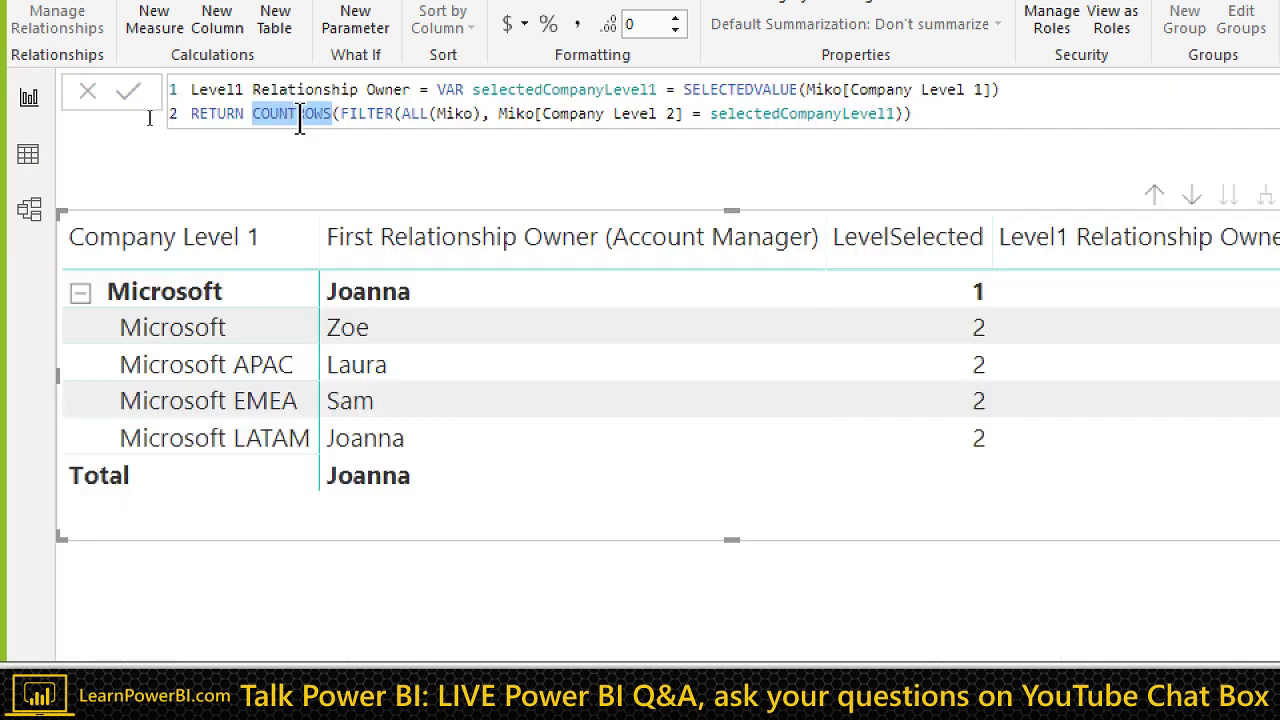
pyautogui.write('CALCULATE')
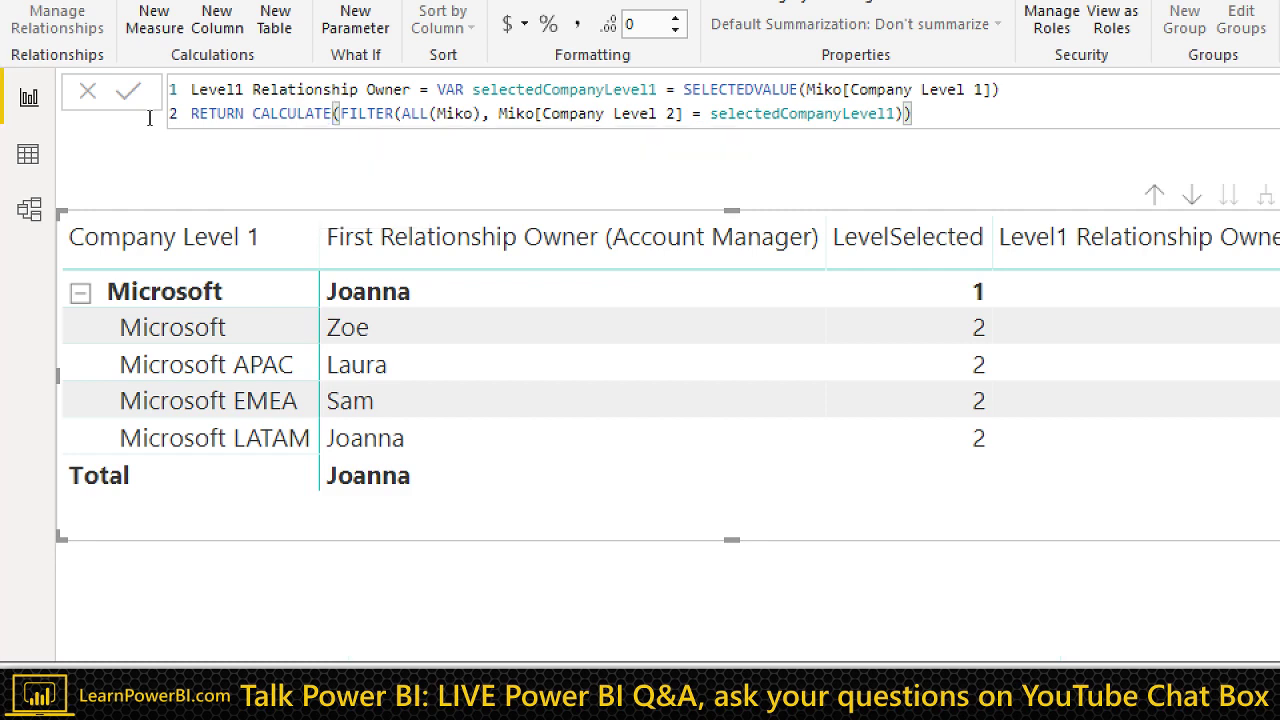
pyautogui.press('Right')
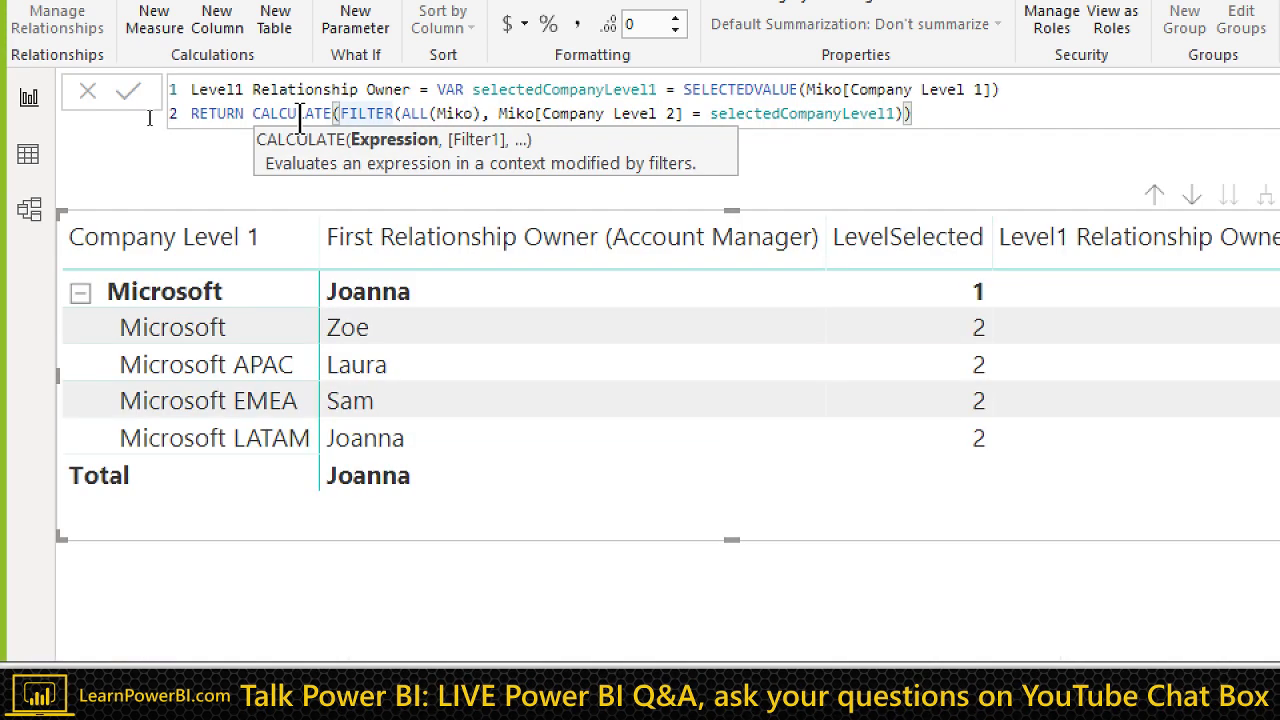
pyautogui.hotkey('shift', 'Return')
pyautogui.write(',')
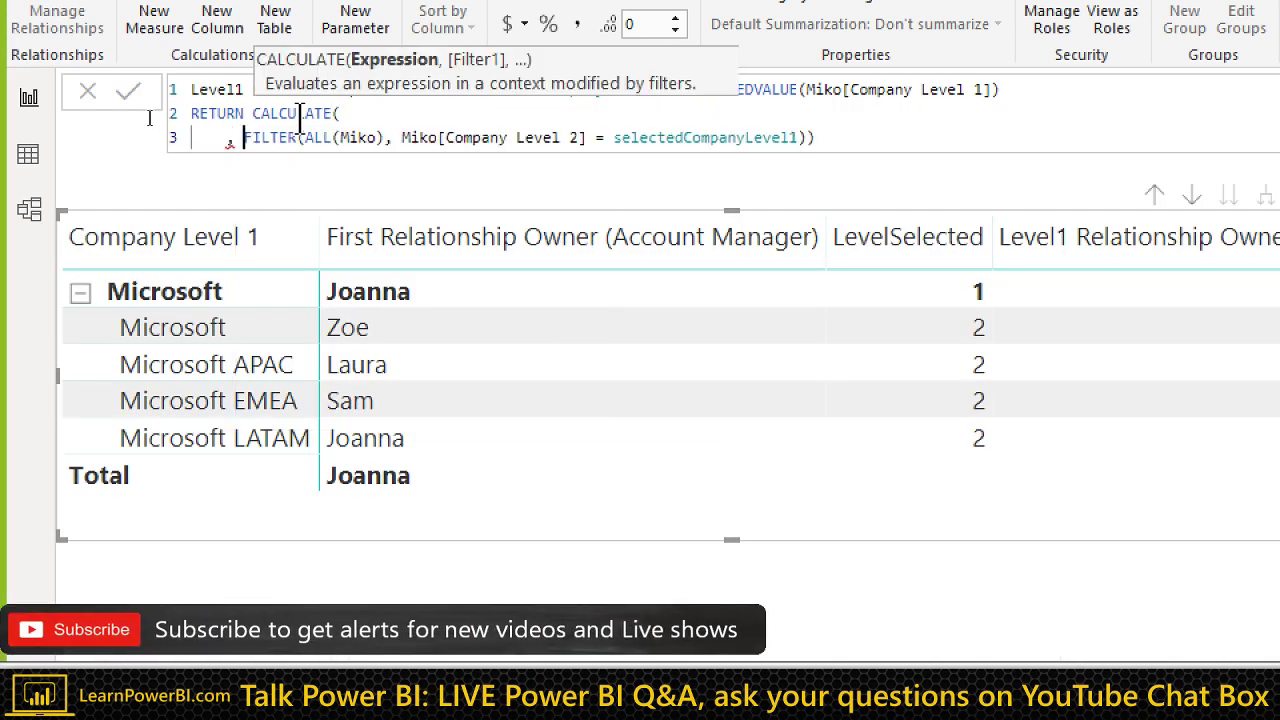
pyautogui.press('Escape')
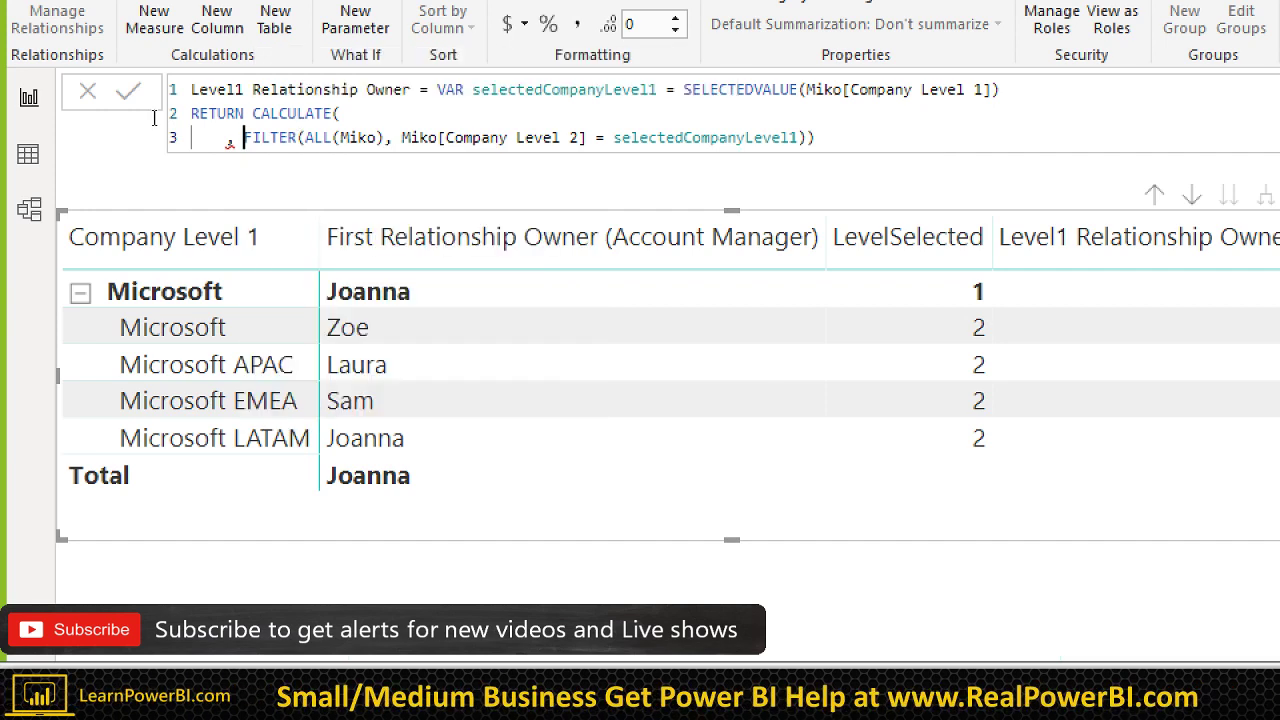
# Step: Make CALCULATE's first argument SELECTEDVALUE(Miko[Relationship Owner (Account Manager)]), then tidy the bracket and commit
pyautogui.click(380, 113)
pyautogui.write('s')
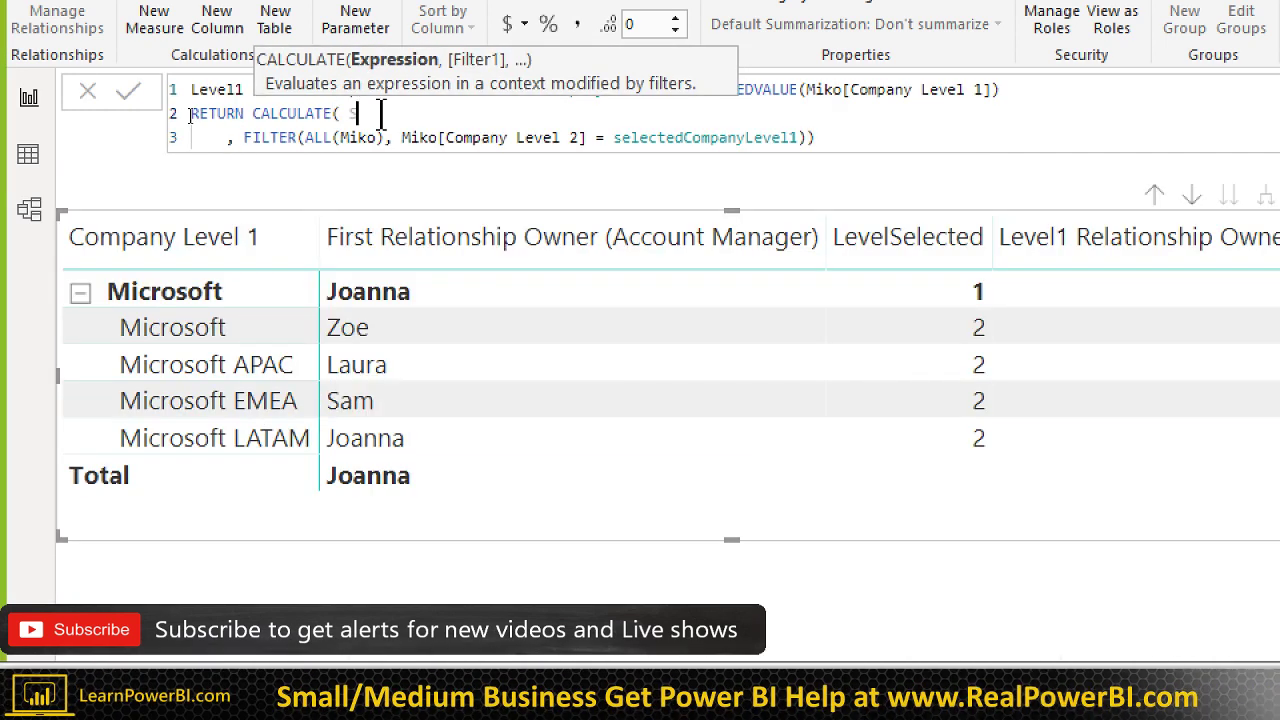
pyautogui.write('ELECTED')
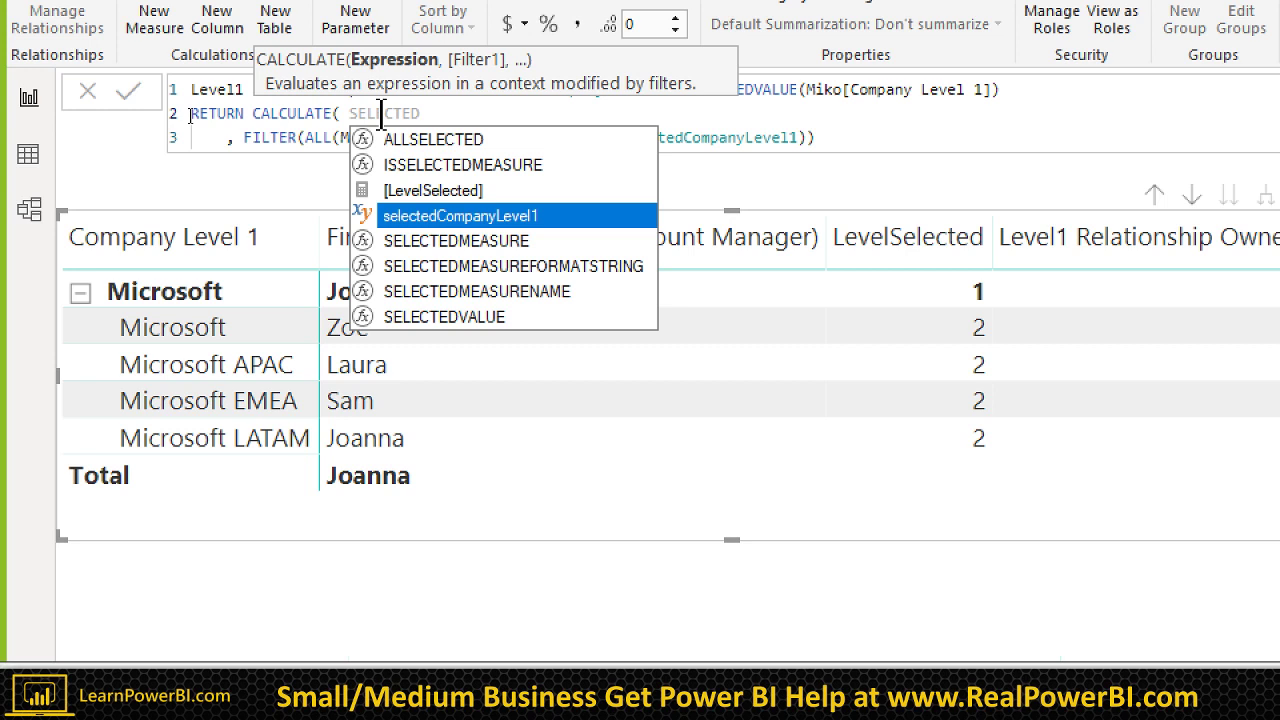
pyautogui.press('Down')
pyautogui.press('Down')
pyautogui.press('Down')
pyautogui.press('Down')
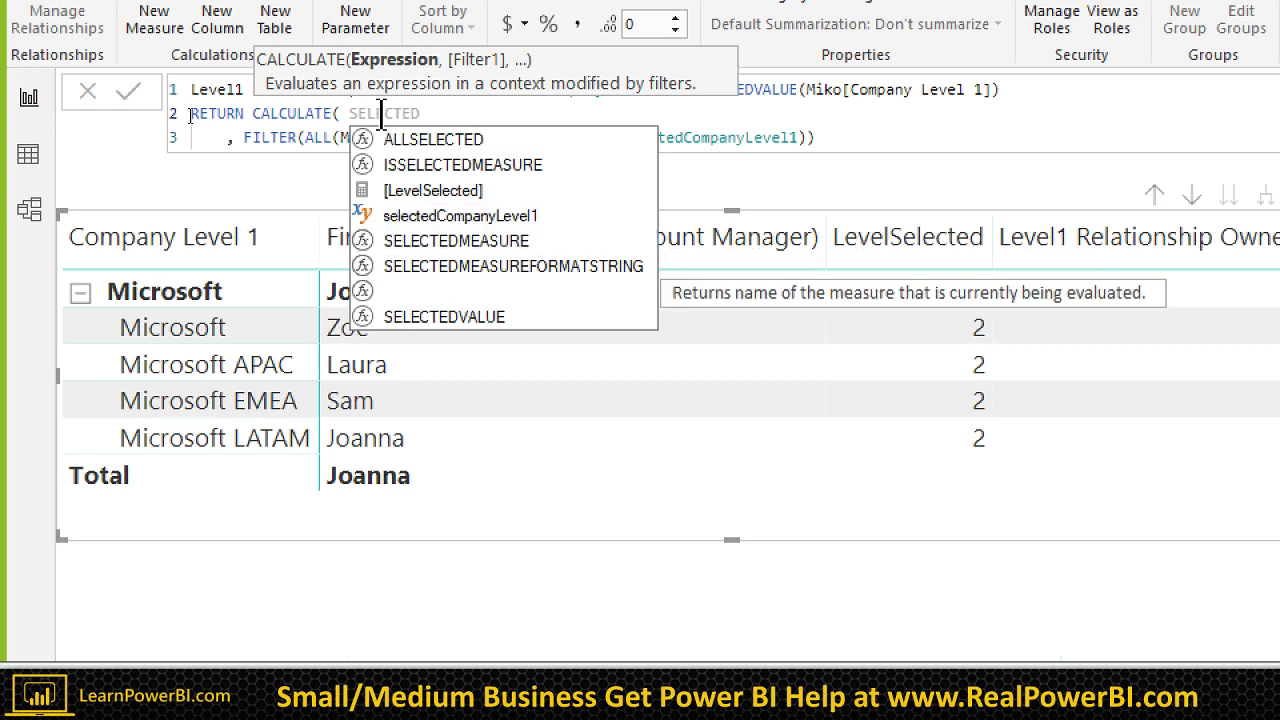
pyautogui.press('Tab')
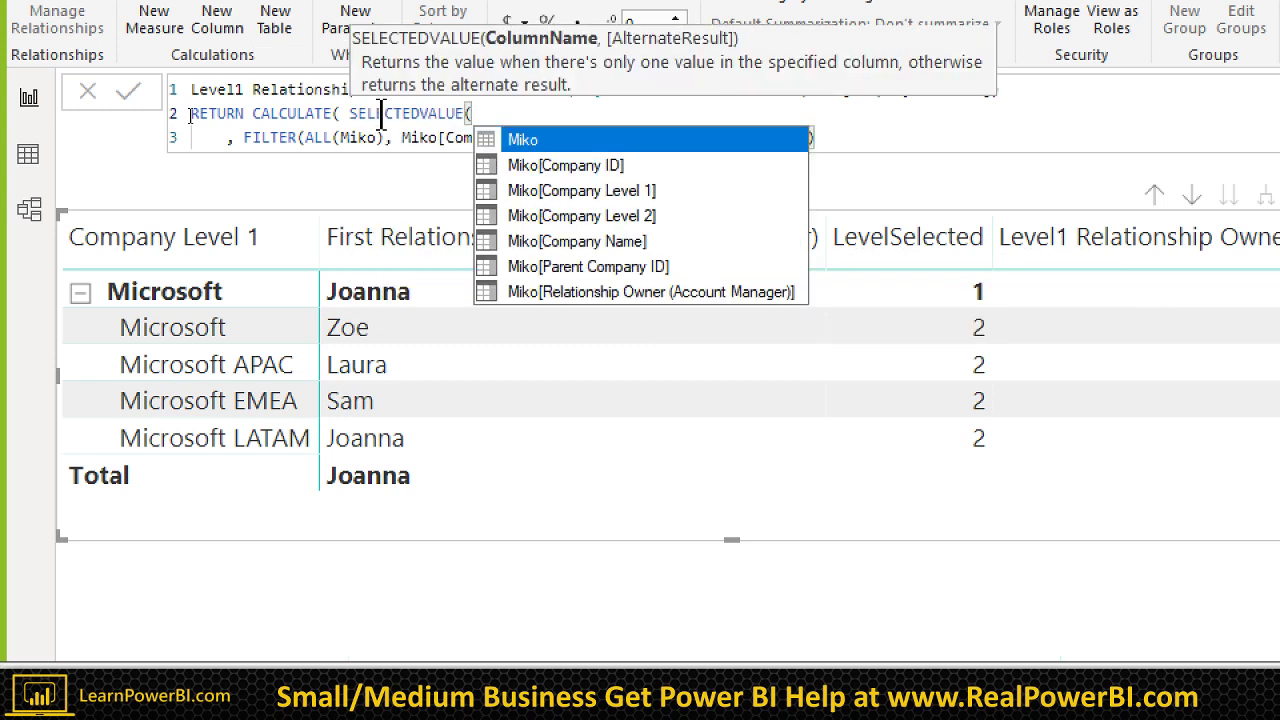
pyautogui.press('Down')
pyautogui.press('Down')
pyautogui.press('Down')
pyautogui.press('Down')
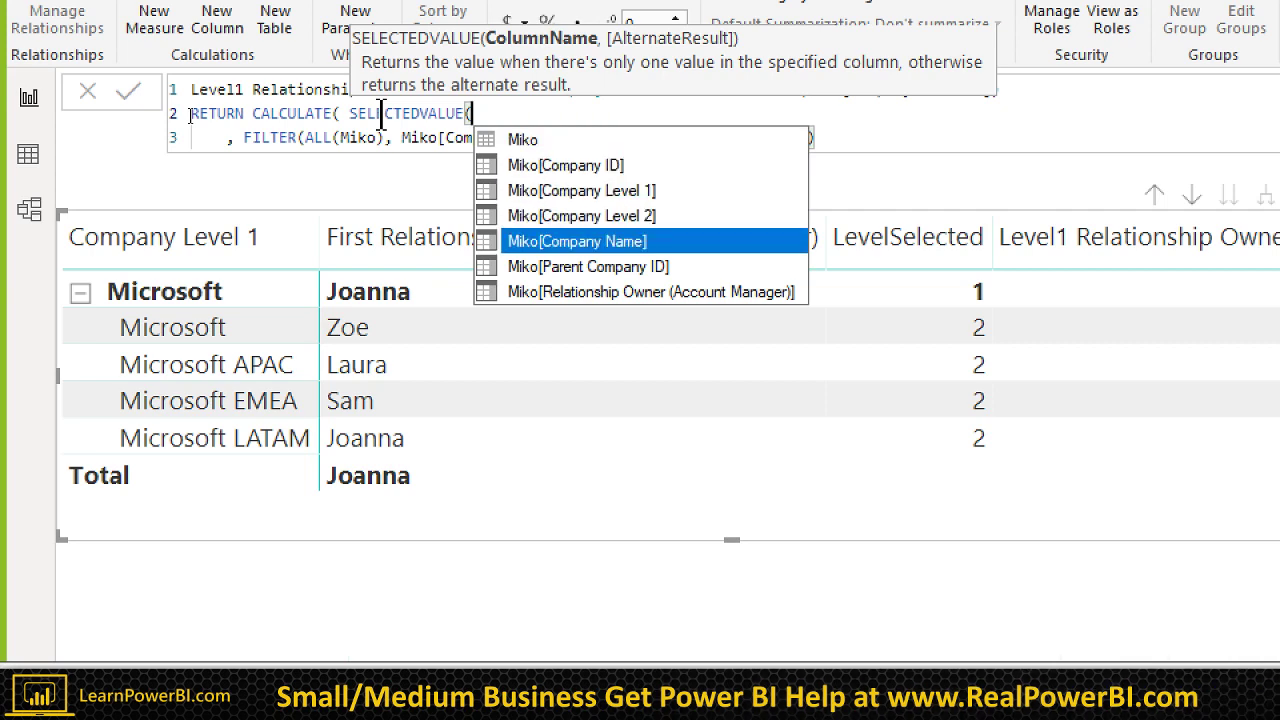
pyautogui.press('Down')
pyautogui.press('Down')
pyautogui.press('Tab')
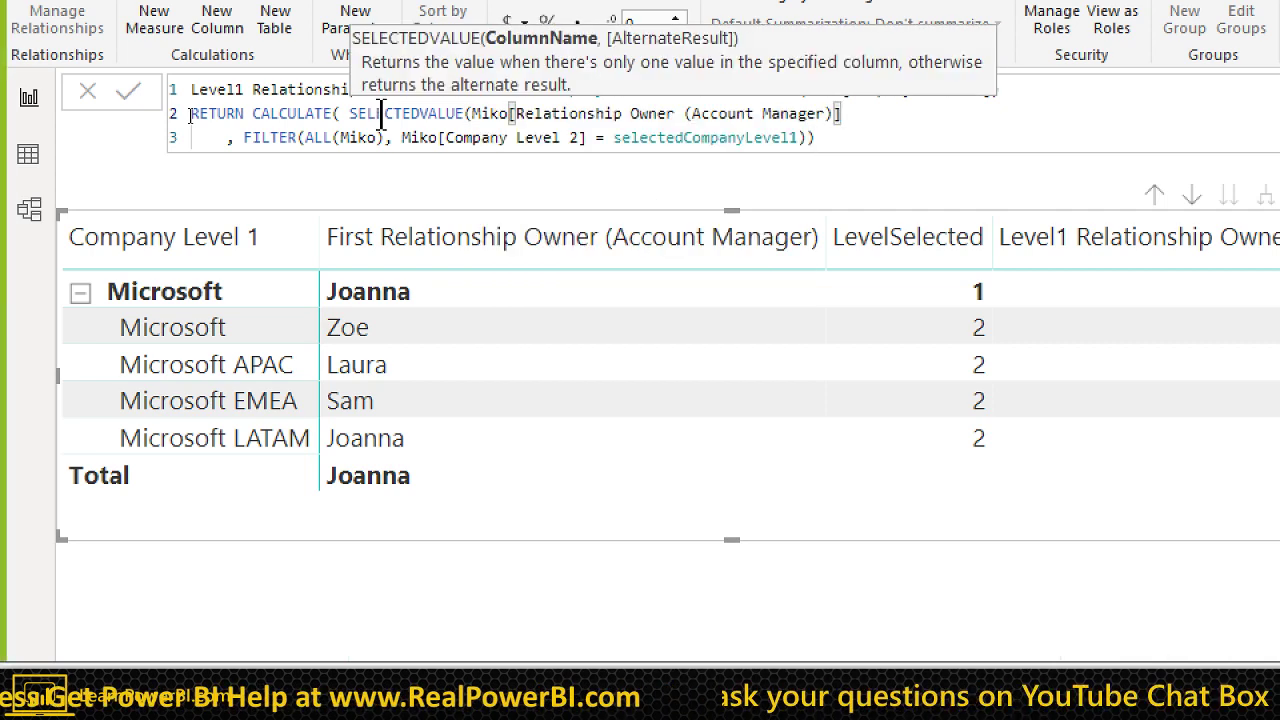
pyautogui.write(')')
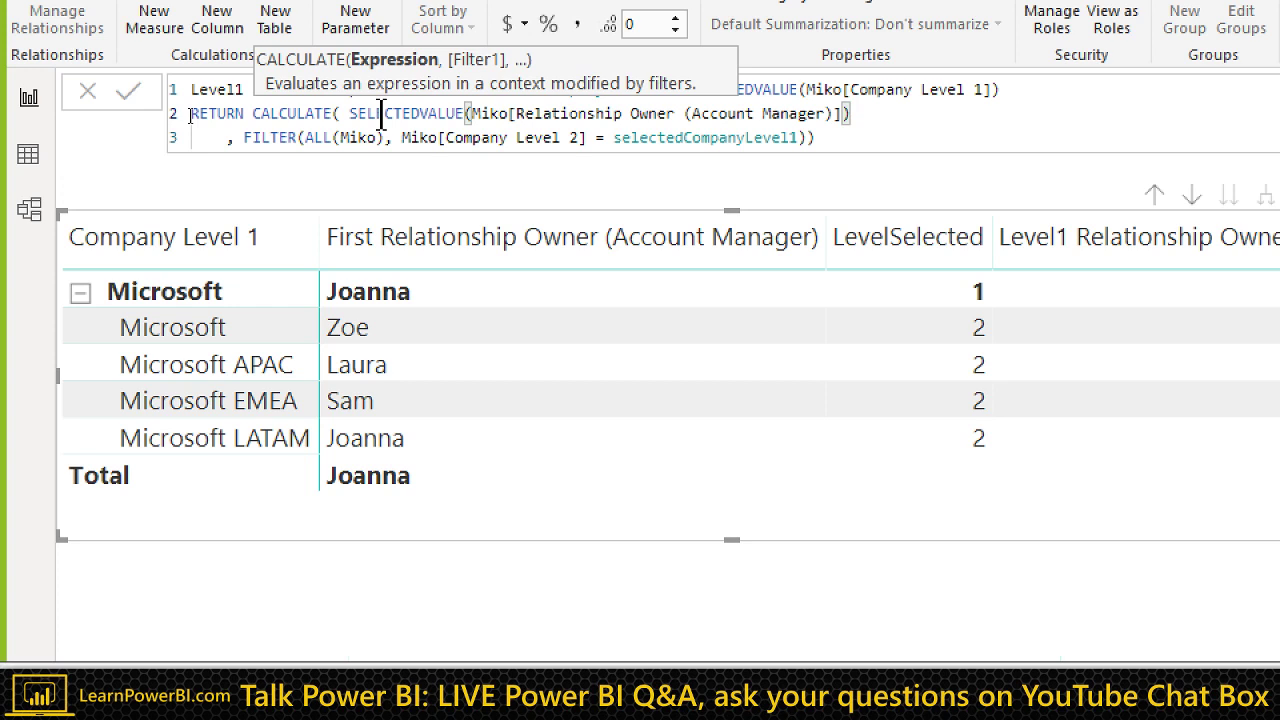
pyautogui.press('Down')
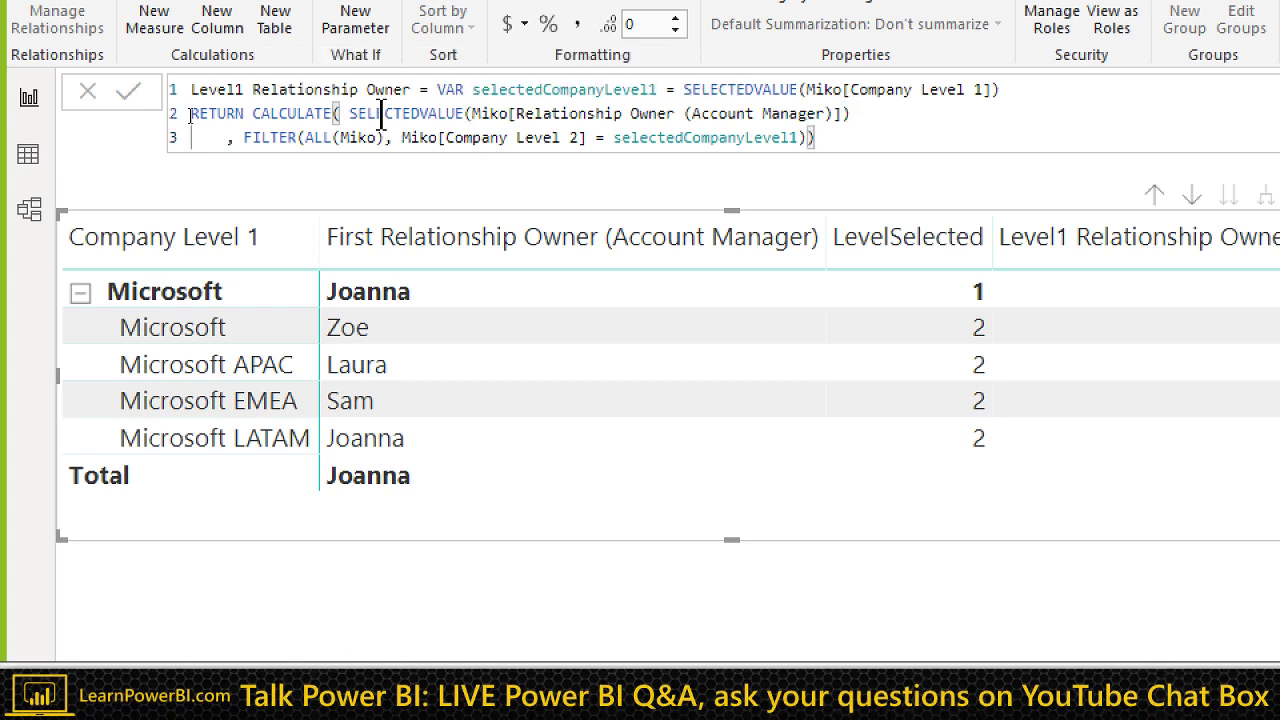
pyautogui.hotkey('shift', 'Return')
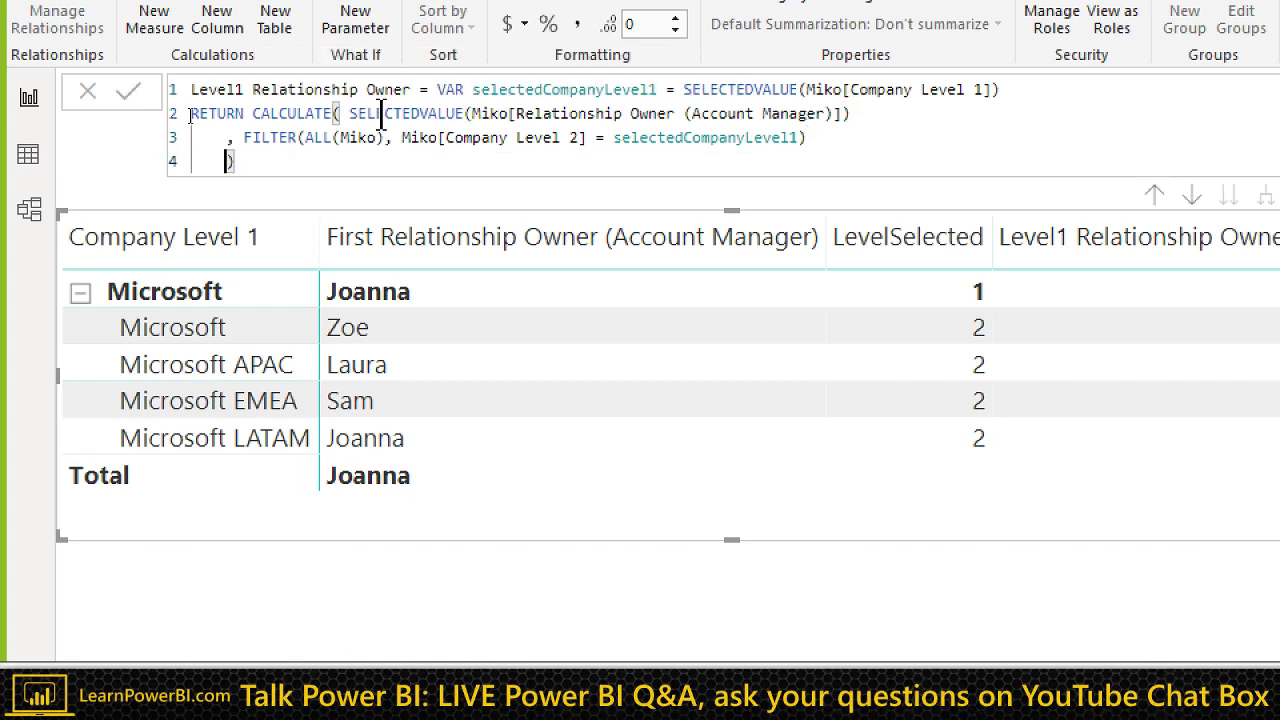
pyautogui.press('BackSpace')
pyautogui.press('BackSpace')
pyautogui.press('BackSpace')
pyautogui.press('BackSpace')
pyautogui.press('Return')
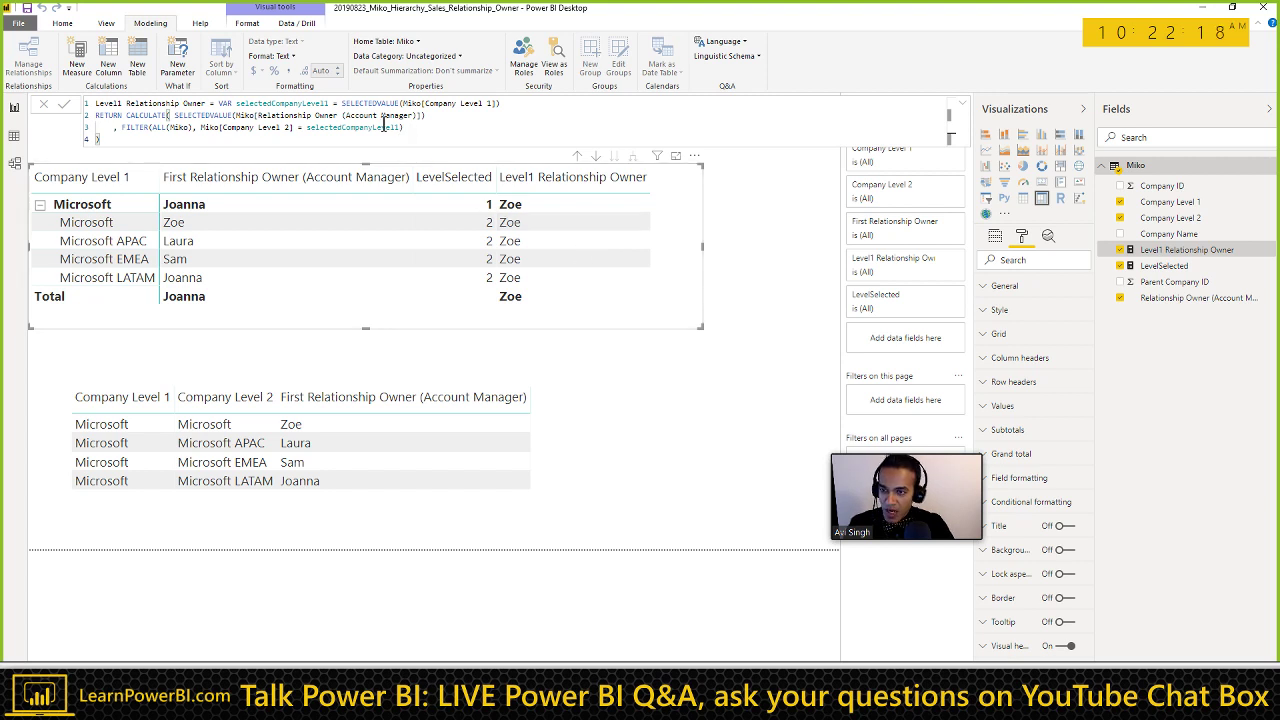
pyautogui.doubleClick(205, 115)
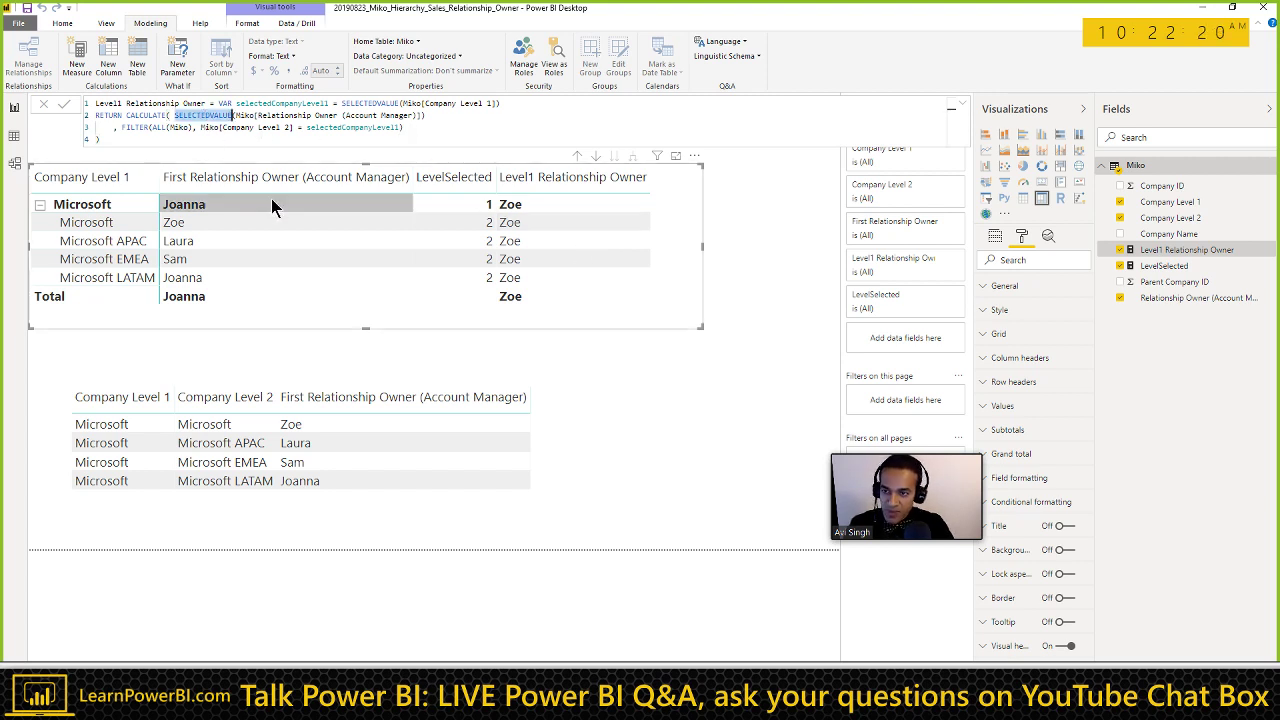
pyautogui.write('CONCATEN')
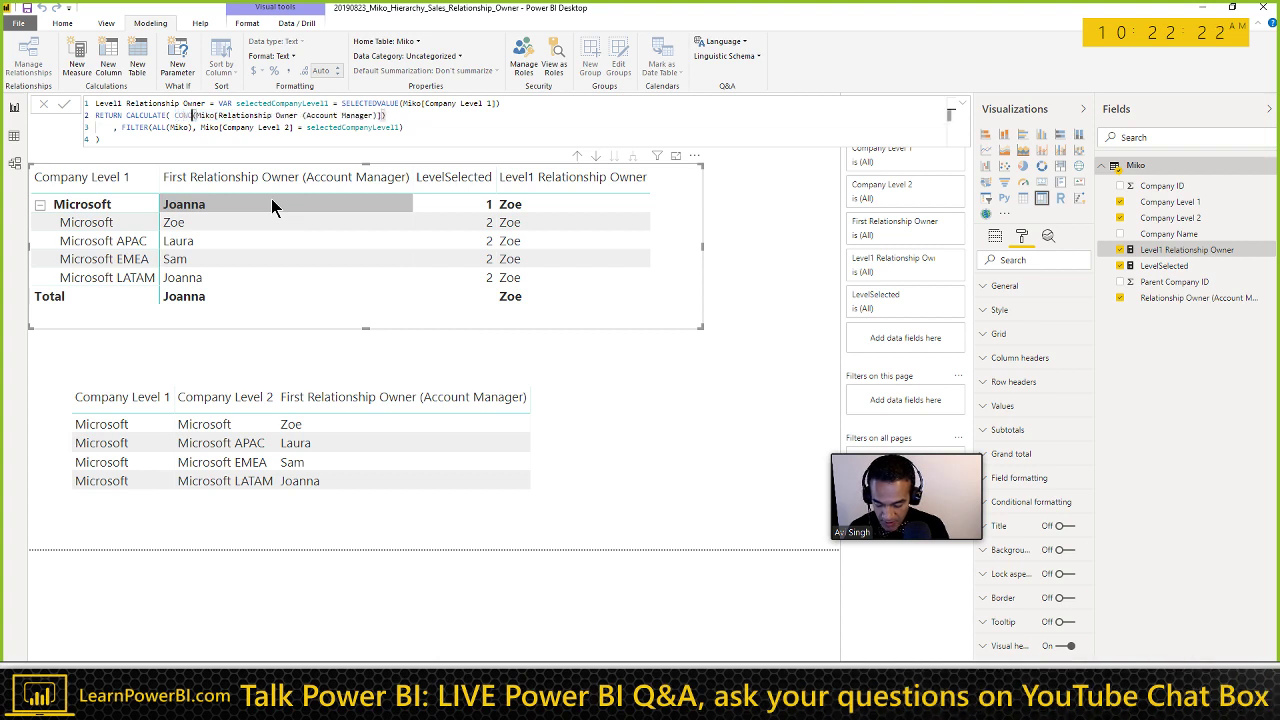
pyautogui.press('Tab')
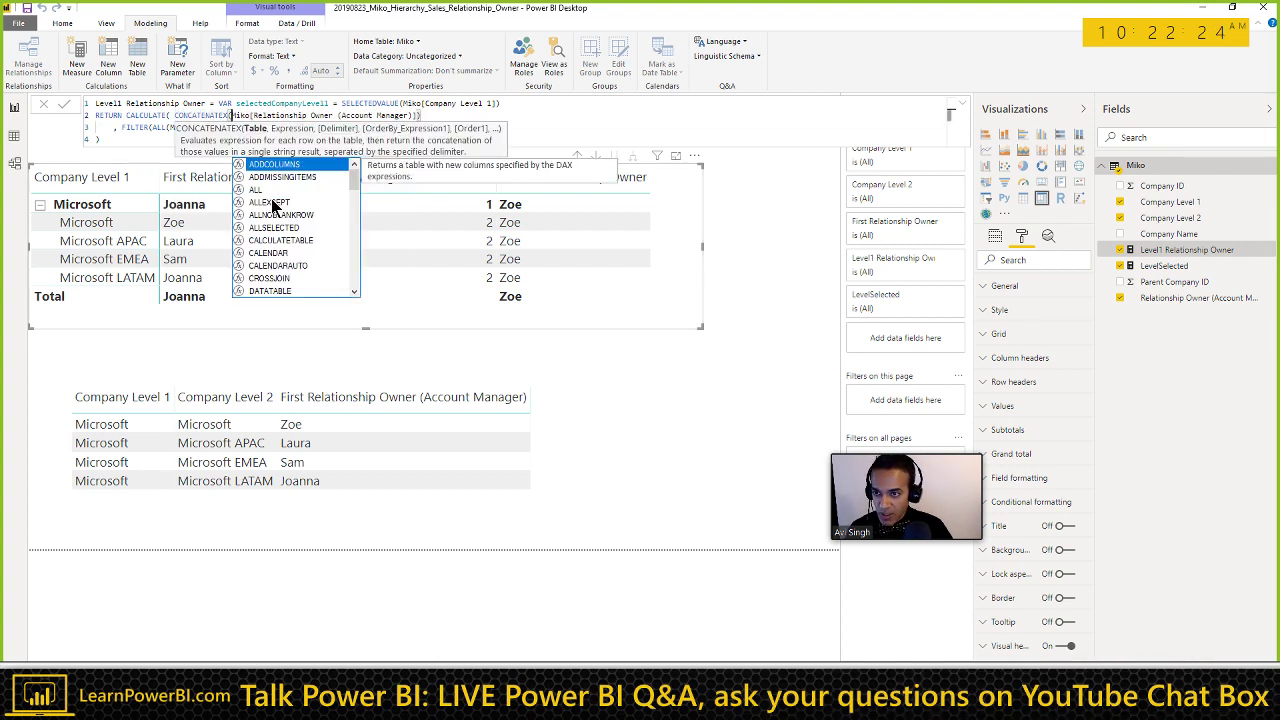
pyautogui.press('Escape')
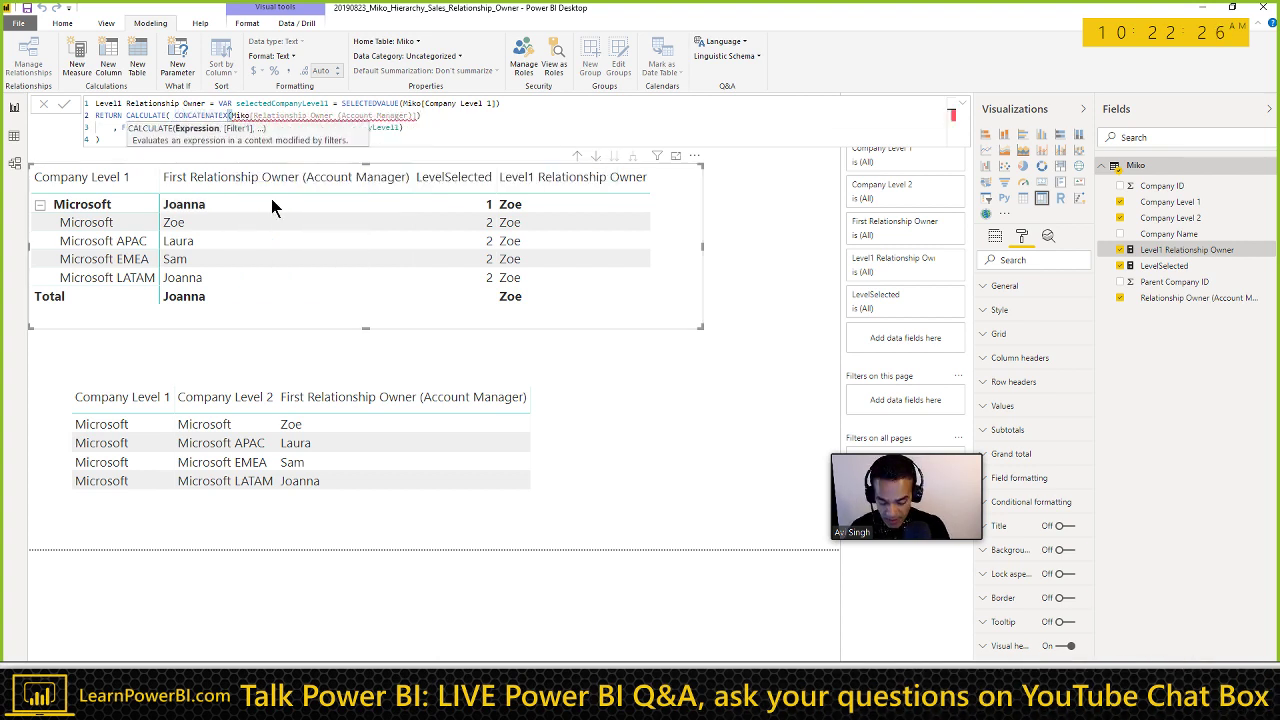
pyautogui.press('Escape')
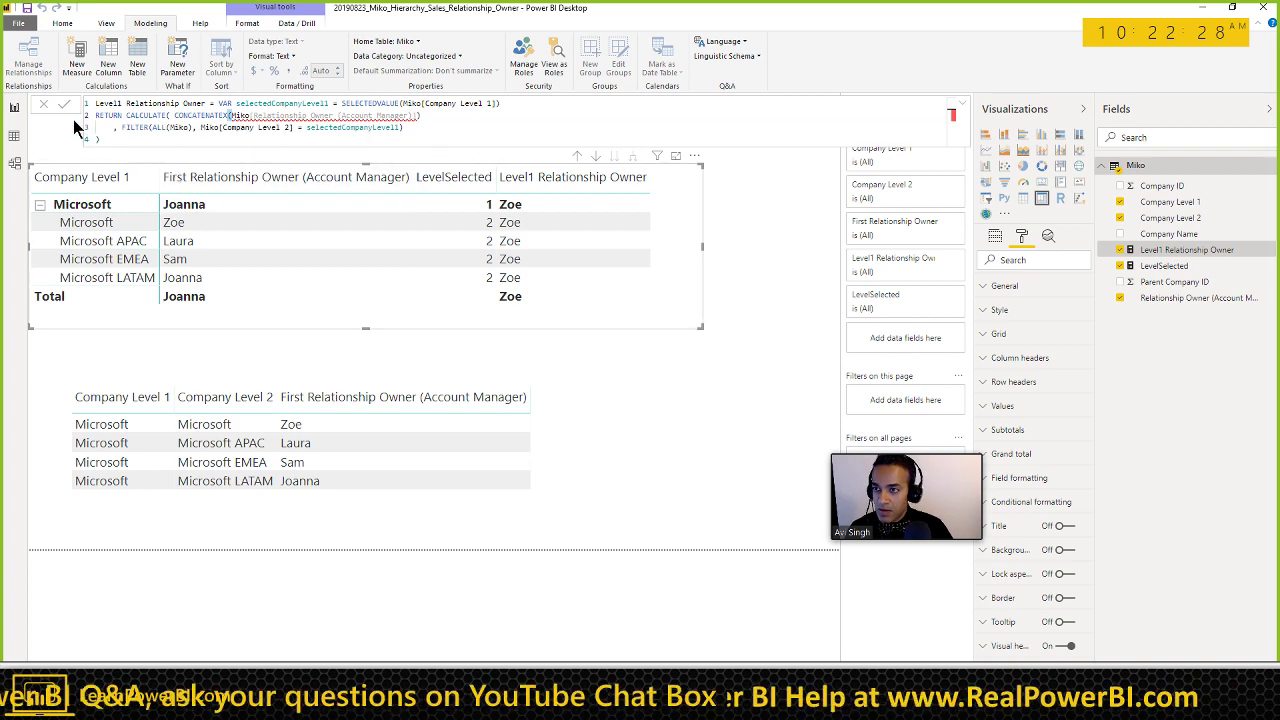
pyautogui.click(44, 106)
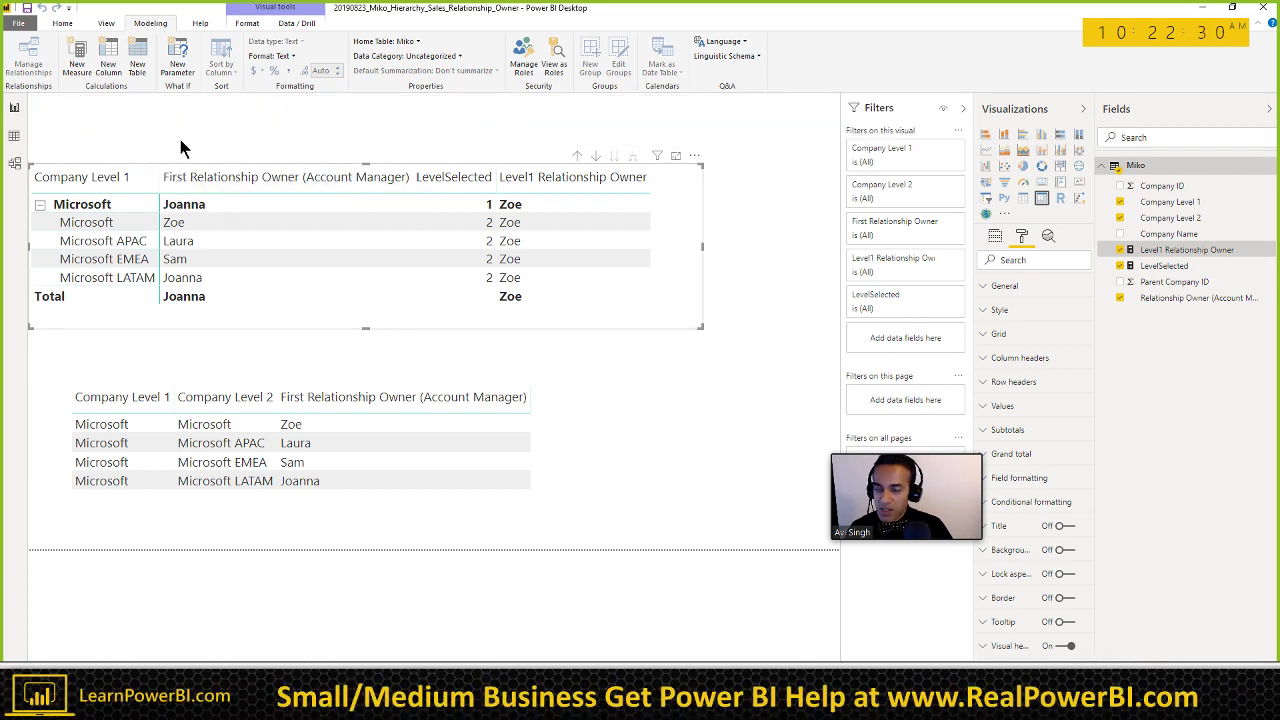
pyautogui.click(1186, 249)
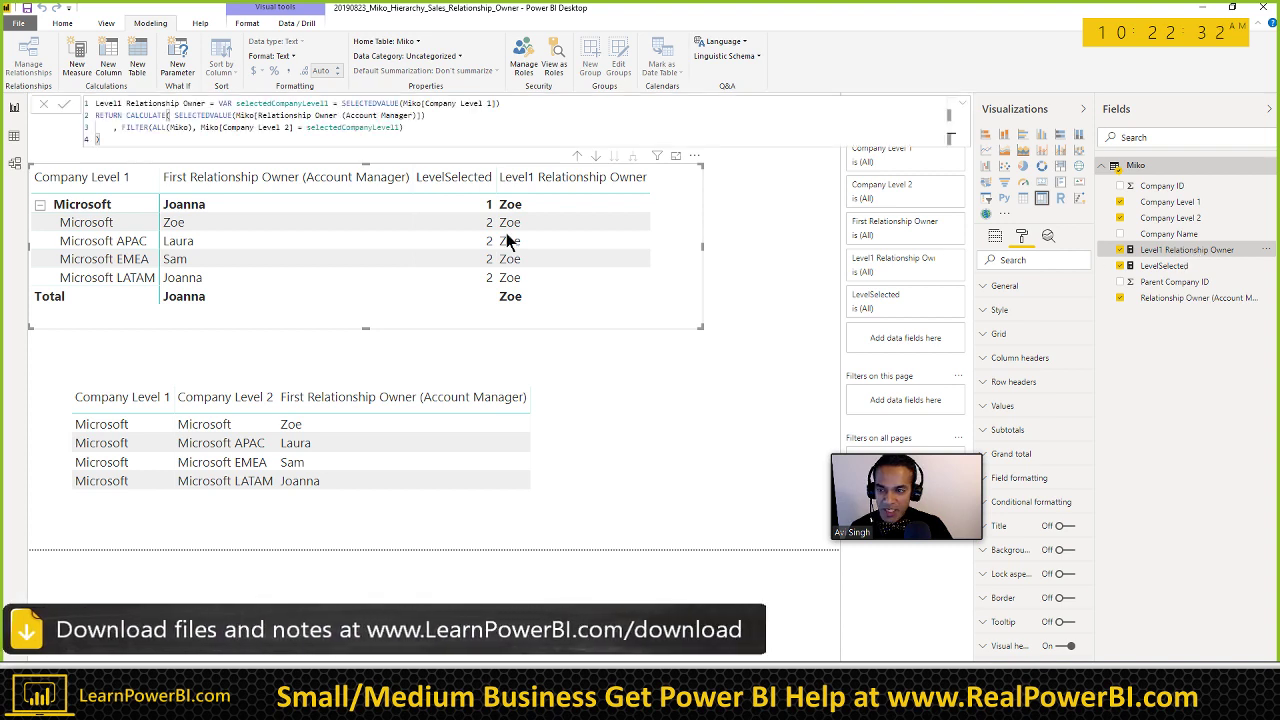
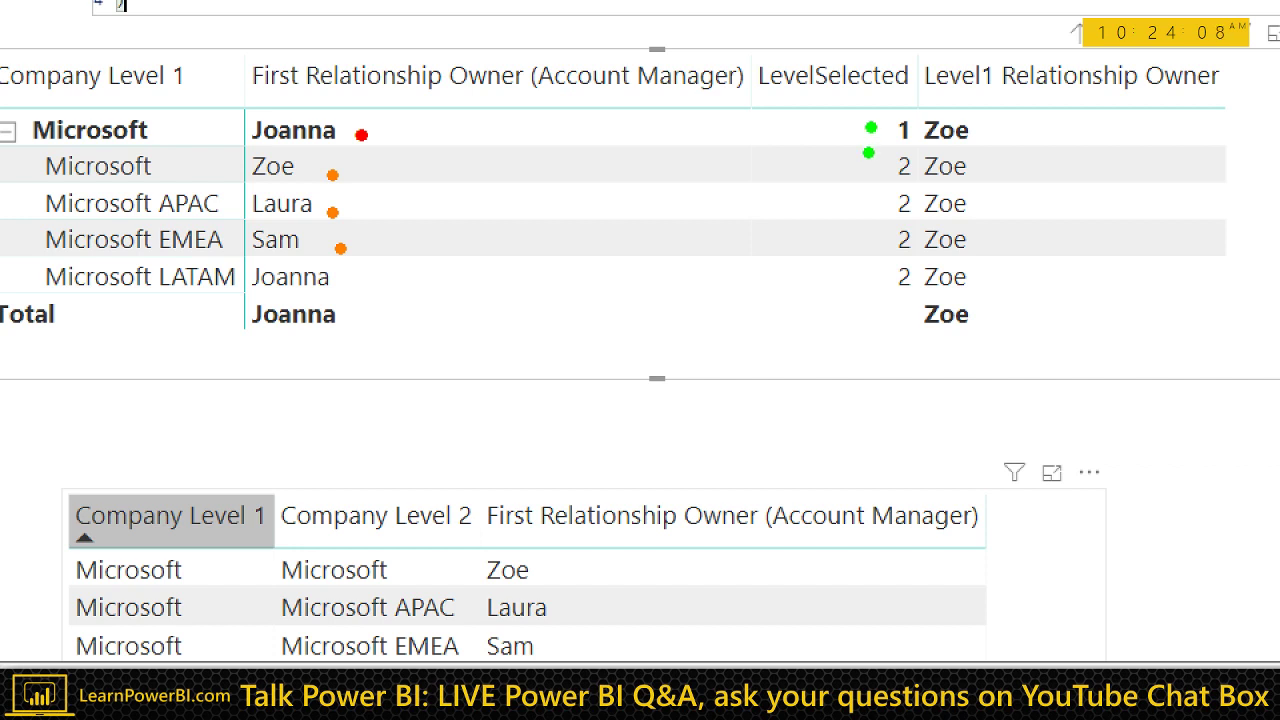
# Step: Create a new blank measure in the Miko table from the Modeling ribbon
pyautogui.moveTo(872, 199); pyautogui.dragTo(872, 207)
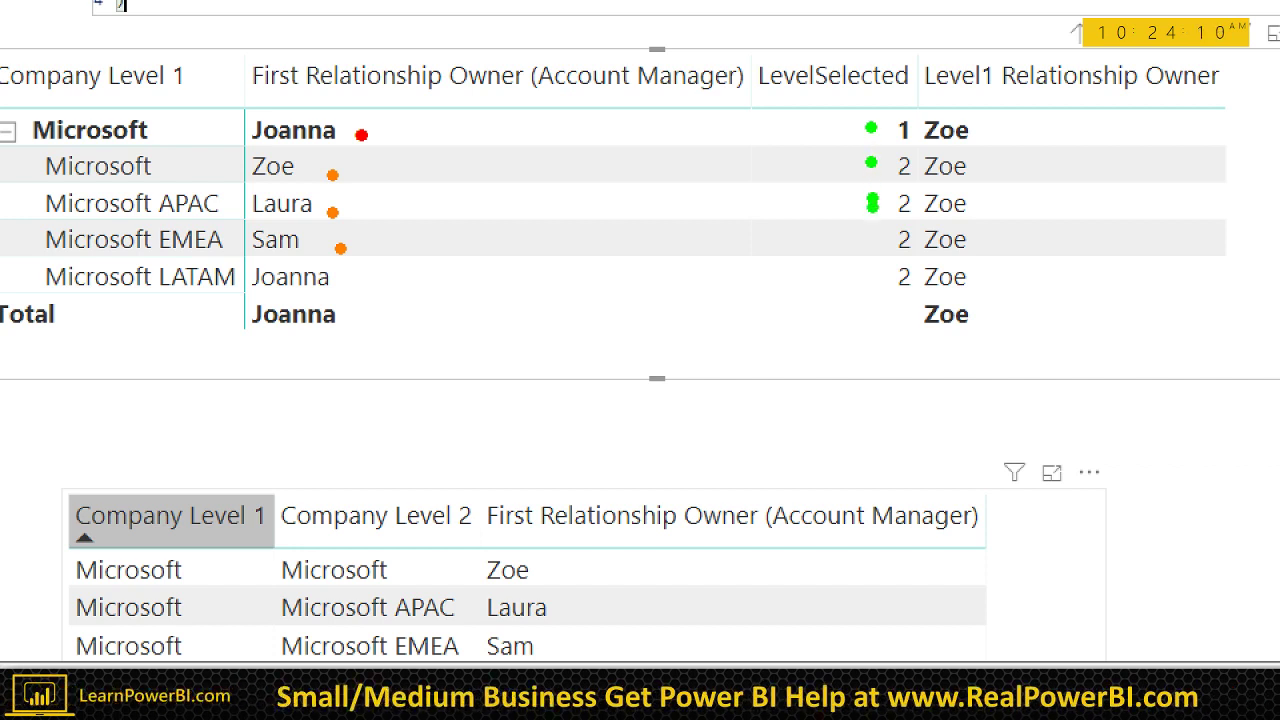
pyautogui.click(874, 233)
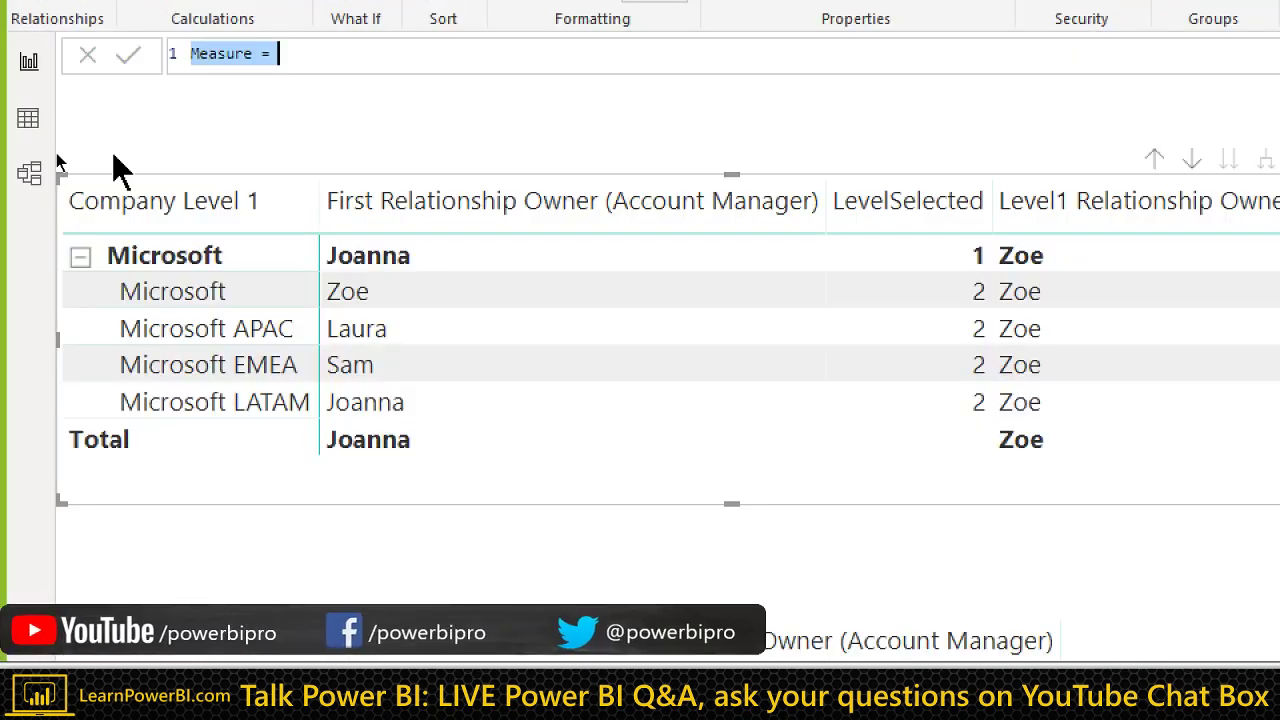
# Step: Begin the Owner measure: IF([LevelSelected] = 1, return [Level1 Relationship Owner]
pyautogui.write('Owner =')
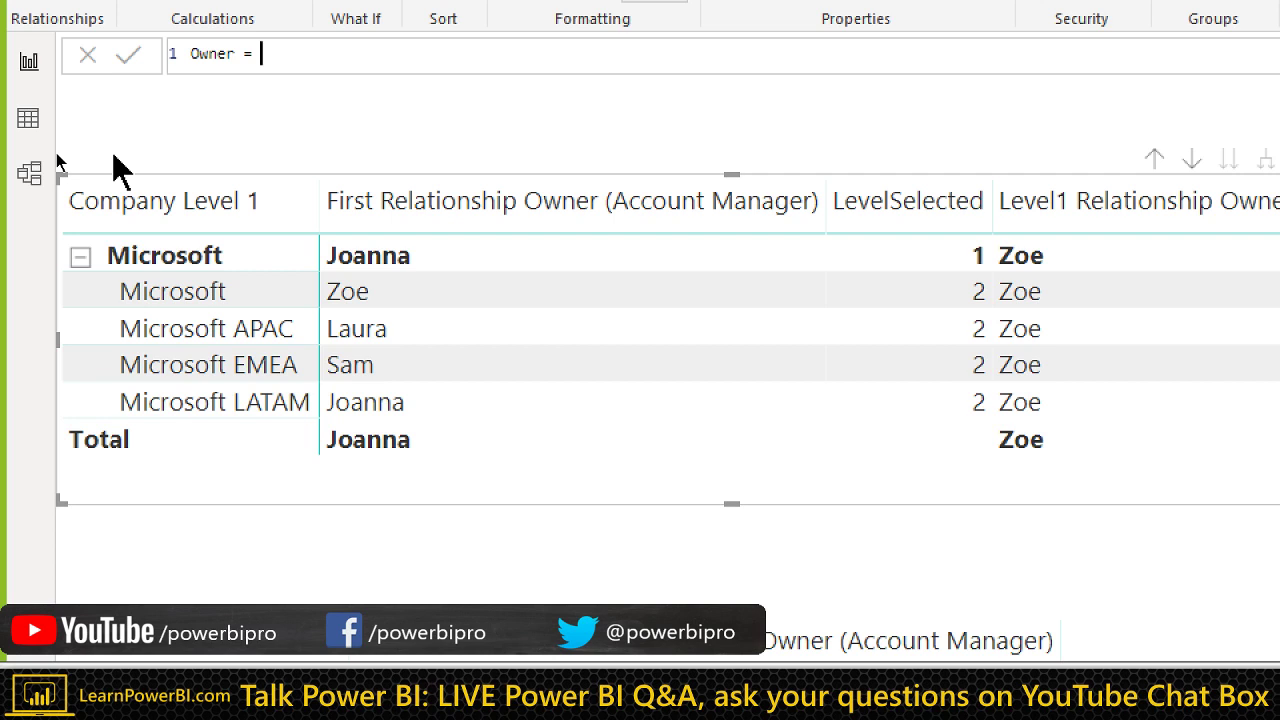
pyautogui.write(' IF([Le')
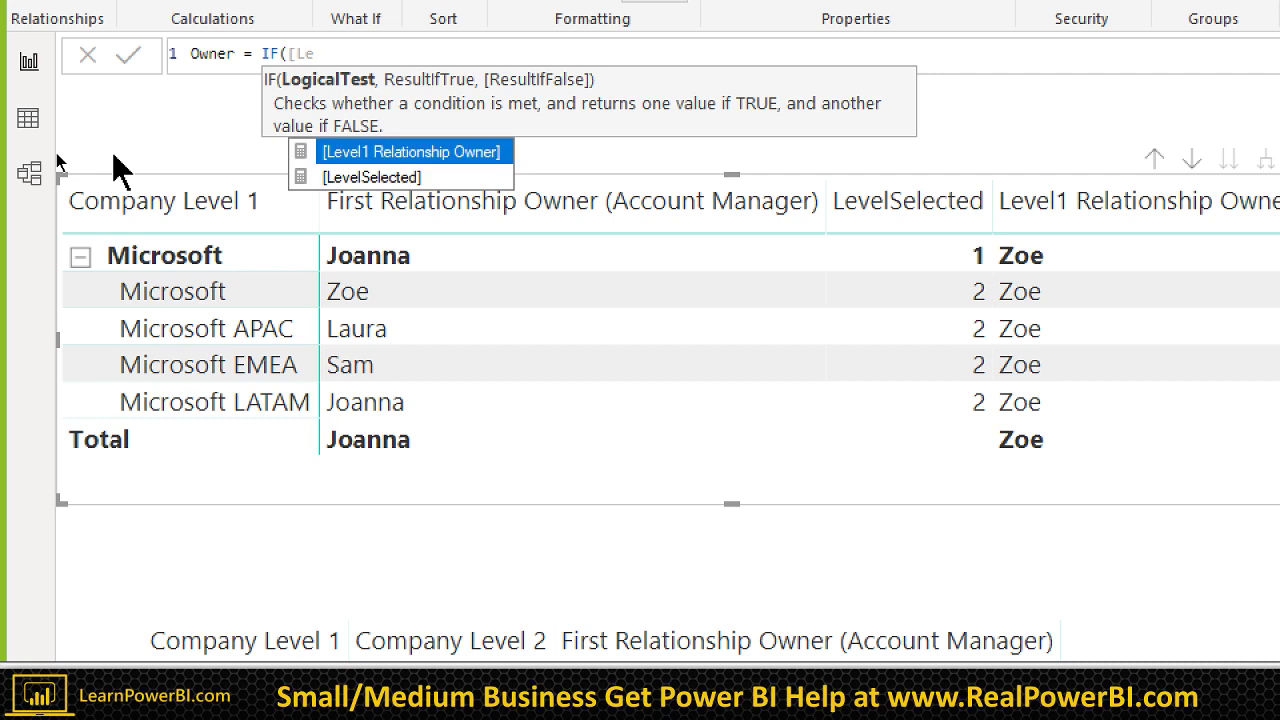
pyautogui.press('Down')
pyautogui.press('Tab')
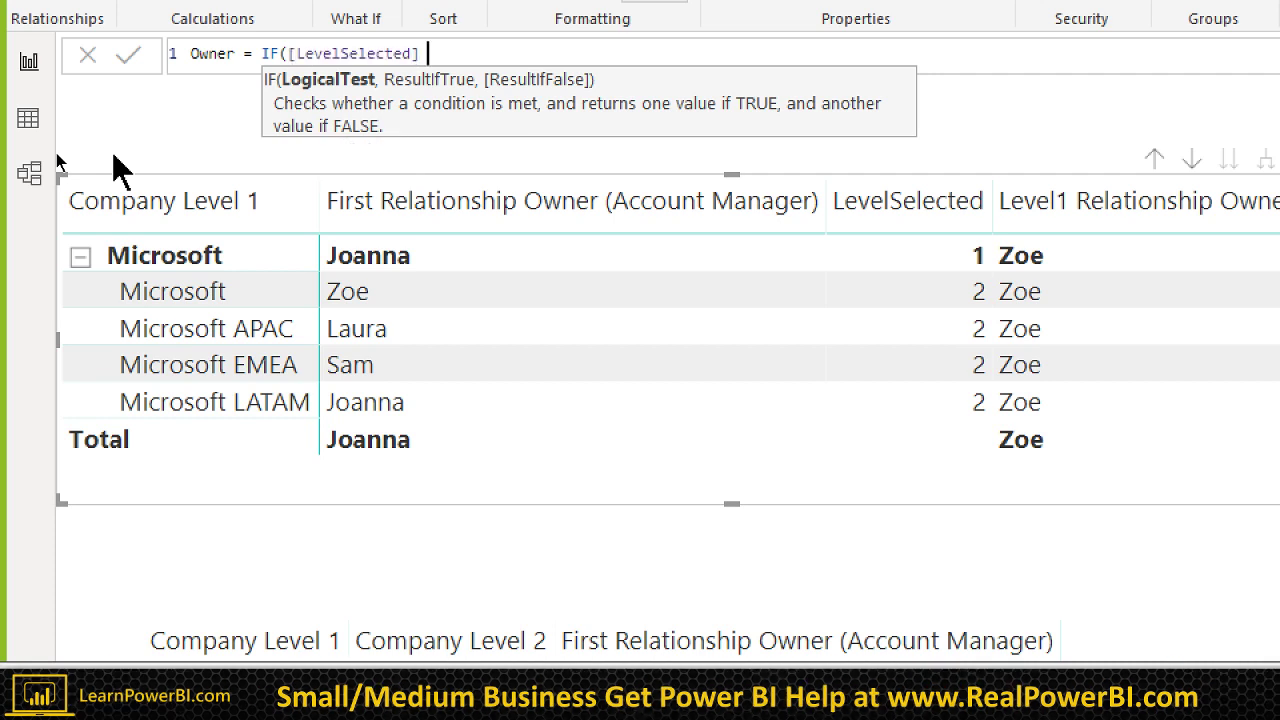
pyautogui.write('= 1')
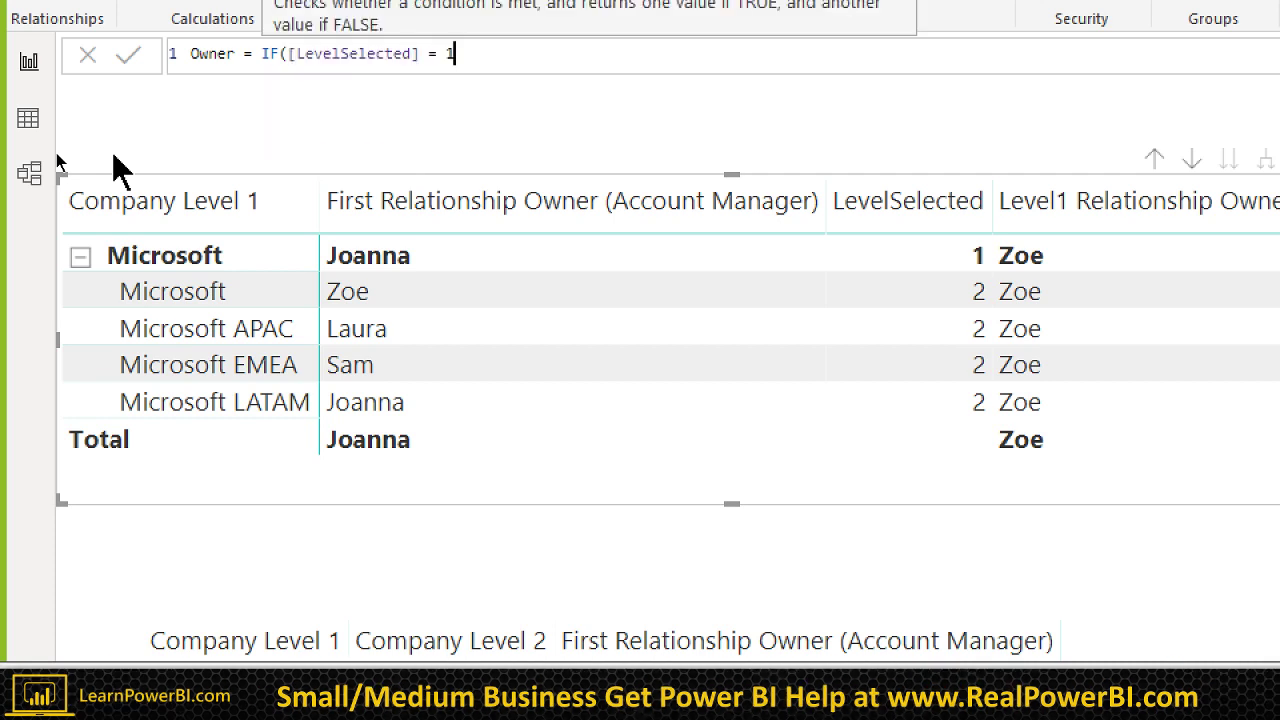
pyautogui.hotkey('shift', 'Return')
pyautogui.write(', [Level')
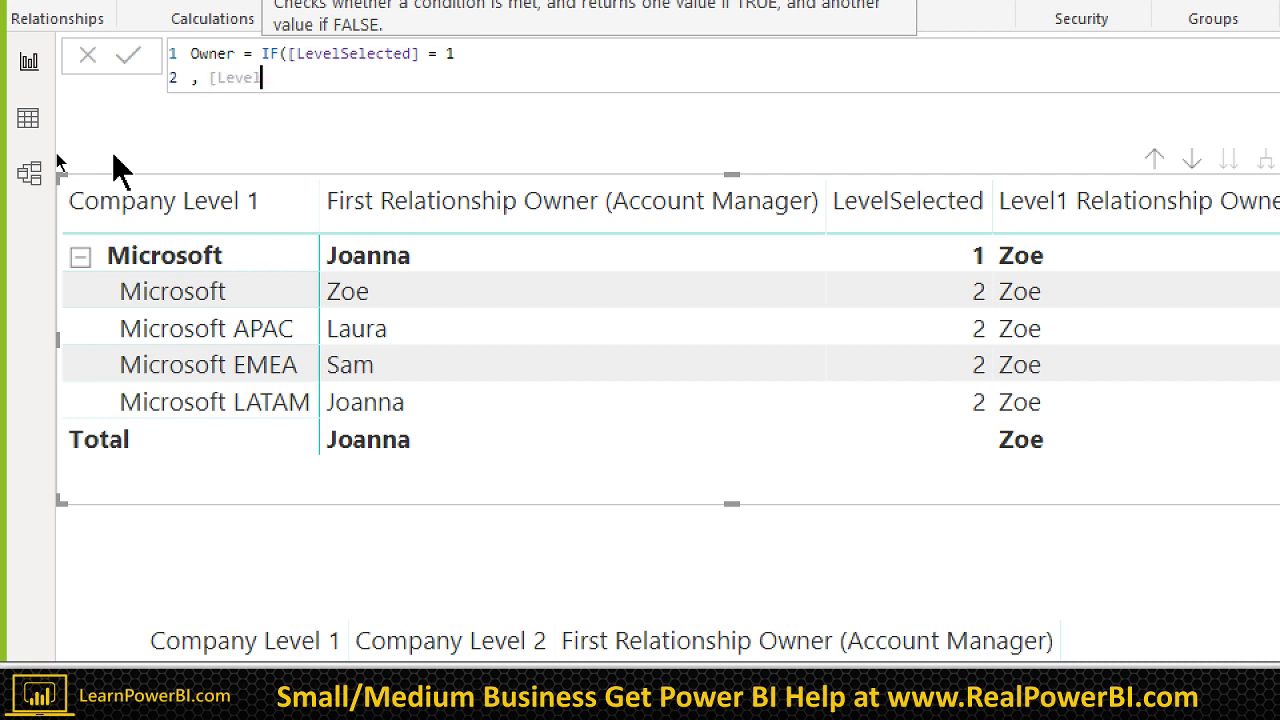
pyautogui.press('Tab')
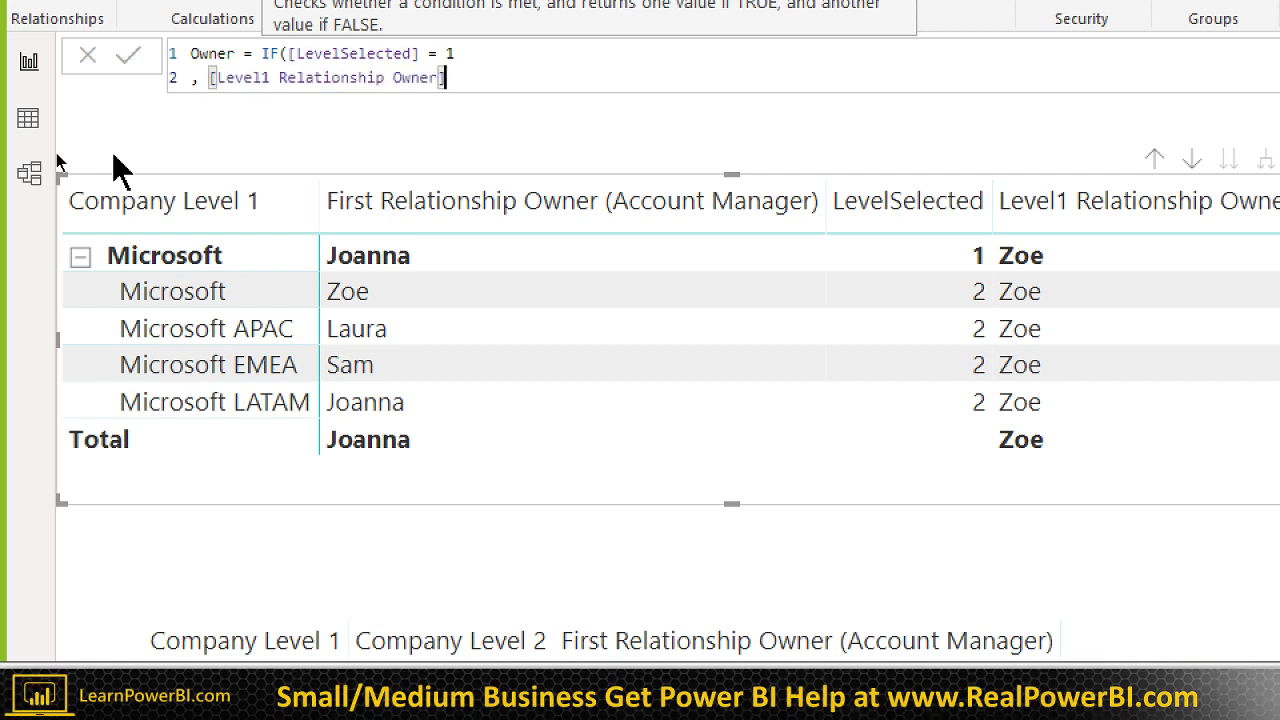
# Step: Add the FIRSTNONBLANK(Miko[Relationship Owner (Account Manager)], BLANK()) fallback and commit the measure
pyautogui.hotkey('shift', 'Return')
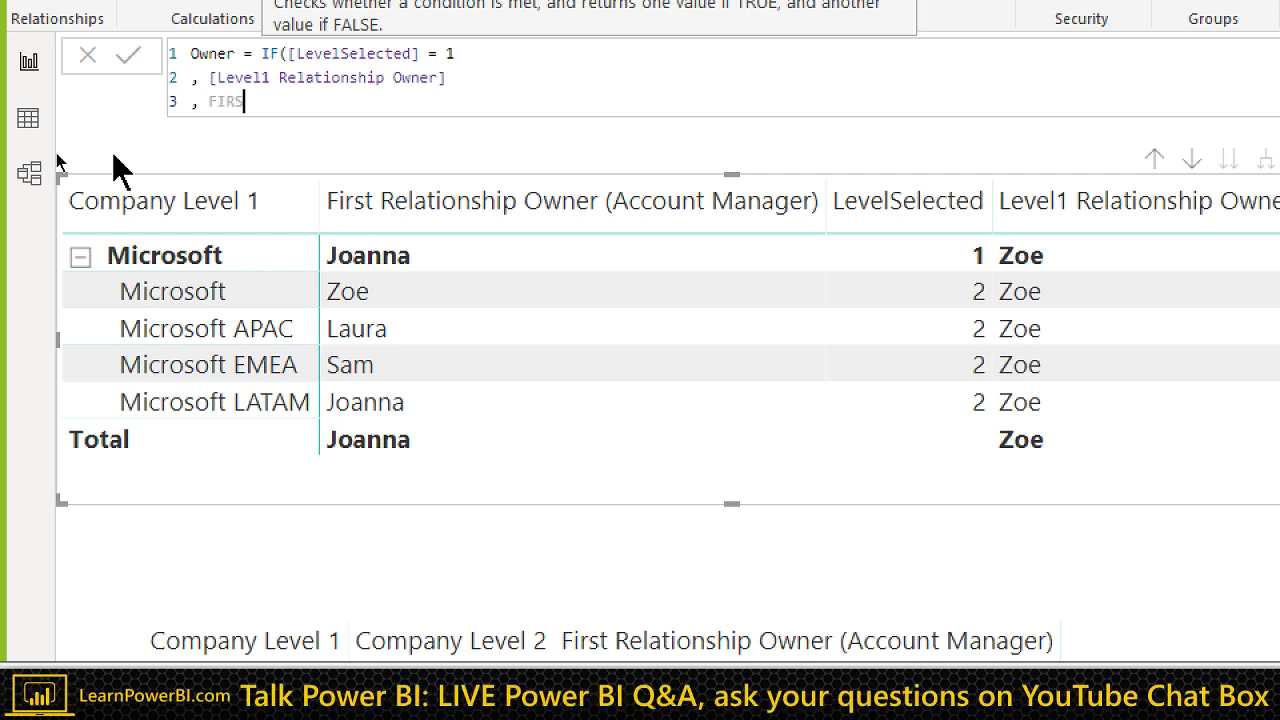
pyautogui.write(', FIRS')
pyautogui.press('Down')
pyautogui.press('Tab')
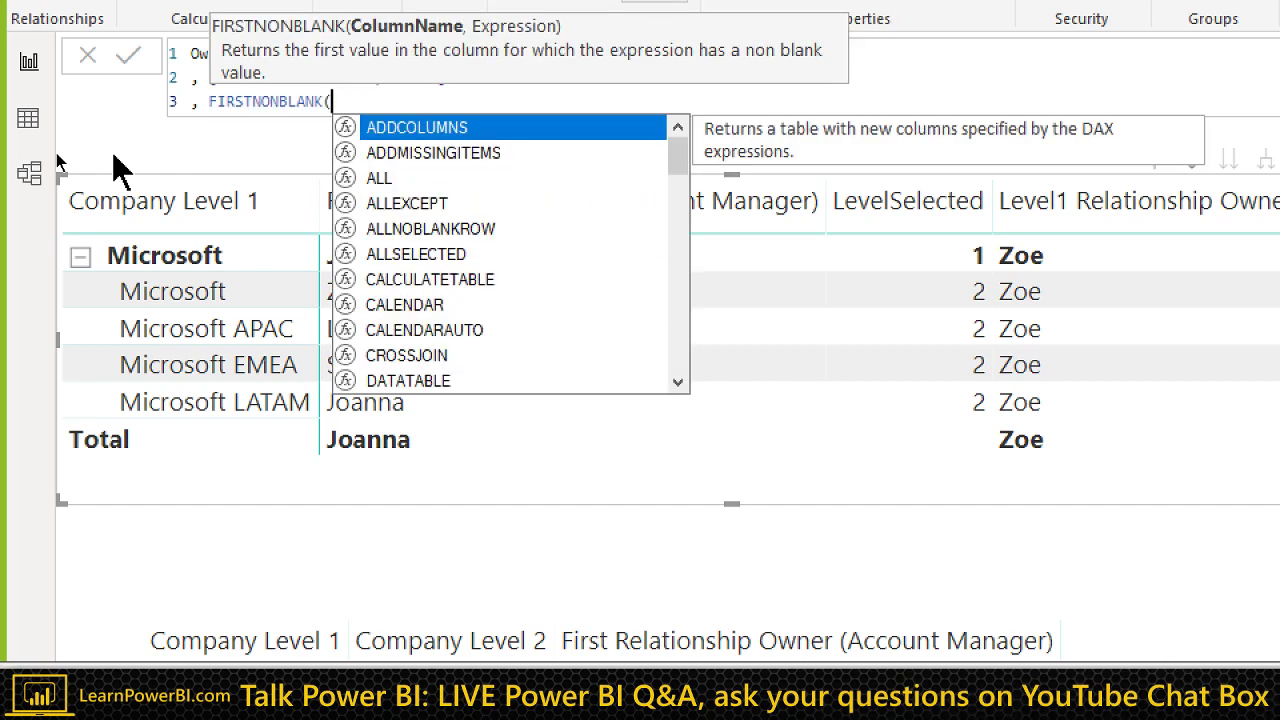
pyautogui.write('Owner')
pyautogui.press('Tab')
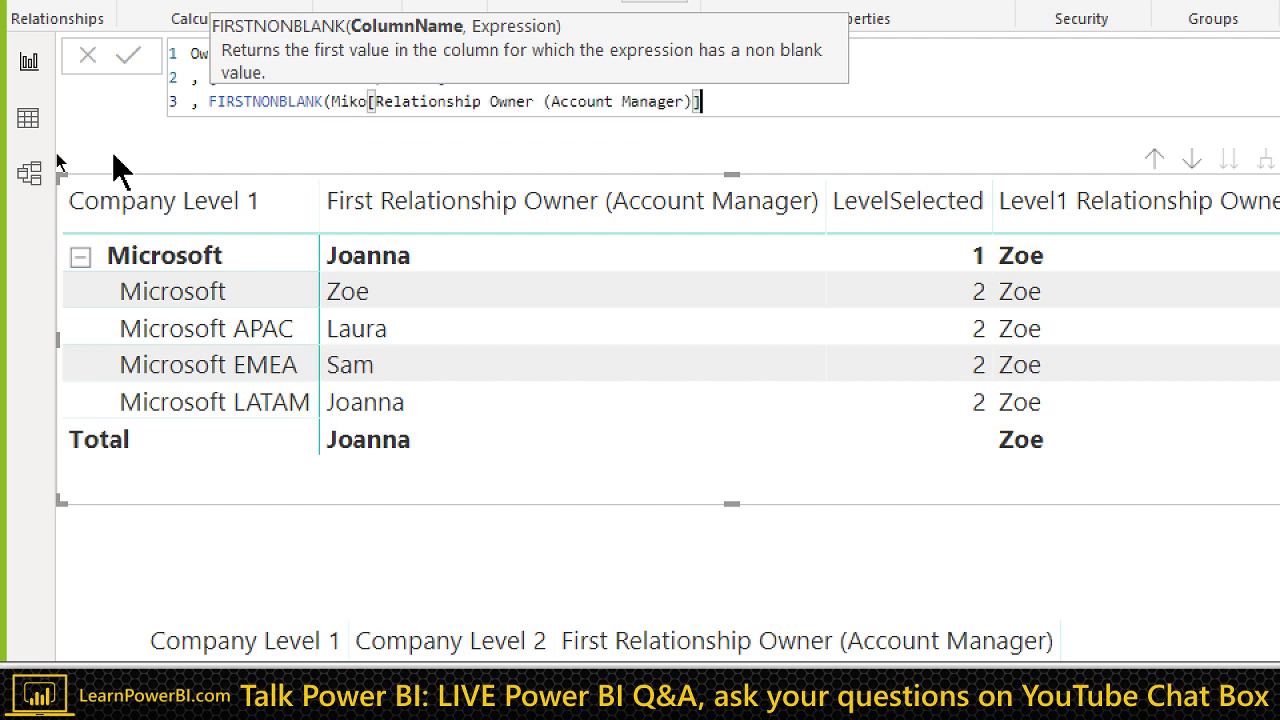
pyautogui.write(', BL')
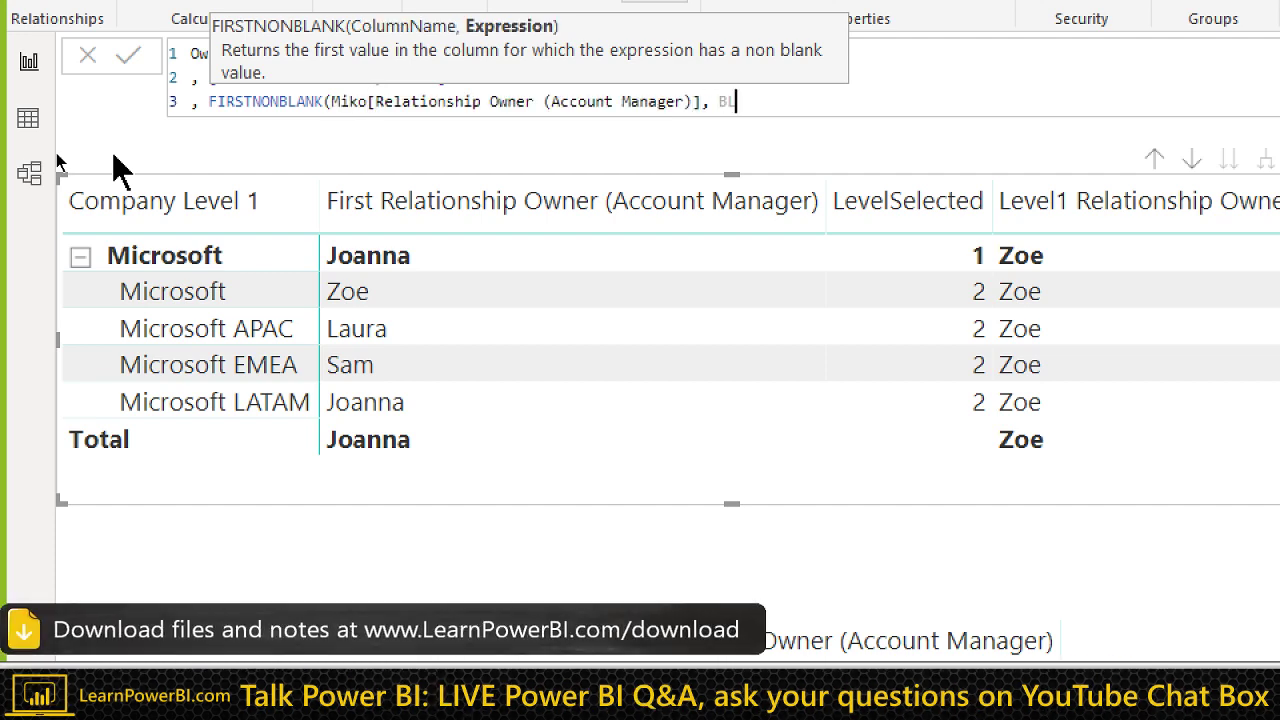
pyautogui.write('ANK())')
pyautogui.hotkey('shift', 'Return')
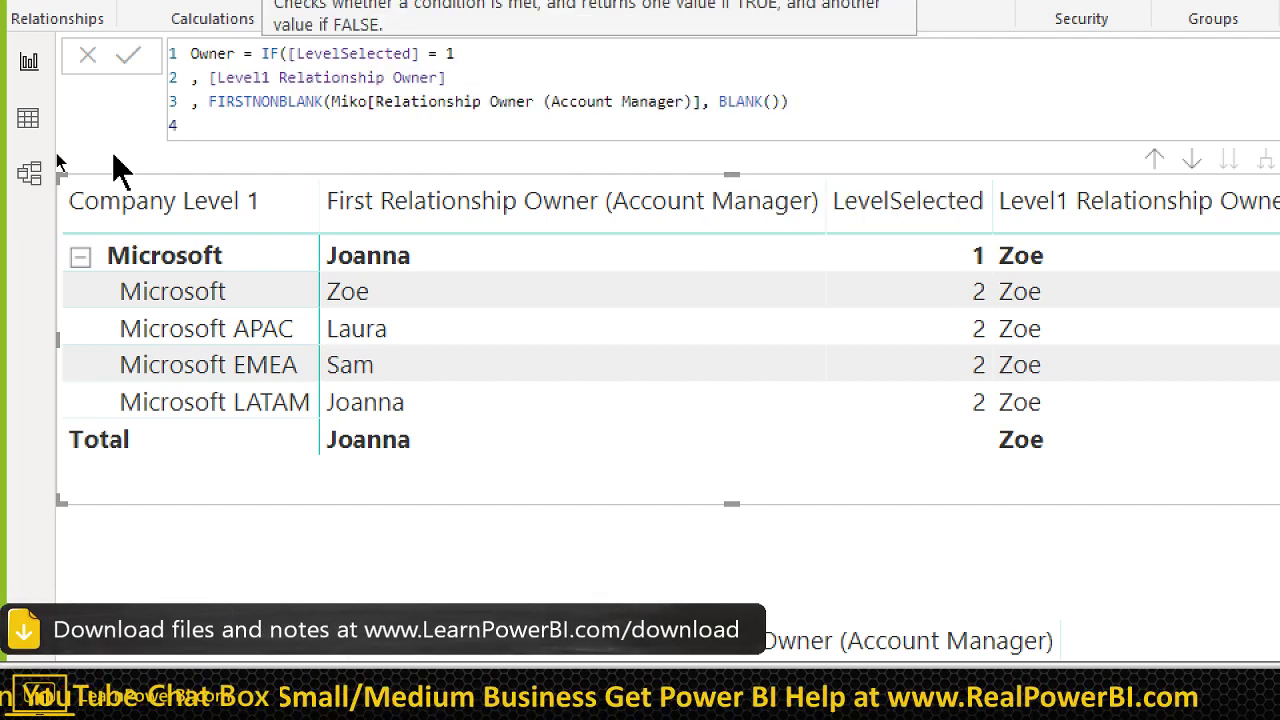
pyautogui.write(')')
pyautogui.press('Return')
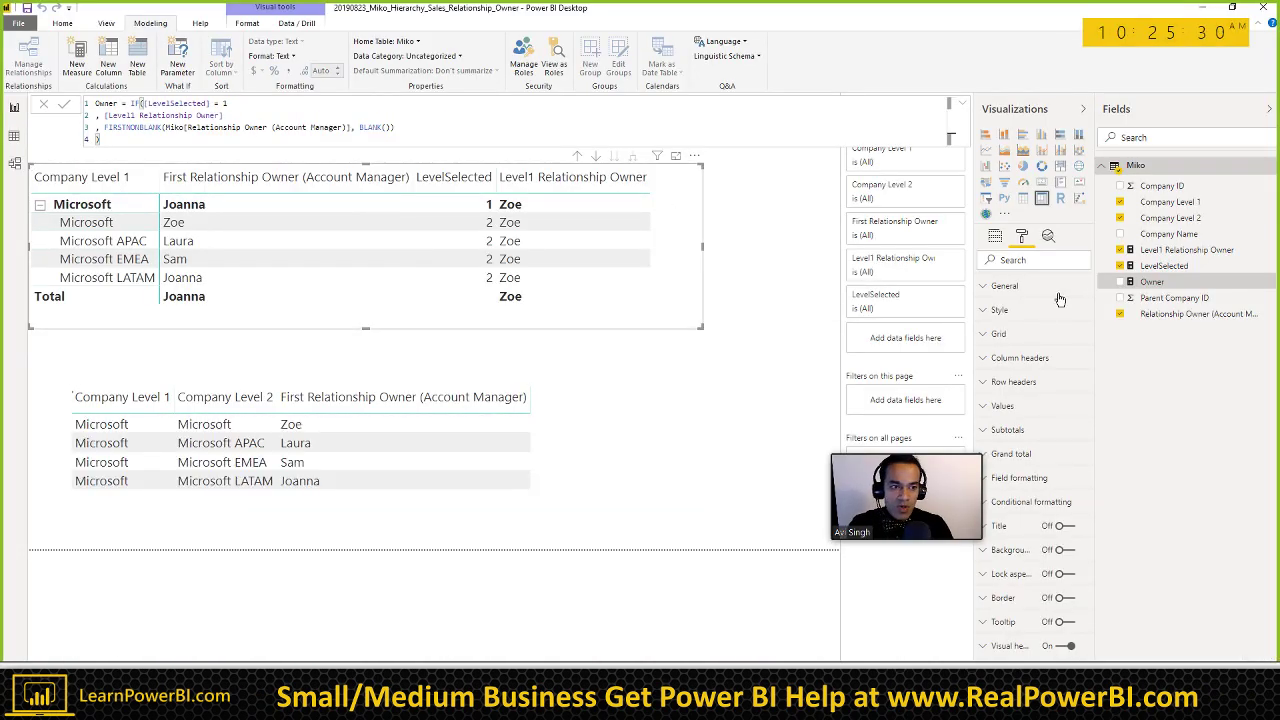
# Step: Add Owner to the matrix, widen the visual, and review the FIRSTNONBLANK part of the formula
pyautogui.click(1120, 283)
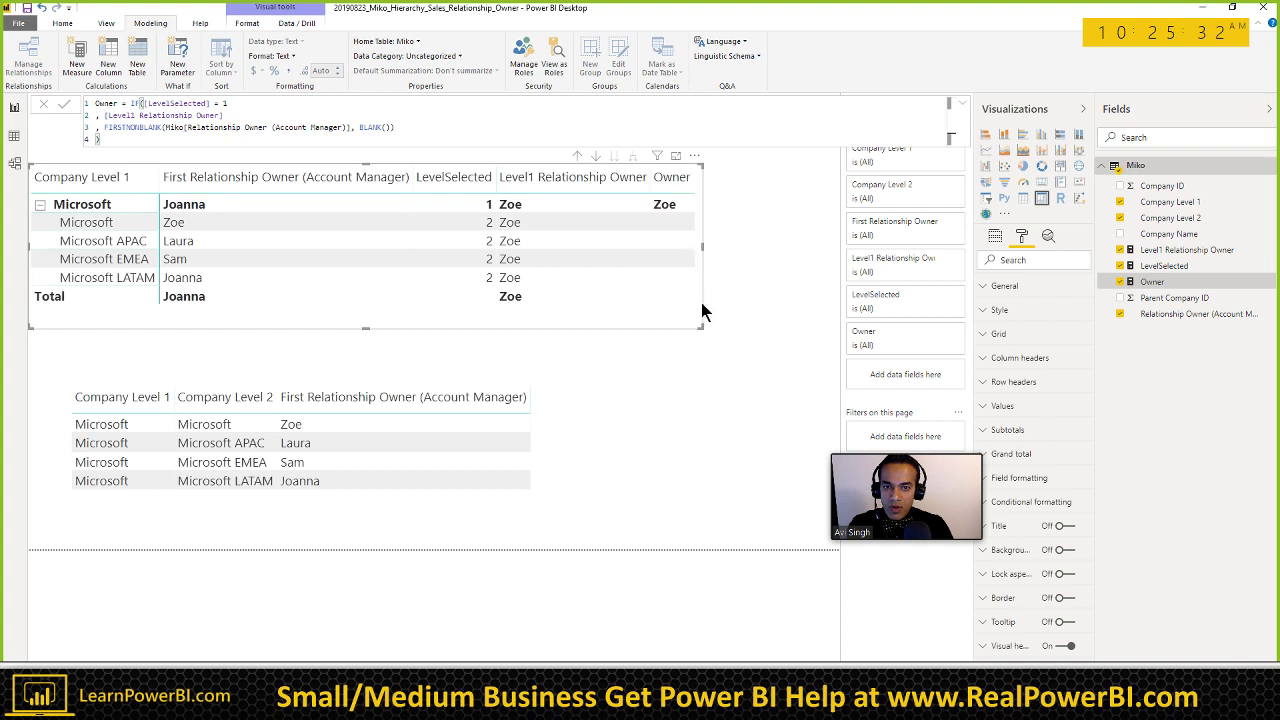
pyautogui.moveTo(698, 327); pyautogui.dragTo(799, 334)
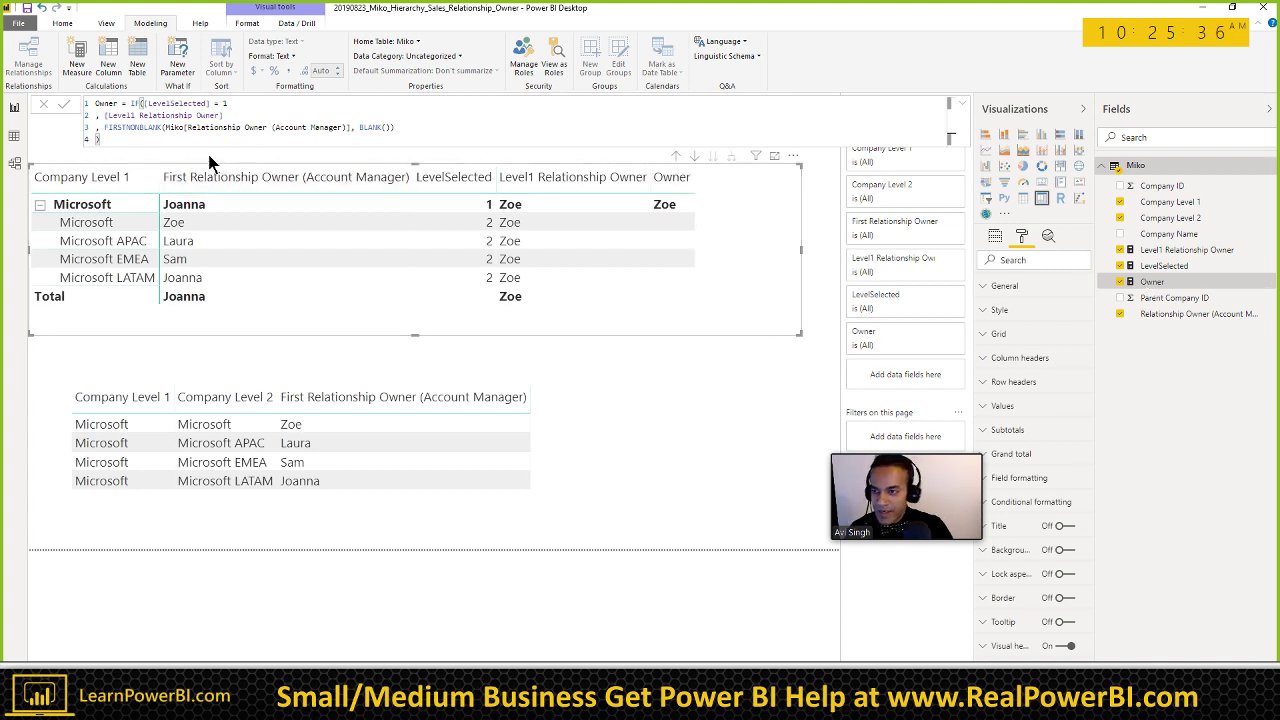
pyautogui.moveTo(105, 128); pyautogui.dragTo(157, 128)
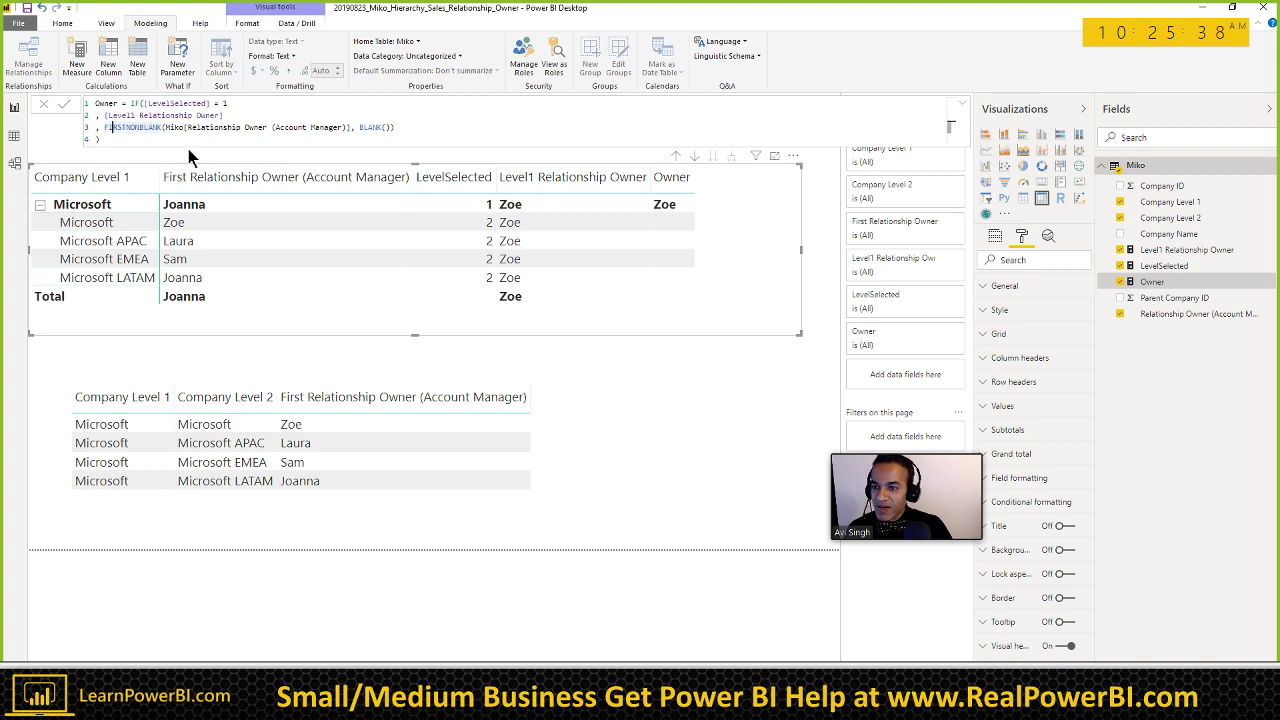
pyautogui.hotkey('shift', 'Left')
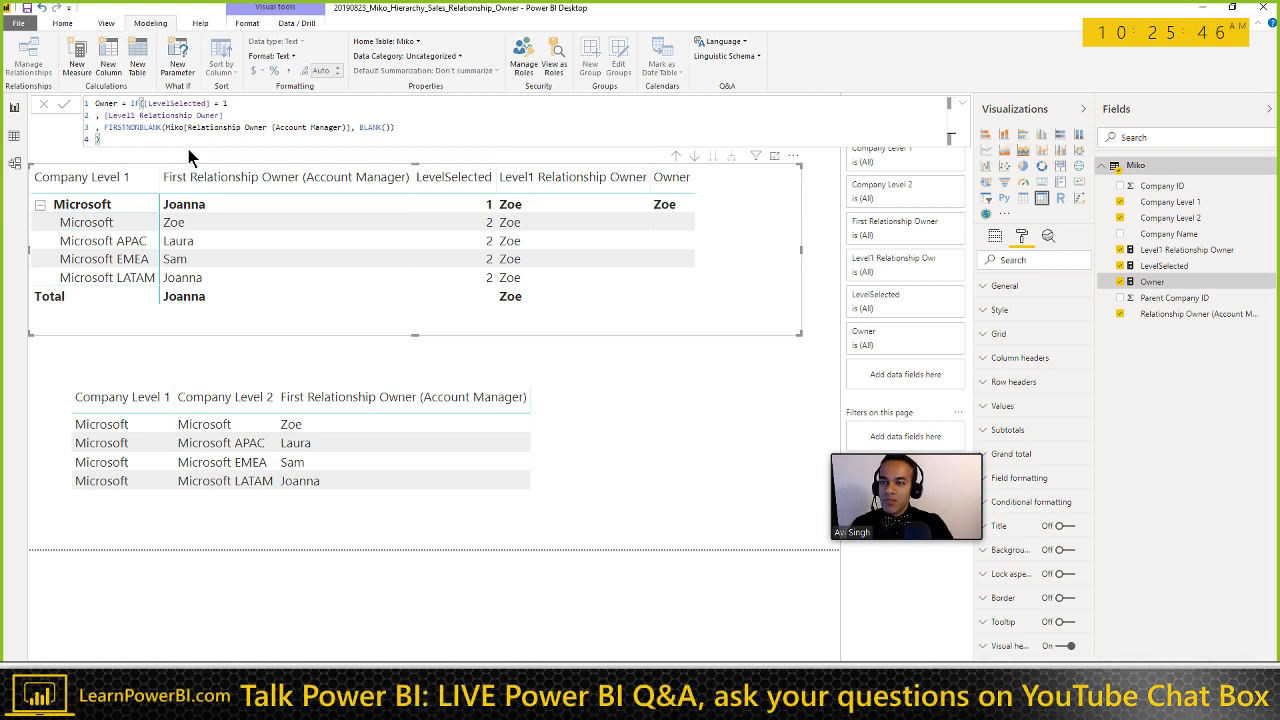
pyautogui.click(241, 253)
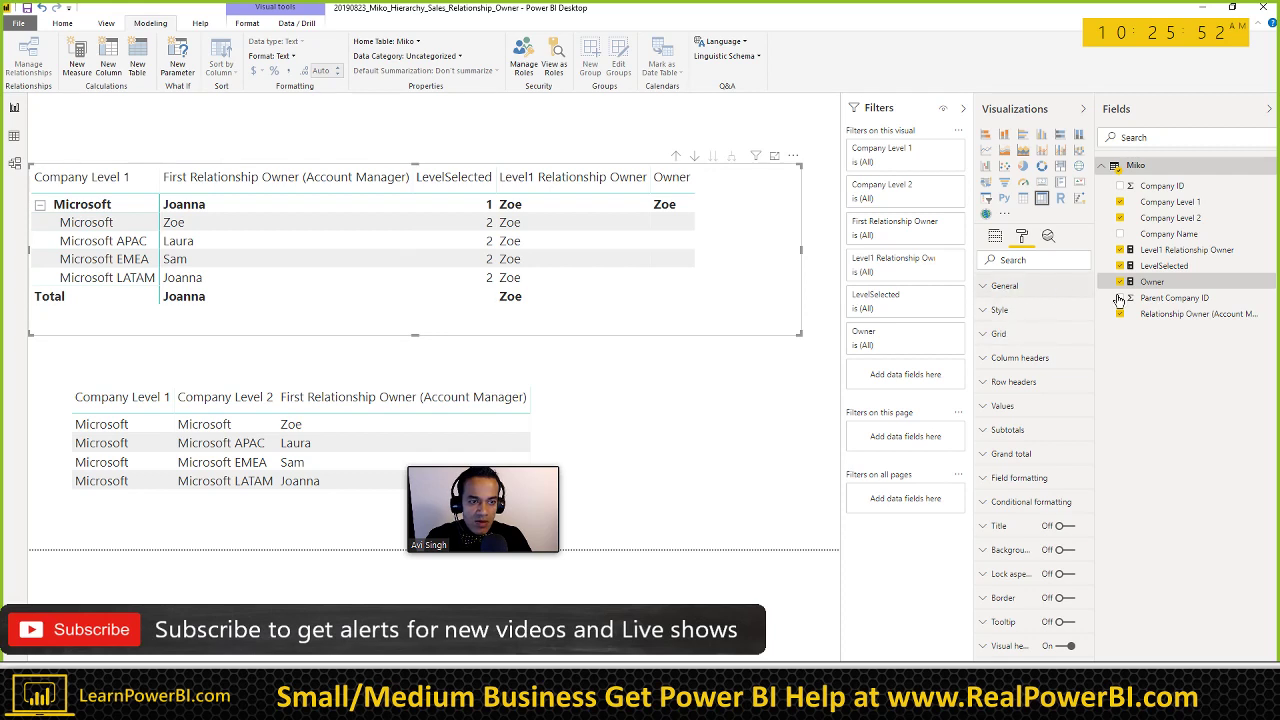
# Step: Inspect the Level1 and First Relationship Owner value options, then reopen the Owner formula
pyautogui.click(995, 238)
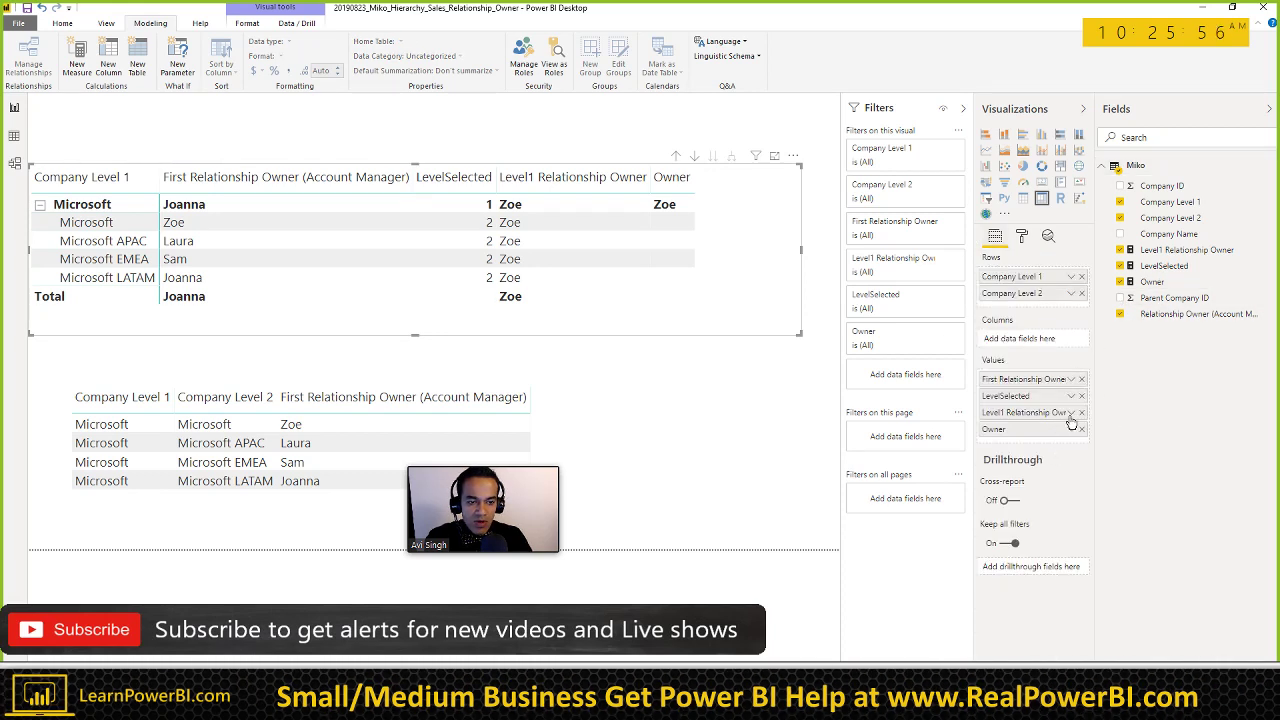
pyautogui.click(1071, 413)
pyautogui.click(1073, 380)
pyautogui.click(1073, 380)
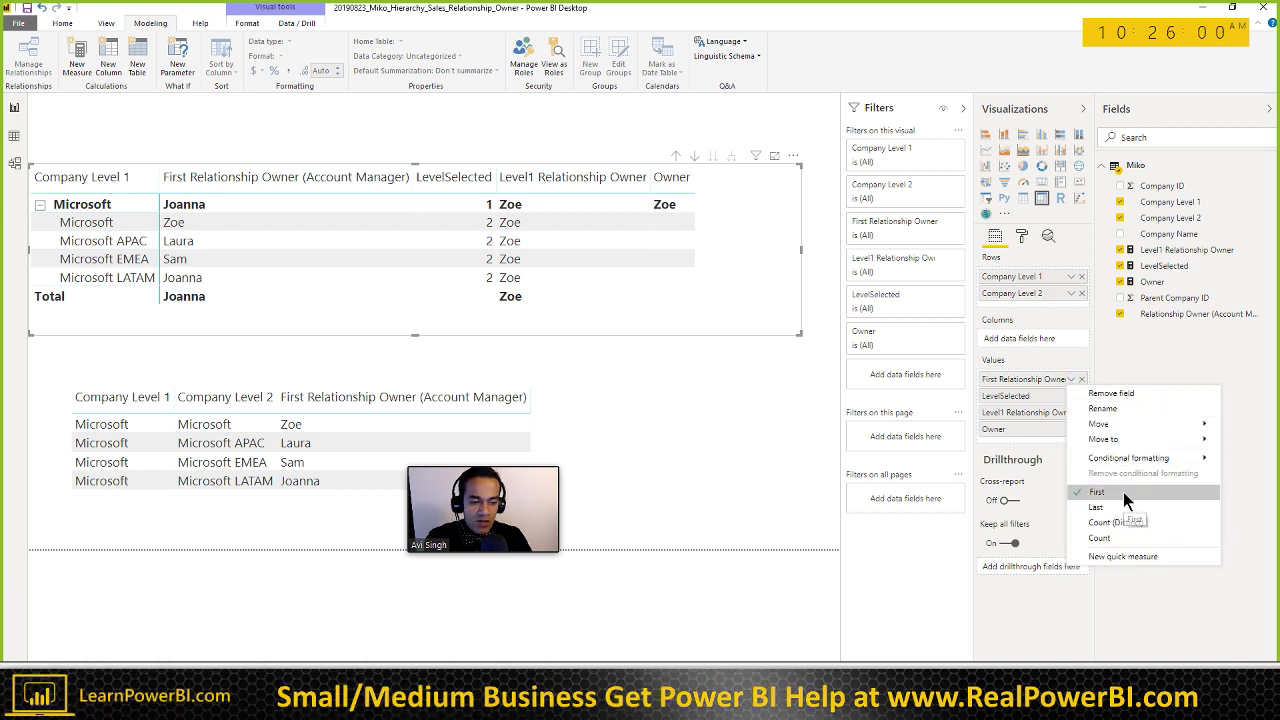
pyautogui.click(1160, 361)
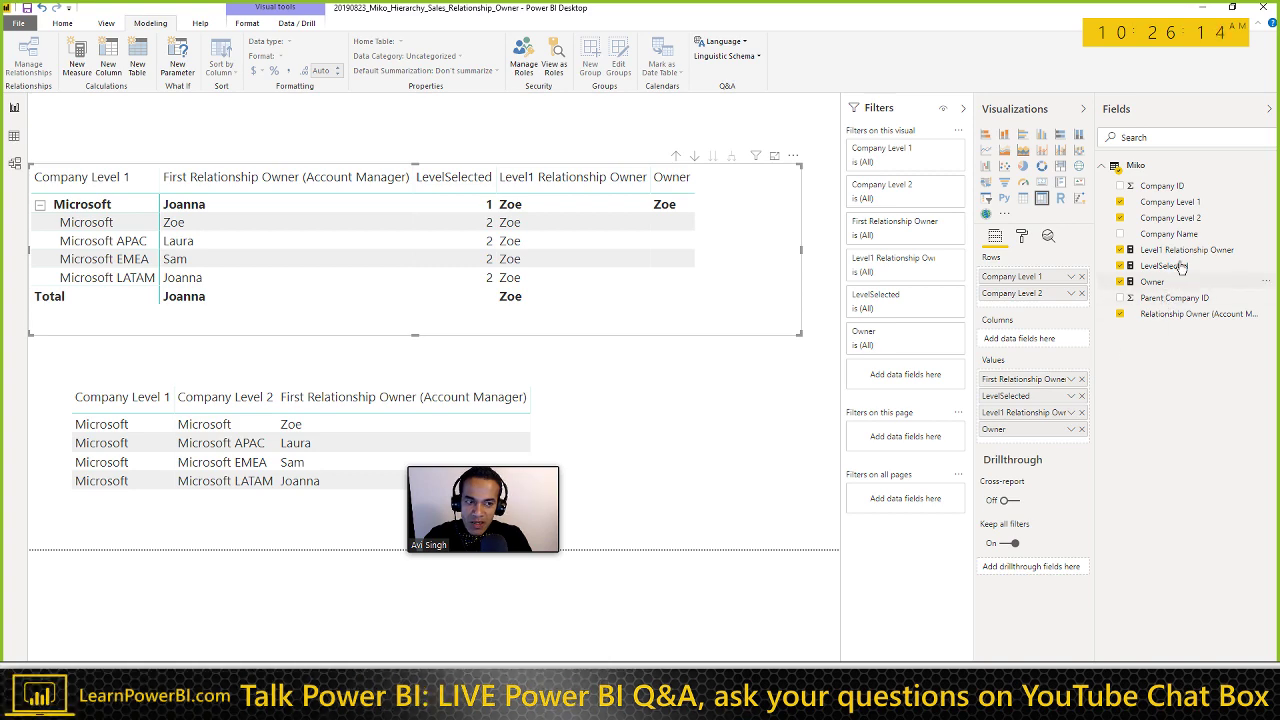
pyautogui.click(1155, 282)
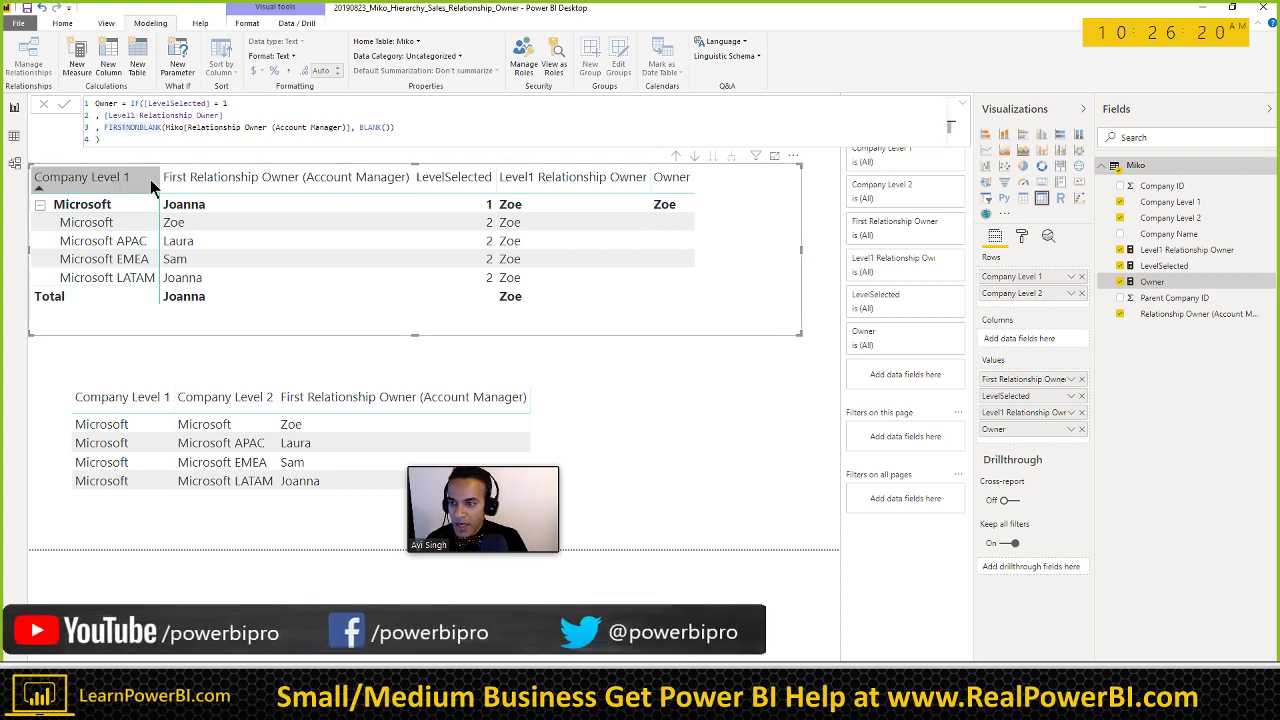
# Step: Try LASTNONBLANK in the Owner formula's third line, then select it for replacement
pyautogui.write('LAST')
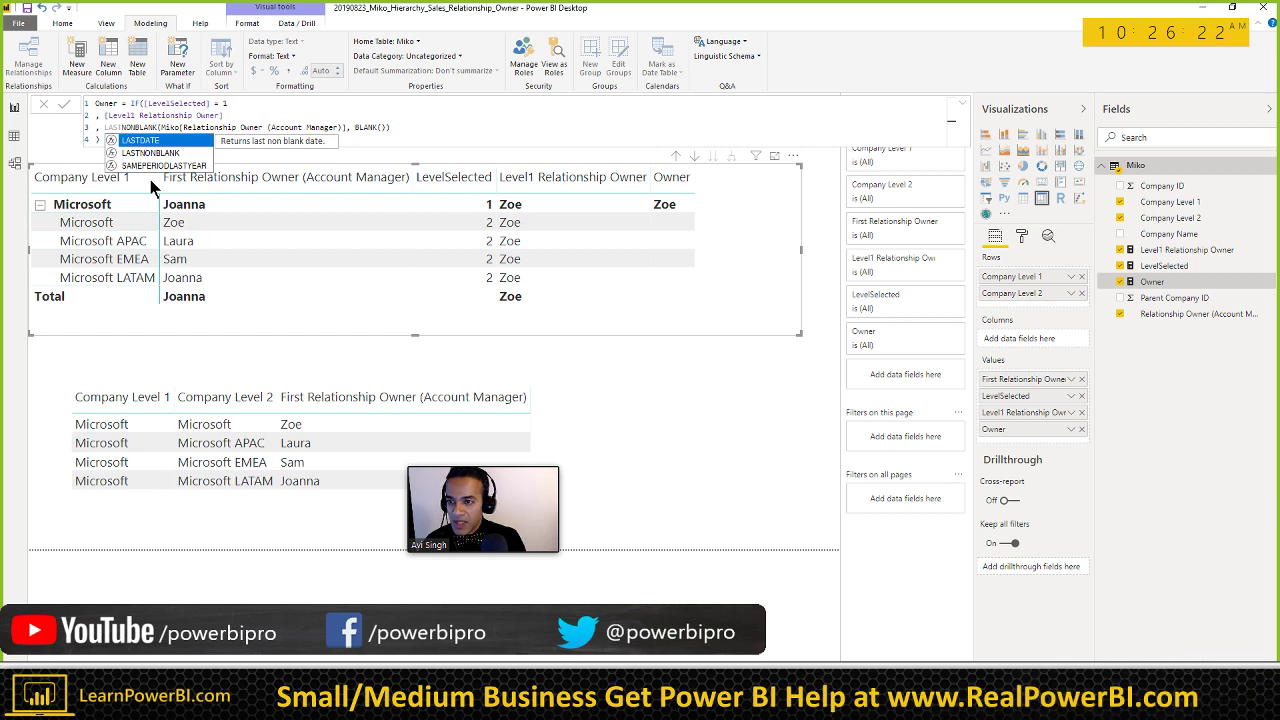
pyautogui.press('Down')
pyautogui.press('Tab')
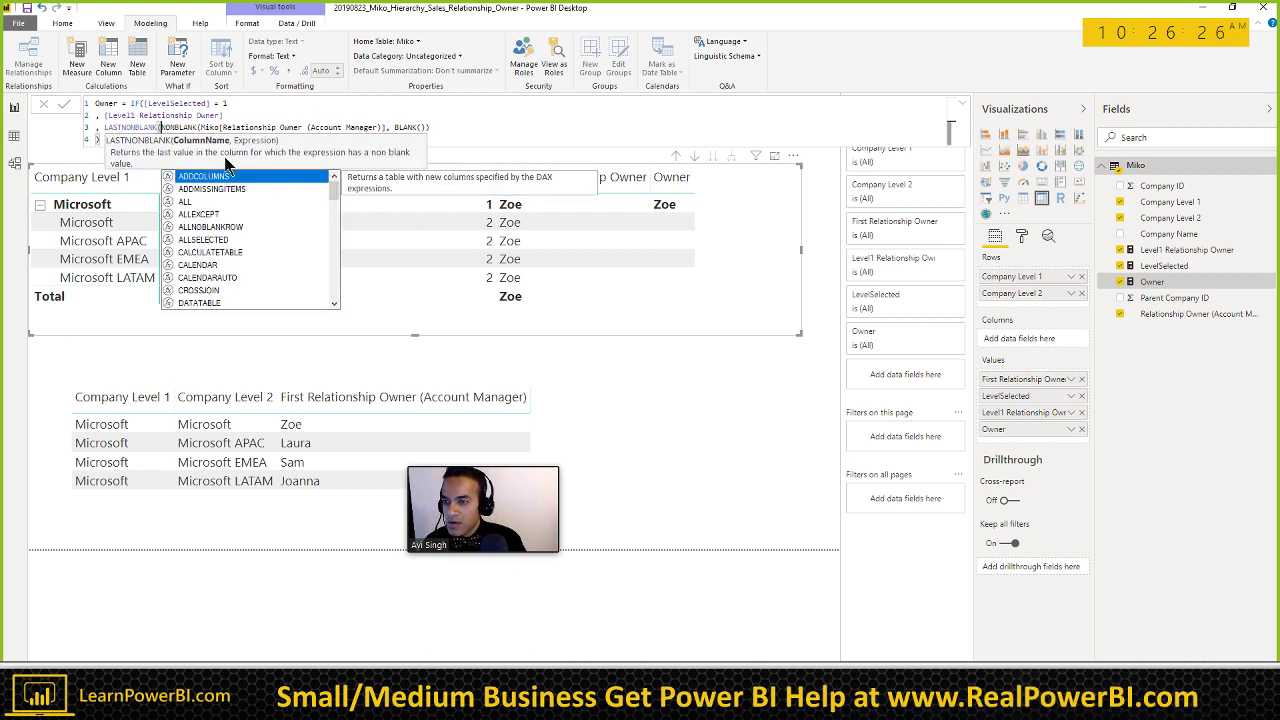
pyautogui.click(460, 133)
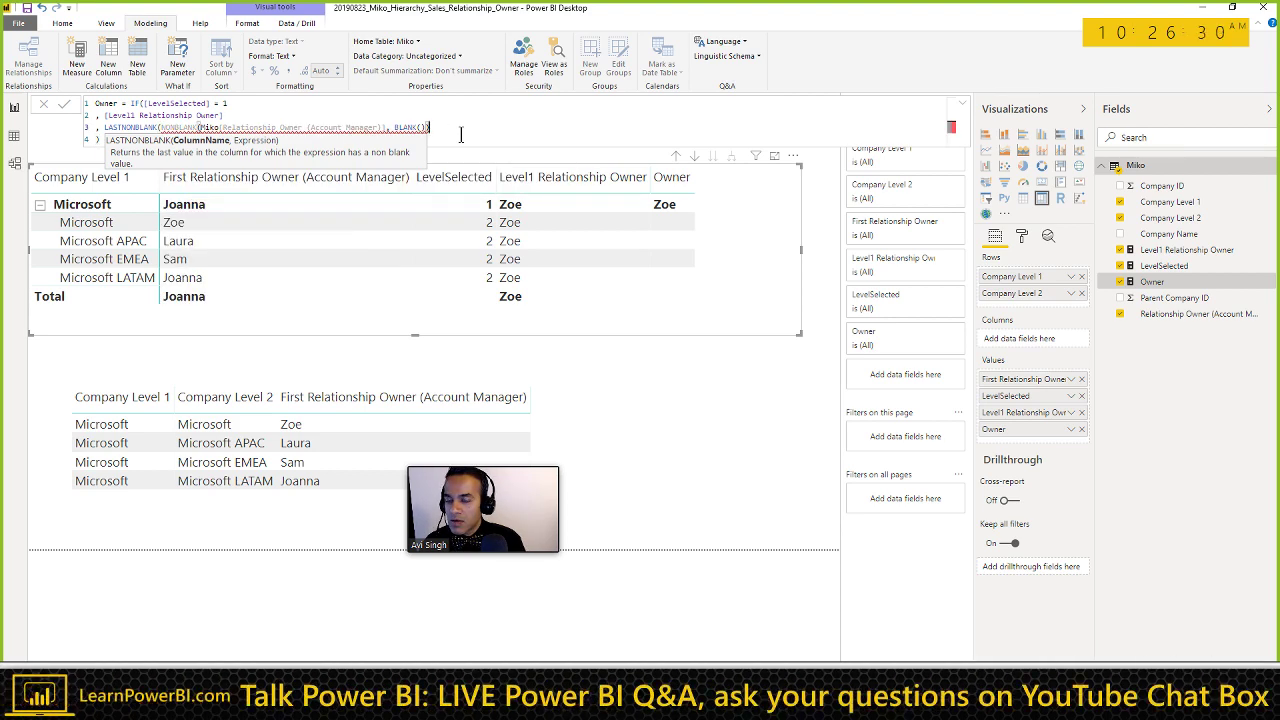
pyautogui.press('Home')
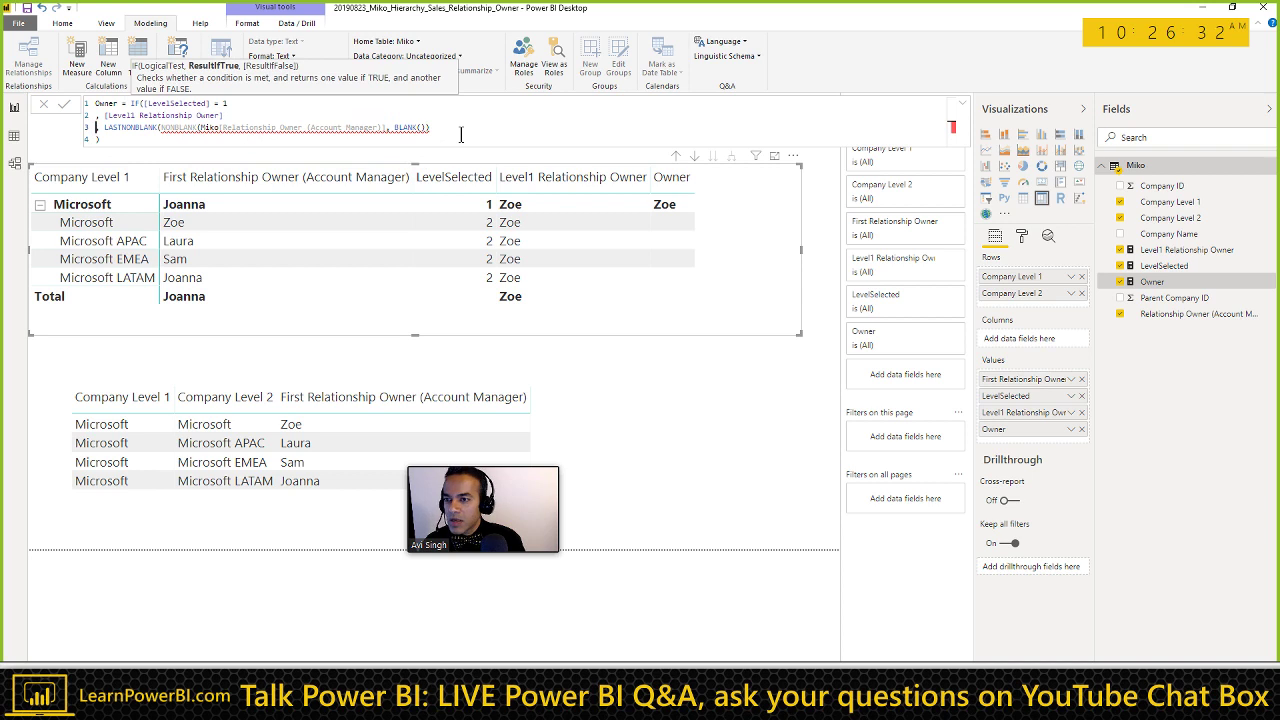
pyautogui.hotkey('ctrl', 'Right')
pyautogui.hotkey('ctrl', 'shift', 'Right')
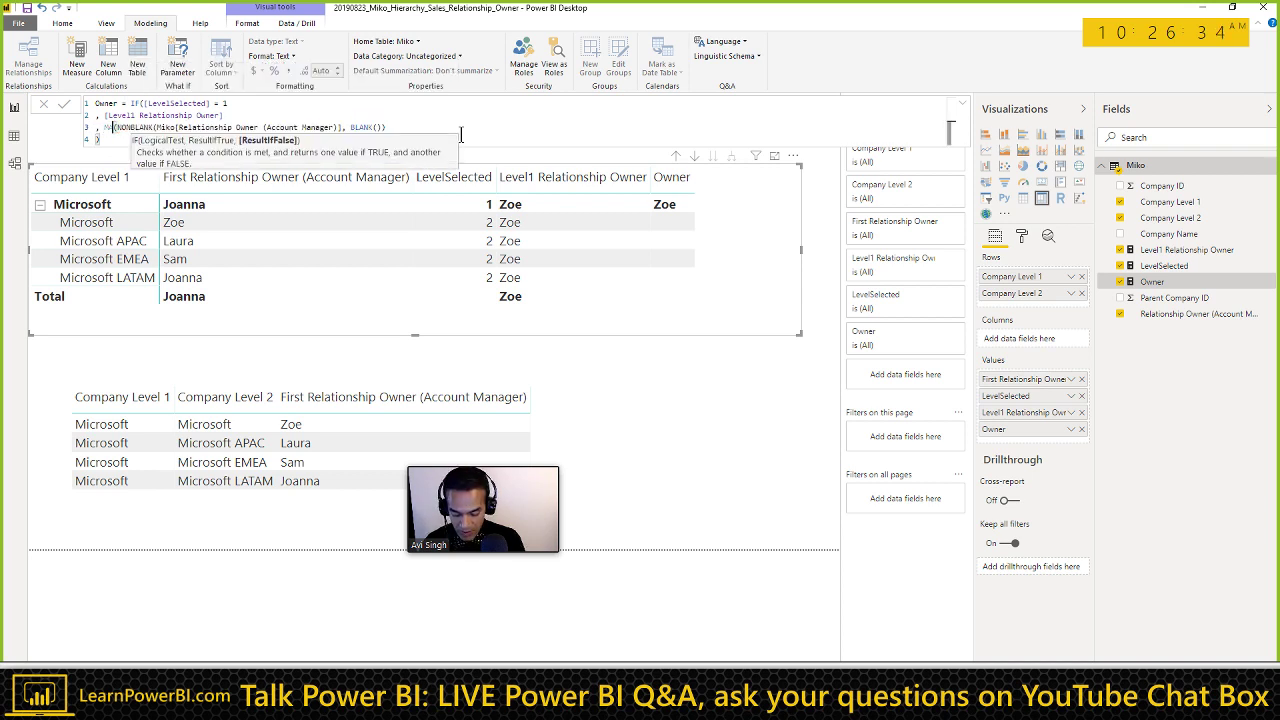
# Step: Replace it with MAX, drop the BLANK() argument, close the parenthesis, and commit
pyautogui.write('MAX(')
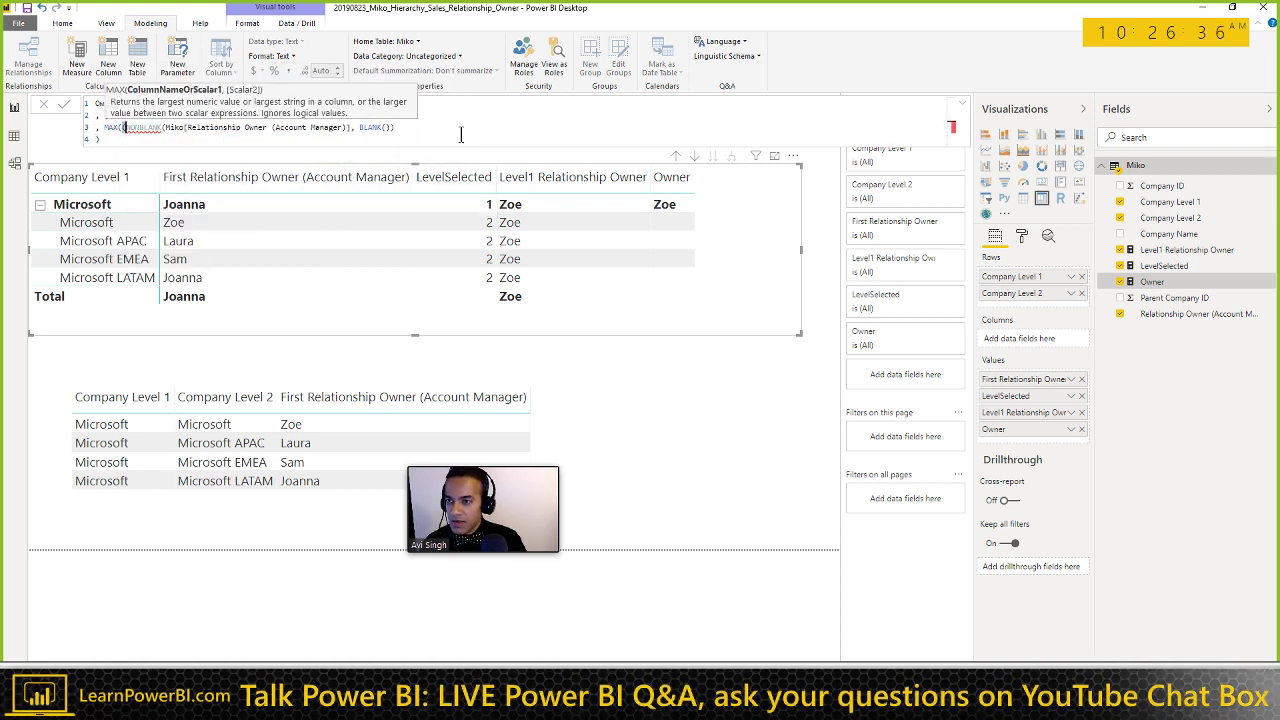
pyautogui.hotkey('ctrl', 'shift', 'Right')
pyautogui.press('BackSpace')
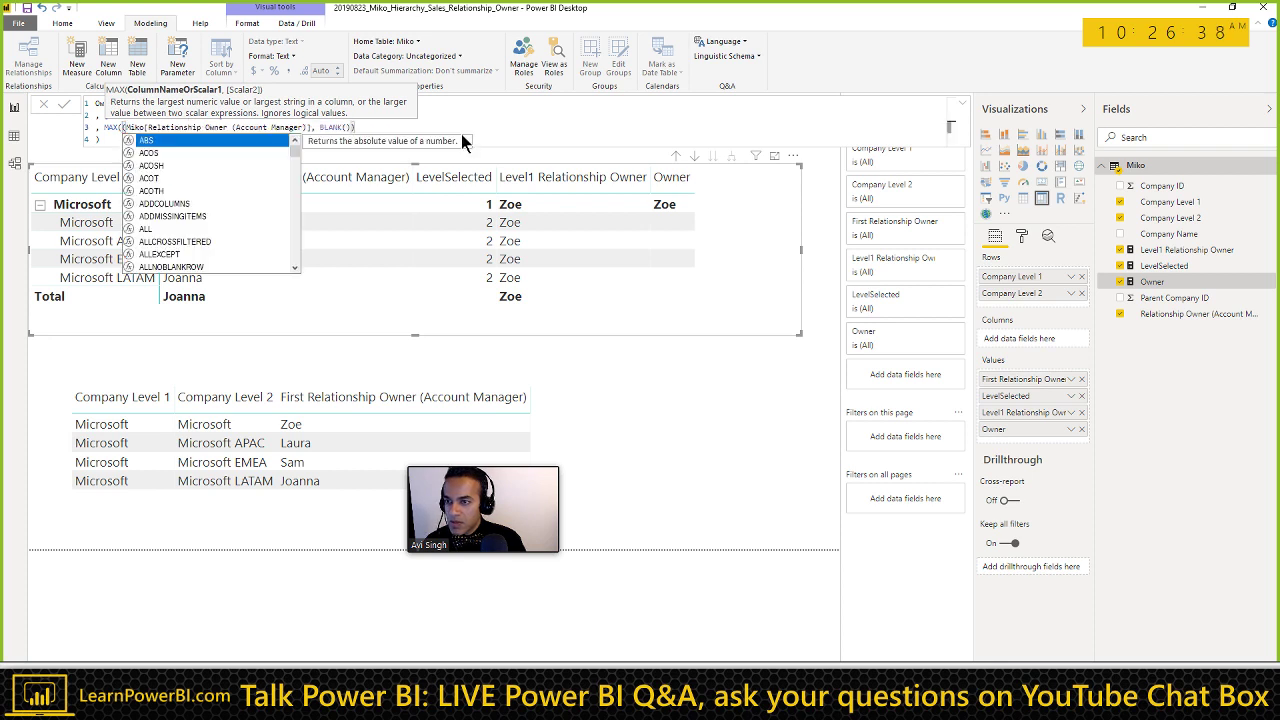
pyautogui.press('Right')
pyautogui.press('Right')
pyautogui.press('Right')
pyautogui.press('Right')
pyautogui.press('Right')
pyautogui.press('Right')
pyautogui.press('Right')
pyautogui.press('Right')
pyautogui.press('Right')
pyautogui.press('Right')
pyautogui.press('Right')
pyautogui.press('Right')
pyautogui.press('Right')
pyautogui.press('Right')
pyautogui.press('Right')
pyautogui.press('Right')
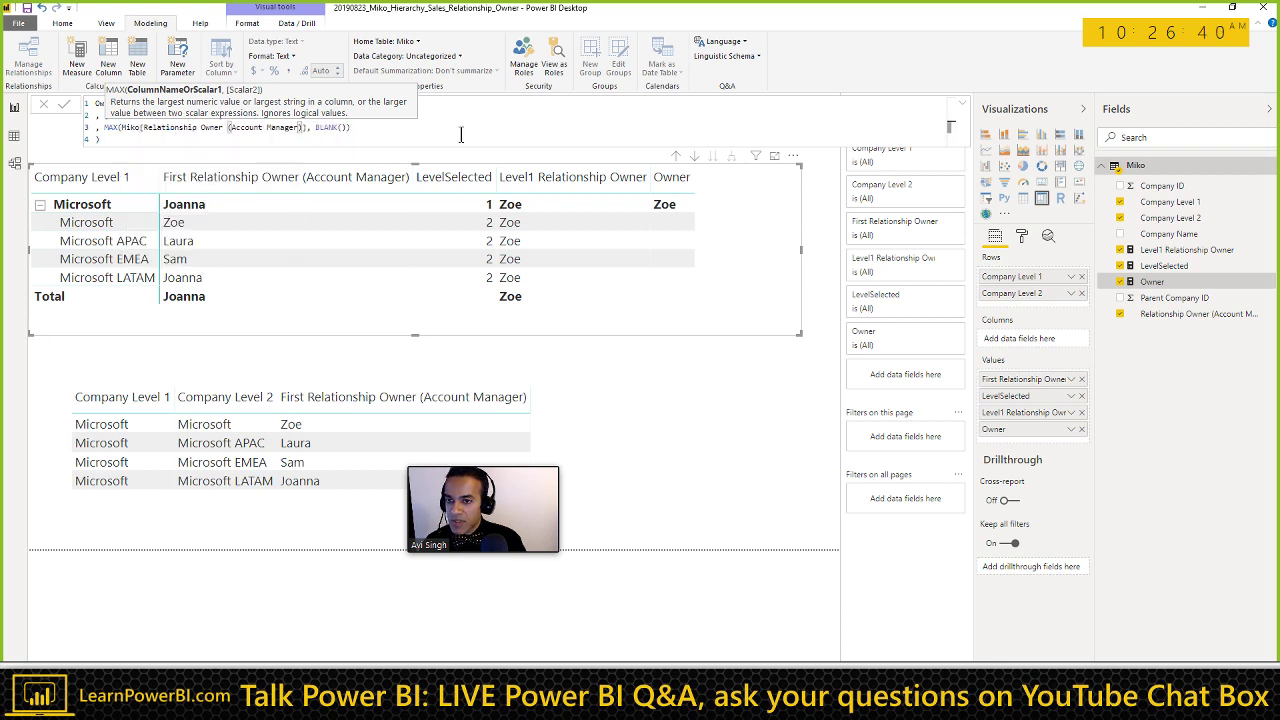
pyautogui.hotkey('shift', 'End')
pyautogui.press('BackSpace')
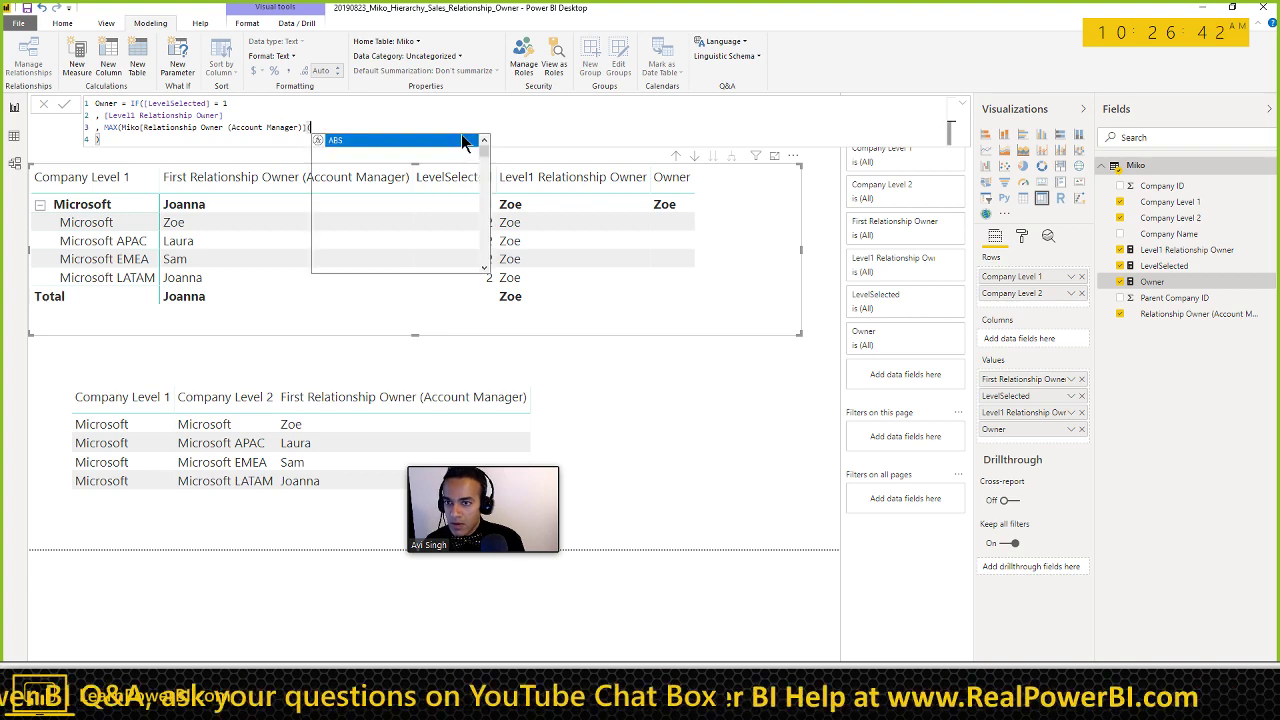
pyautogui.press('Escape')
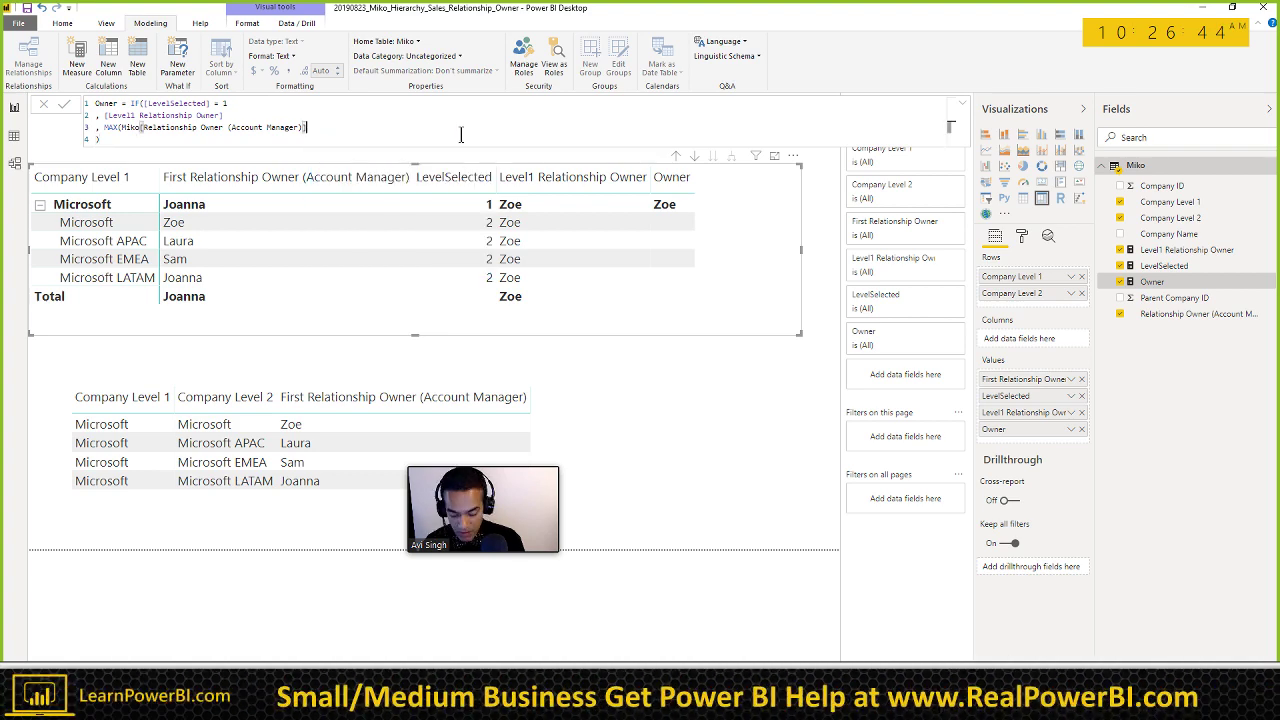
pyautogui.write(')')
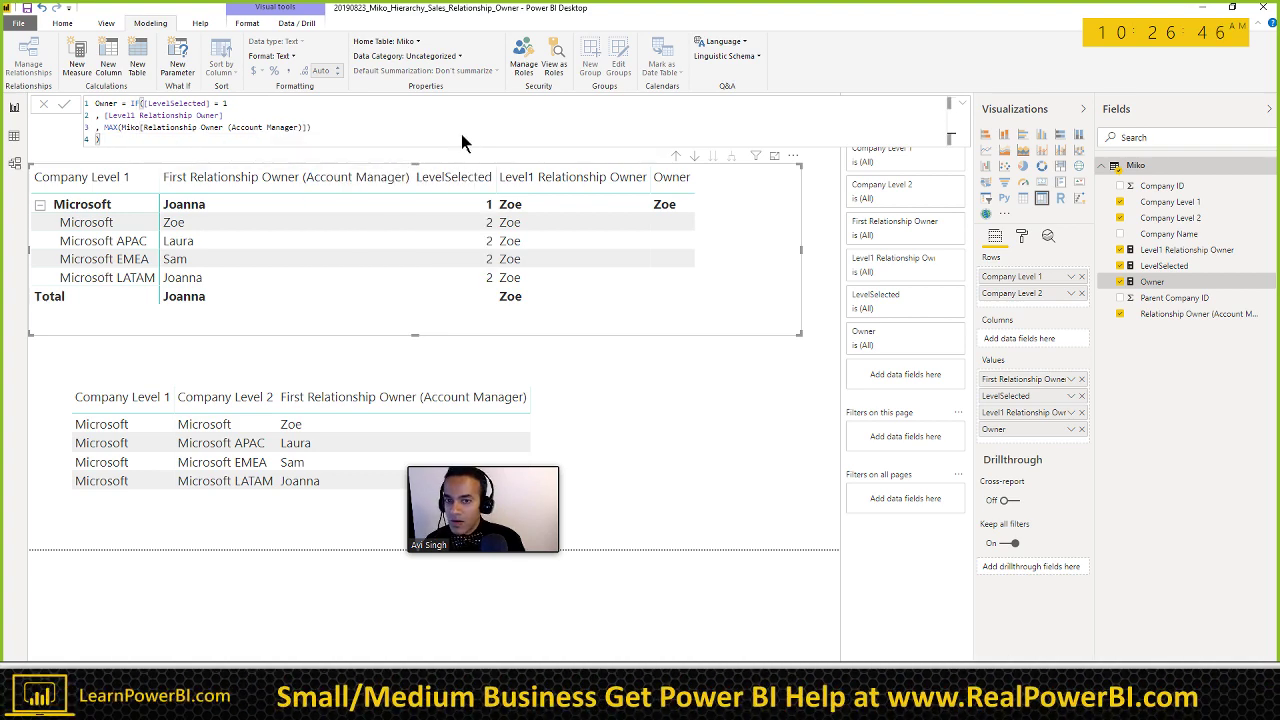
pyautogui.click(587, 256)
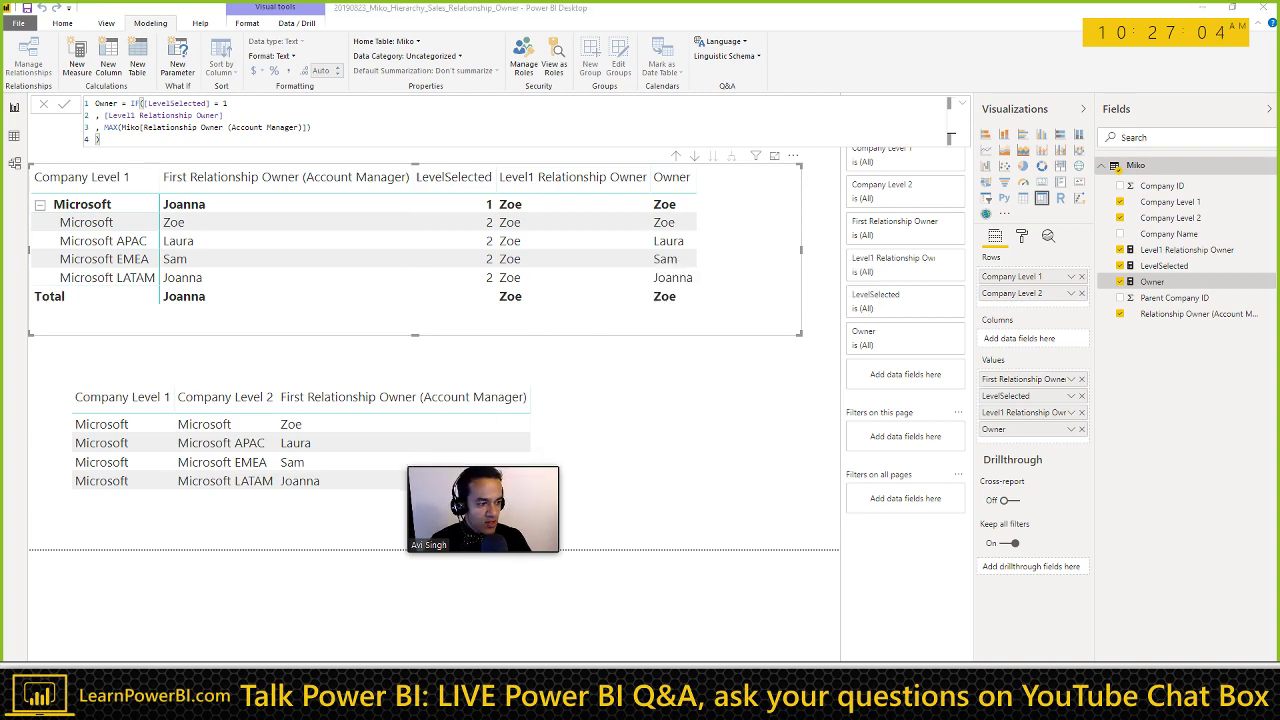
pyautogui.hotkey('alt', 'Tab')
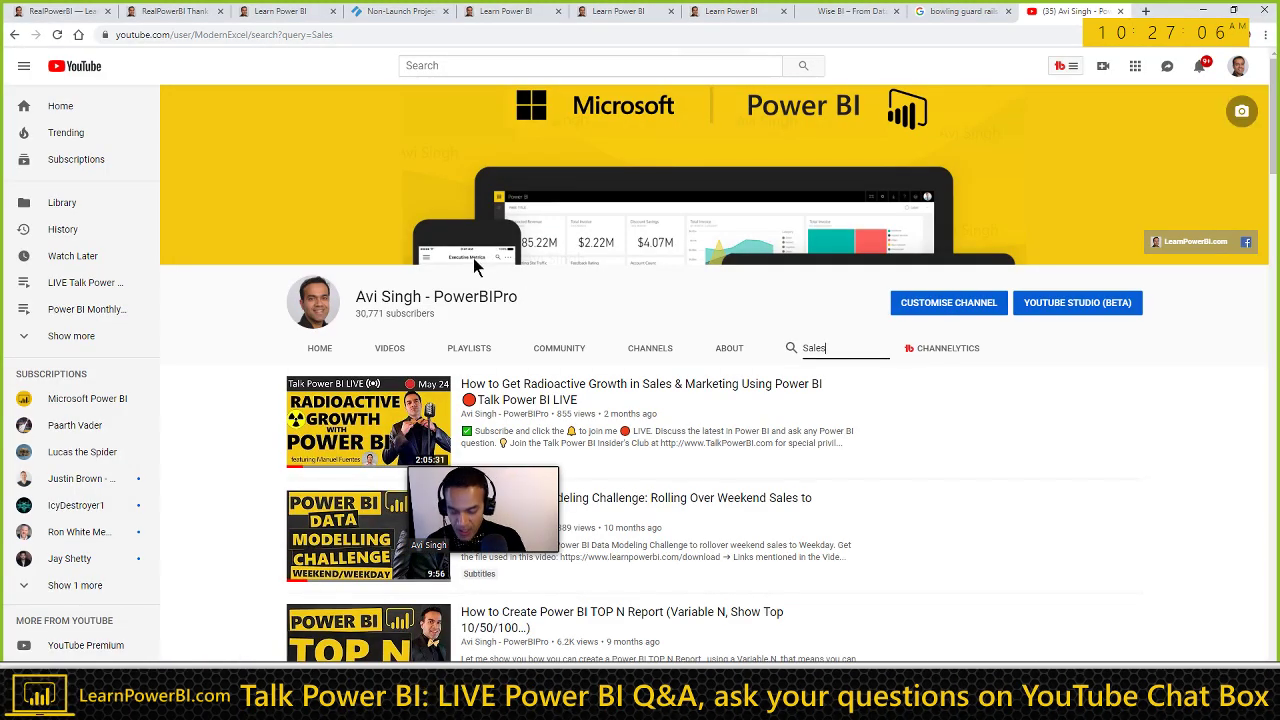
# Step: Load the Talk Power BI Resources page in a new Chrome tab from the 'talk' suggestions
pyautogui.hotkey('ctrl', 't')
pyautogui.write('talk')
pyautogui.press('Down')
pyautogui.press('Down')
pyautogui.press('Down')
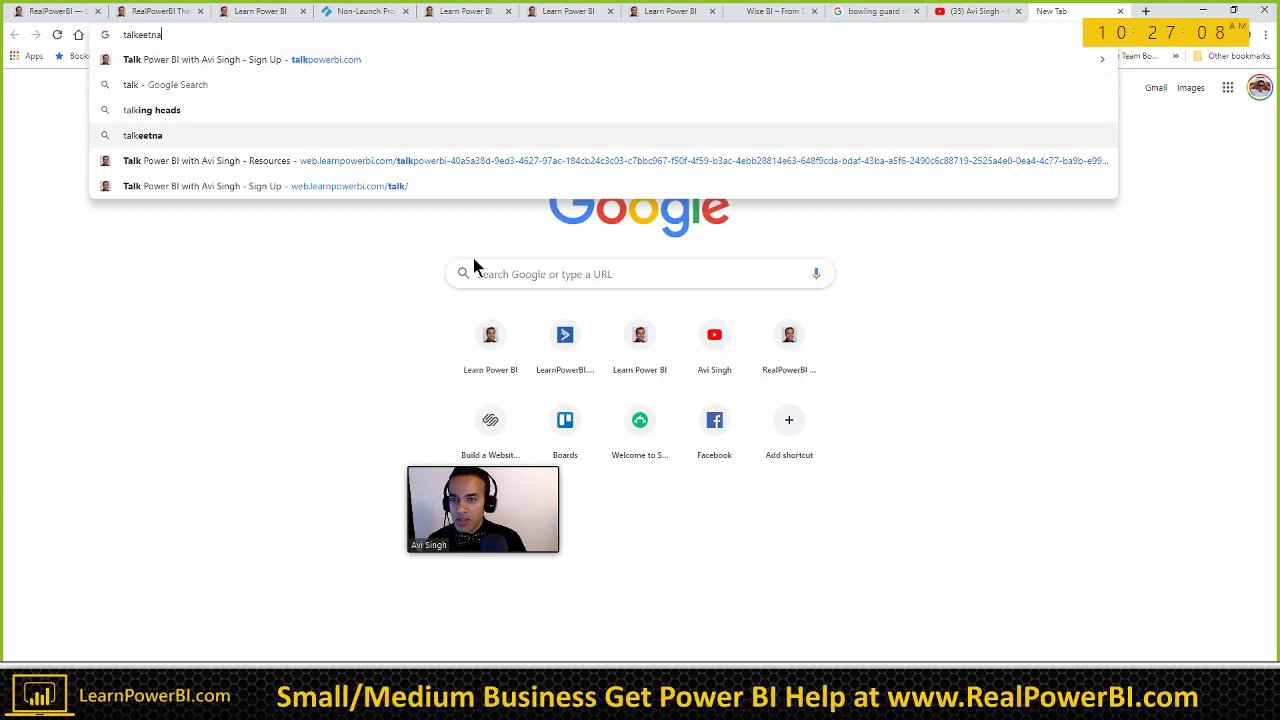
pyautogui.press('Down')
pyautogui.press('Return')
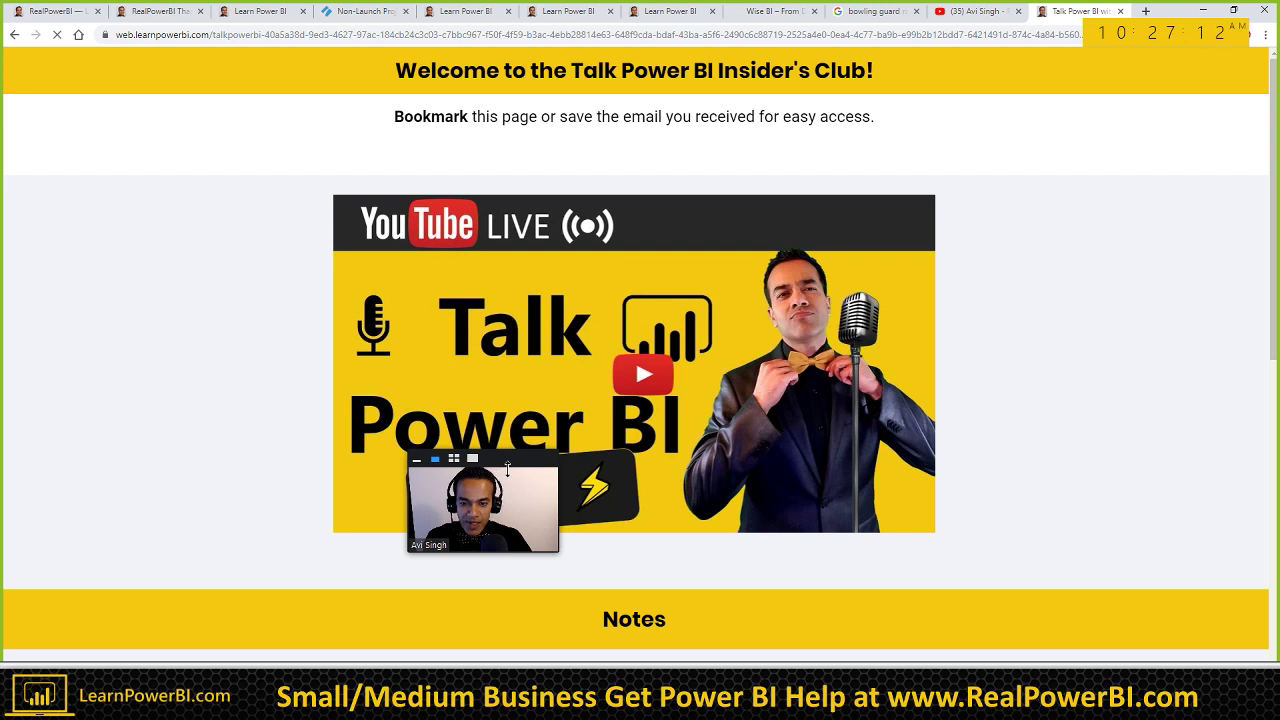
pyautogui.moveTo(574, 466); pyautogui.dragTo(1049, 383)
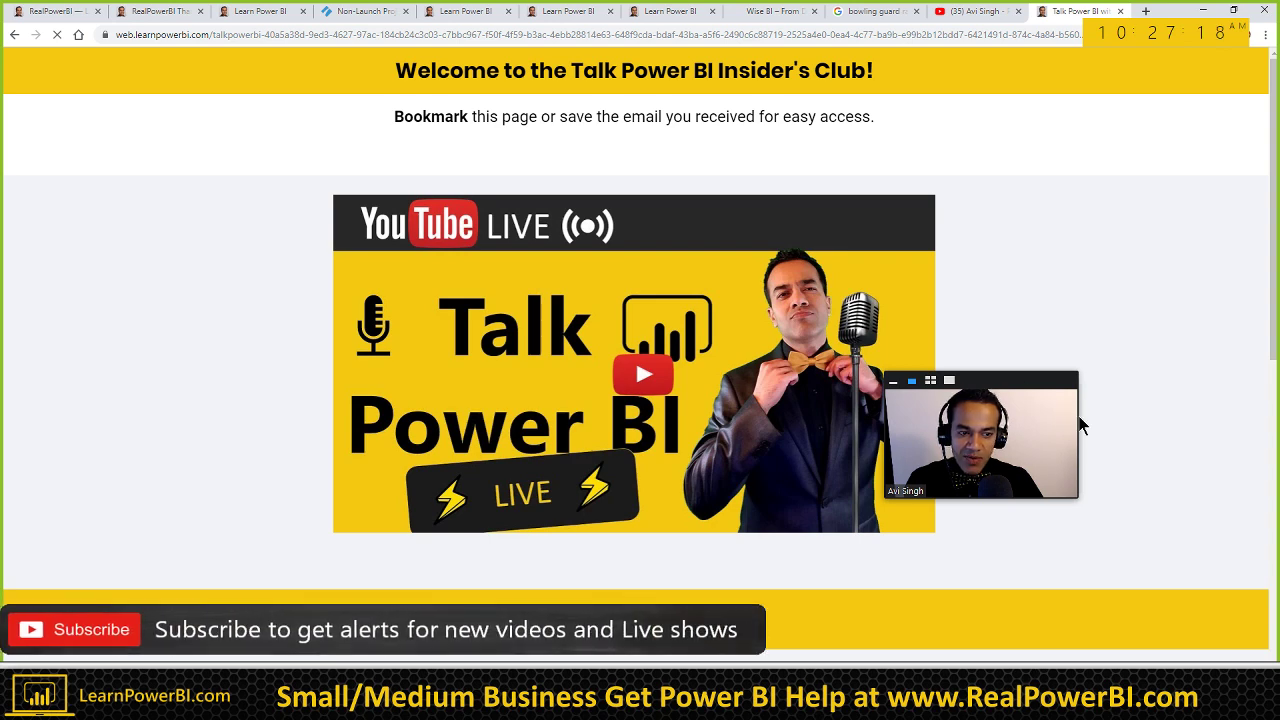
pyautogui.moveTo(1079, 500); pyautogui.dragTo(1147, 538)
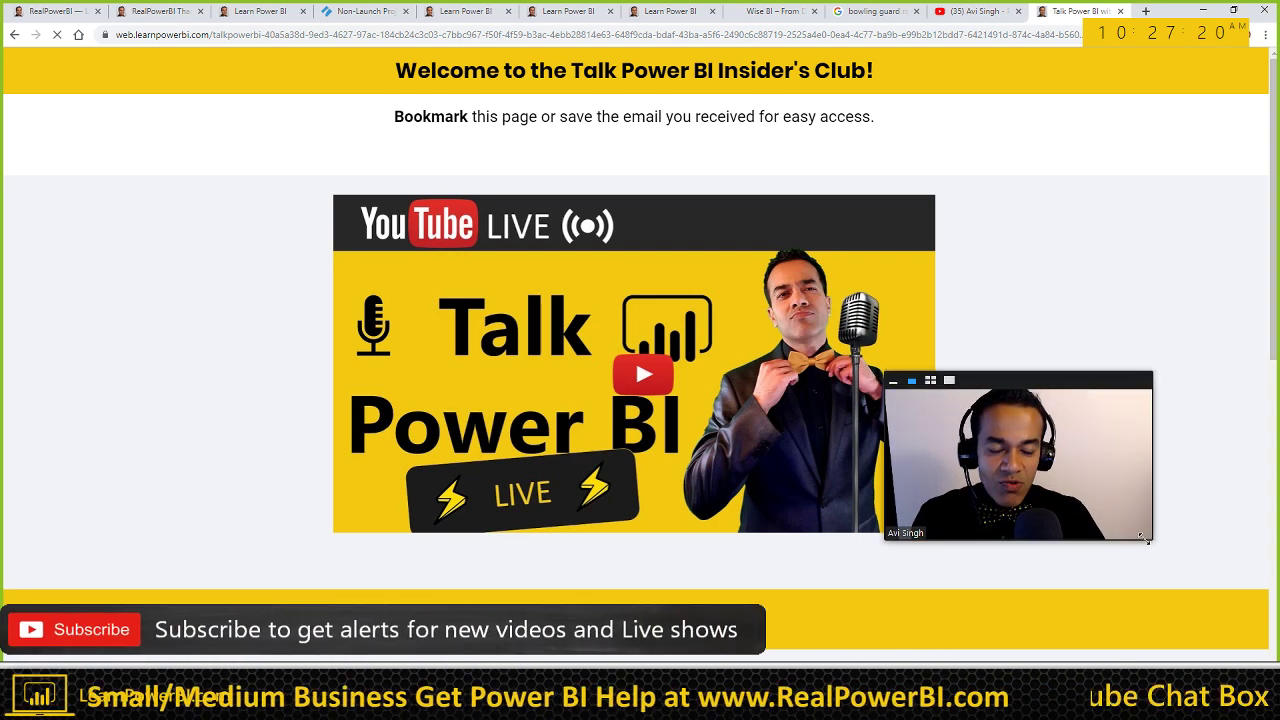
pyautogui.moveTo(1040, 380); pyautogui.dragTo(1140, 380)
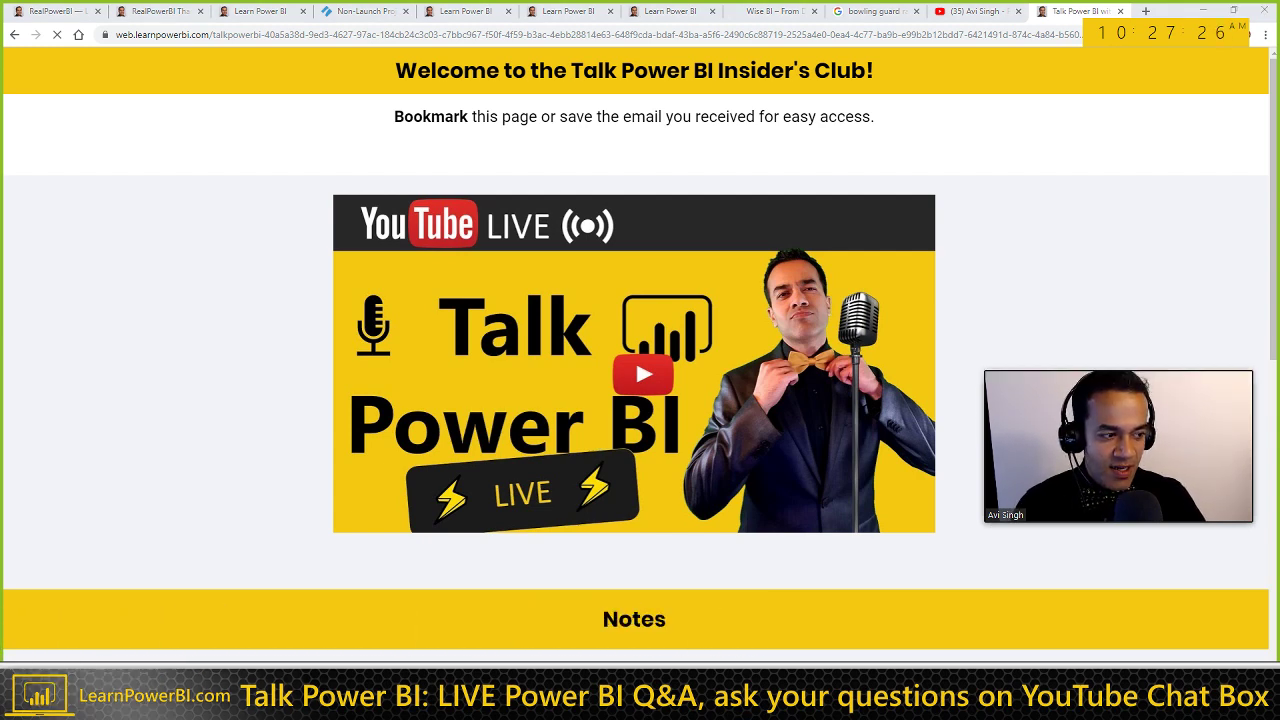
# Step: In the Word notes, jump to the Aug 23 RealPowerBI 09:45 PATH function heading
pyautogui.hotkey('alt', 'Tab')
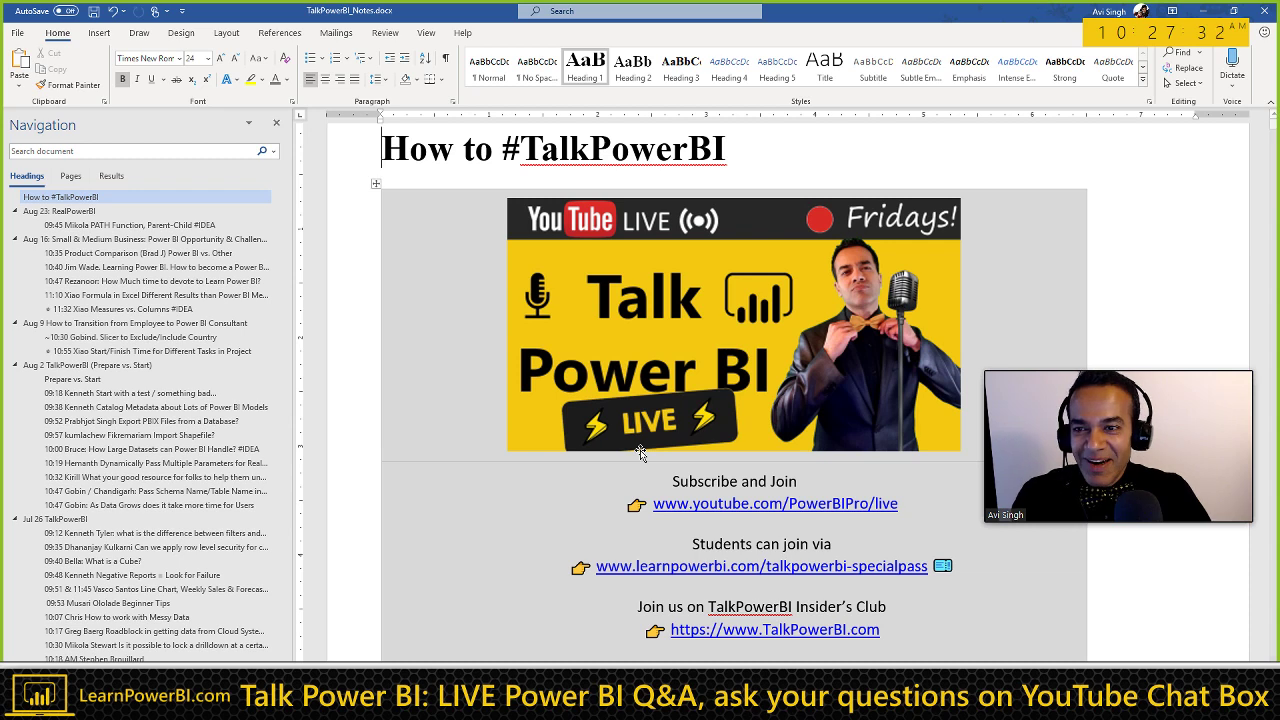
pyautogui.click(70, 212)
pyautogui.click(84, 227)
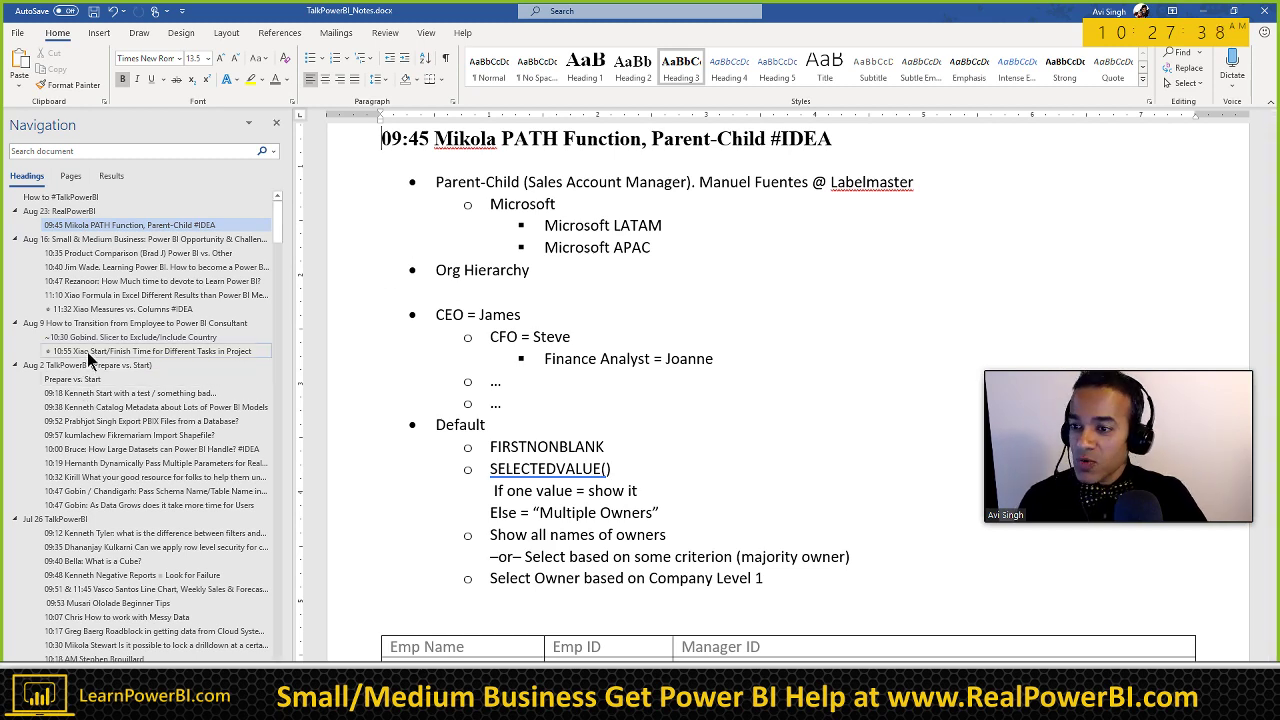
# Step: Paste a star emoji before the 09:45 PATH function heading in the Word notes
pyautogui.click(106, 309)
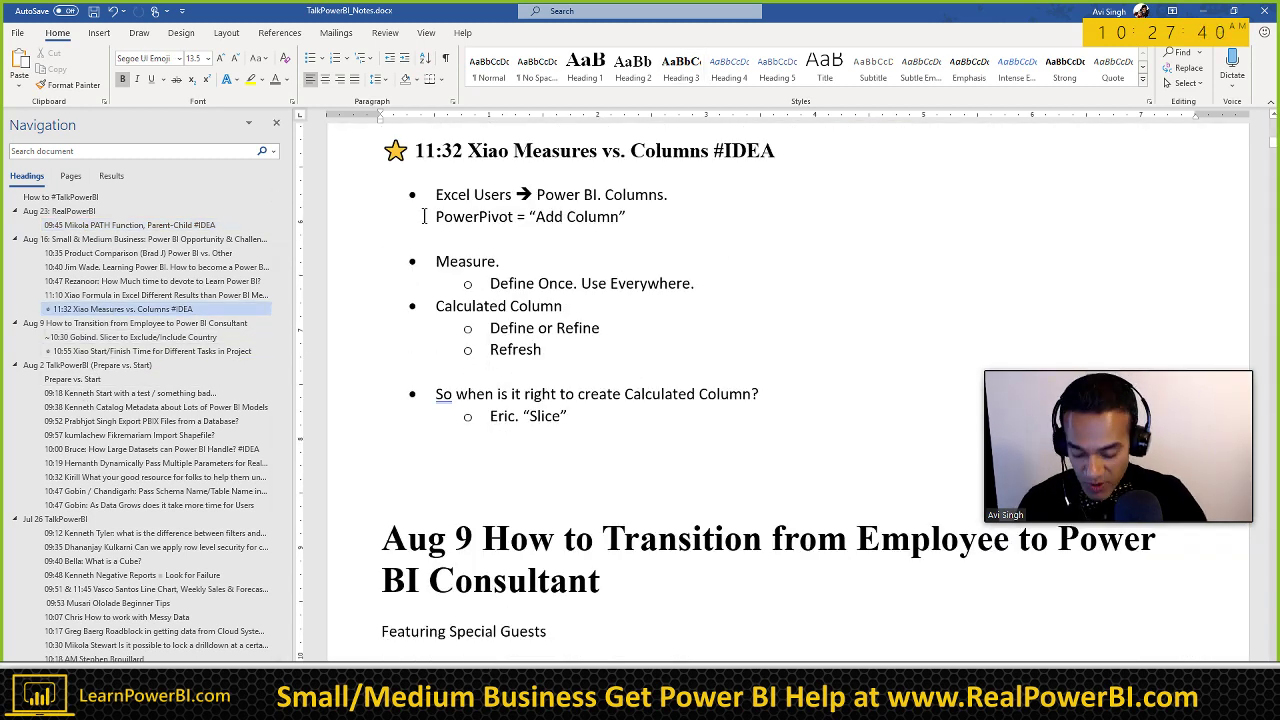
pyautogui.click(91, 224)
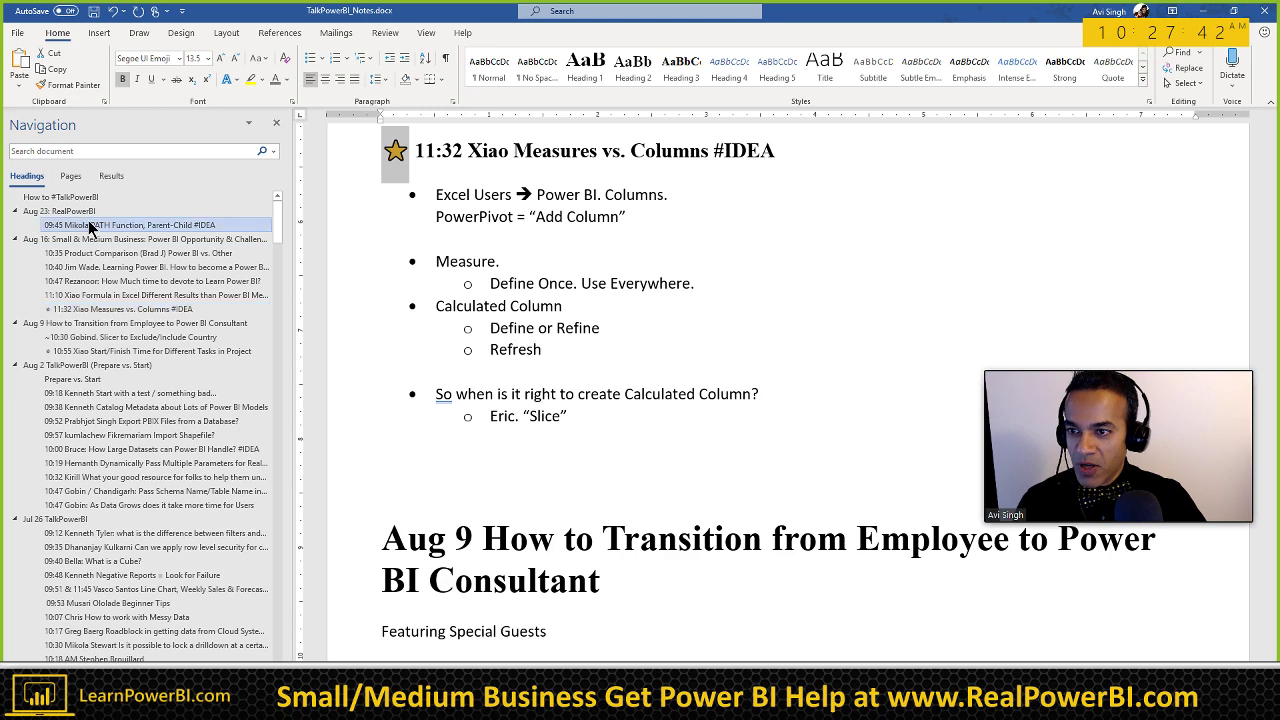
pyautogui.write('⭐')
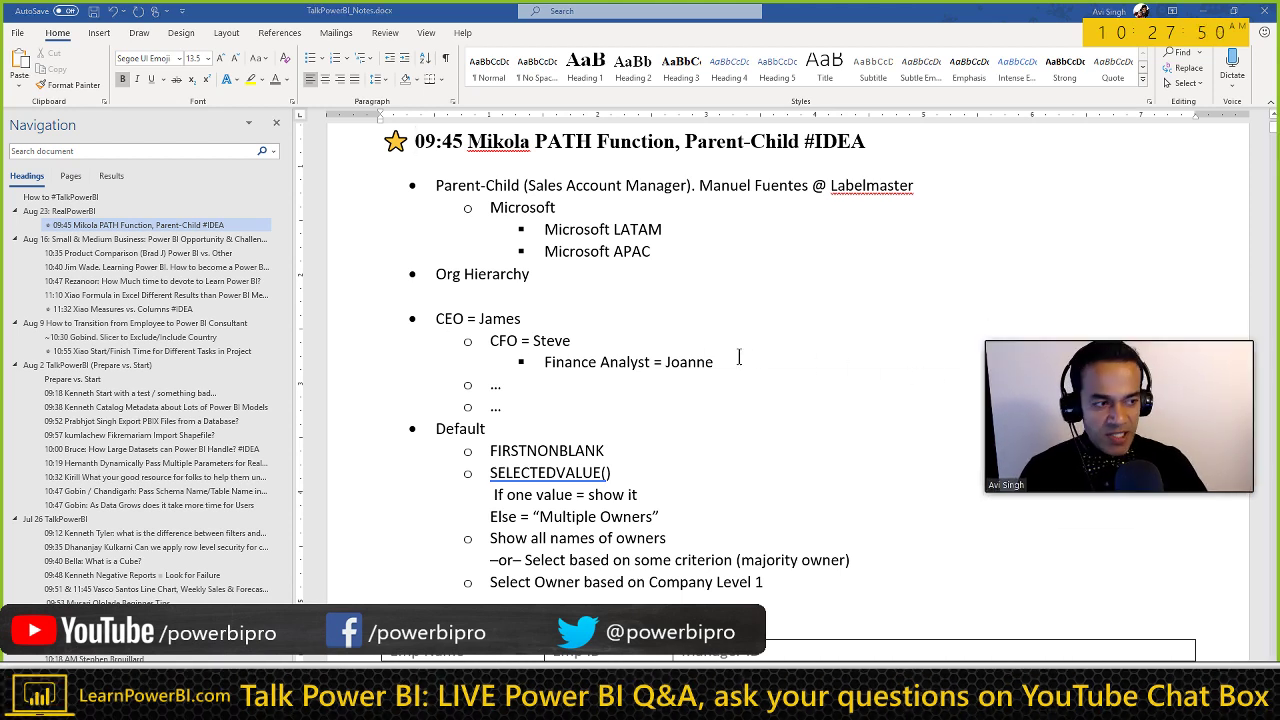
pyautogui.hotkey('alt', 'Tab')
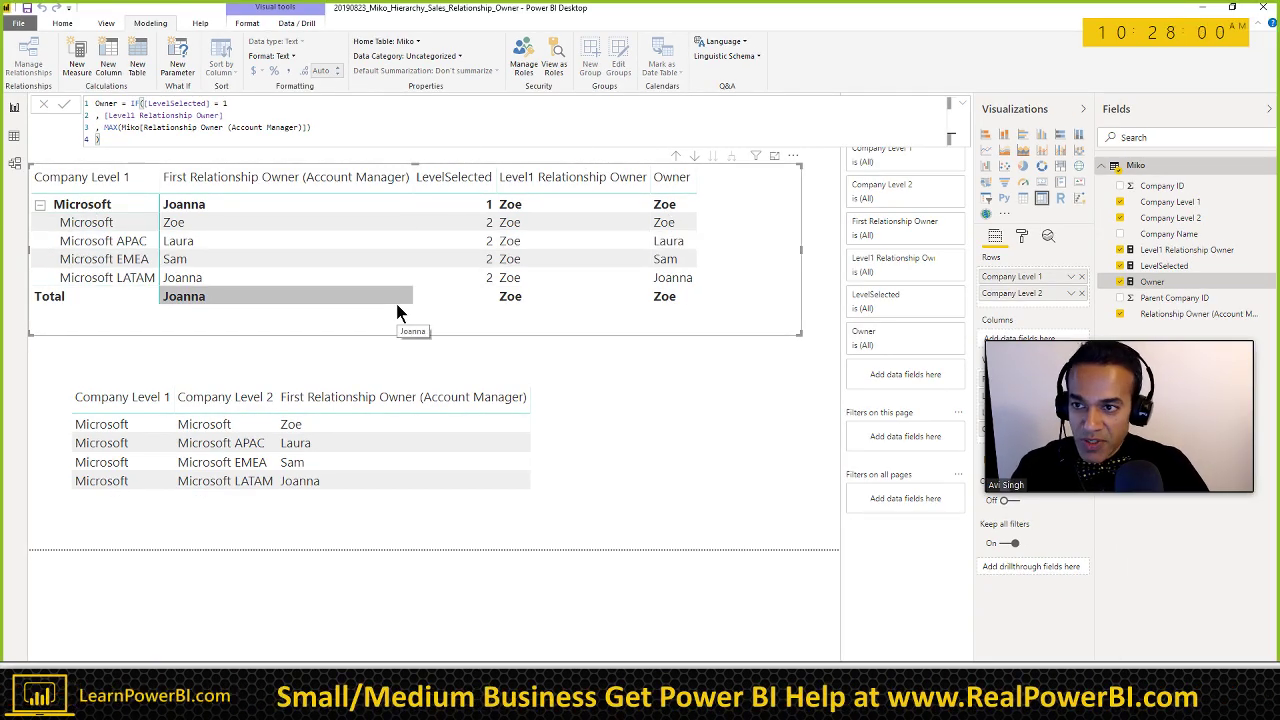
pyautogui.hotkey('alt', 'Tab')
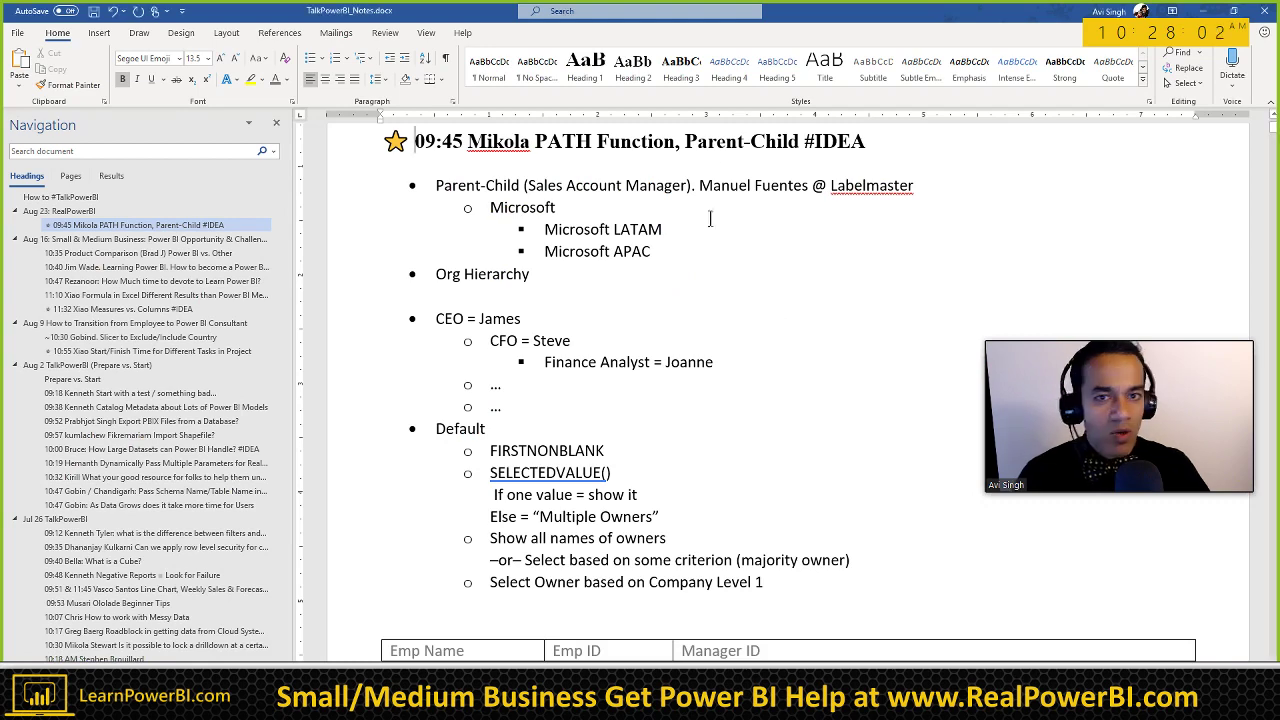
# Step: Copy the link address of the files folder on the Insider's Club page
pyautogui.hotkey('alt', 'Tab')
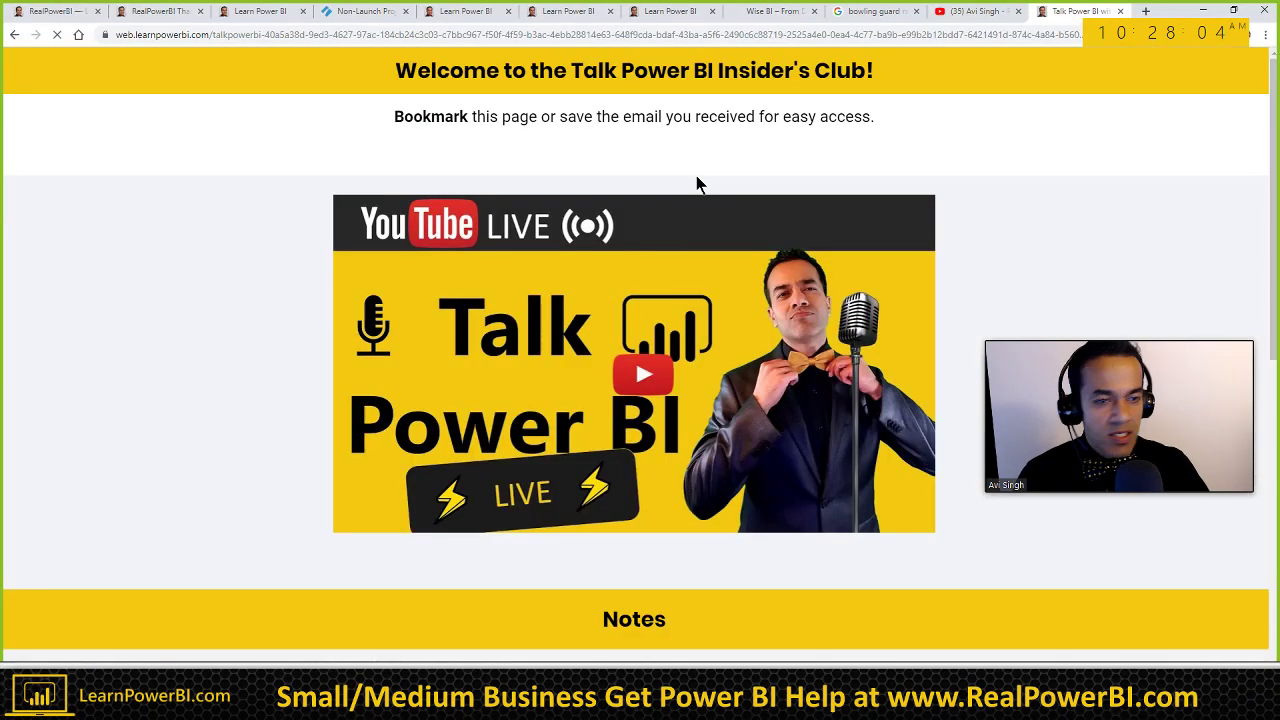
pyautogui.scroll(-7, 703, 364)
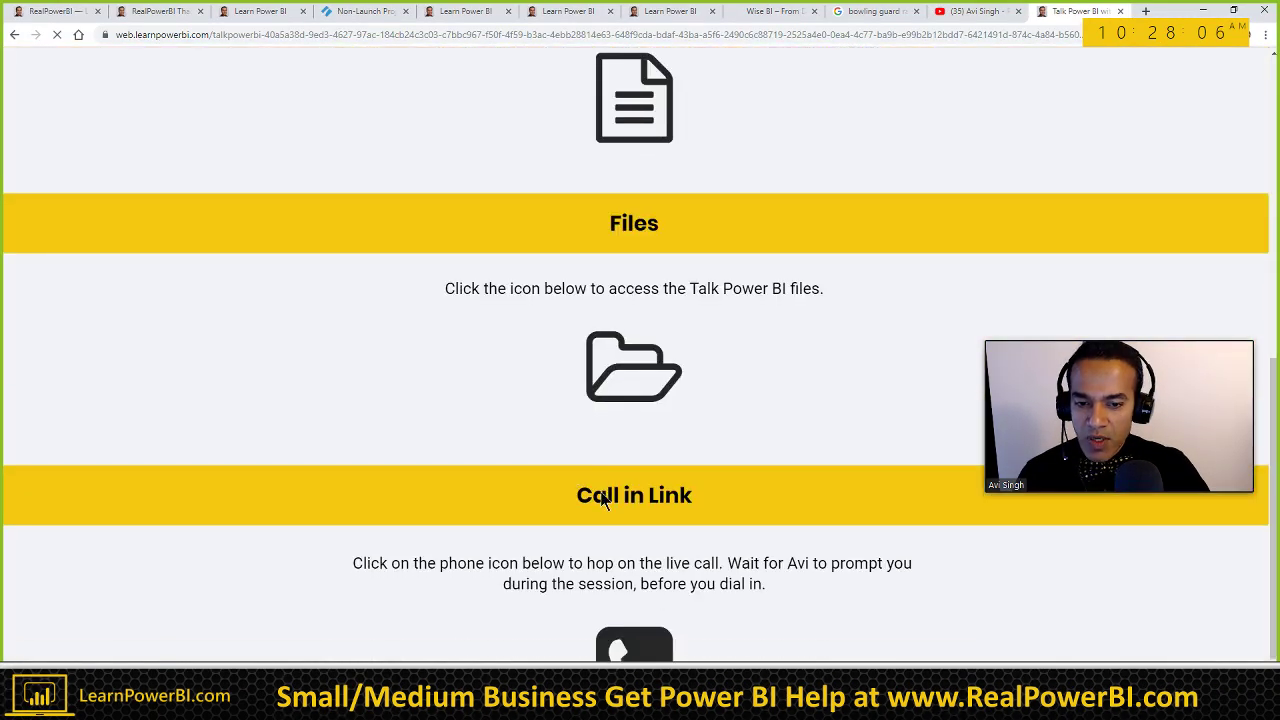
pyautogui.rightClick(637, 324)
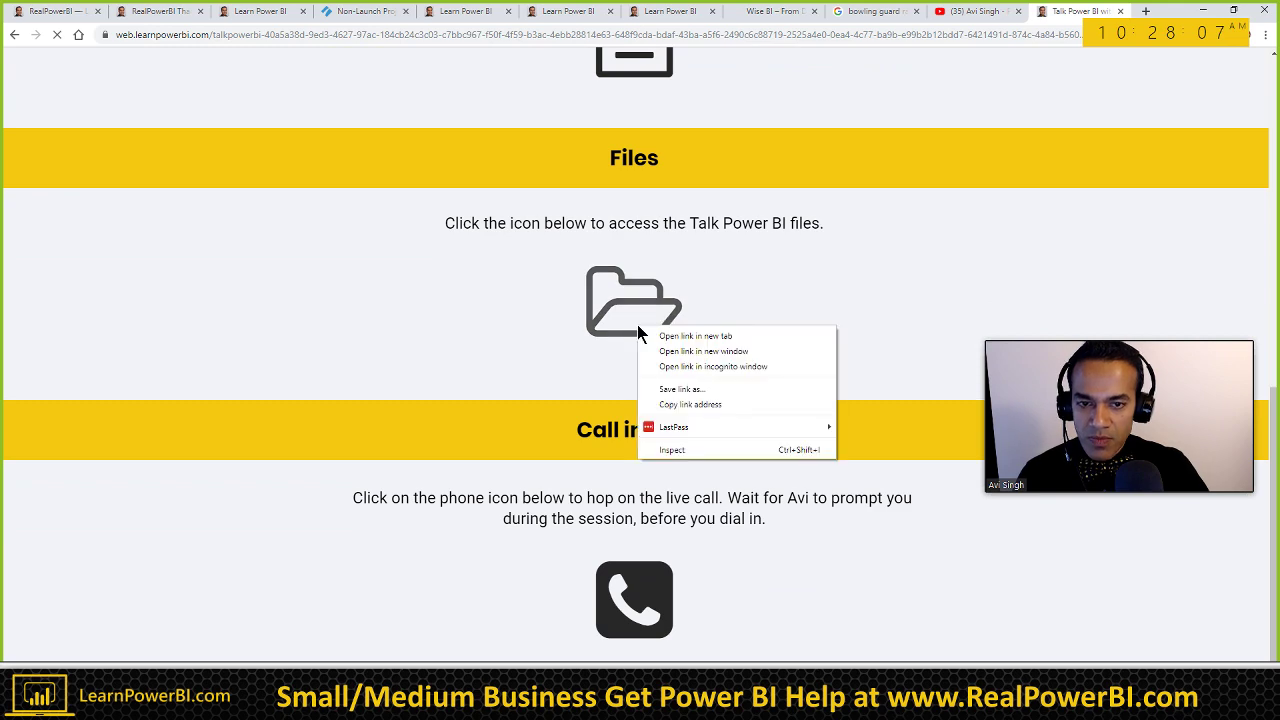
pyautogui.click(689, 405)
# Step: Deselect the table visual in the Power BI report and drag on the canvas
pyautogui.hotkey('alt', 'Tab')
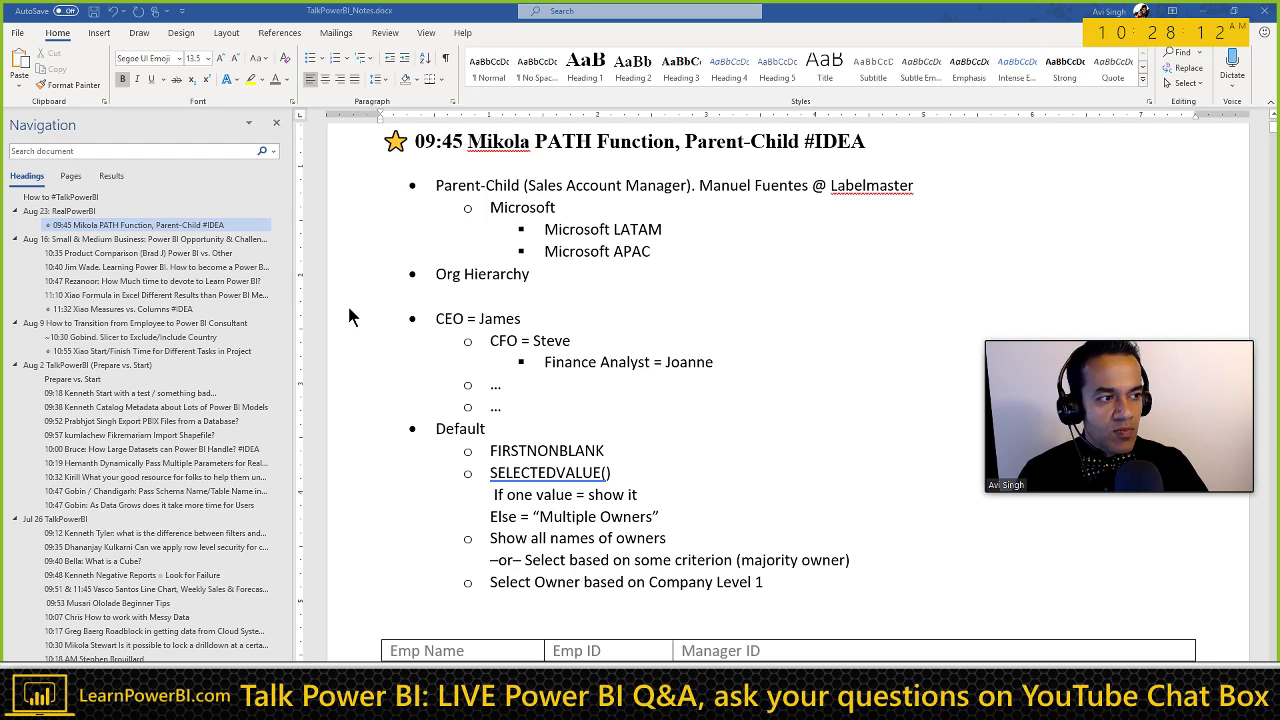
pyautogui.hotkey('alt', 'Tab')
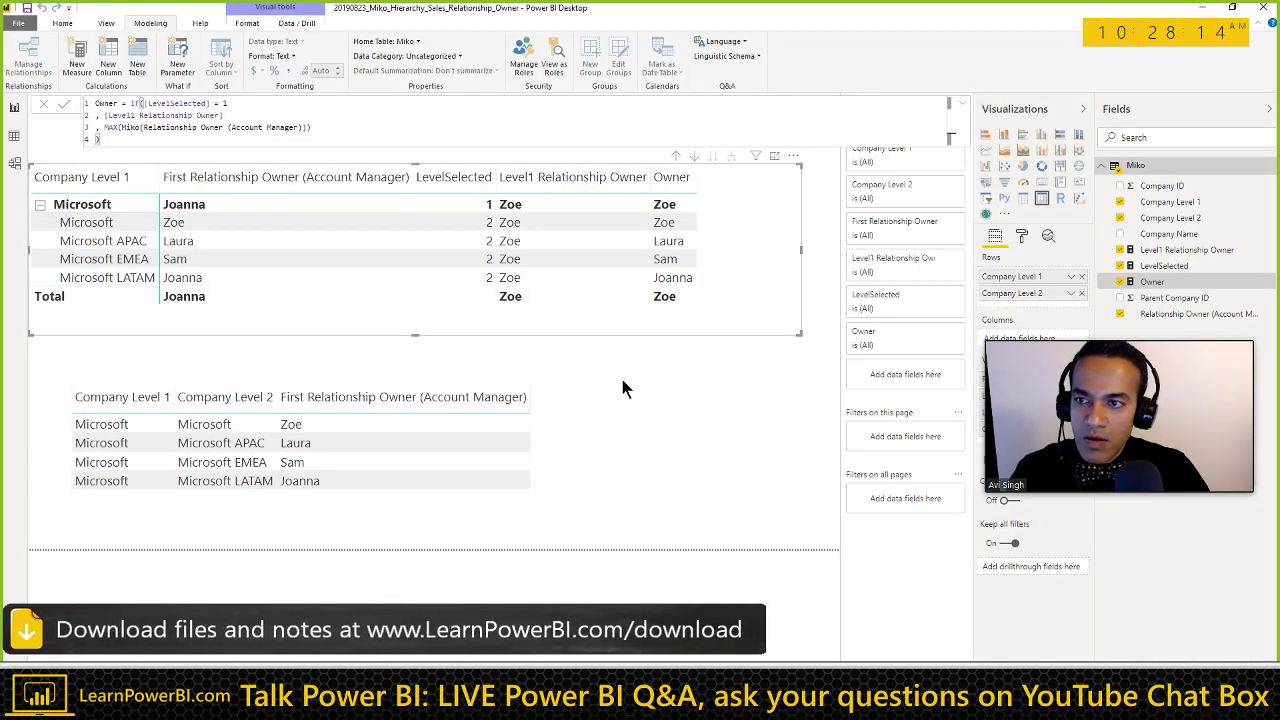
pyautogui.click(624, 387)
pyautogui.moveTo(1083, 355); pyautogui.dragTo(1011, 454)
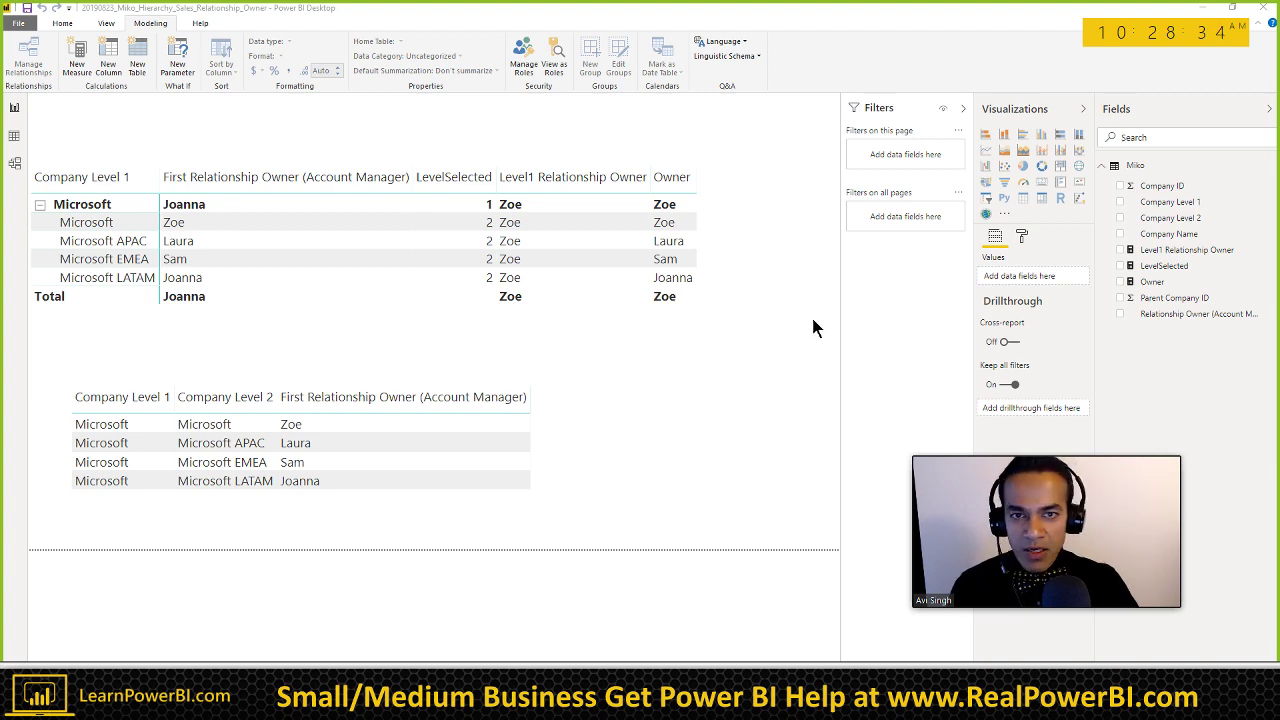
pyautogui.hotkey('alt', 'Tab')
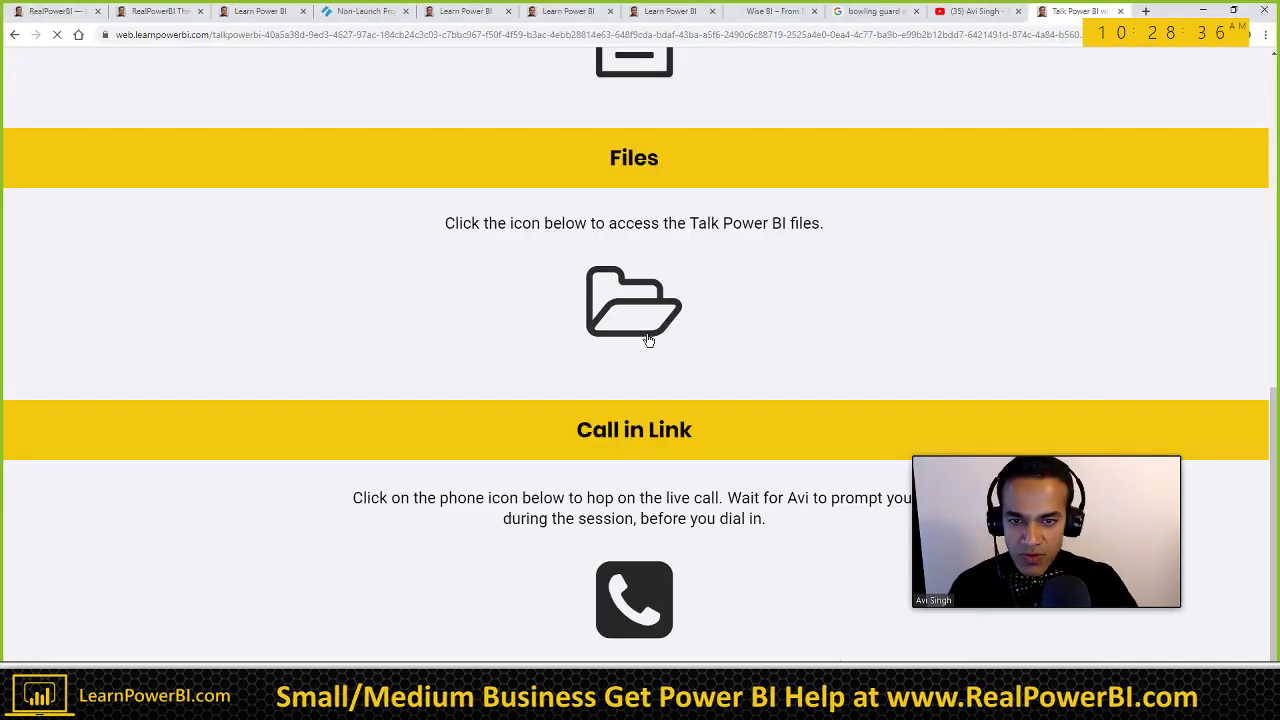
# Step: Open the Talk Power BI files folder and its 2019_Files subfolder in SharePoint
pyautogui.click(647, 331)
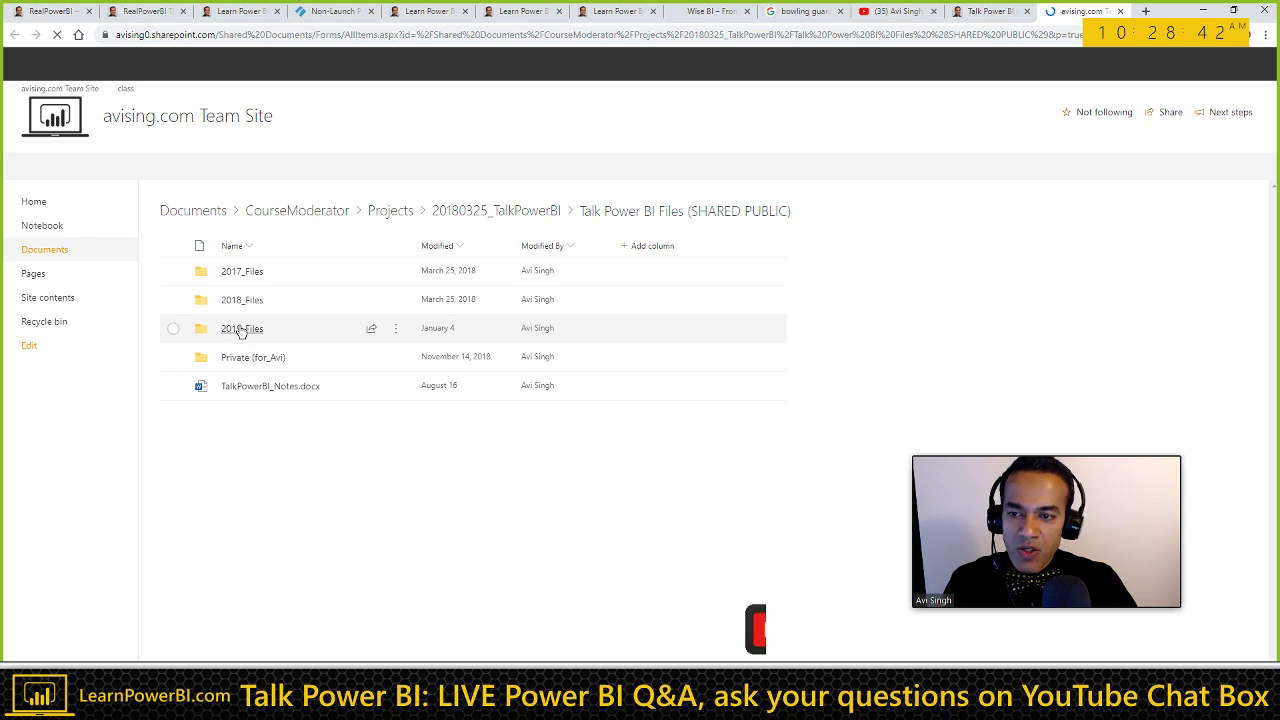
pyautogui.click(302, 332)
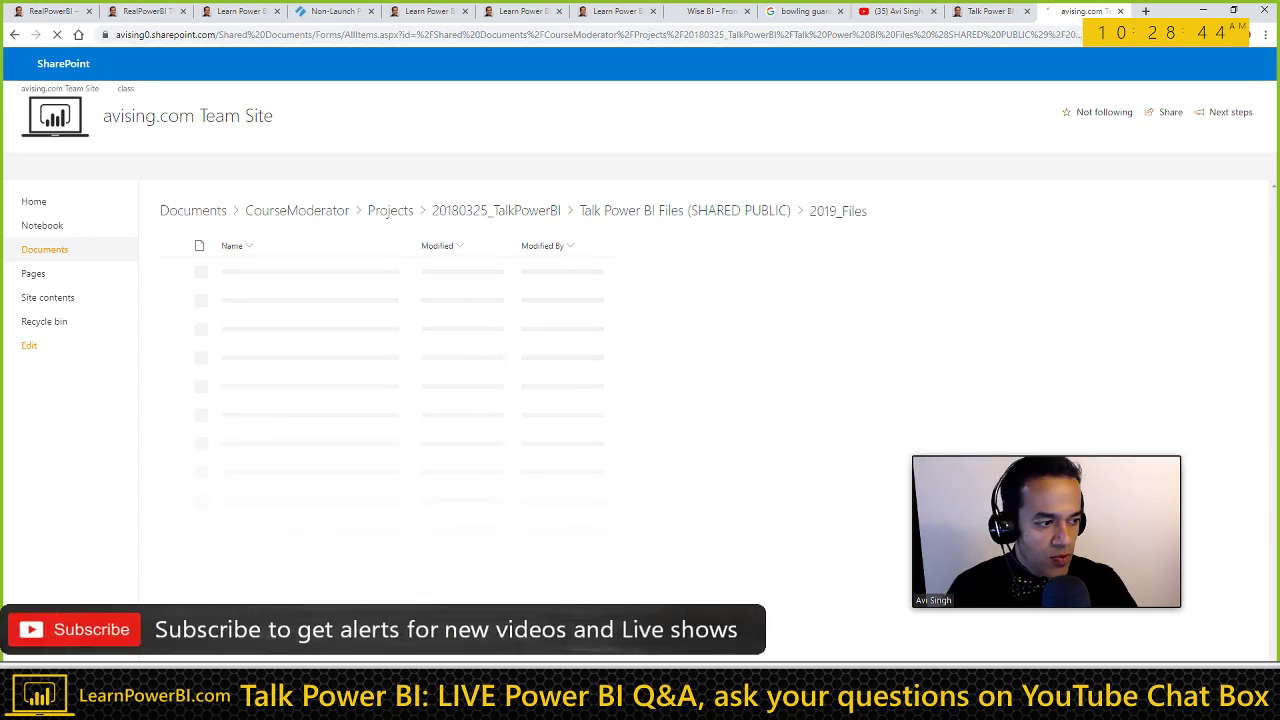
pyautogui.hotkey('alt', 'Tab')
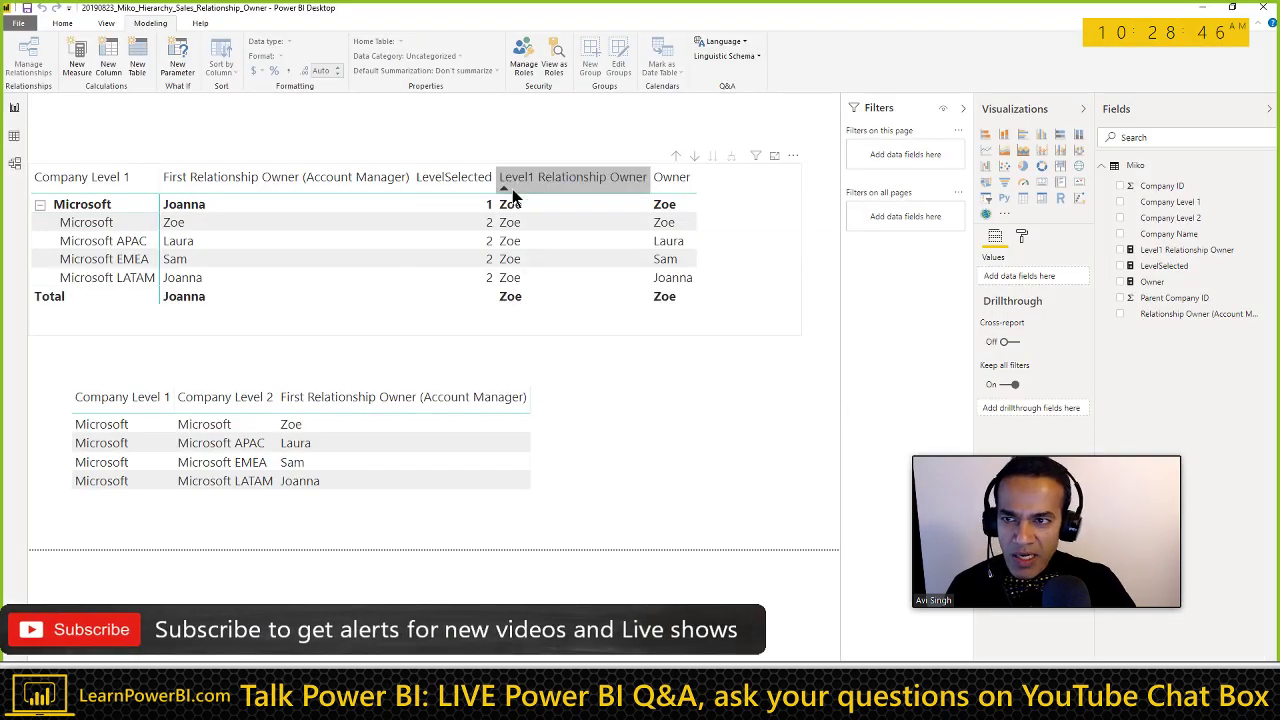
pyautogui.hotkey('alt', 'Tab')
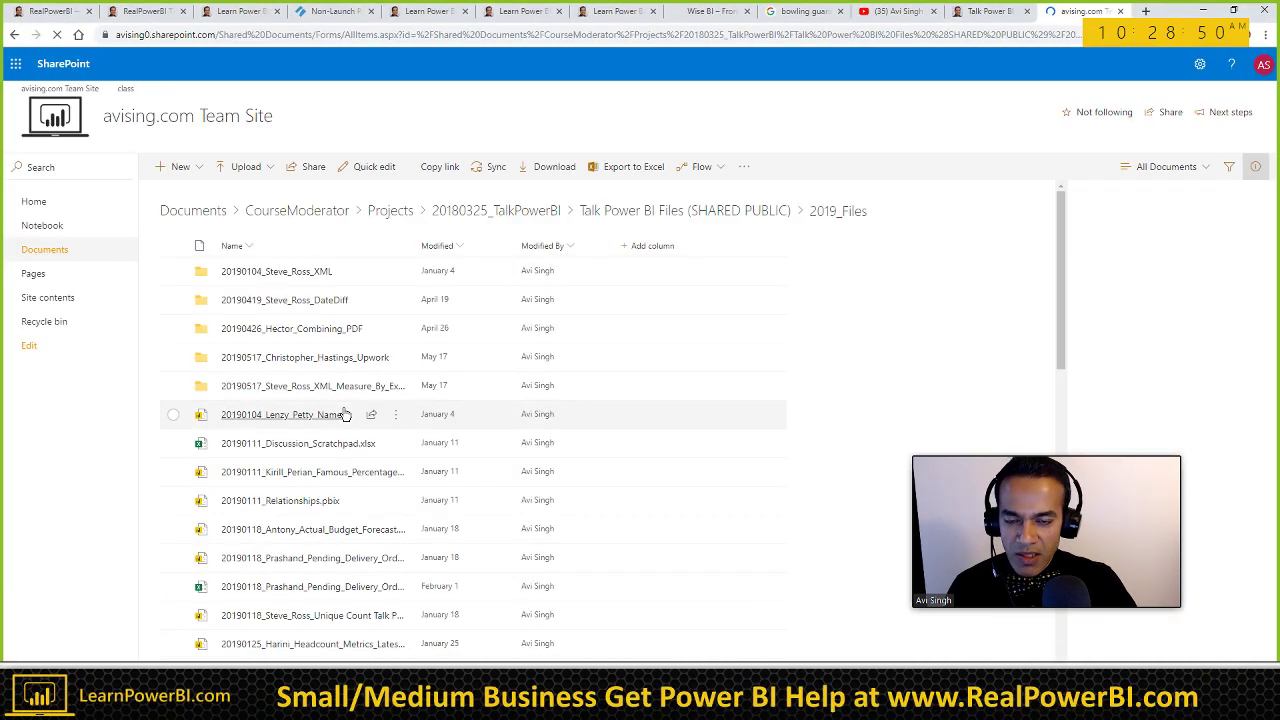
# Step: Sort by Modified, Newer to older, and mark the newly uploaded Miko hierarchy file
pyautogui.click(462, 246)
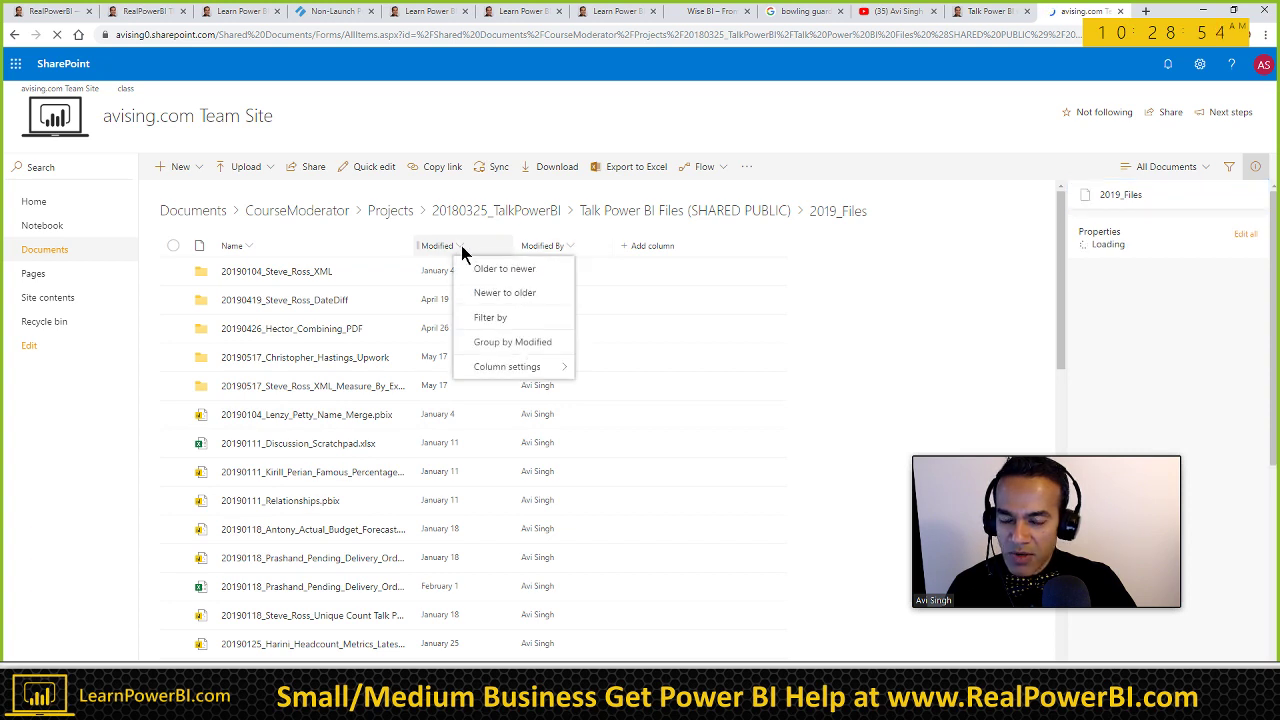
pyautogui.click(519, 304)
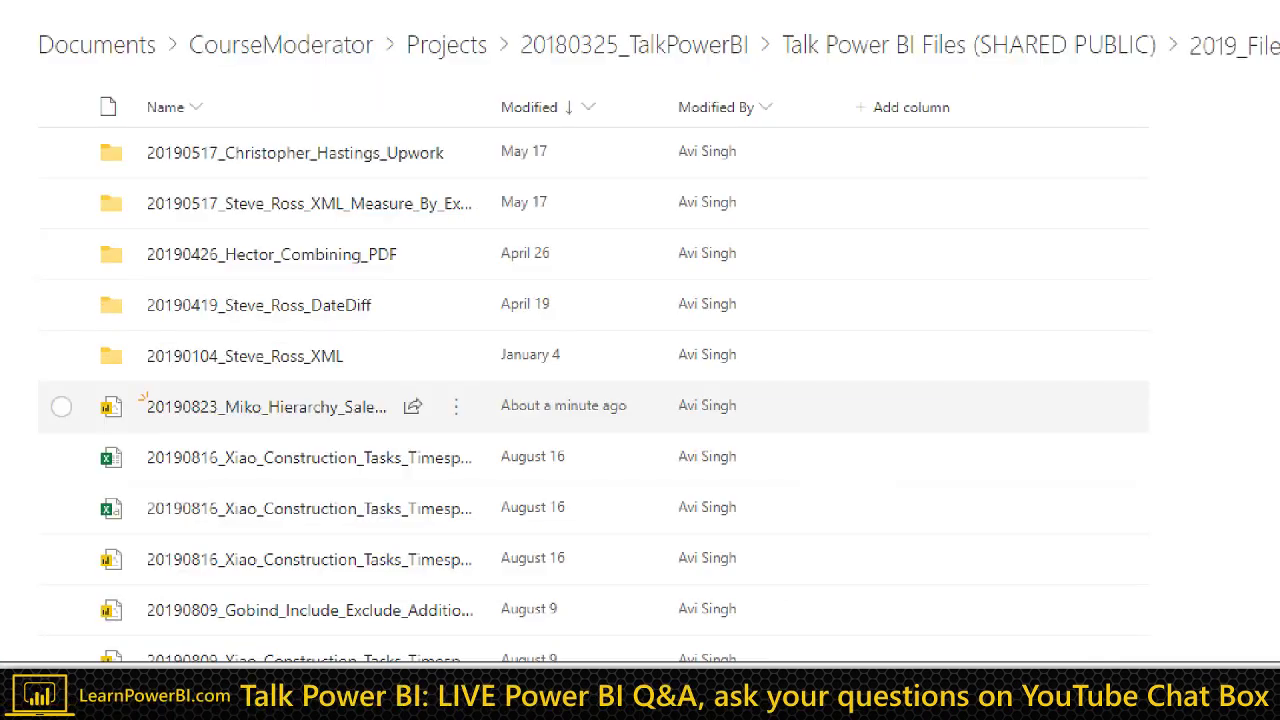
pyautogui.moveTo(367, 413); pyautogui.dragTo(442, 388)
pyautogui.press('Escape')
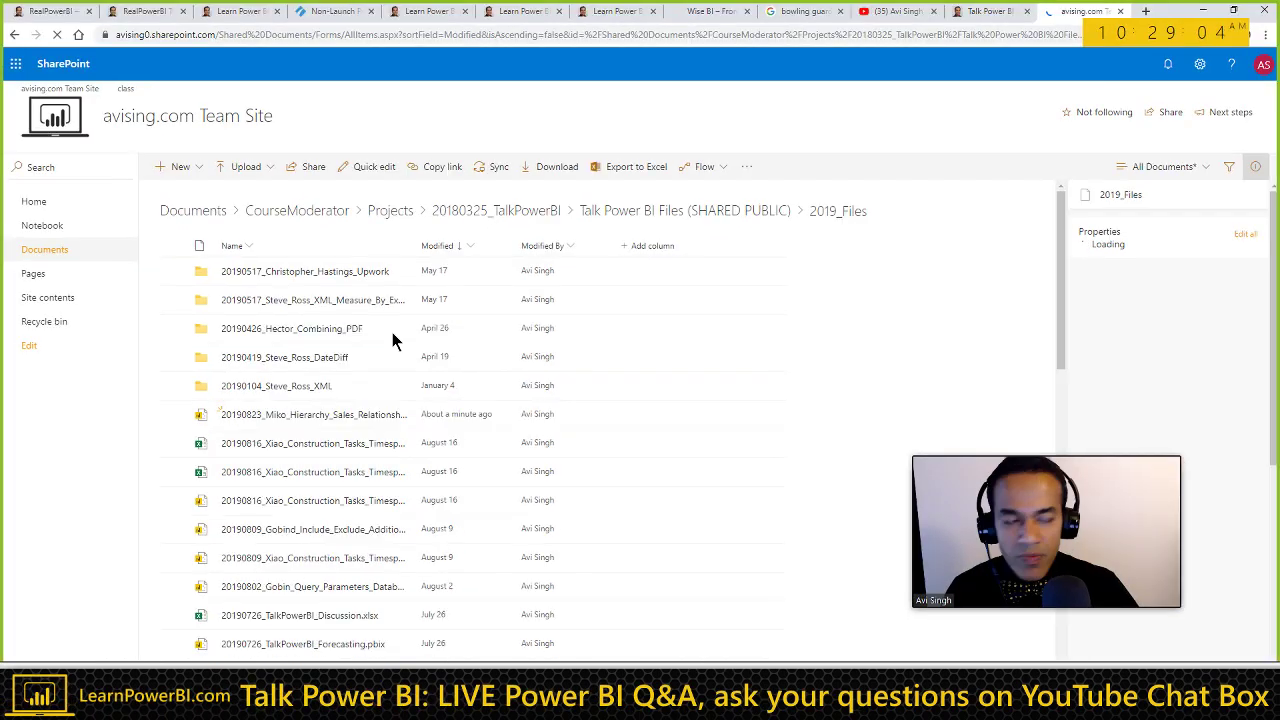
pyautogui.hotkey('alt', 'Tab')
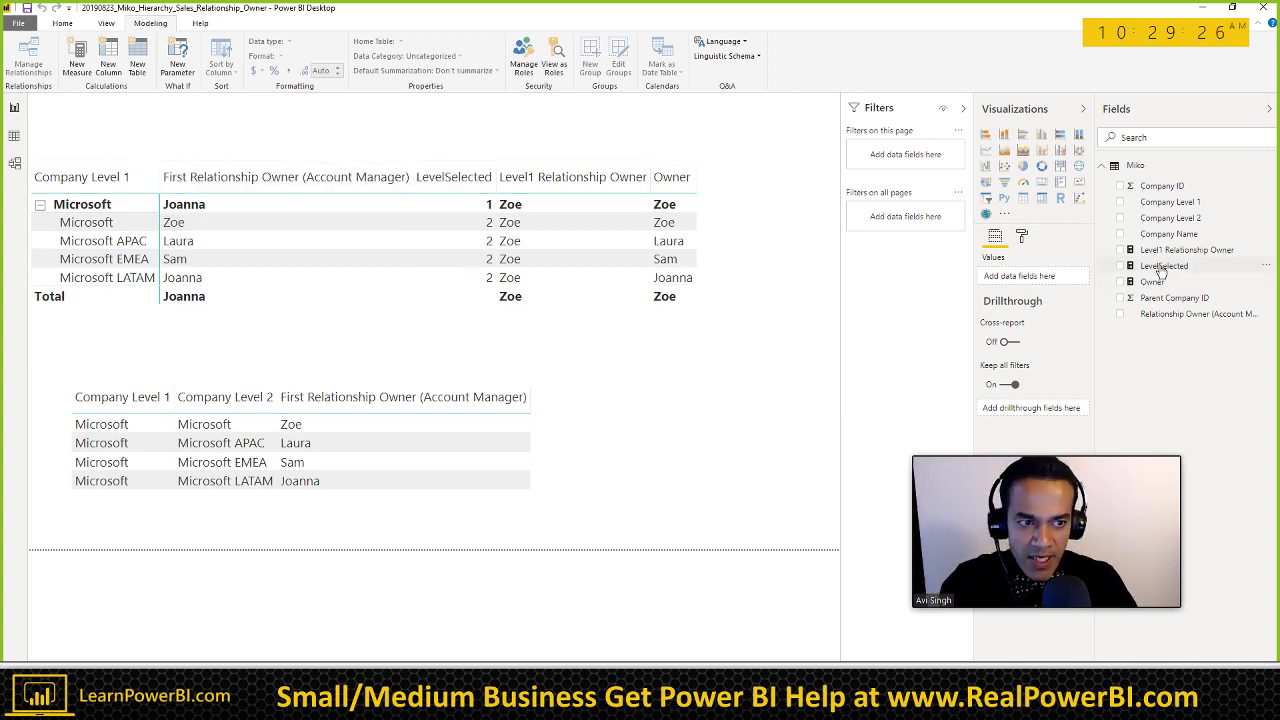
pyautogui.click(1162, 268)
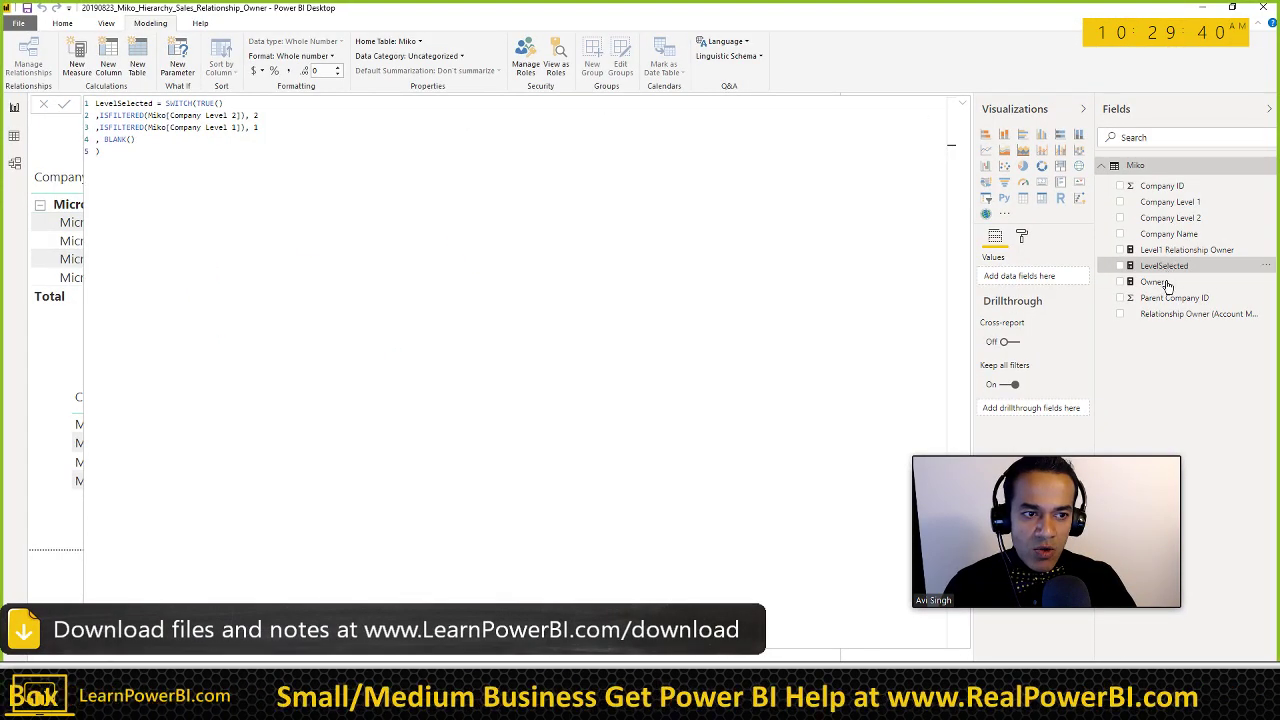
pyautogui.click(1180, 250)
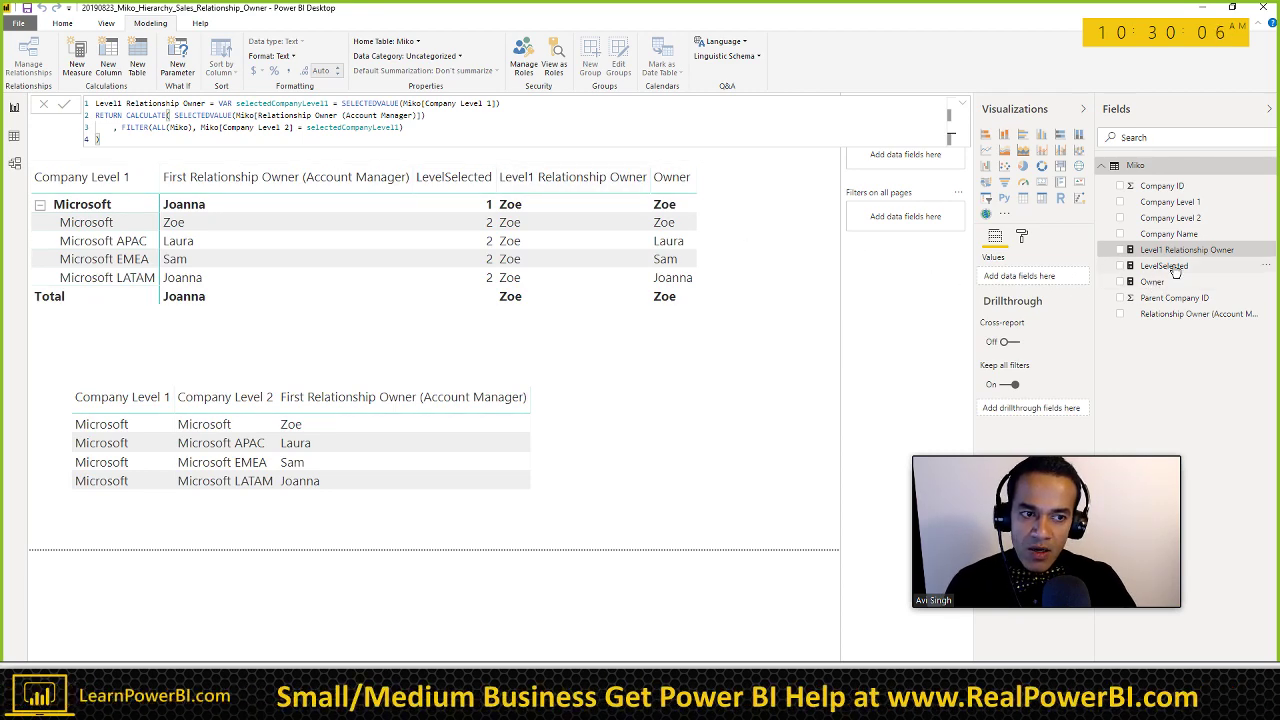
pyautogui.click(1267, 254)
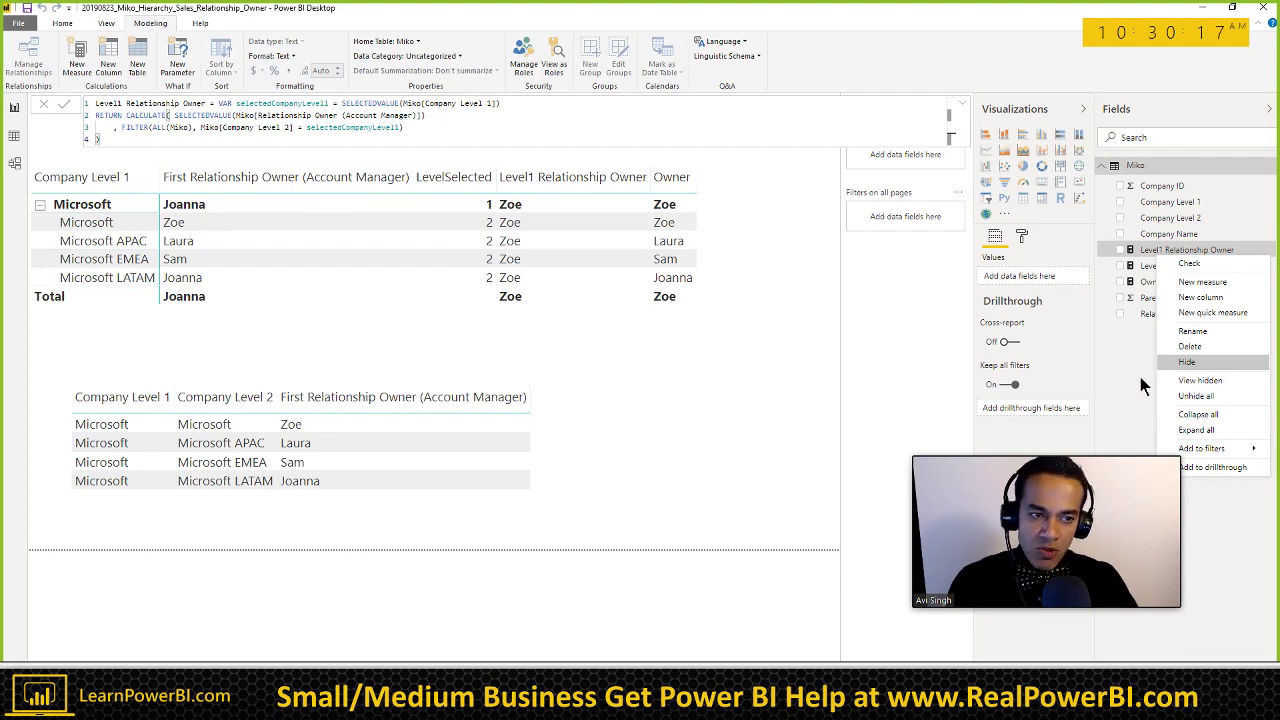
pyautogui.click(1136, 374)
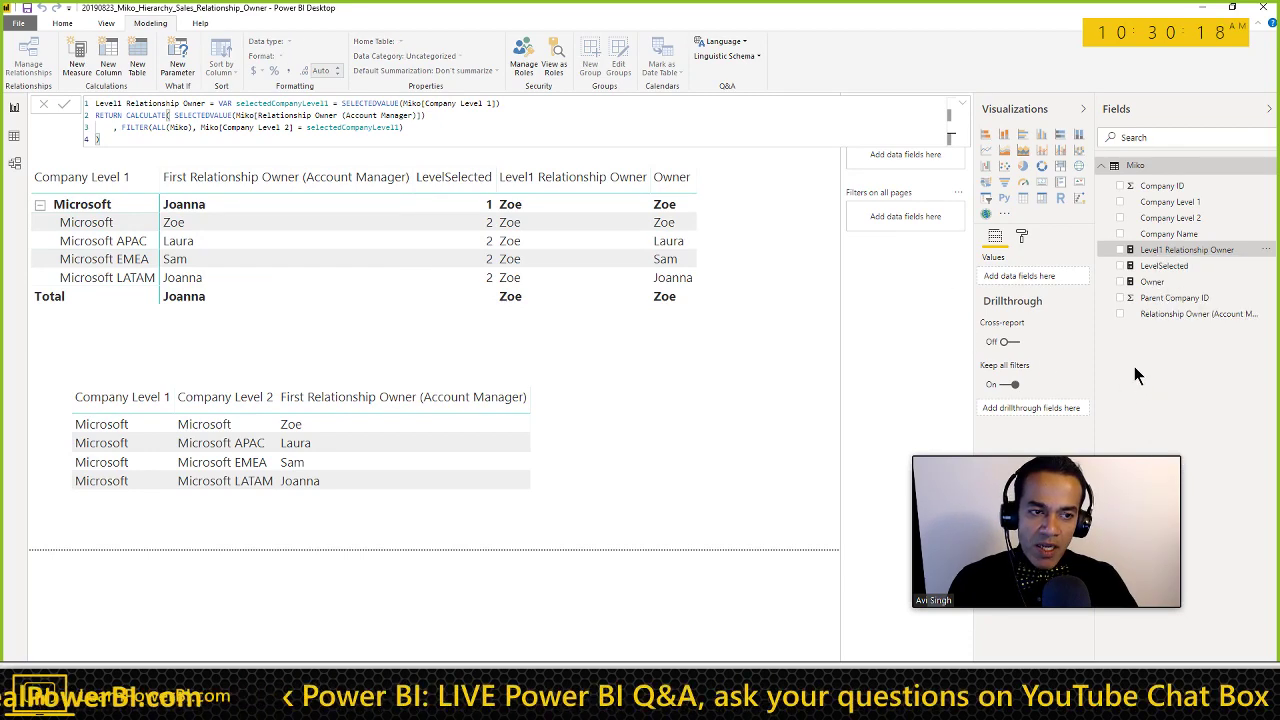
pyautogui.click(1152, 282)
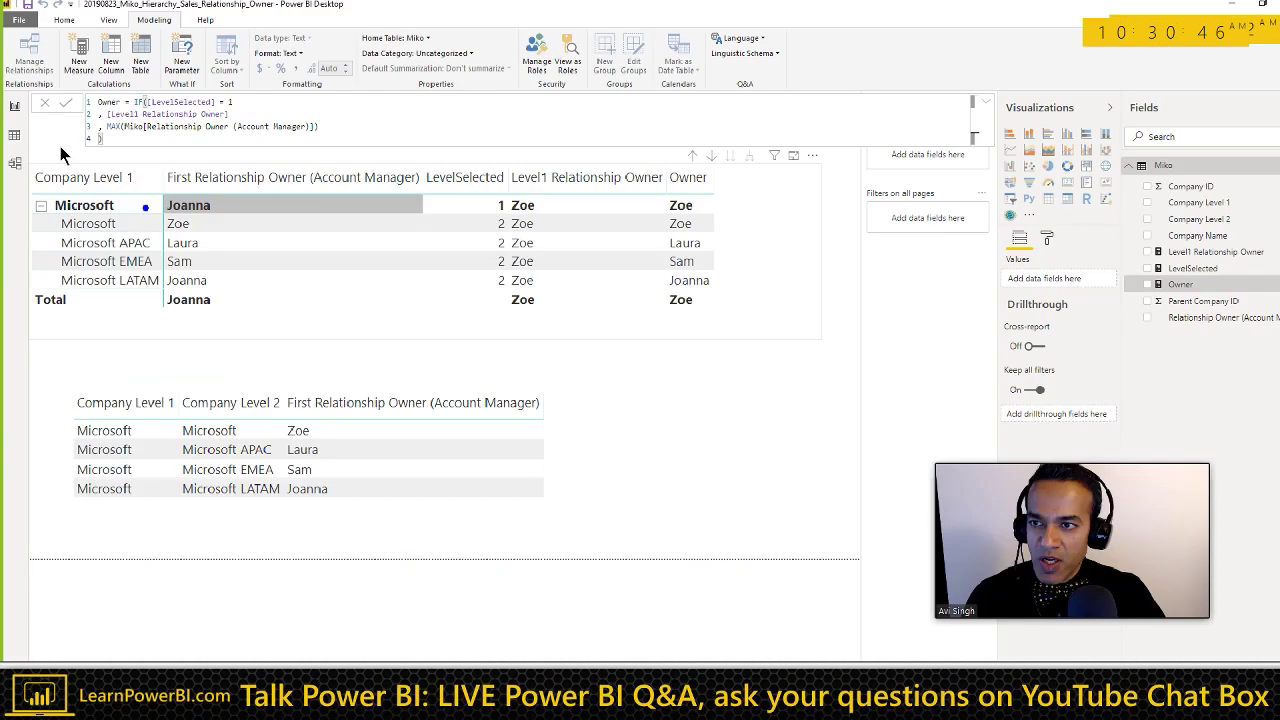
pyautogui.click(755, 366)
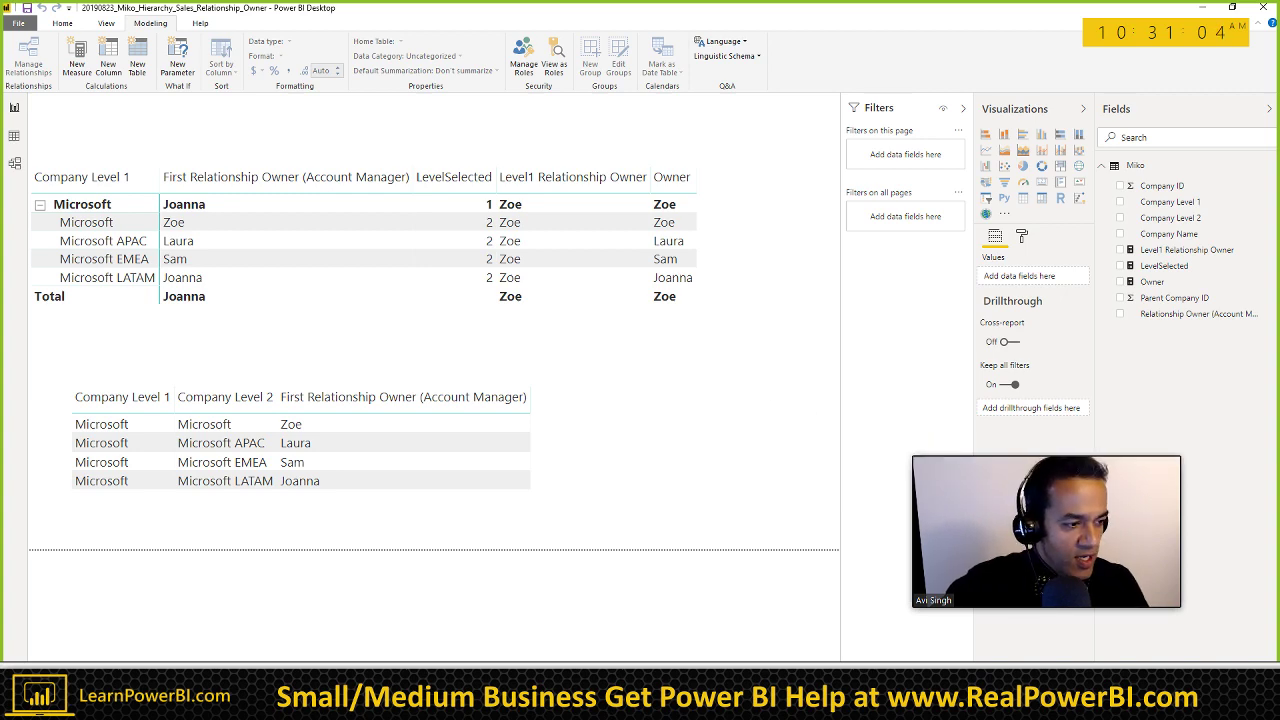
# Step: Search Google for 'INSCOPE' in a new tab, then refine it to 'dax INSCOPE'
pyautogui.hotkey('alt', 'Tab')
pyautogui.hotkey('ctrl', 't')
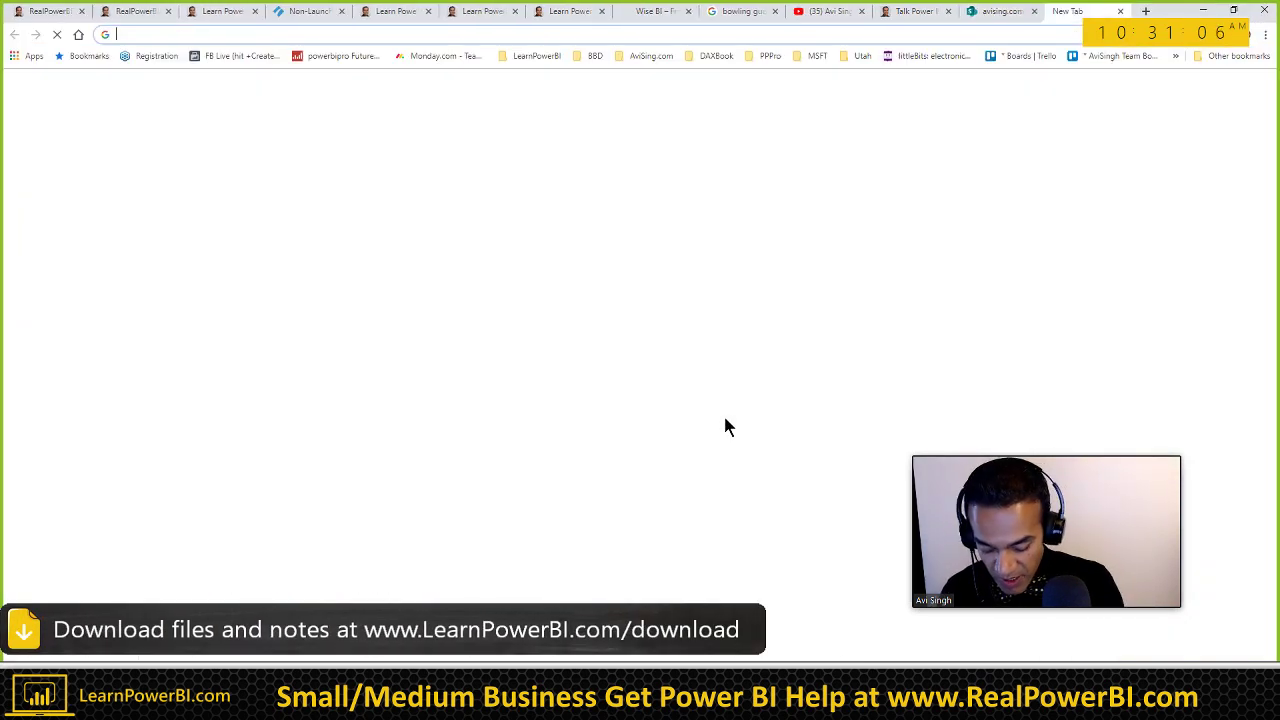
pyautogui.write('INSCOPE')
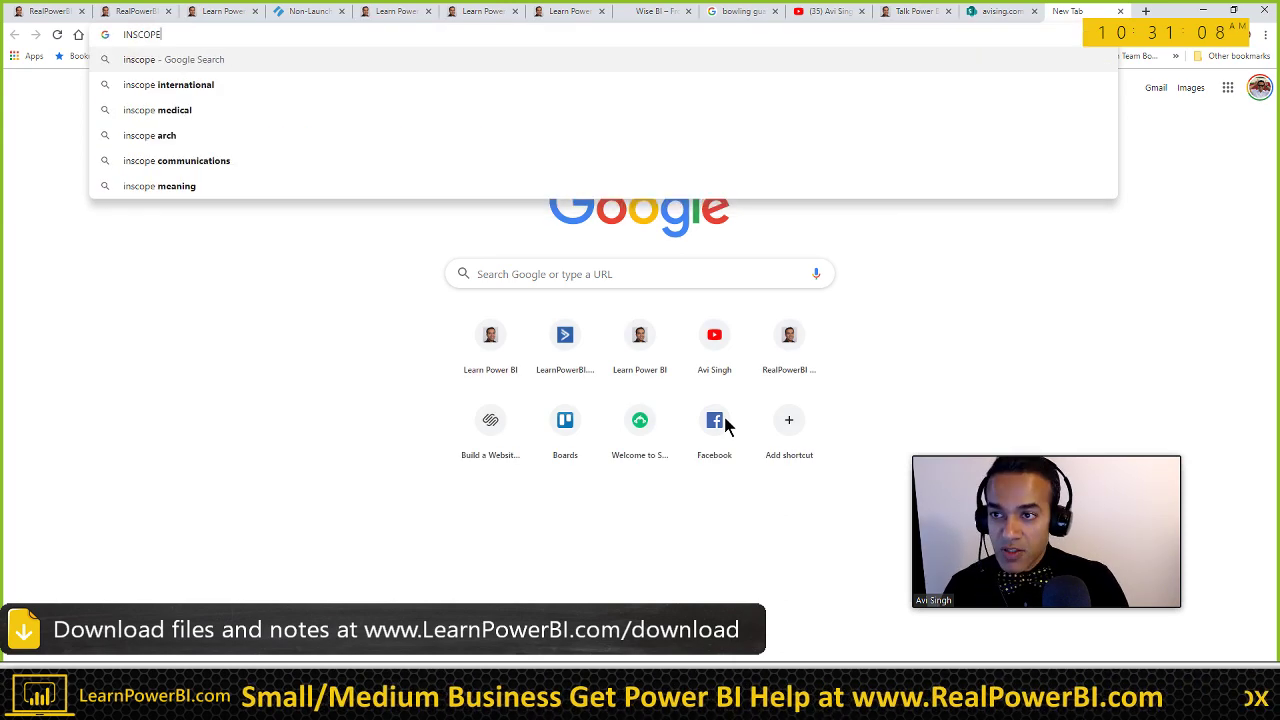
pyautogui.press('Return')
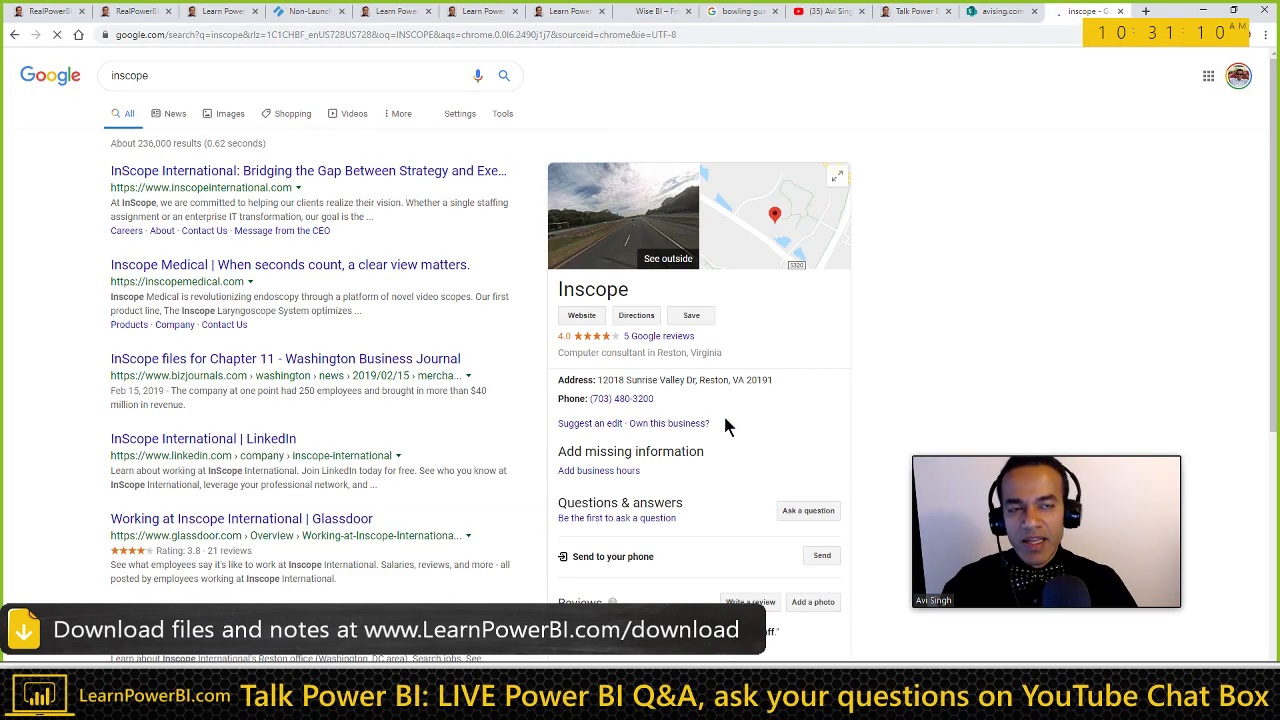
pyautogui.click(172, 82)
pyautogui.write('dax')
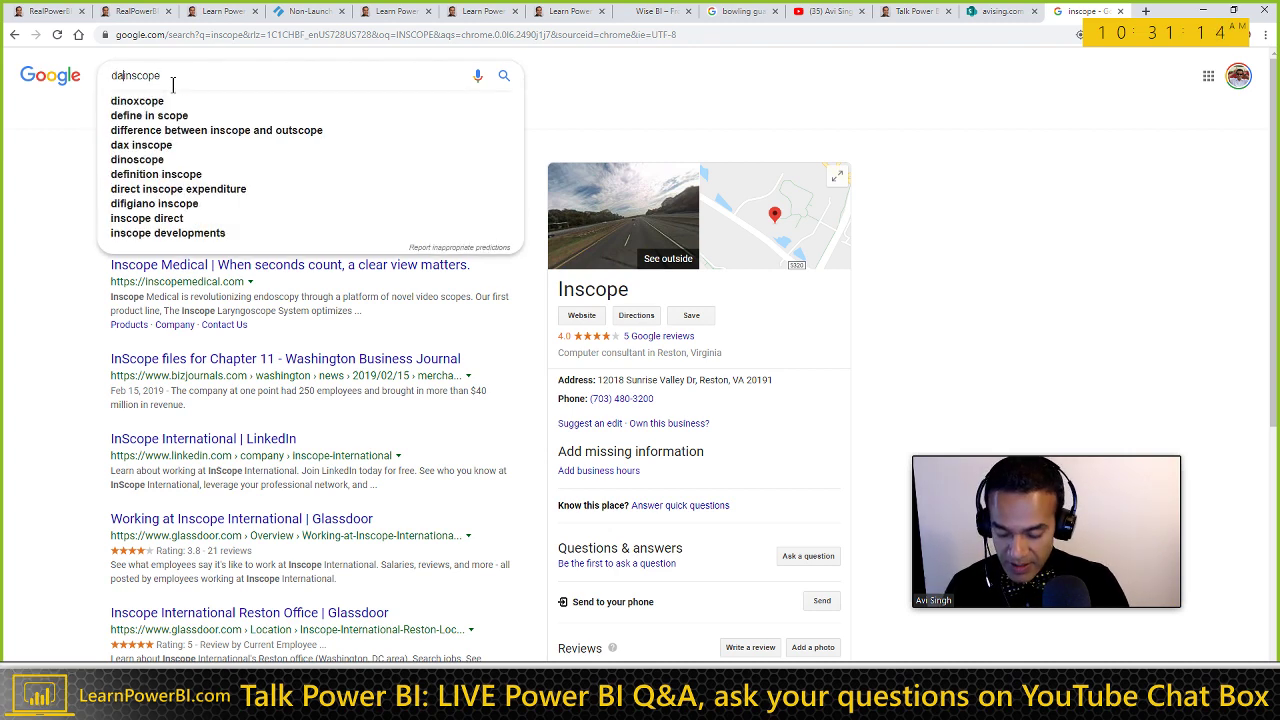
pyautogui.press('Return')
pyautogui.hotkey('alt', 'Tab')
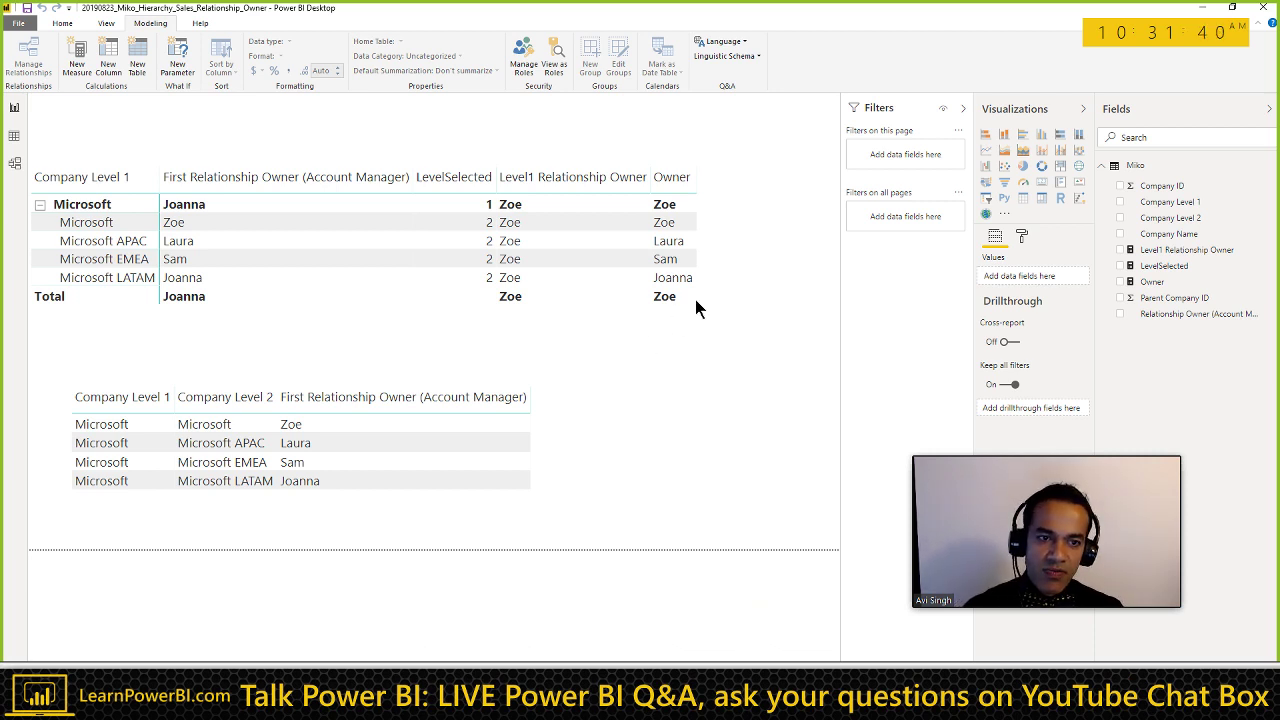
# Step: View the LevelSelected formula and Model view, then select the matrix to show its Rows and Values
pyautogui.click(1163, 267)
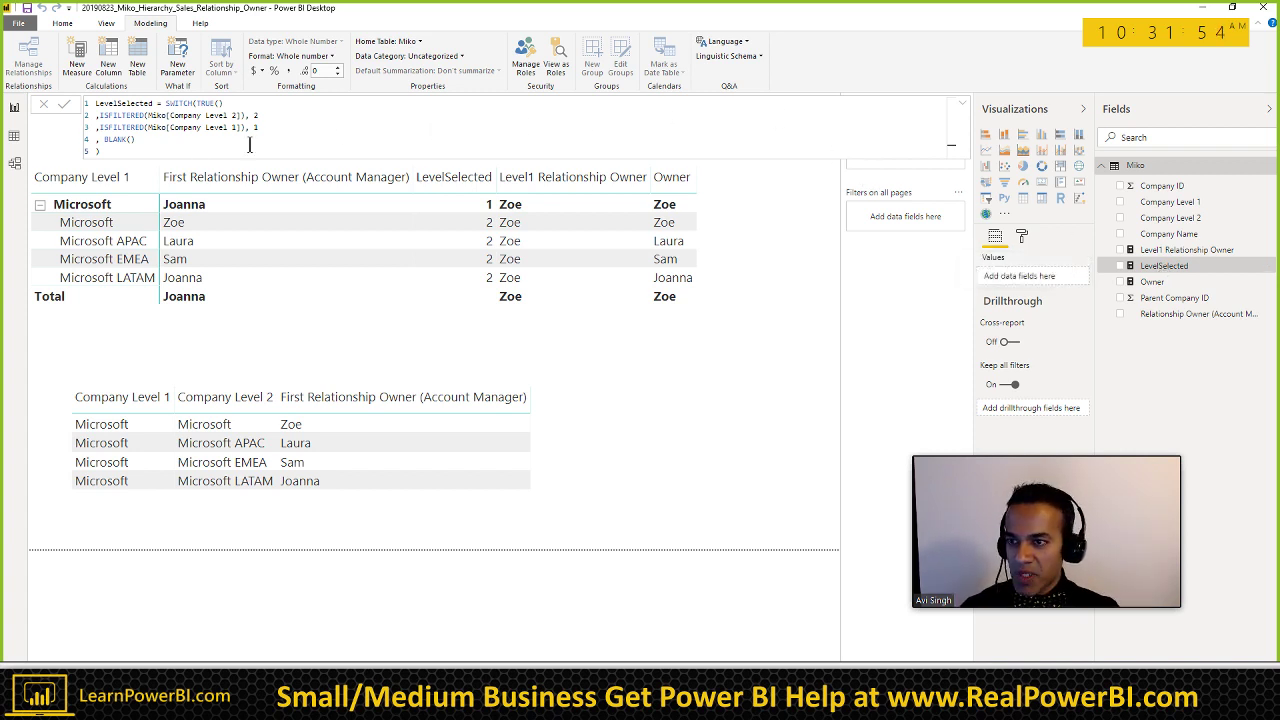
pyautogui.click(23, 172)
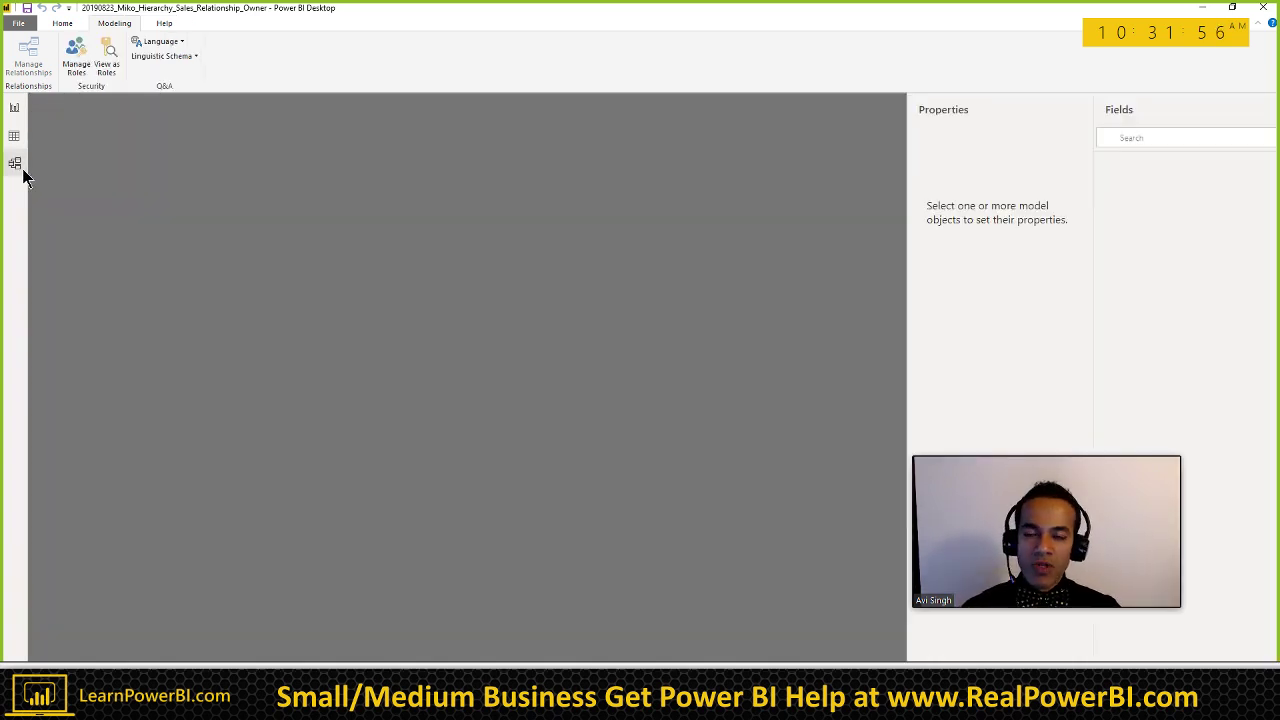
pyautogui.click(14, 108)
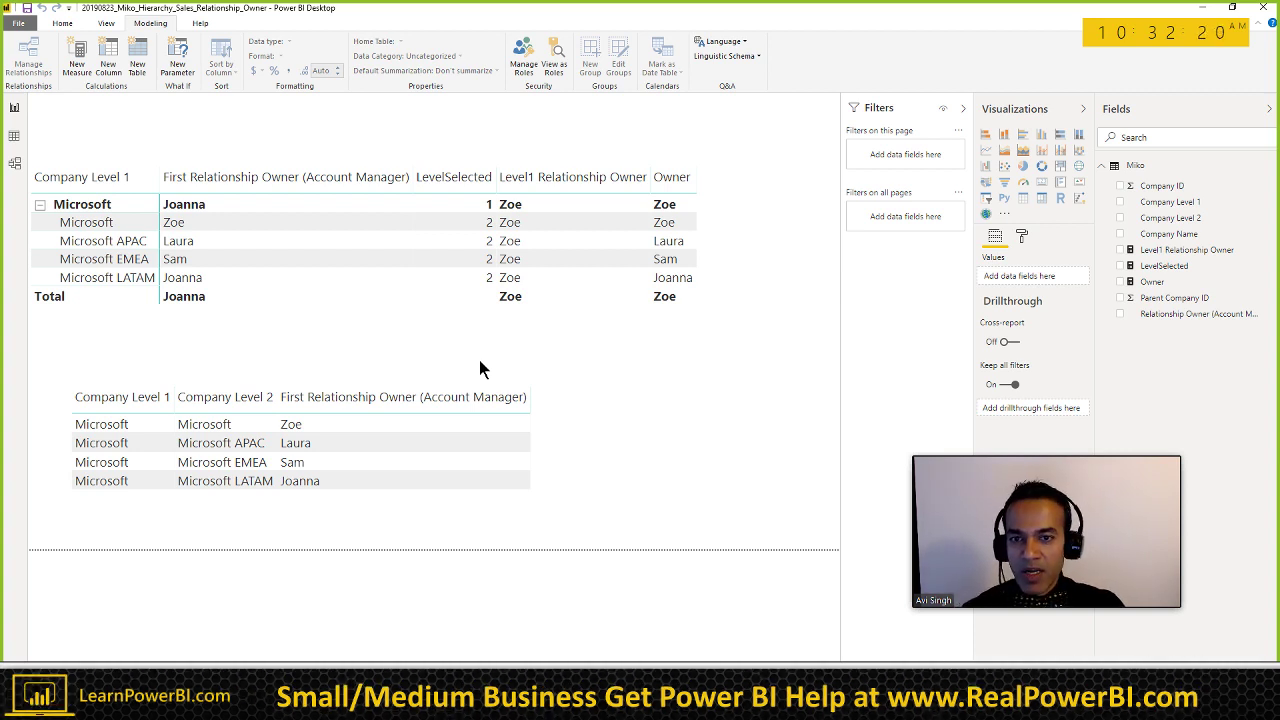
pyautogui.click(726, 249)
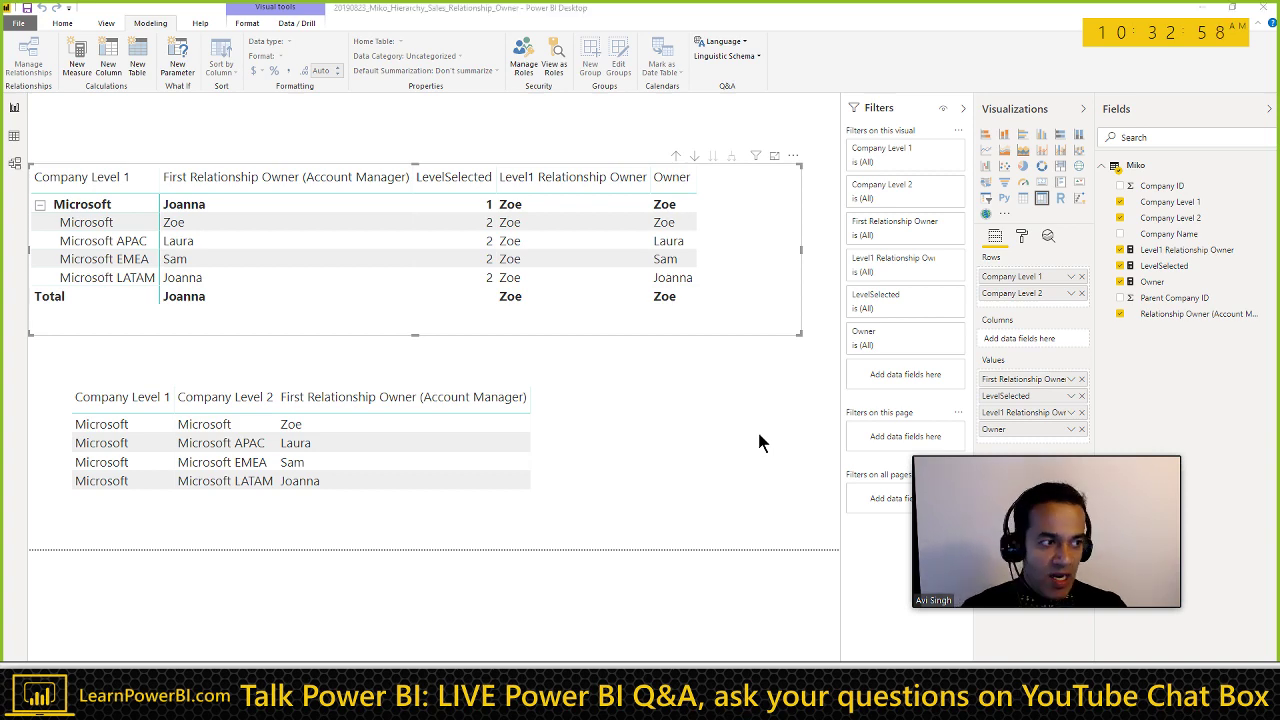
pyautogui.hotkey('alt', 'Tab')
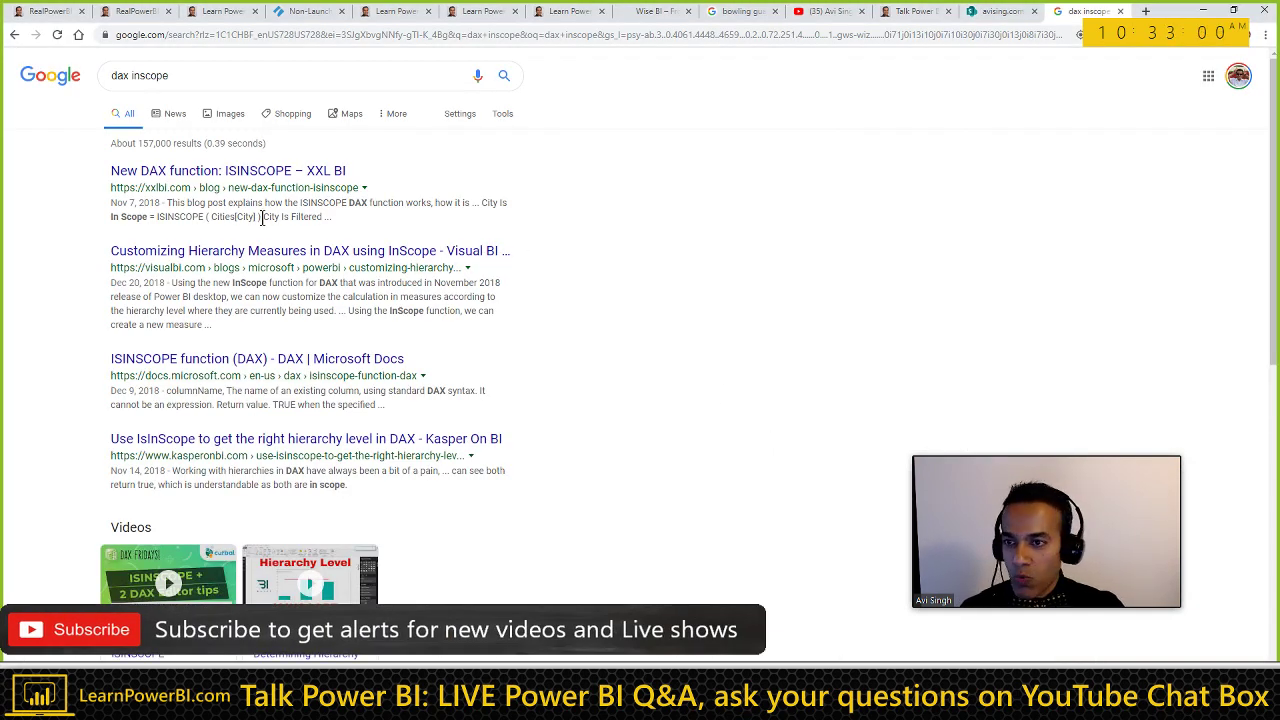
pyautogui.hotkey('alt', 'Tab')
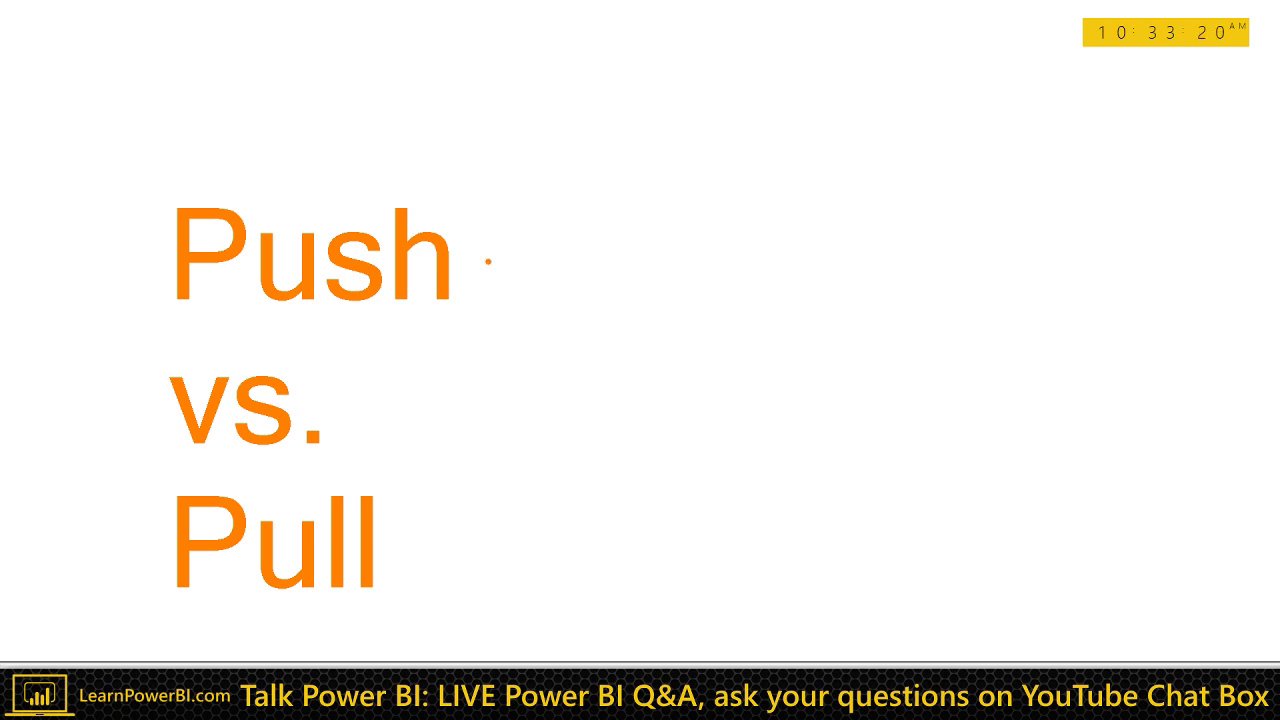
pyautogui.moveTo(489, 260); pyautogui.dragTo(789, 264)
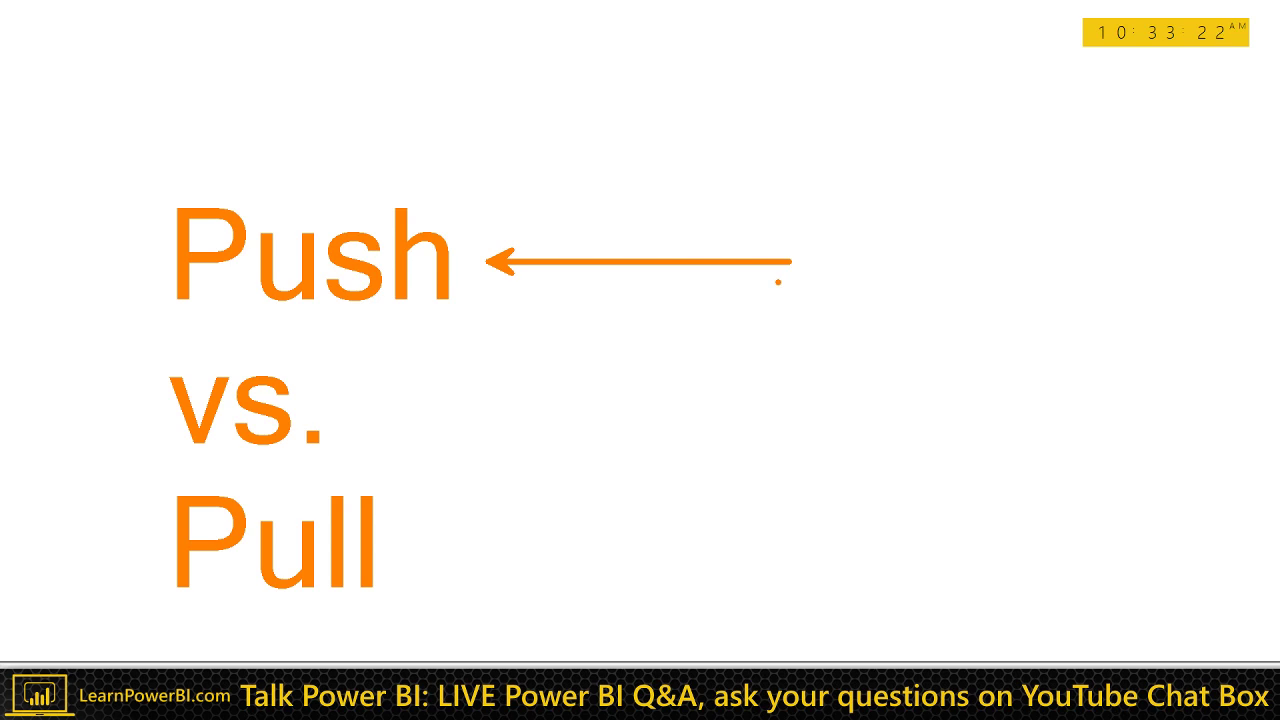
pyautogui.press('e')
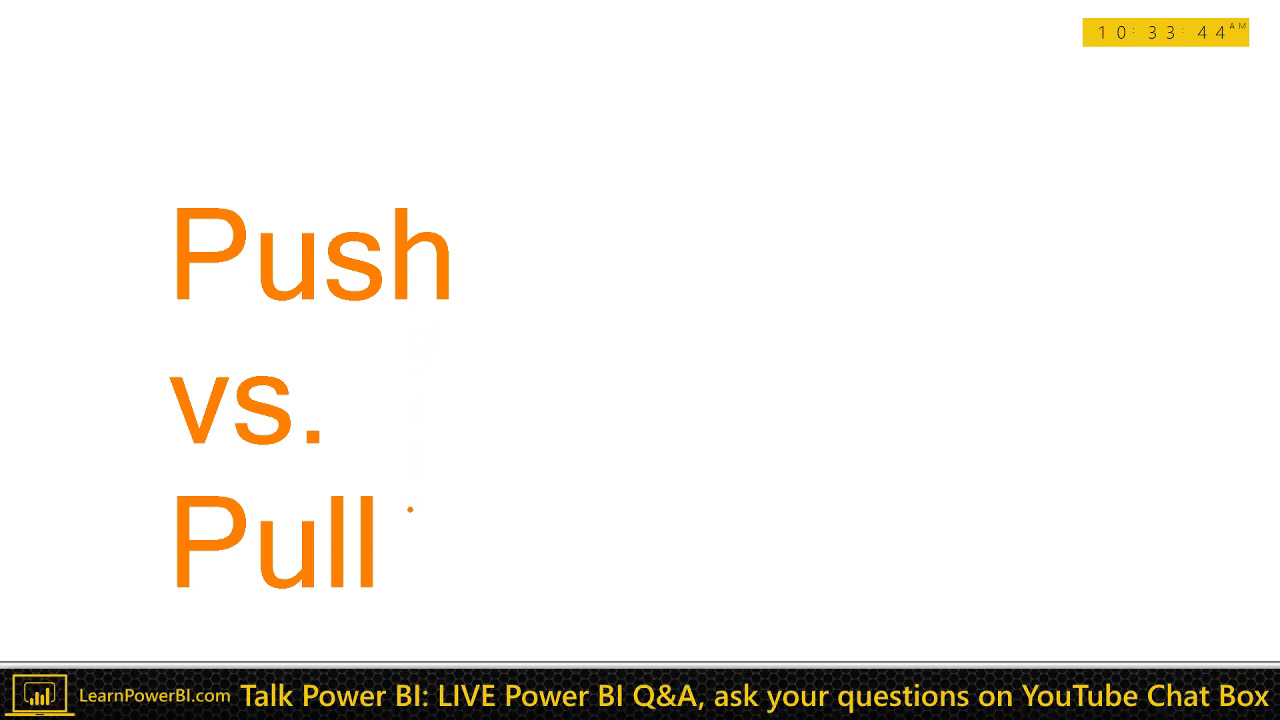
pyautogui.moveTo(411, 506); pyautogui.dragTo(640, 465)
# Step: Exit the ZoomIt whiteboard to get back to the Power BI owner matrix report
pyautogui.press('Escape')
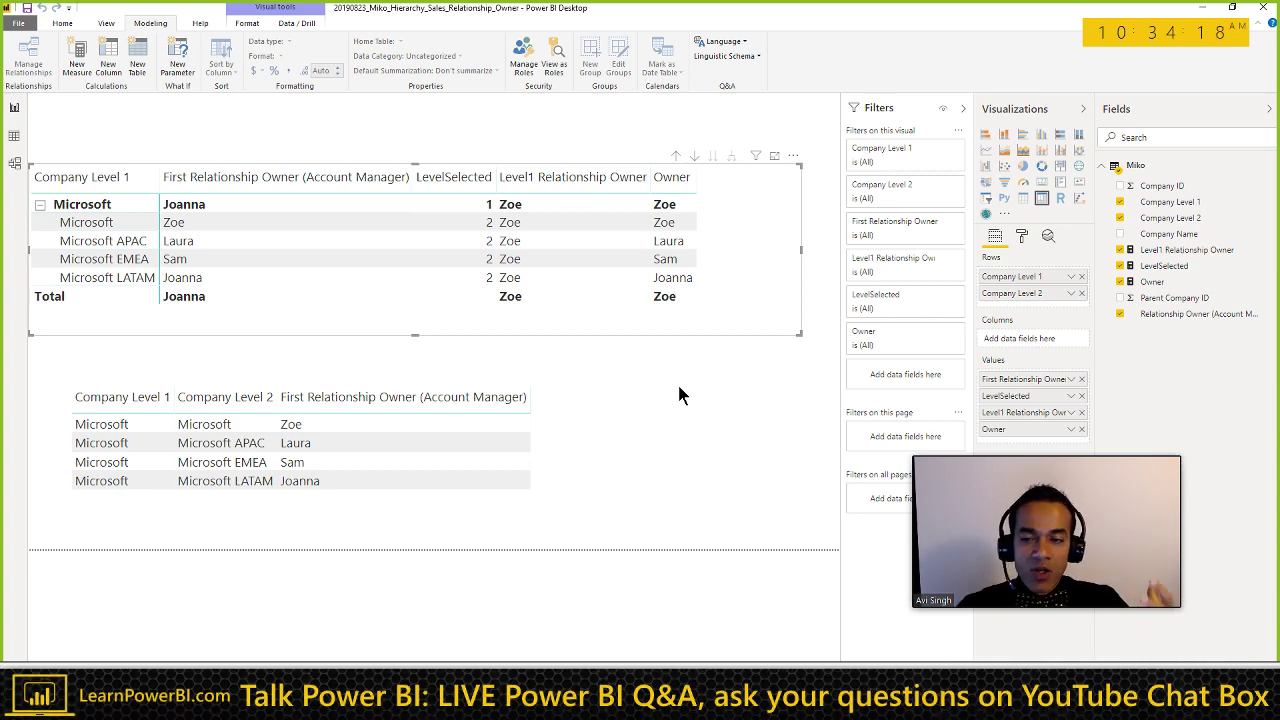
pyautogui.click(612, 397)
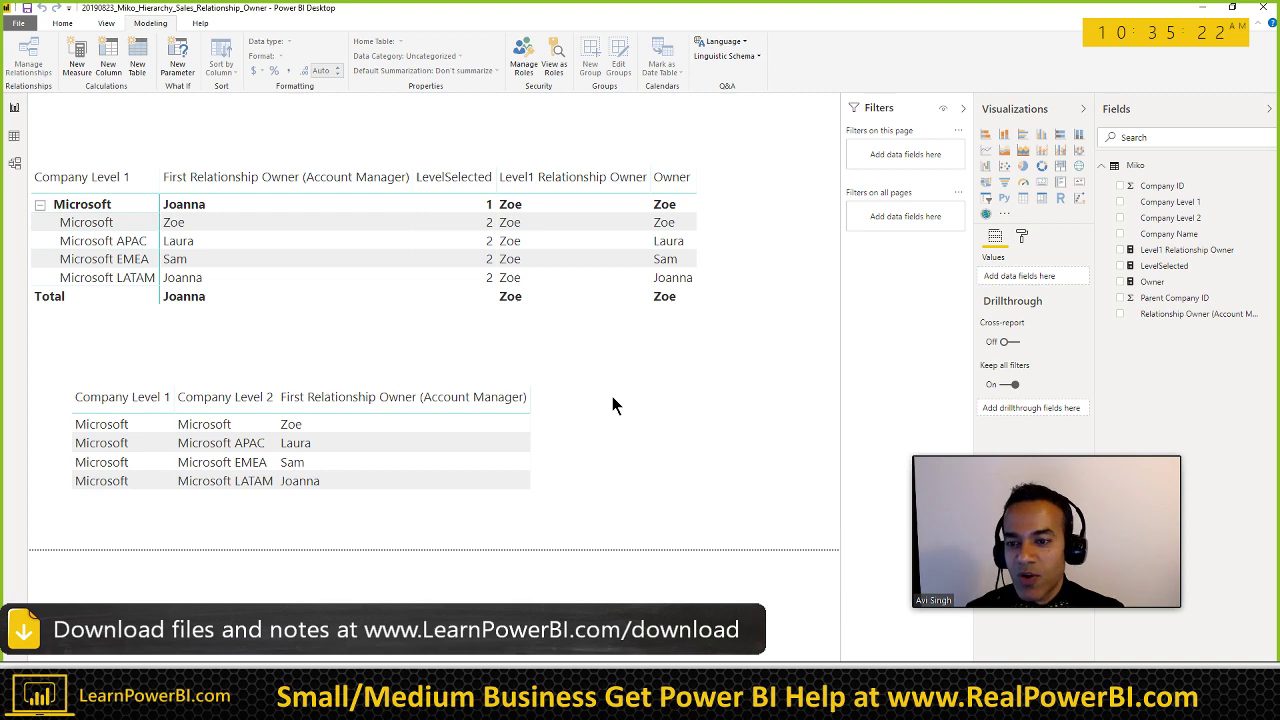
# Step: Open the Microsoft Docs ISINSCOPE page from the search results and scroll through it
pyautogui.hotkey('alt', 'Tab')
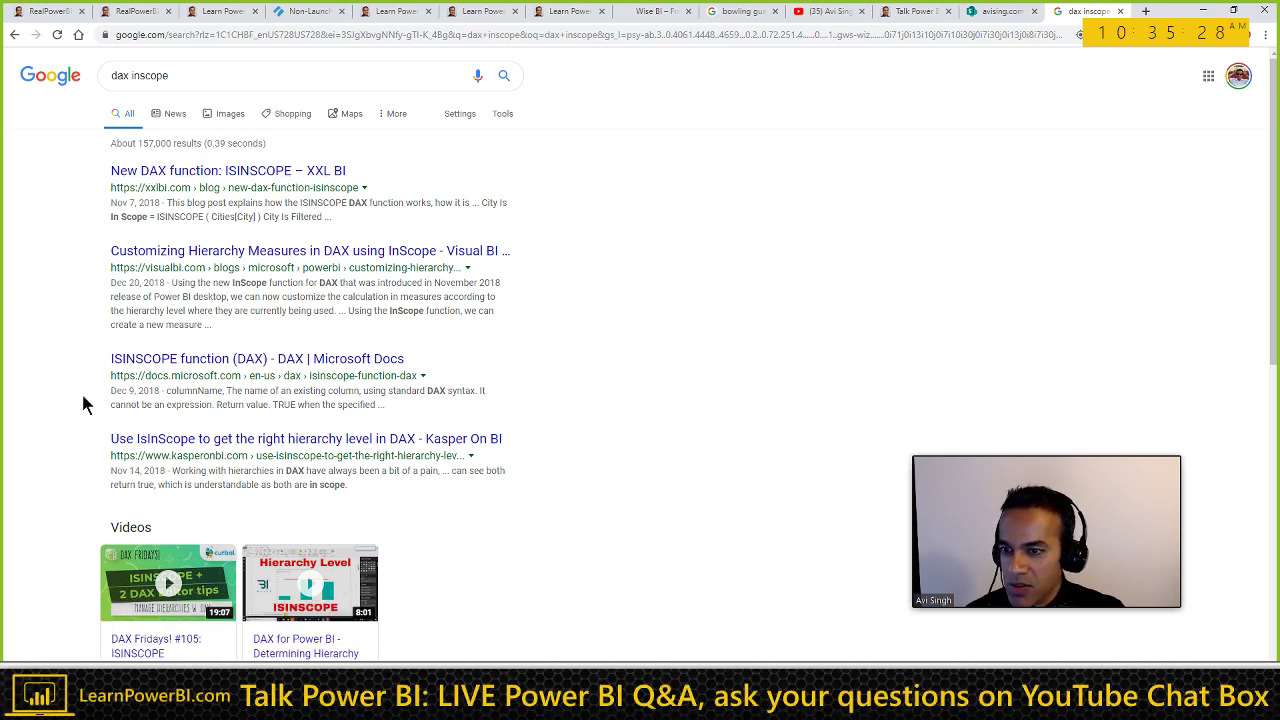
pyautogui.click(228, 362)
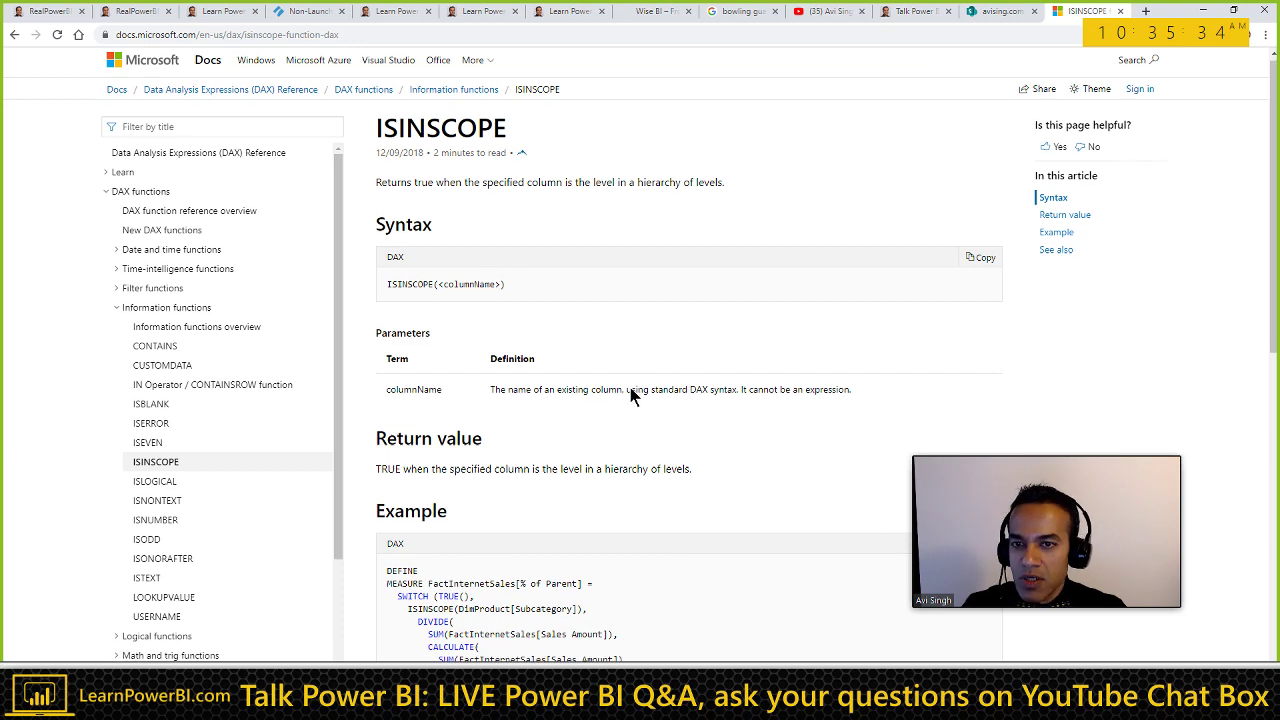
pyautogui.scroll(-1, 631, 390)
pyautogui.scroll(1, 605, 195)
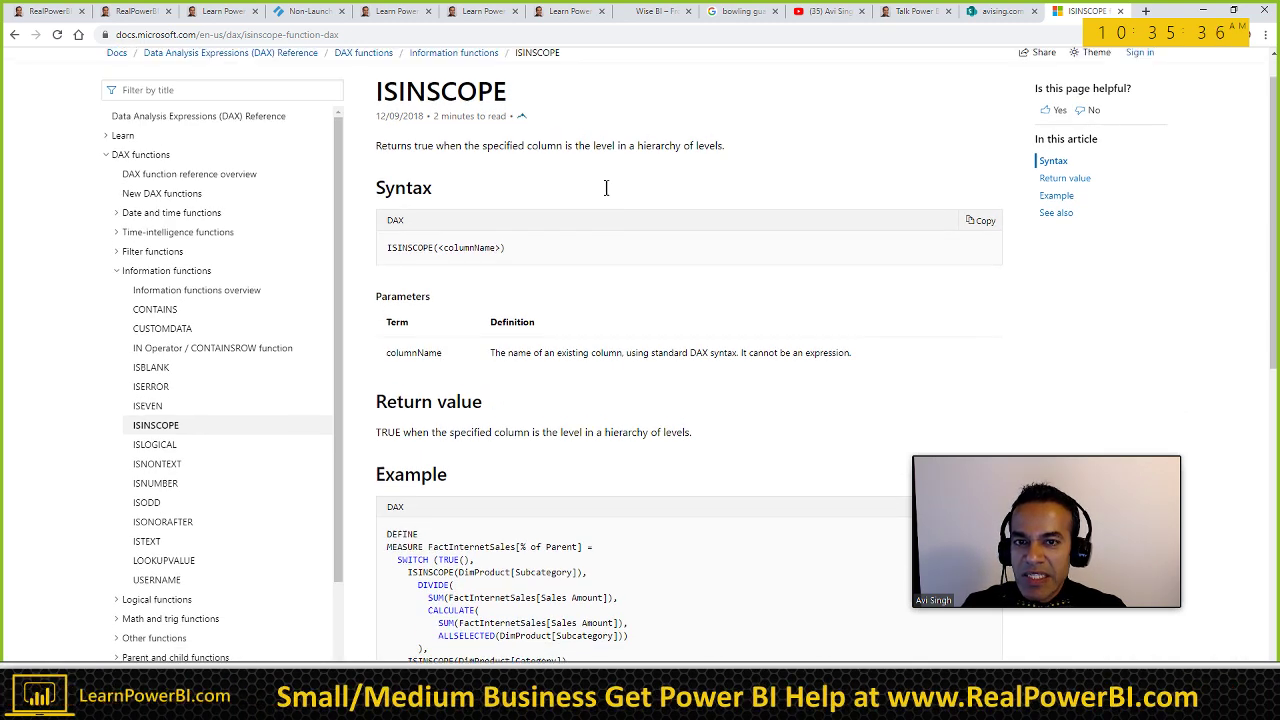
pyautogui.scroll(-1, 595, 327)
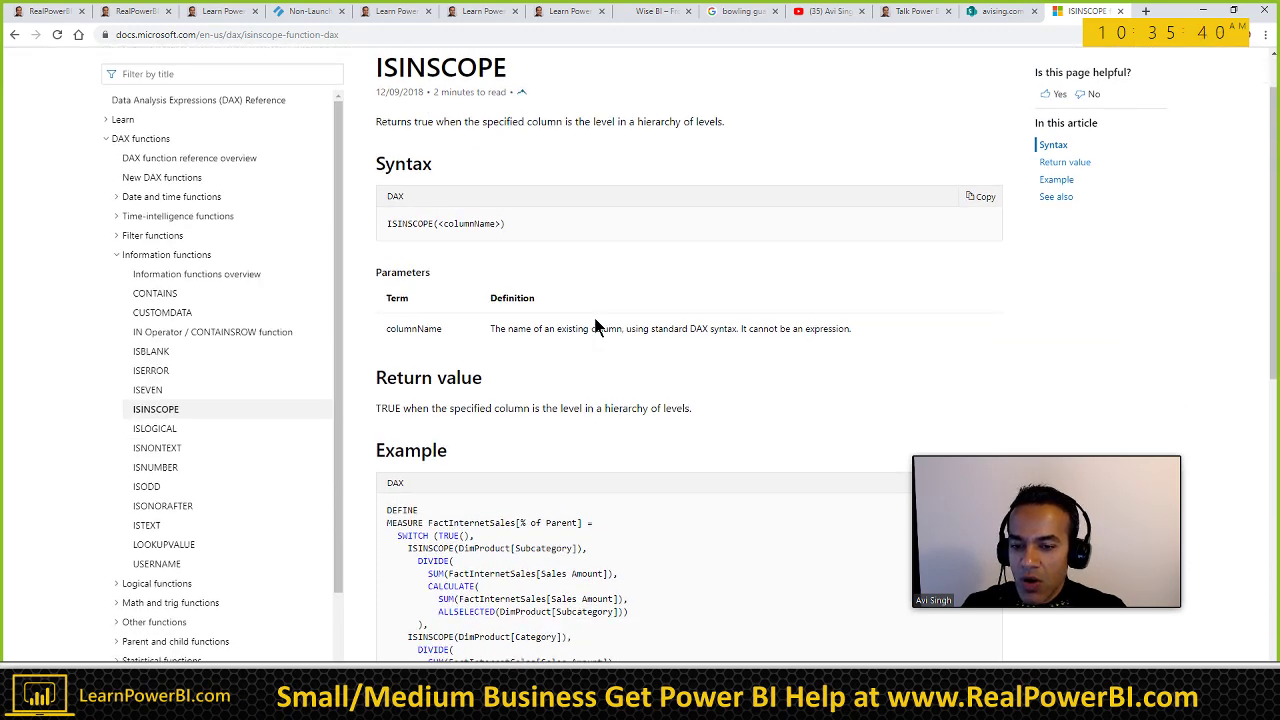
pyautogui.scroll(-5, 595, 327)
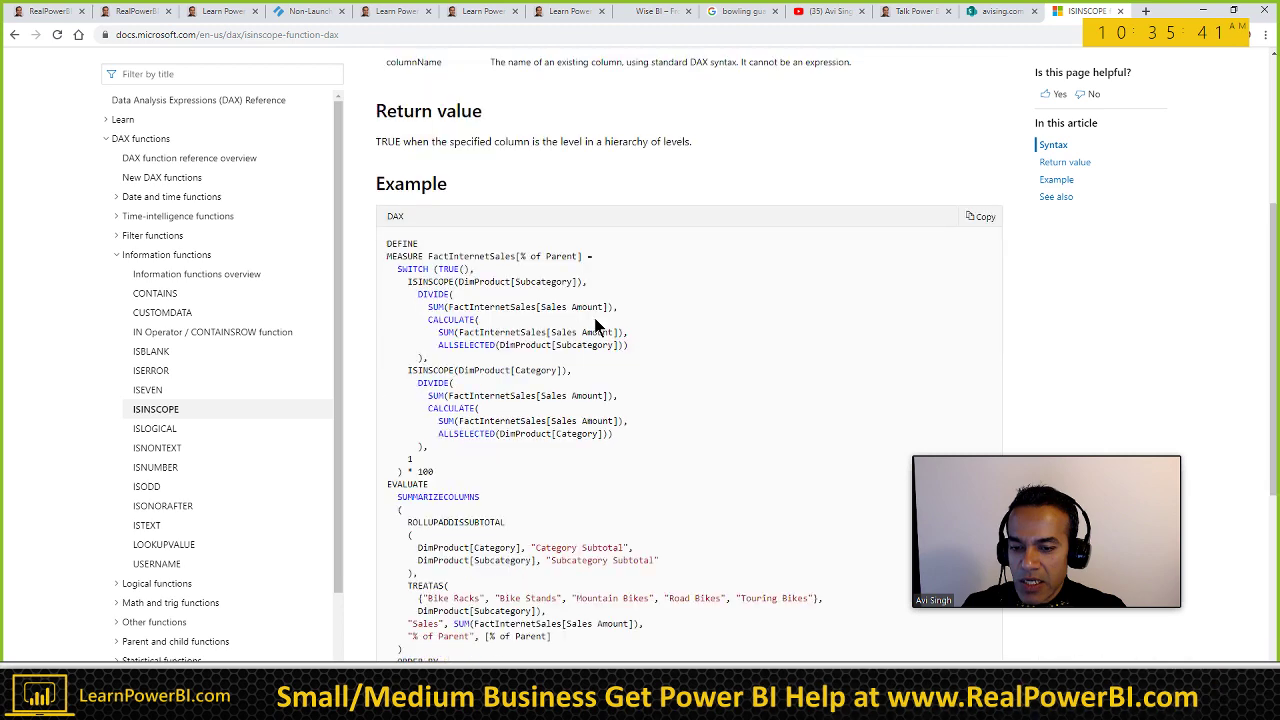
pyautogui.scroll(-5, 595, 327)
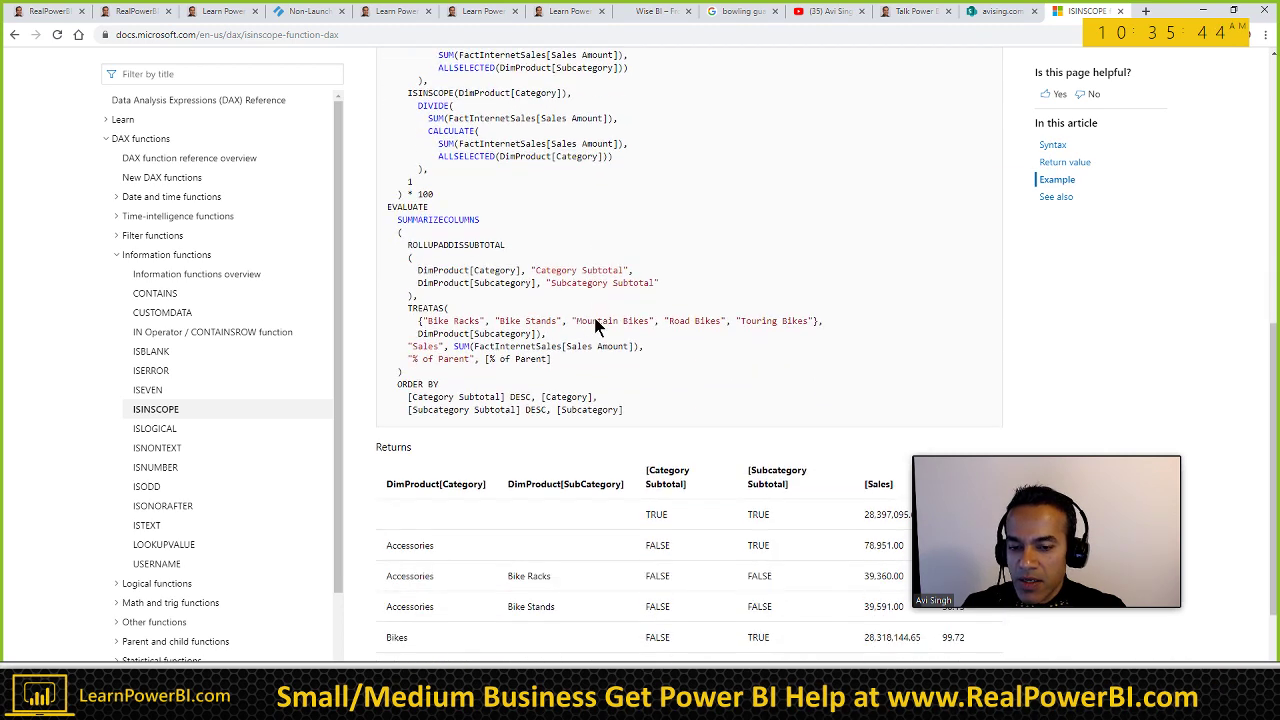
pyautogui.scroll(-3, 595, 327)
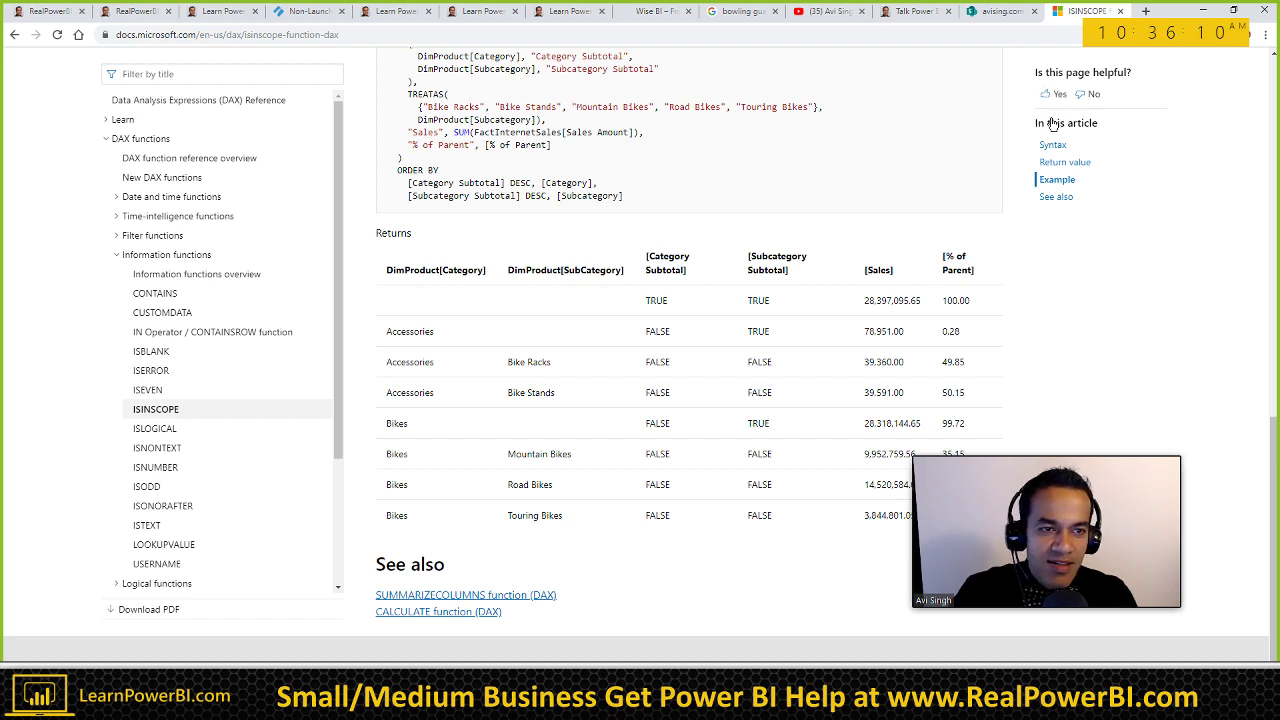
# Step: Rate the ISINSCOPE article helpful, skip the feedback box, and review the DAX example code
pyautogui.click(1057, 93)
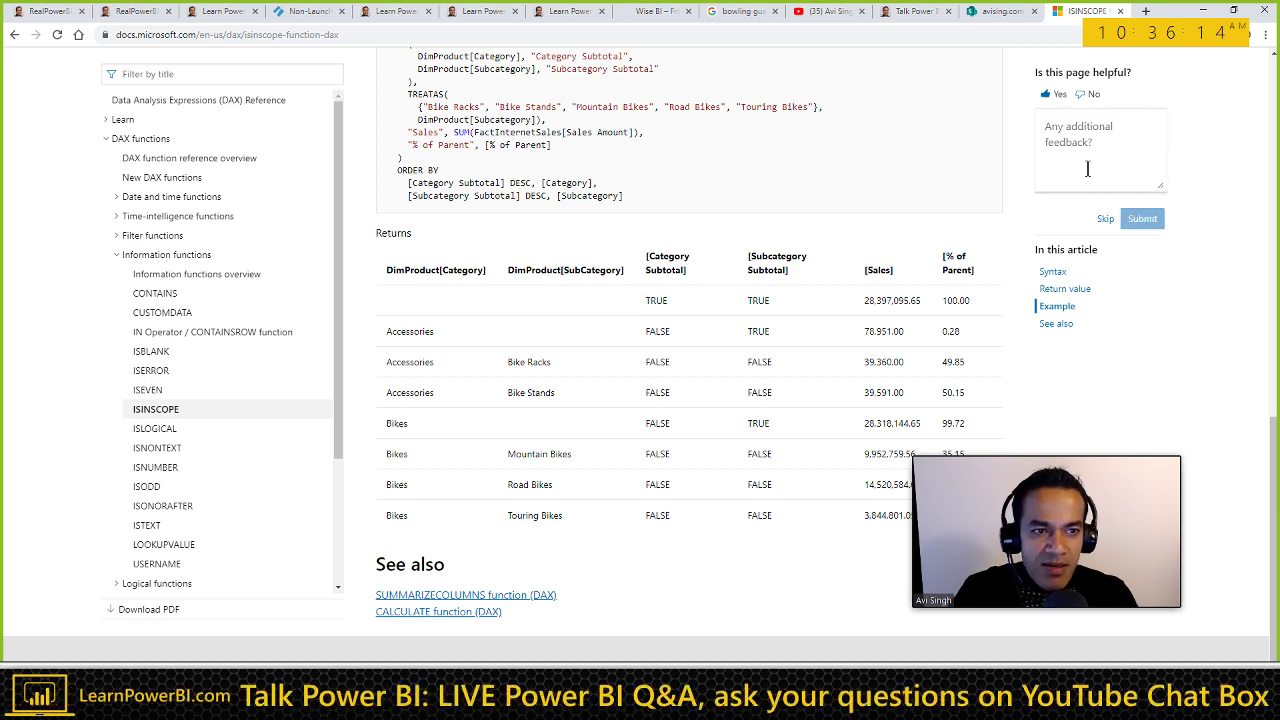
pyautogui.click(1105, 219)
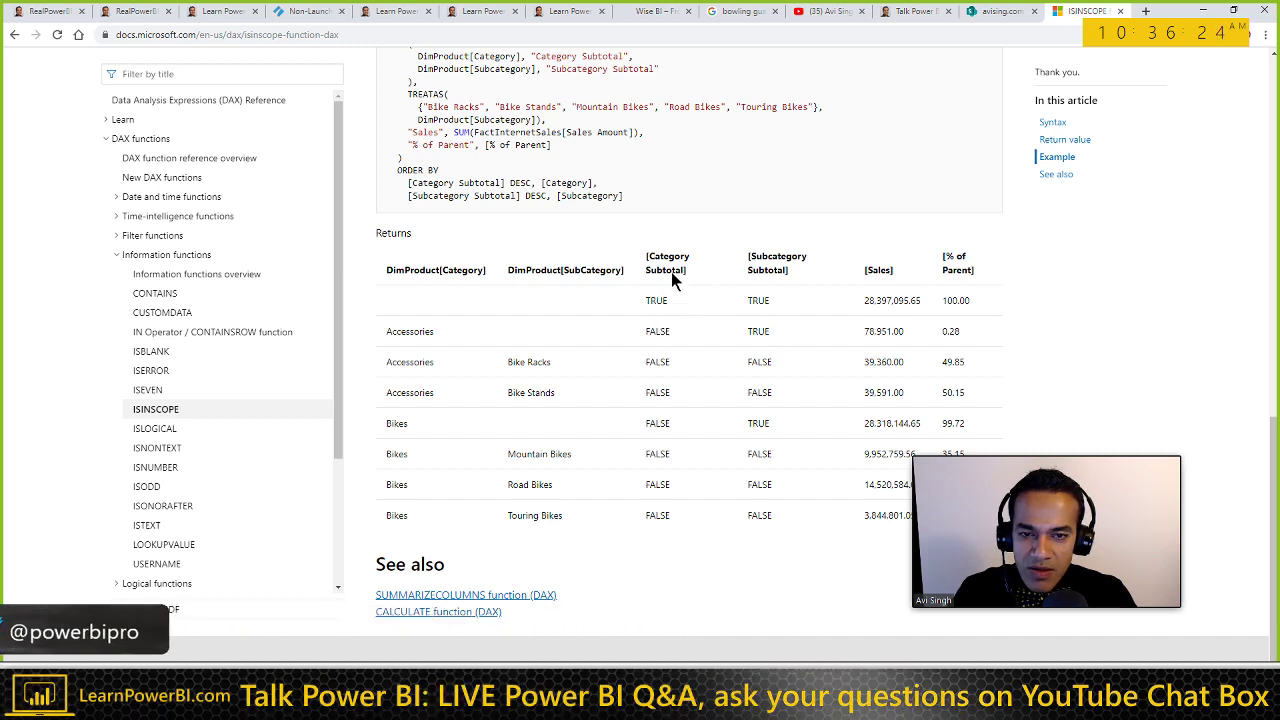
pyautogui.scroll(1, 670, 304)
pyautogui.scroll(2, 668, 298)
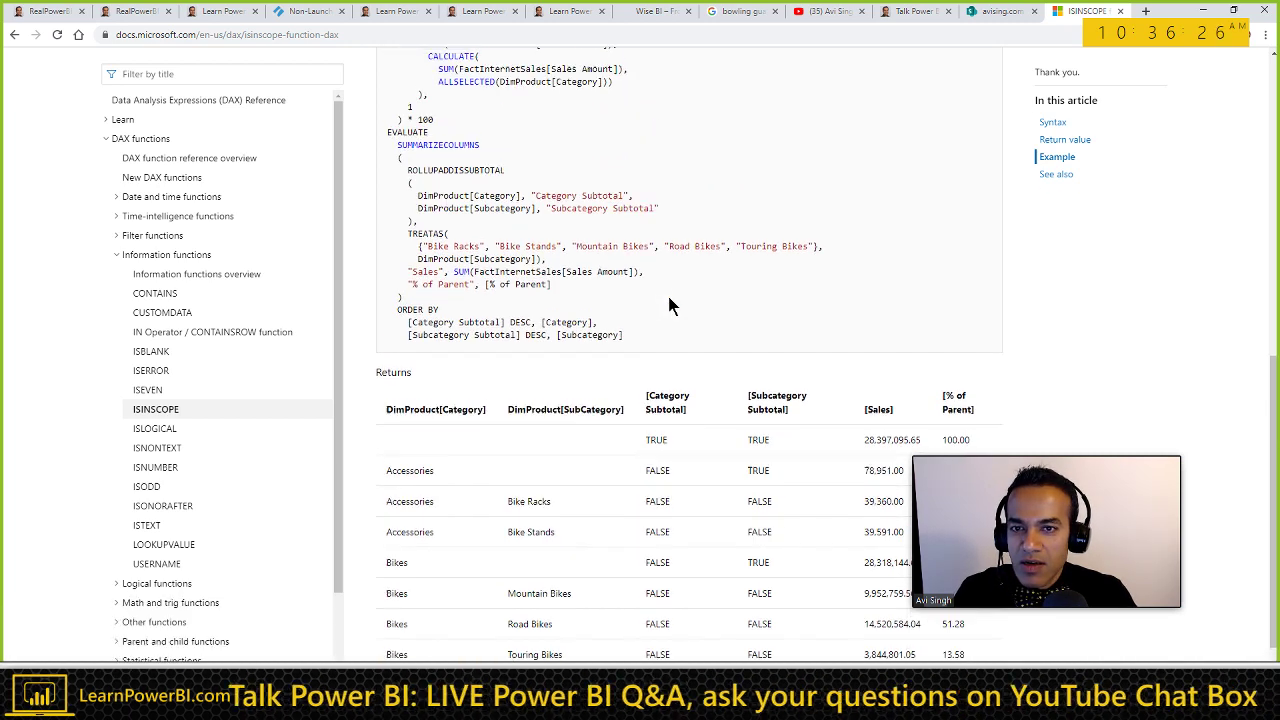
pyautogui.scroll(2, 660, 285)
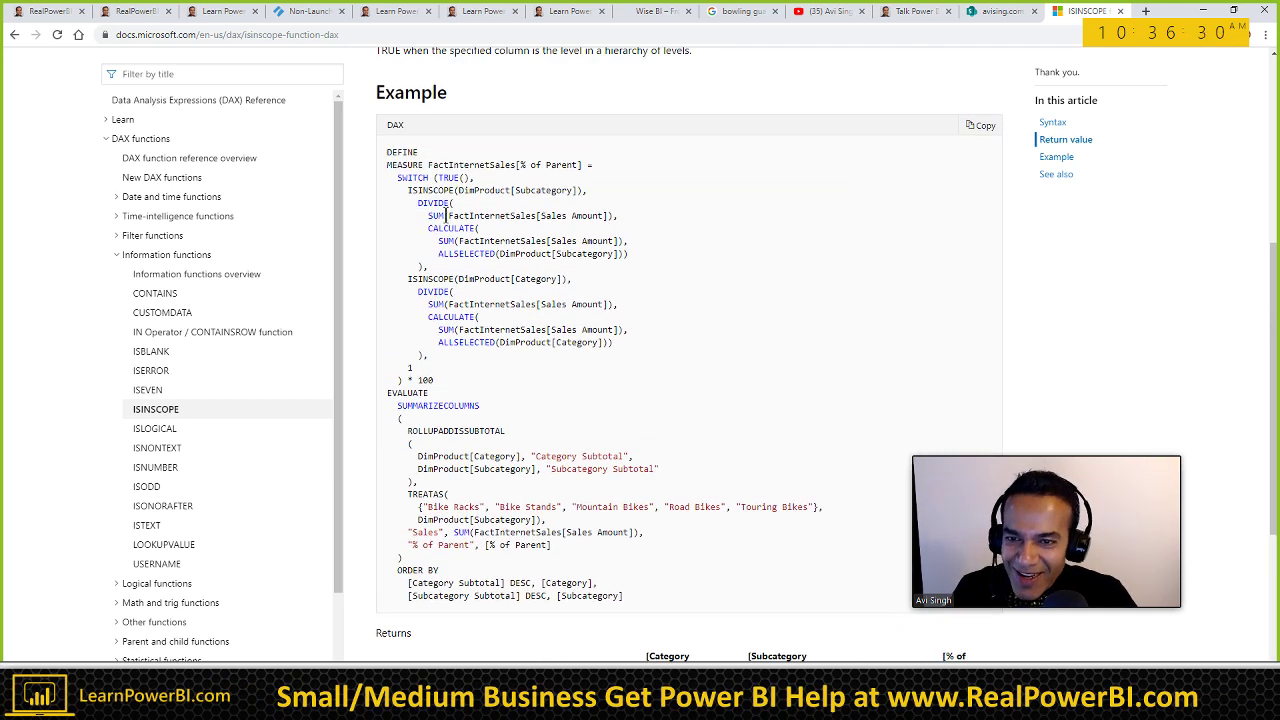
pyautogui.tripleClick(467, 248)
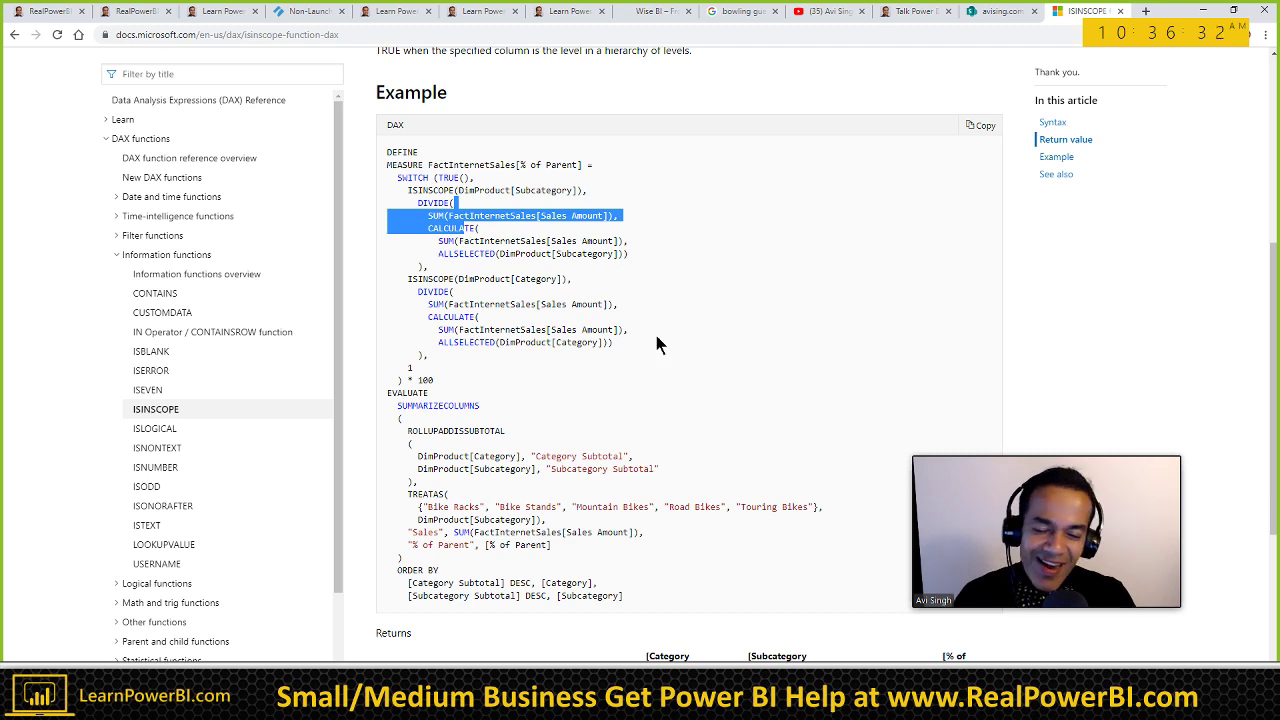
pyautogui.scroll(-3, 650, 350)
# Step: Cycle past the Power BI report and ISINSCOPE docs to the TalkPowerBI_Notes Word document
pyautogui.hotkey('alt', 'Tab')
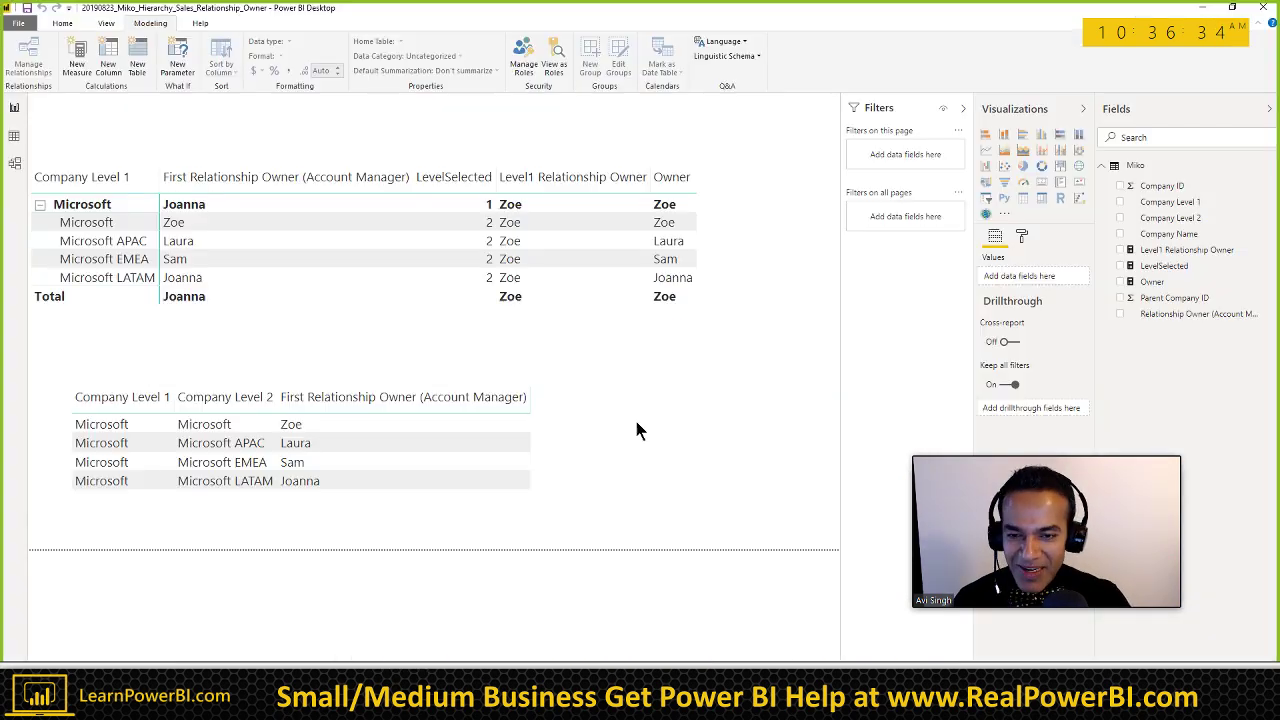
pyautogui.hotkey('alt', 'Tab')
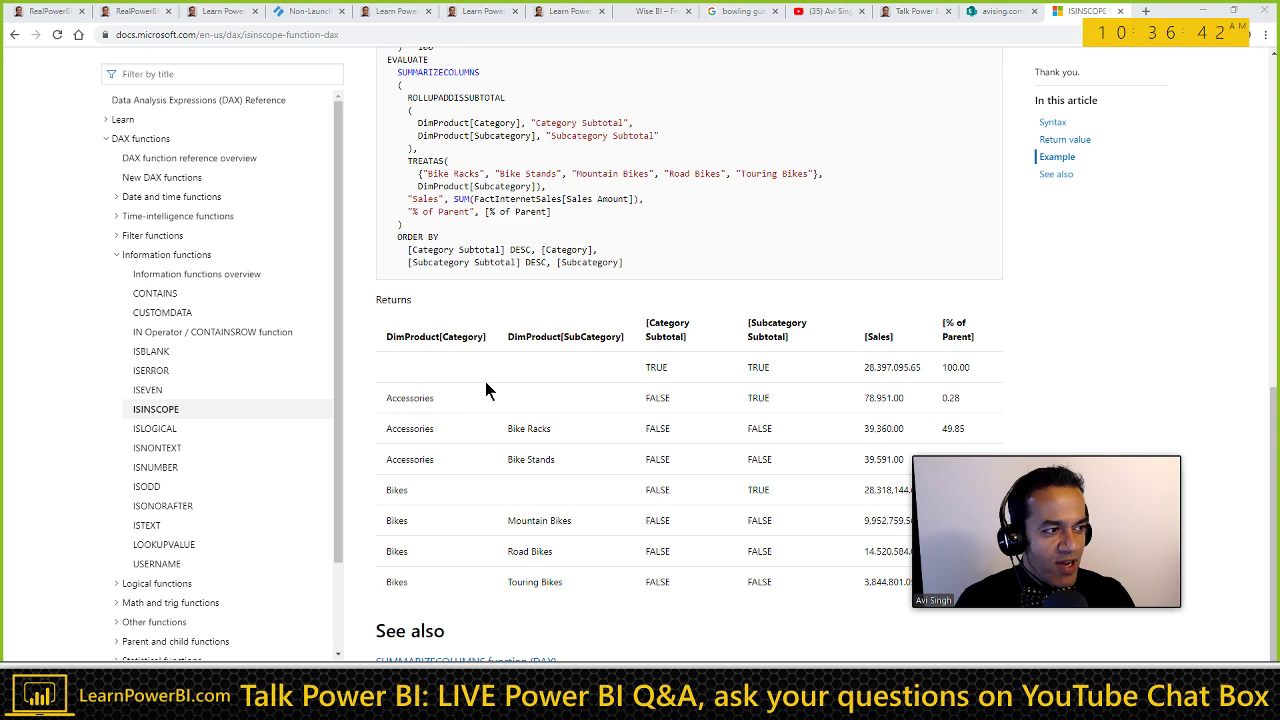
pyautogui.hotkey('alt', 'Tab')
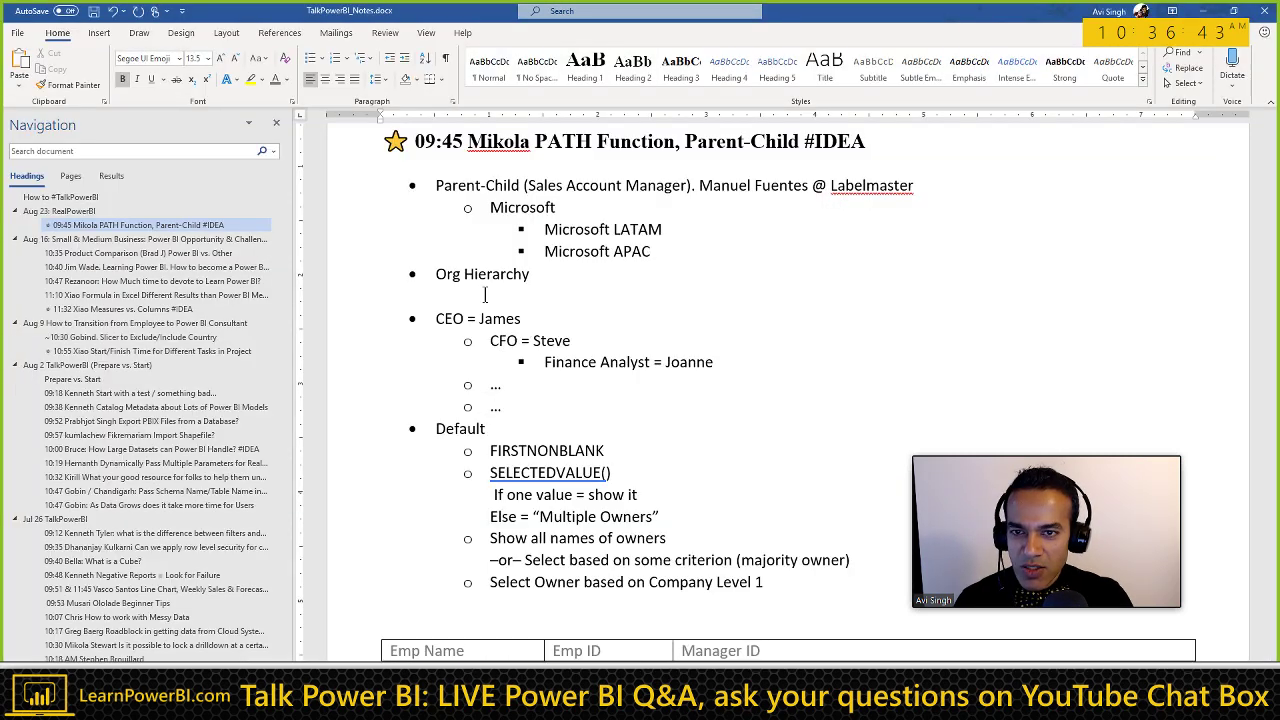
# Step: Add a bullet below the Company table crediting a viewer with 'INSCOPE!!!'
pyautogui.click(484, 295)
pyautogui.scroll(-1, 515, 385)
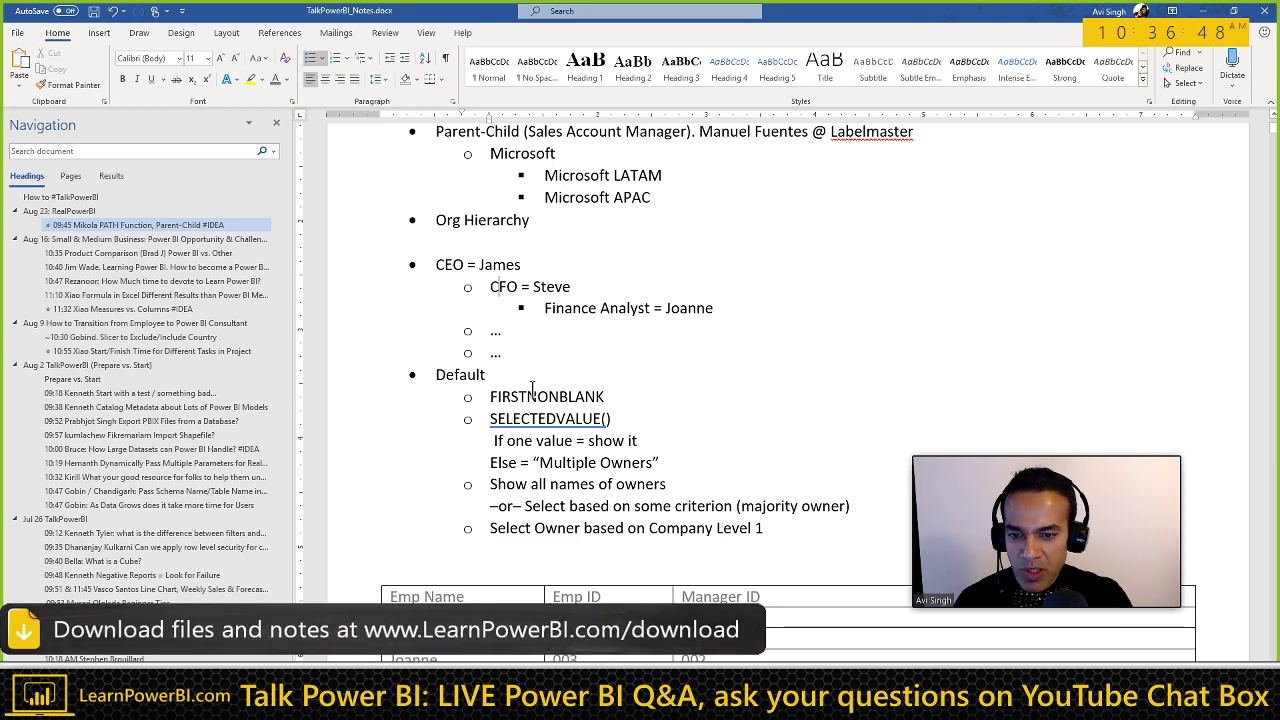
pyautogui.scroll(-4, 532, 388)
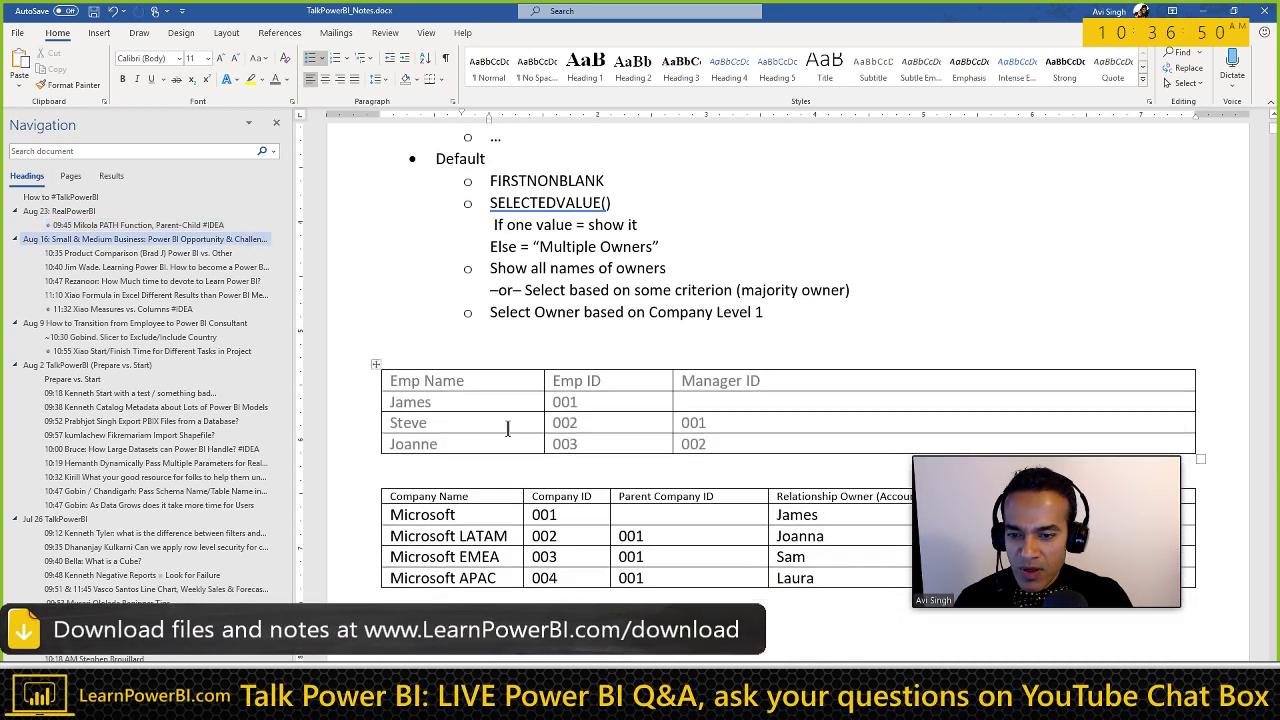
pyautogui.scroll(-4, 507, 428)
pyautogui.click(430, 397)
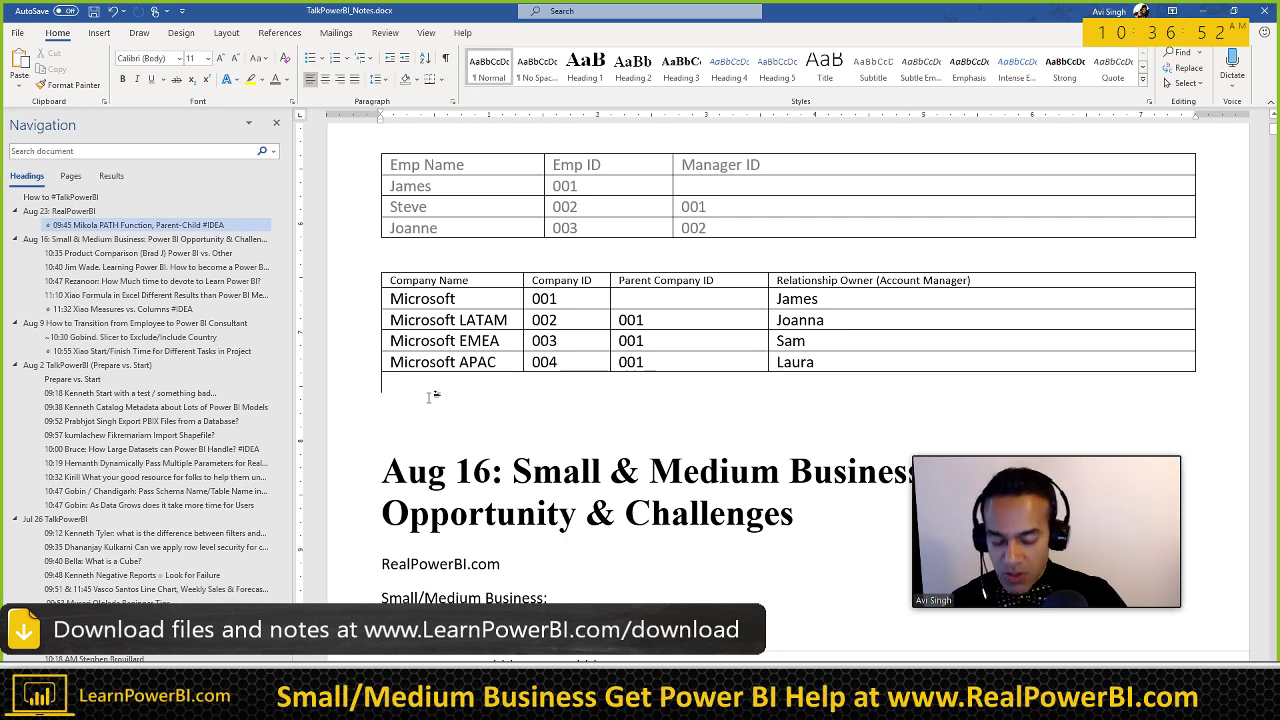
pyautogui.write('* Paul')
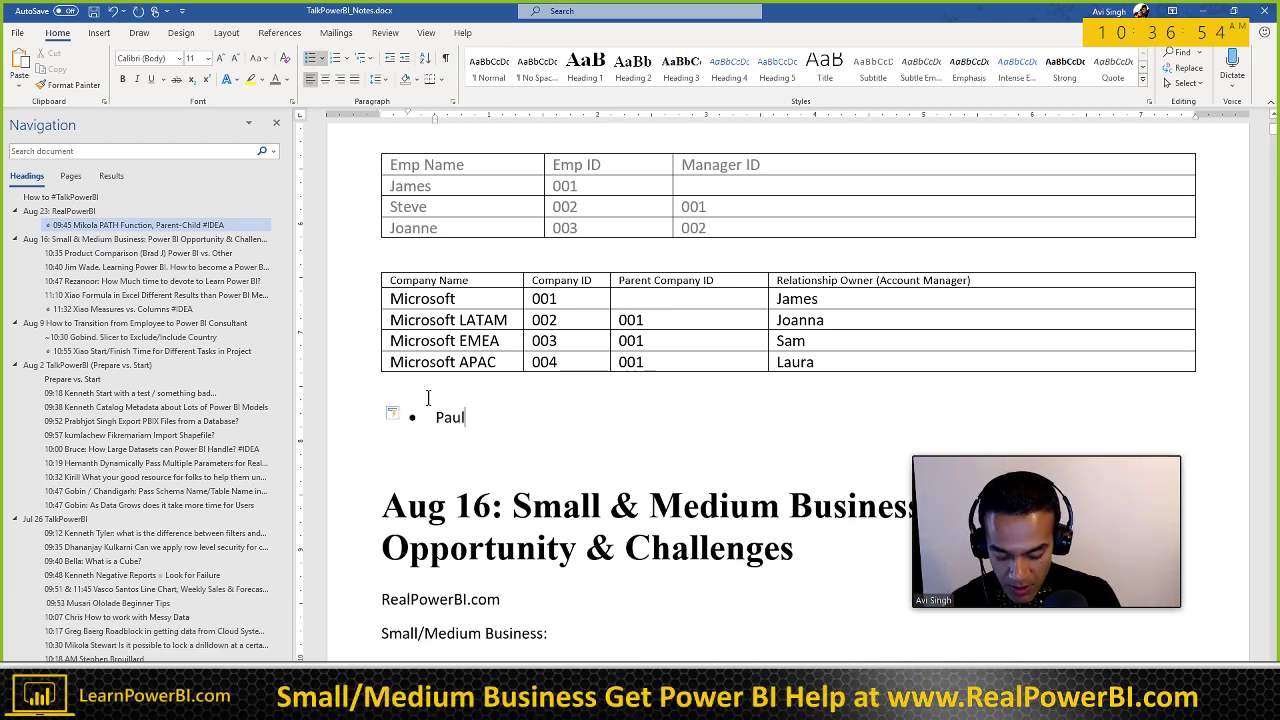
pyautogui.write(': INSCOPE!')
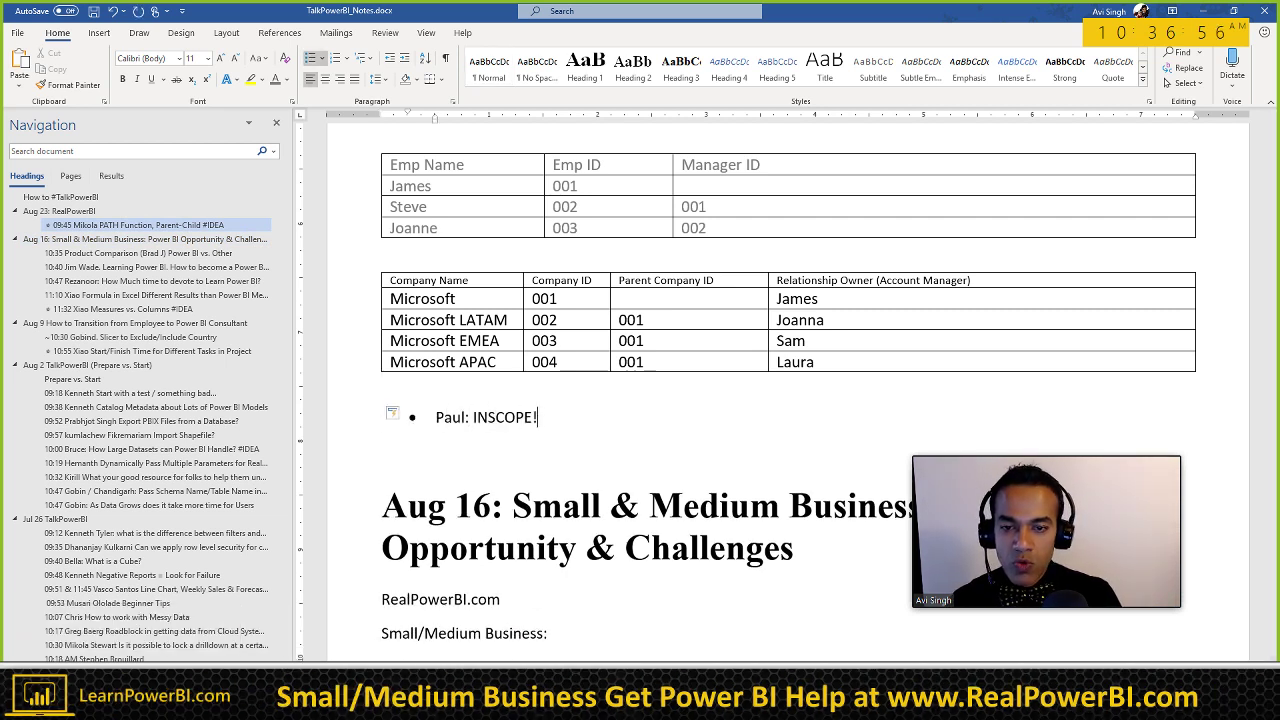
pyautogui.write('!!')
# Step: Append '#INSCOPE' to the end of the 09:45 PATH Function heading
pyautogui.click(184, 221)
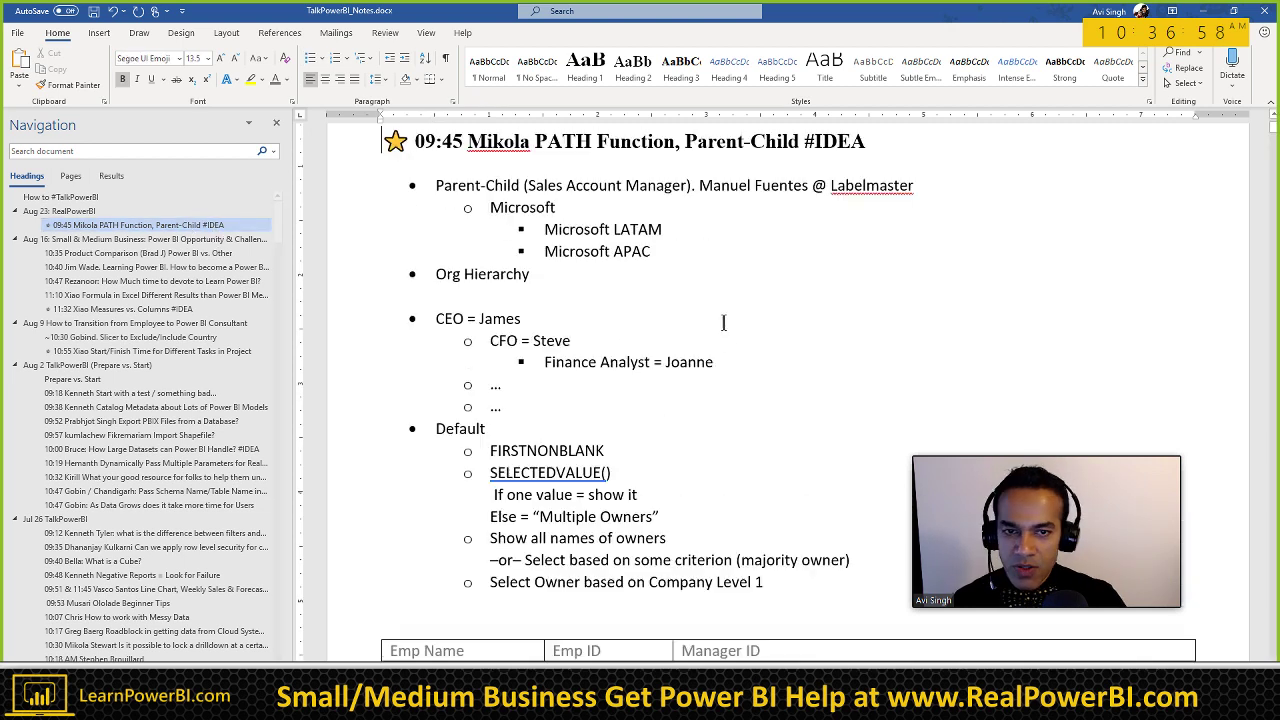
pyautogui.scroll(2, 723, 322)
pyautogui.press('End')
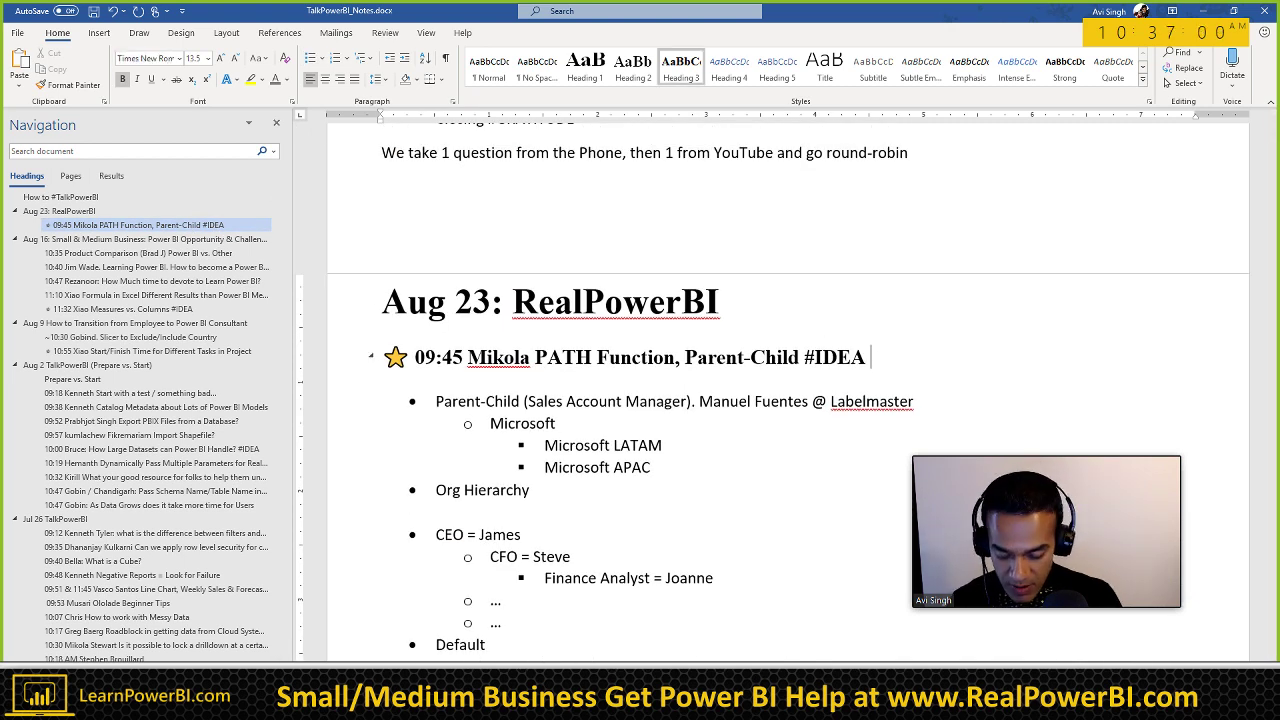
pyautogui.write('#INSCOP')
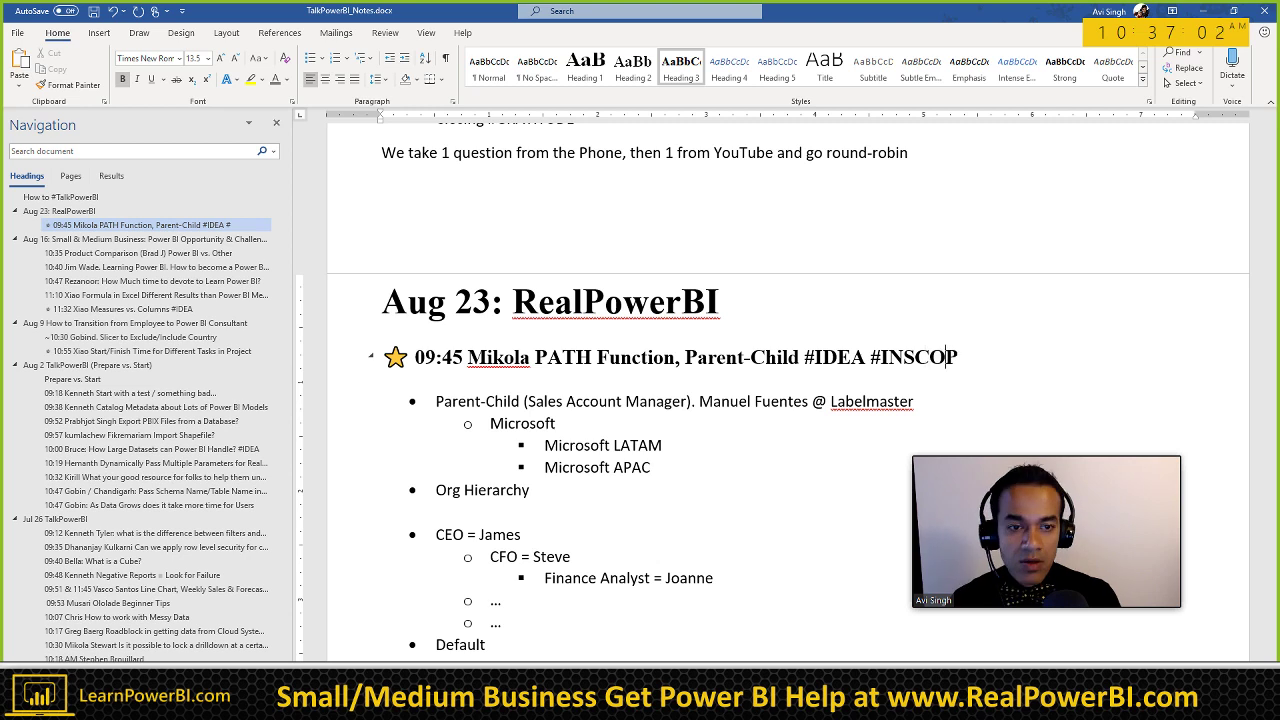
pyautogui.write('E')
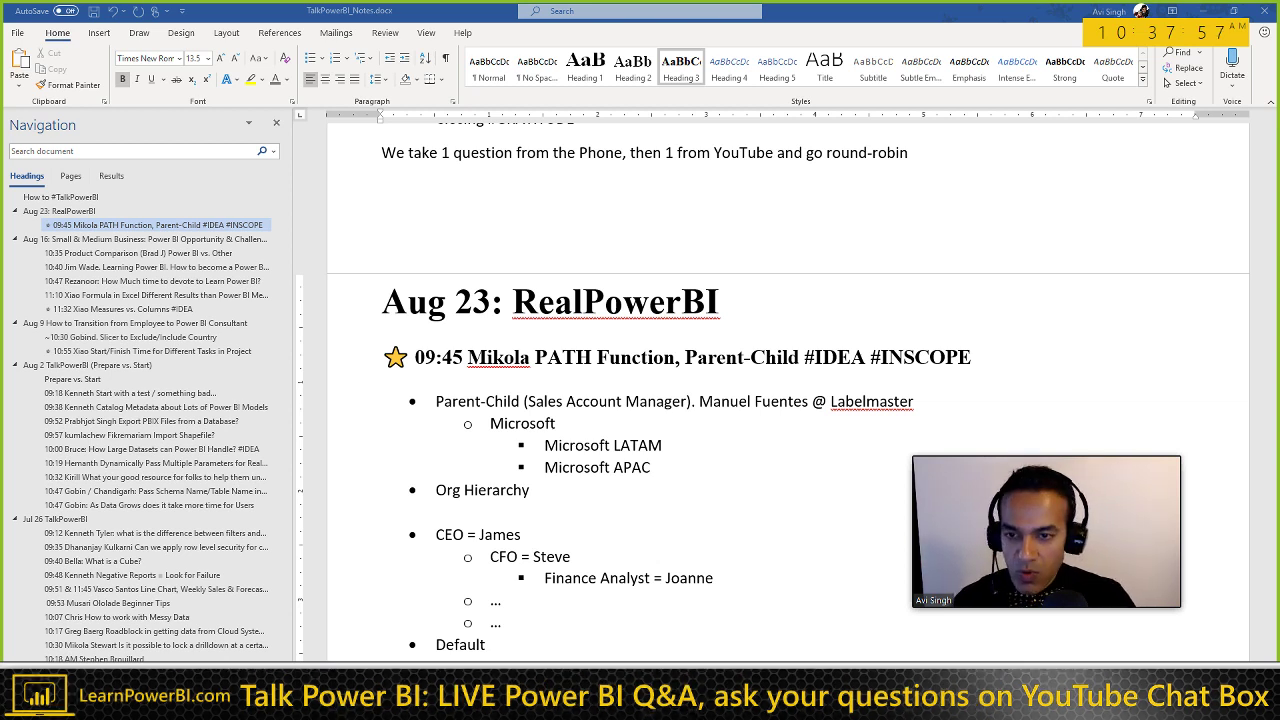
# Step: Add a new Heading 3 with the asker's name below the round-robin line
pyautogui.click(413, 204)
pyautogui.press('Return')
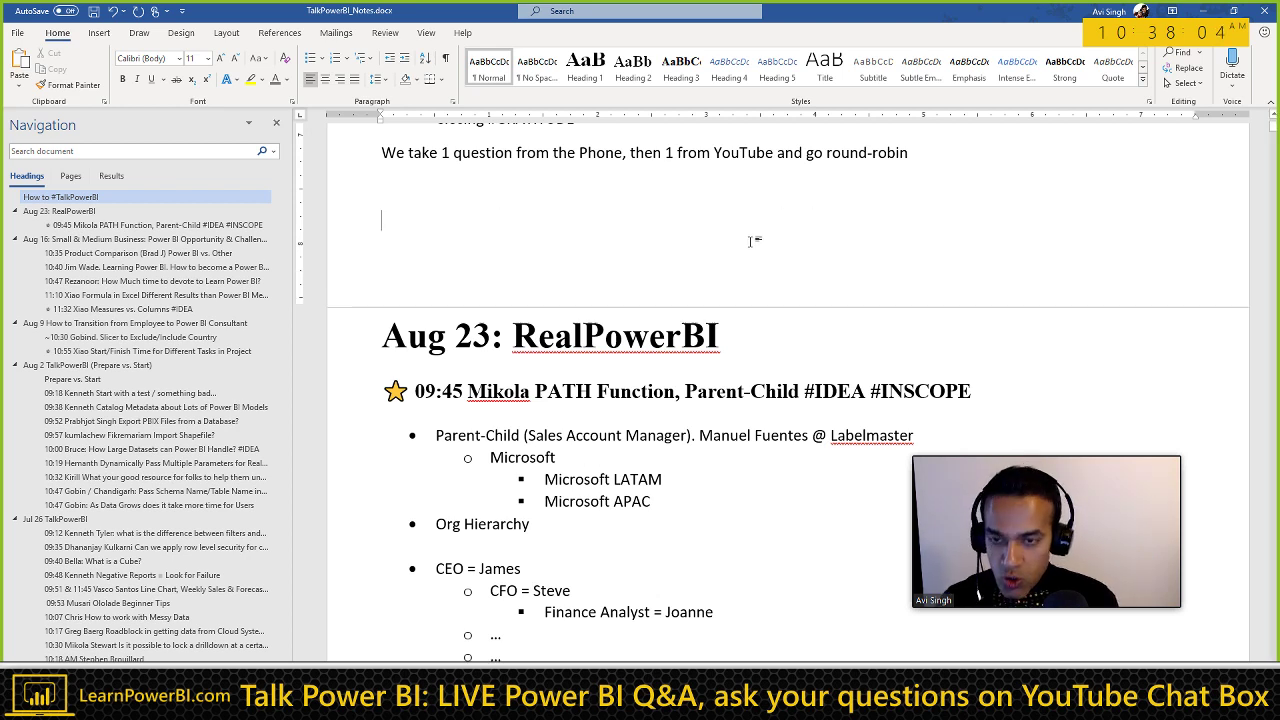
pyautogui.hotkey('ctrl', 'alt', '3')
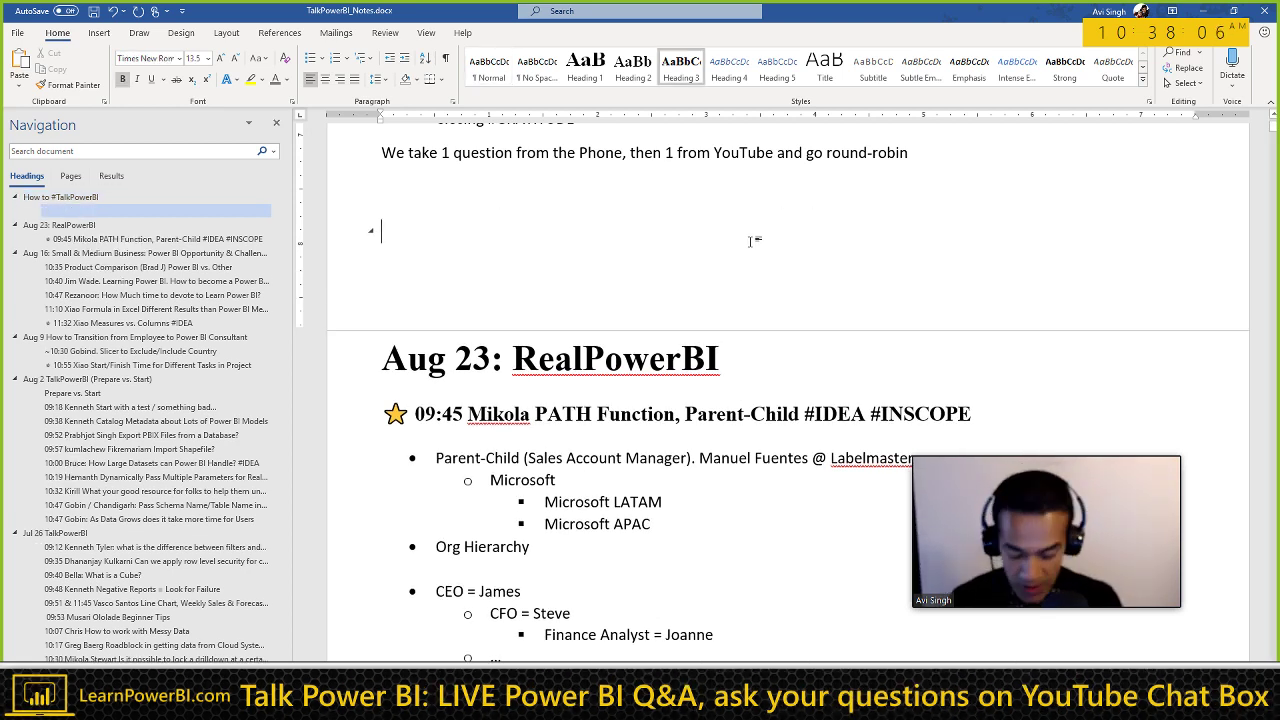
pyautogui.write('Chandra')
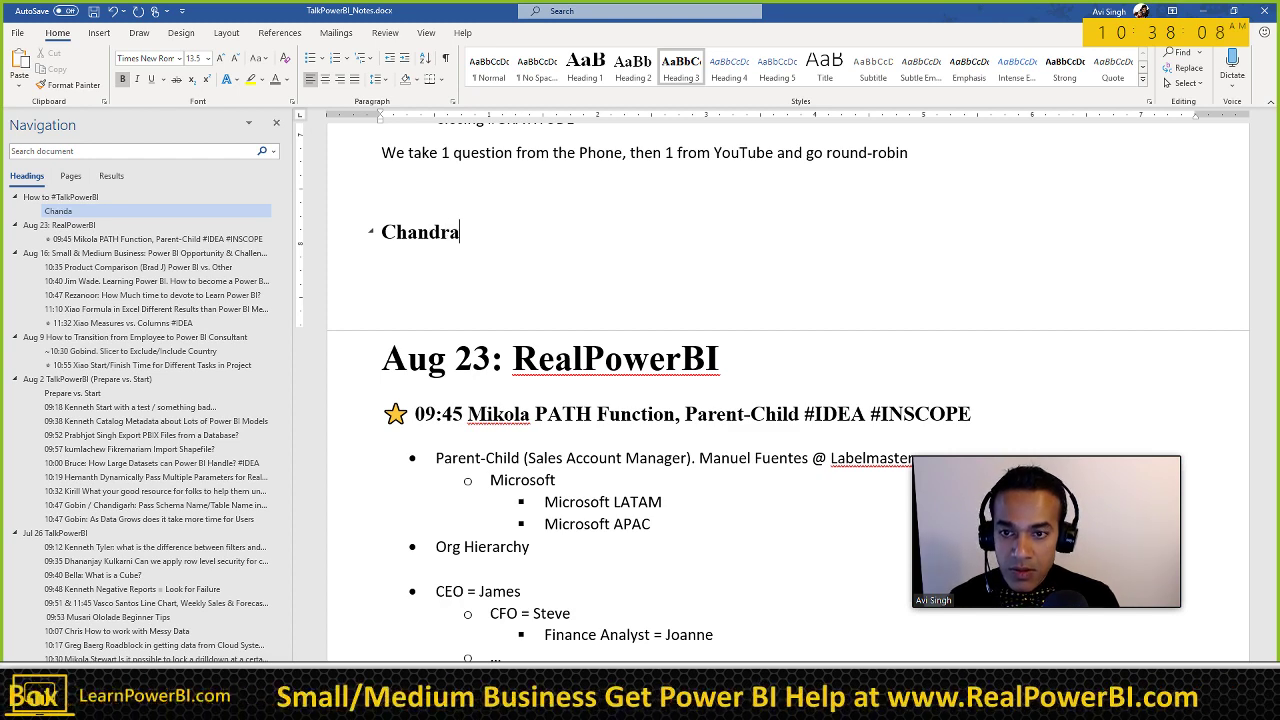
pyautogui.press('Return')
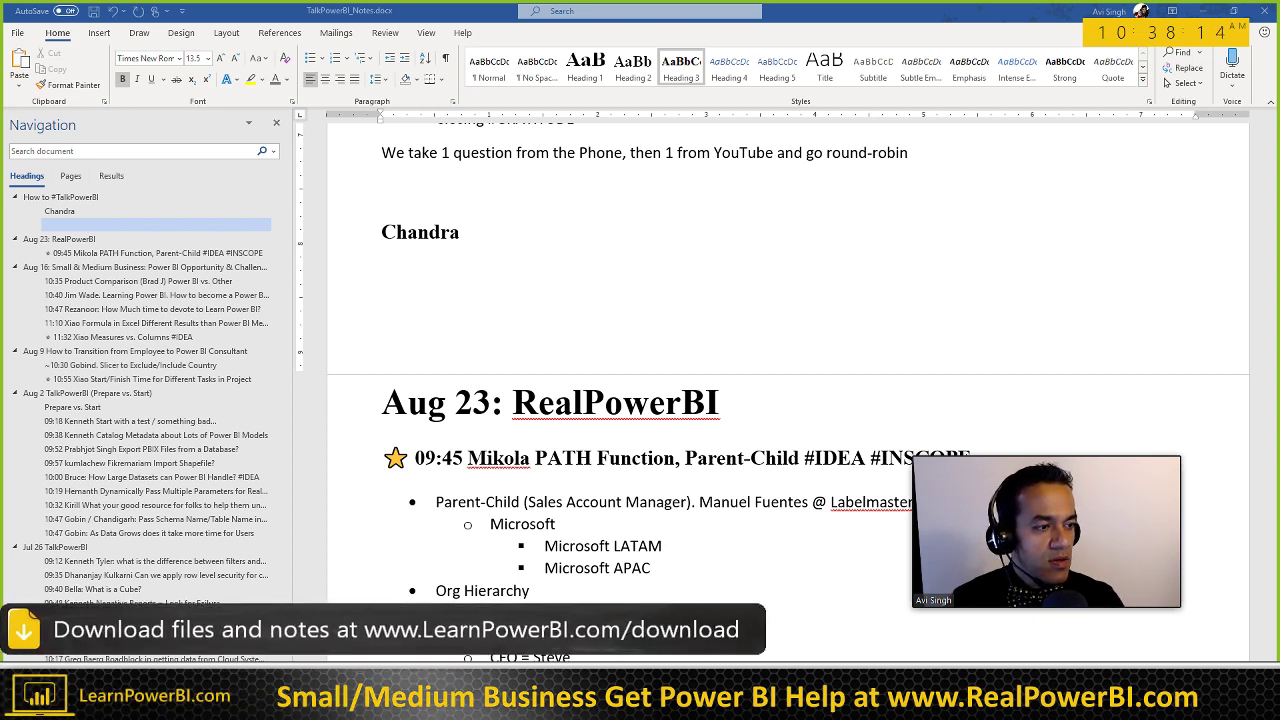
# Step: Paste the asker's chat messages about merged CSV files timing out under the heading
pyautogui.click(524, 307)
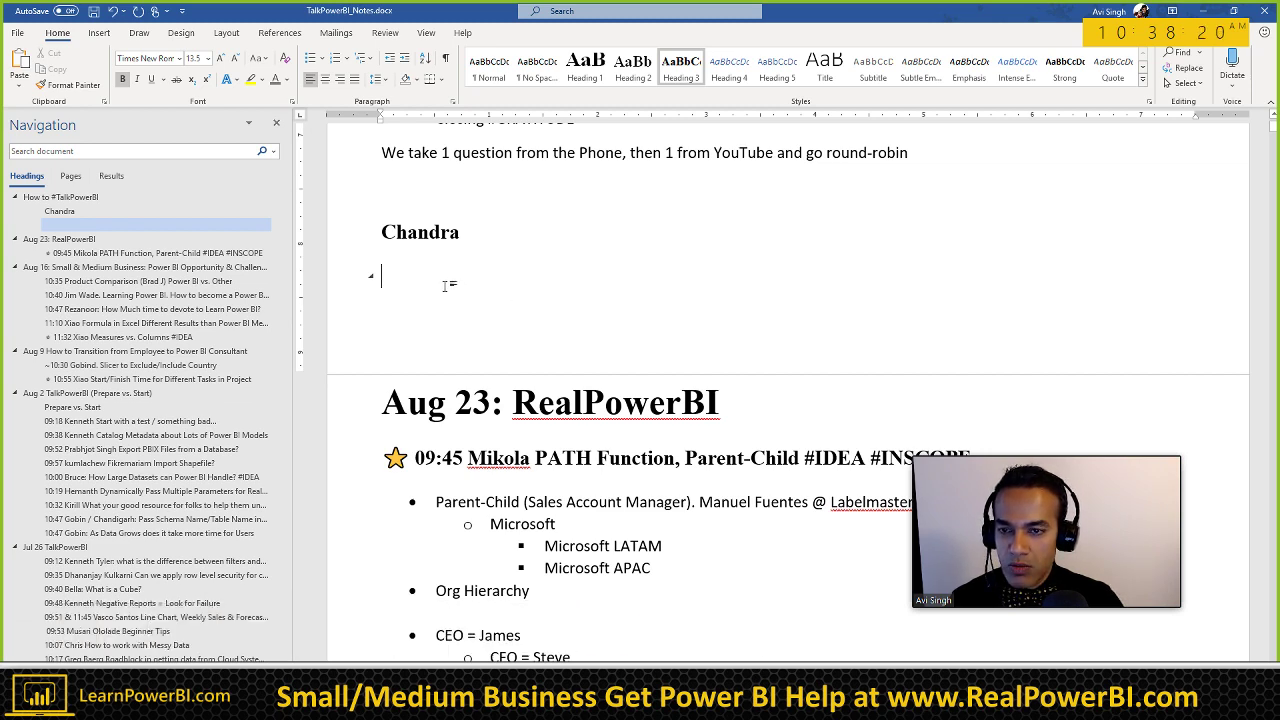
pyautogui.hotkey('ctrl', 'v')
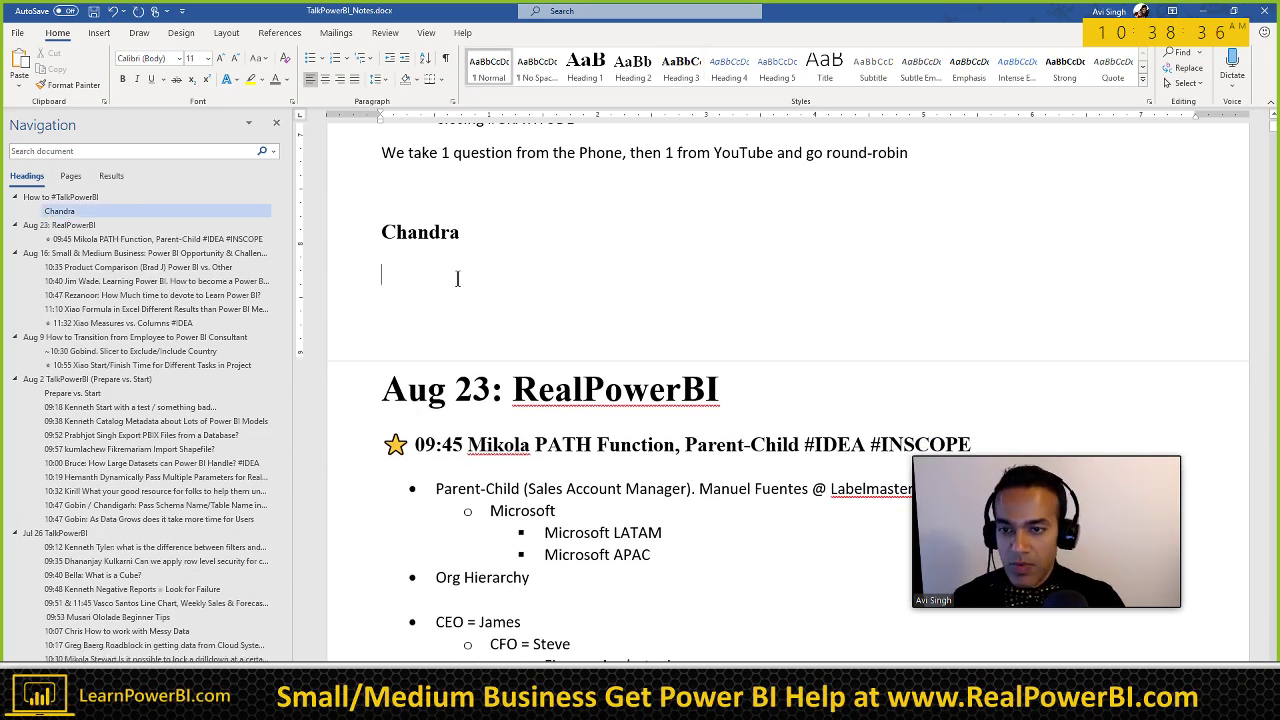
pyautogui.hotkey('ctrl', 'v')
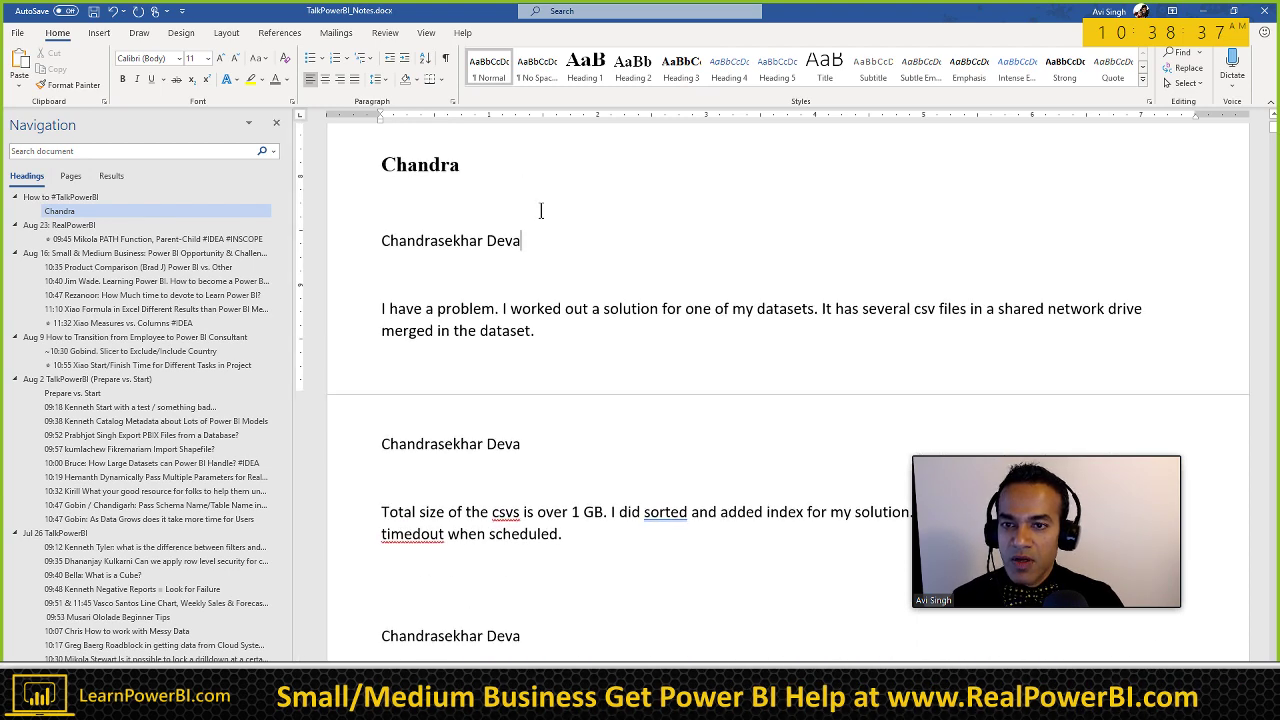
# Step: Merge the name line into the heading and retitle it '10:38 … Timeout when loading 1GB of CSV Files'
pyautogui.scroll(1, 540, 208)
pyautogui.click(540, 210)
pyautogui.press('Down')
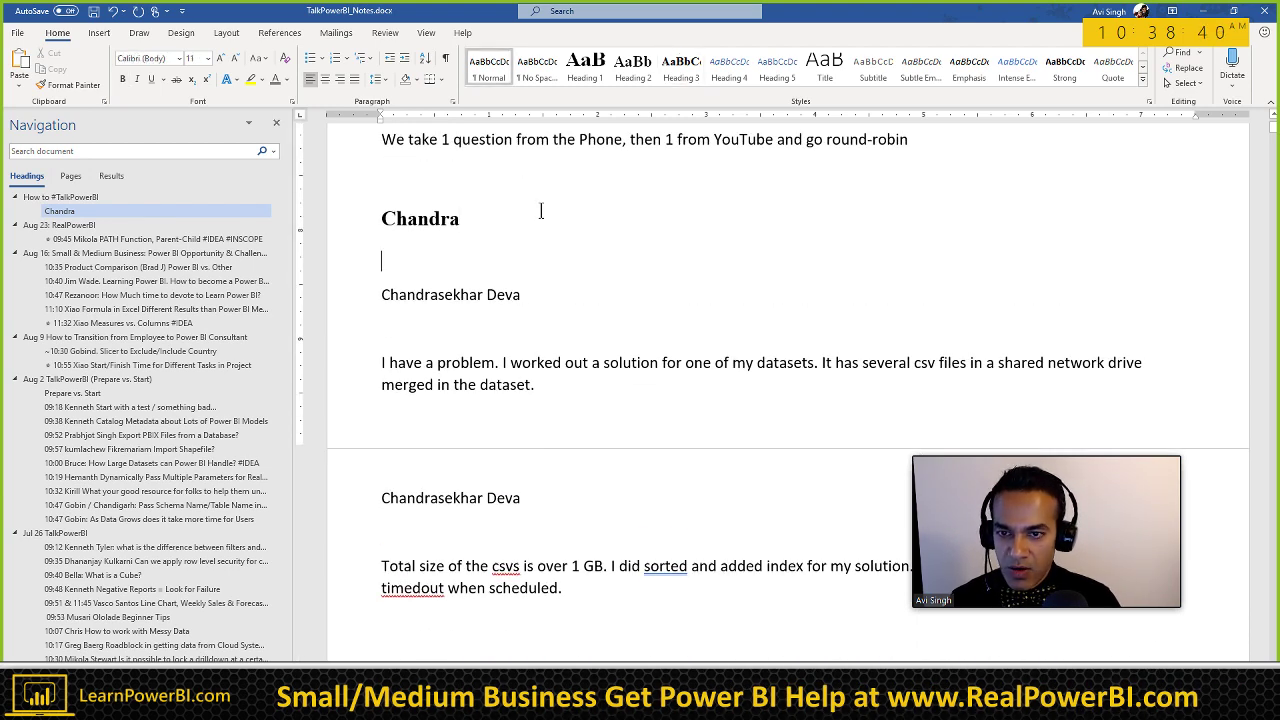
pyautogui.press('Down')
pyautogui.press('Home')
pyautogui.press('BackSpace')
pyautogui.press('Down')
pyautogui.press('Up')
pyautogui.press('Home')
pyautogui.press('BackSpace')
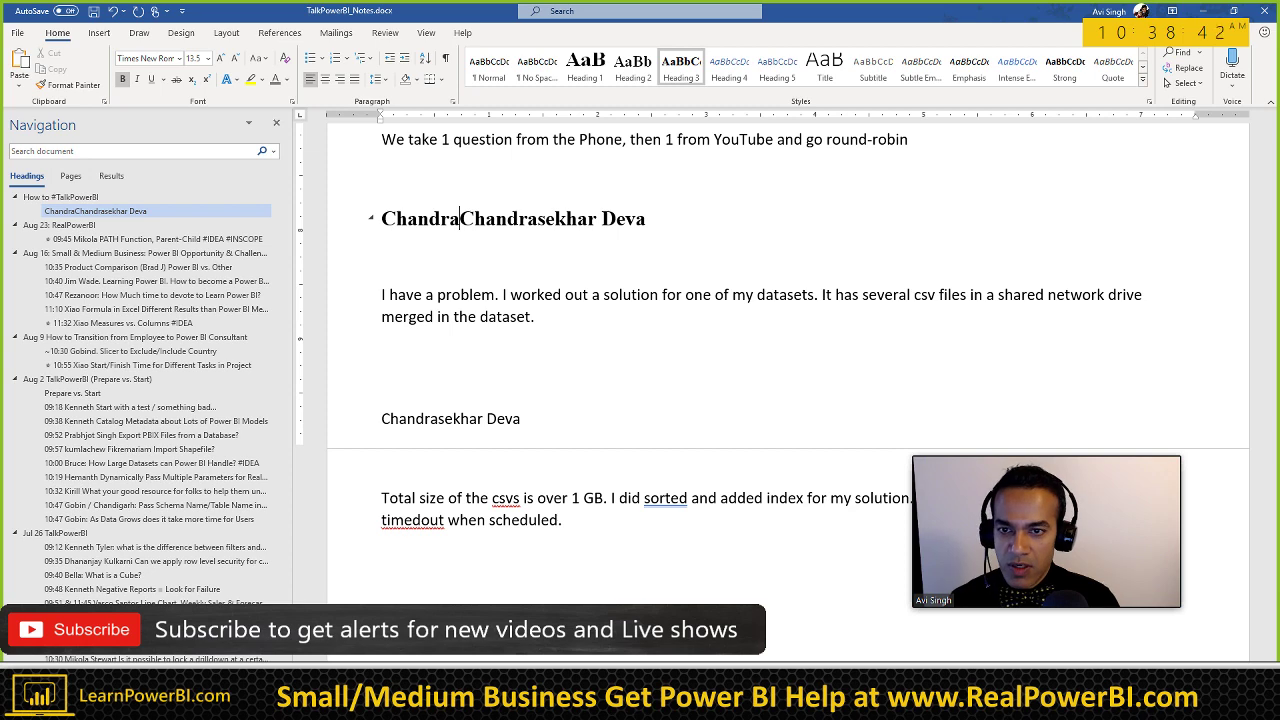
pyautogui.hotkey('shift', 'Home')
pyautogui.write('10:38')
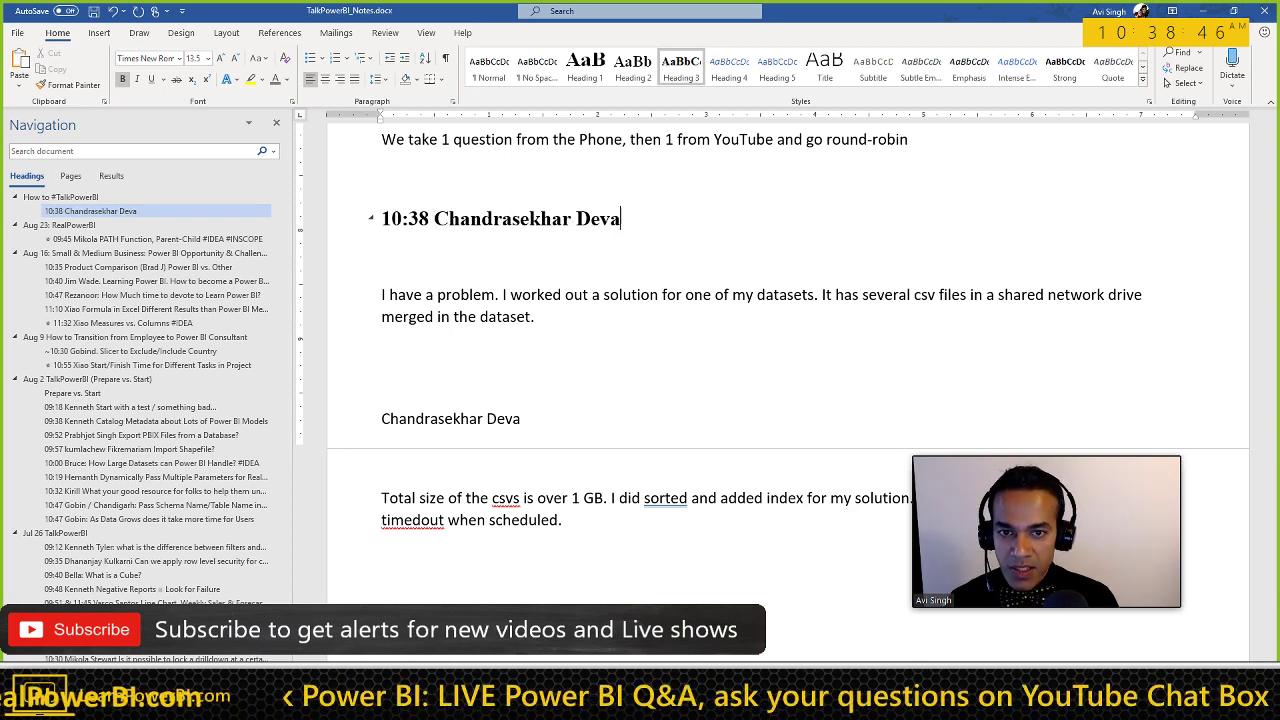
pyautogui.hotkey('ctrl', 'shift', 'Left')
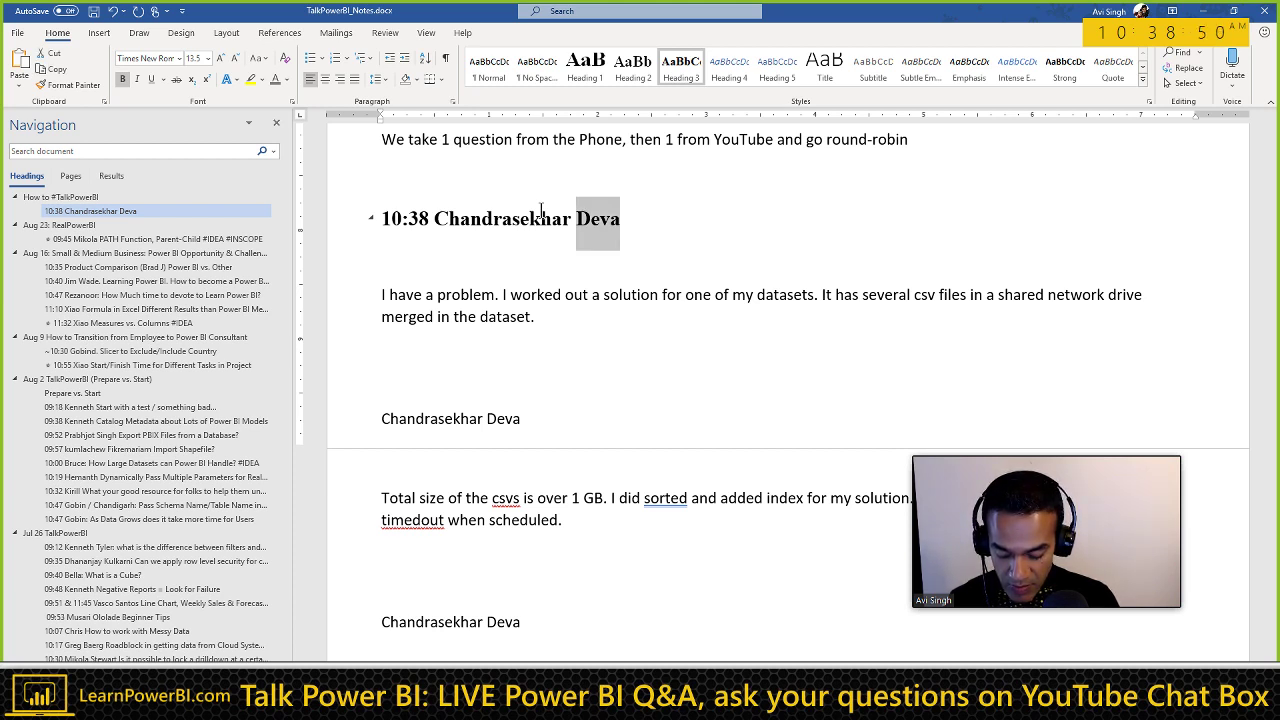
pyautogui.write('Timeout when ')
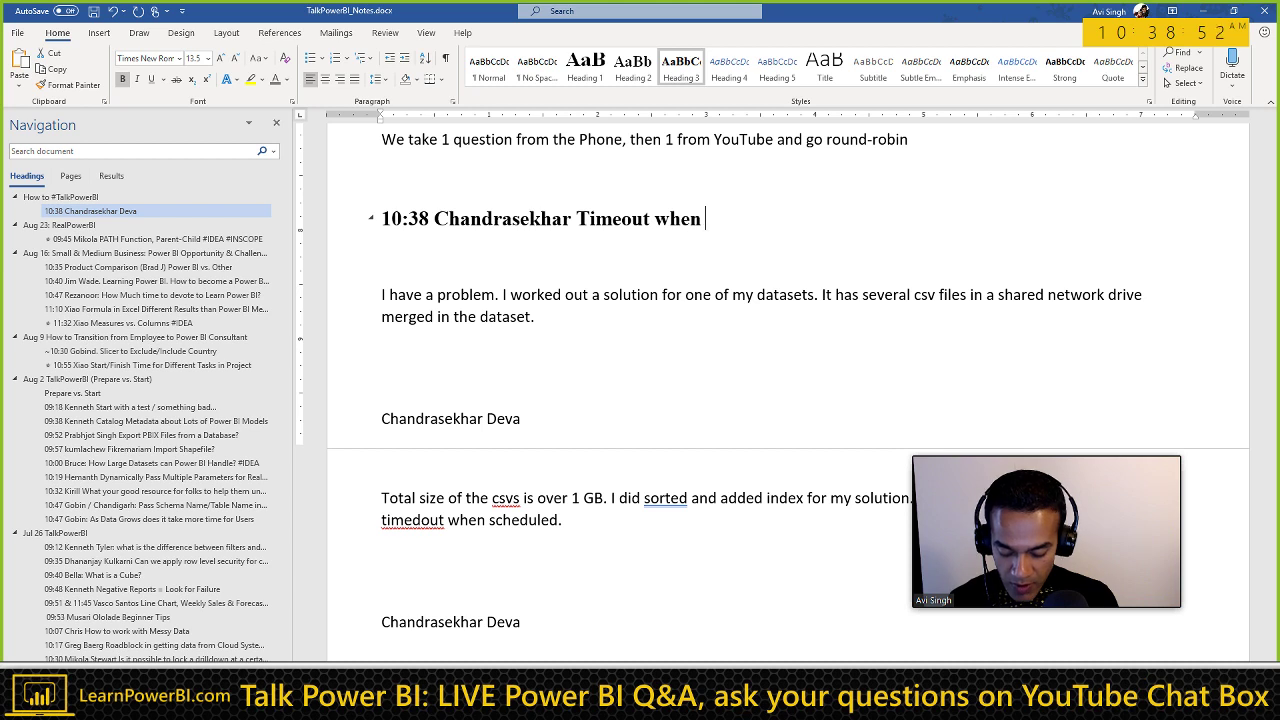
pyautogui.write('loading 1GB of')
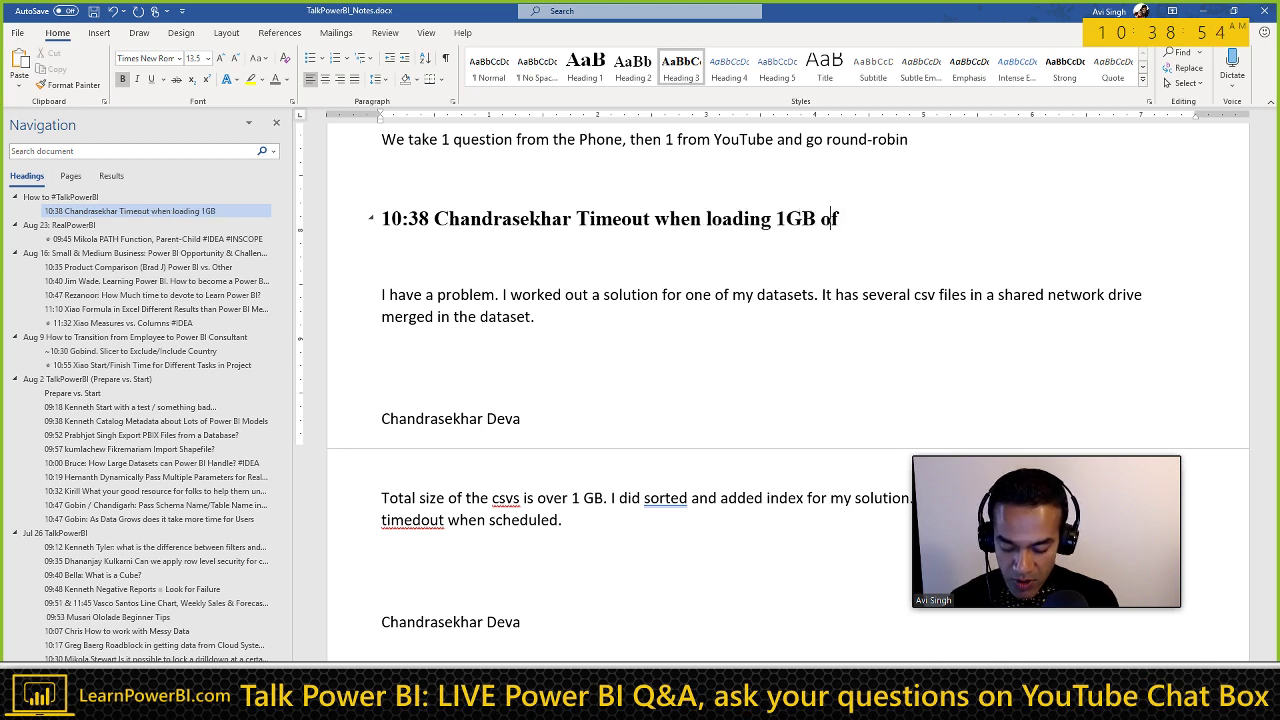
pyautogui.write(' CSV File')
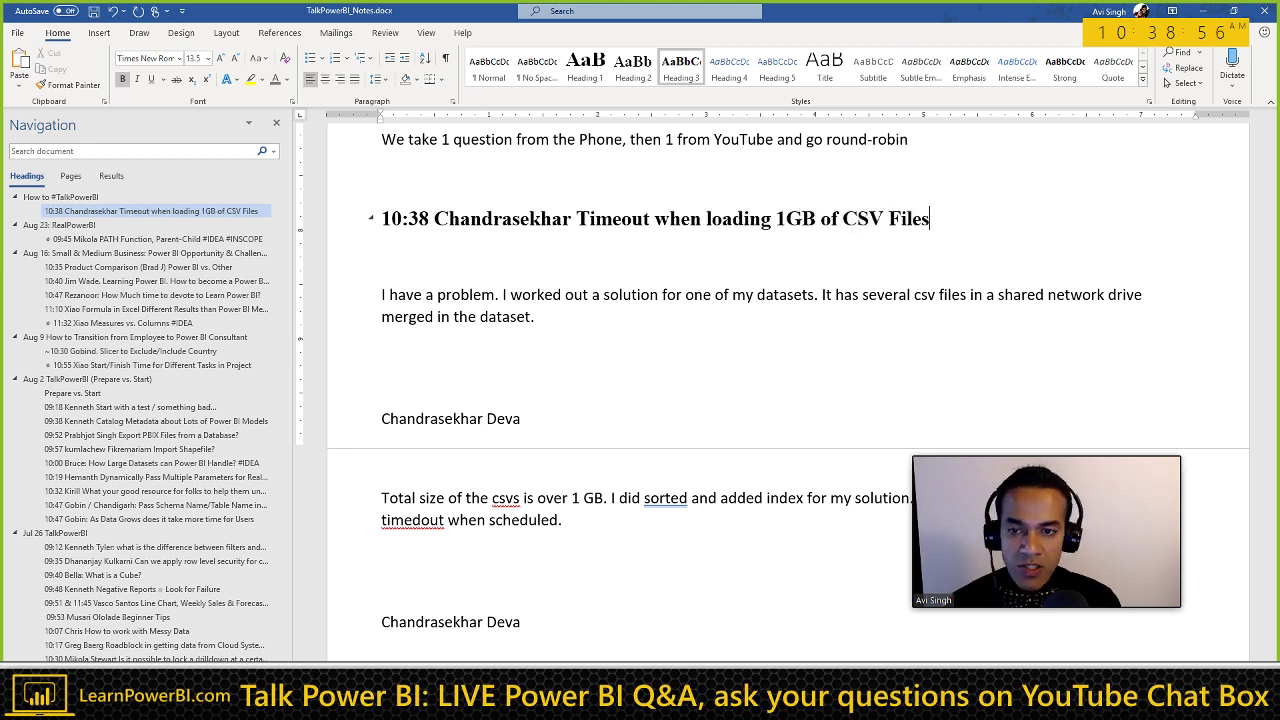
pyautogui.write('s')
# Step: Type two lines under the heading: 'Get files from Folder' and 'NOT = get files One by one'
pyautogui.press('Return')
pyautogui.write('*')
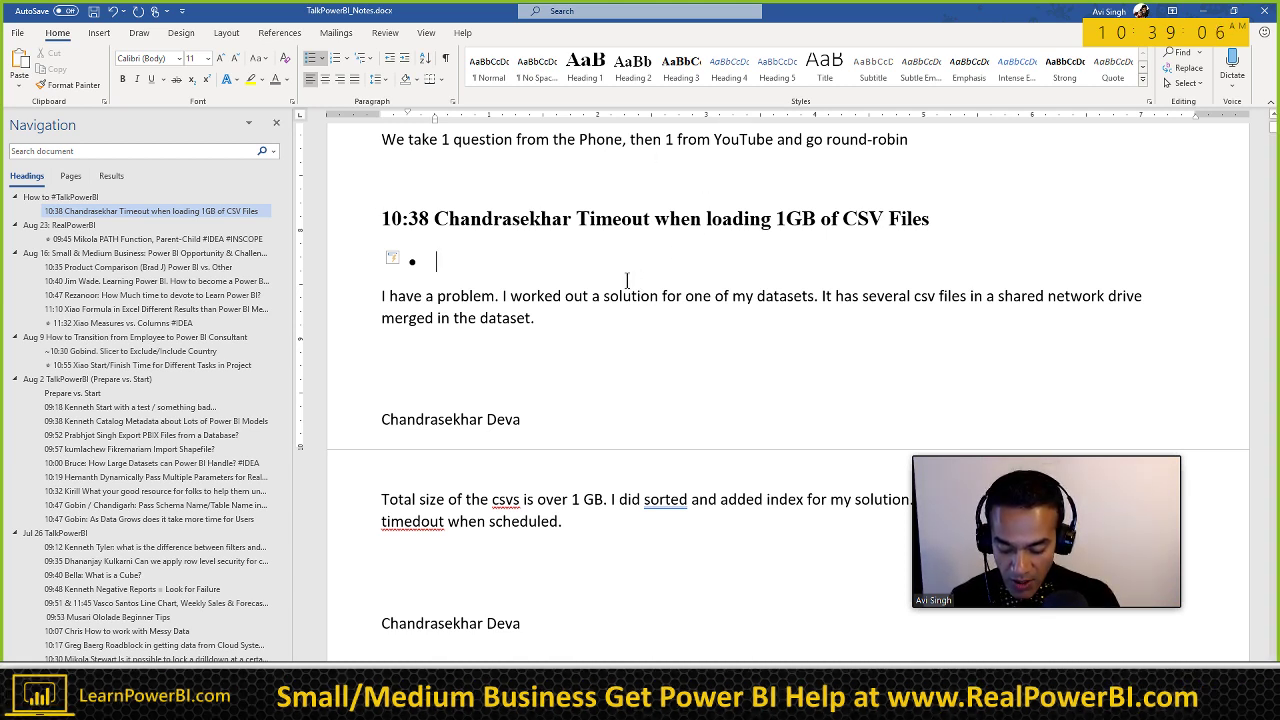
pyautogui.write('Ge')
pyautogui.press('BackSpace')
pyautogui.press('BackSpace')
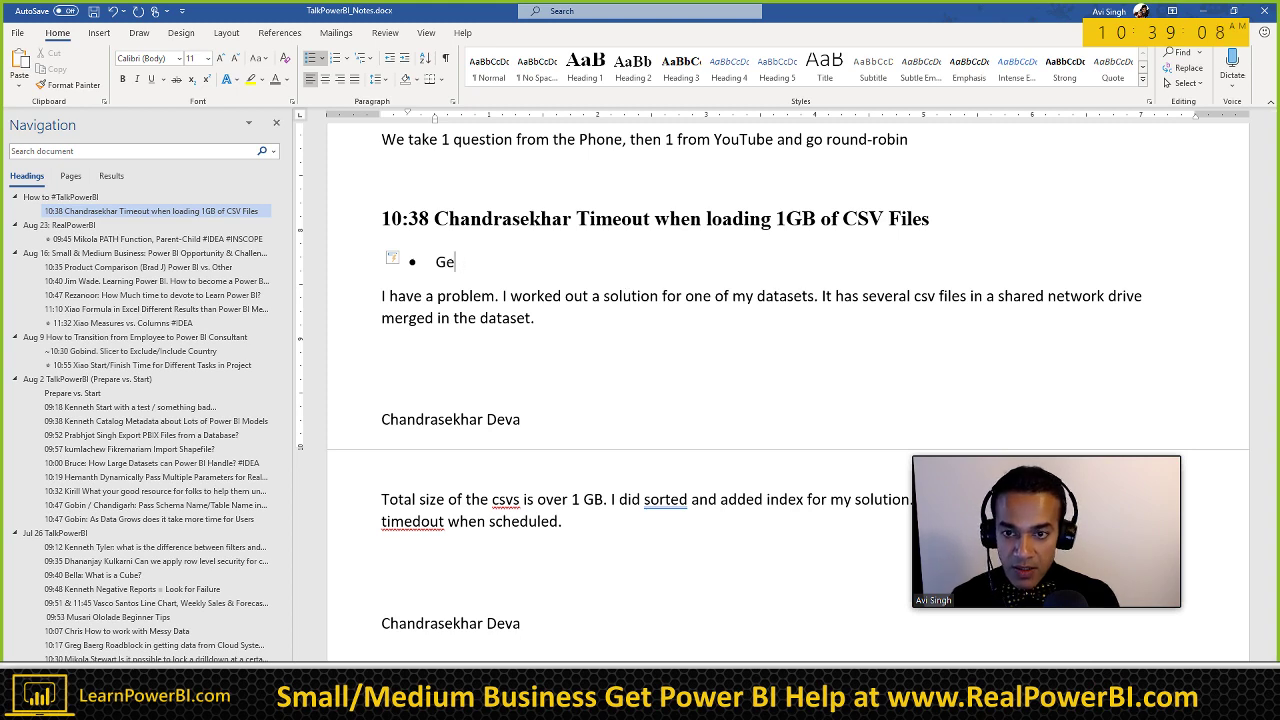
pyautogui.write('t files from ')
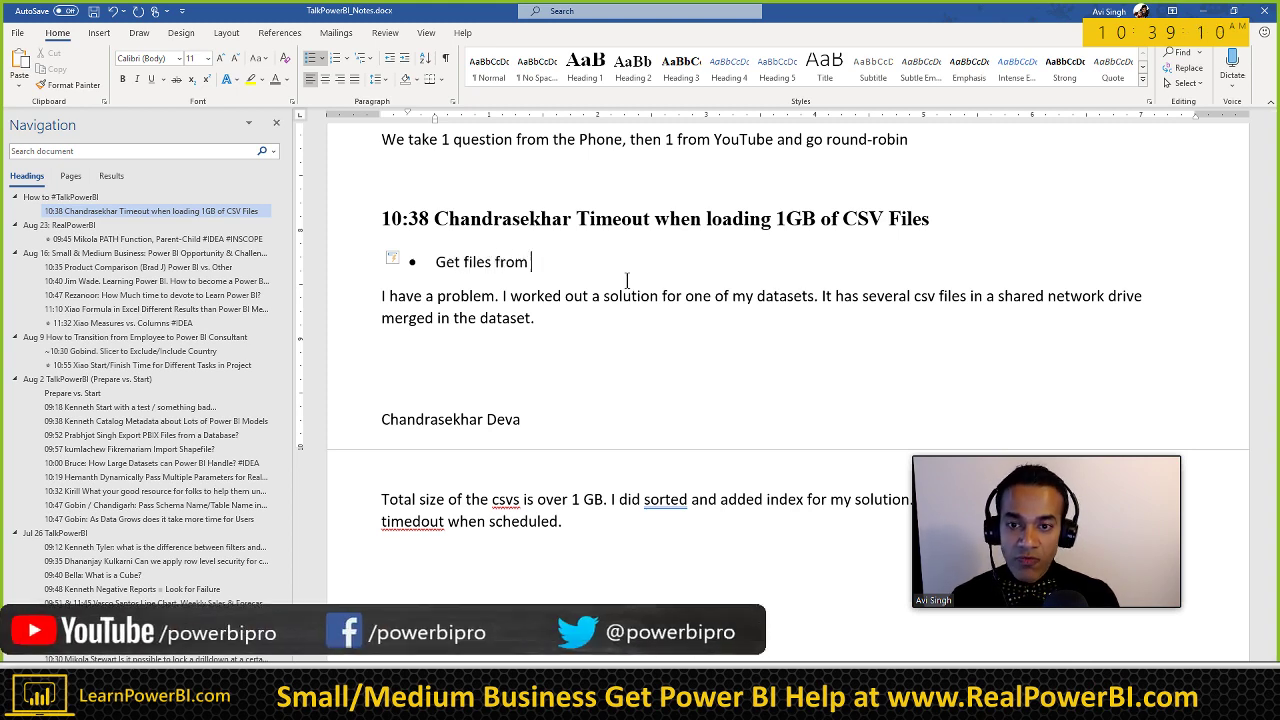
pyautogui.write('Folder')
pyautogui.press('Return')
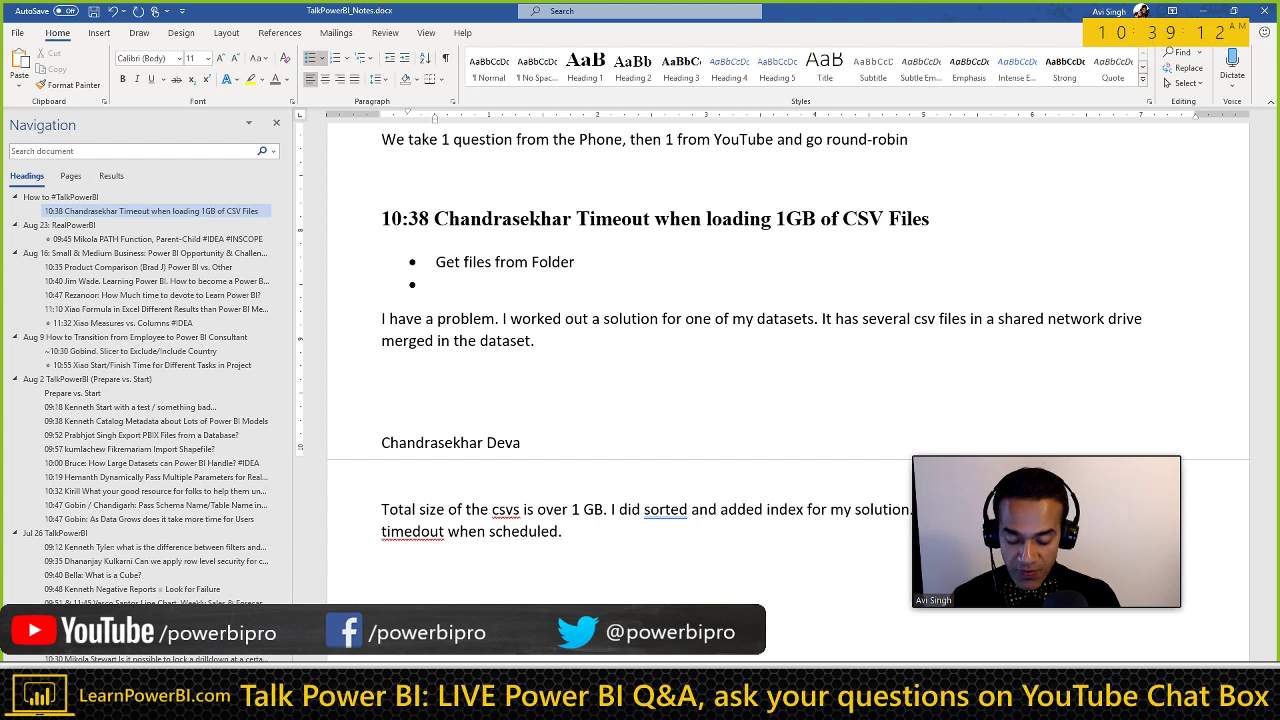
pyautogui.write('One')
pyautogui.click(436, 285)
pyautogui.write('N')
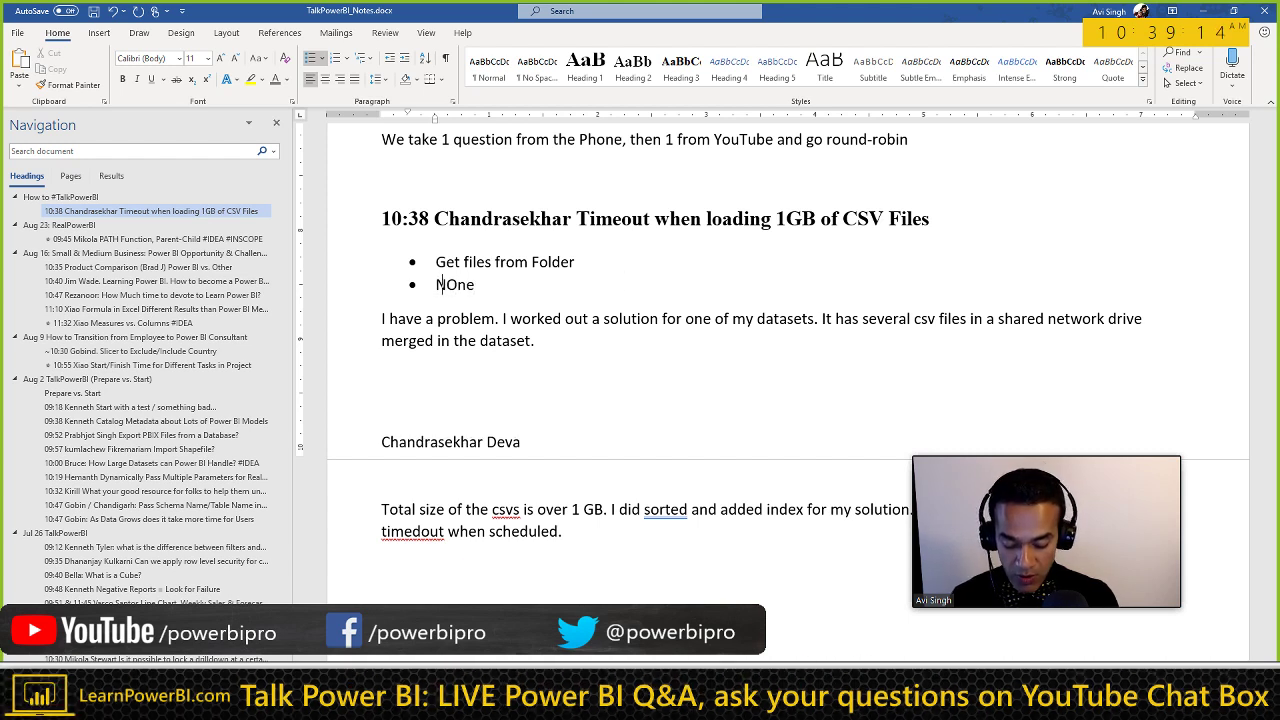
pyautogui.write('OT = g')
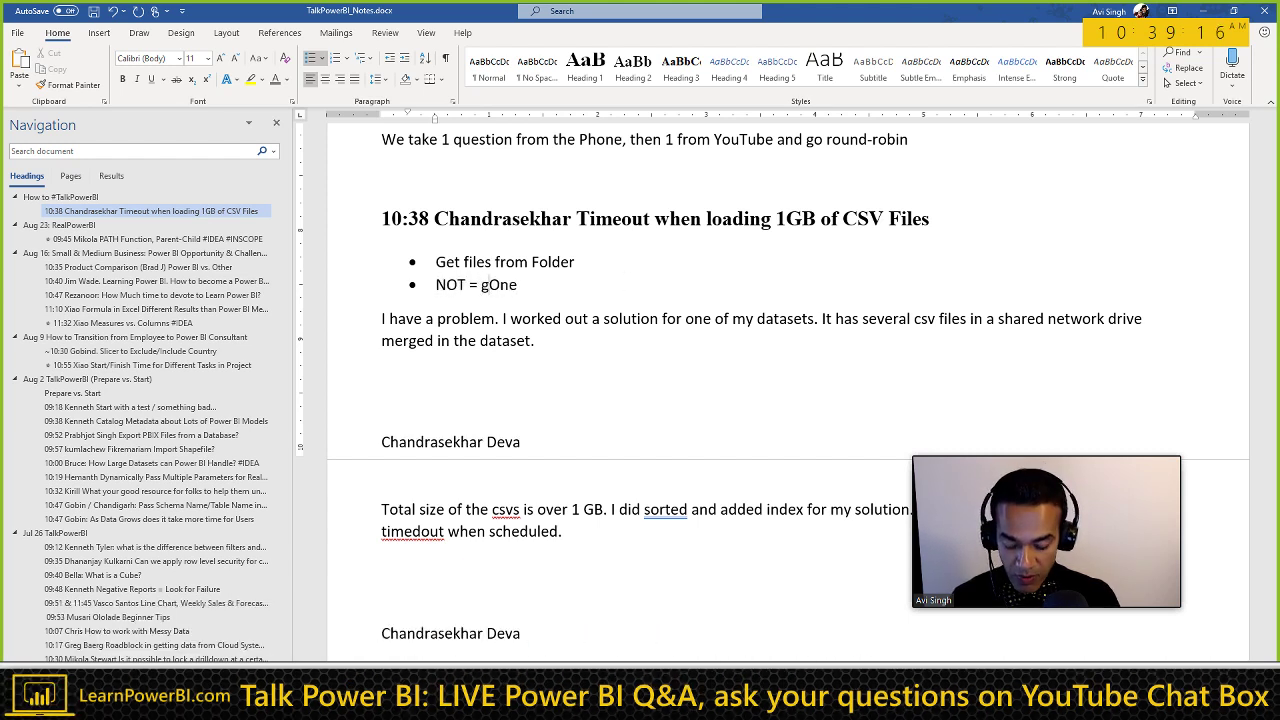
pyautogui.write('et files One')
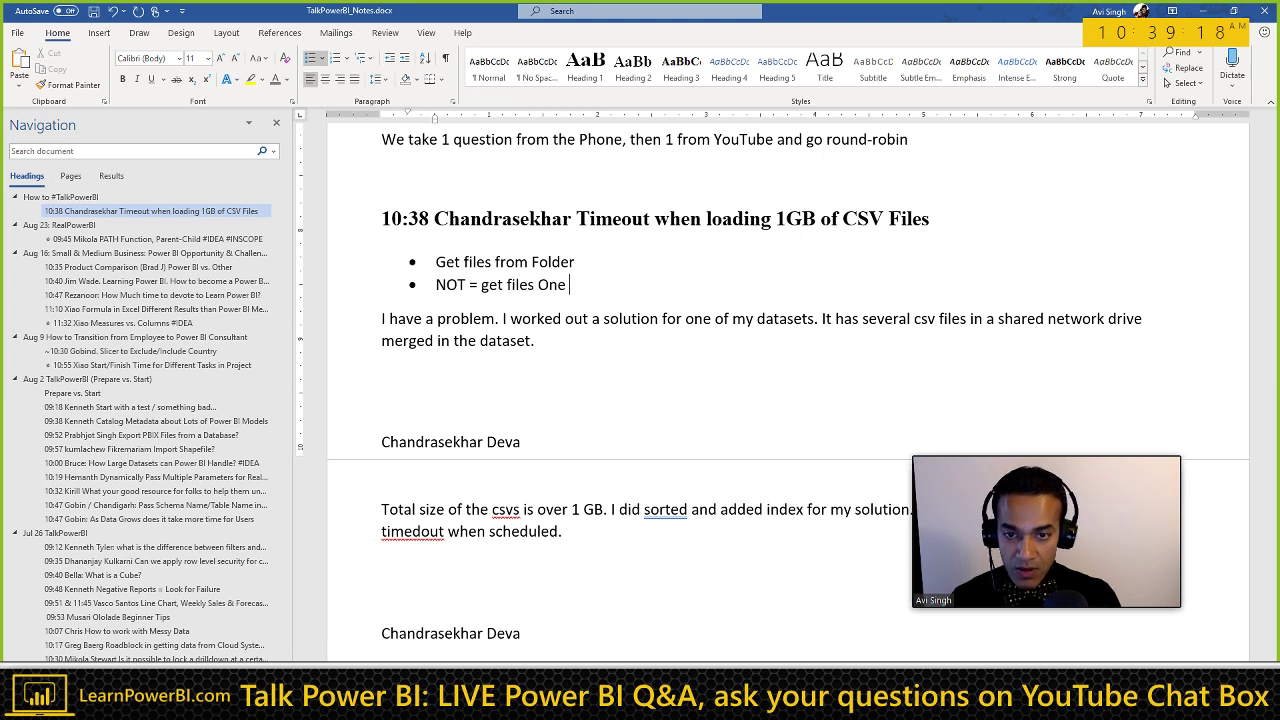
pyautogui.write('  by one')
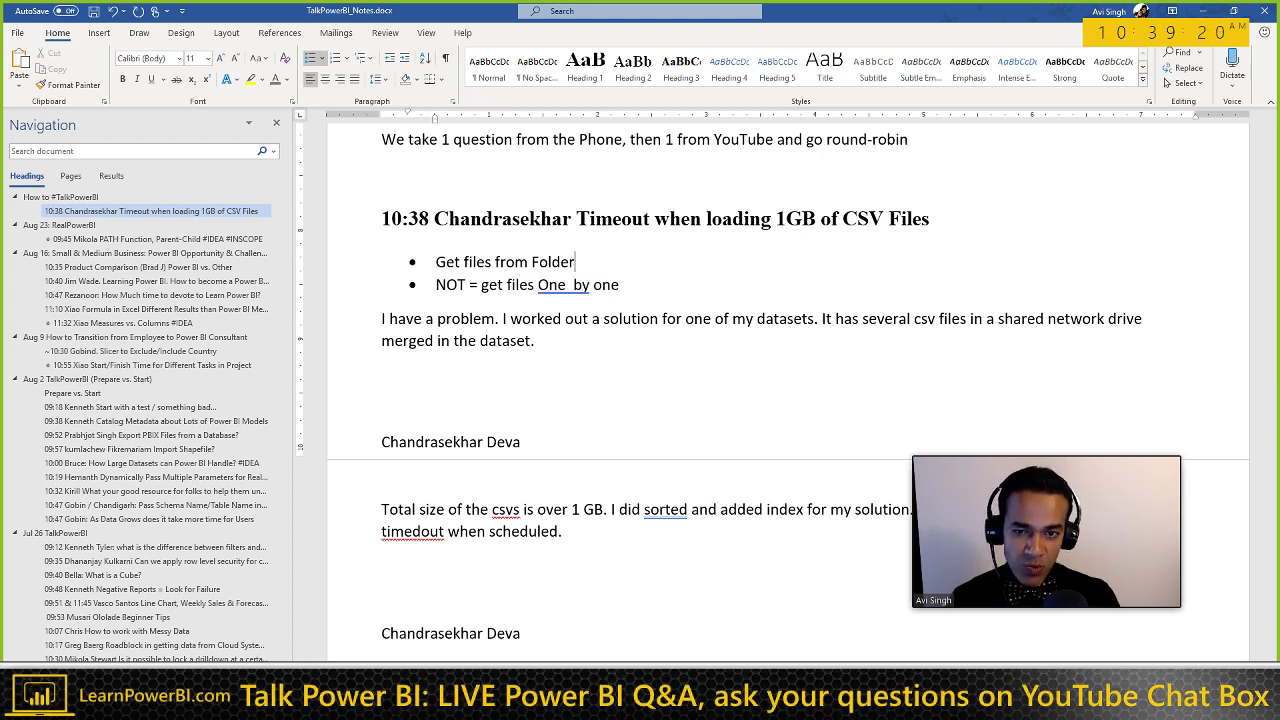
# Step: Number the two lines a) and b) and extend b) with ', and then Appending'
pyautogui.press('Up')
pyautogui.press('Home')
pyautogui.press('BackSpace')
pyautogui.write('a)')
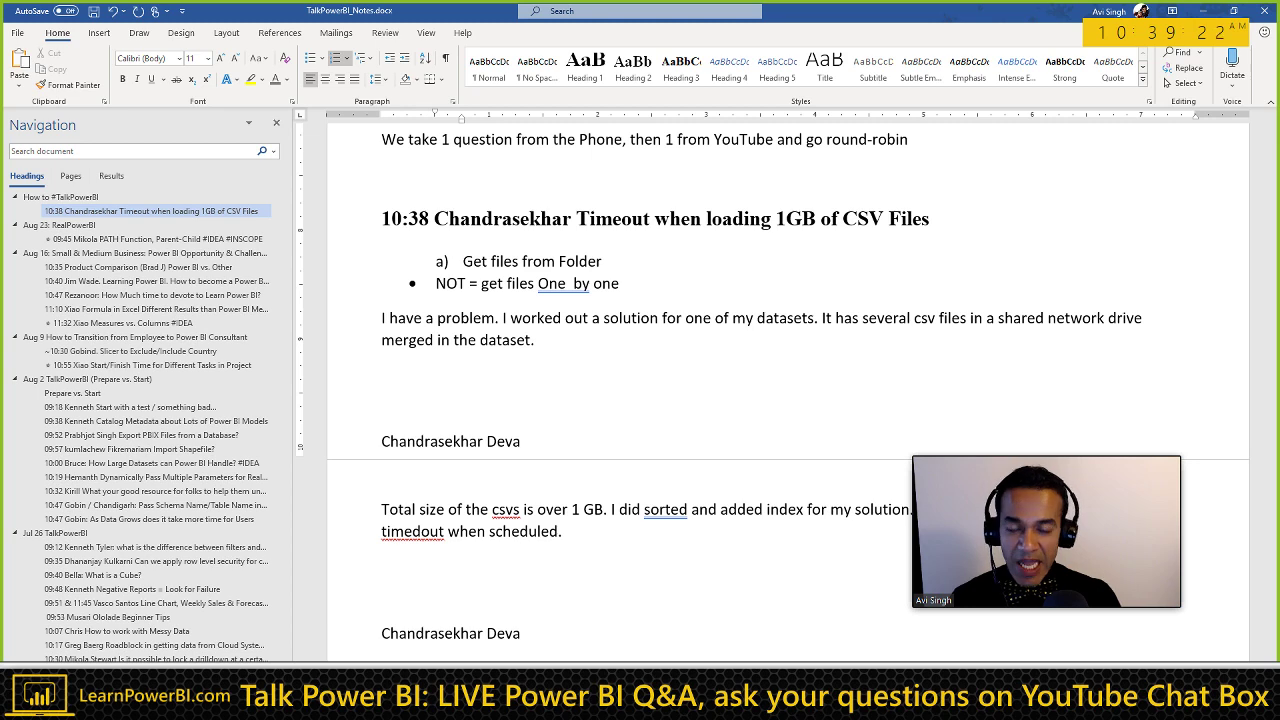
pyautogui.hotkey('ctrl', 'z')
pyautogui.hotkey('ctrl', 'z')
pyautogui.hotkey('ctrl', 'z')
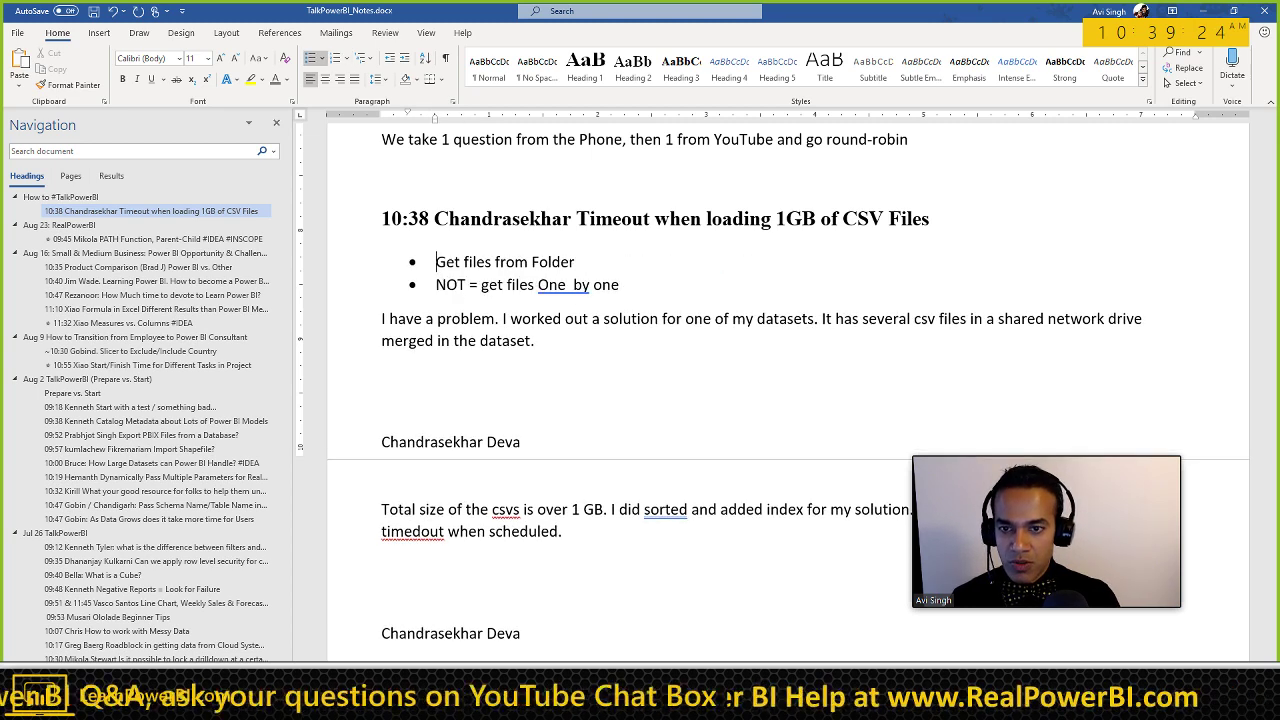
pyautogui.moveTo(436, 262); pyautogui.dragTo(593, 258)
pyautogui.hotkey('shift', 'Down')
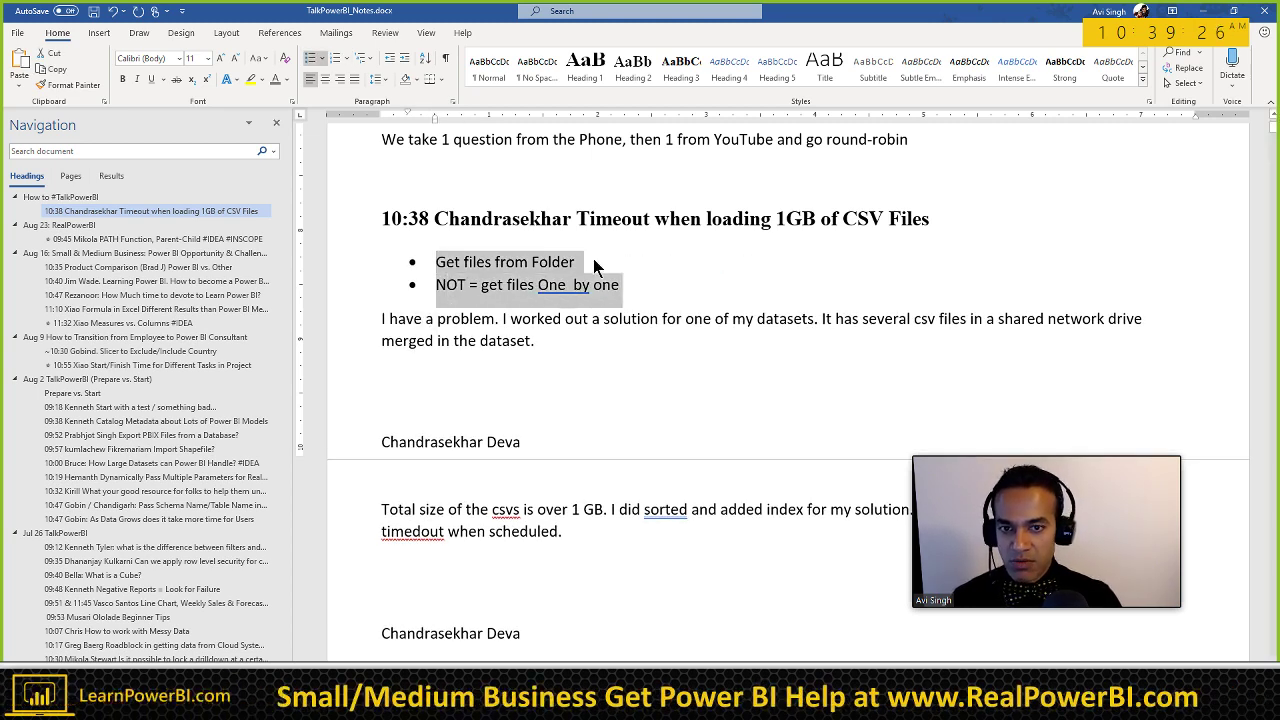
pyautogui.click(346, 60)
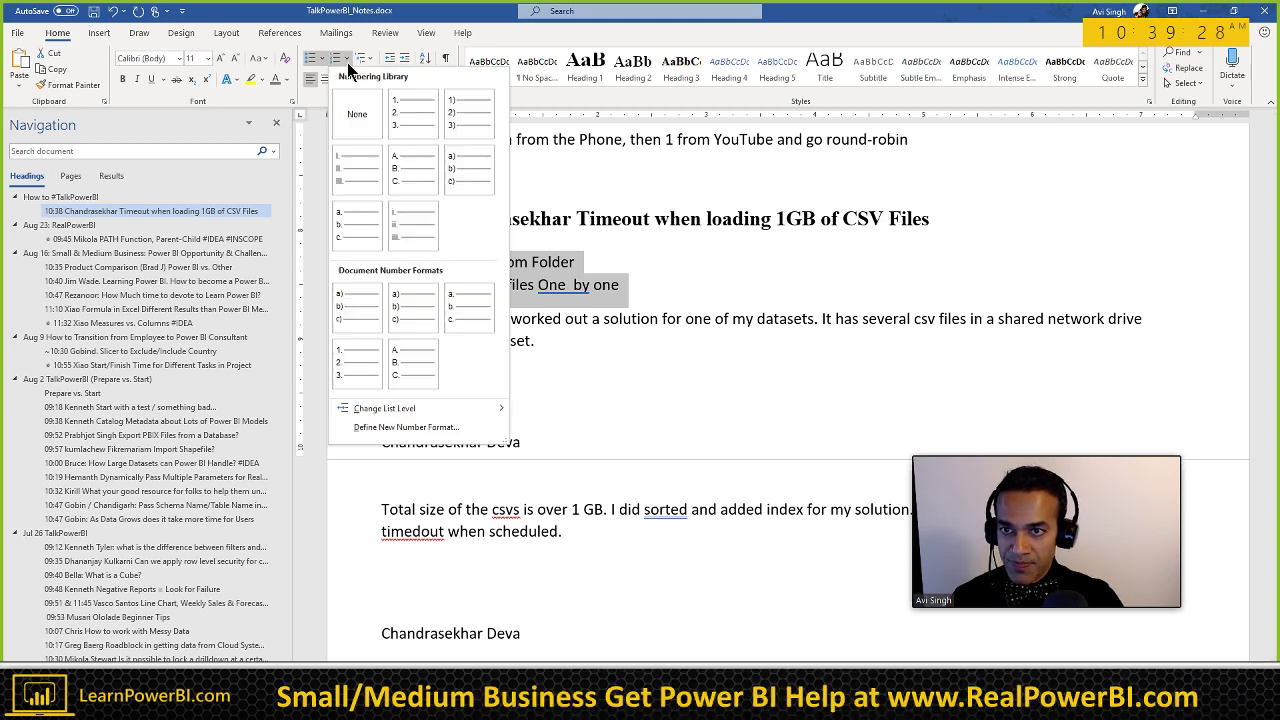
pyautogui.click(460, 172)
pyautogui.click(576, 288)
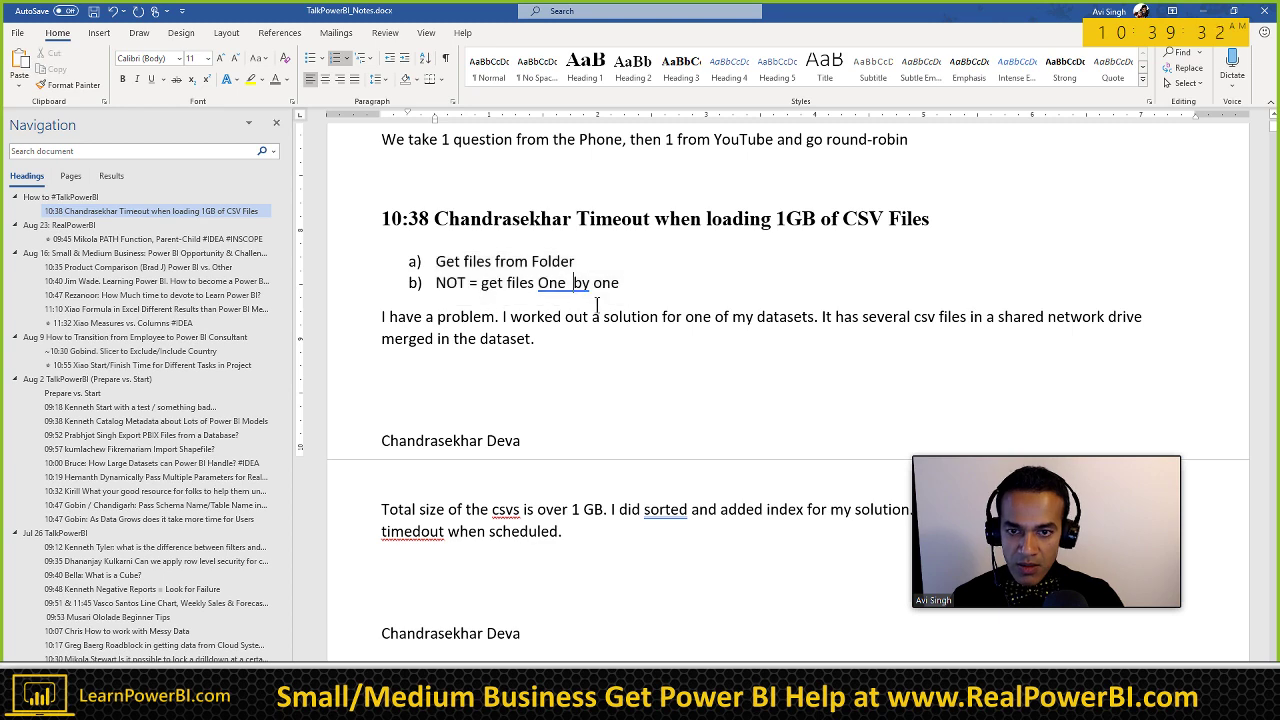
pyautogui.press('BackSpace')
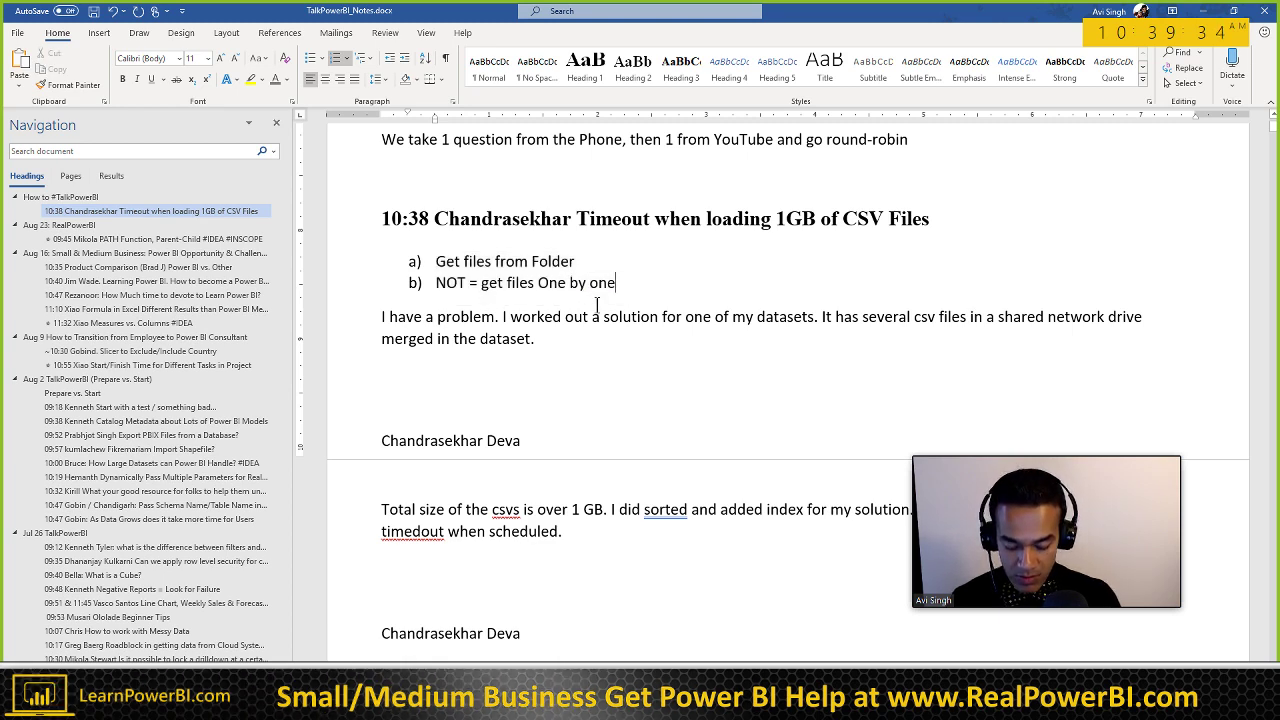
pyautogui.write(', and then Appending')
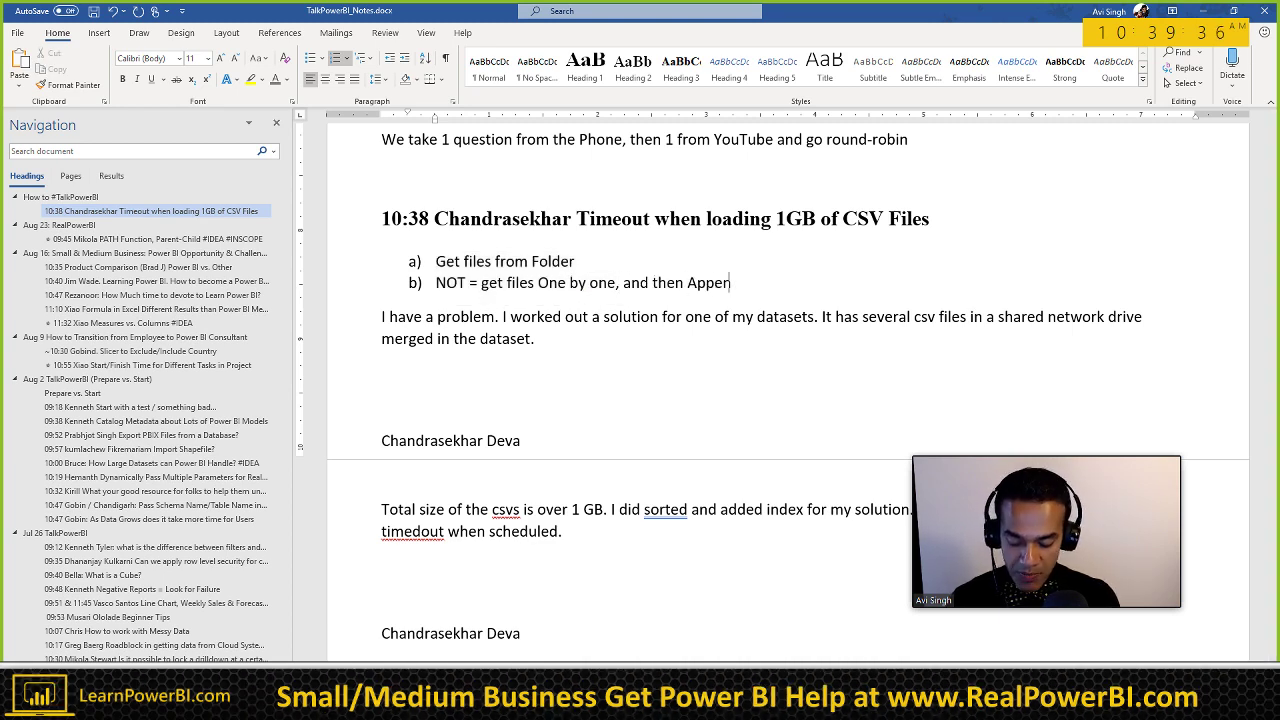
pyautogui.click(451, 317)
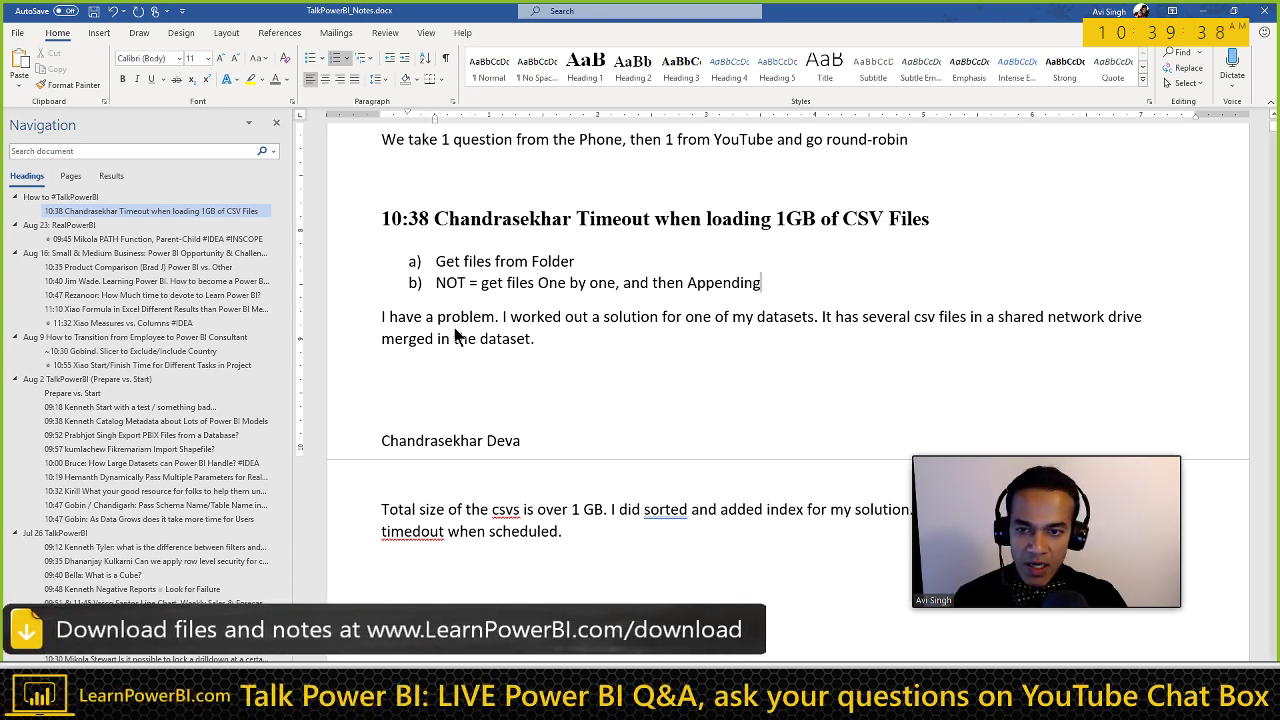
# Step: Remove the repeated name lines and join the Total size and System suggests text into one paragraph
pyautogui.press('Delete')
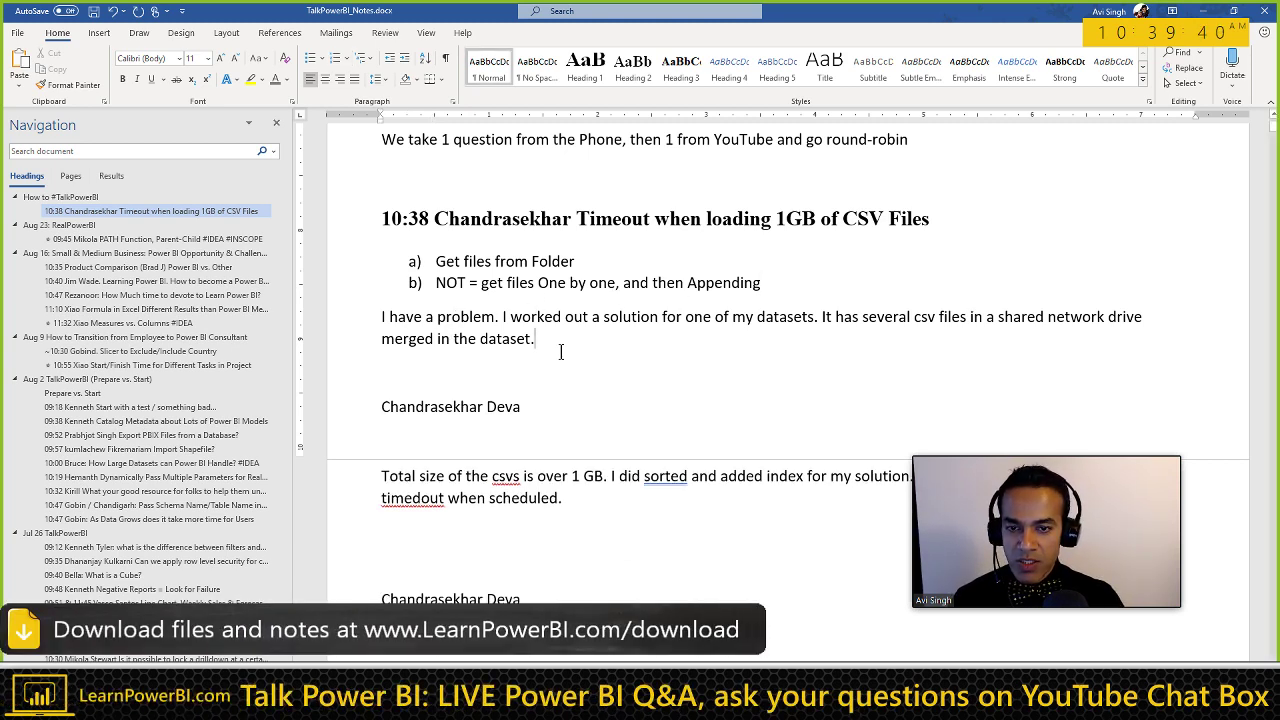
pyautogui.hotkey('shift', 'Down')
pyautogui.hotkey('shift', 'Down')
pyautogui.press('Delete')
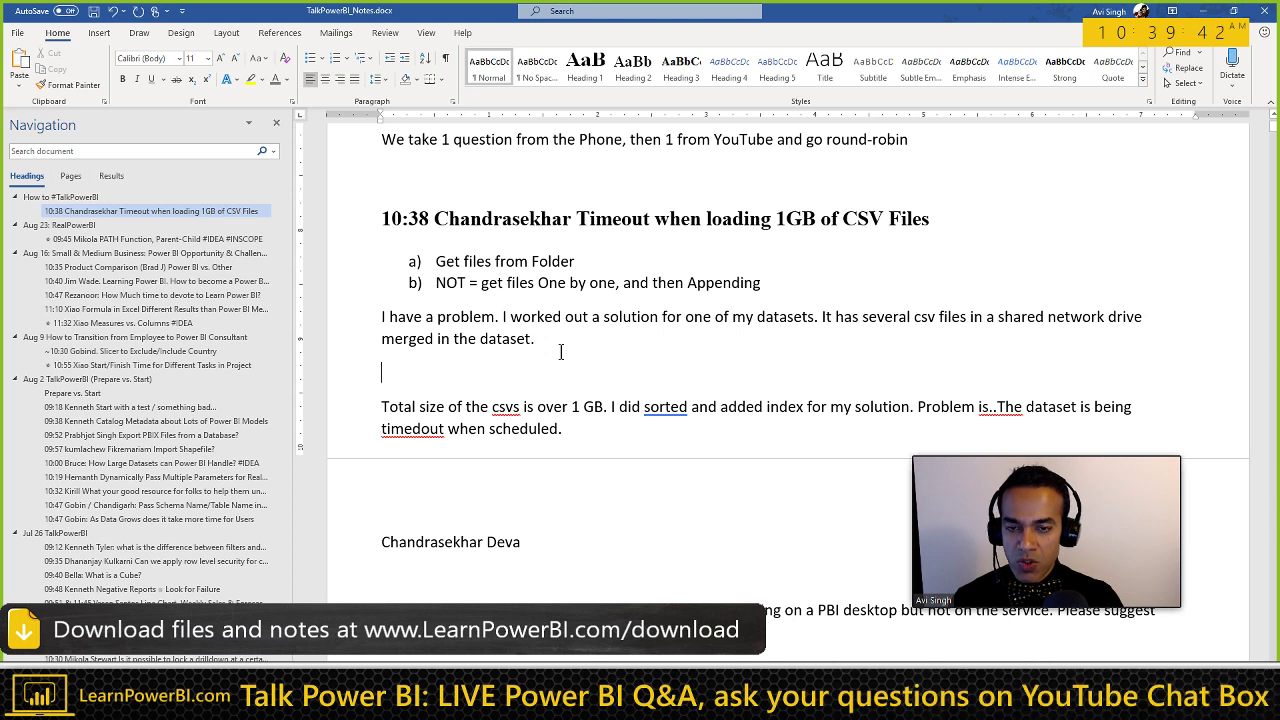
pyautogui.press('BackSpace')
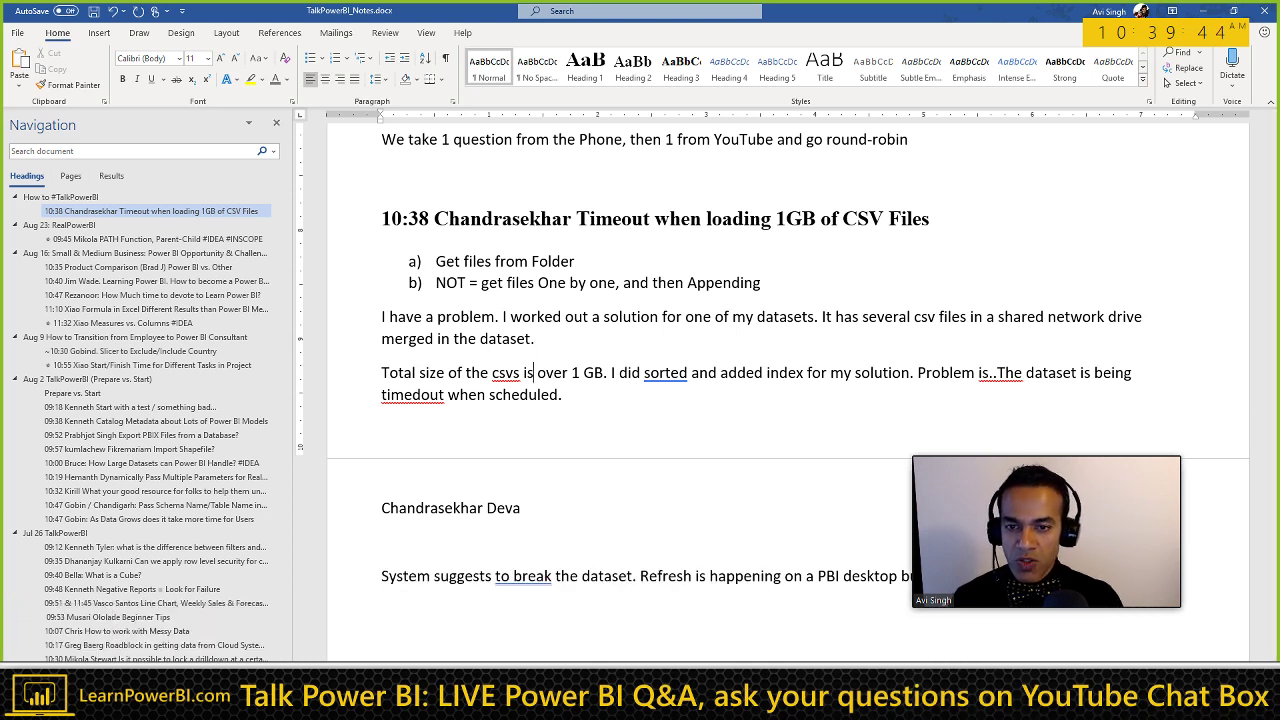
pyautogui.press('Delete')
pyautogui.click(545, 475)
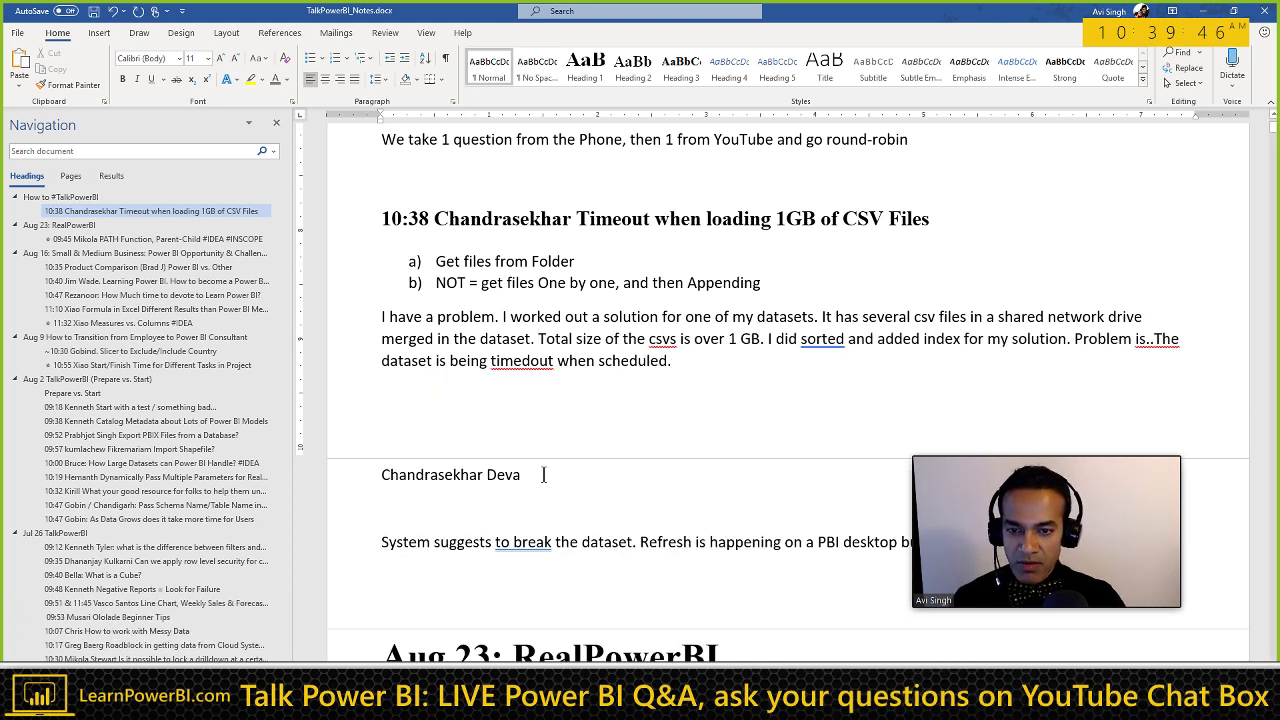
pyautogui.hotkey('shift', 'Home')
pyautogui.press('BackSpace')
pyautogui.press('Delete')
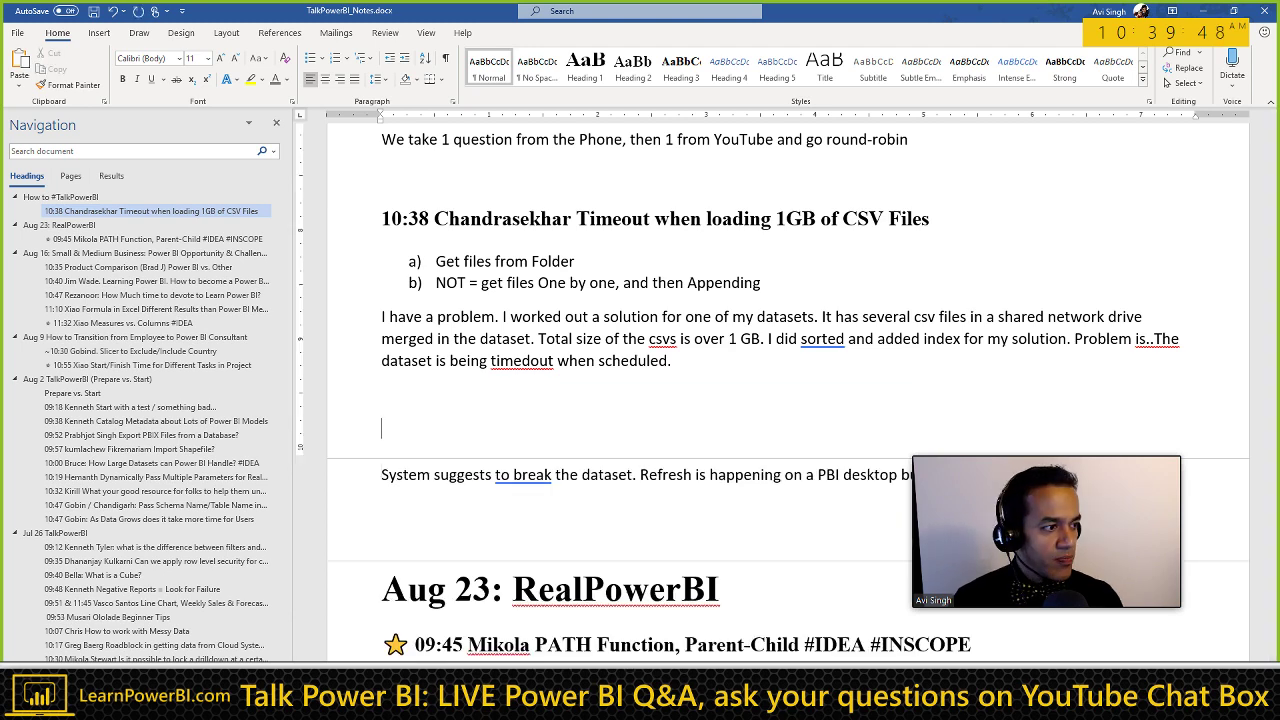
pyautogui.press('Delete')
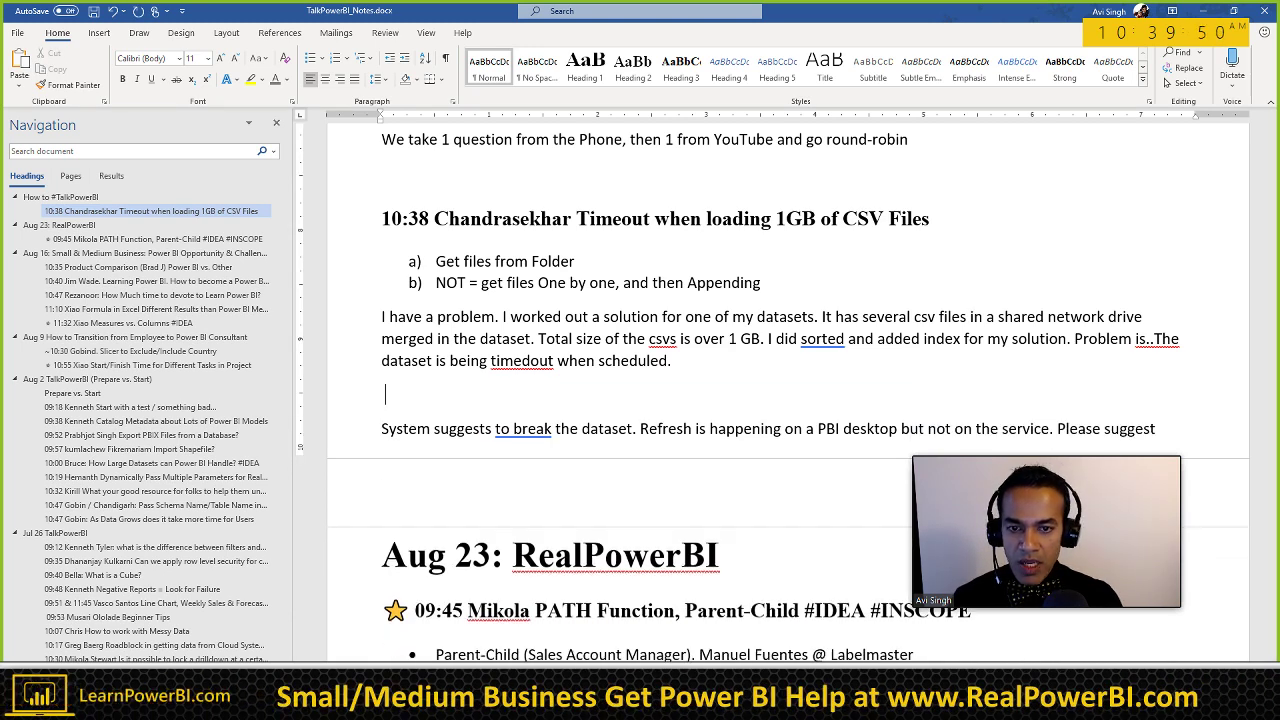
pyautogui.press('BackSpace')
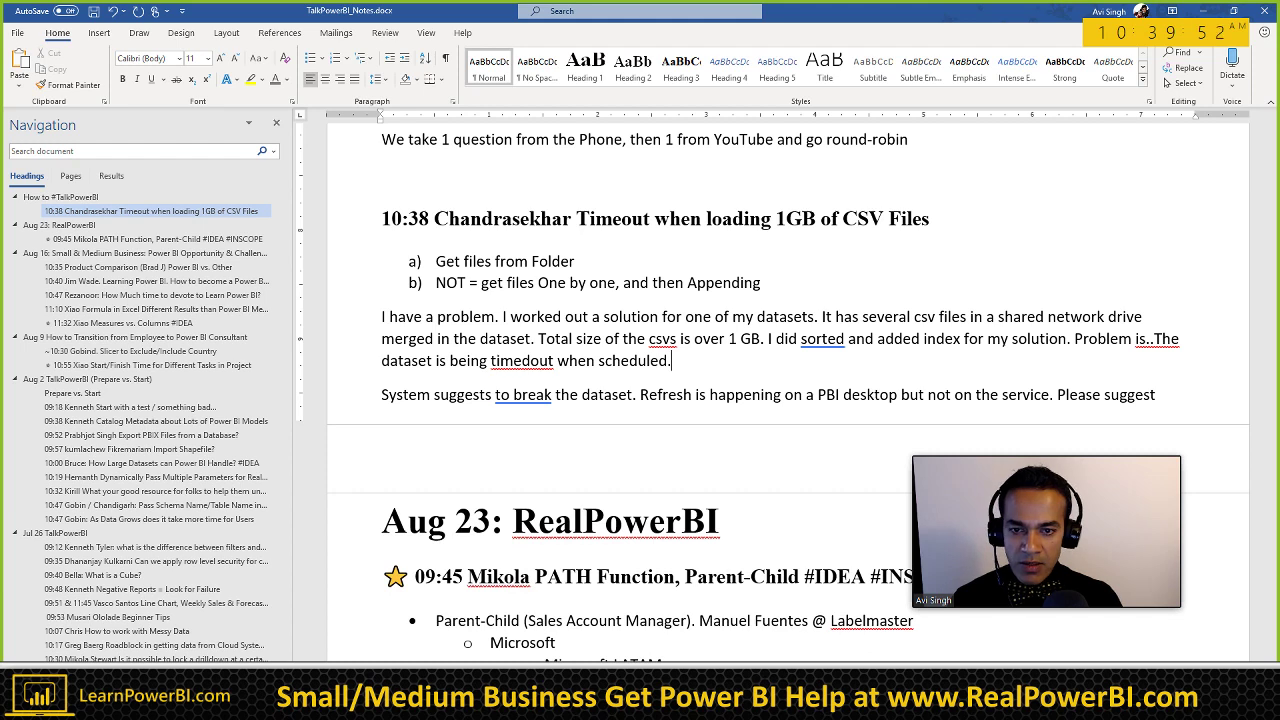
pyautogui.press('Delete')
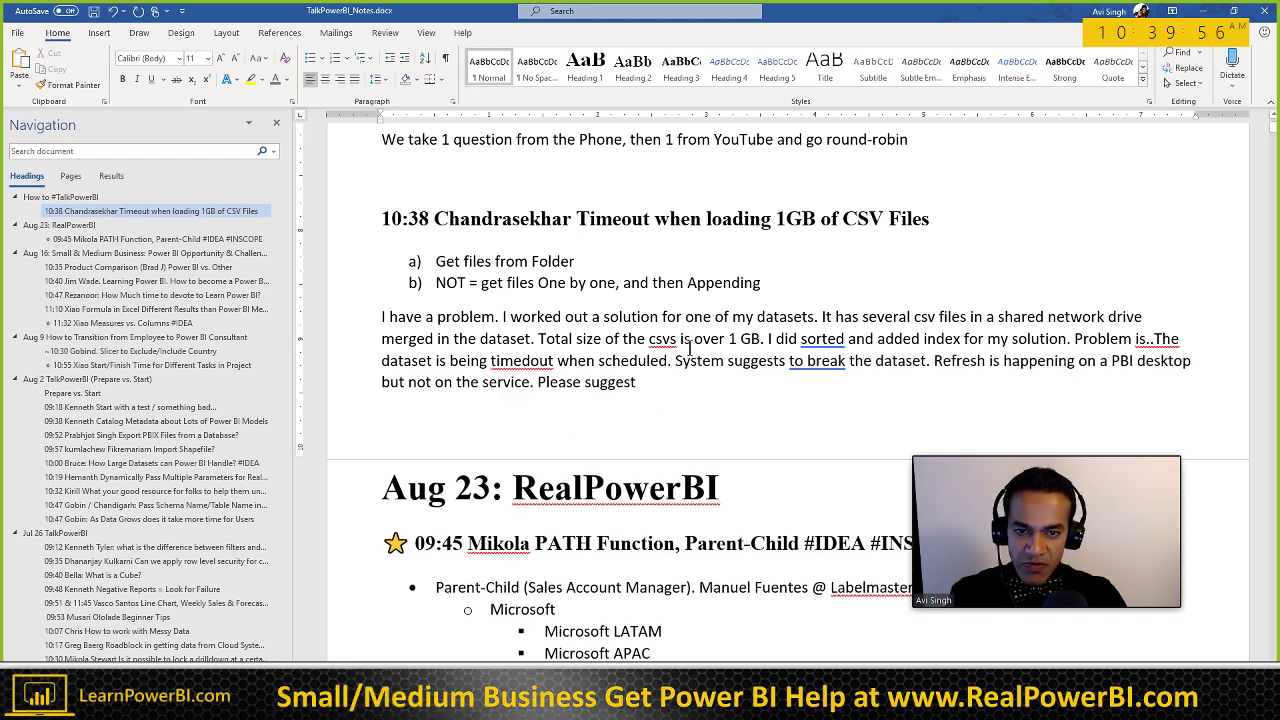
# Step: Correct 'csvs' to 'csv' and start a '* PBI' bullet below the question paragraph
pyautogui.press('BackSpace')
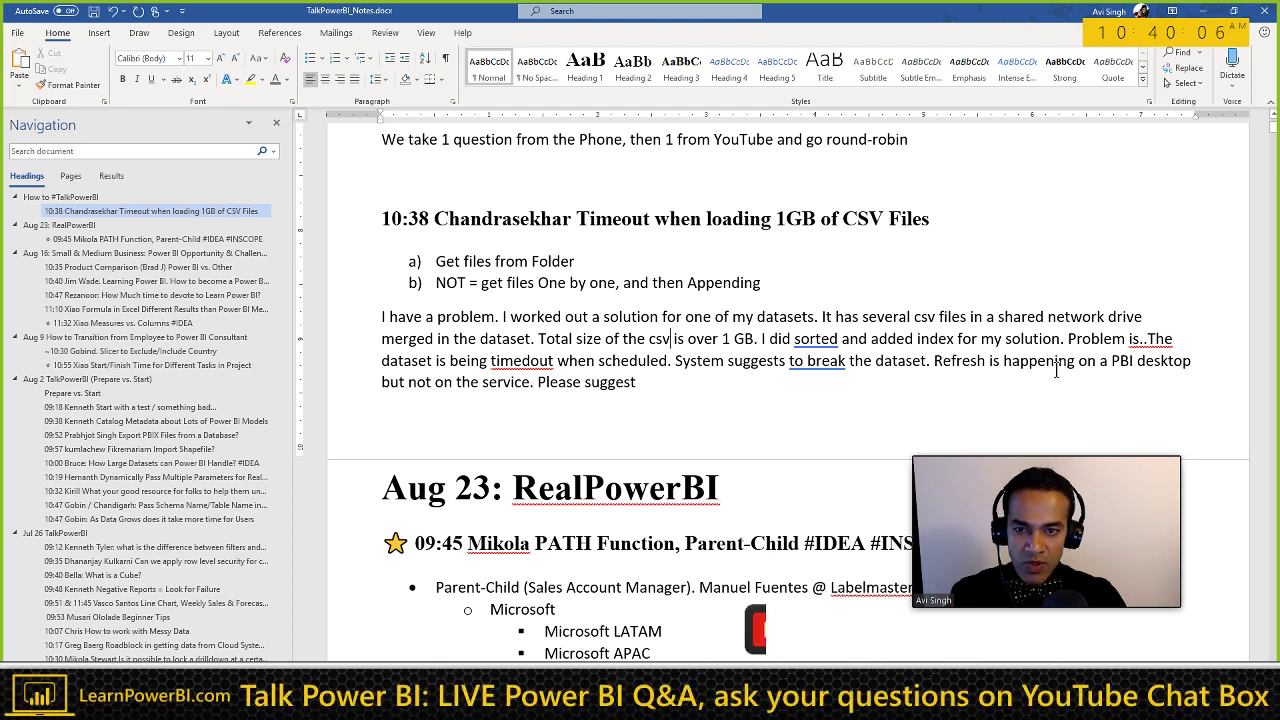
pyautogui.click(655, 378)
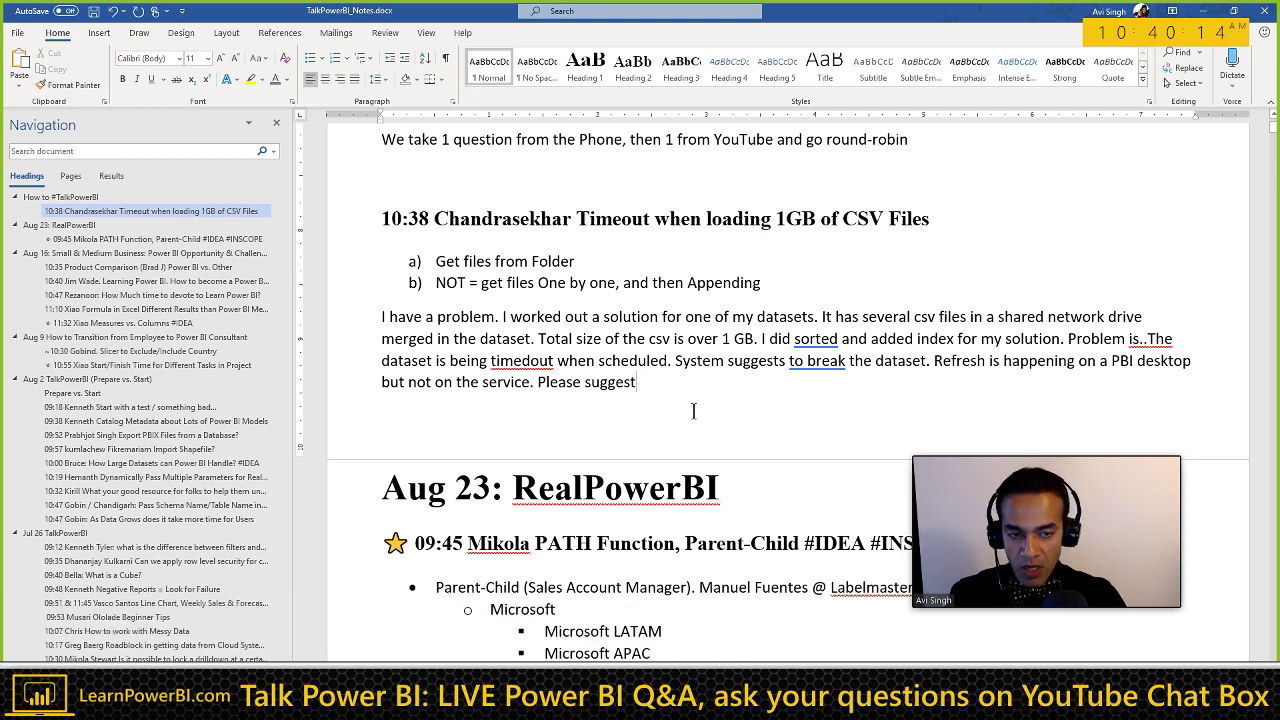
pyautogui.press('Return')
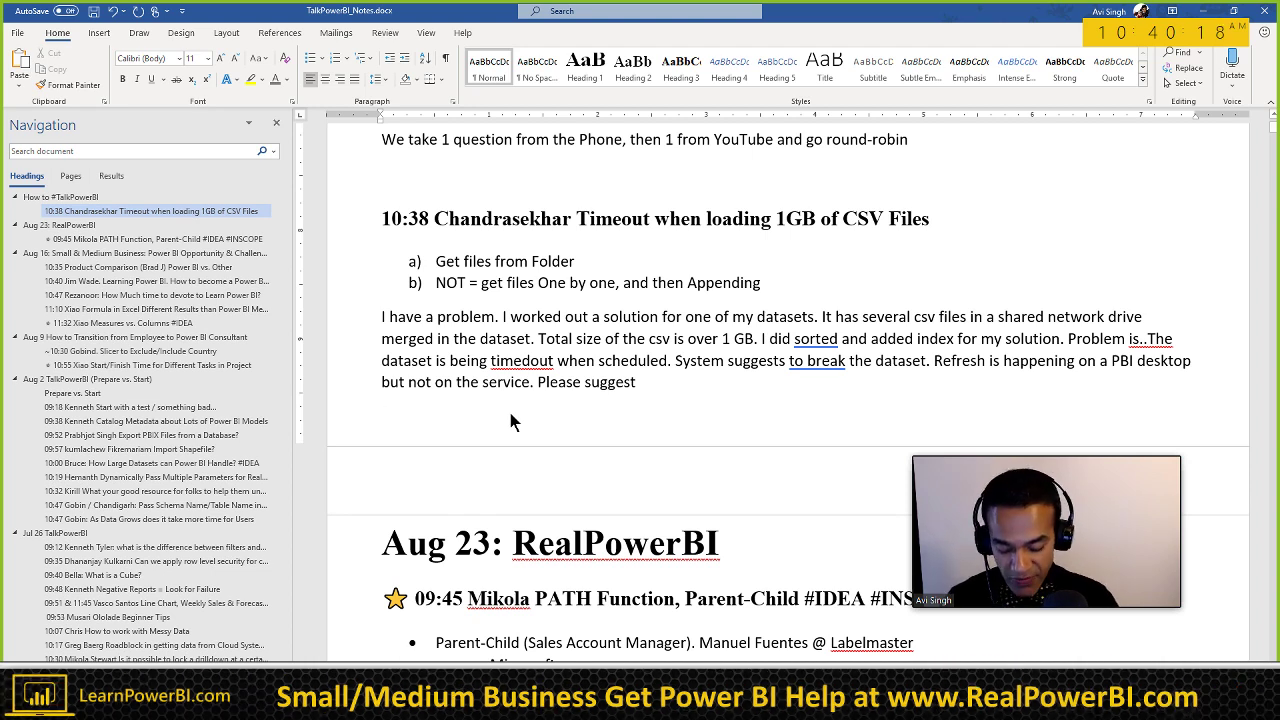
pyautogui.write('* ')
pyautogui.write('PBI')
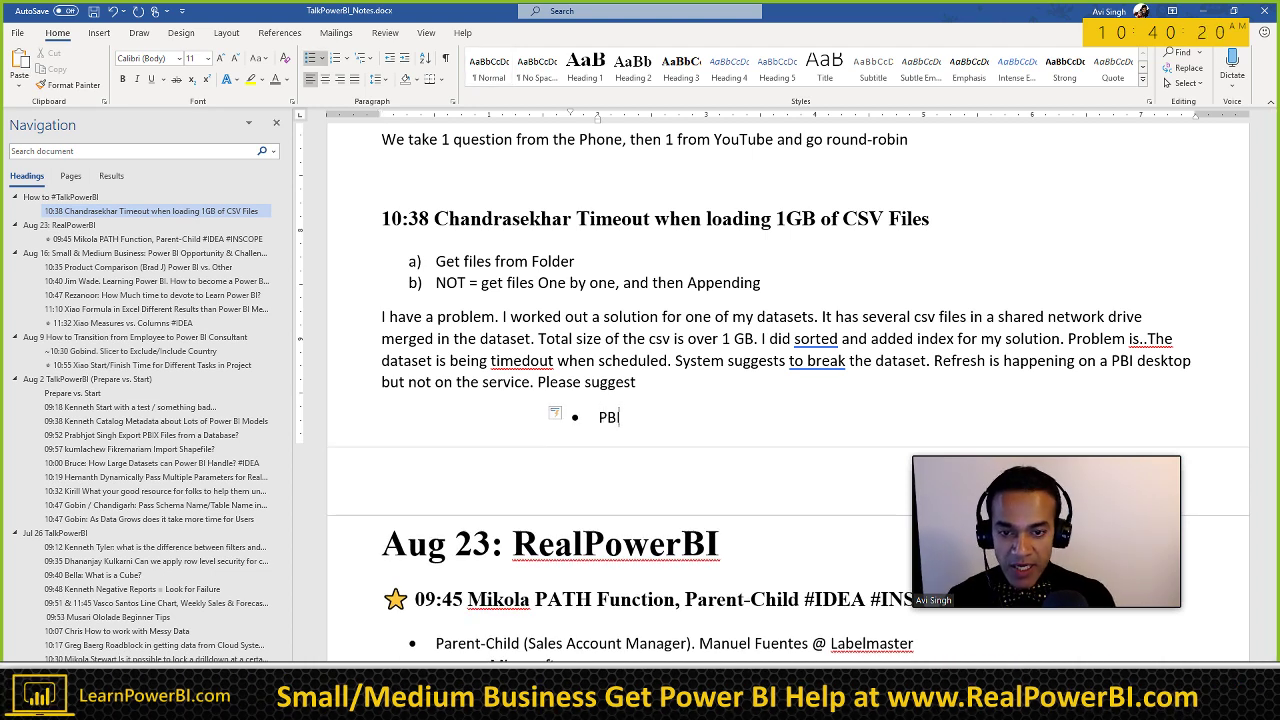
# Step: Convert the a), b), c) lettered list under the question into bullets
pyautogui.press('Home')
pyautogui.press('BackSpace')
pyautogui.write('c)')
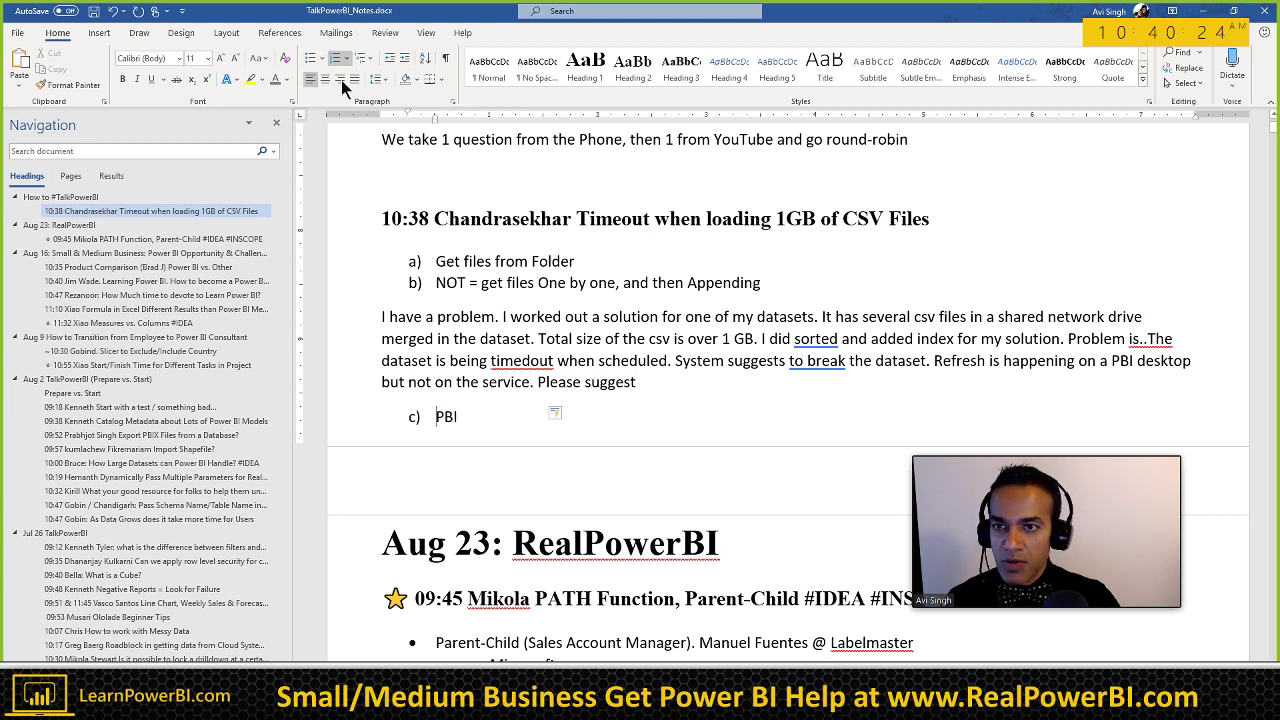
pyautogui.click(310, 58)
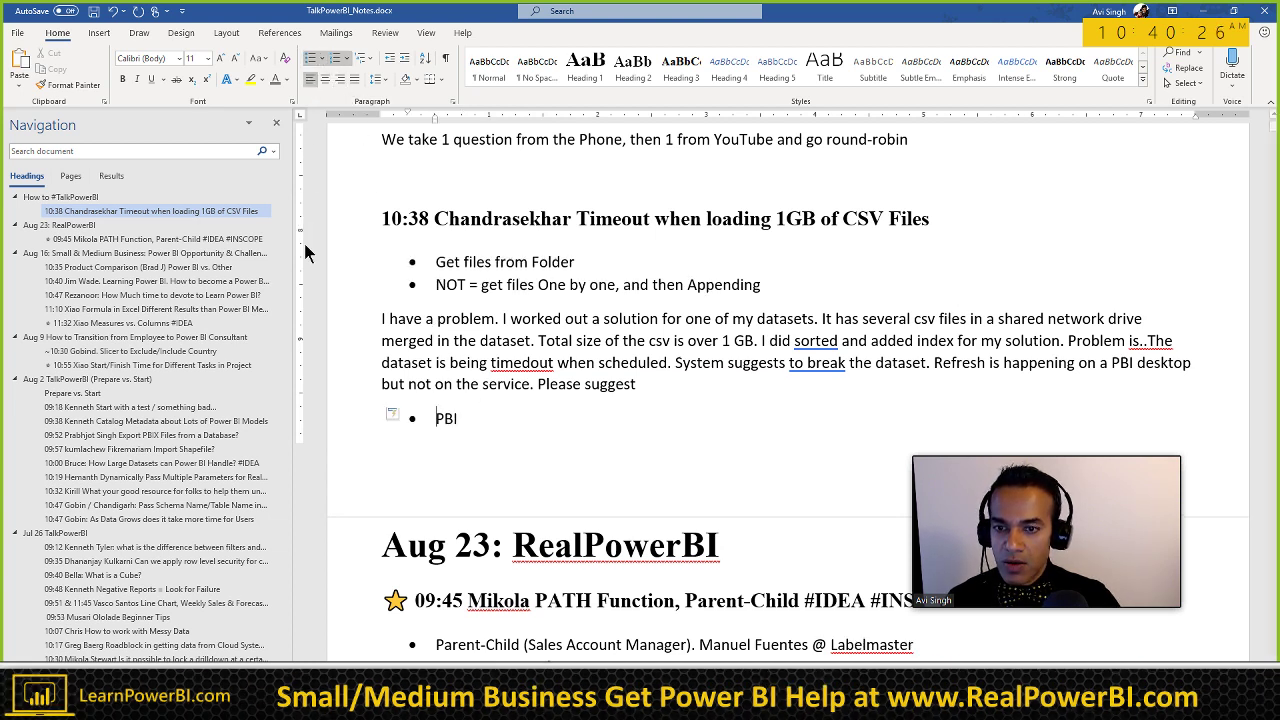
pyautogui.hotkey('ctrl', 'z')
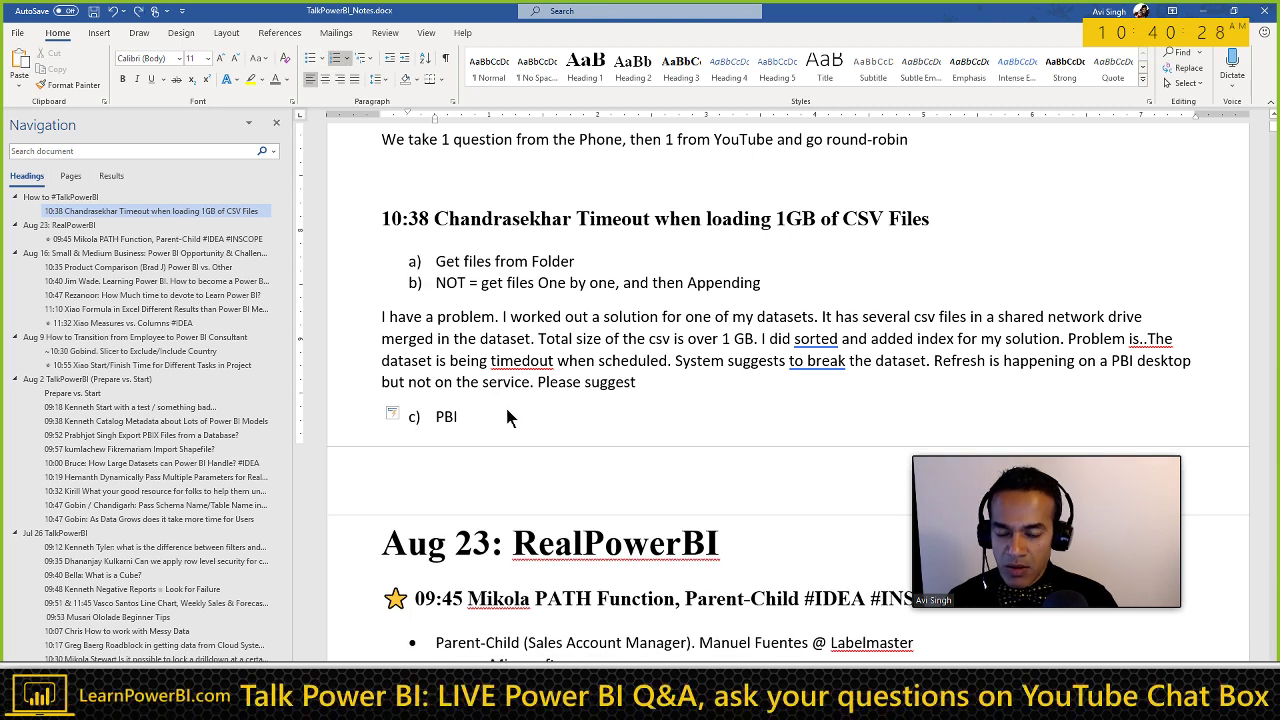
pyautogui.press('Return')
pyautogui.press('BackSpace')
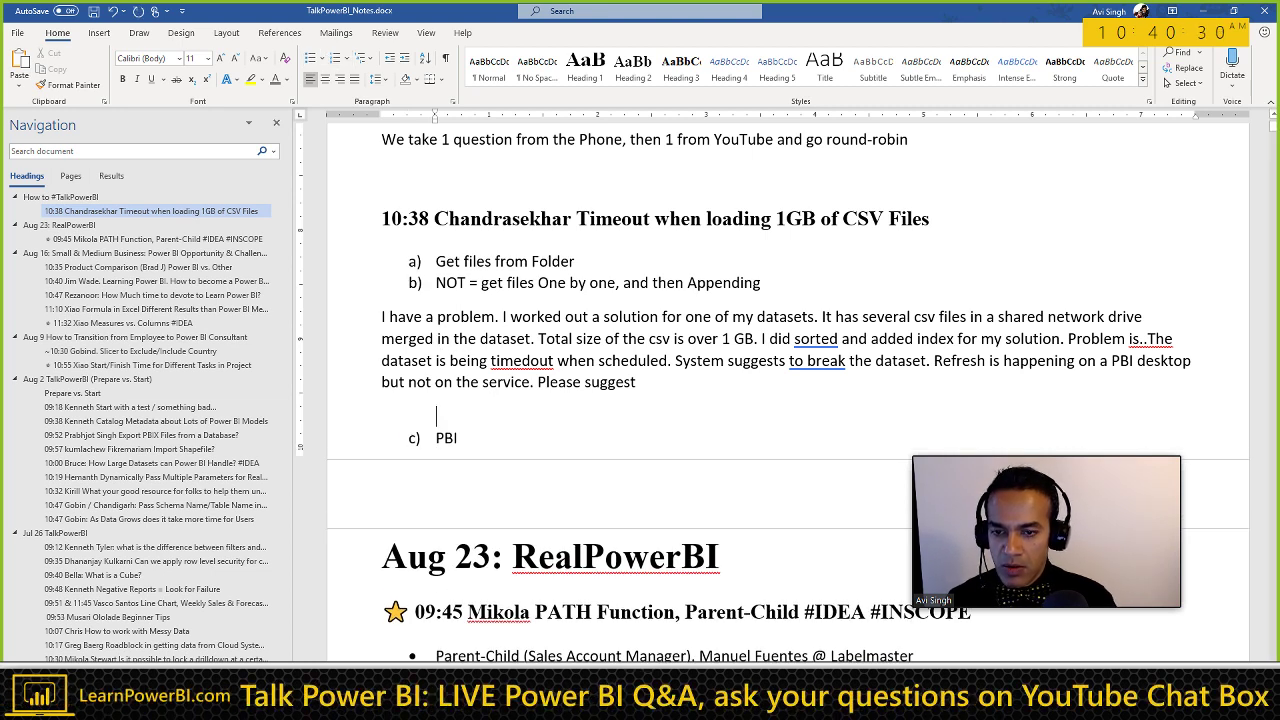
pyautogui.press('Down')
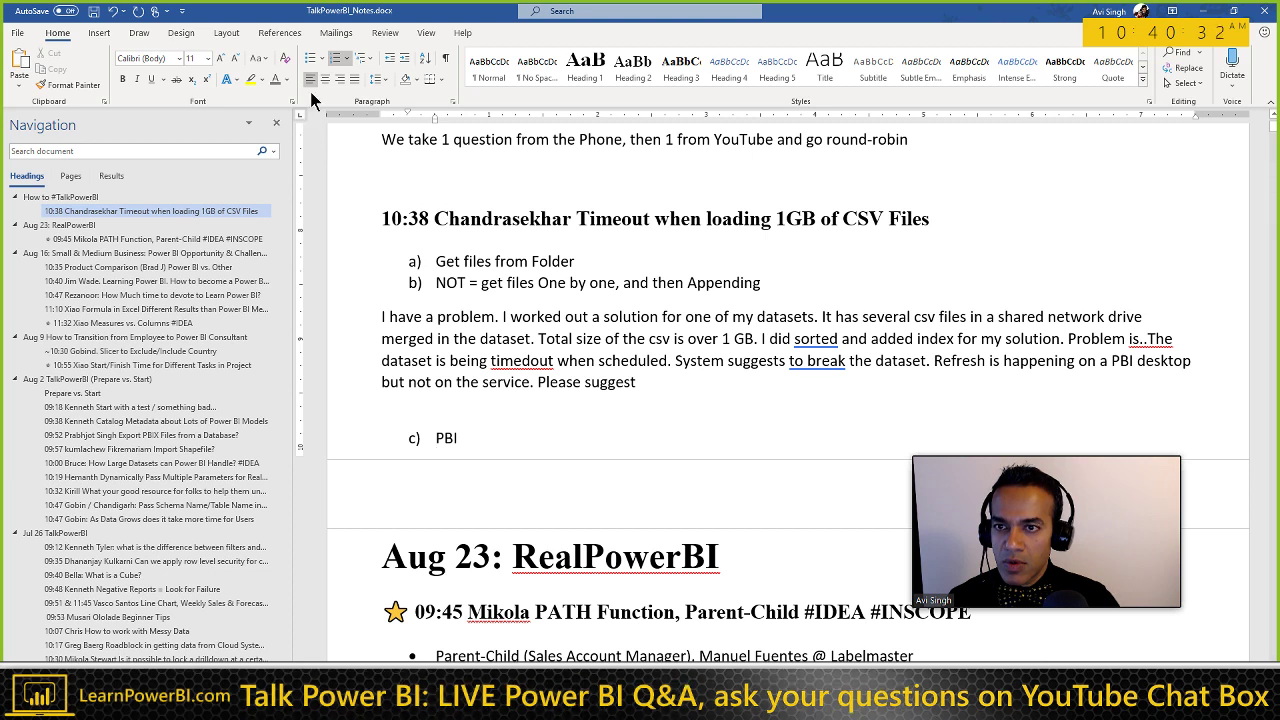
pyautogui.click(310, 58)
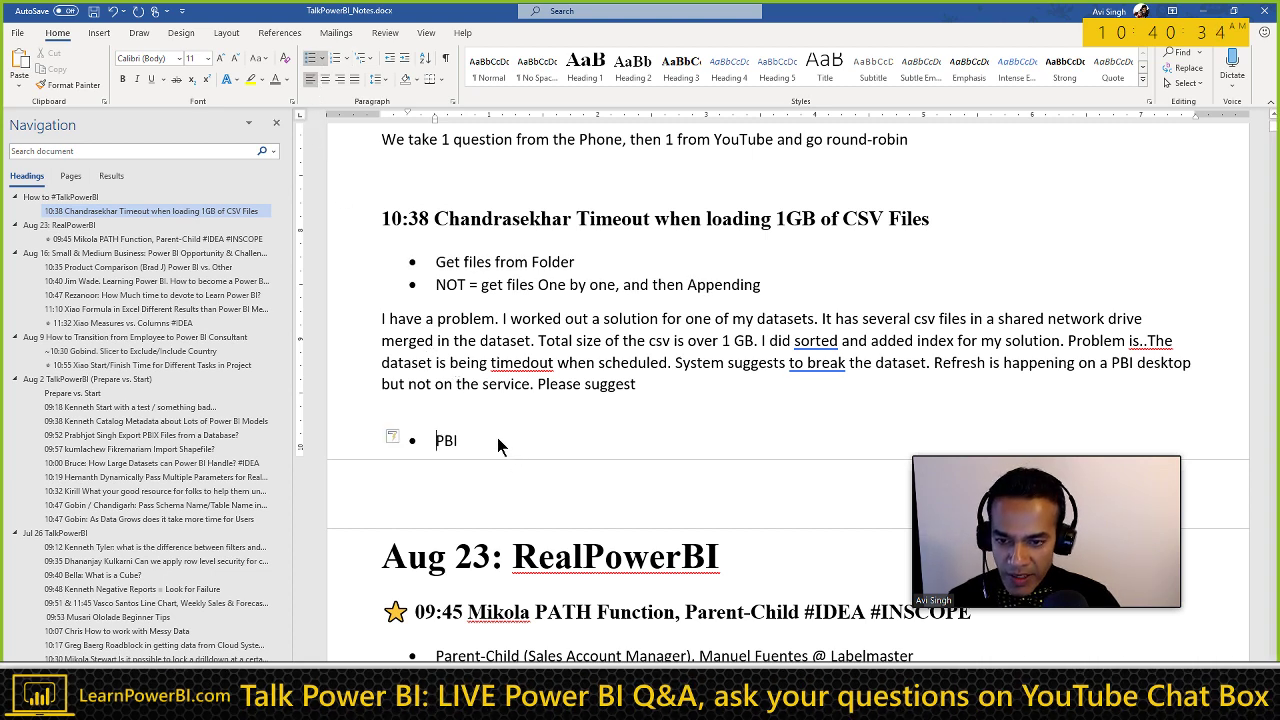
# Step: Extend the PBI bullet to 'PBI Desktop' and add a 'NOT on Service =' bullet
pyautogui.press('End')
pyautogui.write('De')
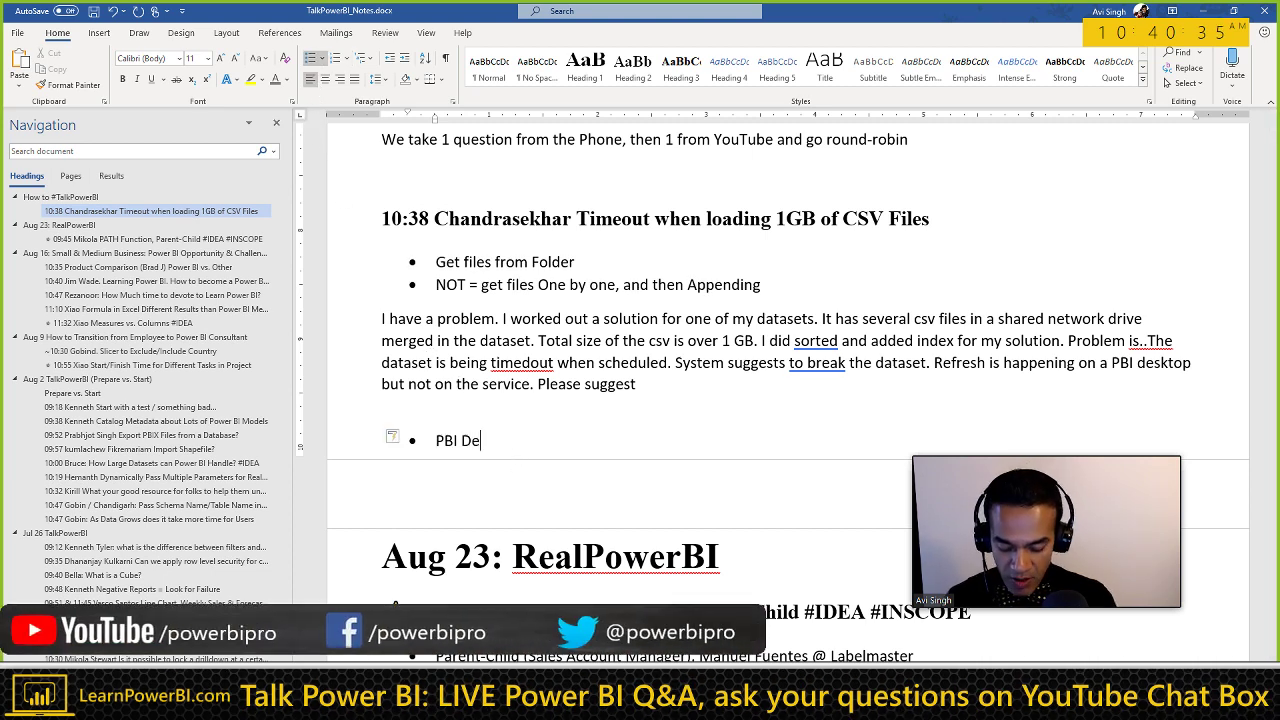
pyautogui.write('sktop')
pyautogui.press('Return')
pyautogui.write('NOT on ')
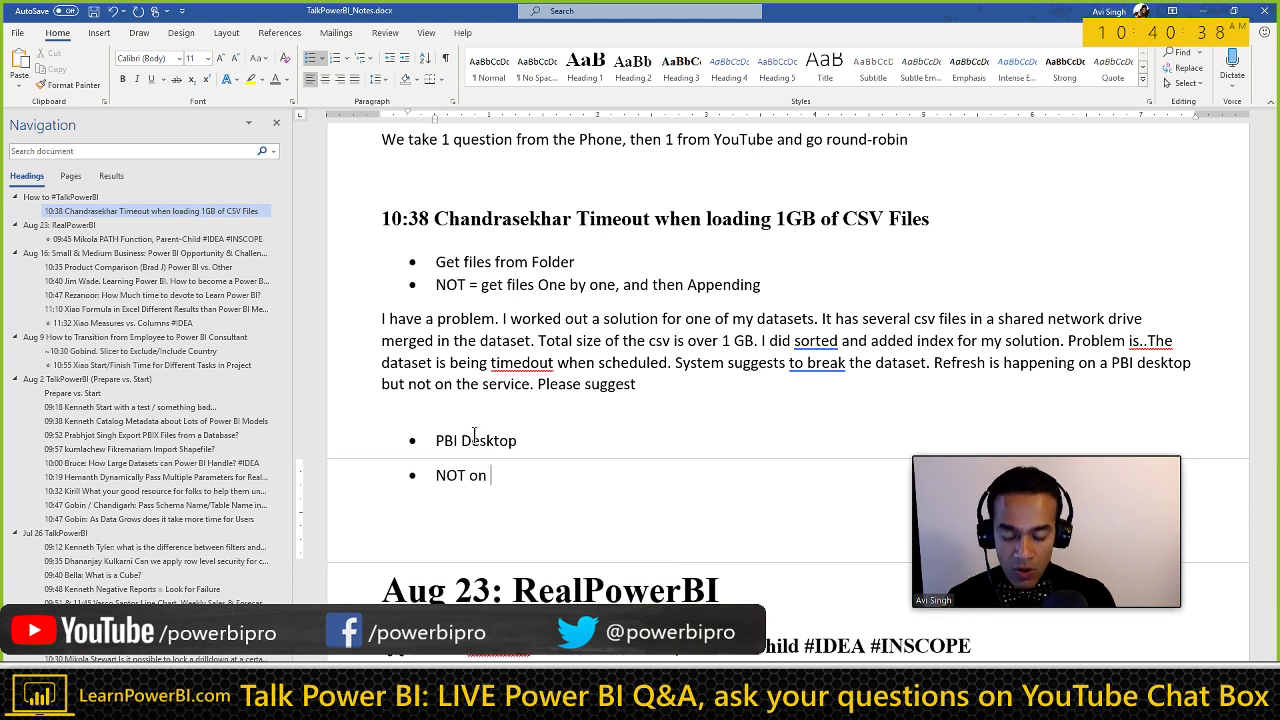
pyautogui.write('Service')
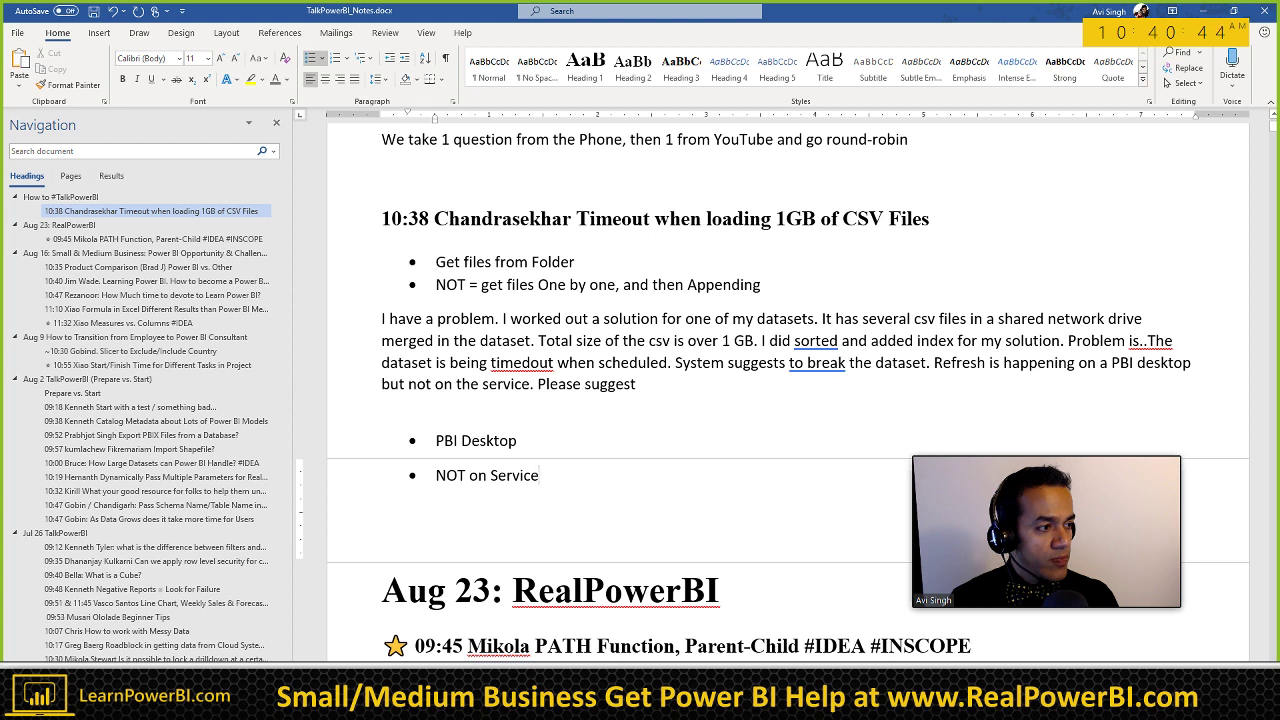
pyautogui.write('=')
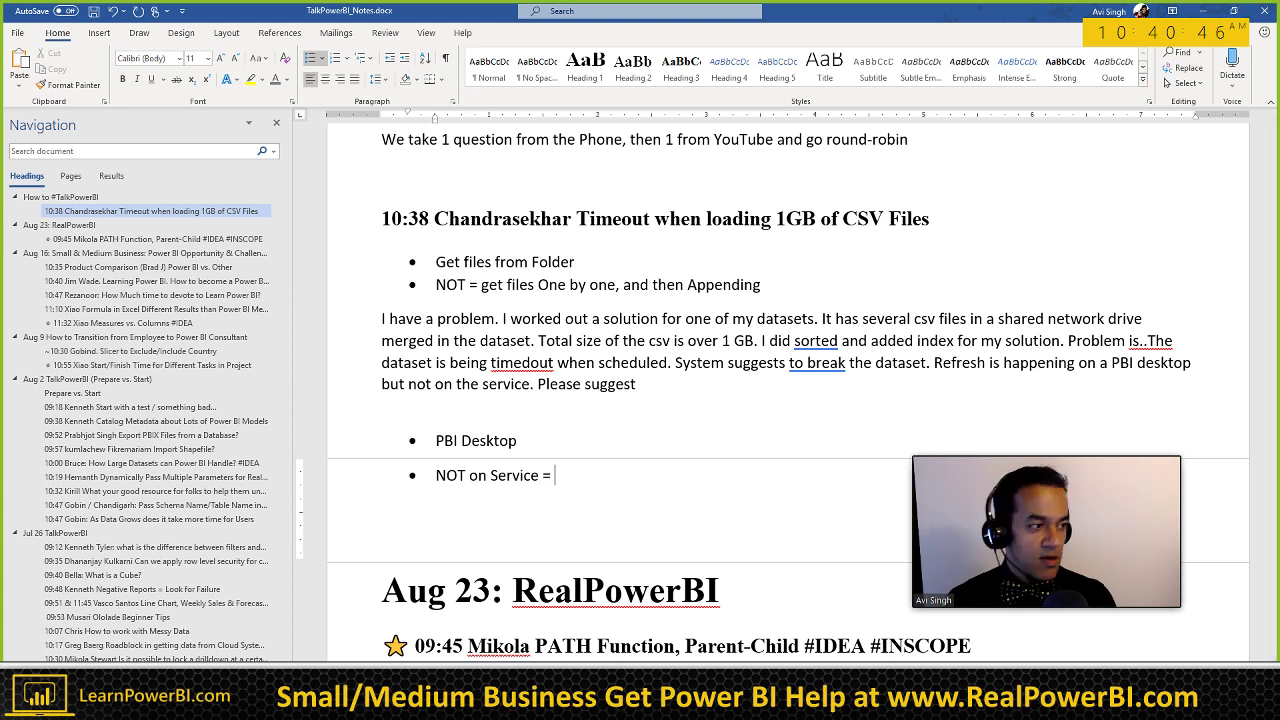
pyautogui.click(586, 262)
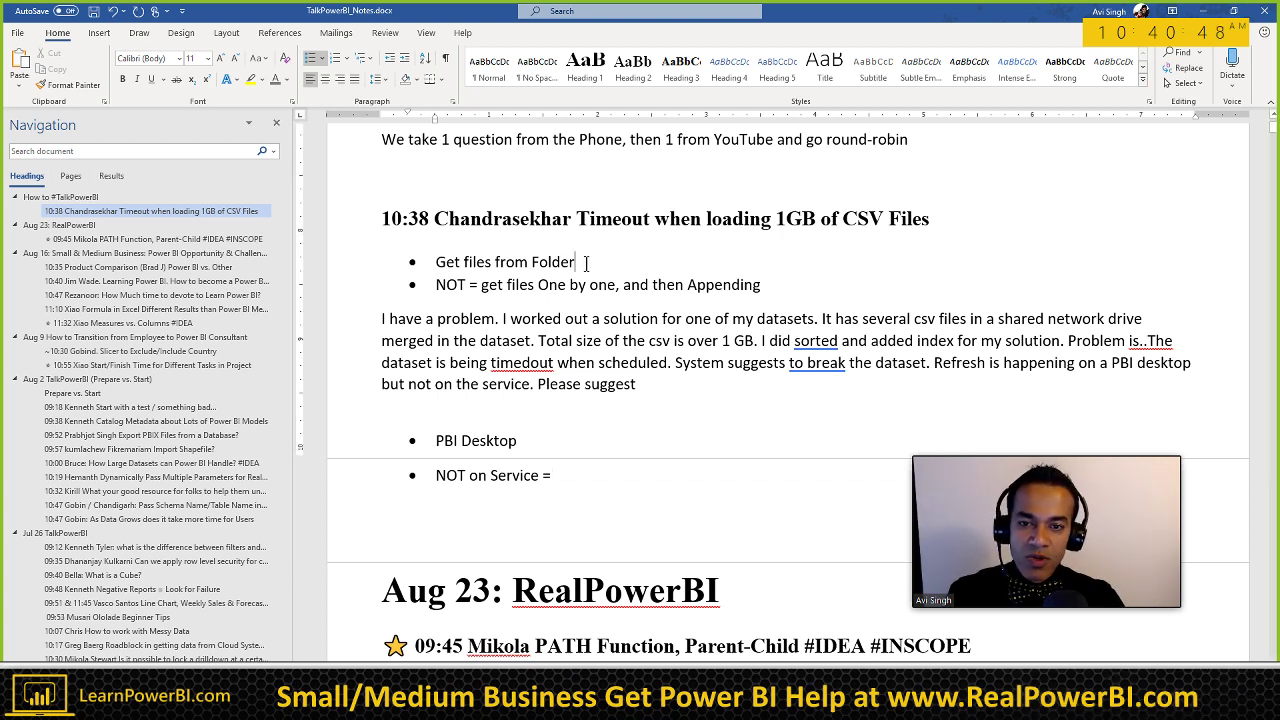
# Step: Bold the 'Get files from Folder' bullet under the 10:38 CSV timeout question
pyautogui.tripleClick(586, 262)
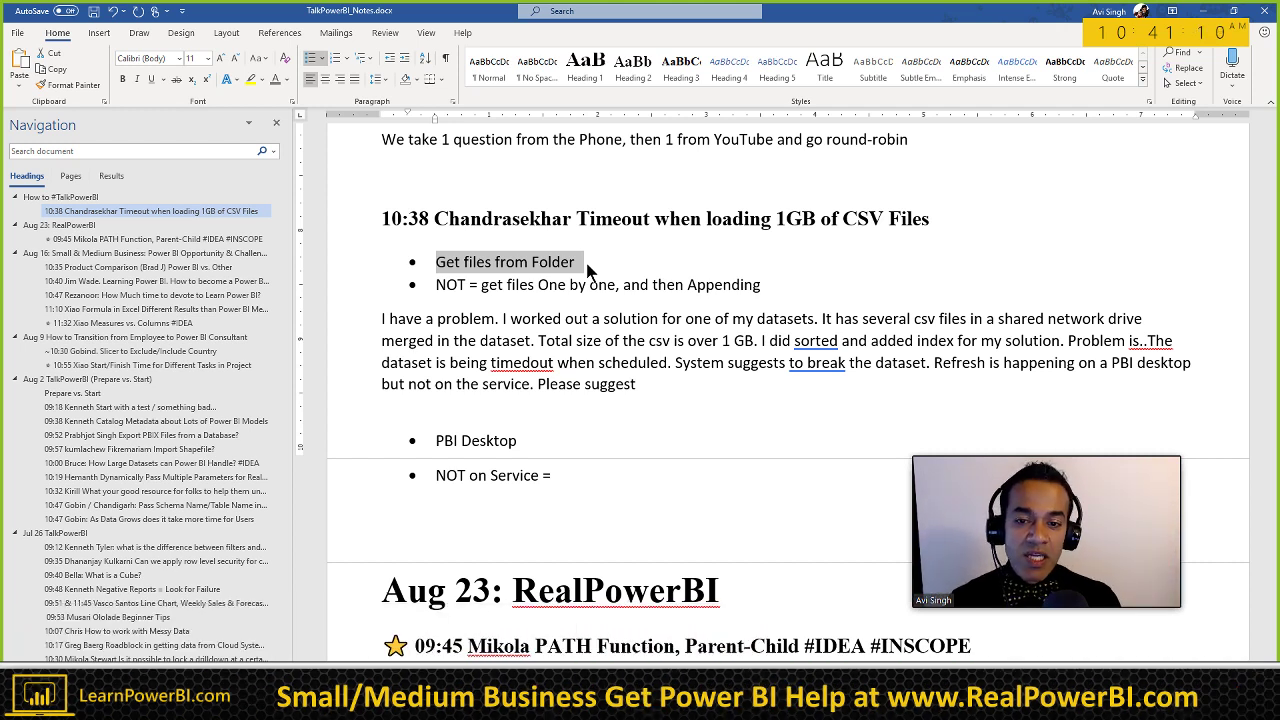
pyautogui.click(588, 272)
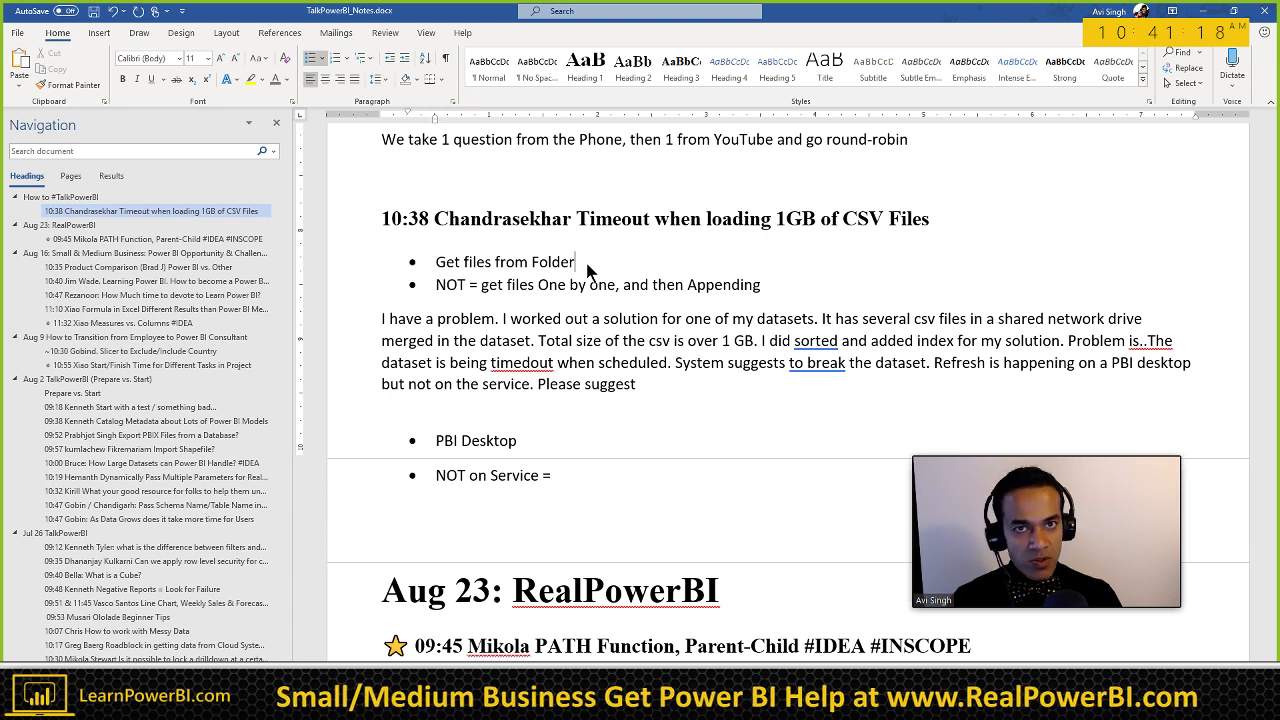
pyautogui.tripleClick(588, 270)
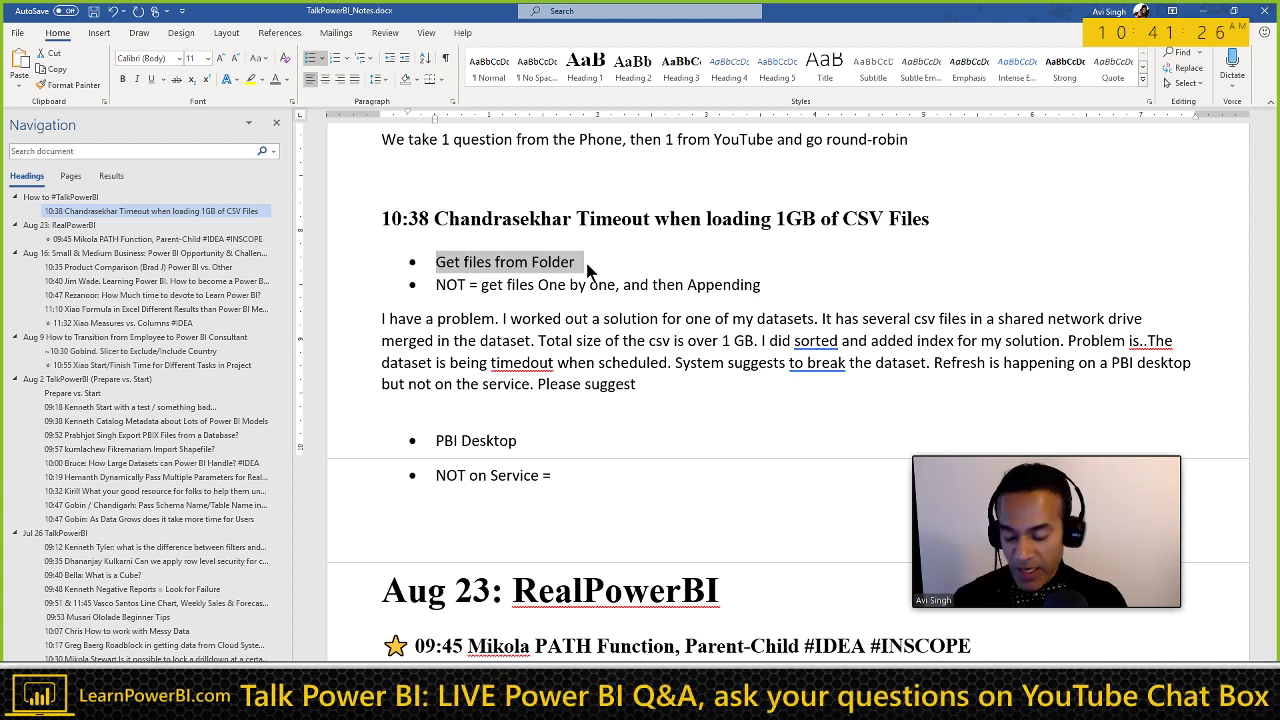
pyautogui.press('Right')
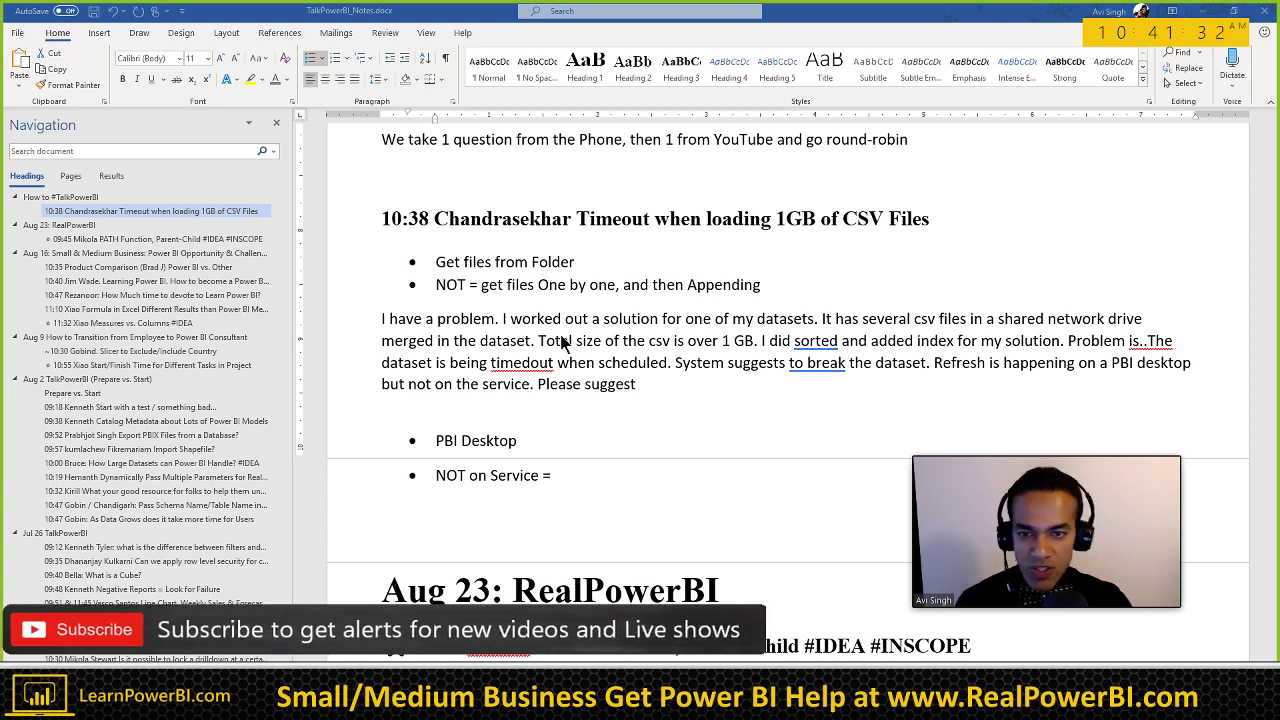
pyautogui.hotkey('shift', 'Home')
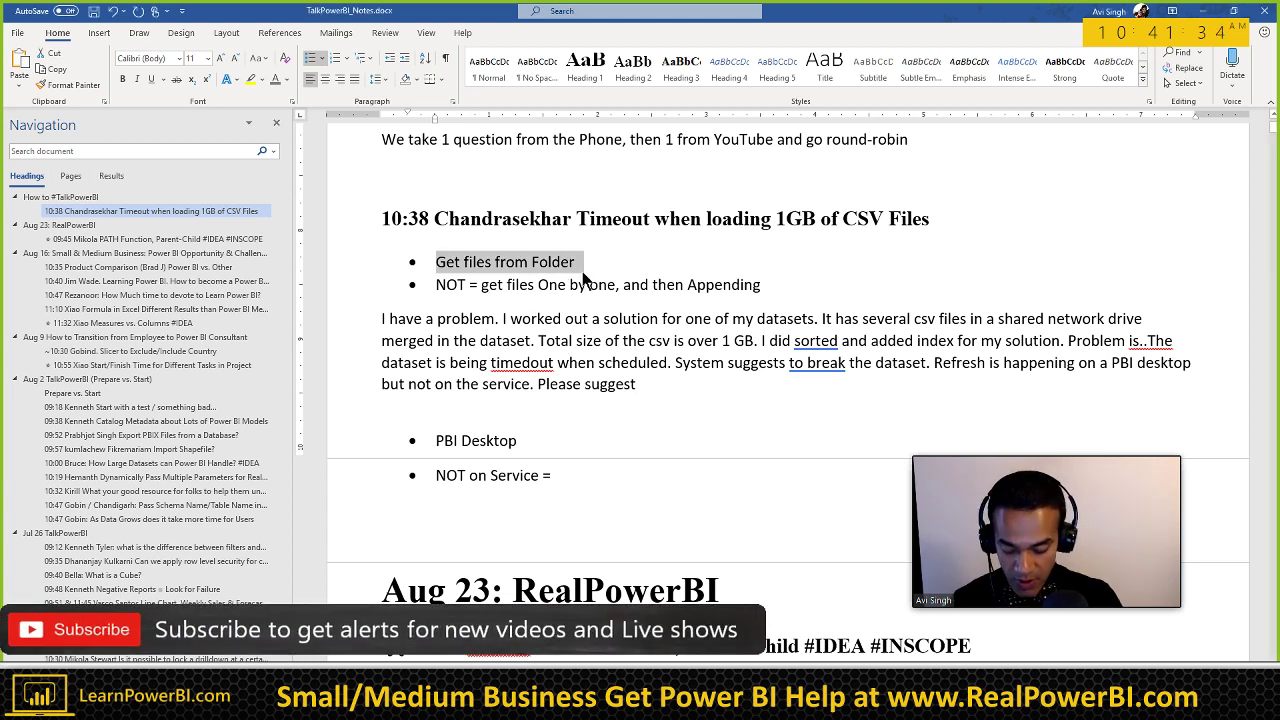
pyautogui.hotkey('ctrl', 'b')
pyautogui.click(585, 280)
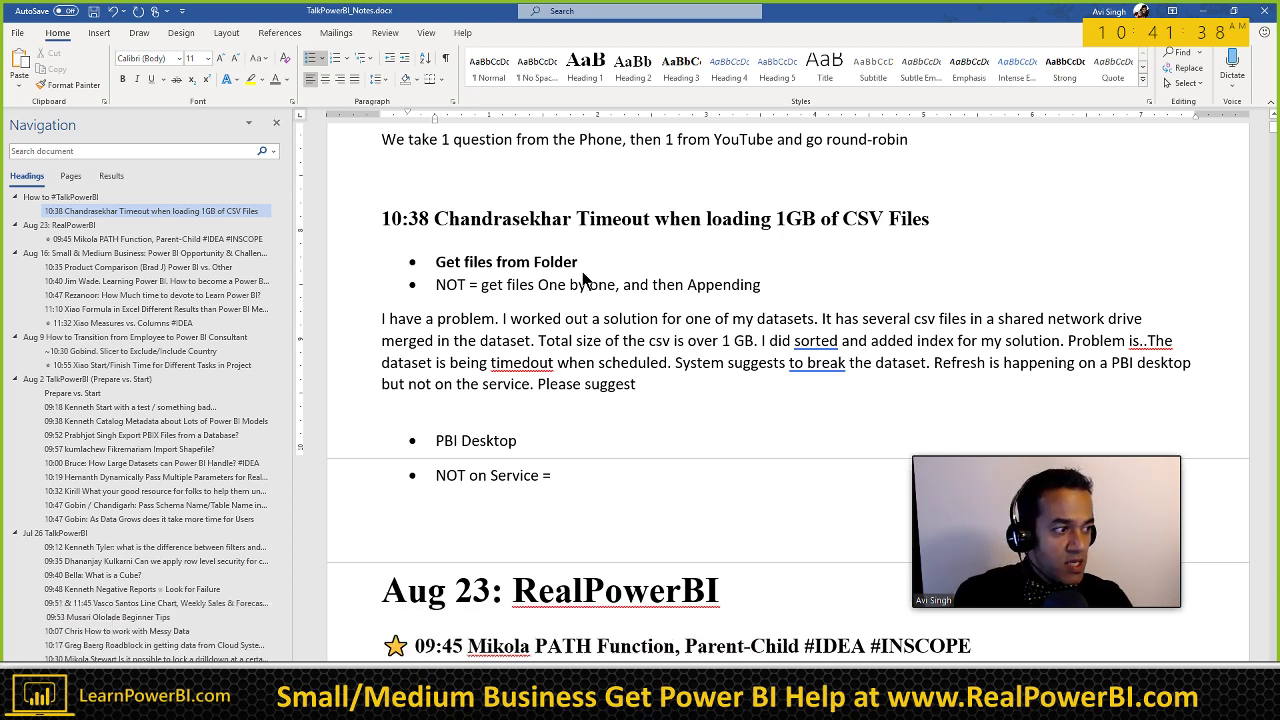
pyautogui.click(586, 284)
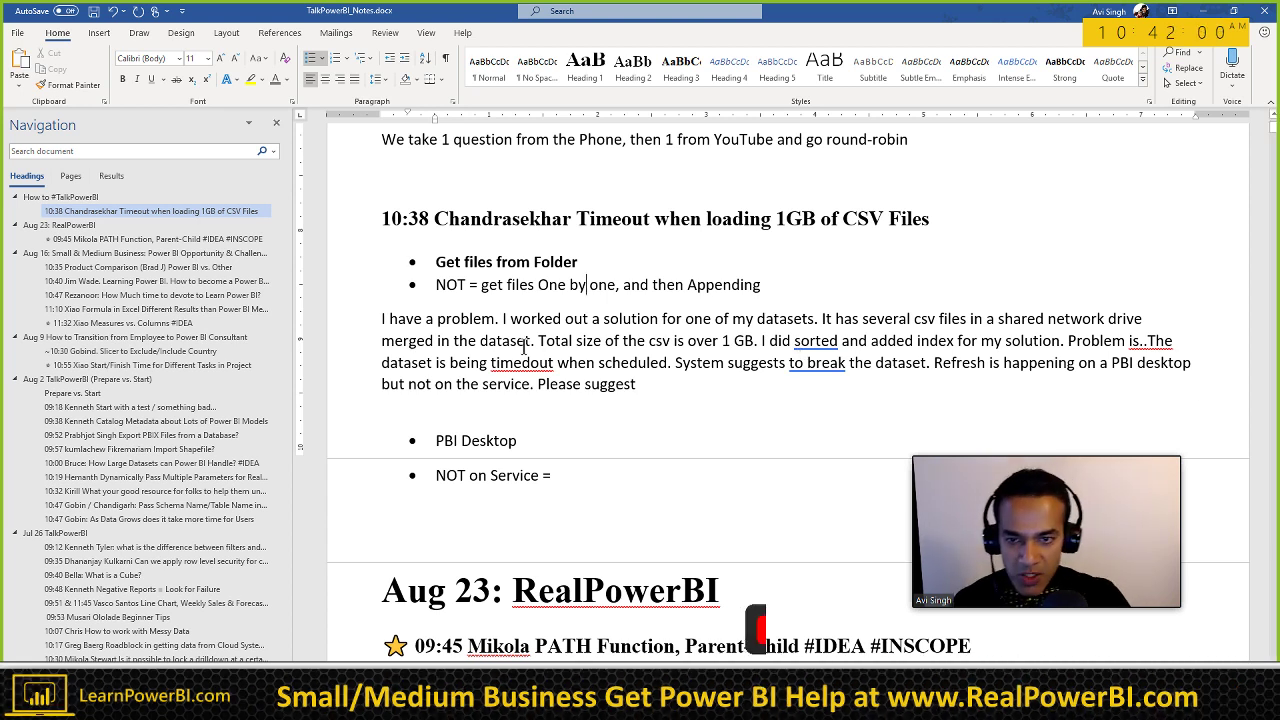
# Step: Complete the bullets as 'PBI Desktop = Working' and 'PowerBI.com Service = NOT Working'
pyautogui.click(611, 271)
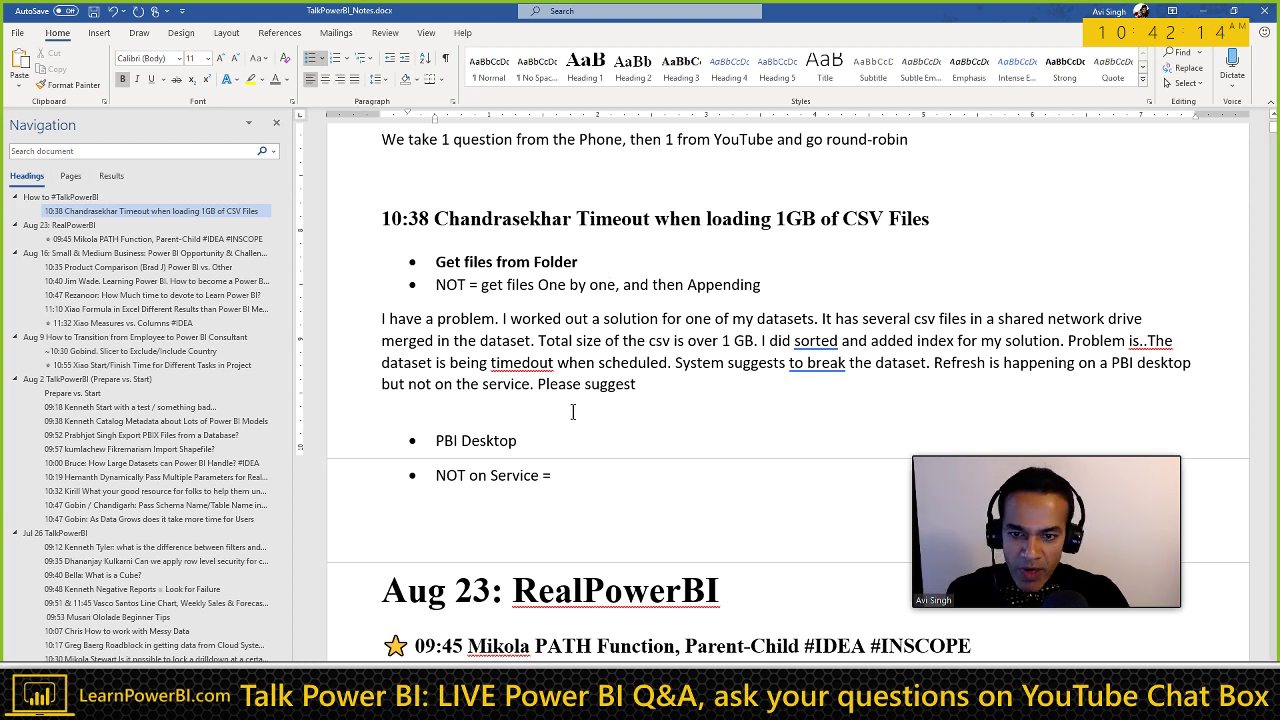
pyautogui.click(530, 438)
pyautogui.write('= ')
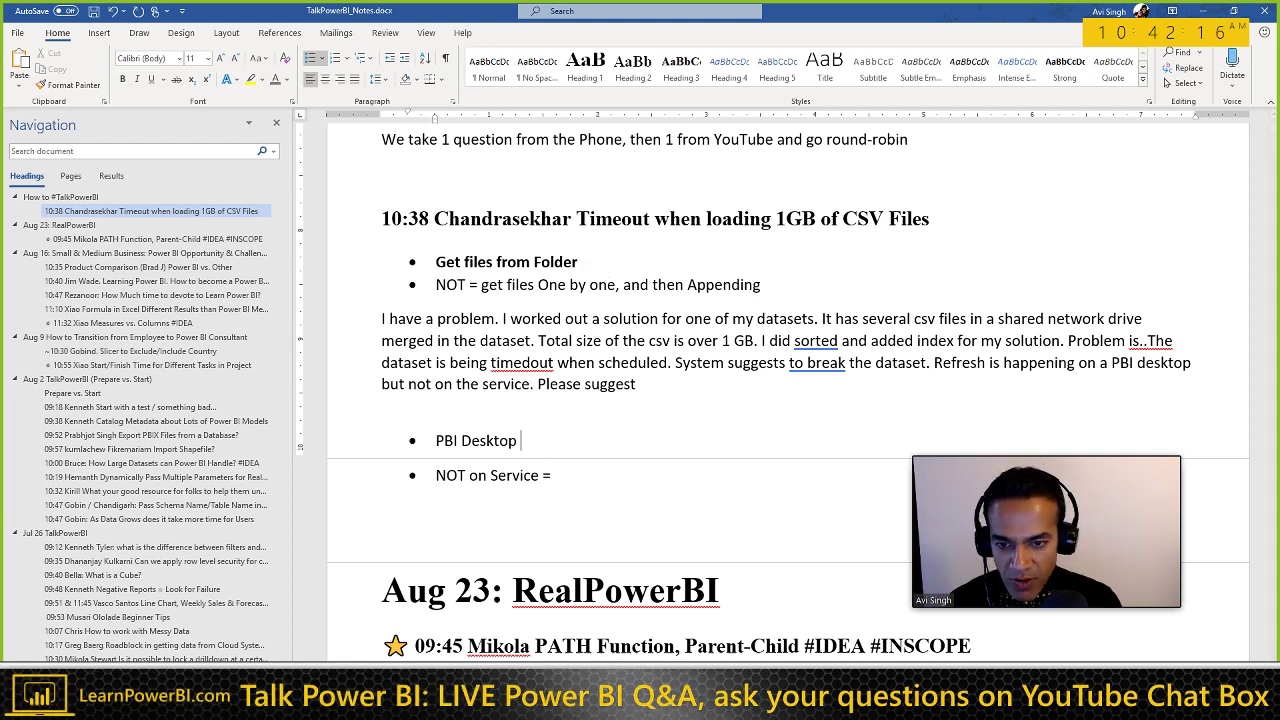
pyautogui.write('Working')
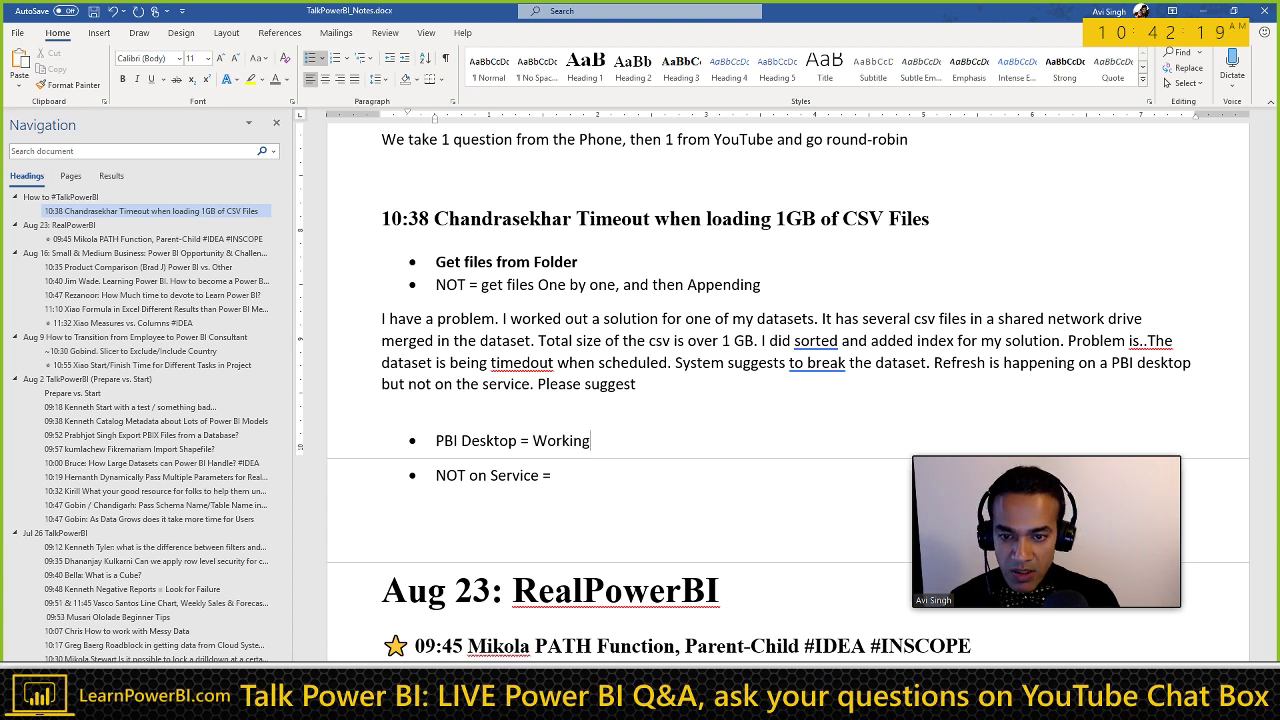
pyautogui.press('Down')
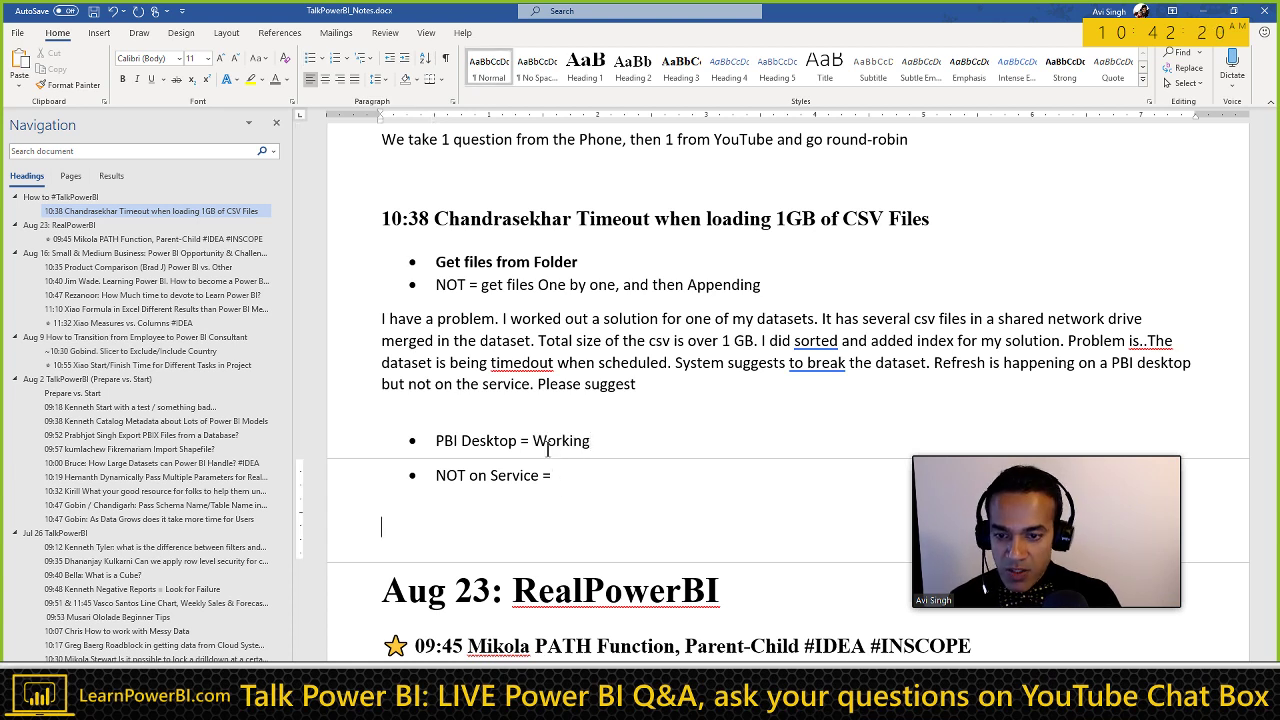
pyautogui.press('Home')
pyautogui.hotkey('ctrl', 'shift', 'Right')
pyautogui.hotkey('ctrl', 'shift', 'Right')
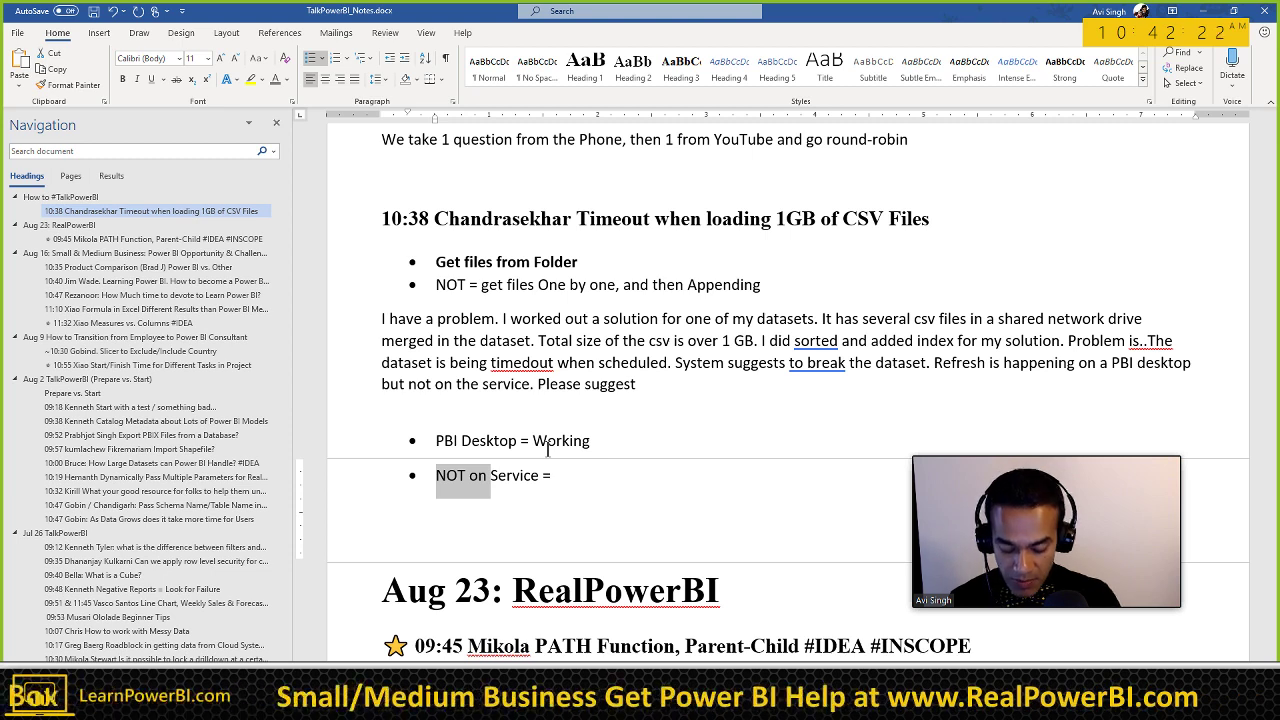
pyautogui.write('PowerBI.com Service = ')
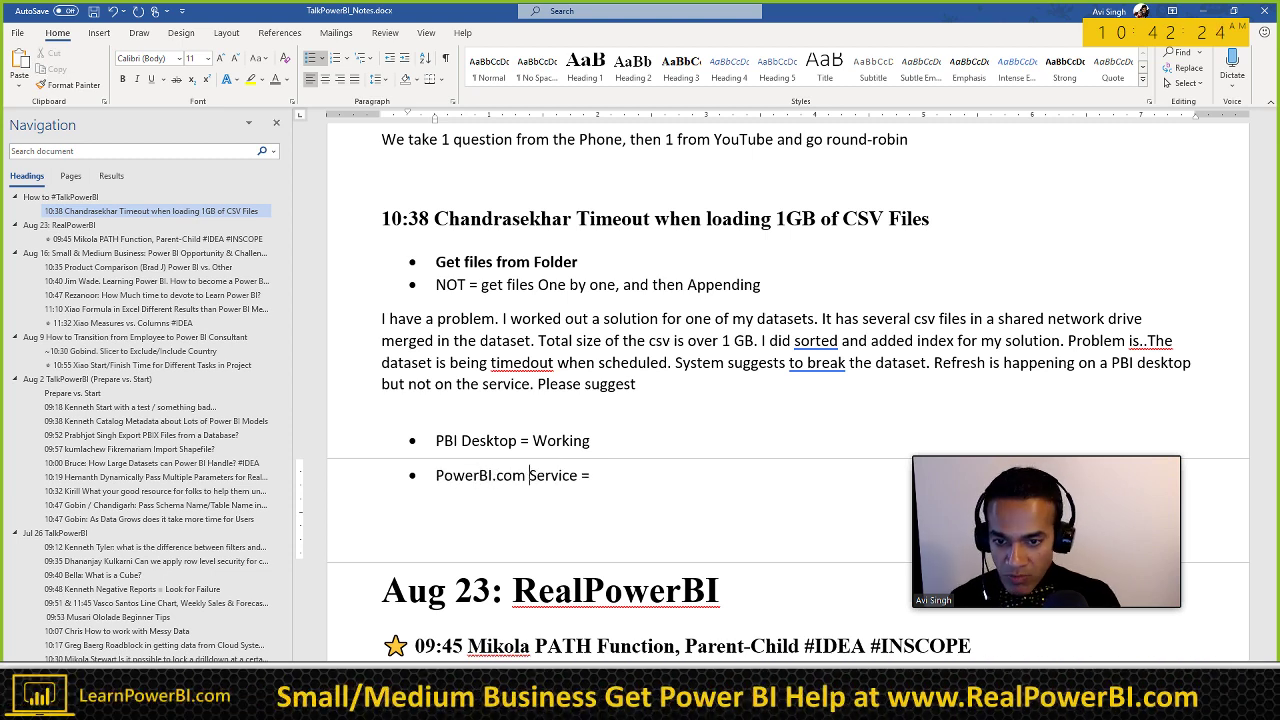
pyautogui.write('NOT Working')
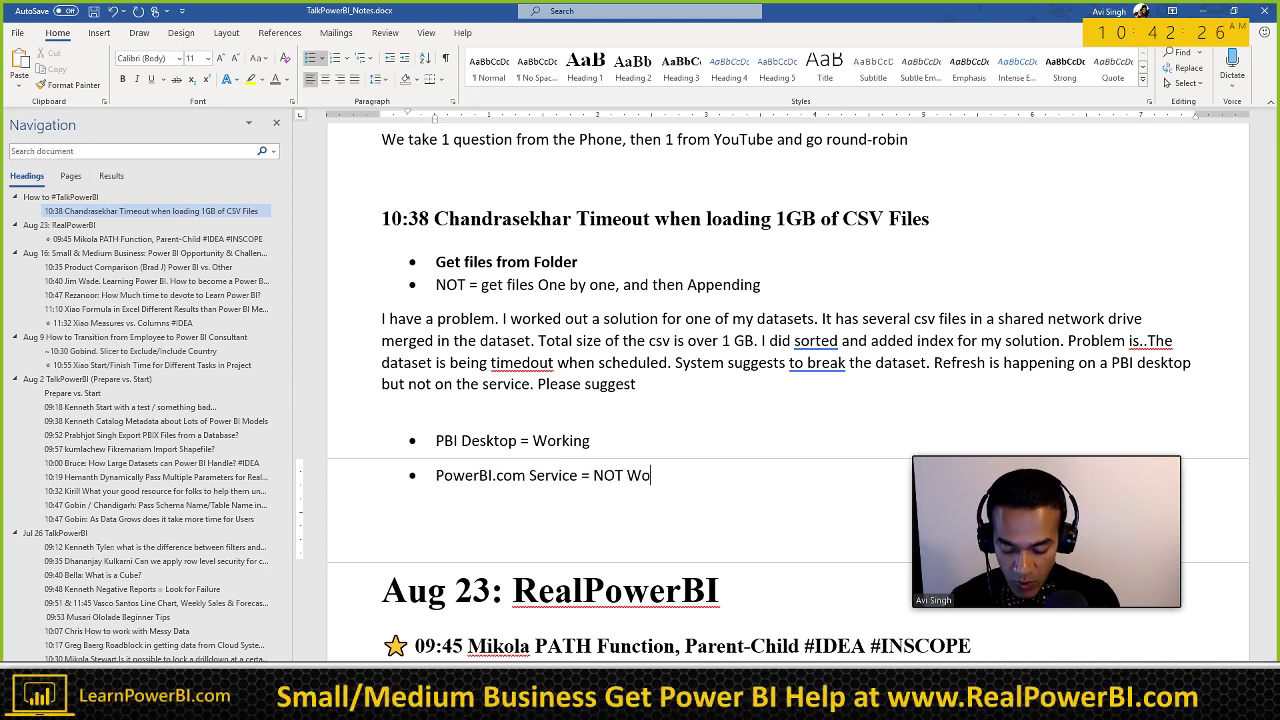
# Step: Append '. Timeouts?' to both the PBI Desktop and PowerBI.com Service bullets
pyautogui.click(590, 441)
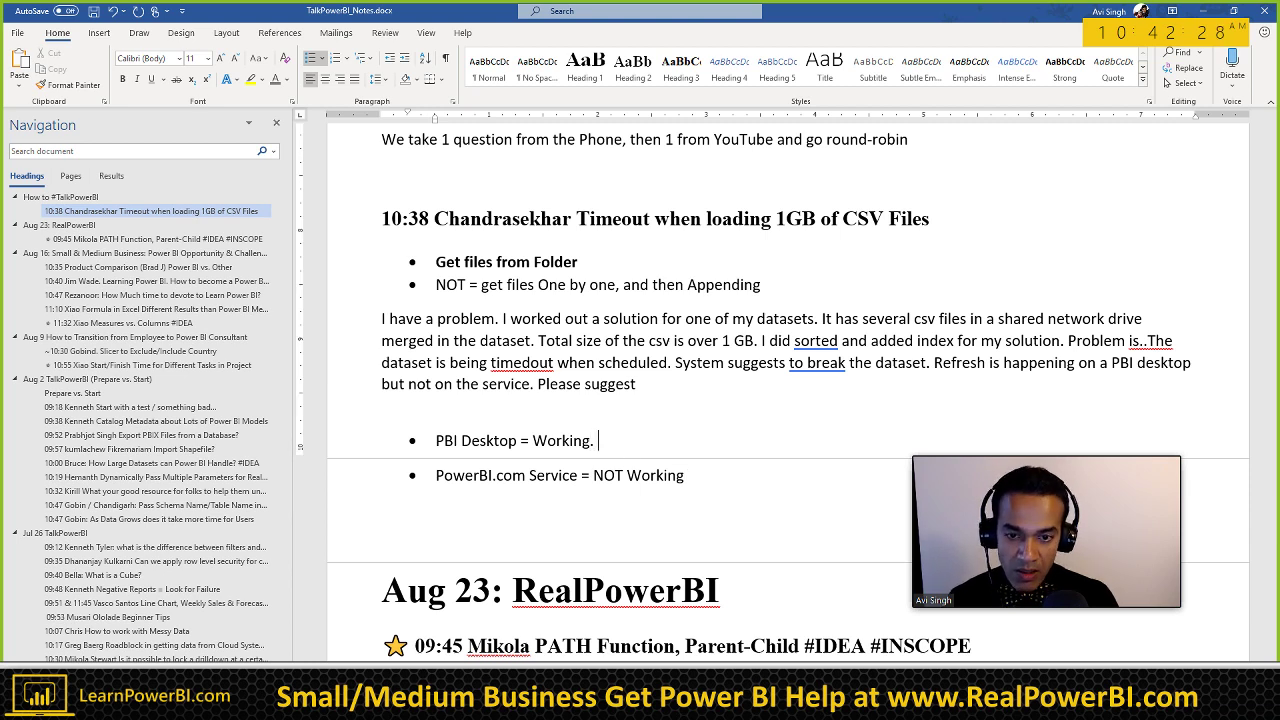
pyautogui.scroll(-2, 565, 377)
pyautogui.write('.')
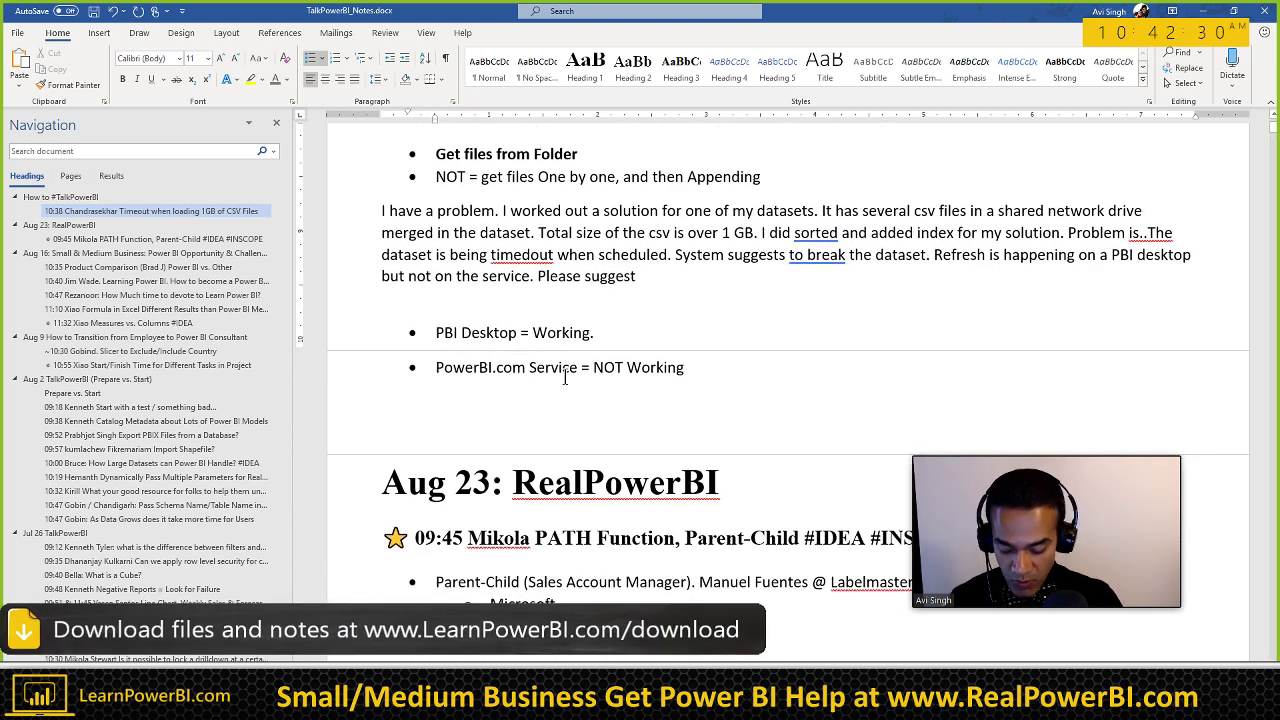
pyautogui.write(' Timeouts?')
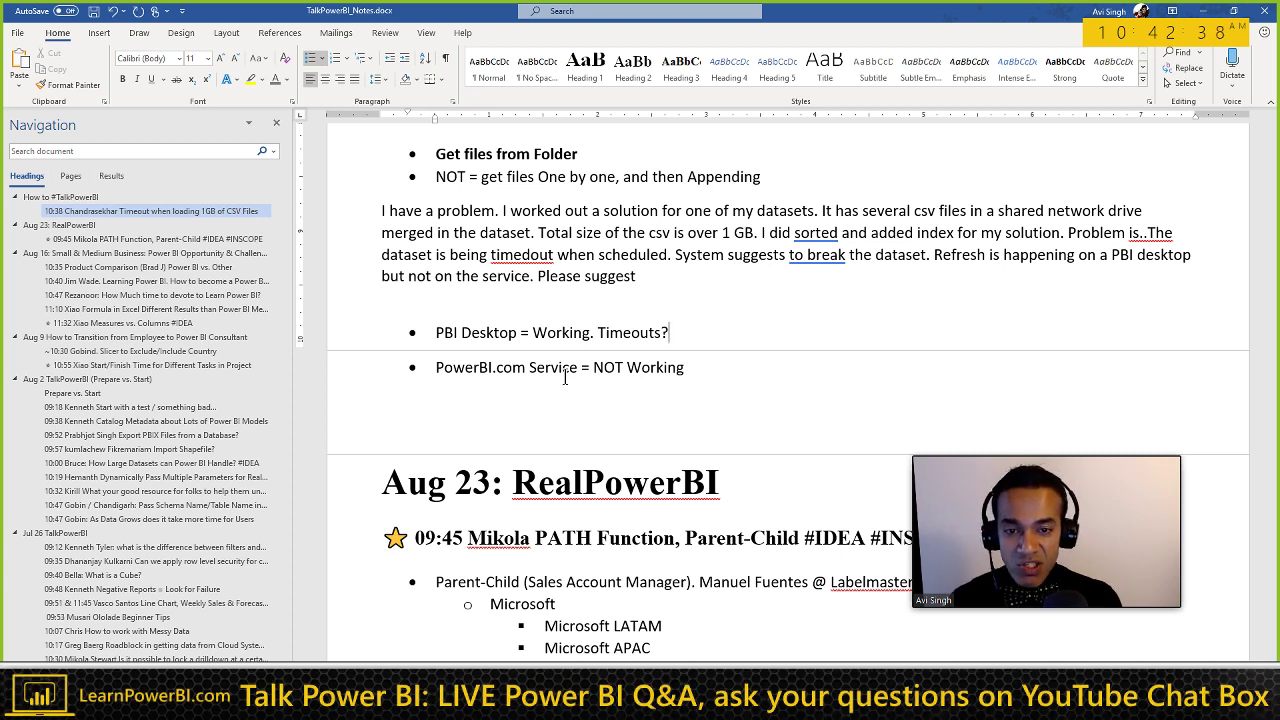
pyautogui.press('Down')
pyautogui.press('End')
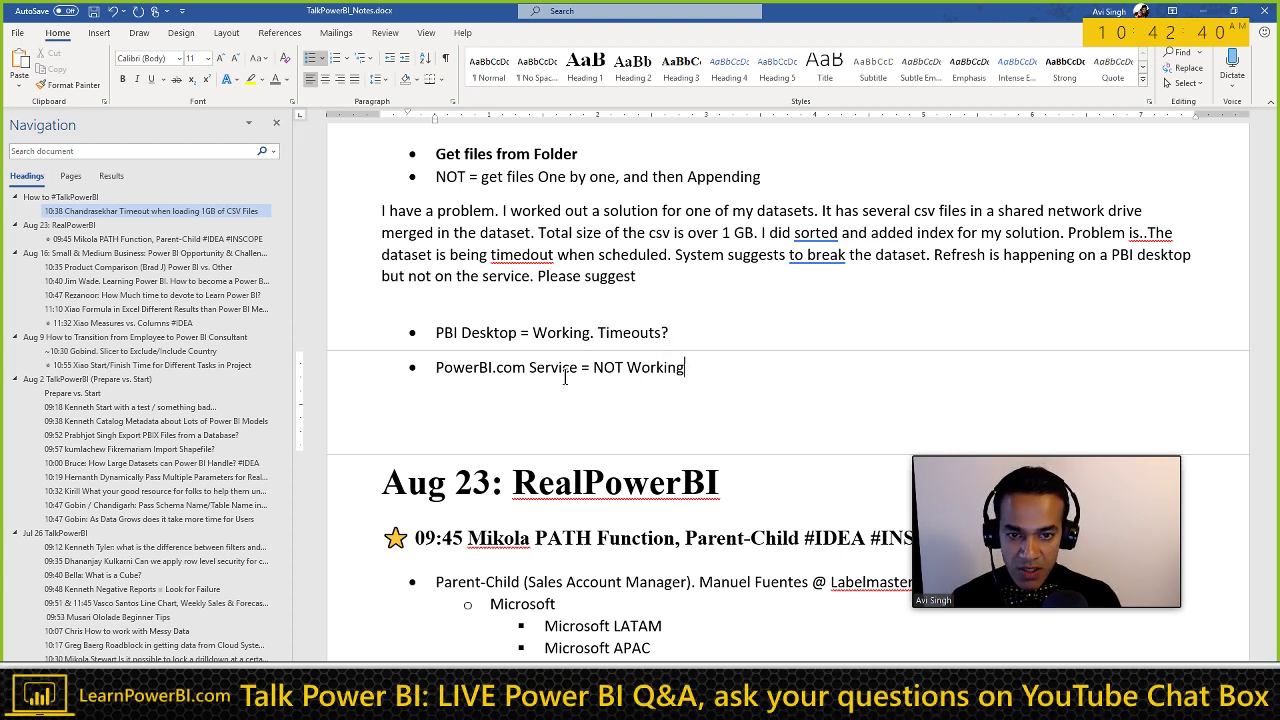
pyautogui.write('.')
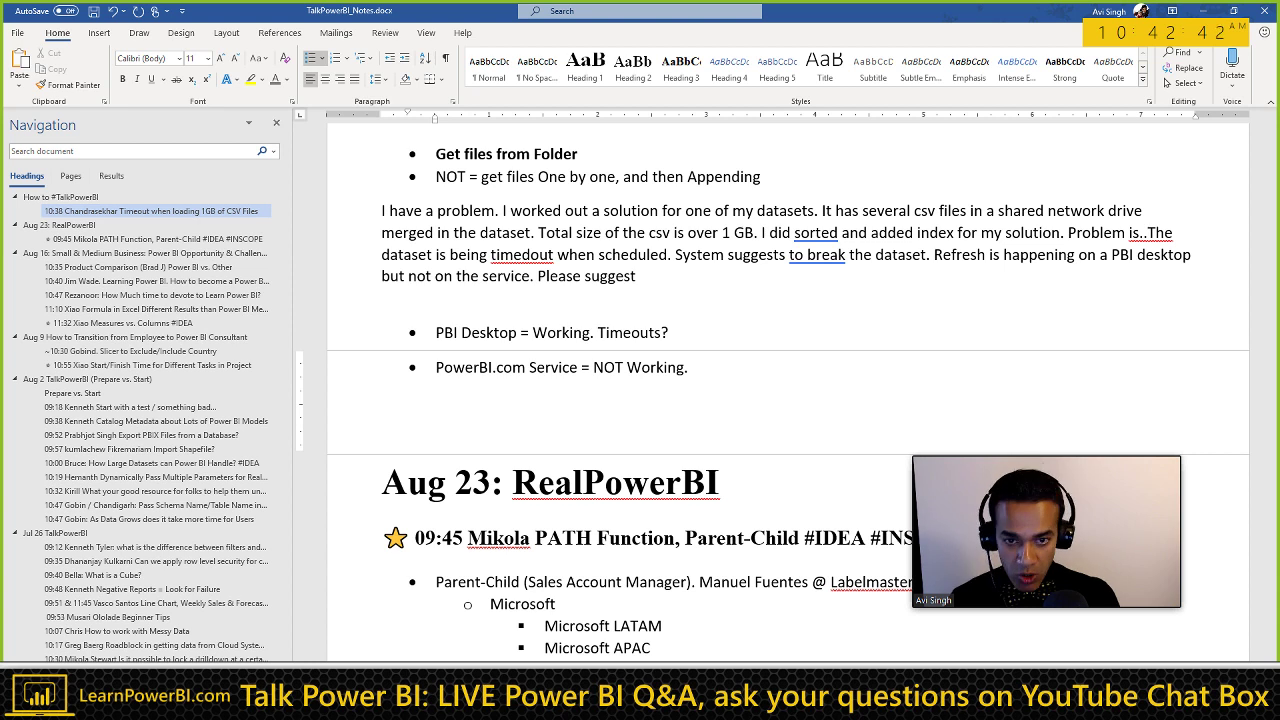
pyautogui.write(' Timeouts?')
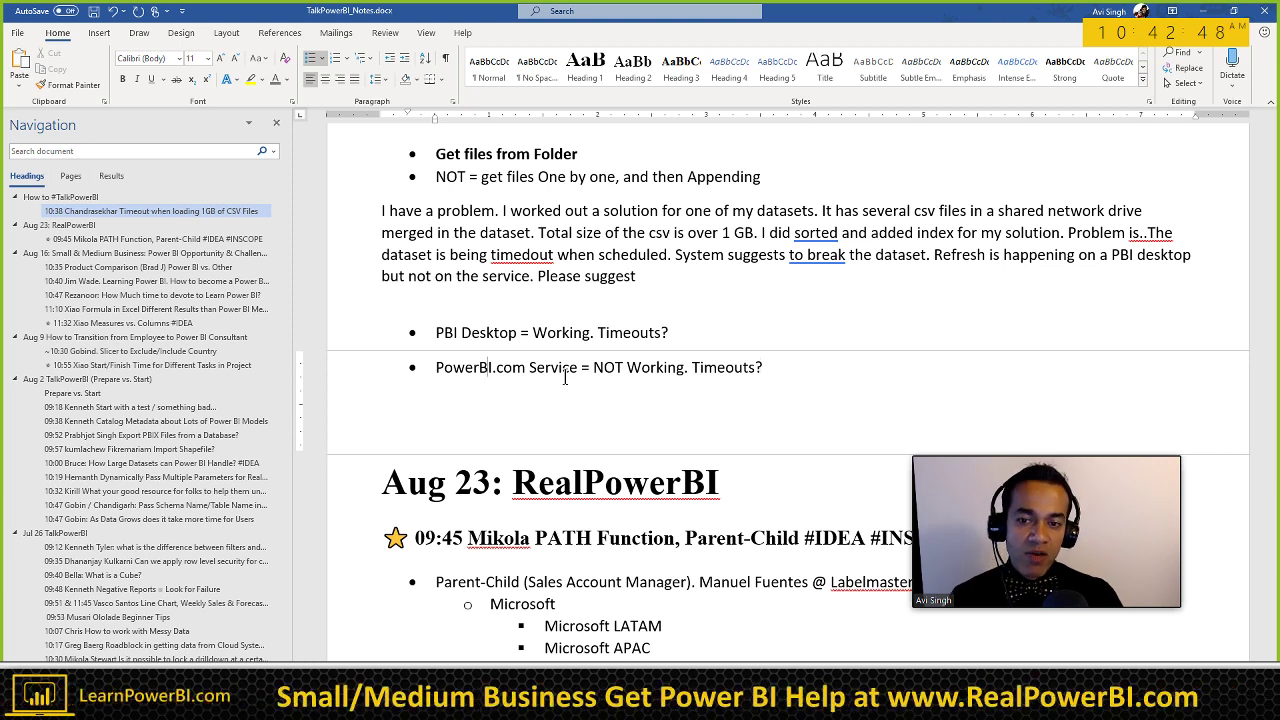
# Step: Add and then delete a 'Power BI Premium' line under the Service bullet
pyautogui.moveTo(436, 368); pyautogui.dragTo(565, 385)
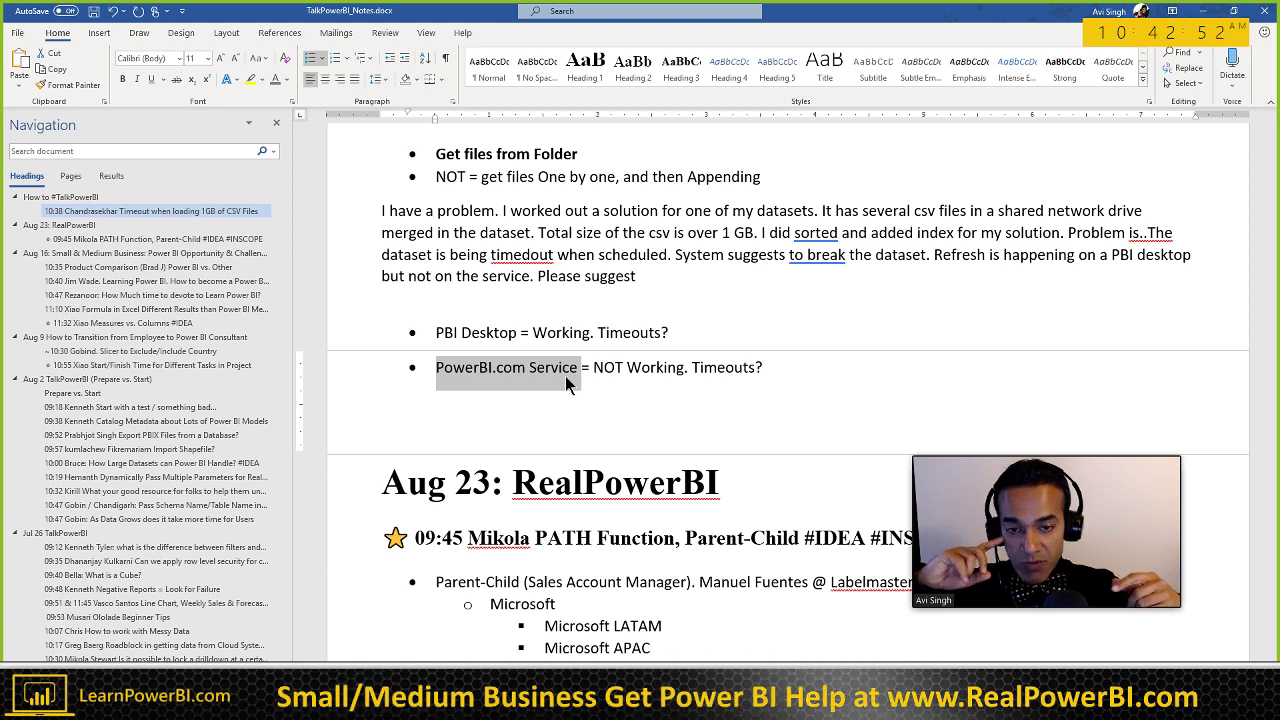
pyautogui.press('End')
pyautogui.hotkey('shift', 'Return')
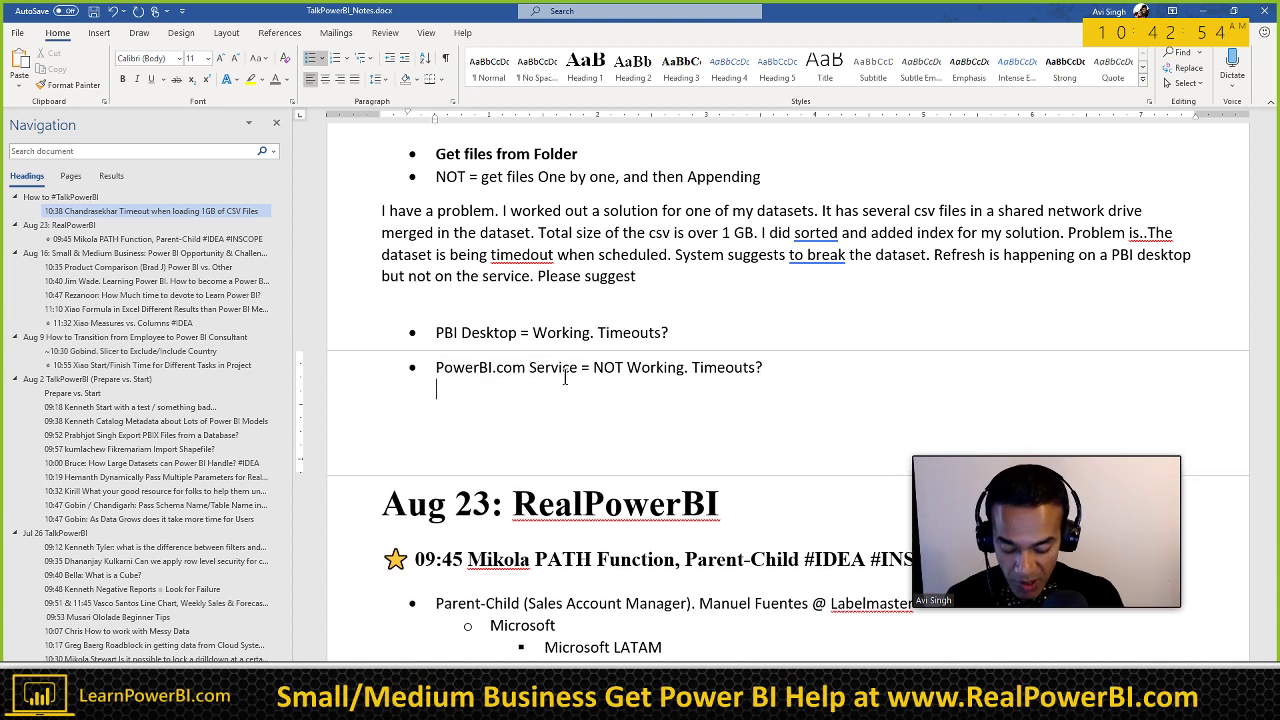
pyautogui.write('Power Bi')
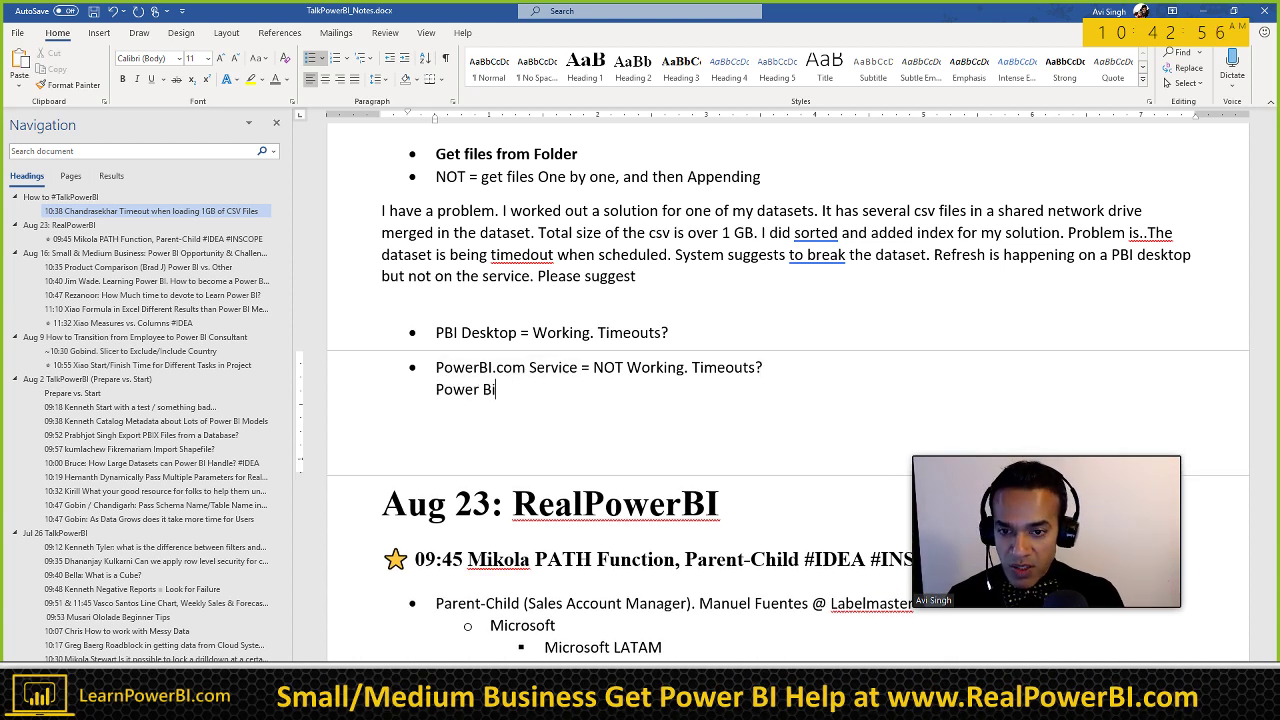
pyautogui.write('I Premium')
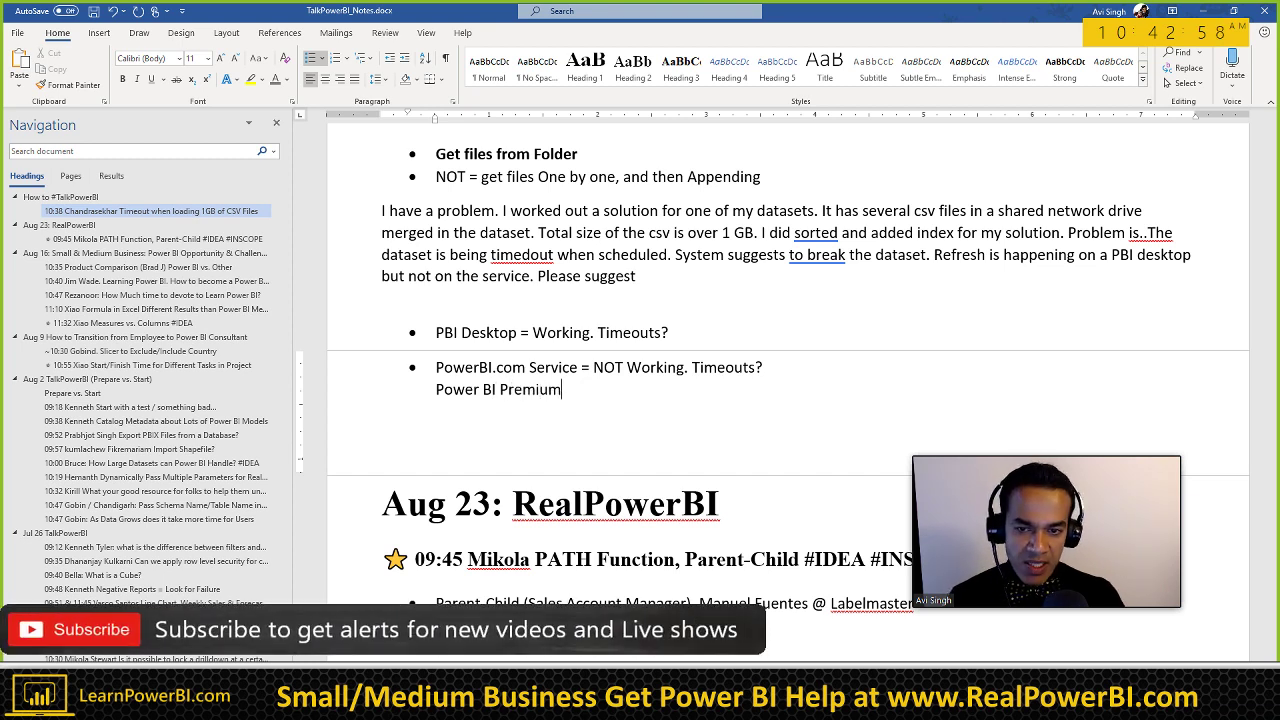
pyautogui.hotkey('shift', 'Home')
pyautogui.press('BackSpace')
pyautogui.press('BackSpace')
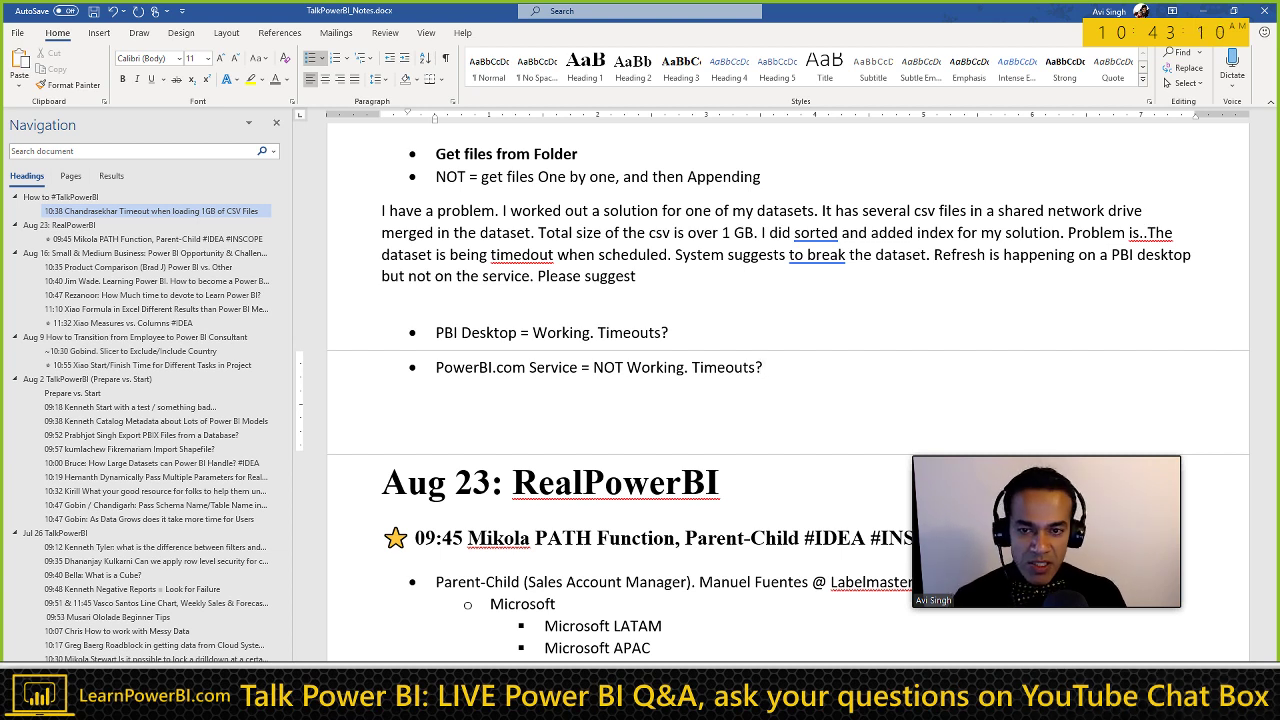
pyautogui.click(668, 332)
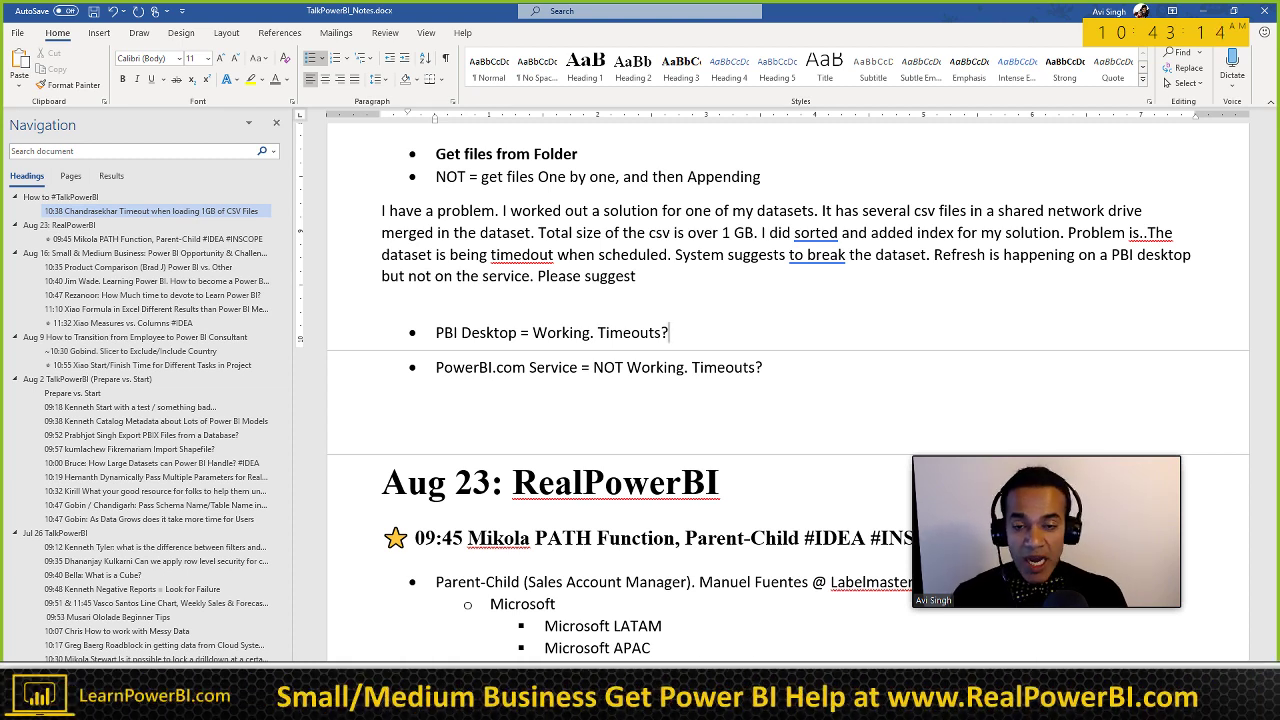
pyautogui.click(763, 367)
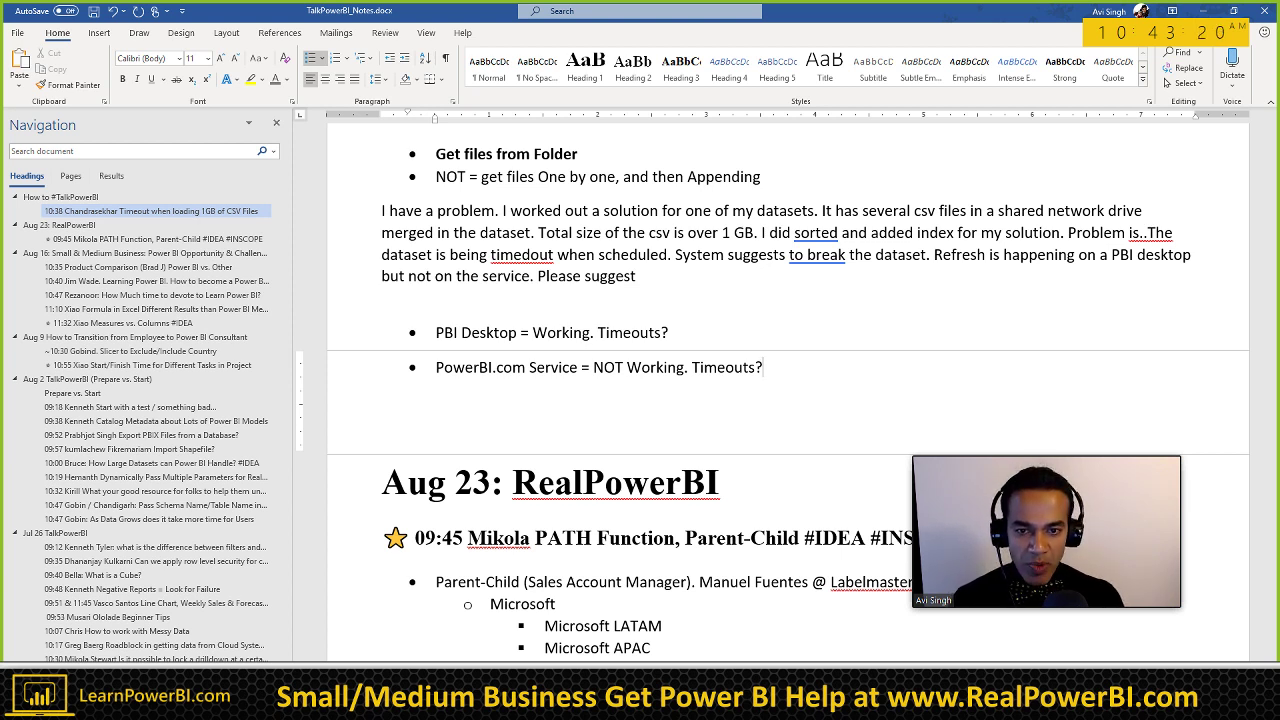
# Step: Move 'Timeouts?' onto its own indented sub-bullet under the PowerBI.com Service bullet
pyautogui.click(692, 367)
pyautogui.press('Return')
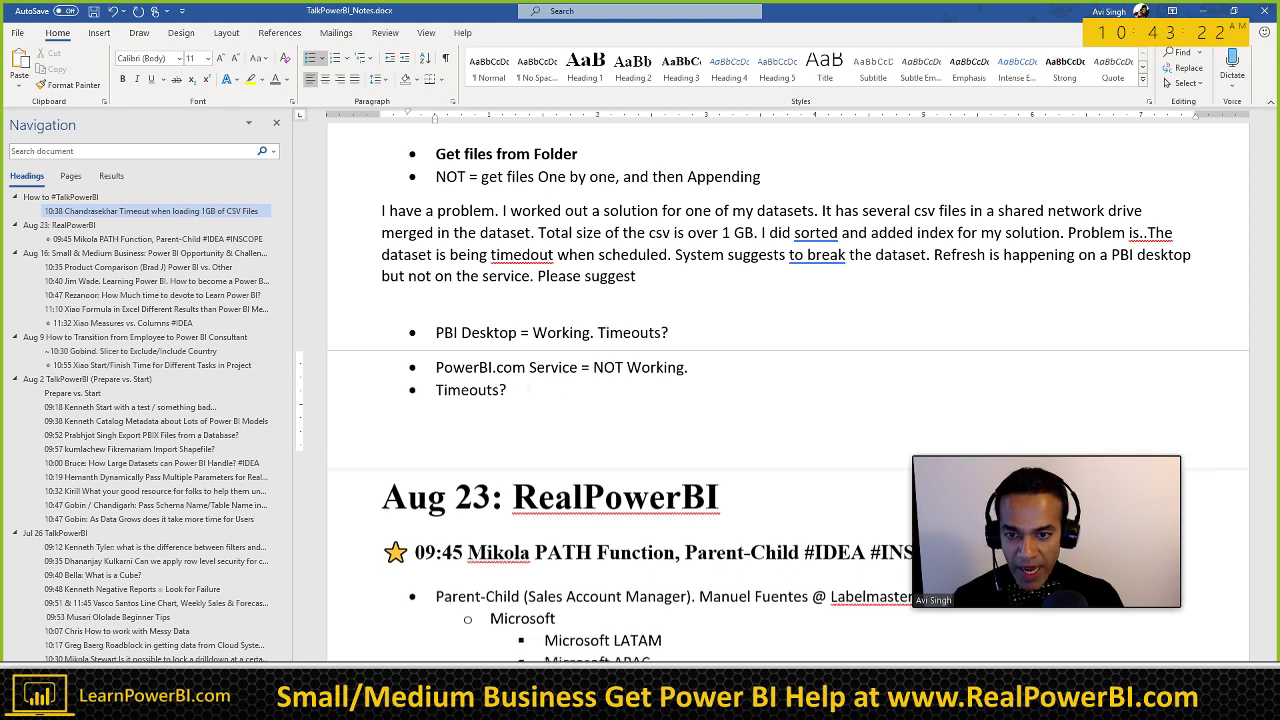
pyautogui.press('Tab')
# Step: Add a second sub-bullet 'Operating over Gateway (could be slower)' below 'Timeouts?'
pyautogui.press('Return')
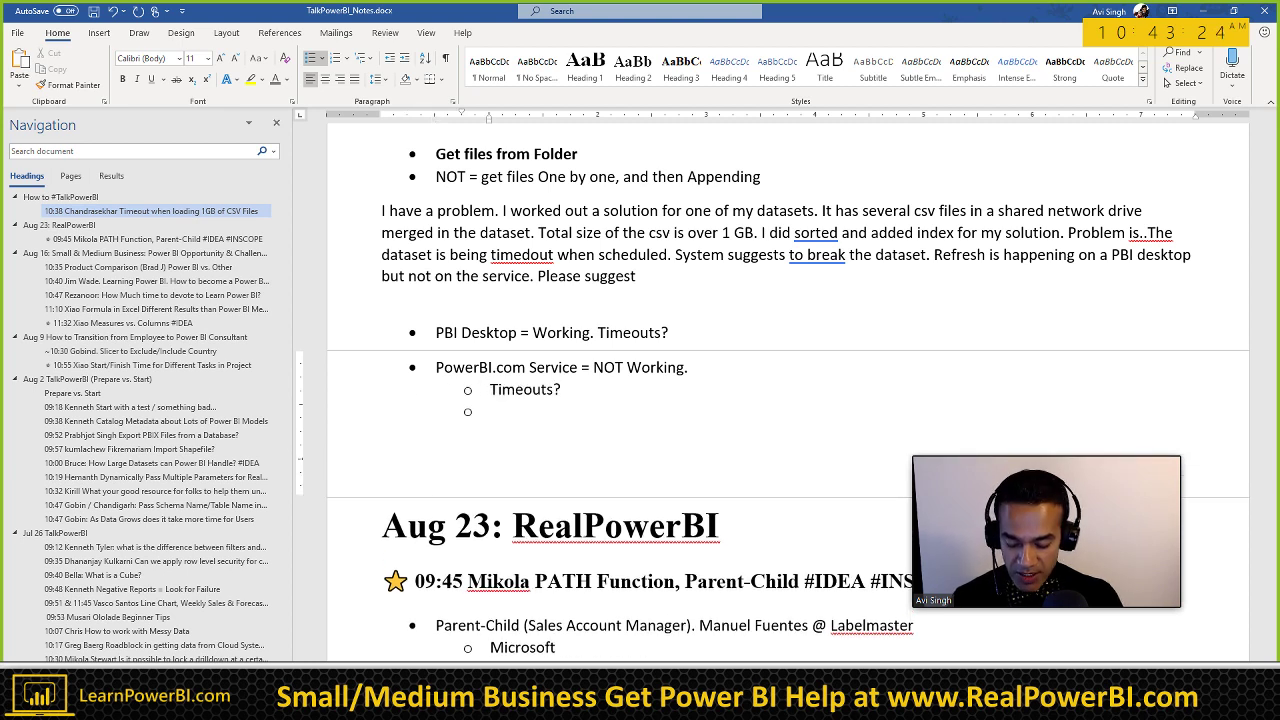
pyautogui.write('Operating')
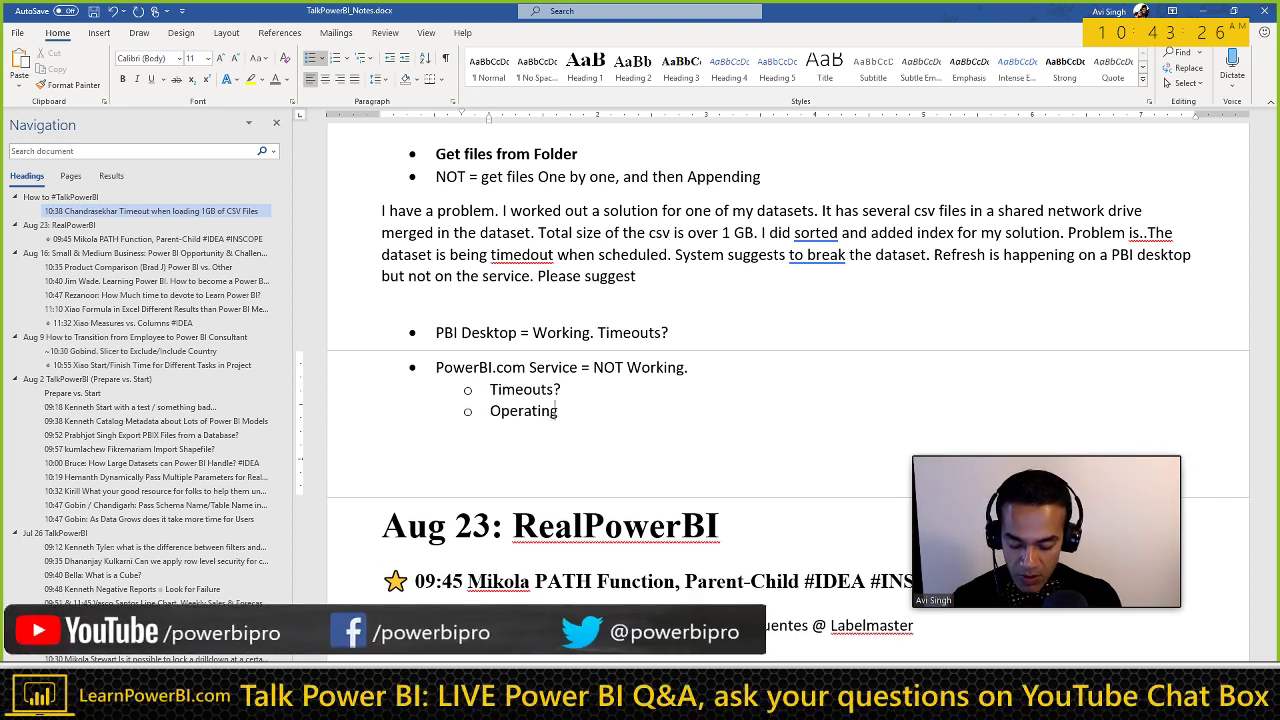
pyautogui.write(' over Gateway')
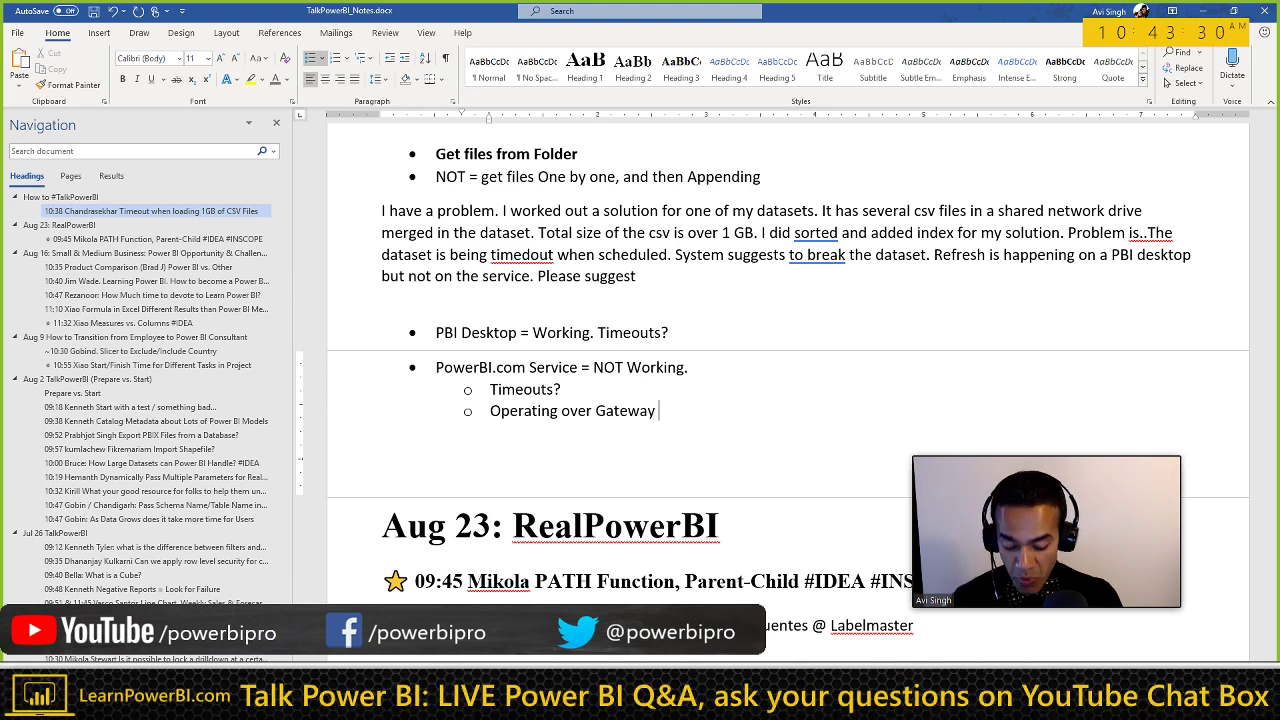
pyautogui.write(' (')
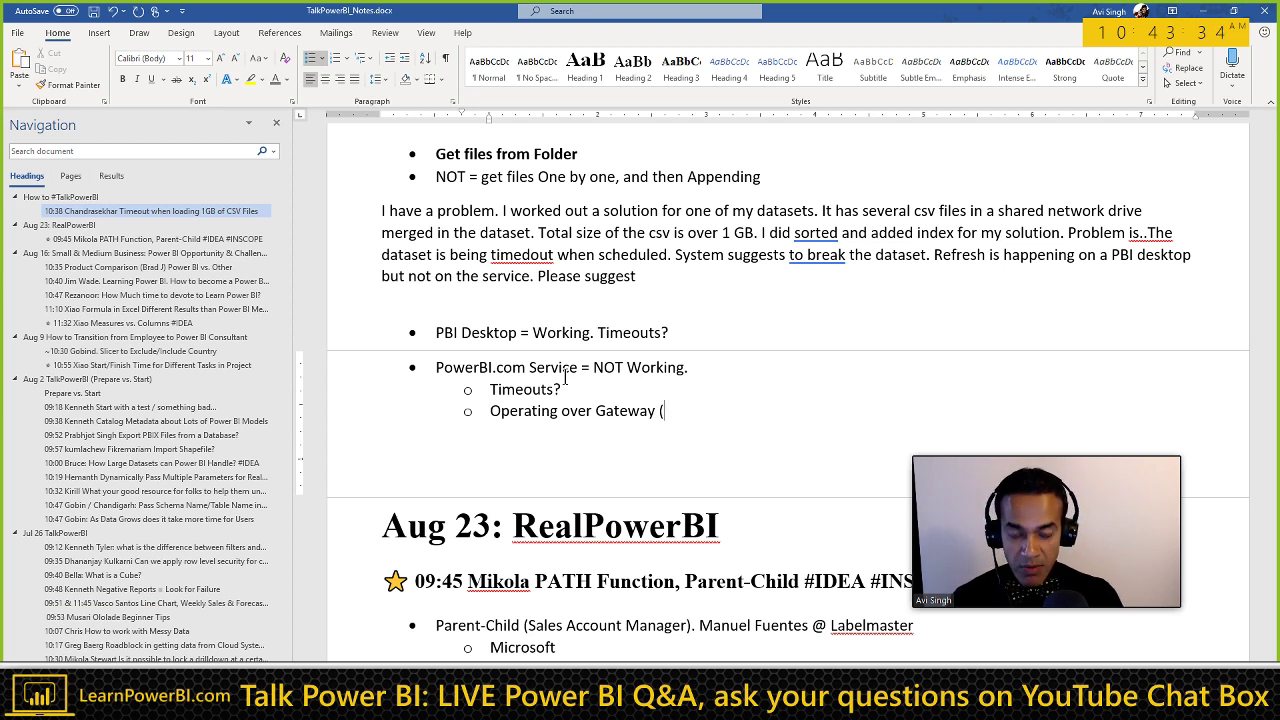
pyautogui.write('could be slowr')
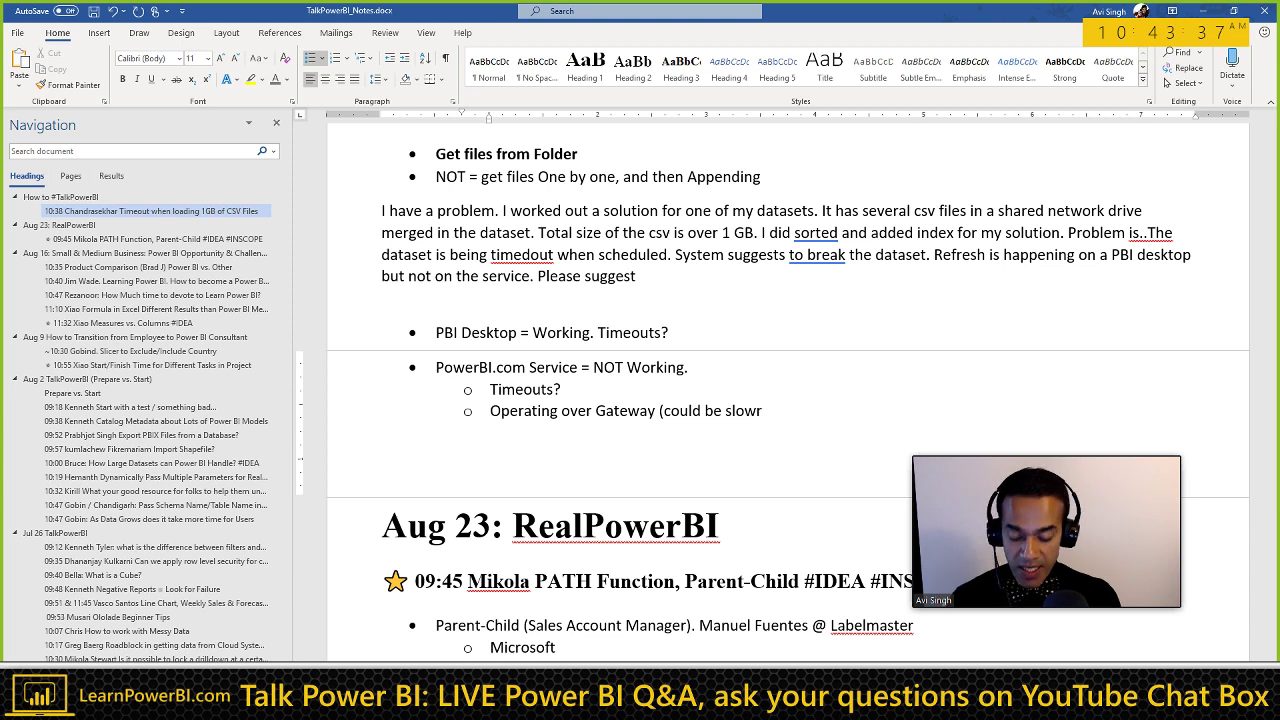
pyautogui.press('BackSpace')
pyautogui.write('er)')
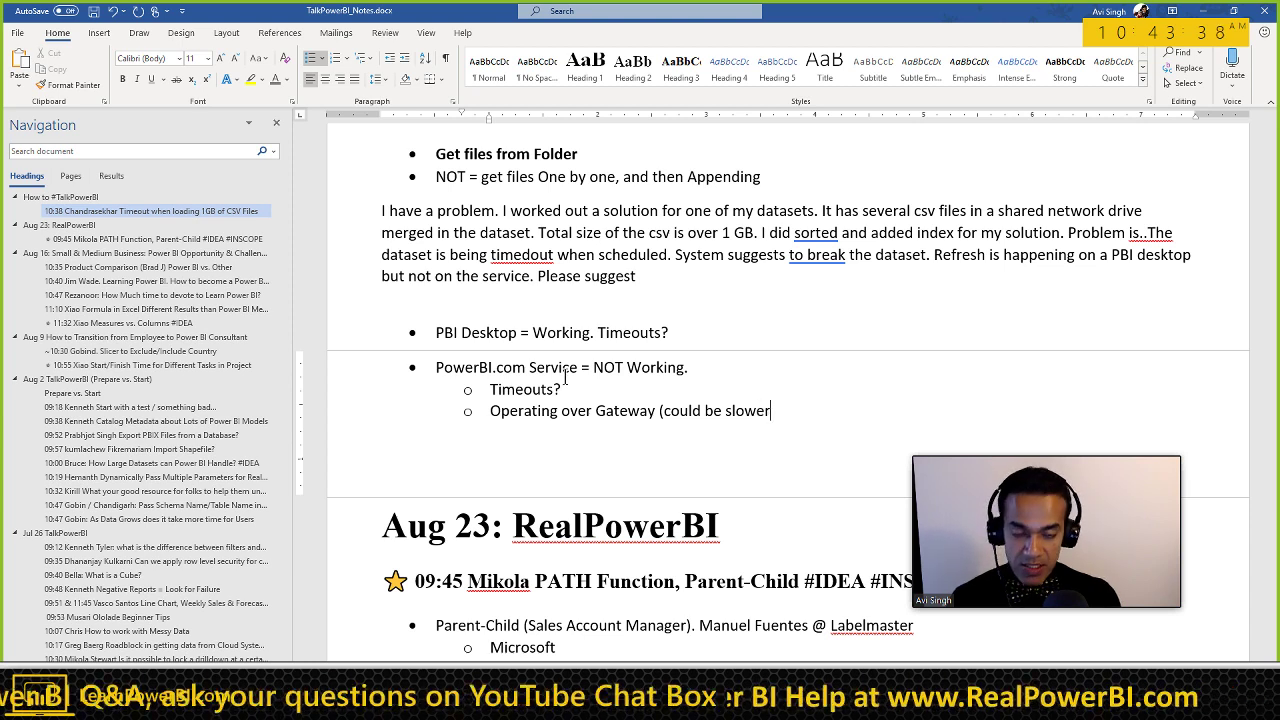
pyautogui.press('Up')
pyautogui.press('Up')
pyautogui.press('Up')
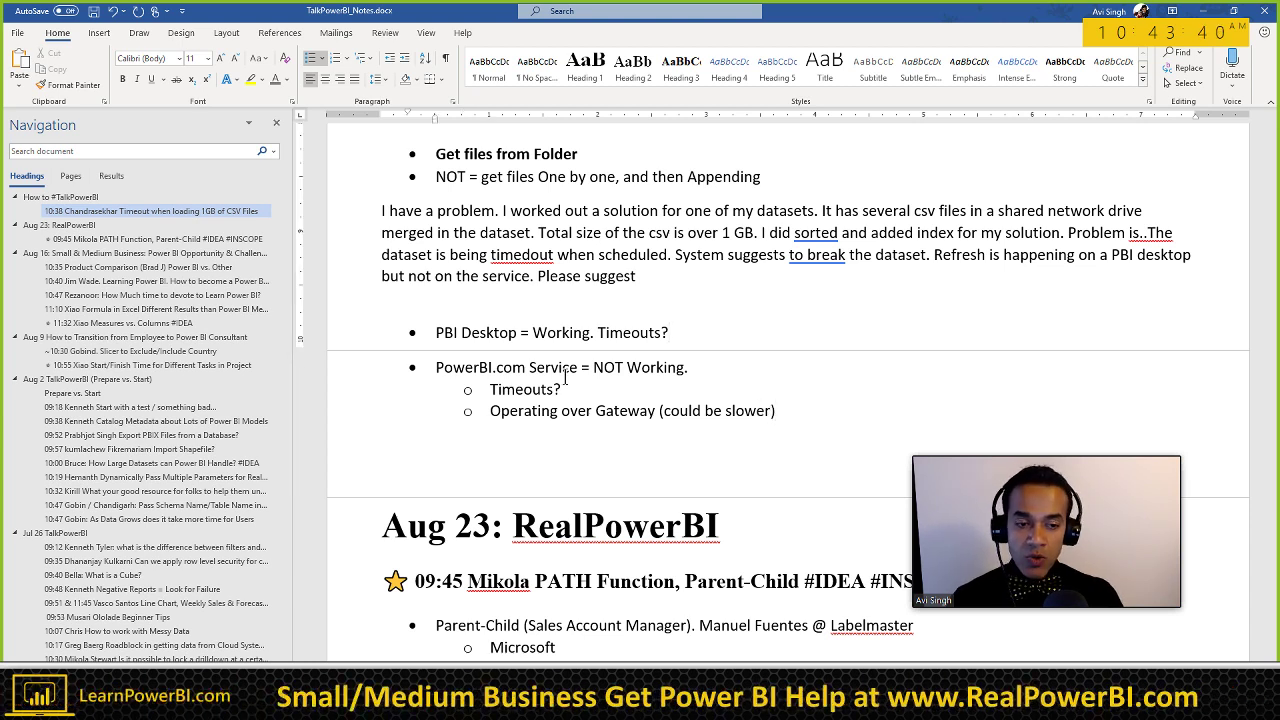
pyautogui.click(566, 378)
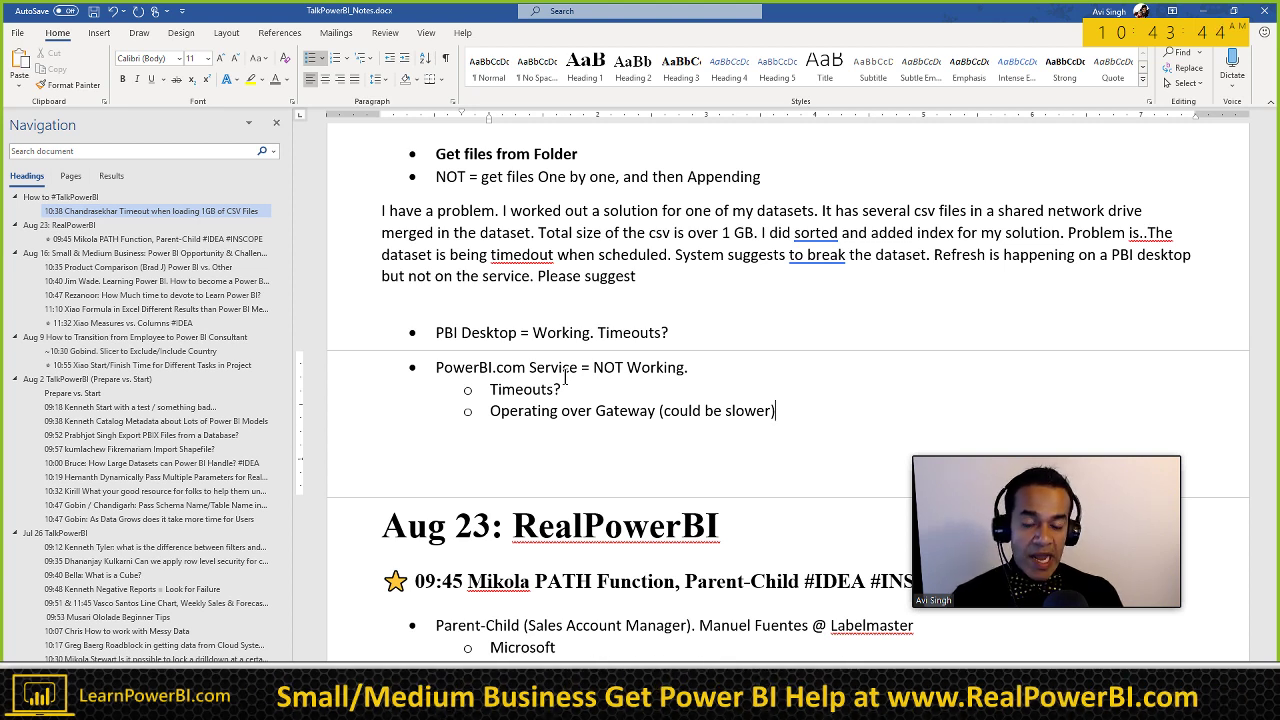
pyautogui.press('Up')
pyautogui.press('Up')
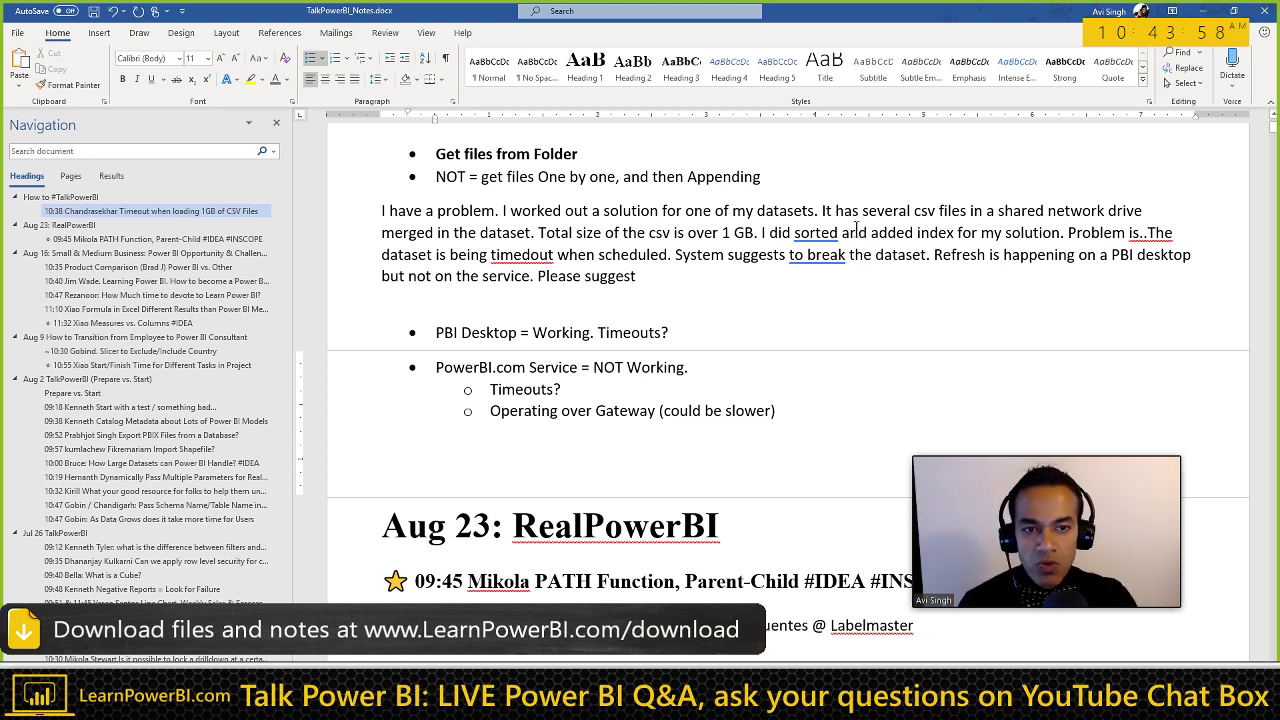
pyautogui.press('Down')
pyautogui.press('Down')
pyautogui.press('End')
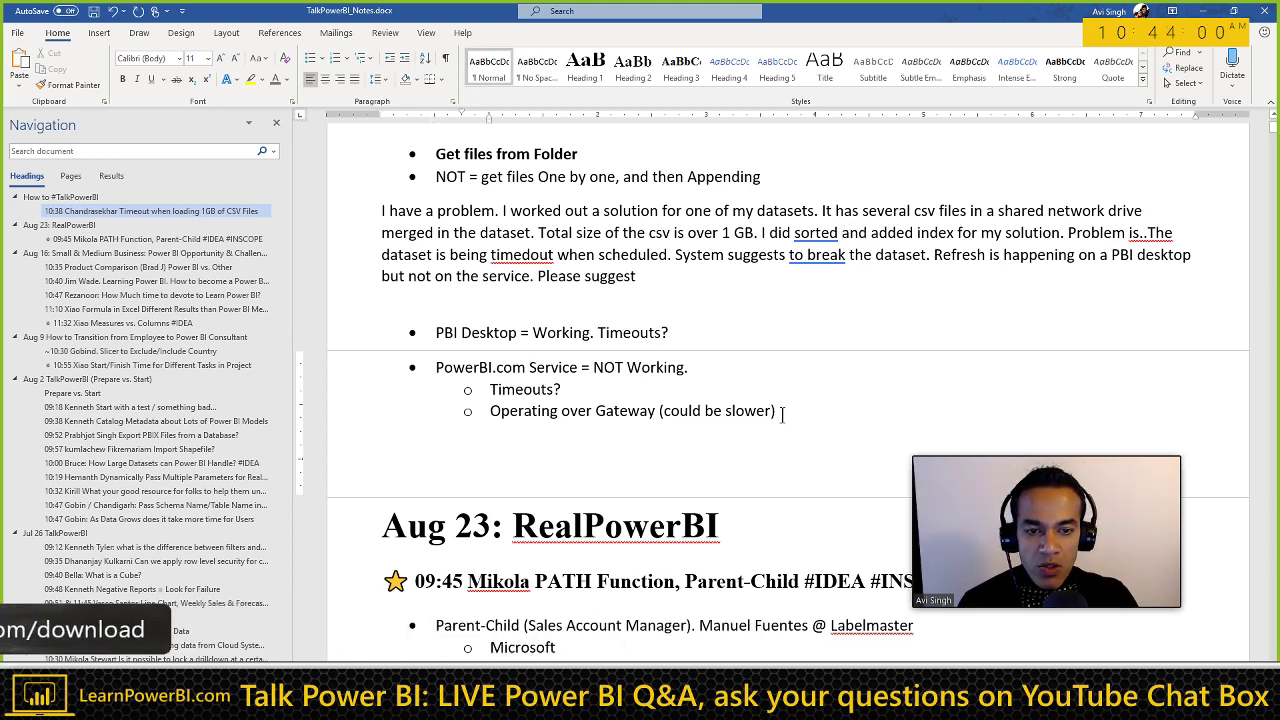
pyautogui.click(793, 233)
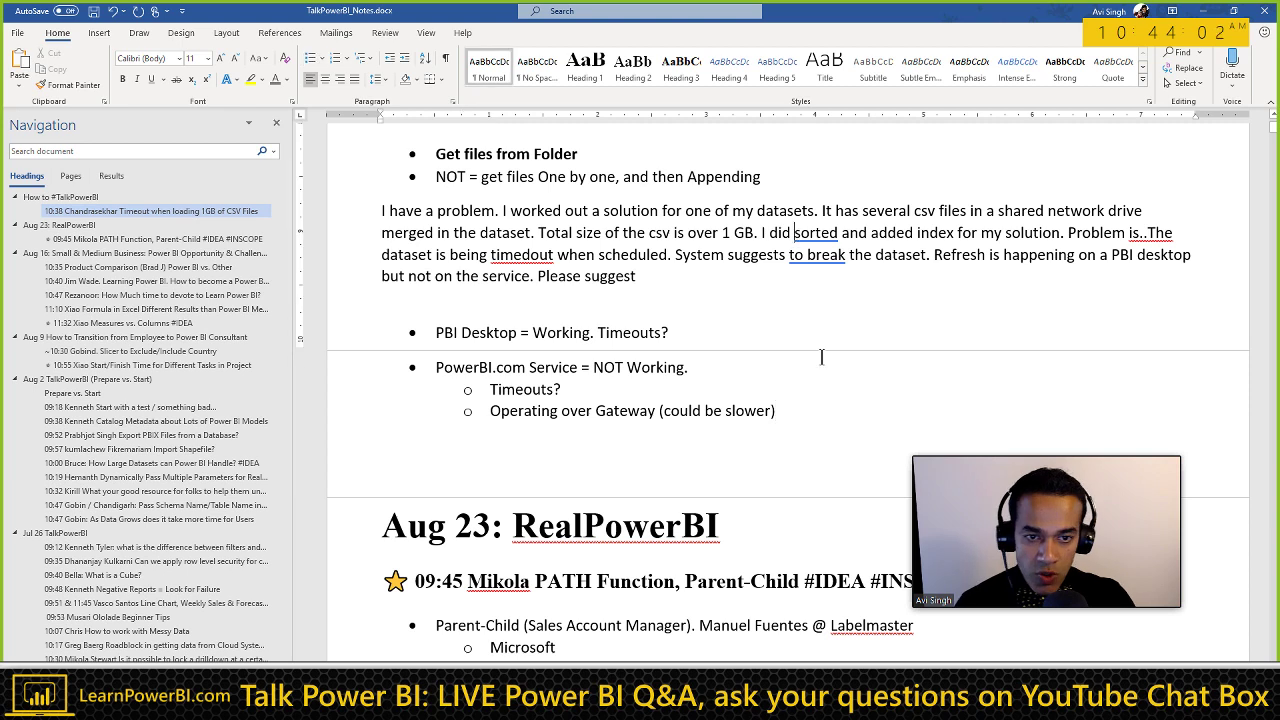
# Step: Add a bold 'Solutions' label below the bullets, undoing the Heading 1 style
pyautogui.click(781, 410)
pyautogui.press('Return')
pyautogui.press('Return')
pyautogui.press('Return')
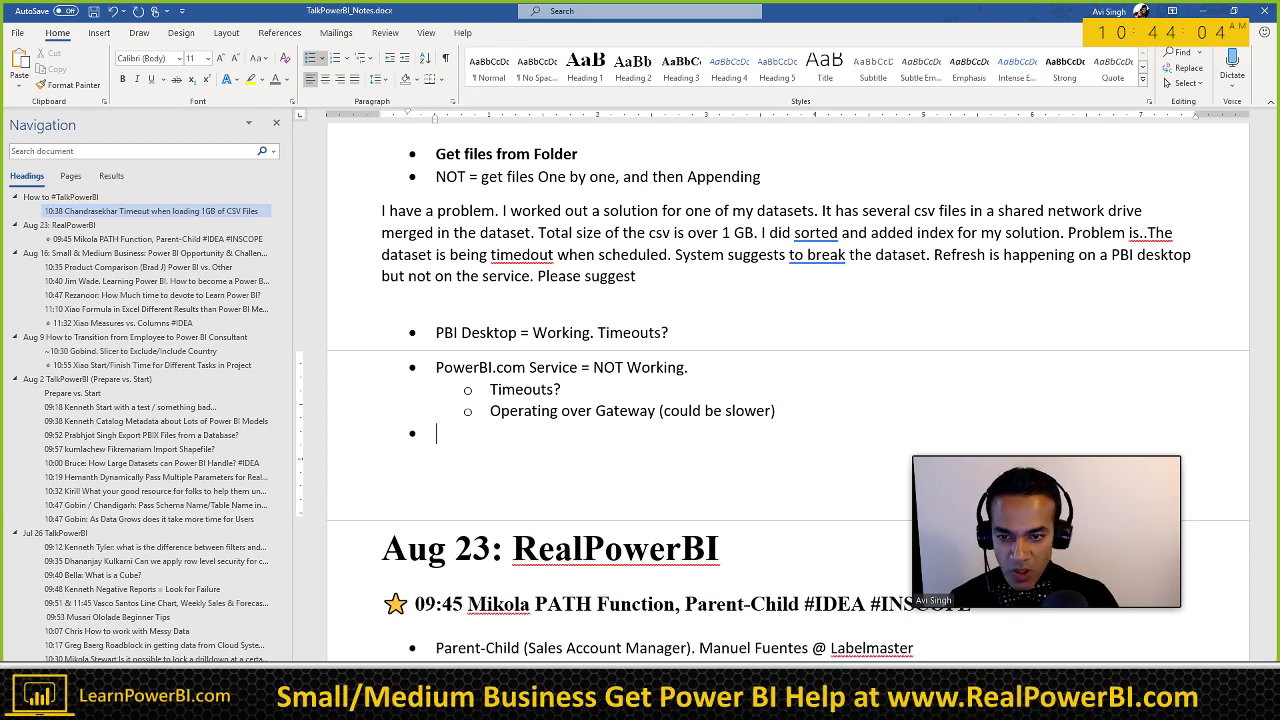
pyautogui.write('Solutions')
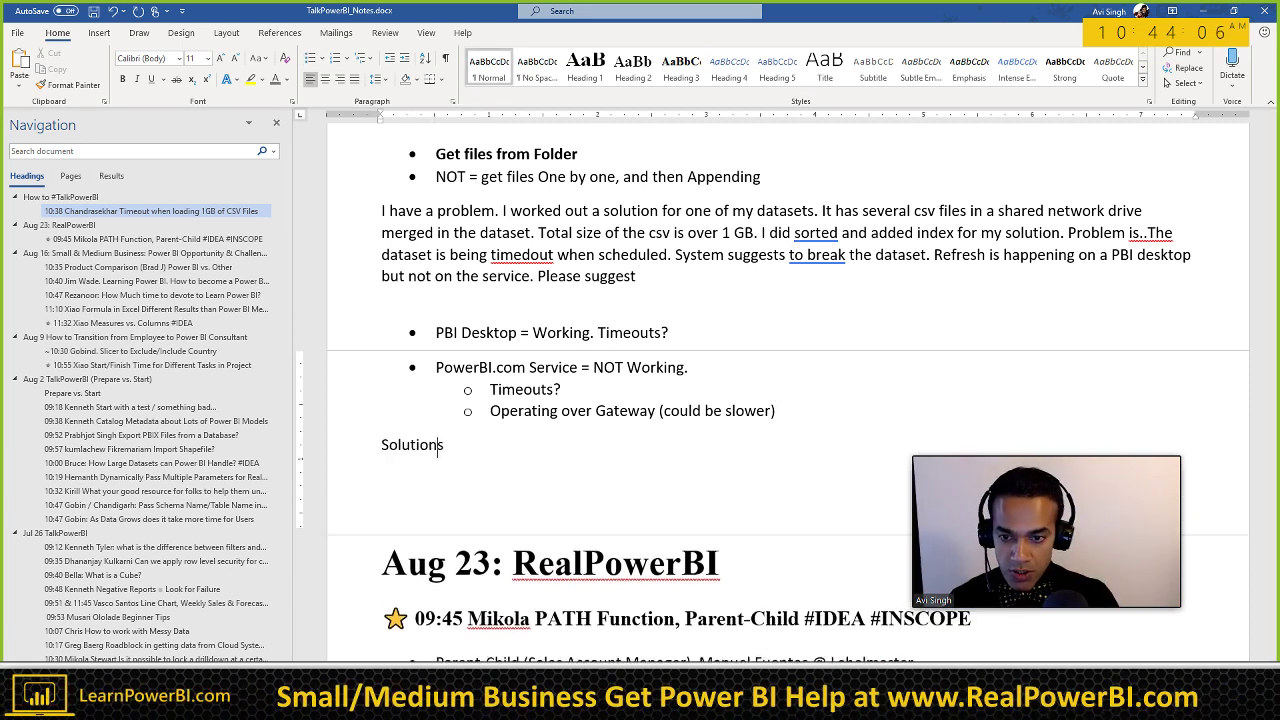
pyautogui.press('Return')
pyautogui.hotkey('ctrl', 'alt', '1')
pyautogui.press('Down')
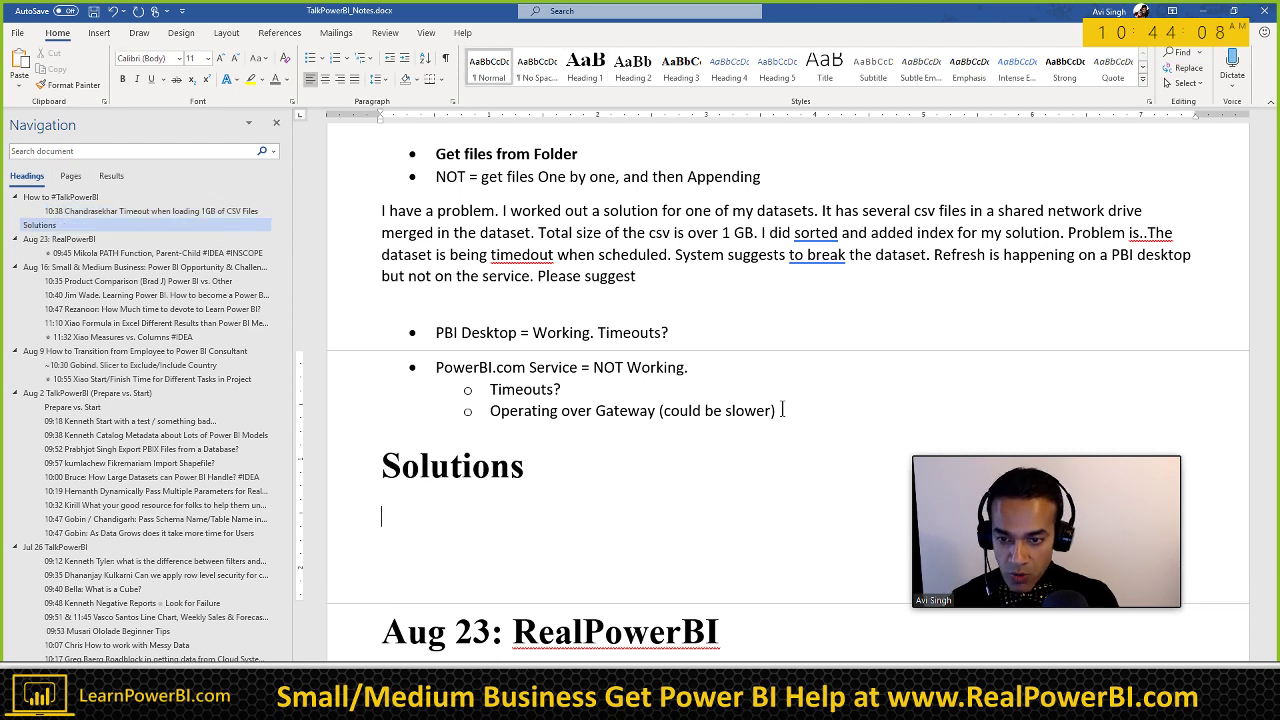
pyautogui.press('Up')
pyautogui.hotkey('ctrl', 'z')
pyautogui.hotkey('shift', 'End')
pyautogui.hotkey('ctrl', 'b')
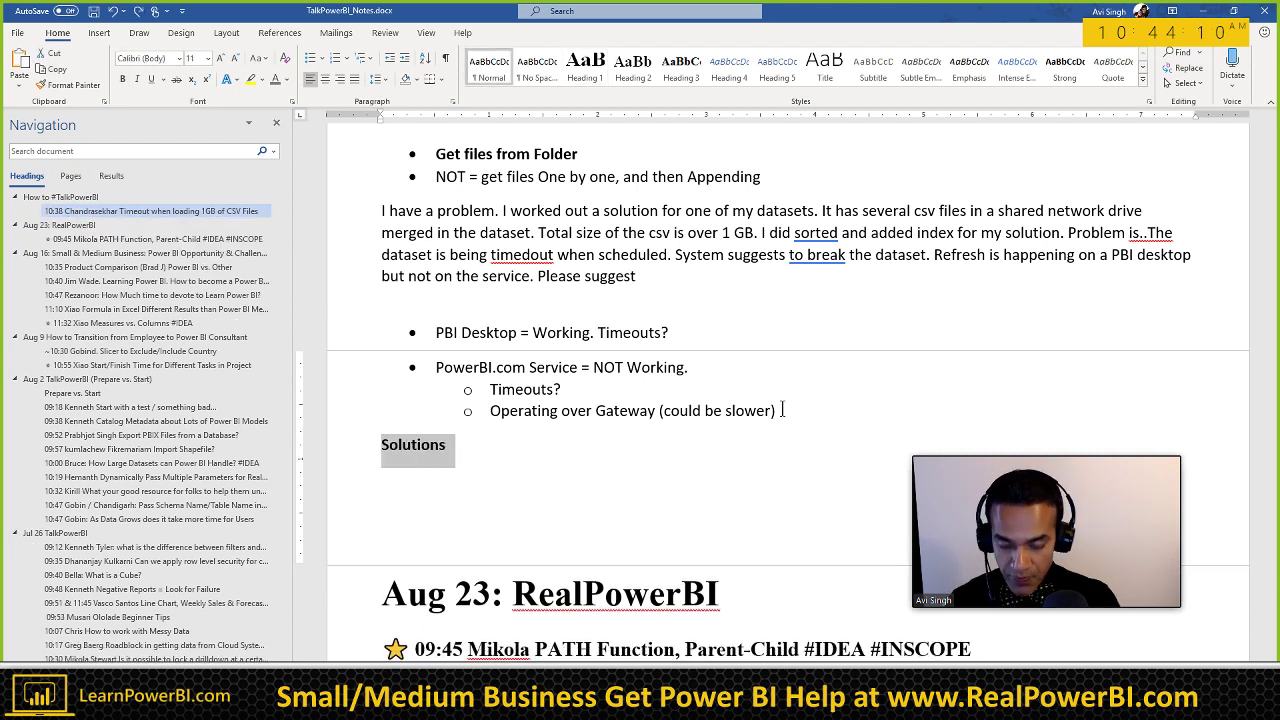
pyautogui.press('Down')
# Step: Add a non-bold bullet 'Get from a folder' under Solutions
pyautogui.write('* Get from')
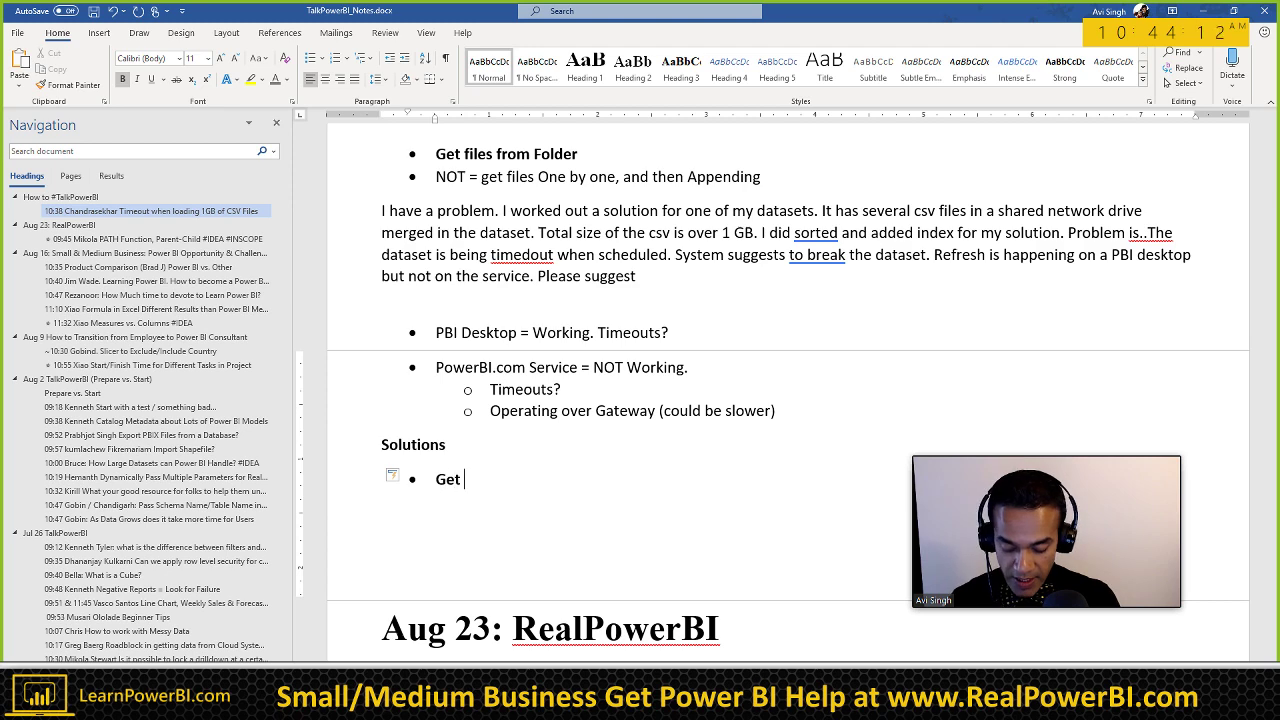
pyautogui.write(' a folder')
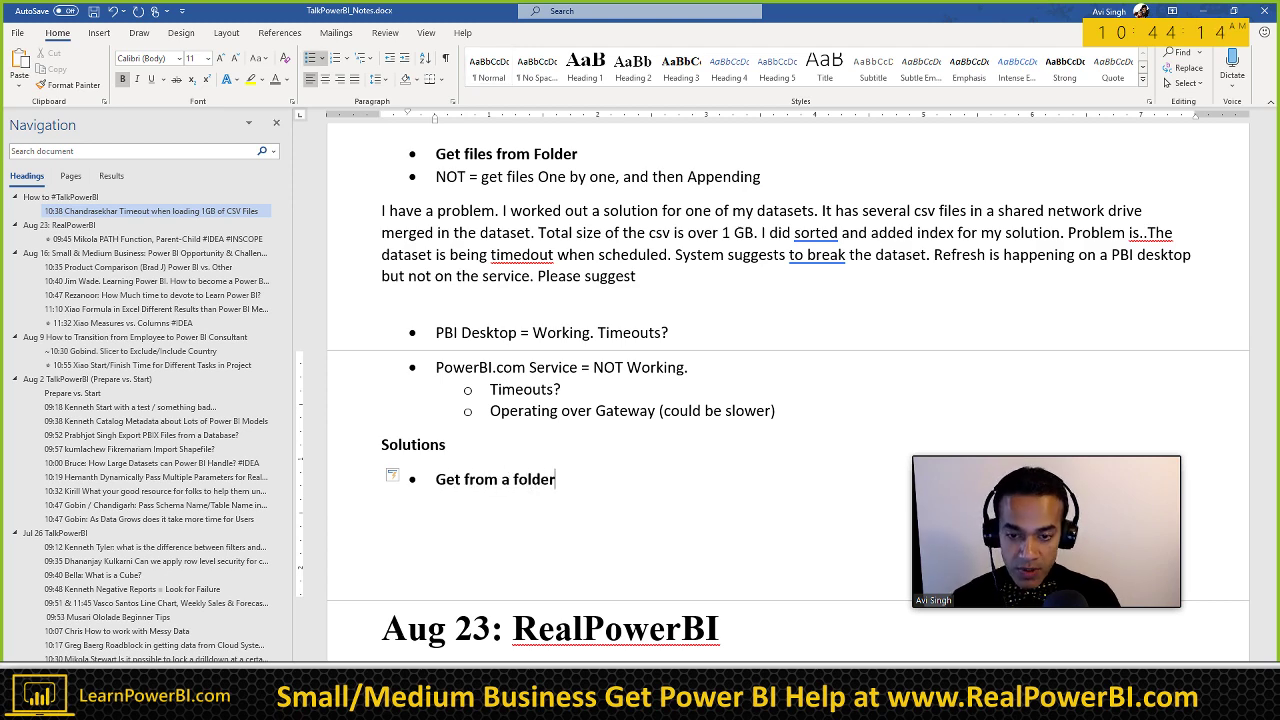
pyautogui.hotkey('shift', 'Home')
pyautogui.hotkey('ctrl', 'b')
pyautogui.press('End')
pyautogui.press('Return')
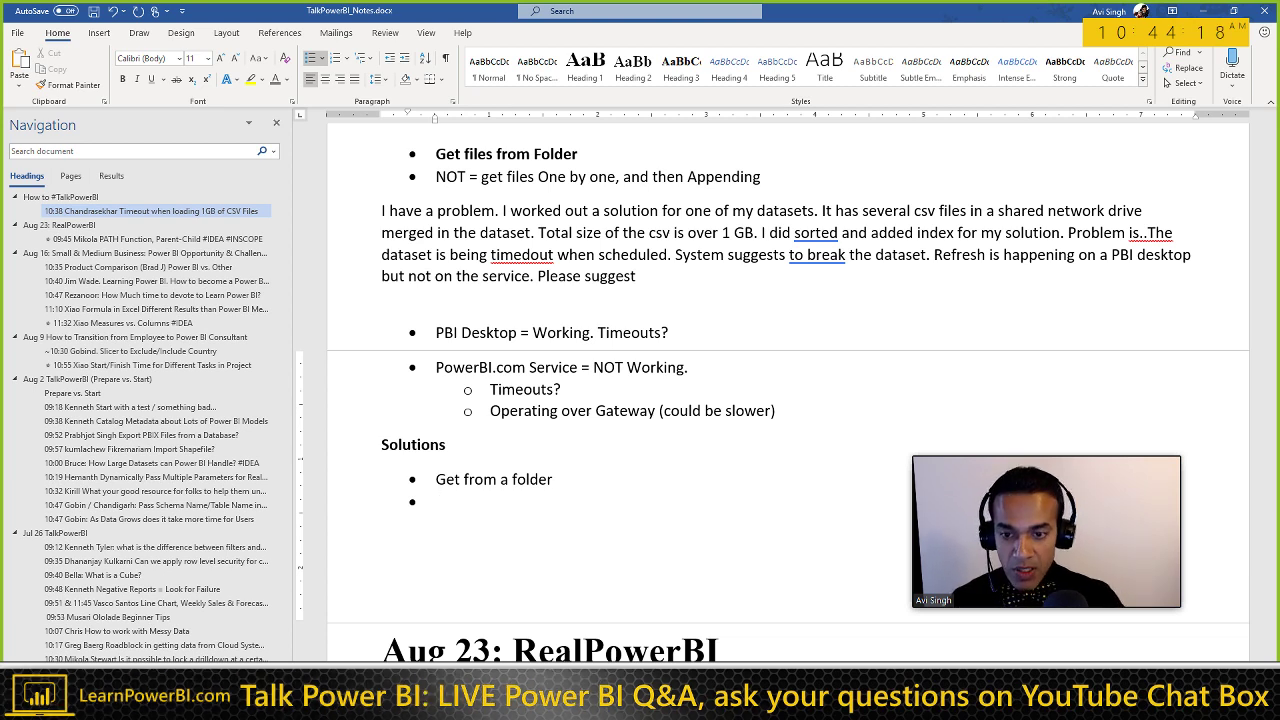
# Step: Add a 'Break it into 2 steps (2 PBIX)' bullet with 'Step 1: Refresh' and 'Step 2' sub-bullets
pyautogui.scroll(-2, 686, 450)
pyautogui.write('Break it into')
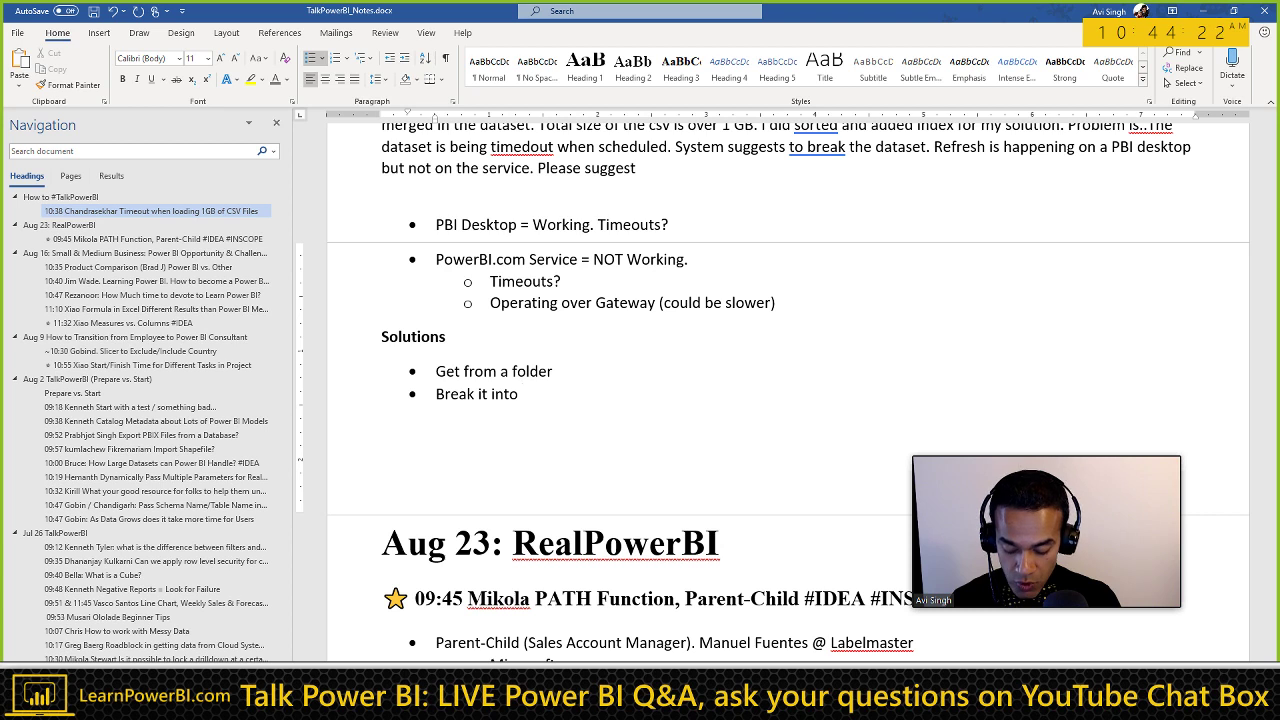
pyautogui.write('2 steps')
pyautogui.press('Return')
pyautogui.press('Tab')
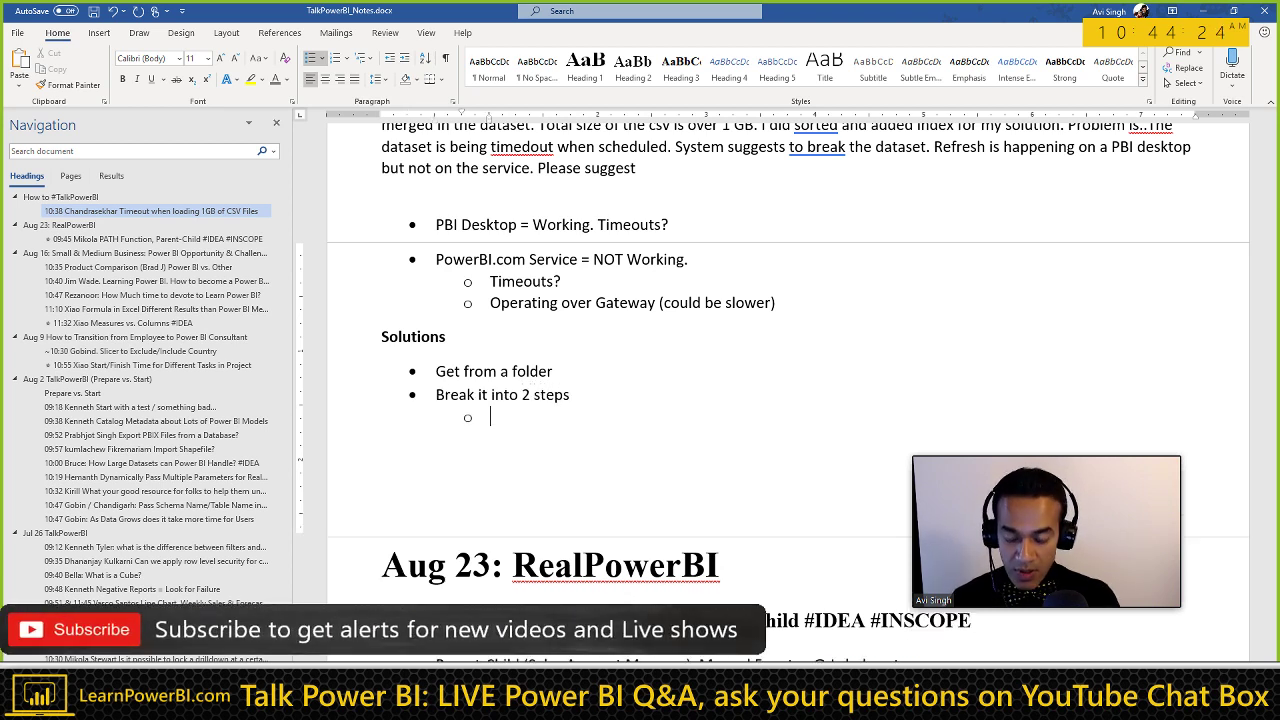
pyautogui.write('Step 1: ')
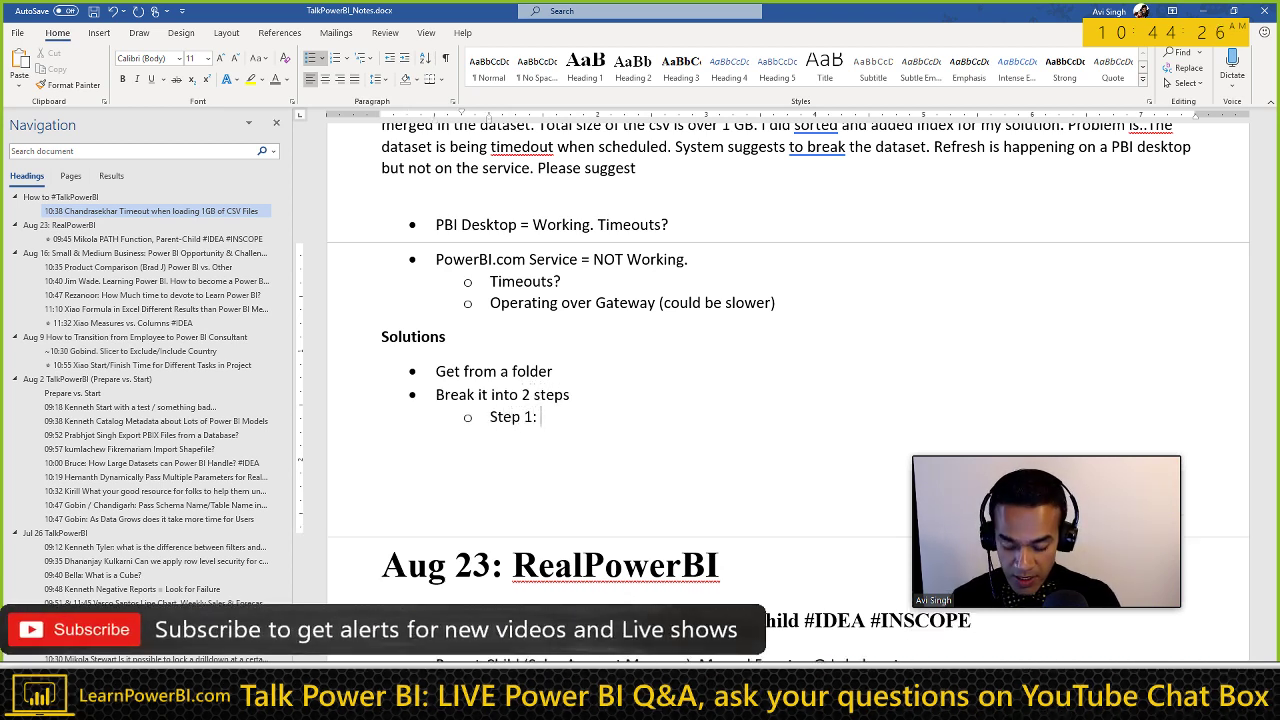
pyautogui.write('Refresh')
pyautogui.press('Return')
pyautogui.write('S')
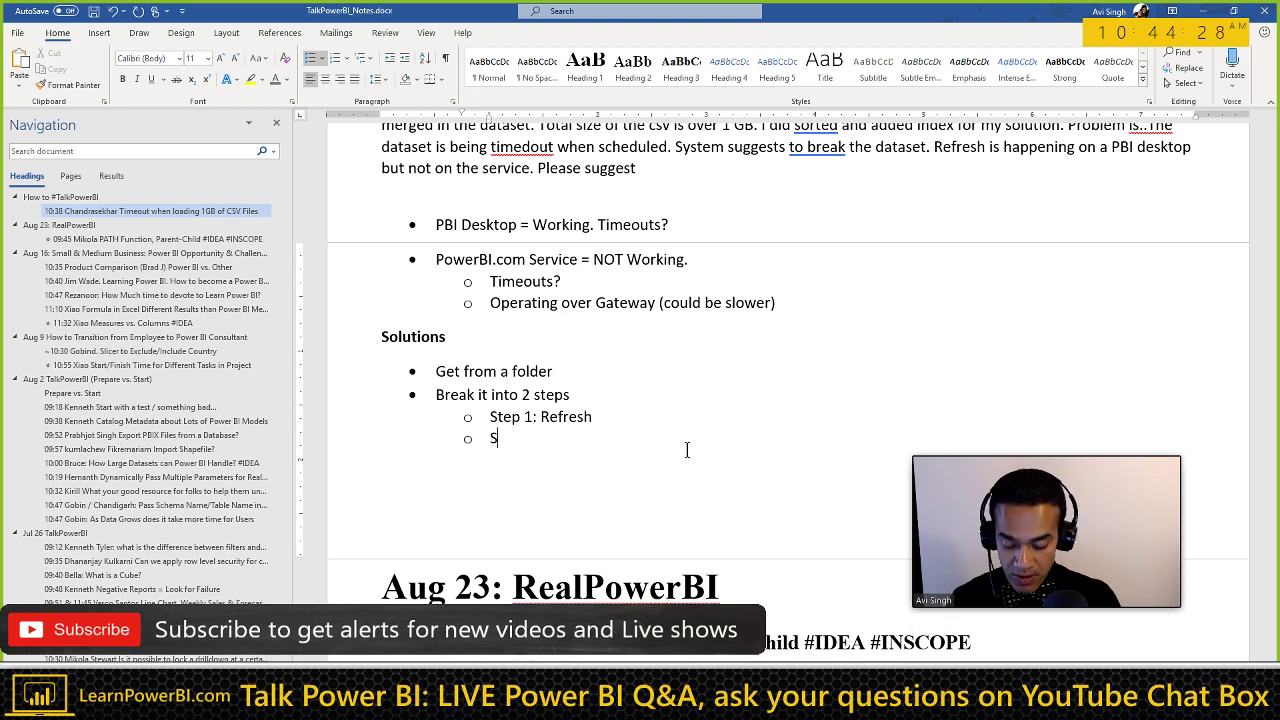
pyautogui.write('tep 2')
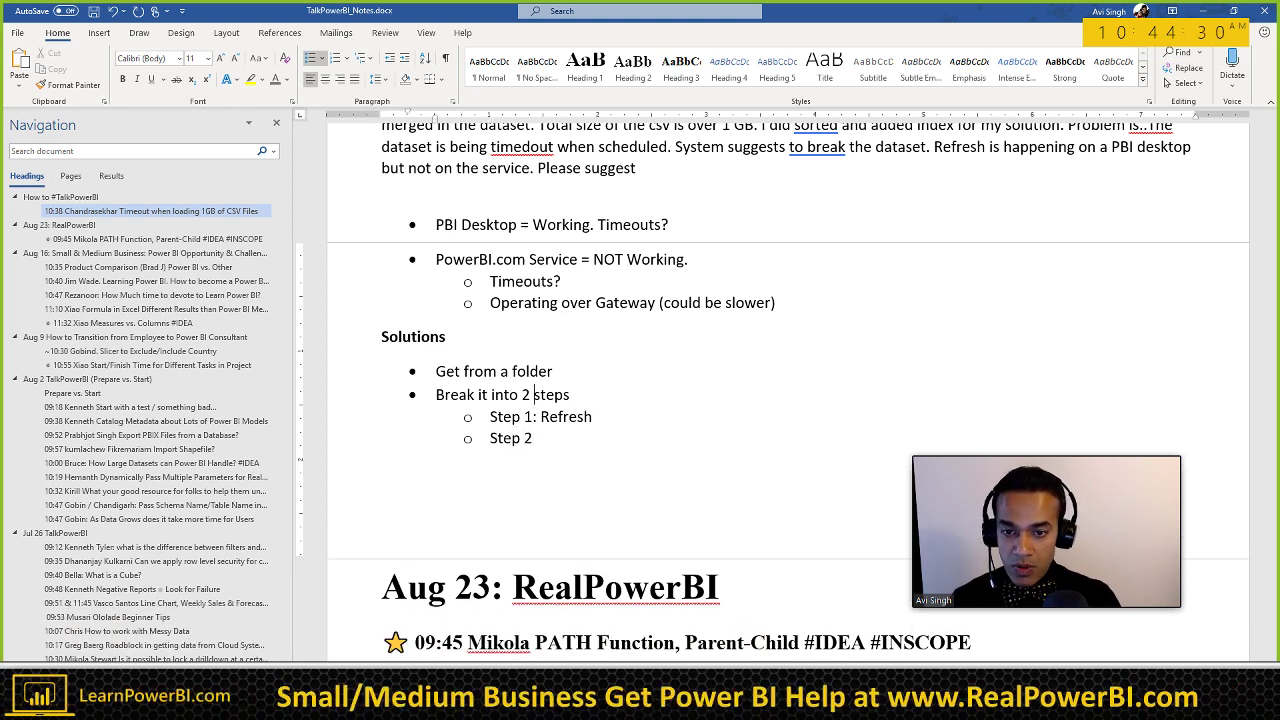
pyautogui.scroll(2, 694, 414)
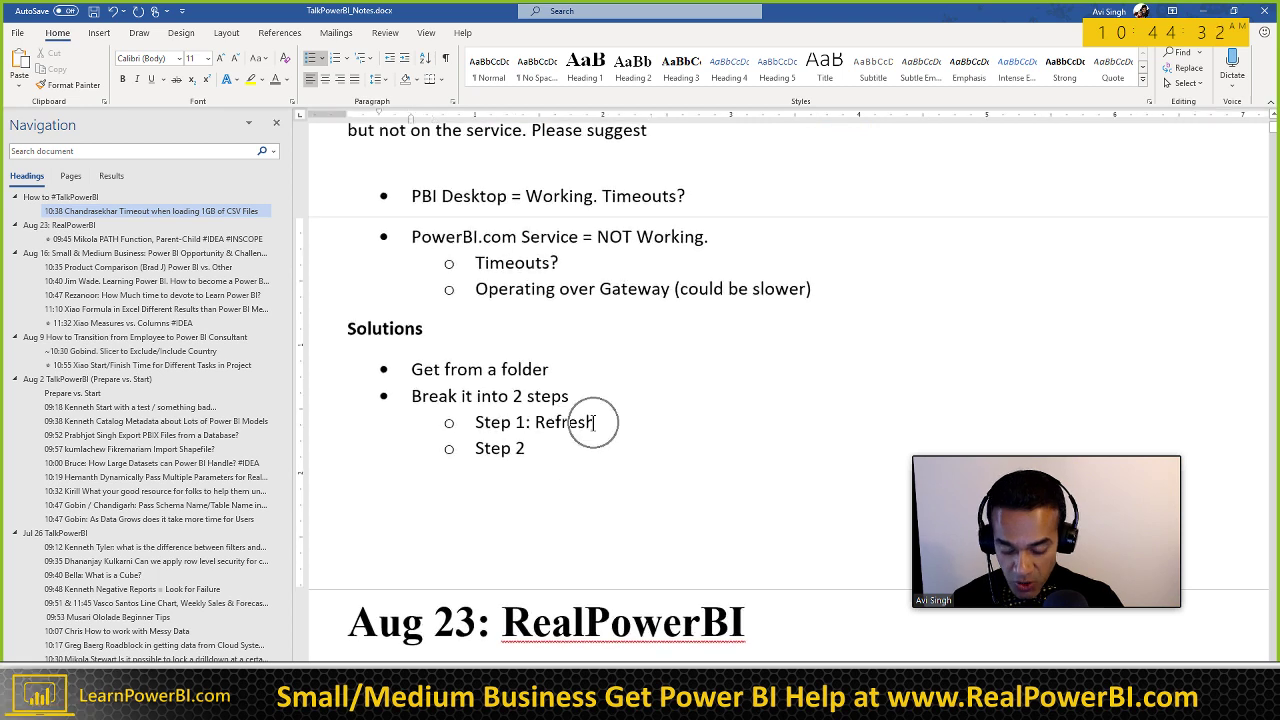
pyautogui.write('(2 ')
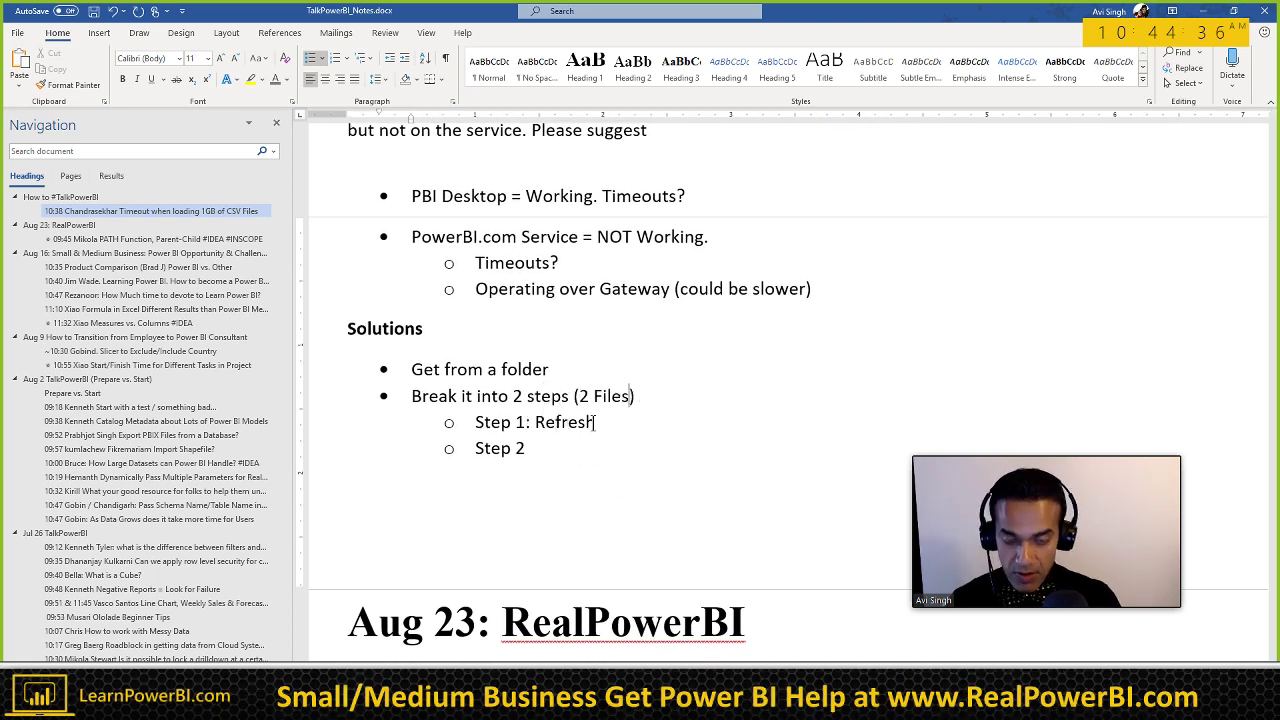
pyautogui.write('PBIX')
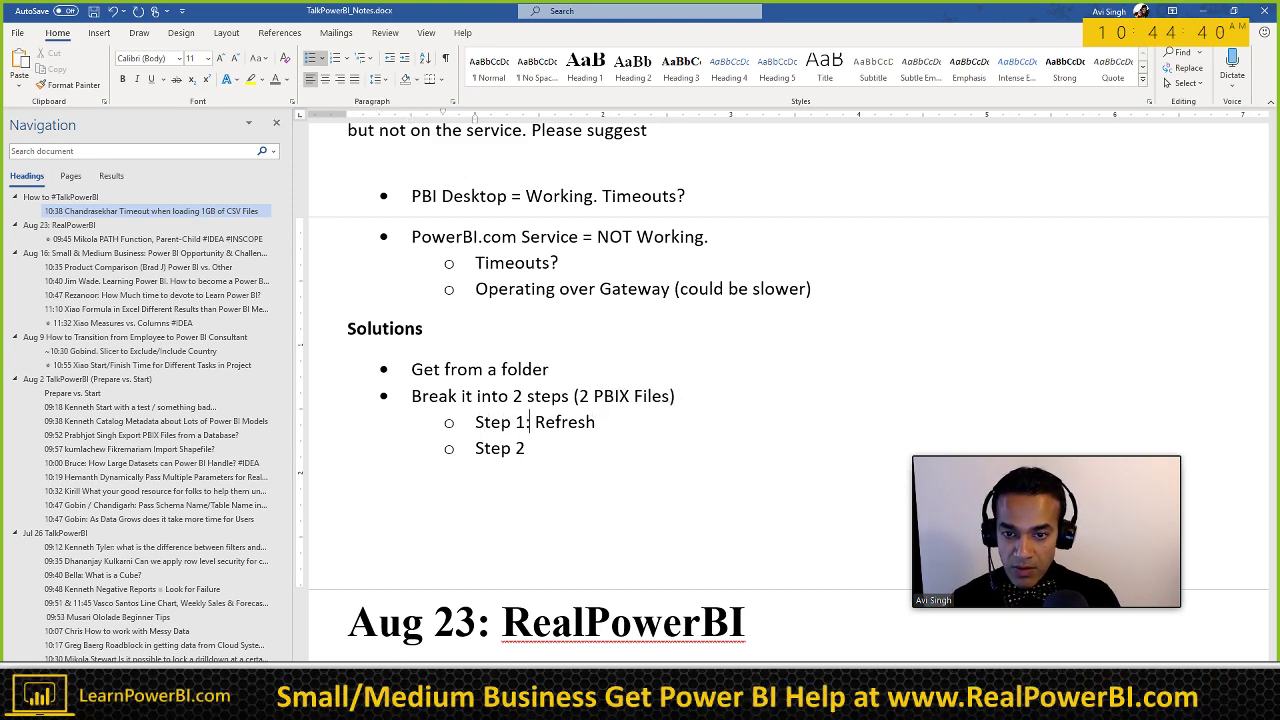
# Step: Expand Step 1 to 'First file, does a Refresh (sorting/indexing)' and Step 2 to 'Connects to the OUTPUT of Step'
pyautogui.click(535, 422)
pyautogui.write('First file')
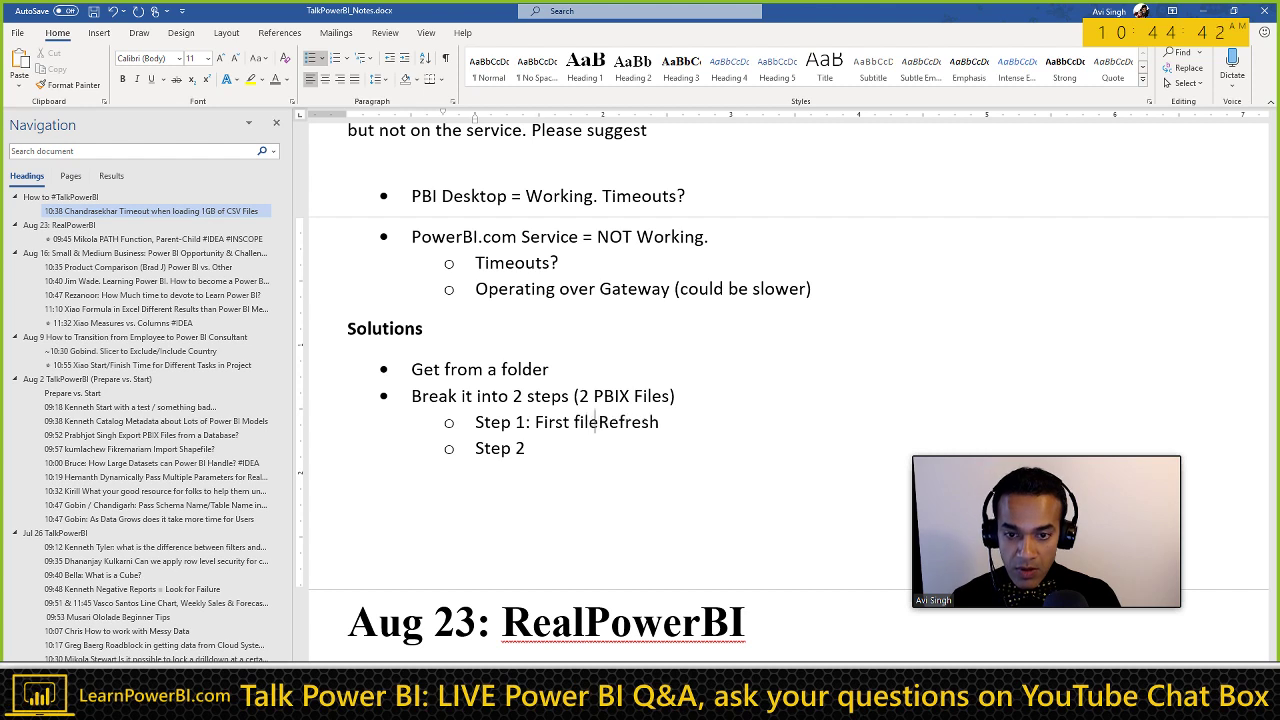
pyautogui.write(', does a')
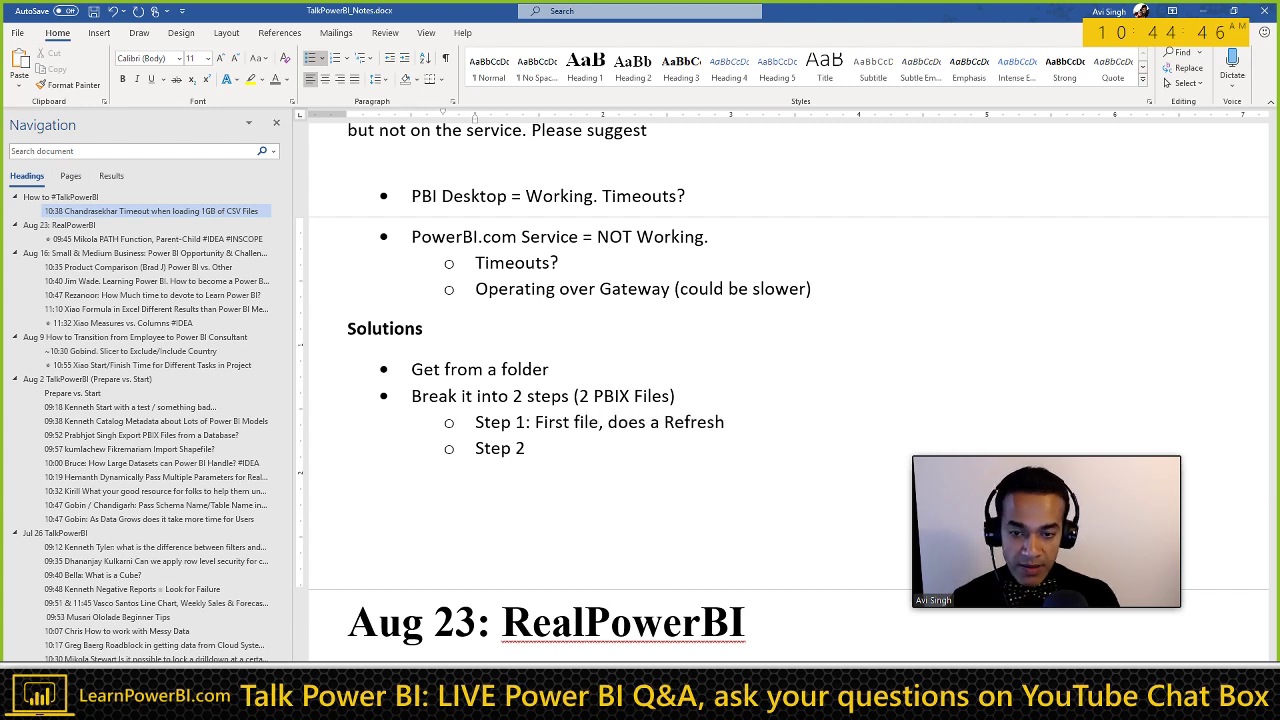
pyautogui.click(725, 422)
pyautogui.write('(sor')
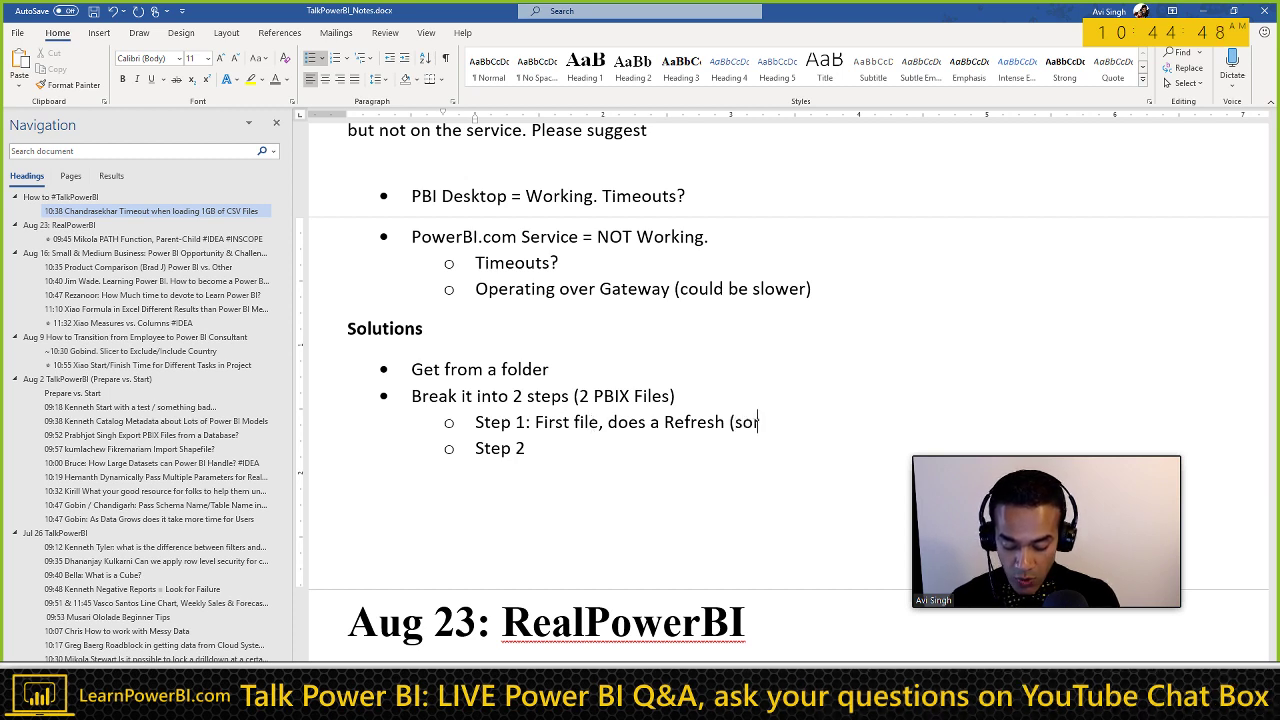
pyautogui.write('ting/indexing')
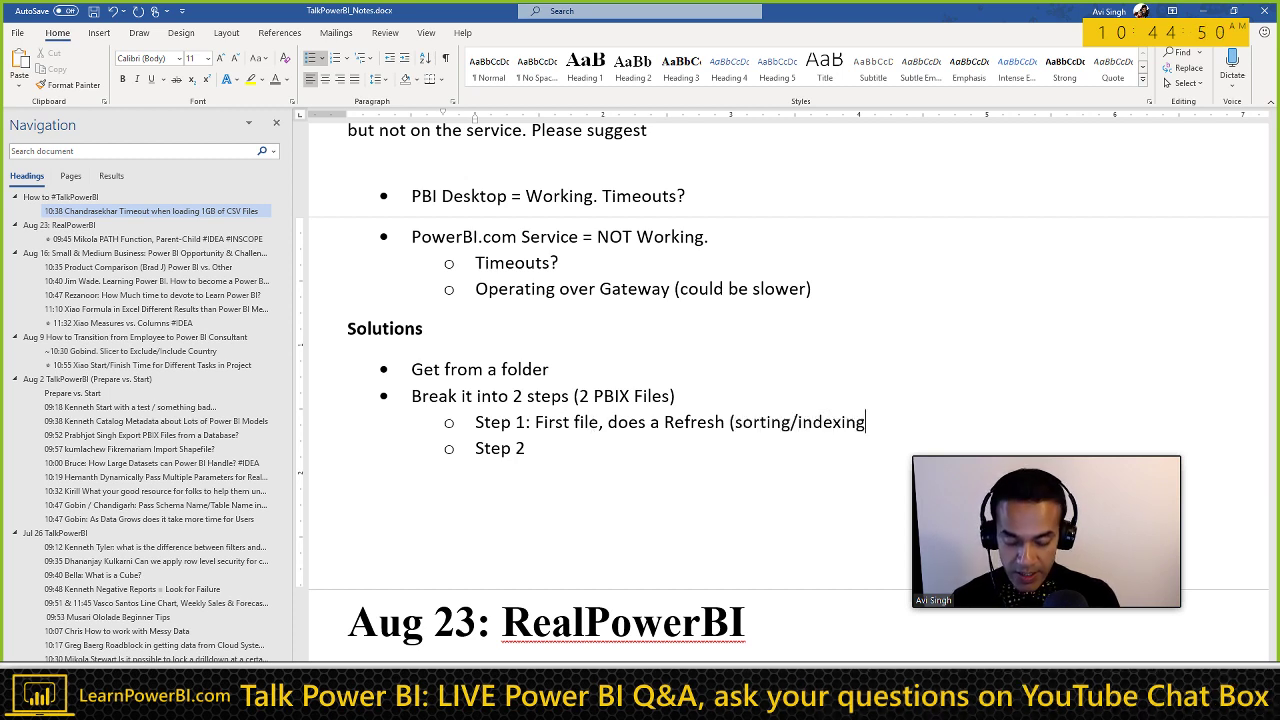
pyautogui.write(')')
pyautogui.click(525, 448)
pyautogui.write(': ')
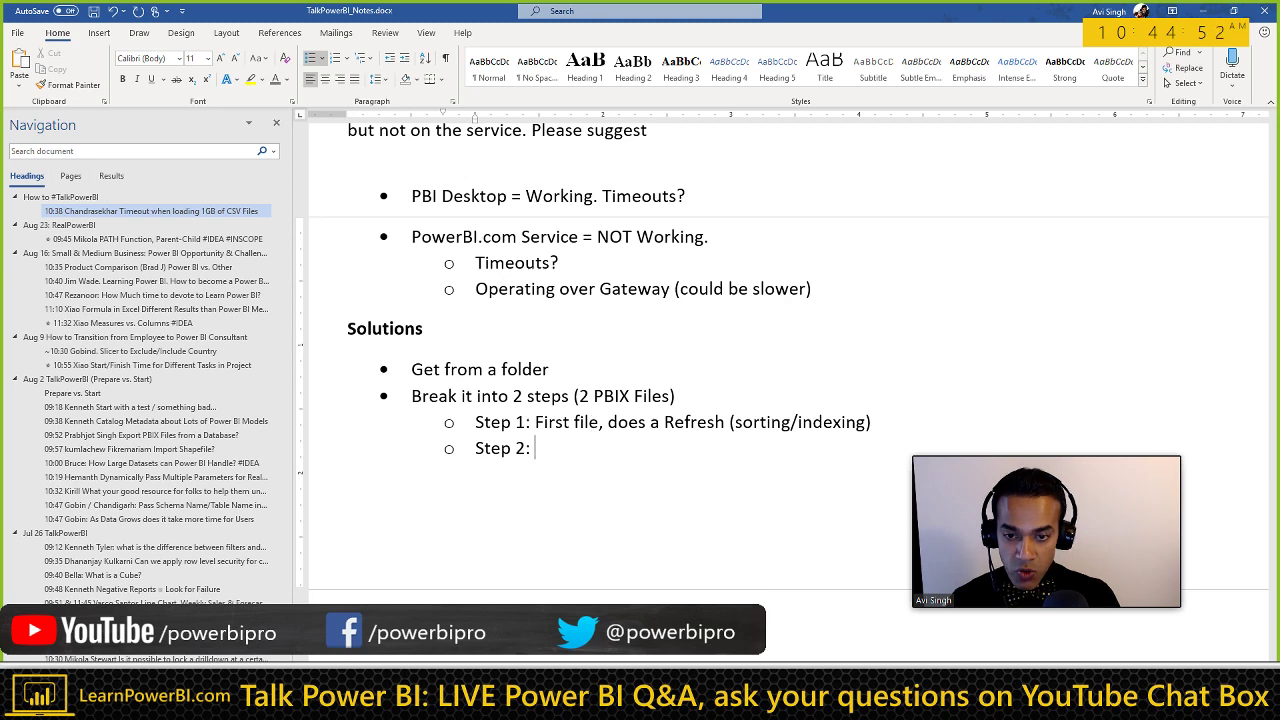
pyautogui.write('Connects t')
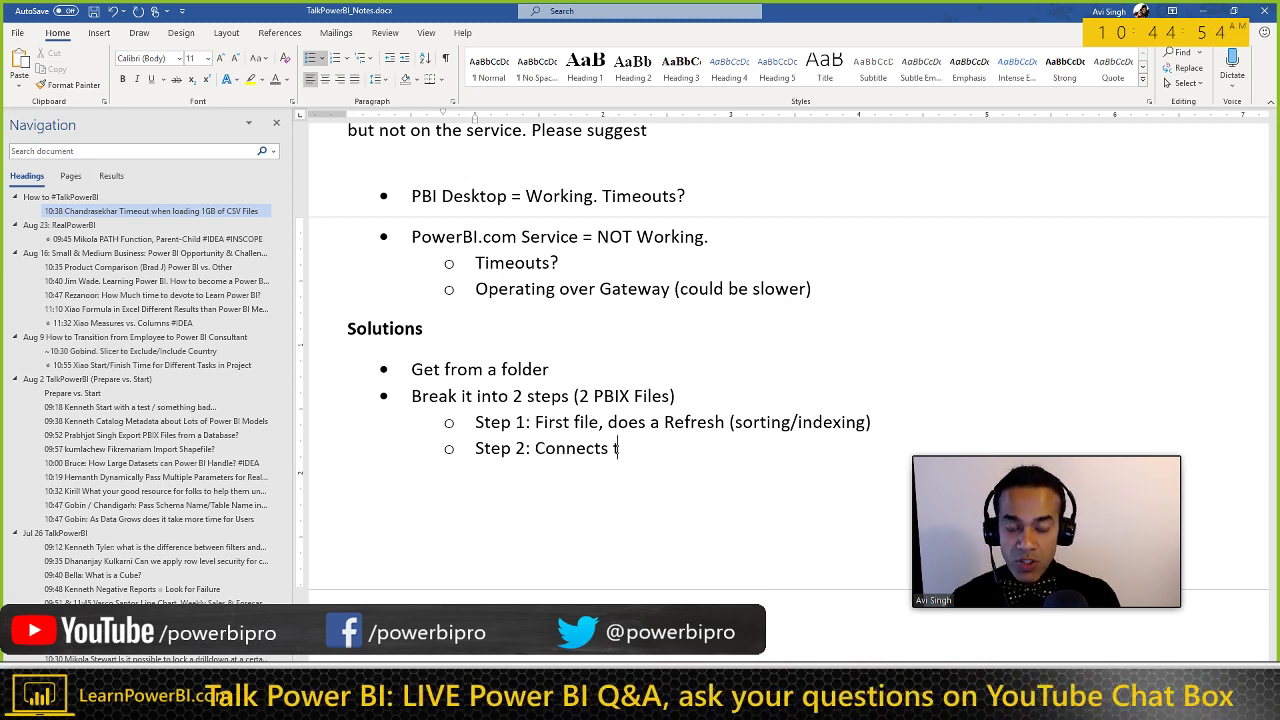
pyautogui.write('o the OUTPUT ')
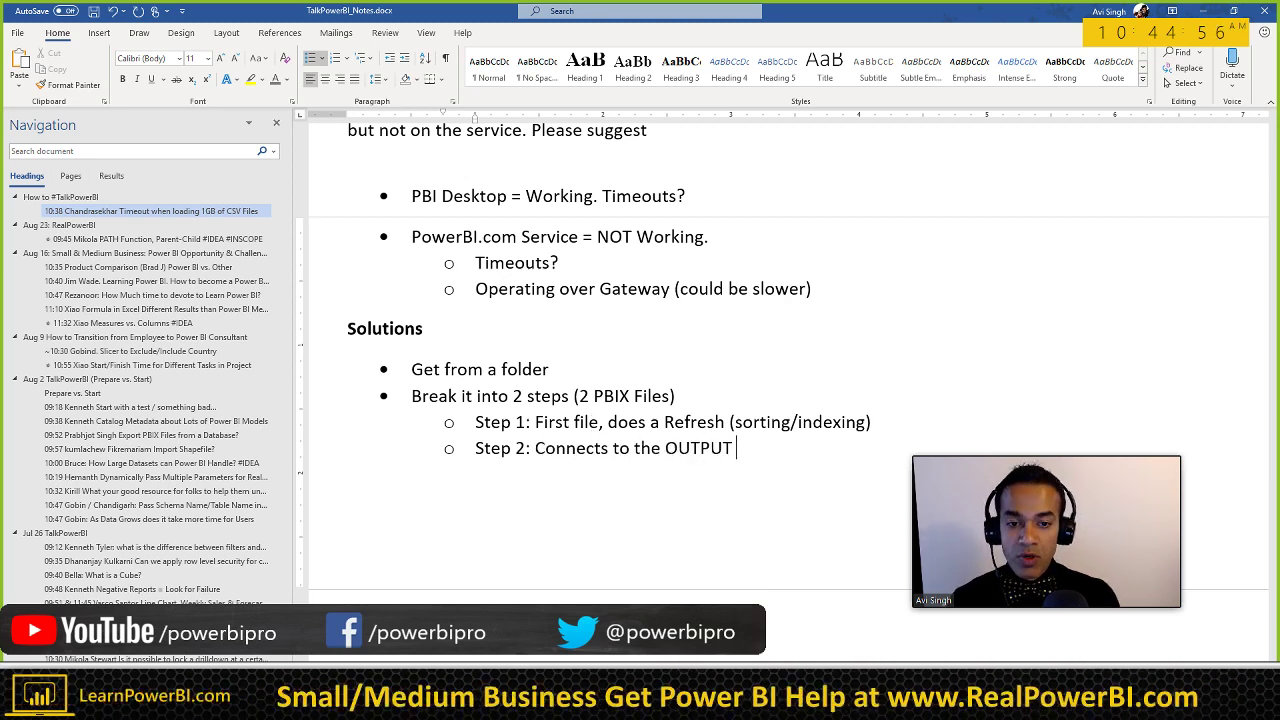
pyautogui.write('of Step')
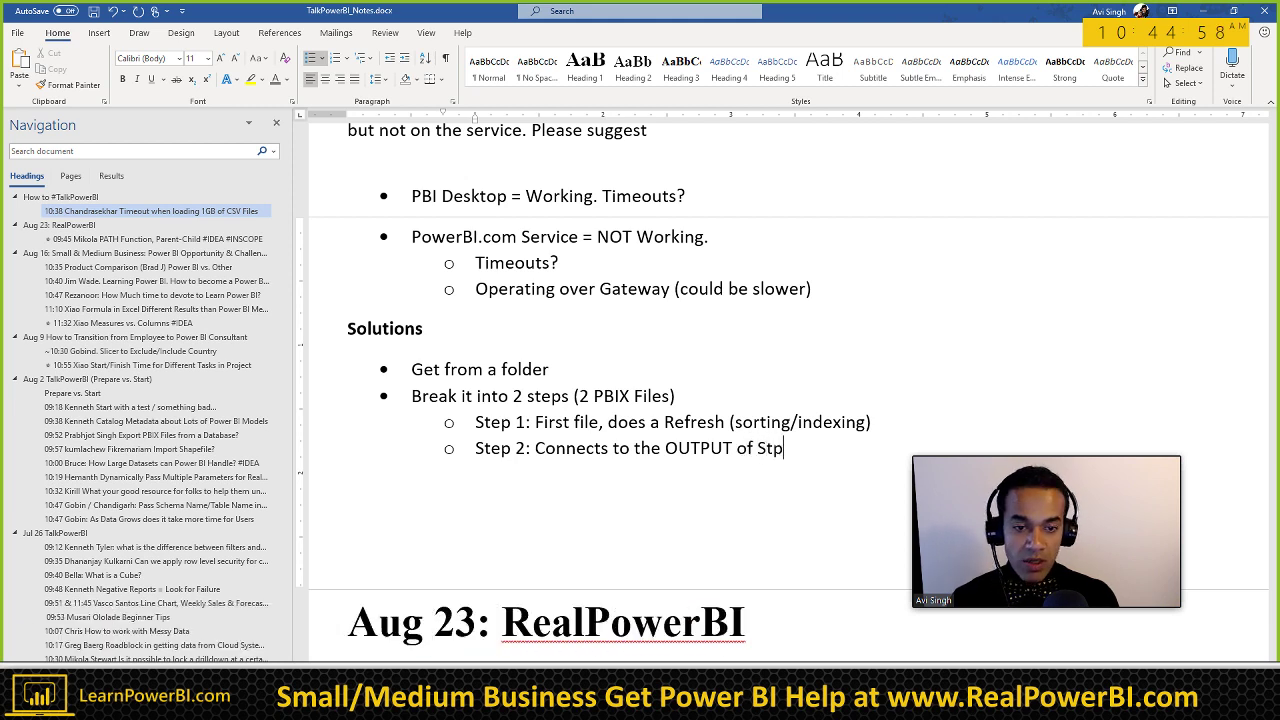
pyautogui.press('BackSpace')
pyautogui.write('ep 1')
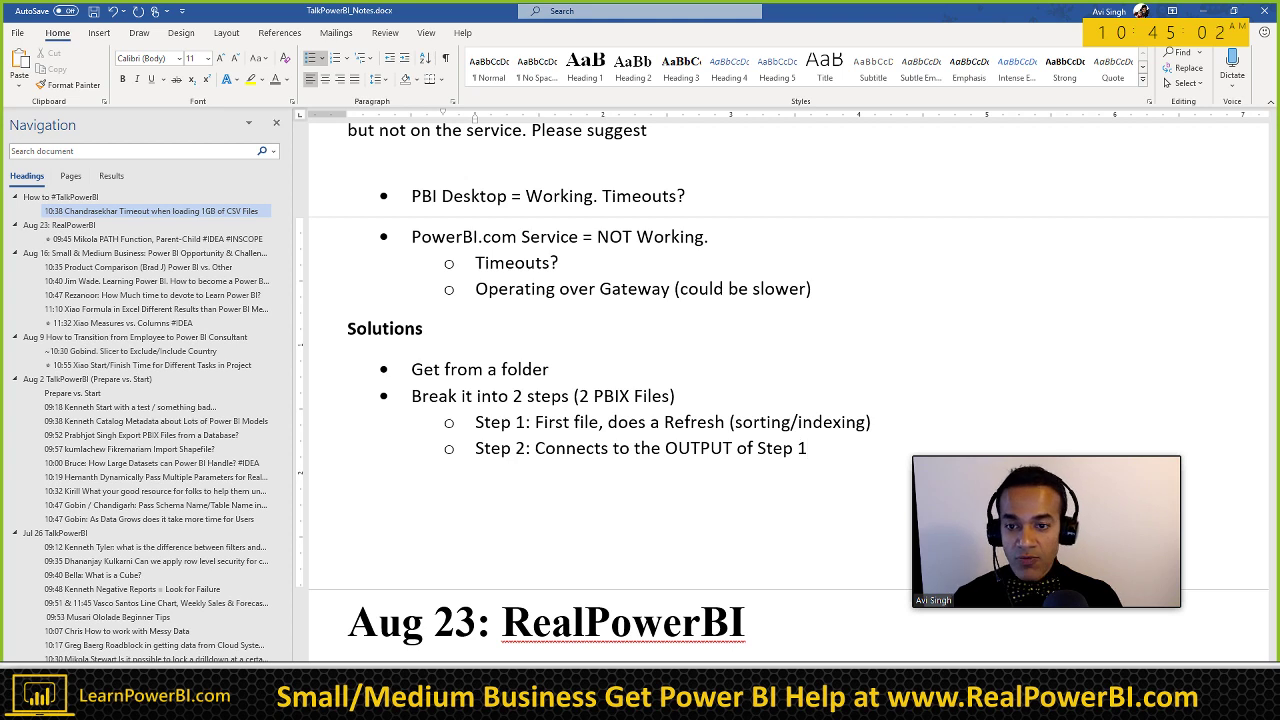
pyautogui.press('Return')
pyautogui.click(682, 396)
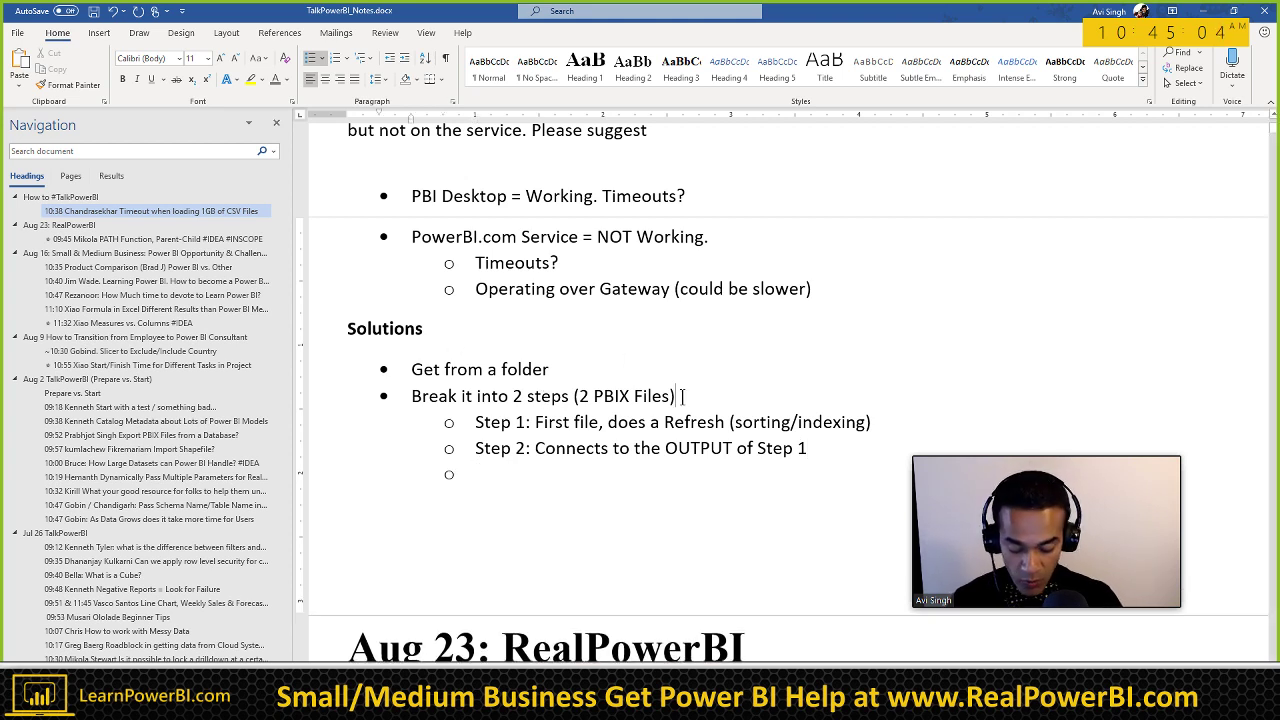
# Step: Paste copies of the two-step bullet and Step 2 line as a second indented option with a blank Step 1
pyautogui.tripleClick(682, 396)
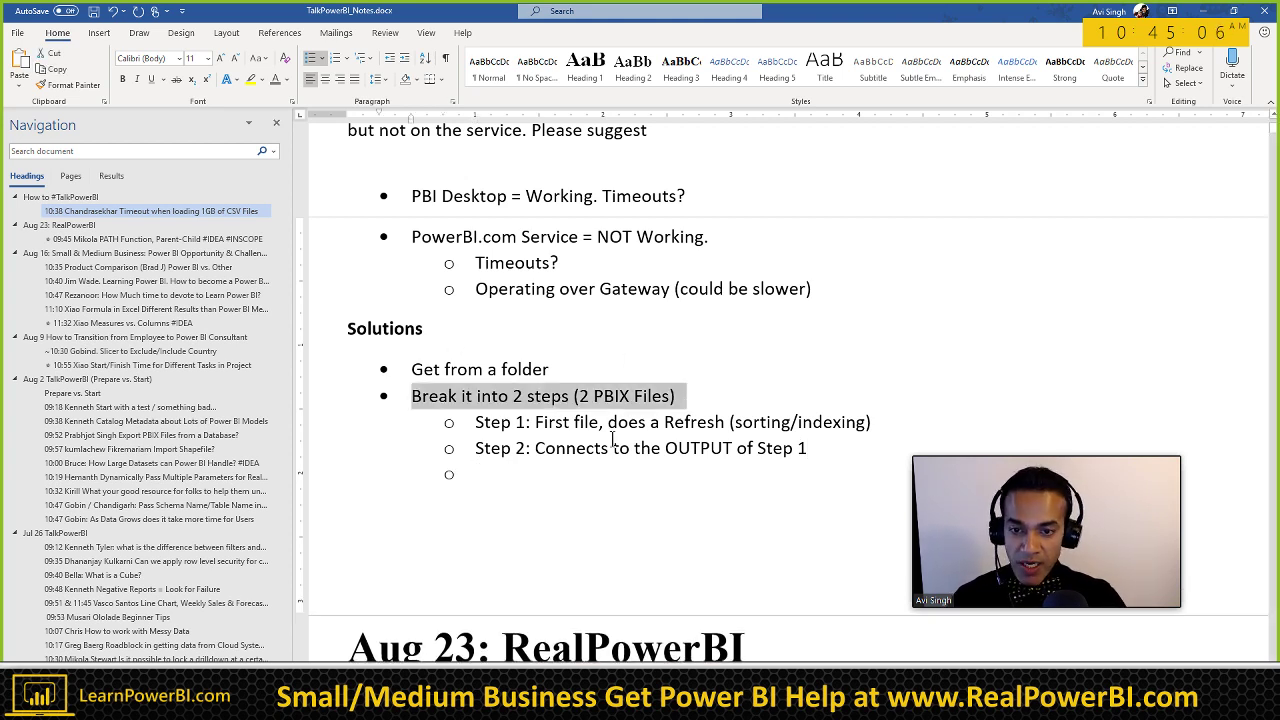
pyautogui.click(503, 474)
pyautogui.hotkey('ctrl', 'v')
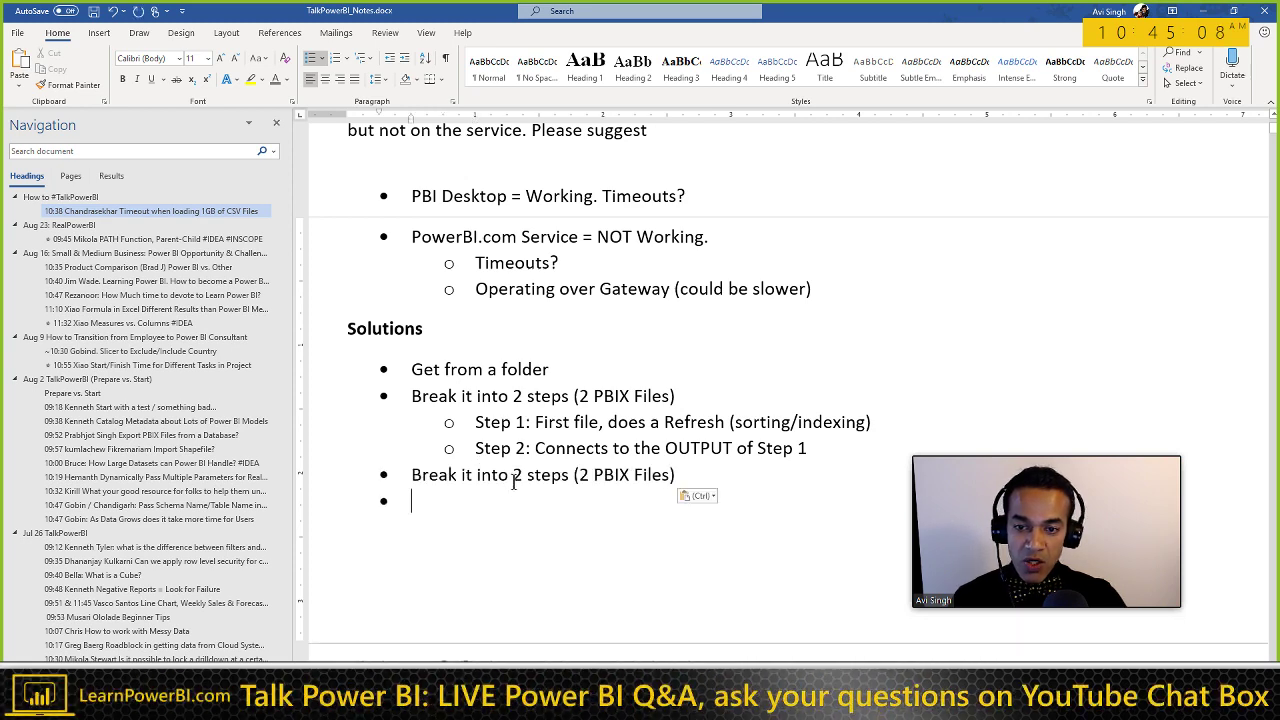
pyautogui.press('Tab')
pyautogui.scroll(-1, 797, 458)
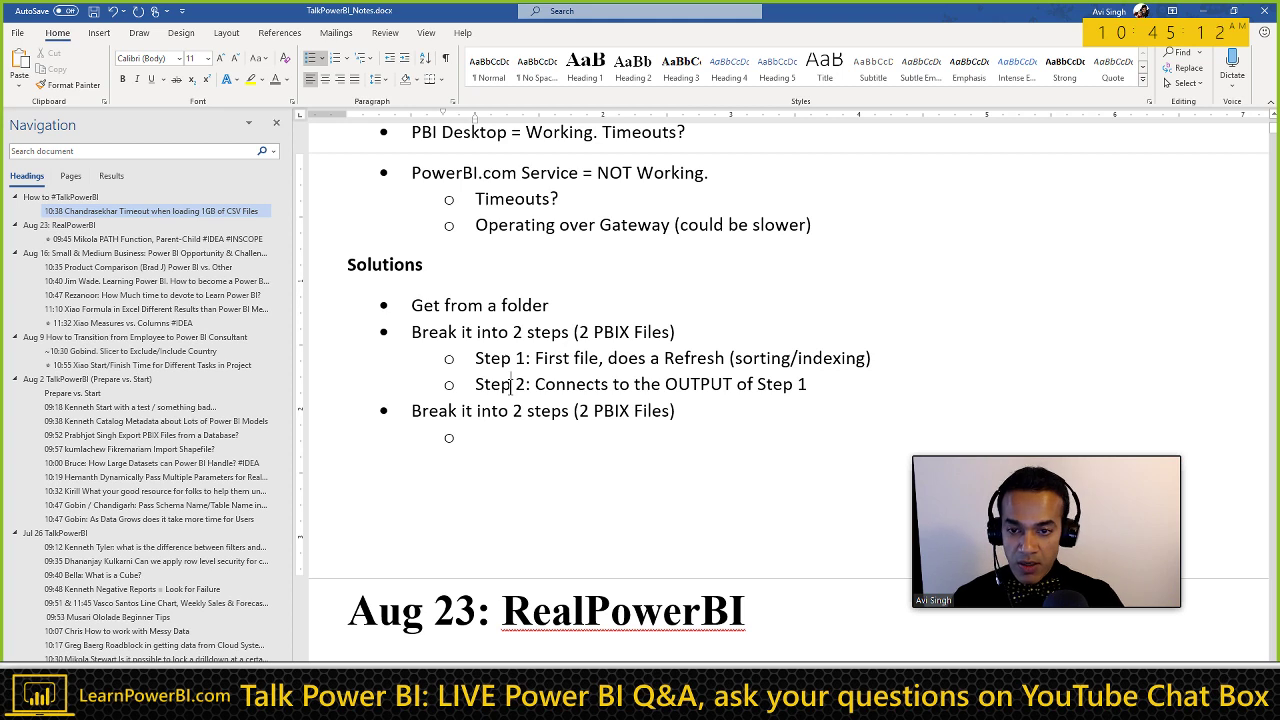
pyautogui.tripleClick(511, 385)
pyautogui.hotkey('ctrl', 'c')
pyautogui.press('Down')
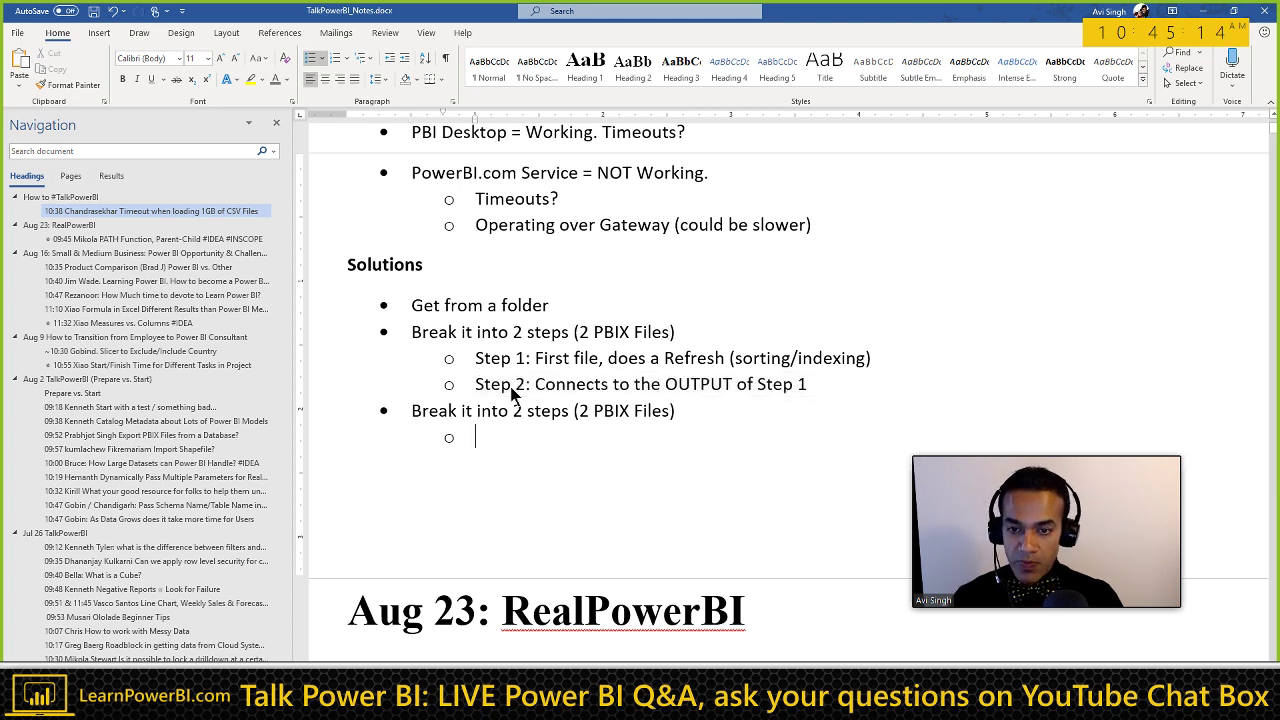
pyautogui.hotkey('ctrl', 'v')
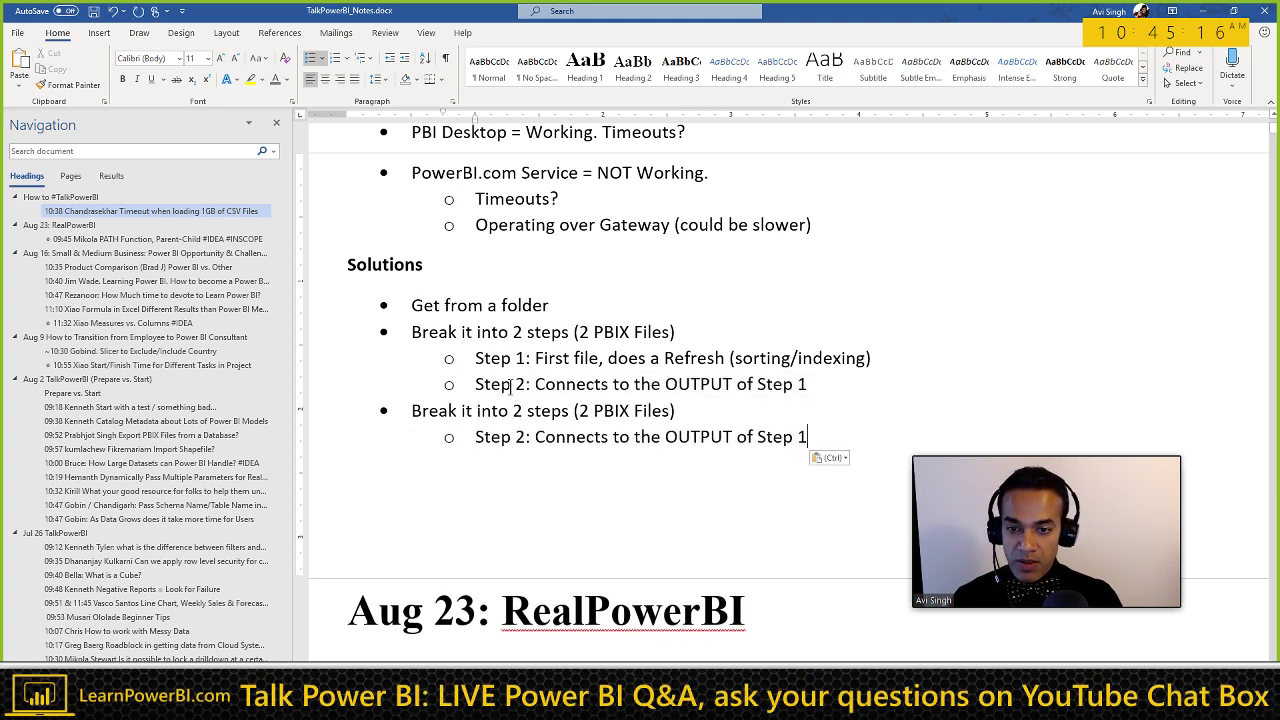
pyautogui.press('Home')
pyautogui.press('Return')
pyautogui.press('Up')
# Step: Write 'Step 1: Can be NON Power BI Solution' with a line break listing 'Excel Macros, API'
pyautogui.write('Step')
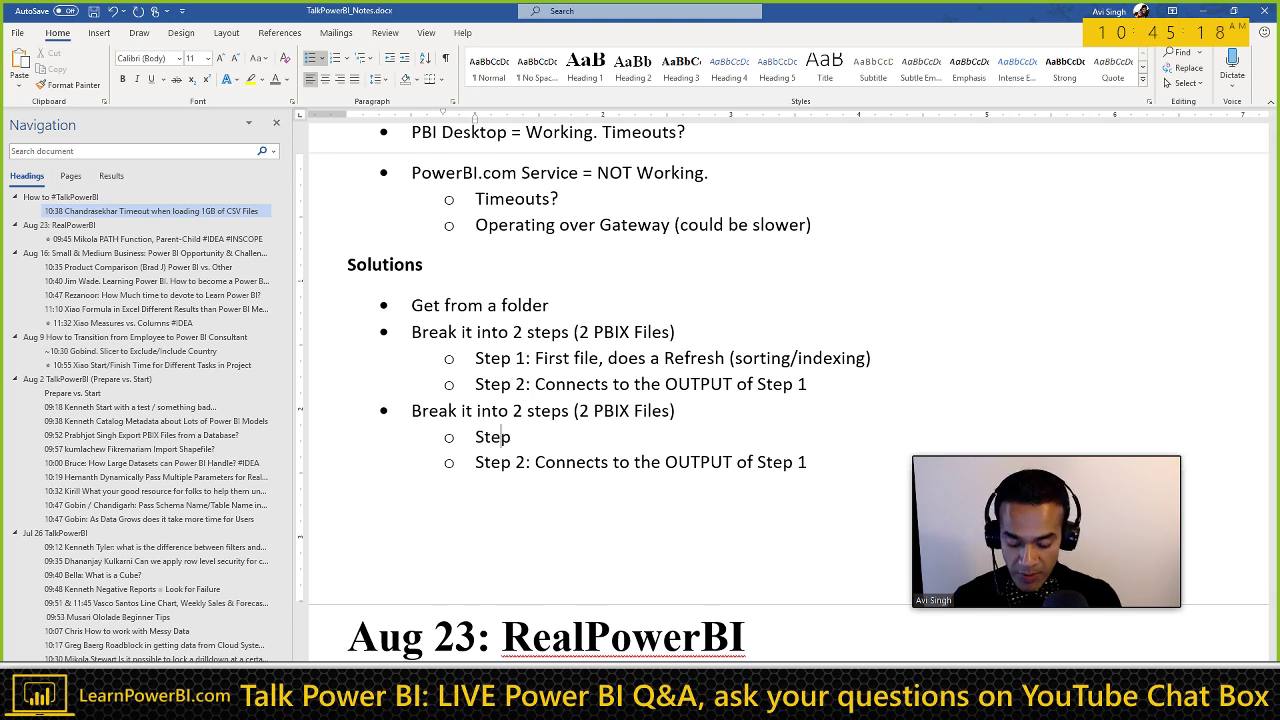
pyautogui.write(' 1: Ca')
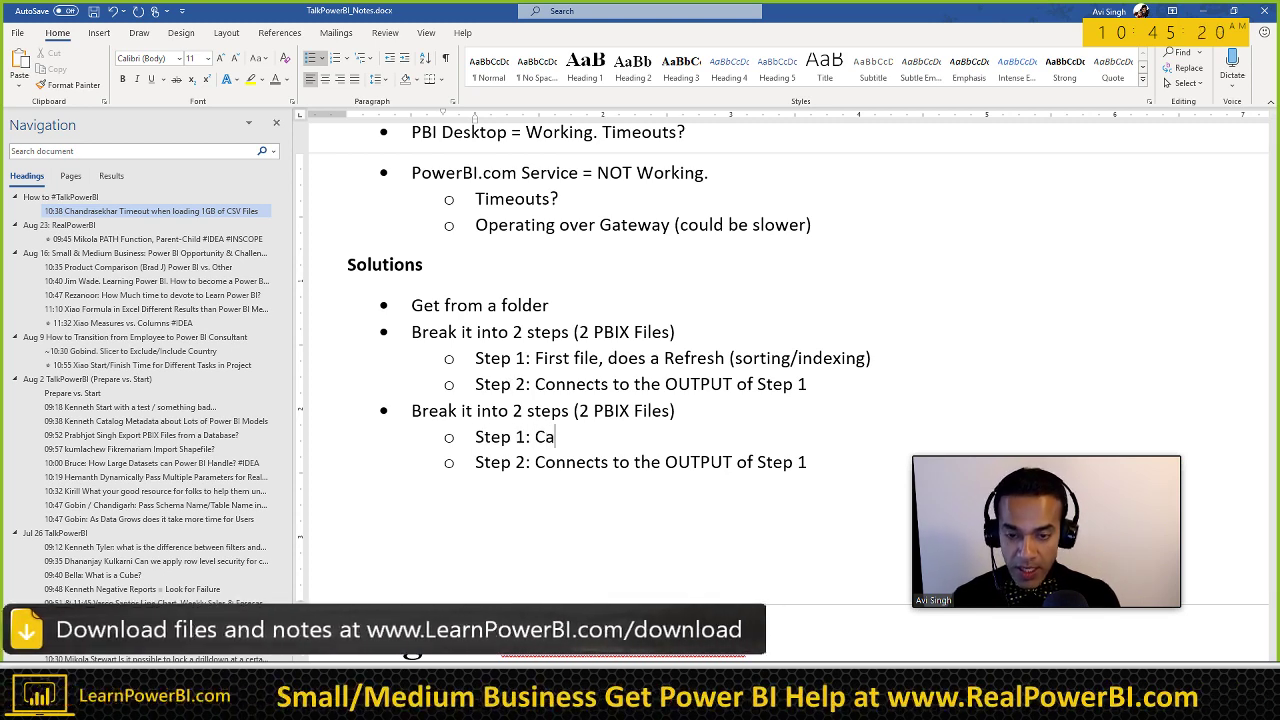
pyautogui.write('n be NON')
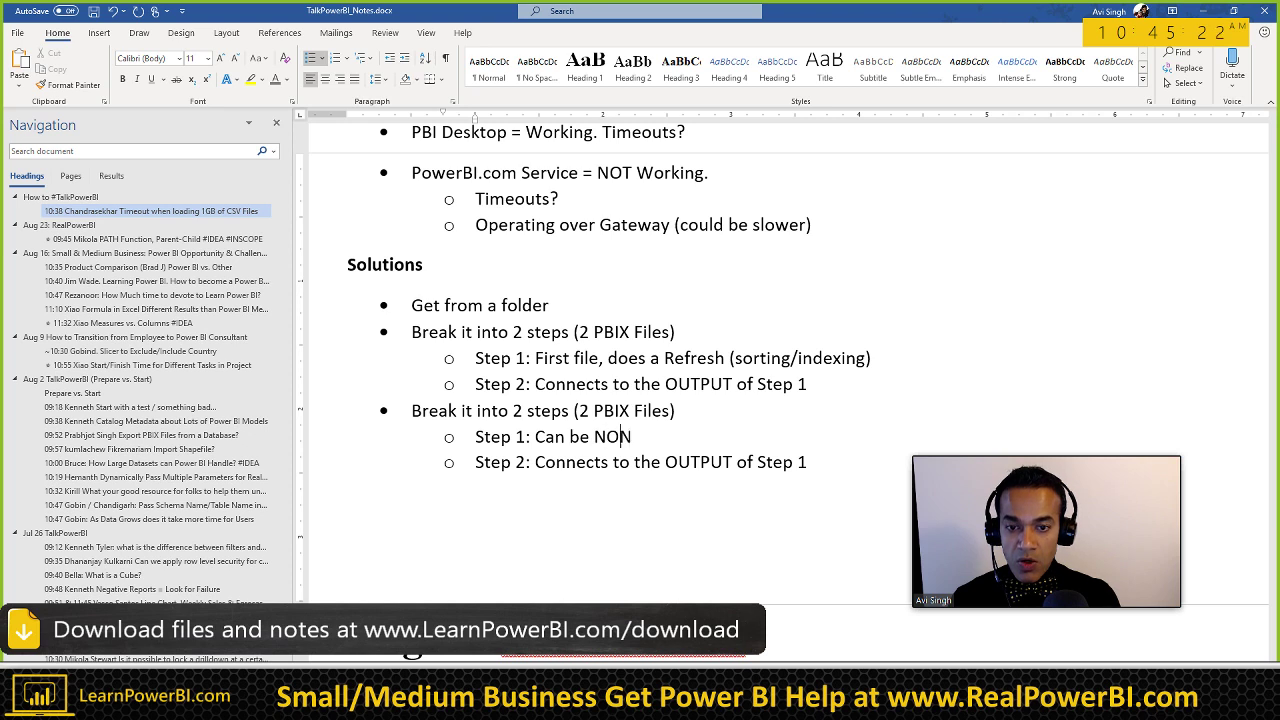
pyautogui.write(' Power BI Solution')
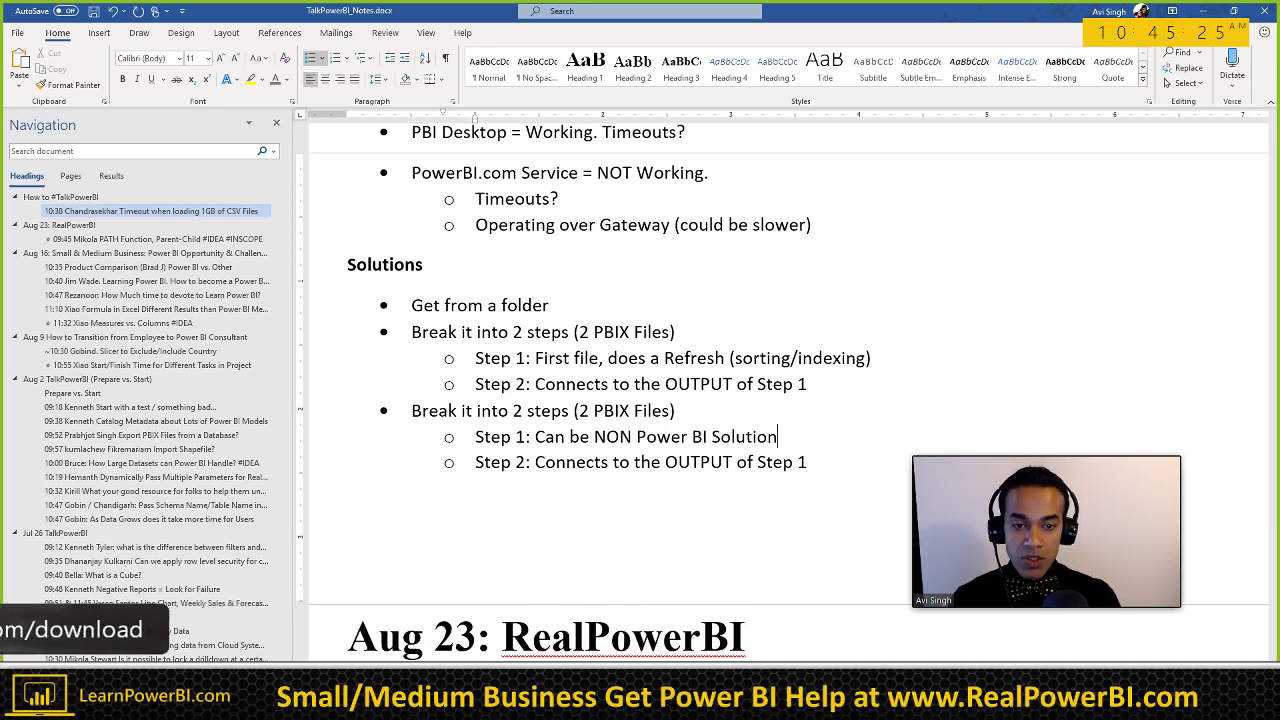
pyautogui.hotkey('shift', 'Return')
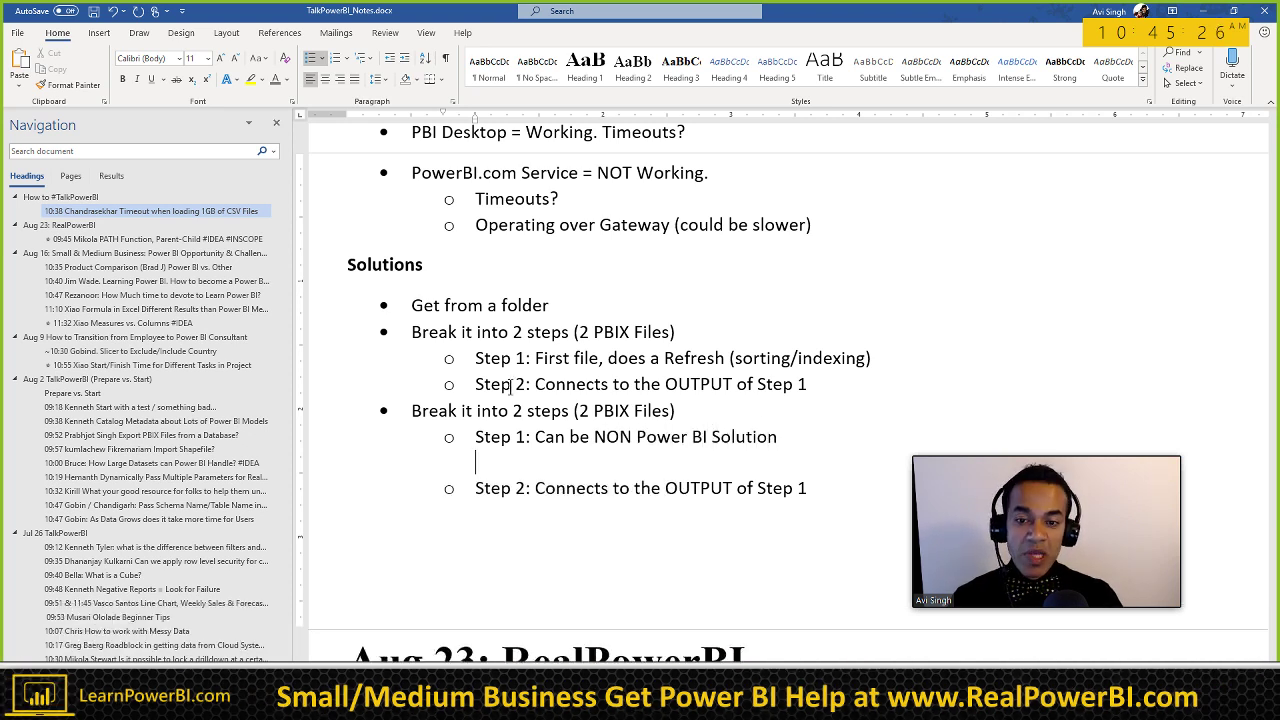
pyautogui.scroll(-1, 510, 386)
pyautogui.write('E')
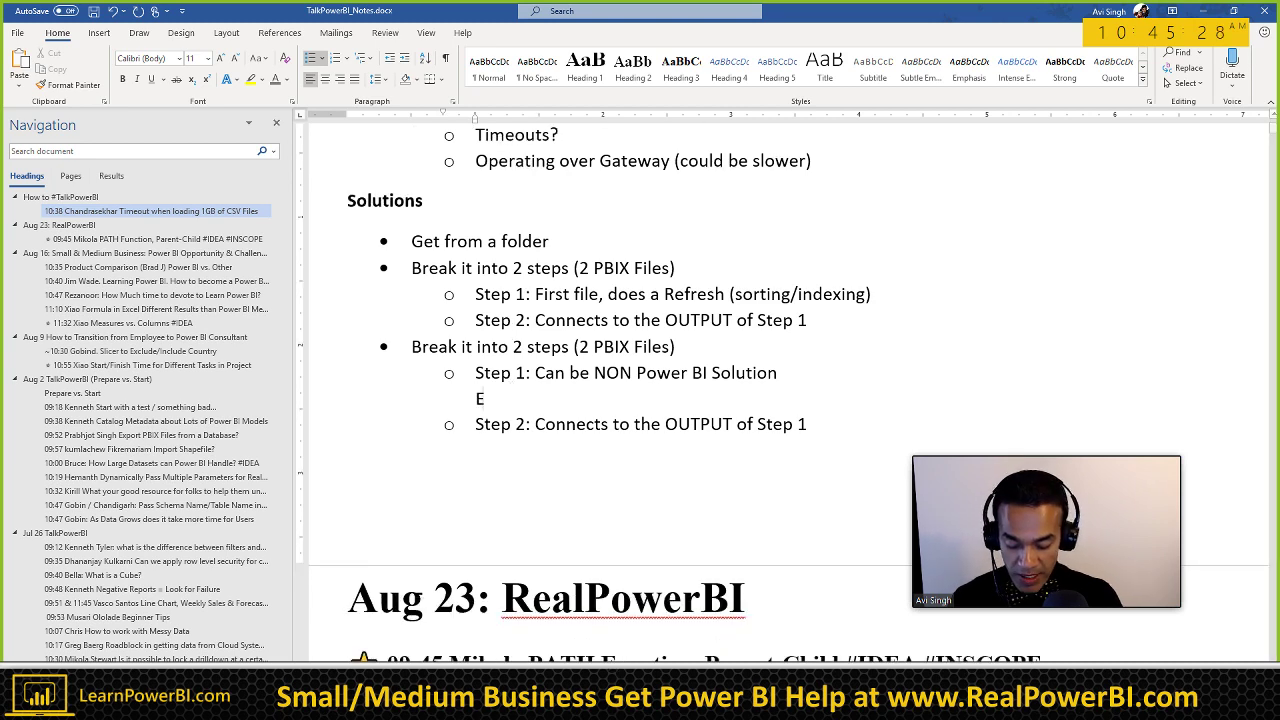
pyautogui.write('xcel Mac')
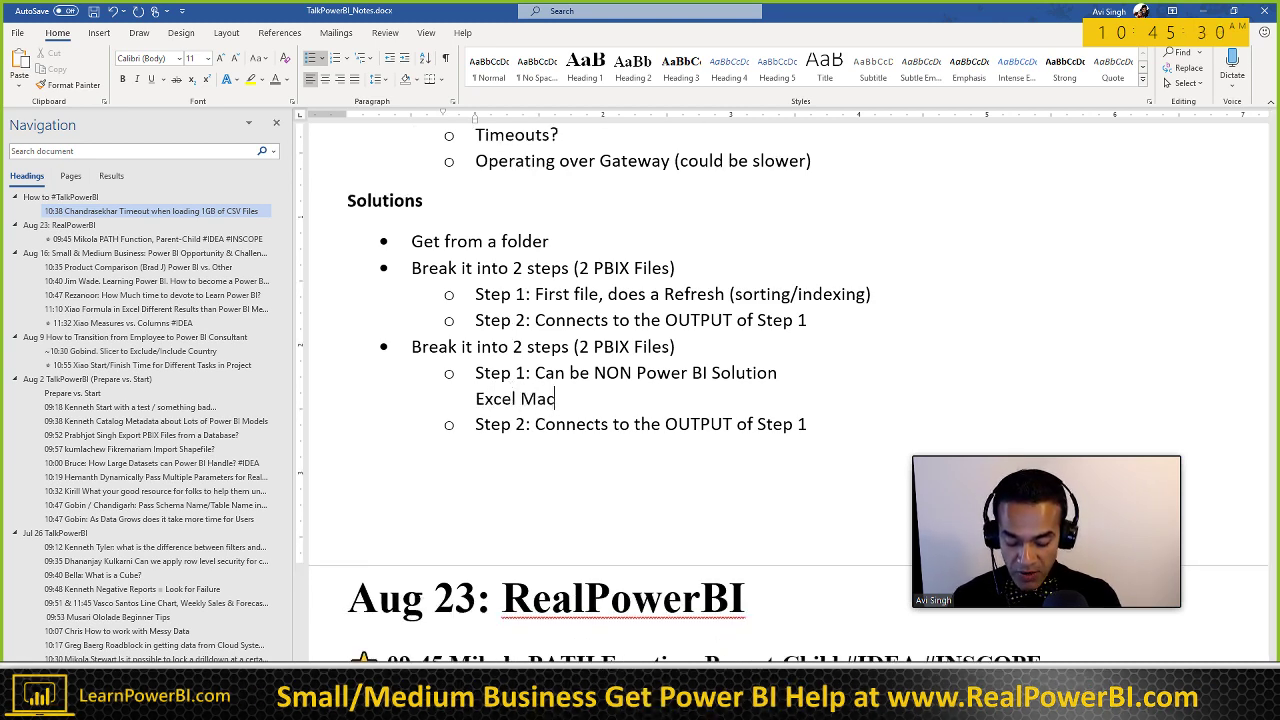
pyautogui.write('ros, APIs,')
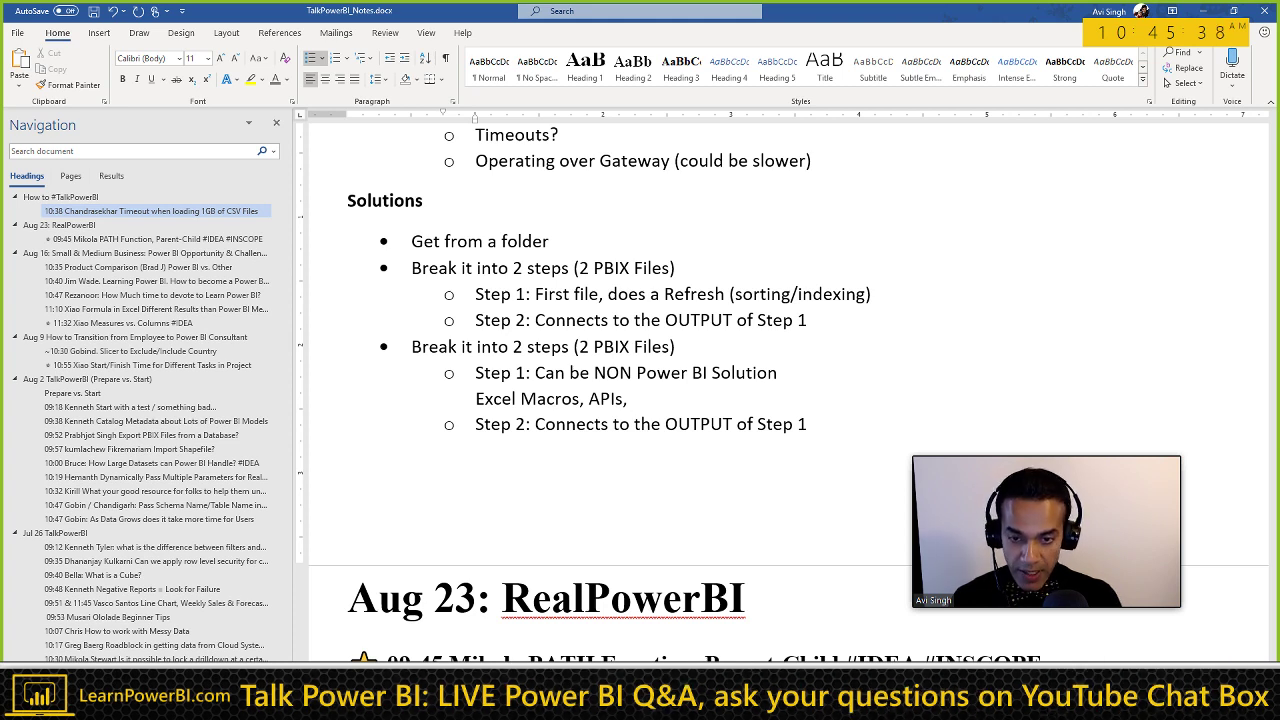
pyautogui.press('BackSpace')
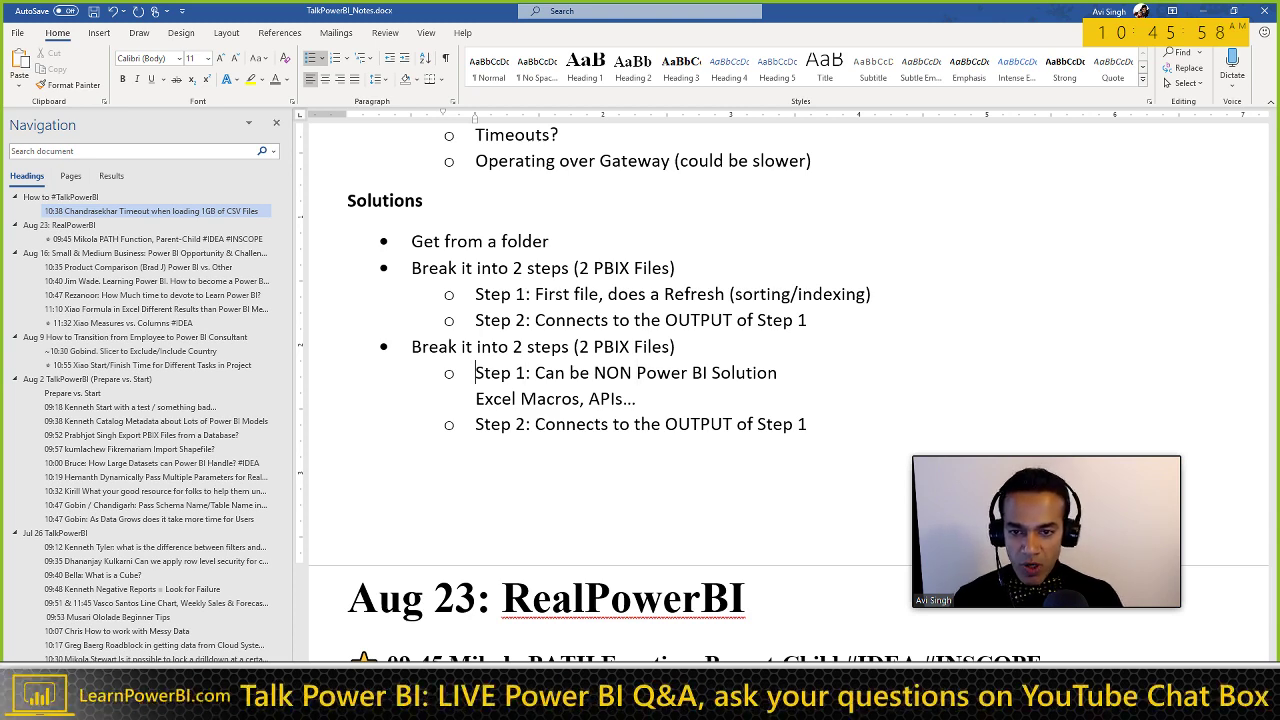
pyautogui.press('Down')
pyautogui.press('Down')
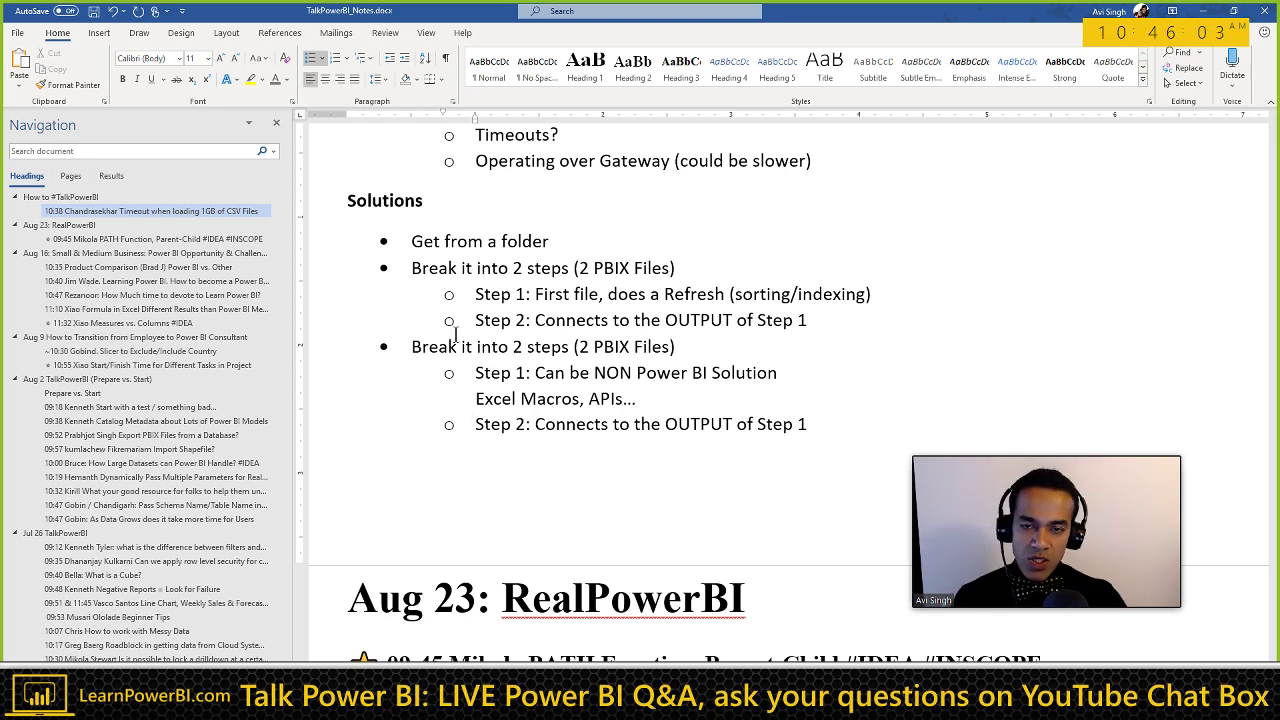
# Step: Reread the question above, then put the cursor at the end of the second option's Step 2 line
pyautogui.scroll(2, 595, 372)
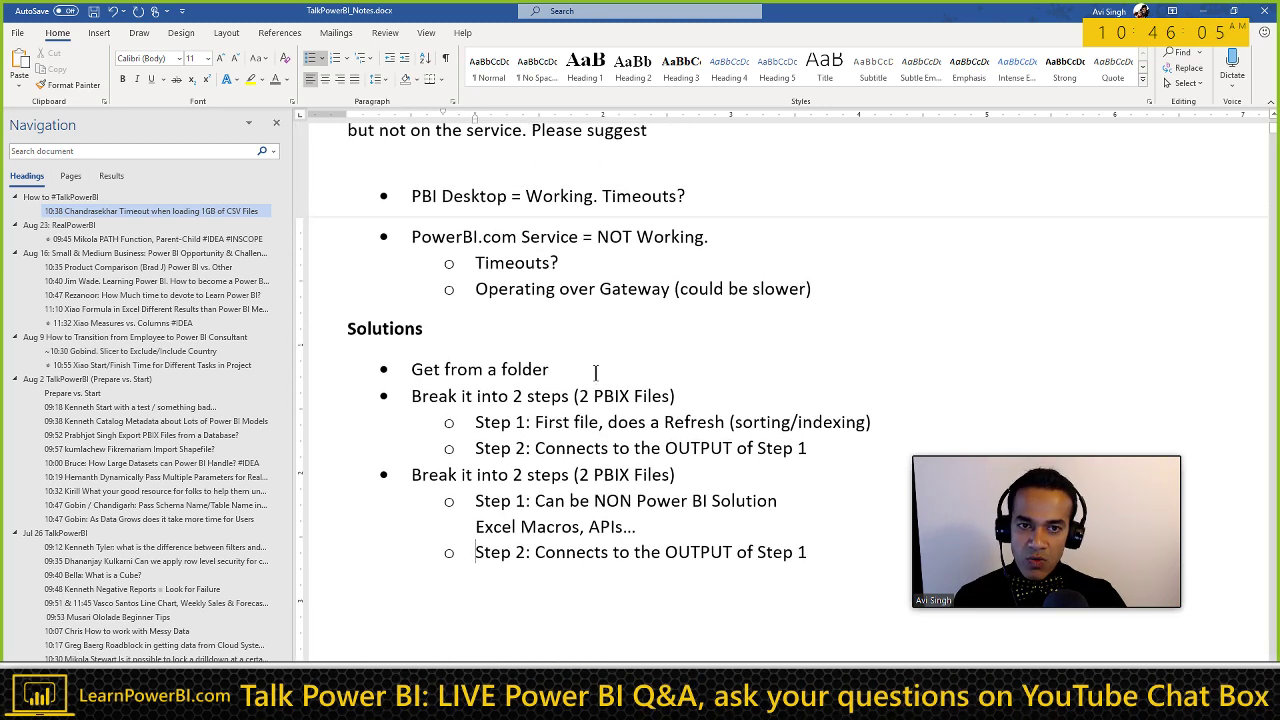
pyautogui.scroll(1, 595, 372)
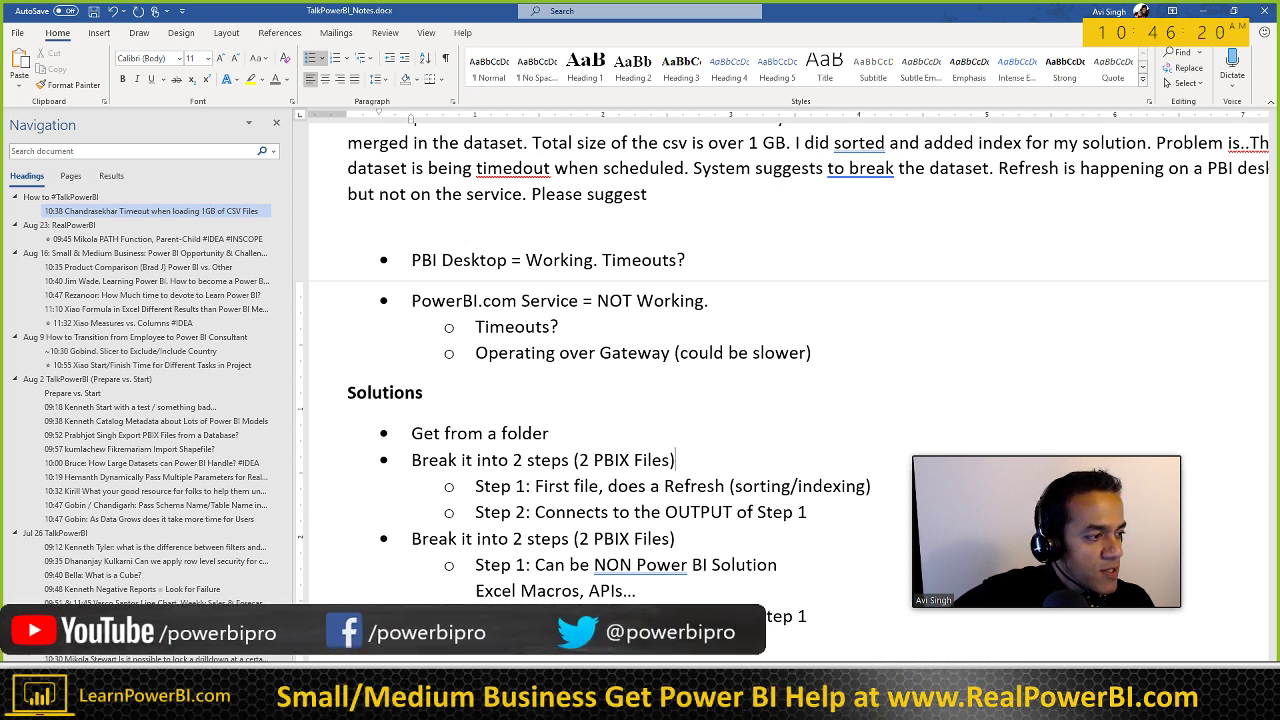
pyautogui.scroll(-2, 632, 500)
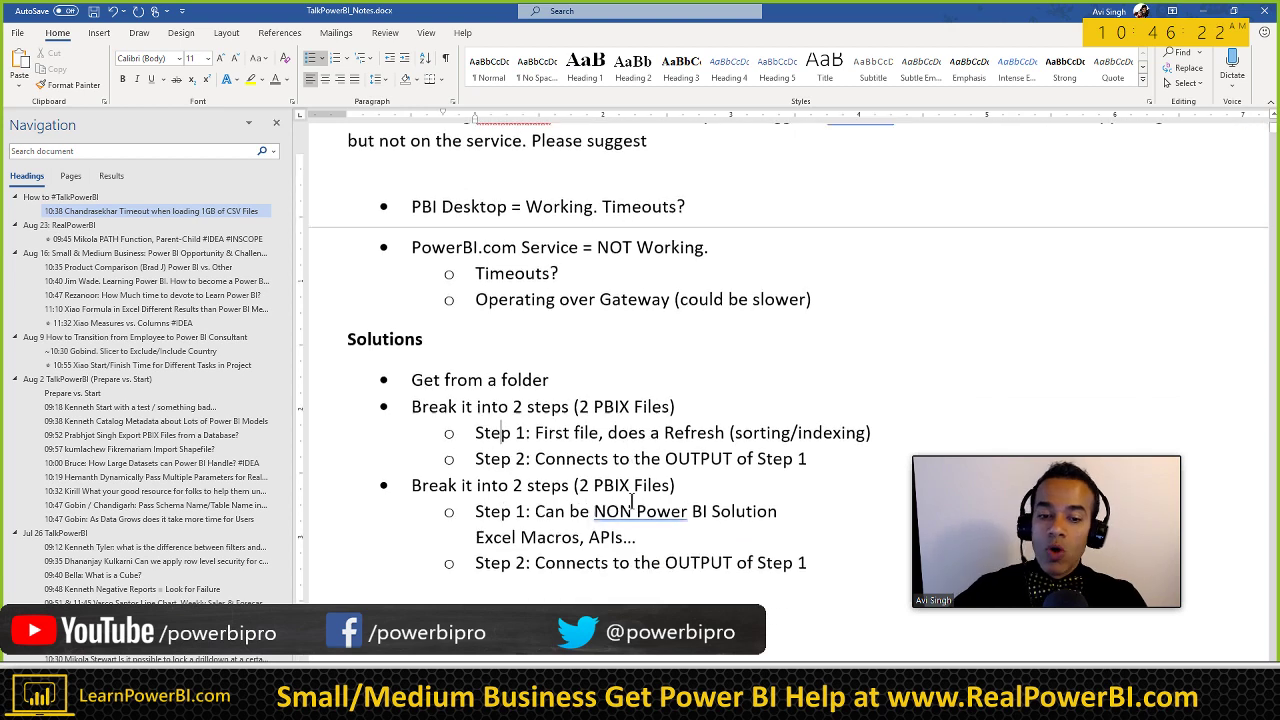
pyautogui.click(825, 486)
# Step: Add the outdented bullet 'Power BI Premium: Incremental Refresh', fixing 'Bi' to 'BI', with an indented sub-point below
pyautogui.press('Return')
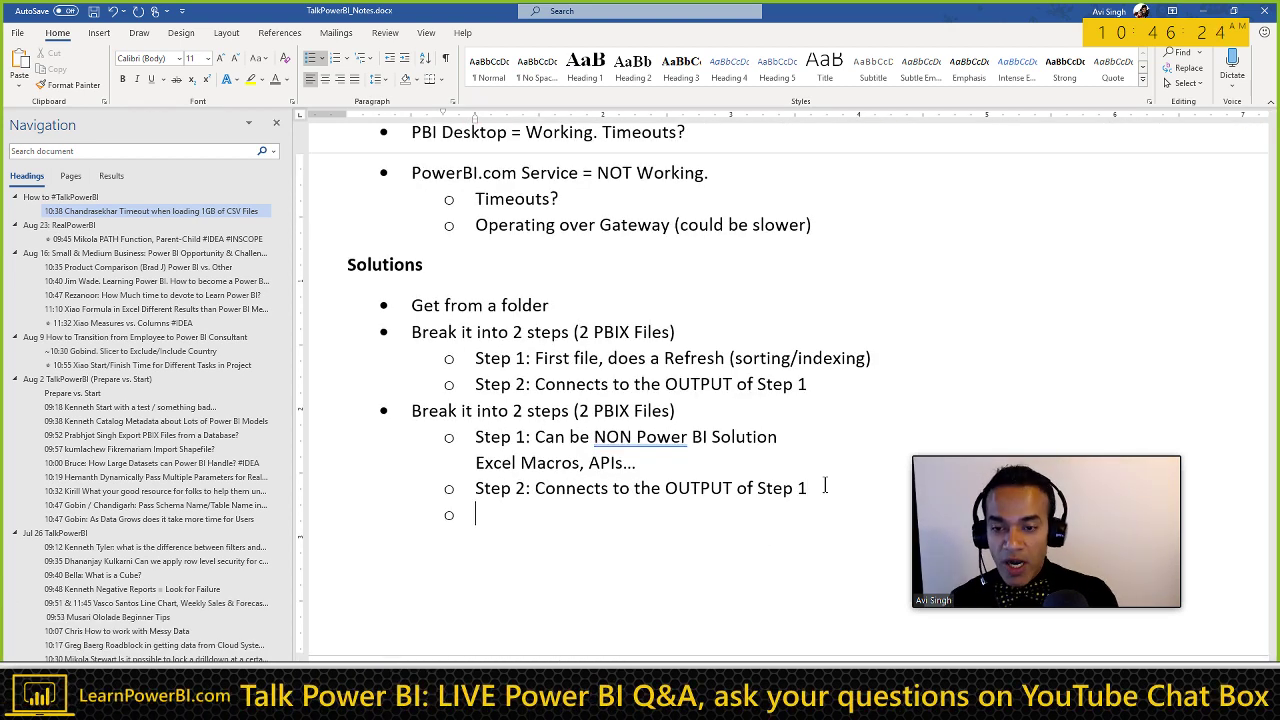
pyautogui.hotkey('shift', 'Tab')
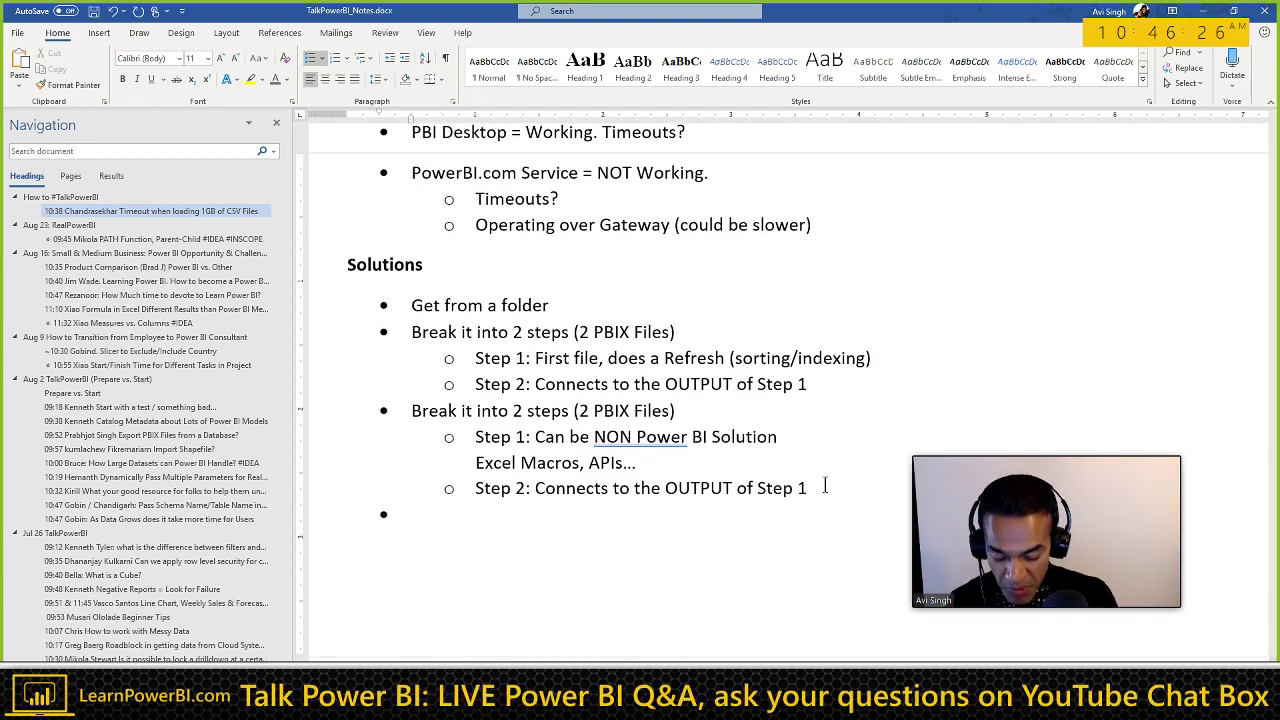
pyautogui.write('Pow')
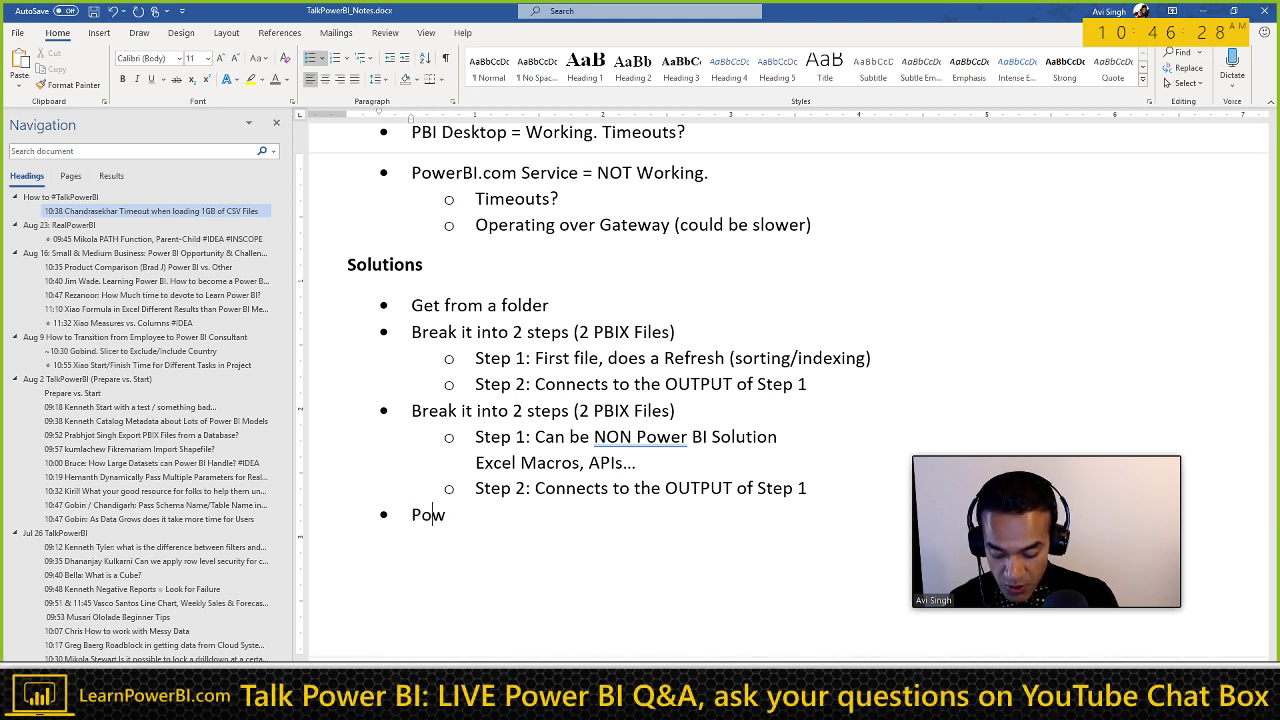
pyautogui.write('er Bi Premiu')
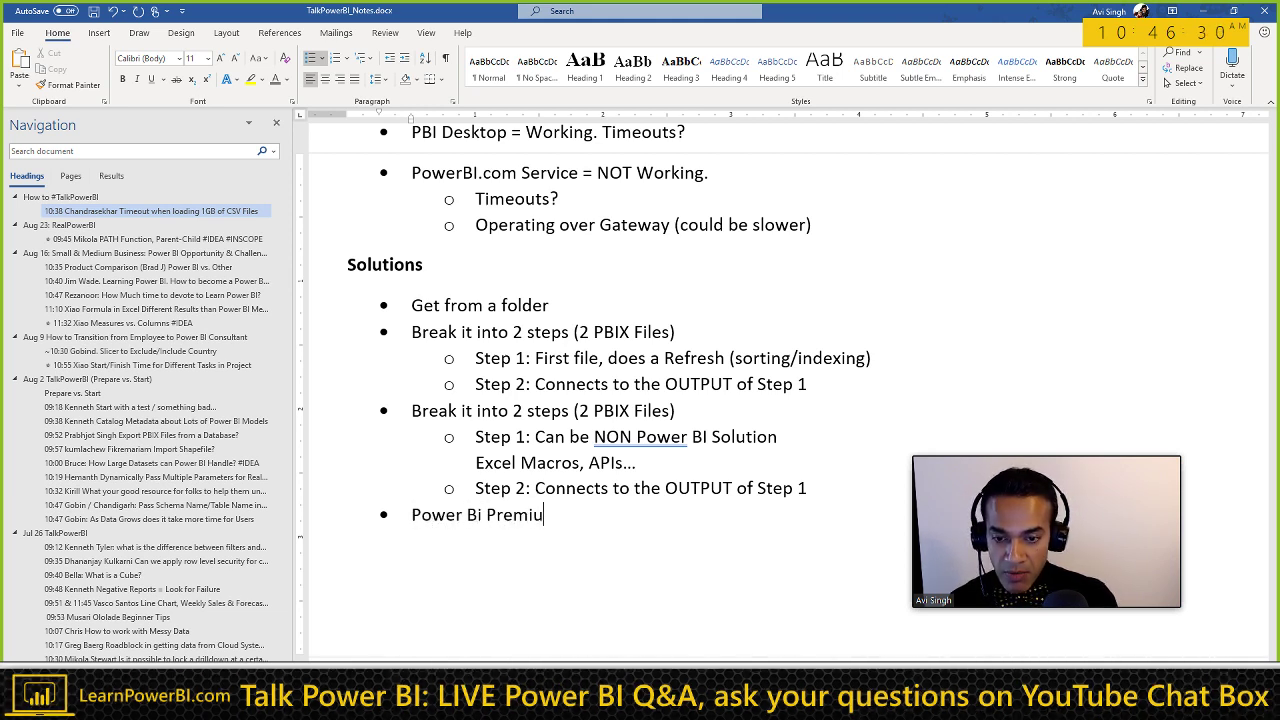
pyautogui.write('m:')
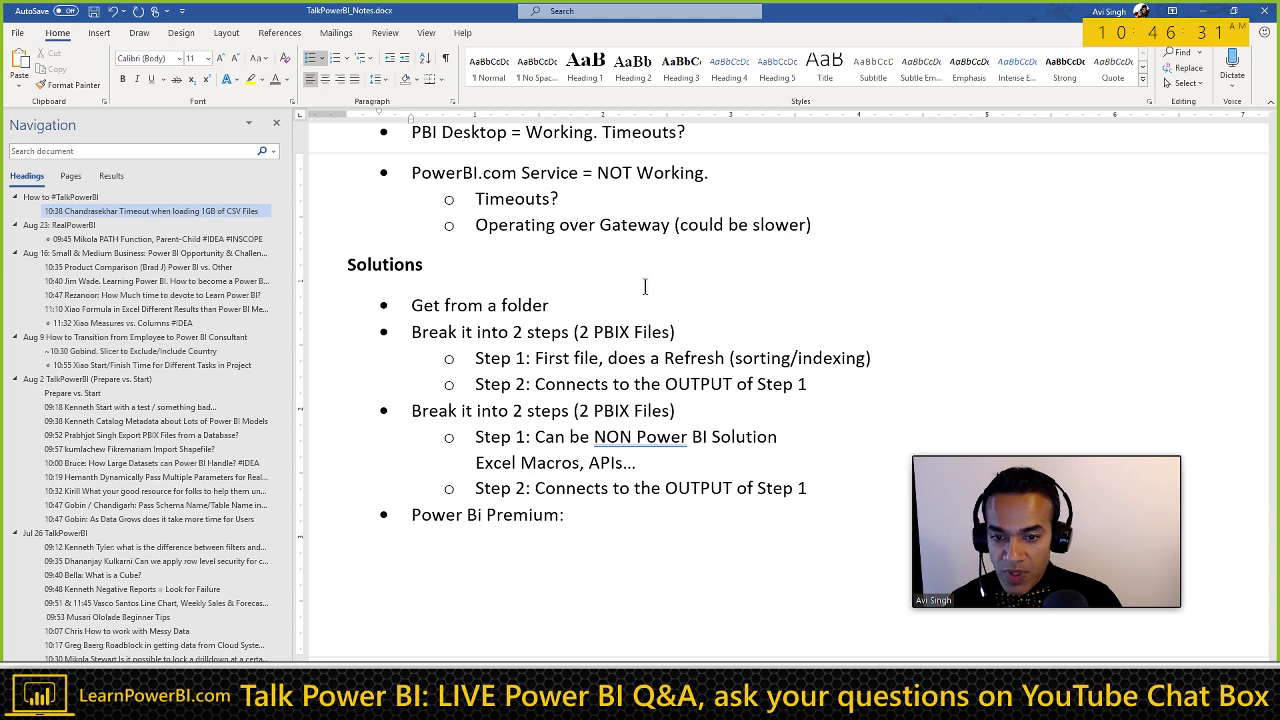
pyautogui.scroll(1, 590, 430)
pyautogui.write('Incre')
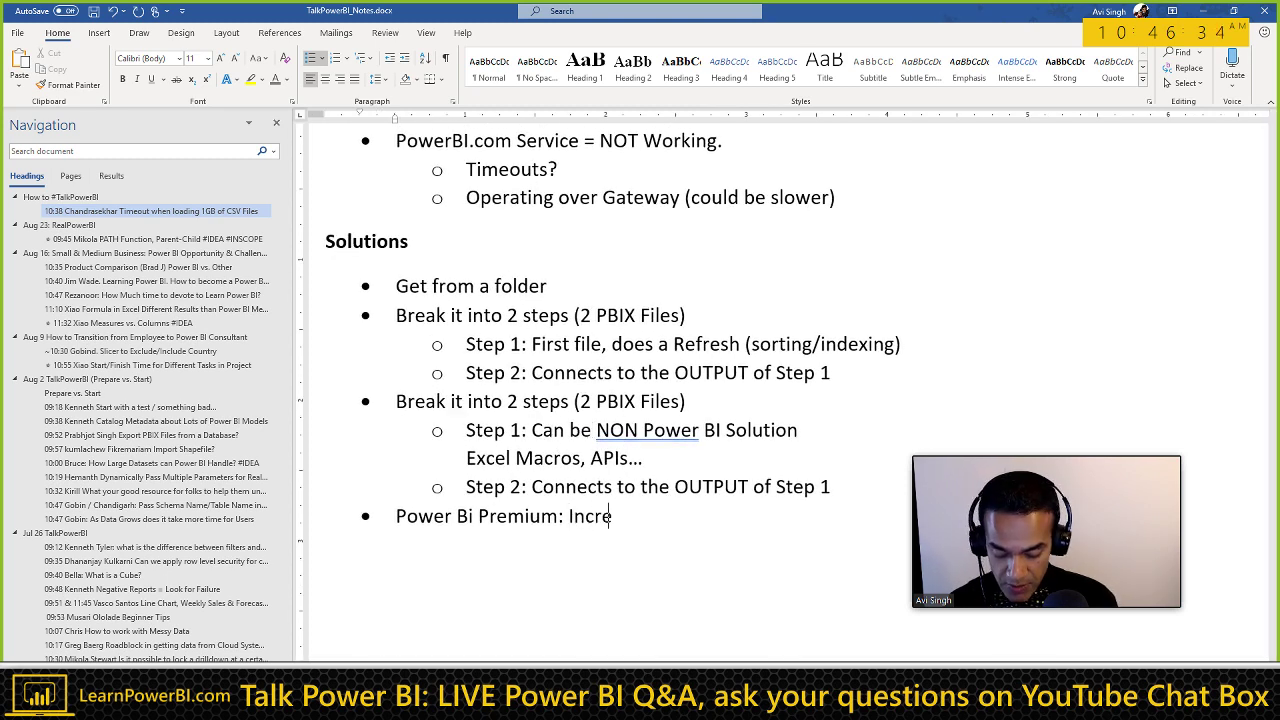
pyautogui.write('mental Refresh')
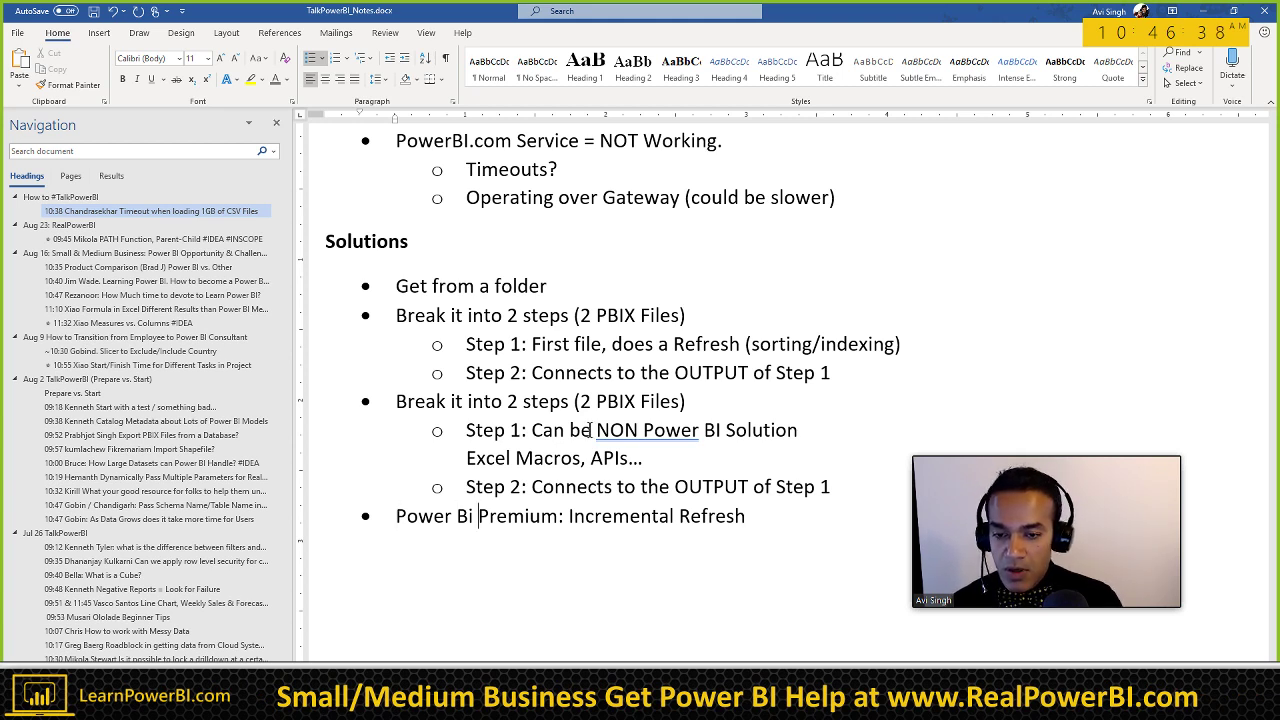
pyautogui.hotkey('ctrl', 'Left')
pyautogui.hotkey('ctrl', 'Left')
pyautogui.hotkey('ctrl', 'Left')
pyautogui.hotkey('ctrl', 'Left')
pyautogui.press('Left')
pyautogui.press('BackSpace')
pyautogui.write('I')
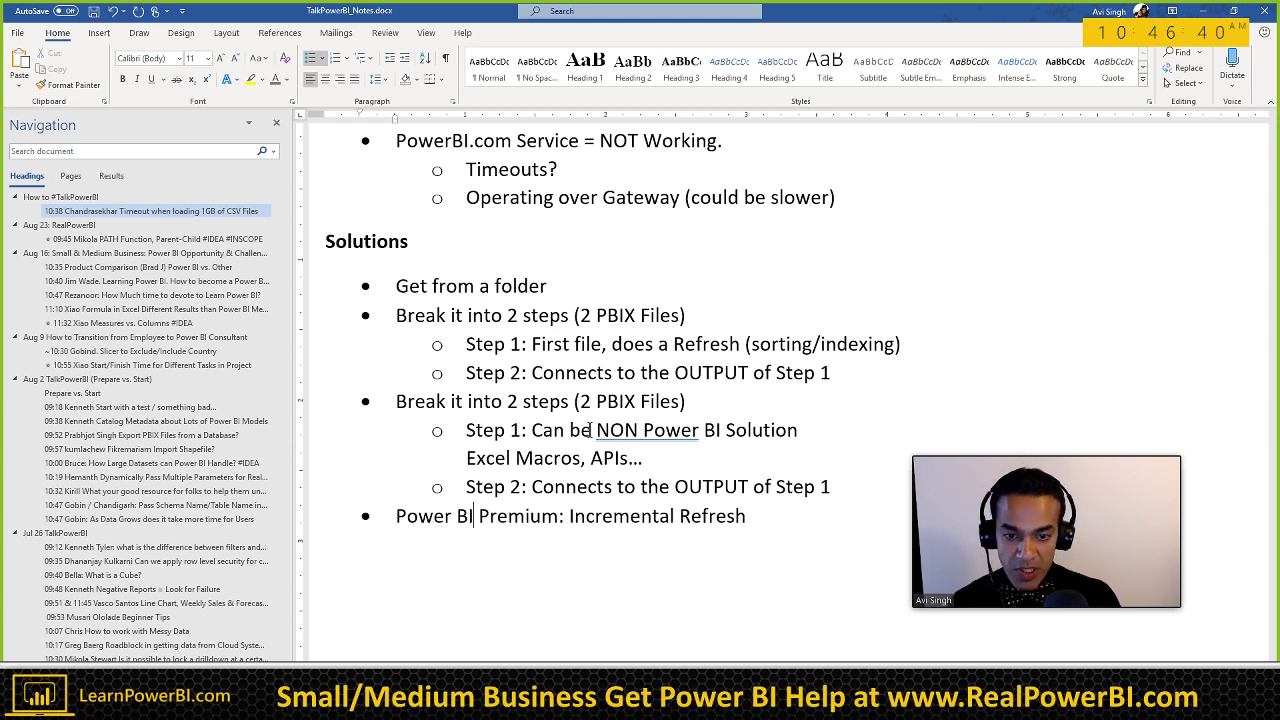
pyautogui.press('End')
pyautogui.press('Return')
pyautogui.press('Tab')
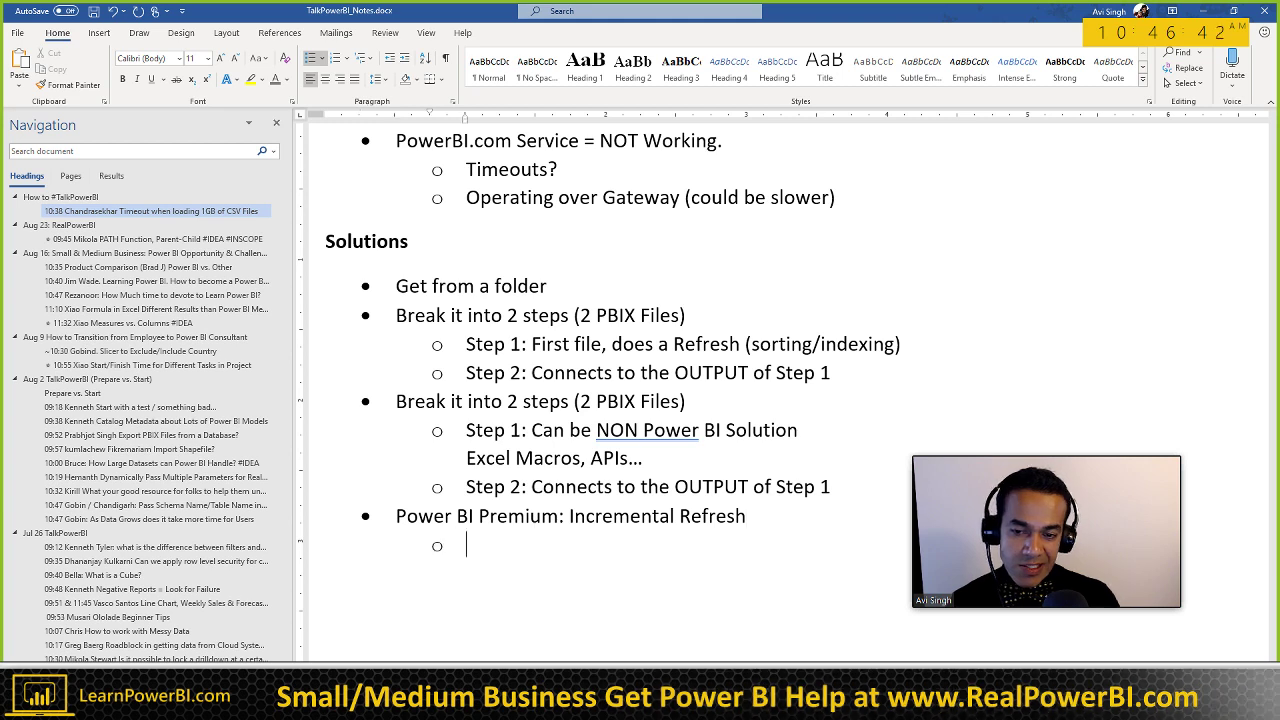
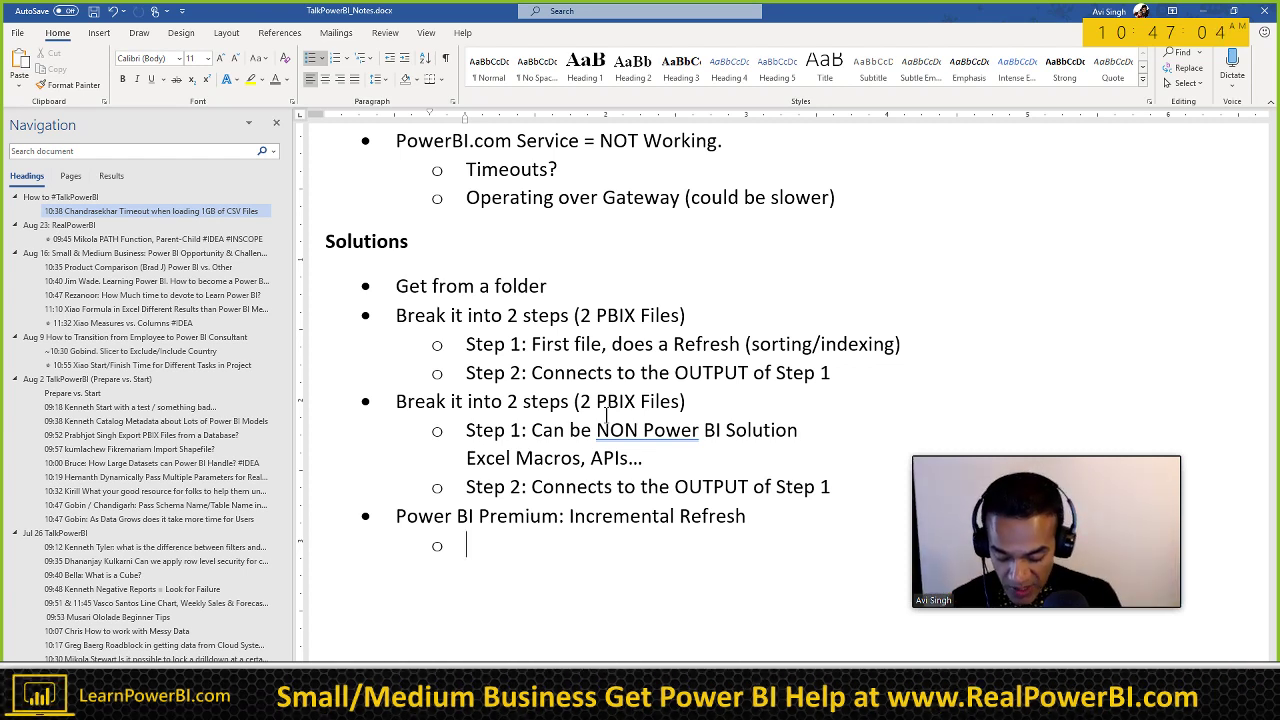
# Step: Type 'Set 1: Past Months' (fixing the 'Oast' typo), then 'Set 2: Current Month << Only Refresh THIS ONE' below it
pyautogui.write('Set 1: Oast')
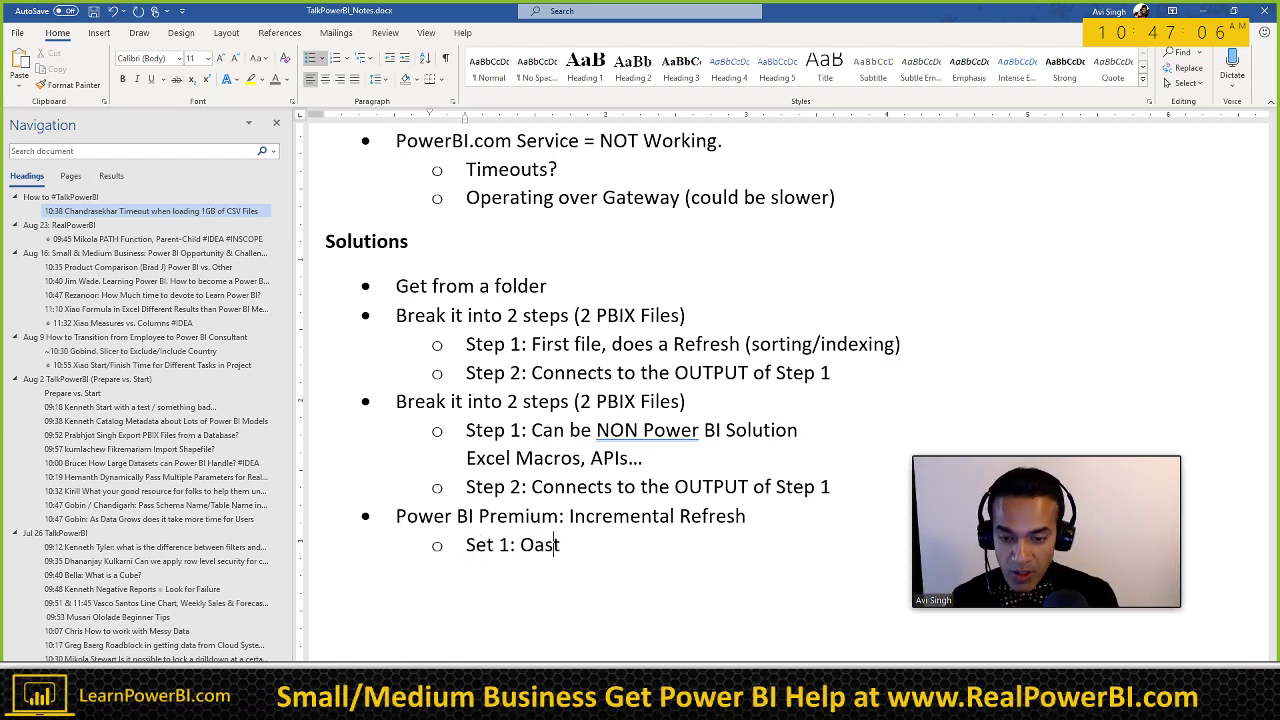
pyautogui.hotkey('shift', 'Right')
pyautogui.write('P')
pyautogui.press('End')
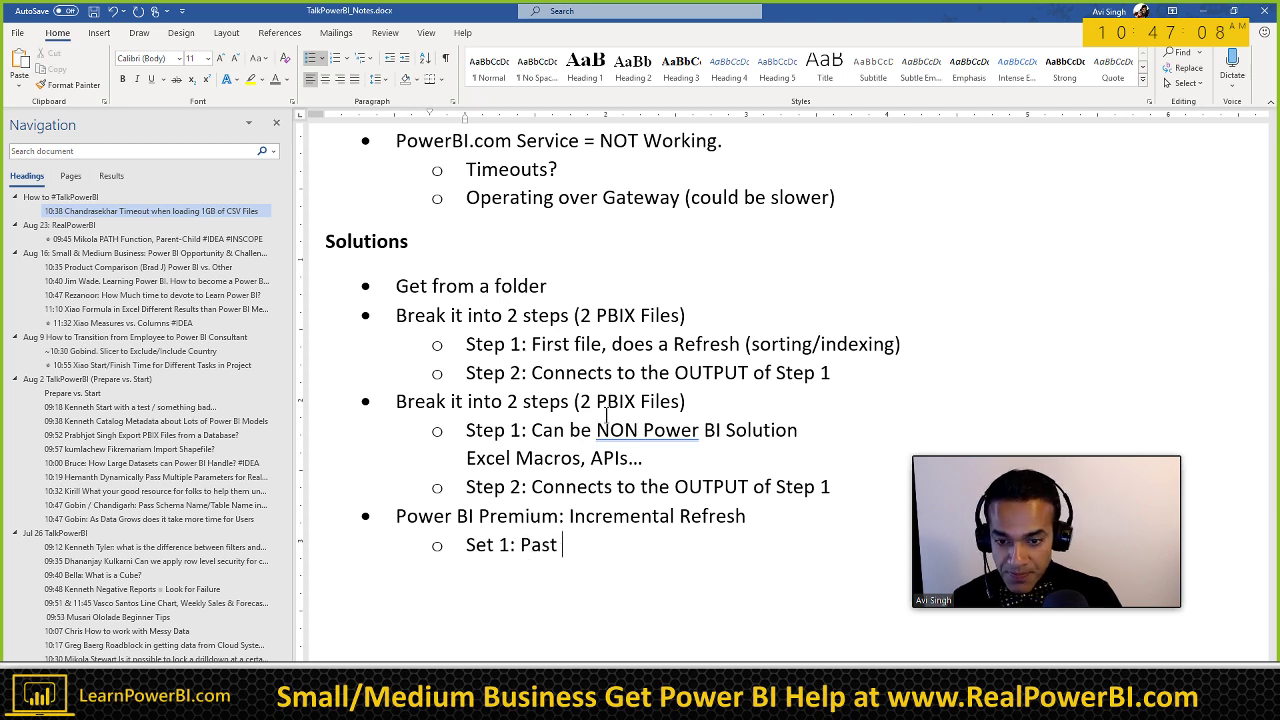
pyautogui.write('Months')
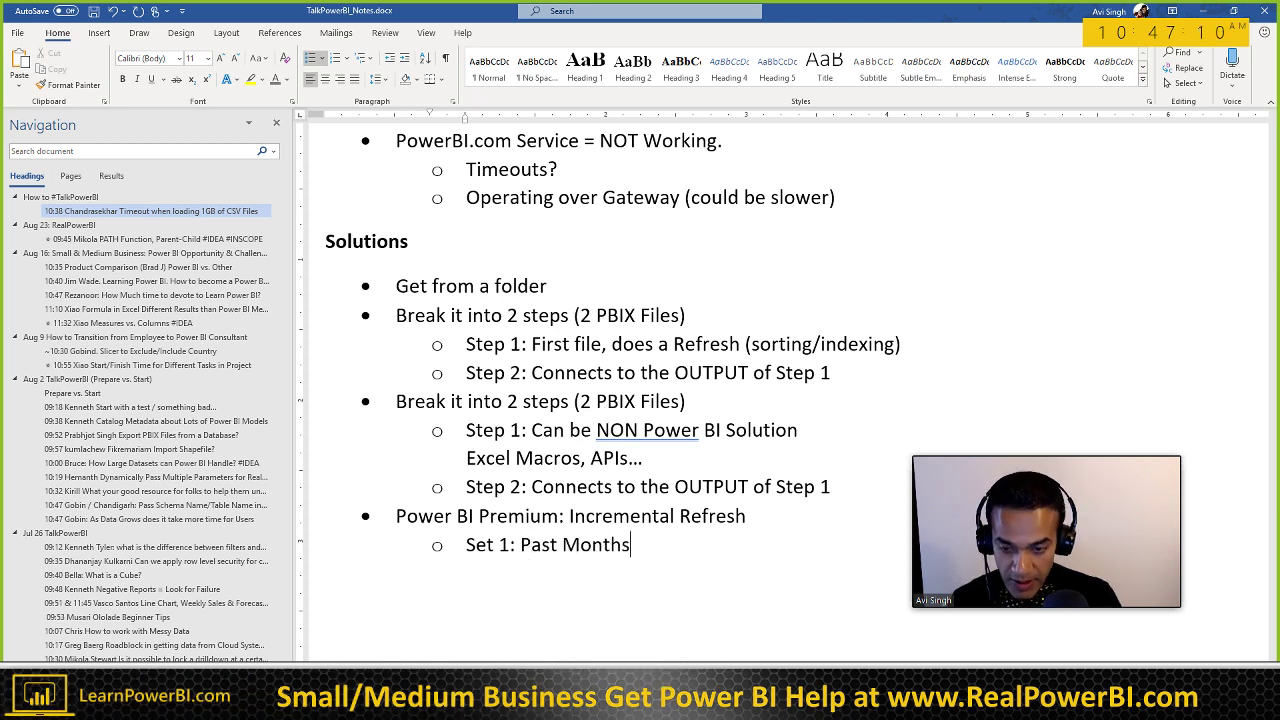
pyautogui.press('Return')
pyautogui.write('Set 2:')
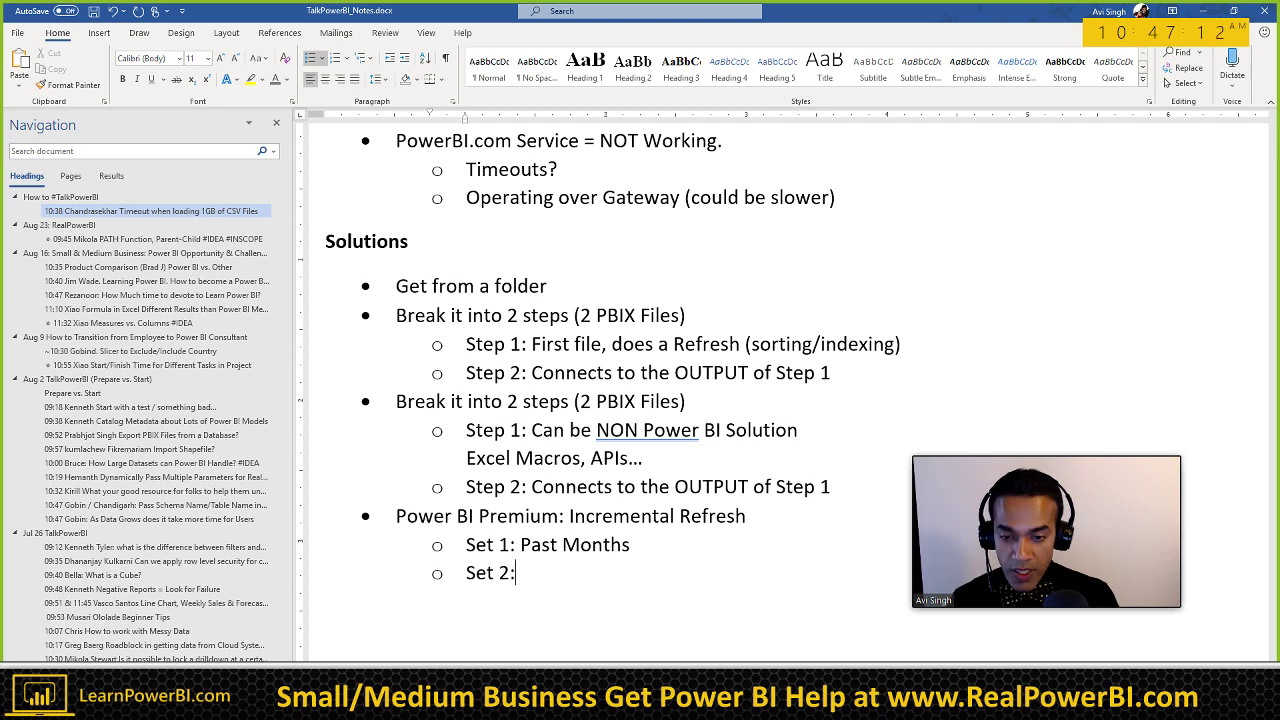
pyautogui.write(' Current Month ')
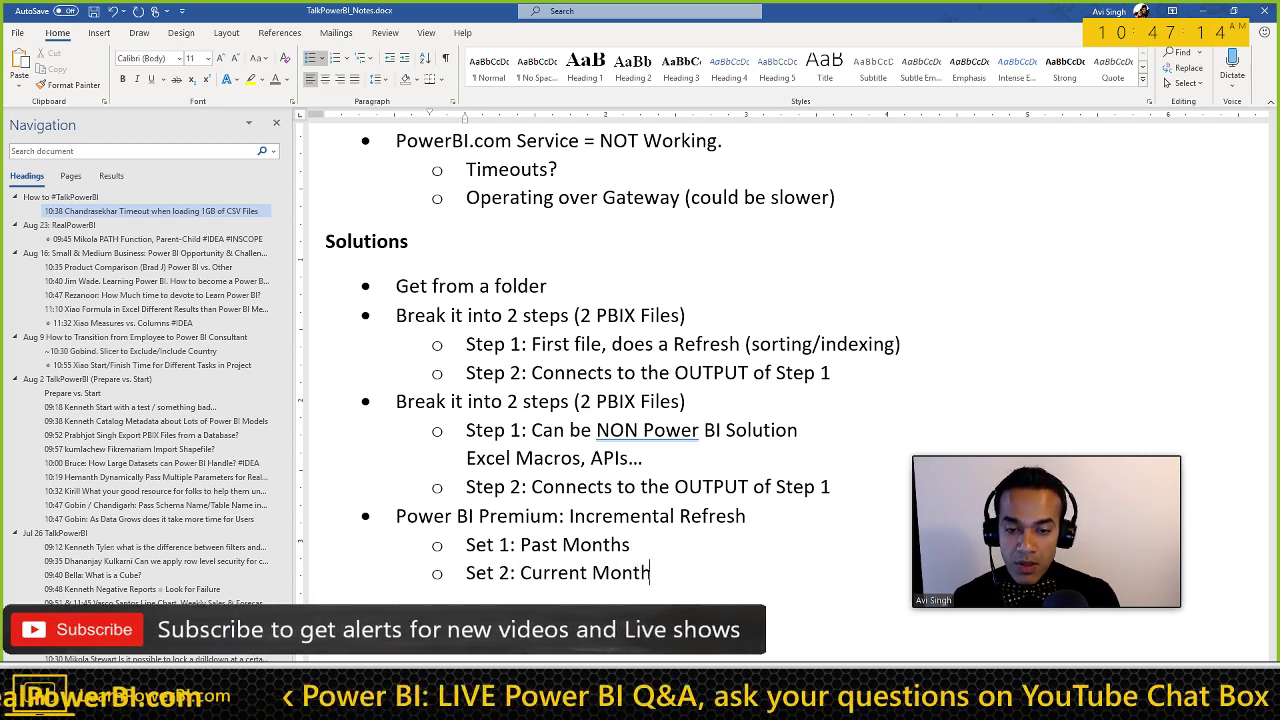
pyautogui.write('<< Only ')
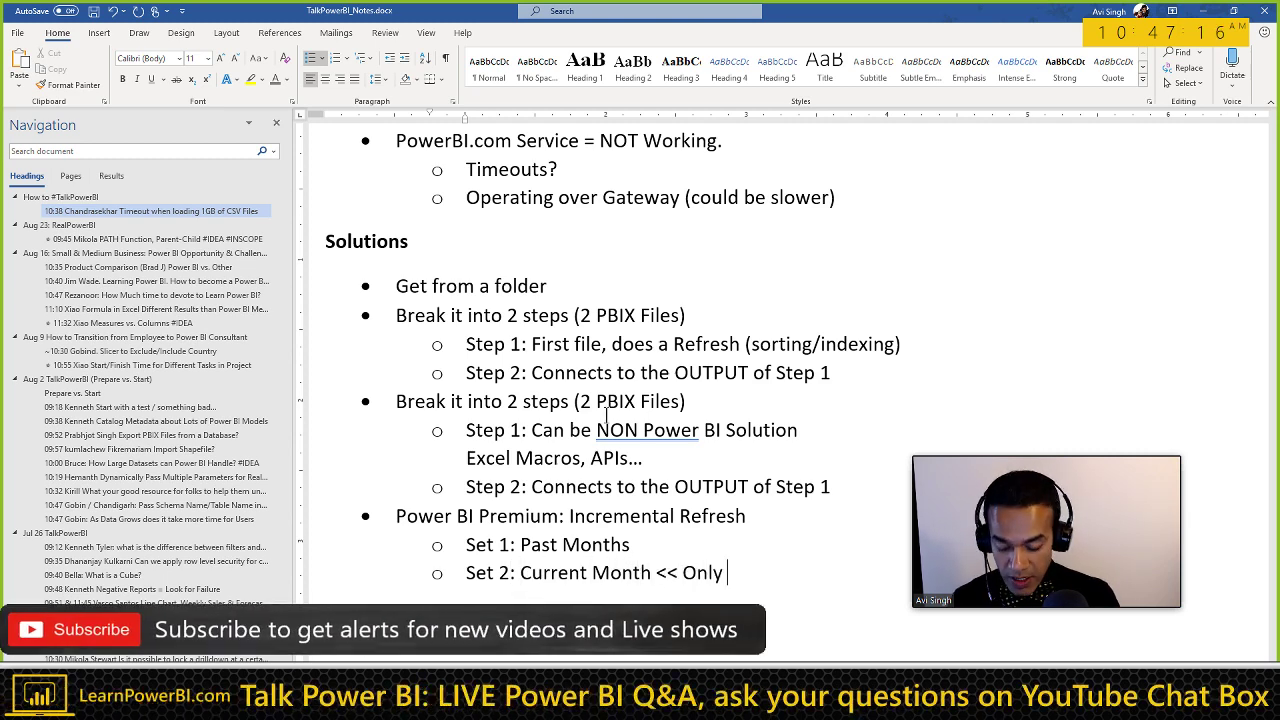
pyautogui.write('Refresh THIS O')
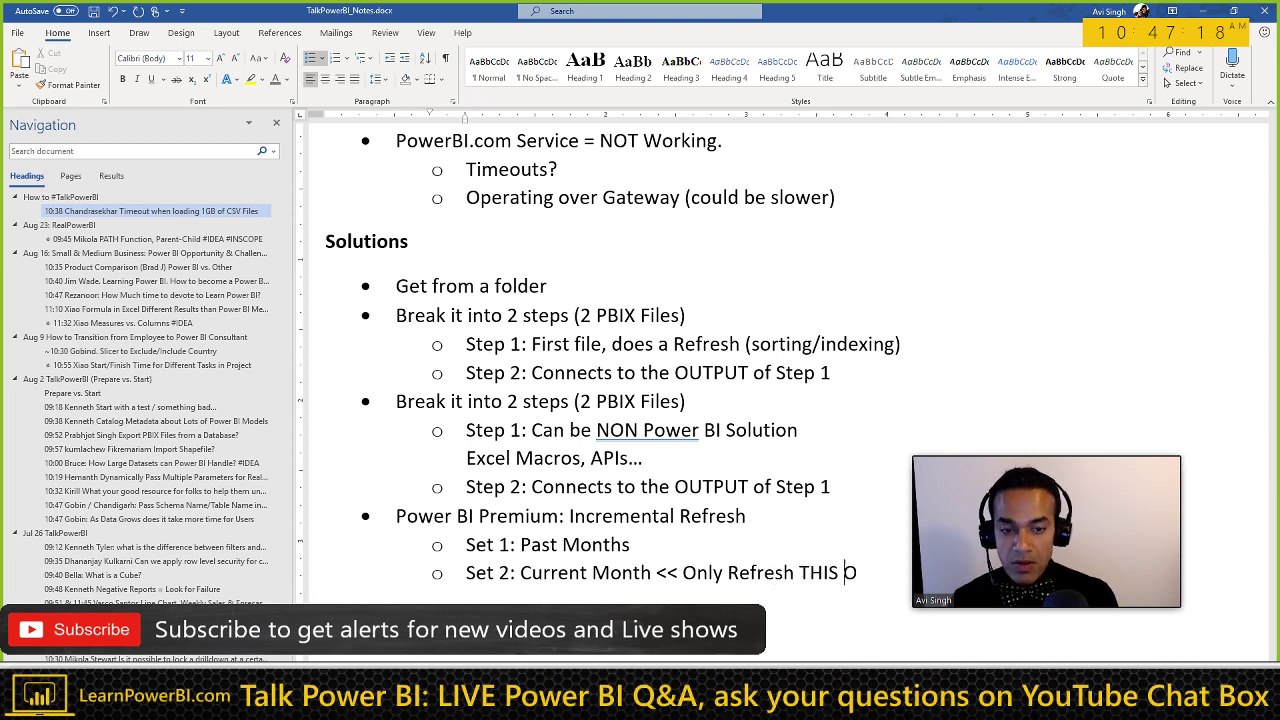
pyautogui.write('NE')
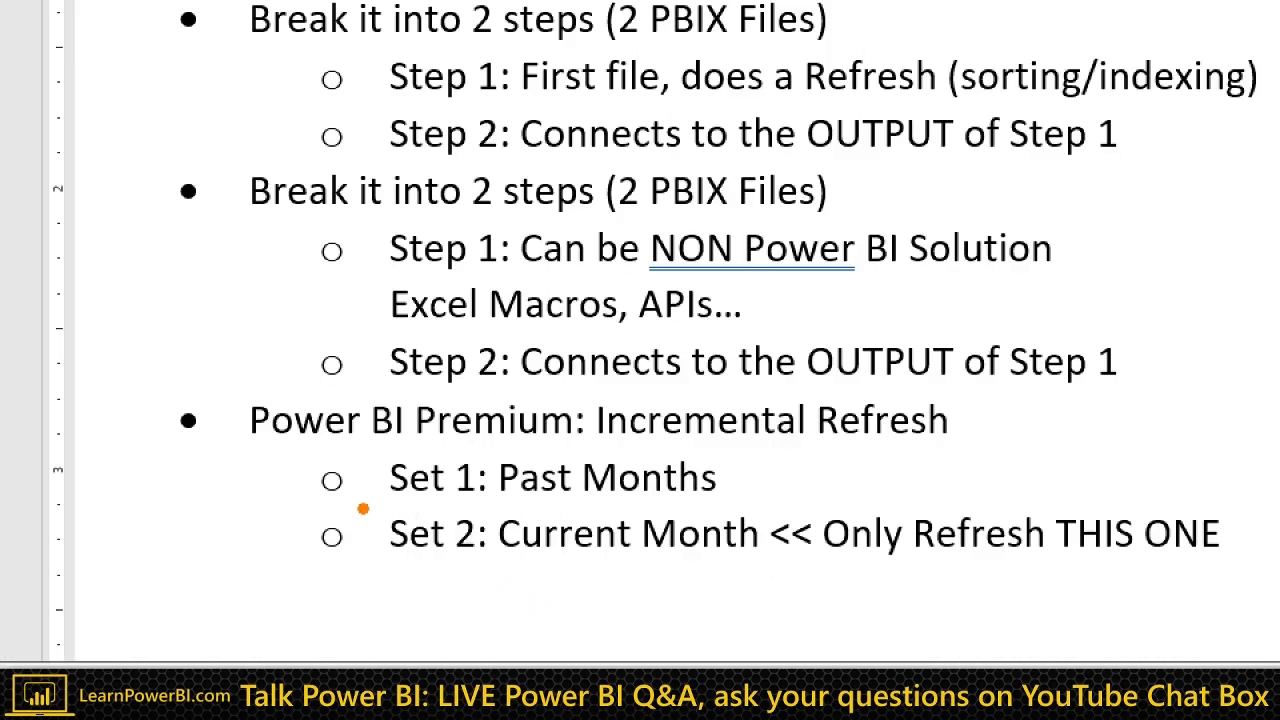
pyautogui.moveTo(450, 557); pyautogui.dragTo(654, 592)
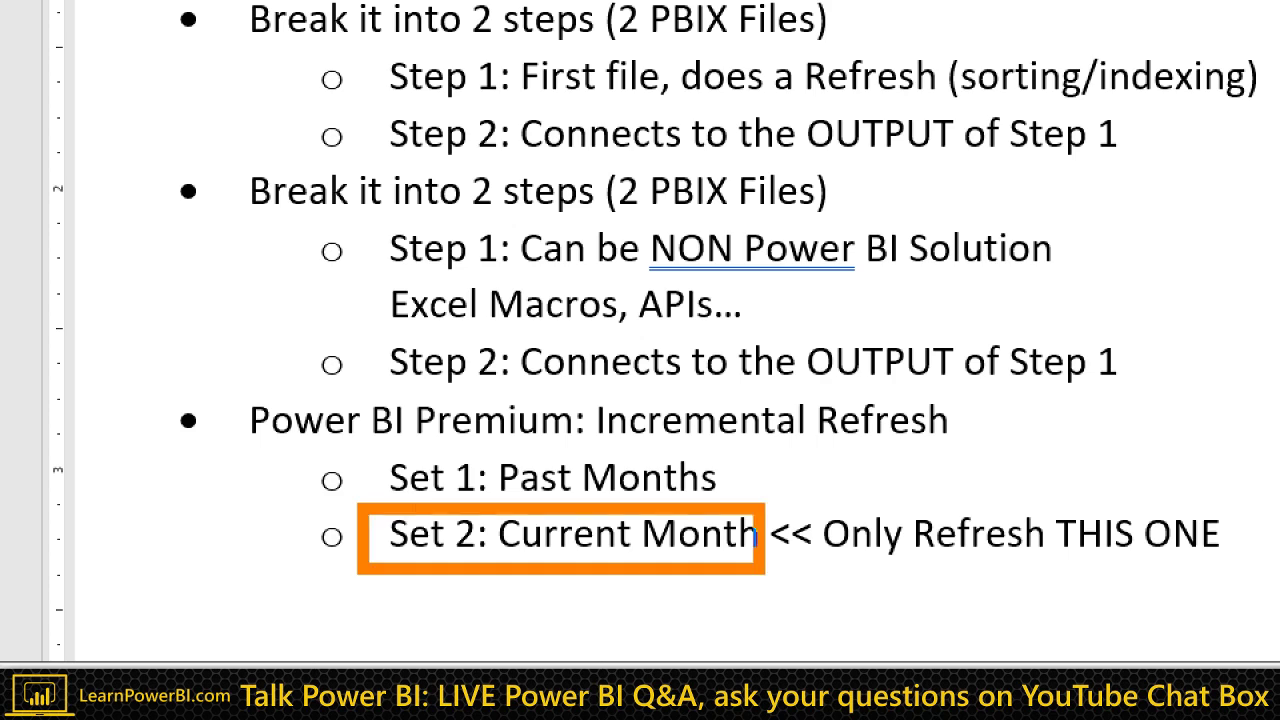
pyautogui.press('e')
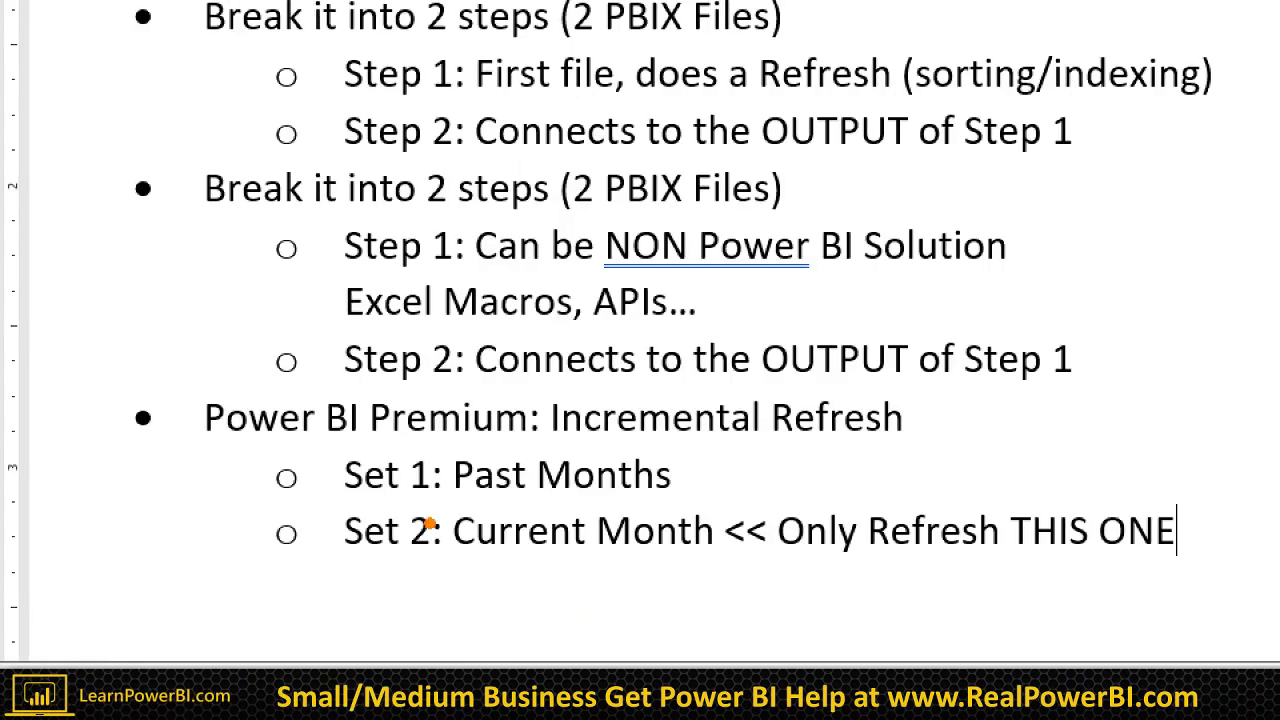
pyautogui.moveTo(328, 440)
pyautogui.mouseDown()
pyautogui.moveTo(462, 488)
pyautogui.moveTo(718, 508)
pyautogui.mouseUp()
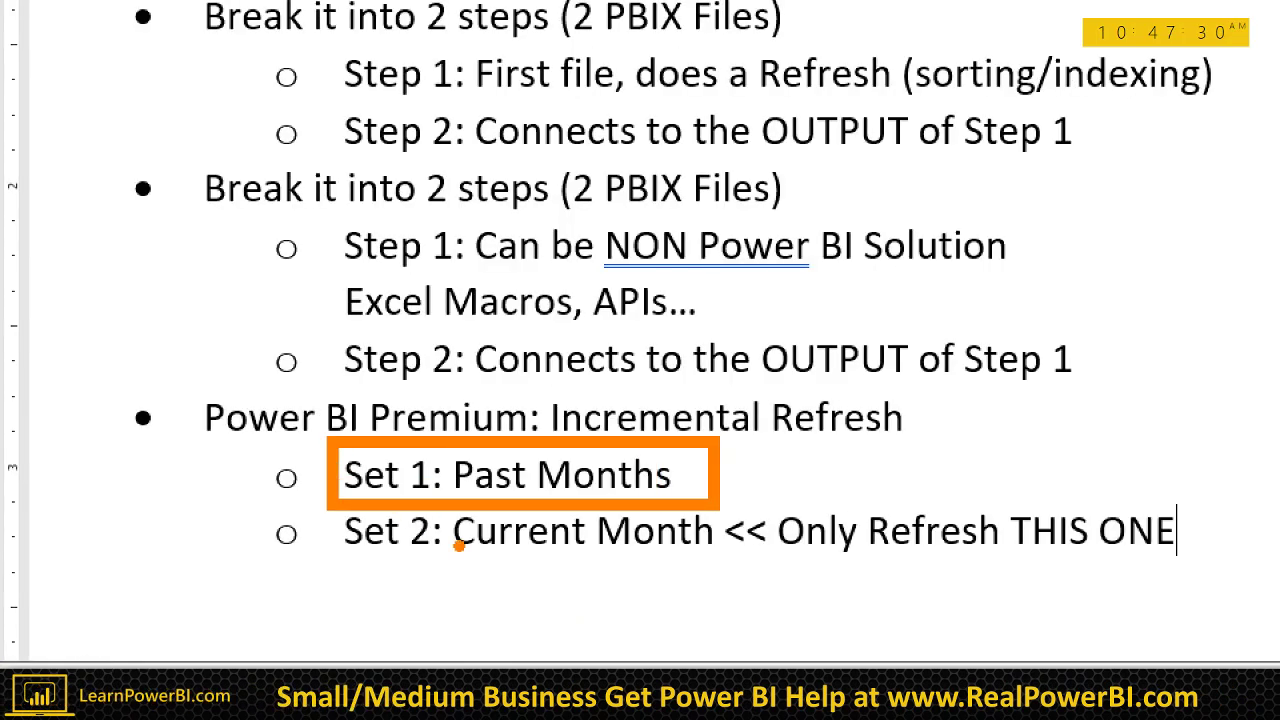
pyautogui.press('e')
pyautogui.moveTo(318, 539); pyautogui.dragTo(244, 577)
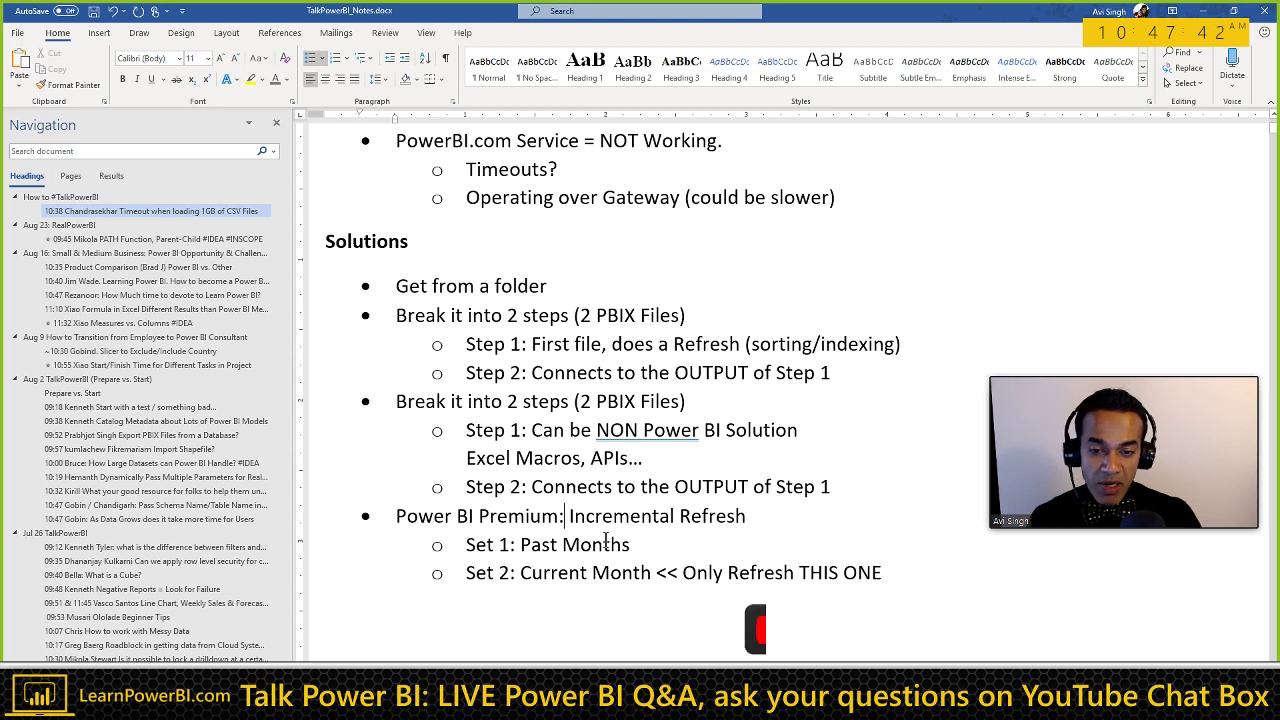
# Step: Append '(Coming Soon to Pro?)' to the end of the Incremental Refresh line
pyautogui.press('End')
pyautogui.write('(Com')
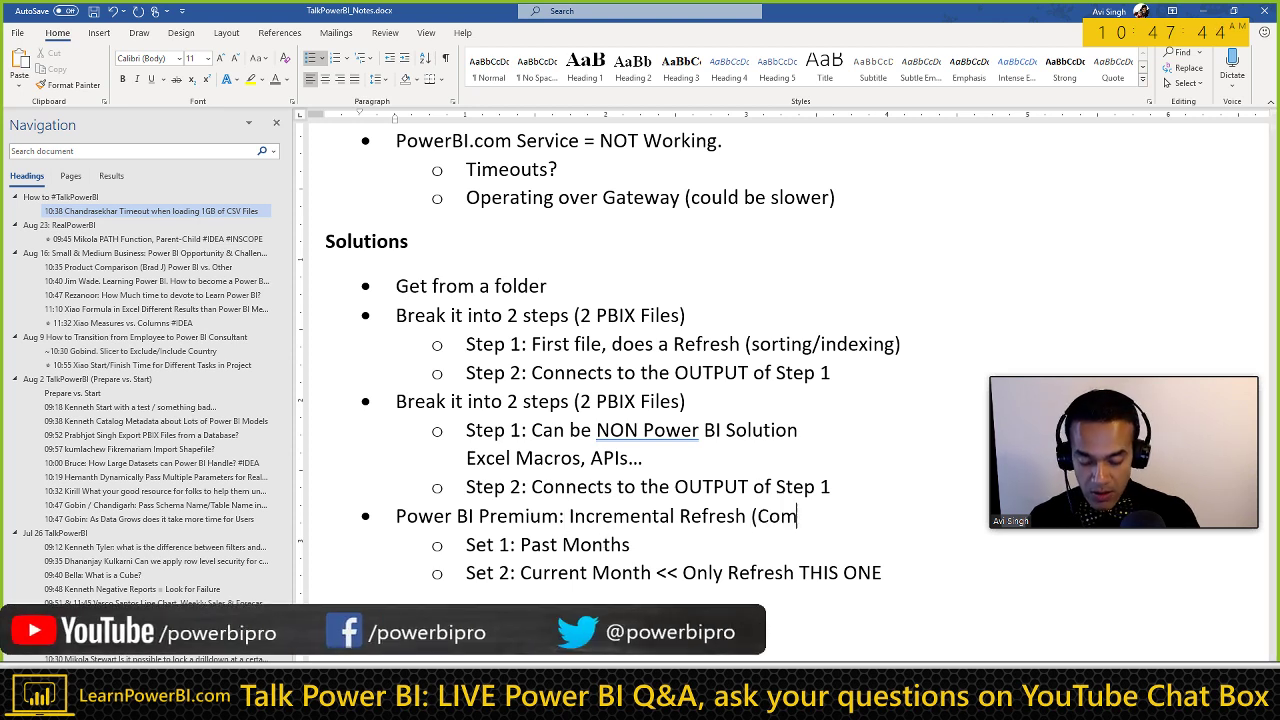
pyautogui.write('ing Soon to Pro?)')
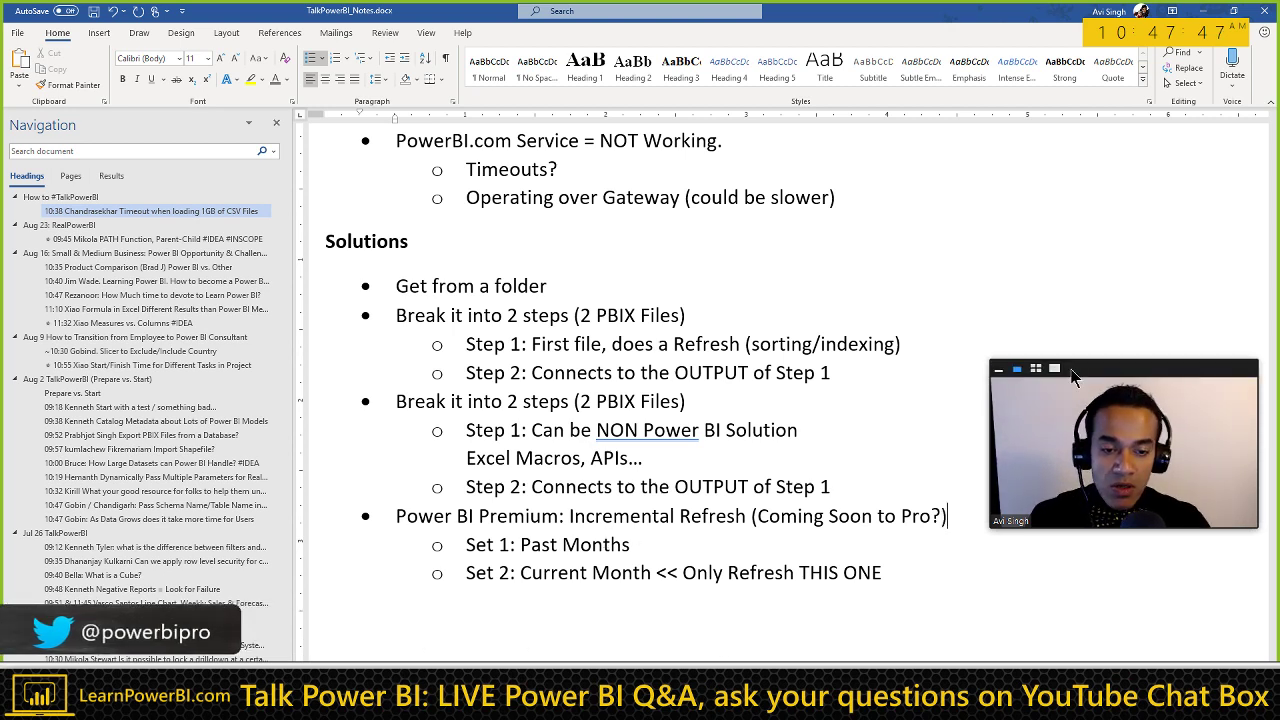
pyautogui.scroll(-3, 904, 413)
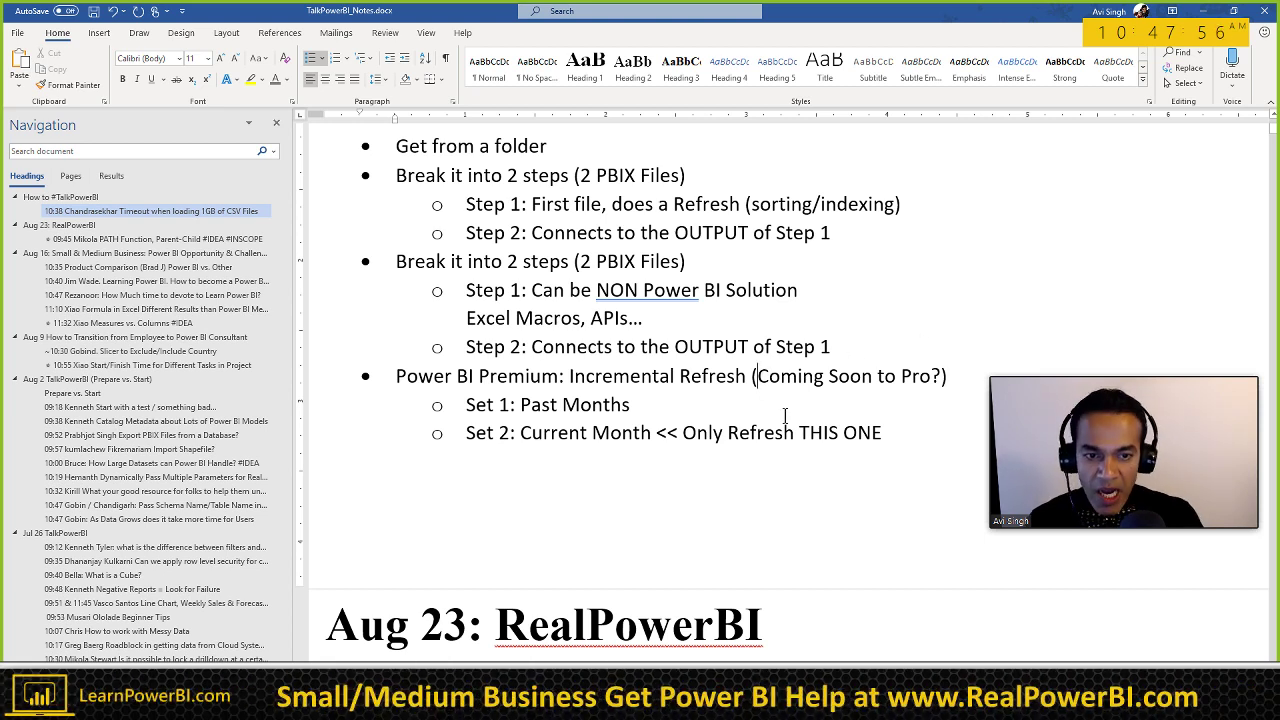
# Step: Move word by word through the Power BI Premium line, selecting 'Coming Soon to Pro'
pyautogui.hotkey('ctrl', 'shift', 'Right')
pyautogui.hotkey('ctrl', 'shift', 'Right')
pyautogui.hotkey('ctrl', 'shift', 'Right')
pyautogui.hotkey('shift', 'Right')
pyautogui.hotkey('shift', 'Right')
pyautogui.hotkey('shift', 'Right')
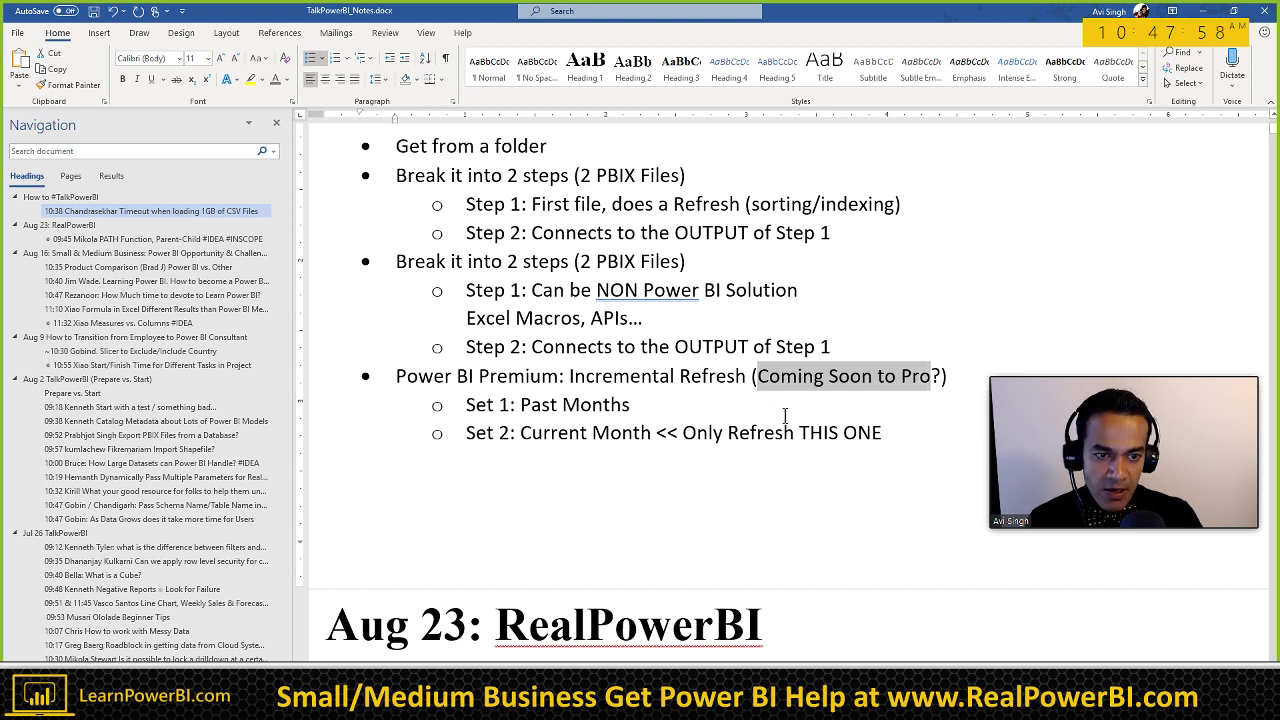
pyautogui.press('Home')
pyautogui.hotkey('ctrl', 'Right')
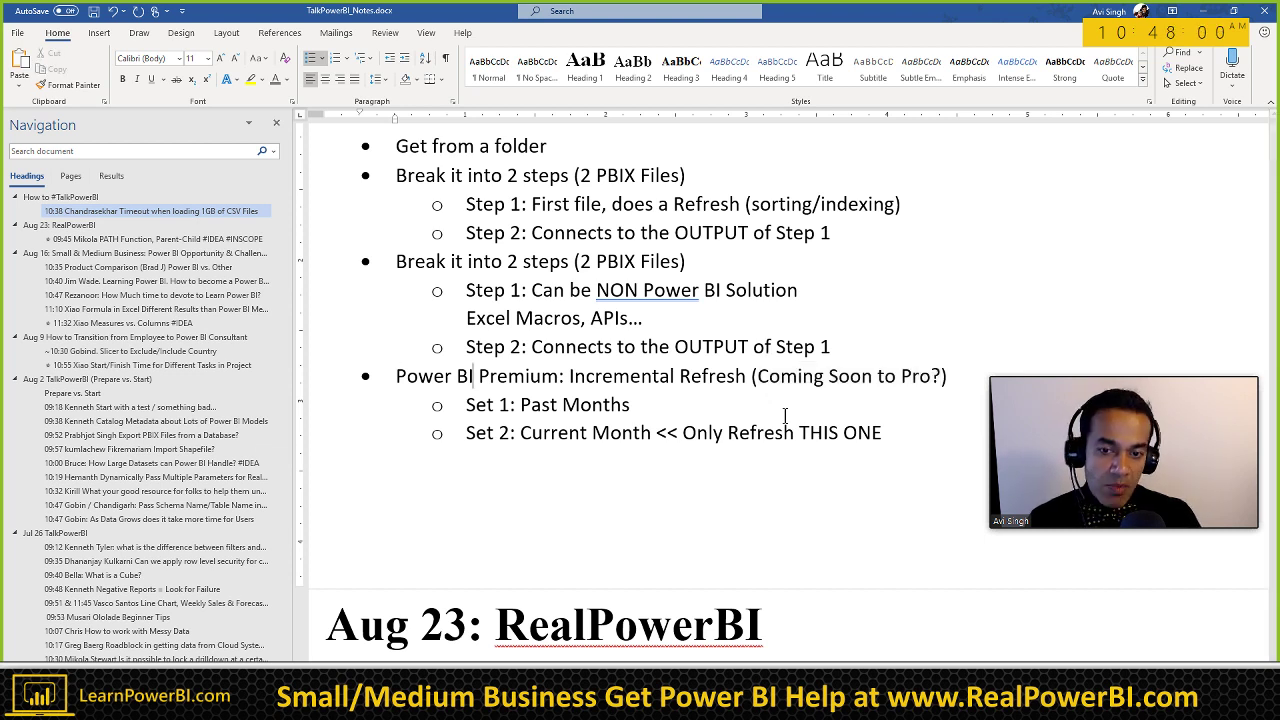
pyautogui.hotkey('ctrl', 'Left')
pyautogui.hotkey('ctrl', 'Left')
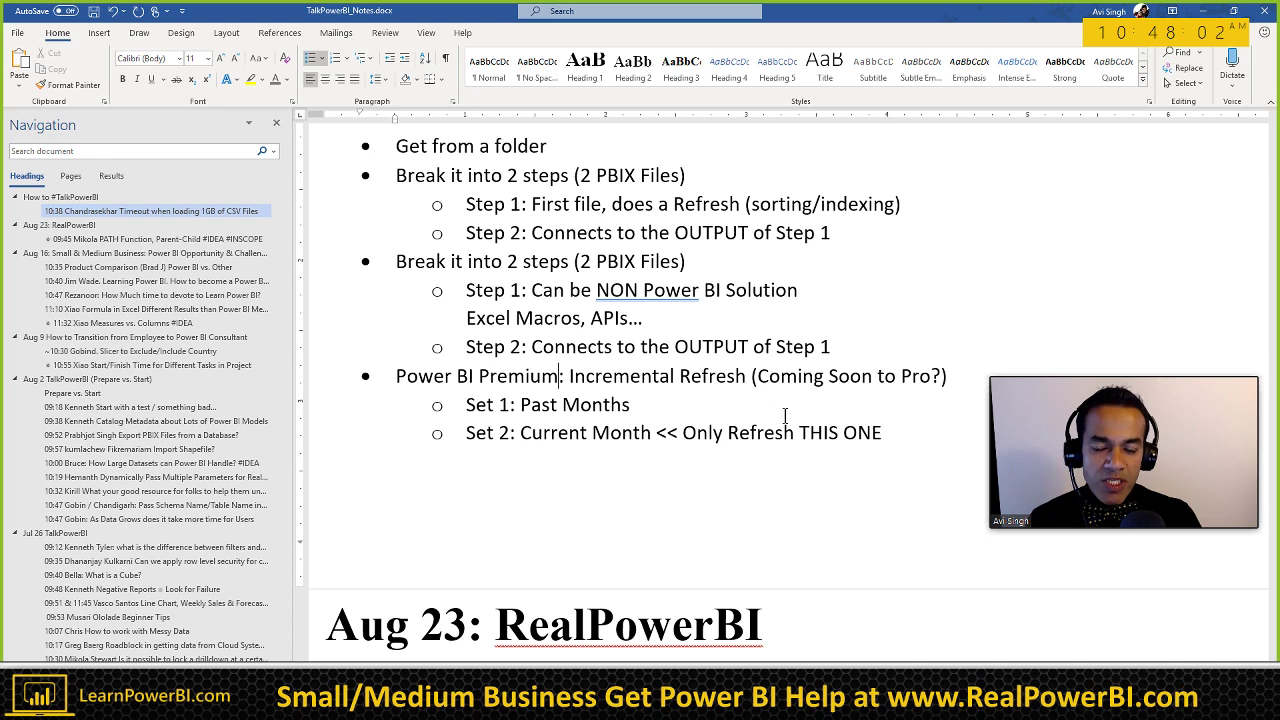
pyautogui.hotkey('ctrl', 'Right')
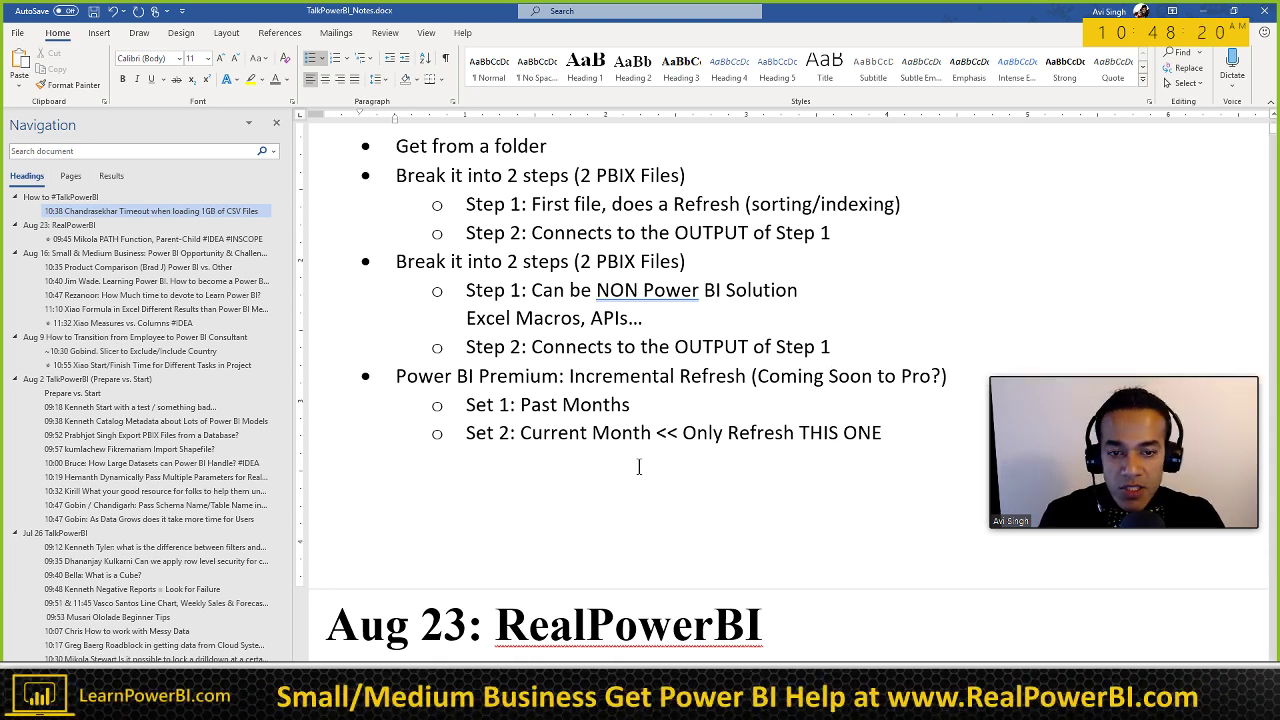
# Step: Add top-level bullet 'Reduce the data size', prefixed with the questioner's name in parentheses, below Set 2
pyautogui.click(893, 432)
pyautogui.press('Return')
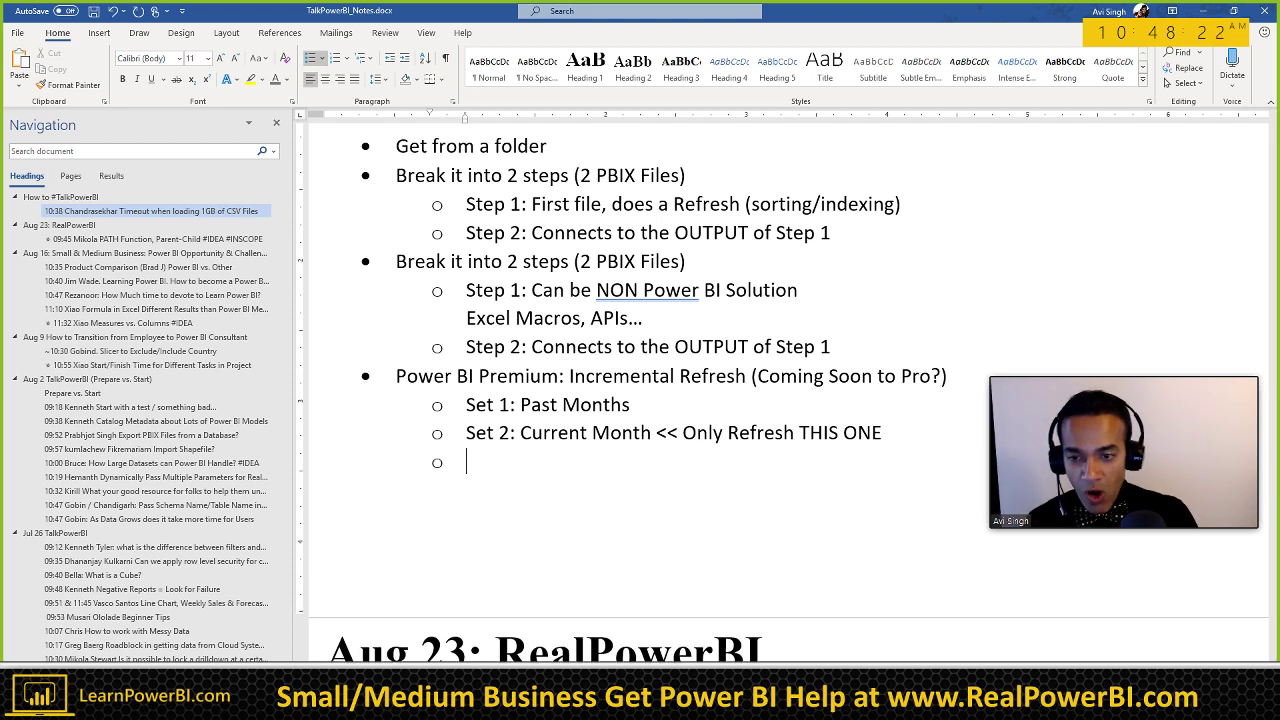
pyautogui.hotkey('shift', 'Tab')
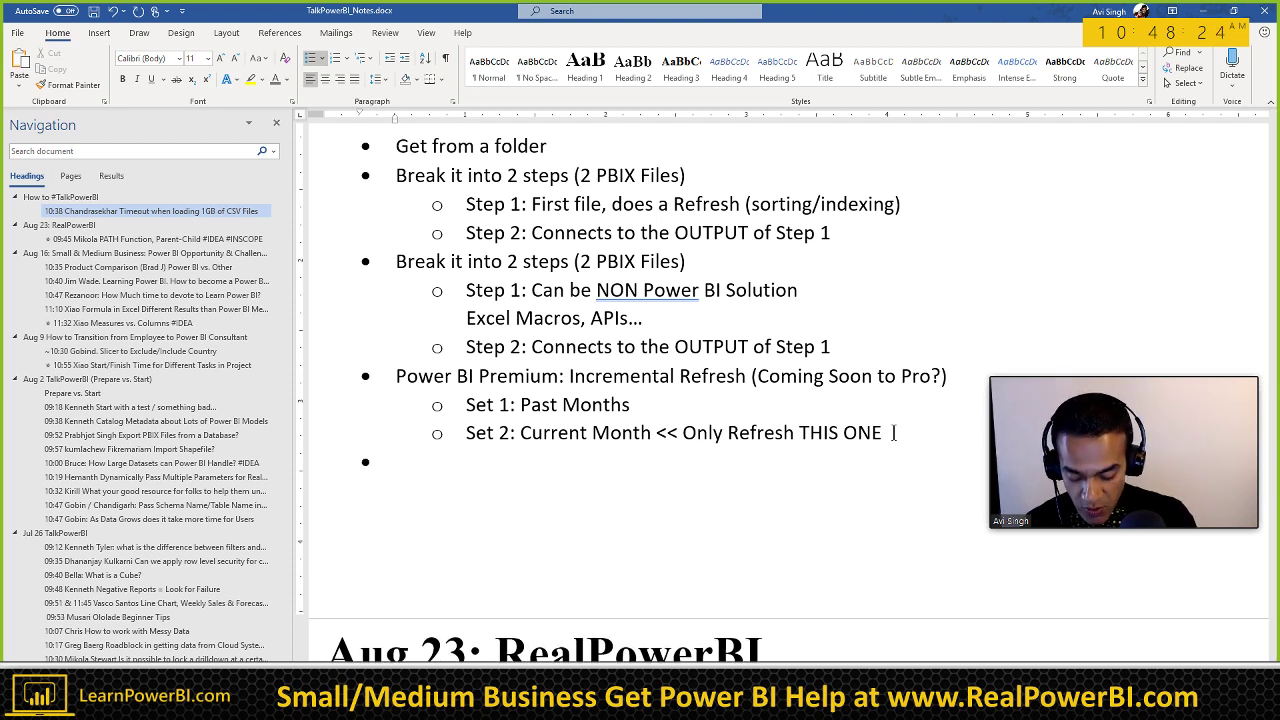
pyautogui.write('(Paul) ')
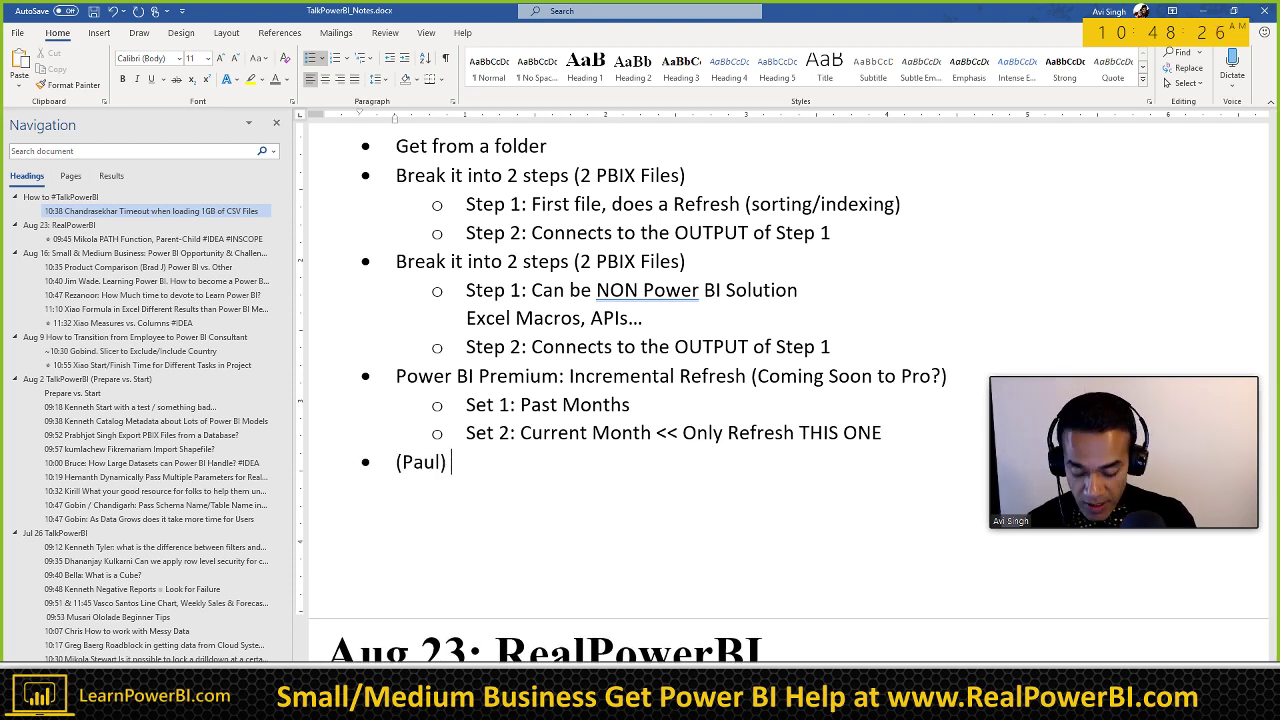
pyautogui.write('Reduce t')
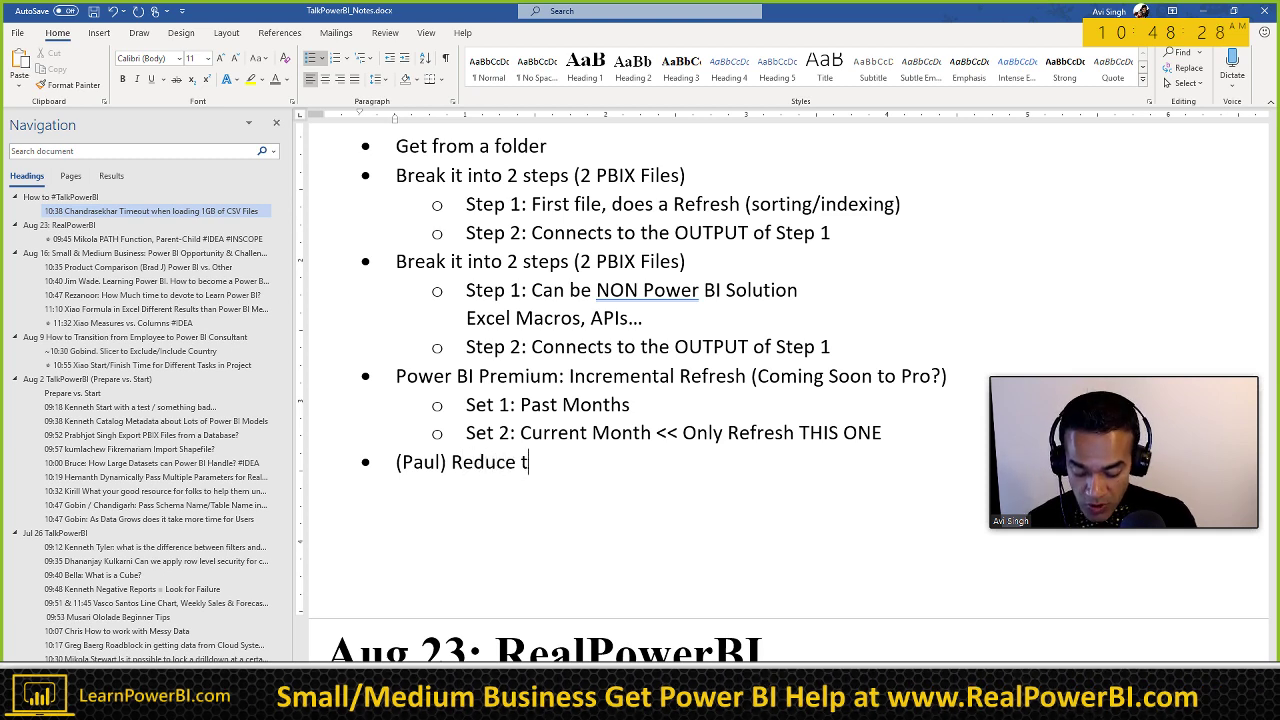
pyautogui.write('he data size')
# Step: Add sub-bullet 'Do you need data at that grain' with an unbulleted line beneath it
pyautogui.press('Return')
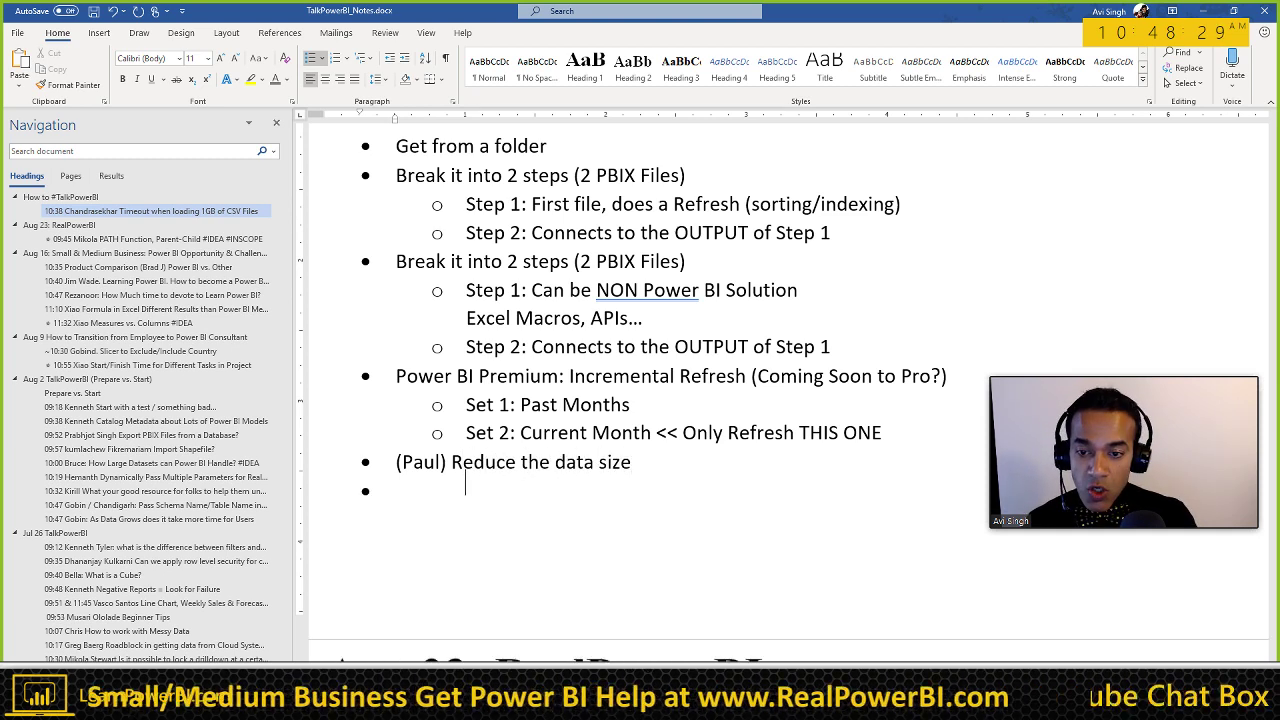
pyautogui.press('Tab')
pyautogui.write('Do you ne')
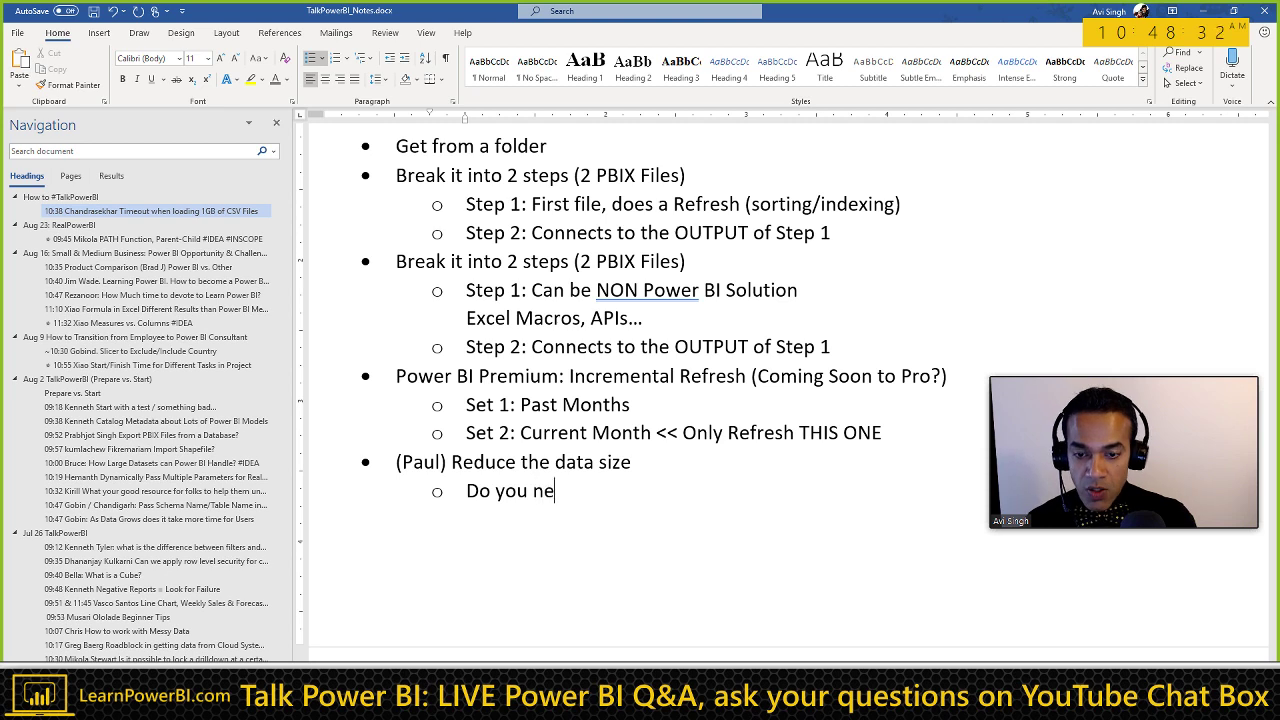
pyautogui.write('ed data at tha')
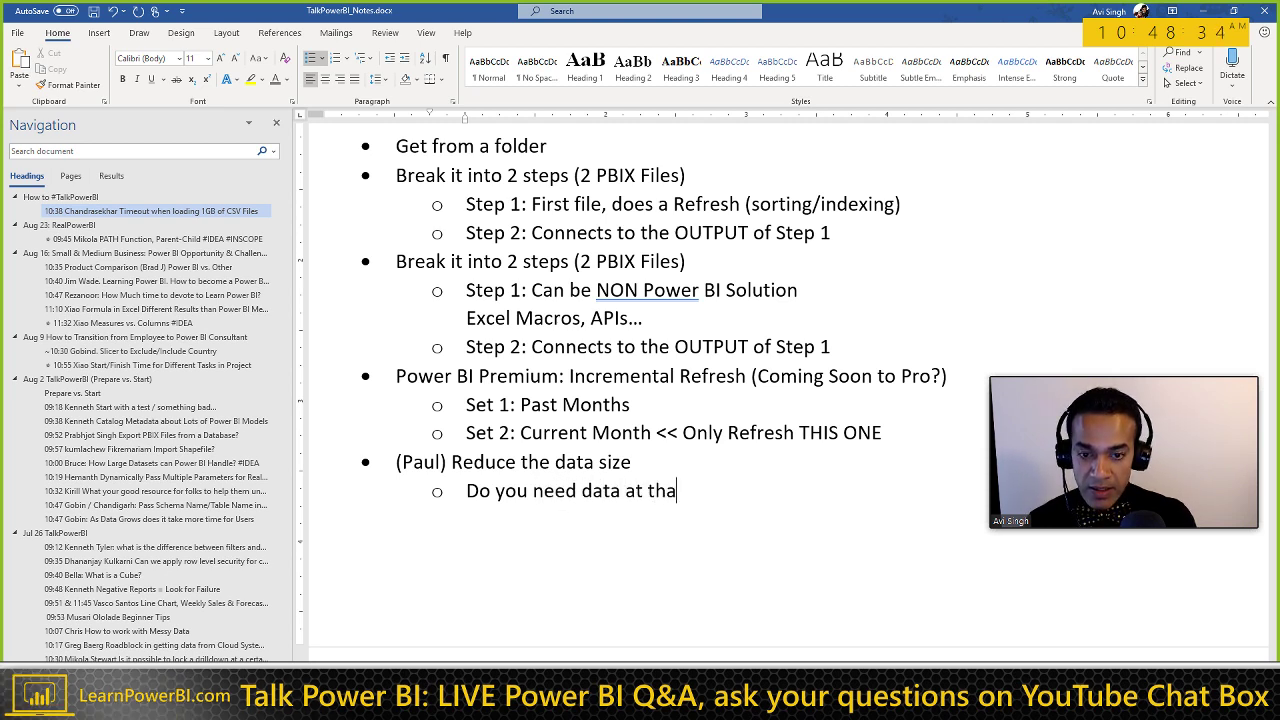
pyautogui.write('t grain')
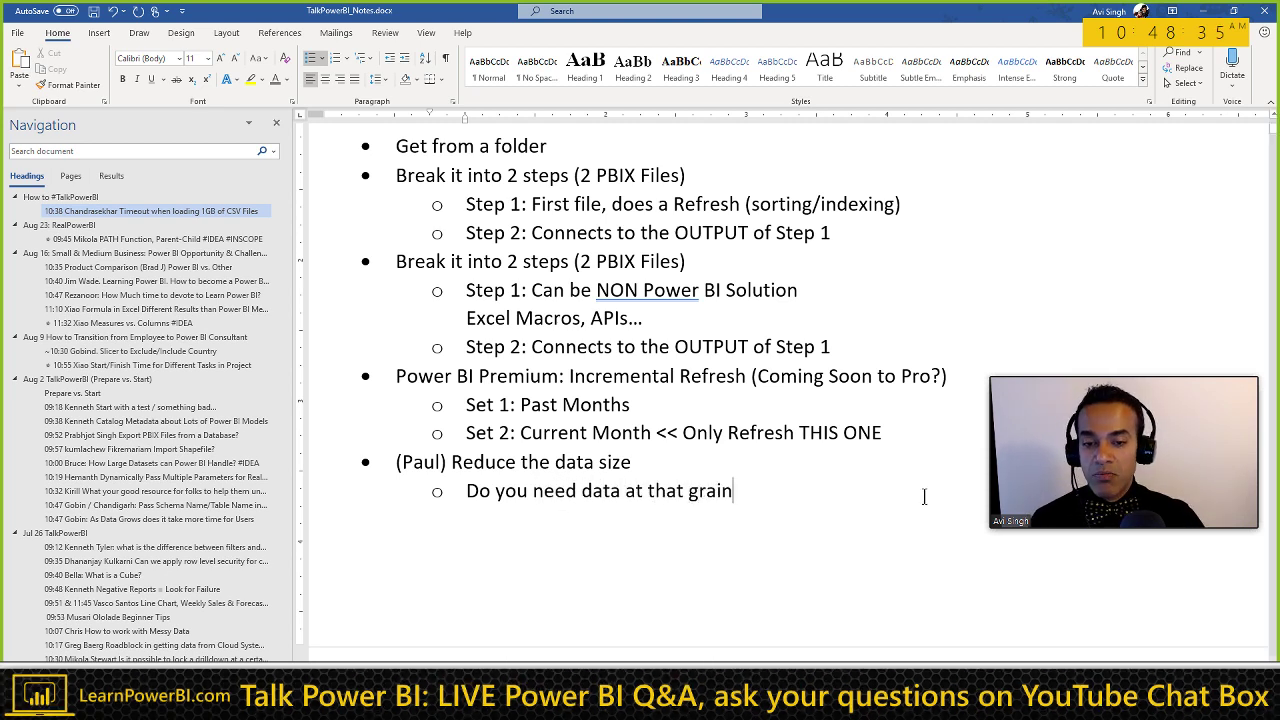
pyautogui.scroll(-2, 923, 491)
pyautogui.hotkey('shift', 'Return')
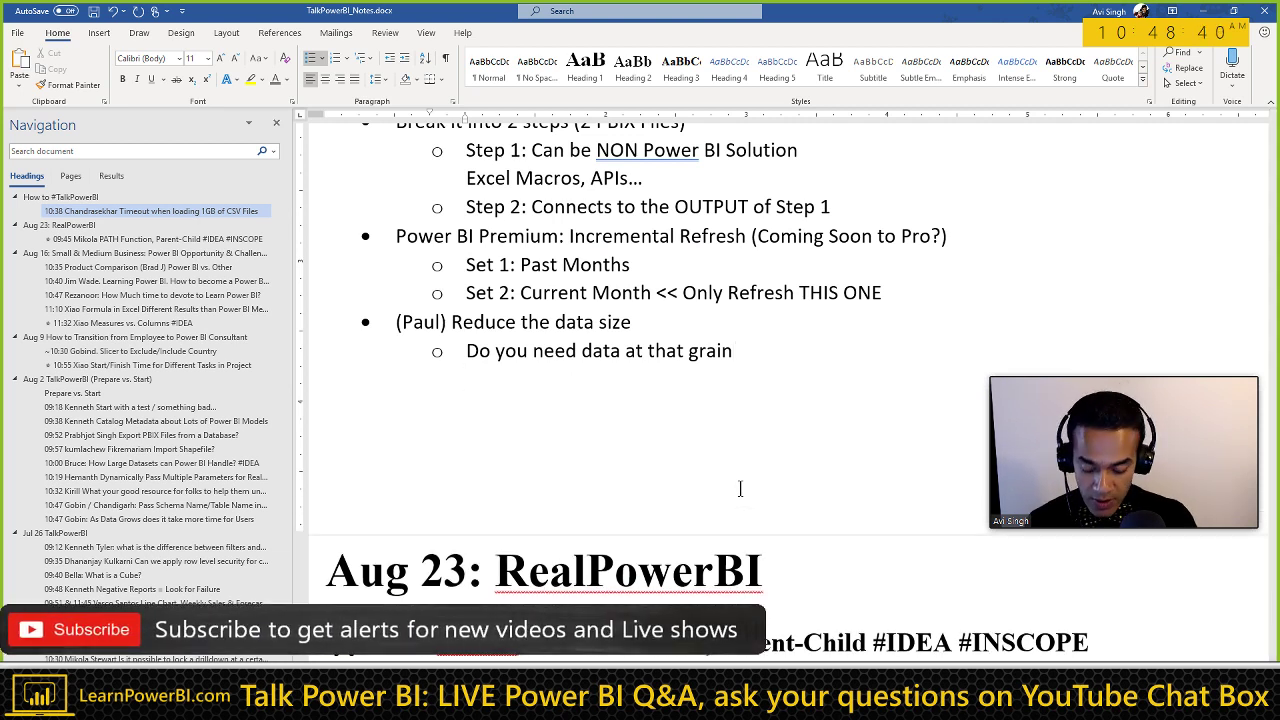
# Step: Add a speaker's 'Don't go too far.' and 'I'm just going to do Monthly Reports. So I don't need daily level'
pyautogui.write('Avi: D')
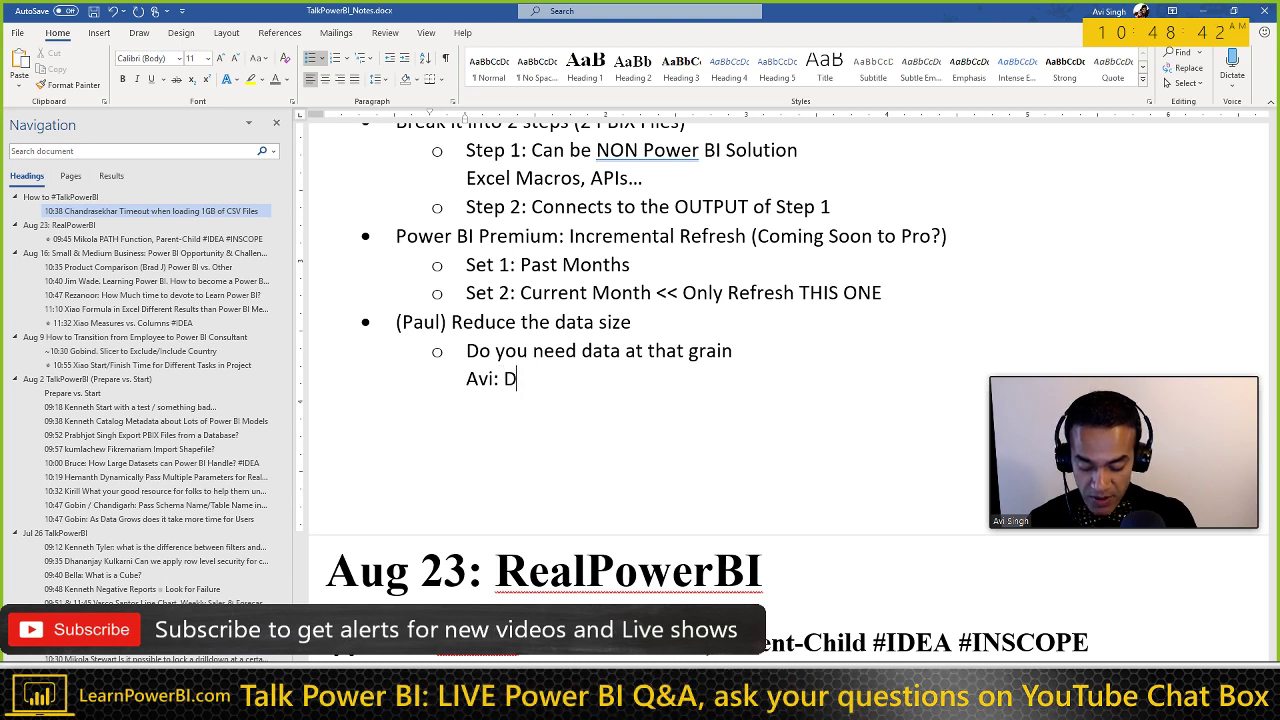
pyautogui.write("on't go too far...")
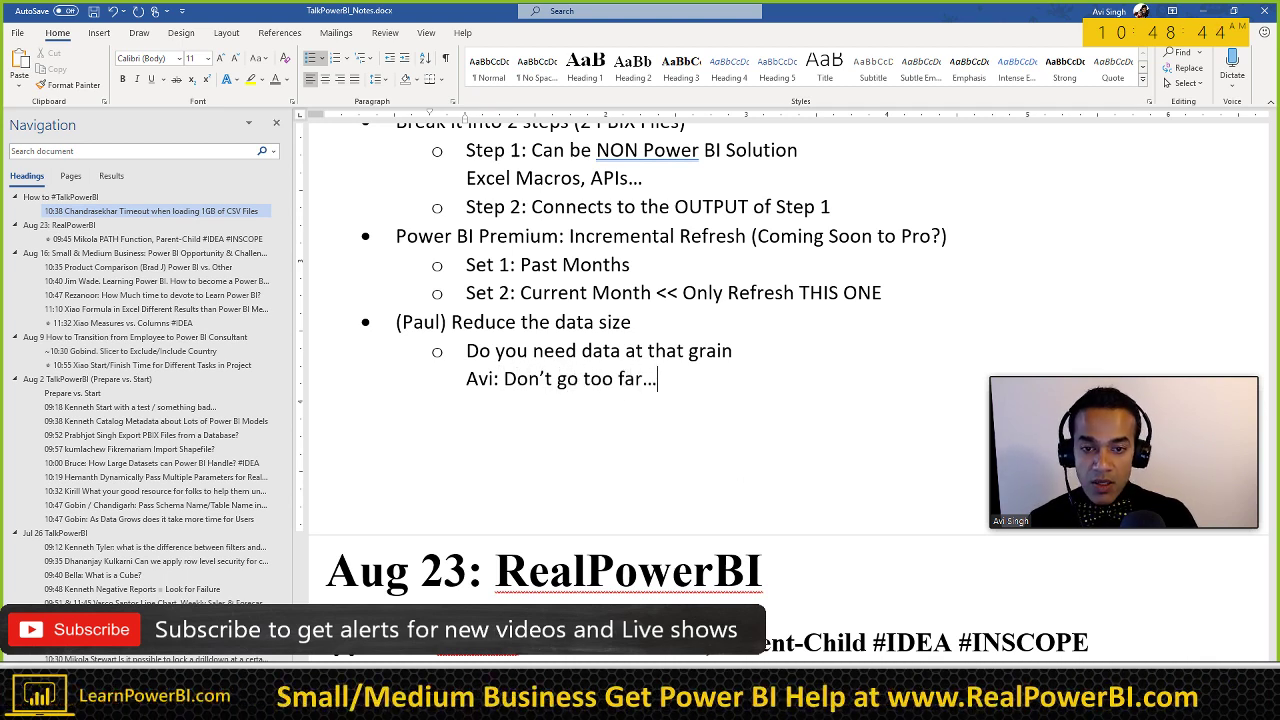
pyautogui.hotkey('shift', 'Return')
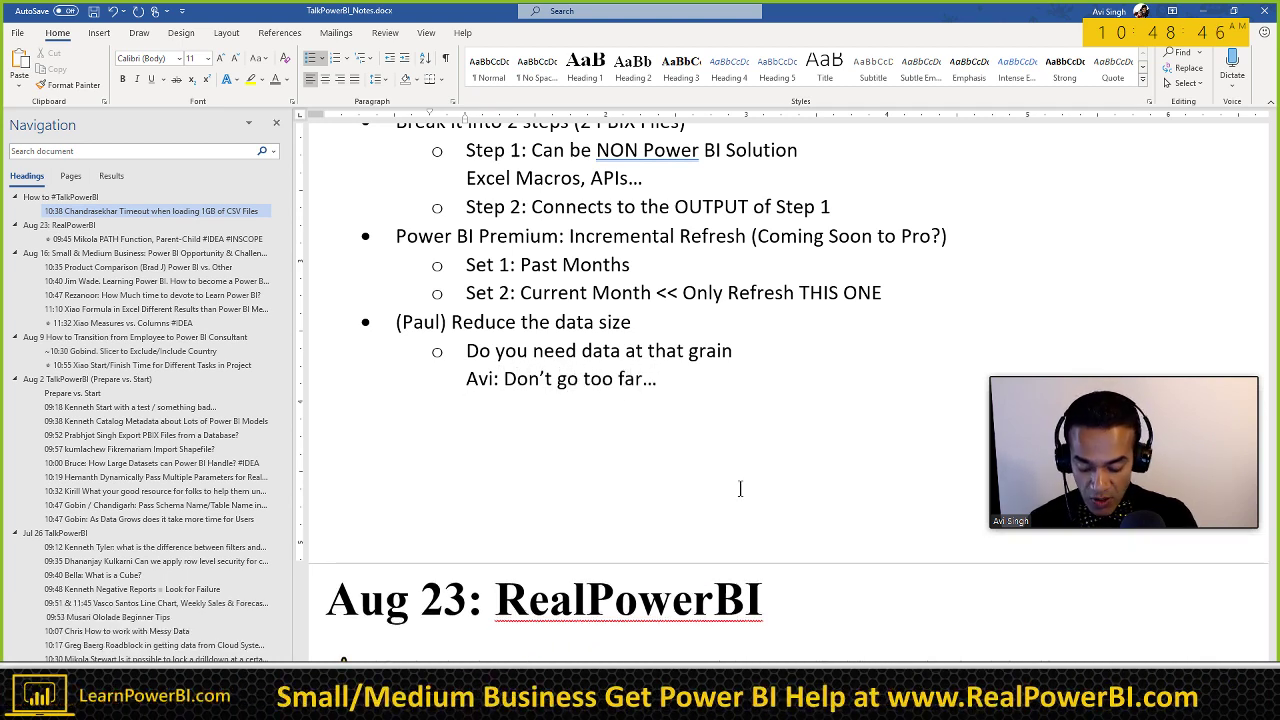
pyautogui.write('I')
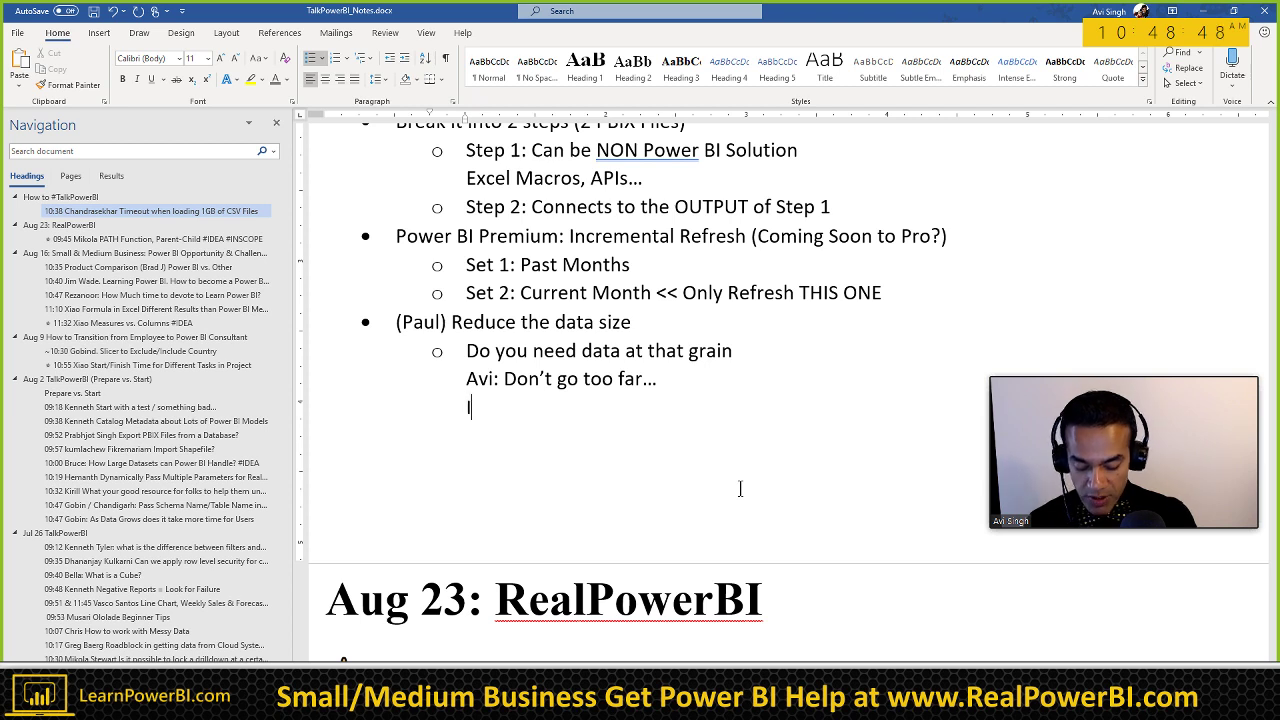
pyautogui.write("'m")
pyautogui.press('BackSpace')
pyautogui.press('BackSpace')
pyautogui.press('BackSpace')
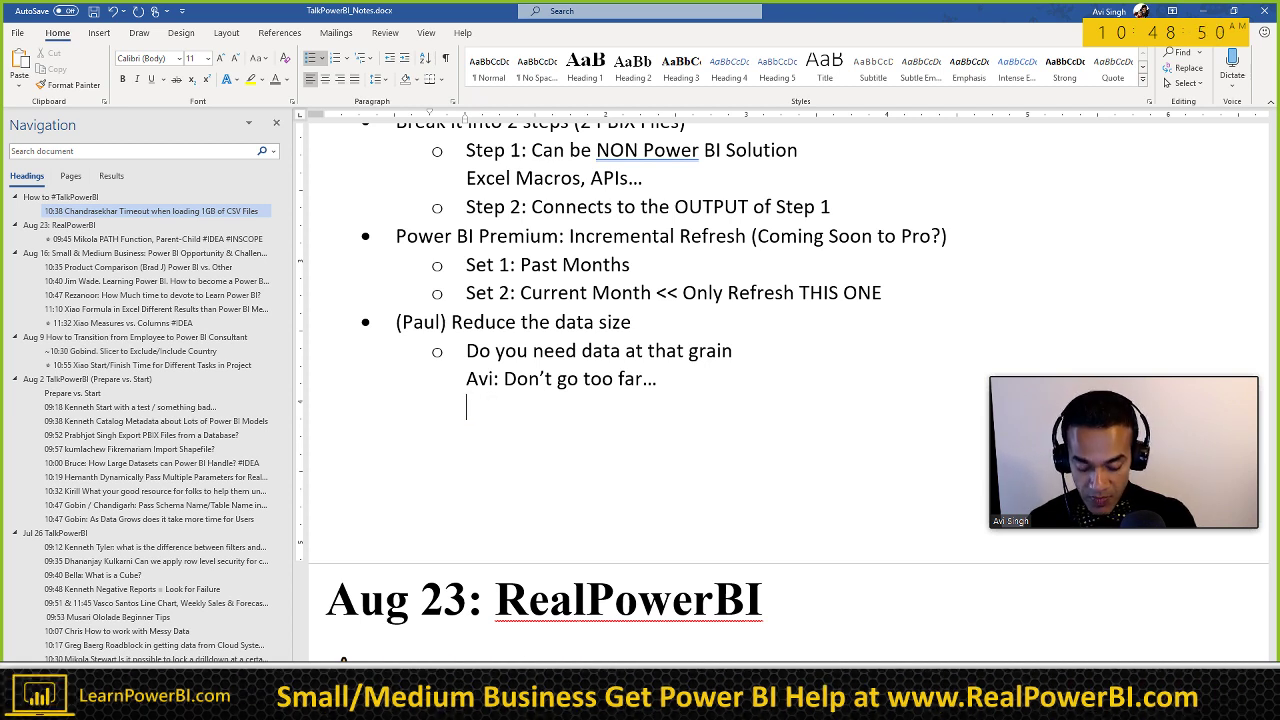
pyautogui.write("I'm just goi")
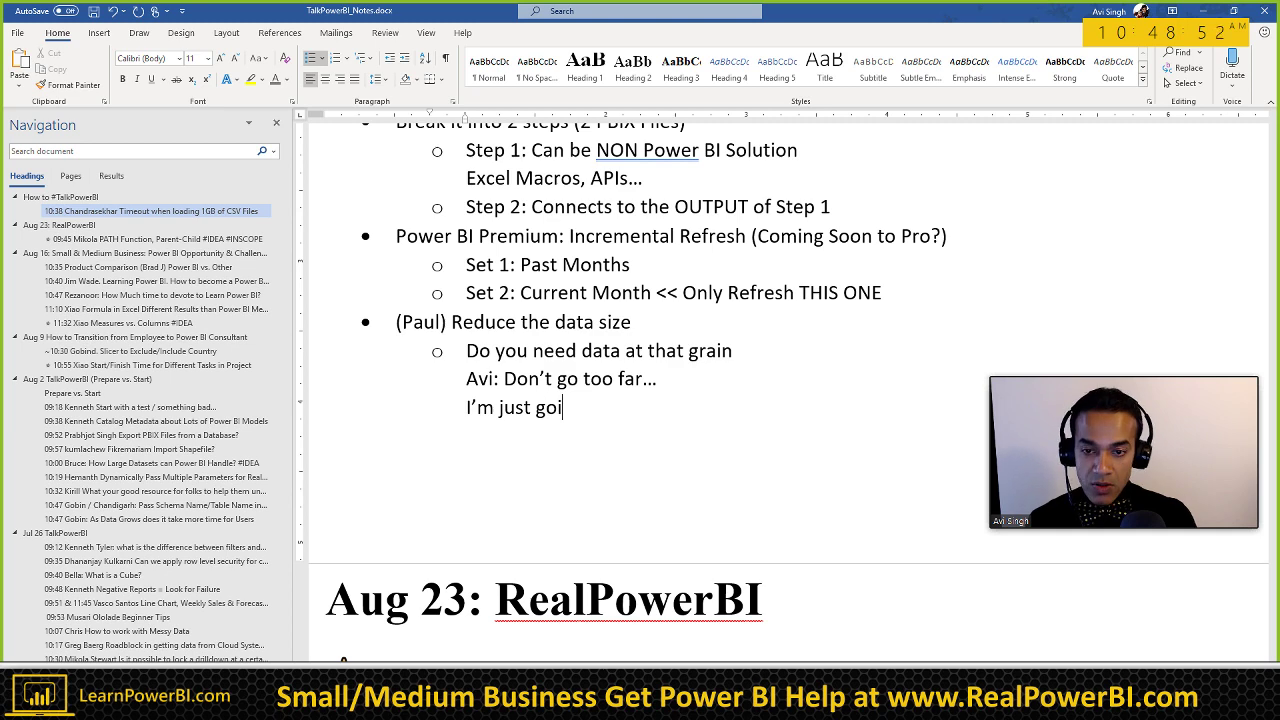
pyautogui.write('ng to do')
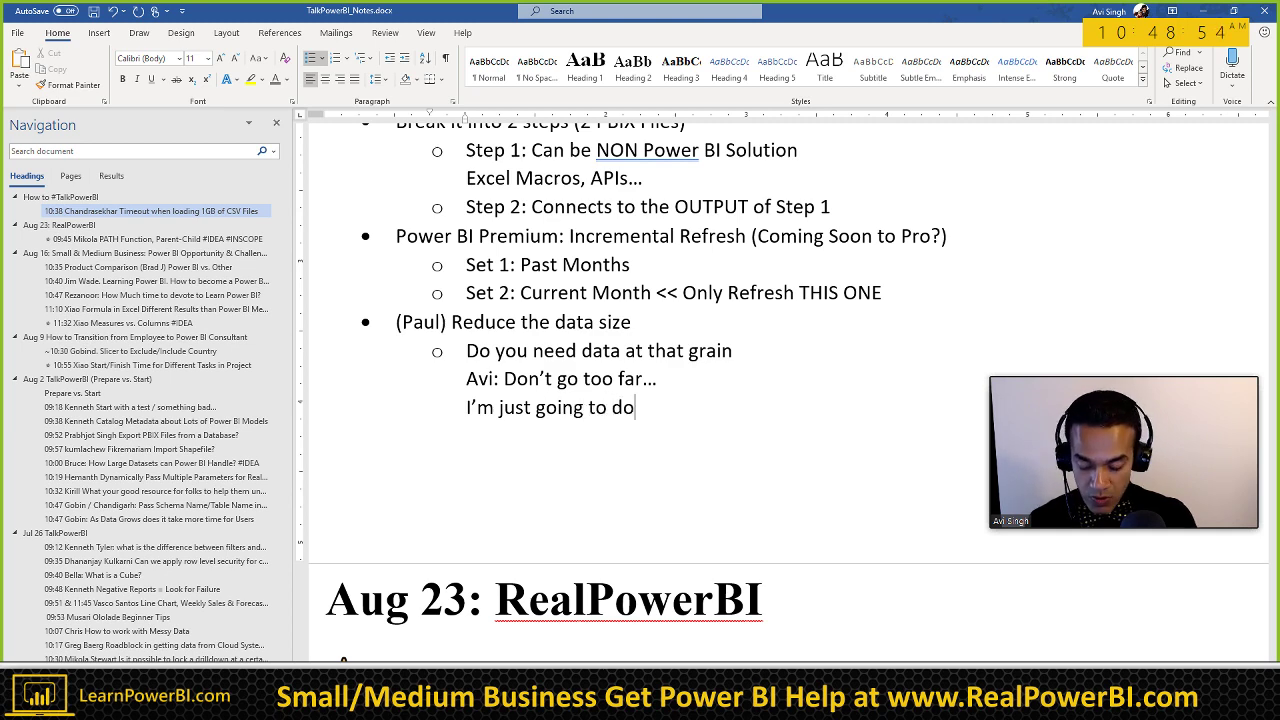
pyautogui.write(' Monthly Reports')
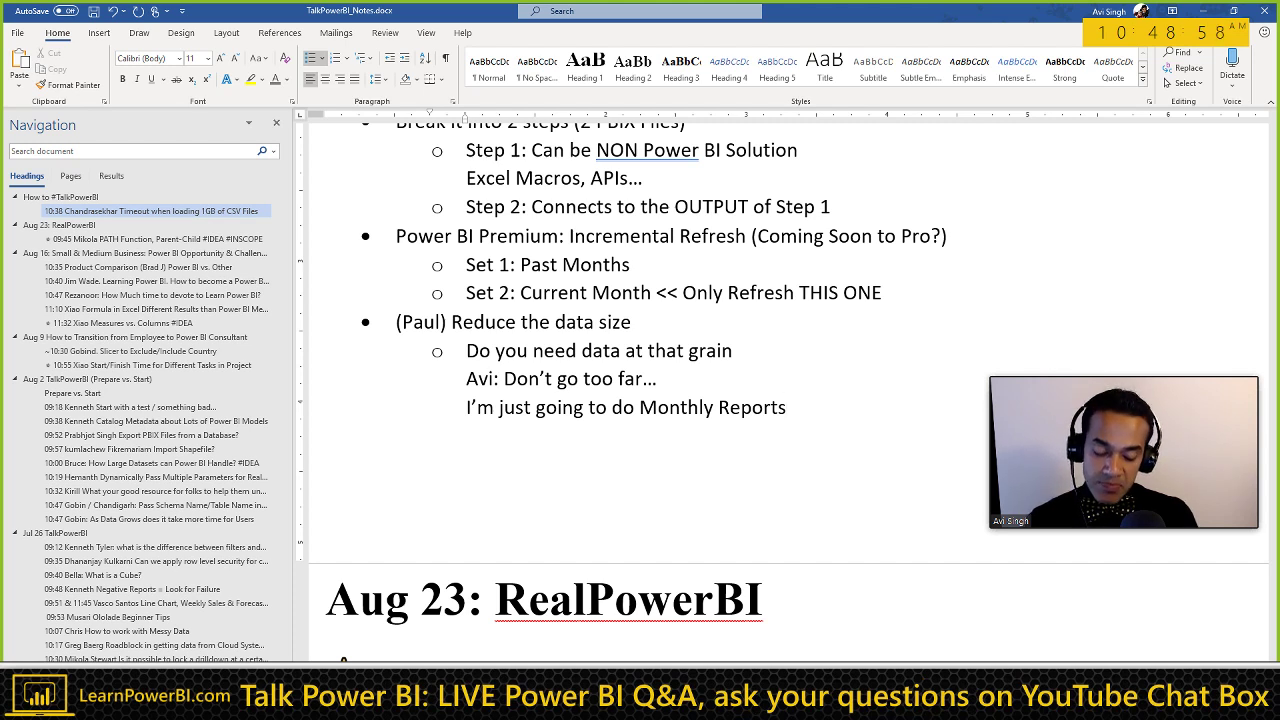
pyautogui.write('.')
pyautogui.press('Return')
pyautogui.write('So I don’t')
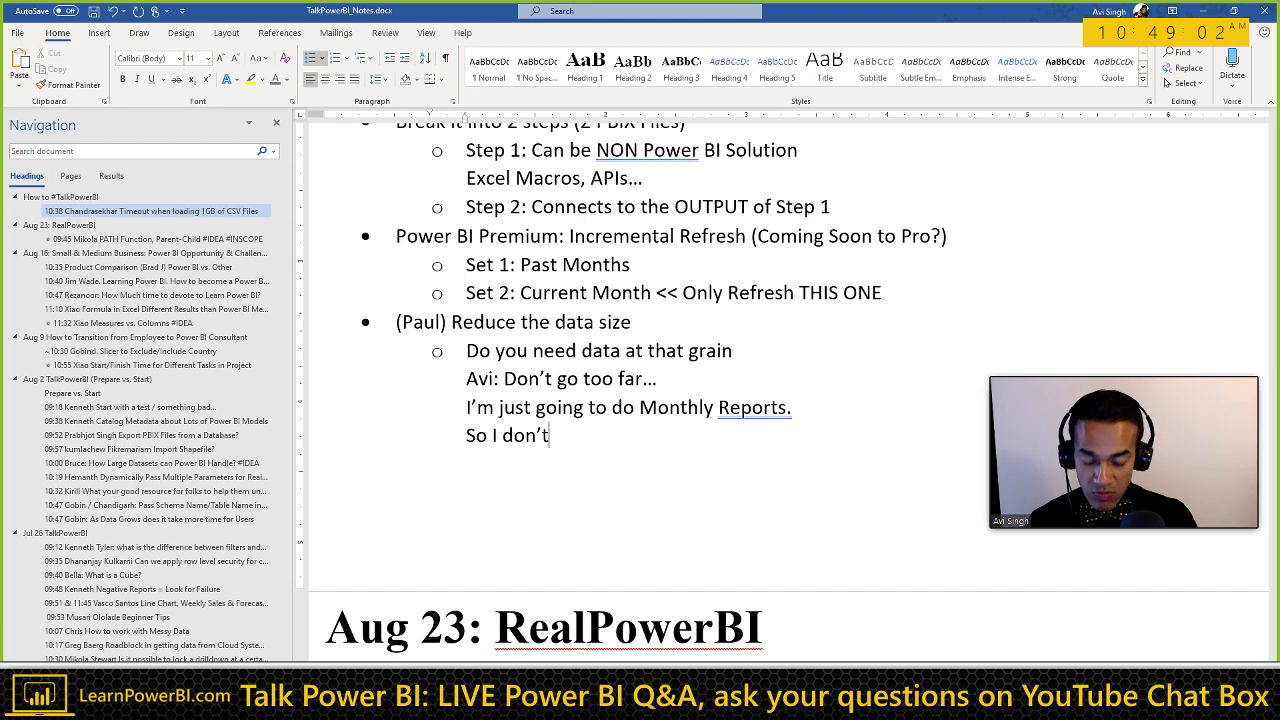
pyautogui.write("'t need dai")
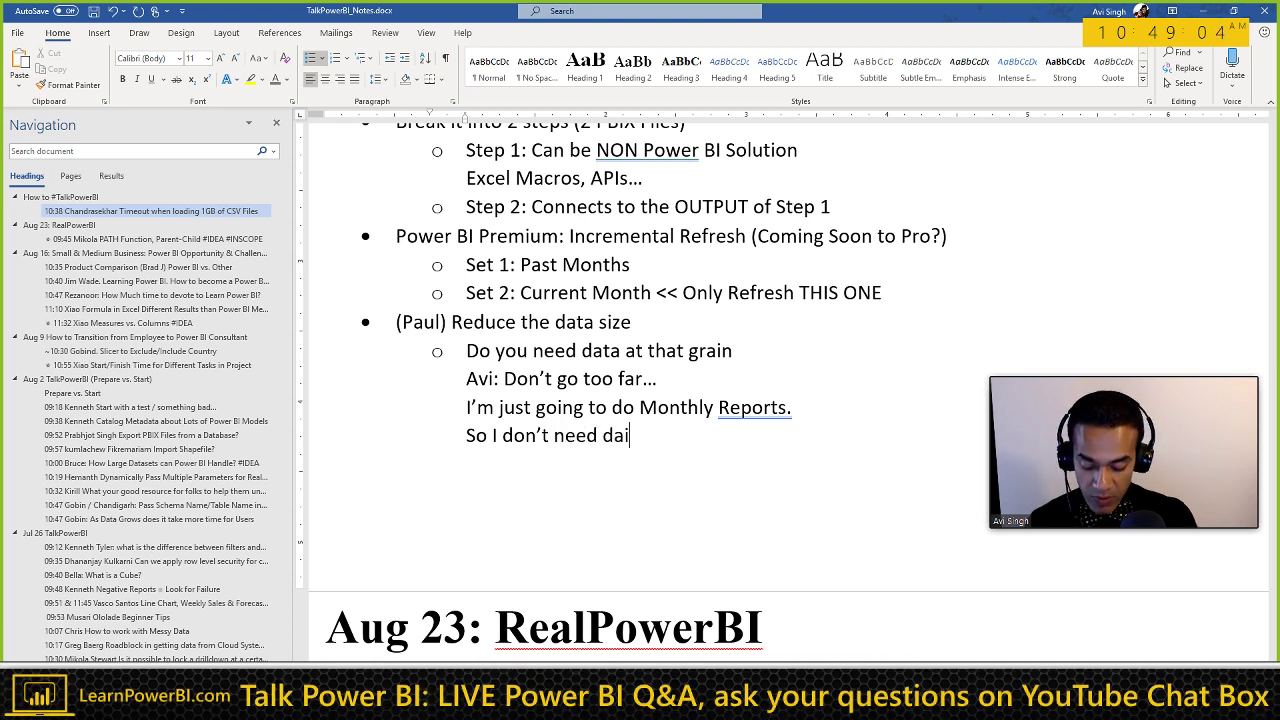
pyautogui.write('ly level.')
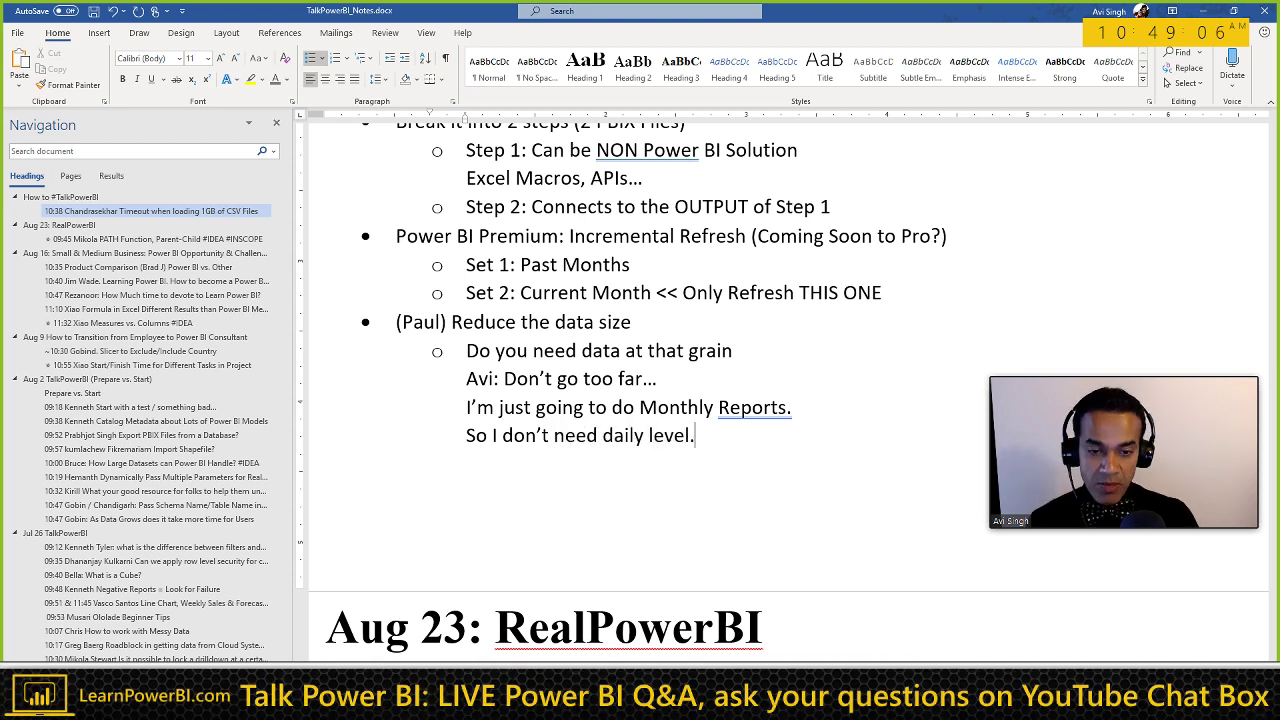
pyautogui.press('Home')
pyautogui.press('BackSpace')
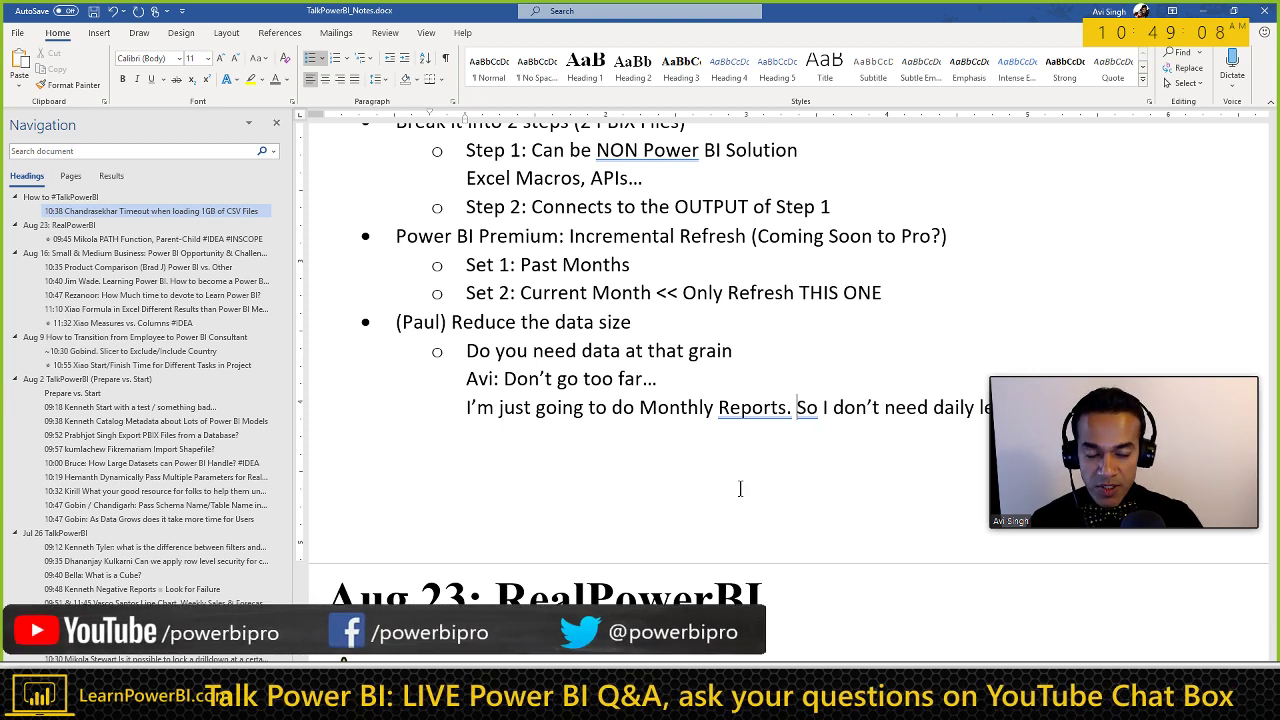
# Step: Add lines 'If you have data at hour/second/milli-second' and 'Go to "Source" which is generating the CSV'
pyautogui.moveTo(1108, 397); pyautogui.dragTo(1112, 512)
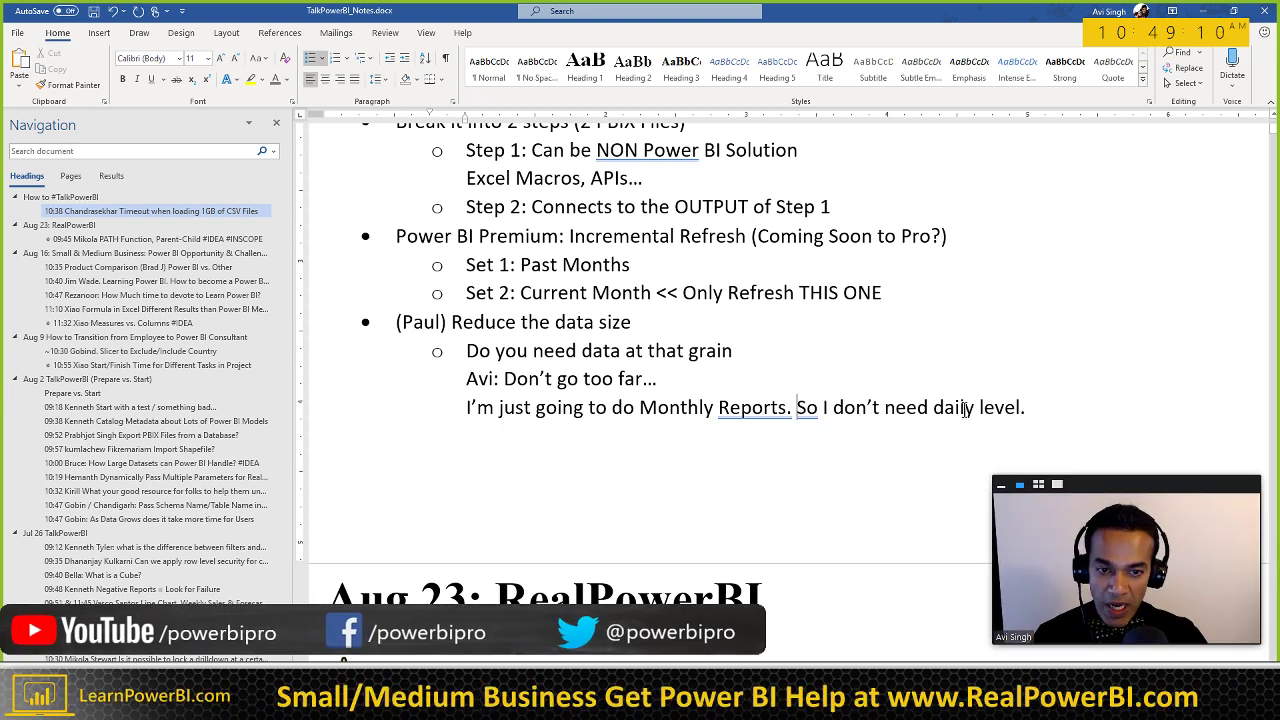
pyautogui.click(1033, 408)
pyautogui.press('Return')
pyautogui.write('If')
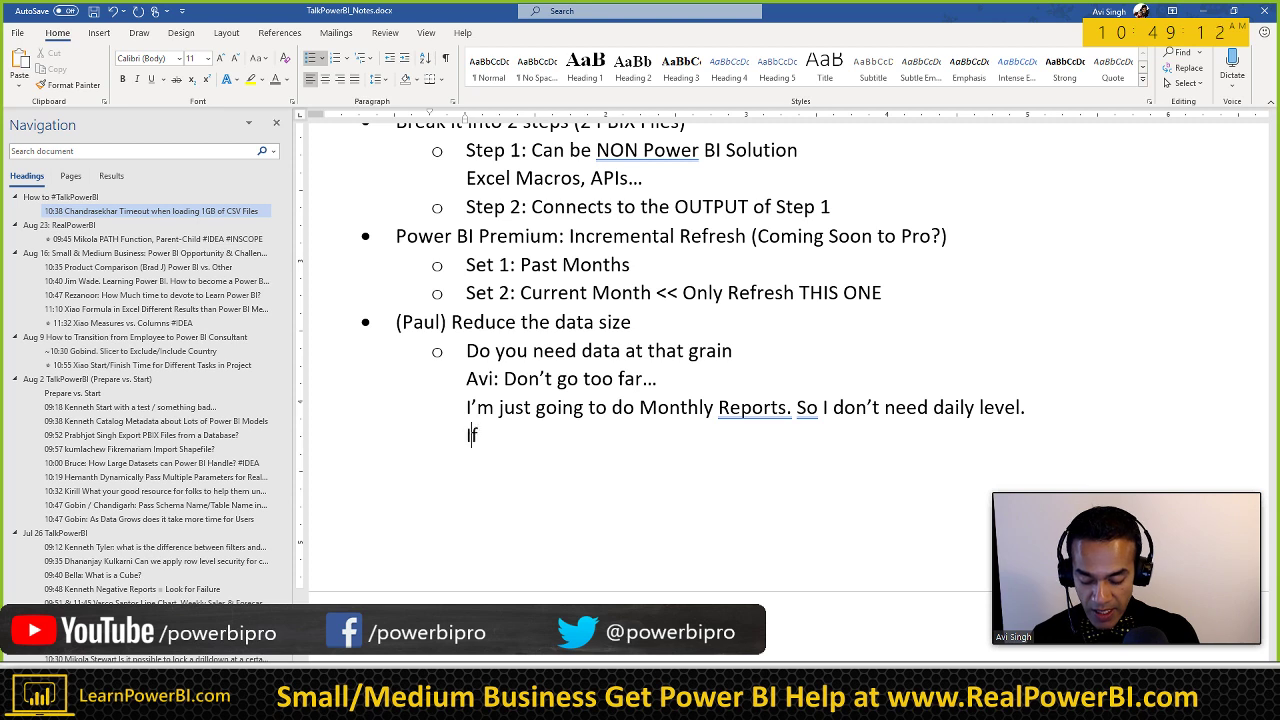
pyautogui.write(' you have data at')
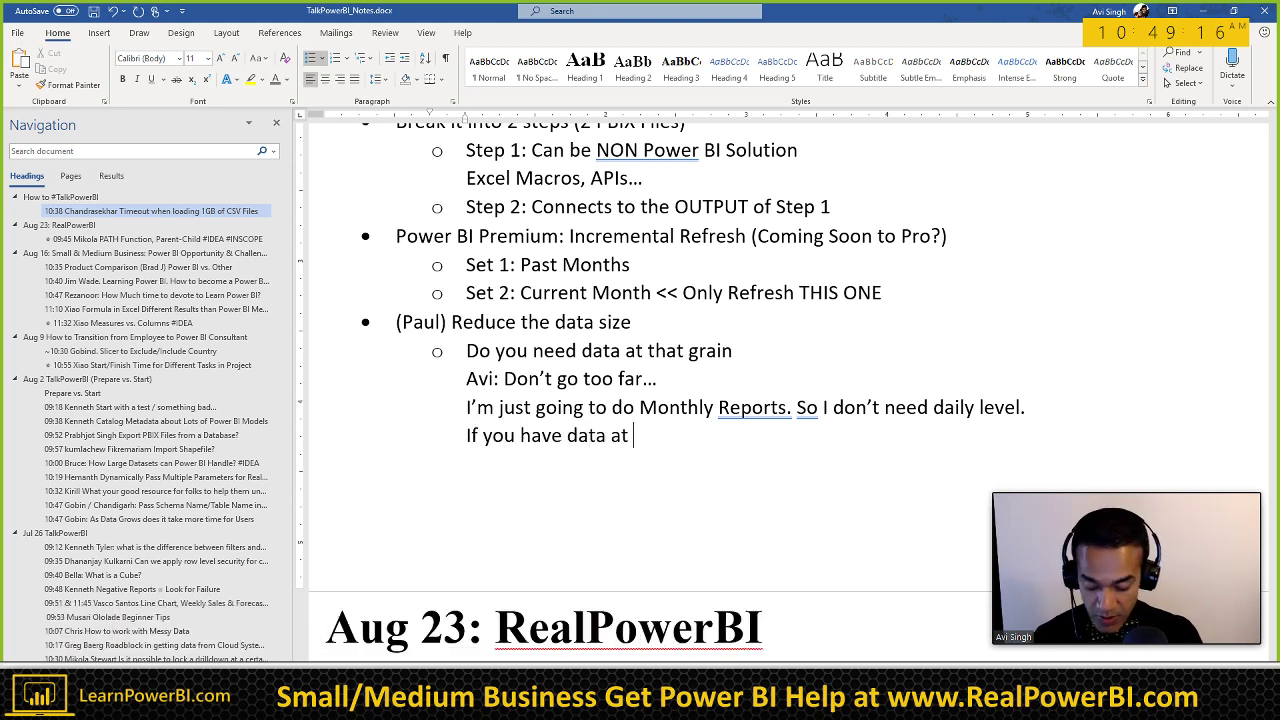
pyautogui.write(' hou')
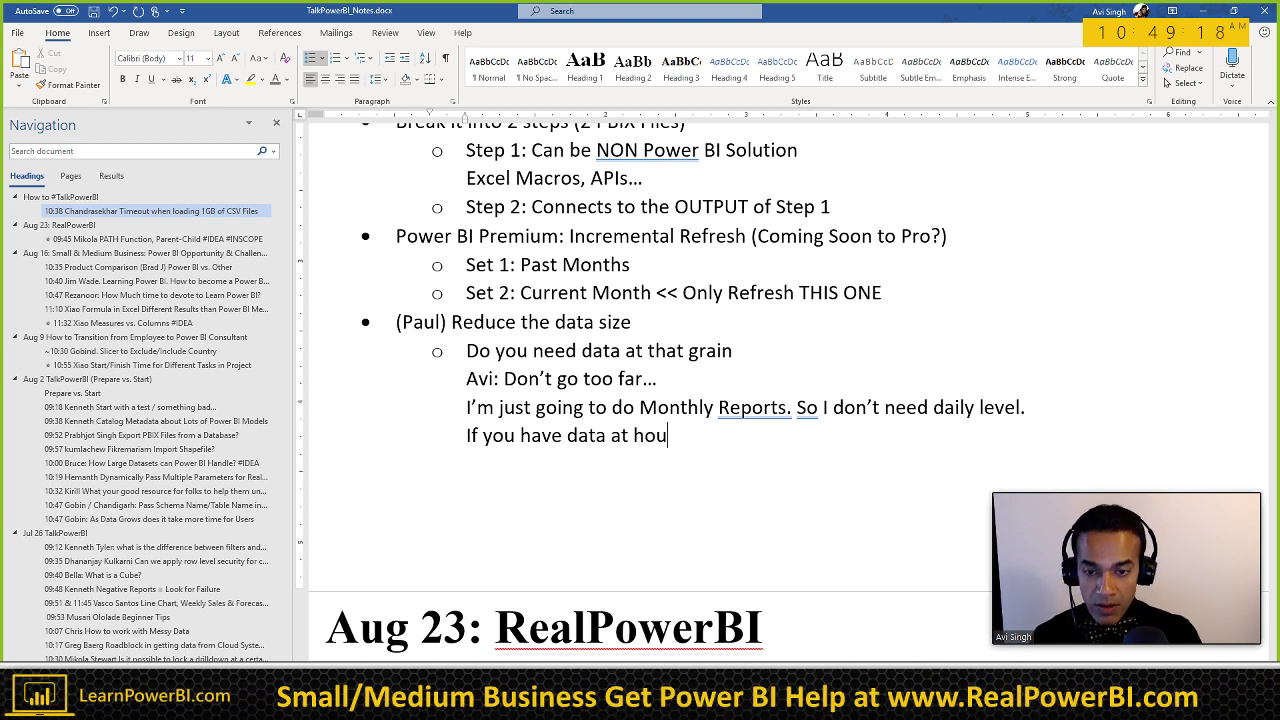
pyautogui.write('r/second')
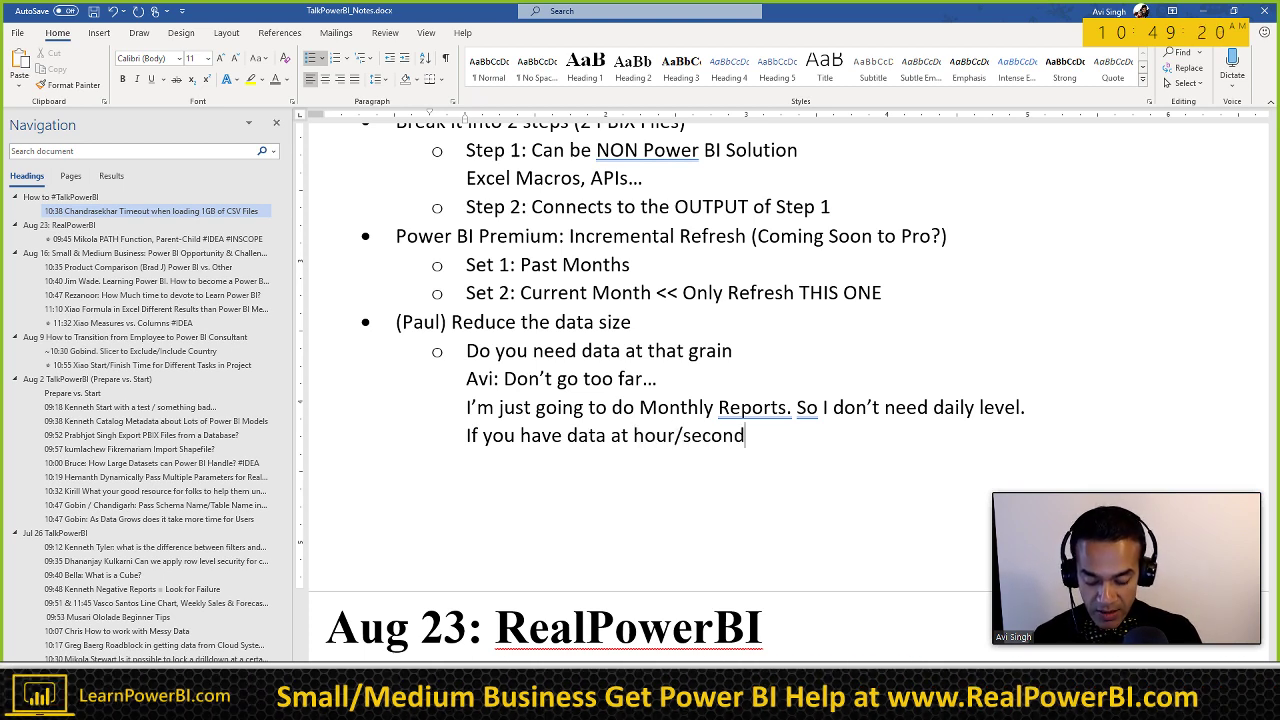
pyautogui.write('/milli-s')
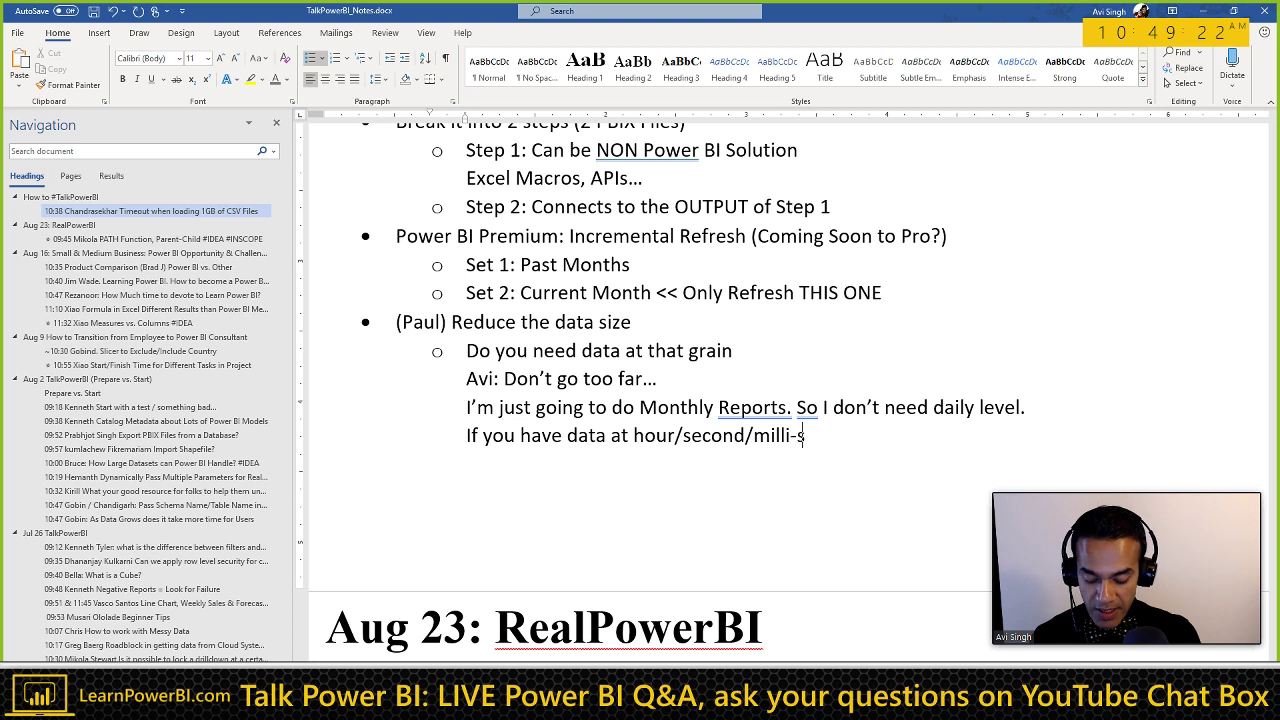
pyautogui.write('econd')
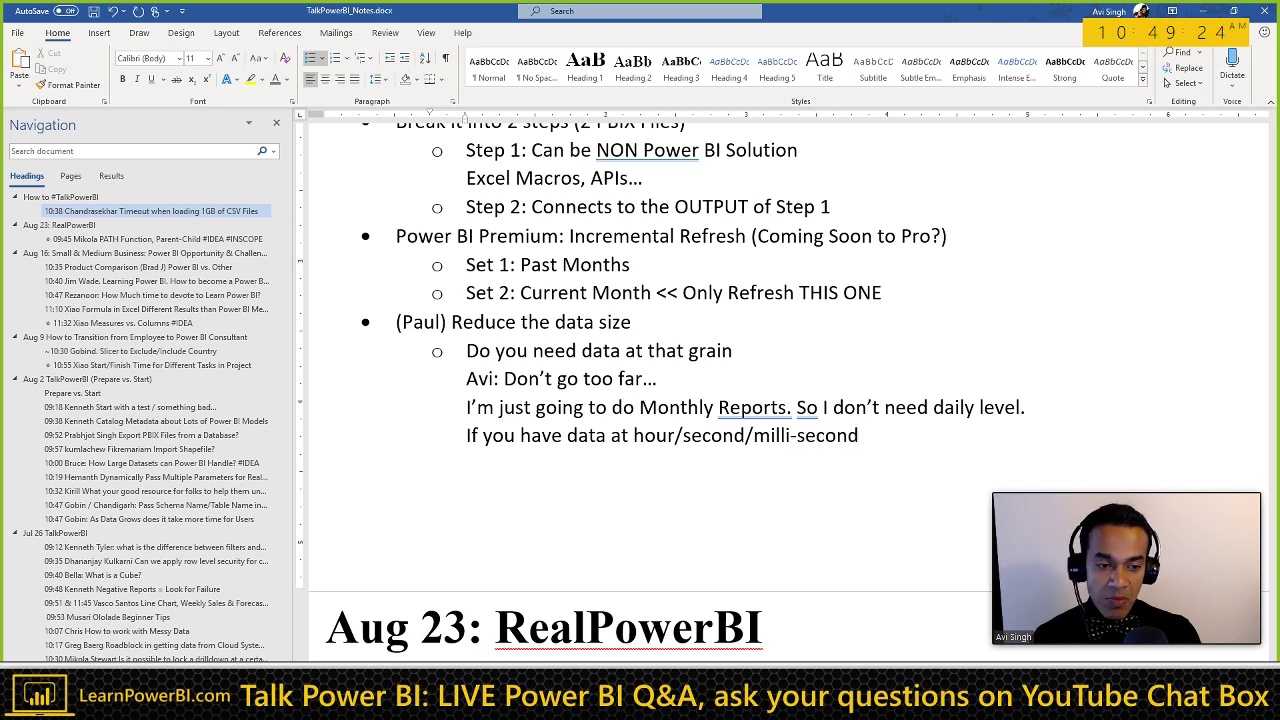
pyautogui.press('Return')
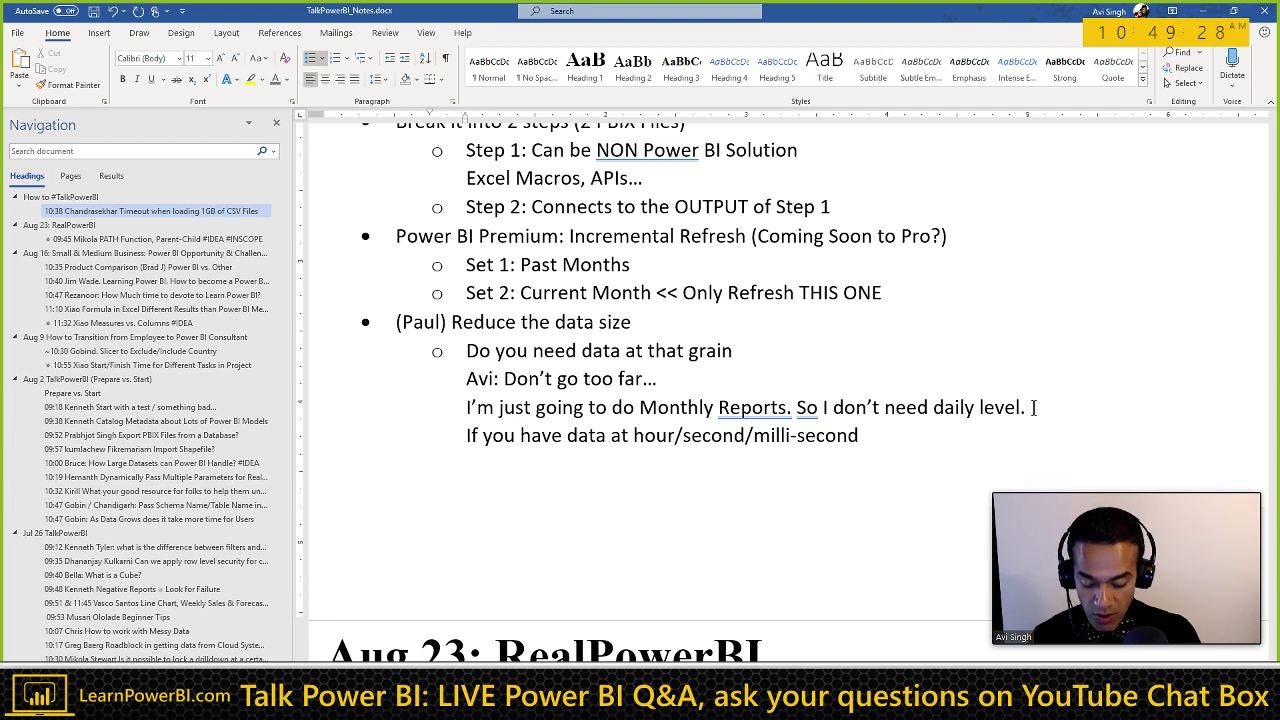
pyautogui.write('Go to "Sour')
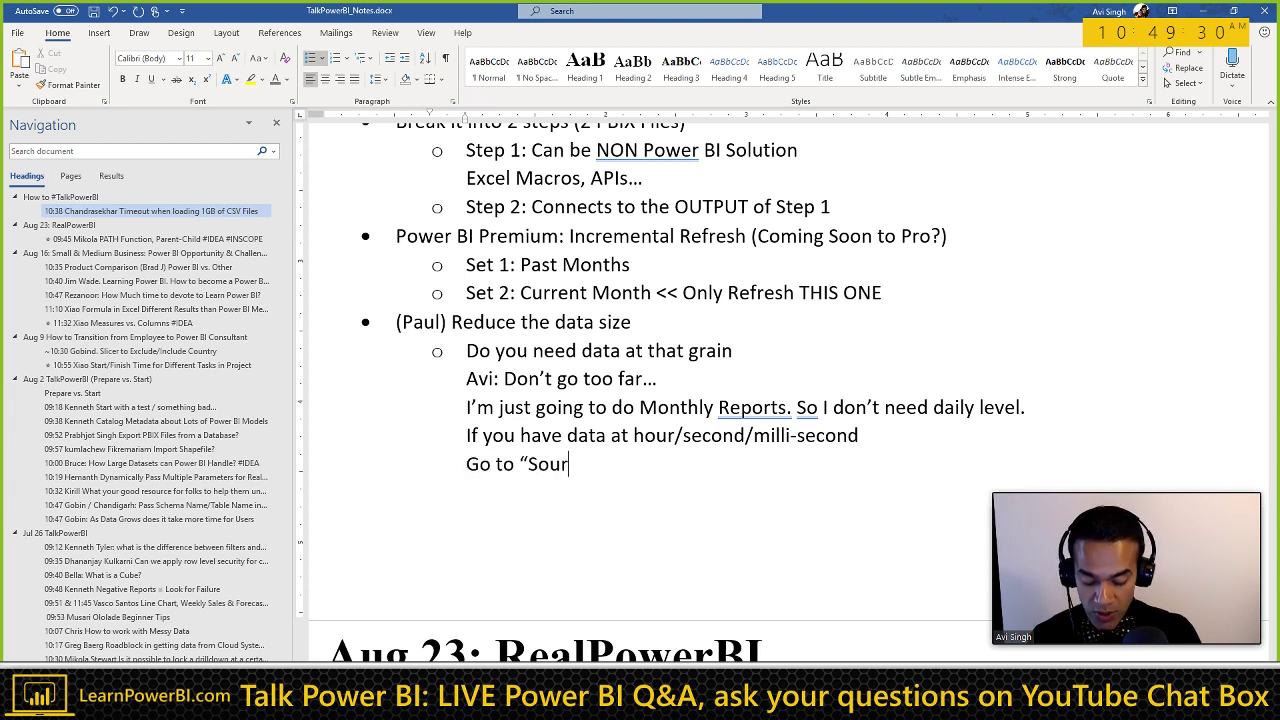
pyautogui.write('ce" which is ge')
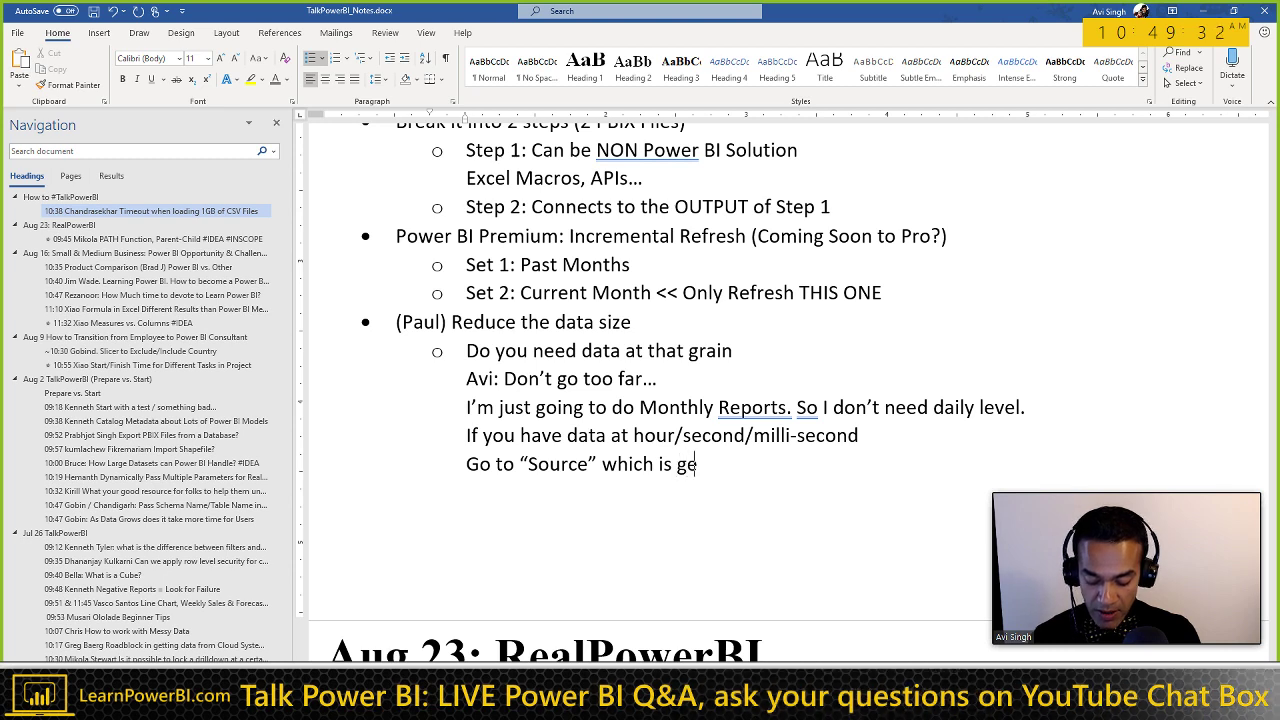
pyautogui.write('nerating the CS')
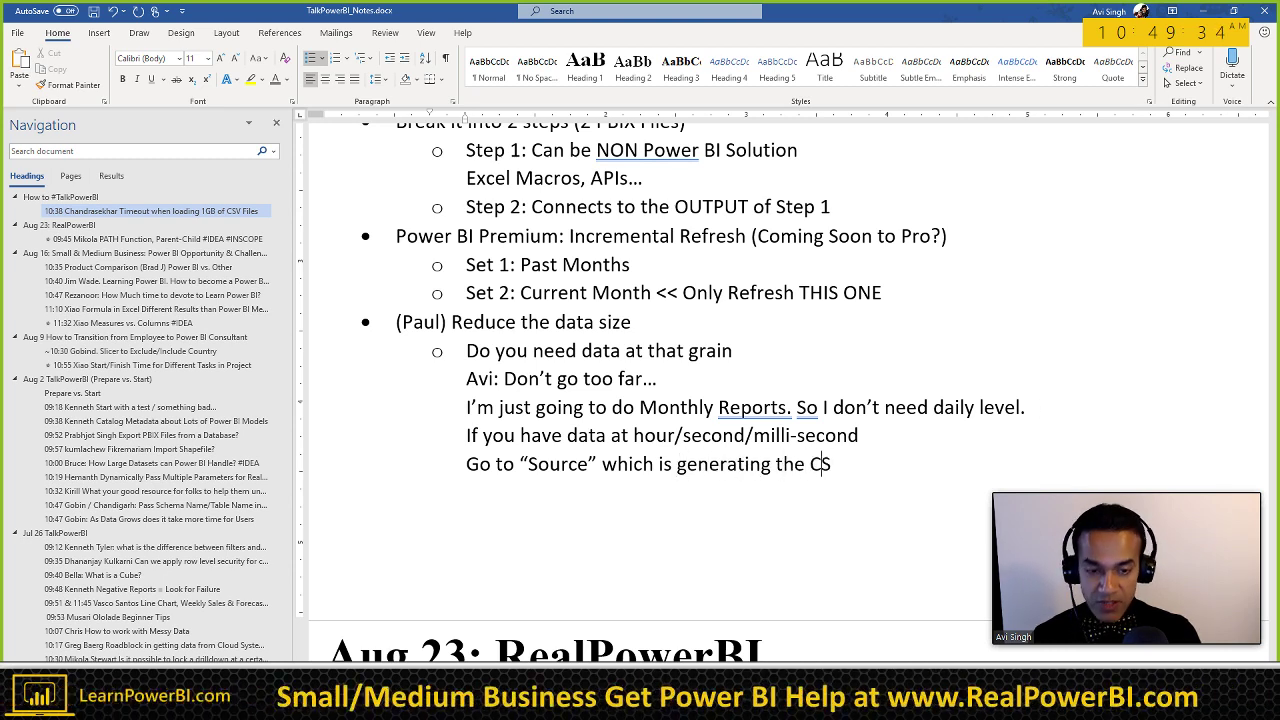
pyautogui.write('V')
pyautogui.scroll(1, 635, 511)
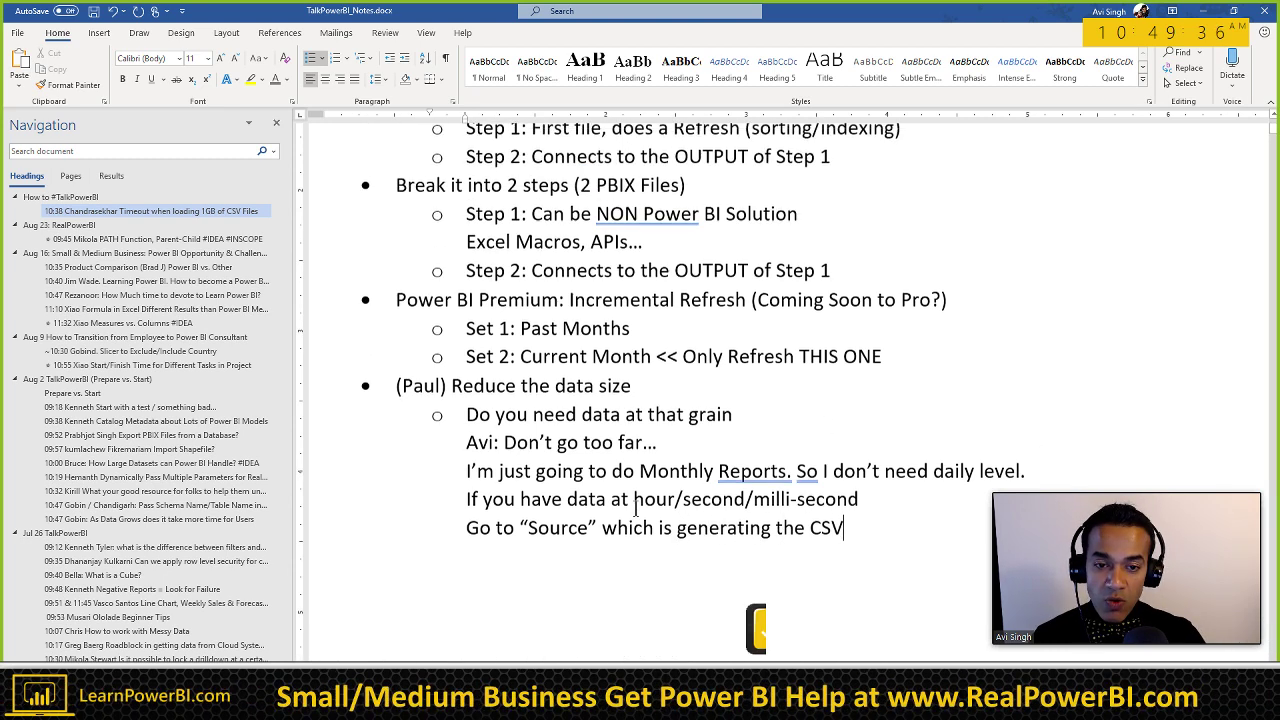
pyautogui.scroll(2, 635, 506)
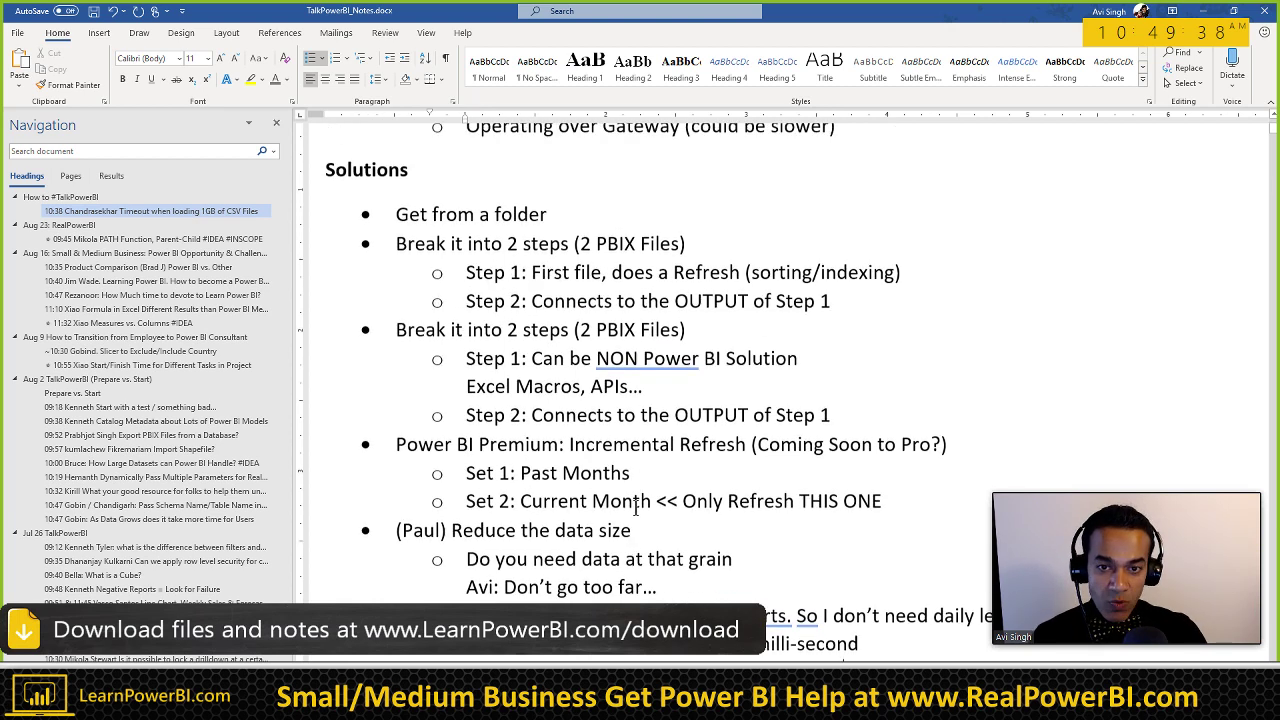
pyautogui.scroll(1, 636, 508)
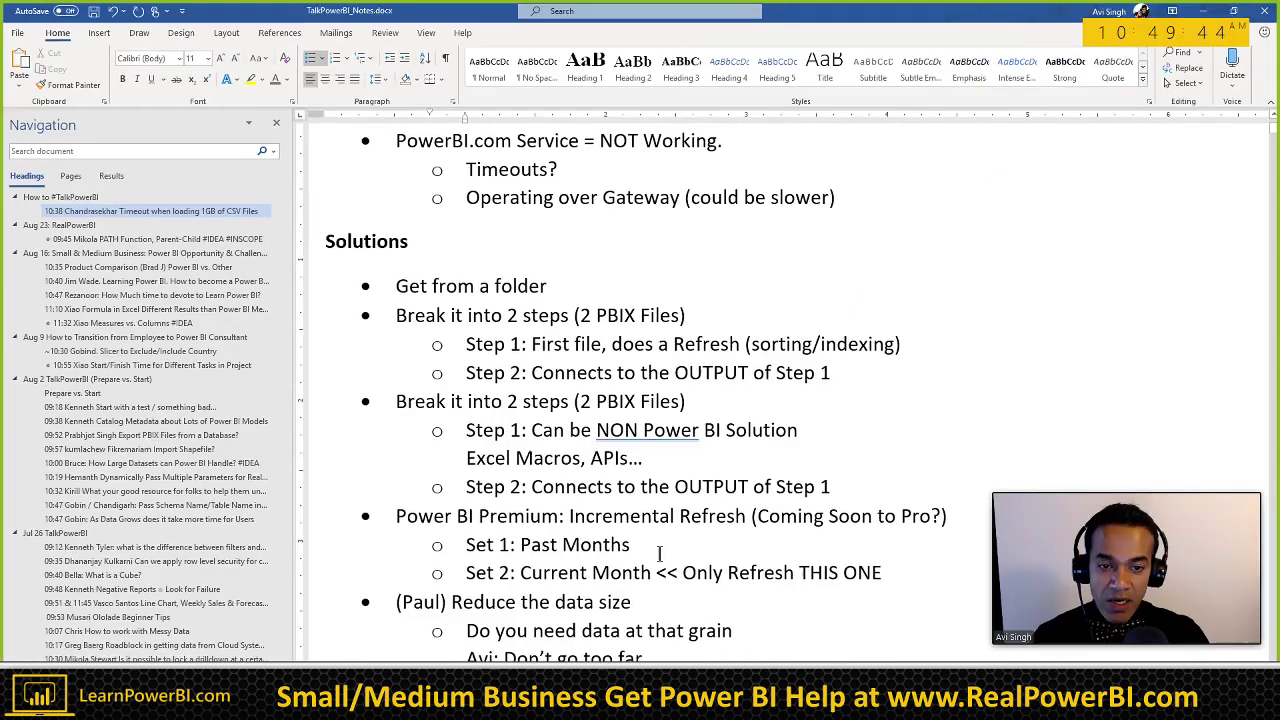
pyautogui.scroll(-1, 674, 607)
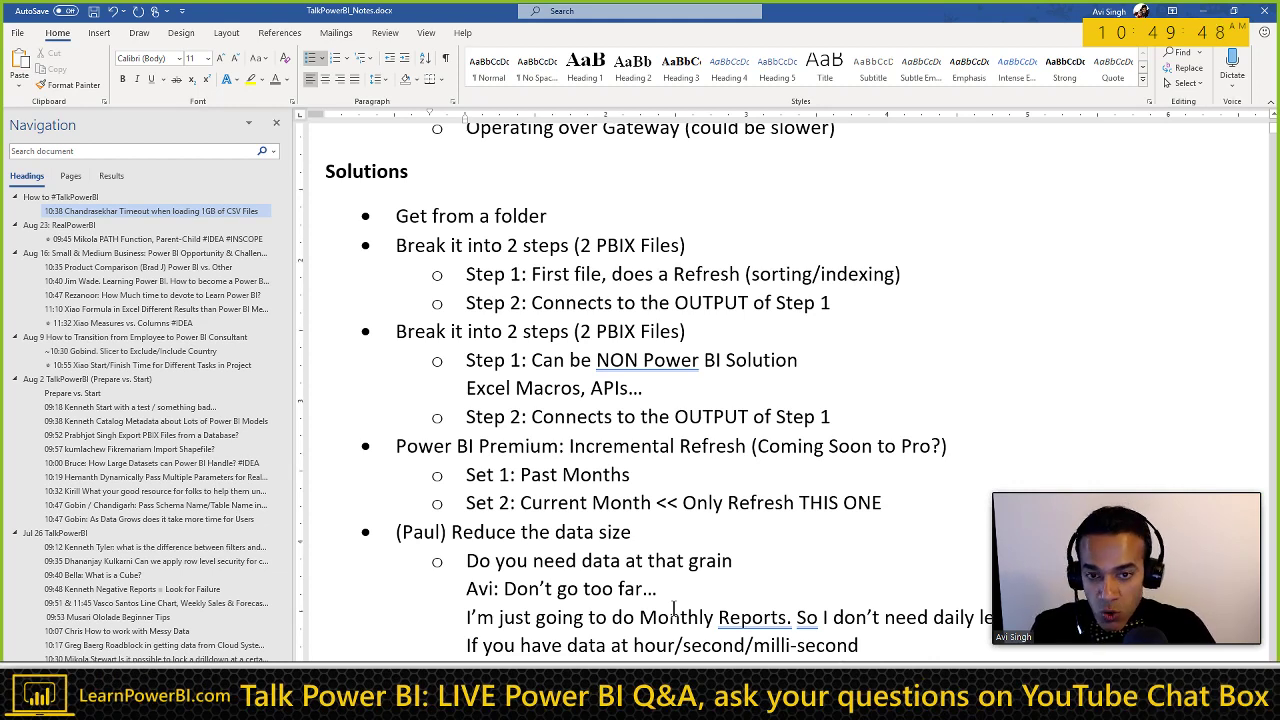
pyautogui.scroll(-1, 674, 607)
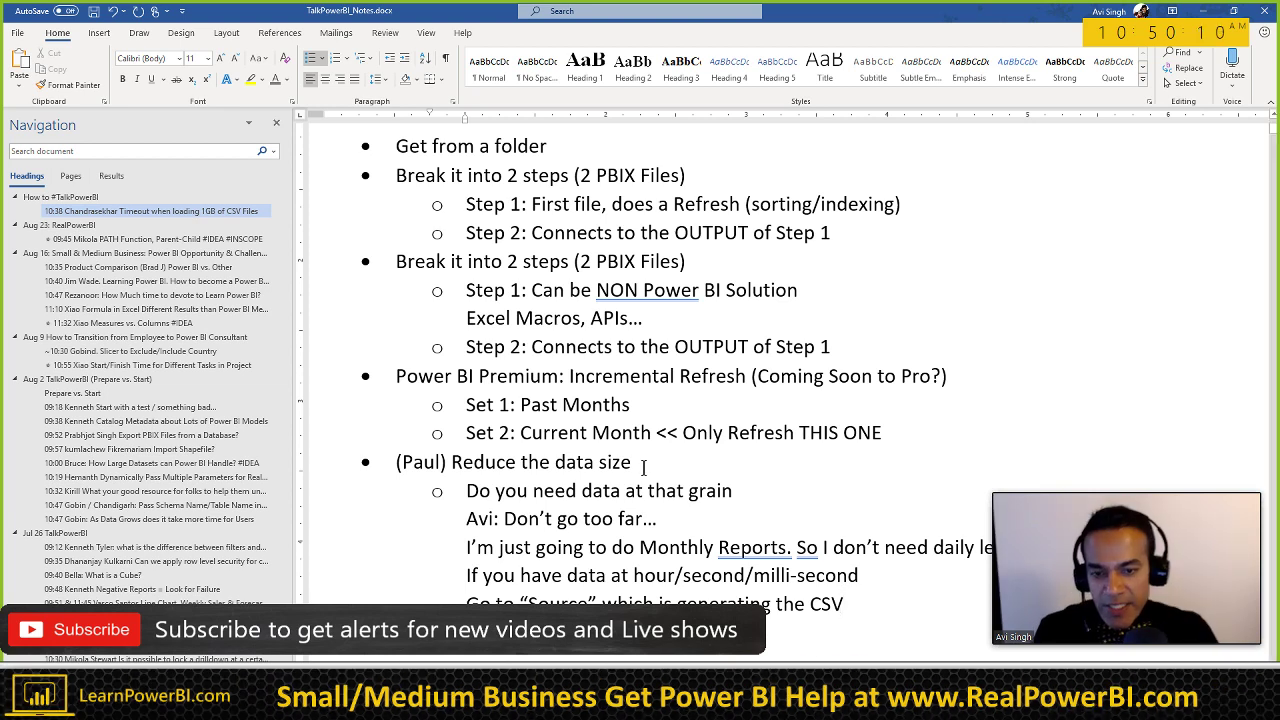
pyautogui.click(637, 404)
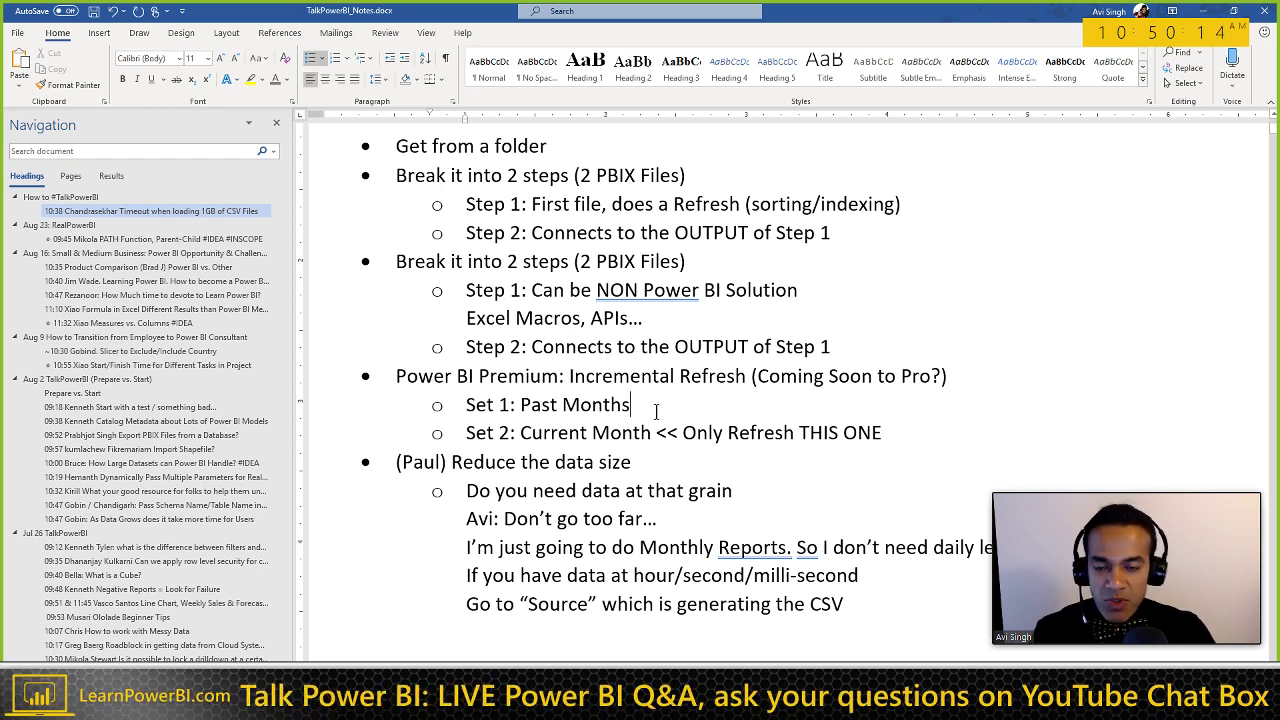
pyautogui.write('/ Last')
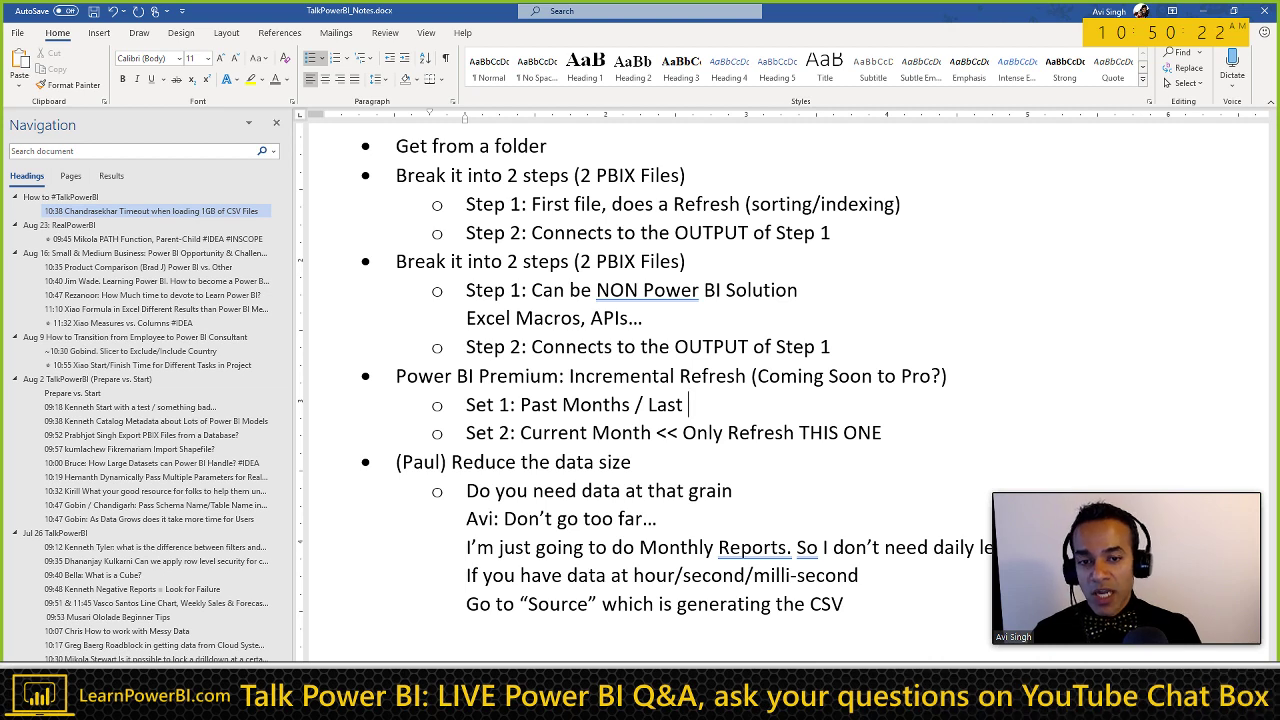
pyautogui.write('19 wr')
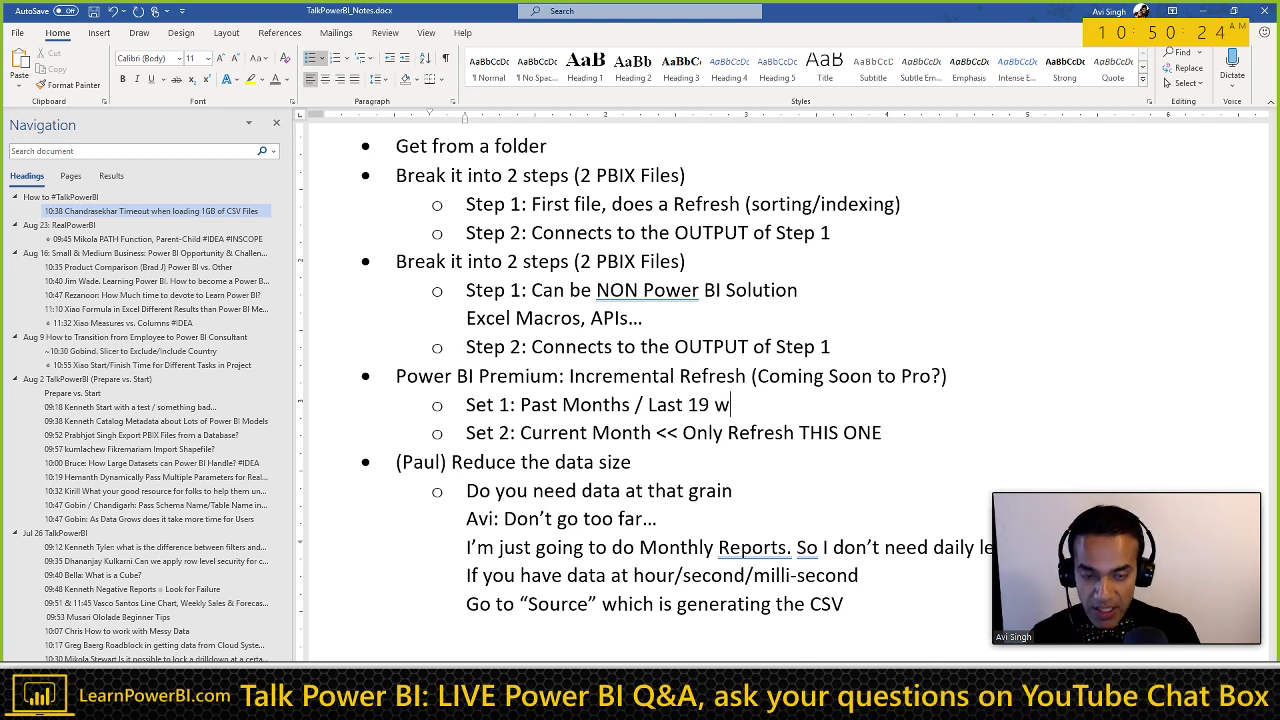
pyautogui.press('BackSpace')
pyautogui.write('eeks')
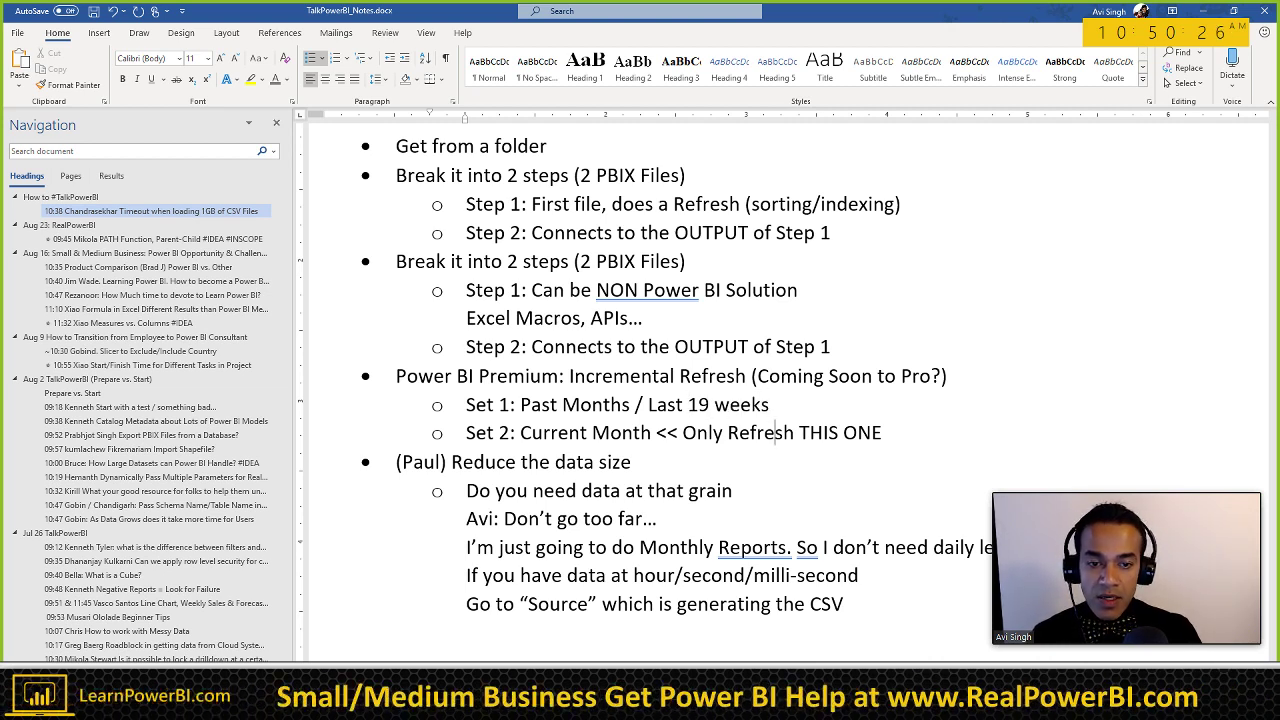
pyautogui.hotkey('ctrl', 'Right')
pyautogui.hotkey('ctrl', 'Right')
pyautogui.hotkey('ctrl', 'Right')
pyautogui.hotkey('ctrl', 'Right')
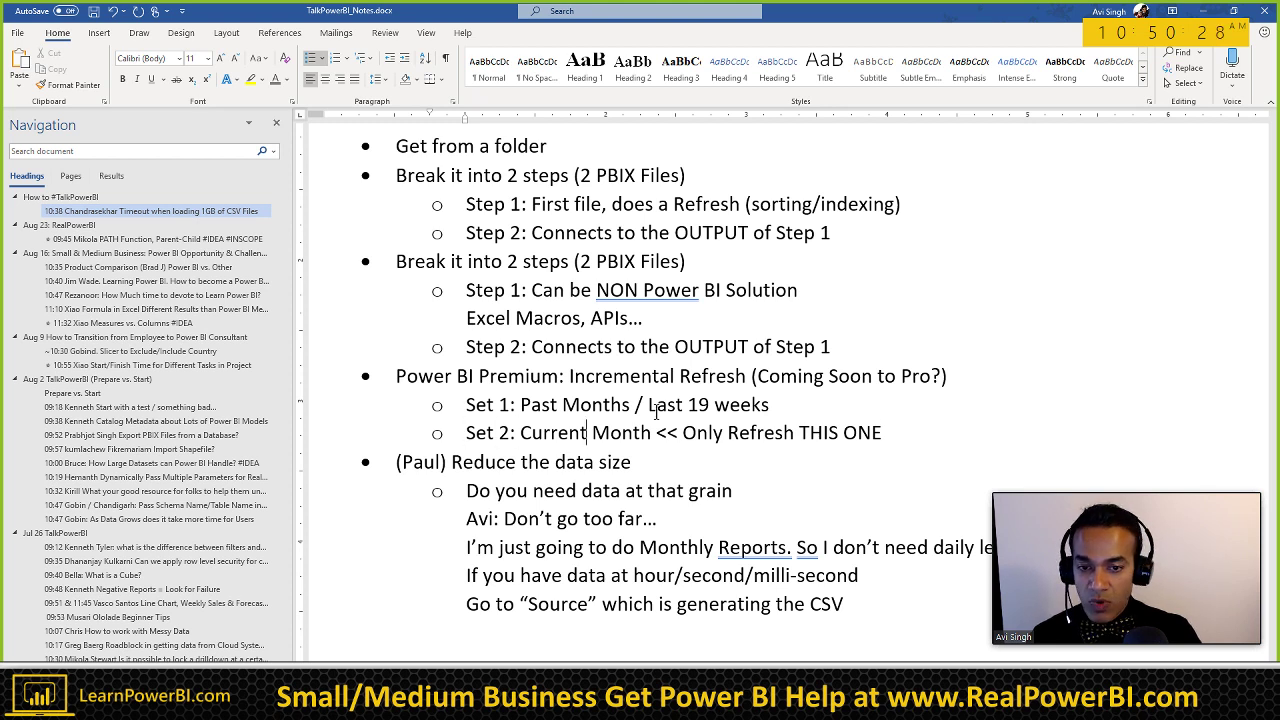
pyautogui.write('/ Last 1 week')
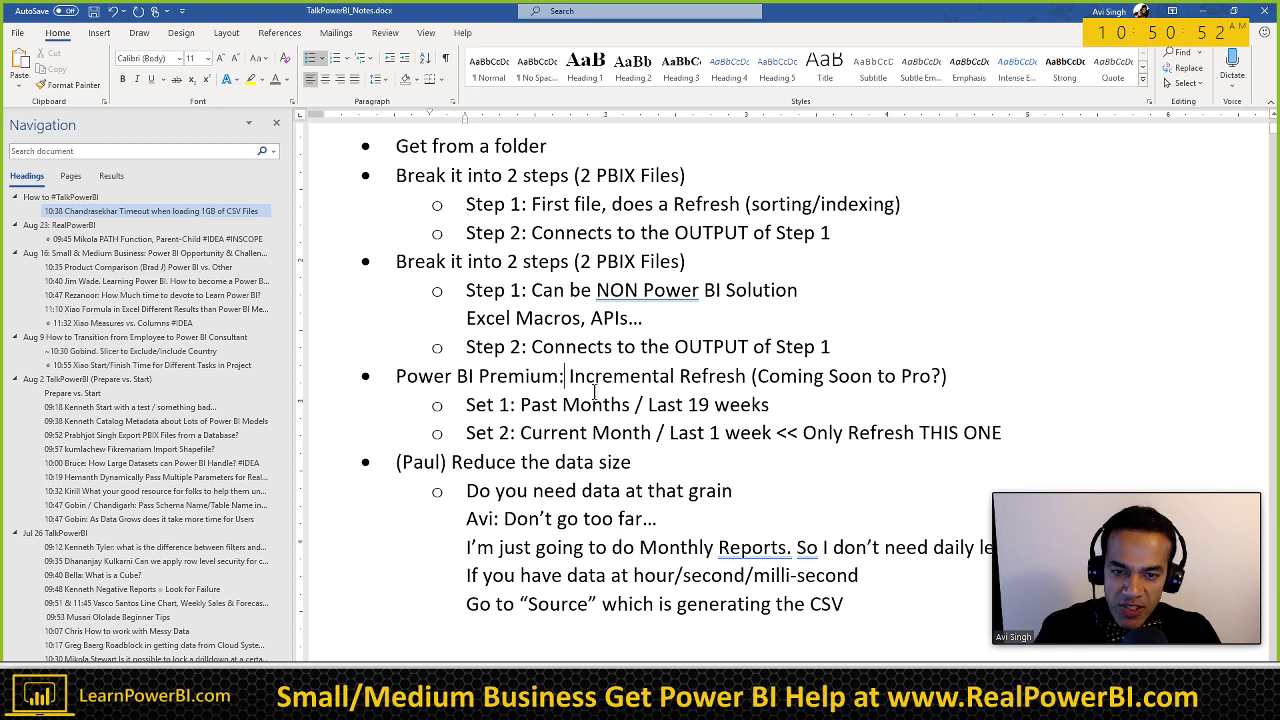
pyautogui.moveTo(566, 376); pyautogui.dragTo(745, 432)
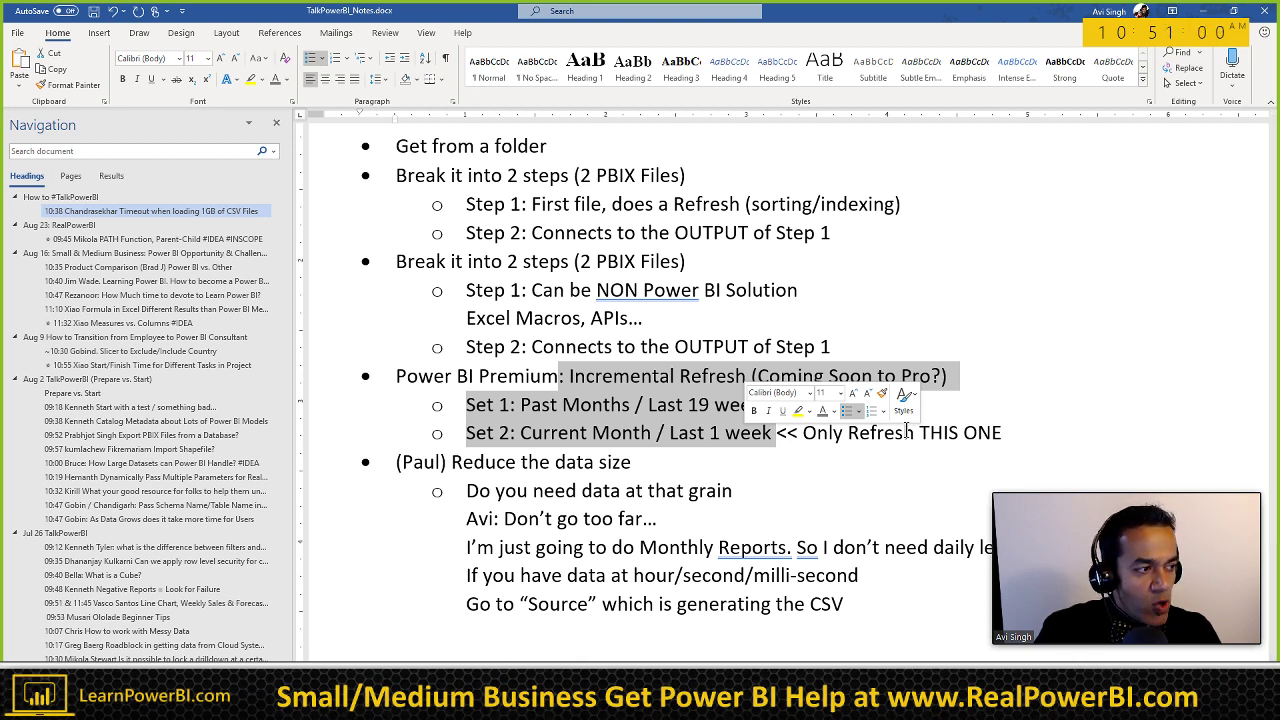
pyautogui.click(688, 406)
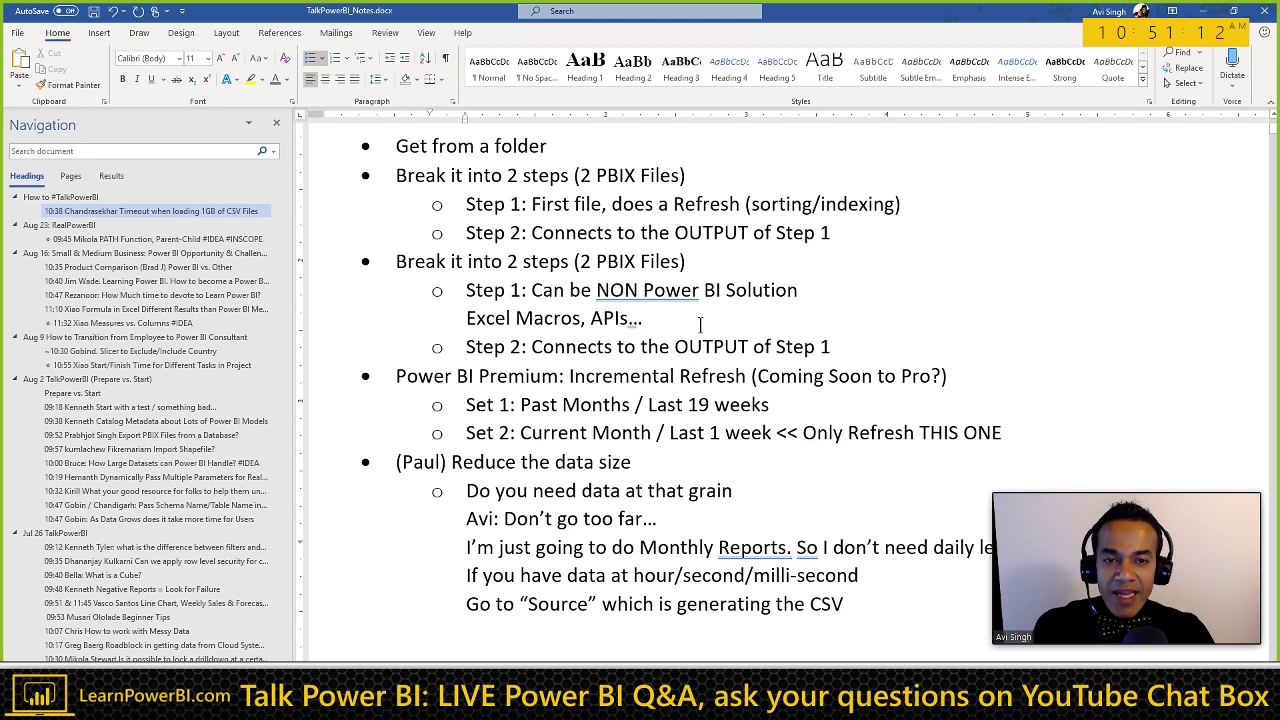
# Step: Start a new main-level bullet line after 'Go to "Source" which is generating the CSV'
pyautogui.scroll(3, 700, 323)
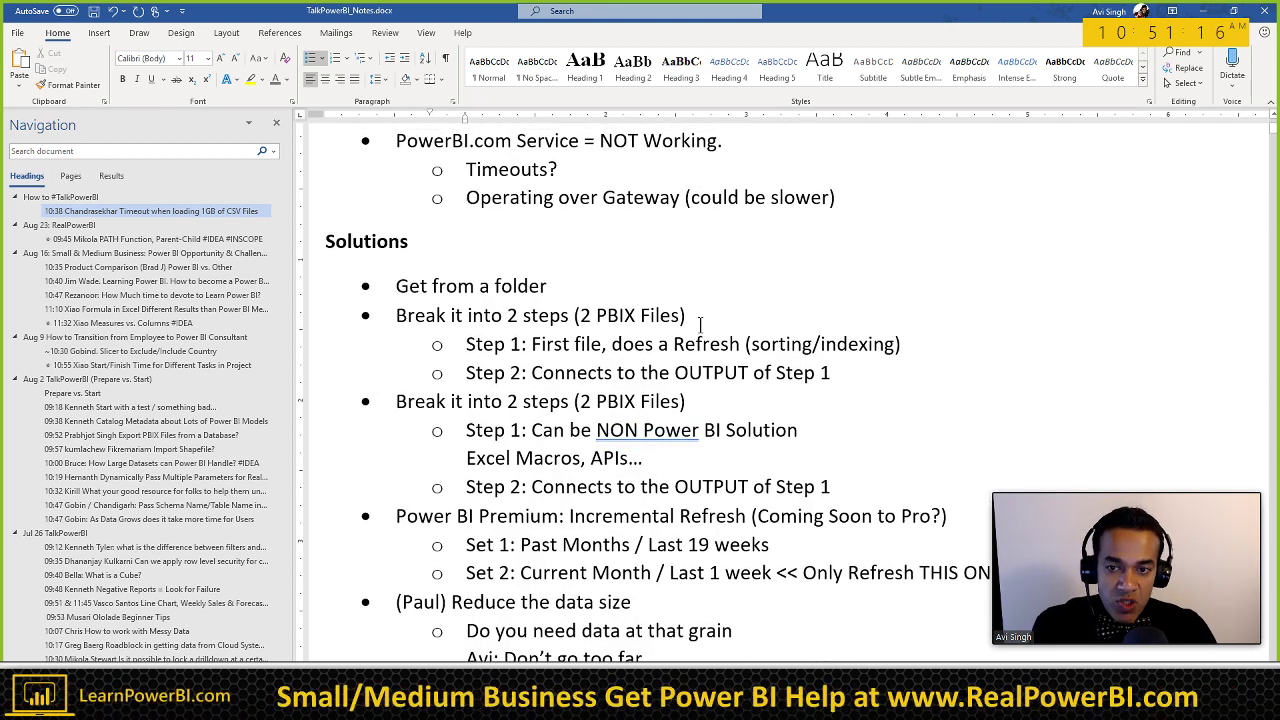
pyautogui.click(562, 286)
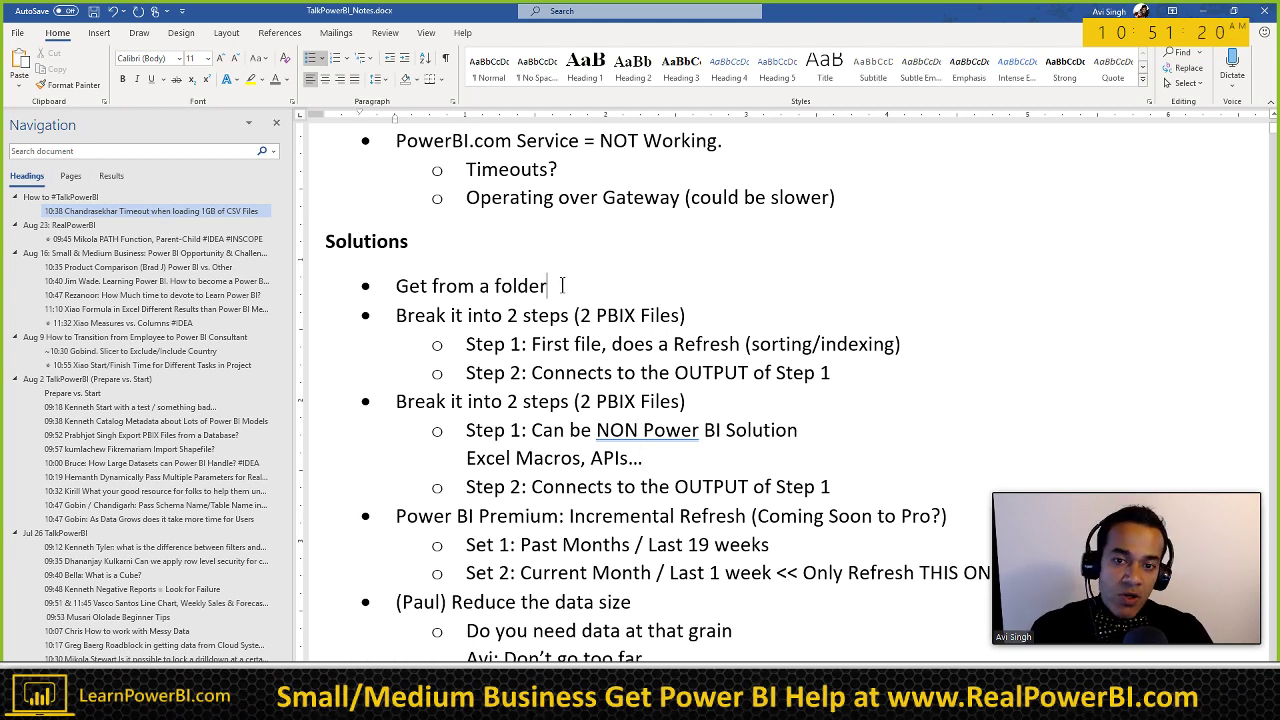
pyautogui.scroll(-5, 562, 286)
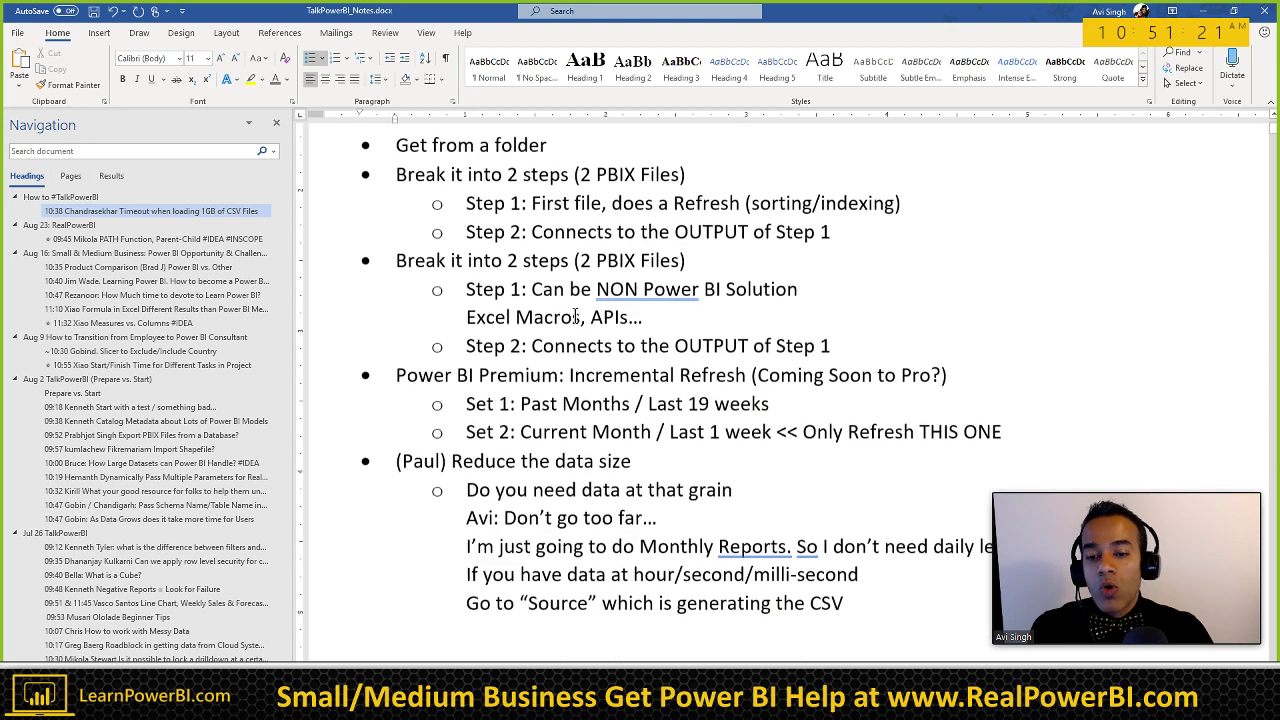
pyautogui.click(876, 467)
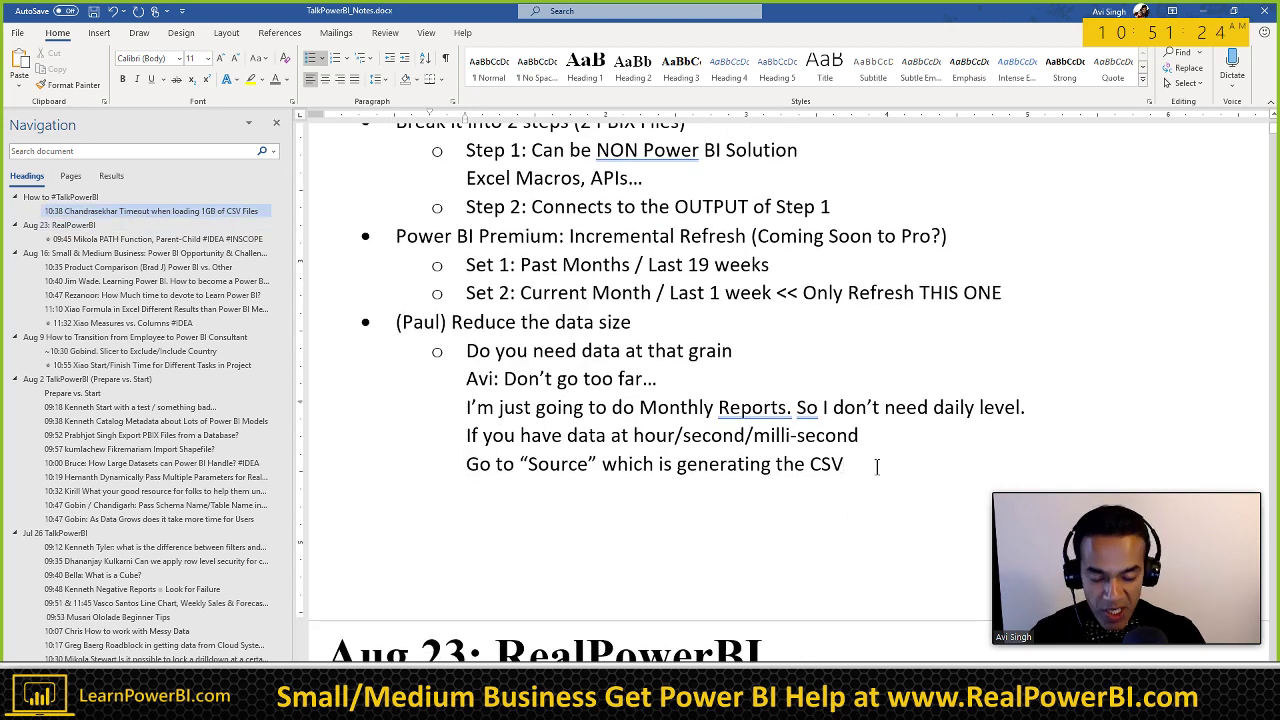
pyautogui.press('Return')
pyautogui.hotkey('shift', 'Tab')
# Step: Type 'BIG GUNS!' and insert a blank line above it after the CSV note
pyautogui.write('BIG GUNS!')
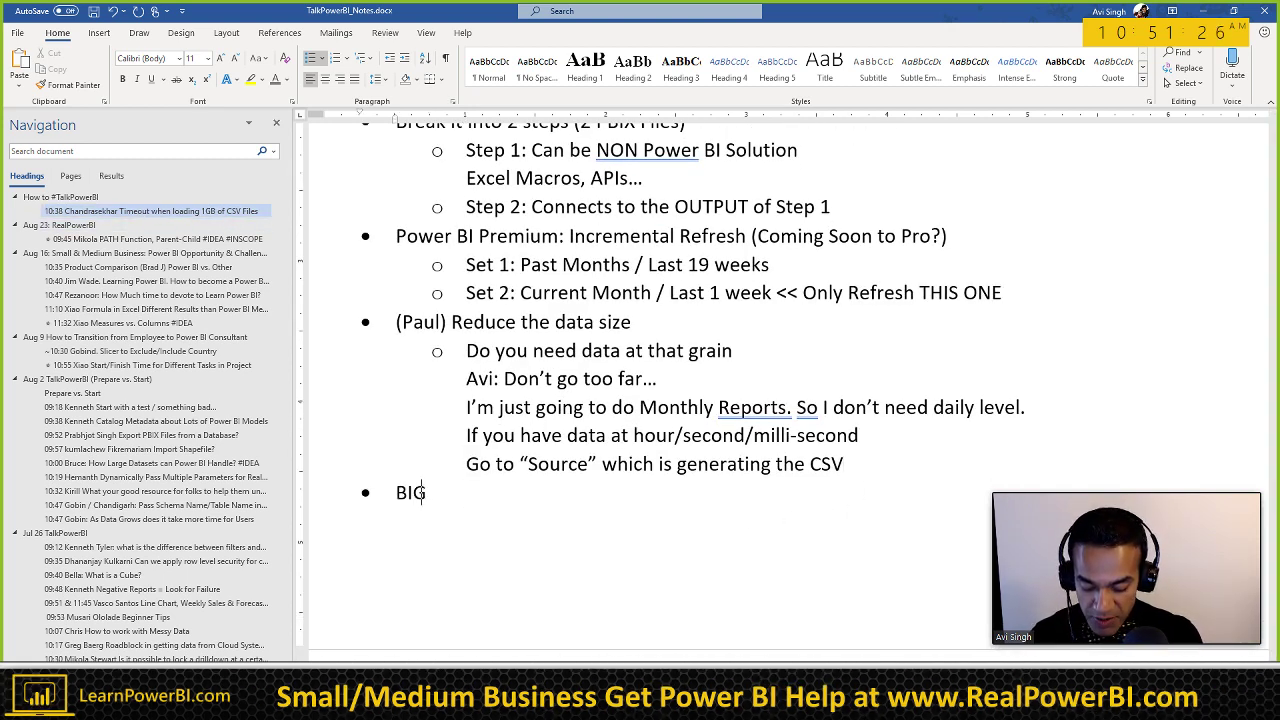
pyautogui.click(894, 455)
pyautogui.press('Return')
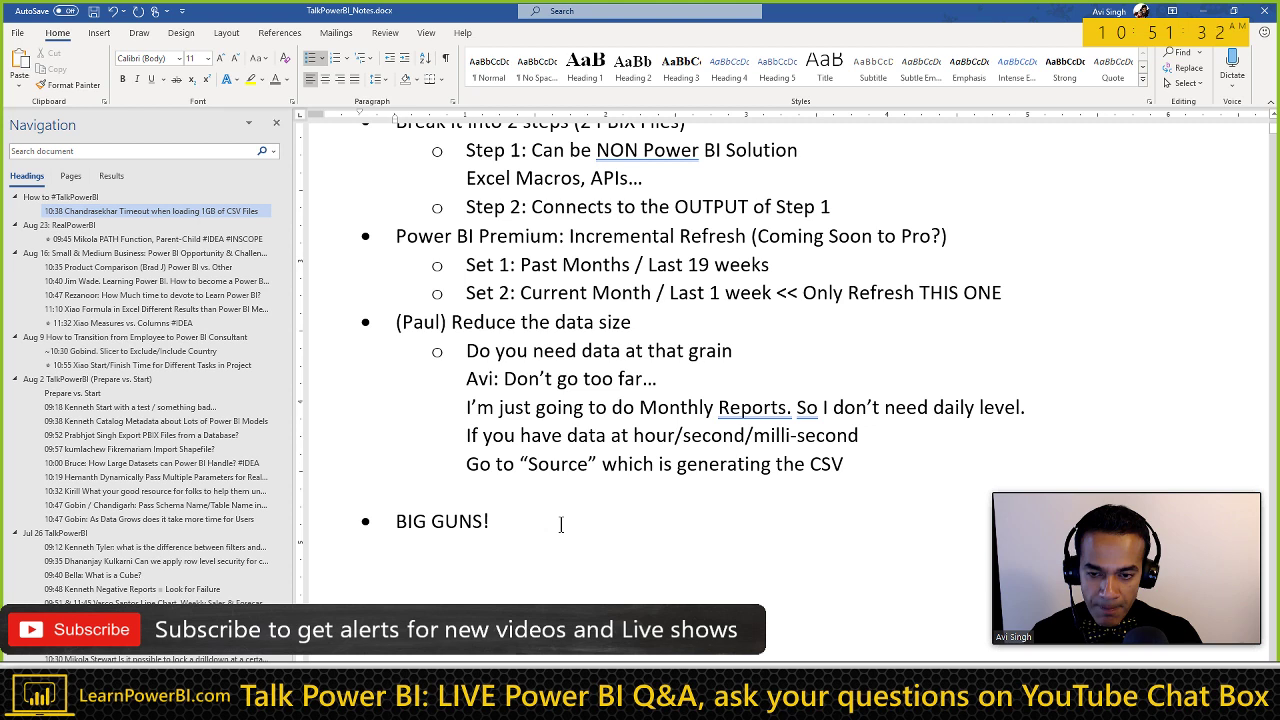
# Step: Add sub-bullet 'Billion Row Demo: Direct Query, Hybrid, Cached Table?' under BIG GUNS!
pyautogui.click(561, 525)
pyautogui.press('Return')
pyautogui.press('Tab')
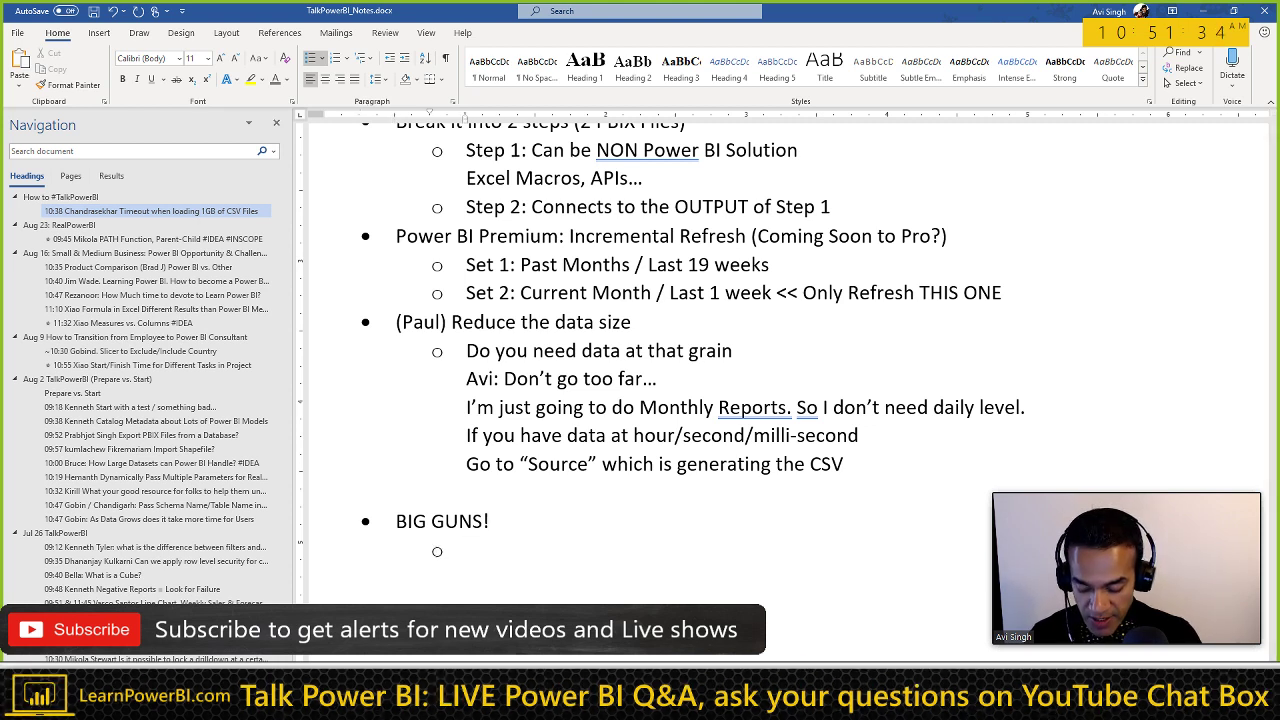
pyautogui.write('Billion ')
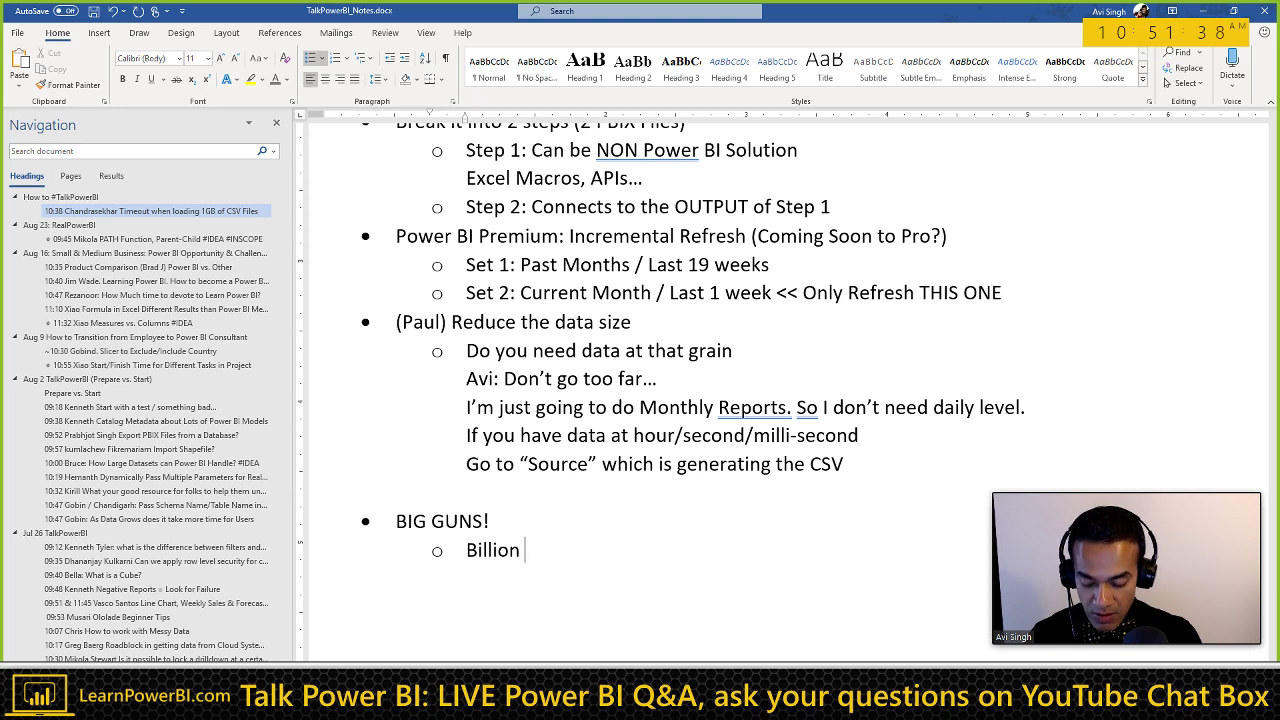
pyautogui.write('Row Demo')
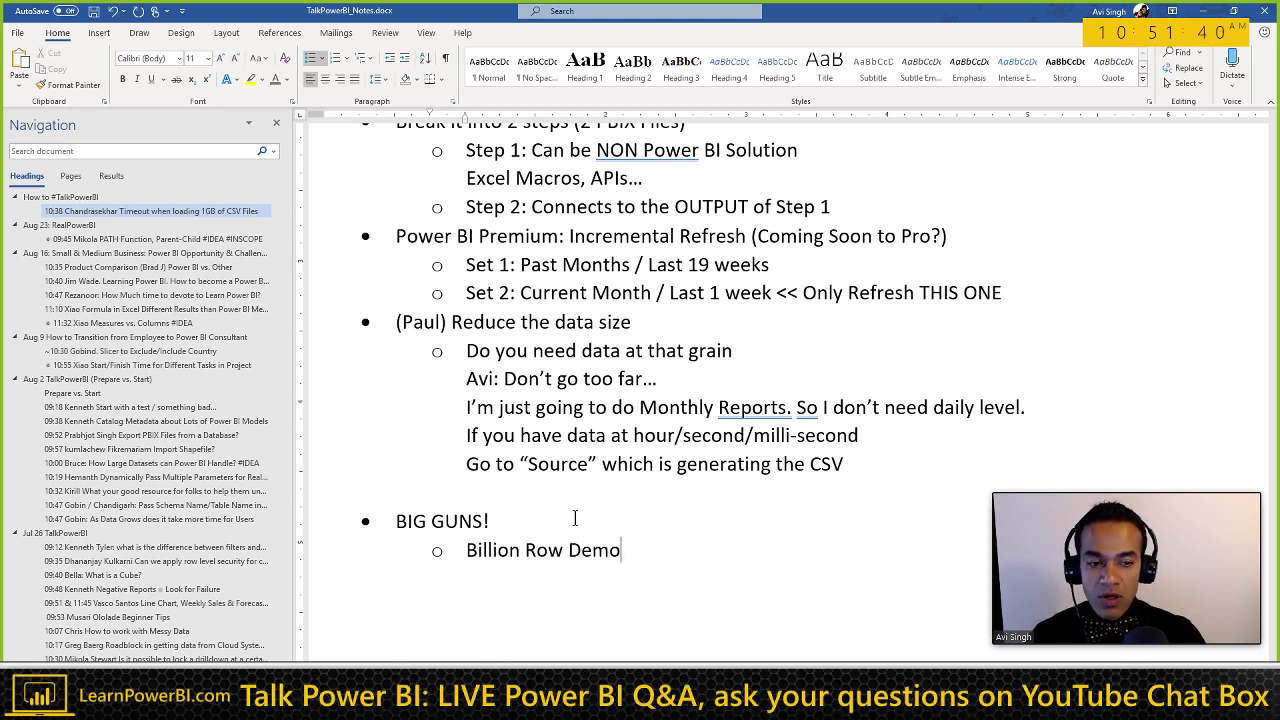
pyautogui.scroll(-1, 575, 518)
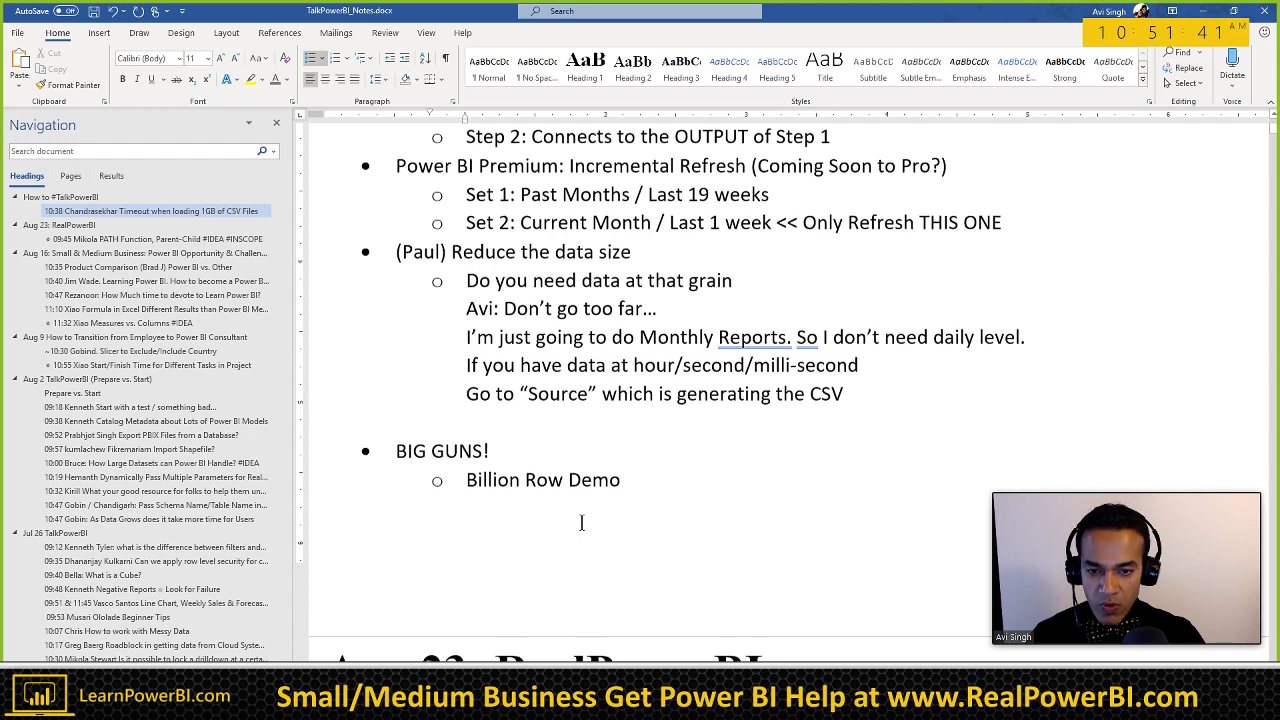
pyautogui.scroll(-1, 581, 522)
pyautogui.write(':')
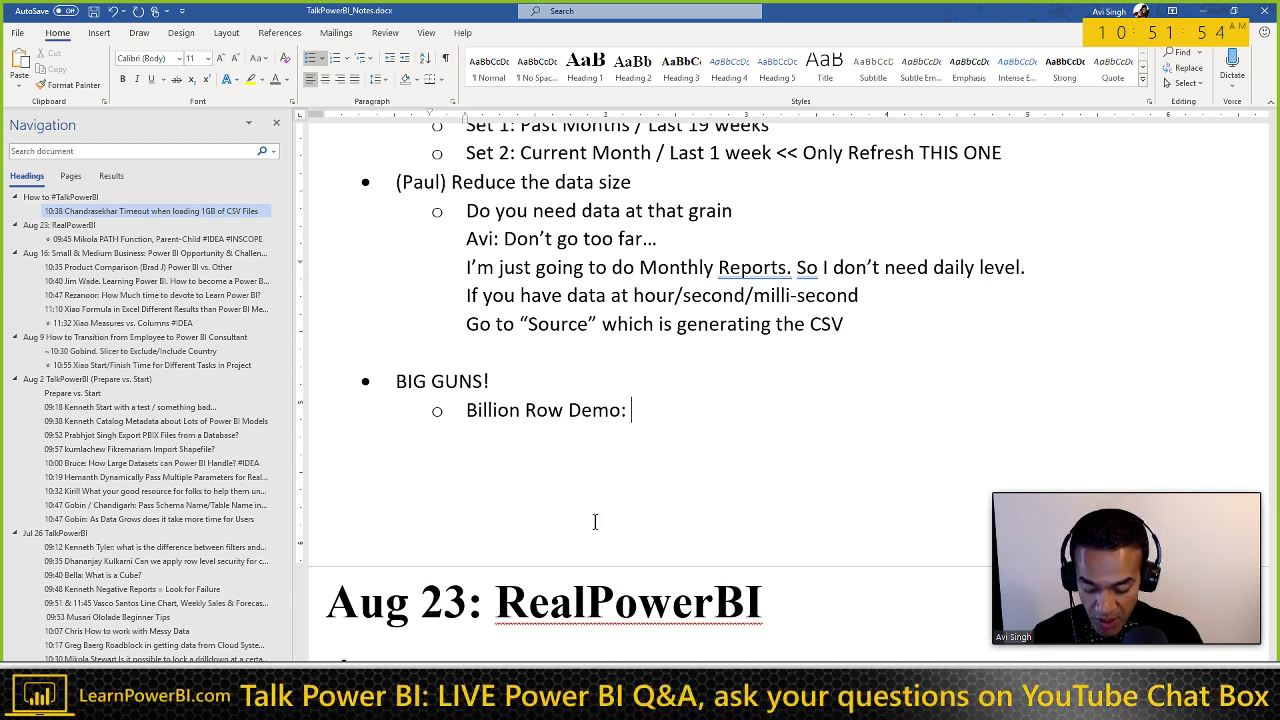
pyautogui.write('Direct')
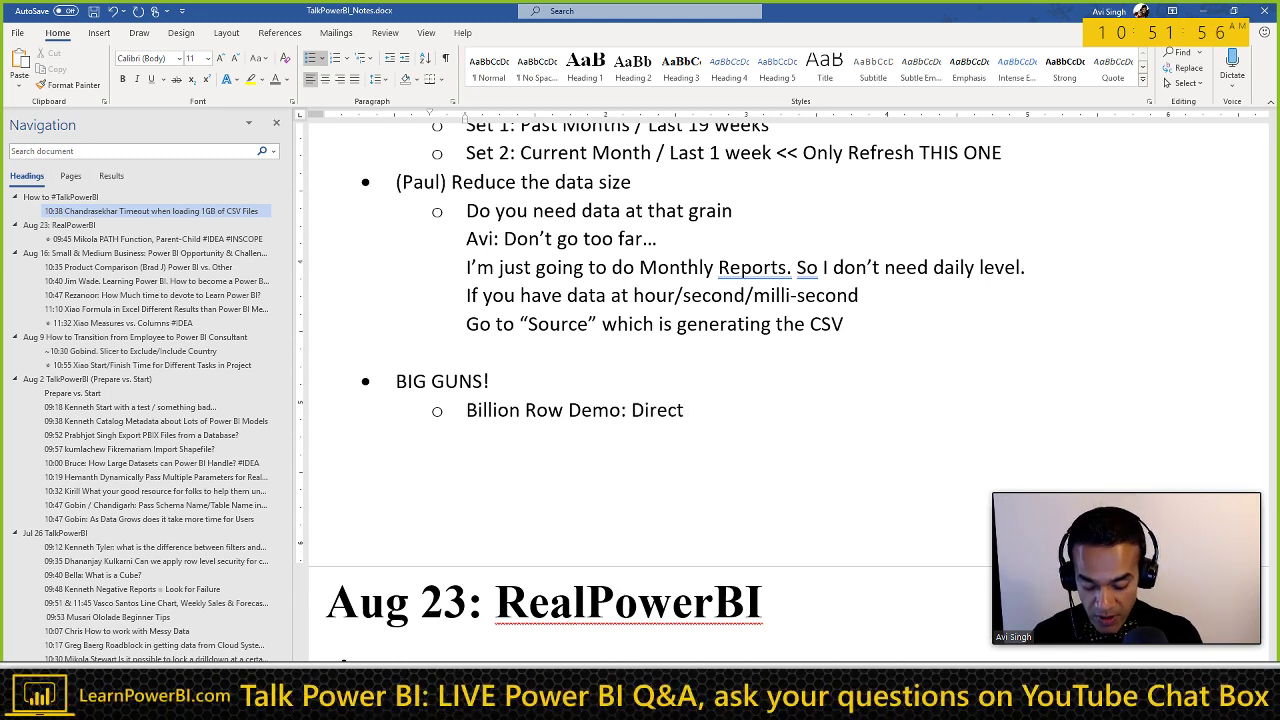
pyautogui.write(' Query')
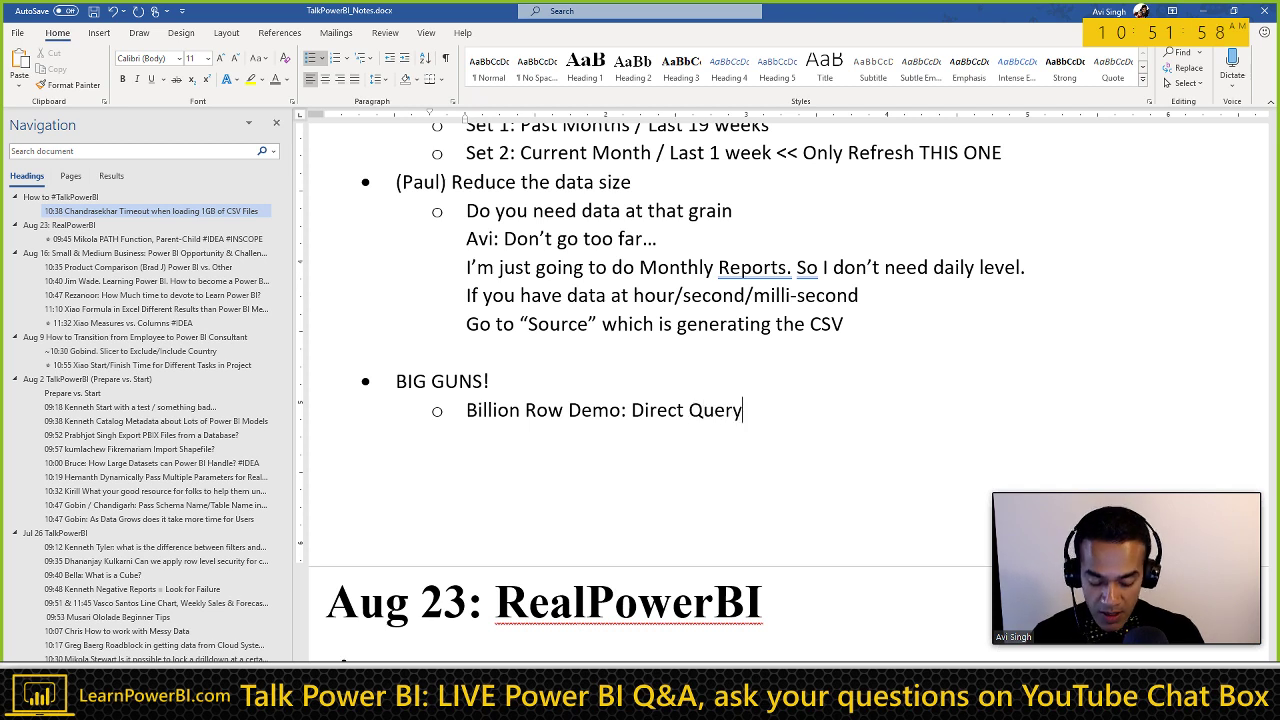
pyautogui.write(', Hybrid')
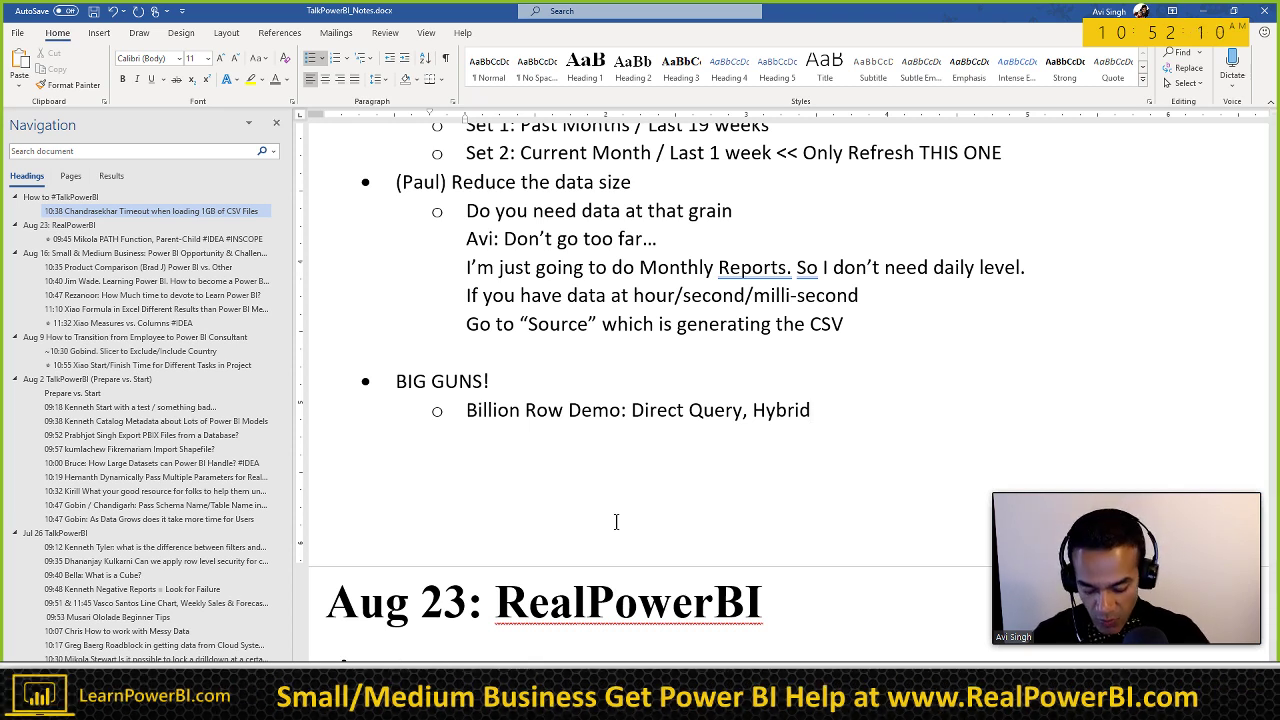
pyautogui.write(', Cached T')
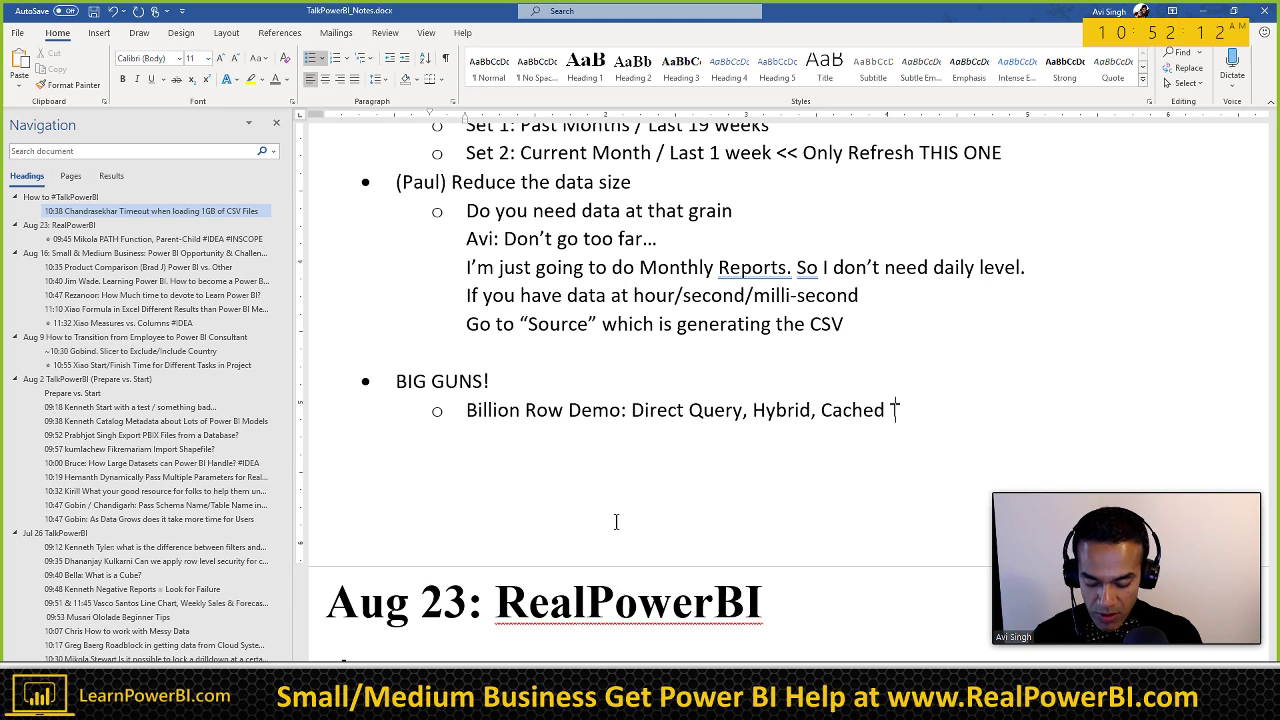
pyautogui.write('able?')
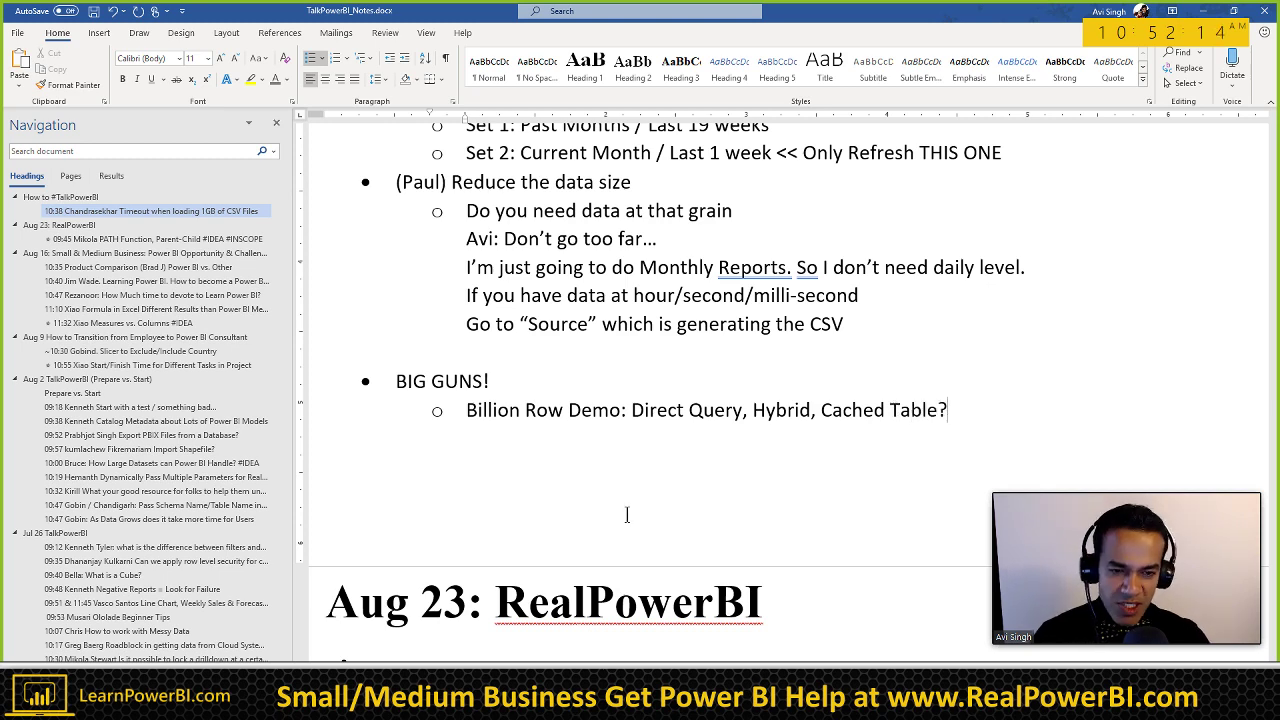
pyautogui.scroll(-2, 777, 475)
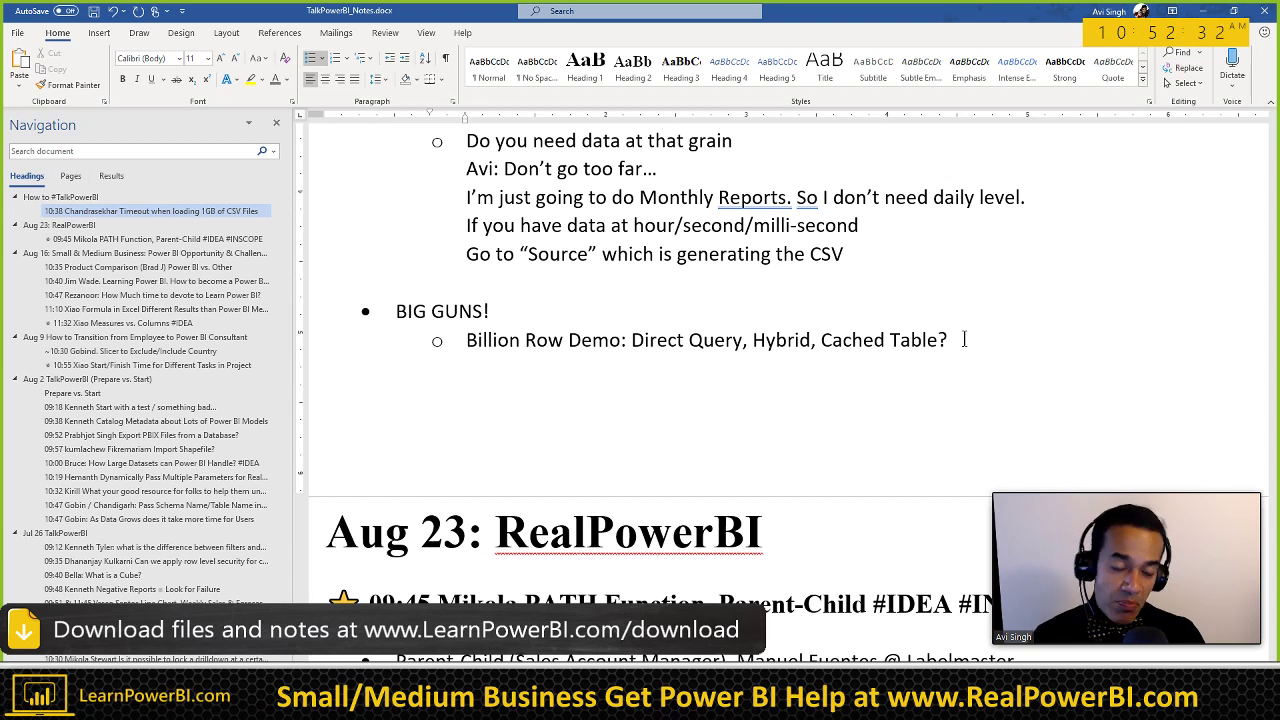
# Step: Add continuation line "Sales by Year and Product Cateogry" in quotes under the Billion Row Demo line
pyautogui.hotkey('ctrl', 'Left')
pyautogui.hotkey('ctrl', 'Left')
pyautogui.hotkey('ctrl', 'Left')
pyautogui.hotkey('ctrl', 'Left')
pyautogui.hotkey('shift', 'Left')
pyautogui.hotkey('shift', 'Left')
pyautogui.hotkey('shift', 'Left')
pyautogui.hotkey('shift', 'Left')
pyautogui.hotkey('shift', 'Left')
pyautogui.hotkey('shift', 'Left')
pyautogui.hotkey('shift', 'Left')
pyautogui.hotkey('shift', 'Left')
pyautogui.hotkey('shift', 'Left')
pyautogui.hotkey('shift', 'Left')
pyautogui.hotkey('shift', 'Left')
pyautogui.hotkey('shift', 'Left')
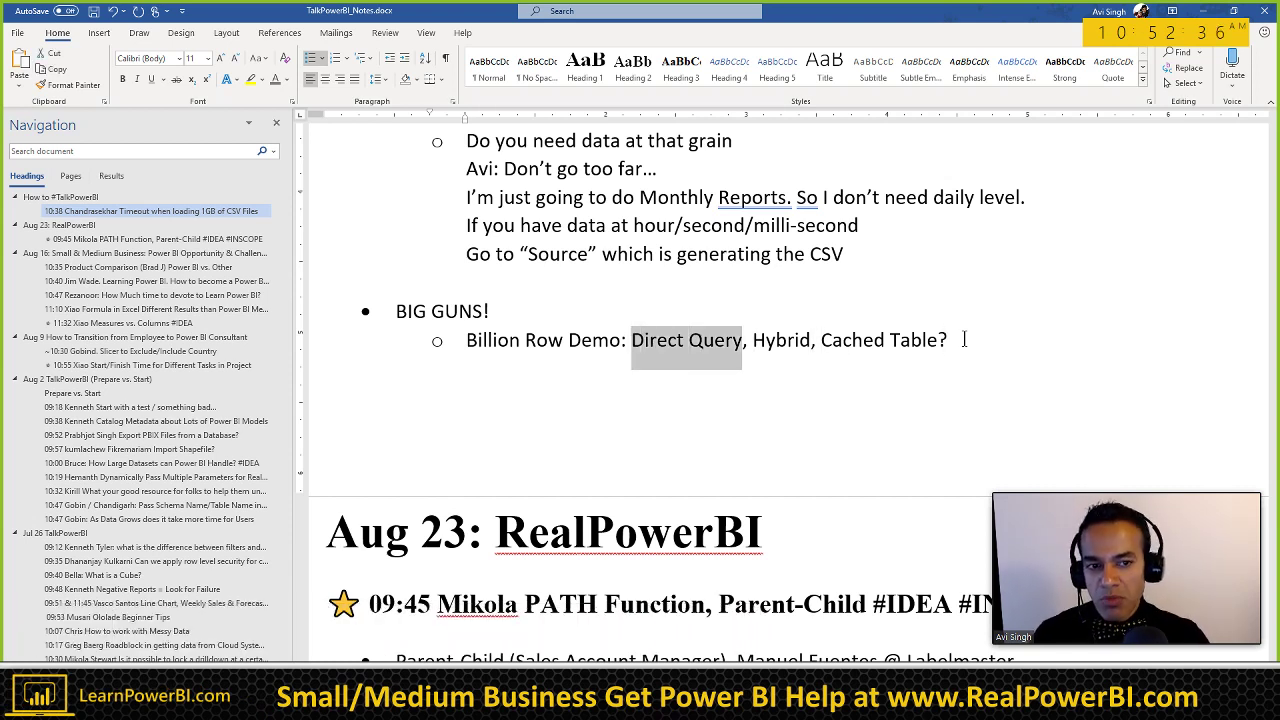
pyautogui.press('End')
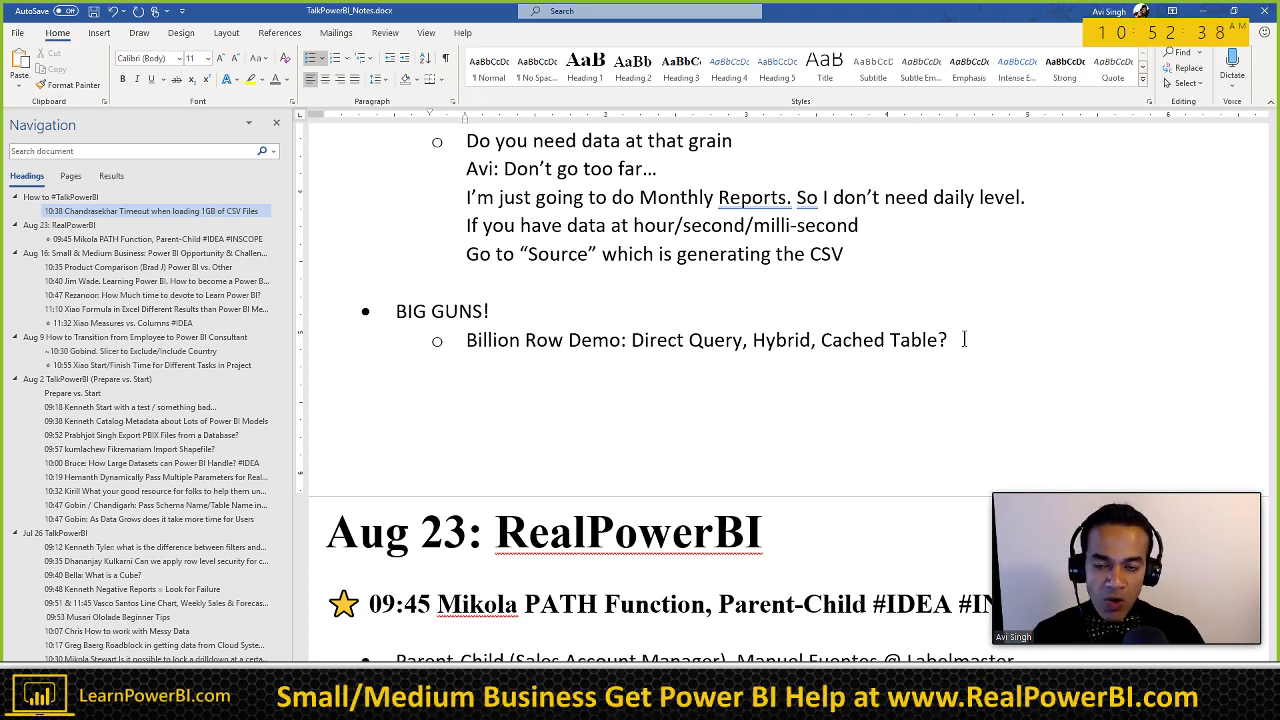
pyautogui.hotkey('shift', 'Return')
pyautogui.write('Sales by')
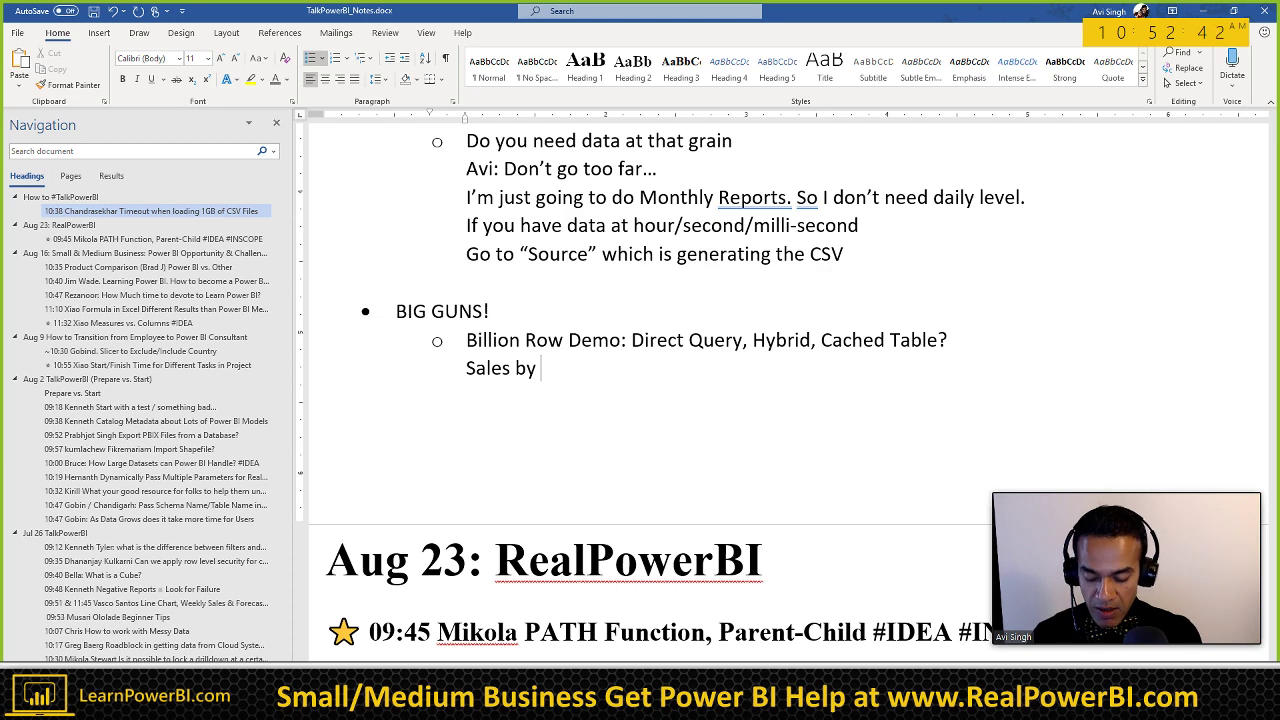
pyautogui.write(' Year and')
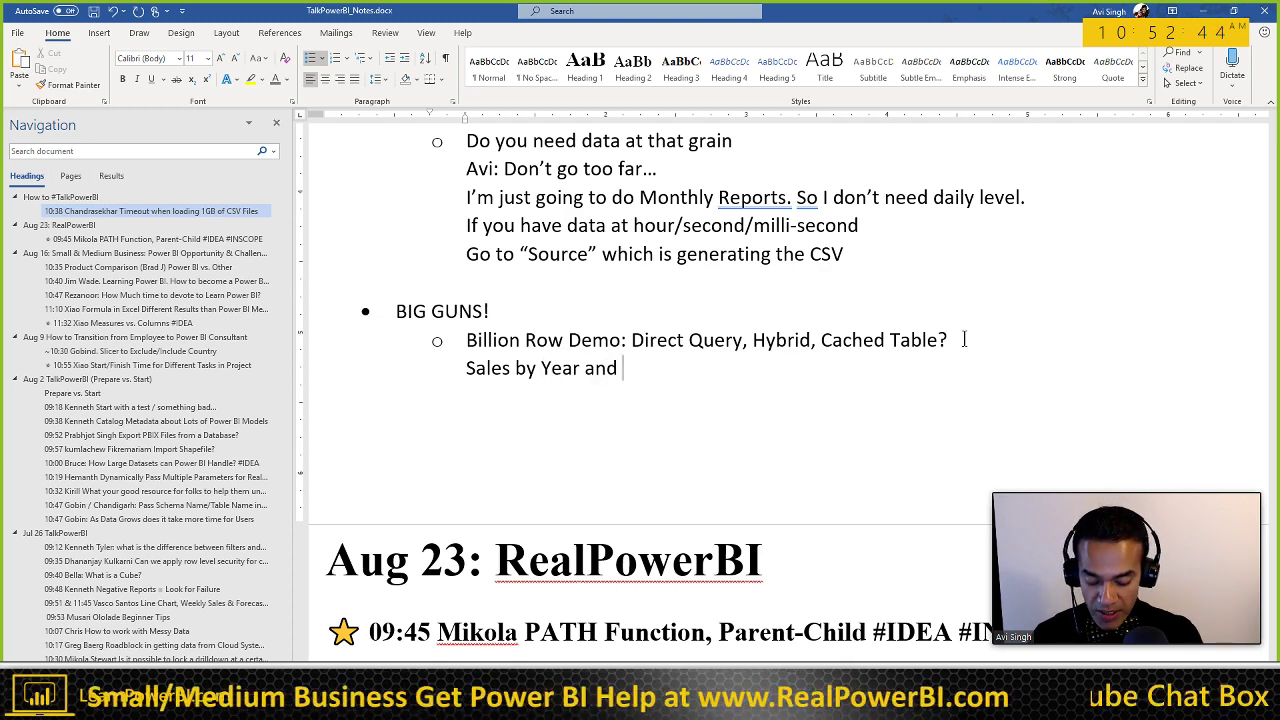
pyautogui.write(' Product Cateo')
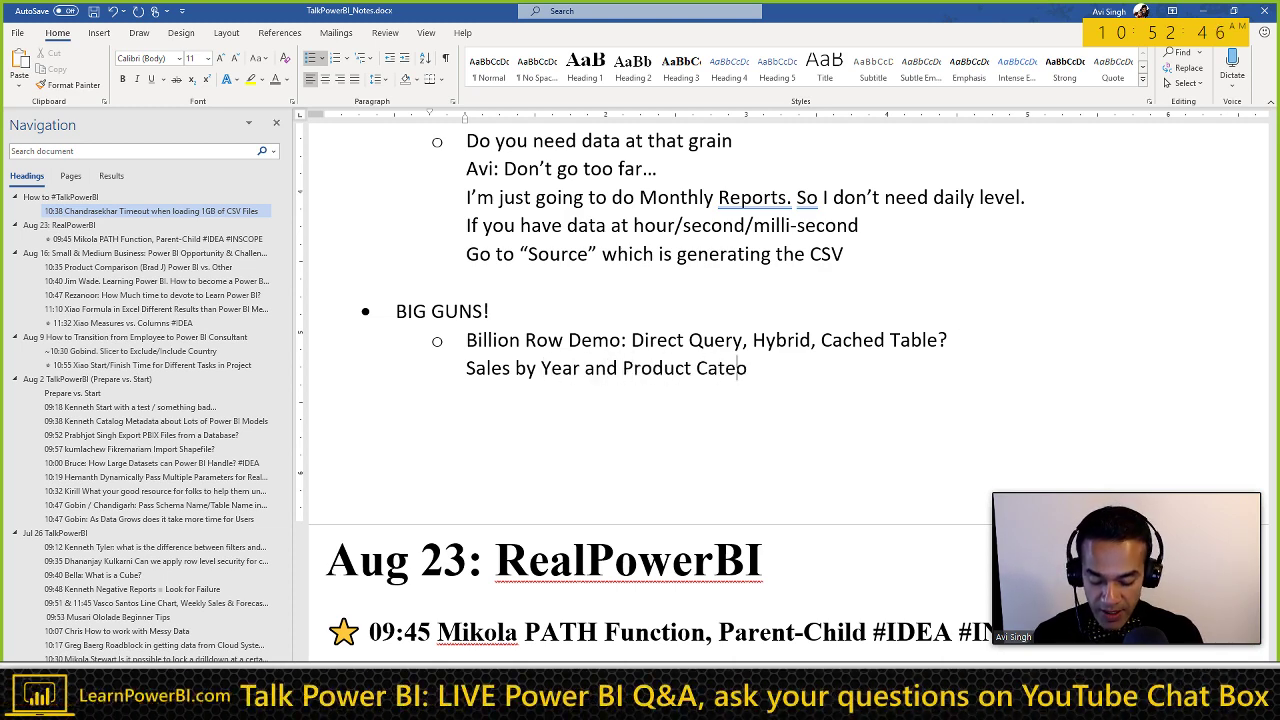
pyautogui.write('gry"')
# Step: Correct 'Cateogry' to 'Category' and start a new sub-bullet below the Sales line
pyautogui.press('Home')
pyautogui.write('"')
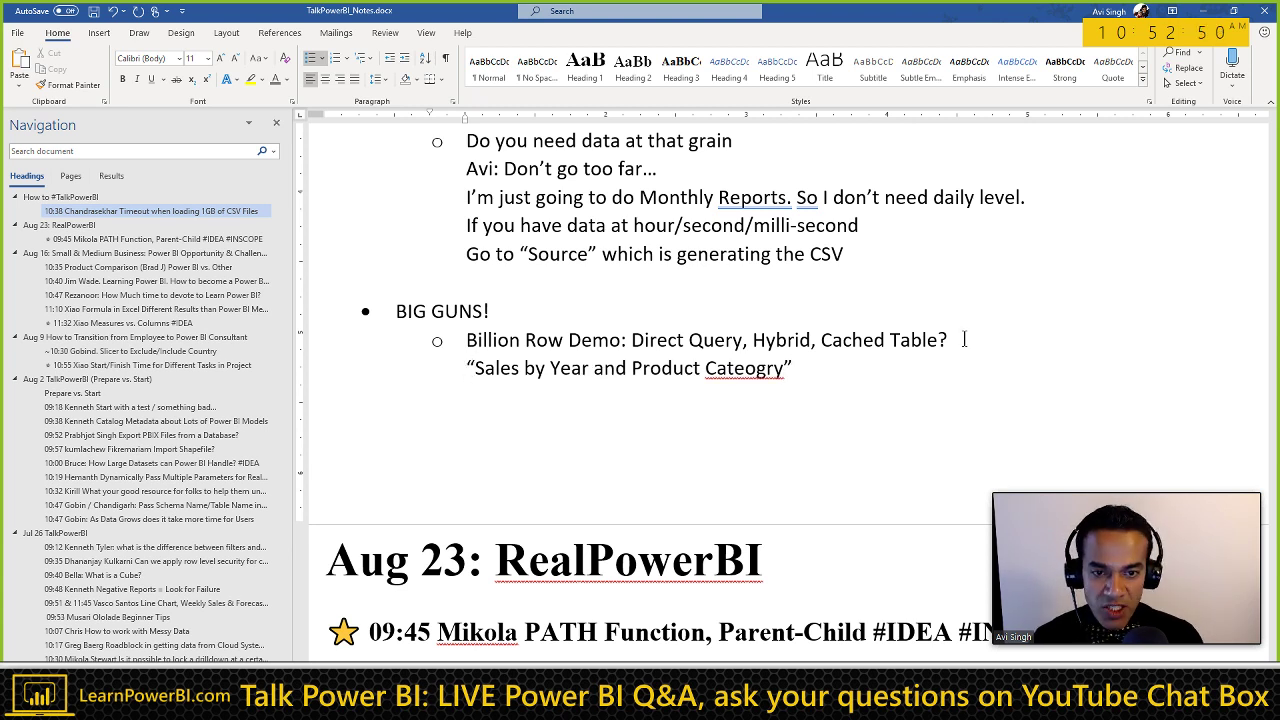
pyautogui.click(757, 372)
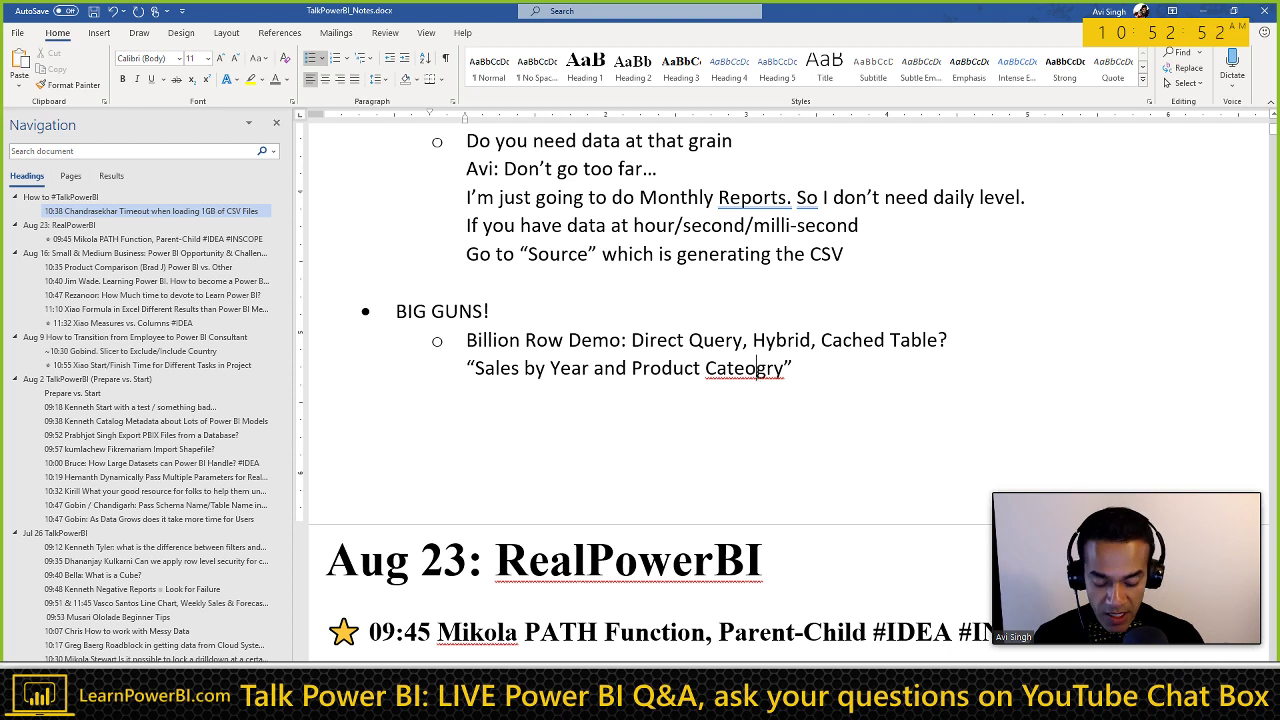
pyautogui.press('BackSpace')
pyautogui.write('o')
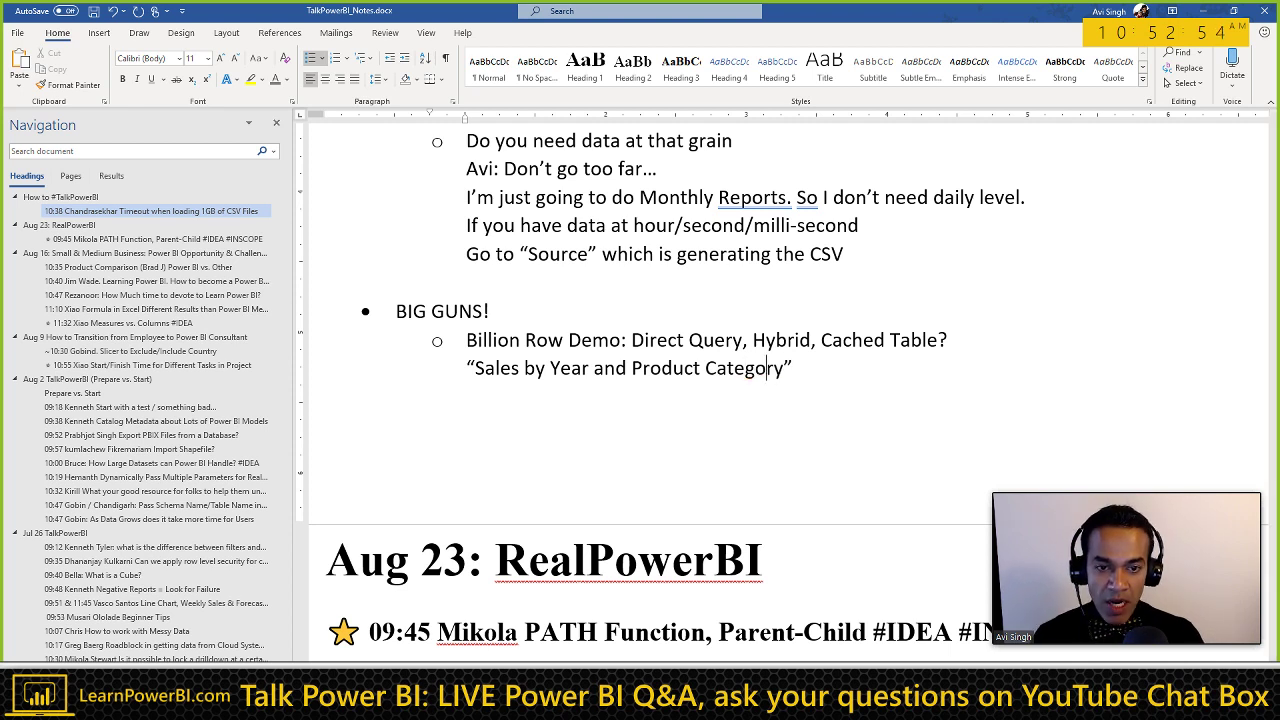
pyautogui.tripleClick(758, 374)
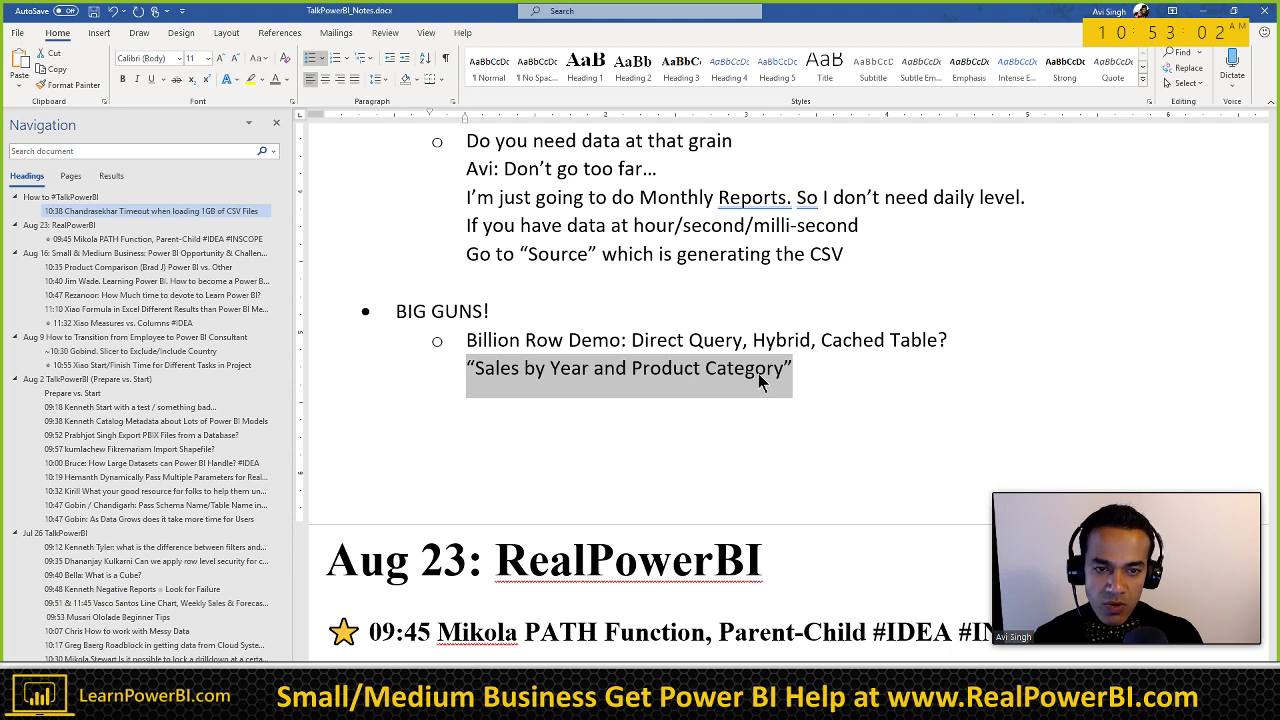
pyautogui.press('End')
pyautogui.press('Return')
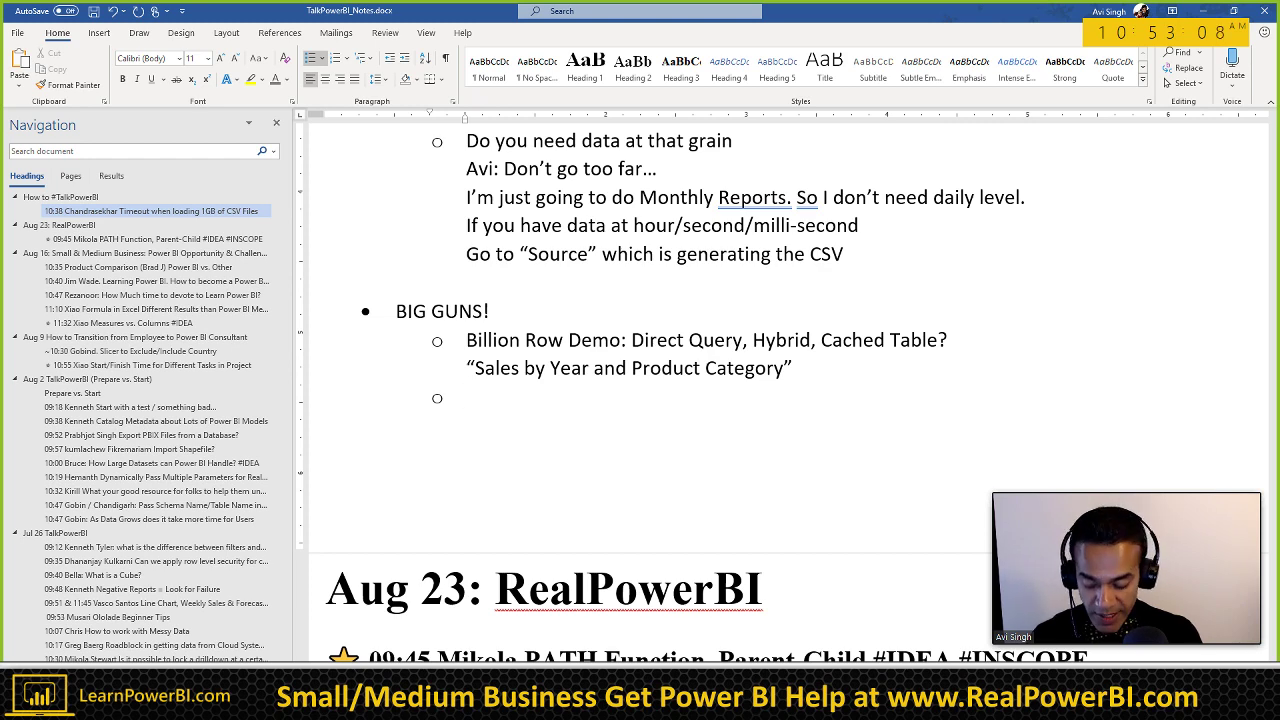
# Step: Type '250GB => Compression 1/10th' in the new sub-bullet and start a line beneath it
pyautogui.write('250GB')
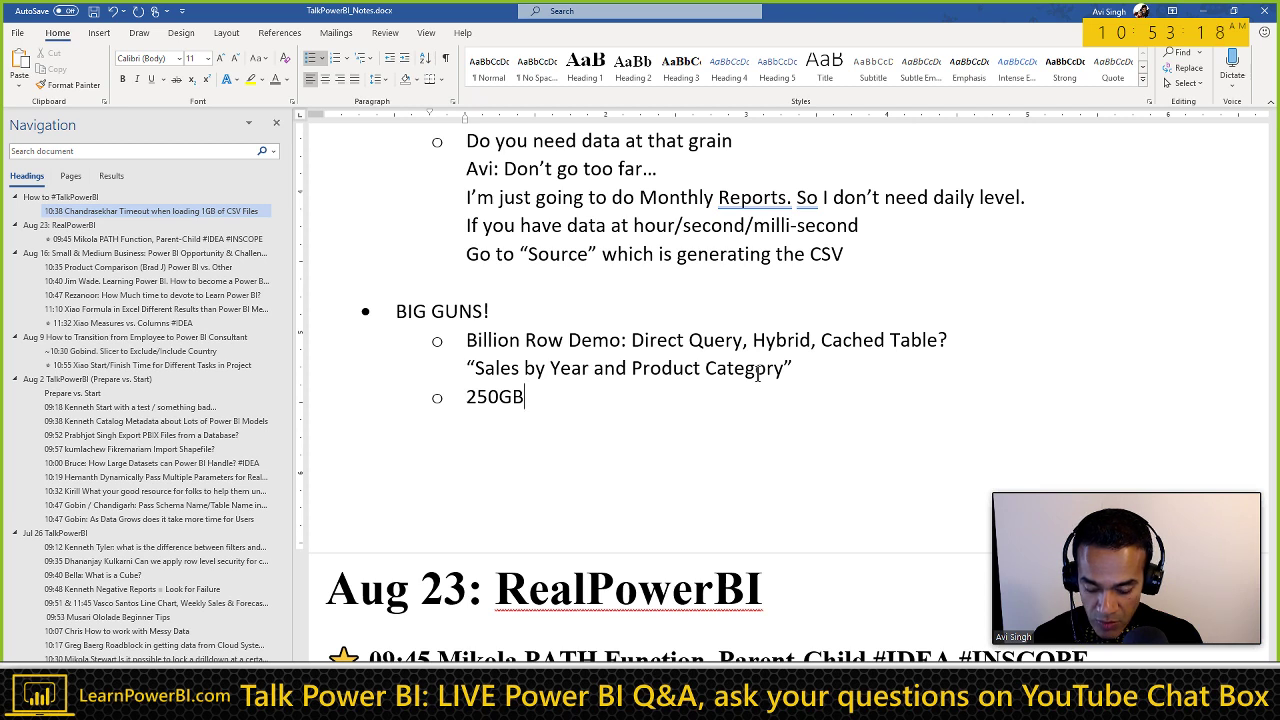
pyautogui.write('=> 1')
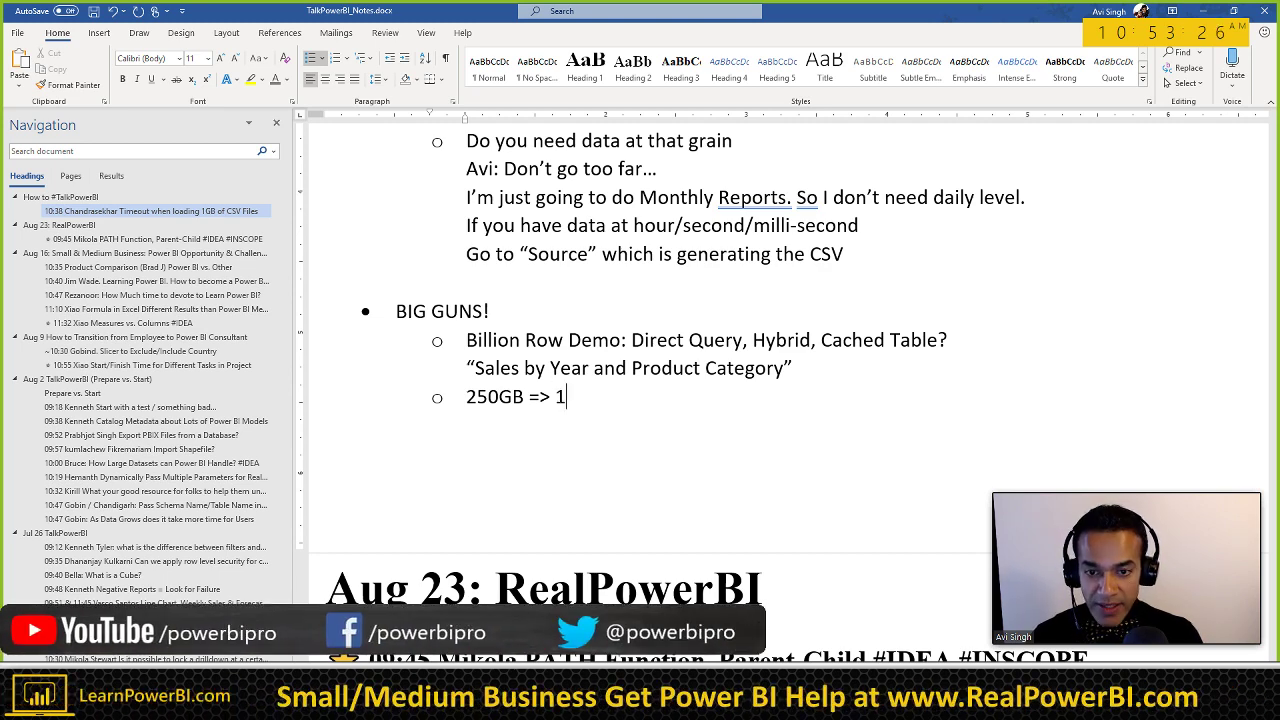
pyautogui.write('/10th')
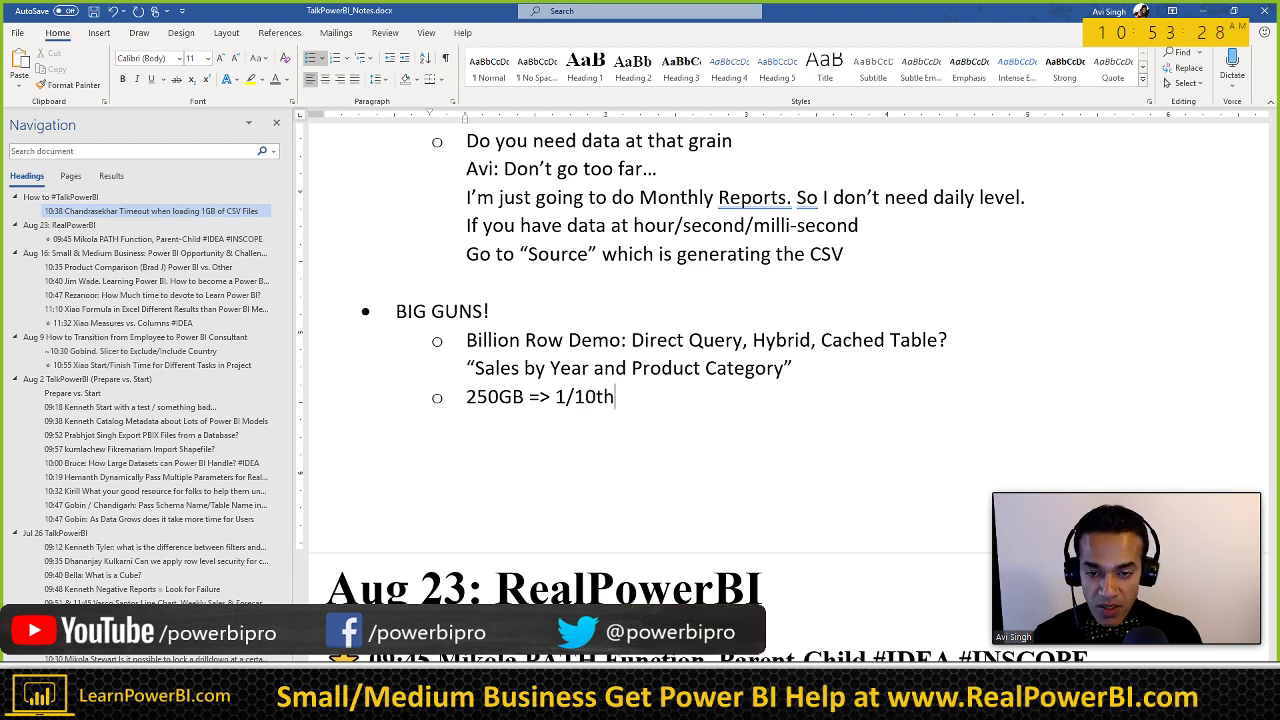
pyautogui.hotkey('shift', 'Right')
pyautogui.hotkey('shift', 'Right')
pyautogui.hotkey('shift', 'Right')
pyautogui.hotkey('shift', 'Right')
pyautogui.hotkey('shift', 'Right')
pyautogui.hotkey('shift', 'Right')
pyautogui.hotkey('shift', 'Right')
pyautogui.hotkey('shift', 'Right')
pyautogui.hotkey('shift', 'Right')
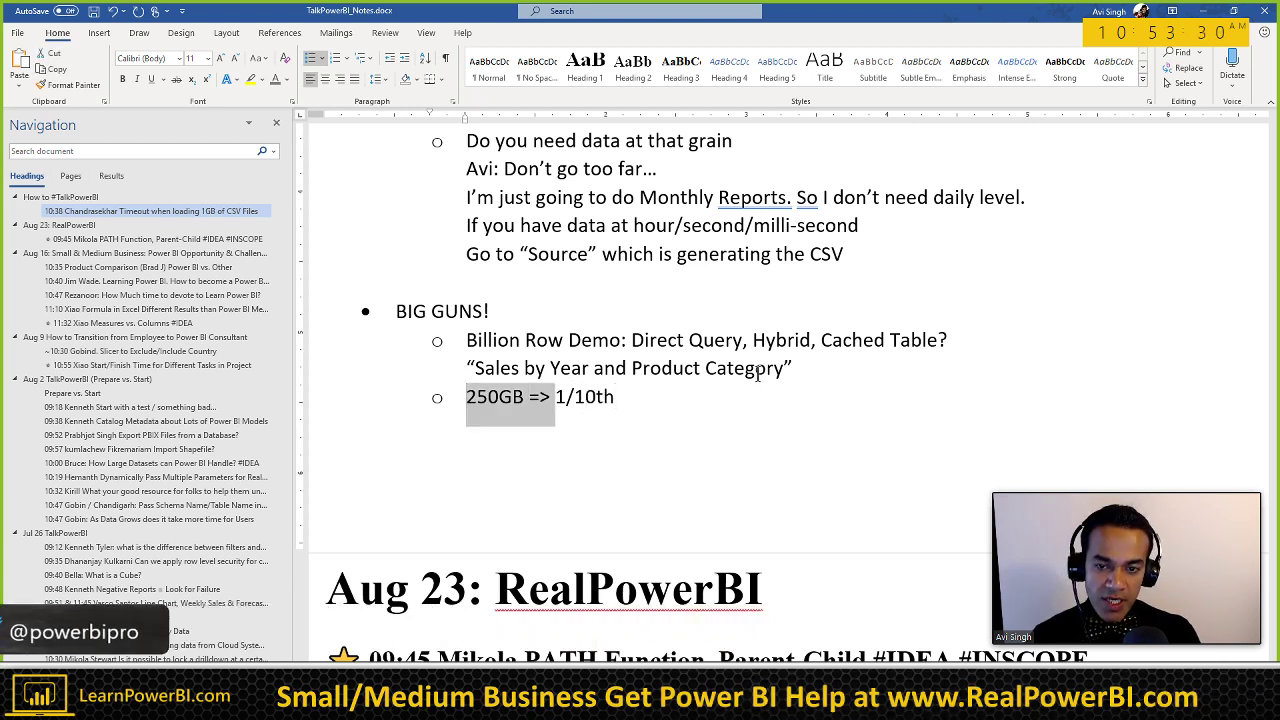
pyautogui.hotkey('shift', 'Left')
pyautogui.hotkey('shift', 'Left')
pyautogui.hotkey('shift', 'Left')
pyautogui.hotkey('shift', 'Left')
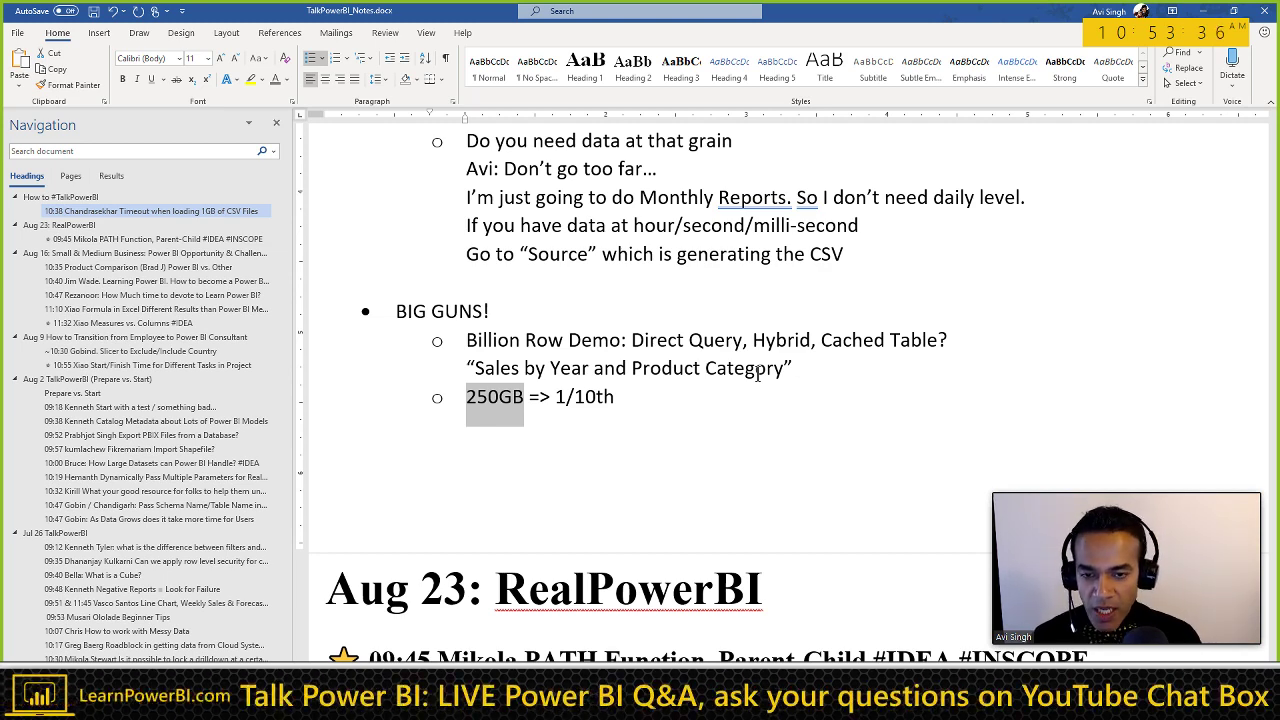
pyautogui.press('End')
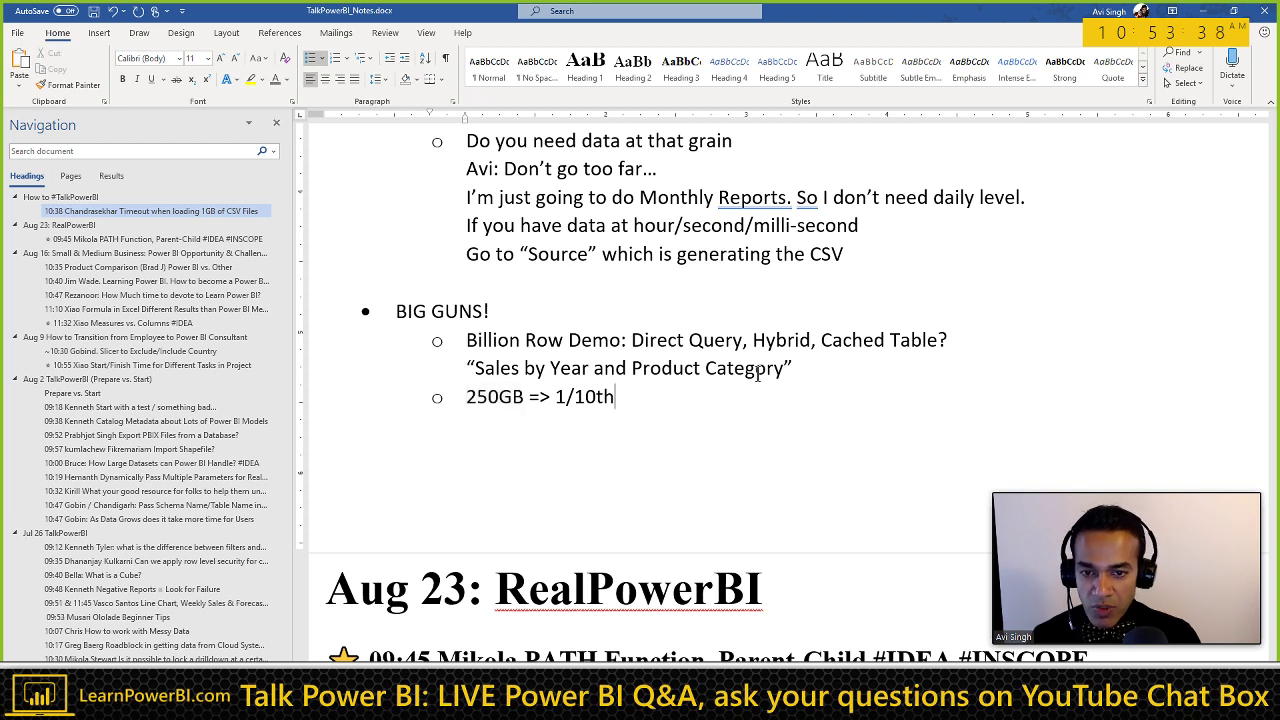
pyautogui.press('Left')
pyautogui.write('Compression')
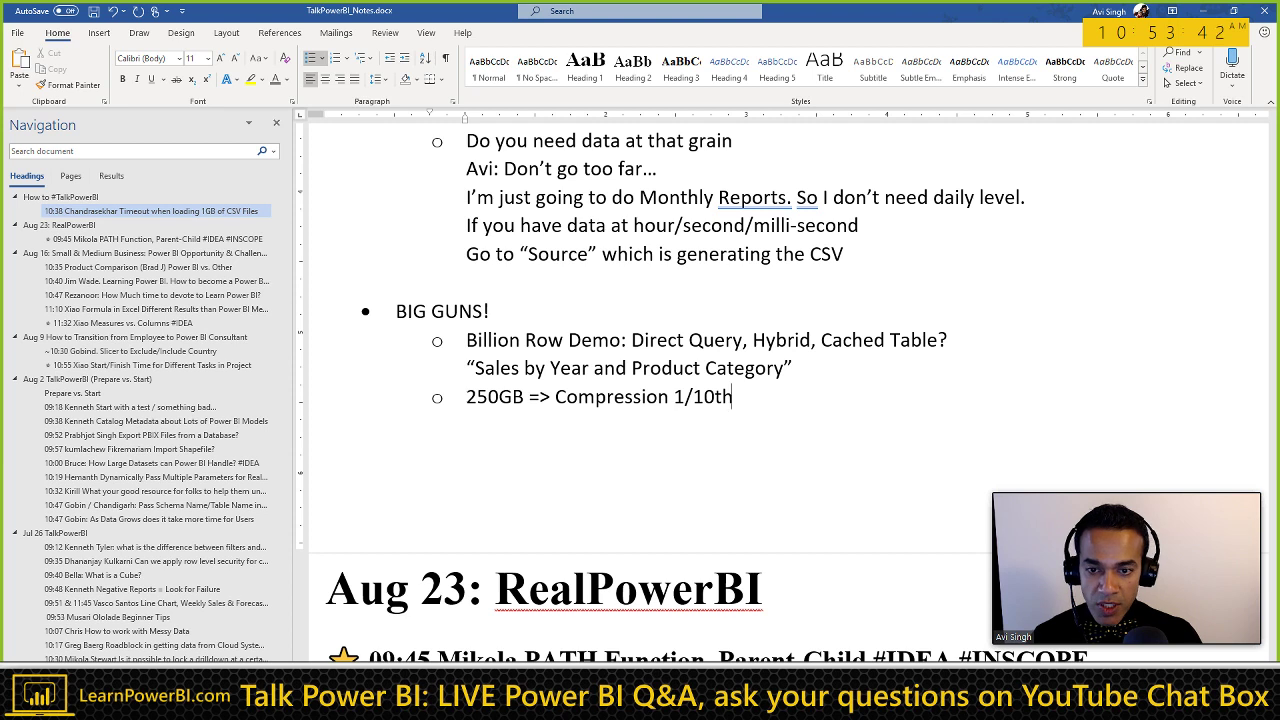
pyautogui.press('Return')
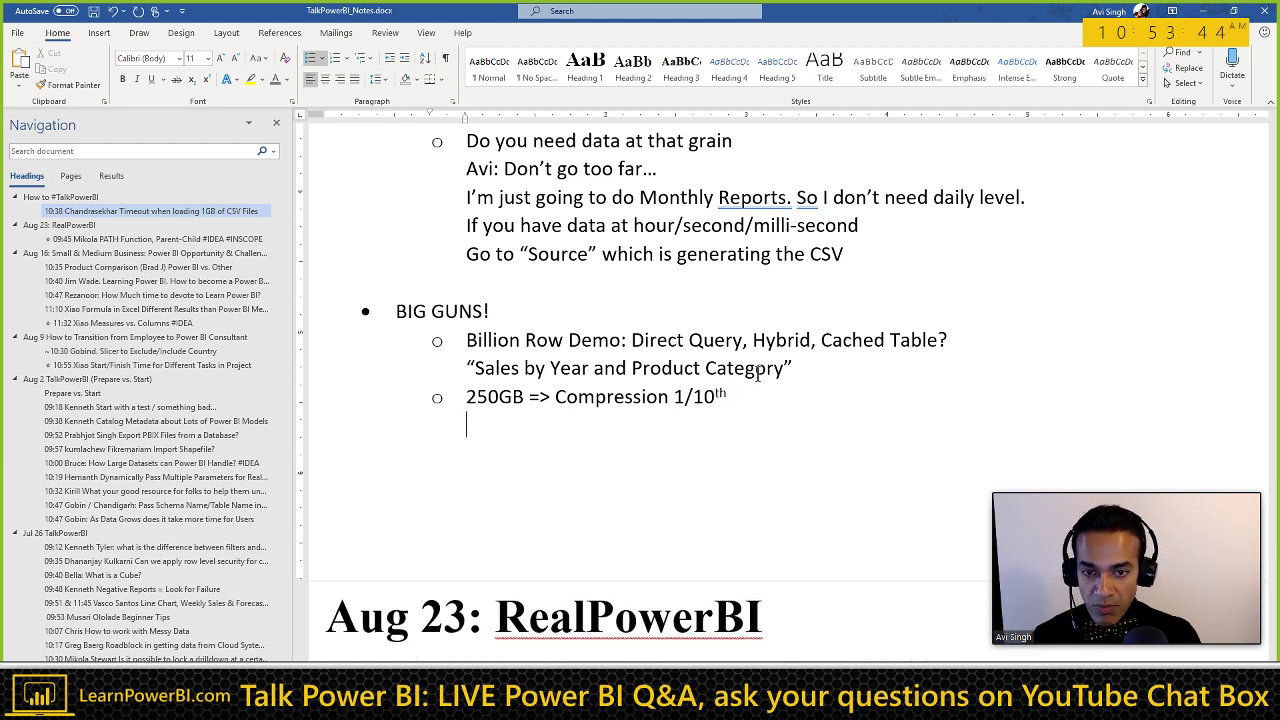
# Step: Add lines 'SSAS Tabular' and 'Azure Analysis Server (Cloud Based)' below the compression note
pyautogui.write('S')
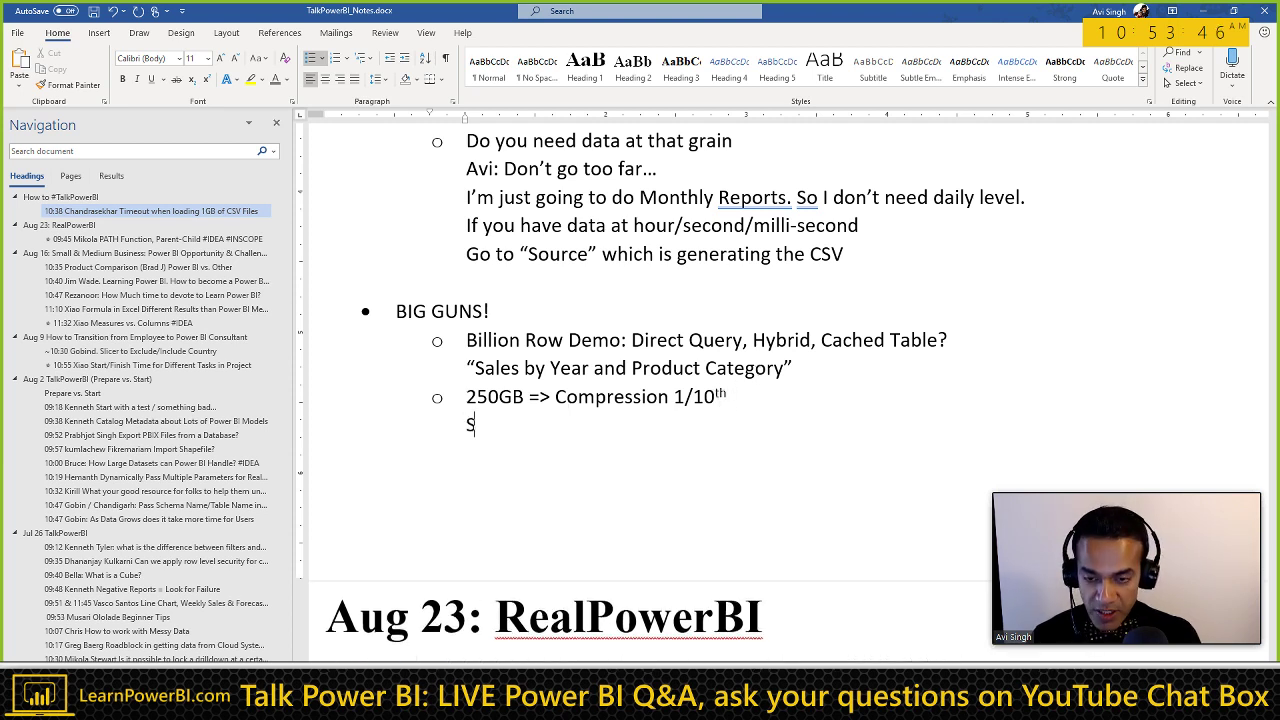
pyautogui.write('SAS Tabular')
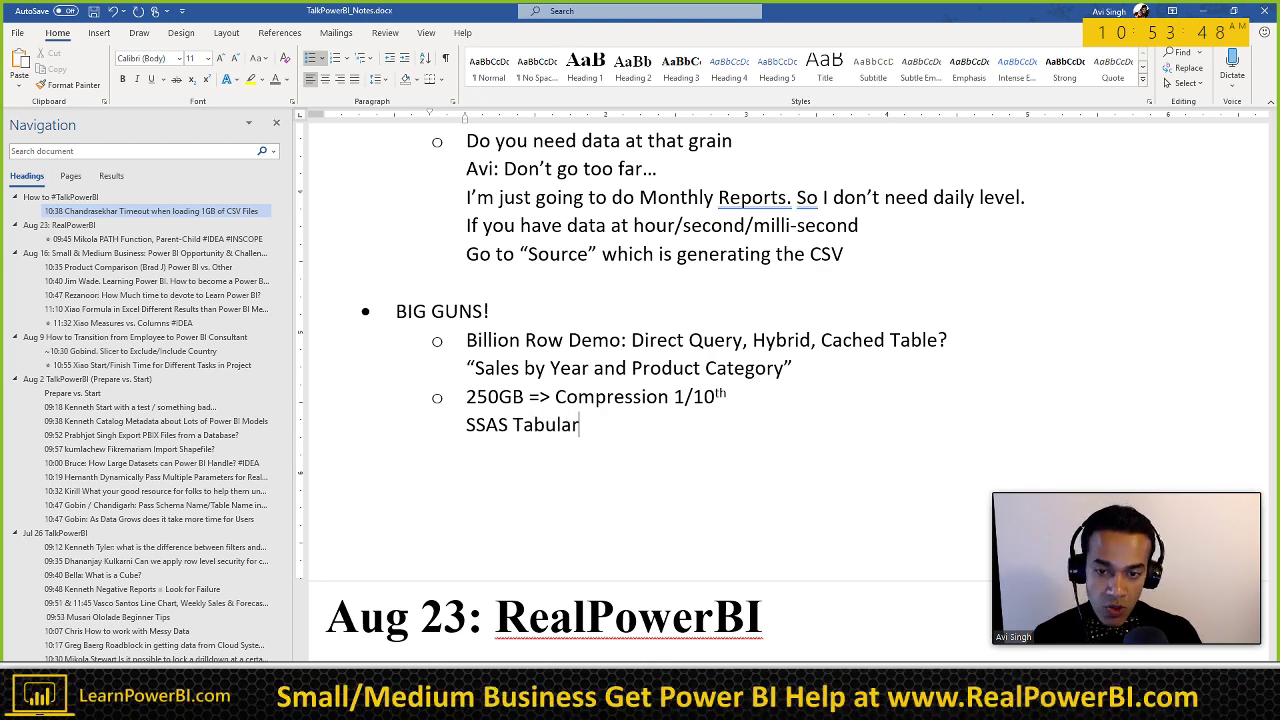
pyautogui.press('Return')
pyautogui.write('Azure Ar')
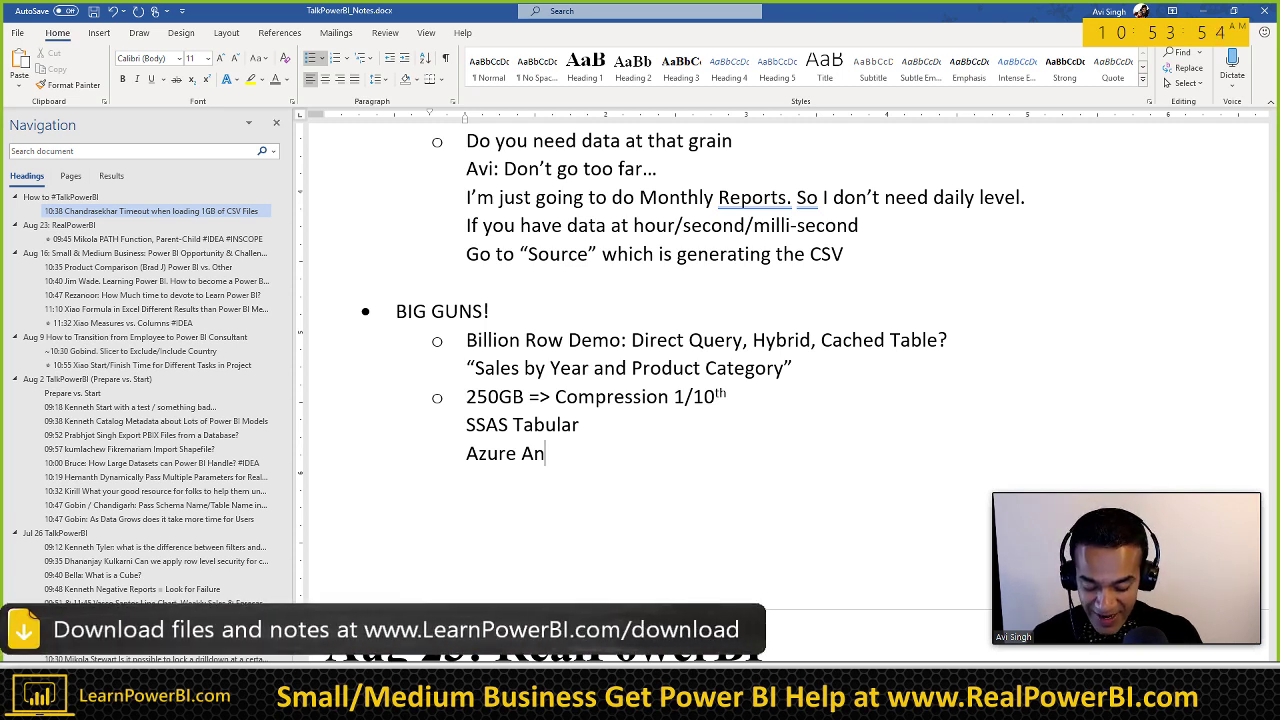
pyautogui.write('alysis ')
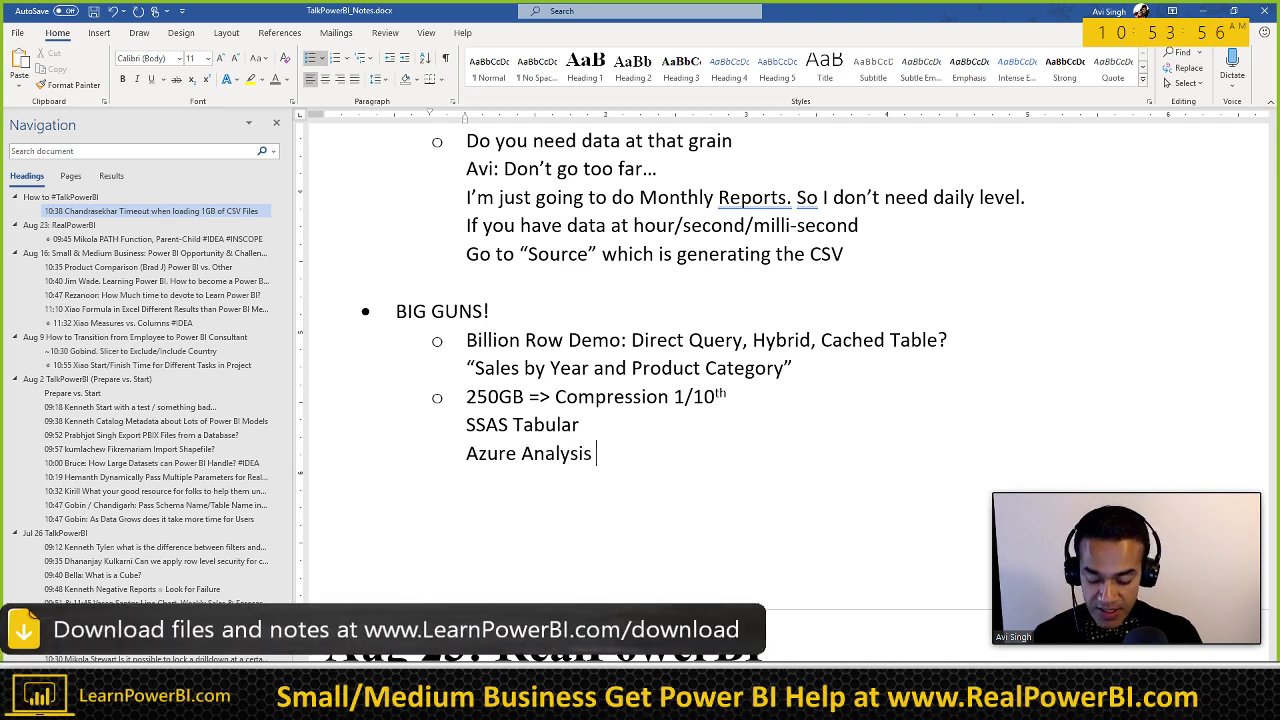
pyautogui.write('Server (')
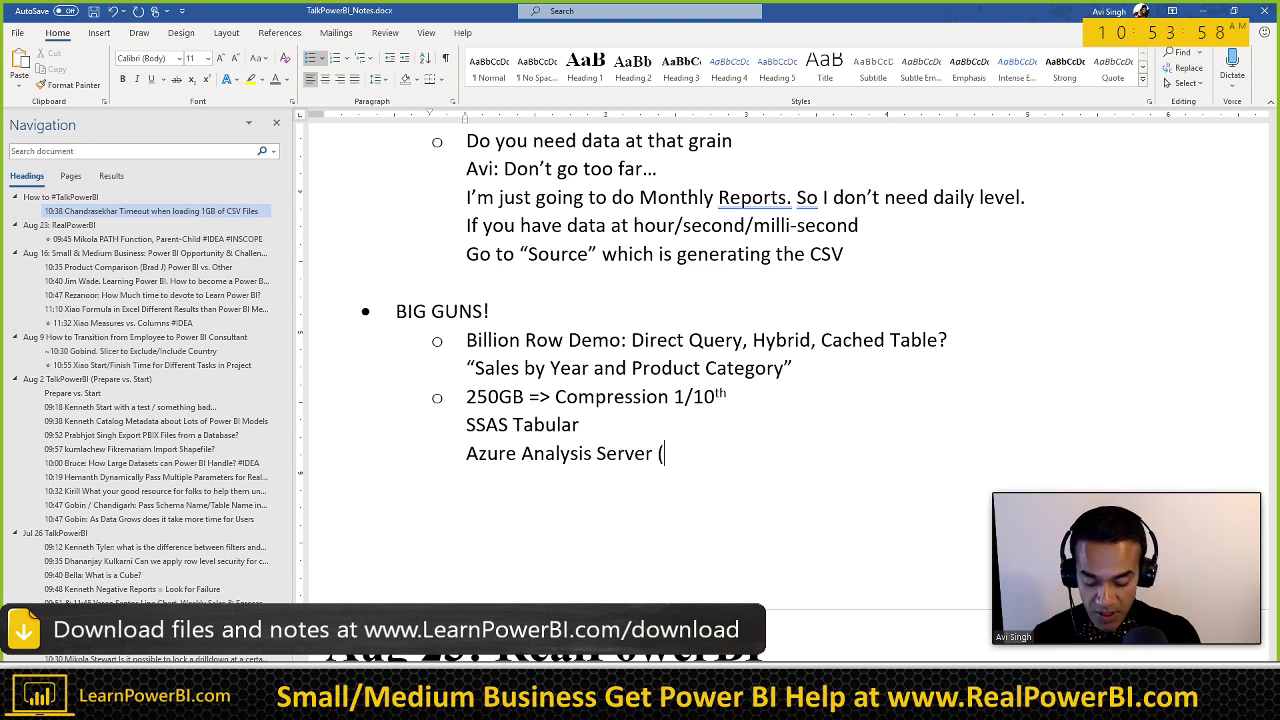
pyautogui.write('Cloud Based)')
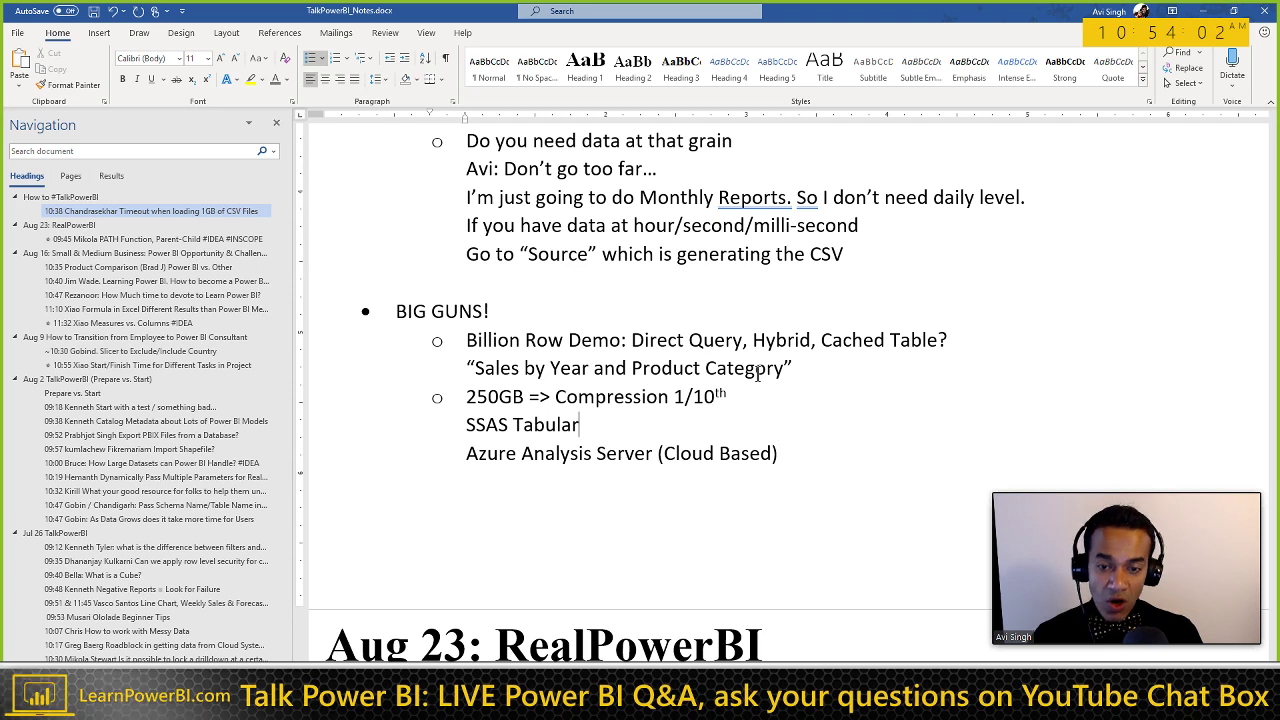
# Step: Append the speaker's remark 'we had 1 hour+ refresh' in parentheses to the SSAS Tabular line
pyautogui.press('Up')
pyautogui.press('Up')
pyautogui.press('Home')
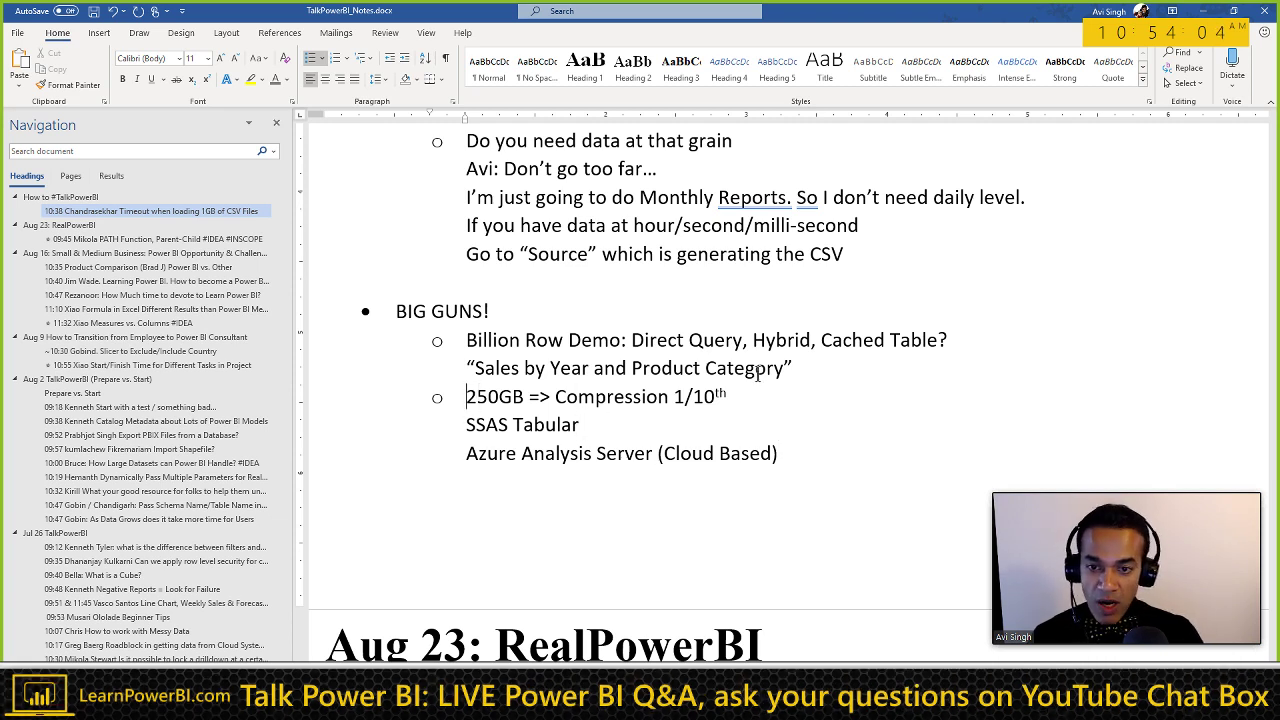
pyautogui.hotkey('shift', 'End')
pyautogui.press('Down')
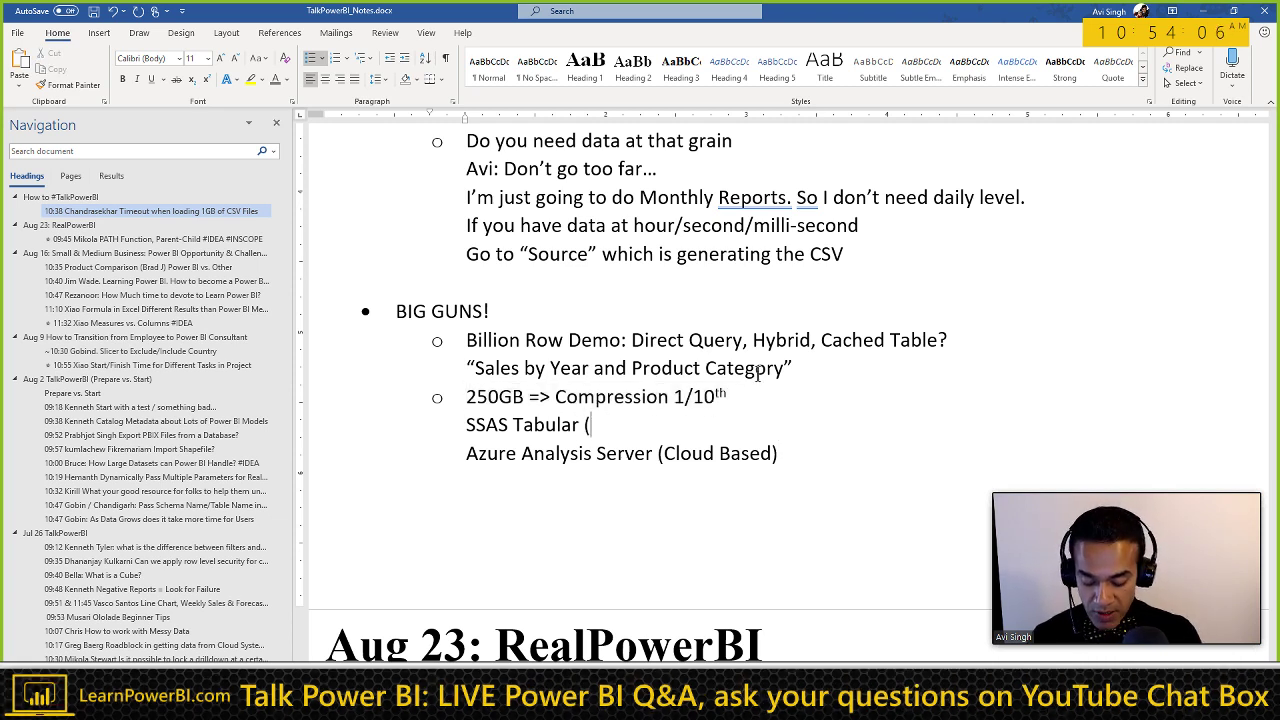
pyautogui.write('(Avi: we had')
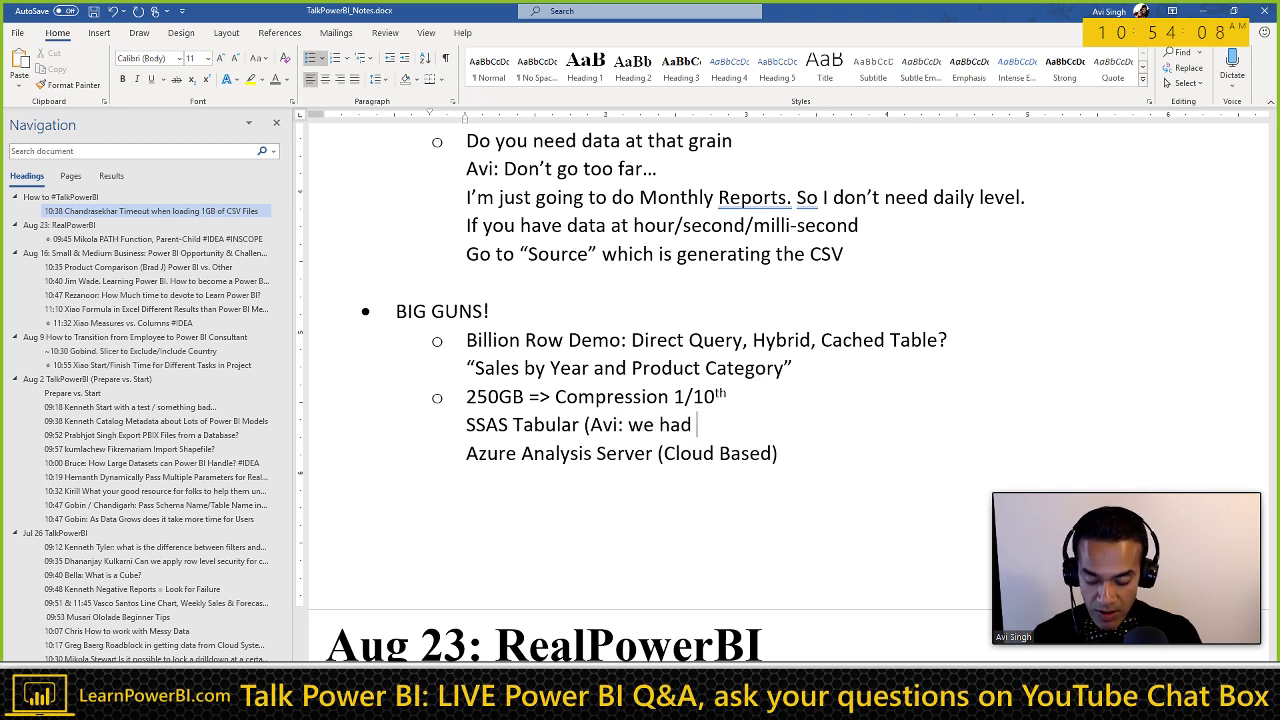
pyautogui.write(' 1 hou')
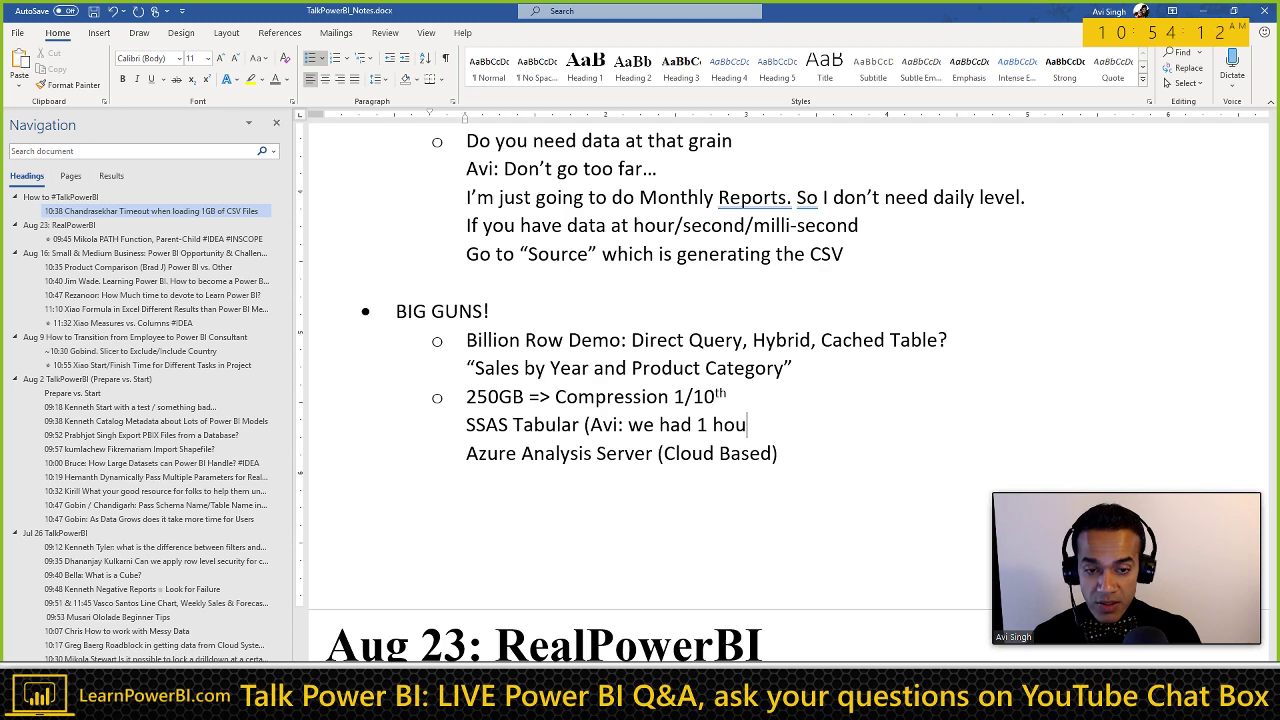
pyautogui.write('r+ refresh)')
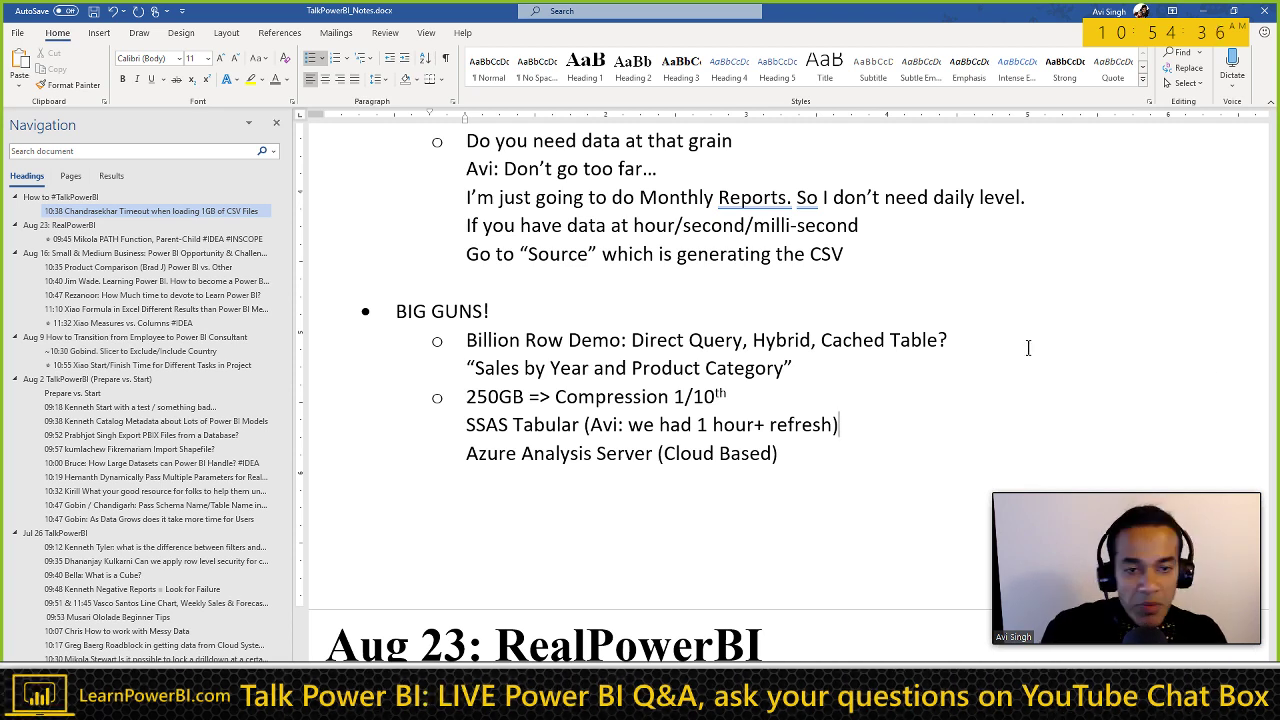
# Step: Add 'Jan-Jul (exclude it from refresh)' on a new line under 'Set 1: Past Months'
pyautogui.click(640, 311)
pyautogui.scroll(3, 700, 340)
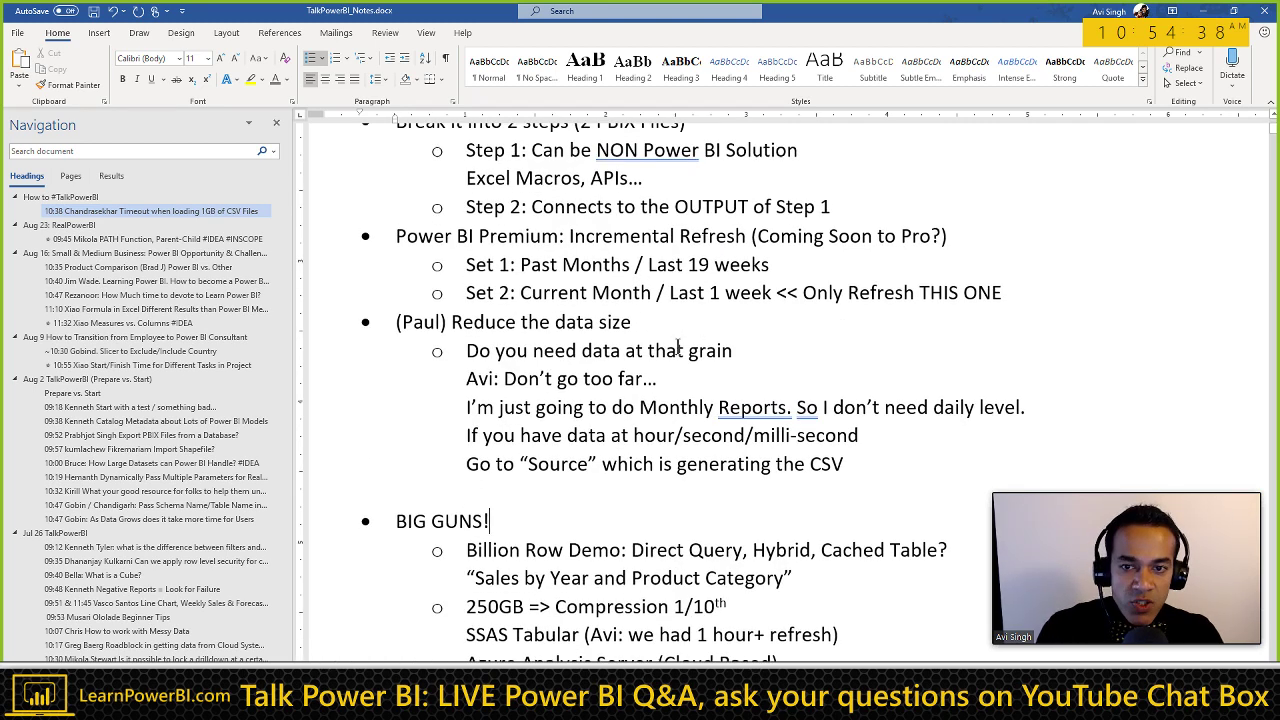
pyautogui.click(799, 268)
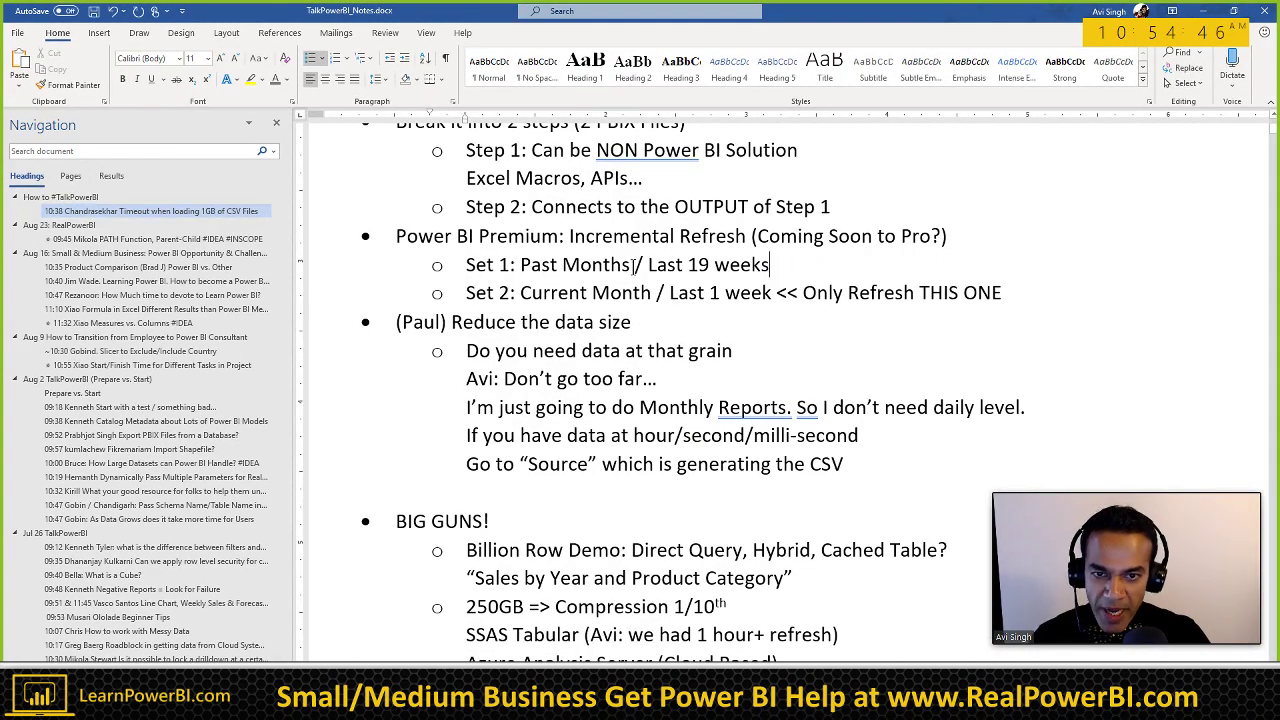
pyautogui.click(631, 266)
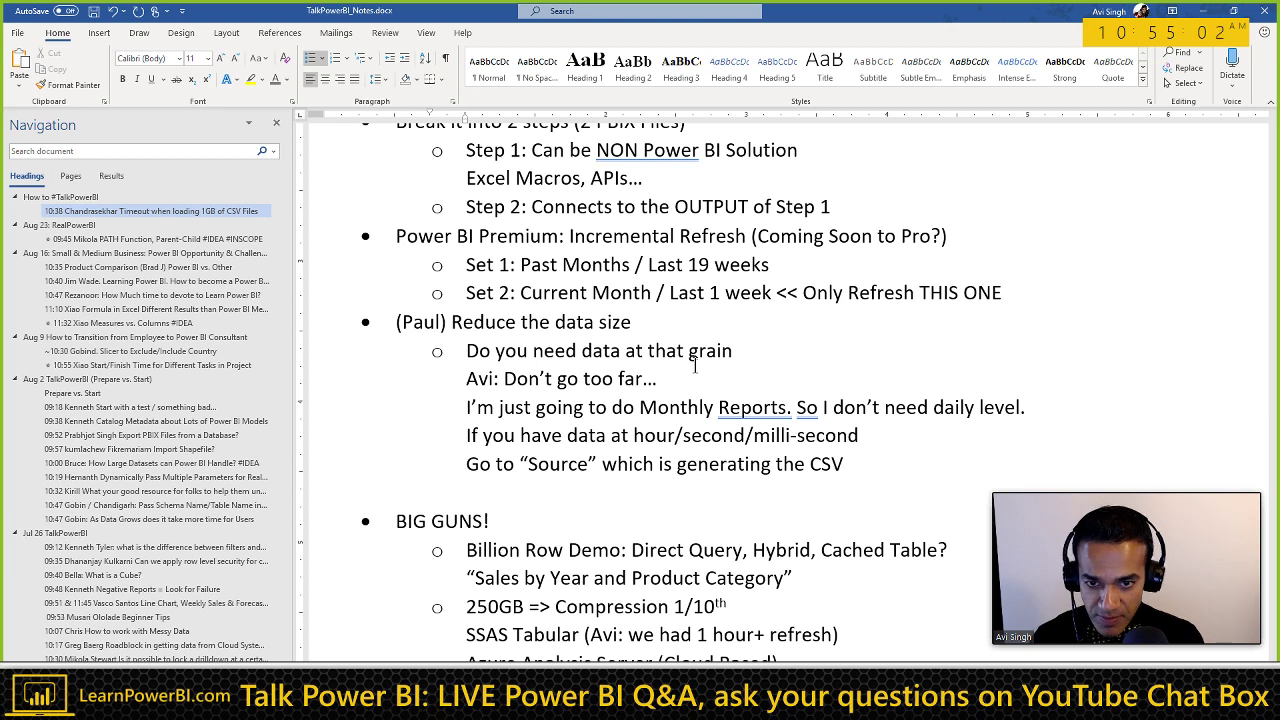
pyautogui.press('End')
pyautogui.press('Return')
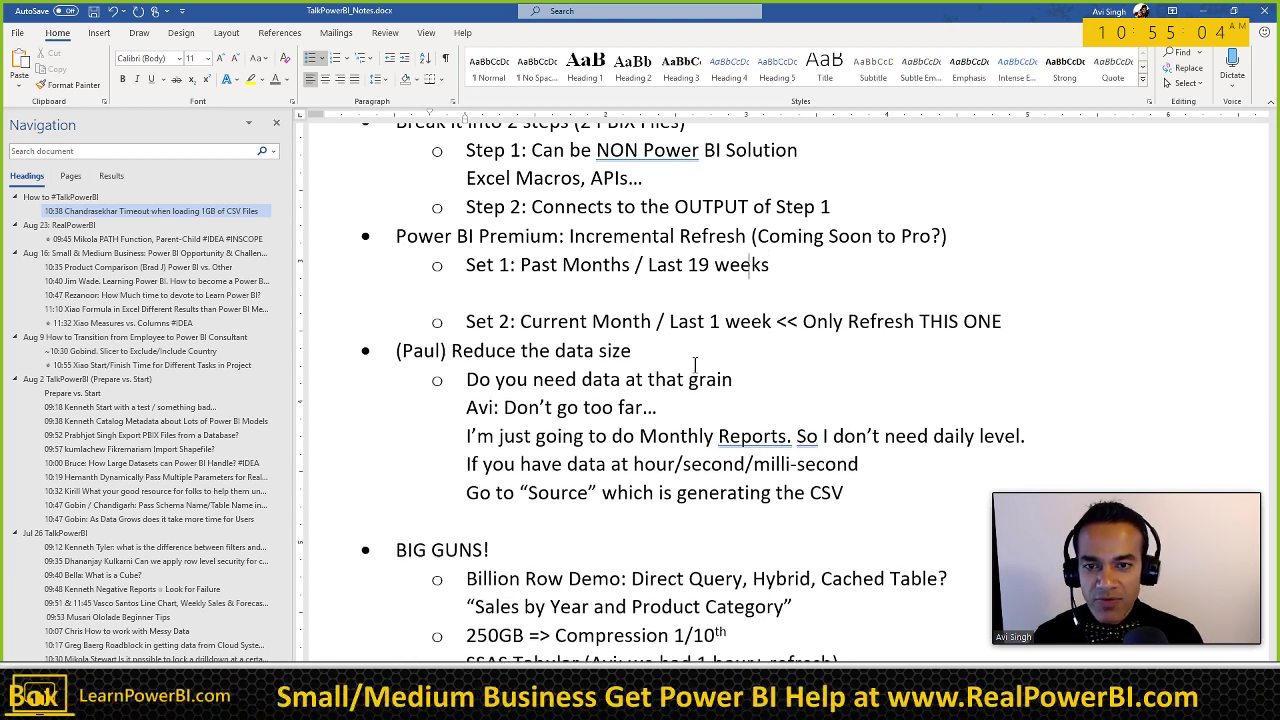
pyautogui.write('Jan-Jul')
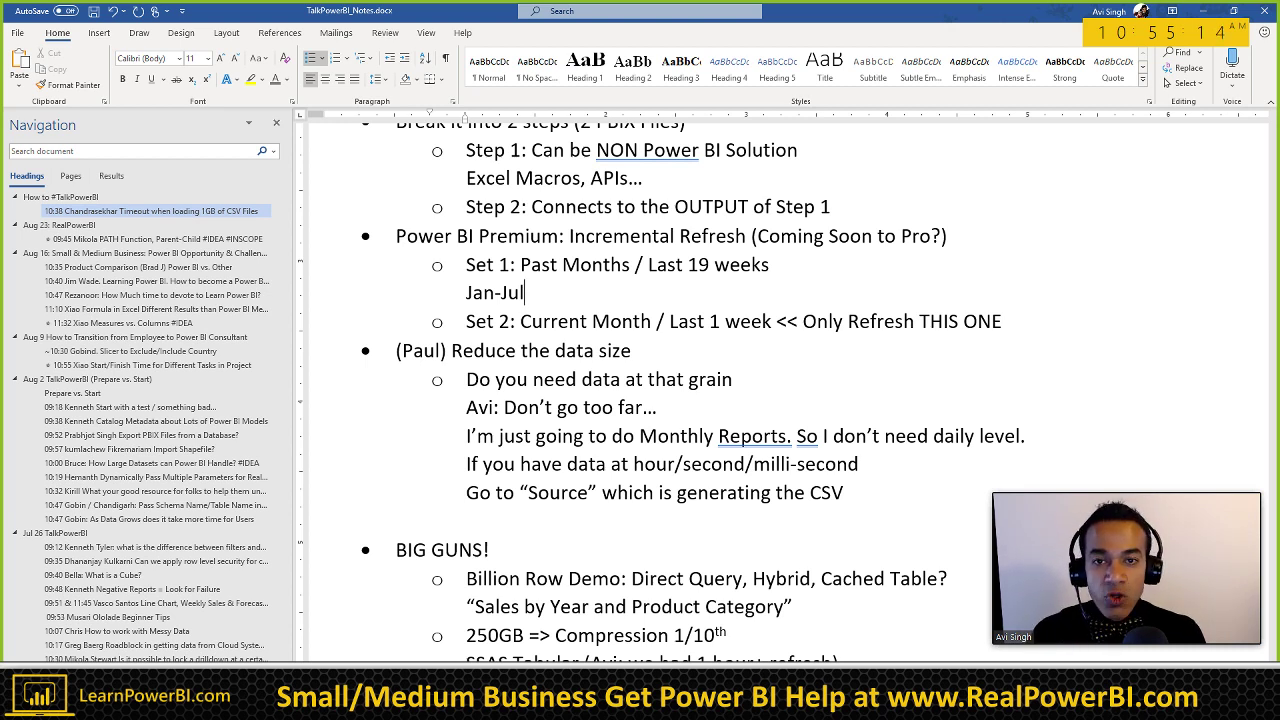
pyautogui.write('(')
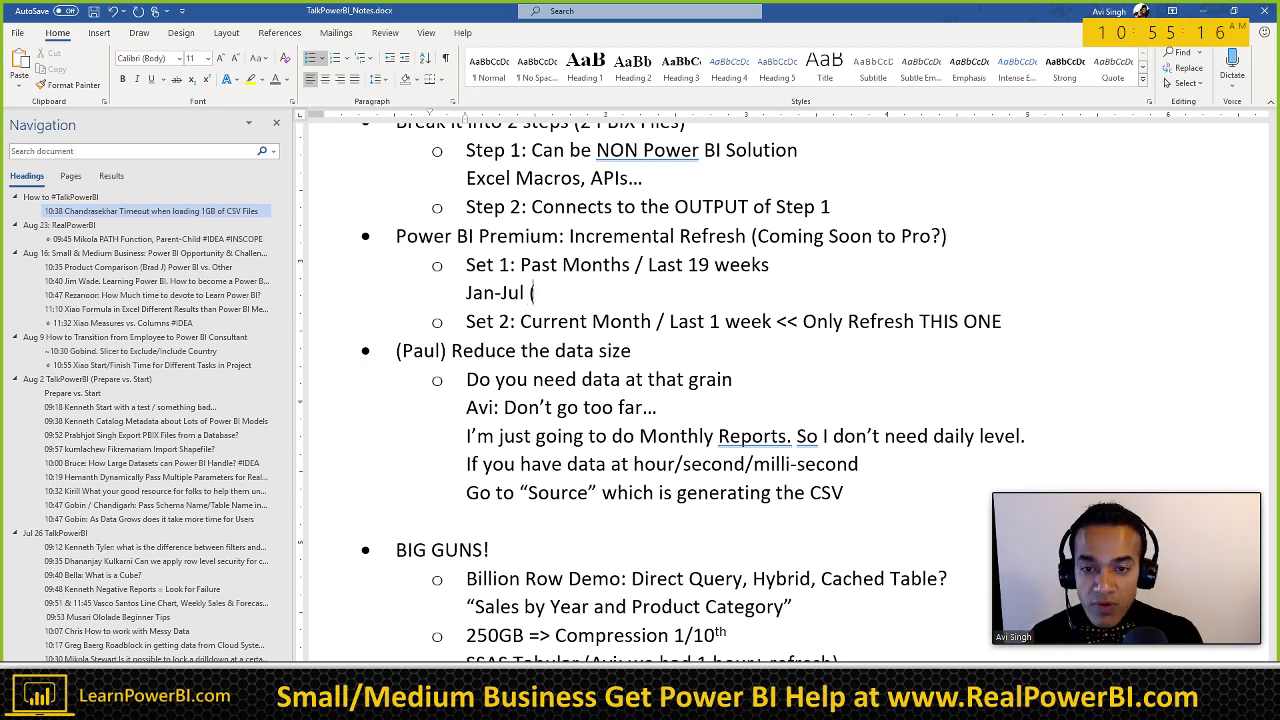
pyautogui.write('exclude it')
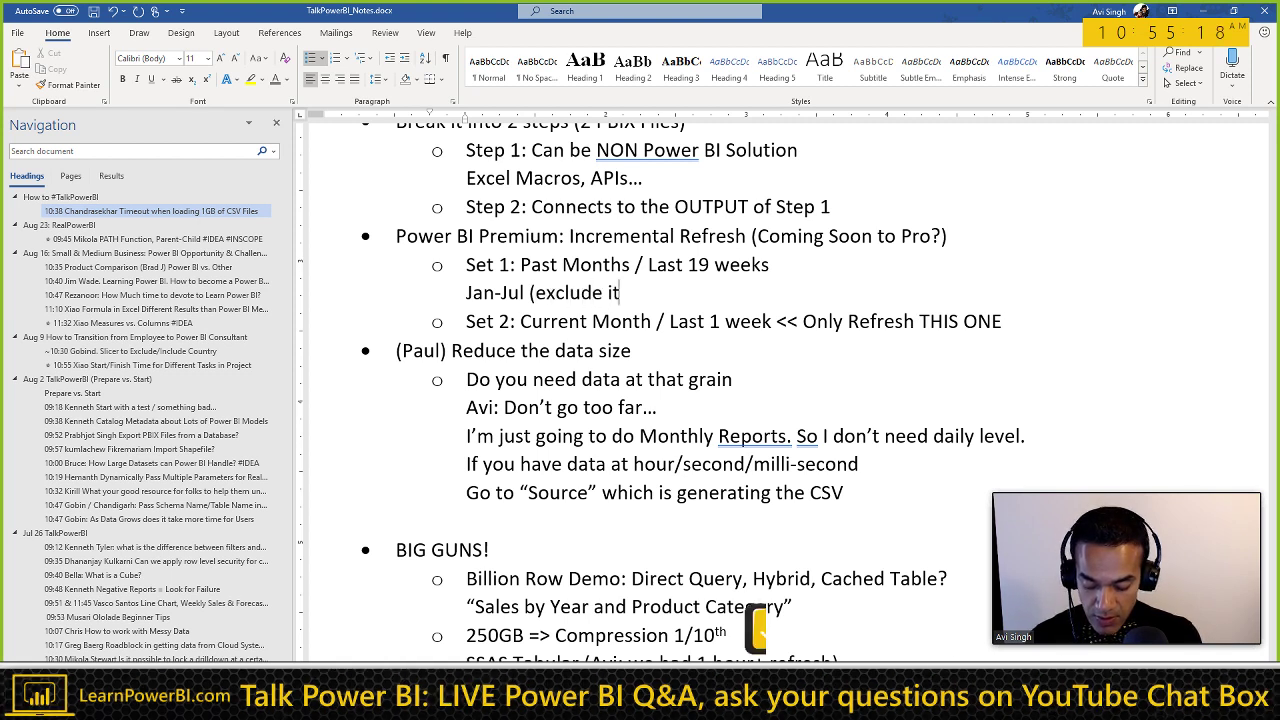
pyautogui.write(' from refresh)')
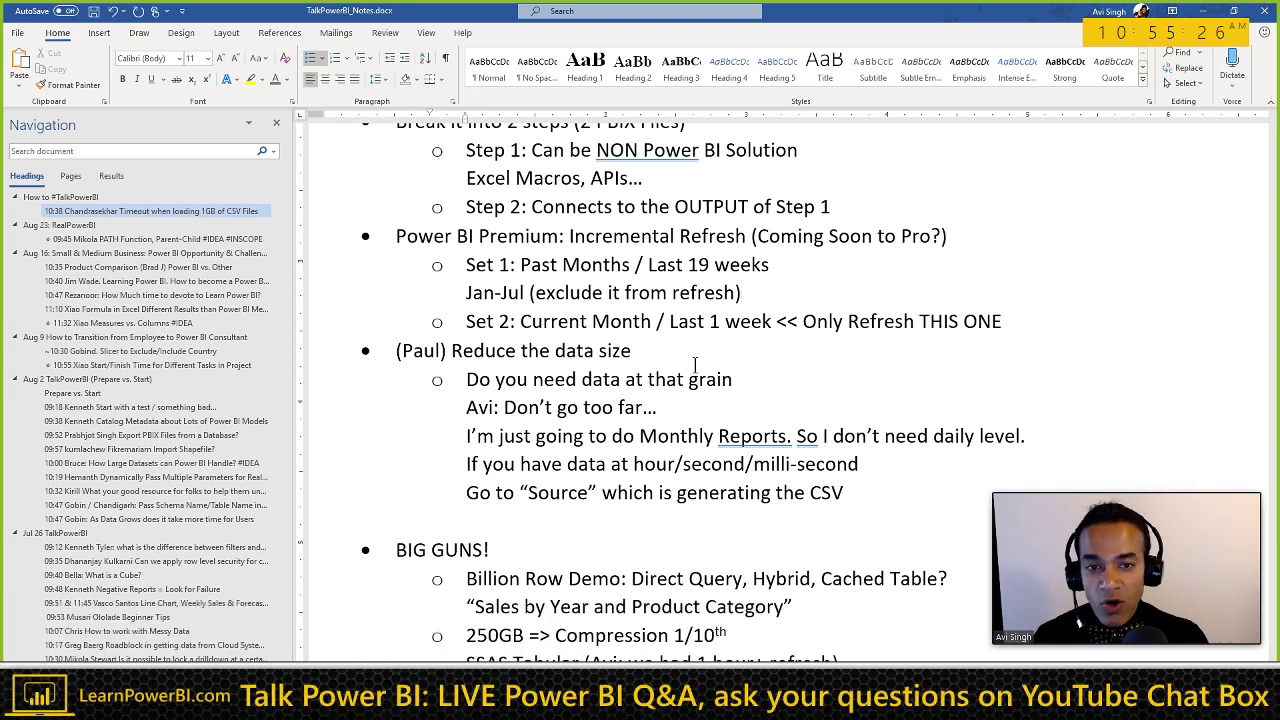
# Step: Add 'Aug (include in refresh)' on a new line under the Set 2 line
pyautogui.press('End')
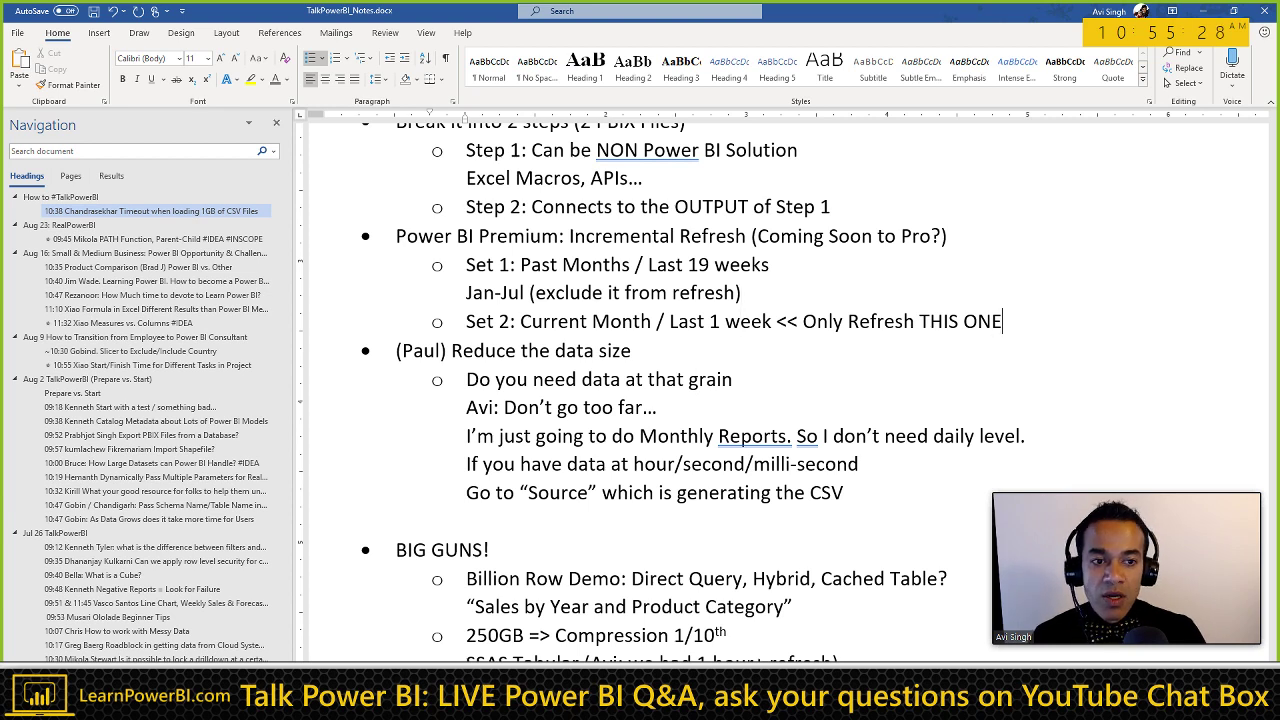
pyautogui.press('Return')
pyautogui.write('Aug')
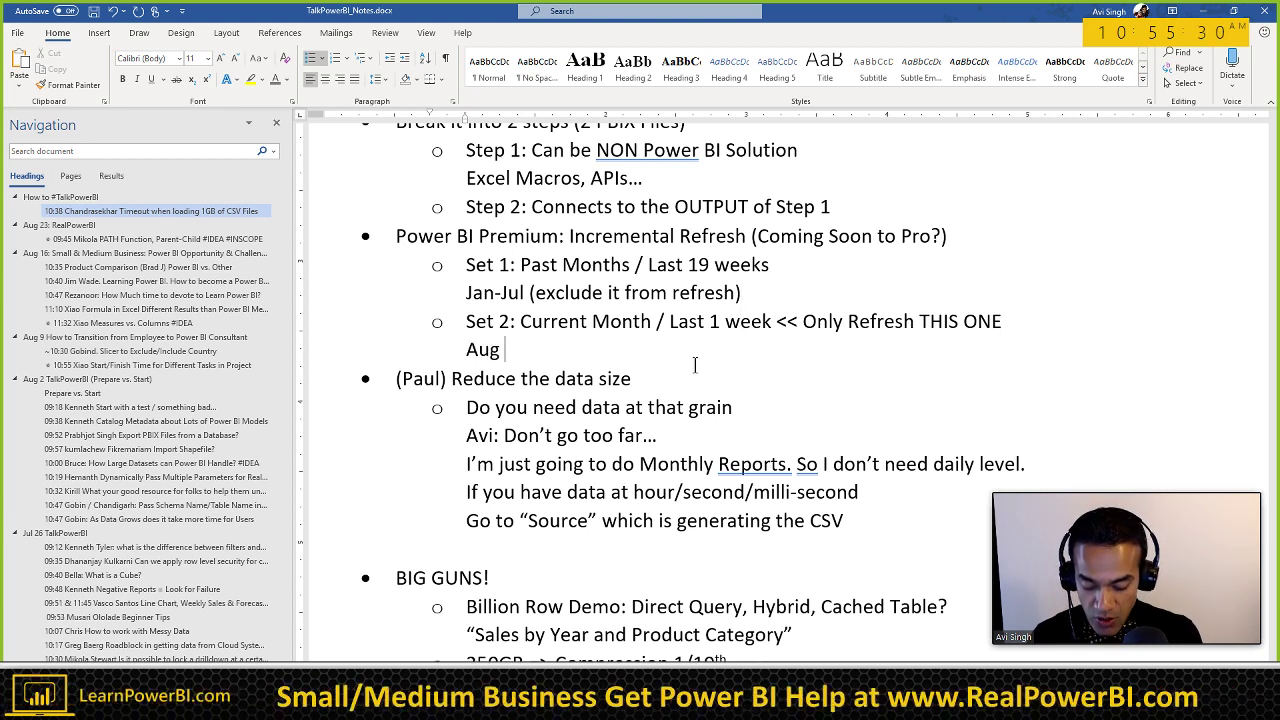
pyautogui.write(' (include in refresh)')
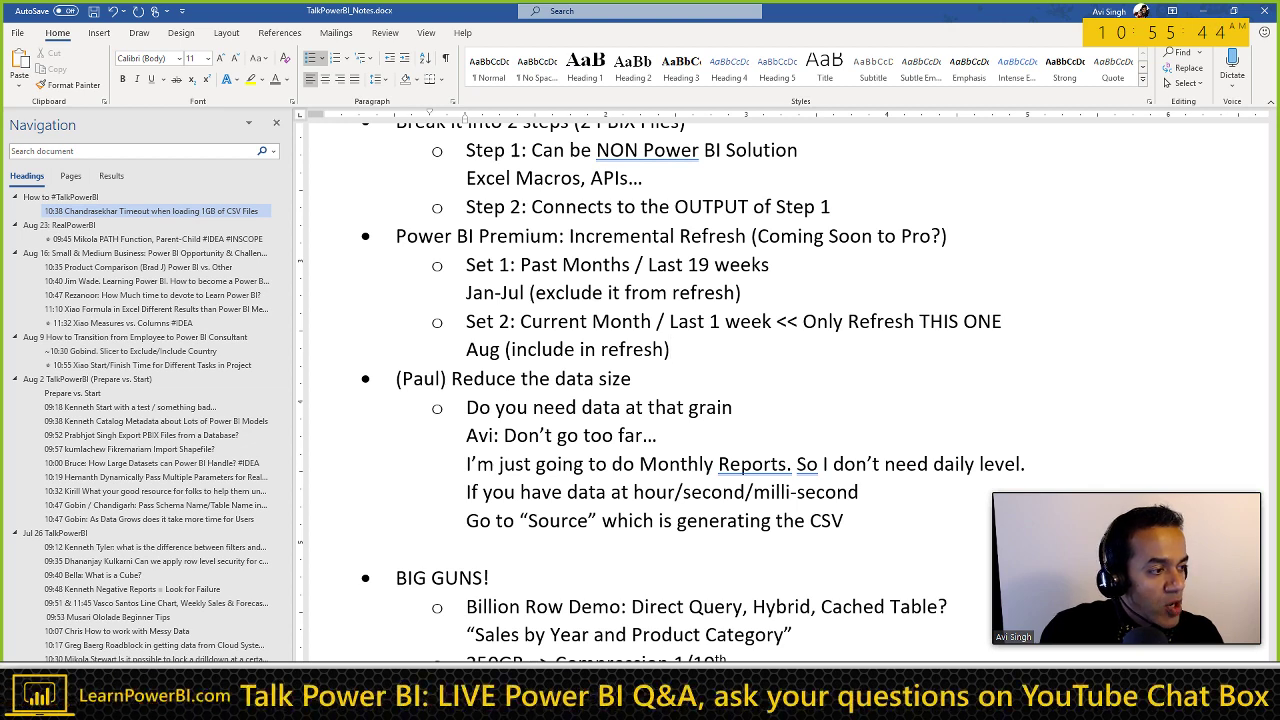
pyautogui.click(641, 384)
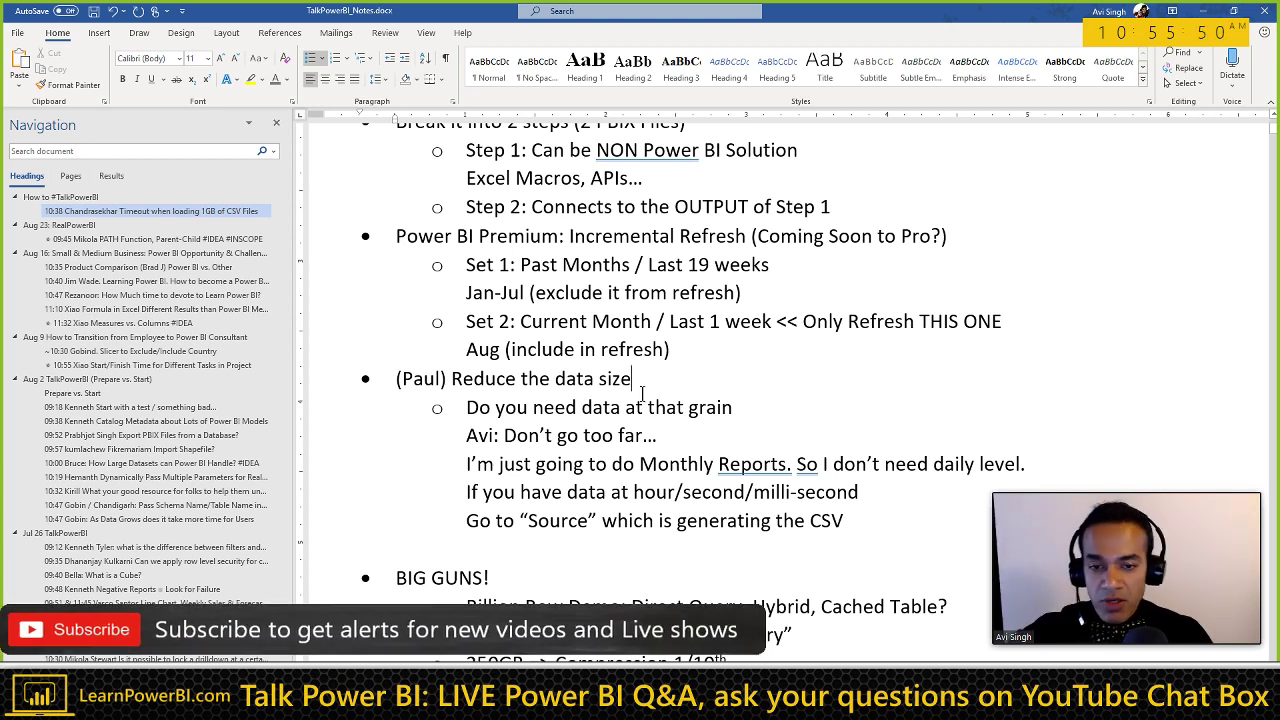
pyautogui.scroll(-3, 650, 390)
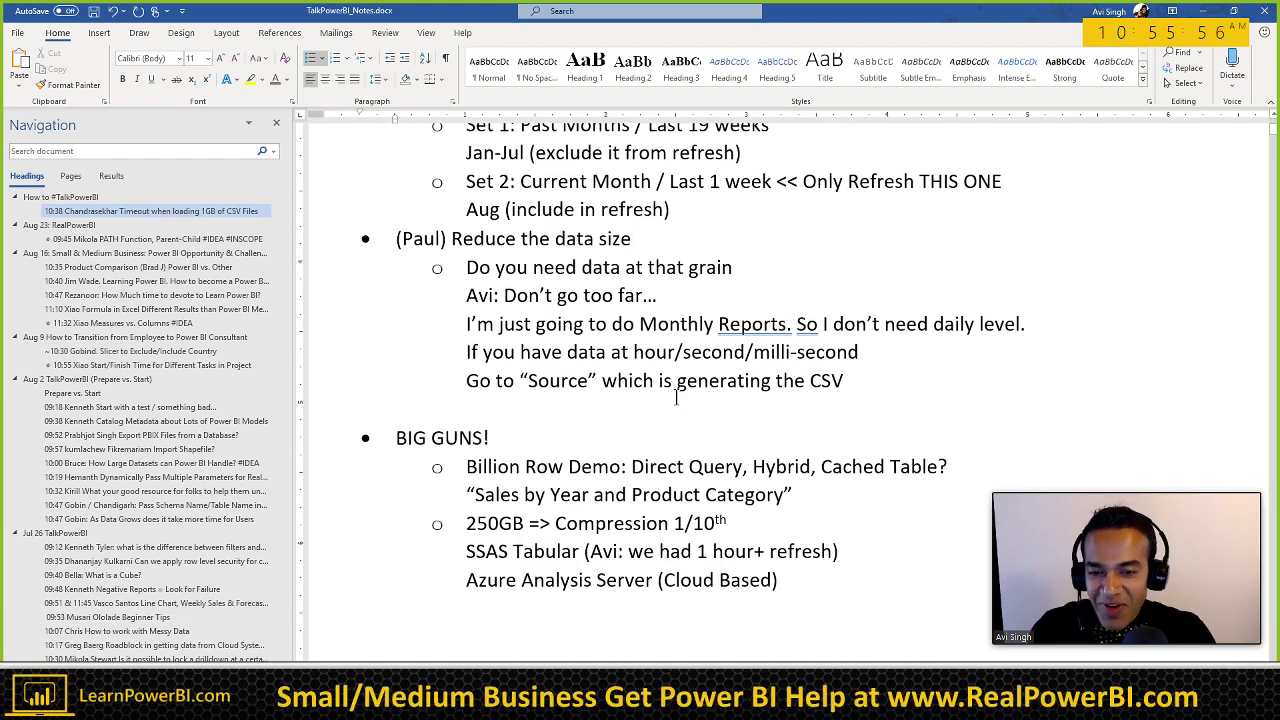
pyautogui.click(505, 403)
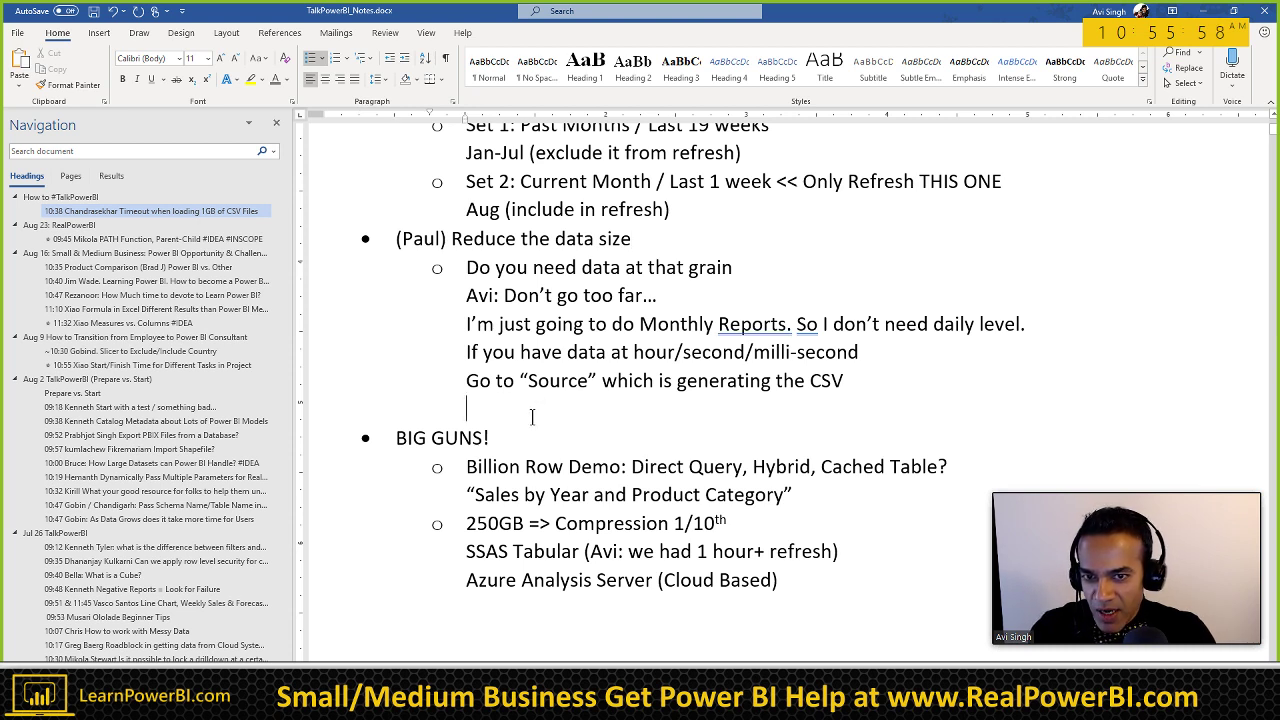
pyautogui.click(532, 437)
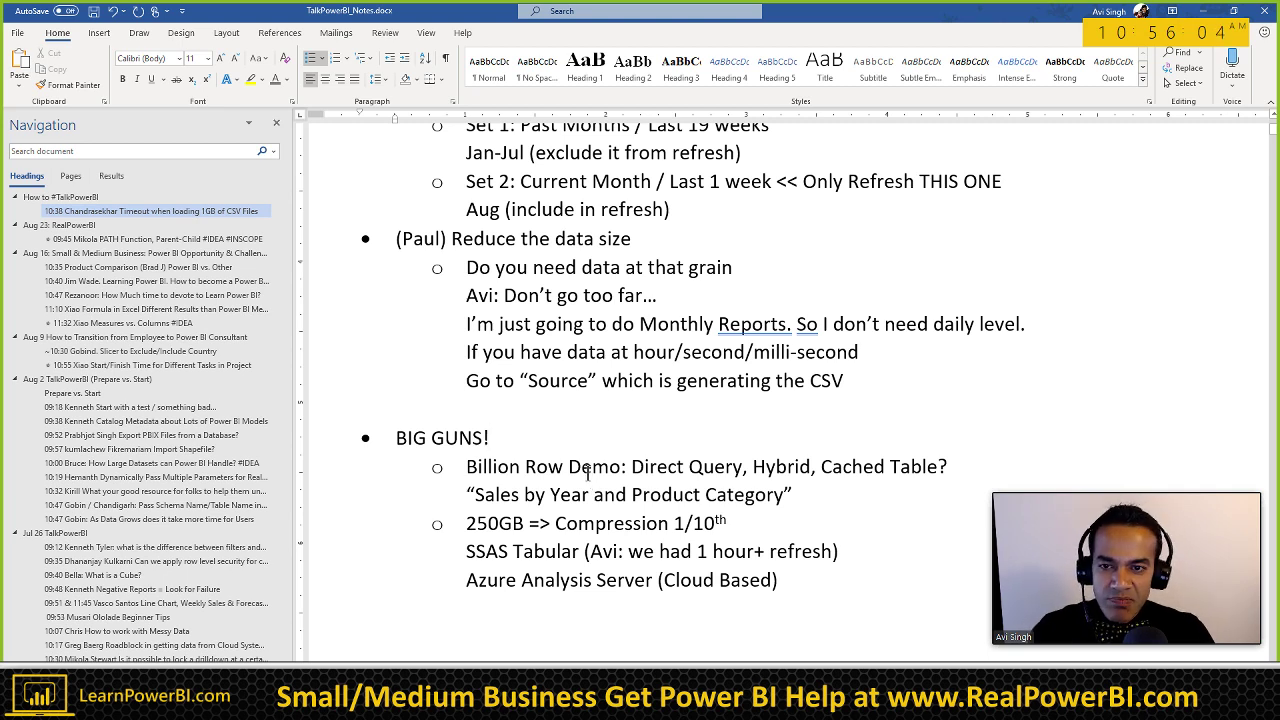
pyautogui.scroll(6, 588, 474)
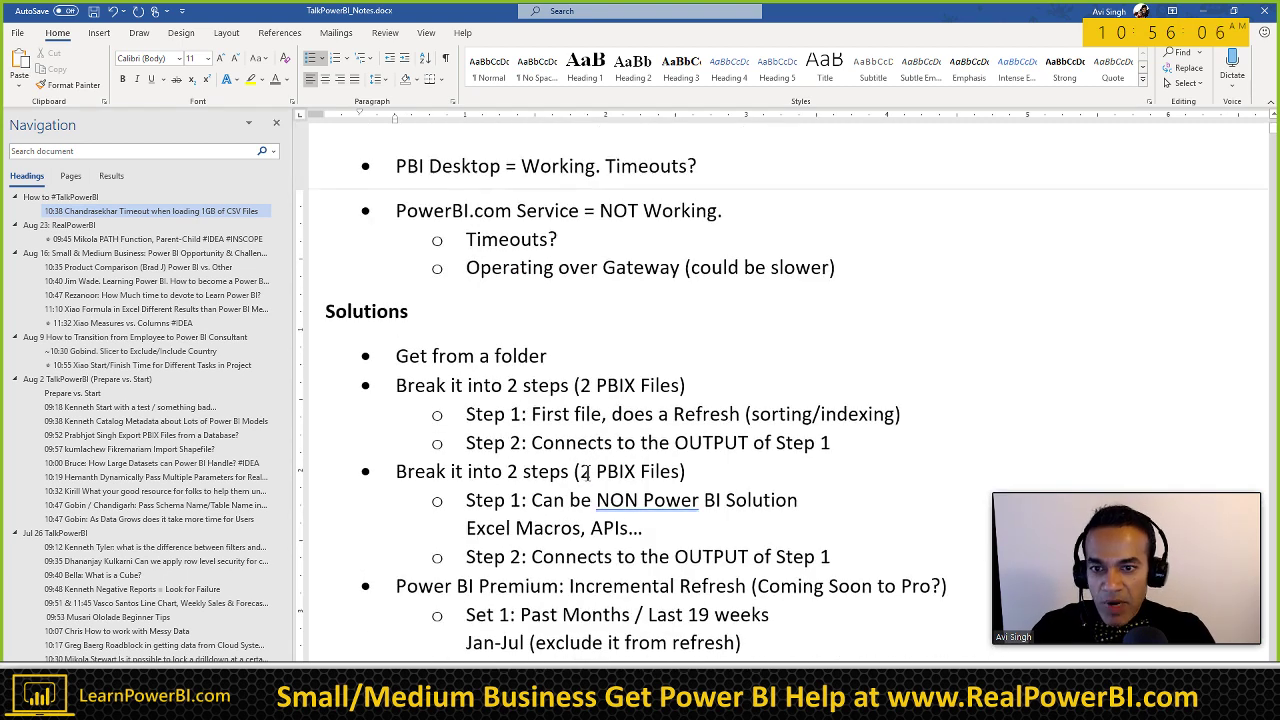
pyautogui.scroll(3, 588, 472)
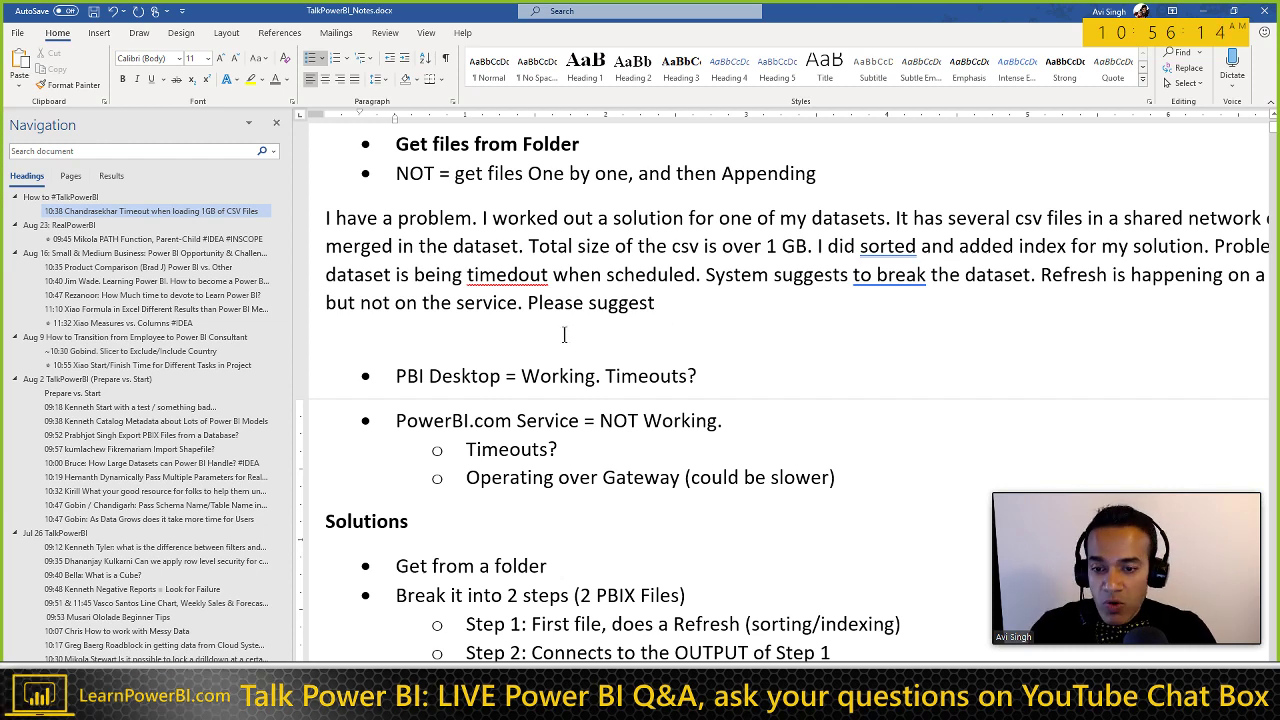
pyautogui.scroll(-3, 564, 335)
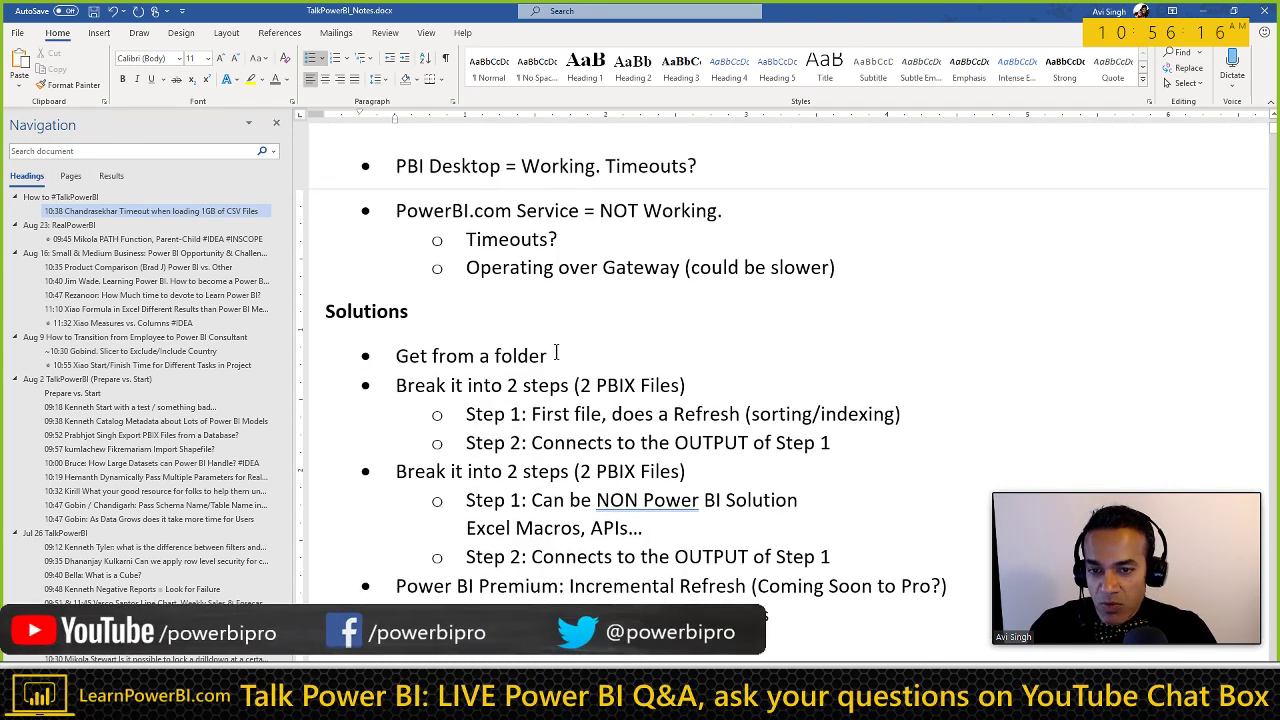
pyautogui.scroll(-1, 564, 353)
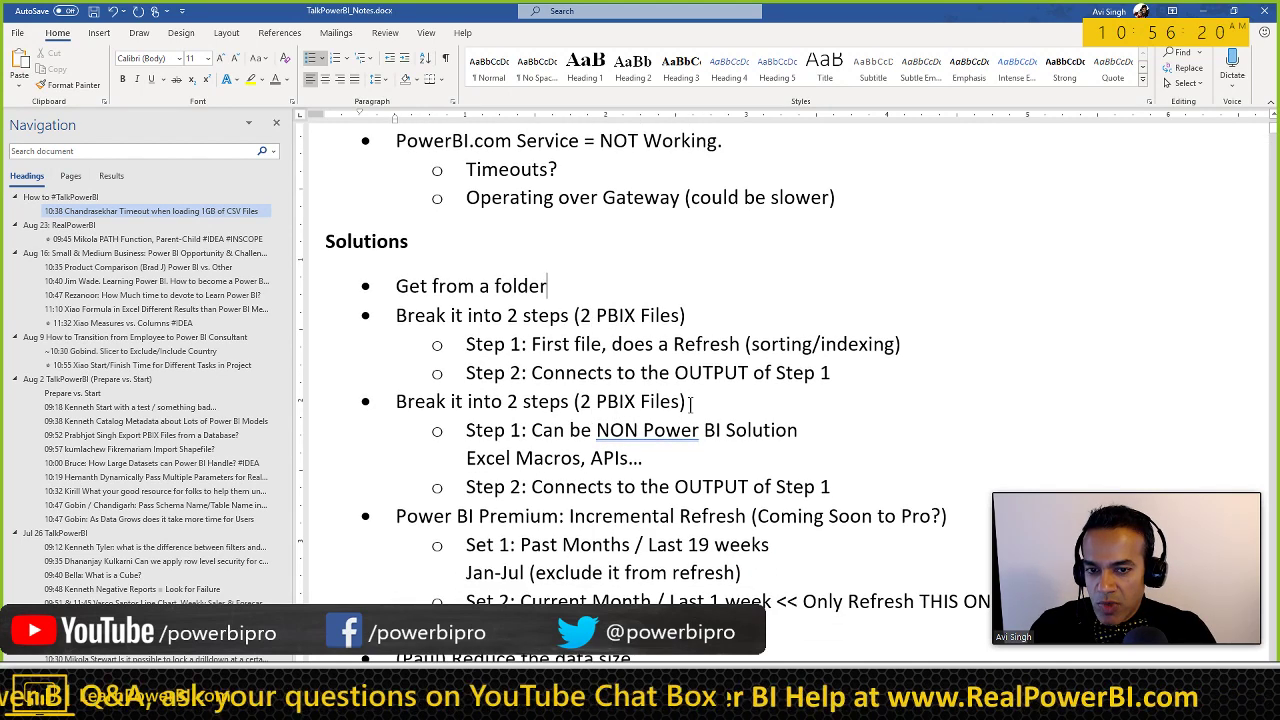
# Step: Append ' (automated)' to the 'Excel Macros, APIs…' line under the second Step 1
pyautogui.tripleClick(559, 434)
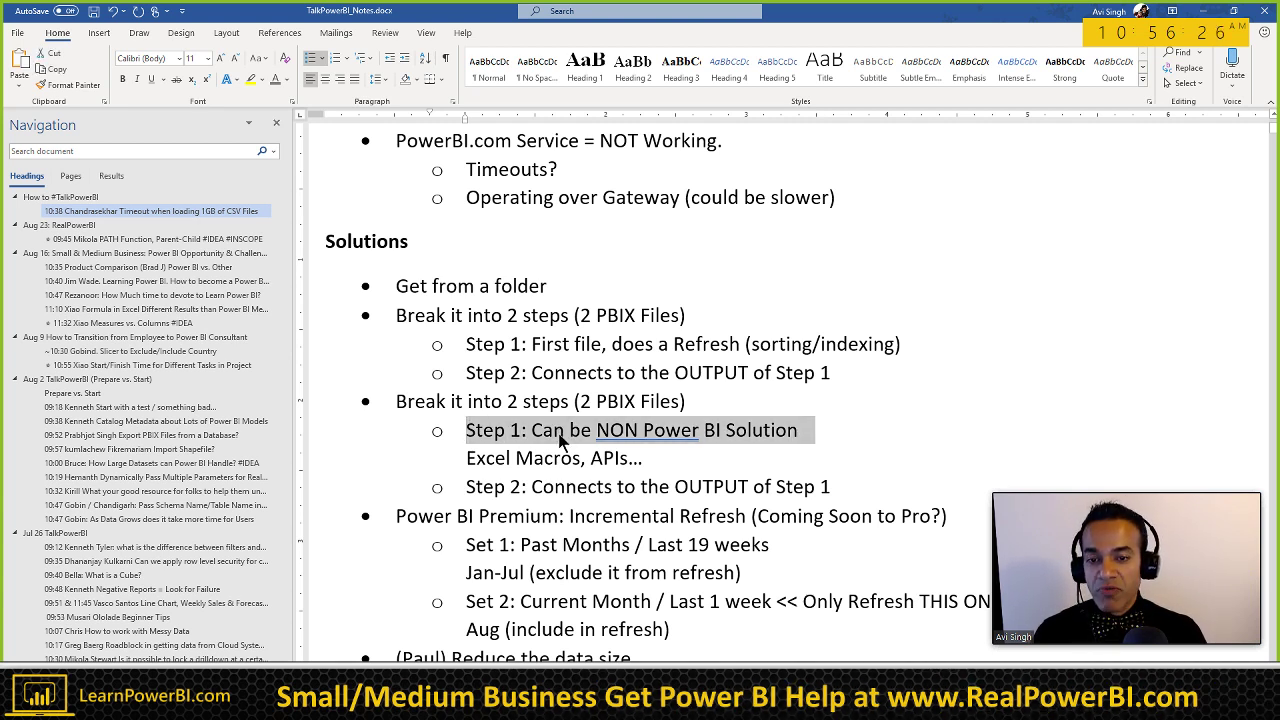
pyautogui.press('End')
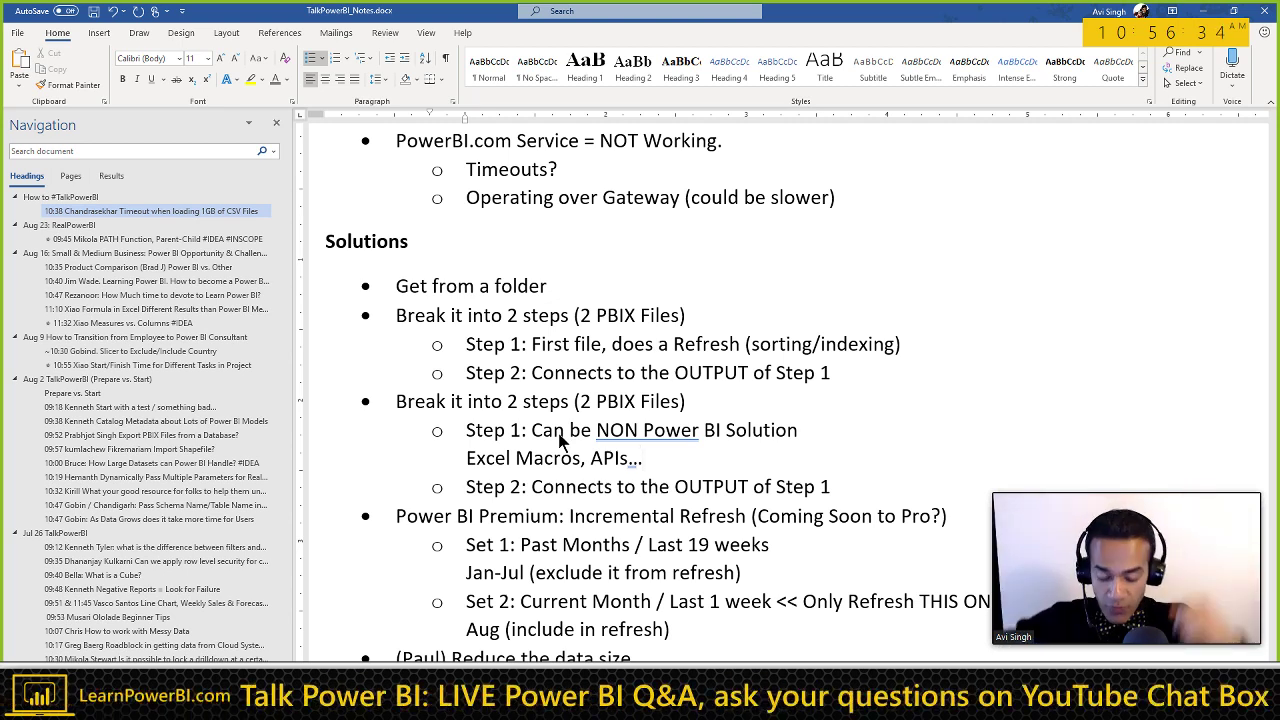
pyautogui.write('(automated)')
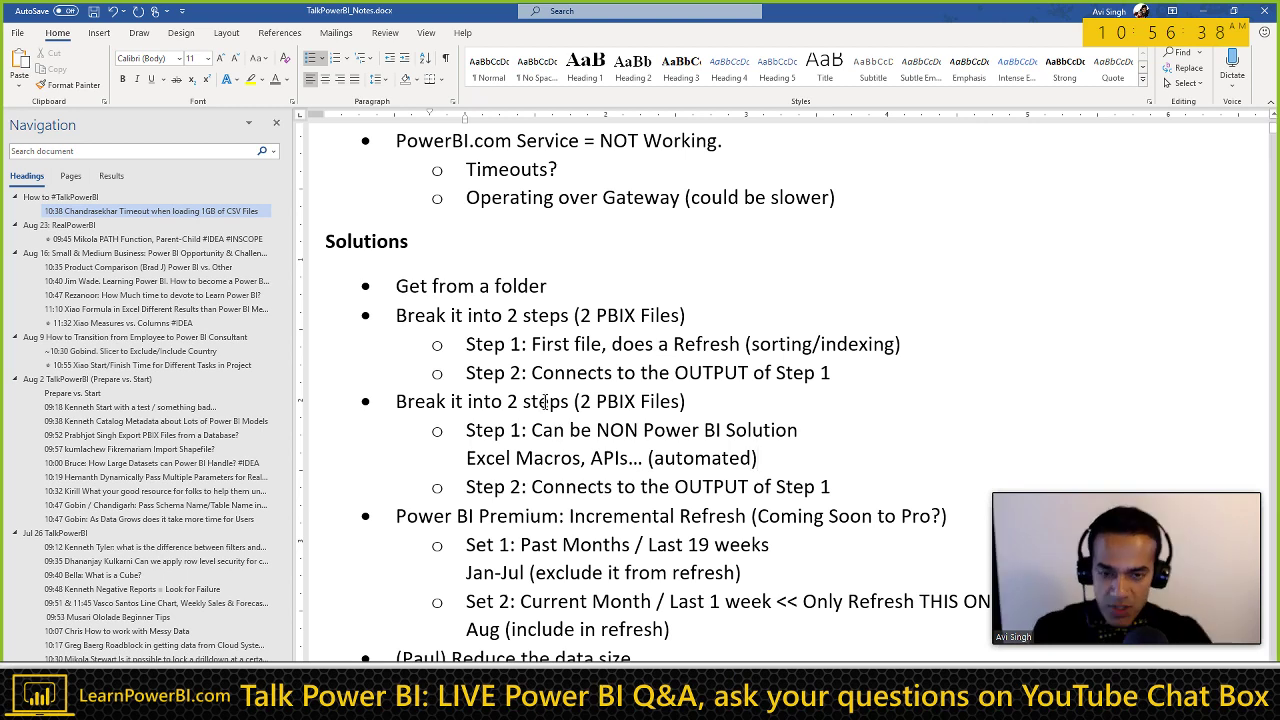
pyautogui.scroll(-1, 643, 433)
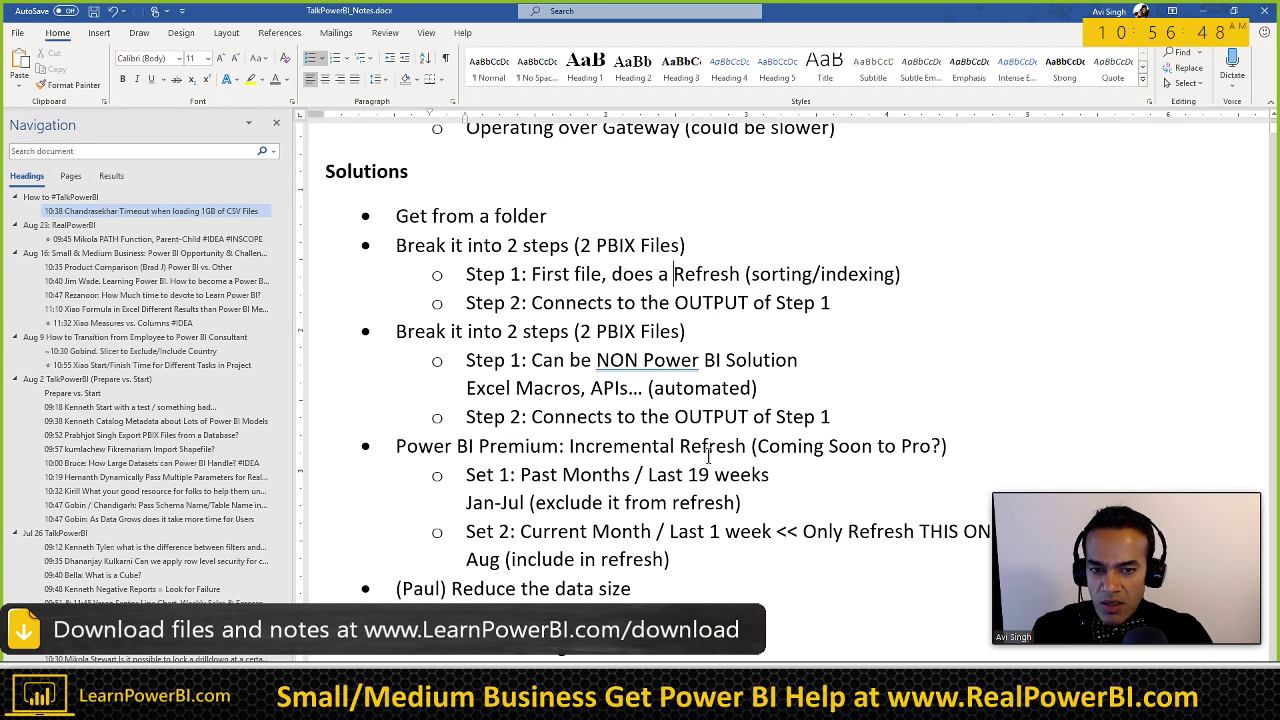
# Step: Scroll down through the notes past the data-size point to the BIG GUNS! section
pyautogui.scroll(-1, 578, 490)
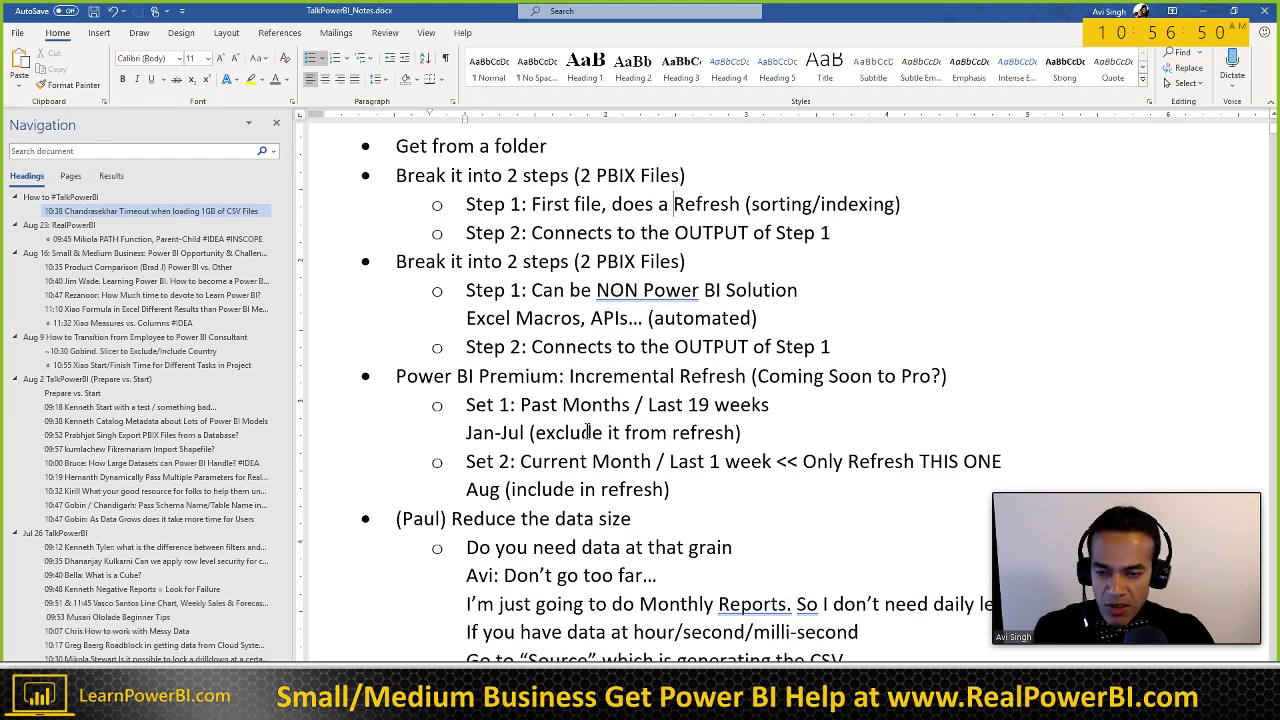
pyautogui.scroll(-1, 591, 538)
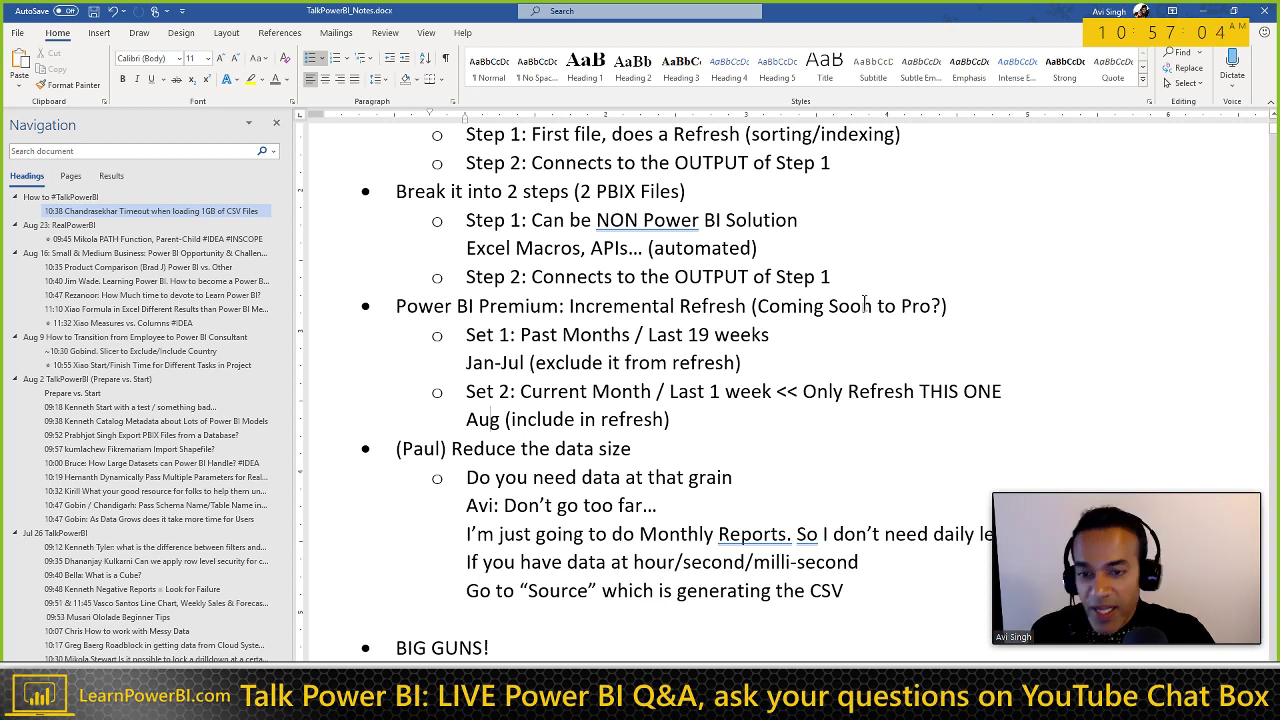
pyautogui.click(648, 334)
pyautogui.scroll(-2, 648, 334)
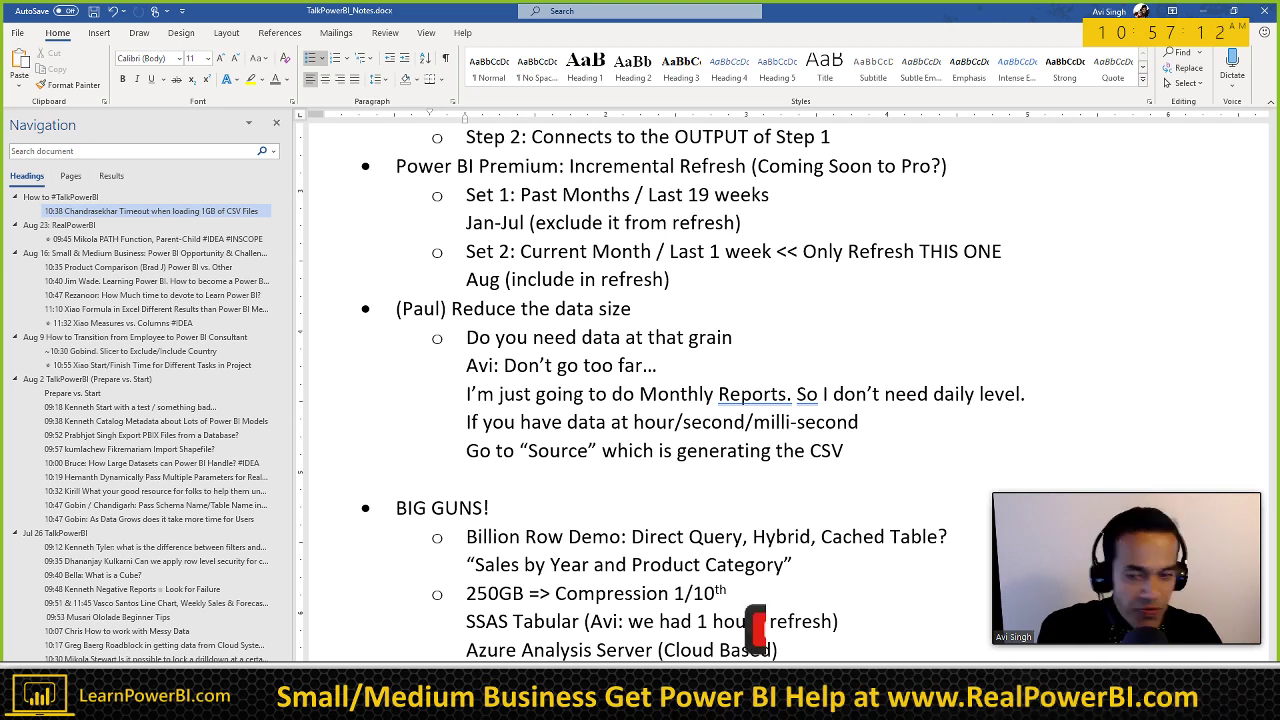
pyautogui.click(490, 337)
pyautogui.scroll(-1, 488, 337)
pyautogui.scroll(-1, 489, 337)
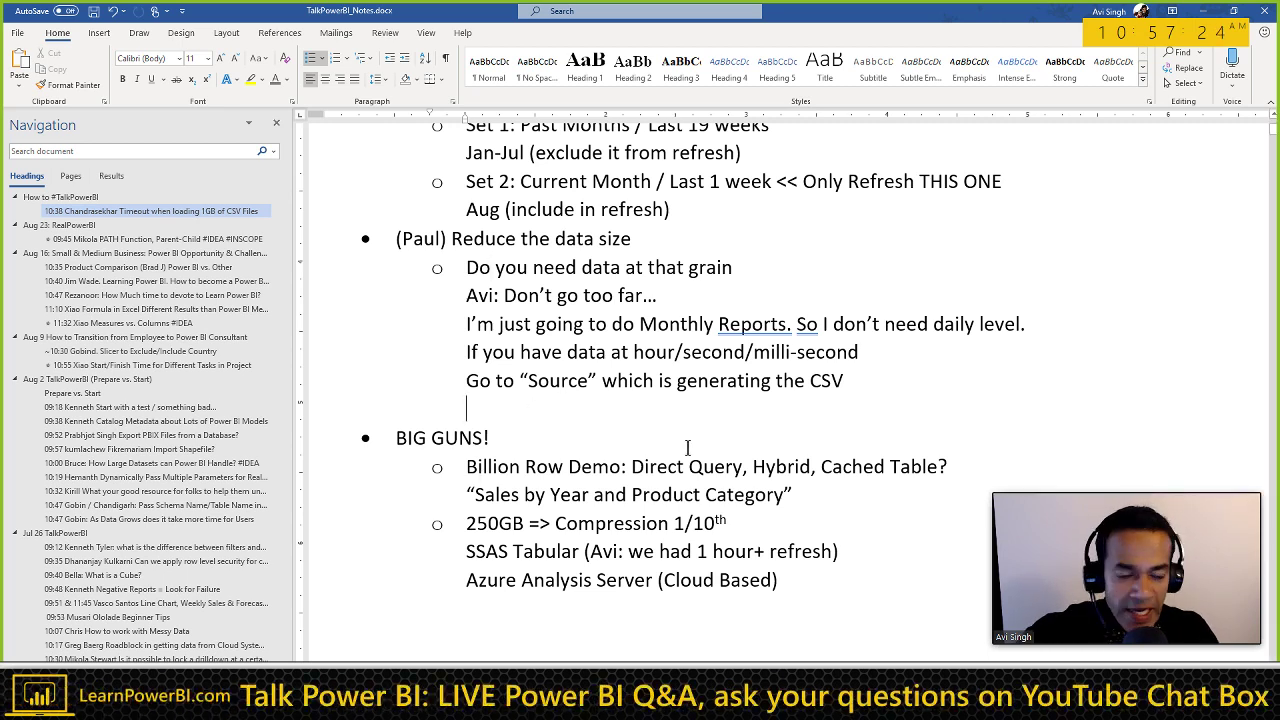
# Step: Switch to Chrome and bring up the RealPowerBI page on learnpowerbi.com
pyautogui.hotkey('alt', 'Tab')
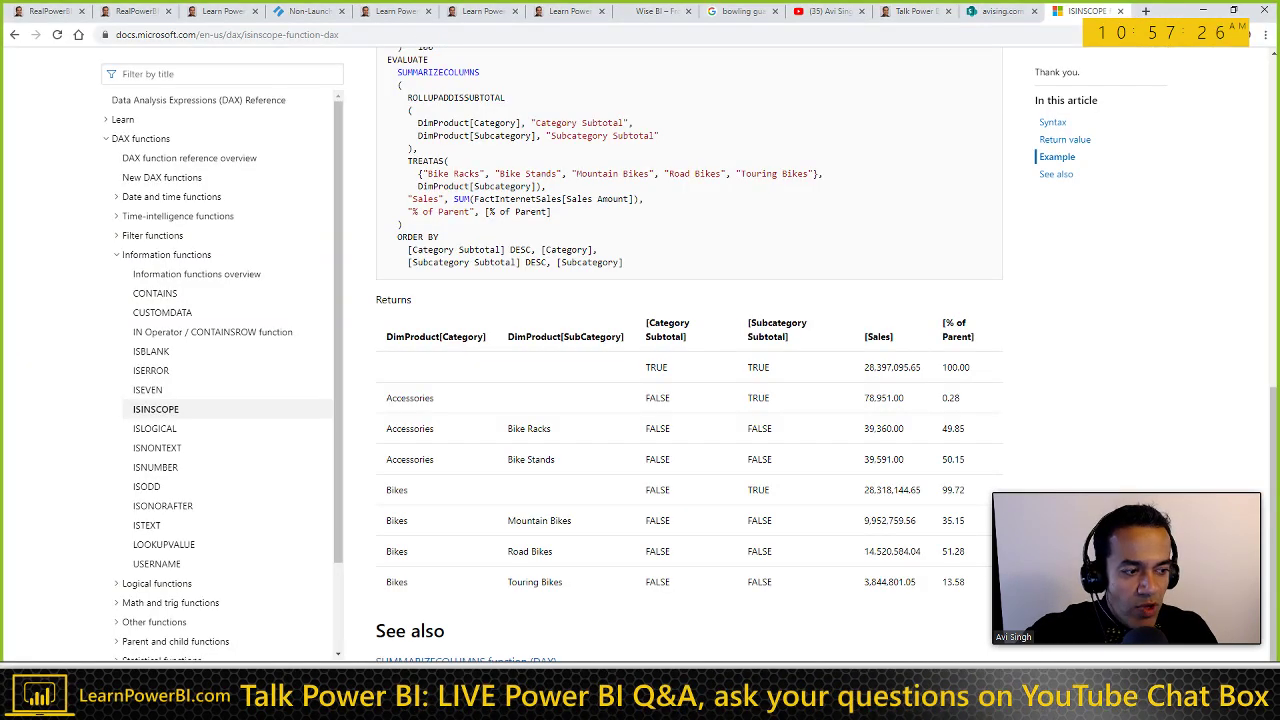
pyautogui.click(50, 12)
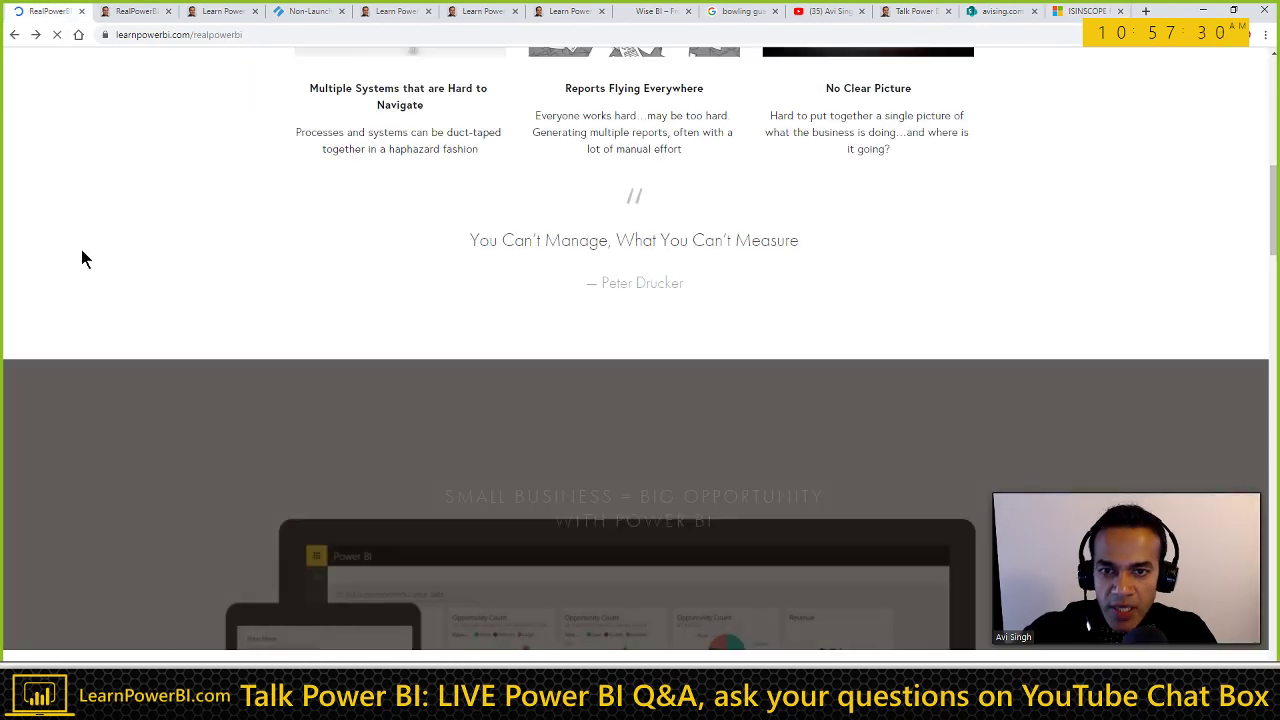
pyautogui.scroll(5, 298, 333)
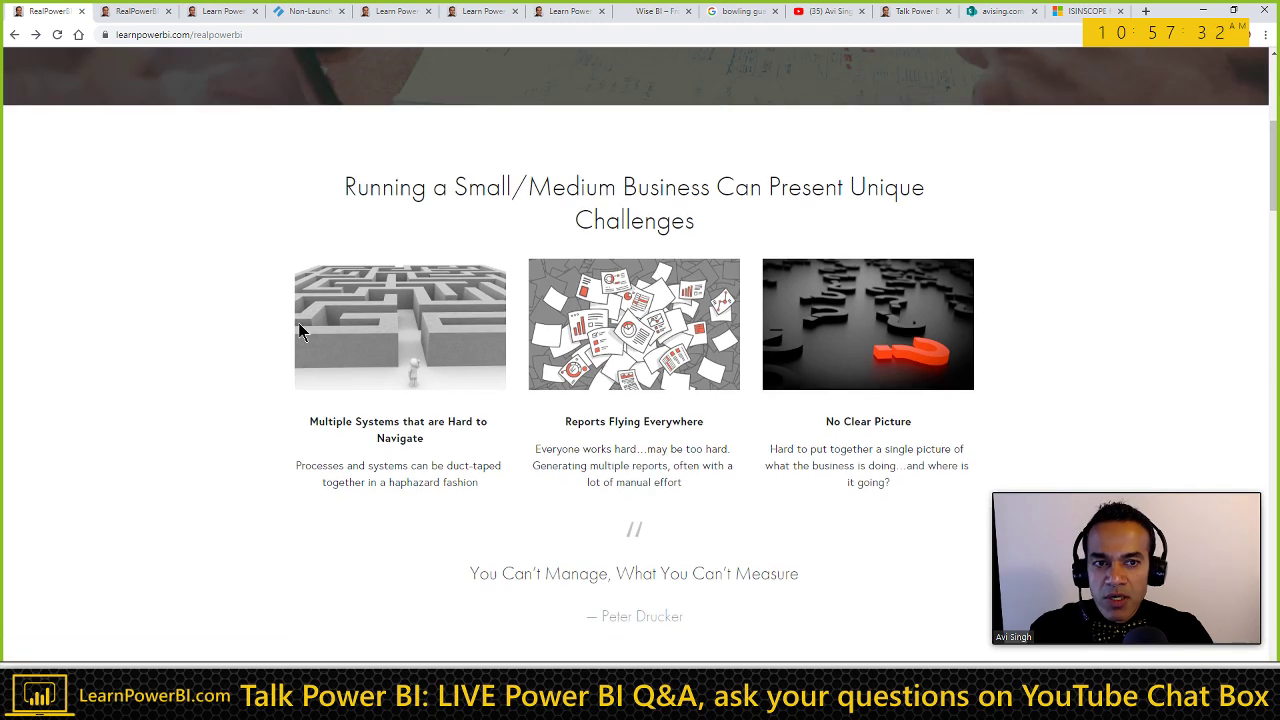
pyautogui.scroll(3, 298, 325)
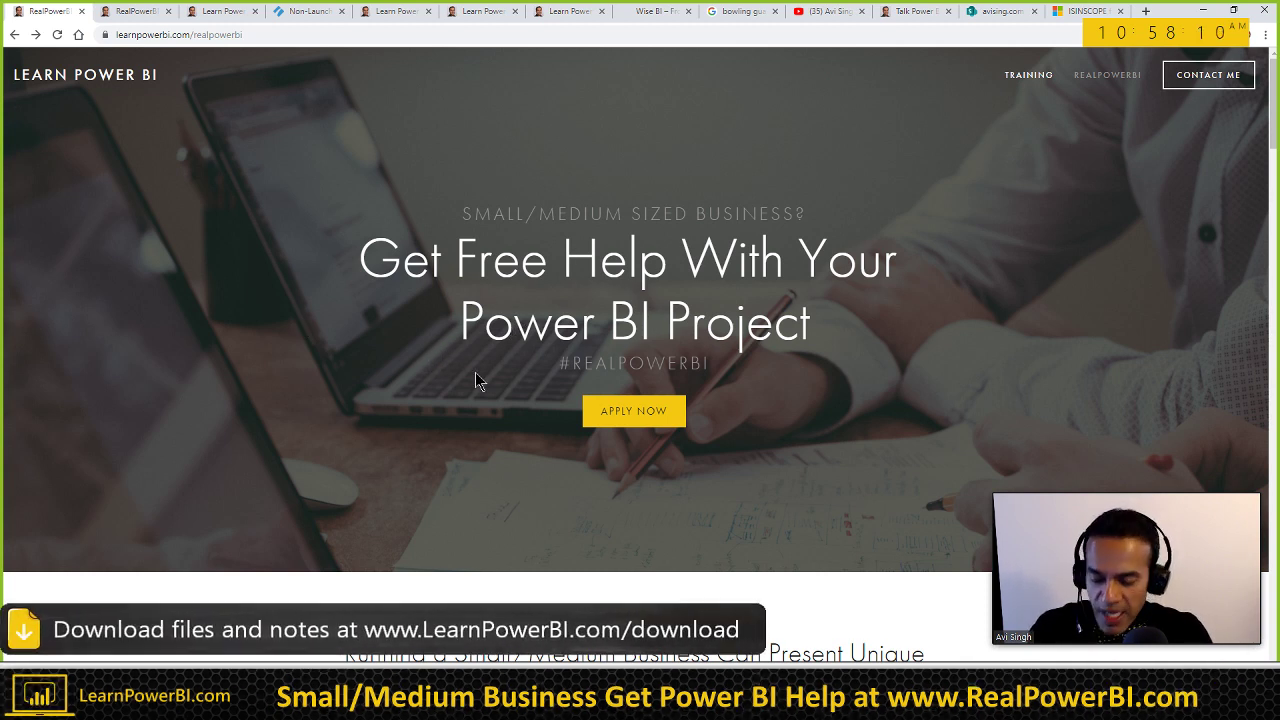
# Step: Read down the #RealPowerBI page explaining how businesses are matched with qualified Power BI professionals
pyautogui.scroll(-1, 475, 380)
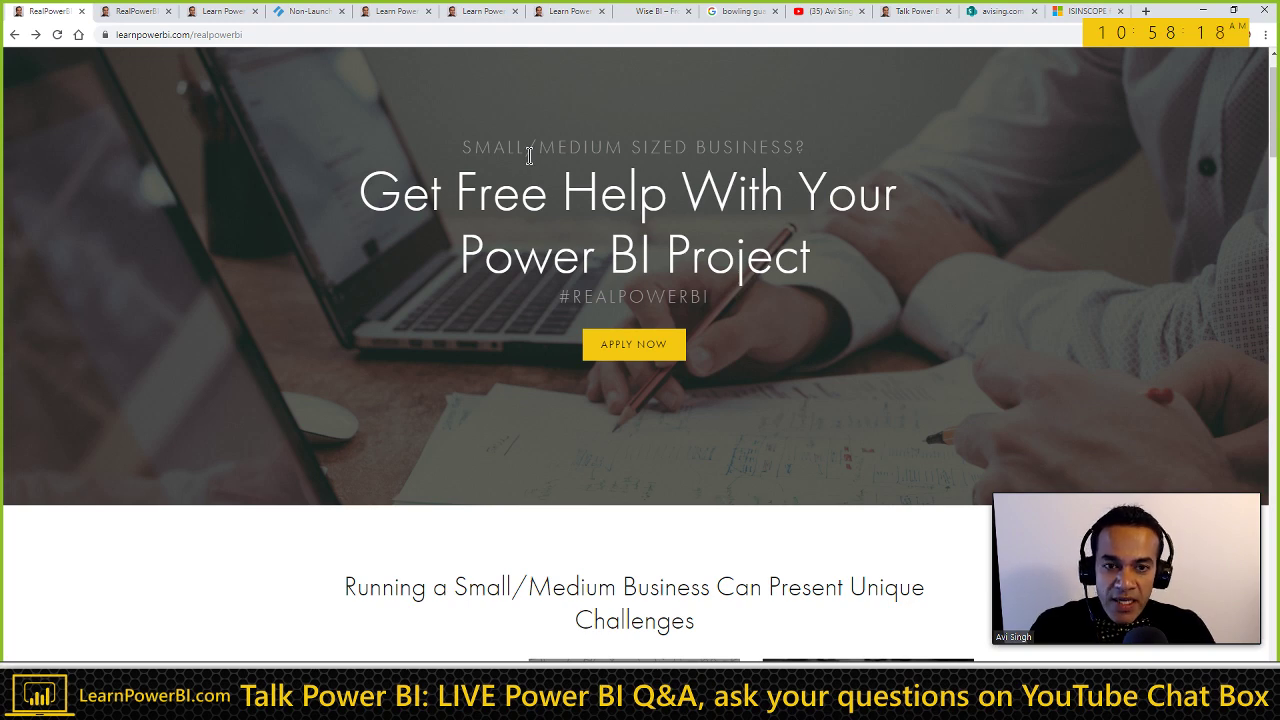
pyautogui.scroll(-2, 484, 432)
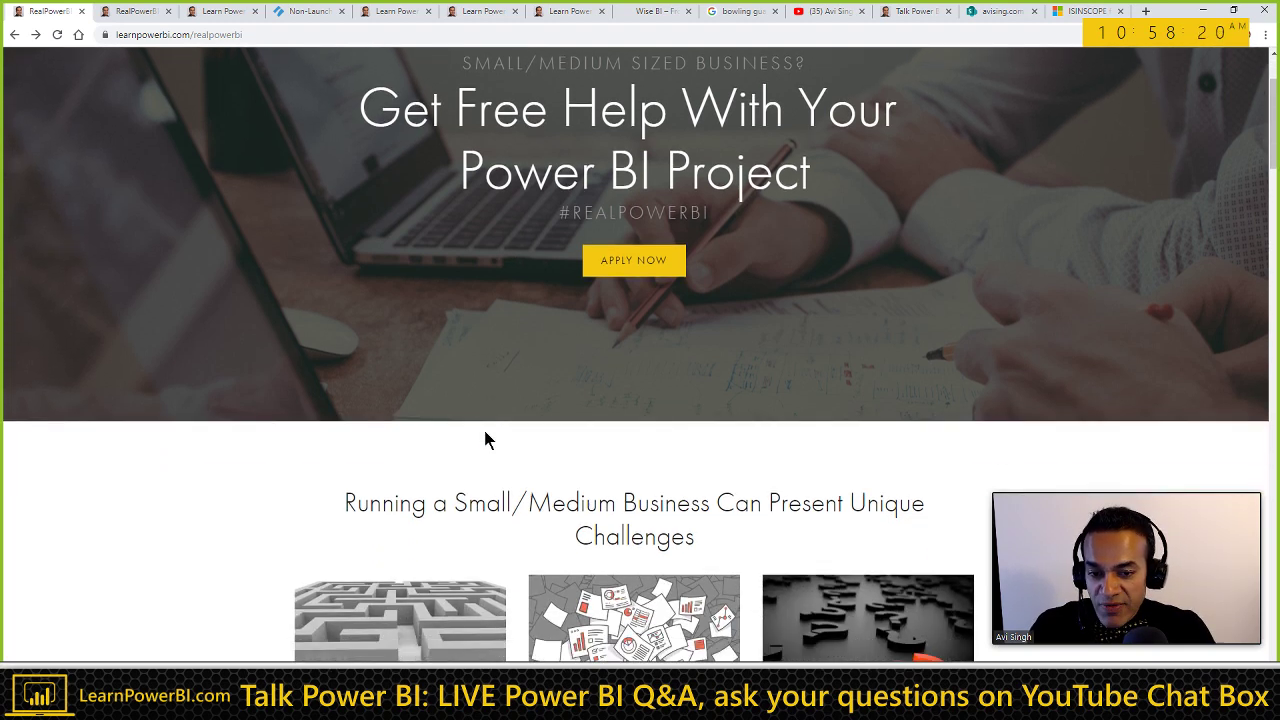
pyautogui.scroll(-2, 484, 430)
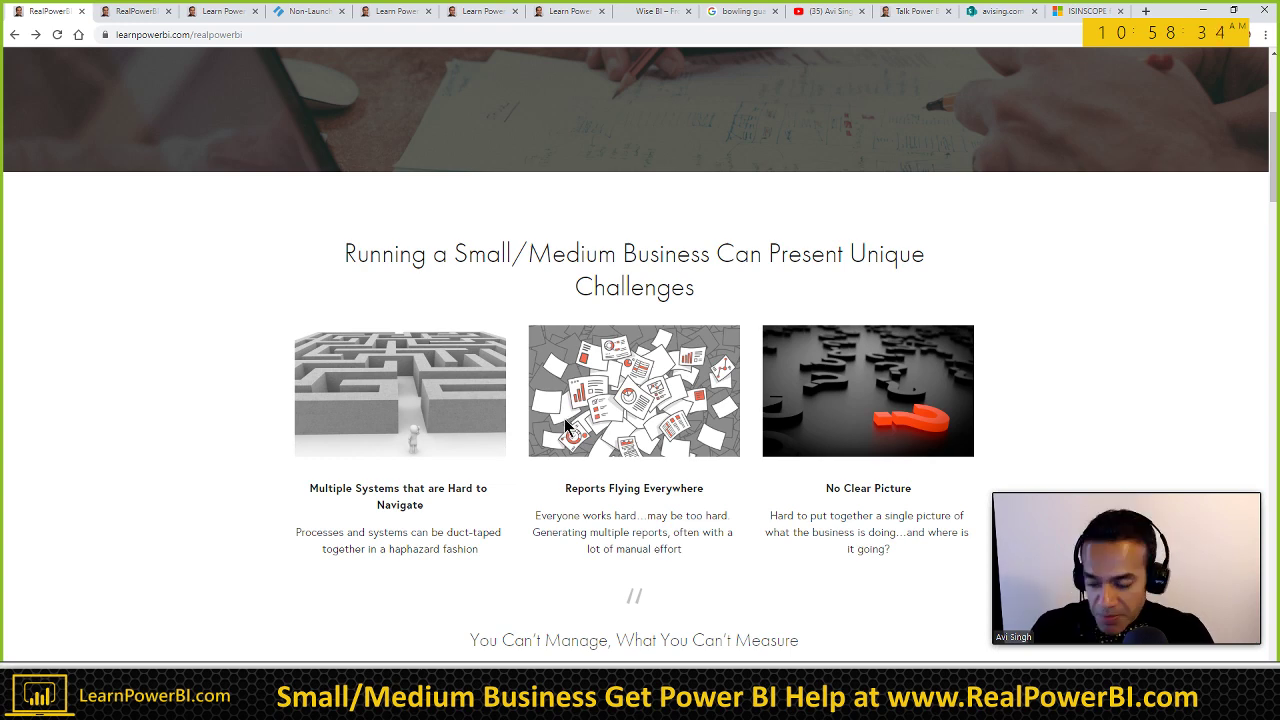
pyautogui.scroll(-1, 529, 305)
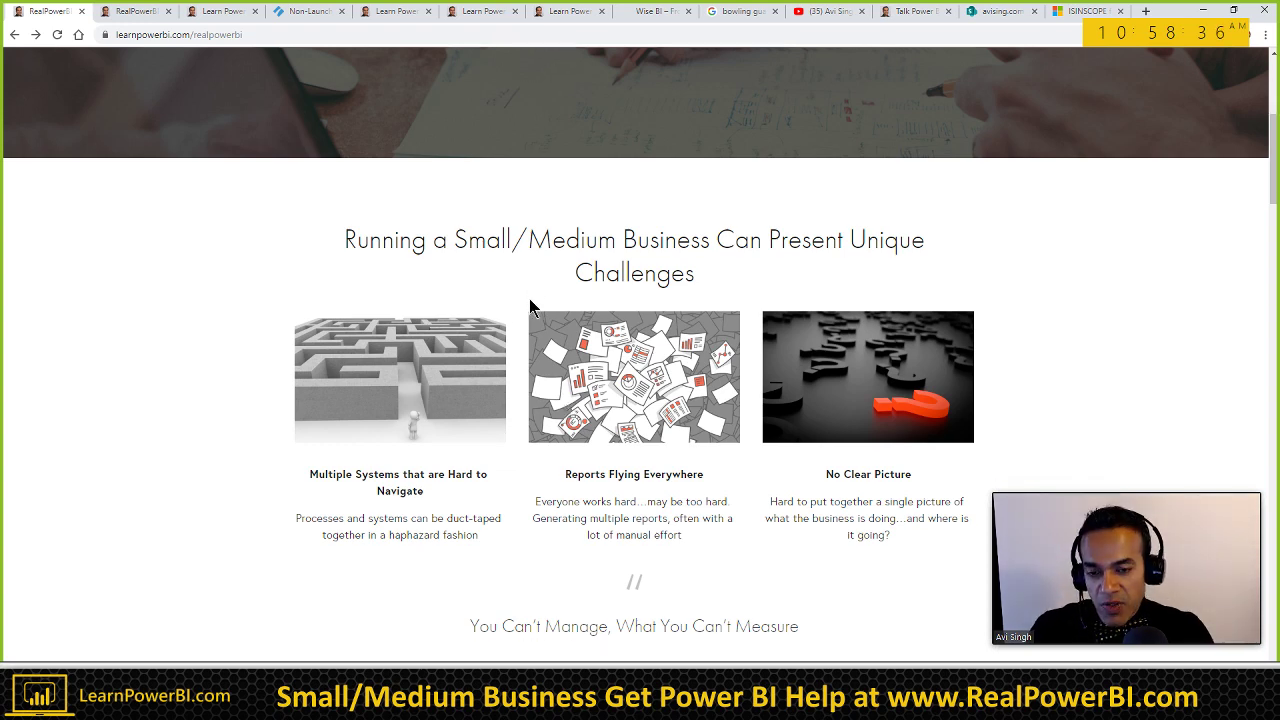
pyautogui.scroll(-2, 525, 317)
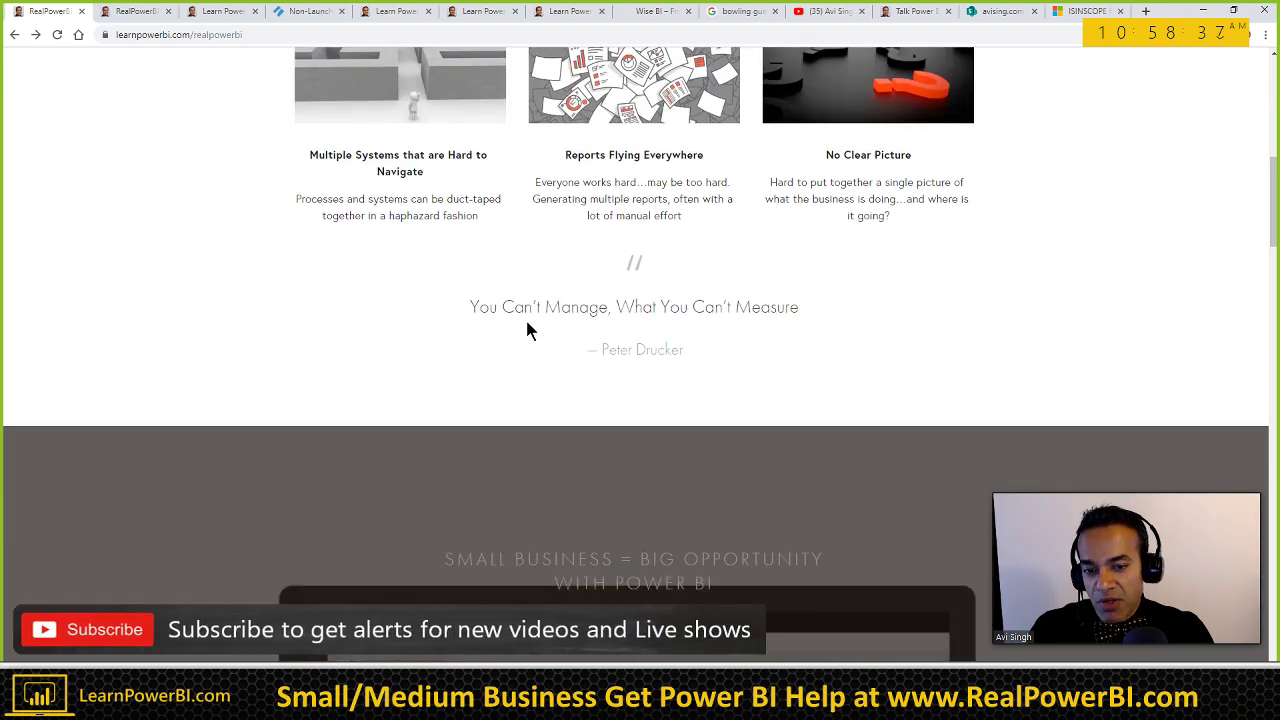
pyautogui.scroll(-2, 529, 330)
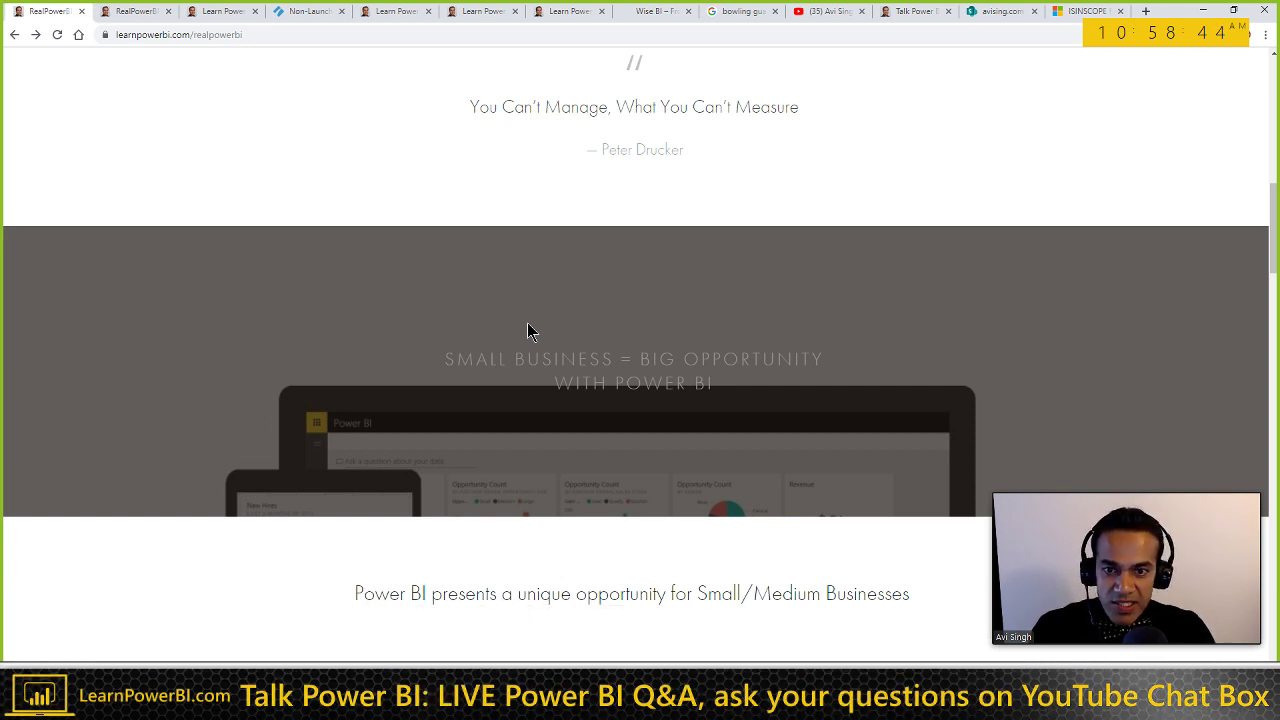
pyautogui.scroll(-1, 530, 332)
pyautogui.scroll(-1, 528, 330)
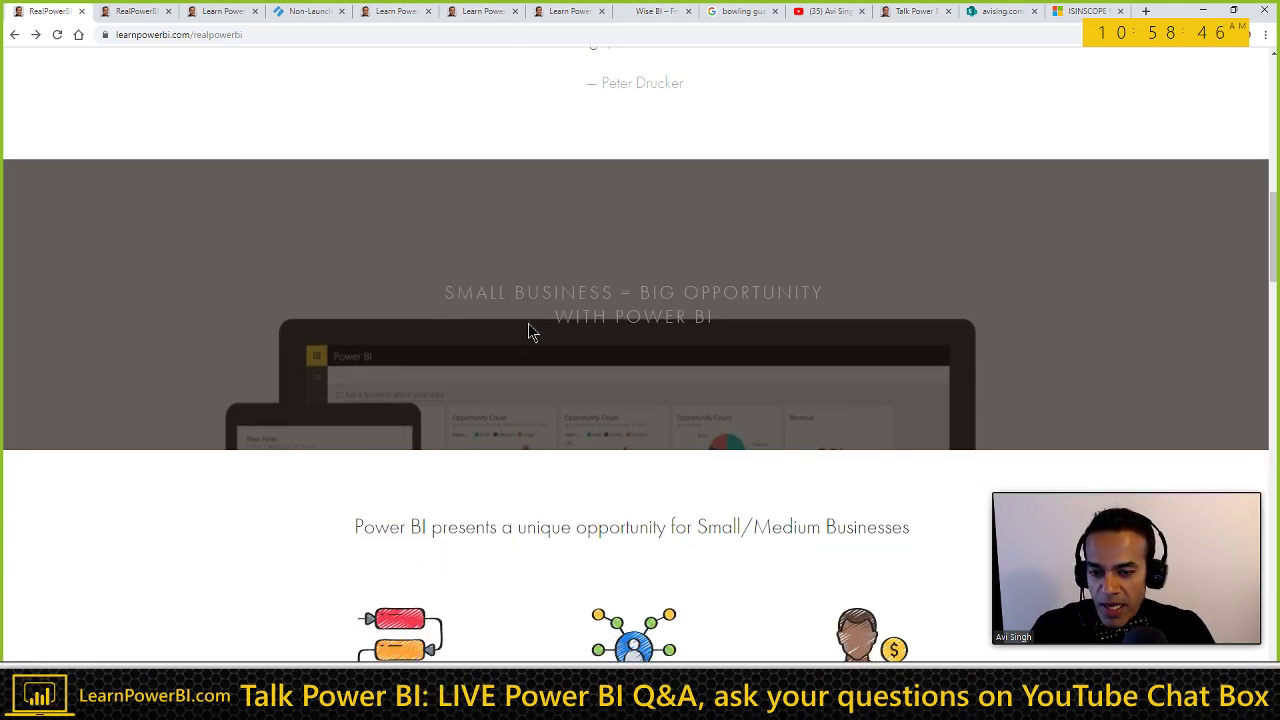
pyautogui.scroll(-2, 528, 325)
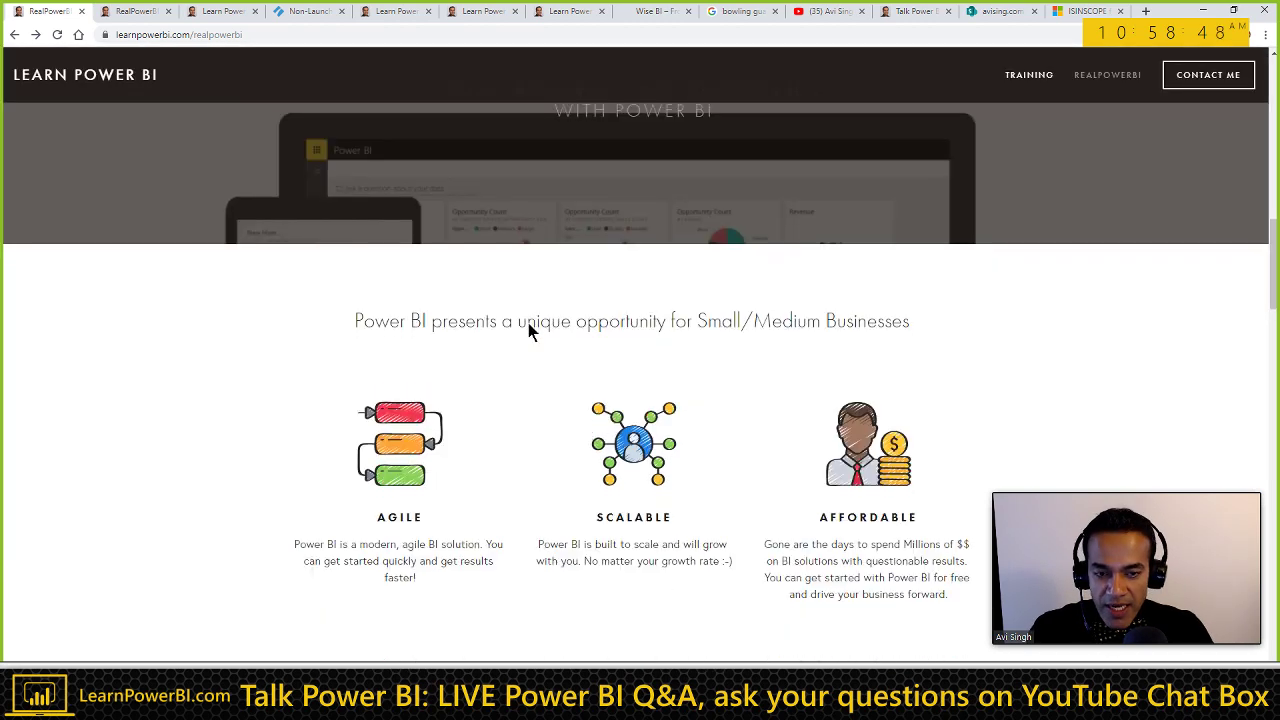
pyautogui.scroll(-1, 530, 330)
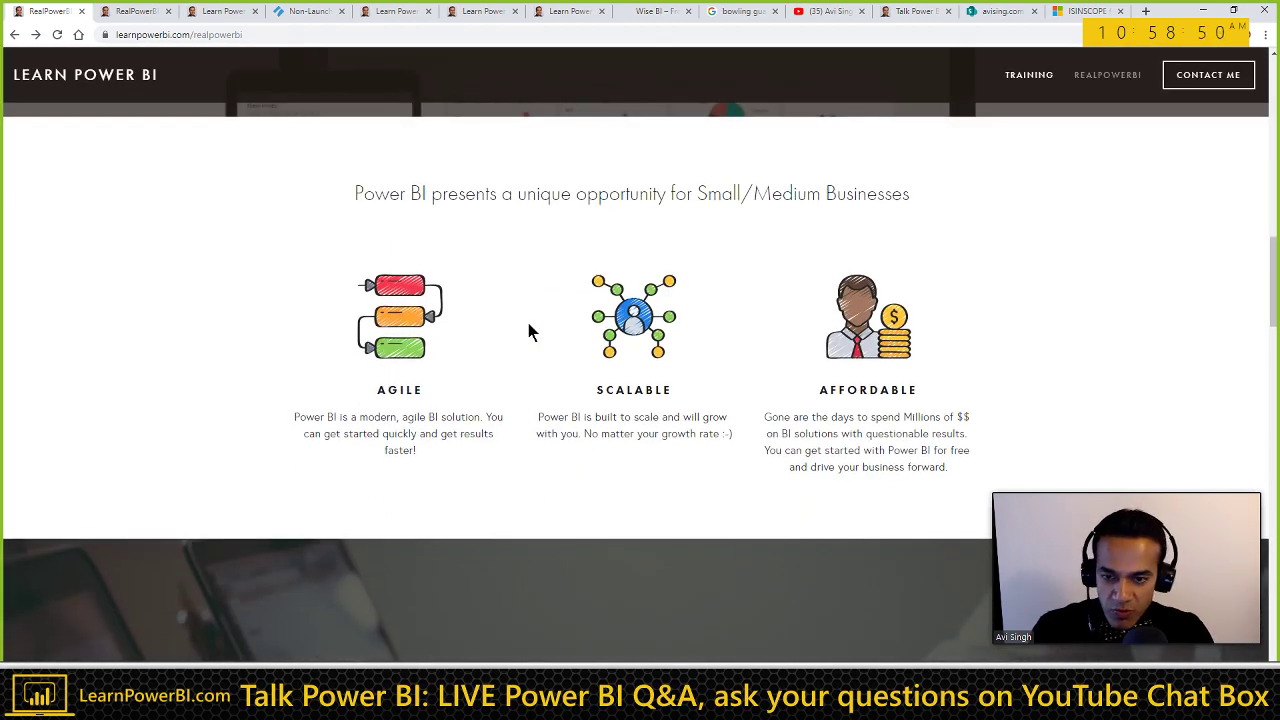
pyautogui.scroll(-2, 530, 332)
pyautogui.scroll(-2, 530, 332)
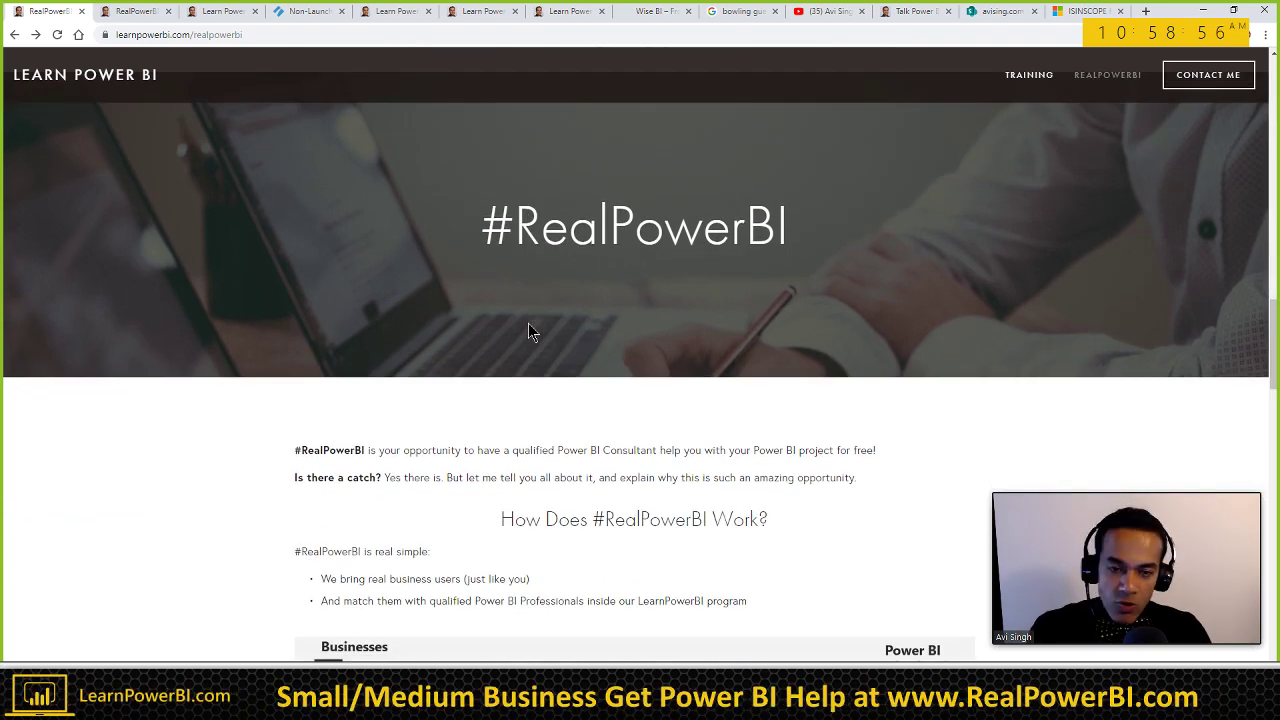
pyautogui.scroll(-1, 528, 323)
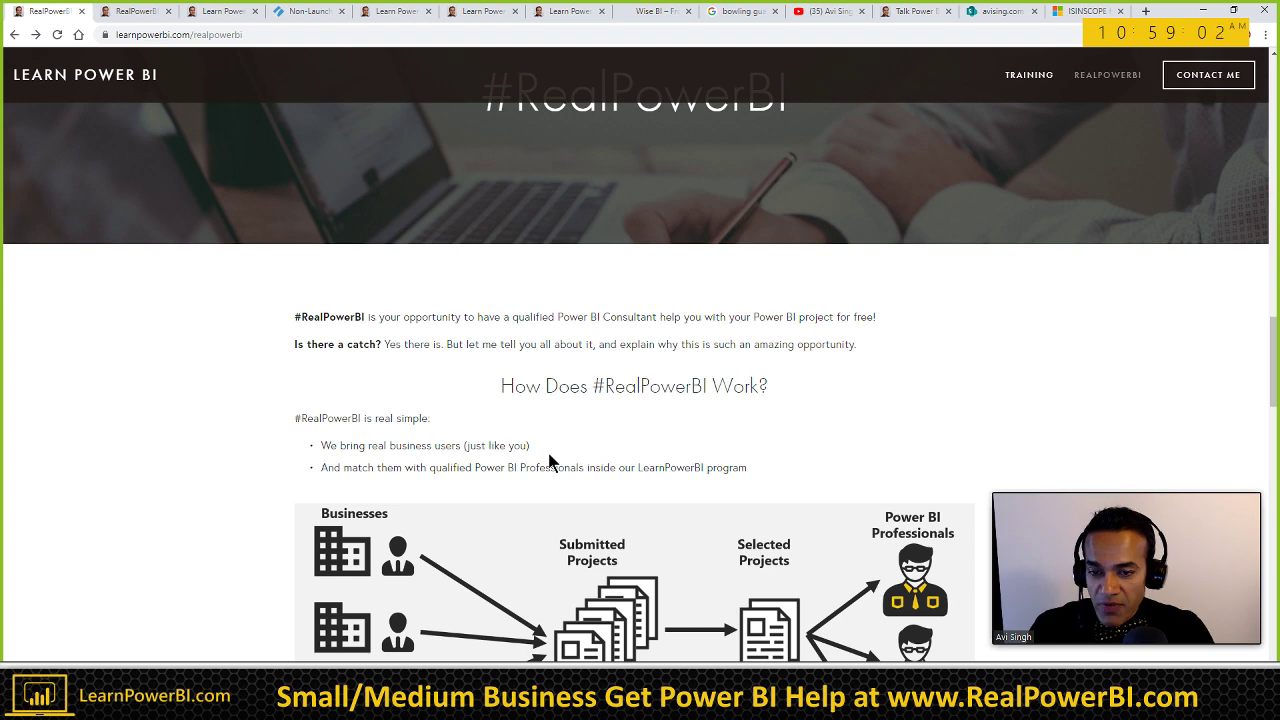
pyautogui.scroll(-1, 549, 461)
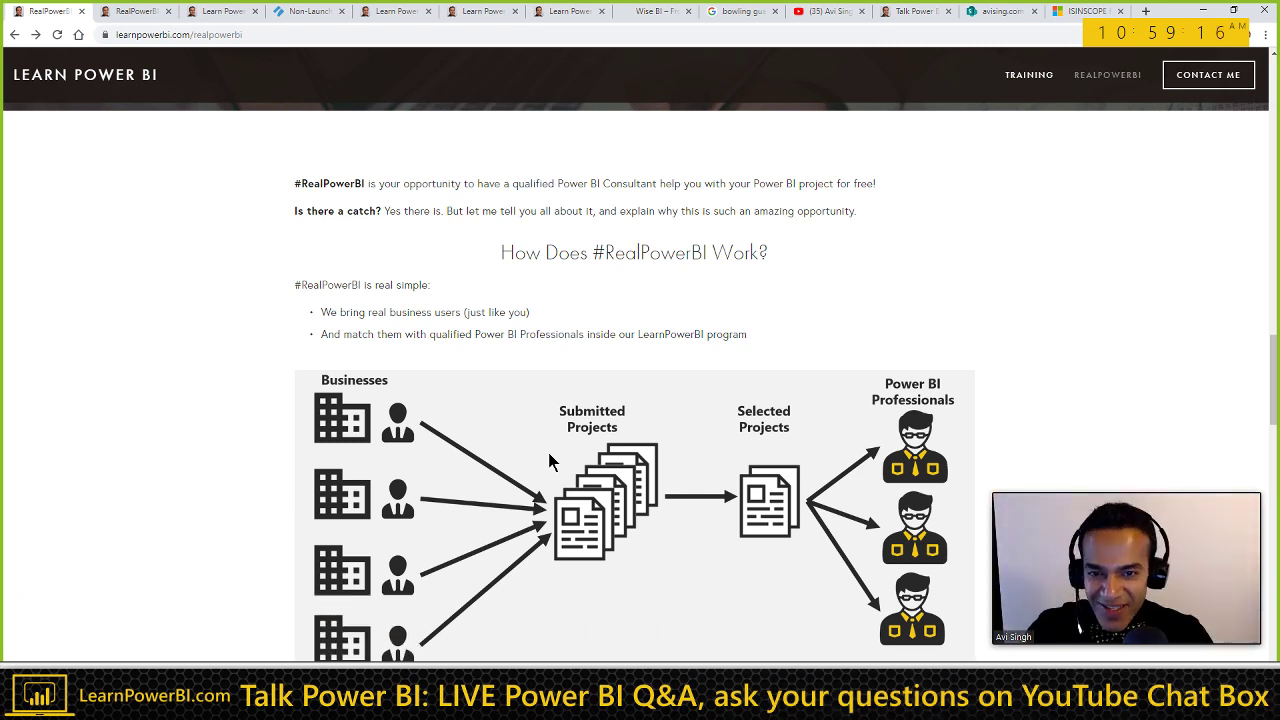
pyautogui.scroll(-1, 477, 307)
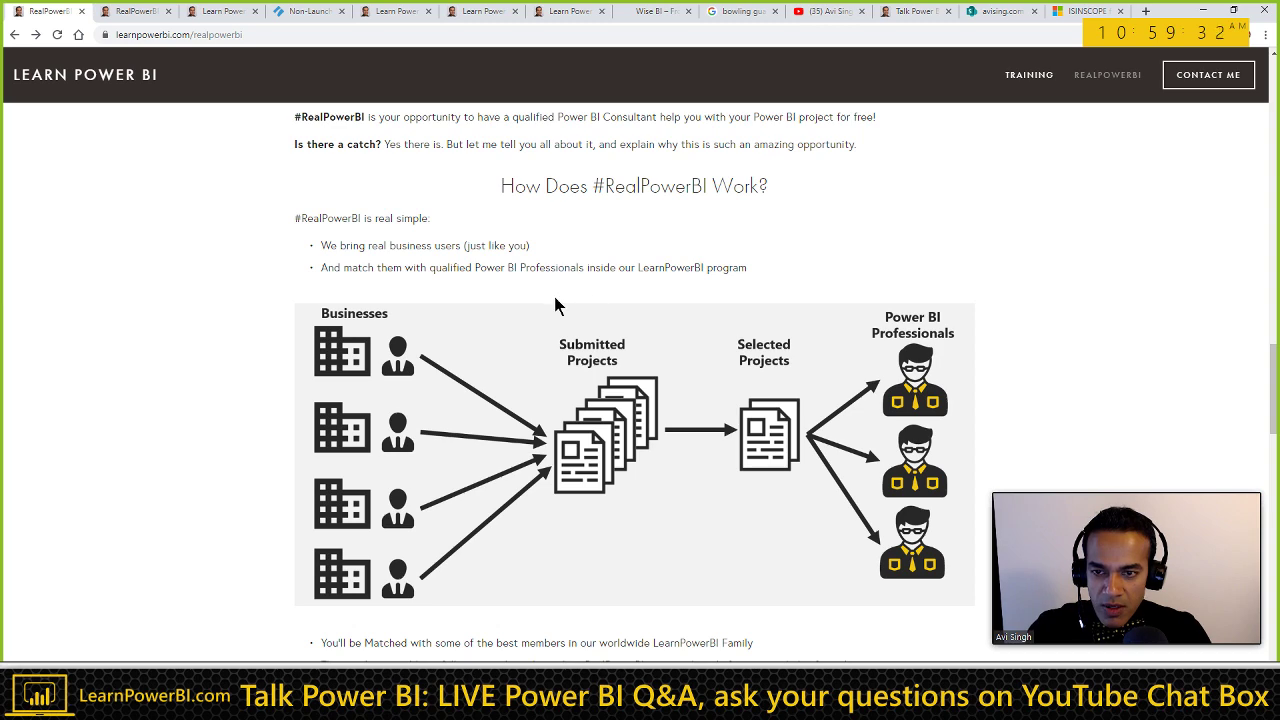
pyautogui.scroll(-2, 555, 300)
pyautogui.scroll(-3, 555, 303)
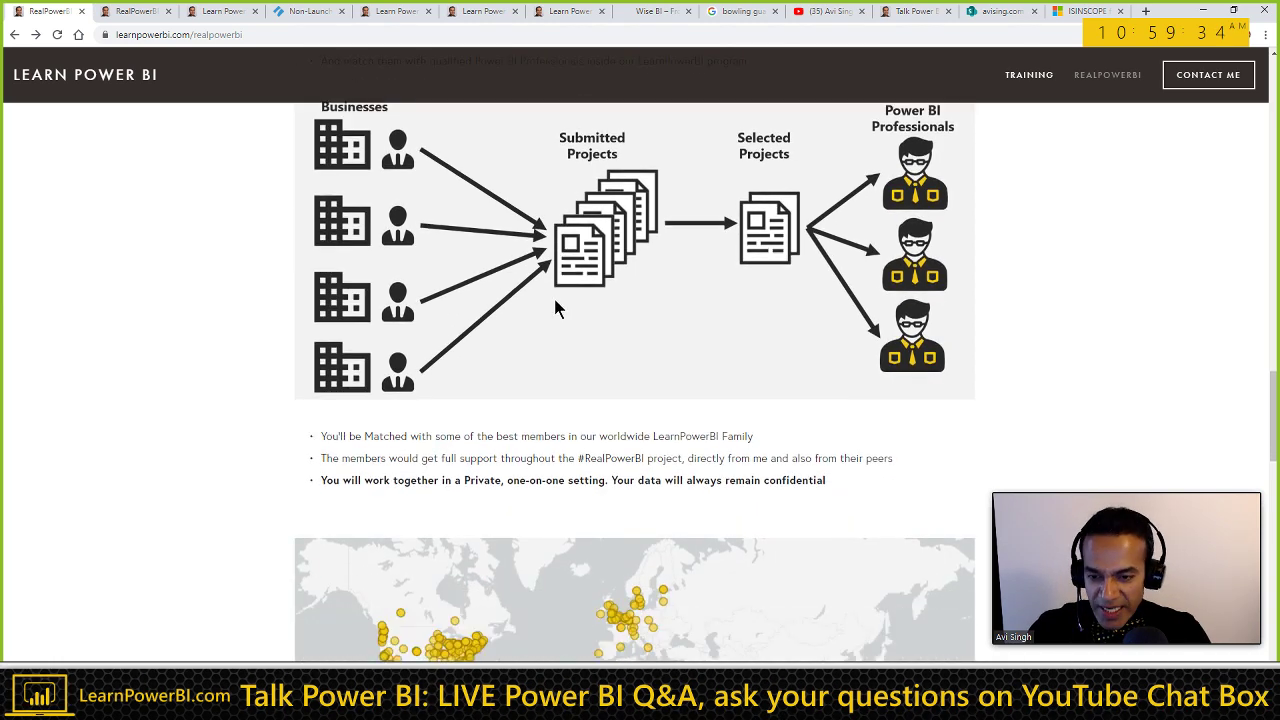
pyautogui.scroll(-3, 412, 367)
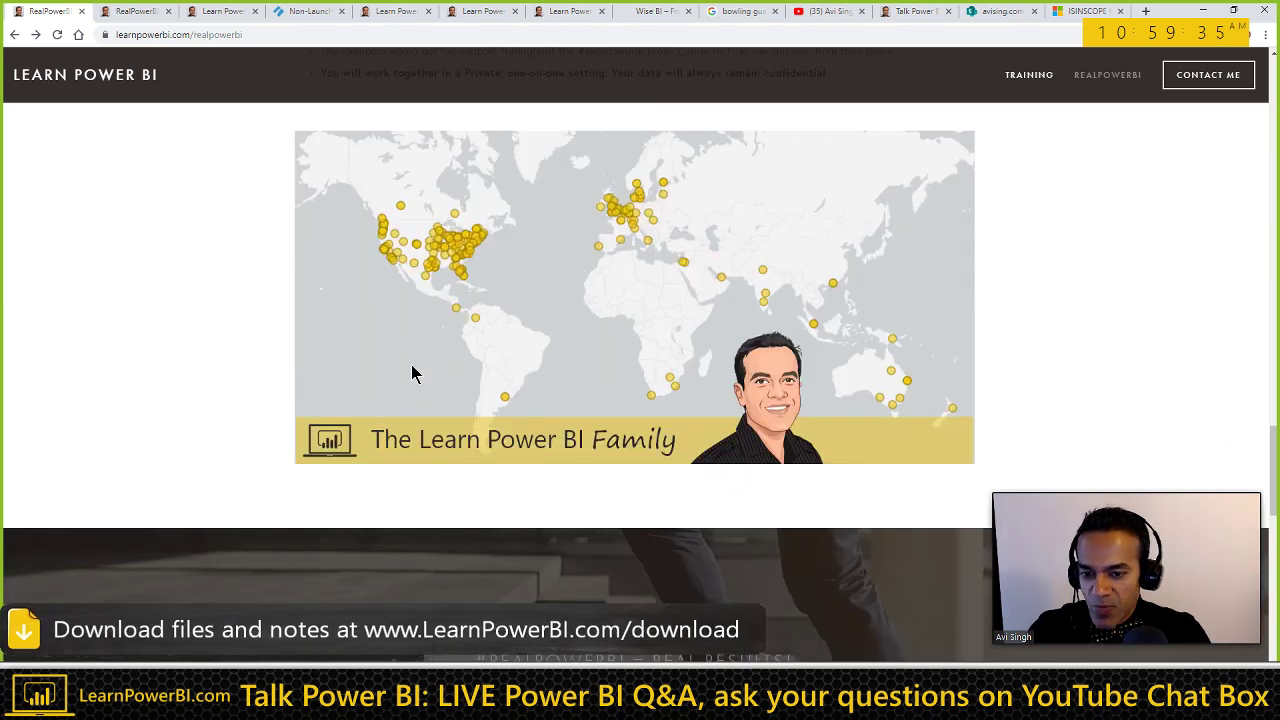
pyautogui.scroll(-2, 539, 375)
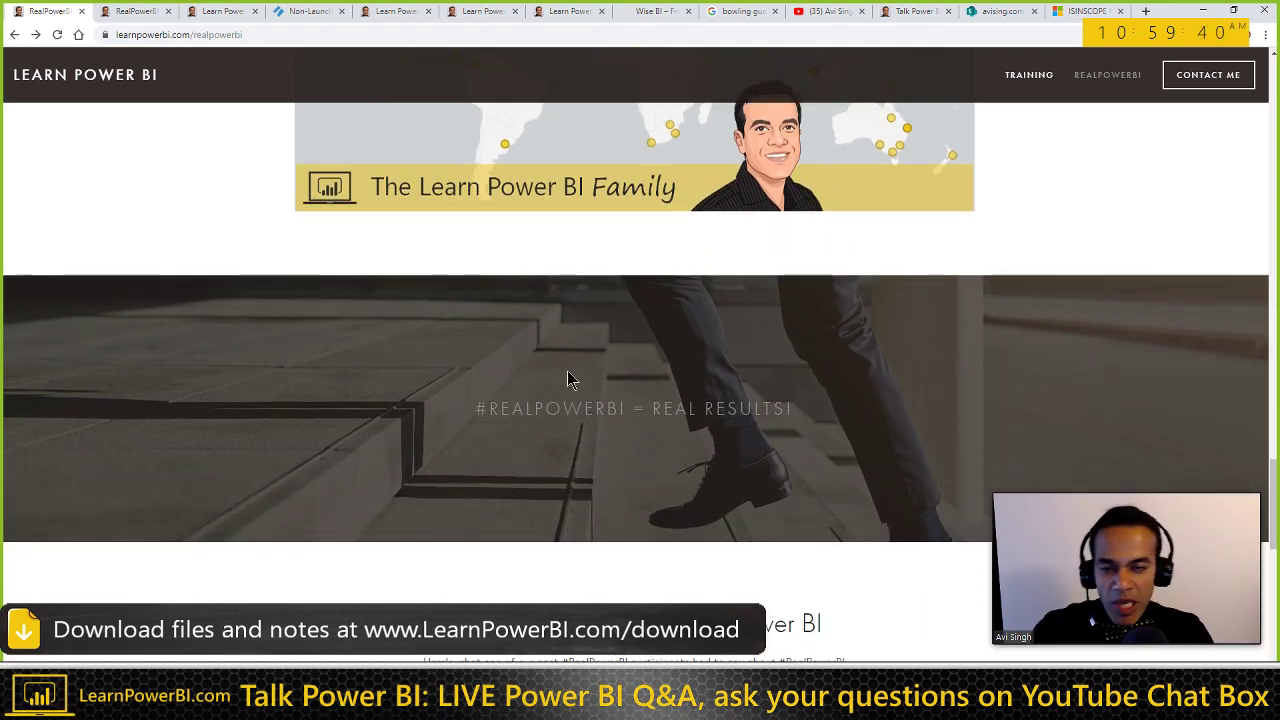
pyautogui.scroll(10, 559, 358)
pyautogui.scroll(12, 559, 358)
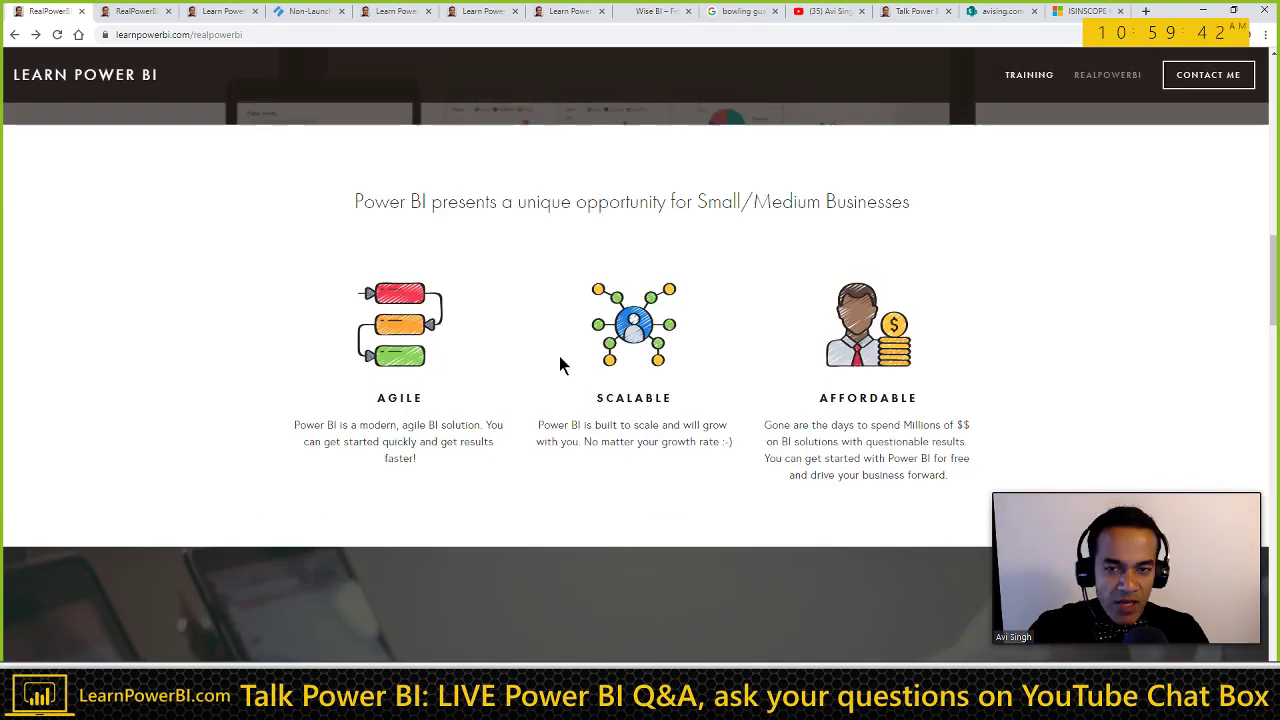
pyautogui.scroll(6, 559, 362)
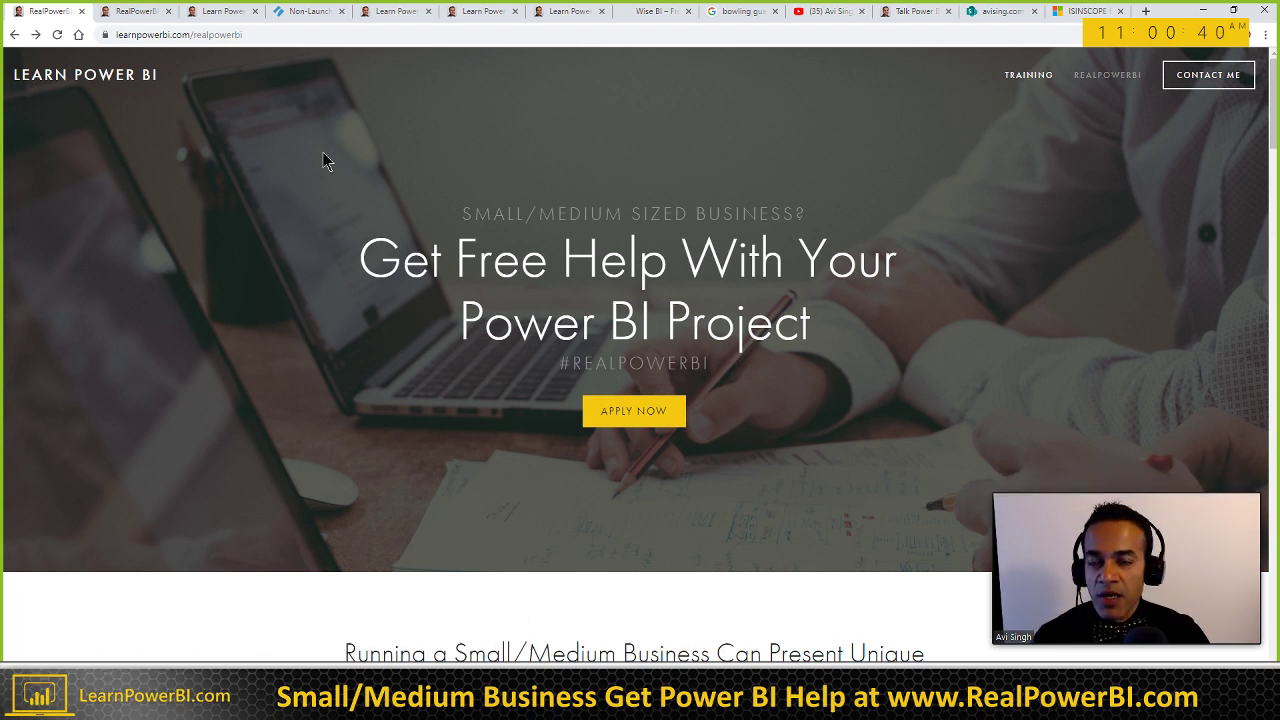
pyautogui.click(910, 12)
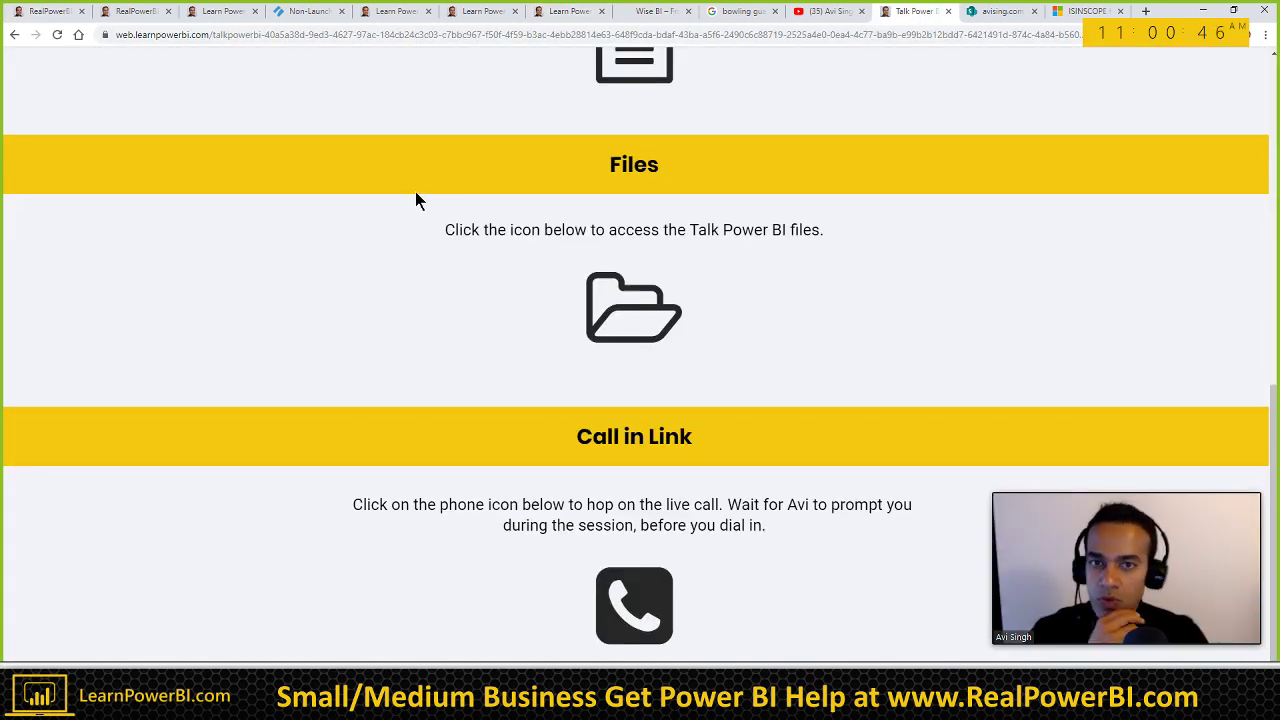
pyautogui.scroll(7, 415, 192)
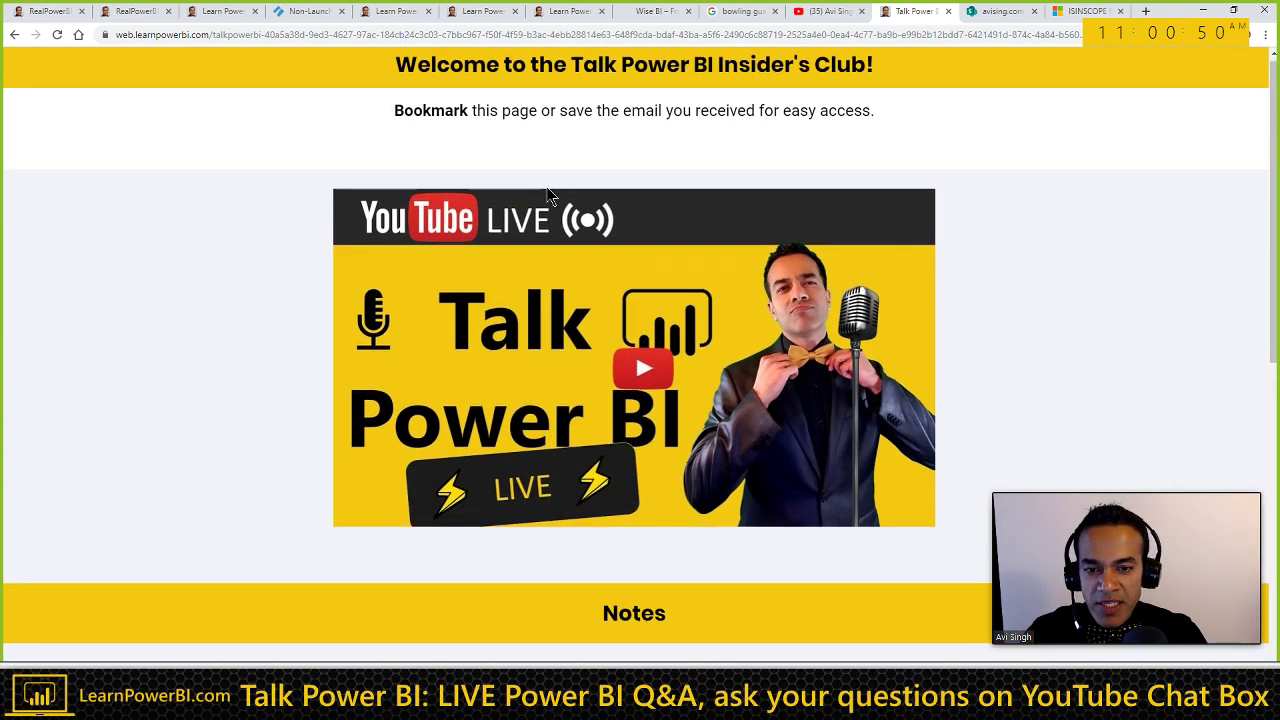
pyautogui.scroll(-7, 537, 205)
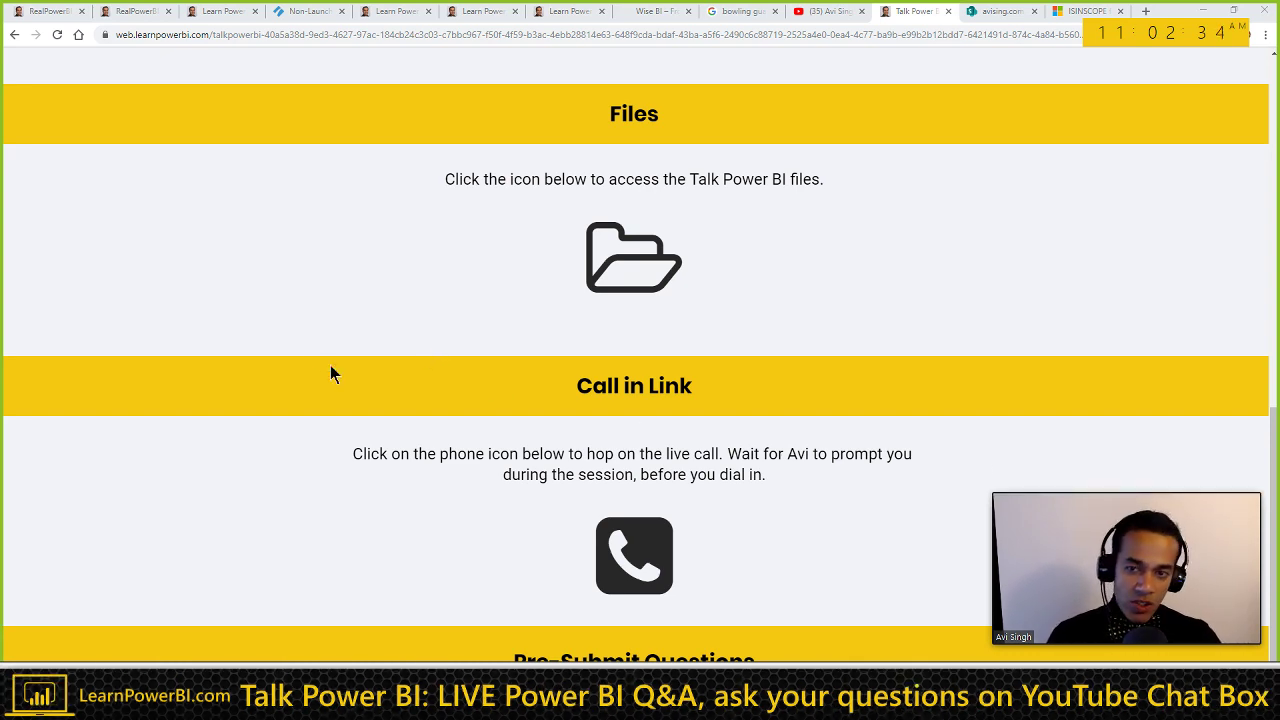
pyautogui.scroll(1, 316, 358)
pyautogui.scroll(8, 314, 358)
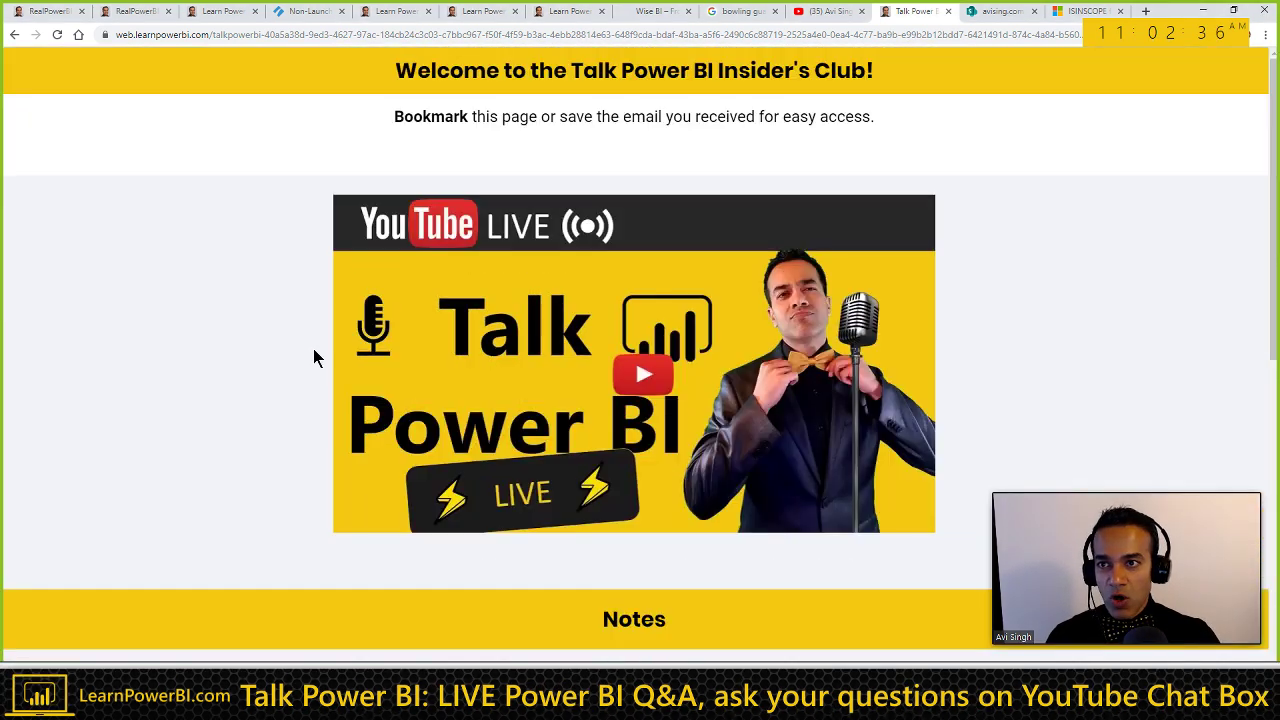
# Step: Open the 'How to Transition from Employee to Power BI Consultant' replay from the channel's videos
pyautogui.click(832, 12)
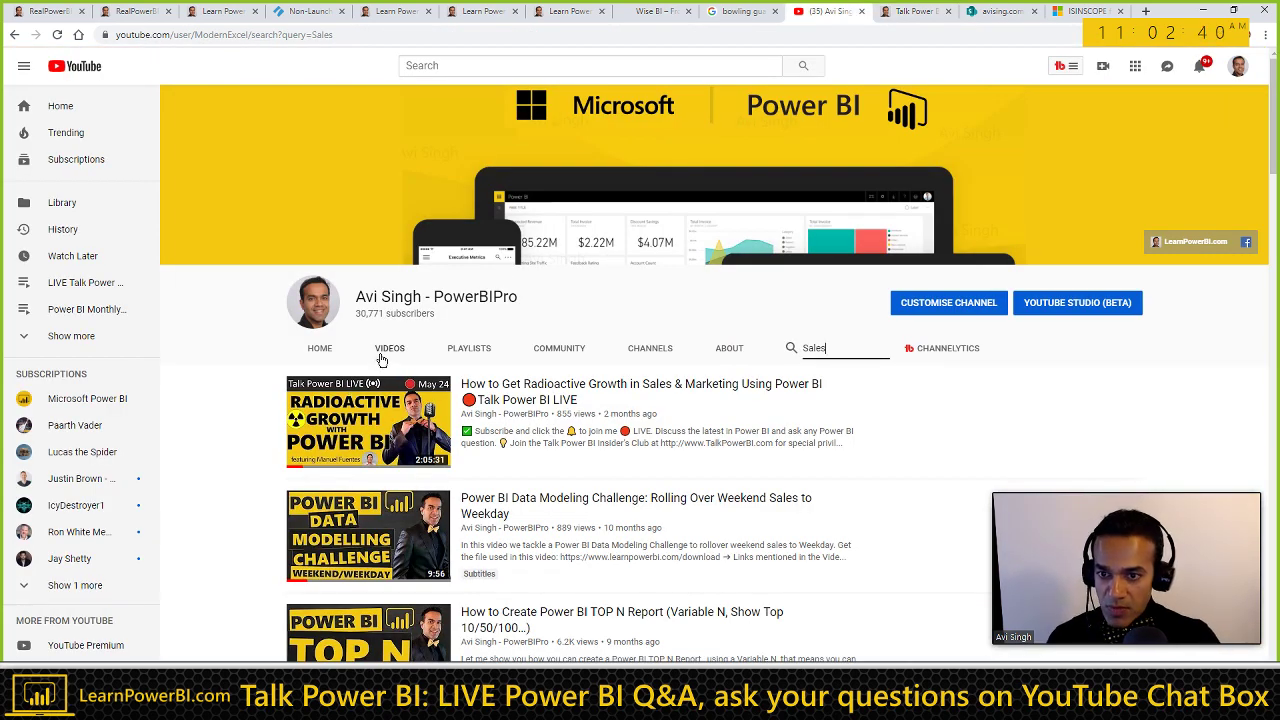
pyautogui.click(387, 354)
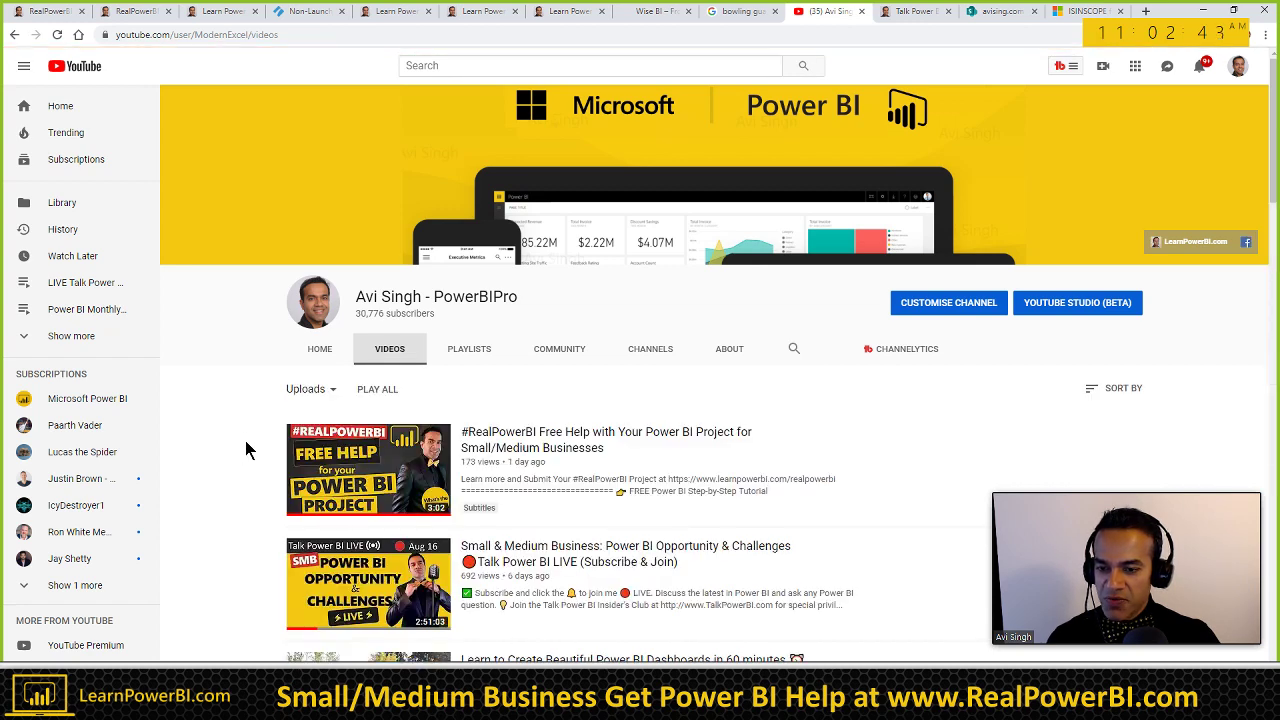
pyautogui.scroll(-2, 248, 450)
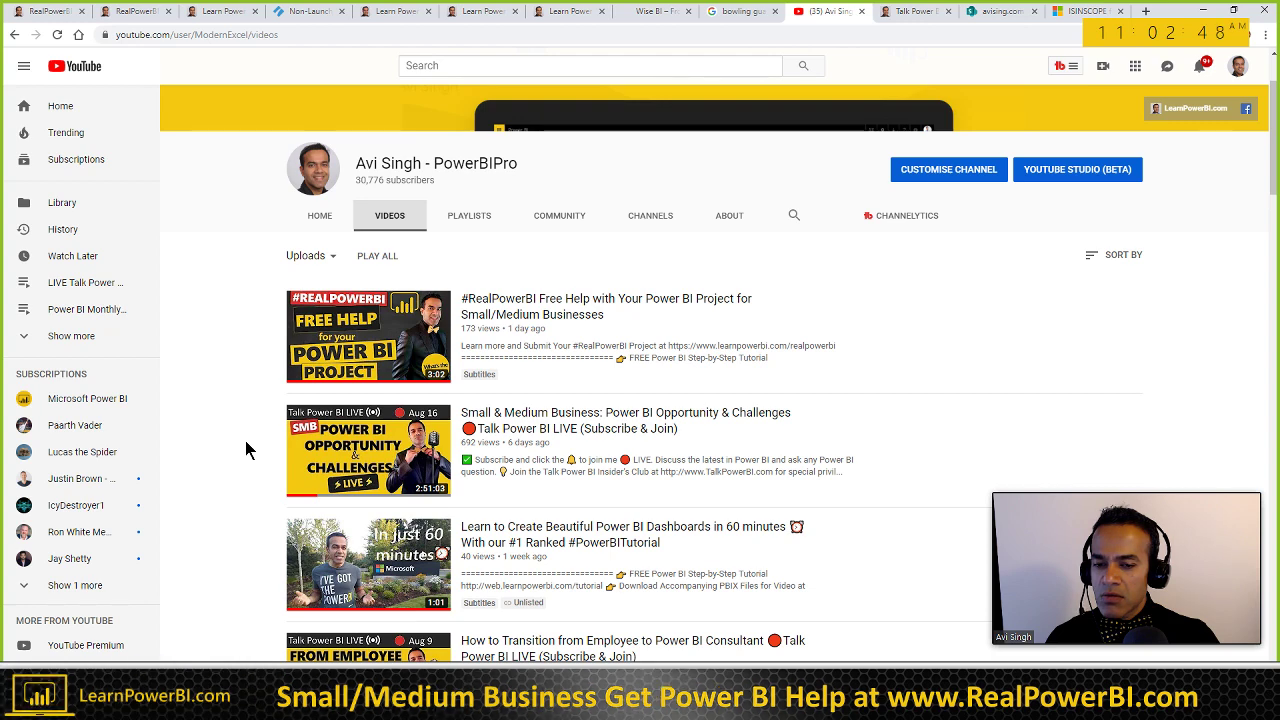
pyautogui.scroll(-3, 250, 455)
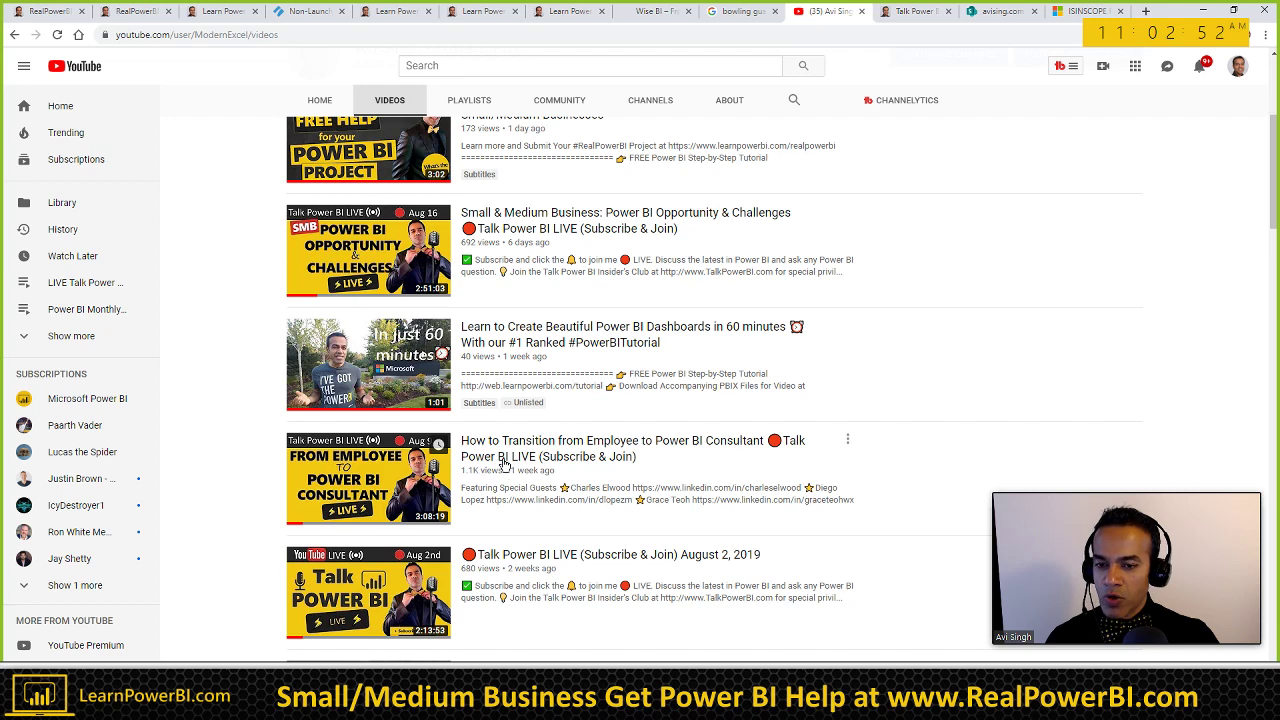
pyautogui.click(506, 460)
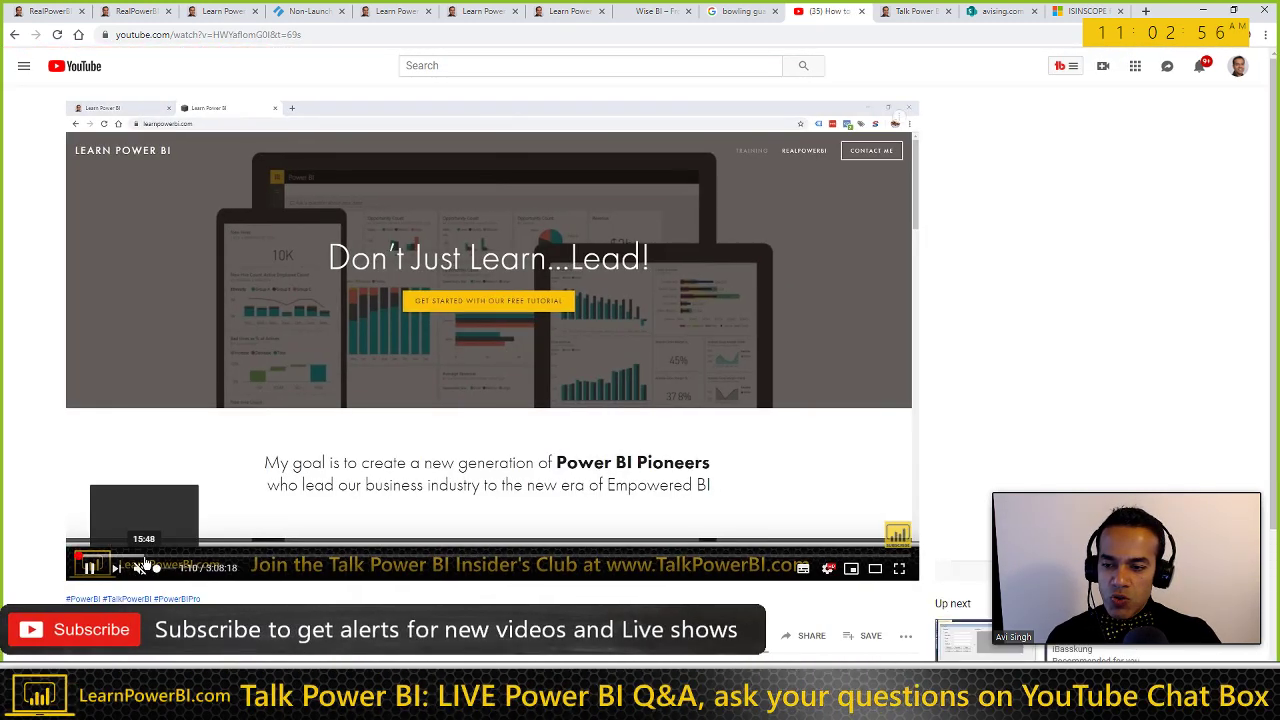
# Step: Seek the replay to about 49:52, pause it, and minimize Chrome to reveal Word
pyautogui.click(145, 556)
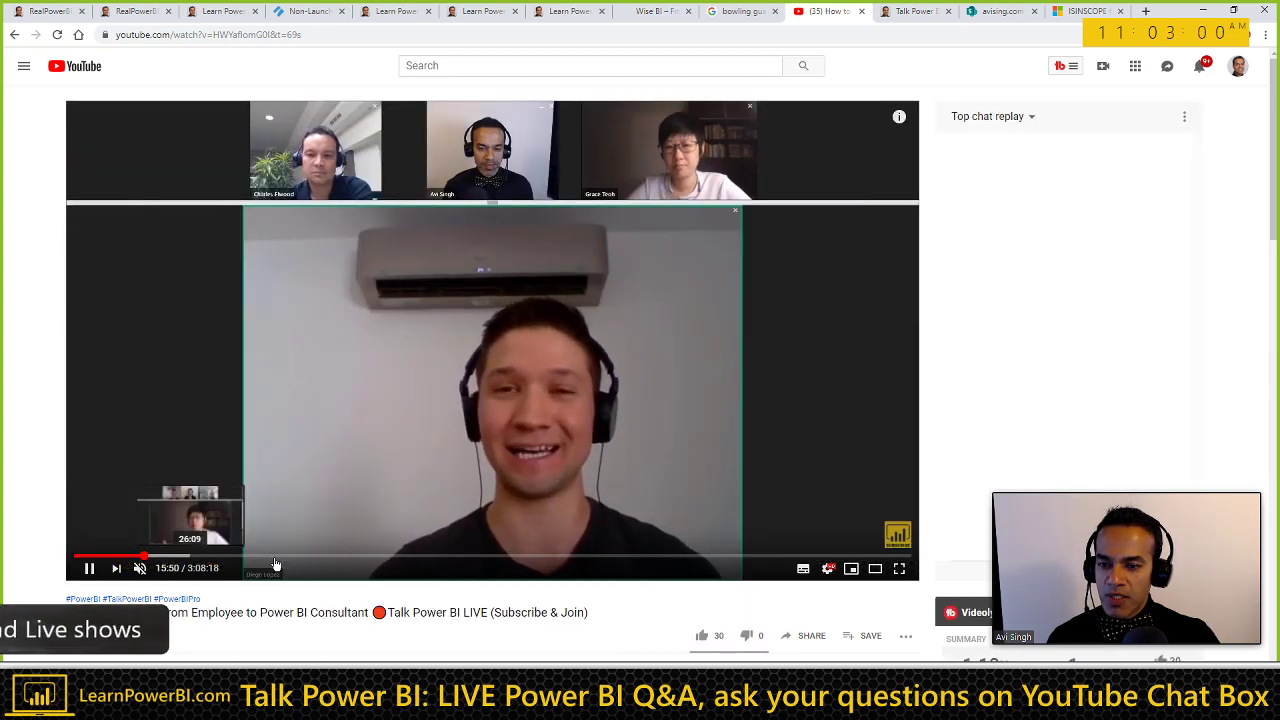
pyautogui.click(280, 556)
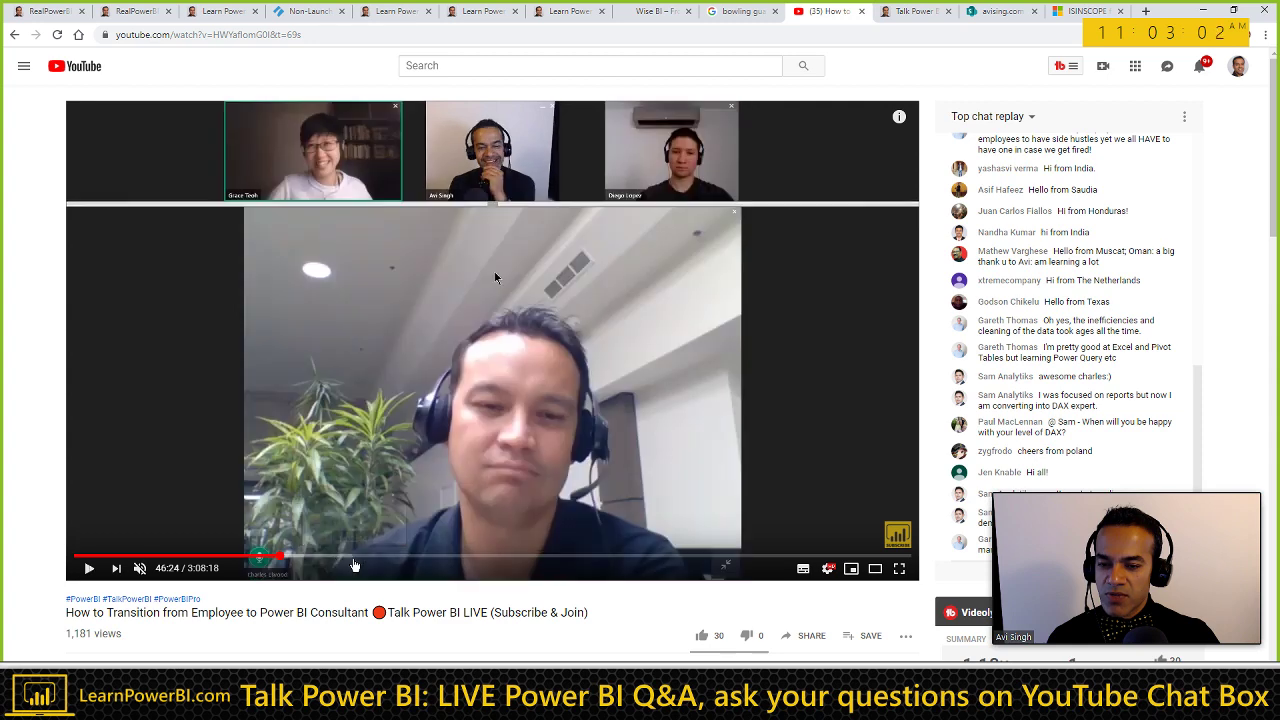
pyautogui.click(337, 556)
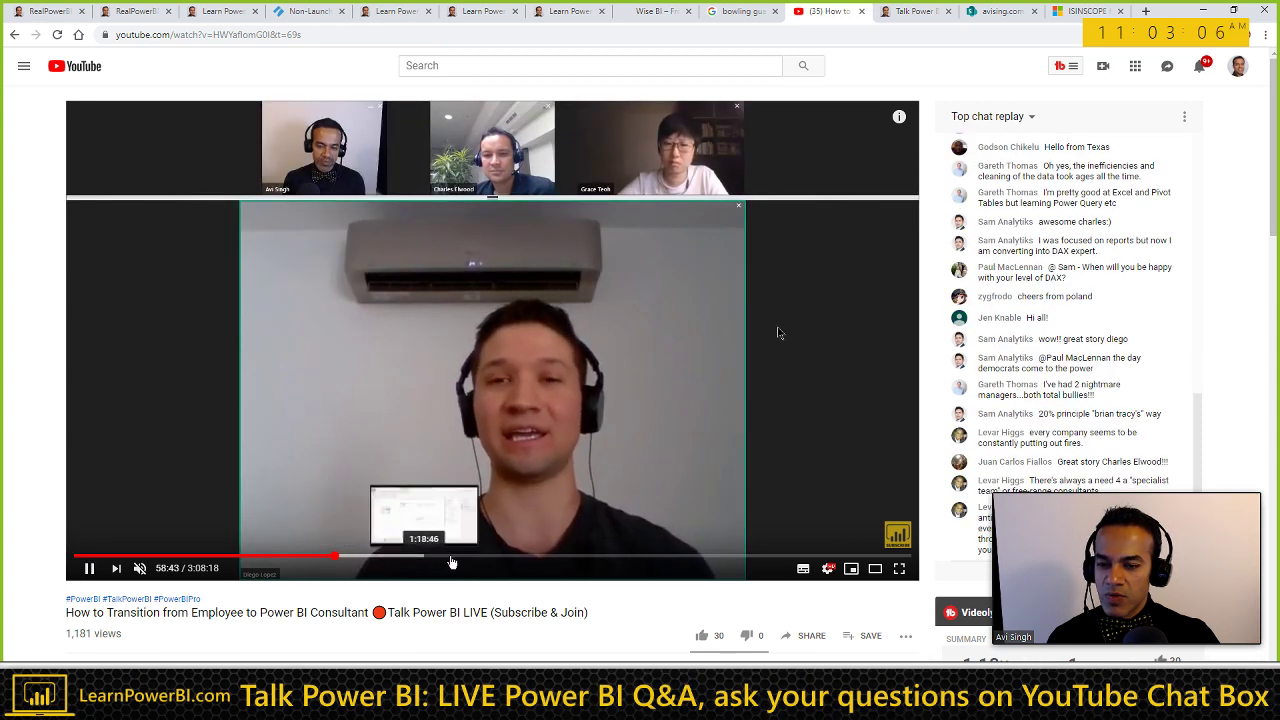
pyautogui.click(296, 556)
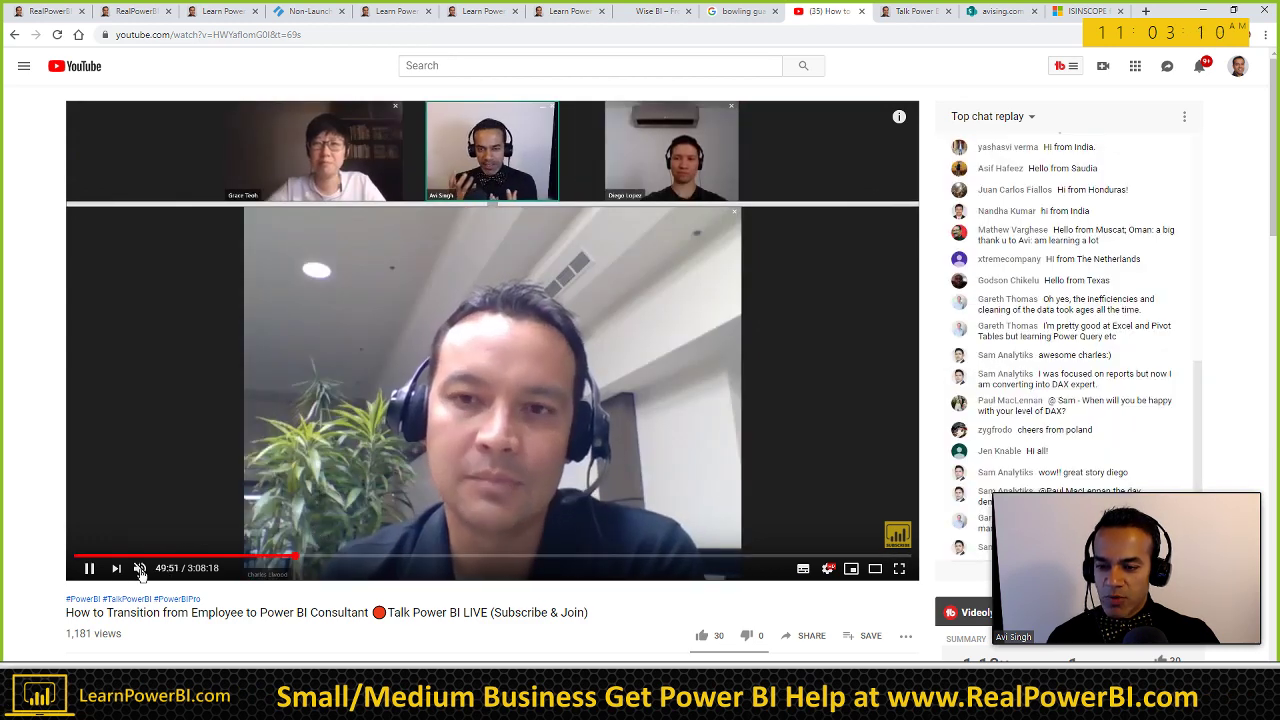
pyautogui.click(89, 568)
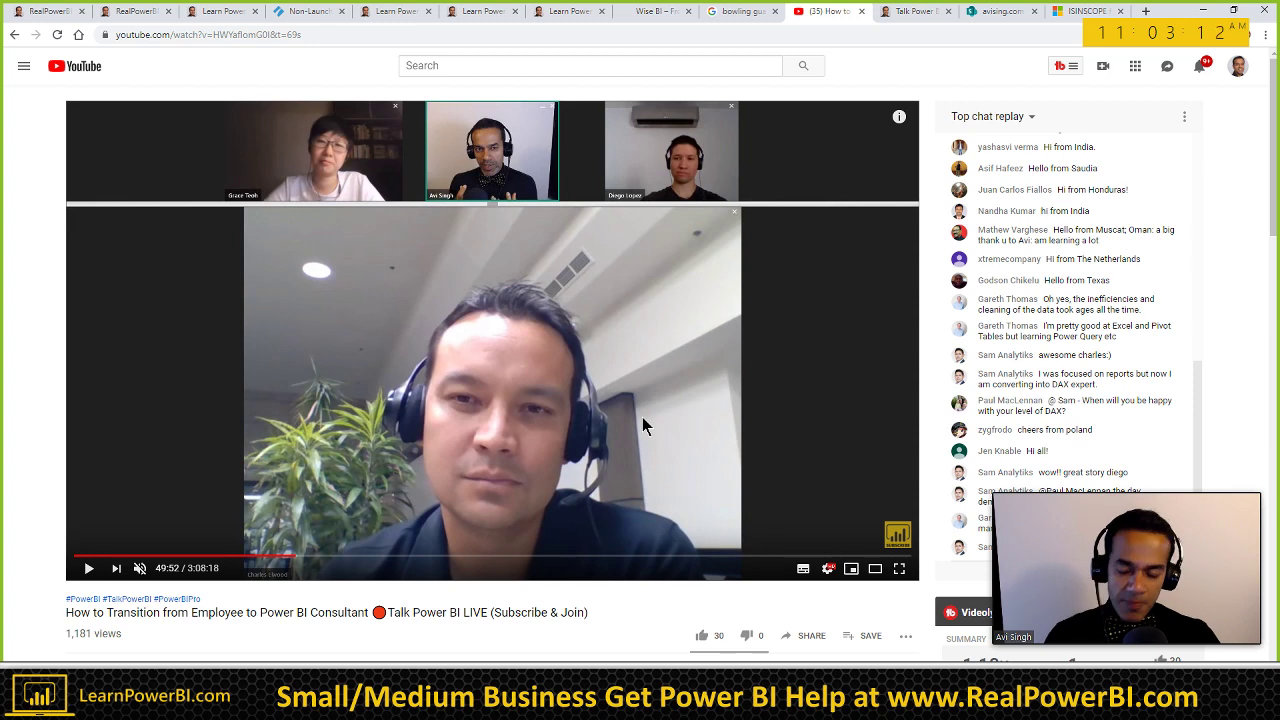
pyautogui.click(1207, 12)
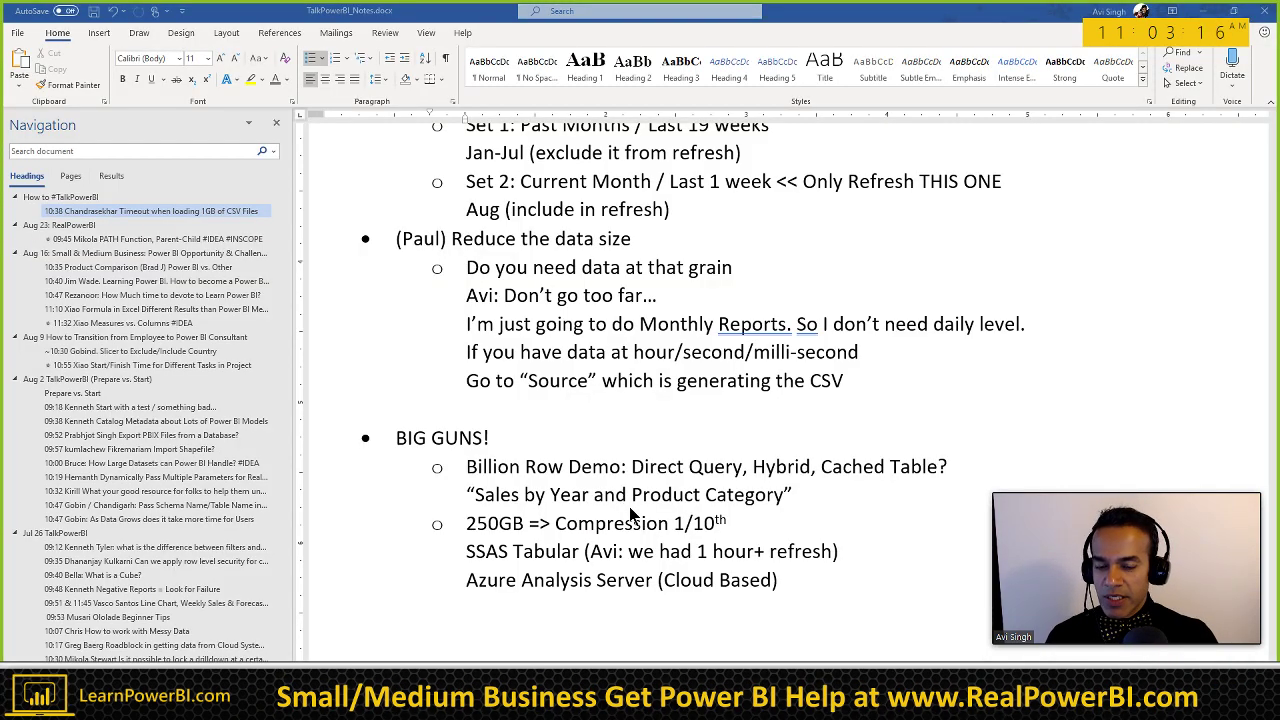
# Step: Add a '11:03 Massive Action' line below the notes and format it as Heading 3
pyautogui.scroll(-1, 660, 533)
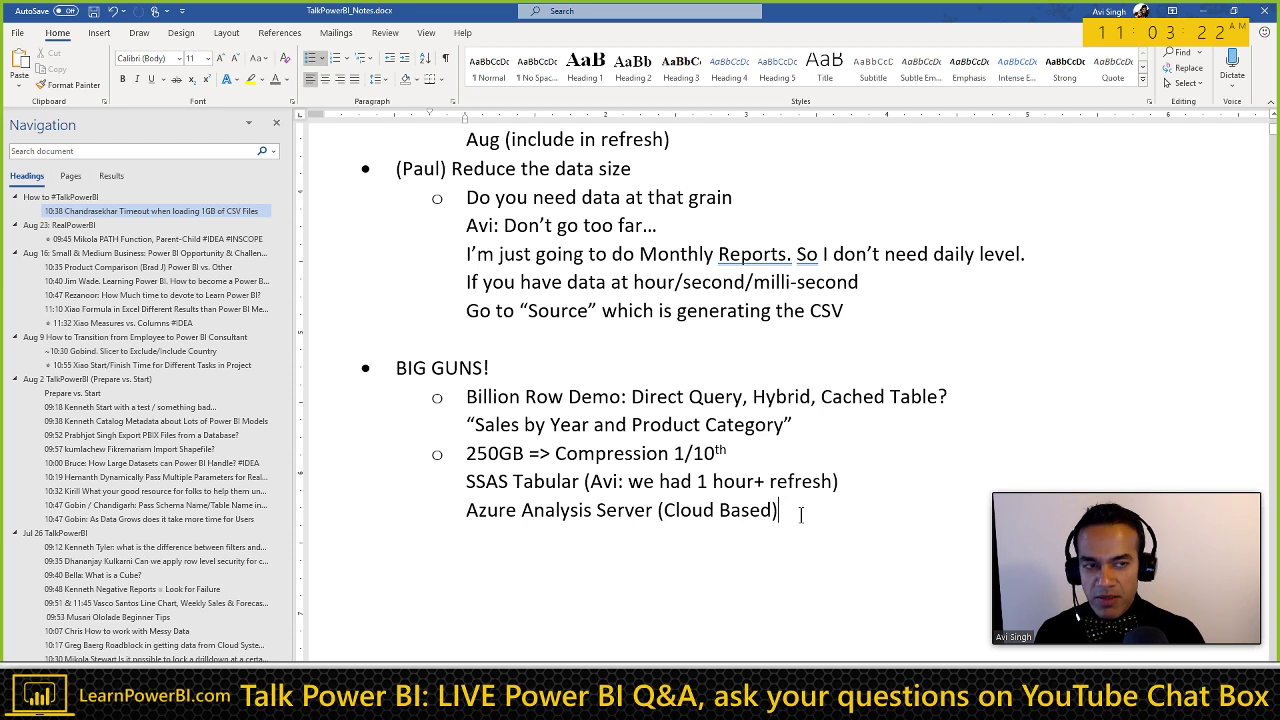
pyautogui.press('Return')
pyautogui.press('Return')
pyautogui.press('Return')
pyautogui.press('Return')
pyautogui.write('11')
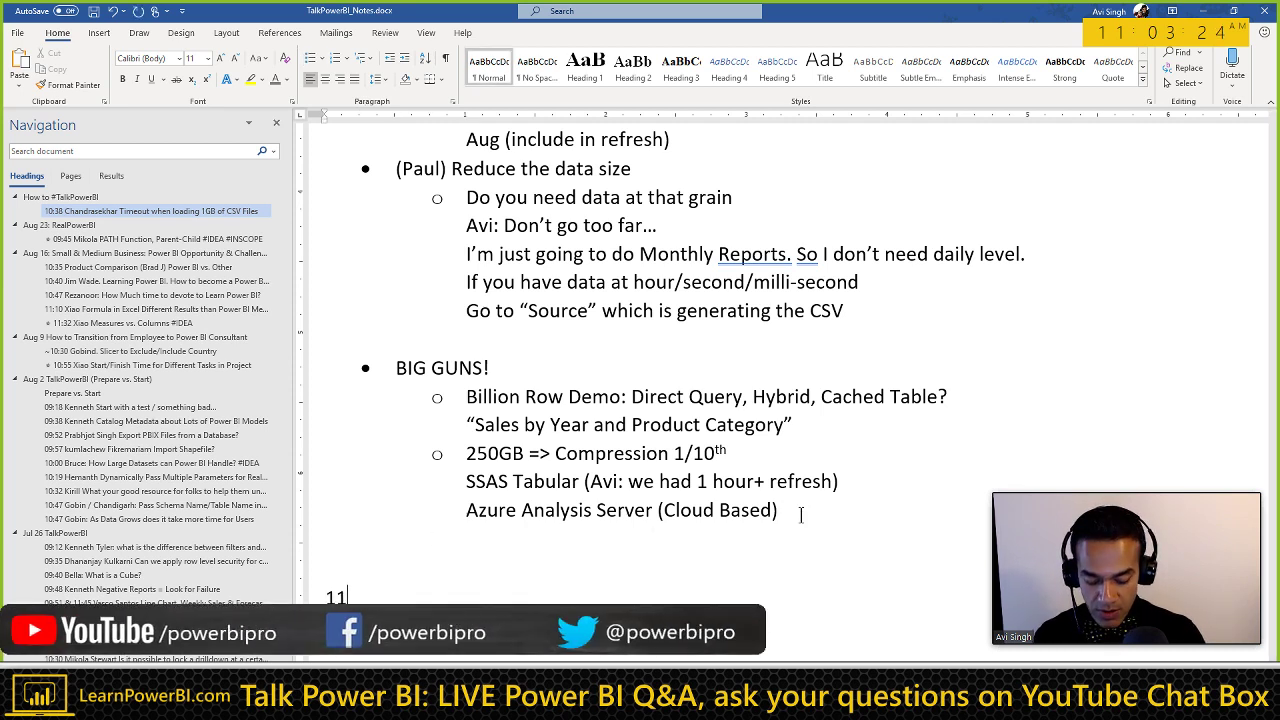
pyautogui.write(':03 Mass')
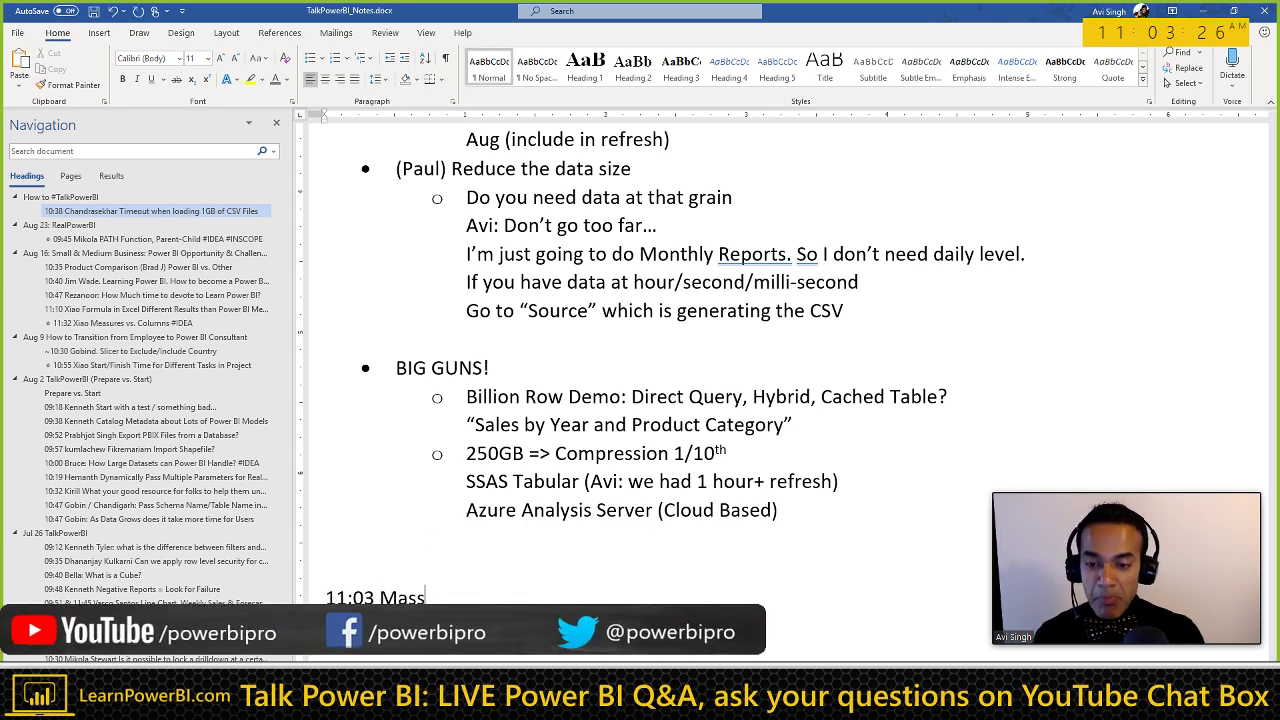
pyautogui.write('ive Action')
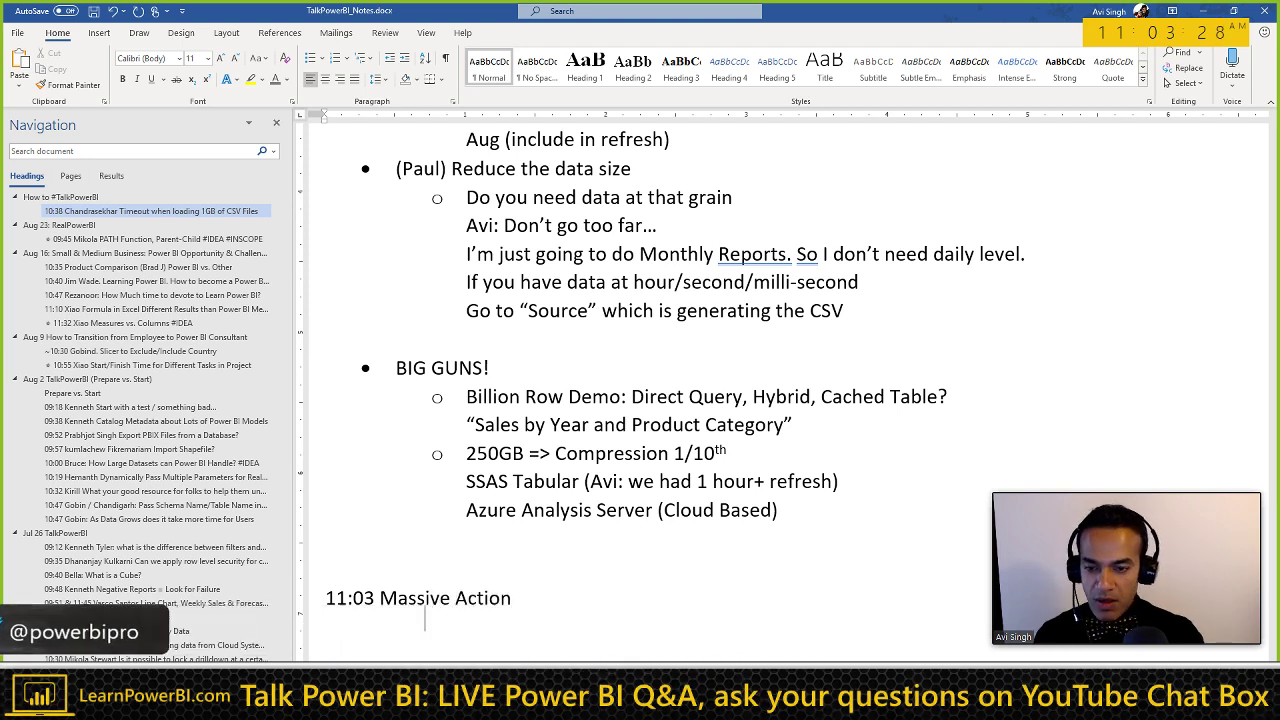
pyautogui.press('Return')
pyautogui.scroll(-2, 476, 472)
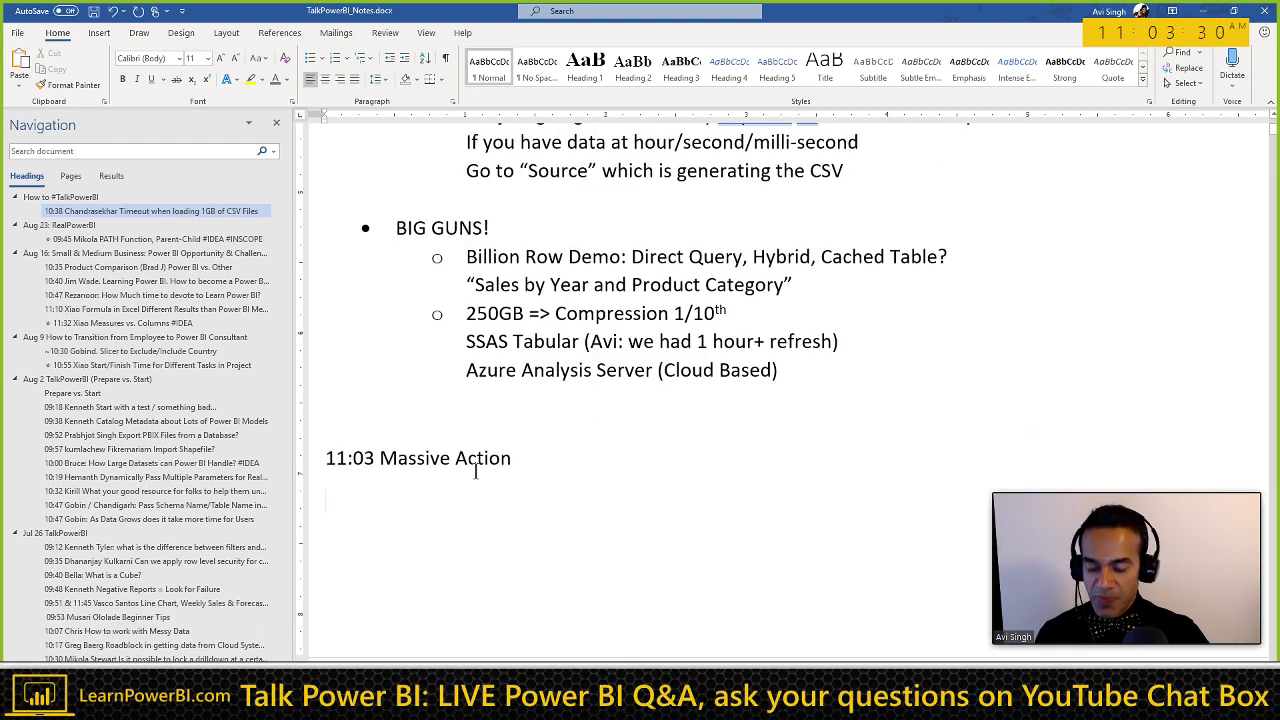
pyautogui.hotkey('ctrl', 'alt', '3')
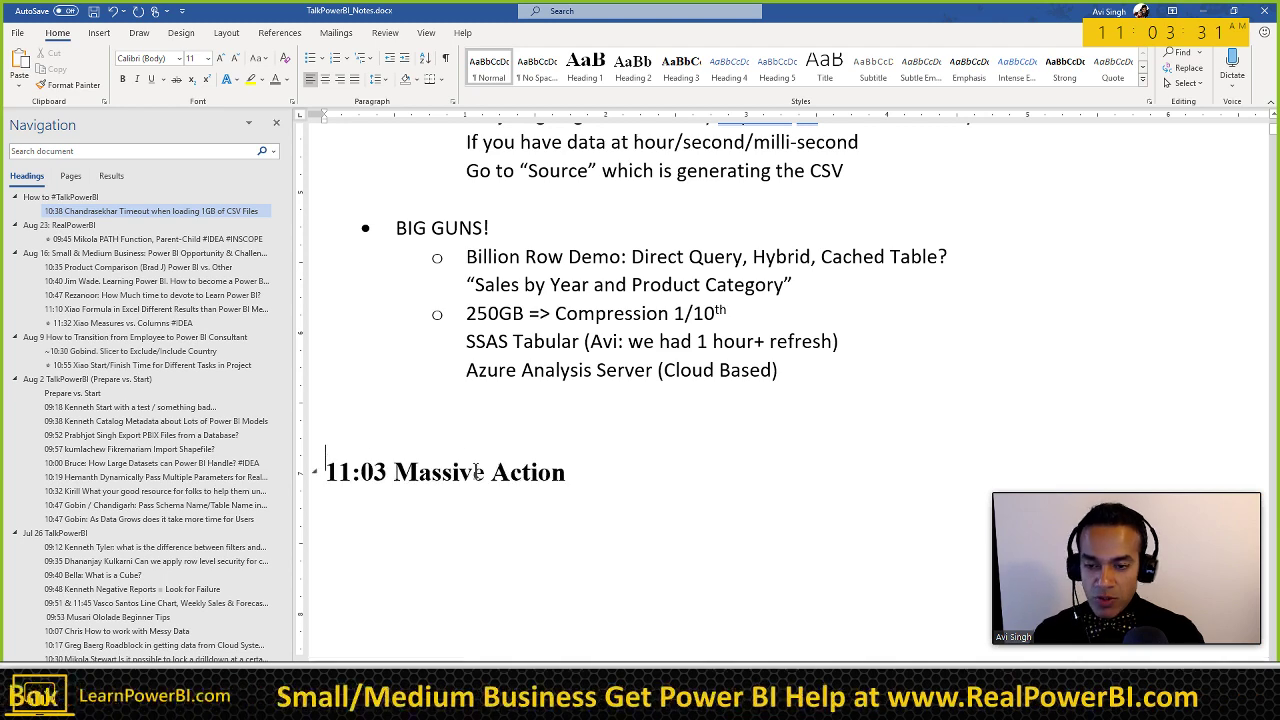
# Step: Insert 'Take' before 'Massive' in the heading and move to the blank line beneath
pyautogui.click(406, 472)
pyautogui.write('Take')
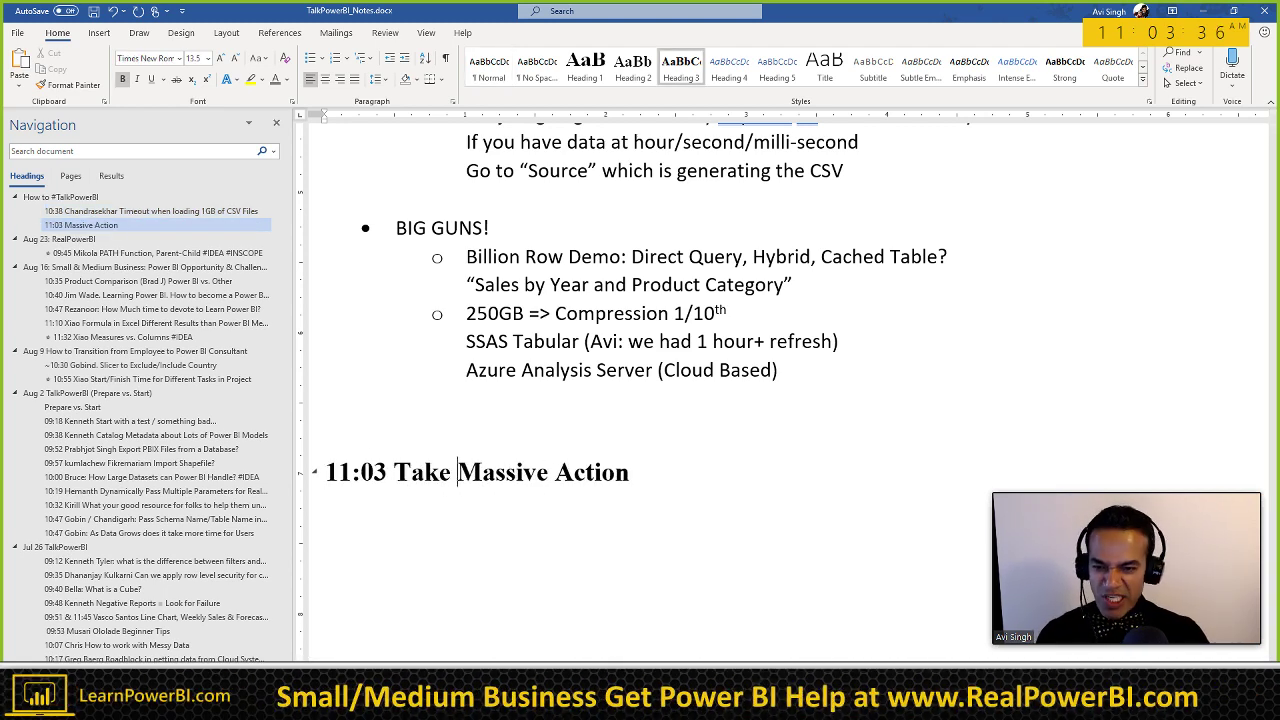
pyautogui.click(432, 513)
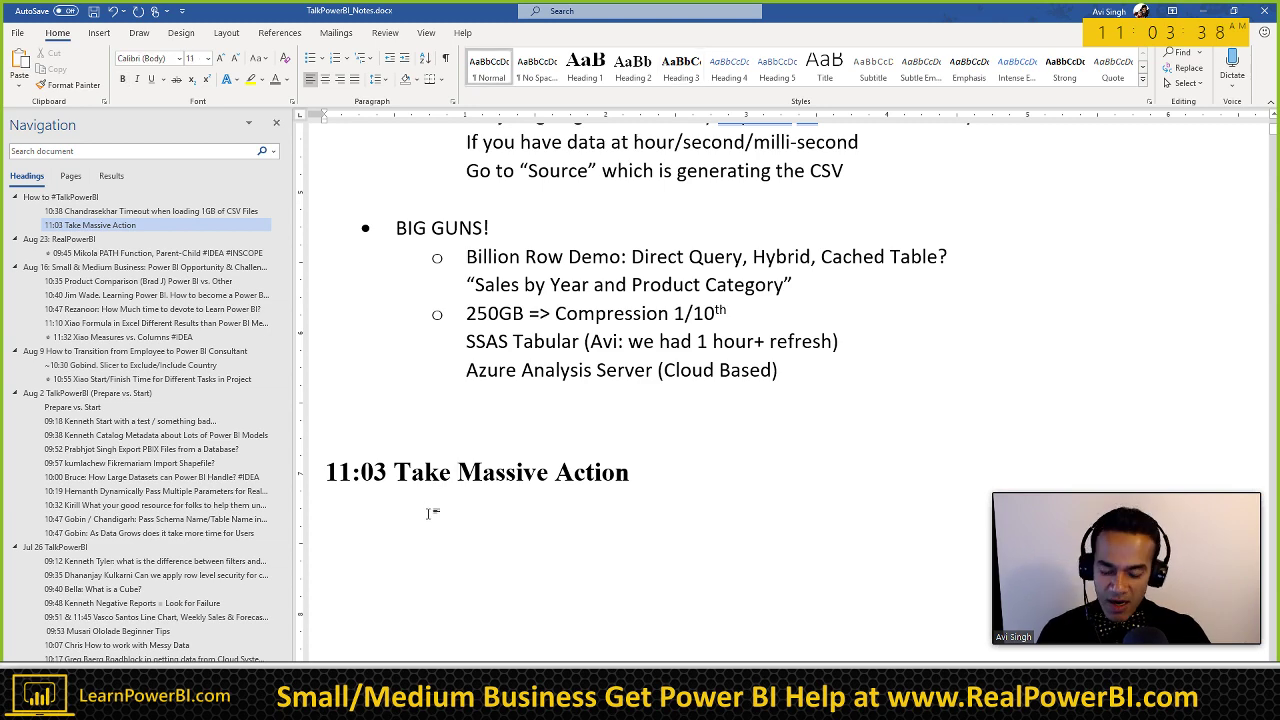
pyautogui.scroll(-3, 490, 490)
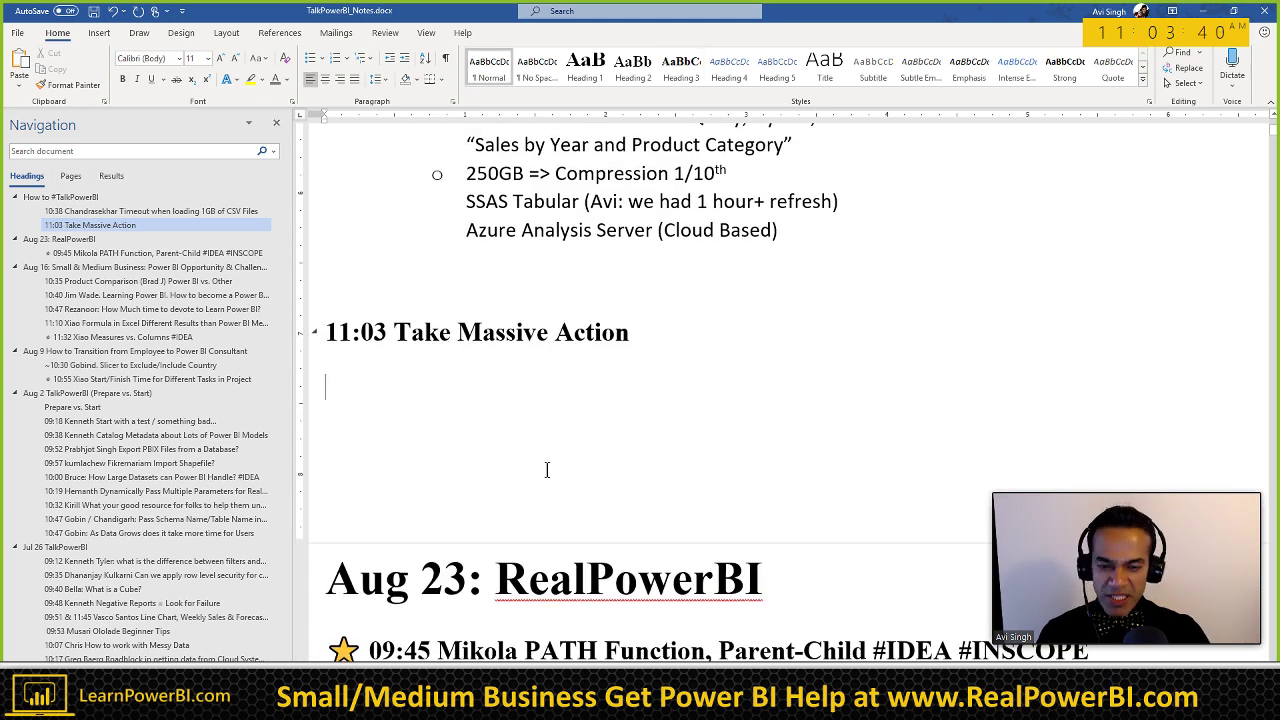
pyautogui.scroll(1, 544, 534)
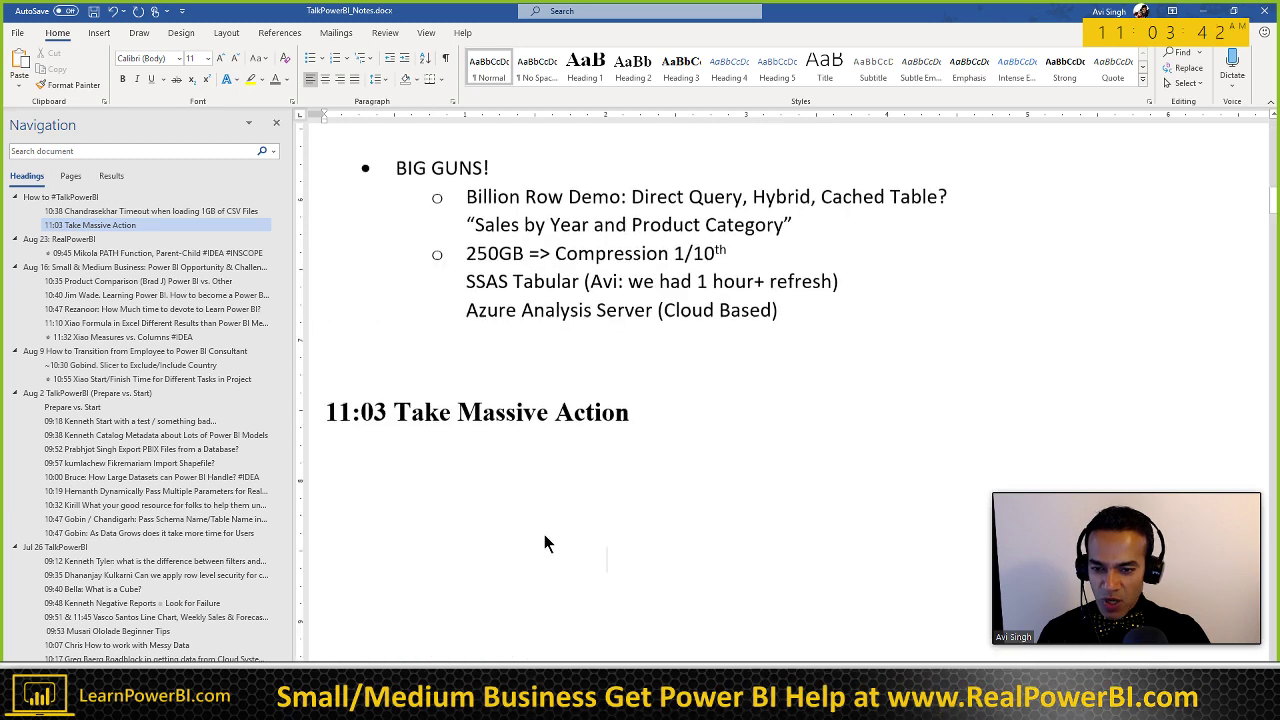
pyautogui.doubleClick(600, 497)
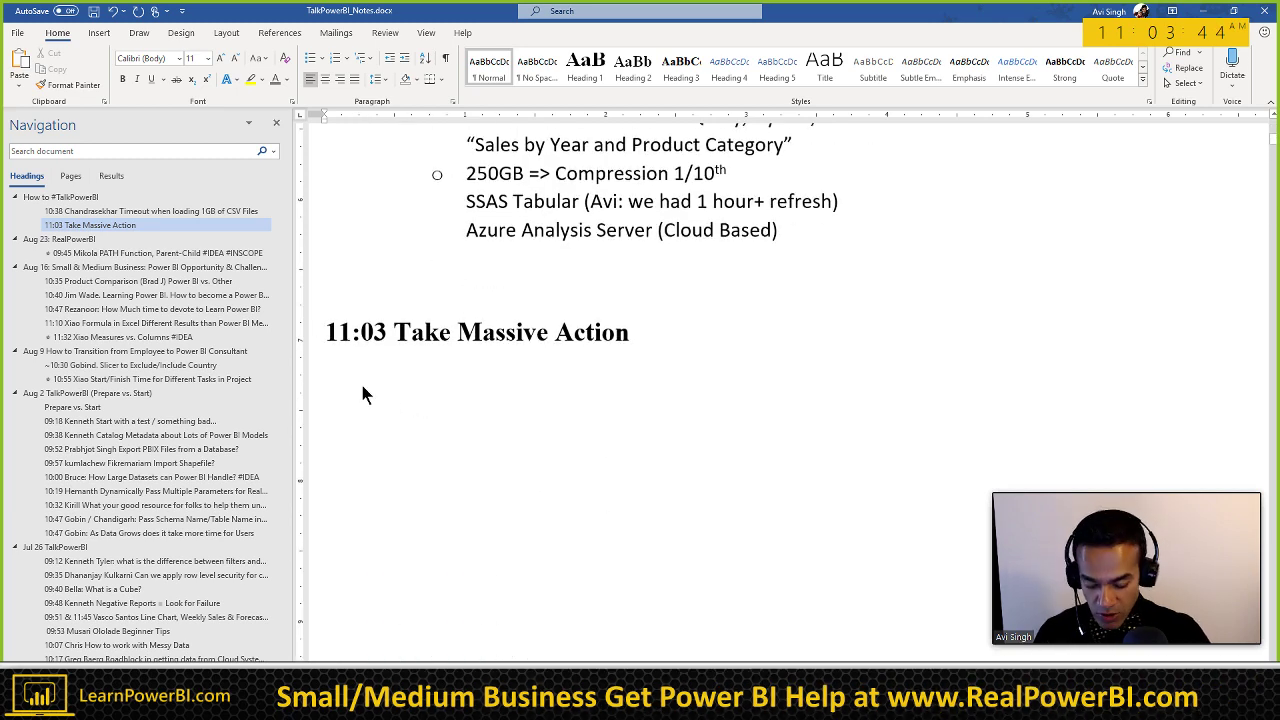
# Step: Add bullets 'Less is more' and 'Hard Work = Success!' under the 11:03 heading
pyautogui.write('* Less is more')
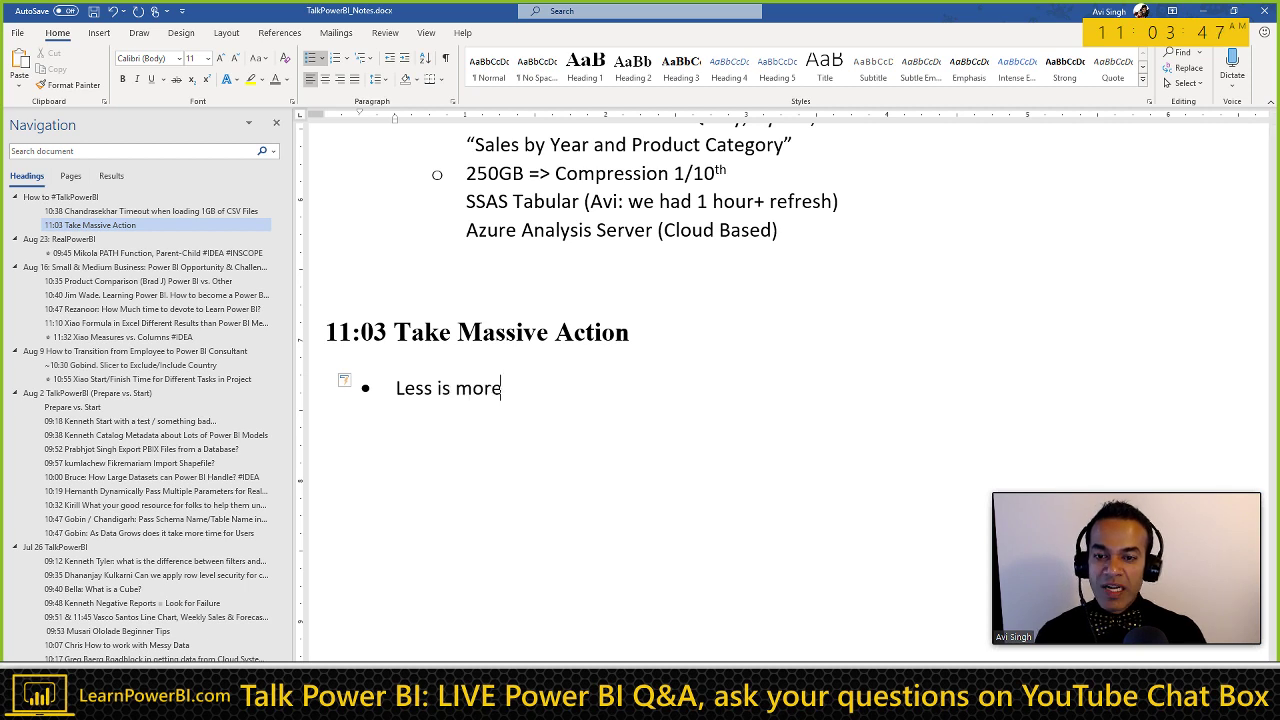
pyautogui.press('Return')
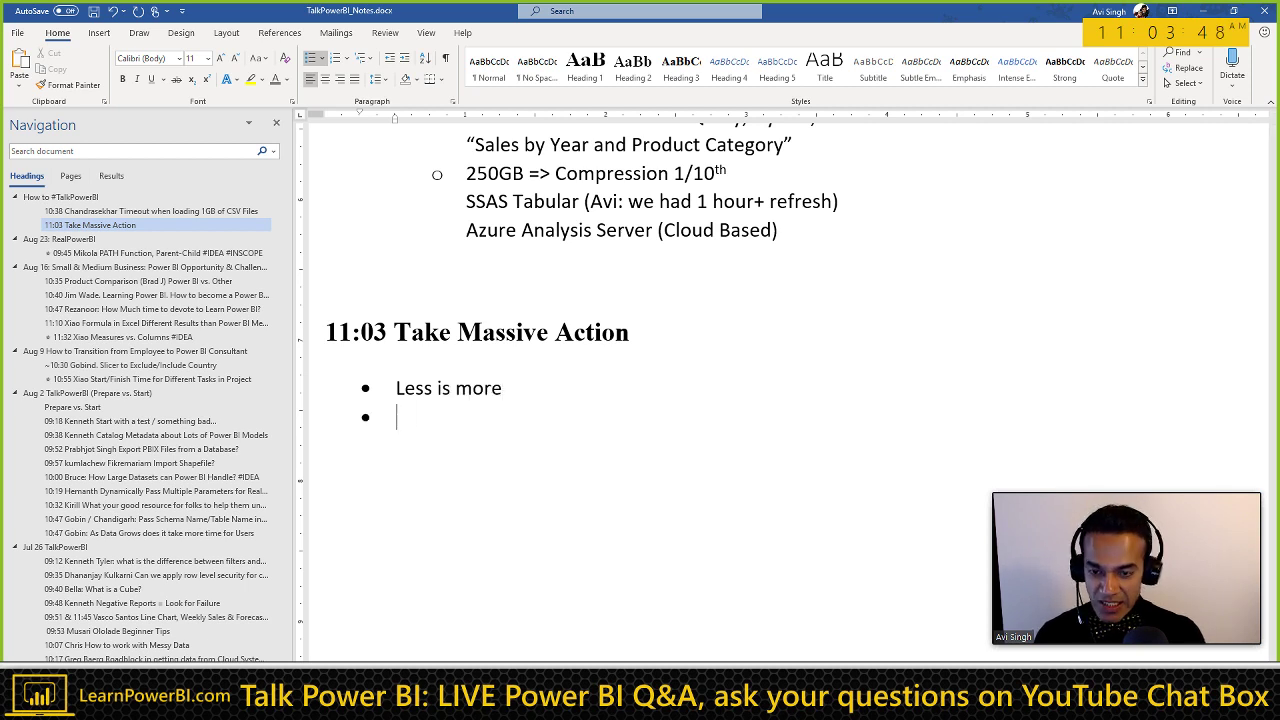
pyautogui.write('Hard Work')
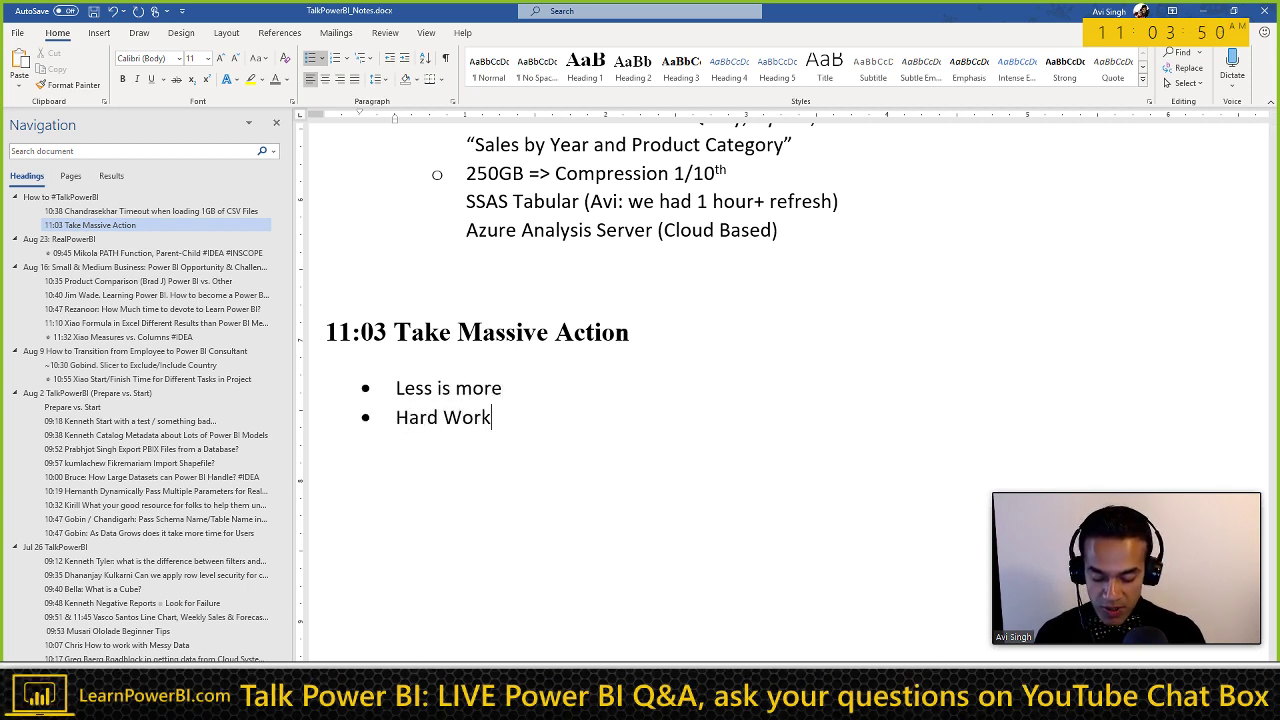
pyautogui.write(' = Success')
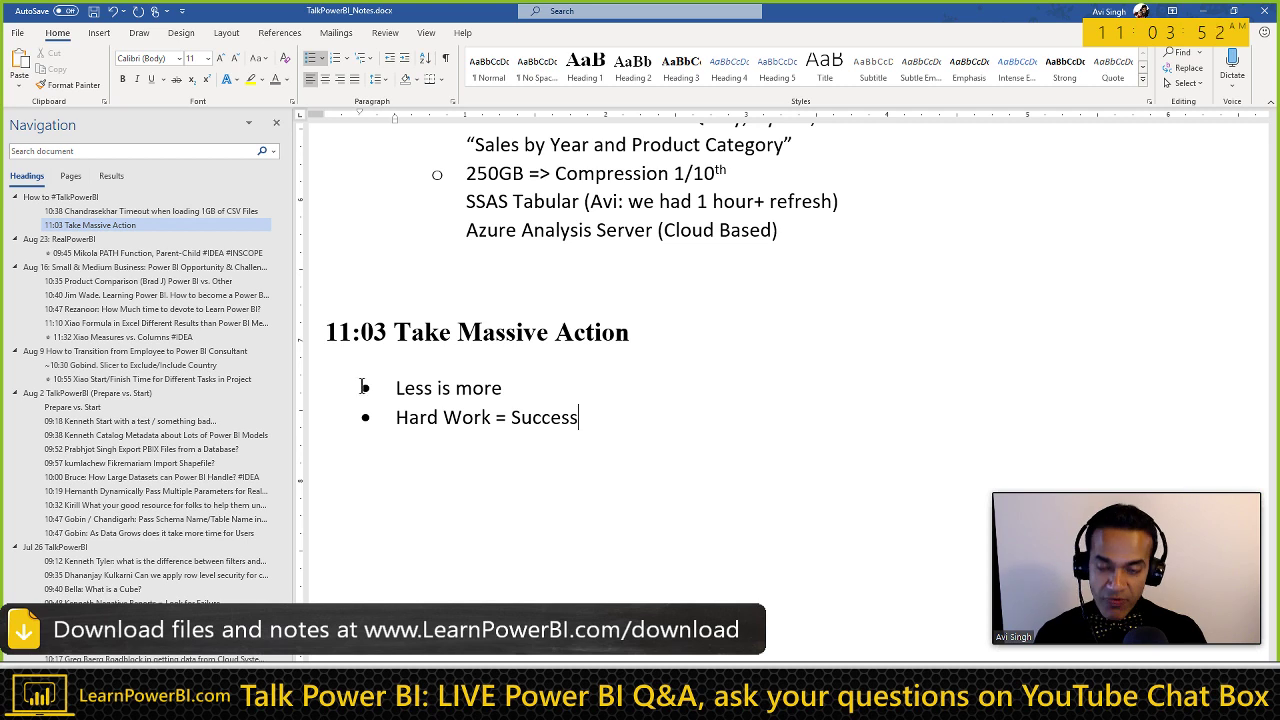
pyautogui.write('!')
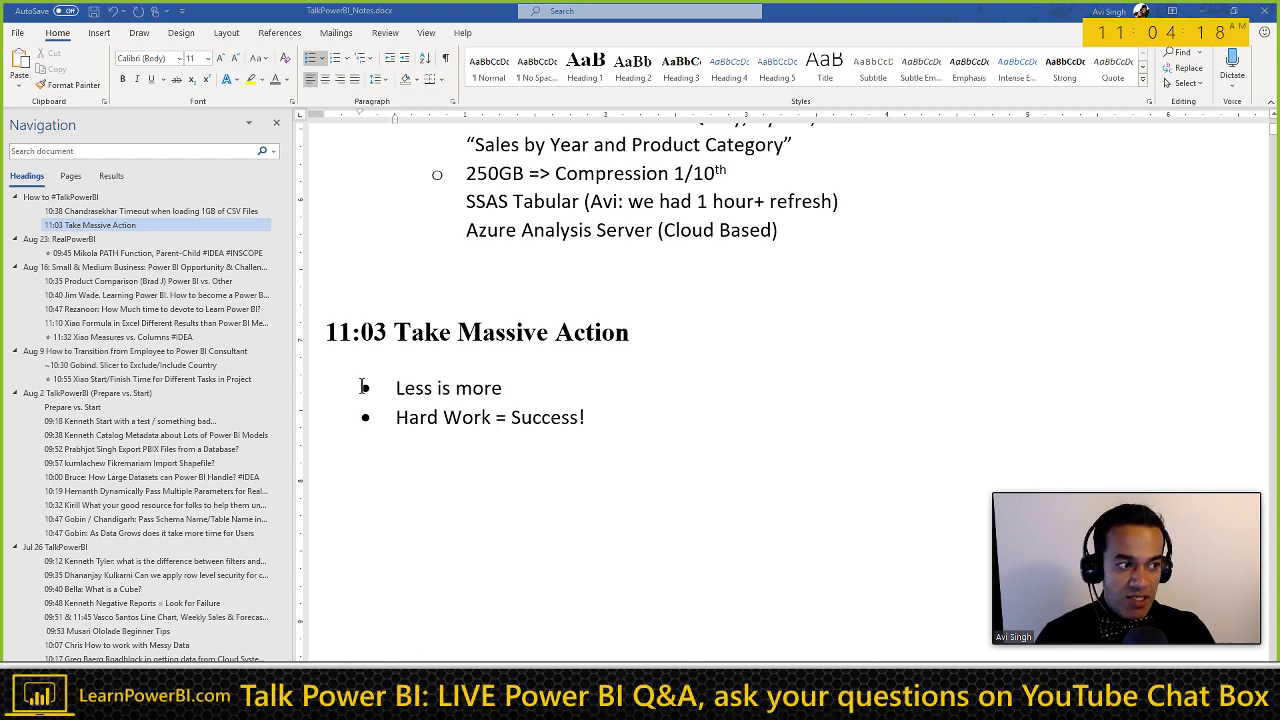
pyautogui.hotkey('alt', 'Tab')
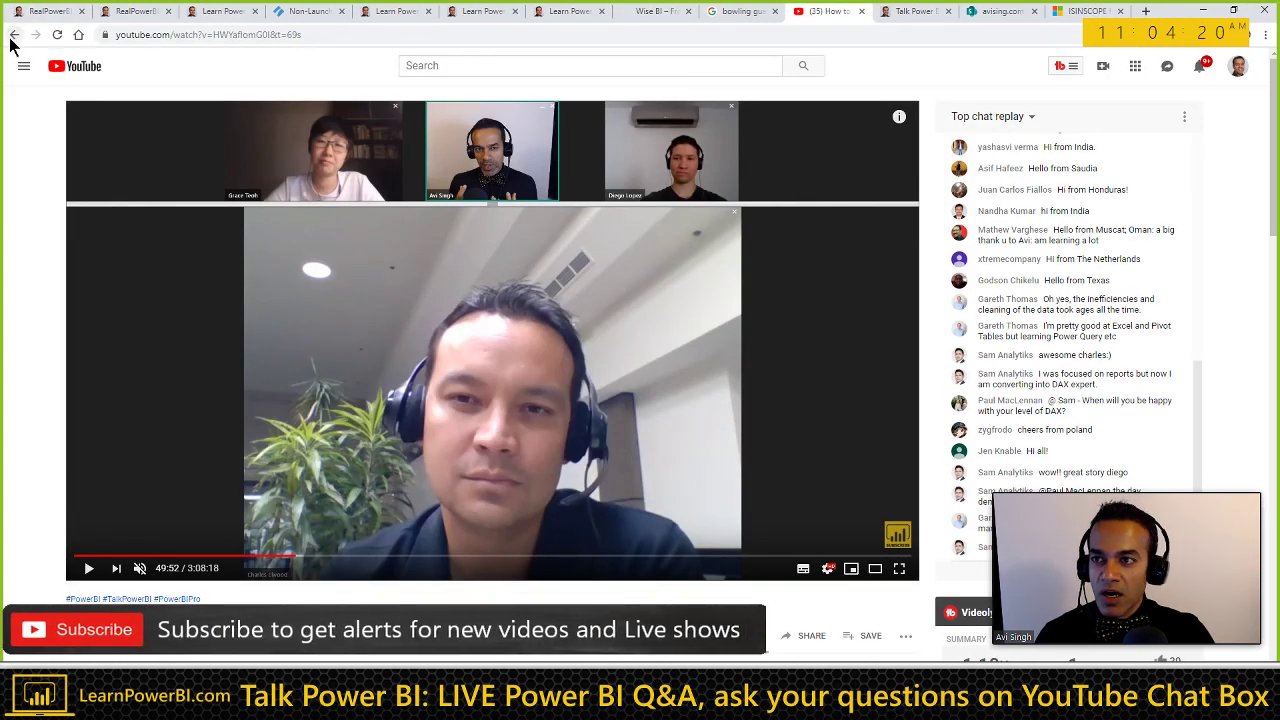
# Step: Search the channel's uploads for 'myth' to find the Hard Work Myth video, then go to HOME
pyautogui.click(14, 35)
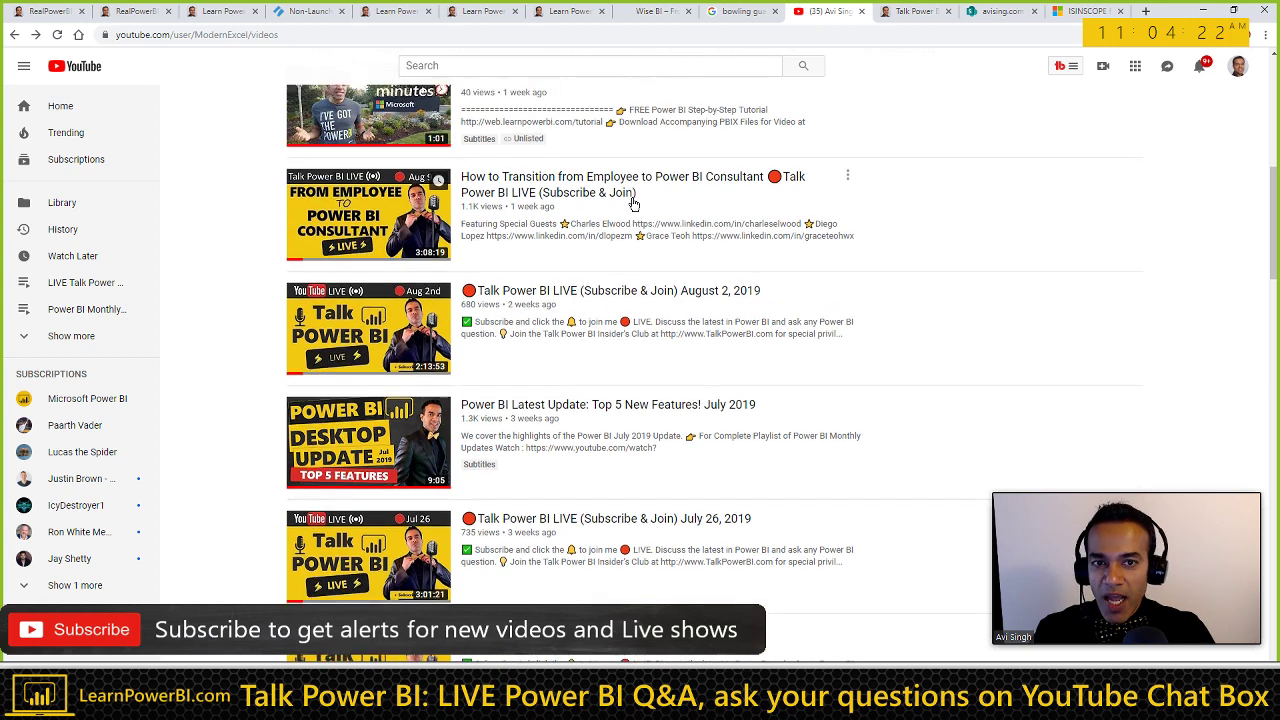
pyautogui.scroll(6, 634, 200)
pyautogui.scroll(1, 788, 245)
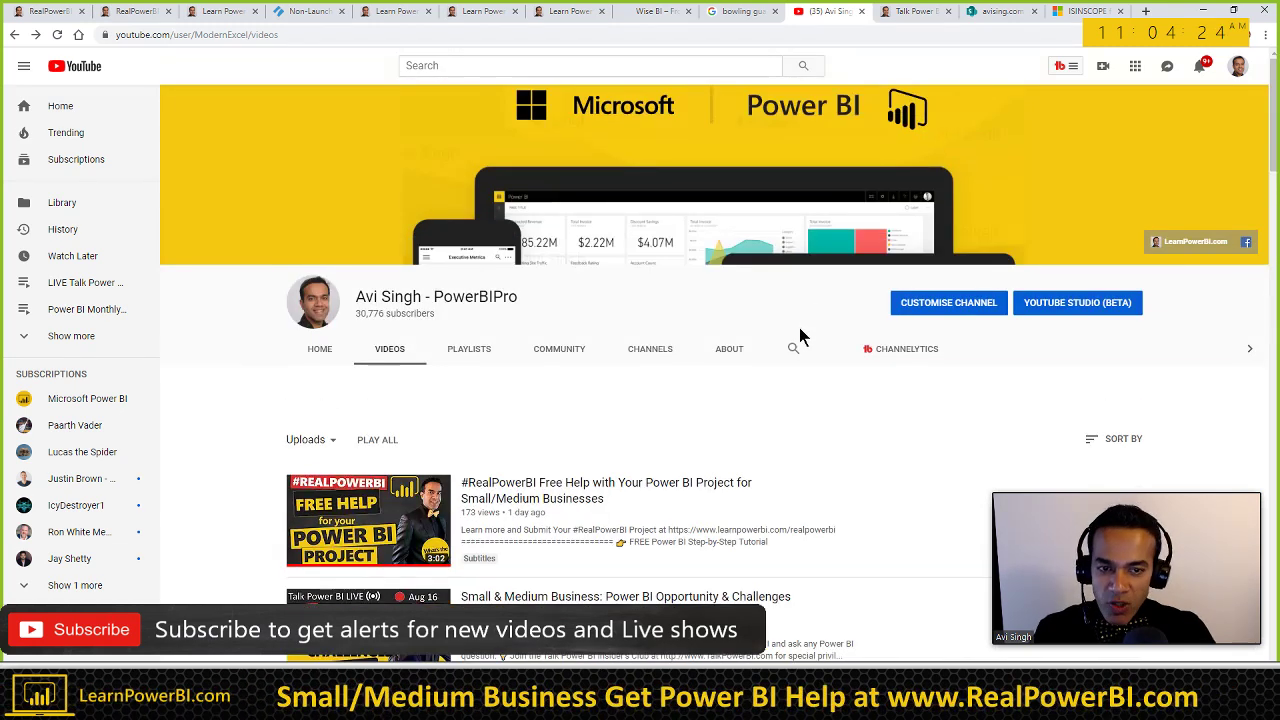
pyautogui.click(792, 348)
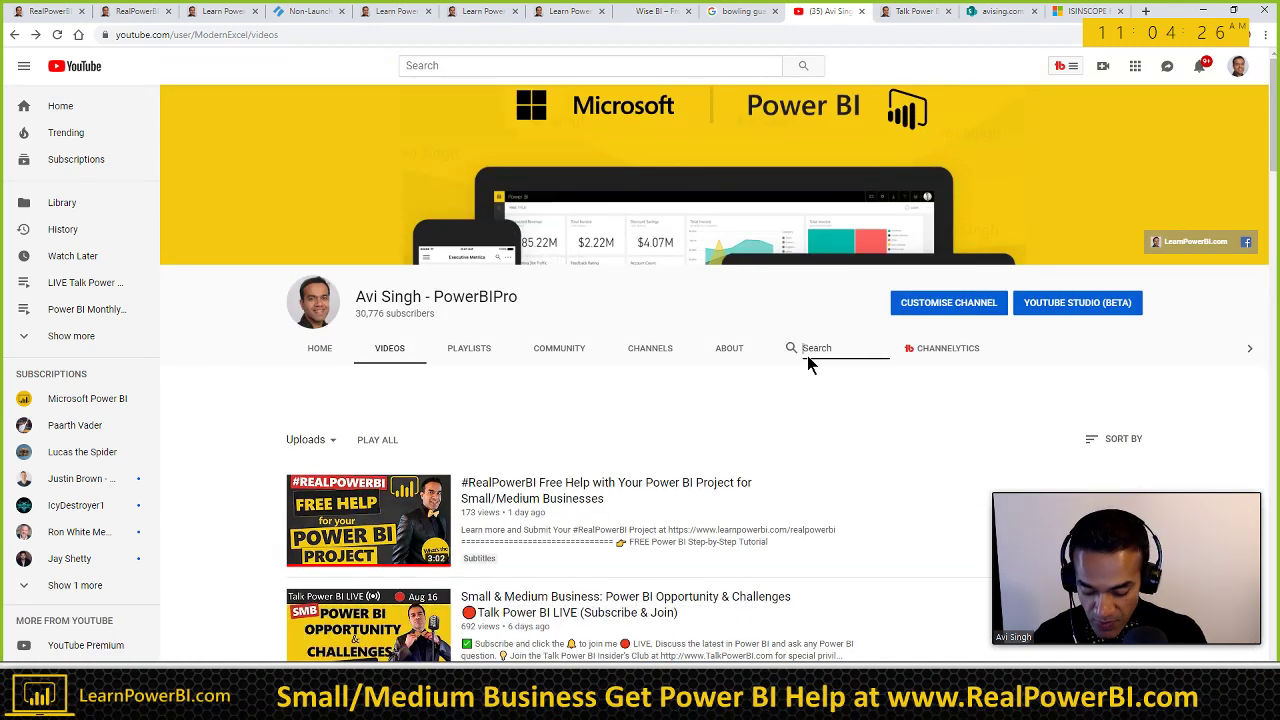
pyautogui.press('Return')
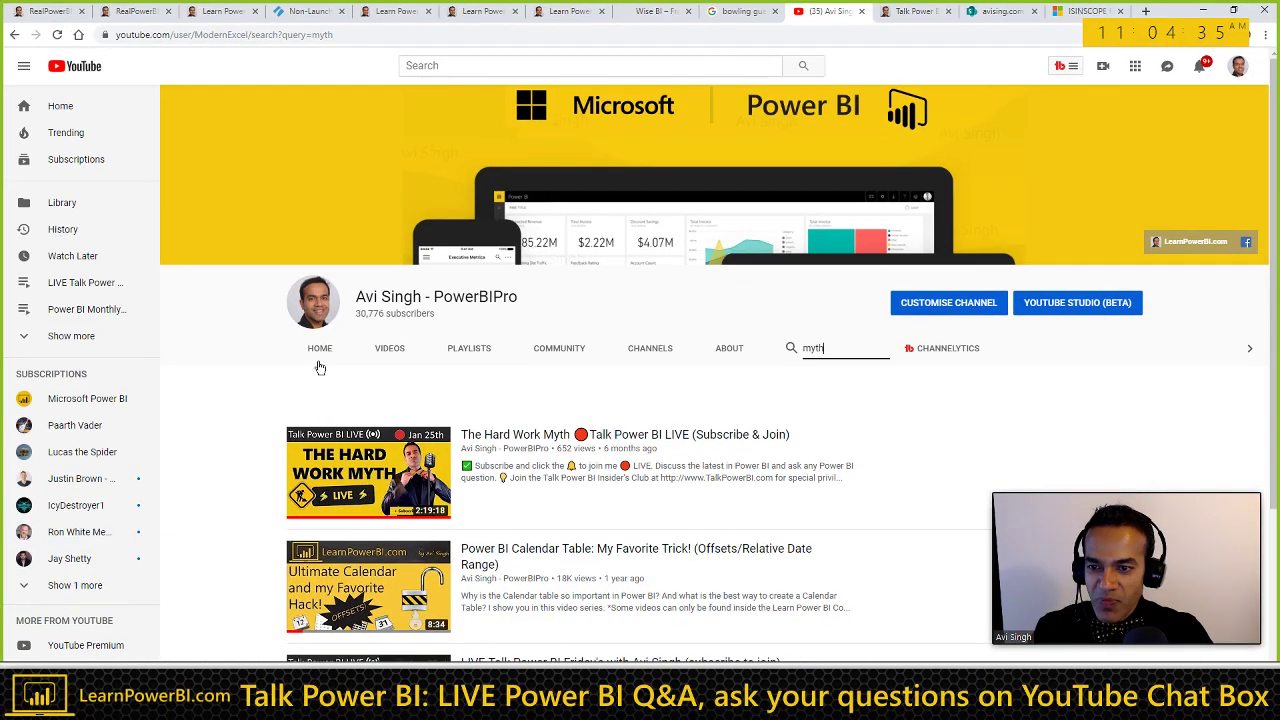
pyautogui.click(320, 352)
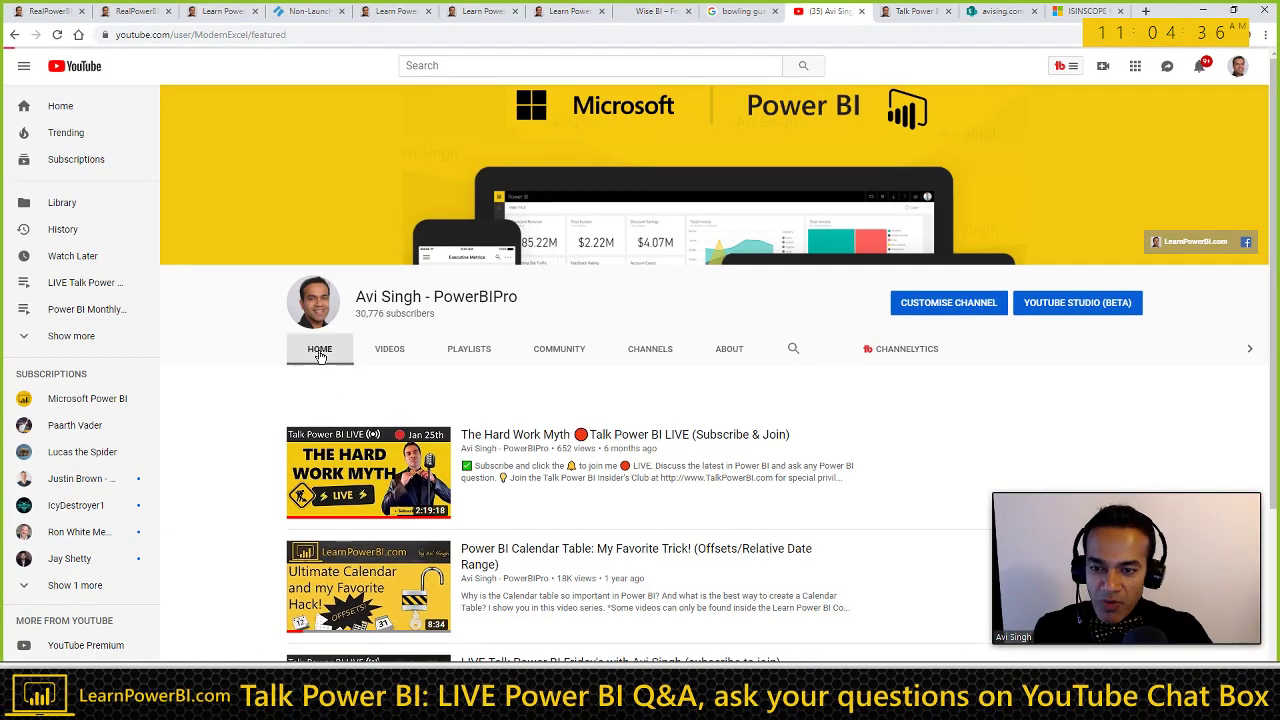
pyautogui.moveTo(1058, 500)
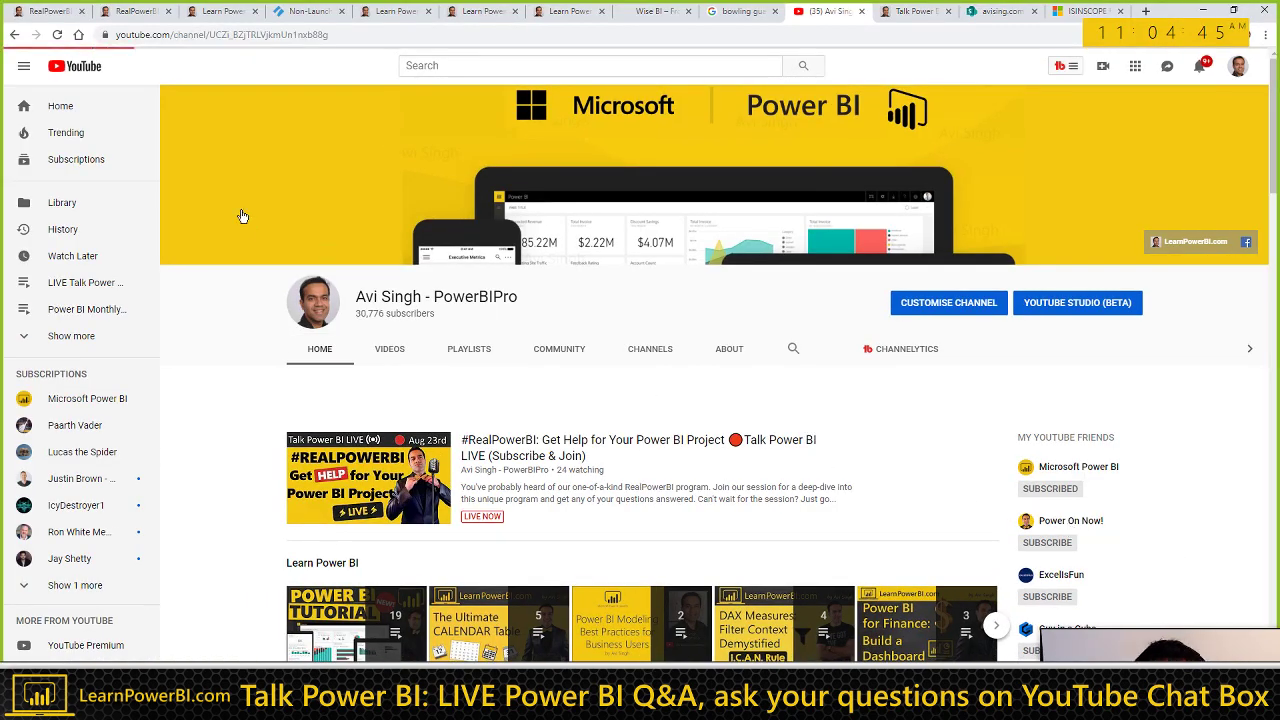
# Step: Replace the channel ID in the address with 'poweronnow' to load youtube.com/poweronnow
pyautogui.doubleClick(239, 34)
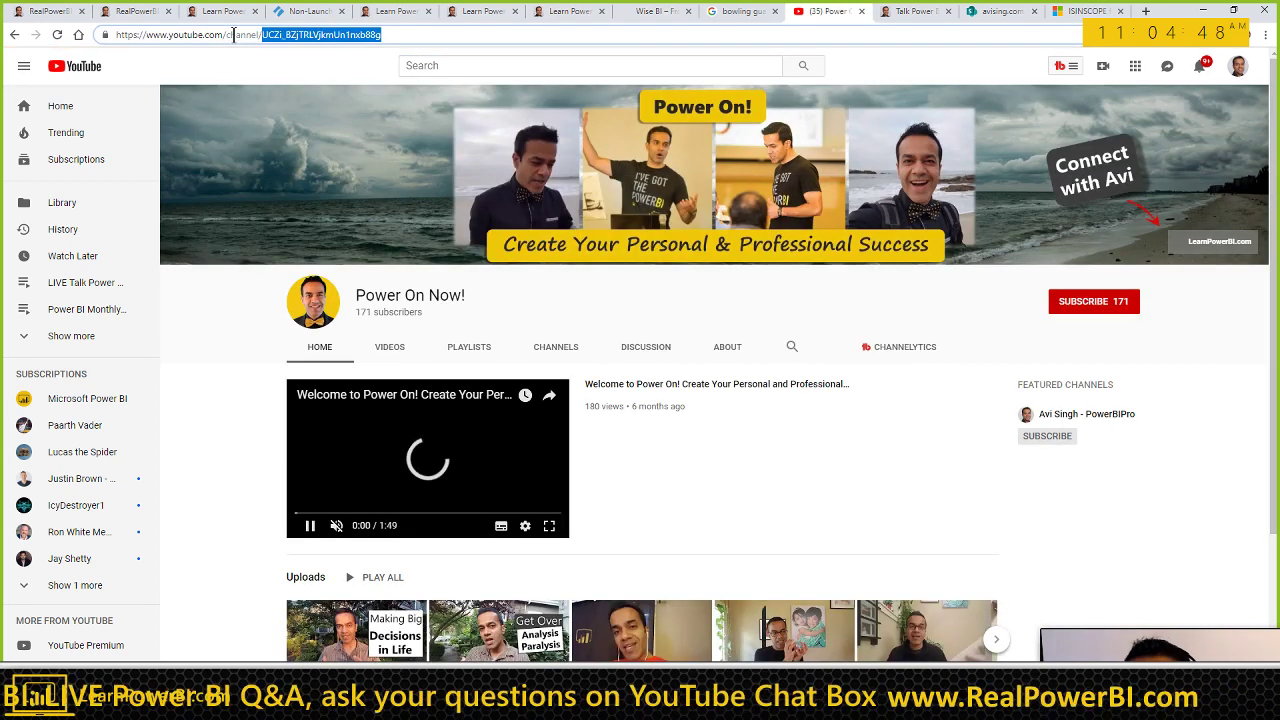
pyautogui.click(233, 34)
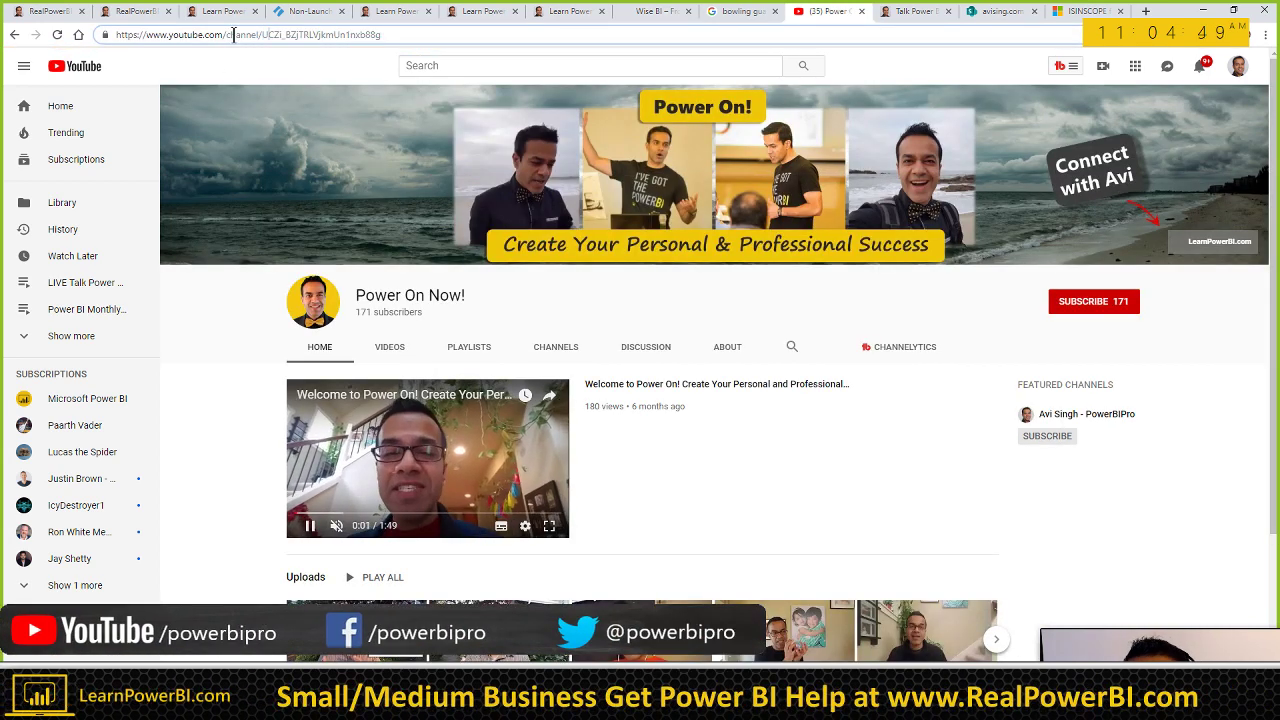
pyautogui.click(228, 34)
pyautogui.hotkey('shift', 'End')
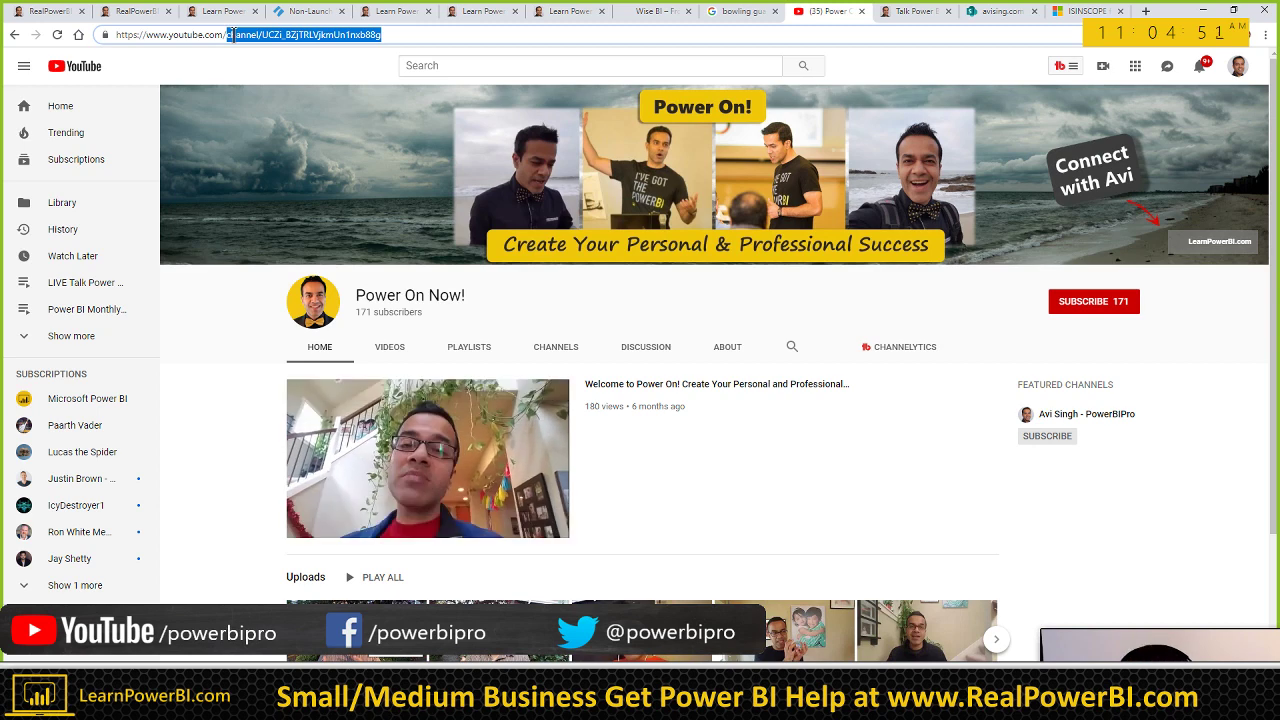
pyautogui.write('poweronnow')
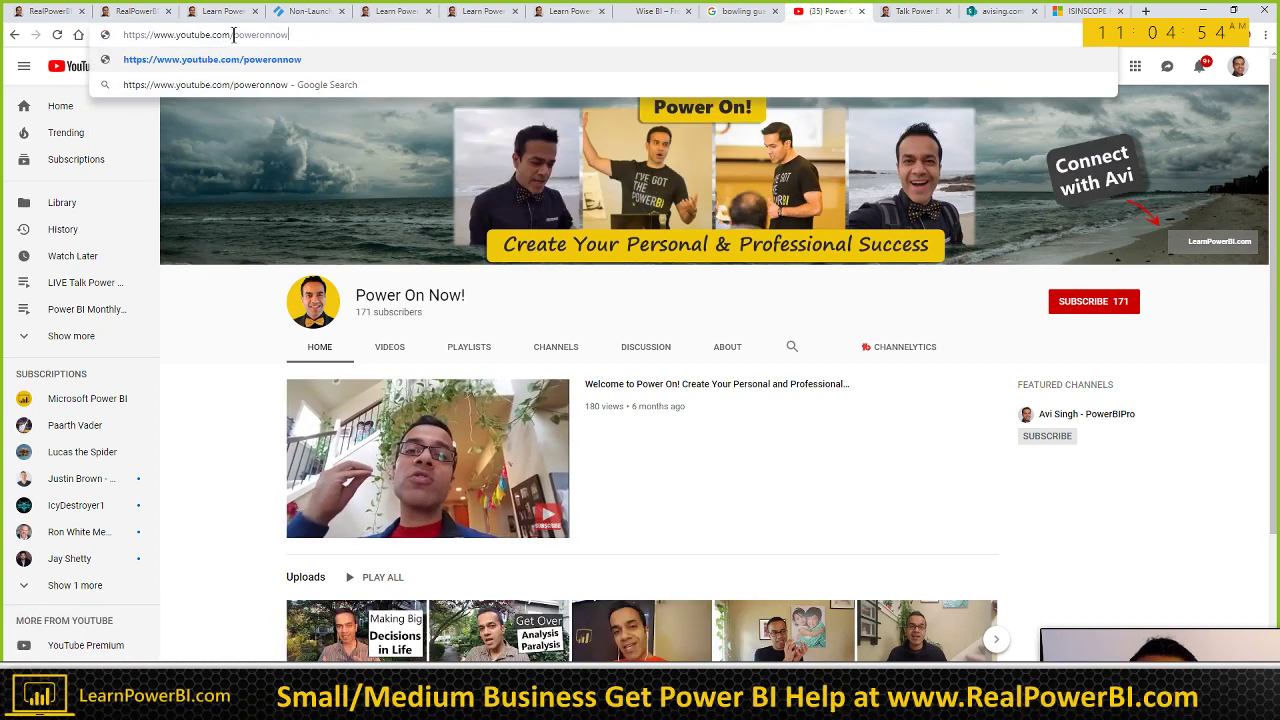
pyautogui.press('Return')
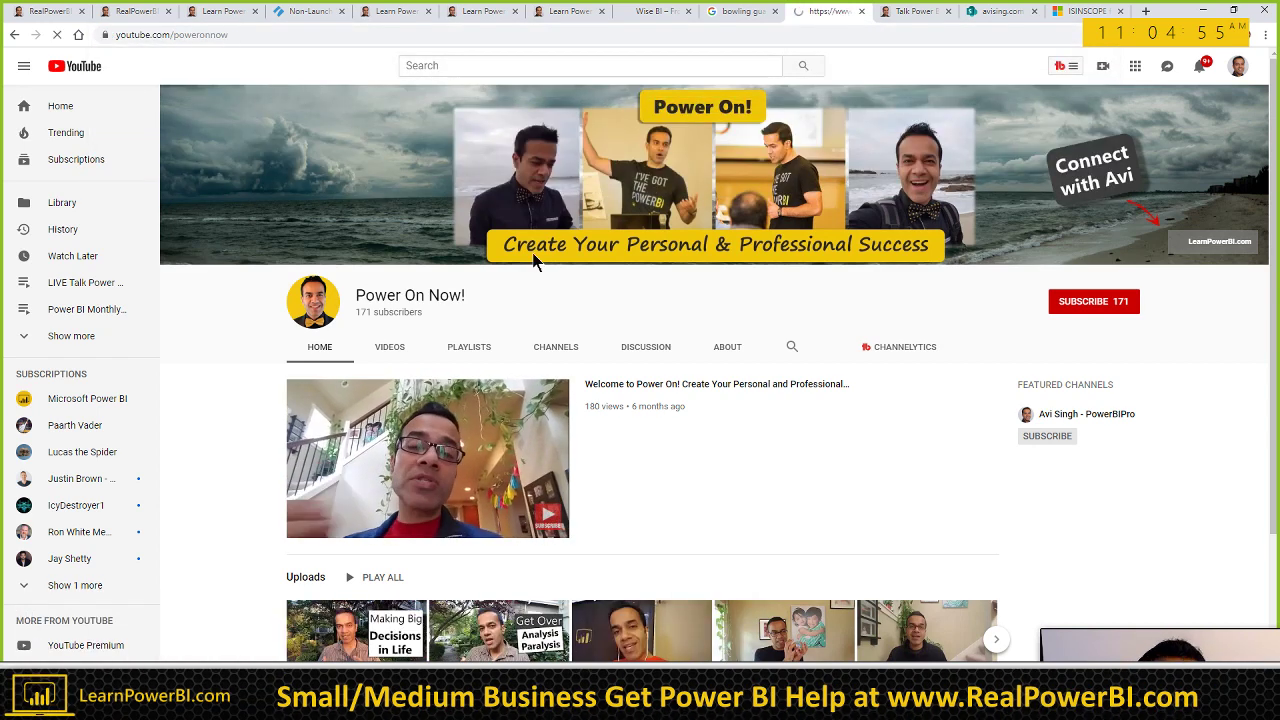
pyautogui.moveTo(1140, 637)
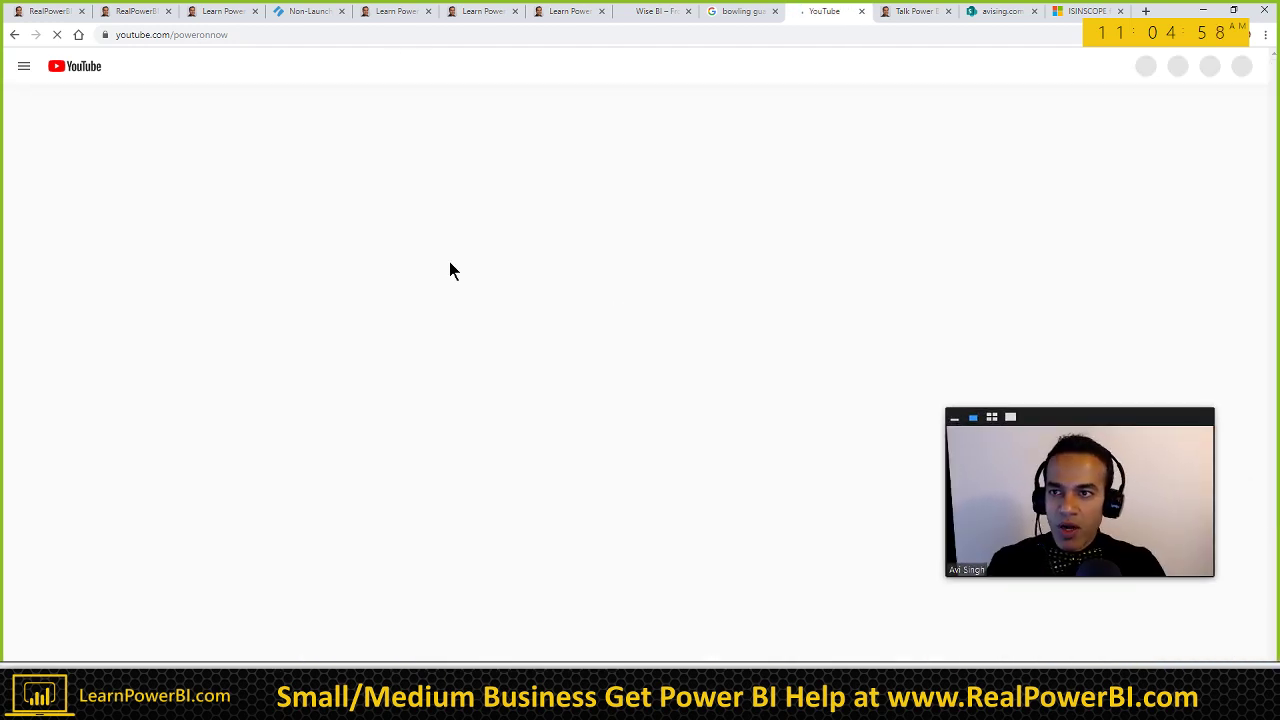
# Step: Copy the youtube.com/poweronnow address and return to the Word notes
pyautogui.hotkey('ctrl', 'l')
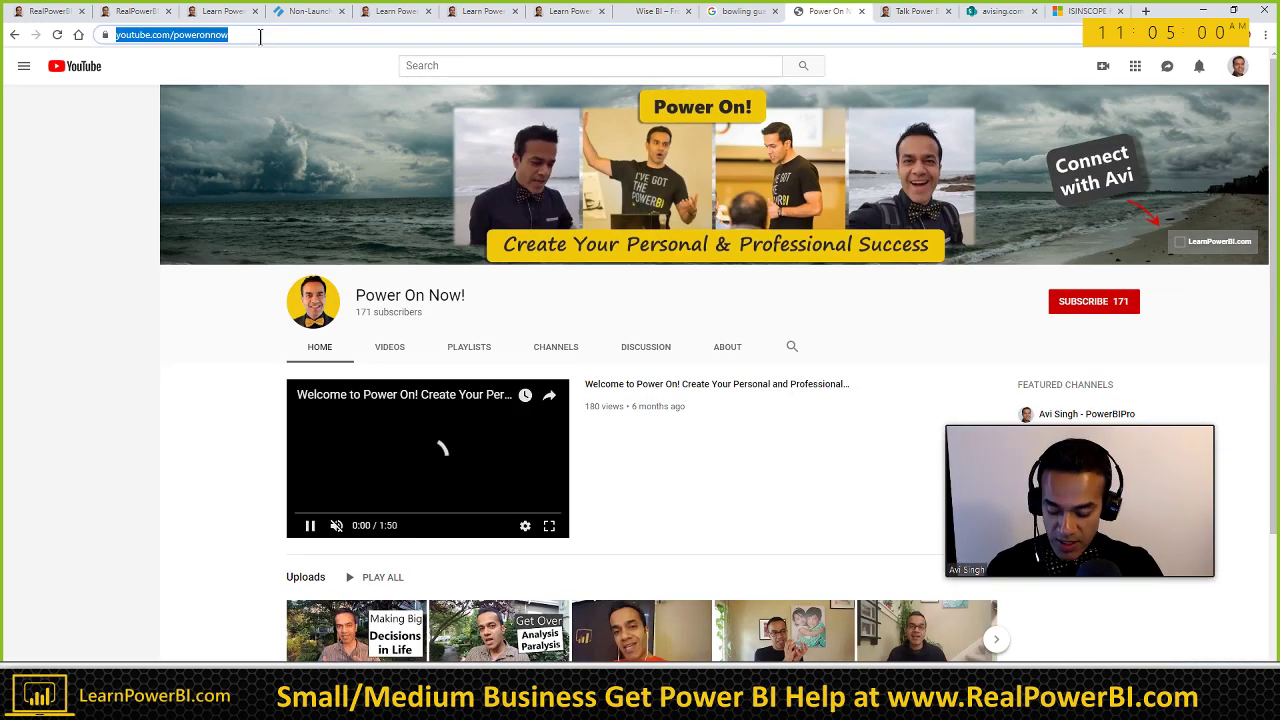
pyautogui.hotkey('ctrl', 'c')
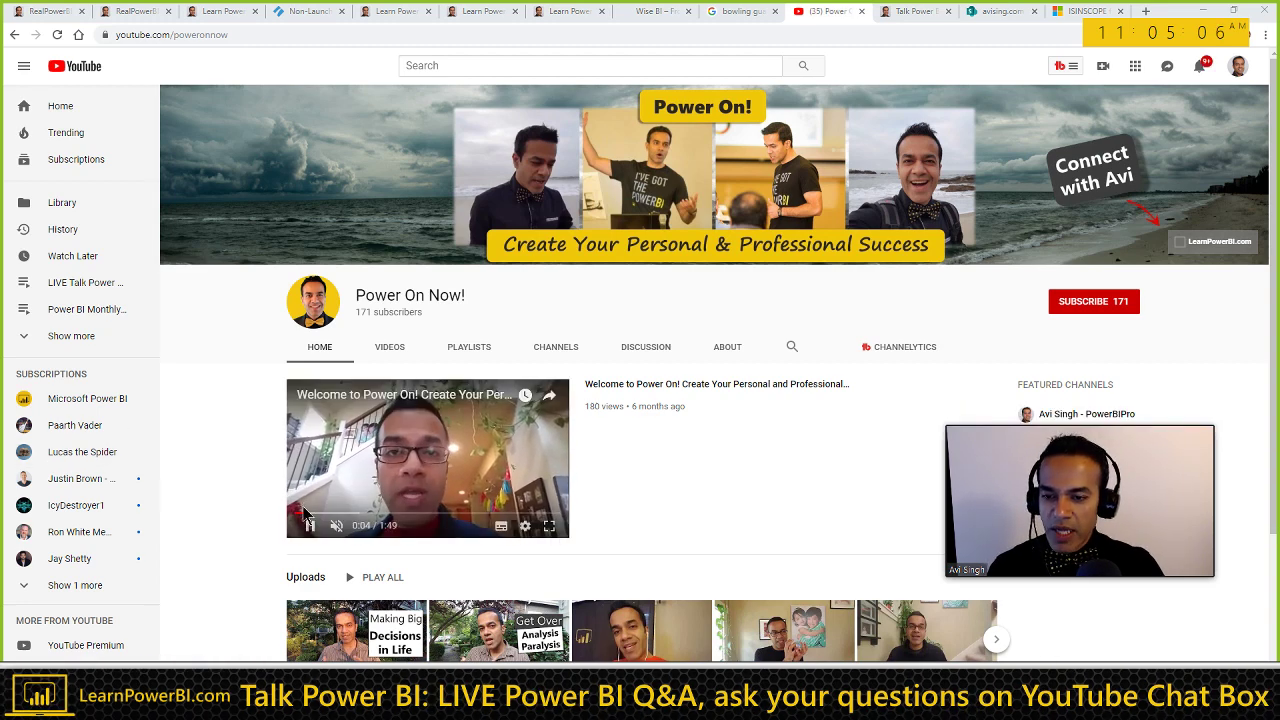
pyautogui.scroll(-1, 201, 422)
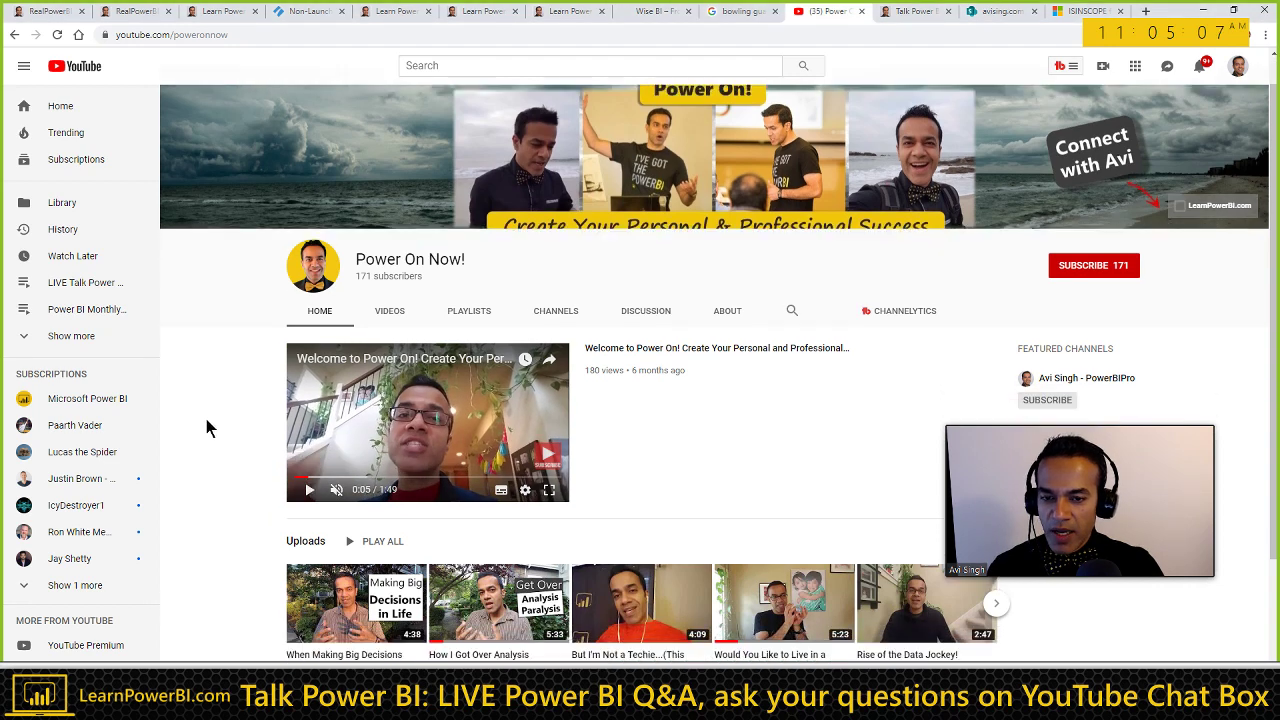
pyautogui.hotkey('alt', 'Tab')
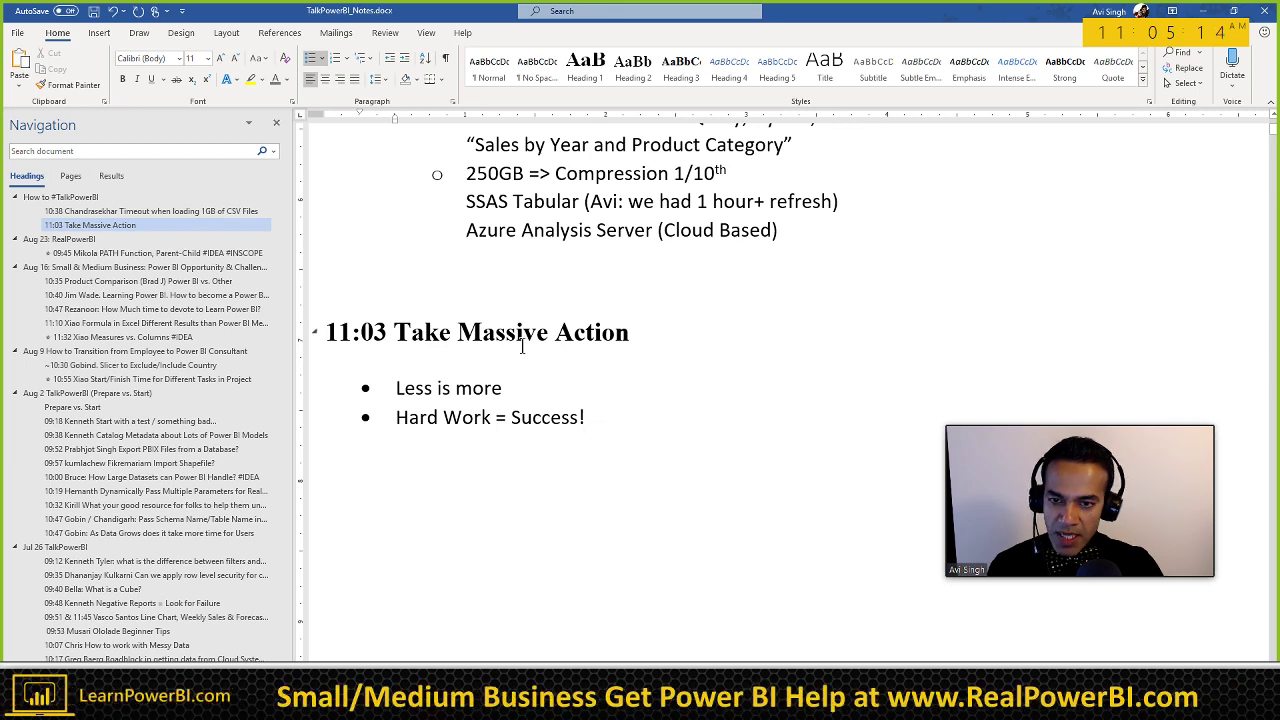
# Step: Add the bullet 'Massive Action! <> Lots of Action' under the 11:03 heading's bullets
pyautogui.click(631, 333)
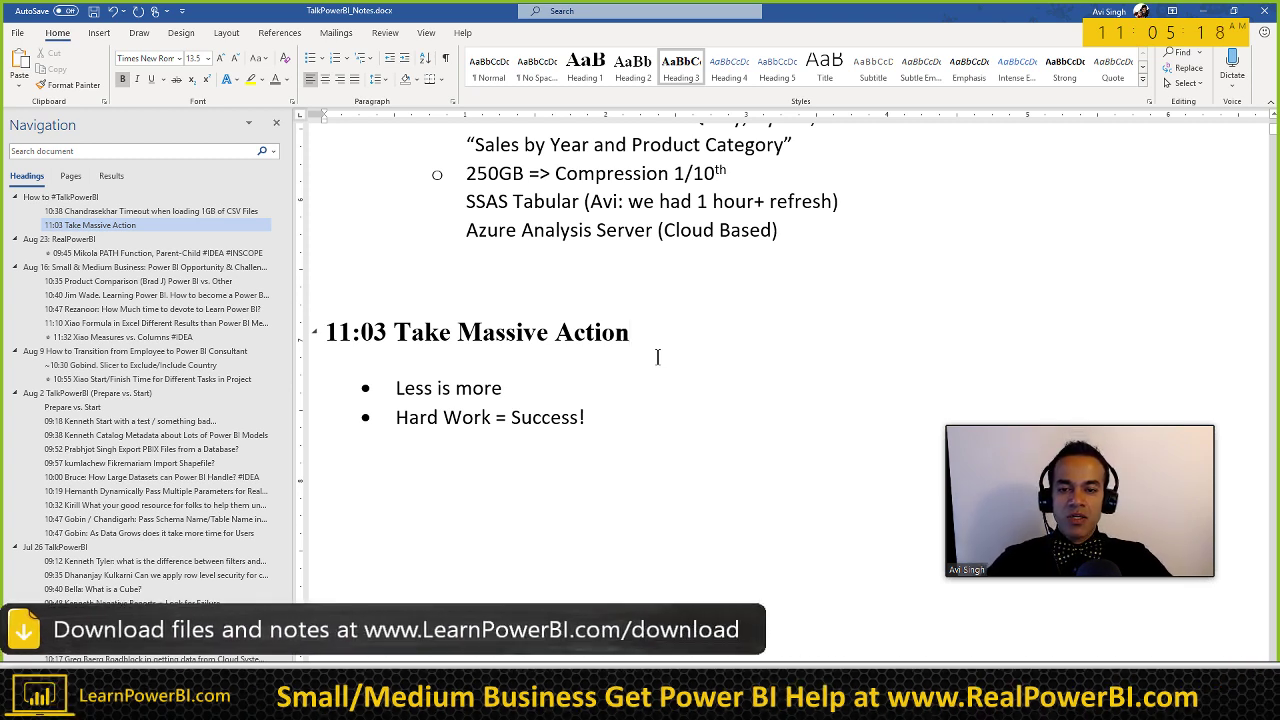
pyautogui.press('Down')
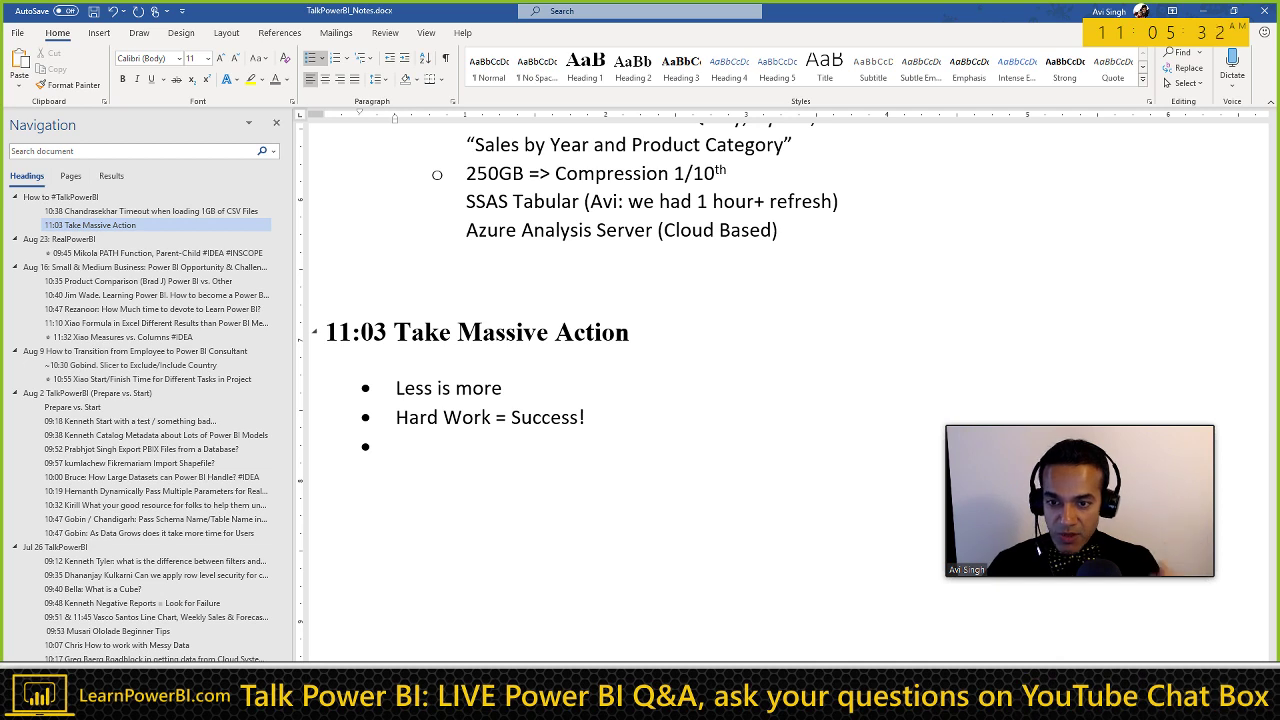
pyautogui.write('Massive Action!')
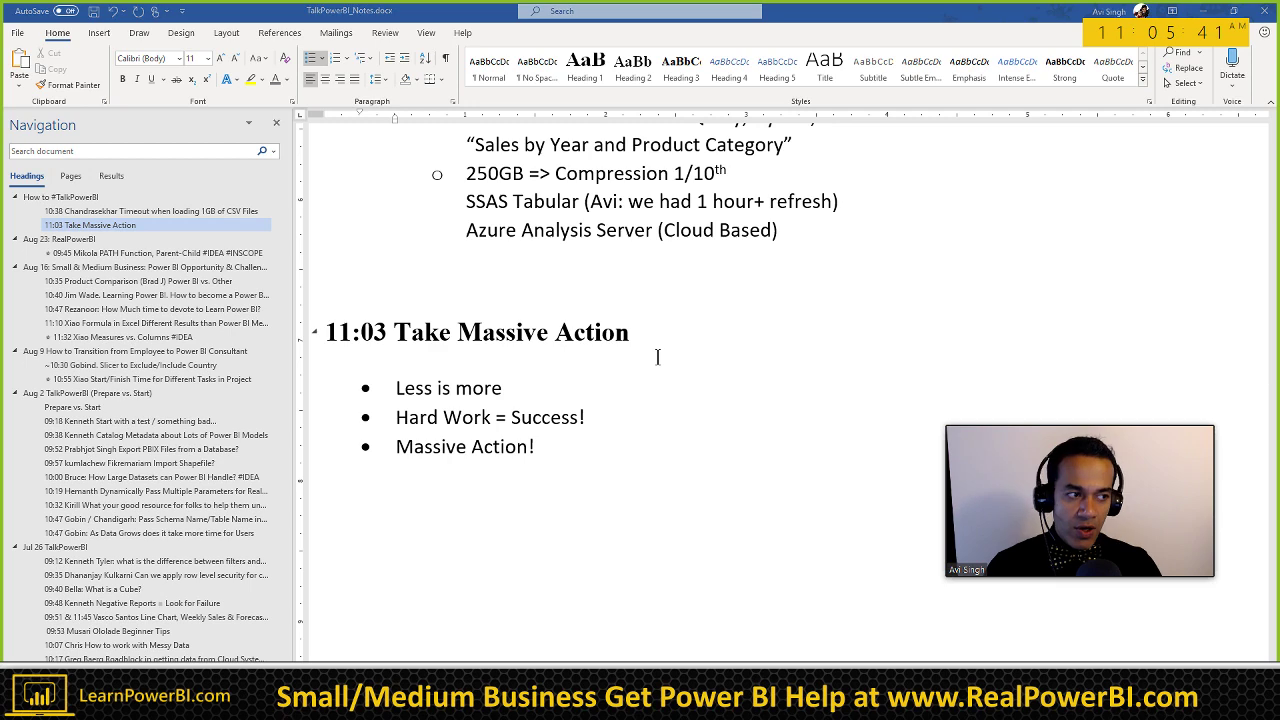
pyautogui.hotkey('alt', 'Tab')
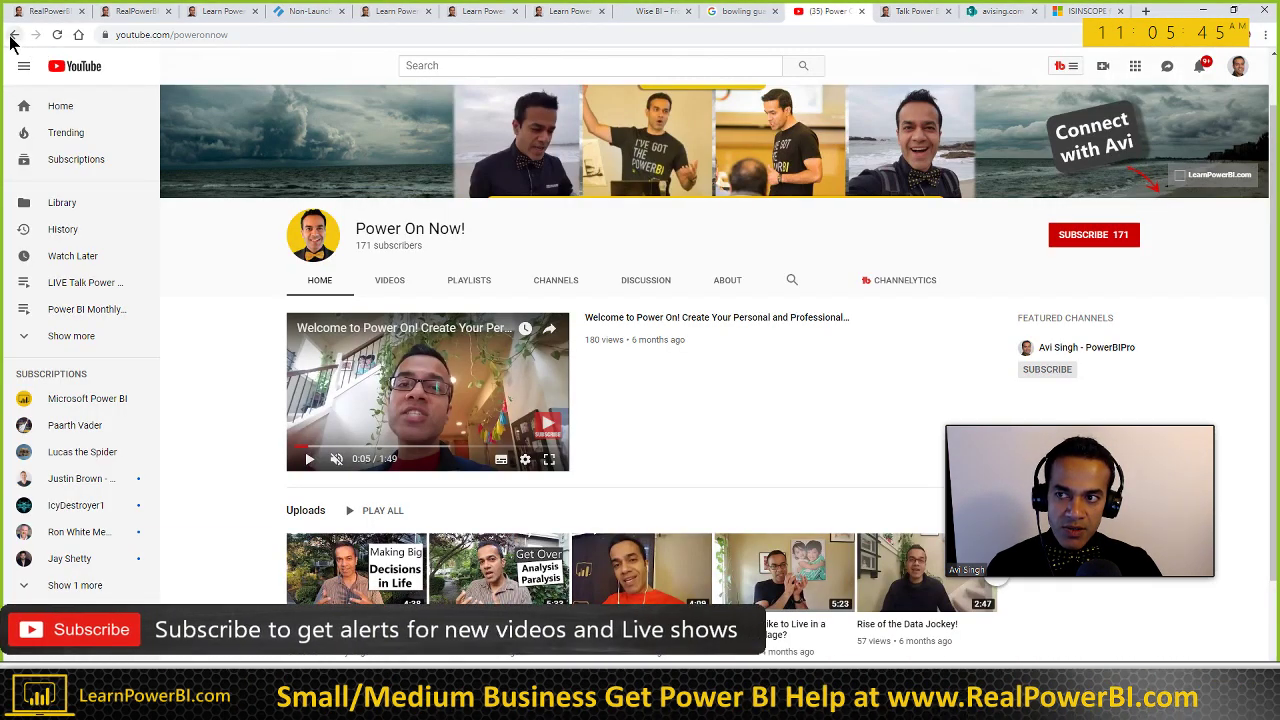
pyautogui.hotkey('alt', 'Tab')
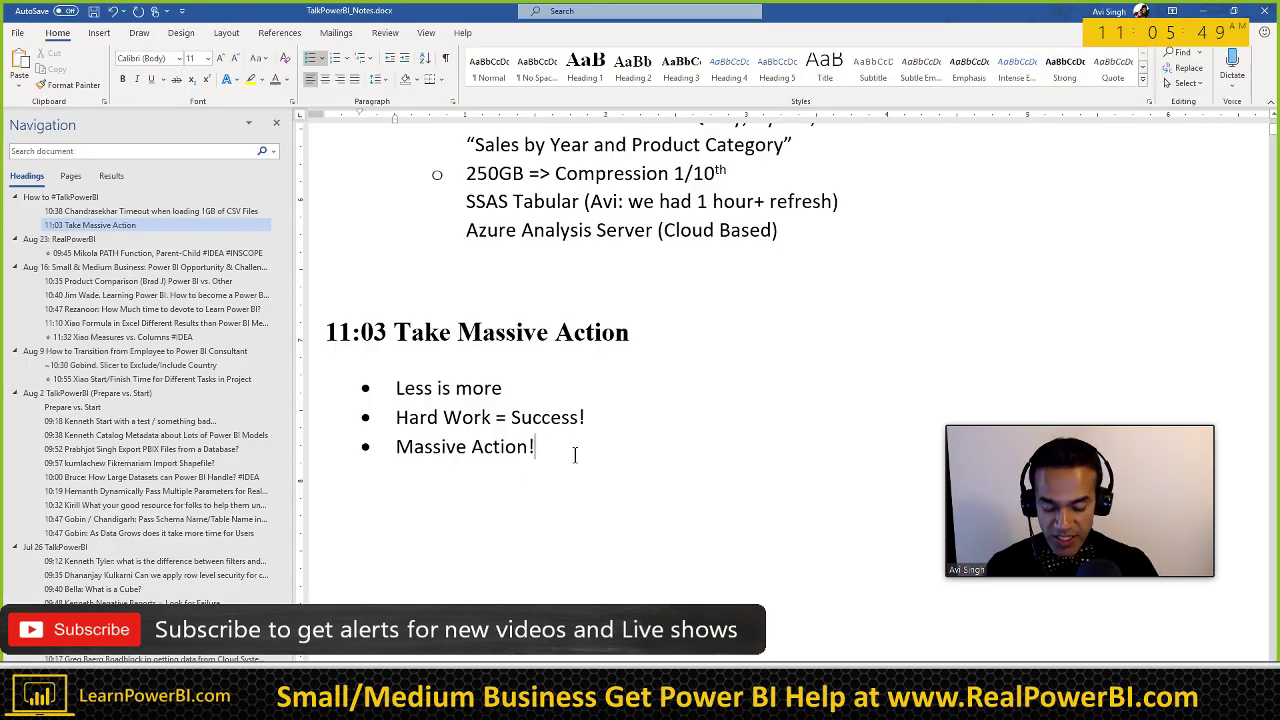
pyautogui.write('<> ')
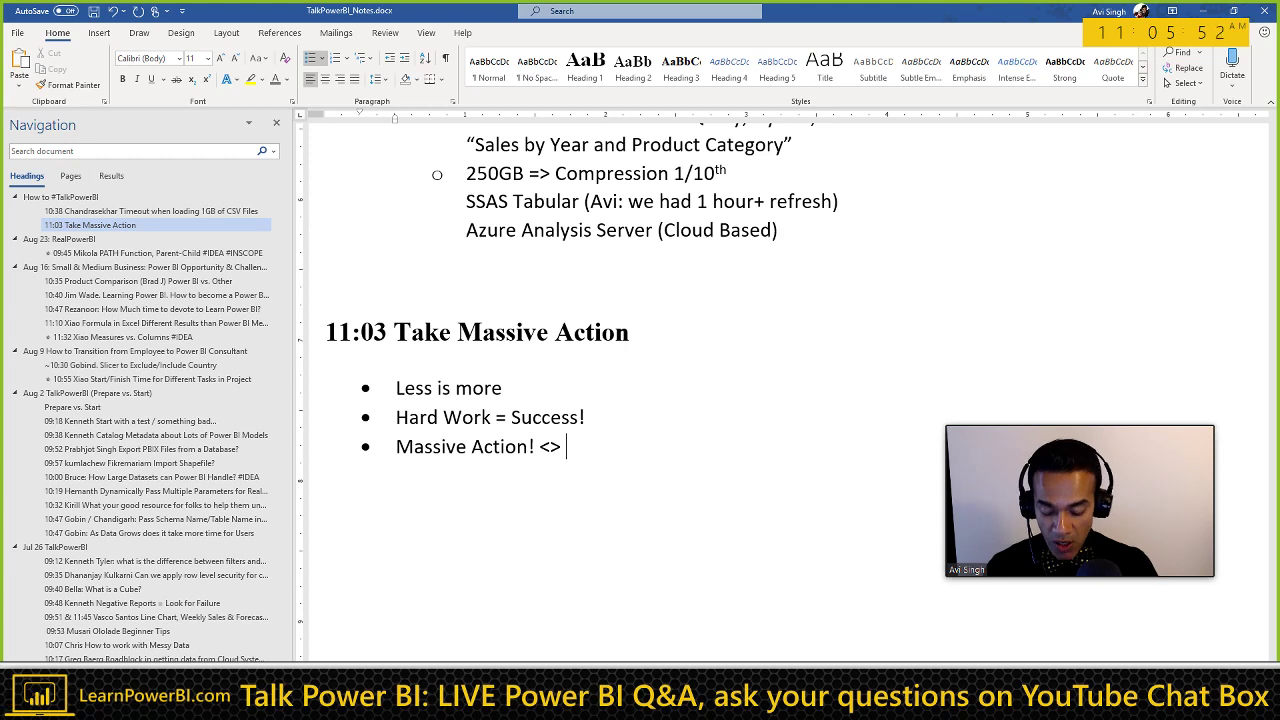
pyautogui.write('Lots of Action')
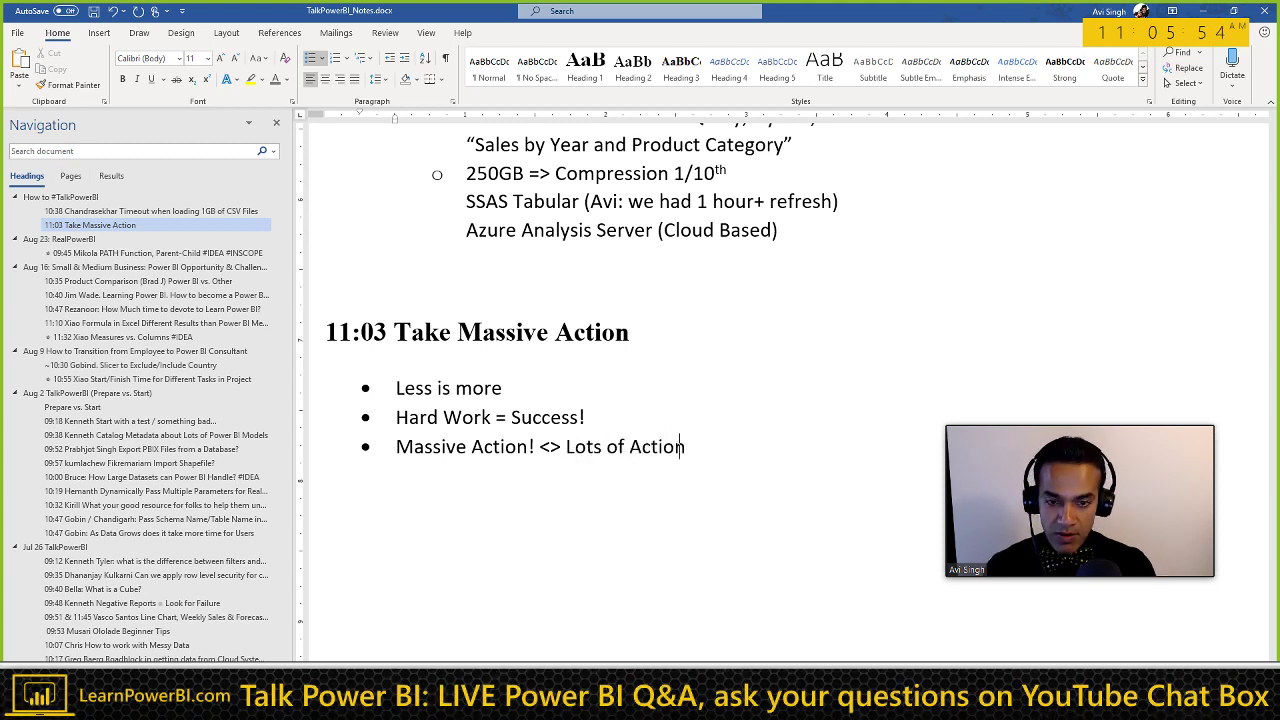
# Step: Add indented sub-bullets 'The One Thing' and 'Bring closer to your goal'
pyautogui.press('Return')
pyautogui.press('Tab')
pyautogui.keyDown('ctrl'); pyautogui.scroll(4, 510, 487); pyautogui.keyUp('ctrl')
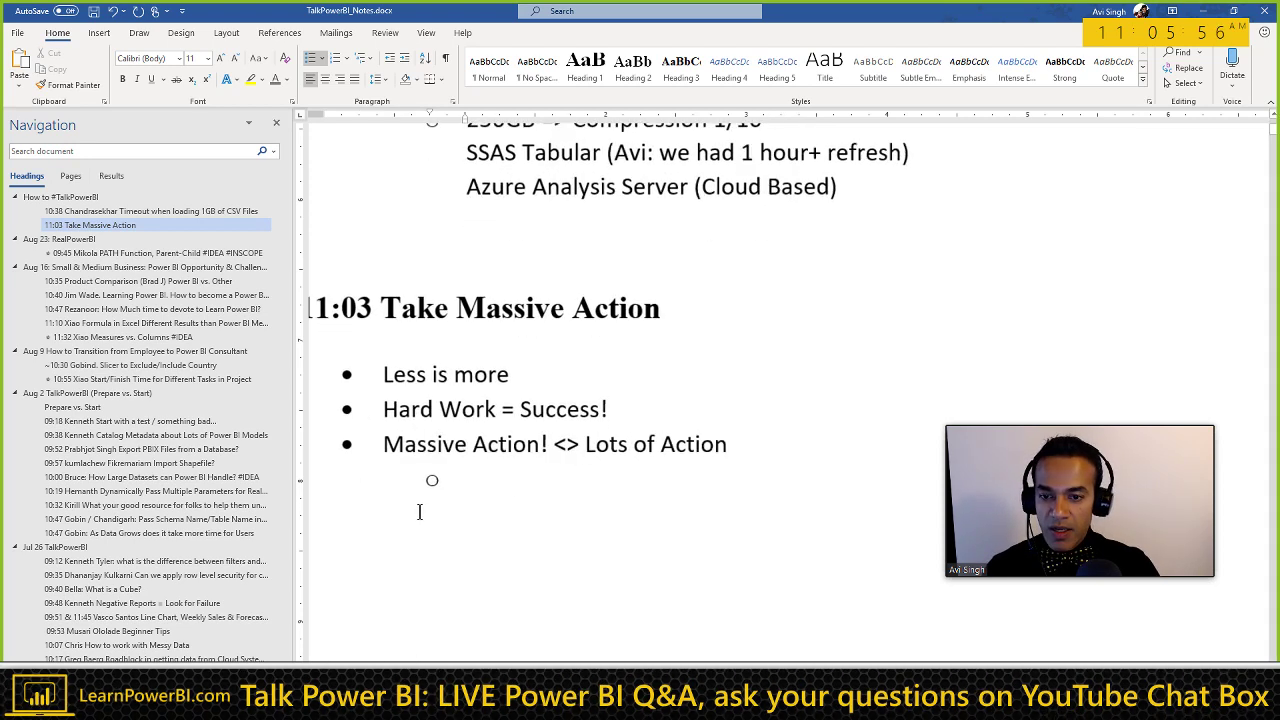
pyautogui.hscroll(-3, 505, 649)
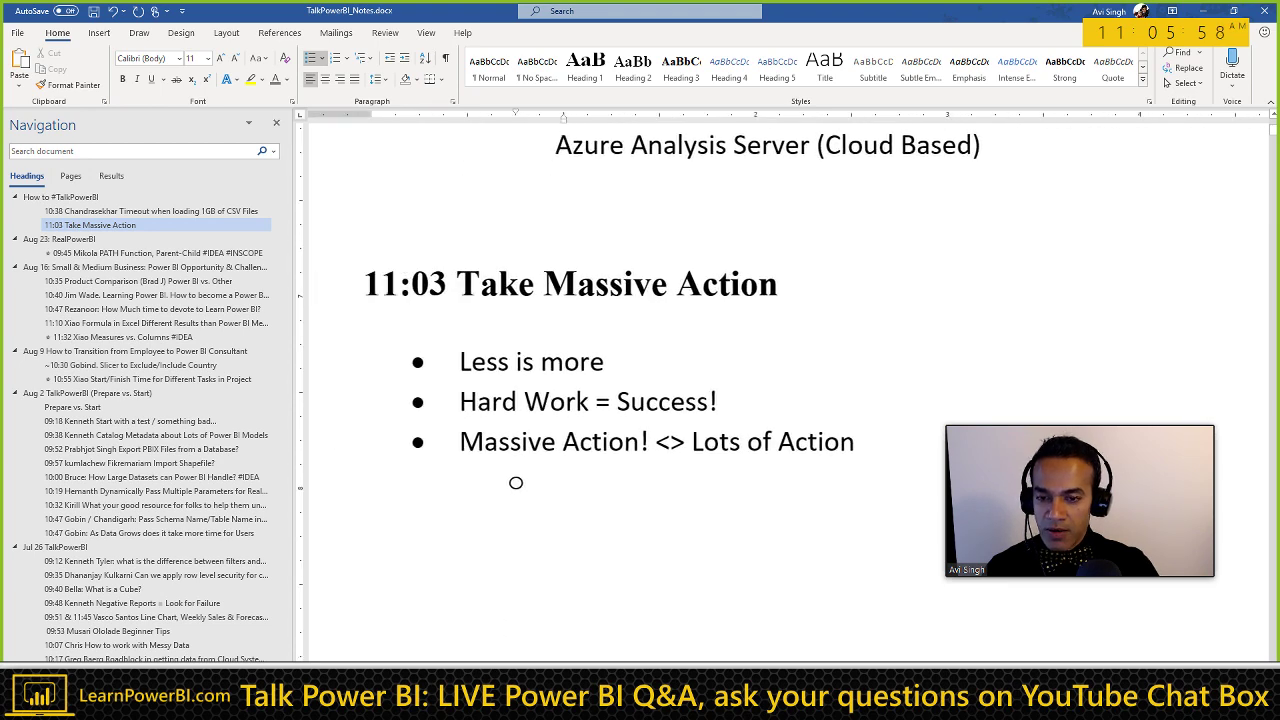
pyautogui.write('The One Thing')
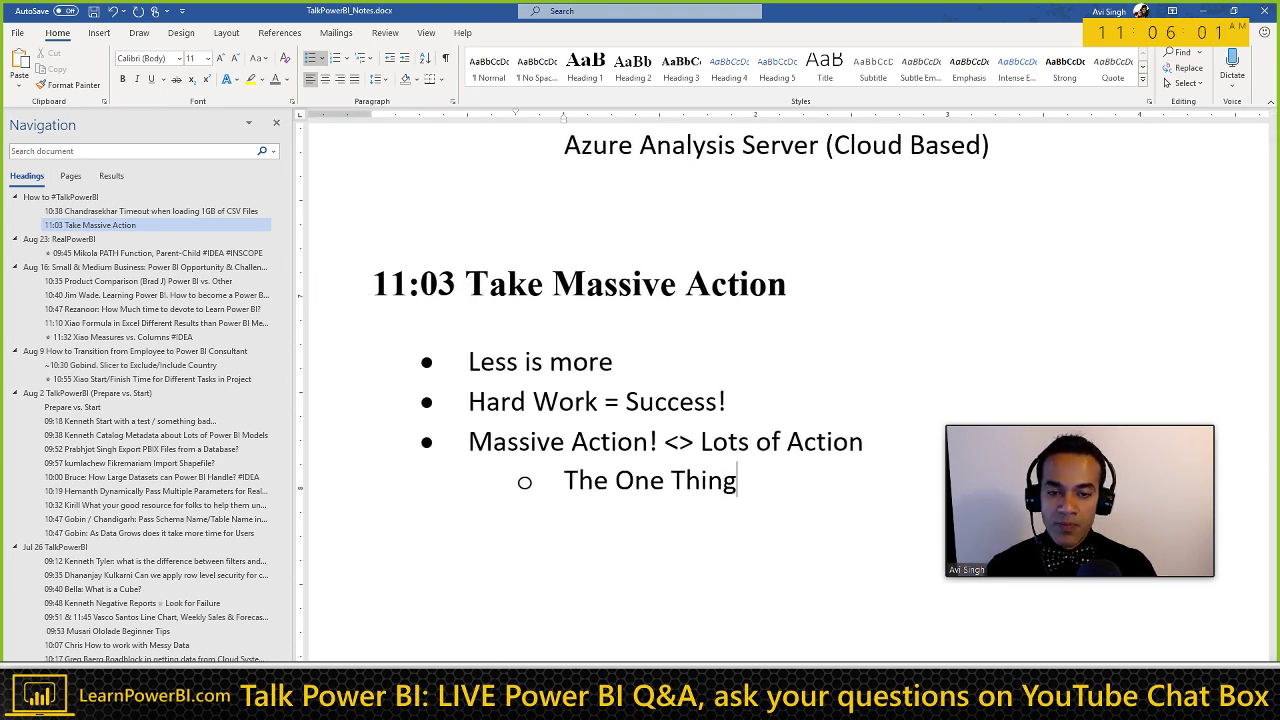
pyautogui.press('Return')
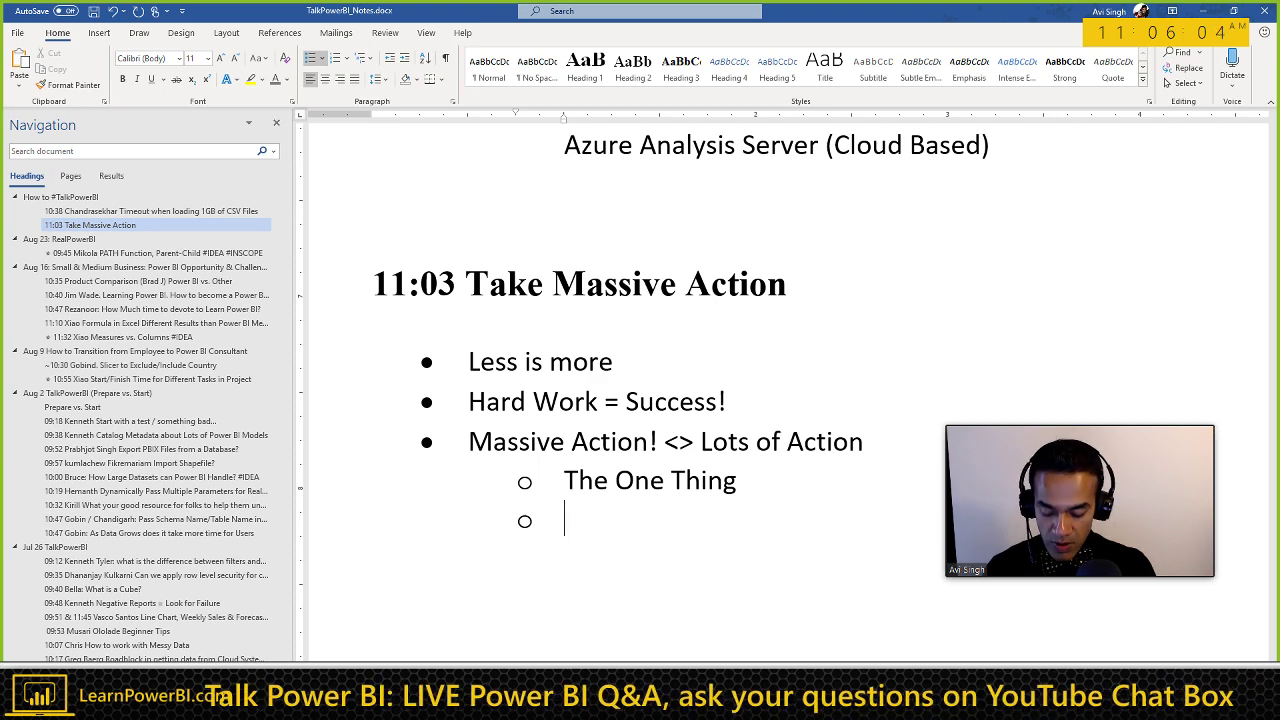
pyautogui.write('Bring c')
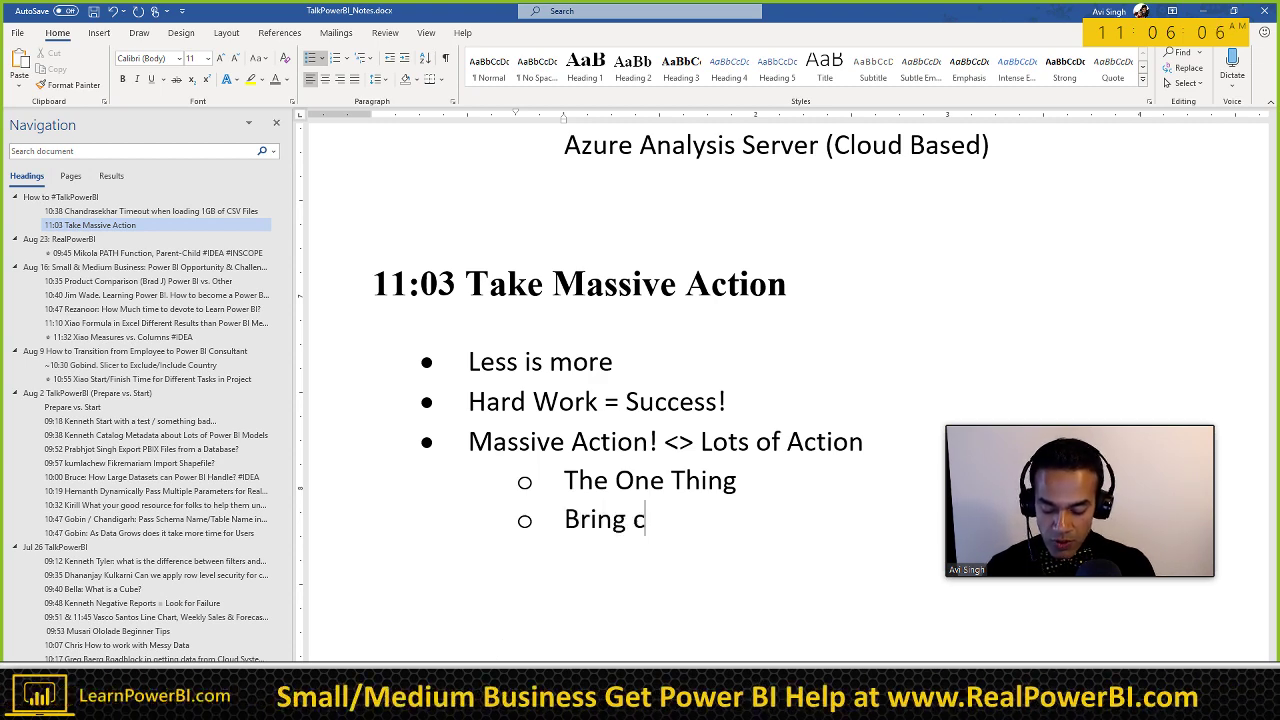
pyautogui.write('loser to your goal')
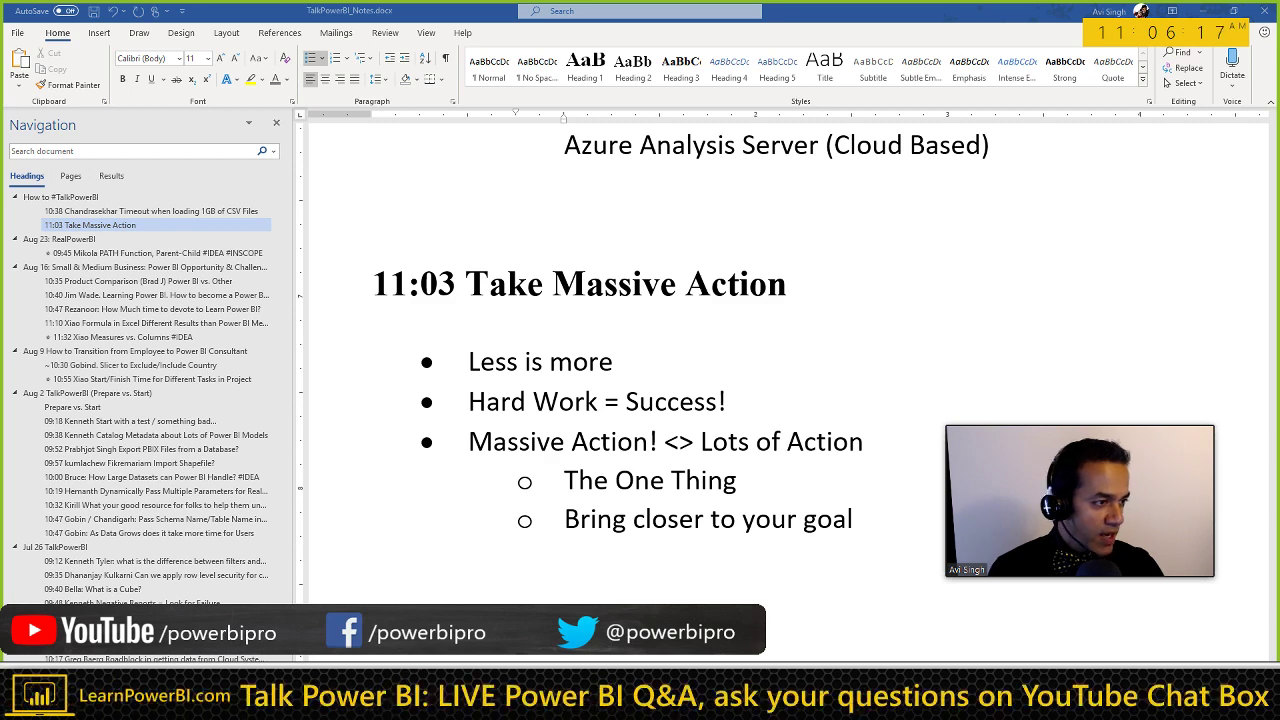
pyautogui.scroll(-2, 737, 418)
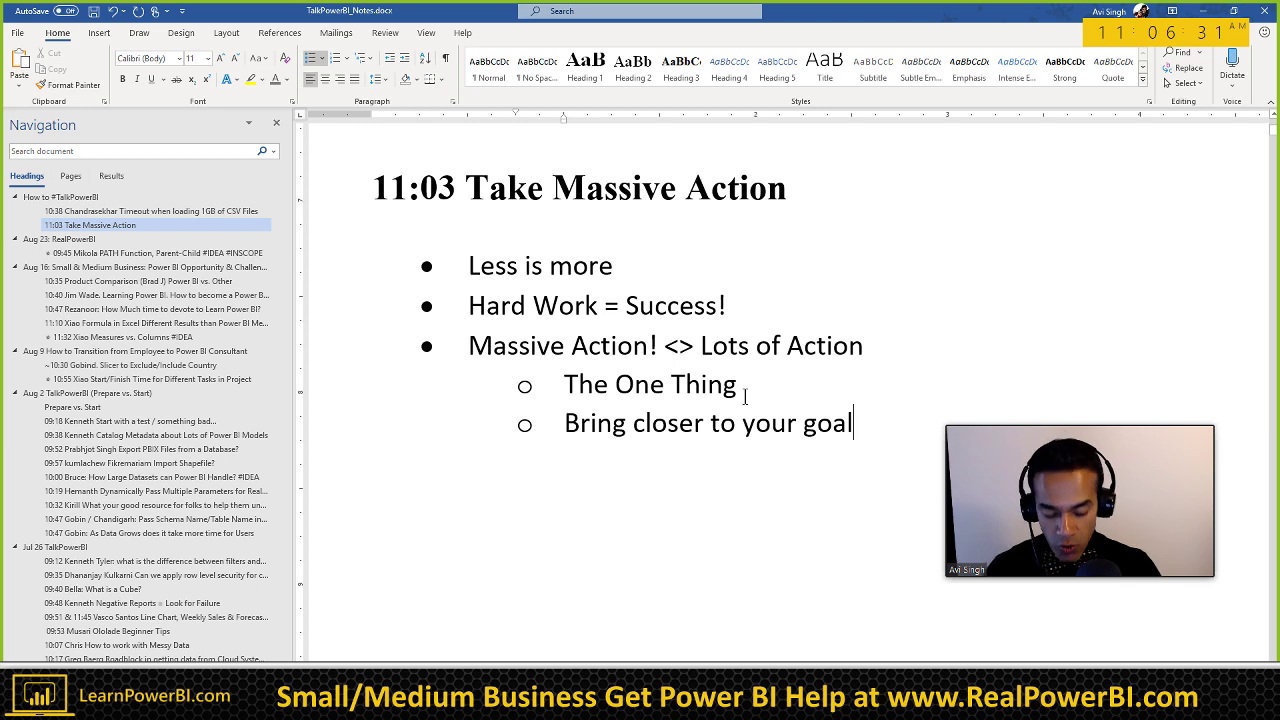
# Step: Add sub-bullet 'But scares you' and promote the following empty line to a top-level bullet
pyautogui.press('Return')
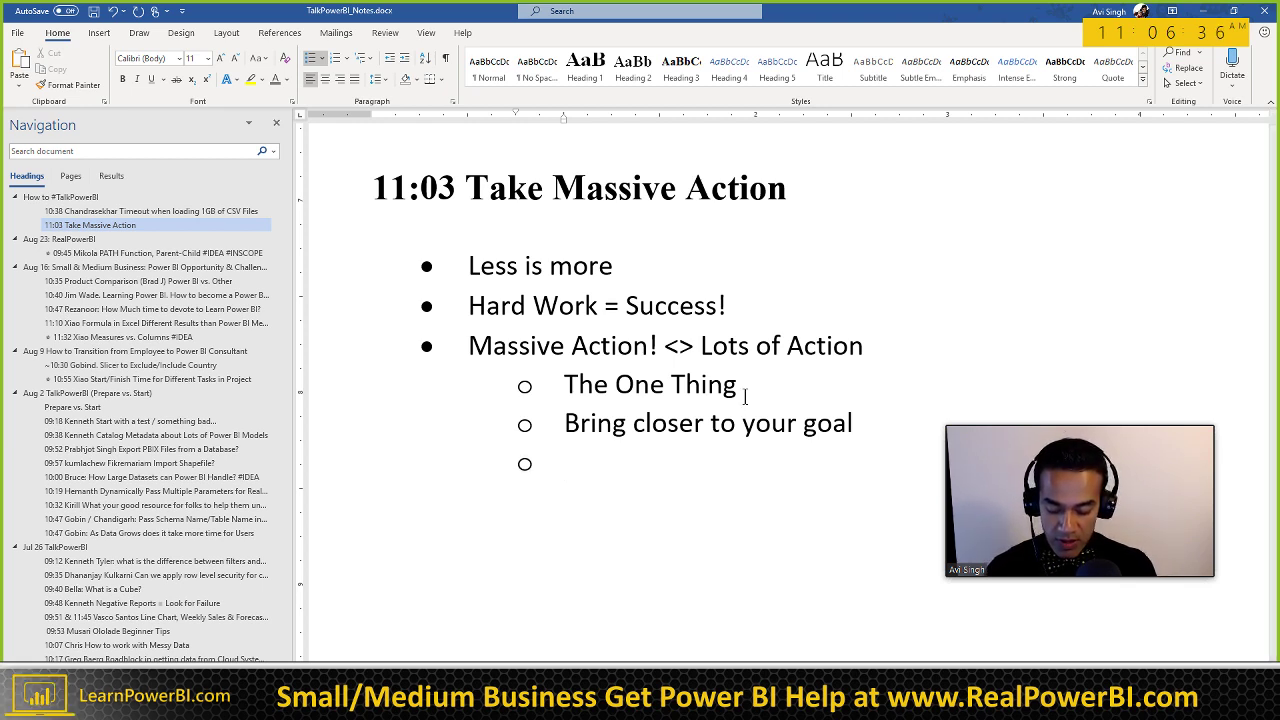
pyautogui.write('But scare')
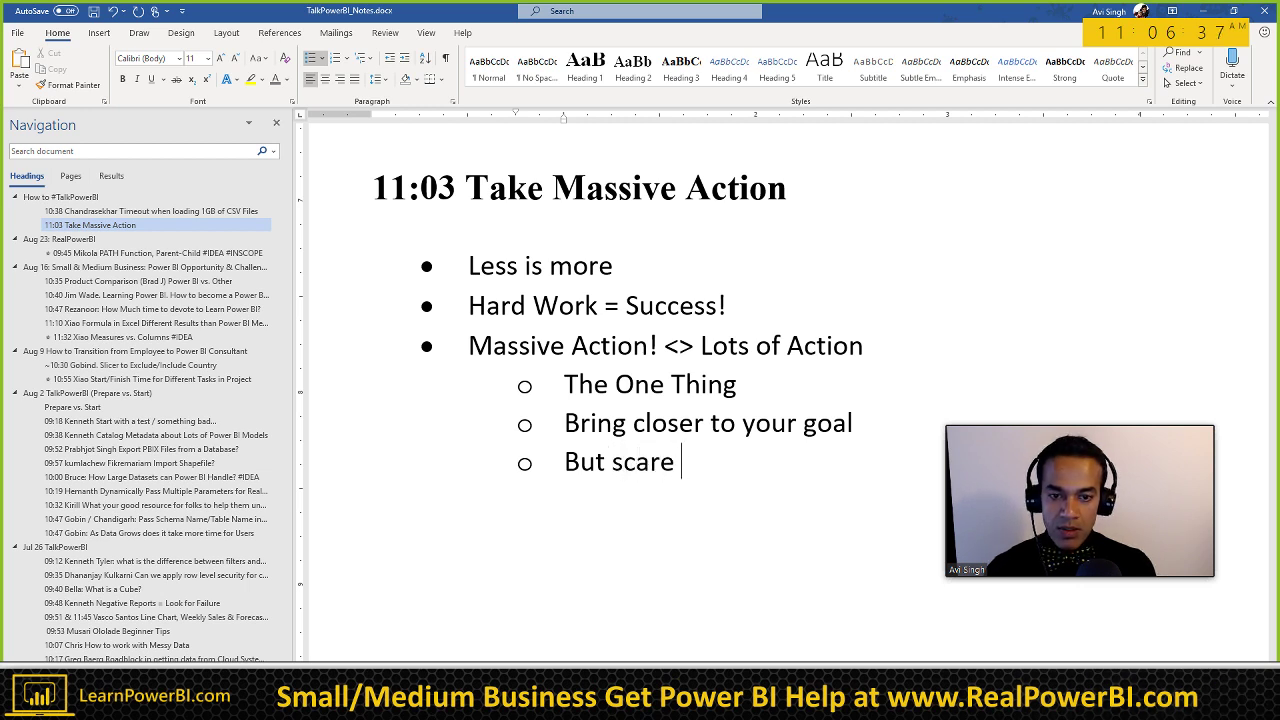
pyautogui.write('s uou')
pyautogui.press('BackSpace')
pyautogui.press('BackSpace')
pyautogui.press('BackSpace')
pyautogui.write('you')
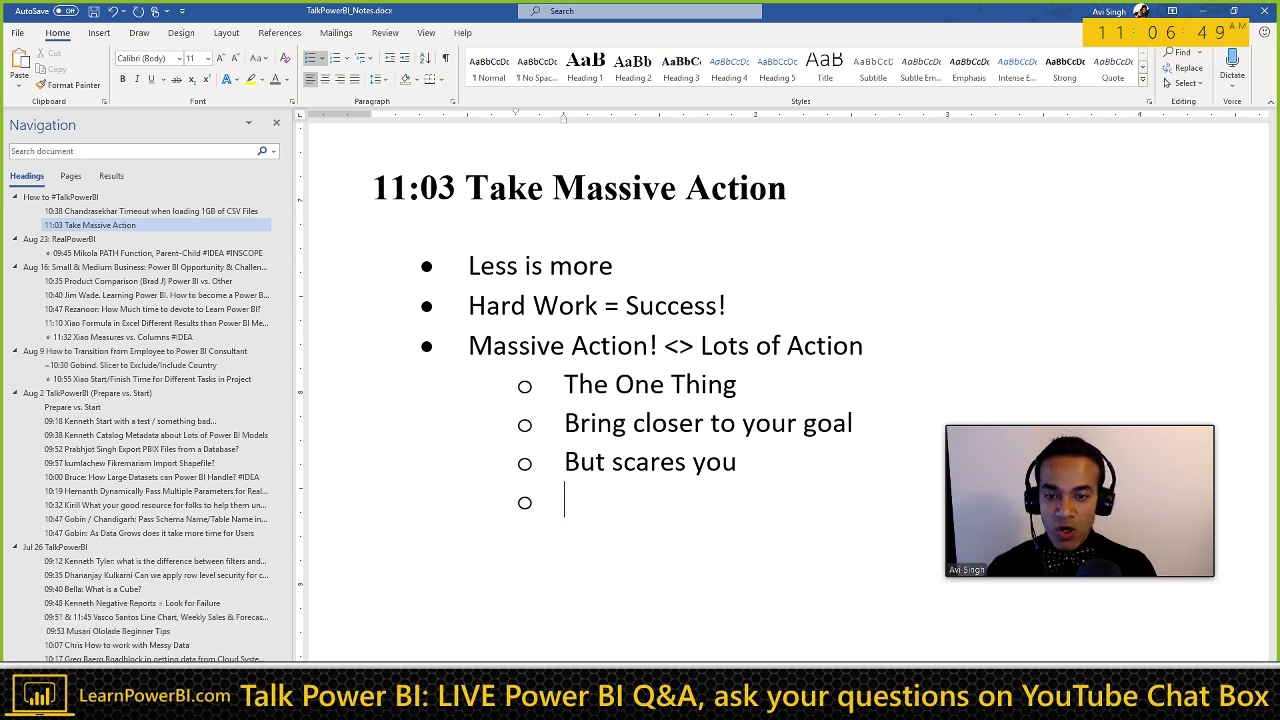
pyautogui.hotkey('shift', 'Tab')
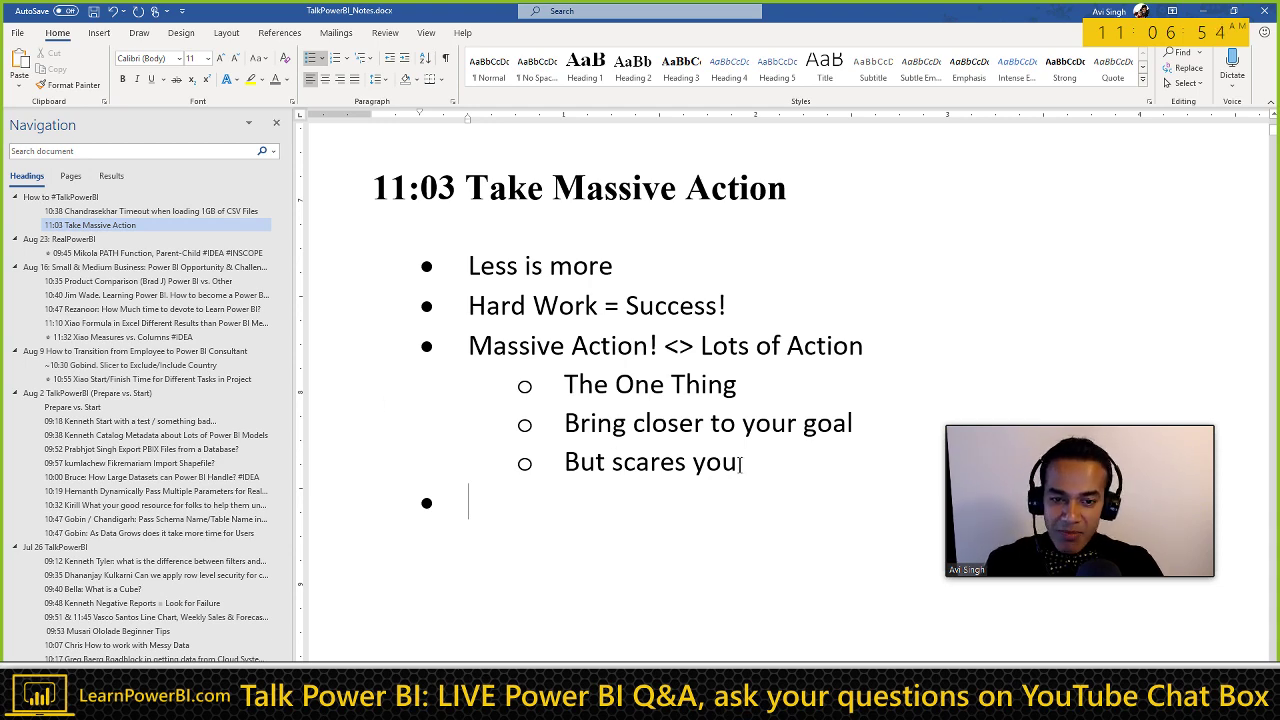
# Step: Extend the 'But scares you' sub-bullet with '/ Rational Justifications'
pyautogui.moveTo(741, 463); pyautogui.dragTo(571, 391)
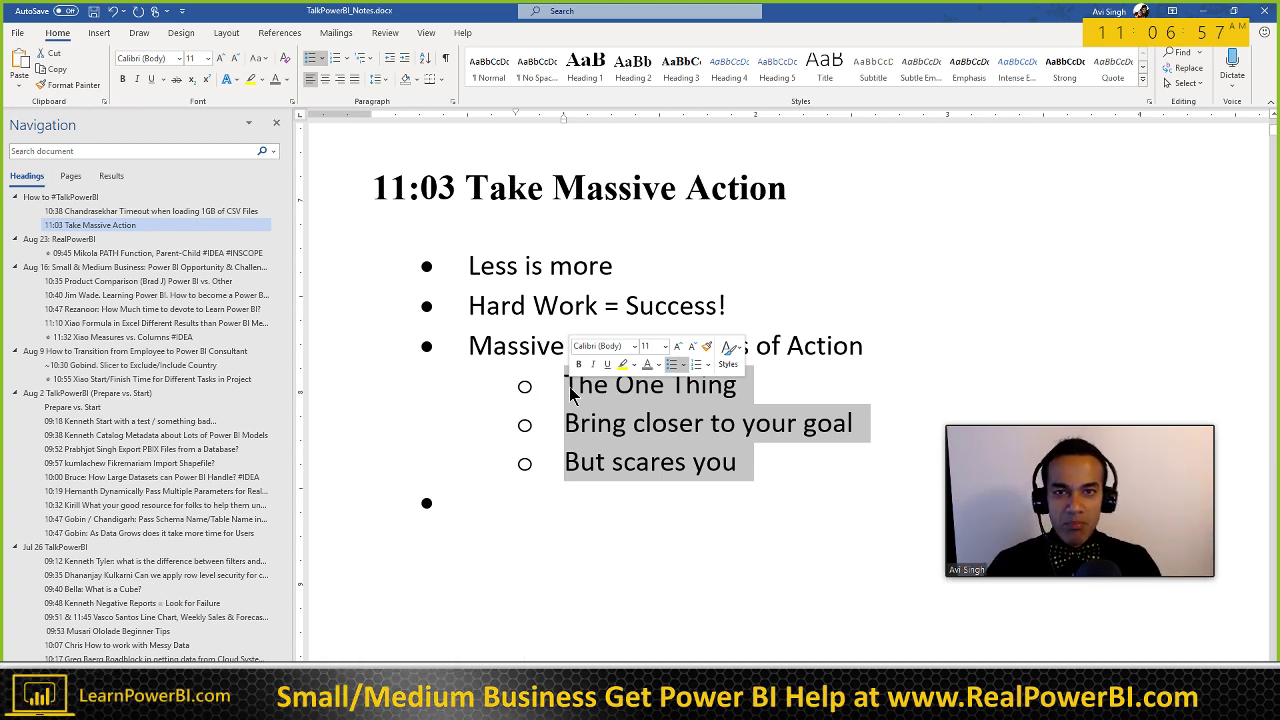
pyautogui.click(551, 347)
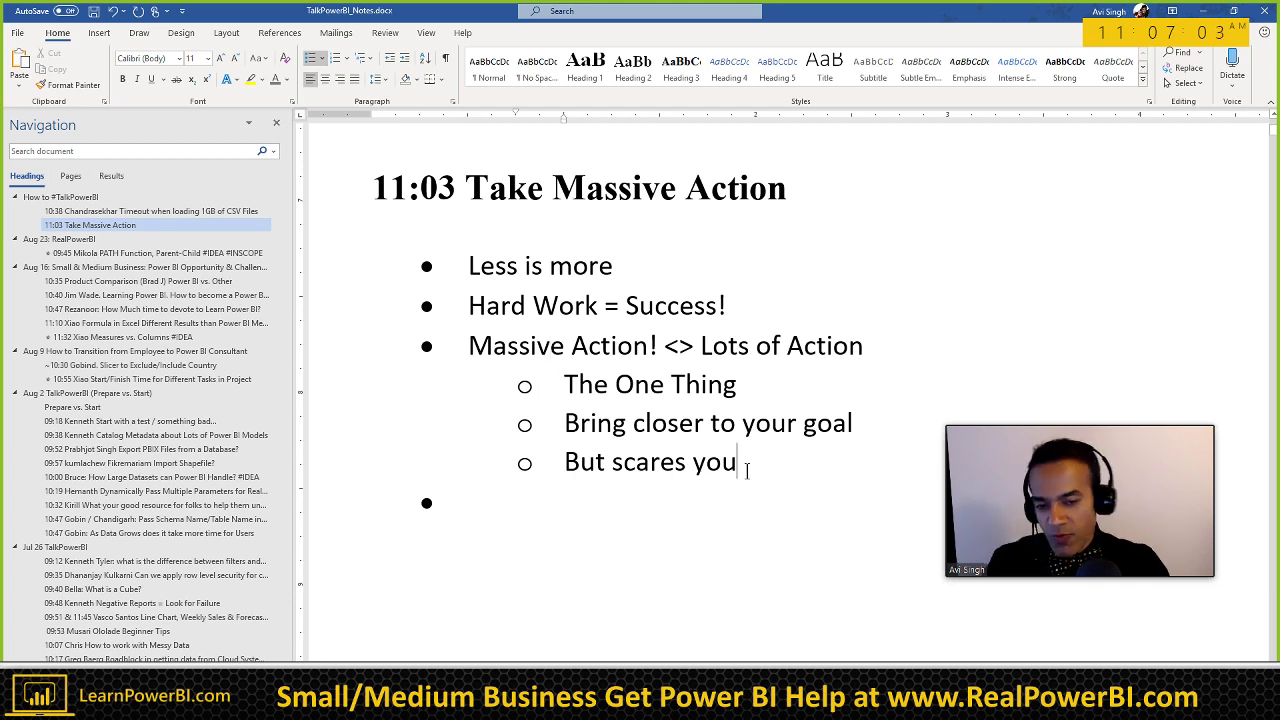
pyautogui.doubleClick(634, 462)
pyautogui.doubleClick(714, 462)
pyautogui.click(741, 463)
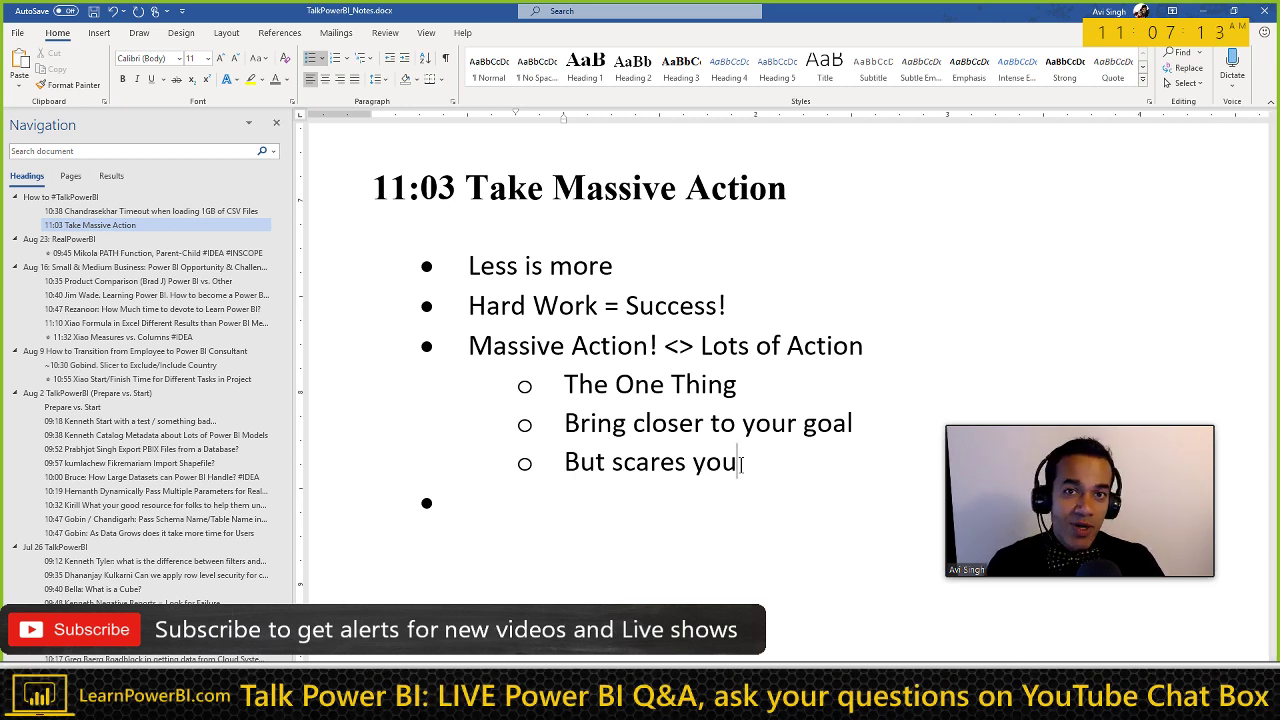
pyautogui.scroll(-2, 677, 419)
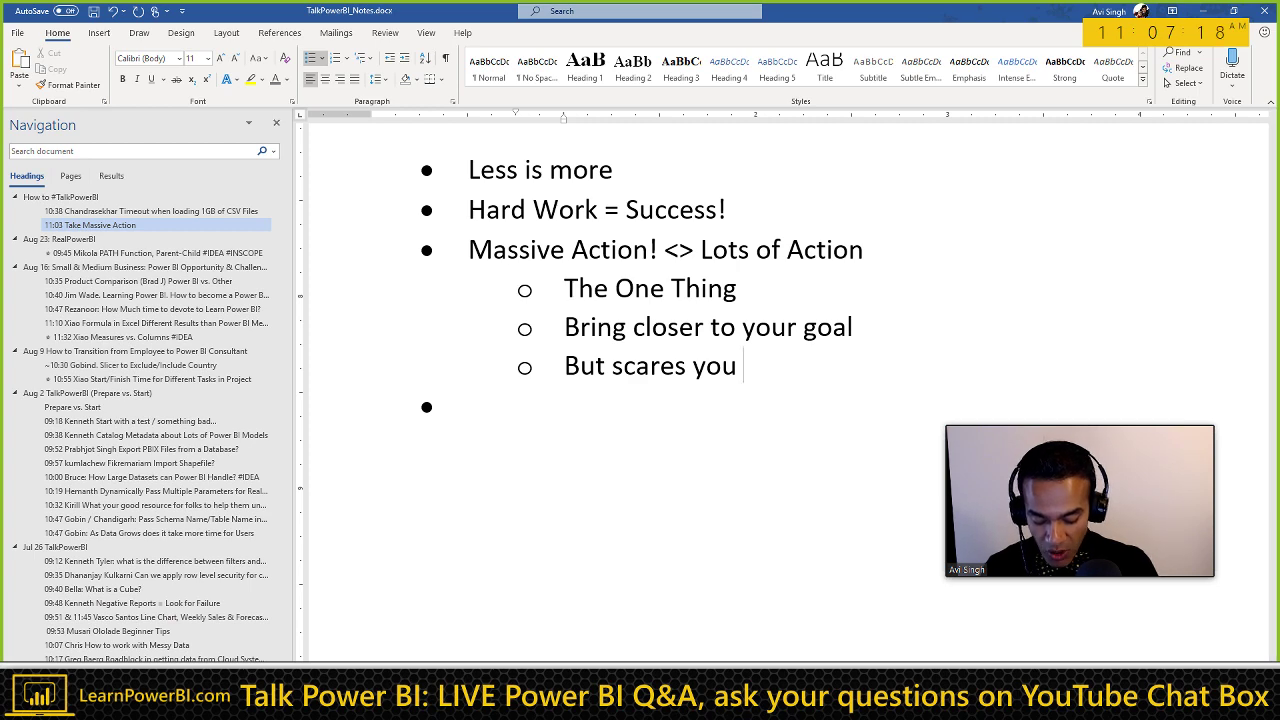
pyautogui.write('/ J')
pyautogui.press('BackSpace')
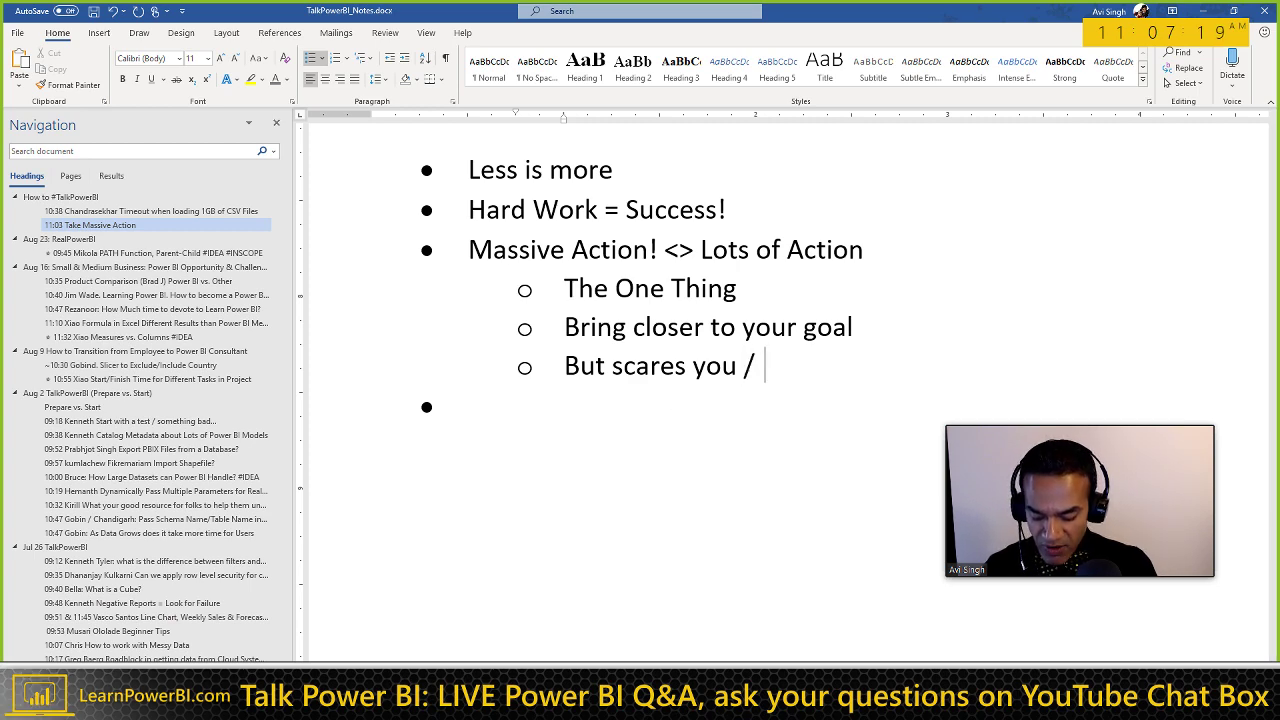
pyautogui.write('Rational')
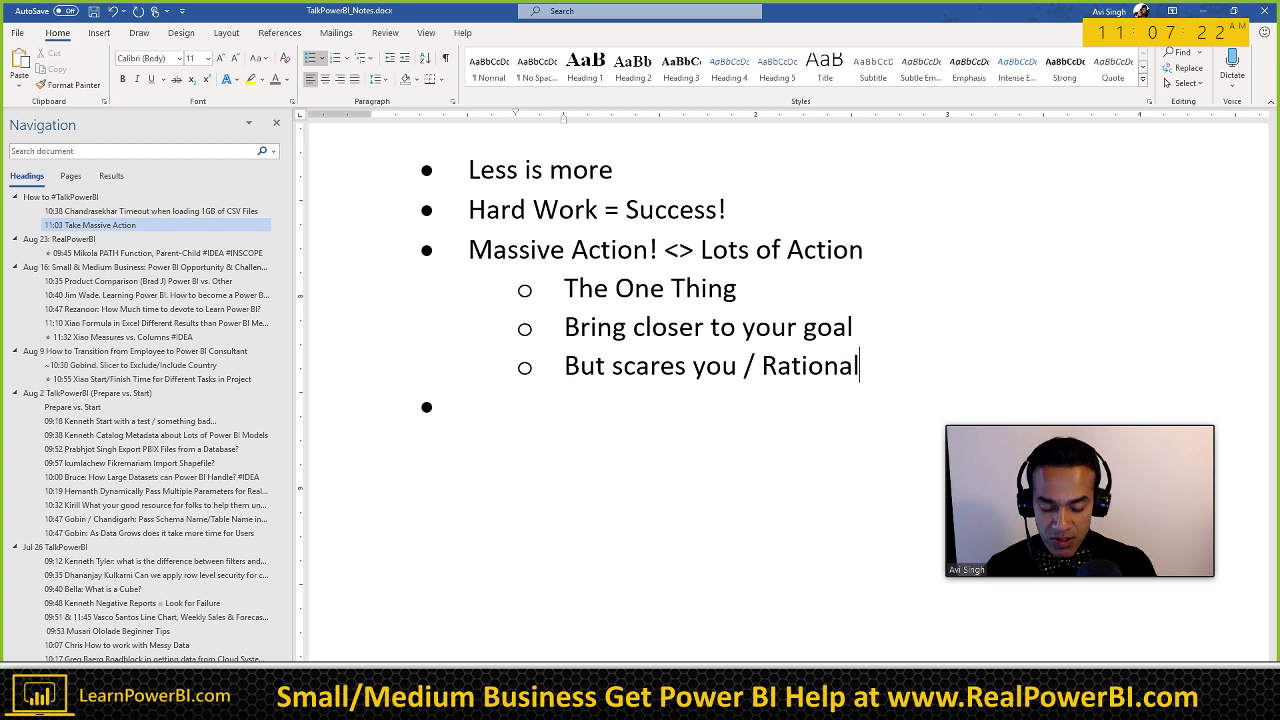
pyautogui.write(' Justifications')
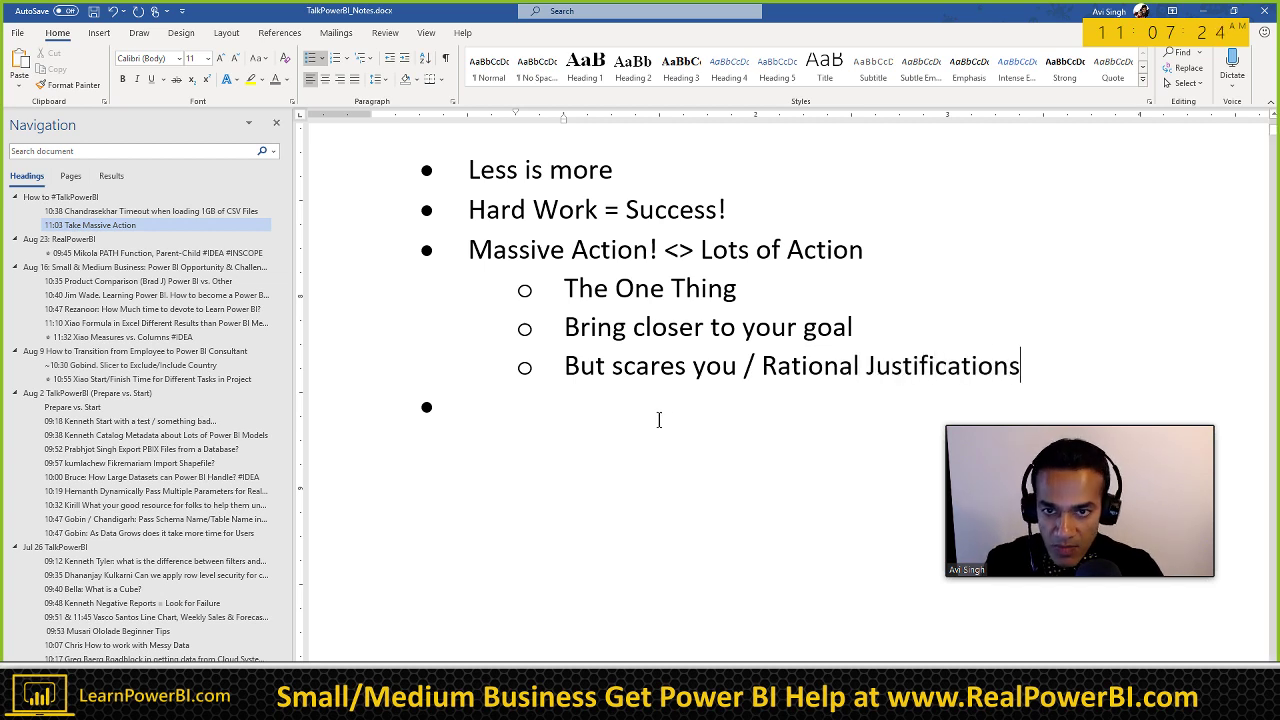
# Step: Append '/' and a contributor's name to the '11:03 Take Massive Action' heading
pyautogui.scroll(1, 648, 418)
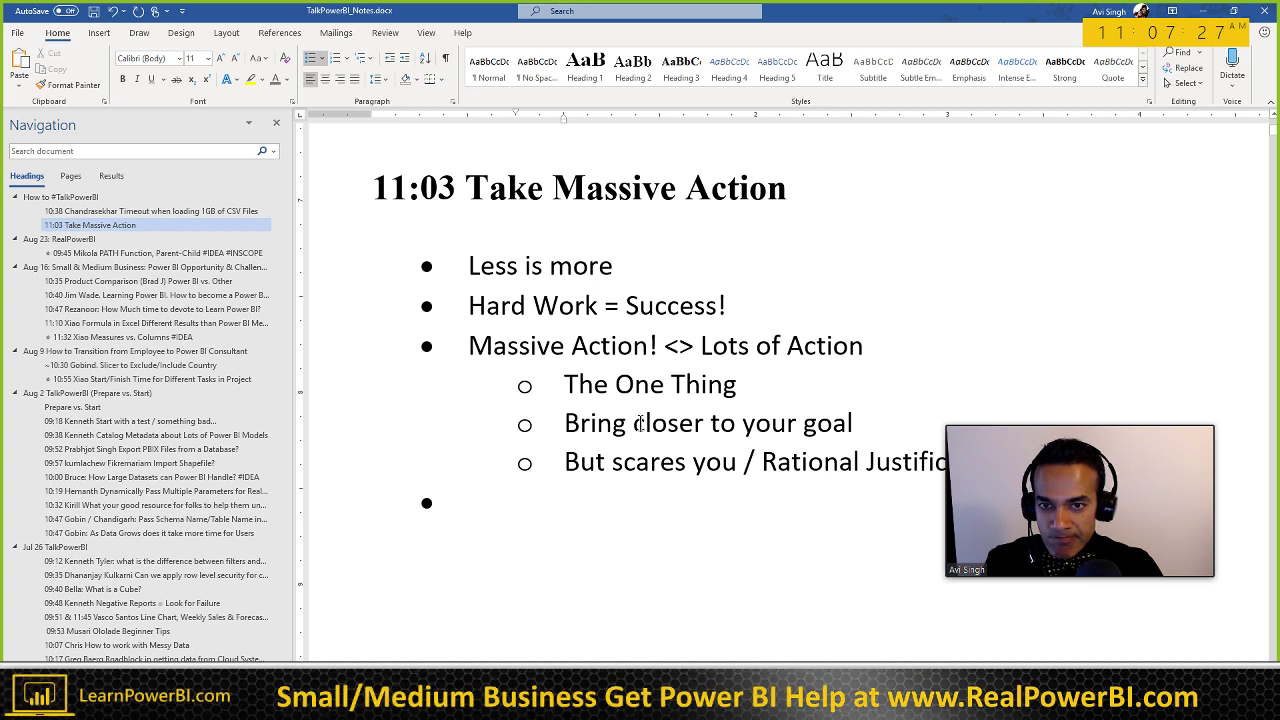
pyautogui.click(790, 196)
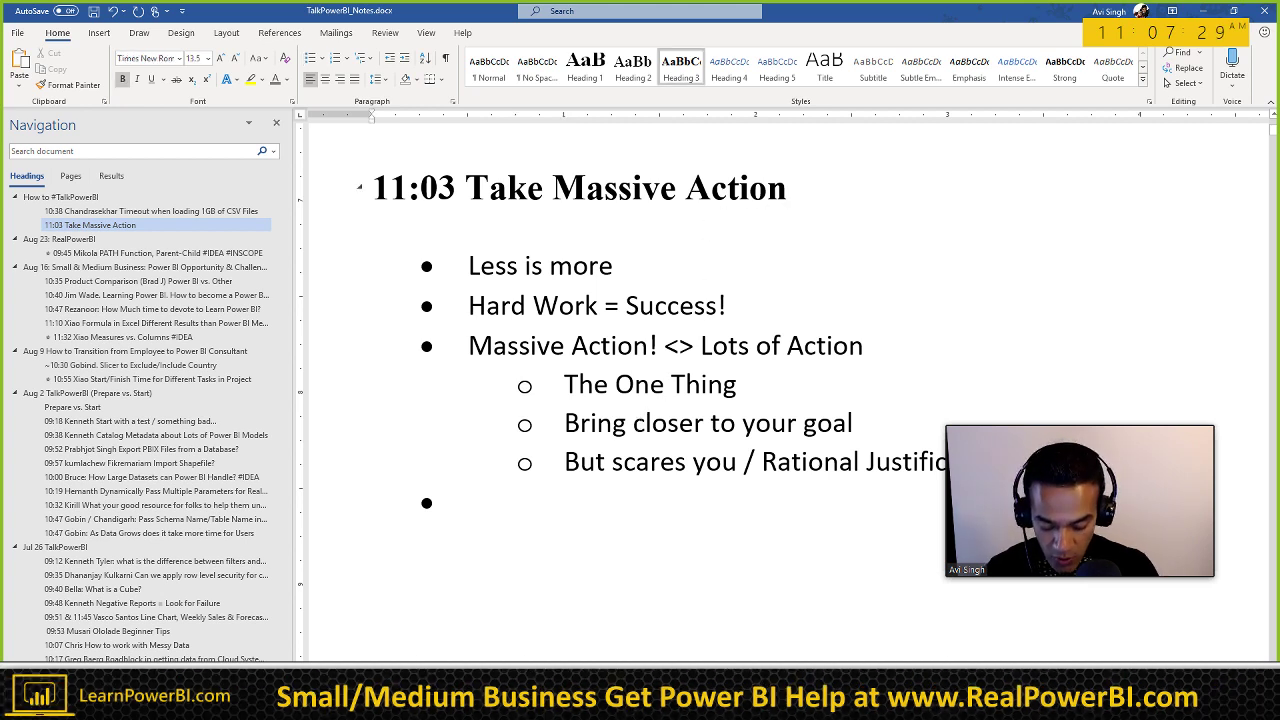
pyautogui.write('/ Charles')
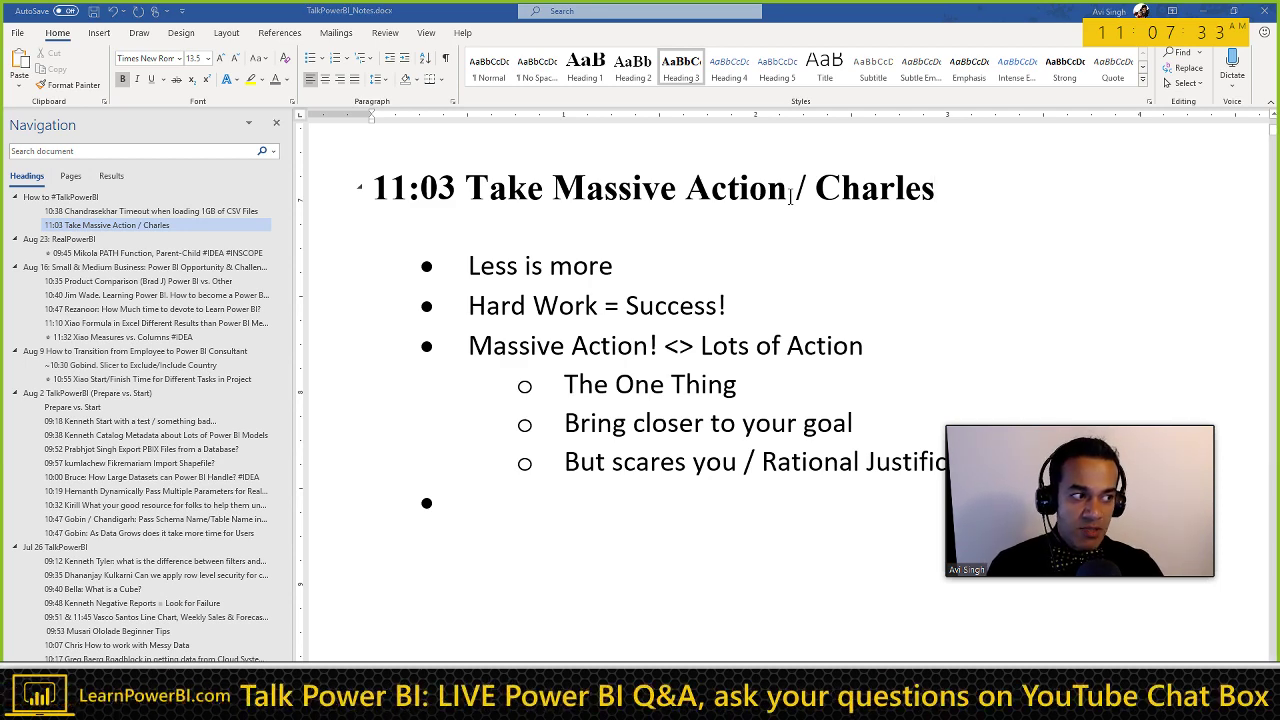
# Step: Bring up the PowerBIPro channel page in YouTube, then glance back at the Word notes
pyautogui.hotkey('alt', 'Tab')
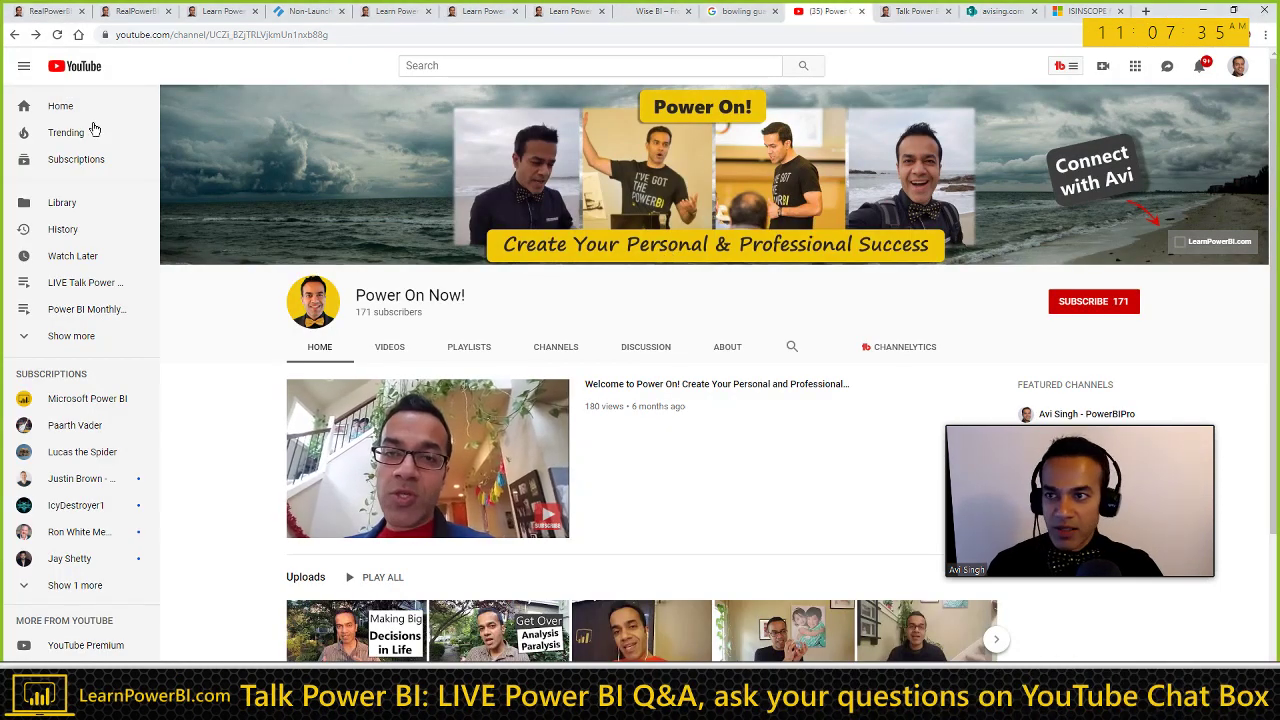
pyautogui.click(15, 36)
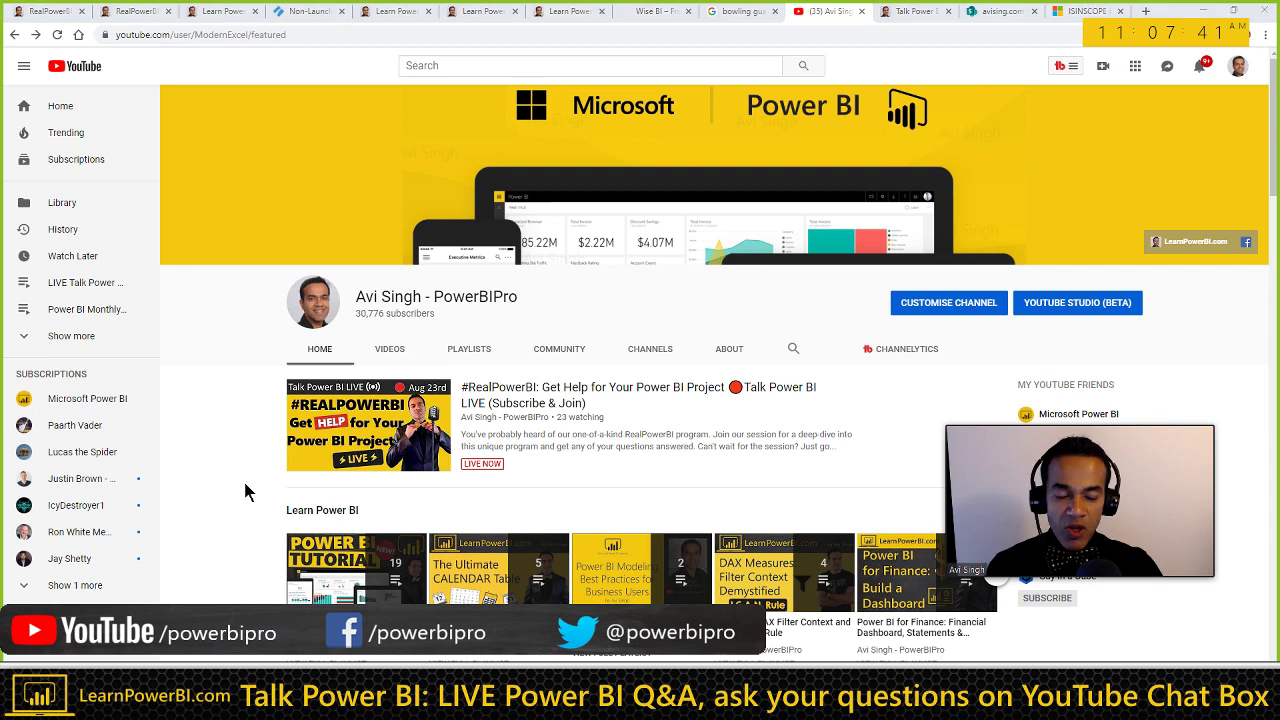
pyautogui.hotkey('alt', 'Tab')
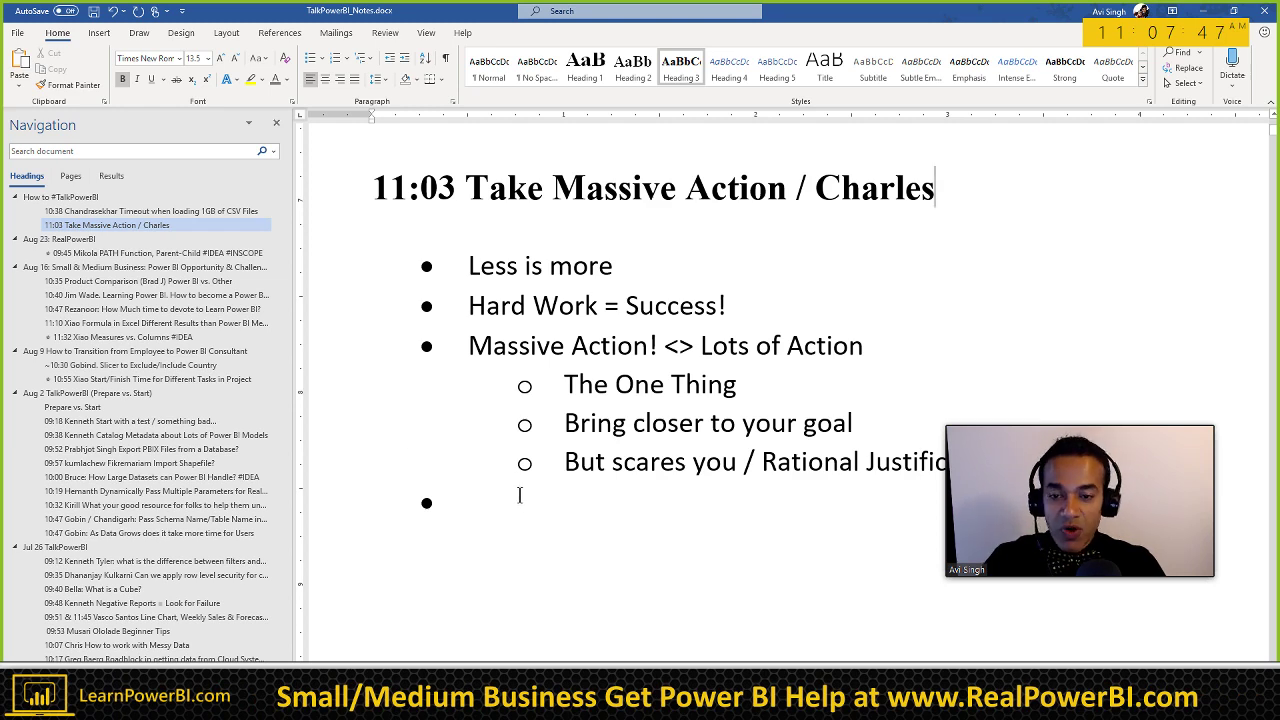
# Step: Scroll the PowerBIPro channel down to its Power BI Success Stories row, then return to Word
pyautogui.hotkey('alt', 'Tab')
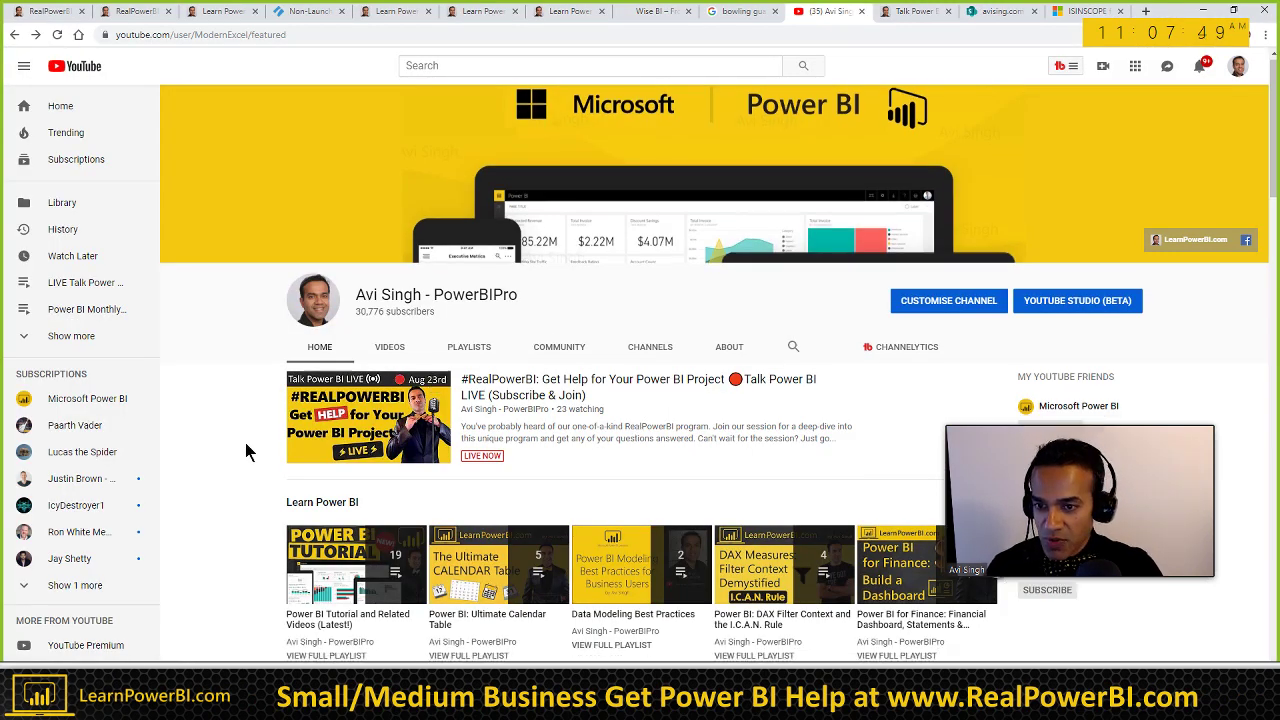
pyautogui.scroll(-1, 250, 445)
pyautogui.scroll(-5, 250, 446)
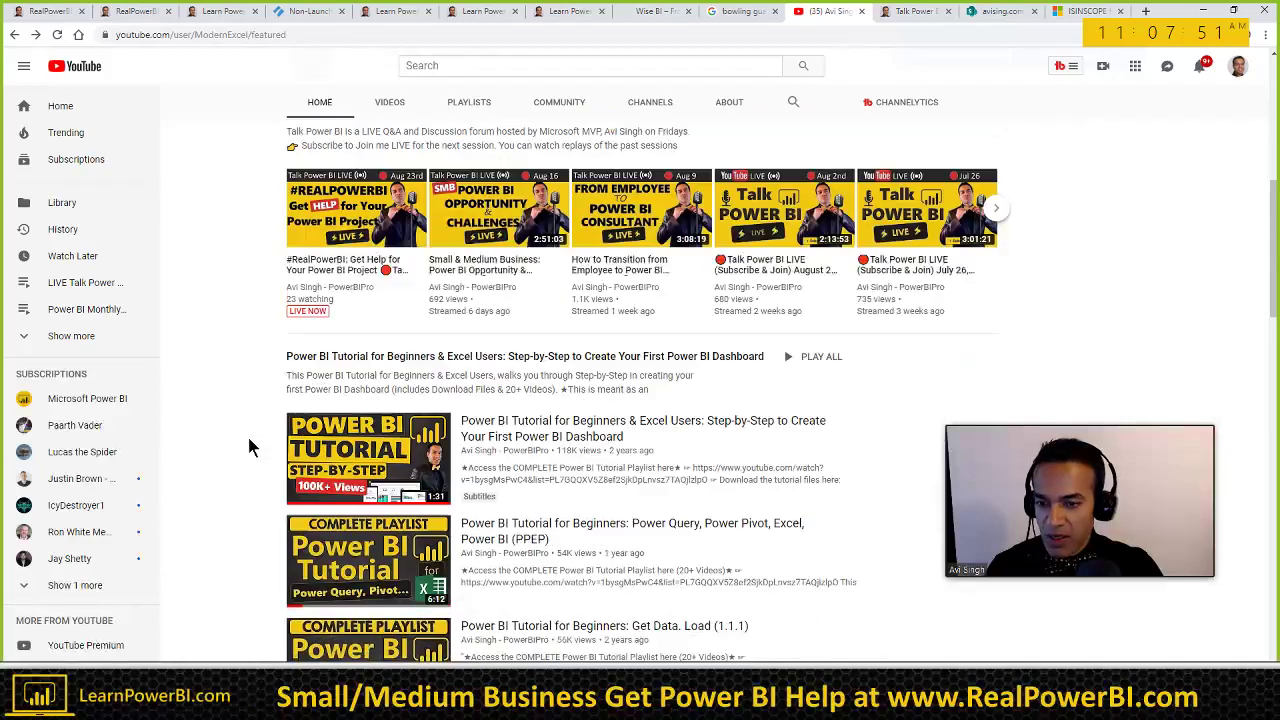
pyautogui.scroll(-6, 250, 447)
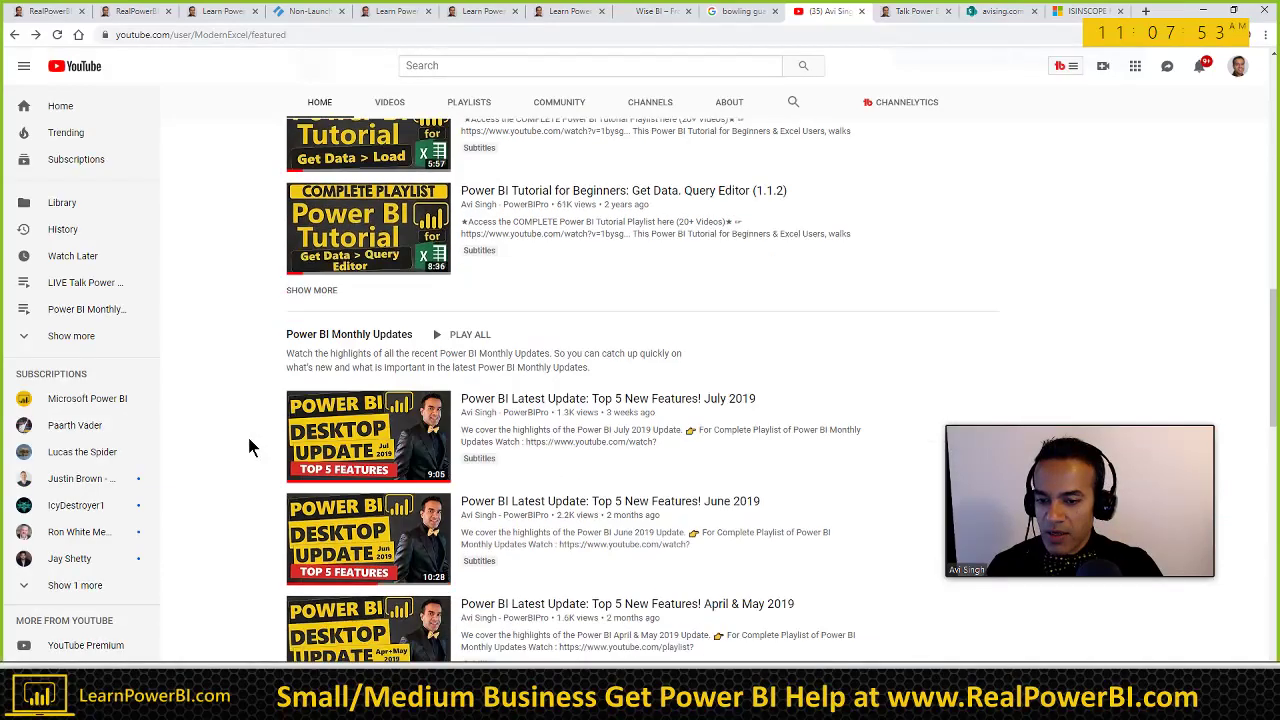
pyautogui.scroll(-4, 250, 447)
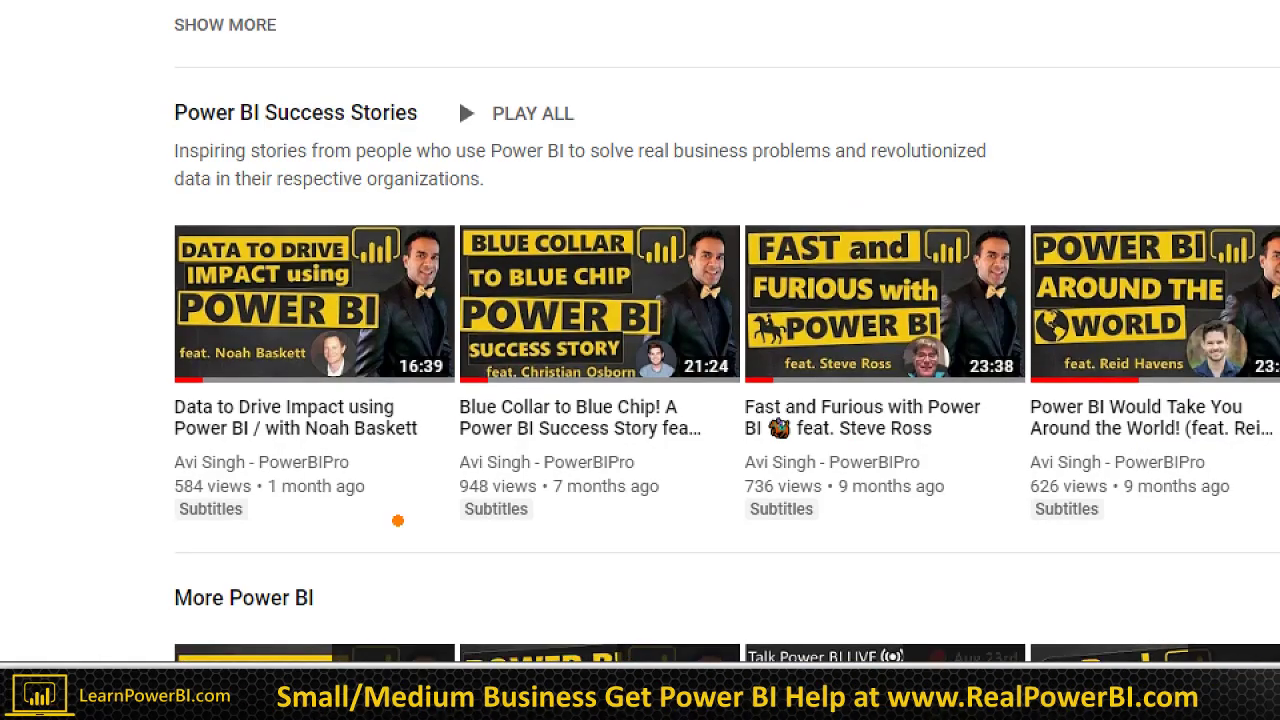
pyautogui.moveTo(463, 114); pyautogui.dragTo(643, 95)
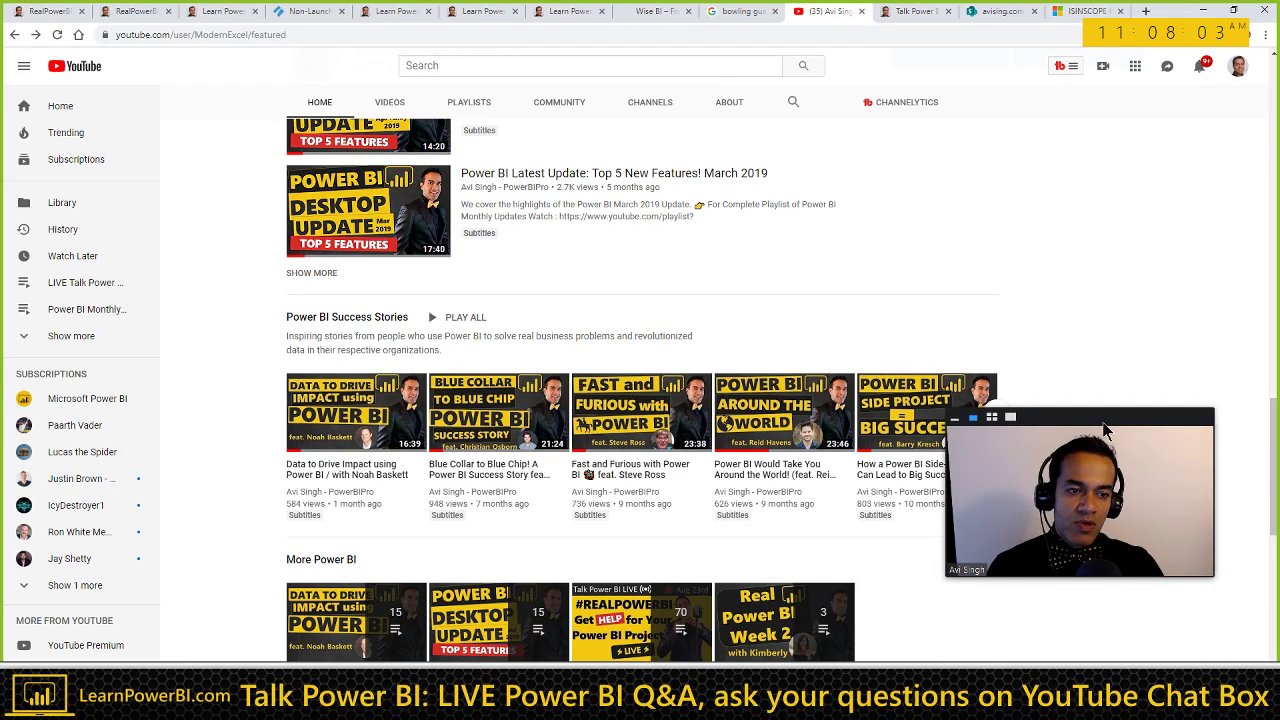
pyautogui.moveTo(1102, 436); pyautogui.dragTo(1132, 412)
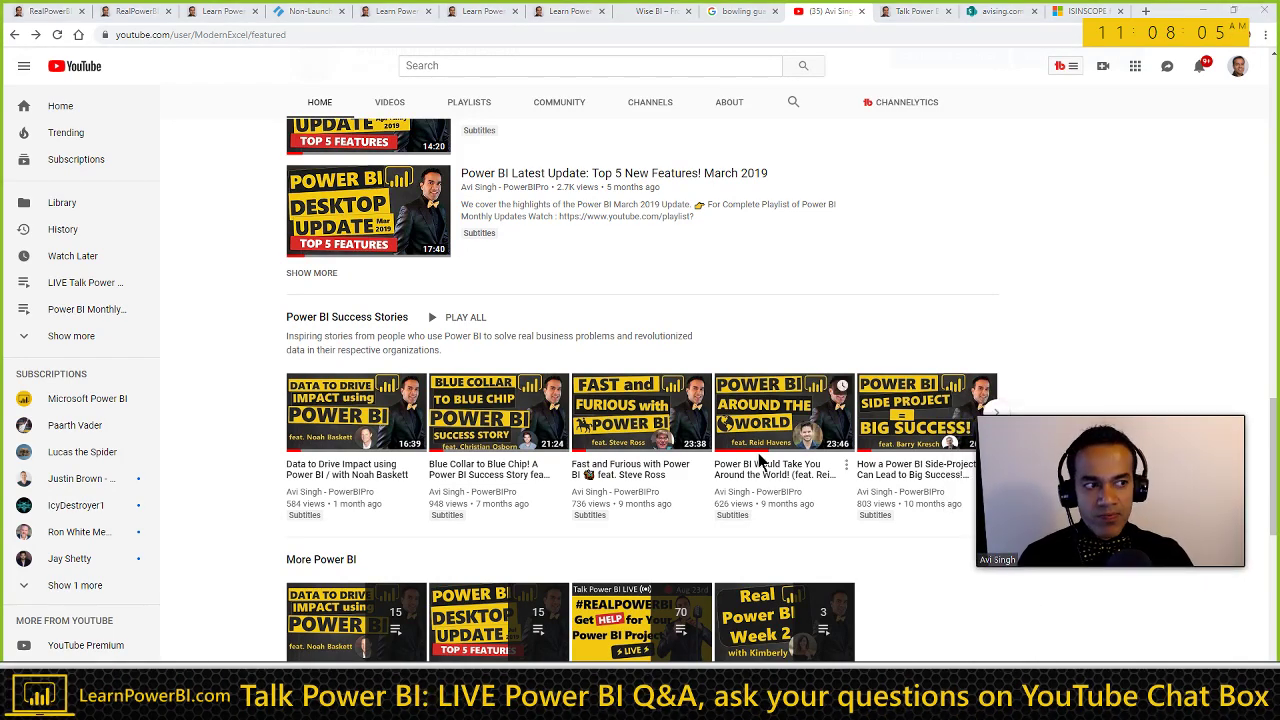
pyautogui.hotkey('alt', 'Tab')
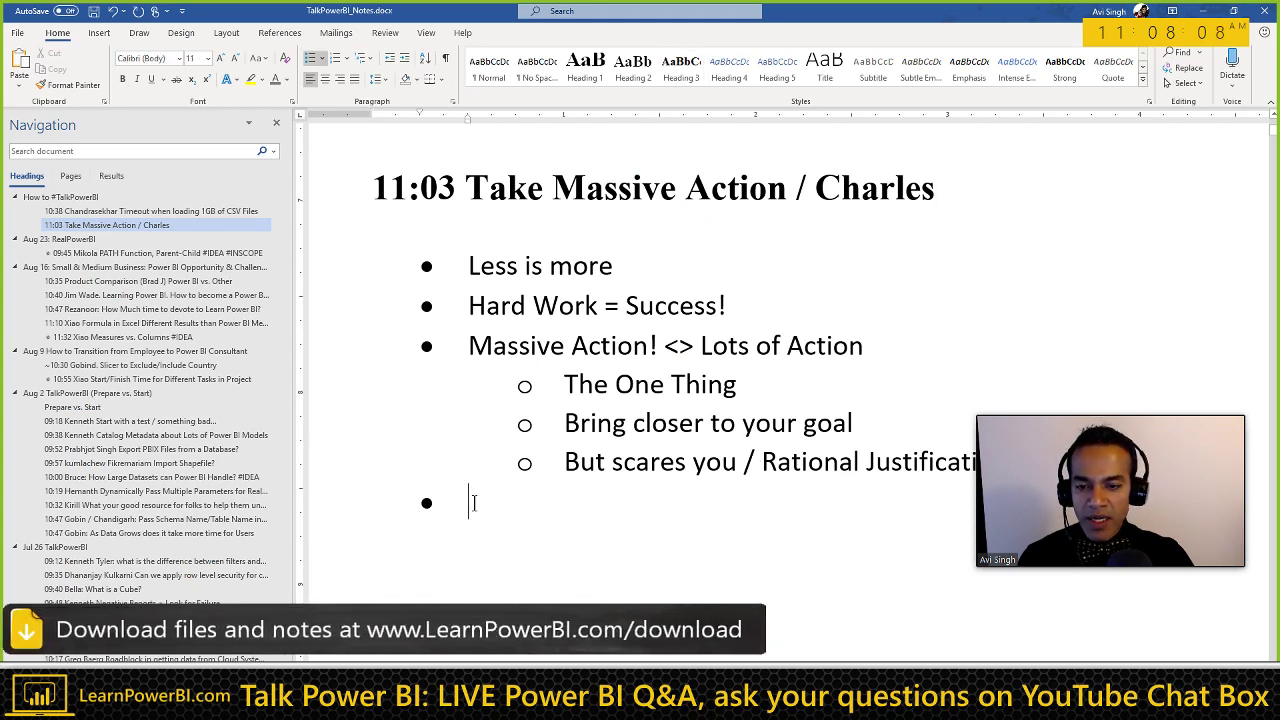
pyautogui.click(474, 503)
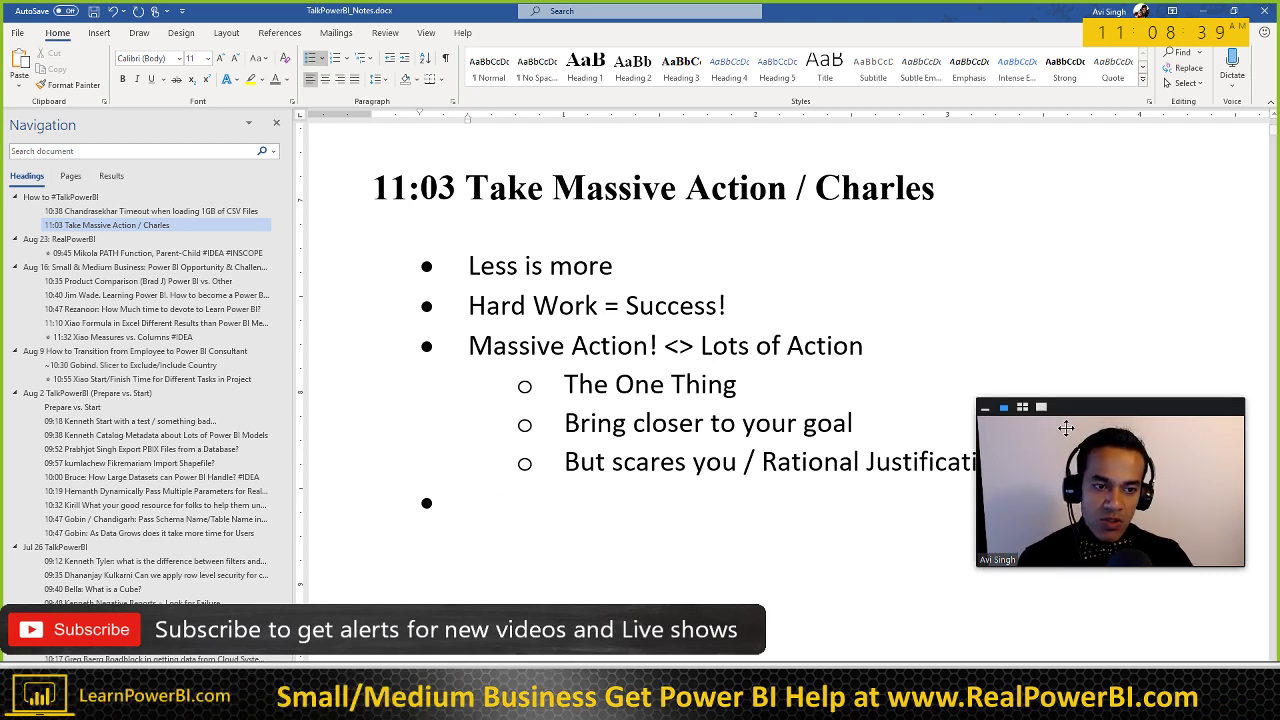
pyautogui.moveTo(1089, 437); pyautogui.dragTo(1128, 512)
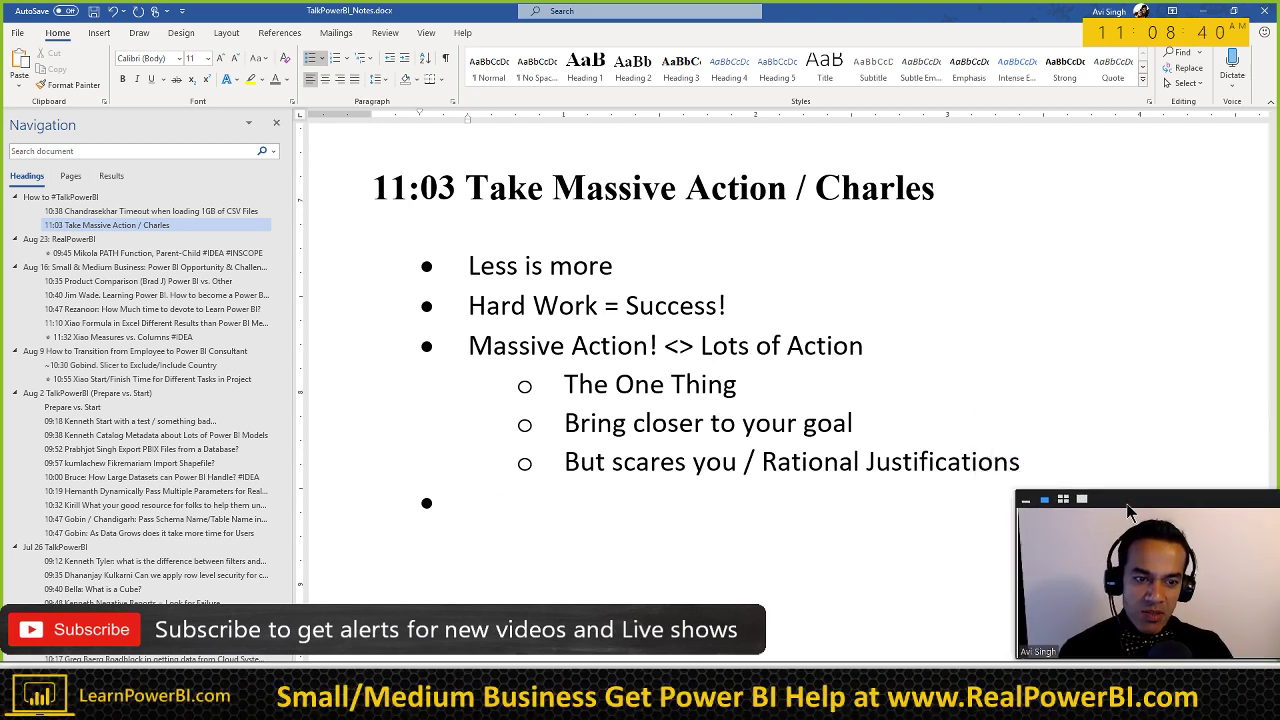
pyautogui.click(753, 428)
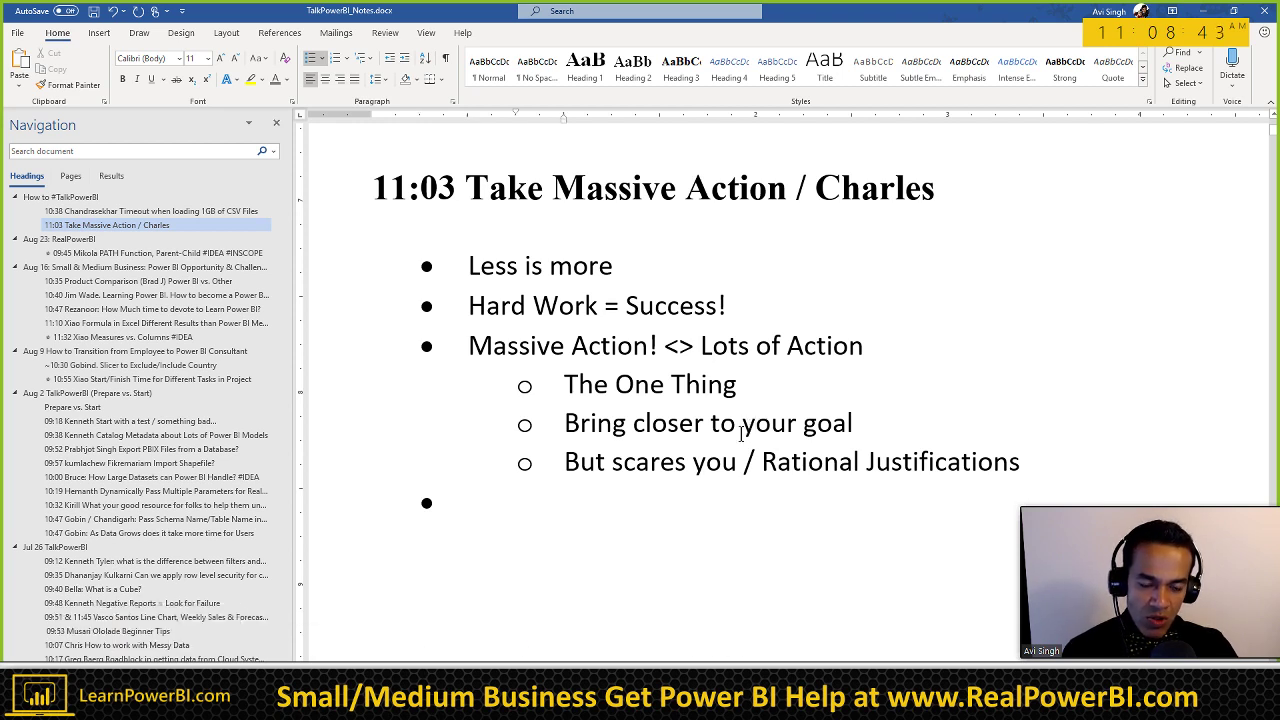
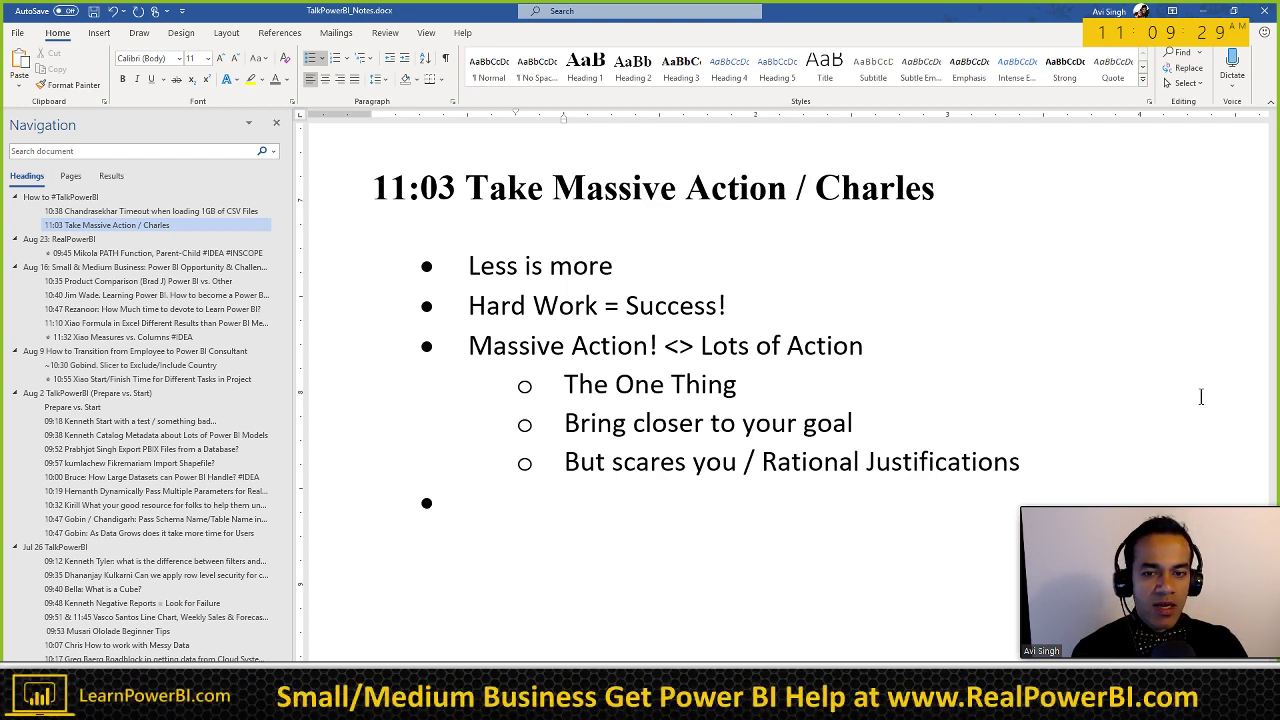
# Step: Replace the empty last bullet with a Heading 3 line reading '11:09' and the guest's name
pyautogui.click(455, 495)
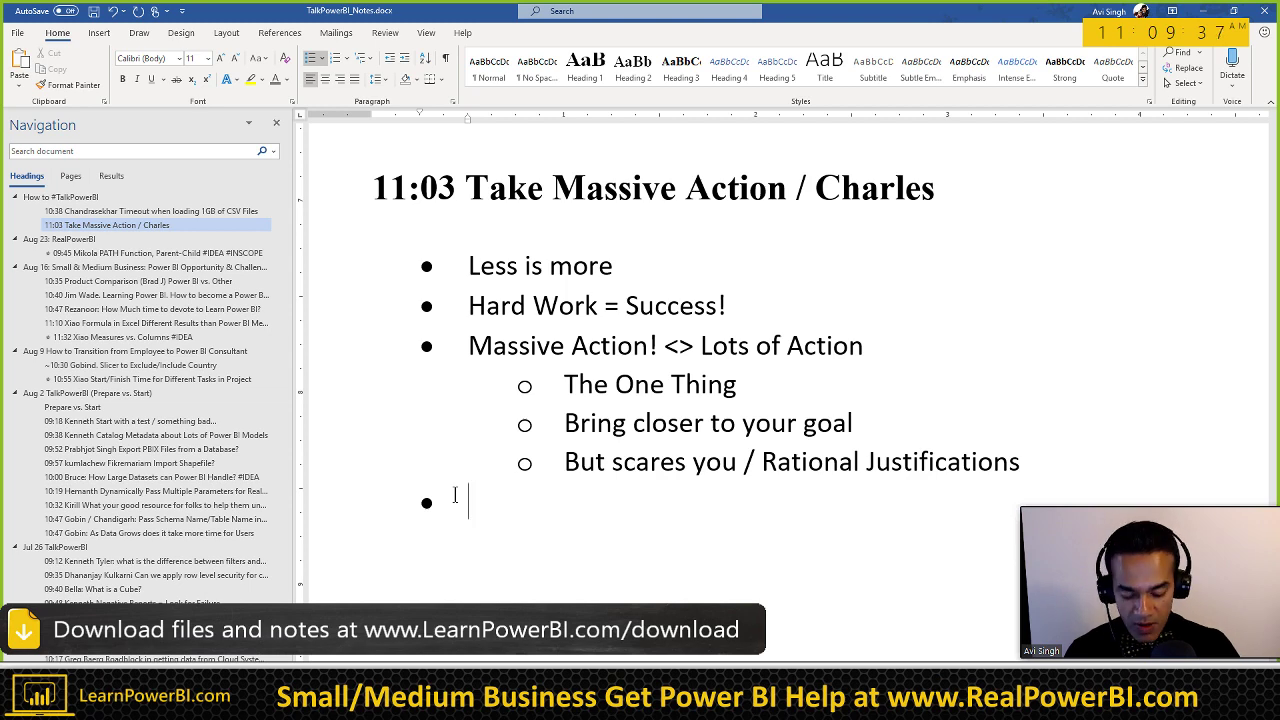
pyautogui.press('Return')
pyautogui.scroll(-2, 459, 492)
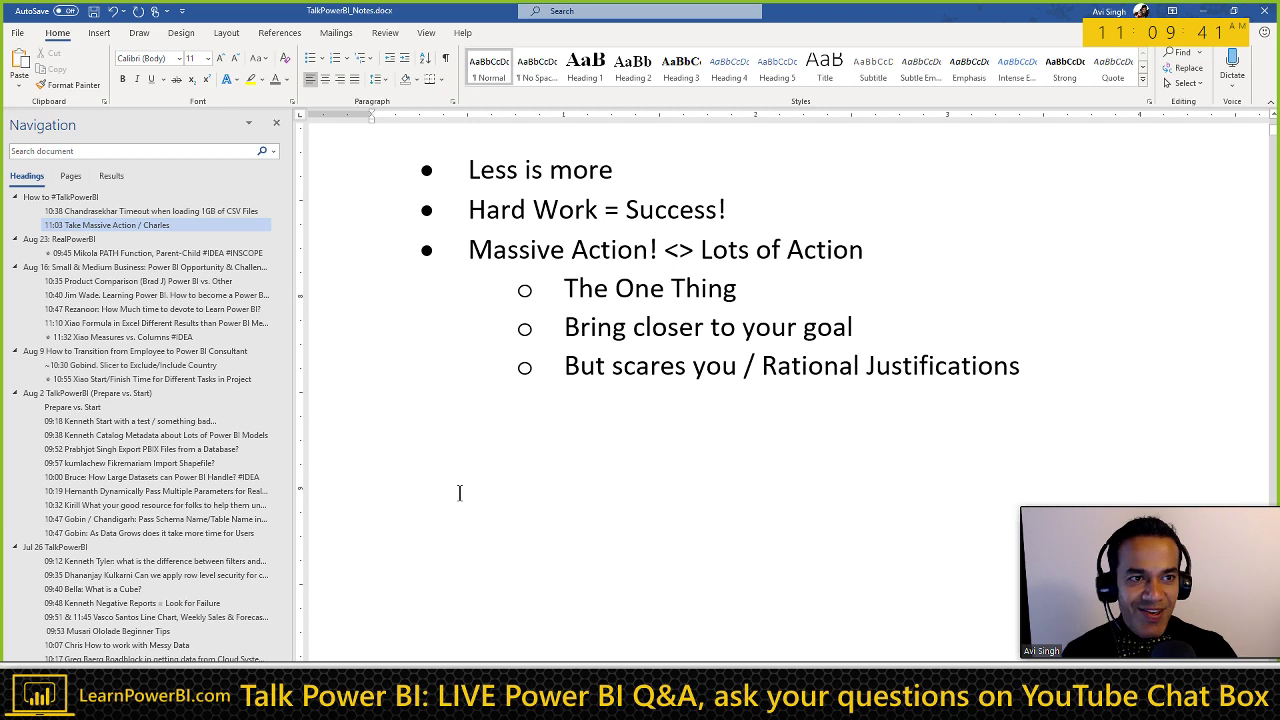
pyautogui.write('11:09 ')
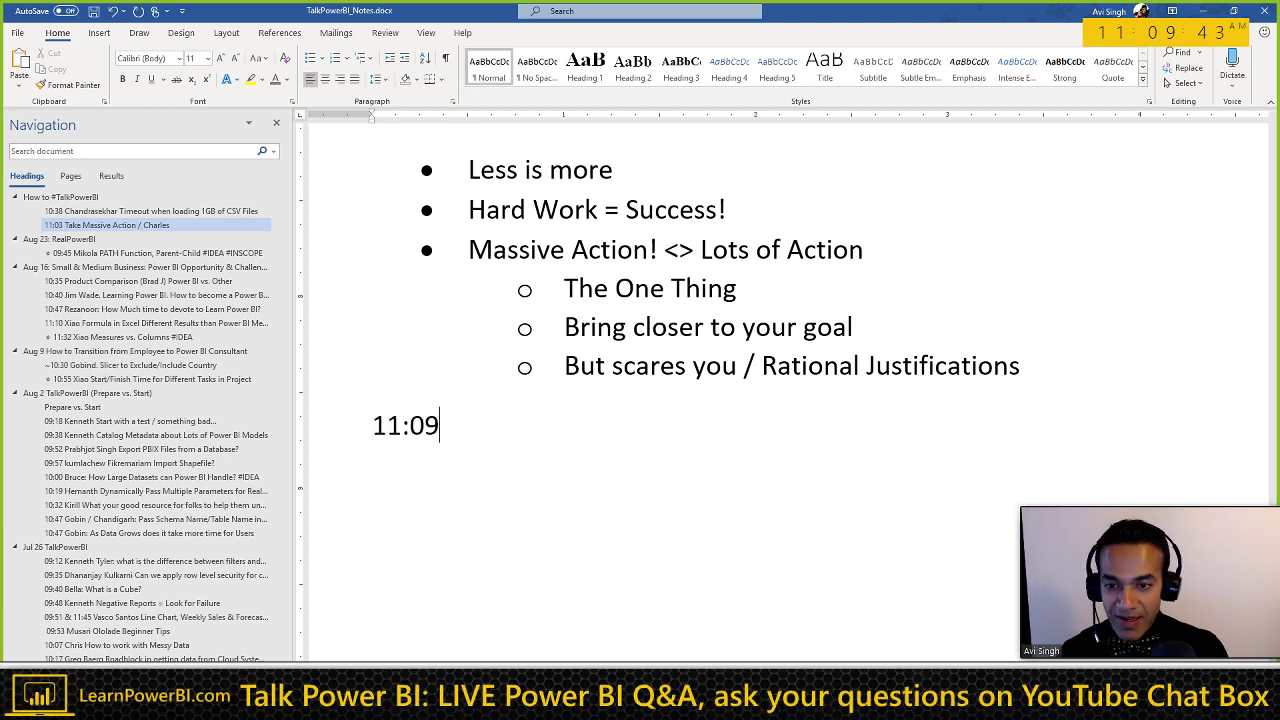
pyautogui.write('Ali')
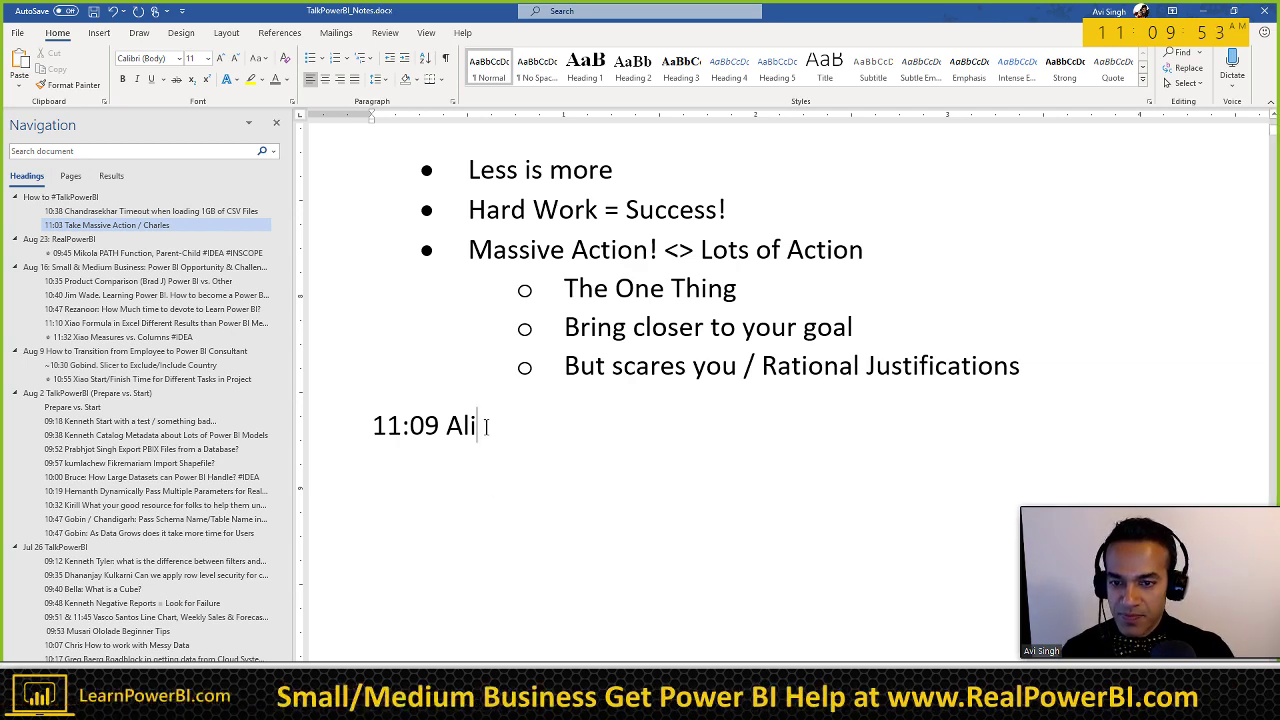
pyautogui.hotkey('ctrl', 'alt', '3')
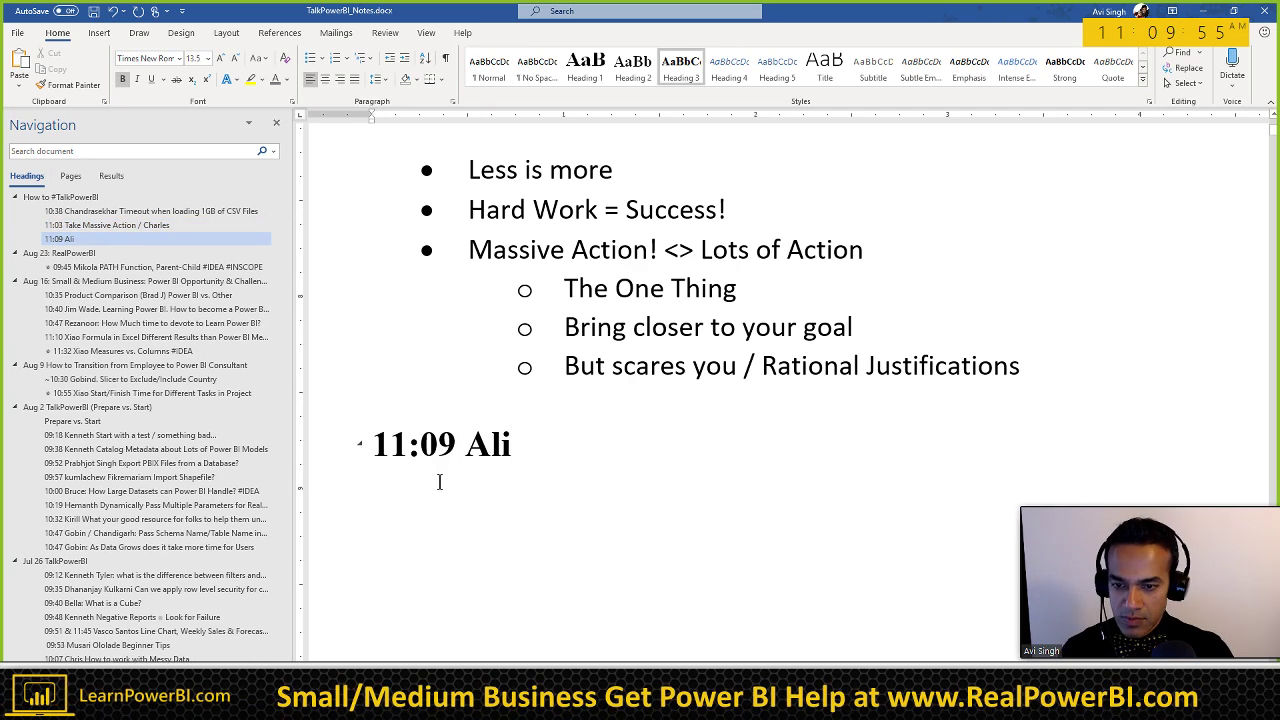
# Step: Start a bulleted list under the heading with 'Business Analyst / Saudi Arabia'
pyautogui.click(426, 511)
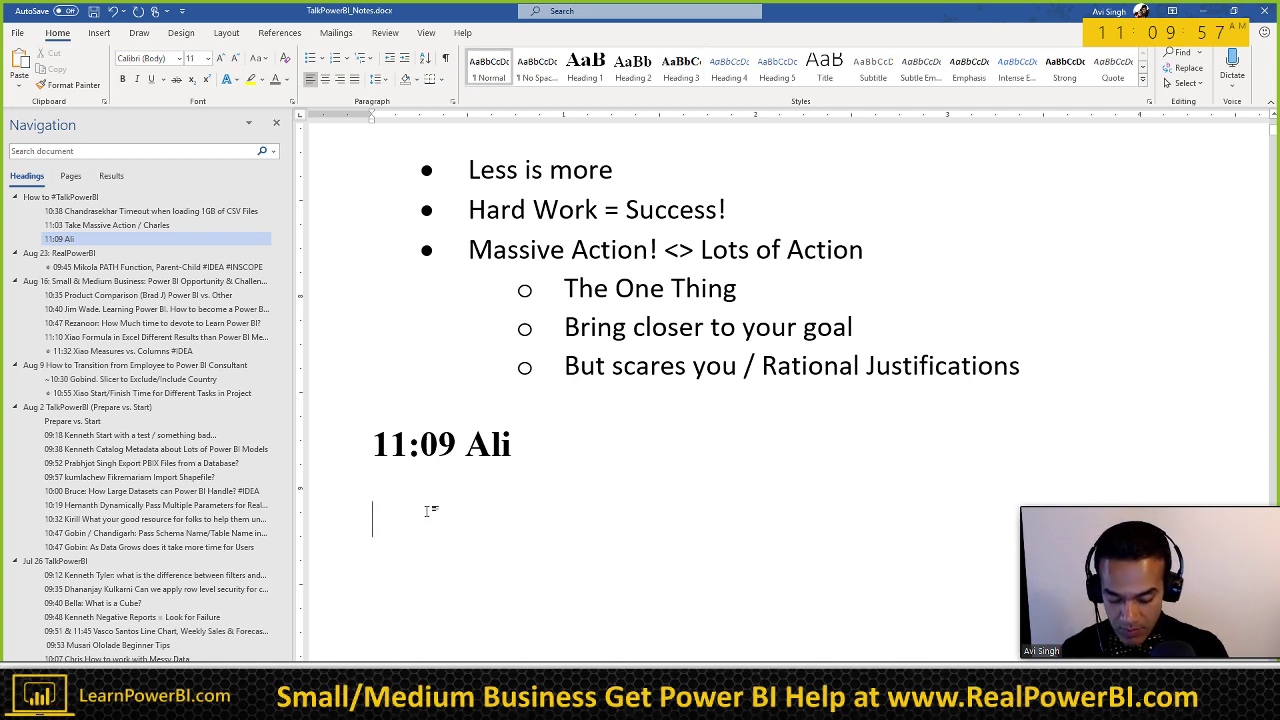
pyautogui.write('*B')
pyautogui.press('BackSpace')
pyautogui.press('BackSpace')
pyautogui.write('* ')
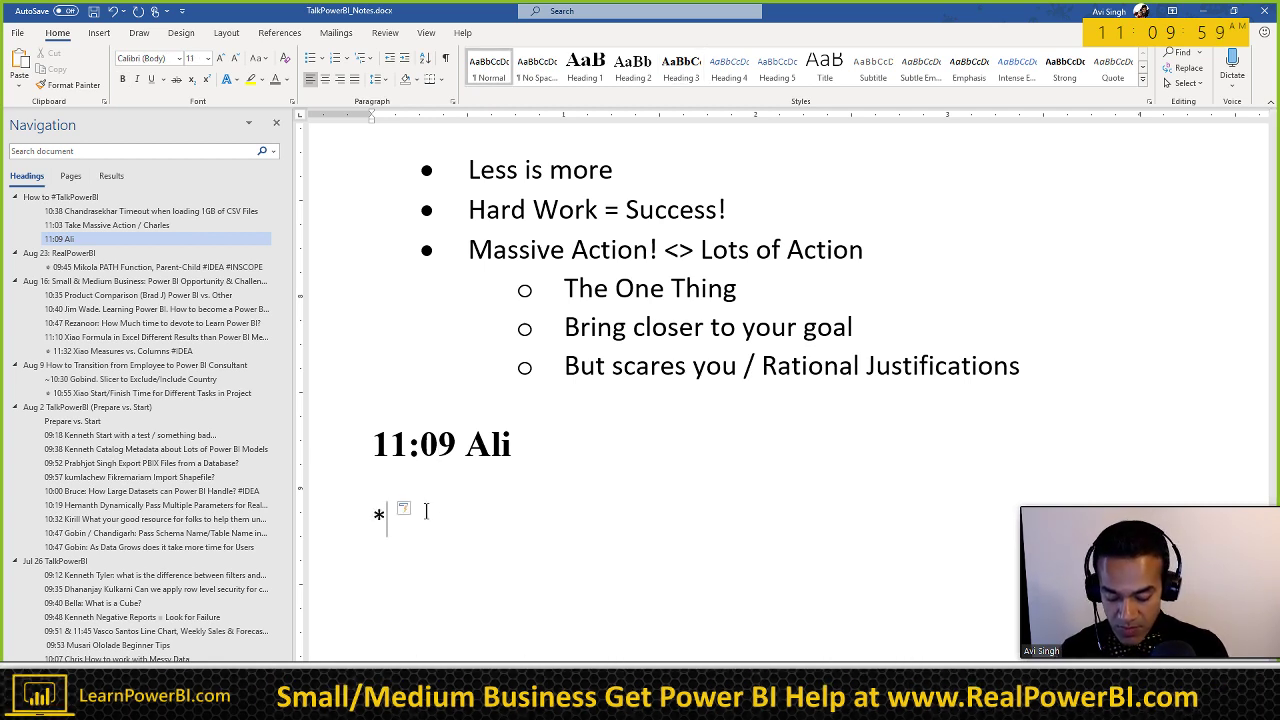
pyautogui.write('Business Ana')
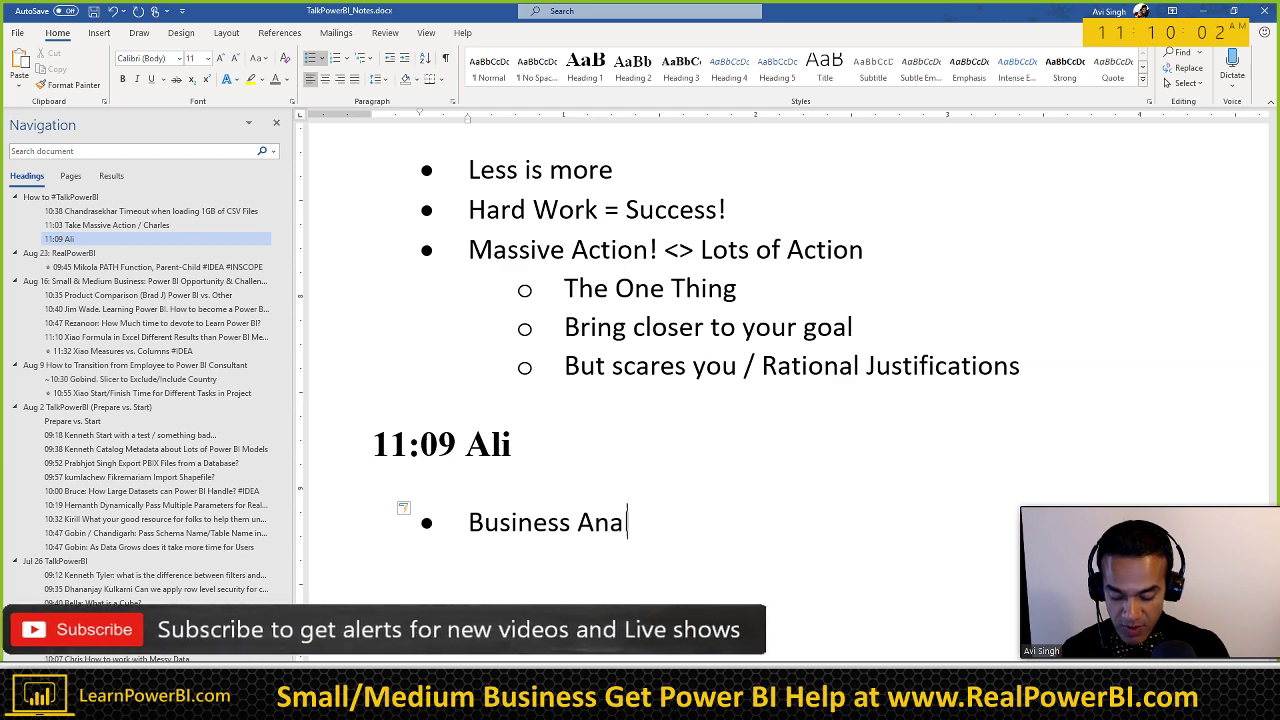
pyautogui.write('lyst')
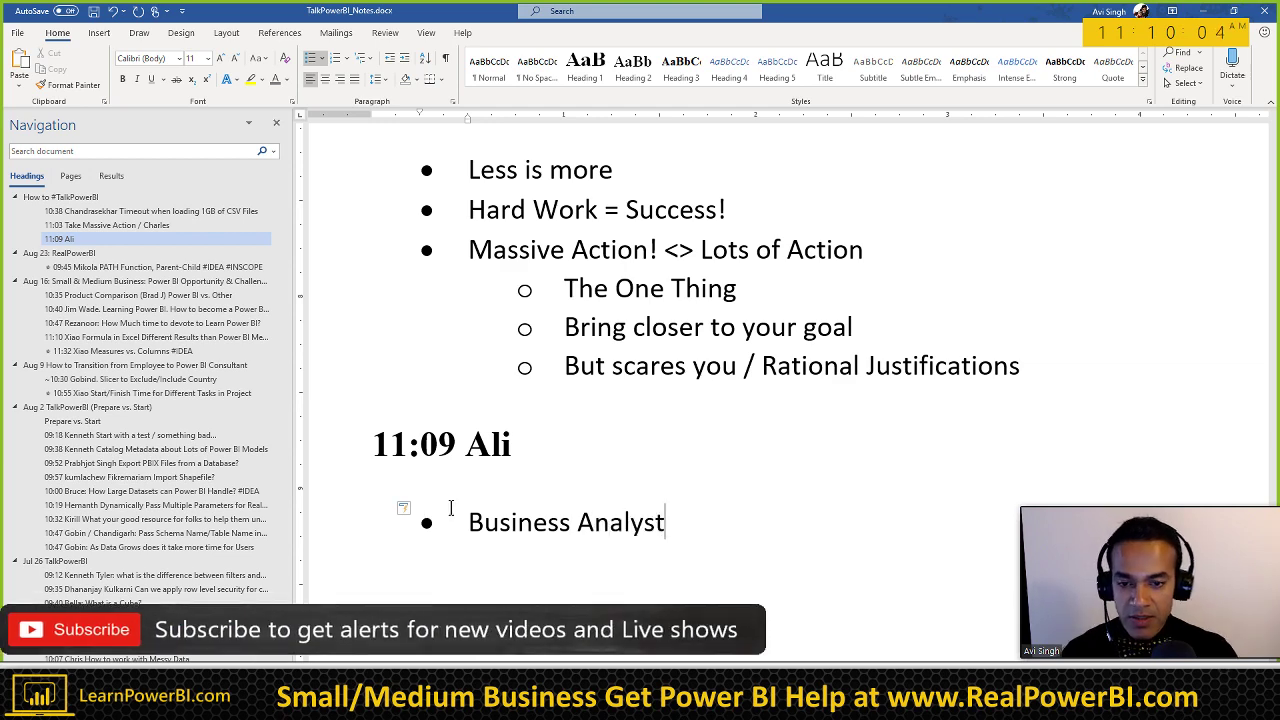
pyautogui.scroll(-2, 451, 508)
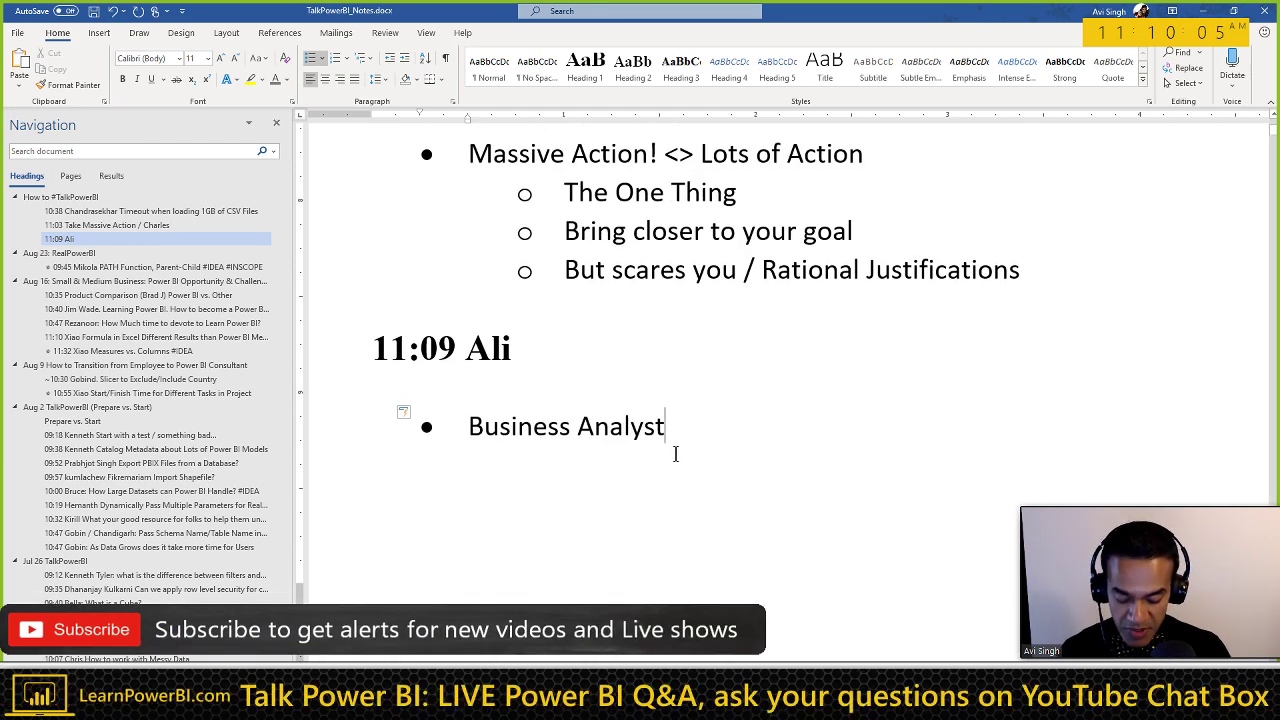
pyautogui.write('/ Su')
pyautogui.press('BackSpace')
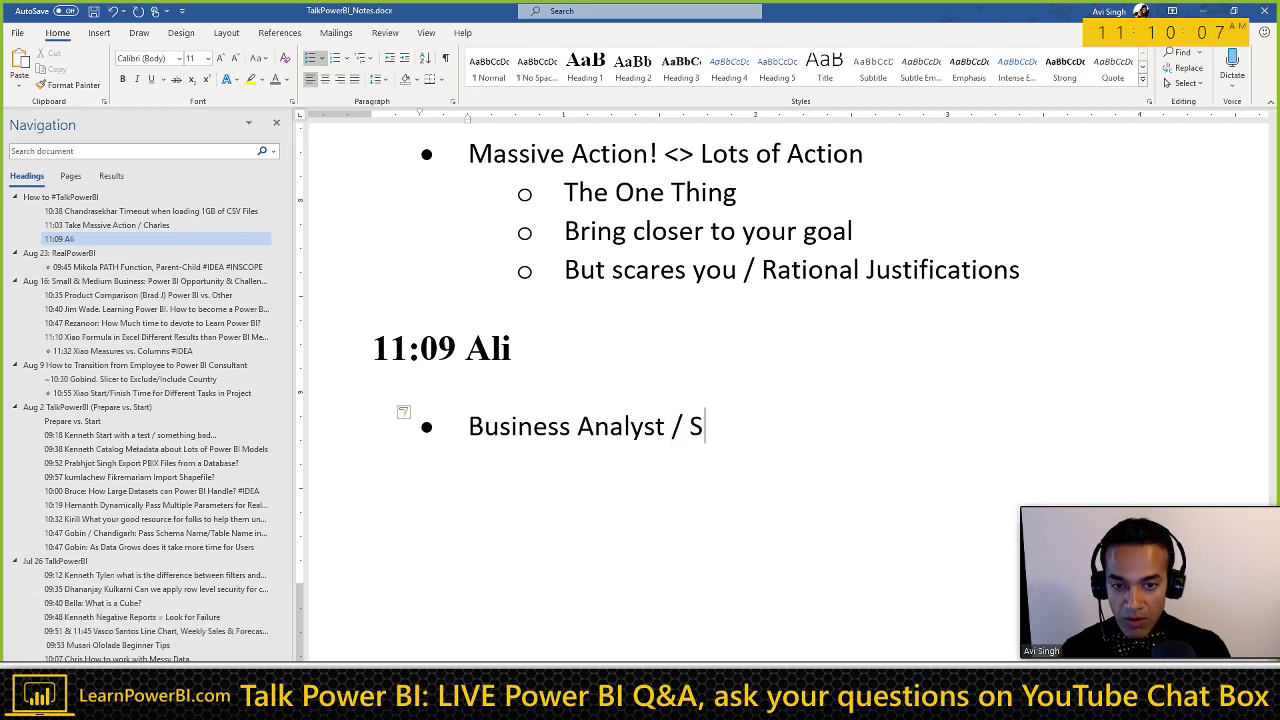
pyautogui.write('audi Arabia')
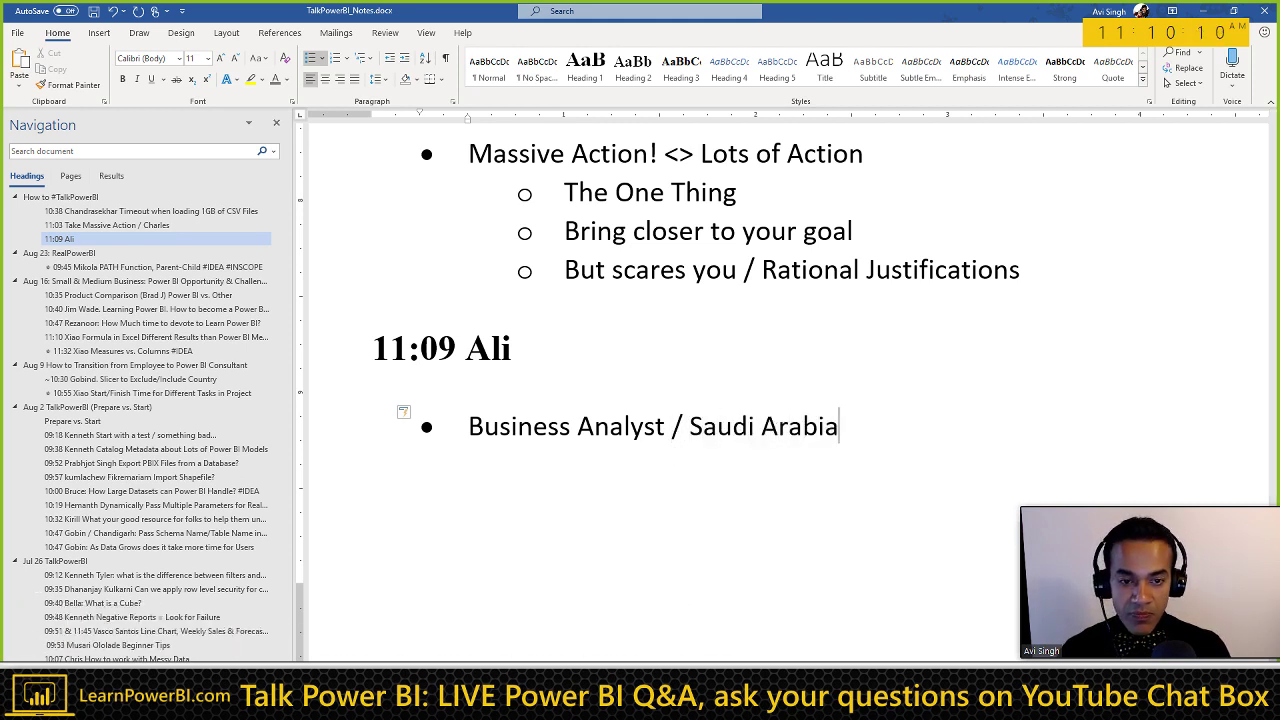
# Step: Add a second bullet reading 'When you're not working? Fun outside... September'
pyautogui.press('Return')
pyautogui.write('Wh')
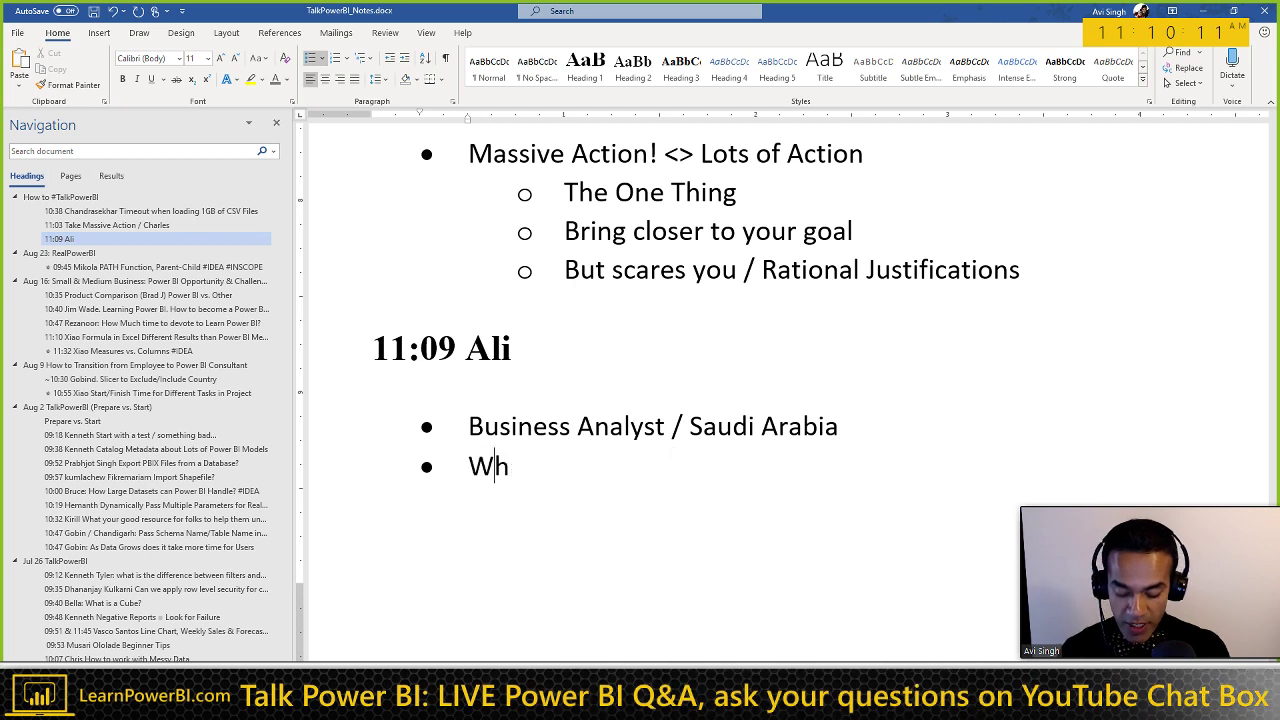
pyautogui.write("en you're not working")
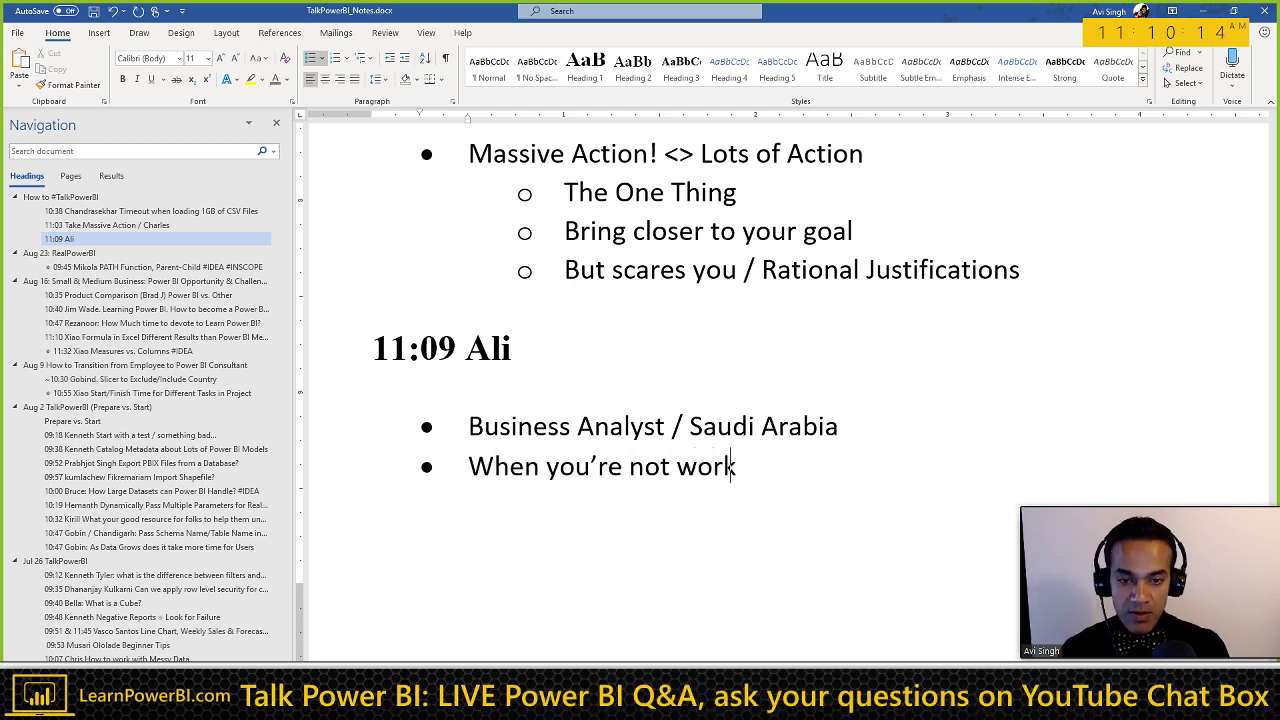
pyautogui.write('?')
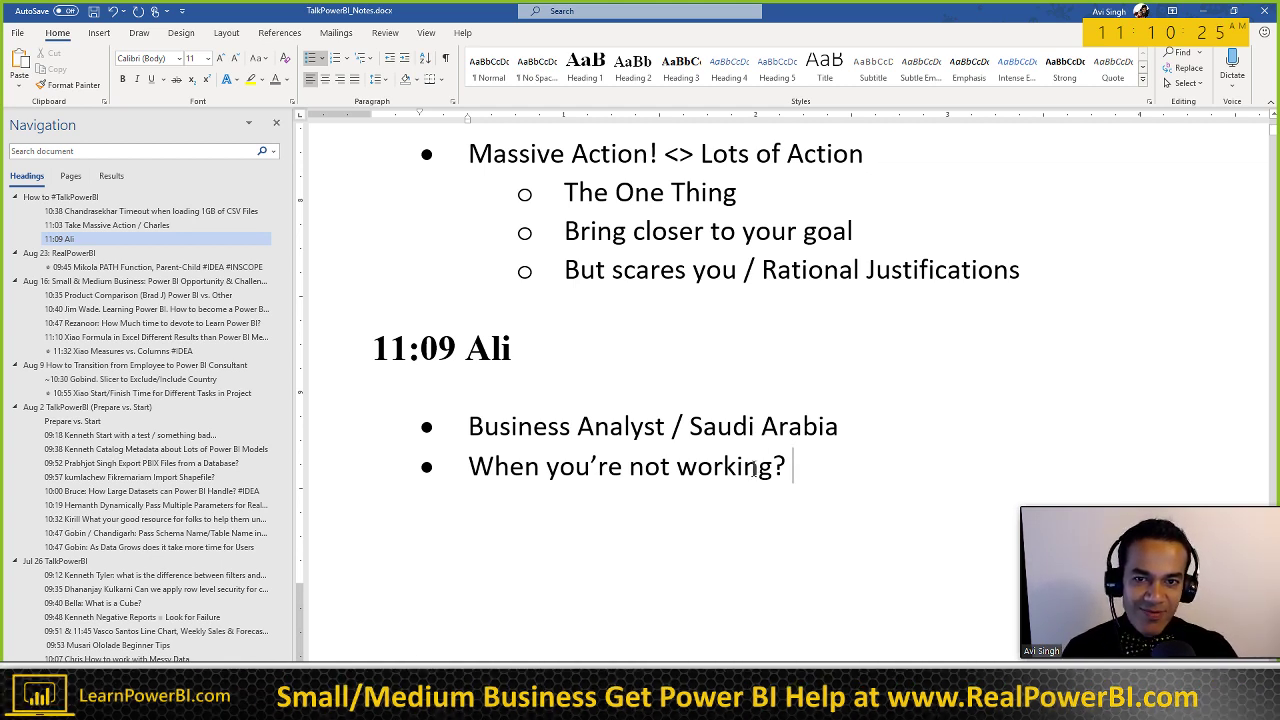
pyautogui.scroll(-2, 634, 488)
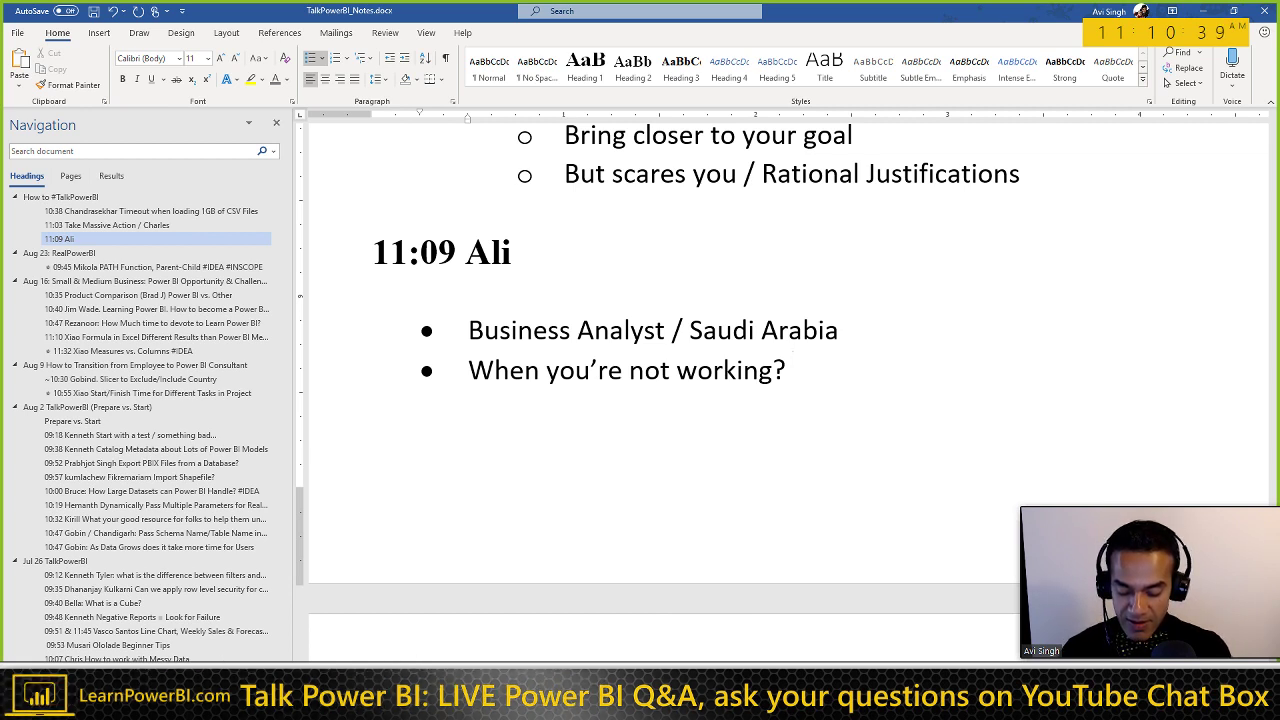
pyautogui.write('Fun o')
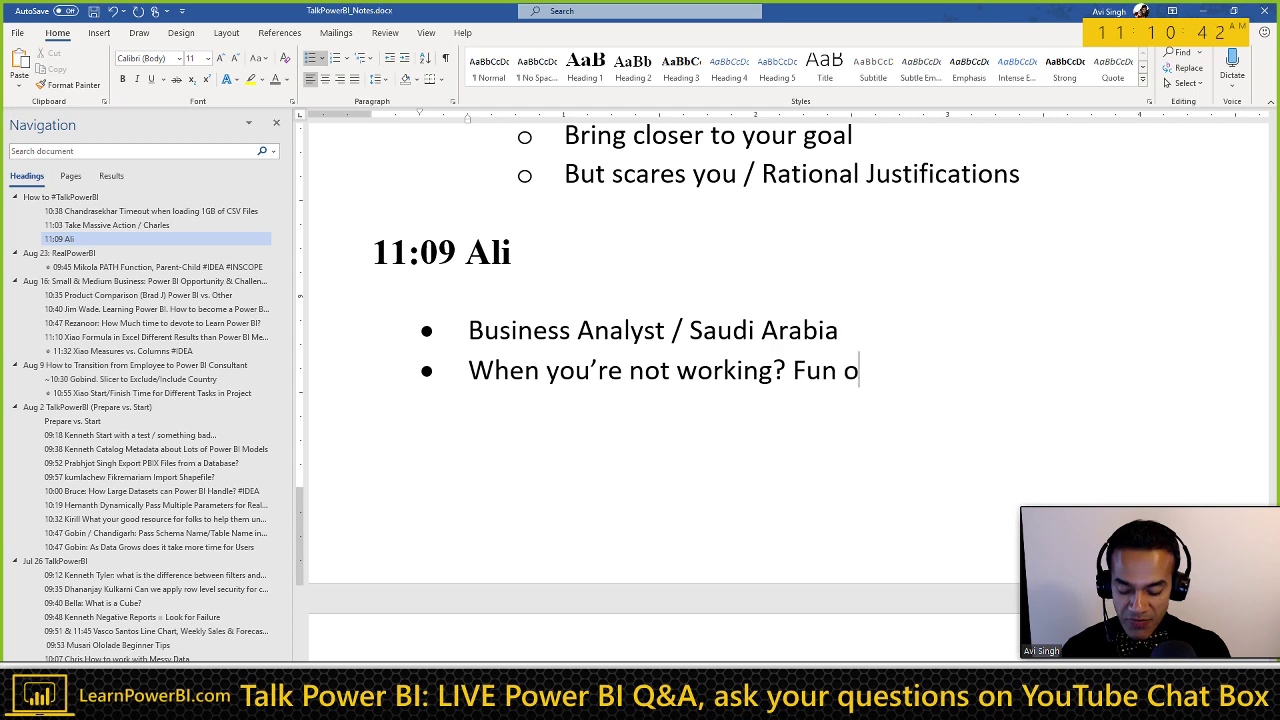
pyautogui.write('utside.')
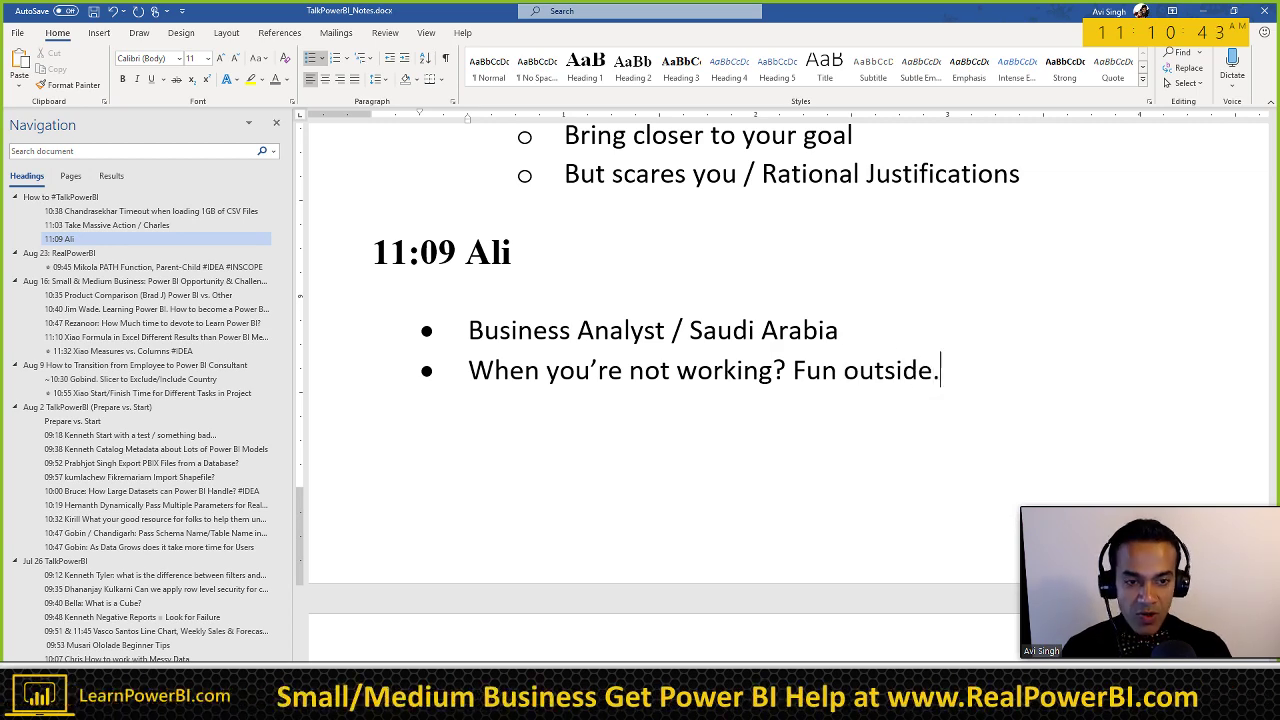
pyautogui.write('..')
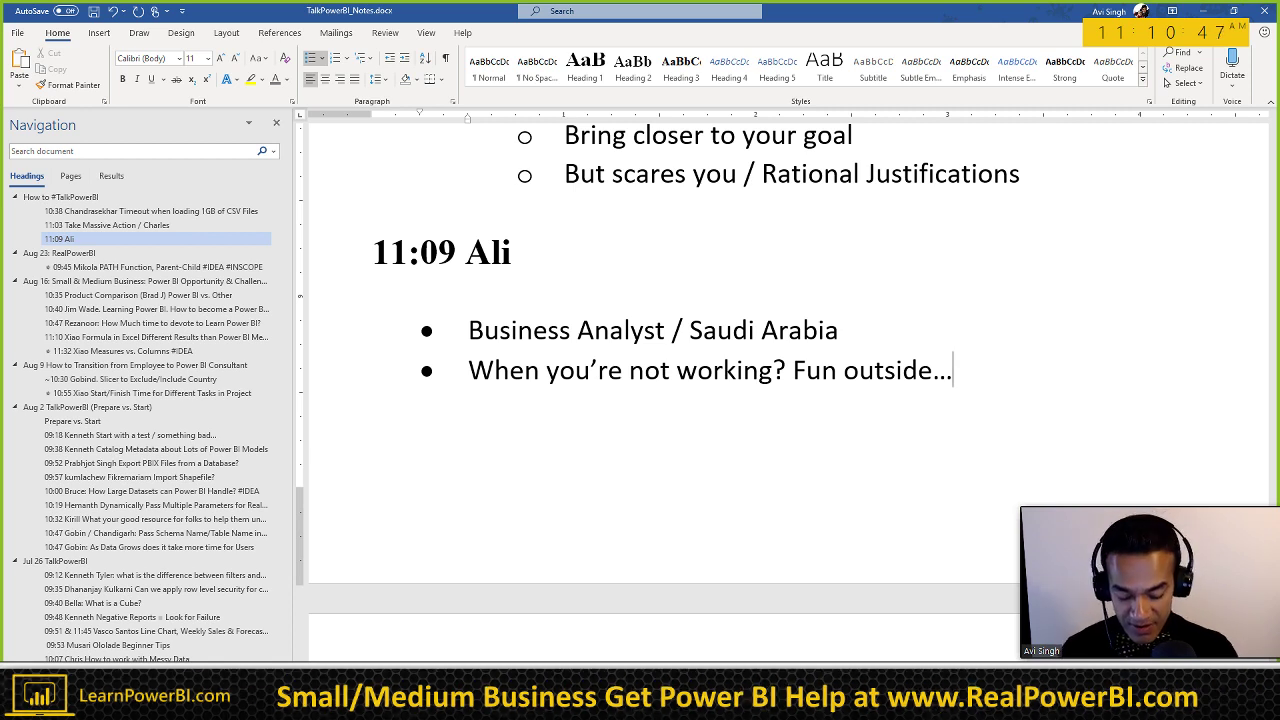
pyautogui.write(' September')
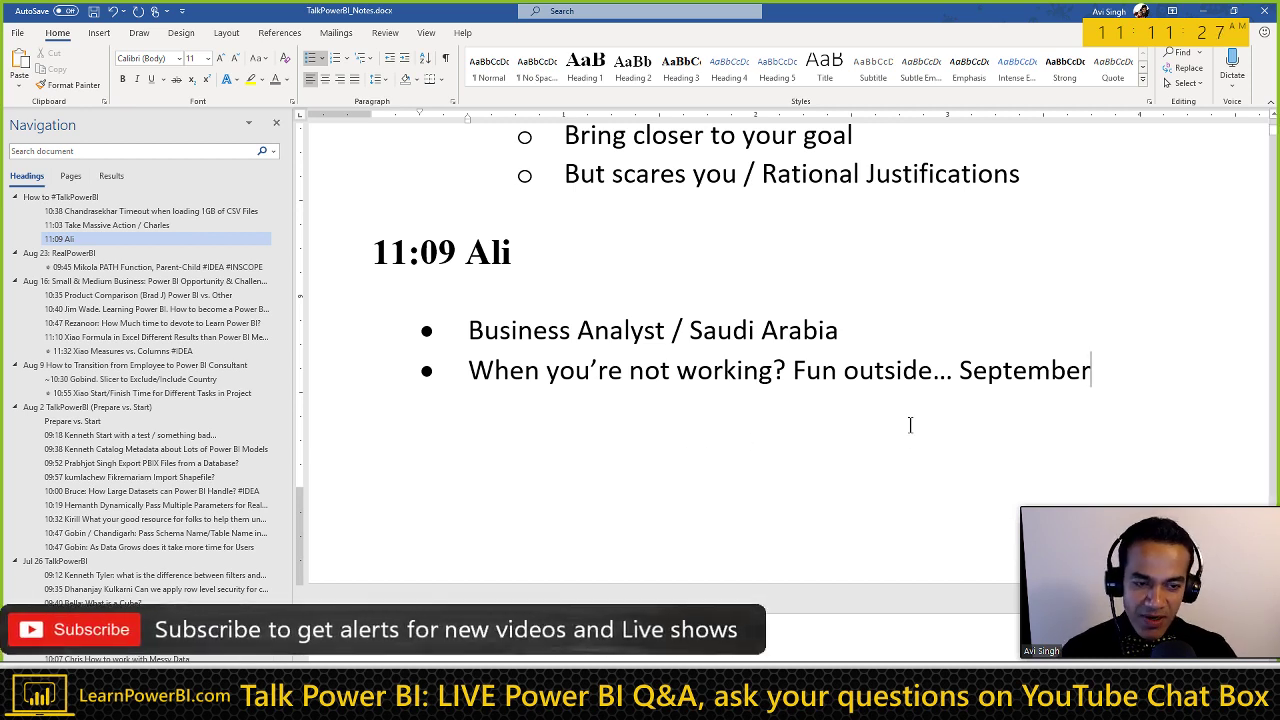
# Step: Start a third, empty bullet below the September line
pyautogui.press('Return')
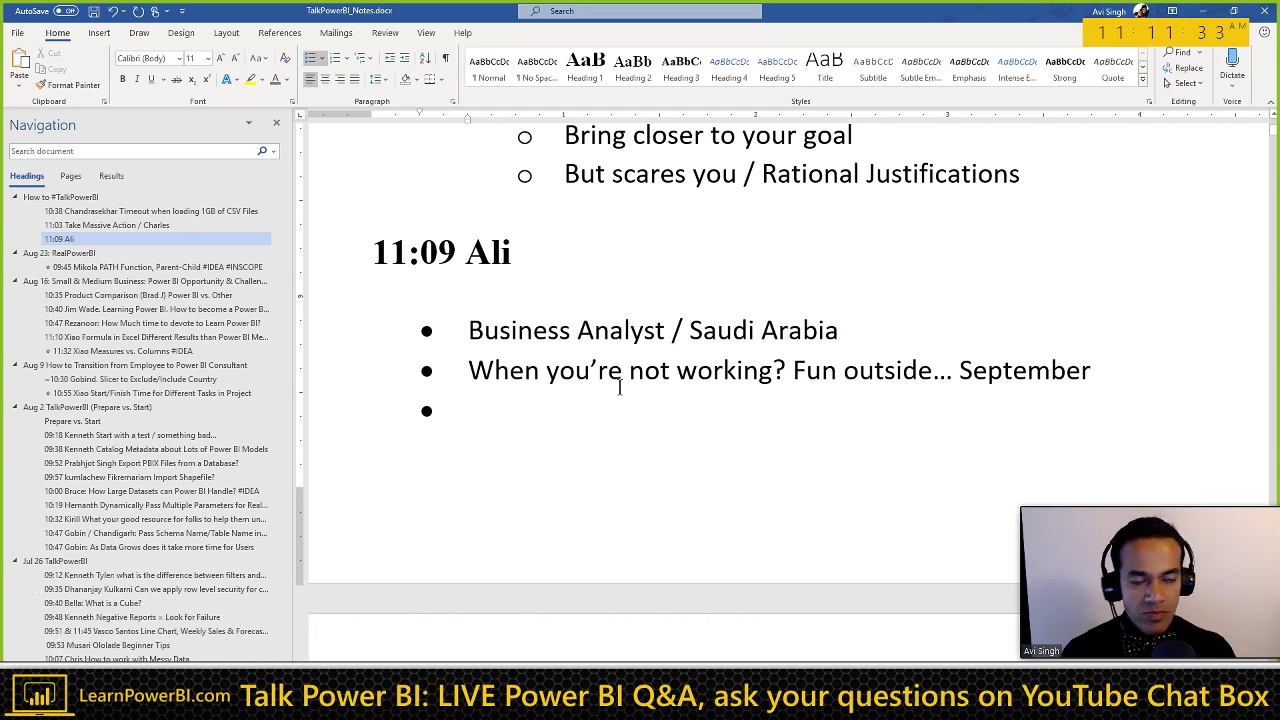
# Step: Add the guest's name in parentheses to the heading and an unbulleted line 'Employees hired / Exit over certain time'
pyautogui.click(540, 256)
pyautogui.write('(Ghania')
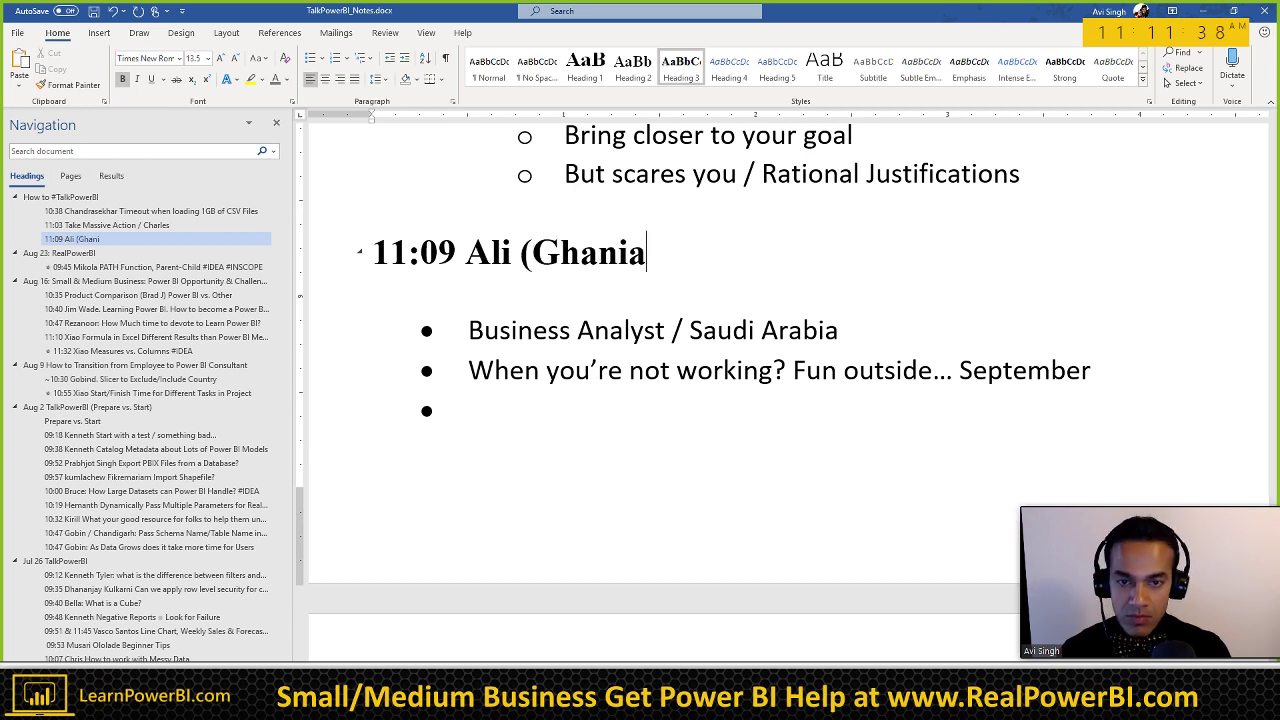
pyautogui.press('BackSpace')
pyautogui.write('ma)')
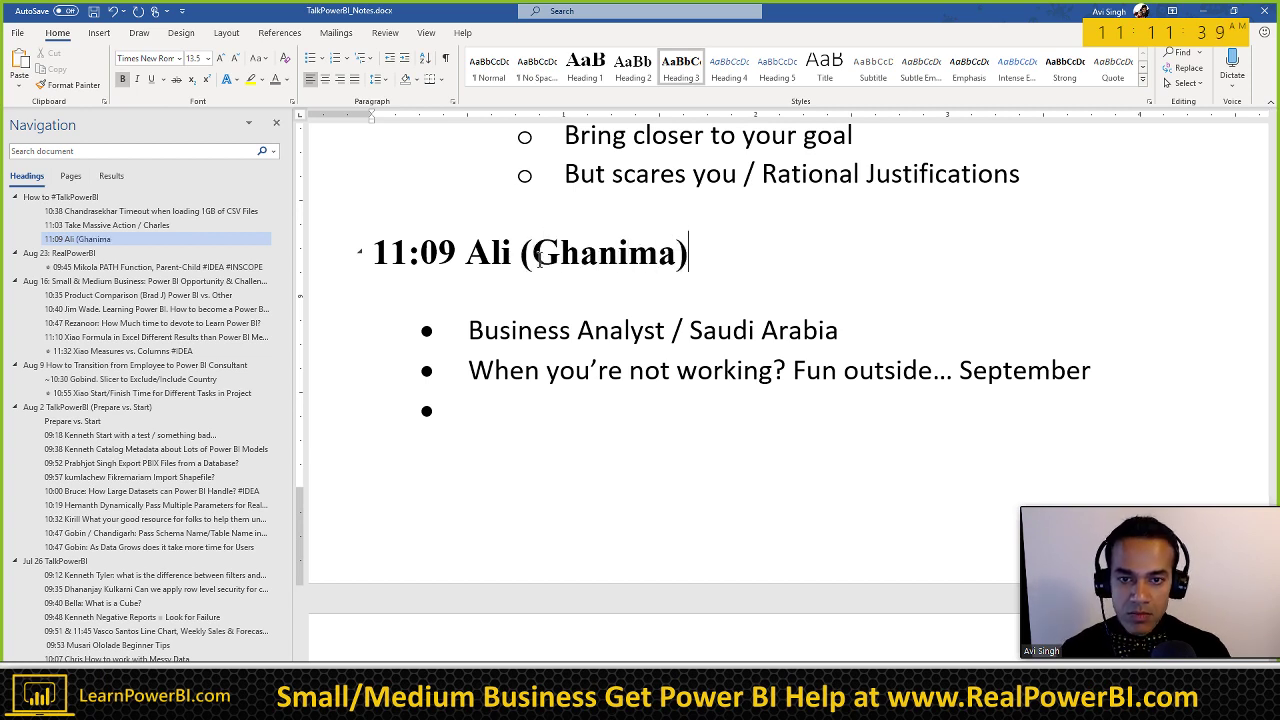
pyautogui.click(466, 416)
pyautogui.press('BackSpace')
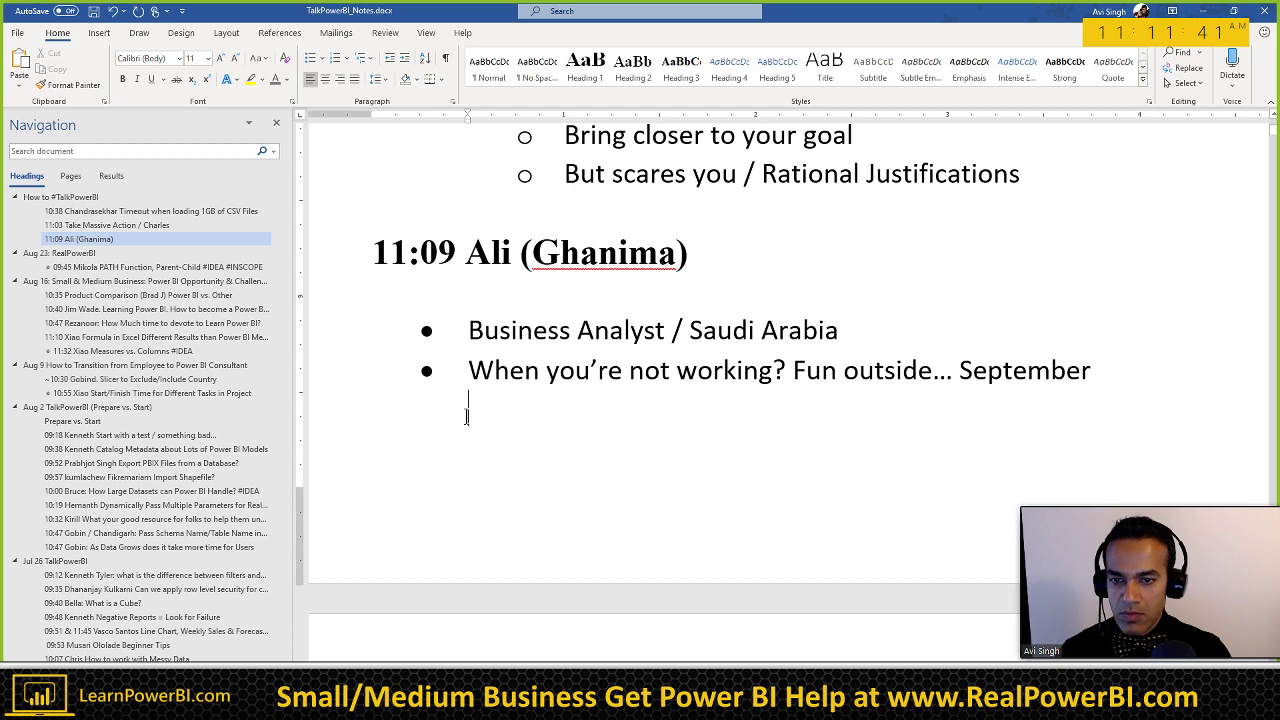
pyautogui.write('Empl')
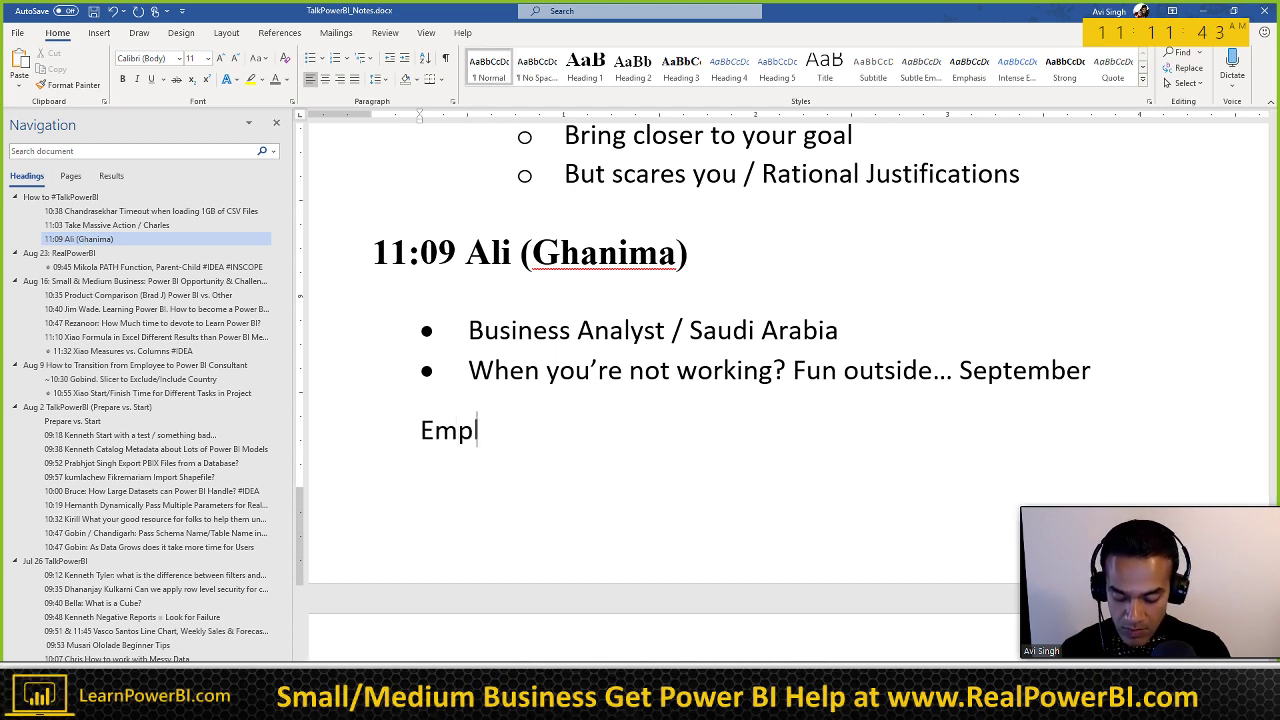
pyautogui.write('oyees hired')
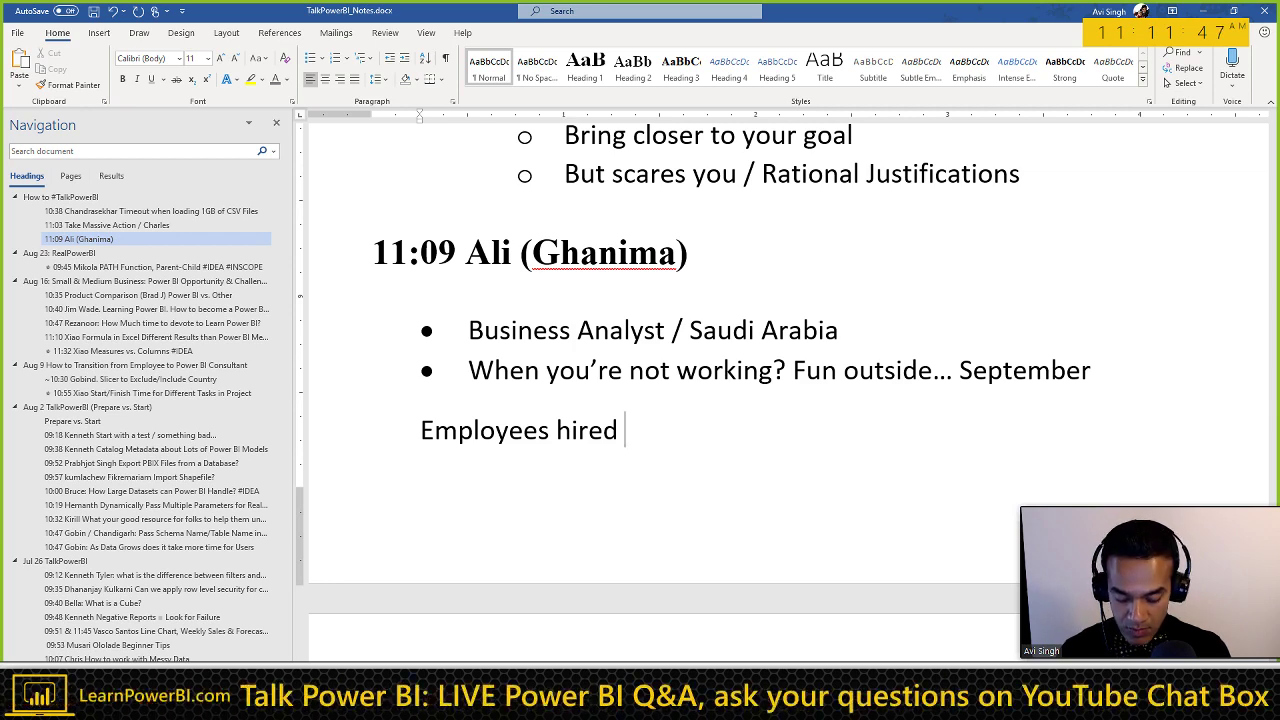
pyautogui.write(' / Exi')
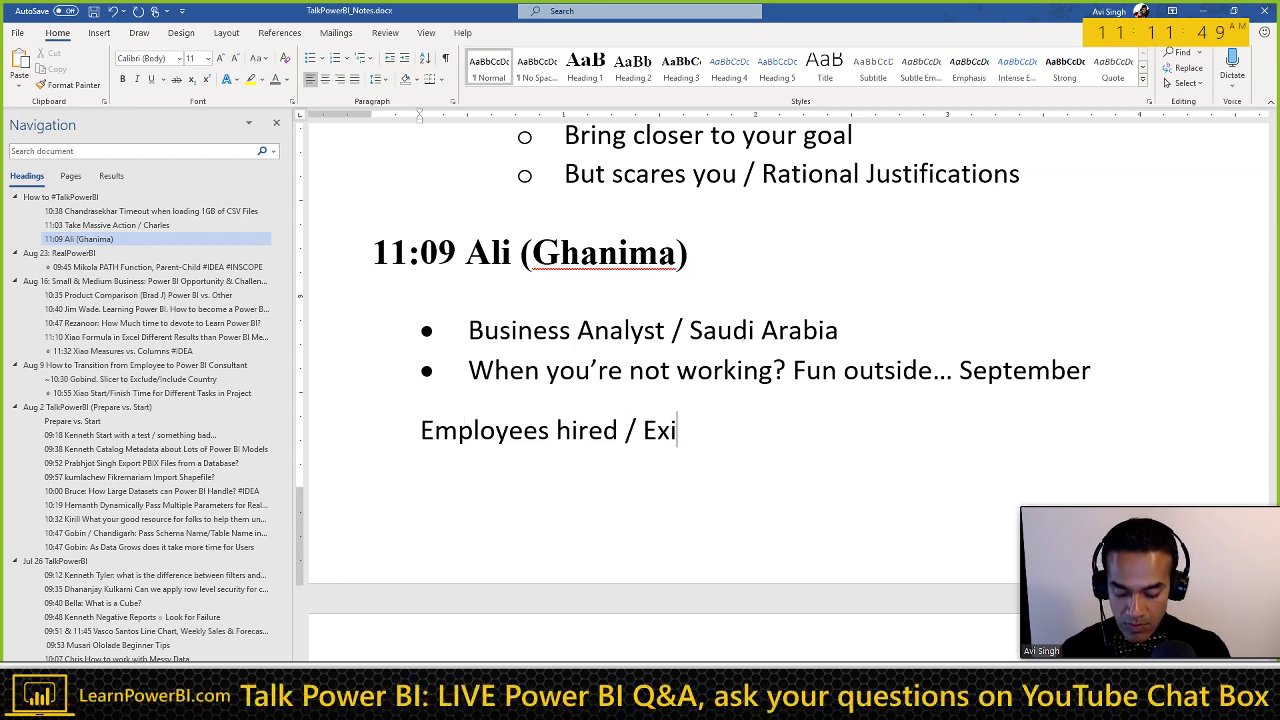
pyautogui.write('t over certain time')
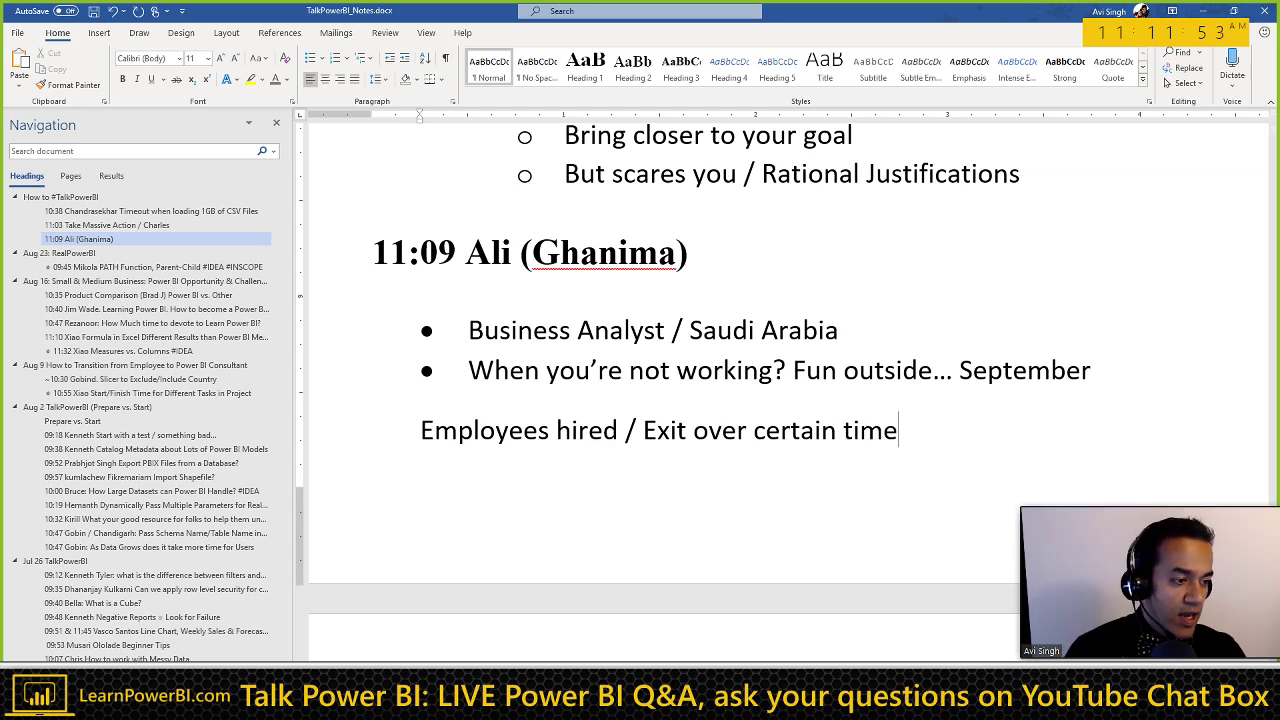
# Step: Enter 'cour' in the browser's address bar, then return to the Word notes
pyautogui.hotkey('alt', 'Tab')
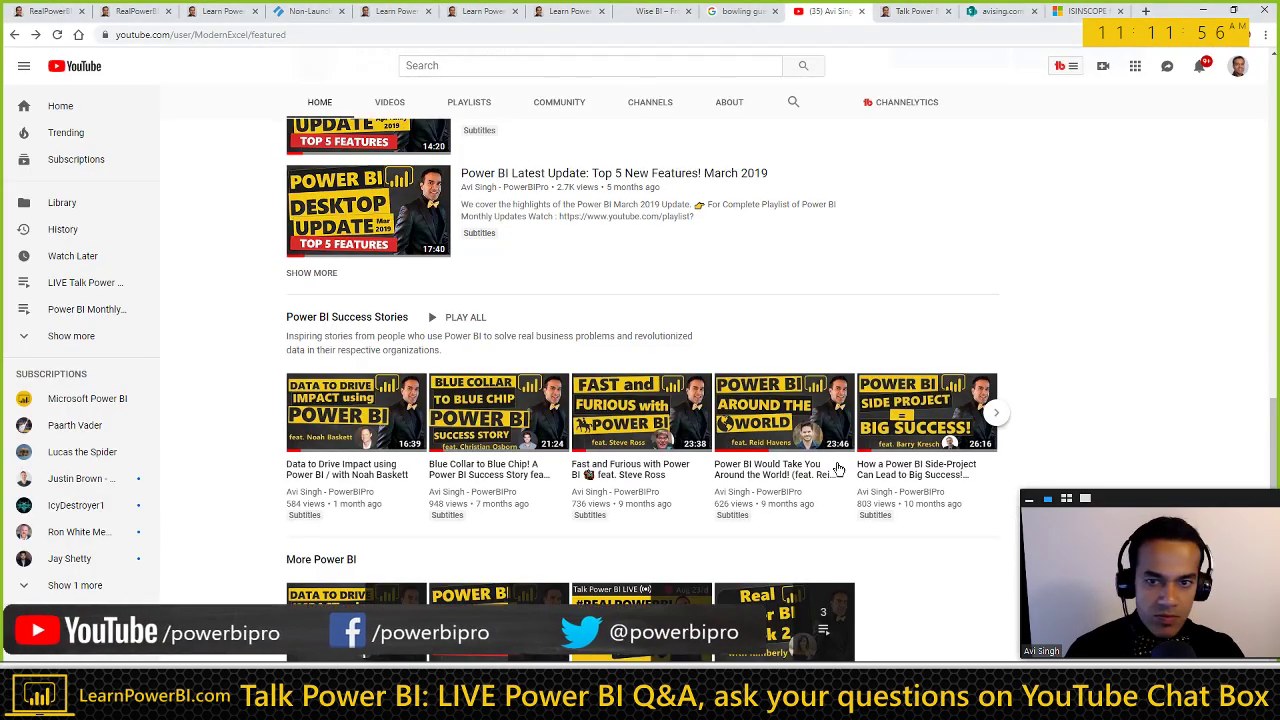
pyautogui.hotkey('ctrl', 'l')
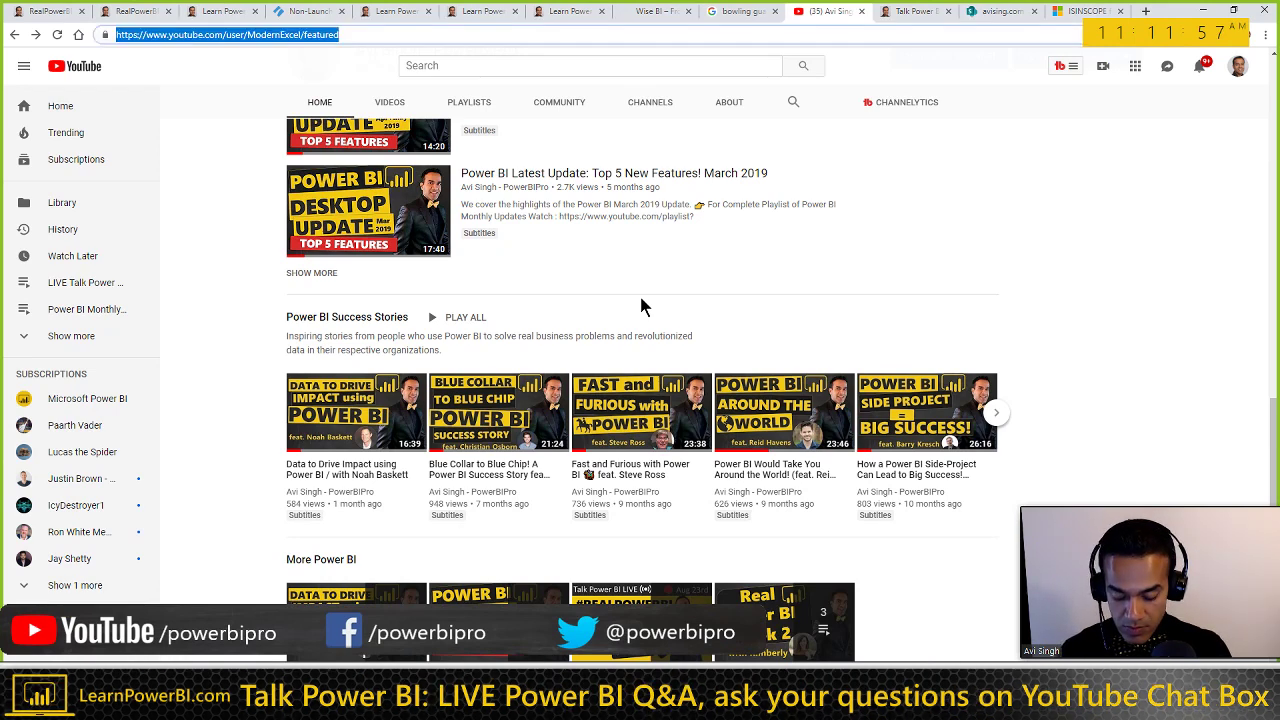
pyautogui.write('cour')
pyautogui.press('Down')
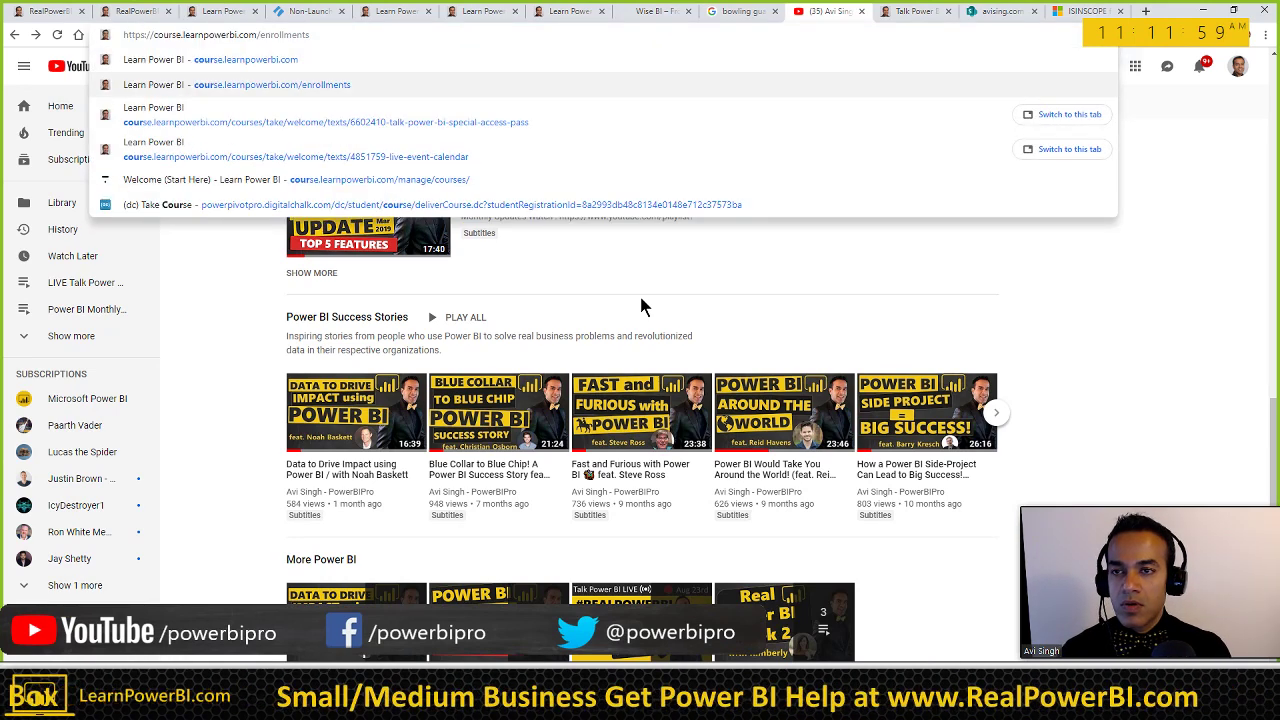
pyautogui.press('Return')
pyautogui.hotkey('alt', 'Tab')
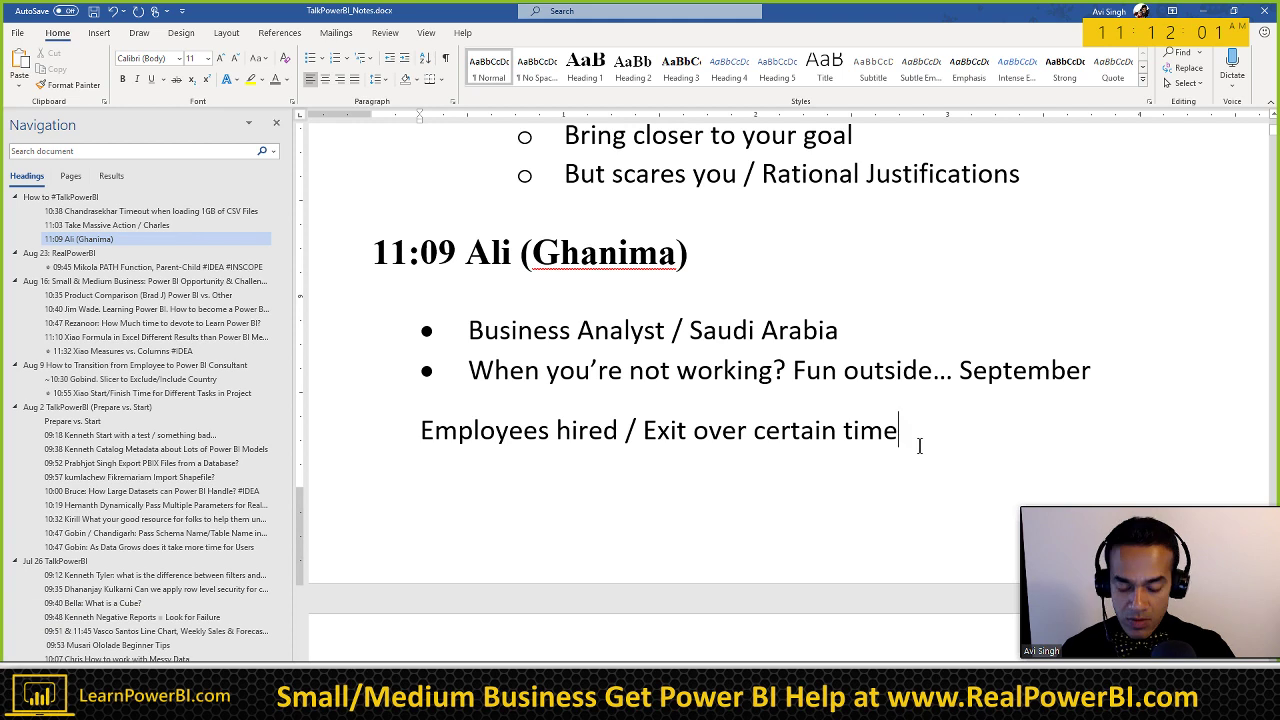
# Step: Add 'How to accommodate them? Resources?' and, after a page break, 'Forecast/Plan'
pyautogui.press('Return')
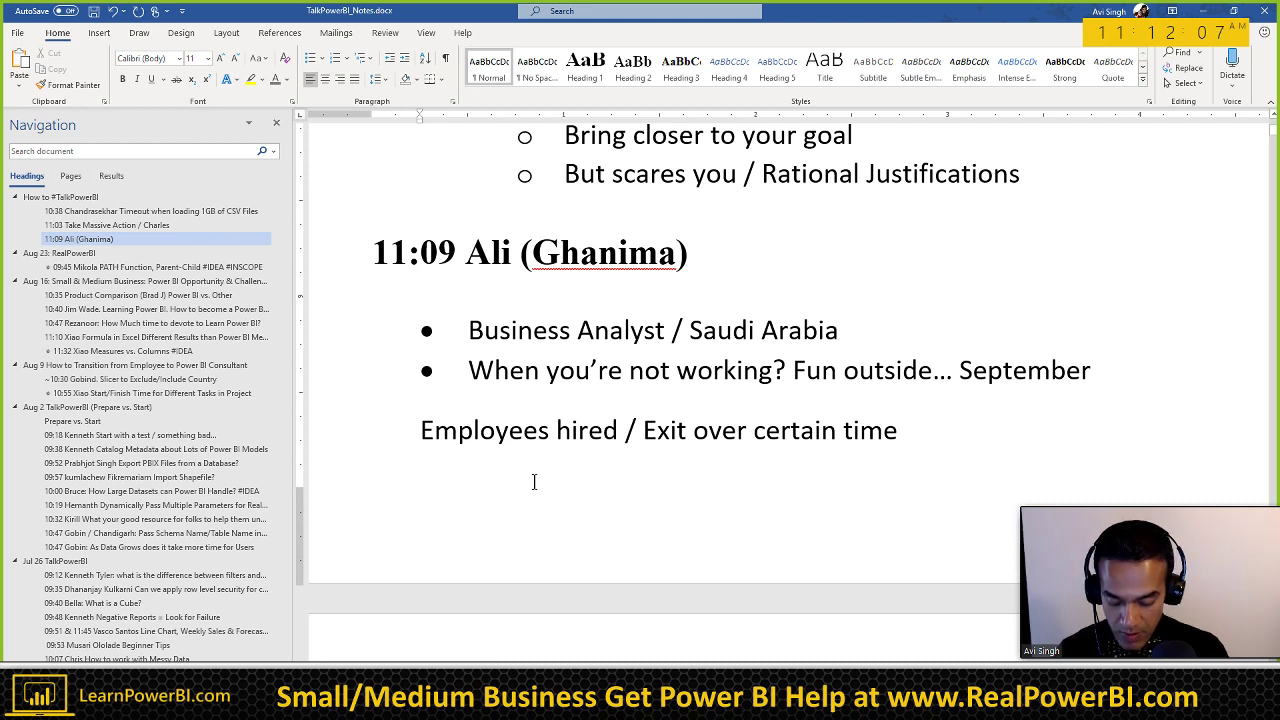
pyautogui.write('How to accom')
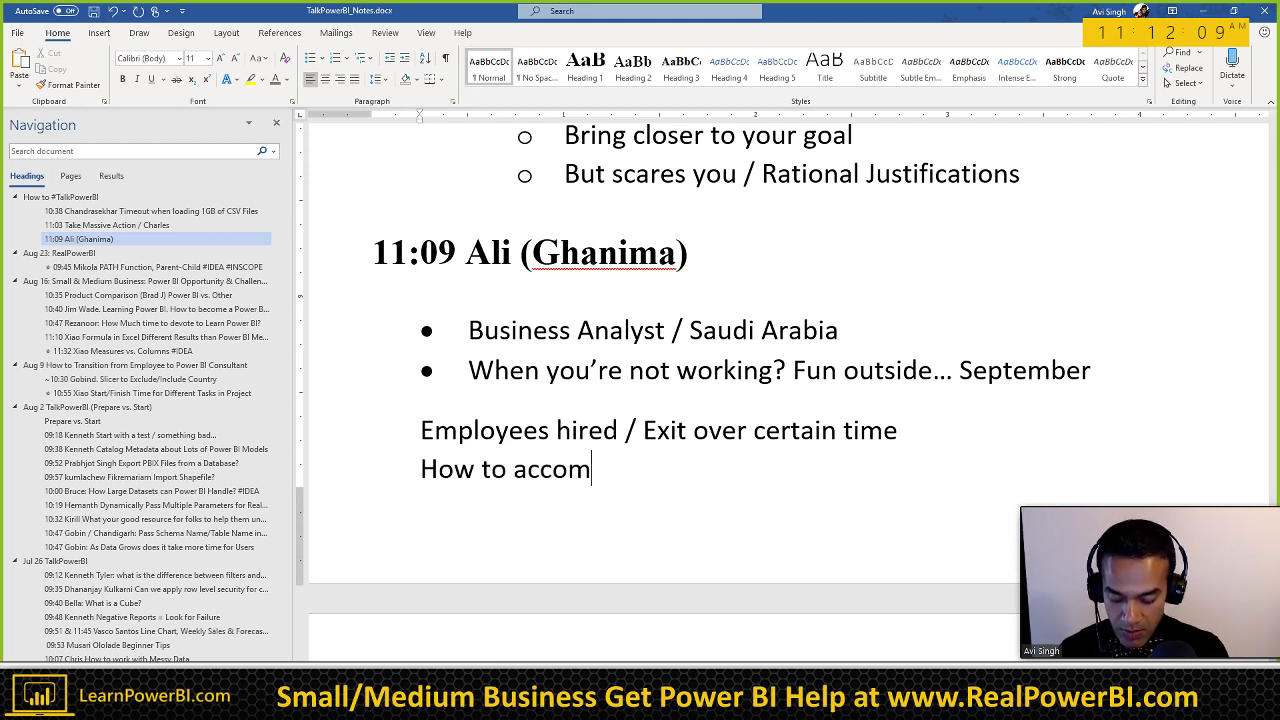
pyautogui.write('modate them')
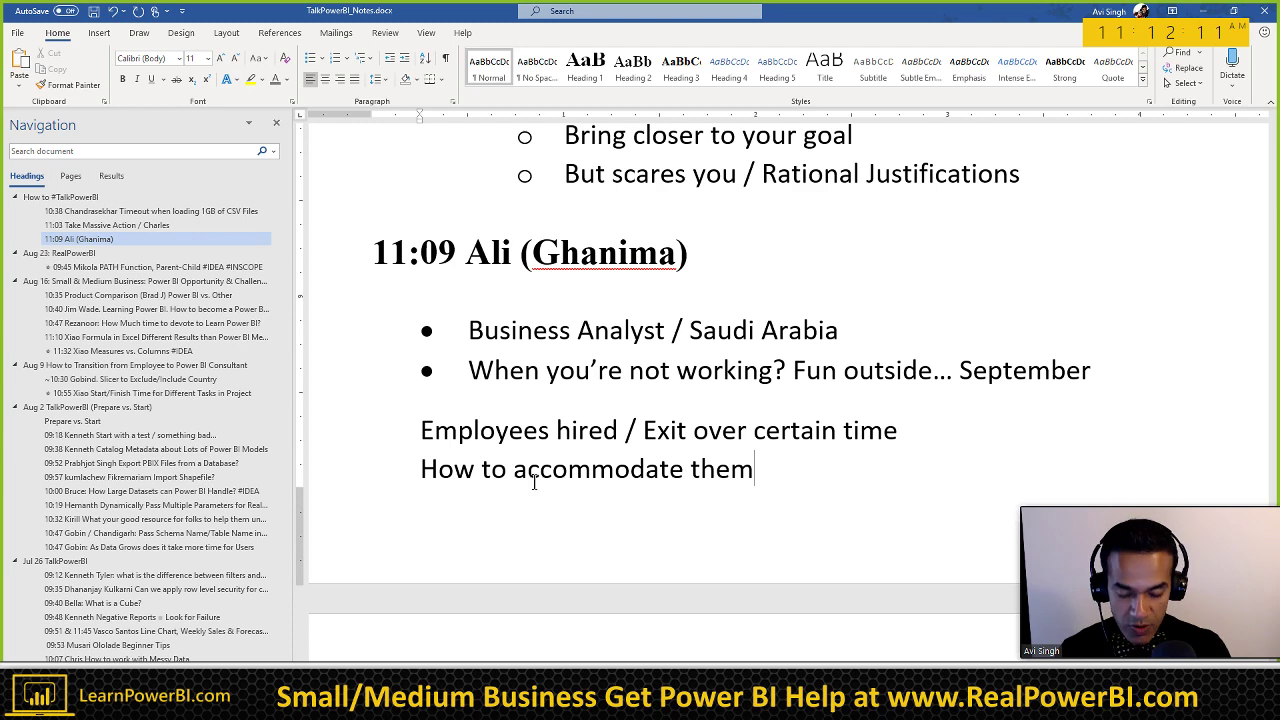
pyautogui.write('?')
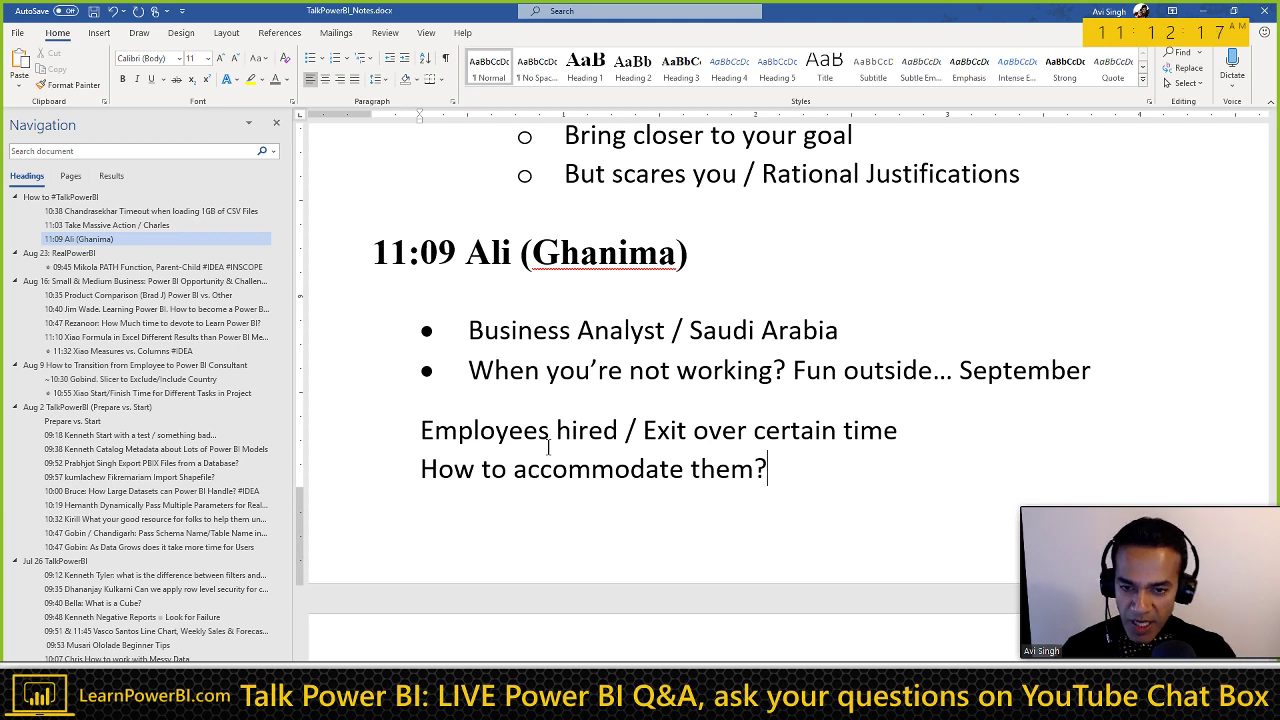
pyautogui.write('Resources?')
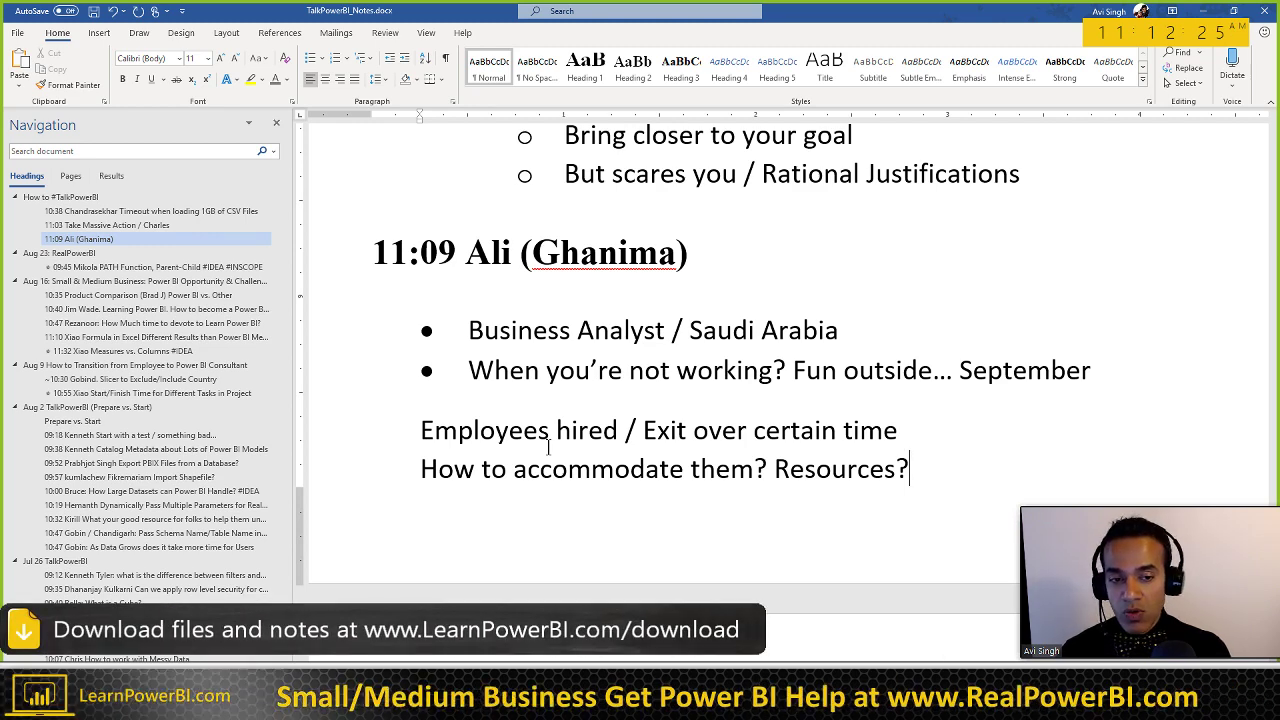
pyautogui.hotkey('ctrl', 'Return')
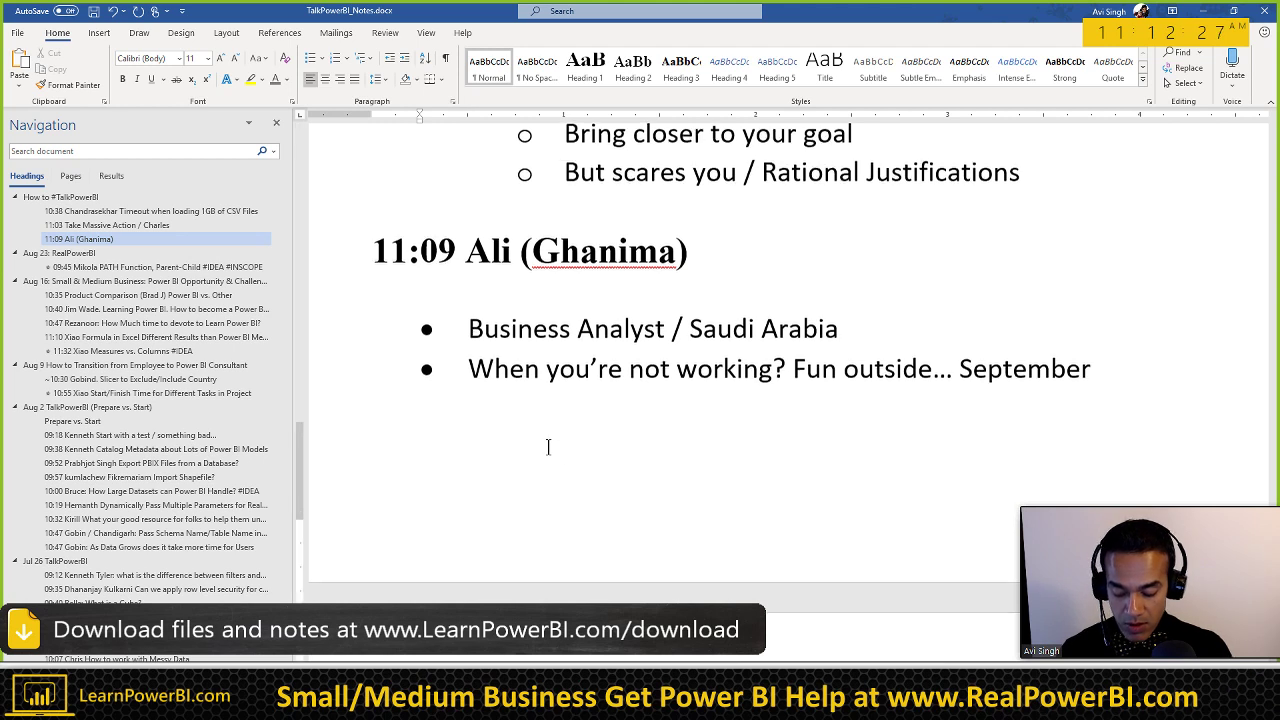
pyautogui.write('/Plan')
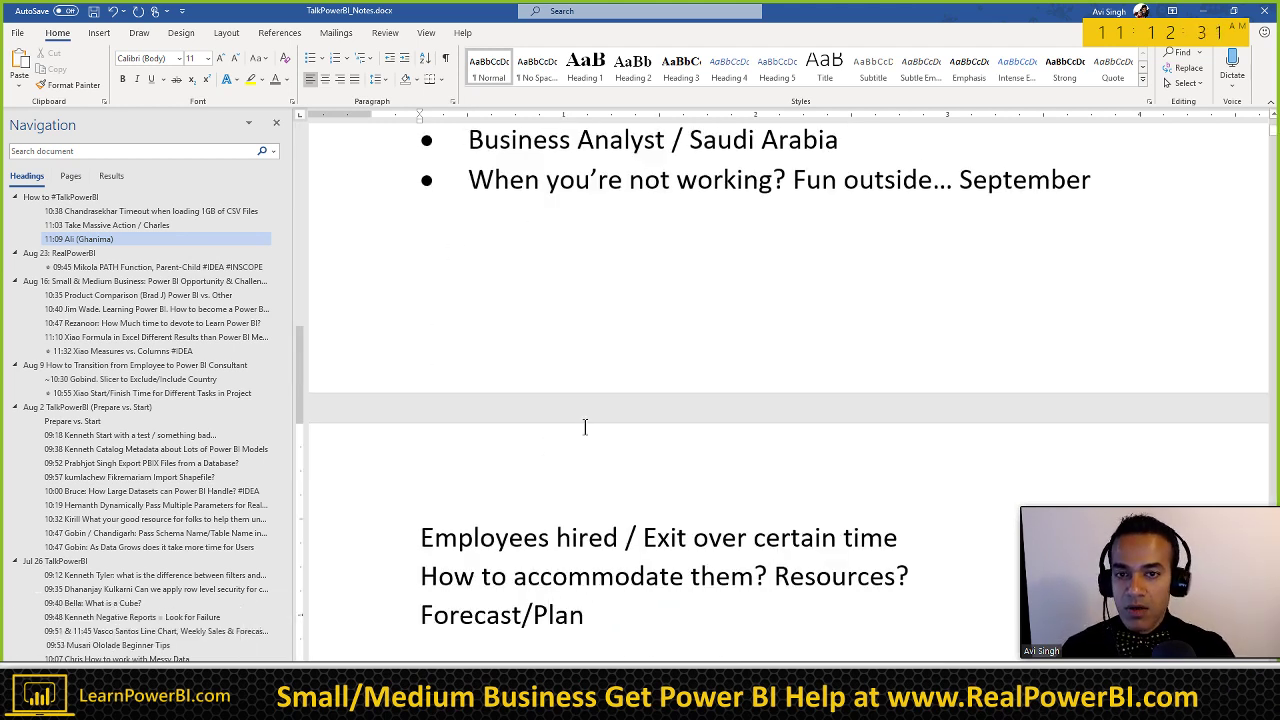
pyautogui.scroll(-1, 585, 427)
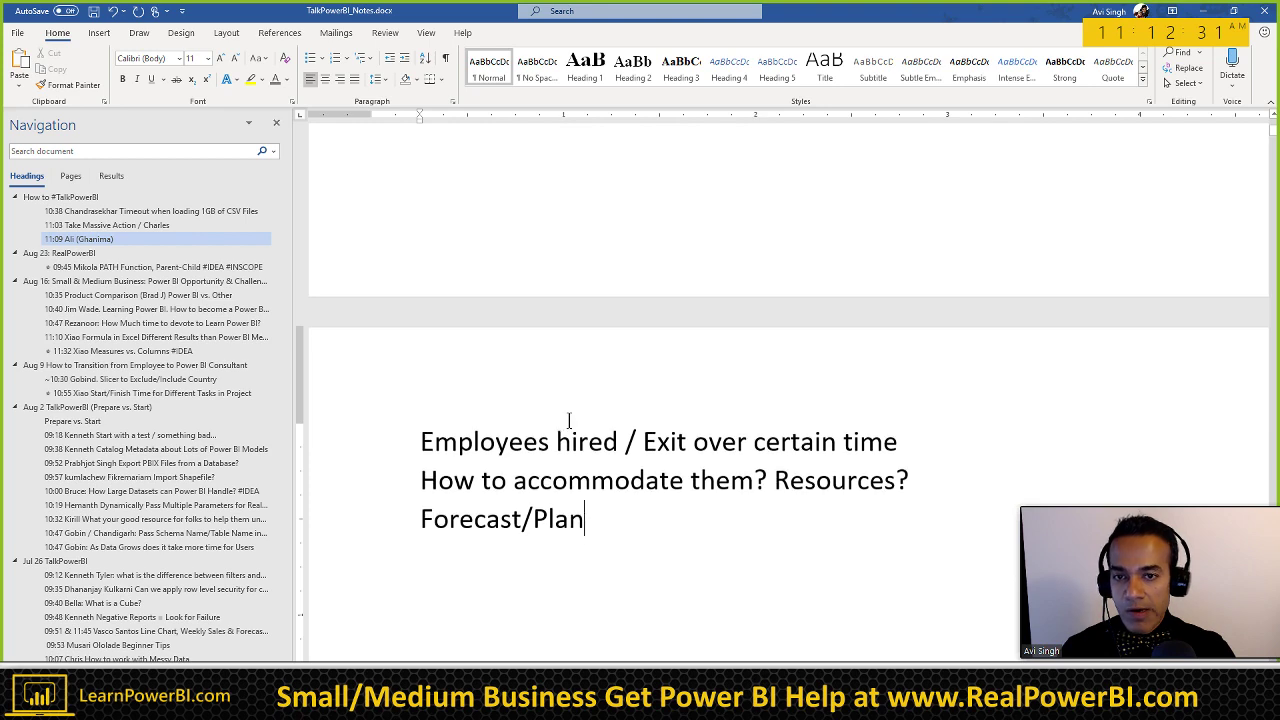
pyautogui.keyDown('ctrl'); pyautogui.scroll(-1, 537, 400); pyautogui.keyUp('ctrl')
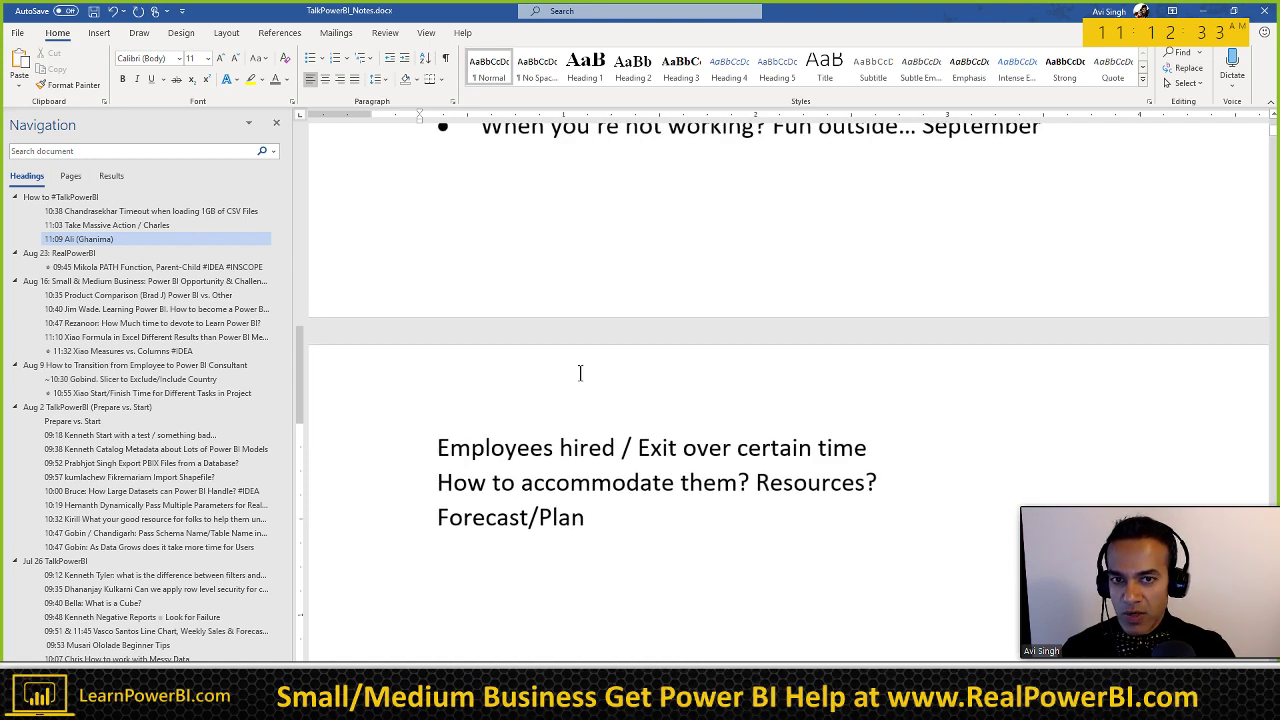
pyautogui.keyDown('ctrl'); pyautogui.scroll(-2, 580, 369); pyautogui.keyUp('ctrl')
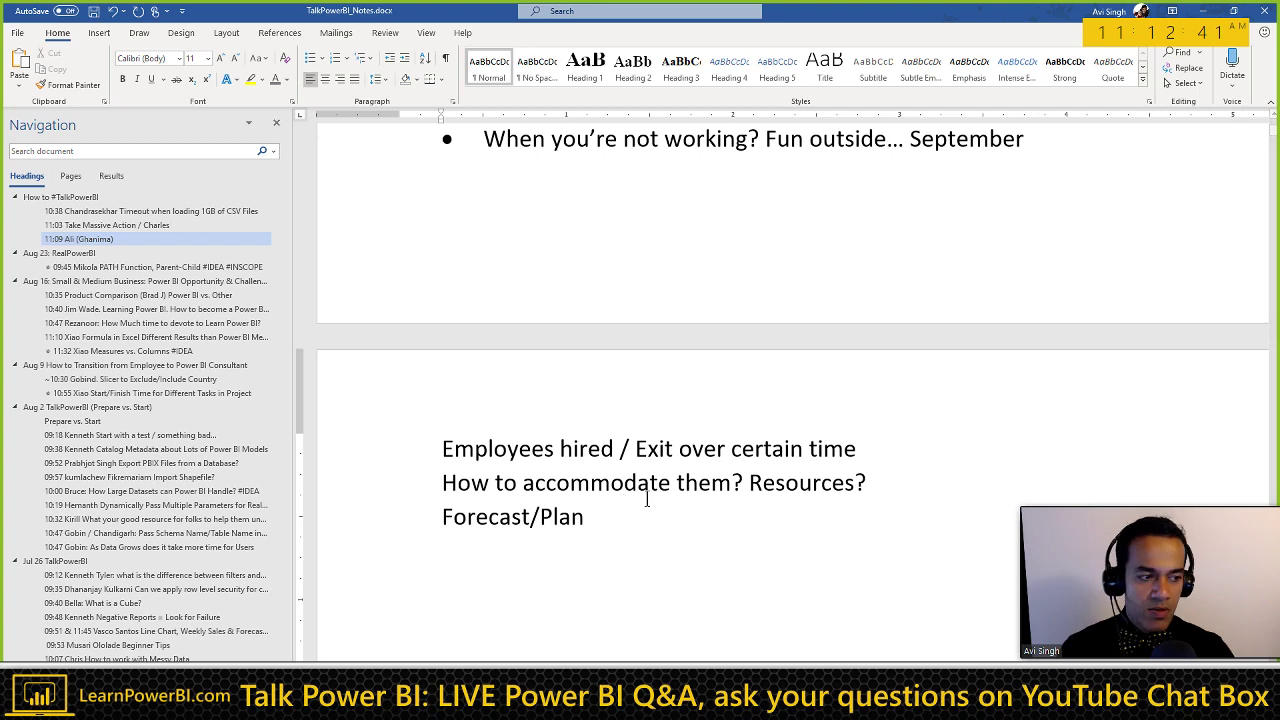
# Step: Switch to Excel and create a new blank workbook sheet in place of the hierarchy table
pyautogui.hotkey('alt', 'Tab')
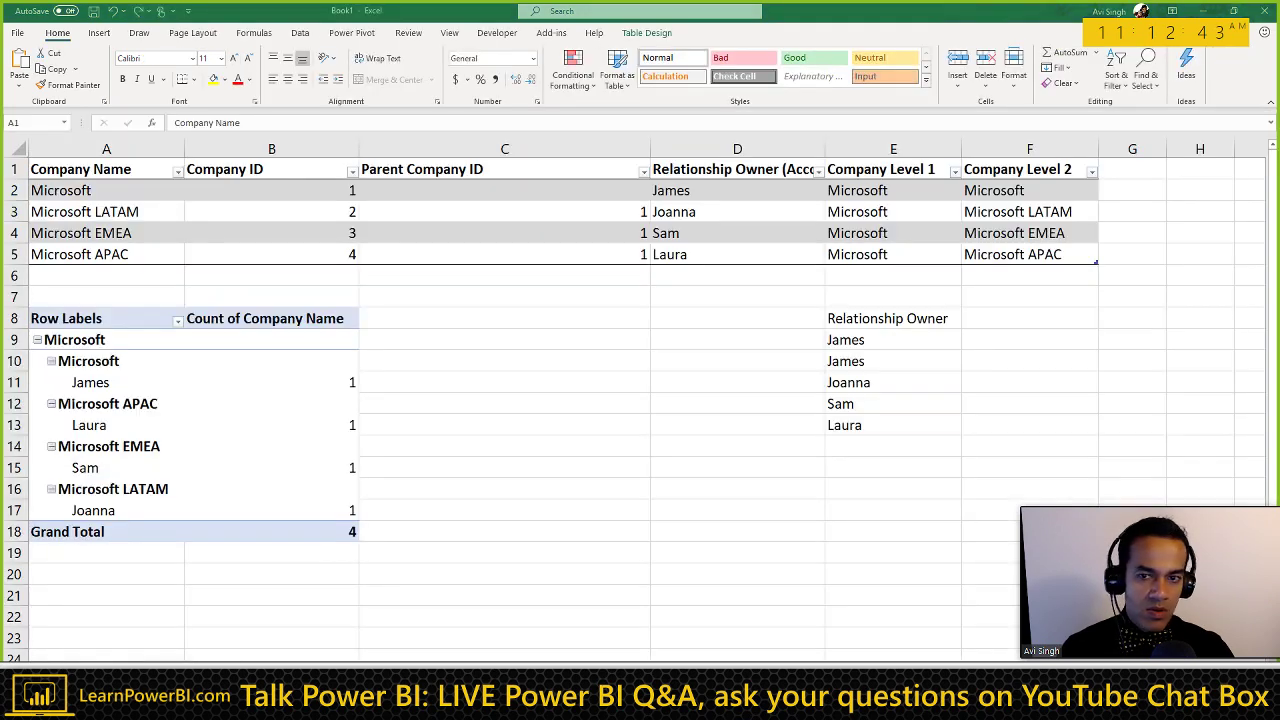
pyautogui.click(470, 371)
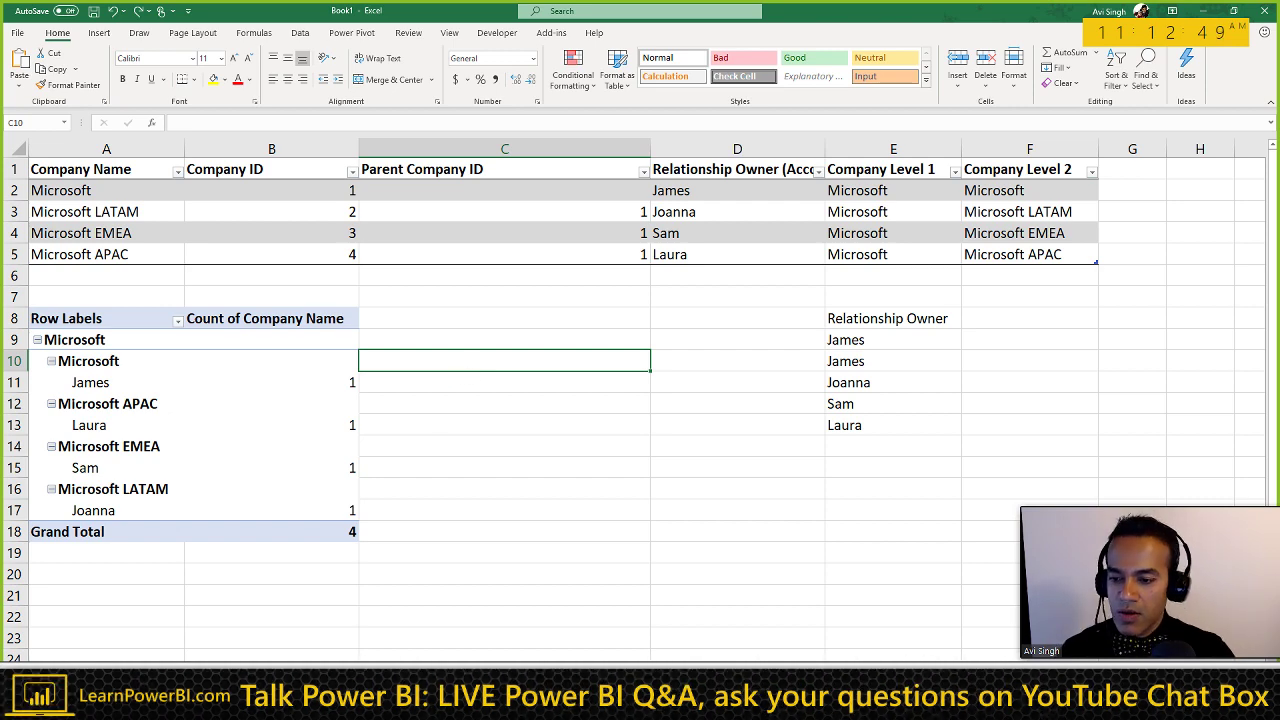
pyautogui.hotkey('ctrl', 'n')
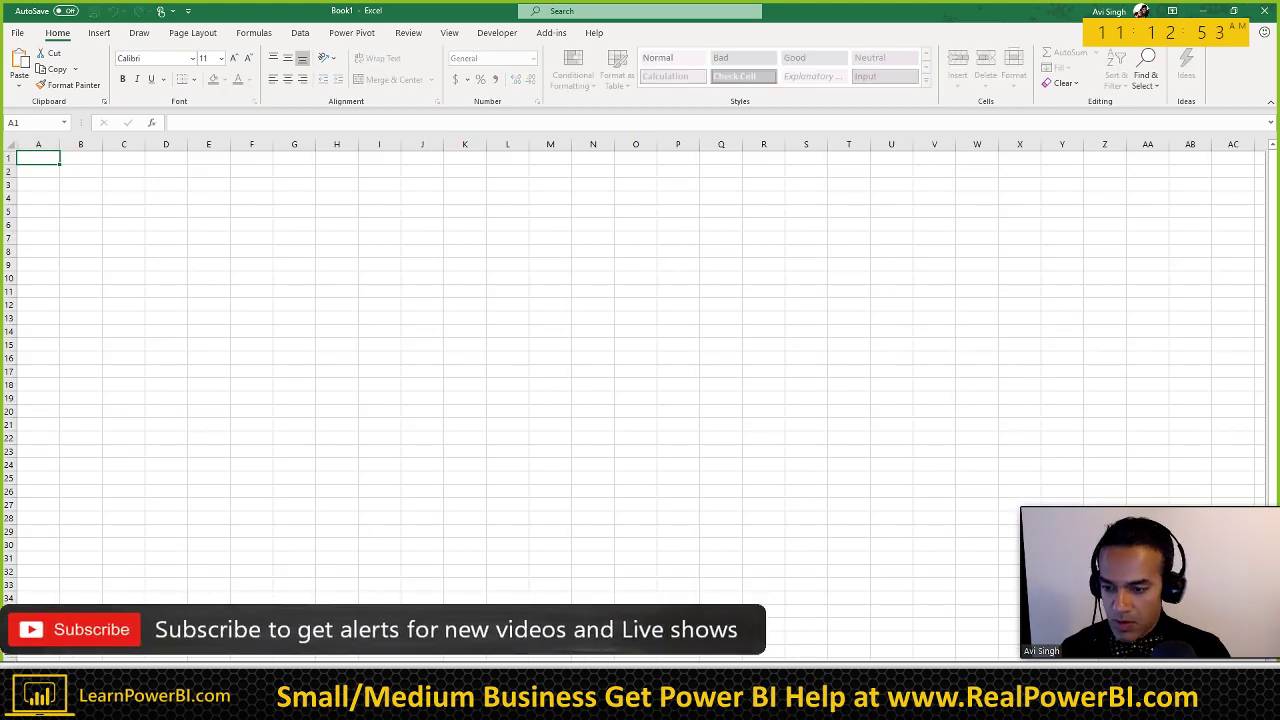
pyautogui.click(64, 411)
# Step: Zoom in on the blank grid, select cell A5, and return to the Word notes
pyautogui.scroll(1, 67, 291)
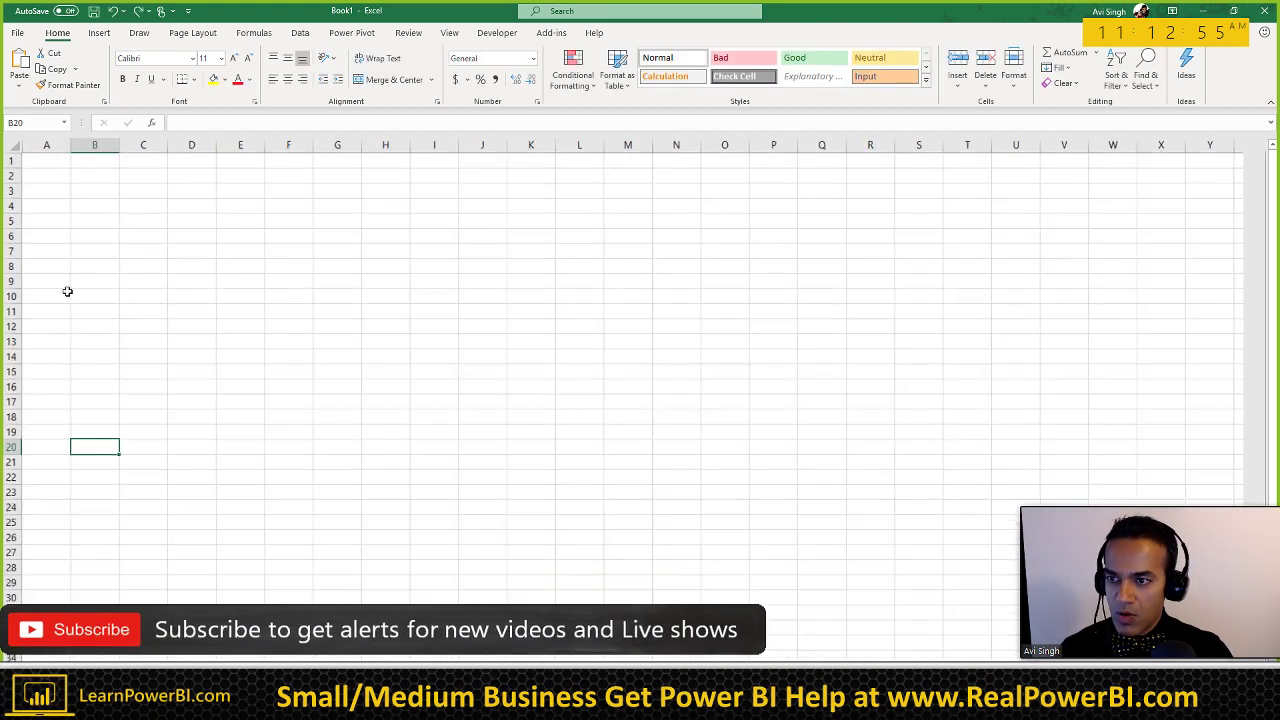
pyautogui.scroll(4, 67, 291)
pyautogui.click(111, 191)
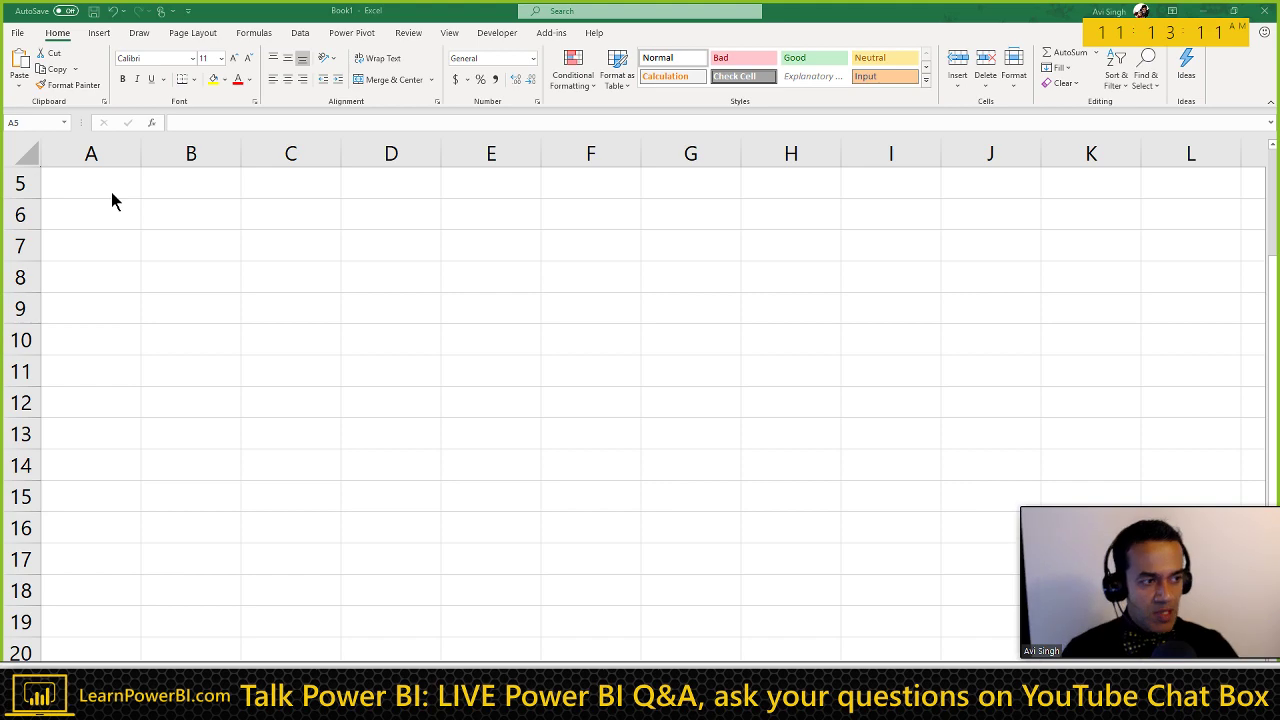
pyautogui.hotkey('alt', 'Tab')
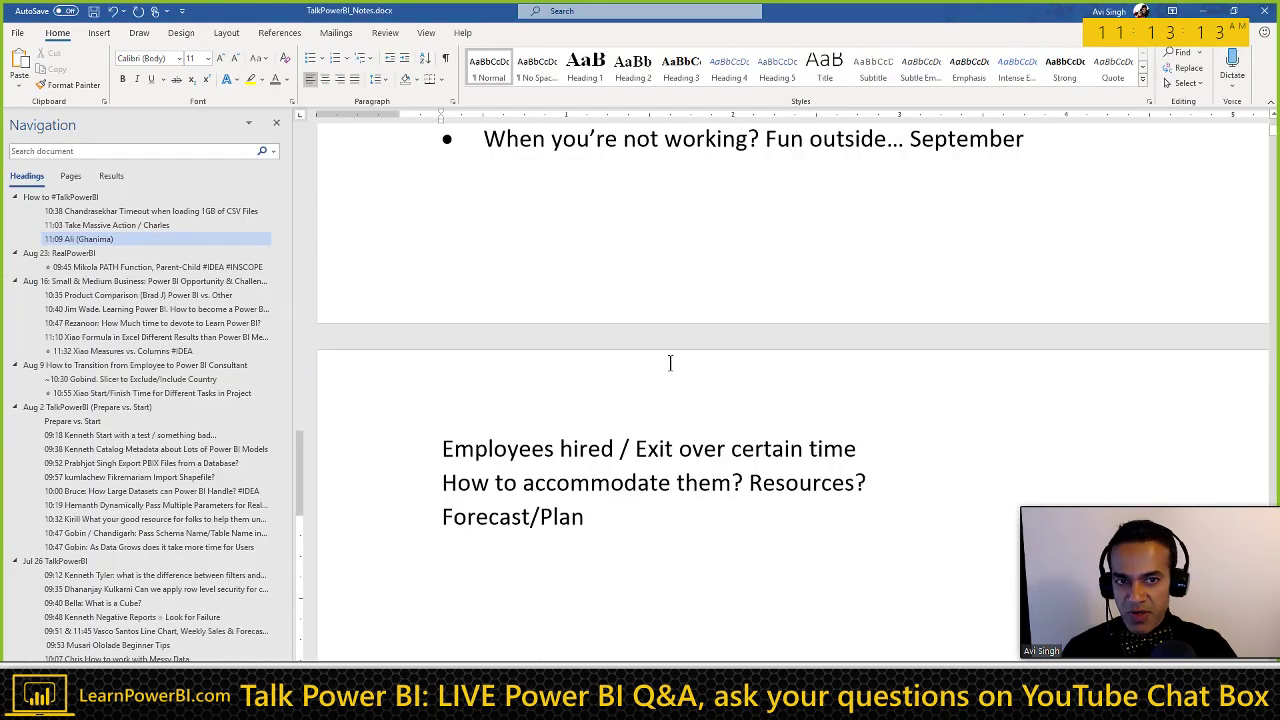
# Step: Reread the employee turnover notes in Word, then go back to the blank Excel sheet
pyautogui.scroll(3, 672, 370)
pyautogui.scroll(-3, 650, 395)
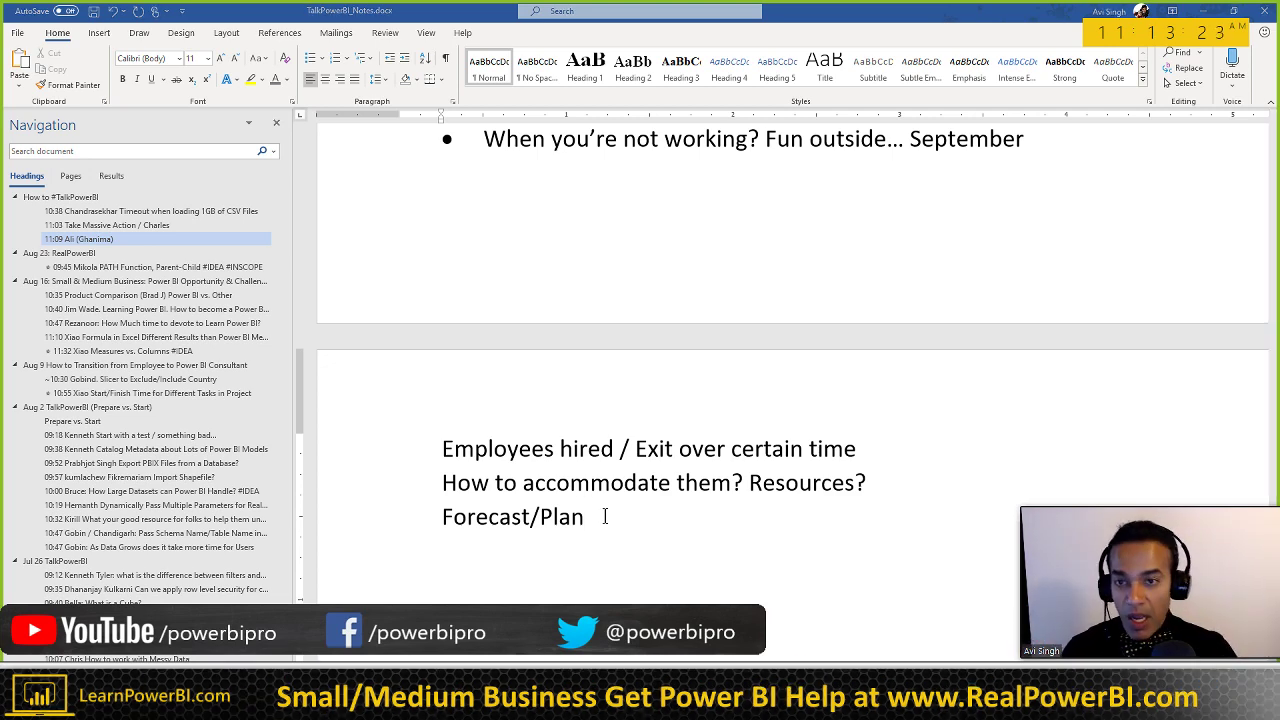
pyautogui.hotkey('alt', 'Tab')
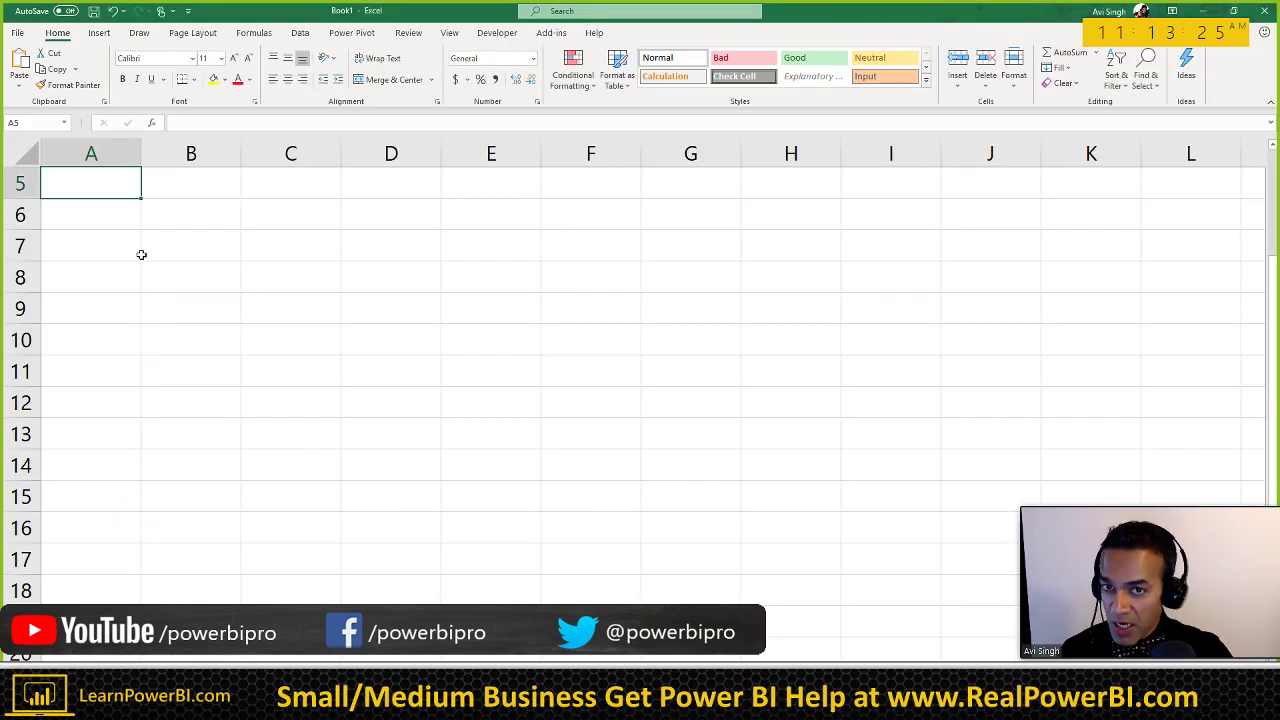
# Step: Enter the headers 'Emp ID', 'Start Date' and 'End Date' in cells A5:C5
pyautogui.scroll(2, 146, 258)
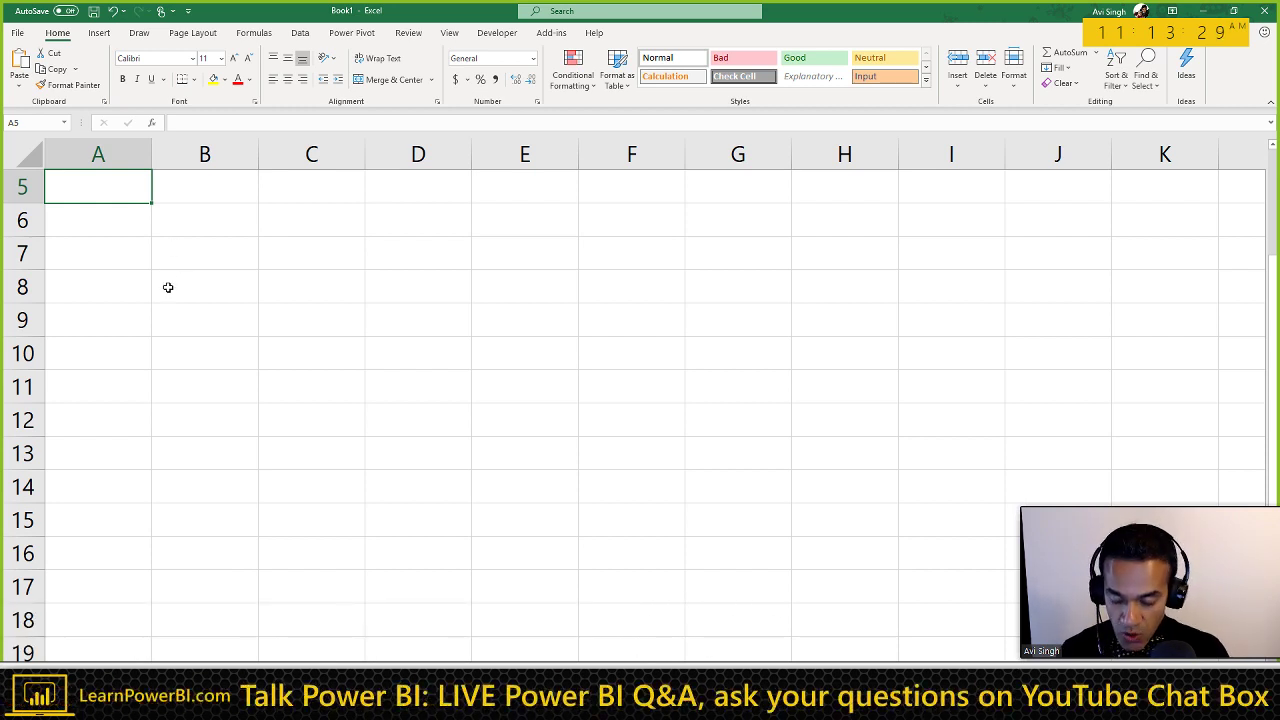
pyautogui.write('Emp ')
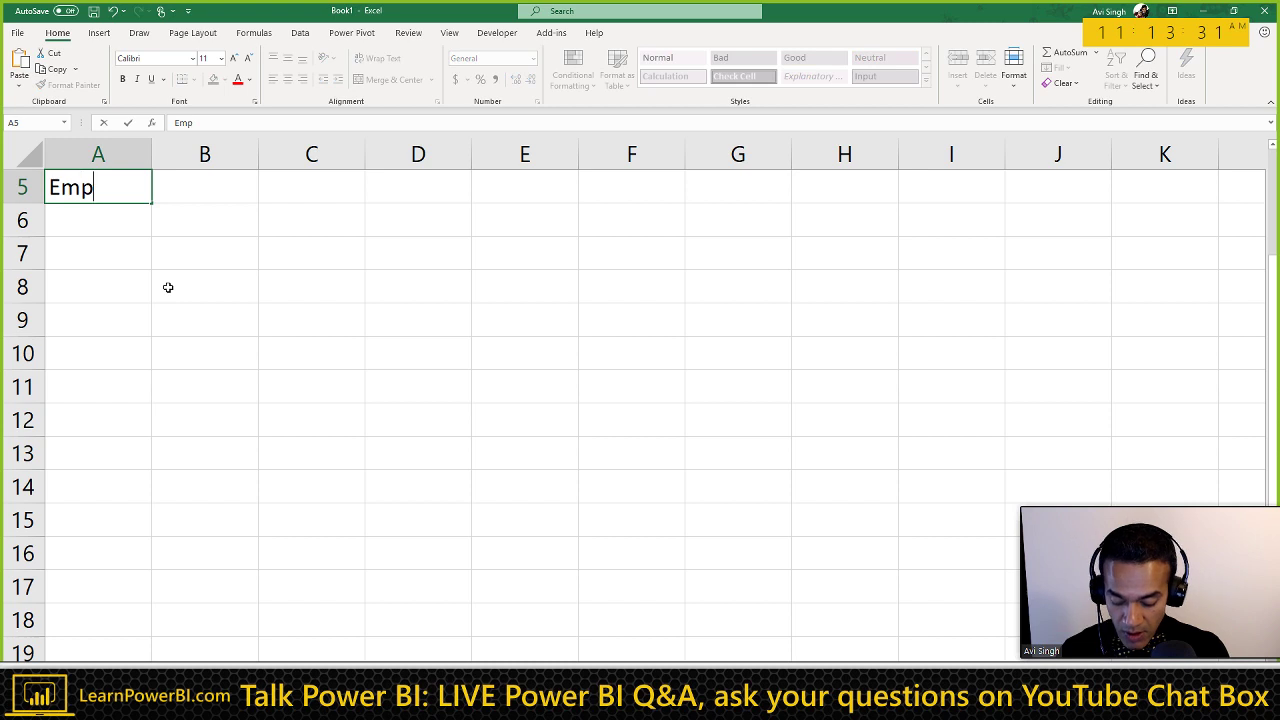
pyautogui.write('ID')
pyautogui.press('Return')
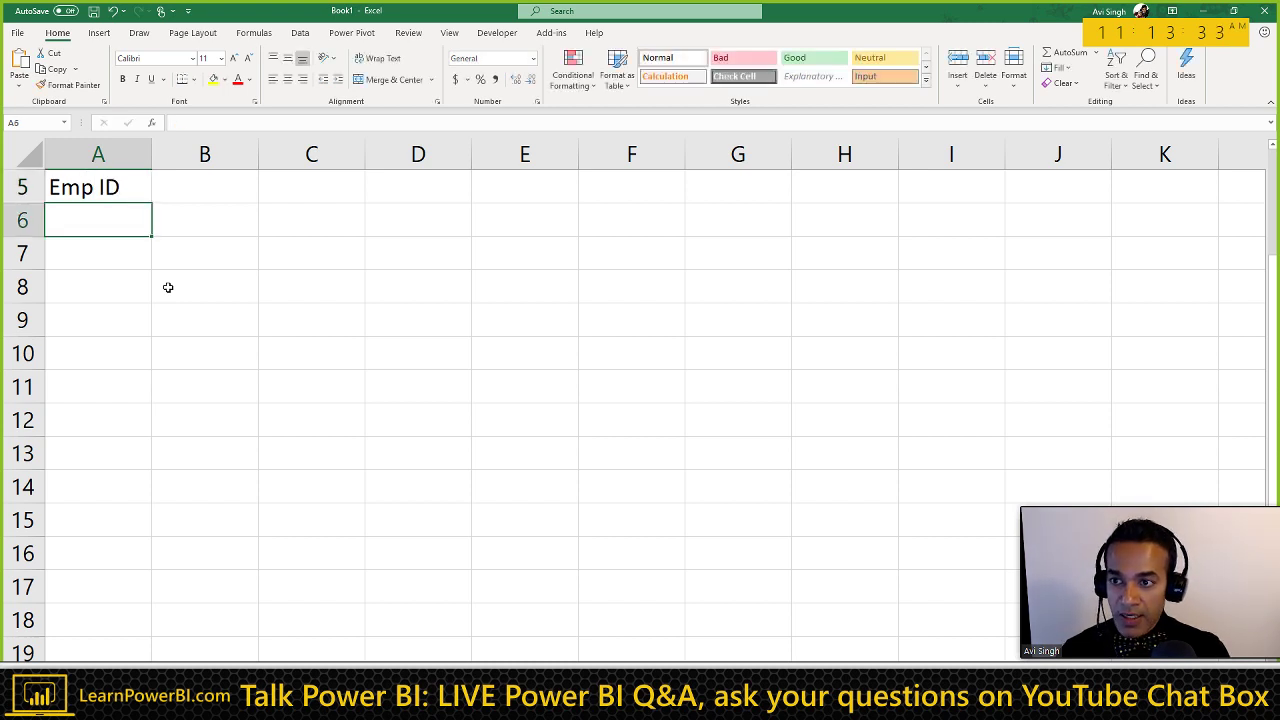
pyautogui.press('Up')
pyautogui.press('Right')
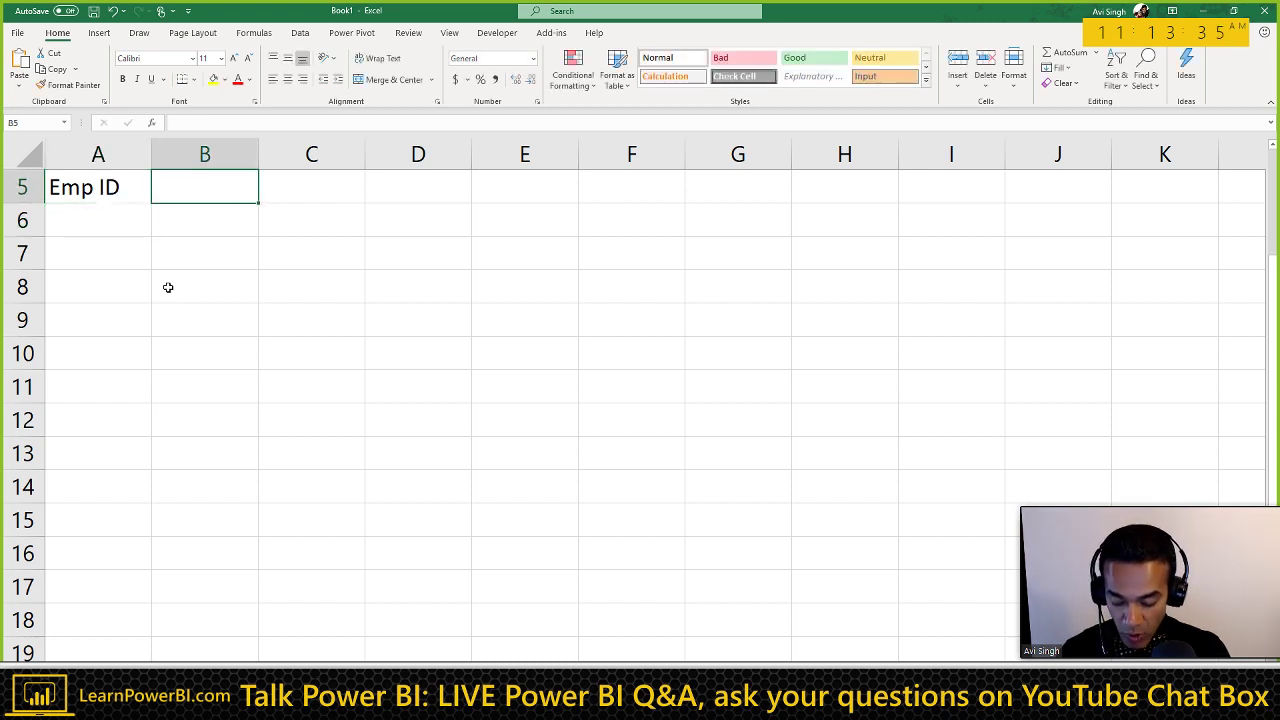
pyautogui.write('Start Date')
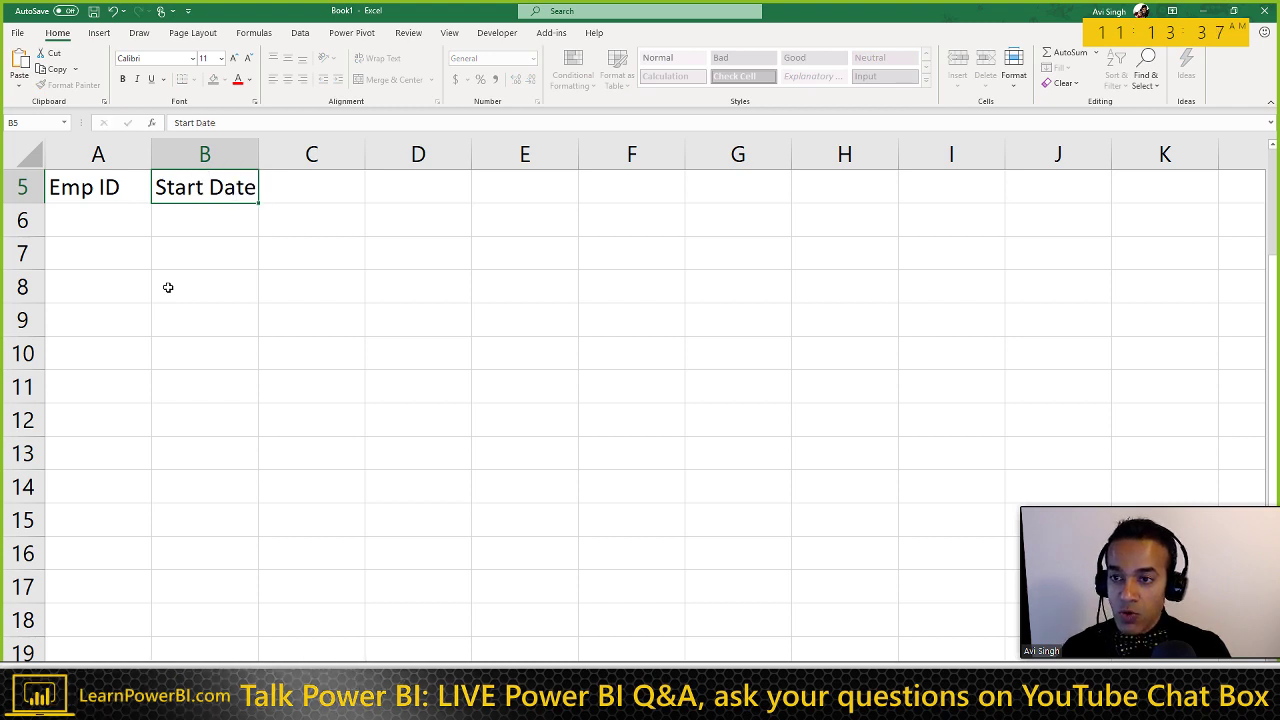
pyautogui.press('Tab')
pyautogui.write('End Date')
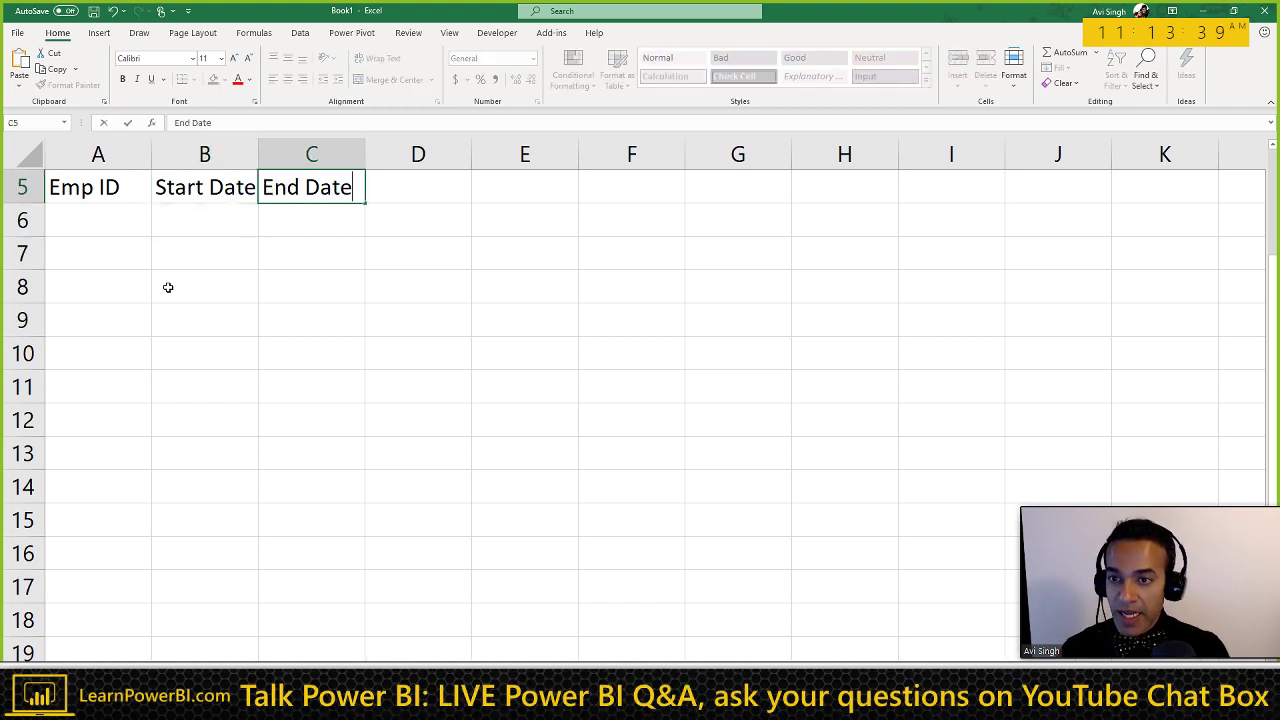
pyautogui.press('Return')
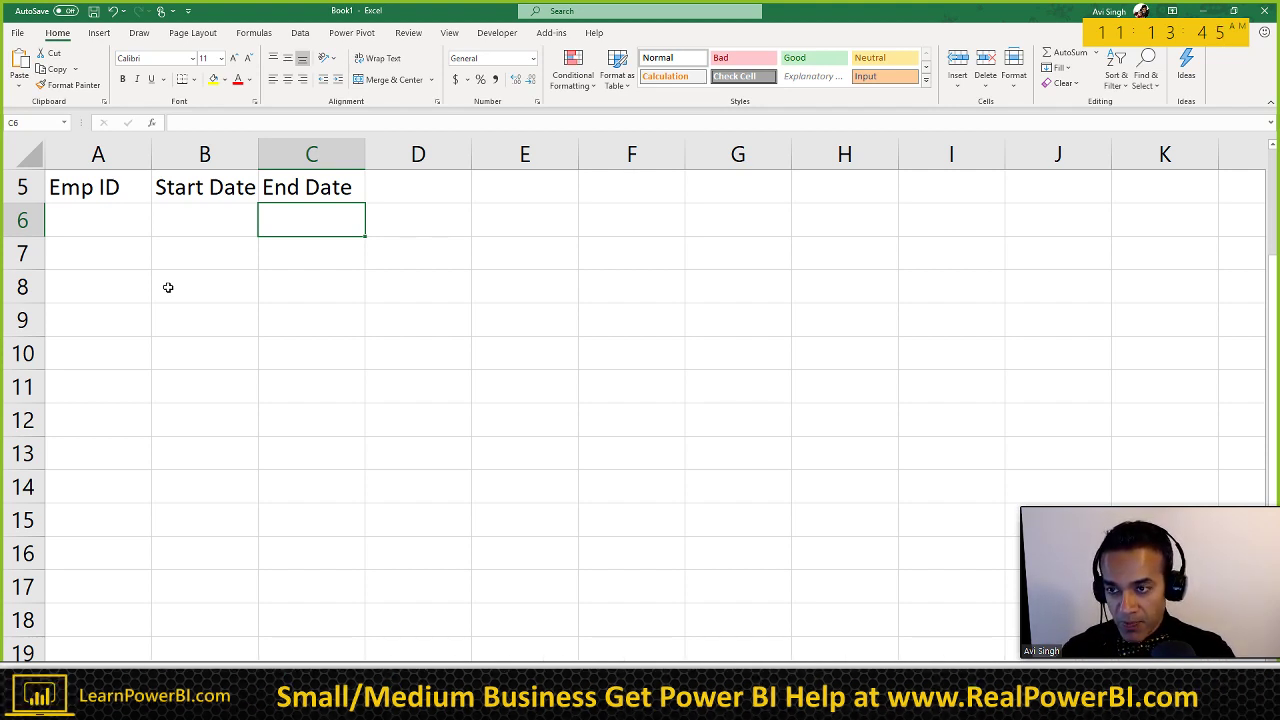
# Step: Select the cell below the headers, then cell A6 under Emp ID
pyautogui.click(102, 254)
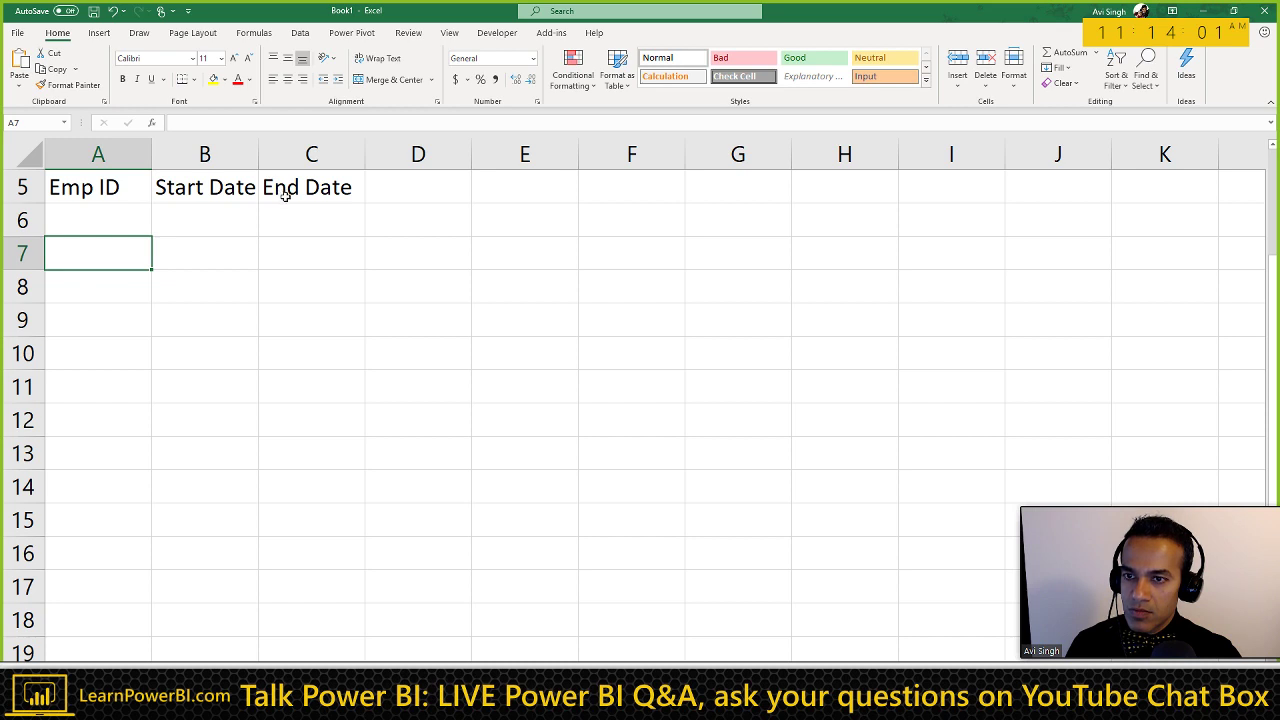
pyautogui.click(124, 221)
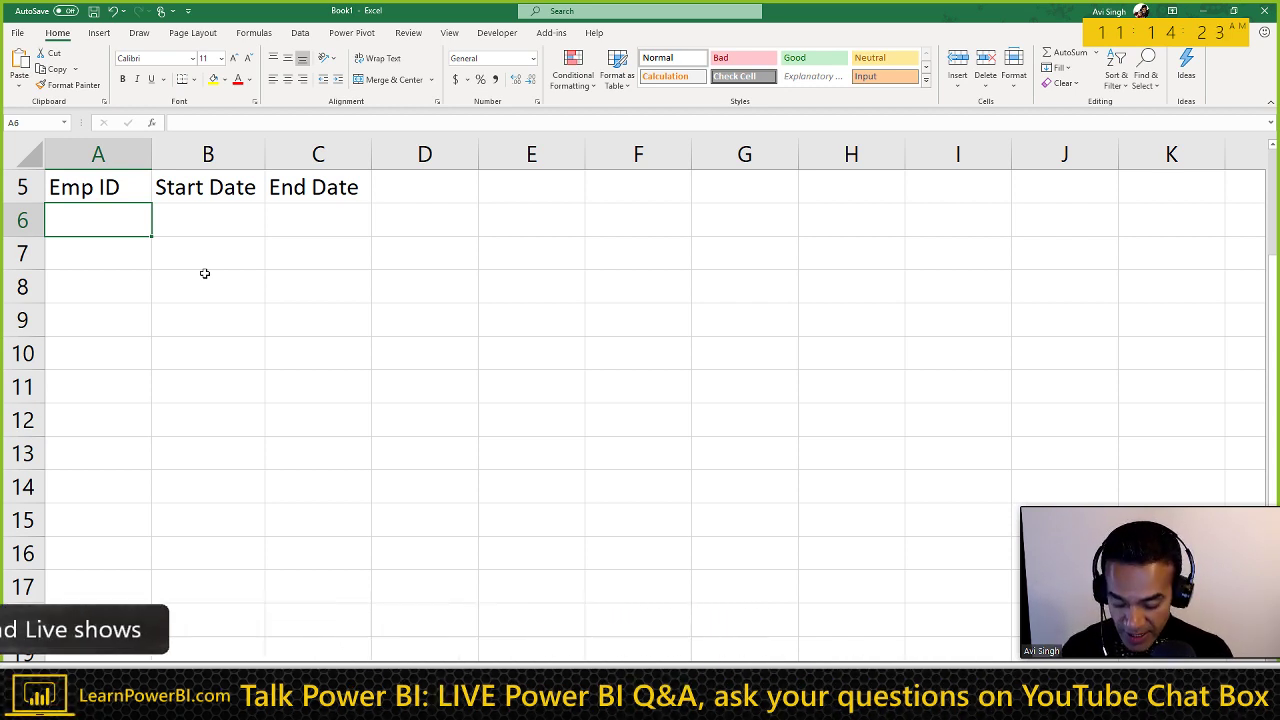
# Step: Enter employee IDs A, B, C, D and E down the Emp ID column
pyautogui.write('A')
pyautogui.press('Return')
pyautogui.write('B')
pyautogui.press('Return')
pyautogui.write('C')
pyautogui.press('Return')
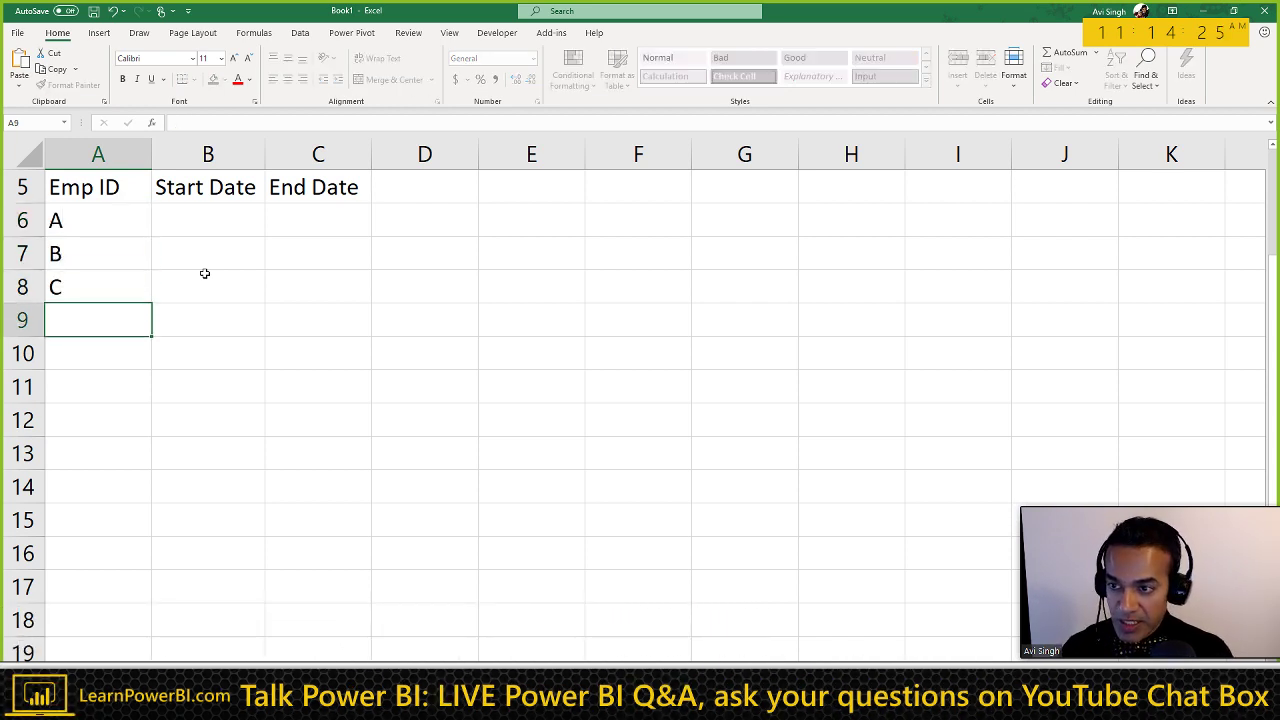
pyautogui.write('D')
pyautogui.press('Return')
pyautogui.write('E')
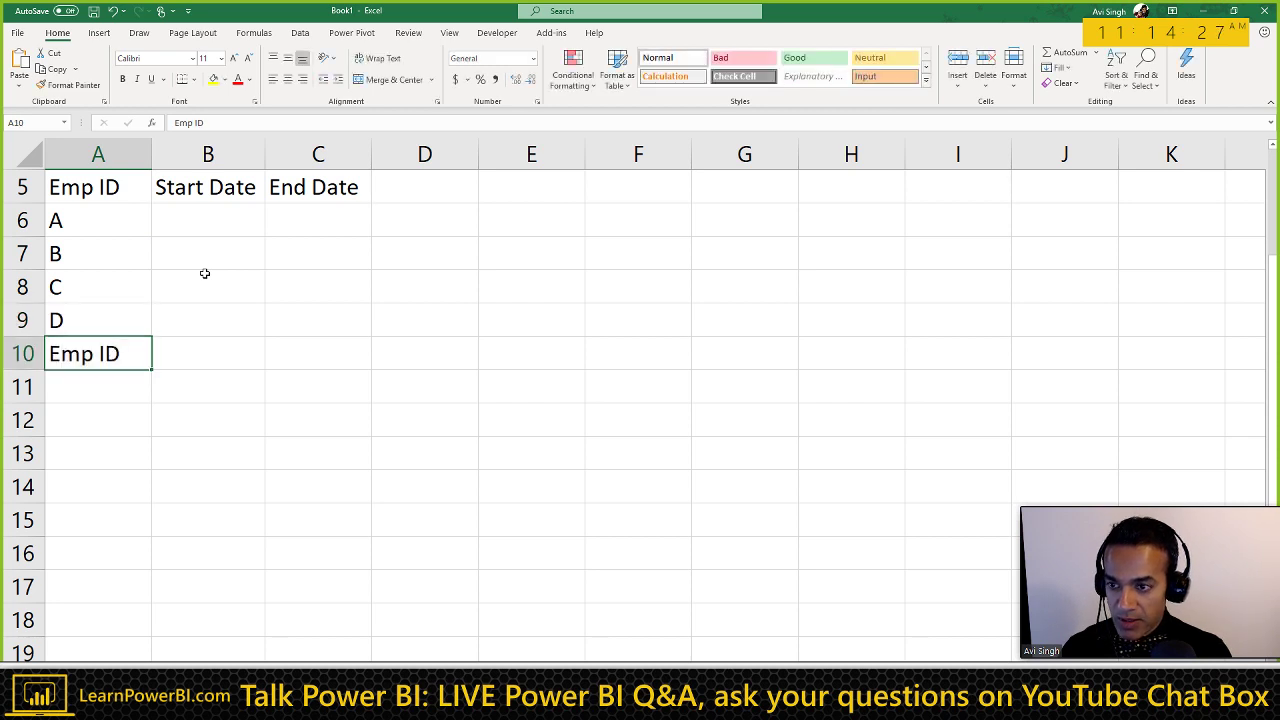
pyautogui.press('Delete')
pyautogui.press('Return')
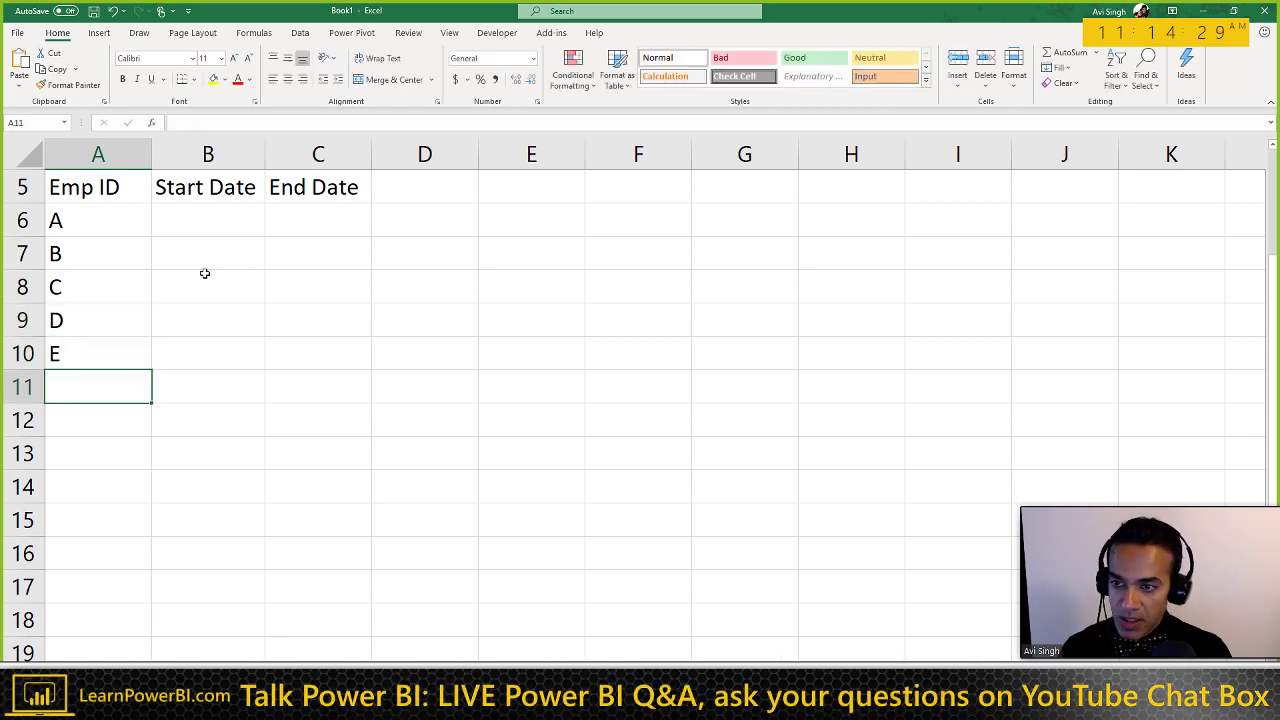
pyautogui.press('Up')
pyautogui.press('Up')
pyautogui.press('Up')
pyautogui.press('Up')
pyautogui.press('Up')
# Step: Enter start dates 7/1/2019 for employees A and B and 8/1/2019 for C
pyautogui.press('Right')
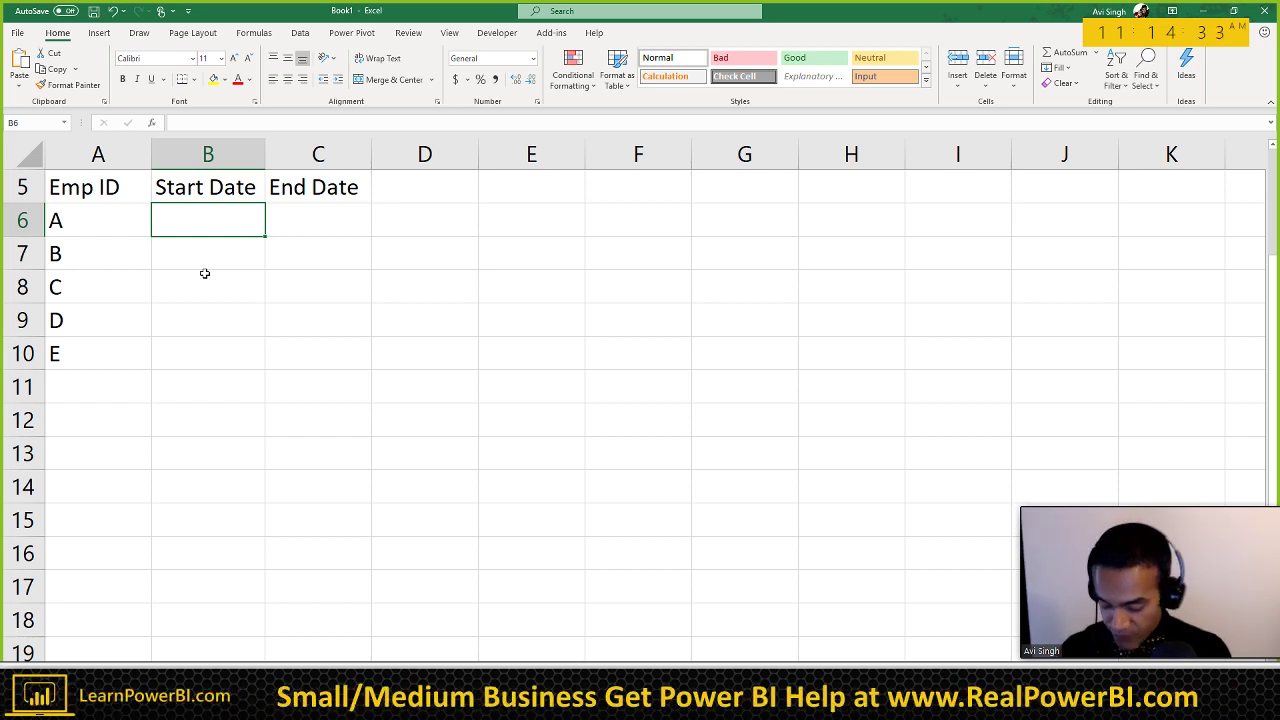
pyautogui.write('Ju')
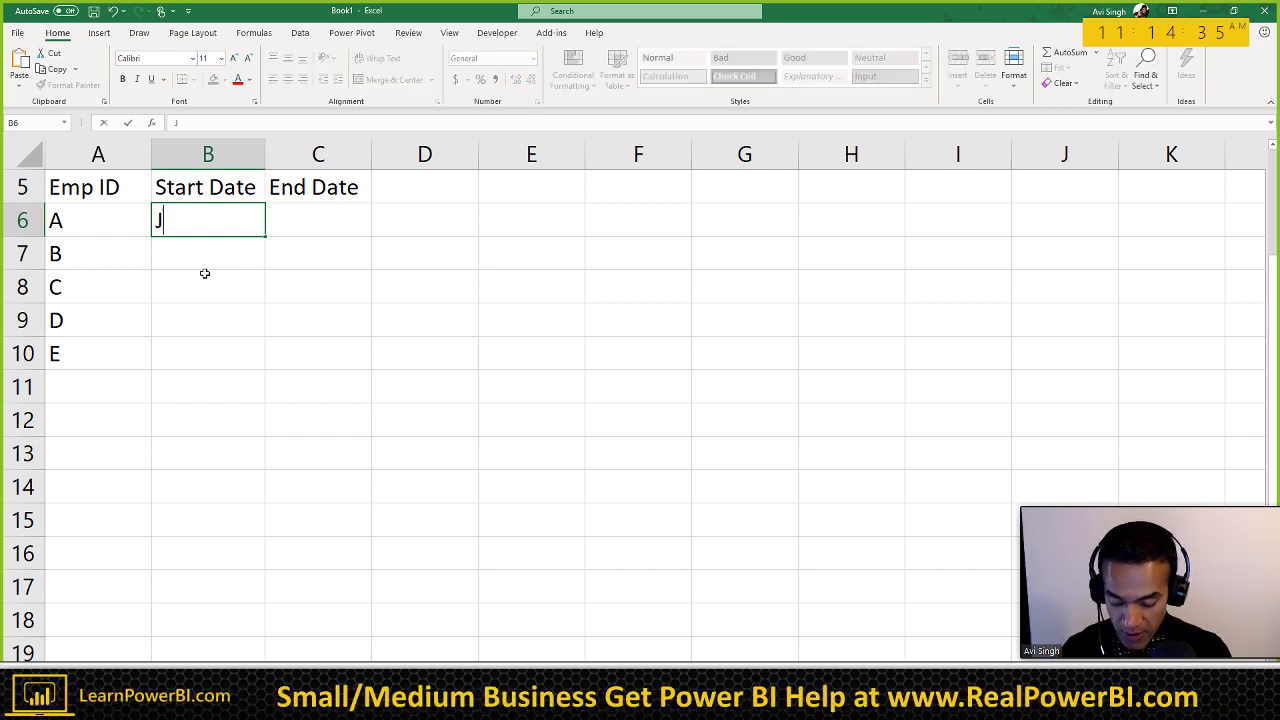
pyautogui.press('BackSpace')
pyautogui.press('BackSpace')
pyautogui.write('7')
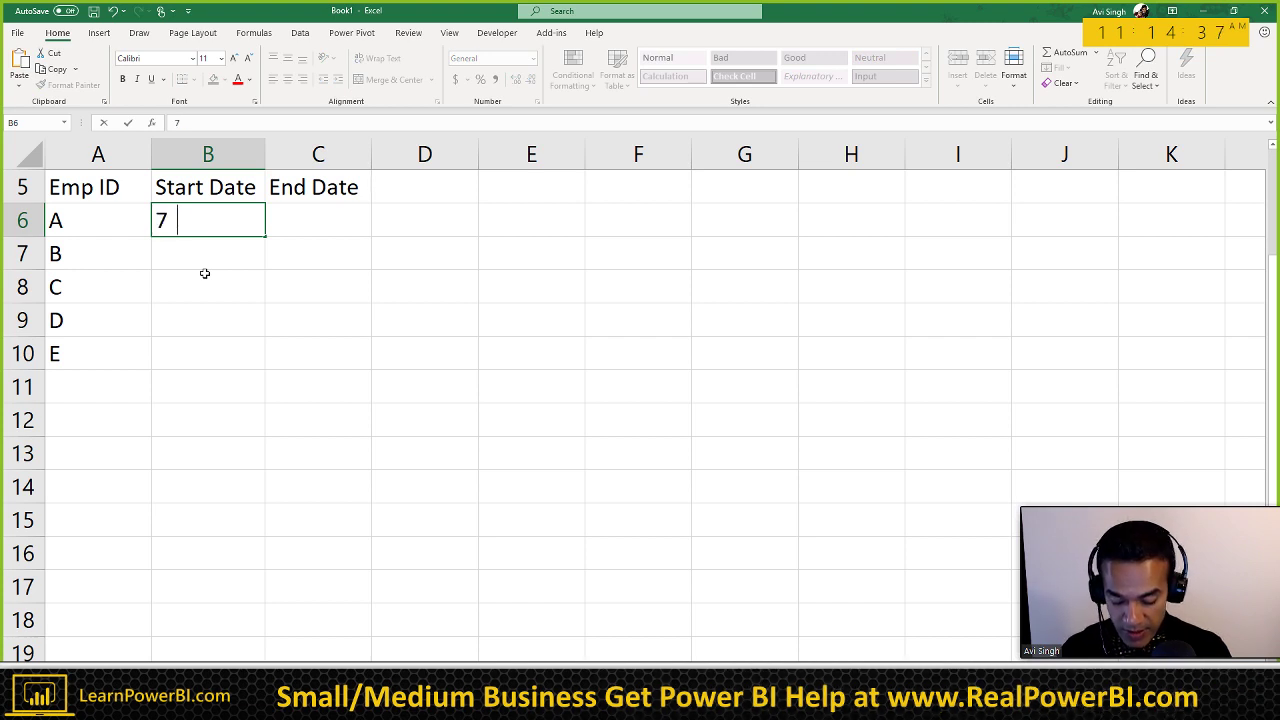
pyautogui.write('/1/2019')
pyautogui.press('Return')
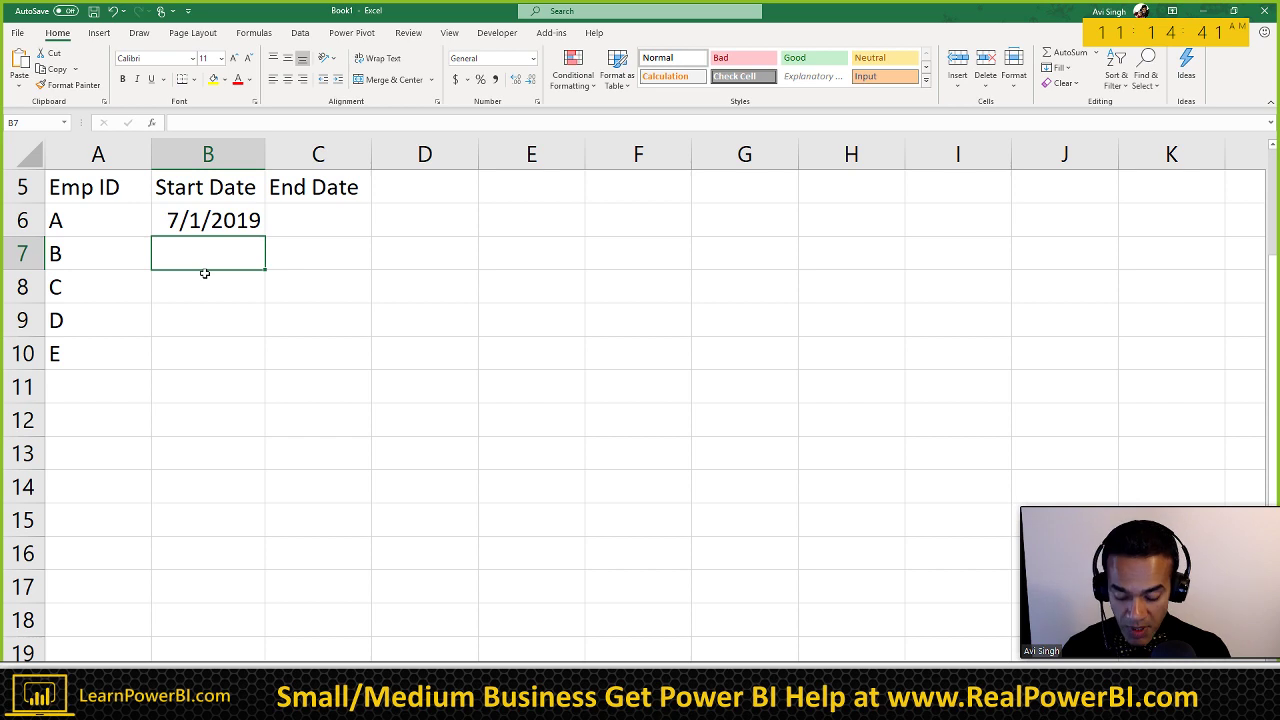
pyautogui.write('7/1')
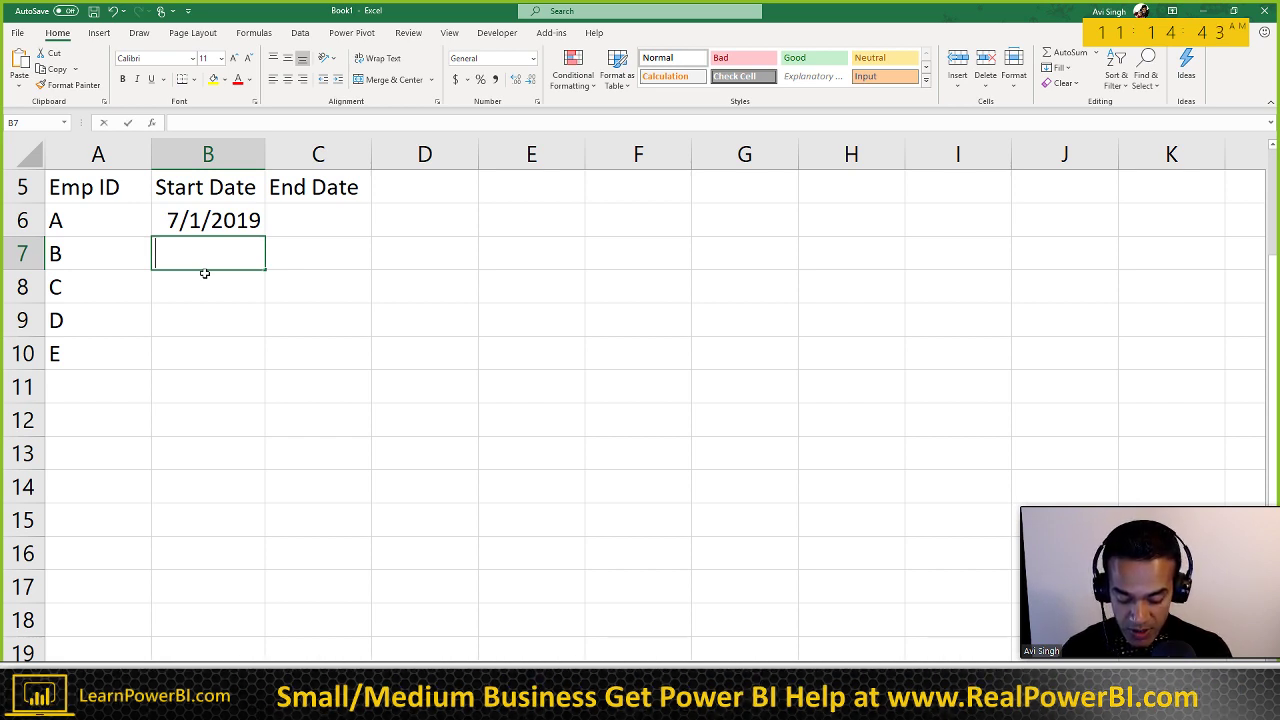
pyautogui.write('/2019')
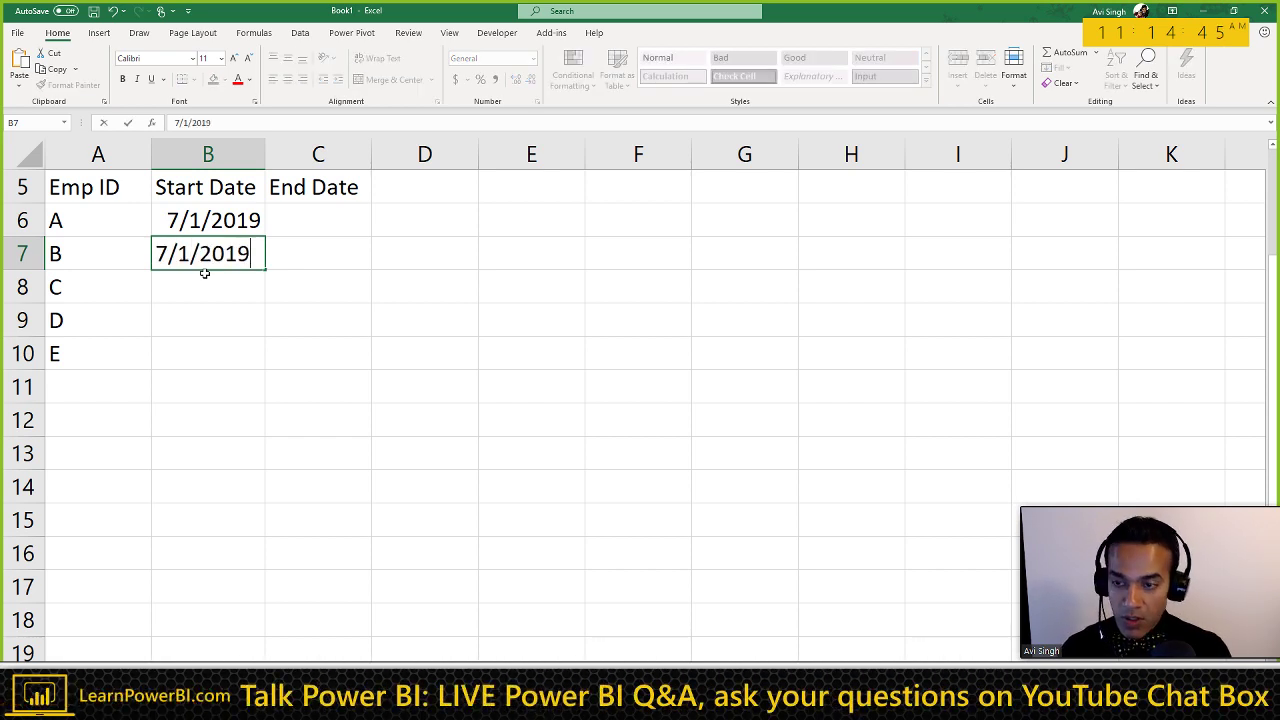
pyautogui.press('Return')
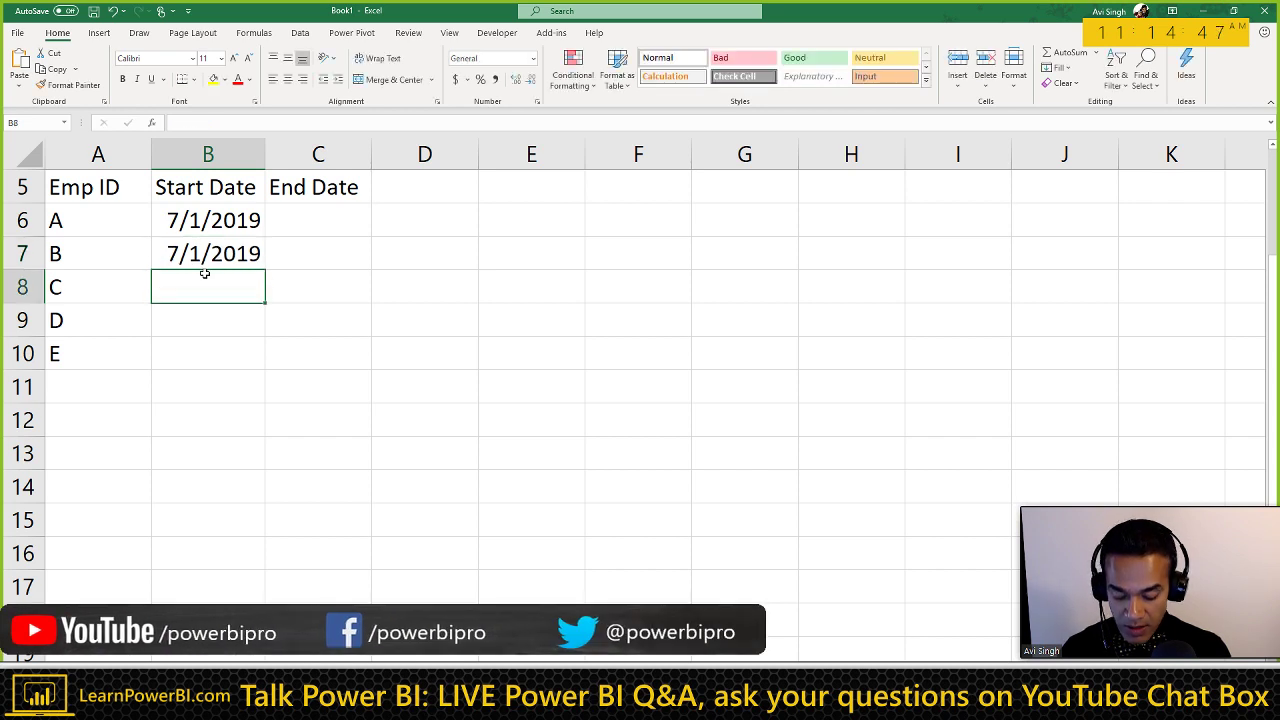
pyautogui.press('Up')
pyautogui.press('Up')
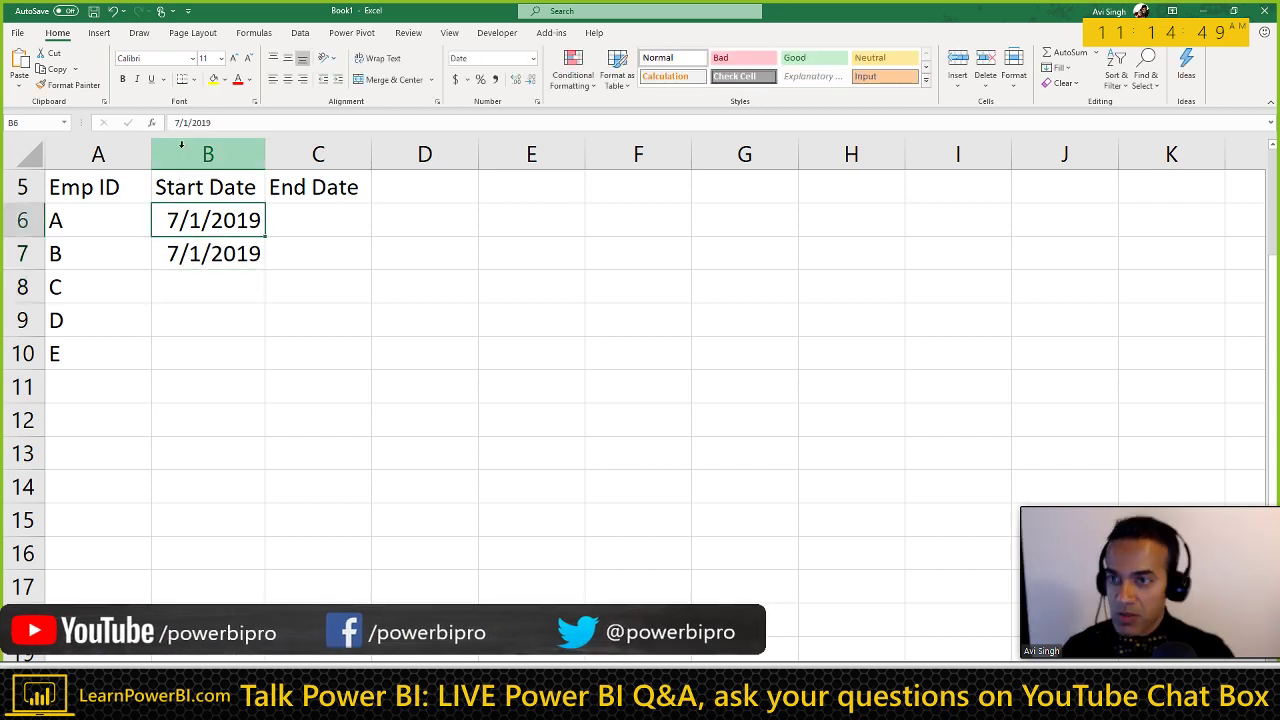
pyautogui.press('Down')
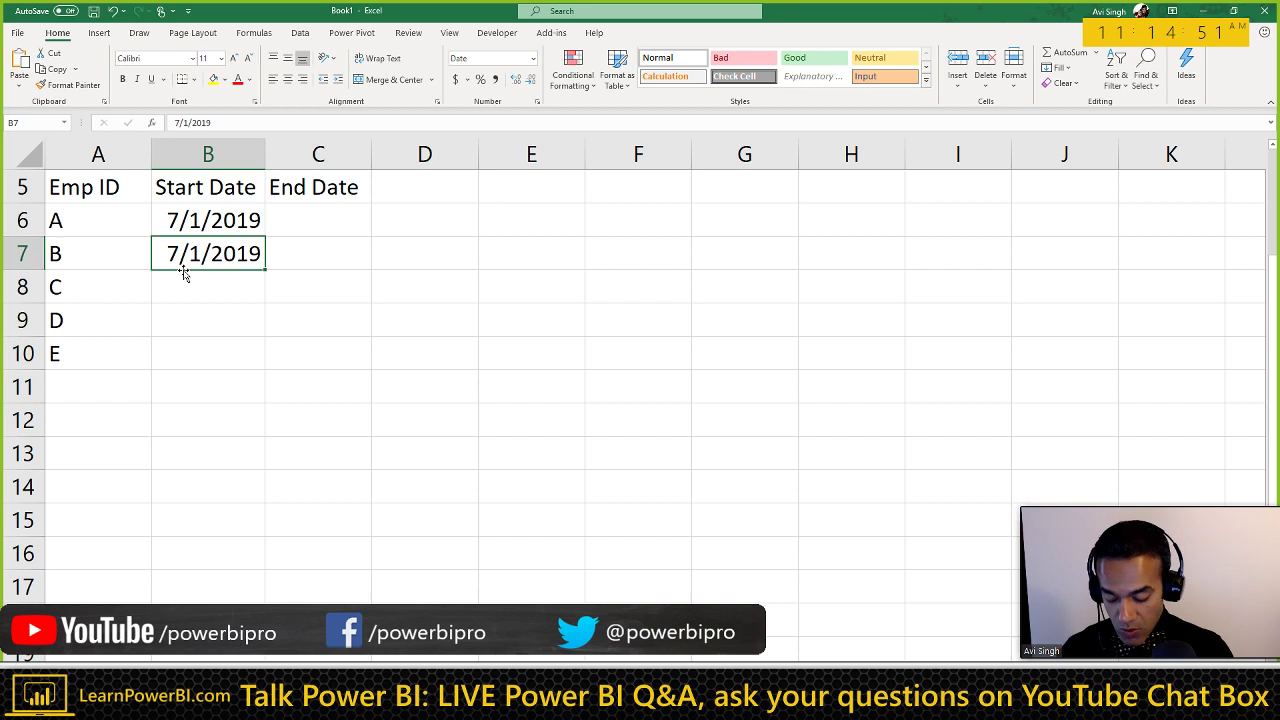
pyautogui.press('Down')
pyautogui.write('8/1/2019')
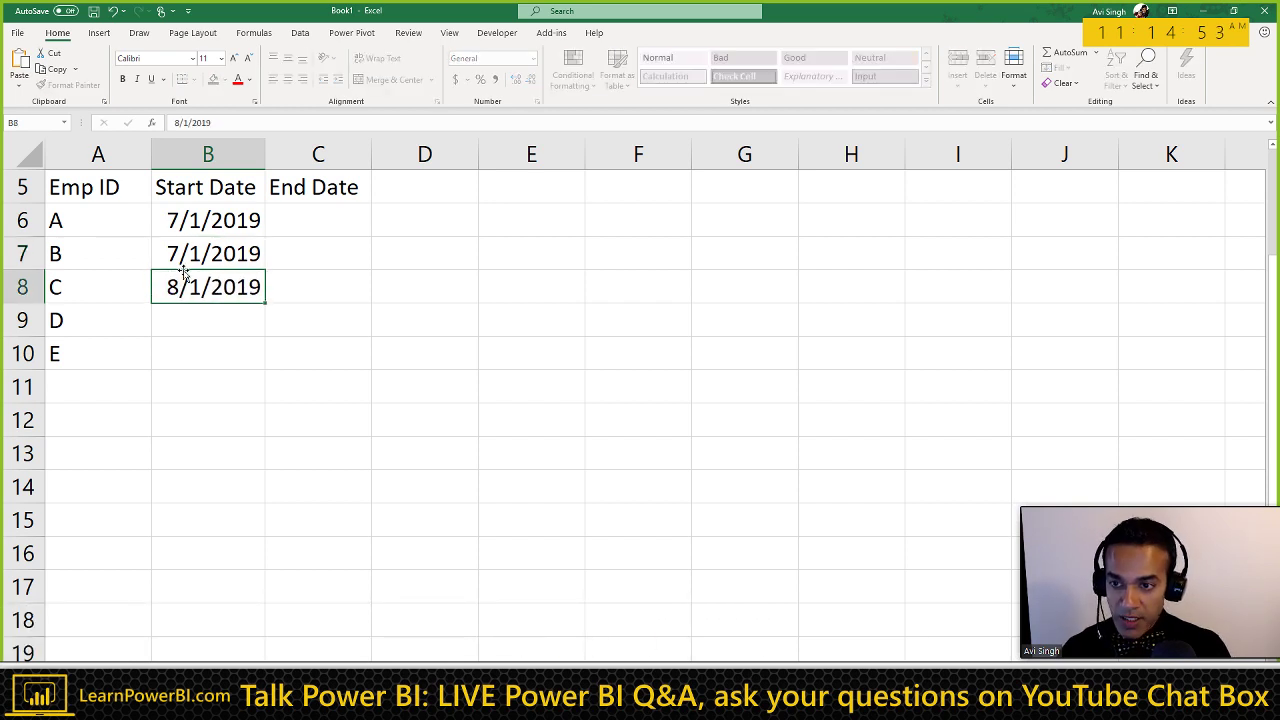
pyautogui.press('Up')
pyautogui.press('Up')
pyautogui.press('Up')
pyautogui.press('Right')
pyautogui.press('Down')
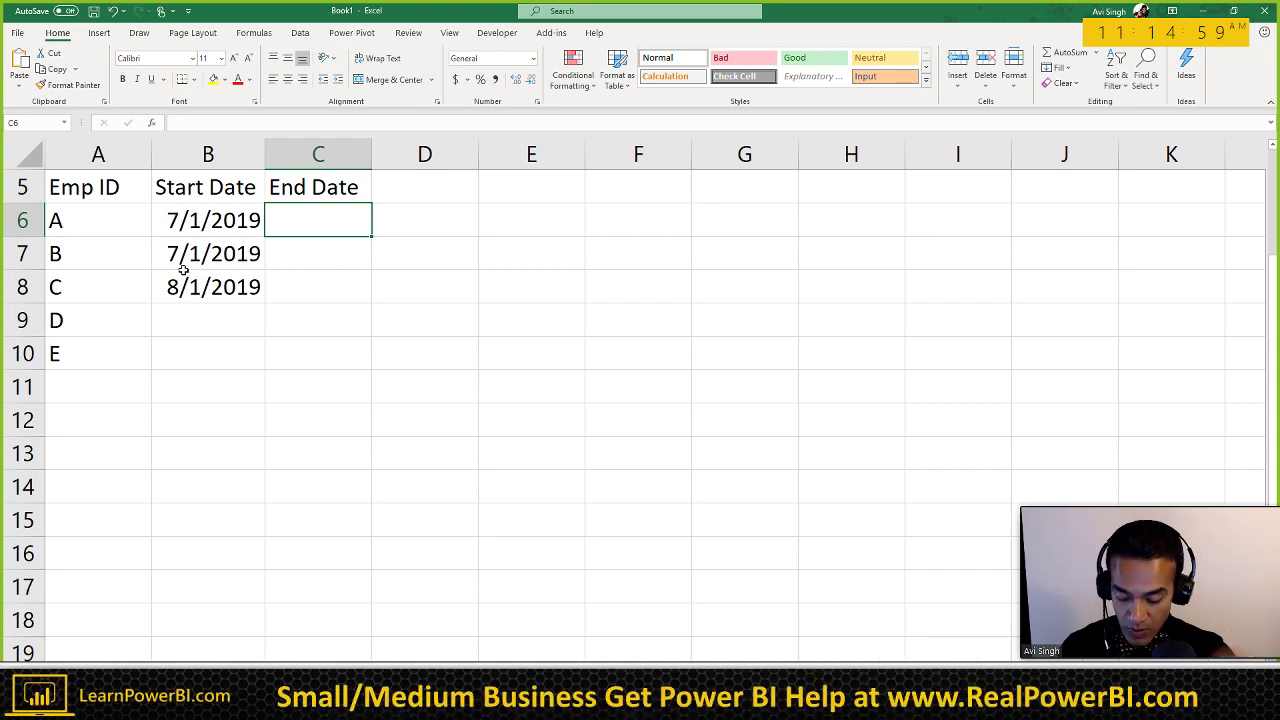
# Step: Enter end dates 10/1/2019, 10/1/2019 and 11/1/2019 for A, B and C, widening column C
pyautogui.write('10/1/2019')
pyautogui.press('Return')
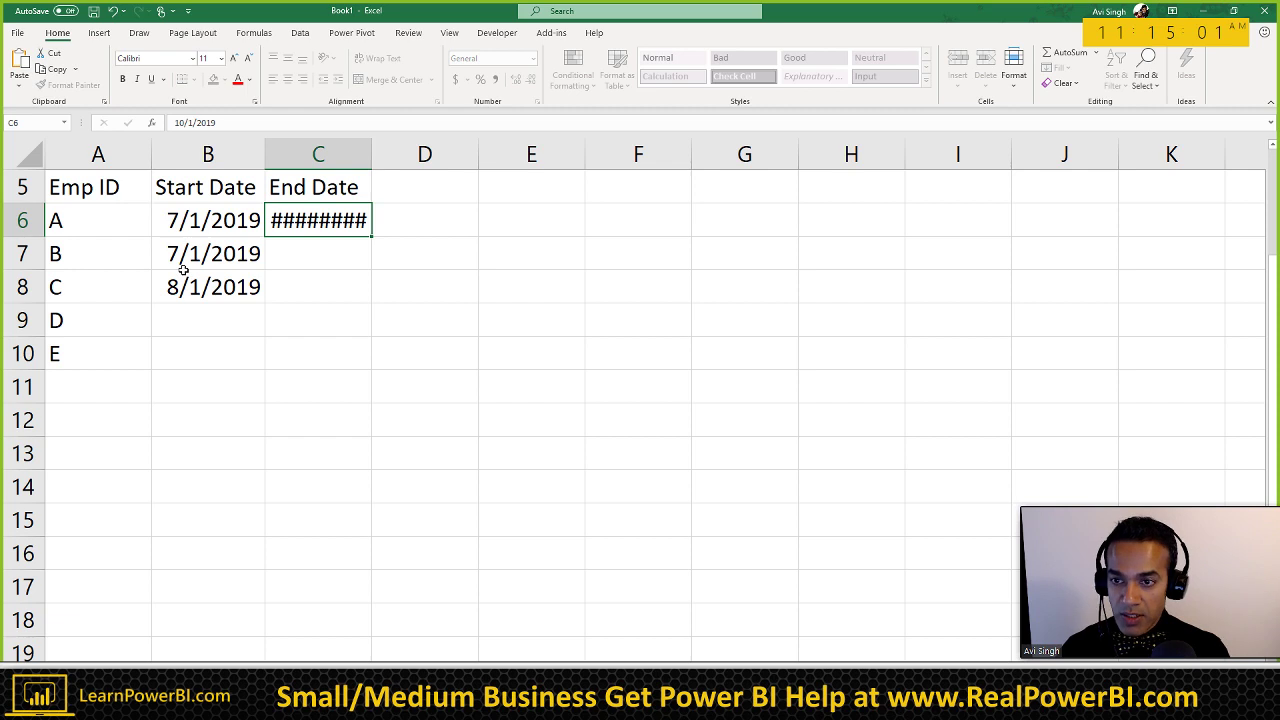
pyautogui.write('10/1/2019')
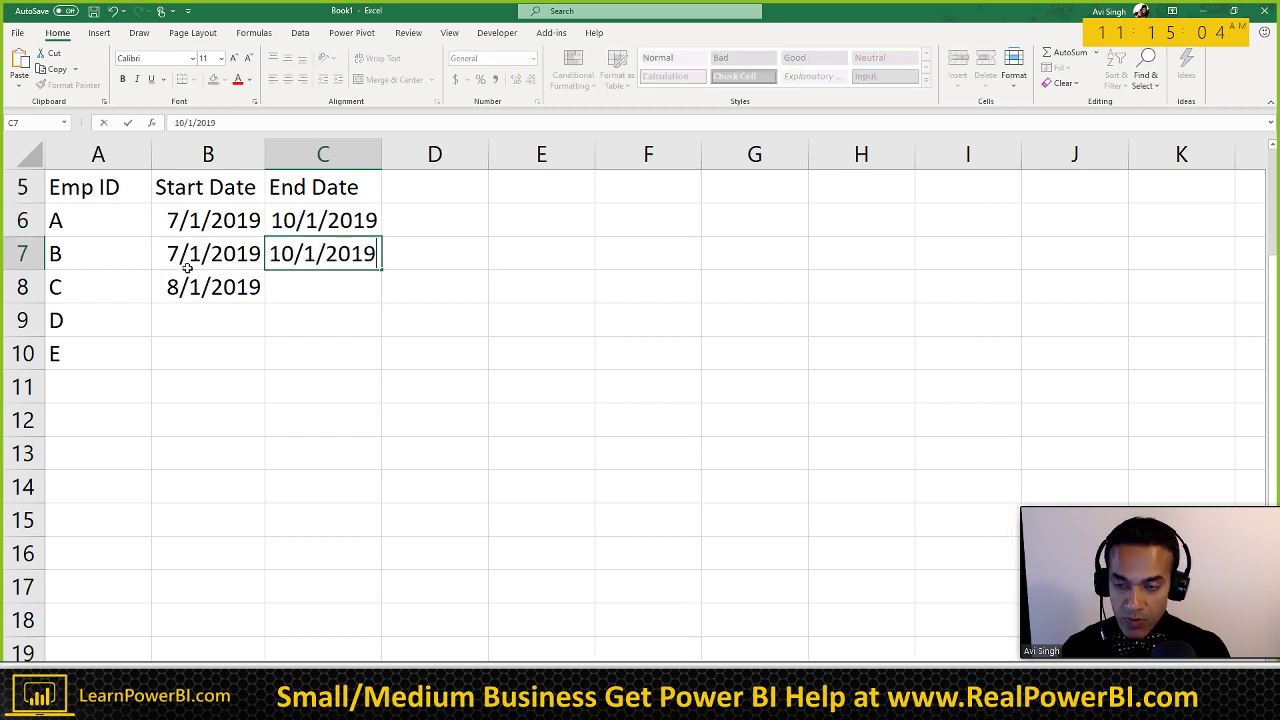
pyautogui.press('Return')
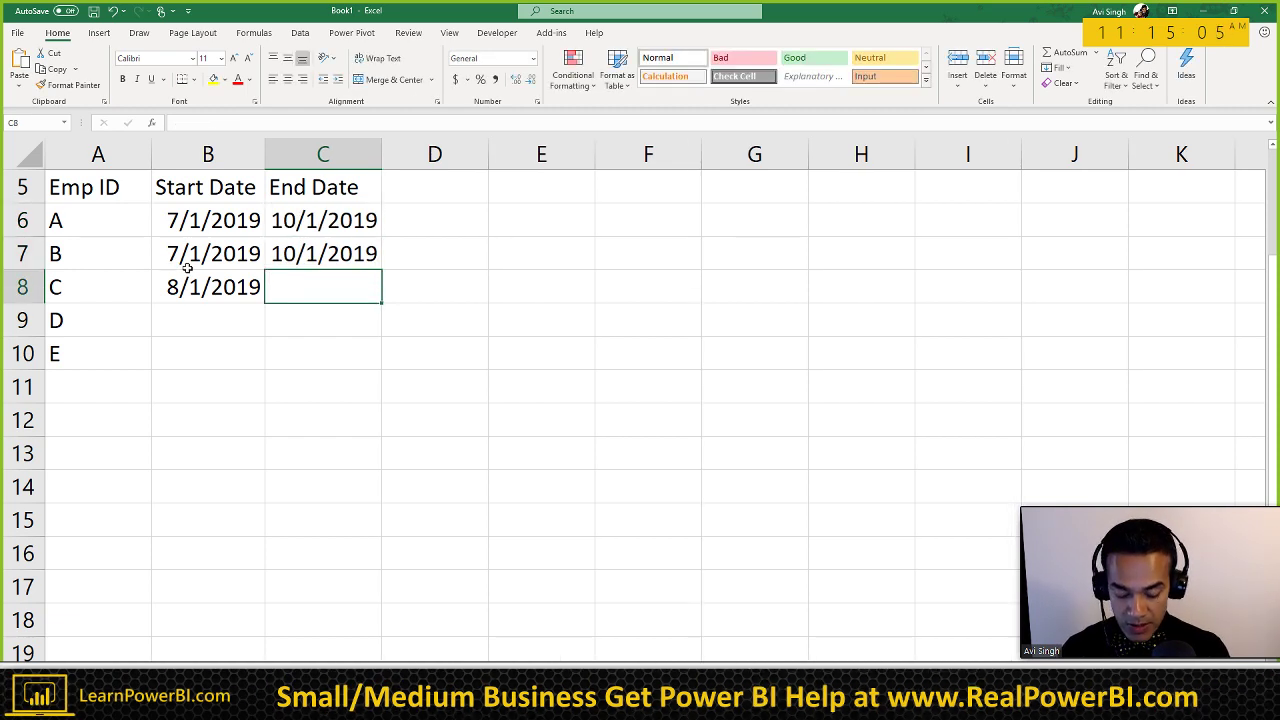
pyautogui.write('11/1/2019')
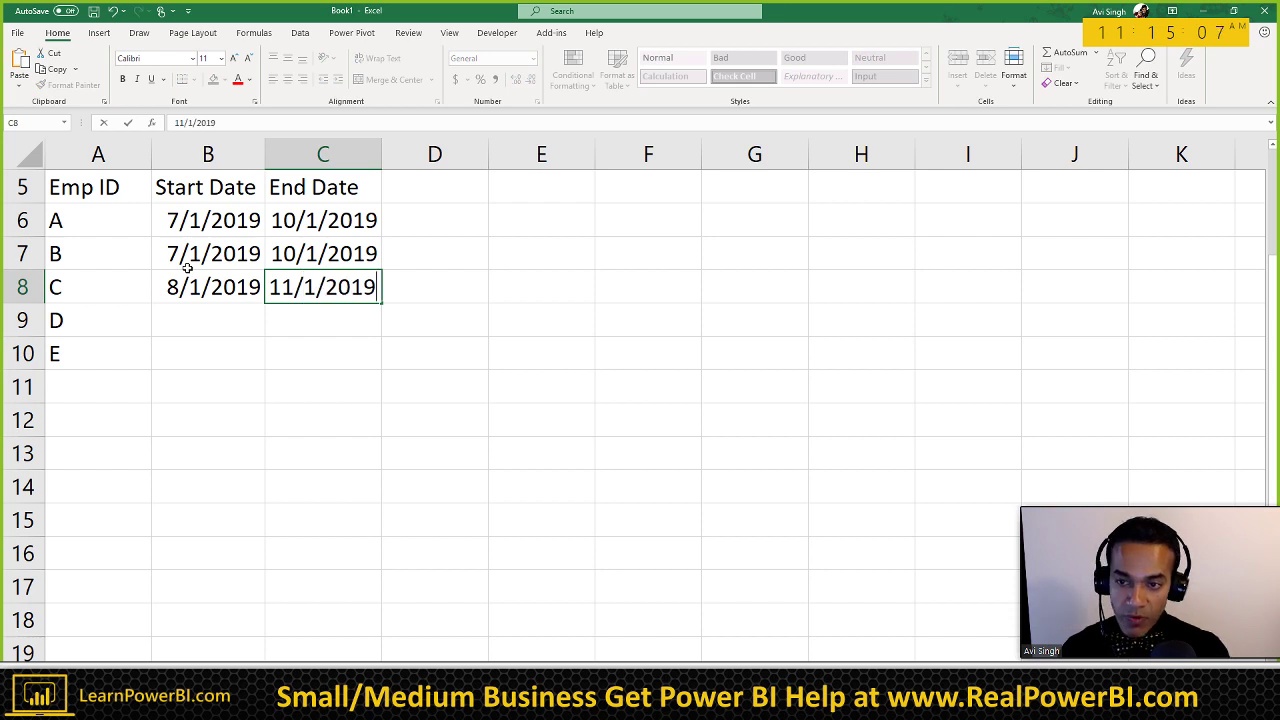
pyautogui.press('Return')
pyautogui.moveTo(386, 154); pyautogui.dragTo(393, 154)
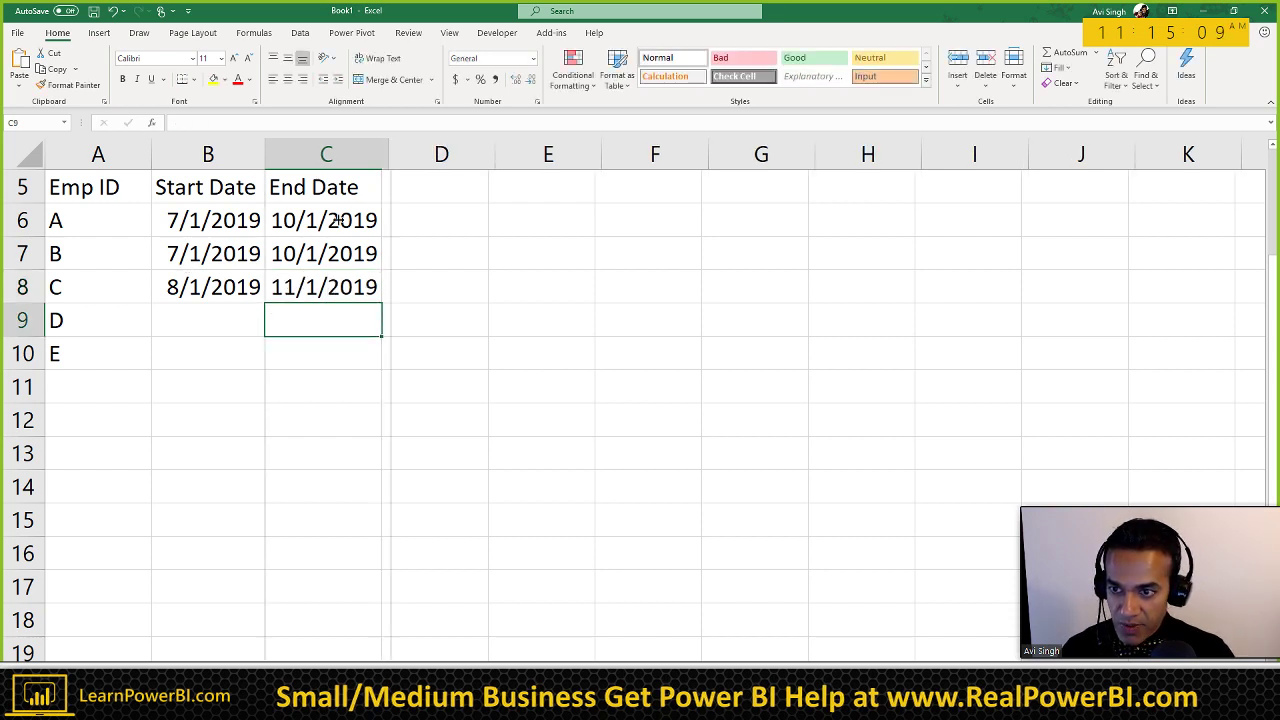
# Step: Give D dates 9/1/2019–12/1/2019 and E dates 10/1/2019–1/1/2020, fitting column B
pyautogui.click(194, 324)
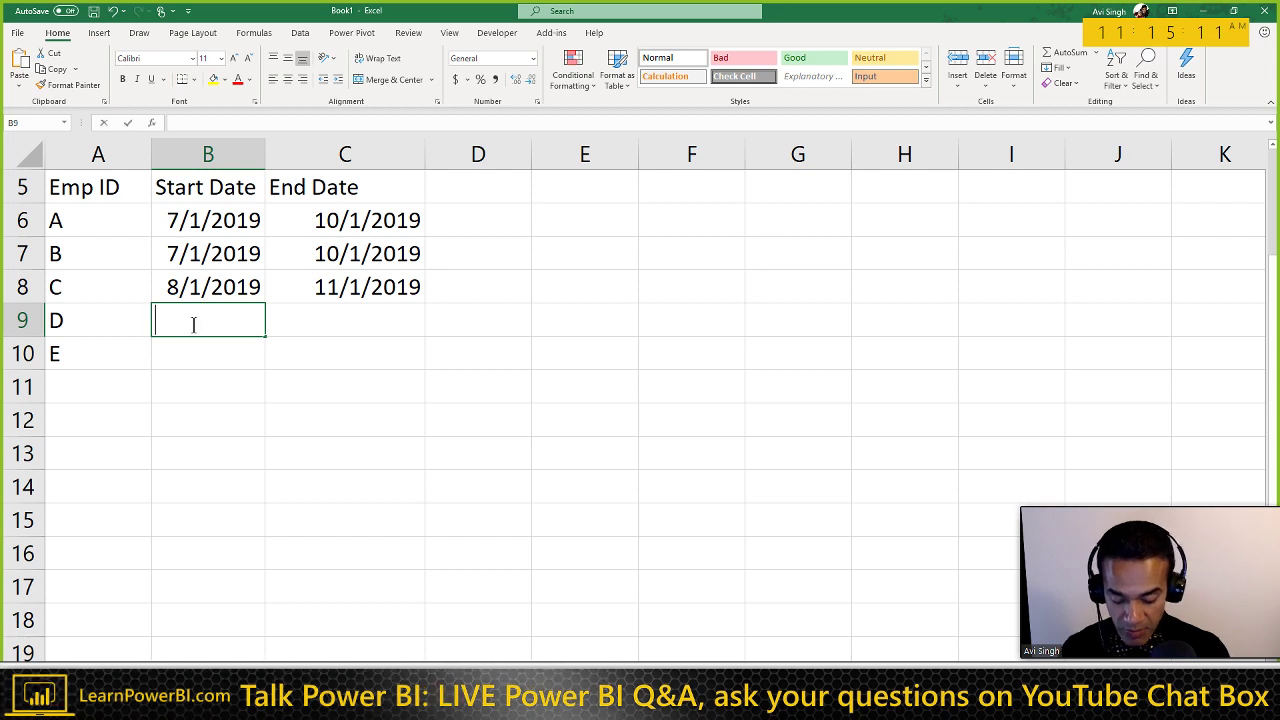
pyautogui.write('9/1/2019')
pyautogui.press('Return')
pyautogui.press('Up')
pyautogui.press('Right')
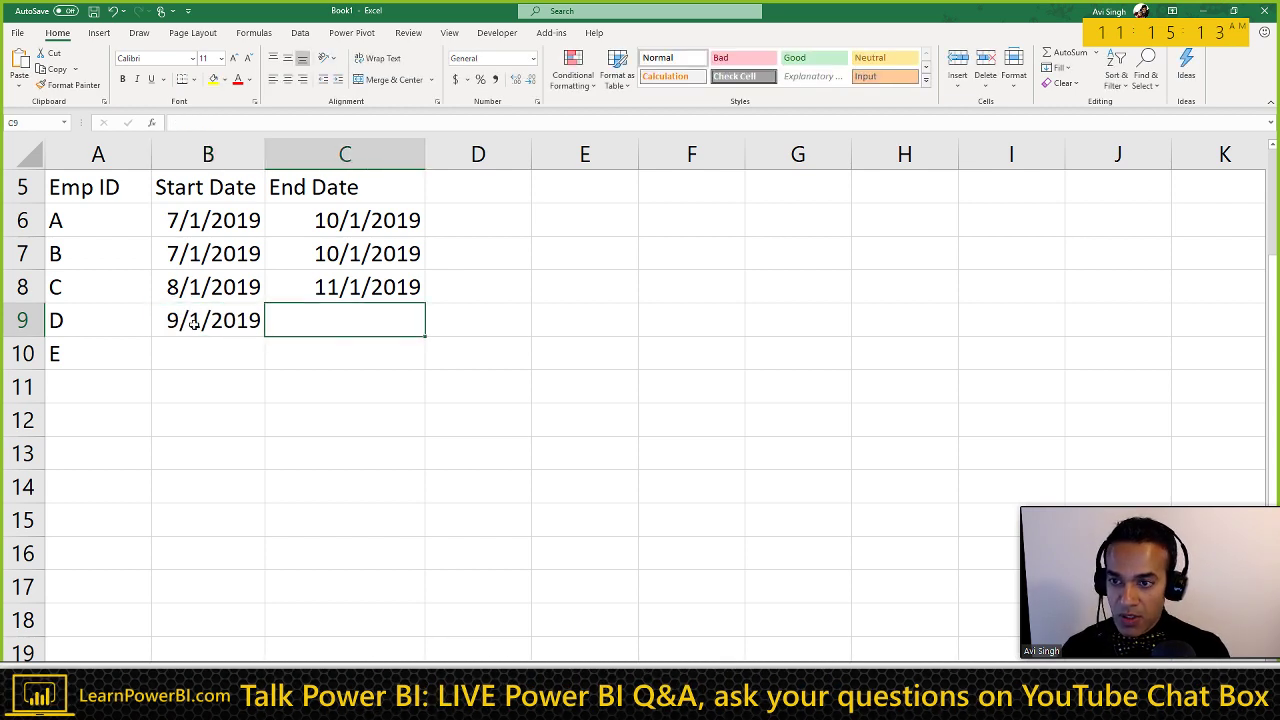
pyautogui.write('12/1/2')
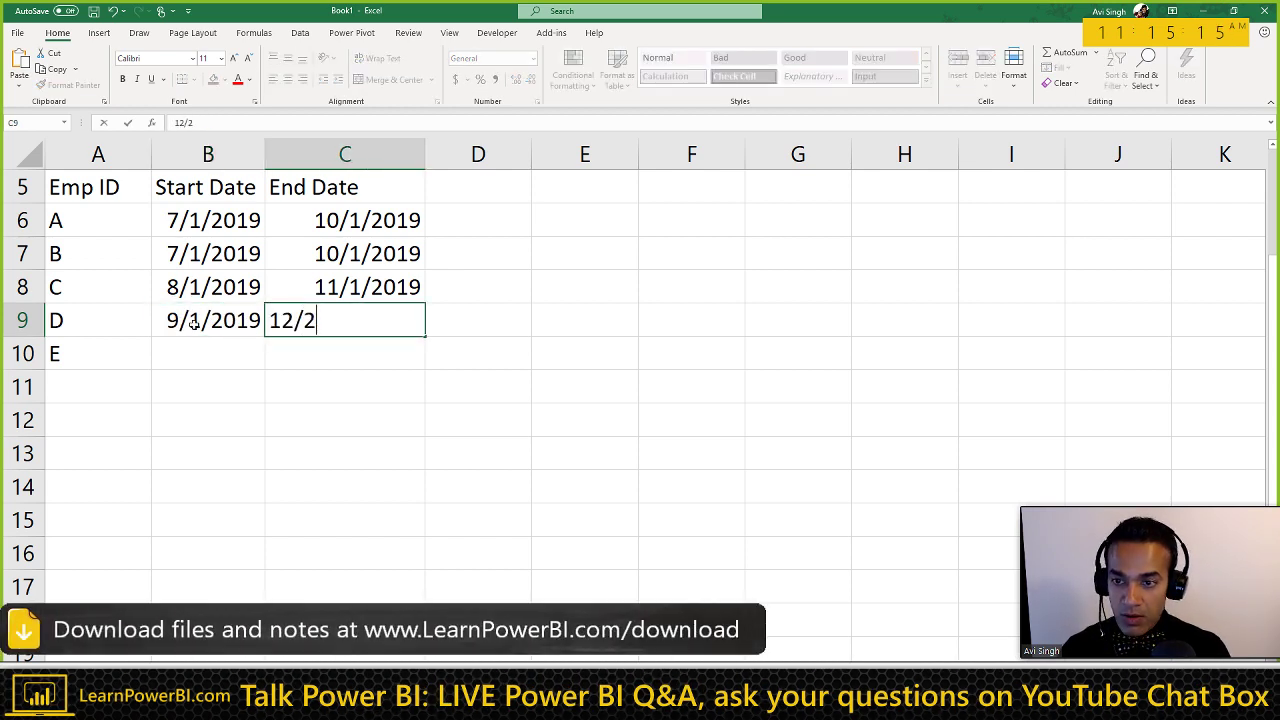
pyautogui.write('019')
pyautogui.press('Return')
pyautogui.press('Left')
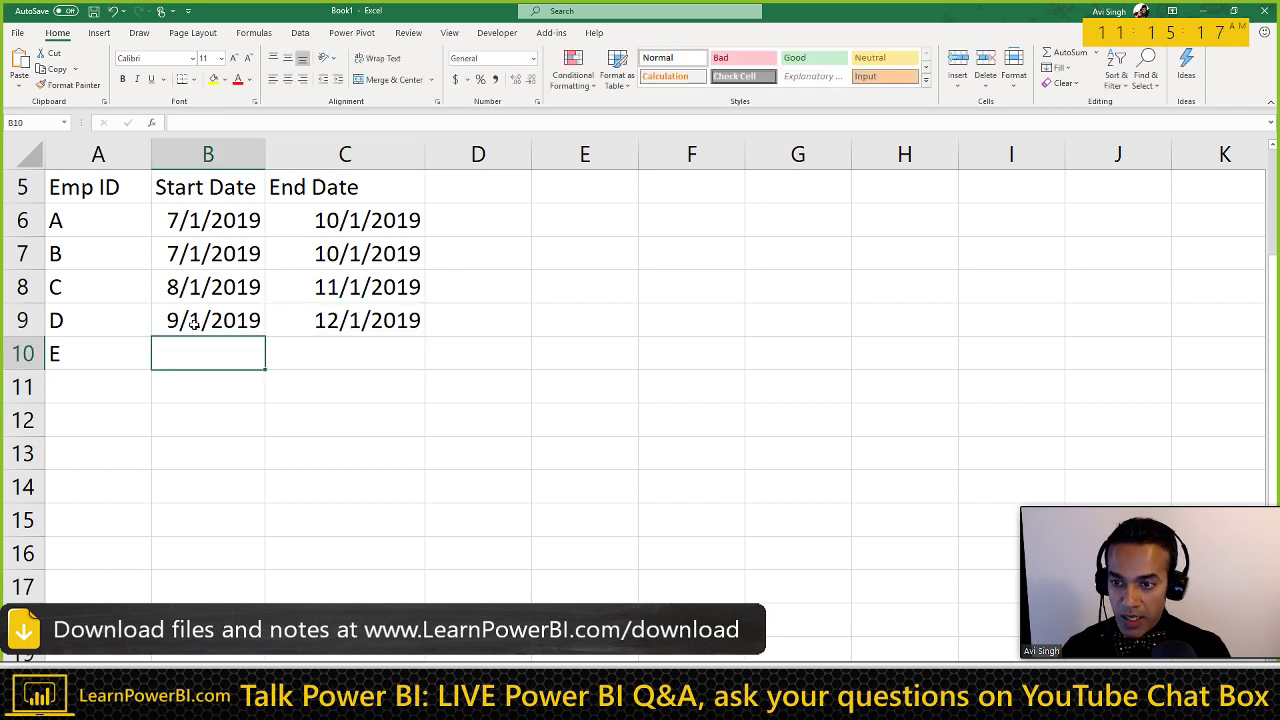
pyautogui.write('10/1/2019')
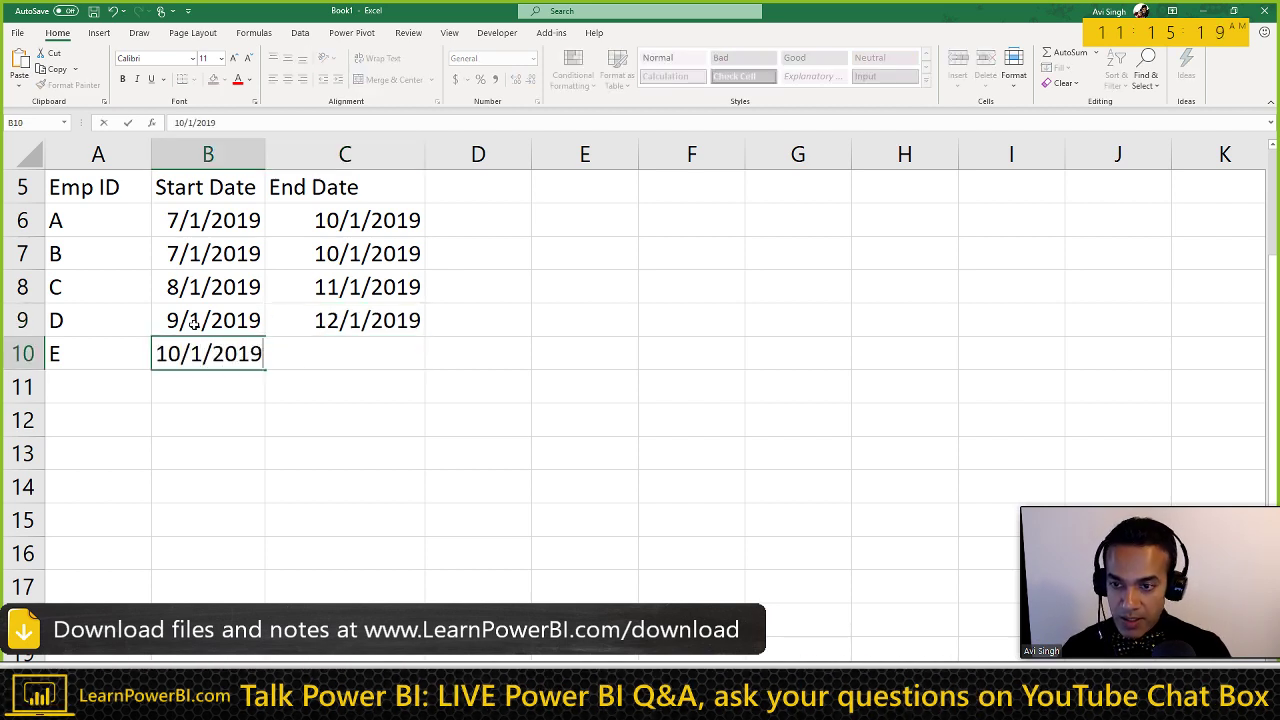
pyautogui.hotkey('ctrl', 'Return')
pyautogui.press('Right')
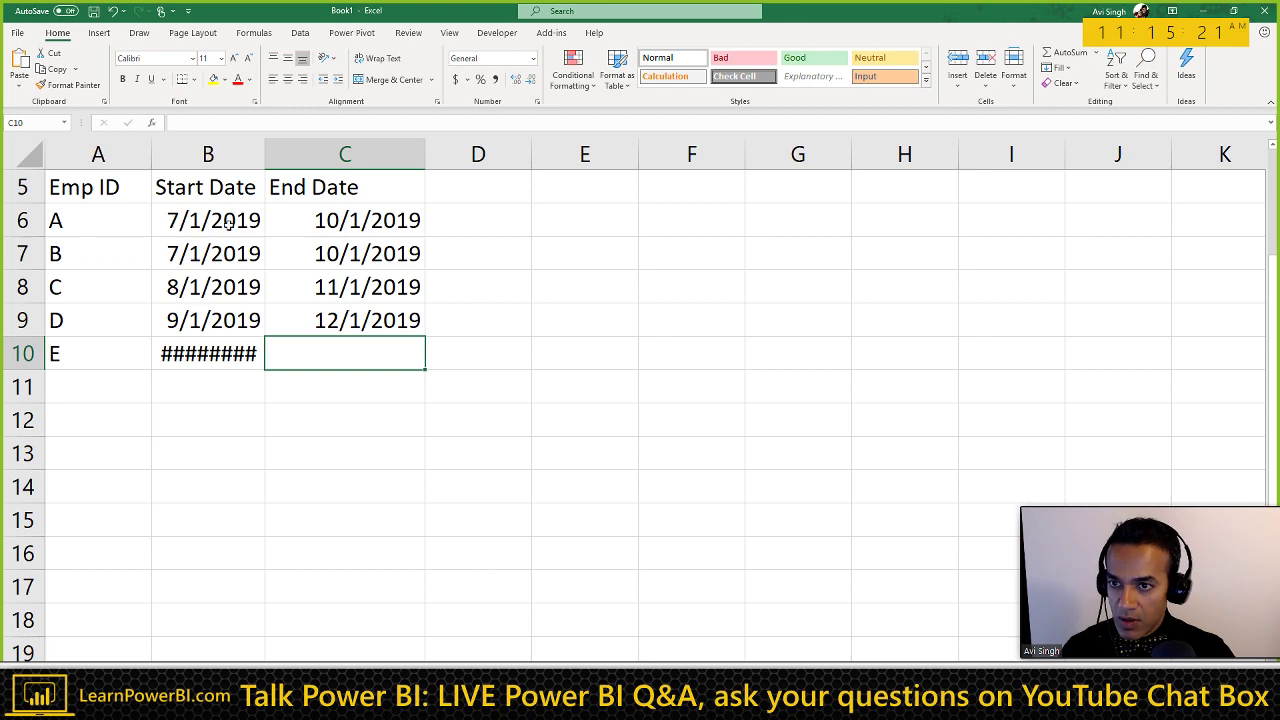
pyautogui.doubleClick(268, 162)
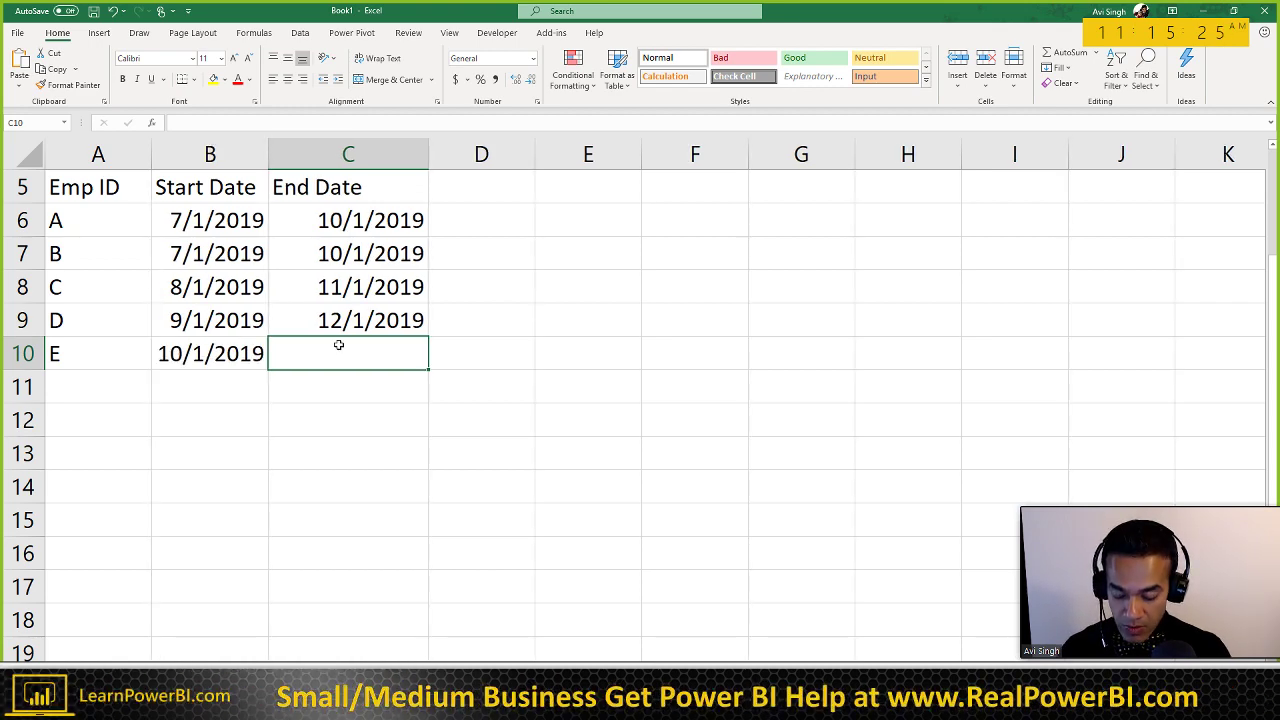
pyautogui.write('1/1/2')
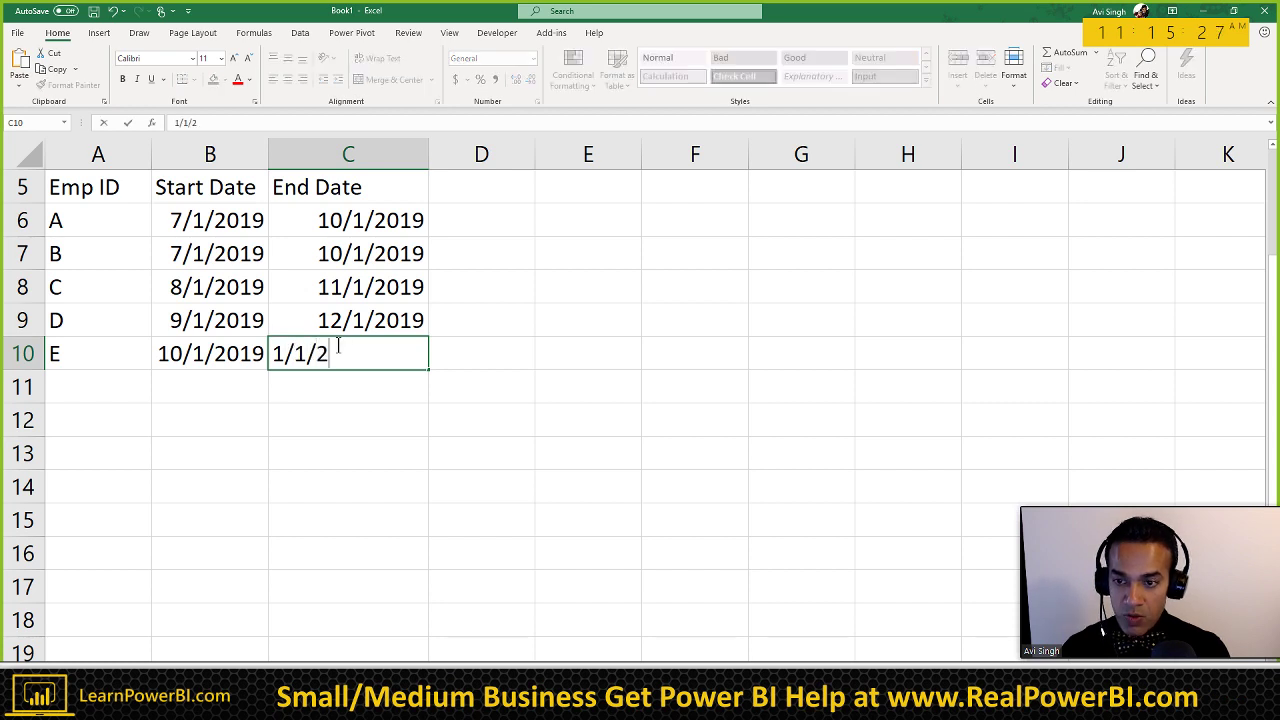
pyautogui.write('020')
pyautogui.press('Return')
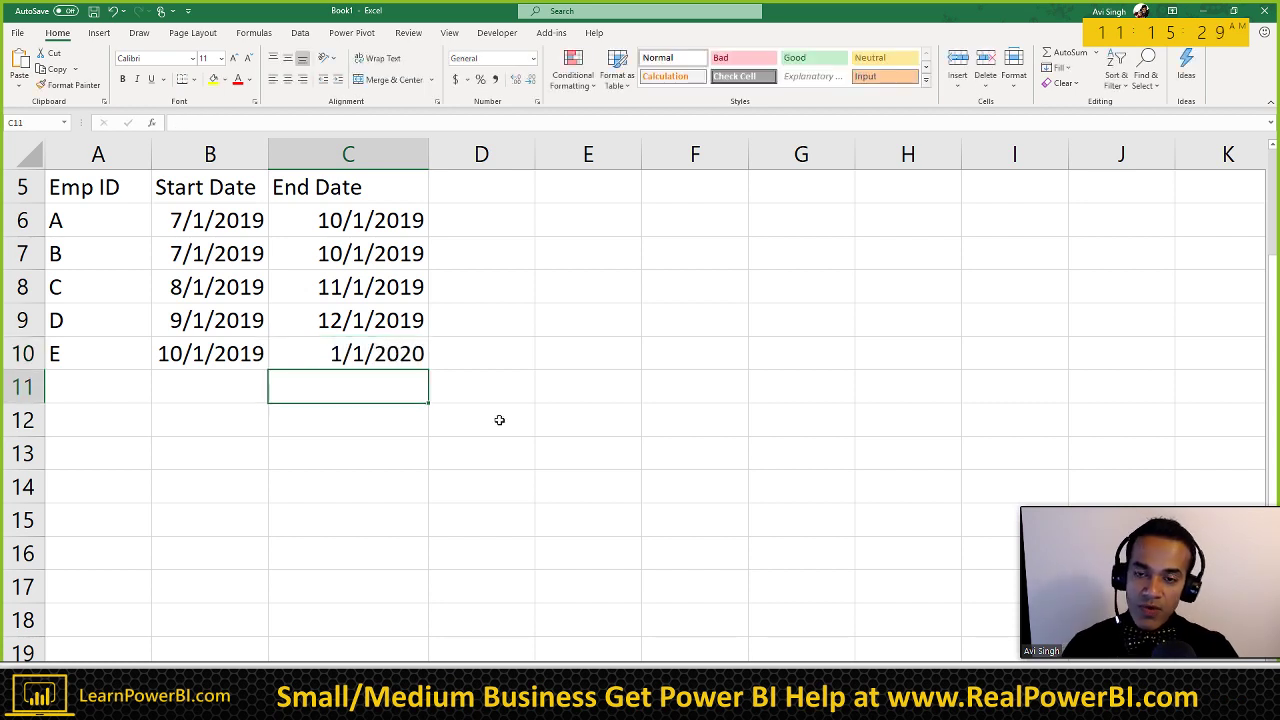
pyautogui.click(100, 225)
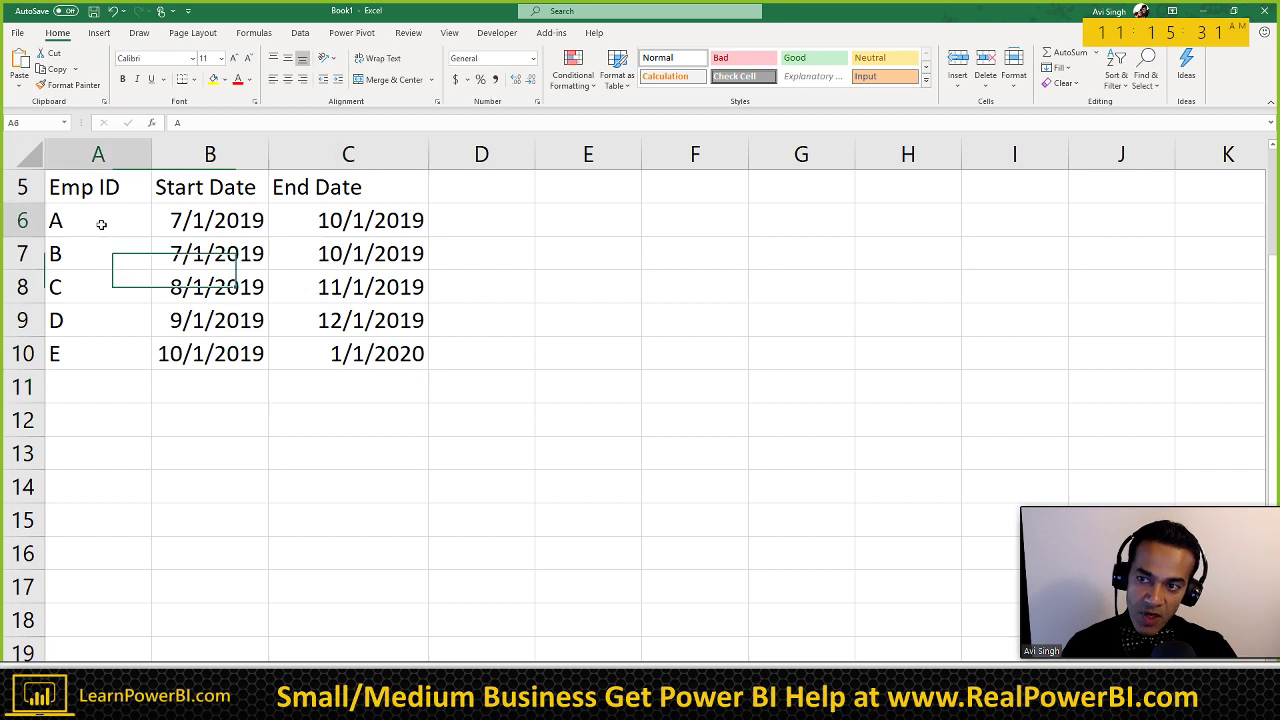
pyautogui.click(111, 354)
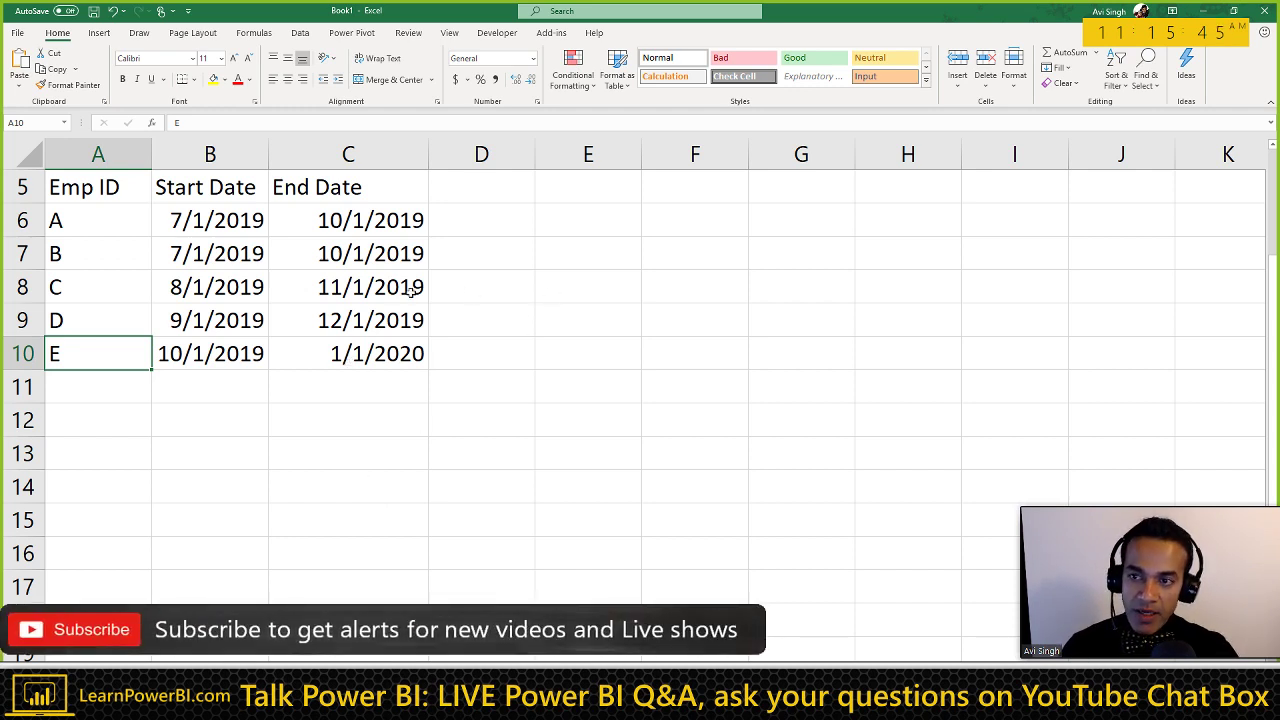
pyautogui.click(230, 219)
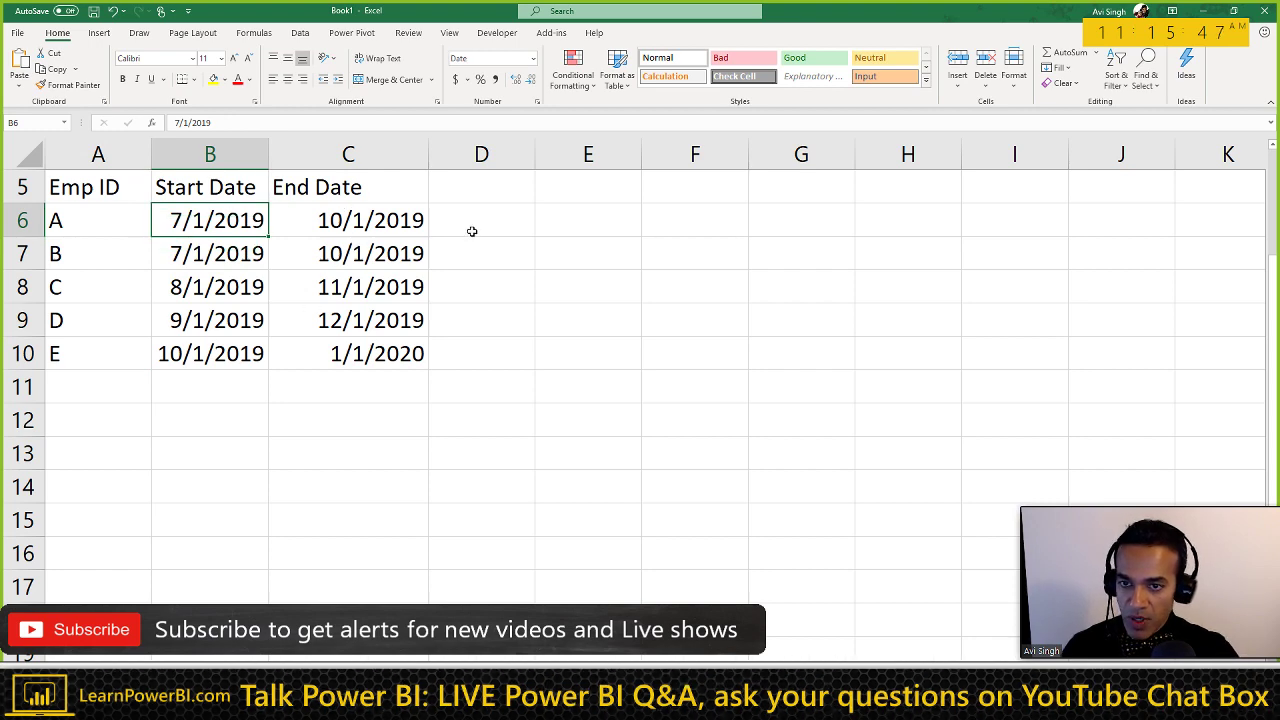
pyautogui.click(576, 222)
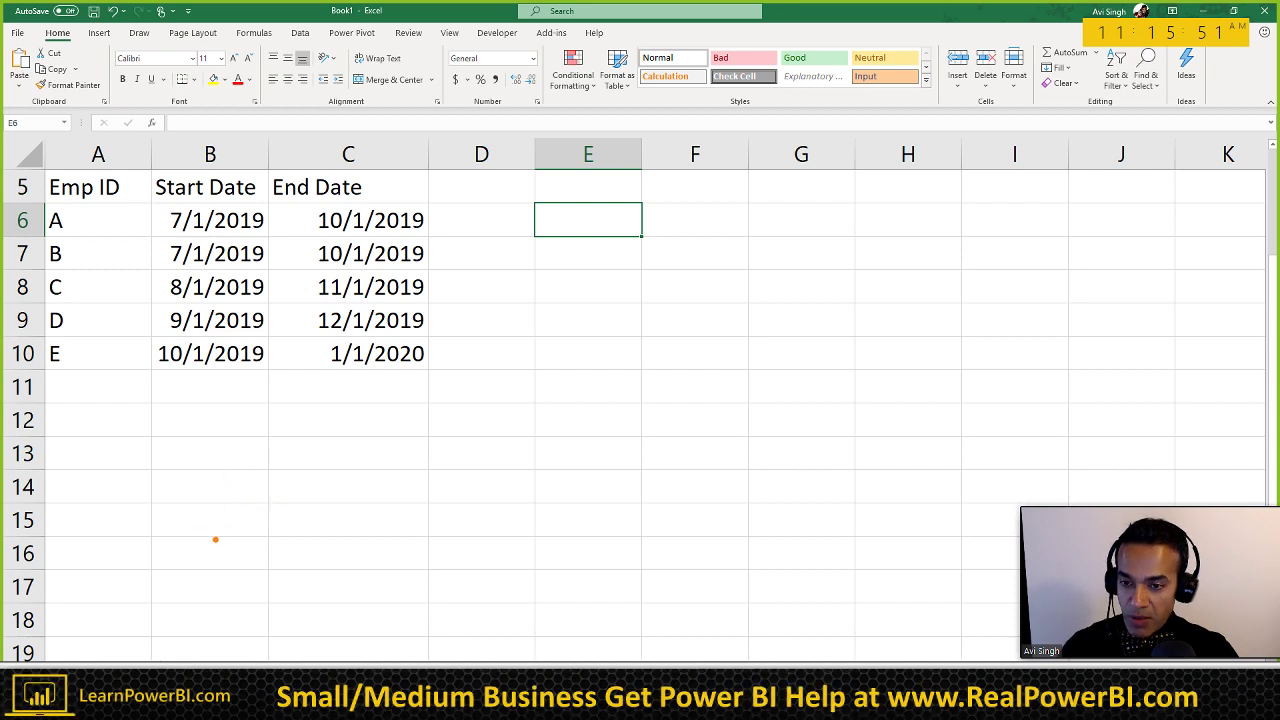
pyautogui.moveTo(215, 540); pyautogui.dragTo(678, 545)
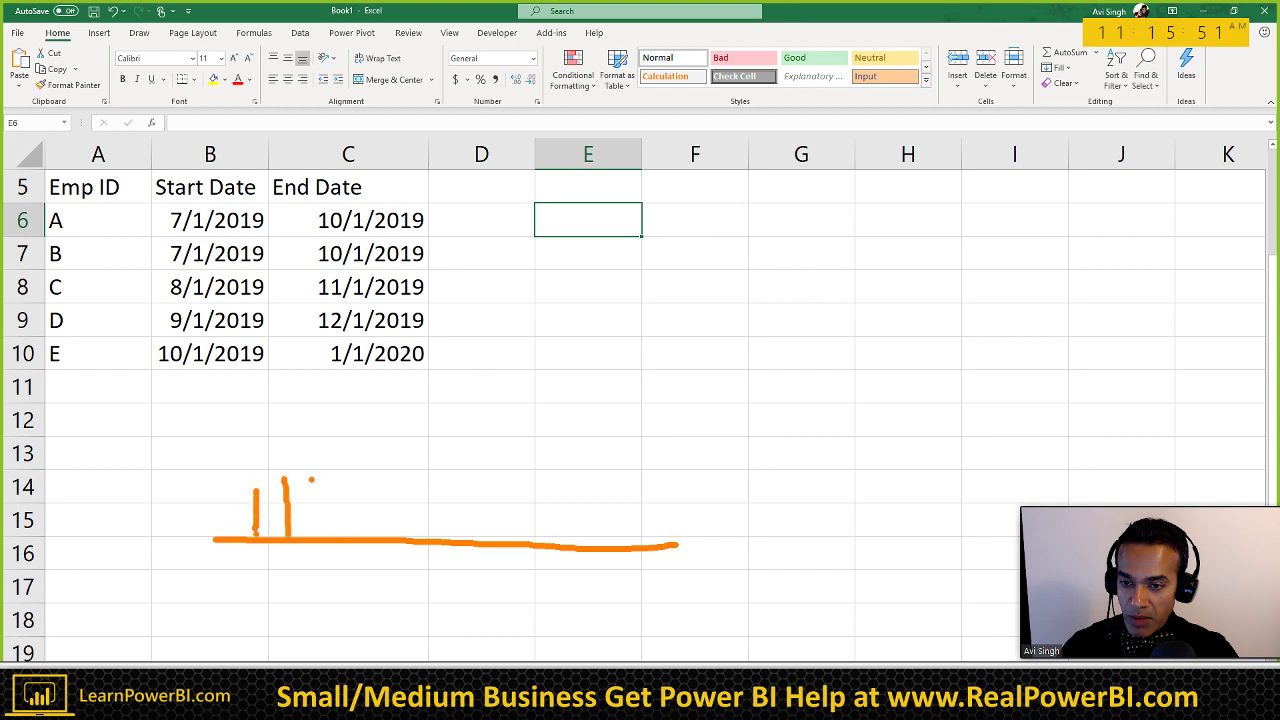
# Step: Sketch six more vertical tick marks along the ink timeline under the table
pyautogui.moveTo(315, 467); pyautogui.dragTo(325, 537)
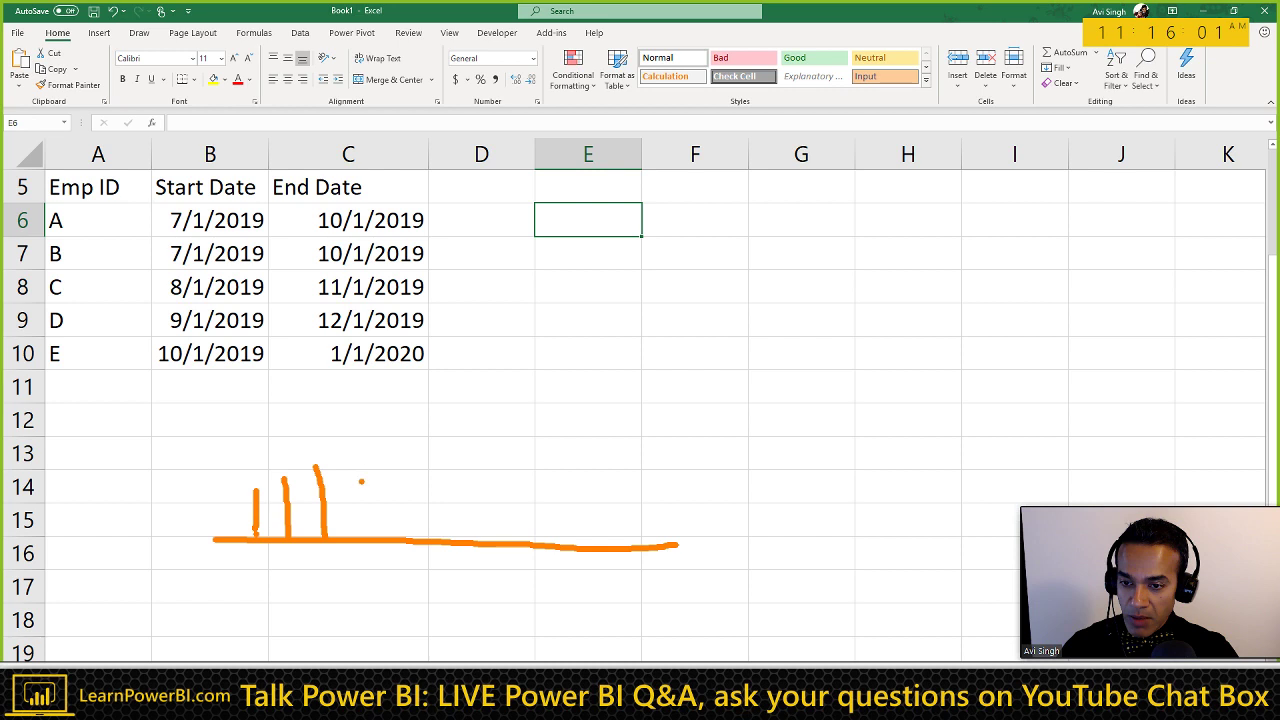
pyautogui.moveTo(435, 494); pyautogui.dragTo(437, 537)
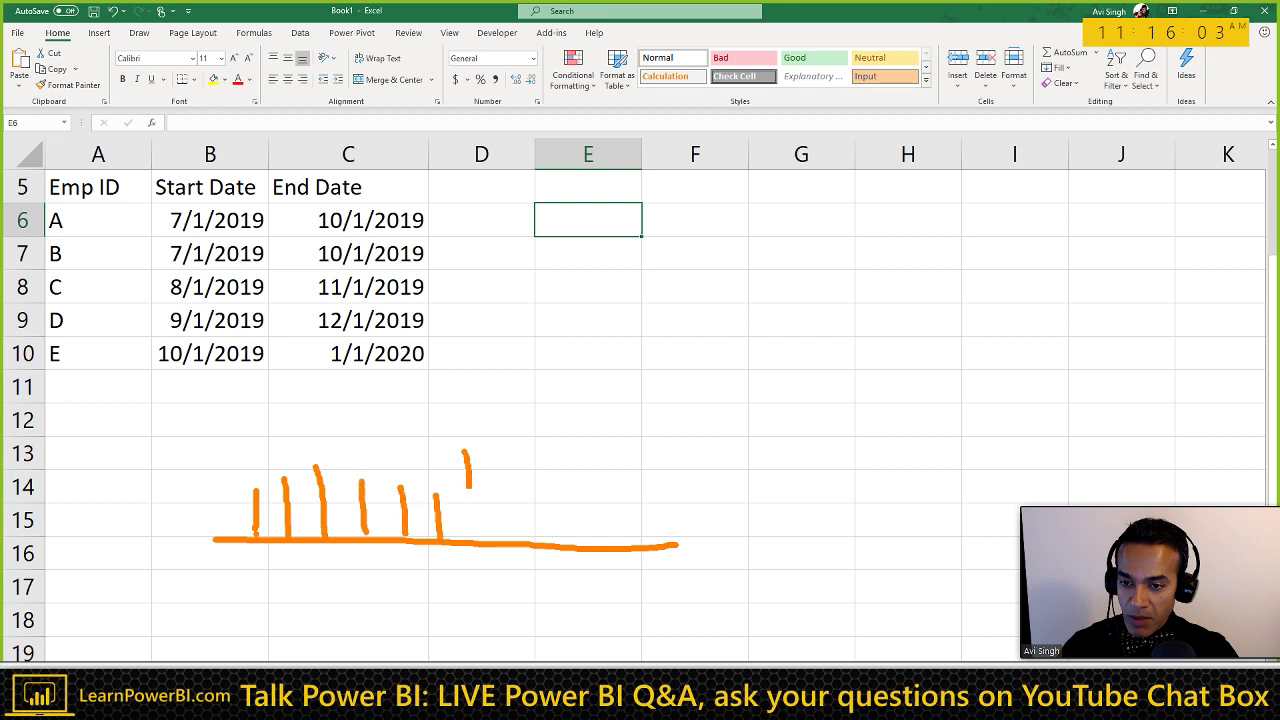
pyautogui.moveTo(467, 488); pyautogui.dragTo(469, 541)
pyautogui.moveTo(507, 483); pyautogui.dragTo(513, 541)
pyautogui.moveTo(543, 468); pyautogui.dragTo(551, 548)
pyautogui.moveTo(597, 465); pyautogui.dragTo(600, 528)
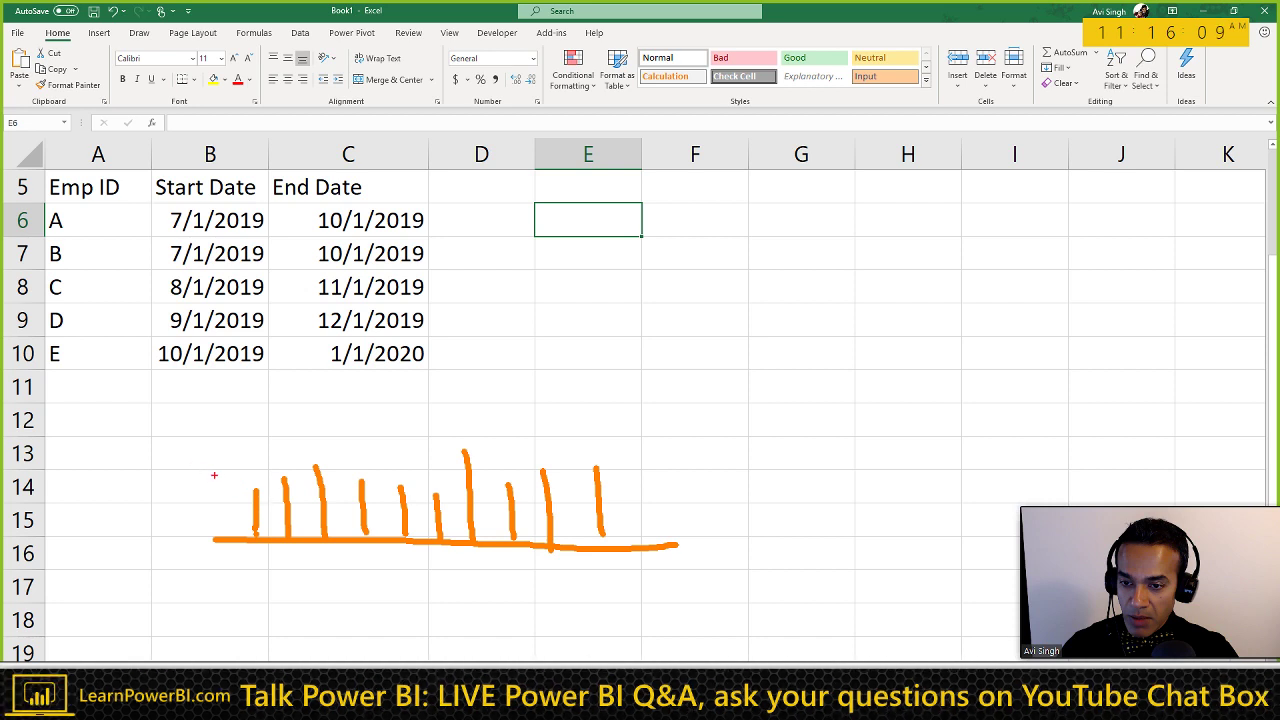
# Step: Draw a red threshold line and an arrow, then undo the arrow and clear all ink
pyautogui.moveTo(213, 470); pyautogui.dragTo(705, 471)
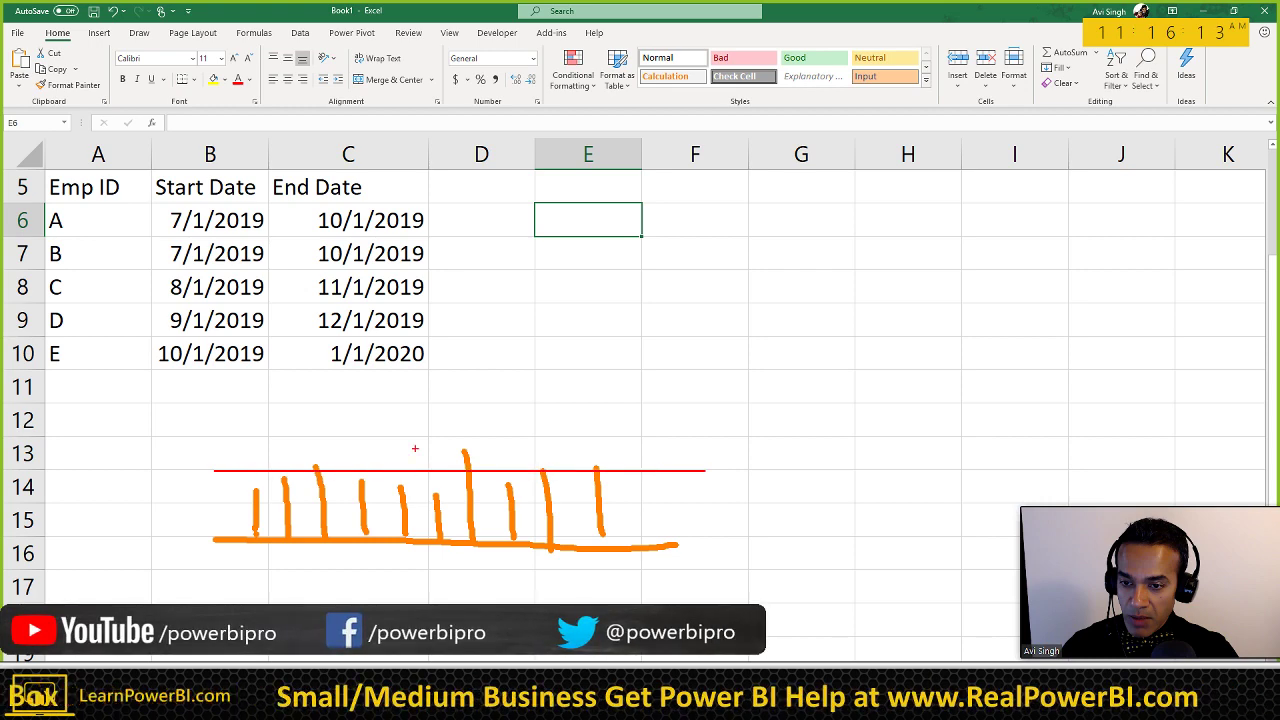
pyautogui.moveTo(533, 383); pyautogui.dragTo(470, 450)
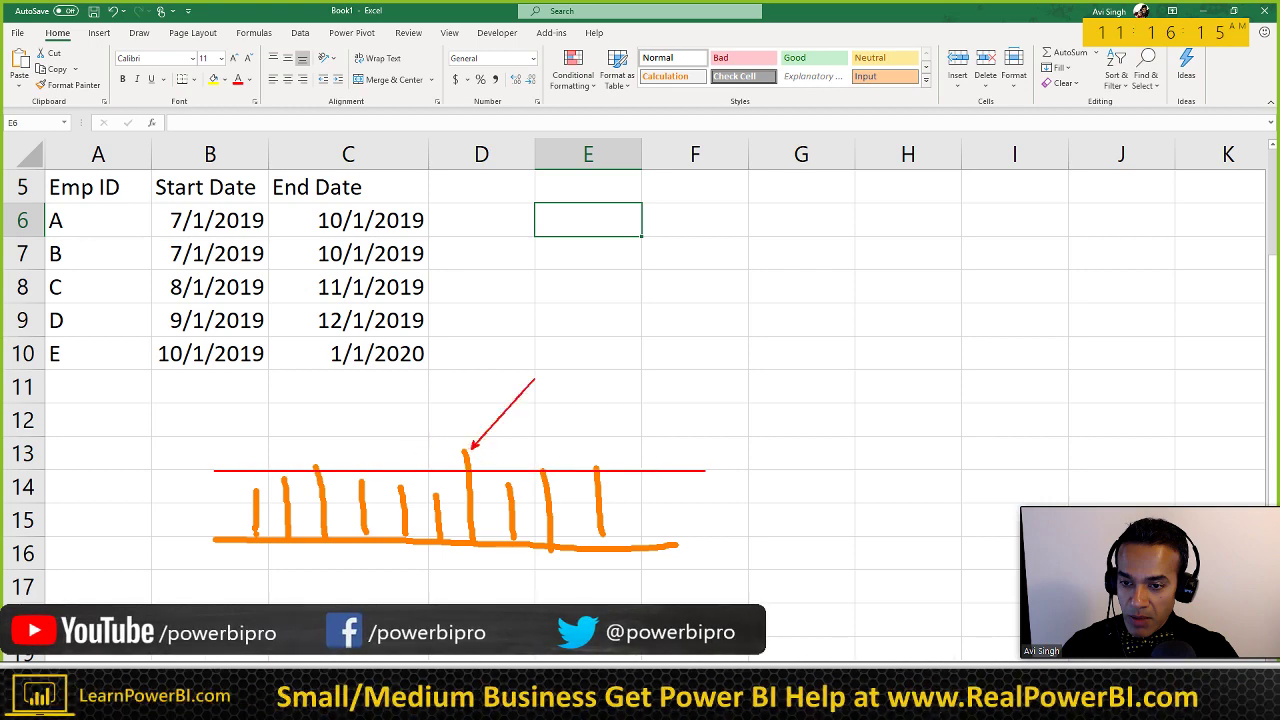
pyautogui.hotkey('ctrl', 'z')
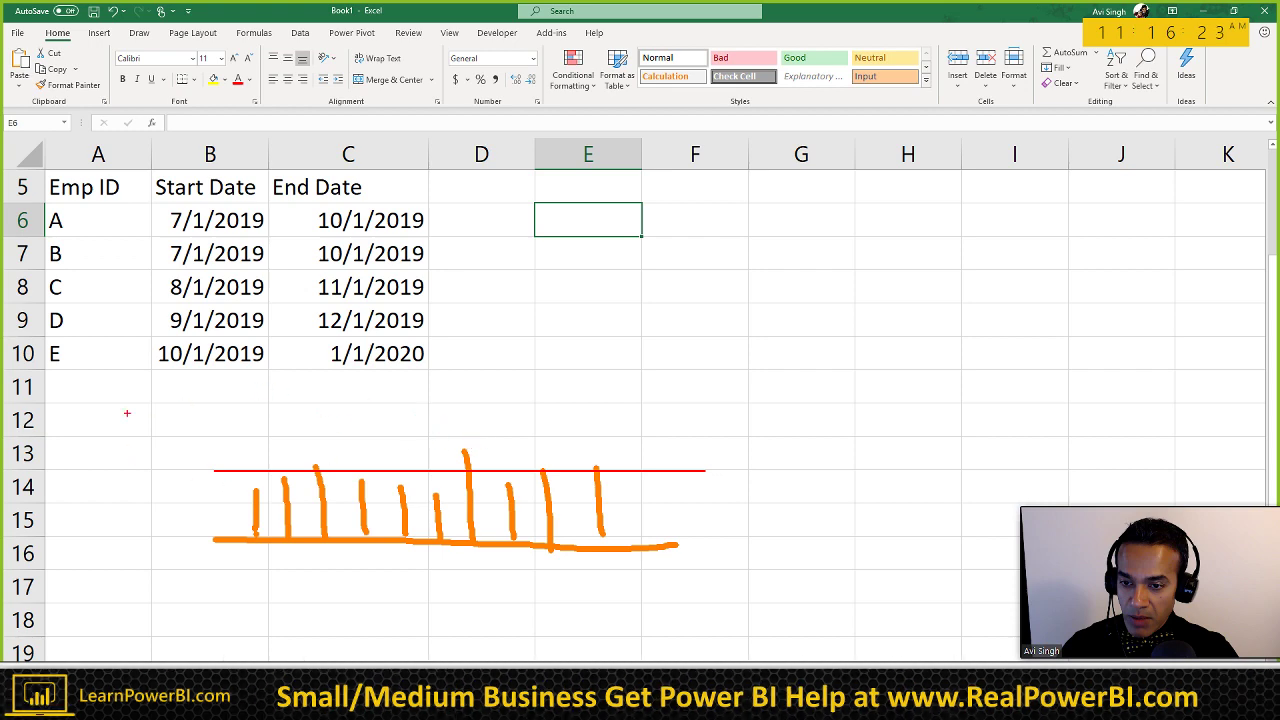
pyautogui.press('Escape')
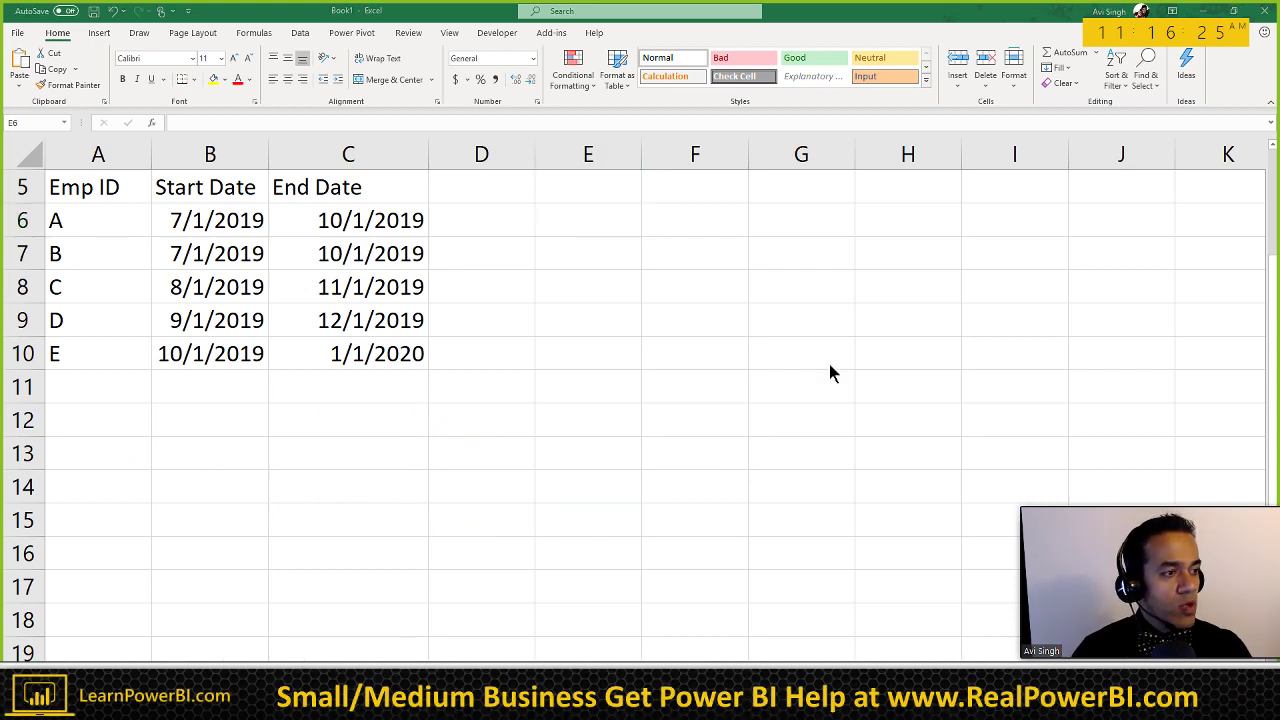
# Step: Open the Real Power BI Projects course in a new browser tab
pyautogui.hotkey('alt', 'Tab')
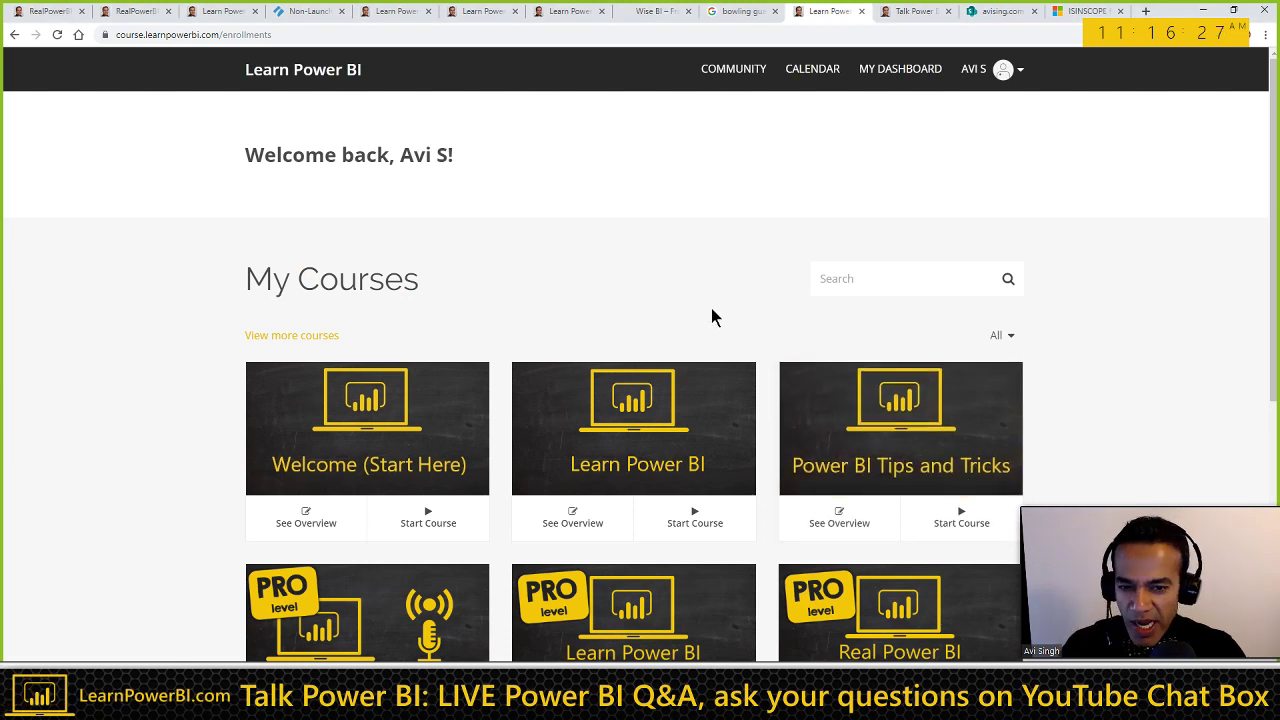
pyautogui.scroll(-1, 708, 320)
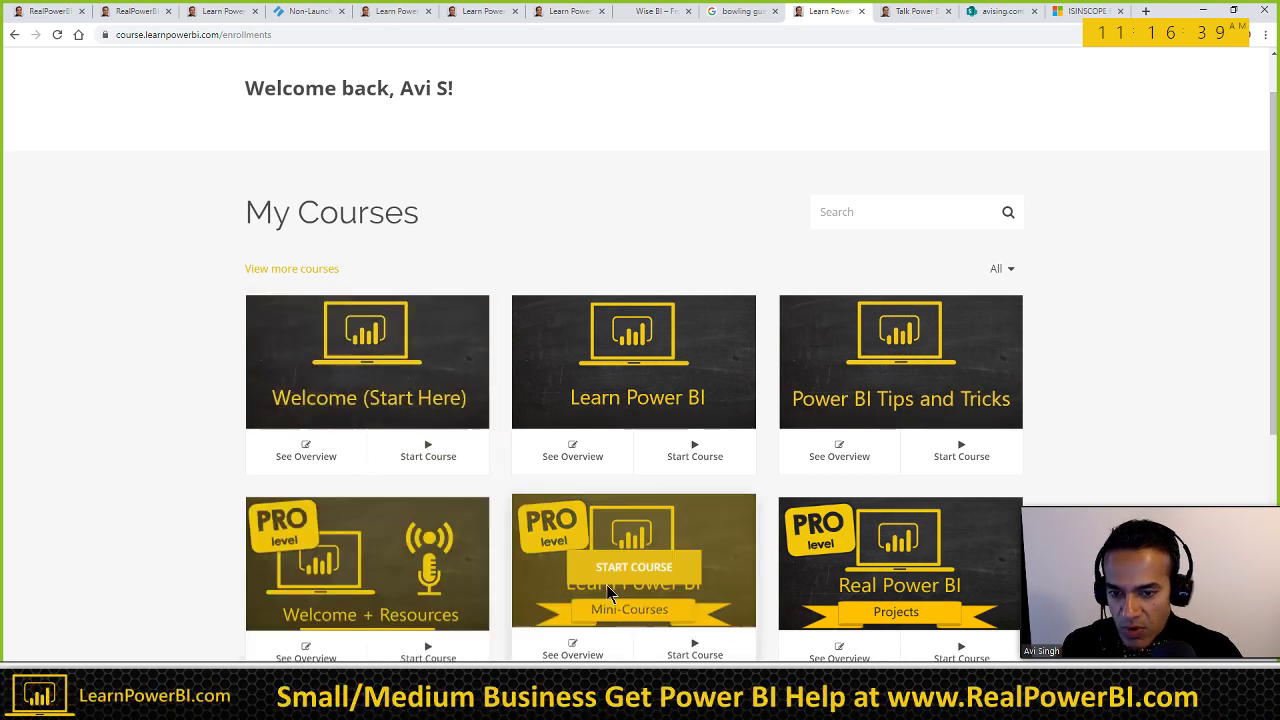
pyautogui.scroll(-1, 622, 580)
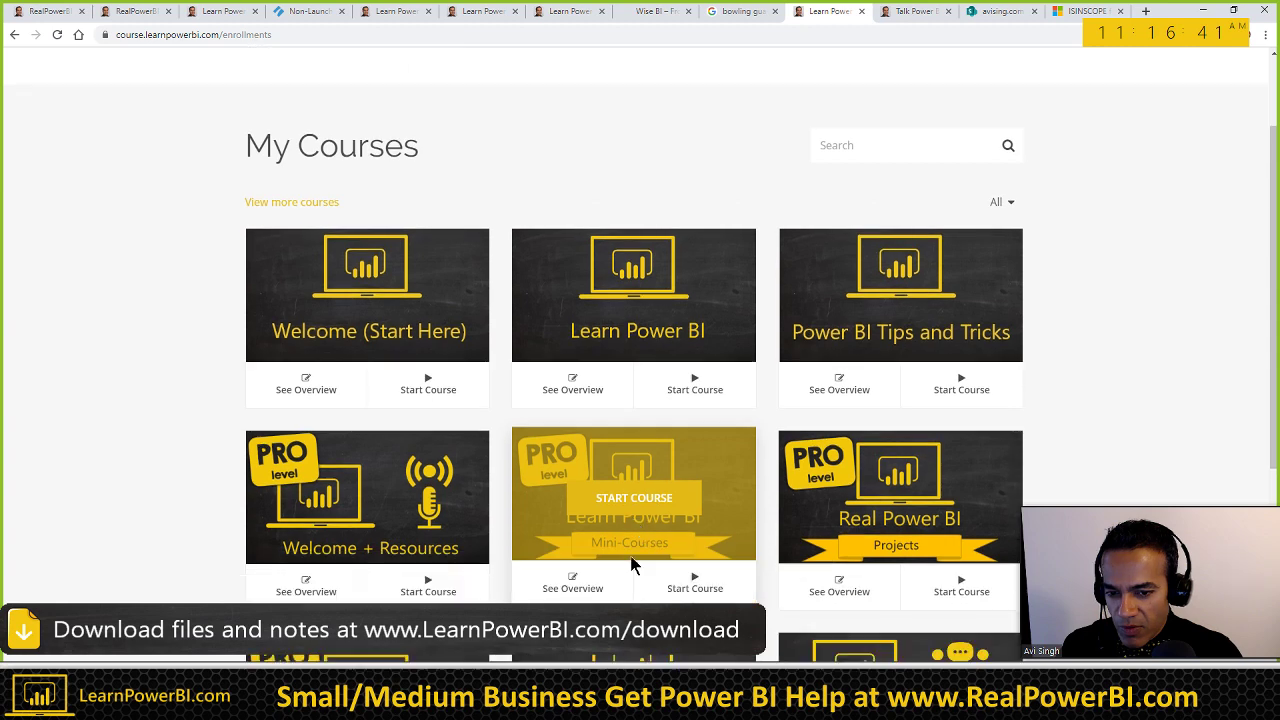
pyautogui.scroll(-1, 645, 513)
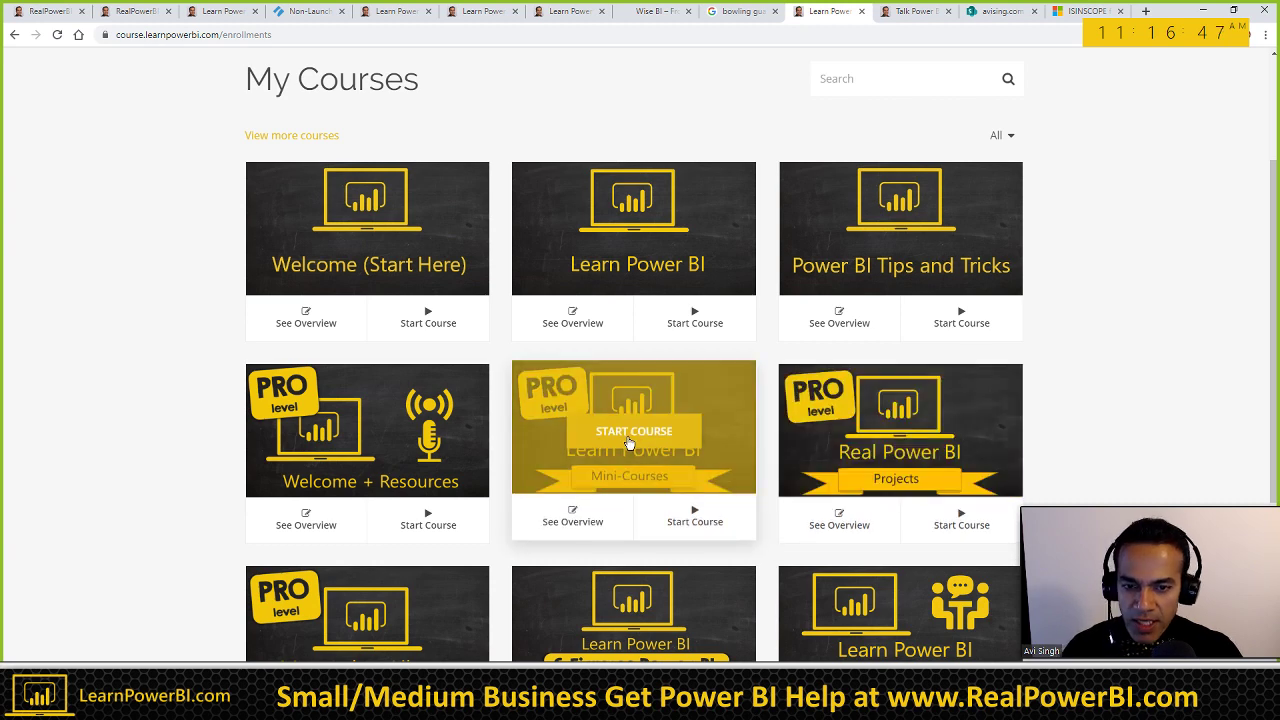
pyautogui.middleClick(895, 440)
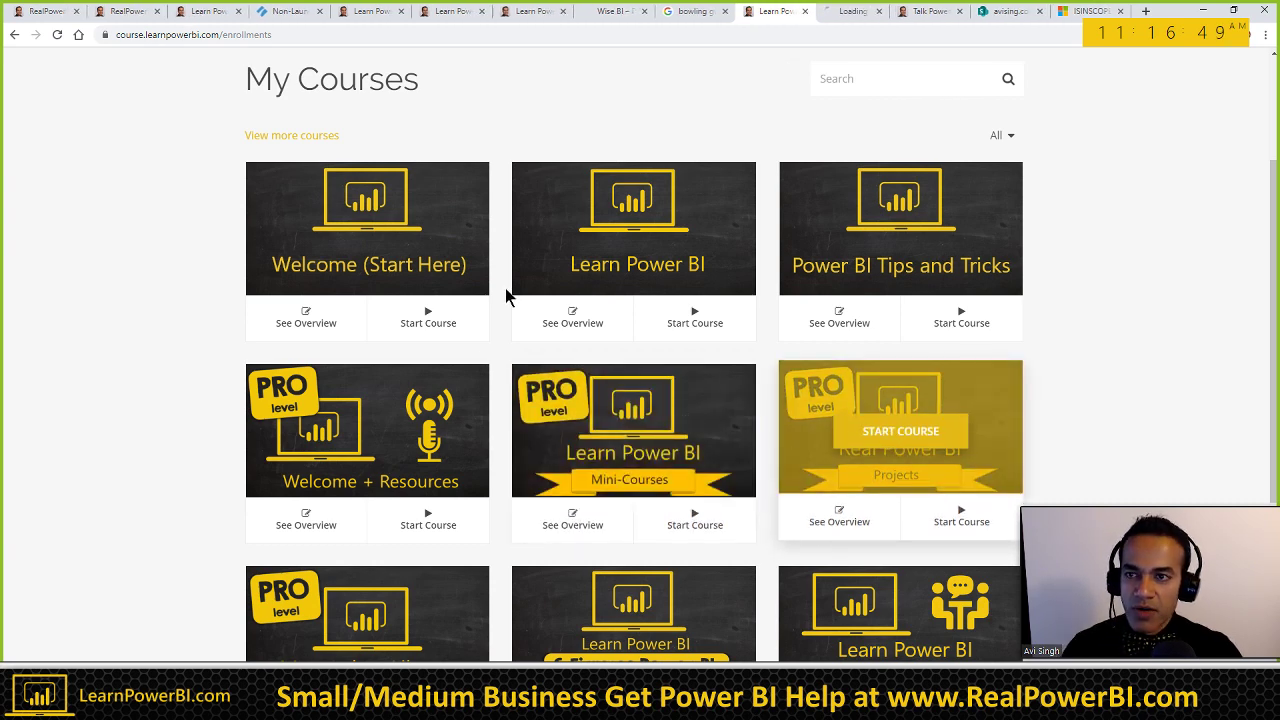
pyautogui.click(849, 12)
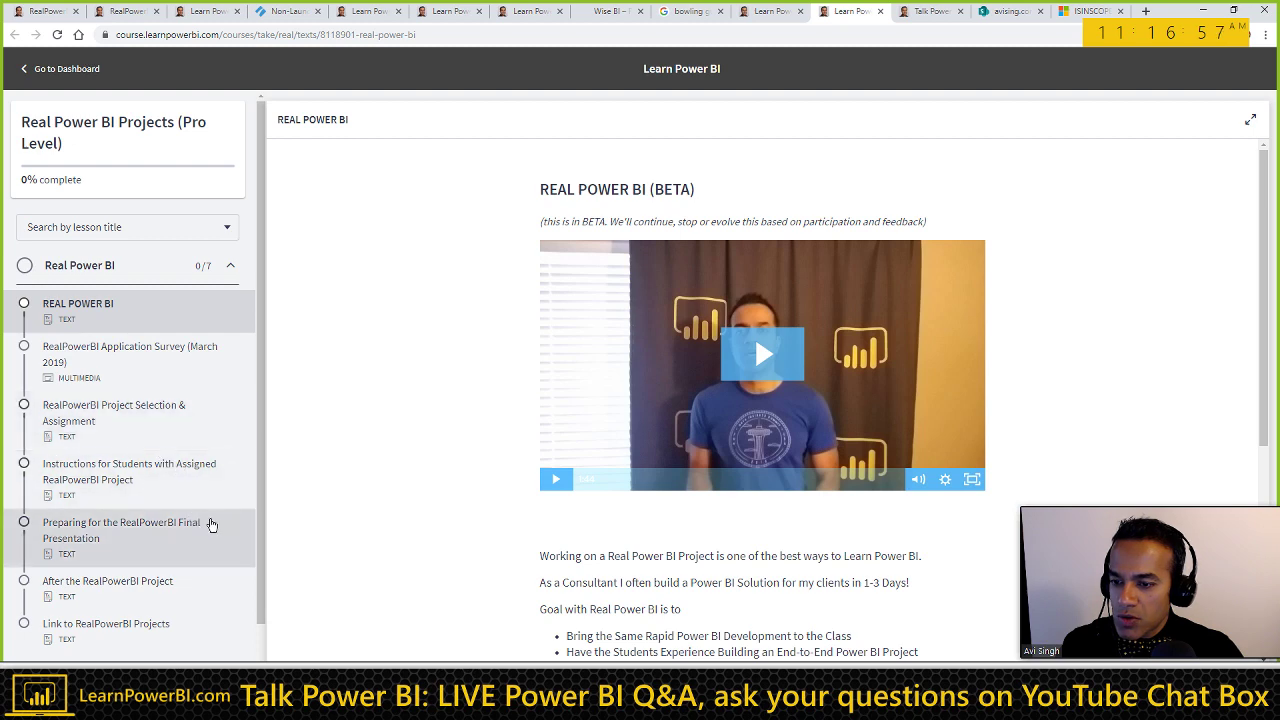
# Step: Expand Advanced DAX and Real World Examples and open the DAX Challenge - Active Employees lesson
pyautogui.scroll(-2, 211, 525)
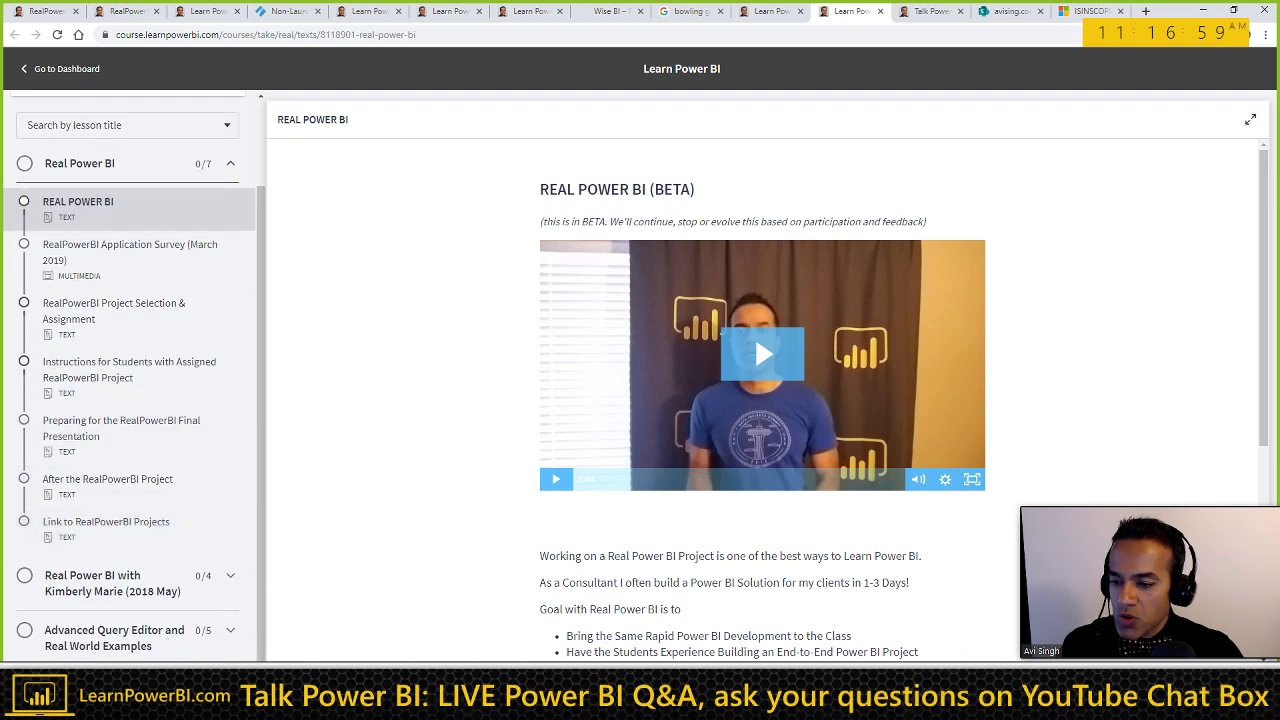
pyautogui.click(150, 636)
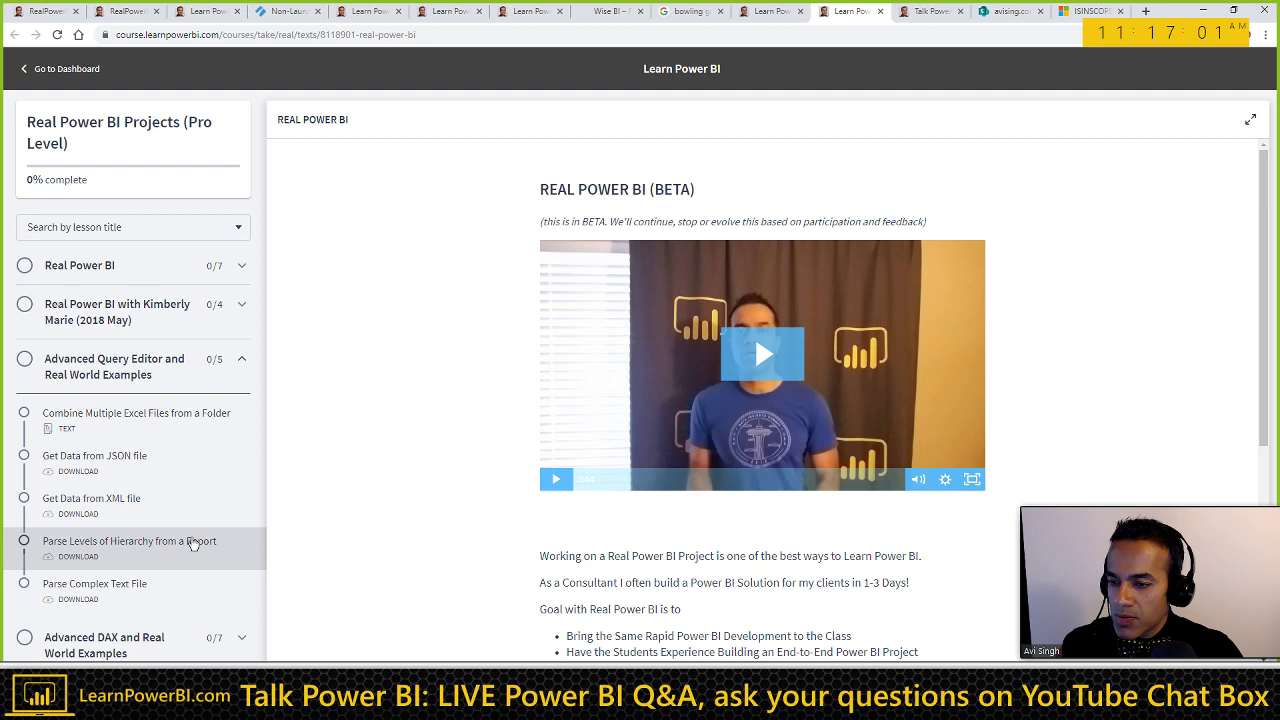
pyautogui.click(137, 645)
pyautogui.scroll(-1, 167, 566)
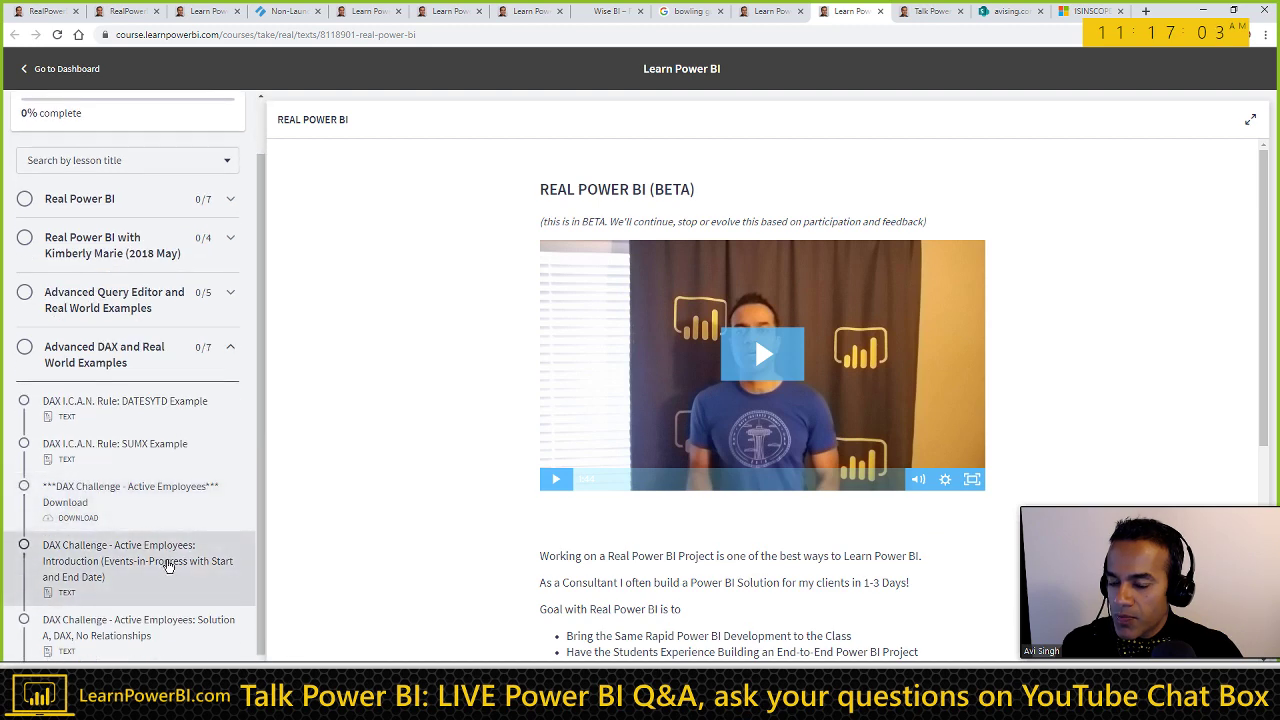
pyautogui.click(152, 520)
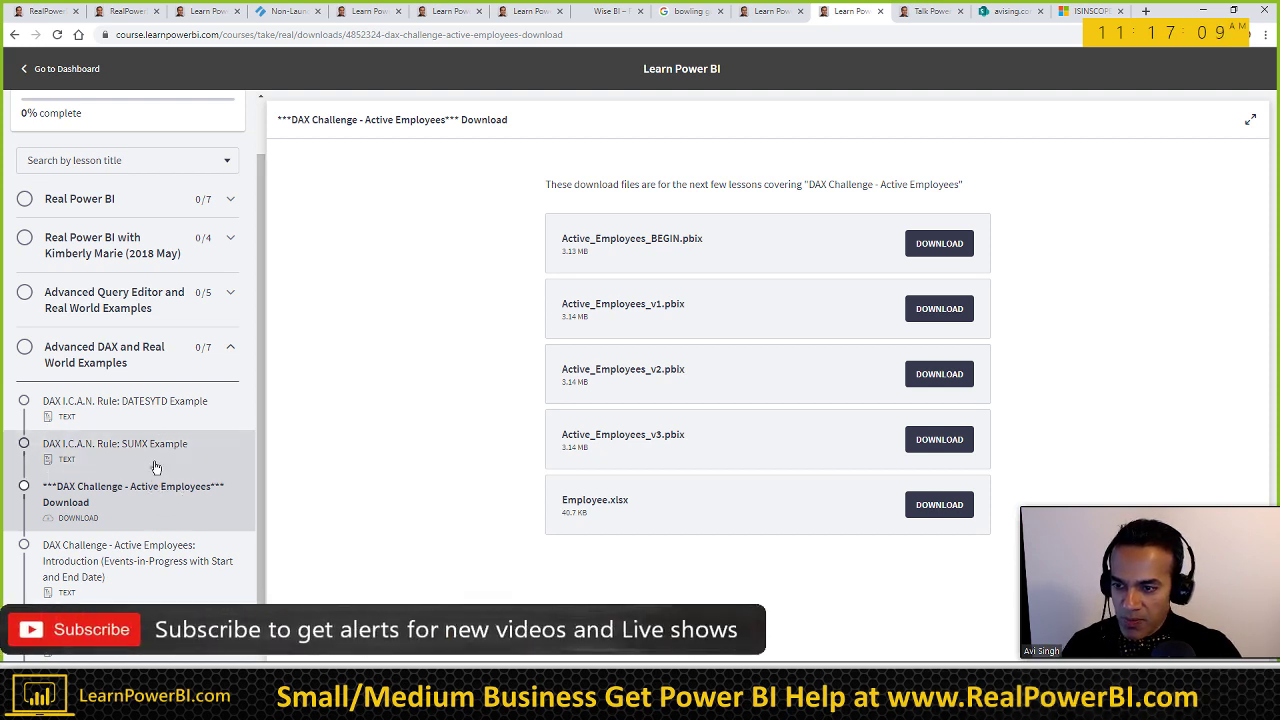
# Step: Draw arrows at the Solution A and Solution B lessons and underline Advanced DAX
pyautogui.scroll(-1, 157, 548)
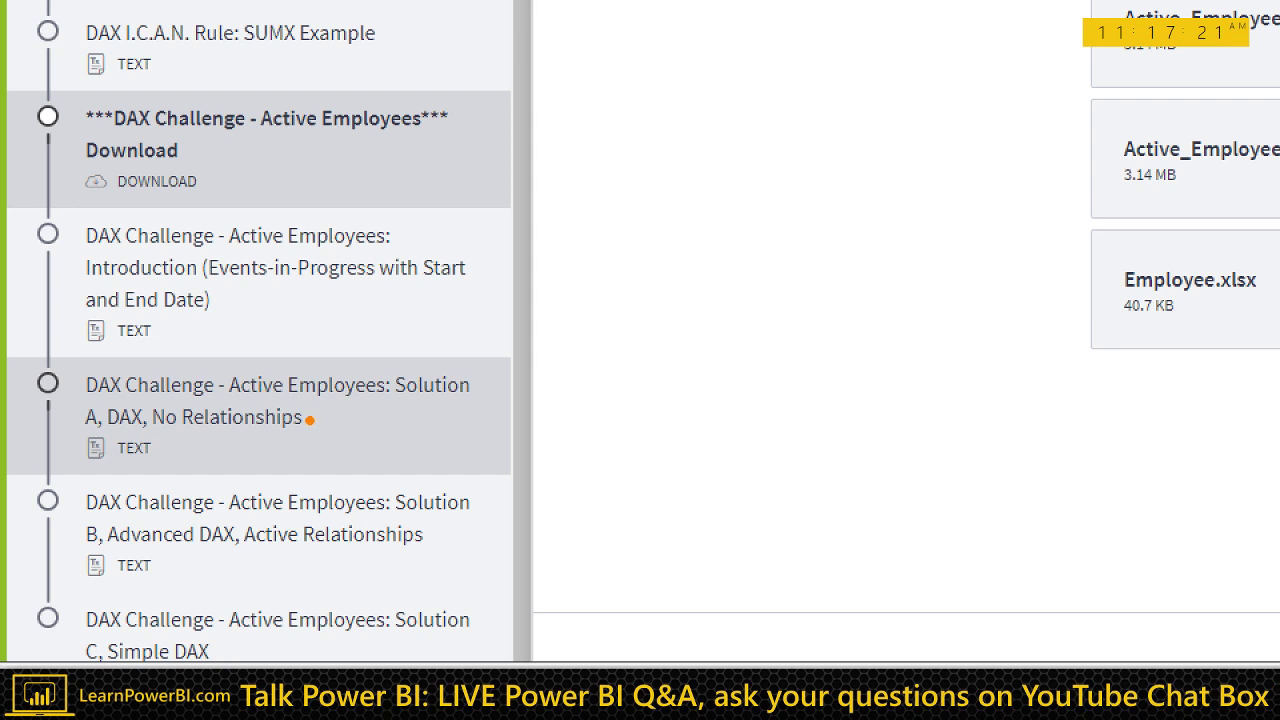
pyautogui.moveTo(310, 421); pyautogui.dragTo(504, 400)
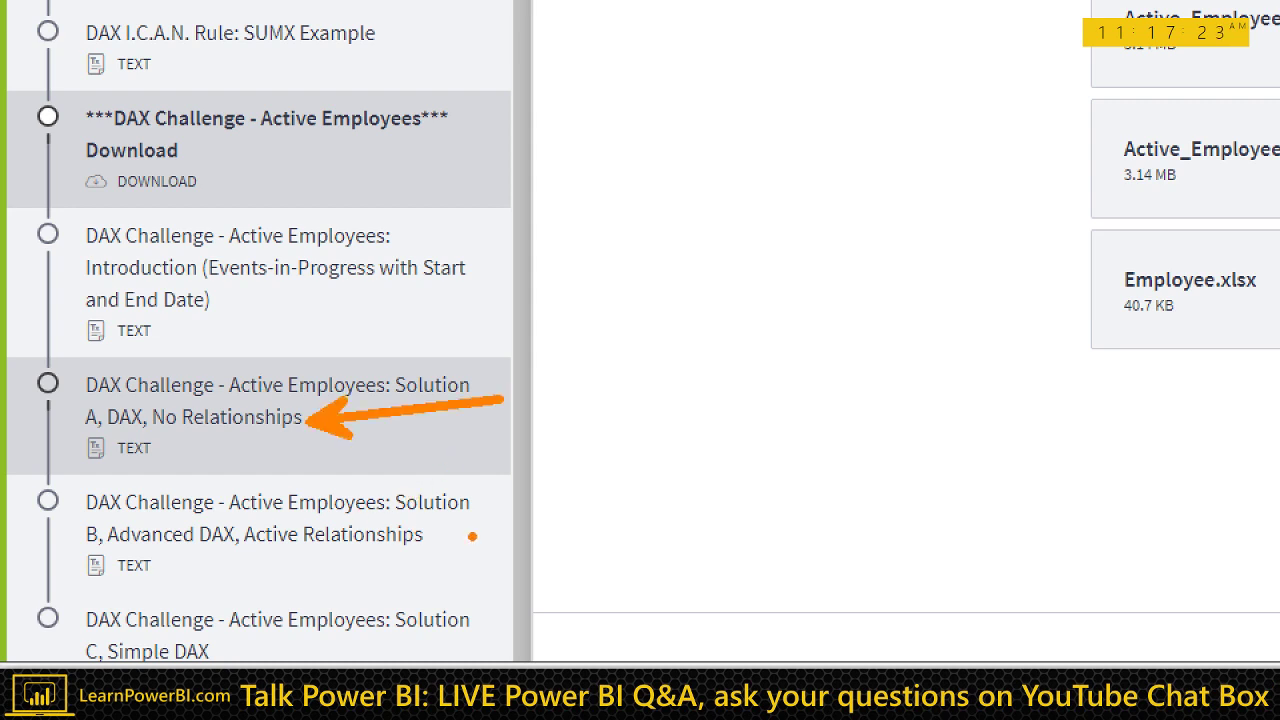
pyautogui.moveTo(443, 536); pyautogui.dragTo(716, 504)
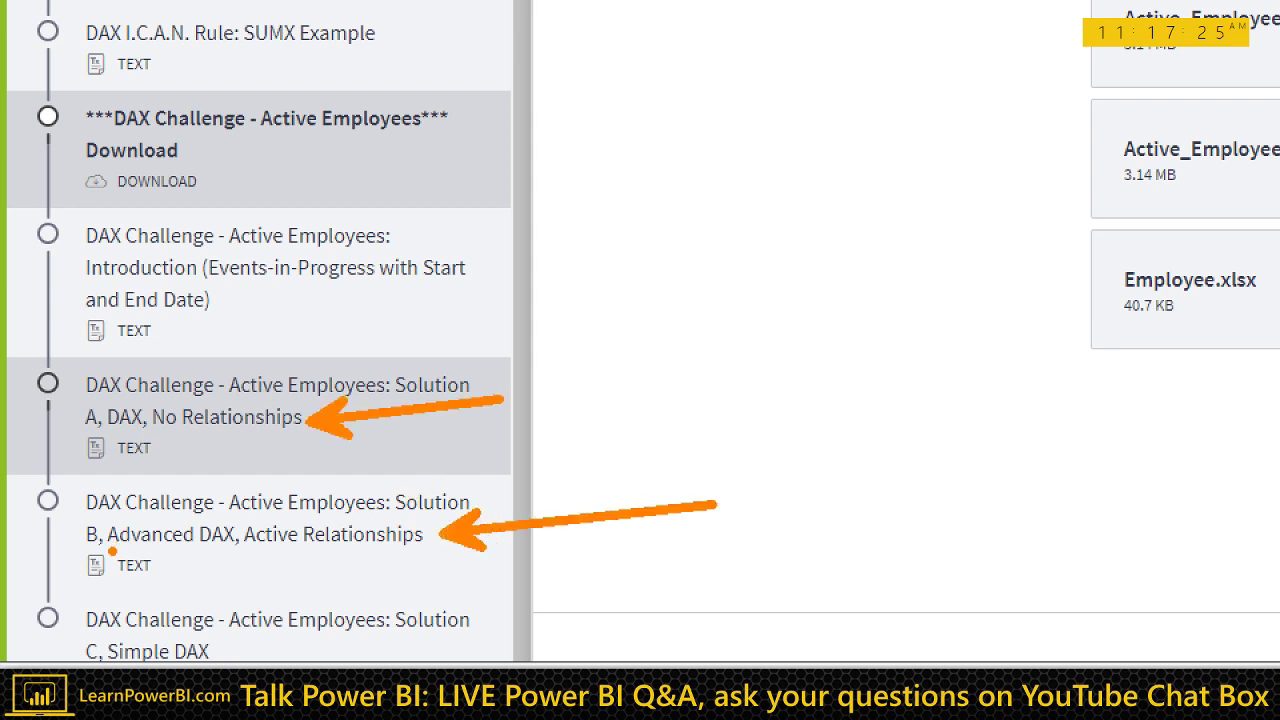
pyautogui.moveTo(112, 551); pyautogui.dragTo(204, 549)
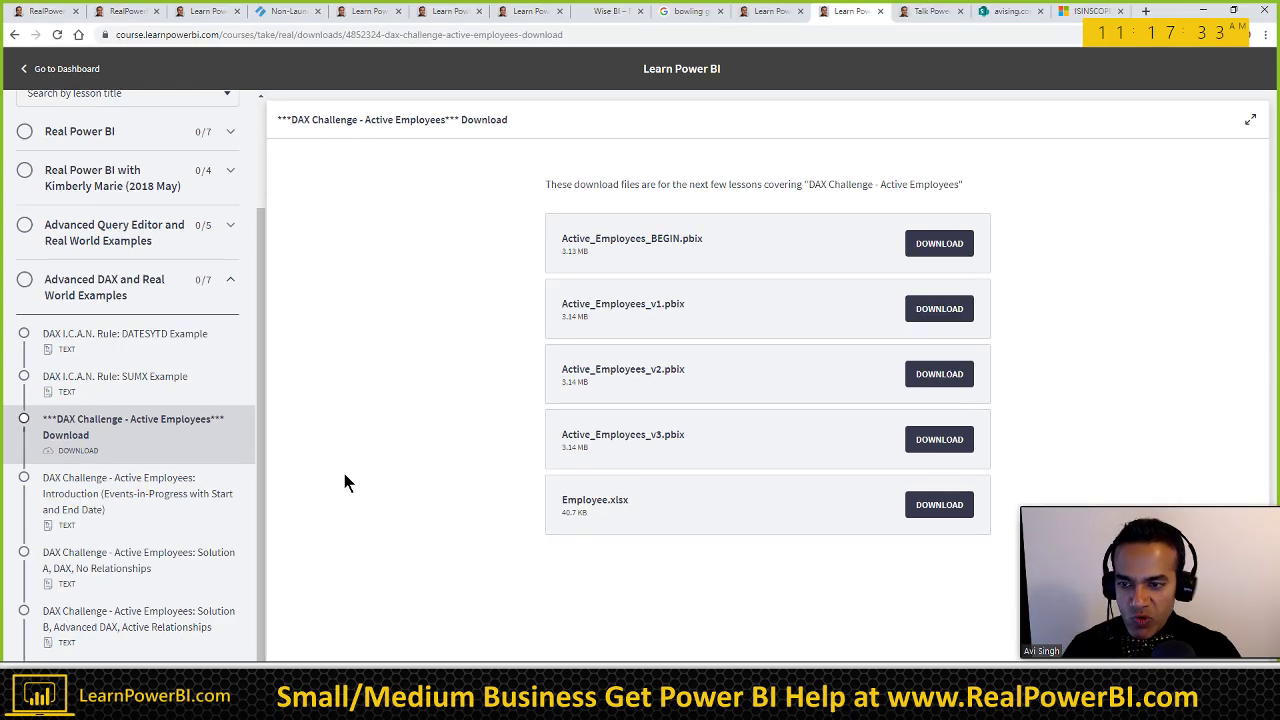
# Step: Select the employee table A5:C10 in Excel and copy it to the clipboard
pyautogui.hotkey('alt', 'Tab')
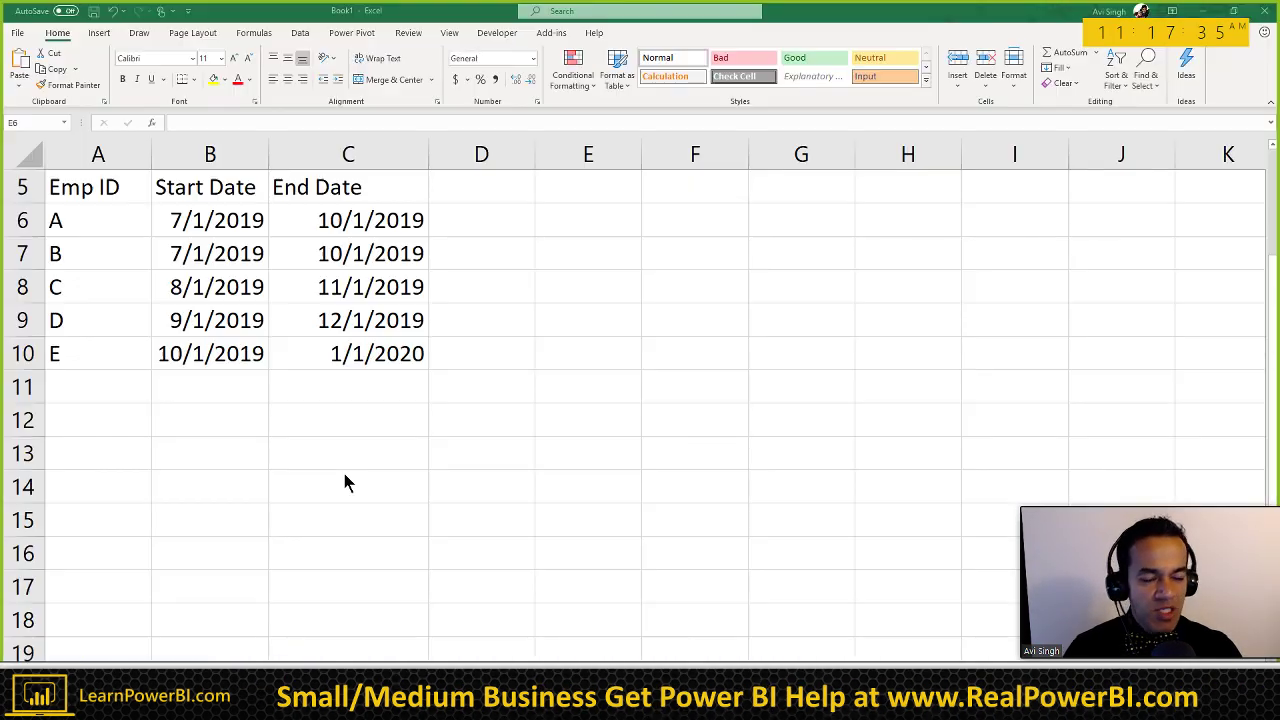
pyautogui.click(330, 320)
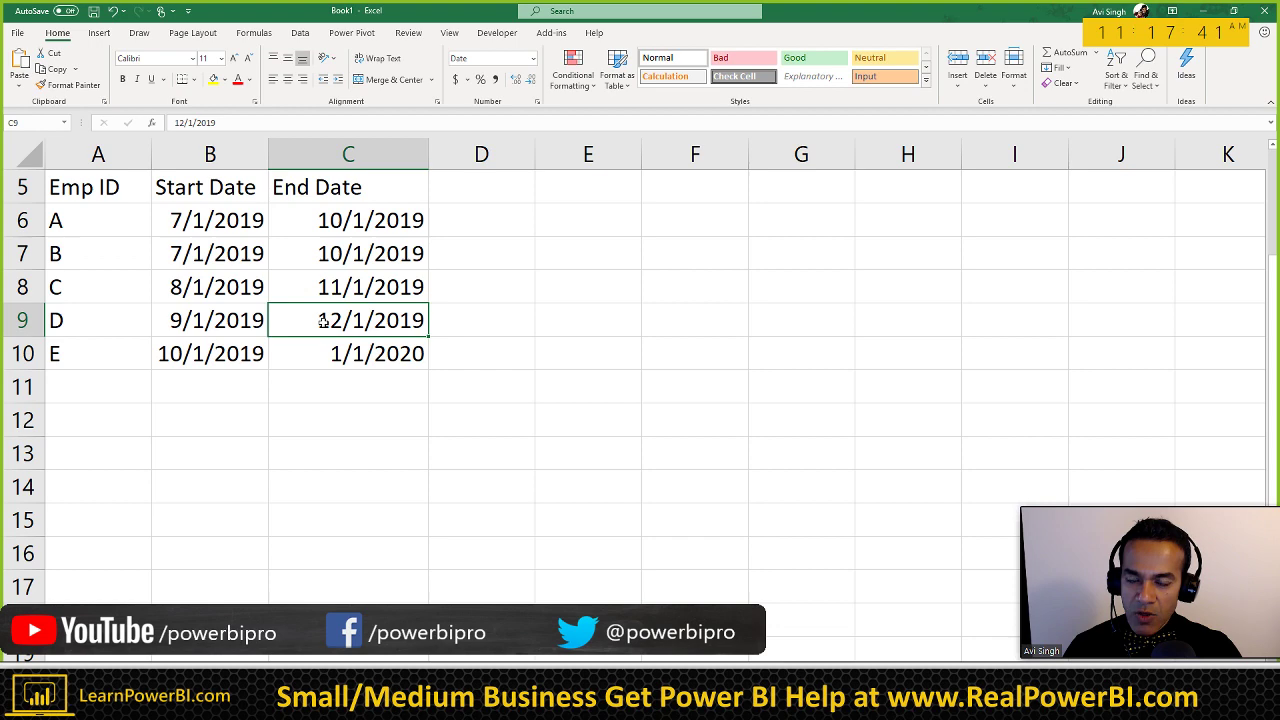
pyautogui.moveTo(109, 185); pyautogui.dragTo(330, 350)
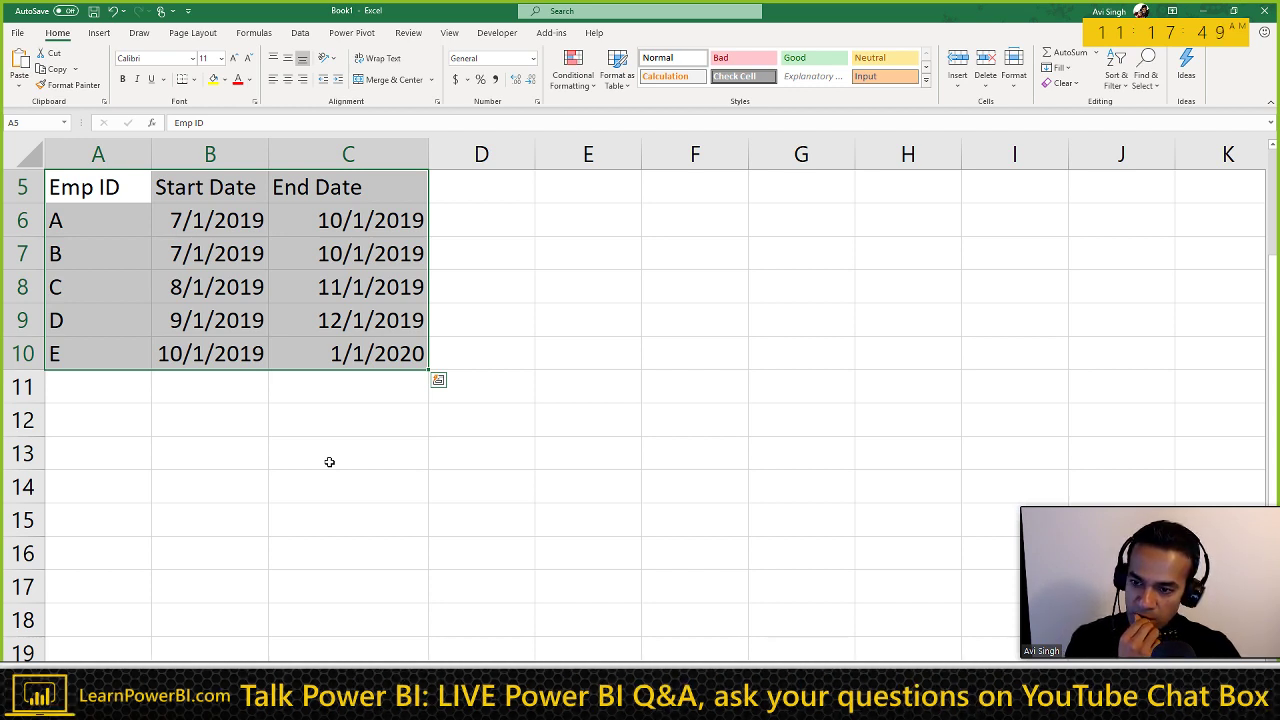
pyautogui.hotkey('ctrl', 'c')
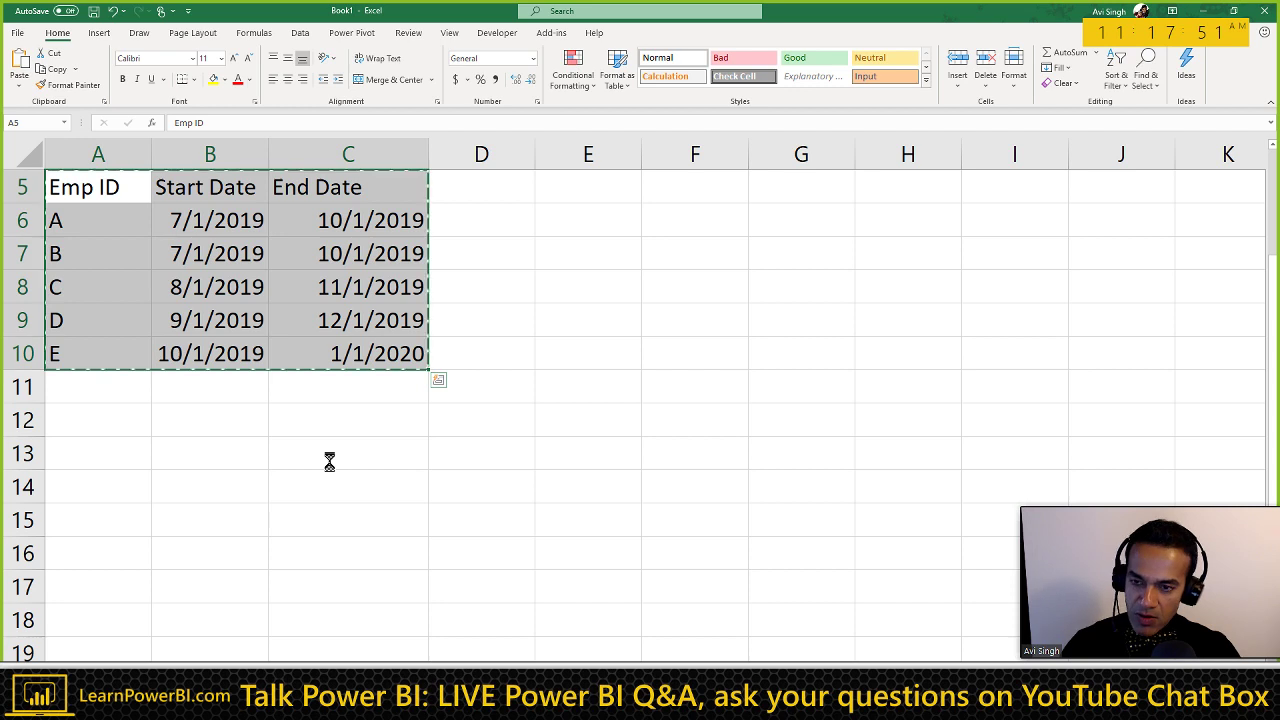
pyautogui.press('Escape')
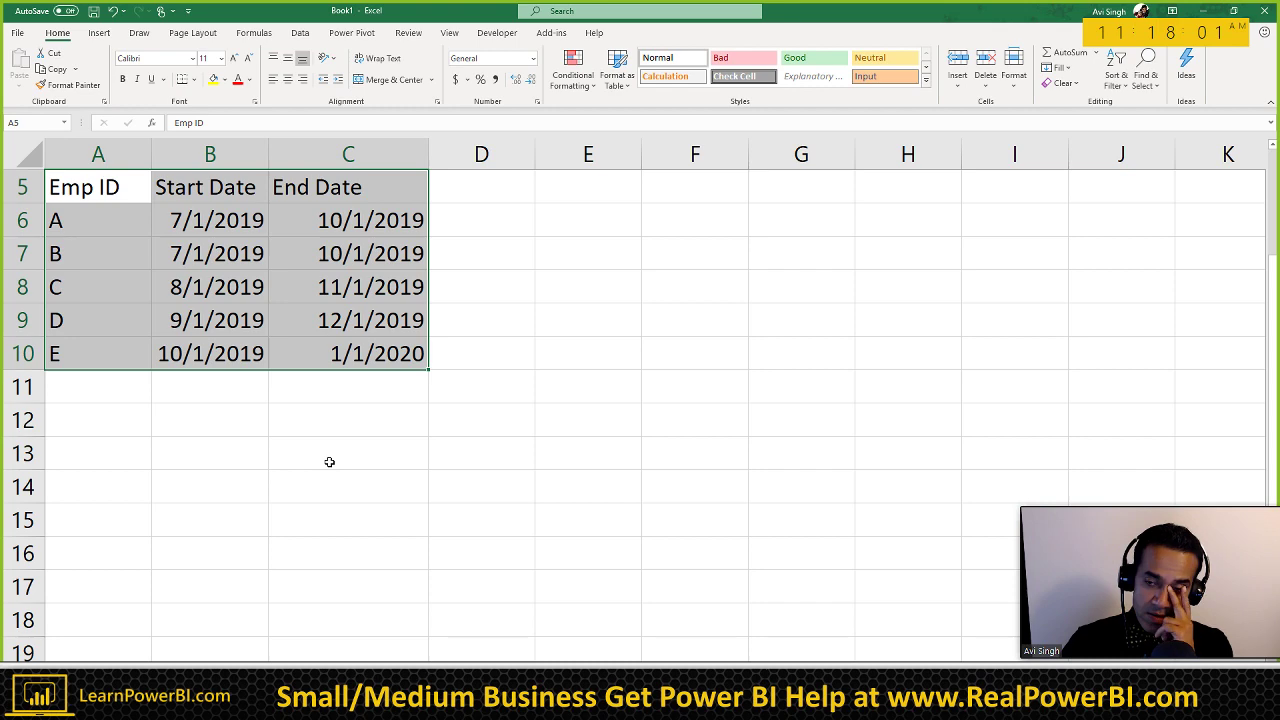
pyautogui.hotkey('ctrl', 'c')
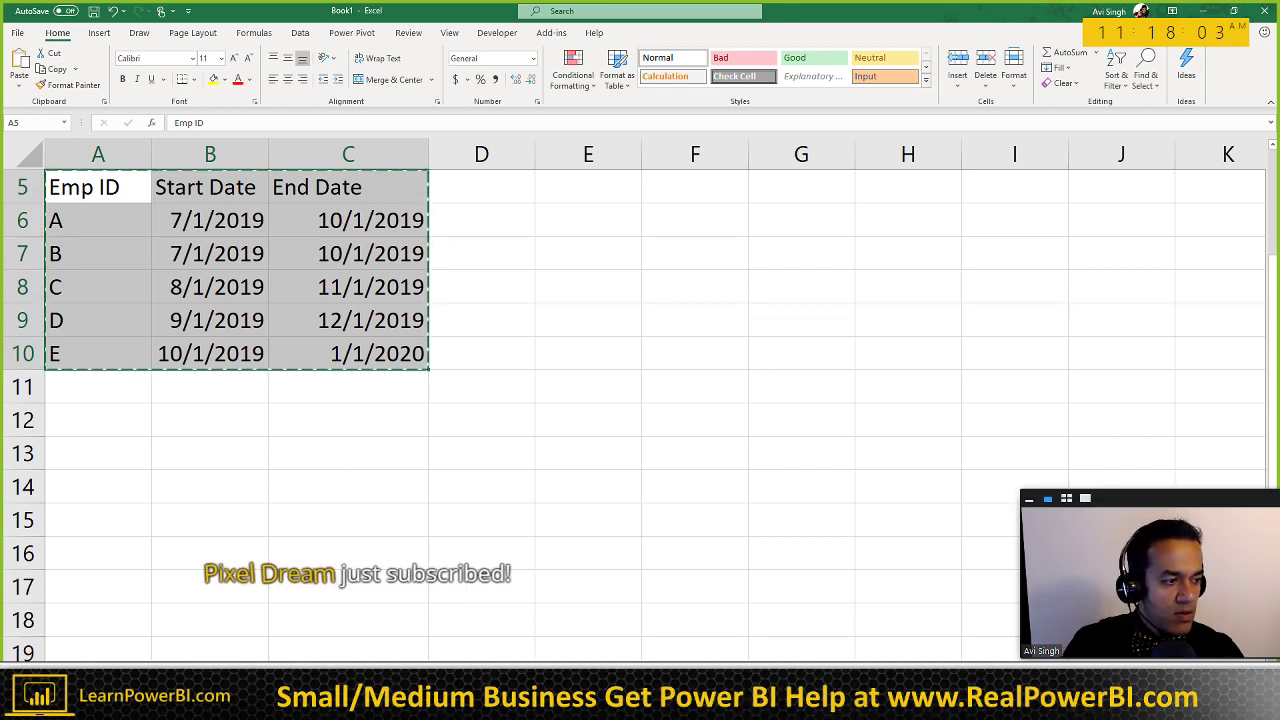
pyautogui.hotkey('alt', 'Tab')
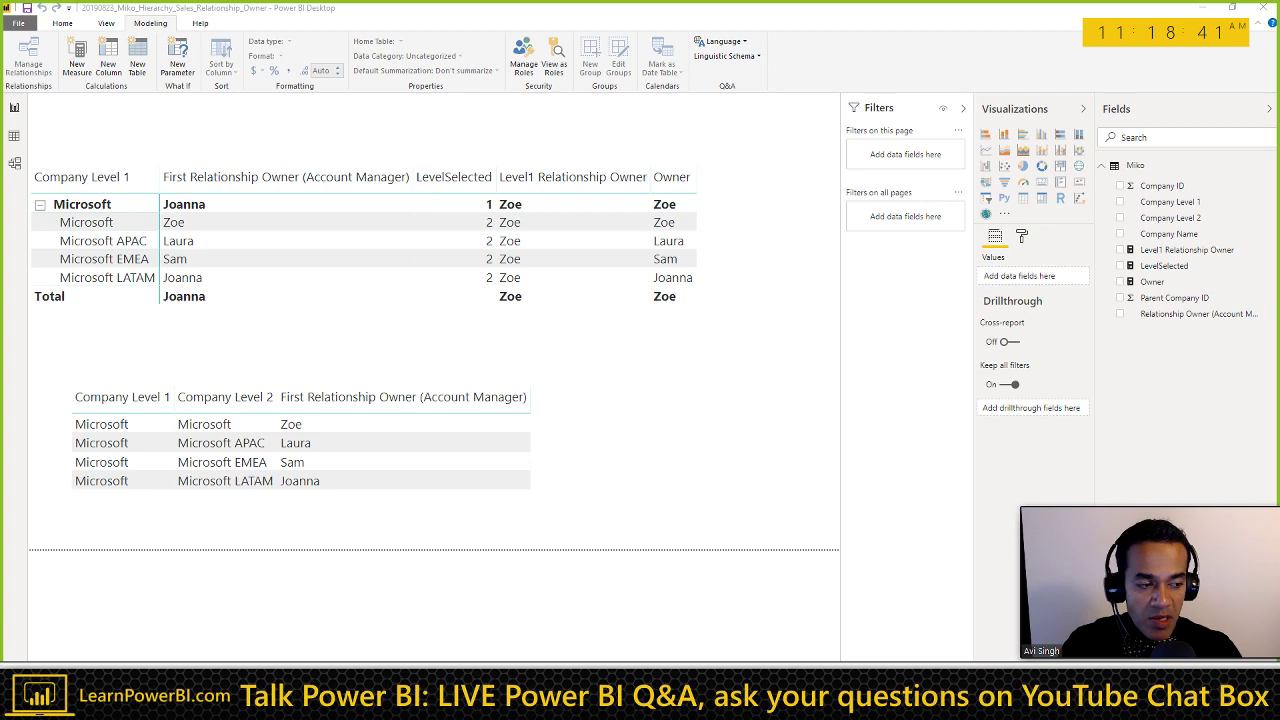
# Step: Return from the Power BI relationship-owner report to the Active Employees download page
pyautogui.hotkey('alt', 'Tab')
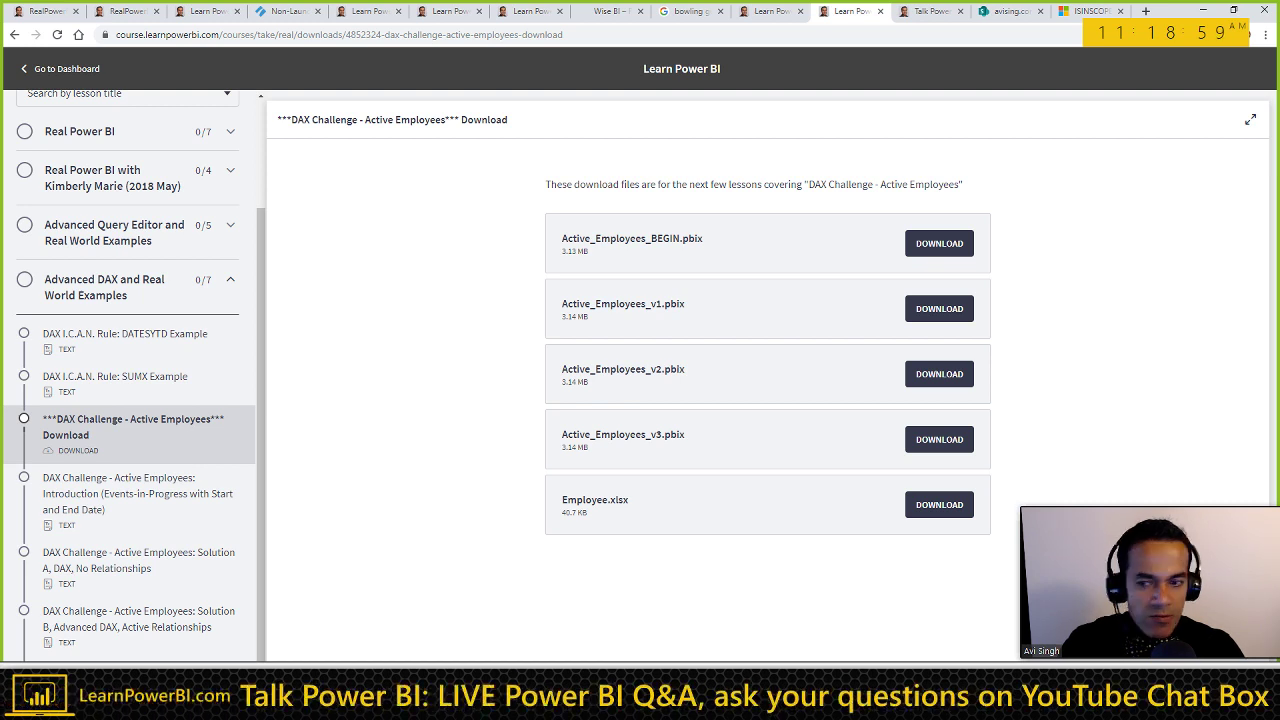
# Step: Open the 'Solution B, Advanced DAX, Active Relationships' lesson from the course sidebar
pyautogui.click(158, 627)
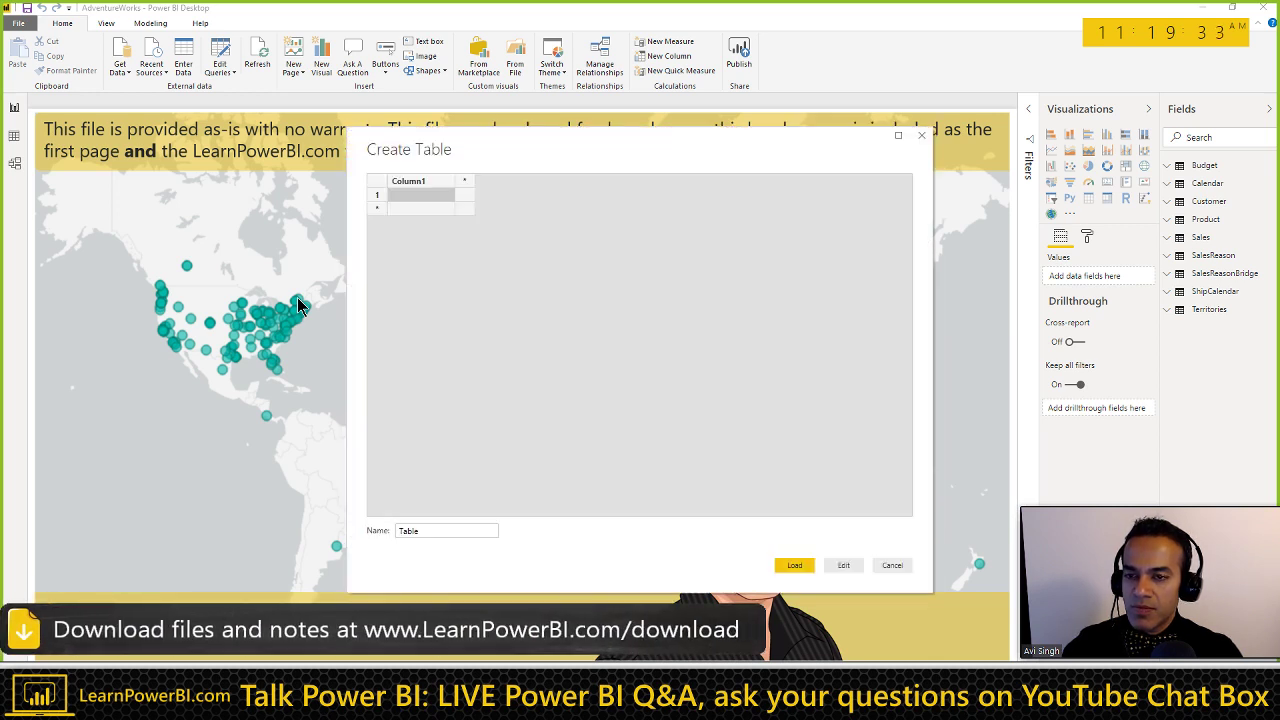
# Step: Paste the employee dates into Create Table, name it Employees, and load it
pyautogui.hotkey('ctrl', 'v')
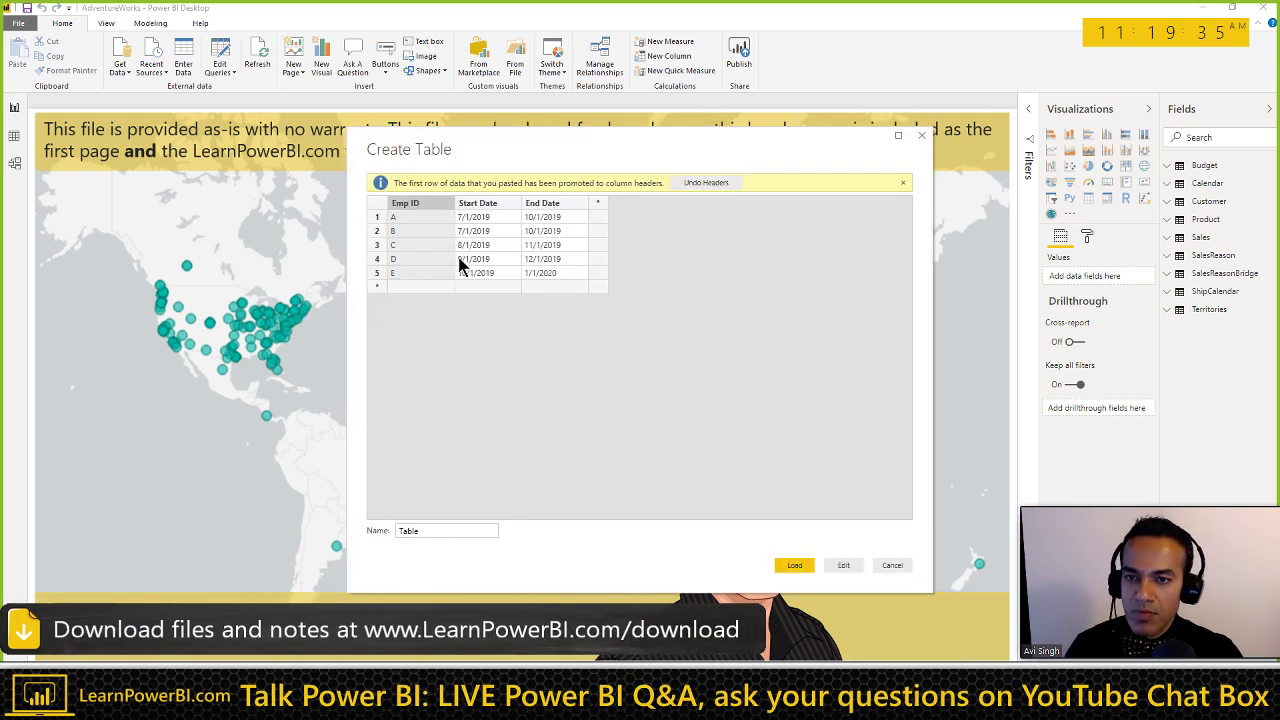
pyautogui.doubleClick(467, 530)
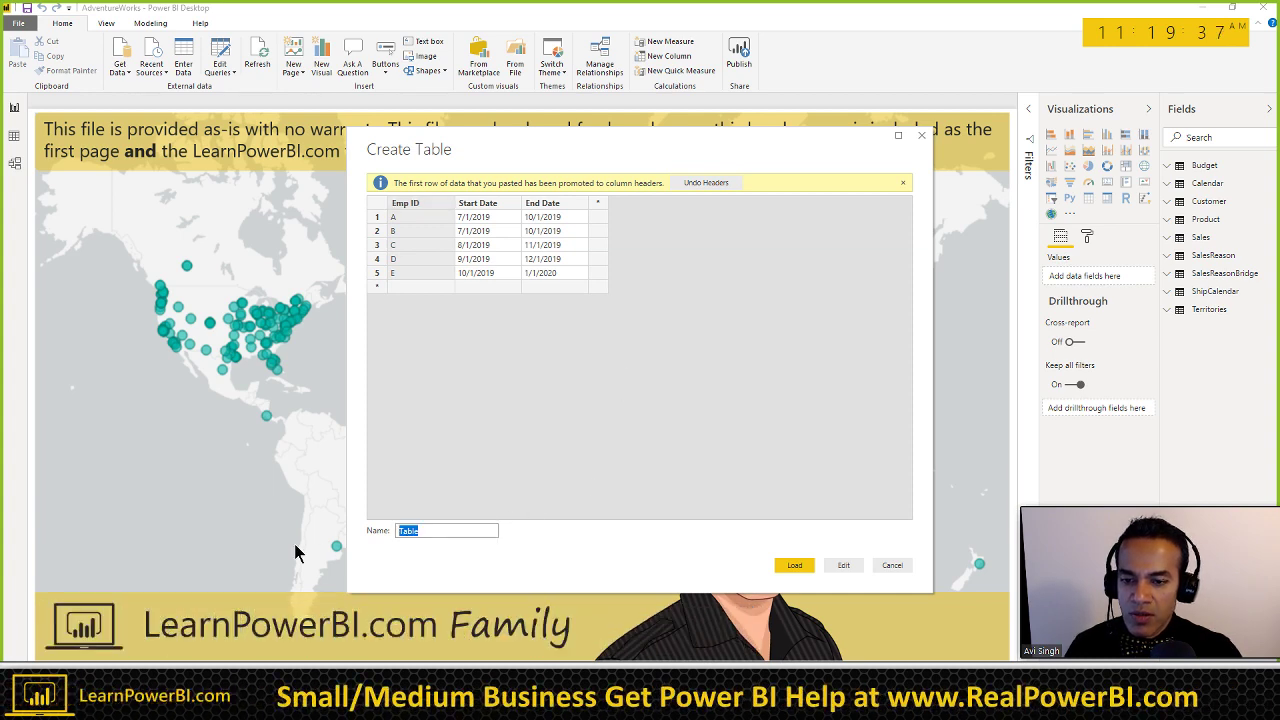
pyautogui.write('Eloyee')
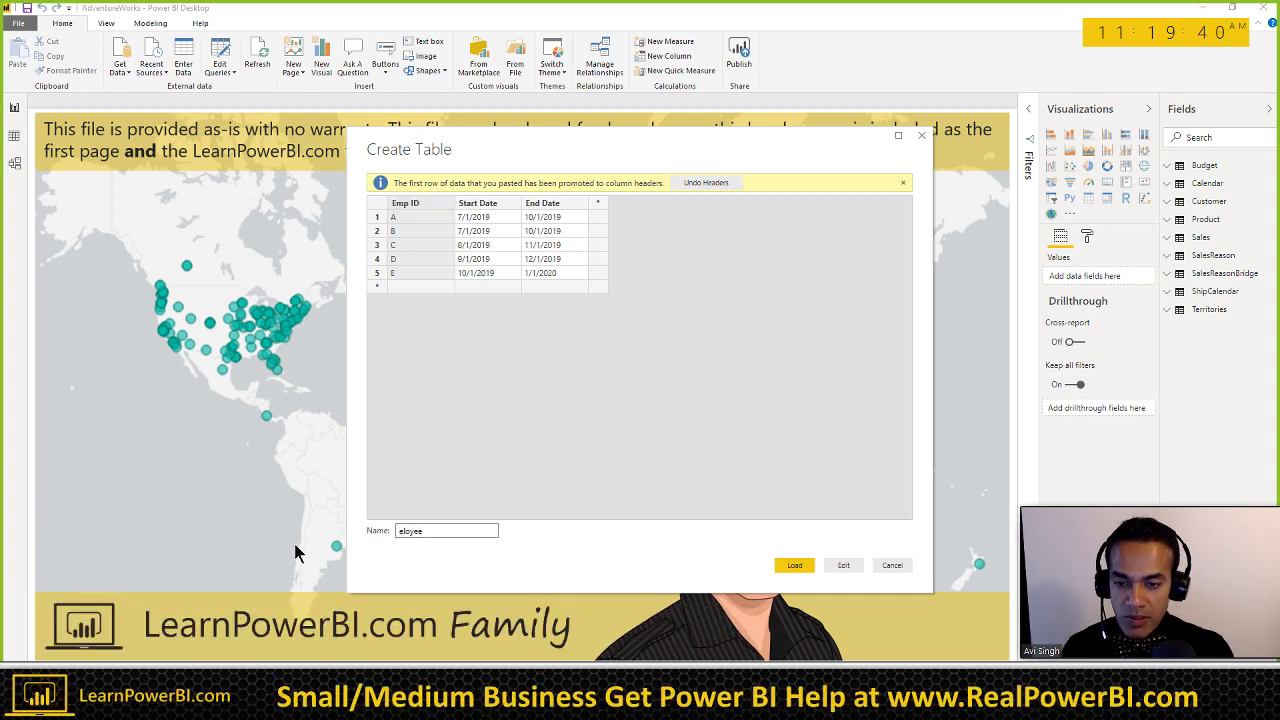
pyautogui.hotkey('ctrl', 'a')
pyautogui.write('Employees')
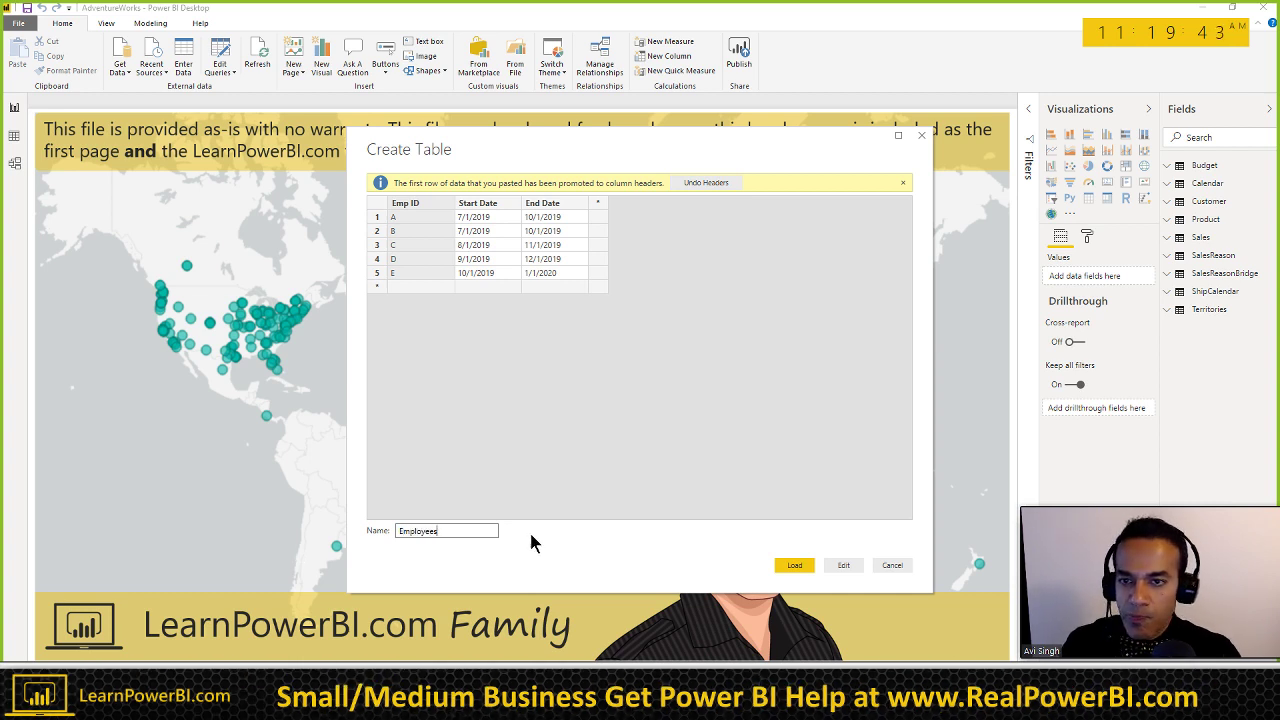
pyautogui.click(795, 566)
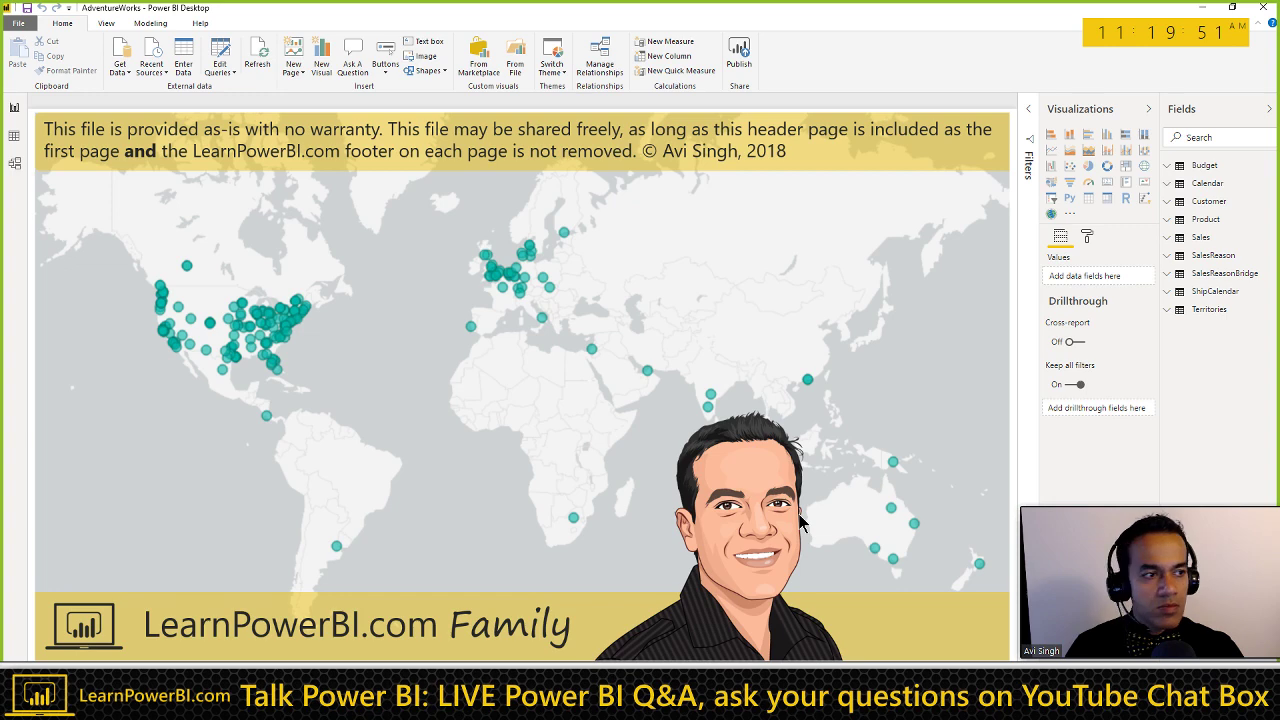
# Step: Select the Active Employee Count v2 DAX code on the lesson page for use in Power BI
pyautogui.hotkey('alt', 'Tab')
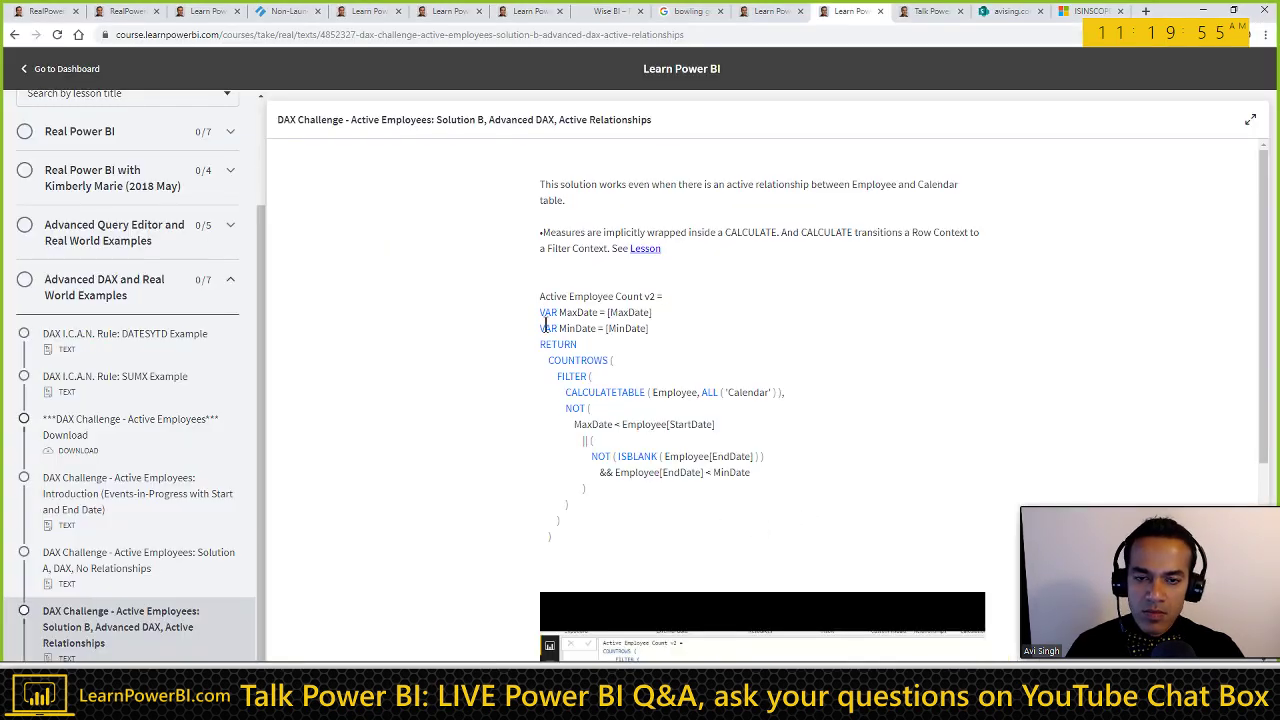
pyautogui.moveTo(541, 296); pyautogui.dragTo(585, 545)
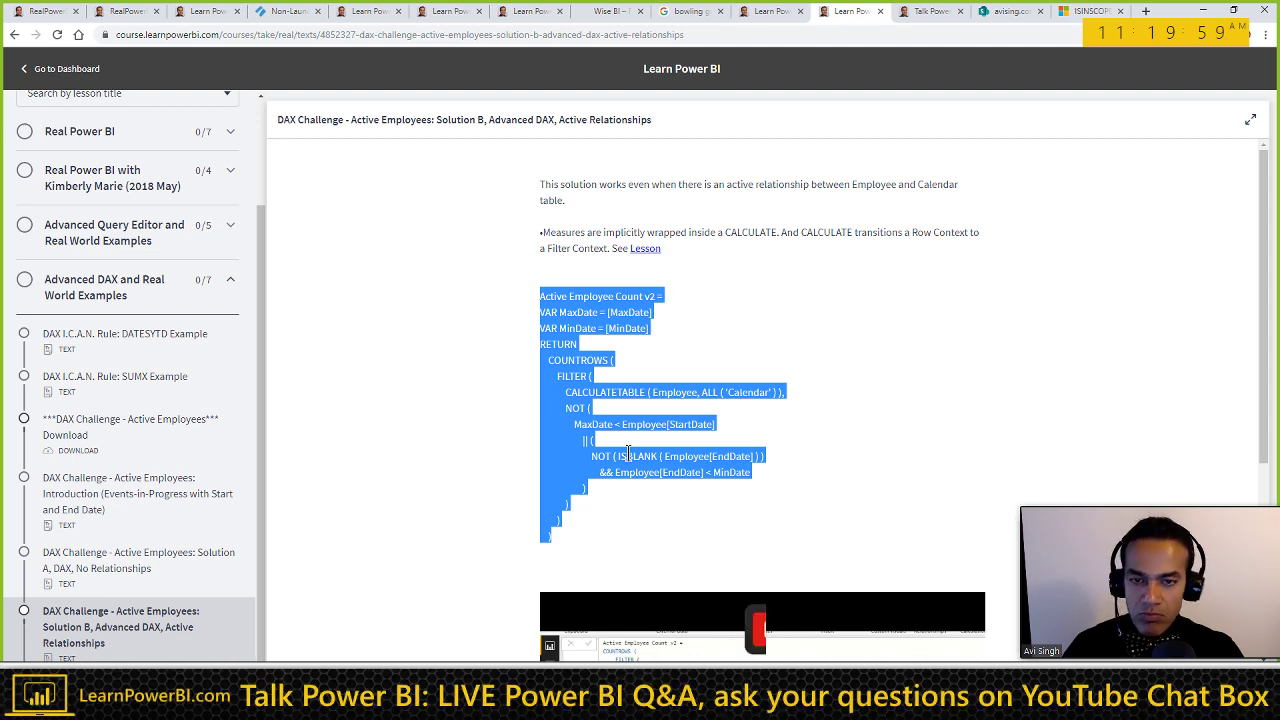
pyautogui.hotkey('alt', 'Tab')
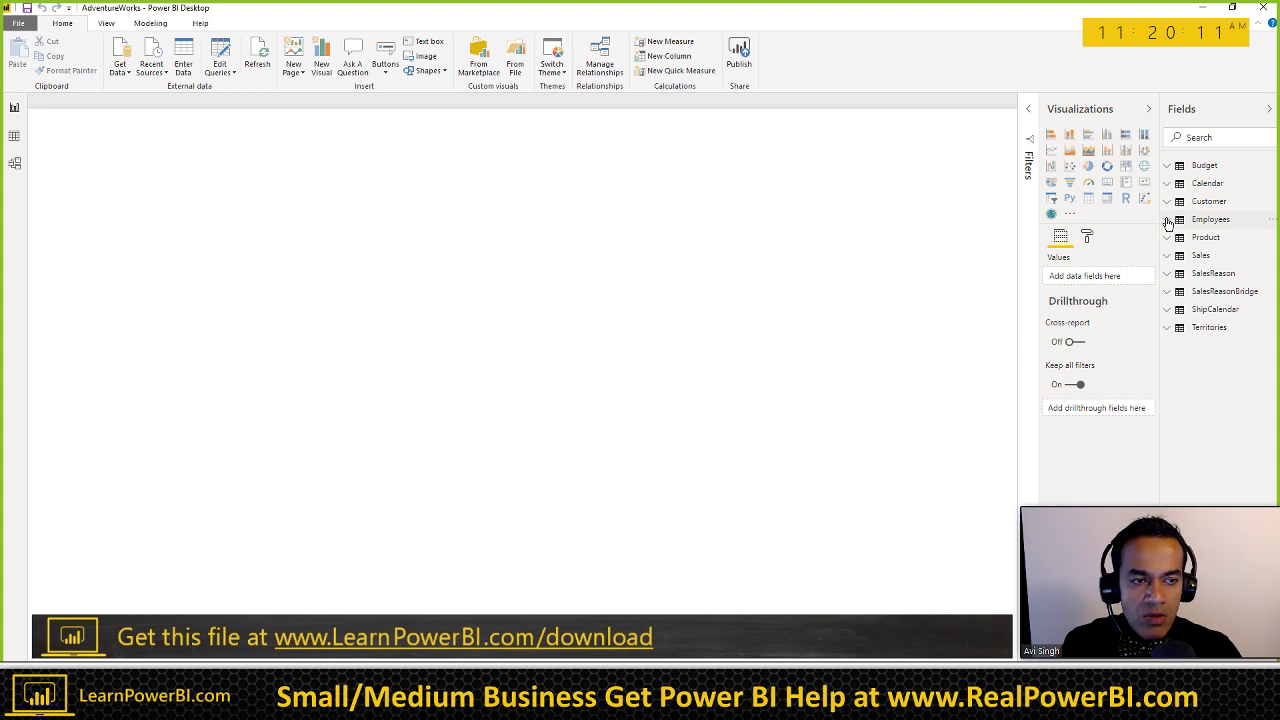
# Step: Add Calendar's MonthYear field to the blank page as a new table visual
pyautogui.click(1169, 185)
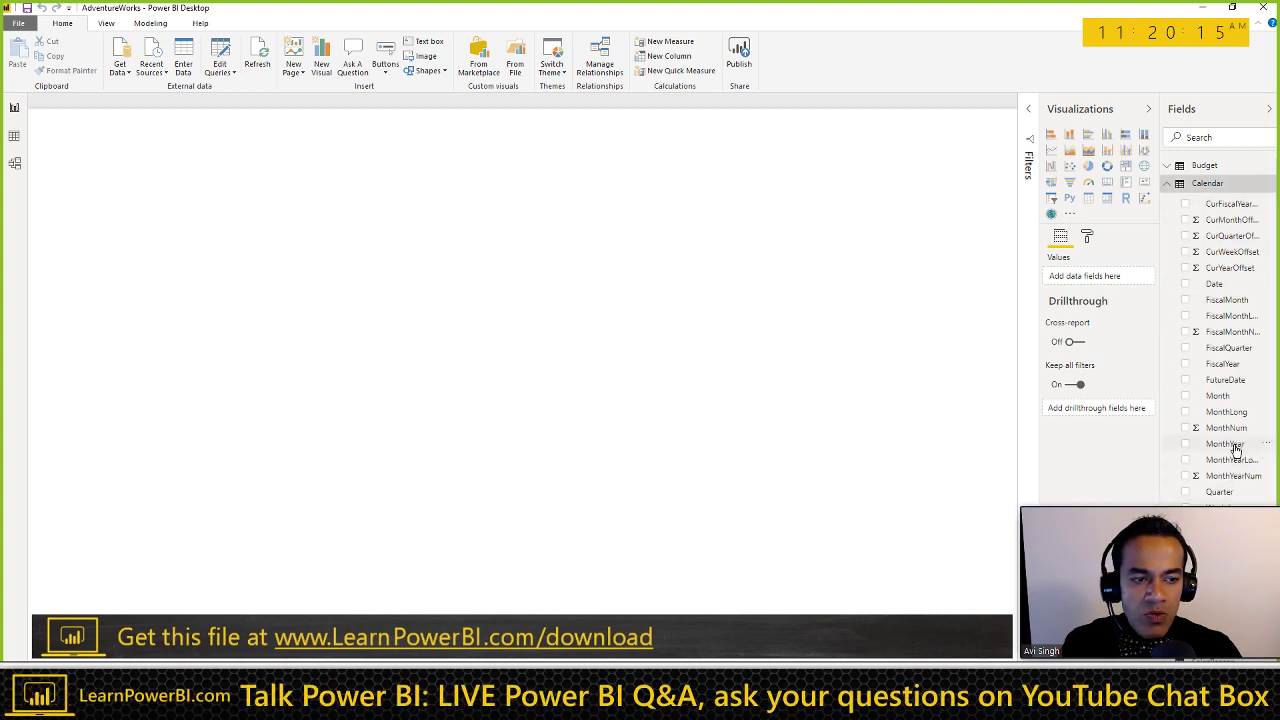
pyautogui.moveTo(1224, 444); pyautogui.dragTo(405, 262)
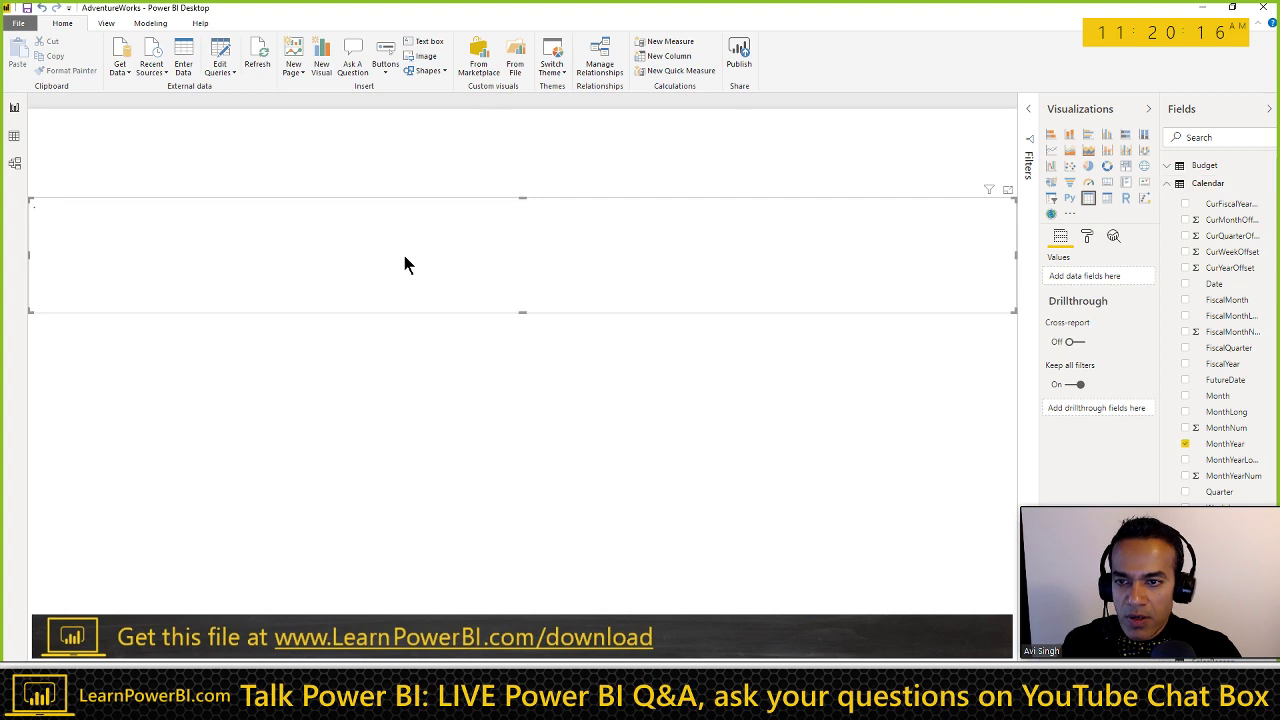
pyautogui.click(1088, 240)
pyautogui.click(1090, 260)
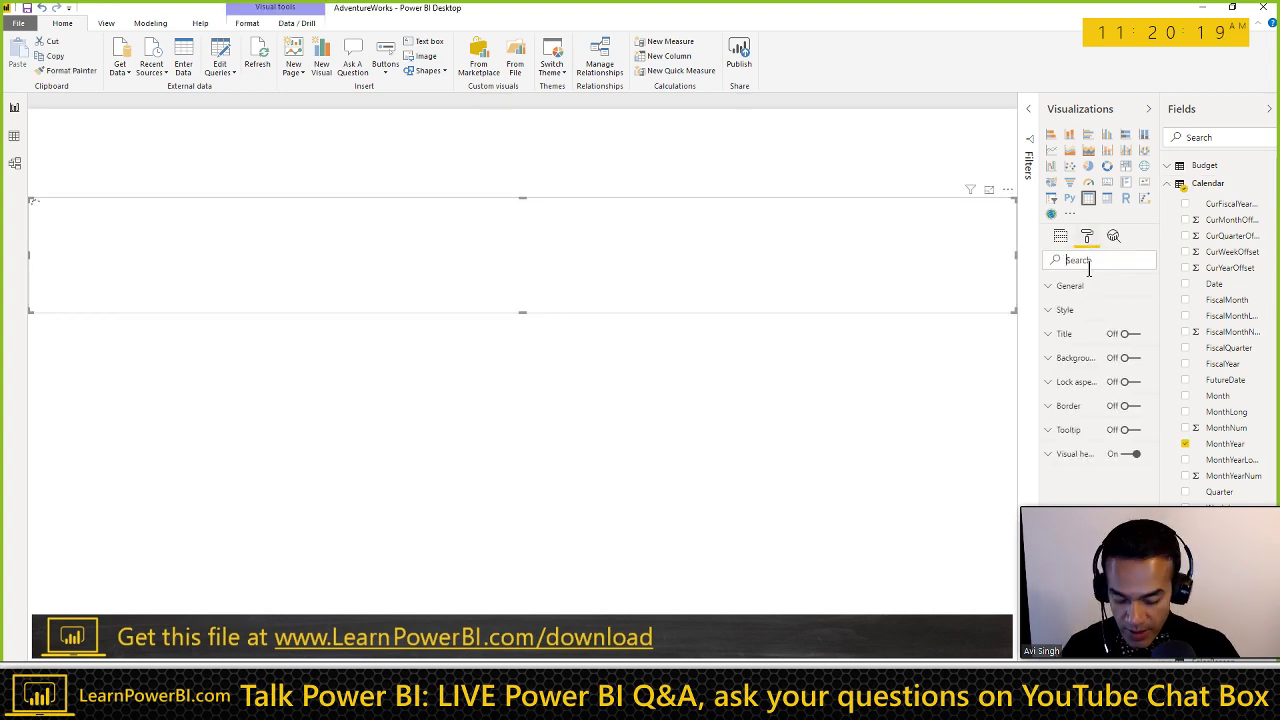
# Step: Set the table's grid and column header text size to 14 pt
pyautogui.write('size')
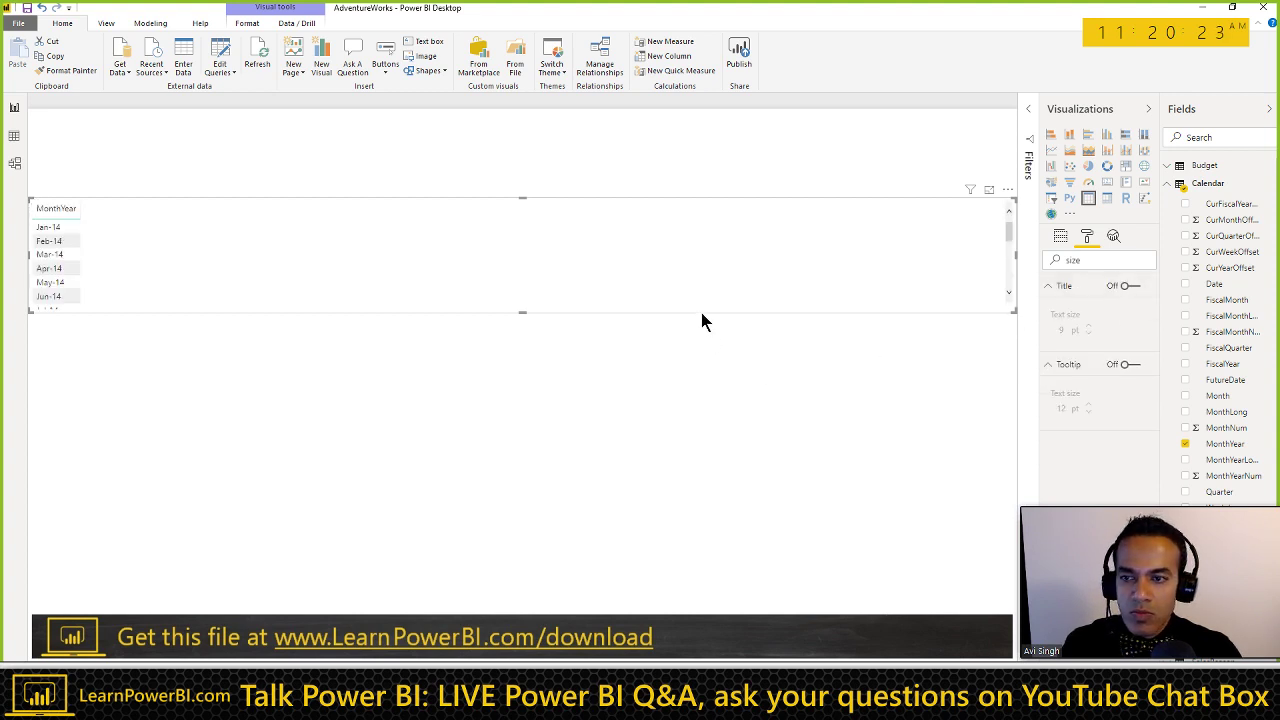
pyautogui.click(1060, 236)
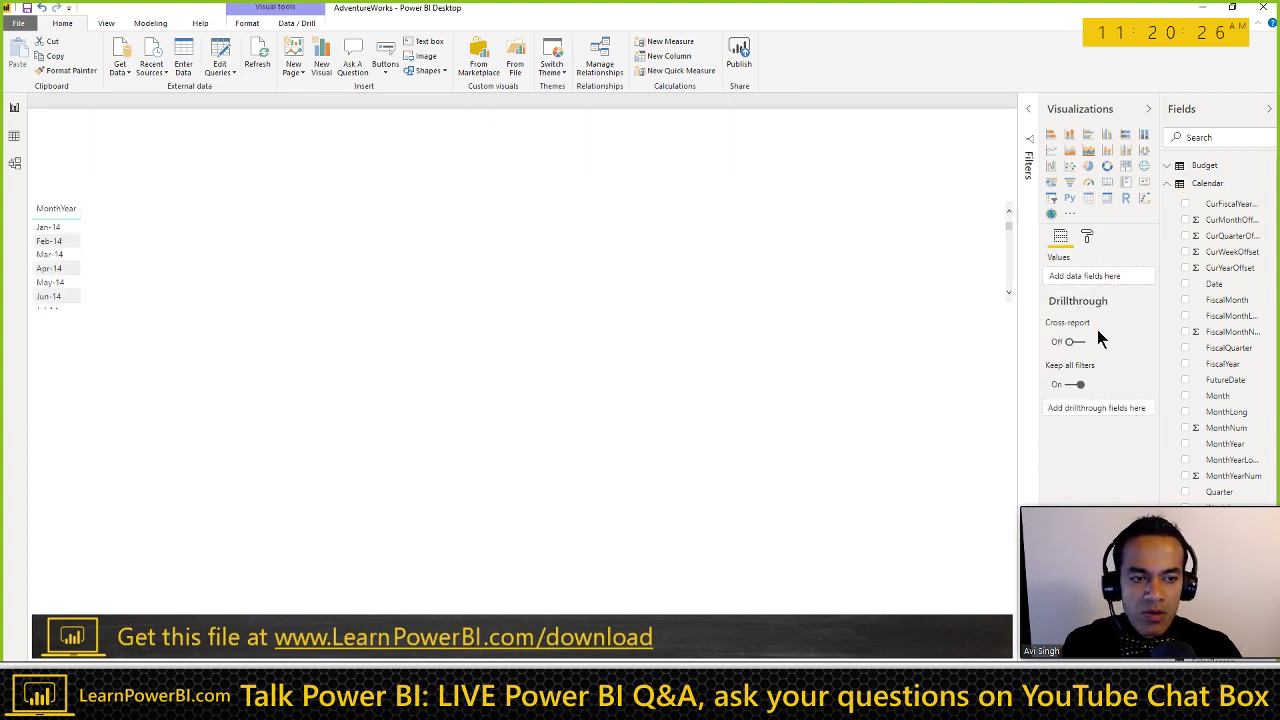
pyautogui.click(1087, 238)
pyautogui.click(1100, 259)
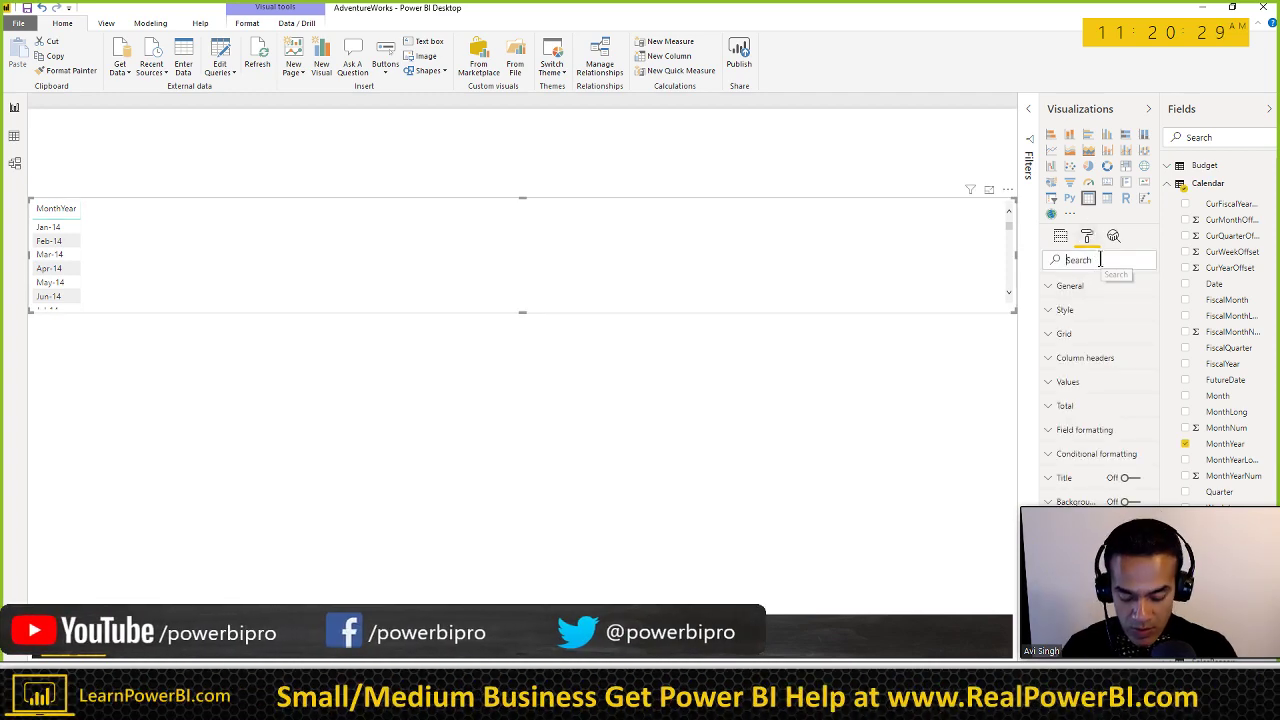
pyautogui.write('size')
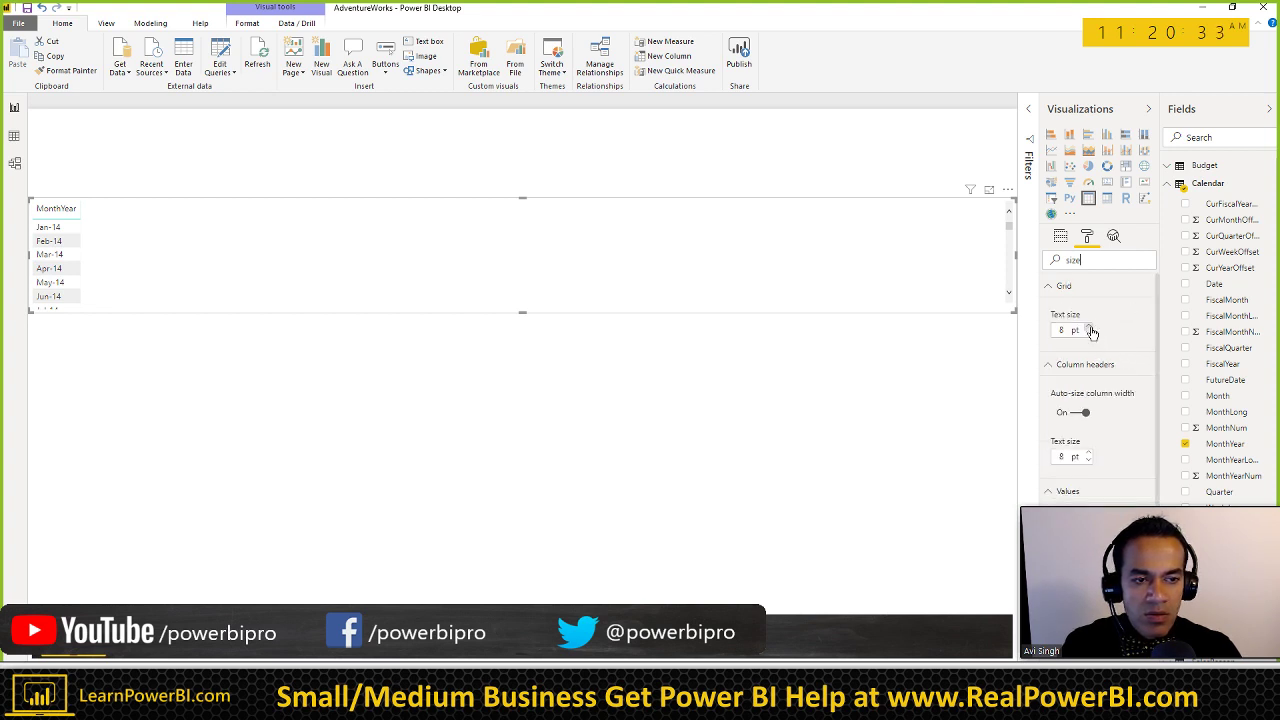
pyautogui.doubleClick(1089, 327)
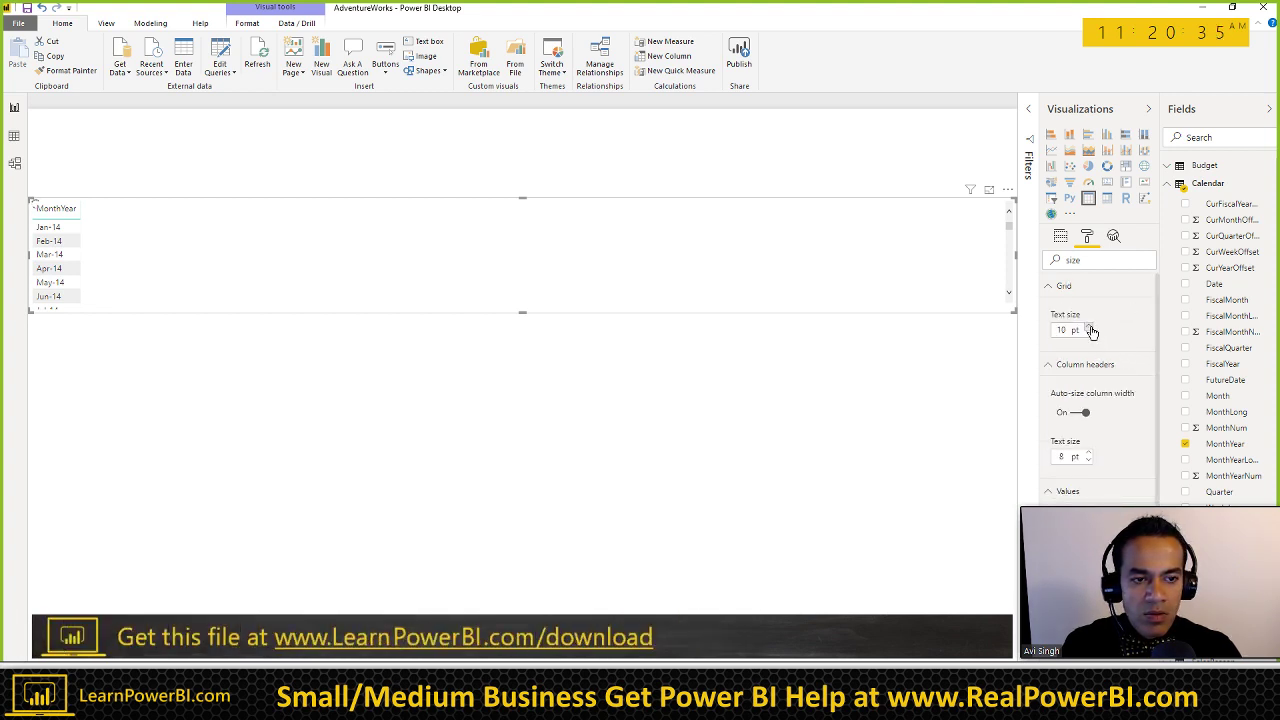
pyautogui.doubleClick(1091, 328)
pyautogui.doubleClick(1091, 328)
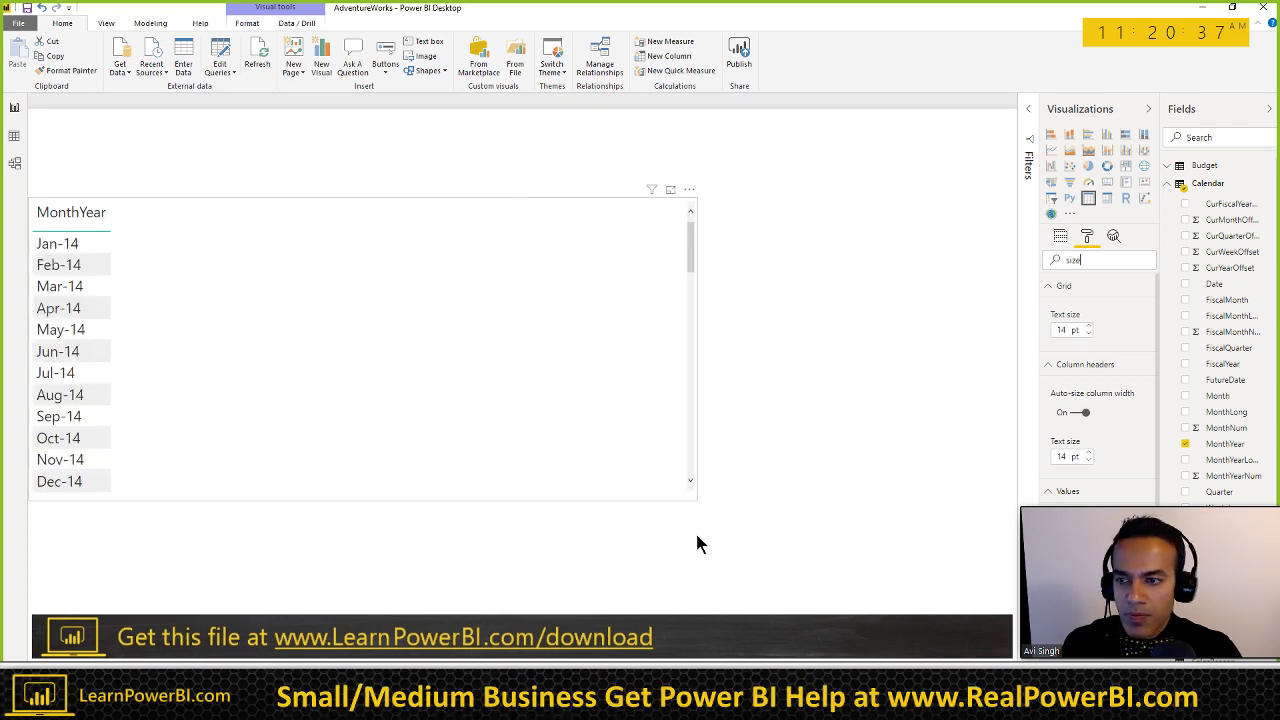
# Step: Enlarge the MonthYear table so it shows more months
pyautogui.moveTo(697, 499); pyautogui.dragTo(688, 547)
pyautogui.scroll(-15, 381, 397)
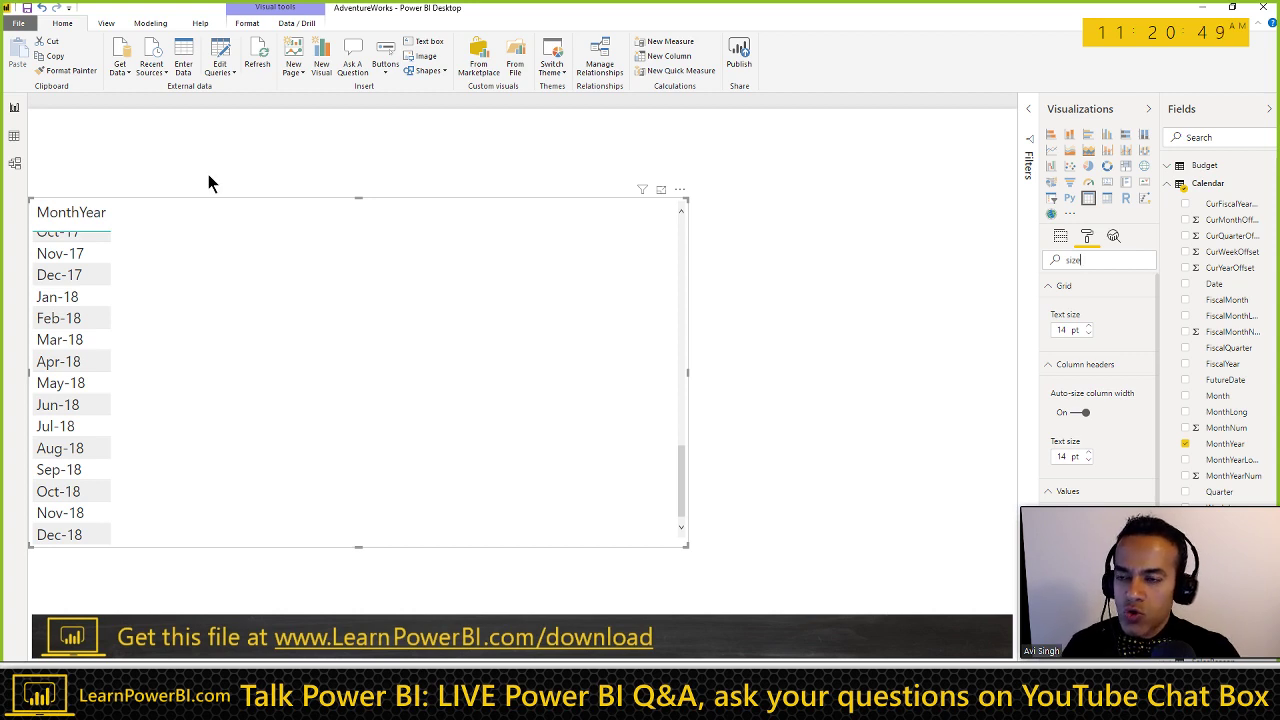
pyautogui.scroll(15, 310, 362)
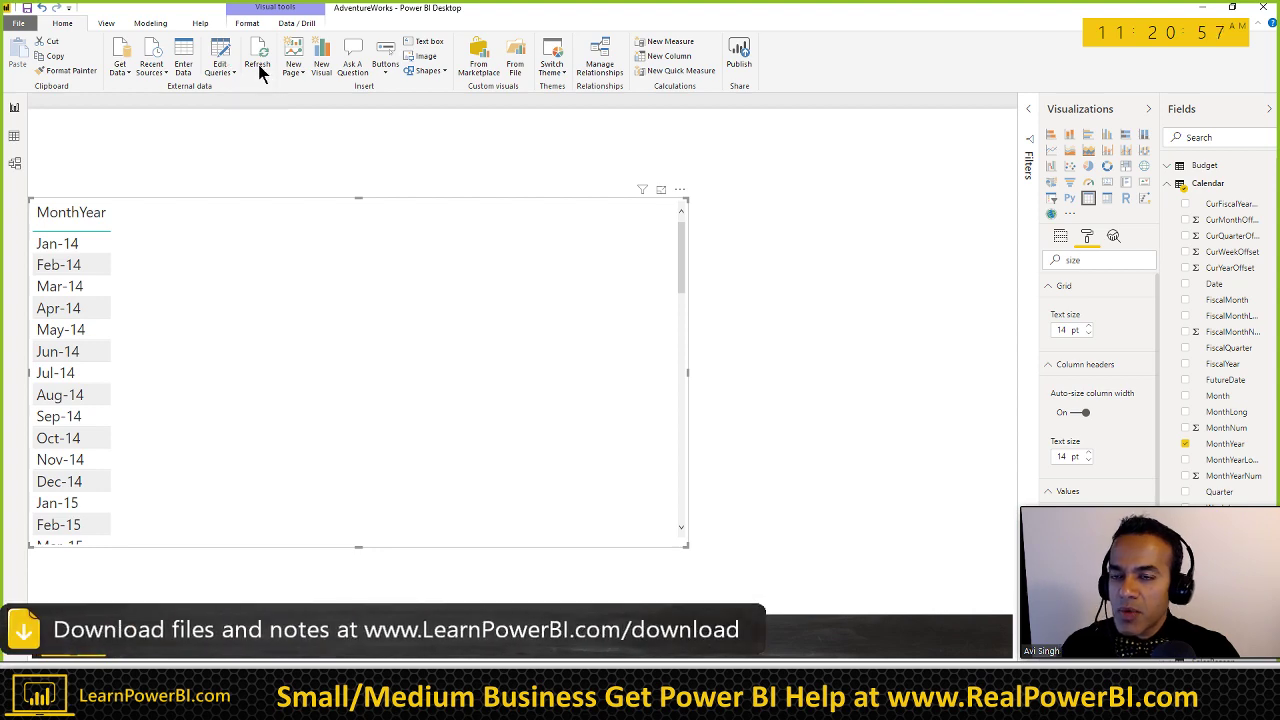
pyautogui.doubleClick(610, 12)
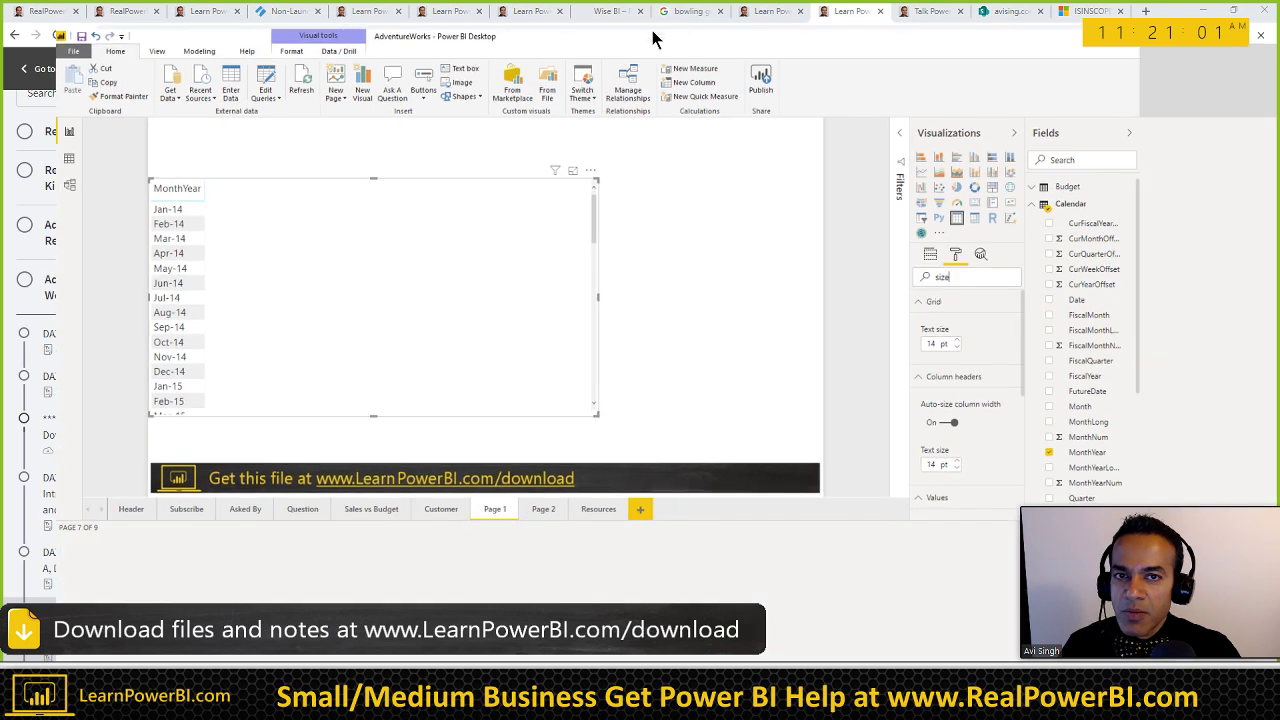
pyautogui.doubleClick(651, 34)
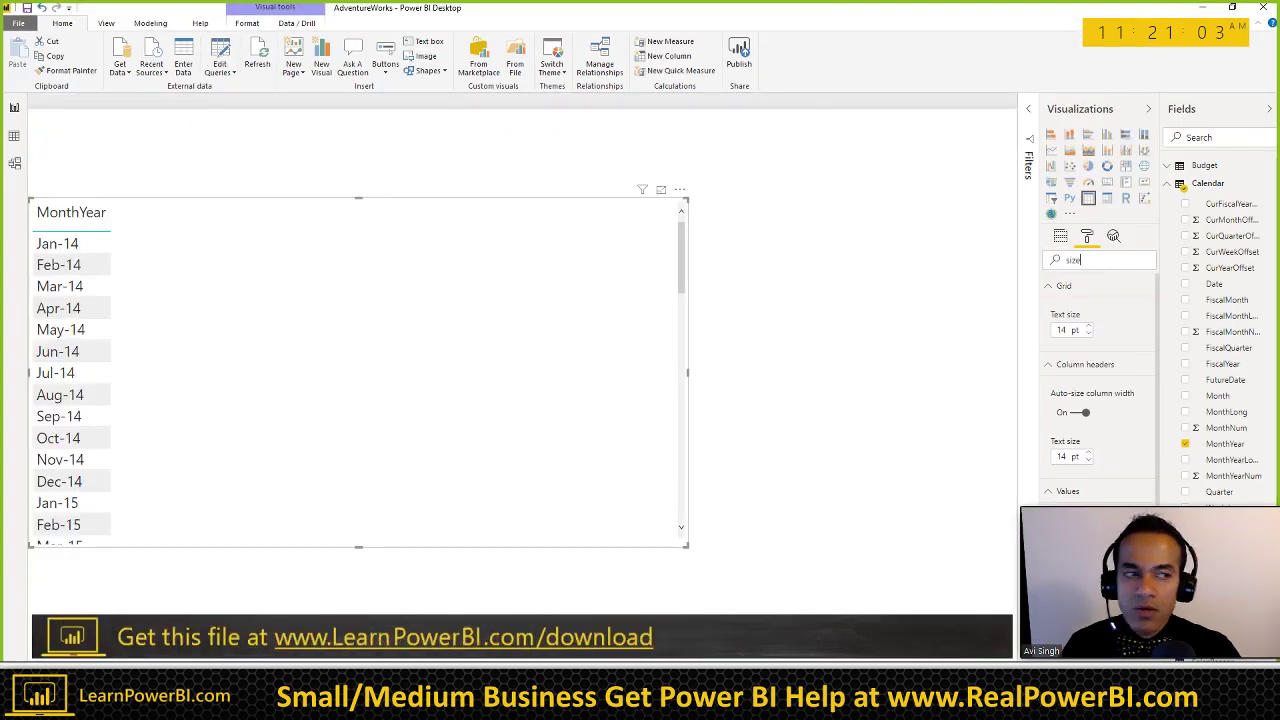
# Step: Open the Calendar query in Power Query Editor and inspect its EndDate step
pyautogui.click(220, 50)
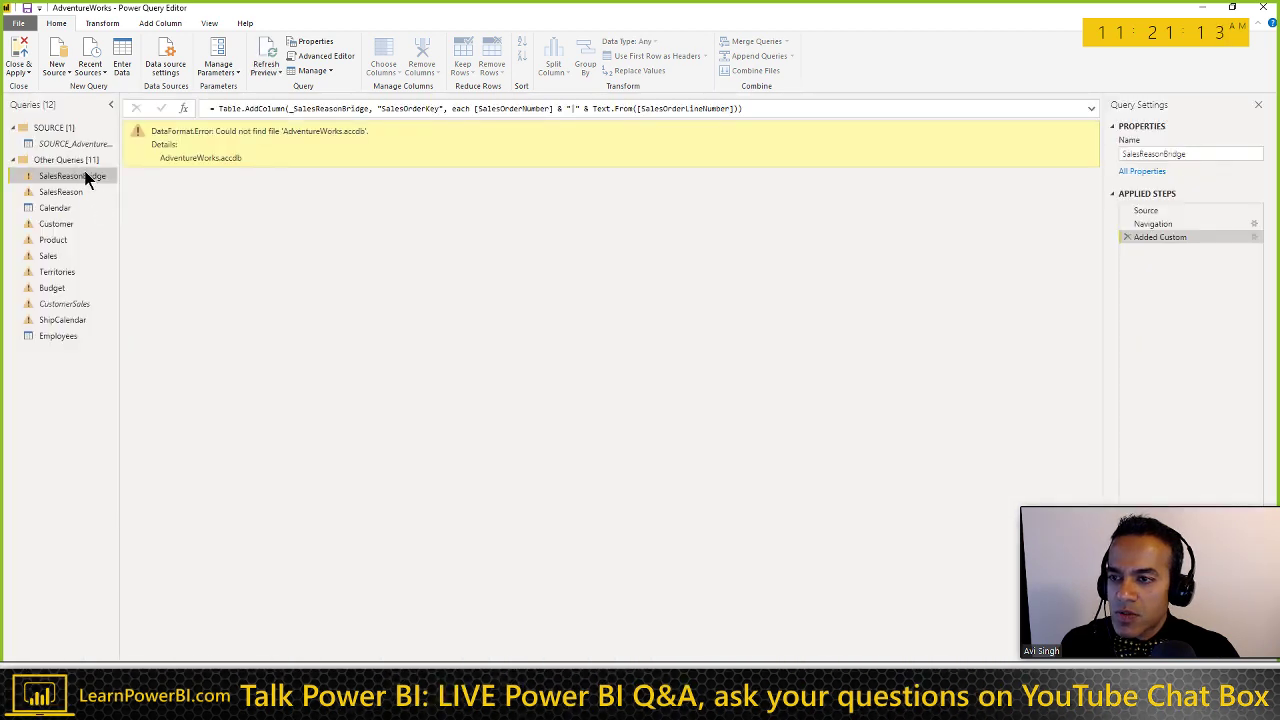
pyautogui.click(62, 208)
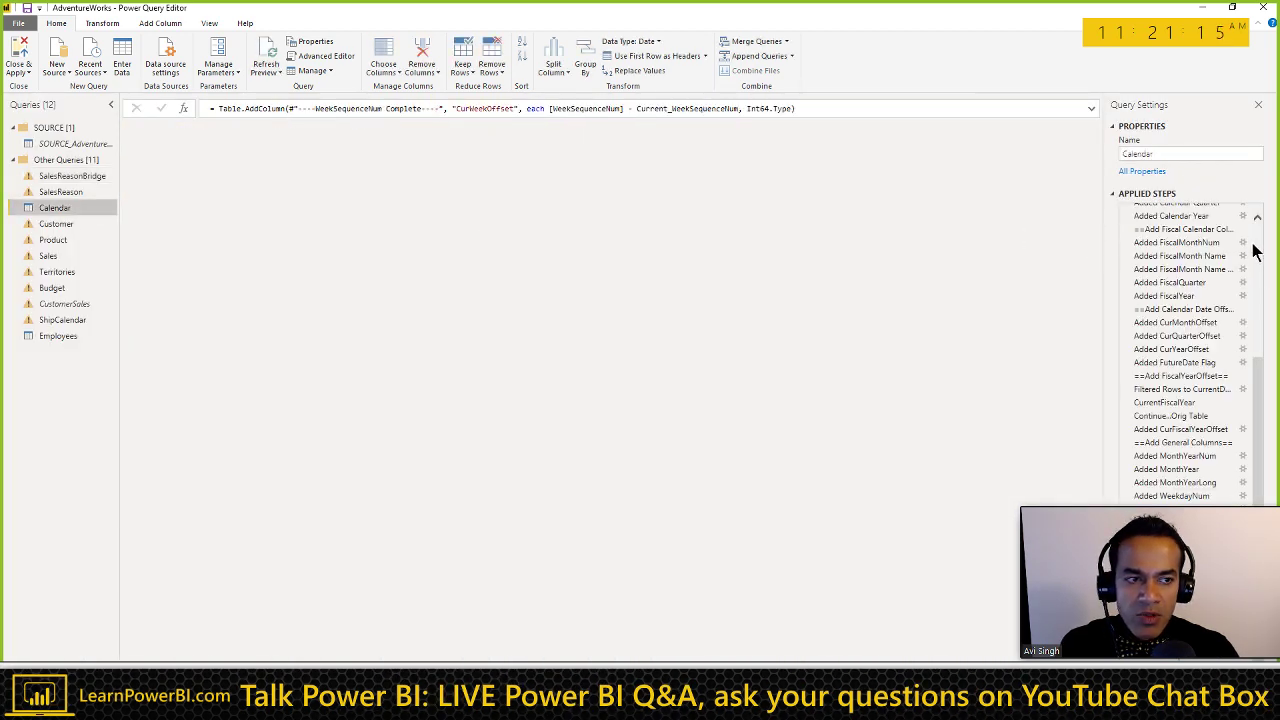
pyautogui.scroll(5, 1260, 262)
pyautogui.click(1174, 238)
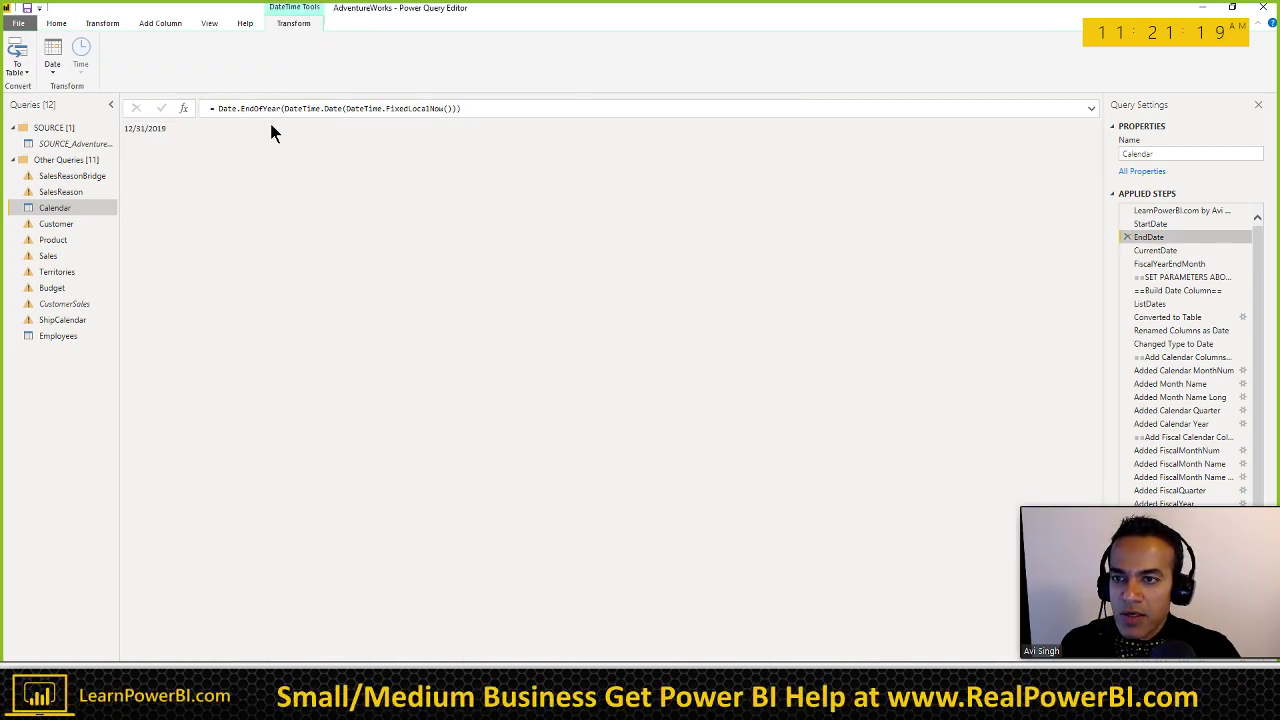
# Step: Replace the EndDate formula with "12/31/2020" and compare it with the StartDate step
pyautogui.click(218, 108)
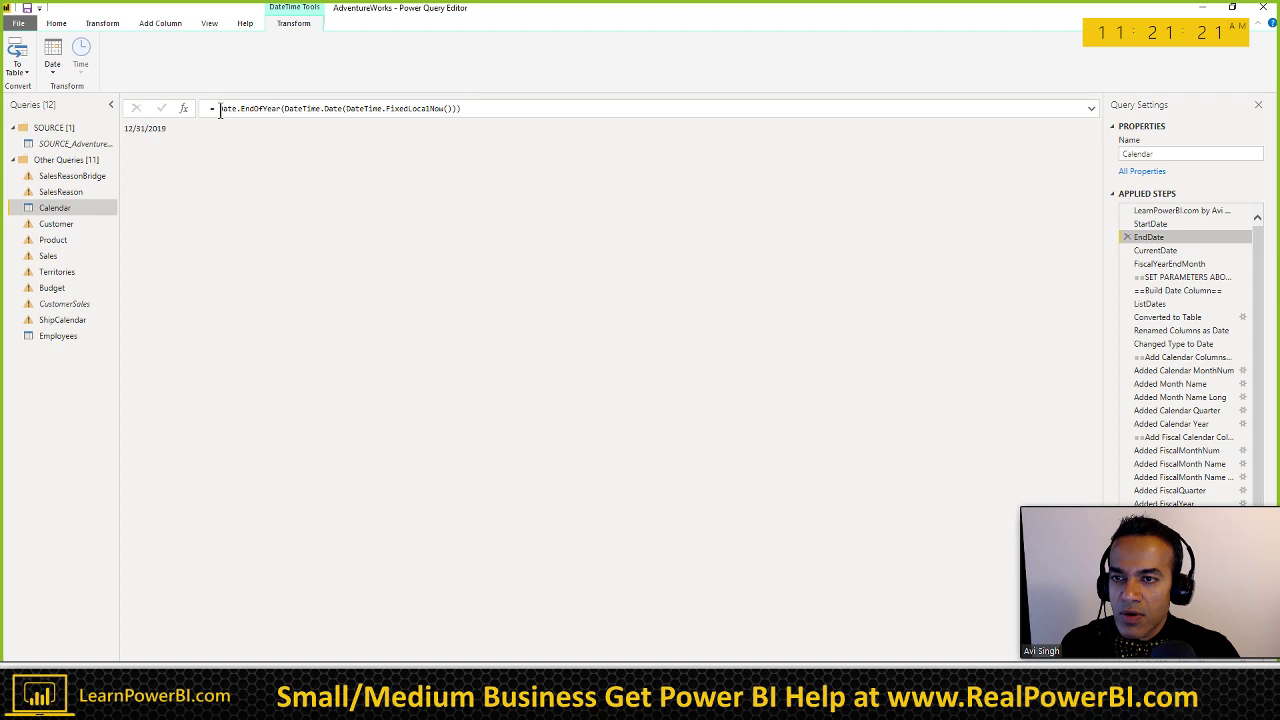
pyautogui.hotkey('ctrl', 'a')
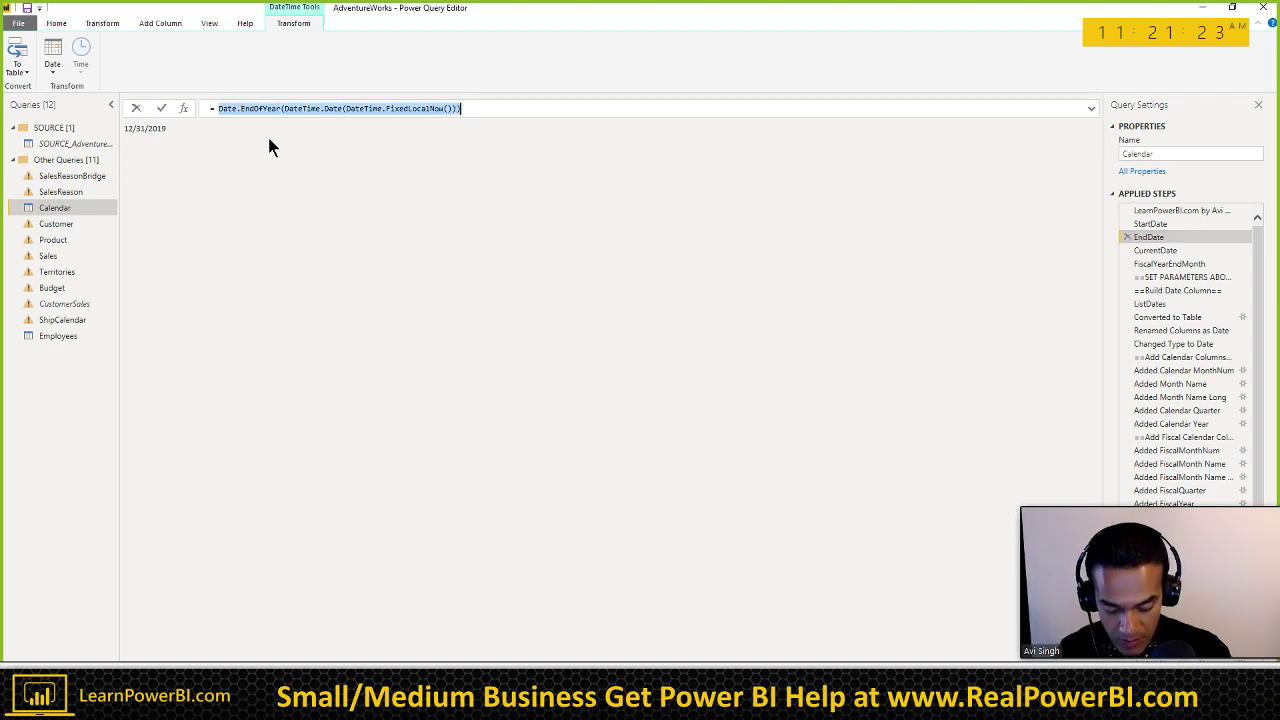
pyautogui.write('"12/31/2020')
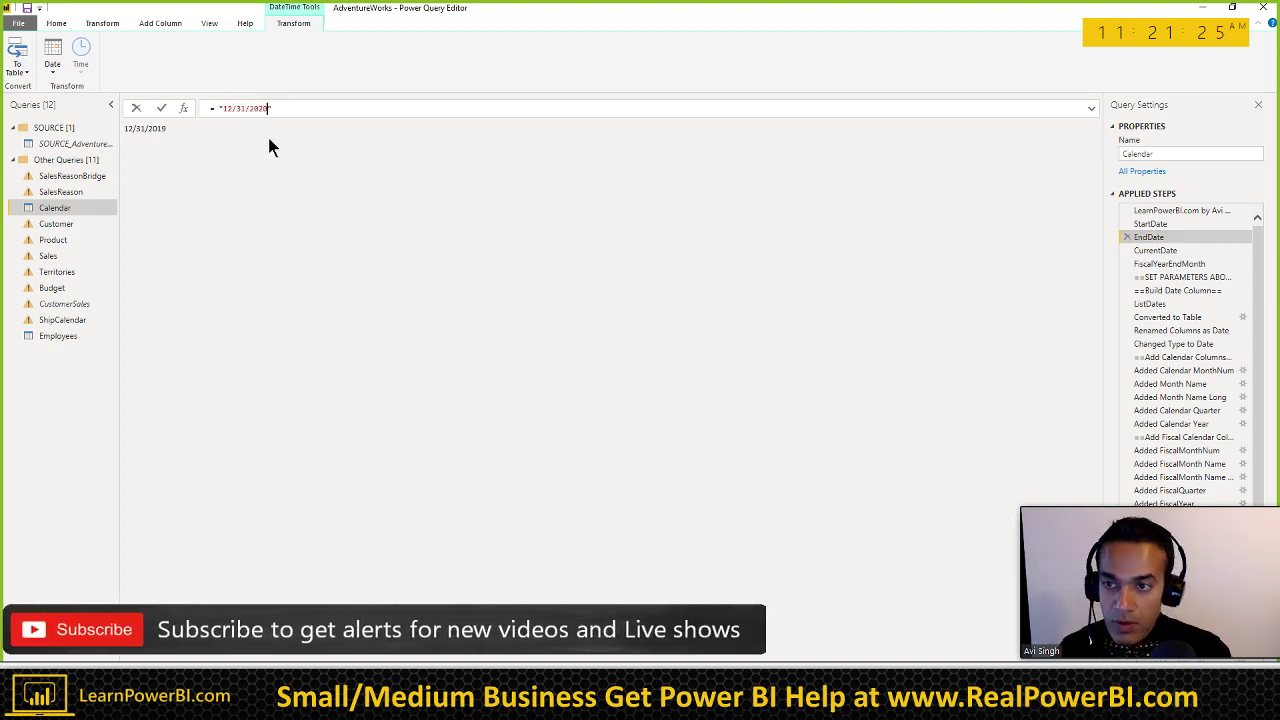
pyautogui.press('Return')
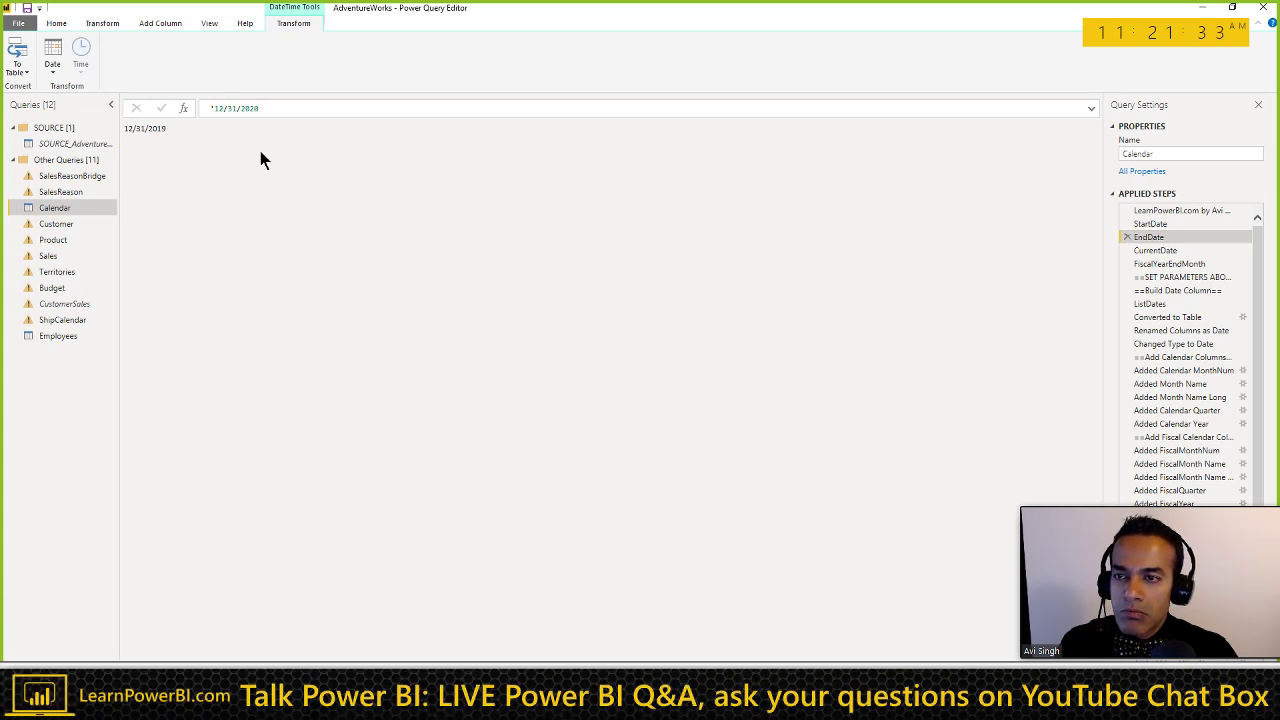
pyautogui.click(1161, 224)
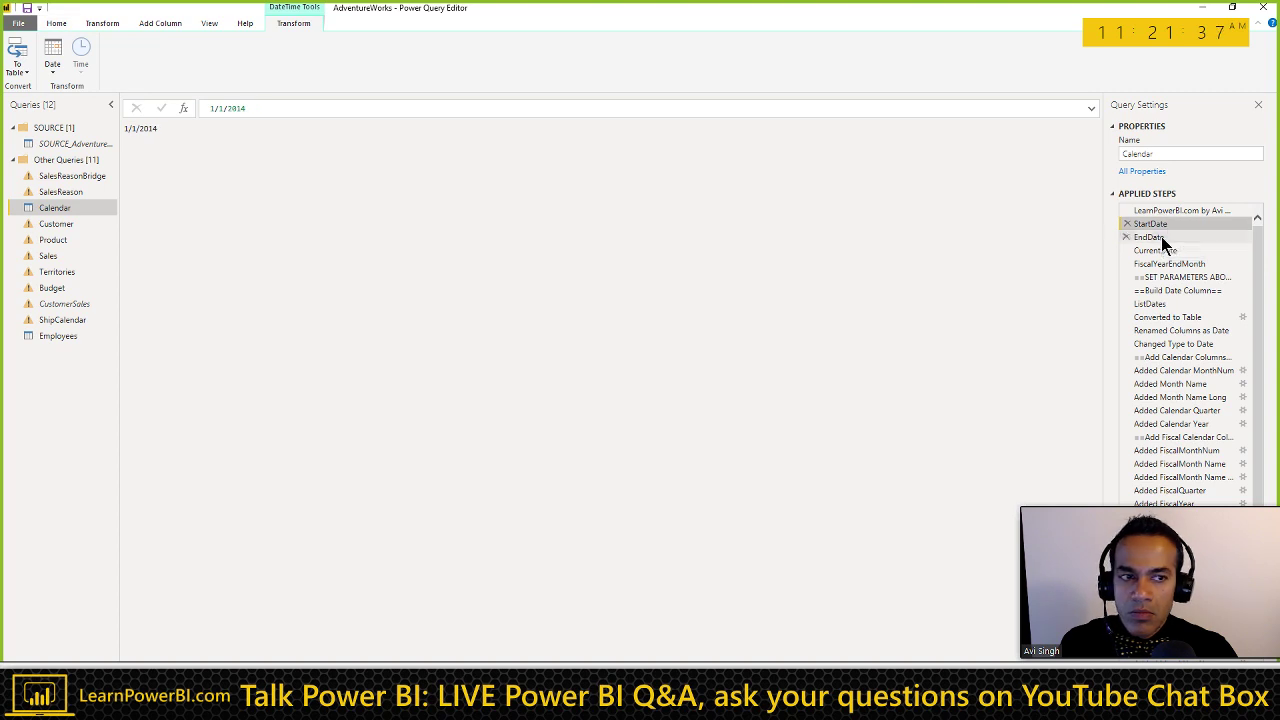
pyautogui.click(1160, 238)
# Step: Compare the final step's result with EndDate's 12/31/2020 value, then view the M code
pyautogui.moveTo(1056, 508); pyautogui.dragTo(1032, 505)
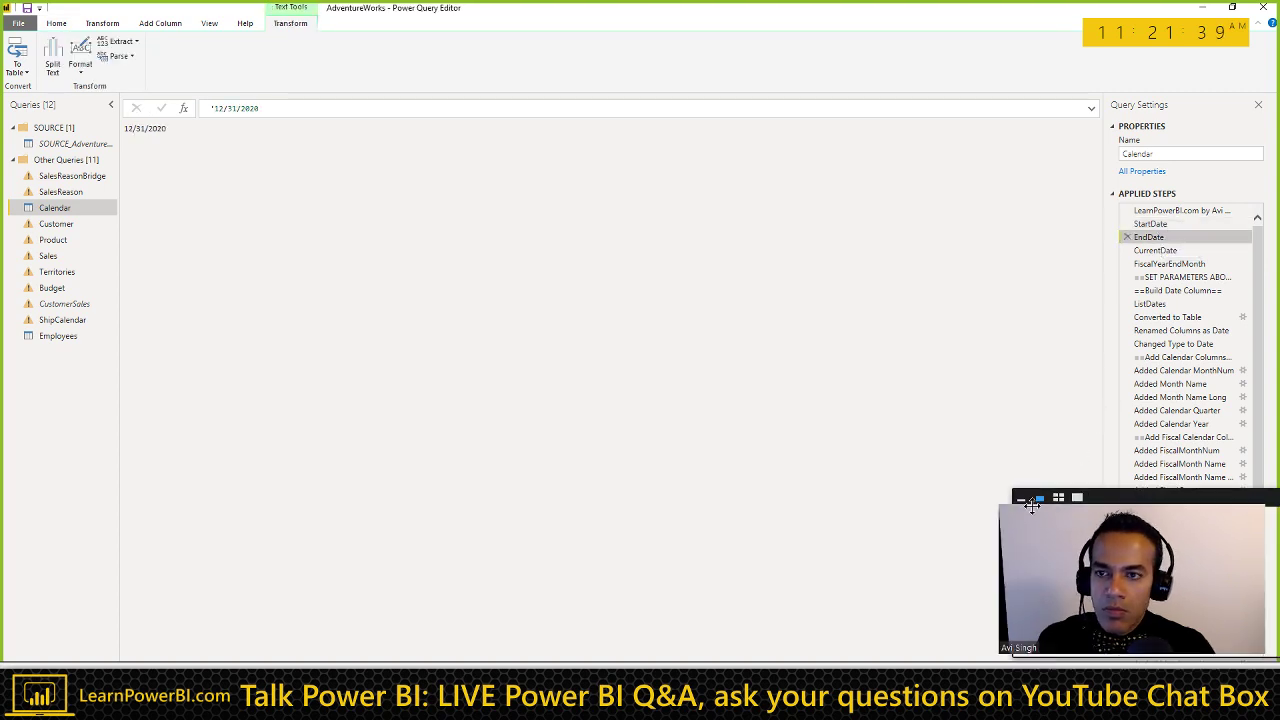
pyautogui.scroll(-5, 1180, 430)
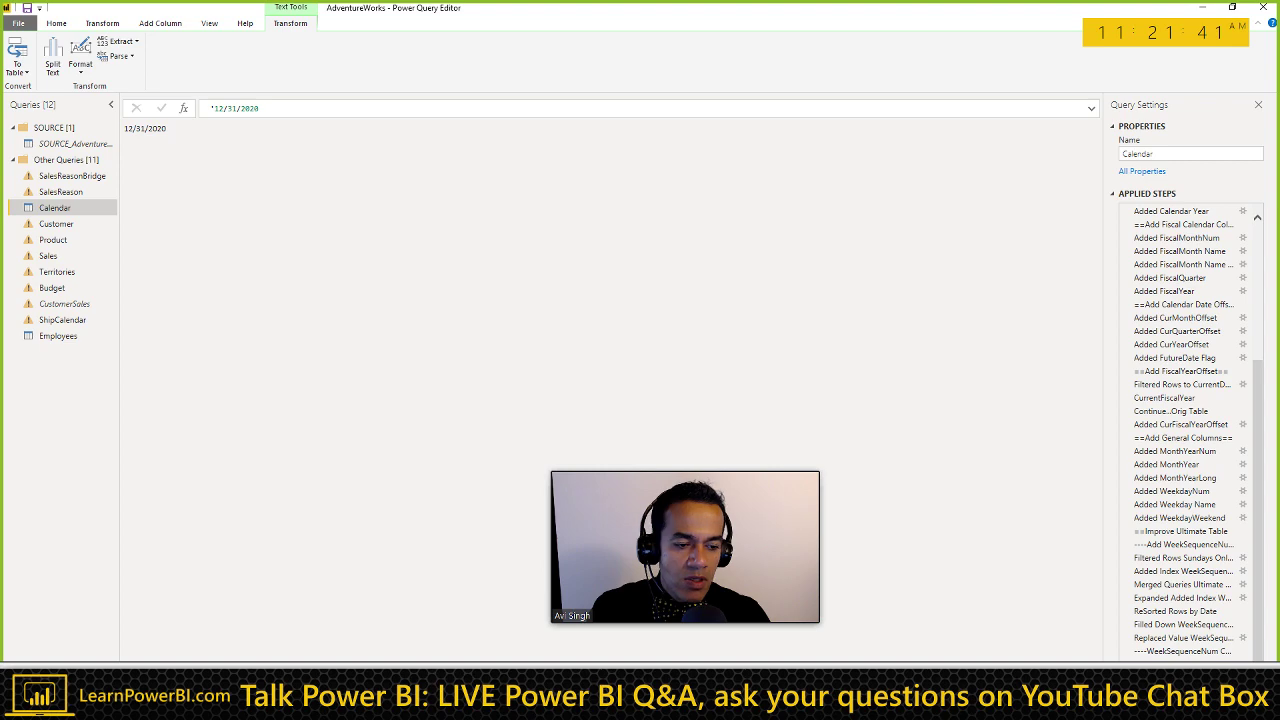
pyautogui.press('End')
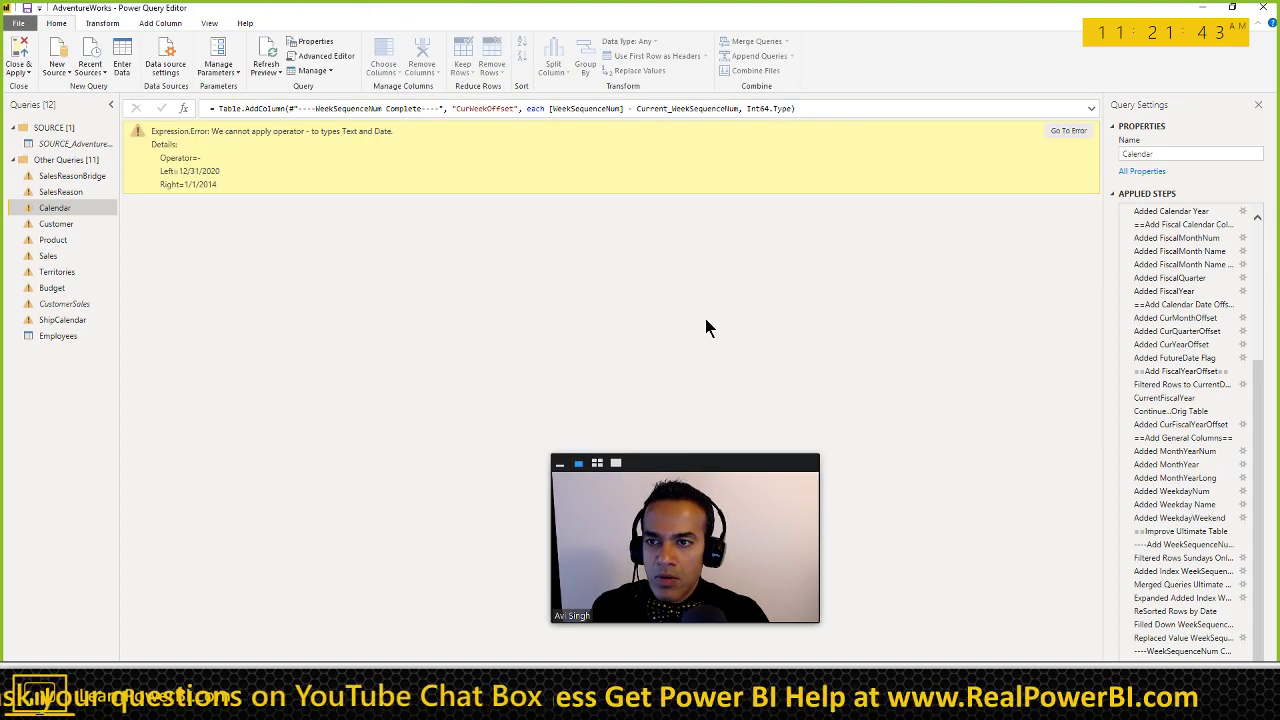
pyautogui.scroll(5, 1166, 323)
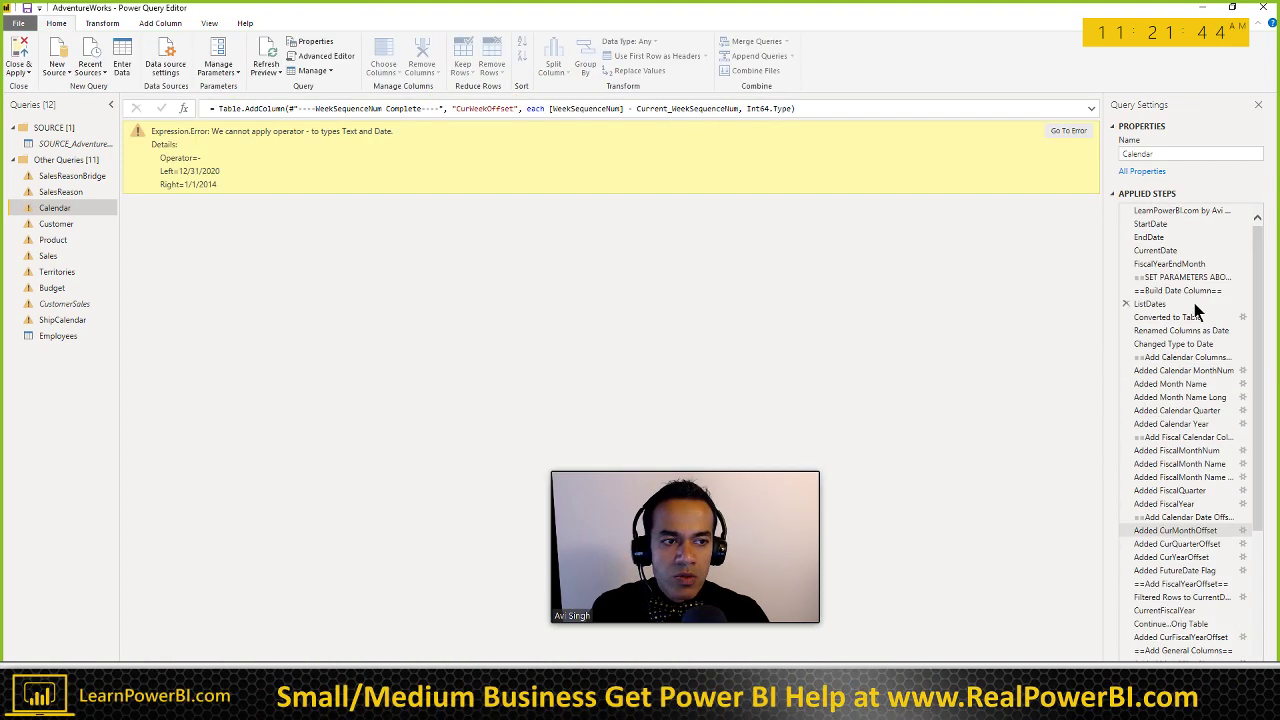
pyautogui.click(1150, 237)
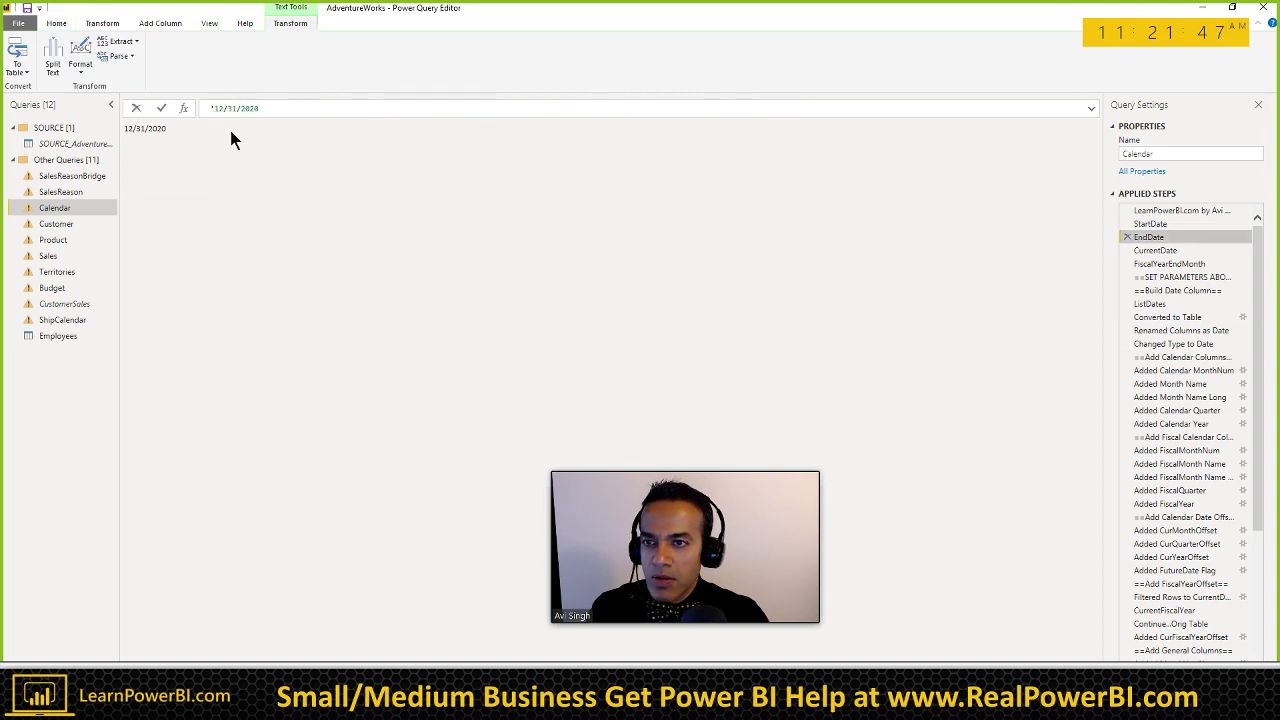
pyautogui.click(57, 25)
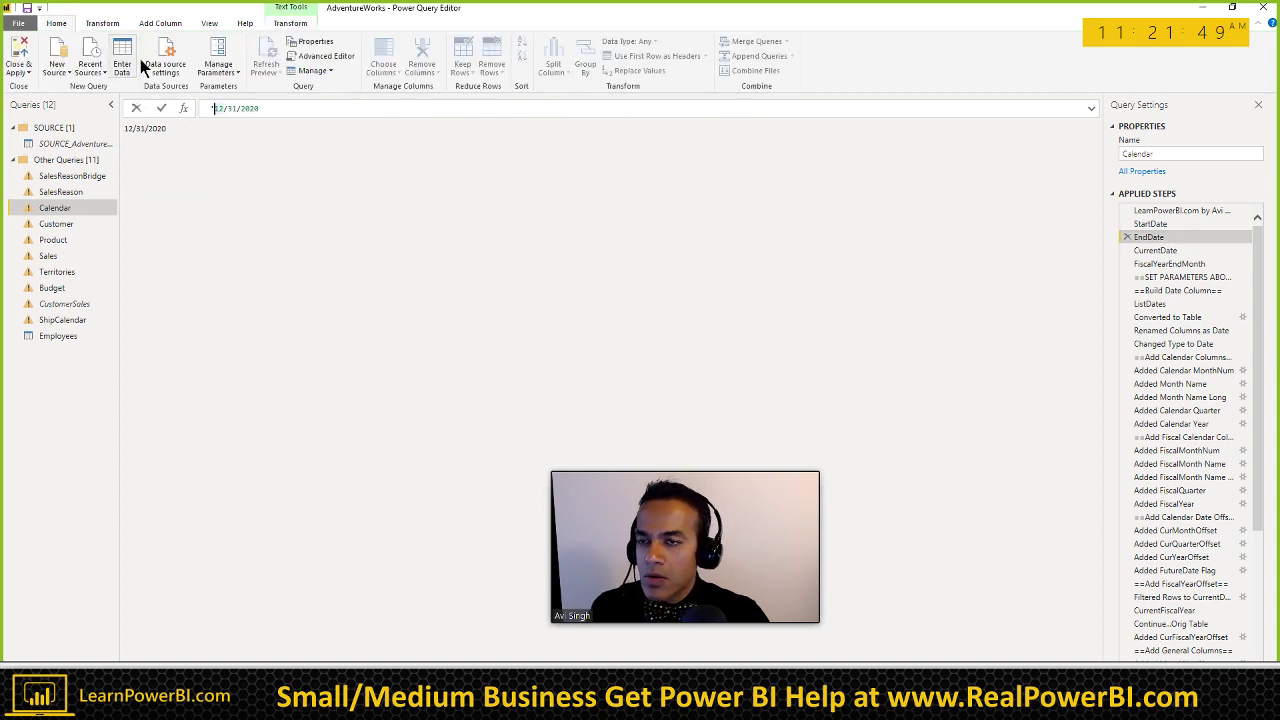
pyautogui.click(326, 56)
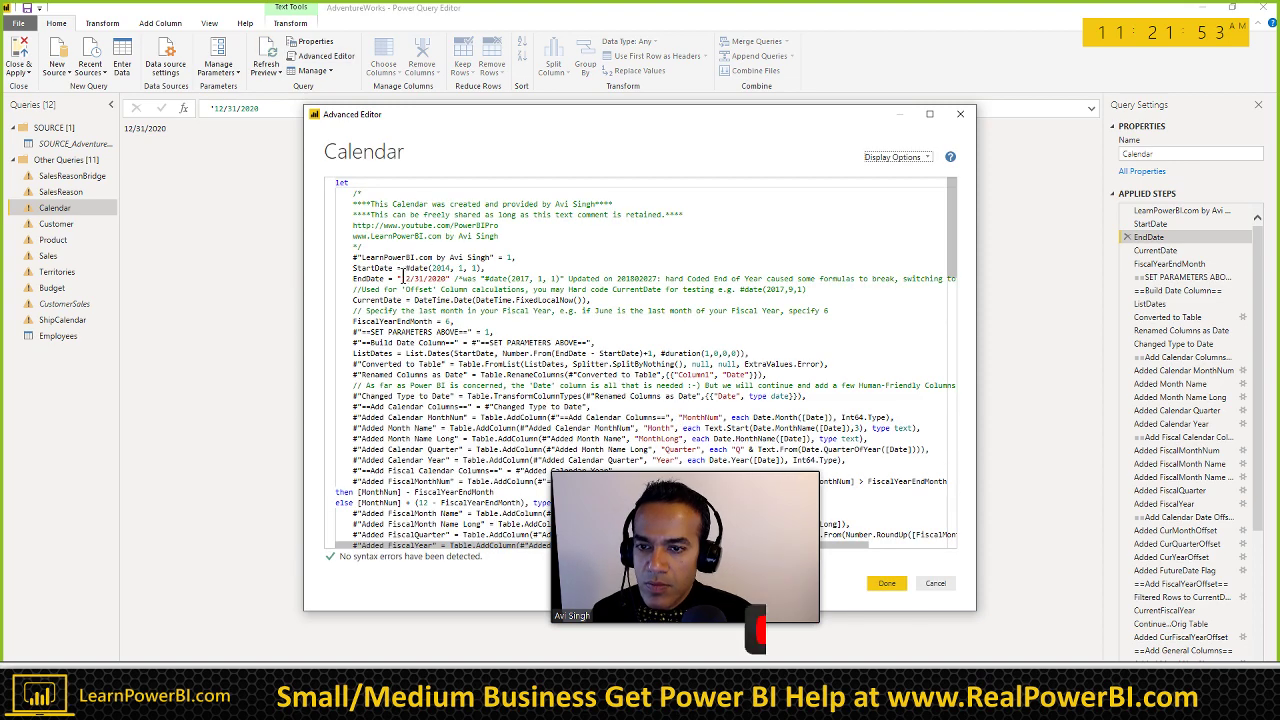
# Step: Replace the EndDate text "12/31/2020" with #date(2020, 12, 31) and Close & Apply
pyautogui.click(400, 269)
pyautogui.moveTo(405, 269); pyautogui.dragTo(484, 269)
pyautogui.hotkey('ctrl', 'c')
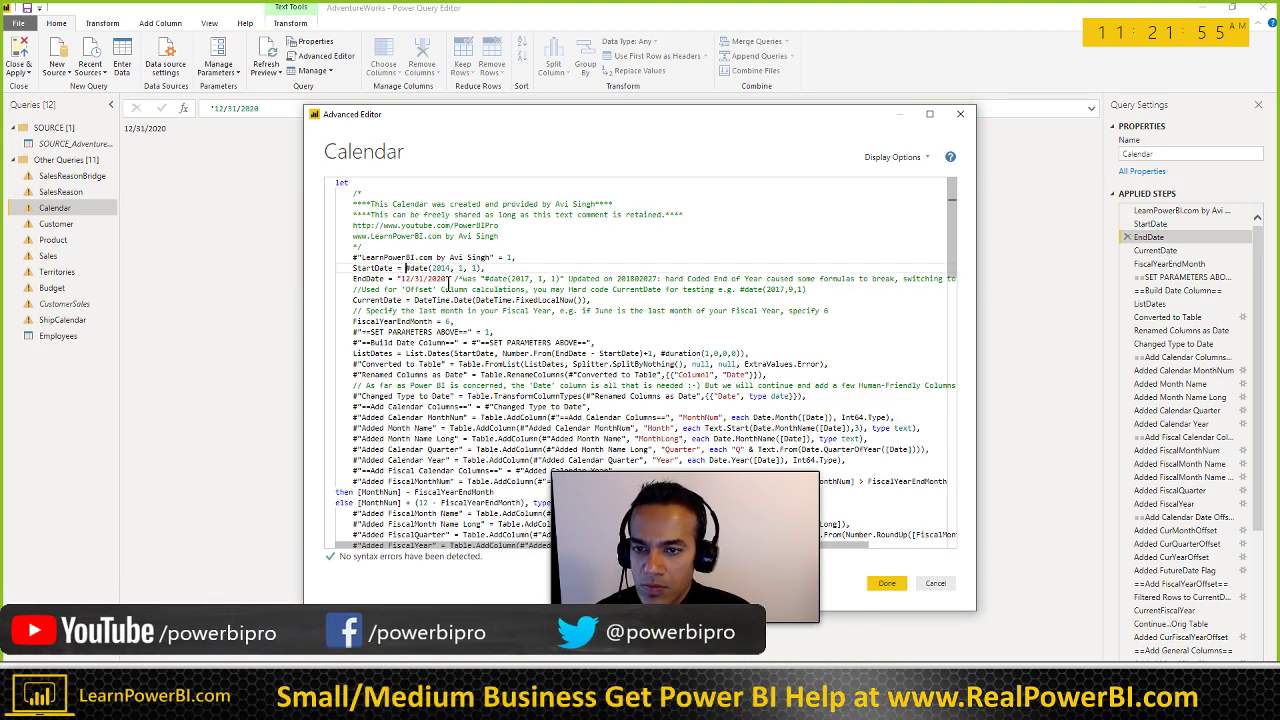
pyautogui.click(392, 279)
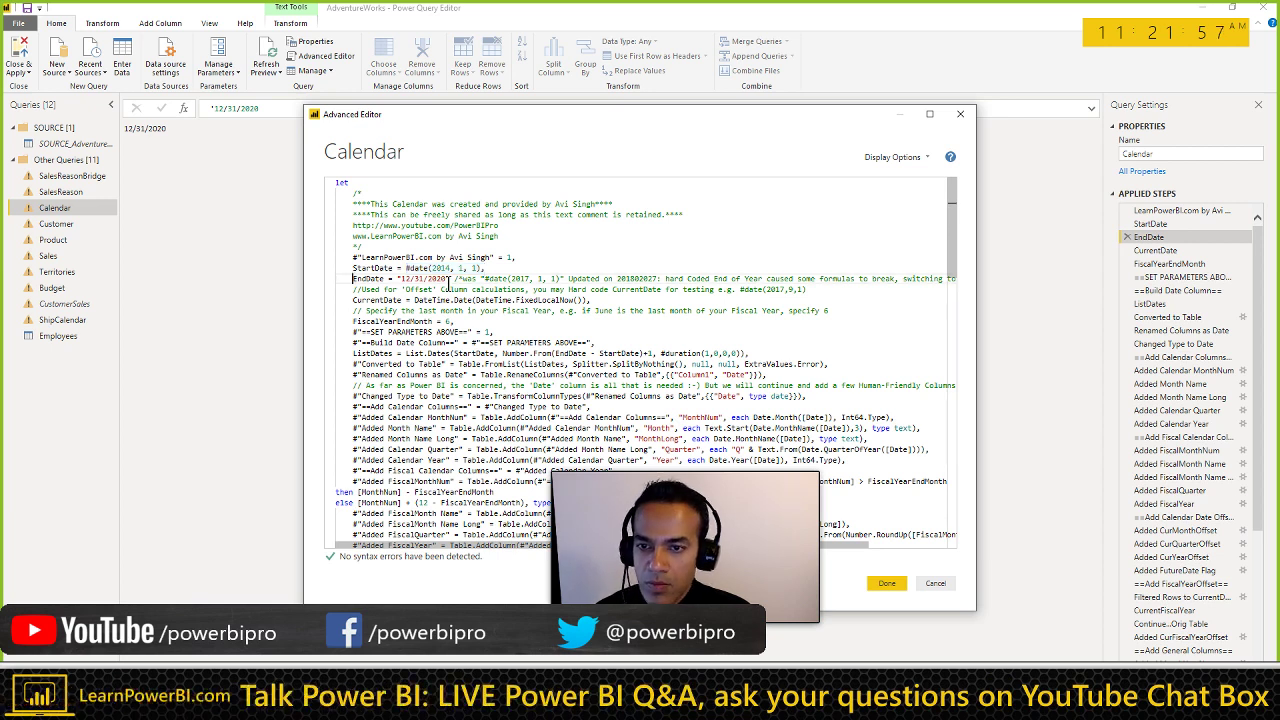
pyautogui.hotkey('shift', 'Right')
pyautogui.hotkey('shift', 'Right')
pyautogui.hotkey('shift', 'Right')
pyautogui.hotkey('shift', 'Right')
pyautogui.hotkey('shift', 'Right')
pyautogui.hotkey('shift', 'Right')
pyautogui.hotkey('shift', 'Right')
pyautogui.hotkey('shift', 'Right')
pyautogui.hotkey('shift', 'Right')
pyautogui.hotkey('shift', 'Right')
pyautogui.hotkey('shift', 'Right')
pyautogui.hotkey('shift', 'Right')
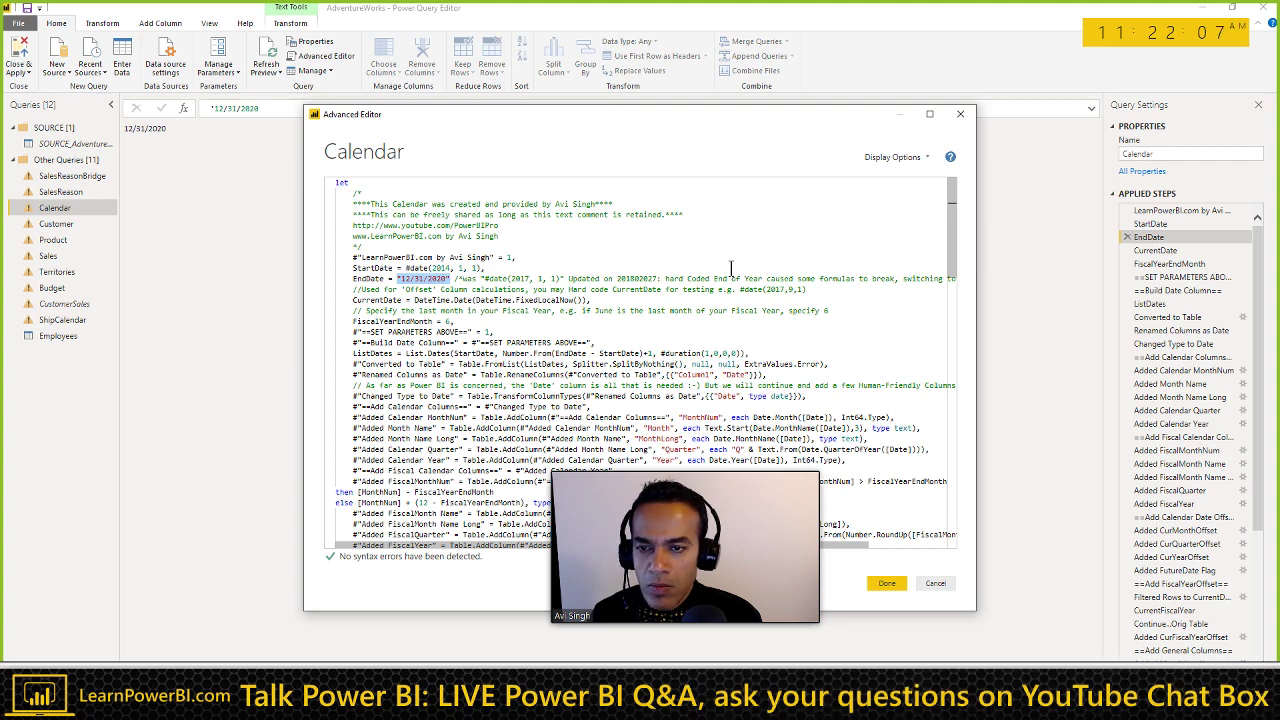
pyautogui.hotkey('ctrl', 'v')
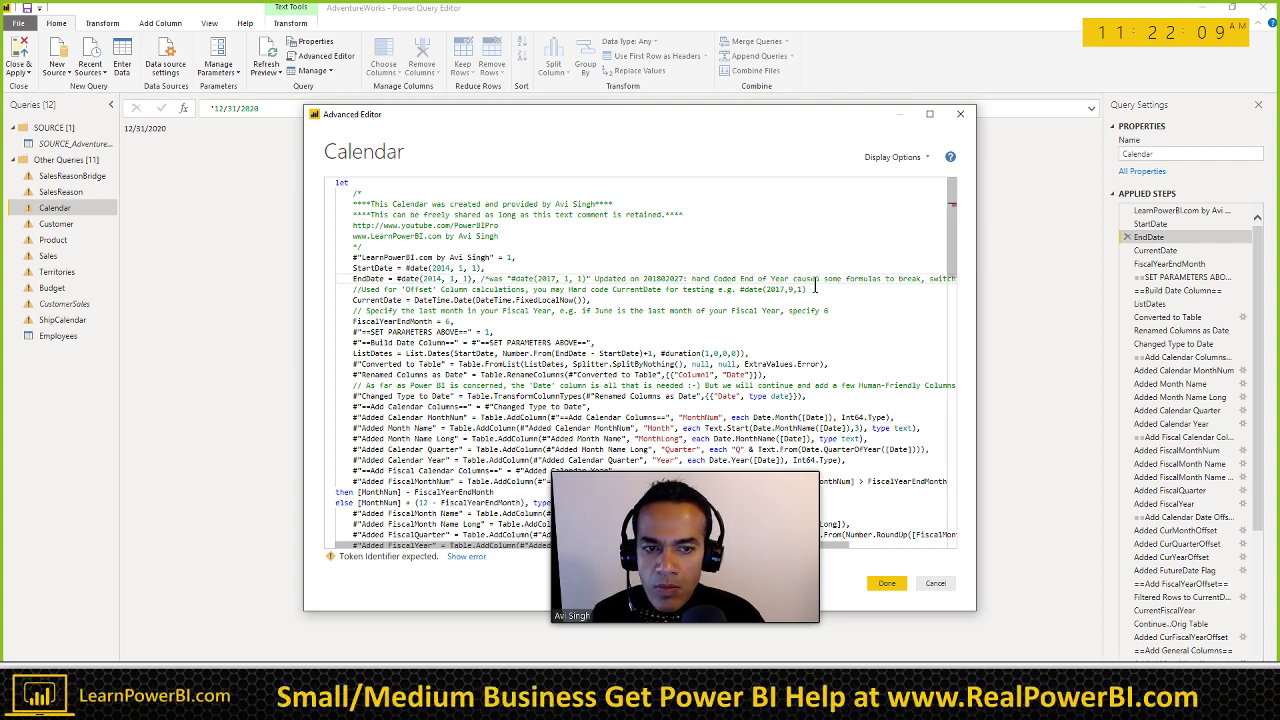
pyautogui.press('End')
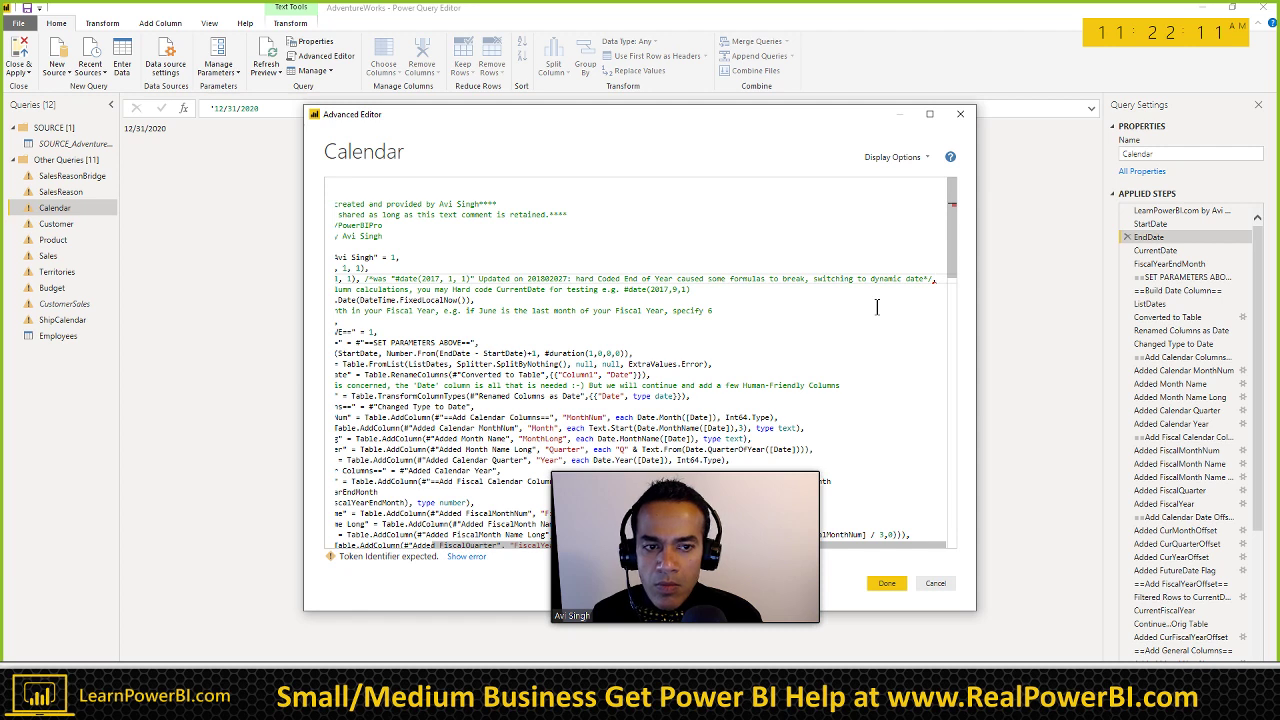
pyautogui.press('Home')
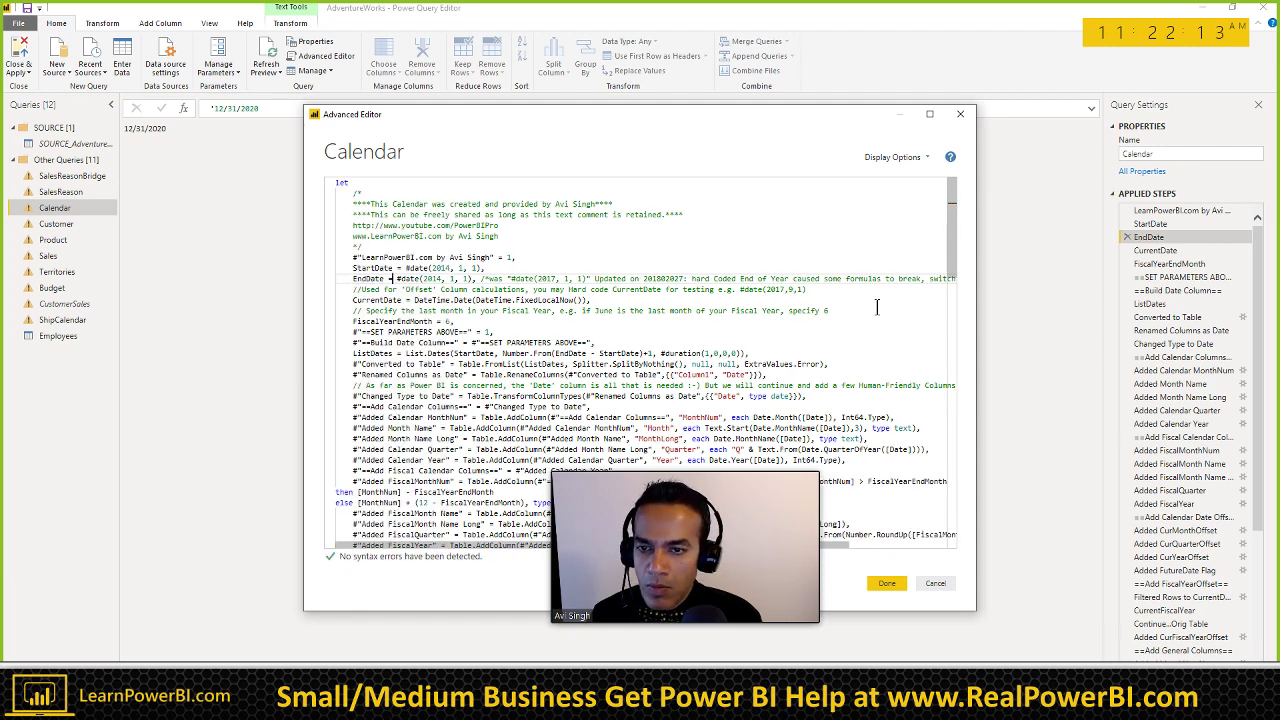
pyautogui.press('Delete')
pyautogui.press('Delete')
pyautogui.write('20, ')
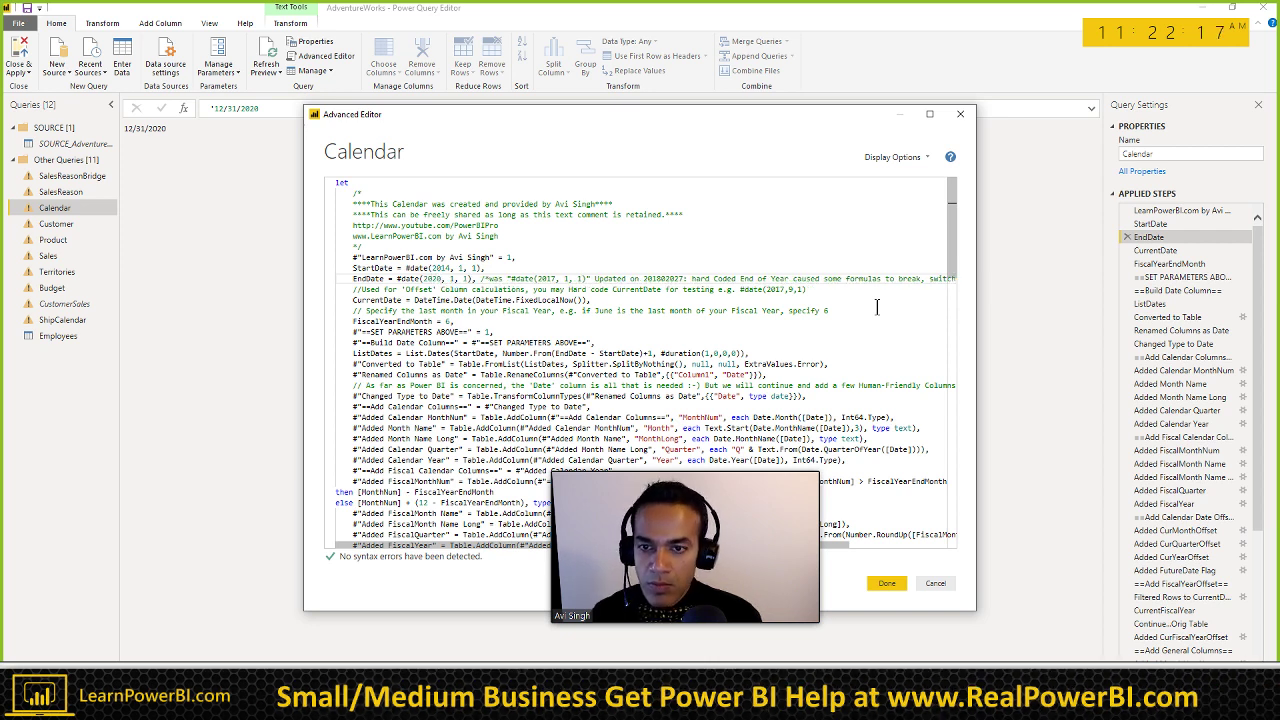
pyautogui.write('12, ')
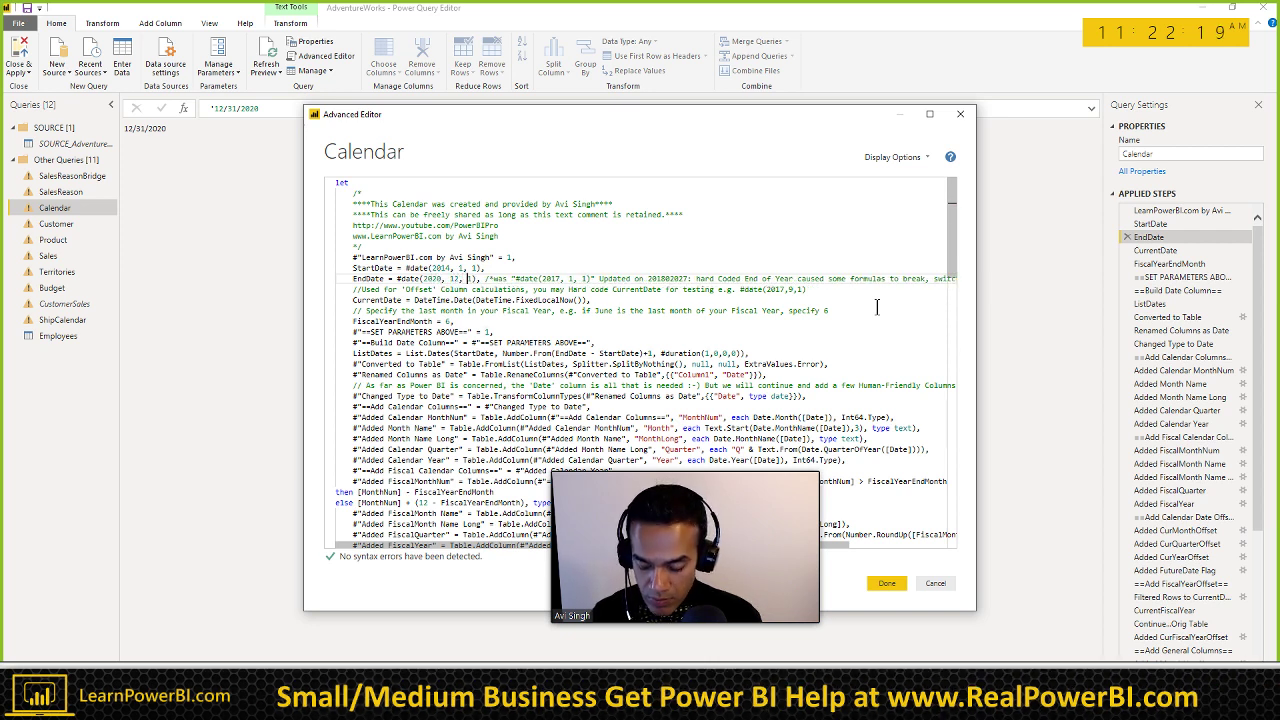
pyautogui.write('31')
pyautogui.click(887, 583)
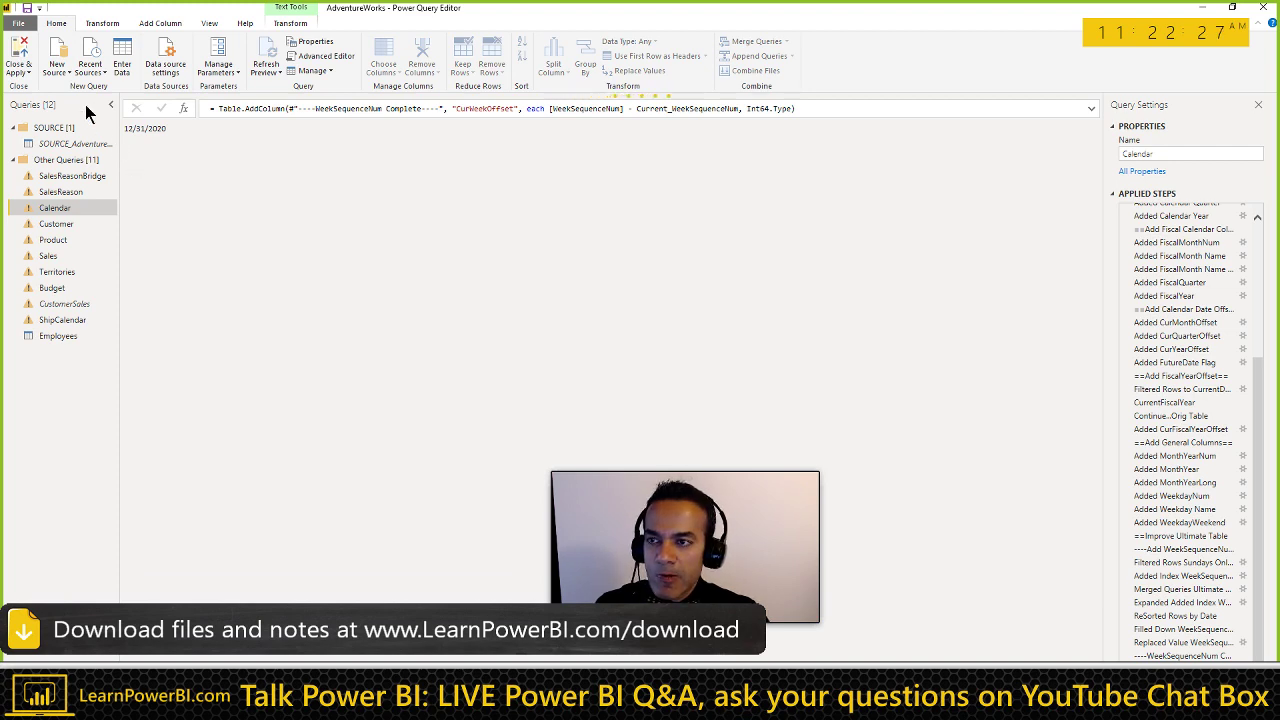
pyautogui.click(14, 60)
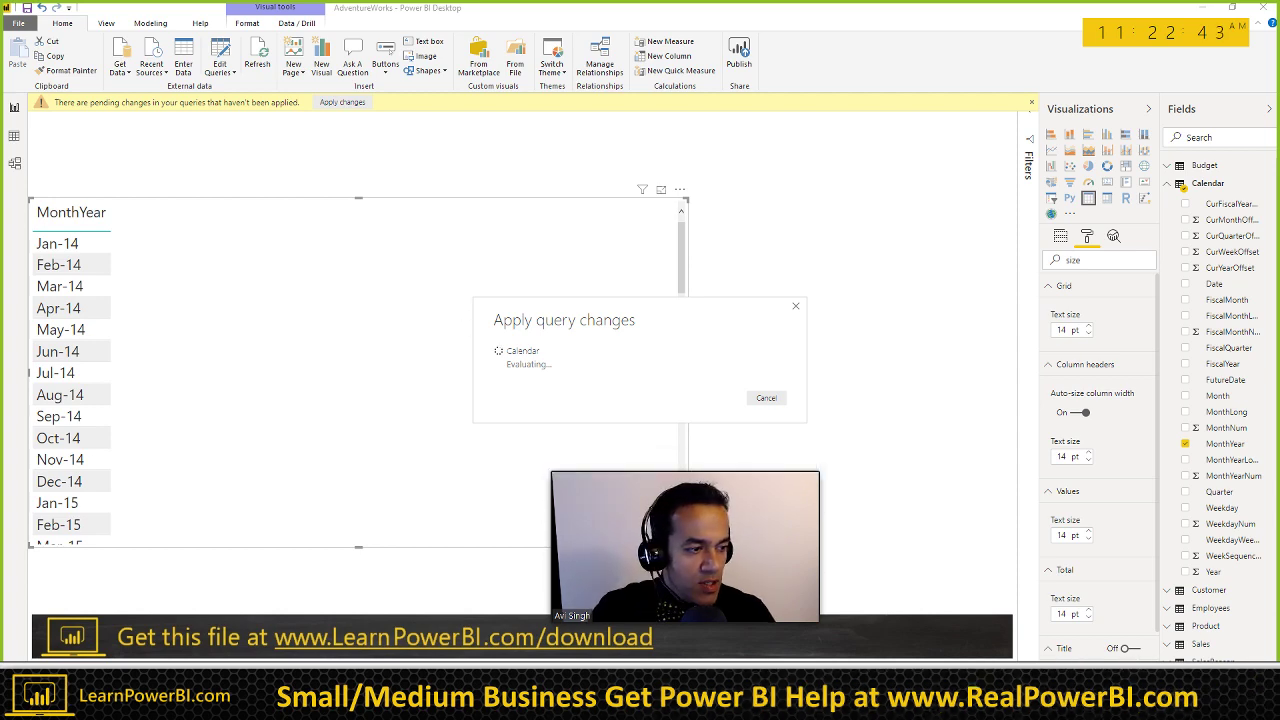
# Step: Once the query changes load, switch to the Solution B lesson showing Active Employee Count v2
pyautogui.hotkey('alt', 'Tab')
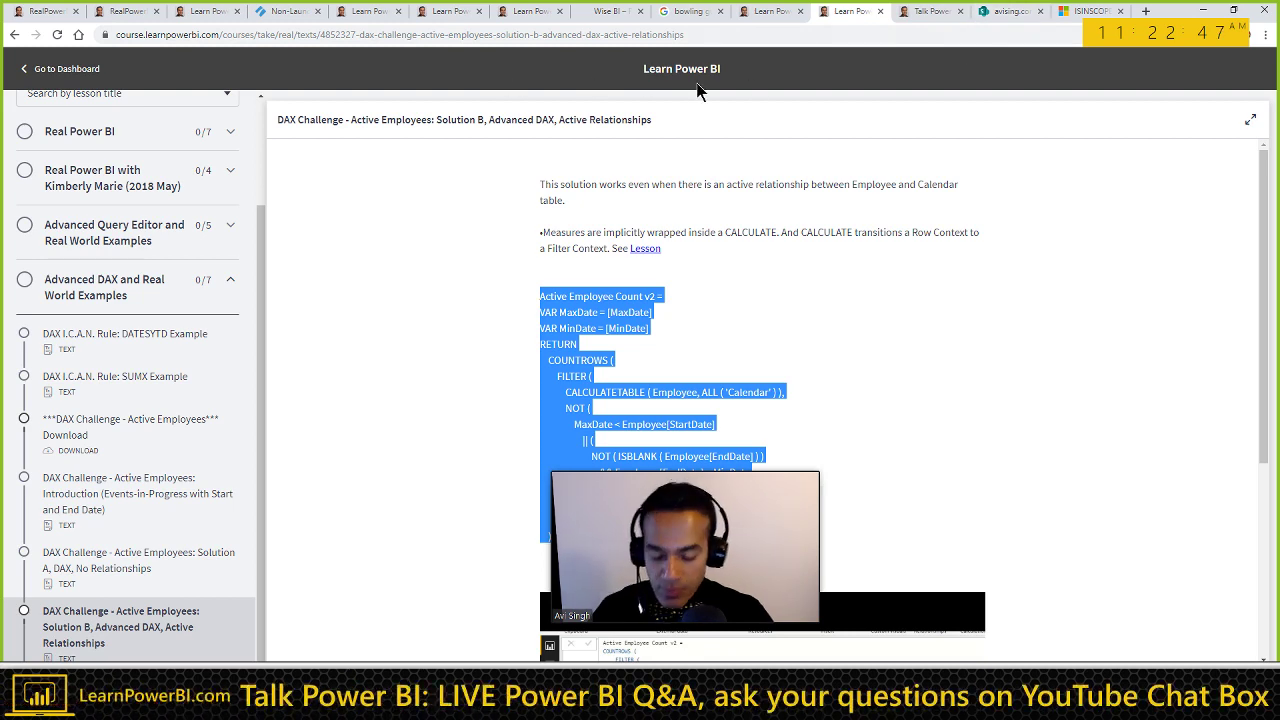
# Step: Open the PowerBIPro YouTube channel in a new tab, browse it, and return to Power BI
pyautogui.hotkey('ctrl', 't')
pyautogui.write('youtube.com/PowerBIPro')
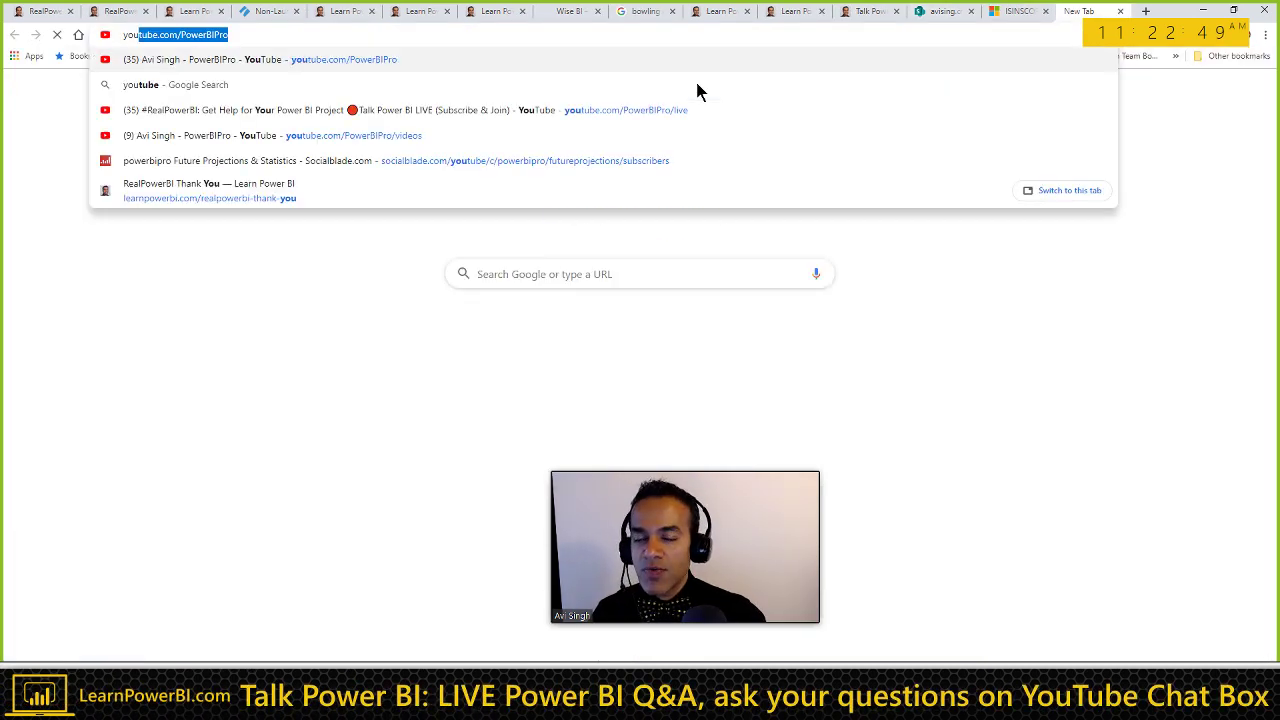
pyautogui.press('Return')
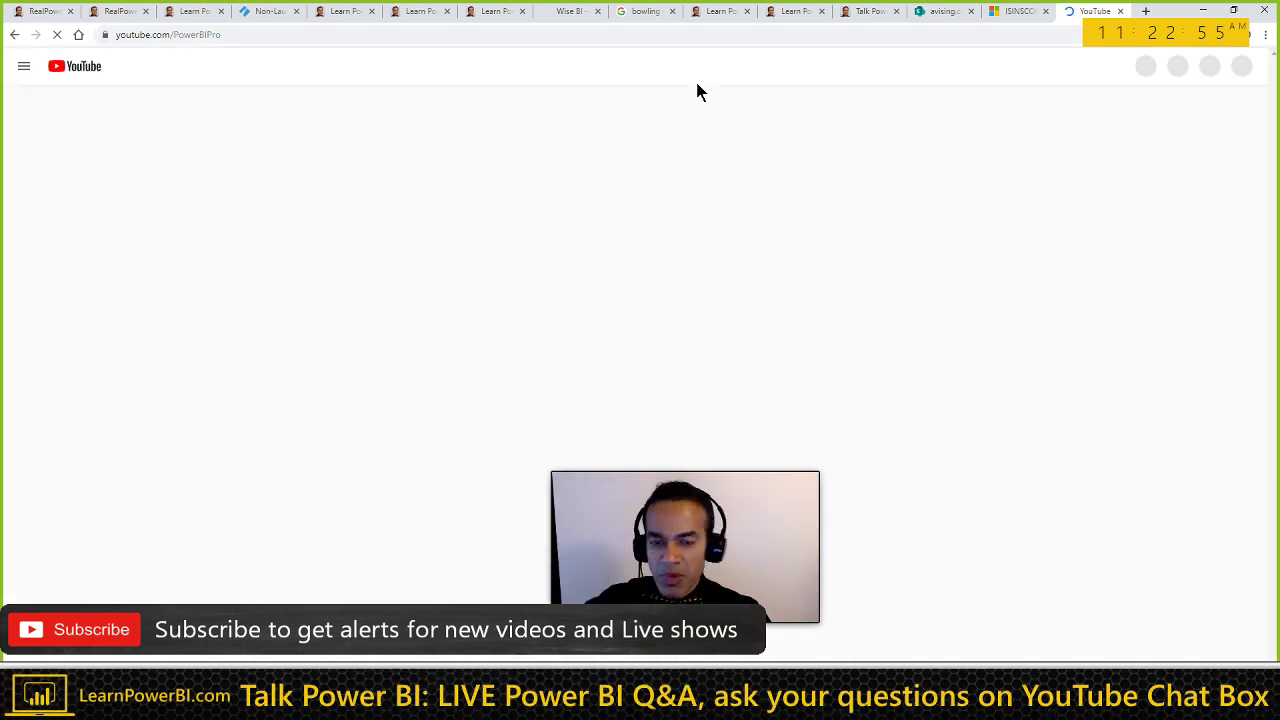
pyautogui.hotkey('alt', 'Tab')
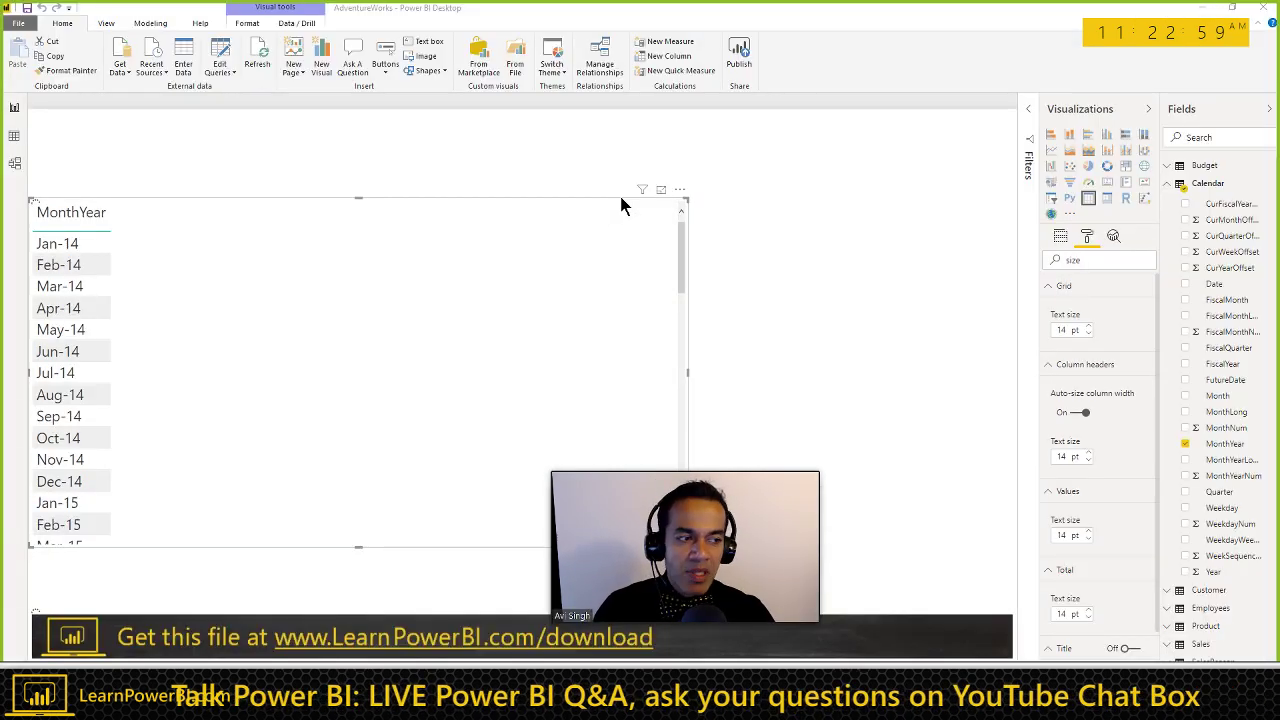
pyautogui.hotkey('alt', 'Tab')
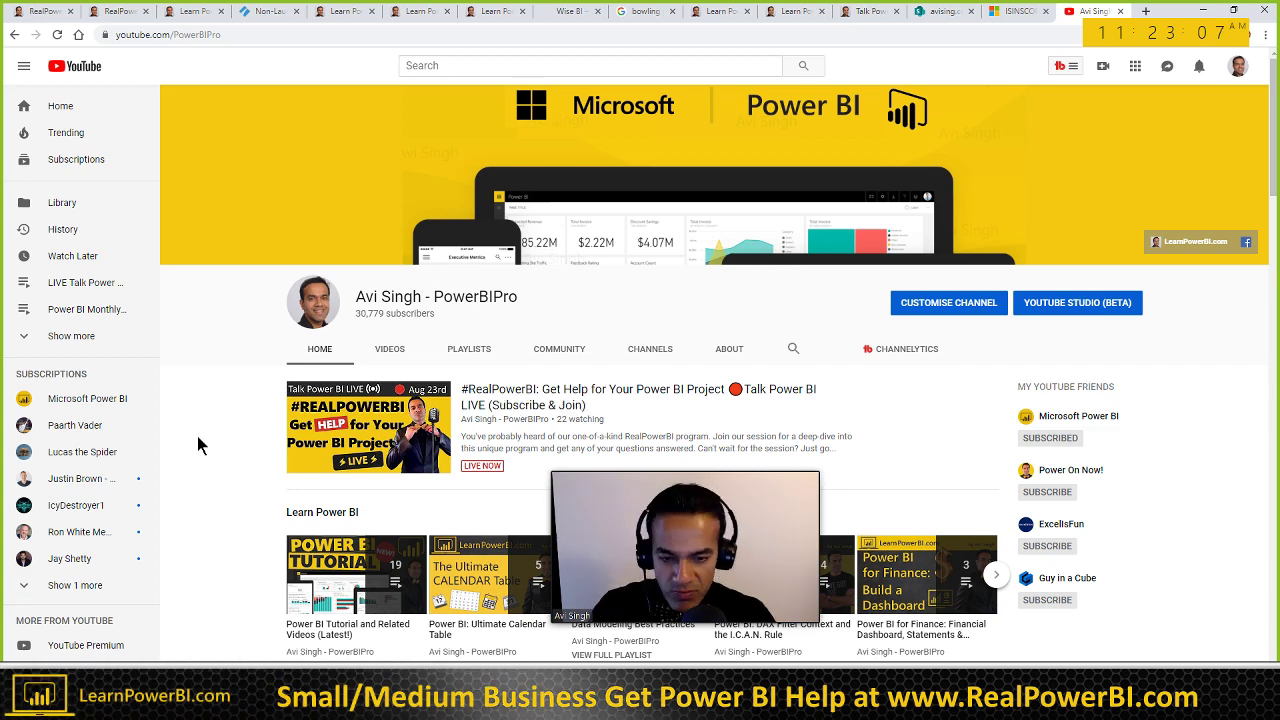
pyautogui.scroll(-2, 197, 436)
pyautogui.scroll(-1, 197, 436)
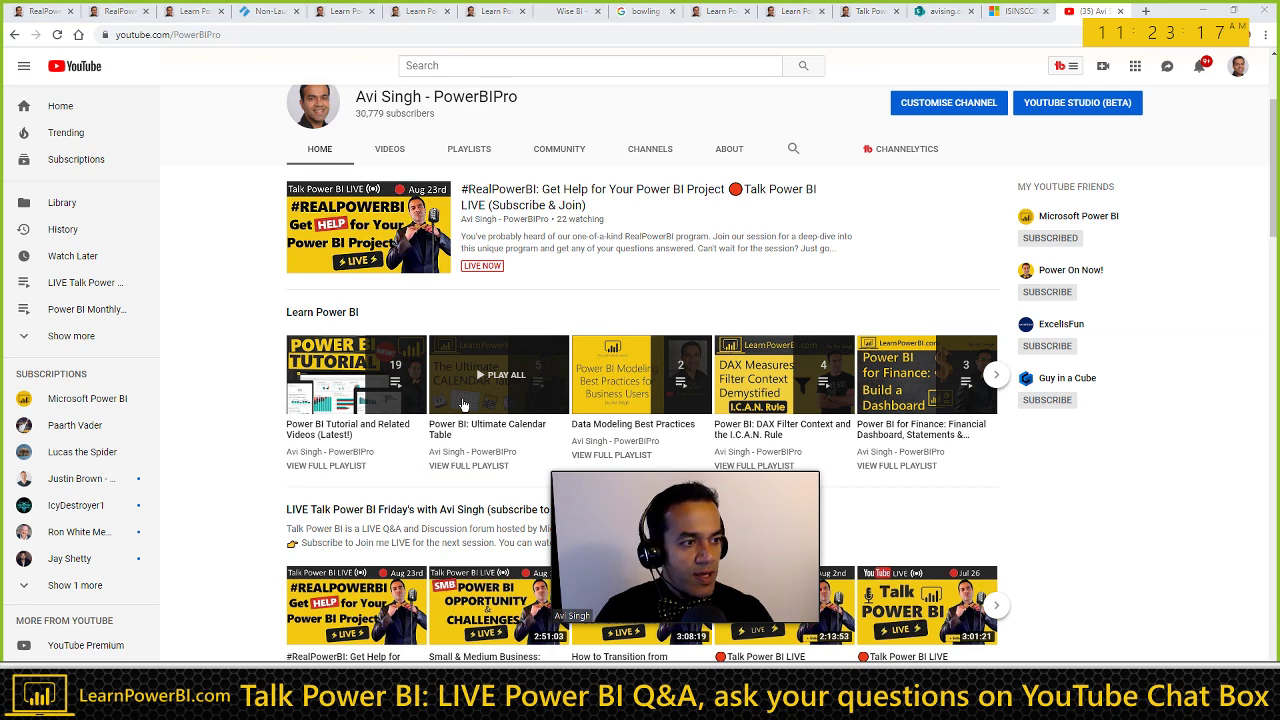
pyautogui.hotkey('alt', 'Tab')
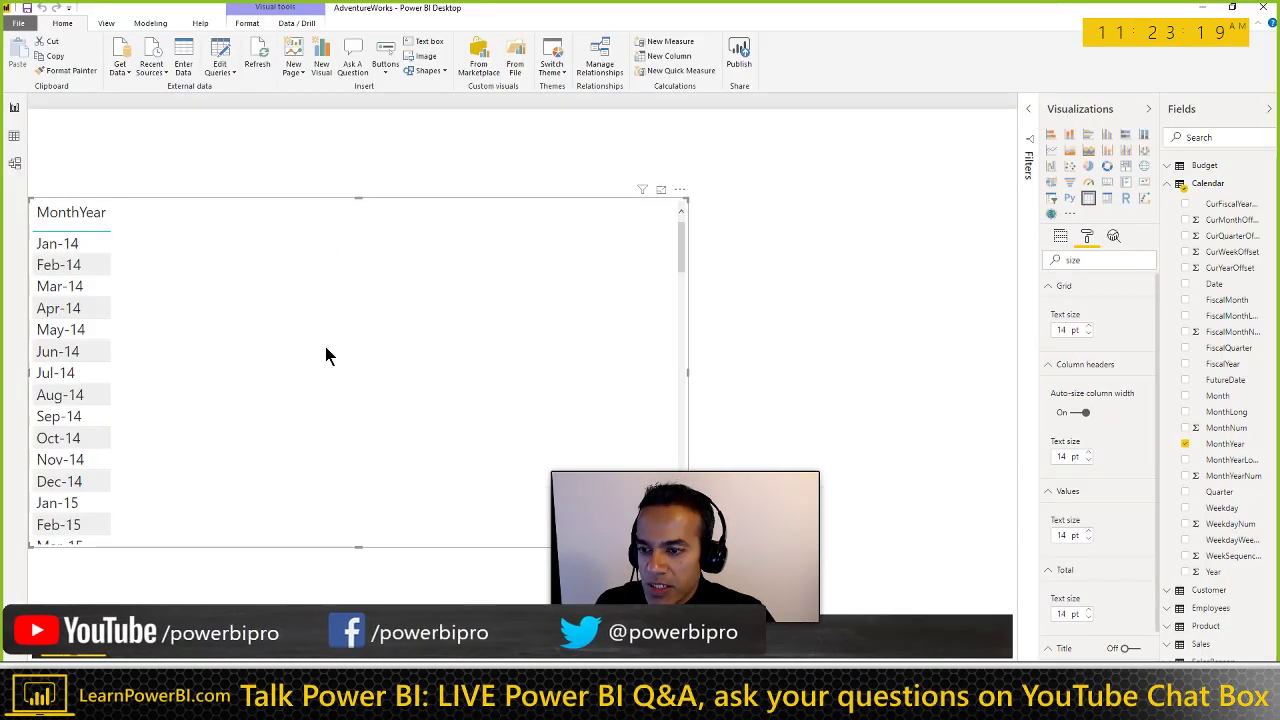
# Step: Confirm the MonthYear table ends at Dec-20, widen the Fields pane, and return to the browser
pyautogui.scroll(-20, 326, 355)
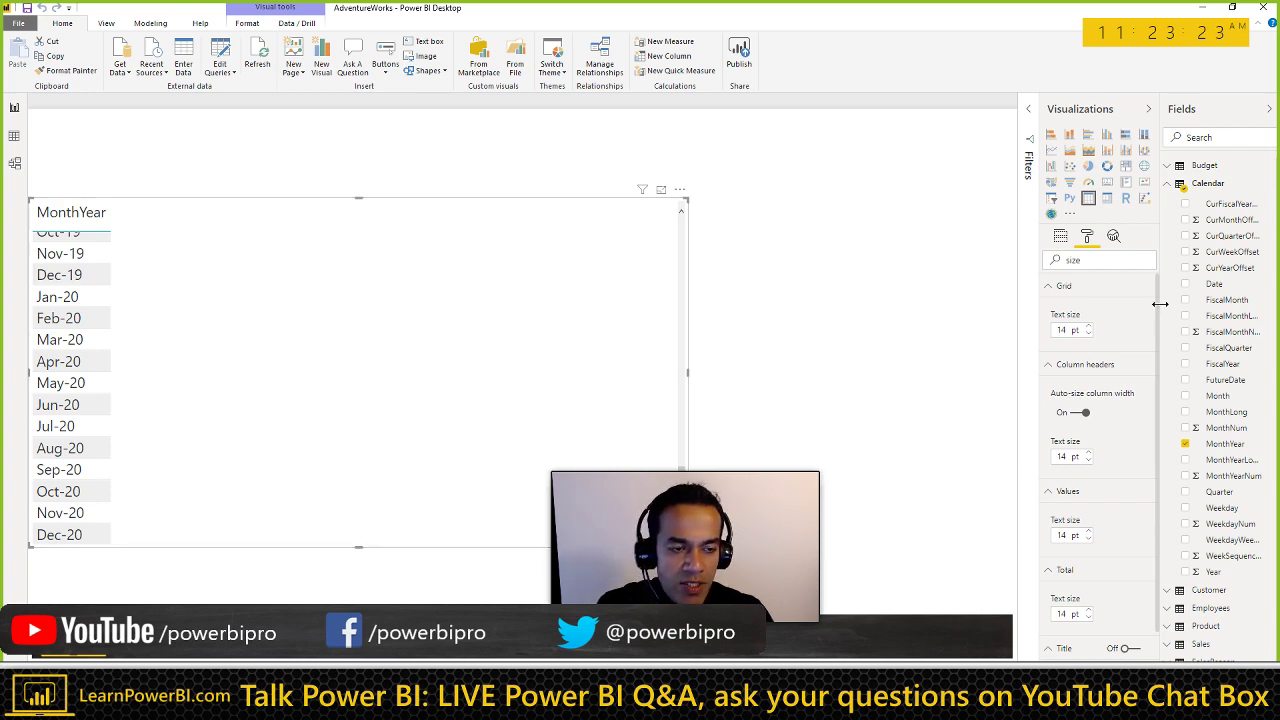
pyautogui.moveTo(1160, 303); pyautogui.dragTo(1116, 303)
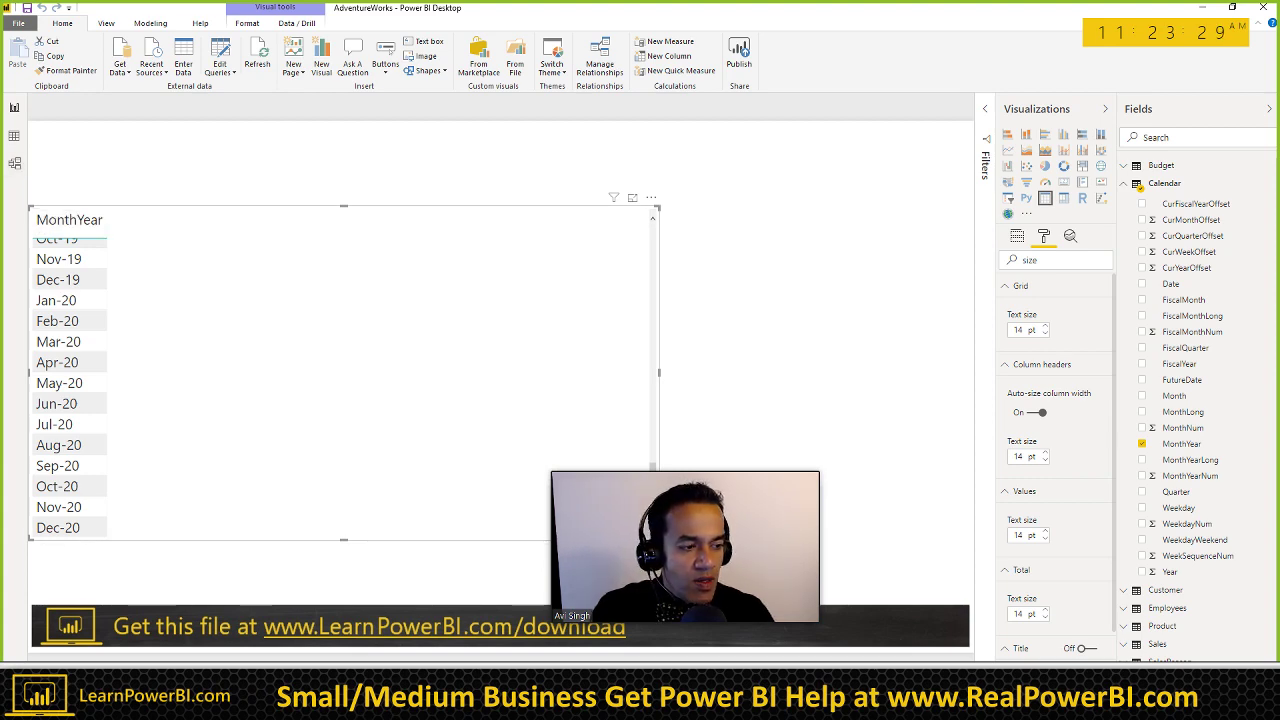
pyautogui.hotkey('alt', 'Tab')
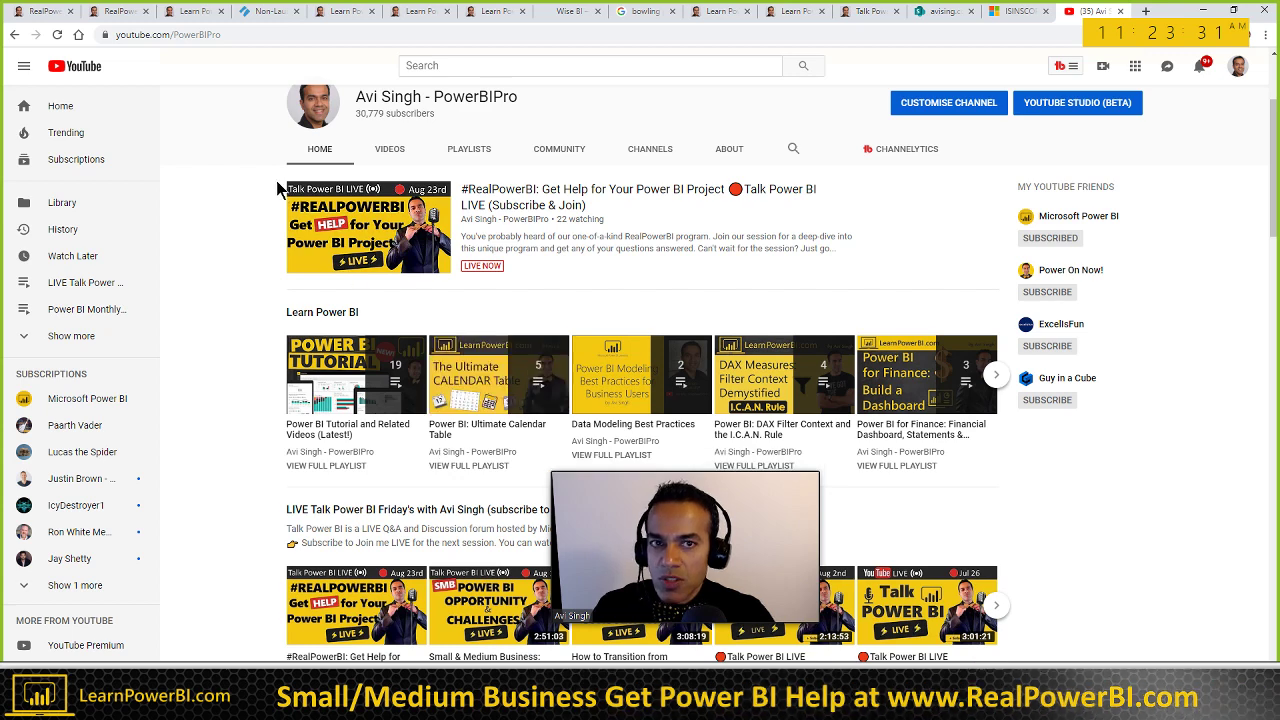
# Step: Open the Solution A, DAX, No Relationships lesson and select its Active Employee Count v1 code
pyautogui.click(870, 11)
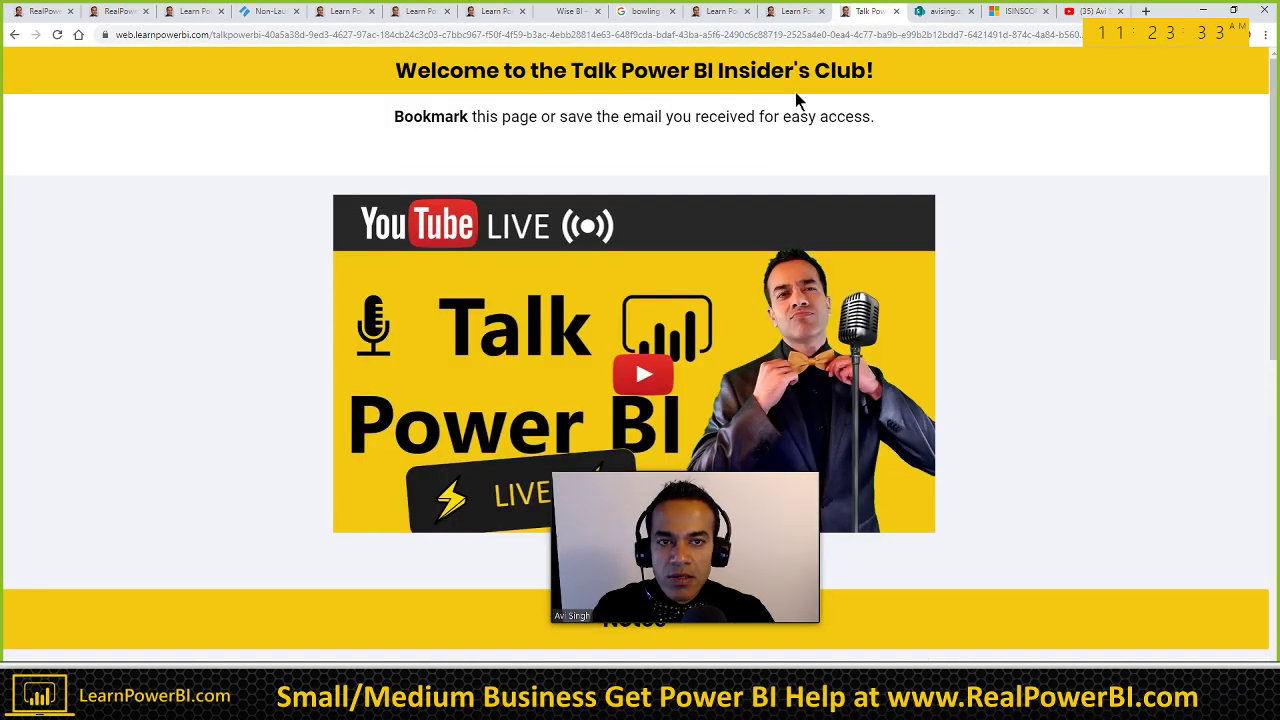
pyautogui.click(792, 16)
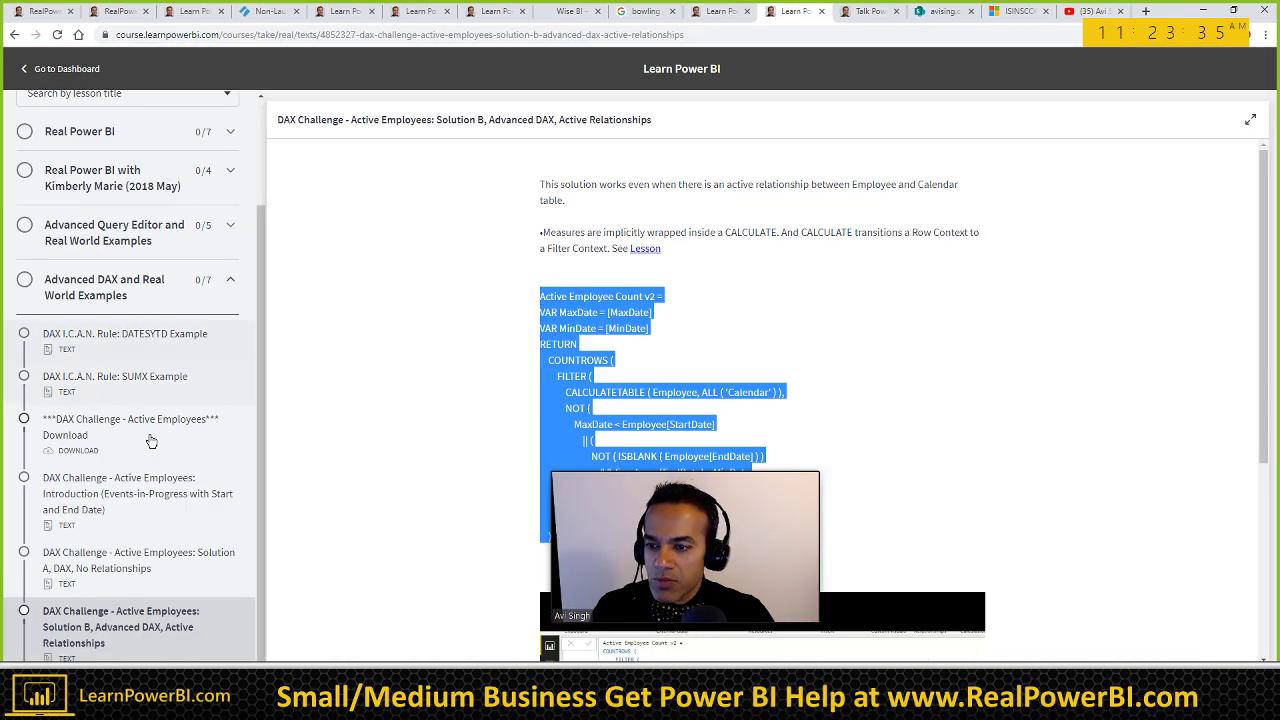
pyautogui.click(123, 553)
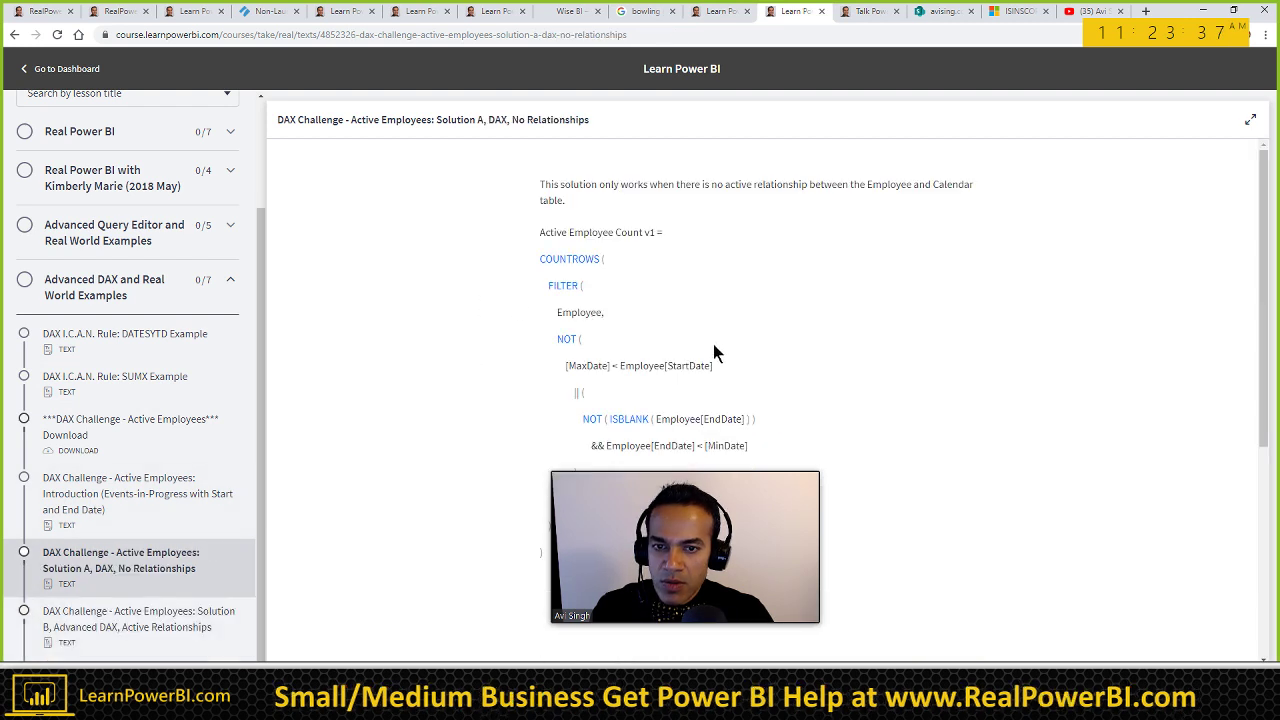
pyautogui.moveTo(682, 470); pyautogui.dragTo(973, 471)
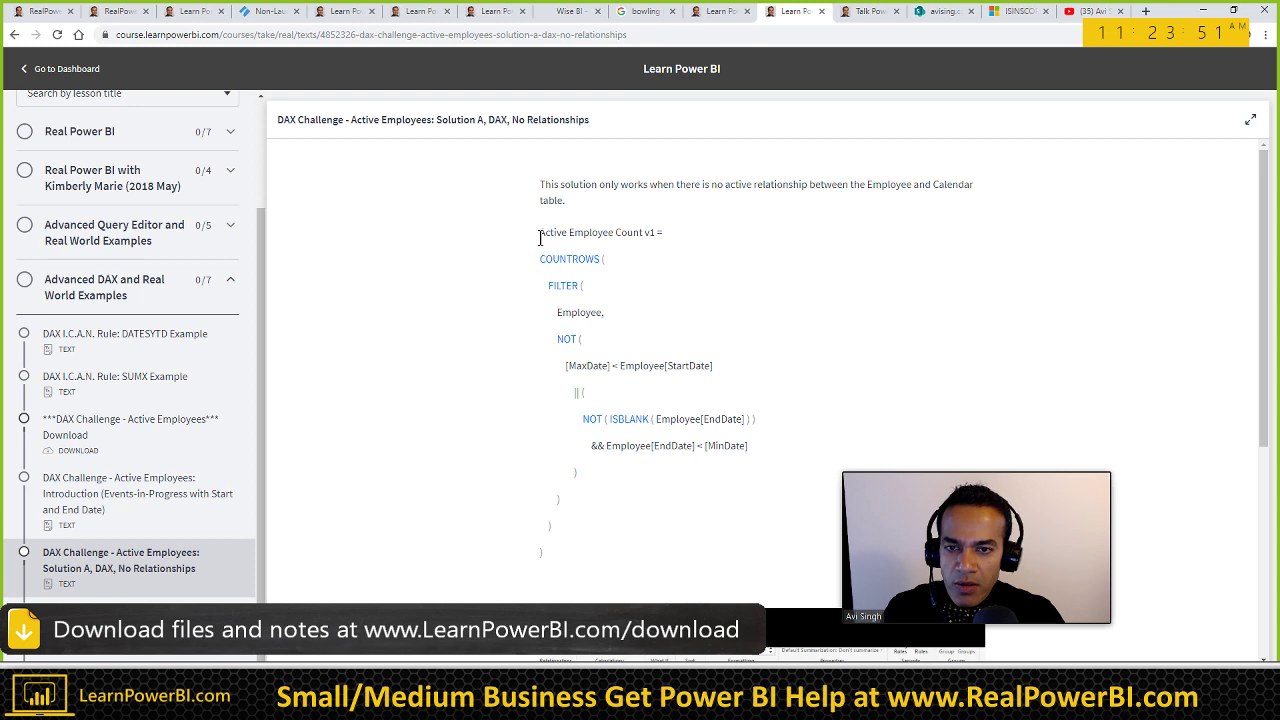
pyautogui.moveTo(540, 238); pyautogui.dragTo(551, 544)
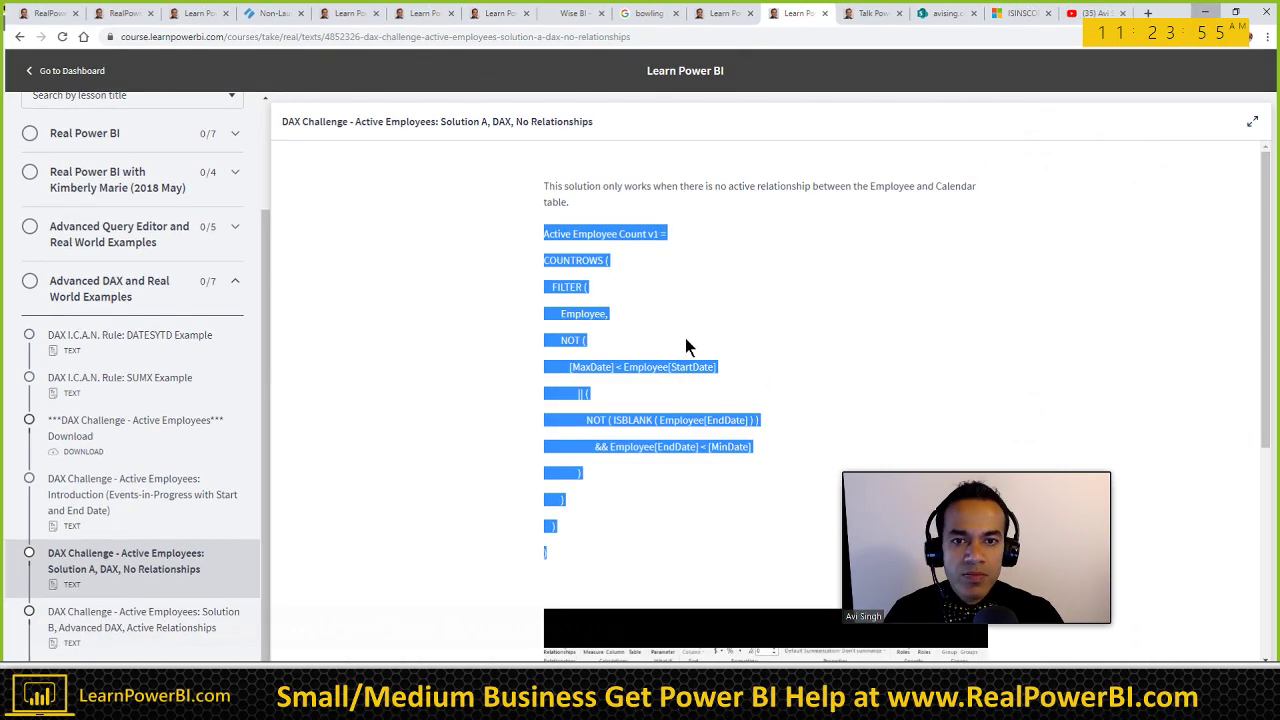
pyautogui.hotkey('alt', 'Tab')
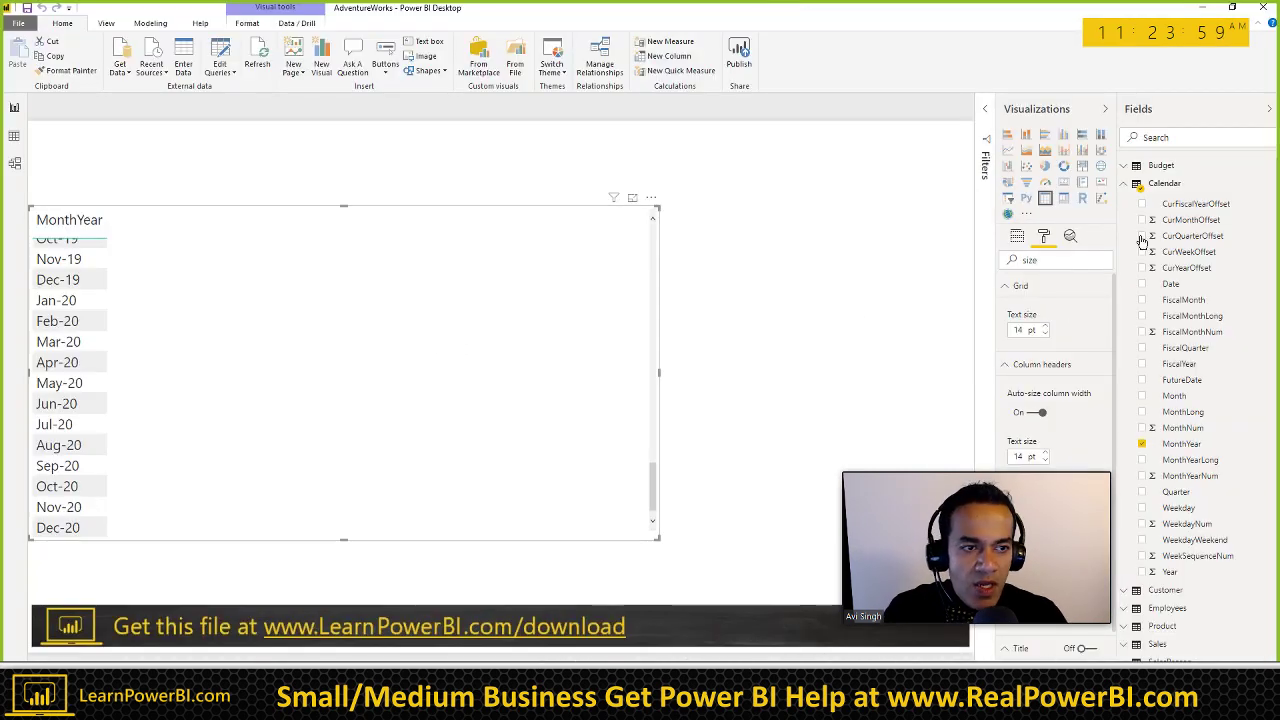
# Step: Collapse the Calendar fields, then narrow the MonthYear table to about half width and reposition it
pyautogui.click(1124, 184)
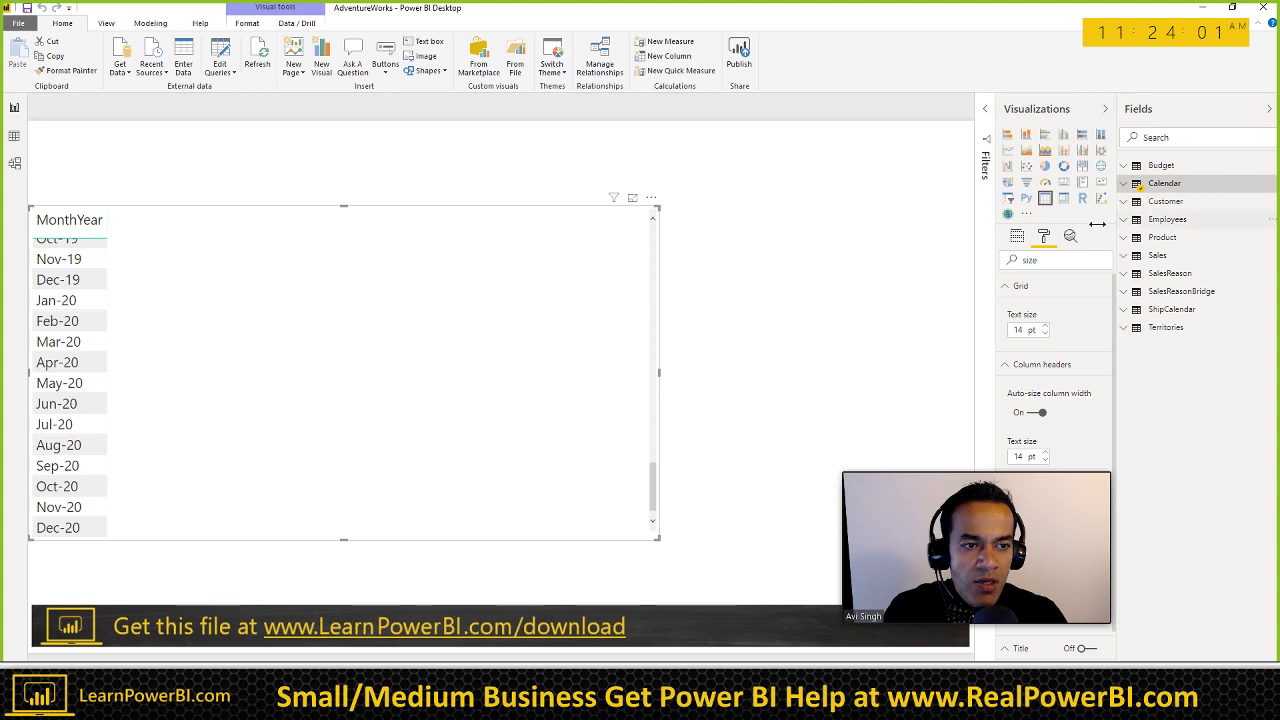
pyautogui.moveTo(657, 371); pyautogui.dragTo(631, 380)
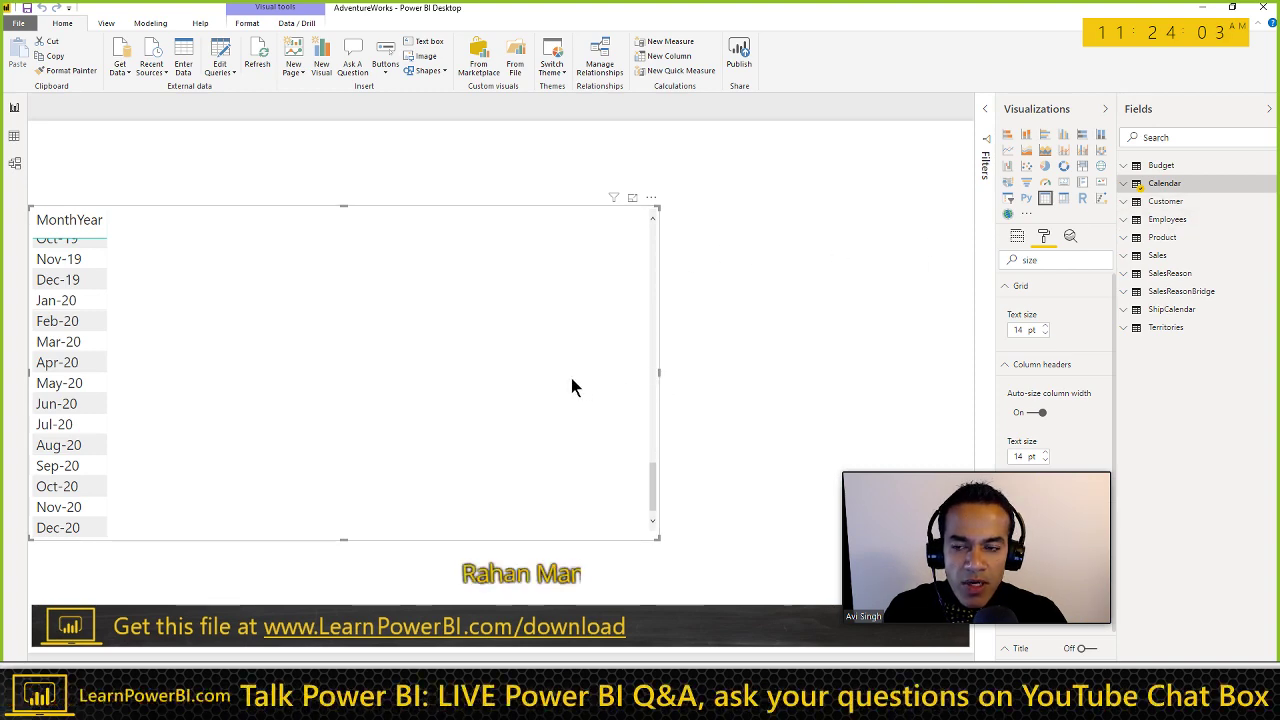
pyautogui.moveTo(493, 382); pyautogui.dragTo(494, 380)
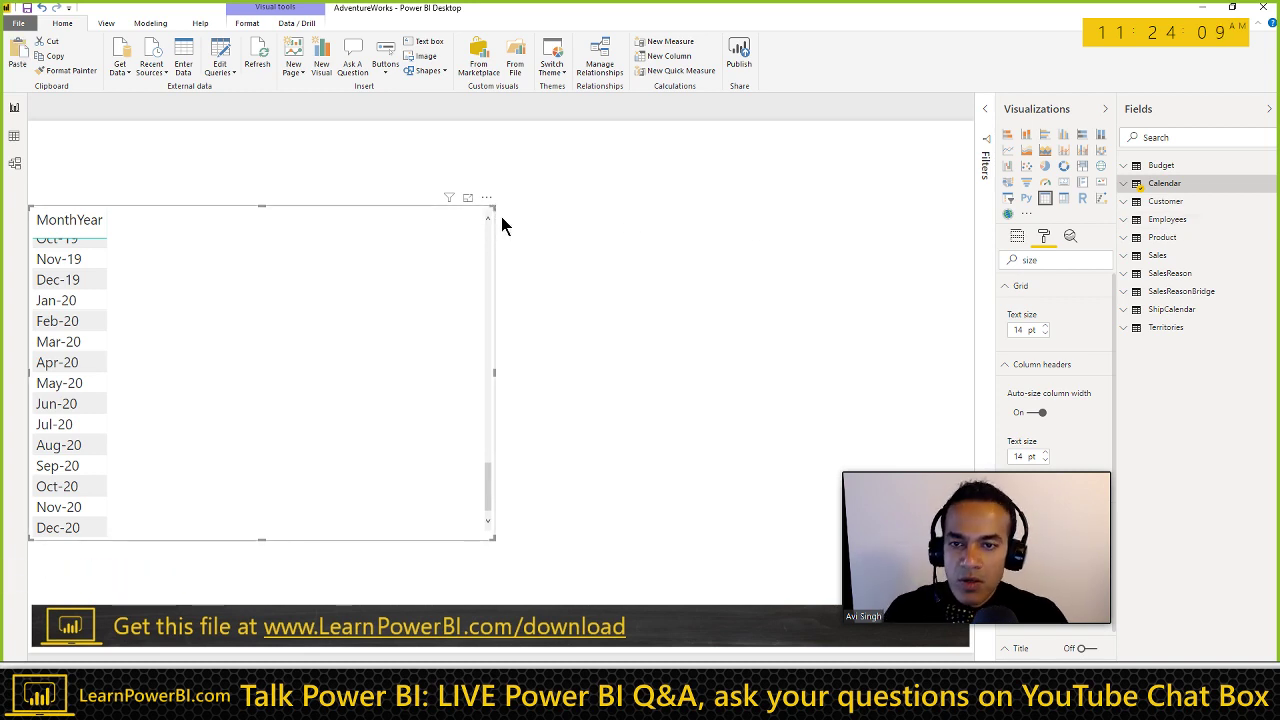
pyautogui.moveTo(502, 226)
pyautogui.mouseDown()
pyautogui.moveTo(514, 209)
pyautogui.moveTo(503, 218)
pyautogui.mouseUp()
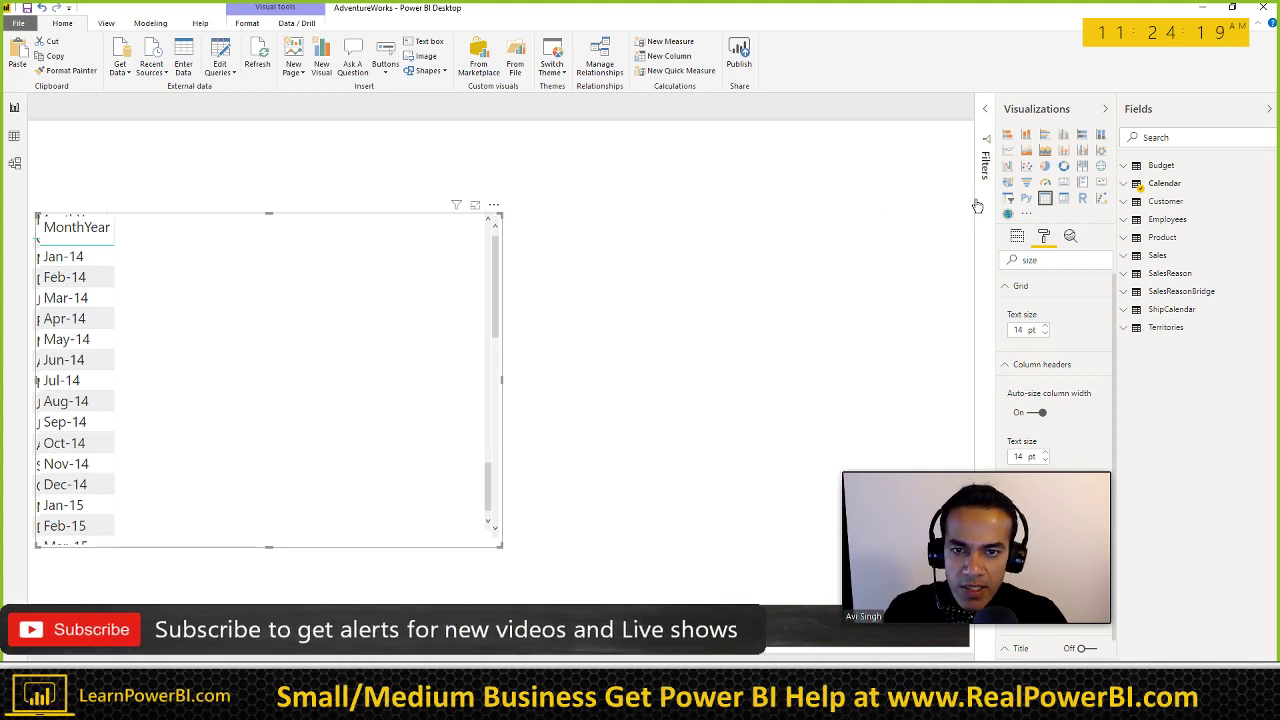
# Step: Place the copy beside the original and swap MonthYear for Employees' Emp ID and Start Date
pyautogui.moveTo(733, 212); pyautogui.dragTo(733, 205)
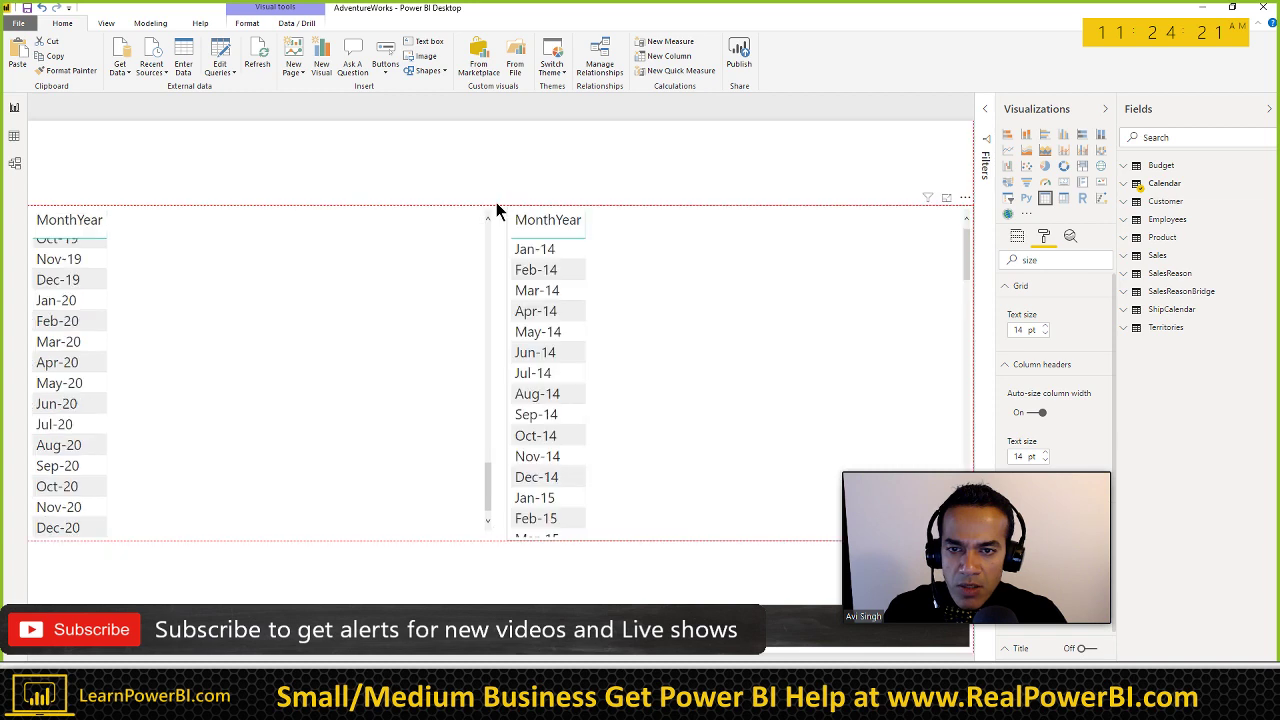
pyautogui.click(1124, 221)
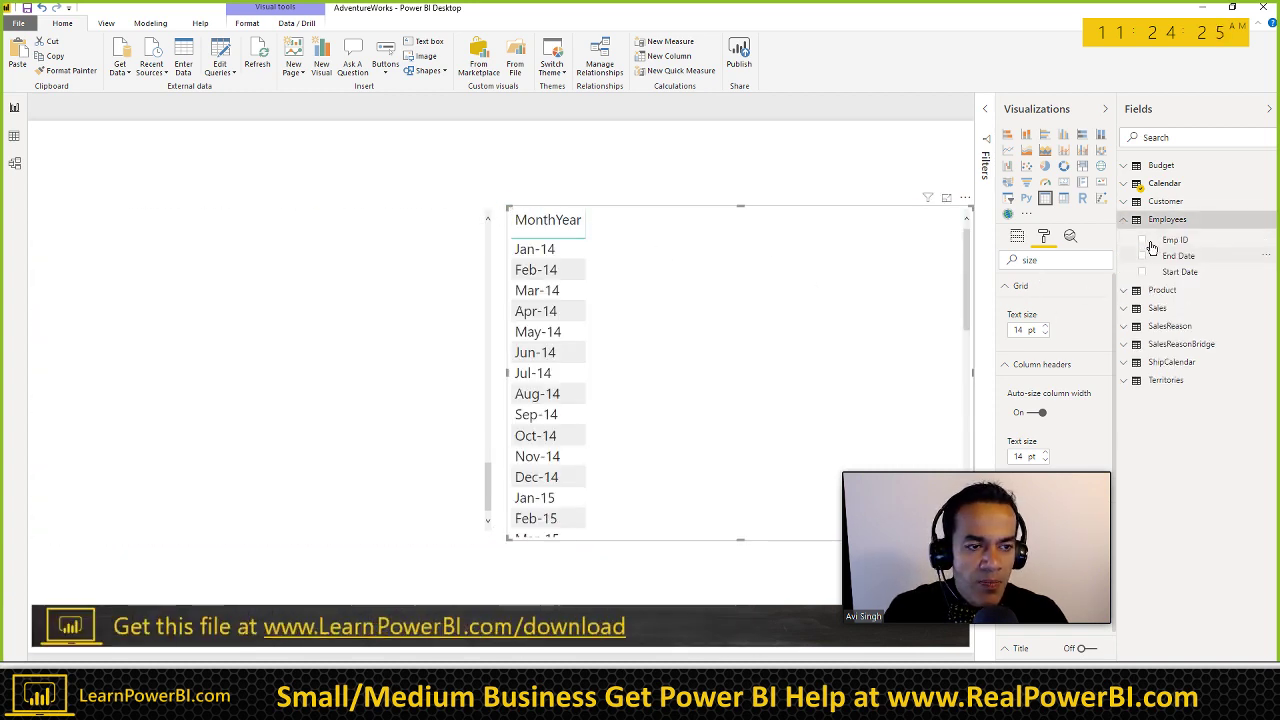
pyautogui.click(1018, 237)
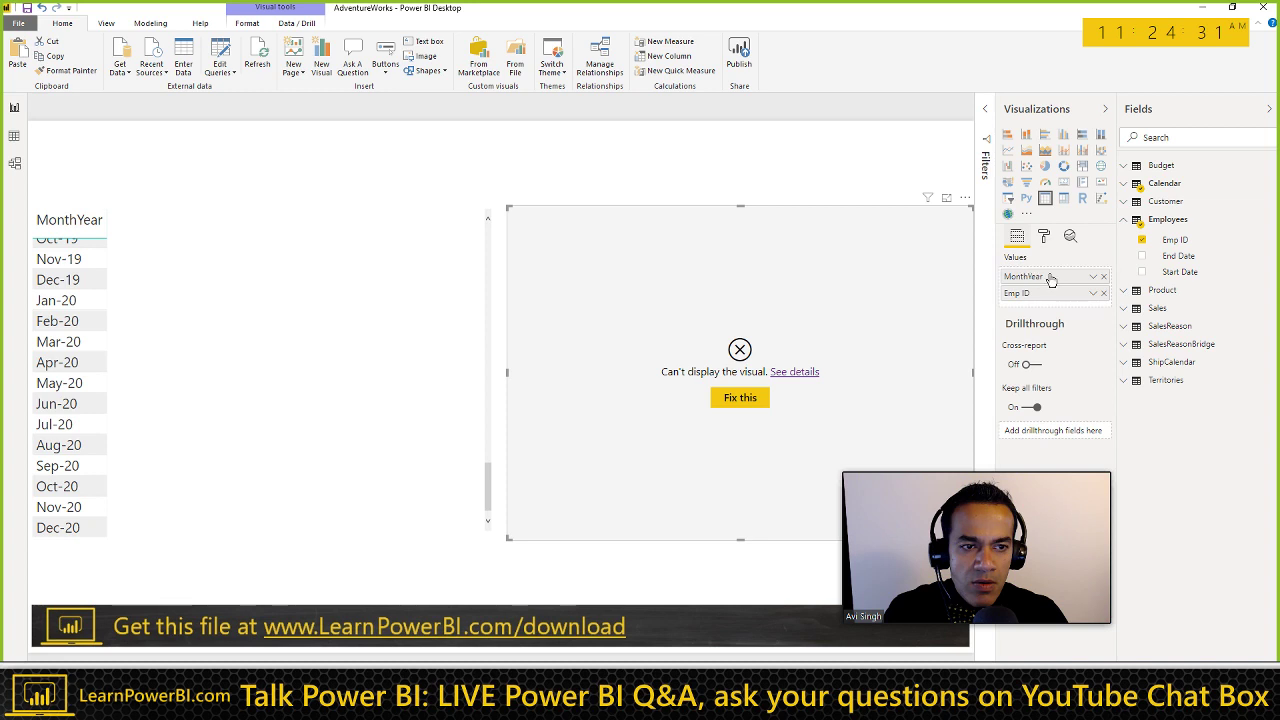
pyautogui.click(1104, 277)
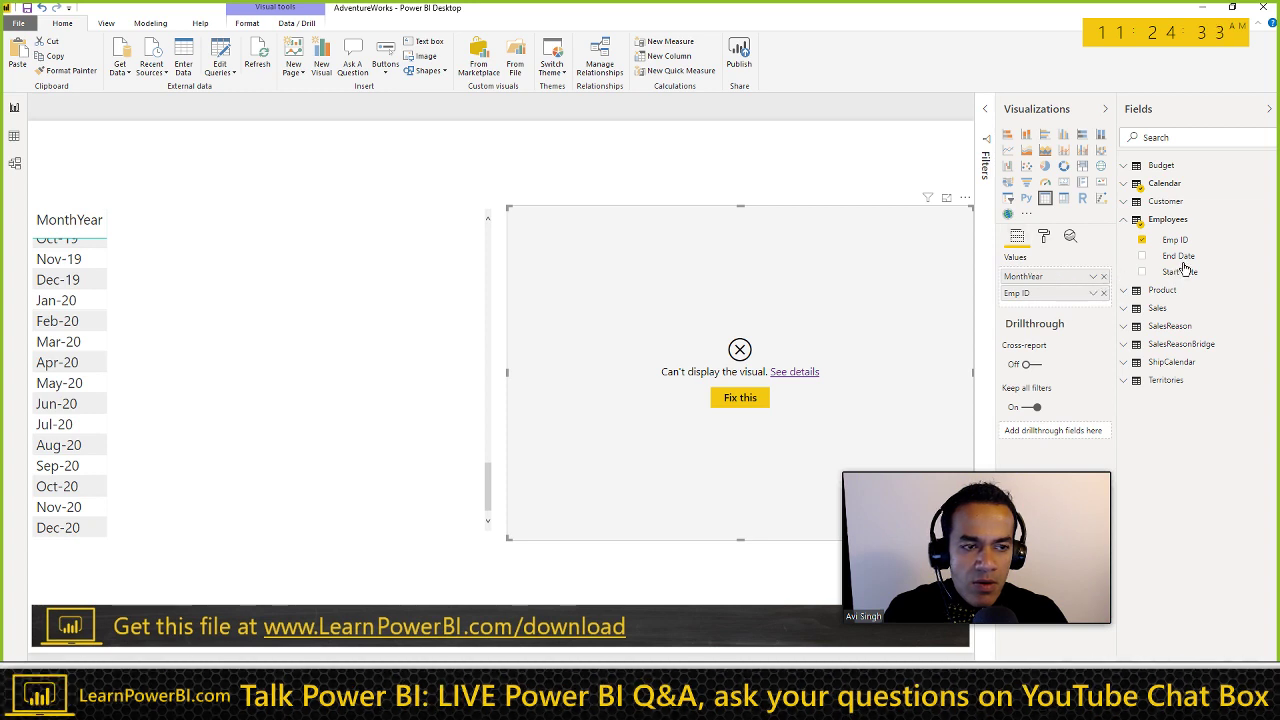
pyautogui.click(1142, 269)
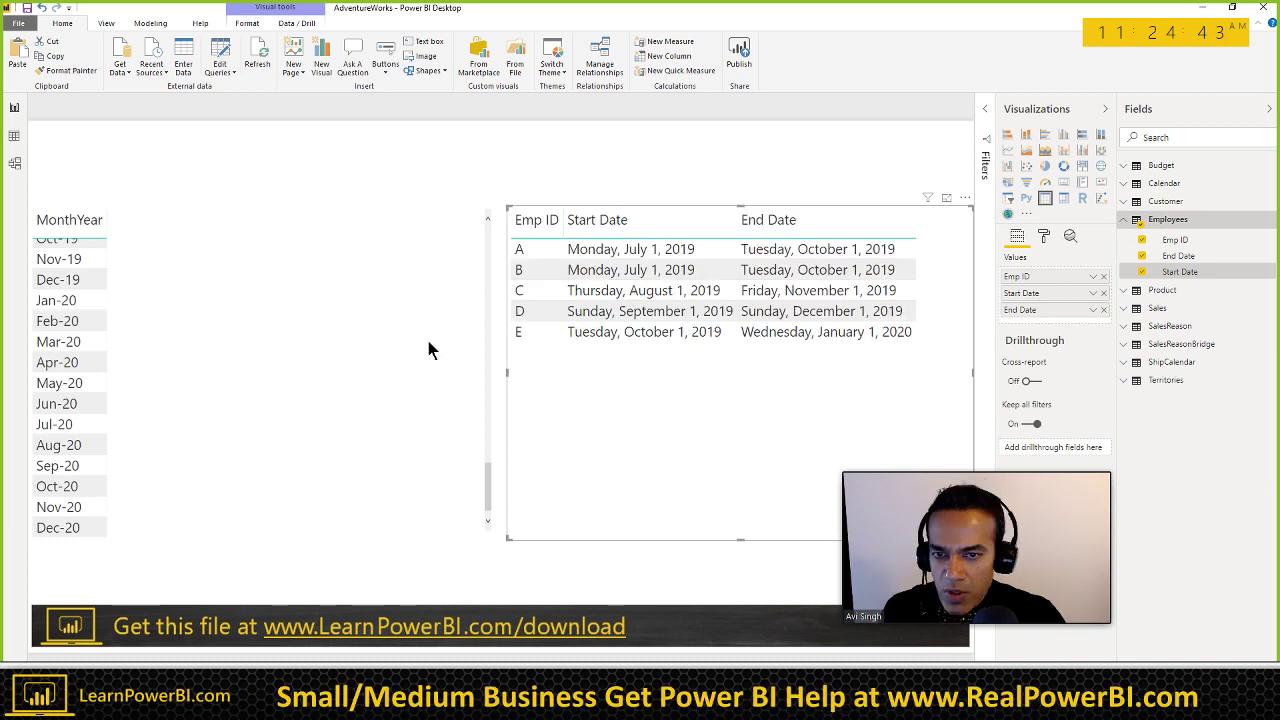
pyautogui.click(321, 357)
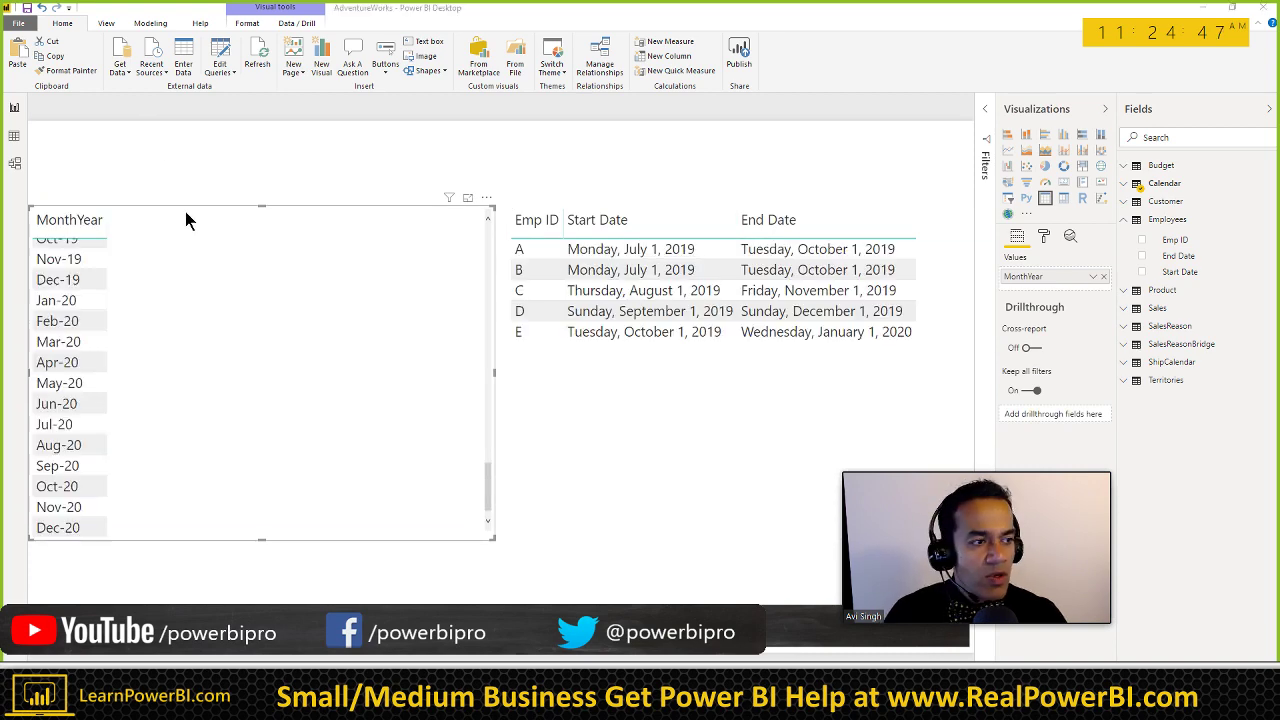
# Step: Copy the Active Employee Count v1 DAX code from the course page
pyautogui.hotkey('alt', 'Tab')
pyautogui.moveTo(540, 231); pyautogui.dragTo(545, 552)
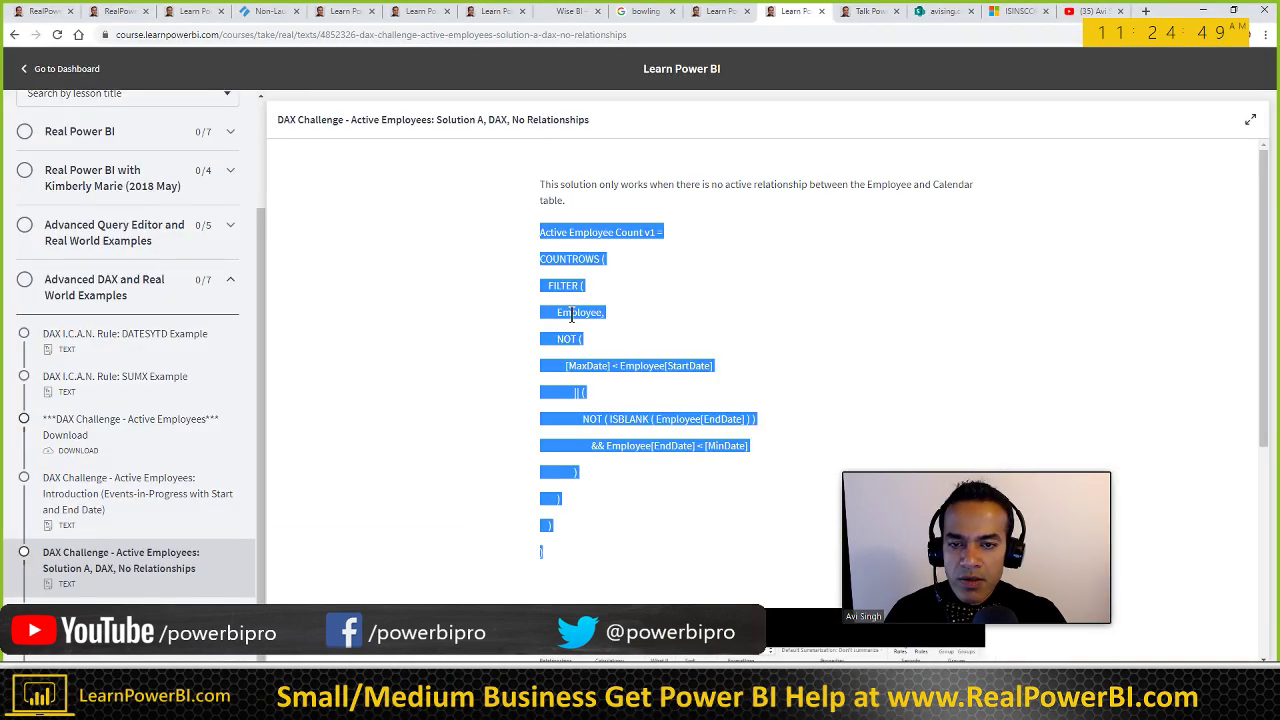
pyautogui.rightClick(593, 333)
pyautogui.click(596, 328)
pyautogui.hotkey('alt', 'Tab')
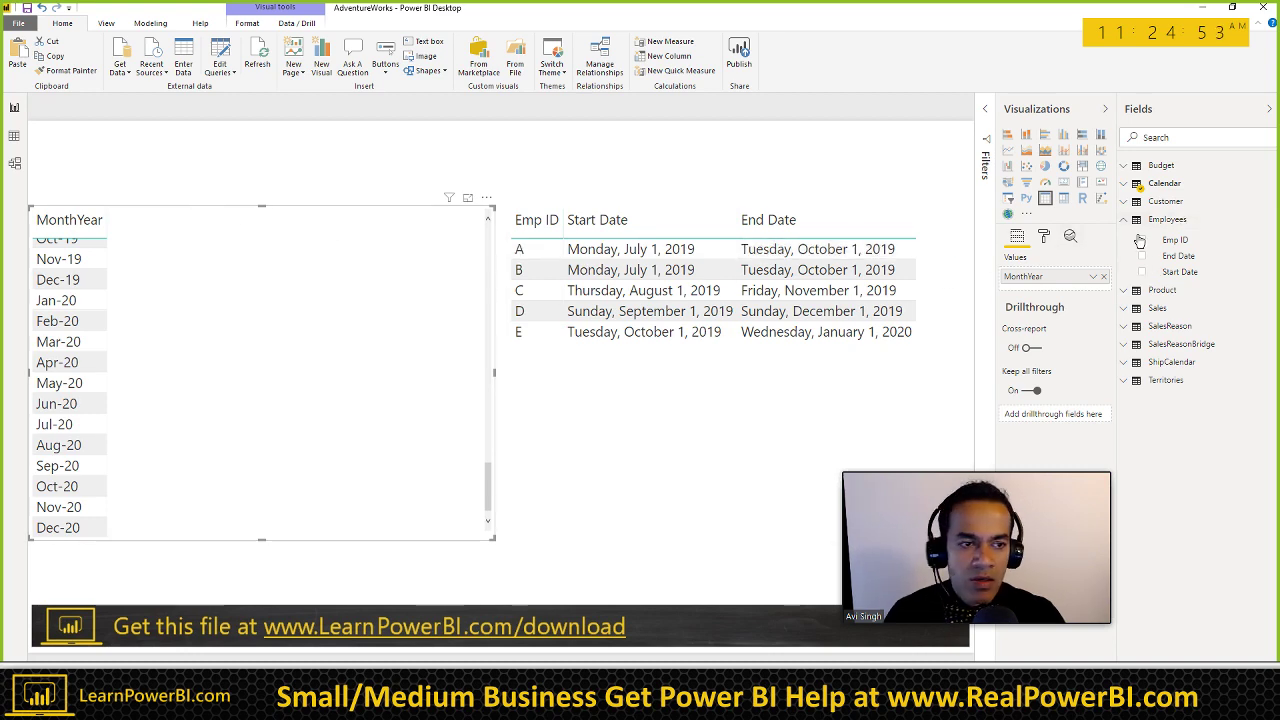
# Step: Rename the Employees table in the Fields pane to 'Employee'
pyautogui.click(1268, 220)
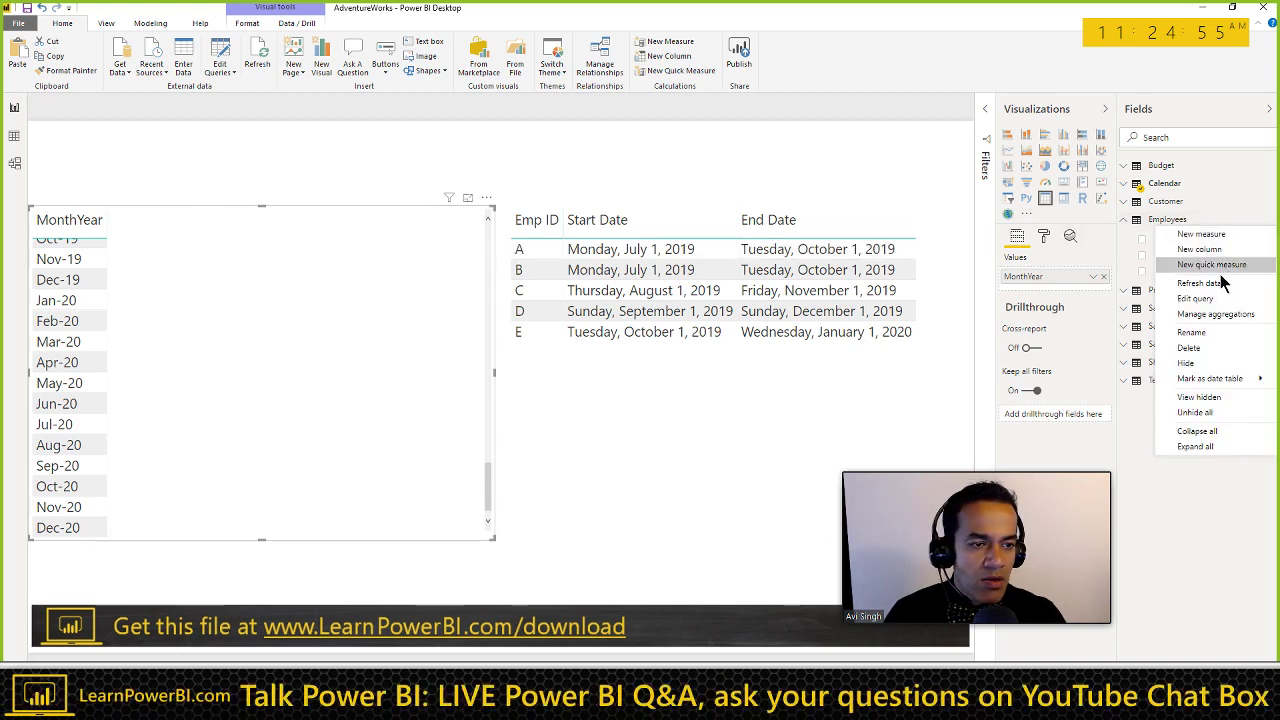
pyautogui.click(1185, 327)
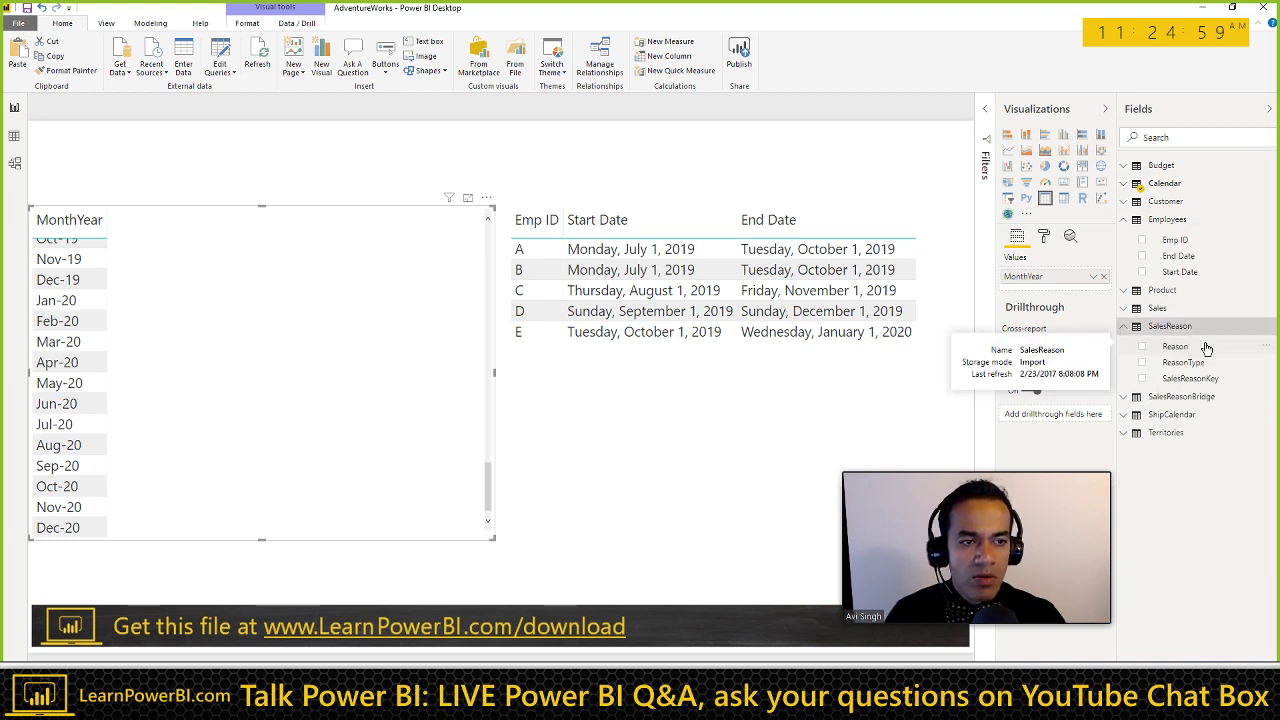
pyautogui.click(1268, 220)
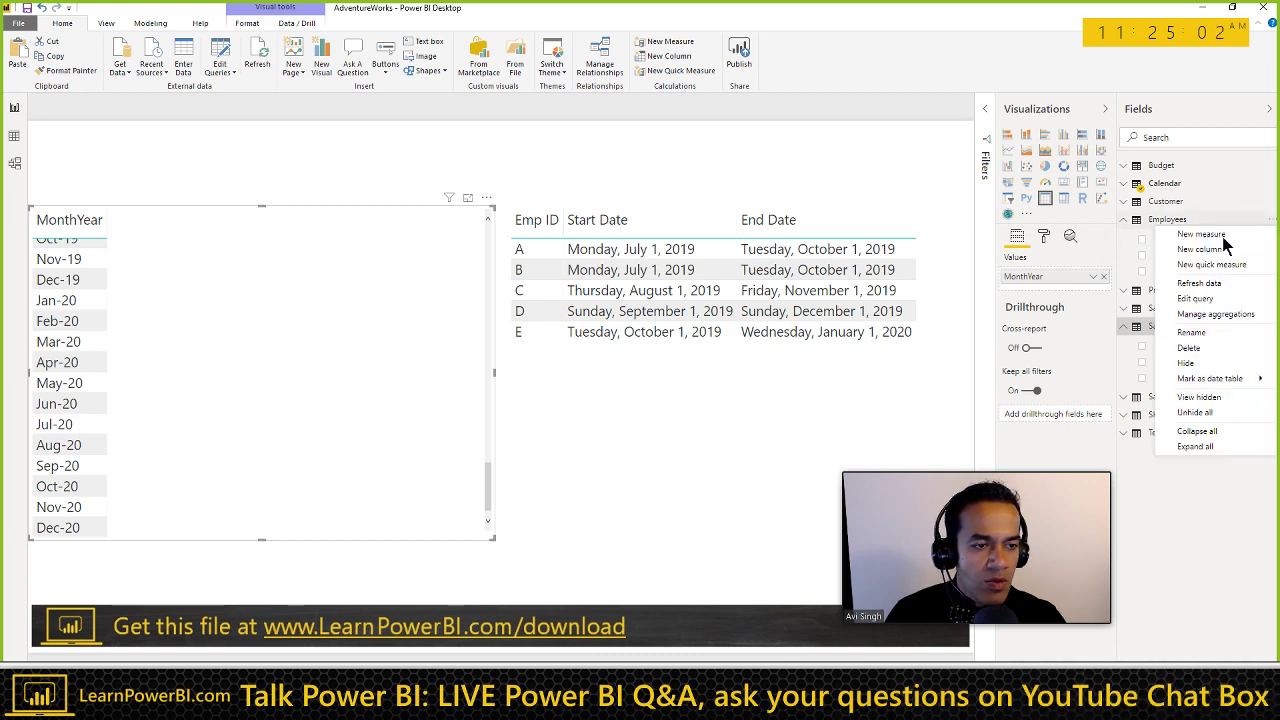
pyautogui.click(1200, 333)
pyautogui.write('Employee')
pyautogui.press('Return')
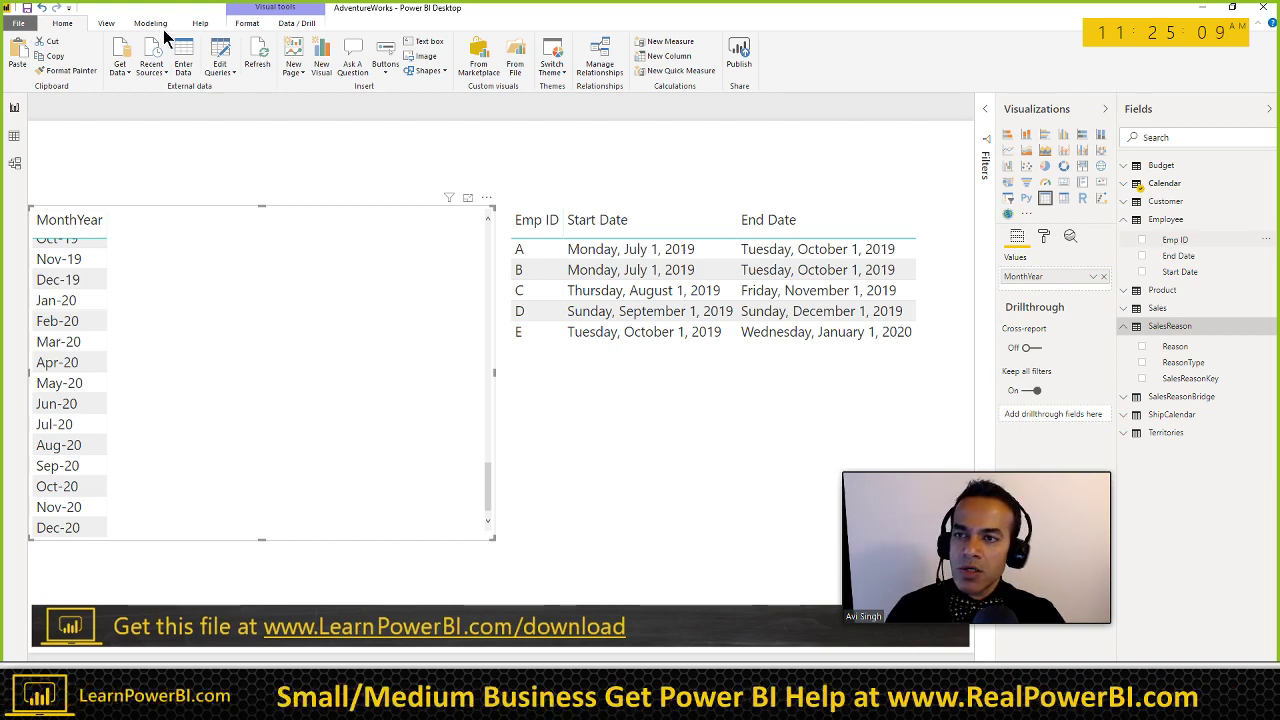
pyautogui.click(160, 27)
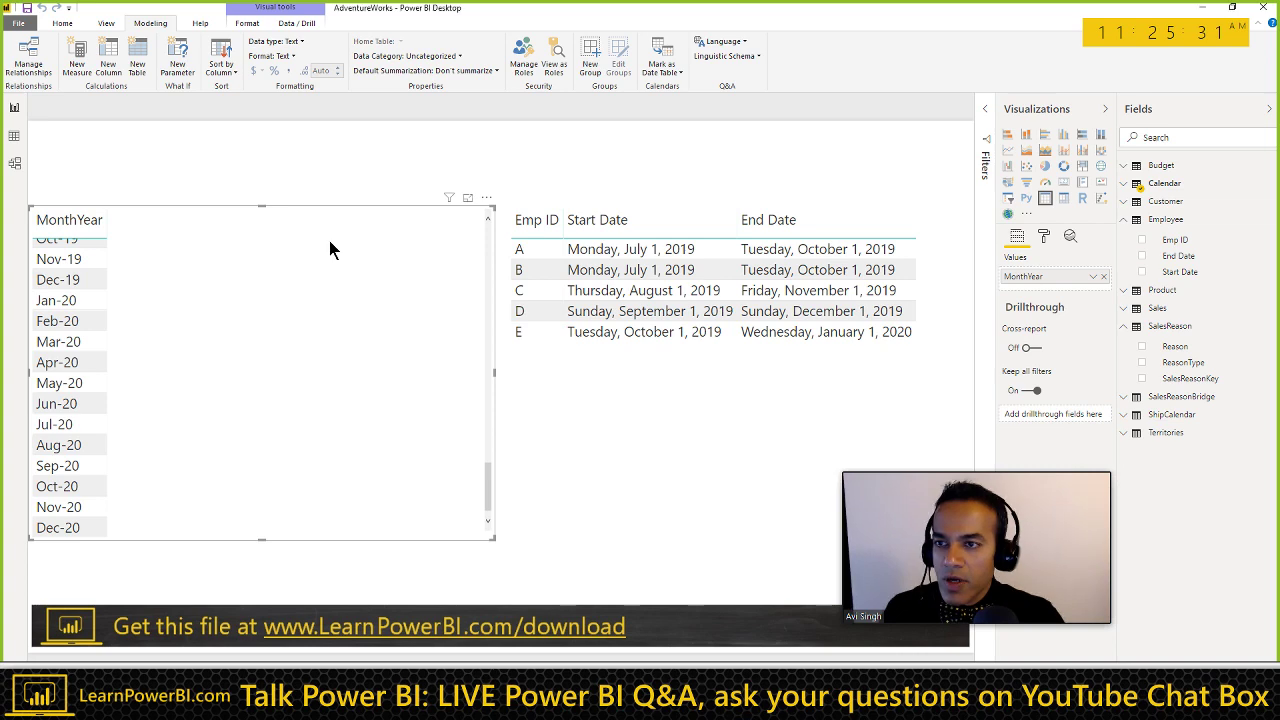
# Step: Create a new measure in the Employee table and expand the formula bar showing the pasted v1 code
pyautogui.click(1190, 241)
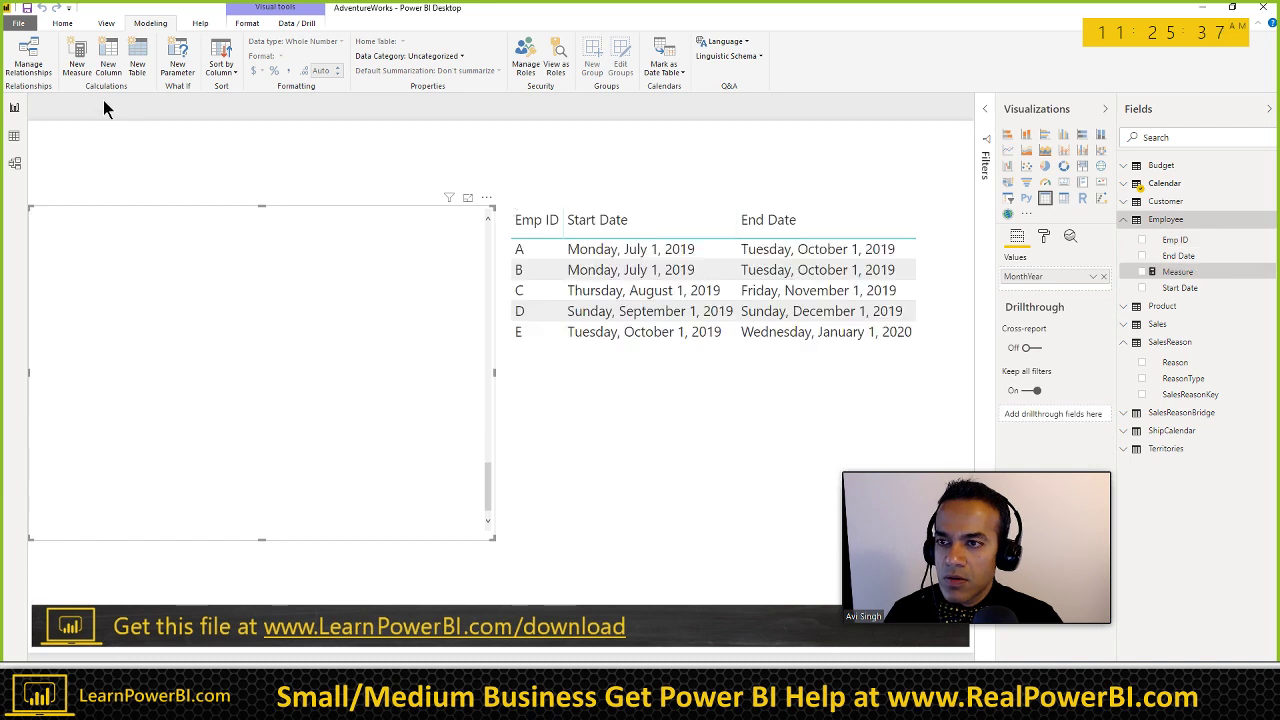
pyautogui.click(81, 72)
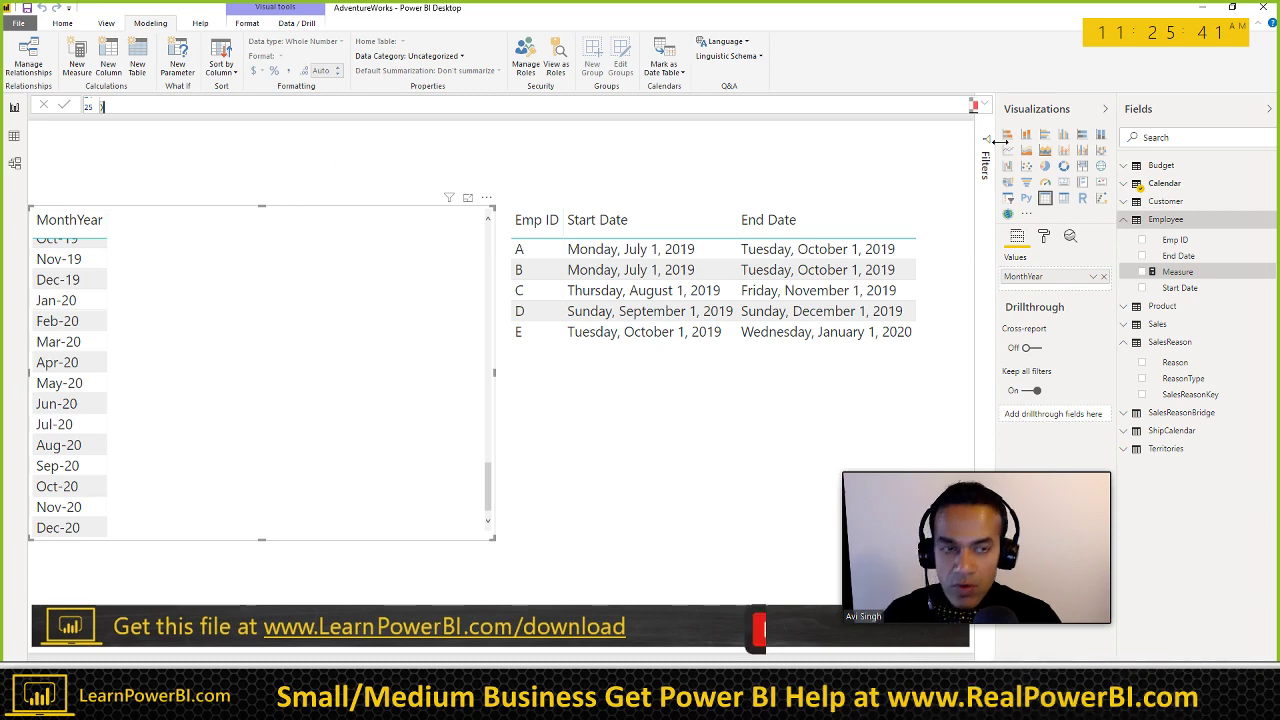
pyautogui.click(982, 108)
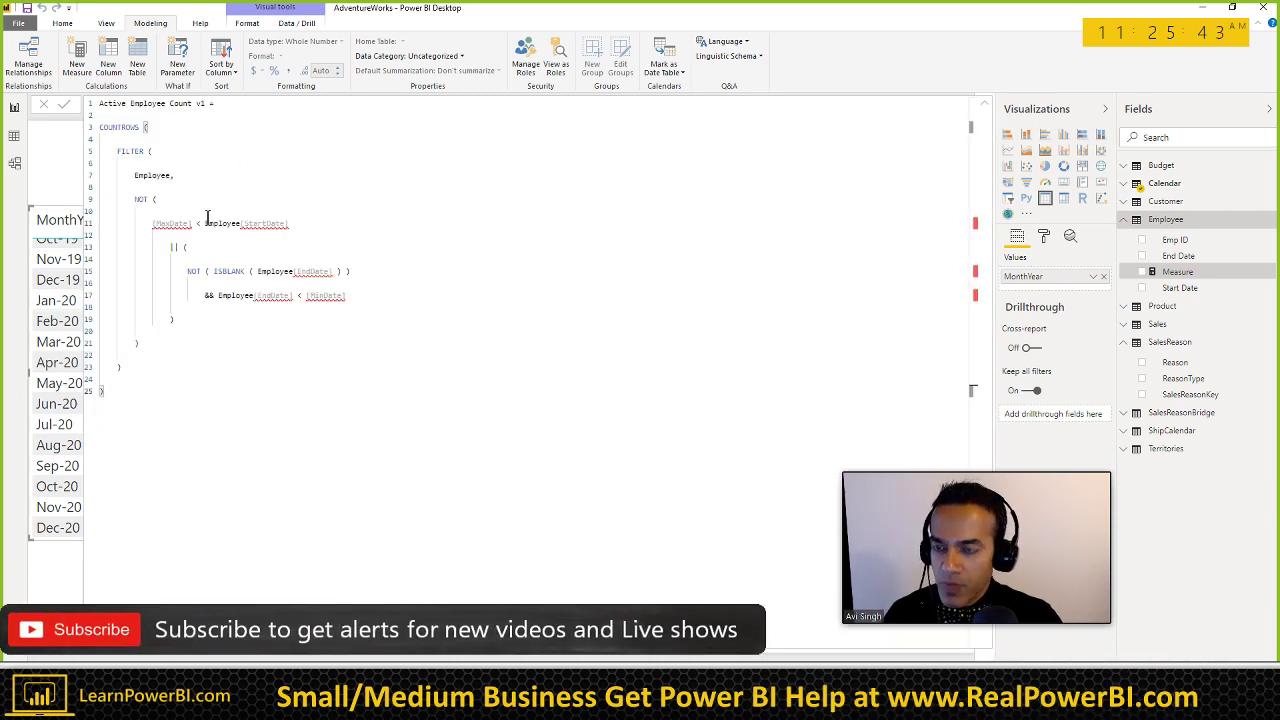
# Step: Remove the ' v1' suffix so the measure is named Active Employee Count
pyautogui.click(191, 114)
pyautogui.press('BackSpace')
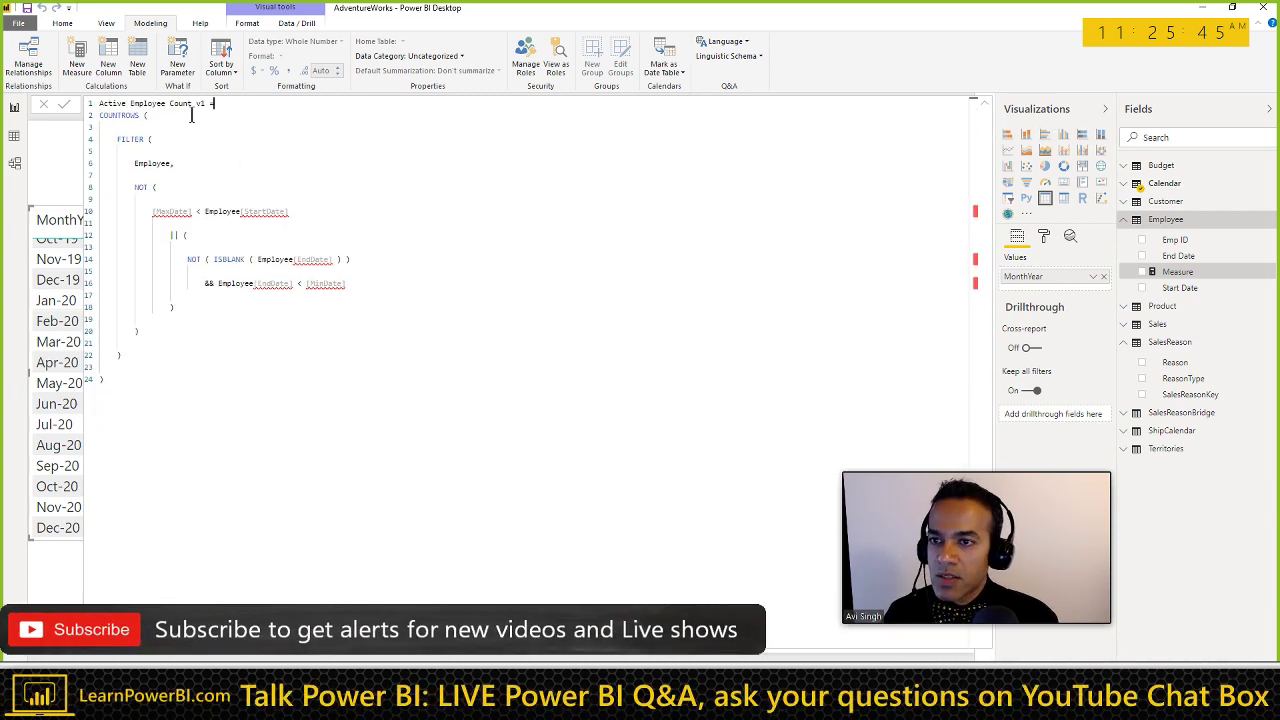
pyautogui.press('BackSpace')
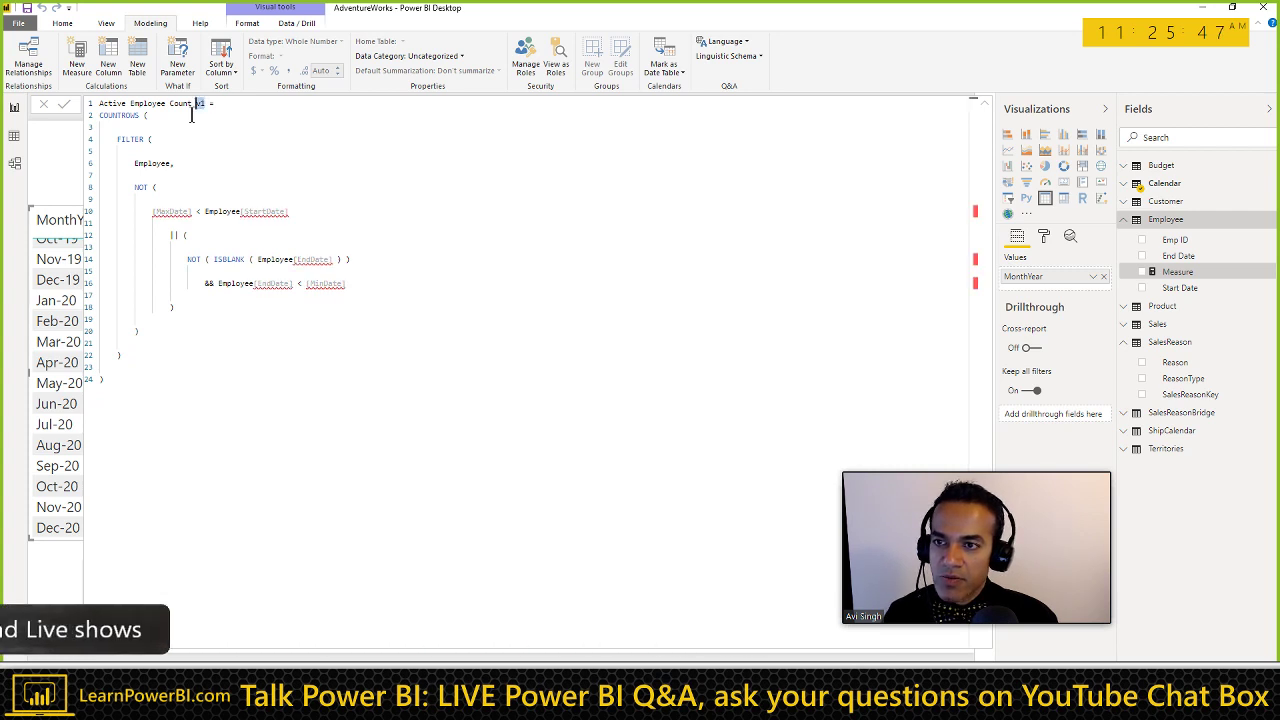
pyautogui.press('BackSpace')
pyautogui.press('BackSpace')
# Step: Delete the blank lines and join Employee onto the line so it reads 'FILTER (Employee'
pyautogui.press('Delete')
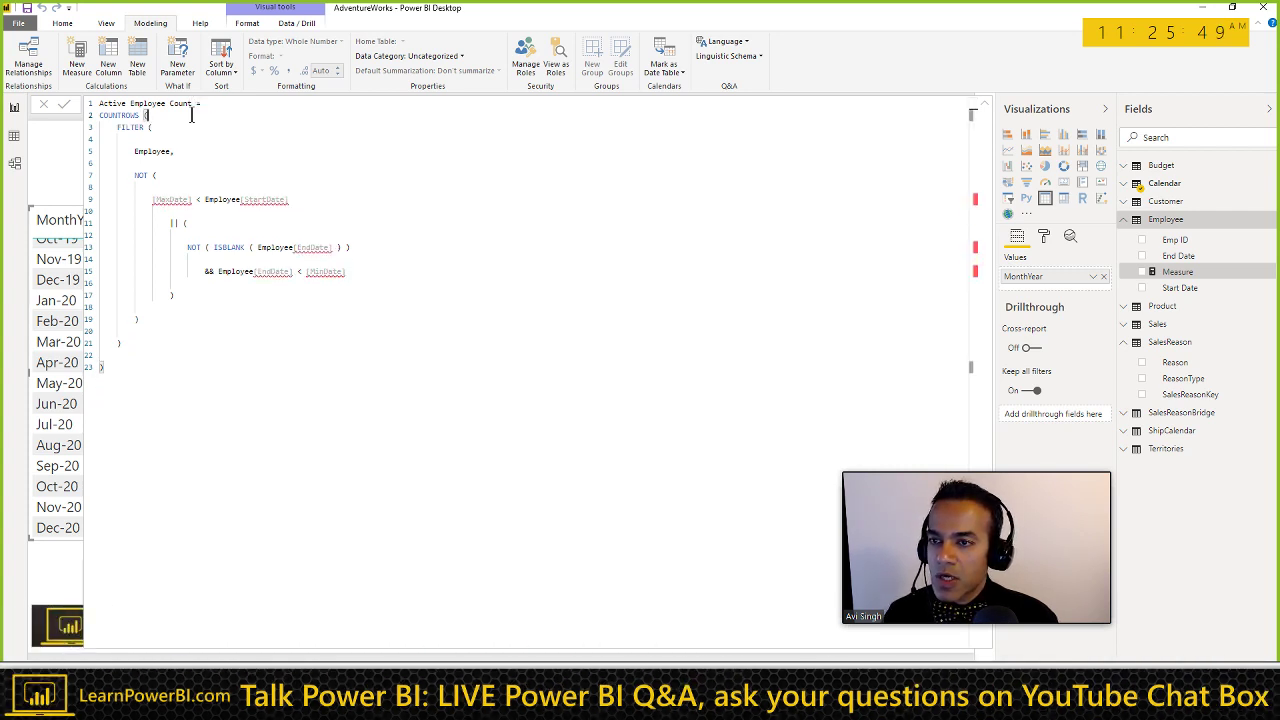
pyautogui.press('Down')
pyautogui.press('Delete')
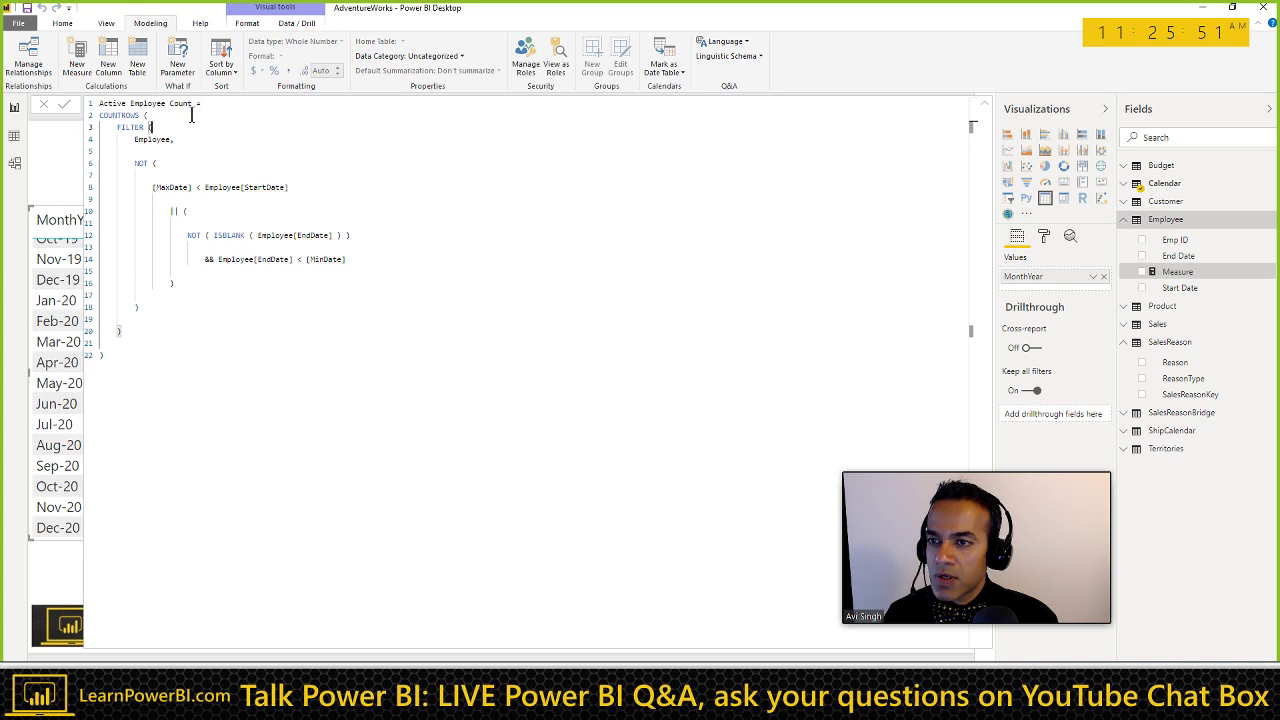
pyautogui.press('Delete')
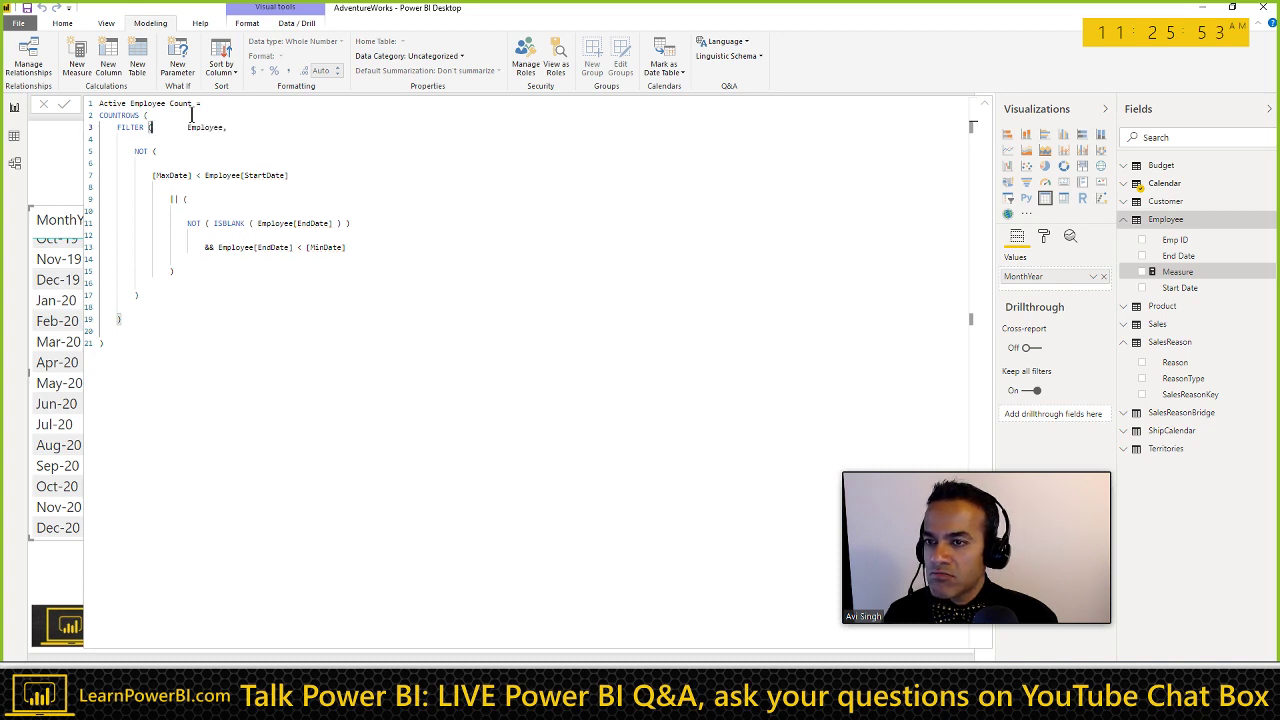
pyautogui.hotkey('ctrl', 'shift', 'Right')
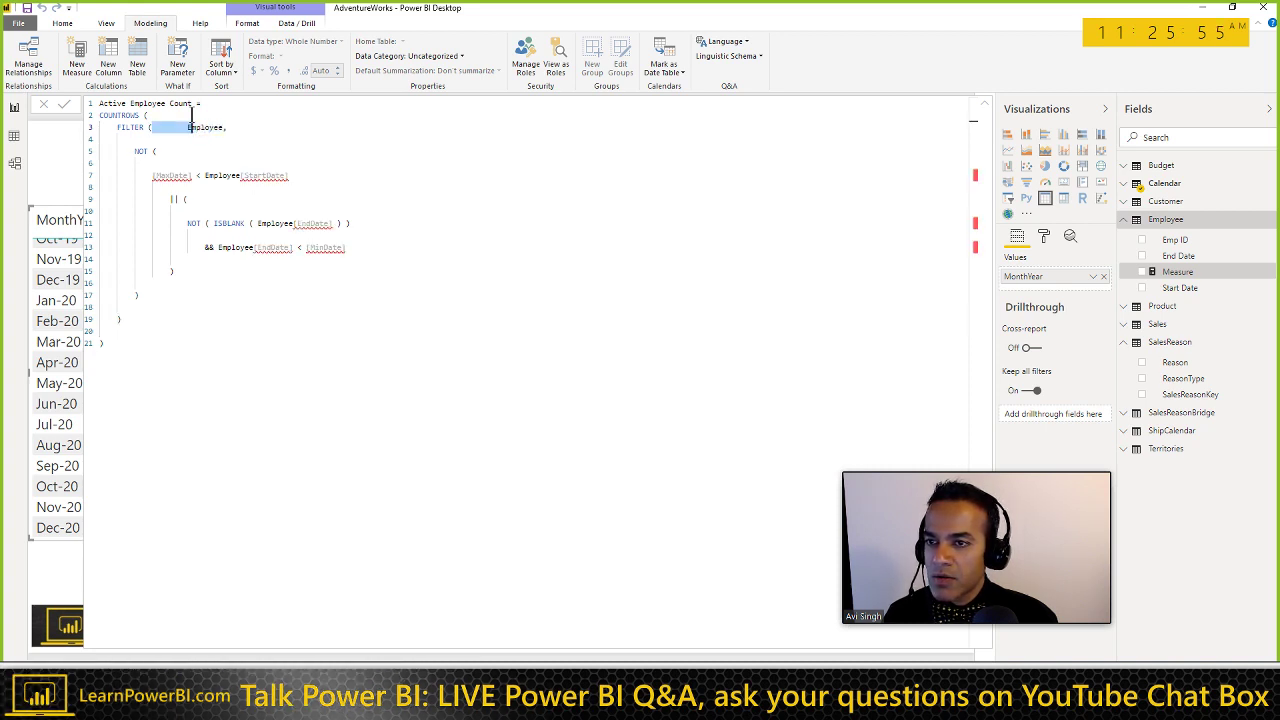
pyautogui.press('Delete')
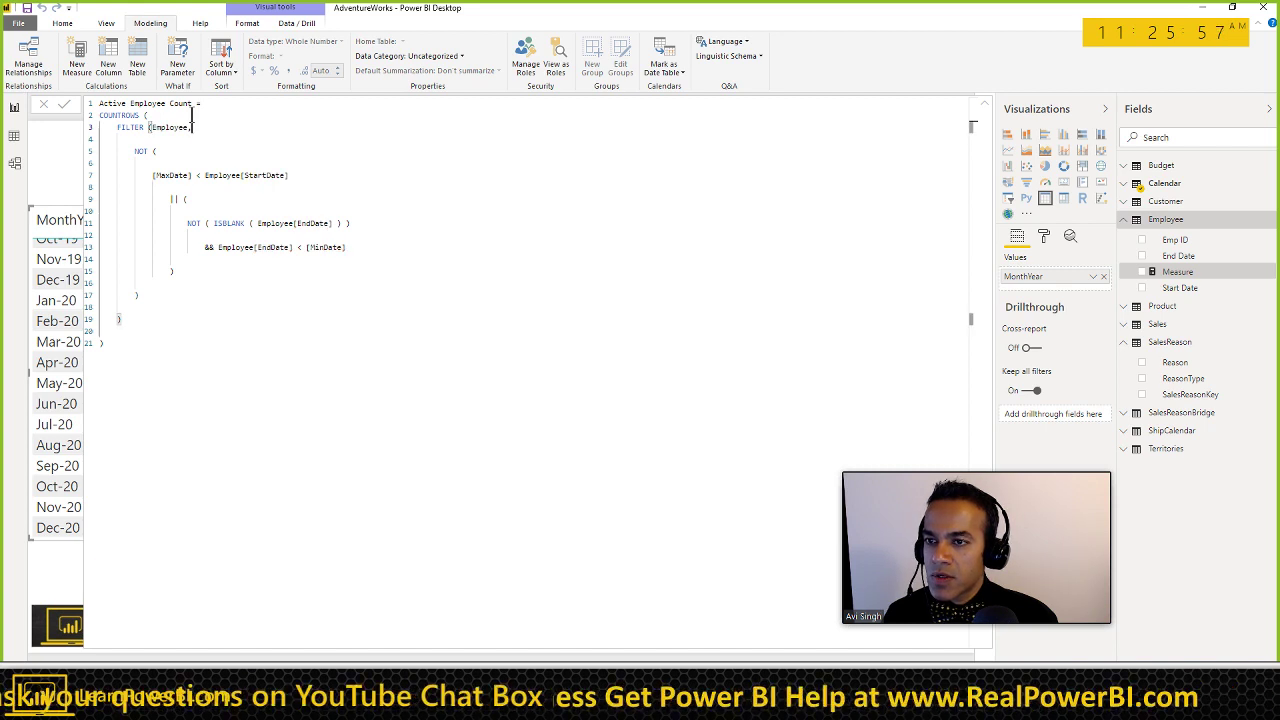
pyautogui.press('End')
pyautogui.press('Delete')
pyautogui.press('Down')
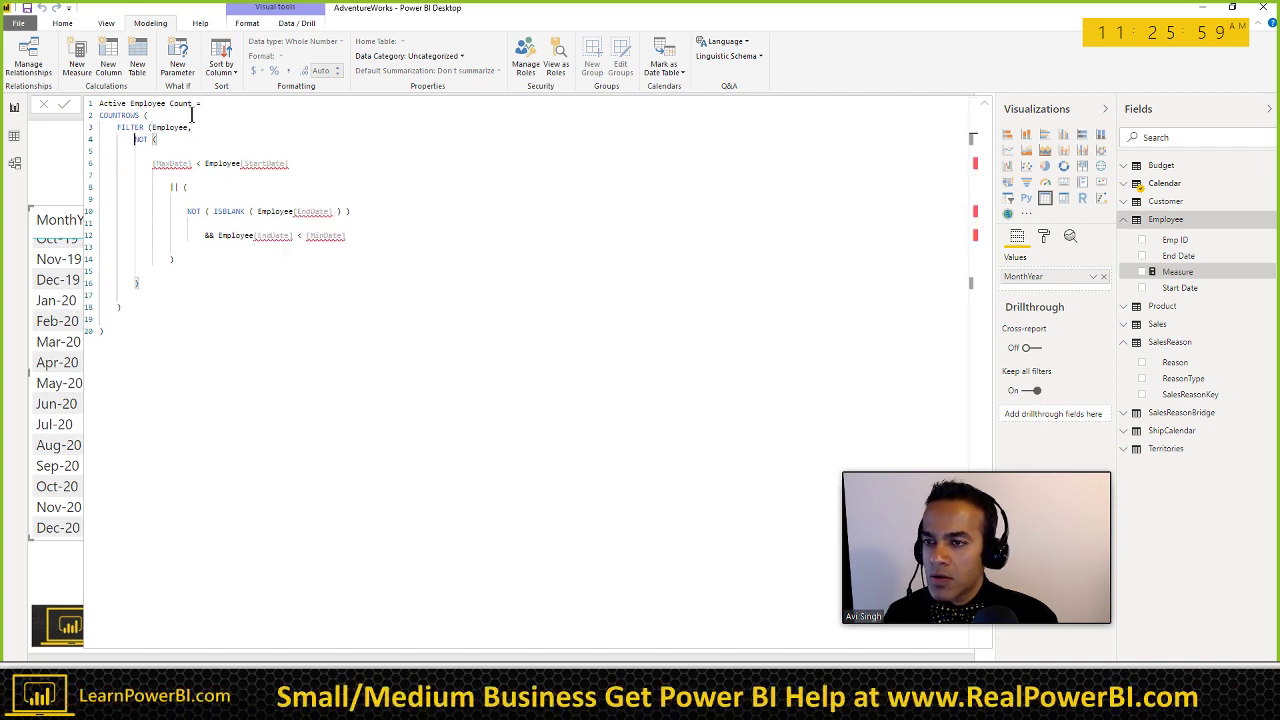
pyautogui.press('Up')
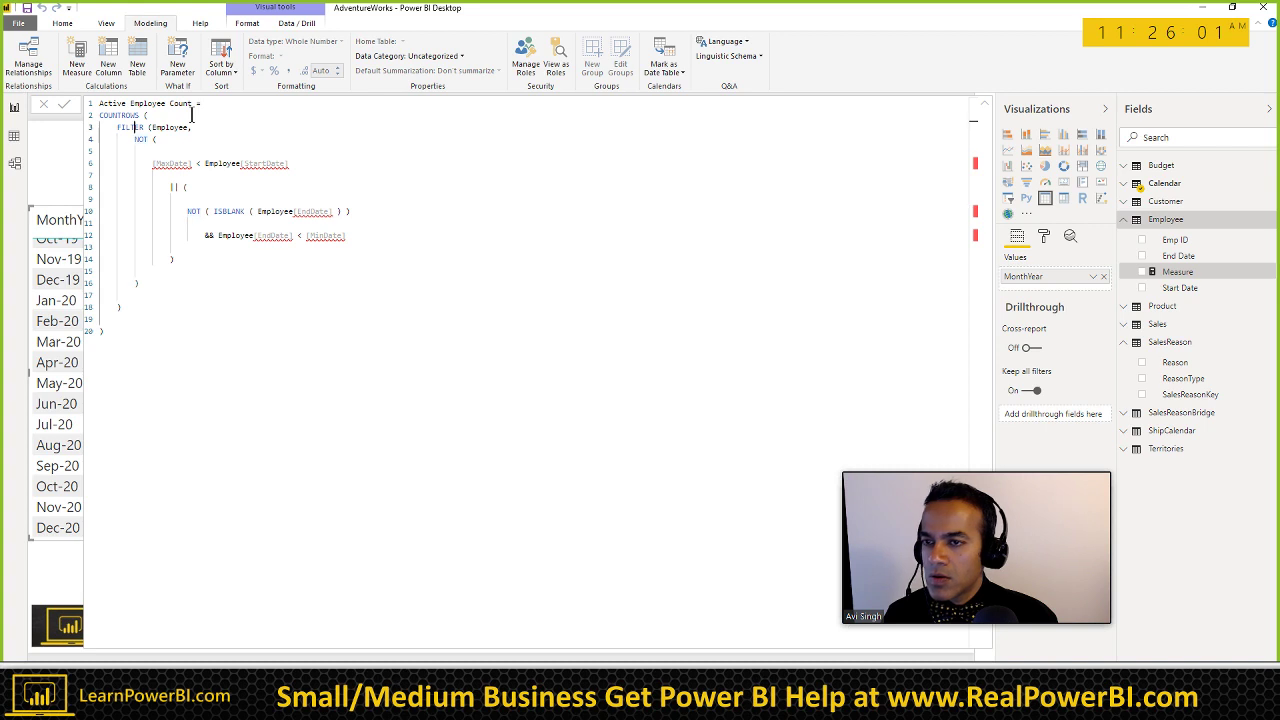
# Step: Move the comma from after Employee to the start of the NOT line and trim extra spaces
pyautogui.press('End')
pyautogui.press('BackSpace')
pyautogui.press('Down')
pyautogui.write(',')
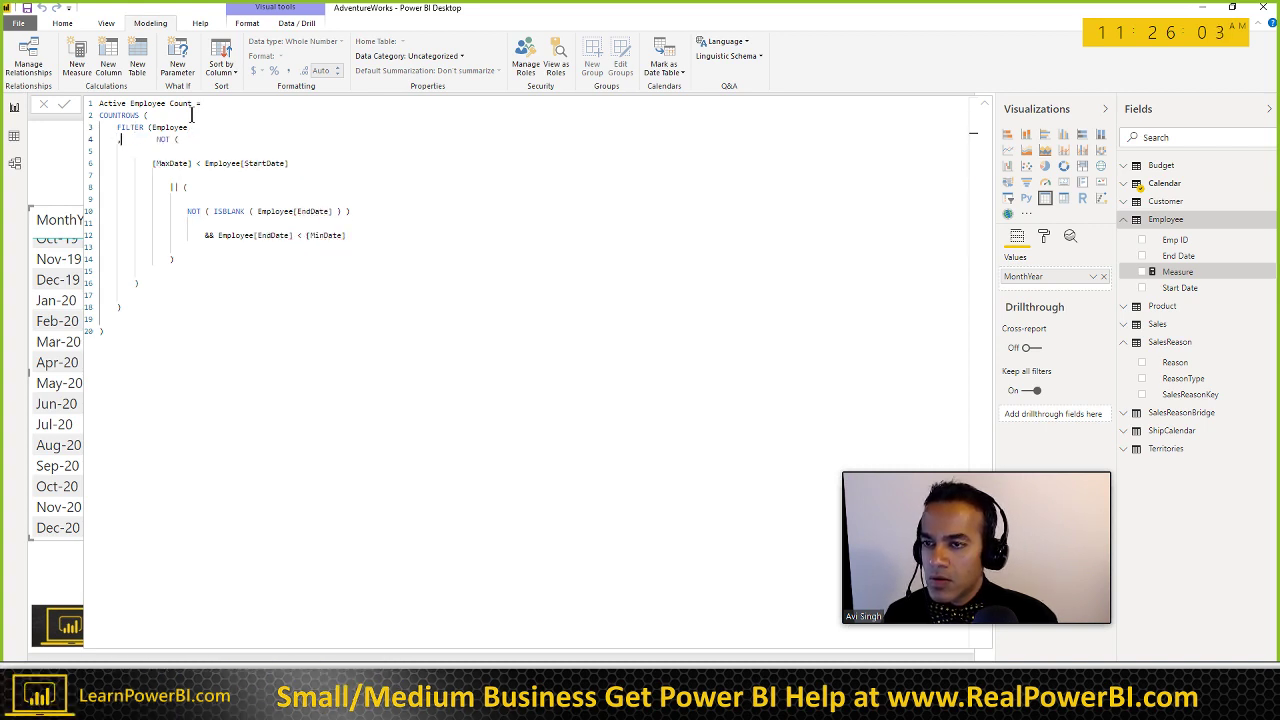
pyautogui.press('Delete')
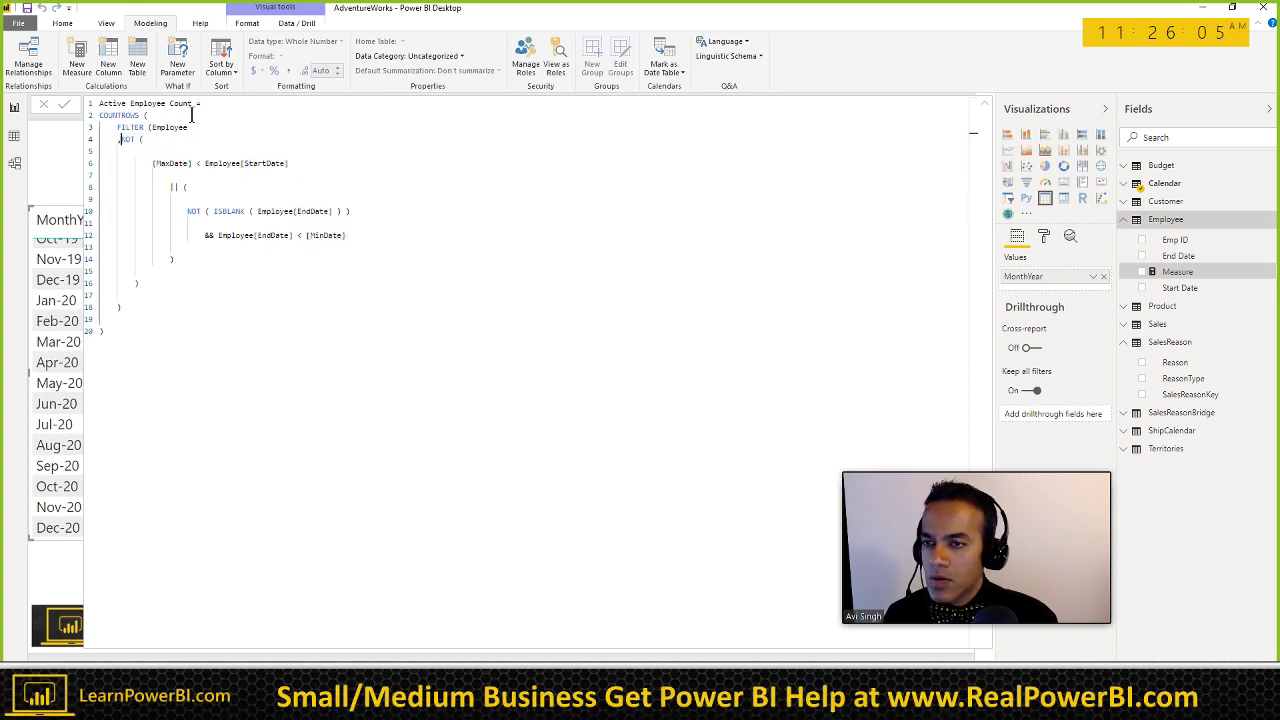
pyautogui.press('End')
pyautogui.press('Delete')
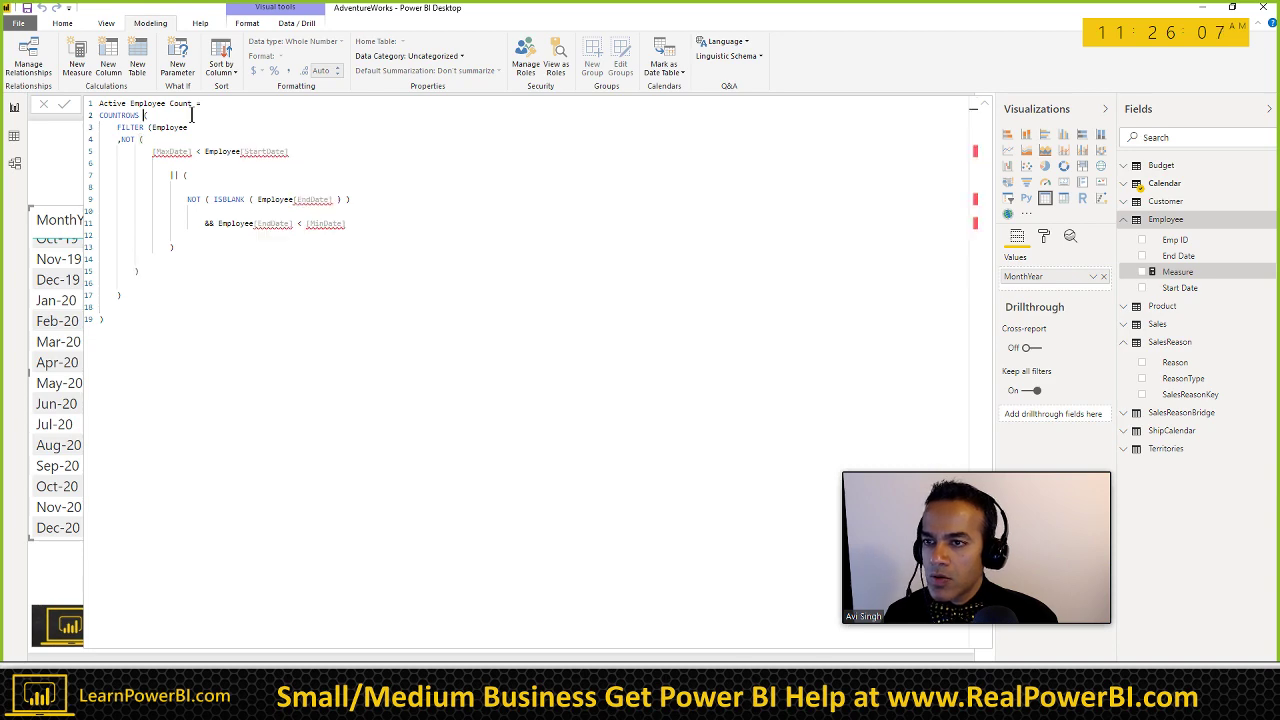
pyautogui.hotkey('ctrl', 'Home')
# Step: Add the first line VAR MaxDate = MAX('Calendar'[Date])
pyautogui.write('VAR ')
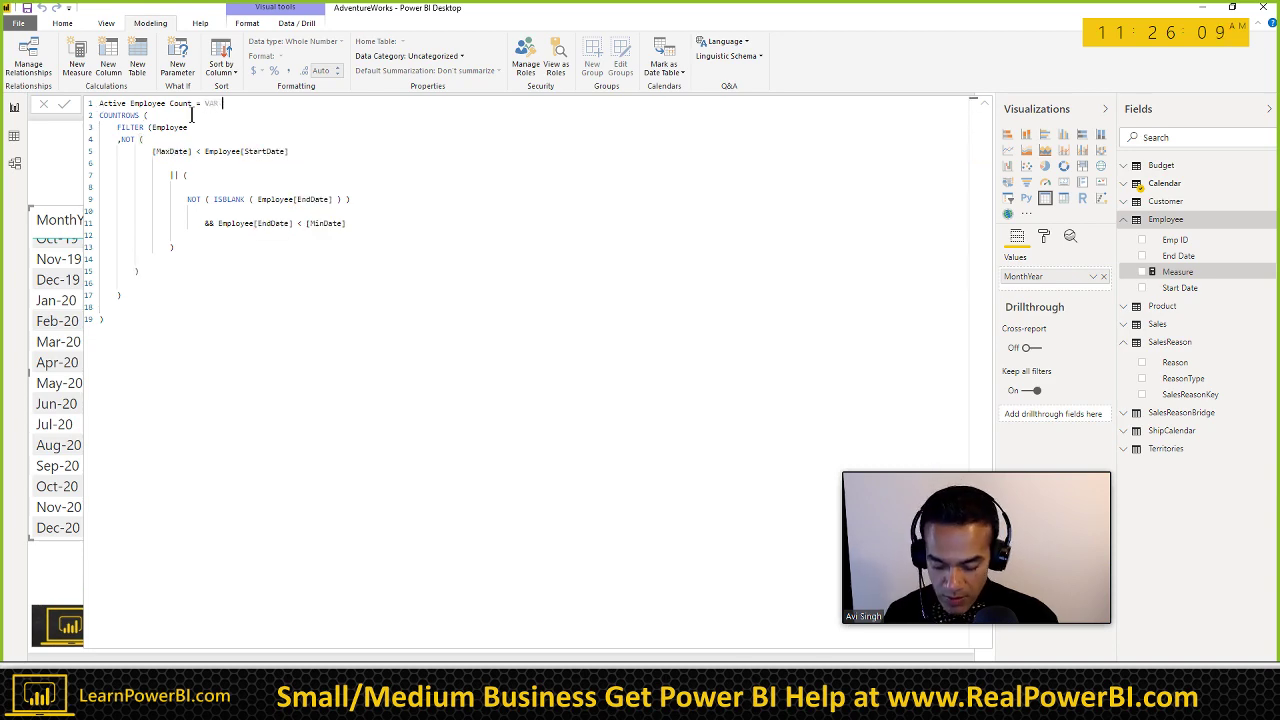
pyautogui.write('MaxDate')
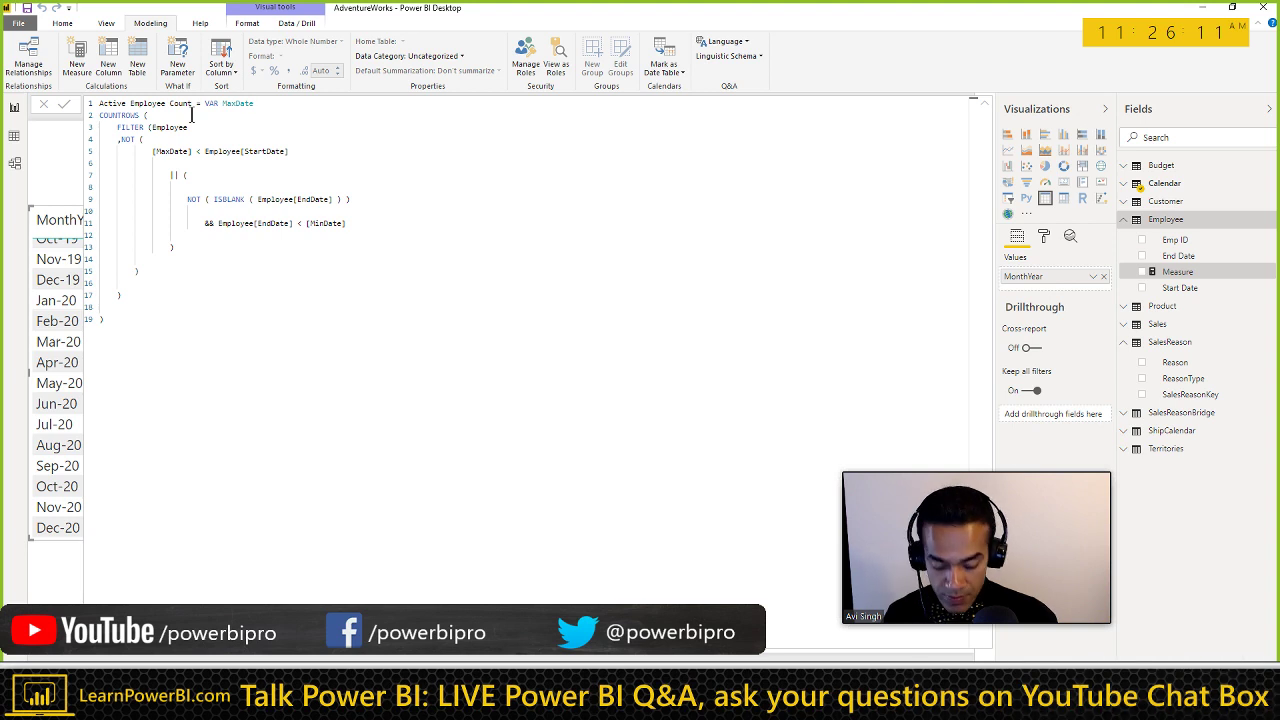
pyautogui.write(" = MAX('Calendar'")
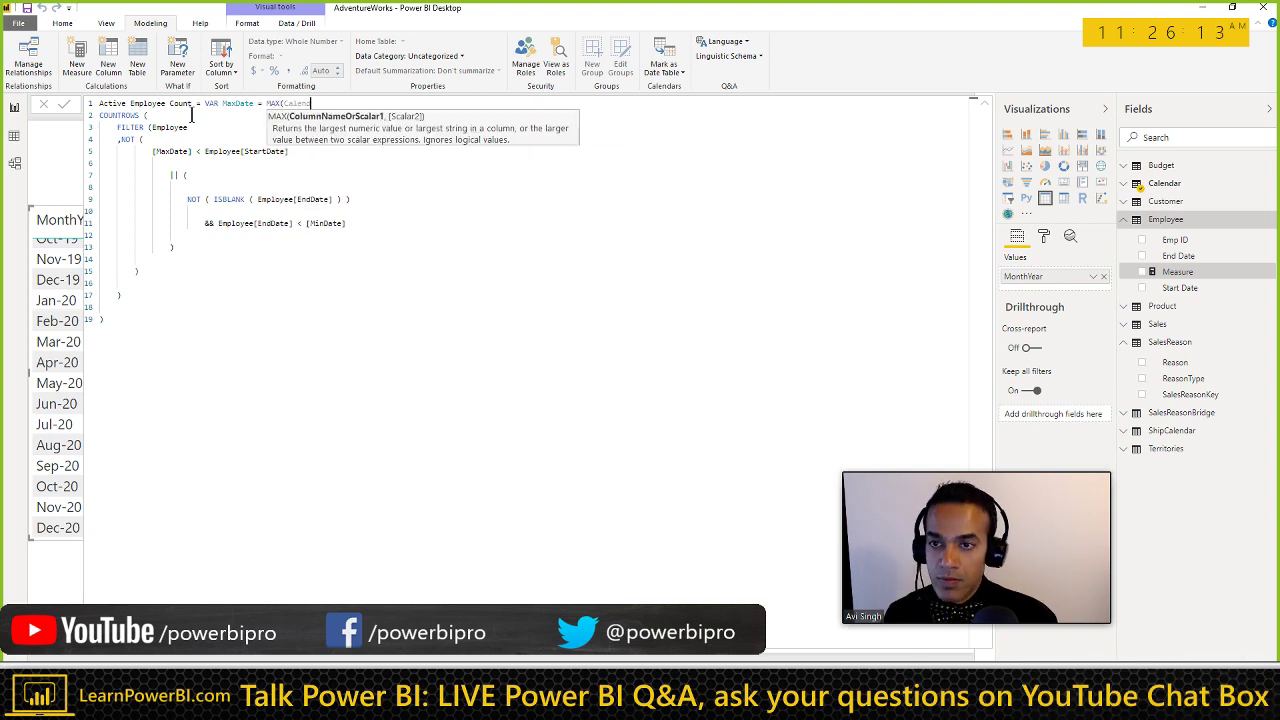
pyautogui.write('[Date')
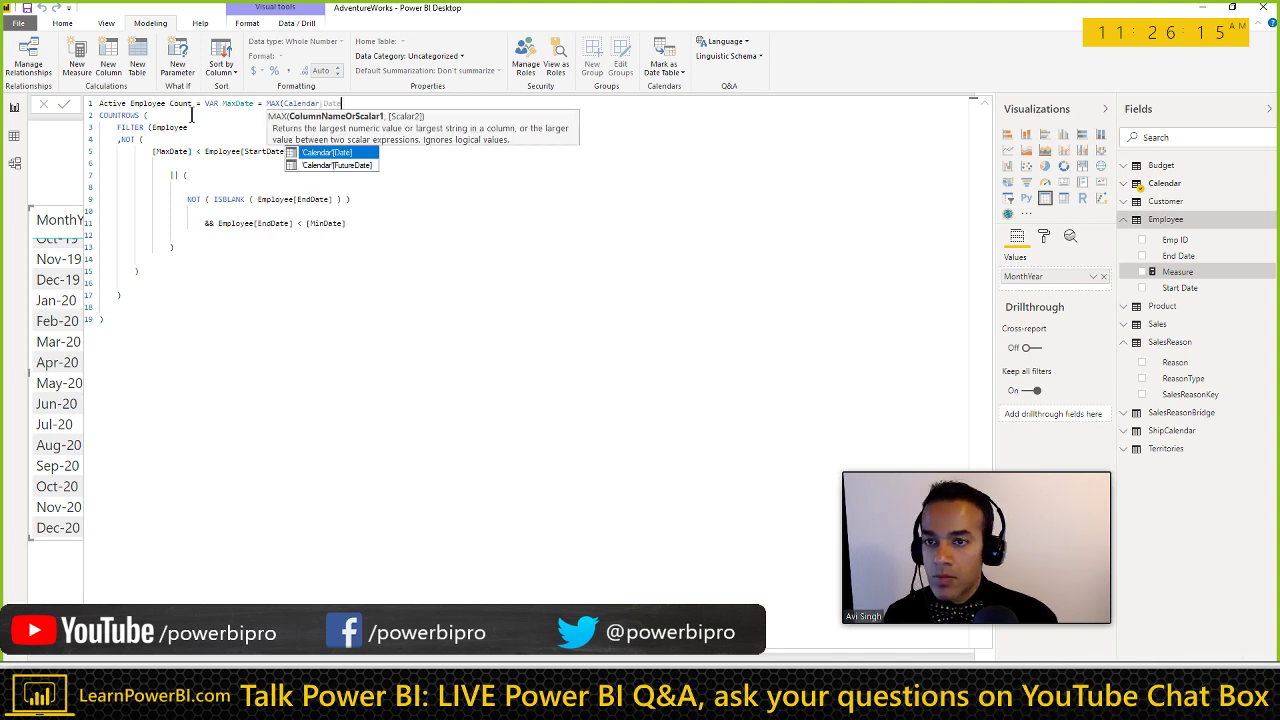
pyautogui.press('Tab')
pyautogui.write(')')
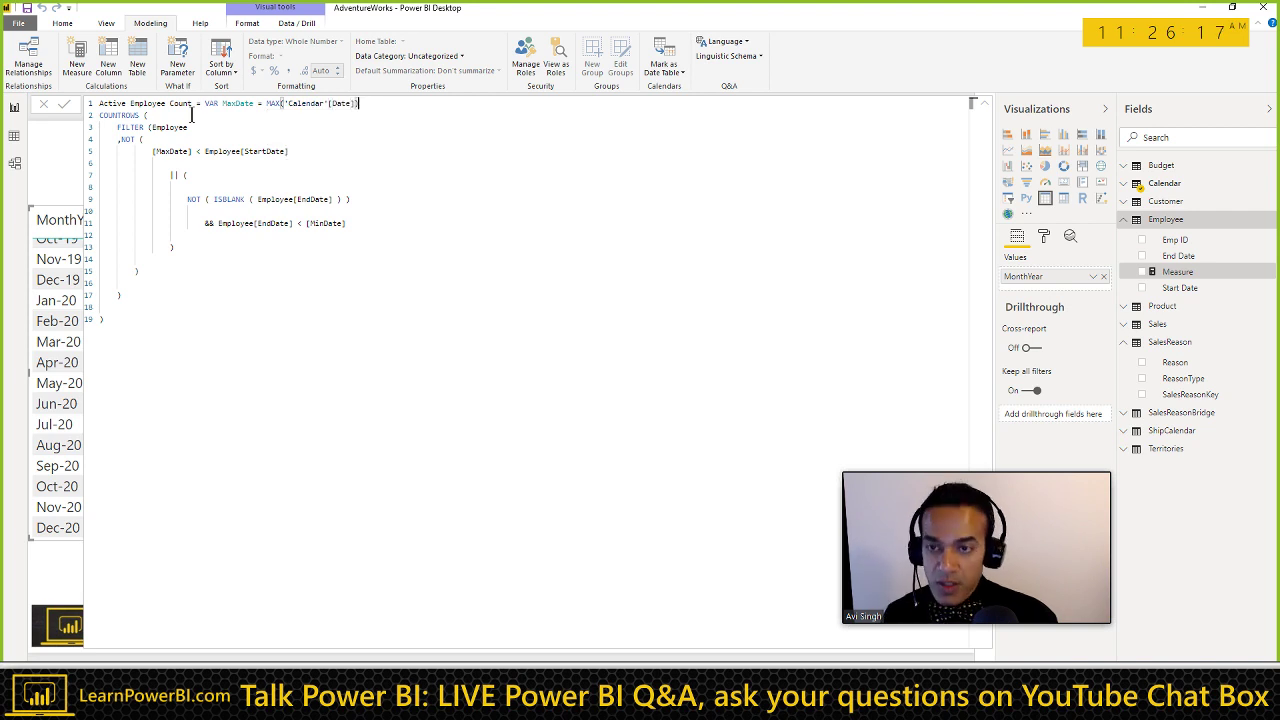
pyautogui.hotkey('shift', 'Return')
# Step: Add a second variable VAR MinDate = MIN('Calendar'[Date]) by adapting the copied MAX line
pyautogui.write('VA')
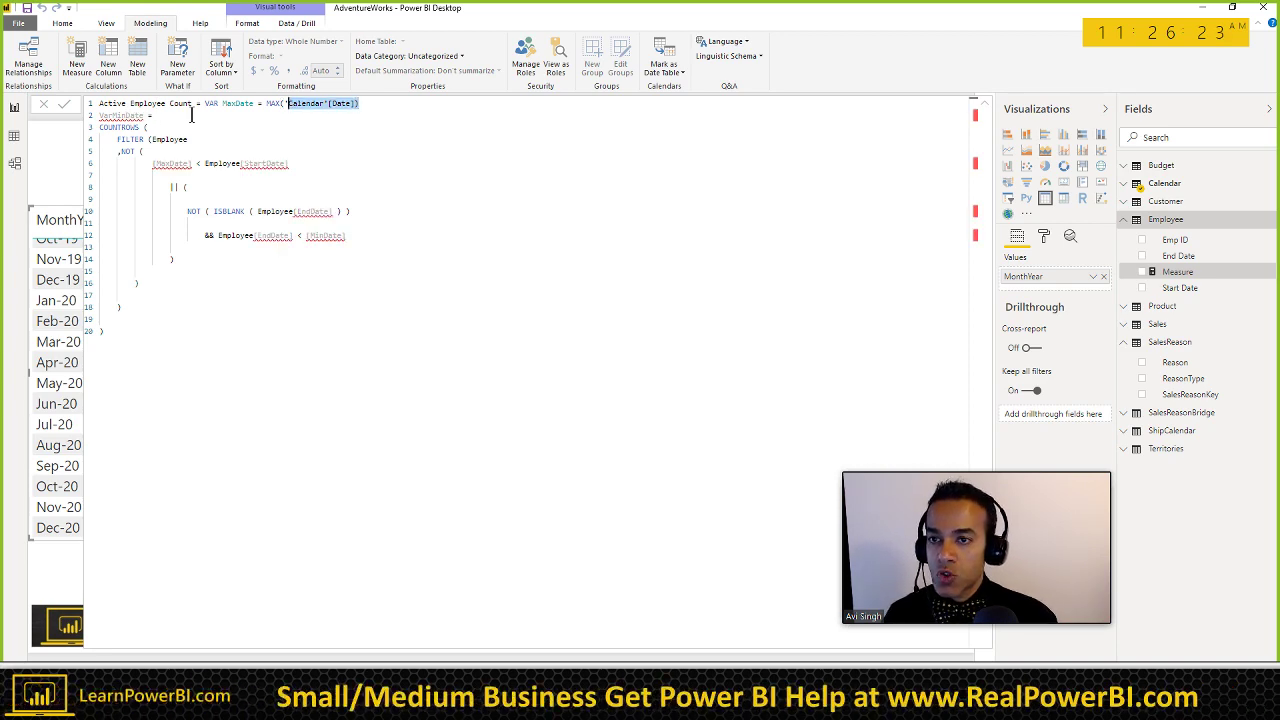
pyautogui.click(191, 114)
pyautogui.write("MAX('Calendar'[Date])")
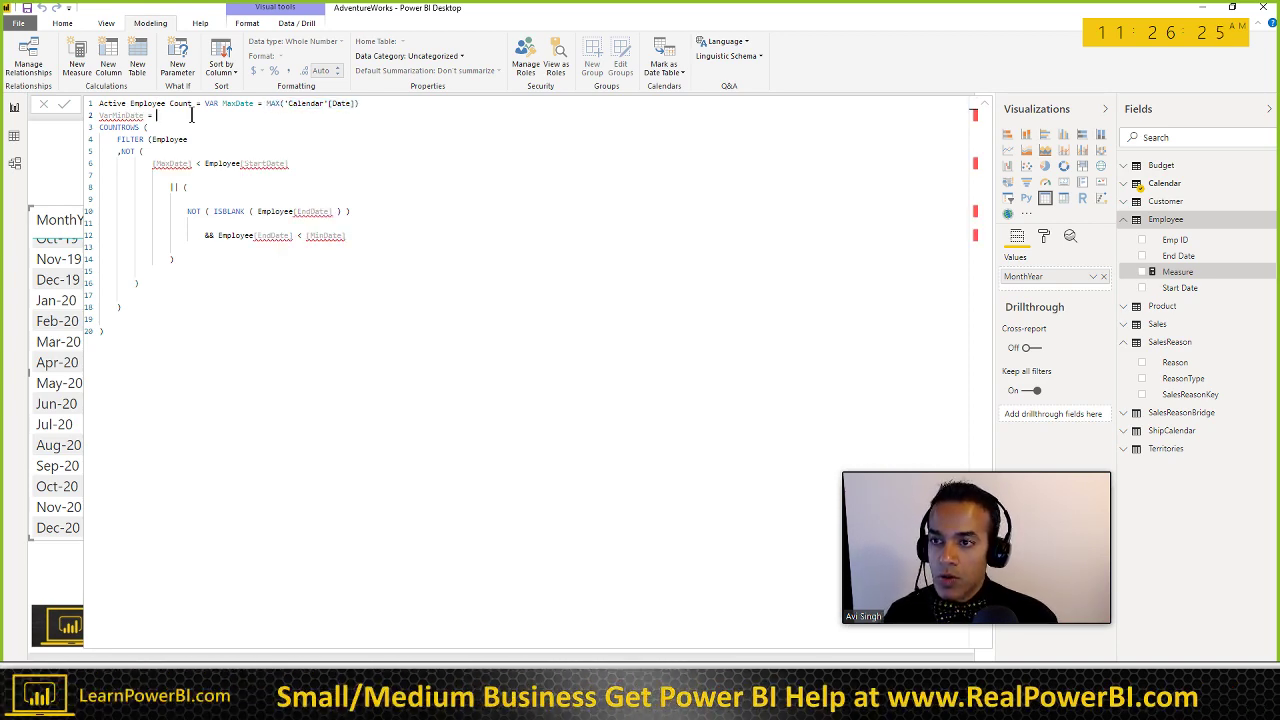
pyautogui.press('Home')
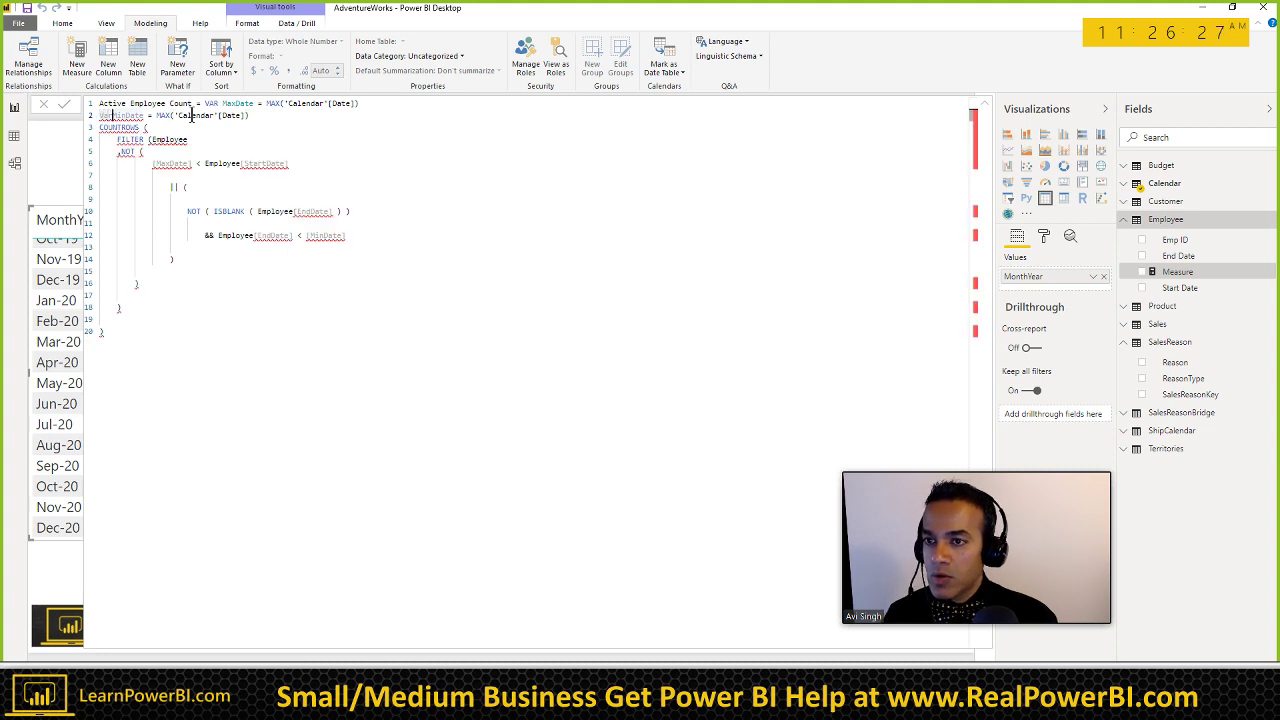
pyautogui.hotkey('shift', 'Home')
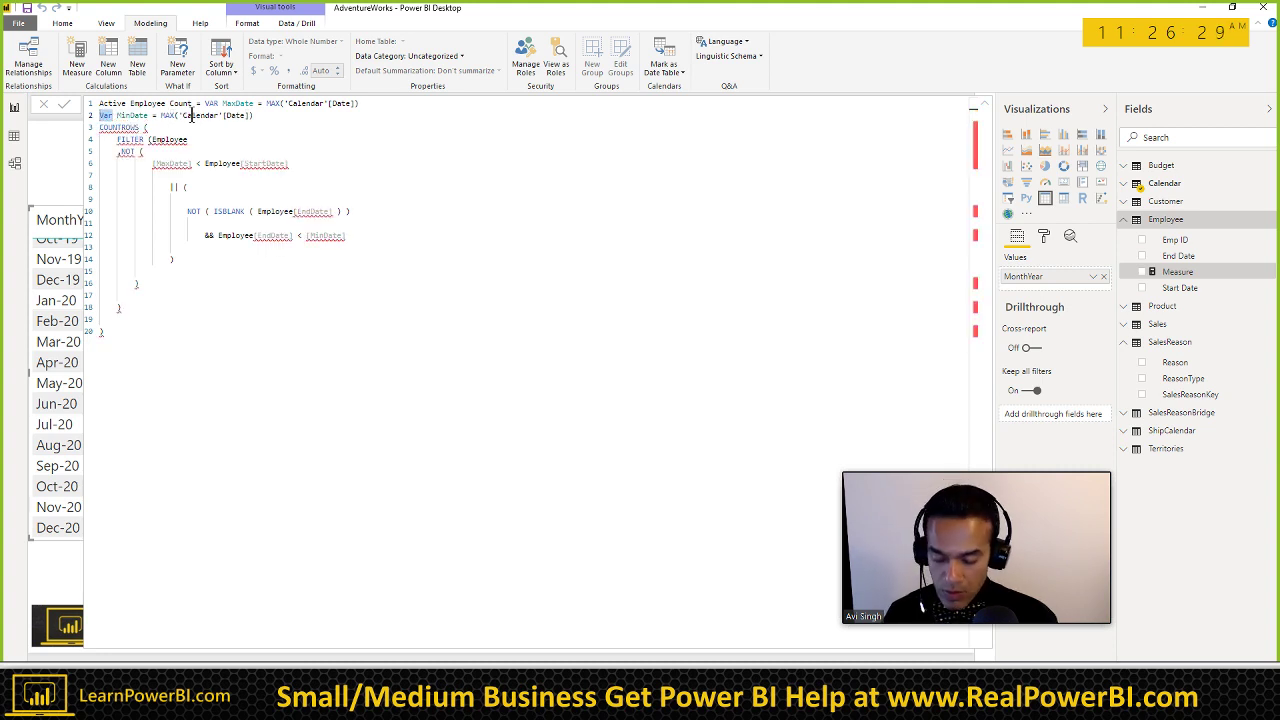
pyautogui.write('VAR')
pyautogui.press('End')
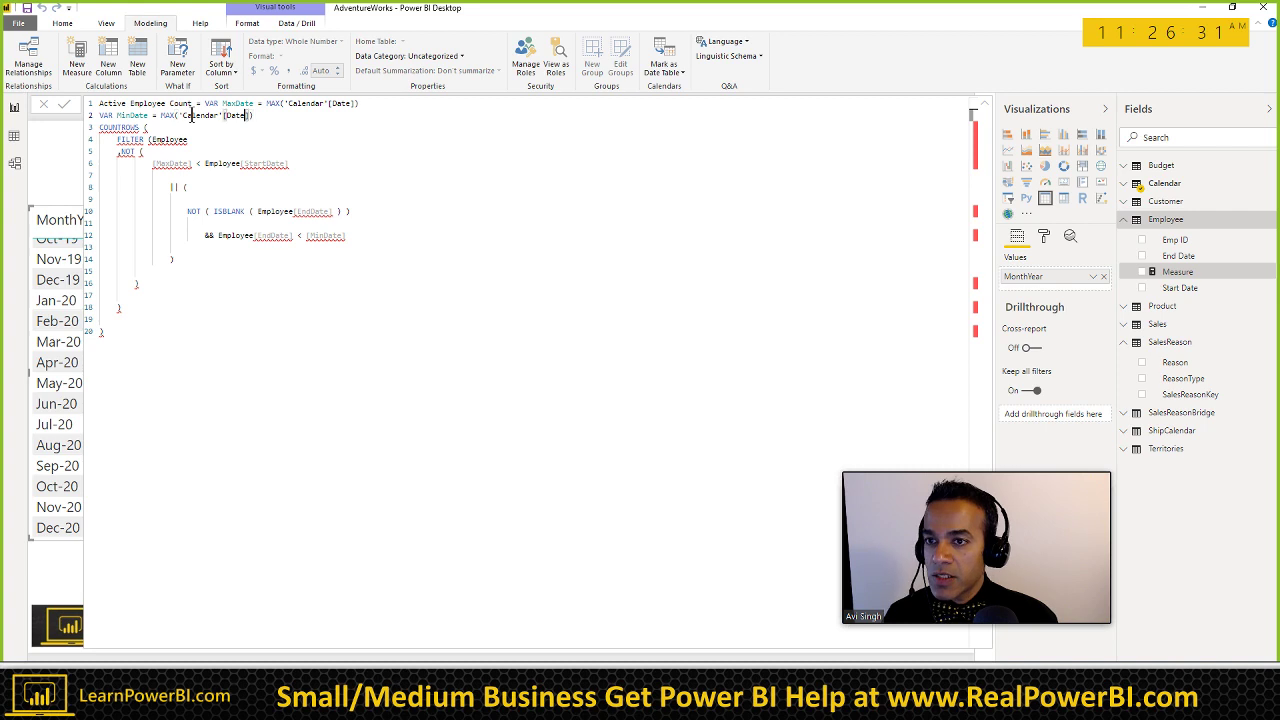
pyautogui.hotkey('ctrl', 'Left')
pyautogui.hotkey('ctrl', 'Left')
pyautogui.hotkey('ctrl', 'Left')
pyautogui.hotkey('ctrl', 'Left')
pyautogui.hotkey('ctrl', 'shift', 'Left')
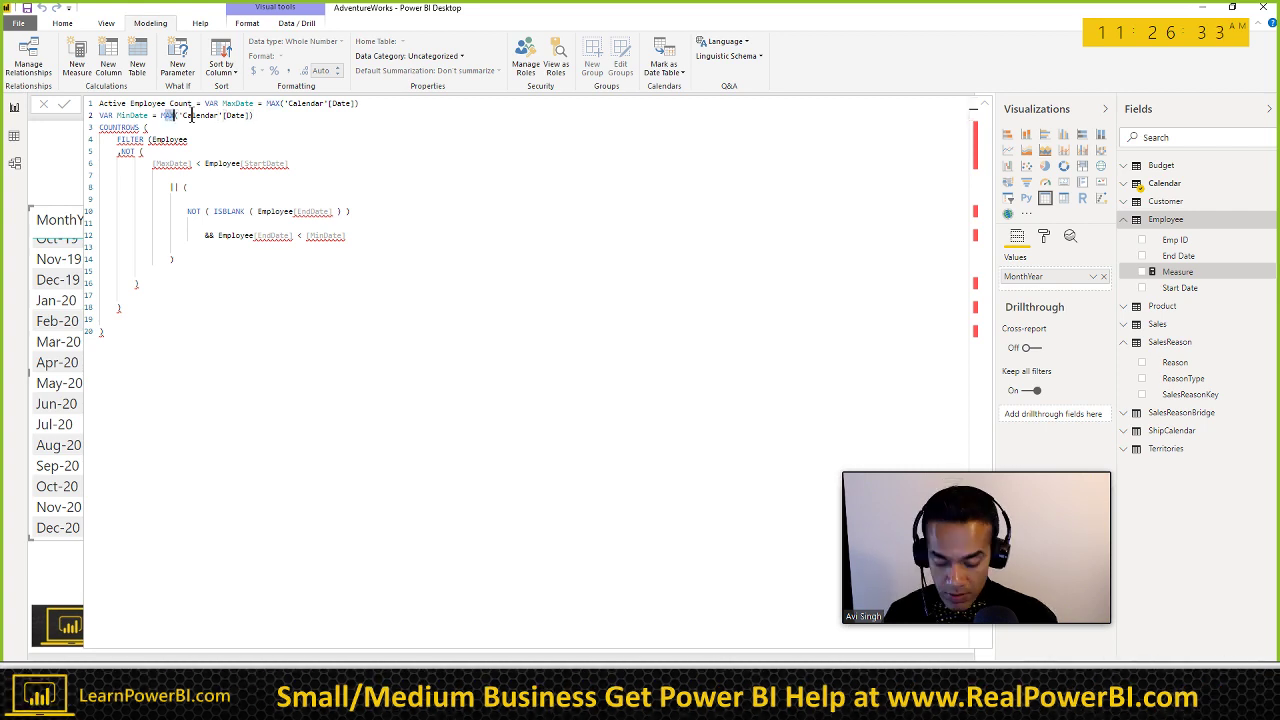
pyautogui.write('MIN')
pyautogui.press('Escape')
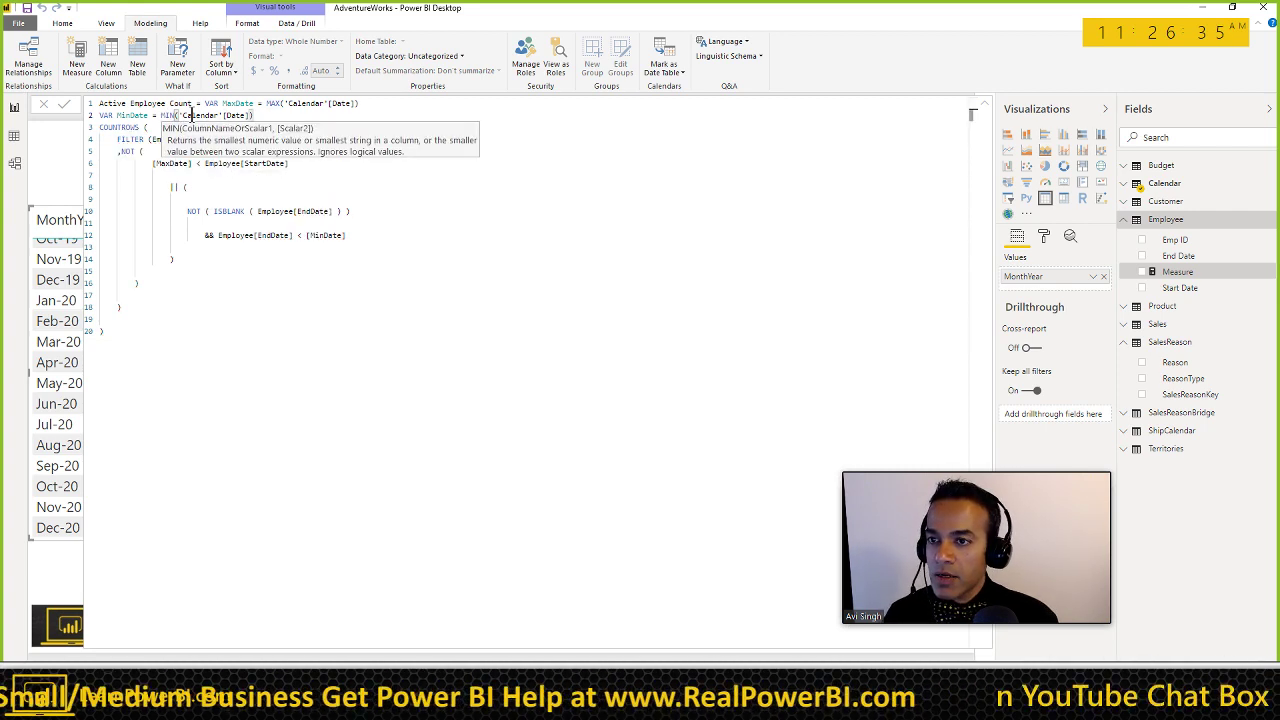
pyautogui.press('Down')
# Step: Insert RETURN before COUNTROWS and pull MaxDate onto the NOT ( line
pyautogui.press('Home')
pyautogui.write('RETURN')
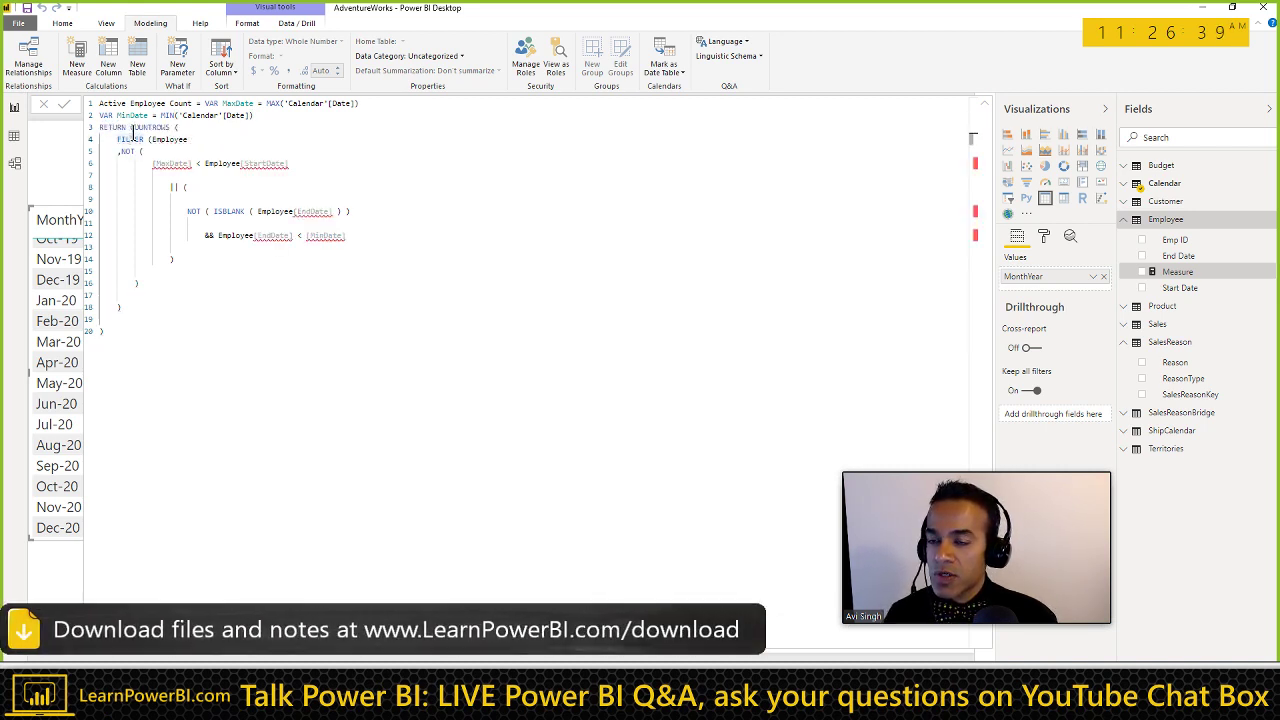
pyautogui.press('Down')
pyautogui.press('Down')
pyautogui.press('Down')
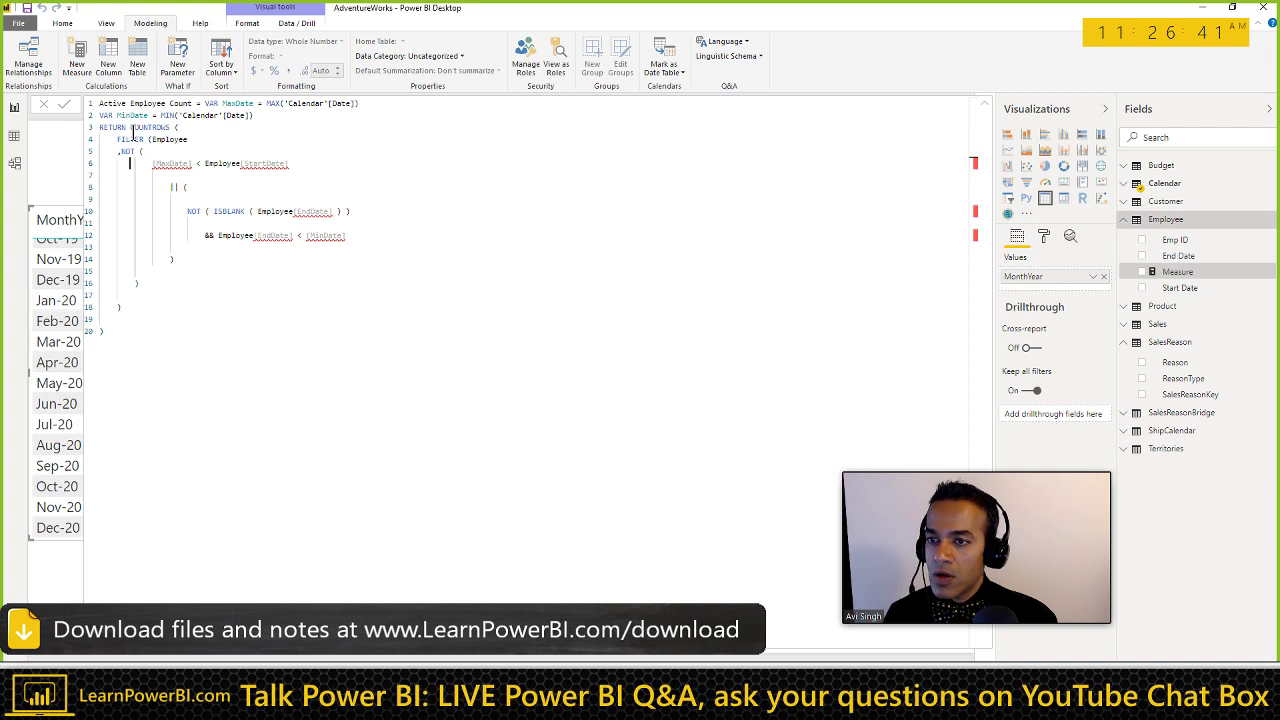
pyautogui.press('Up')
pyautogui.press('Delete')
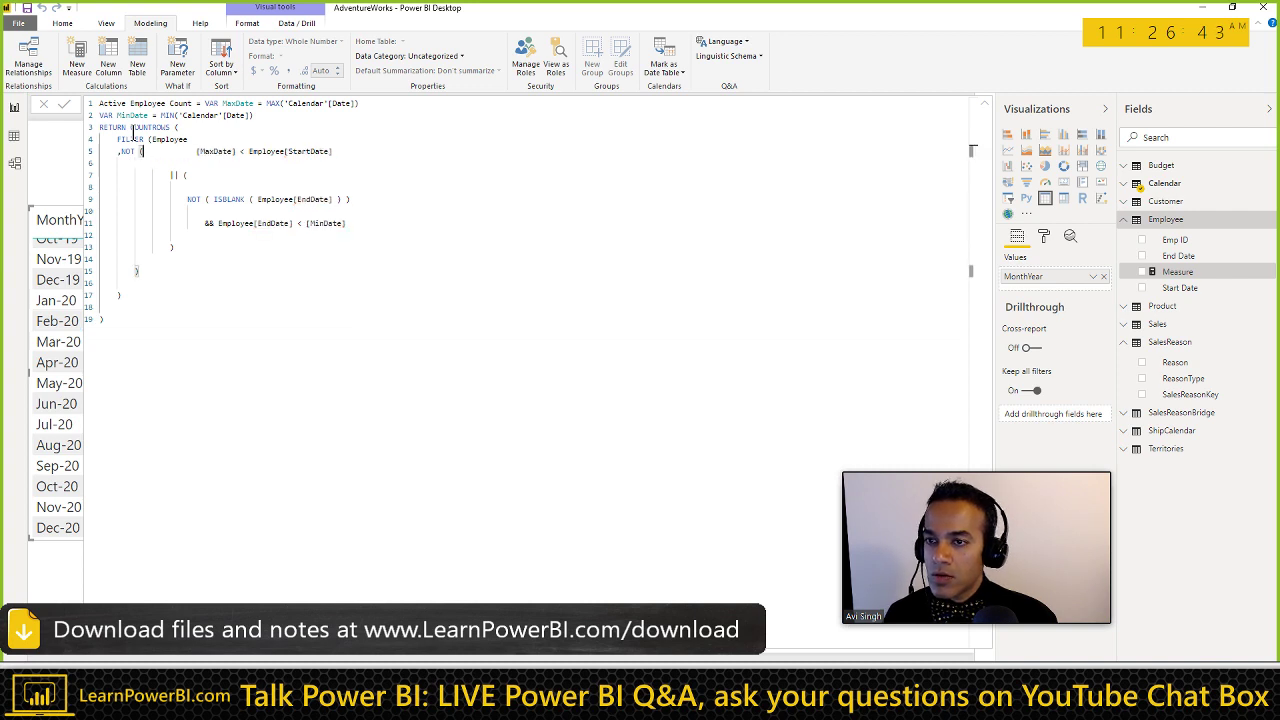
pyautogui.hotkey('ctrl', 'shift', 'Right')
pyautogui.write('MaxDate')
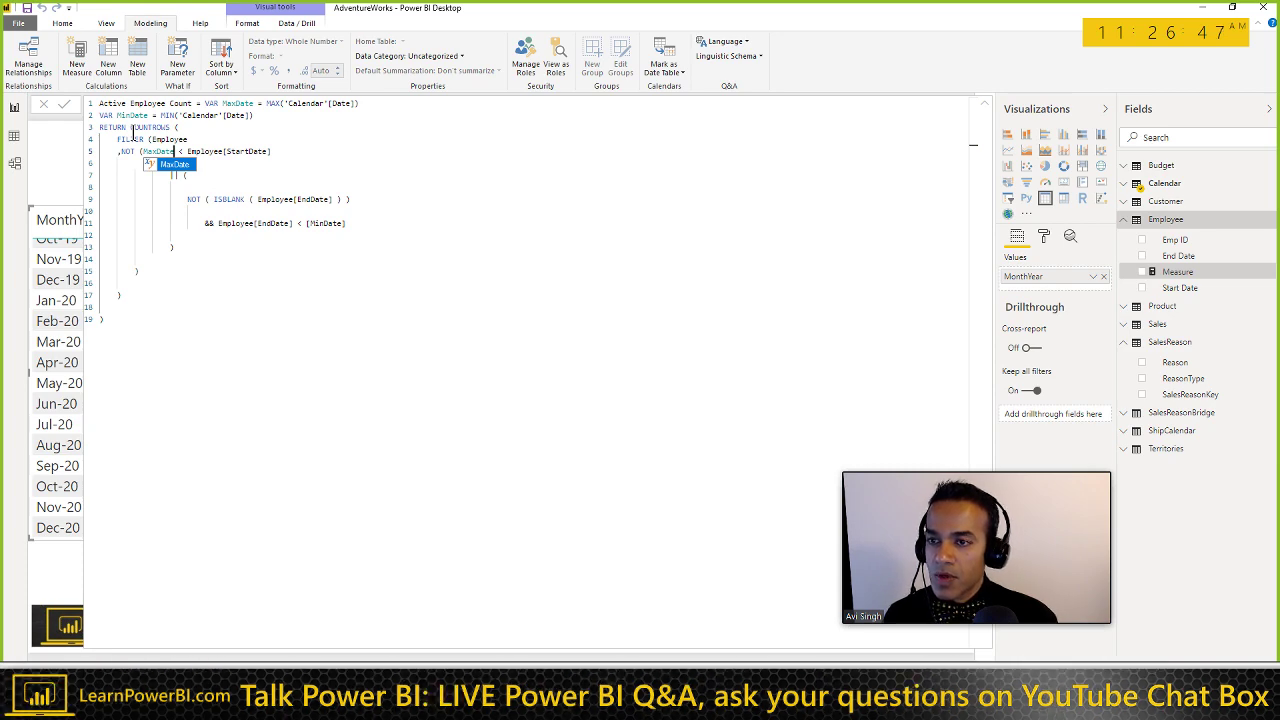
pyautogui.press('End')
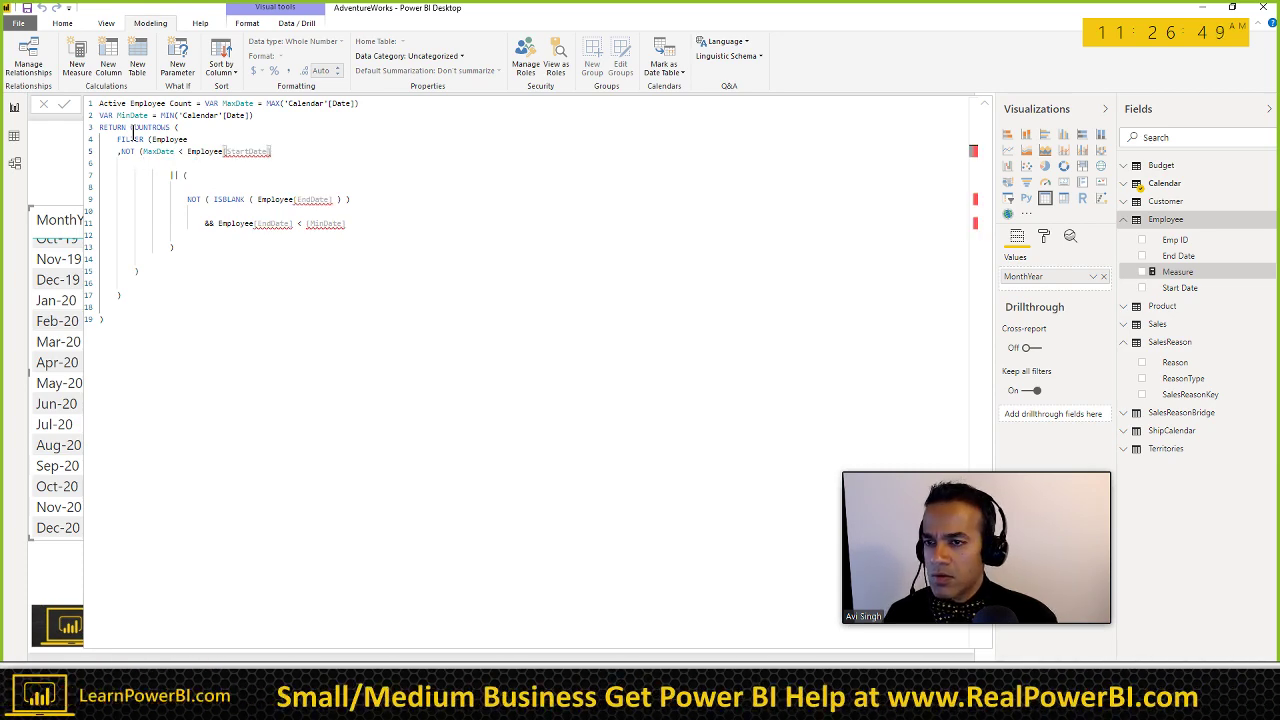
# Step: Join the condition lines onto line 5 and delete the OR ISBLANK end-date branch
pyautogui.press('Delete')
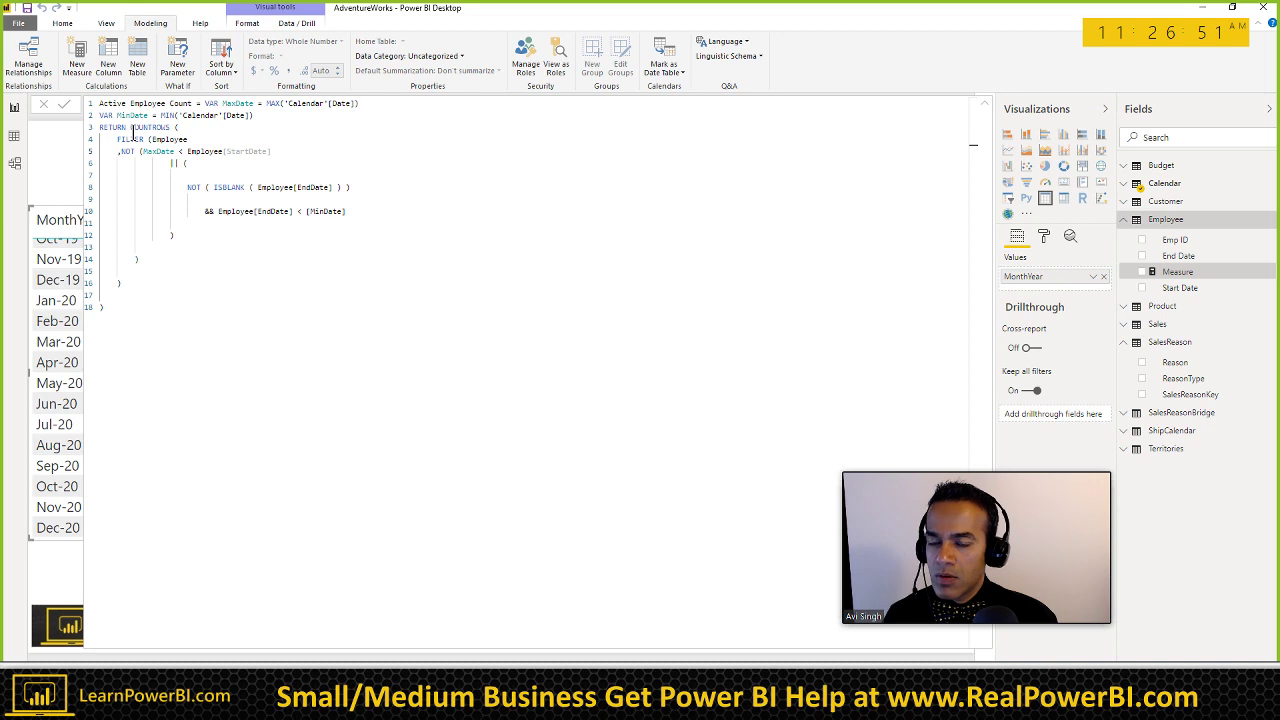
pyautogui.press('Delete')
pyautogui.hotkey('ctrl', 'shift', 'Right')
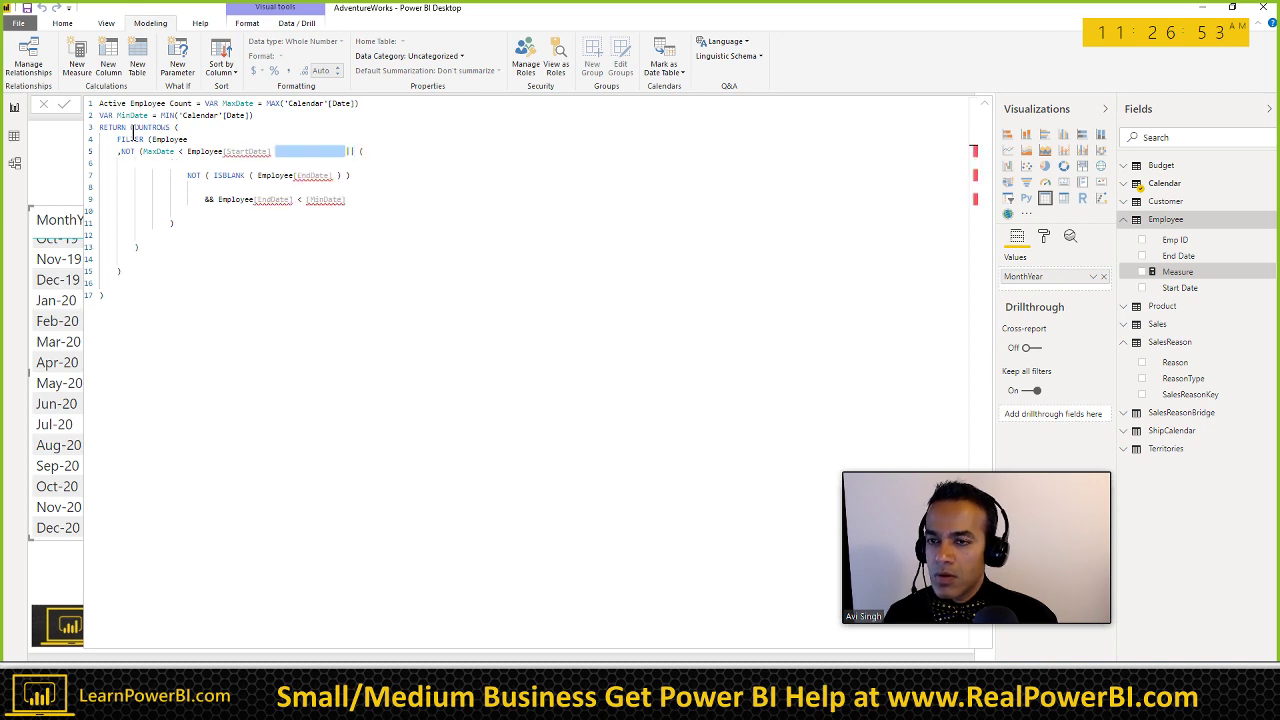
pyautogui.press('Delete')
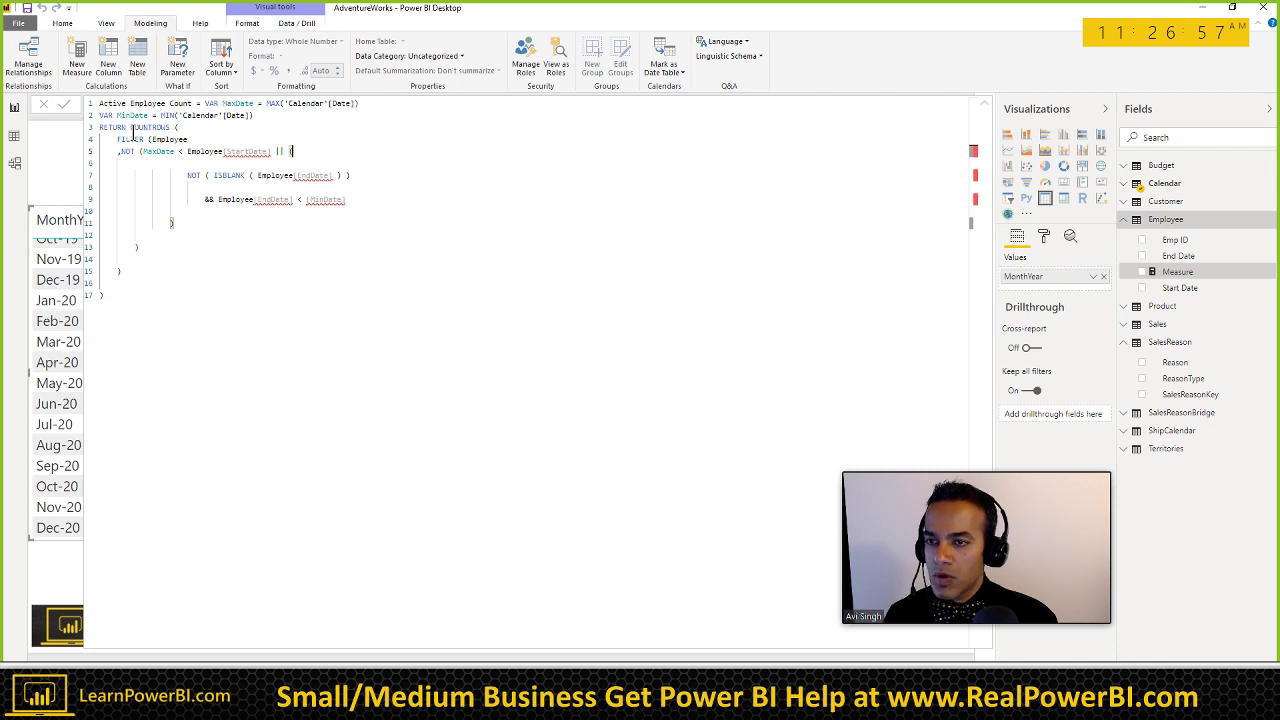
pyautogui.press('Delete')
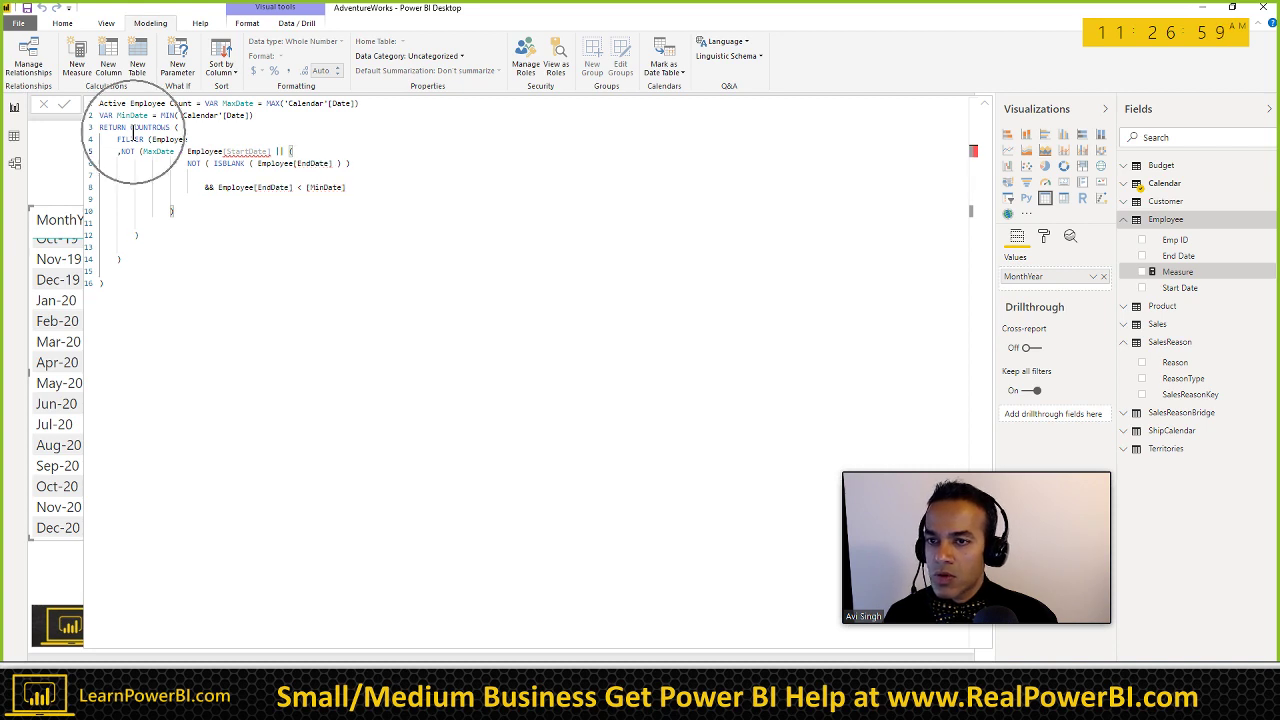
pyautogui.press('Delete')
pyautogui.hotkey('ctrl', 'shift', 'Right')
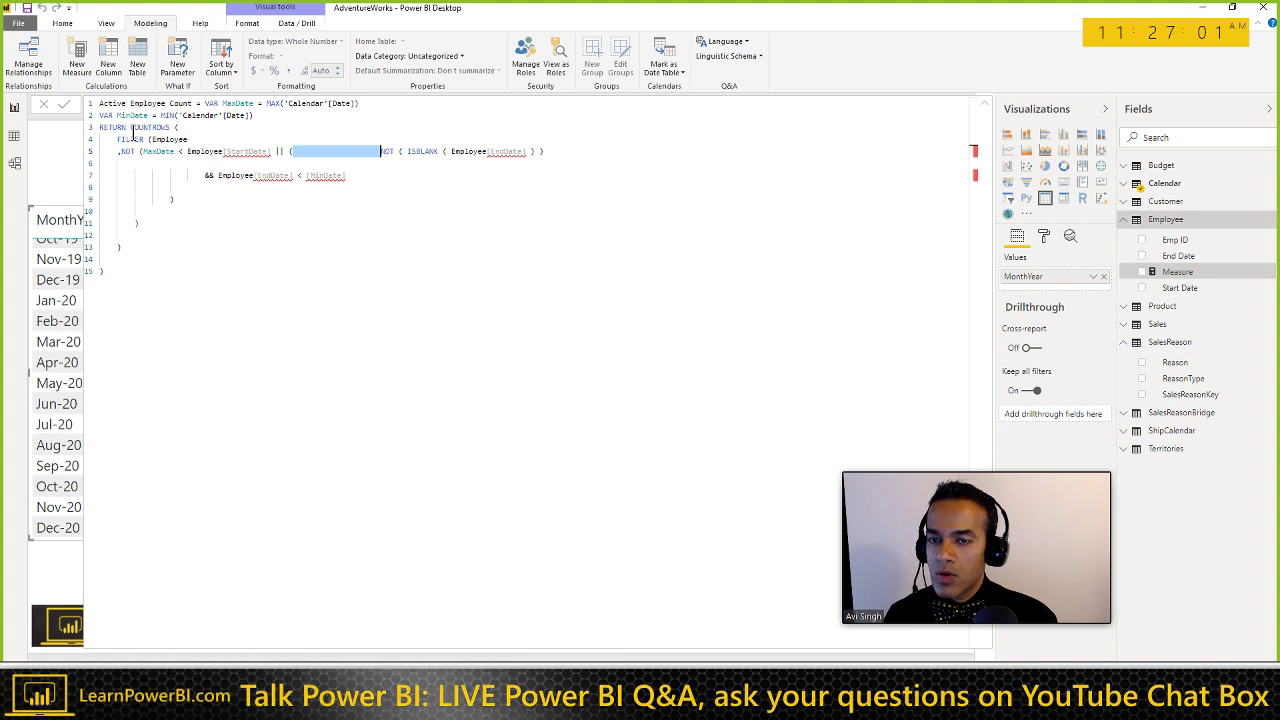
pyautogui.press('Left')
pyautogui.press('Left')
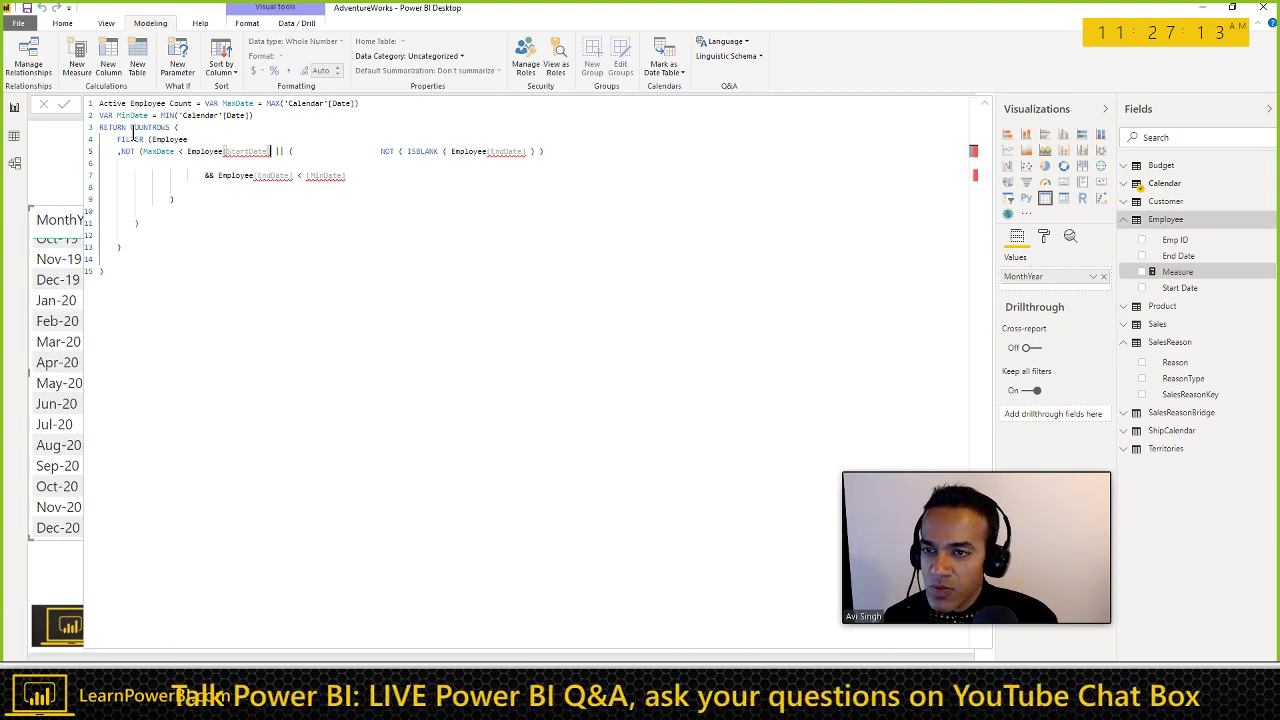
pyautogui.hotkey('shift', 'End')
pyautogui.press('Delete')
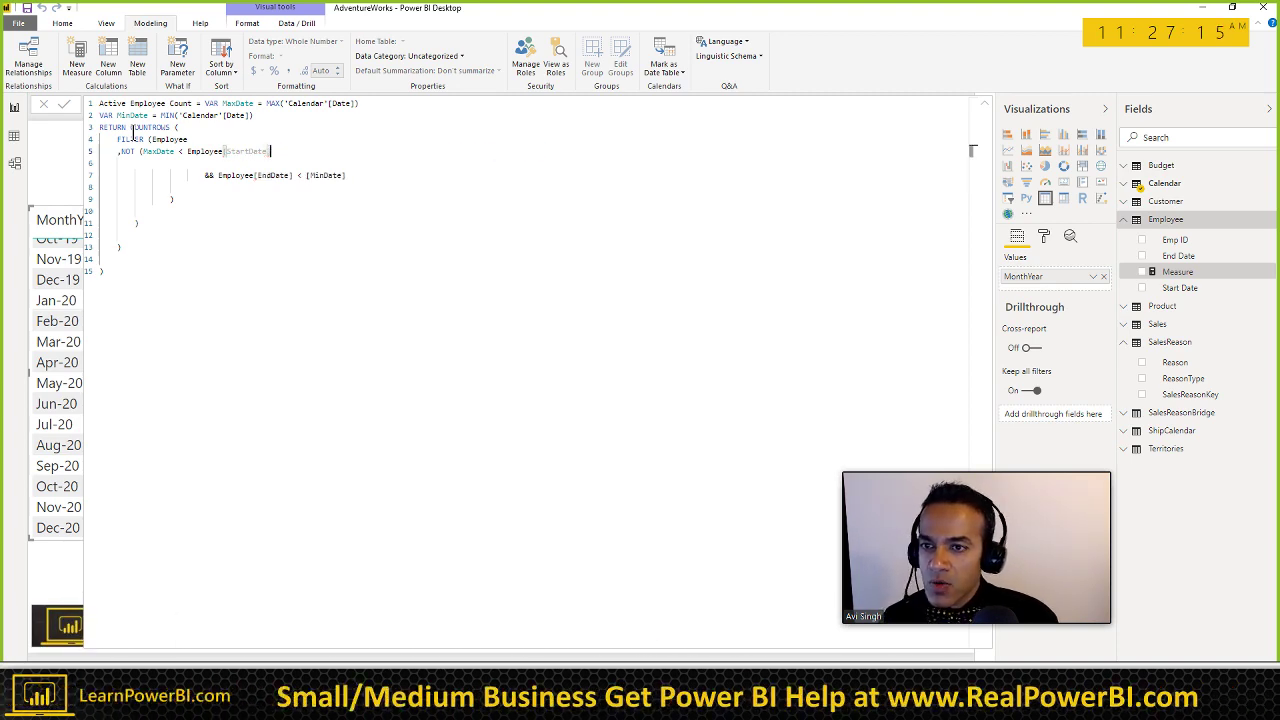
pyautogui.press('Up')
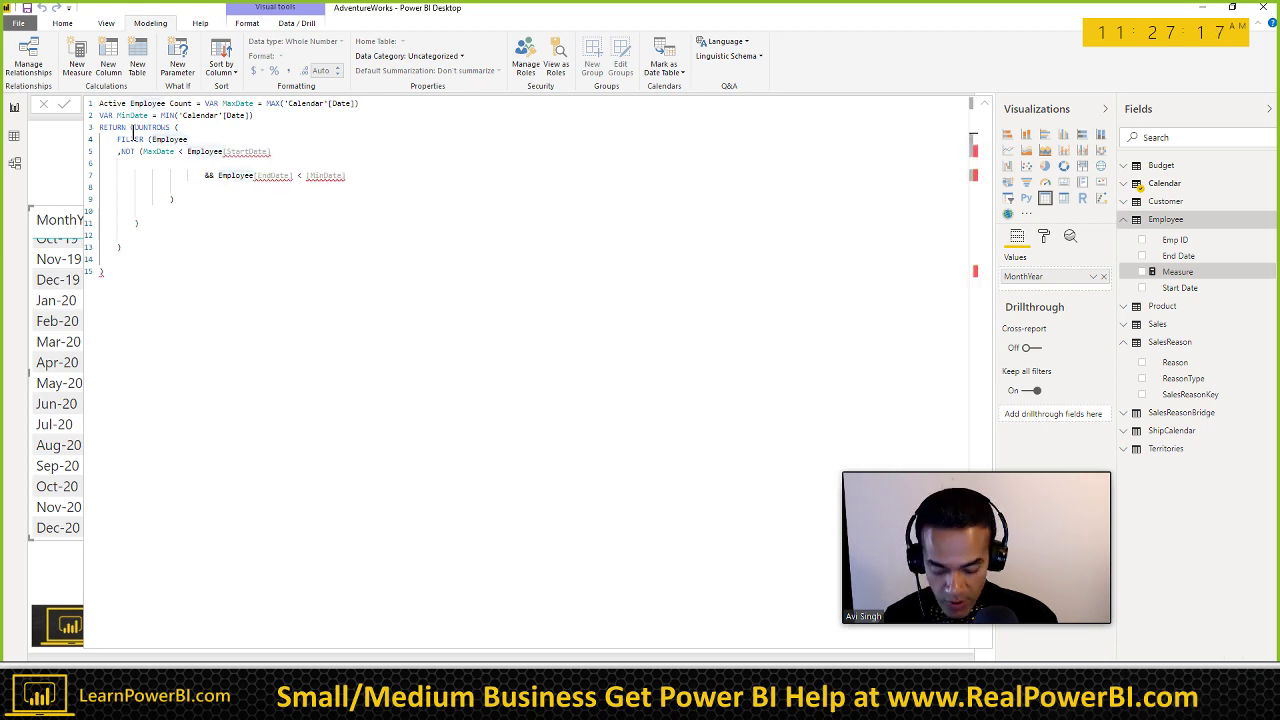
# Step: Join the condition onto the FILTER (Employee, line and rewrite its comparison with '< MaxDate='
pyautogui.write(',')
pyautogui.press('Delete')
pyautogui.hotkey('ctrl', 'shift', 'Right')
pyautogui.hotkey('ctrl', 'shift', 'Right')
pyautogui.hotkey('ctrl', 'shift', 'Right')
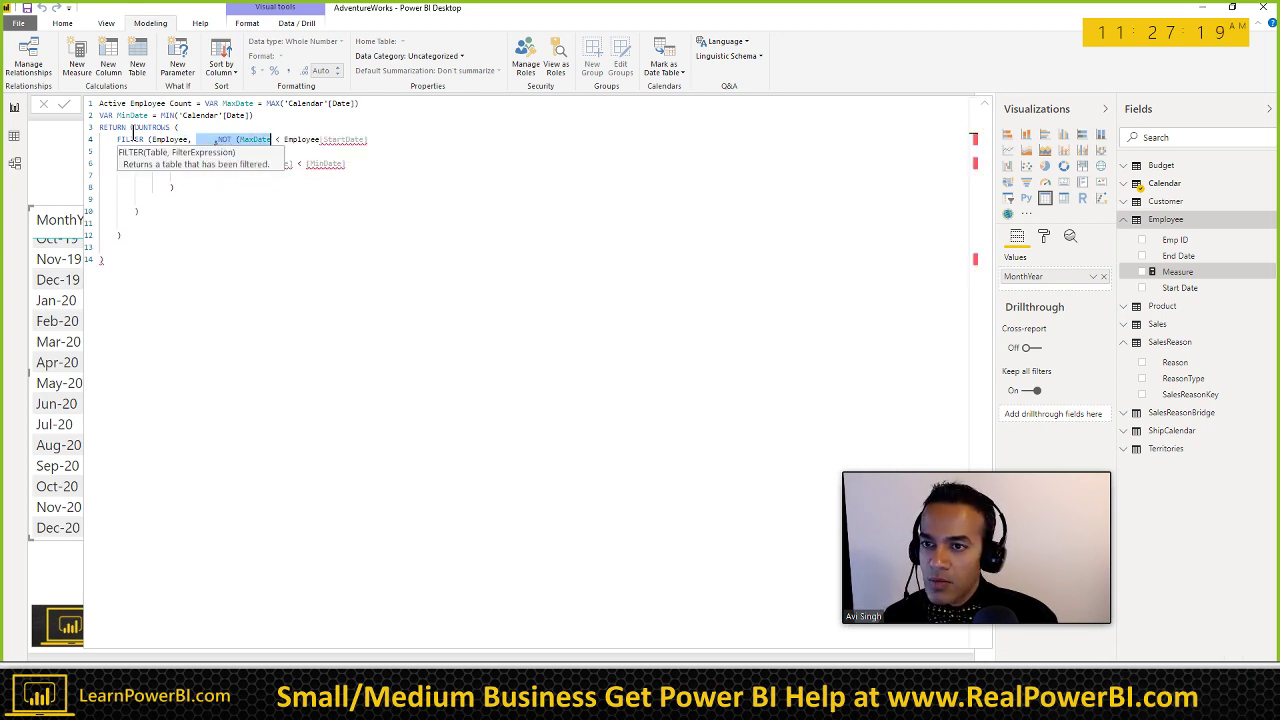
pyautogui.hotkey('ctrl', 'shift', 'Right')
pyautogui.press('Delete')
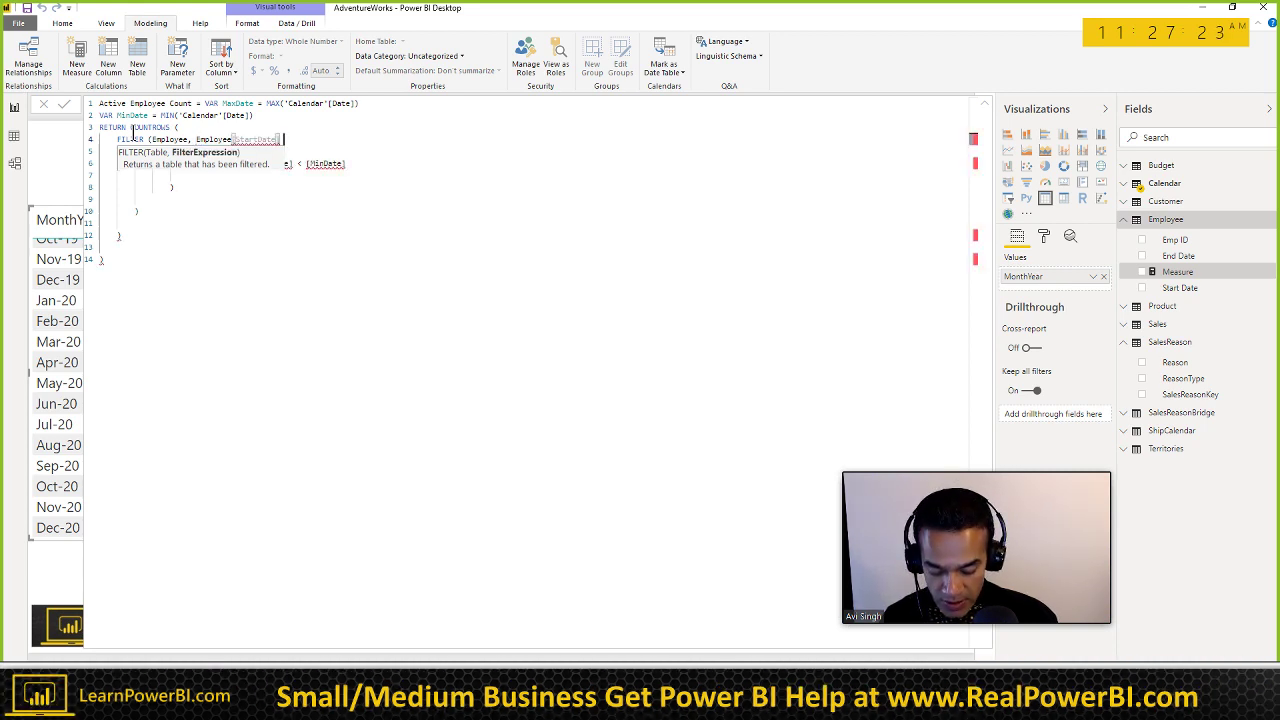
pyautogui.write('< MaxDa')
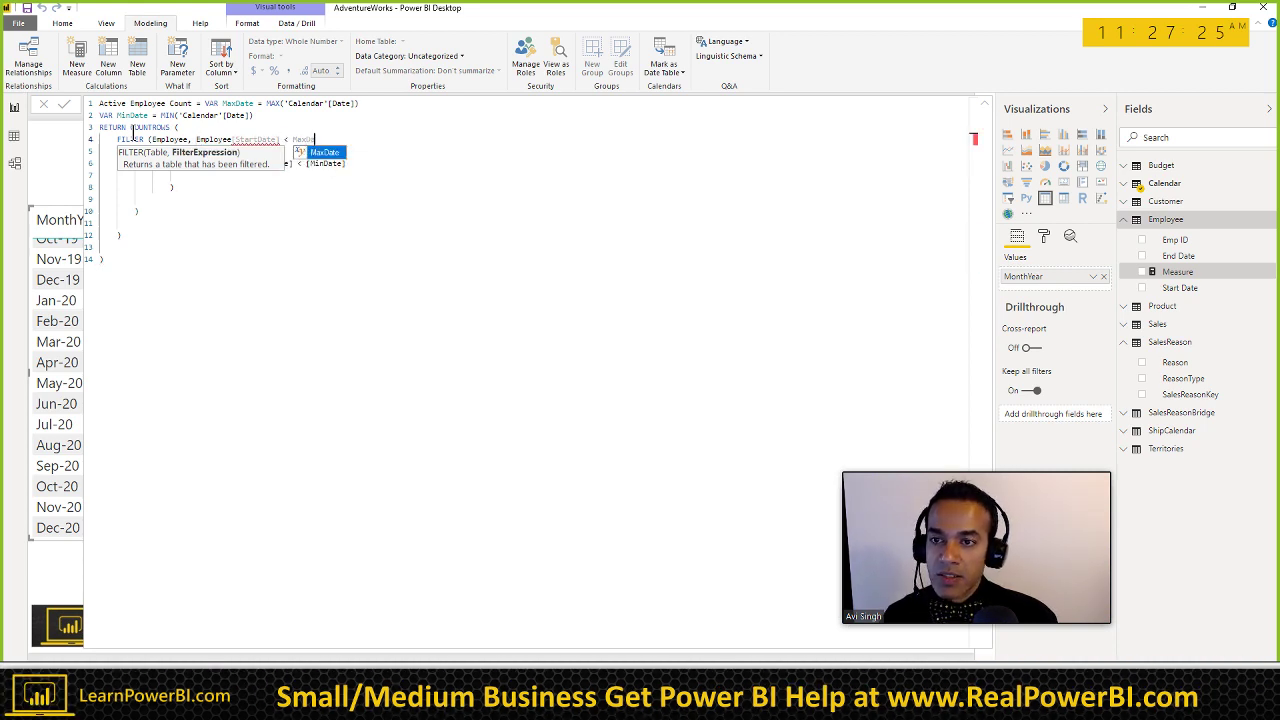
pyautogui.write('te')
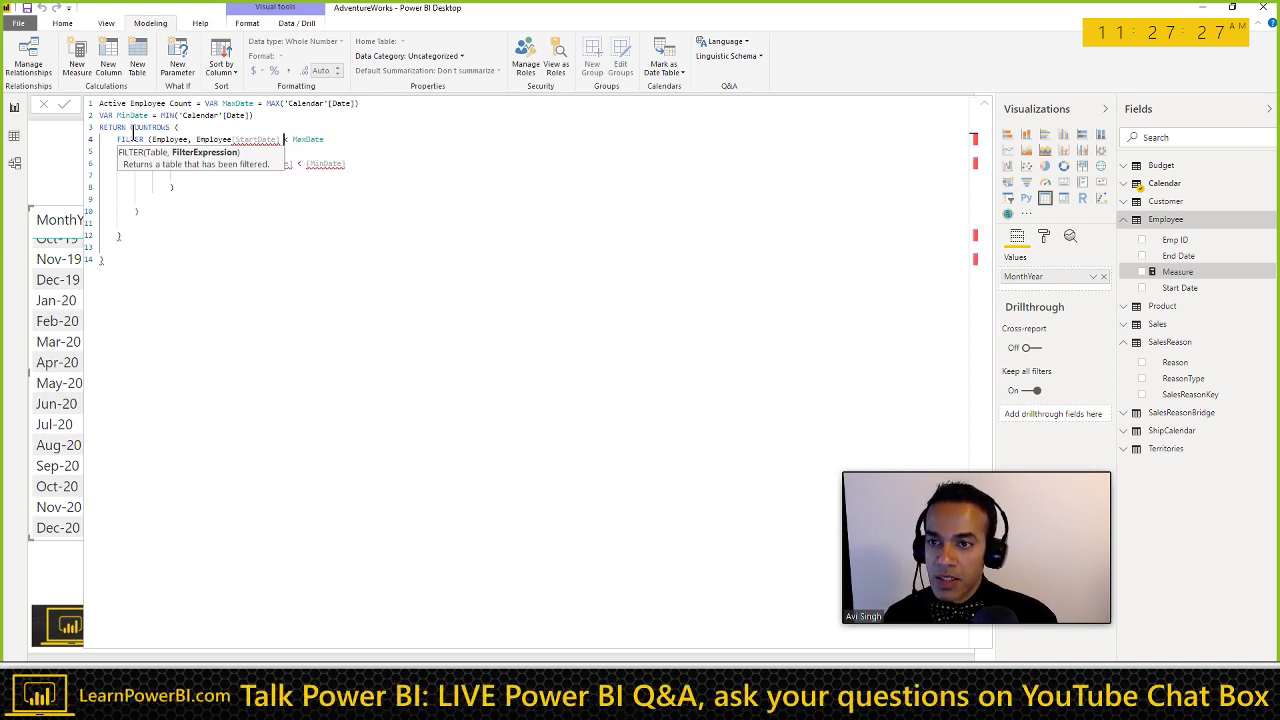
pyautogui.write('=')
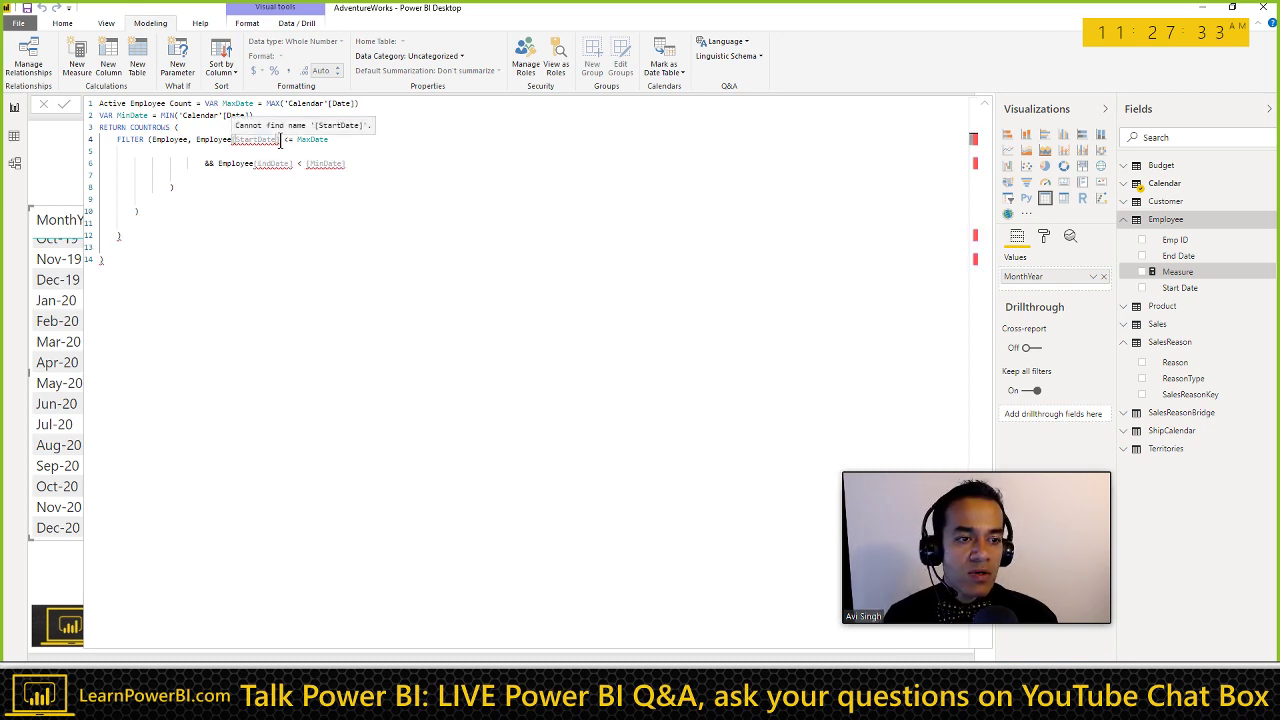
# Step: Correct the misspelled column to Employee[Start Date] and move before that condition
pyautogui.doubleClick(279, 140)
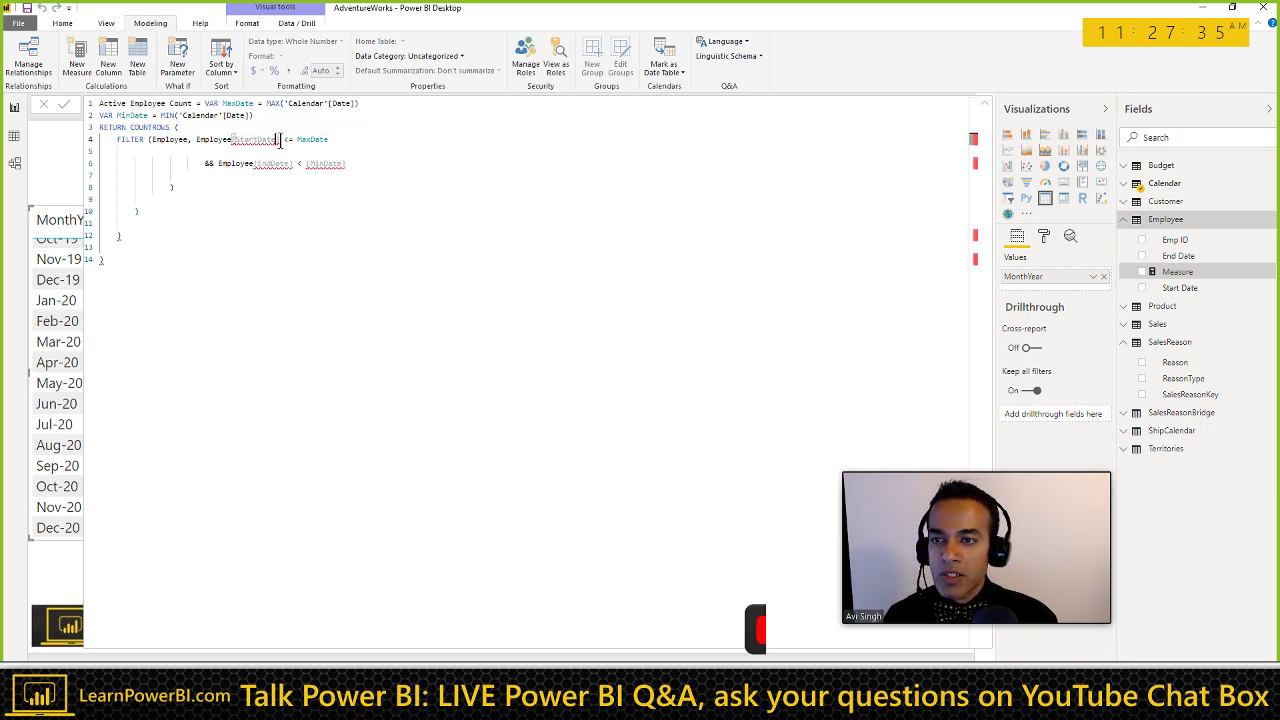
pyautogui.write('Start Date')
pyautogui.press('Down')
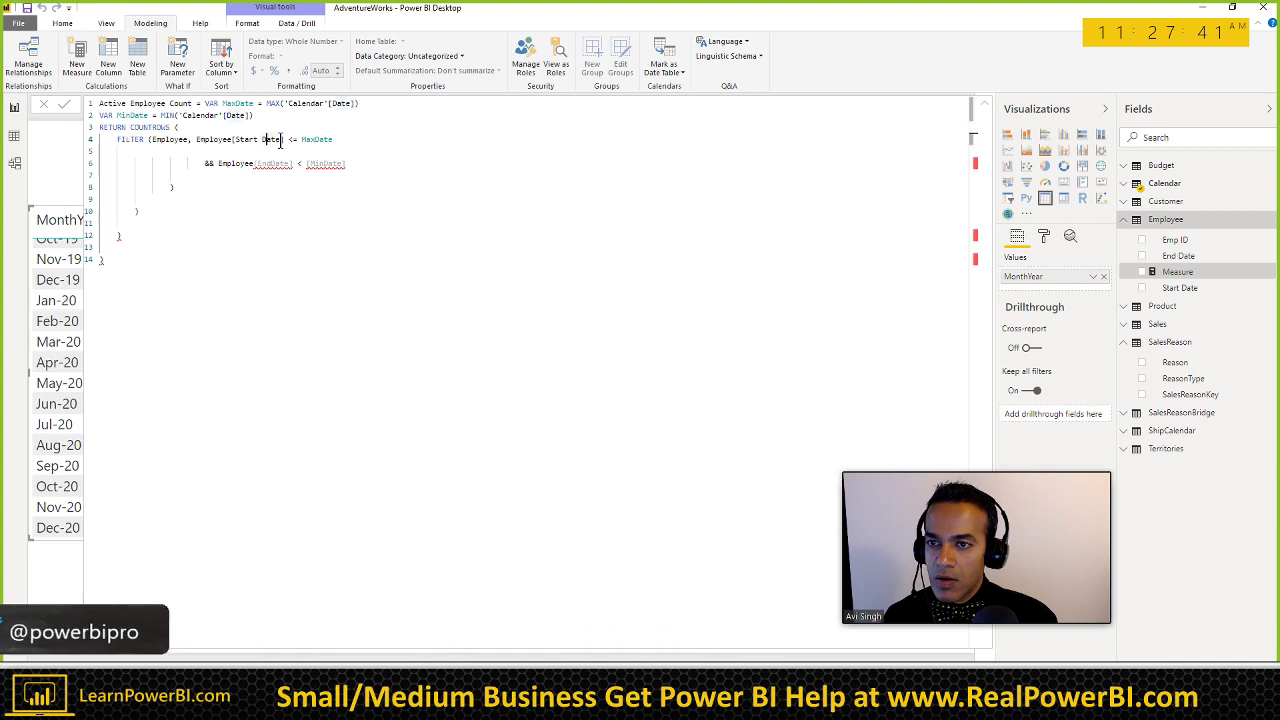
pyautogui.click(281, 140)
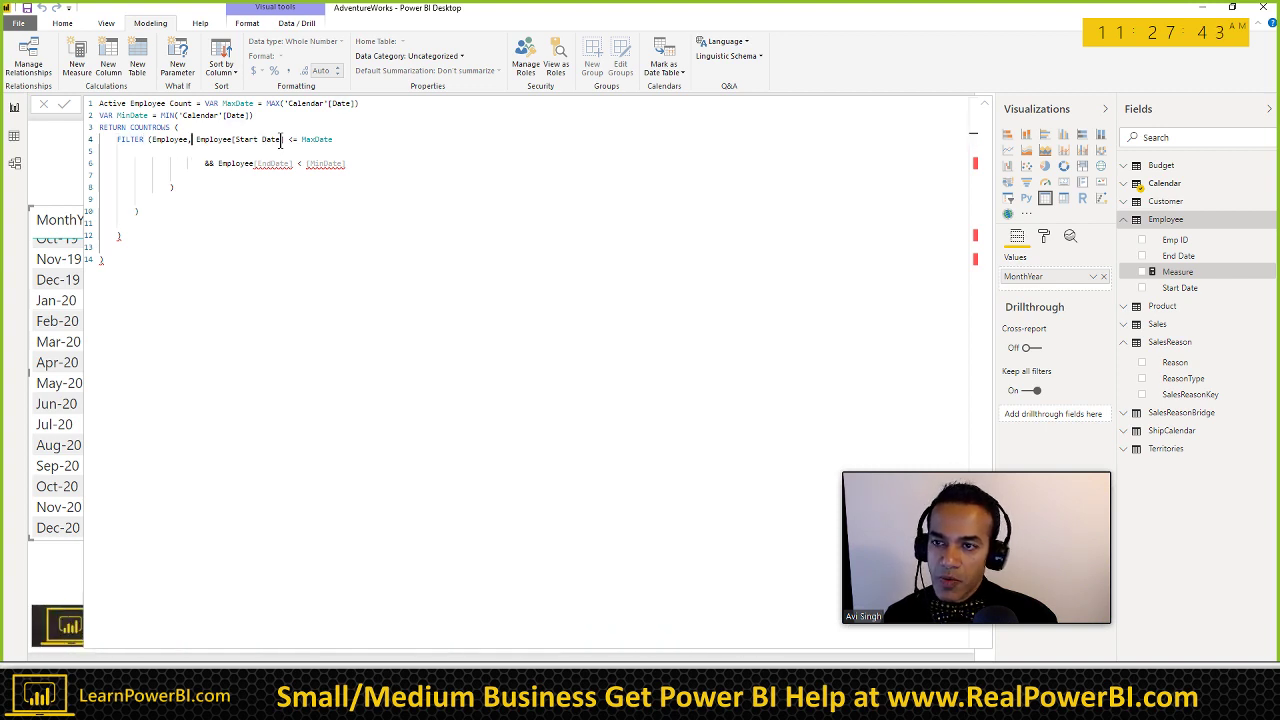
pyautogui.hotkey('ctrl', 'Left')
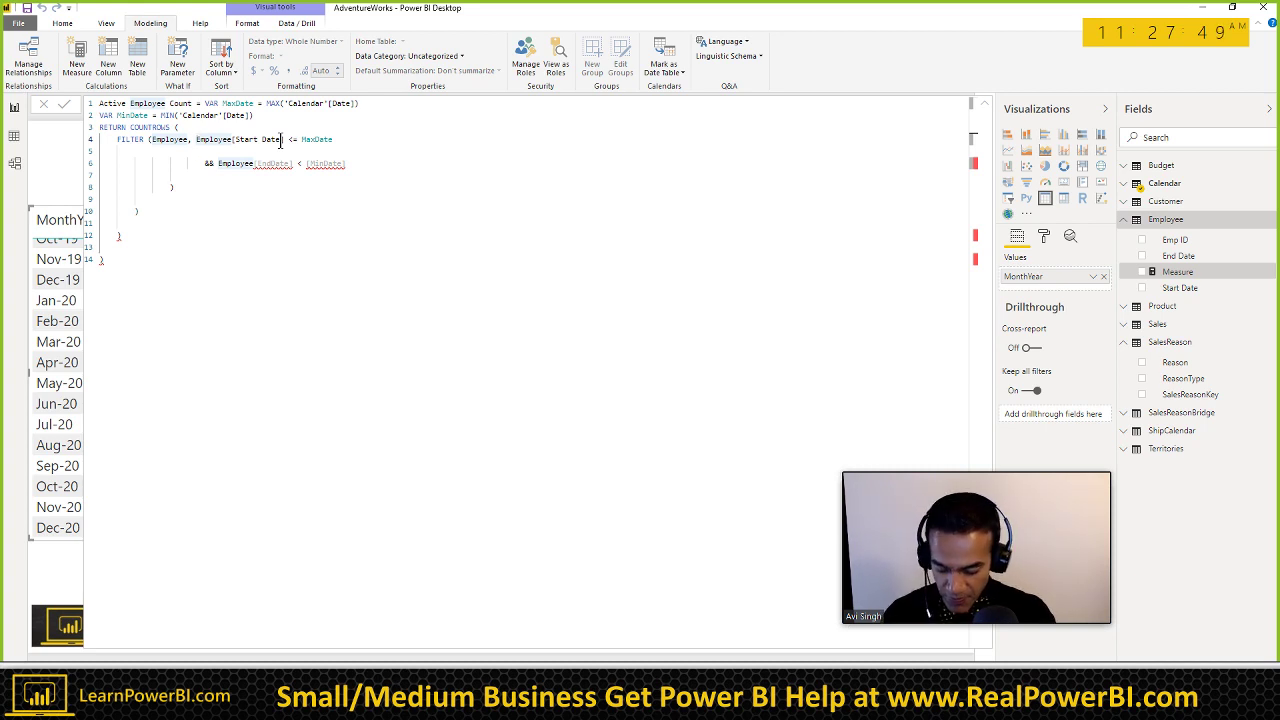
# Step: Restore the NOT (MaxDate < Employee[StartDate] condition and close it with a parenthesis
pyautogui.hotkey('shift', 'Return')
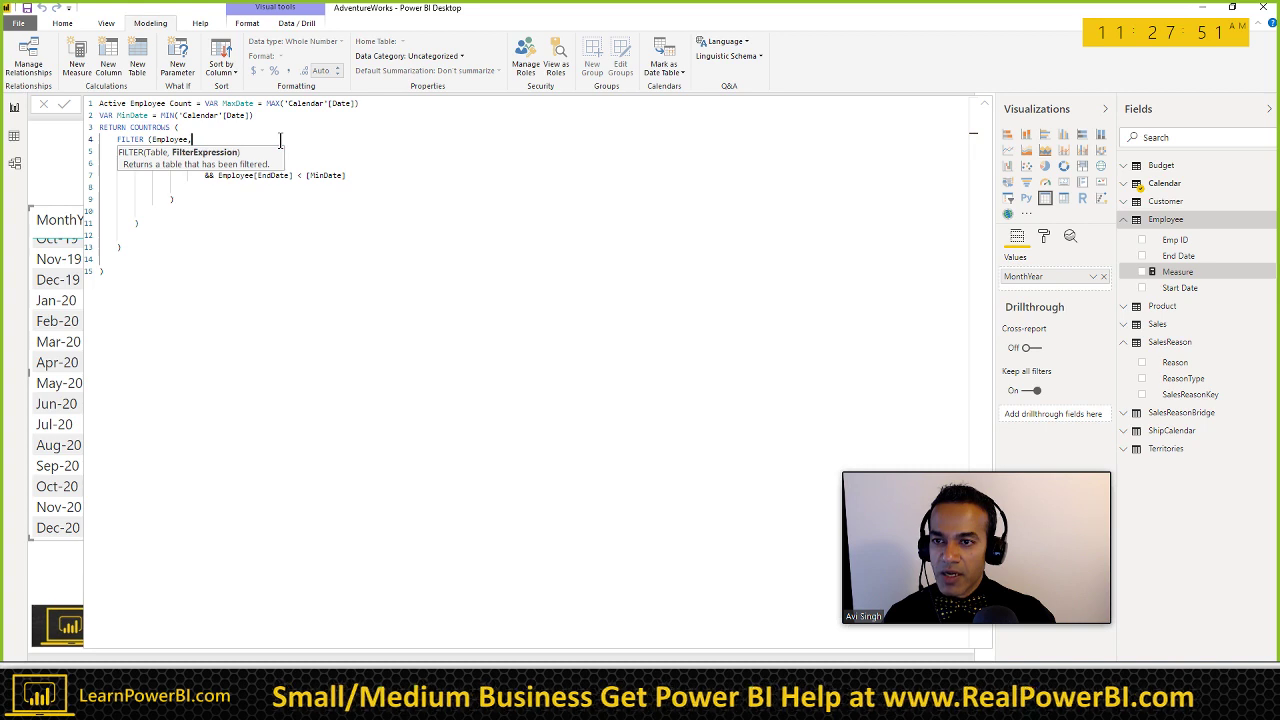
pyautogui.hotkey('ctrl', 'z')
pyautogui.hotkey('ctrl', 'z')
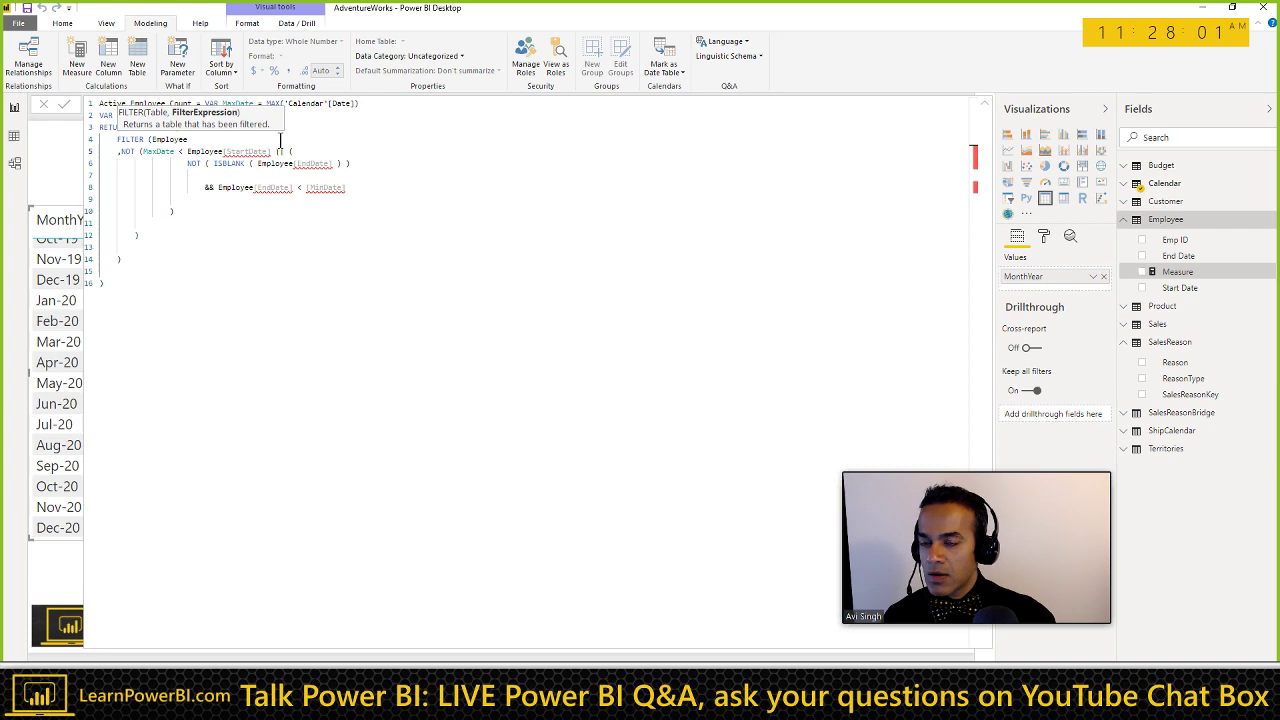
pyautogui.press('Left')
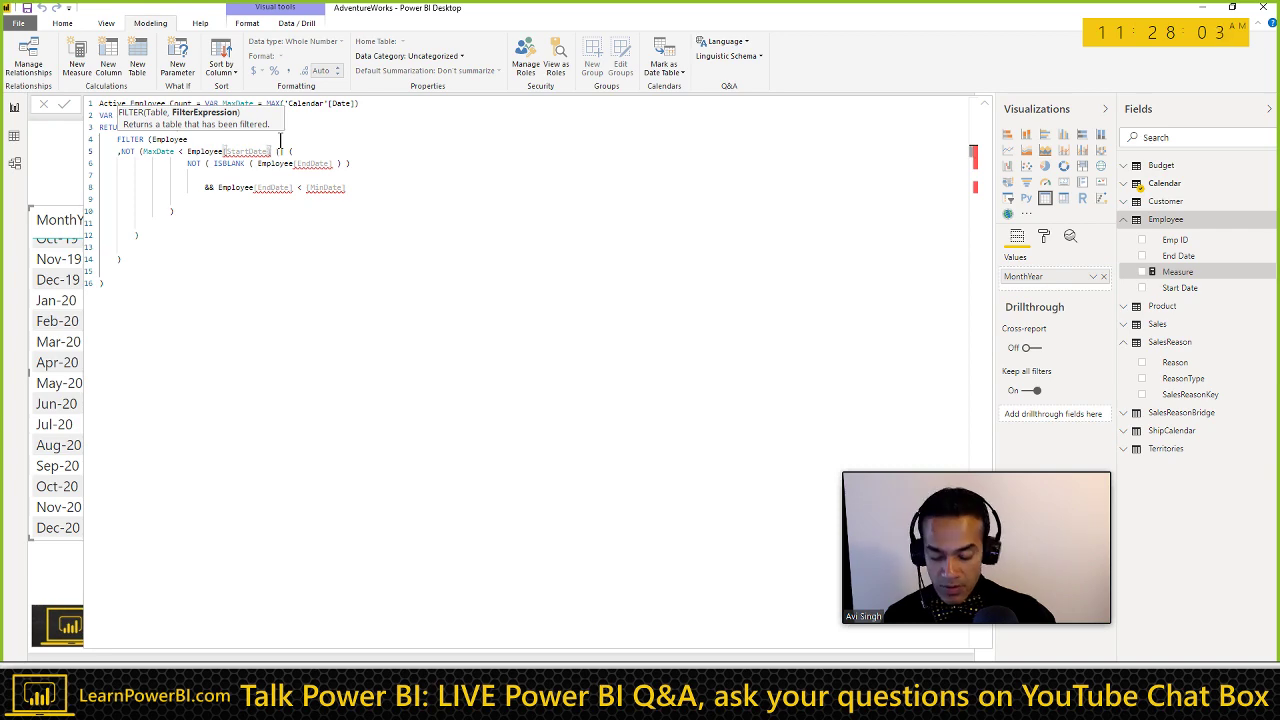
pyautogui.write(')')
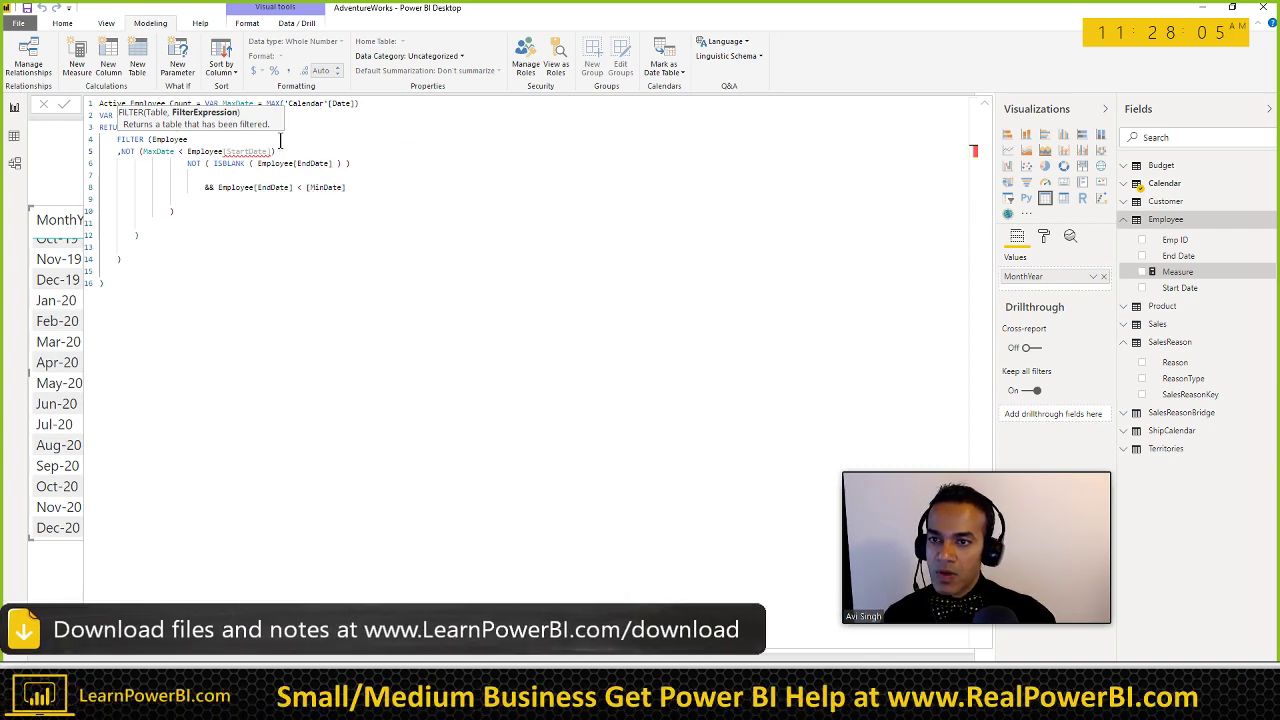
# Step: Delete the NOT ISBLANK end-date line and join the && End Date condition onto line 5
pyautogui.press('Delete')
pyautogui.hotkey('shift', 'End')
pyautogui.press('Delete')
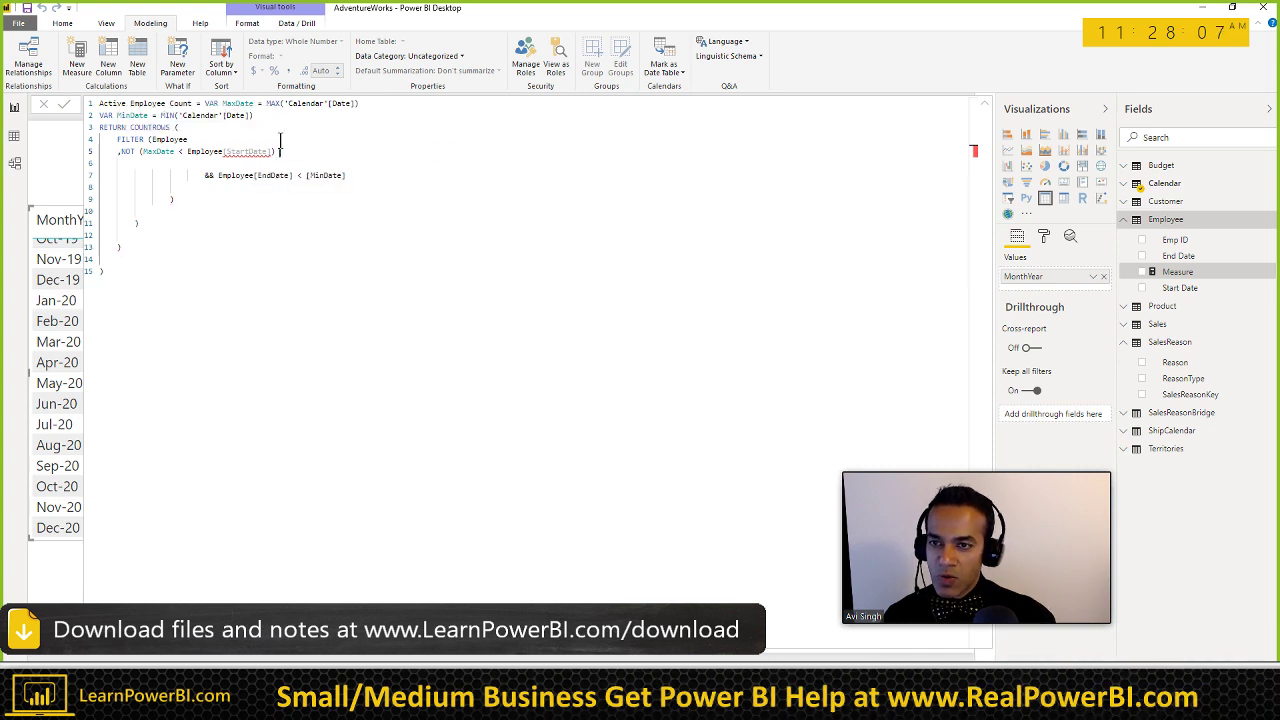
pyautogui.press('Delete')
pyautogui.press('Delete')
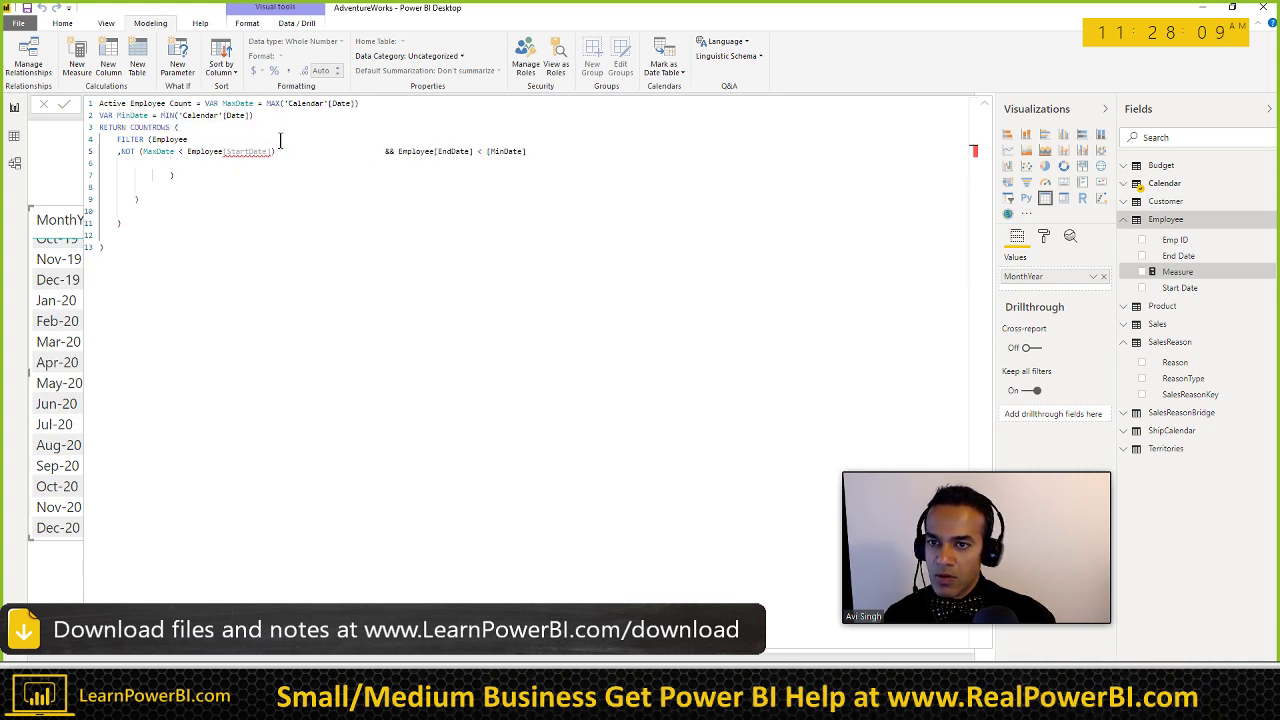
pyautogui.hotkey('ctrl', 'shift', 'Right')
pyautogui.hotkey('shift', 'Left')
pyautogui.hotkey('shift', 'Left')
pyautogui.press('Delete')
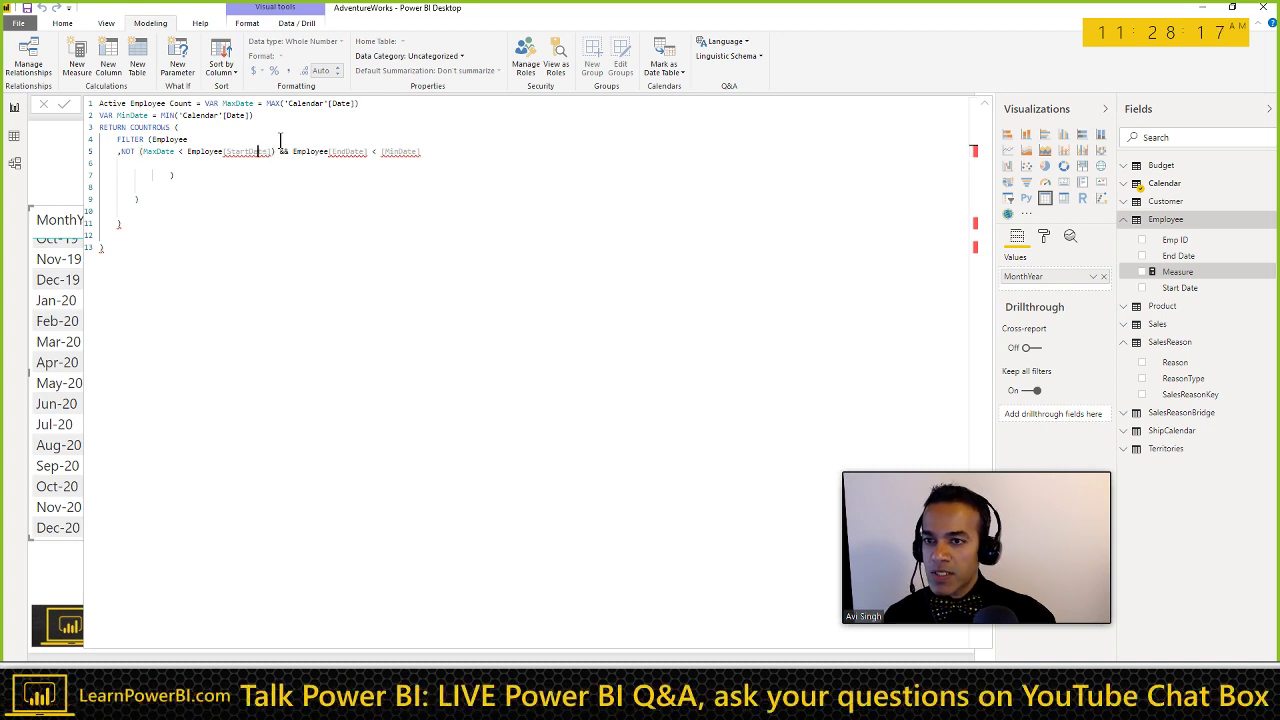
# Step: Correct the column names to Start Date and End Date and remove the brackets around MinDate
pyautogui.press('Left')
pyautogui.press('Left')
pyautogui.press('Left')
pyautogui.press('Left')
pyautogui.press('Left')
pyautogui.press('Left')
pyautogui.hotkey('ctrl', 'Right')
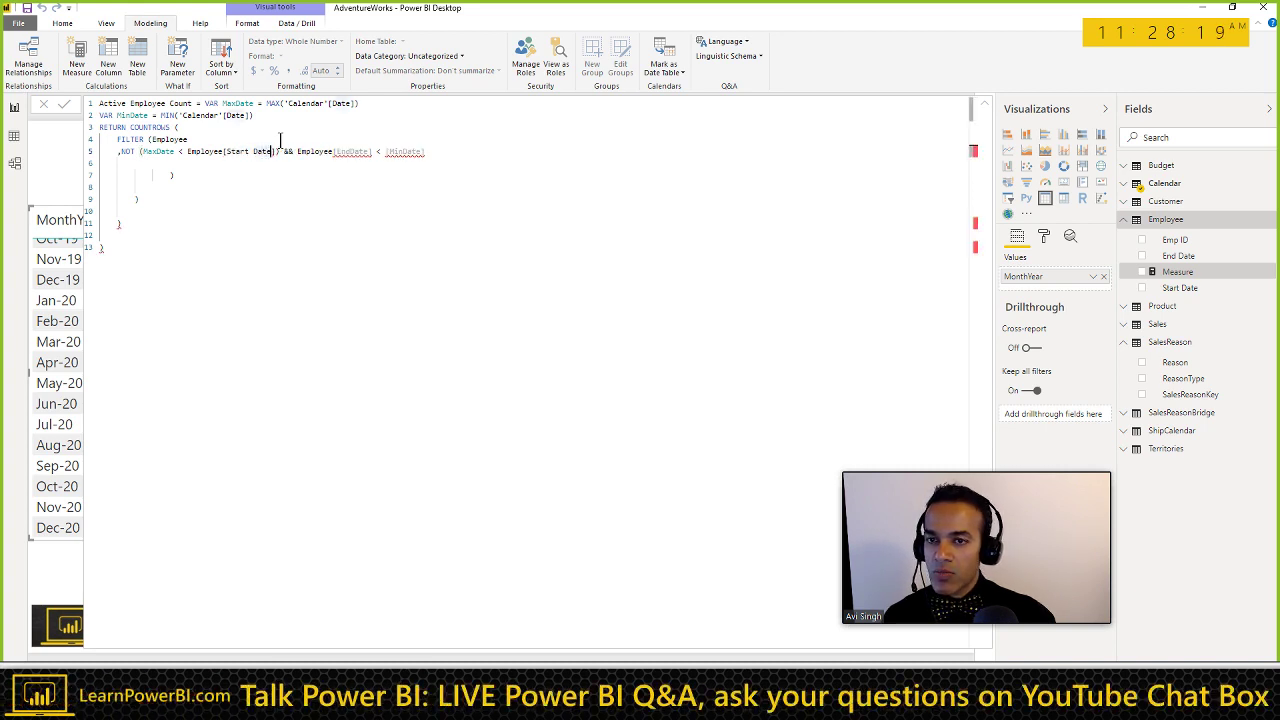
pyautogui.hotkey('ctrl', 'Right')
pyautogui.hotkey('ctrl', 'Right')
pyautogui.hotkey('ctrl', 'Right')
pyautogui.press('Right')
pyautogui.press('Right')
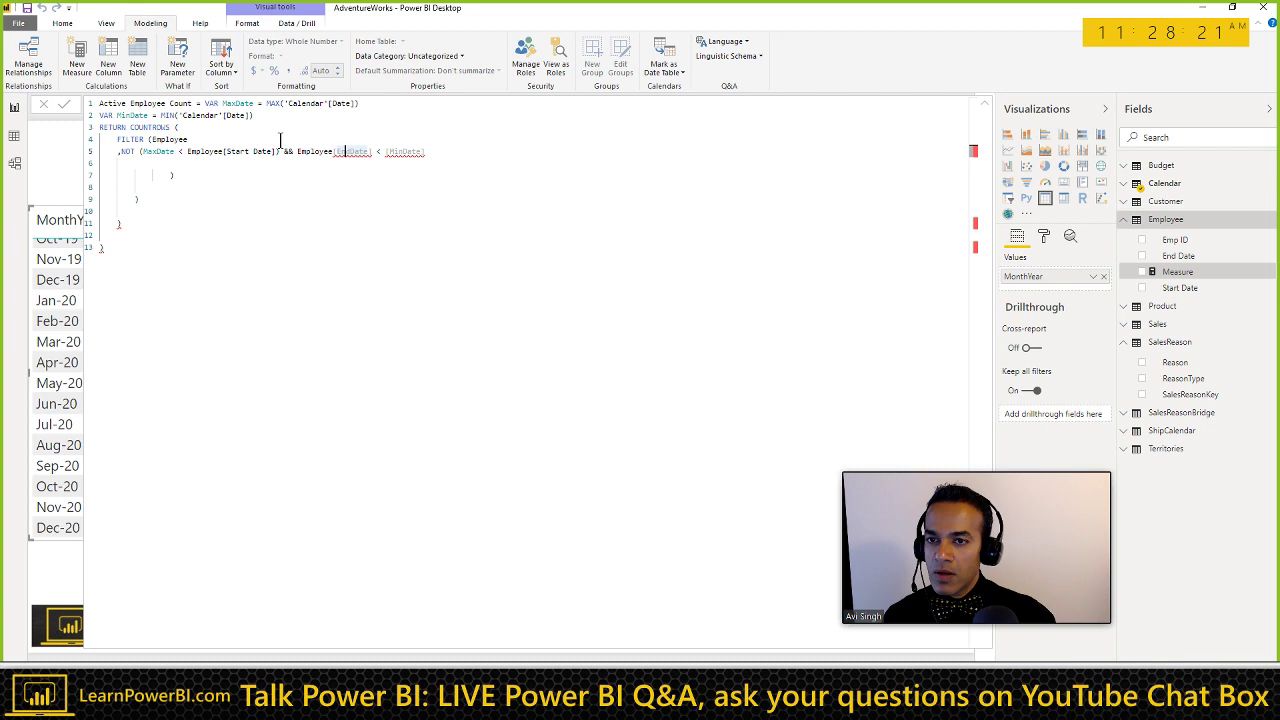
pyautogui.press('End')
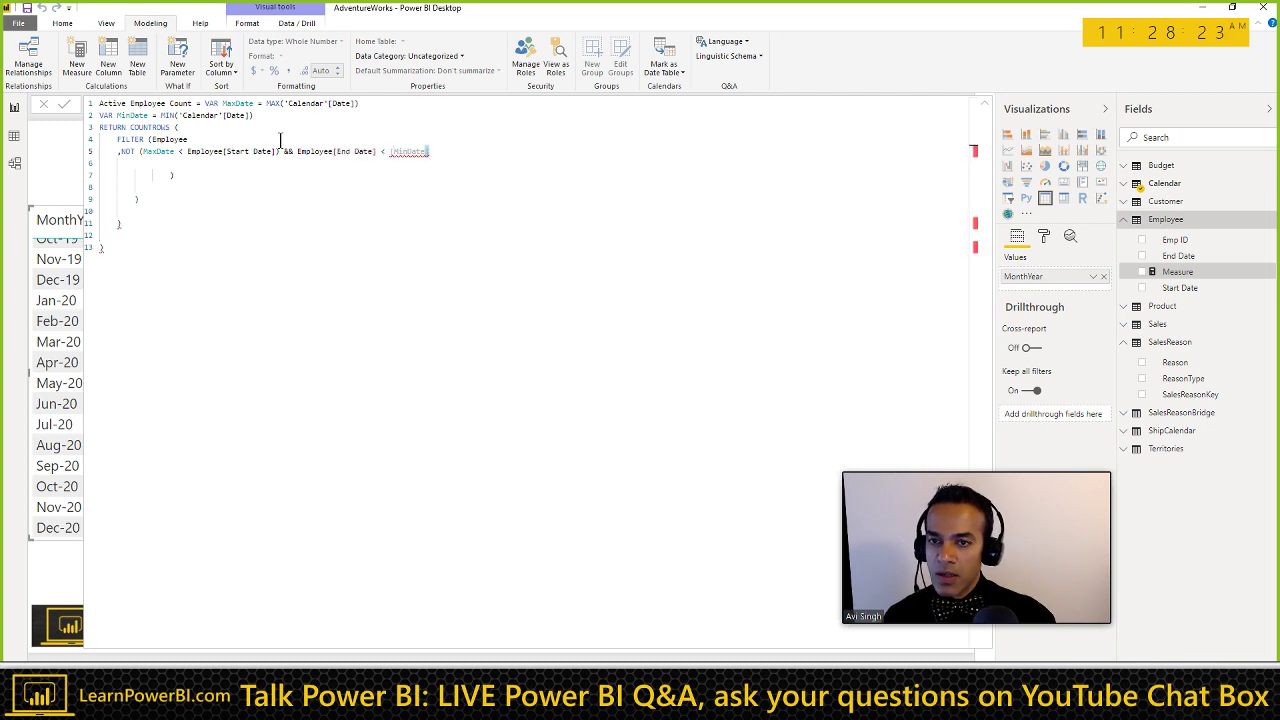
pyautogui.press('BackSpace')
pyautogui.hotkey('ctrl', 'Left')
pyautogui.press('BackSpace')
pyautogui.press('Delete')
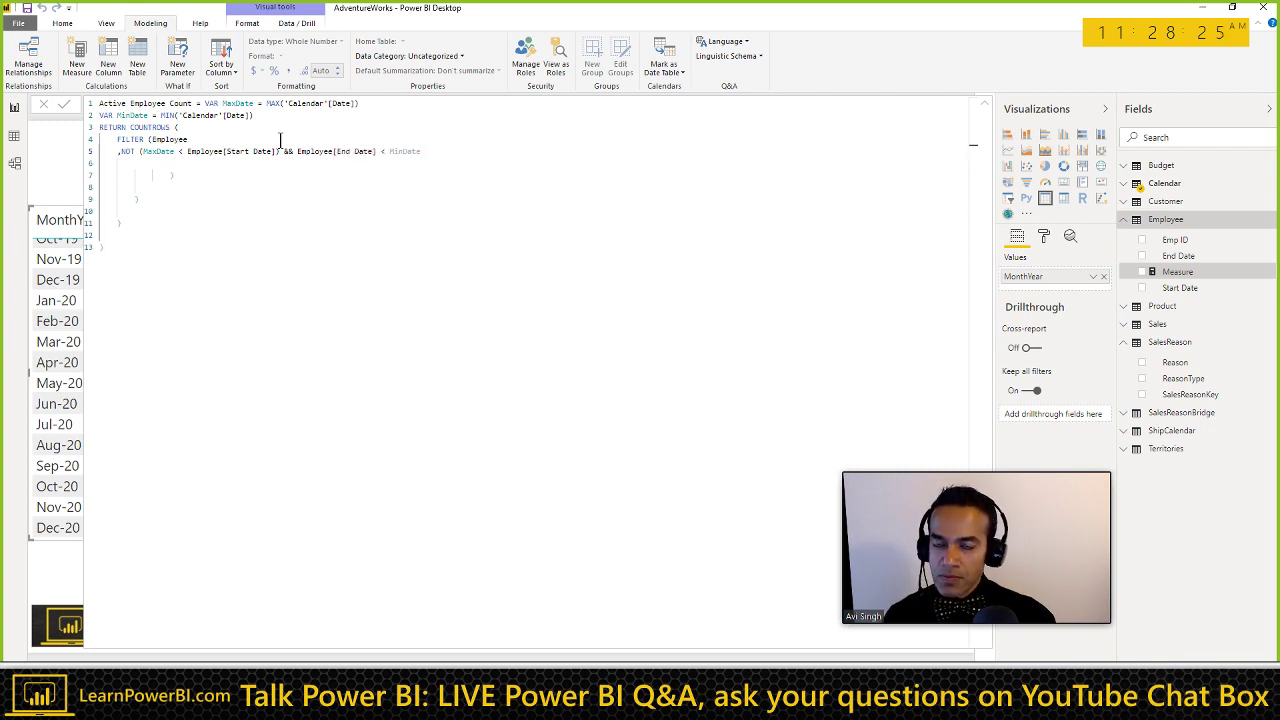
pyautogui.press('End')
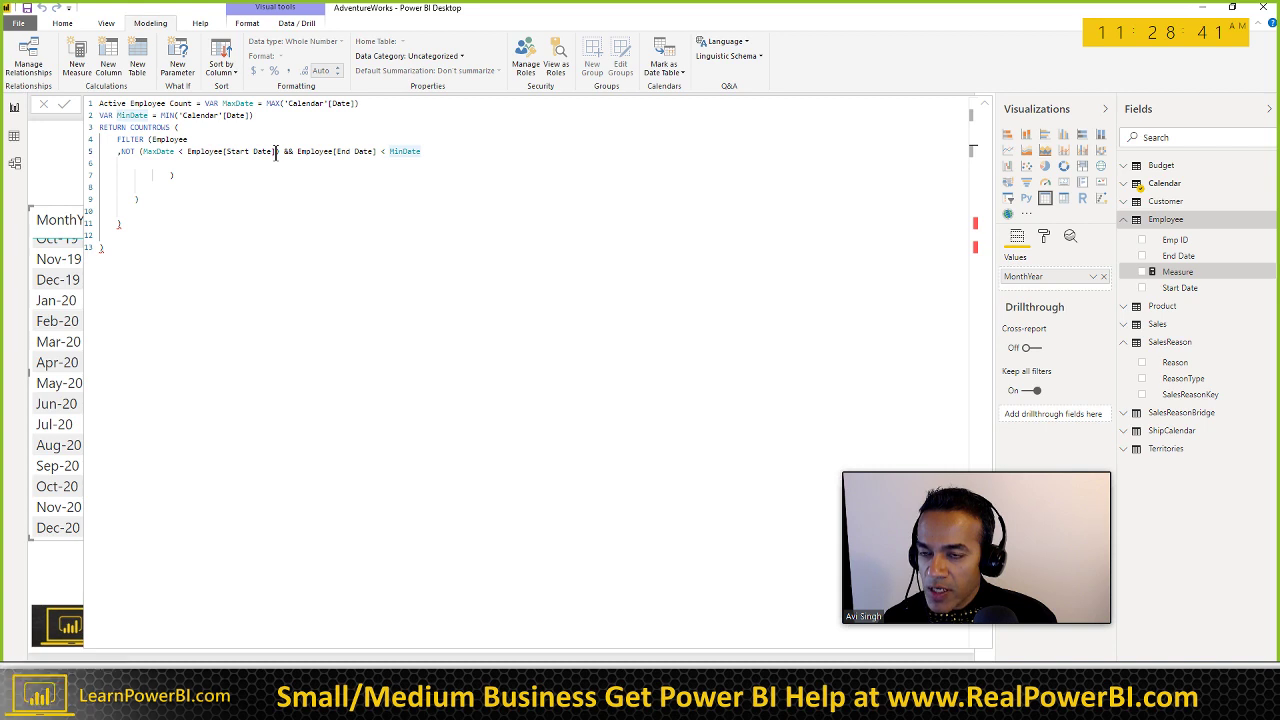
# Step: Move Employee[Start Date] right after the comma and follow it with <= MaxDate
pyautogui.click(276, 151)
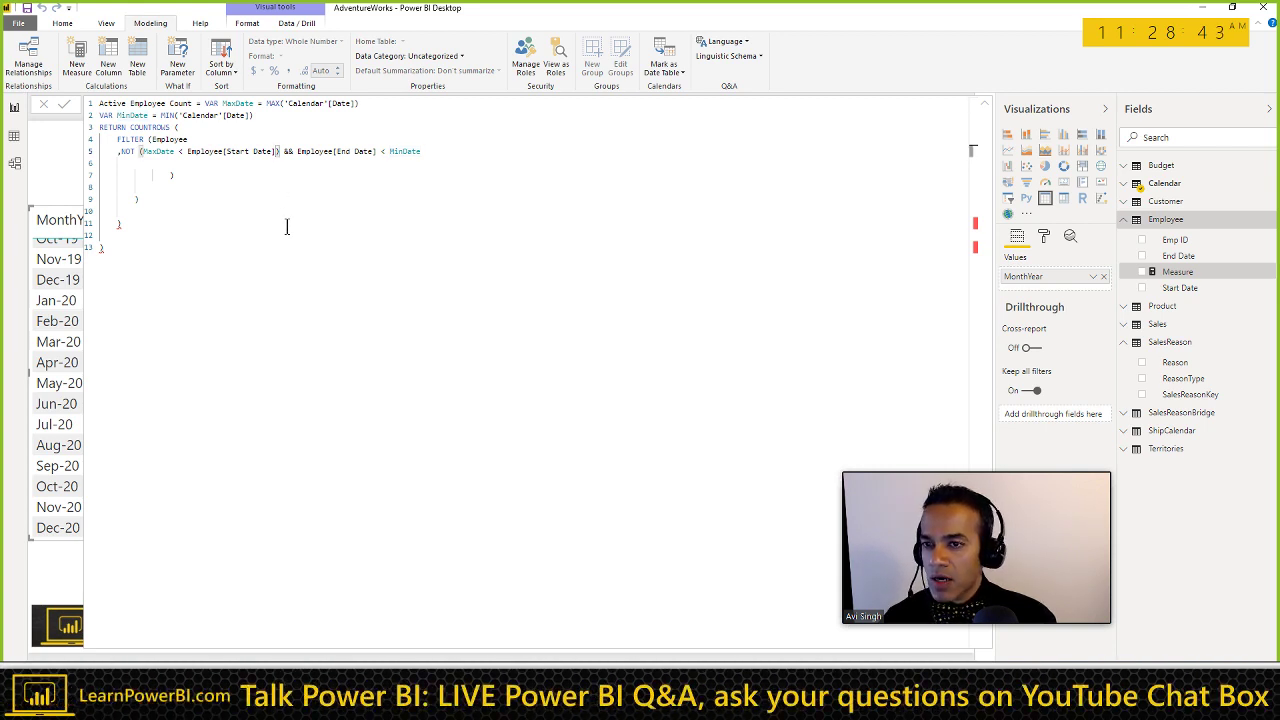
pyautogui.hotkey('ctrl', 'shift', 'Left')
pyautogui.hotkey('ctrl', 'shift', 'Left')
pyautogui.hotkey('ctrl', 'shift', 'Left')
pyautogui.hotkey('ctrl', 'shift', 'Left')
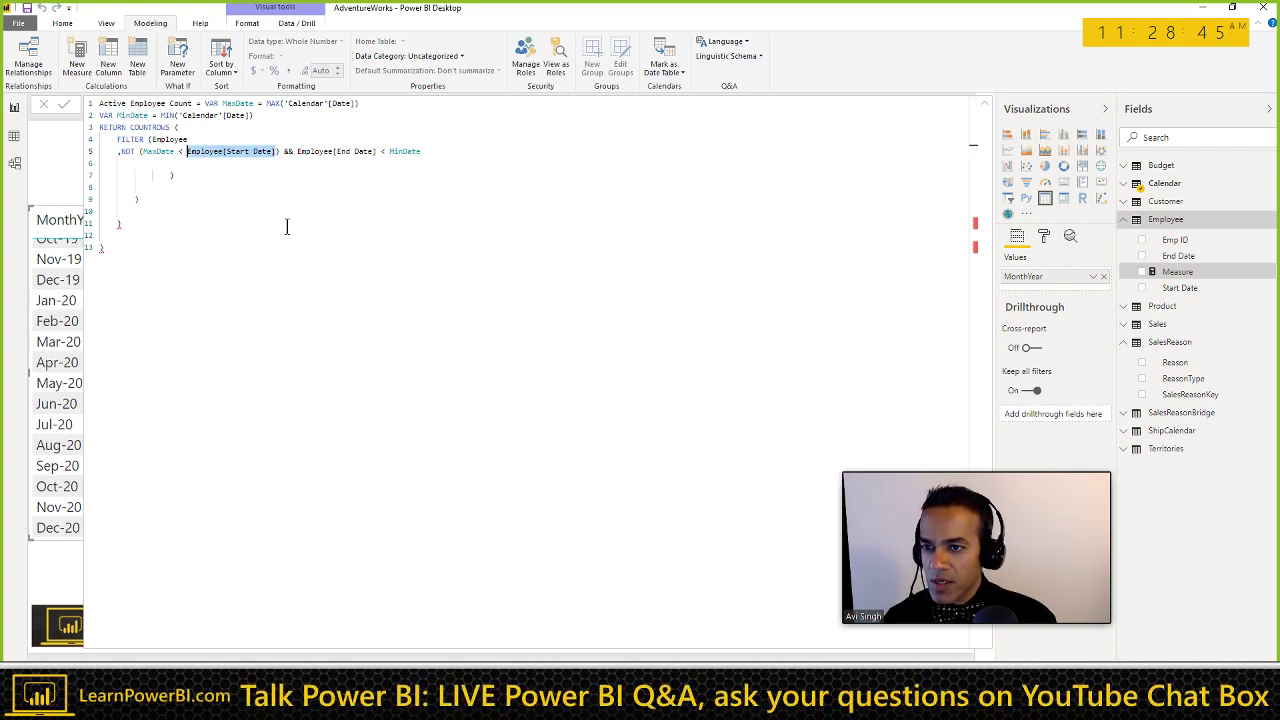
pyautogui.hotkey('ctrl', 'x')
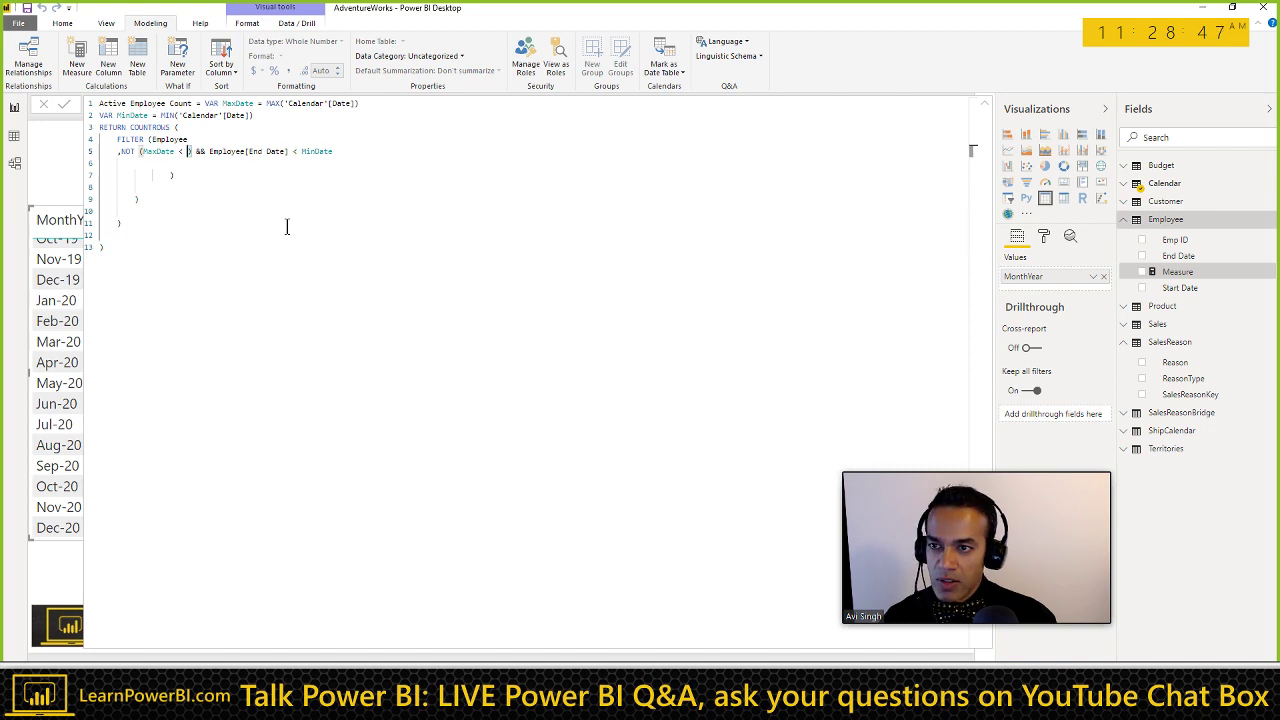
pyautogui.hotkey('ctrl', 'v')
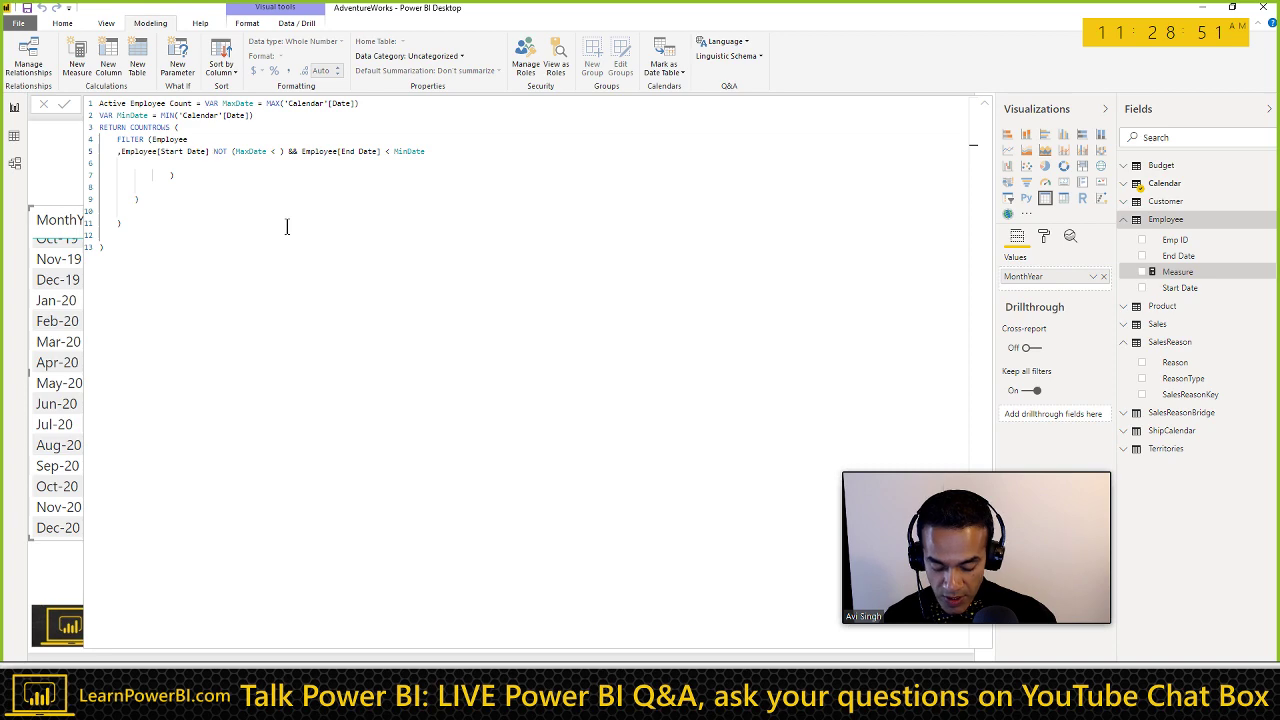
pyautogui.write('<=')
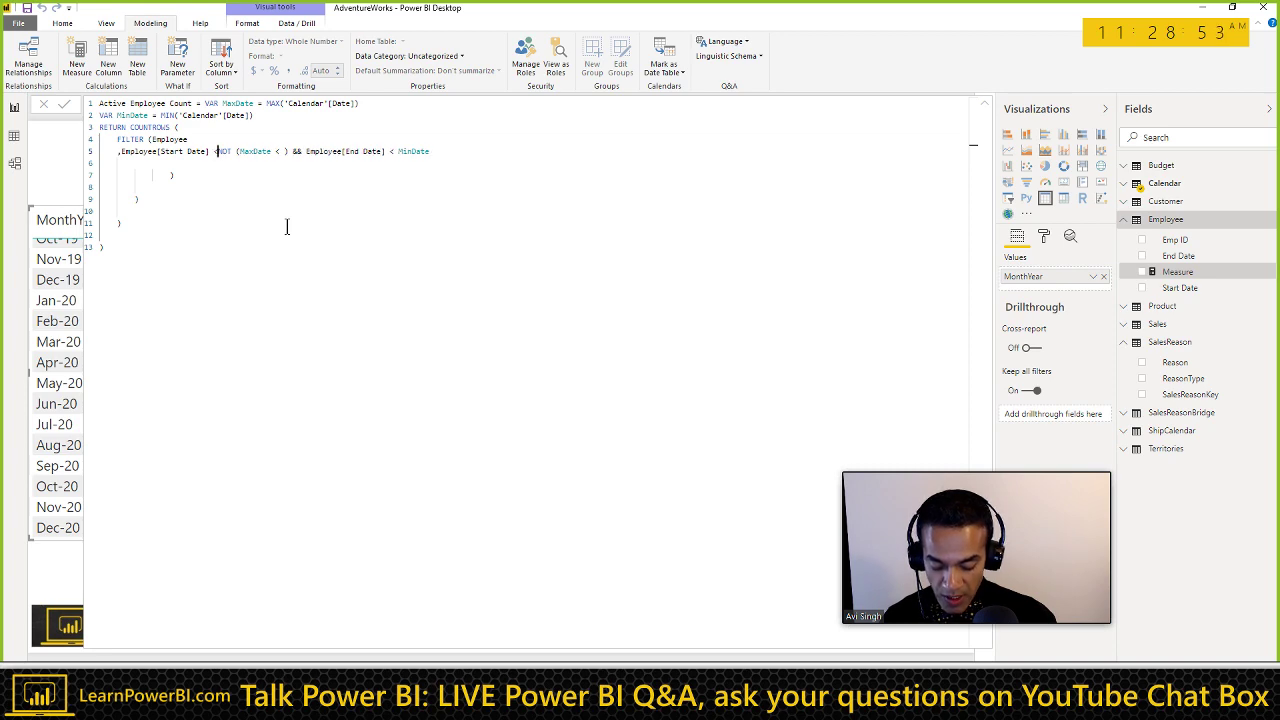
pyautogui.write(' MaxDate')
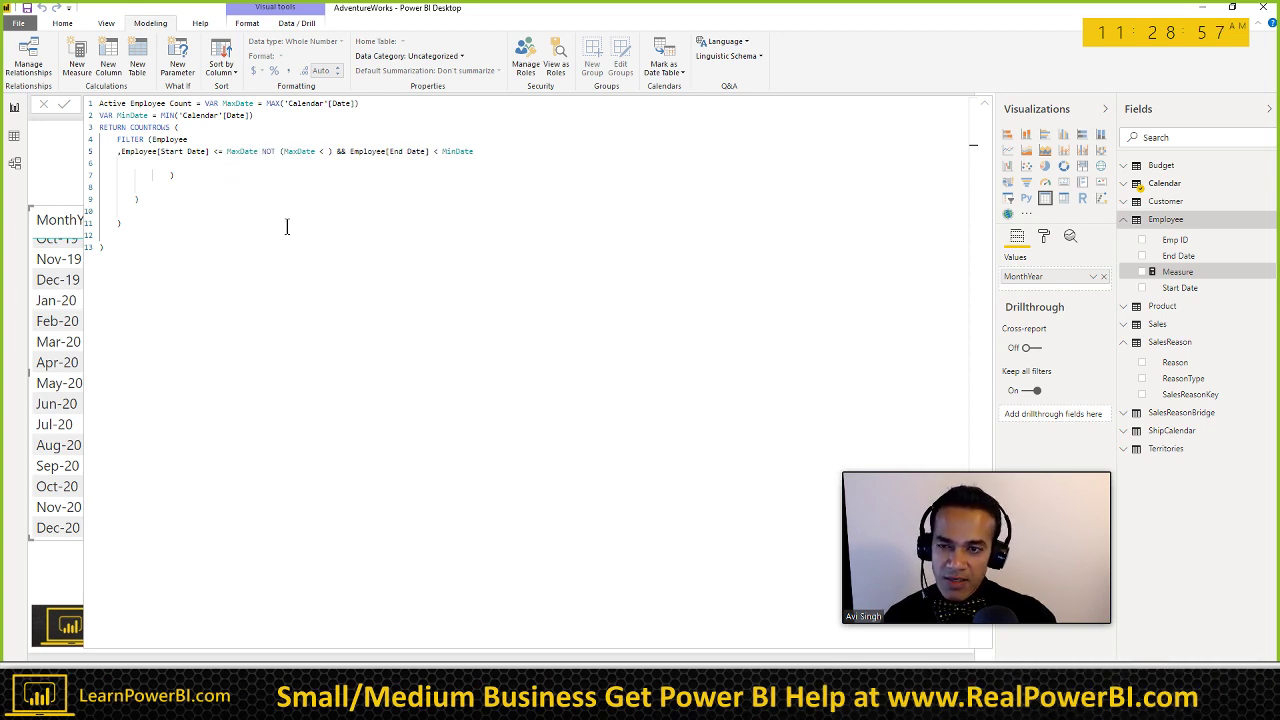
# Step: Delete the leftover NOT (MaxDate < ) clause, leaving the && Employee[End Date] < MinDate condition
pyautogui.hotkey('shift', 'Right')
pyautogui.hotkey('shift', 'Right')
pyautogui.hotkey('shift', 'Right')
pyautogui.hotkey('shift', 'Right')
pyautogui.hotkey('shift', 'Right')
pyautogui.hotkey('shift', 'Right')
pyautogui.hotkey('shift', 'Right')
pyautogui.hotkey('shift', 'Right')
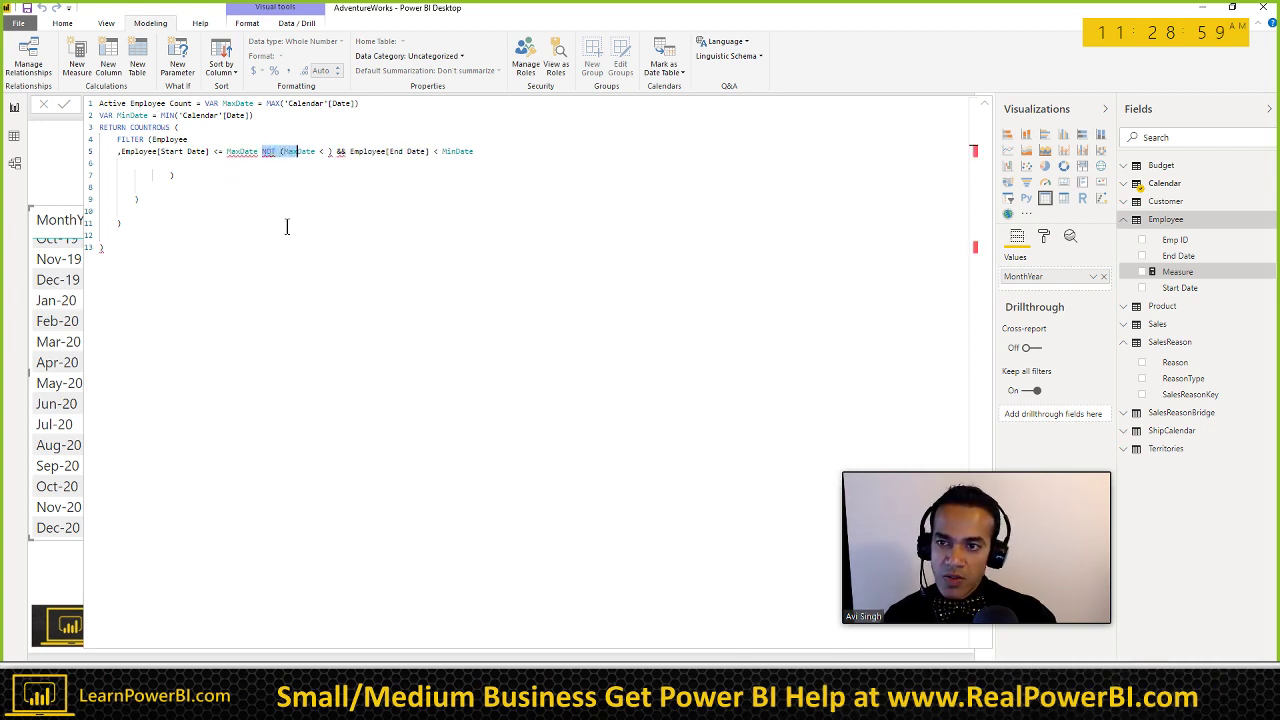
pyautogui.hotkey('shift', 'Right')
pyautogui.hotkey('shift', 'Right')
pyautogui.hotkey('shift', 'Right')
pyautogui.hotkey('shift', 'Right')
pyautogui.hotkey('shift', 'Right')
pyautogui.hotkey('shift', 'Right')
pyautogui.hotkey('shift', 'Right')
pyautogui.hotkey('shift', 'Right')
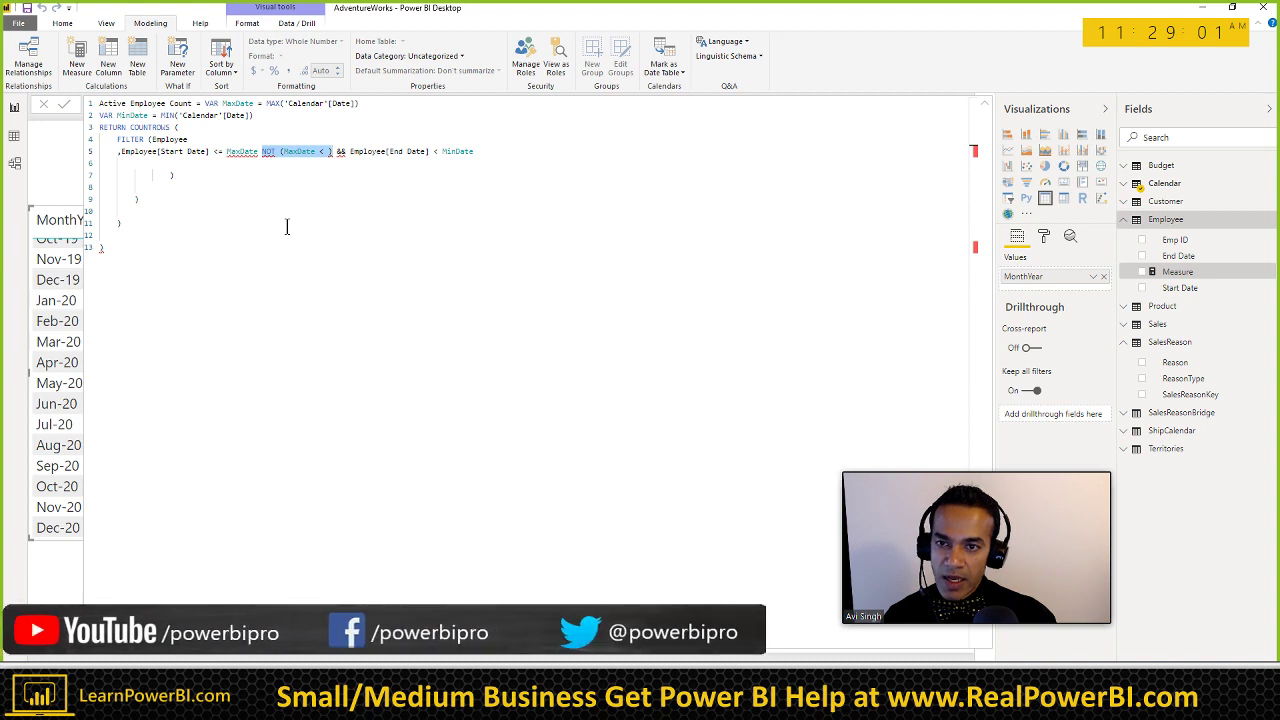
pyautogui.press('Delete')
pyautogui.press('Delete')
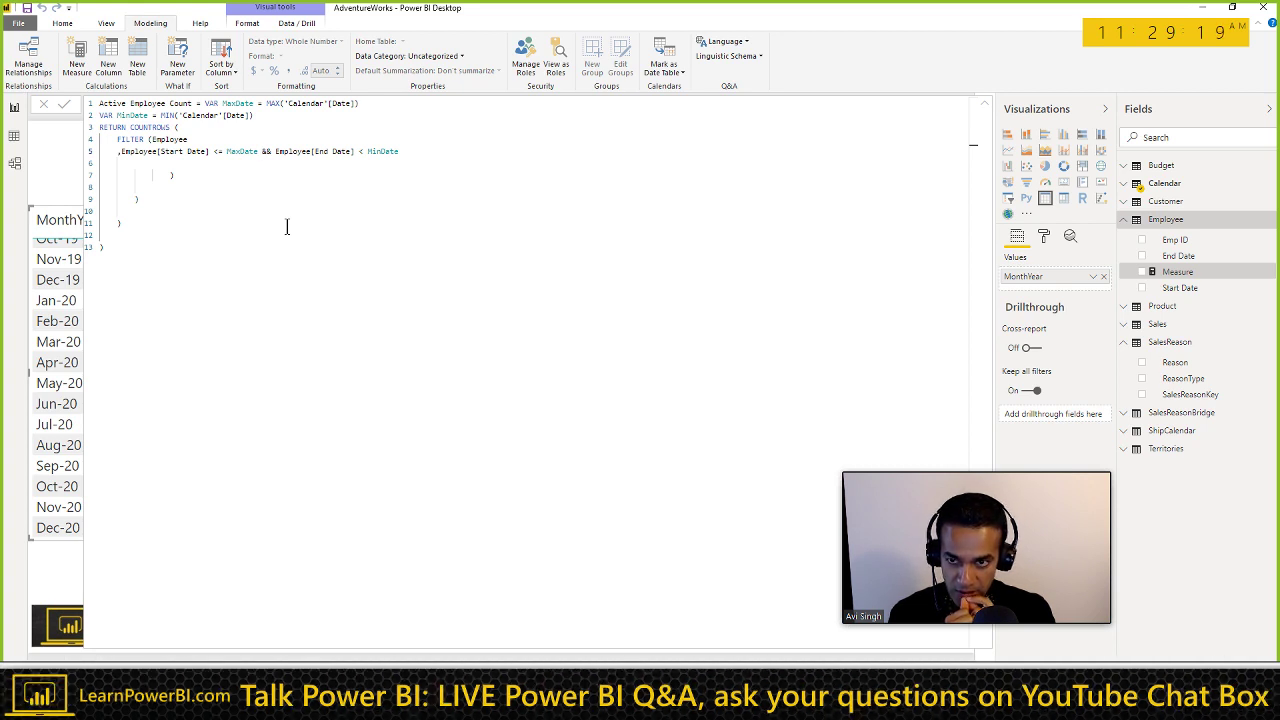
pyautogui.press('Right')
pyautogui.press('Right')
pyautogui.press('Right')
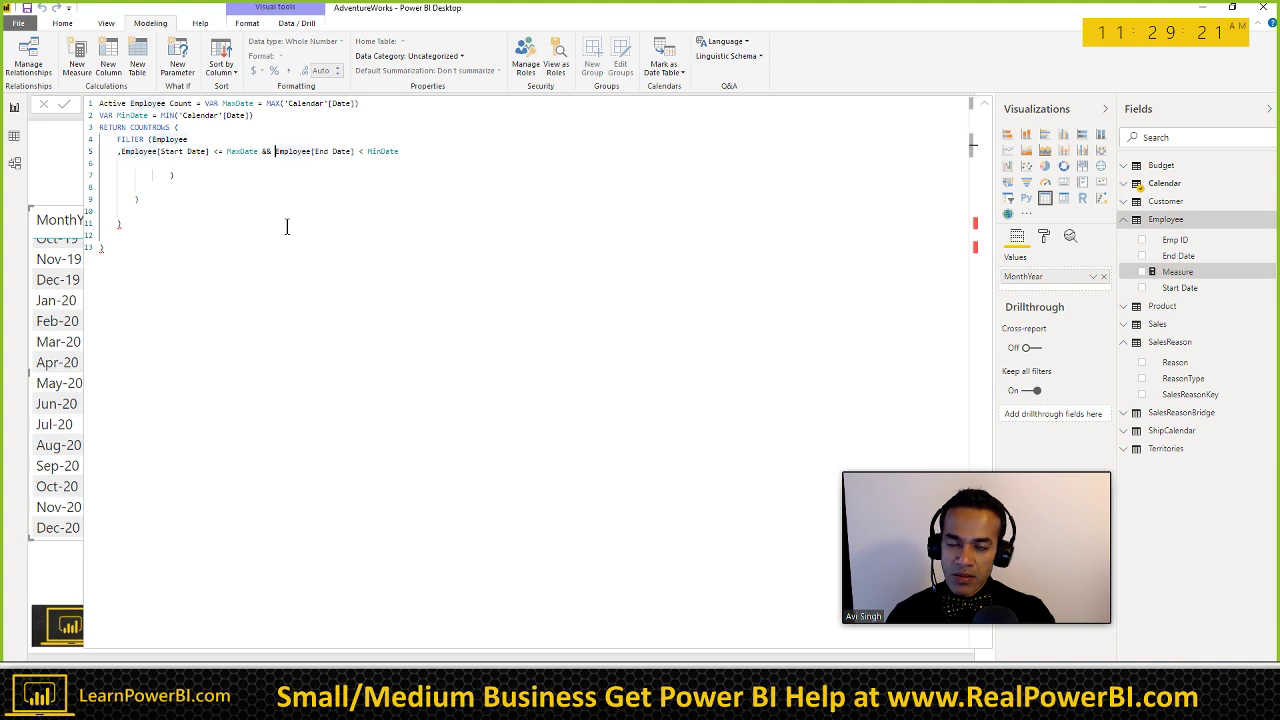
pyautogui.press('Right')
pyautogui.press('Right')
pyautogui.press('Right')
pyautogui.press('Right')
pyautogui.press('Right')
pyautogui.press('Right')
pyautogui.press('Right')
pyautogui.press('Right')
pyautogui.press('Right')
pyautogui.press('Right')
pyautogui.press('Right')
pyautogui.press('Right')
pyautogui.press('Right')
pyautogui.press('Right')
pyautogui.press('Right')
pyautogui.press('Right')
pyautogui.press('Right')
pyautogui.press('Right')
pyautogui.press('Right')
pyautogui.press('Right')
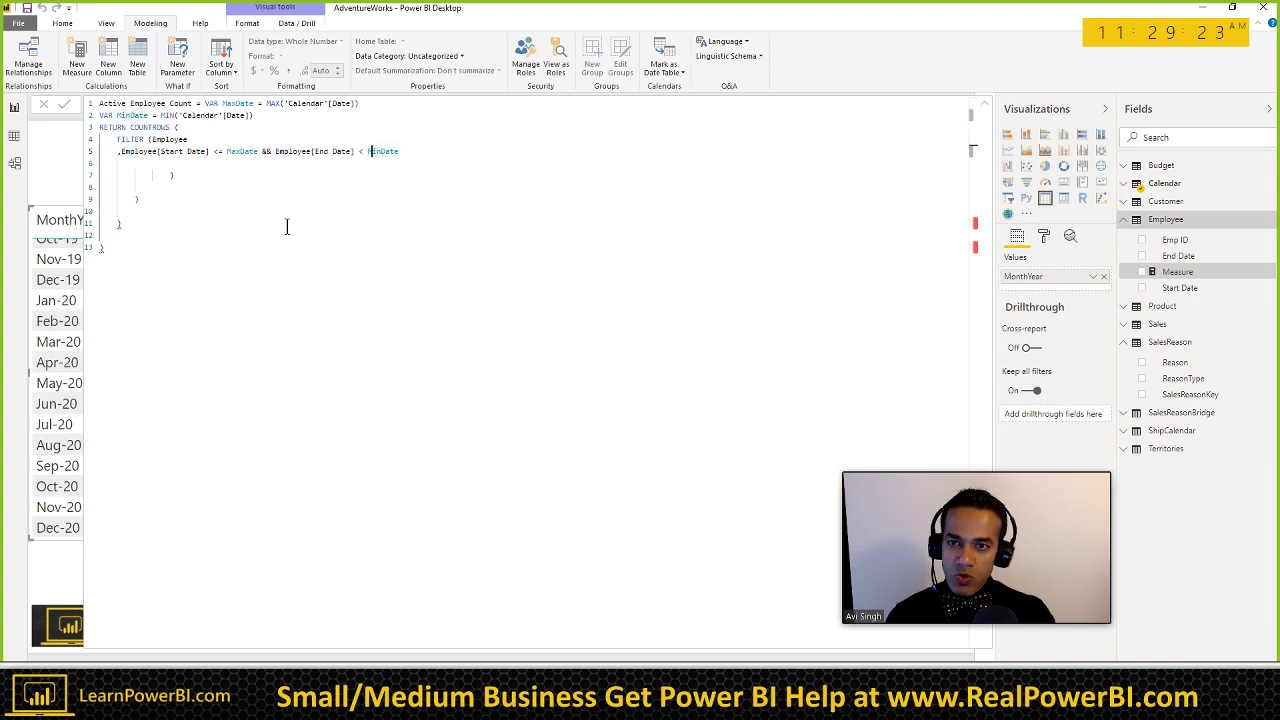
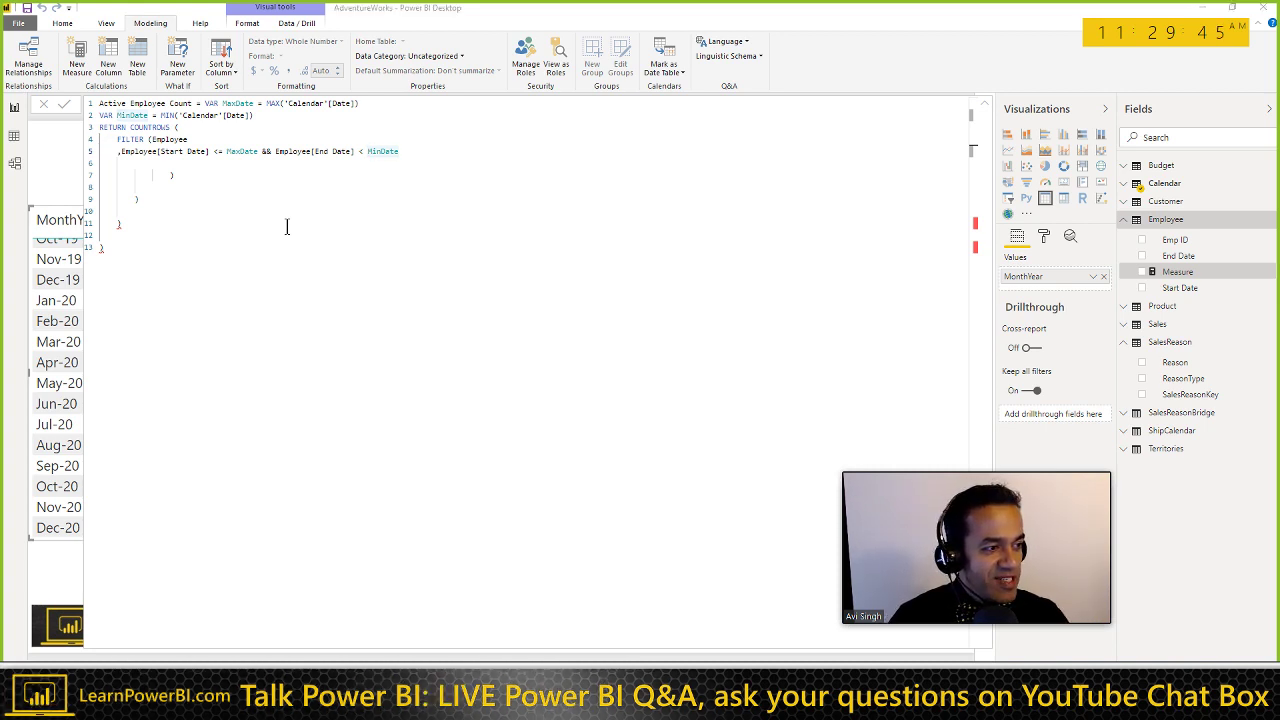
# Step: Copy the NOT ( … ) condition lines from the Solution A DAX code on the course page
pyautogui.hotkey('alt', 'Tab')
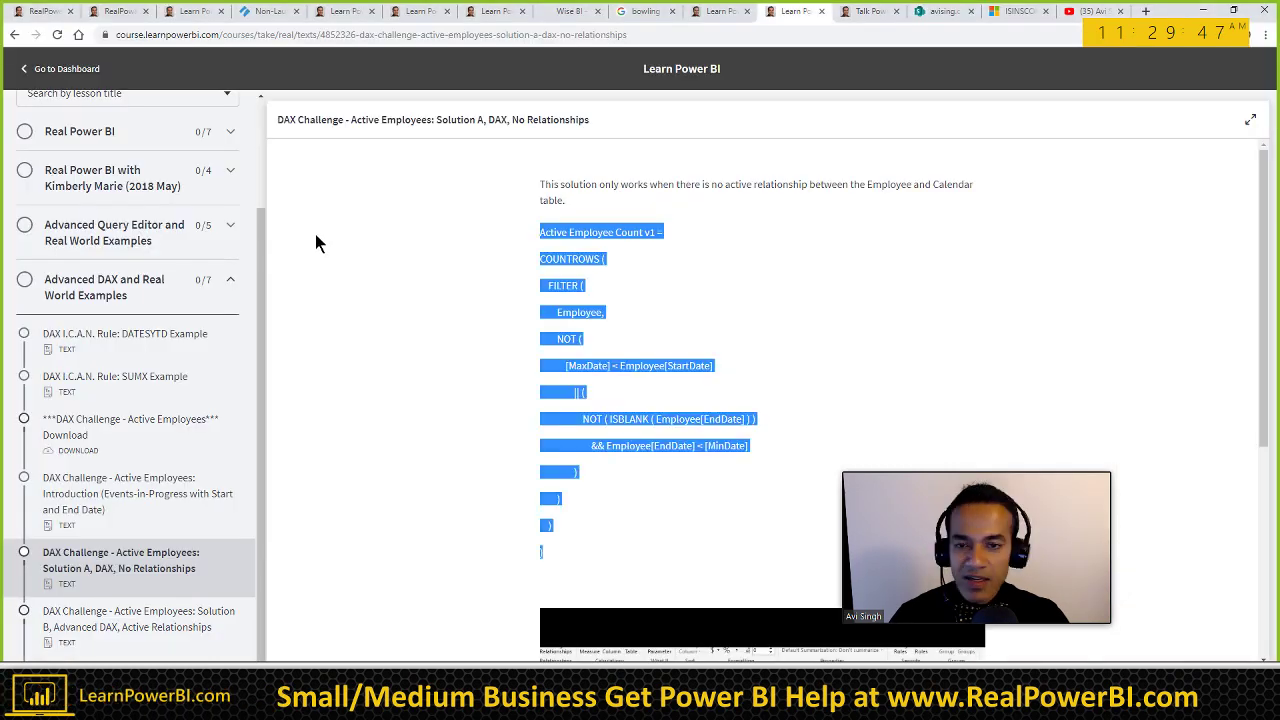
pyautogui.click(552, 340)
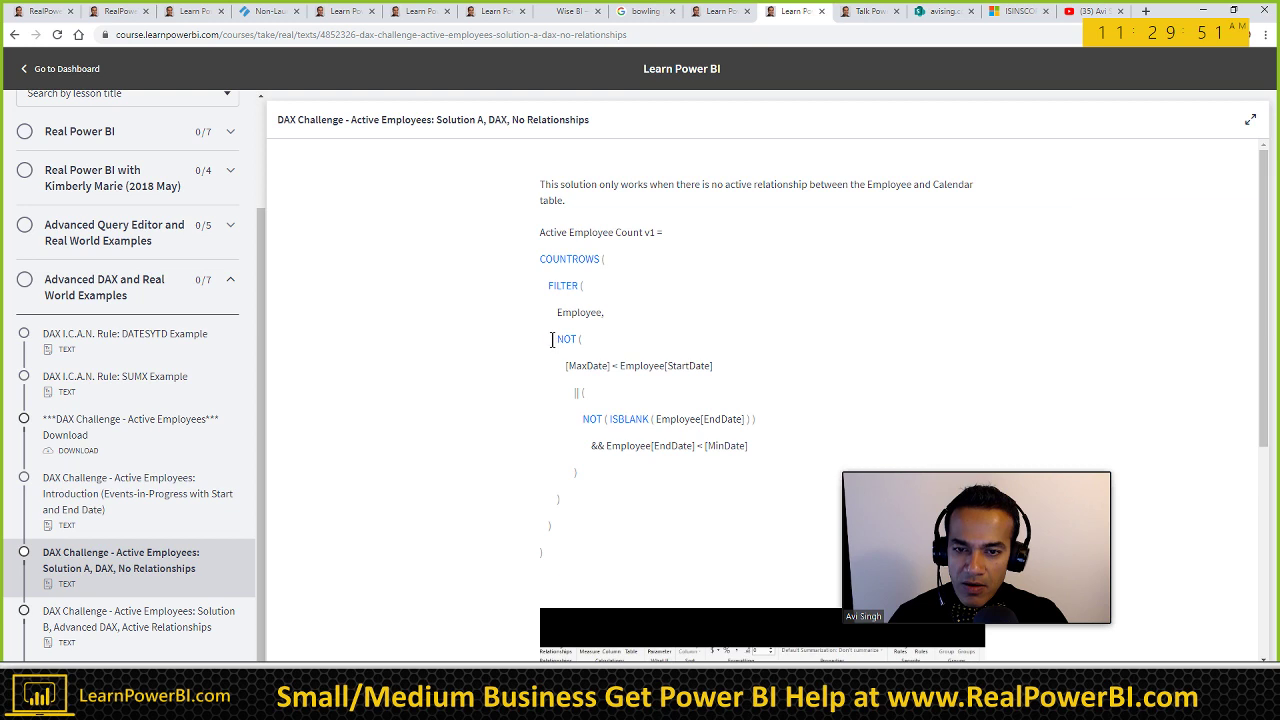
pyautogui.moveTo(552, 340); pyautogui.dragTo(583, 535)
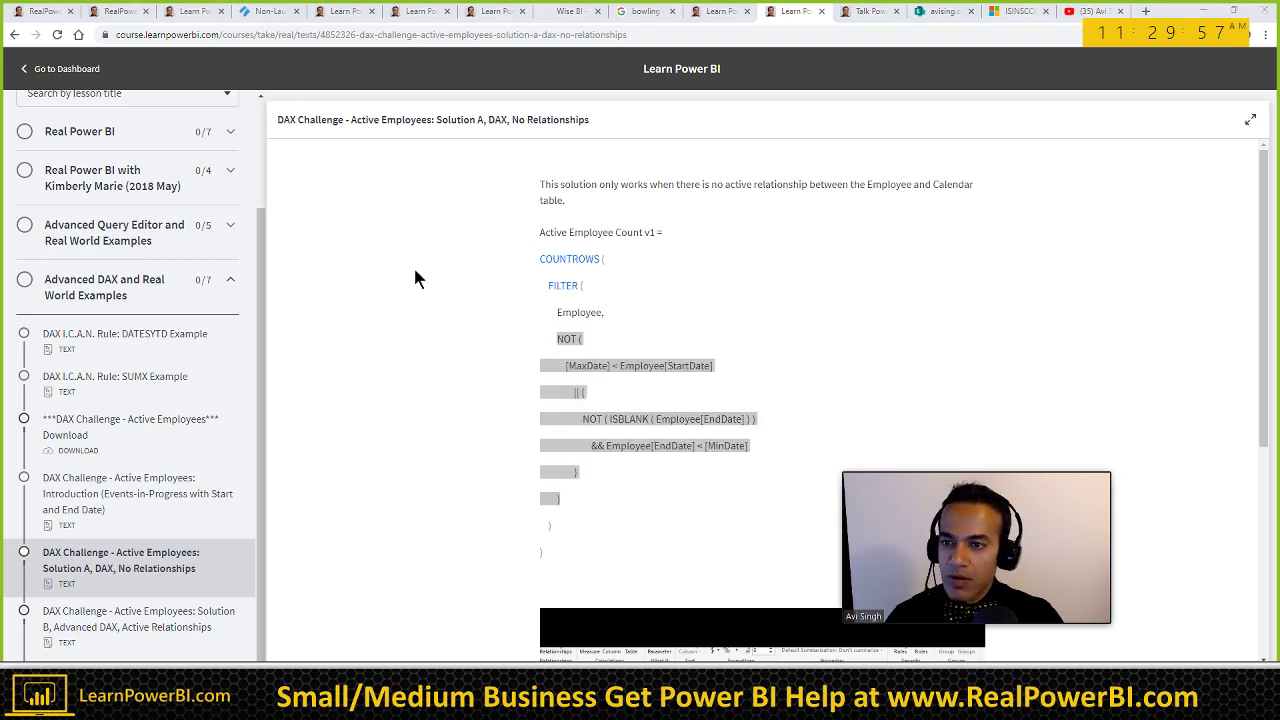
pyautogui.hotkey('alt', 'Tab')
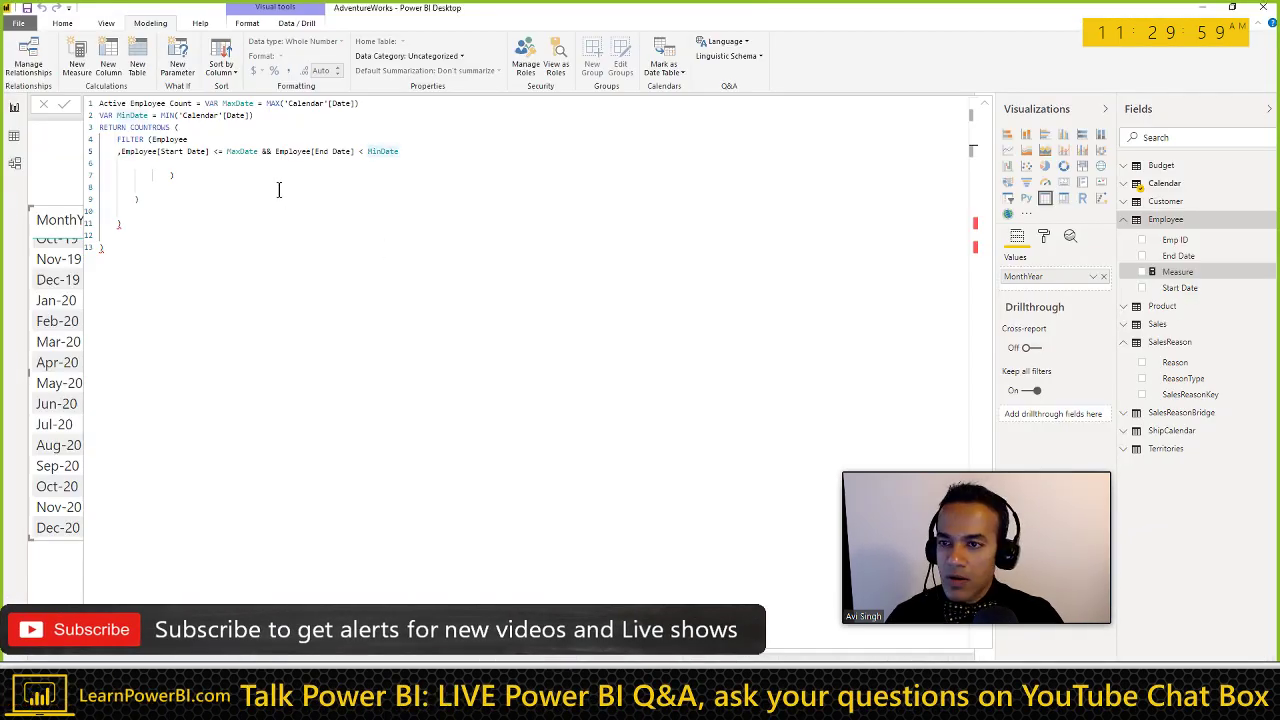
# Step: Replace line 5's filter condition with the copied NOT block, with a comma before NOT
pyautogui.tripleClick(296, 151)
pyautogui.press('BackSpace')
pyautogui.hotkey('ctrl', 'v')
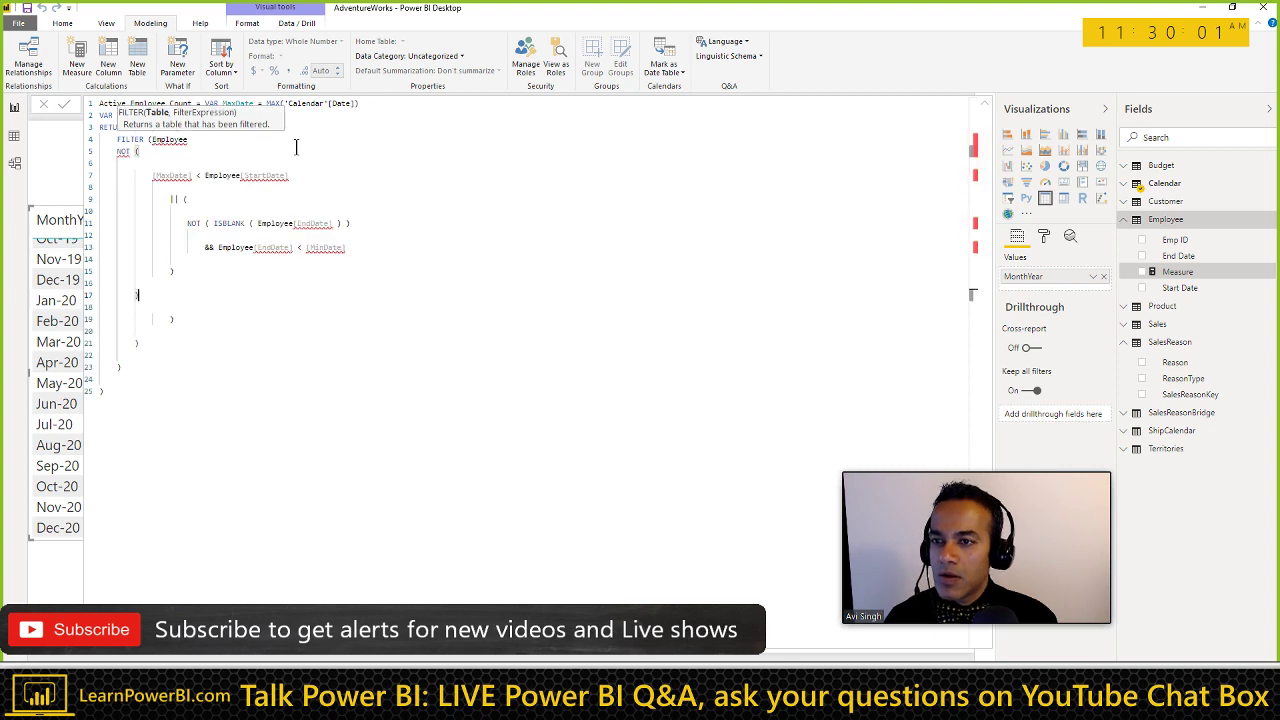
pyautogui.press('Up')
pyautogui.press('Up')
pyautogui.press('Up')
pyautogui.press('Up')
pyautogui.press('Up')
pyautogui.press('Up')
pyautogui.press('Up')
pyautogui.press('Up')
pyautogui.press('Up')
pyautogui.press('Up')
pyautogui.press('Up')
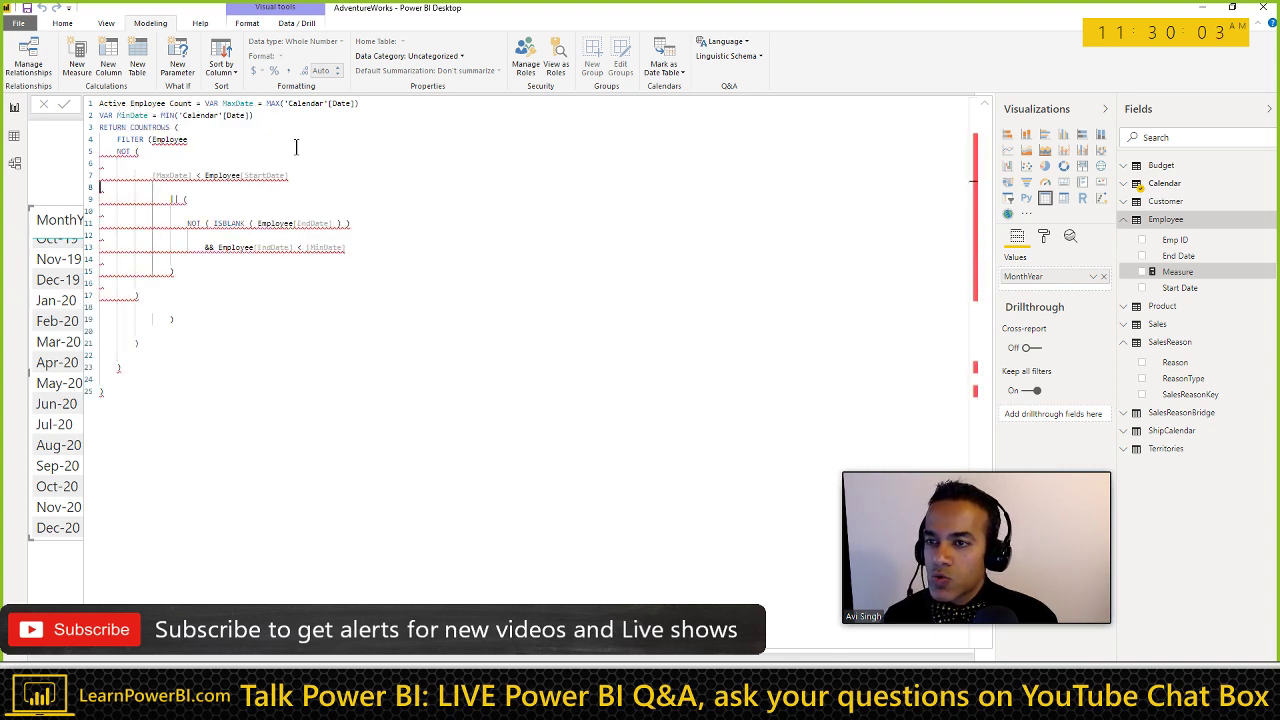
pyautogui.press('Down')
pyautogui.press('Home')
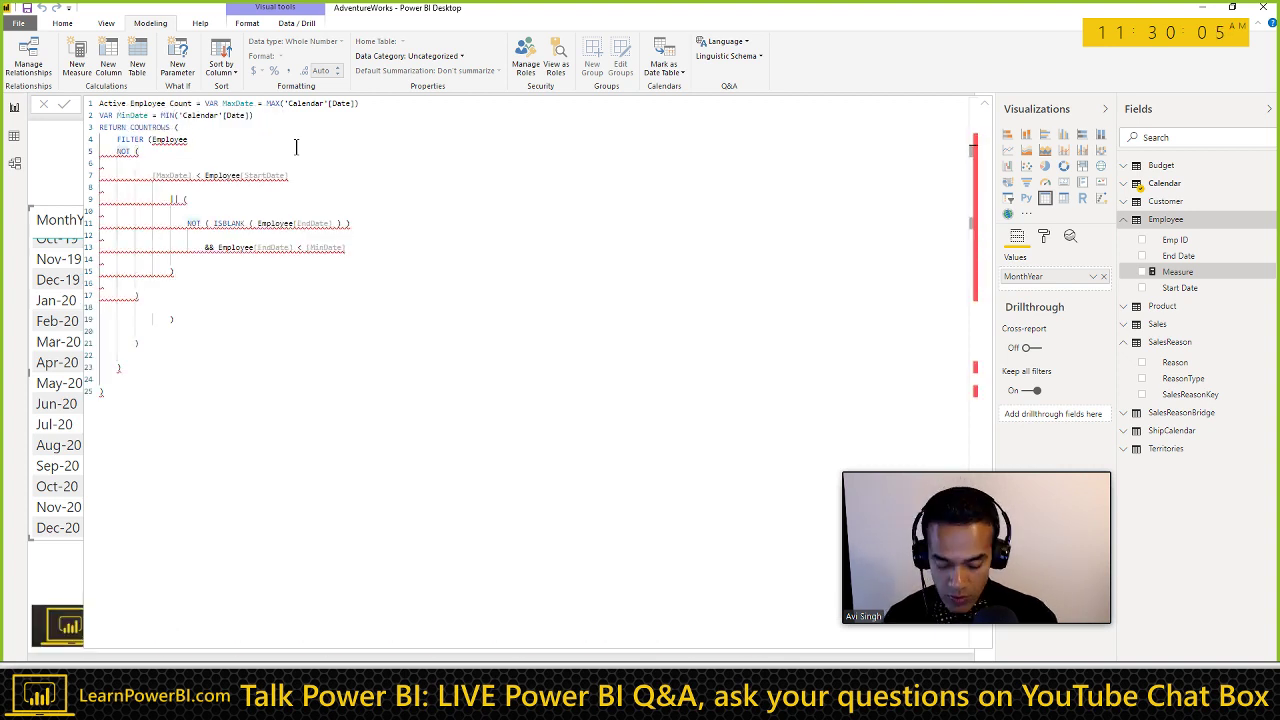
pyautogui.write(',')
pyautogui.press('End')
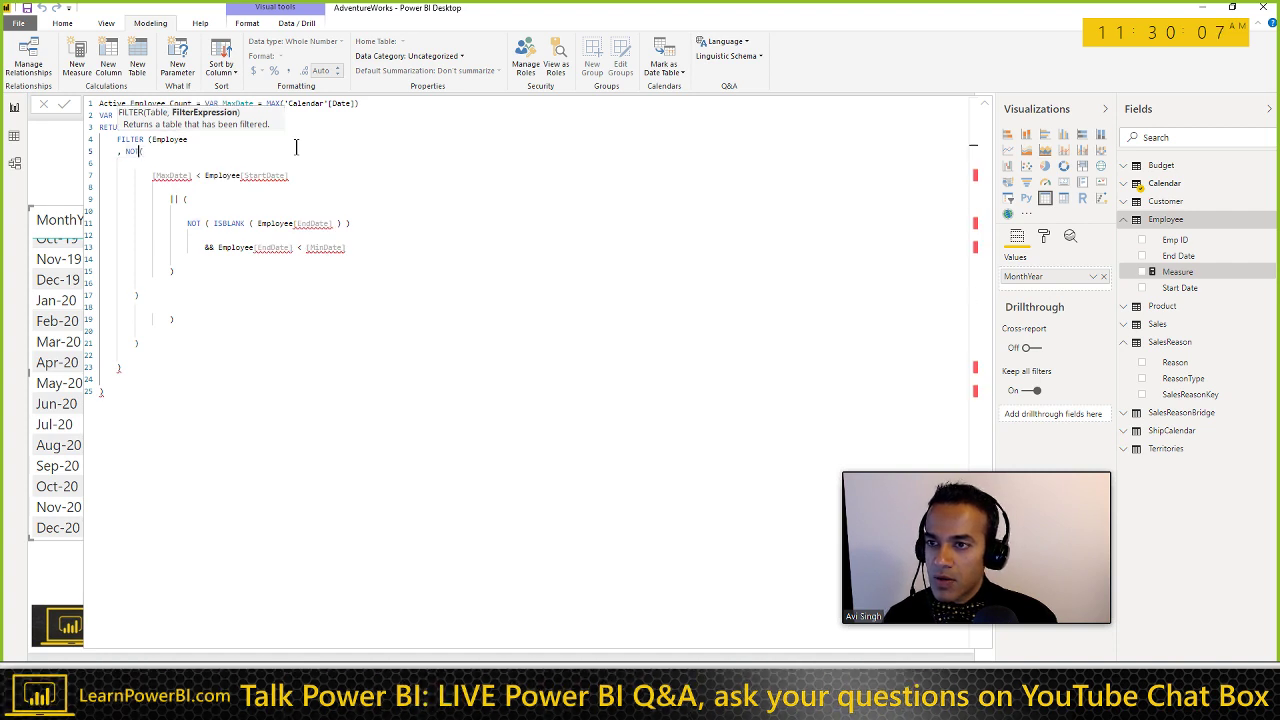
# Step: Join the NOT lines so the condition reads NOT(MaxDate < Employee[Start Date] || (
pyautogui.press('Delete')
pyautogui.hotkey('shift', 'Down')
pyautogui.hotkey('shift', 'ctrl', 'Right')
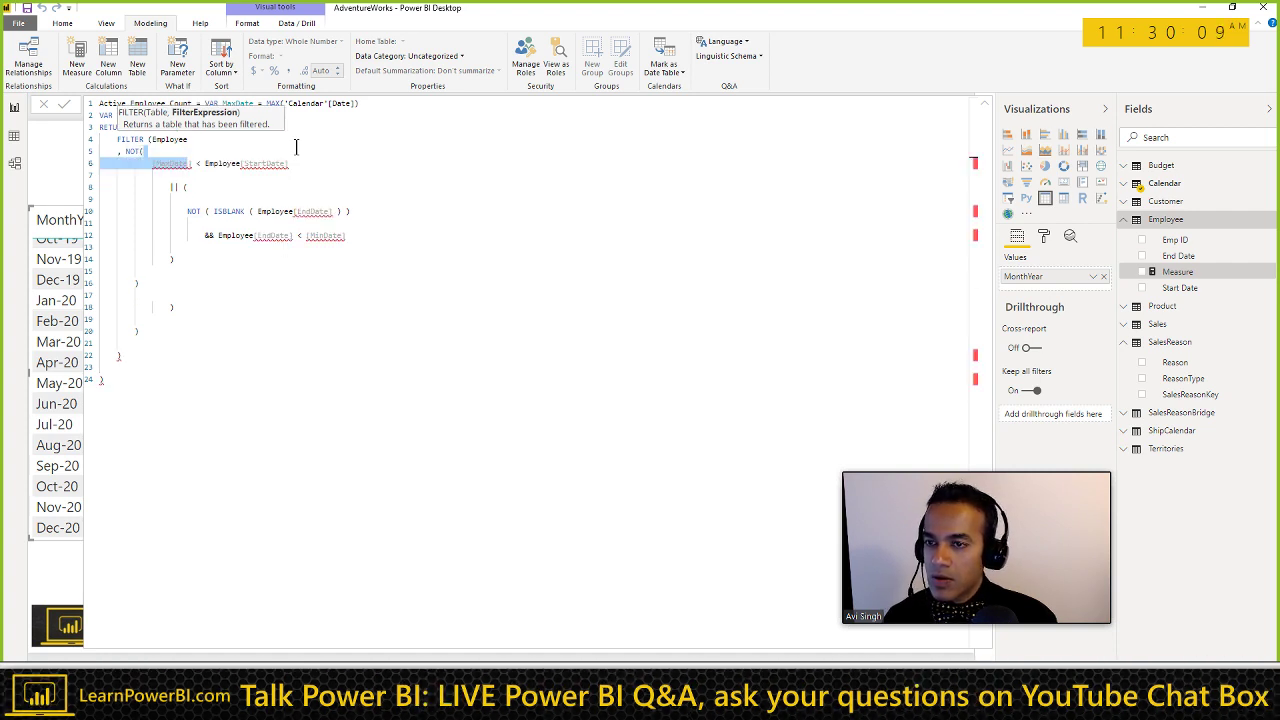
pyautogui.press('BackSpace')
pyautogui.write('Max')
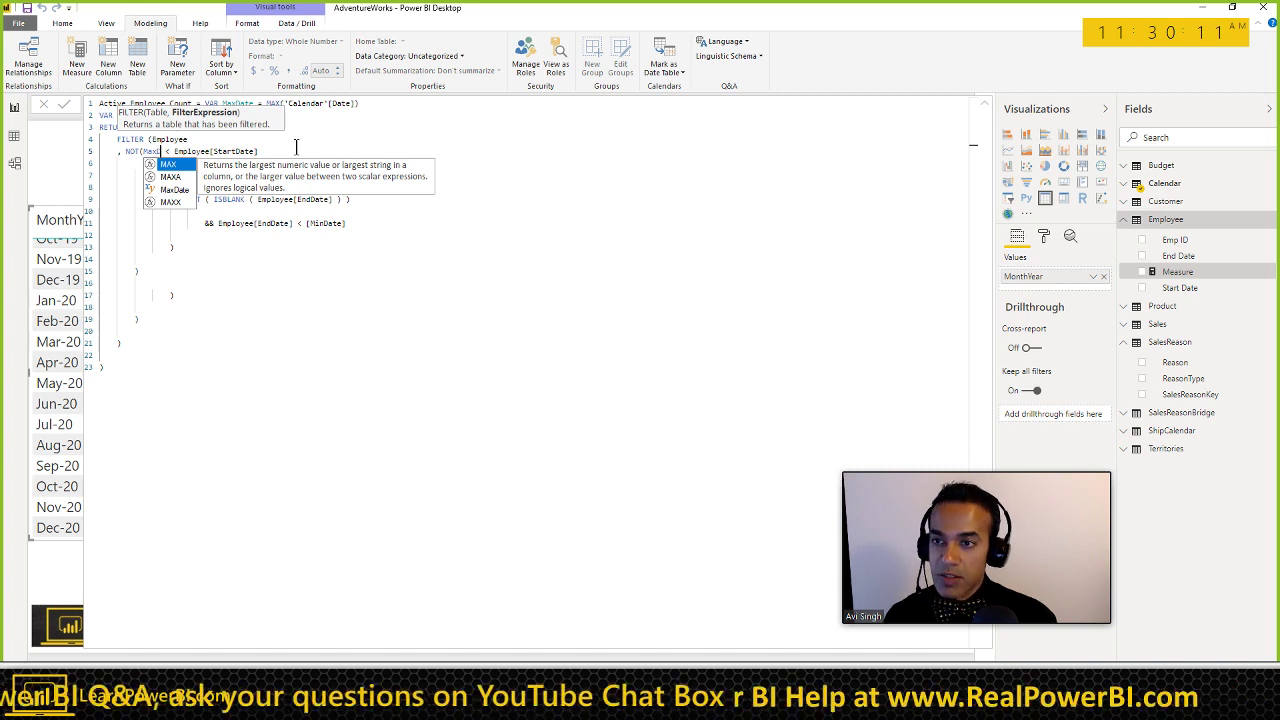
pyautogui.write('Date')
pyautogui.press('Delete')
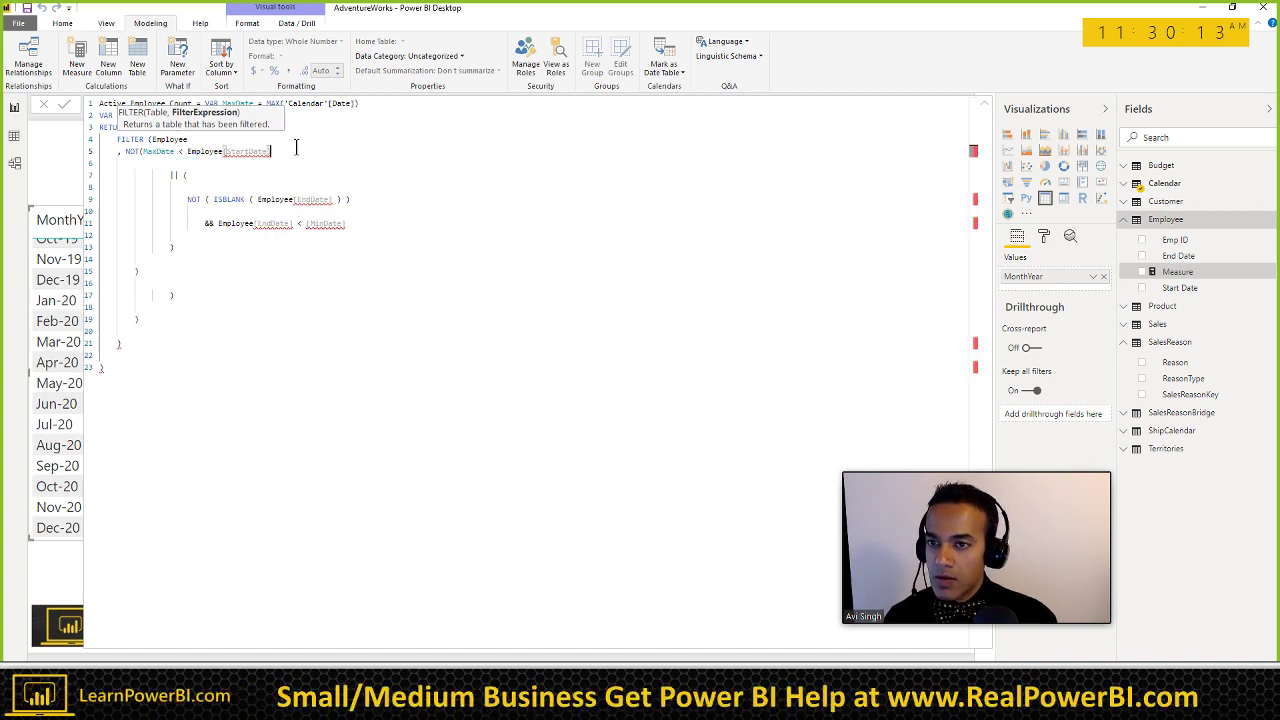
pyautogui.press('End')
pyautogui.press('Delete')
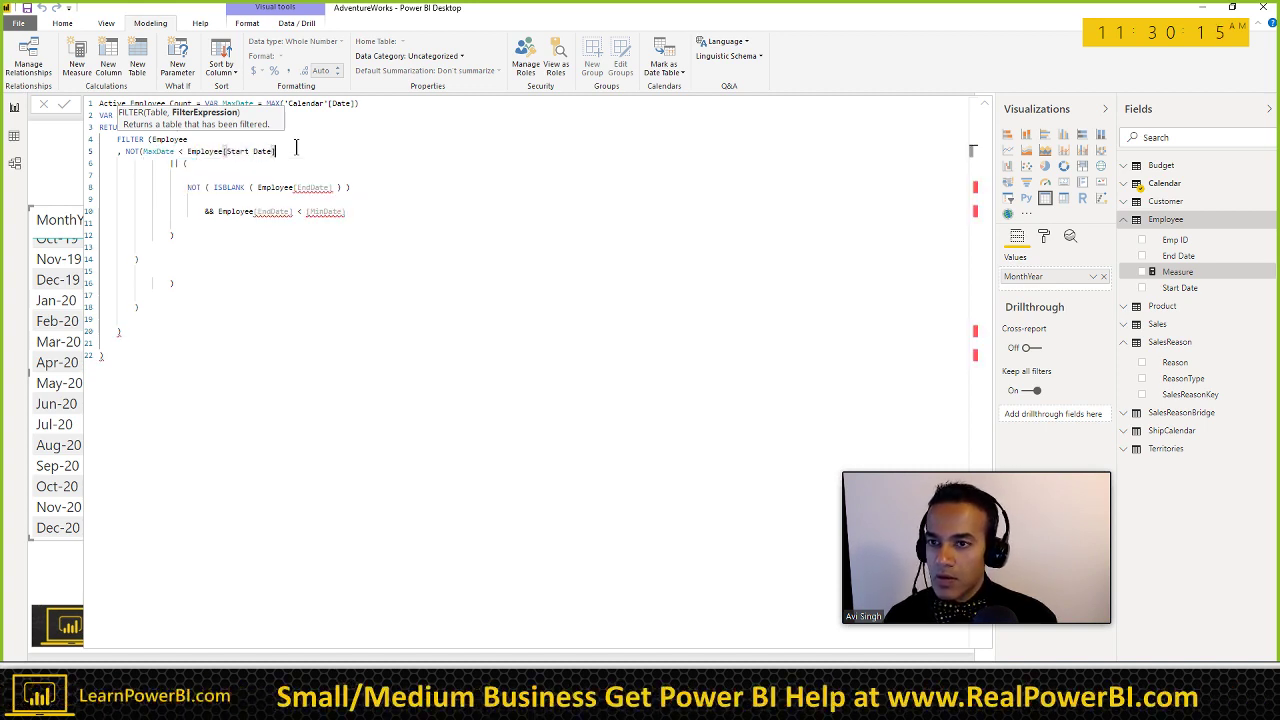
pyautogui.press('End')
pyautogui.press('Delete')
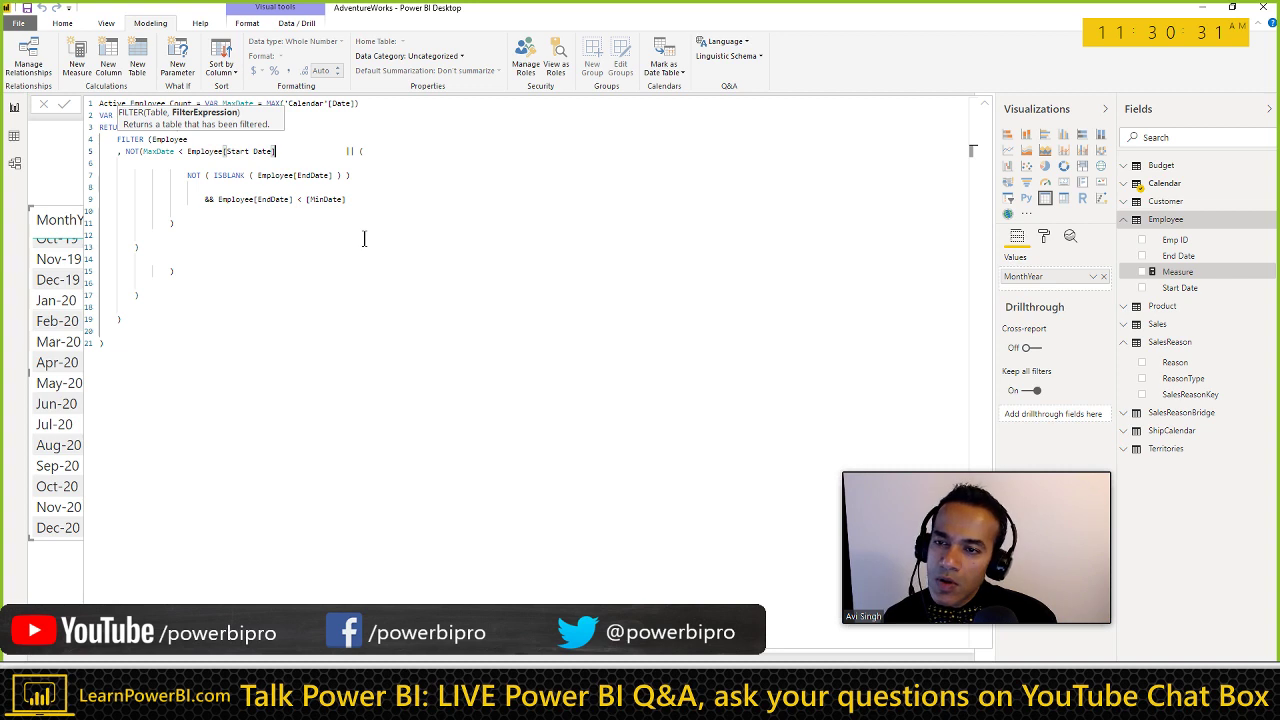
# Step: Remove the blank runs and empty lines, joining the NOT ISBLANK line onto line 5
pyautogui.hotkey('shift', 'Down')
pyautogui.hotkey('shift', 'Down')
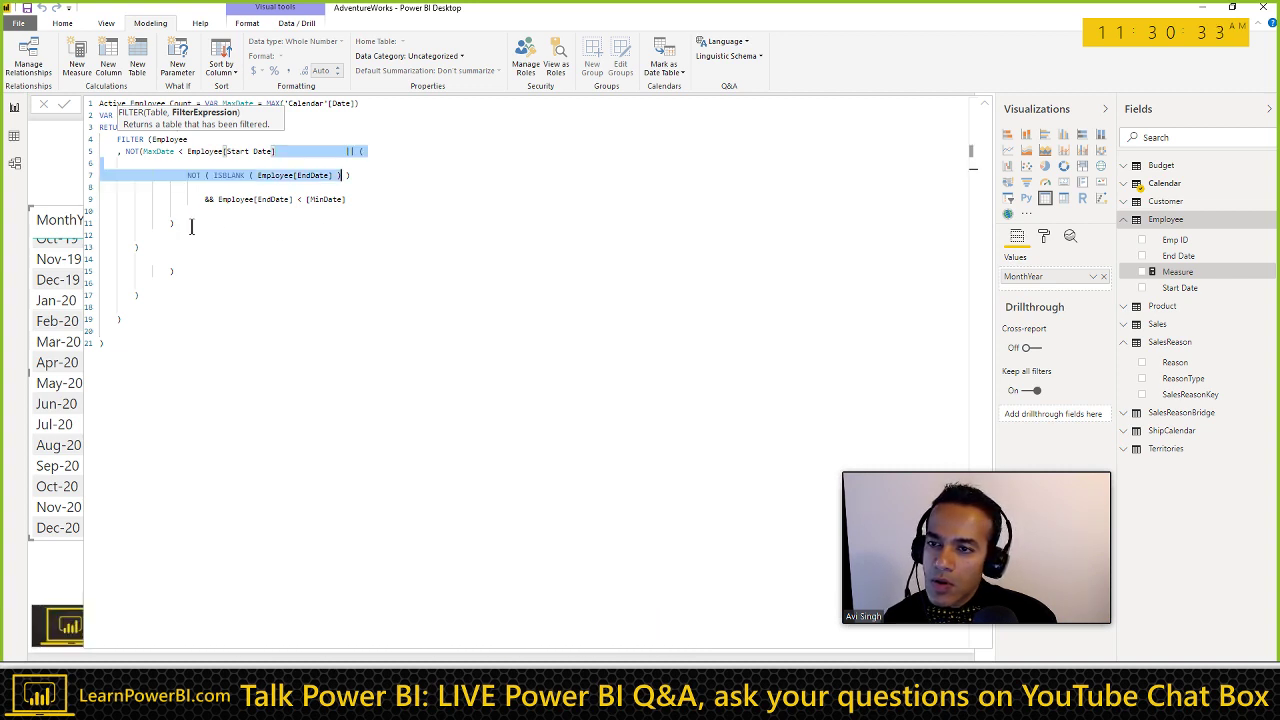
pyautogui.click(190, 225)
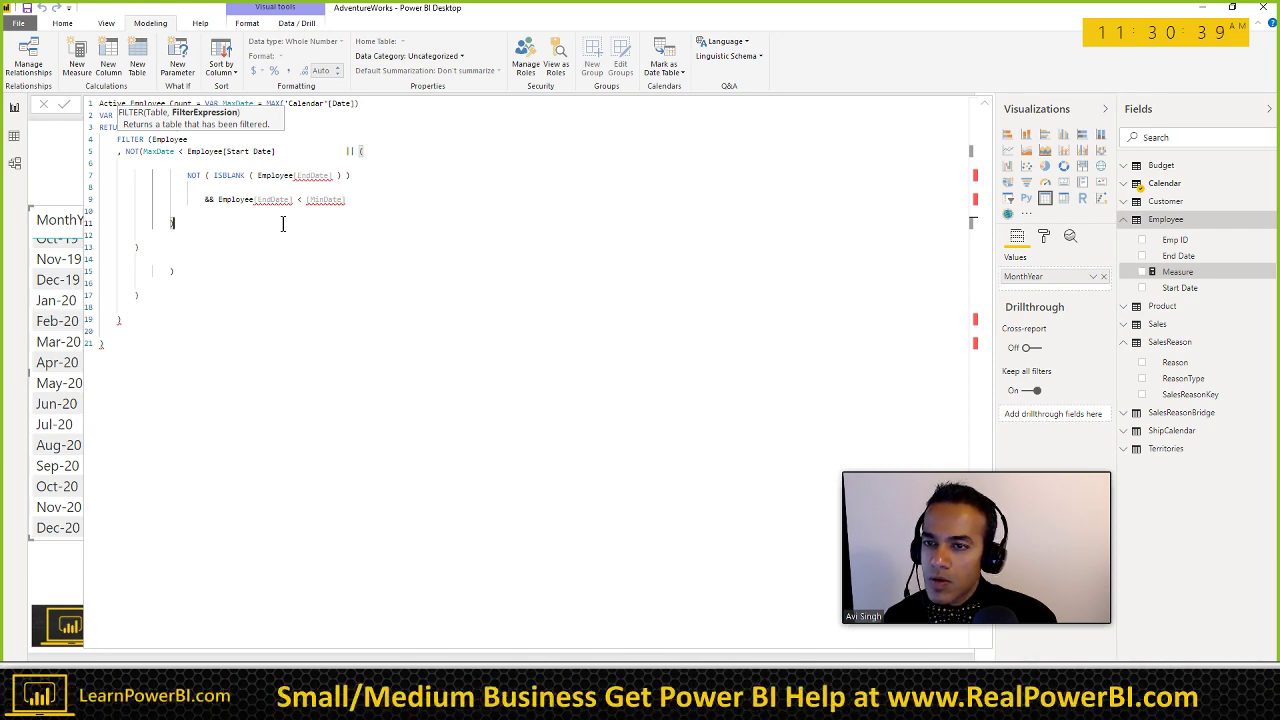
pyautogui.click(280, 152)
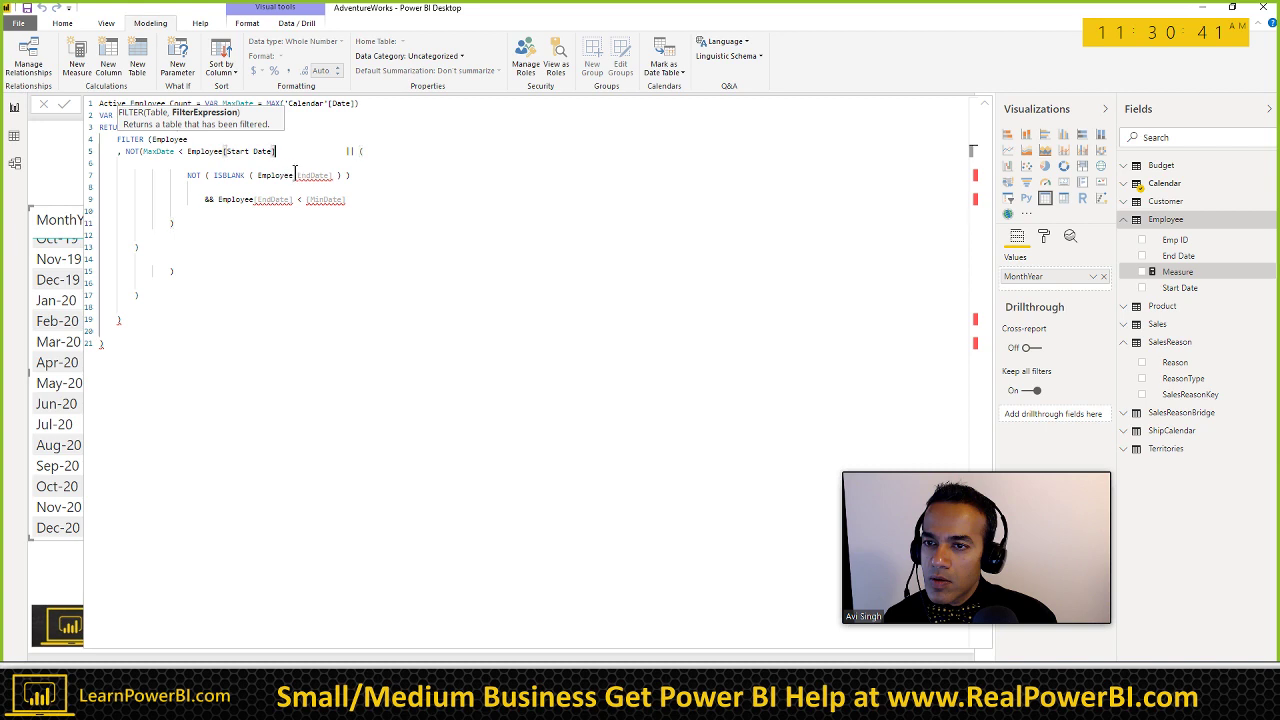
pyautogui.keyDown('shift'); pyautogui.click(346, 151); pyautogui.keyUp('shift')
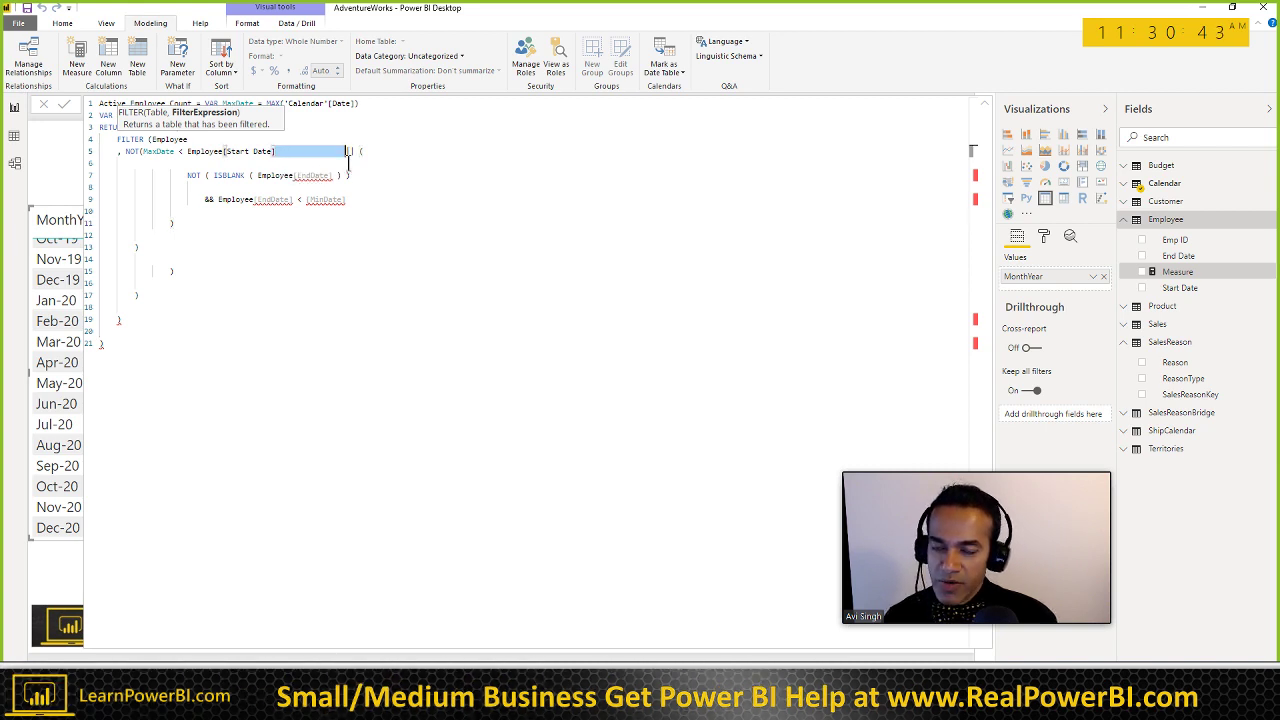
pyautogui.press('Delete')
pyautogui.press('End')
pyautogui.press('Delete')
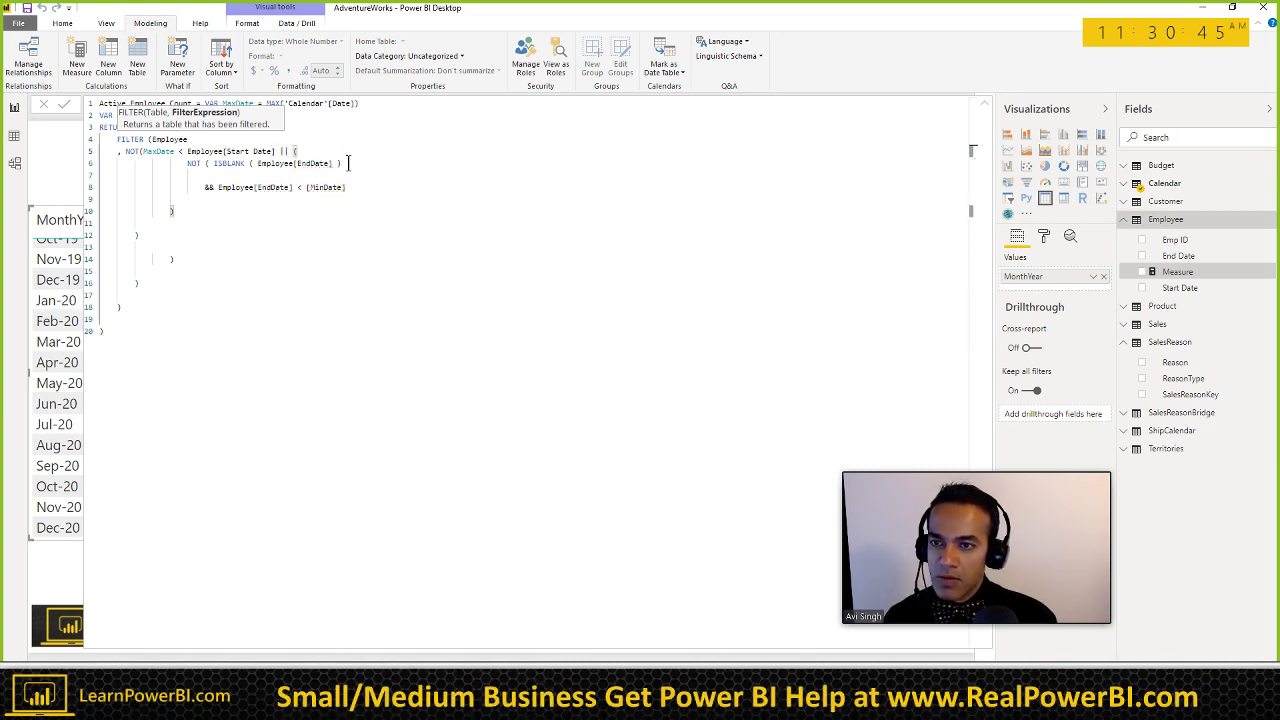
pyautogui.hotkey('shift', 'Down')
pyautogui.hotkey('shift', 'Home')
pyautogui.press('Delete')
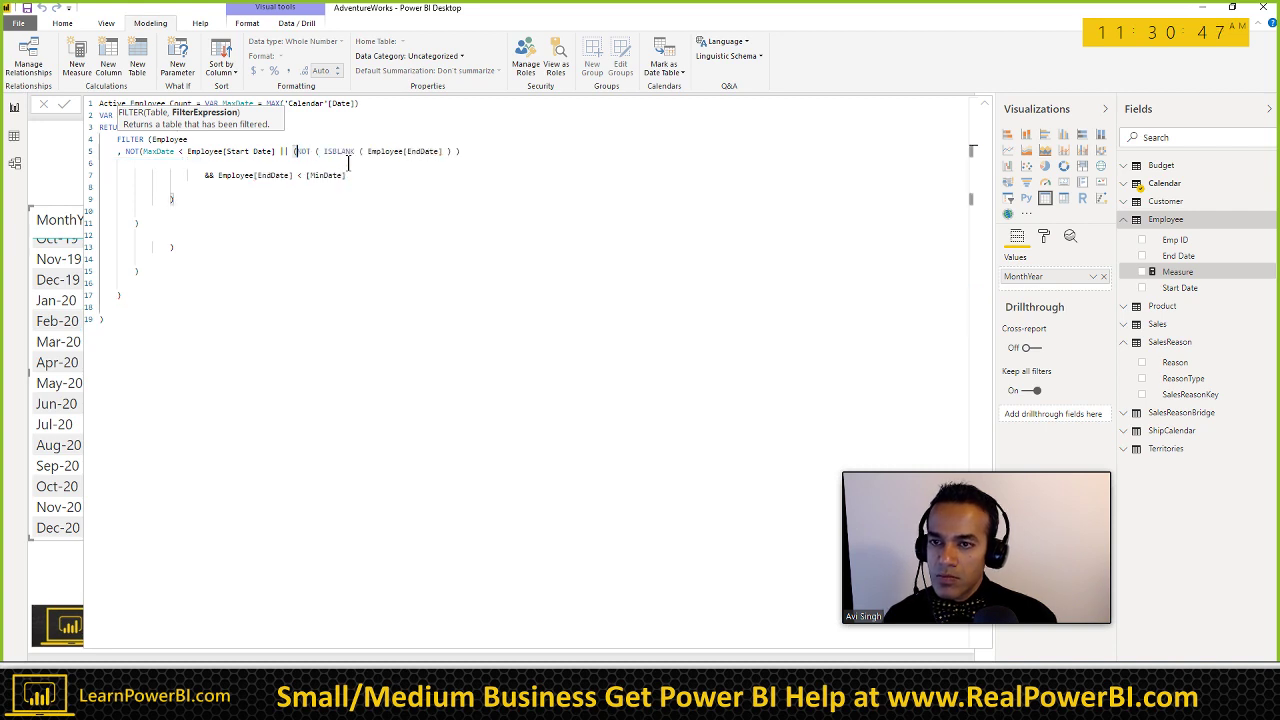
# Step: Bring the && EndDate condition onto line 5, corrected to Employee[End Date] and MinDate
pyautogui.press('Right')
pyautogui.press('Right')
pyautogui.press('Right')
pyautogui.press('Right')
pyautogui.press('Right')
pyautogui.press('Right')
pyautogui.press('Right')
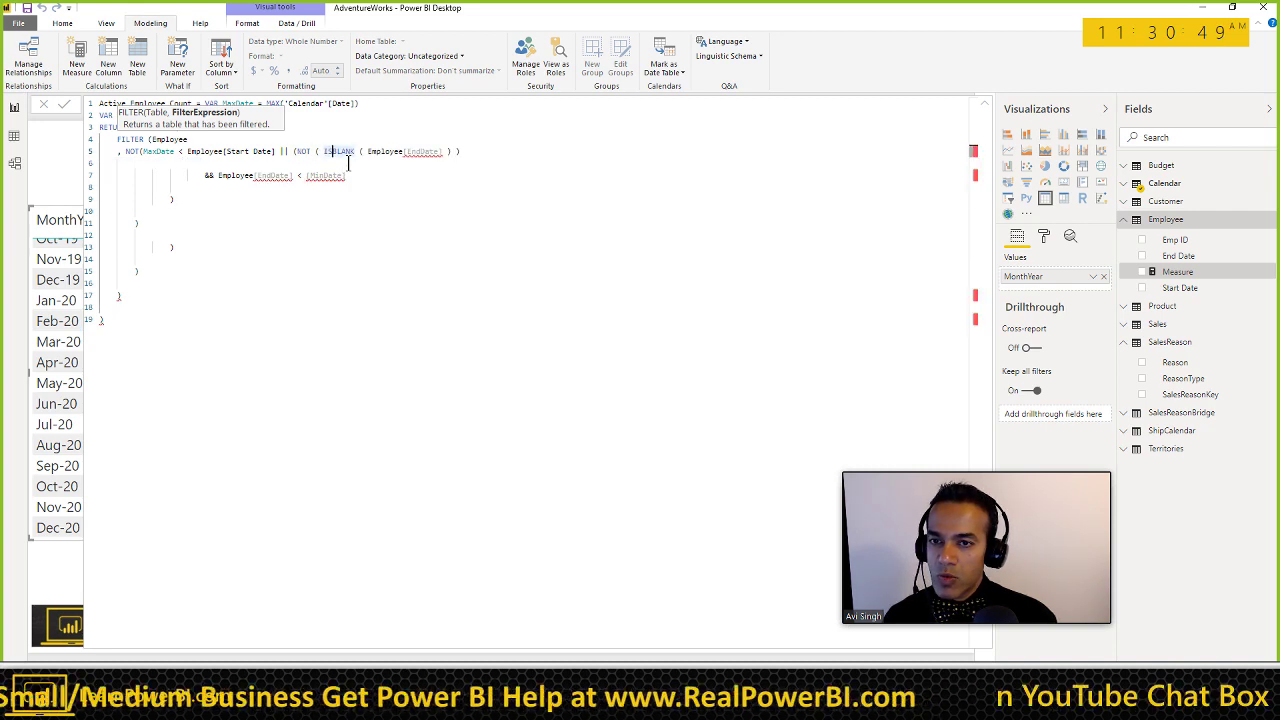
pyautogui.press('Right')
pyautogui.press('Right')
pyautogui.press('Right')
pyautogui.press('Right')
pyautogui.press('Right')
pyautogui.press('Right')
pyautogui.press('Right')
pyautogui.press('Right')
pyautogui.press('Right')
pyautogui.press('Right')
pyautogui.press('Right')
pyautogui.press('Right')
pyautogui.press('Right')
pyautogui.press('Right')
pyautogui.press('Right')
pyautogui.press('Right')
pyautogui.press('Right')
pyautogui.press('Right')
pyautogui.press('Right')
pyautogui.press('Right')
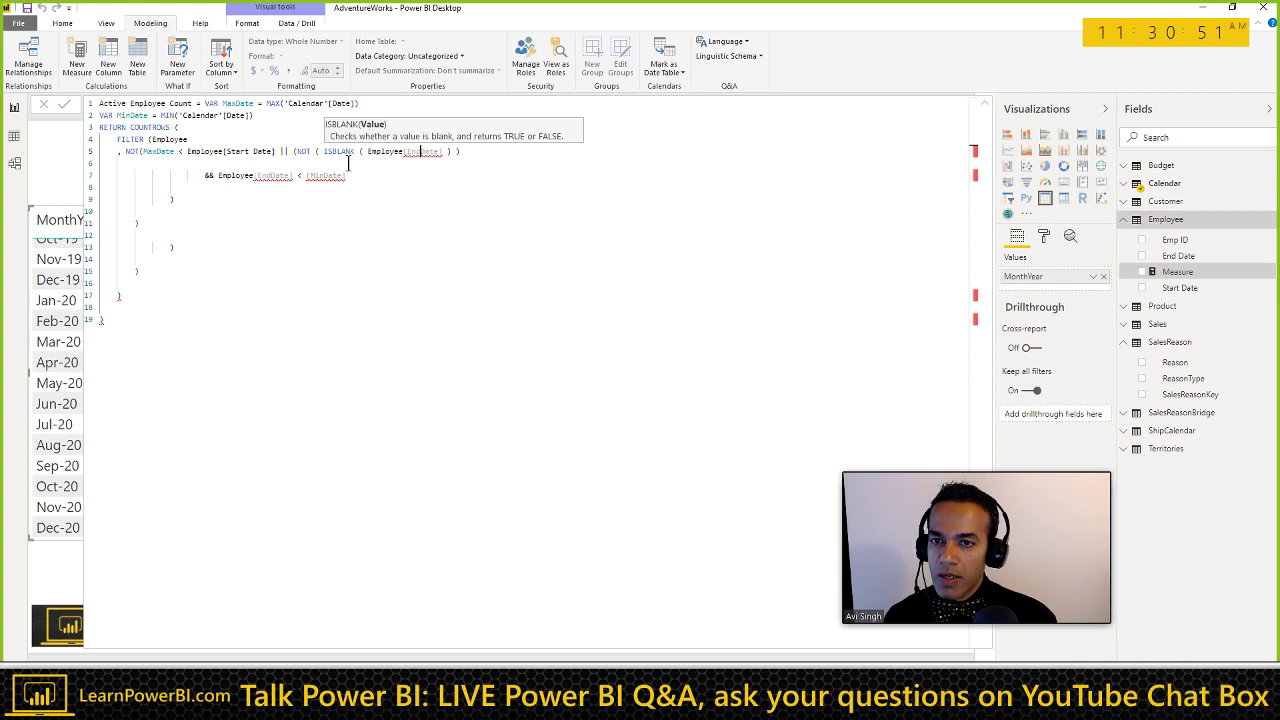
pyautogui.press('End')
pyautogui.press('Delete')
pyautogui.press('Delete')
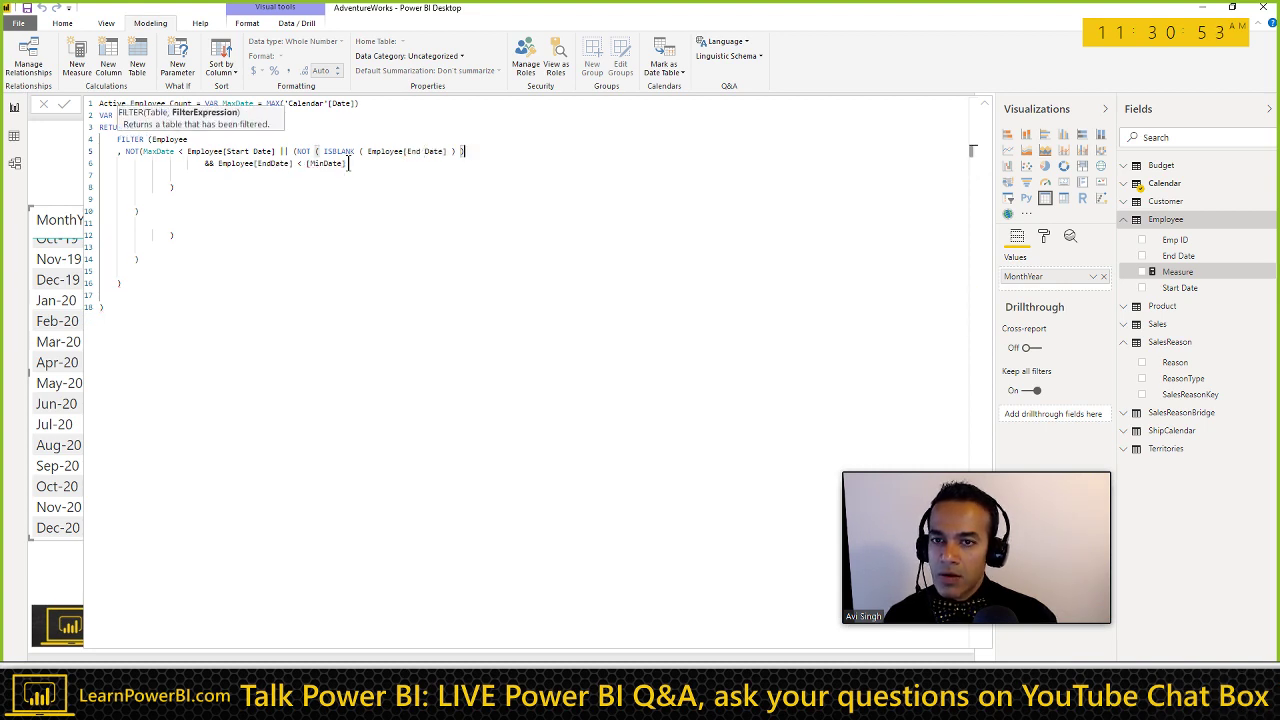
pyautogui.hotkey('ctrl', 'shift', 'Right')
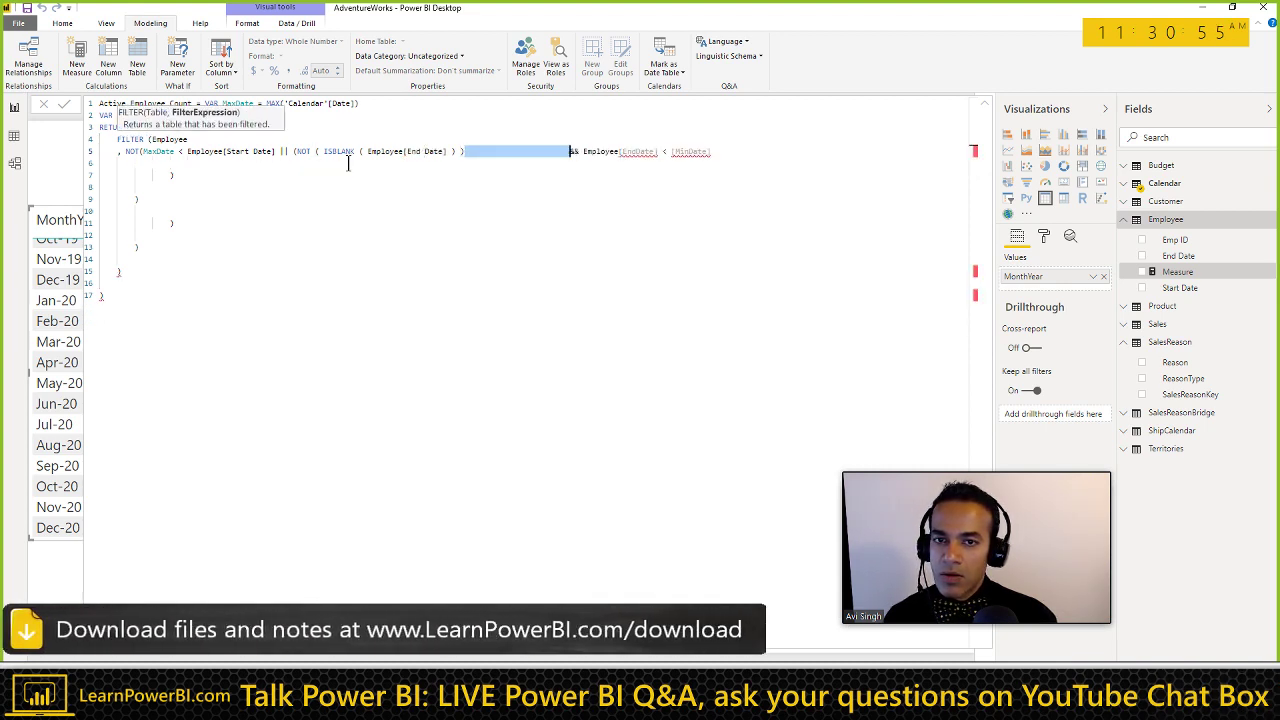
pyautogui.press('Delete')
pyautogui.hotkey('ctrl', 'Right')
pyautogui.hotkey('ctrl', 'Right')
pyautogui.hotkey('ctrl', 'Right')
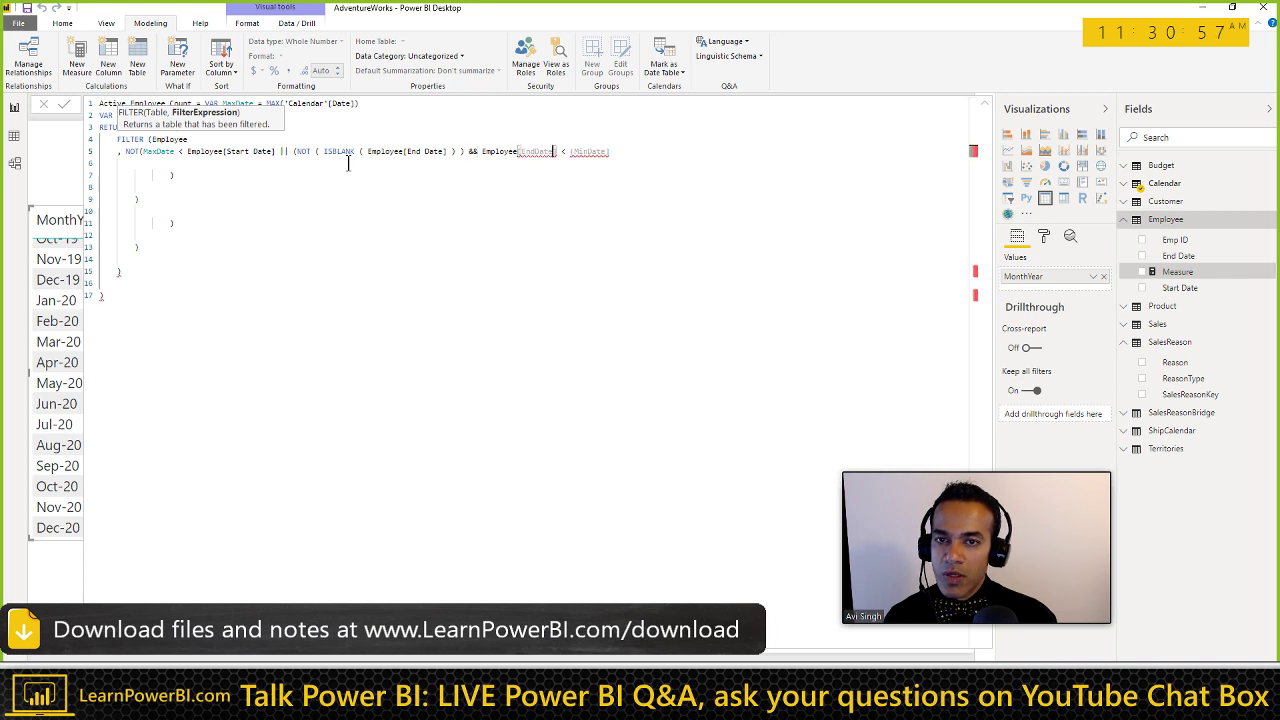
pyautogui.press('End')
pyautogui.press('Delete')
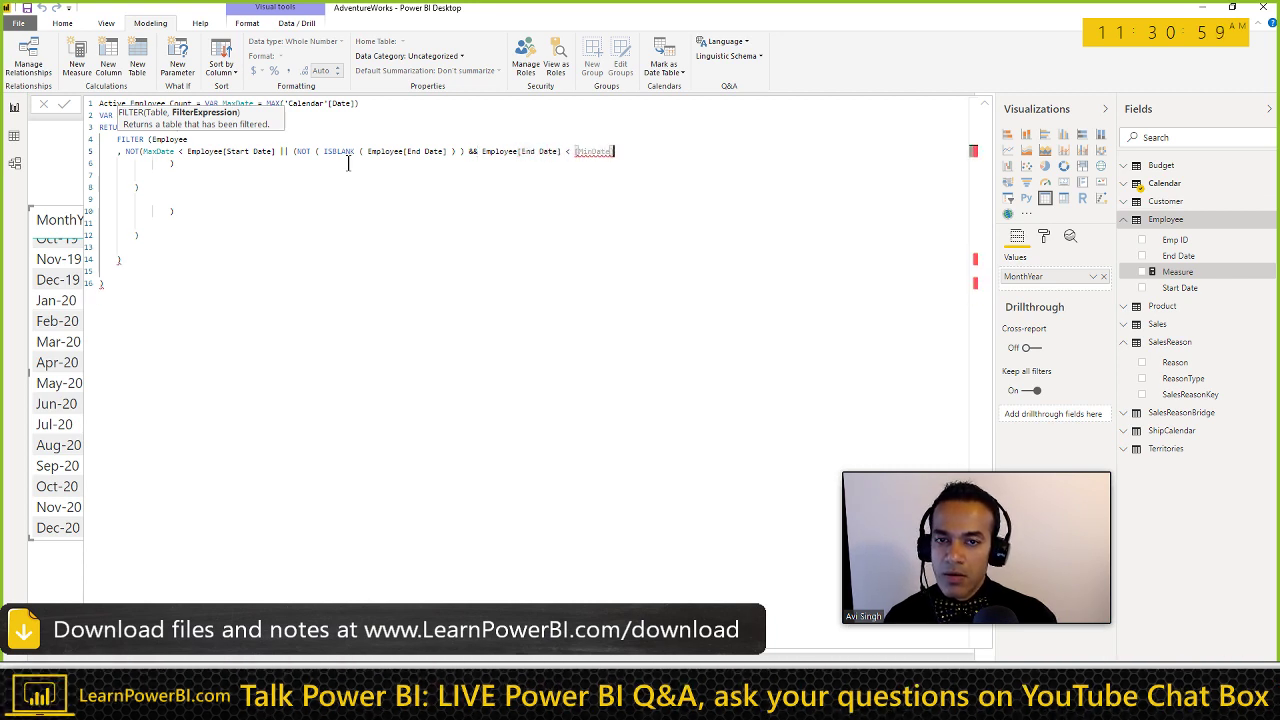
pyautogui.press('Tab')
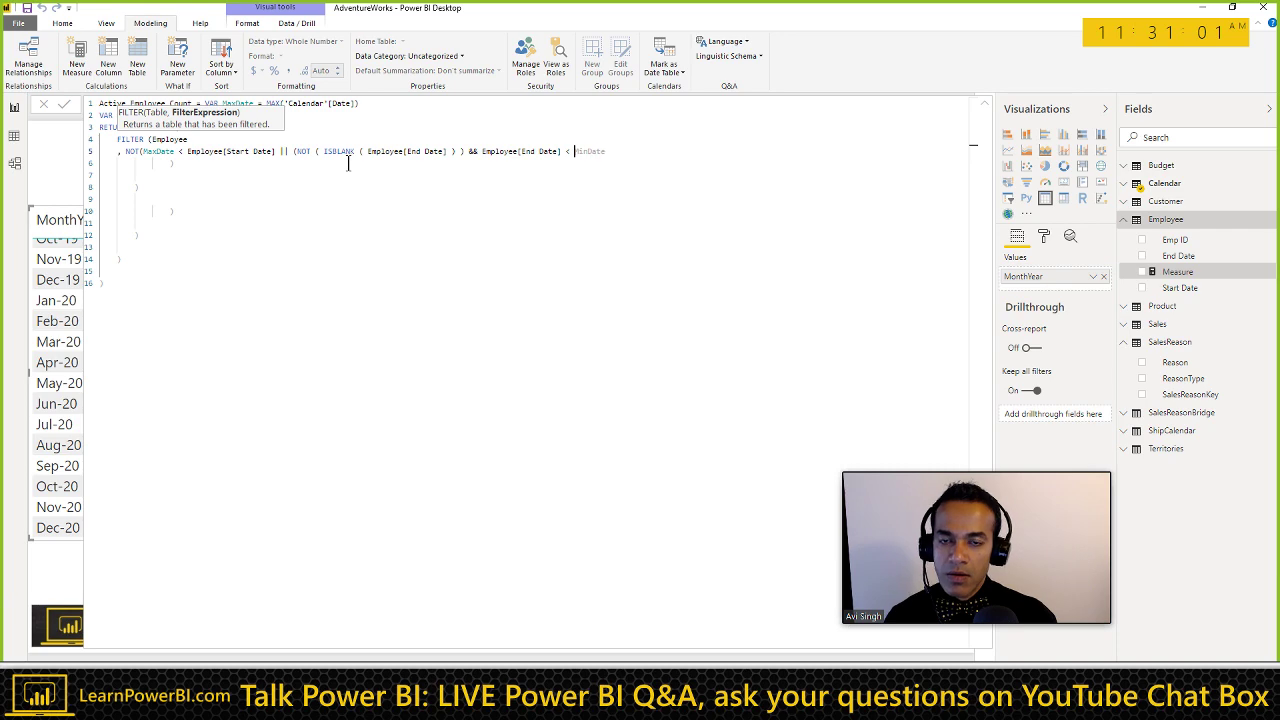
# Step: Delete the surplus closing brackets and empty lines, and indent the final ) under FILTER
pyautogui.click(348, 163)
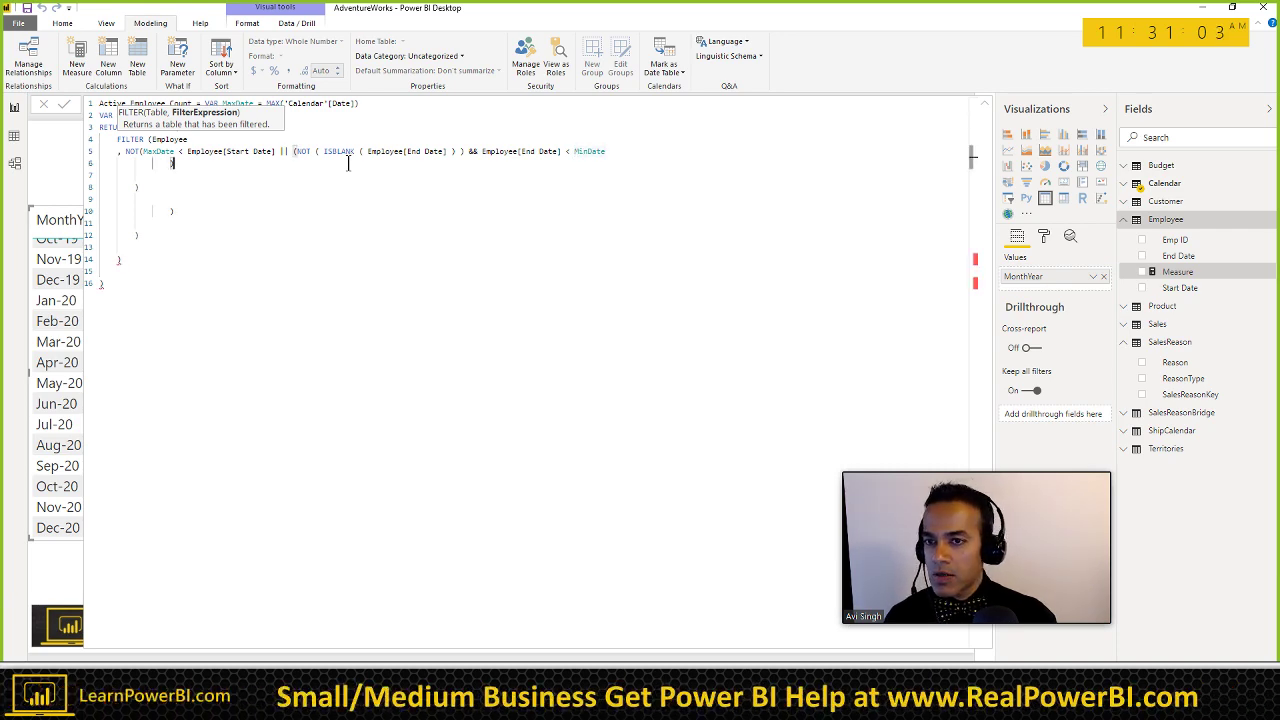
pyautogui.hotkey('shift', 'Home')
pyautogui.press('BackSpace')
pyautogui.press('BackSpace')
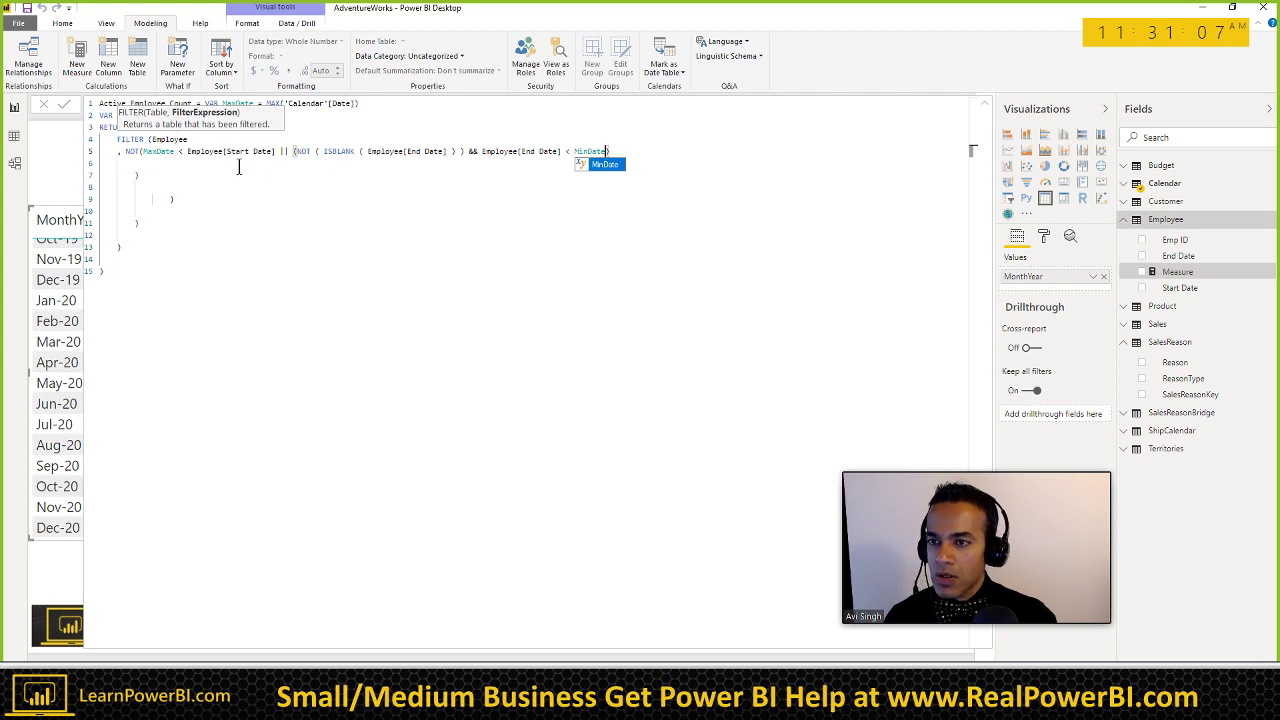
pyautogui.press('Escape')
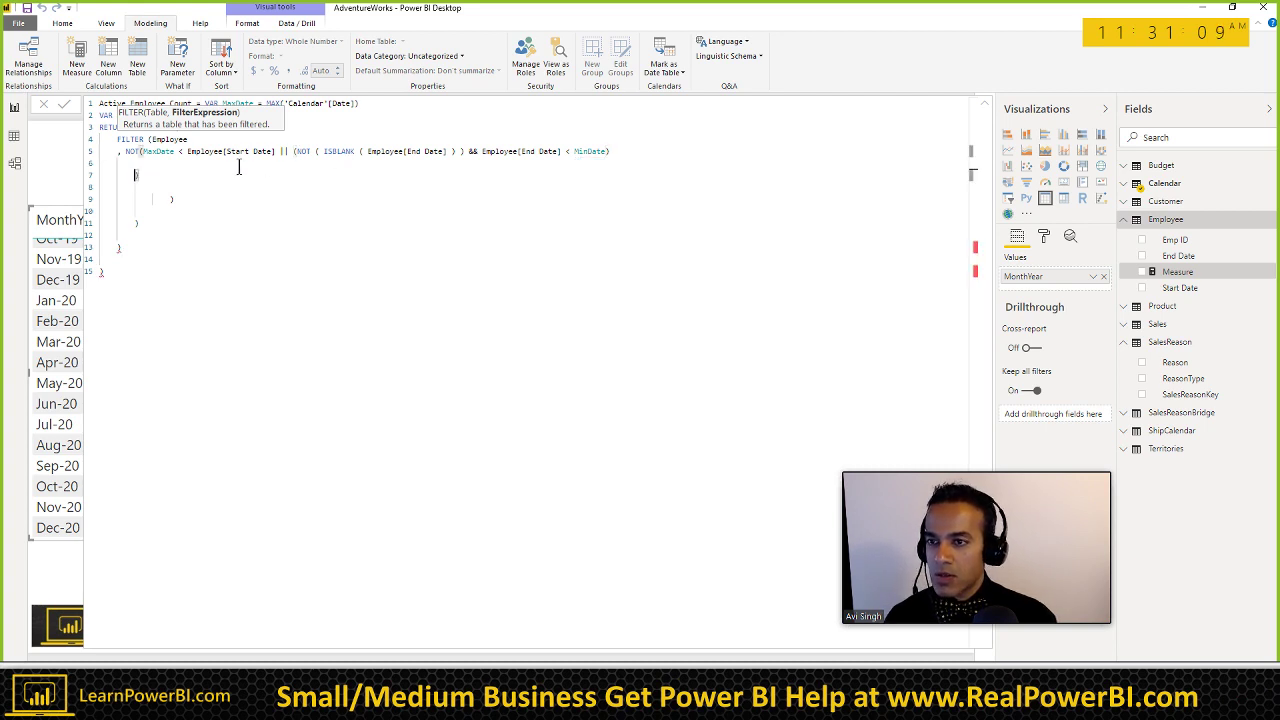
pyautogui.hotkey('shift', 'Home')
pyautogui.press('BackSpace')
pyautogui.press('BackSpace')
pyautogui.press('BackSpace')
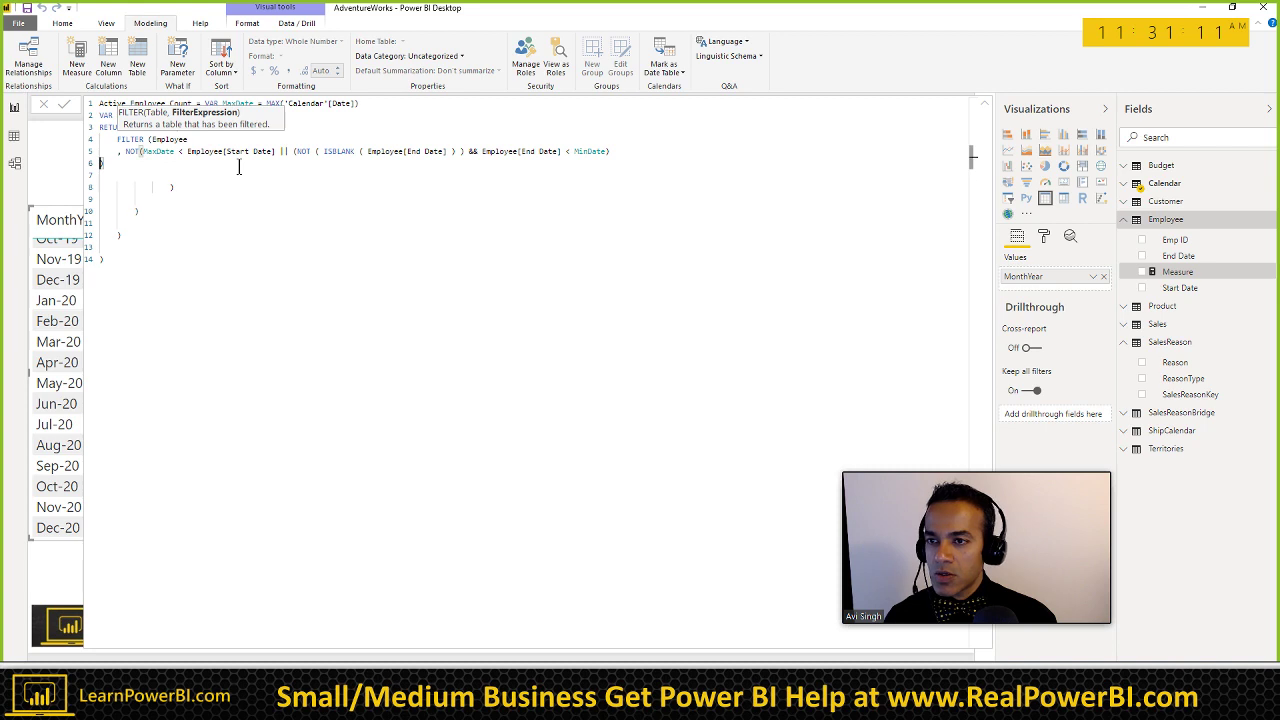
pyautogui.press('Down')
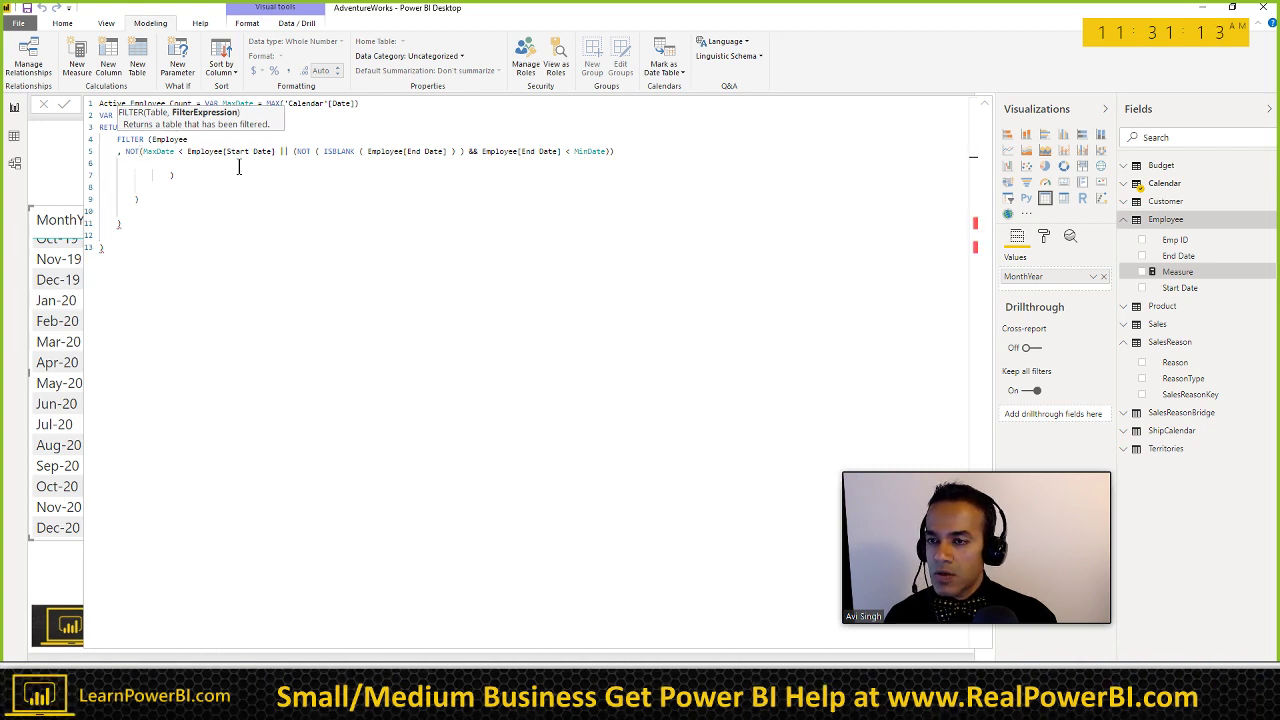
pyautogui.hotkey('shift', 'Down')
pyautogui.hotkey('shift', 'Down')
pyautogui.hotkey('shift', 'Down')
pyautogui.hotkey('shift', 'End')
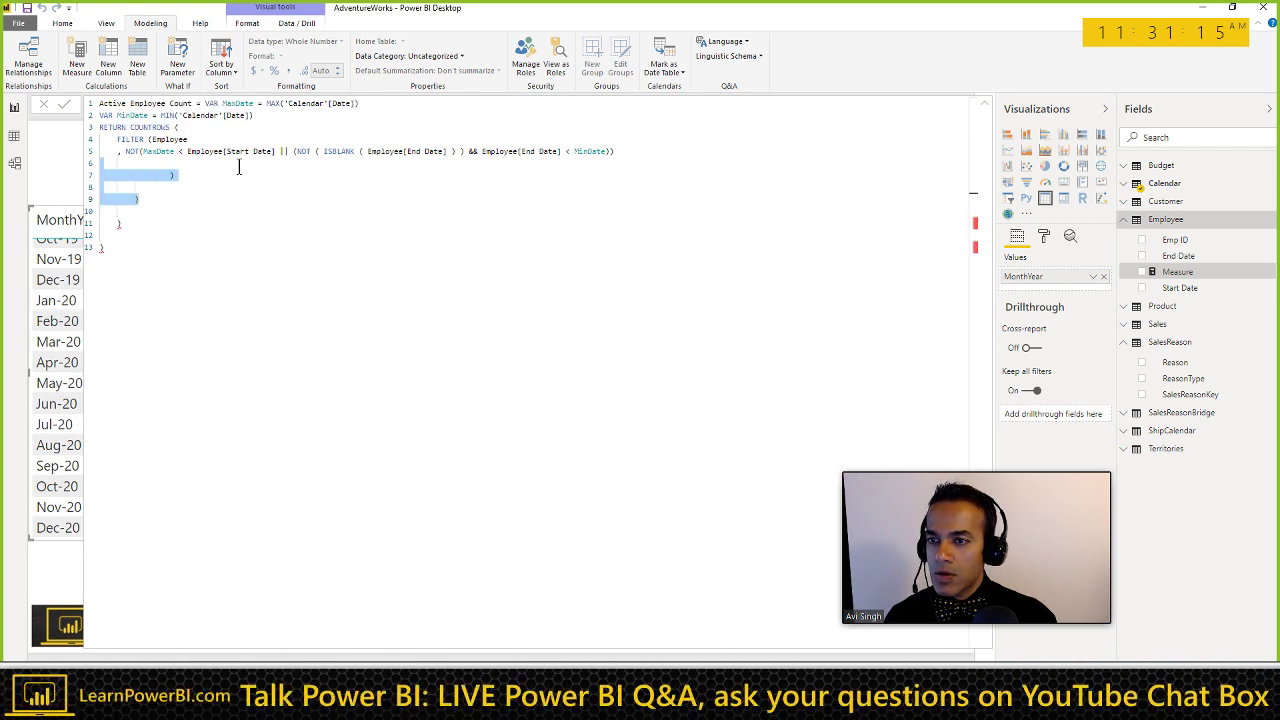
pyautogui.press('BackSpace')
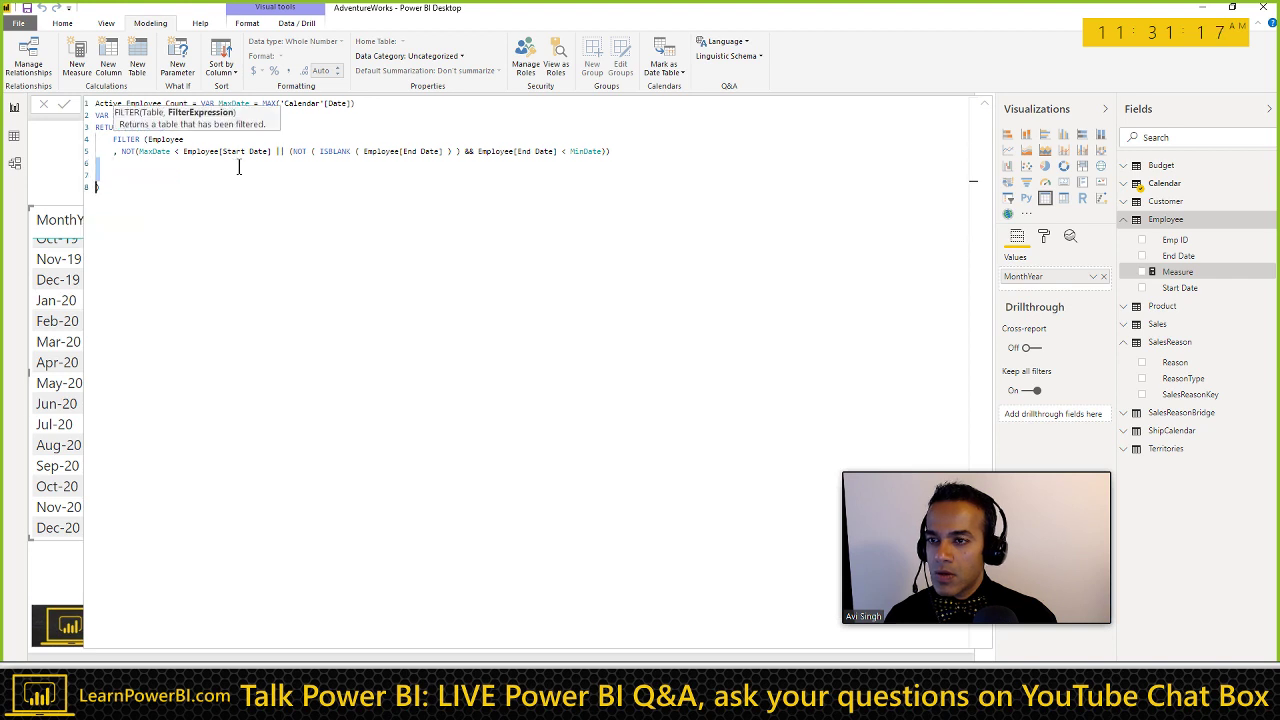
pyautogui.press('BackSpace')
pyautogui.press('BackSpace')
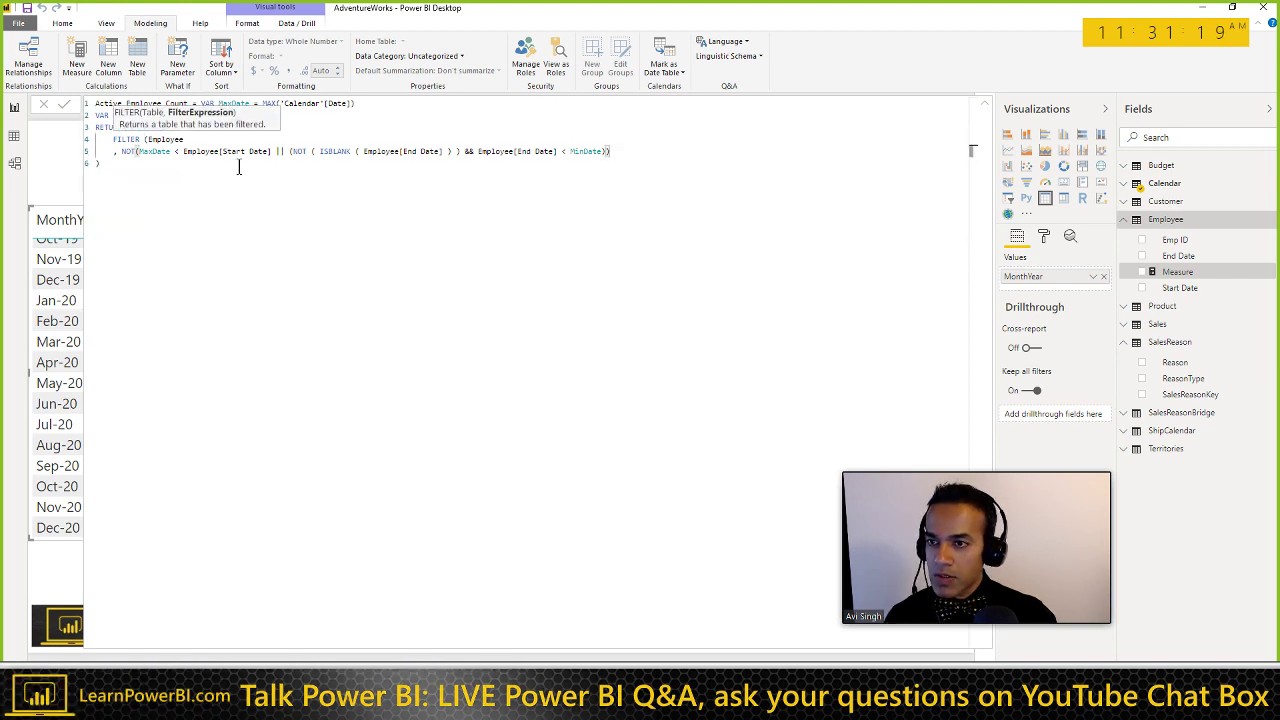
pyautogui.press('Tab')
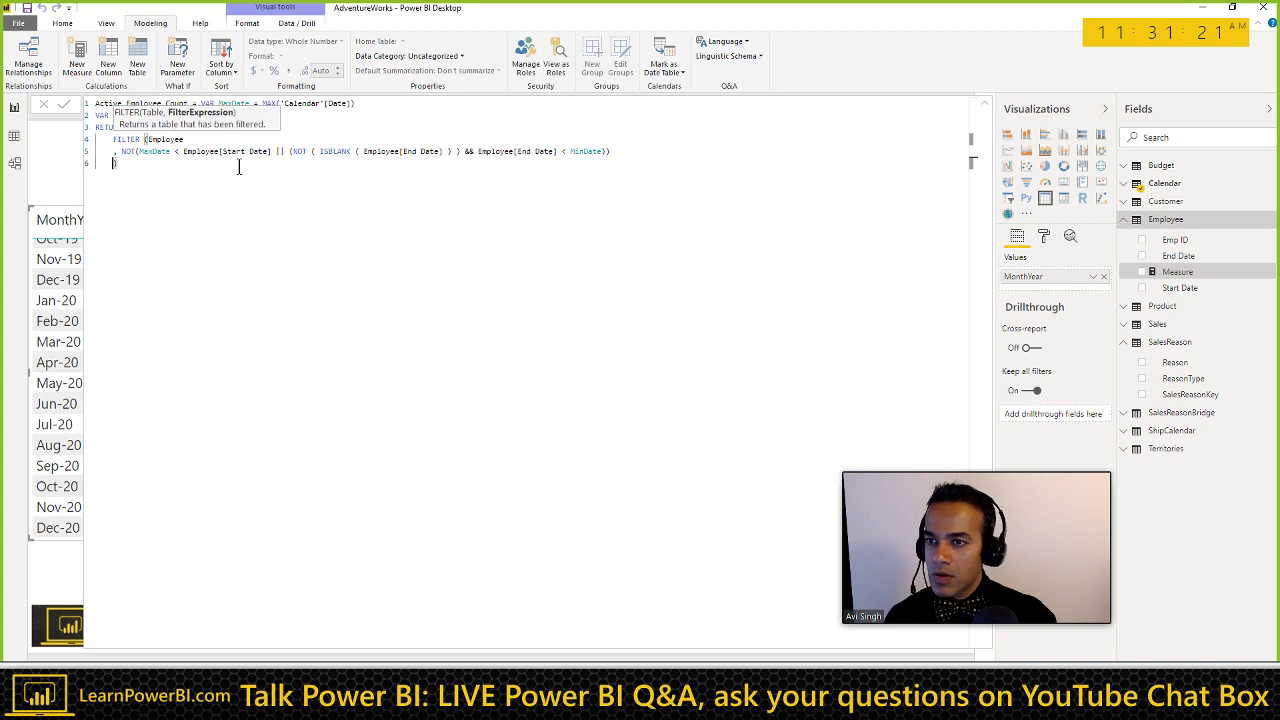
pyautogui.write(')')
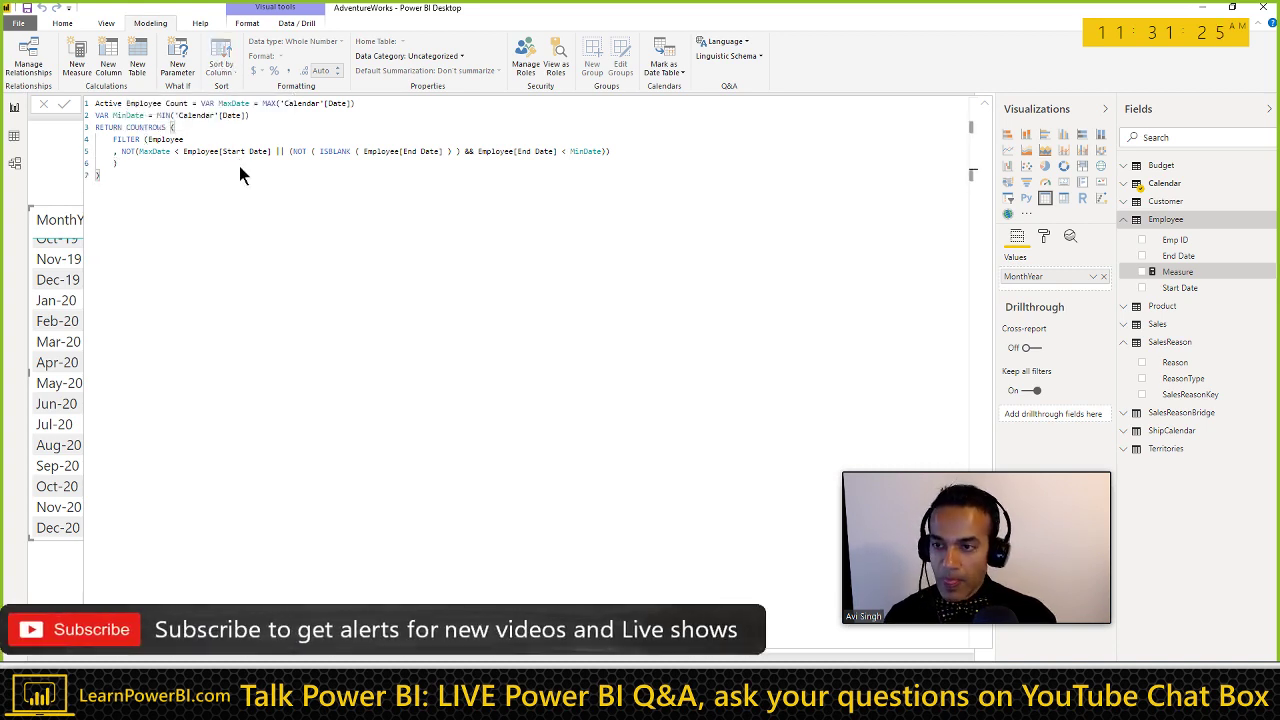
# Step: Commit the Active Employee Count measure and add it to the MonthYear table
pyautogui.click(416, 236)
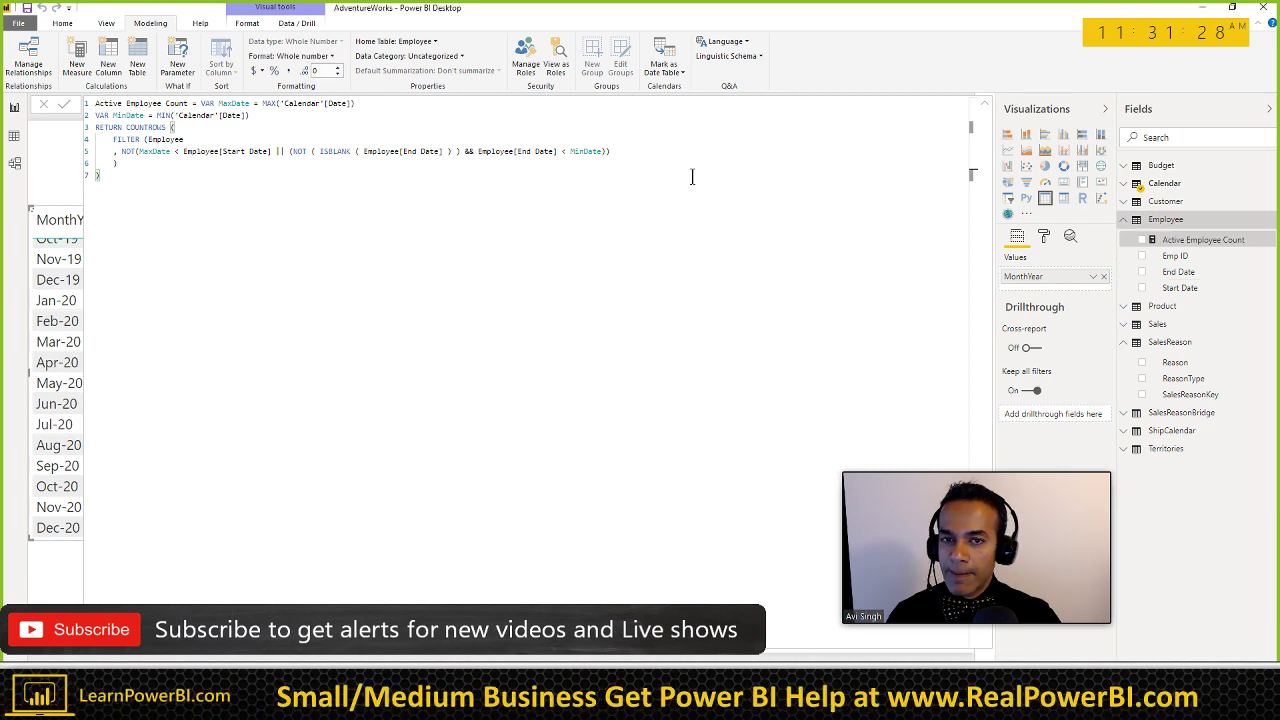
pyautogui.click(985, 104)
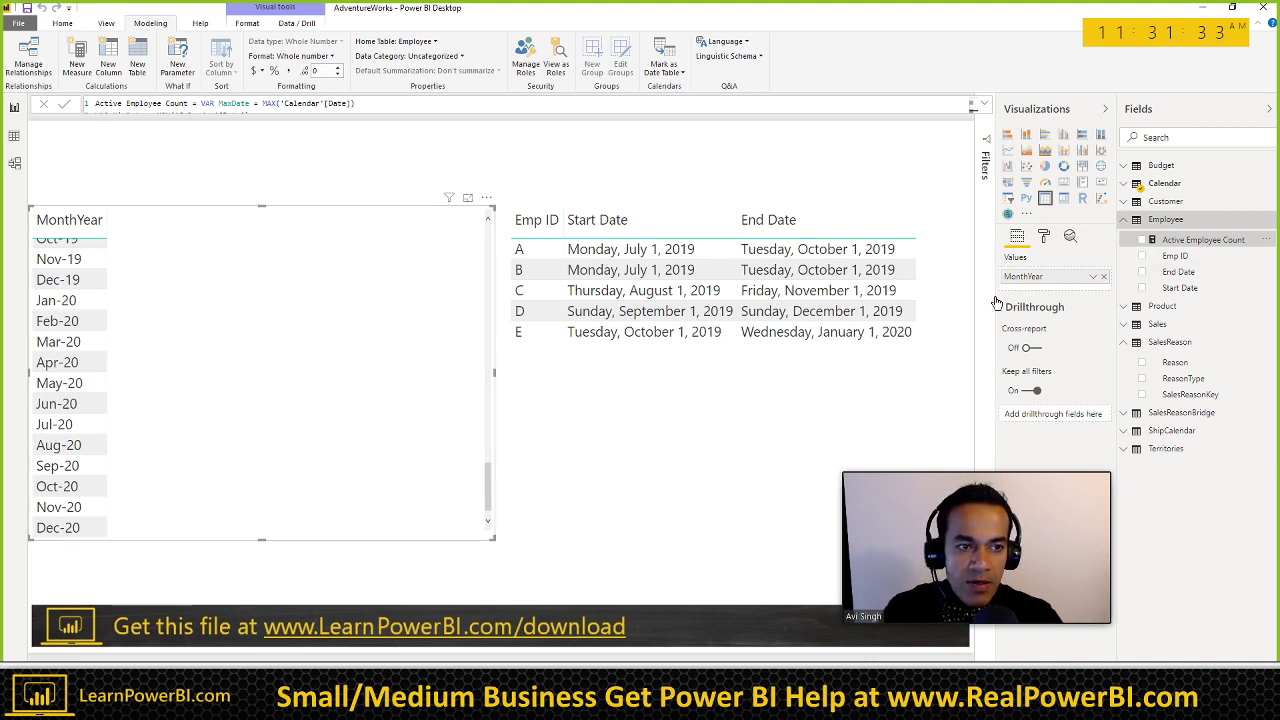
pyautogui.moveTo(997, 302); pyautogui.dragTo(211, 311)
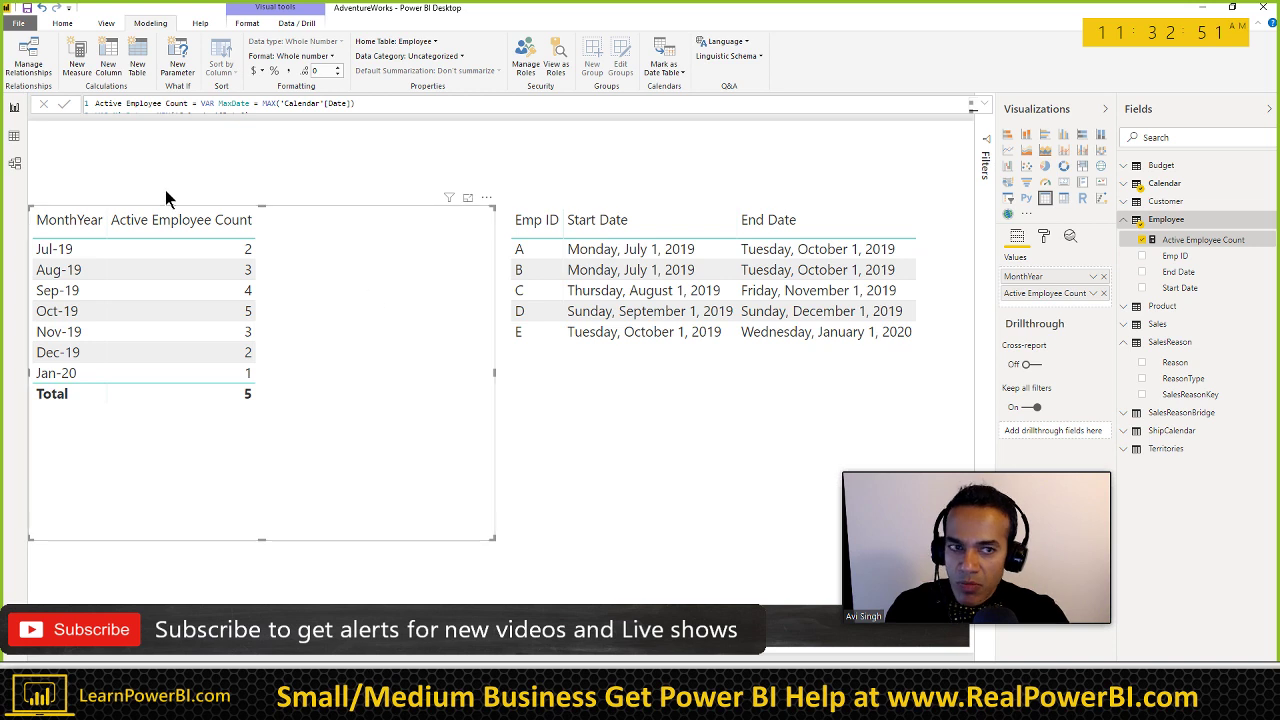
# Step: Open the Power Query Editor with Edit Queries on the Home ribbon
pyautogui.click(106, 23)
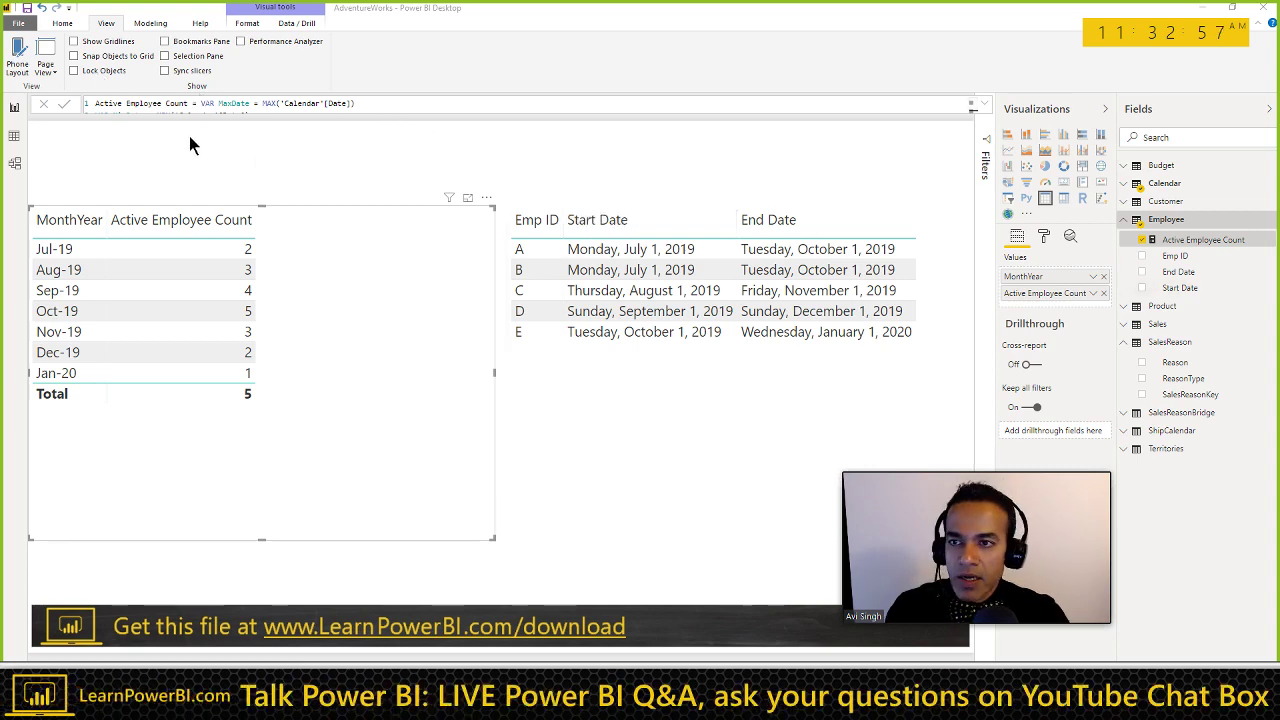
pyautogui.click(62, 23)
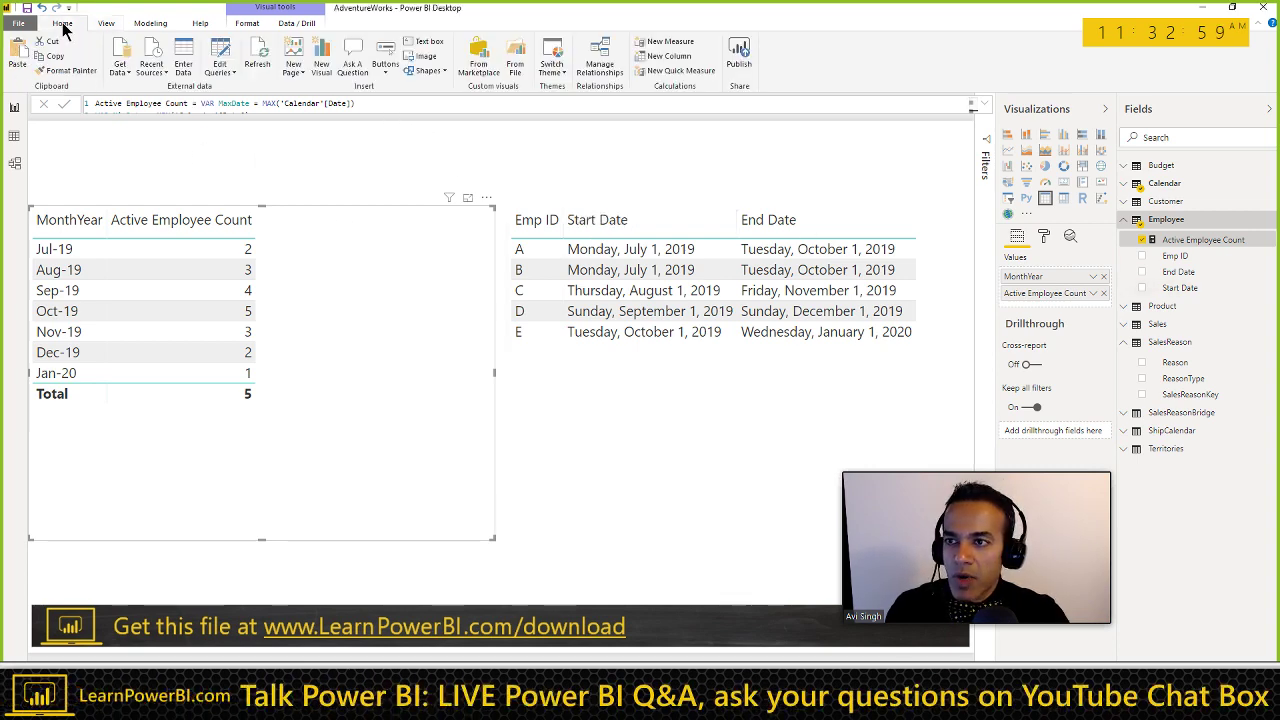
pyautogui.click(225, 70)
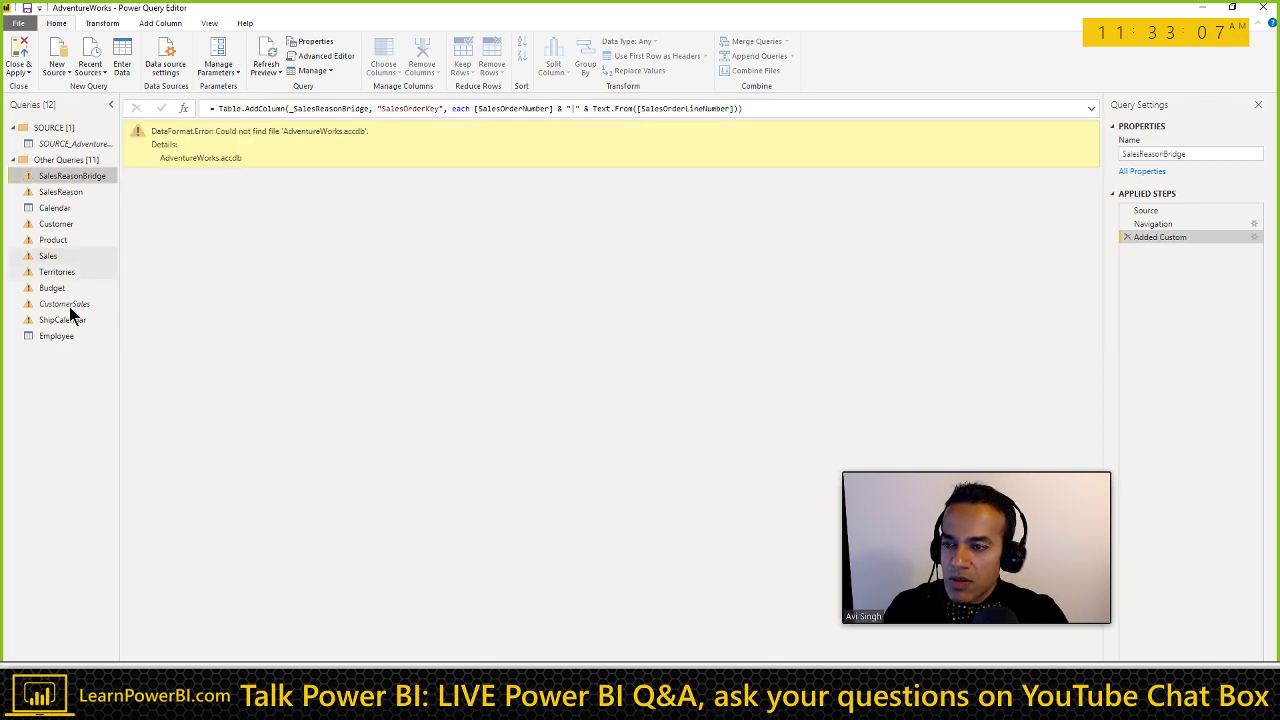
# Step: In the Employee Source table, set End Dates to 9/30/2019, 9/30/2019, 11/30/2019, 12/31/2019 and 1/31/2019
pyautogui.click(56, 336)
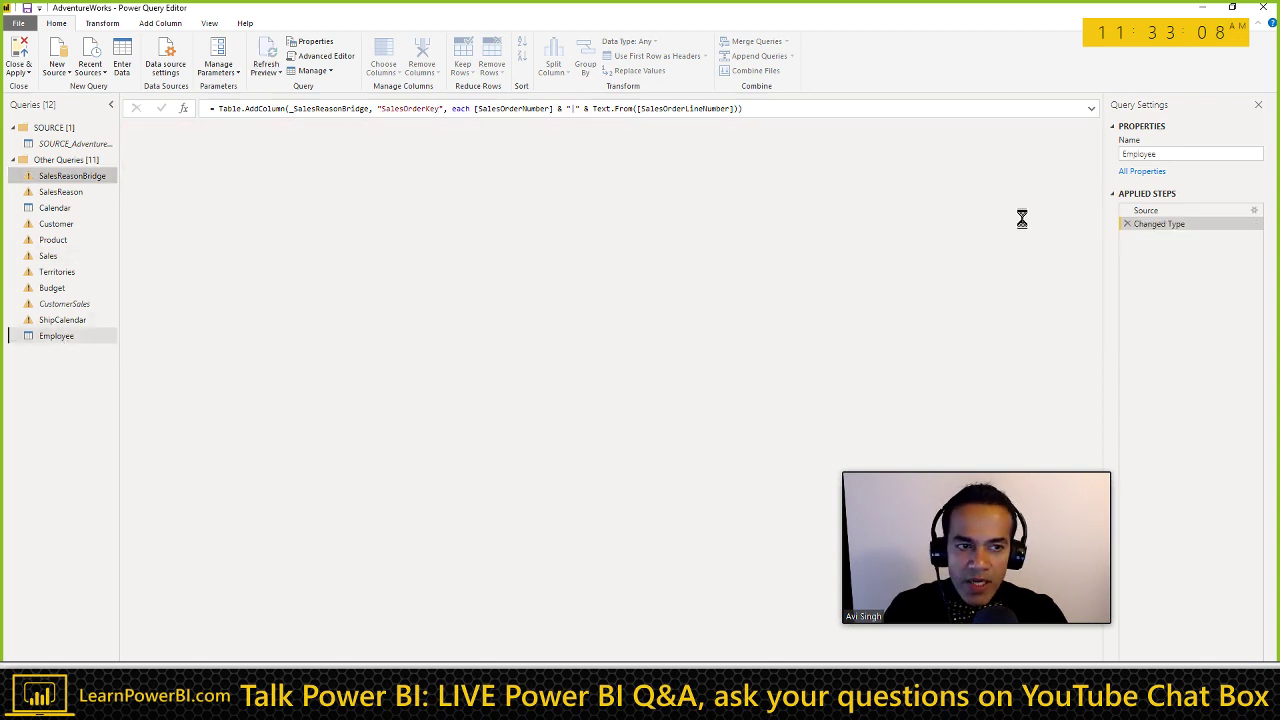
pyautogui.click(1188, 212)
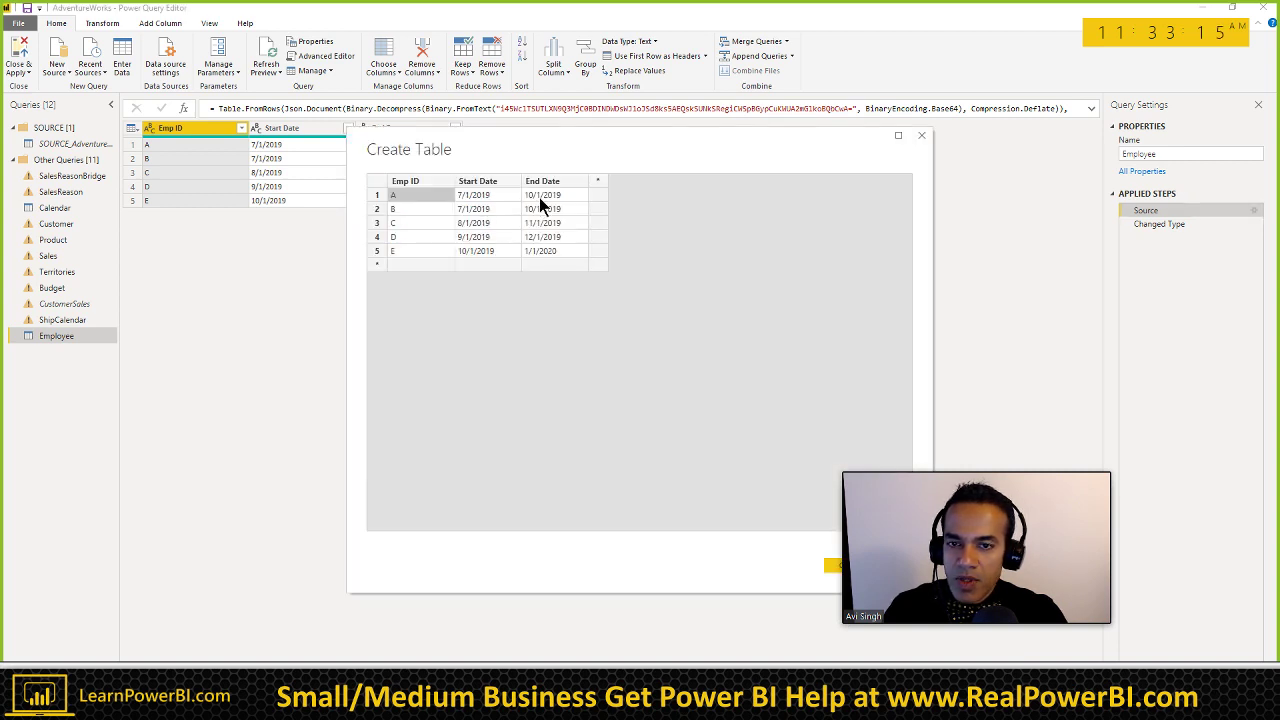
pyautogui.click(532, 195)
pyautogui.write('9')
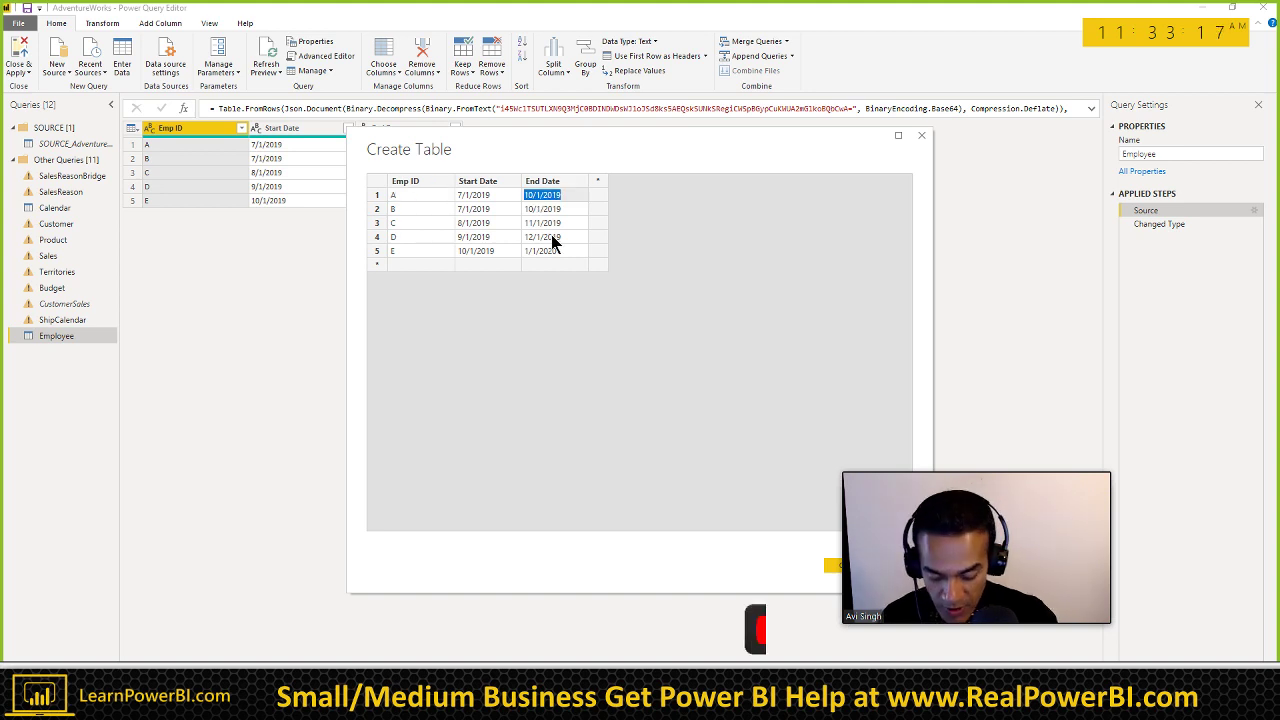
pyautogui.write('/30')
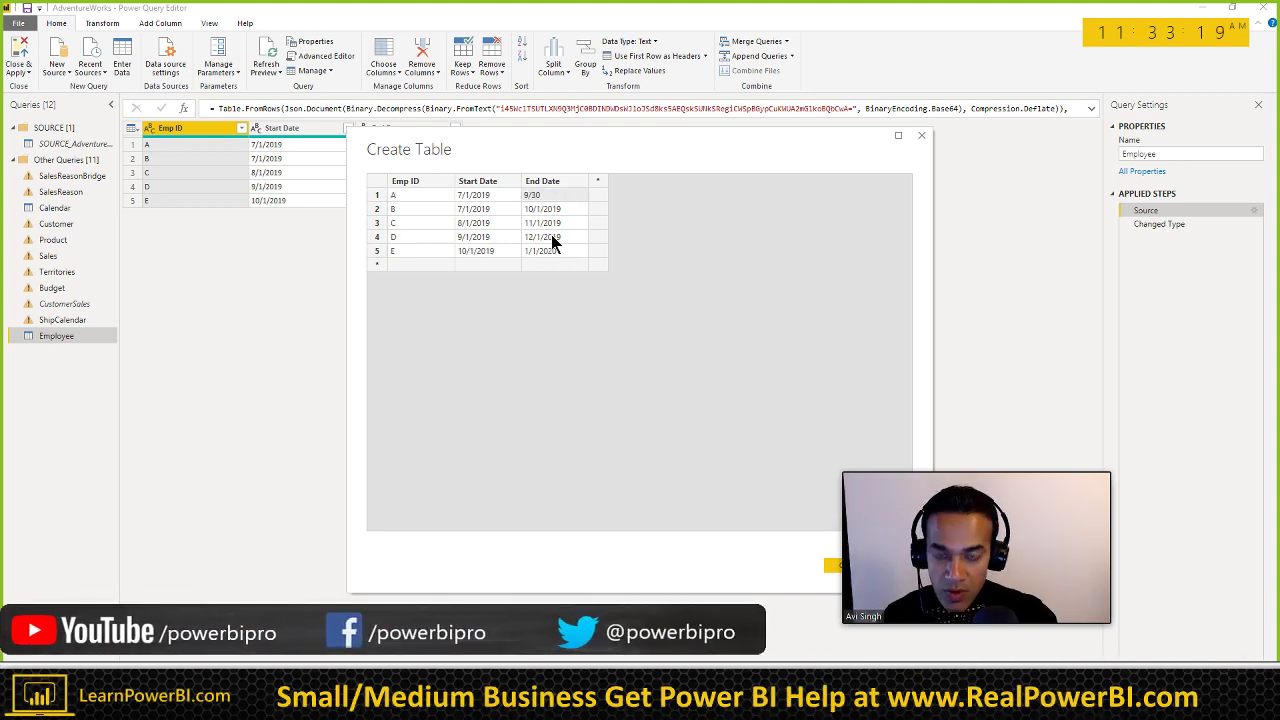
pyautogui.write('/2019')
pyautogui.click(527, 210)
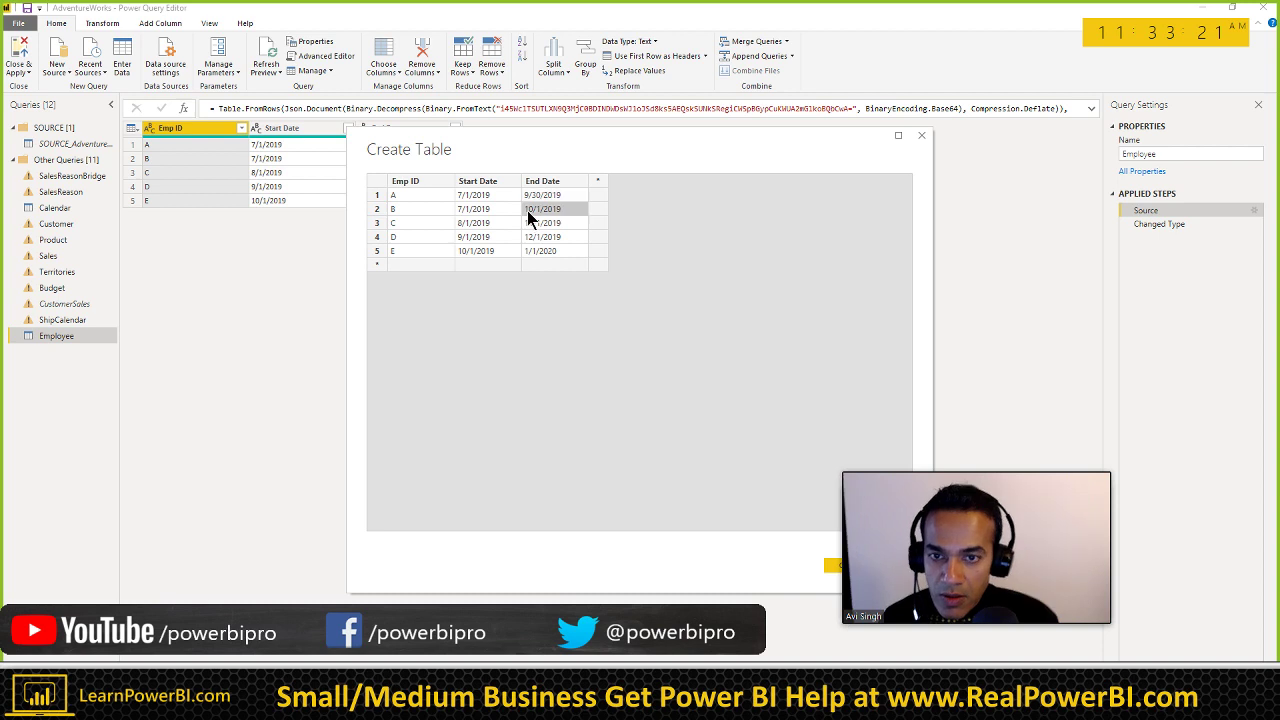
pyautogui.write('9/30')
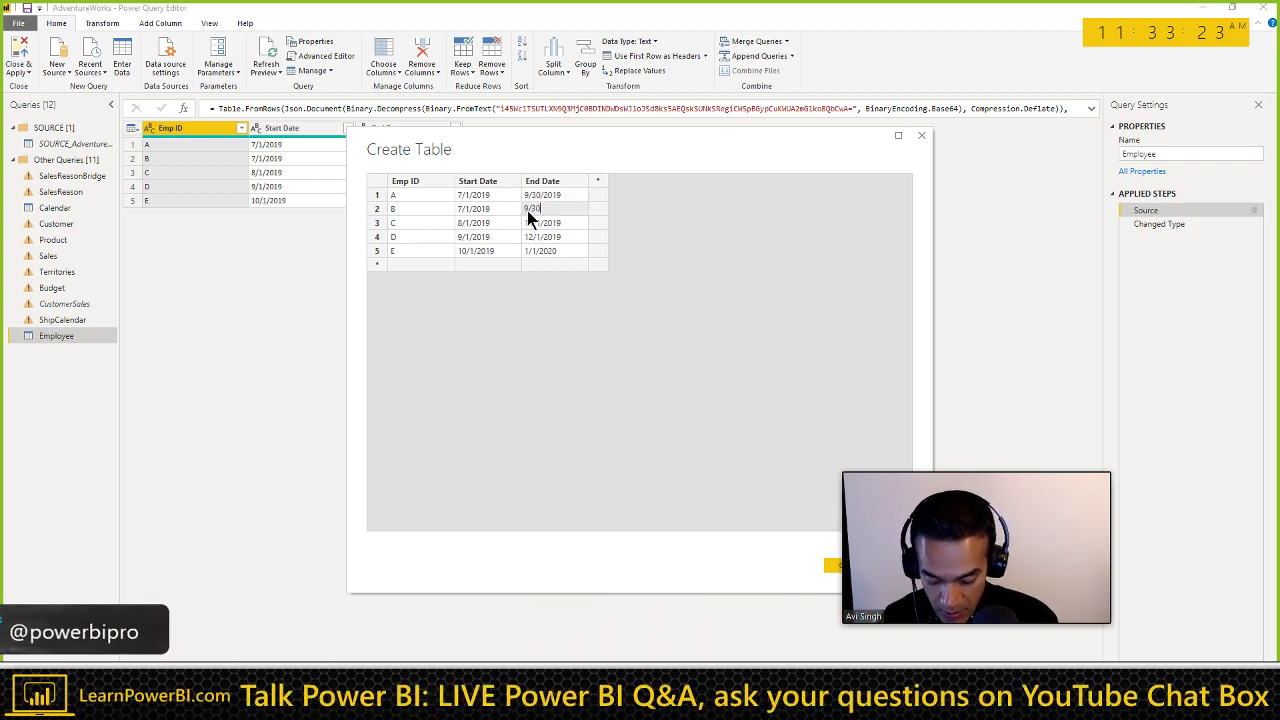
pyautogui.write('/2019')
pyautogui.click(530, 225)
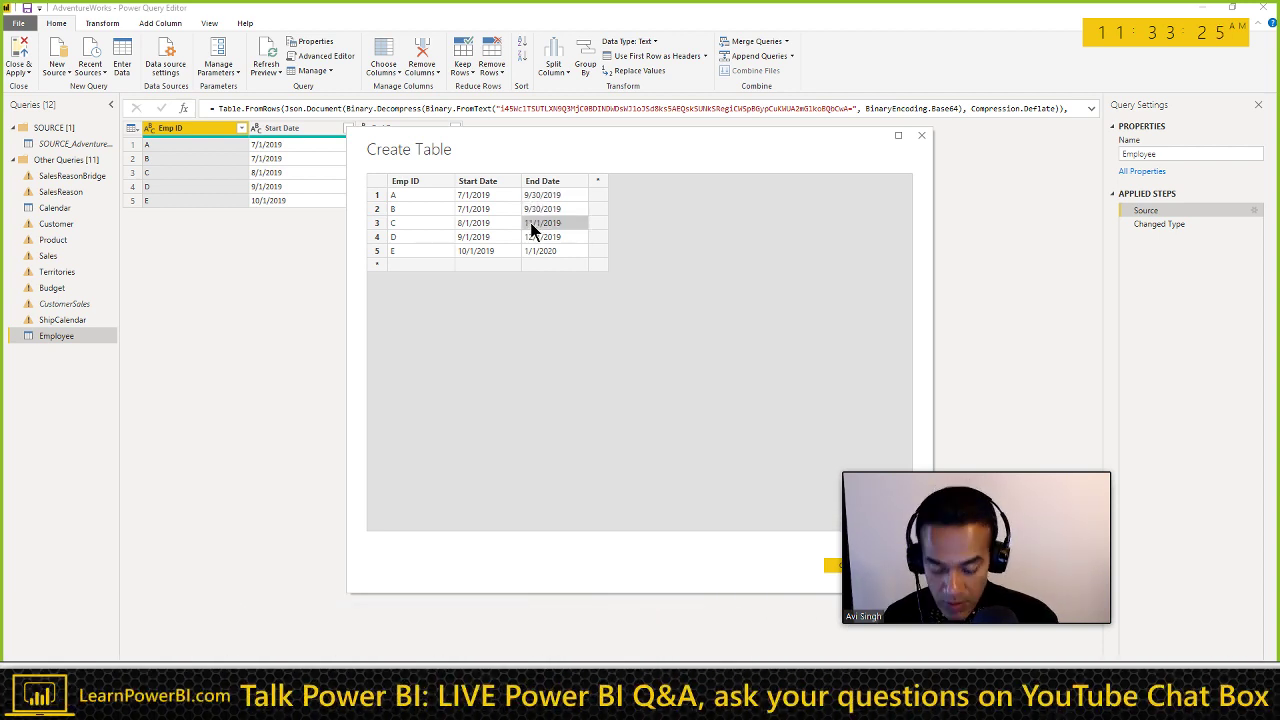
pyautogui.write('11/30')
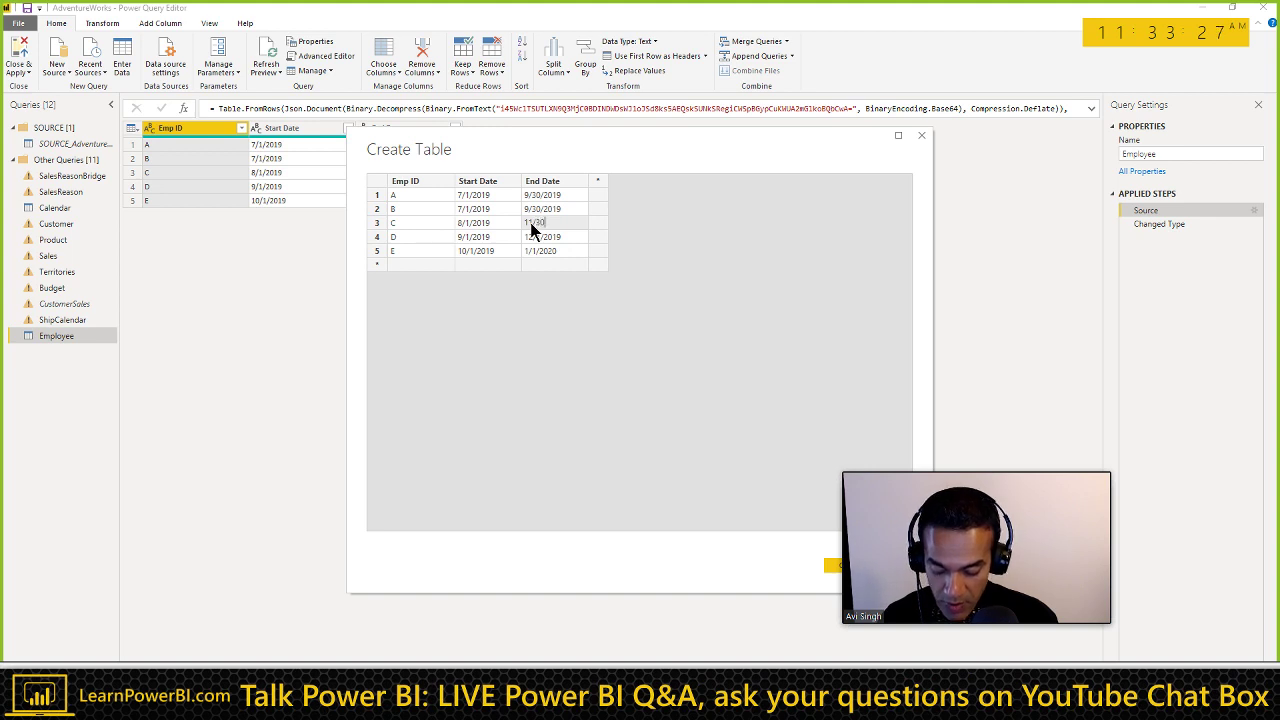
pyautogui.write('/2019')
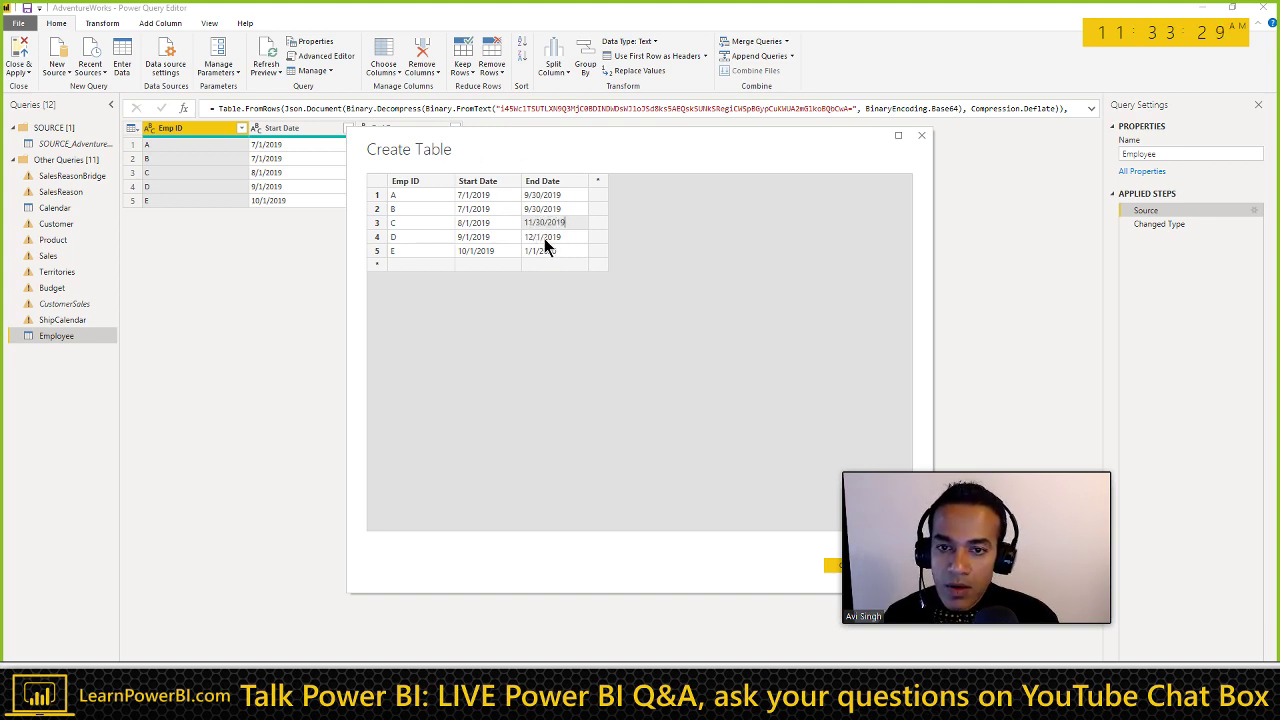
pyautogui.click(545, 238)
pyautogui.write('12/31/2')
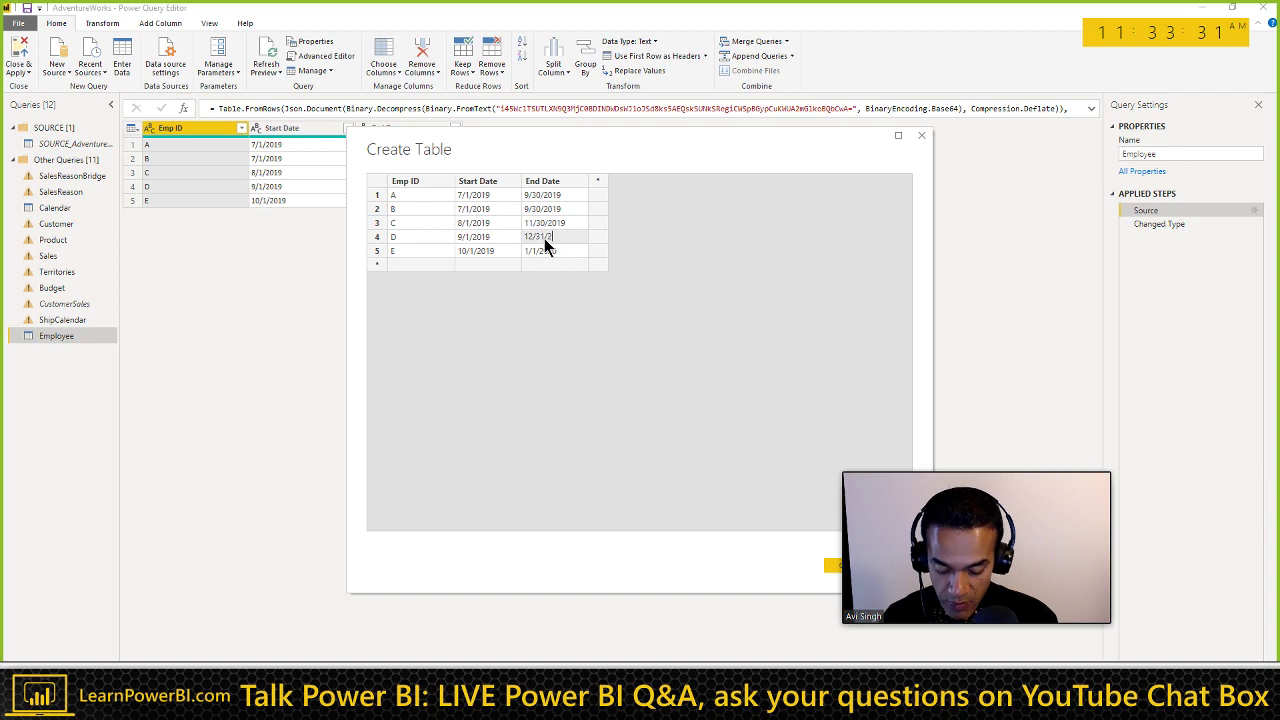
pyautogui.write('019')
pyautogui.click(543, 252)
pyautogui.write('1')
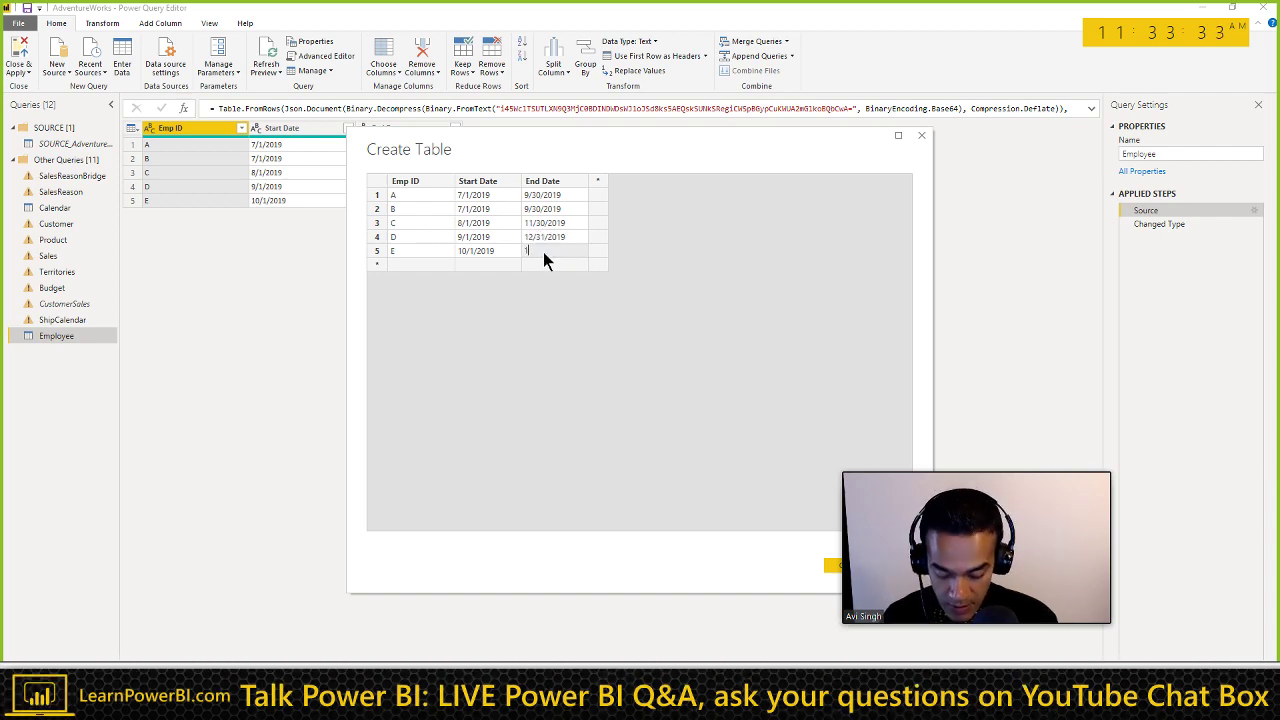
pyautogui.write('/31/2019')
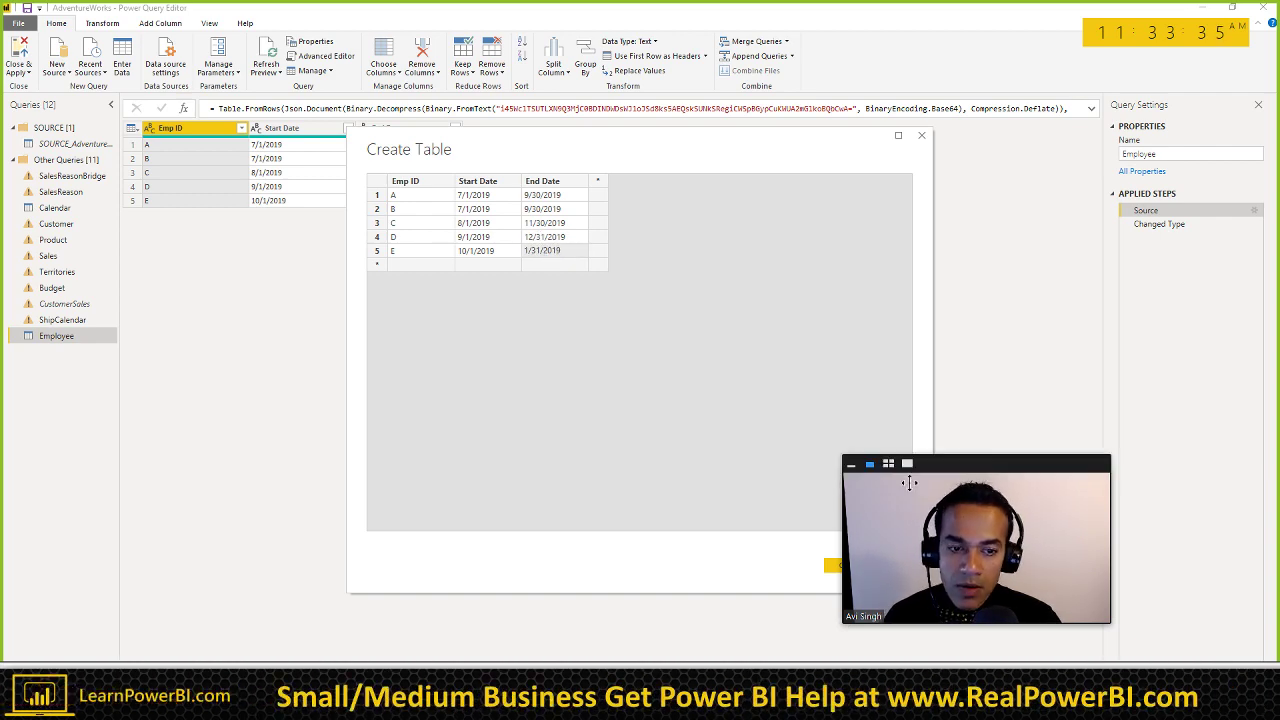
pyautogui.moveTo(909, 483); pyautogui.dragTo(964, 465)
pyautogui.click(848, 565)
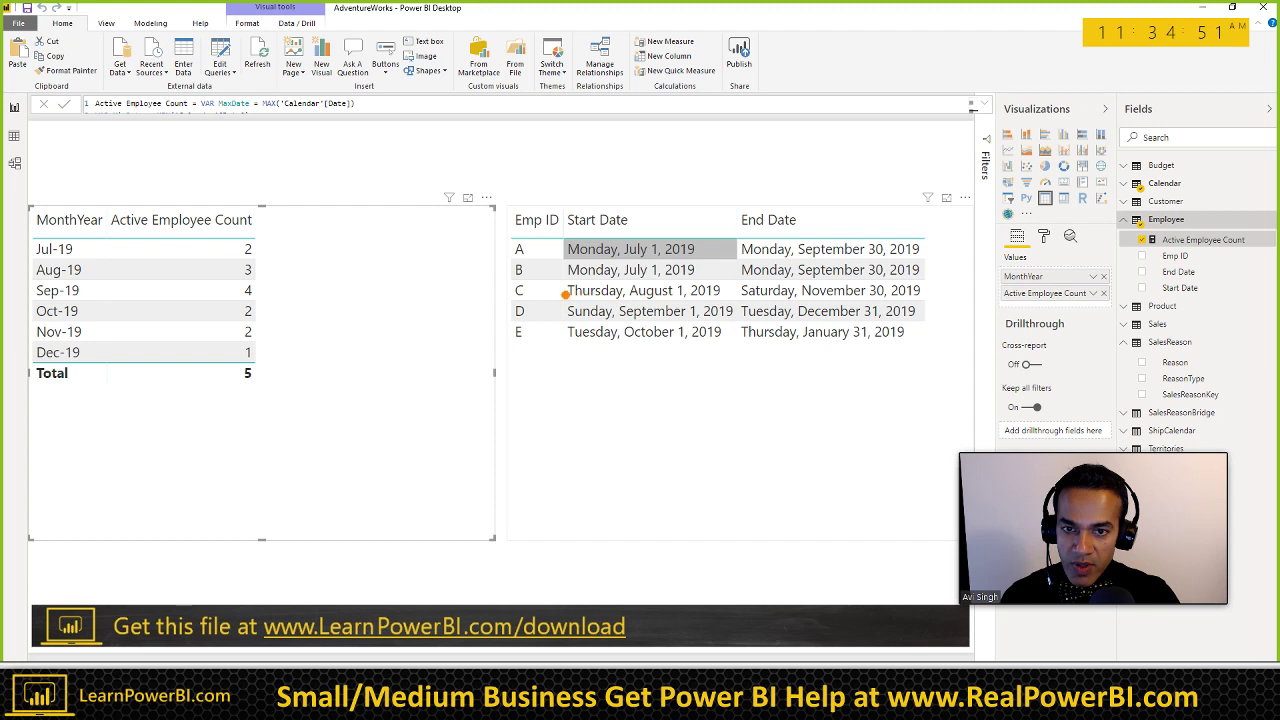
pyautogui.click(70, 318)
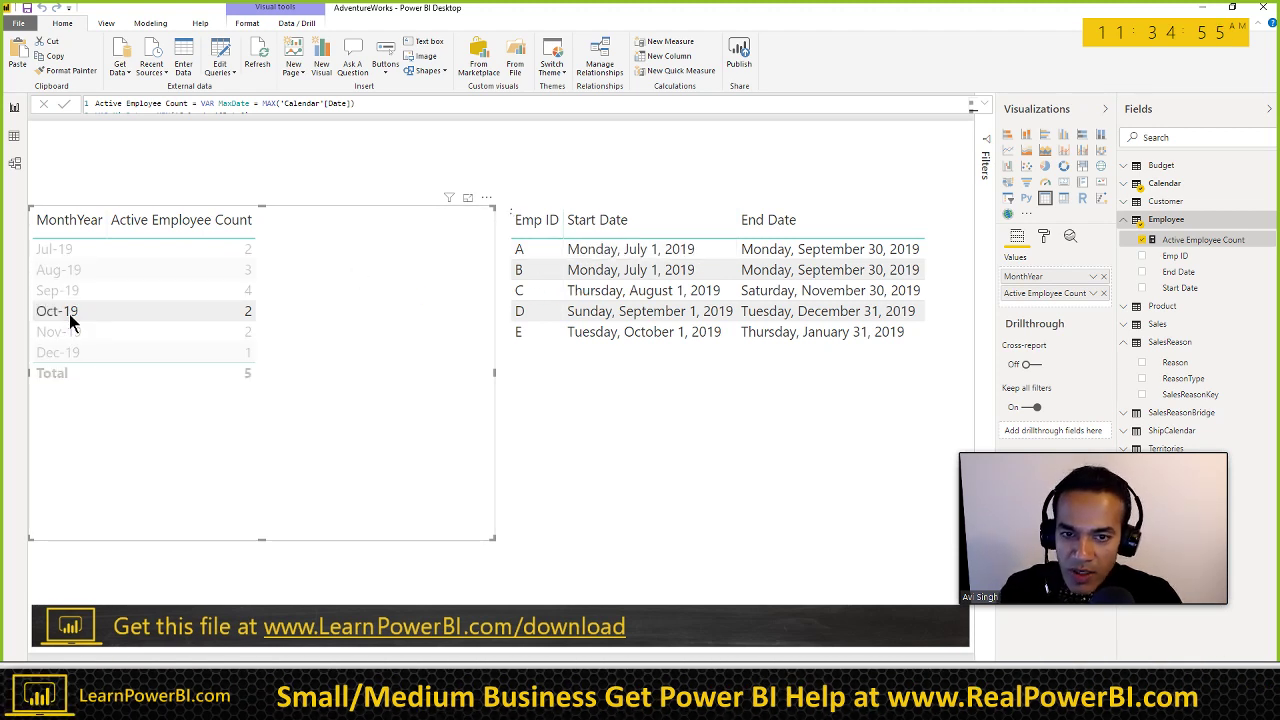
pyautogui.click(70, 318)
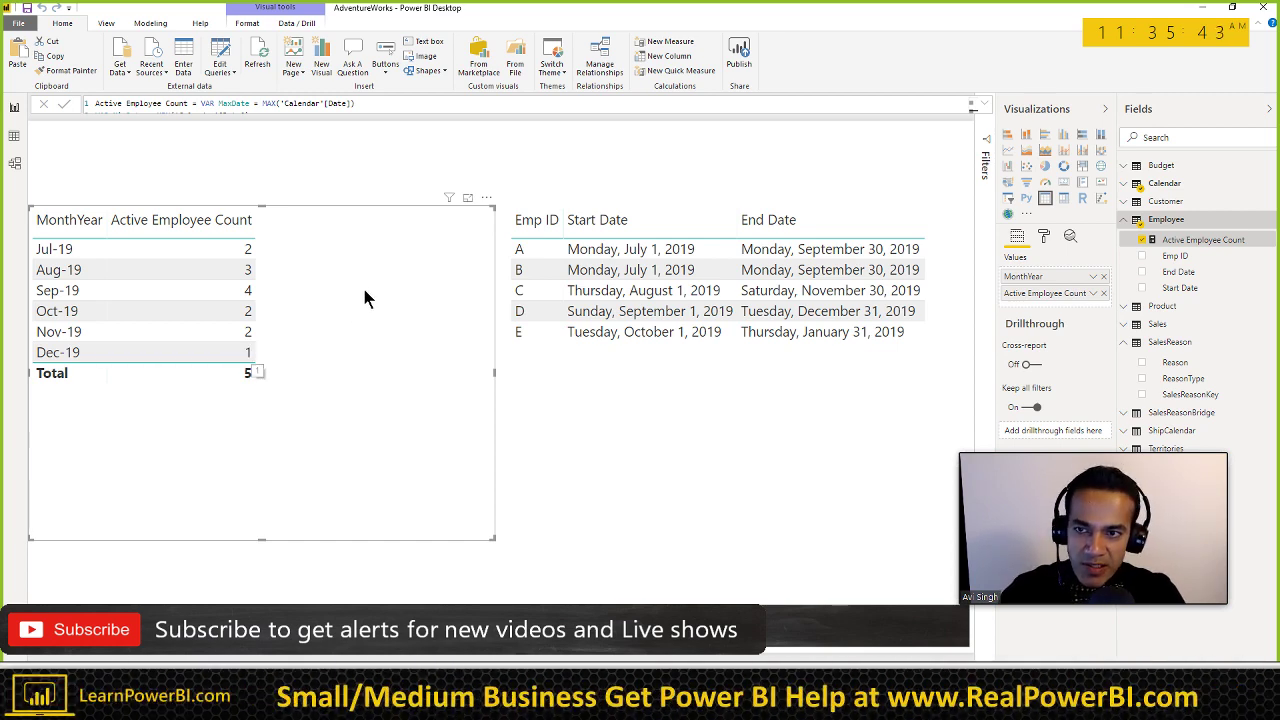
pyautogui.click(986, 108)
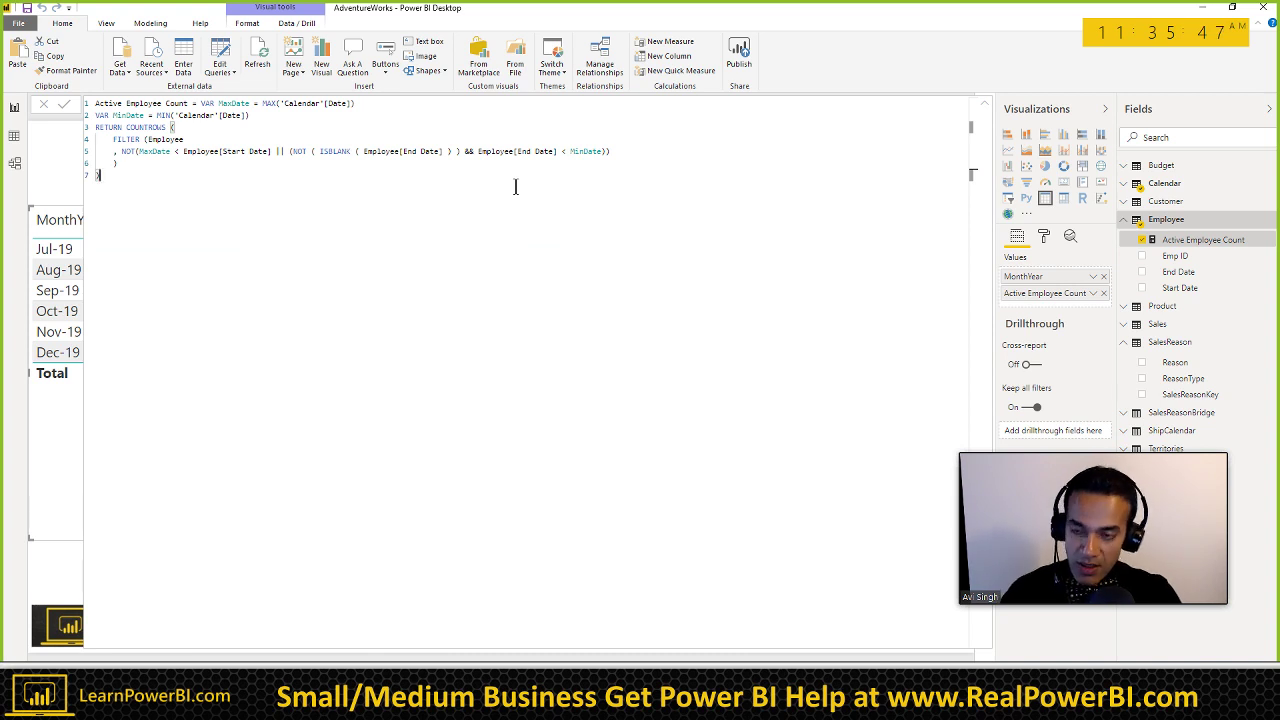
pyautogui.click(987, 108)
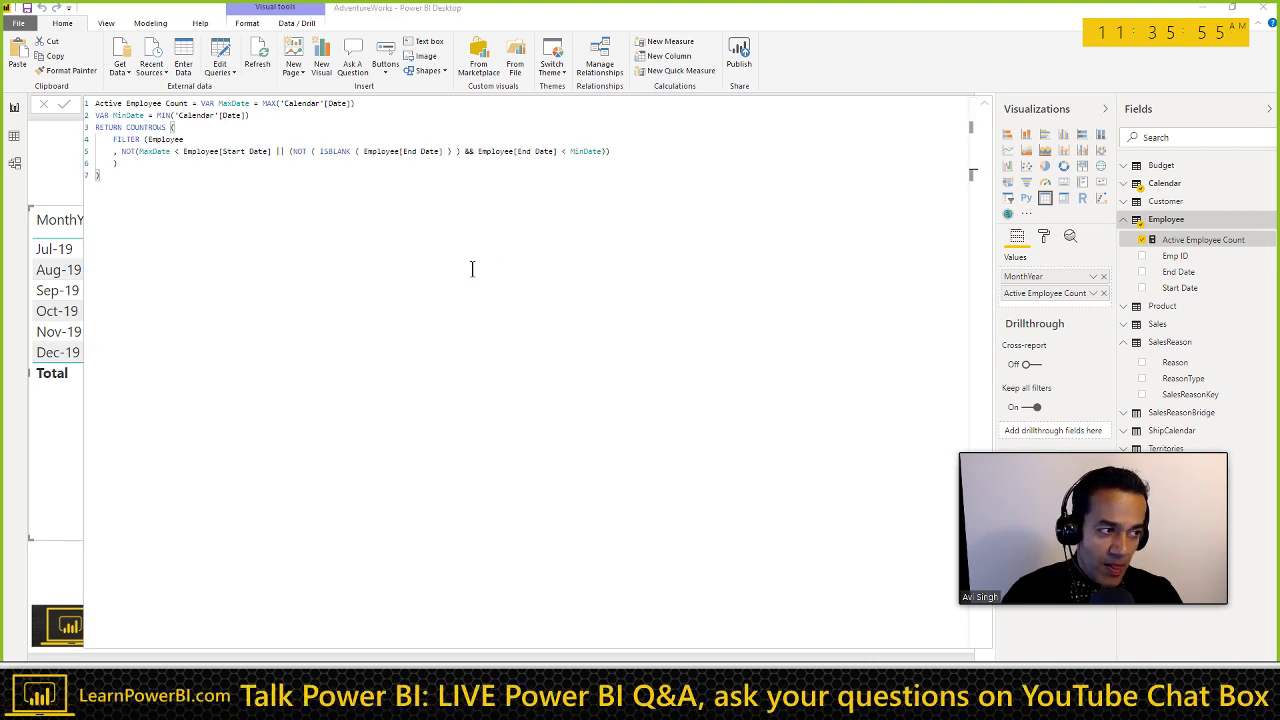
pyautogui.hotkey('alt', 'Tab')
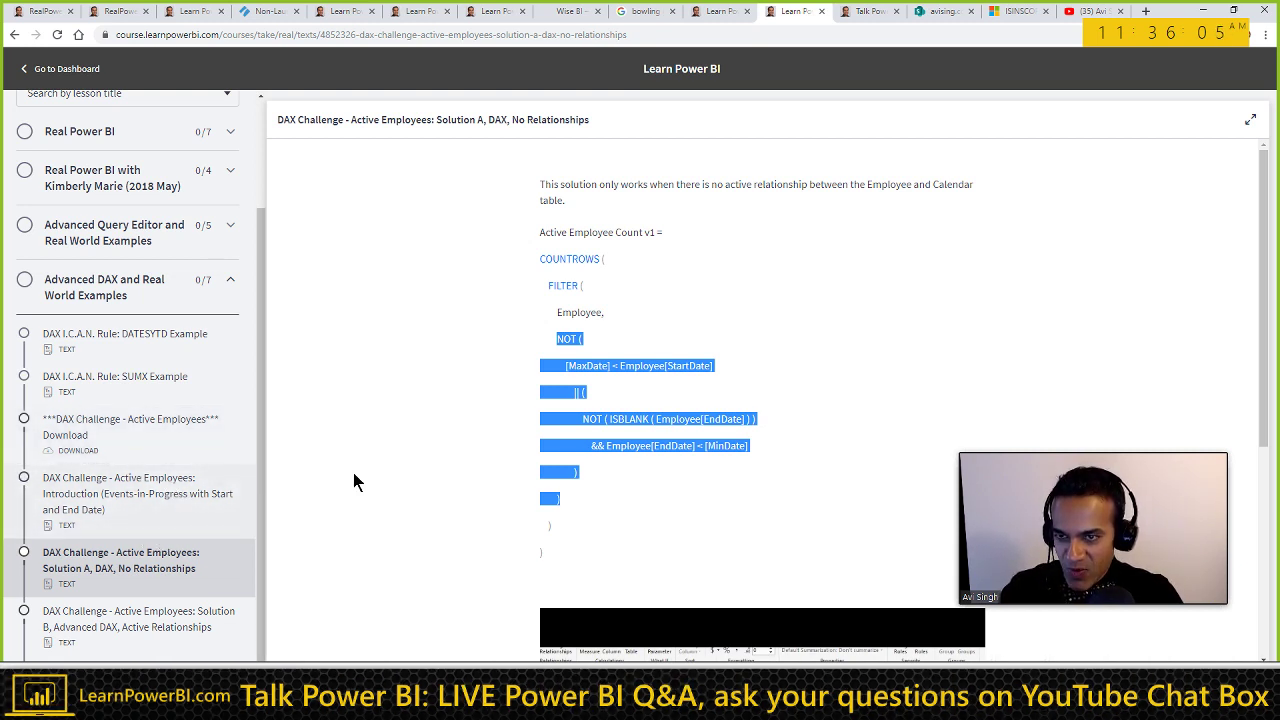
pyautogui.hotkey('alt', 'Tab')
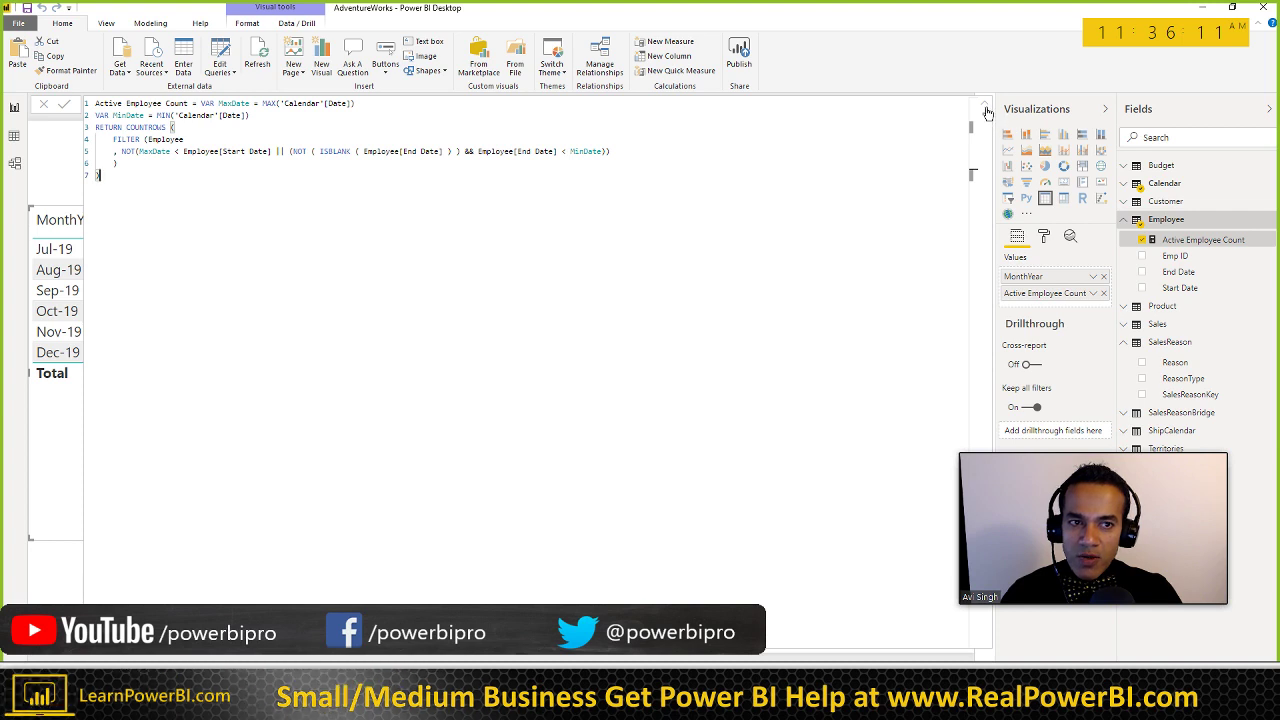
pyautogui.press('Return')
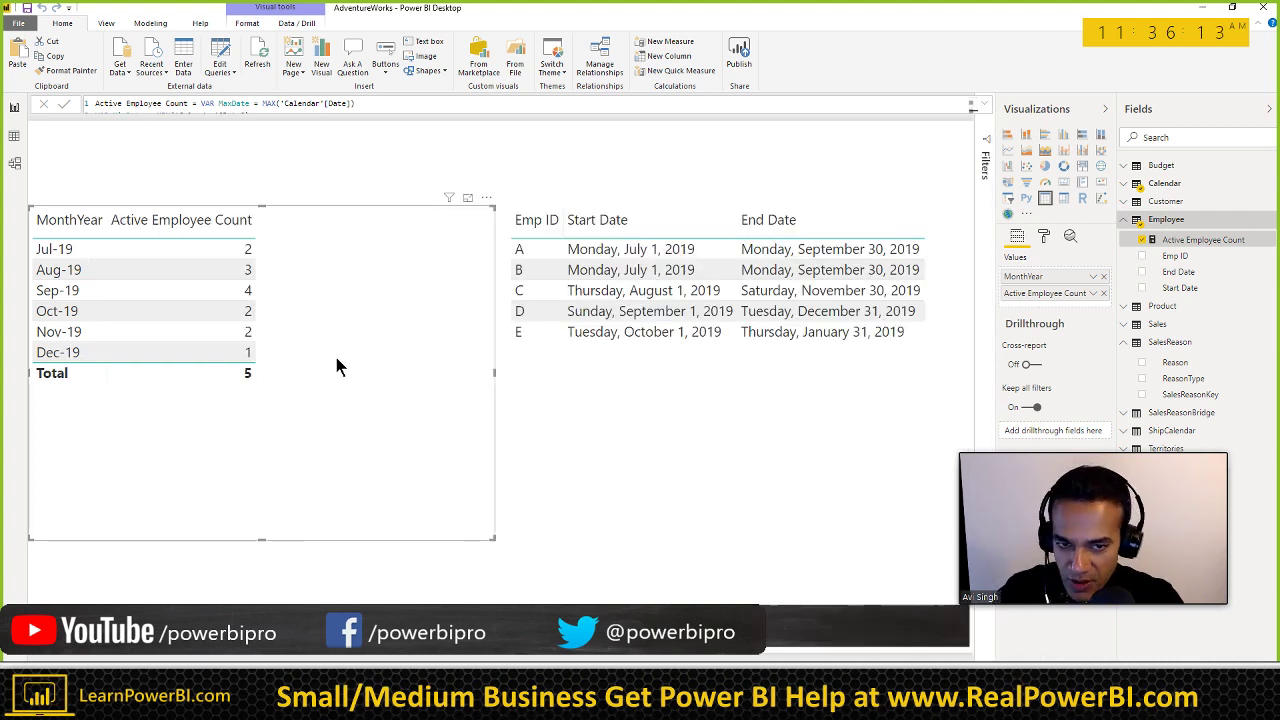
pyautogui.click(972, 104)
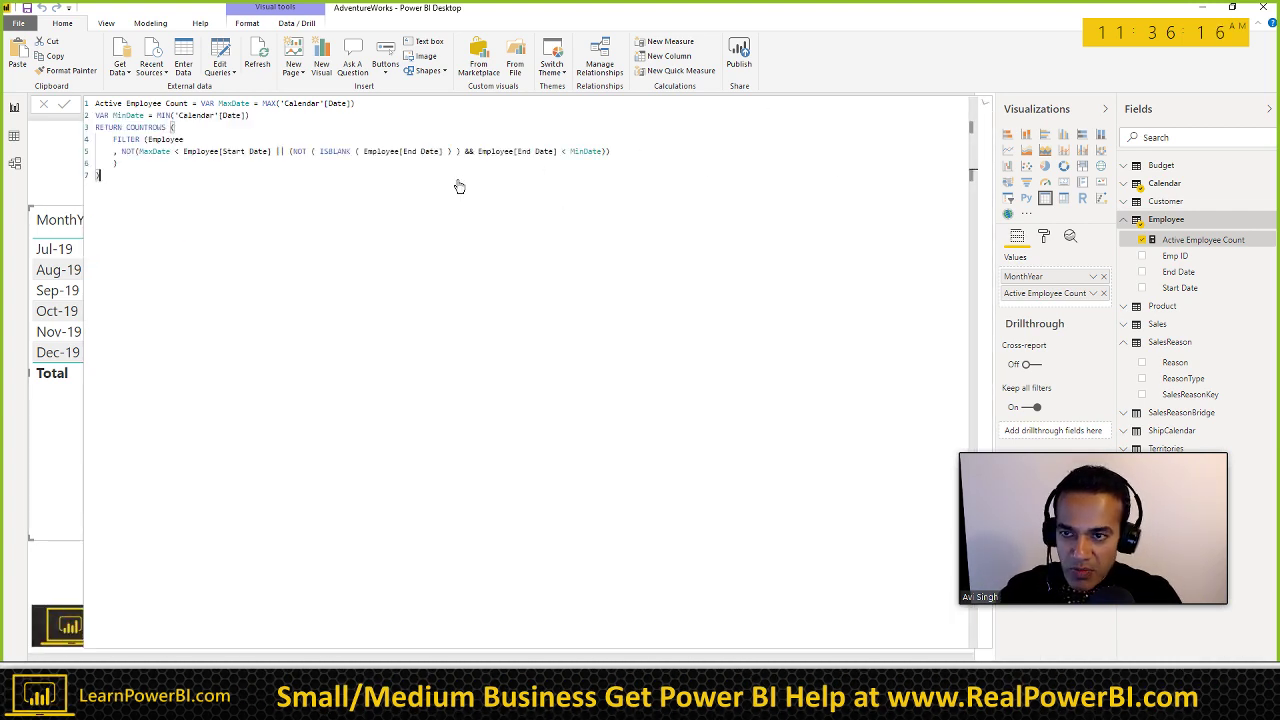
pyautogui.click(986, 107)
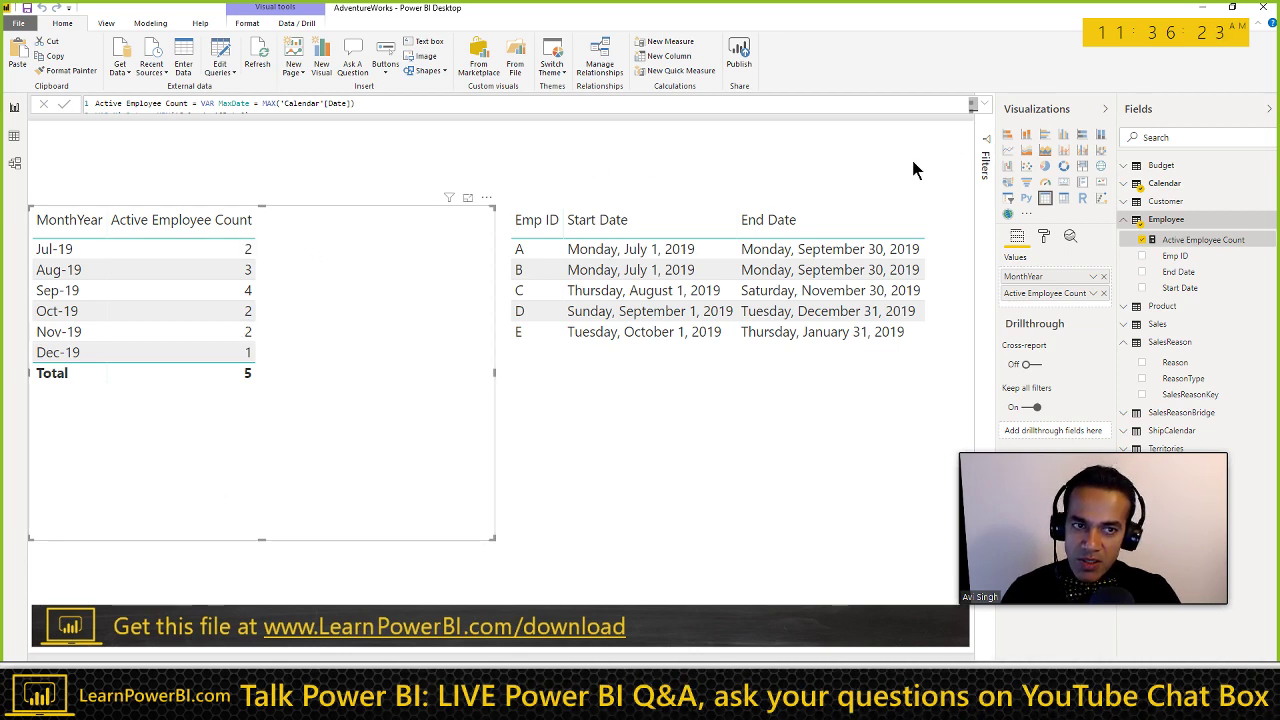
pyautogui.hotkey('alt', 'Tab')
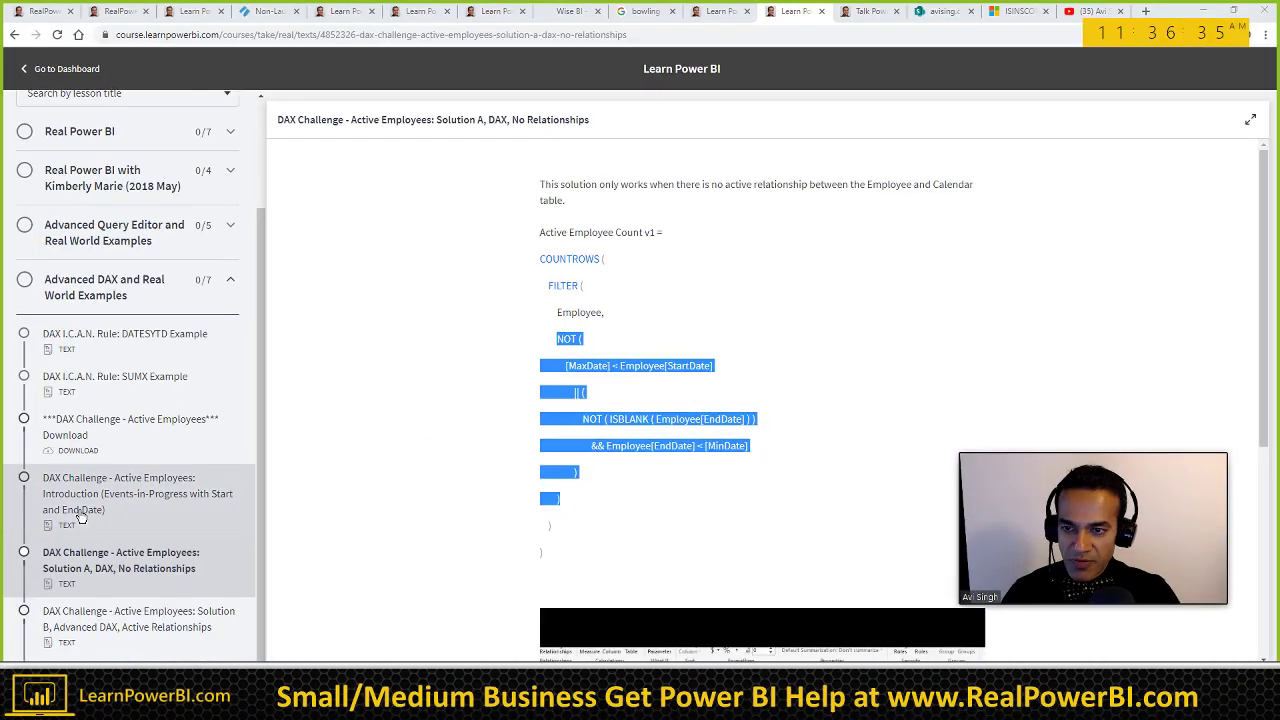
pyautogui.hotkey('alt', 'Tab')
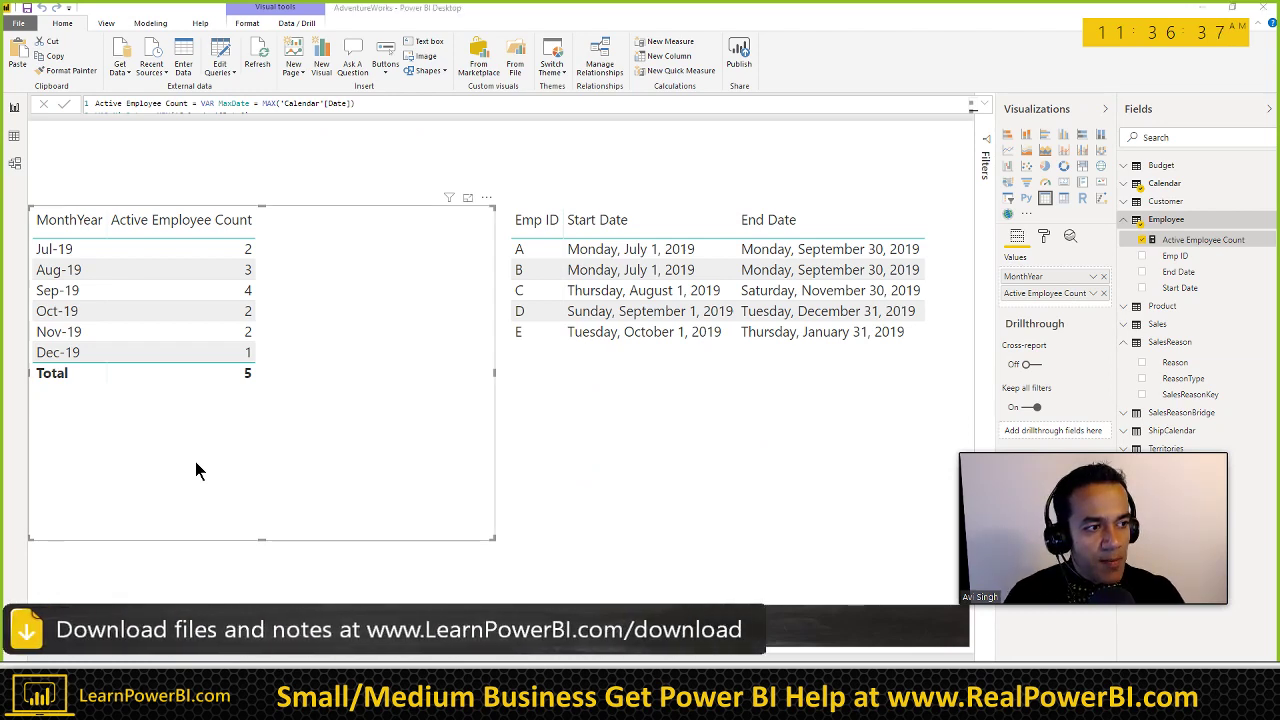
pyautogui.hotkey('alt', 'Tab')
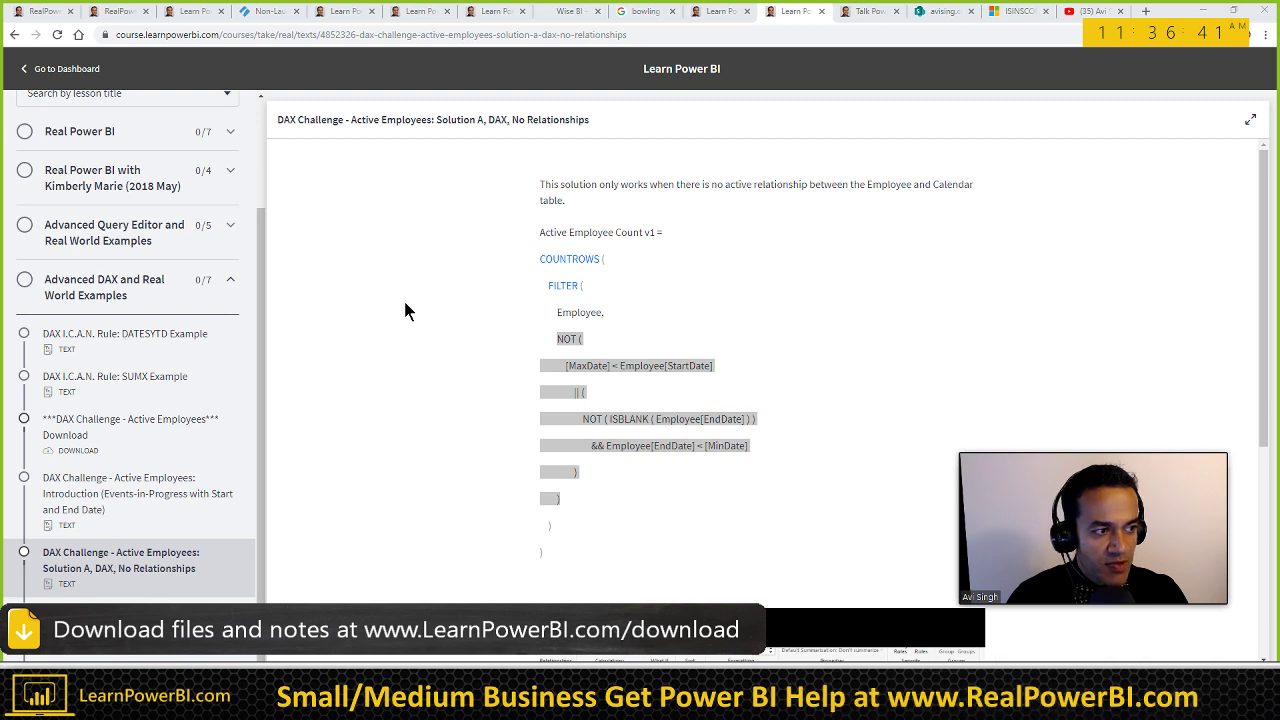
pyautogui.hotkey('alt', 'Tab')
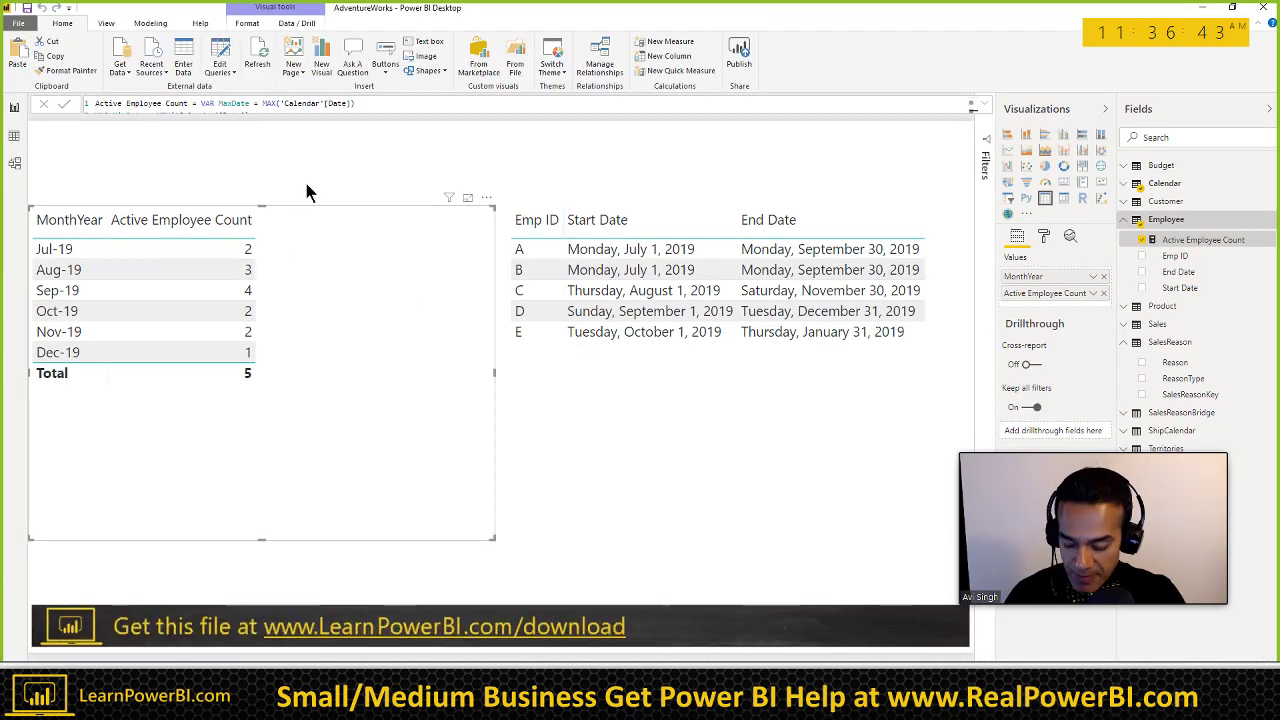
pyautogui.click(307, 192)
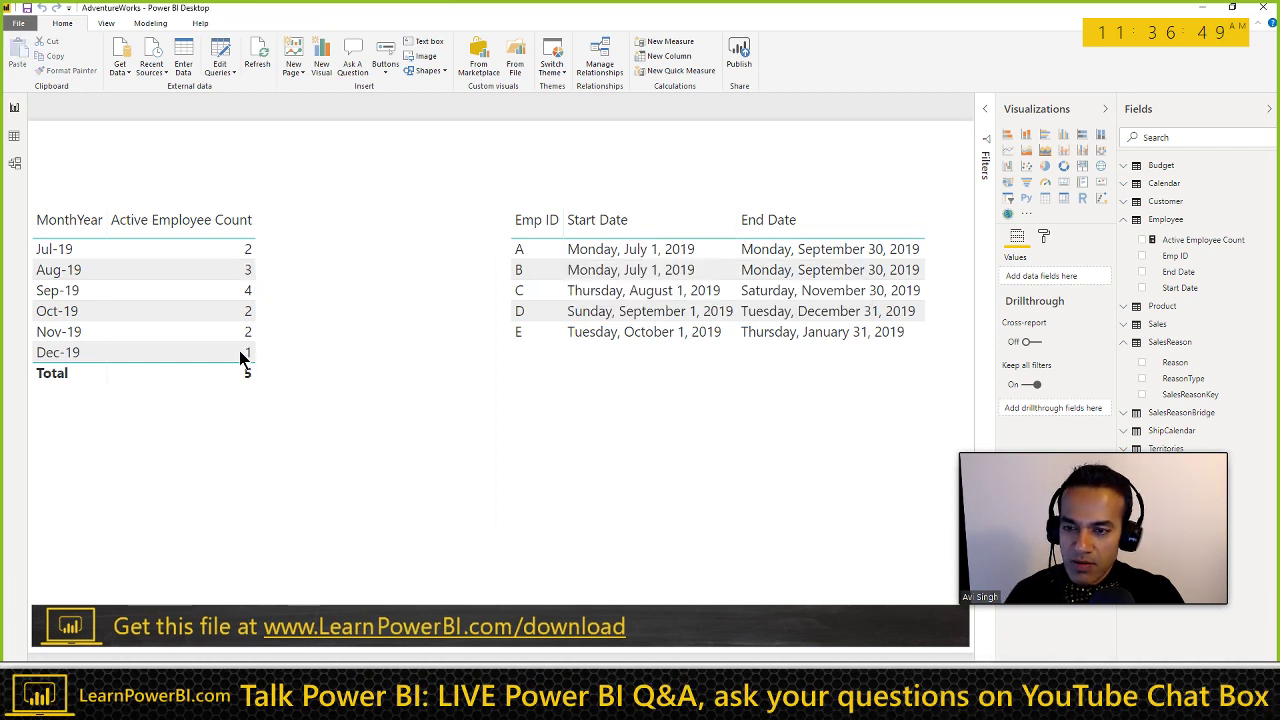
pyautogui.click(1215, 244)
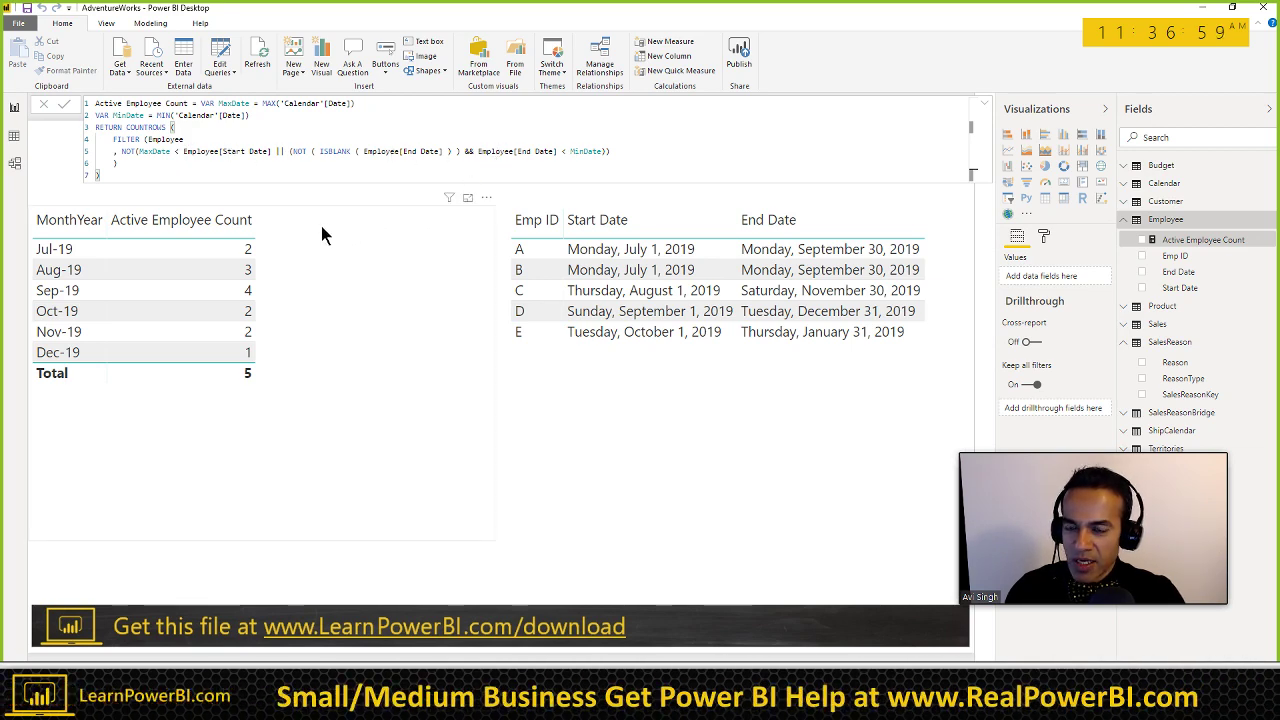
pyautogui.click(339, 270)
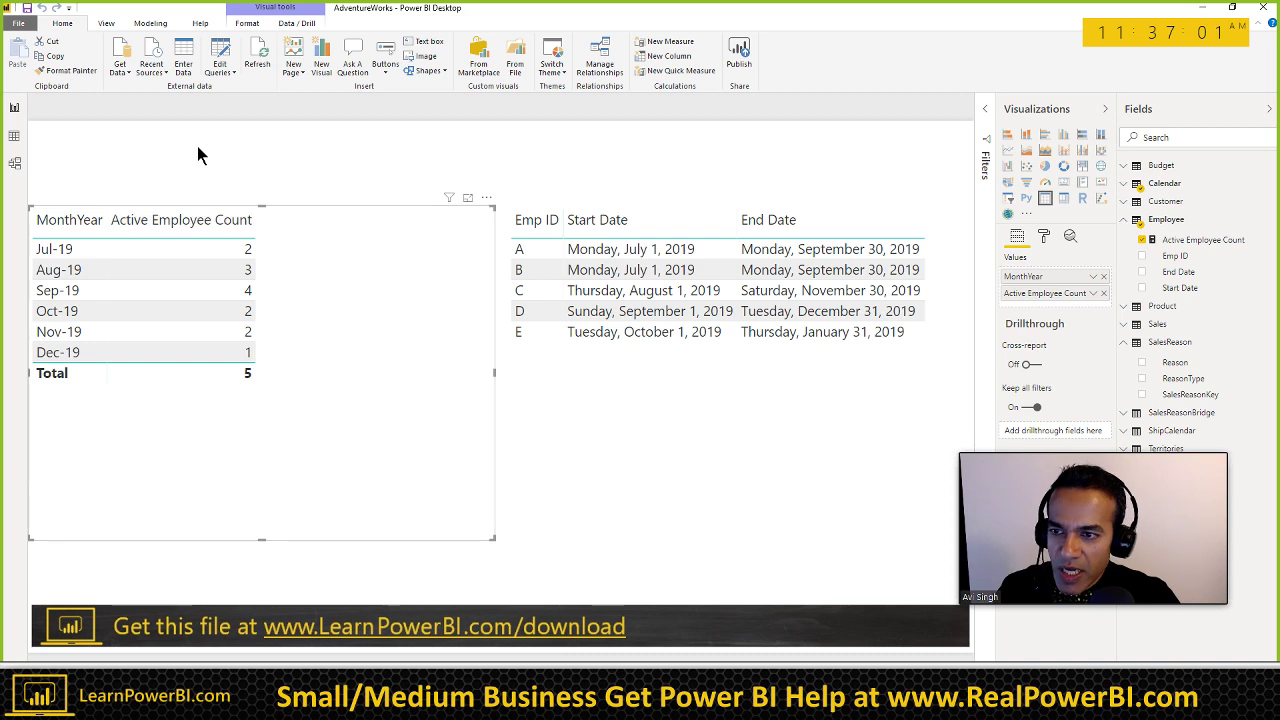
pyautogui.click(1212, 241)
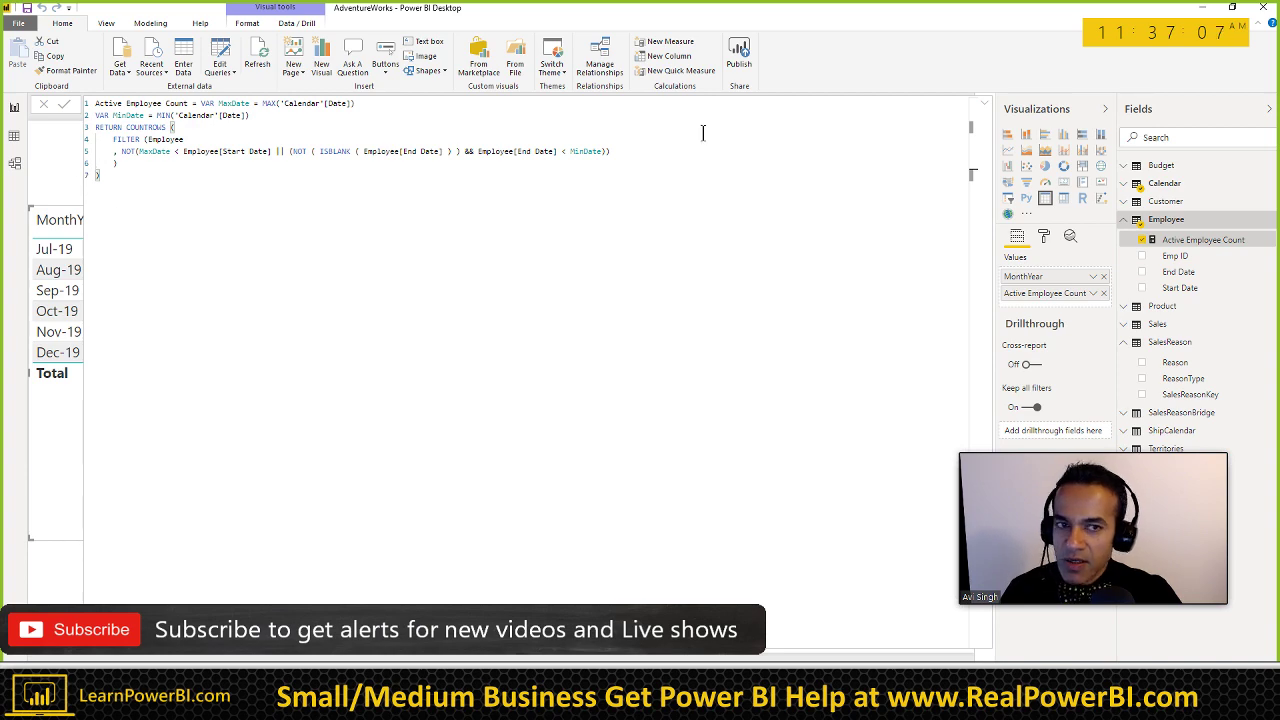
pyautogui.click(982, 108)
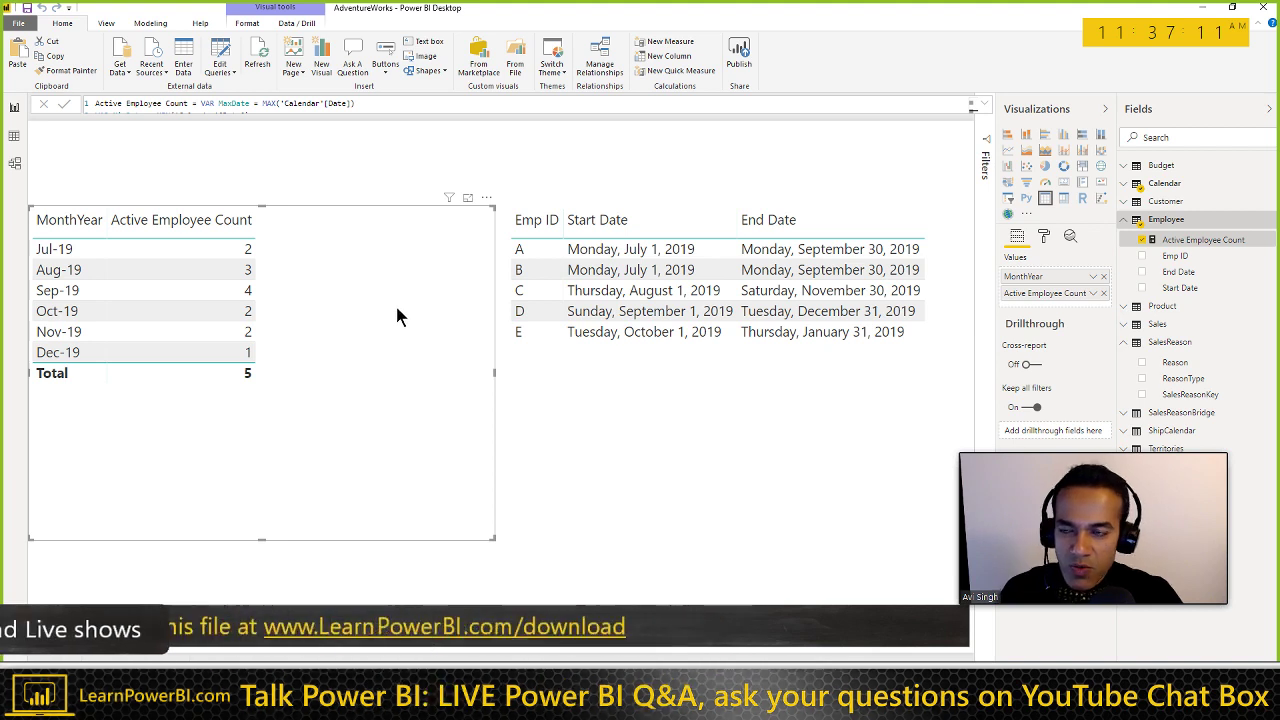
pyautogui.click(28, 10)
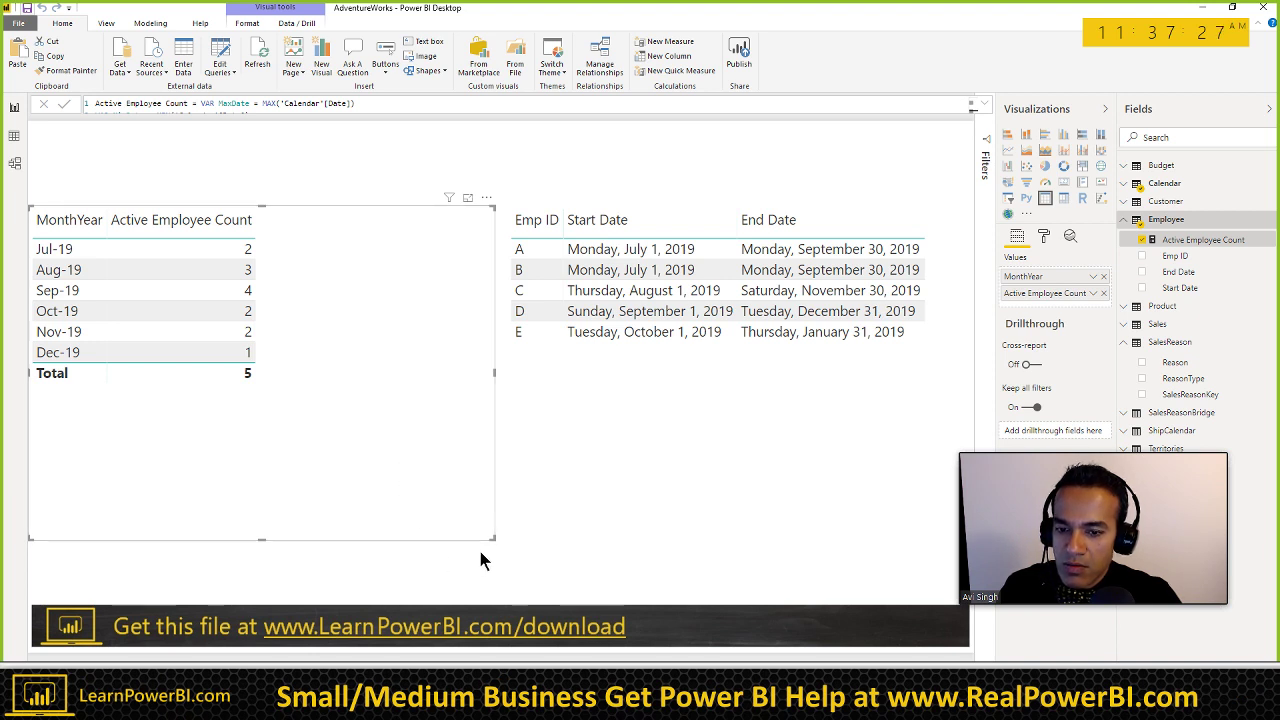
# Step: Shrink the monthly Active Employee Count table and move it to the top-left of the canvas
pyautogui.moveTo(494, 539); pyautogui.dragTo(383, 556)
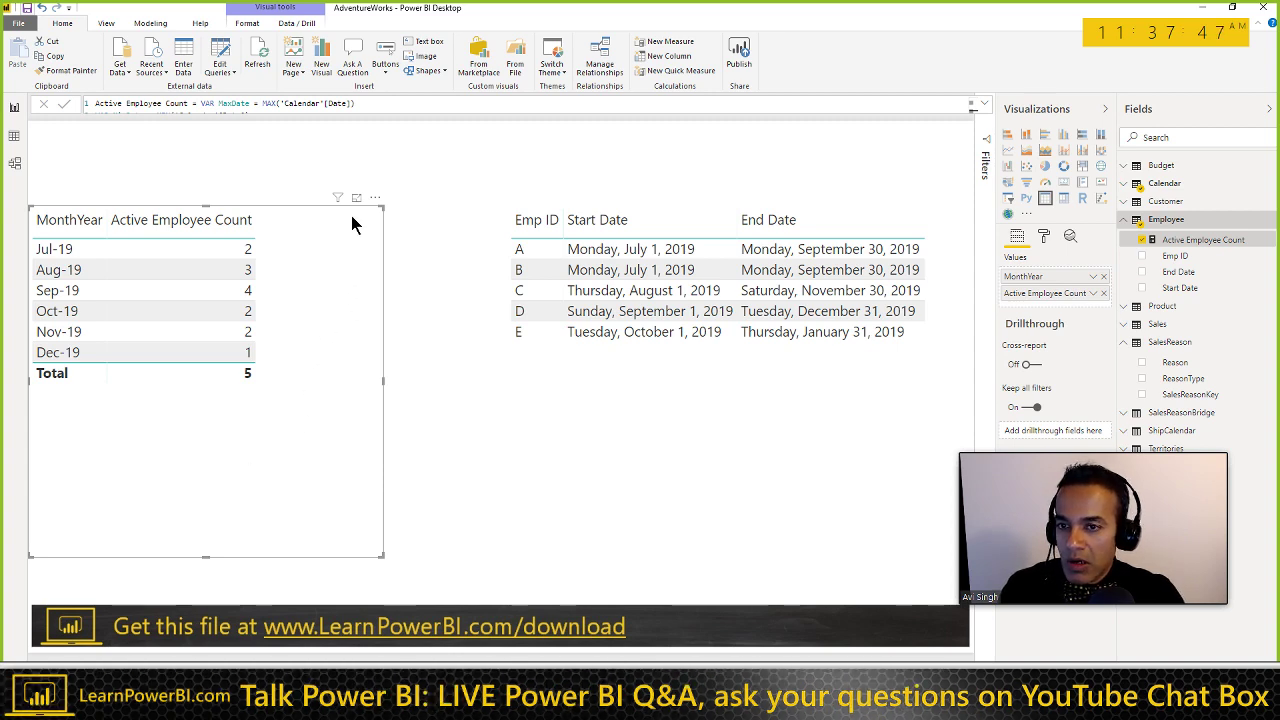
pyautogui.moveTo(374, 204); pyautogui.dragTo(378, 140)
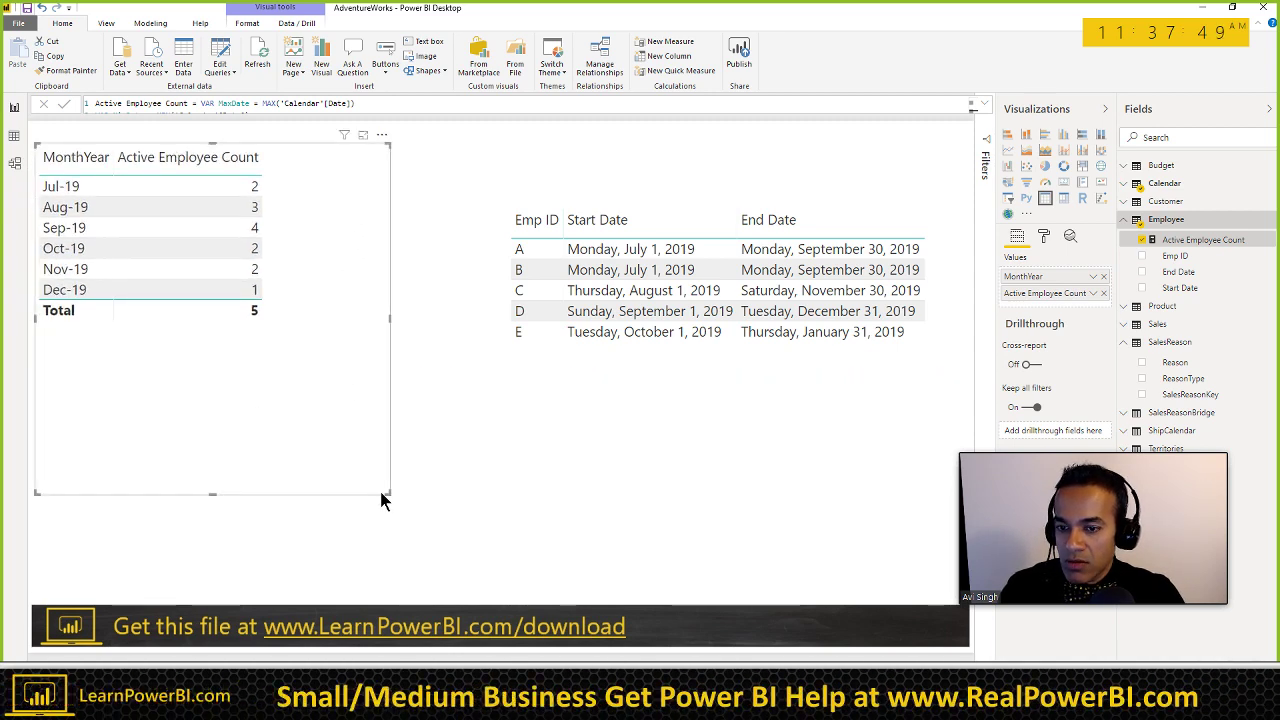
pyautogui.moveTo(385, 494); pyautogui.dragTo(337, 334)
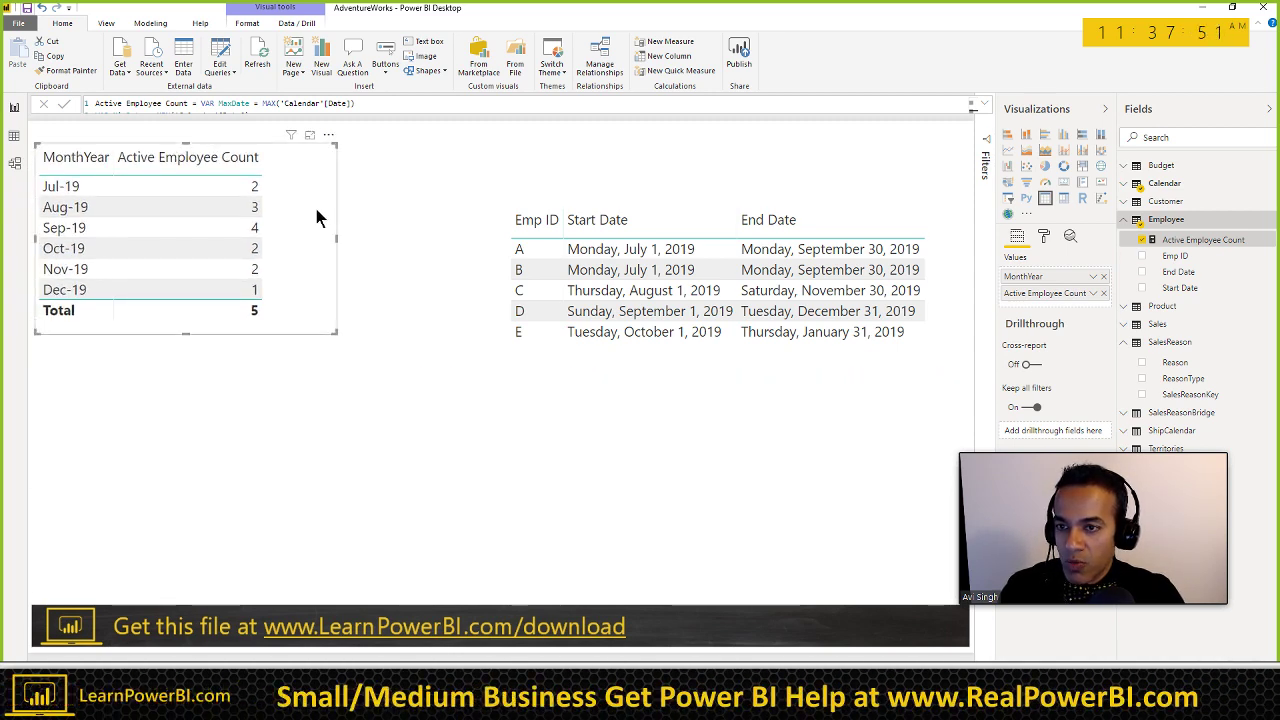
pyautogui.click(329, 136)
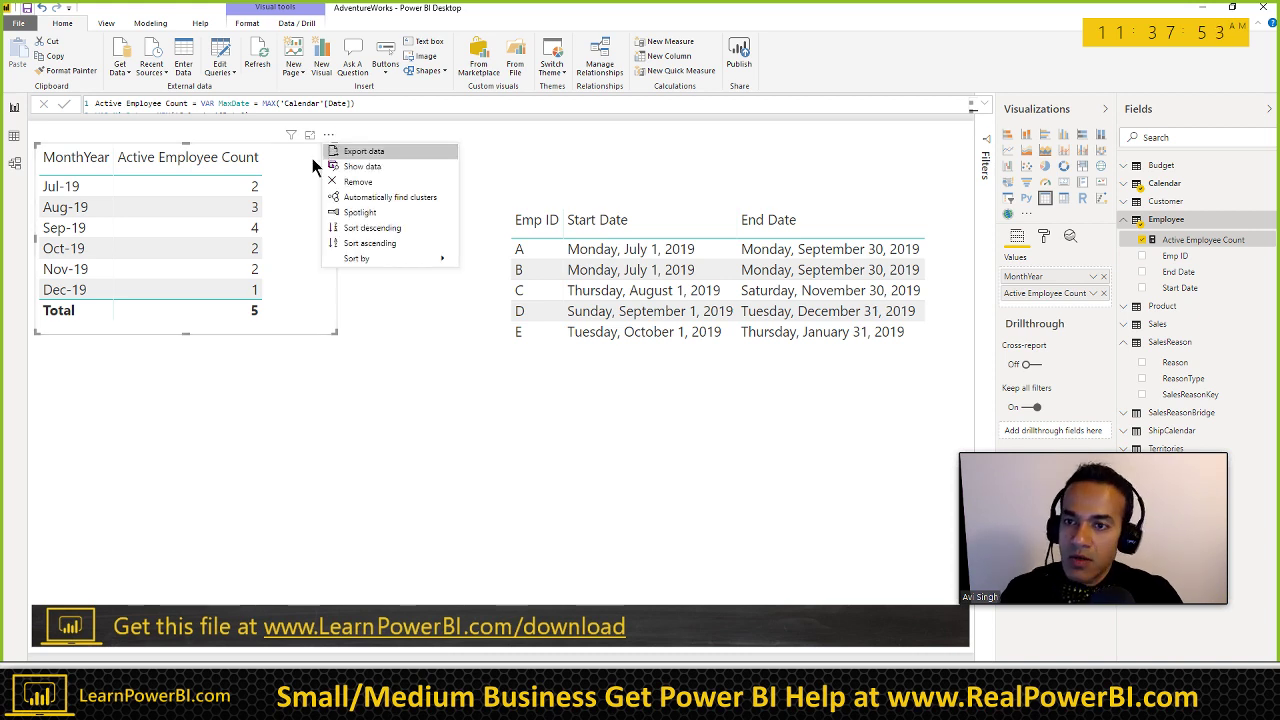
pyautogui.click(309, 180)
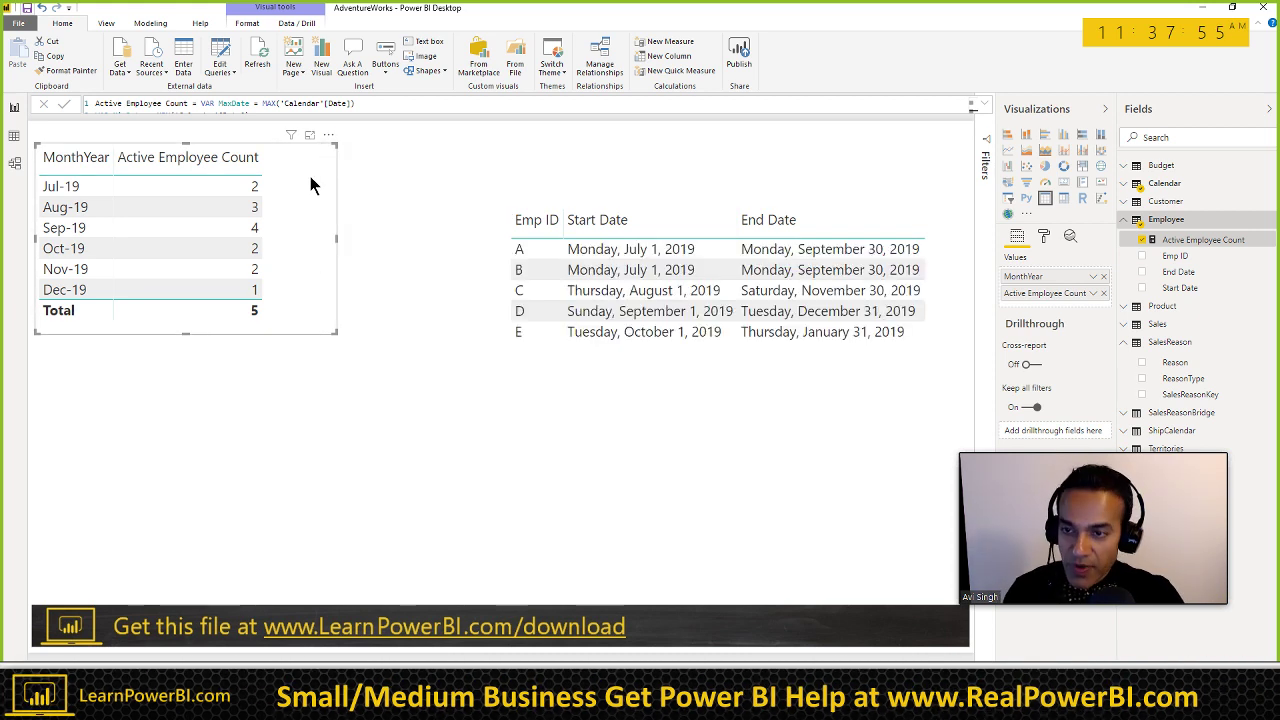
# Step: Duplicate the table below it, swapping MonthYear for Year (Don't summarize), then open Edit Queries
pyautogui.hotkey('ctrl', 'c')
pyautogui.hotkey('ctrl', 'v')
pyautogui.moveTo(338, 142); pyautogui.dragTo(343, 360)
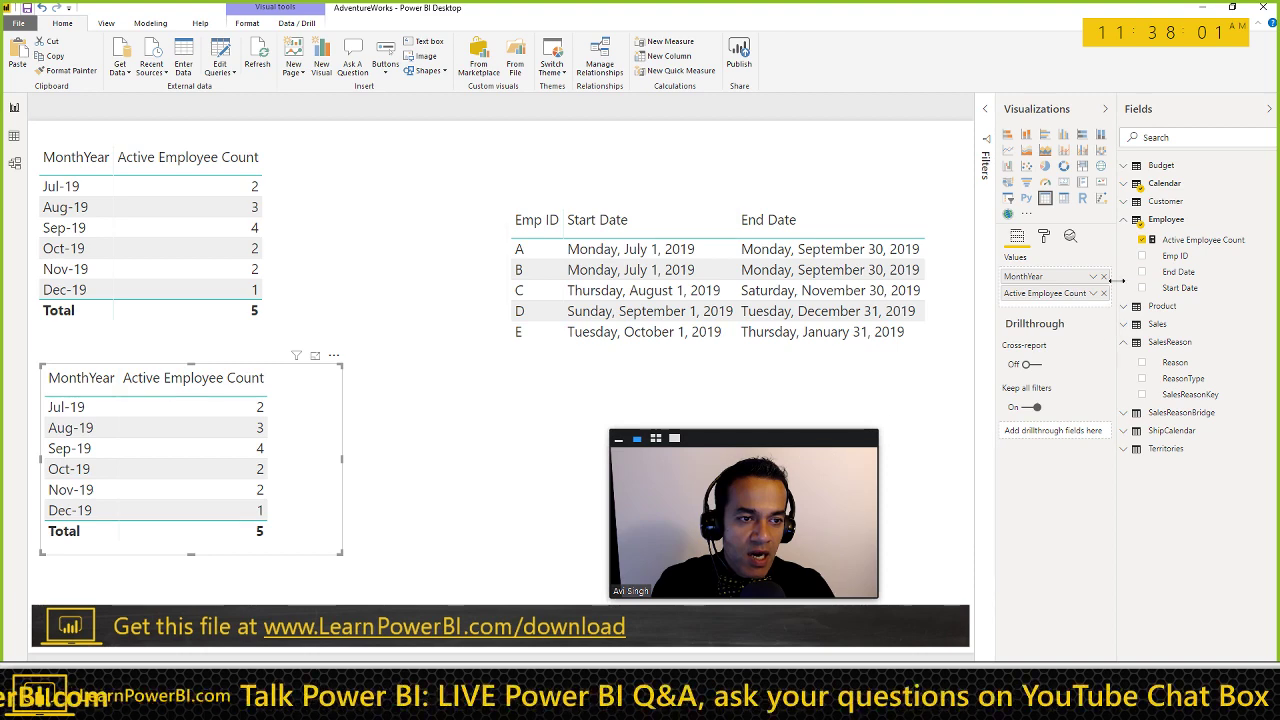
pyautogui.click(1124, 217)
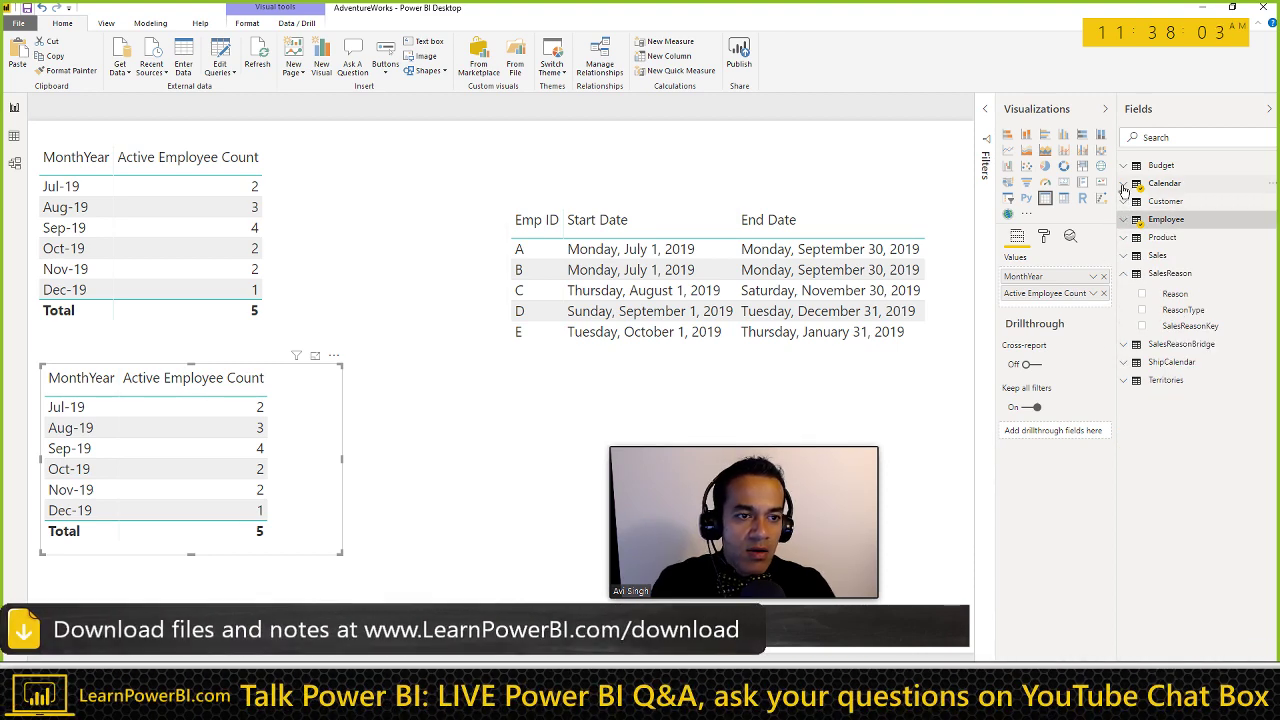
pyautogui.click(1123, 183)
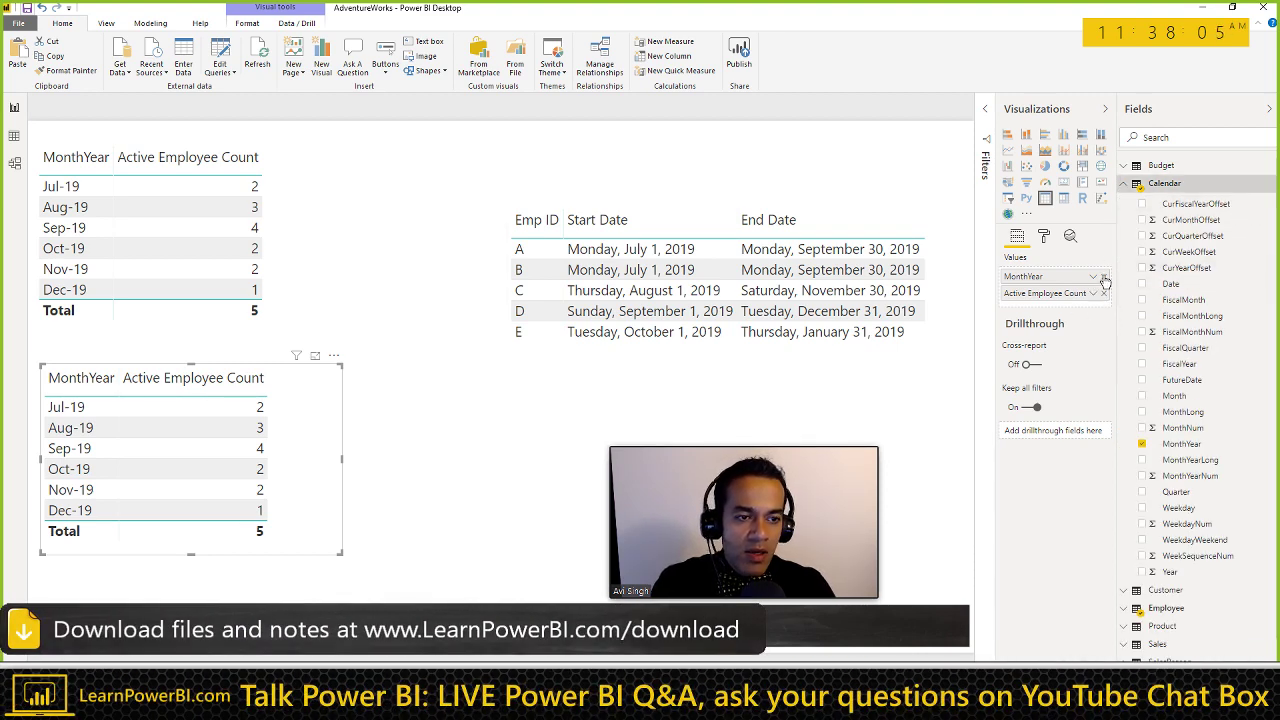
pyautogui.click(1104, 277)
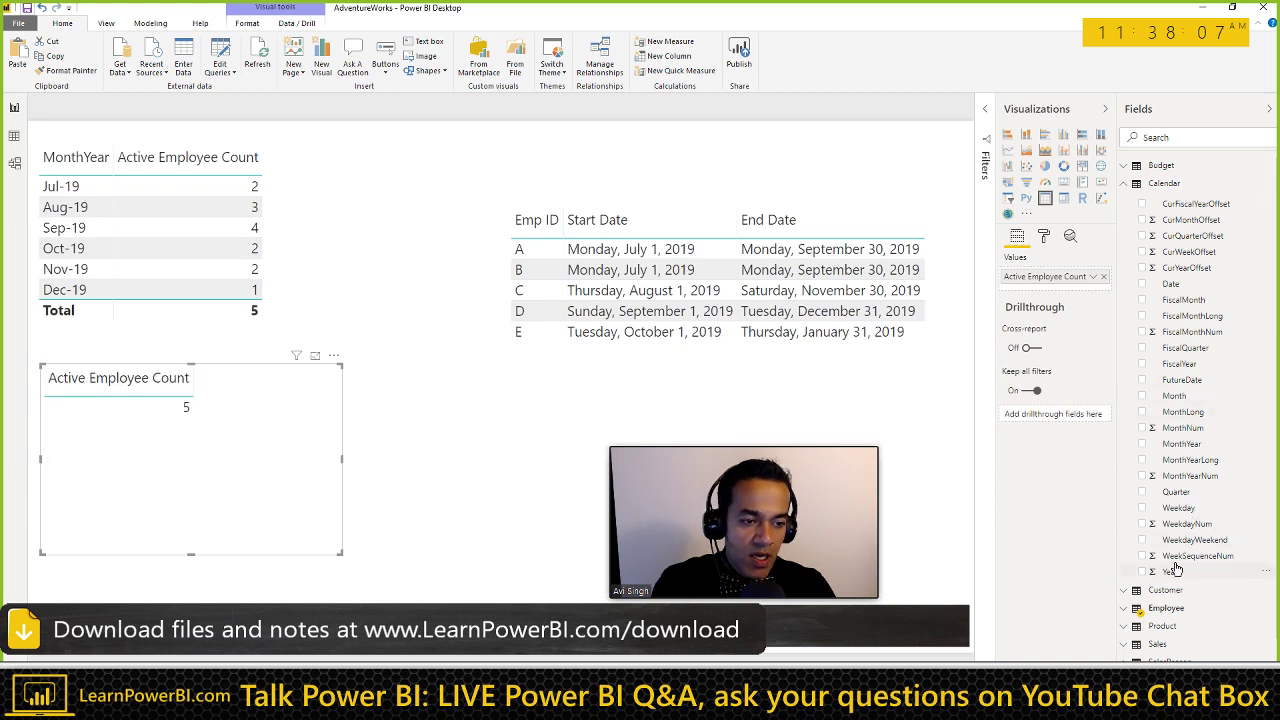
pyautogui.click(1142, 571)
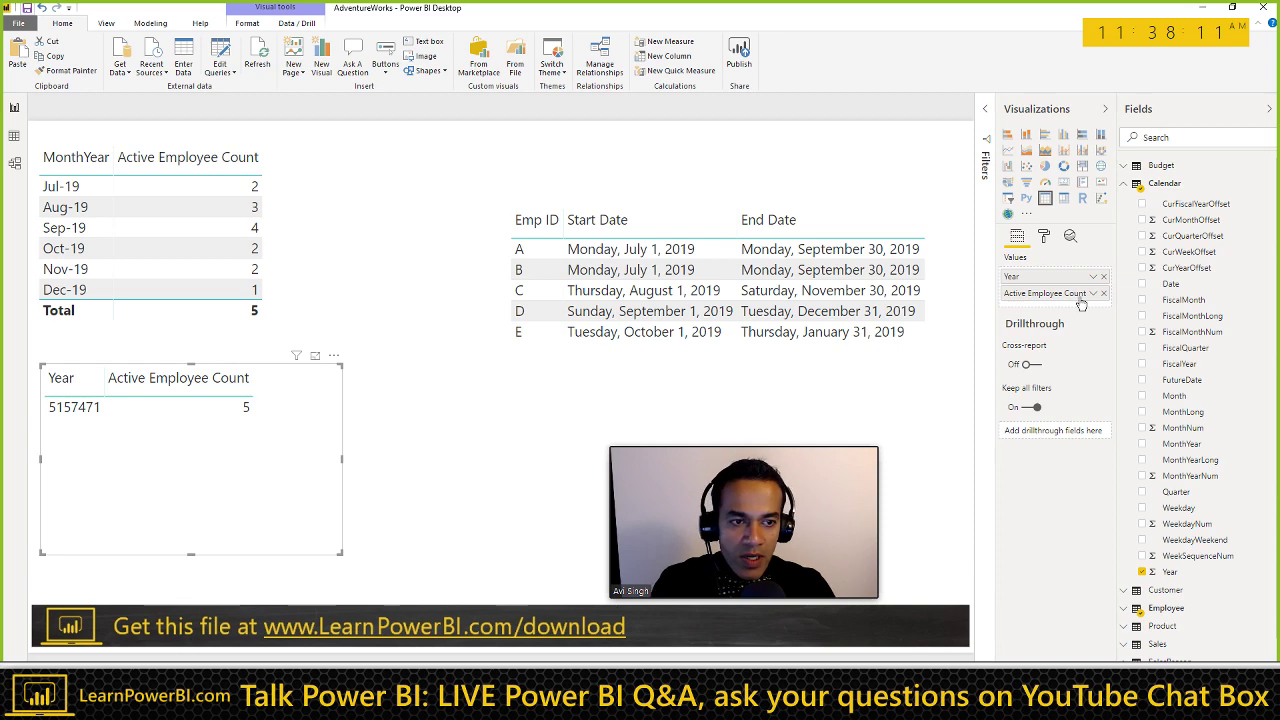
pyautogui.click(1096, 285)
pyautogui.click(1120, 374)
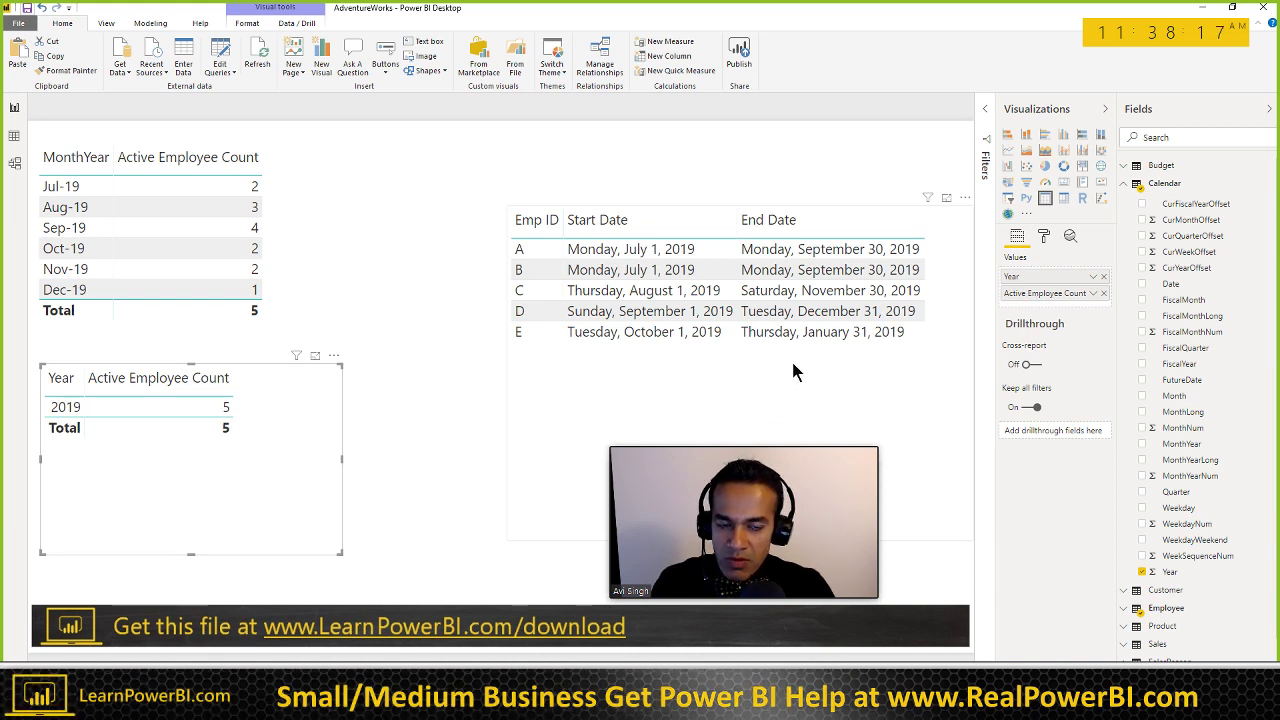
pyautogui.click(835, 333)
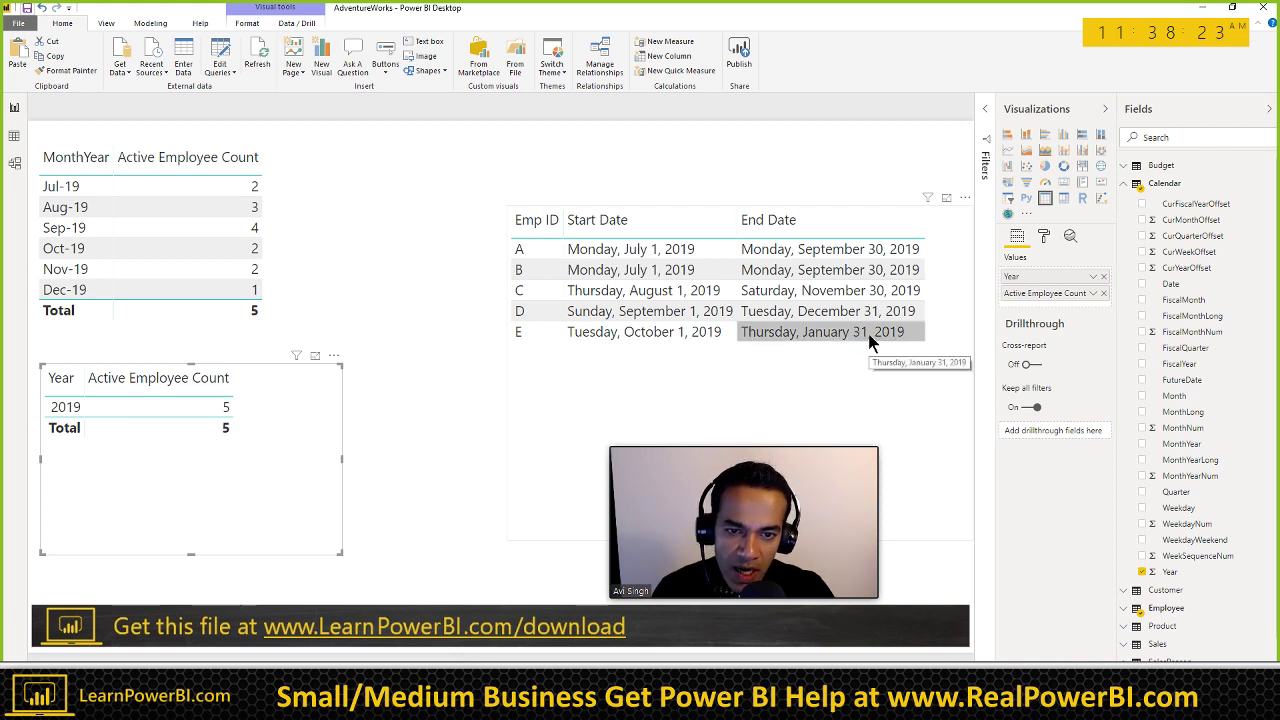
pyautogui.click(222, 62)
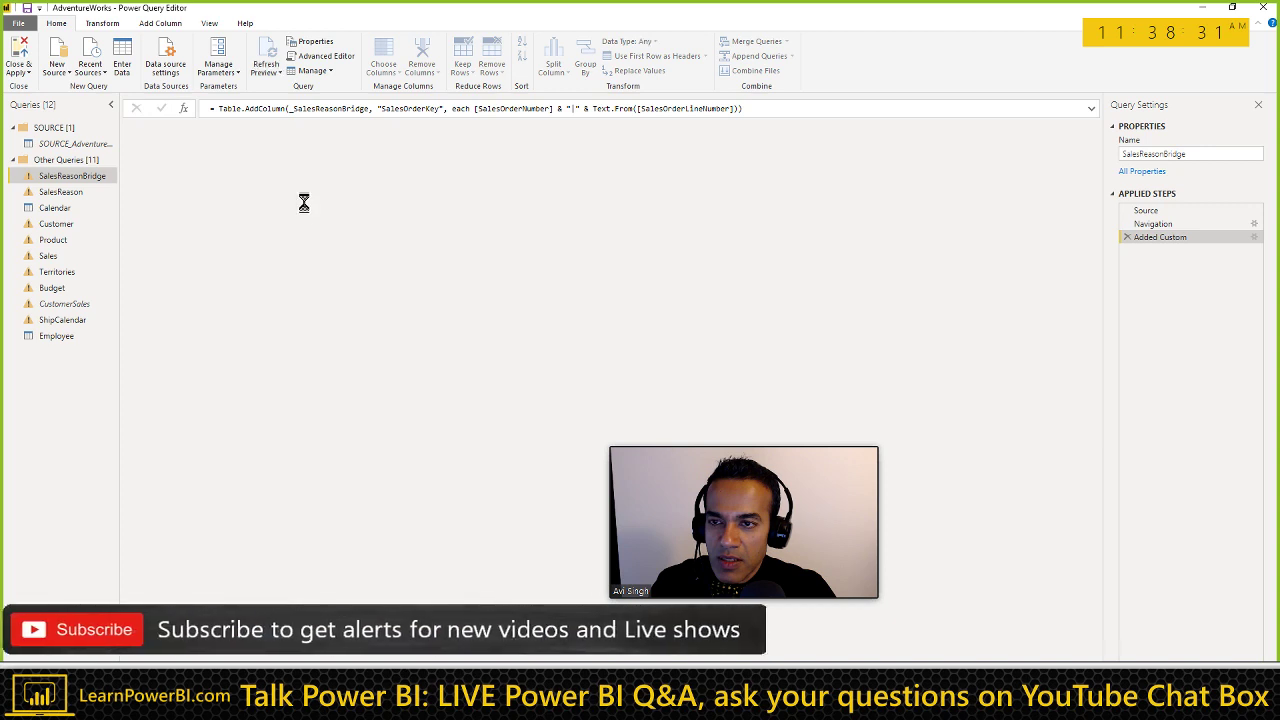
# Step: In the Employee Source table, change employee E's End Date to 1/31/2020 and delete the blank row
pyautogui.click(60, 335)
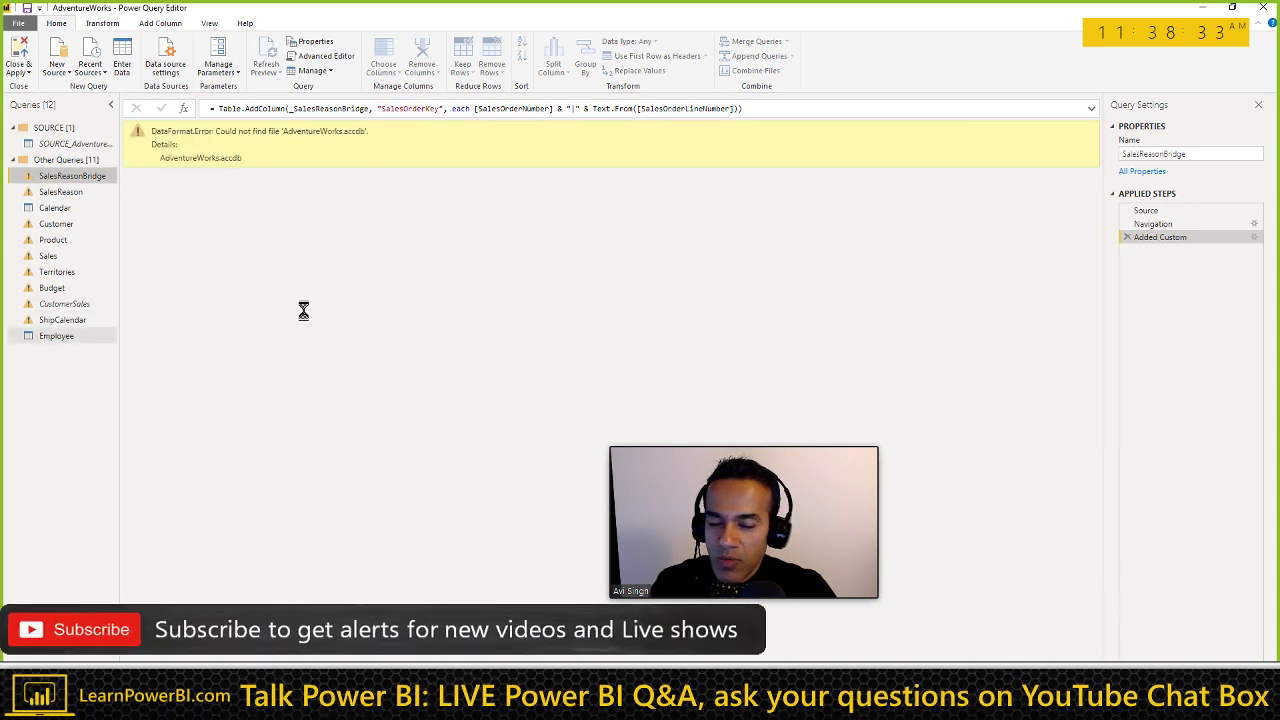
pyautogui.click(1152, 211)
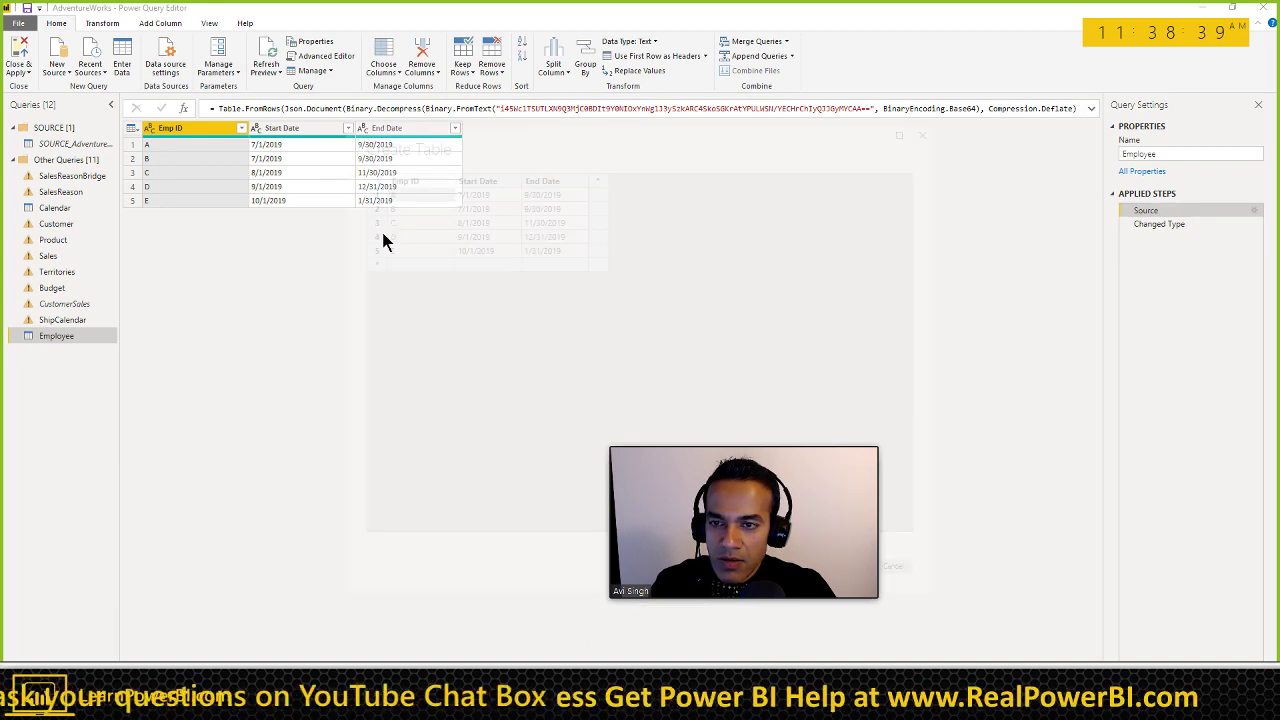
pyautogui.click(570, 251)
pyautogui.click(569, 249)
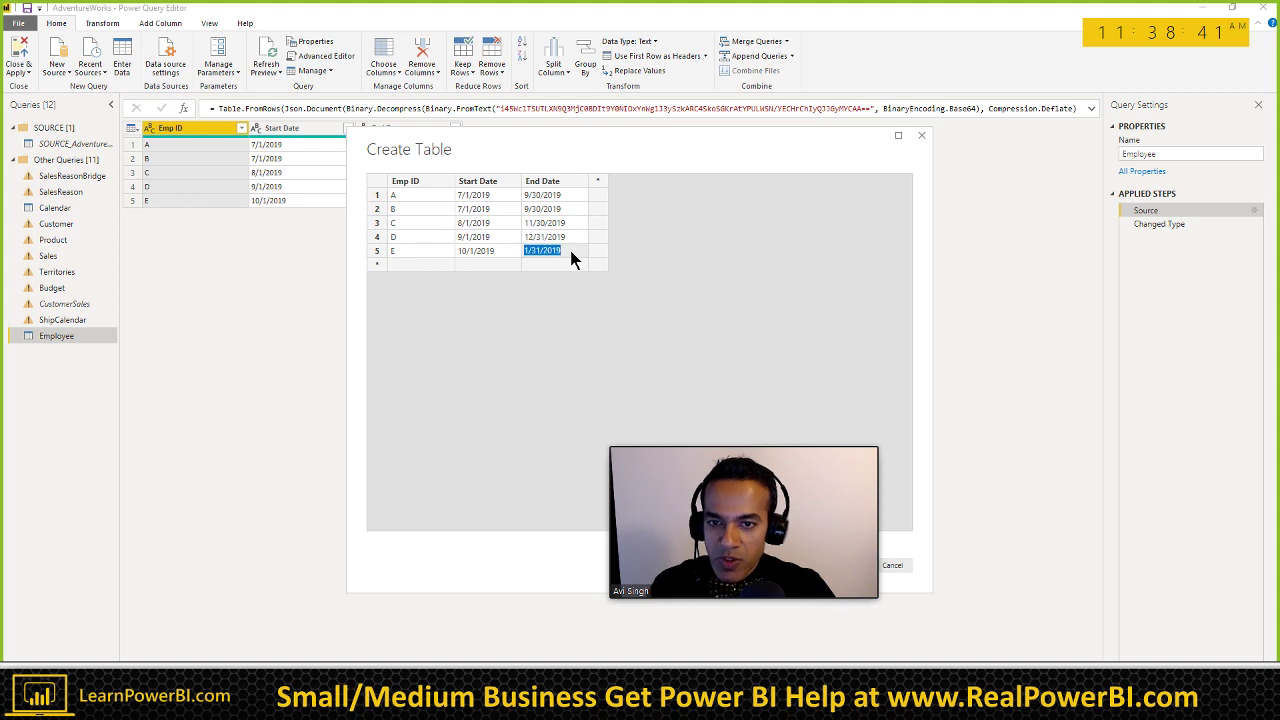
pyautogui.write('1/31/2020')
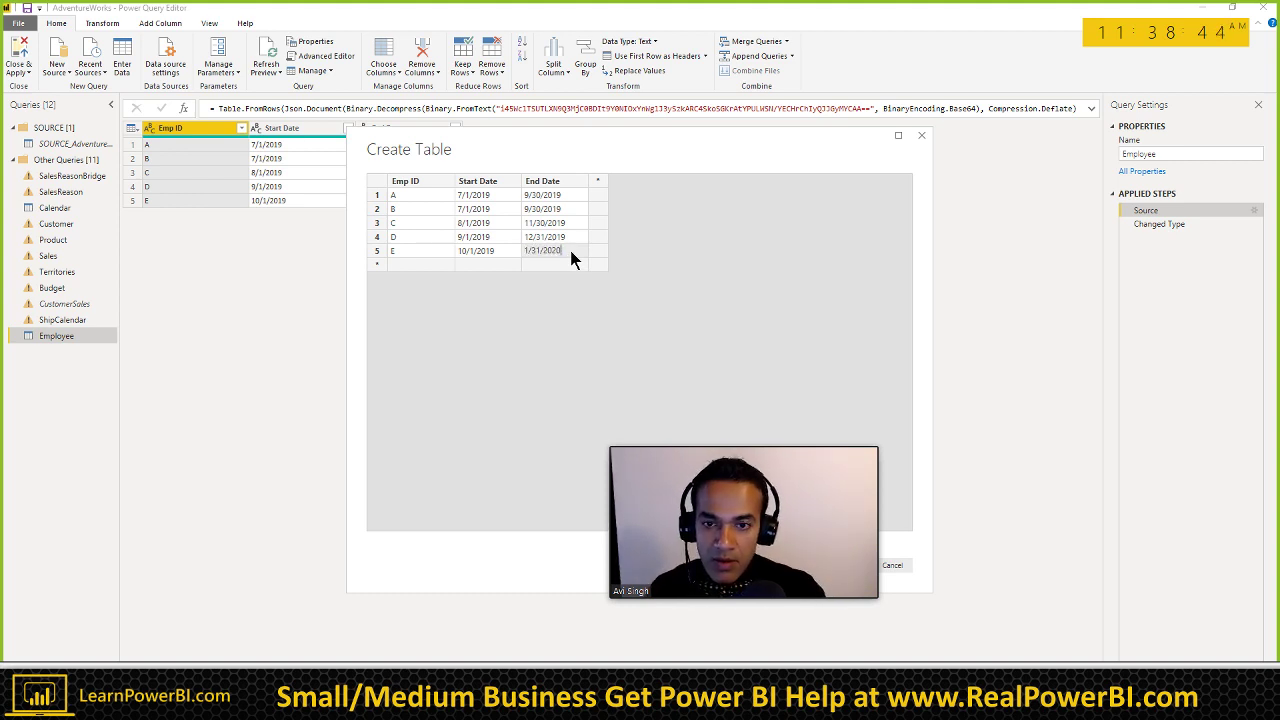
pyautogui.press('Return')
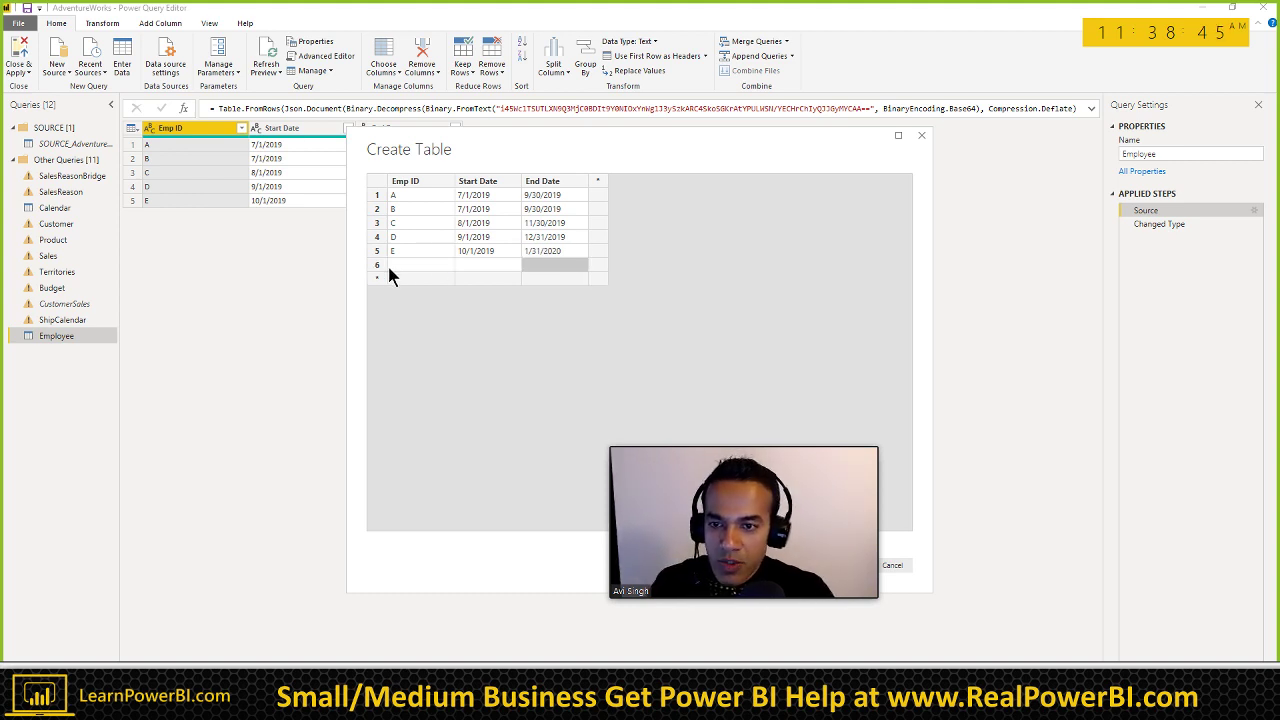
pyautogui.rightClick(382, 267)
pyautogui.click(414, 338)
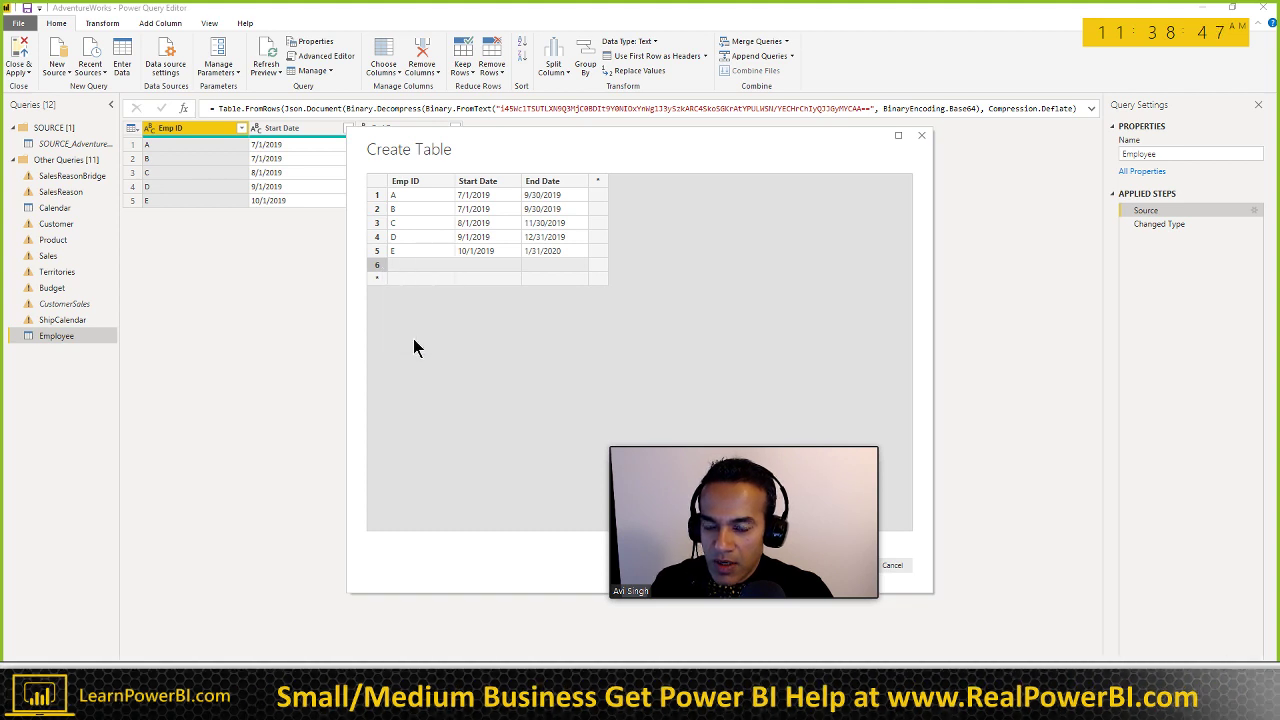
pyautogui.moveTo(749, 445); pyautogui.dragTo(1155, 358)
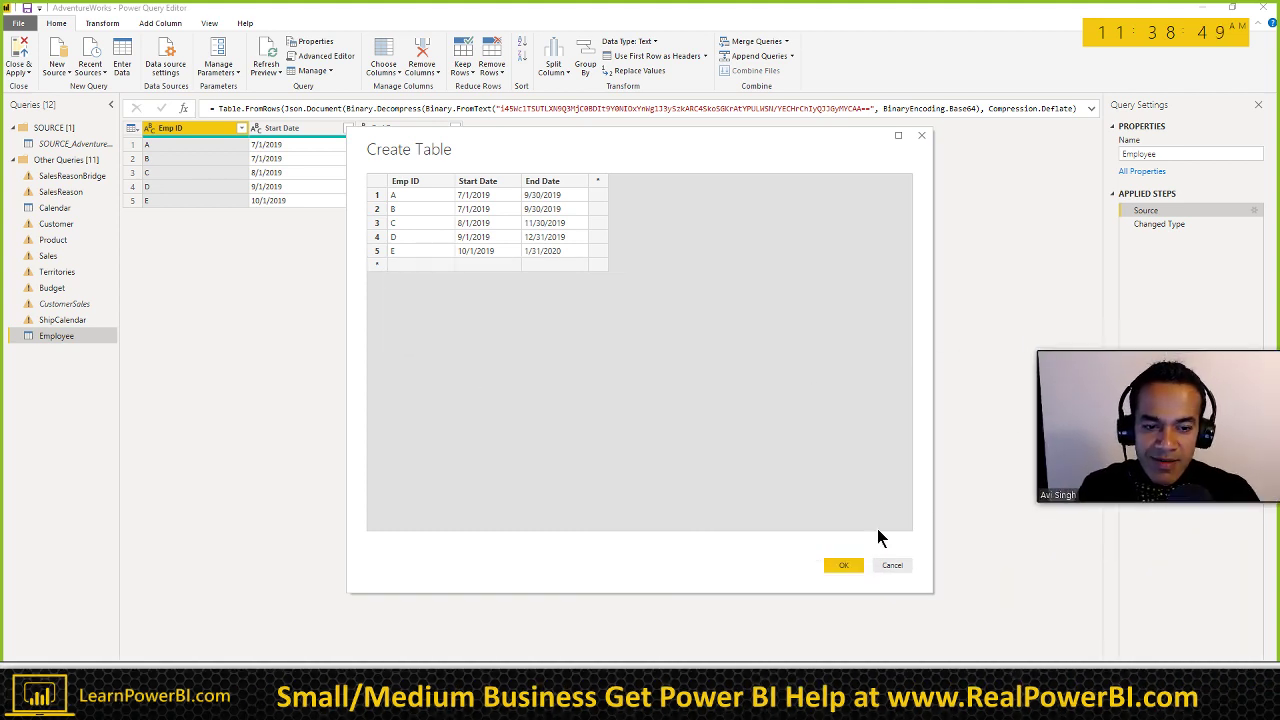
pyautogui.click(843, 565)
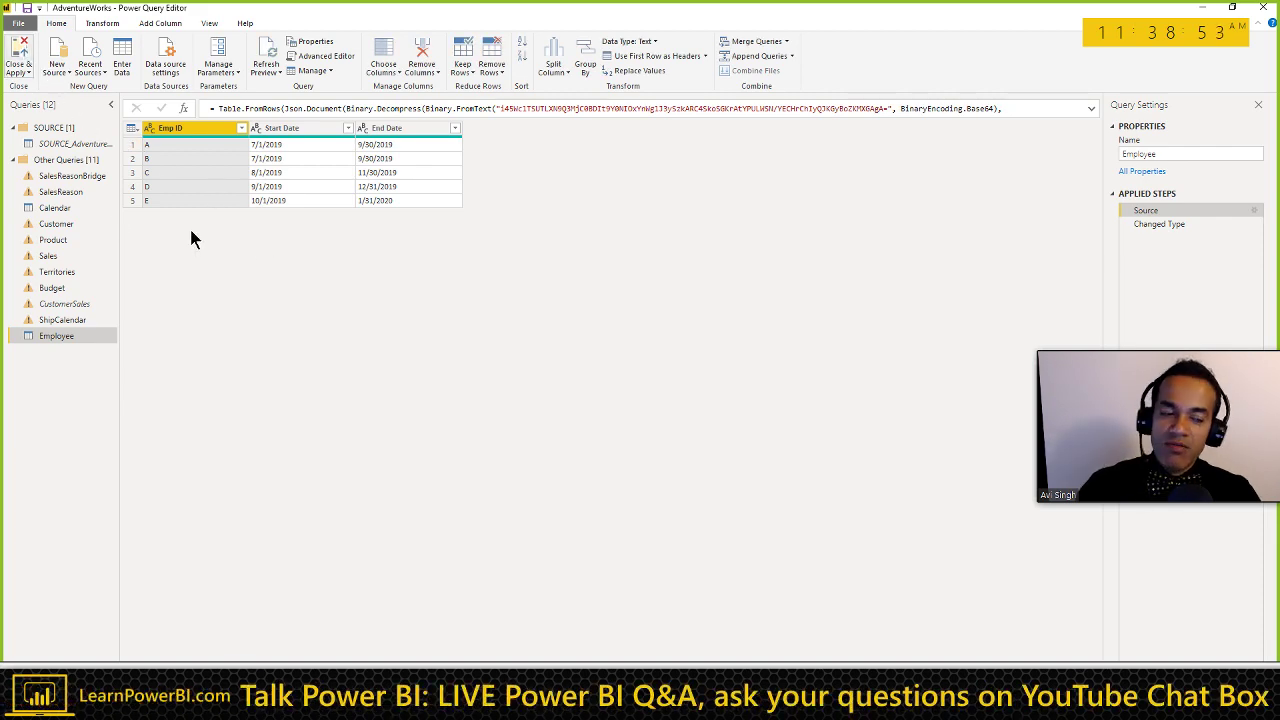
pyautogui.hotkey('alt', 'Tab')
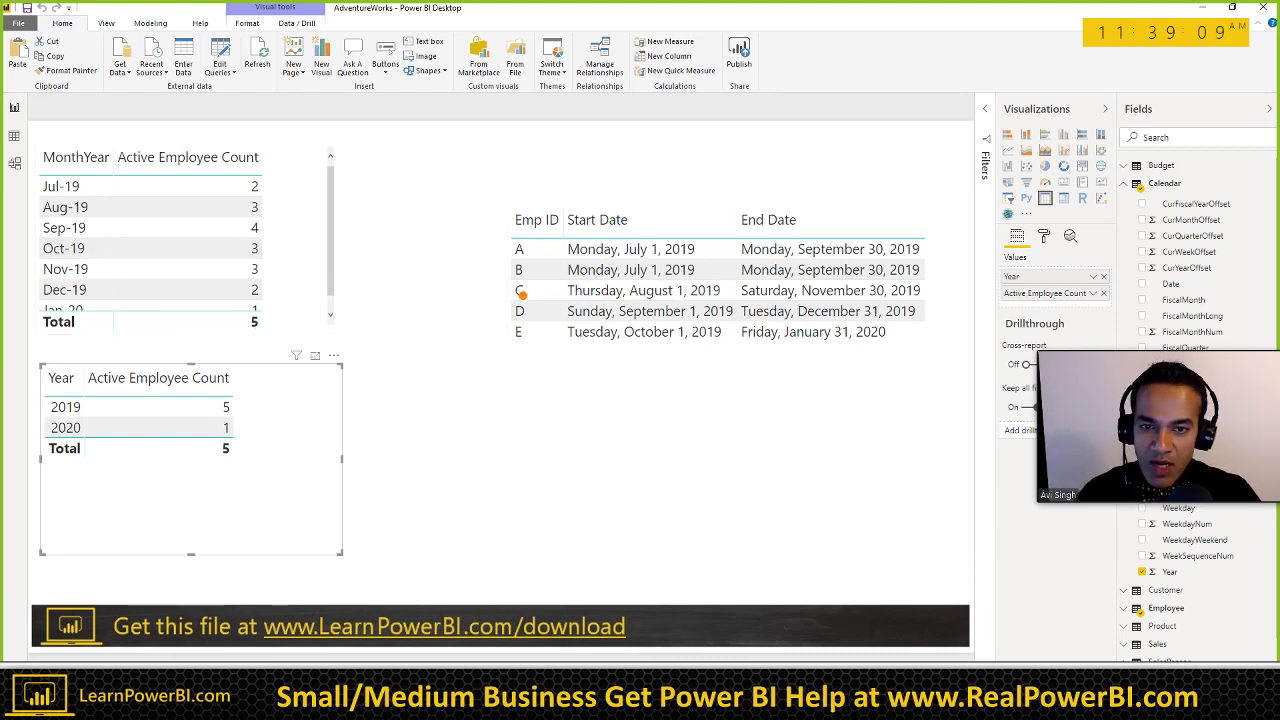
pyautogui.click(563, 311)
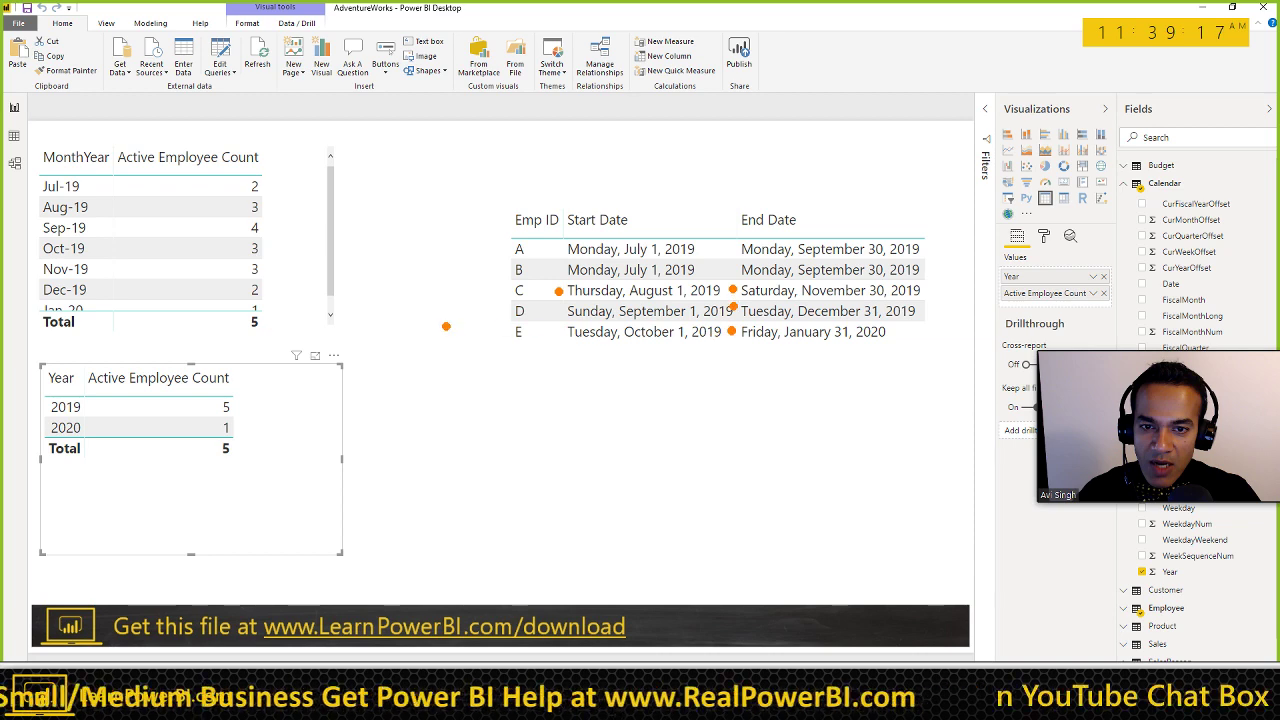
pyautogui.press('Escape')
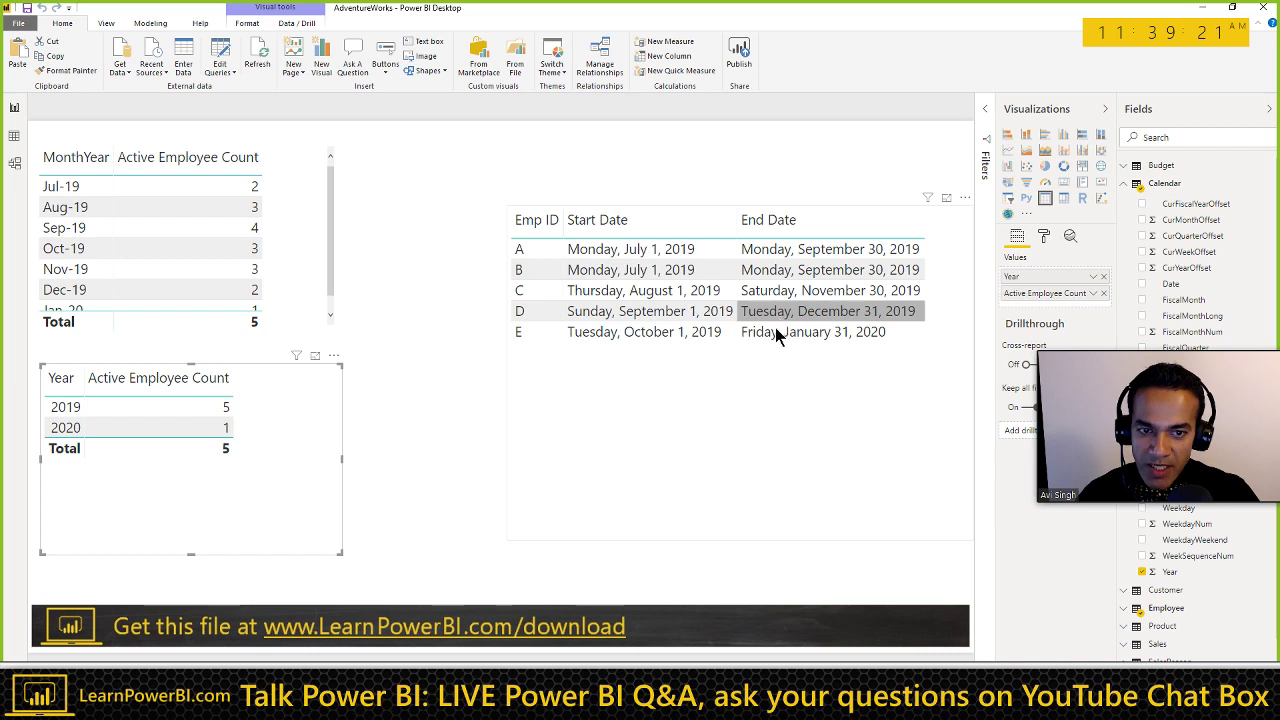
pyautogui.hotkey('ctrl', '2')
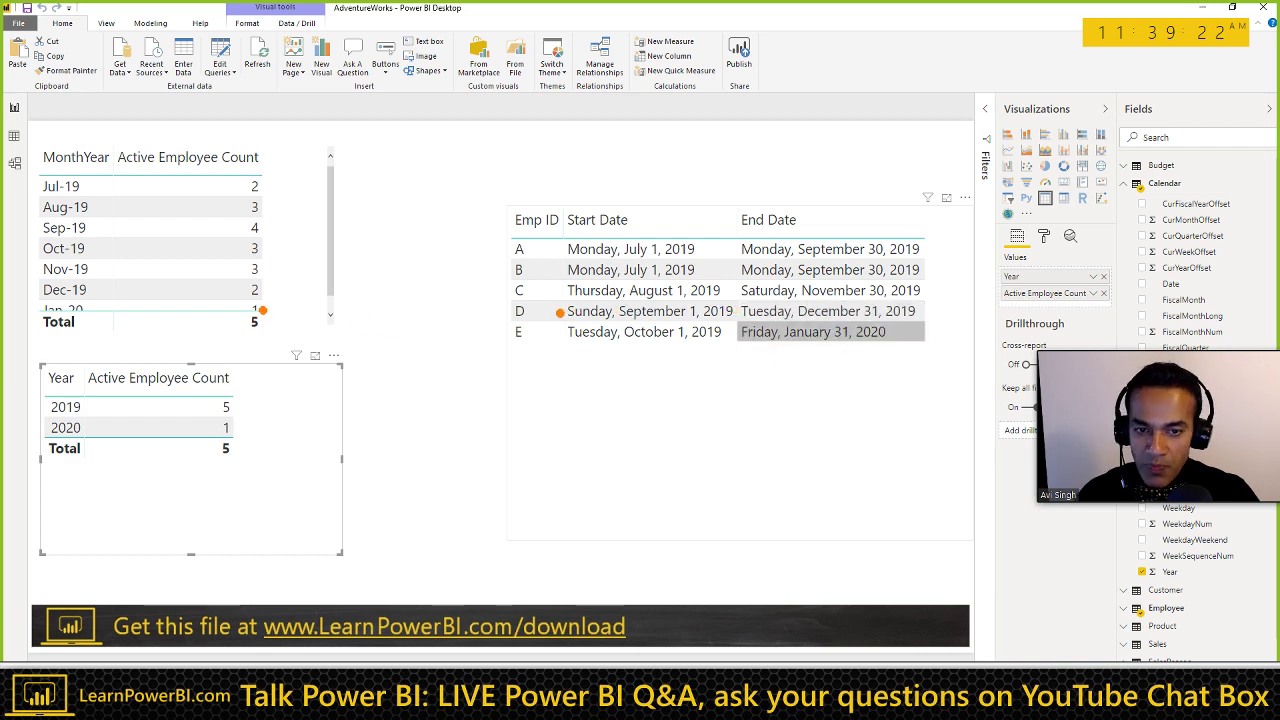
pyautogui.press('Escape')
pyautogui.scroll(-1, 298, 288)
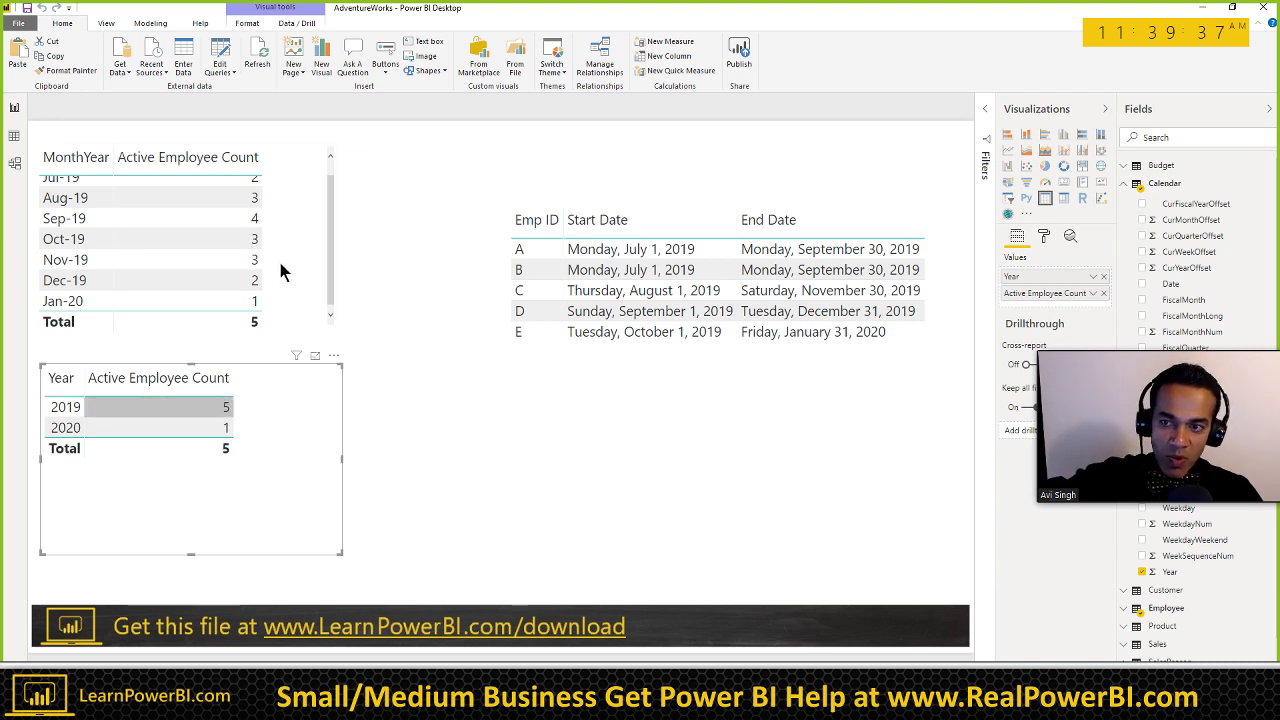
pyautogui.scroll(2, 297, 271)
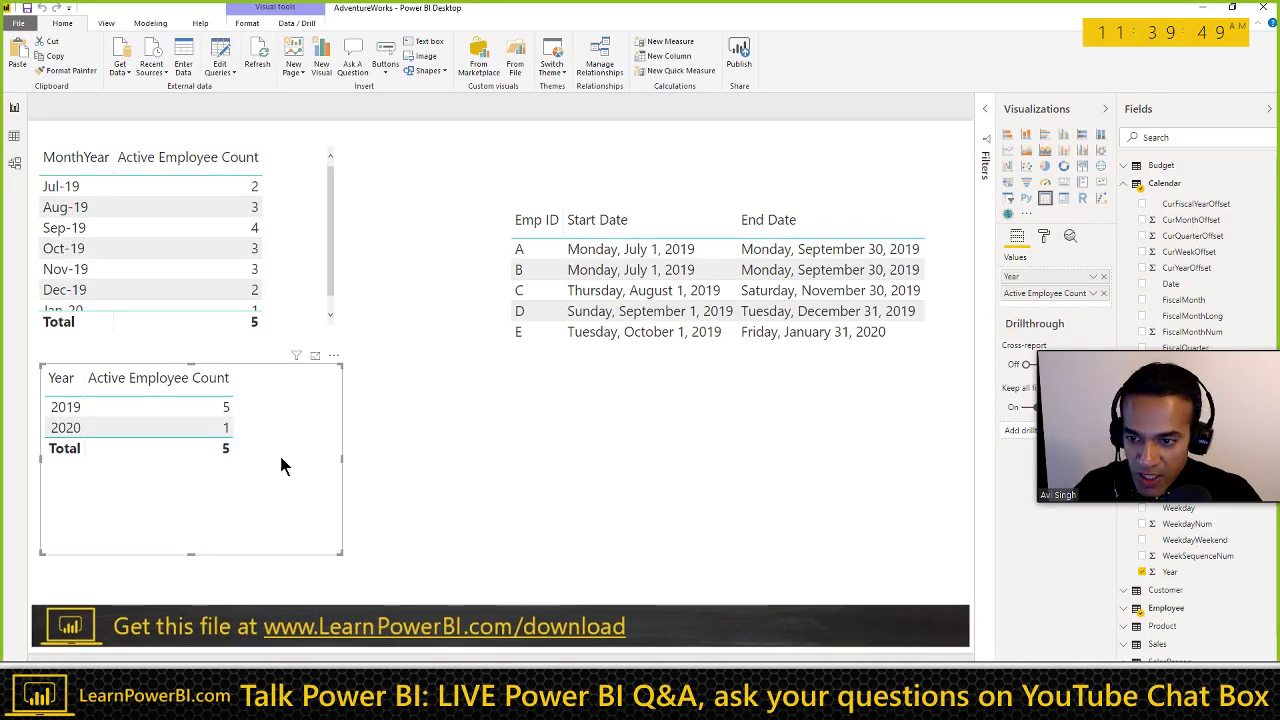
# Step: Shrink the Year table and place an enlarged duplicate of it beside the original
pyautogui.moveTo(330, 521); pyautogui.dragTo(308, 456)
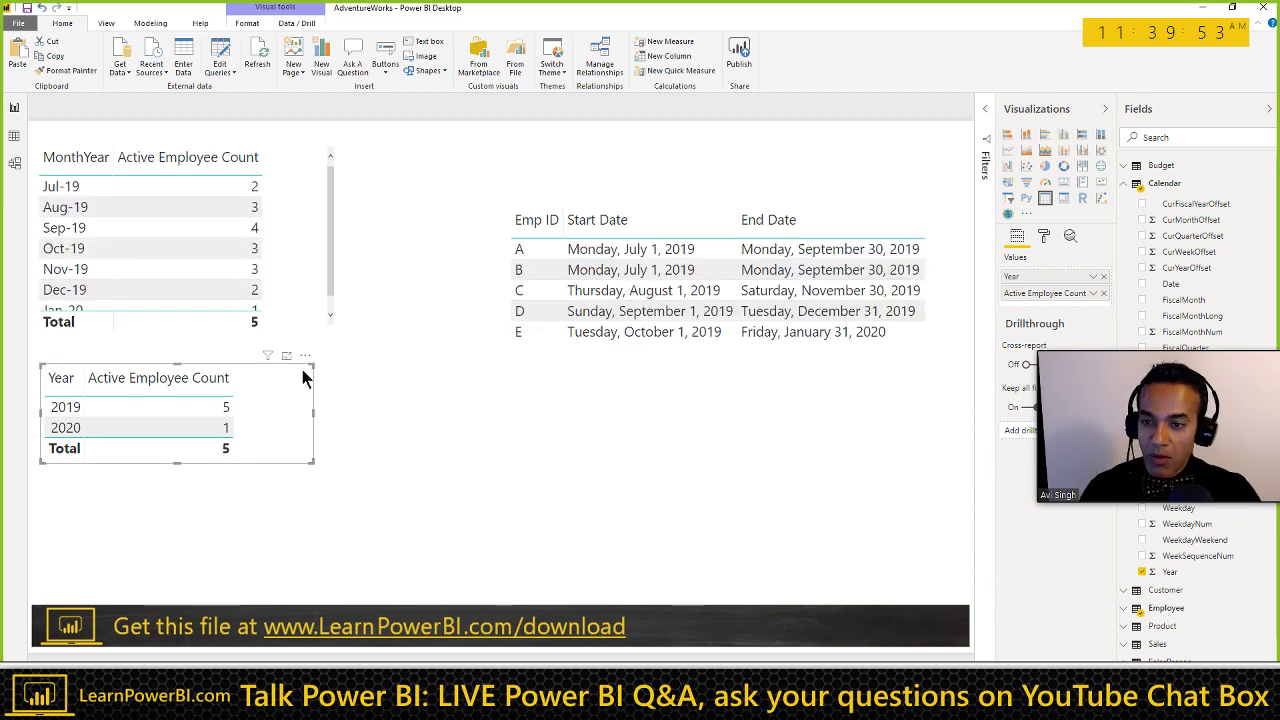
pyautogui.moveTo(300, 378); pyautogui.dragTo(603, 443)
pyautogui.hotkey('ctrl', 'c')
pyautogui.hotkey('ctrl', 'v')
pyautogui.click(770, 490)
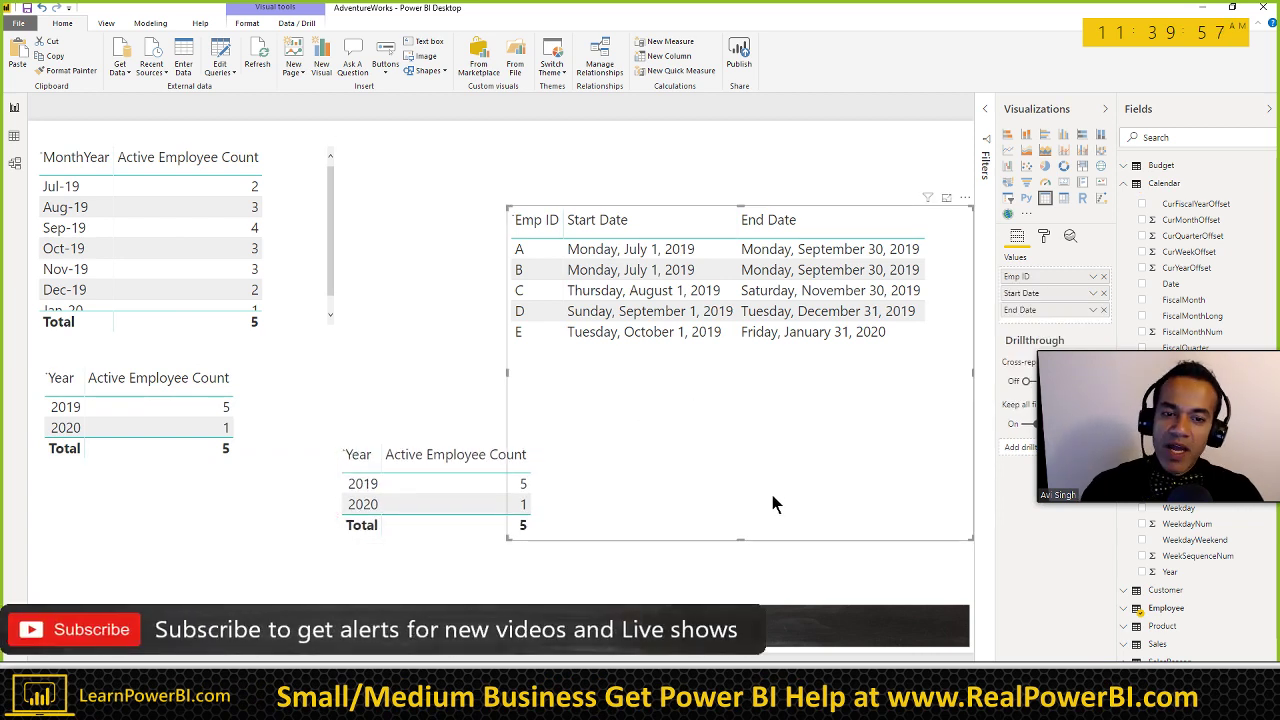
pyautogui.moveTo(755, 542); pyautogui.dragTo(746, 381)
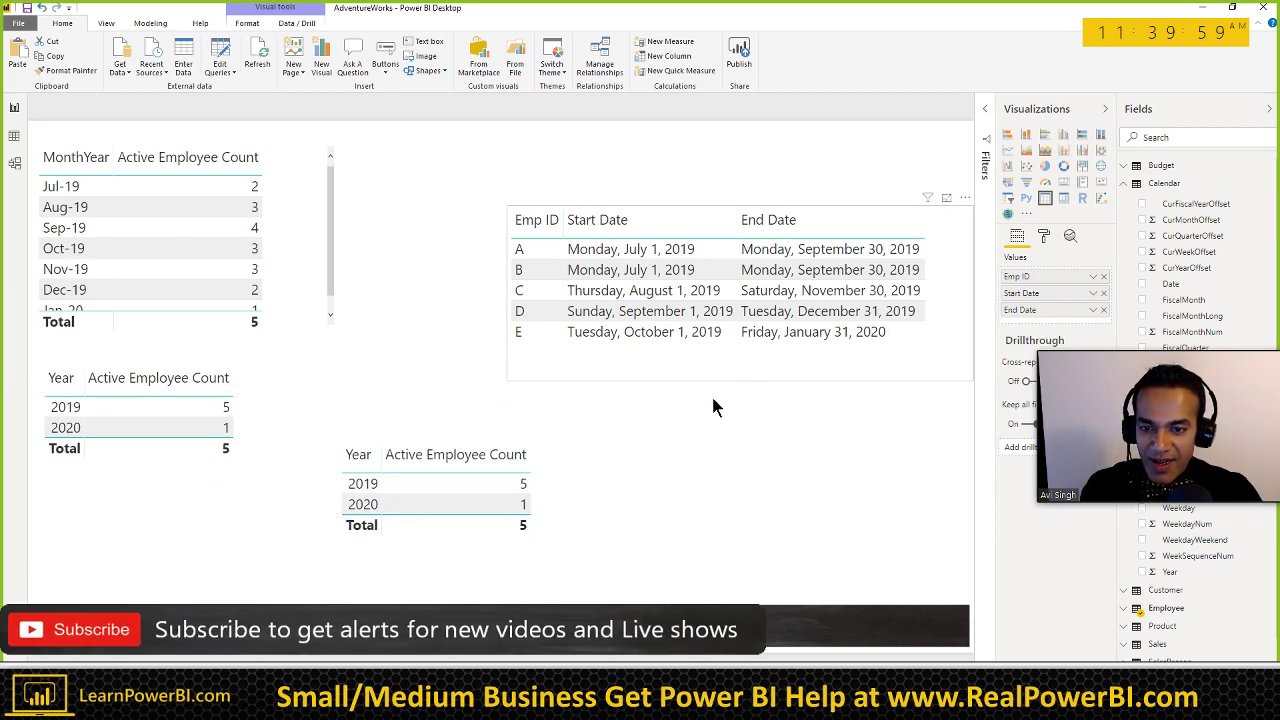
pyautogui.click(555, 418)
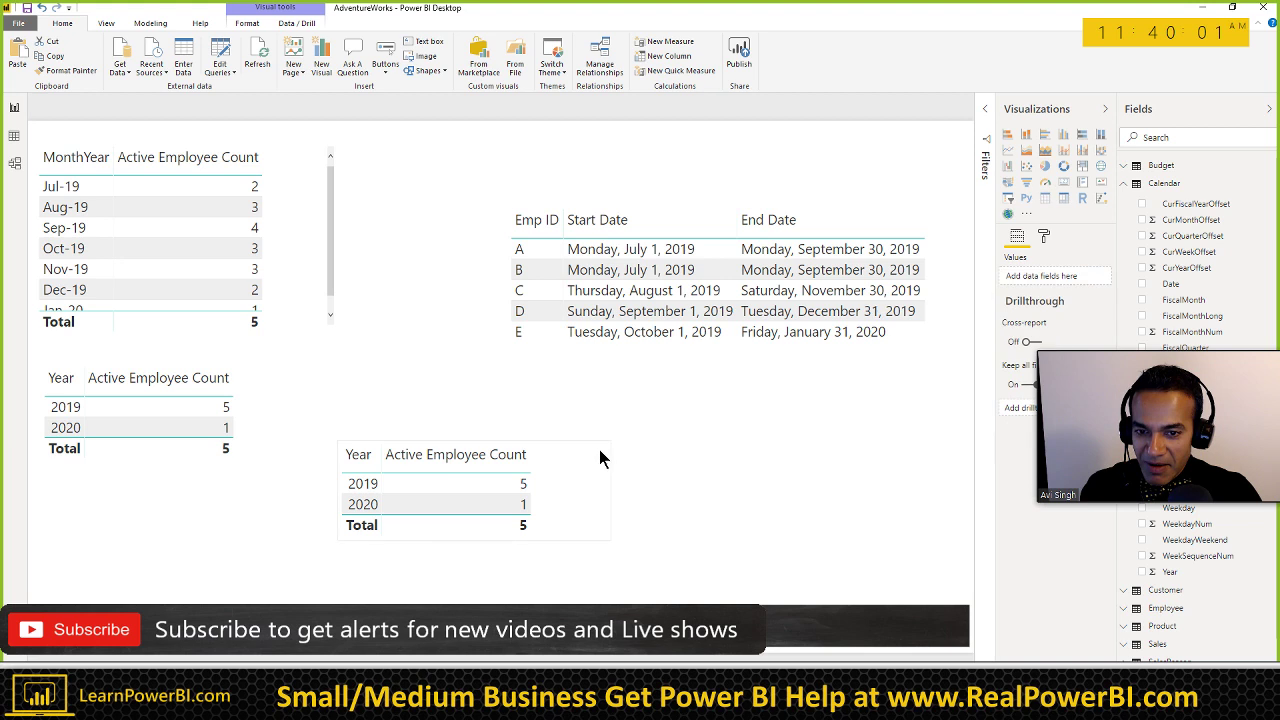
pyautogui.moveTo(604, 443); pyautogui.dragTo(534, 366)
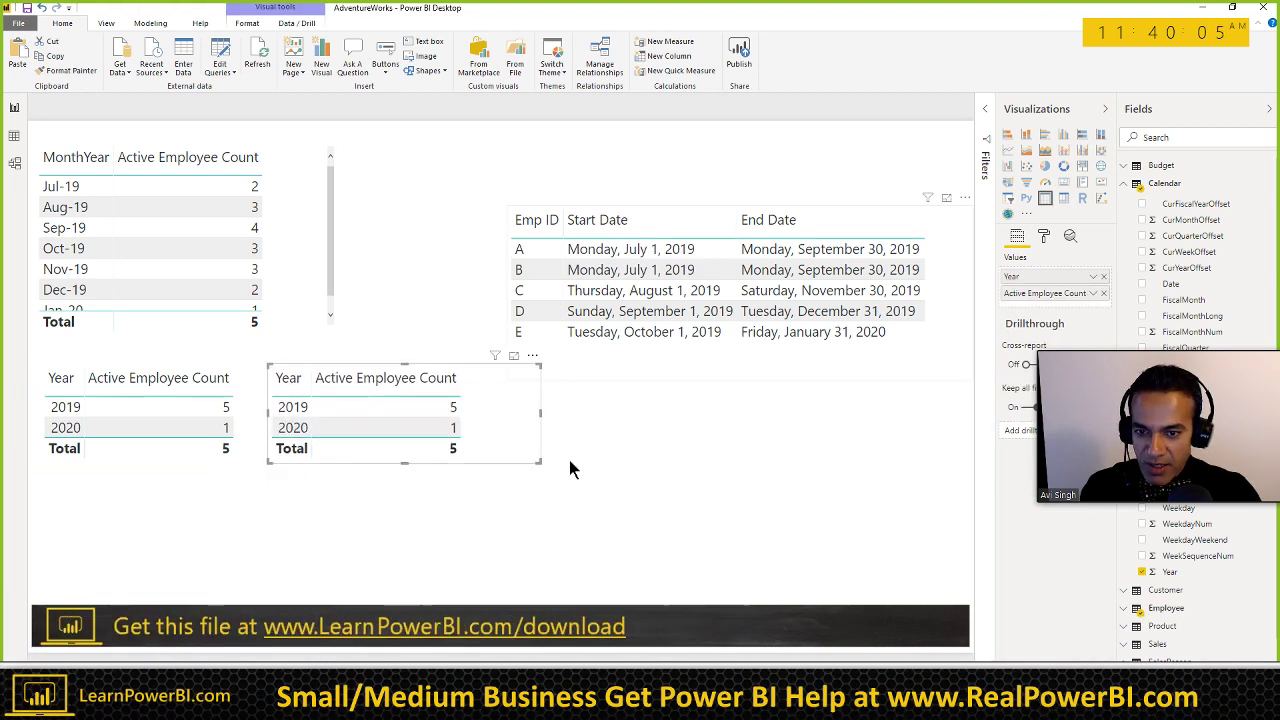
pyautogui.moveTo(540, 463); pyautogui.dragTo(642, 596)
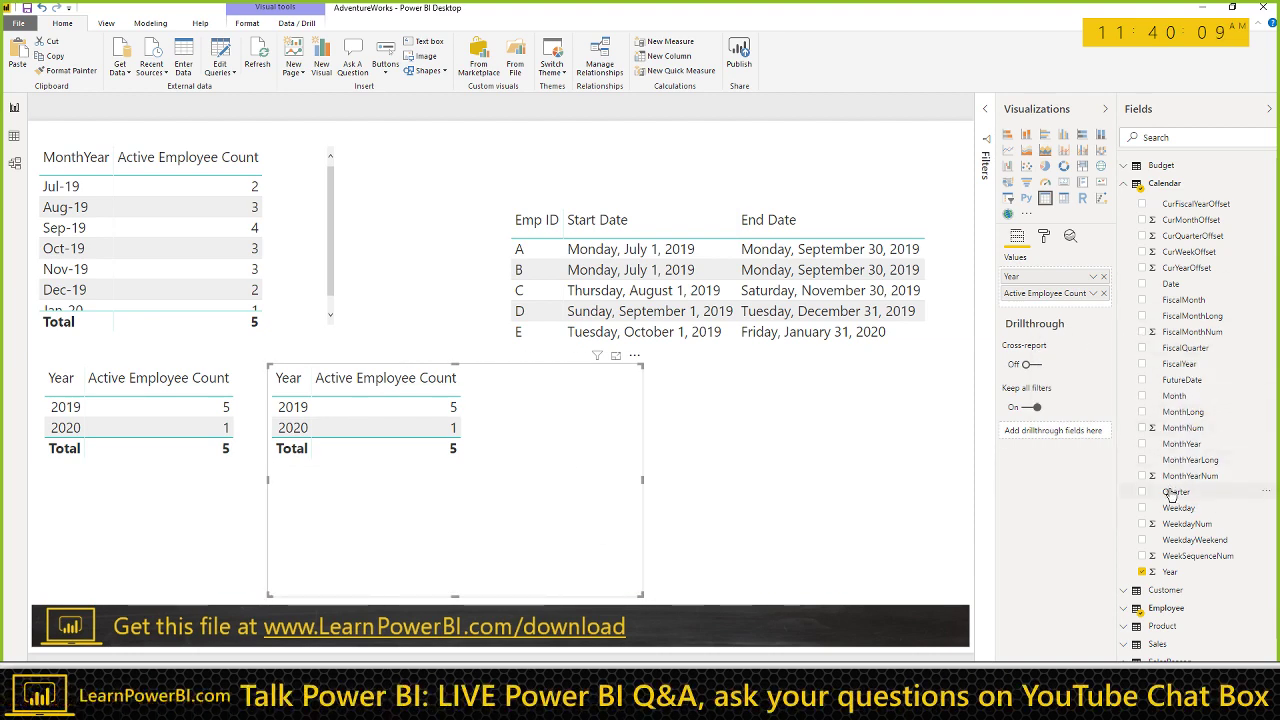
# Step: Add Quarter to the copied table and save the report
pyautogui.click(1175, 493)
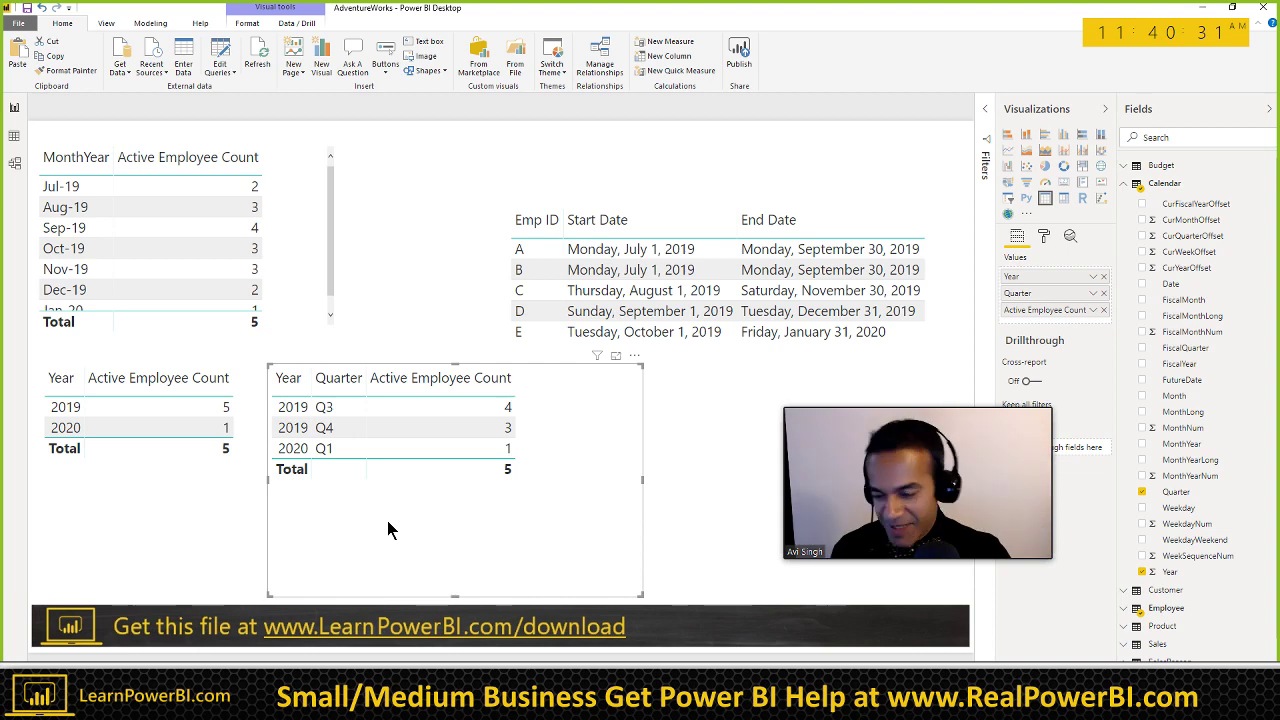
pyautogui.hotkey('ctrl', 's')
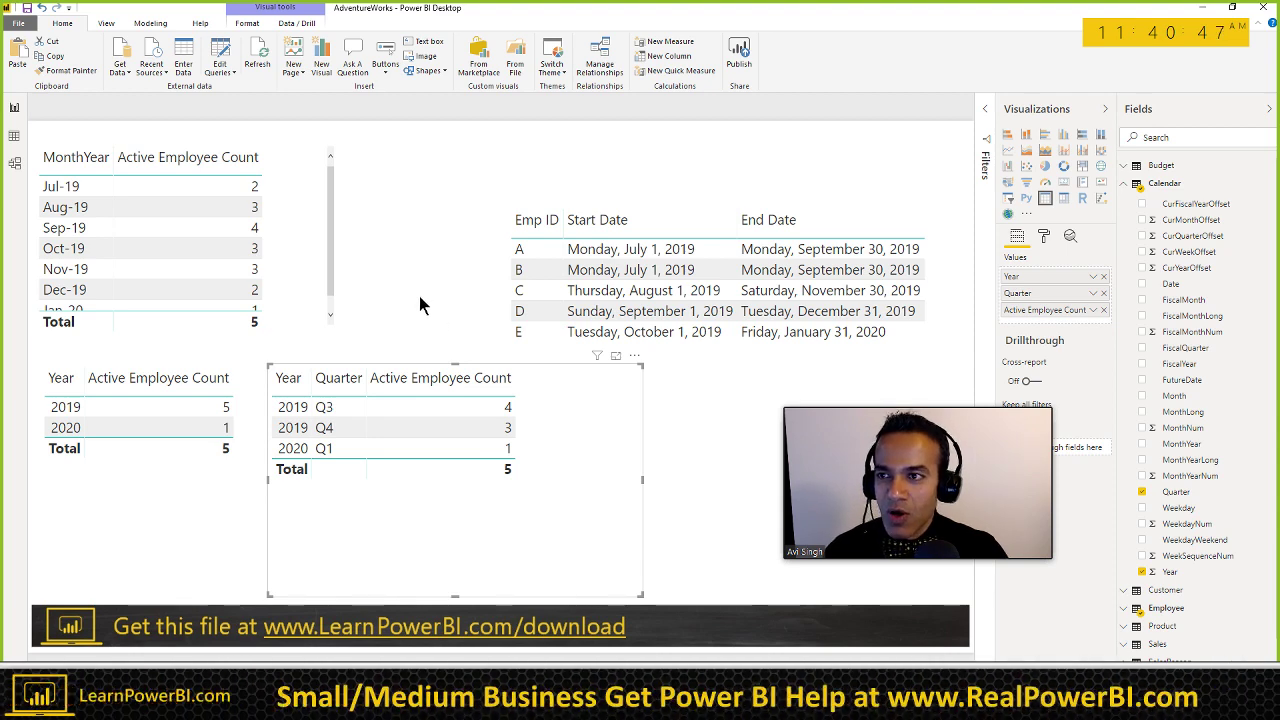
pyautogui.click(419, 296)
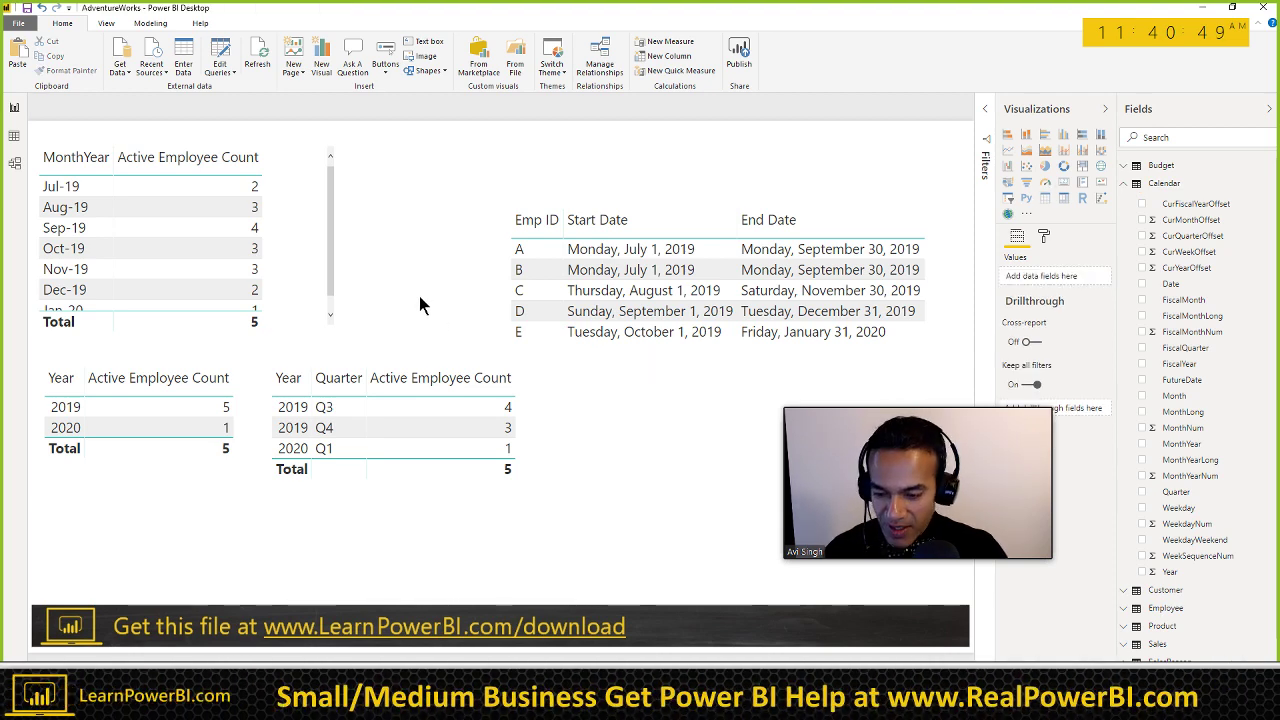
# Step: Save the report as a new file dated 20190823 ending _Employee_Start_End_Date_Active_Employees
pyautogui.hotkey('alt', 'f')
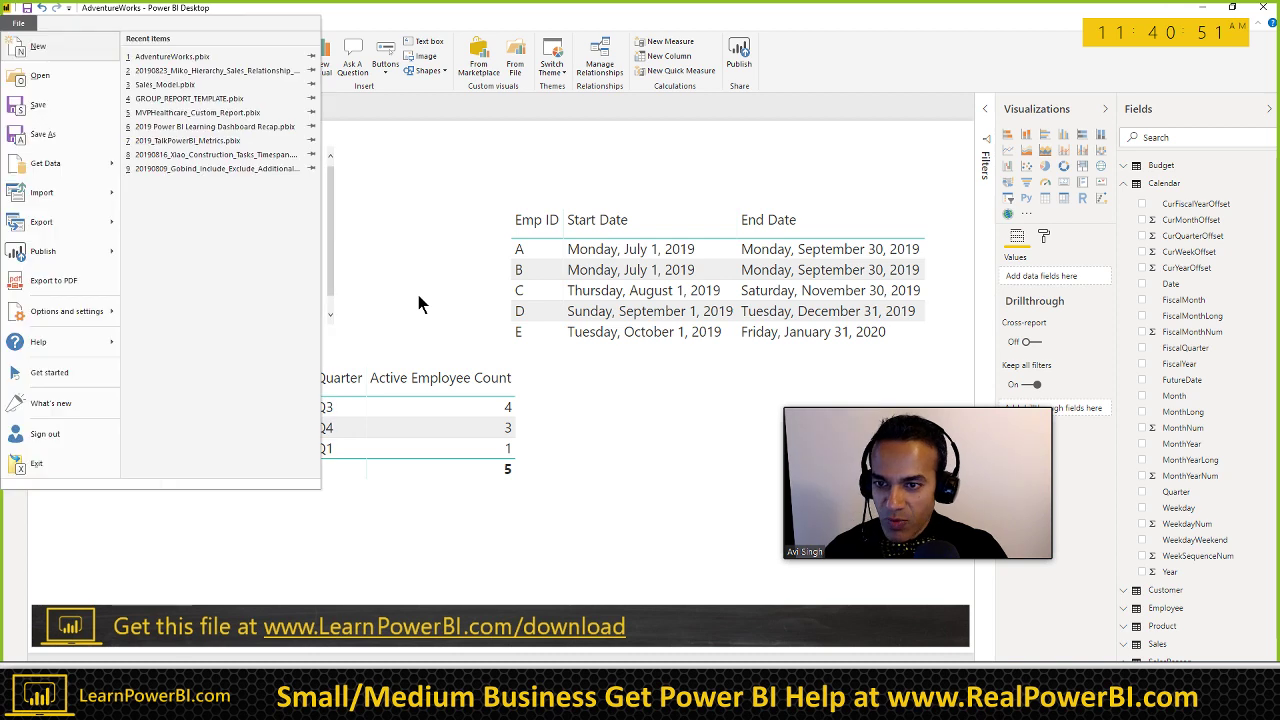
pyautogui.click(40, 107)
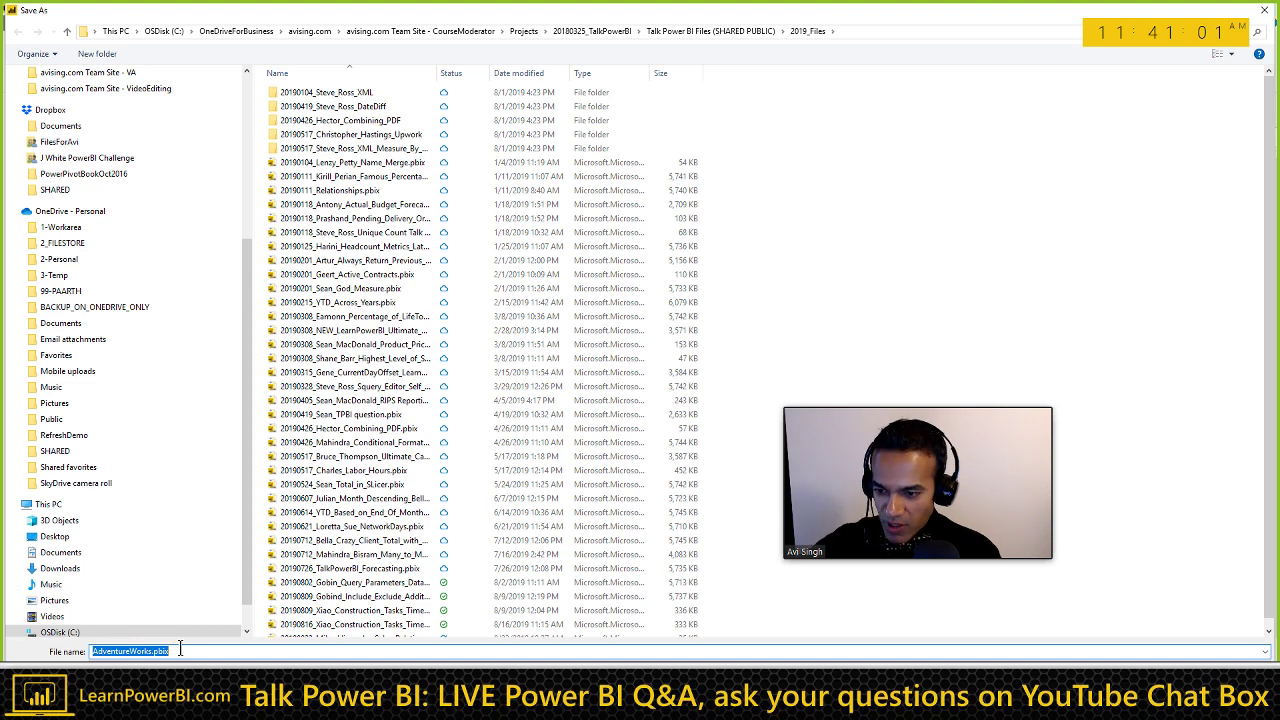
pyautogui.write('20190823_Ali_Empl')
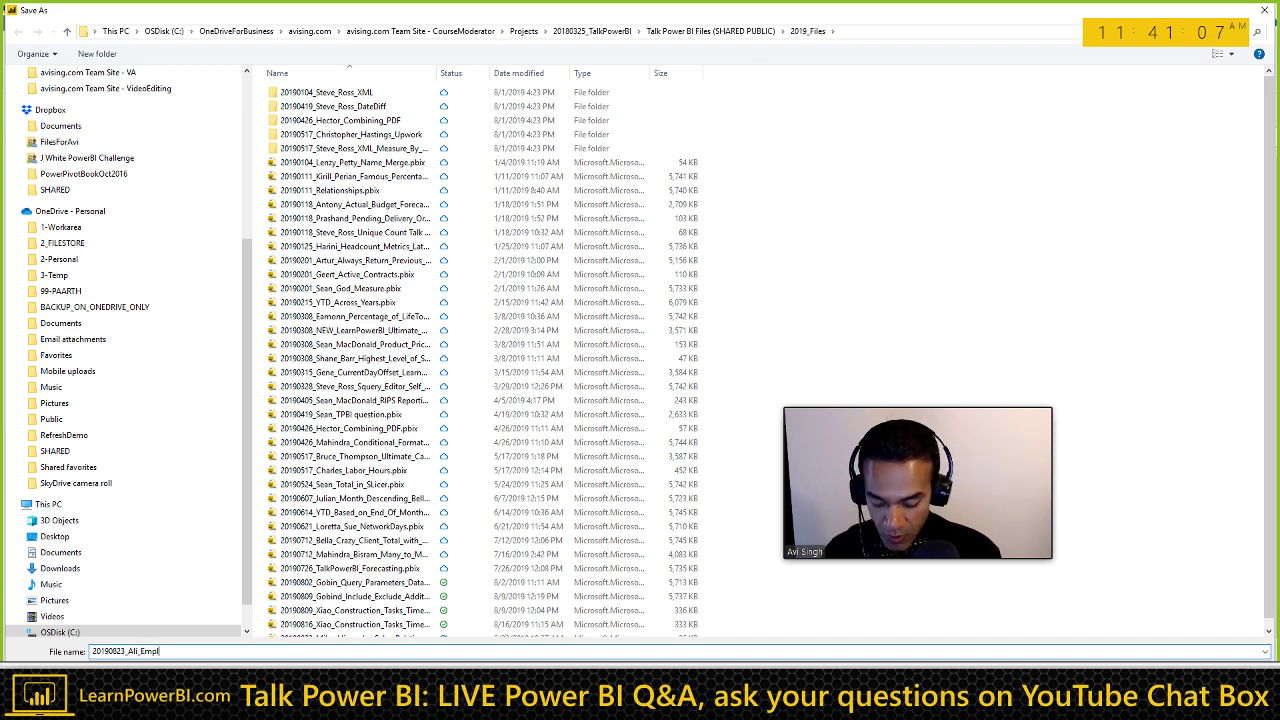
pyautogui.write('oyee_Start_E')
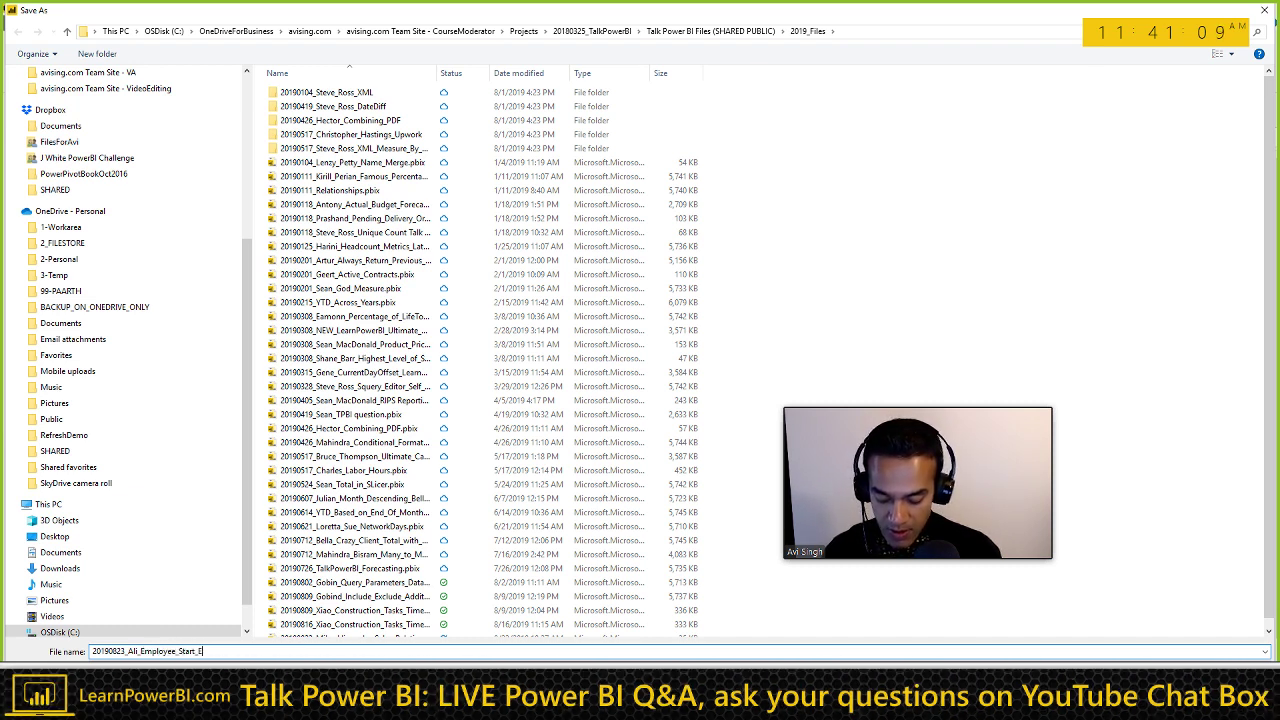
pyautogui.write('nd_Date_Active_Emp')
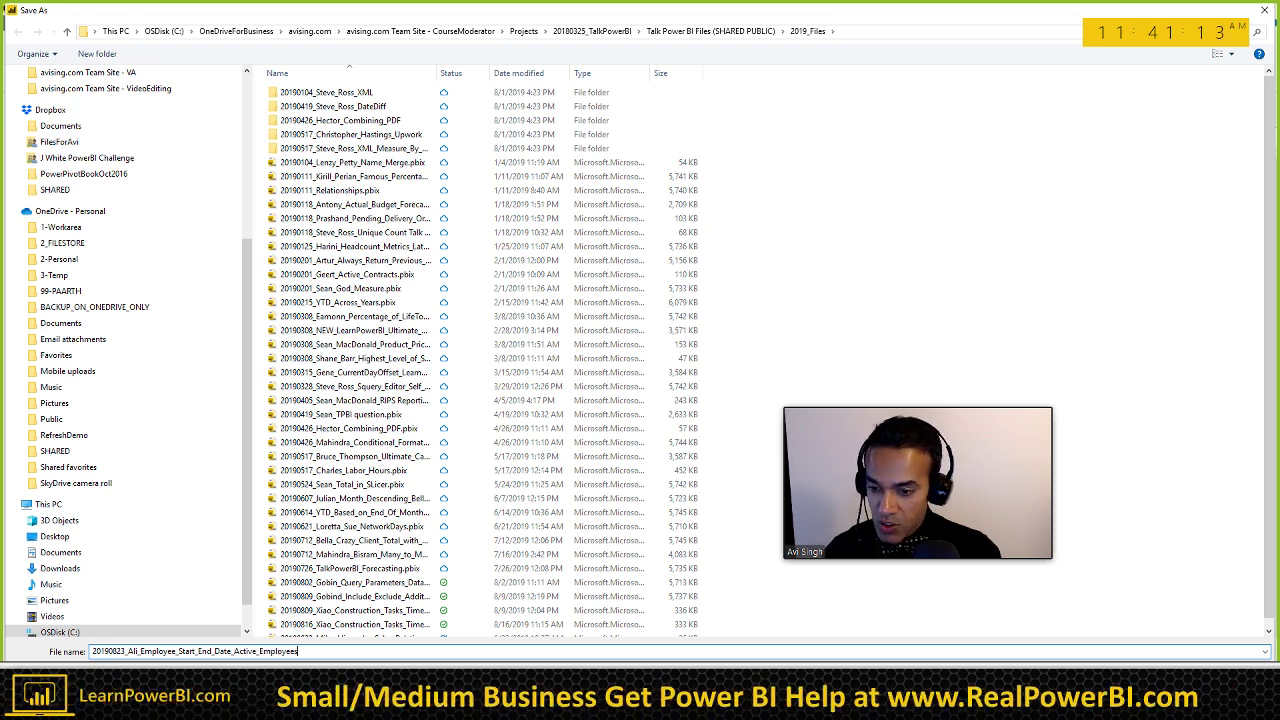
pyautogui.write('loyees')
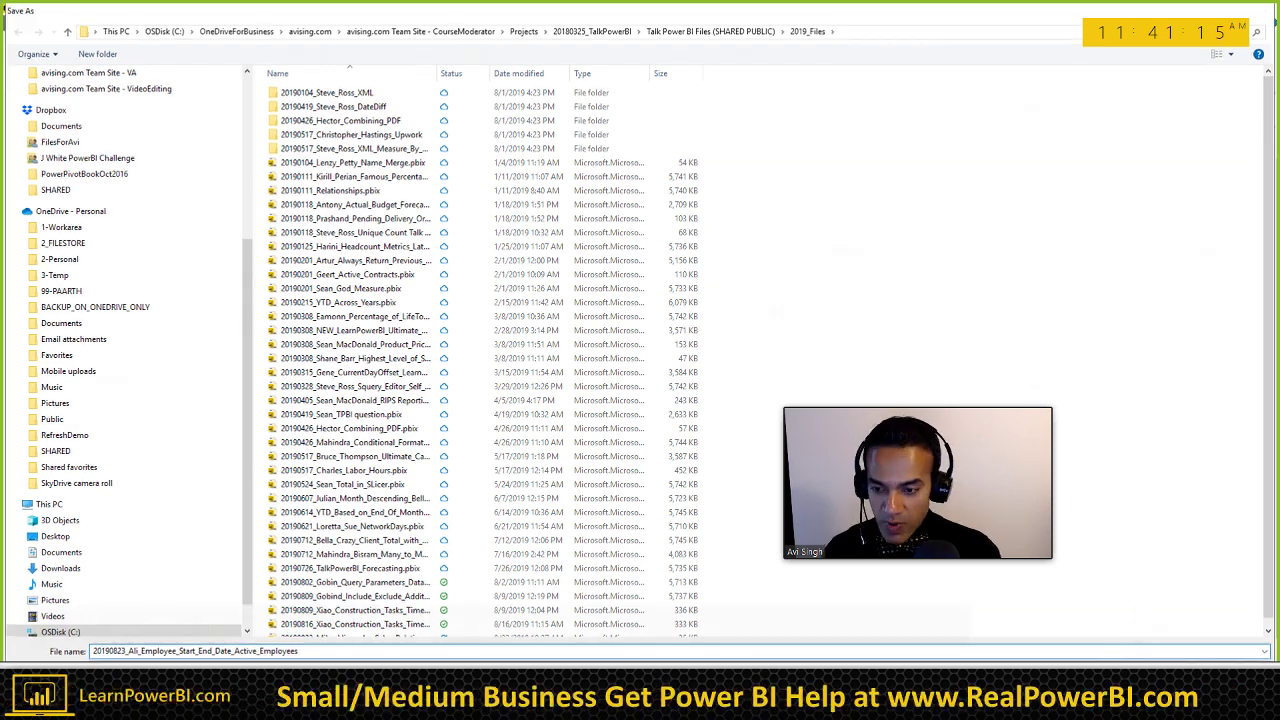
pyautogui.press('Return')
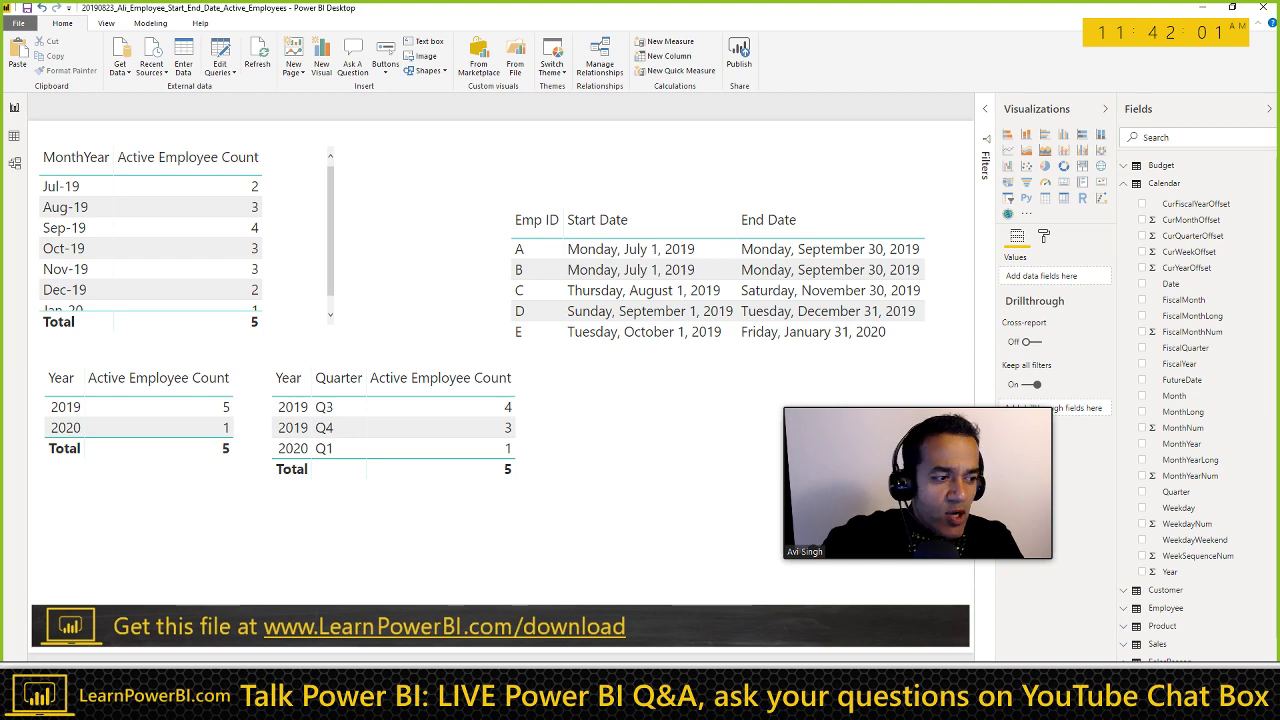
# Step: Switch to Chrome, clear the highlighted DAX code, and open the RealPowerBI tab
pyautogui.hotkey('alt', 'Tab')
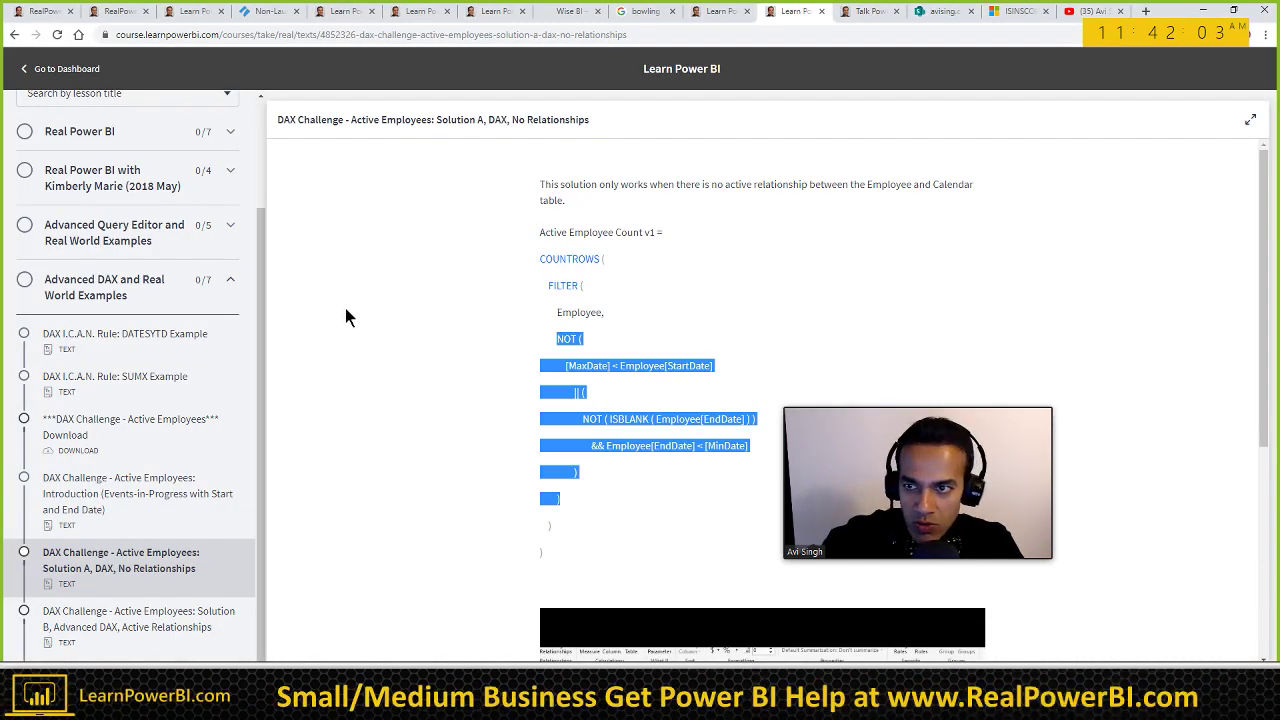
pyautogui.click(345, 310)
pyautogui.click(24, 14)
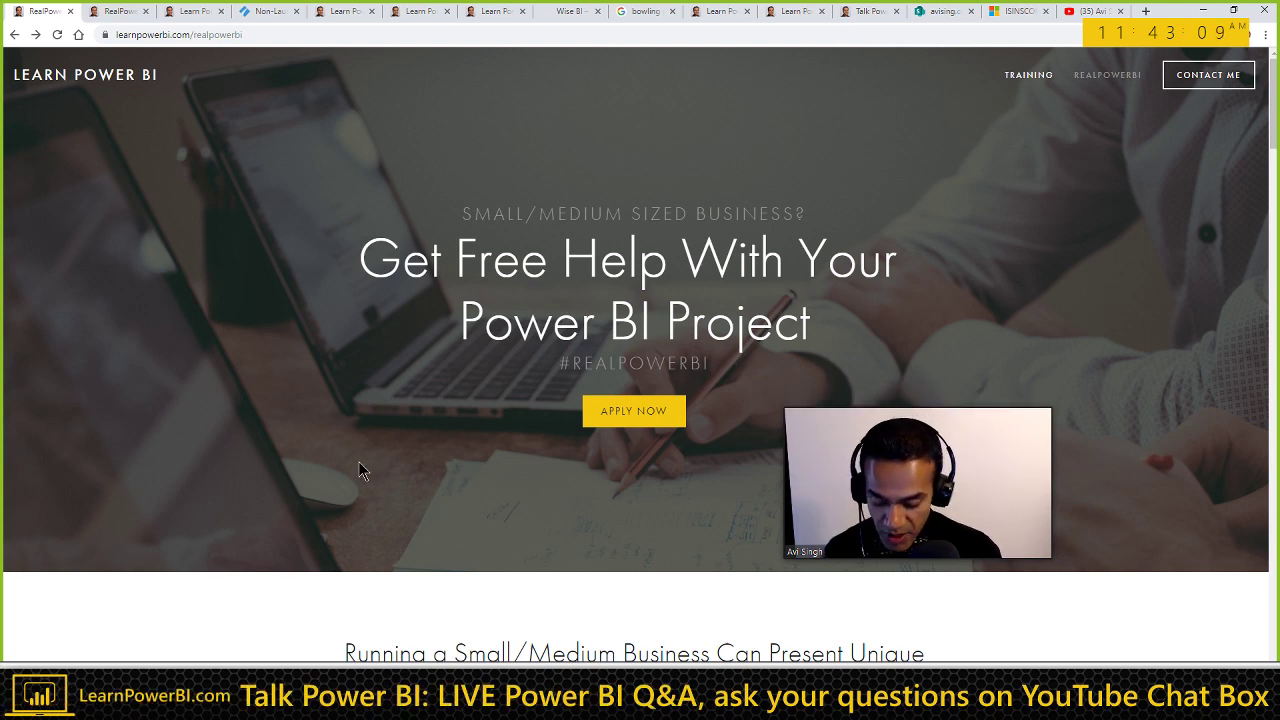
# Step: Search for 'the one thing book' and 'the company of one book' in two new tabs
pyautogui.hotkey('ctrl', 't')
pyautogui.write('the one th')
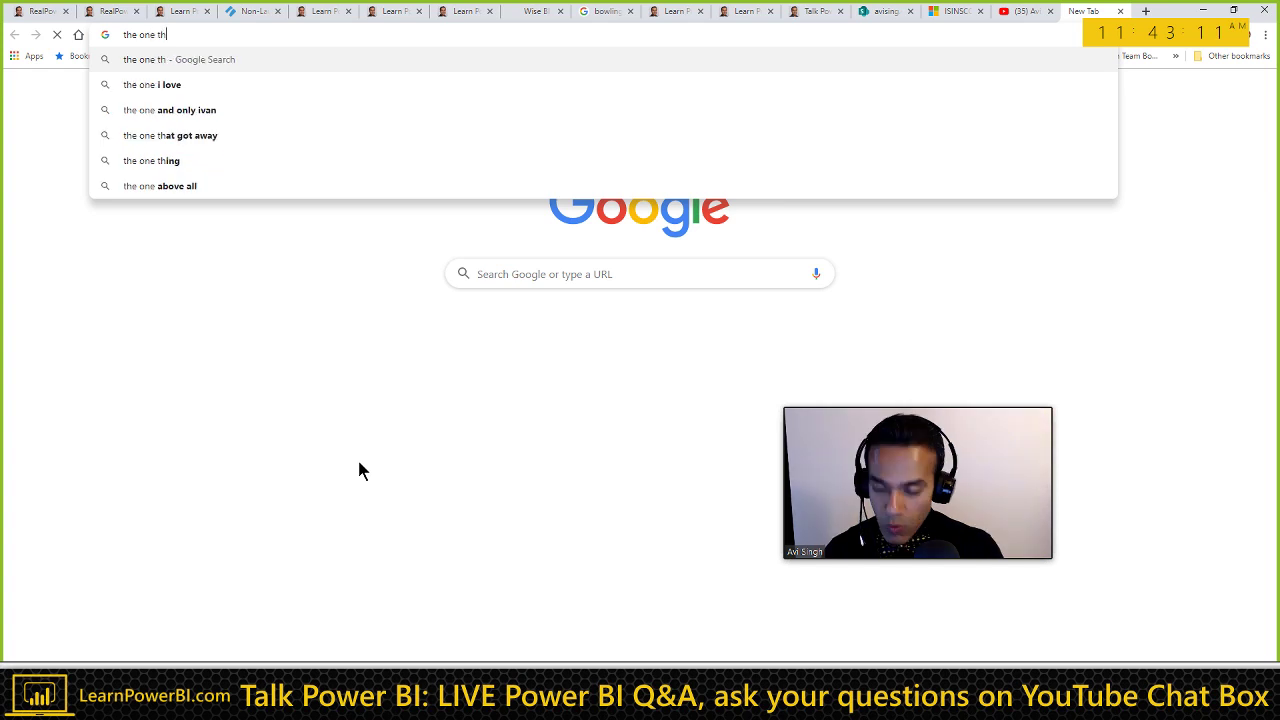
pyautogui.write('ing book')
pyautogui.press('Return')
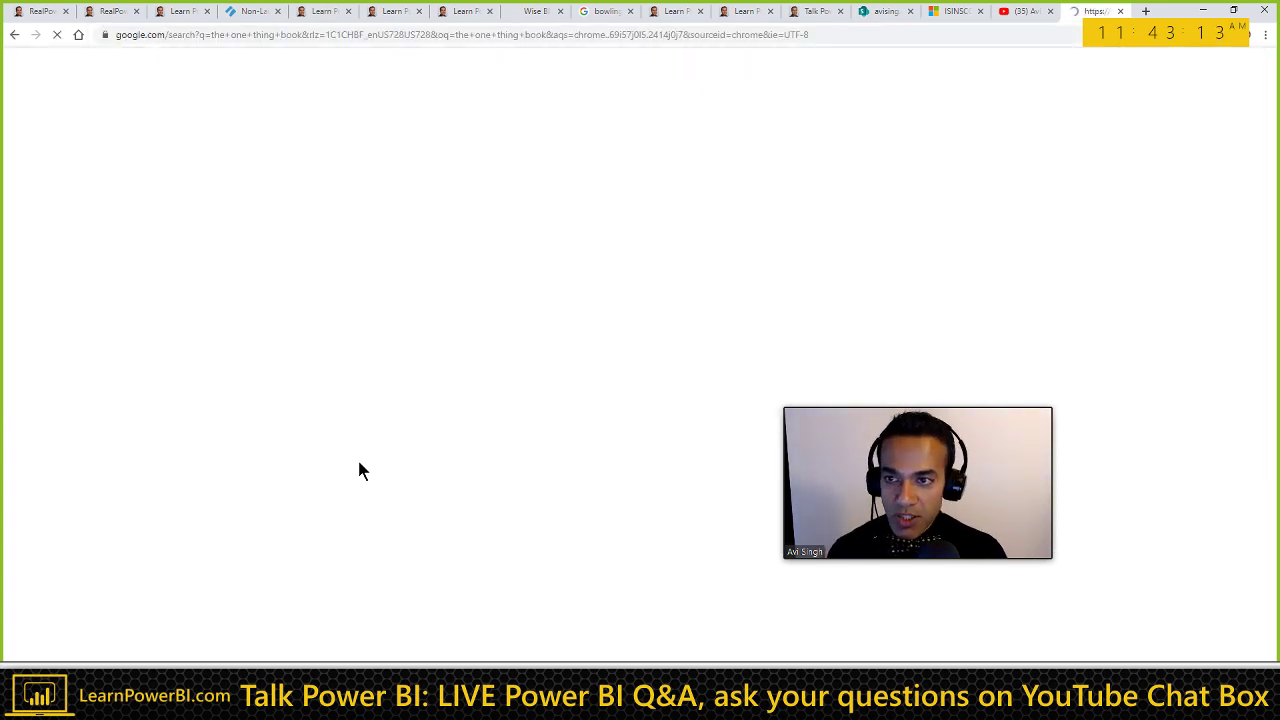
pyautogui.hotkey('ctrl', 't')
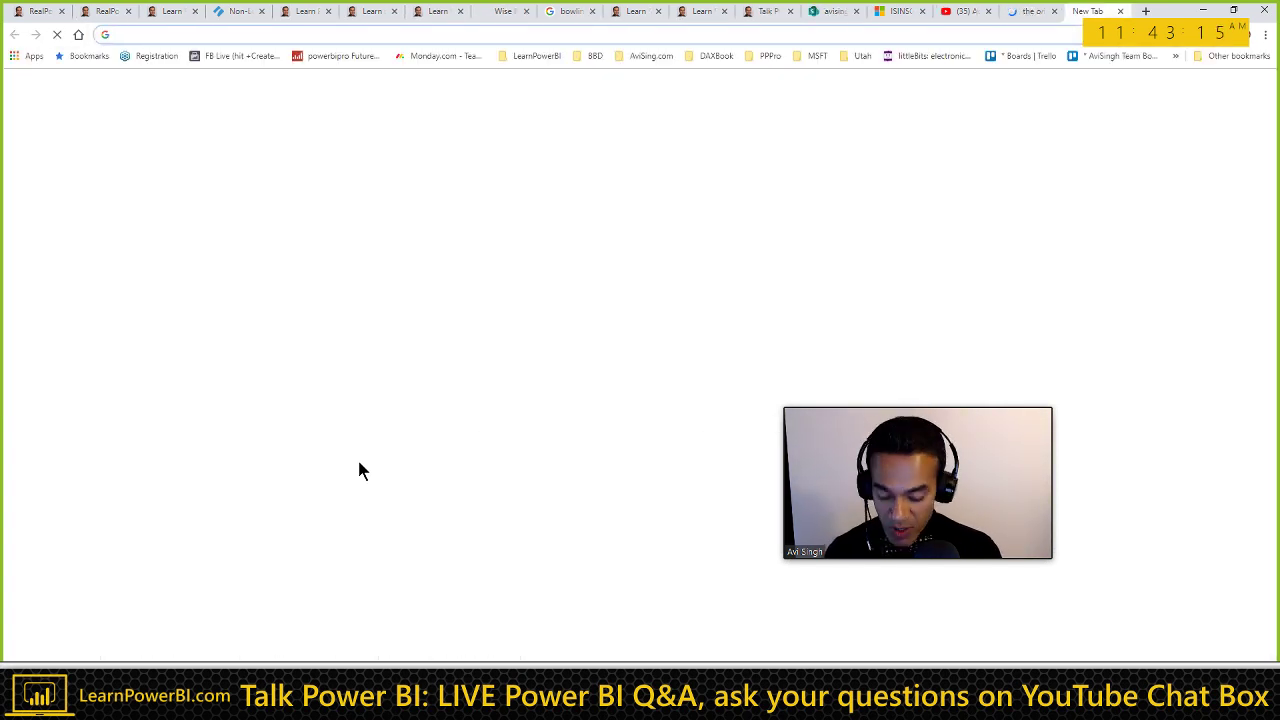
pyautogui.write('the compan')
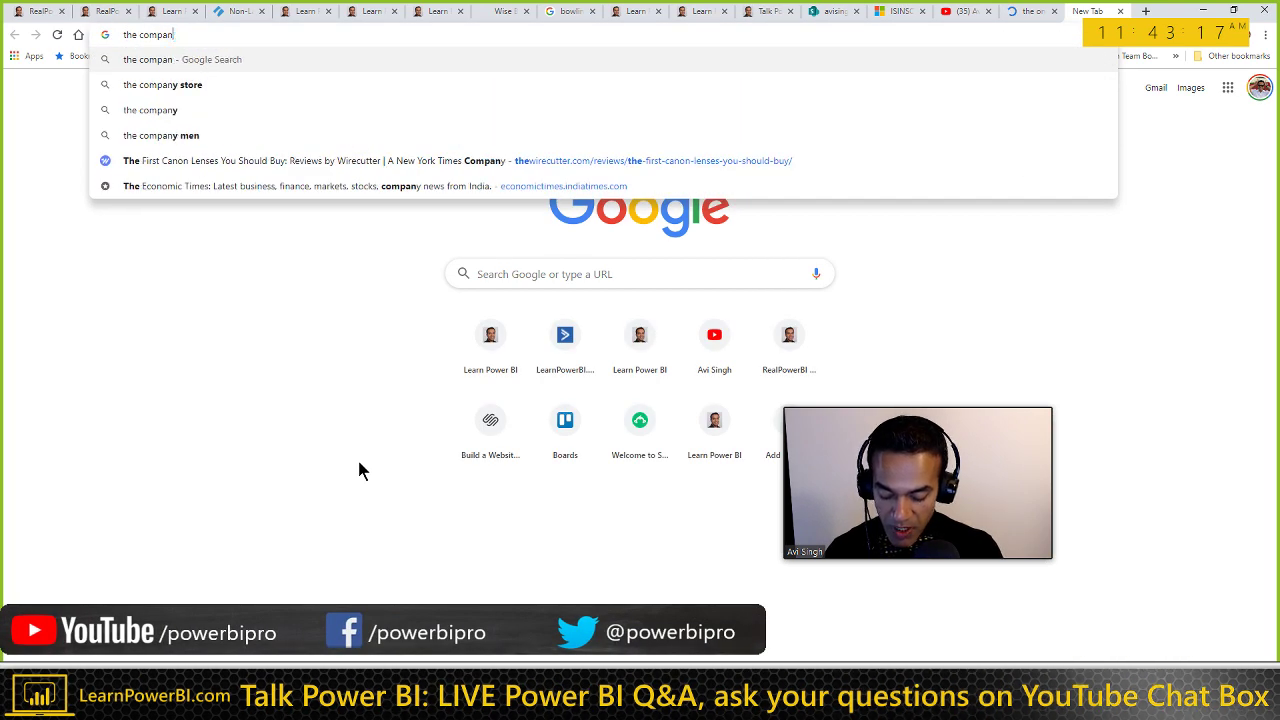
pyautogui.write('y of one book')
pyautogui.press('Return')
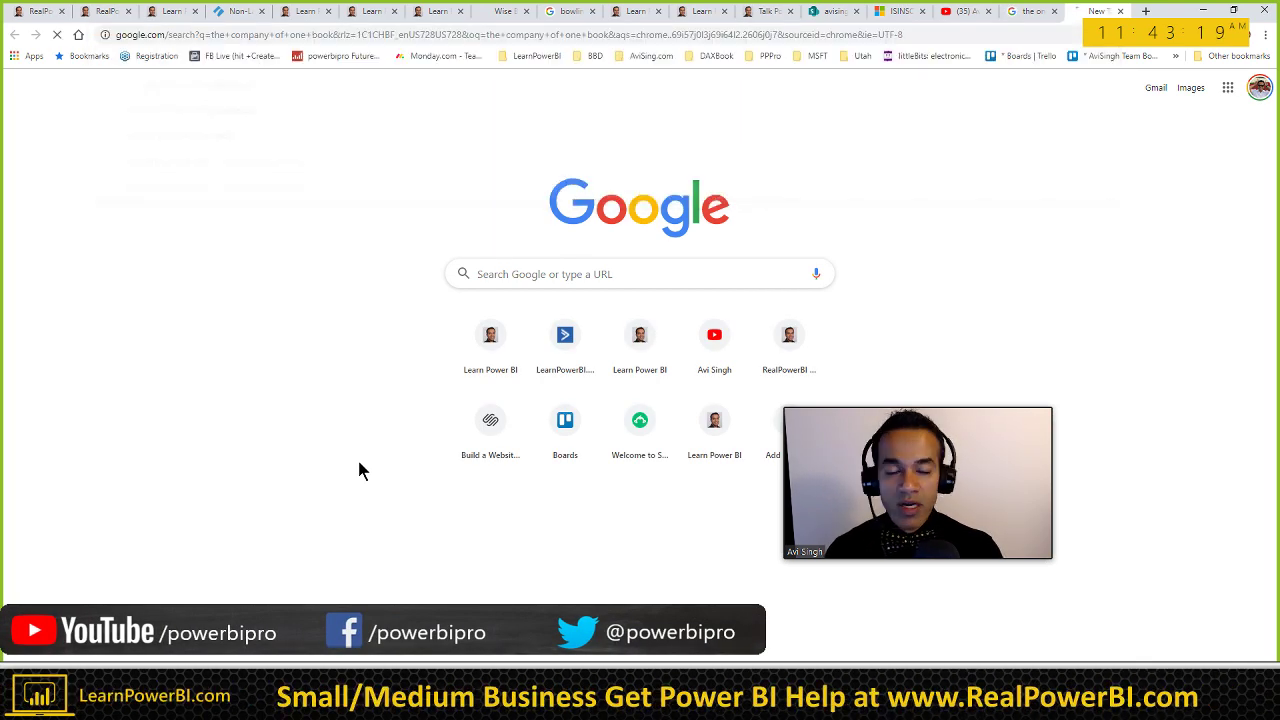
# Step: Compare the two book result pages, close them, and return to the Word notes
pyautogui.hotkey('ctrl', 'shift', 'Tab')
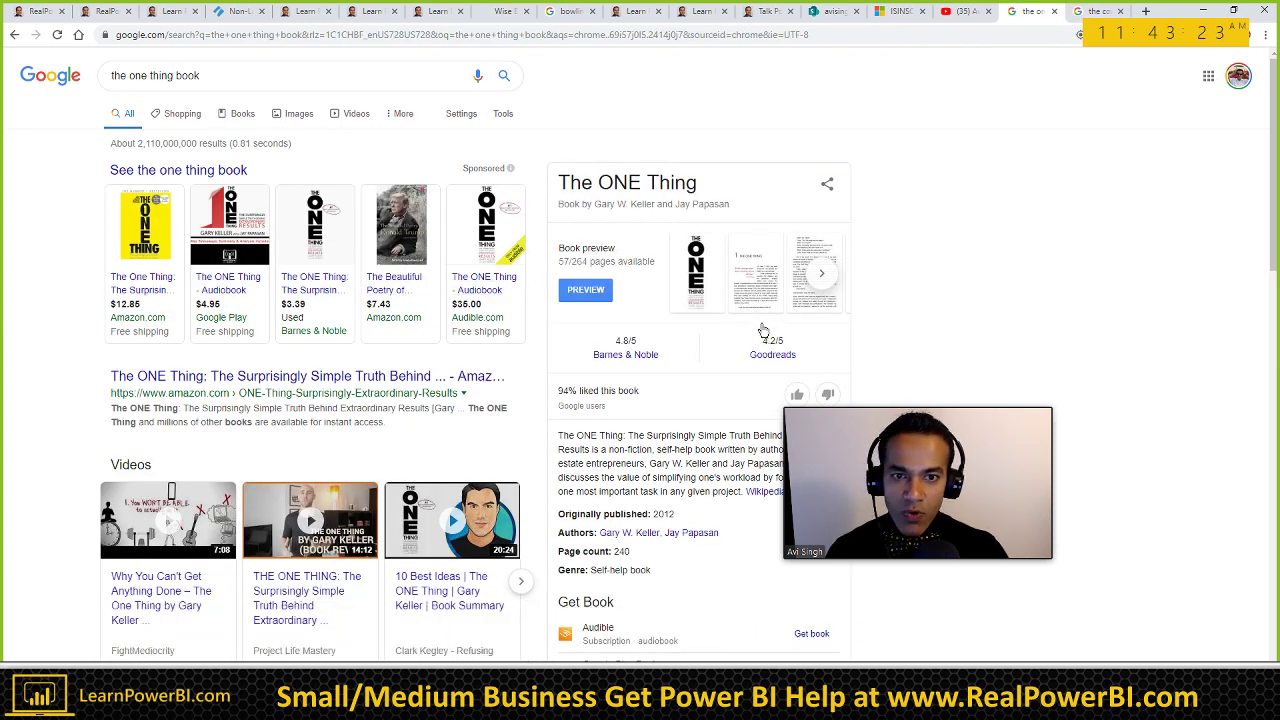
pyautogui.hotkey('ctrl', 'Tab')
pyautogui.hotkey('ctrl', 'shift', 'Tab')
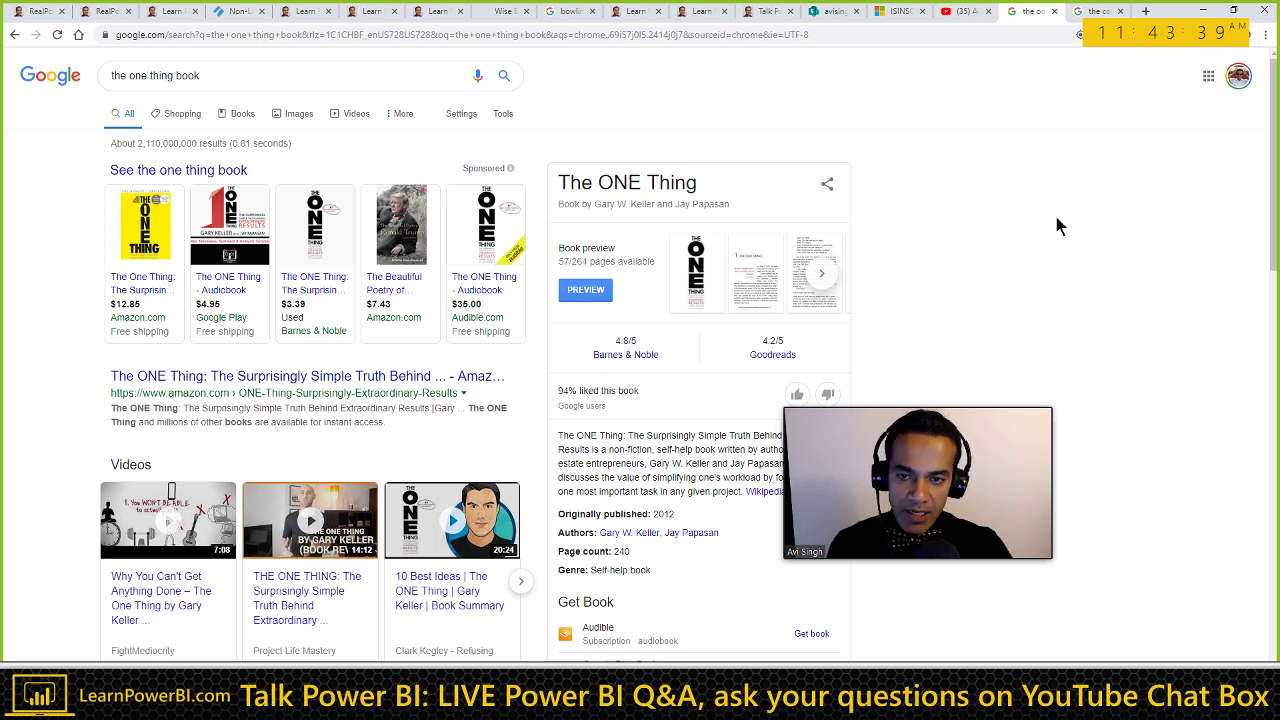
pyautogui.hotkey('ctrl', 'Tab')
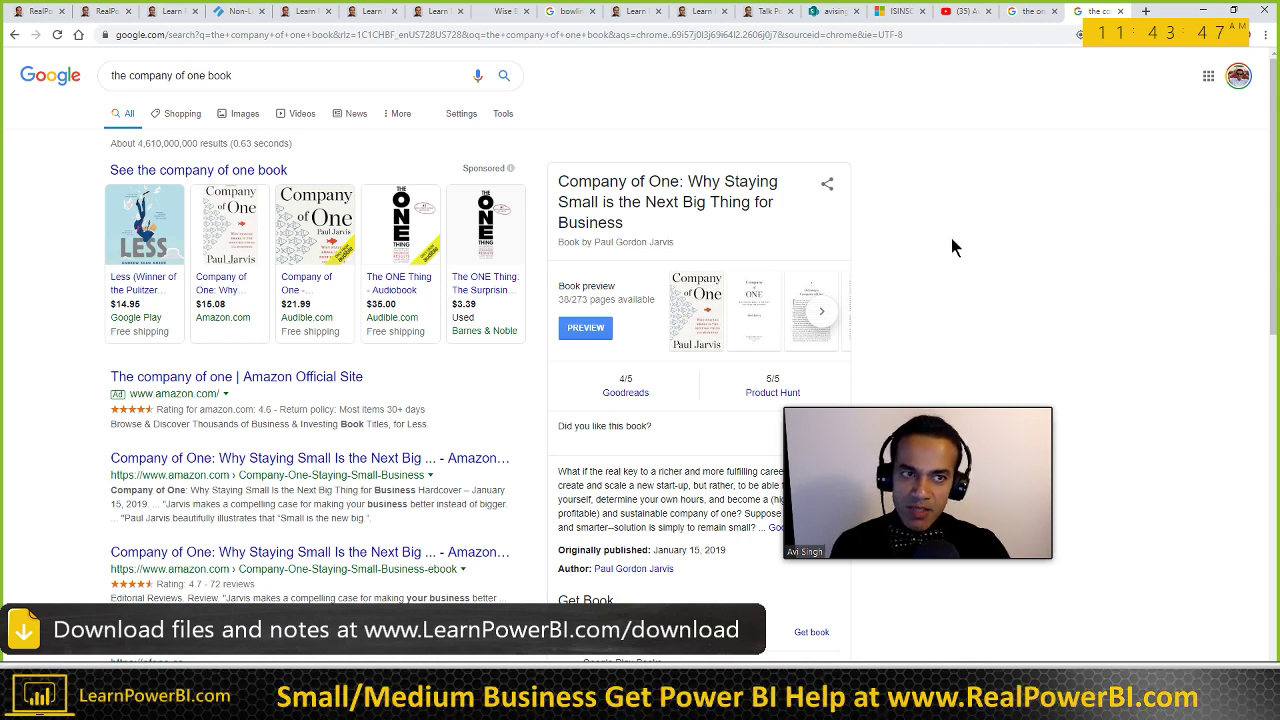
pyautogui.hotkey('ctrl', 'w')
pyautogui.hotkey('ctrl', 'w')
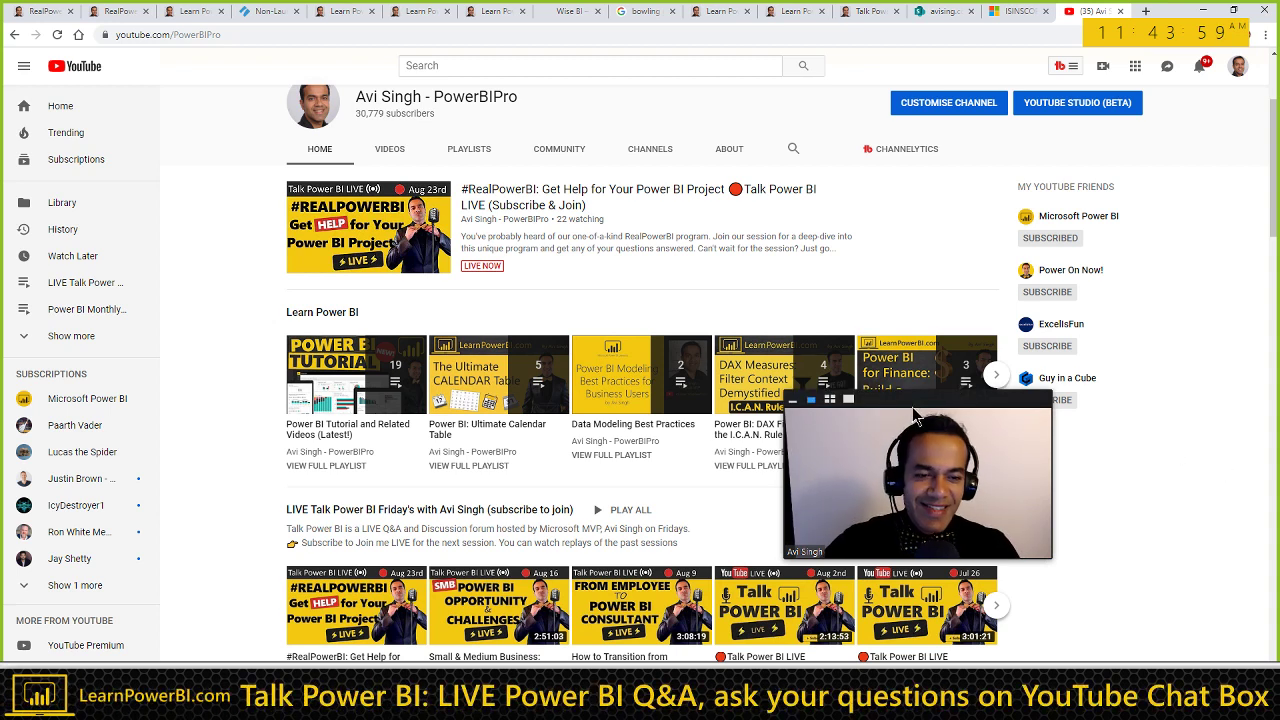
pyautogui.moveTo(915, 413)
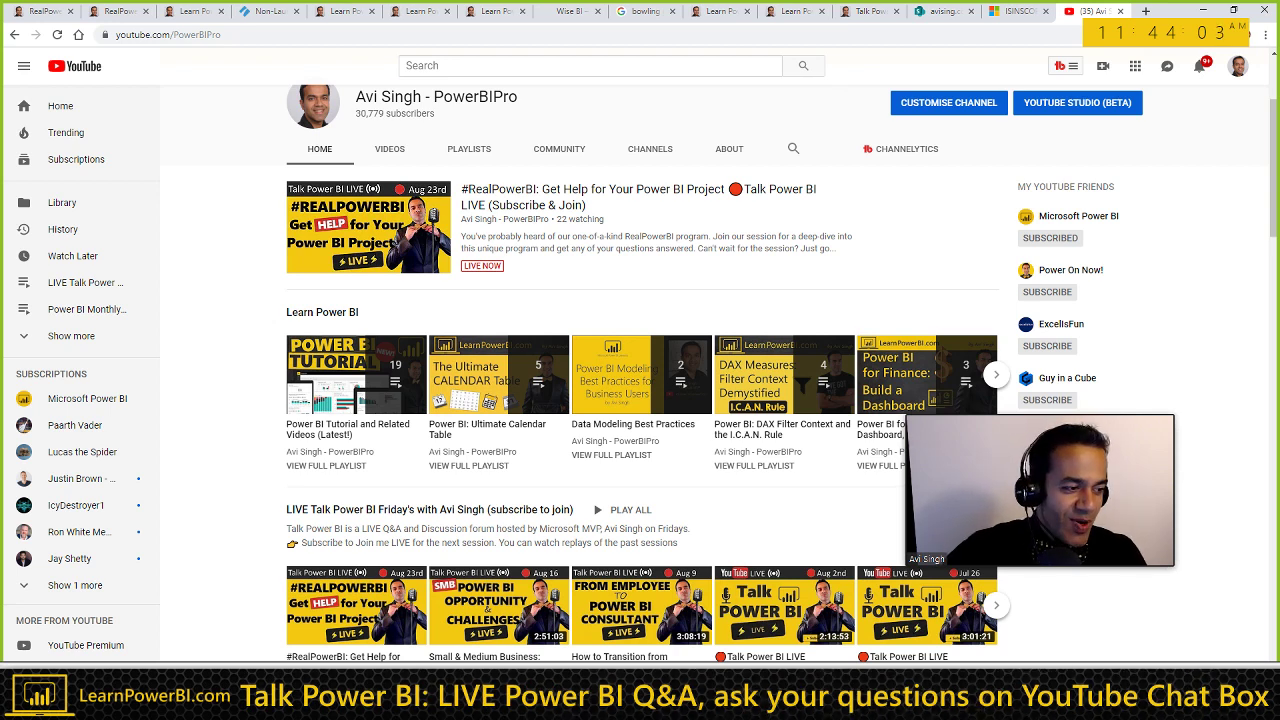
pyautogui.hotkey('alt', 'Tab')
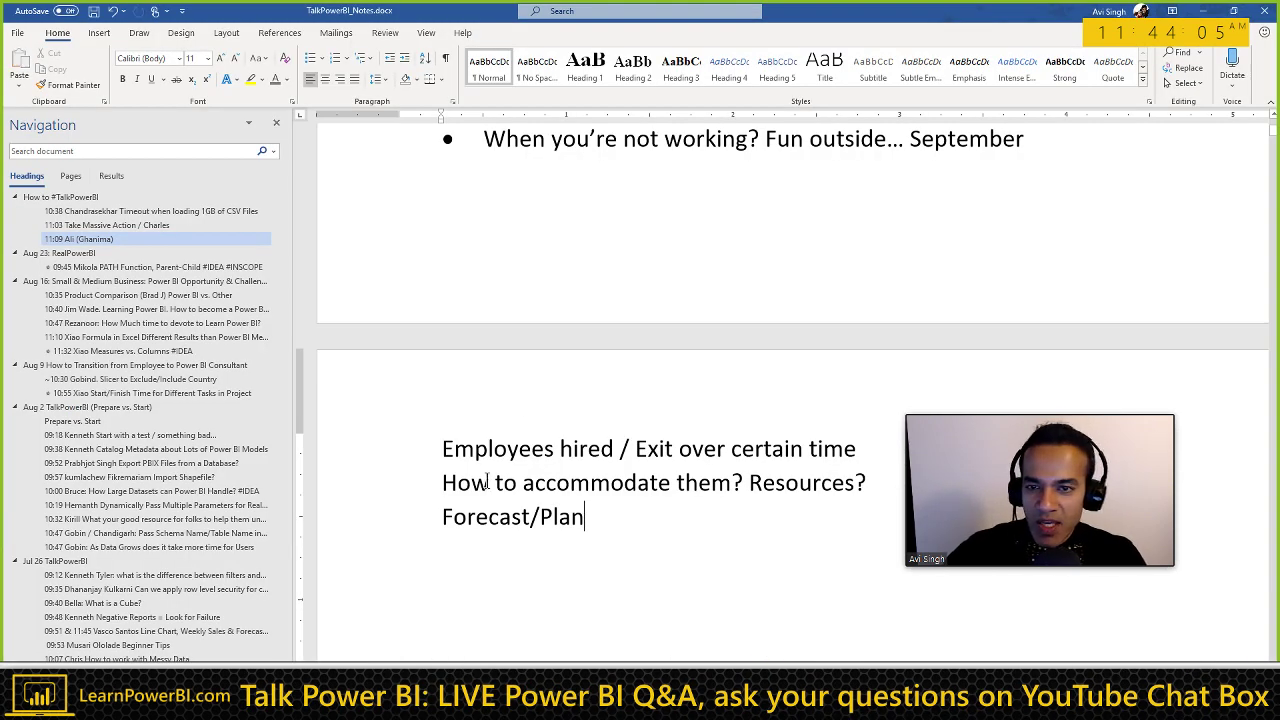
# Step: Add the Heading 3 line '11:44 Can Power BI make me recession proof?'
pyautogui.scroll(-2, 530, 450)
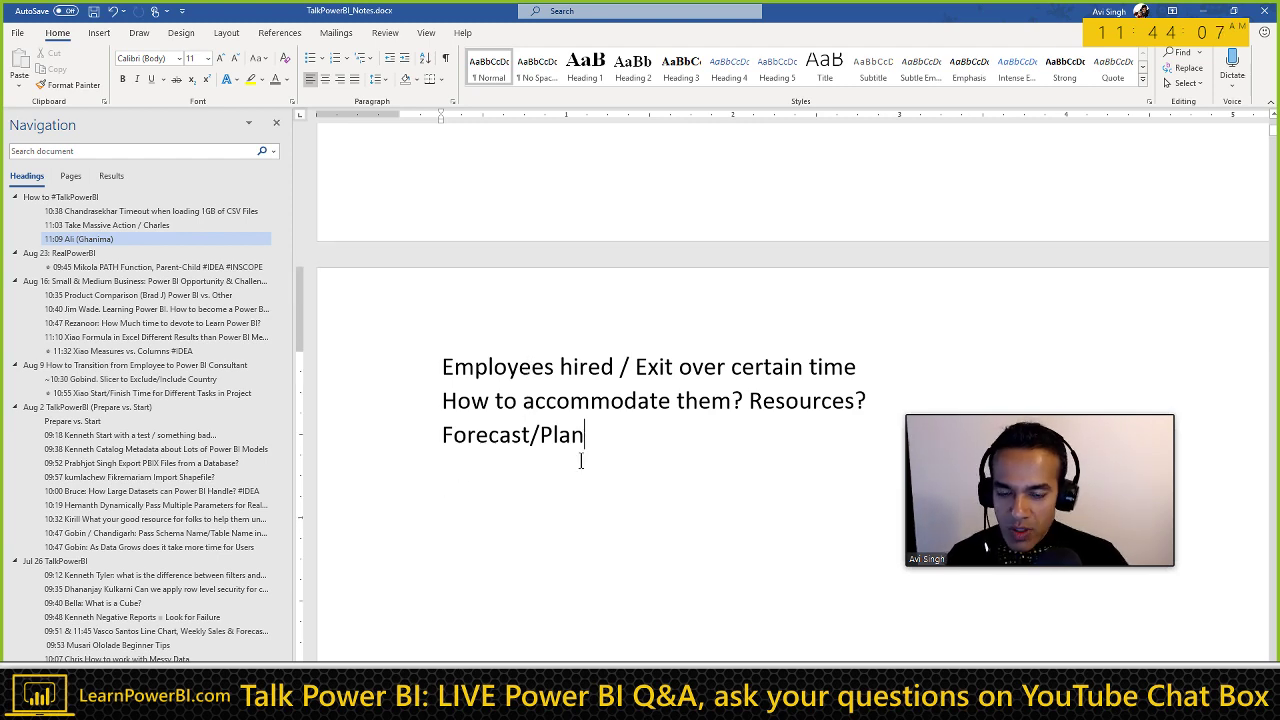
pyautogui.press('Return')
pyautogui.press('Return')
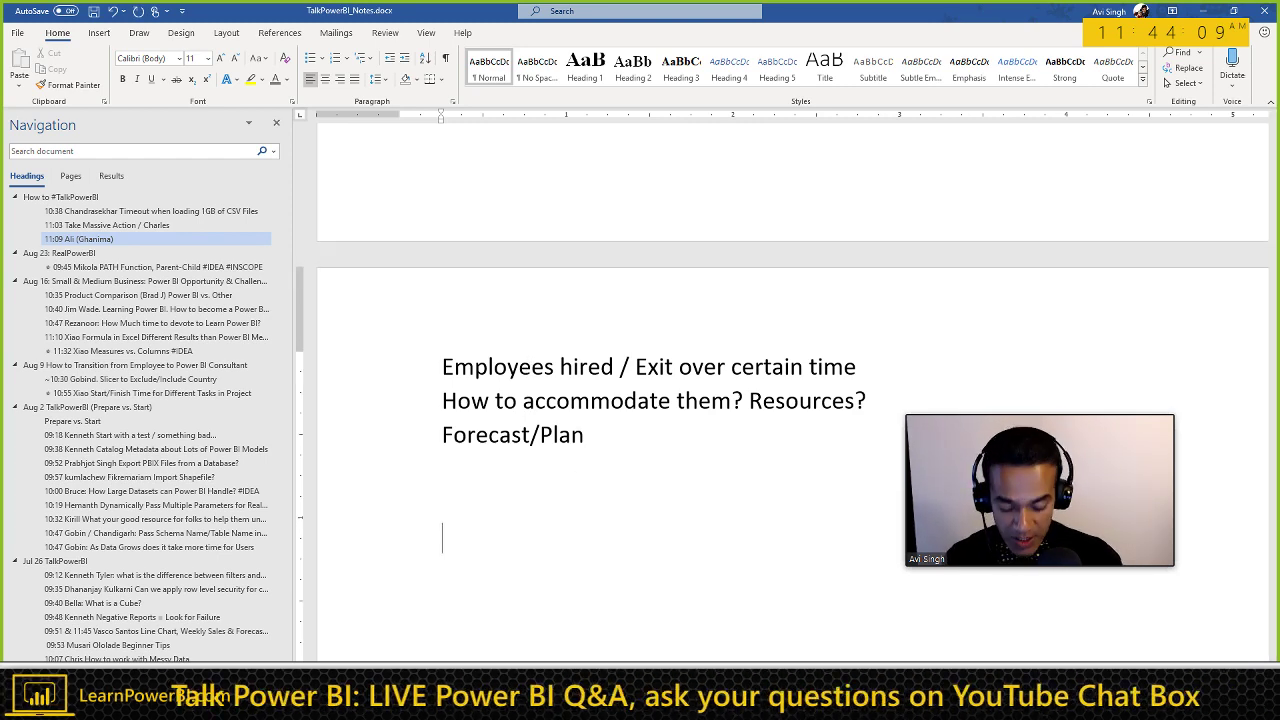
pyautogui.write('11:44')
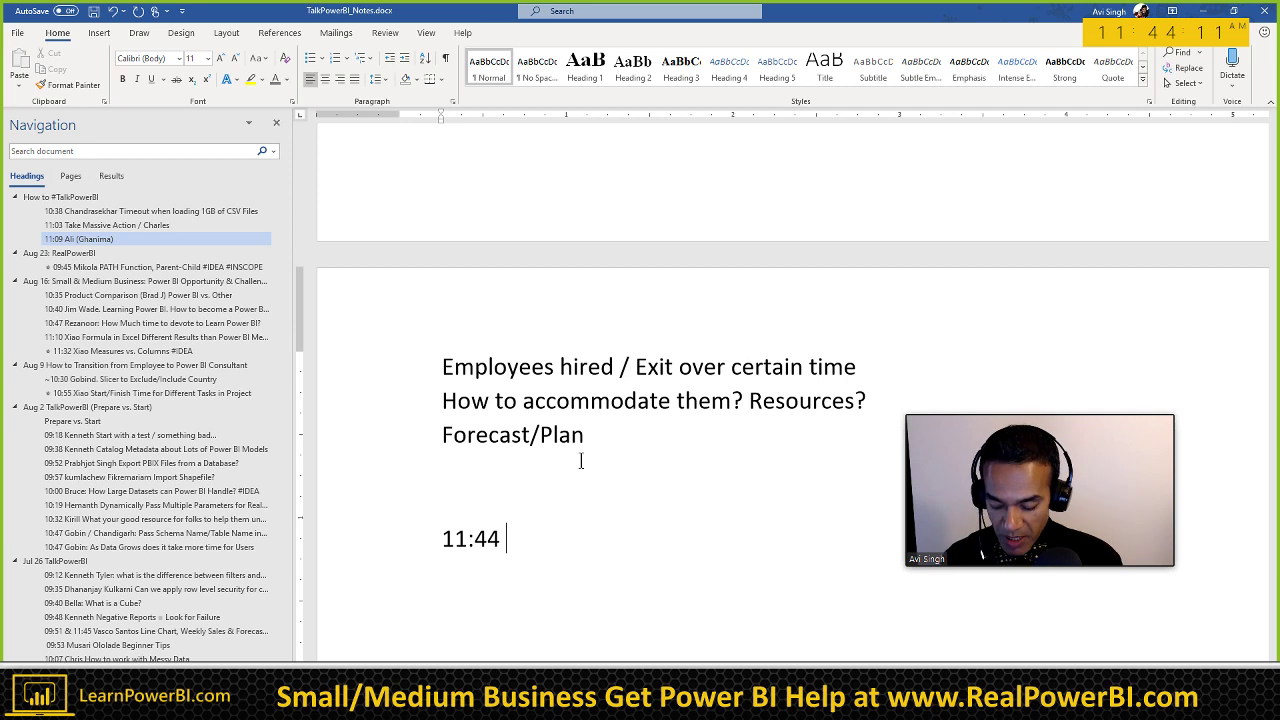
pyautogui.hotkey('ctrl', 'alt', '3')
pyautogui.scroll(-4, 580, 460)
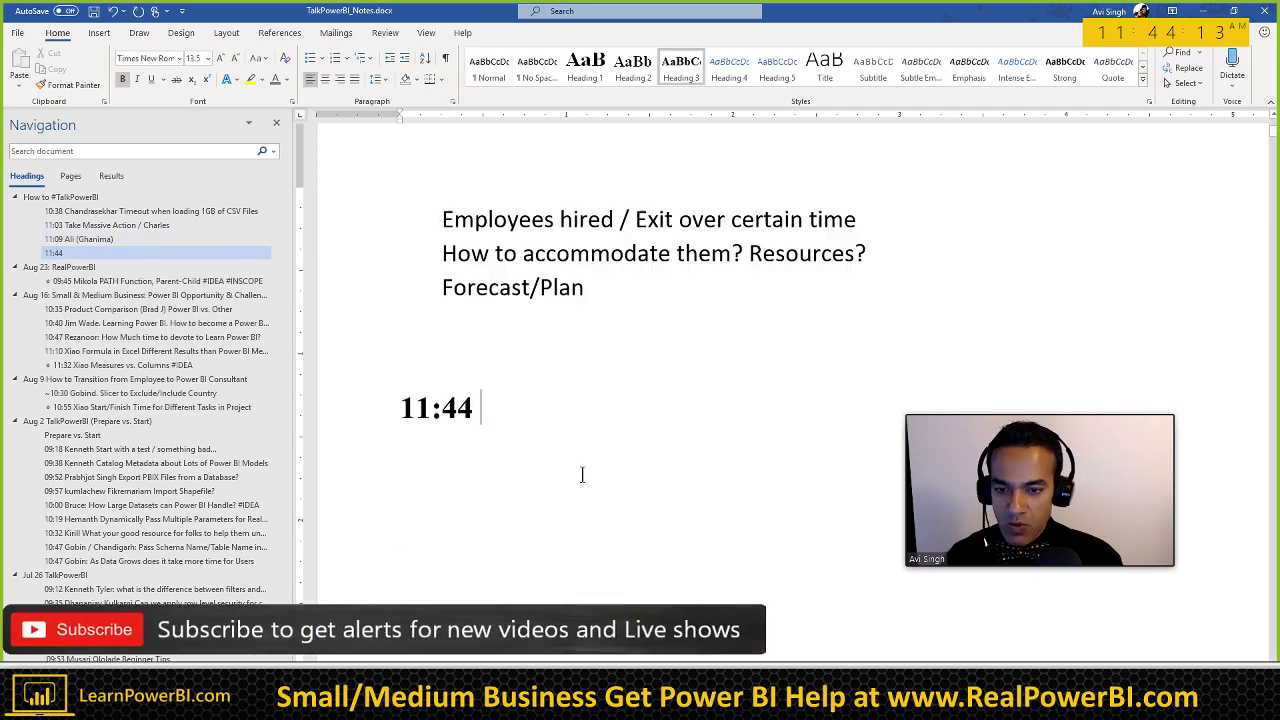
pyautogui.write('Can Power')
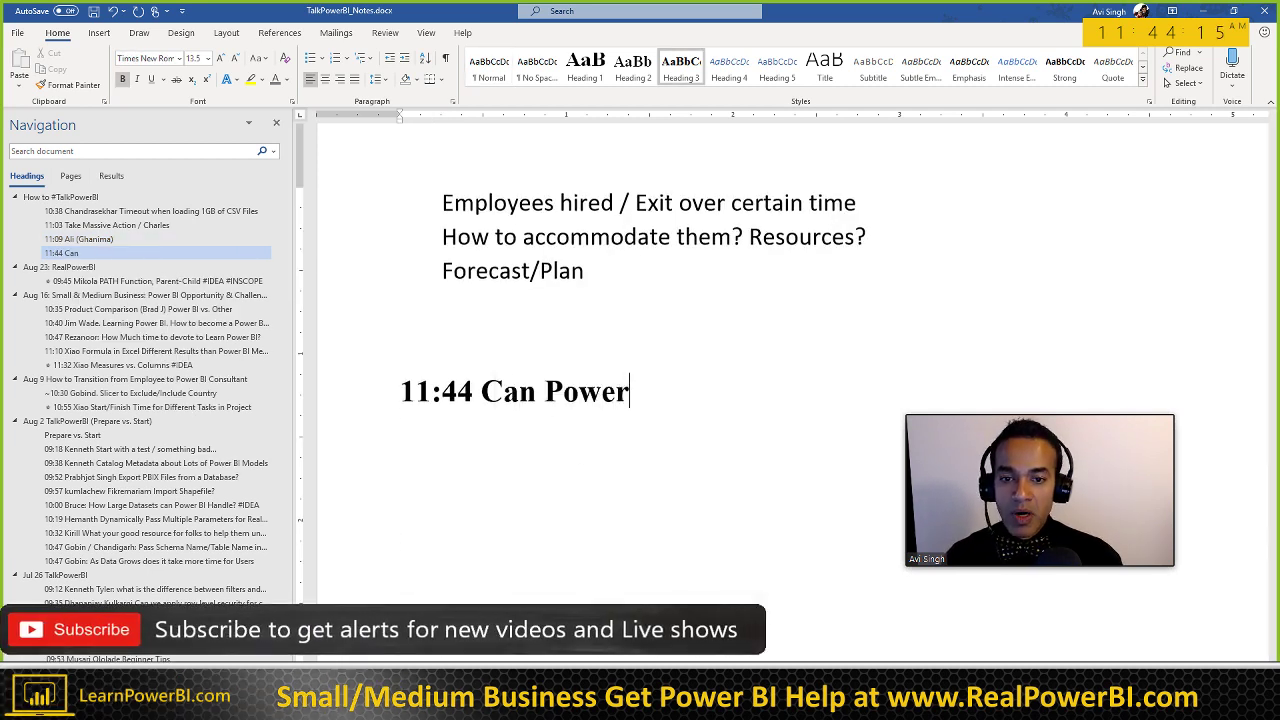
pyautogui.write(' BI make me r')
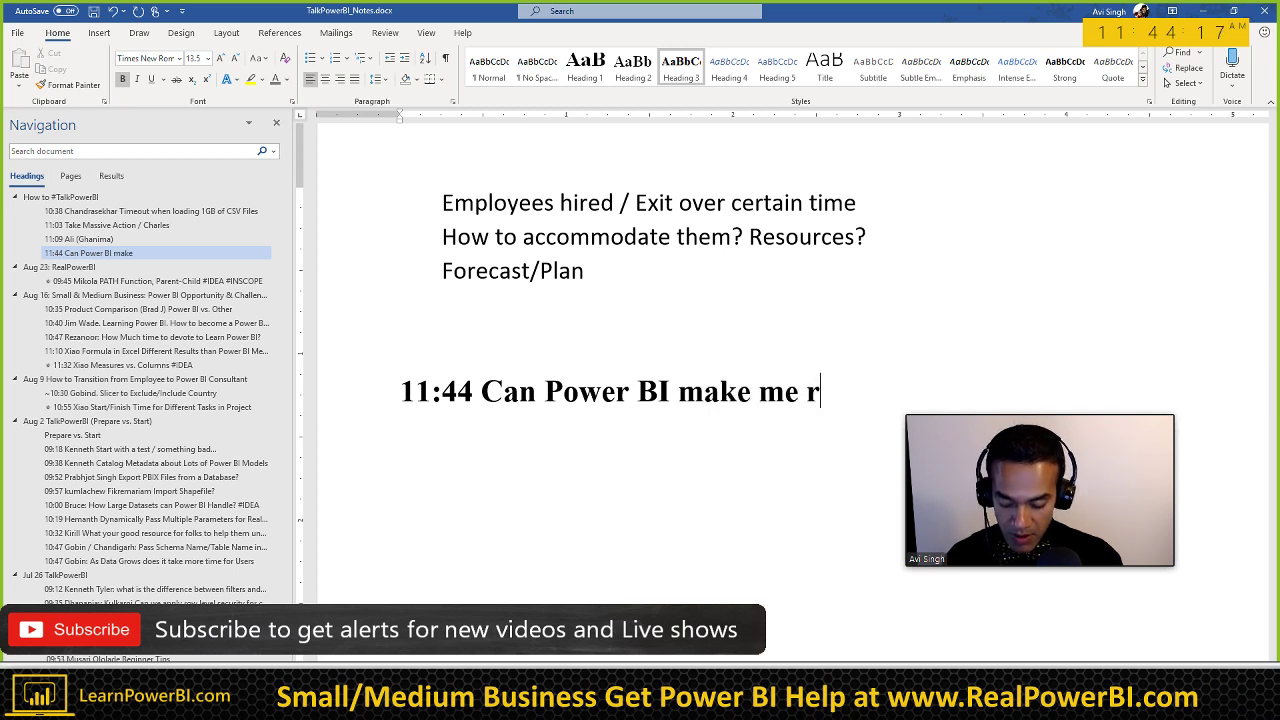
pyautogui.write('ecession proof?')
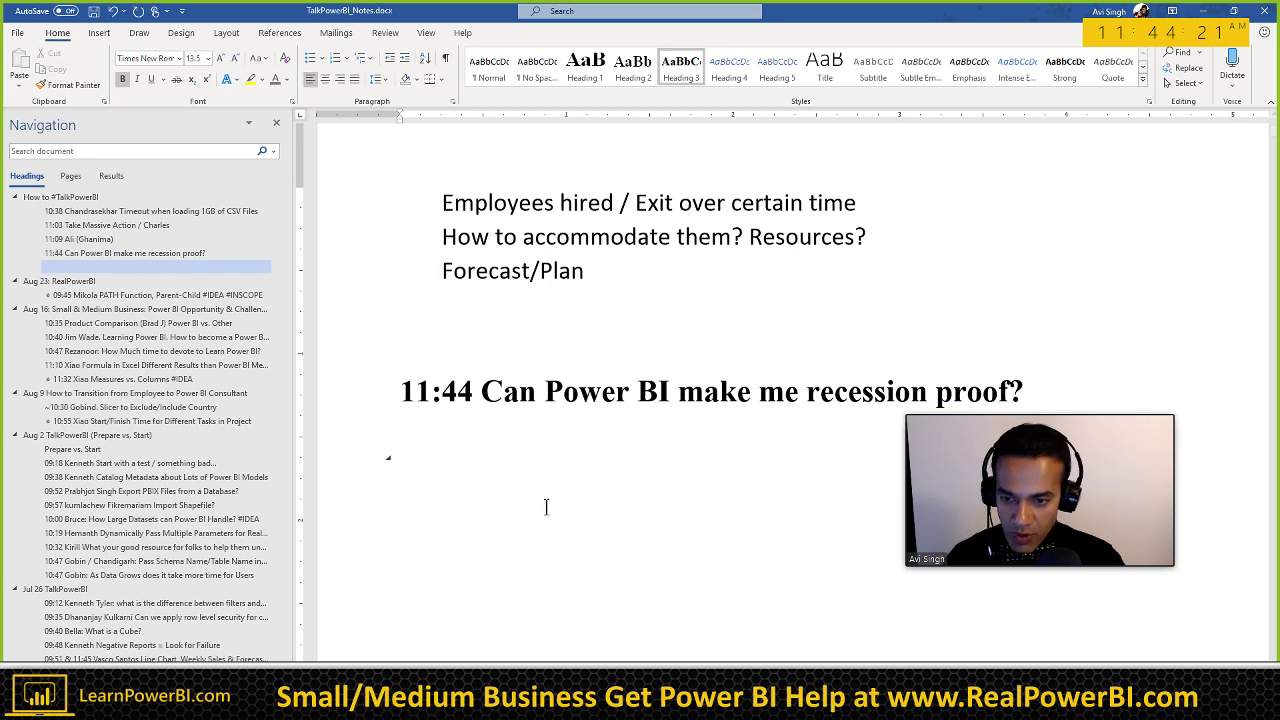
pyautogui.scroll(-3, 546, 507)
pyautogui.write('B')
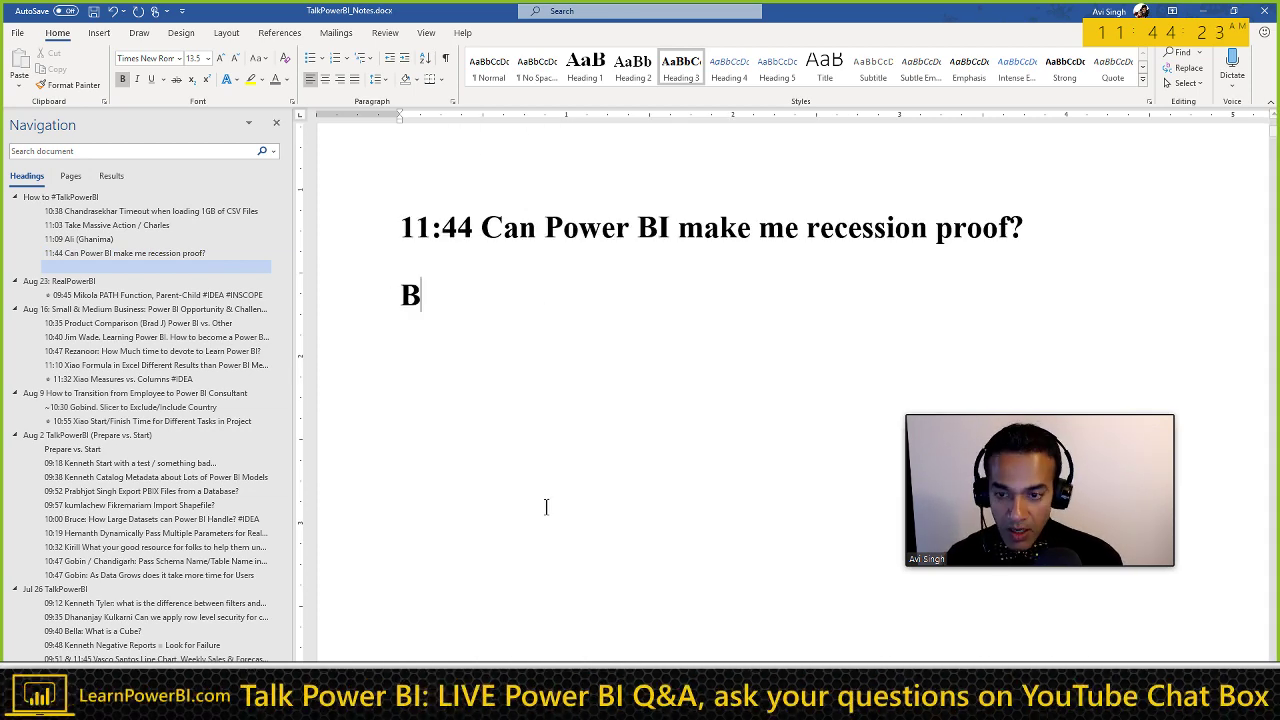
pyautogui.press('BackSpace')
pyautogui.press('BackSpace')
# Step: Add the Normal body line 'Power BI alone?' below the heading, then switch to Chrome
pyautogui.hotkey('ctrl', 'shift', 'n')
pyautogui.write('Po')
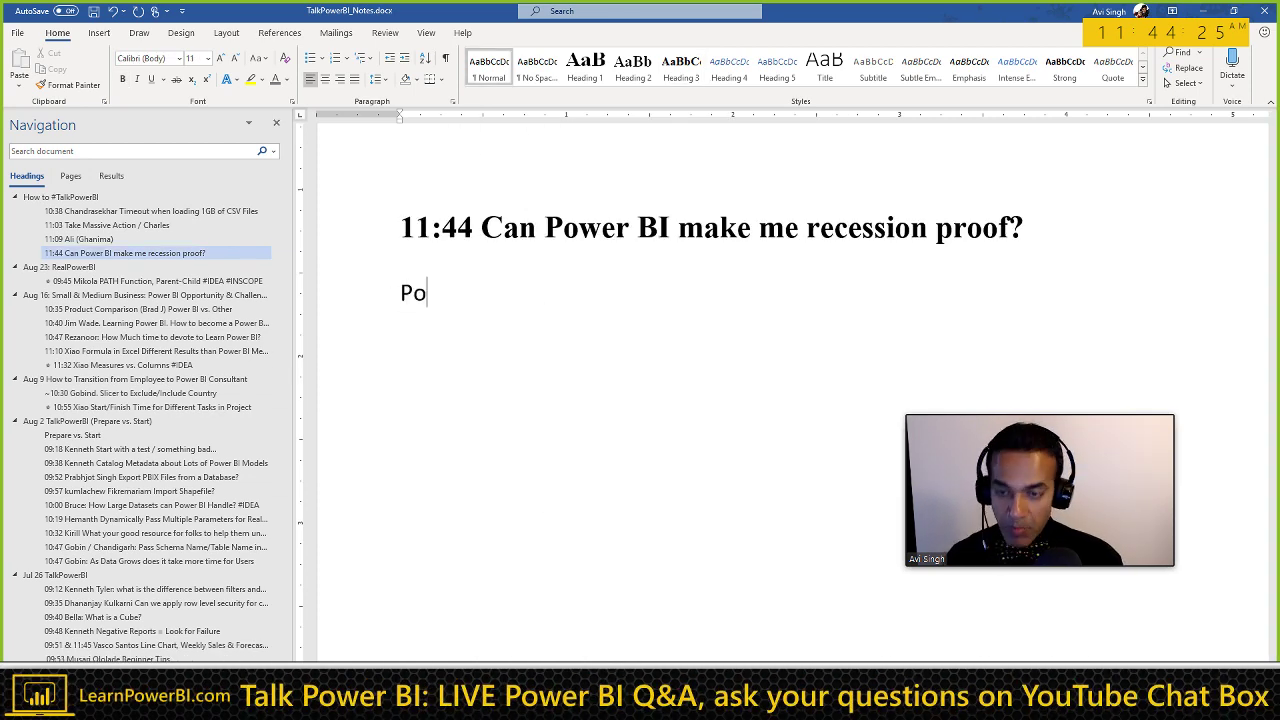
pyautogui.write('wer BI ')
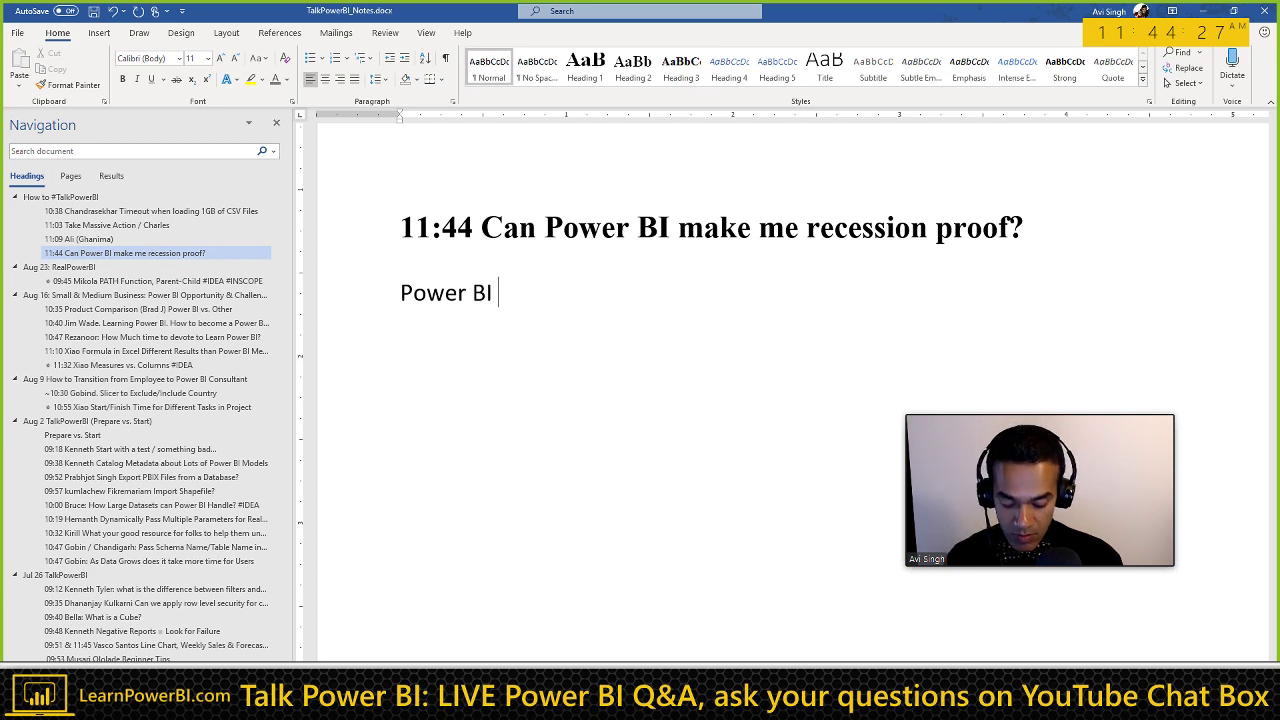
pyautogui.write('alone?')
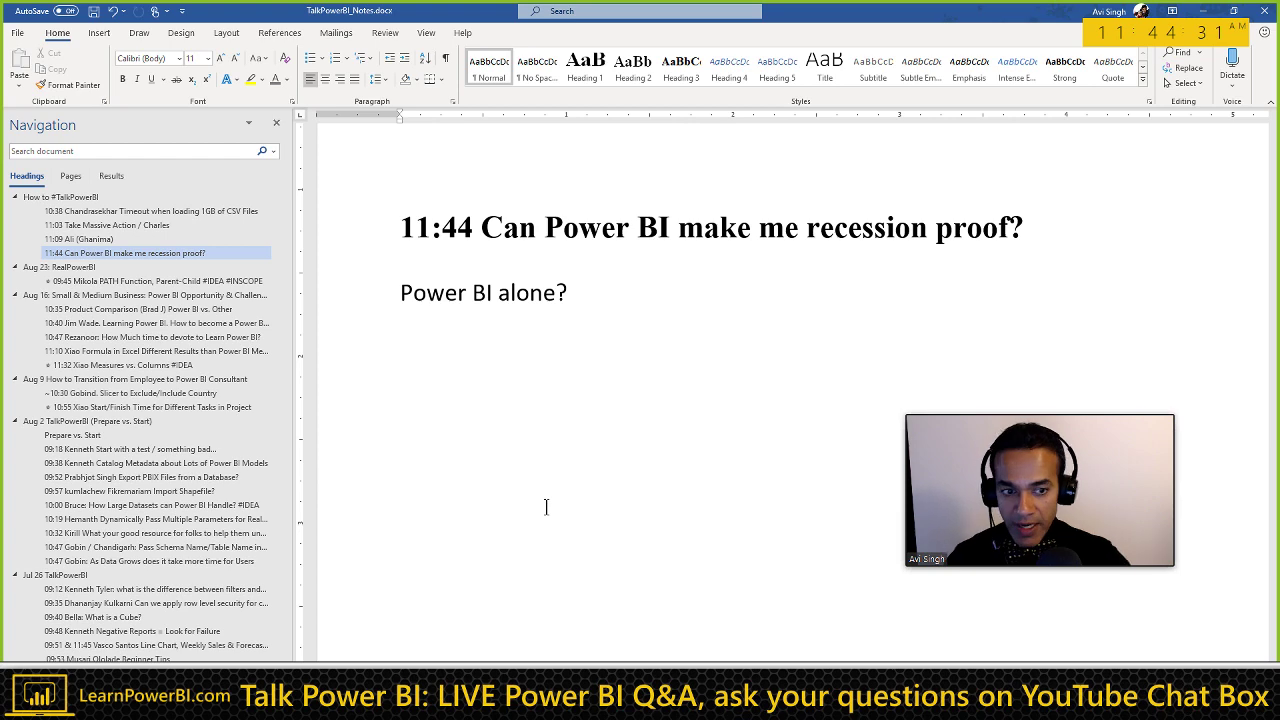
pyautogui.press('Return')
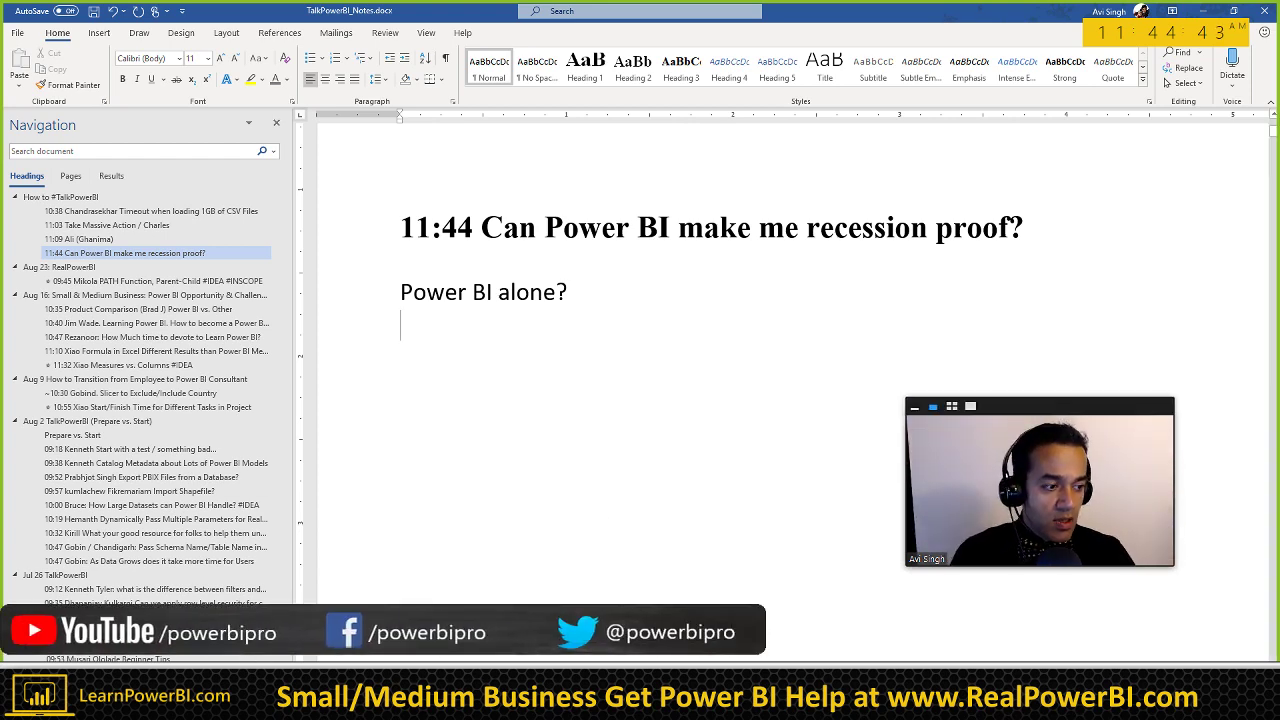
pyautogui.hotkey('alt', 'Tab')
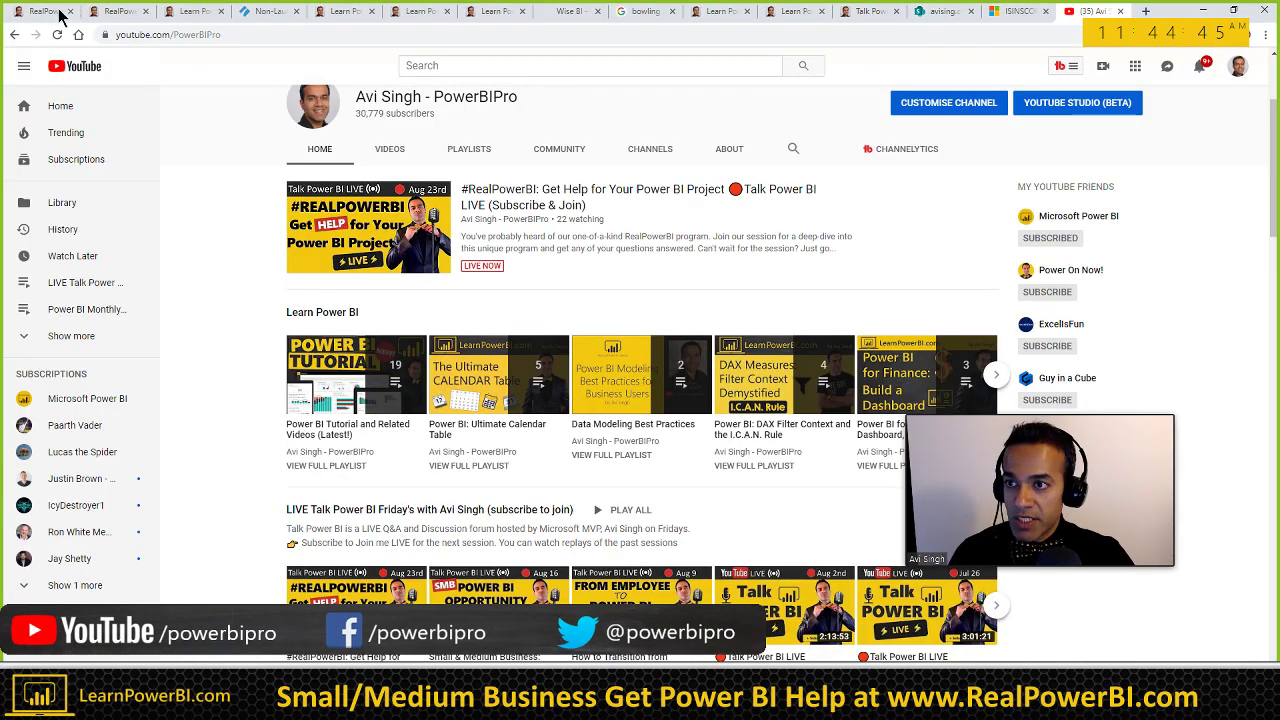
# Step: Browse the learnpowerbi.com programs down to the Pro+ consultant offering, then return to Word
pyautogui.hotkey('ctrl', '1')
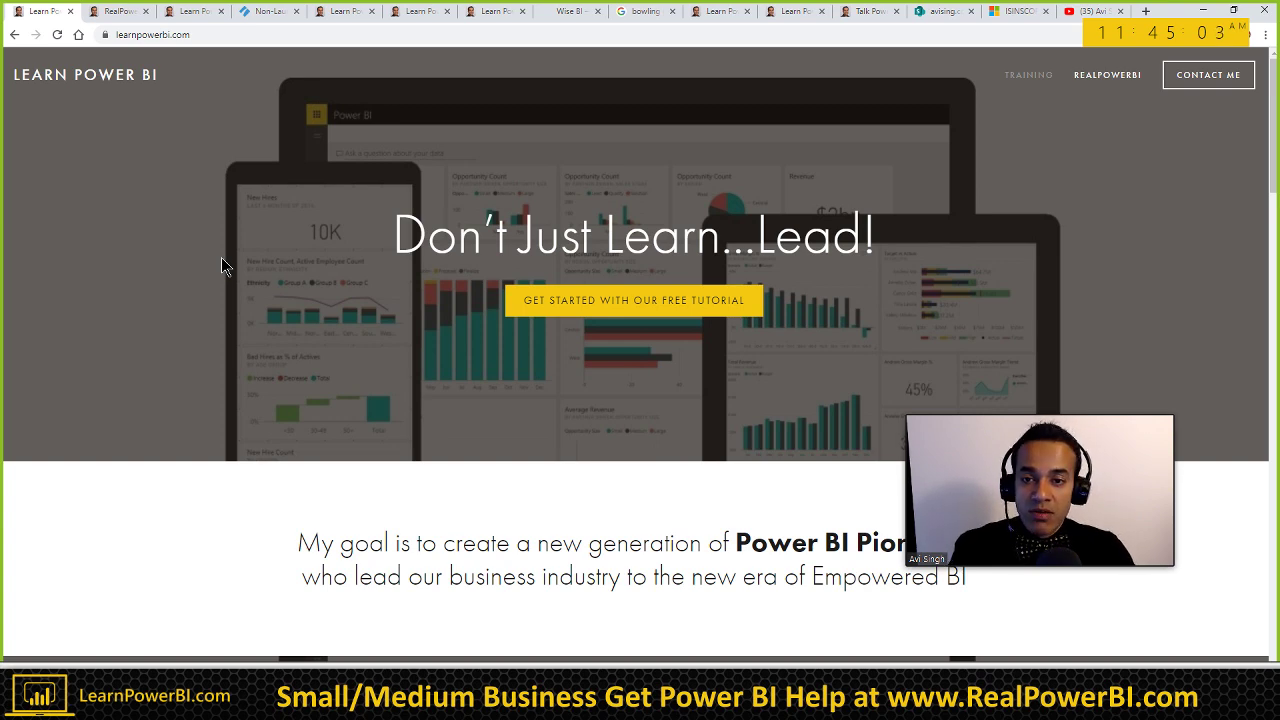
pyautogui.scroll(-3, 222, 260)
pyautogui.scroll(-8, 222, 262)
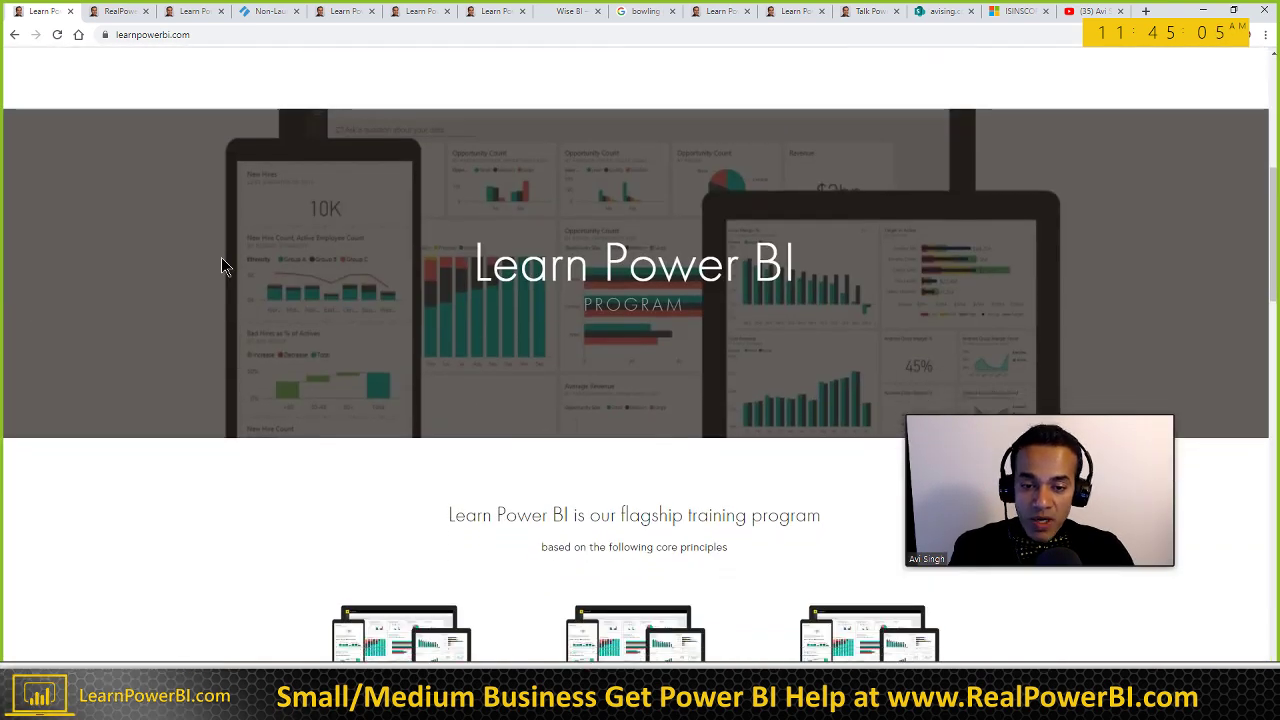
pyautogui.scroll(-4, 222, 266)
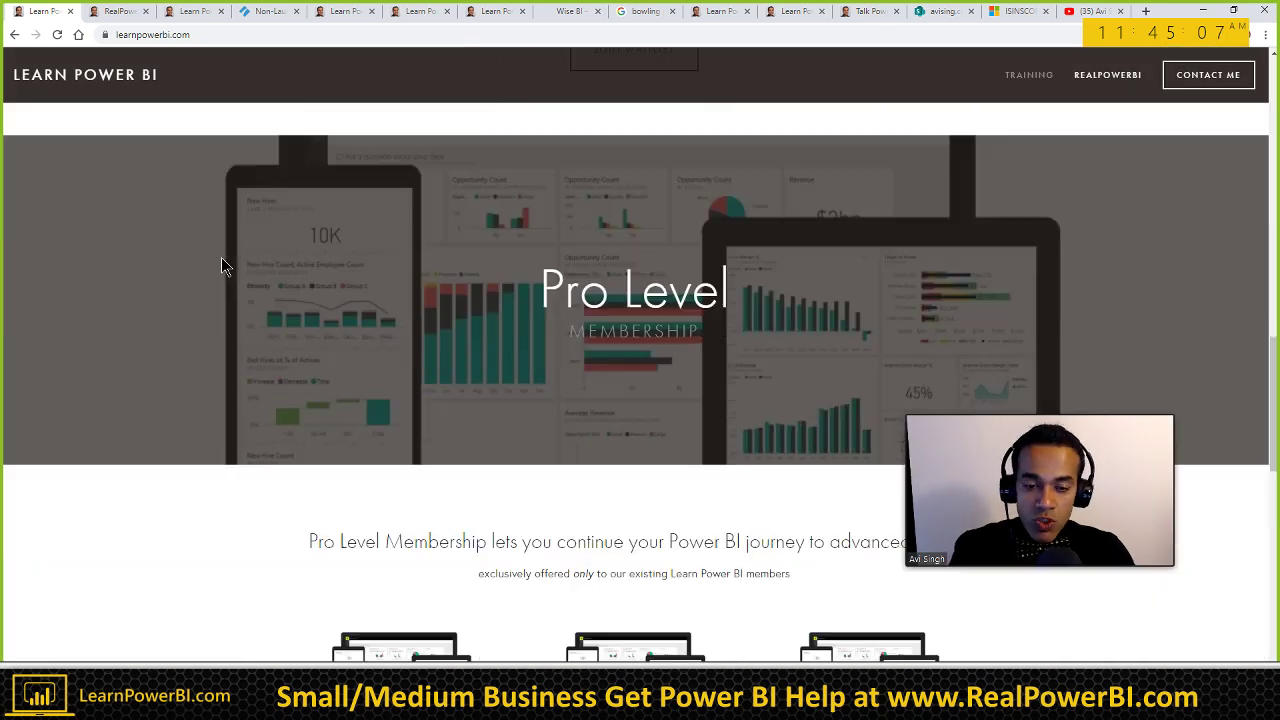
pyautogui.scroll(-4, 222, 266)
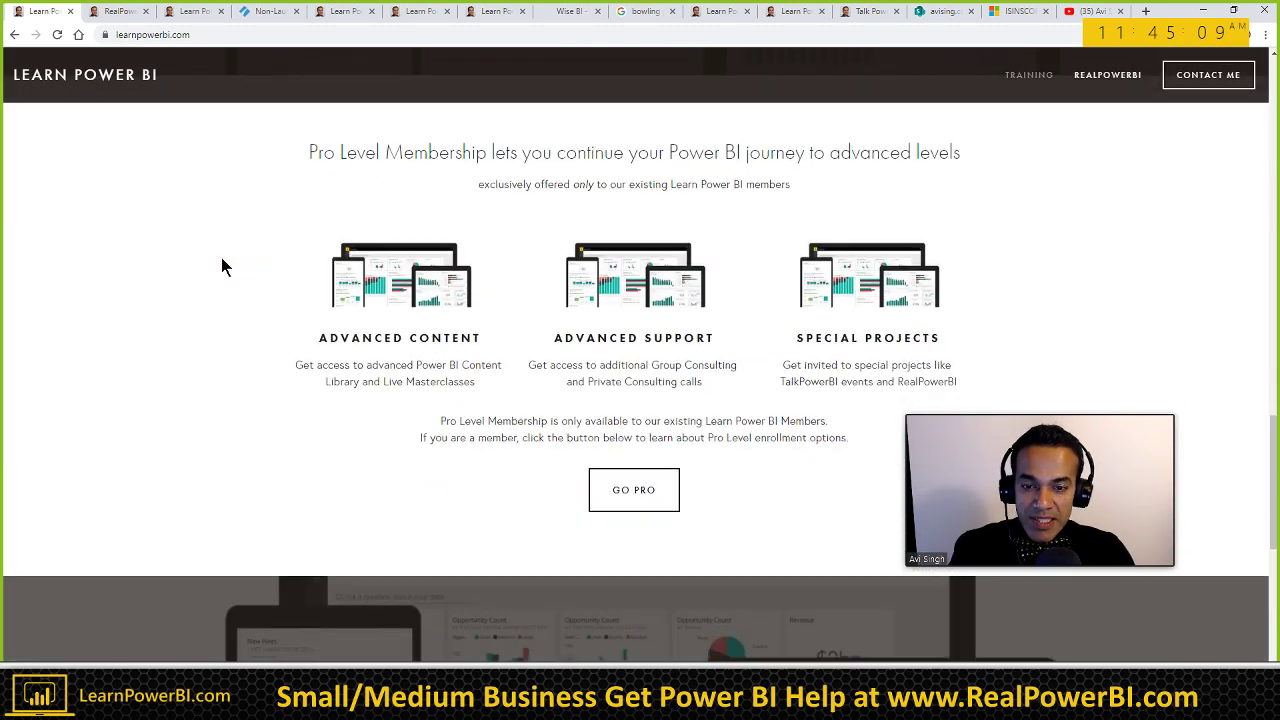
pyautogui.scroll(-2, 222, 266)
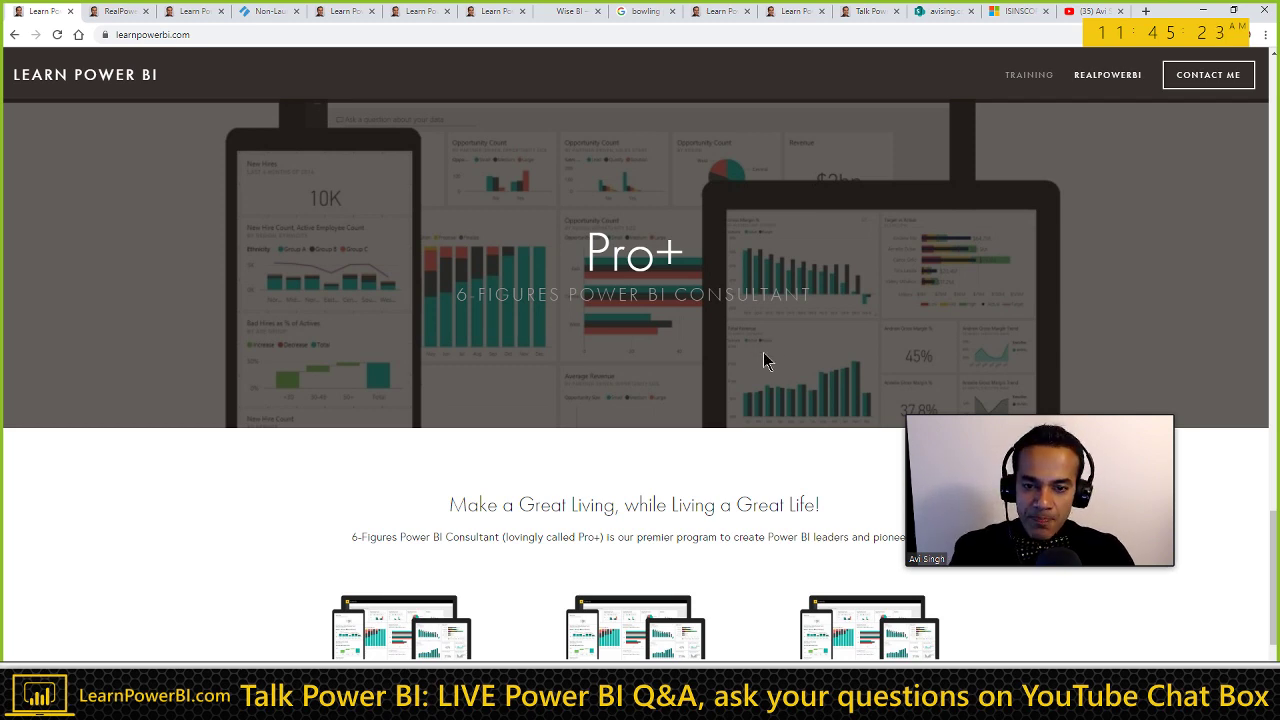
pyautogui.scroll(-1, 539, 446)
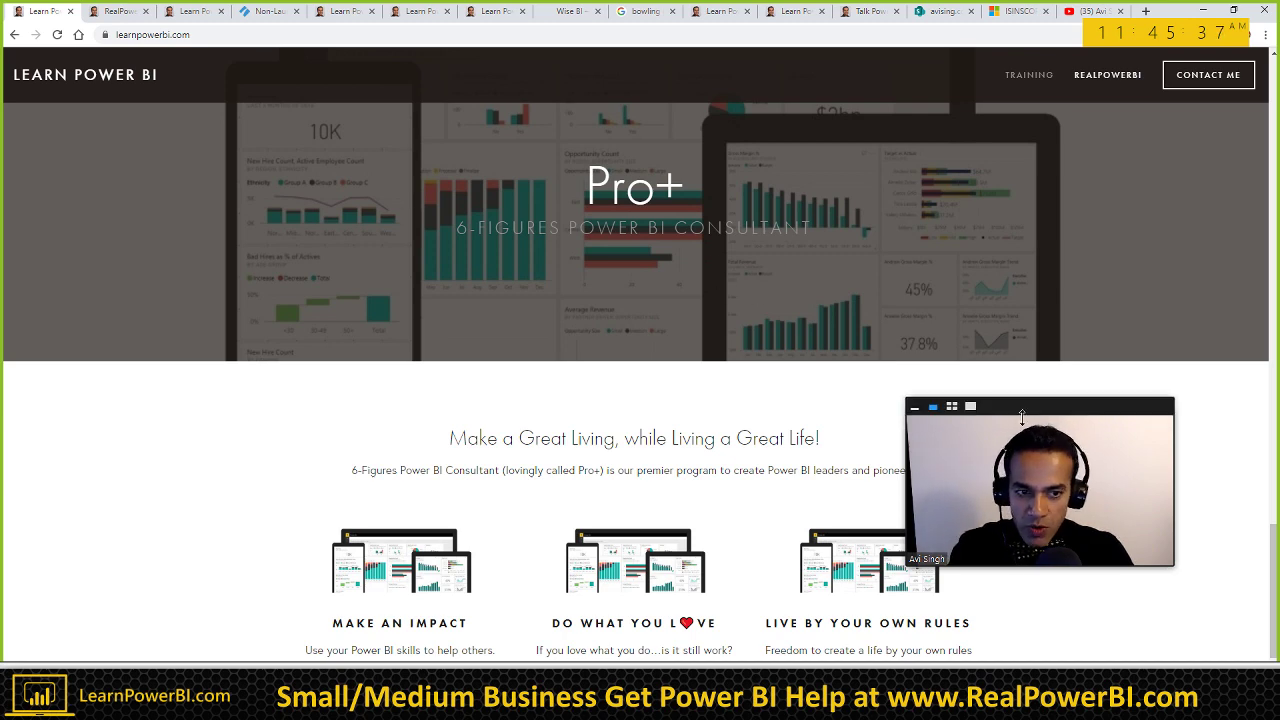
pyautogui.moveTo(1032, 413); pyautogui.dragTo(1085, 384)
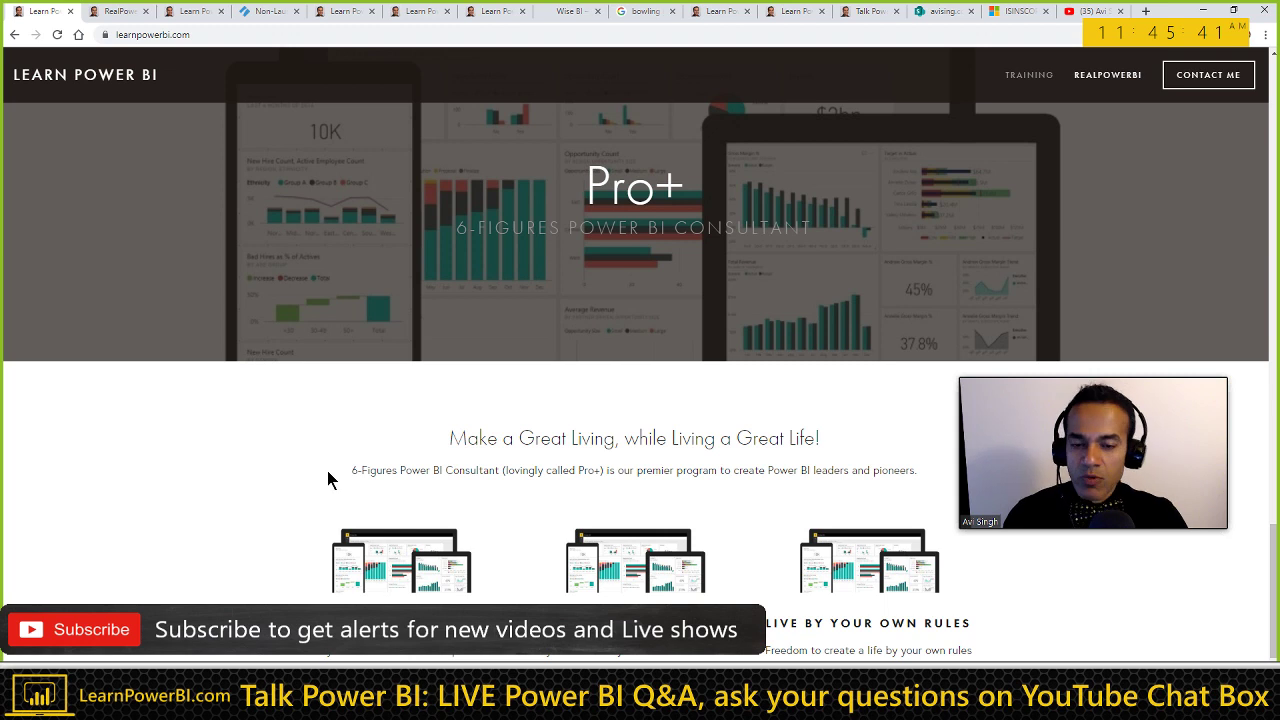
pyautogui.scroll(-2, 327, 475)
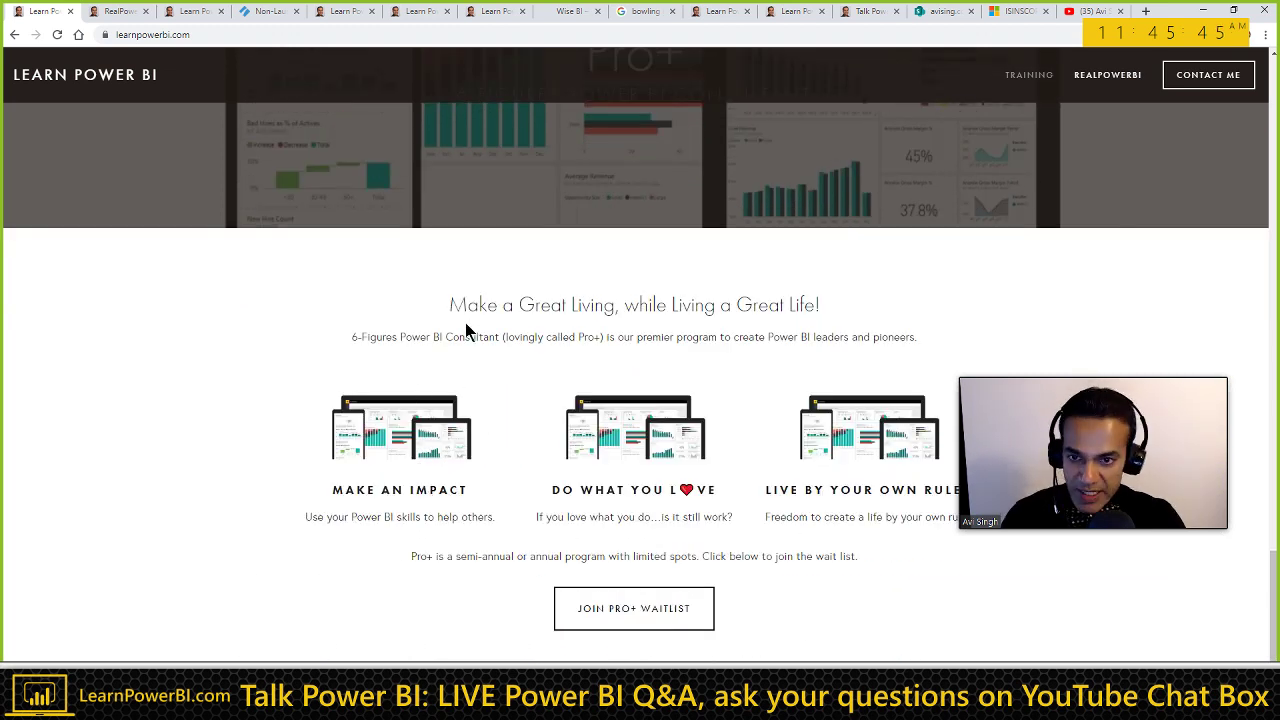
pyautogui.scroll(3, 463, 380)
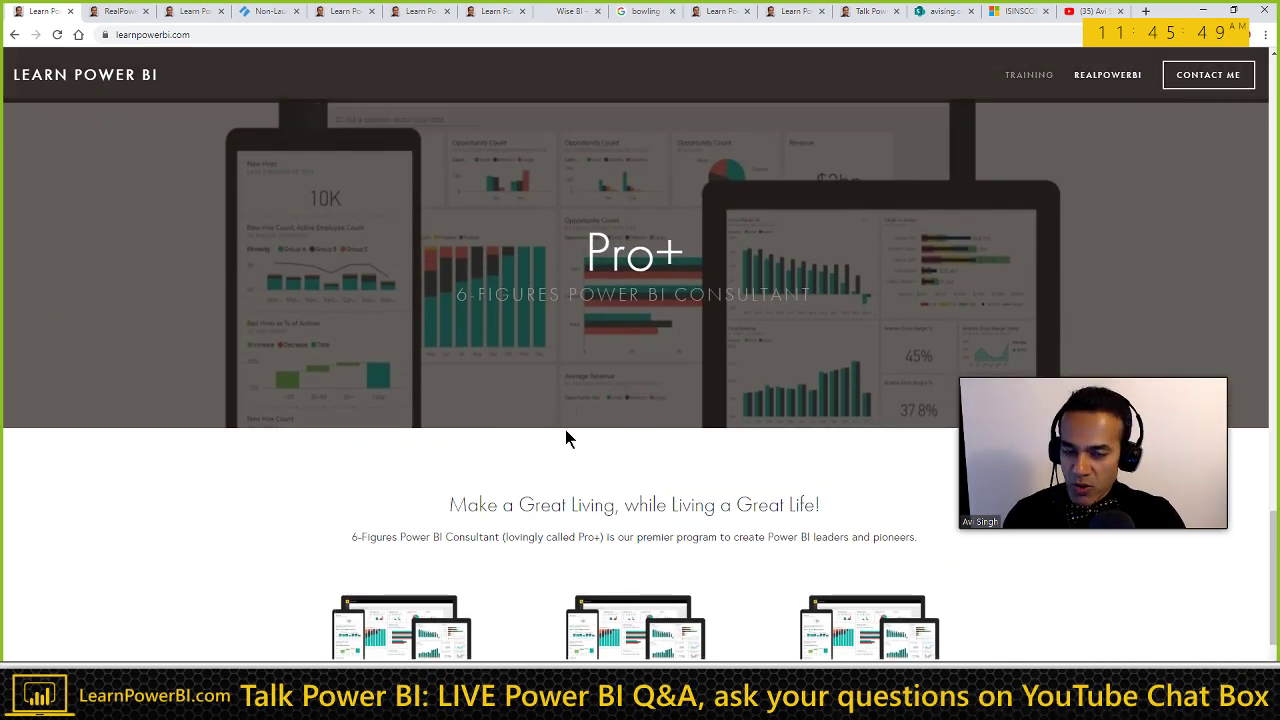
pyautogui.hotkey('alt', 'Tab')
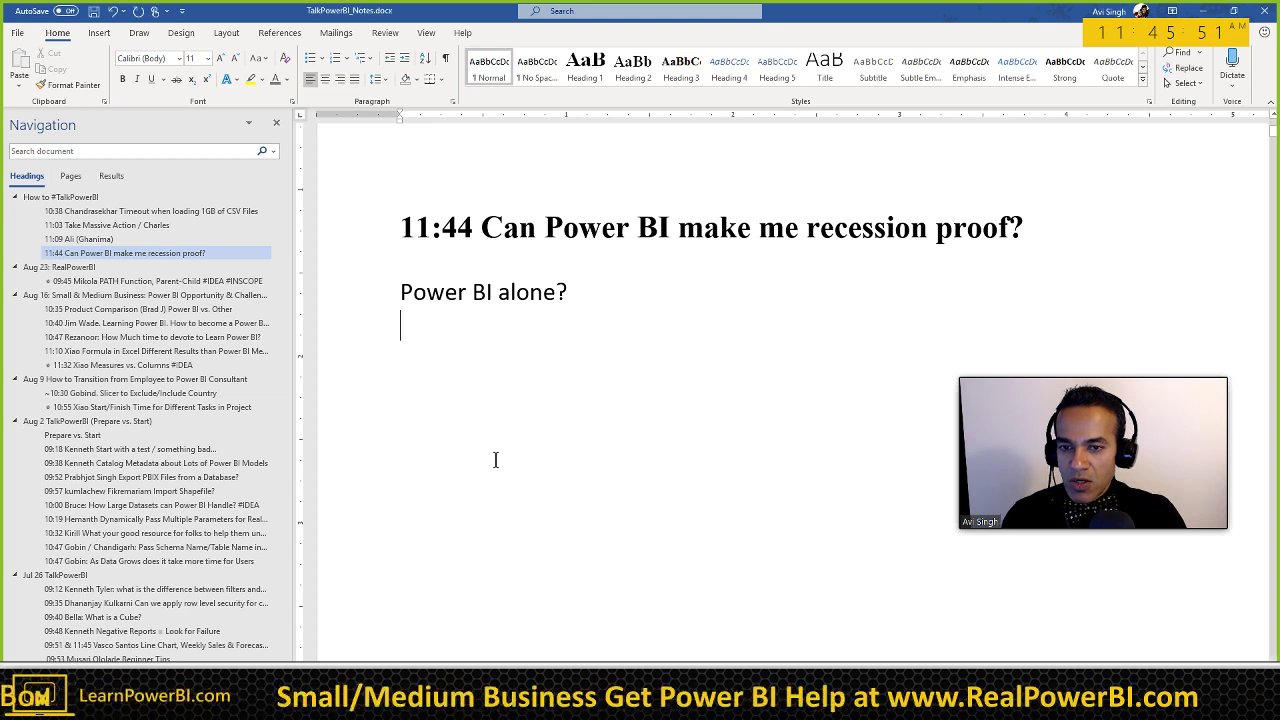
# Step: Add 'Power BI +' and the top-level bullets '1920s Great Depression' and '2000s'
pyautogui.click(591, 300)
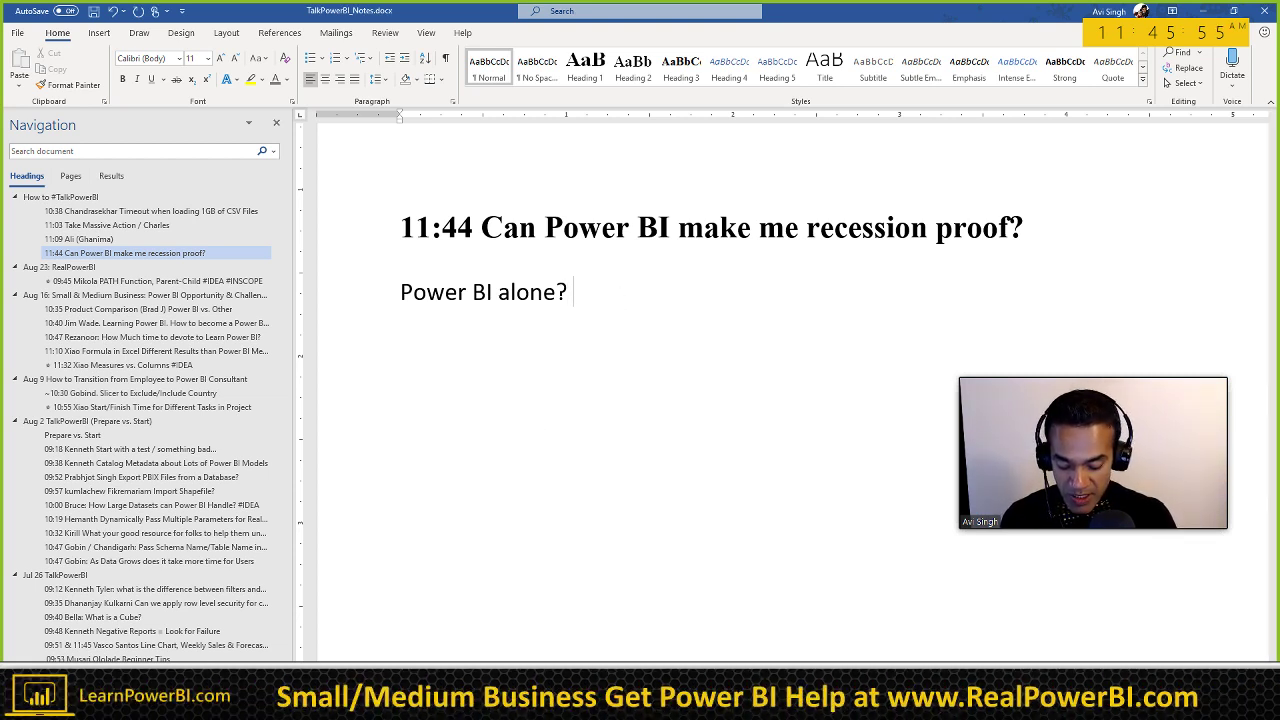
pyautogui.write('Power B')
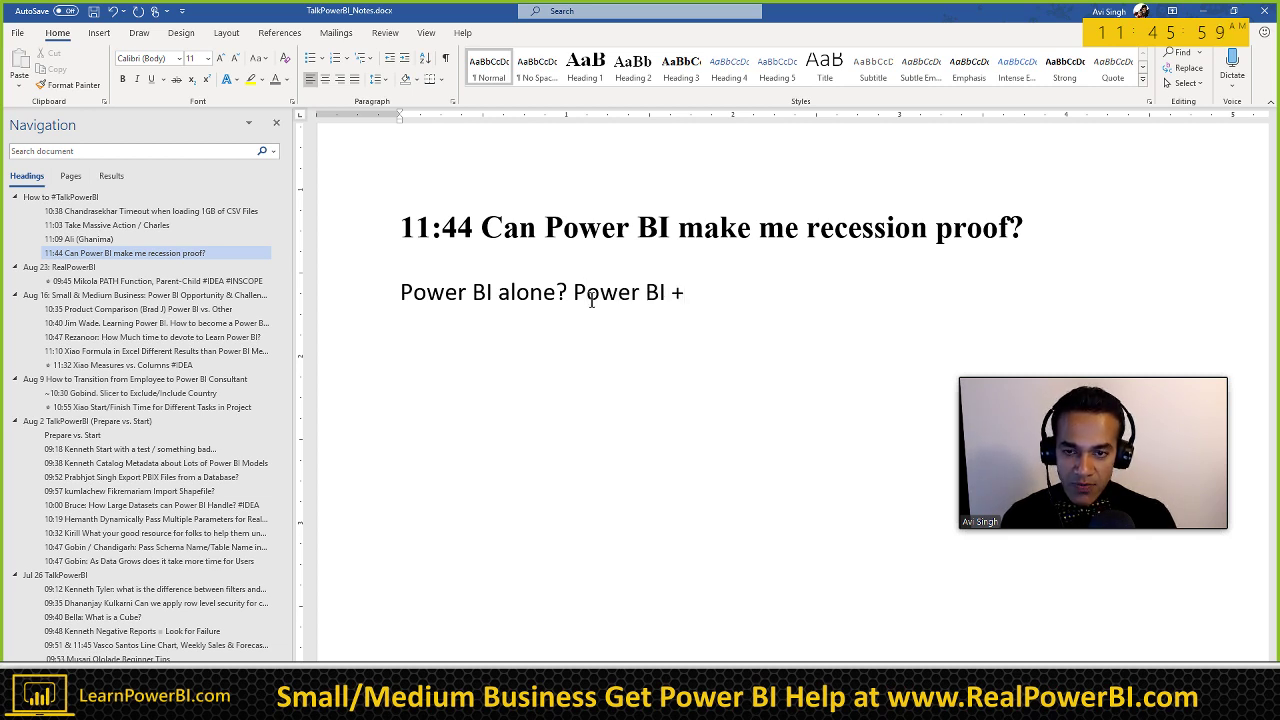
pyautogui.write('I +')
pyautogui.press('Return')
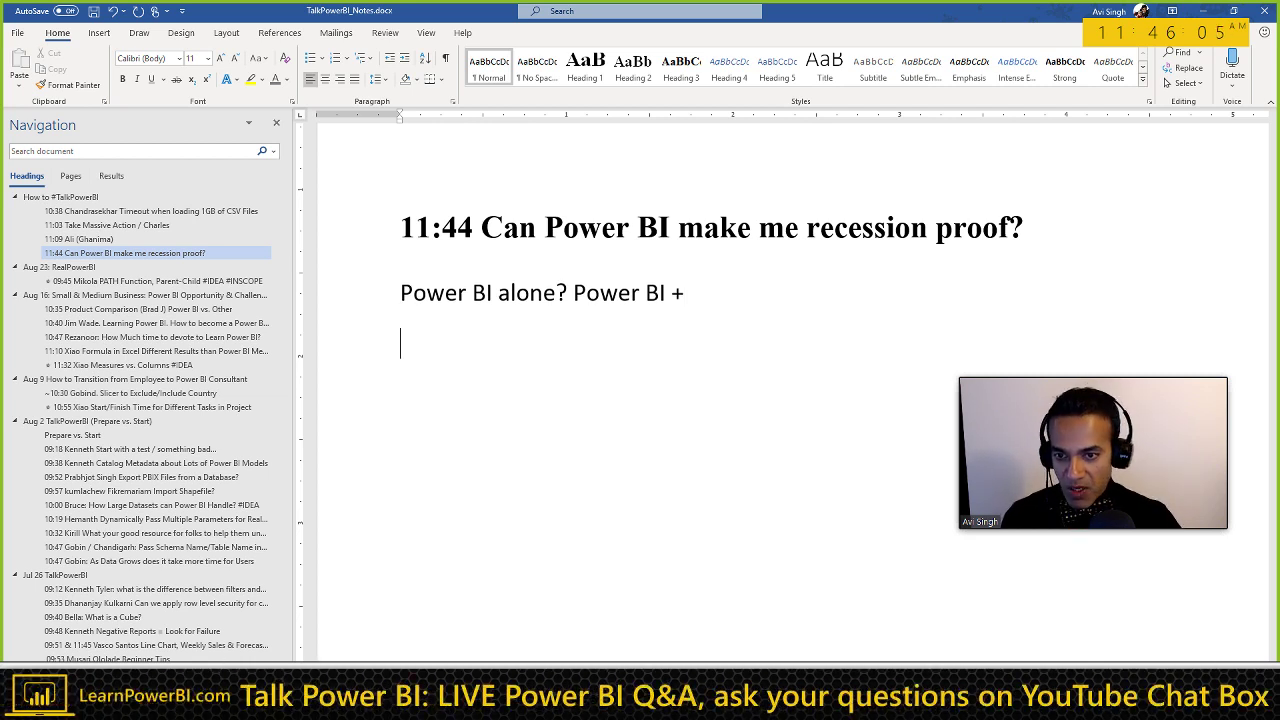
pyautogui.keyDown('ctrl'); pyautogui.scroll(2, 360, 378); pyautogui.keyUp('ctrl')
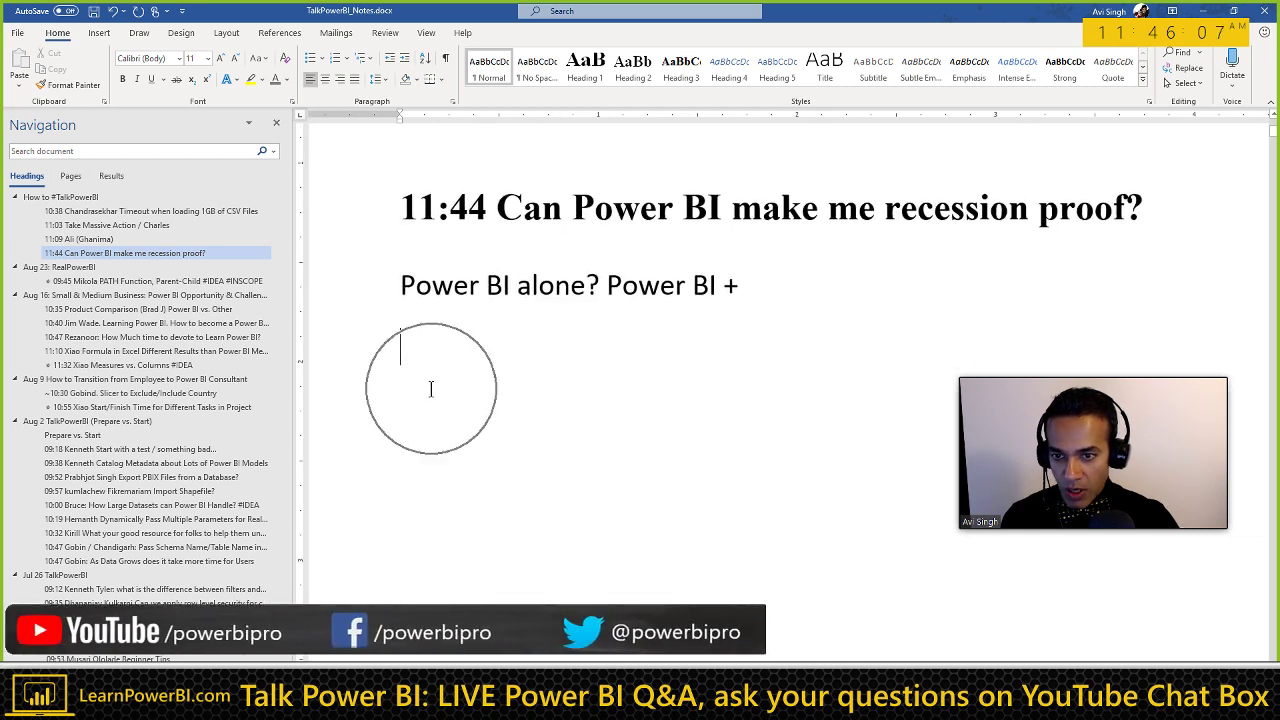
pyautogui.write('* ')
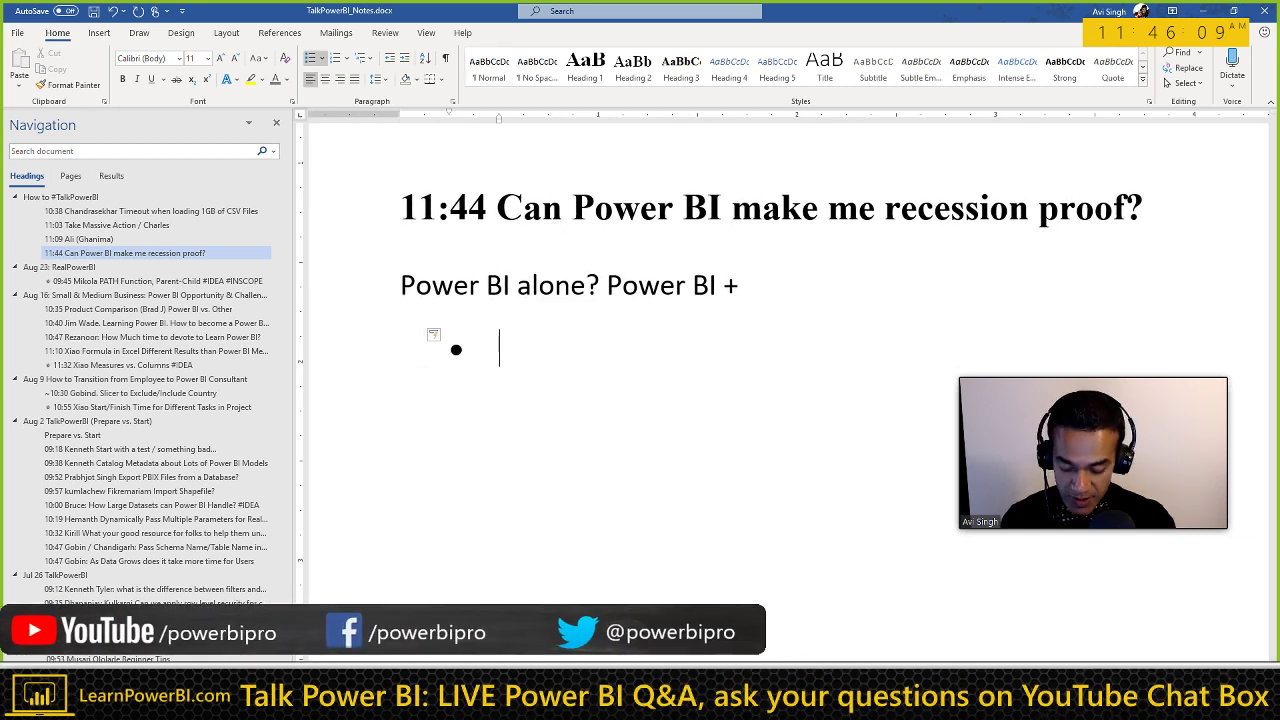
pyautogui.write('1920s')
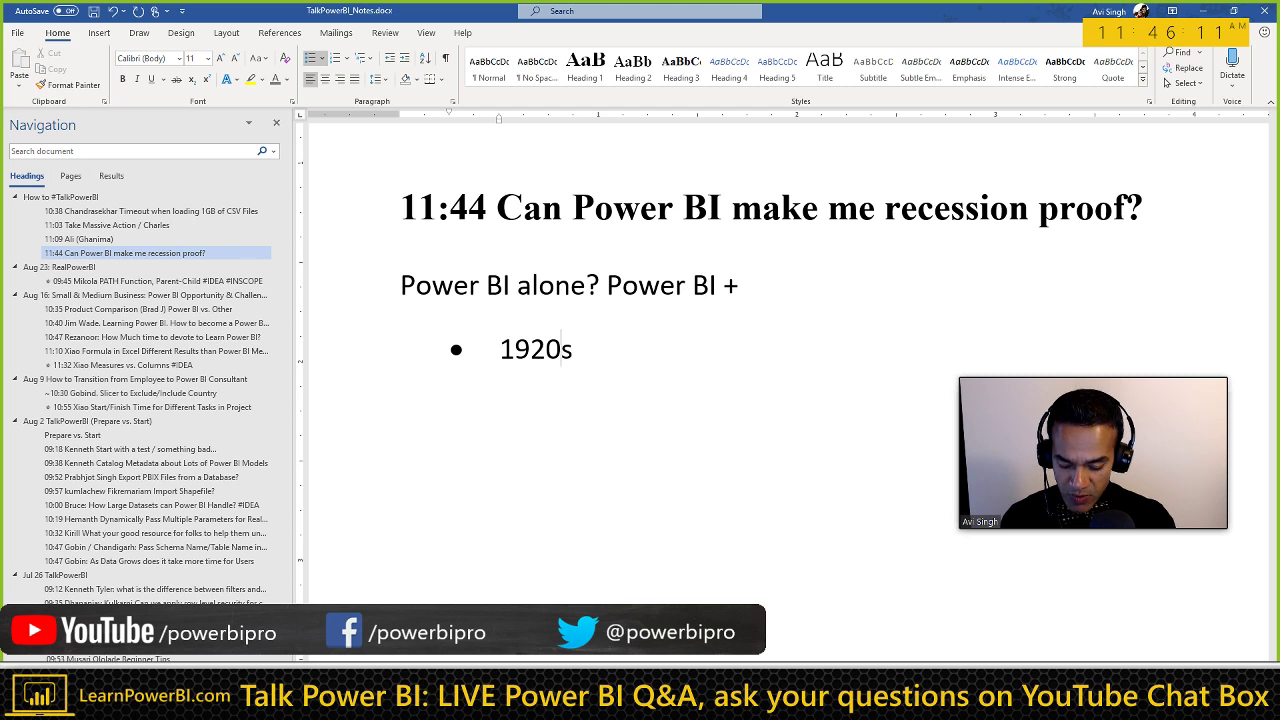
pyautogui.write(' Great ')
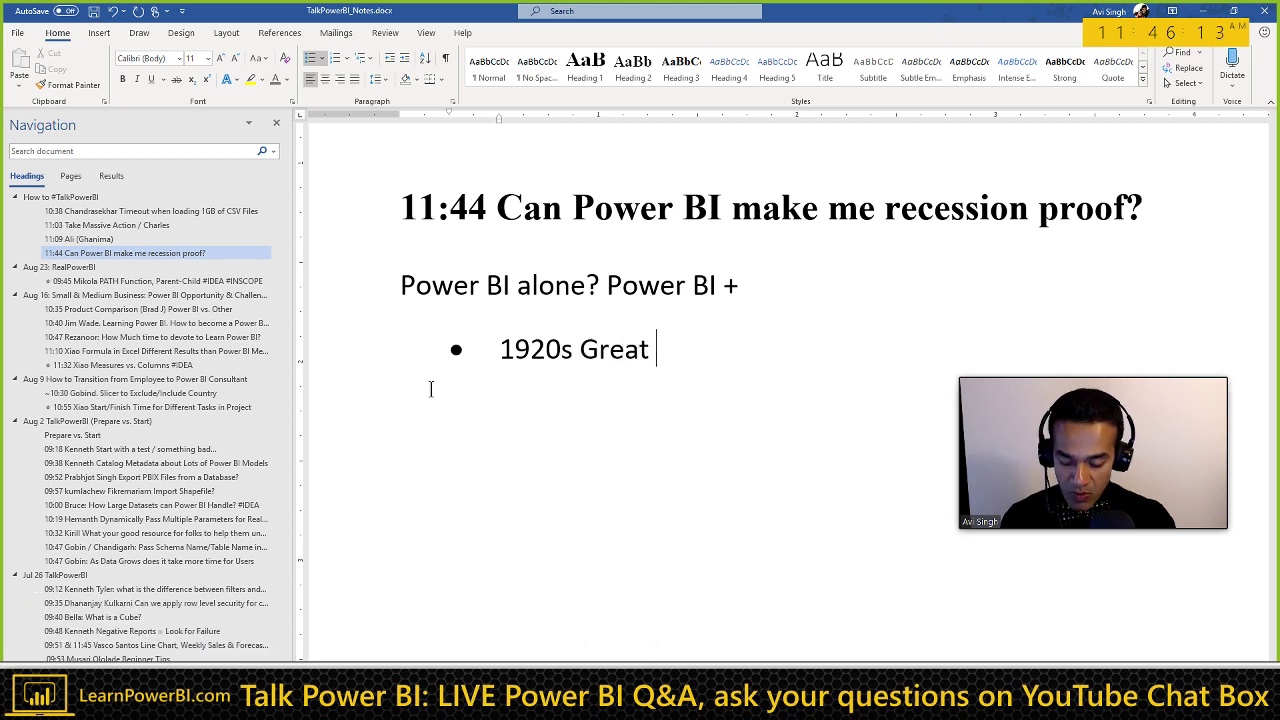
pyautogui.write('Depression')
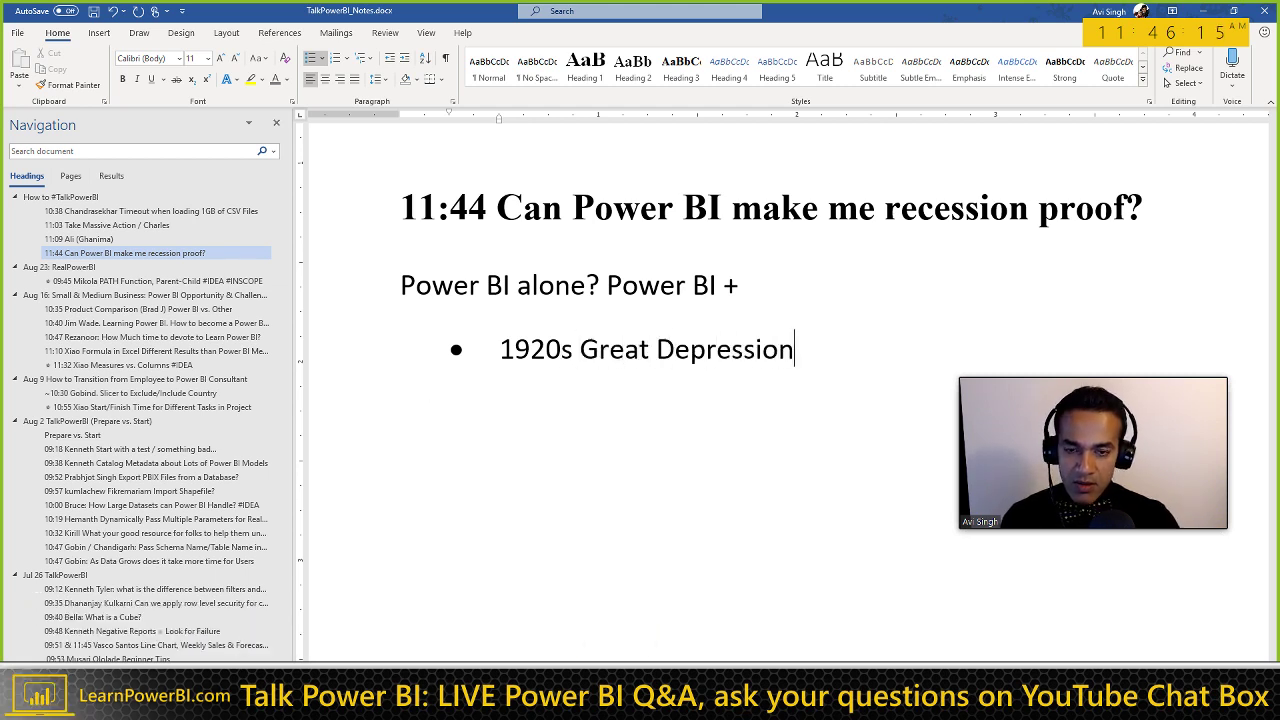
pyautogui.scroll(-1, 477, 381)
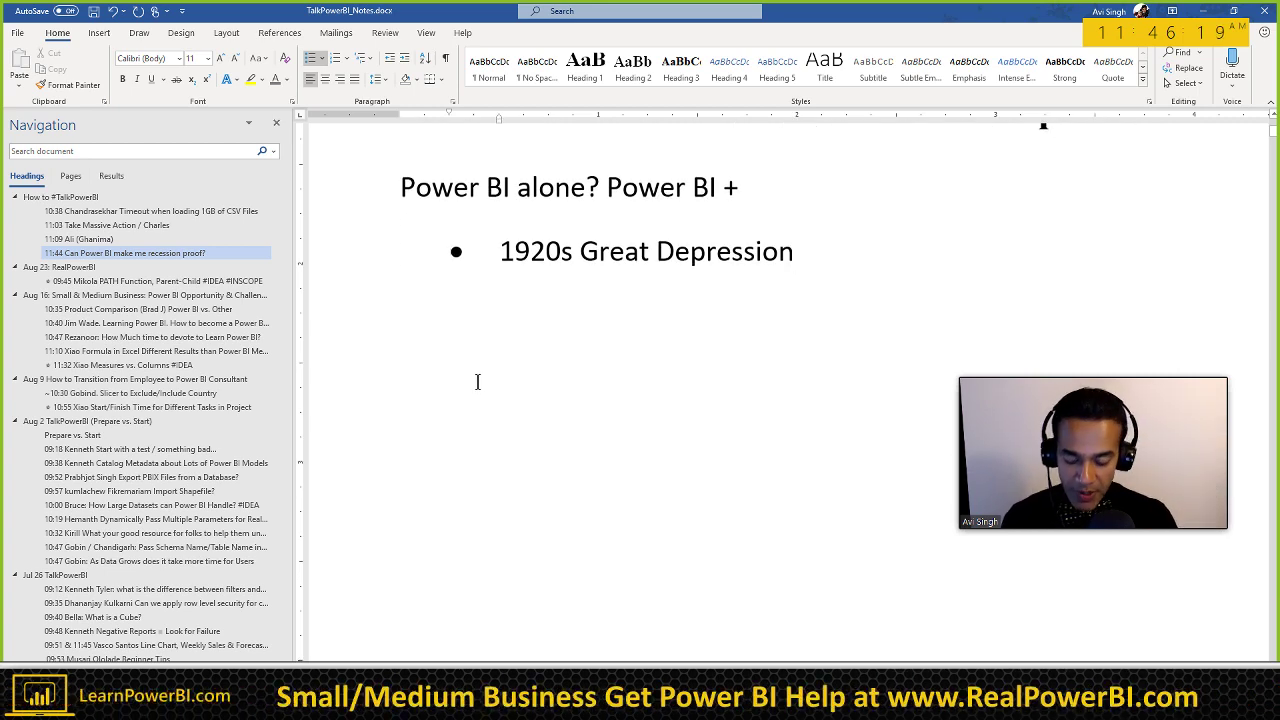
pyautogui.press('Return')
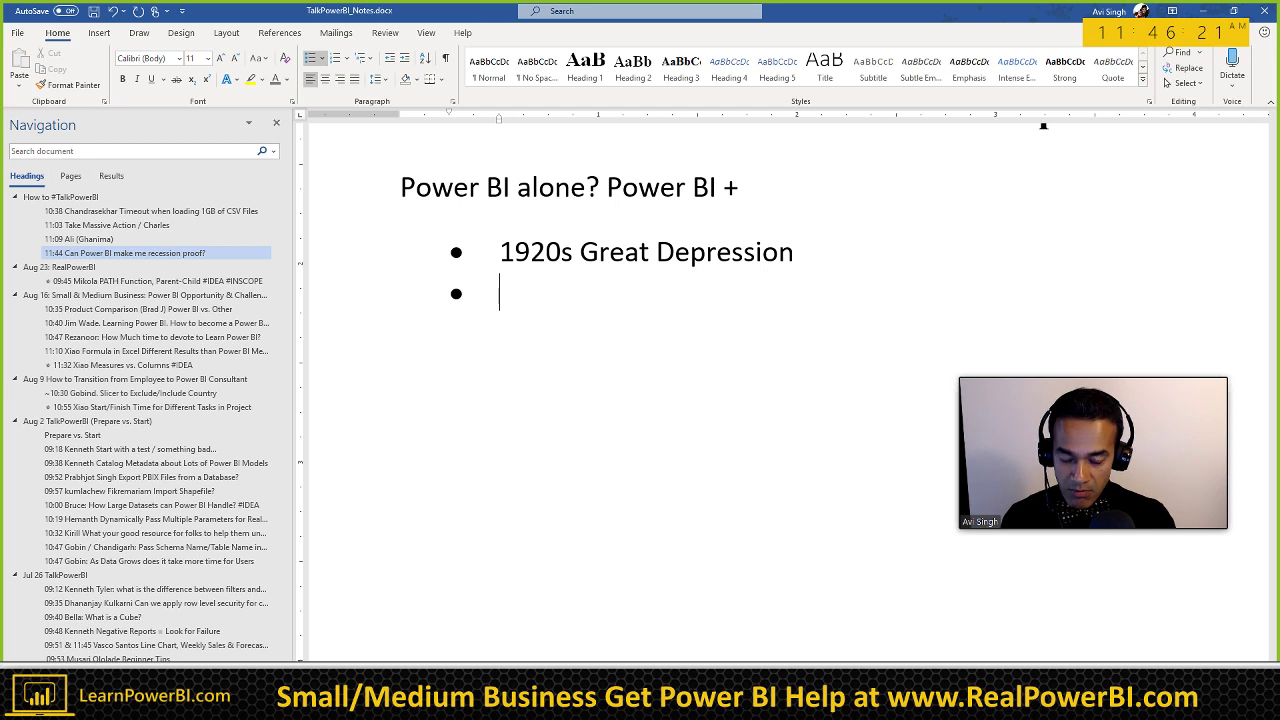
pyautogui.write('2')
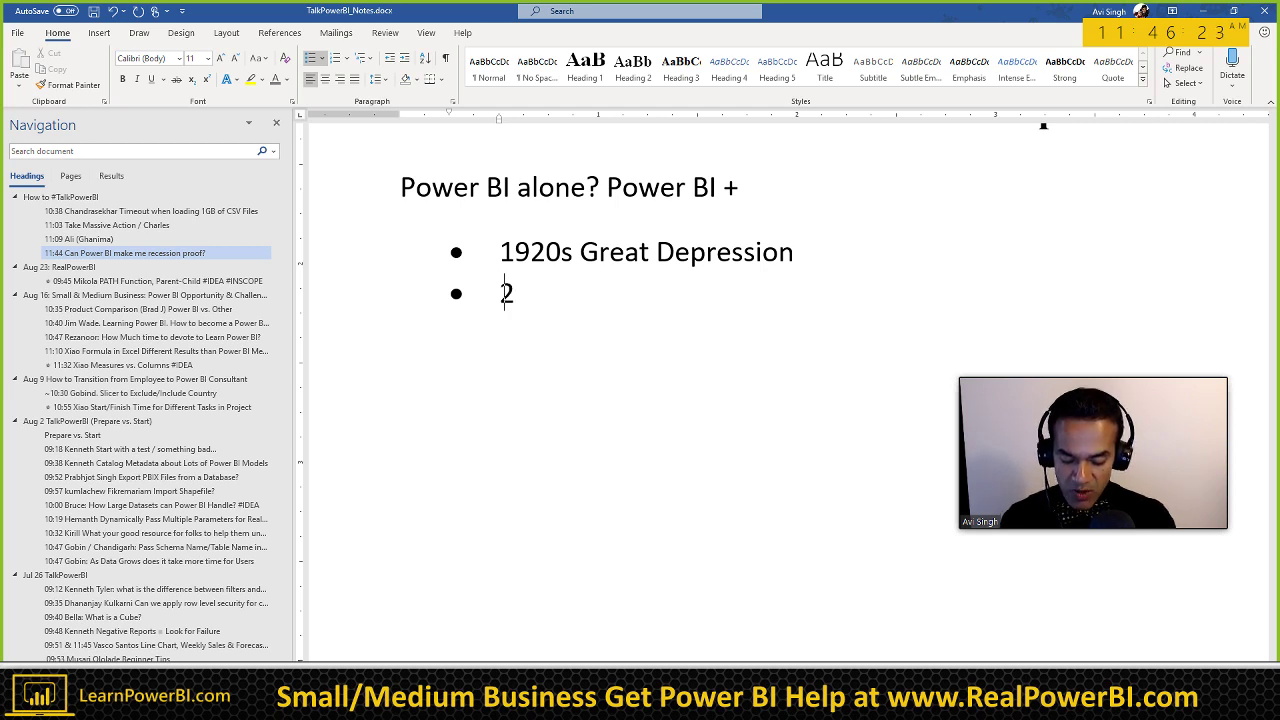
pyautogui.write('000s ')
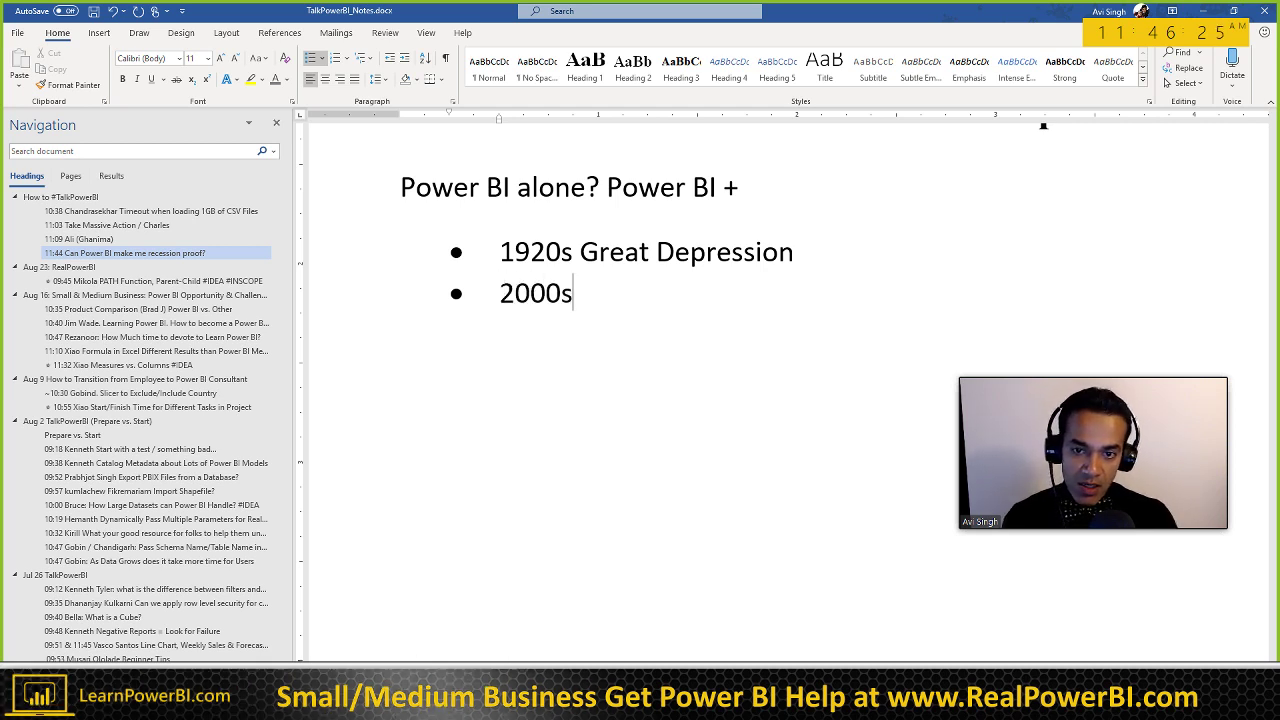
pyautogui.write('Depre')
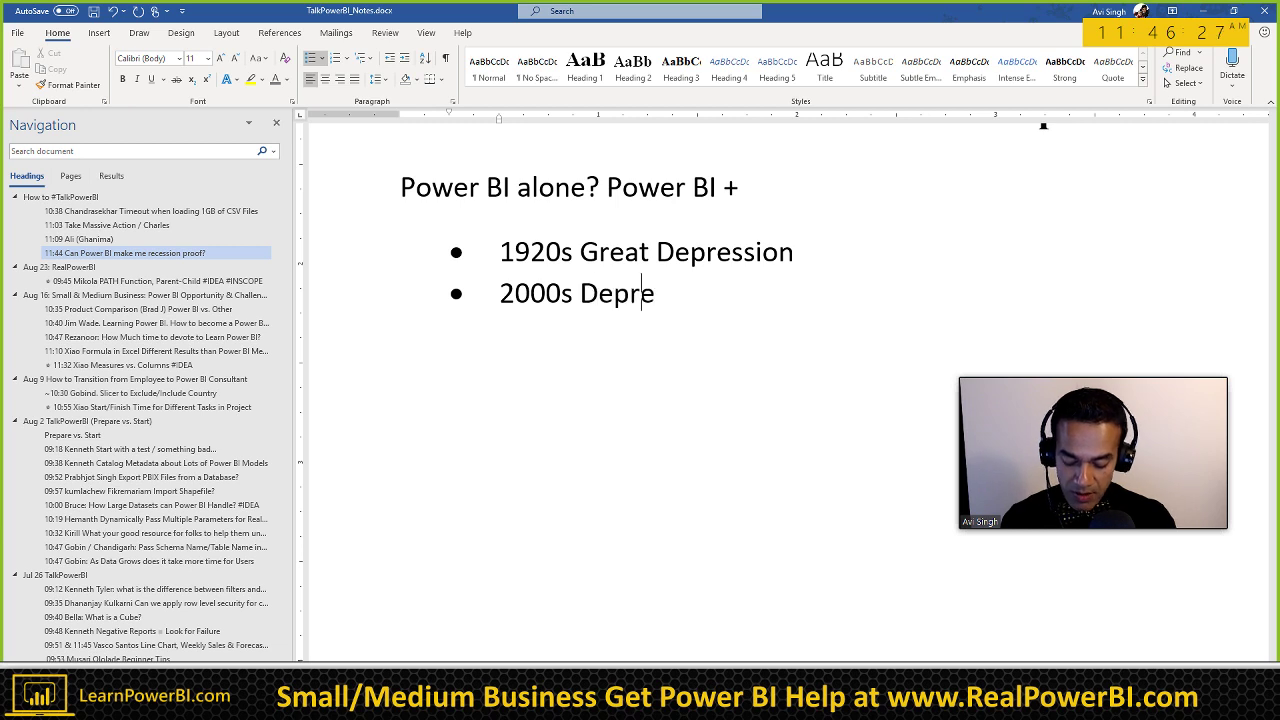
pyautogui.hotkey('ctrl', 'shift', 'Left')
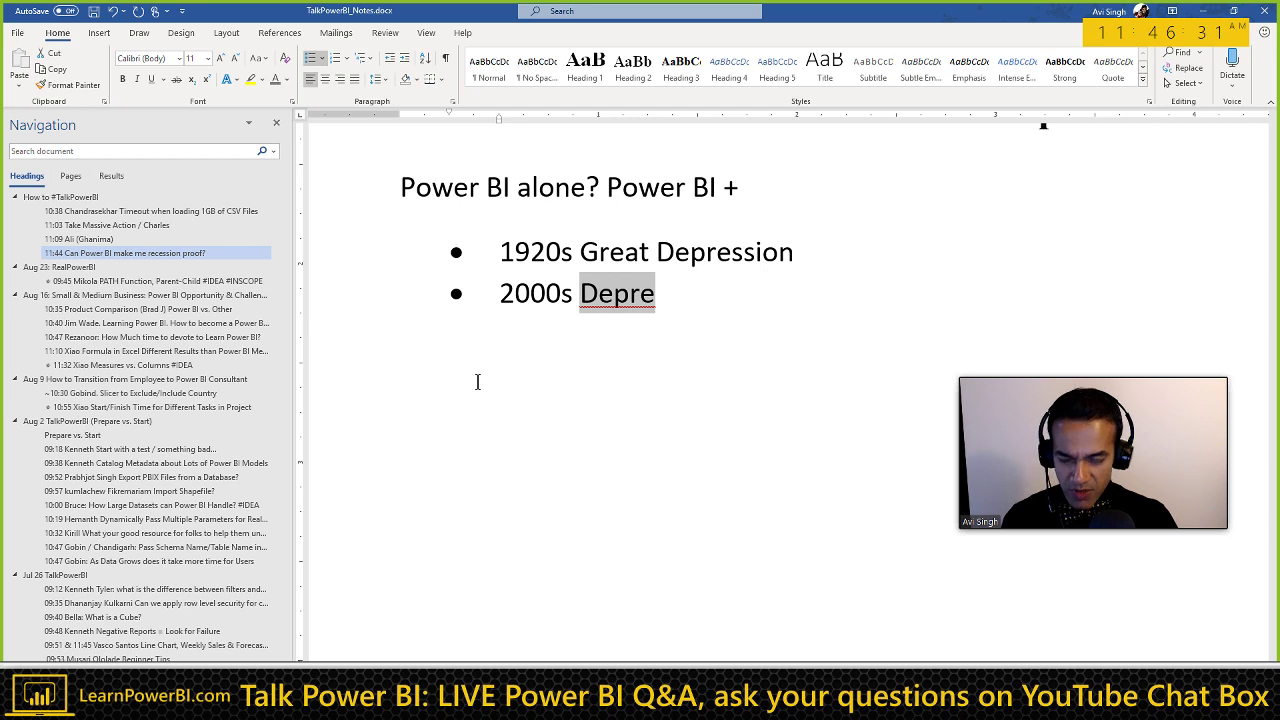
pyautogui.press('BackSpace')
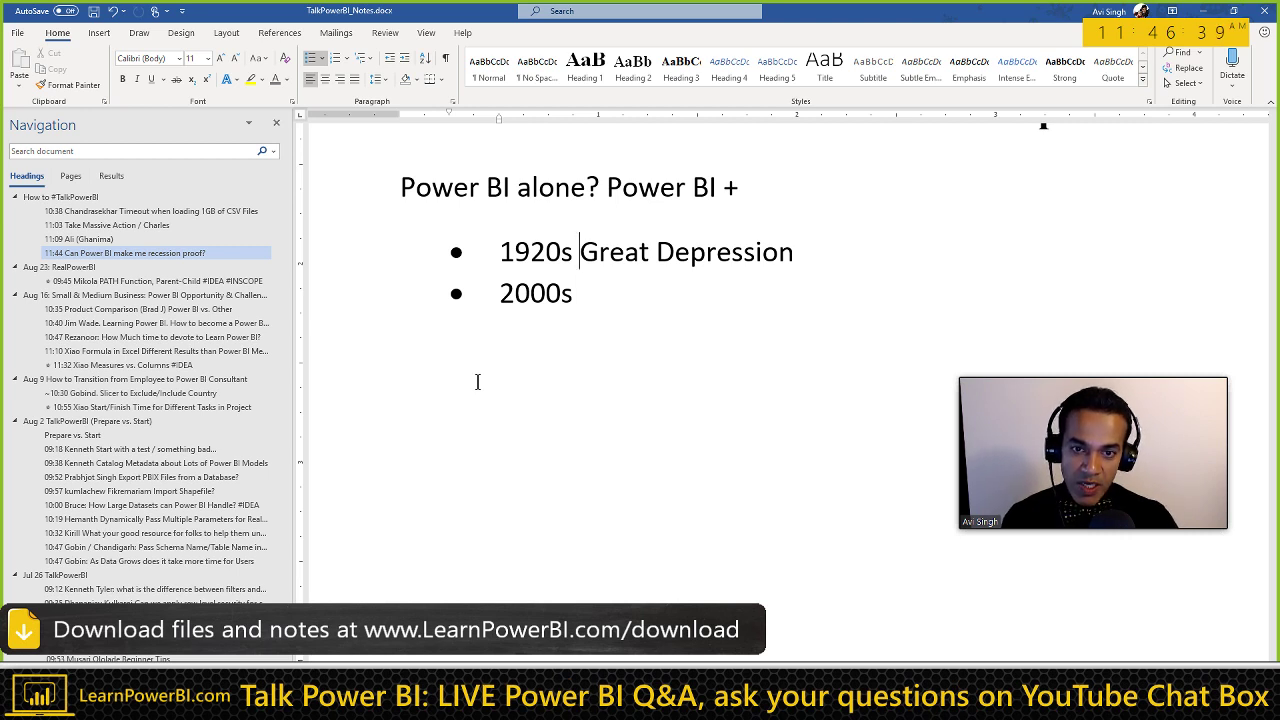
# Step: Add sub-points 'Dance Parlor / Dance Halls' and 'Movies', then end the bullet list
pyautogui.press('End')
pyautogui.press('Return')
pyautogui.press('Tab')
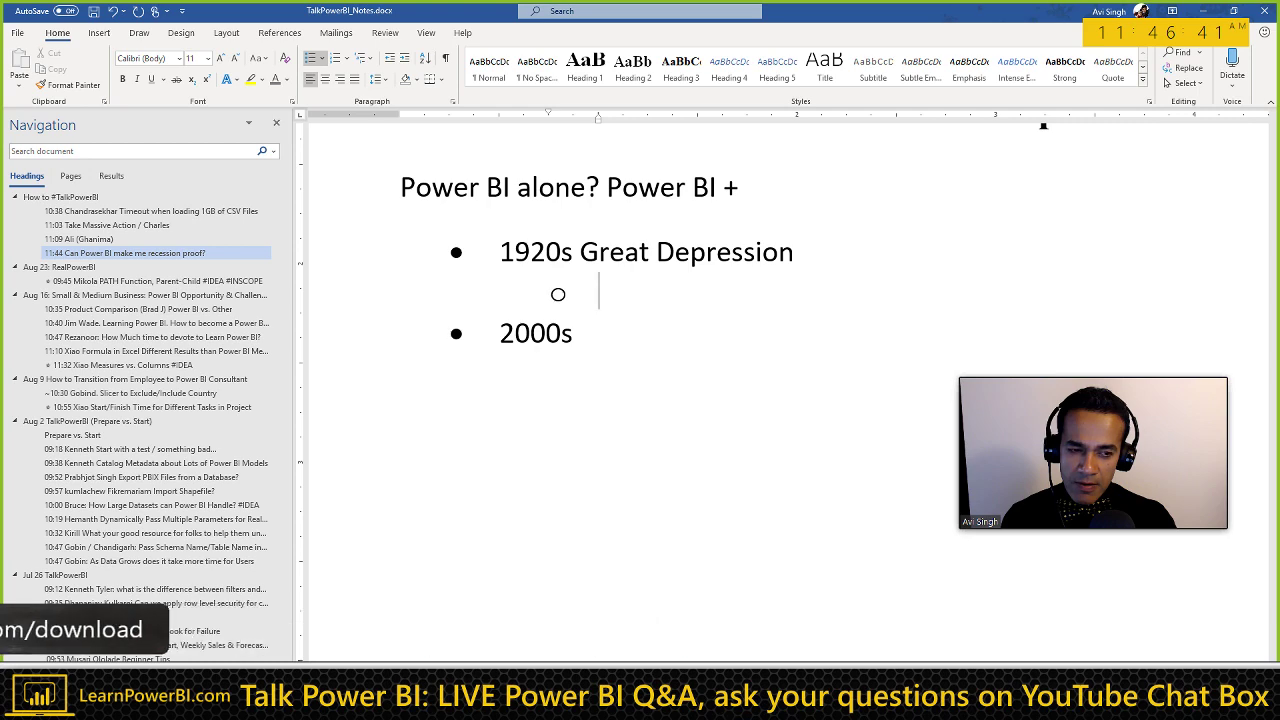
pyautogui.write('F')
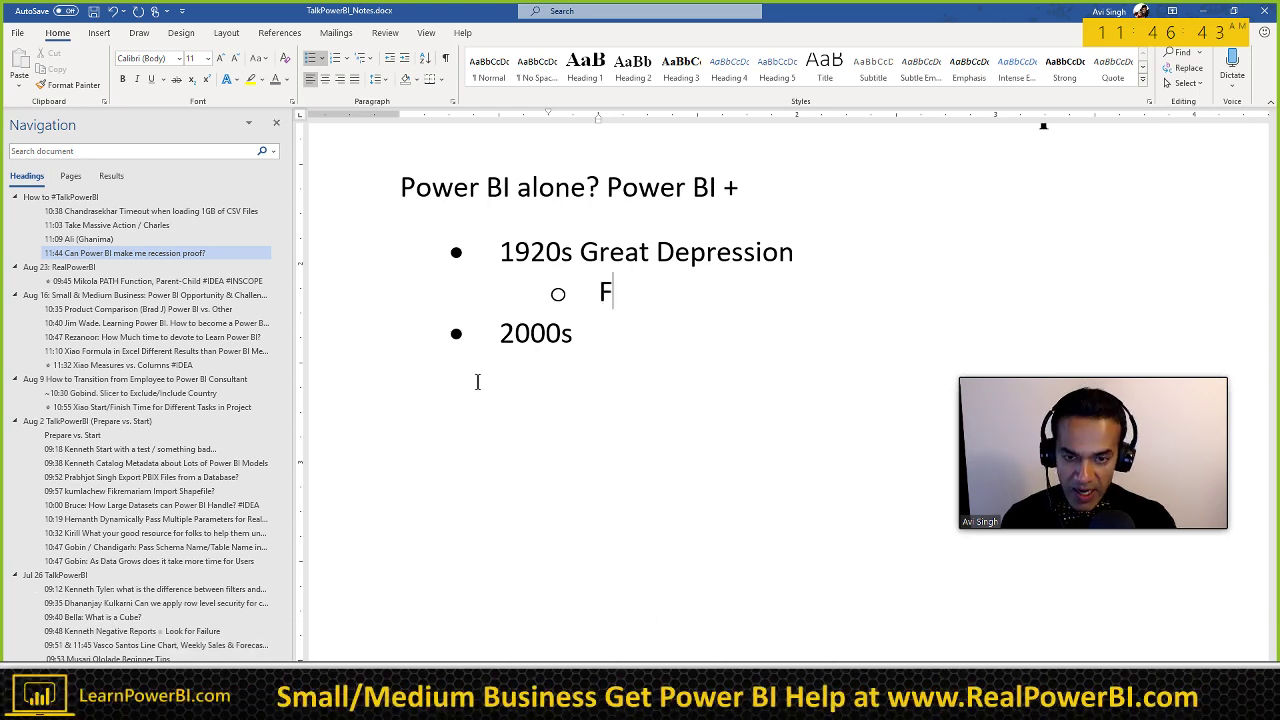
pyautogui.write('ance ')
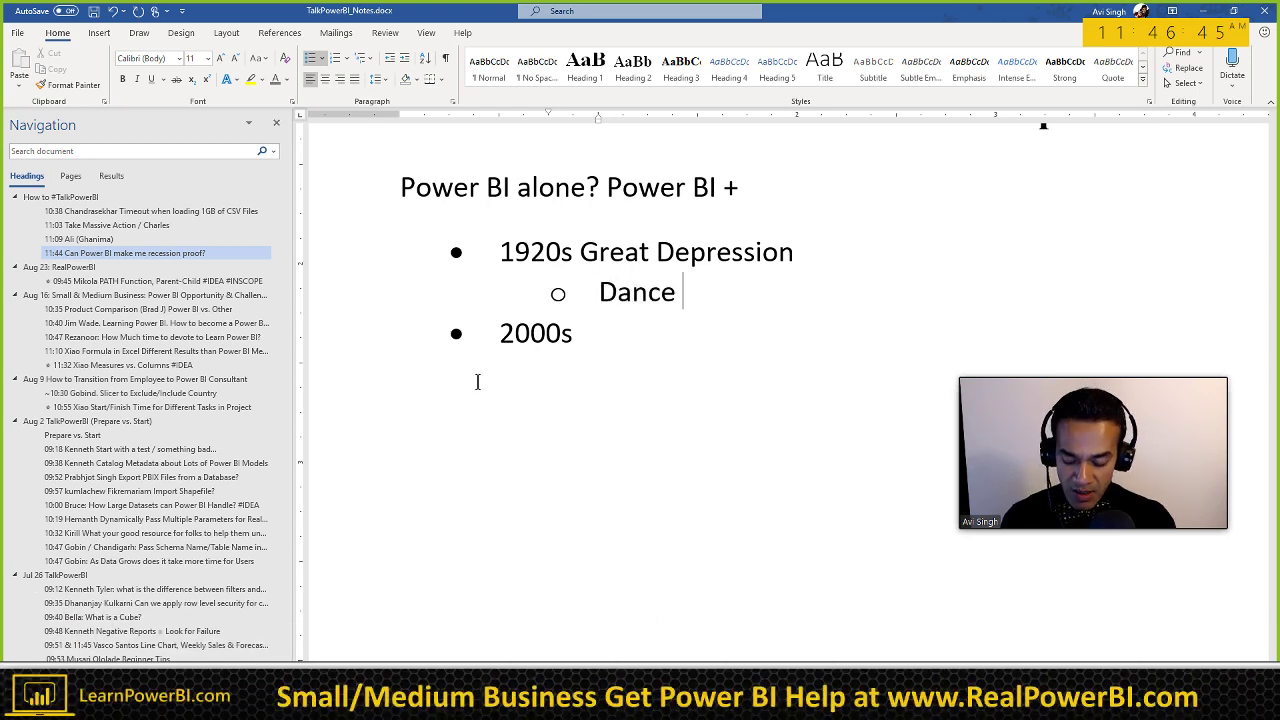
pyautogui.write('Parlor /')
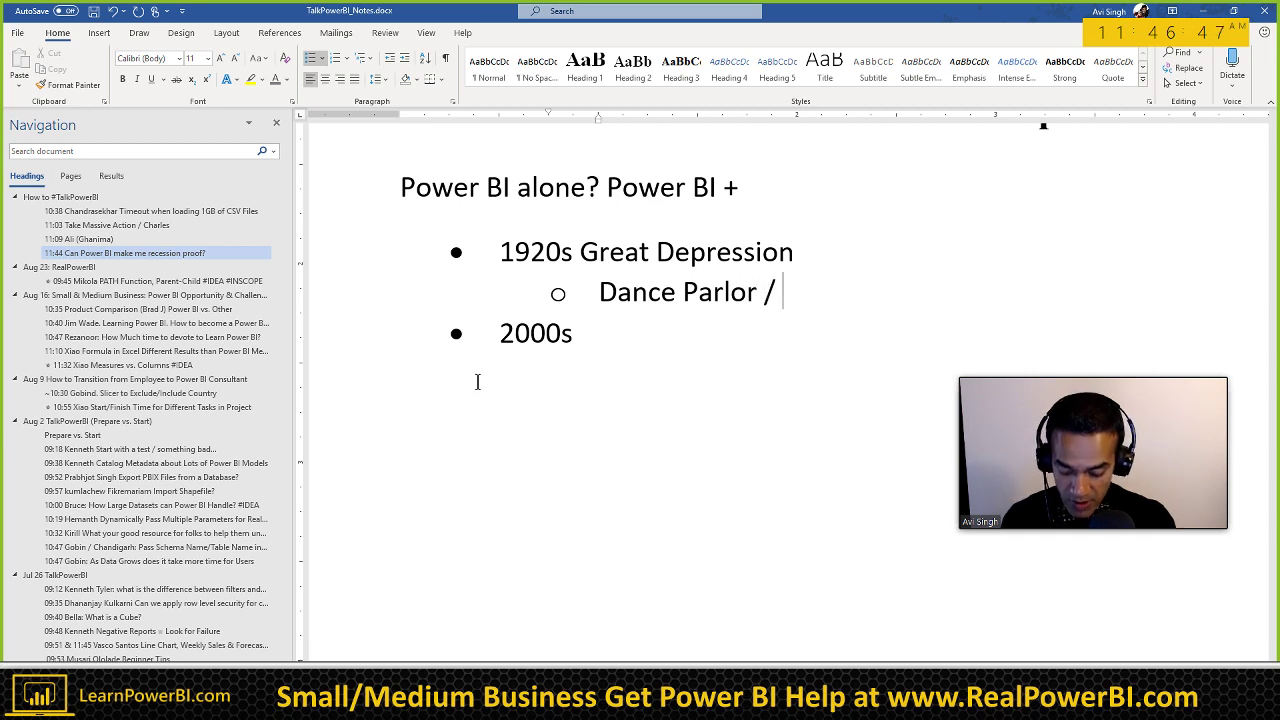
pyautogui.write(' Dance Hal')
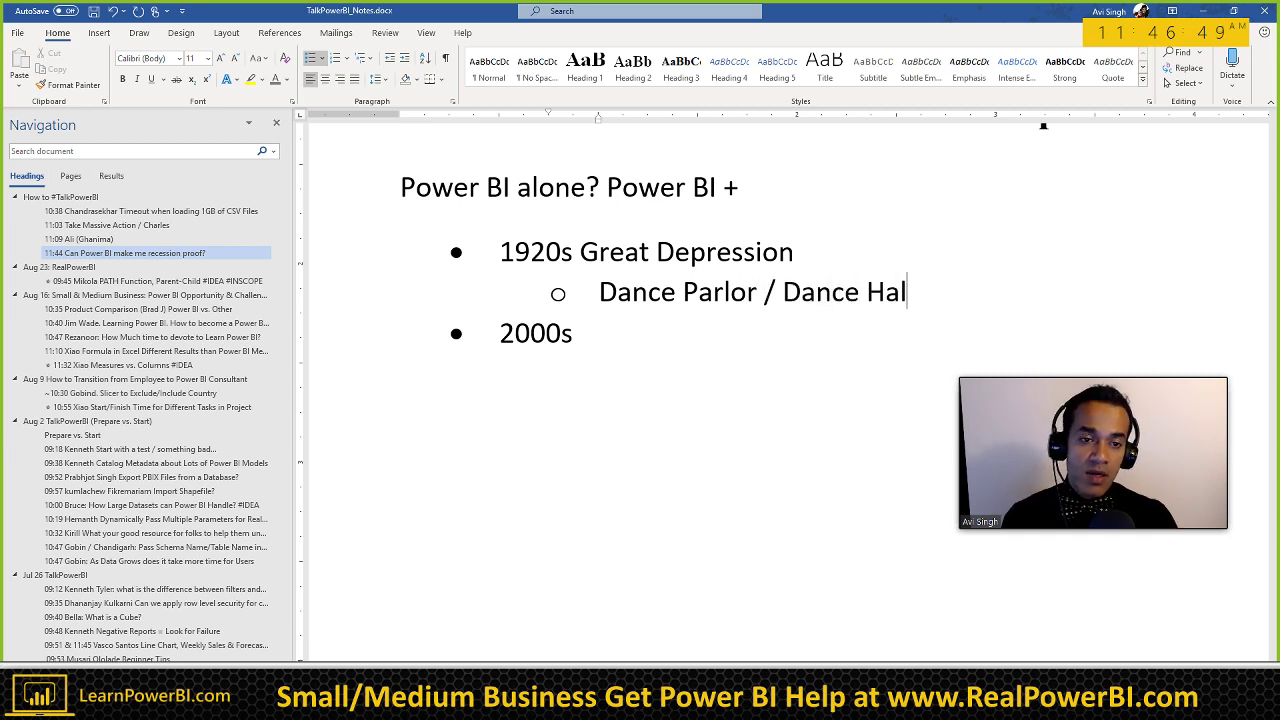
pyautogui.write('s')
pyautogui.press('BackSpace')
pyautogui.write('ls')
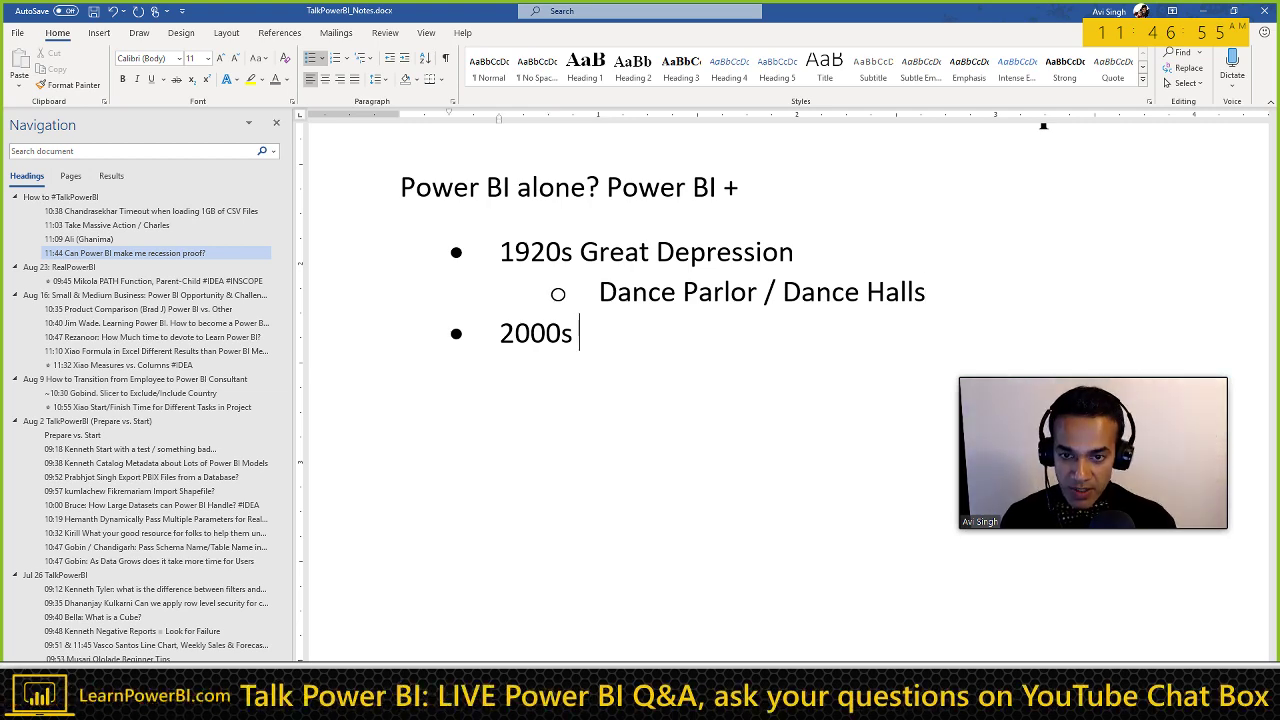
pyautogui.press('Return')
pyautogui.press('Tab')
pyautogui.write('Movies')
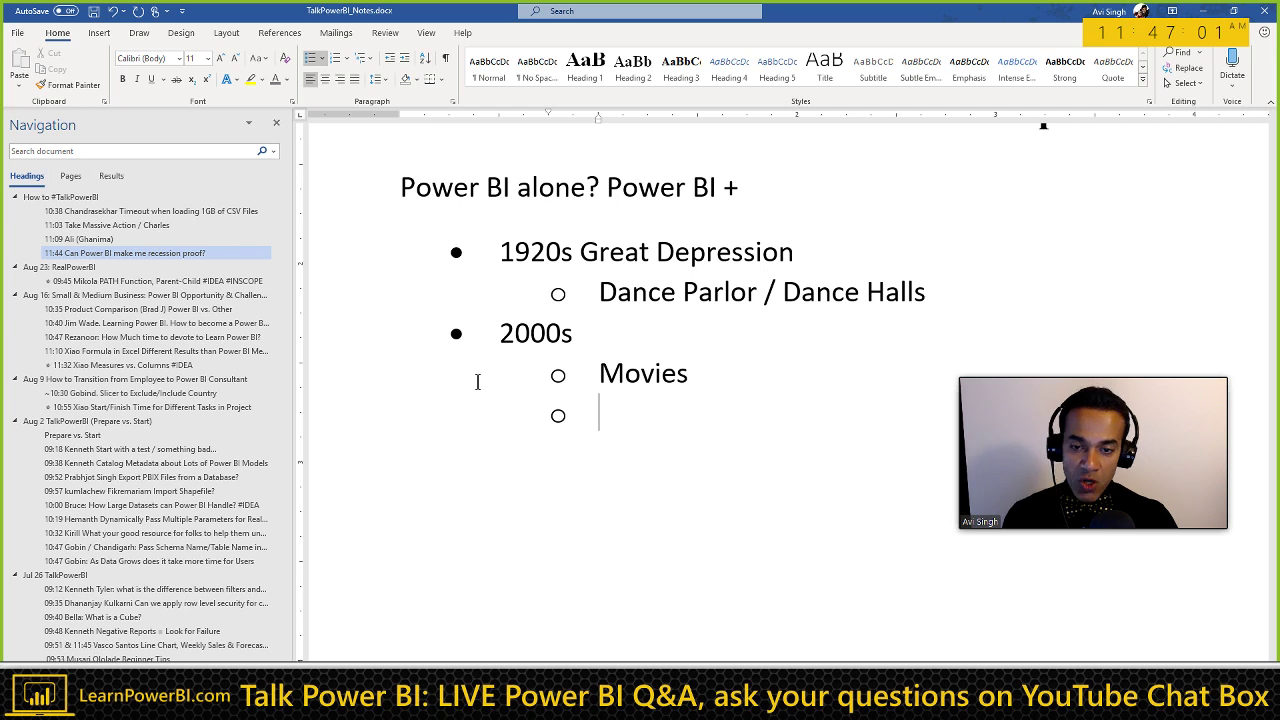
pyautogui.hotkey('shift', 'Tab')
pyautogui.press('Return')
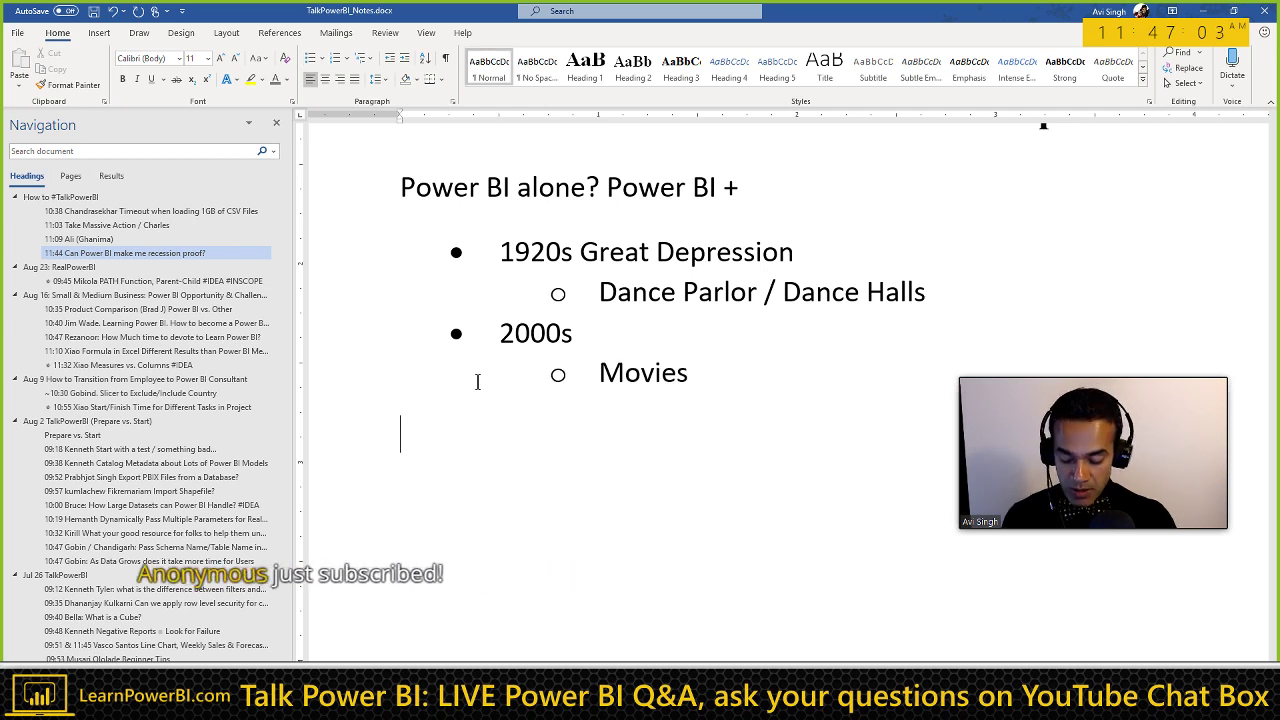
# Step: Type the plain line 'Depressed?' below the list, then review the sub-points and '+'
pyautogui.write('Depressed?')
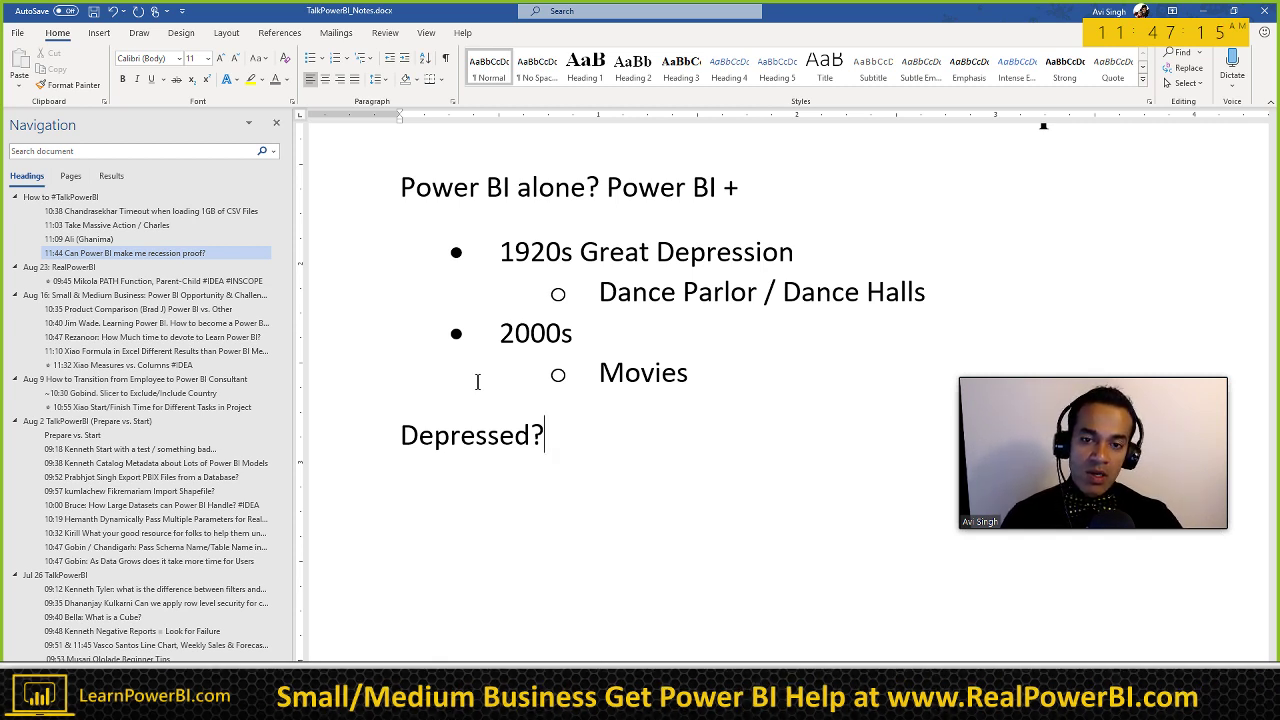
pyautogui.click(597, 292)
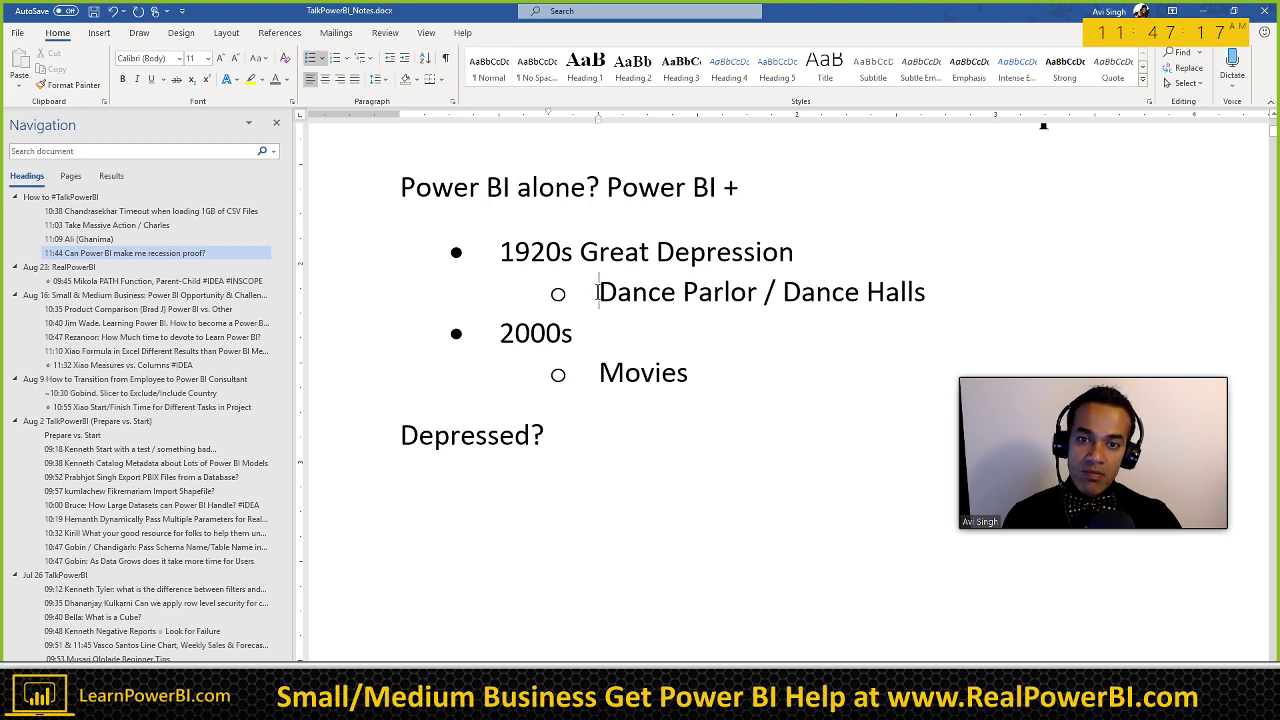
pyautogui.tripleClick(597, 292)
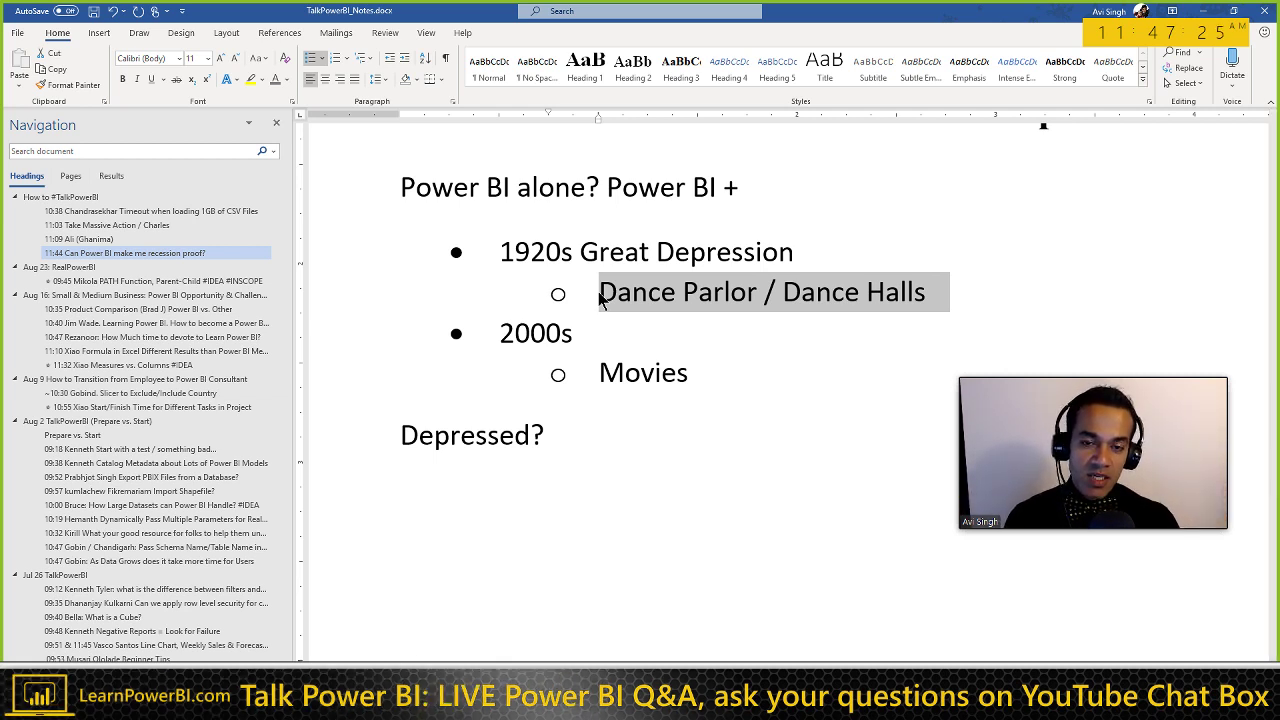
pyautogui.press('Down')
pyautogui.press('Down')
pyautogui.hotkey('shift', 'Home')
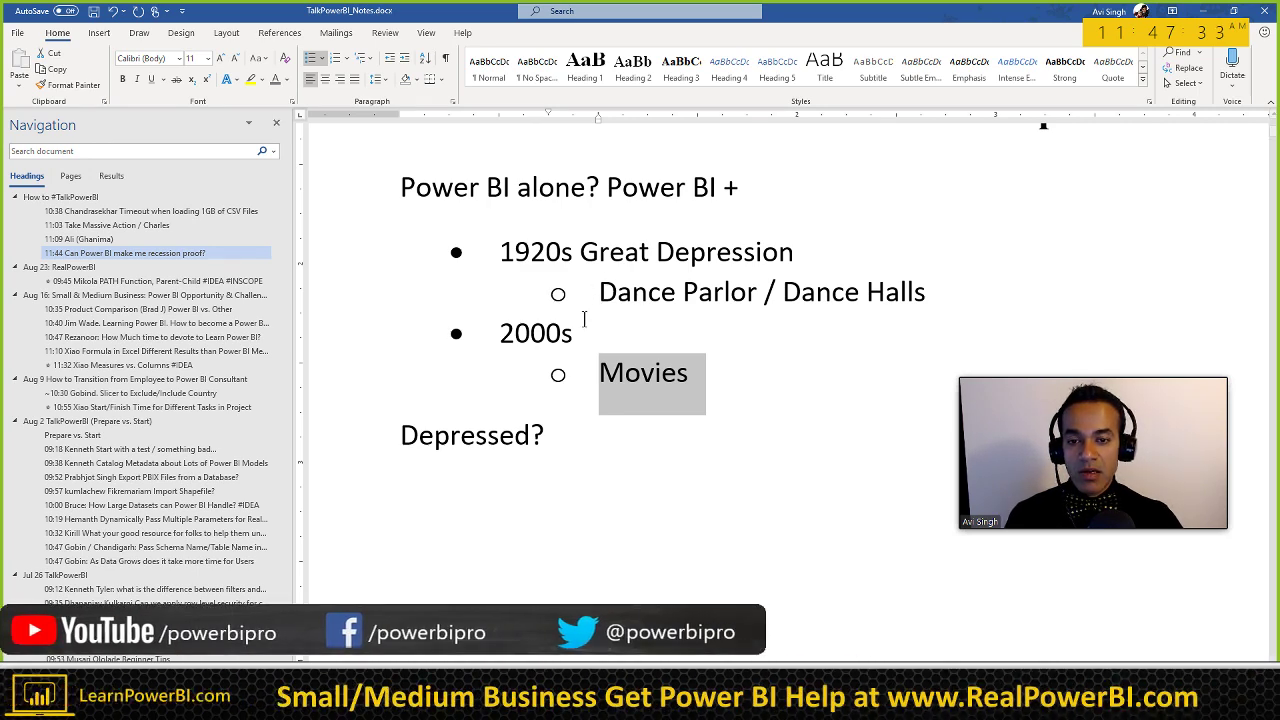
pyautogui.click(556, 410)
pyautogui.scroll(2, 603, 438)
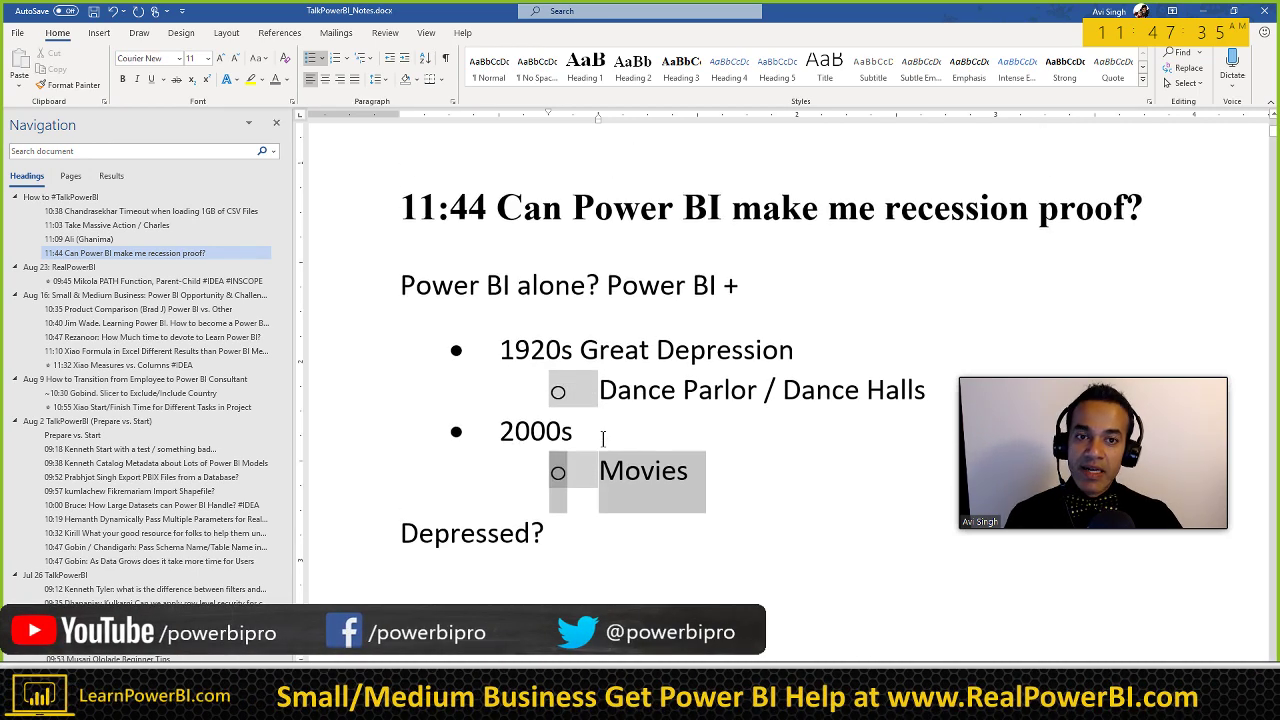
pyautogui.click(748, 286)
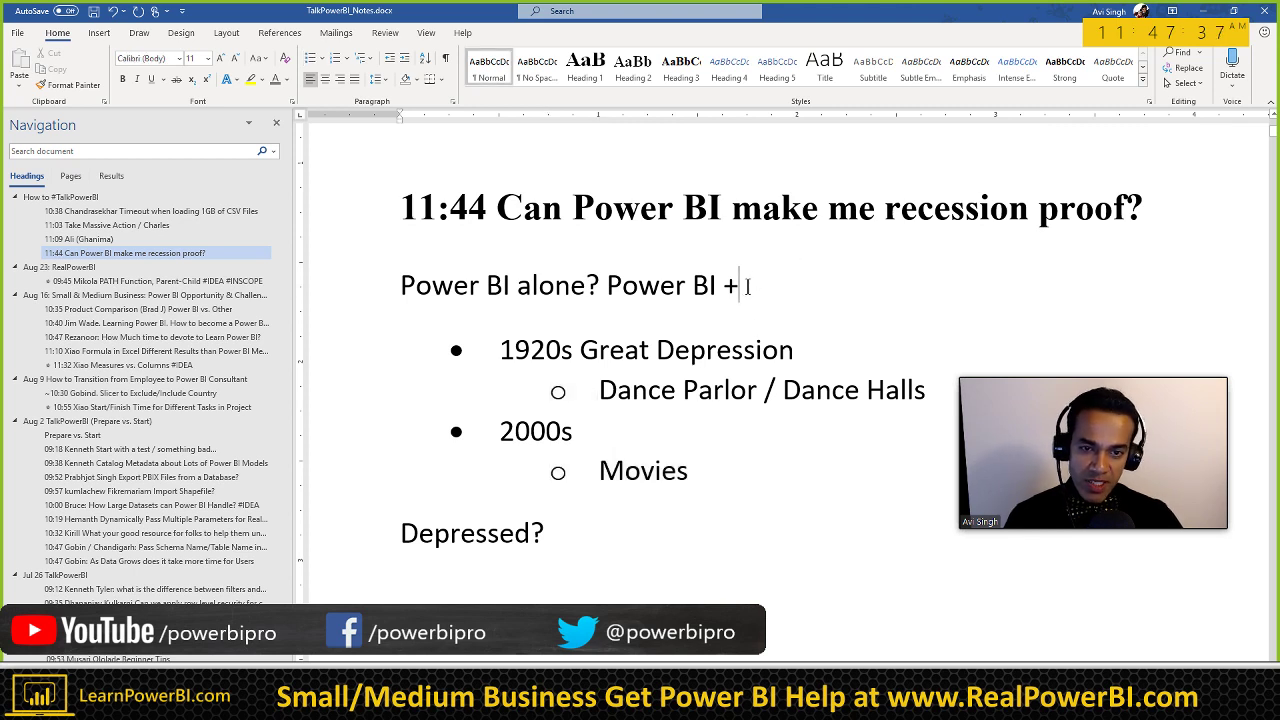
pyautogui.hotkey('shift', 'Left')
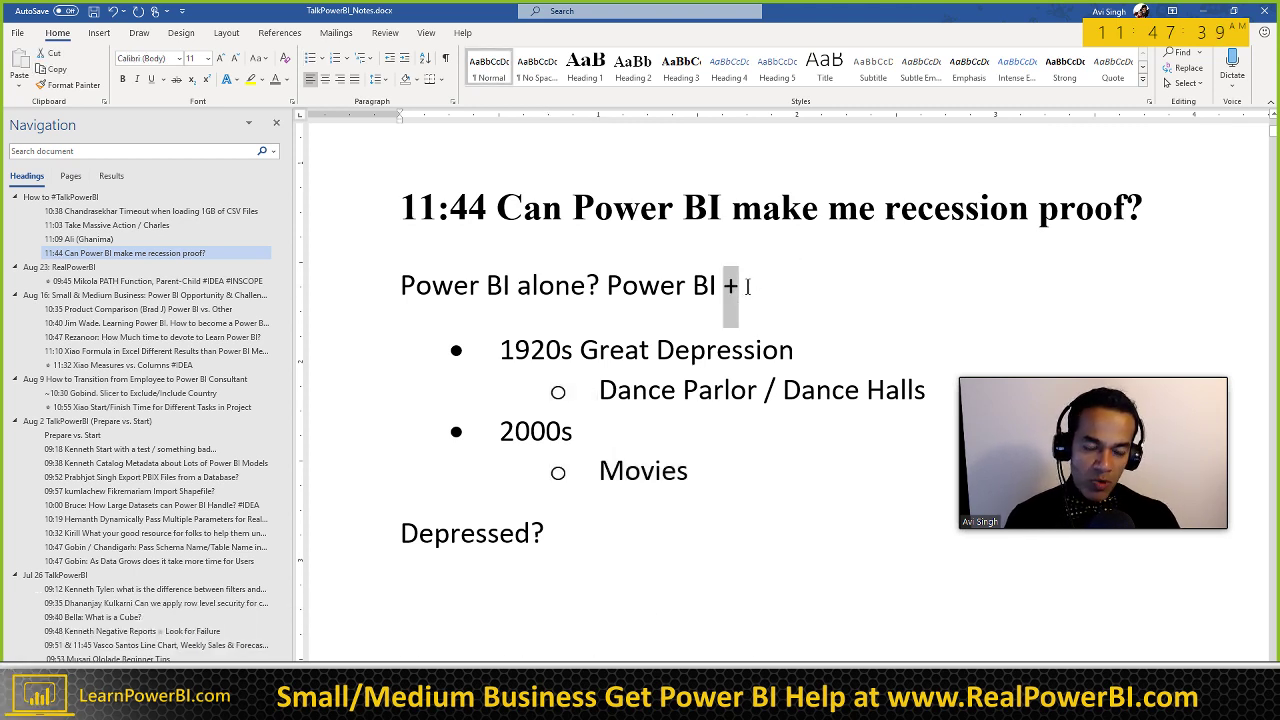
pyautogui.press('Down')
pyautogui.press('Down')
pyautogui.press('Down')
pyautogui.press('Down')
pyautogui.press('Down')
pyautogui.press('Down')
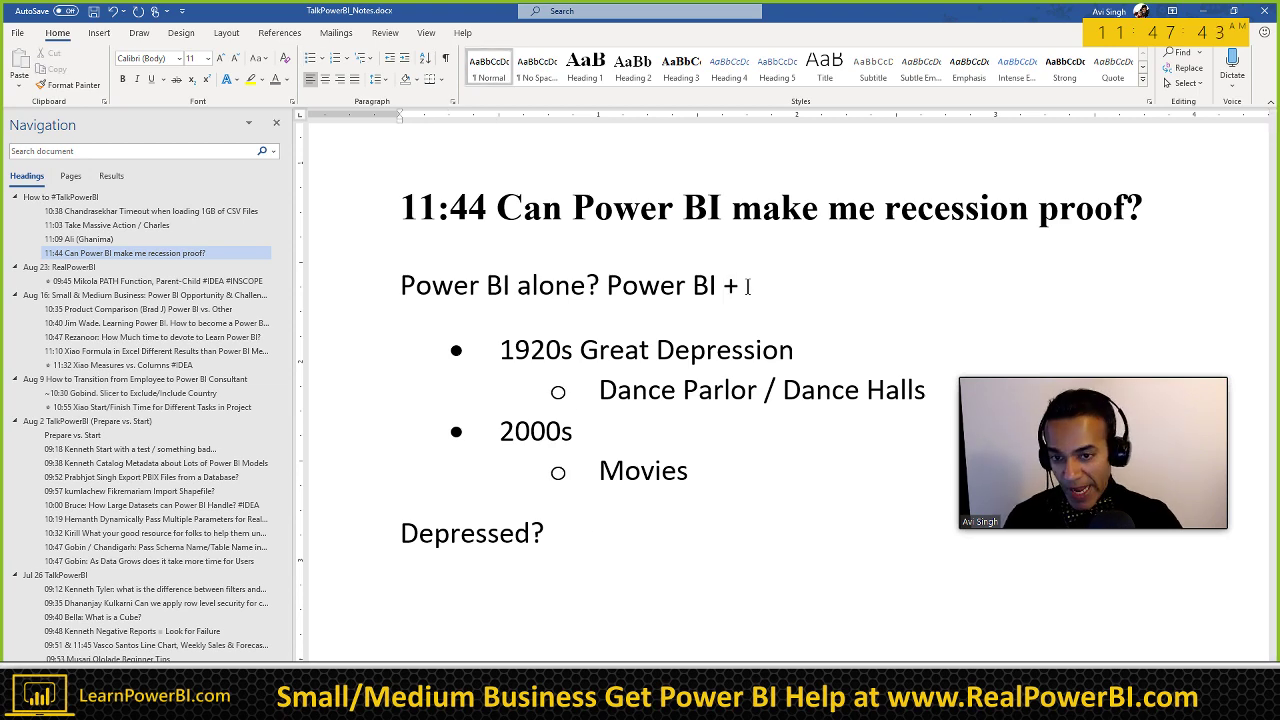
pyautogui.scroll(-1, 550, 369)
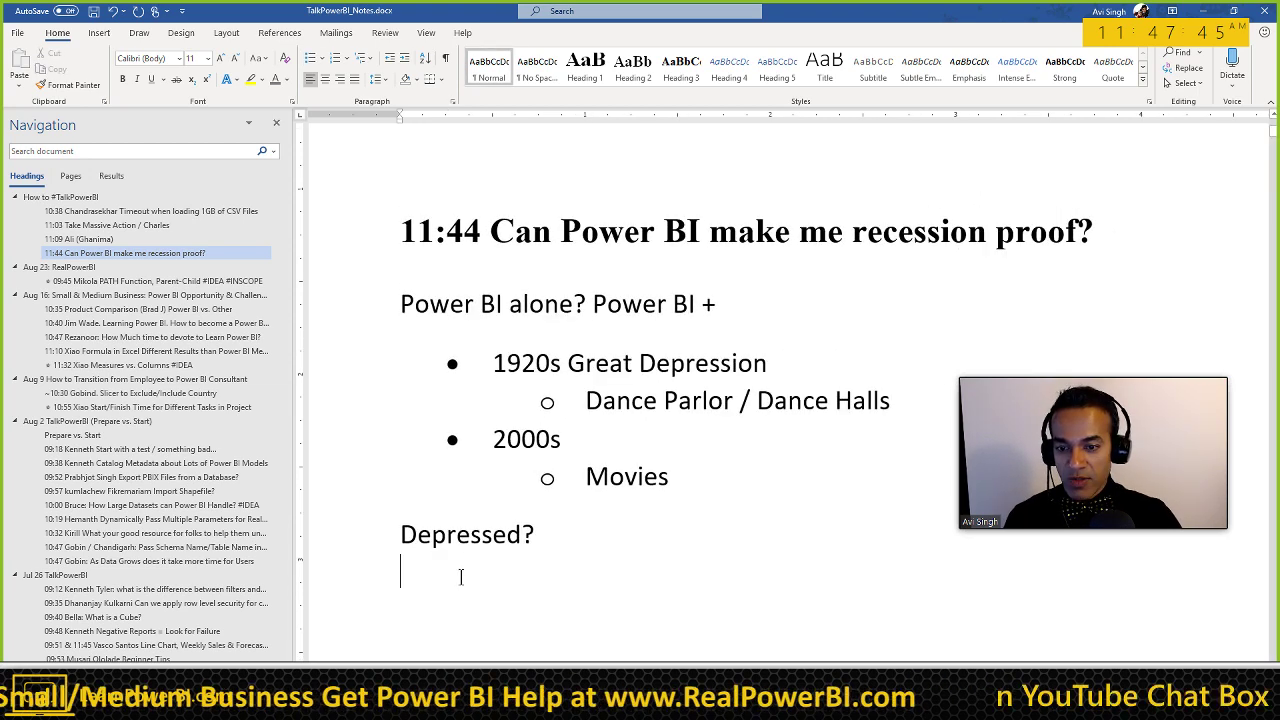
pyautogui.scroll(-1, 461, 577)
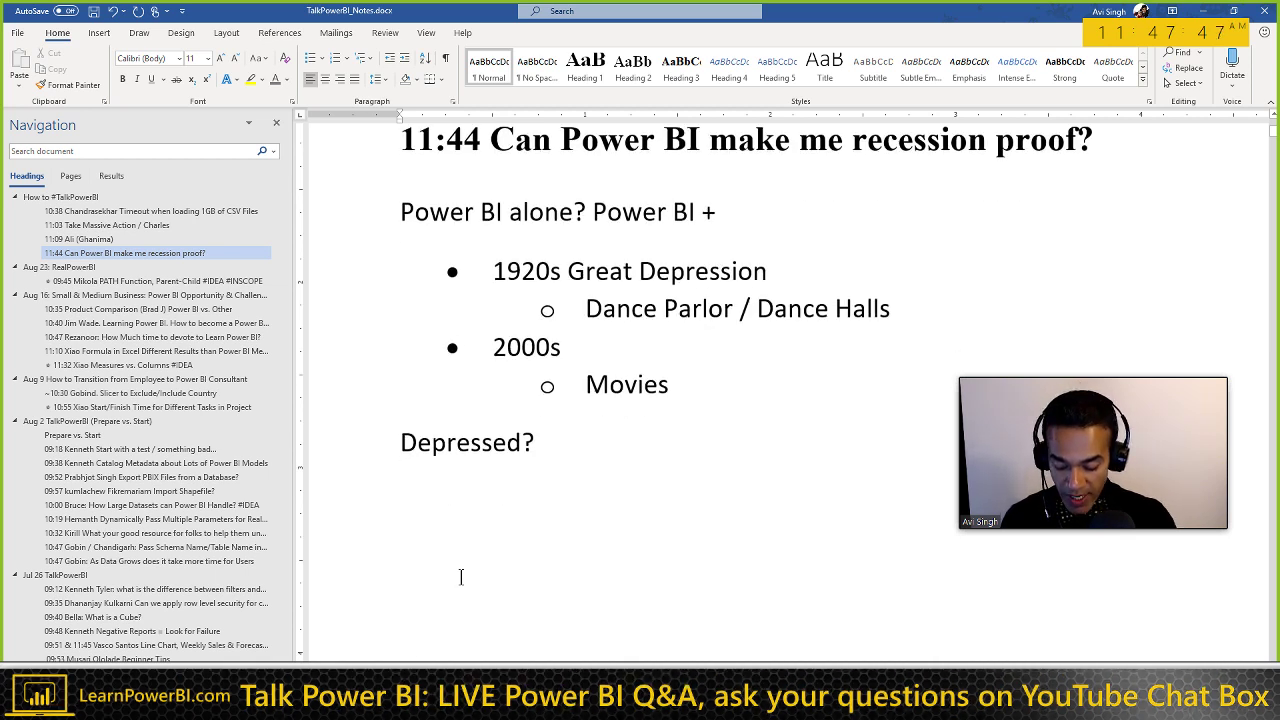
# Step: Add 'Great? Don't focus on BI.' and 'Don't work...more about BI.' below Depressed?
pyautogui.press('Return')
pyautogui.write('Great? ')
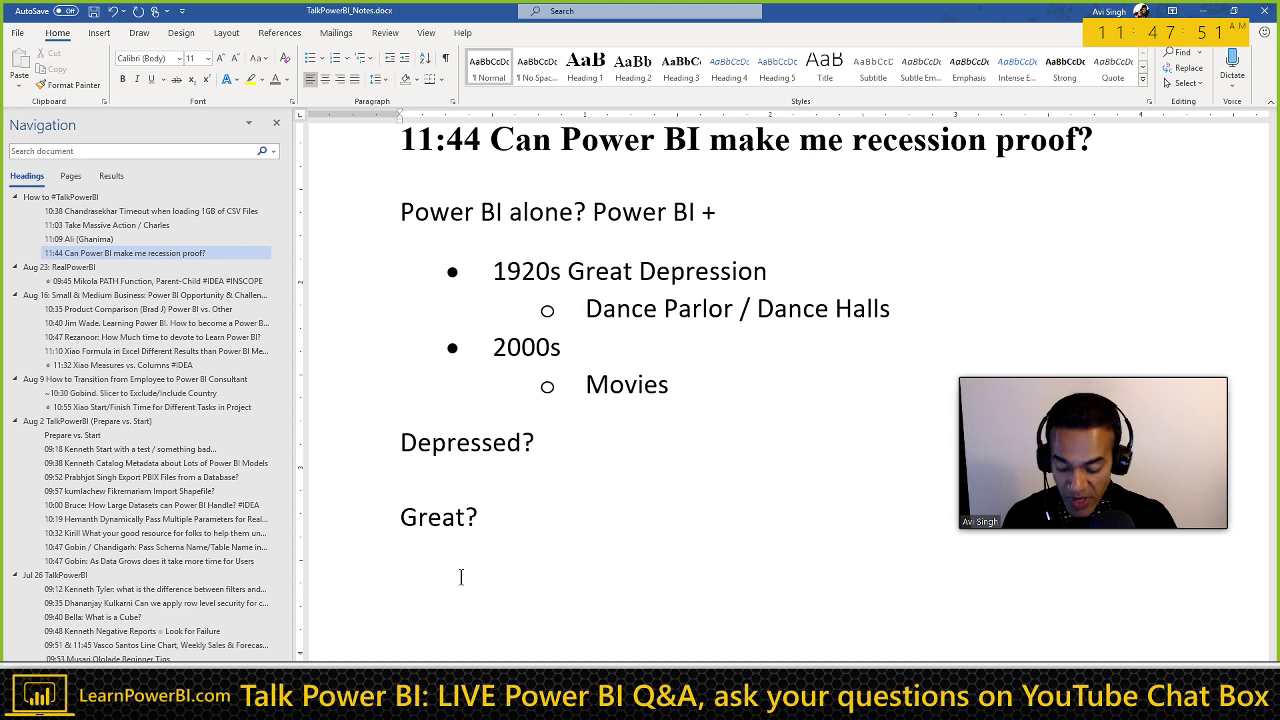
pyautogui.write("Don't need")
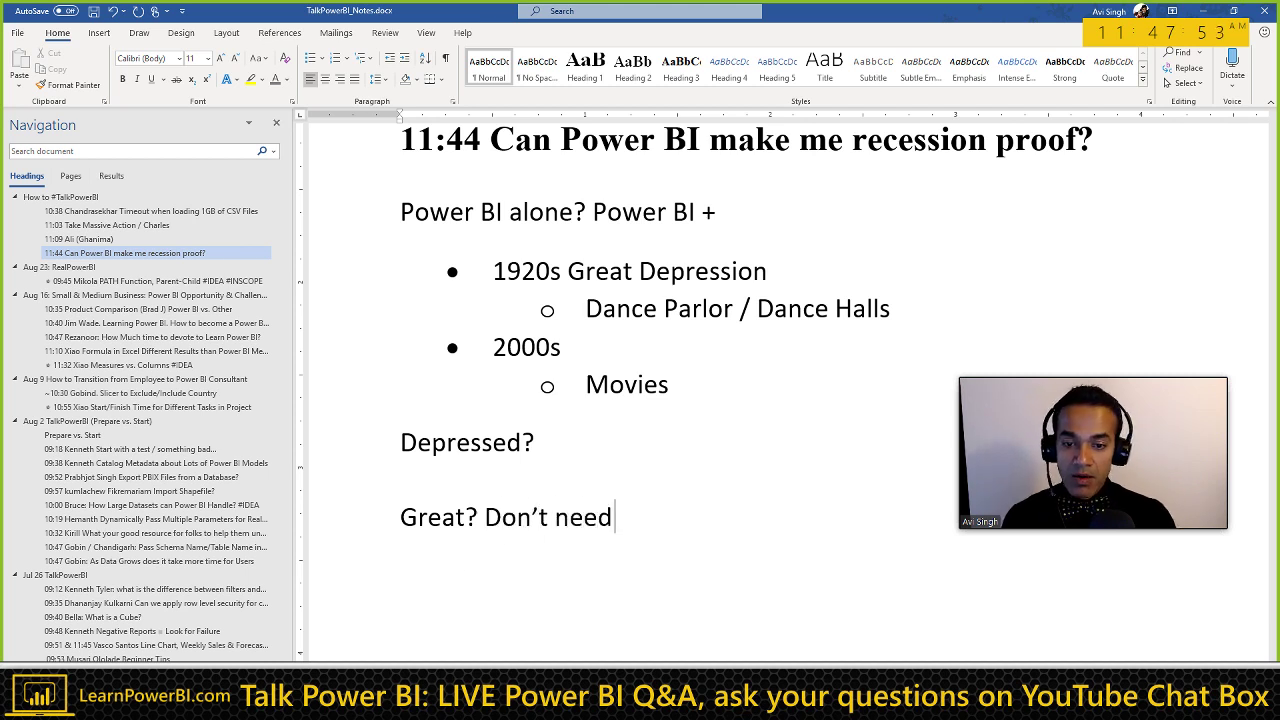
pyautogui.write(' BI.')
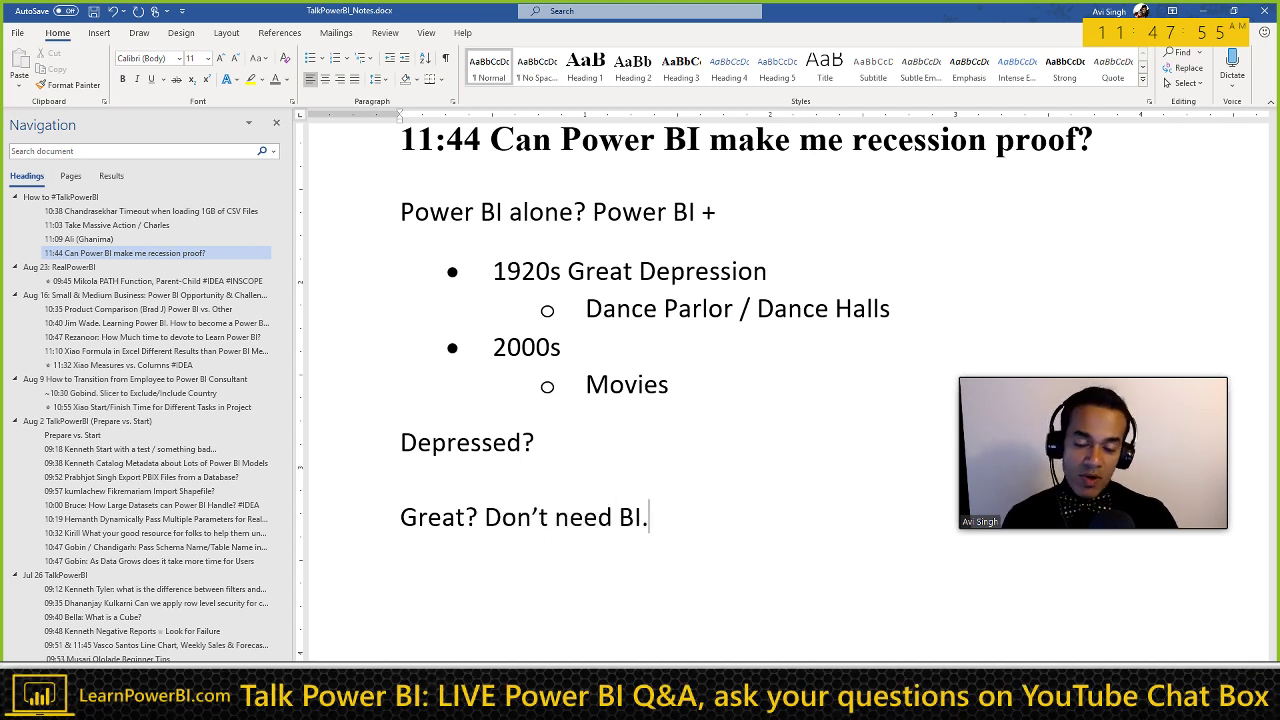
pyautogui.hotkey('ctrl', 'shift', 'Left')
pyautogui.hotkey('ctrl', 'shift', 'Left')
pyautogui.hotkey('ctrl', 'shift', 'Left')
pyautogui.write('focus on BI.')
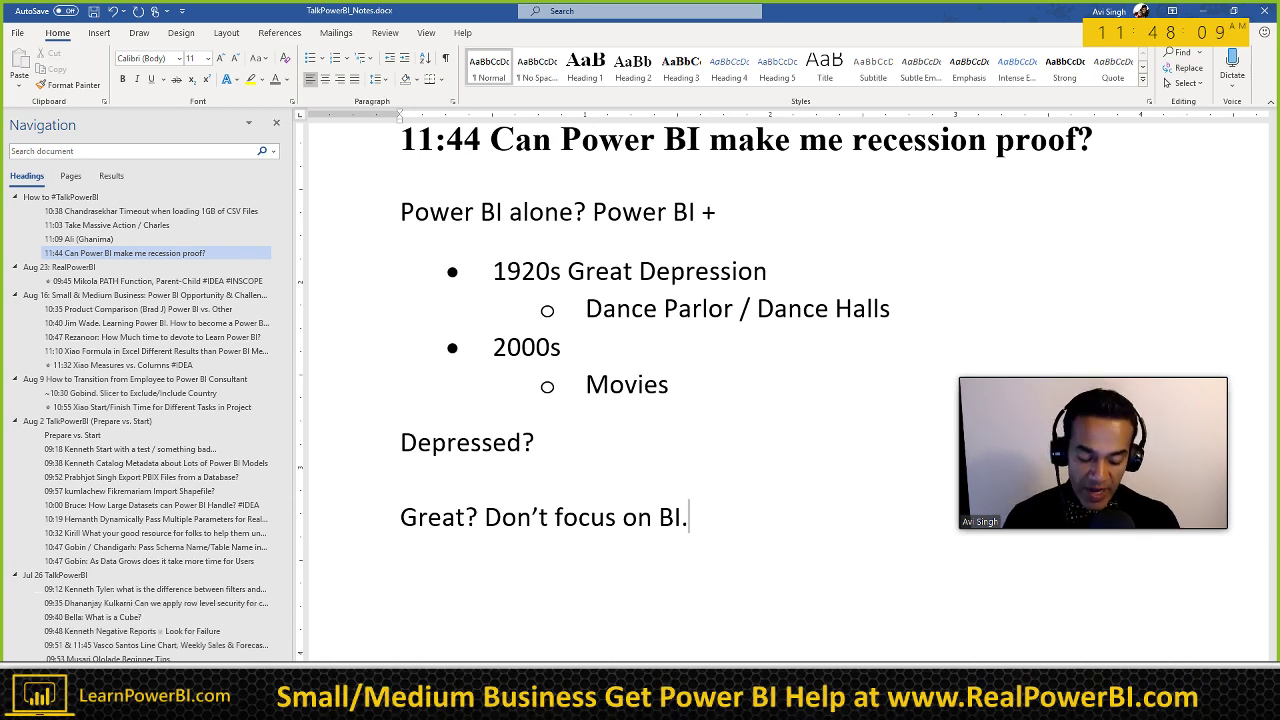
pyautogui.press('Return')
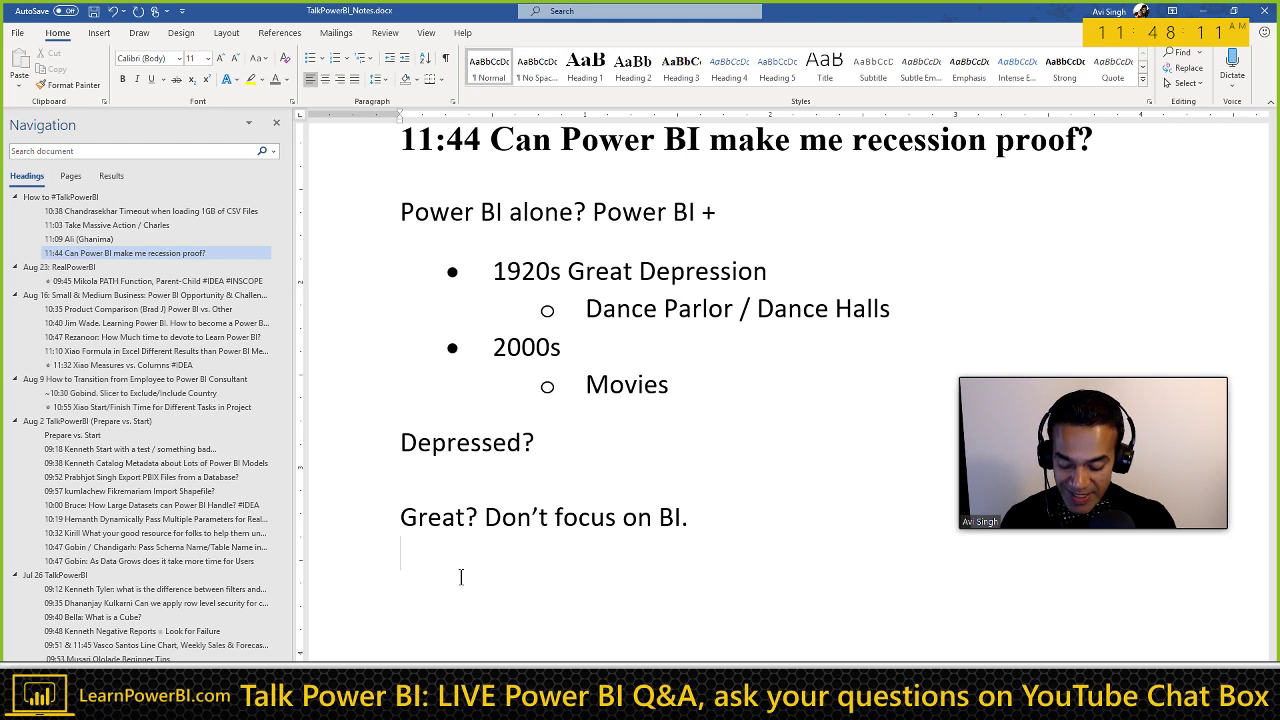
pyautogui.write('Don')
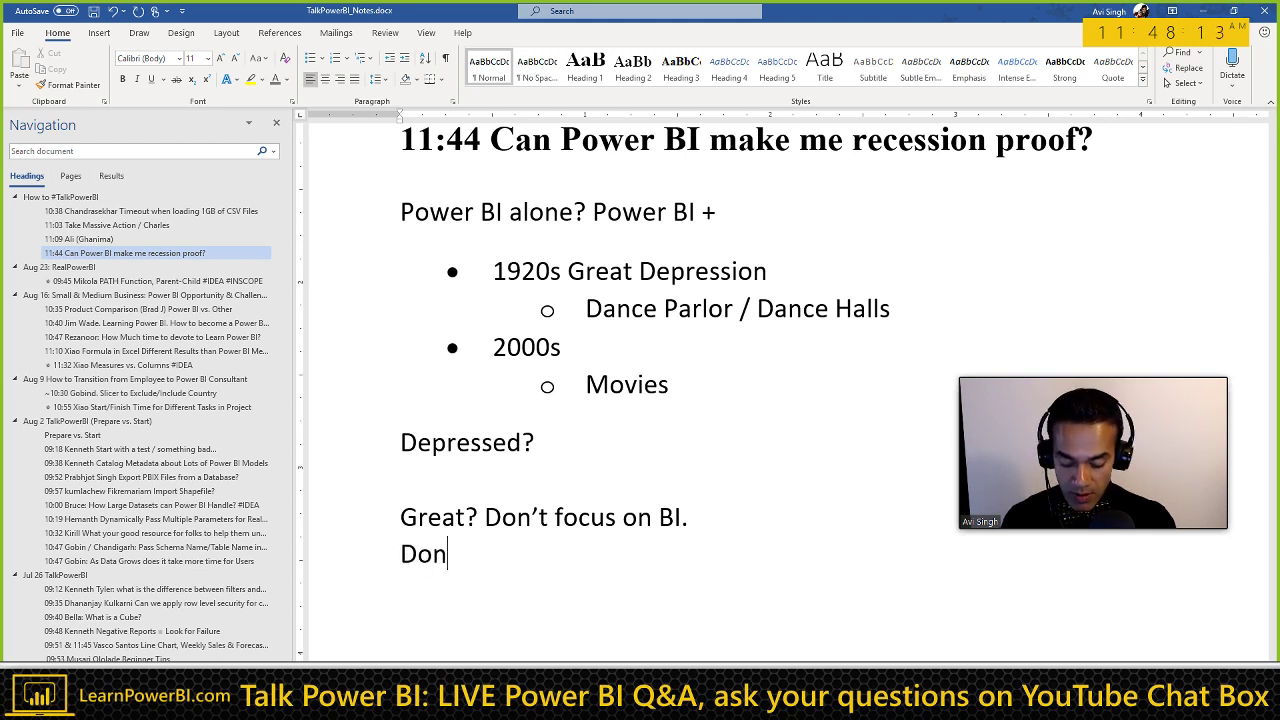
pyautogui.write("'t work")
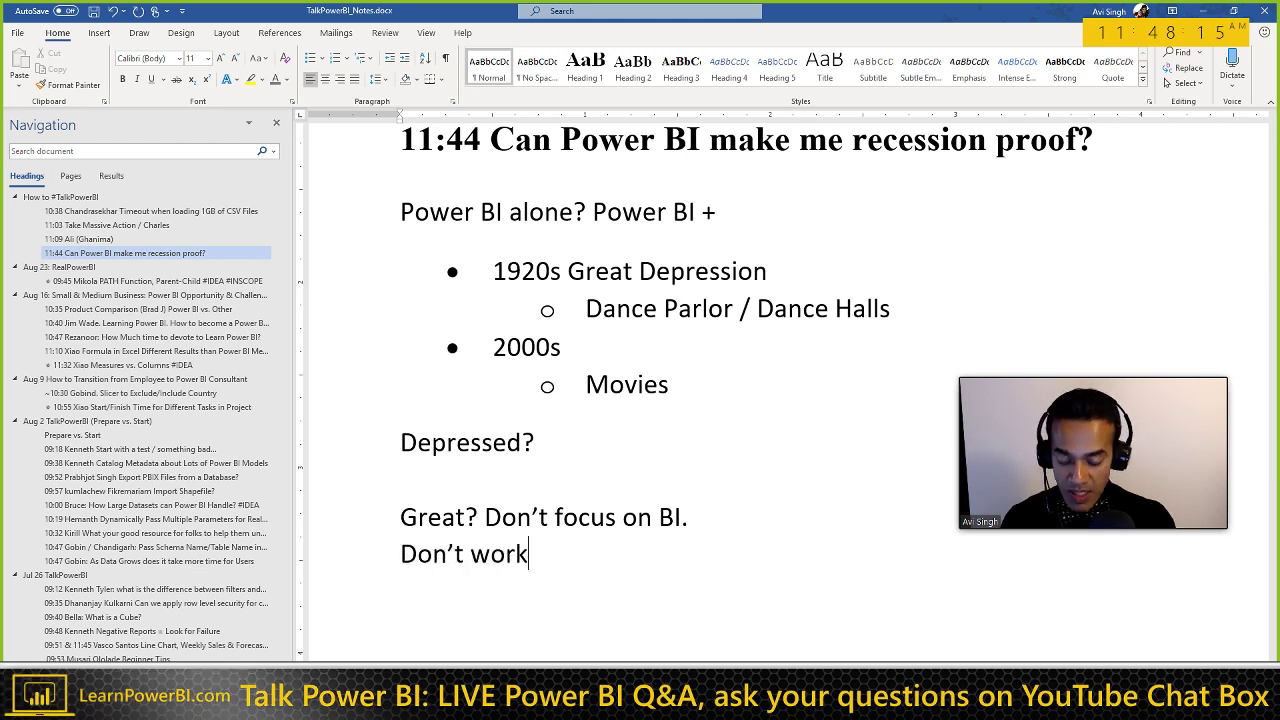
pyautogui.write('...more about BI.')
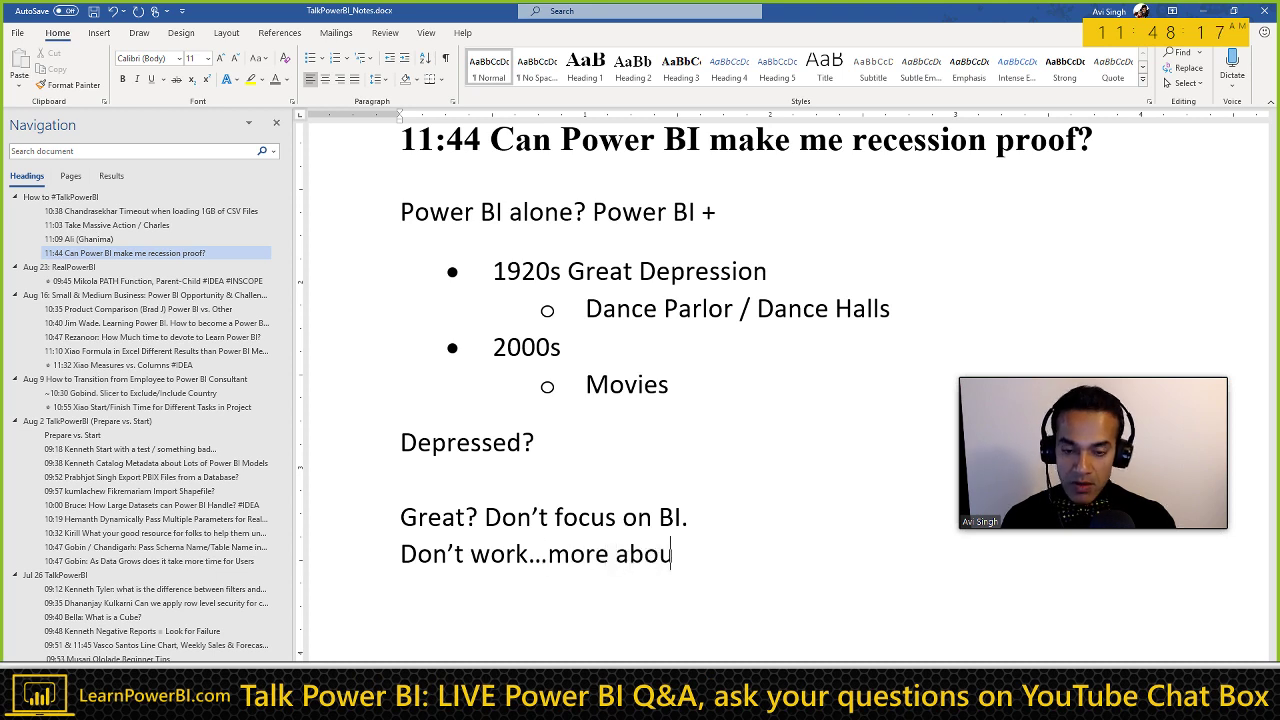
# Step: Add the line 'New Comptetitor...', changing the wrong capital O to lowercase
pyautogui.press('Return')
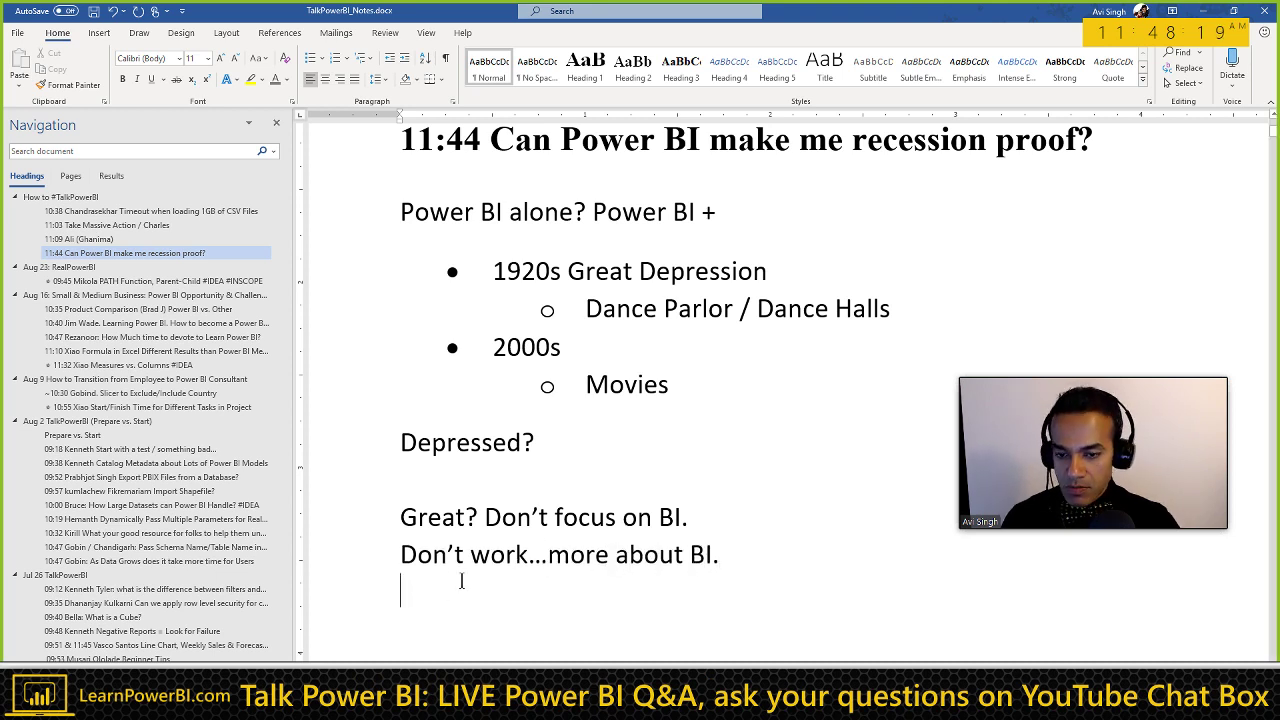
pyautogui.scroll(-1, 470, 578)
pyautogui.write('C')
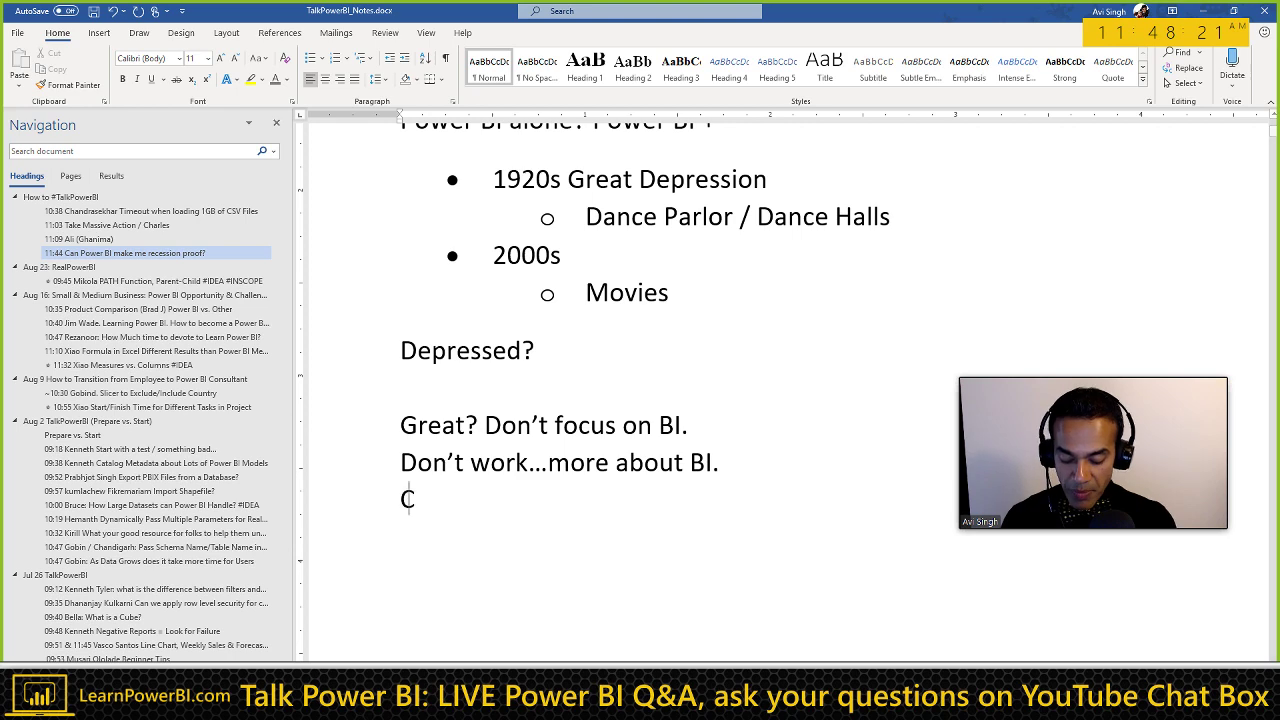
pyautogui.write('omptNew COmpte')
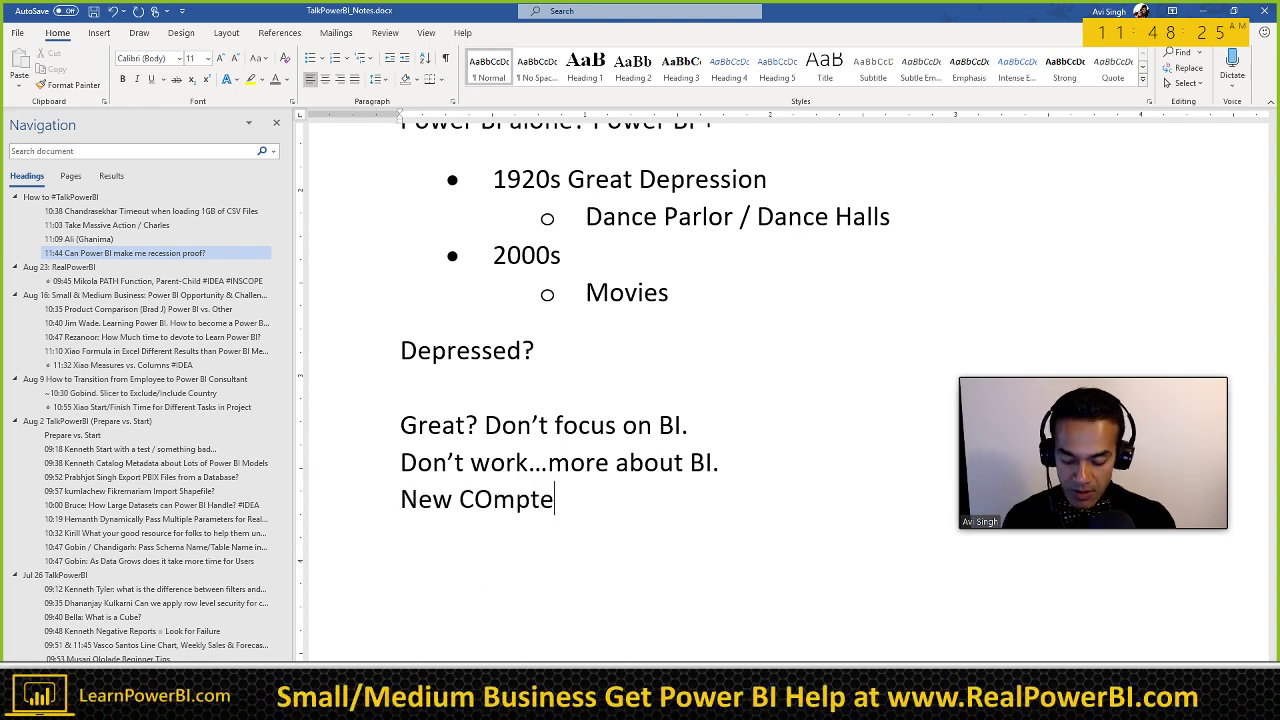
pyautogui.write('titor...')
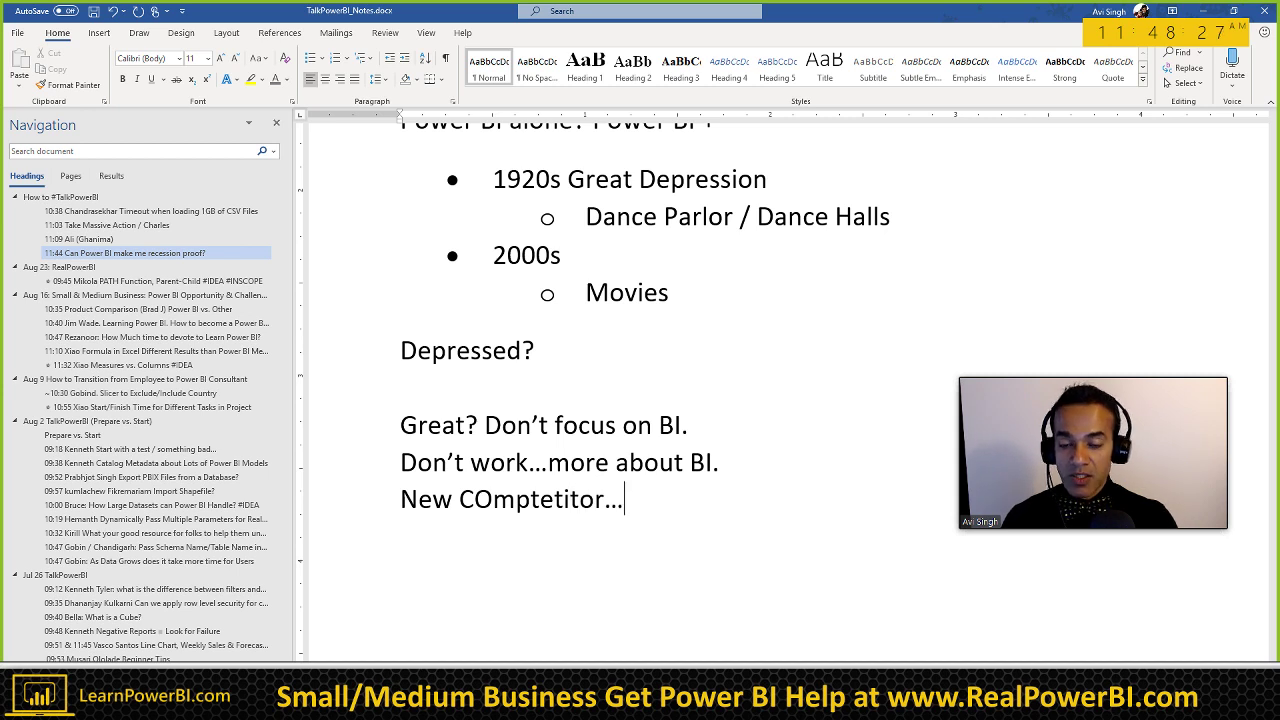
pyautogui.press('Home')
pyautogui.press('Right')
pyautogui.press('Right')
pyautogui.press('Right')
pyautogui.press('Right')
pyautogui.press('Right')
pyautogui.hotkey('shift', 'Right')
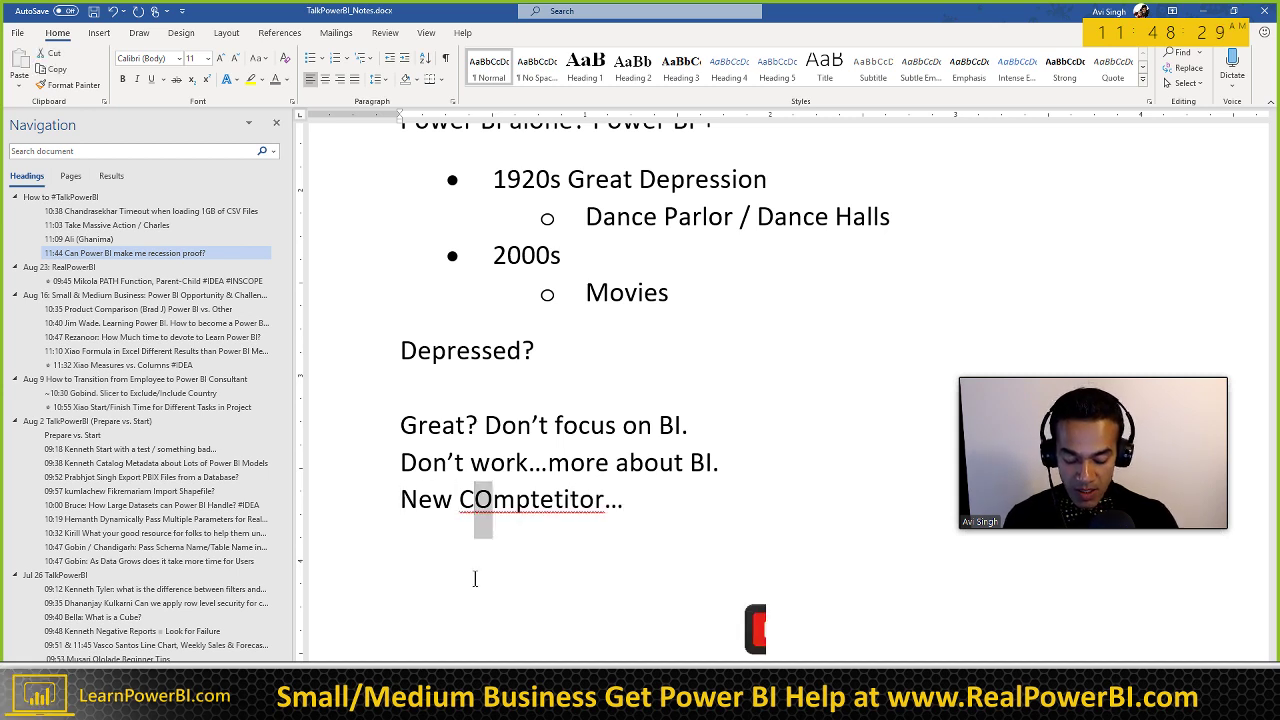
pyautogui.write('o')
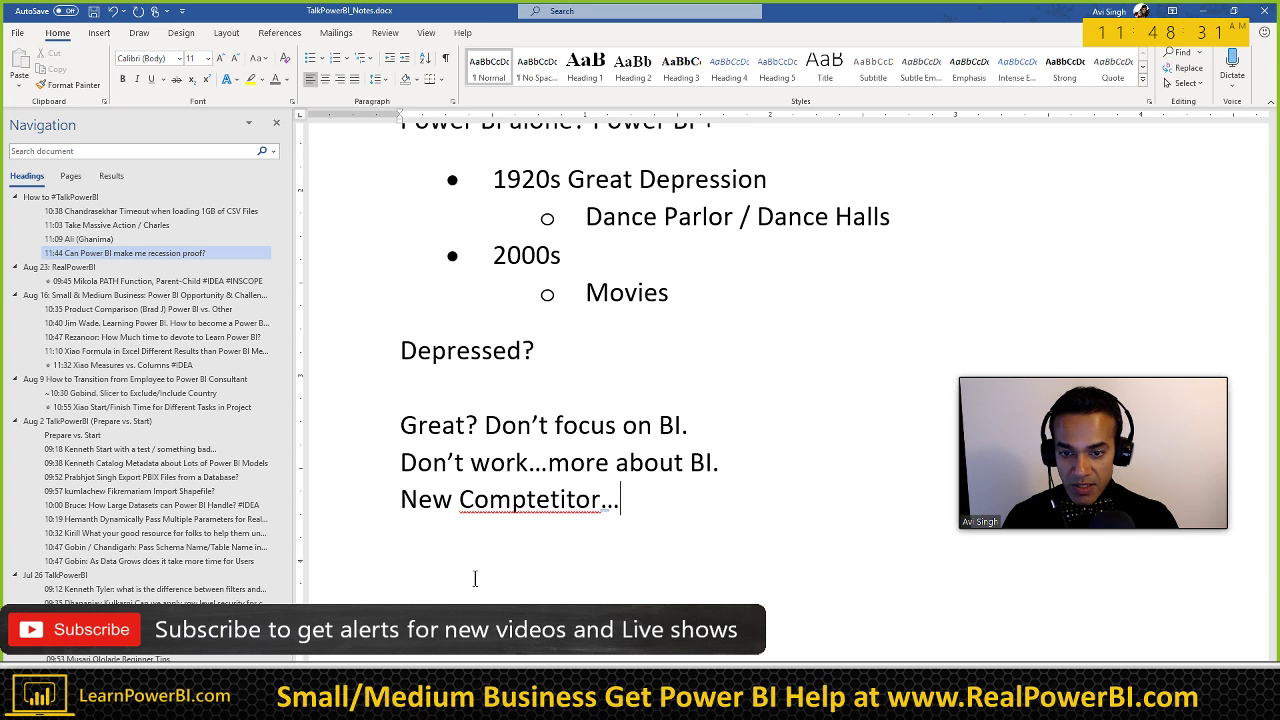
# Step: Correct the misspelled 'Comptetitor' to 'Competitor' using the spelling suggestions
pyautogui.rightClick(523, 510)
pyautogui.moveTo(545, 525)
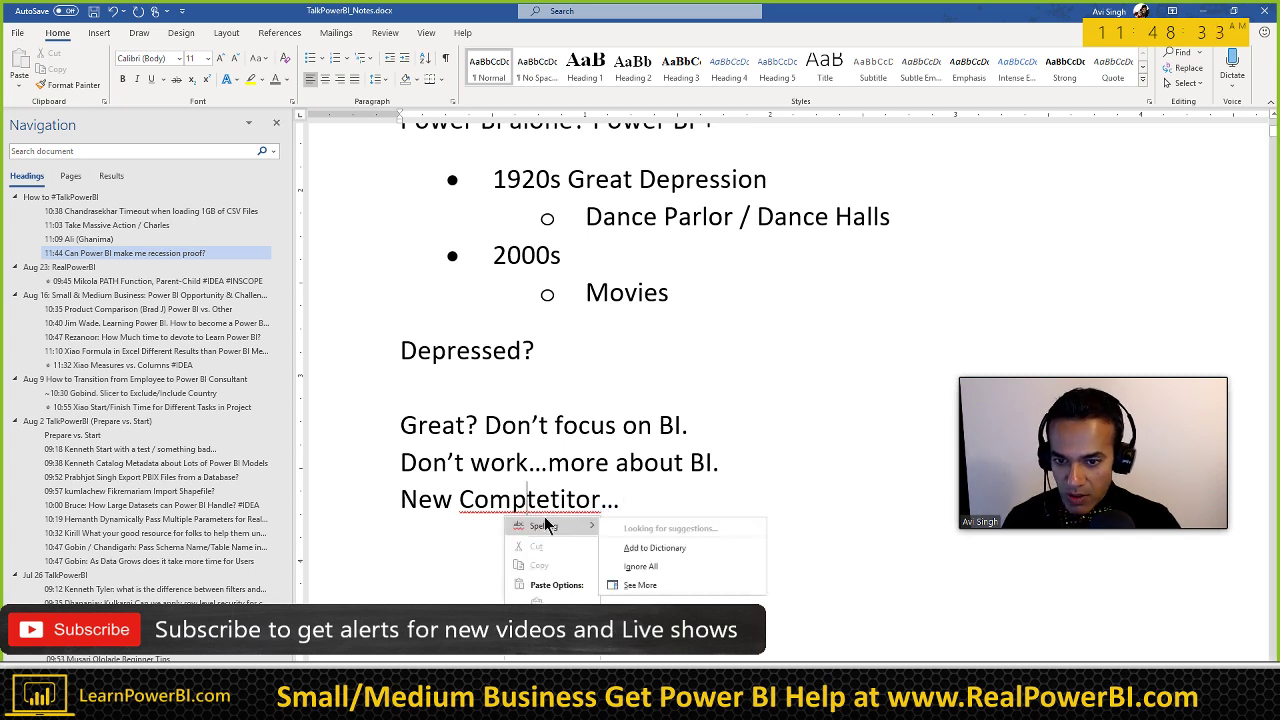
pyautogui.click(645, 528)
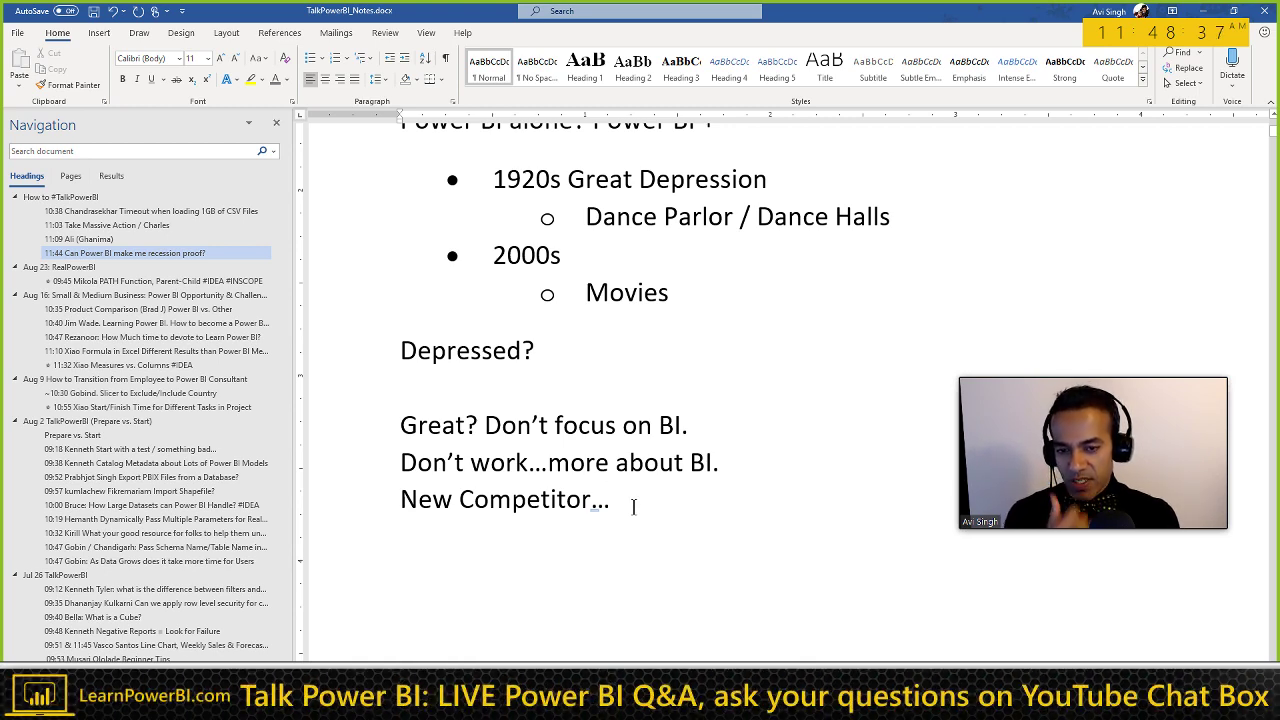
# Step: Make the 'Don't work…more about BI.' line bold
pyautogui.press('Up')
pyautogui.press('Home')
pyautogui.hotkey('shift', 'Down')
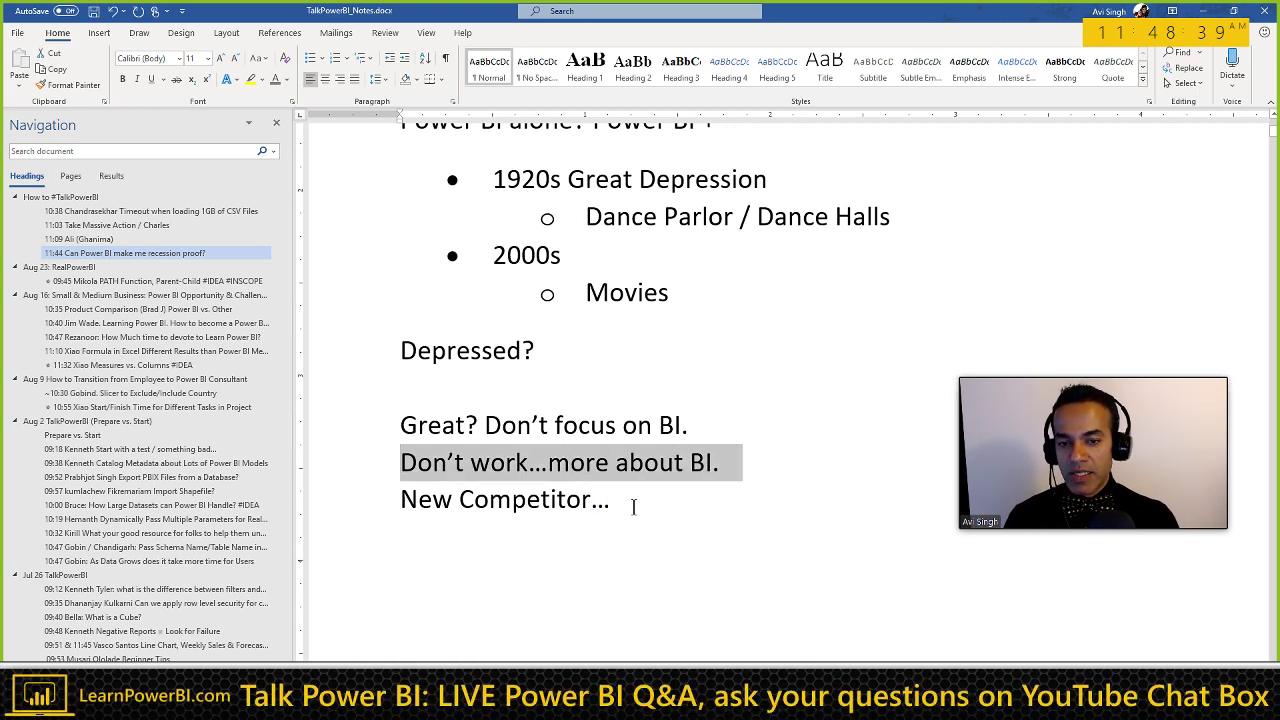
pyautogui.hotkey('ctrl', 'b')
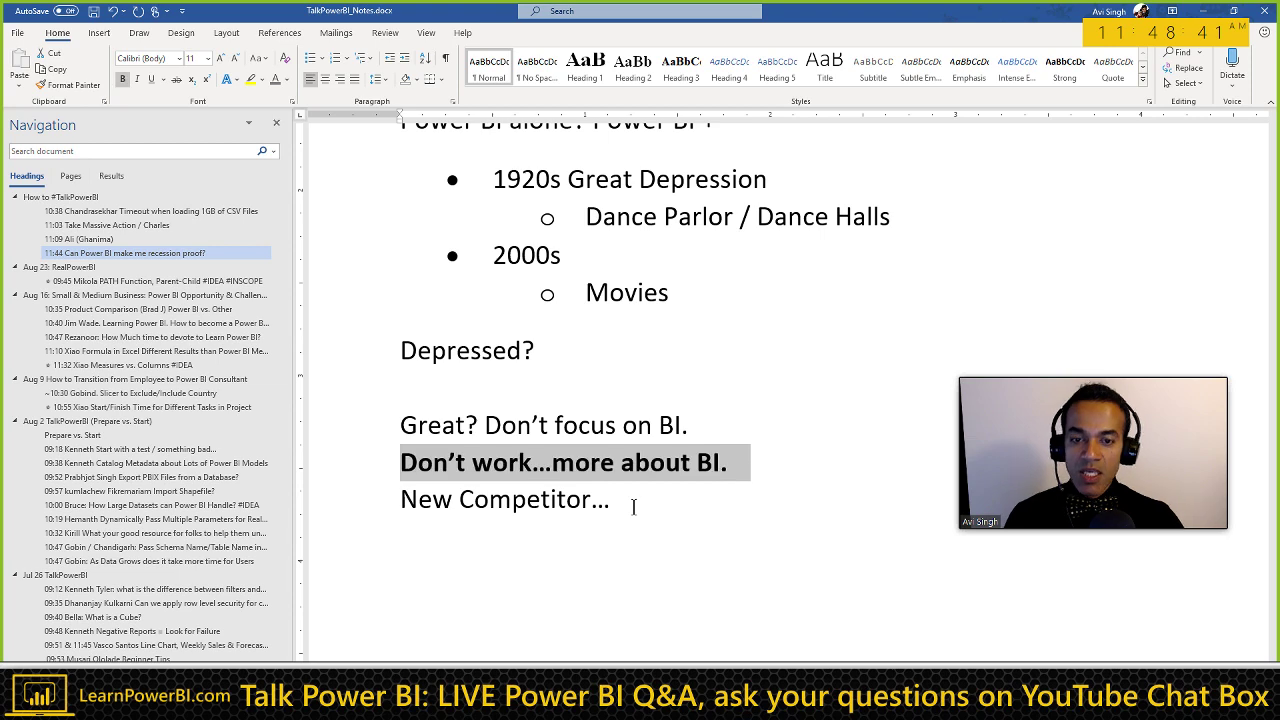
pyautogui.click(648, 400)
pyautogui.scroll(3, 650, 400)
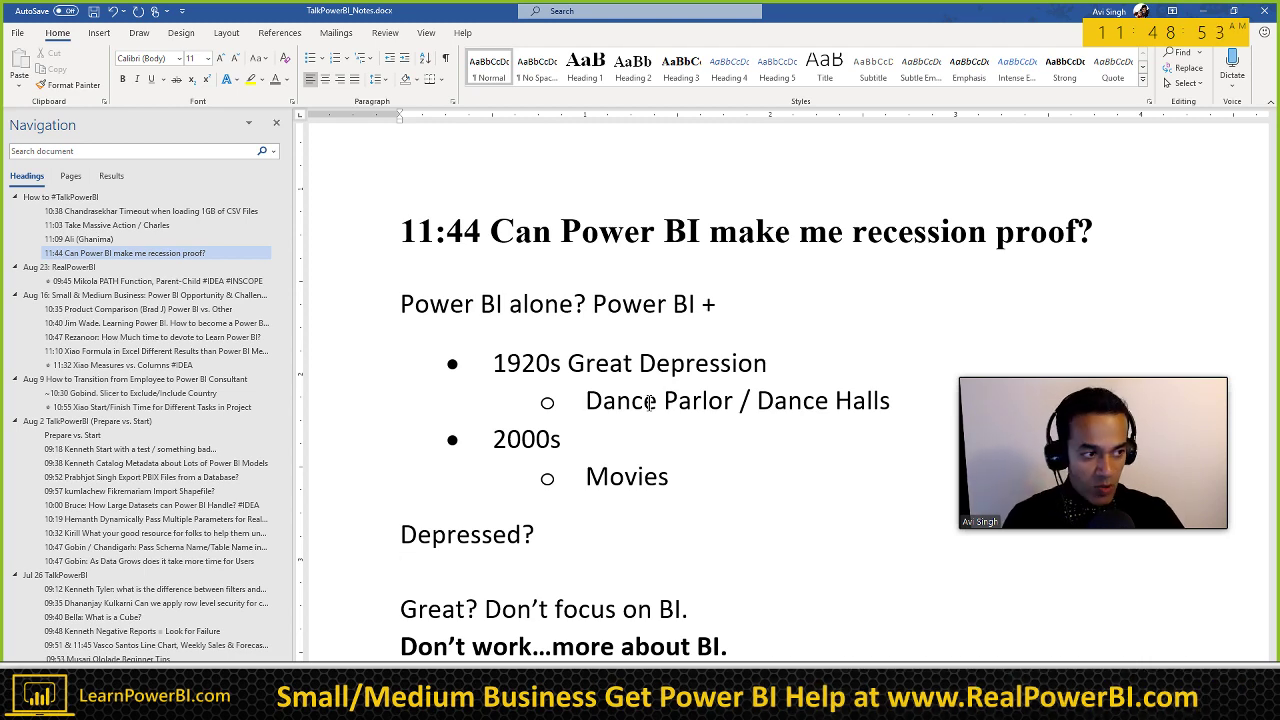
pyautogui.hotkey('alt', 'Tab')
pyautogui.scroll(1, 292, 156)
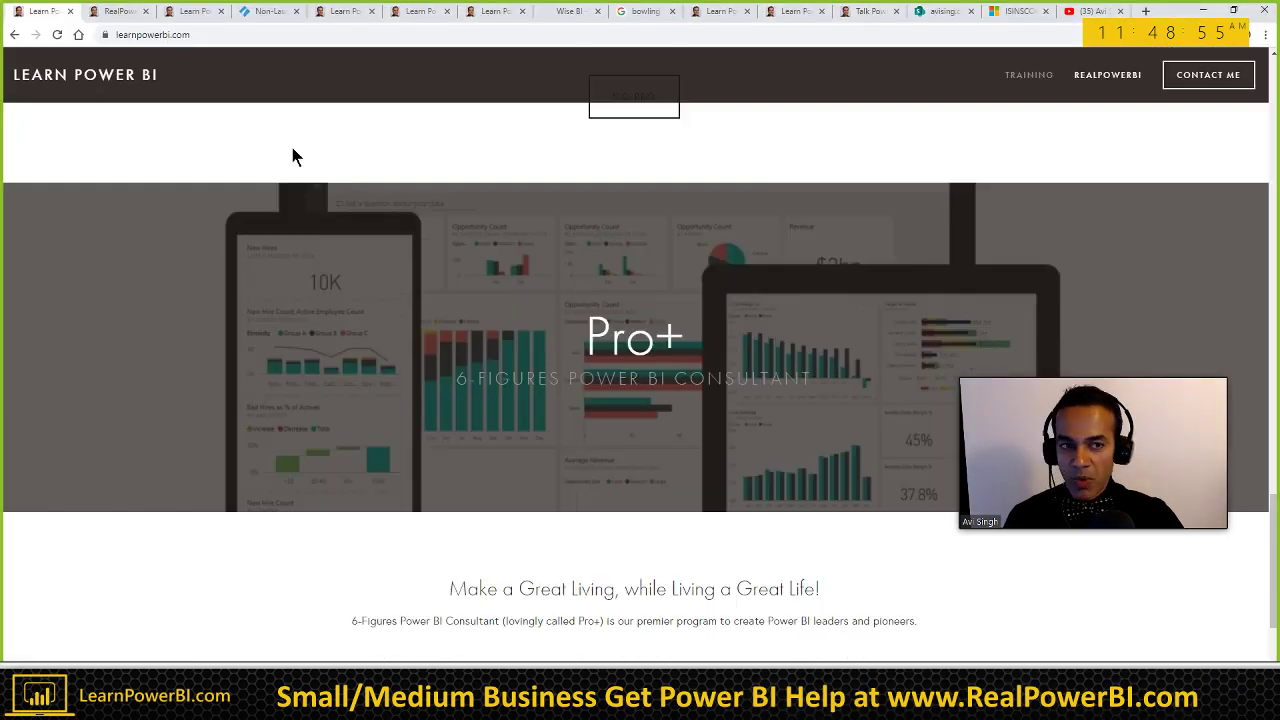
pyautogui.scroll(10, 288, 152)
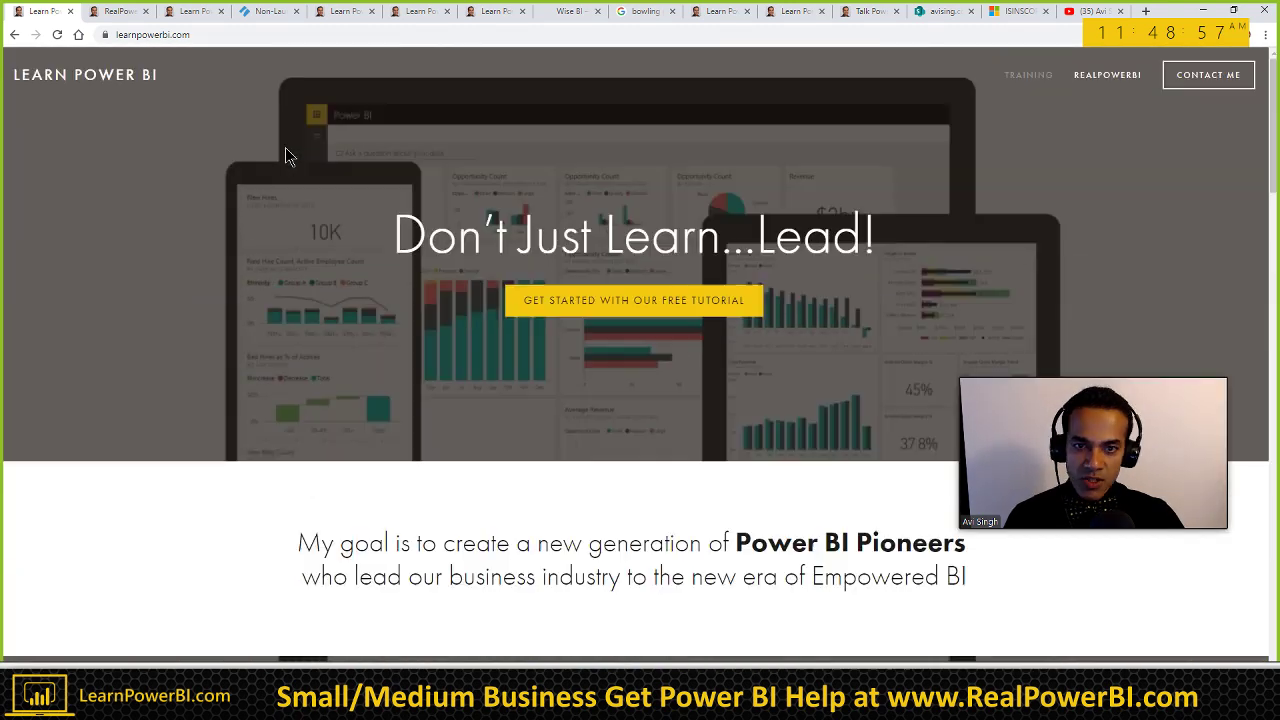
pyautogui.moveTo(757, 238); pyautogui.dragTo(858, 238)
pyautogui.hotkey('alt', 'Tab')
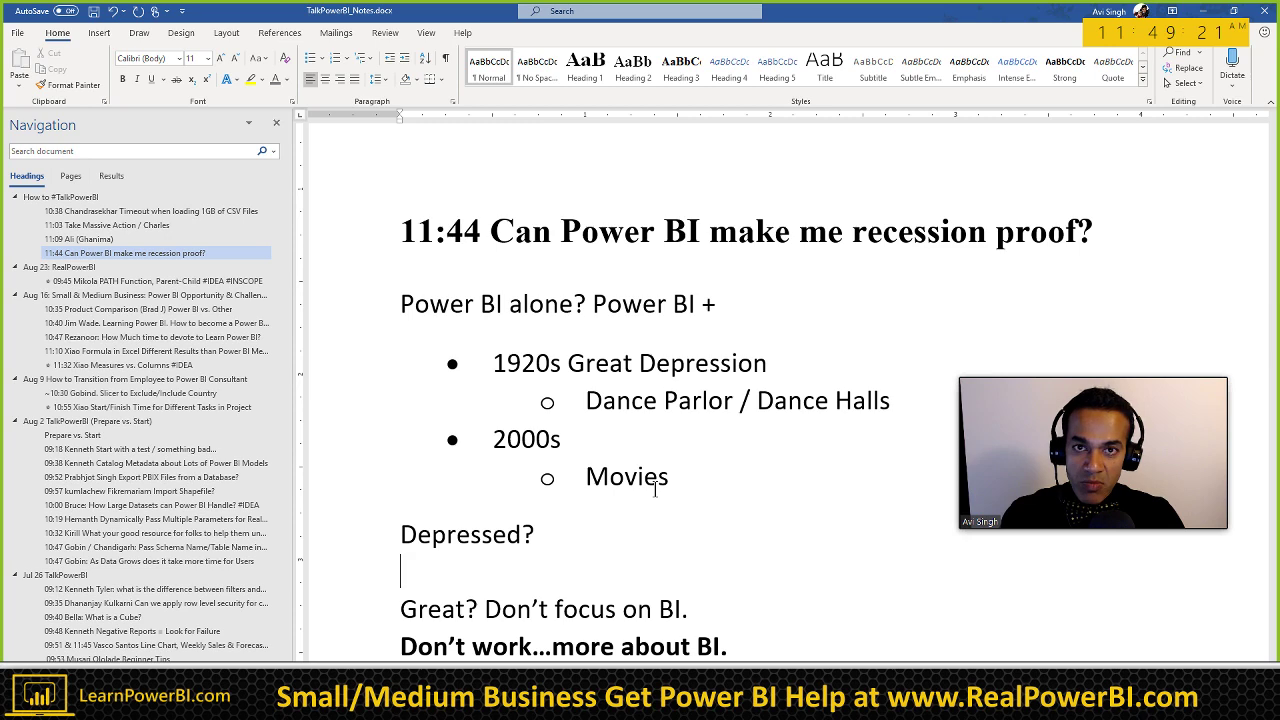
# Step: Add the line 'Outsourcing?' below 'New Competitor…'
pyautogui.scroll(-2, 653, 488)
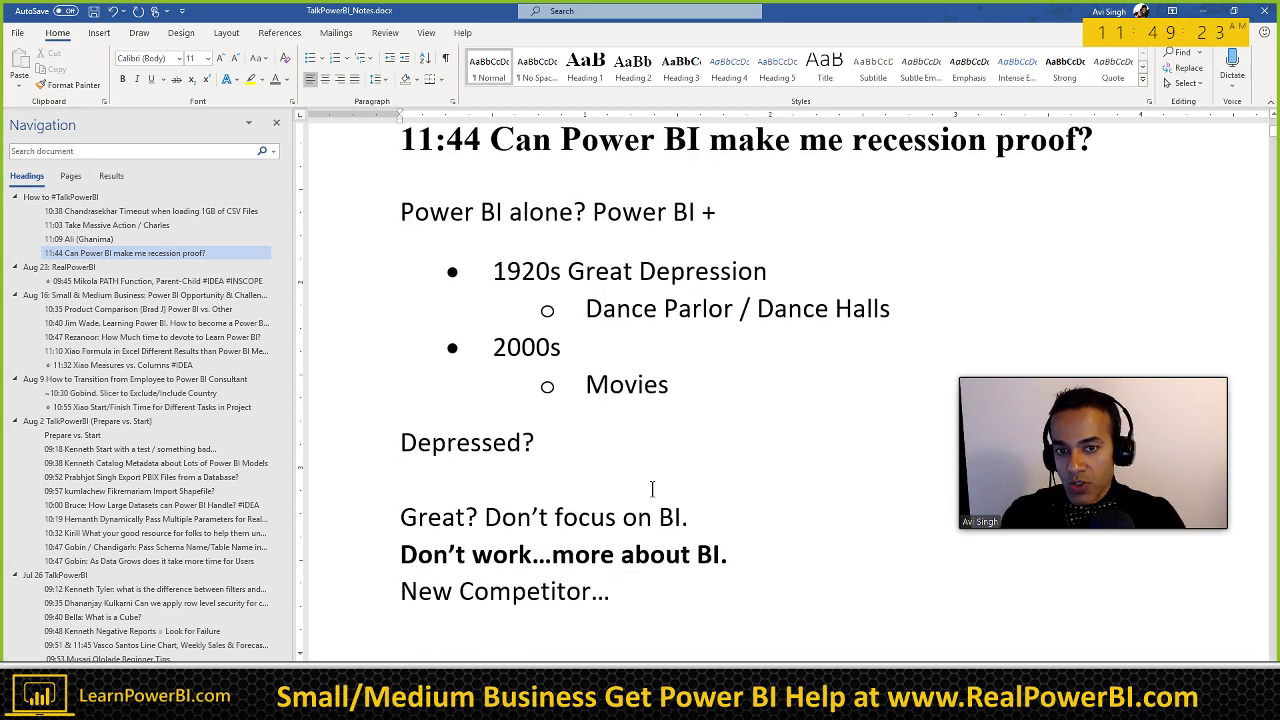
pyautogui.scroll(2, 652, 488)
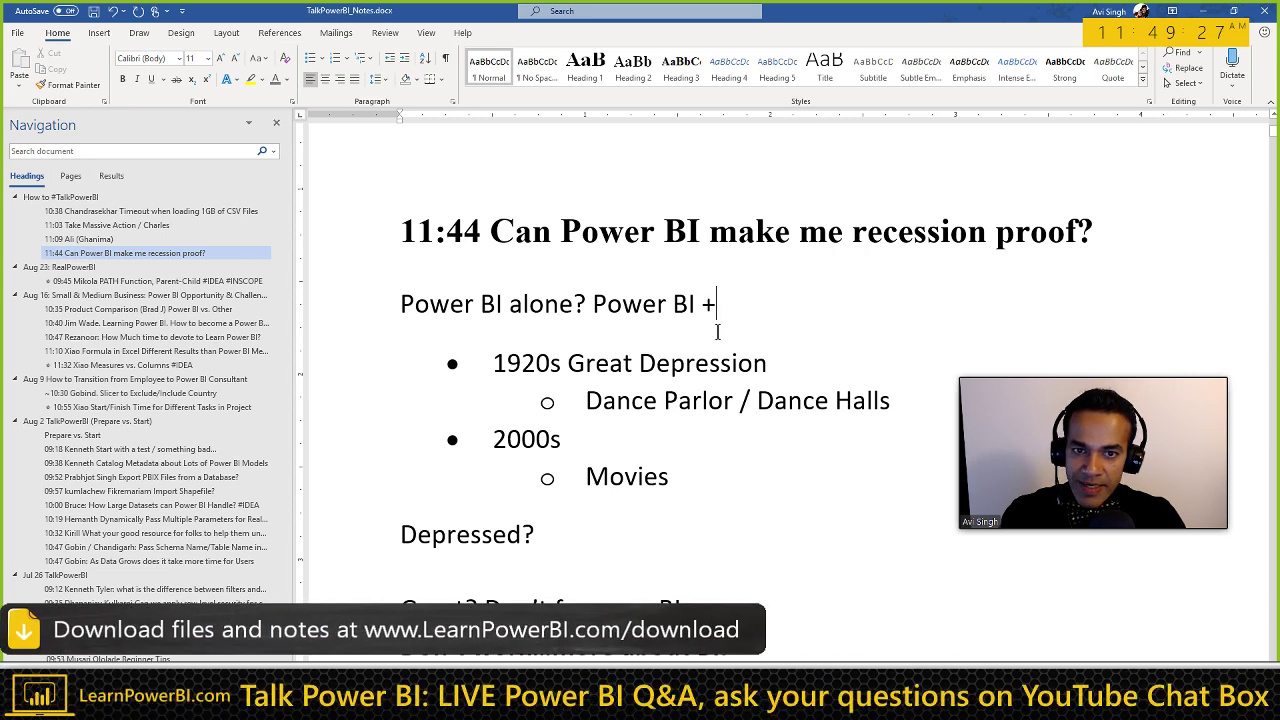
pyautogui.scroll(-2, 749, 328)
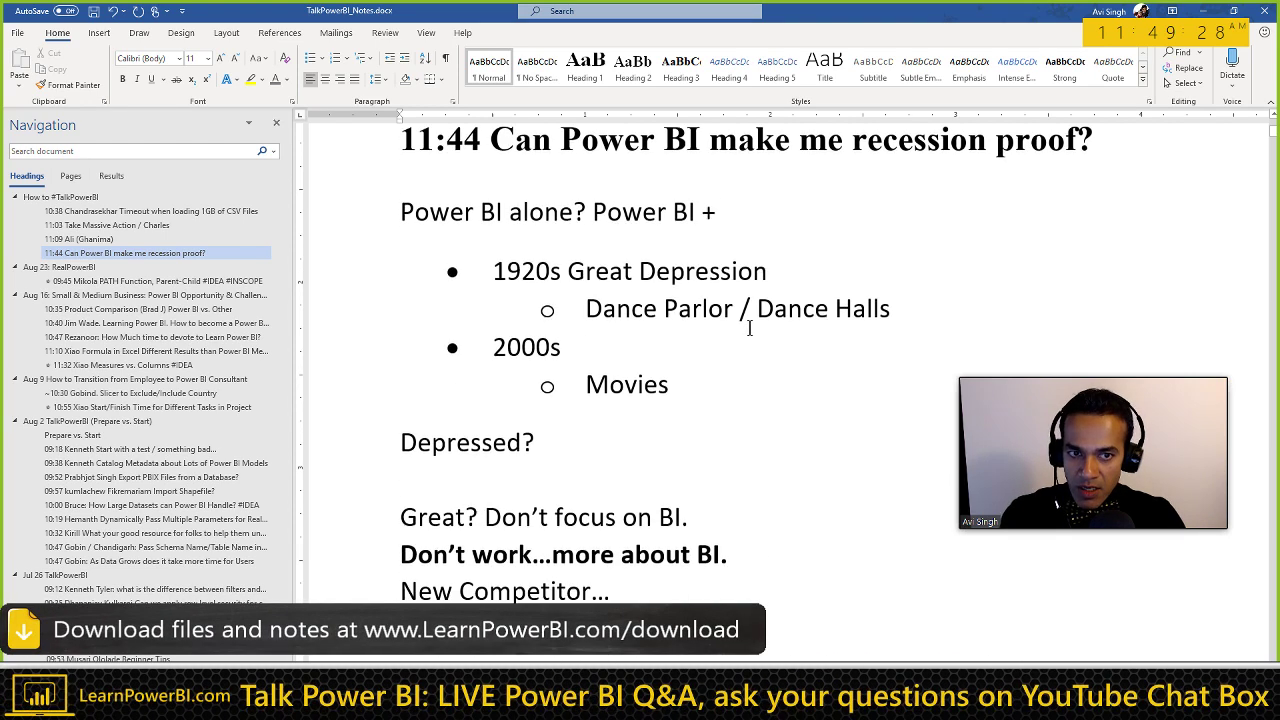
pyautogui.click(641, 598)
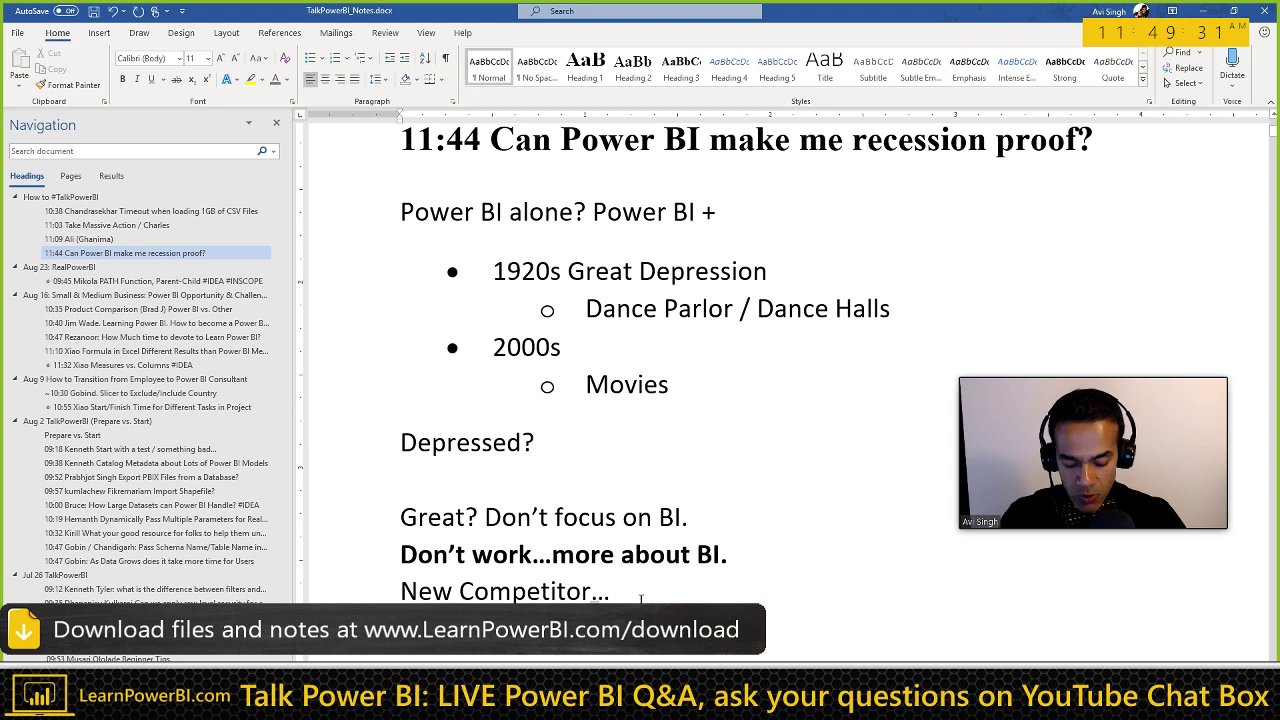
pyautogui.press('Return')
pyautogui.write('Ou')
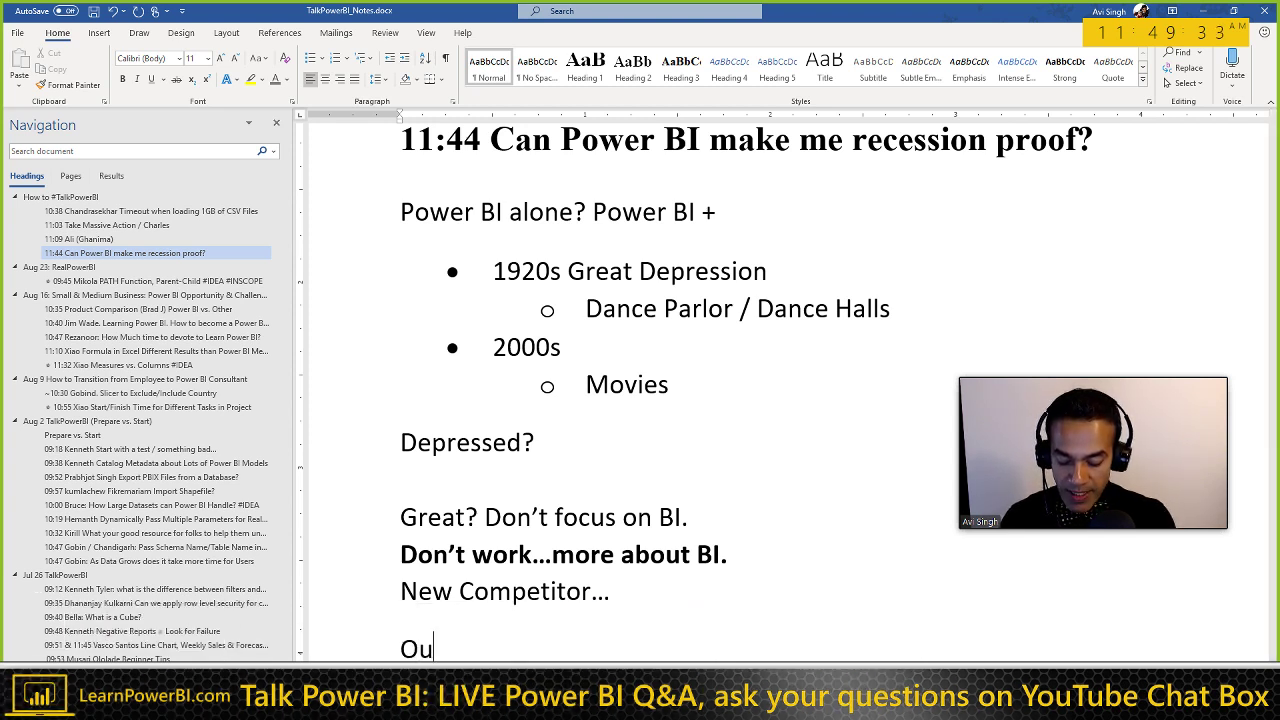
pyautogui.write('tsourcing')
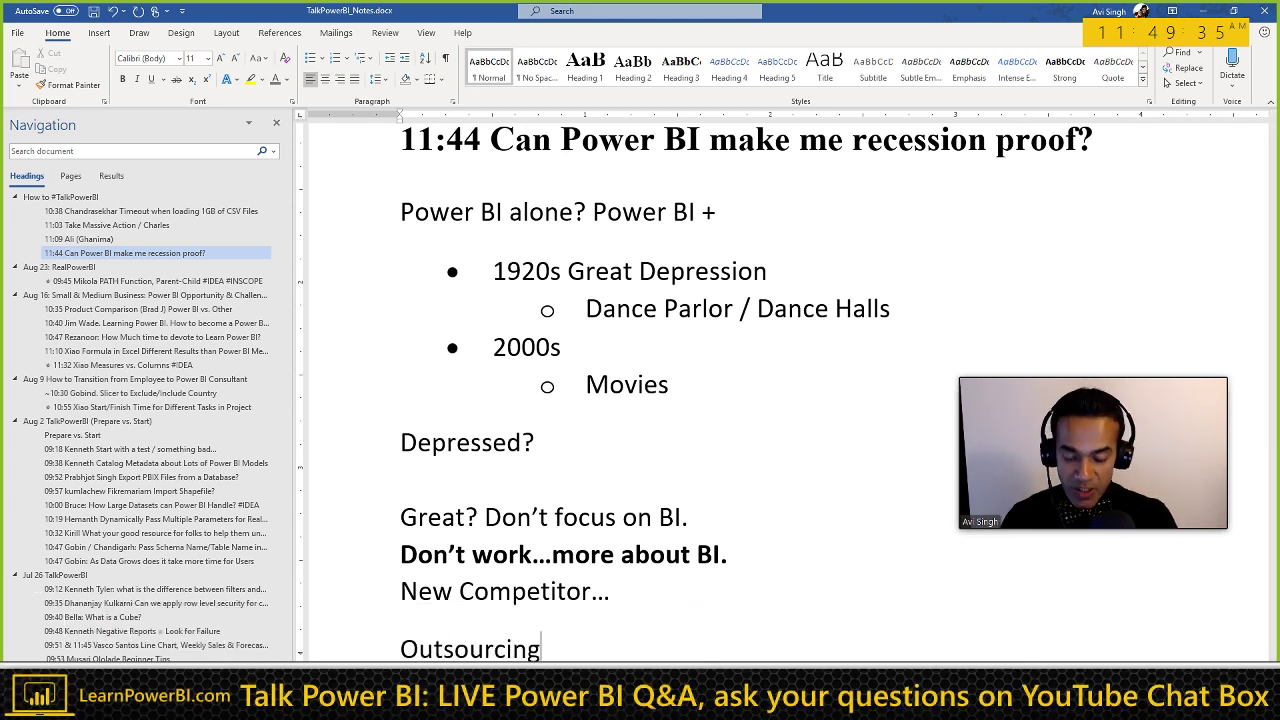
pyautogui.write('?')
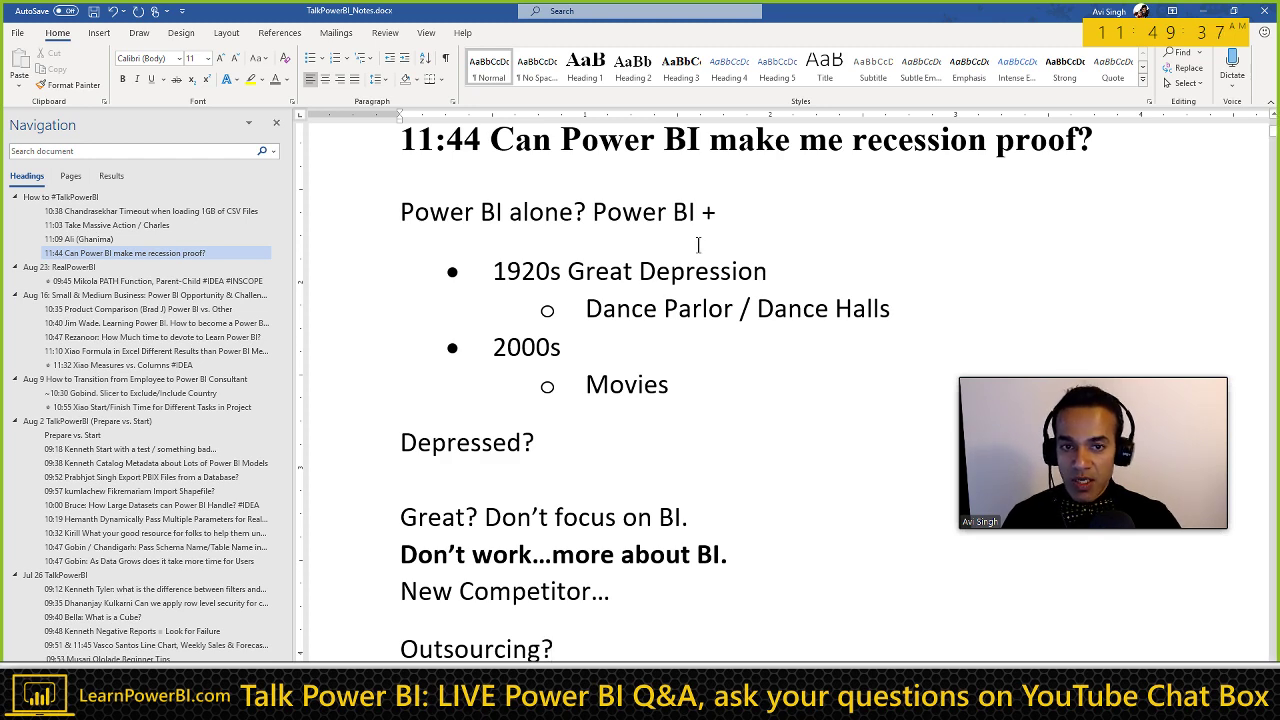
# Step: Make the '+' after 'Power BI' bold
pyautogui.click(719, 214)
pyautogui.hotkey('shift', 'Left')
pyautogui.hotkey('ctrl', 'b')
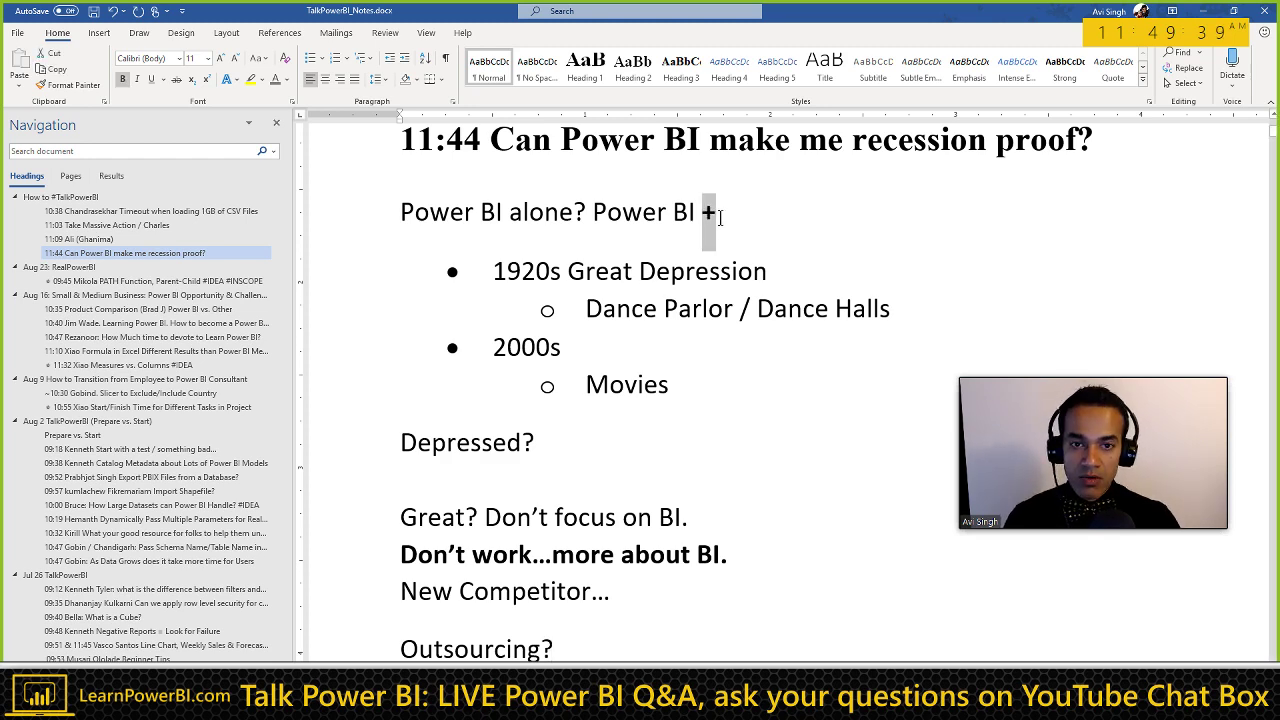
pyautogui.click(725, 217)
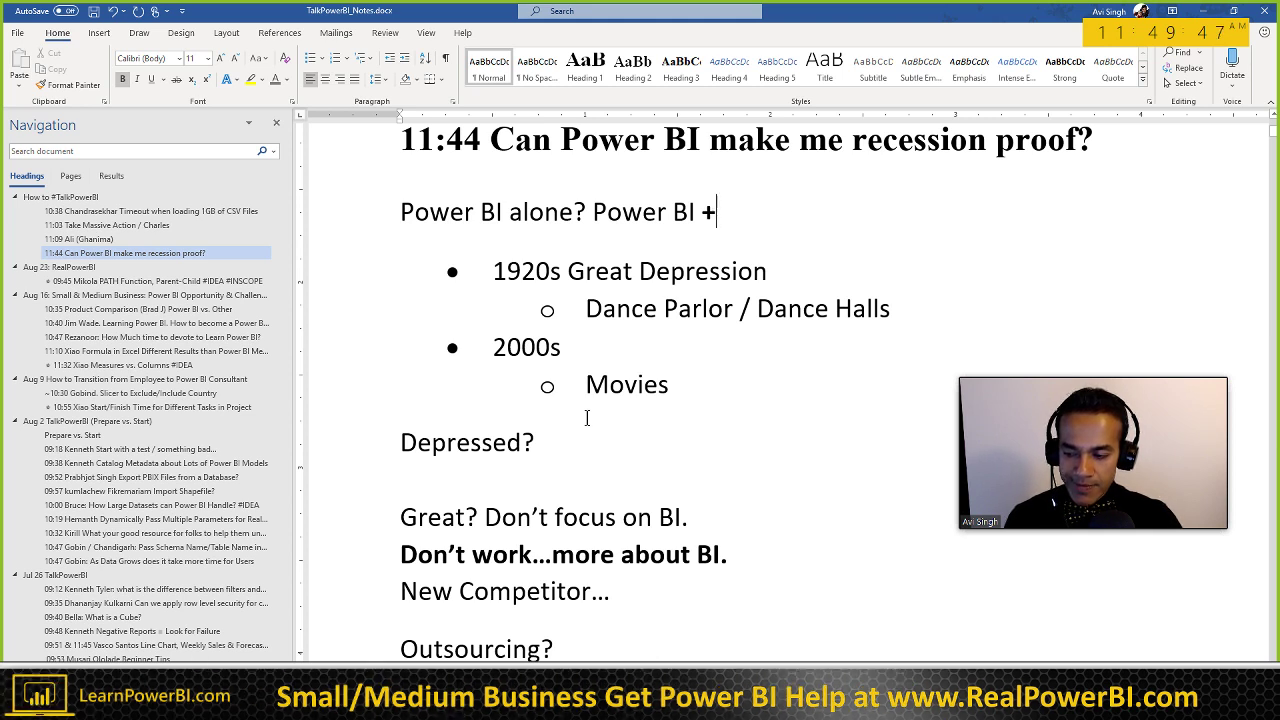
pyautogui.click(561, 647)
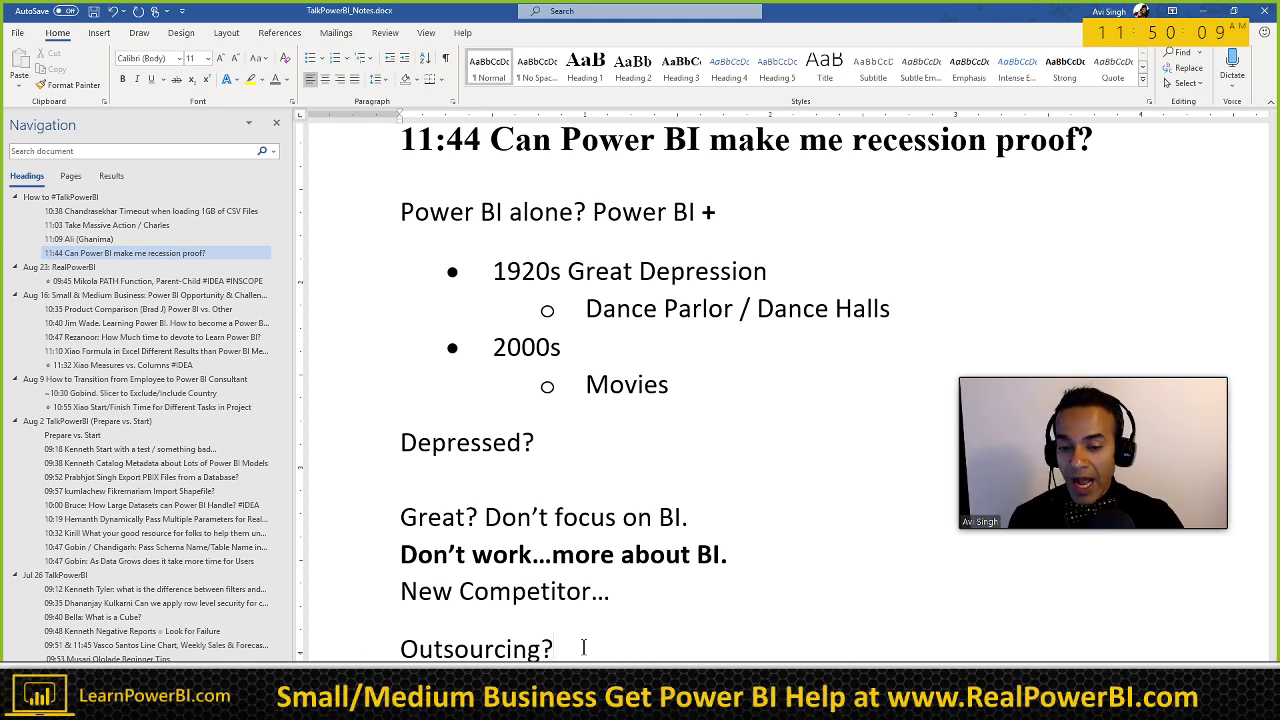
pyautogui.scroll(-2, 583, 647)
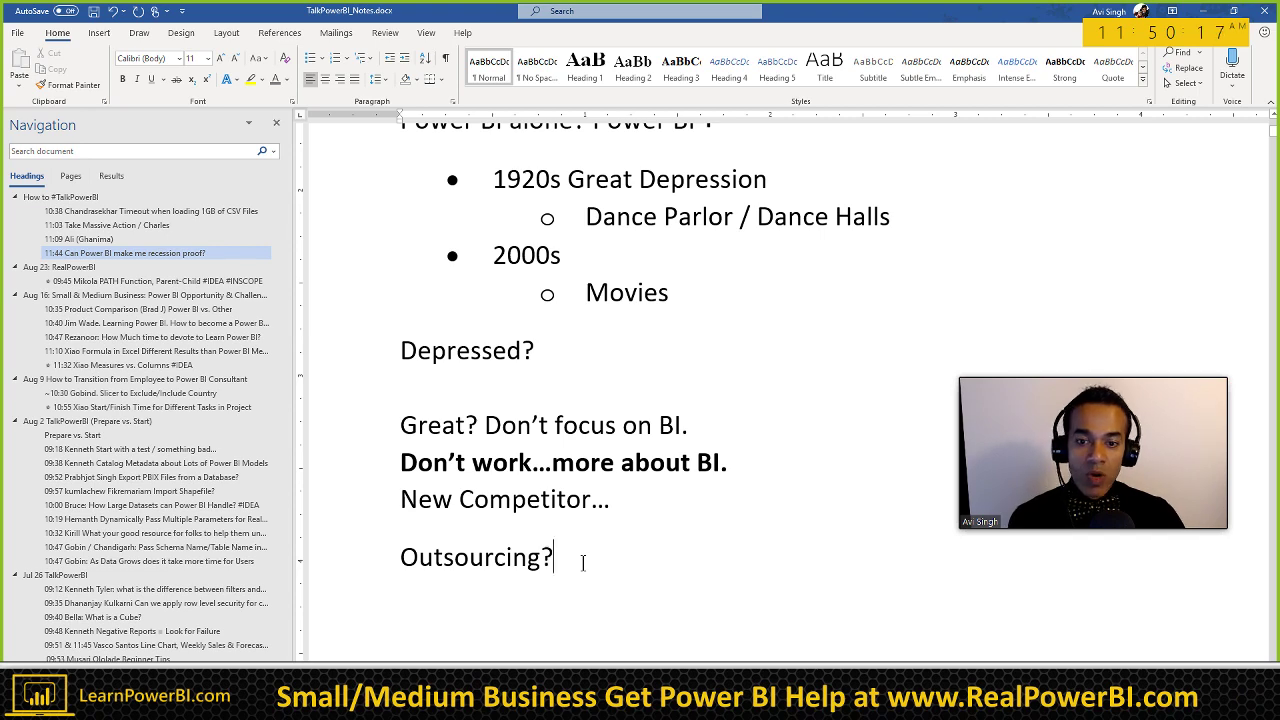
pyautogui.scroll(2, 726, 457)
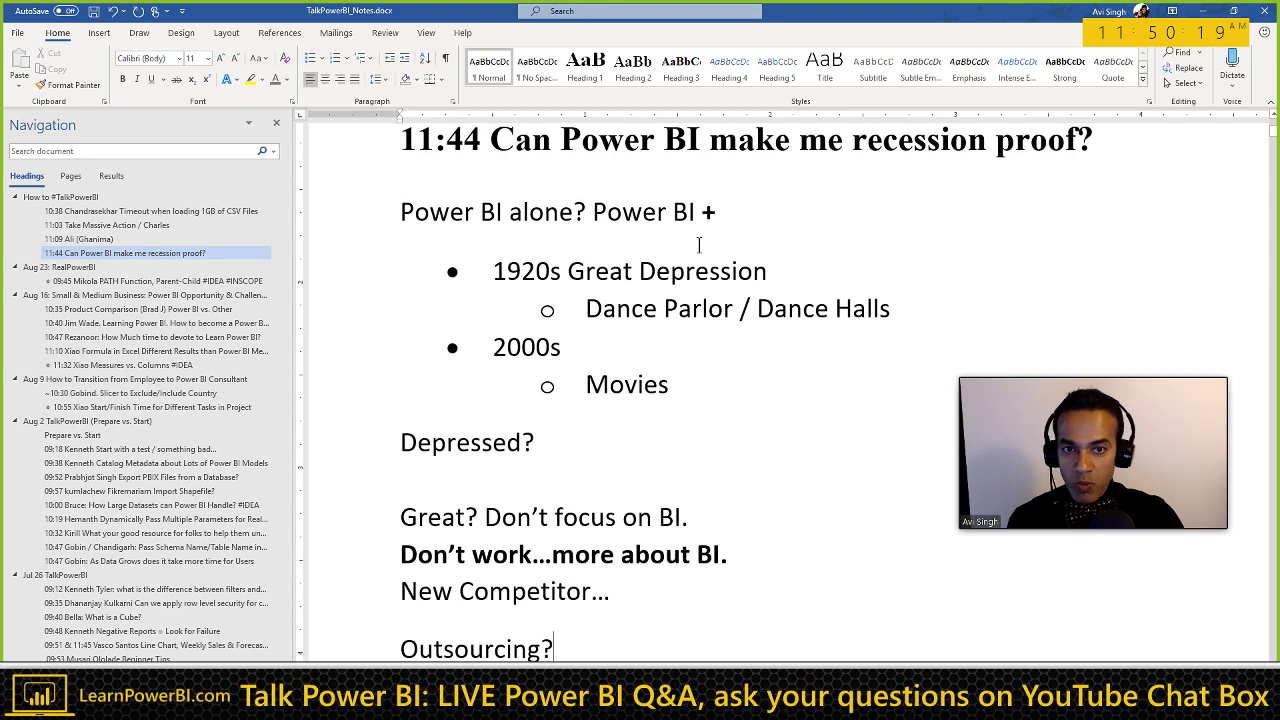
pyautogui.click(727, 211)
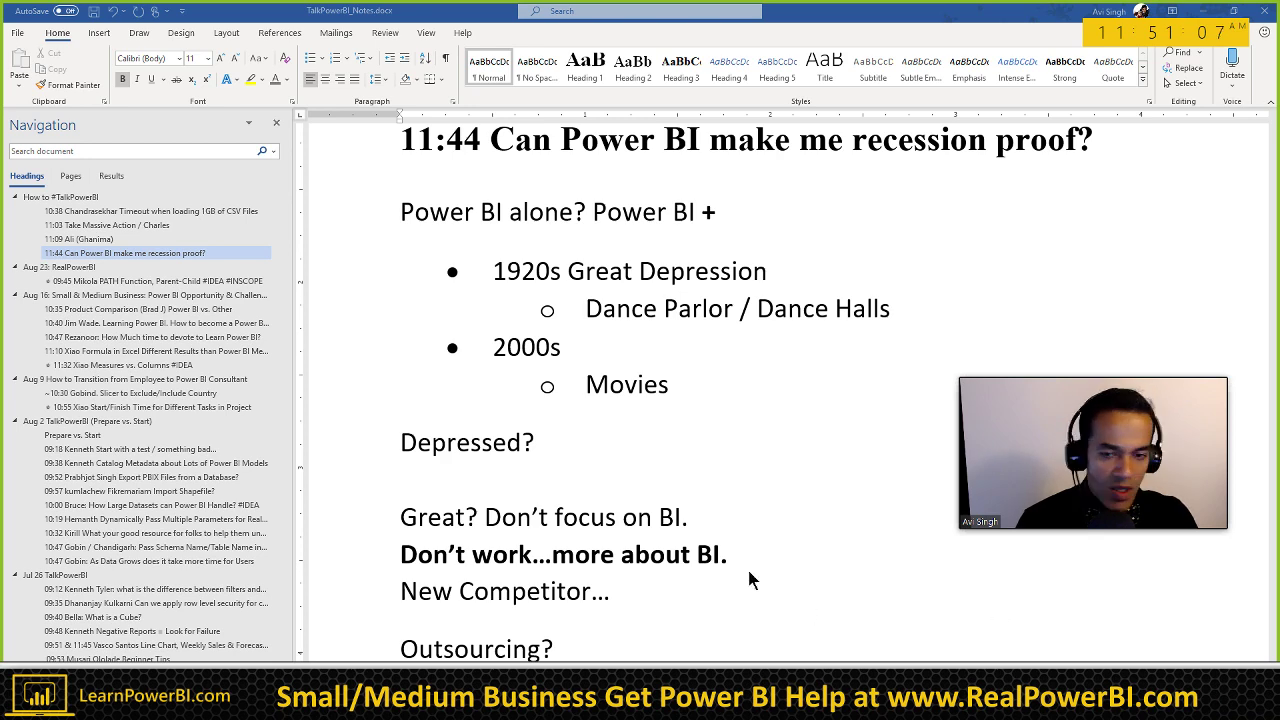
pyautogui.scroll(-3, 560, 540)
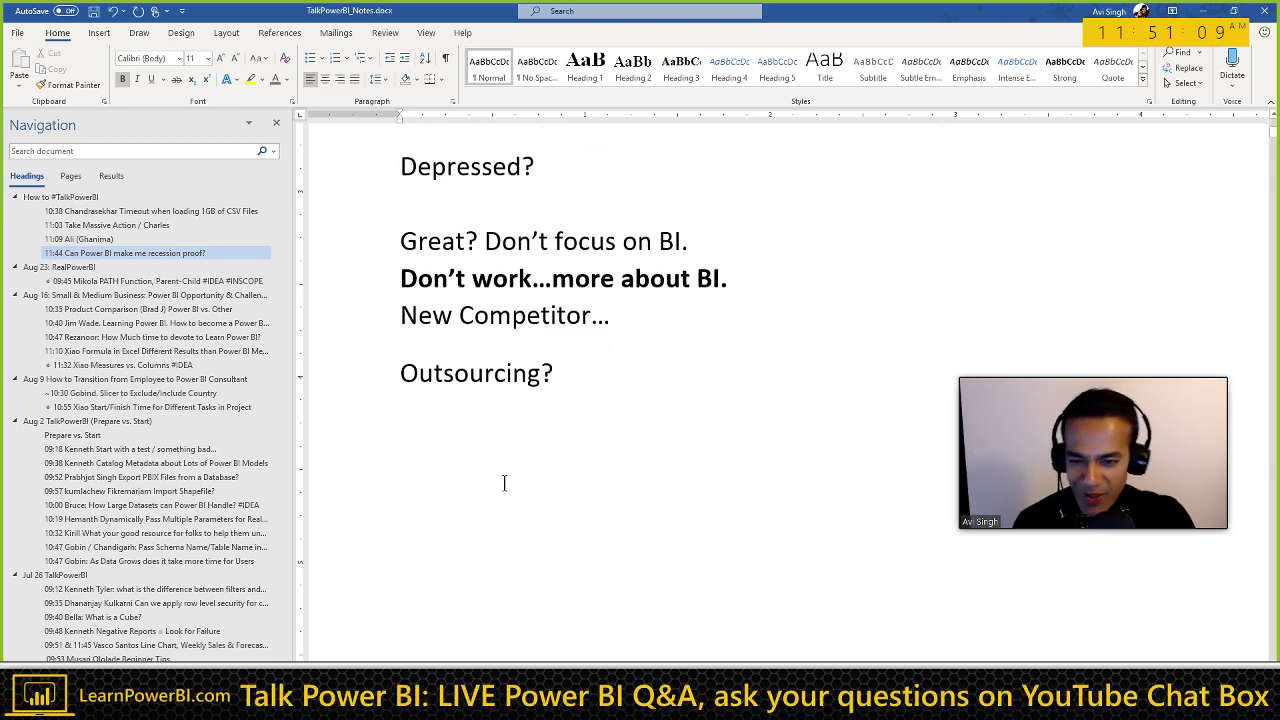
# Step: Write the 11:51 line with the viewer's name and 'How to Select Files in Folder', pasting their question below
pyautogui.write('11:')
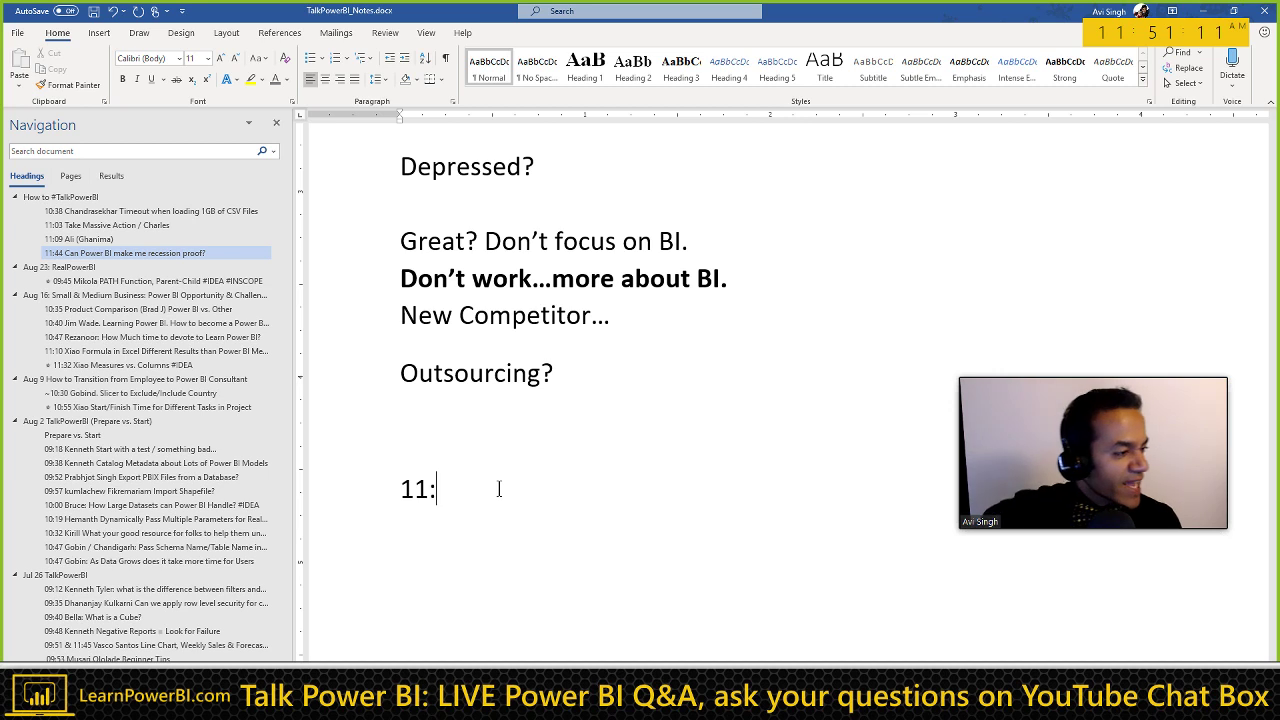
pyautogui.write('51')
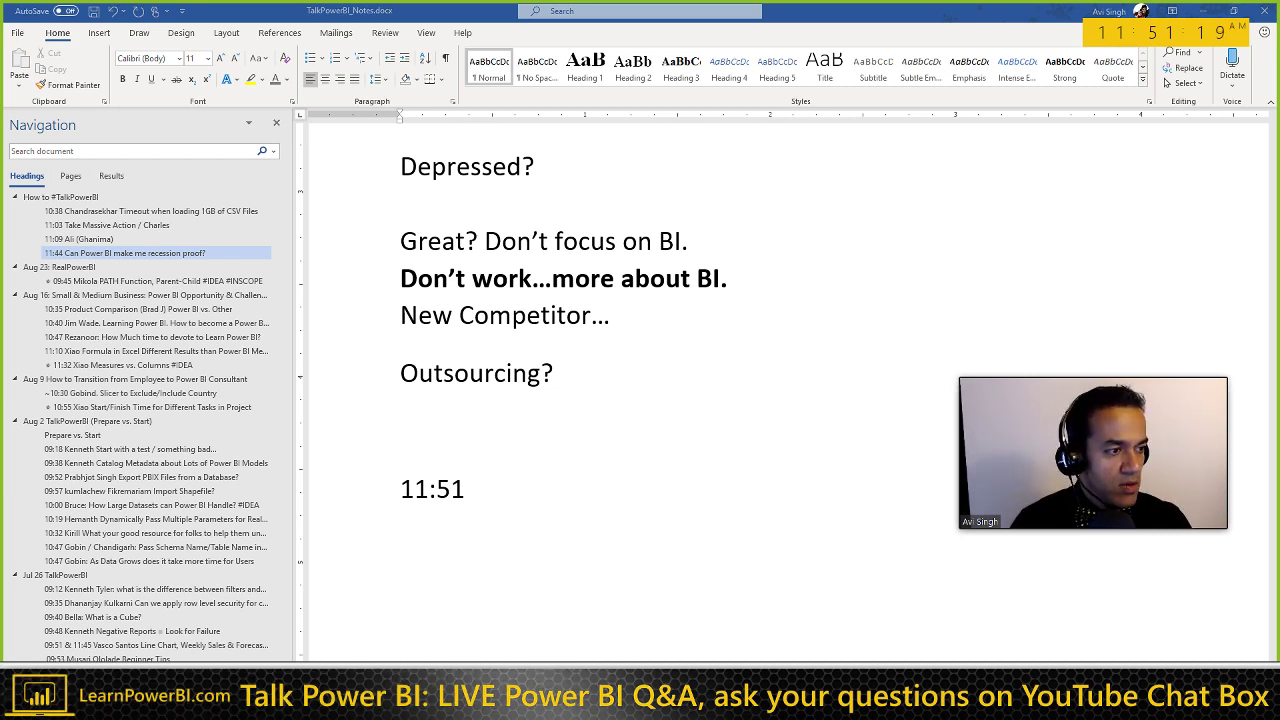
pyautogui.click(467, 554)
pyautogui.press('Return')
pyautogui.hotkey('ctrl', 'v')
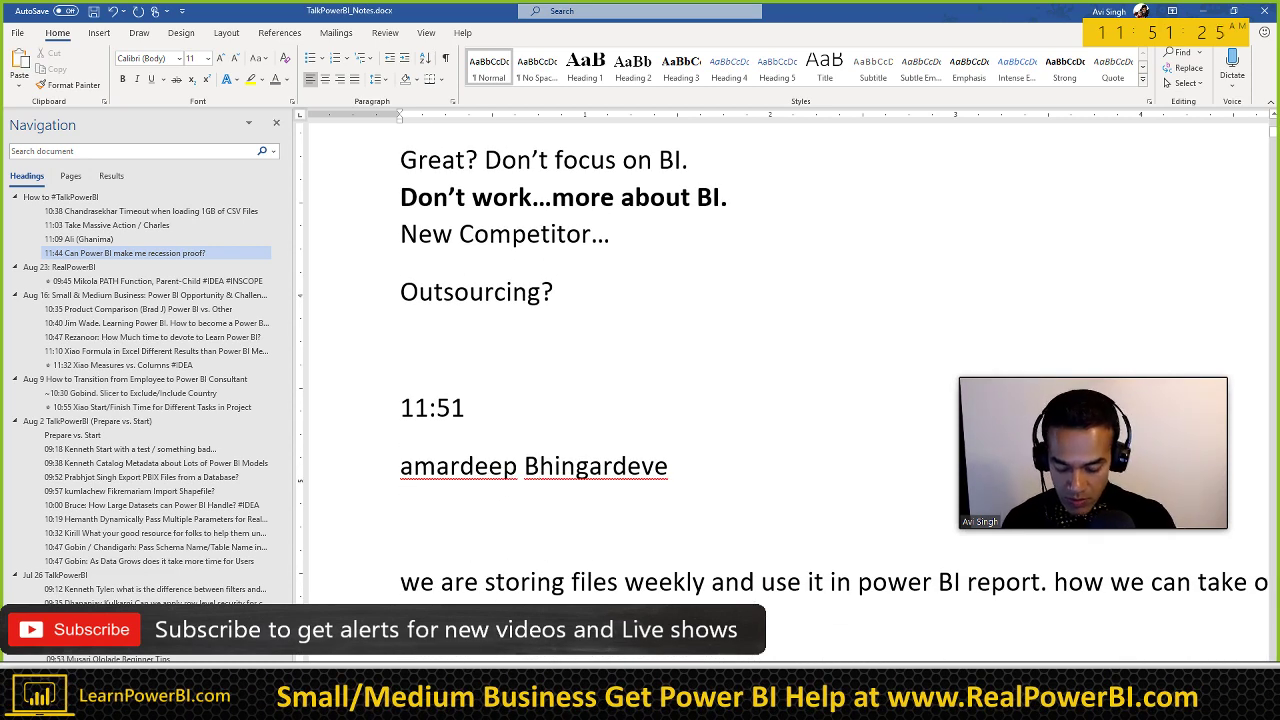
pyautogui.write('Amandeep How t')
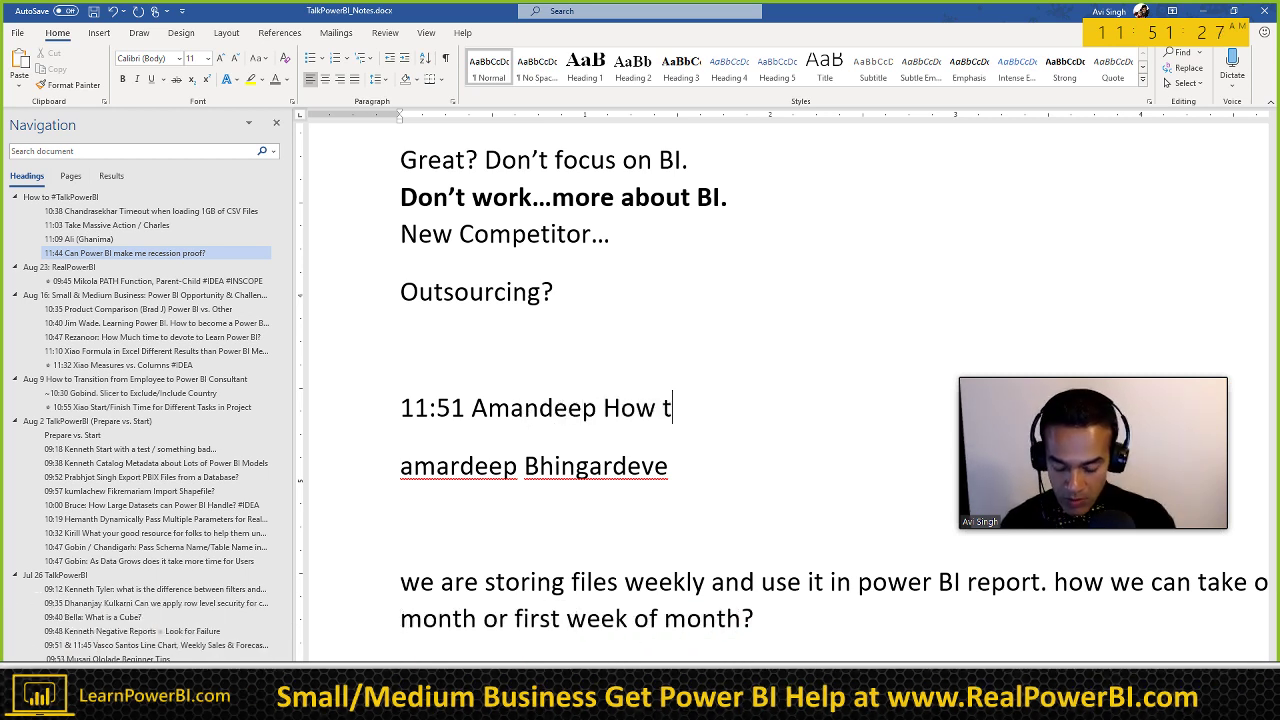
pyautogui.write('o Select Fils i')
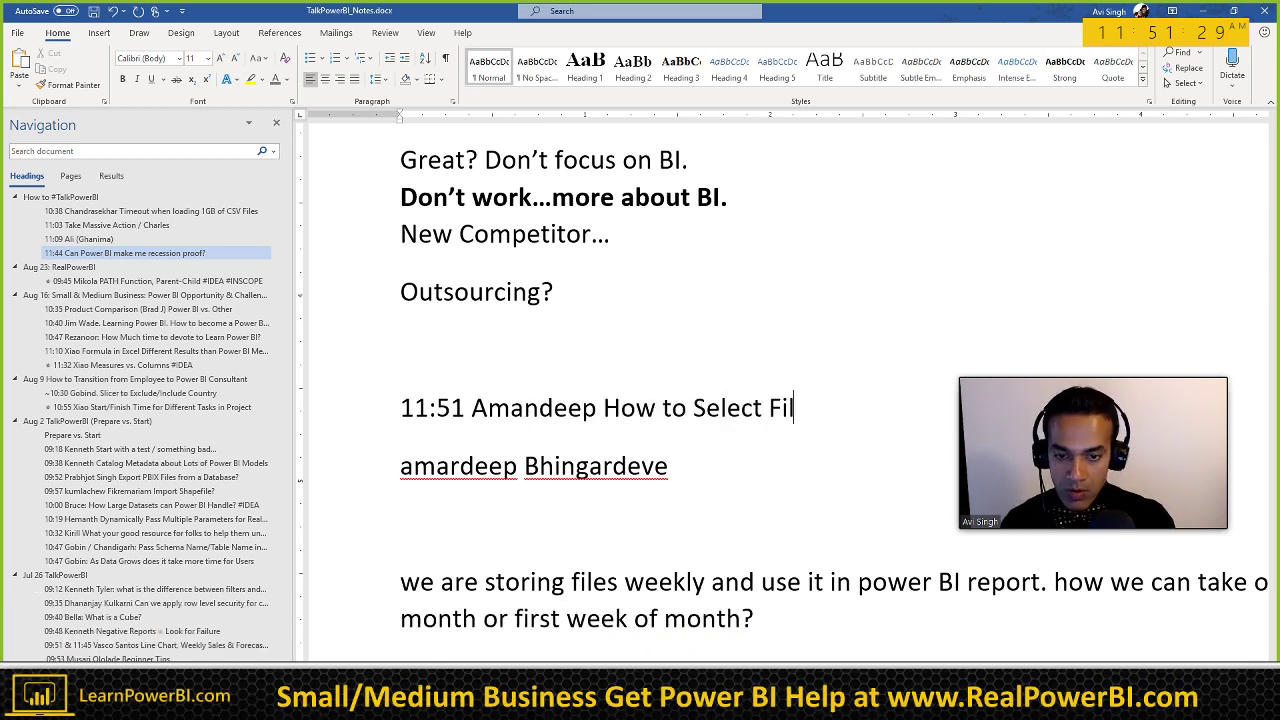
pyautogui.press('BackSpace')
pyautogui.press('BackSpace')
pyautogui.write('es ')
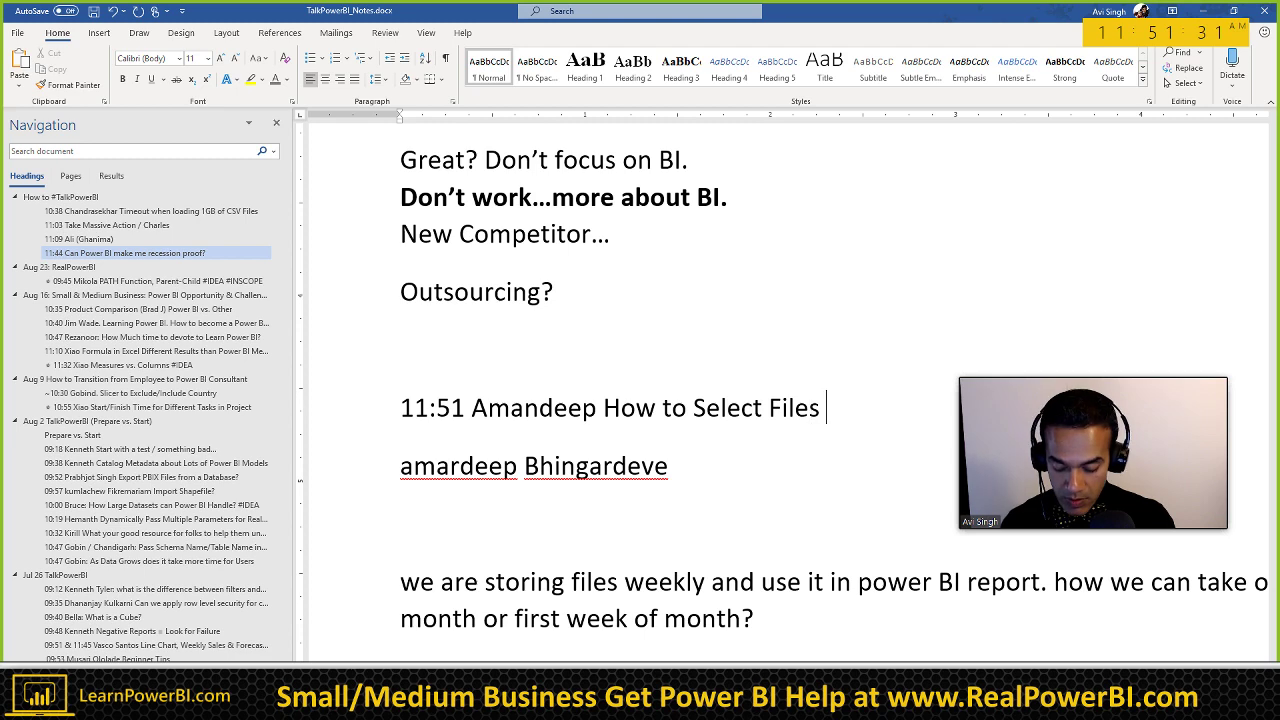
pyautogui.write('in Folder')
# Step: Format the 11:51 line as Heading 3
pyautogui.hotkey('ctrl', 'alt', '1')
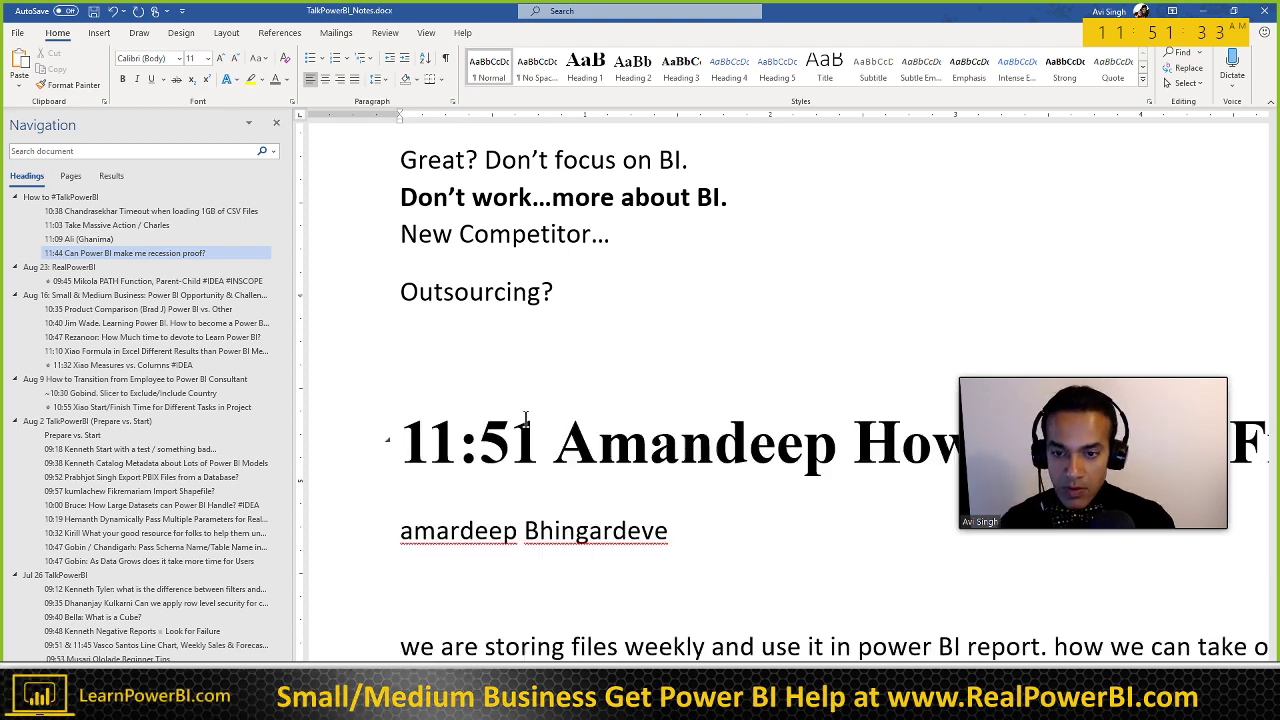
pyautogui.hotkey('ctrl', 'alt', '3')
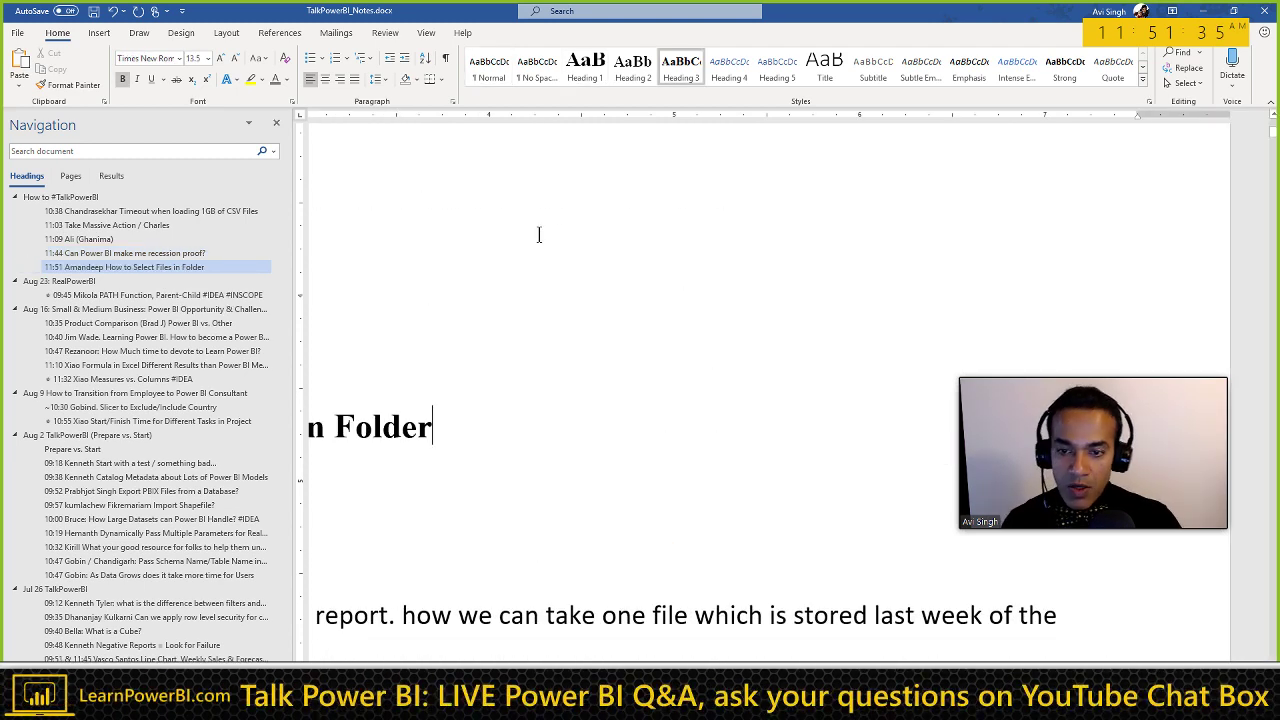
pyautogui.scroll(-2, 414, 586)
pyautogui.hscroll(-5, 640, 400)
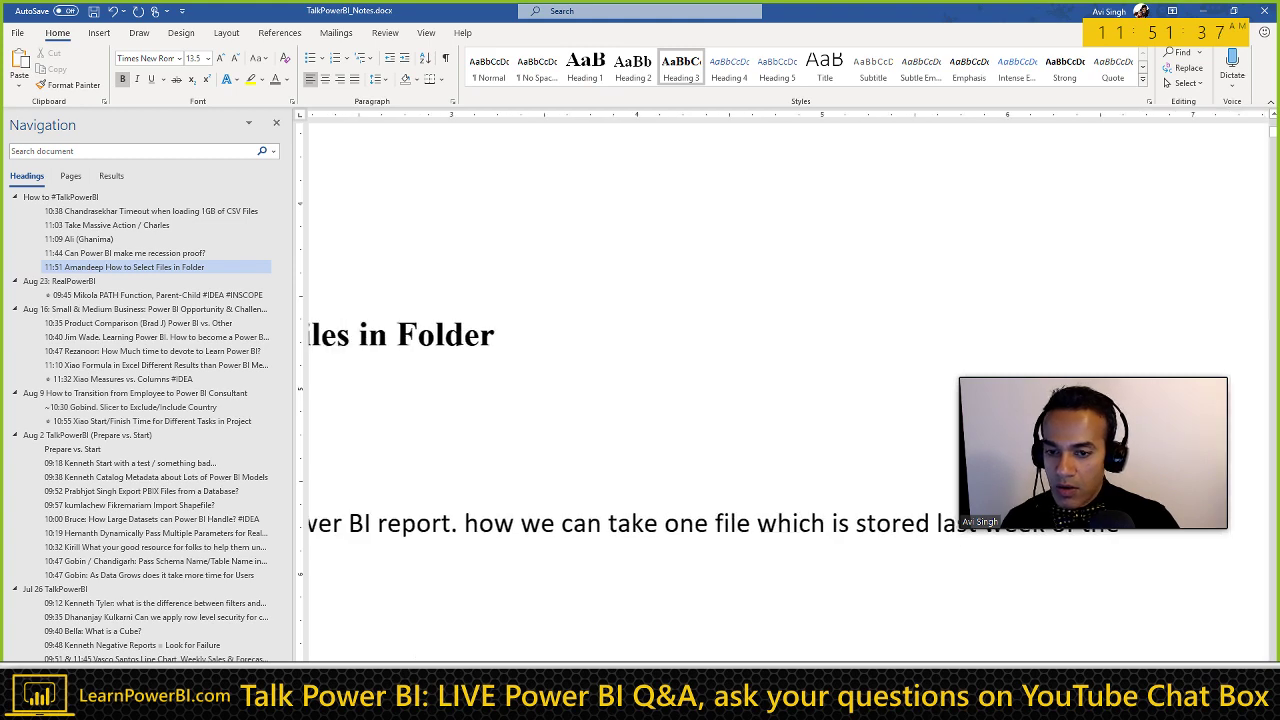
pyautogui.hscroll(-2, 489, 429)
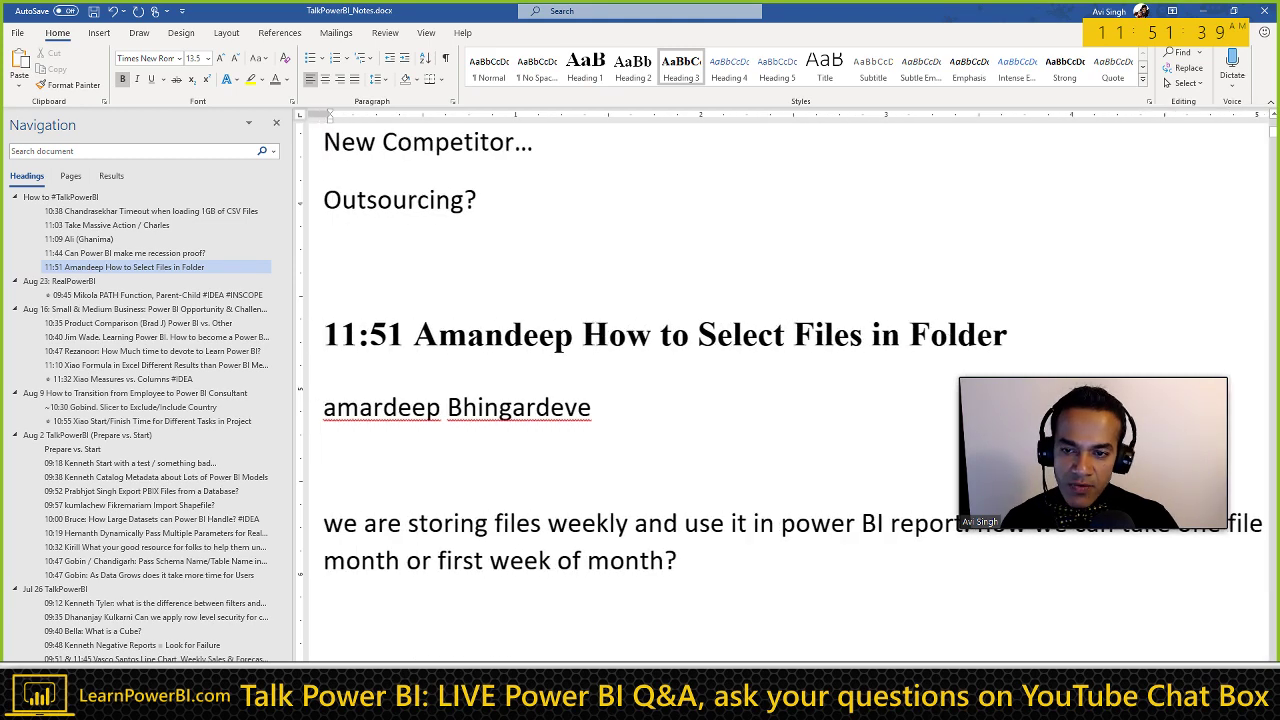
pyautogui.click(497, 403)
# Step: Add bullets 'Previous Step which shows list of Files' and 'And you can insert a step to Filter Files'
pyautogui.press('Home')
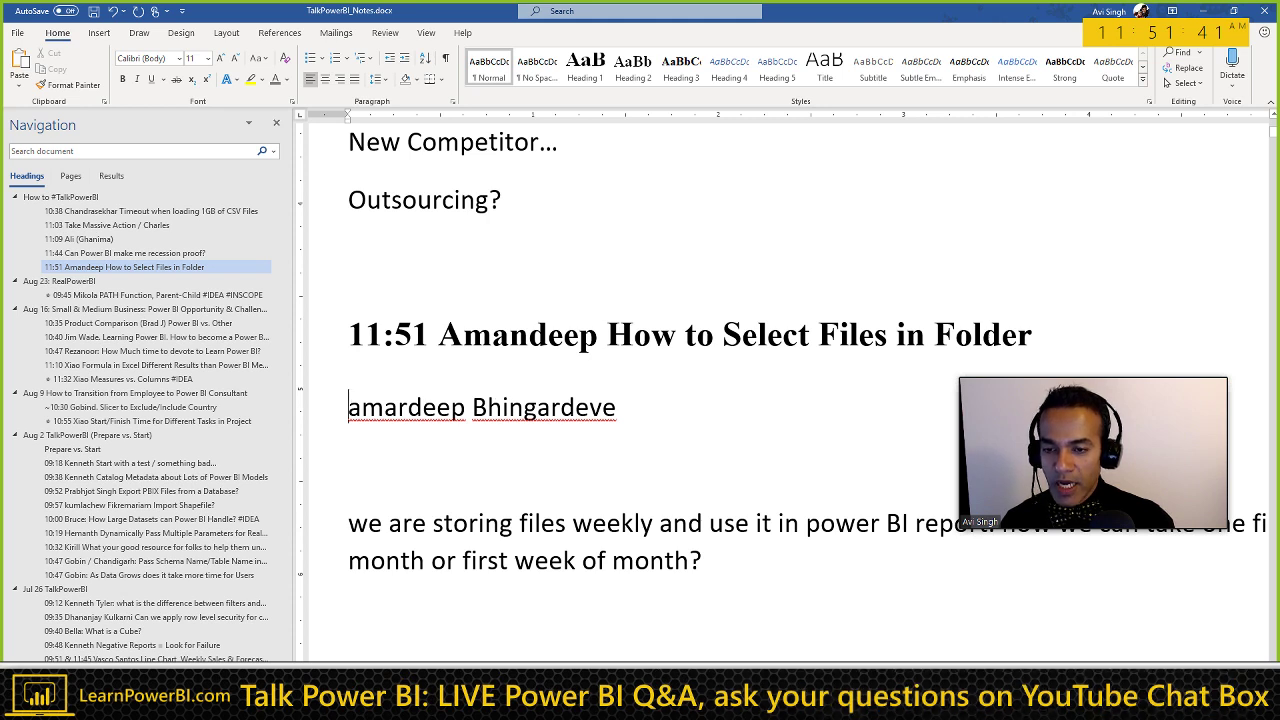
pyautogui.press('Return')
pyautogui.press('Up')
pyautogui.write('* Previous')
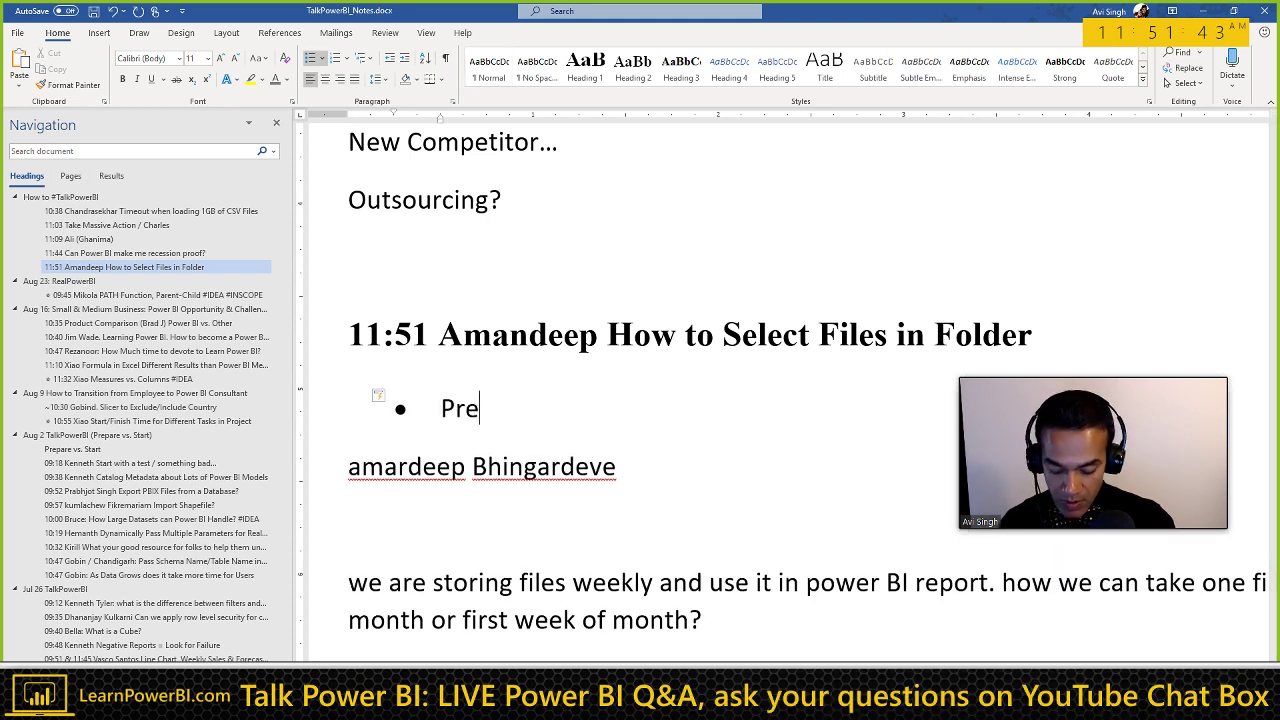
pyautogui.write(' Step which')
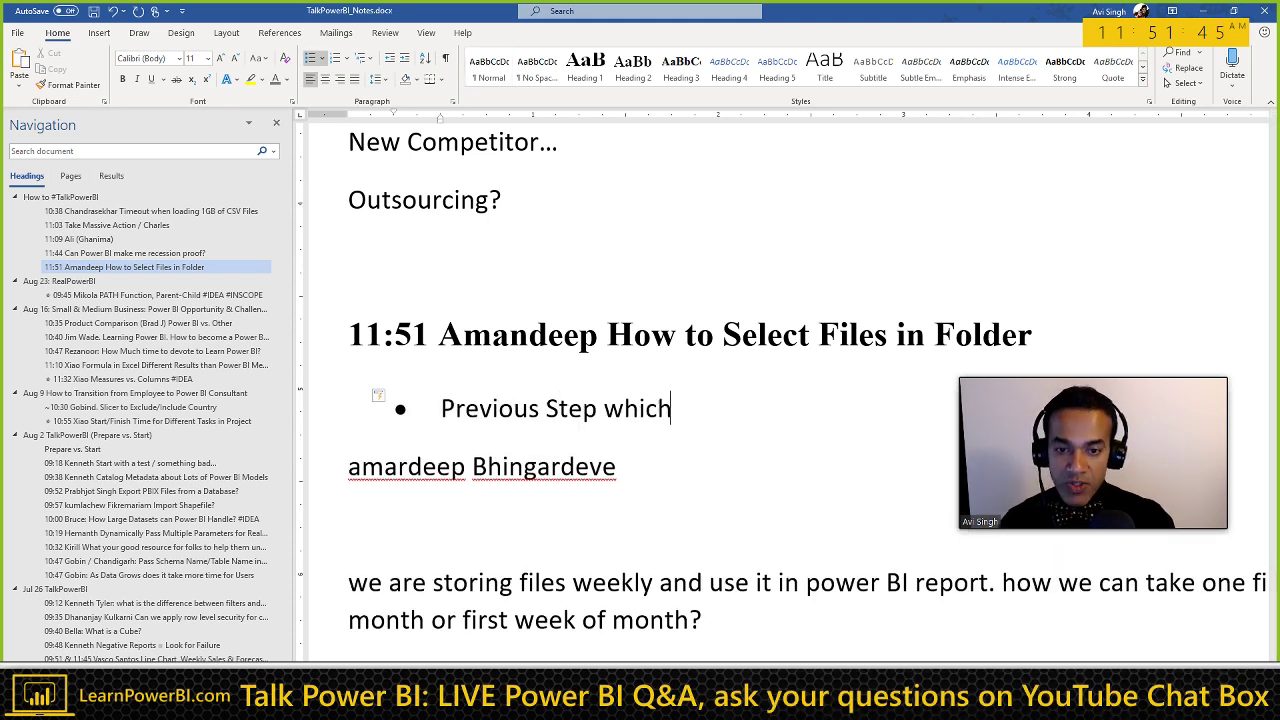
pyautogui.write(' shows list of Files')
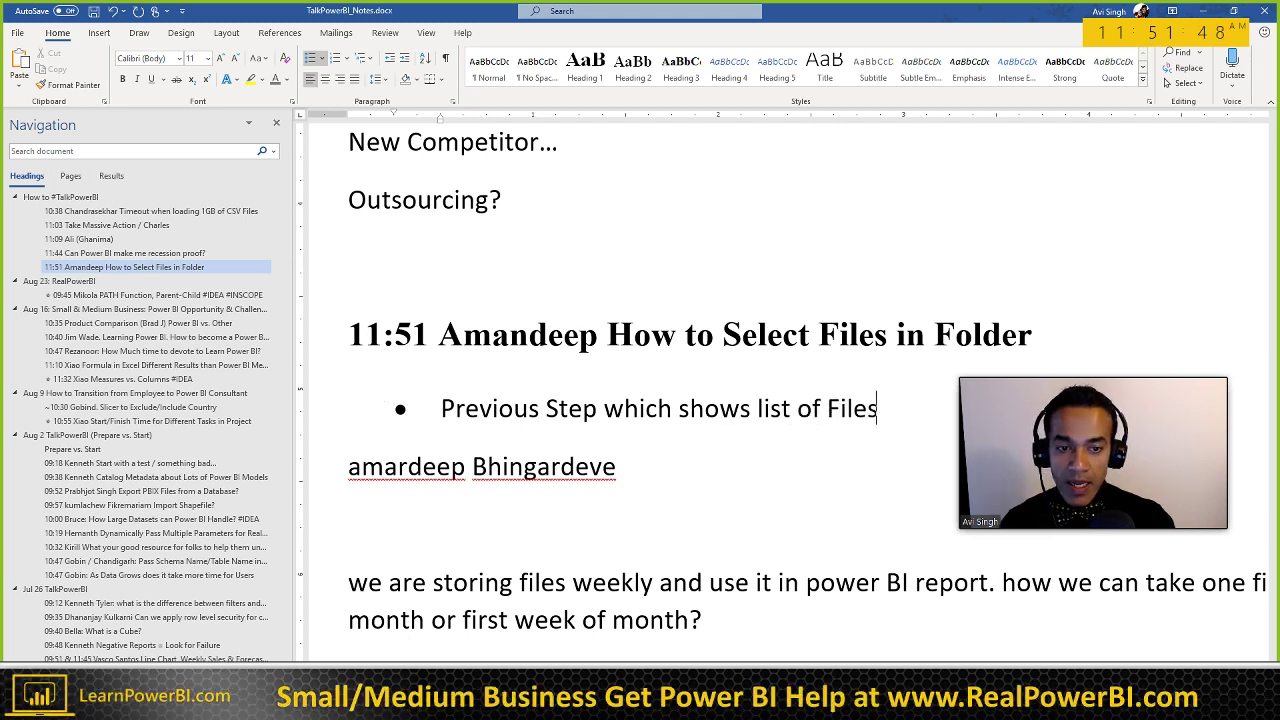
pyautogui.press('Return')
pyautogui.write('And you')
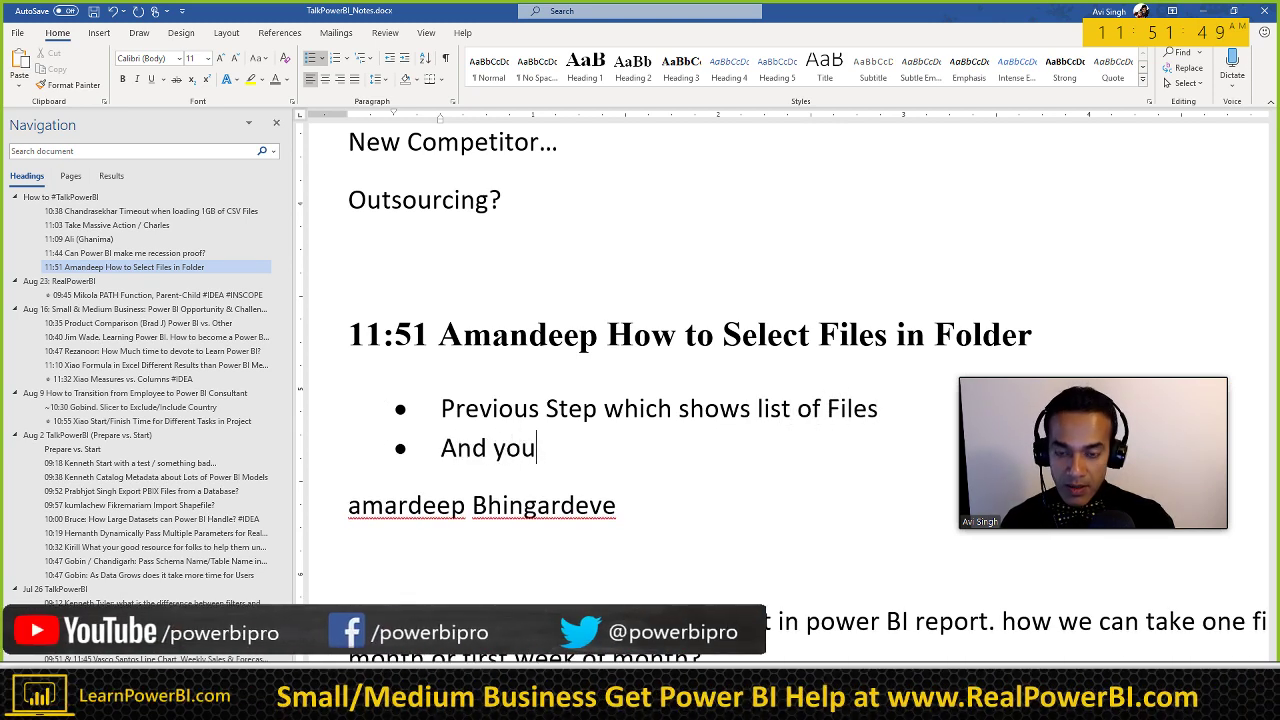
pyautogui.write(' can insert')
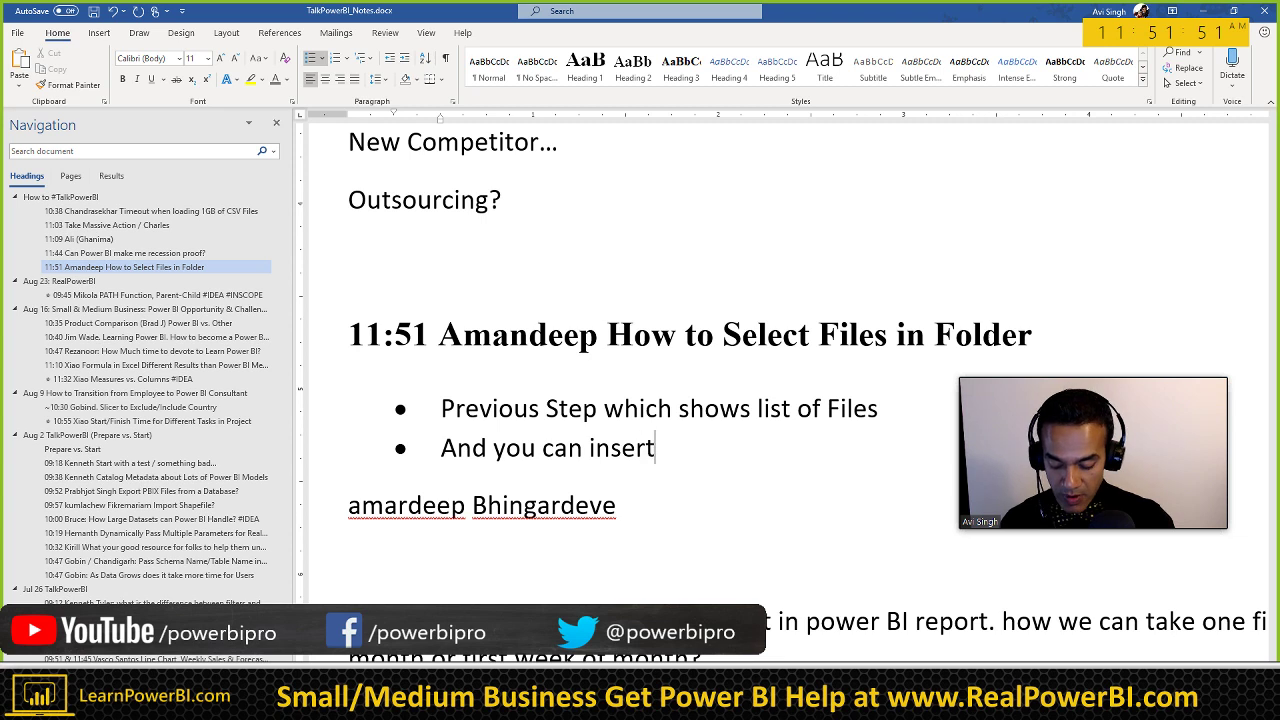
pyautogui.write(' a step to ')
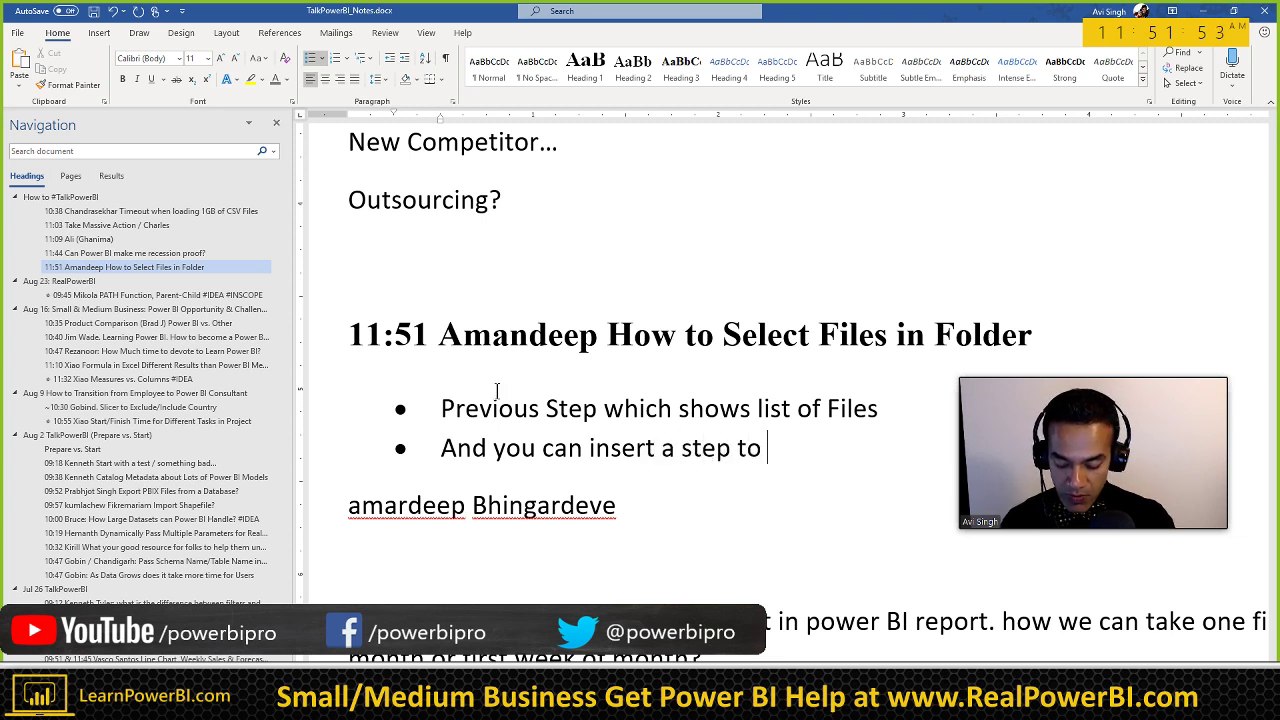
pyautogui.write('Filter Files')
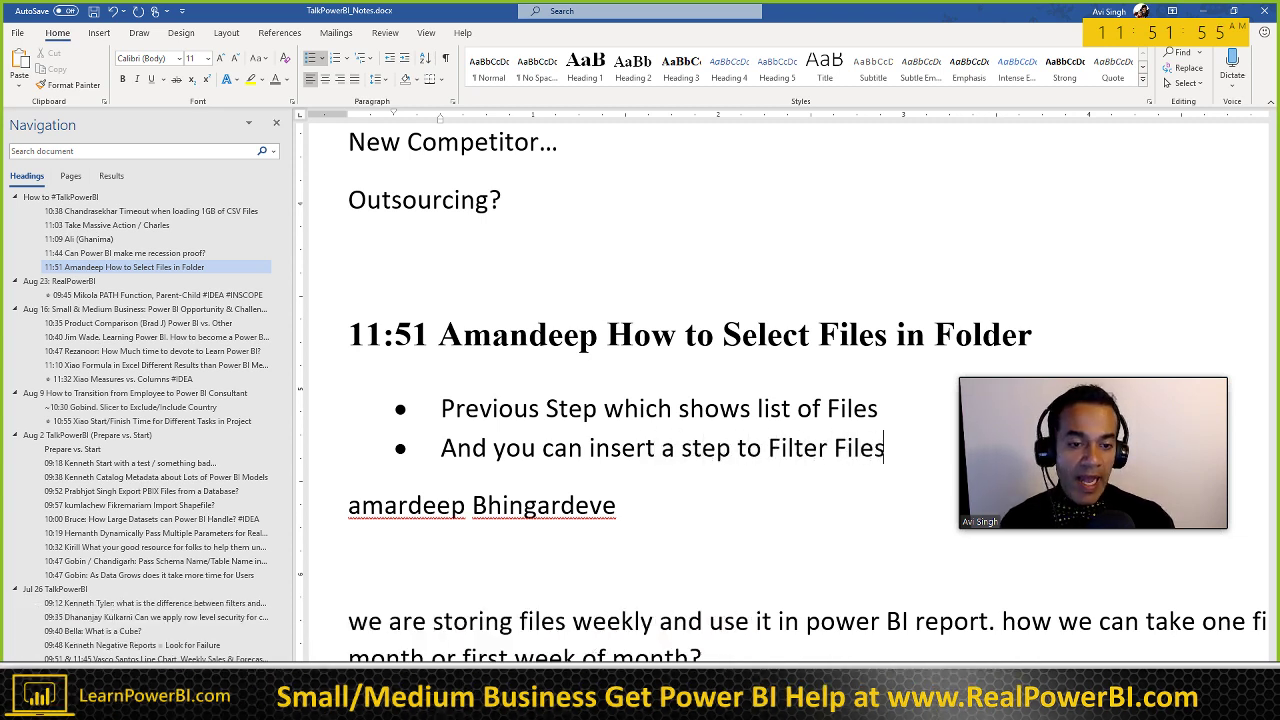
pyautogui.scroll(-2, 633, 405)
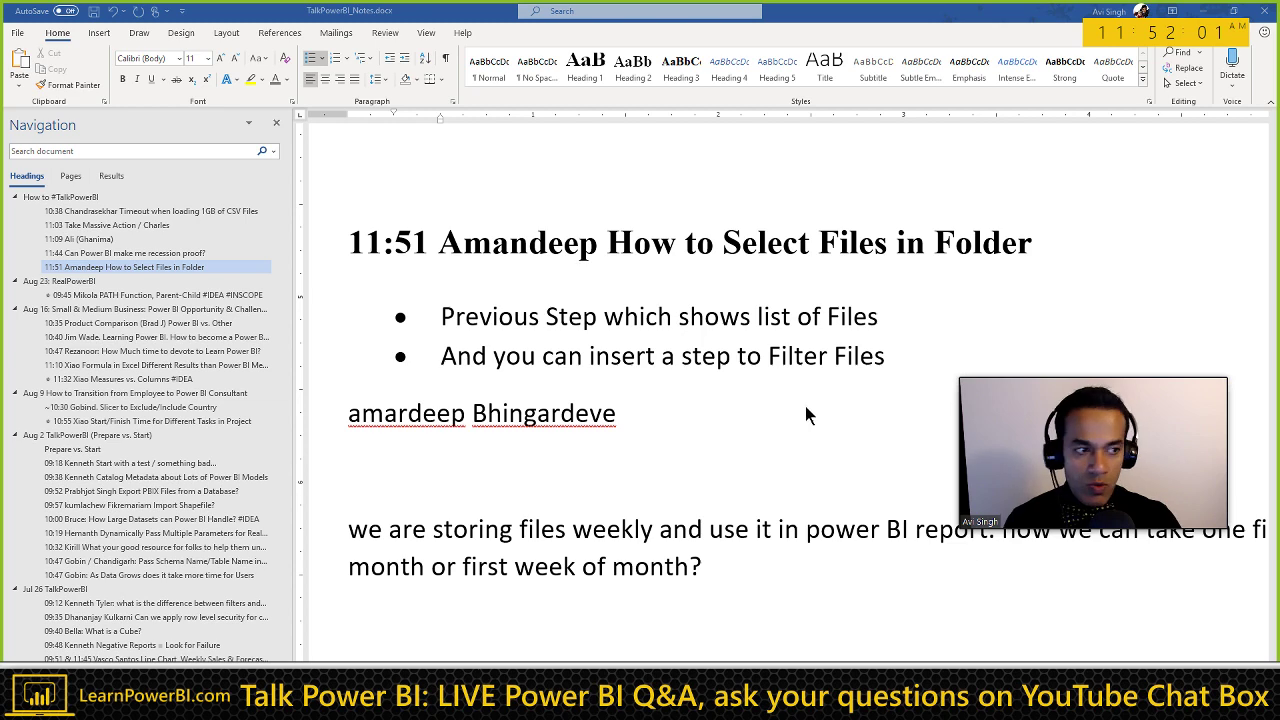
pyautogui.hotkey('alt', 'Tab')
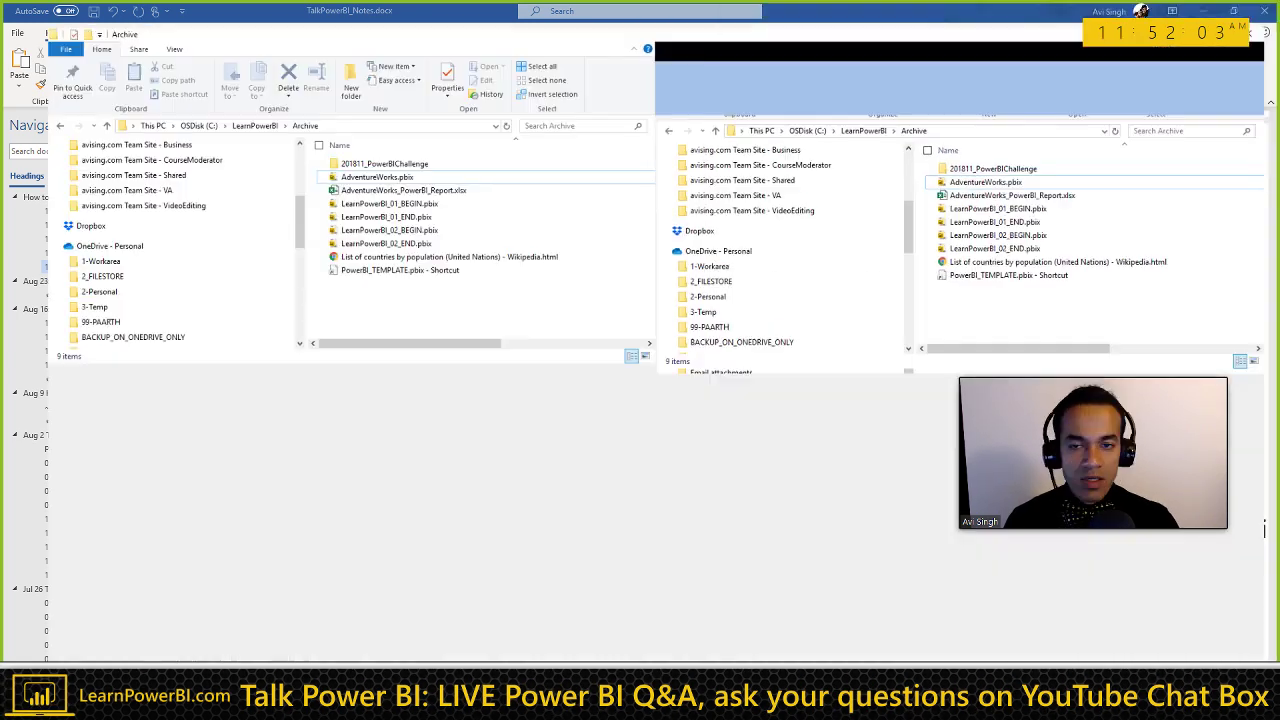
pyautogui.press('super+Up')
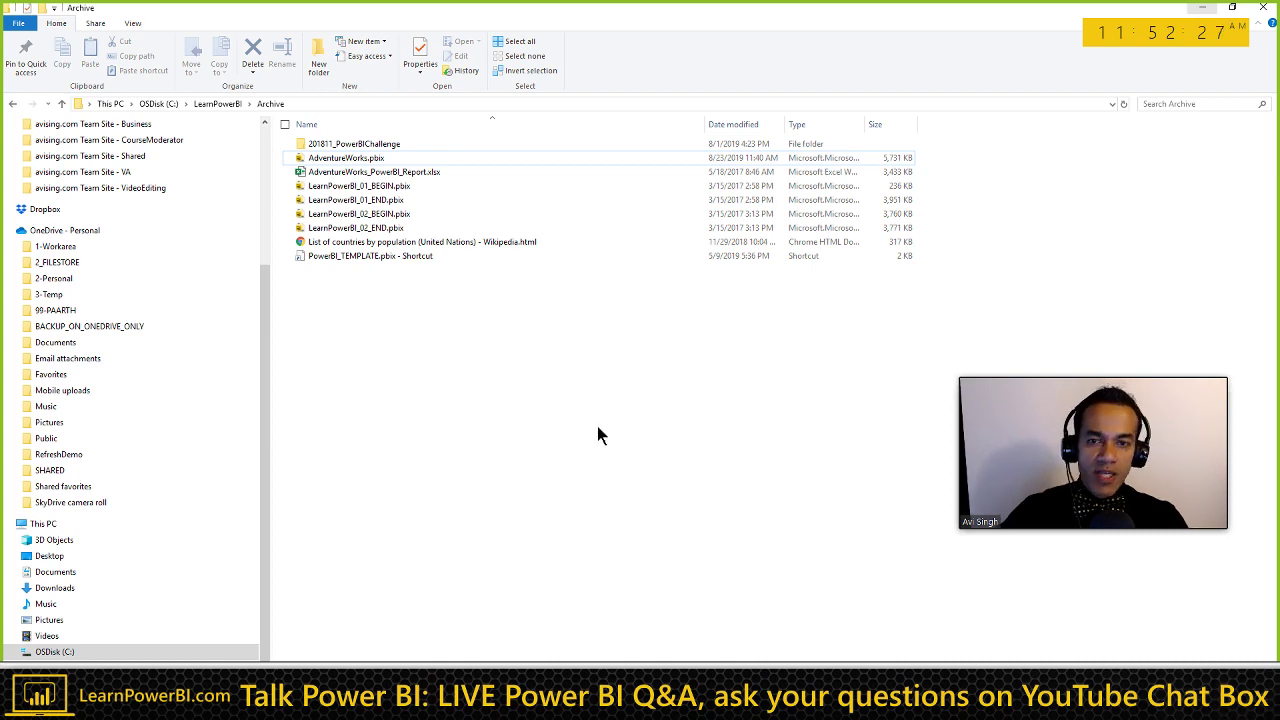
pyautogui.hotkey('alt', 'Tab')
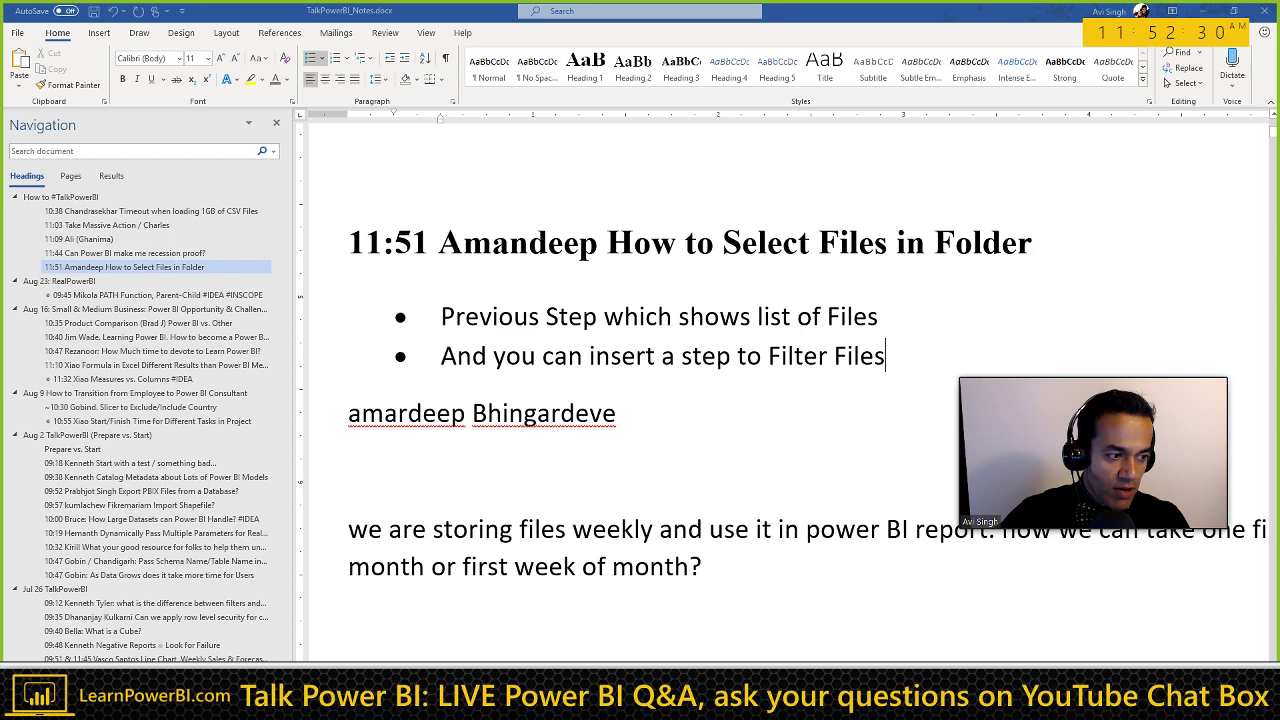
# Step: Bring up the YouTube channel home page in Chrome, showing upcoming live streams from 'Start Your First Power BI Project'
pyautogui.hotkey('alt', 'Tab')
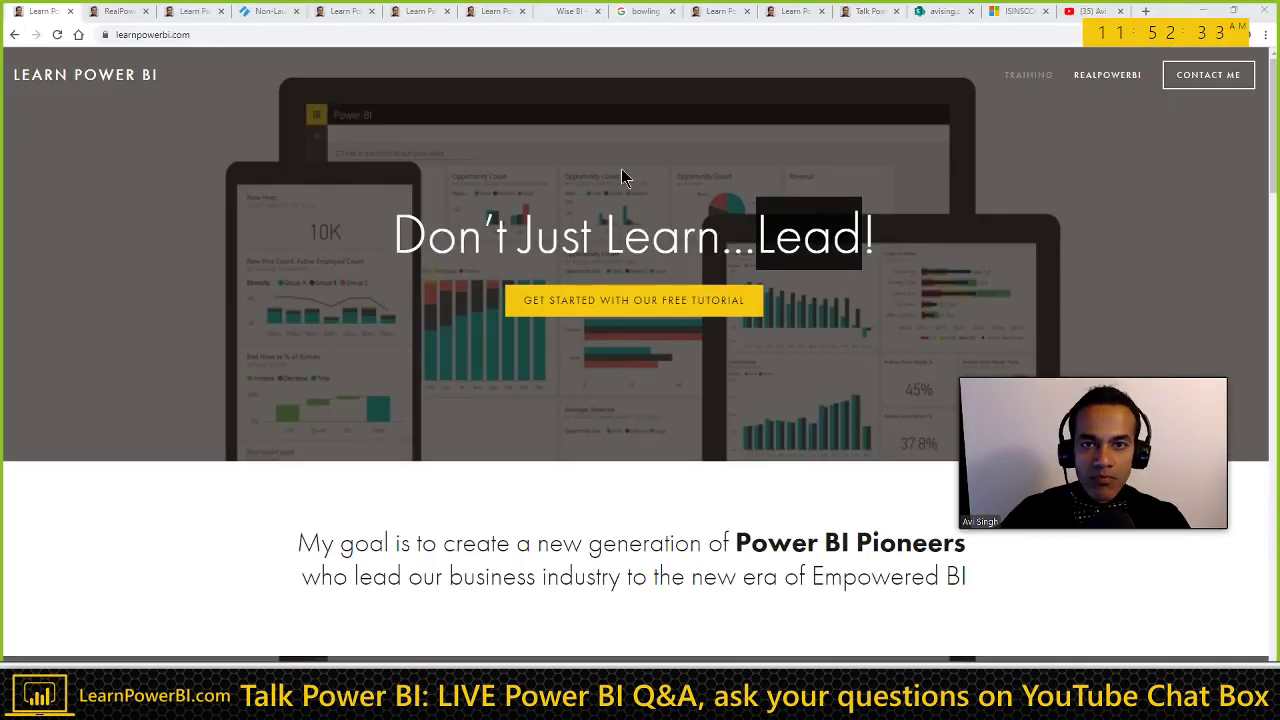
pyautogui.click(1085, 14)
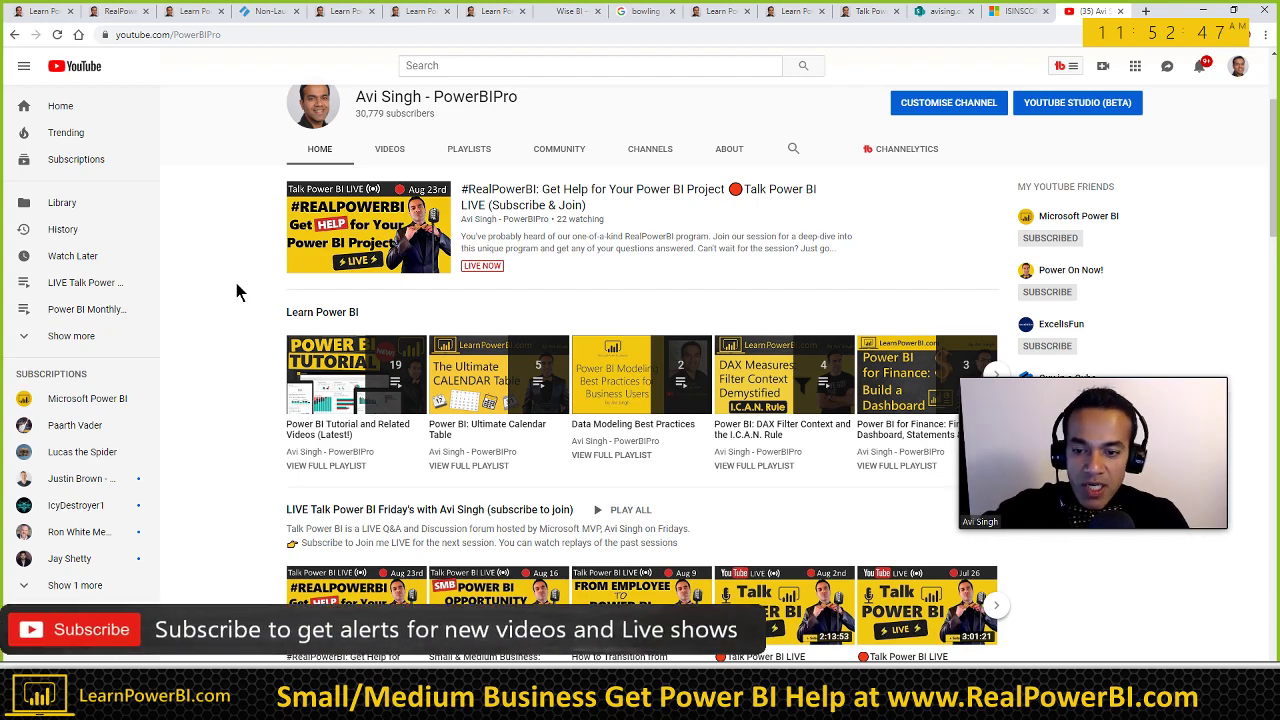
pyautogui.scroll(-15, 234, 285)
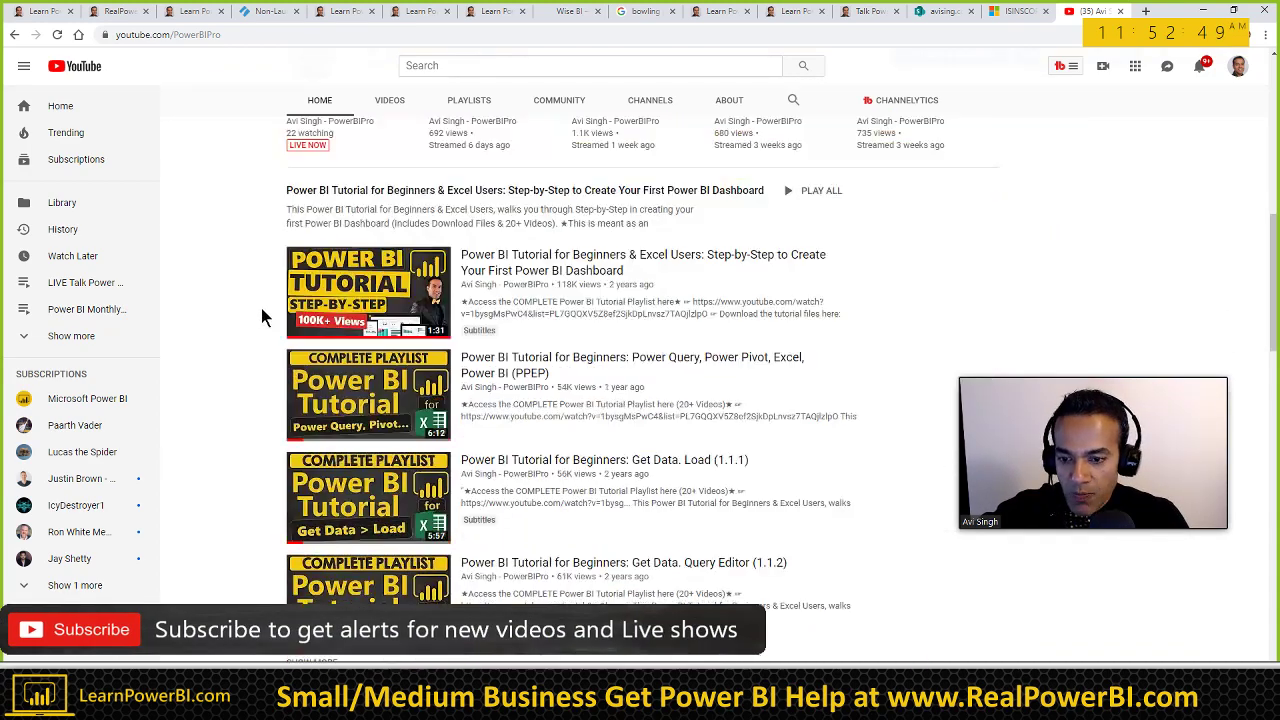
pyautogui.scroll(-3, 264, 310)
pyautogui.scroll(15, 265, 312)
pyautogui.scroll(-1, 265, 315)
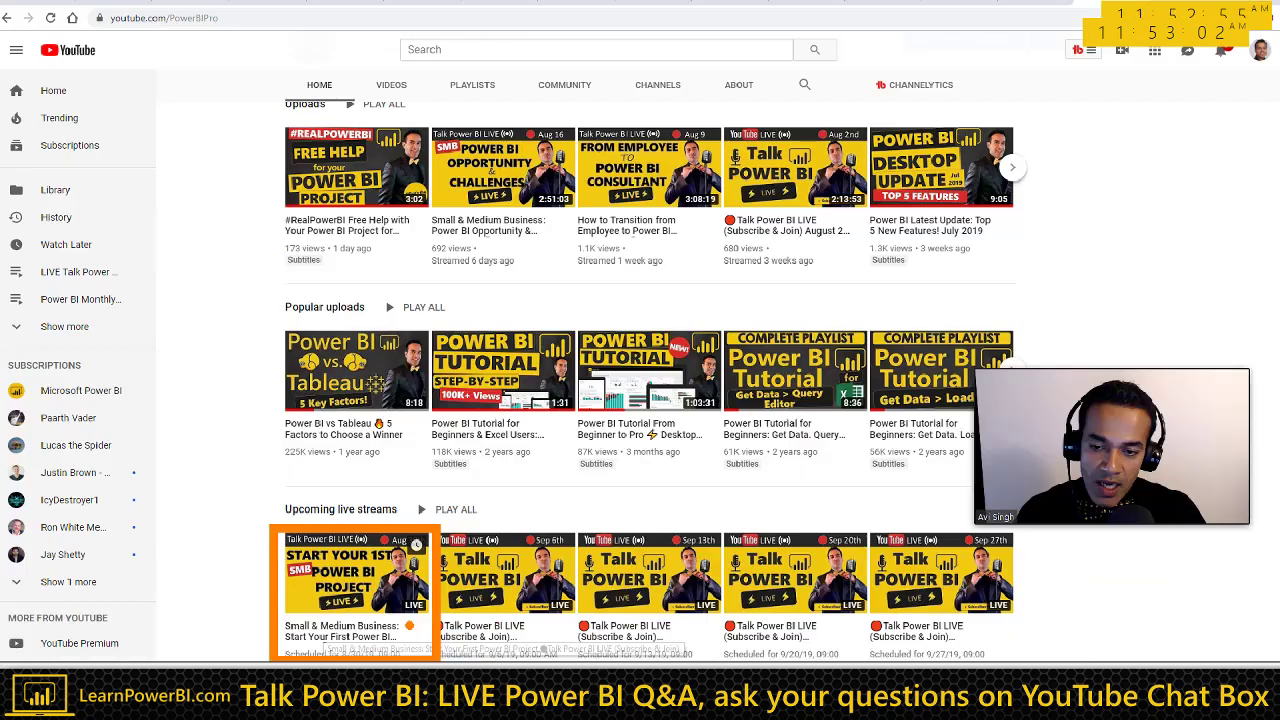
pyautogui.scroll(-1, 333, 655)
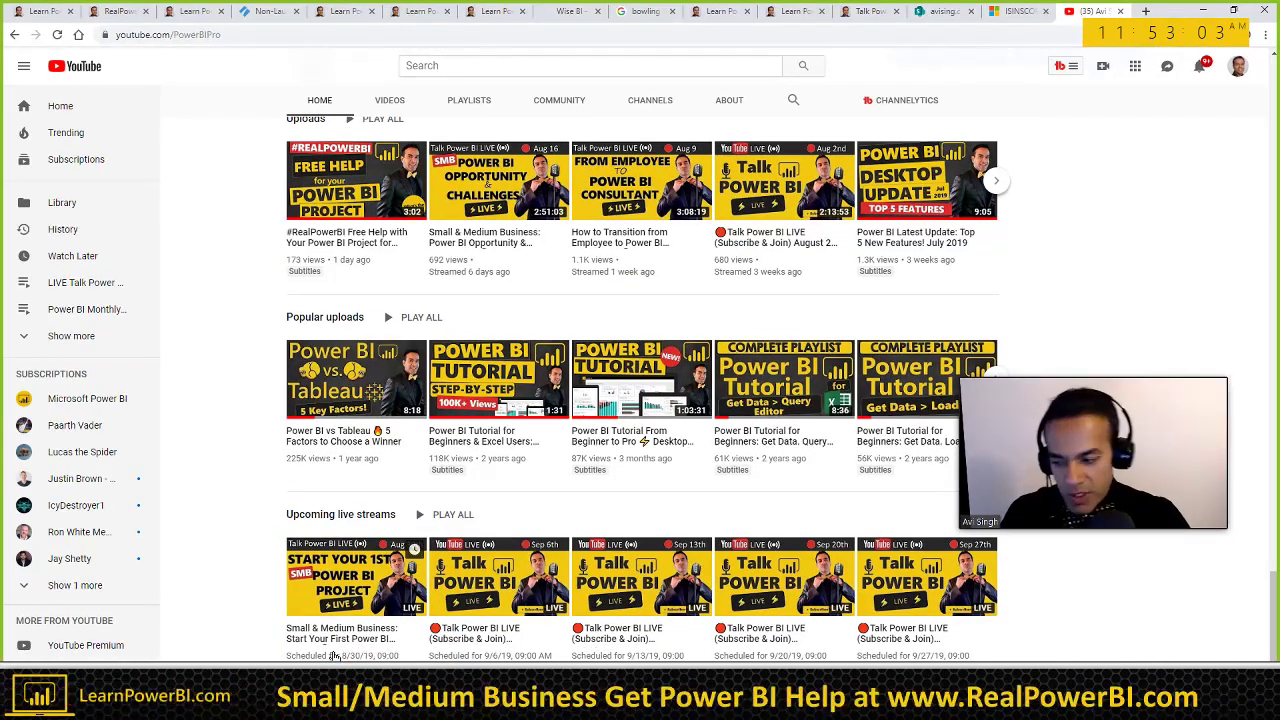